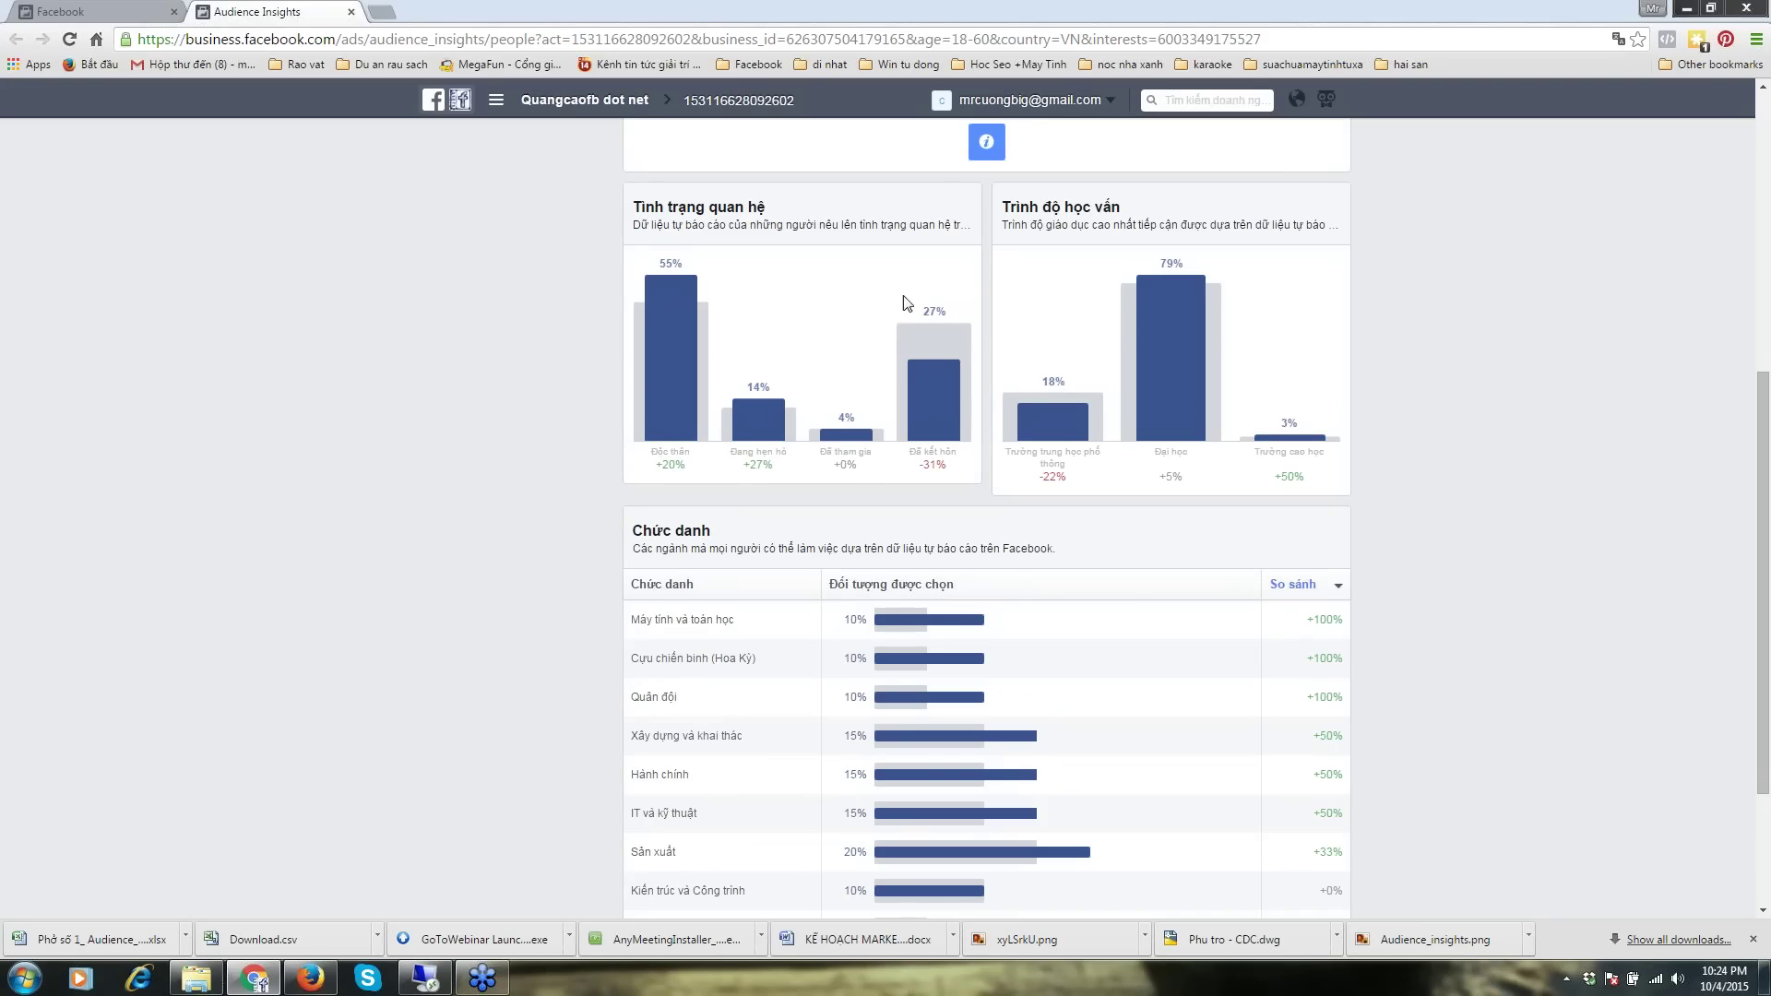
# Examine the relationship status, education level and job title charts for the audience interested in Bộ nhớ máy tính.
pyautogui.moveTo(666, 277)
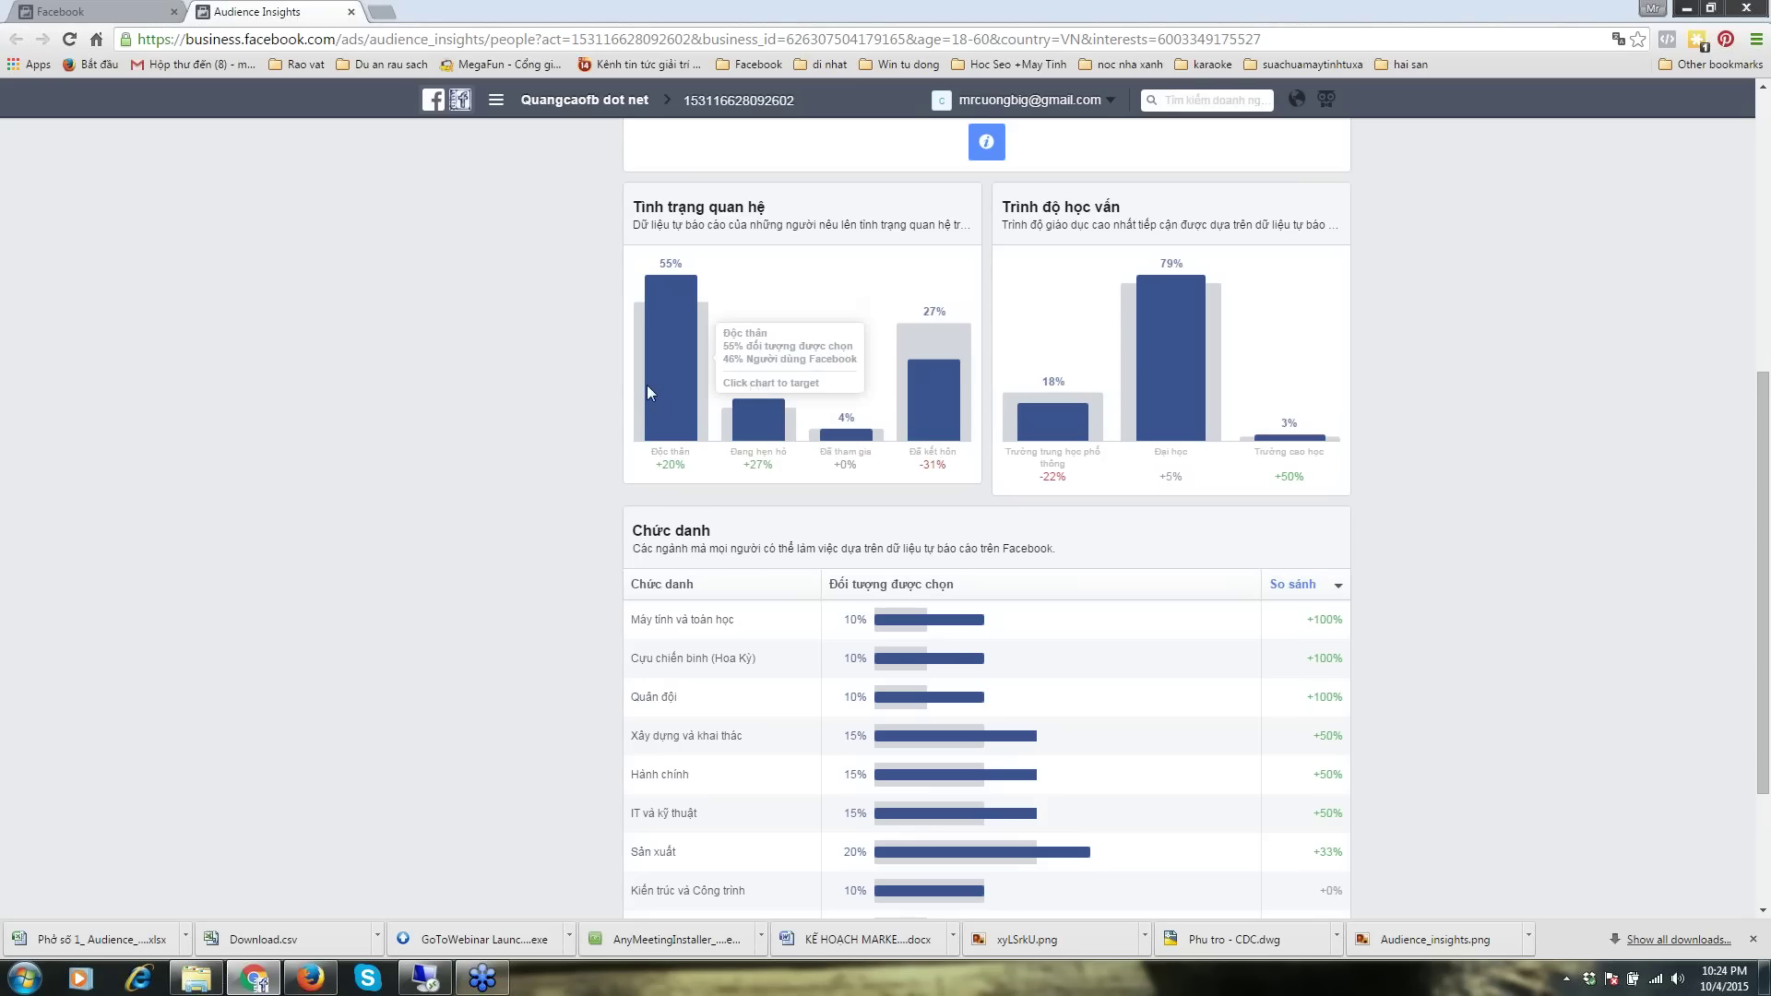
pyautogui.moveTo(651, 461)
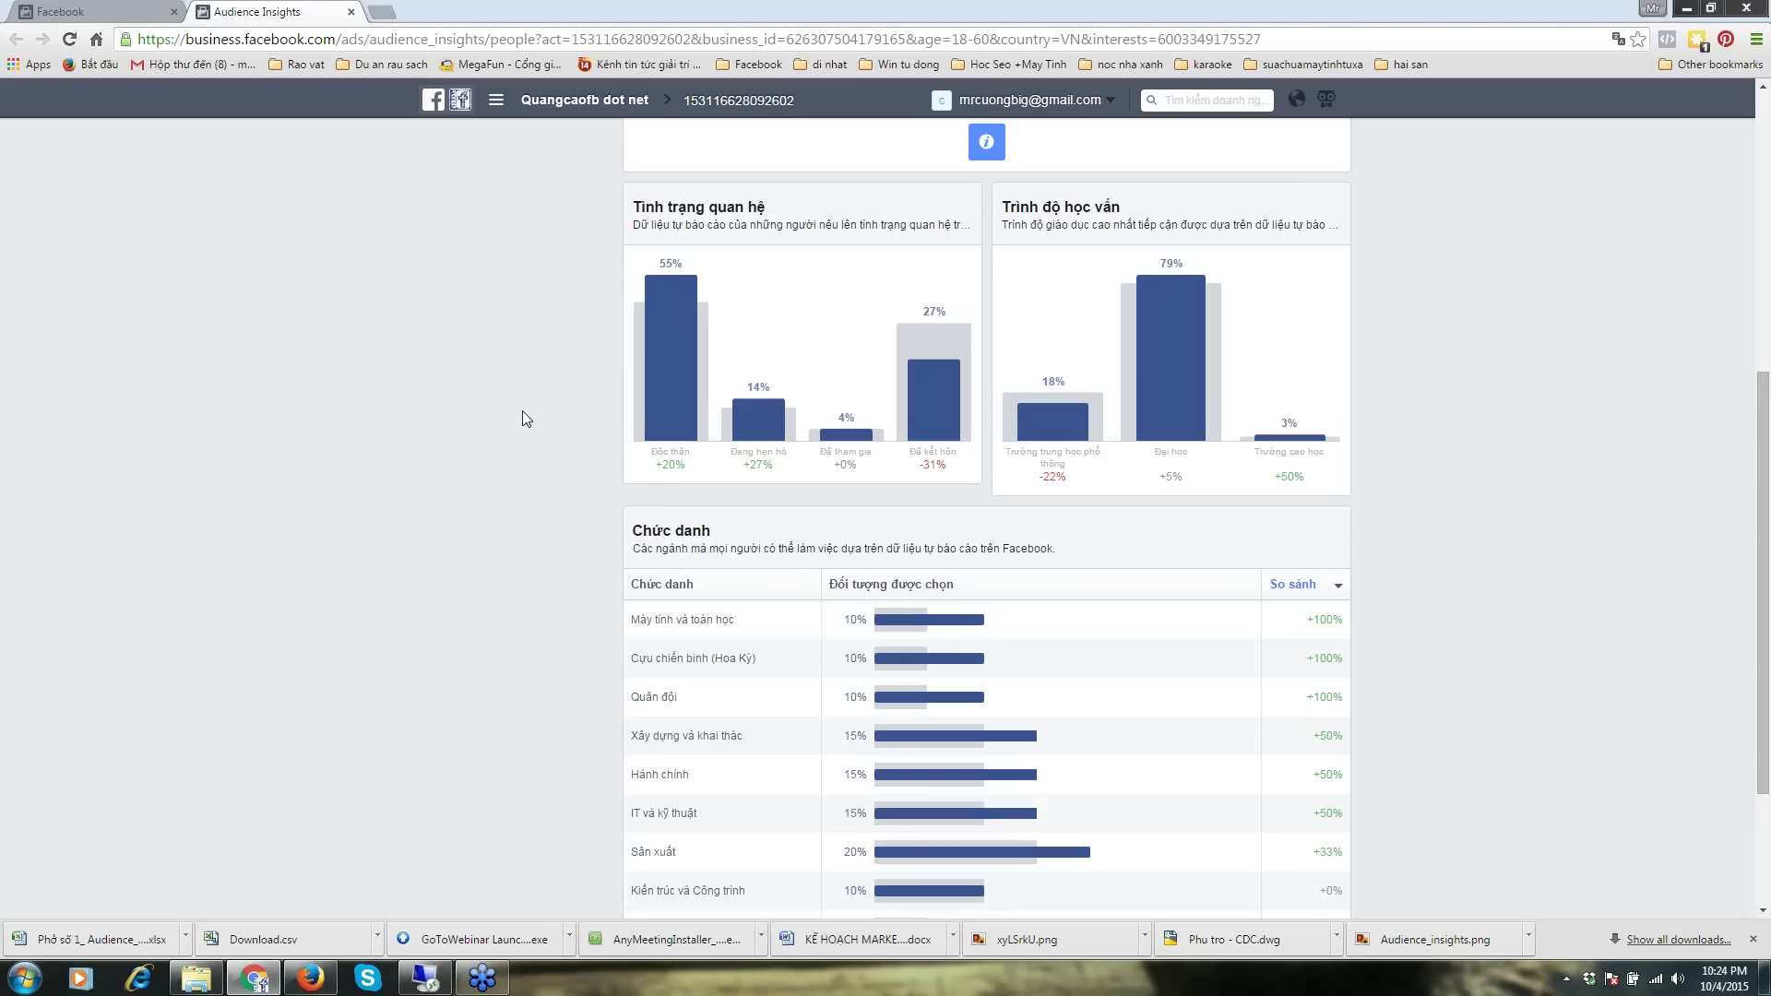
pyautogui.scroll(6, 469, 552)
pyautogui.scroll(-5, 529, 551)
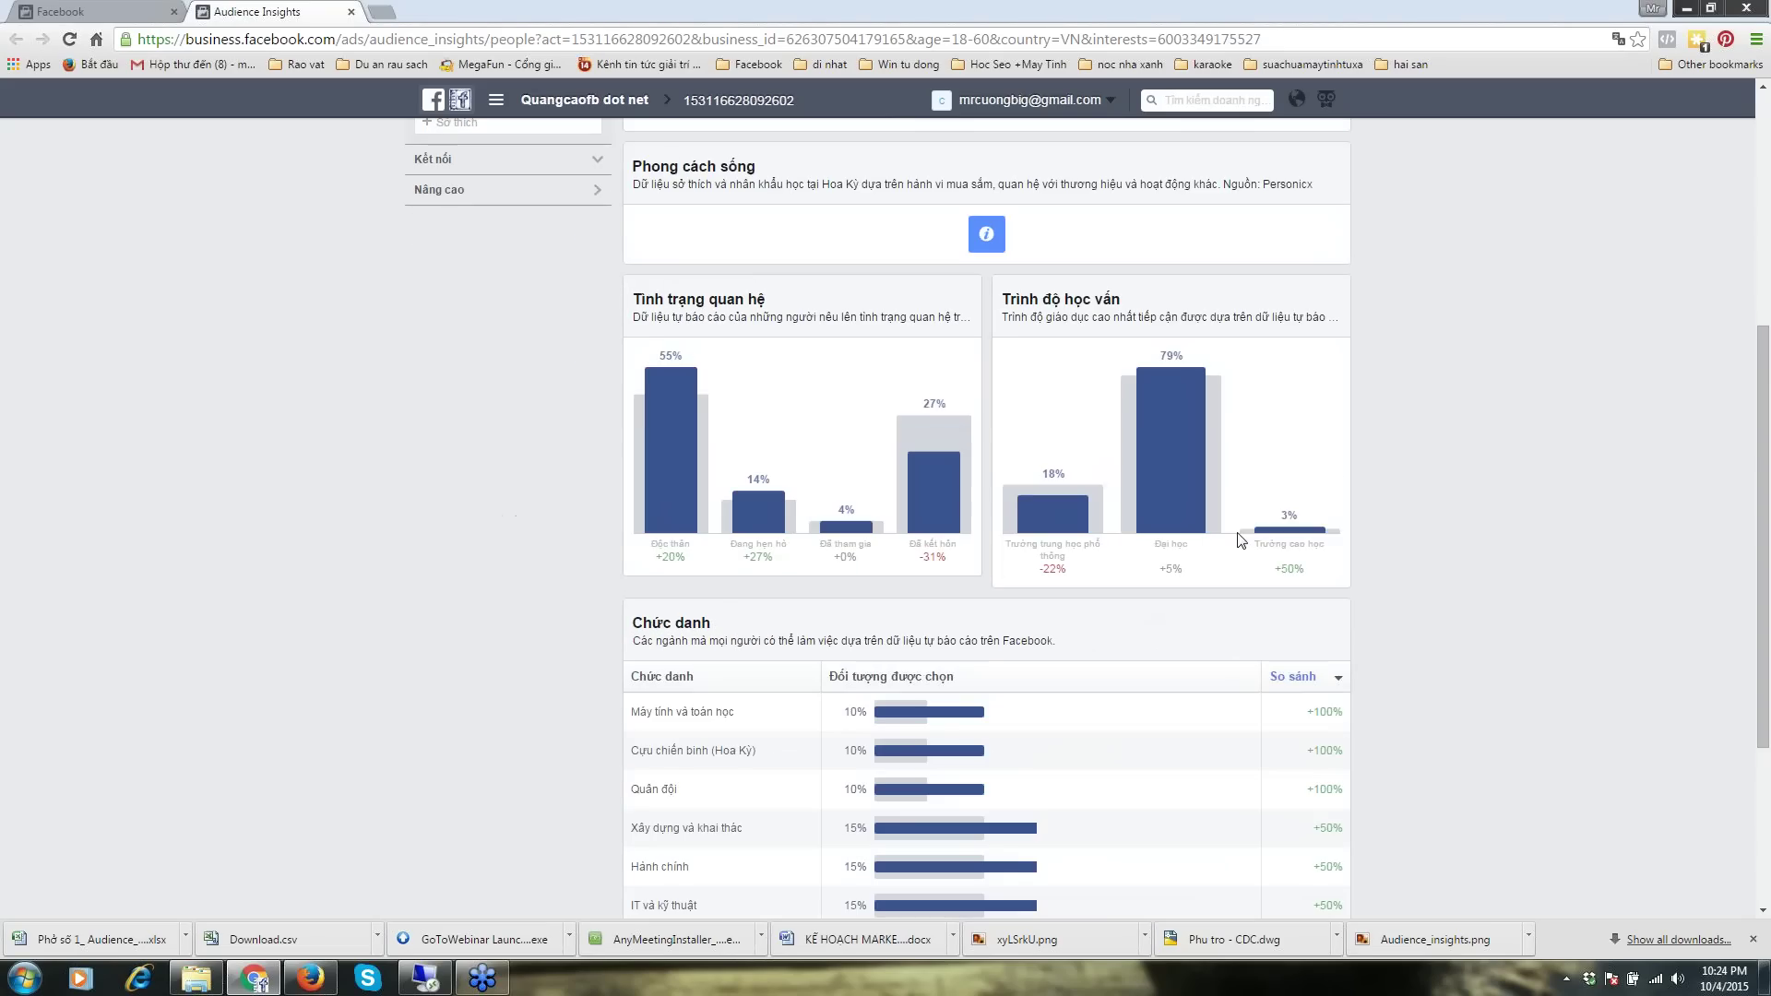
pyautogui.moveTo(1329, 533)
pyautogui.scroll(-1, 1328, 533)
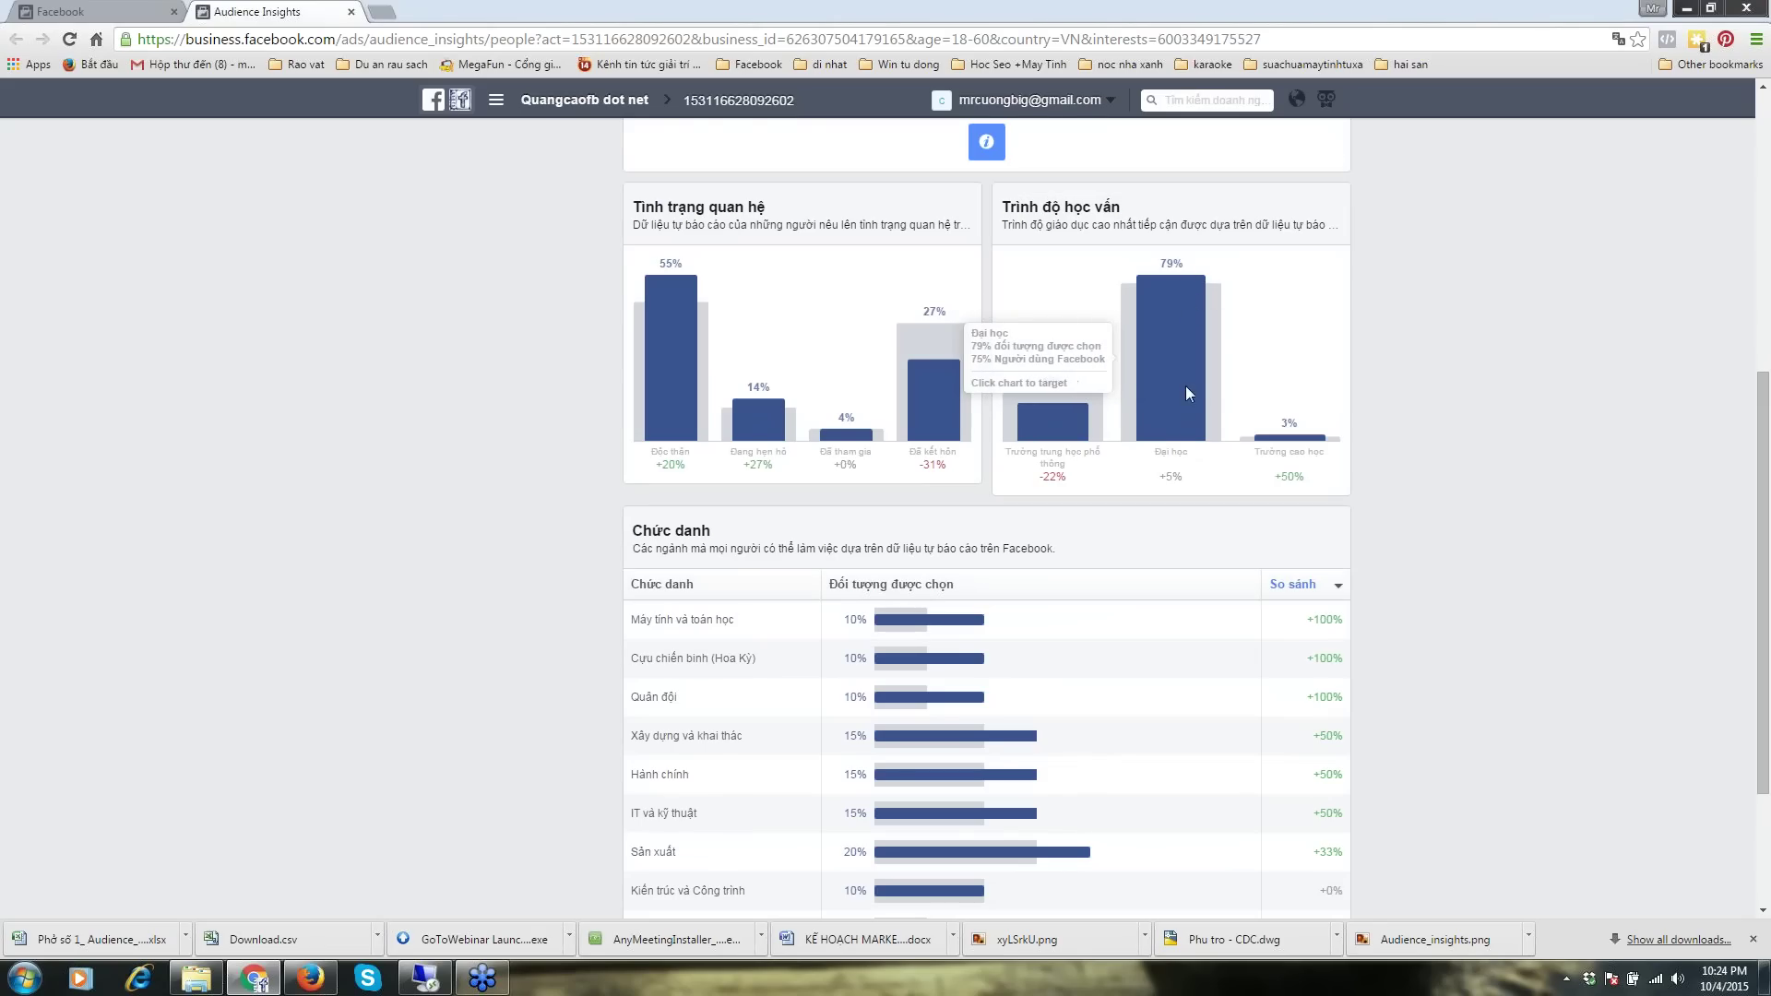
pyautogui.scroll(-1, 1198, 409)
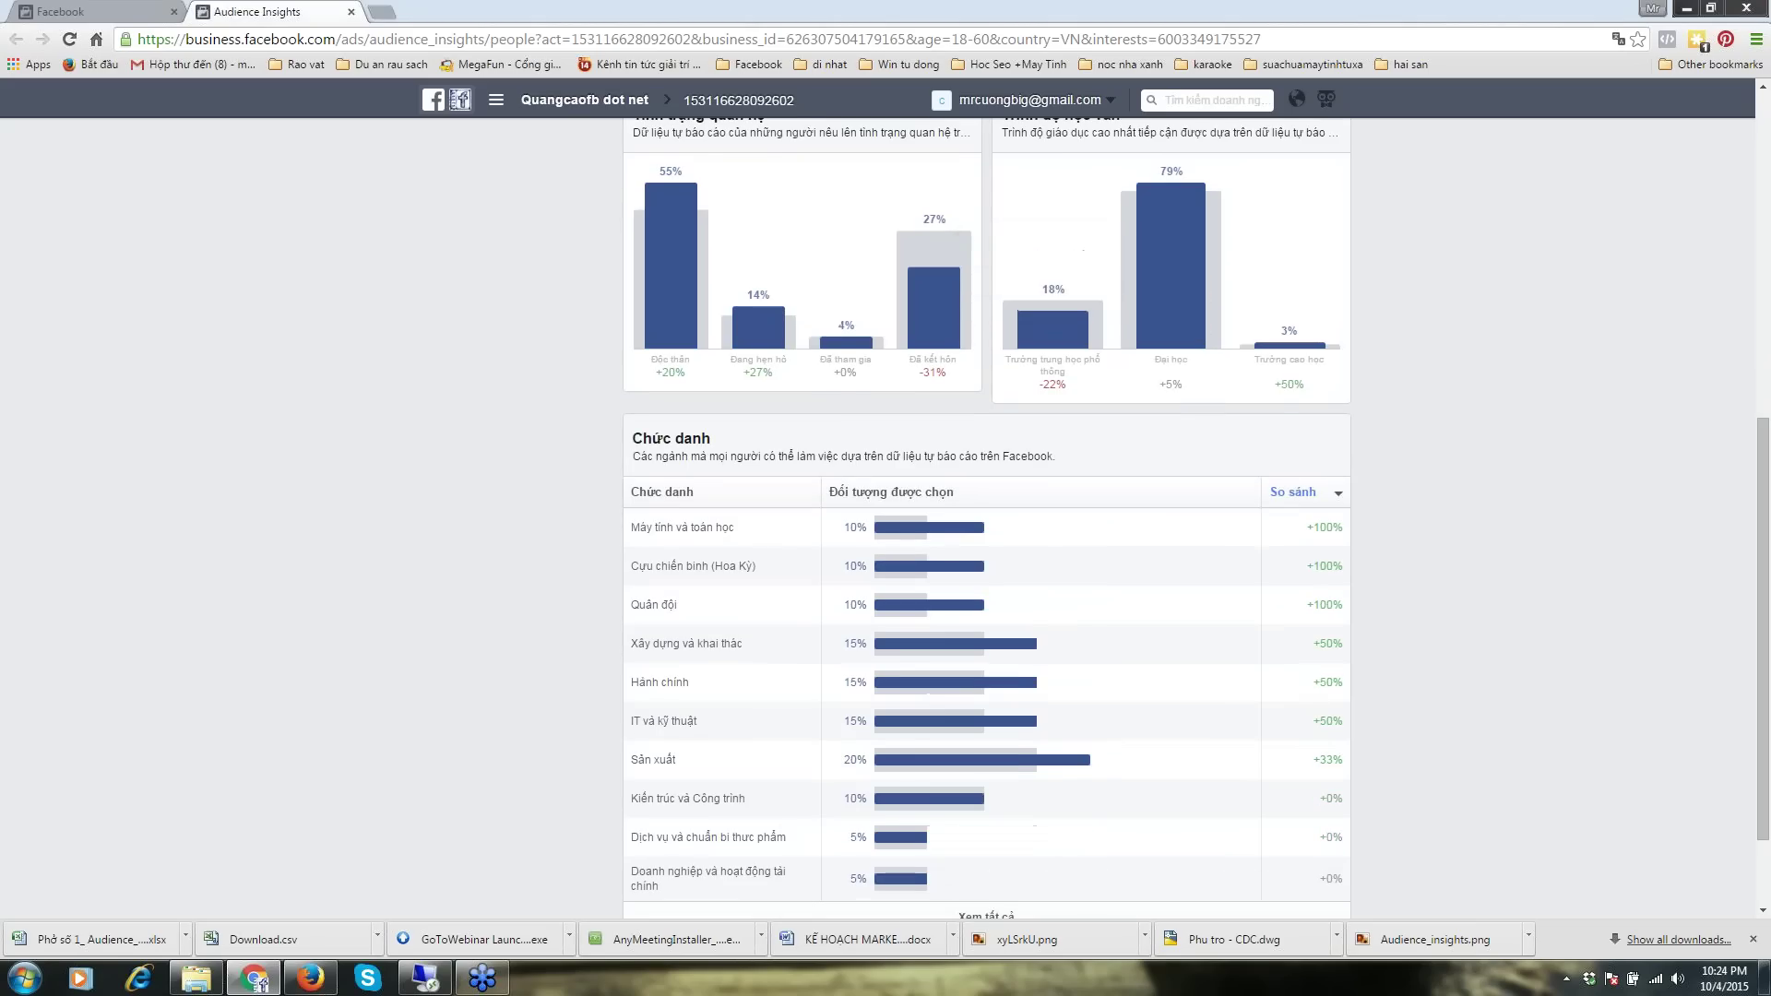
pyautogui.scroll(-1, 583, 487)
pyautogui.scroll(-1, 583, 487)
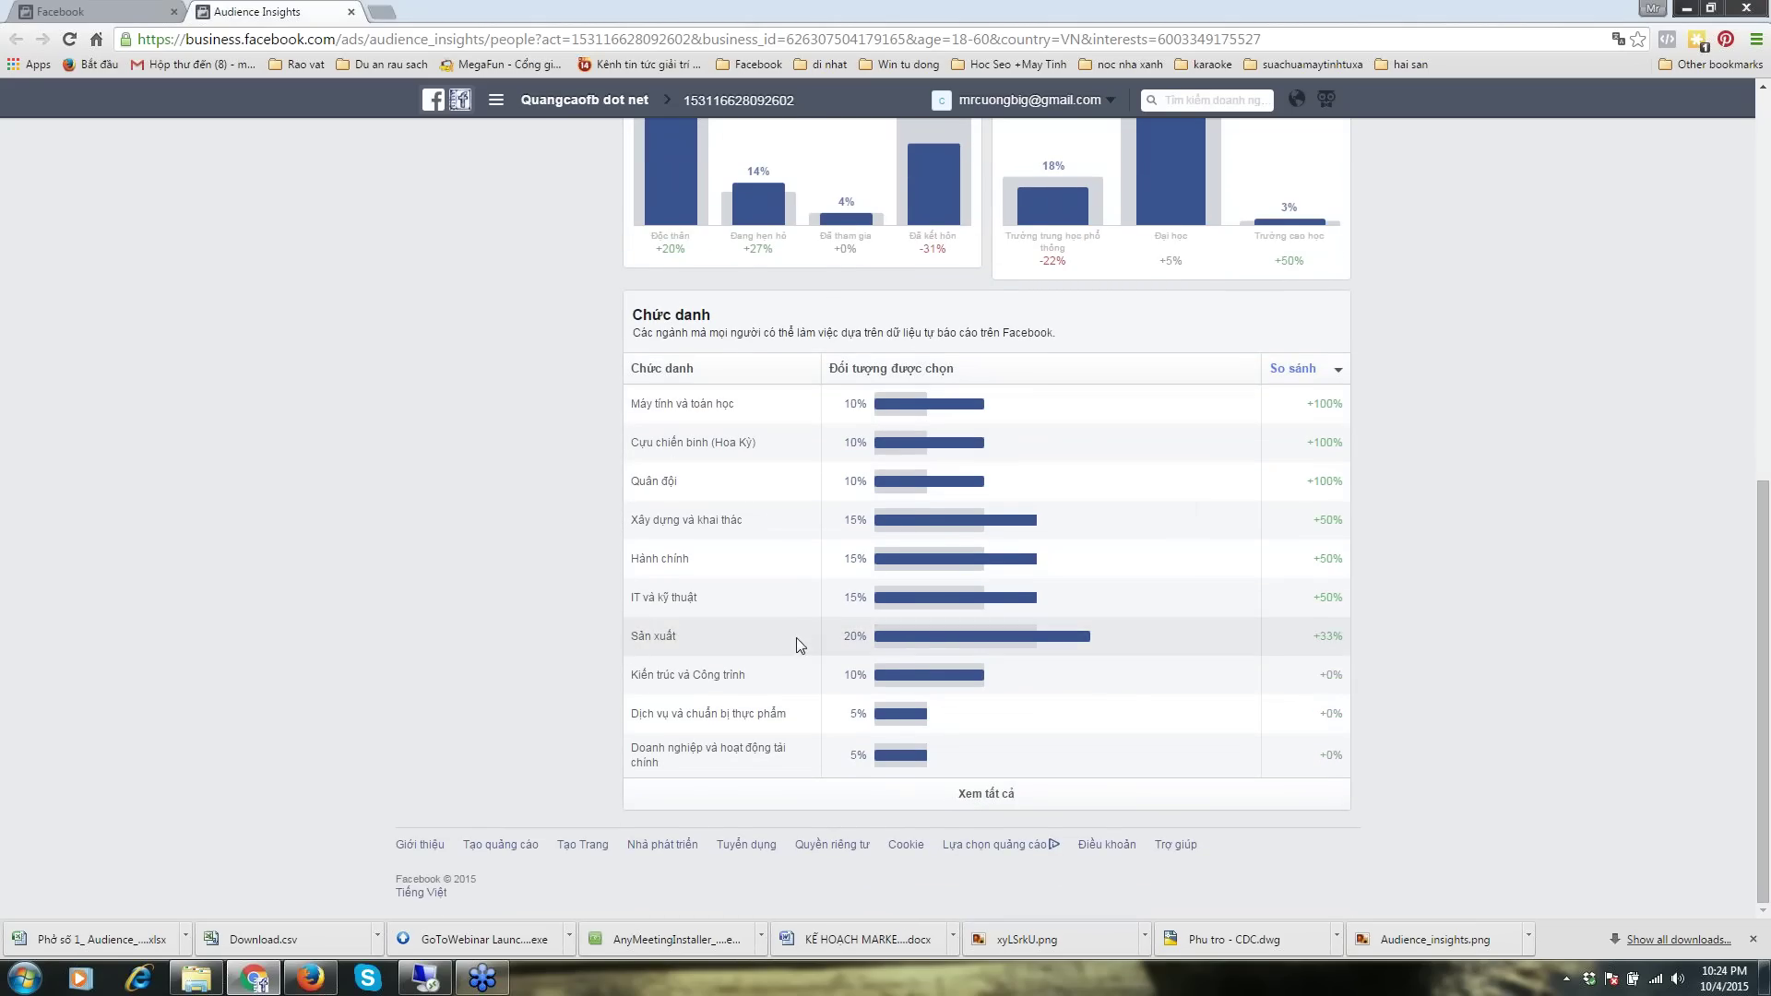
pyautogui.scroll(2, 878, 594)
pyautogui.scroll(-2, 1197, 641)
pyautogui.scroll(5, 1049, 566)
pyautogui.scroll(3, 1050, 566)
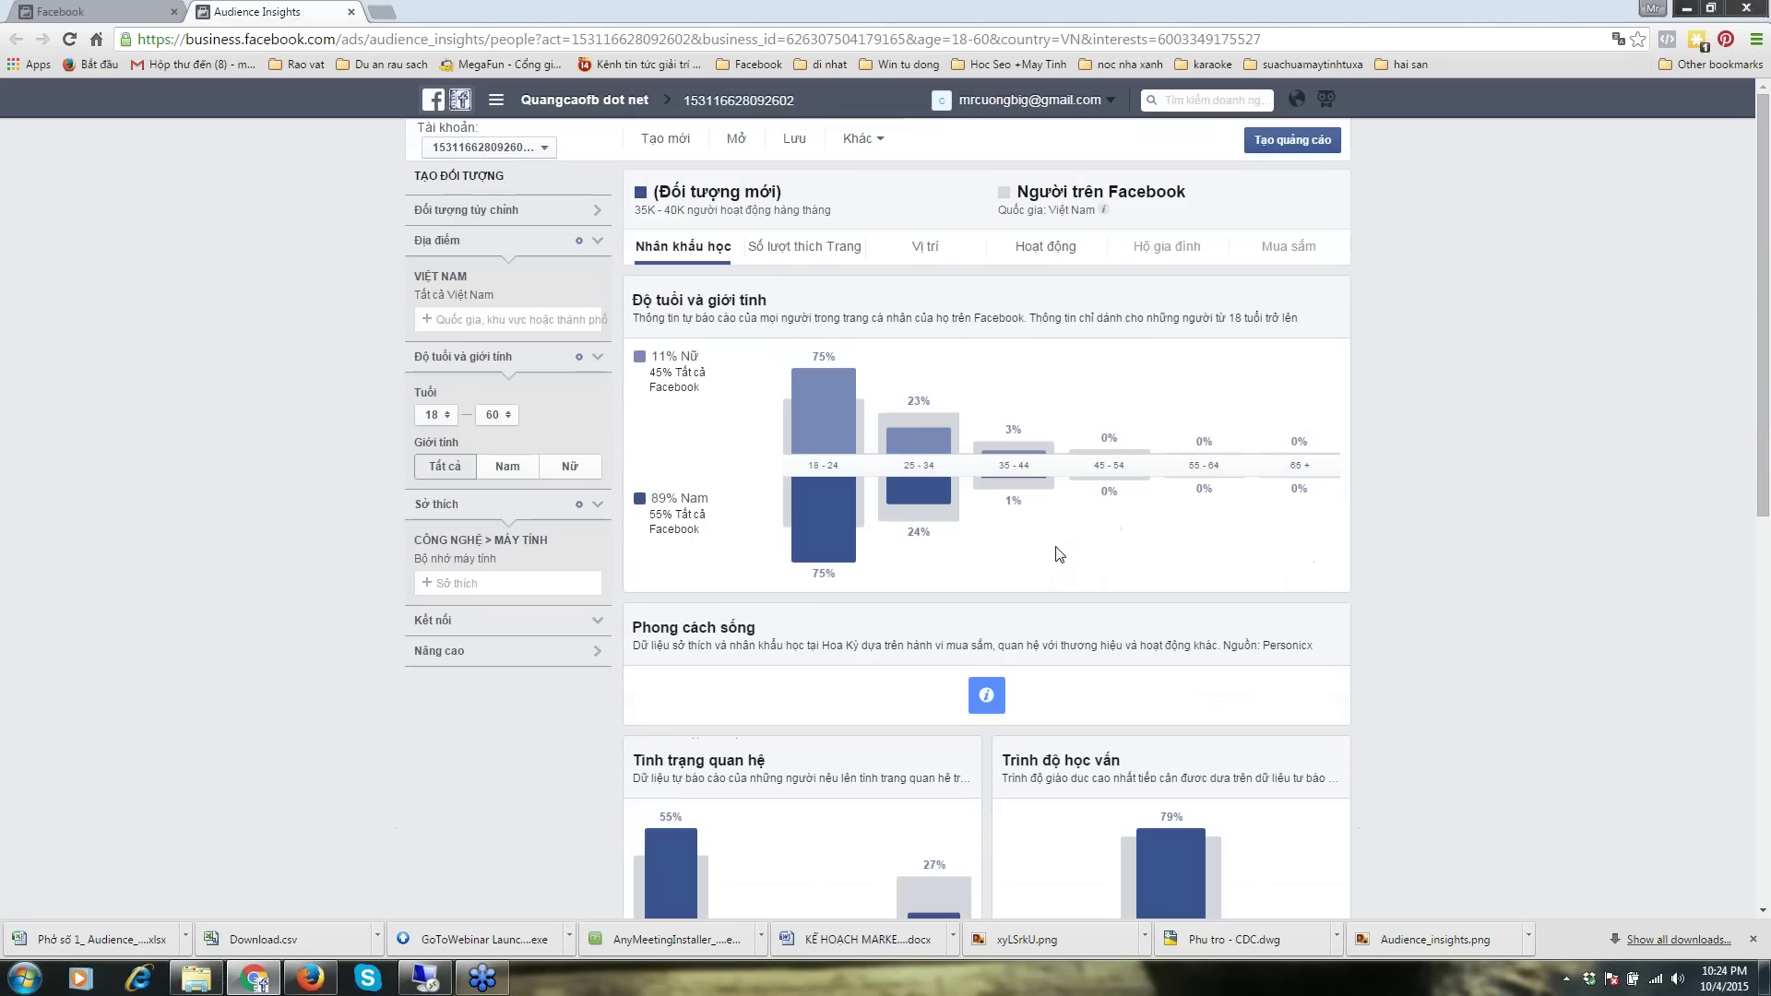
# Show the page likes insights for the Bộ nhớ máy tính audience and review its top categories and related pages.
pyautogui.click(808, 257)
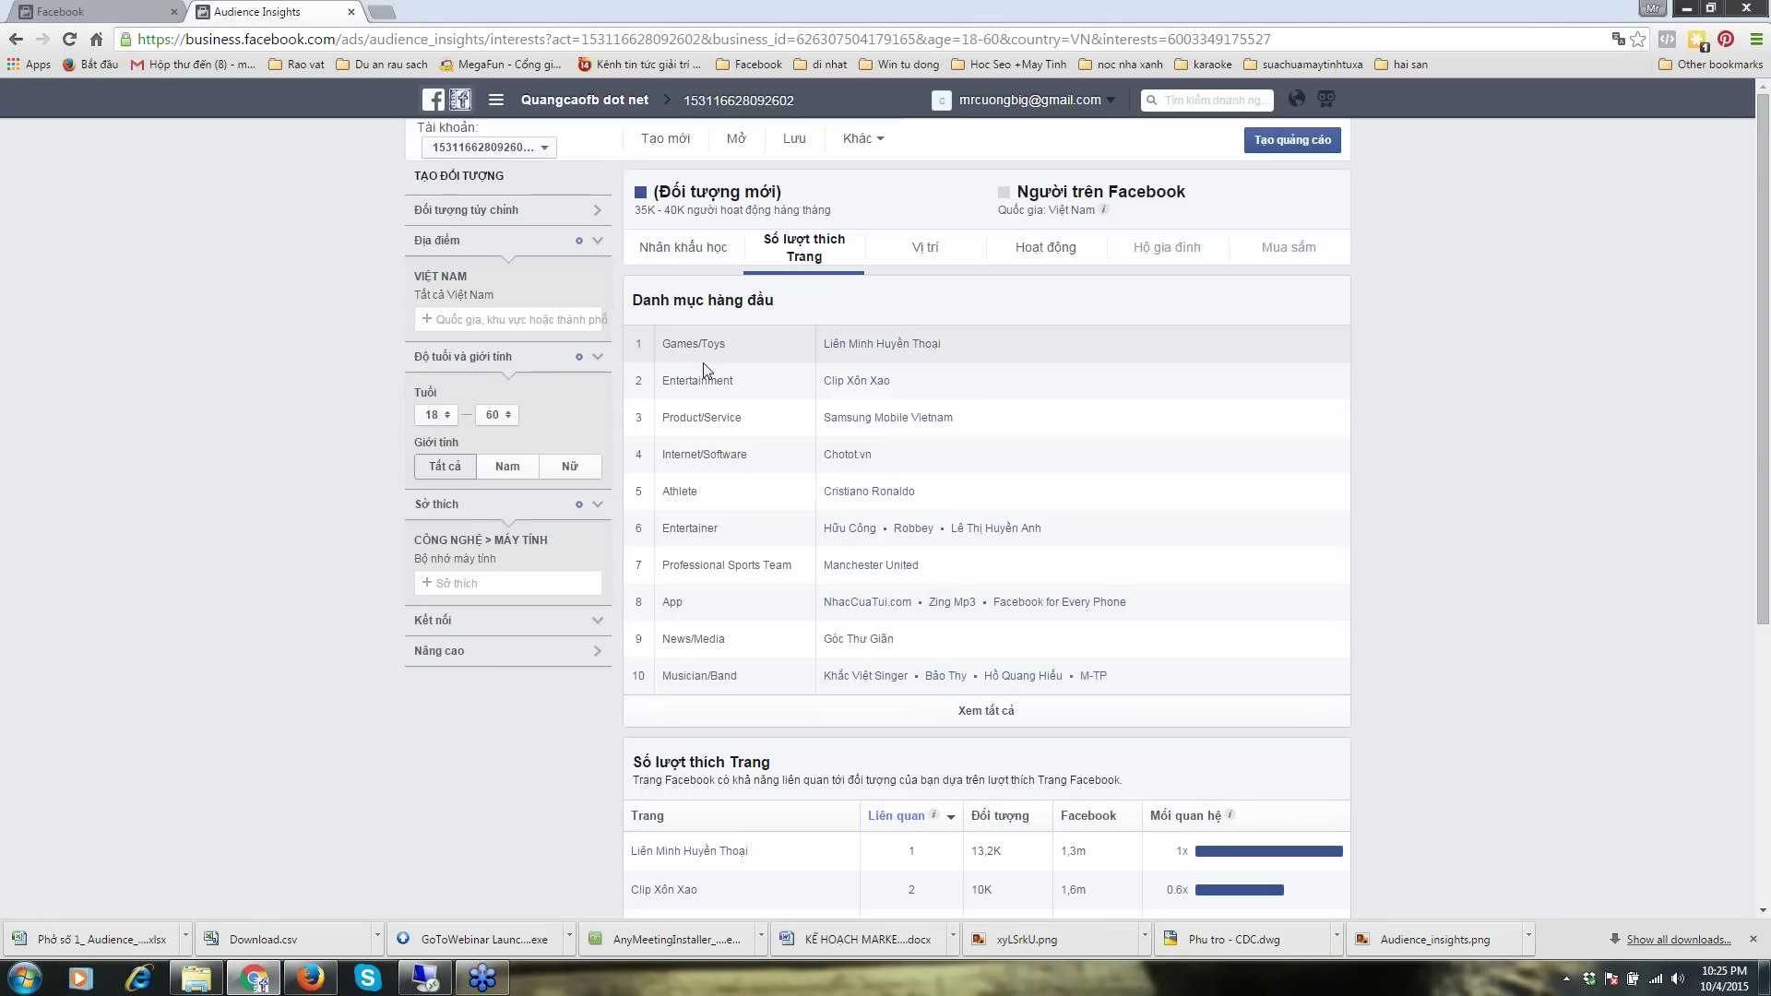
pyautogui.scroll(-4, 754, 369)
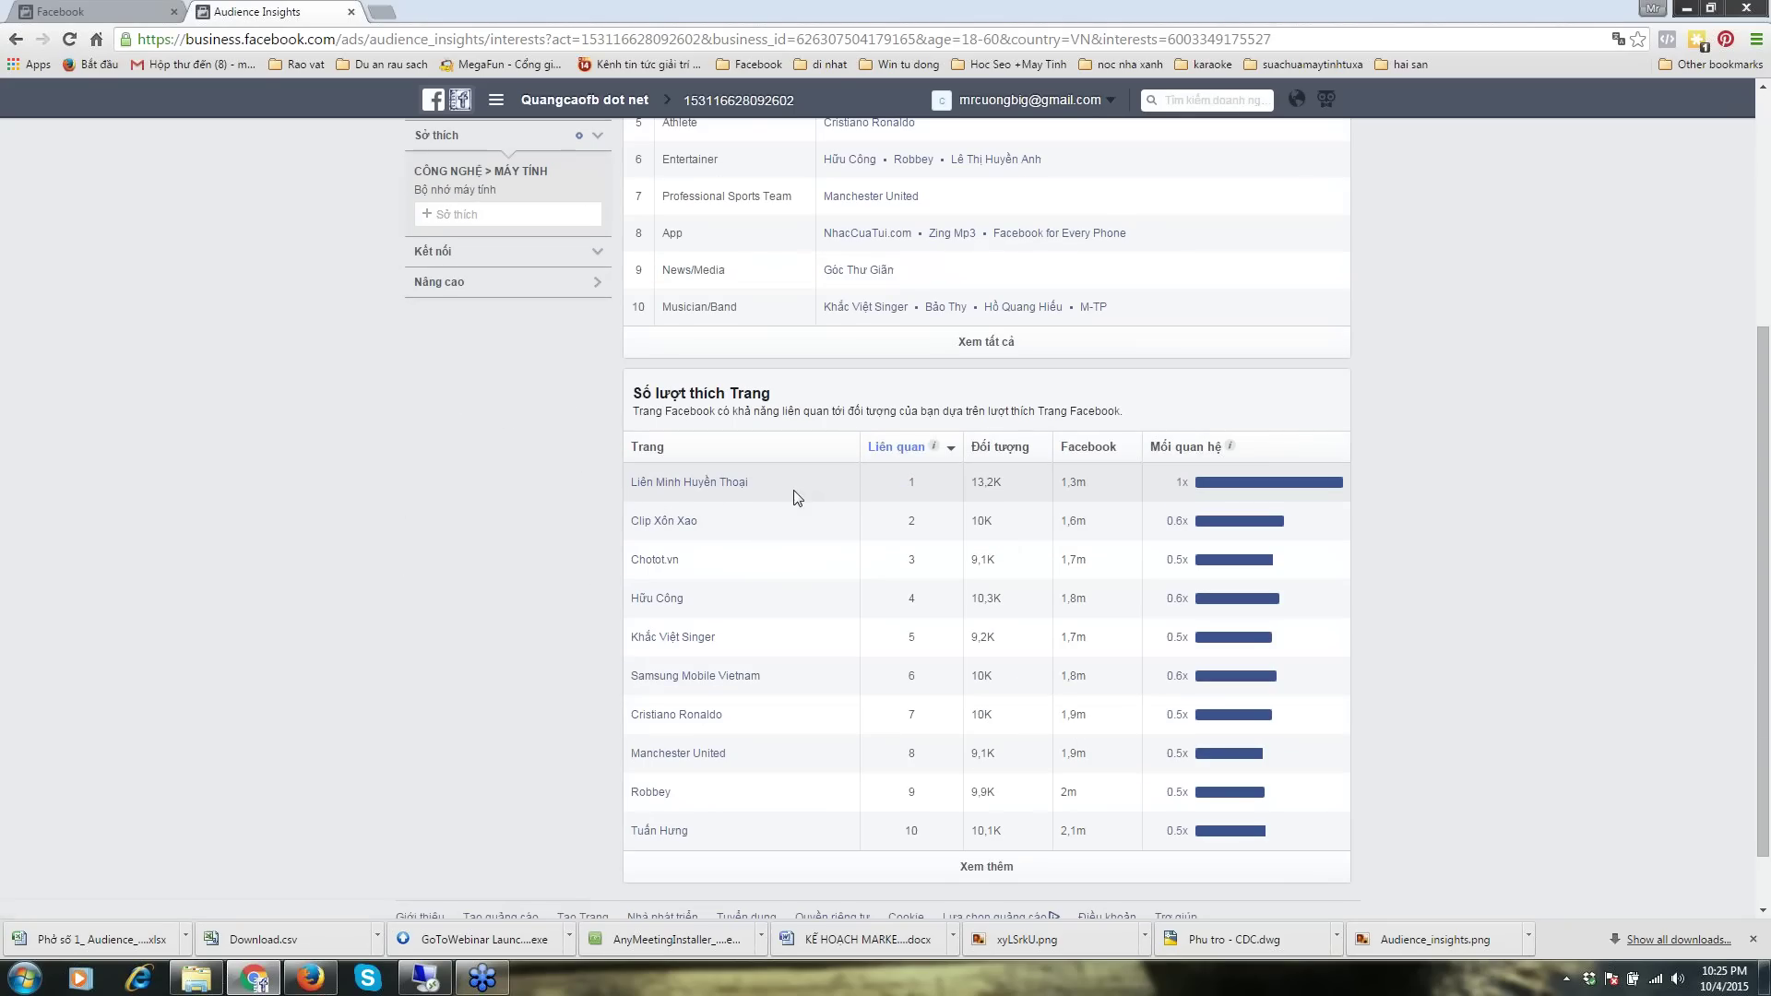
pyautogui.scroll(2, 600, 484)
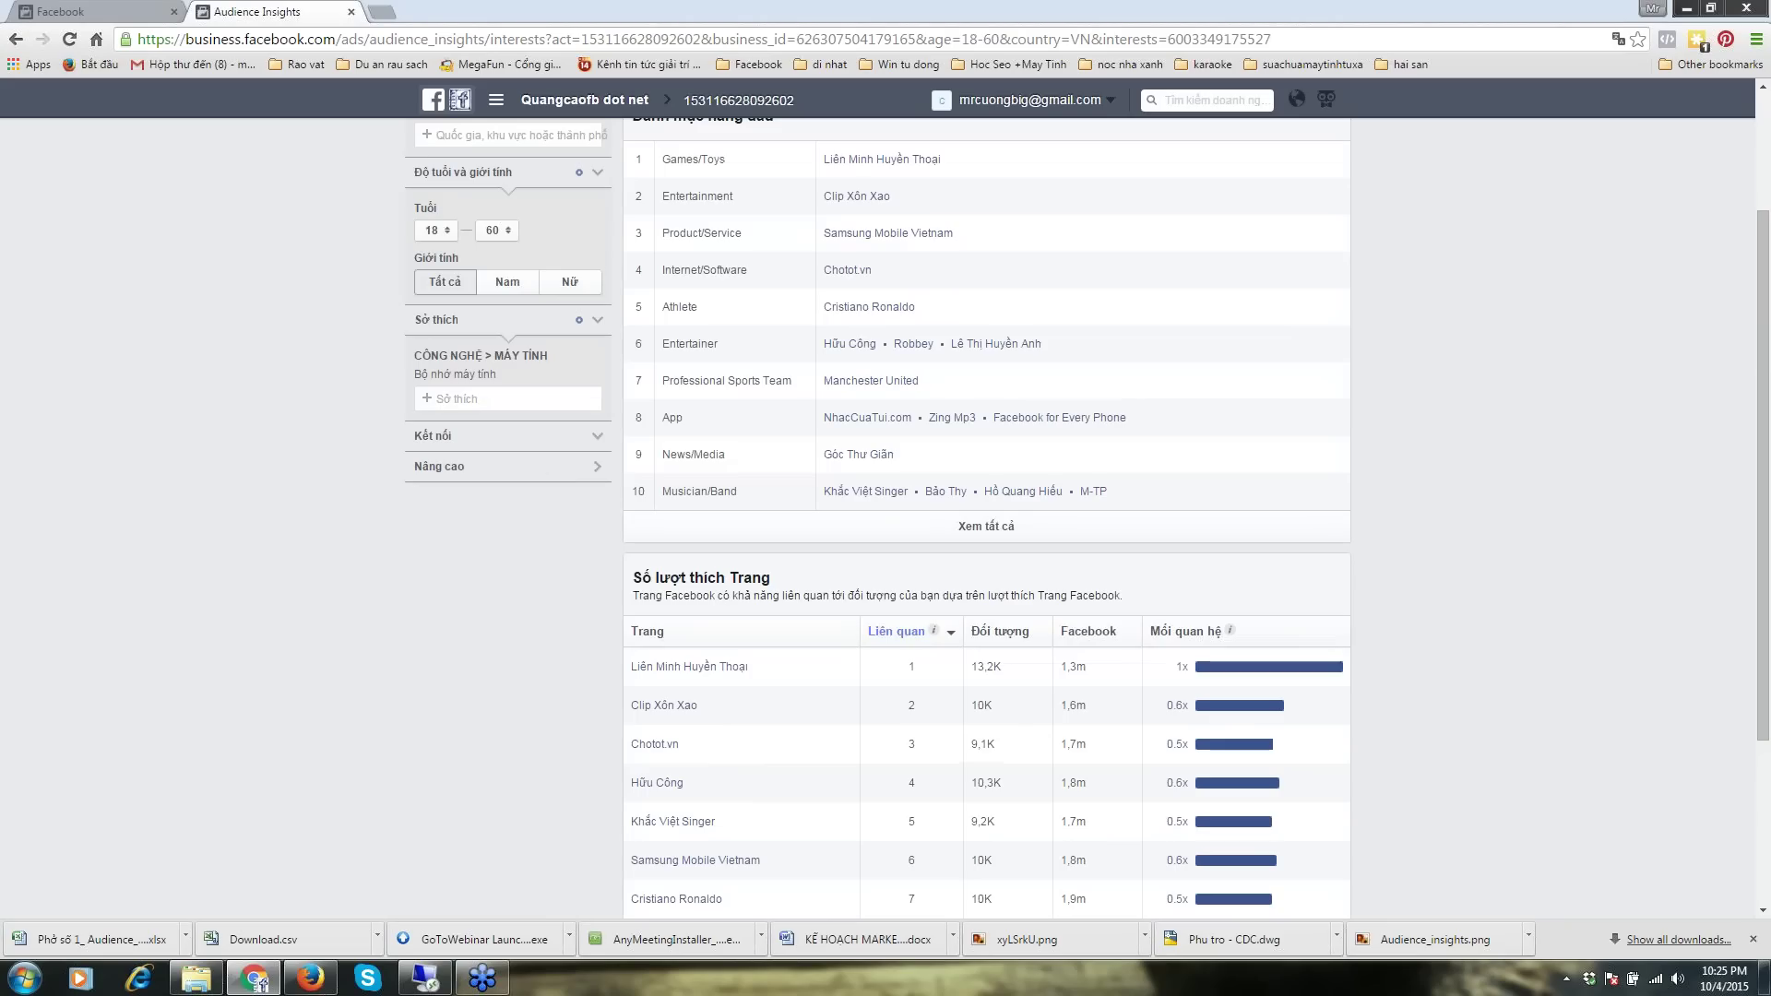
# Find Liên Minh Huyền Thoại among the interests and add it to the audience.
pyautogui.click(502, 401)
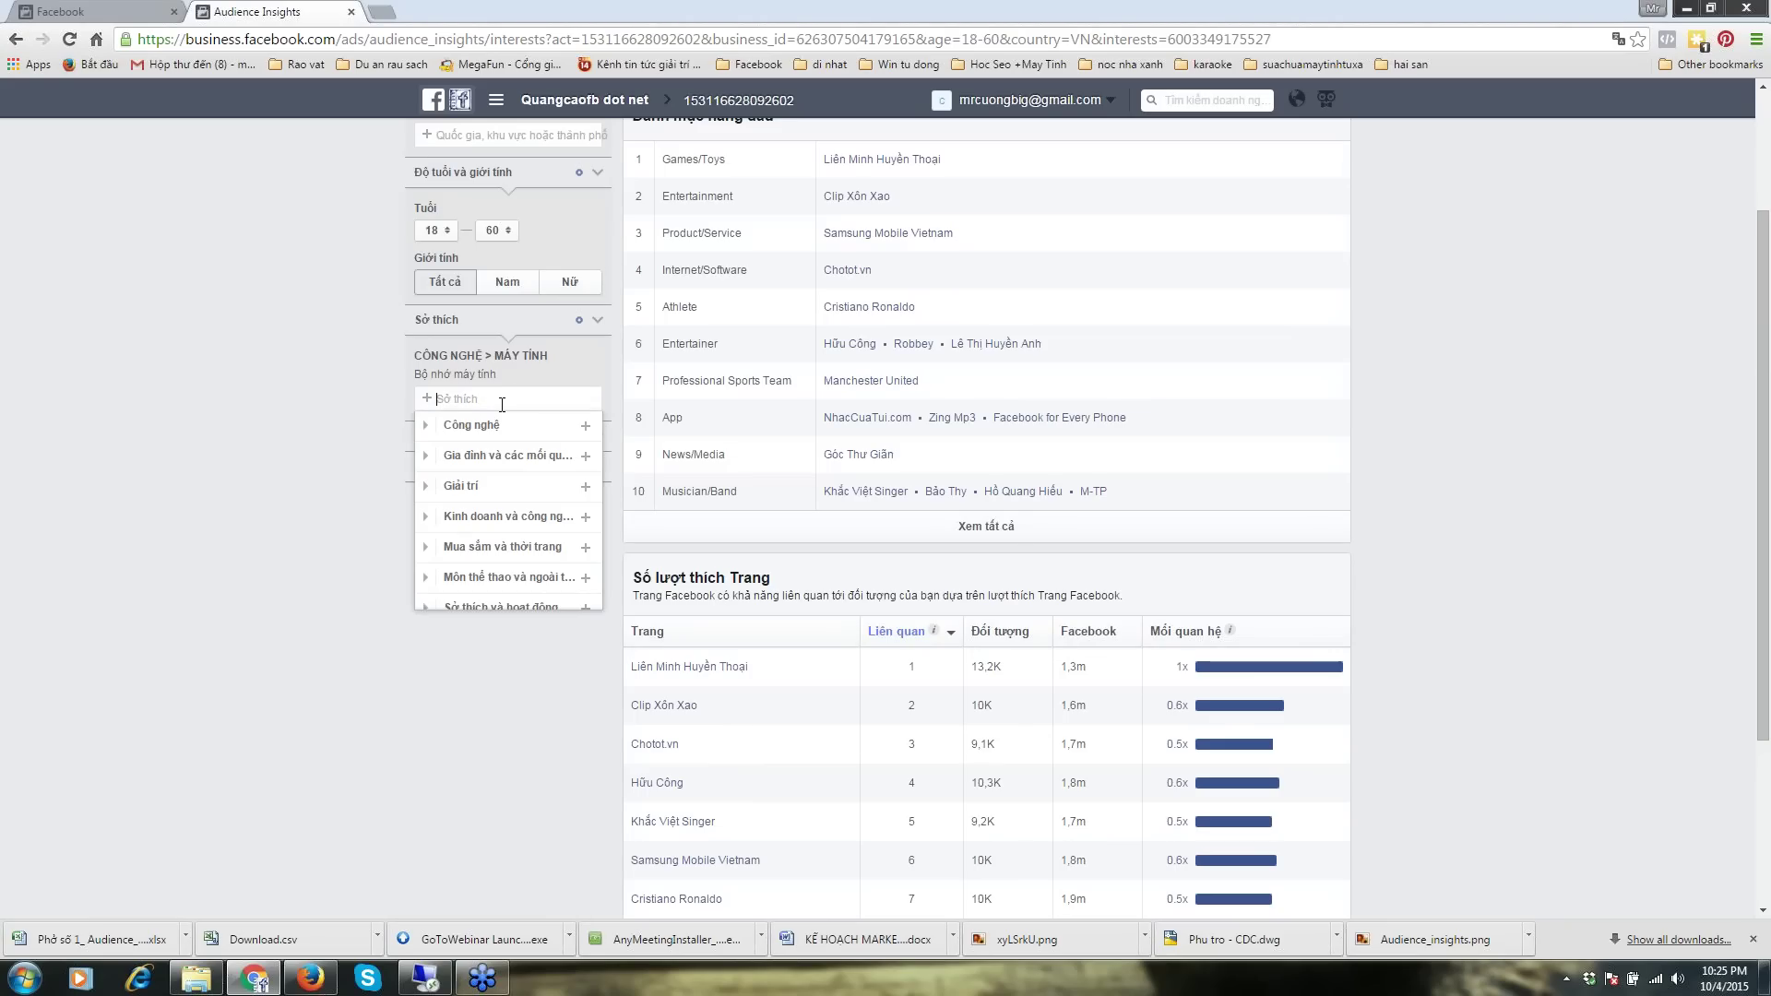
pyautogui.write('lie')
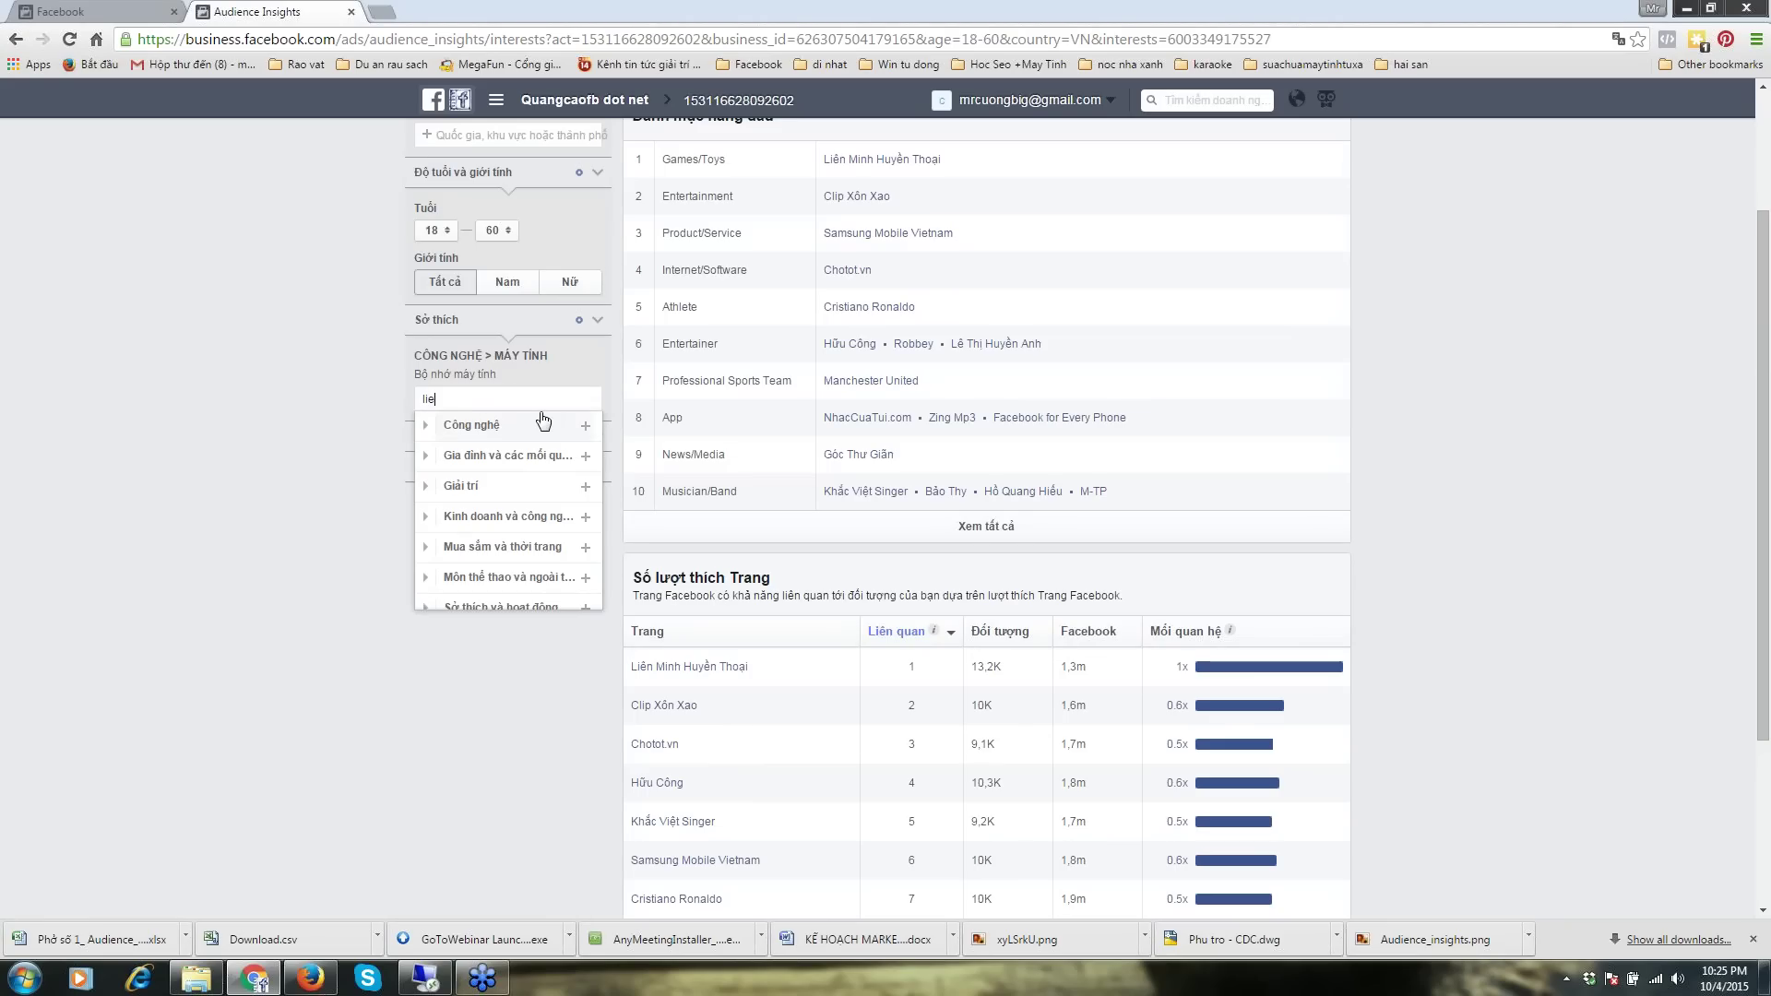
pyautogui.write('e')
pyautogui.press('BackSpace')
pyautogui.press('BackSpace')
pyautogui.press('BackSpace')
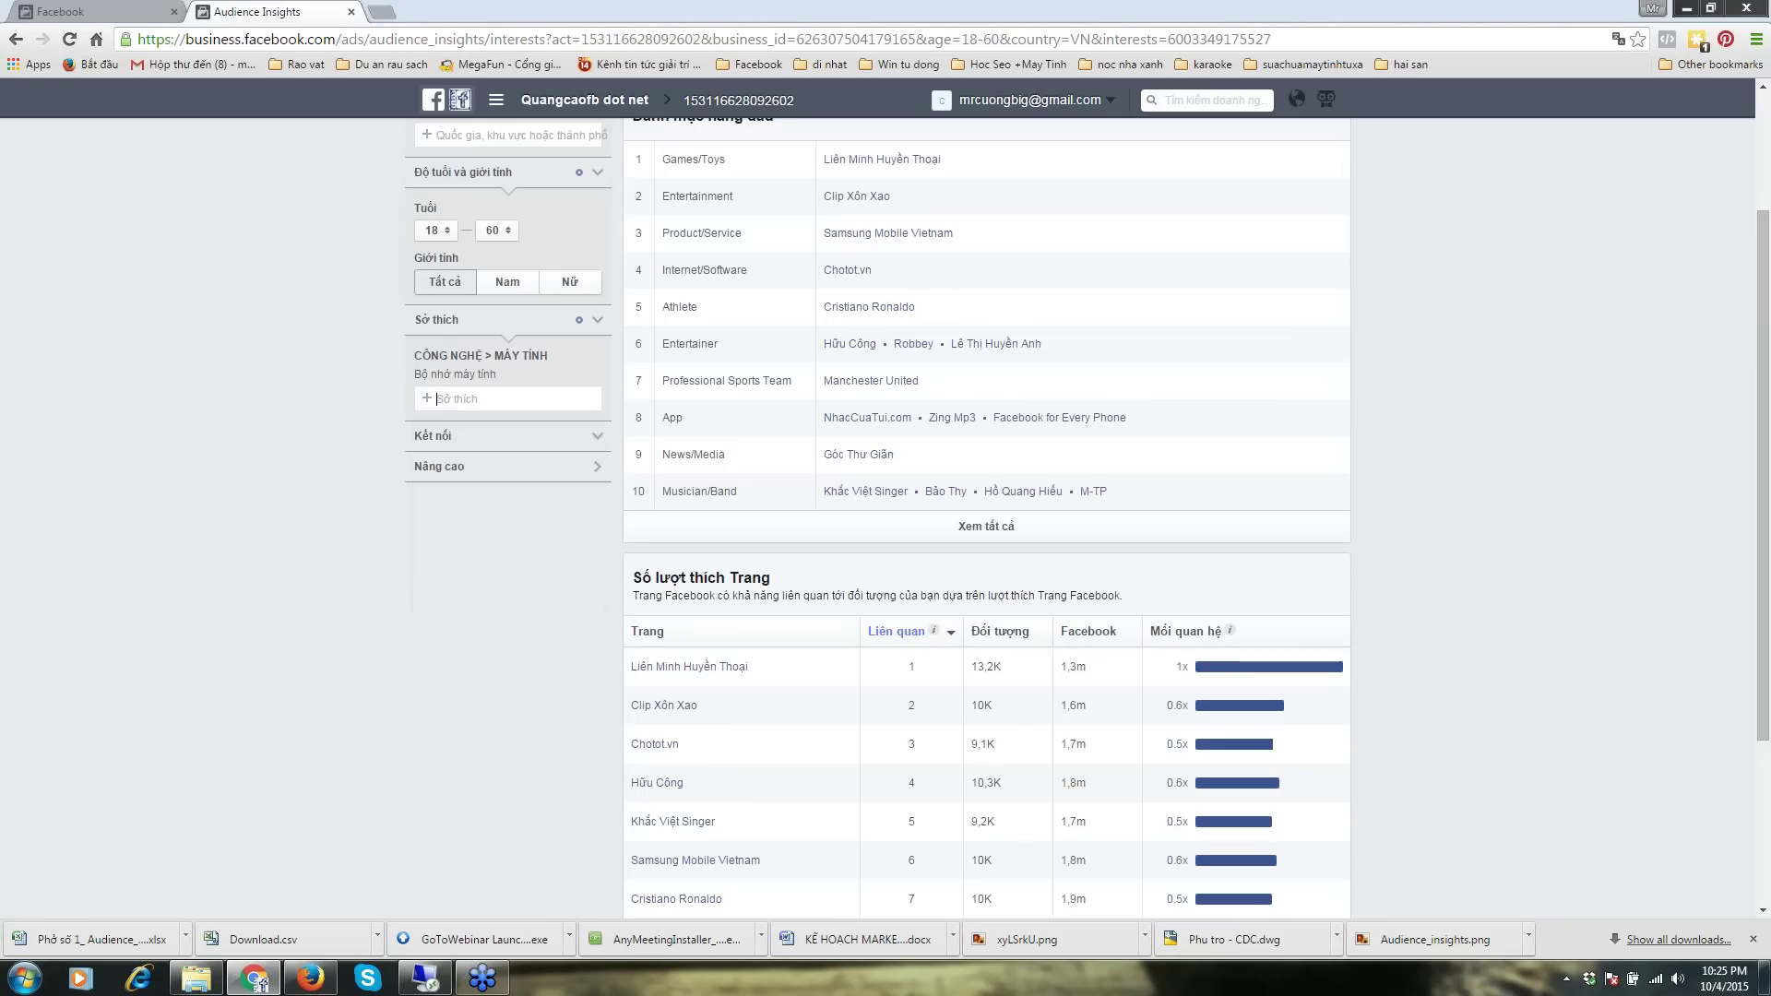
pyautogui.write('ie')
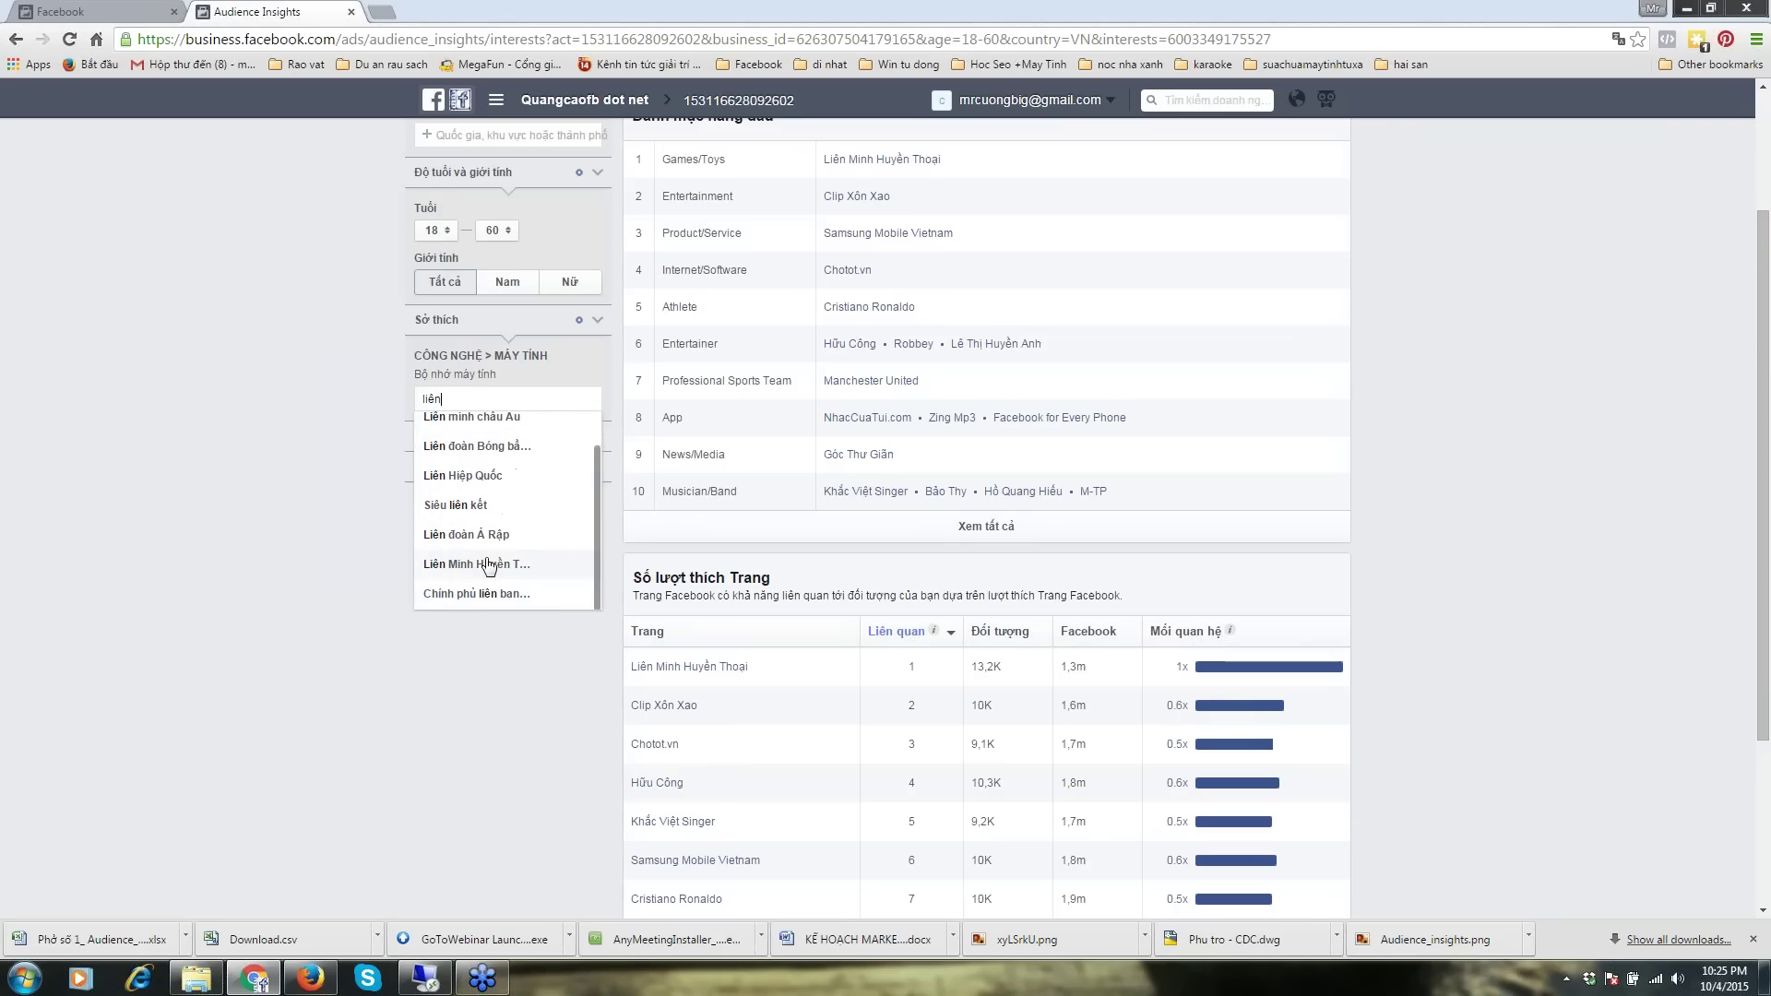
pyautogui.click(486, 565)
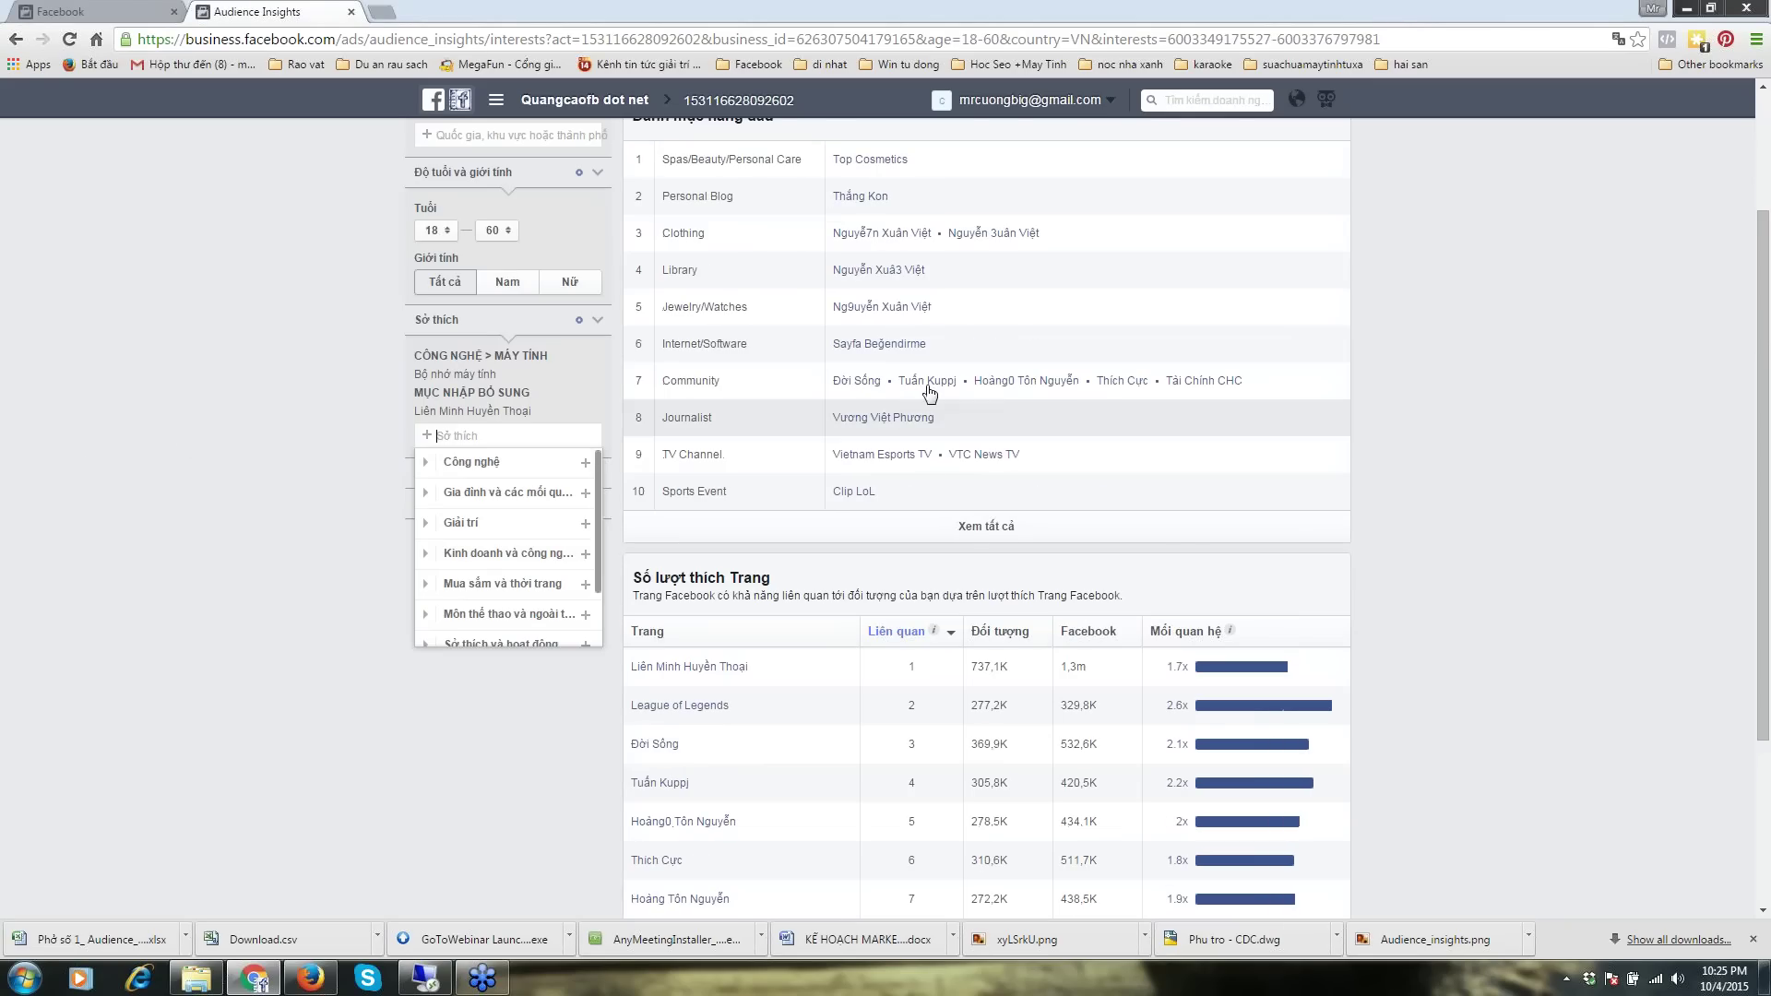
pyautogui.click(172, 480)
# Review the related pages table for the audience with the added game interest, checking Vietnam Esports TV and the pages below it.
pyautogui.scroll(-3, 672, 573)
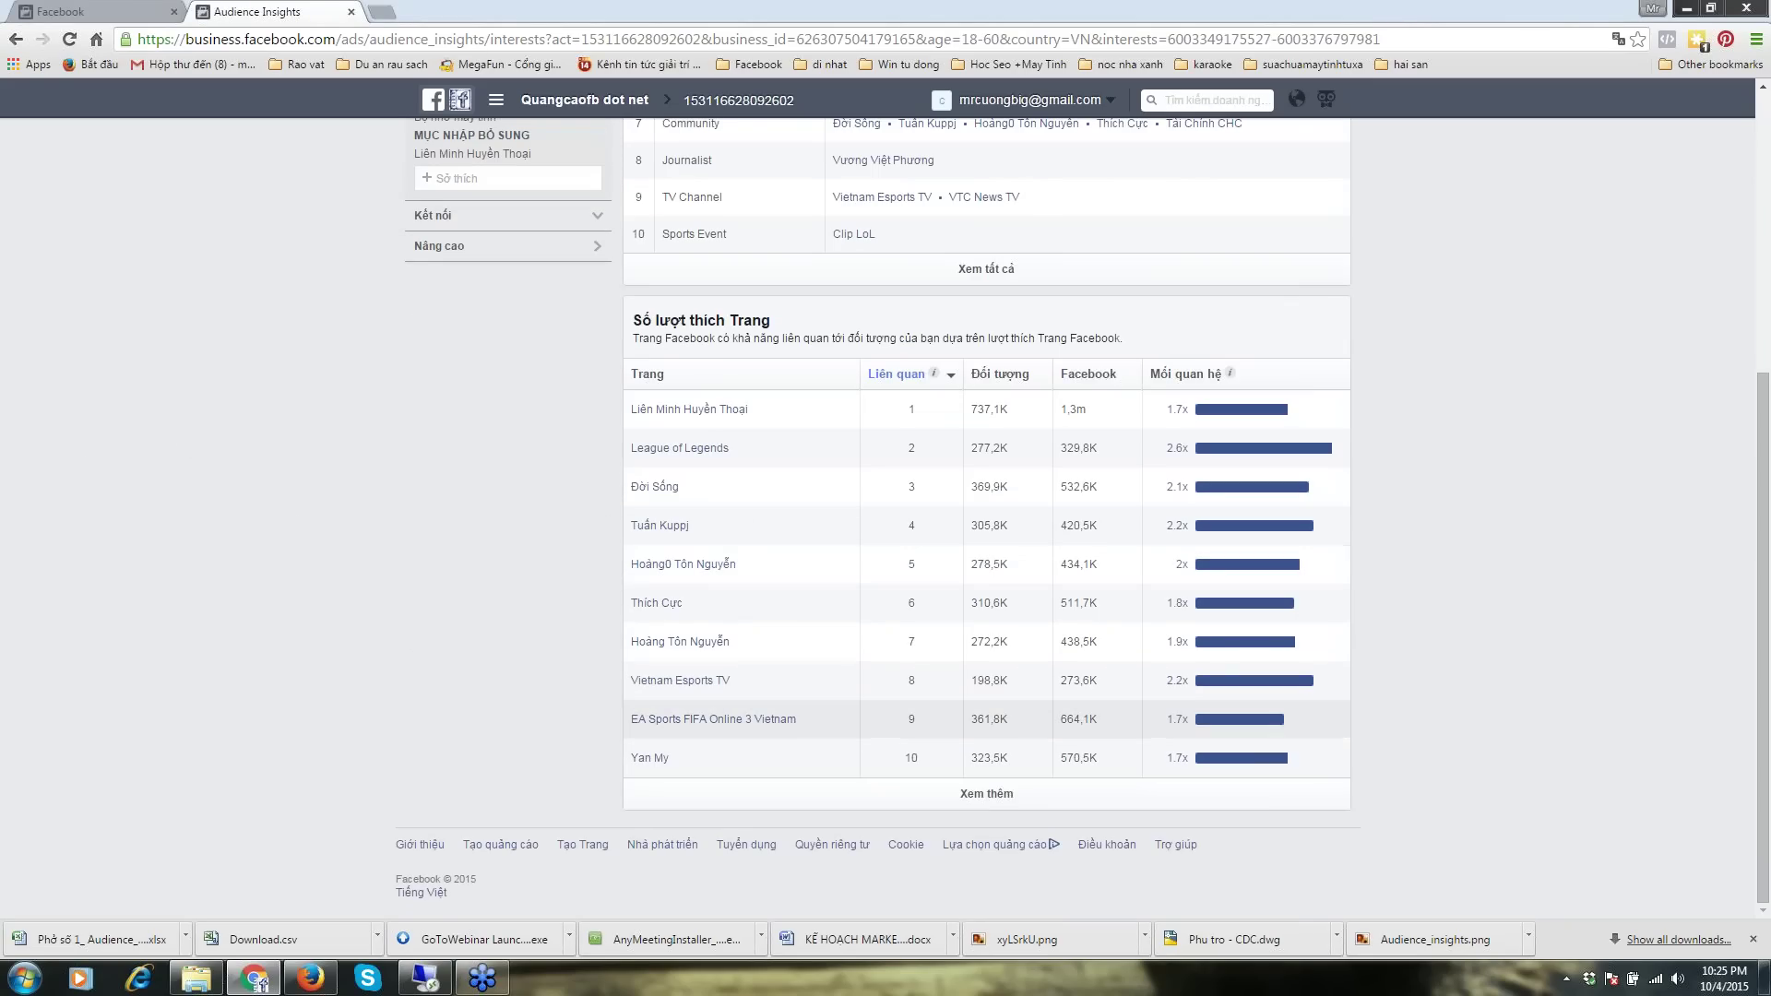
pyautogui.moveTo(696, 691)
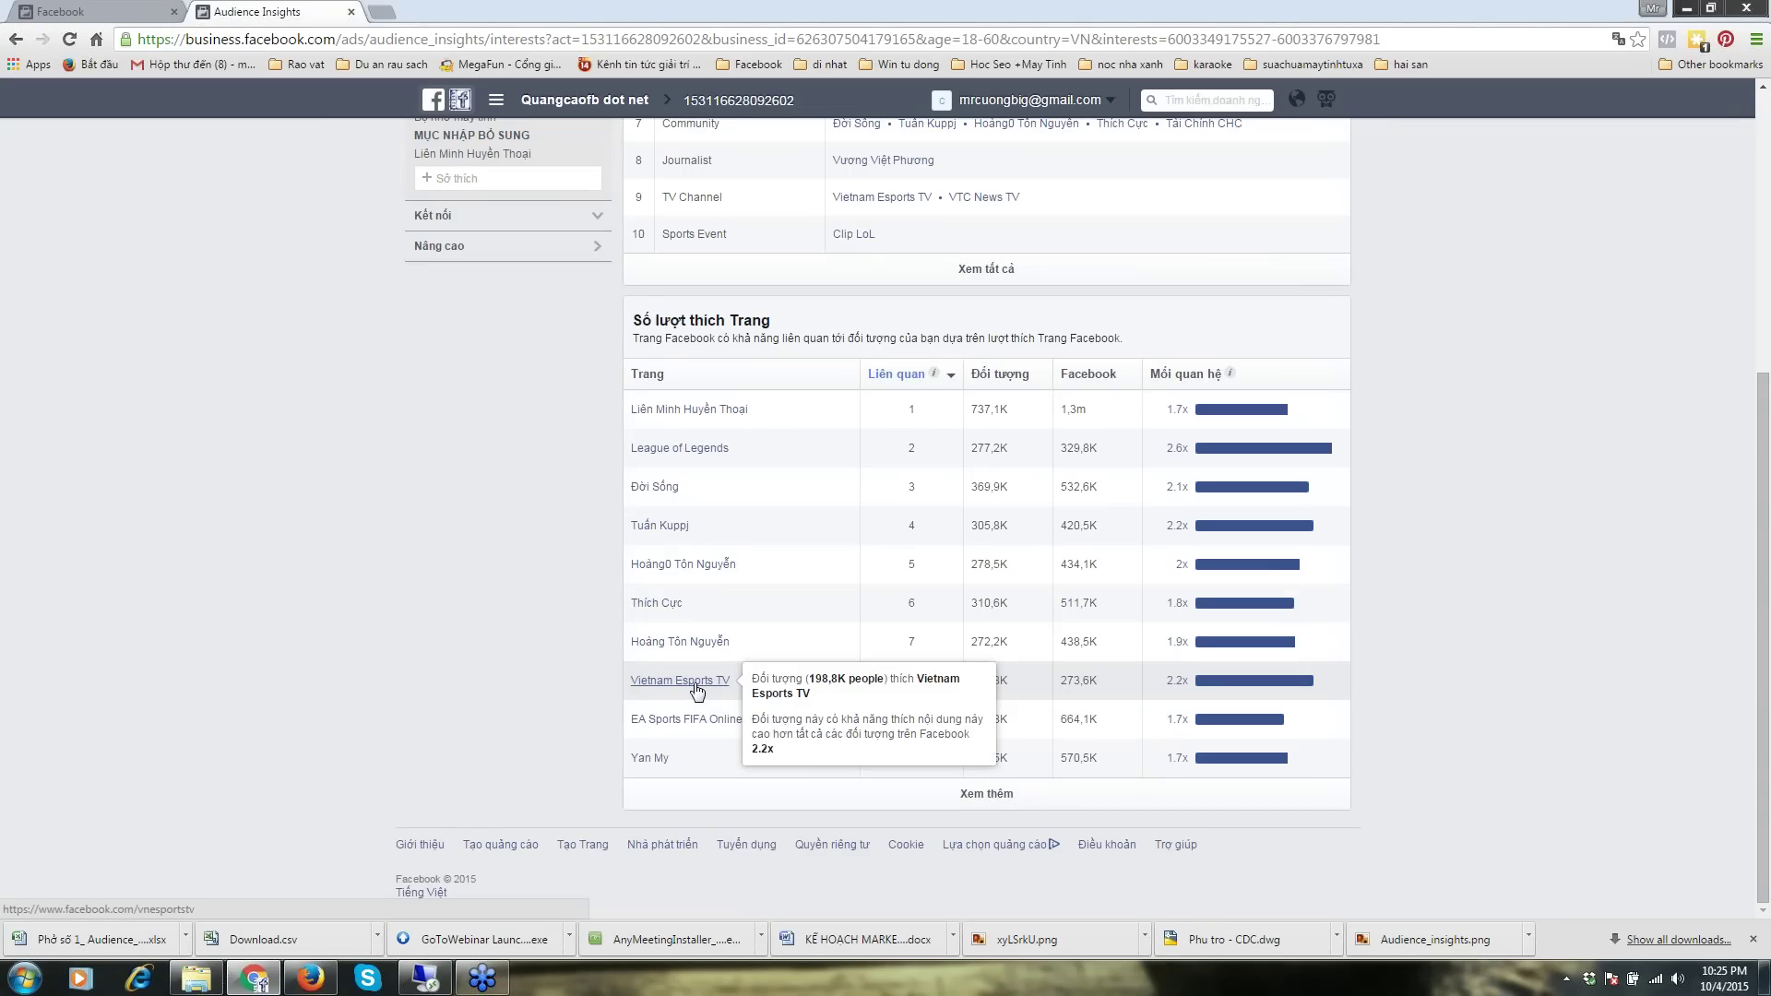
pyautogui.moveTo(657, 763)
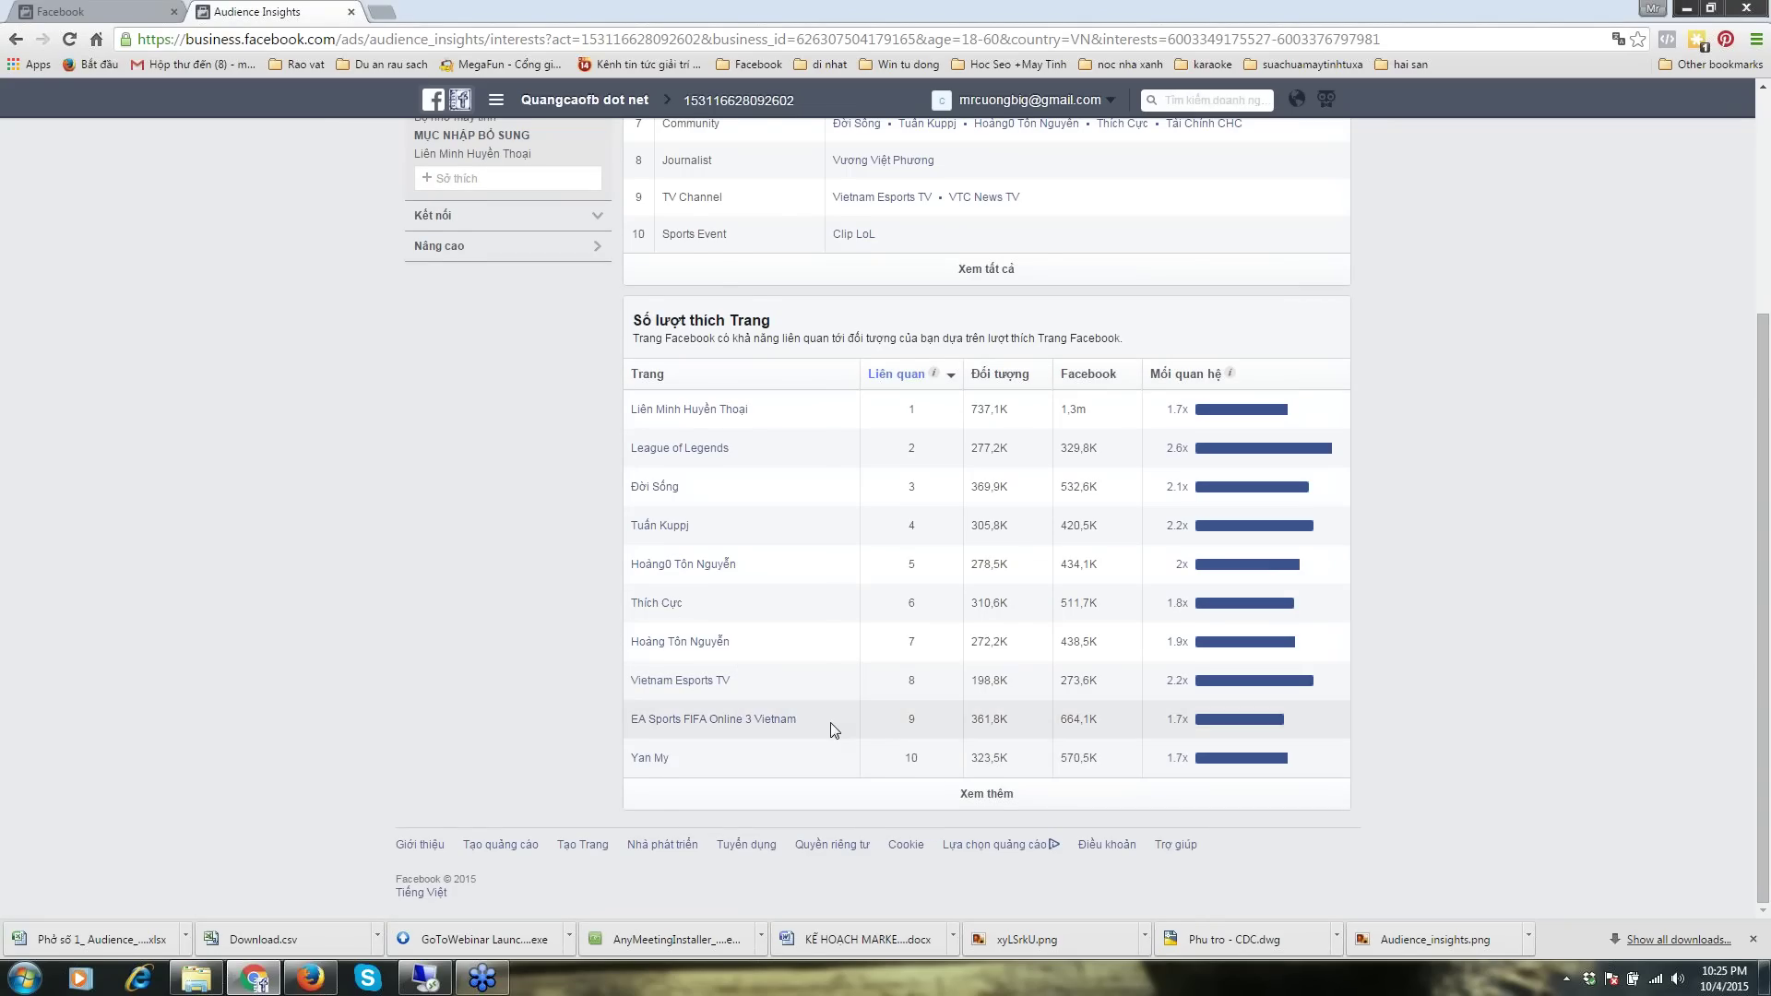
# Remove the Liên Minh Huyền Thoại and Bộ nhớ máy tính interests from the audience.
pyautogui.scroll(5, 835, 729)
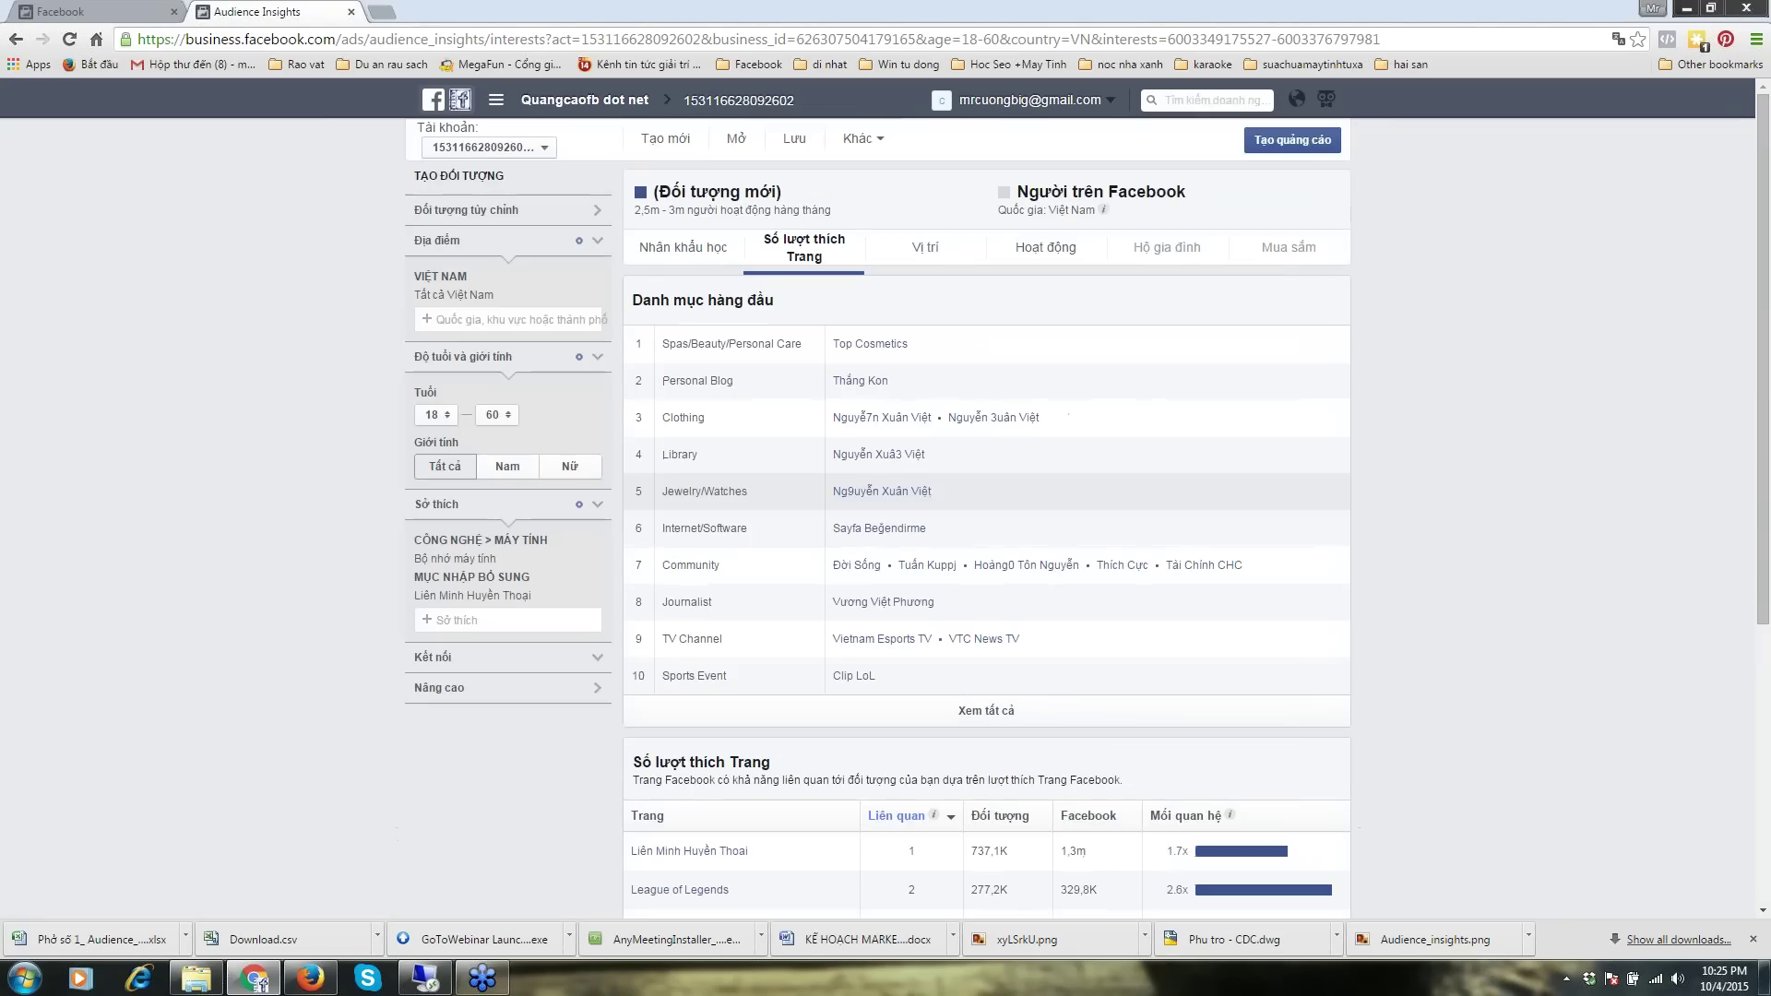
pyautogui.click(600, 595)
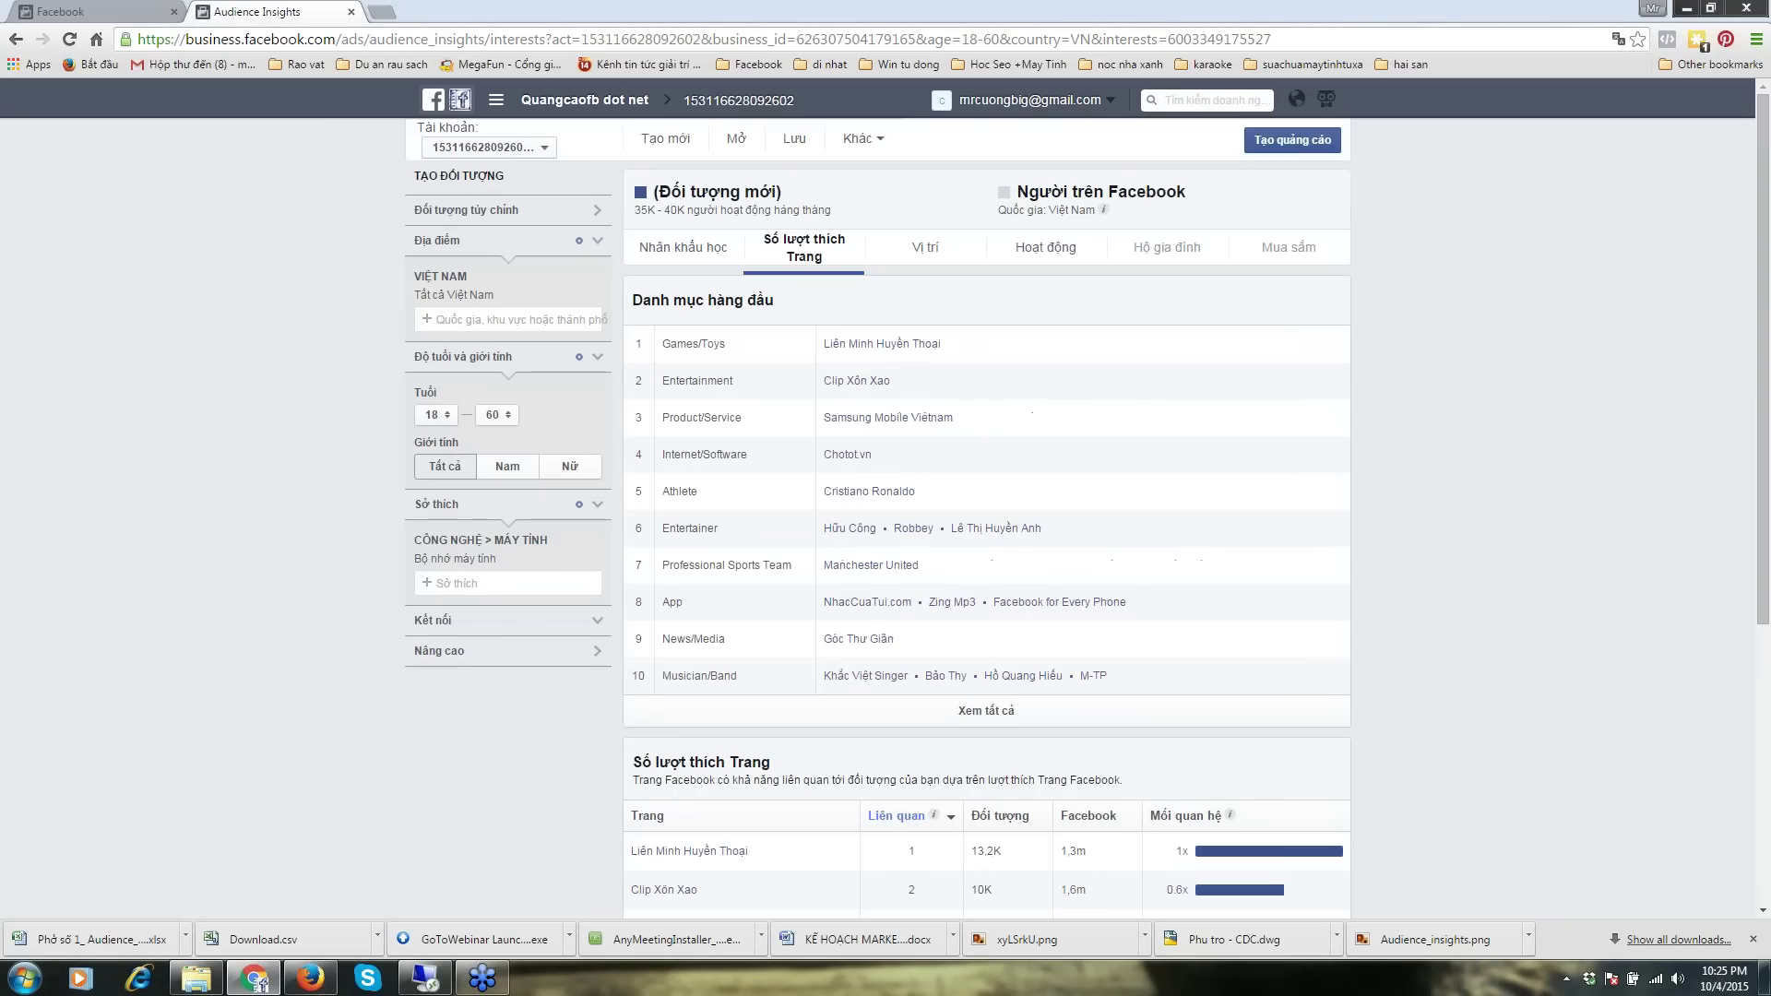
pyautogui.click(598, 541)
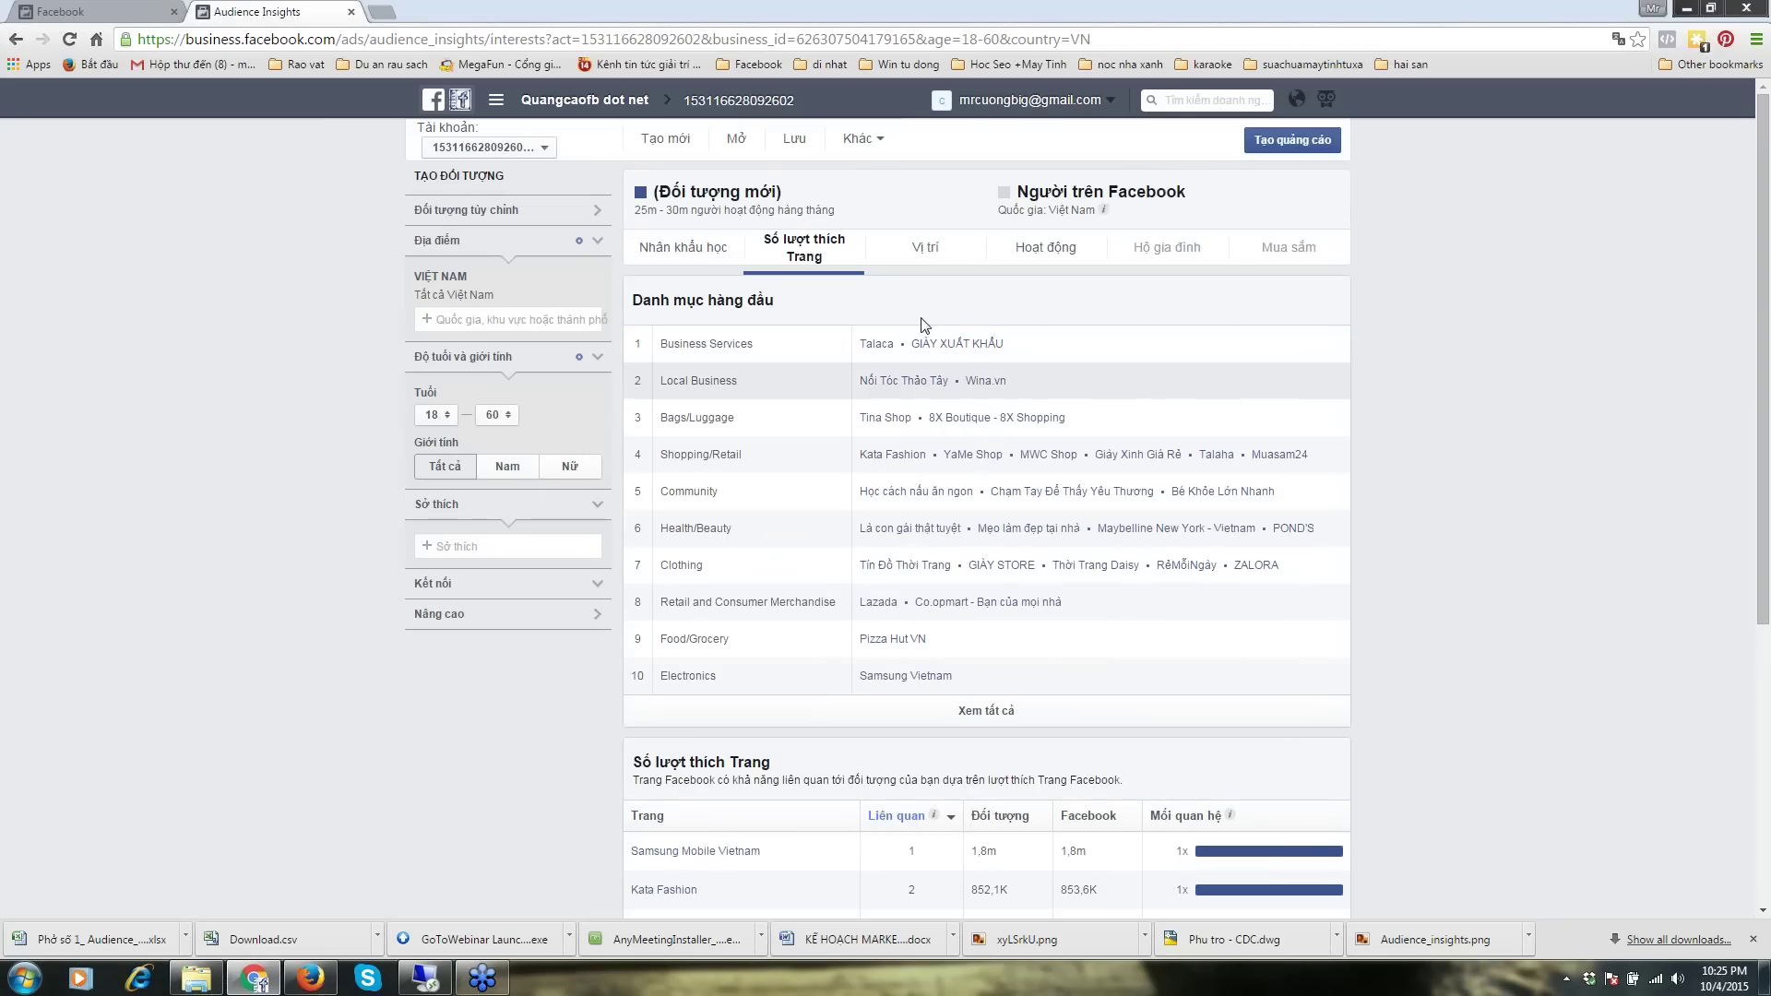
# Show the demographics for the audience without interests and examine its age, relationship status, education and job title charts.
pyautogui.click(690, 261)
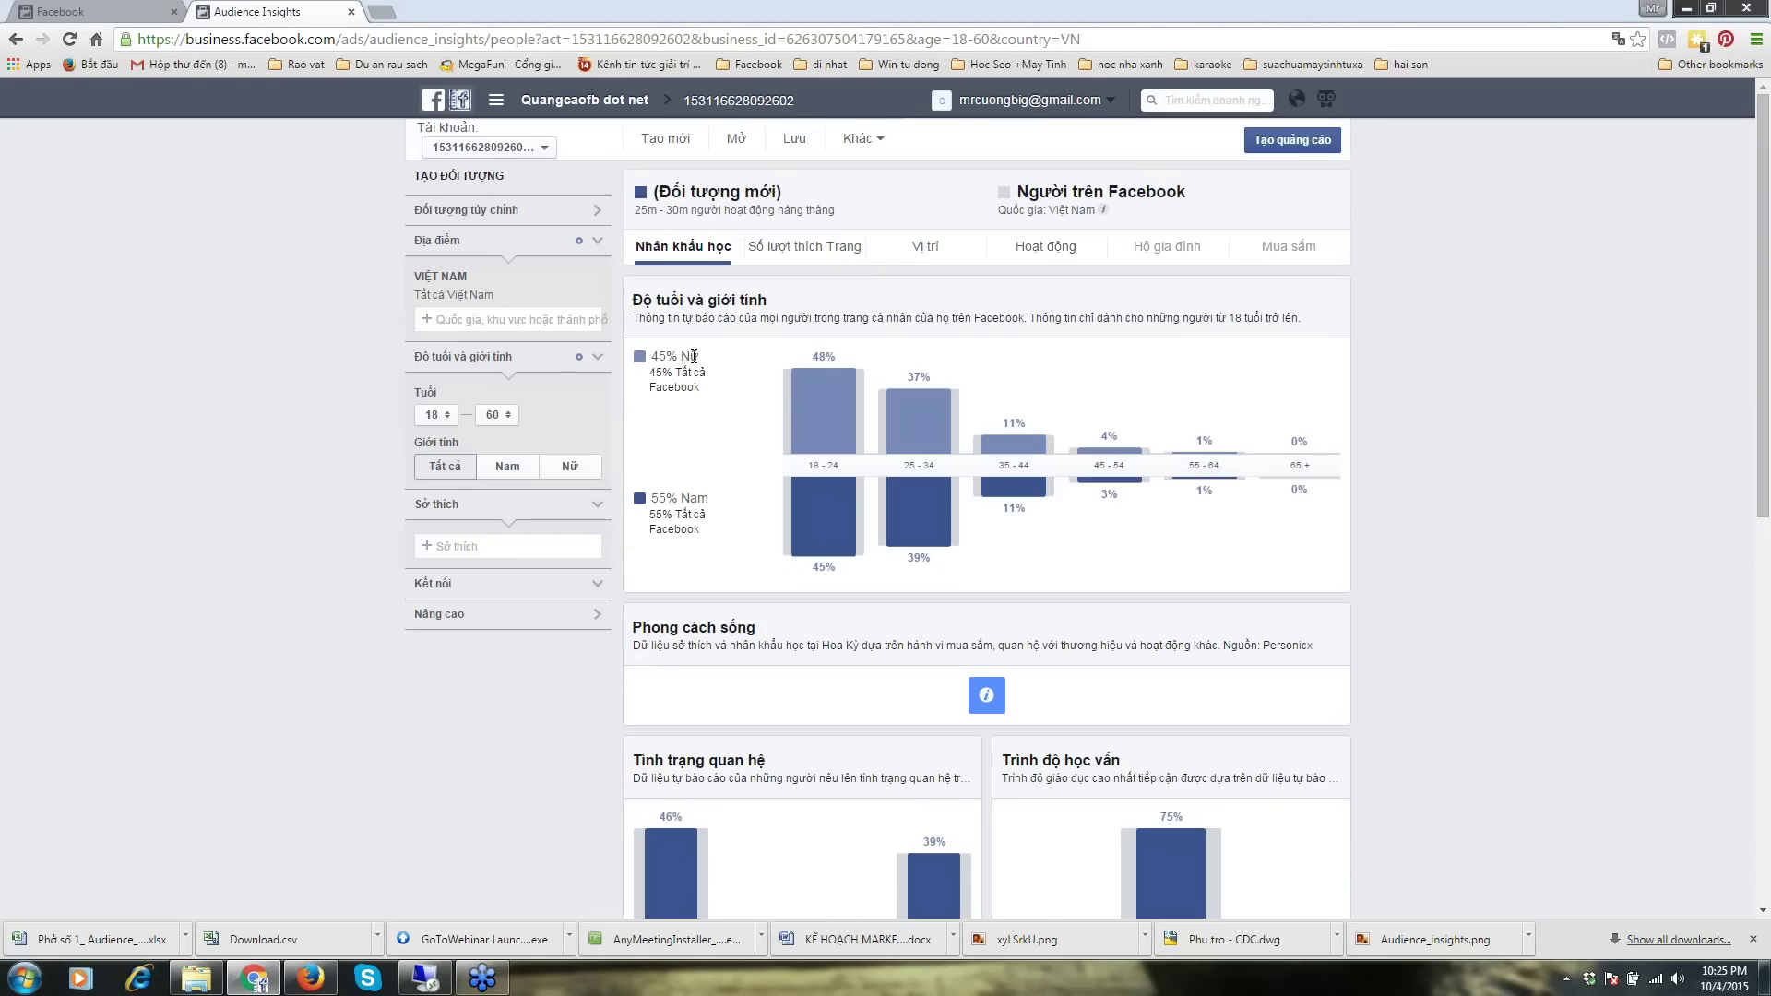
pyautogui.scroll(-4, 686, 356)
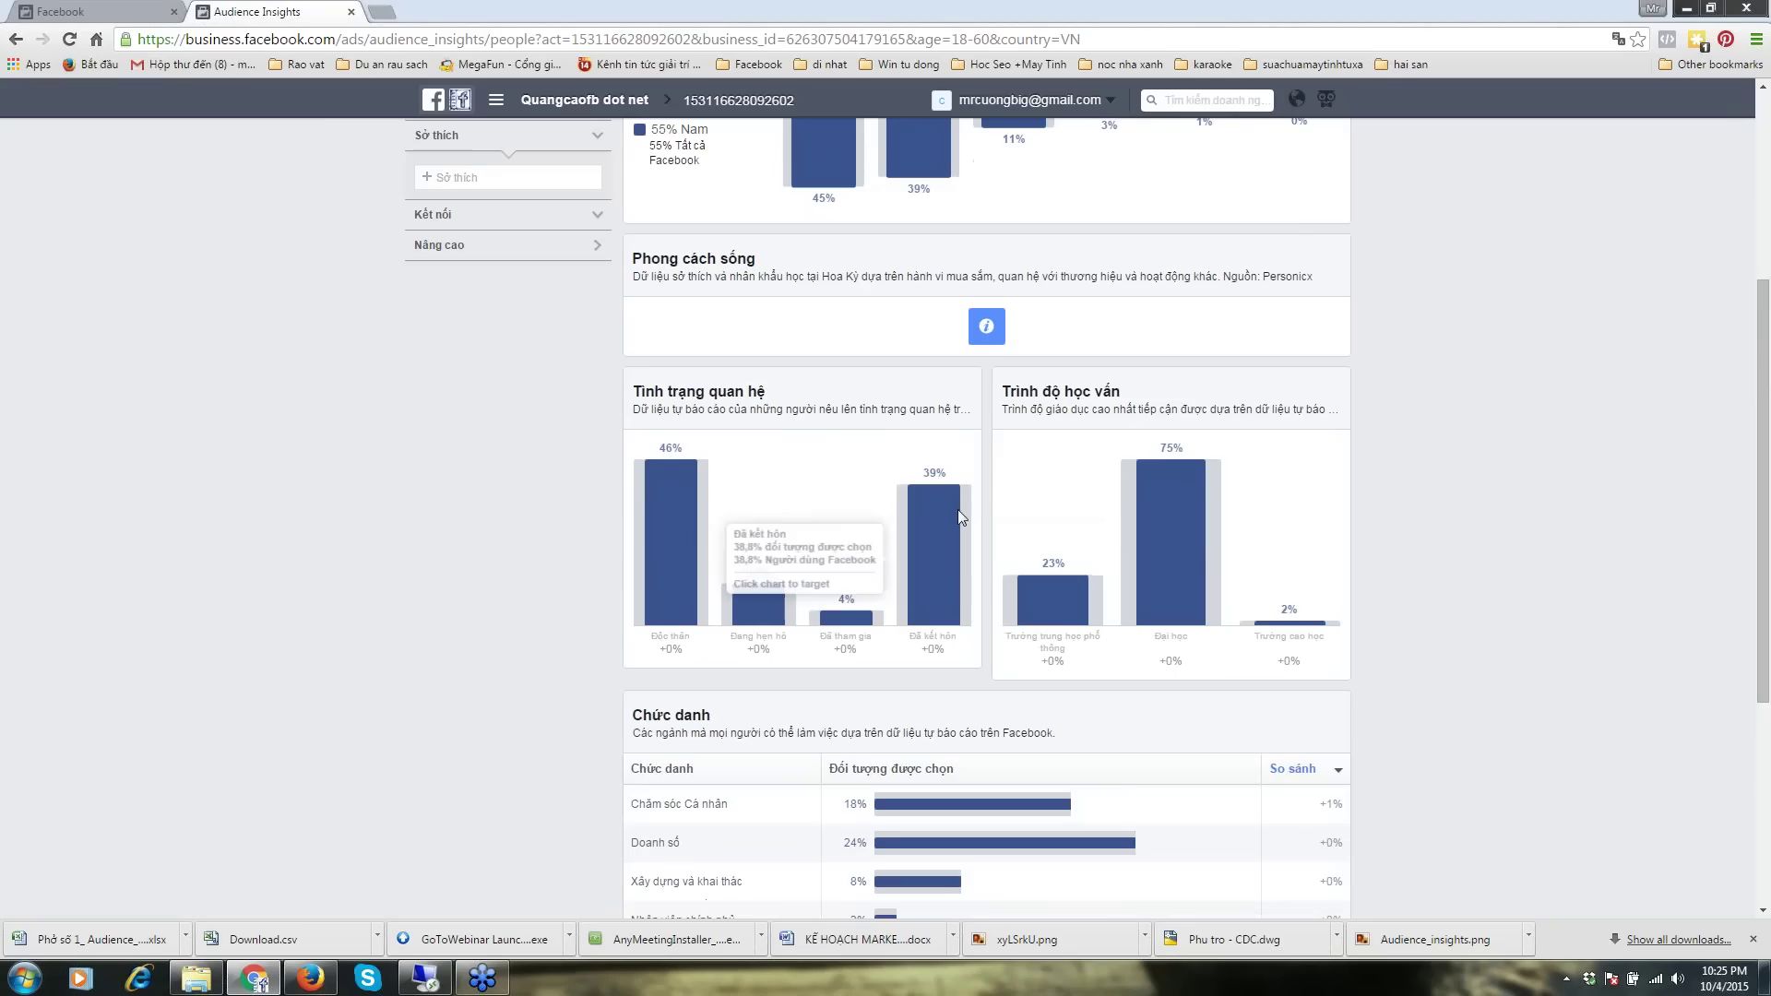
pyautogui.moveTo(664, 553)
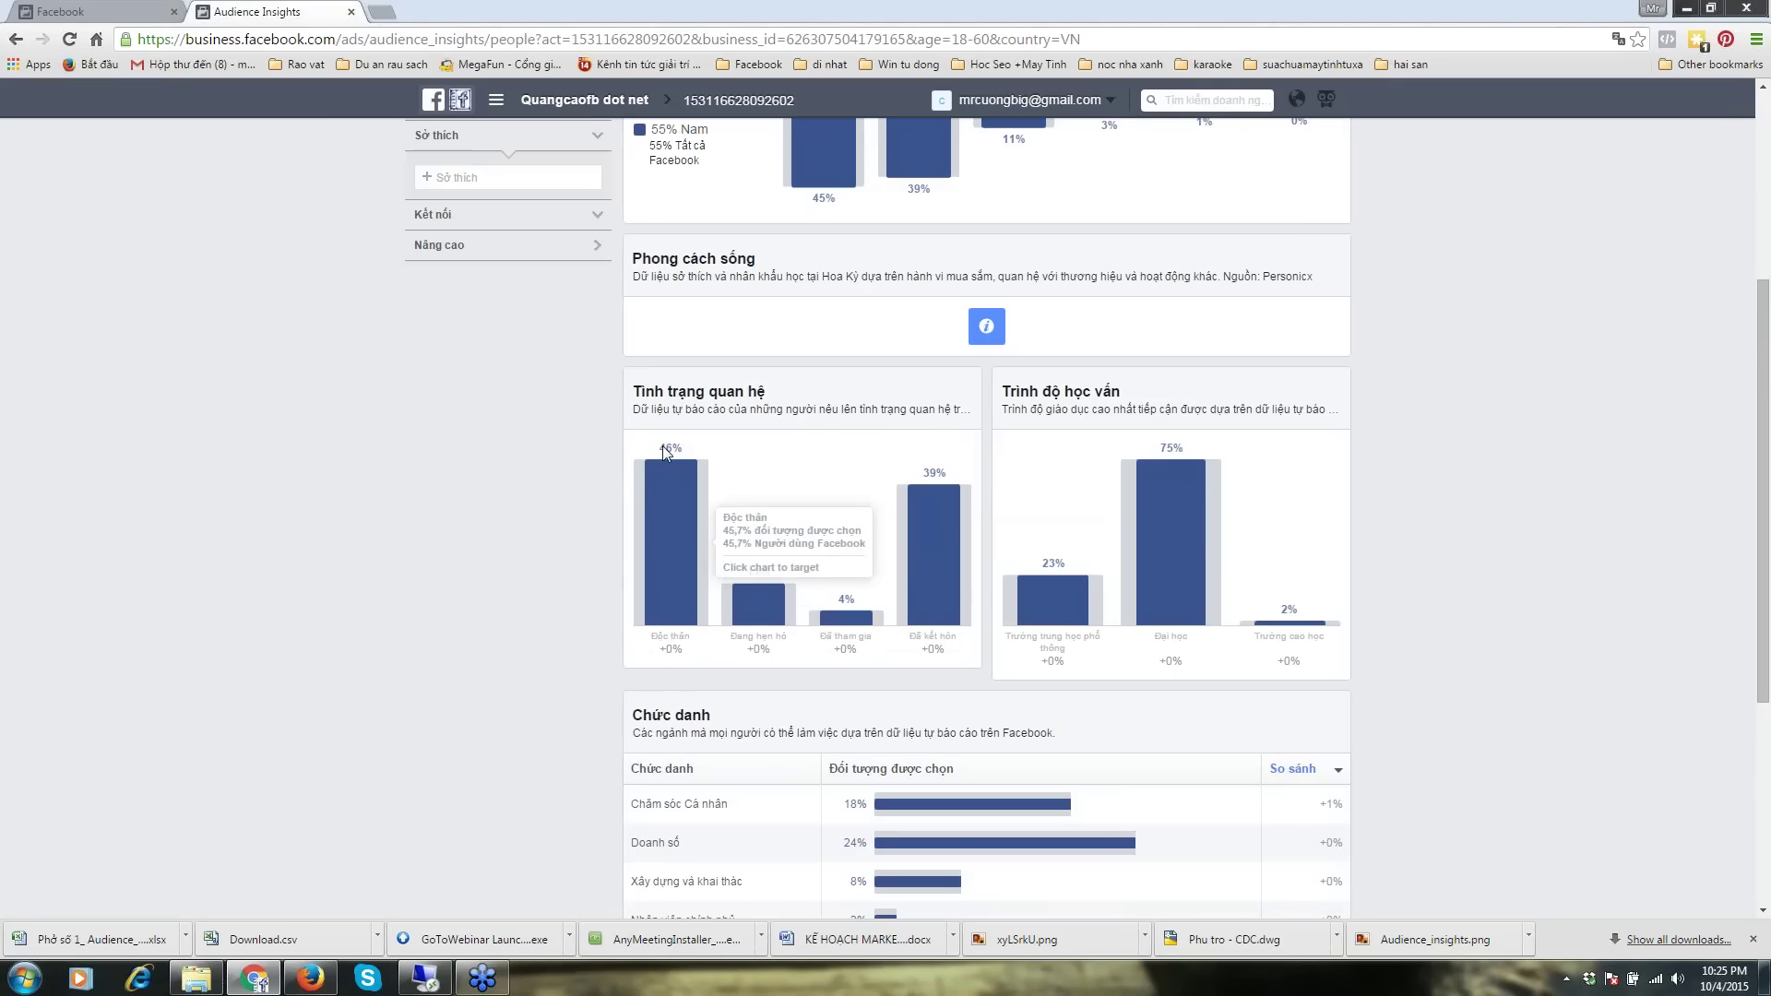
pyautogui.moveTo(1191, 465)
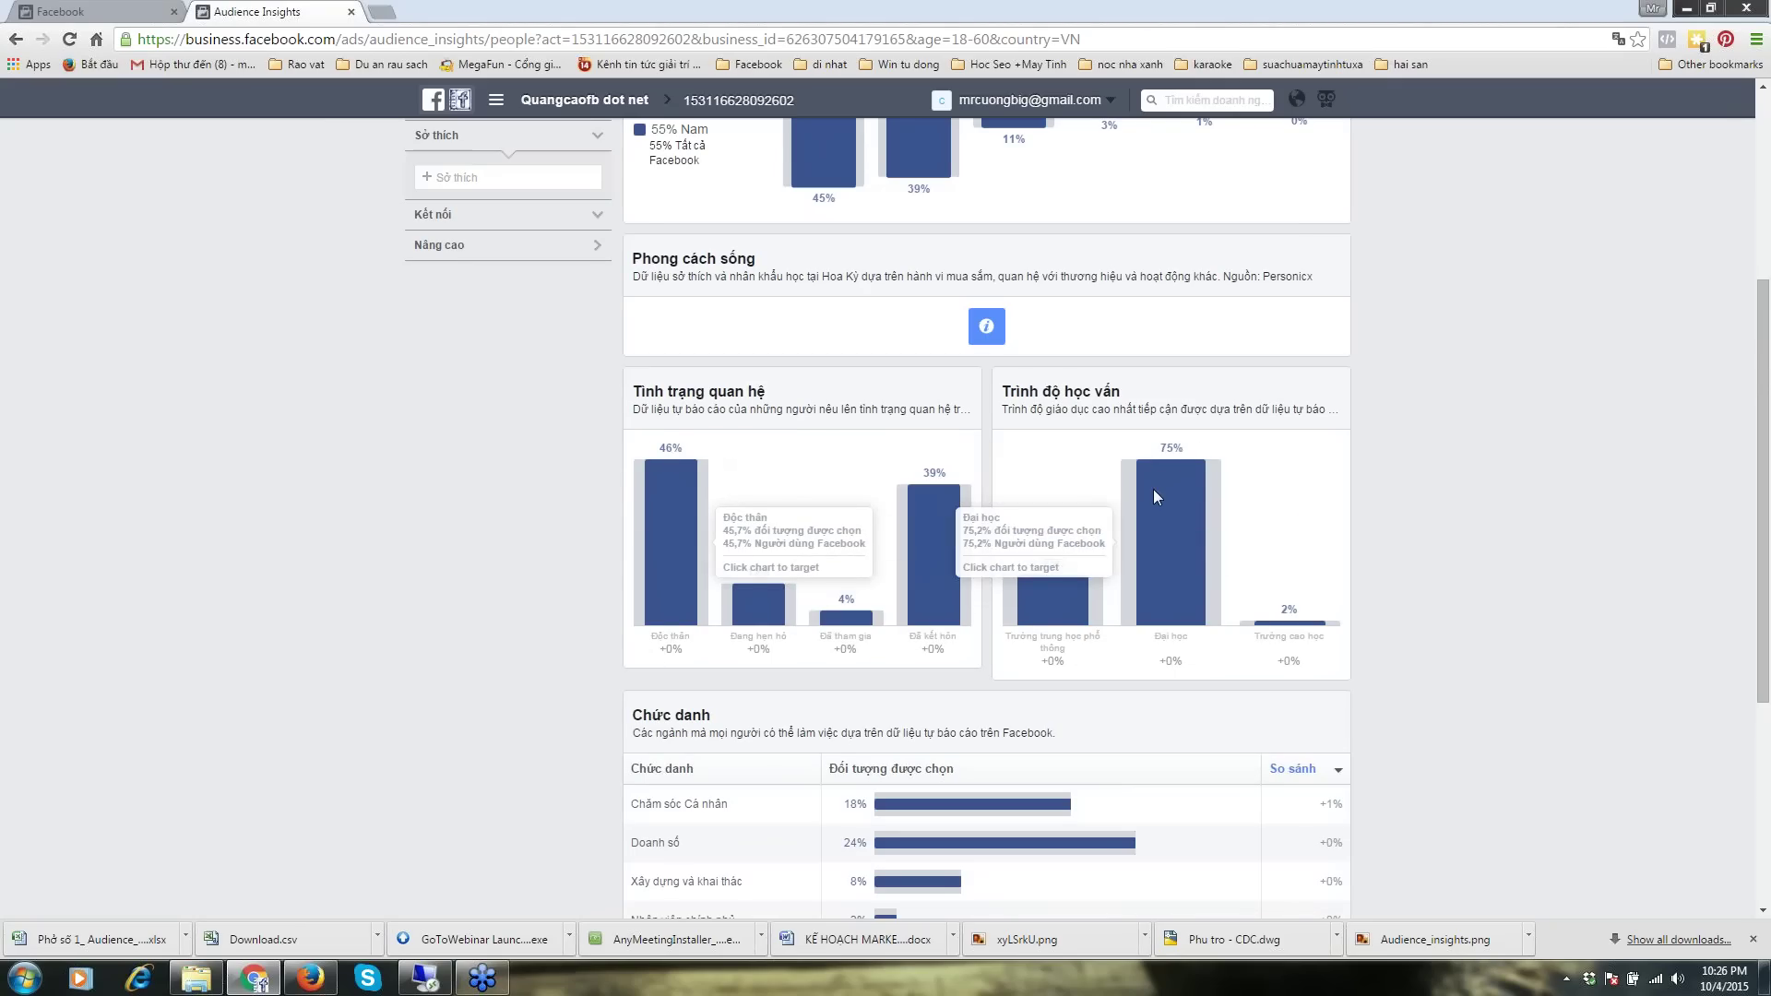
pyautogui.scroll(-3, 1155, 489)
pyautogui.scroll(-2, 552, 531)
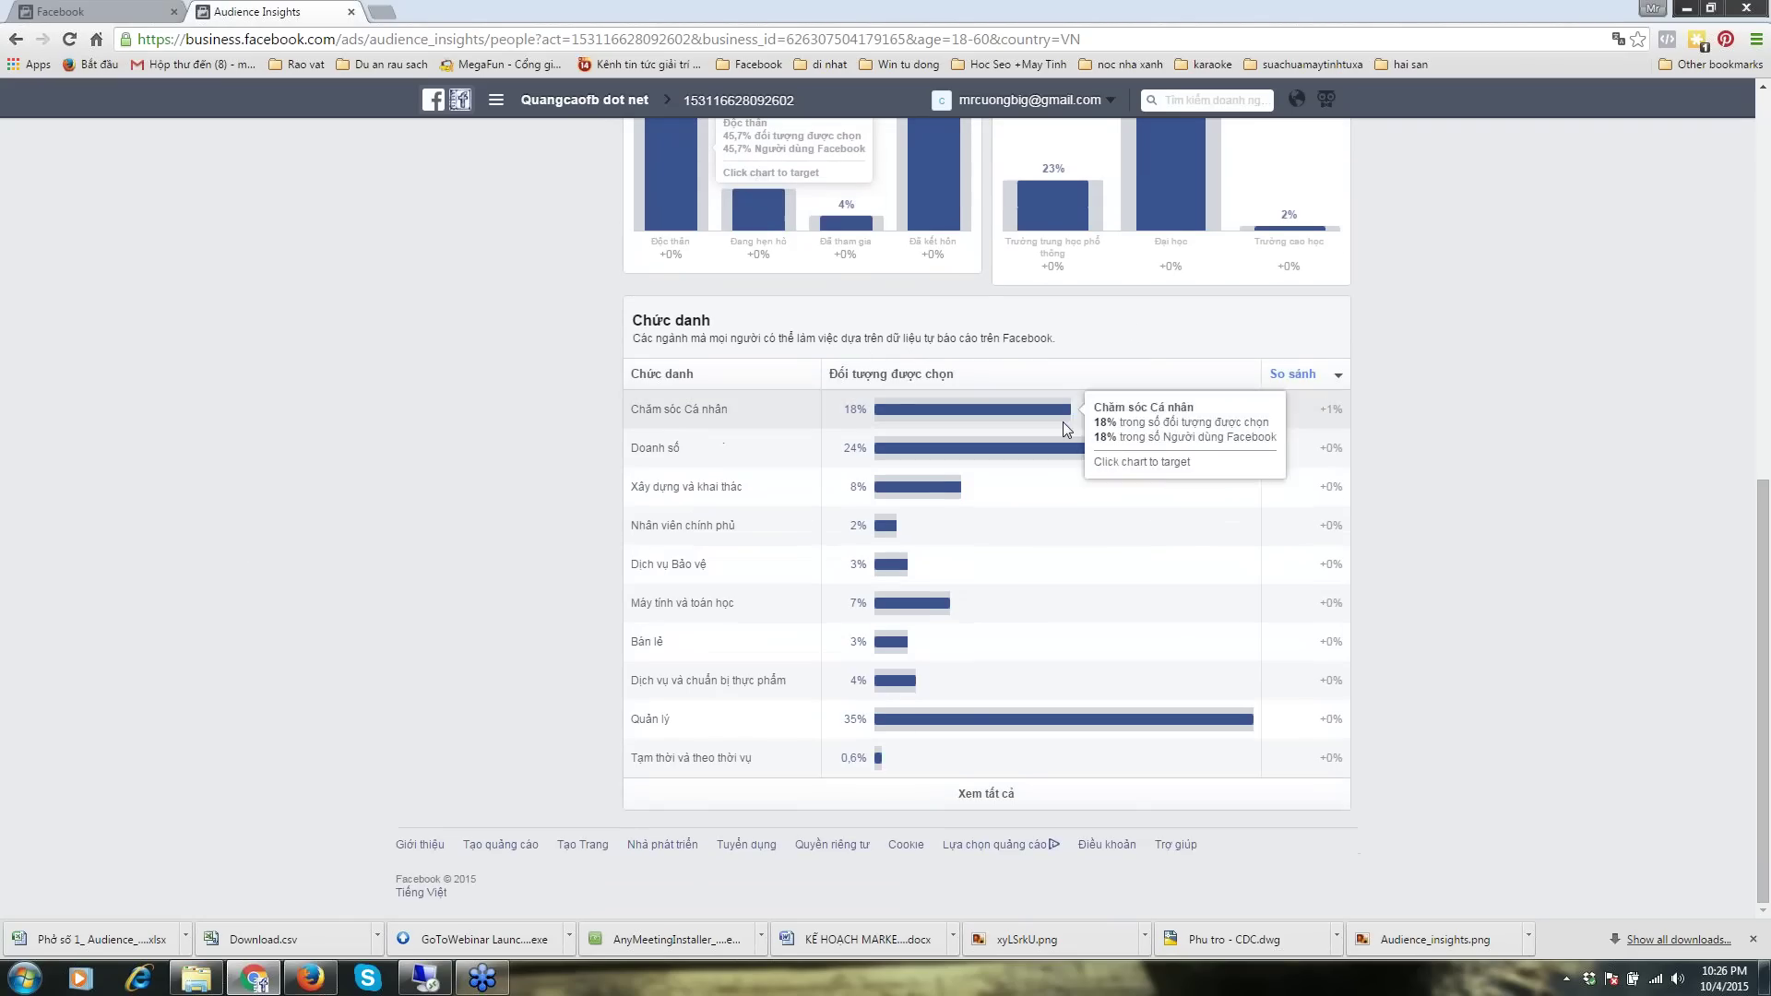
pyautogui.scroll(10, 960, 471)
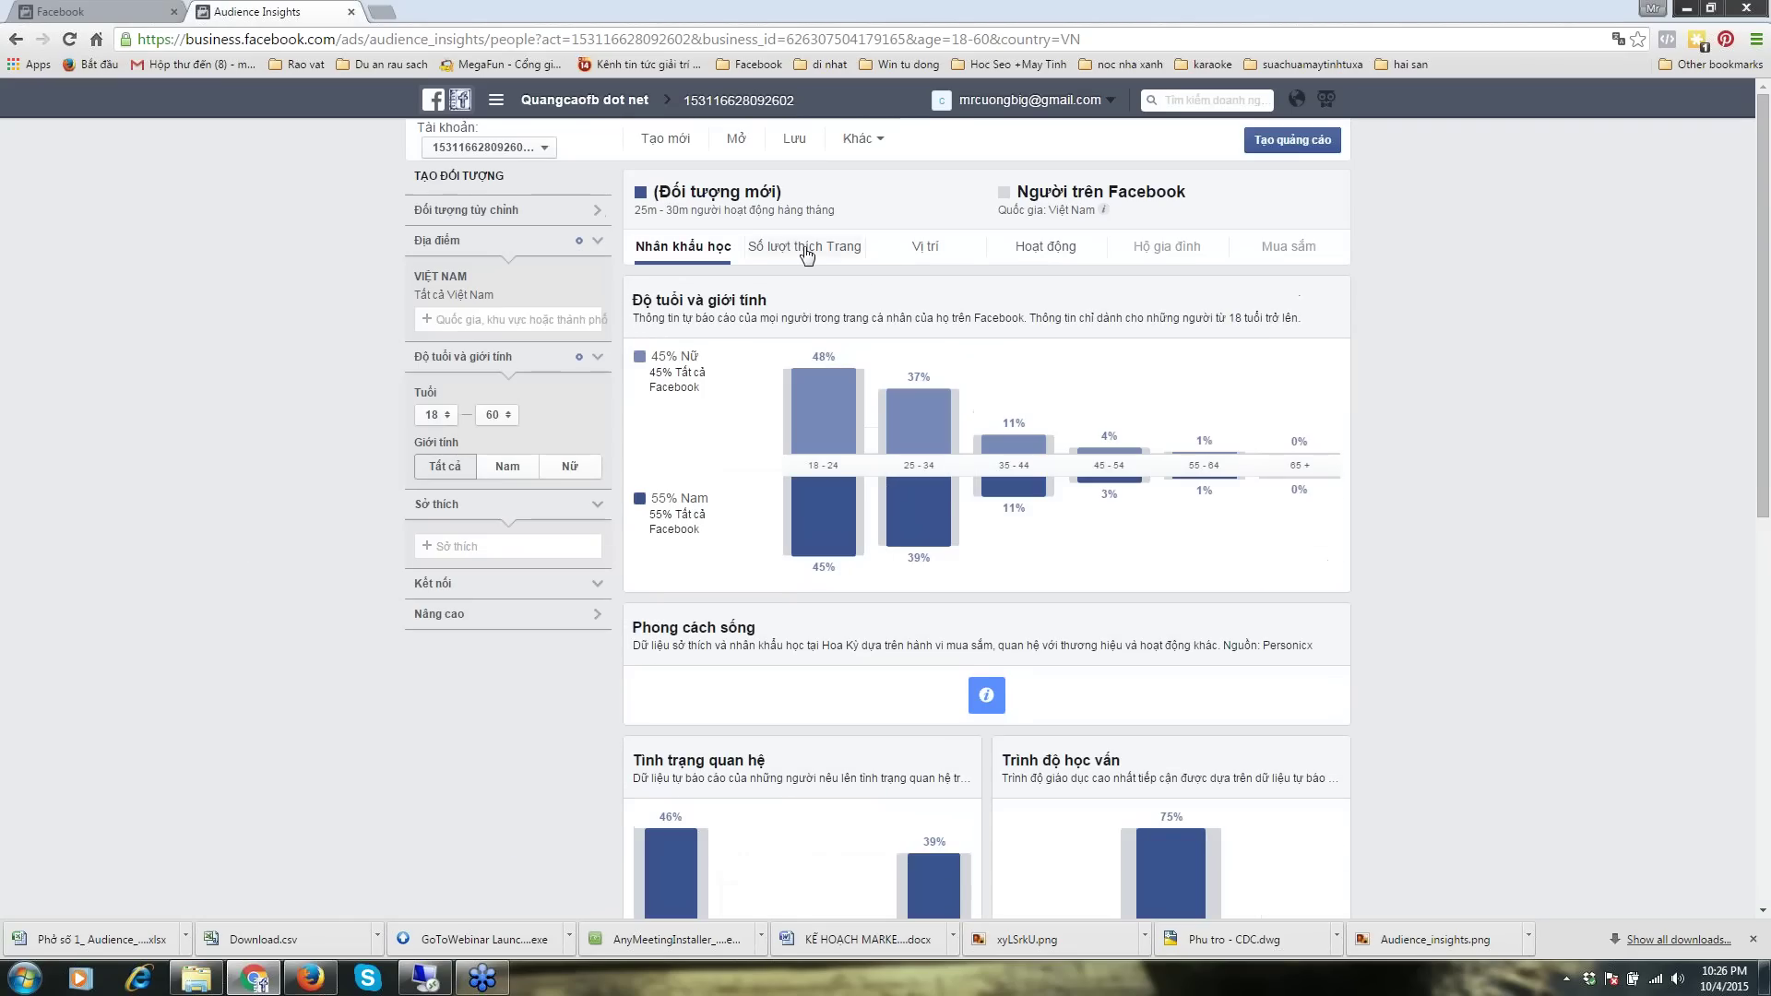
# Show the page likes of the whole Vietnam audience aged 18–60 and review its top categories and most relevant pages.
pyautogui.click(807, 249)
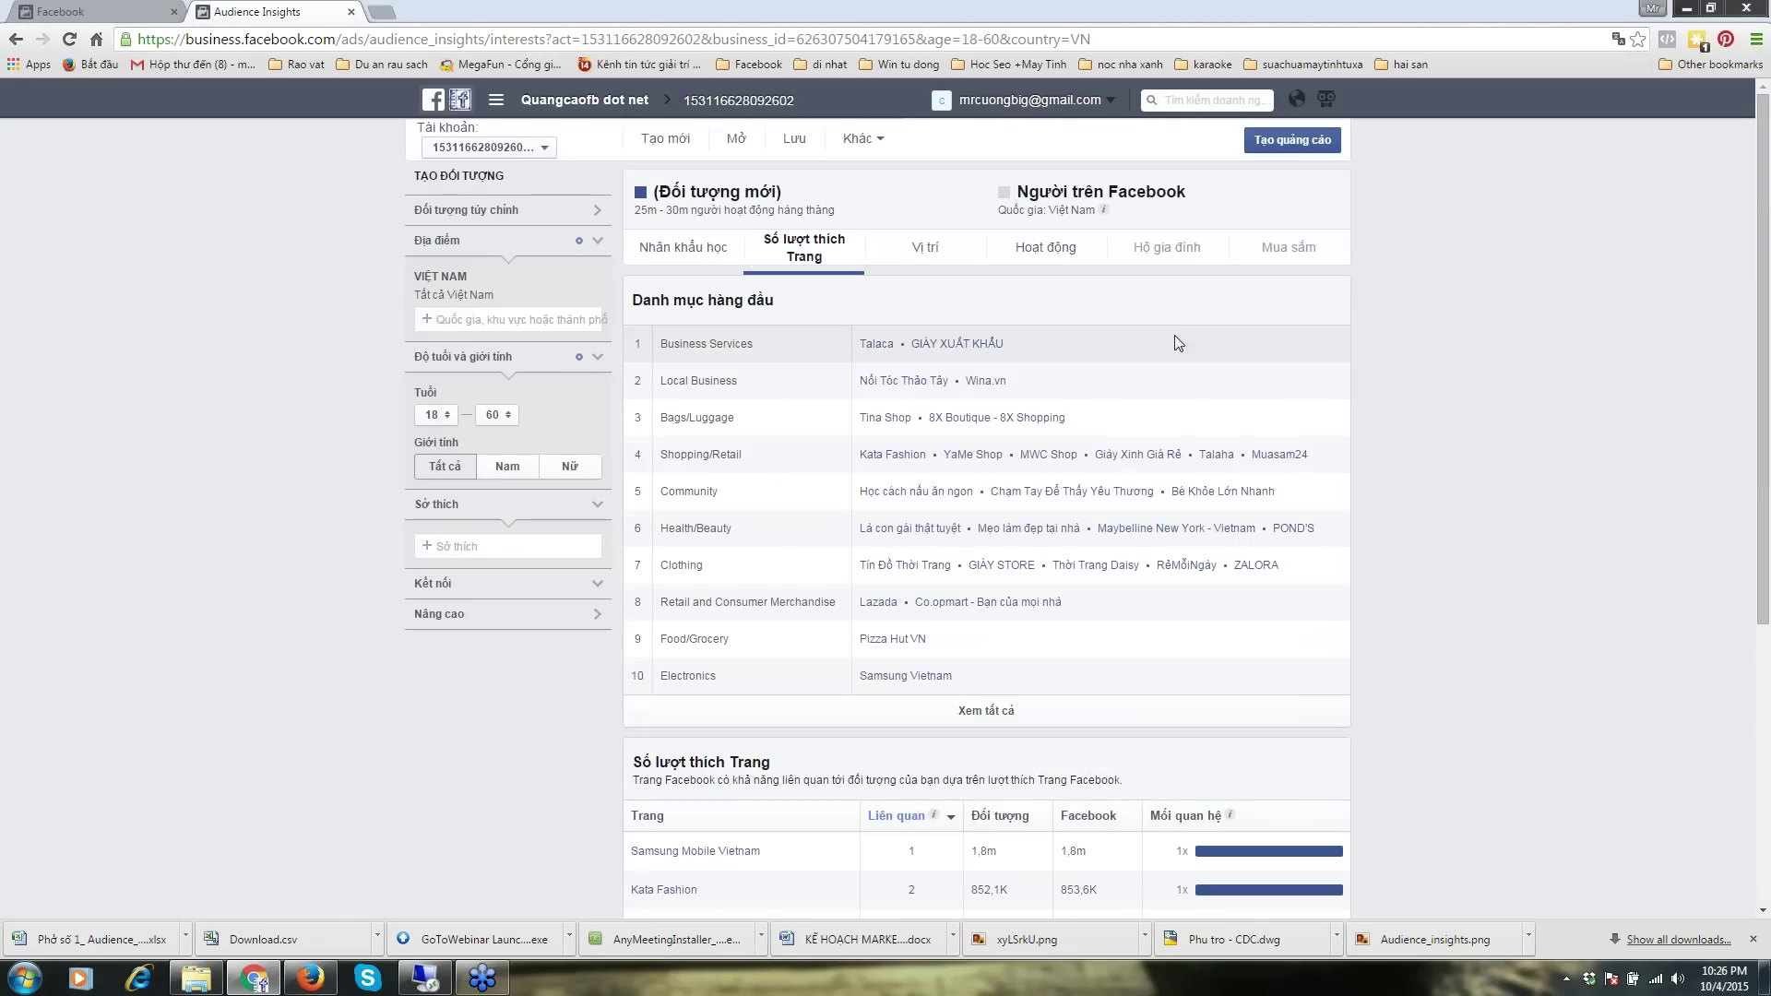
pyautogui.scroll(-4, 1153, 338)
pyautogui.scroll(4, 1138, 338)
pyautogui.scroll(-1, 1075, 360)
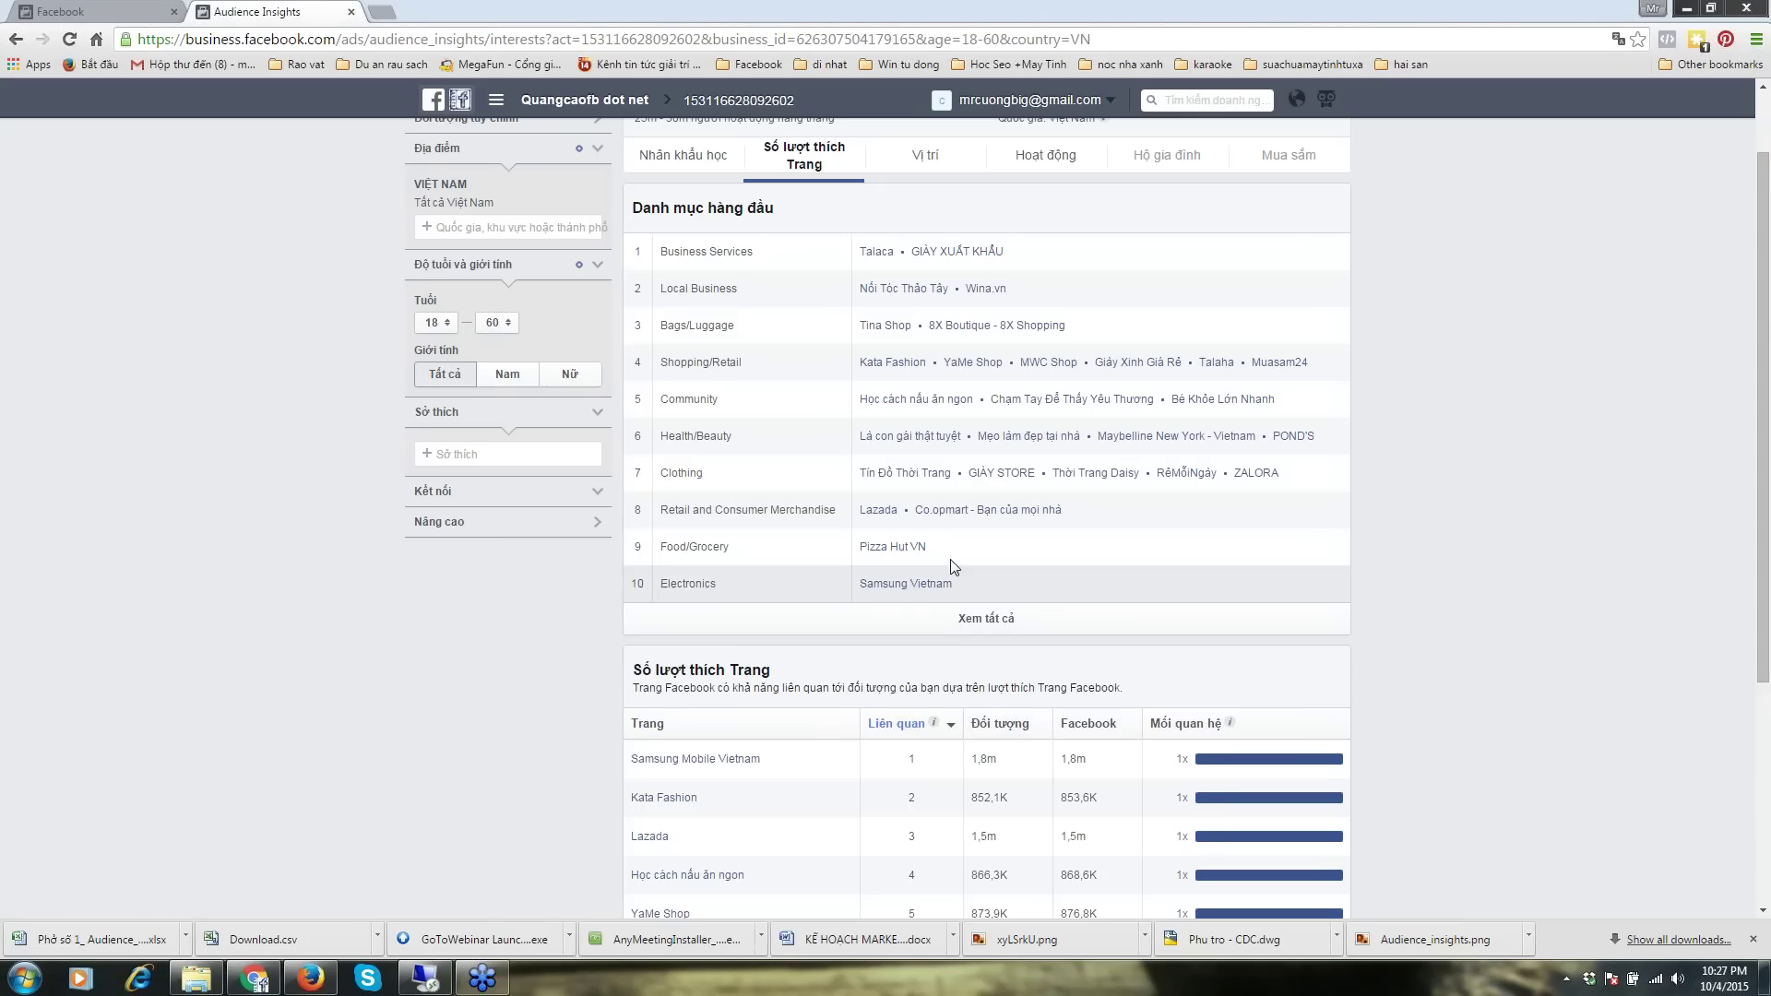
pyautogui.scroll(-3, 533, 694)
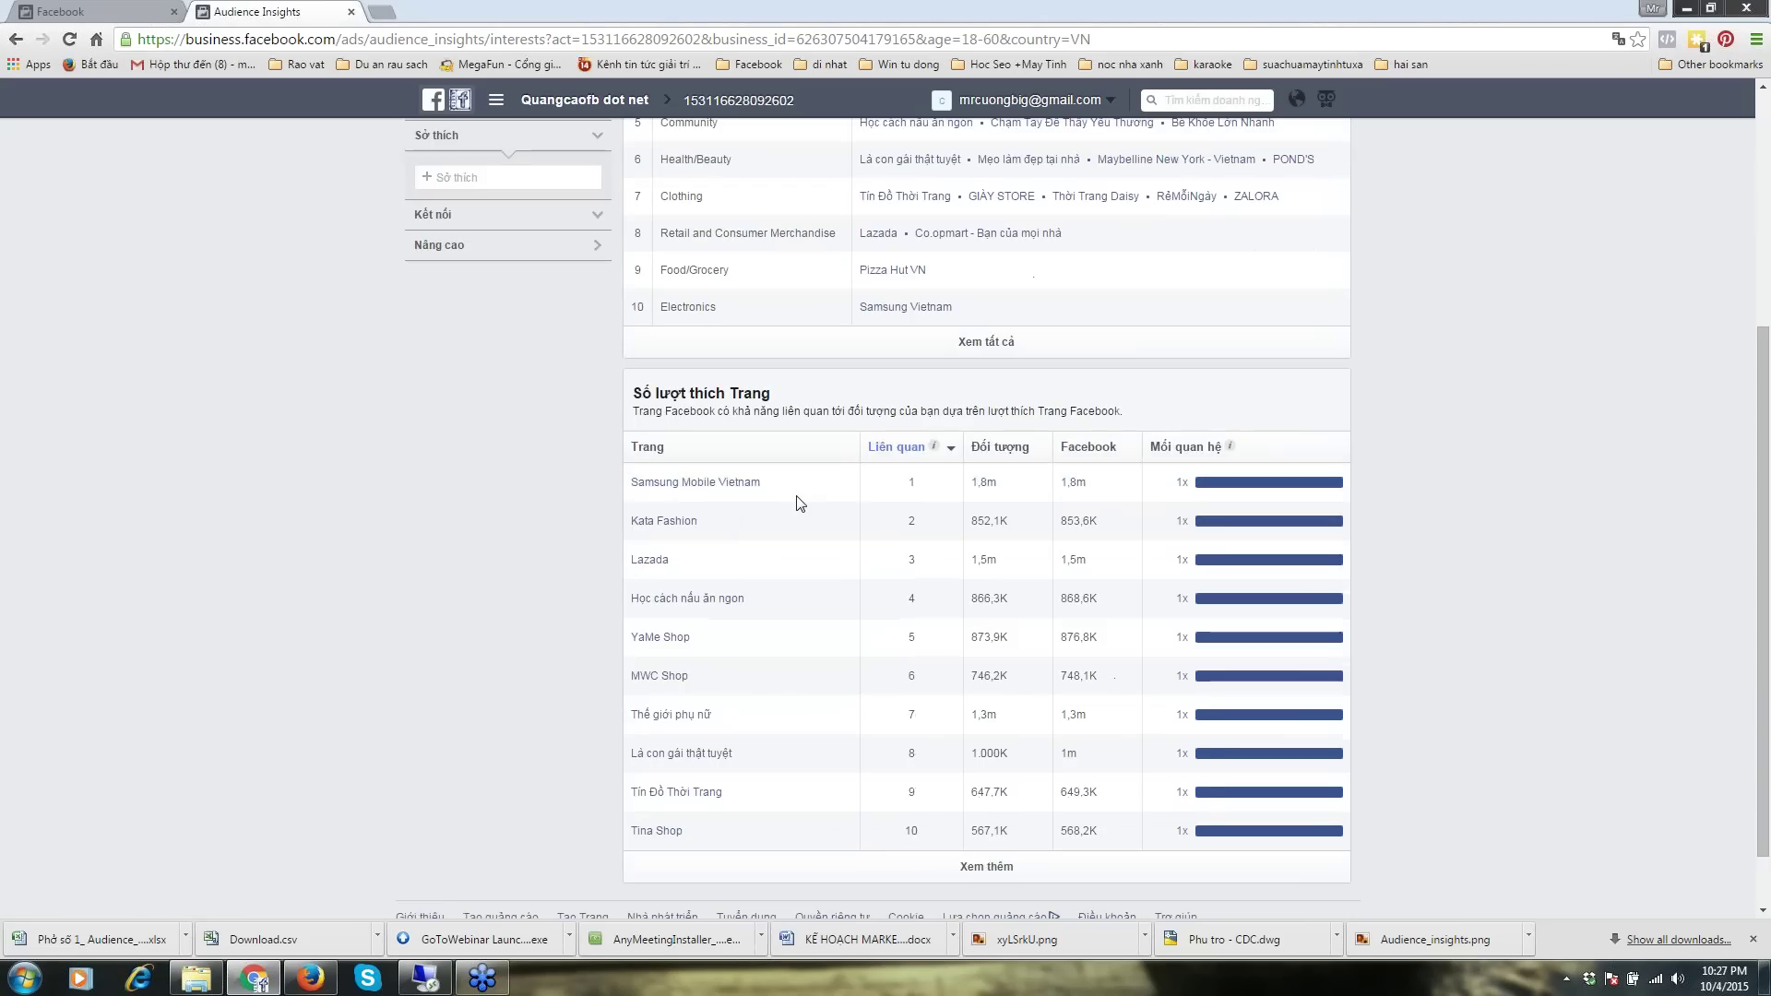
pyautogui.scroll(-1, 799, 503)
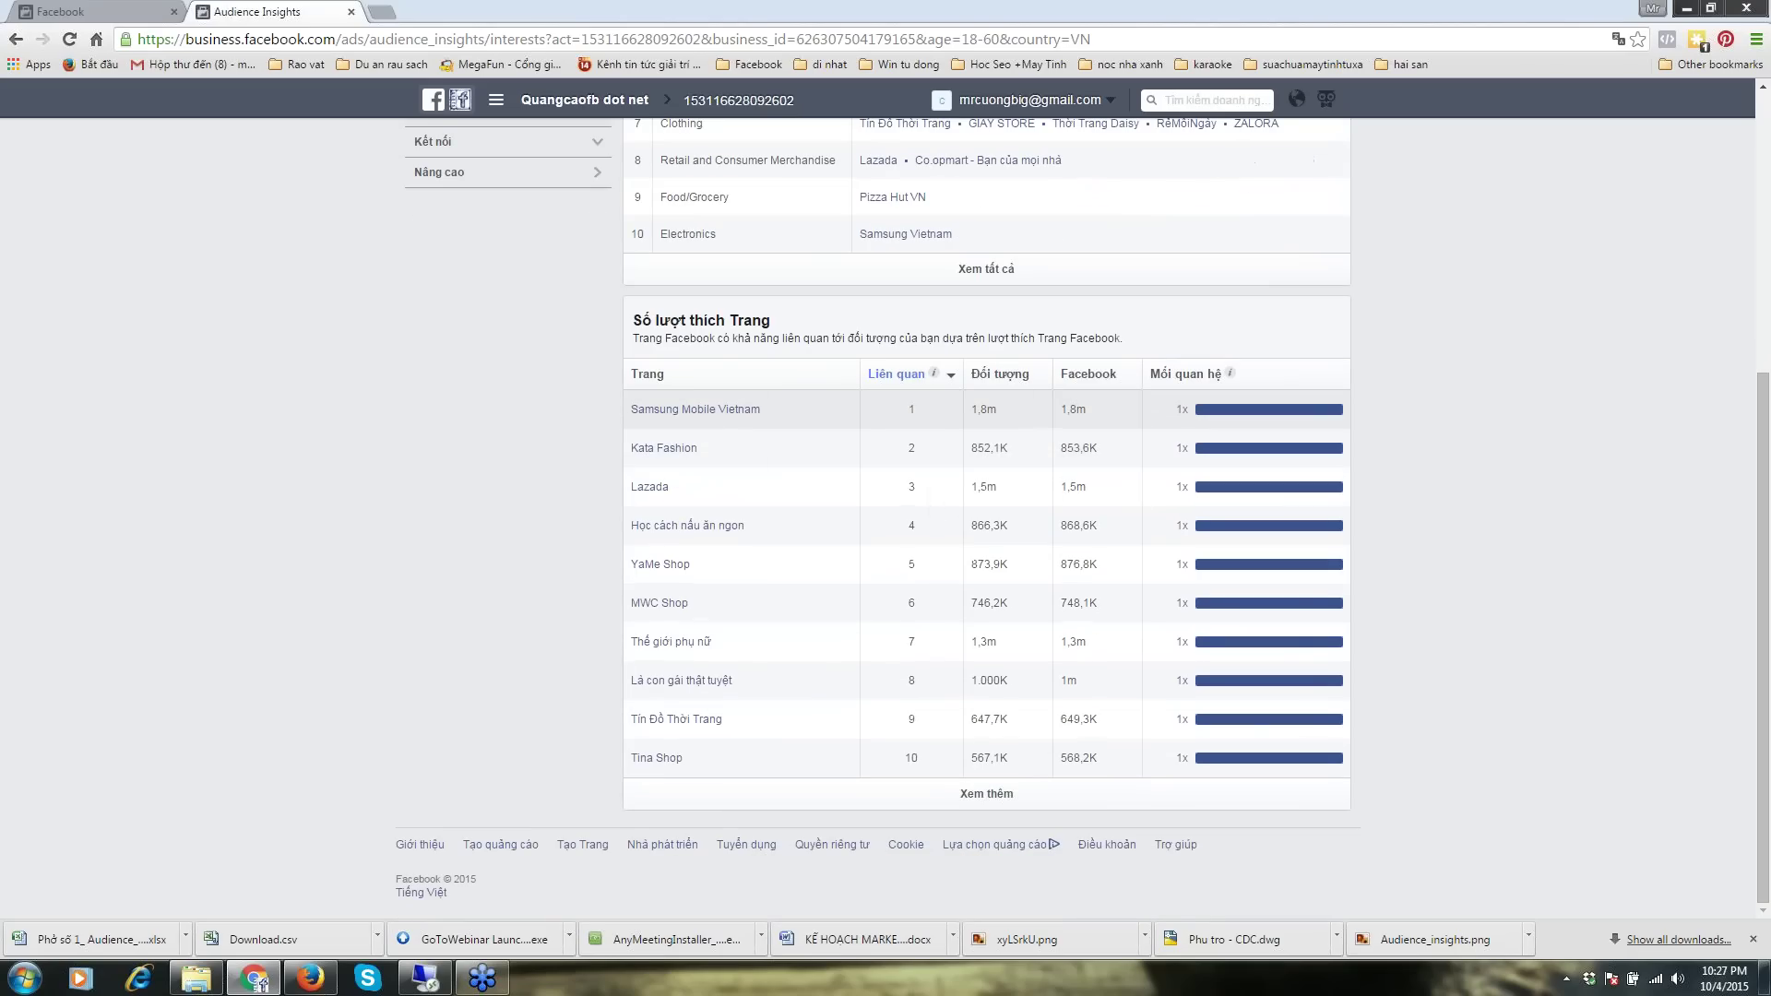
pyautogui.moveTo(668, 451)
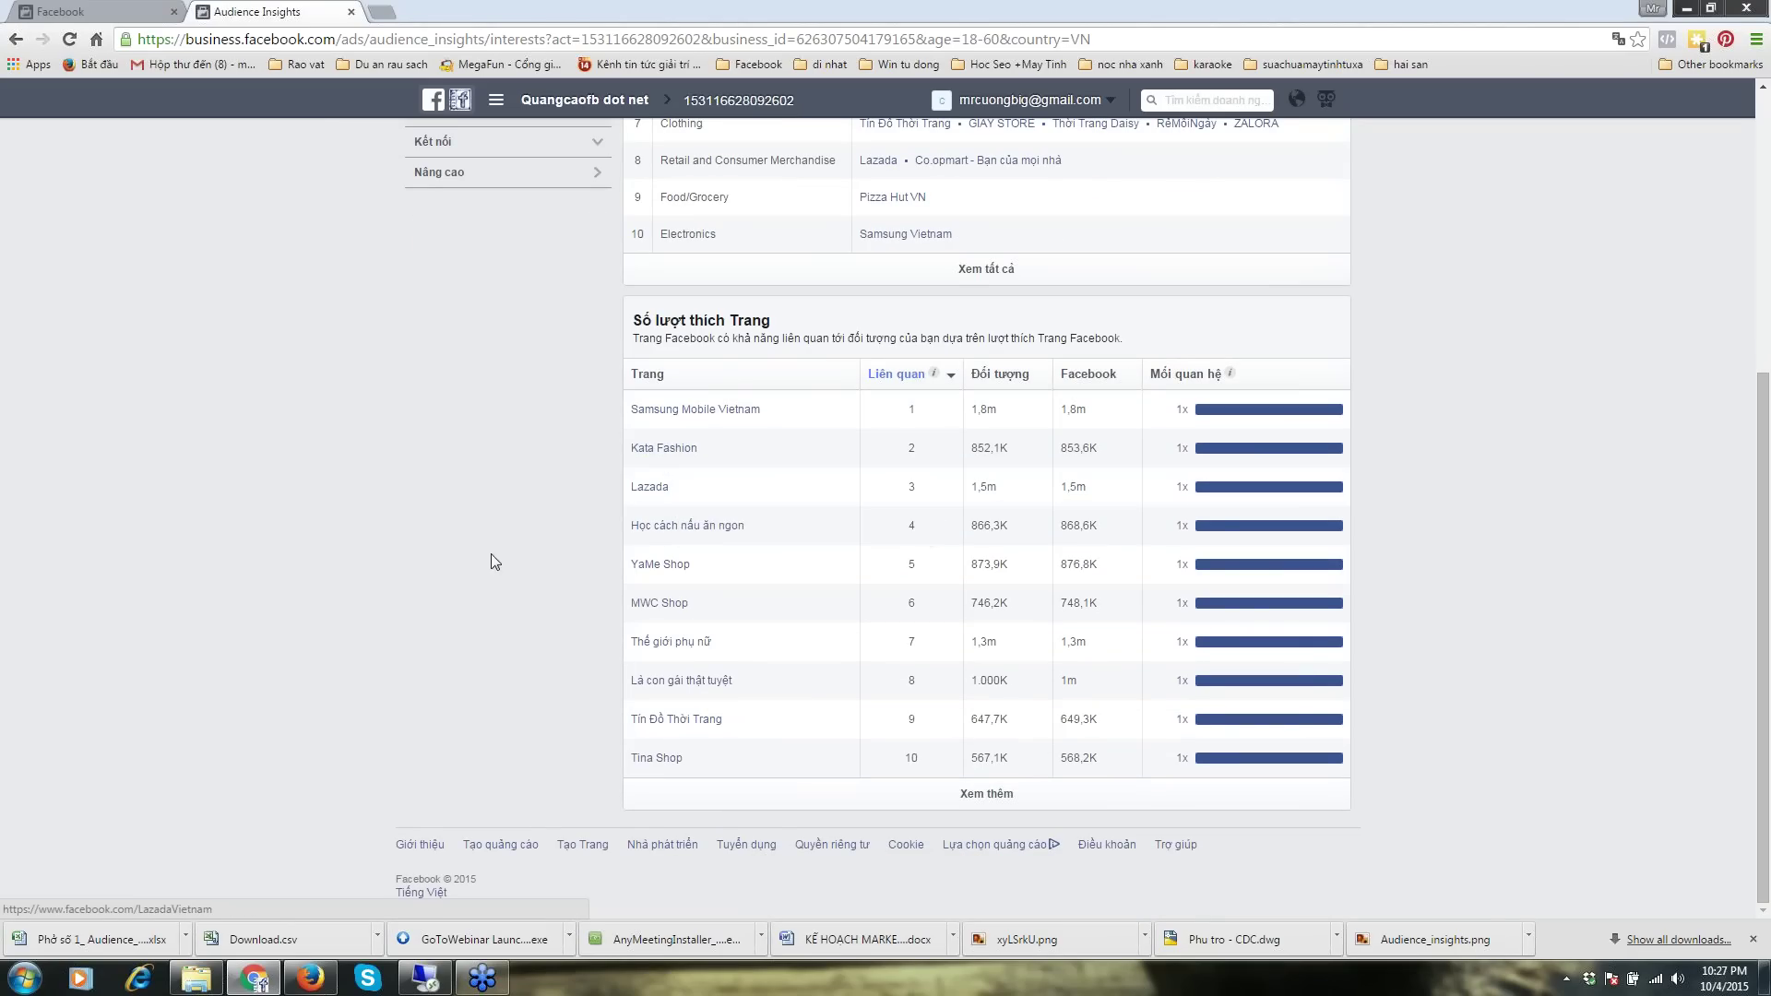
pyautogui.scroll(5, 910, 528)
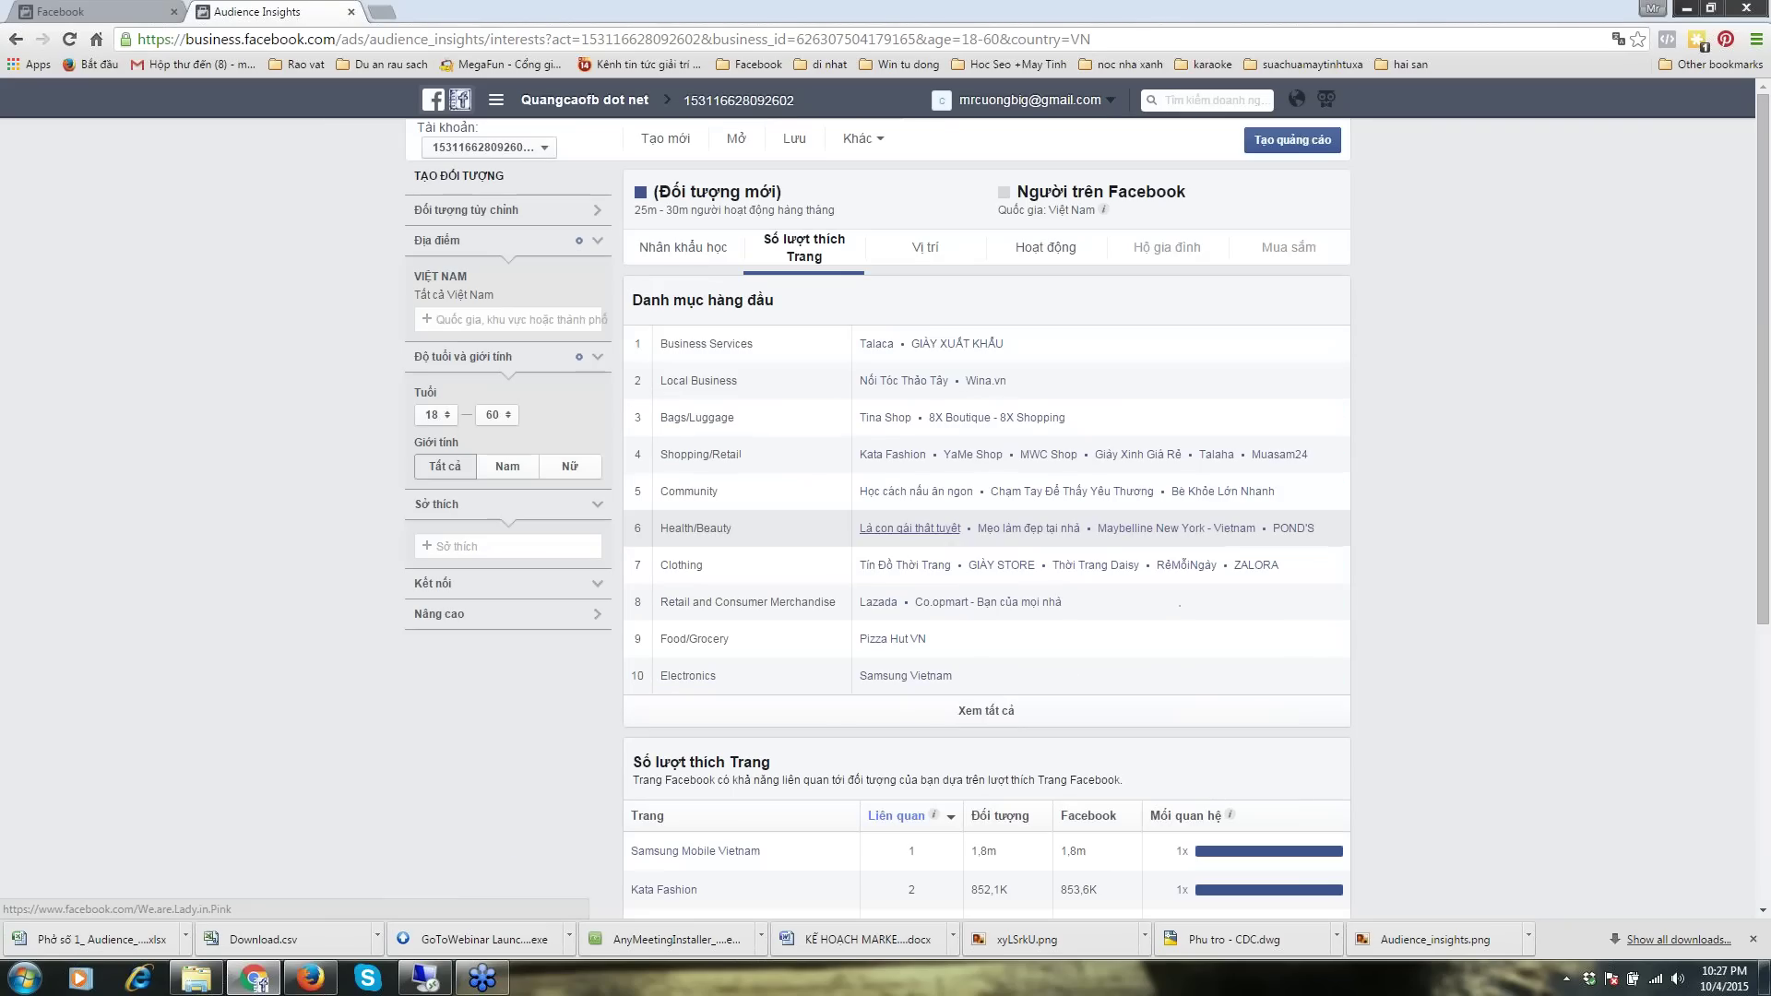
# Show the demographics of the Vietnam audience aged 18–60 and review its relationship status, education and job title charts.
pyautogui.click(683, 247)
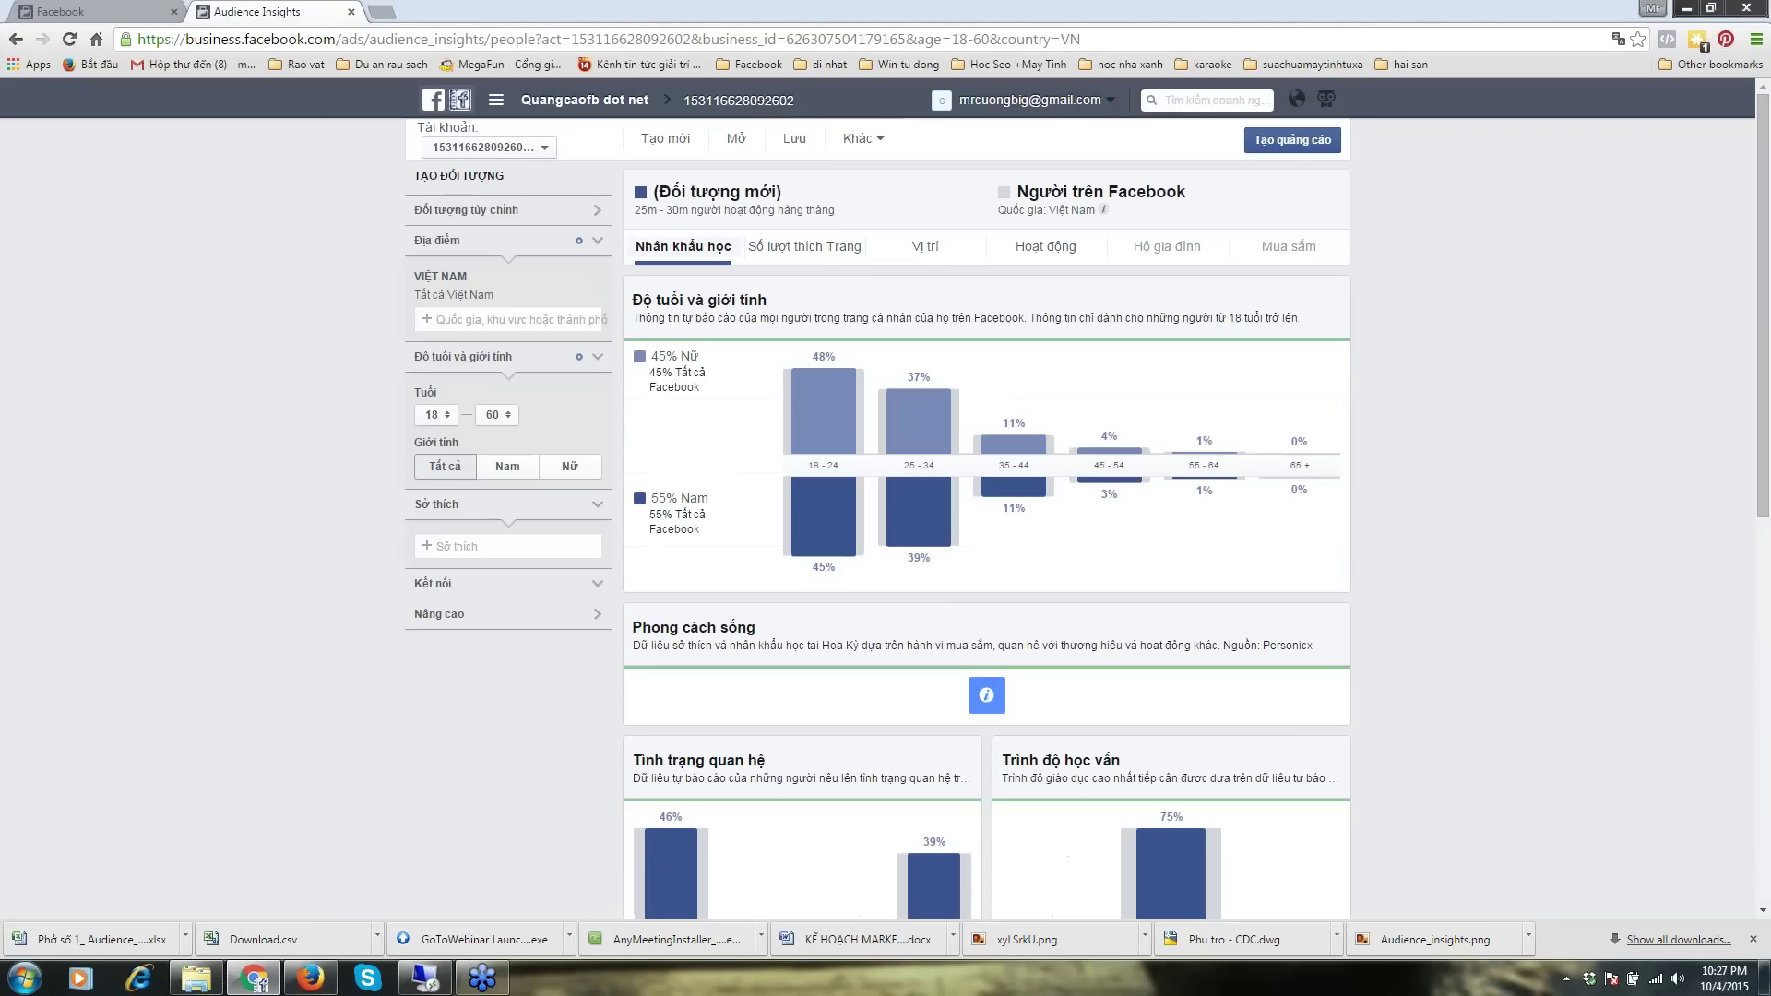
pyautogui.scroll(-3, 845, 438)
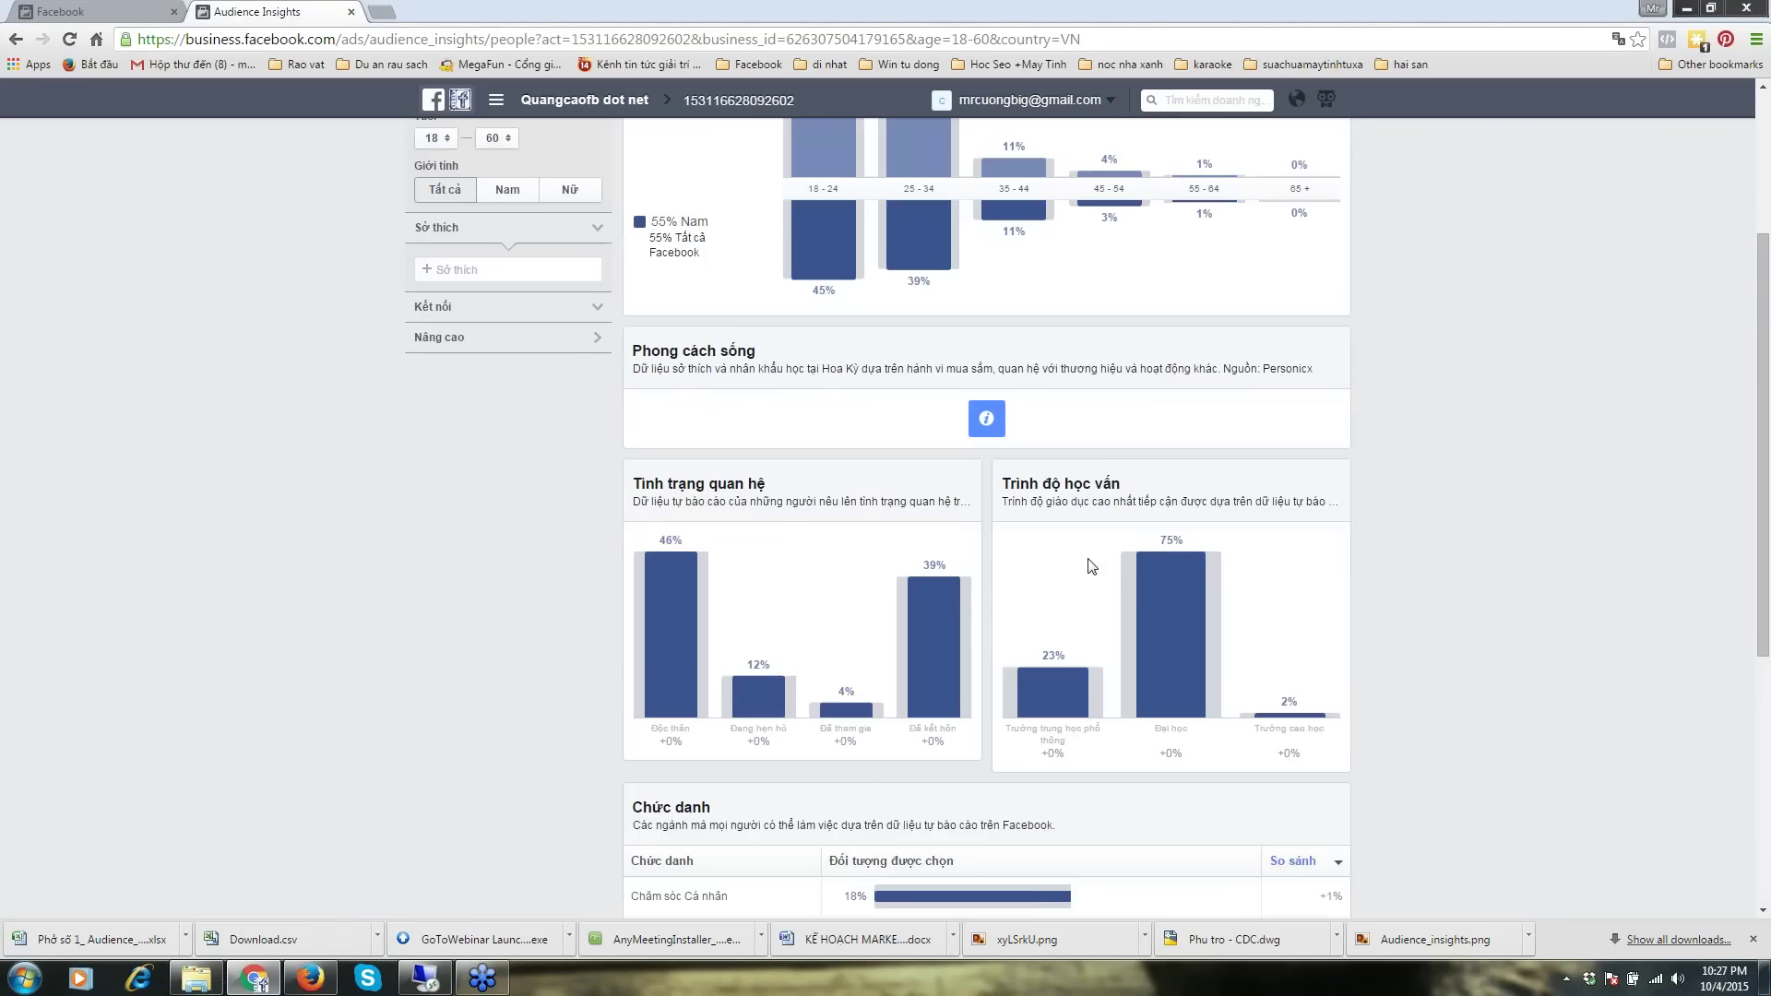
pyautogui.scroll(-2, 1091, 566)
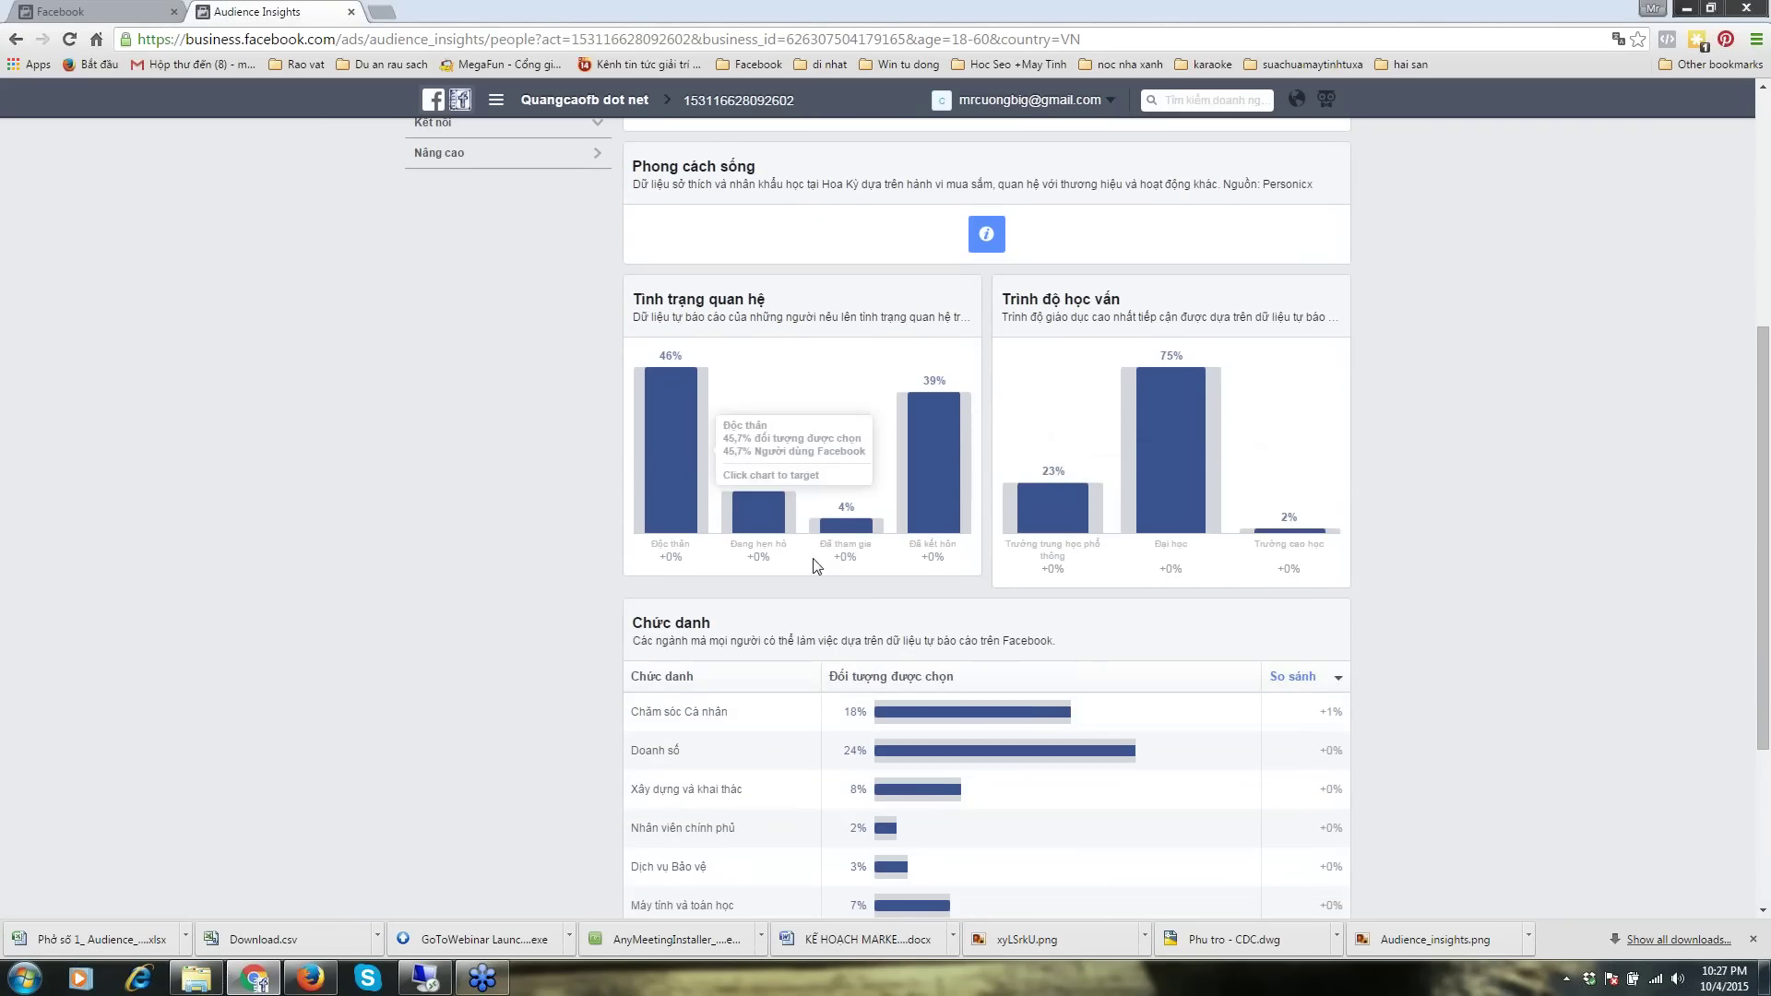
pyautogui.scroll(5, 815, 566)
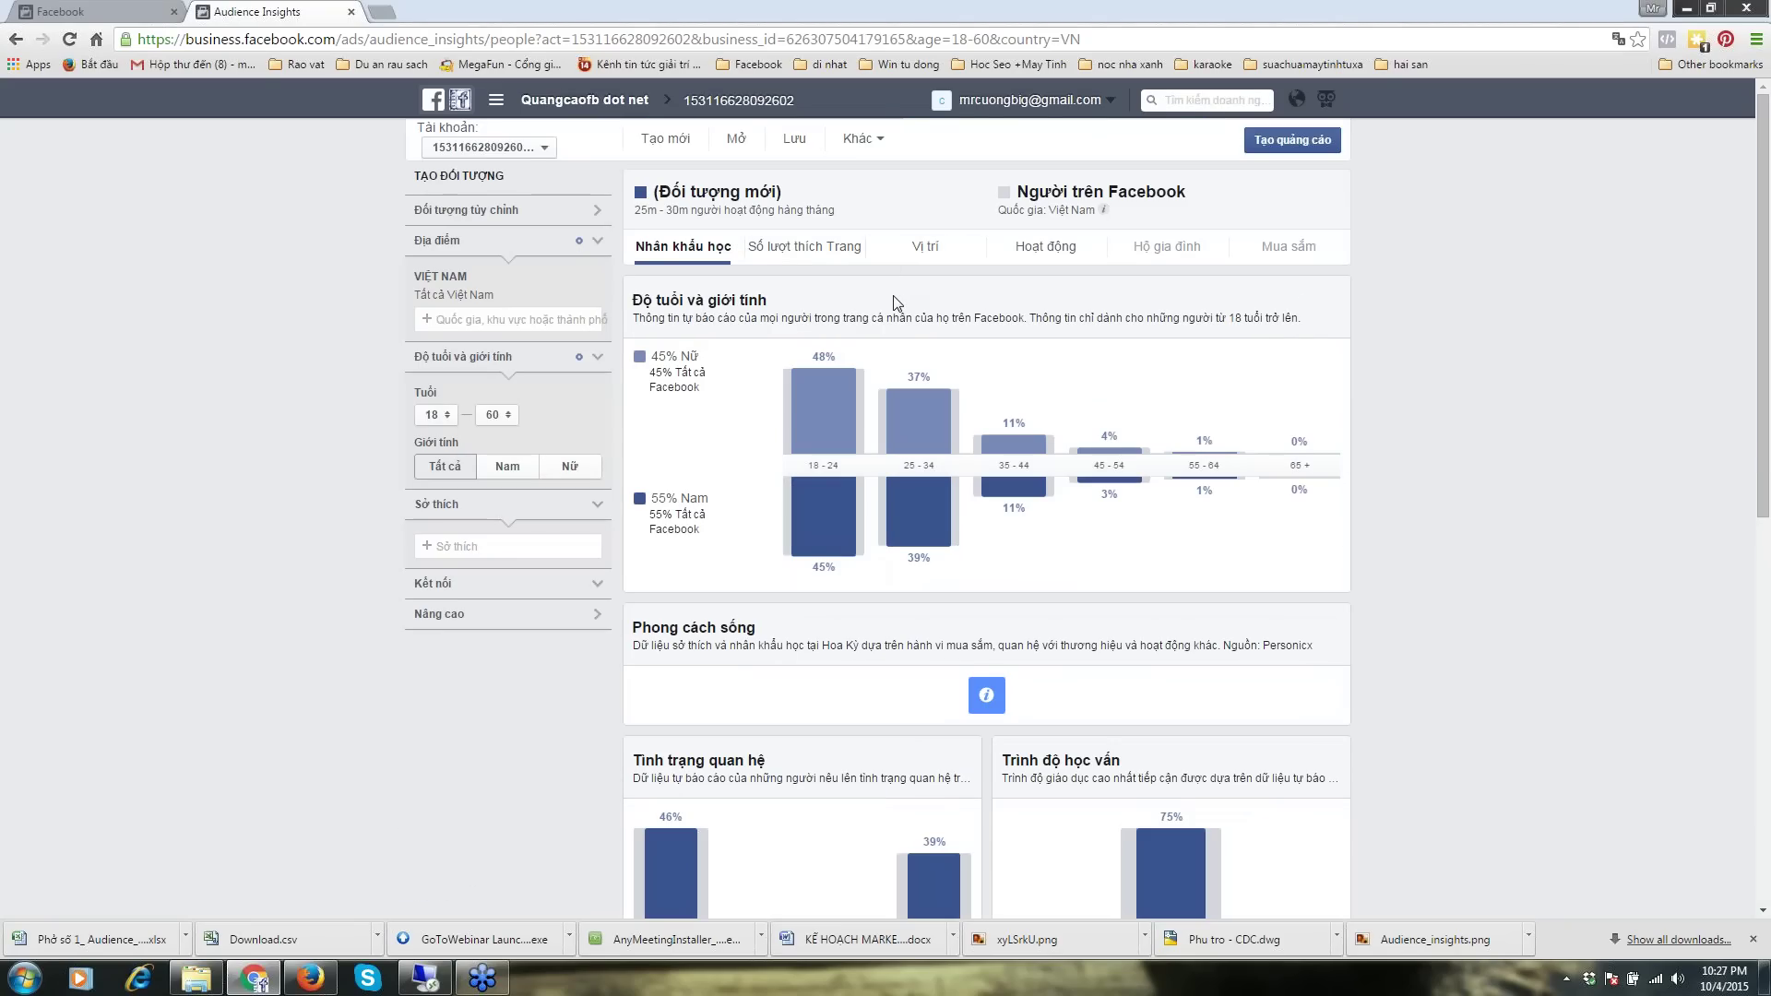
# Show the audience's location data and review its top cities, top countries and common languages.
pyautogui.click(807, 251)
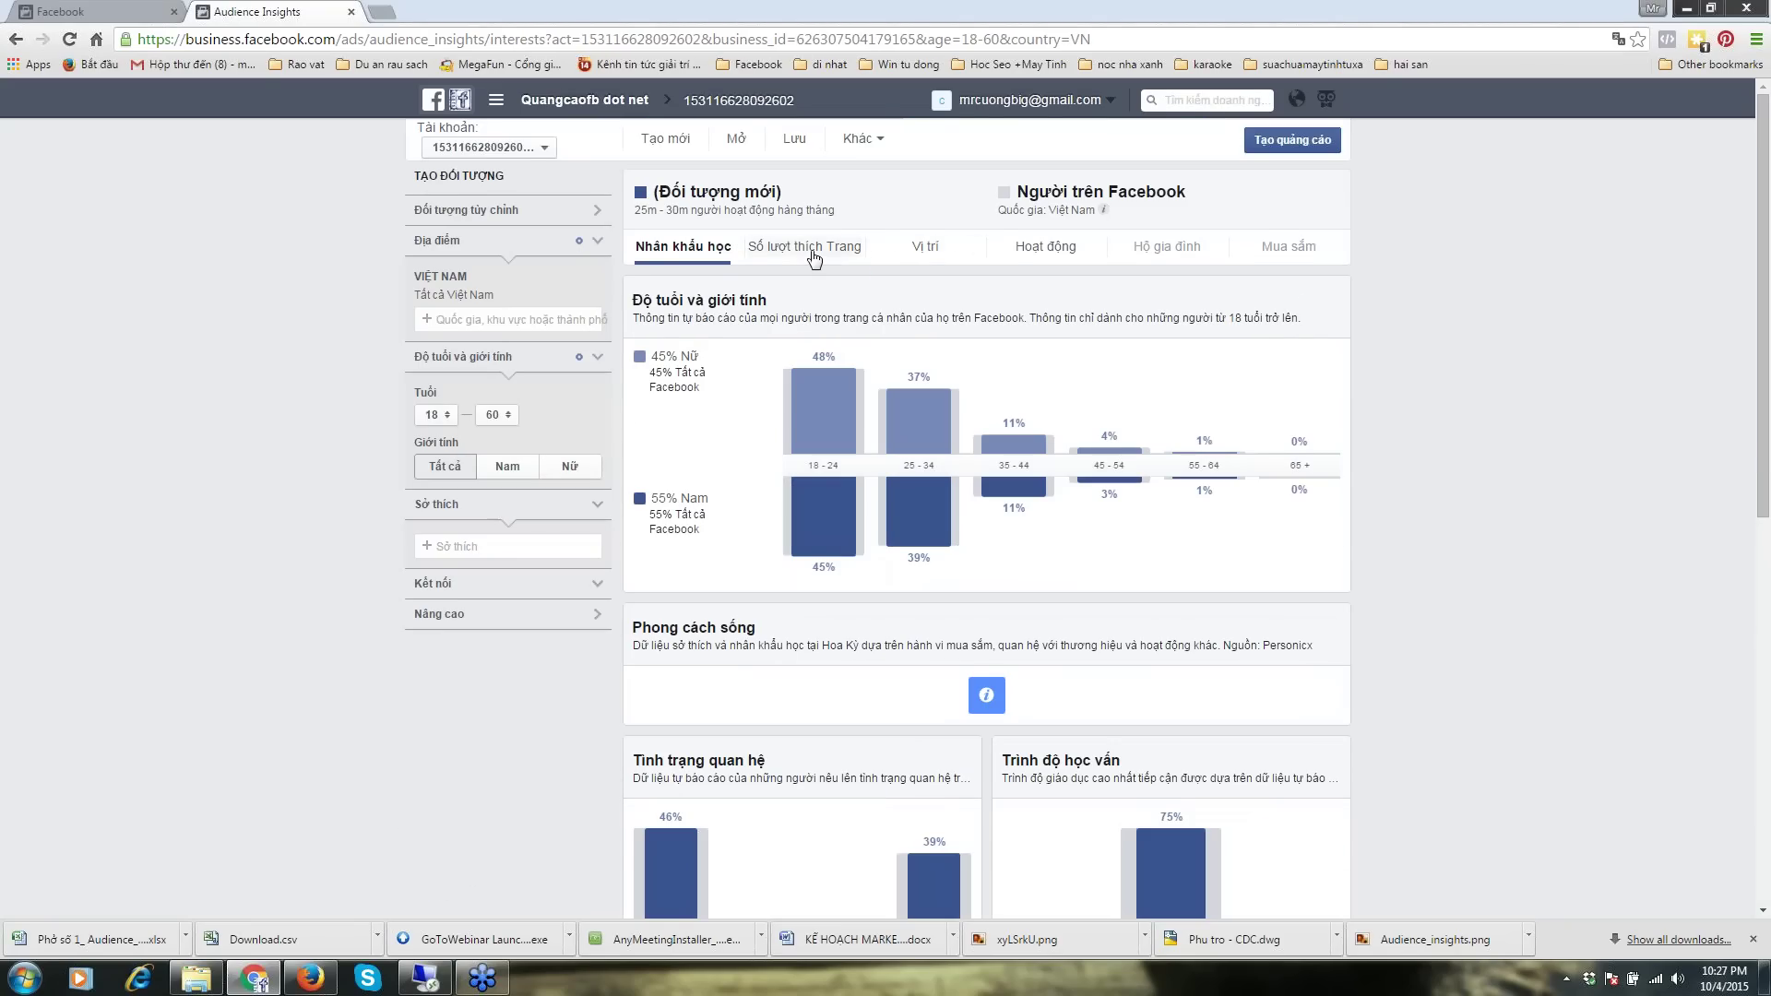
pyautogui.click(926, 246)
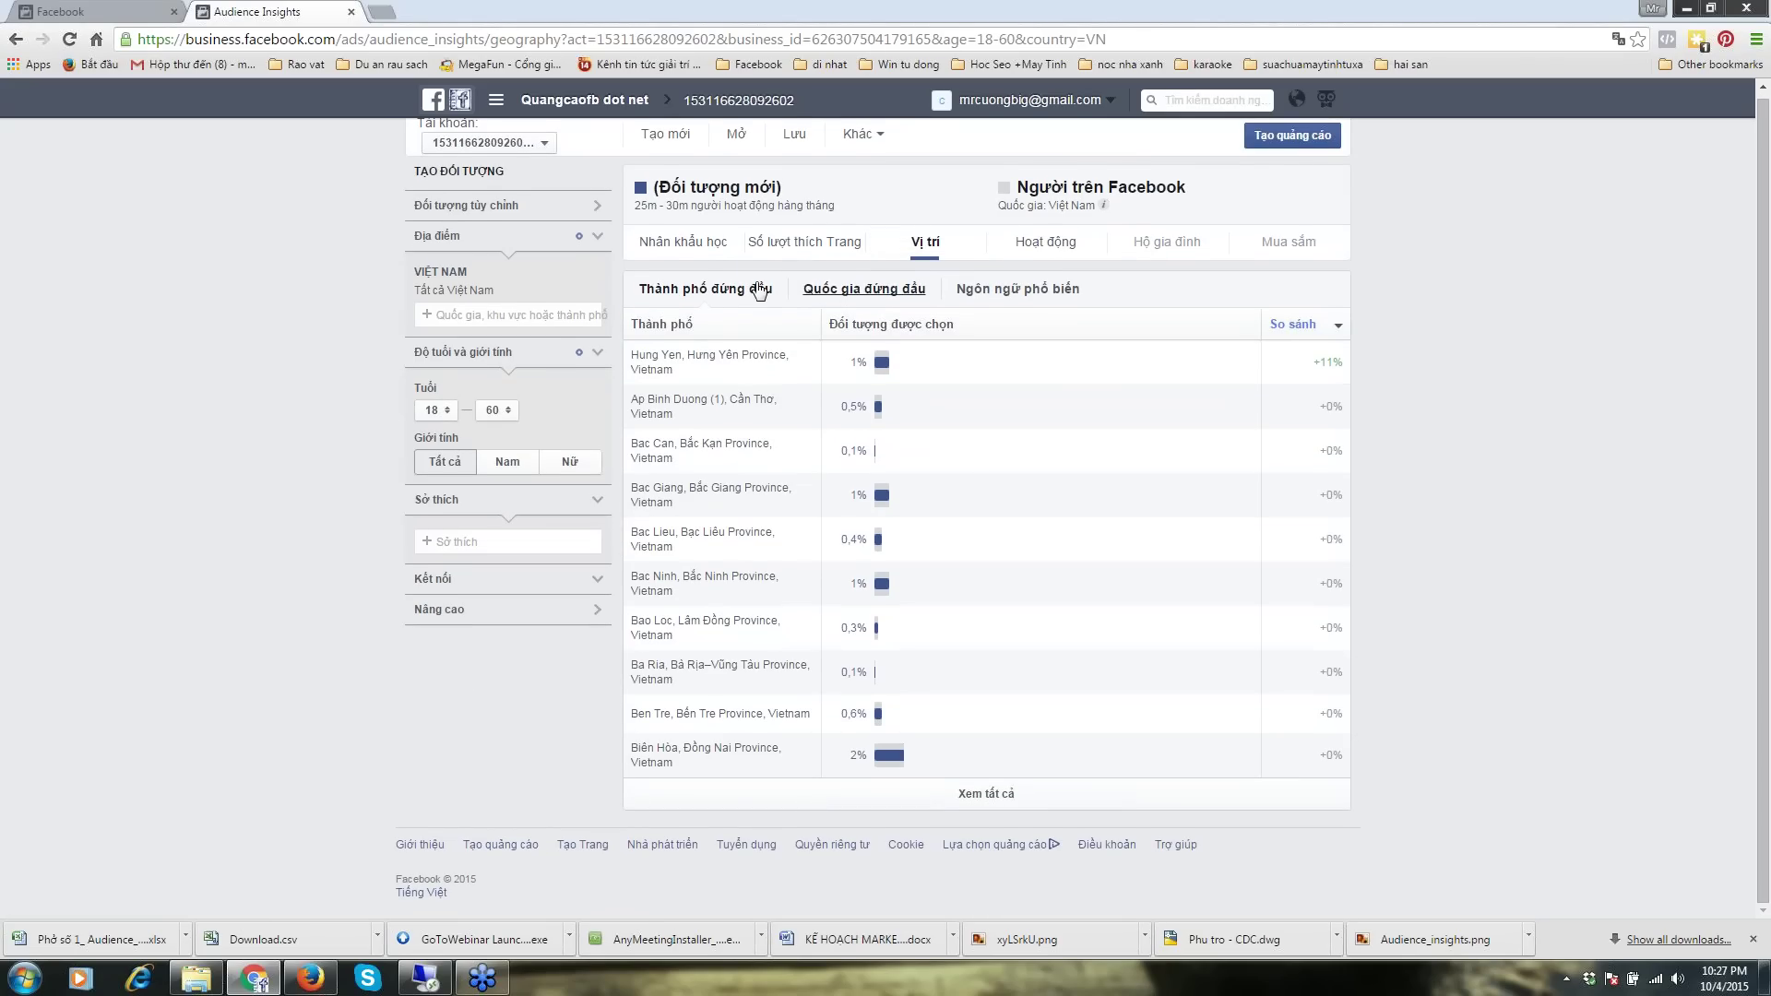
pyautogui.scroll(1, 517, 406)
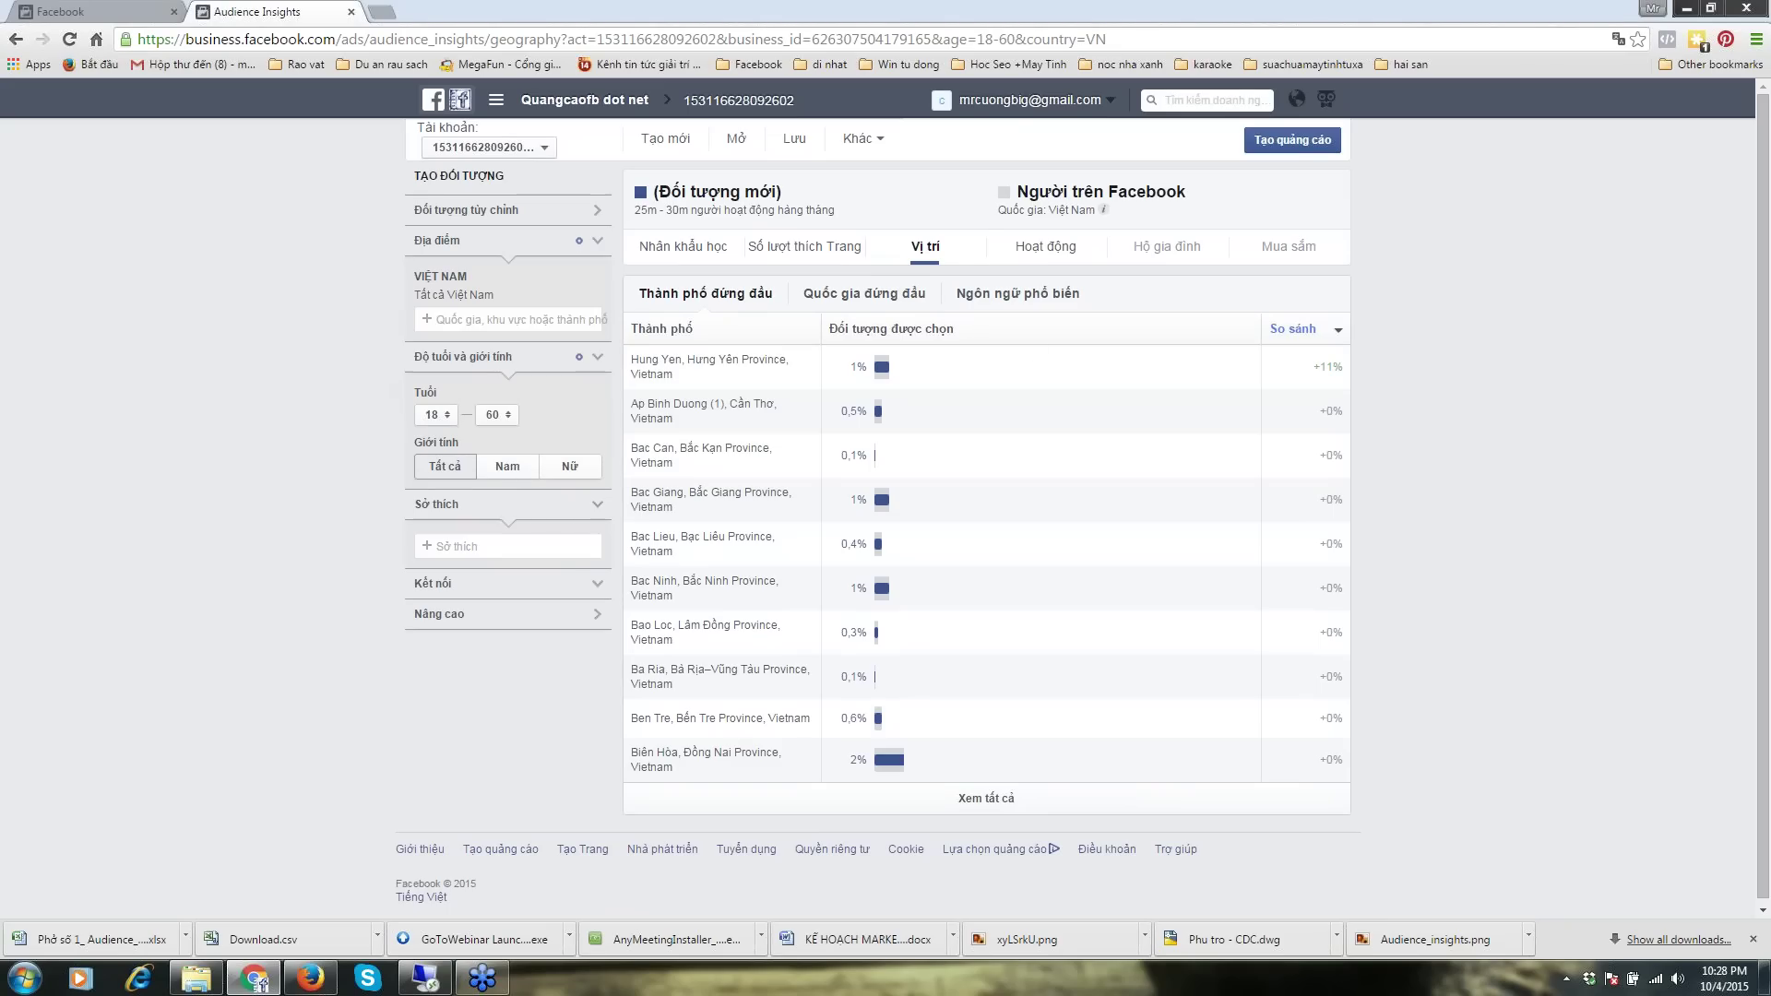
pyautogui.click(868, 300)
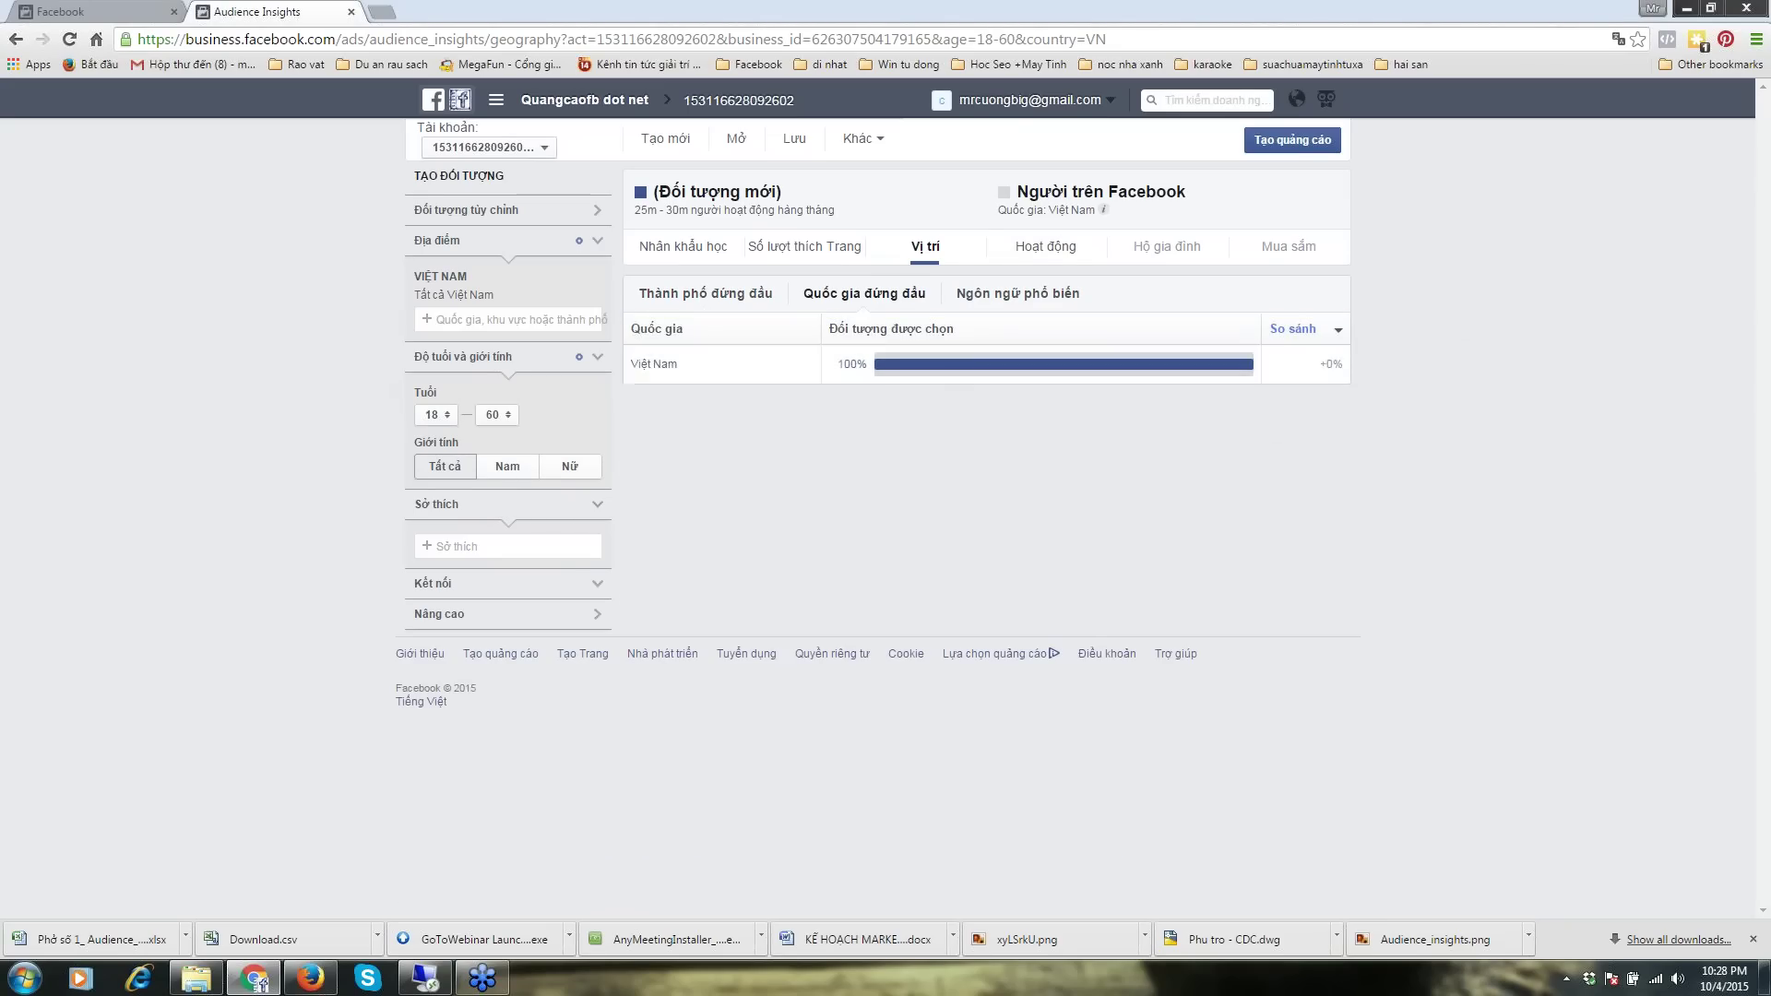
pyautogui.click(1015, 295)
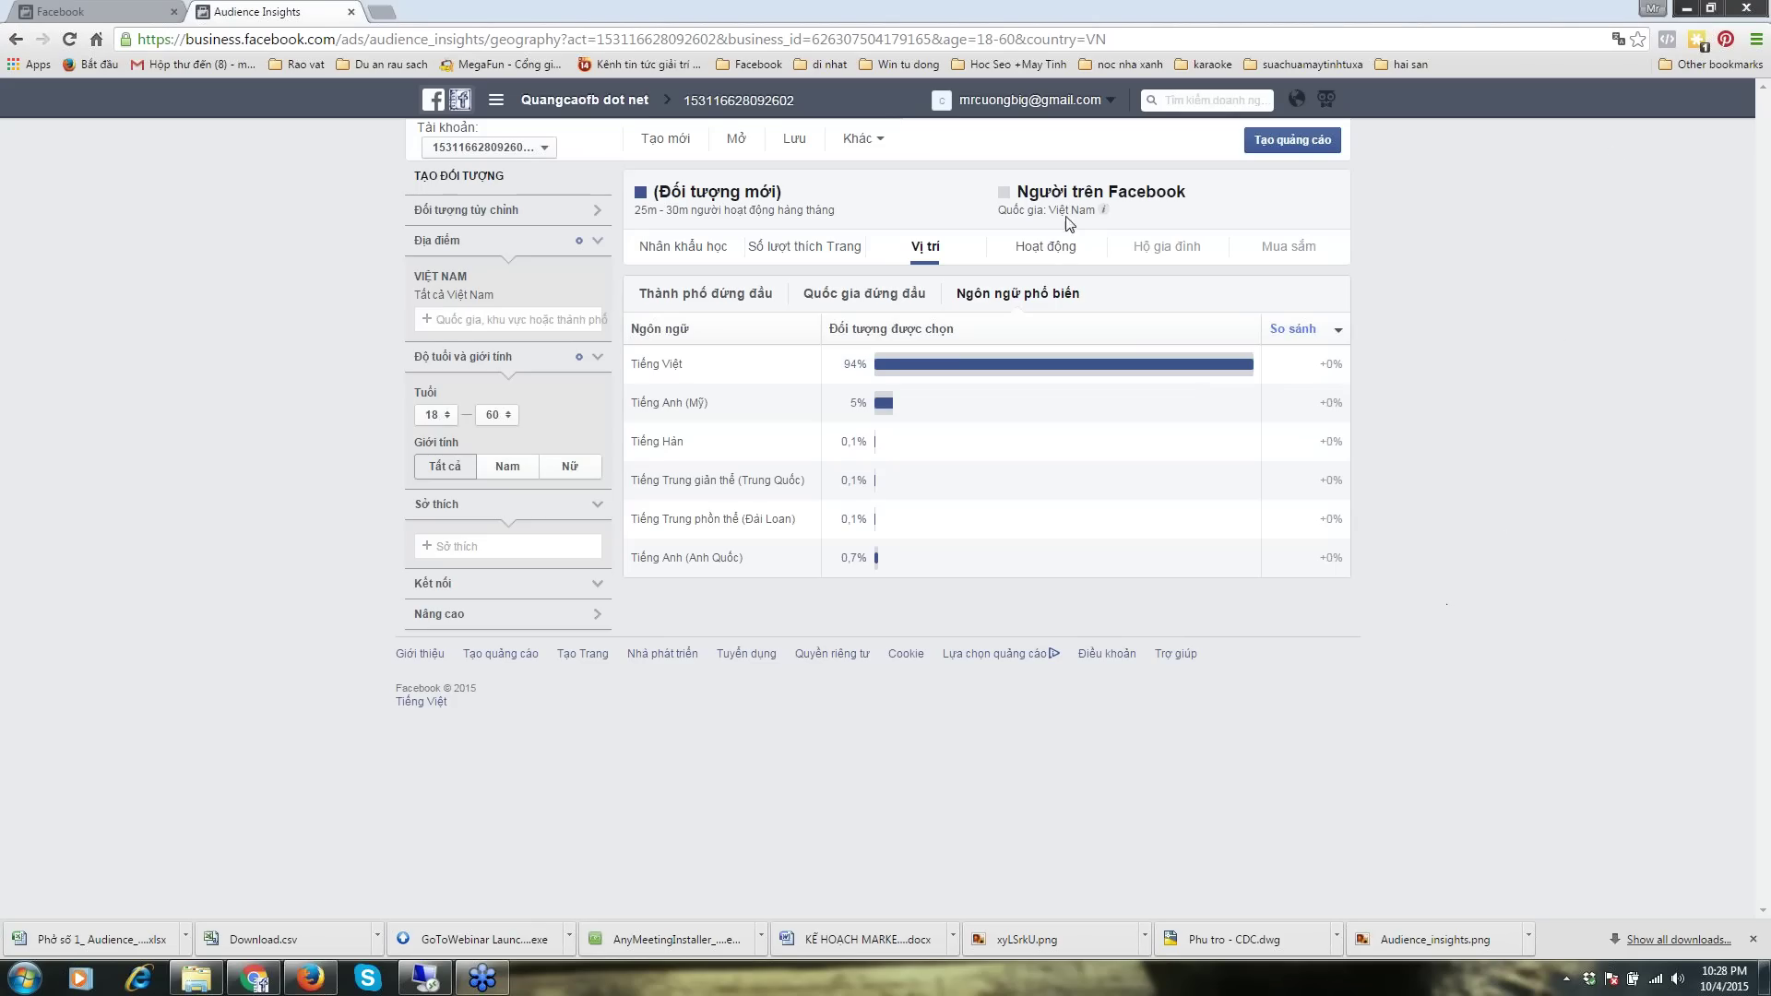
# Show the audience's activity data and examine its activity frequency and device usage charts, including desktop-only, combined and mobile-only access.
pyautogui.click(1046, 249)
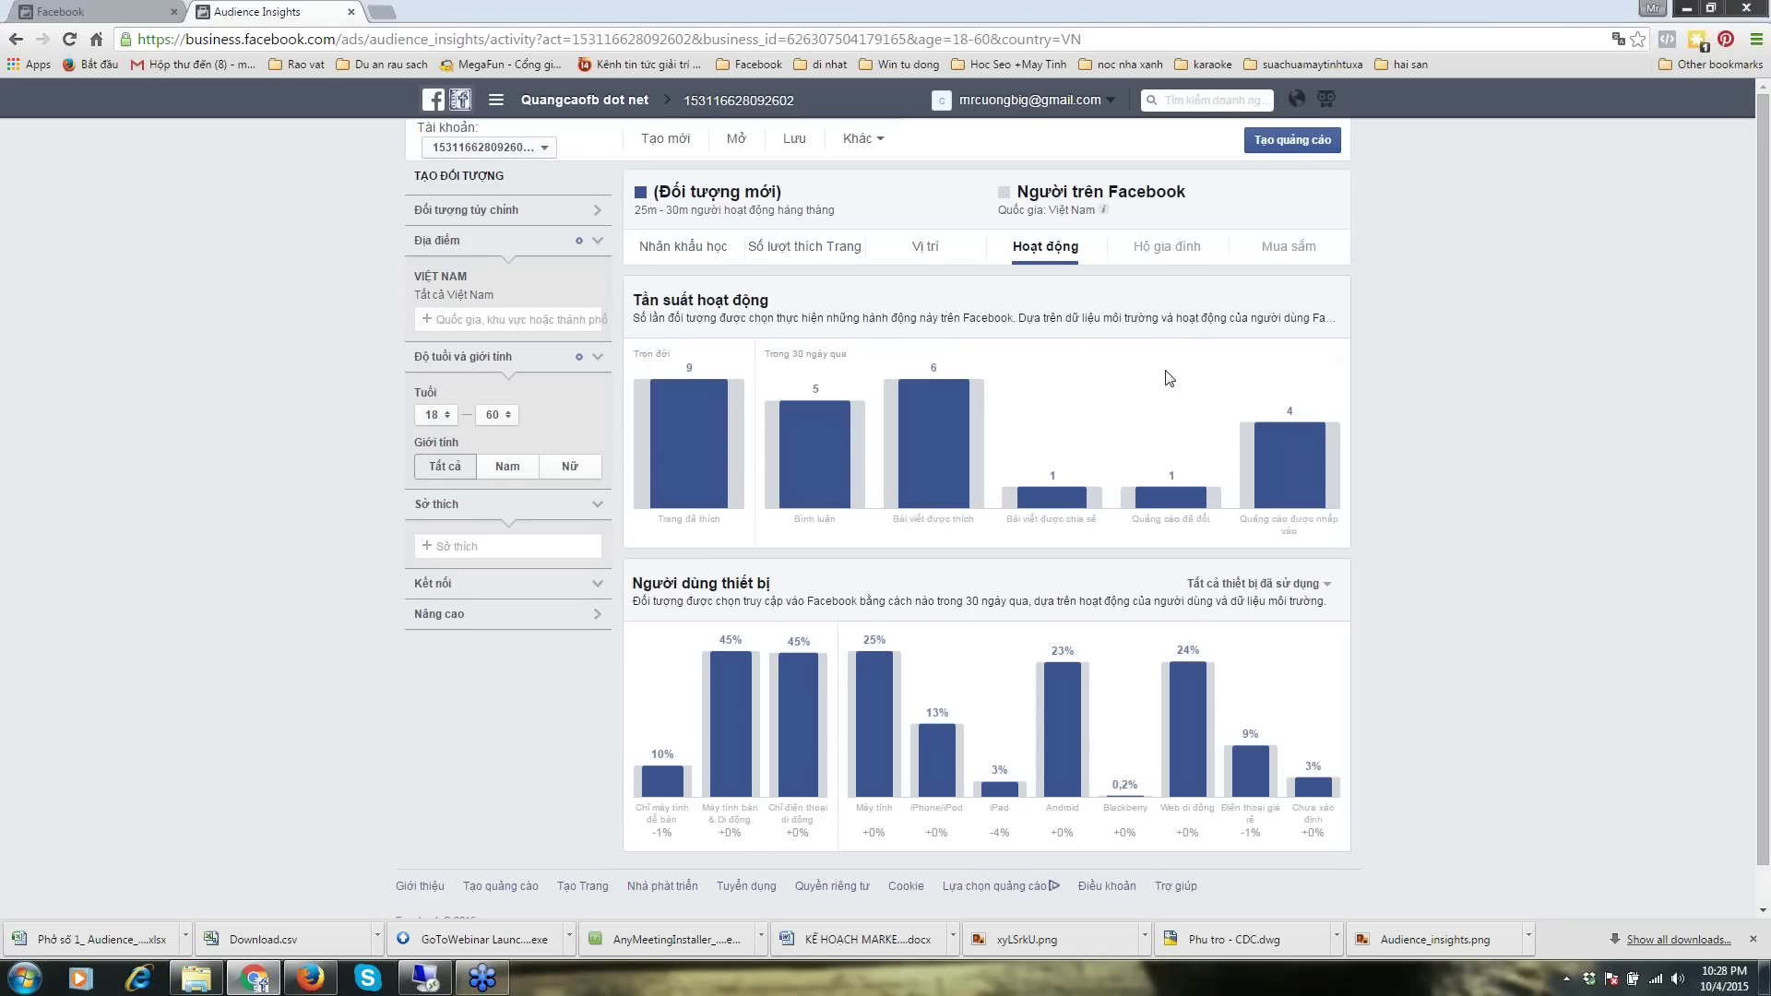
pyautogui.scroll(-1, 1167, 378)
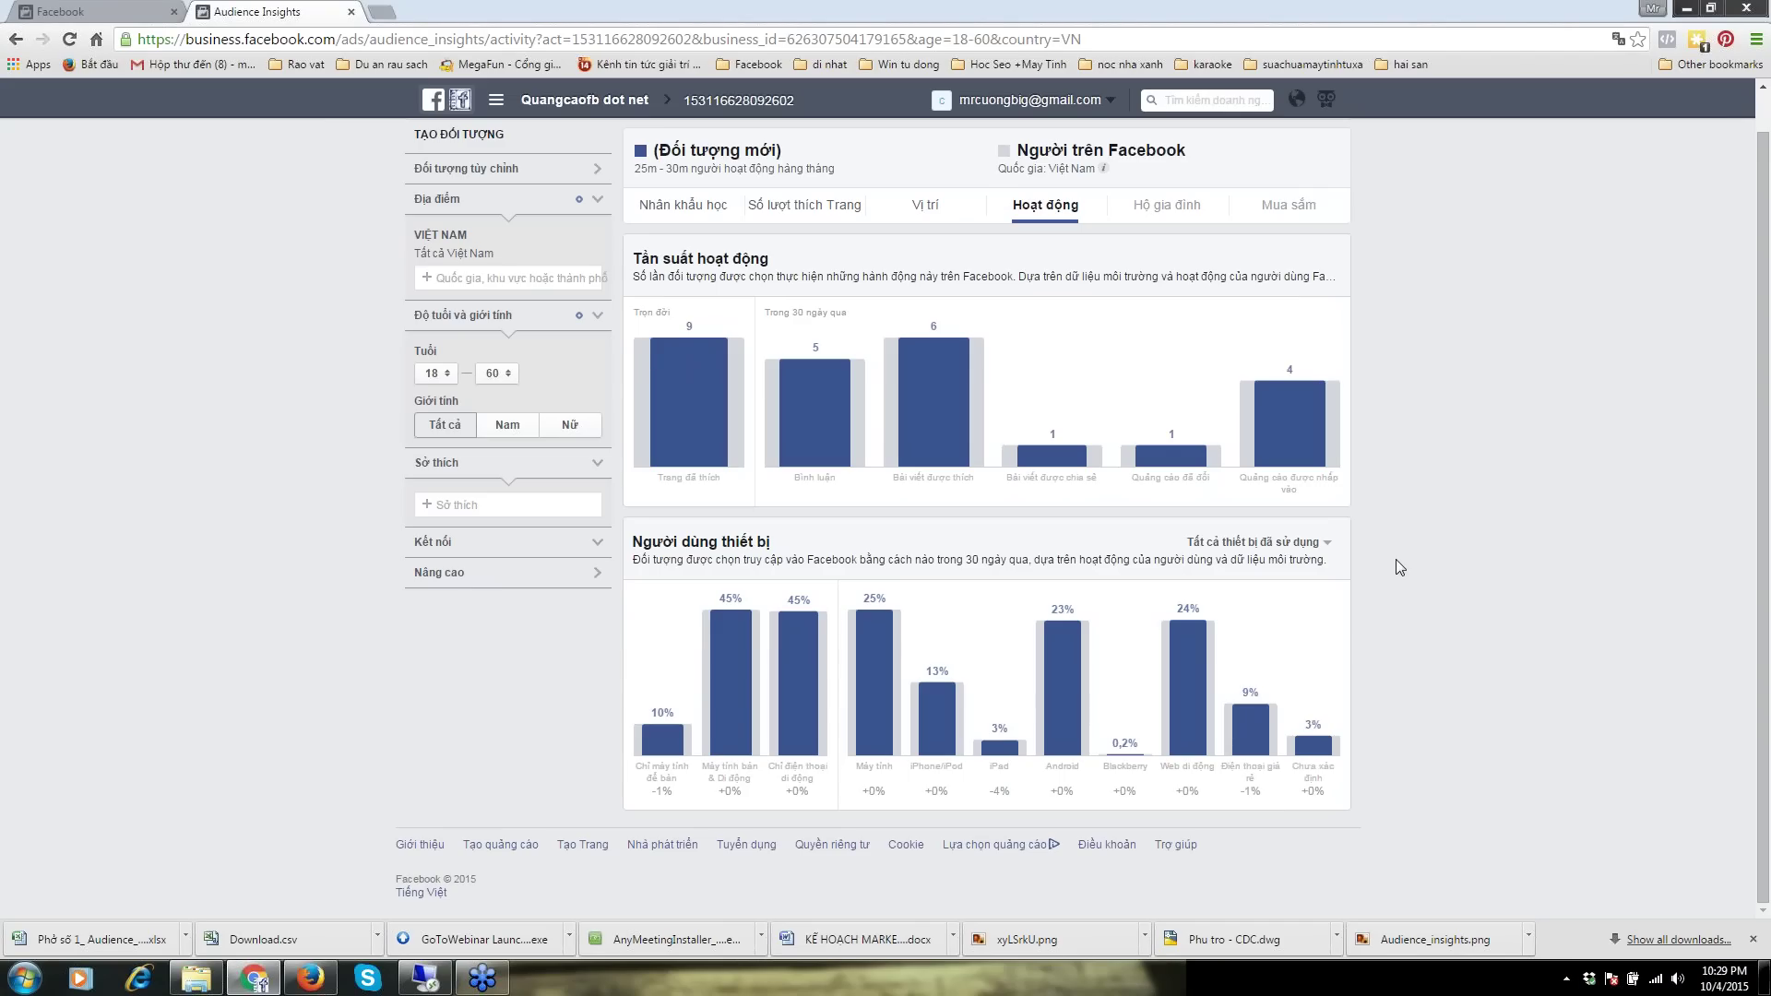
pyautogui.moveTo(853, 458)
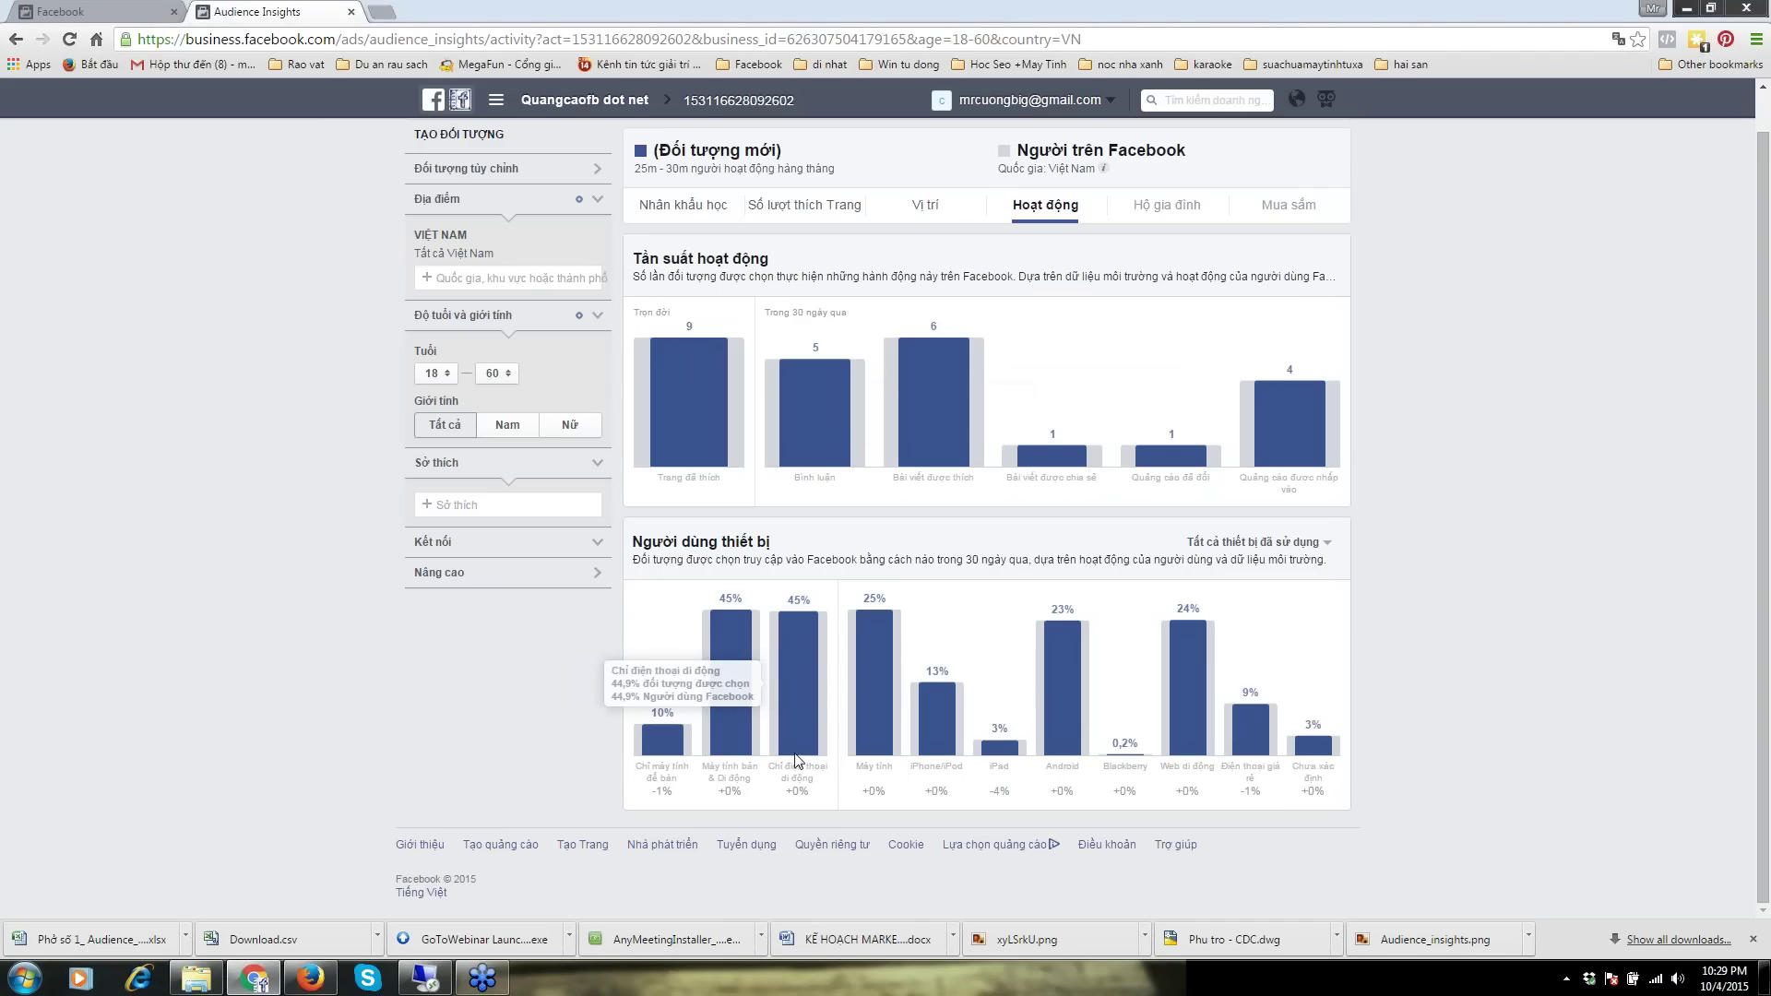
pyautogui.moveTo(745, 764)
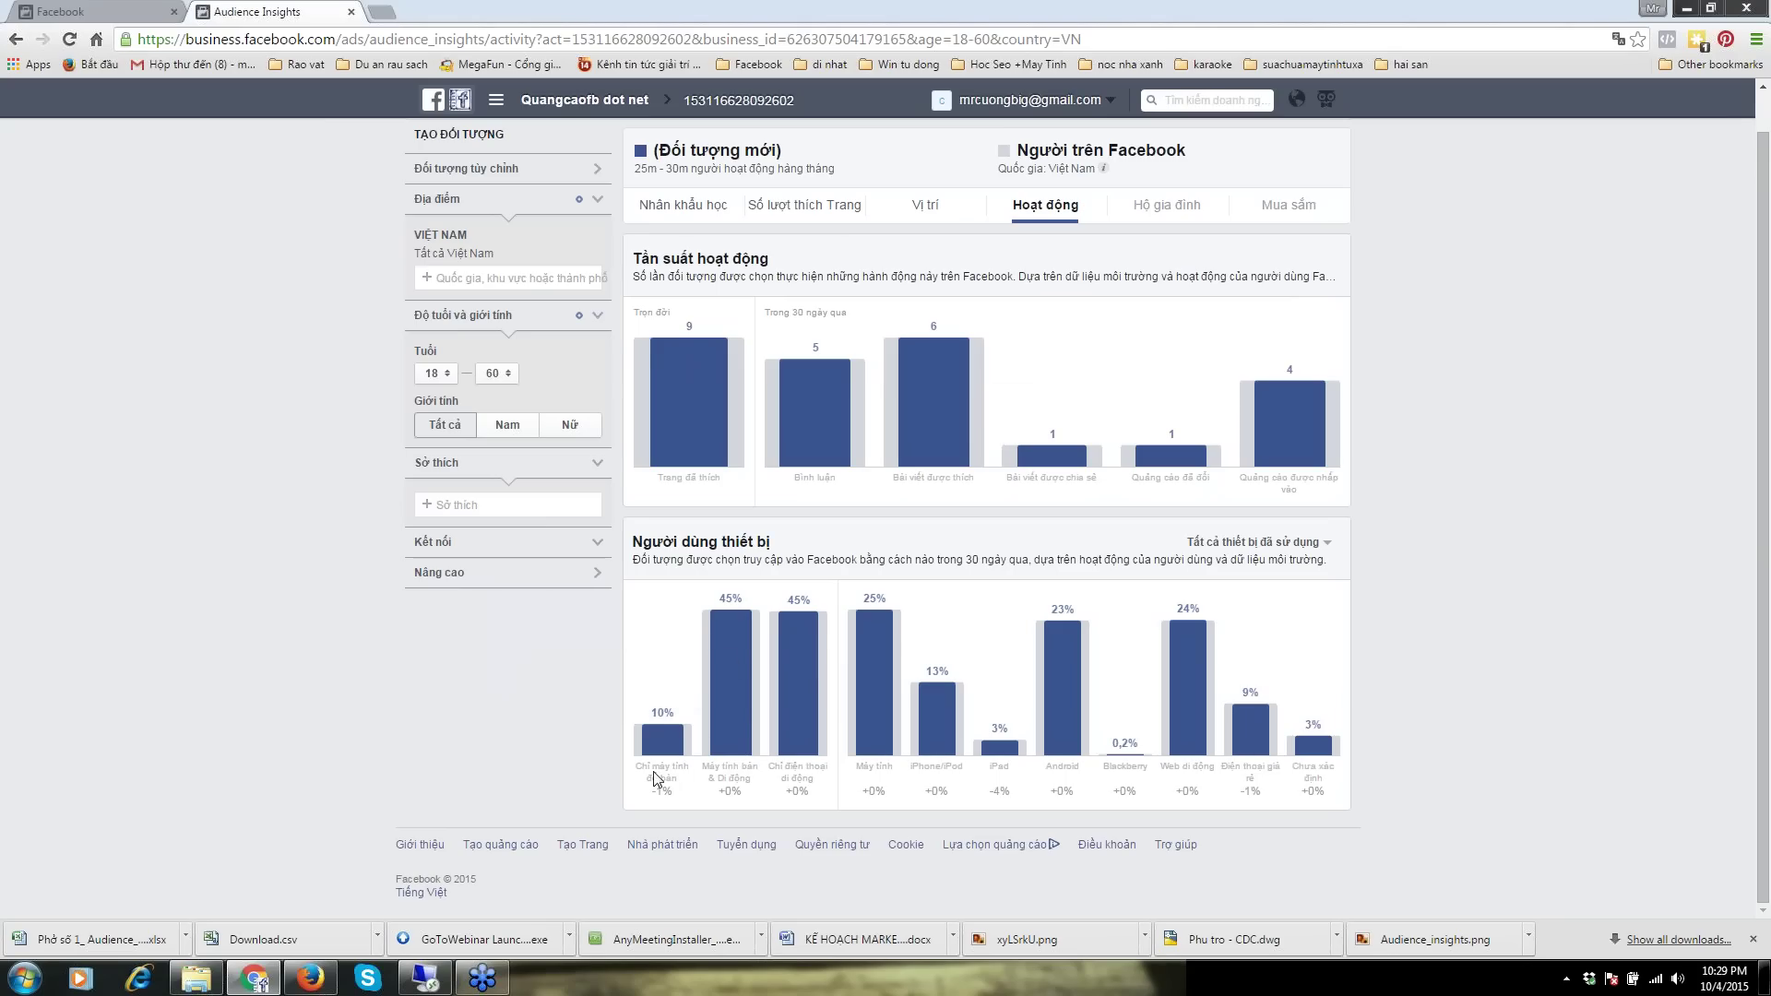
pyautogui.moveTo(657, 777)
pyautogui.moveTo(733, 683)
pyautogui.moveTo(806, 773)
pyautogui.moveTo(1264, 719)
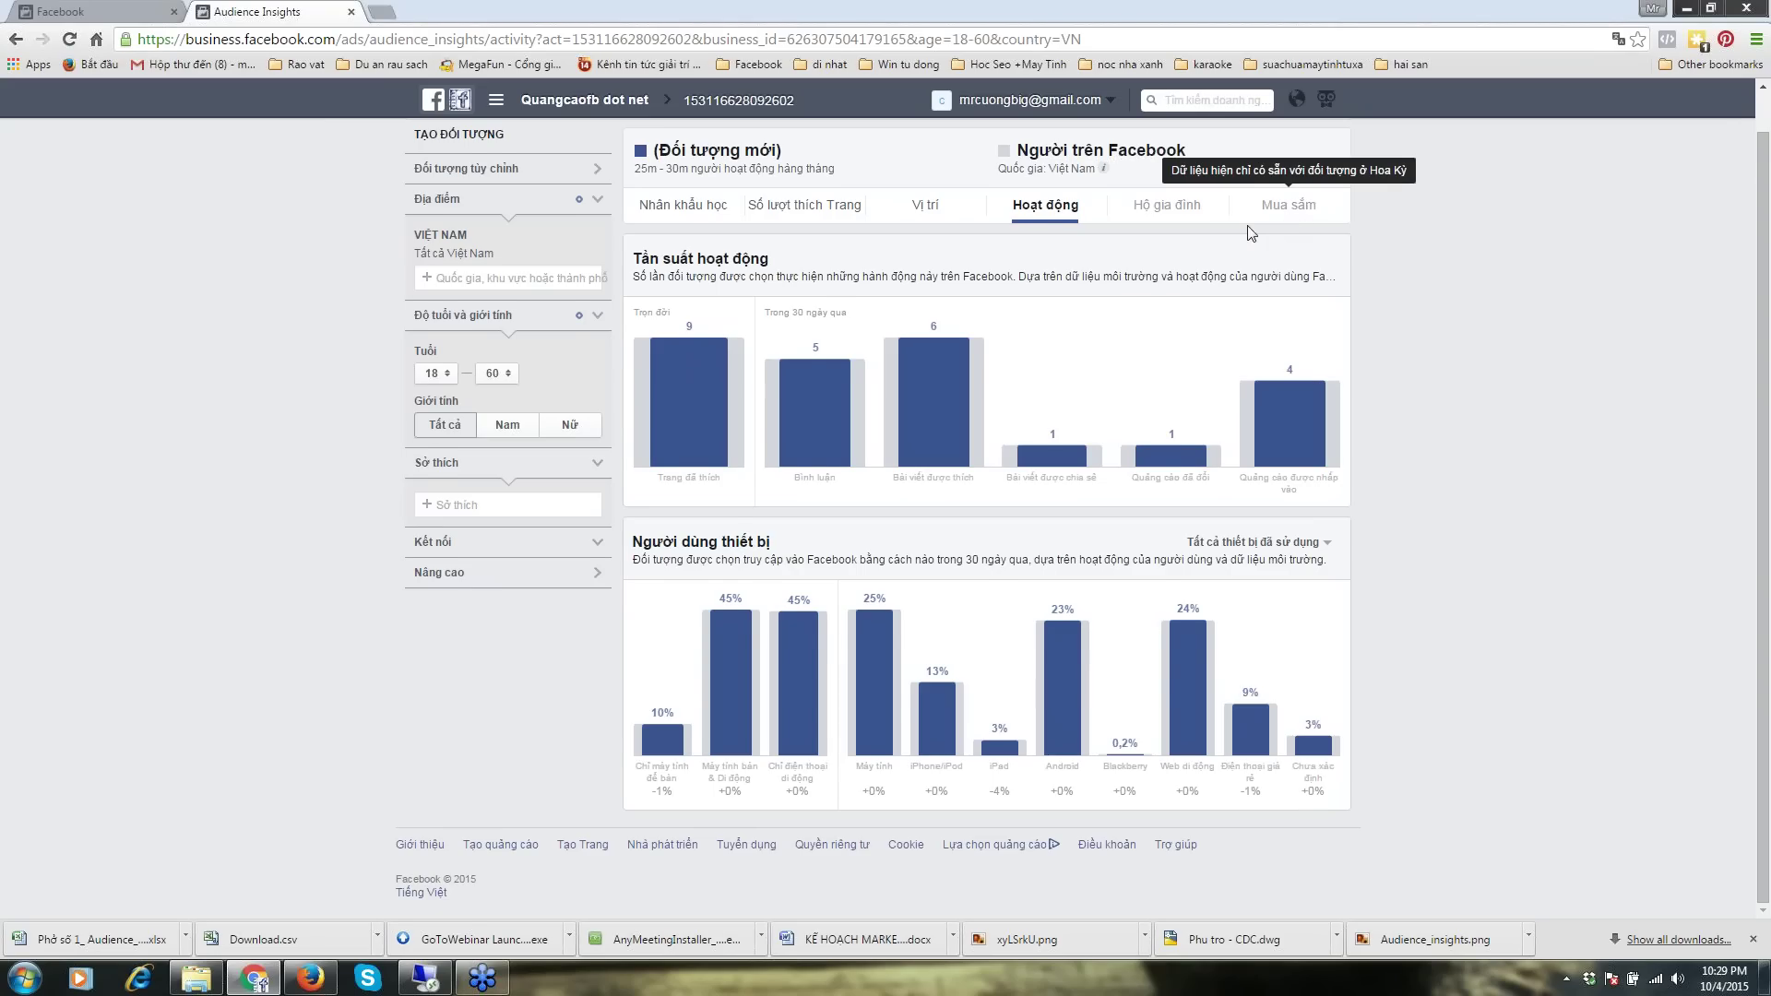
pyautogui.scroll(1, 646, 406)
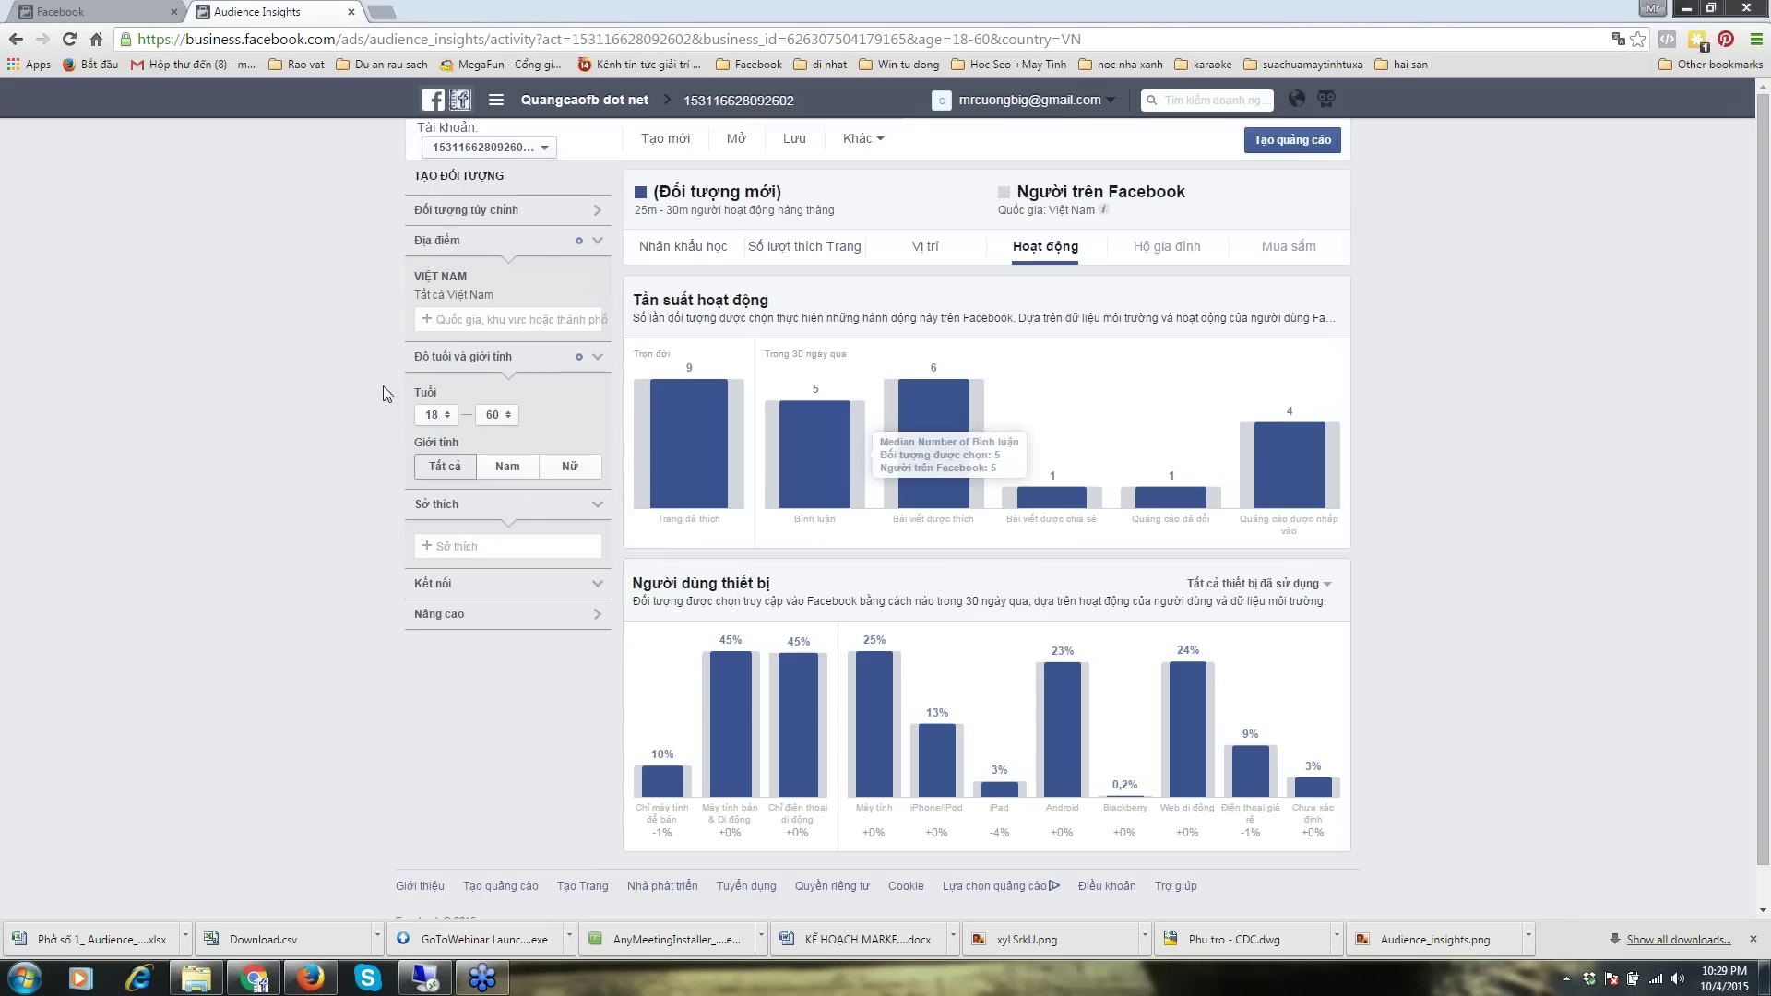
pyautogui.moveTo(1228, 270)
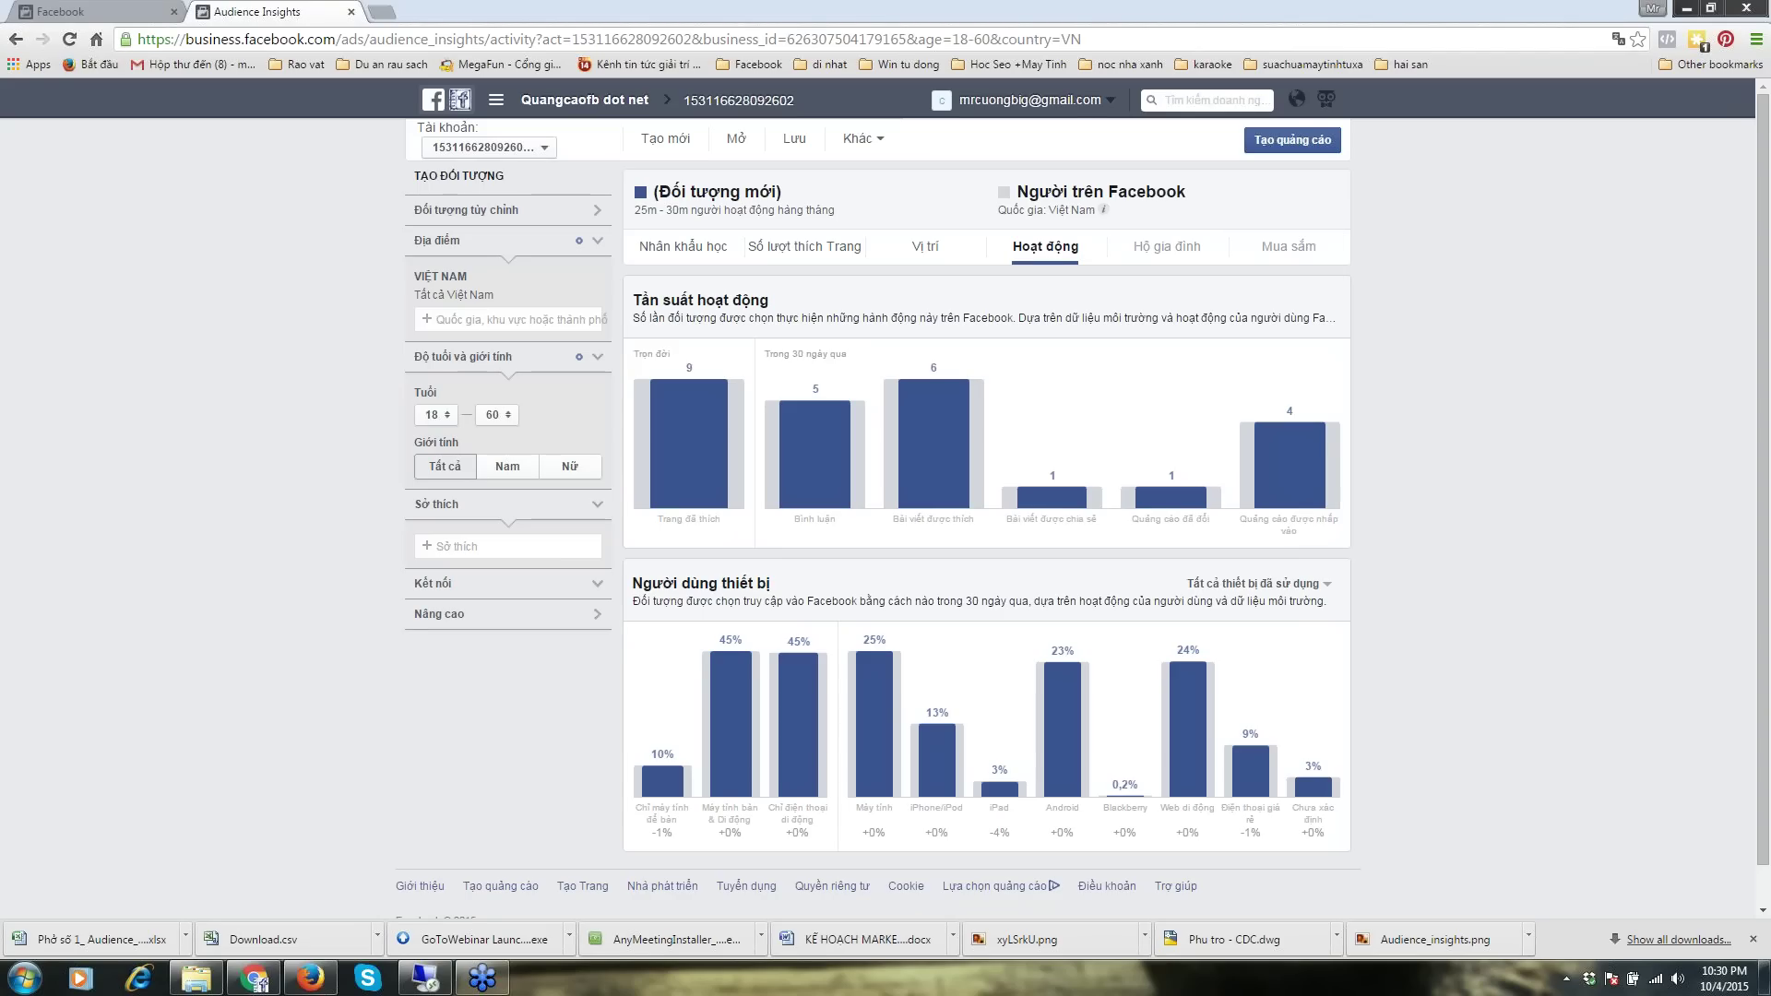
# Set the audience's age range to 26–30 and restrict its gender to Nữ.
pyautogui.click(547, 322)
pyautogui.click(431, 420)
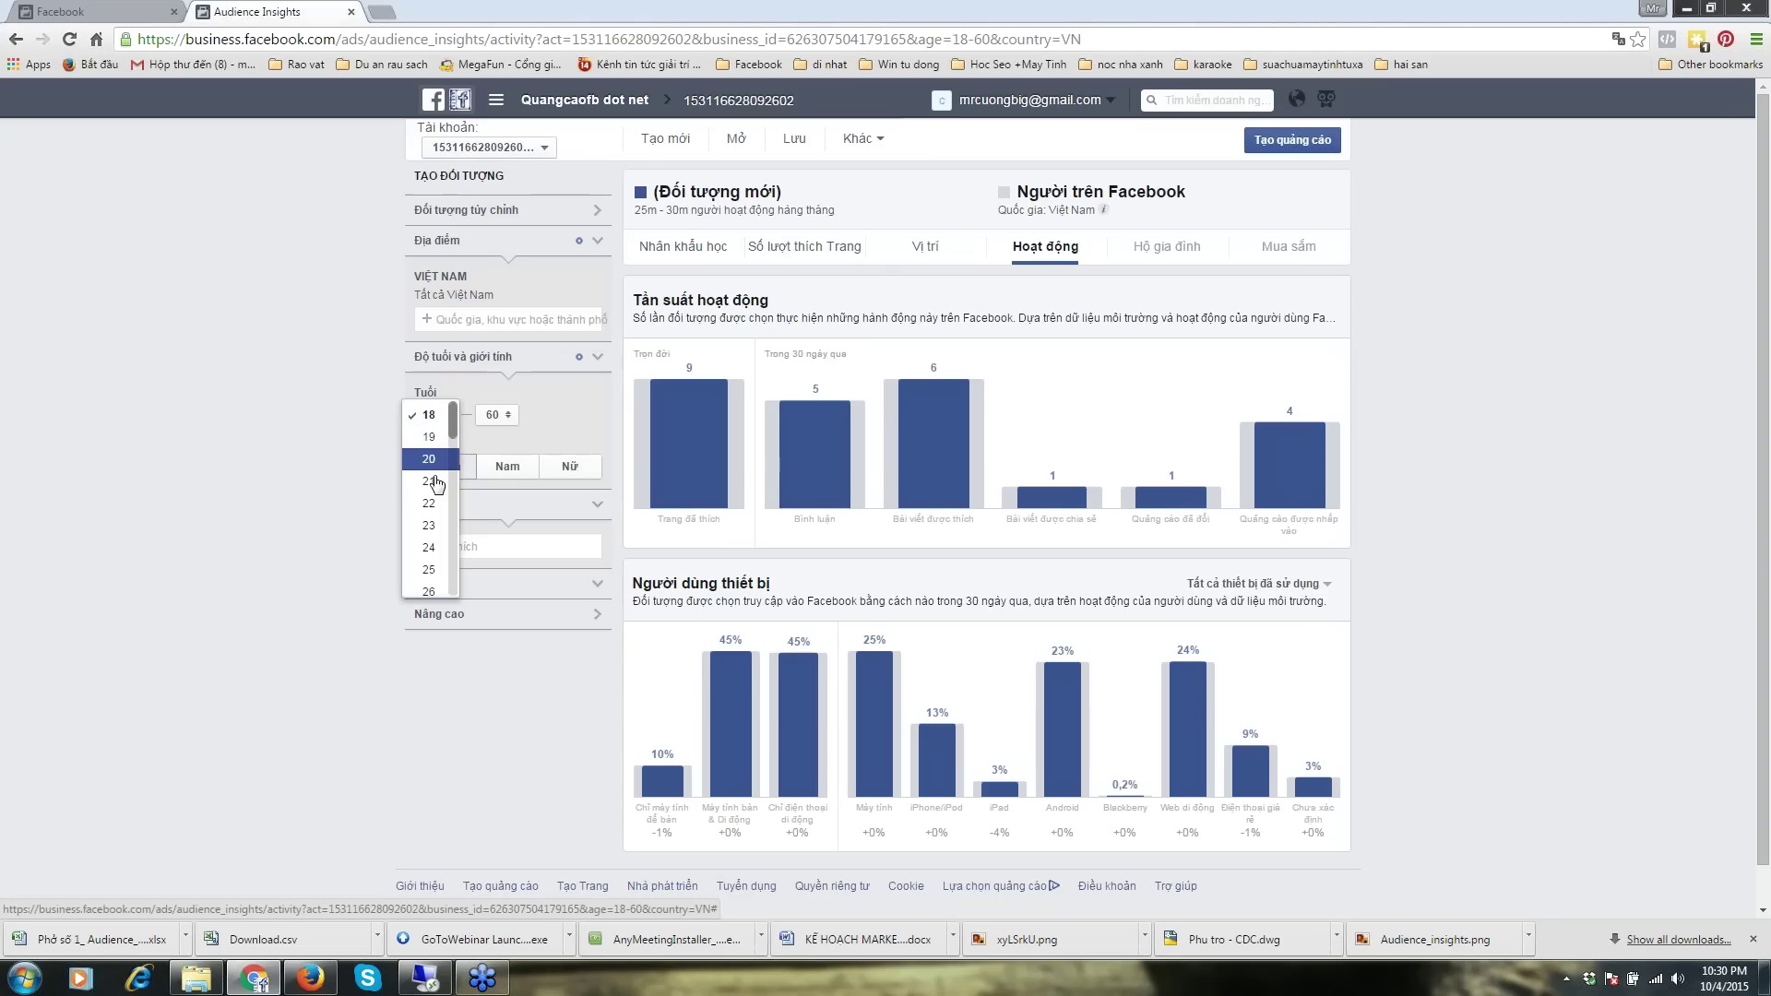
pyautogui.click(380, 450)
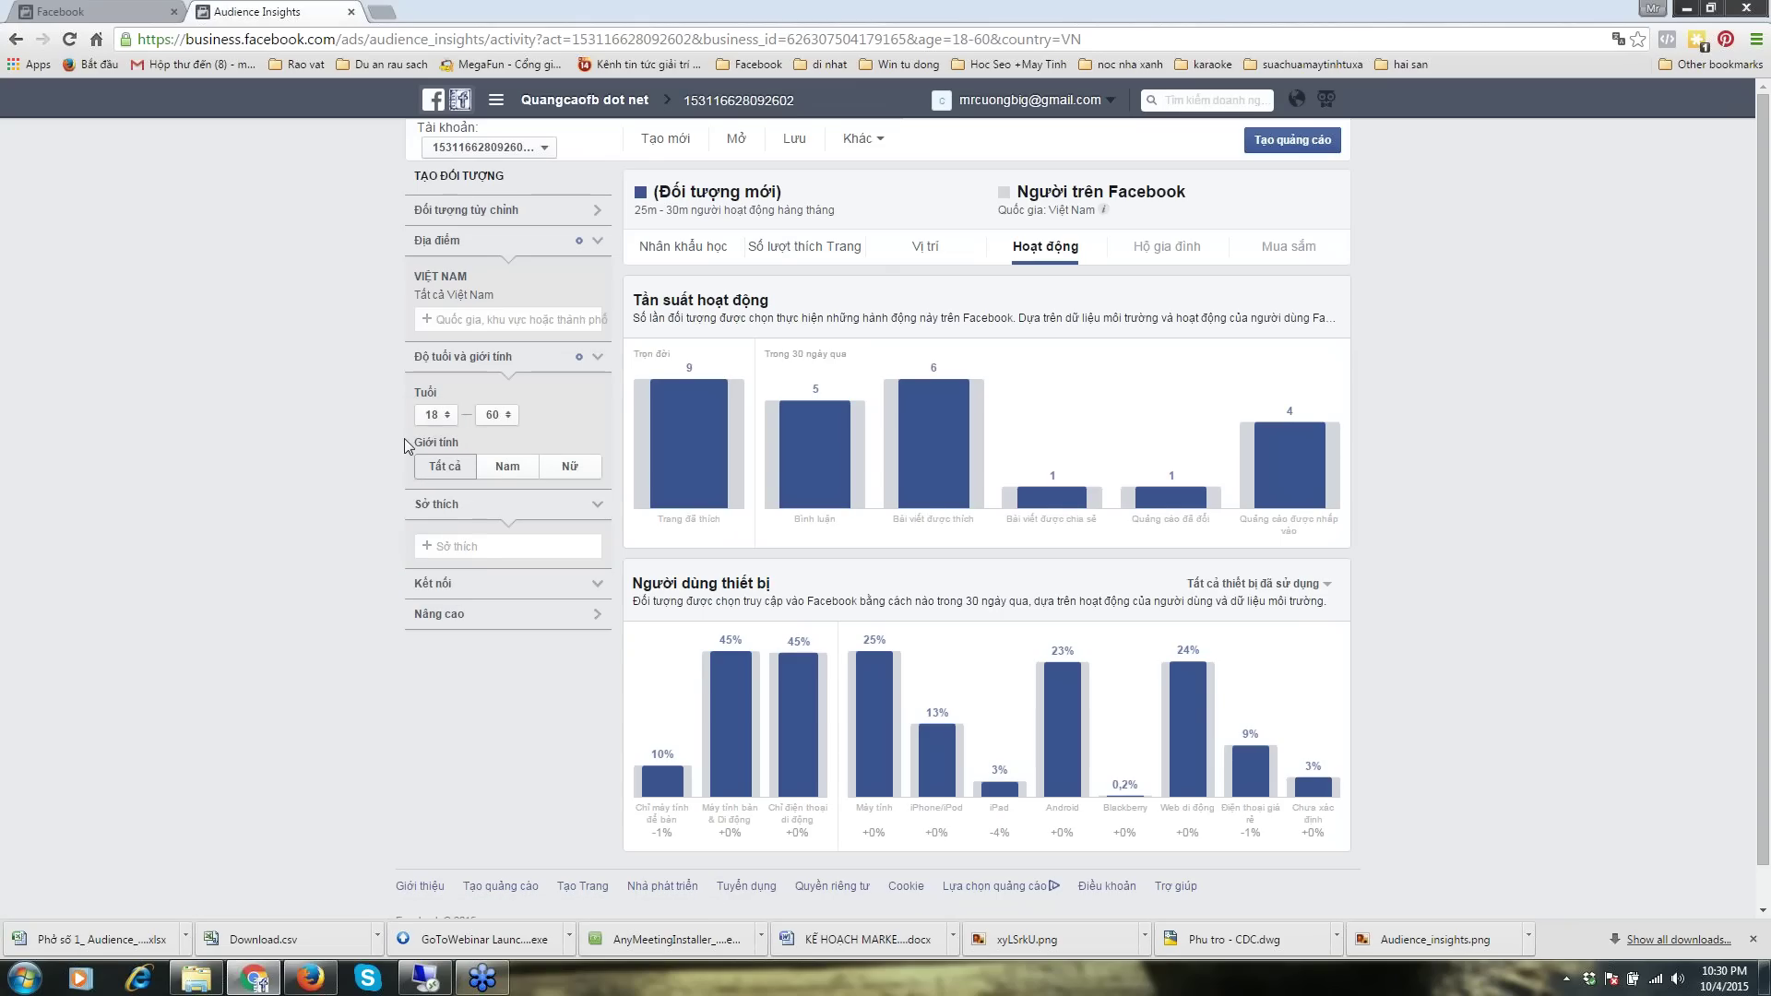
pyautogui.click(431, 420)
pyautogui.scroll(-1, 431, 480)
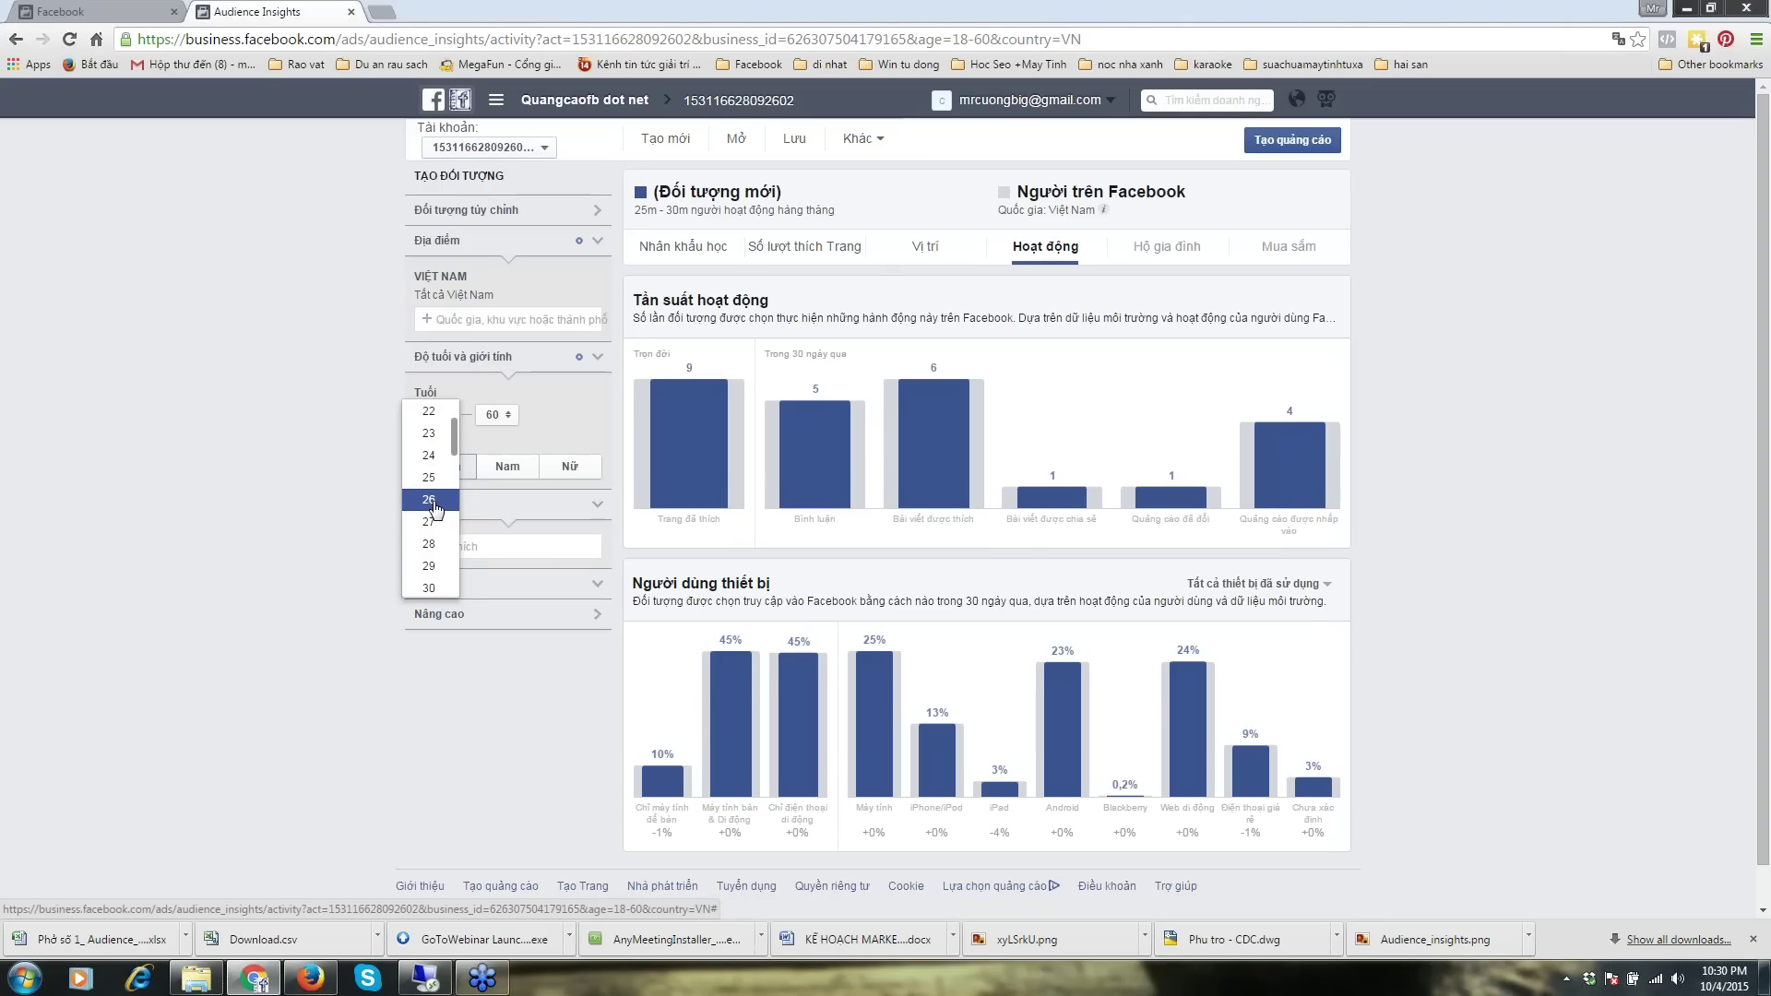
pyautogui.click(429, 500)
pyautogui.click(498, 416)
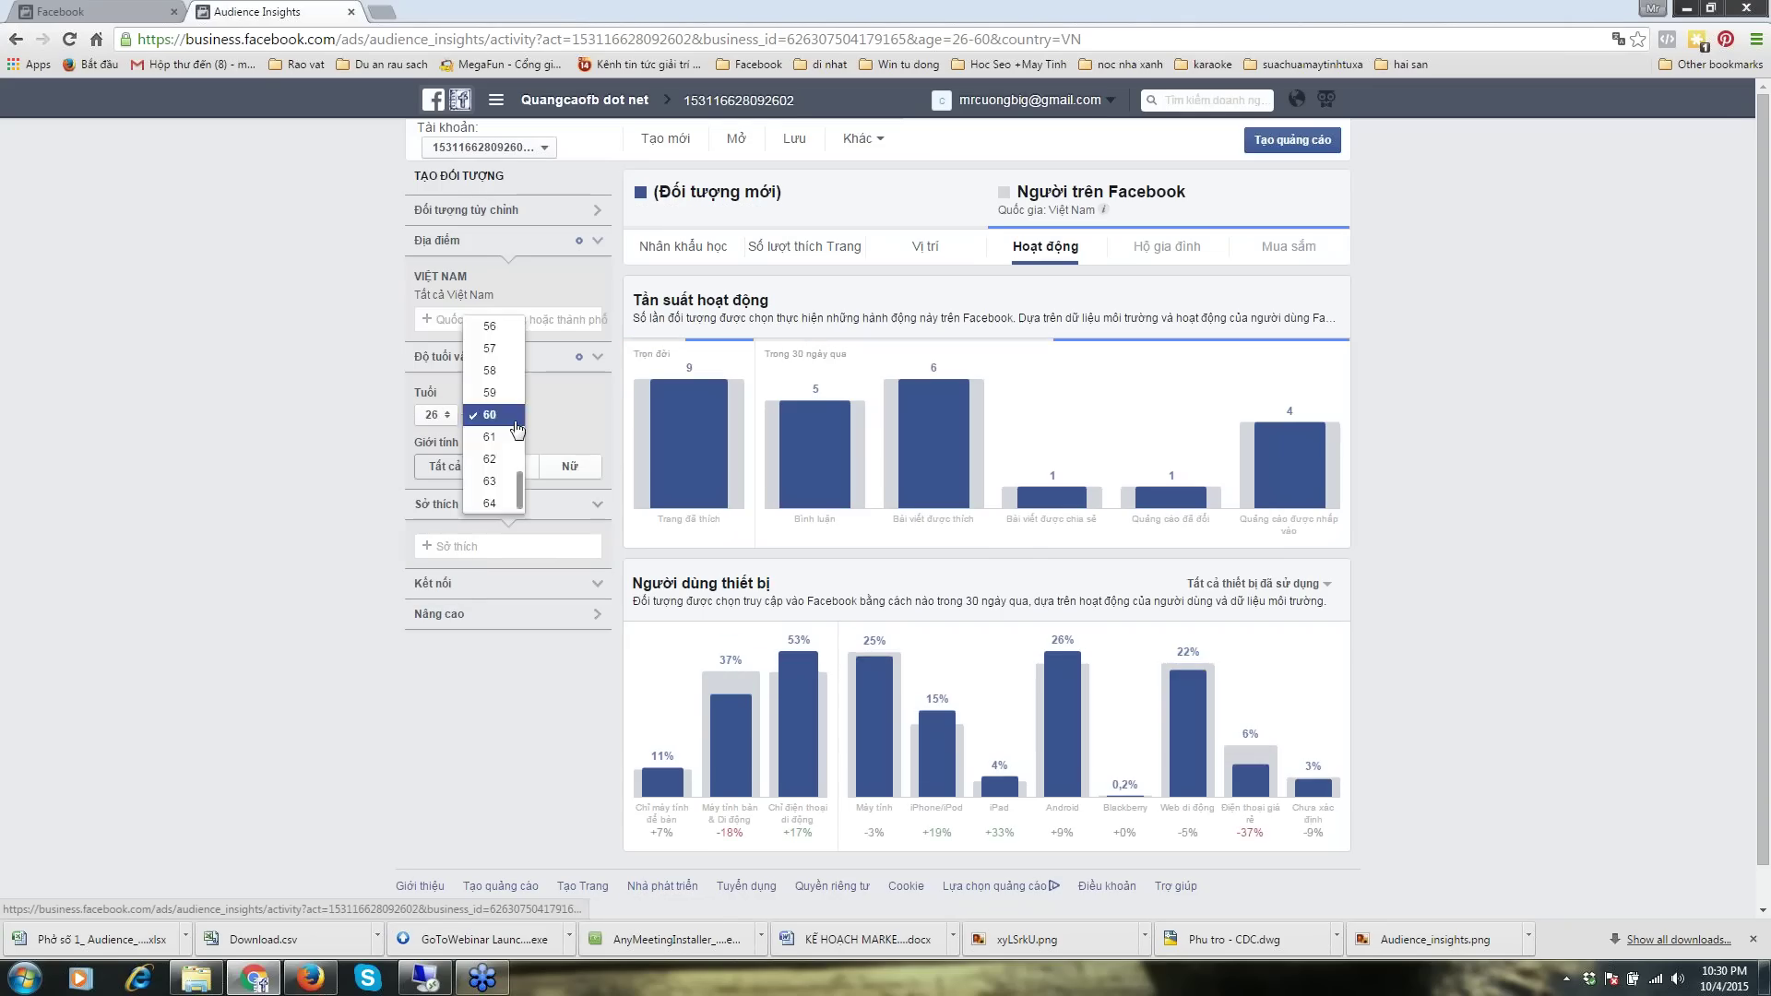
pyautogui.moveTo(519, 492); pyautogui.dragTo(522, 426)
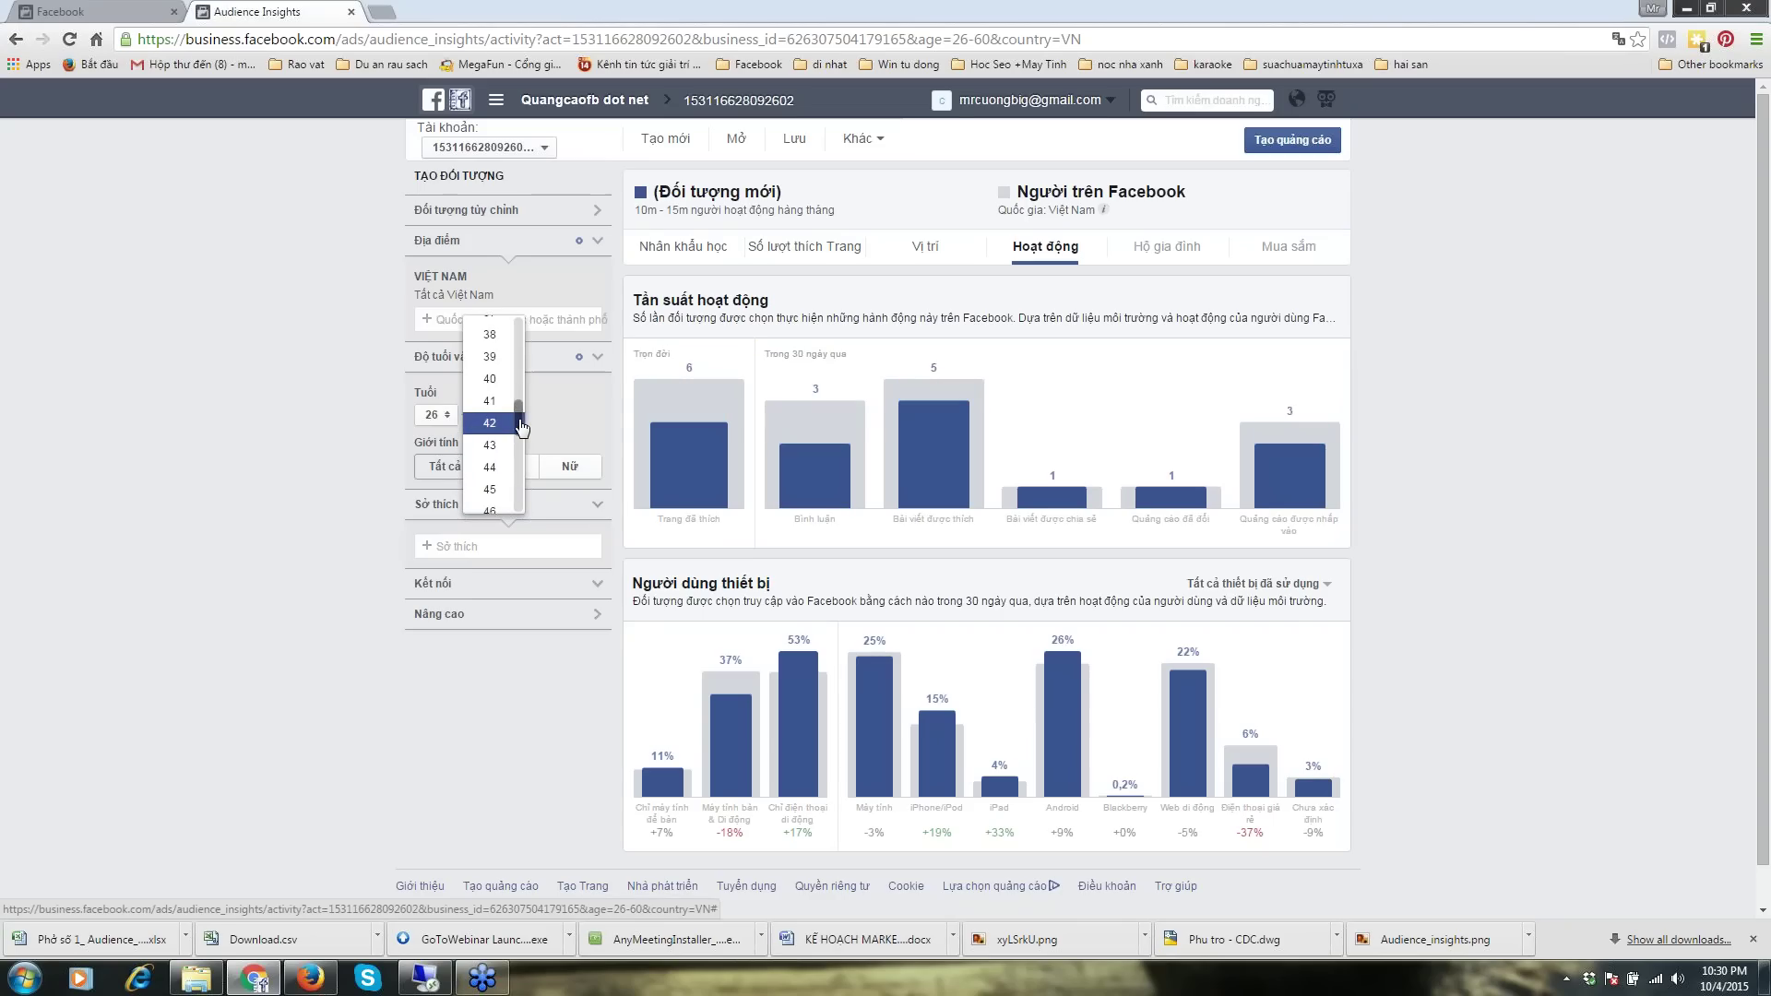
pyautogui.scroll(4, 498, 379)
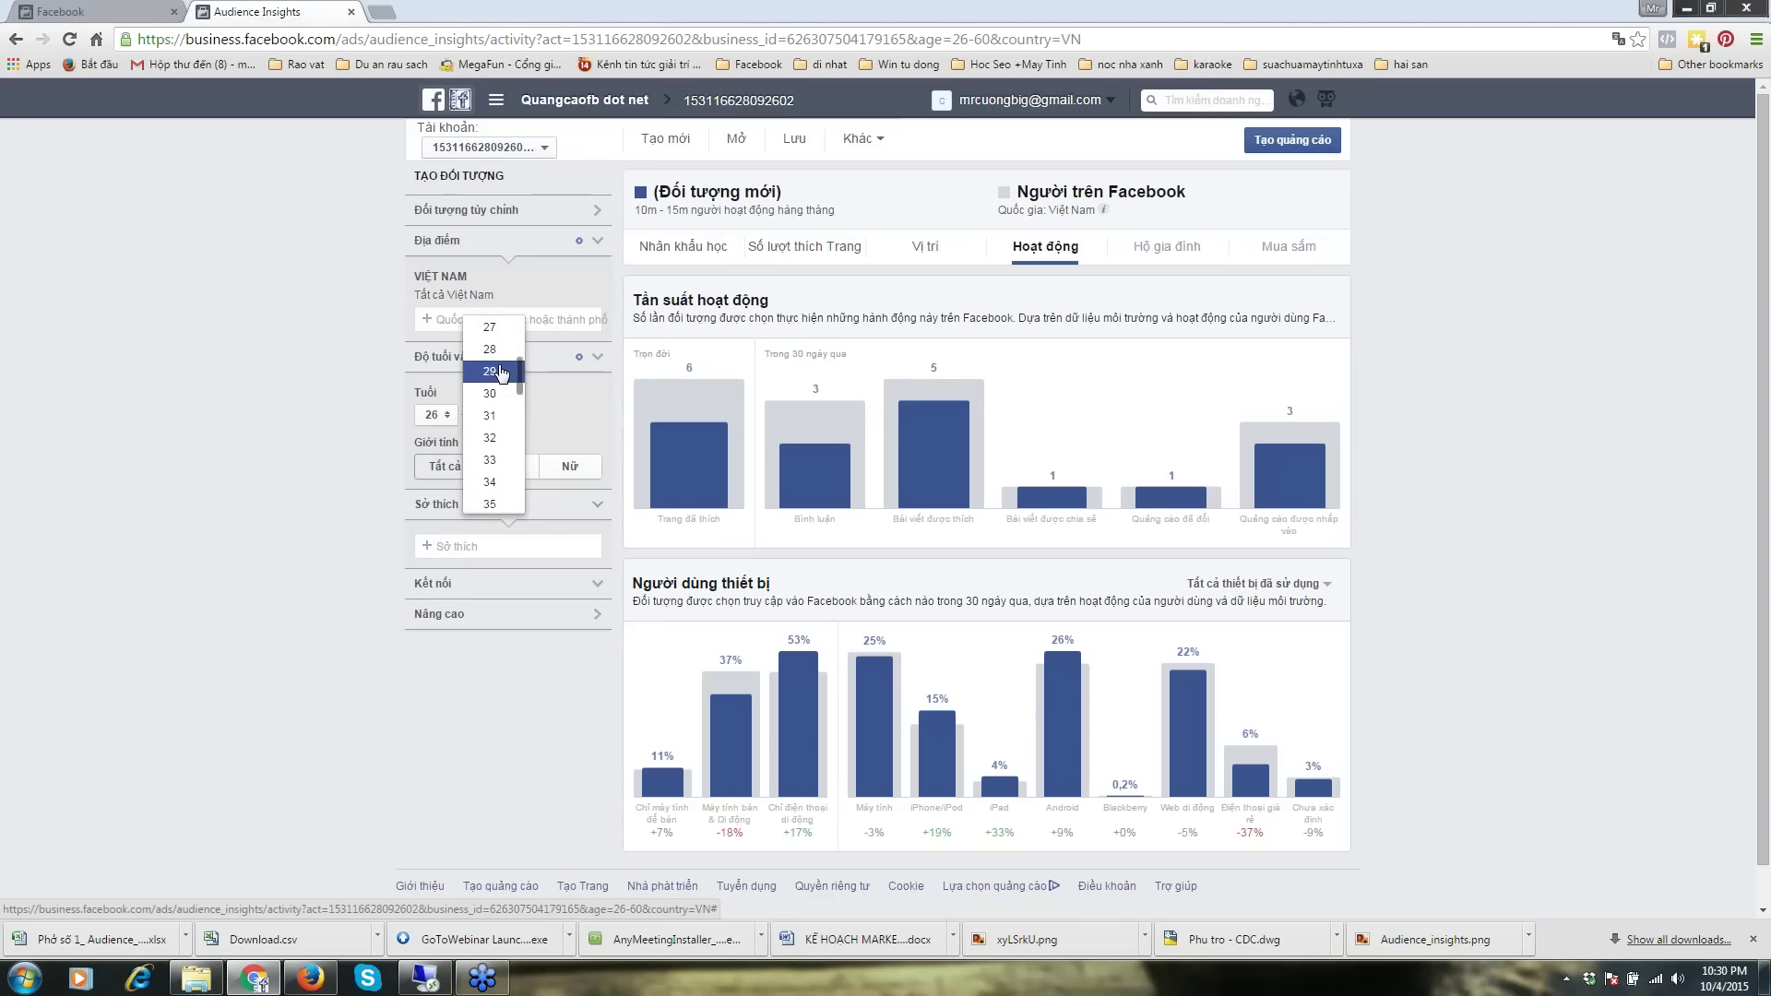
pyautogui.click(499, 395)
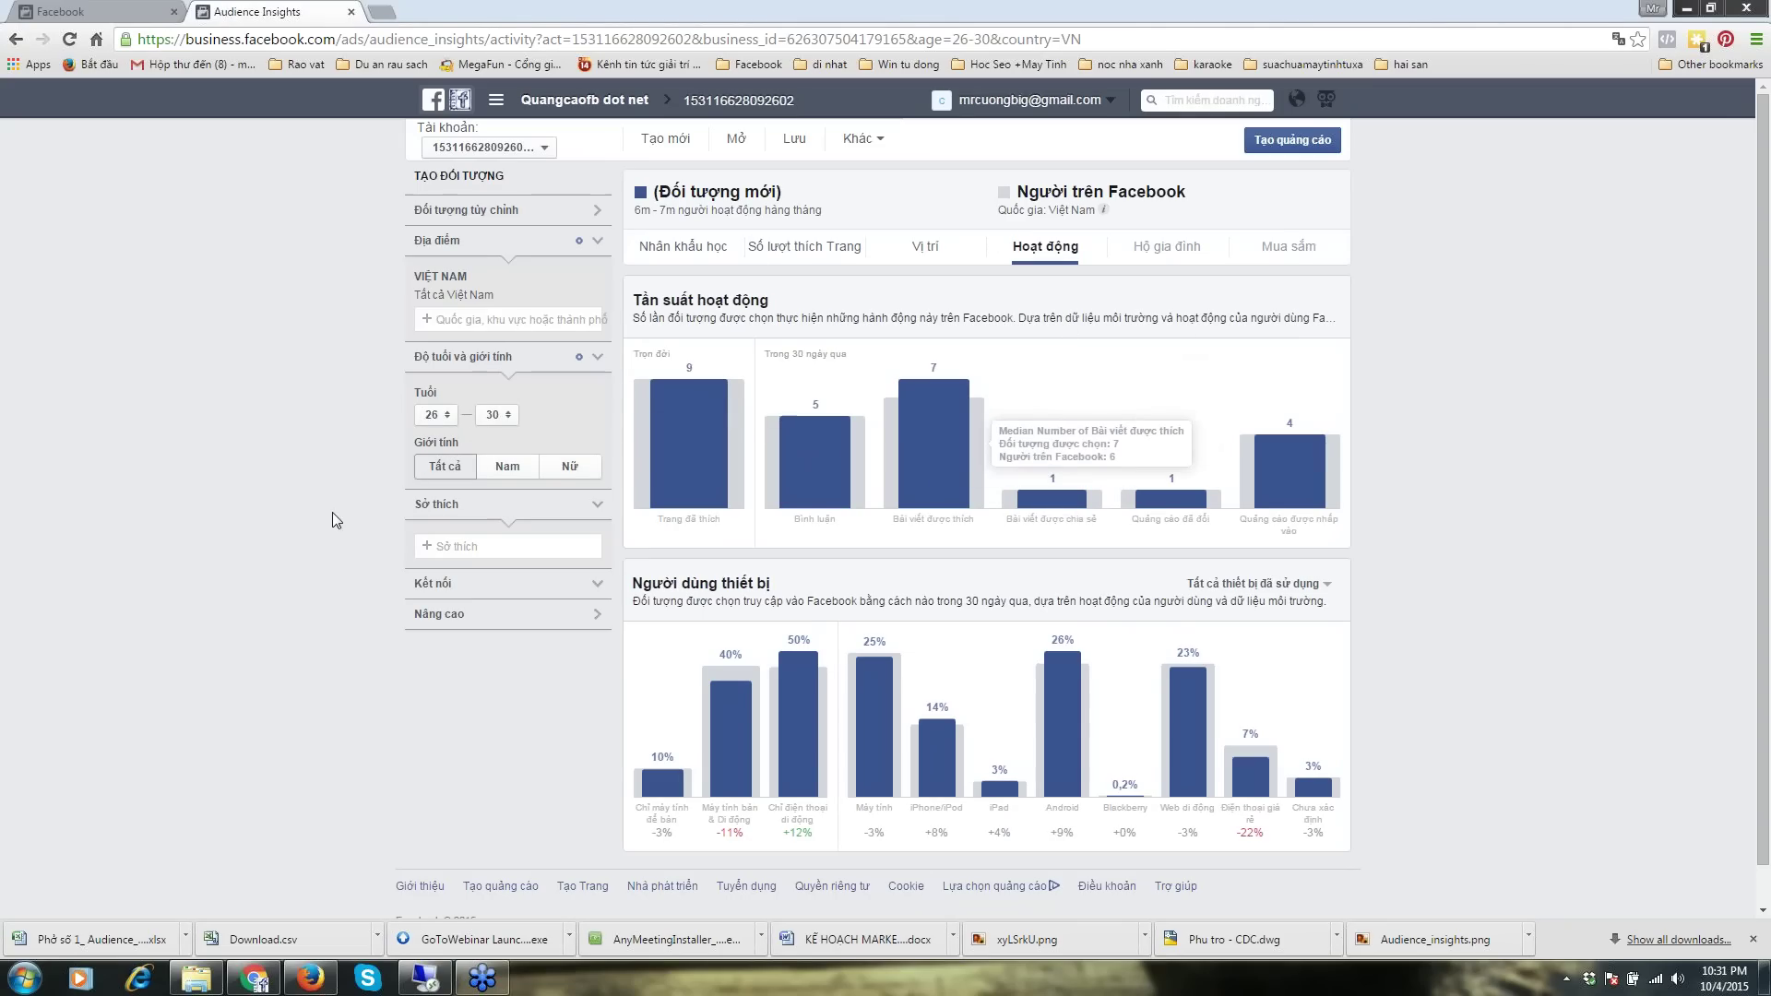
pyautogui.click(576, 471)
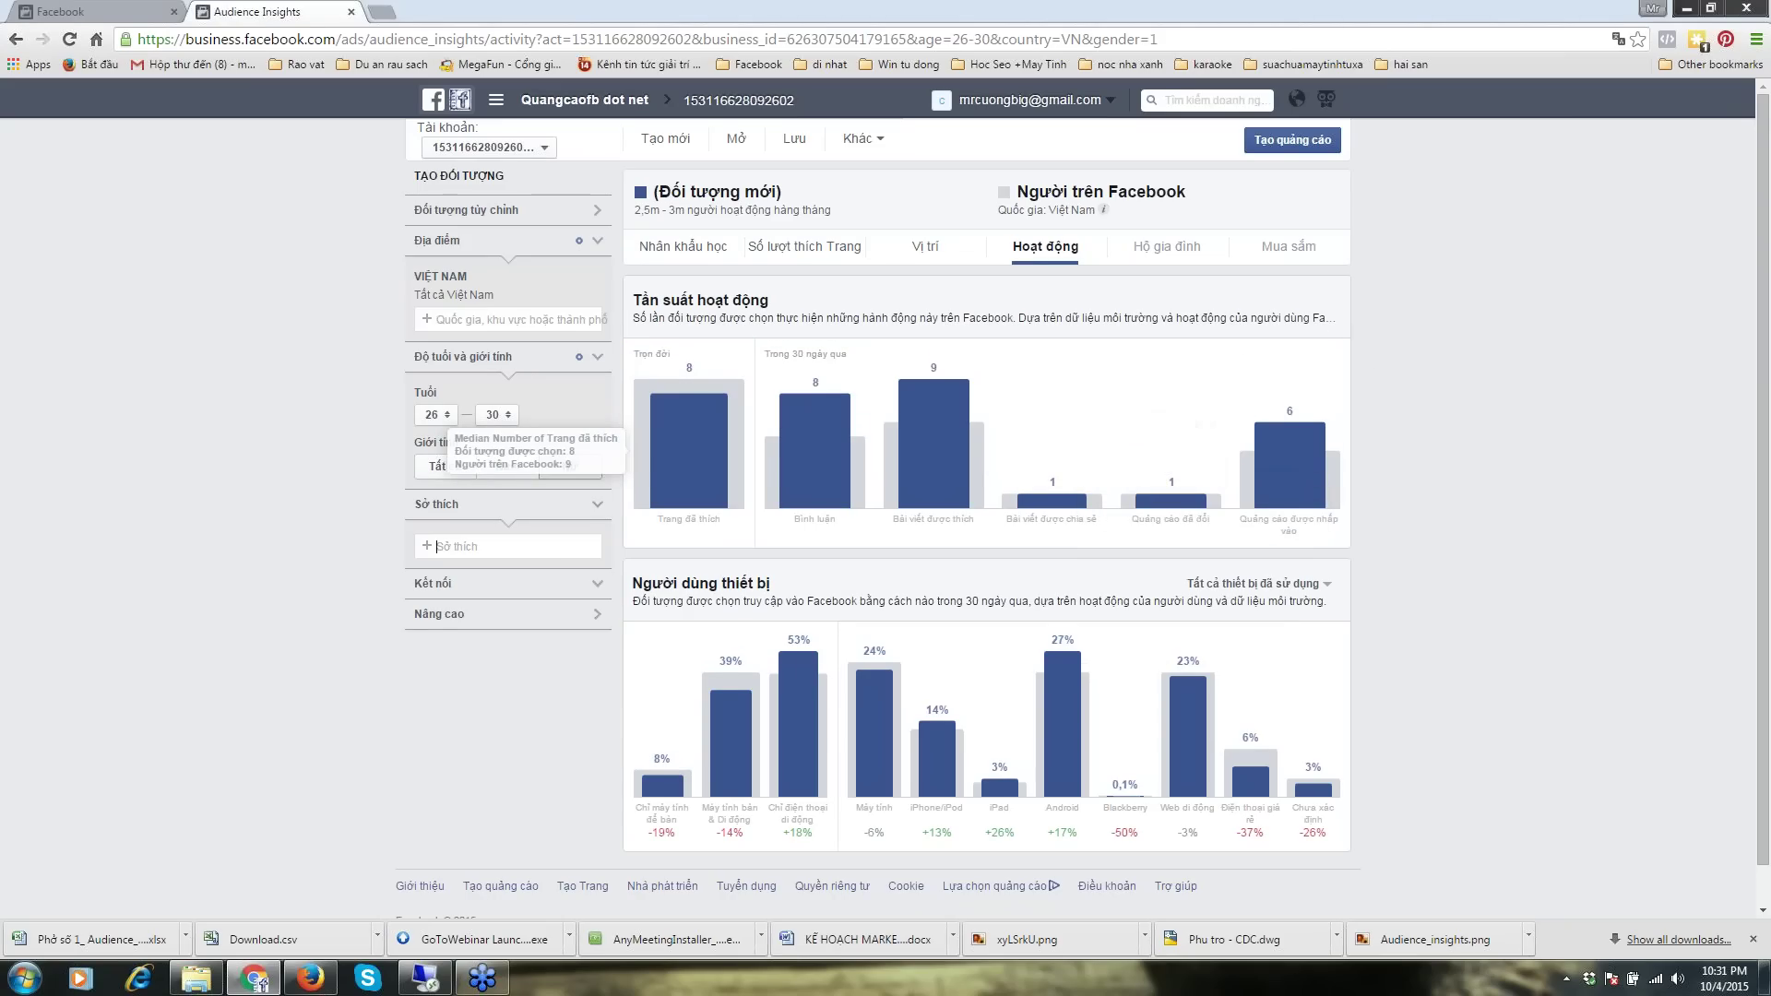
# Add the Làm mẹ interest from Gia đình và các mối quan hệ and remove the mistakenly added Làm cha interest.
pyautogui.click(489, 546)
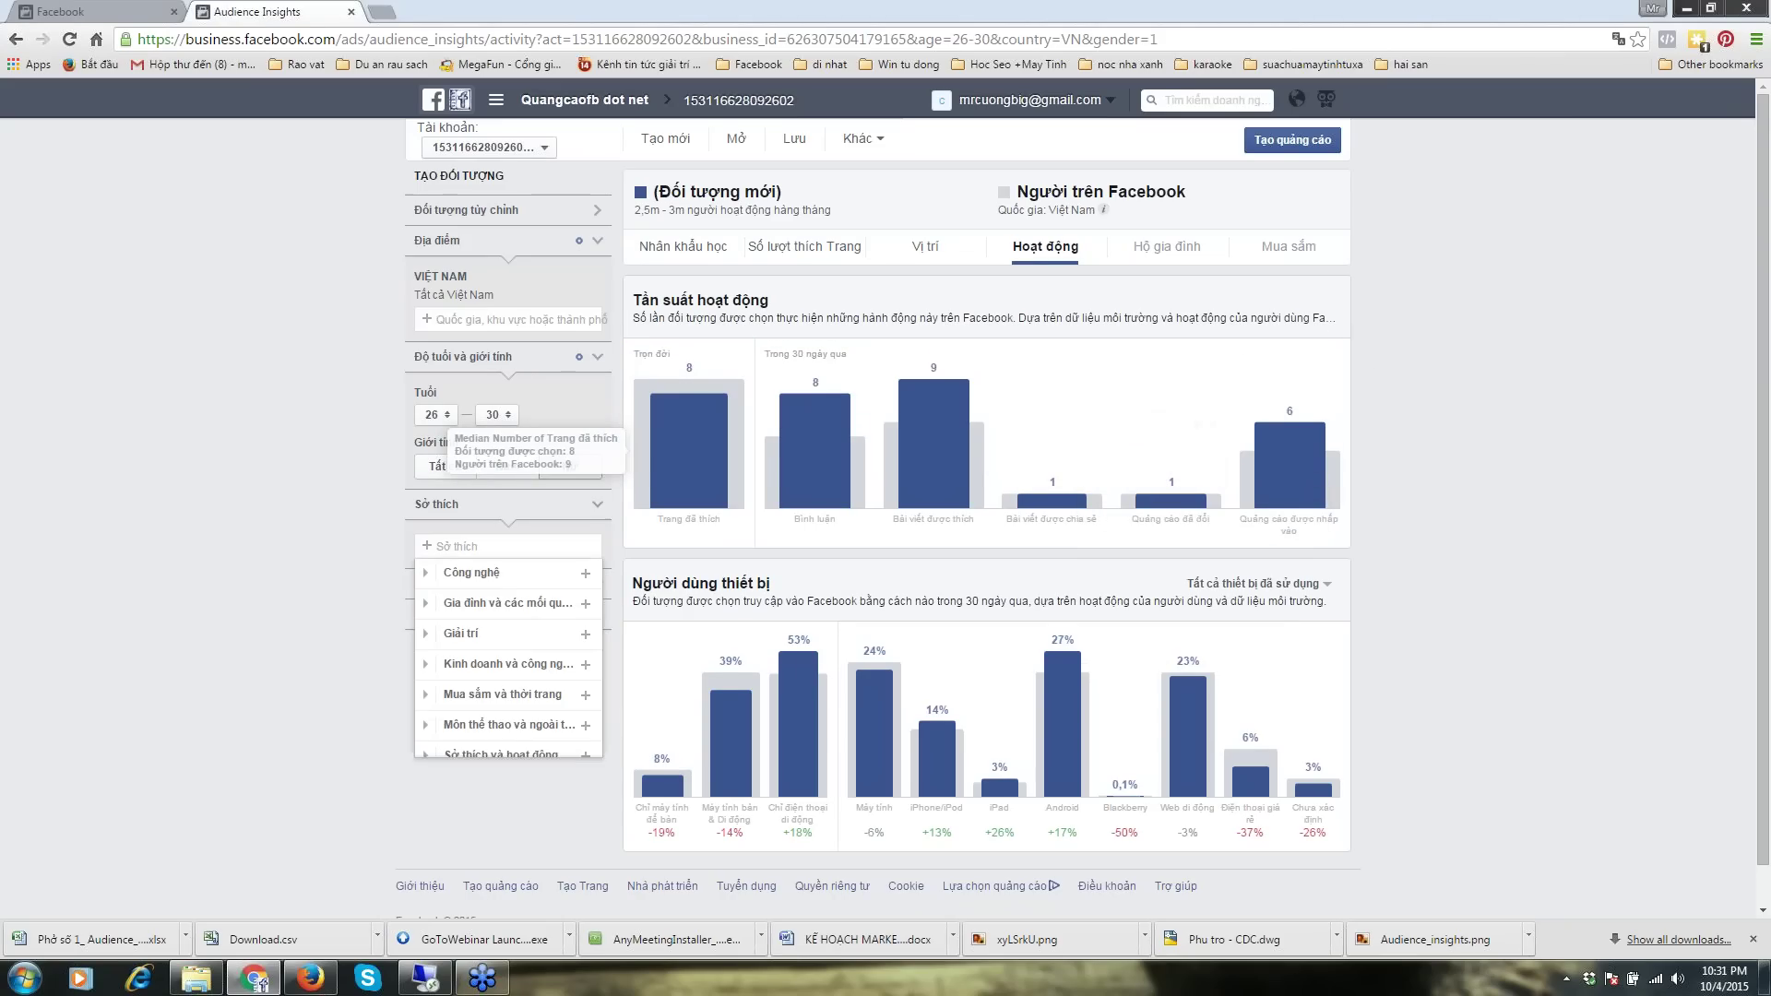
pyautogui.click(557, 603)
pyautogui.moveTo(594, 605); pyautogui.dragTo(594, 635)
pyautogui.click(472, 637)
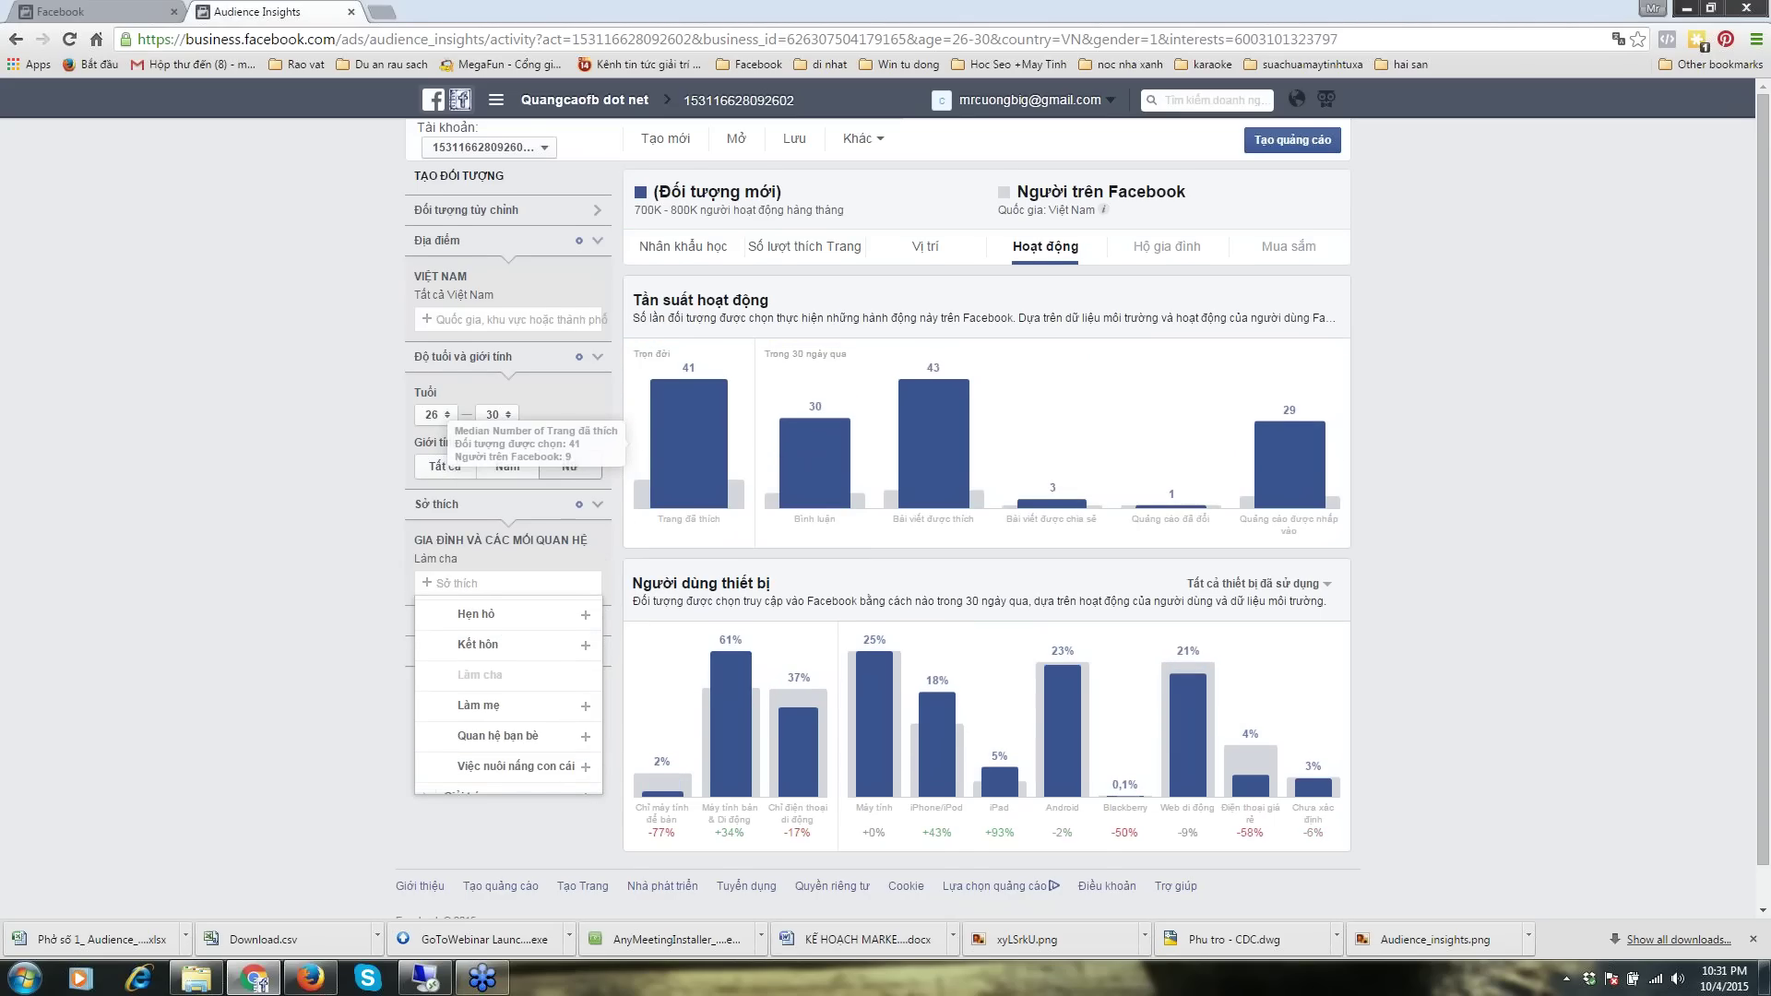
pyautogui.scroll(-1, 337, 469)
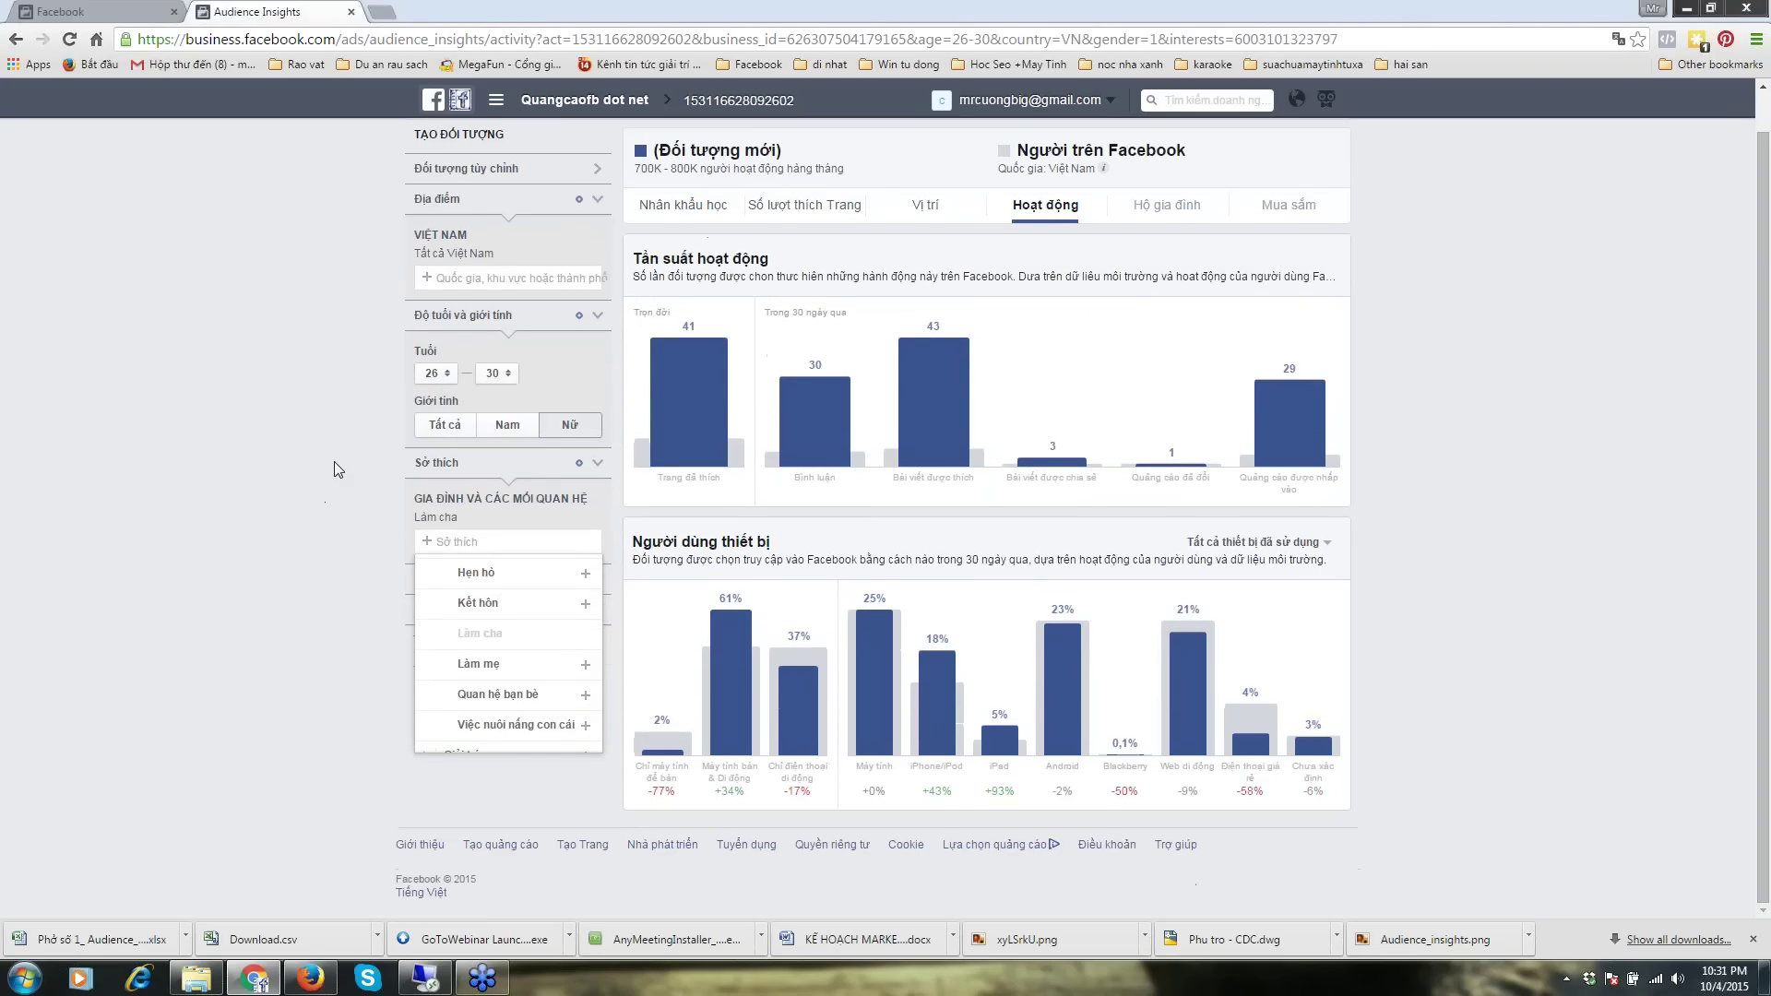
pyautogui.click(534, 664)
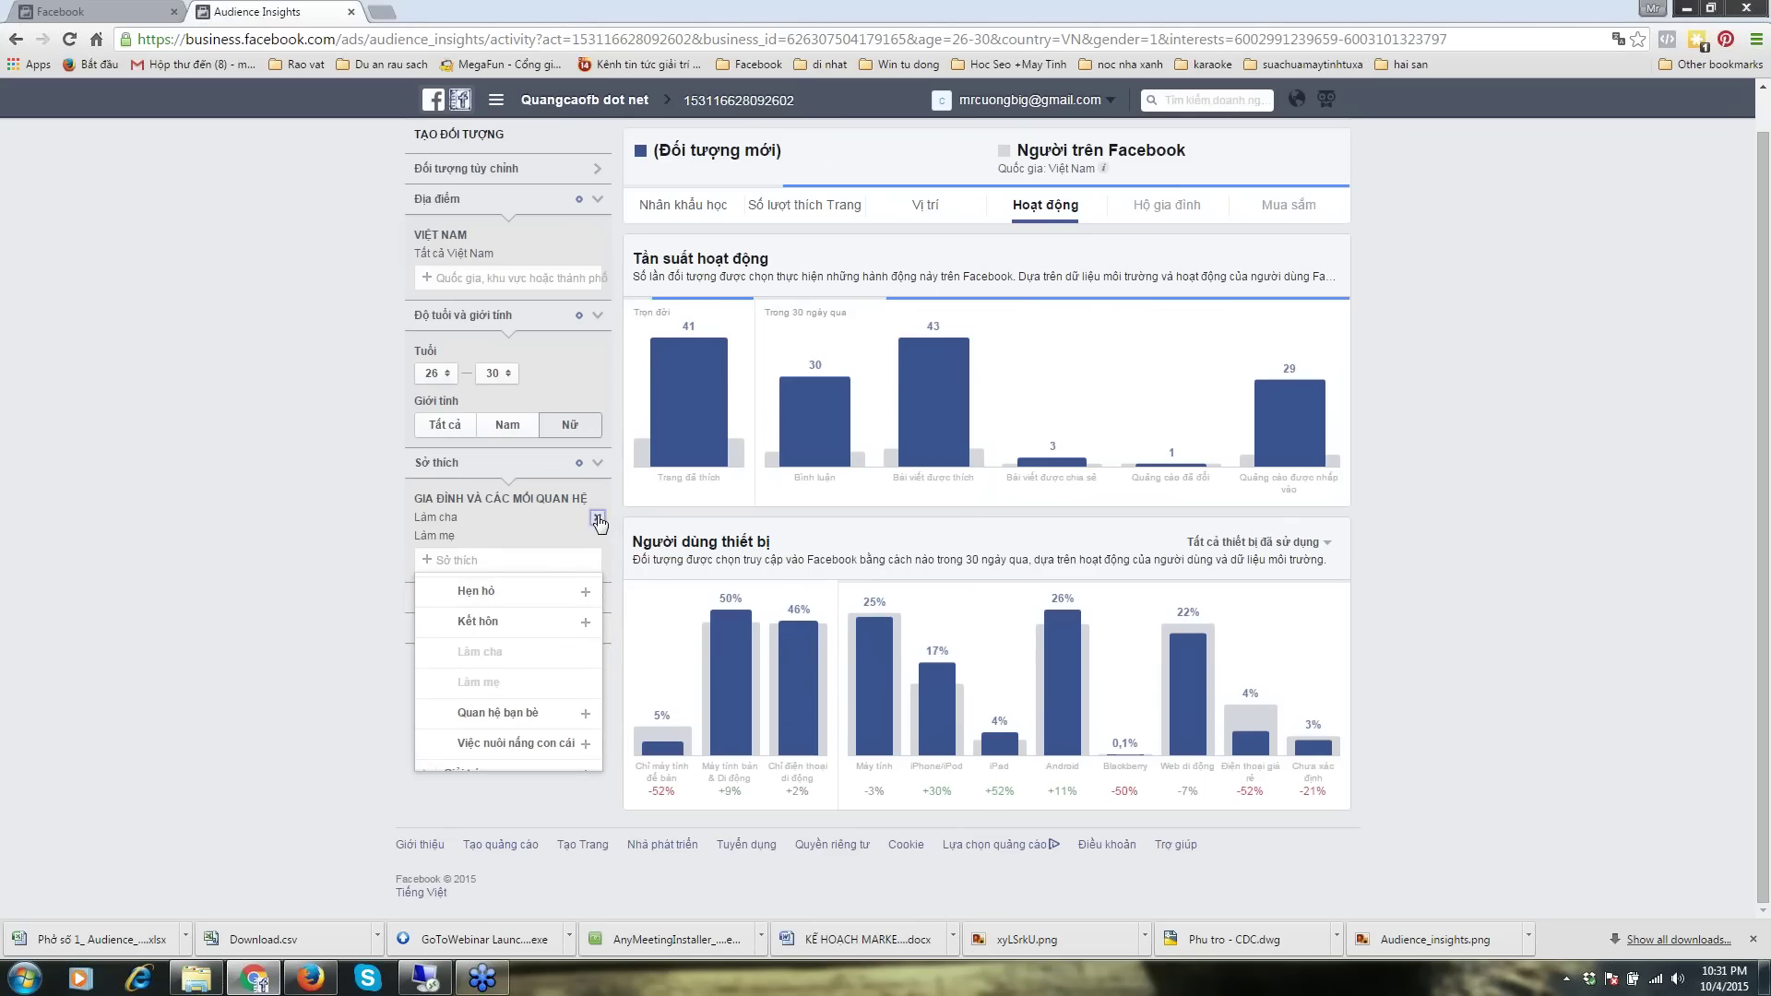
pyautogui.click(598, 518)
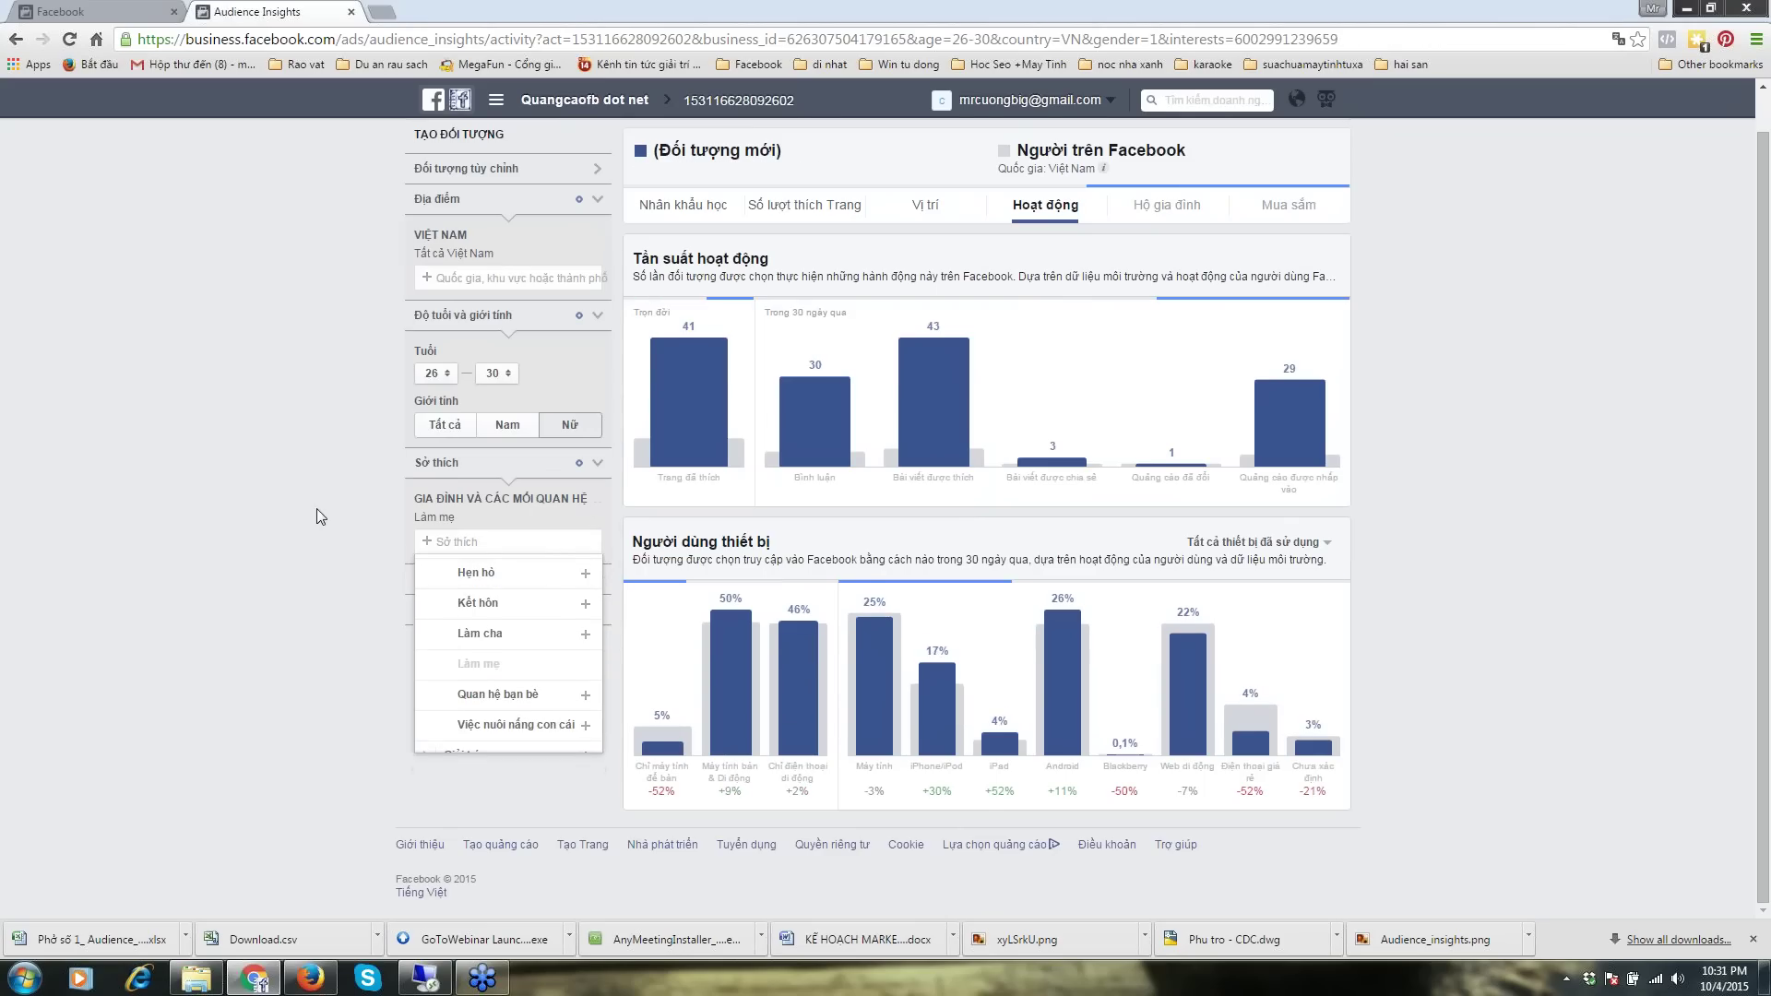
# Search the interests for "webtr" and add Webtretho to the audience.
pyautogui.click(478, 545)
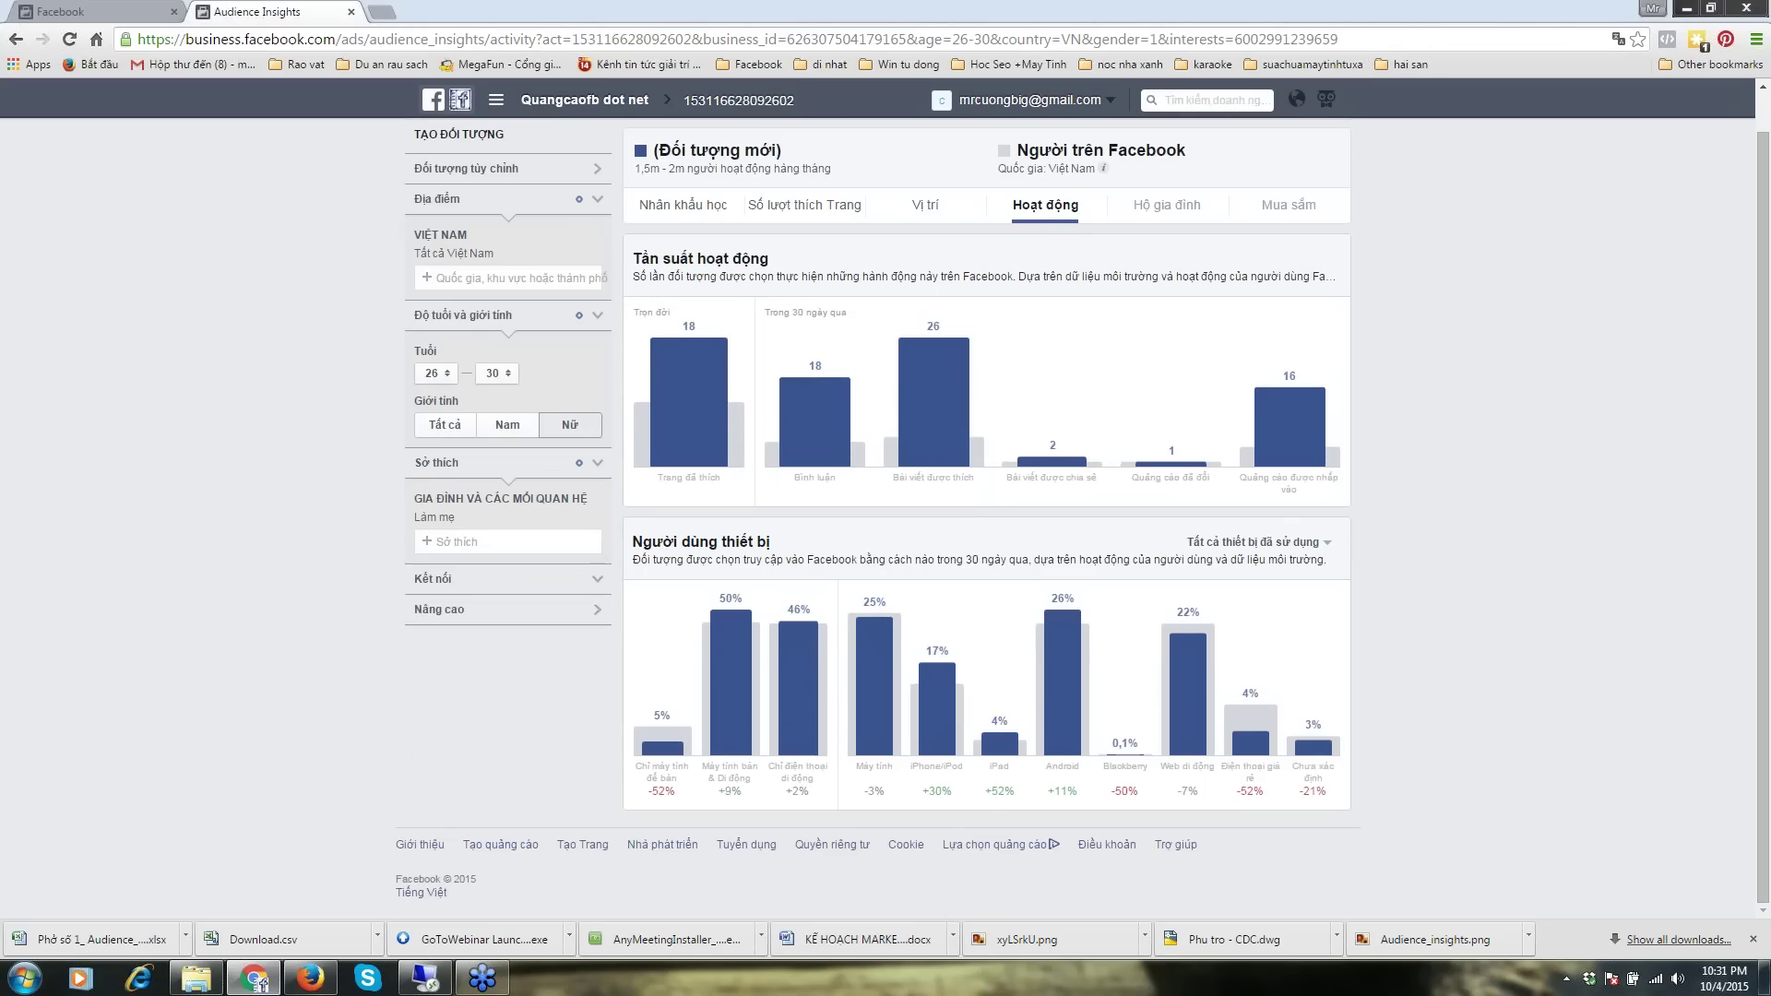
pyautogui.write('web')
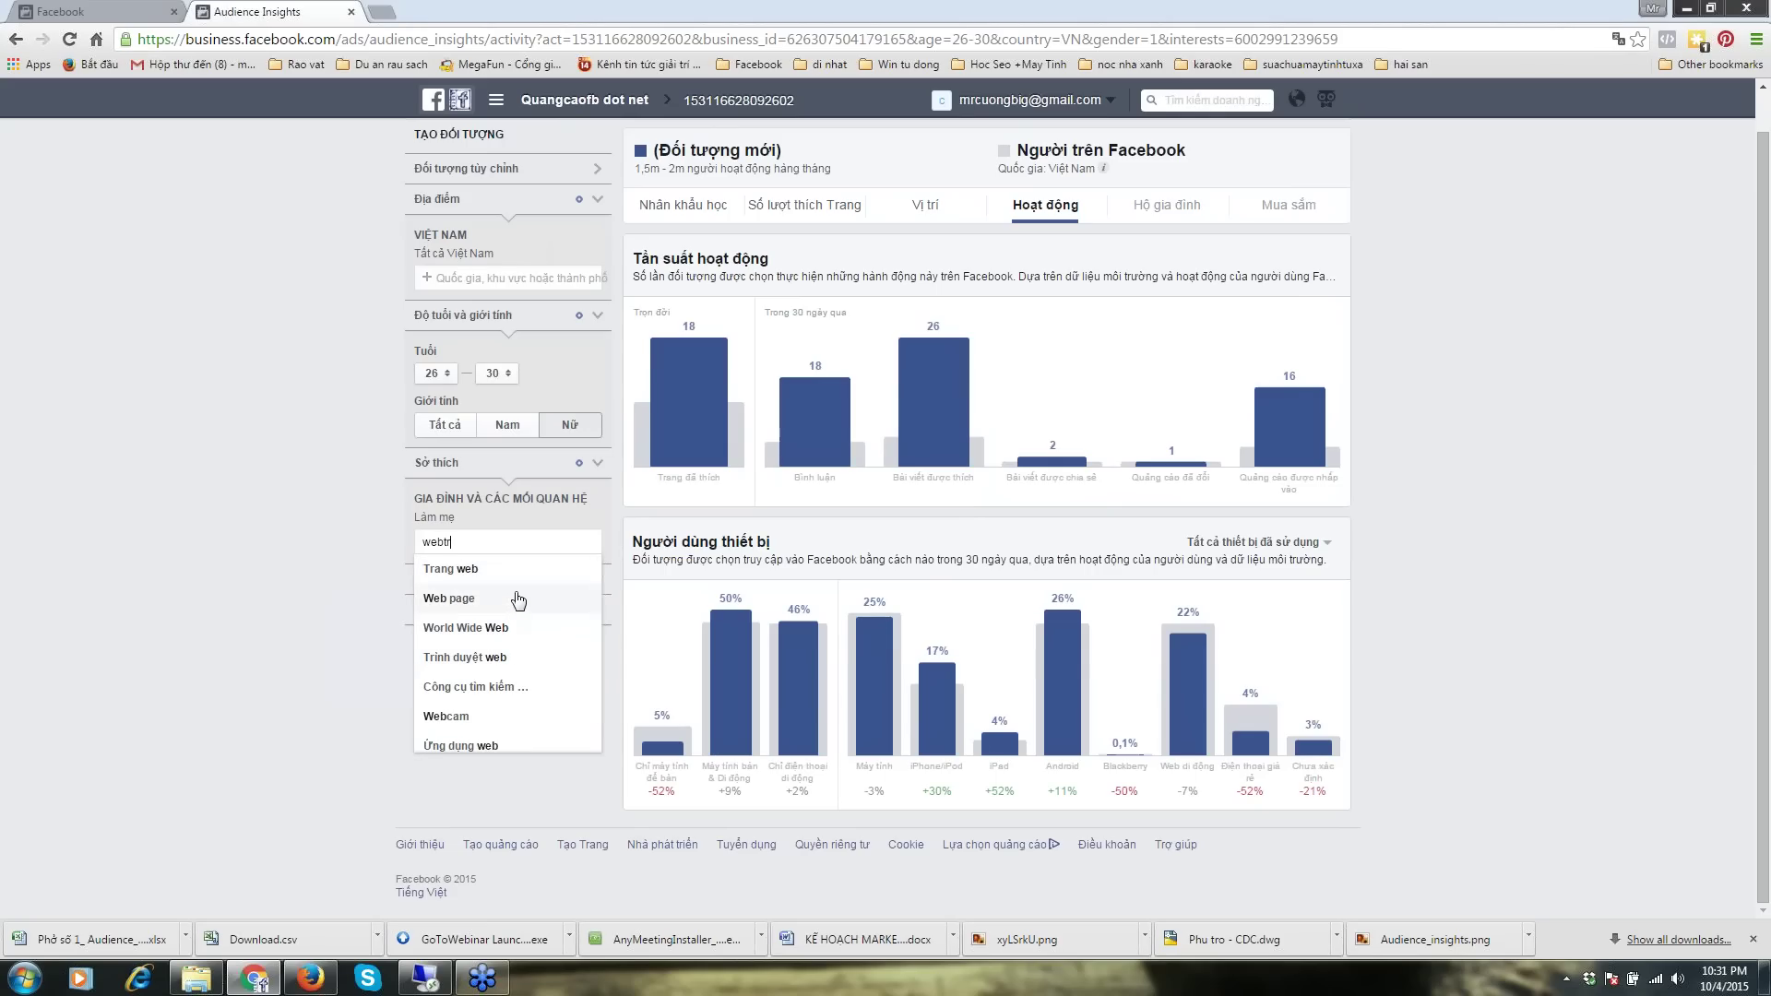
pyautogui.write('tr')
pyautogui.click(469, 570)
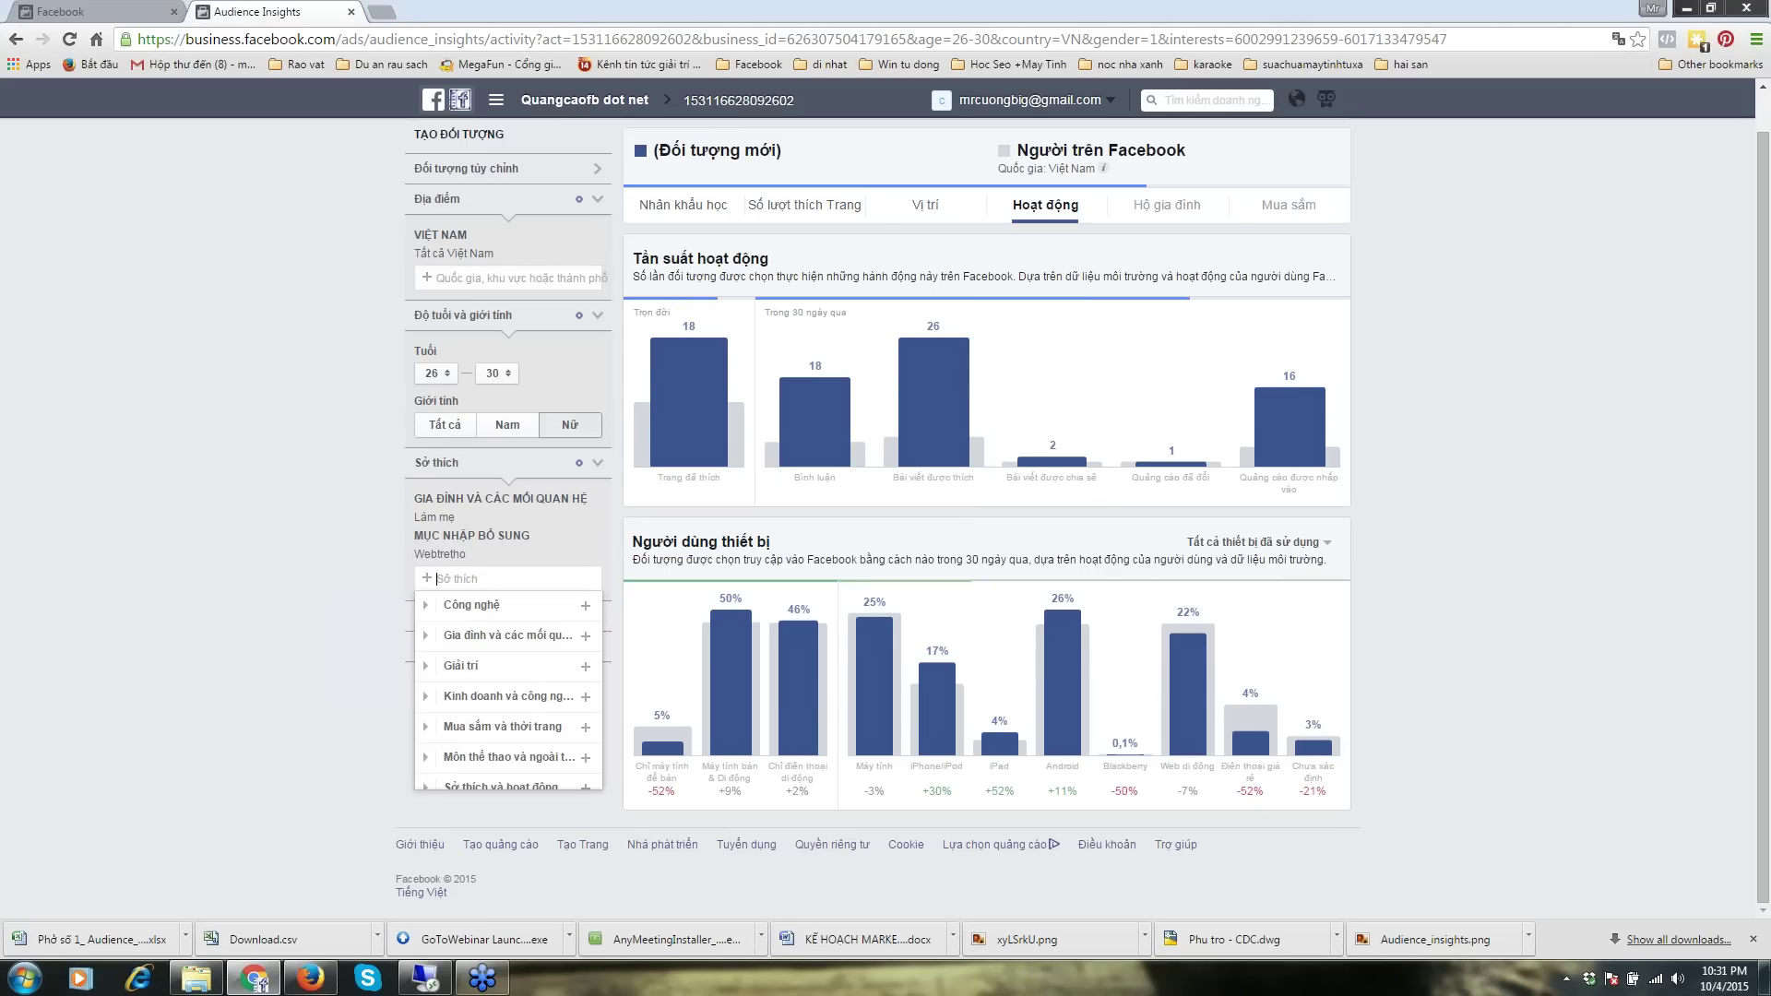
# Search the interests for "mevabe" and "me", and clear the search.
pyautogui.write('me')
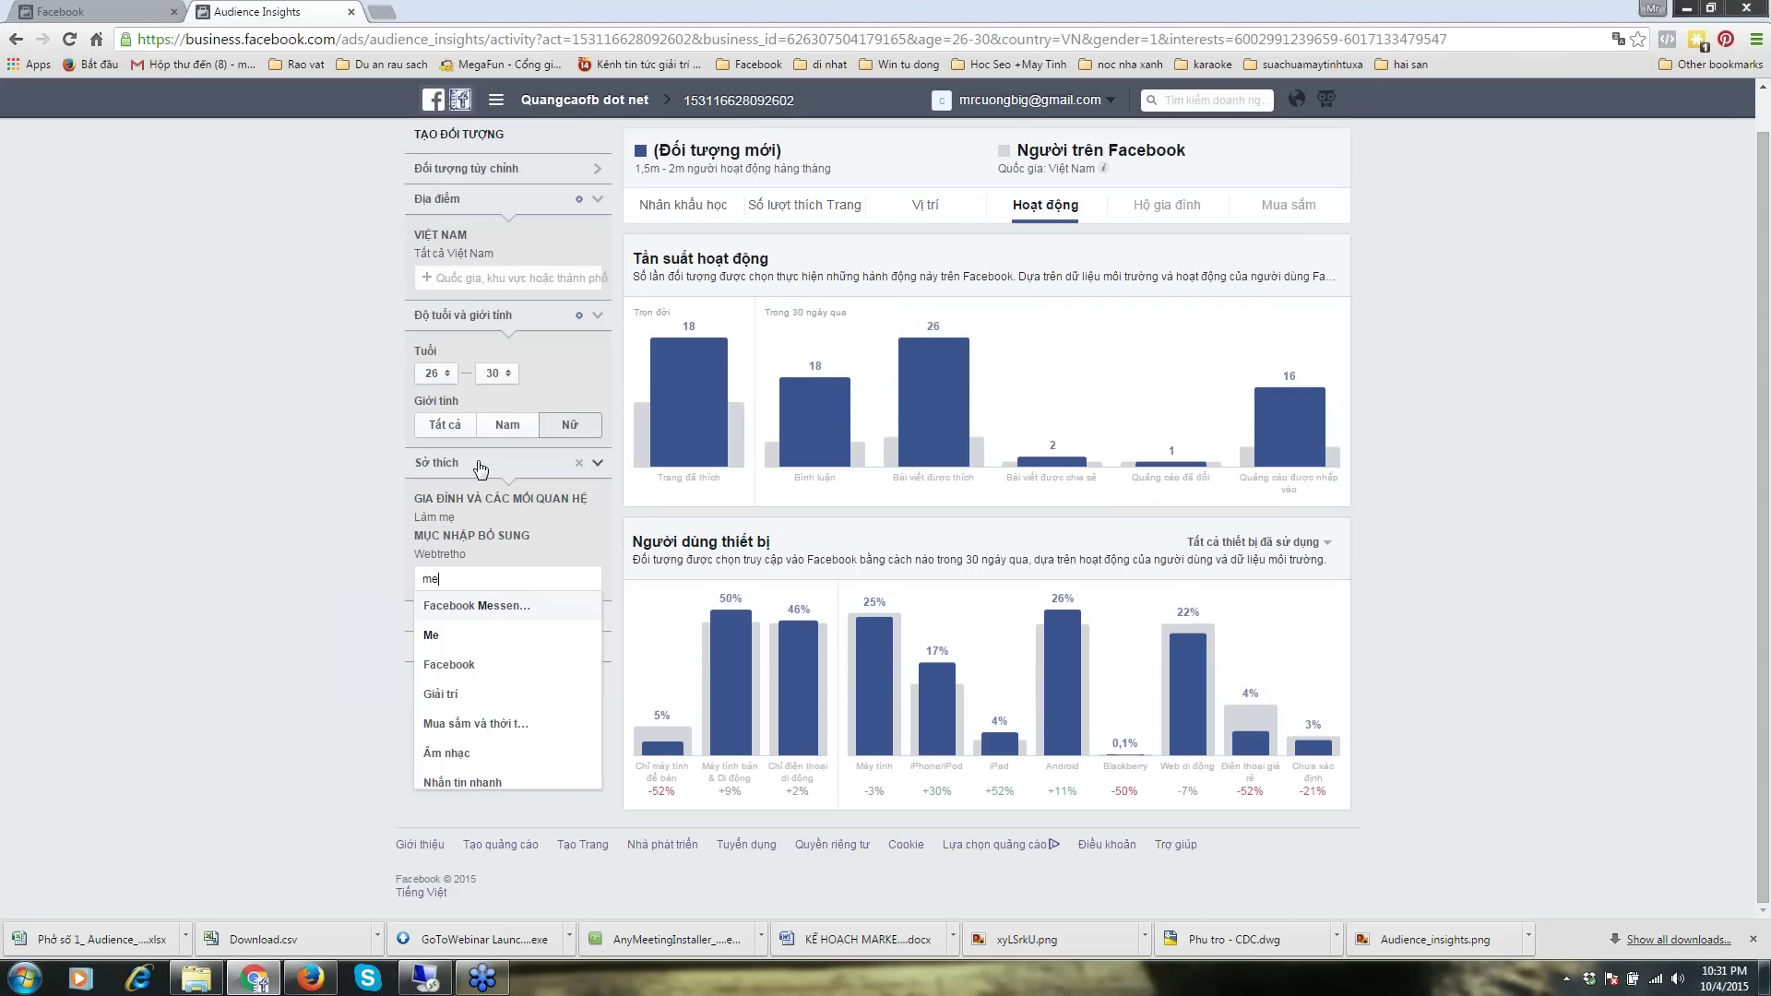
pyautogui.write(' v')
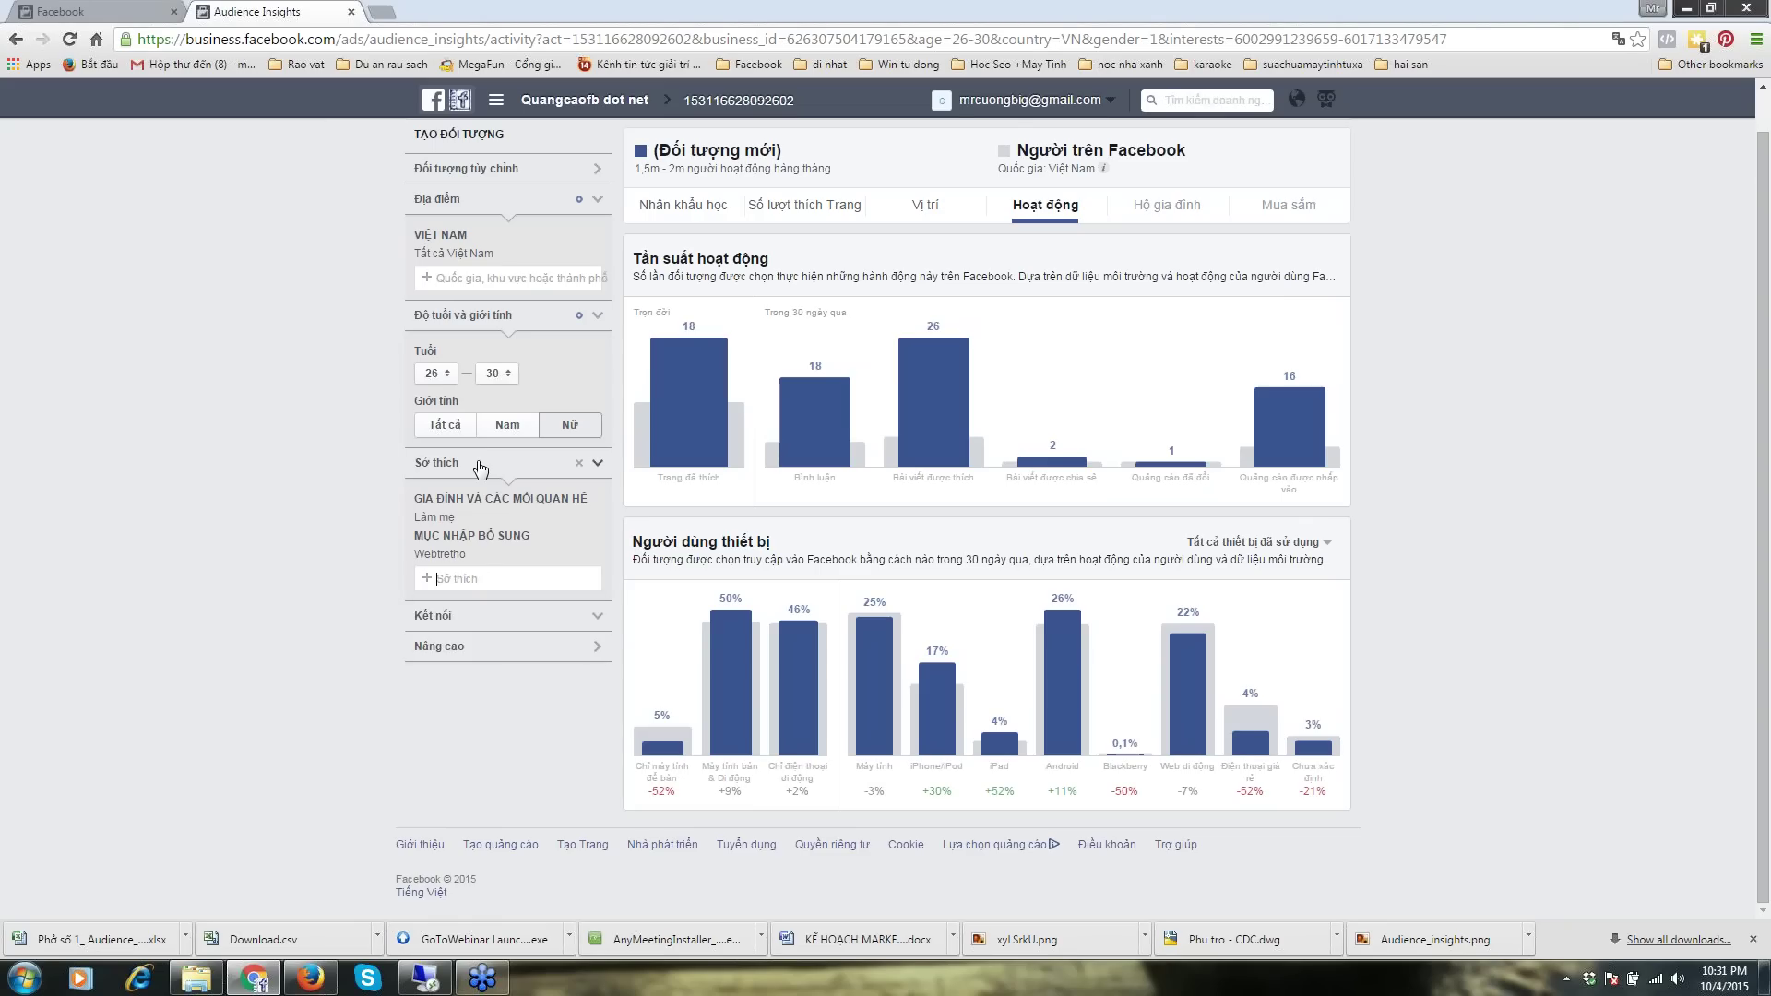
pyautogui.write('va')
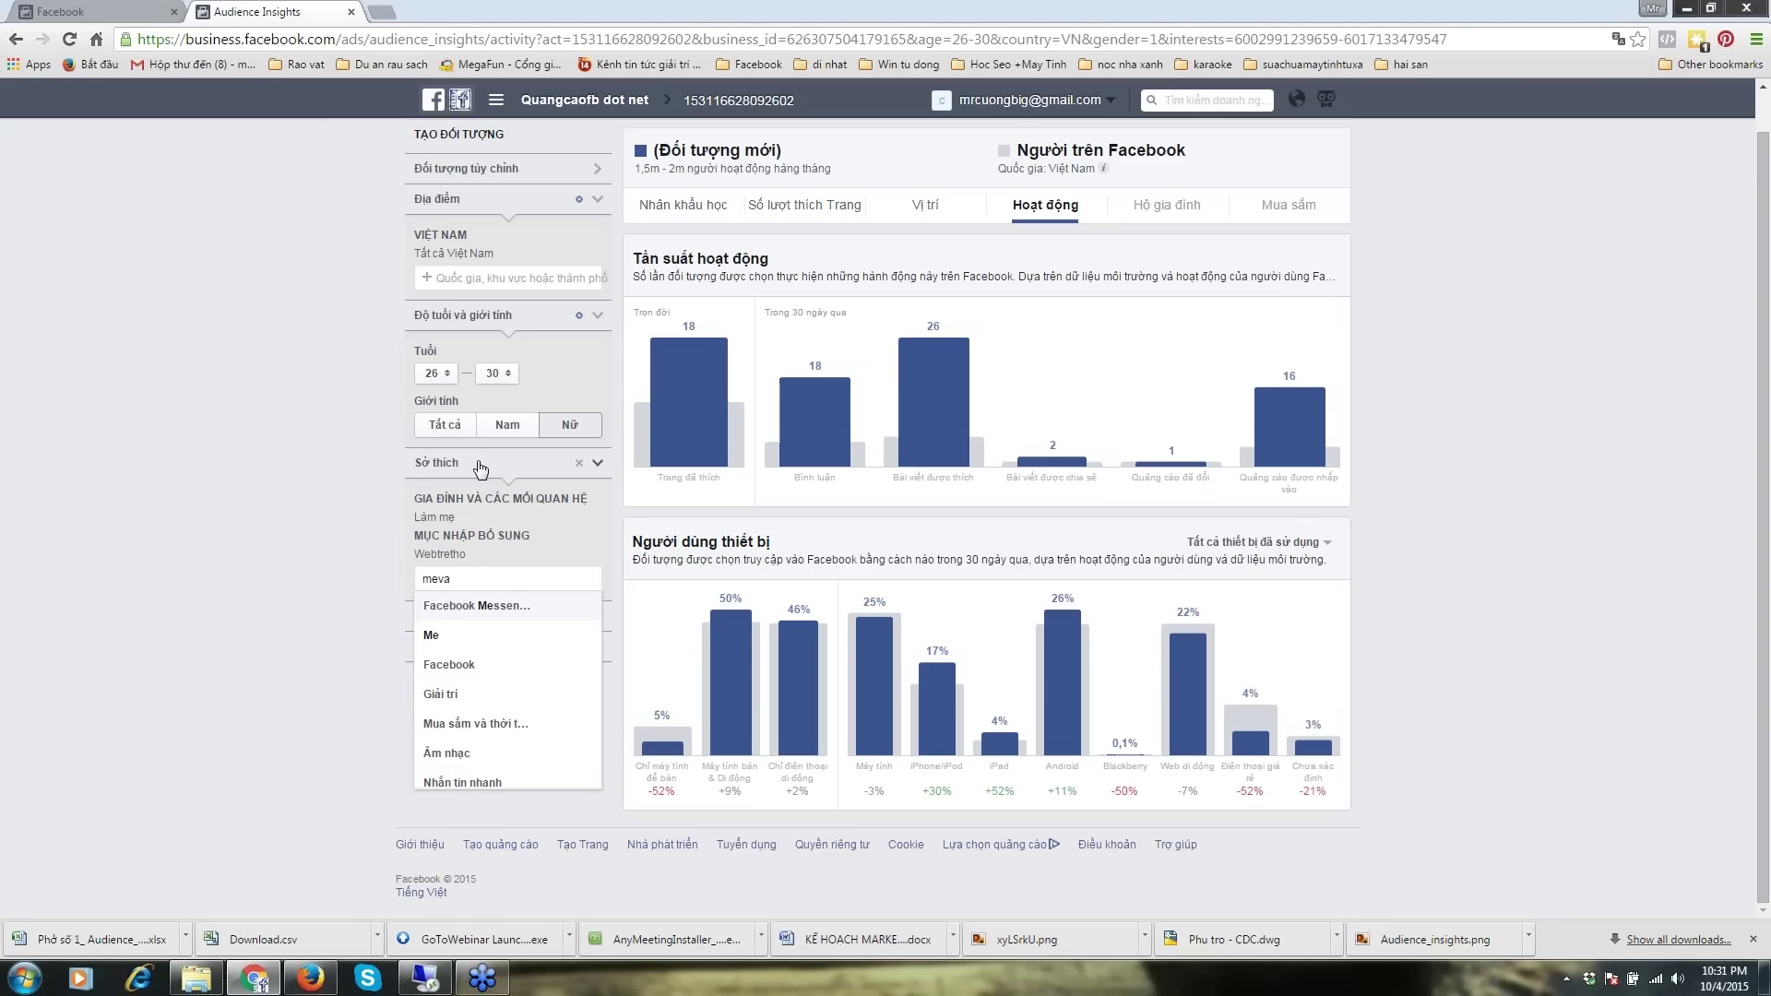
pyautogui.write('be')
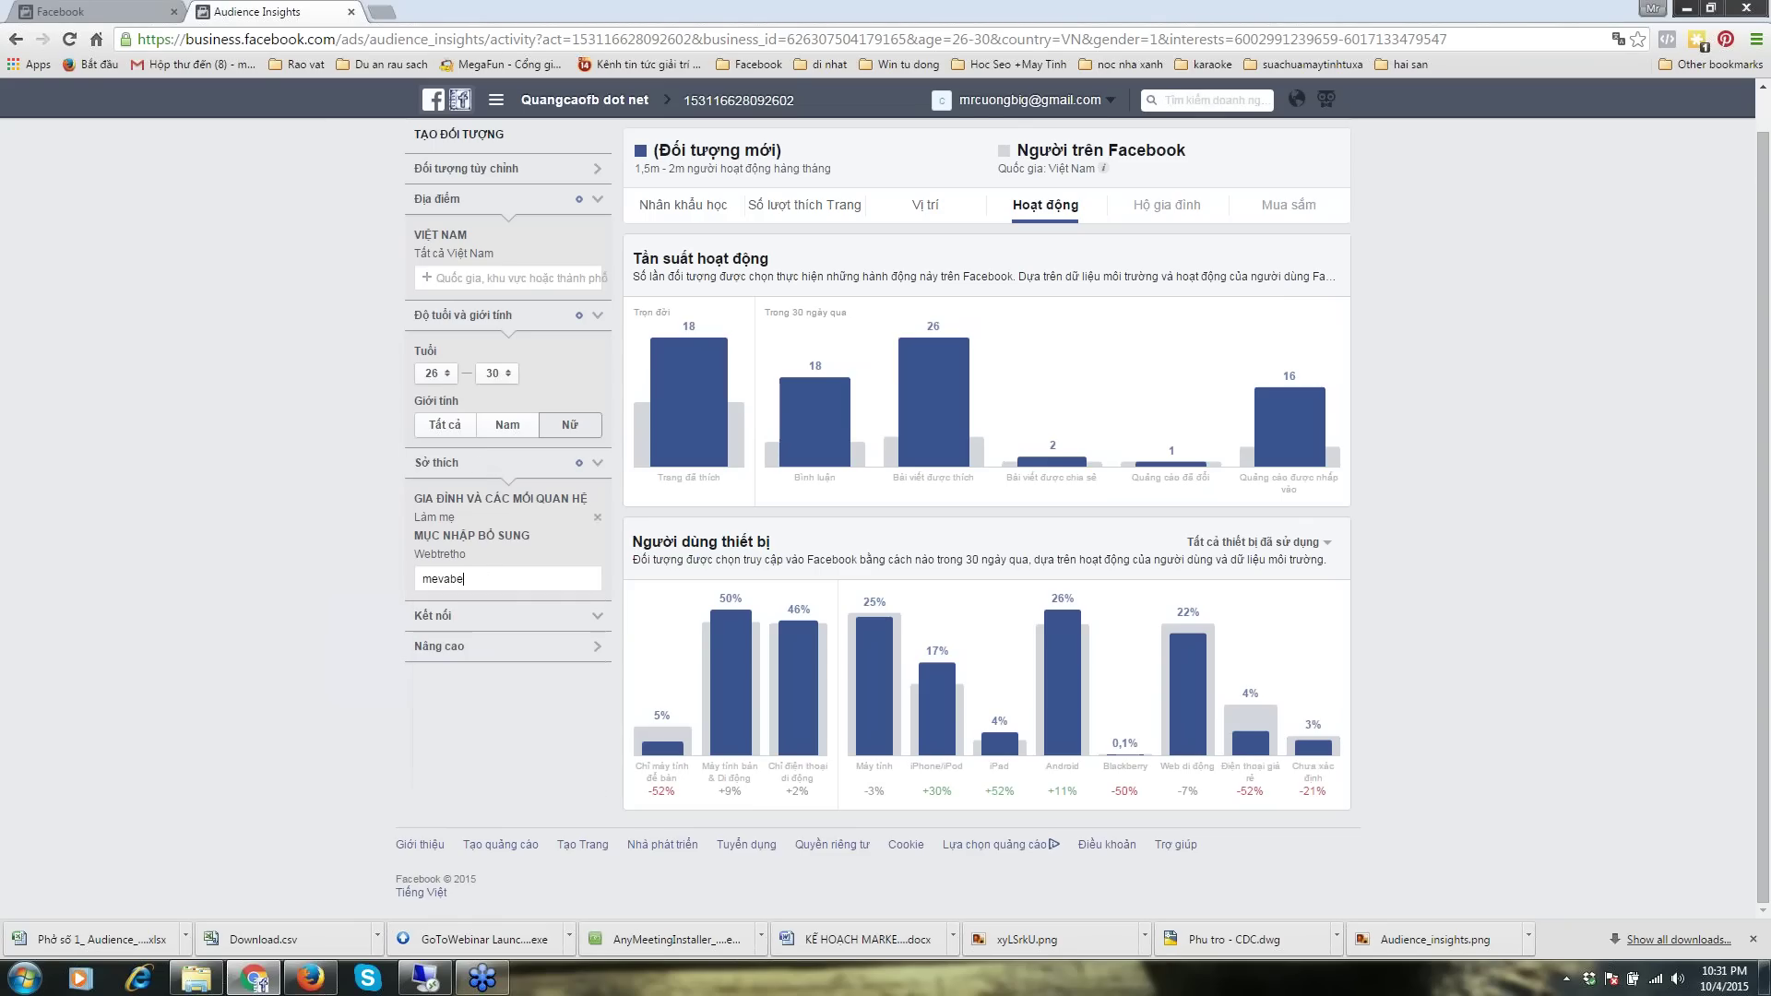
pyautogui.doubleClick(490, 583)
pyautogui.press('BackSpace')
pyautogui.write('mej')
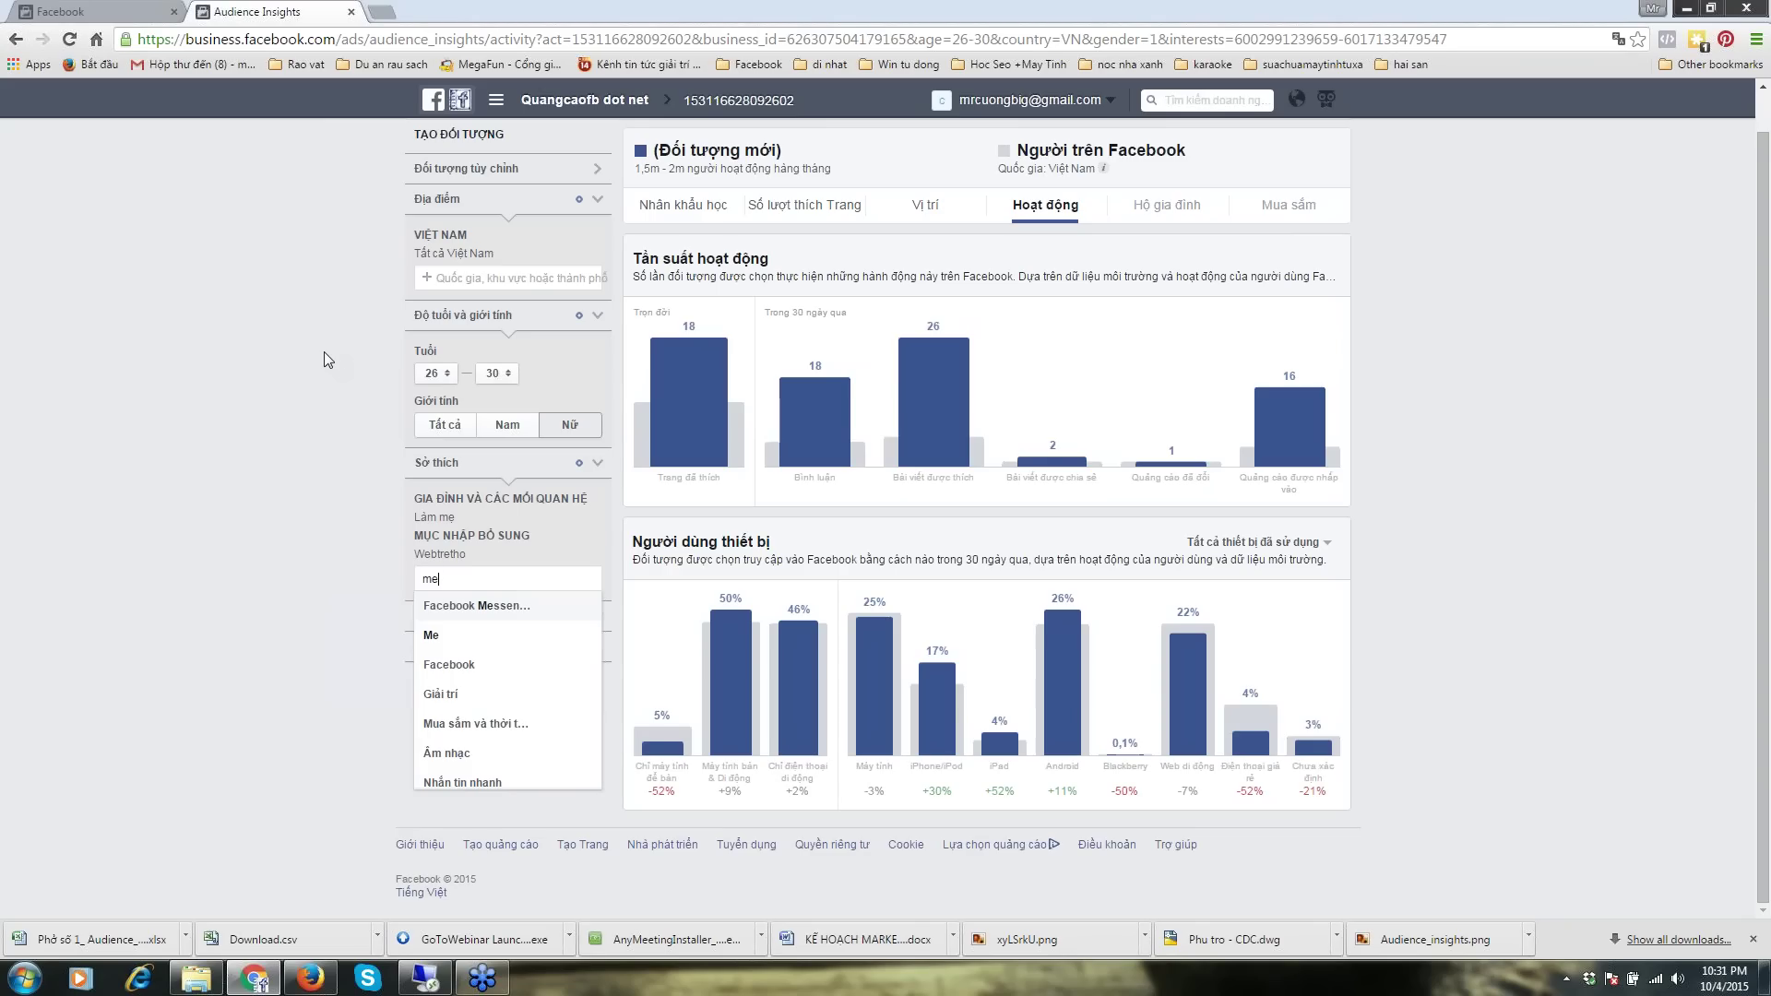
pyautogui.press('BackSpace')
pyautogui.press('BackSpace')
# Search the interests for "ba" and "dam bau", clear the search and close the interest list.
pyautogui.write('b')
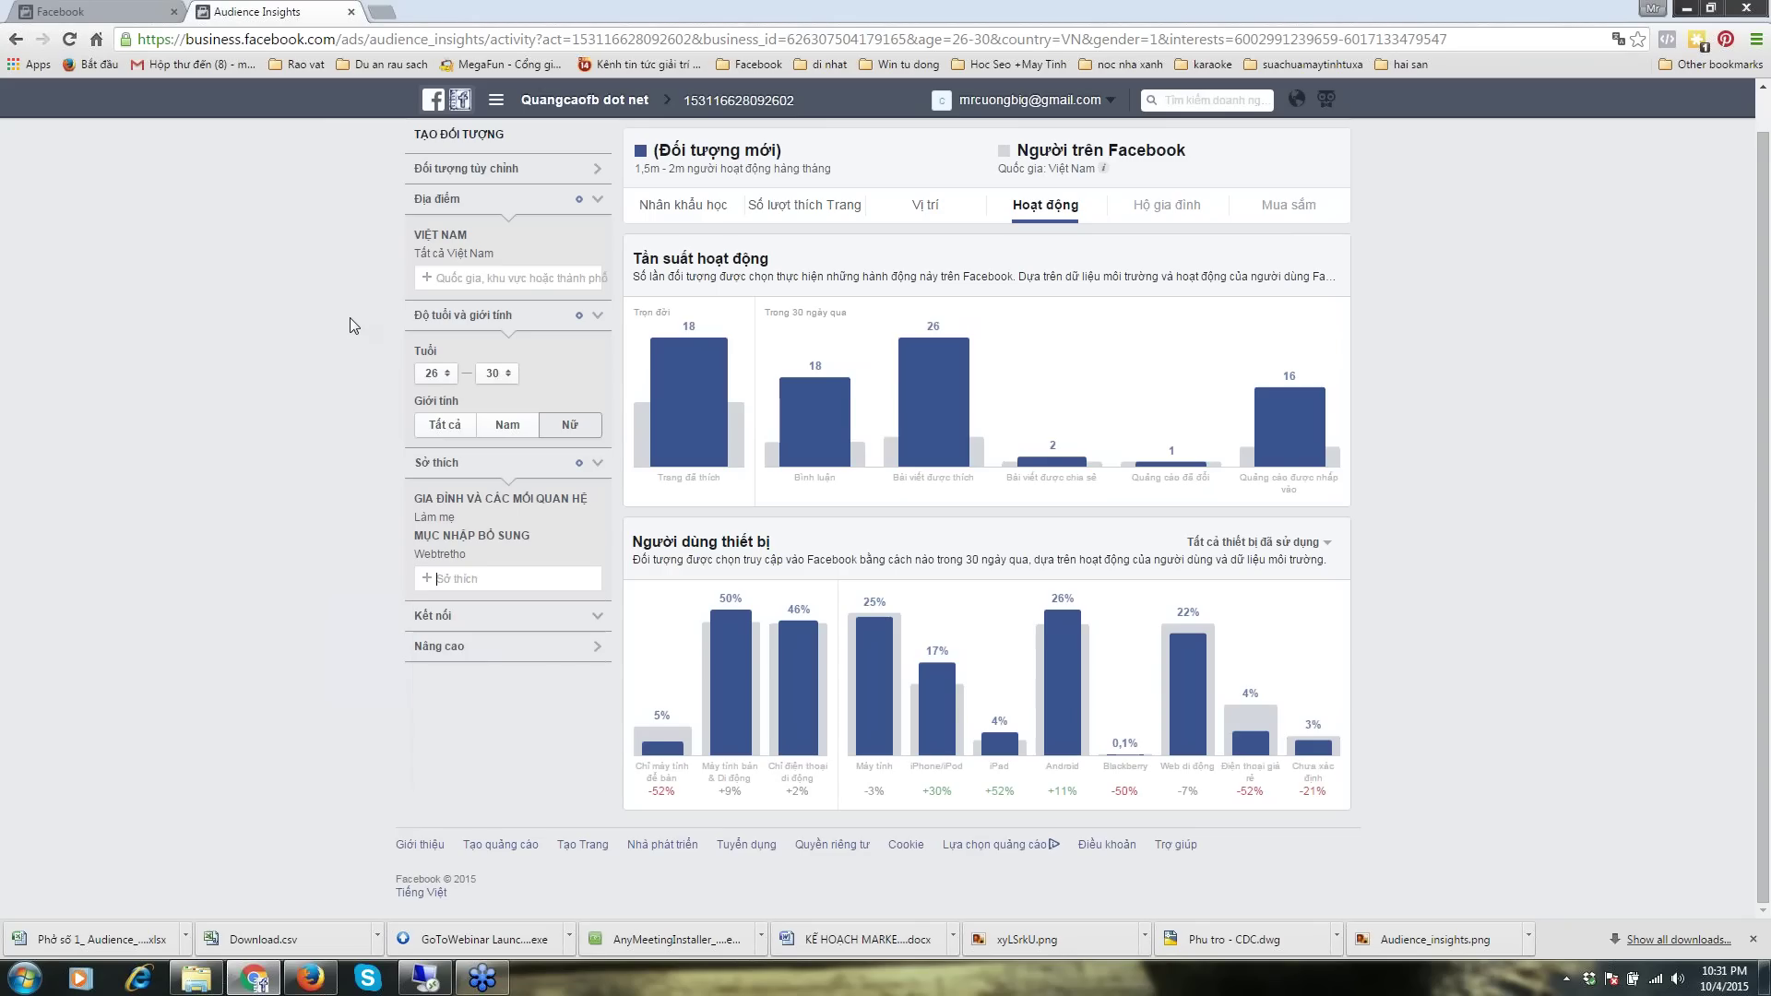
pyautogui.write('a')
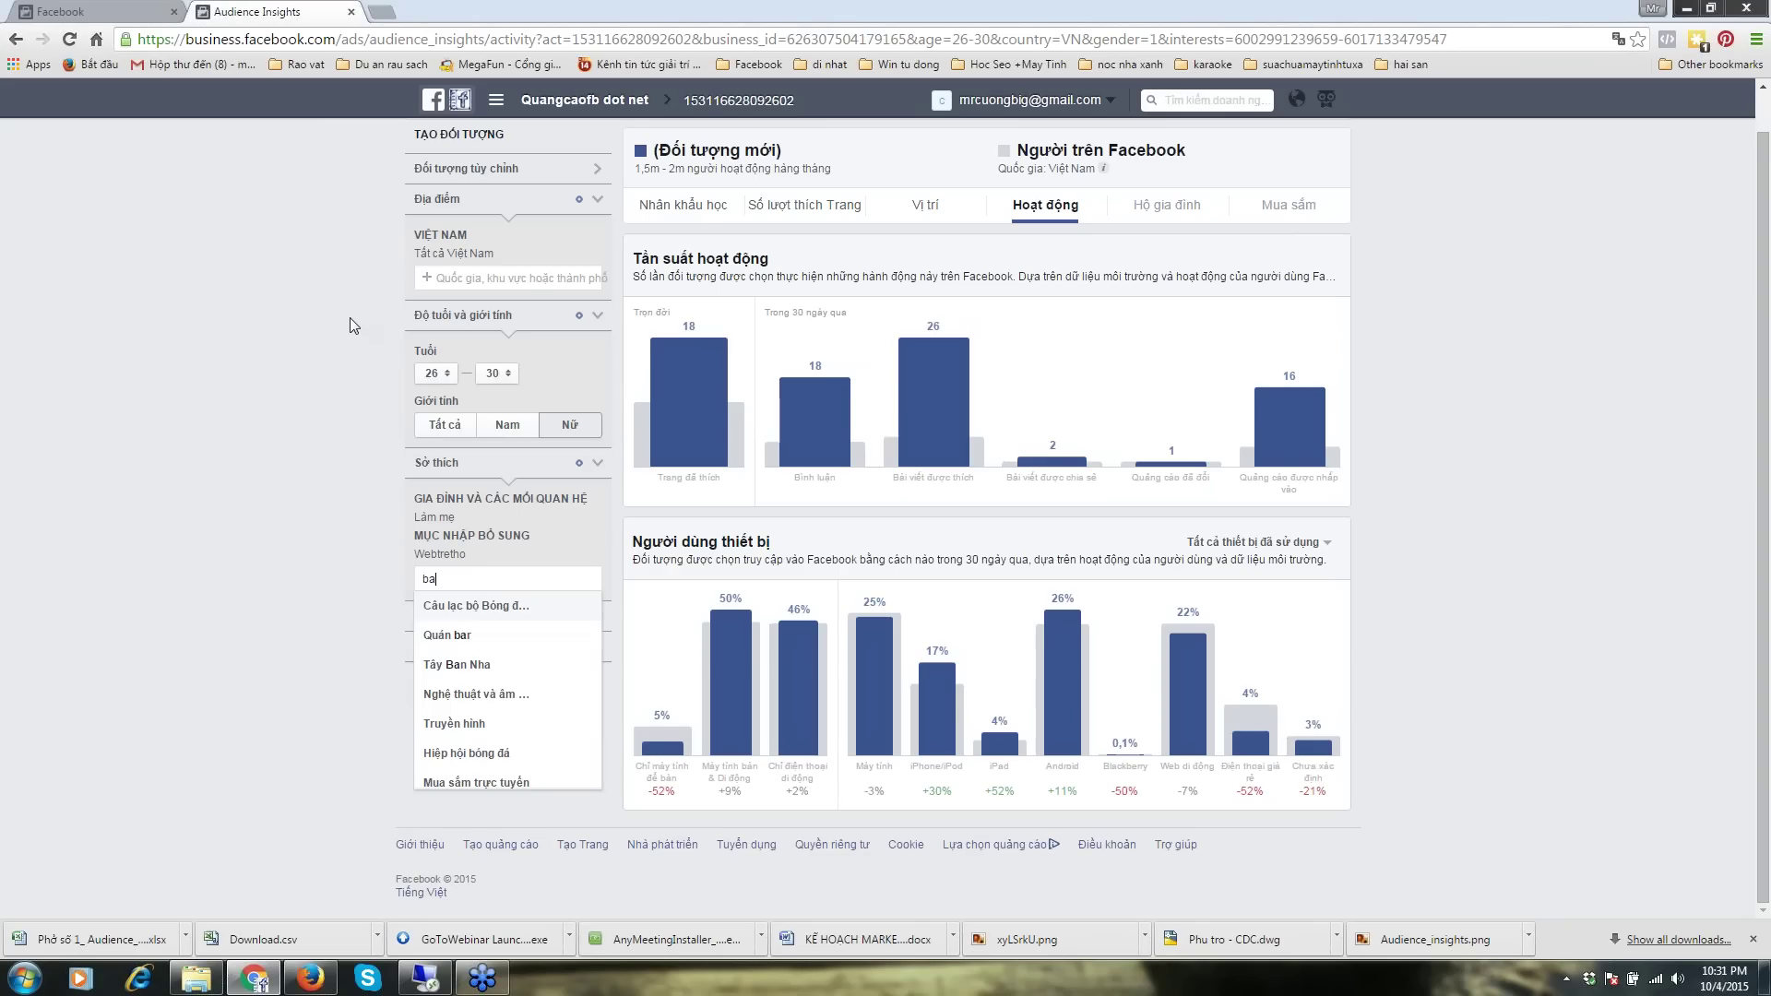
pyautogui.press('BackSpace')
pyautogui.press('BackSpace')
pyautogui.write('dam bam')
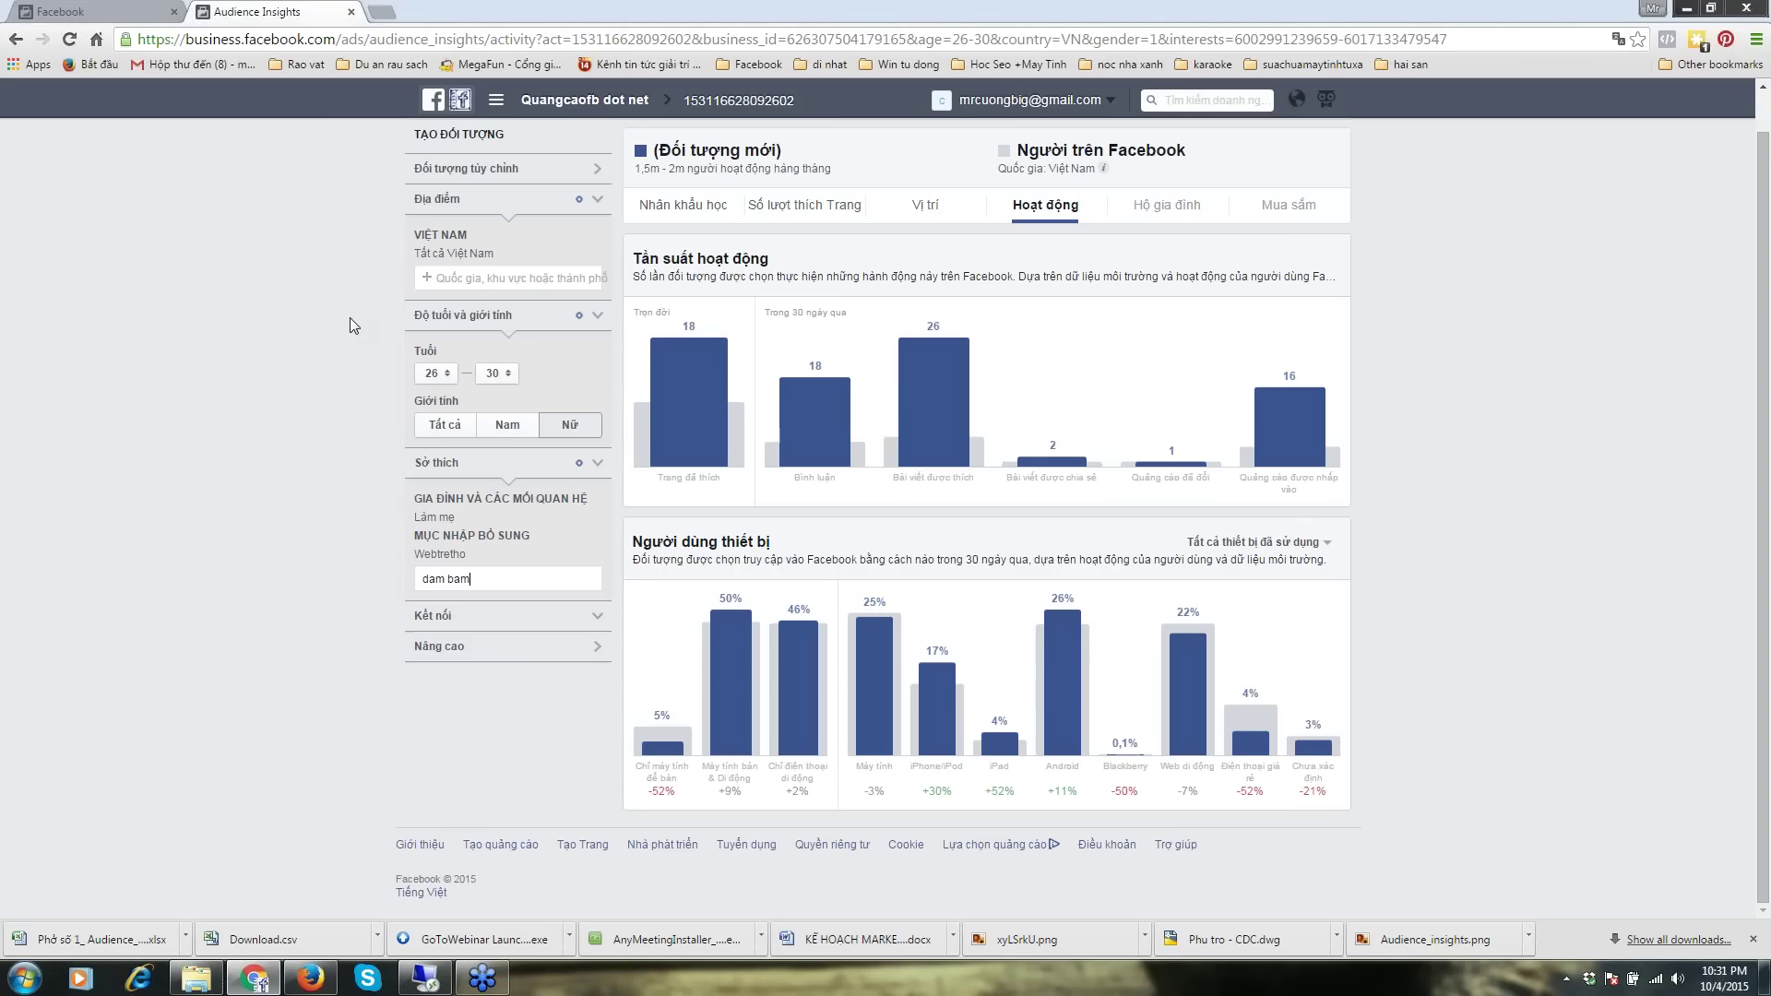
pyautogui.press('BackSpace')
pyautogui.write('u')
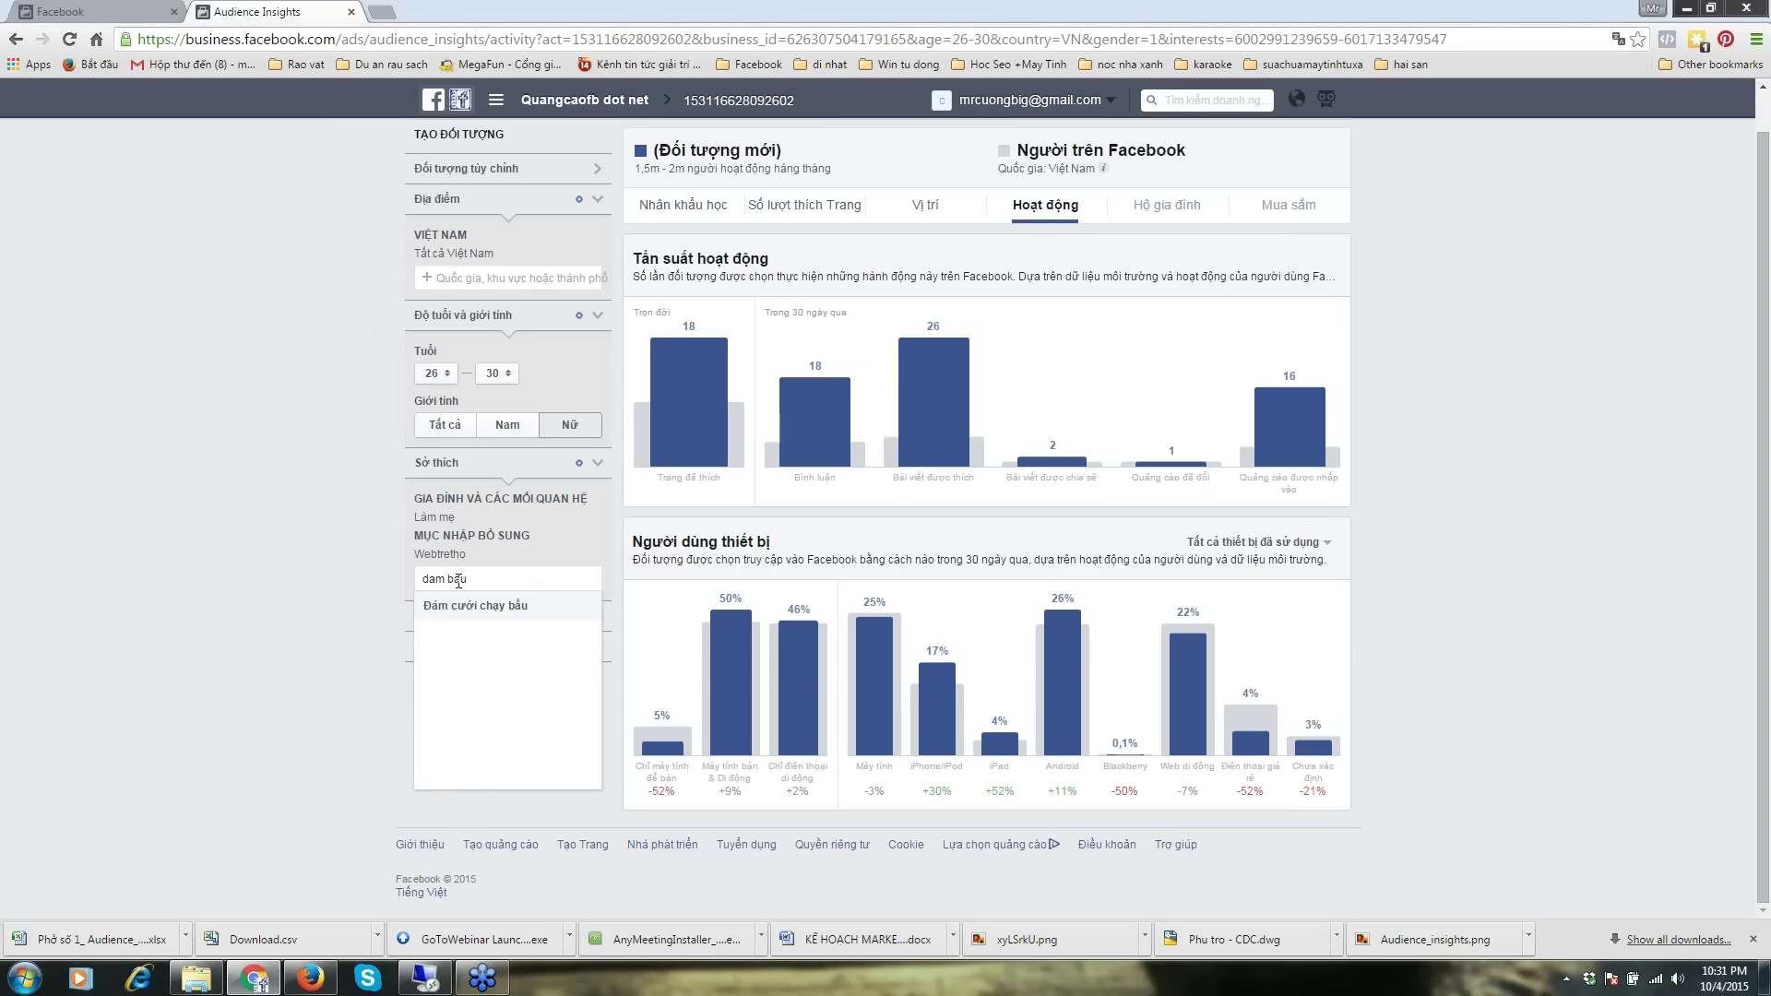
pyautogui.press('Escape')
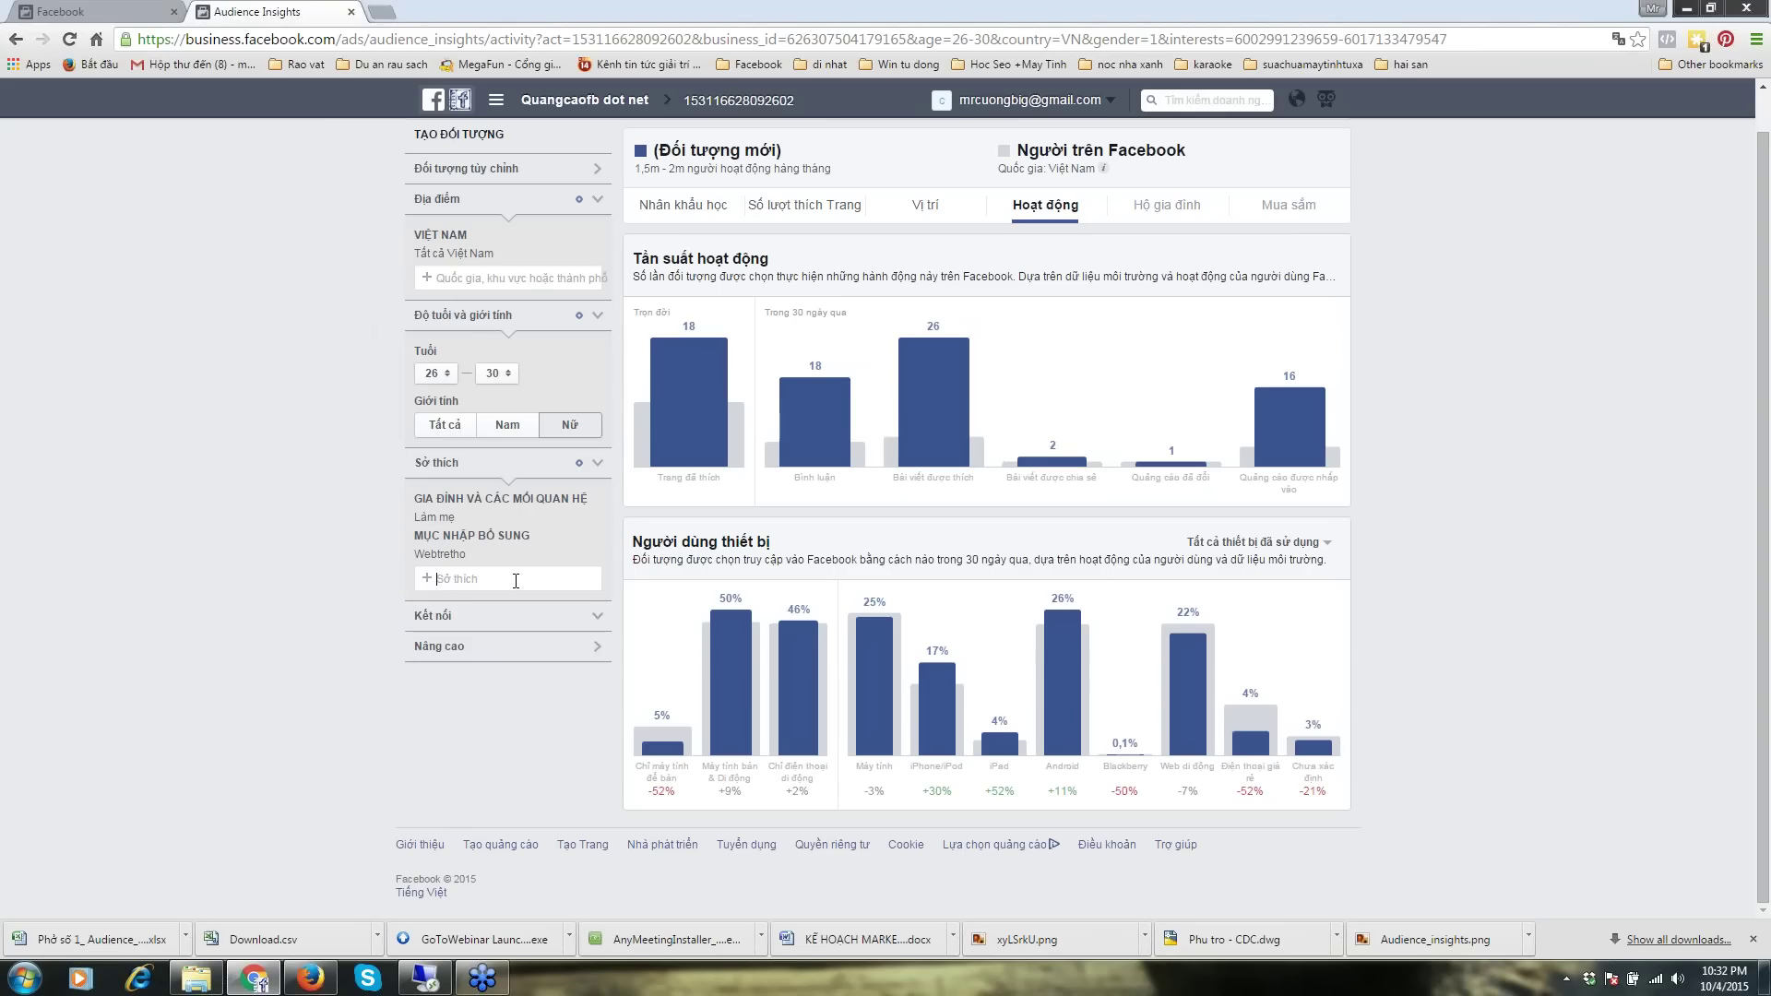
pyautogui.click(515, 579)
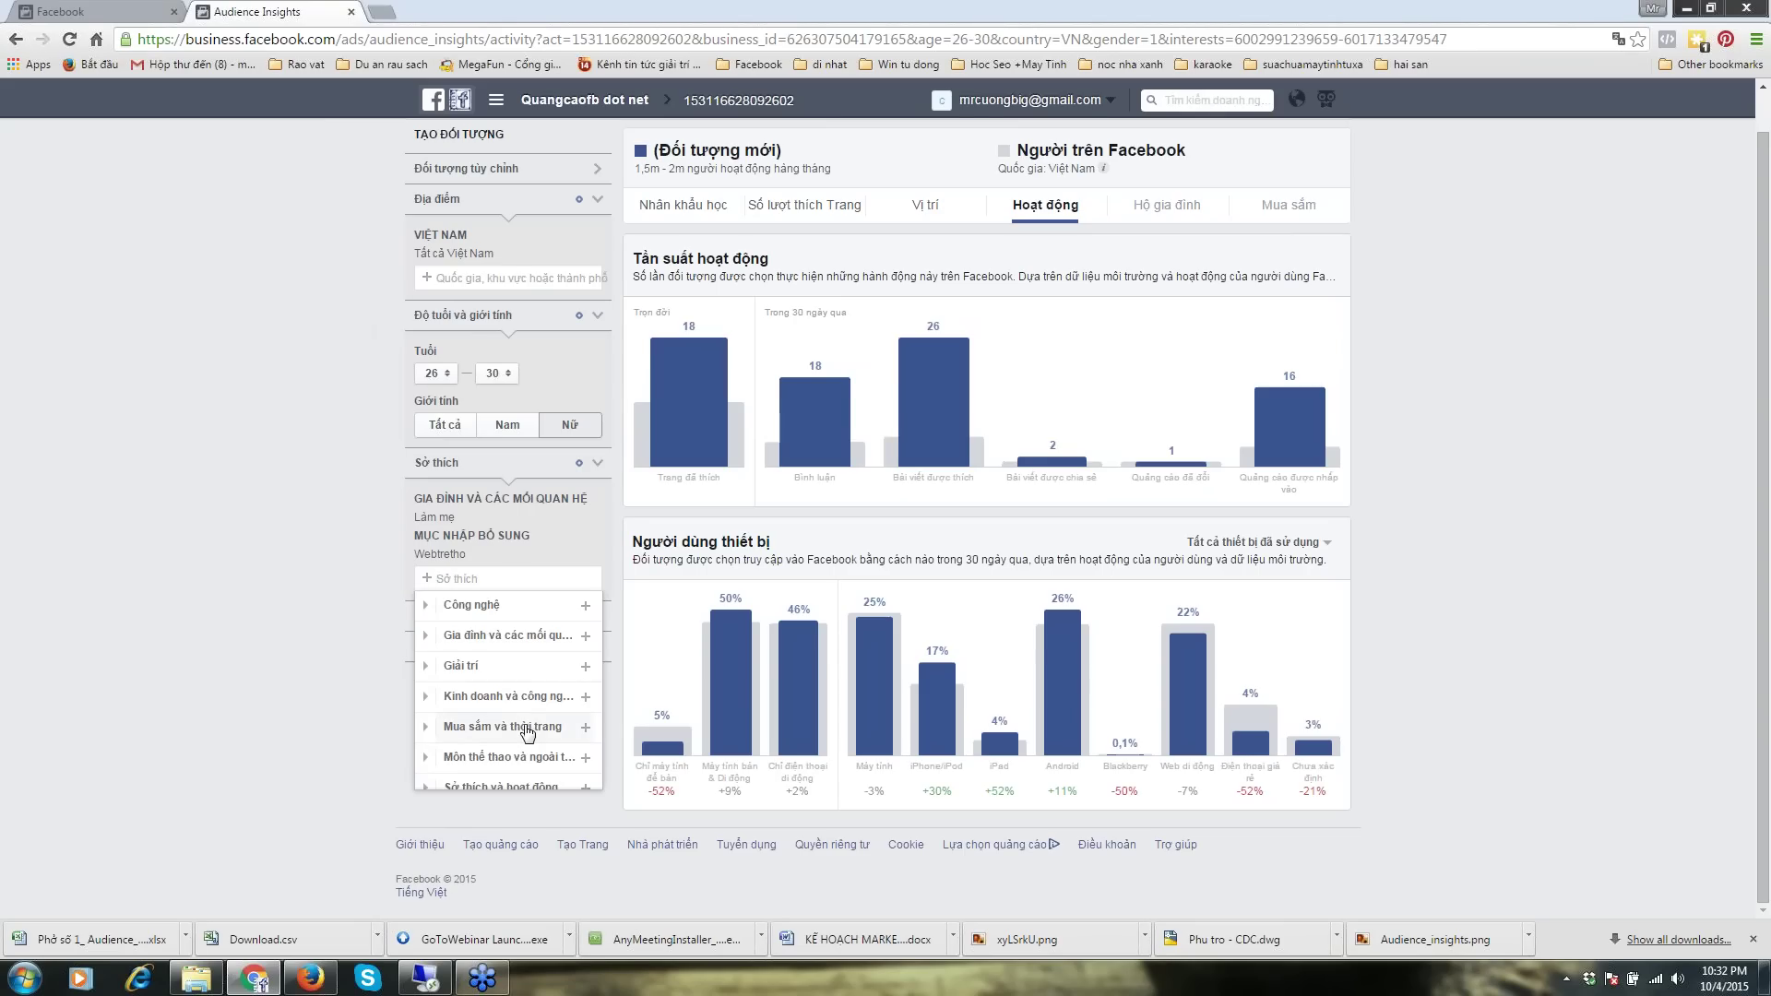
pyautogui.scroll(-1, 521, 729)
pyautogui.click(400, 546)
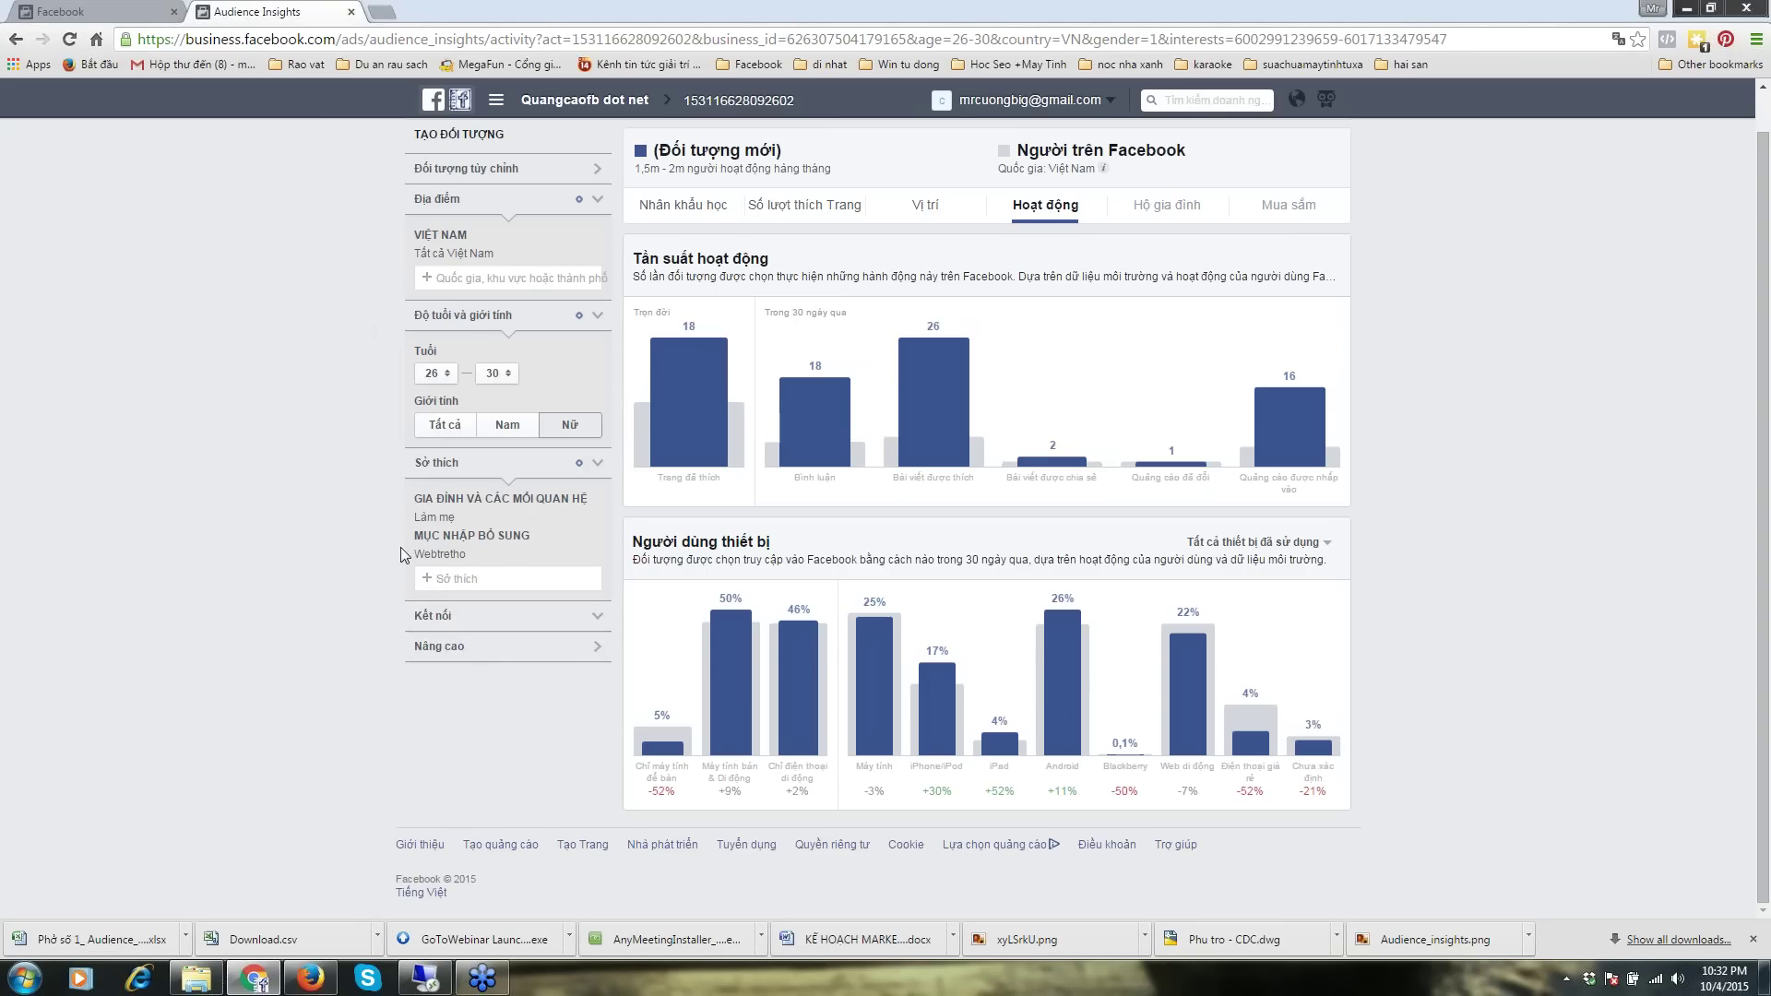
# Search the interests for "lamcha" and add lamchame.com to the audience.
pyautogui.click(475, 578)
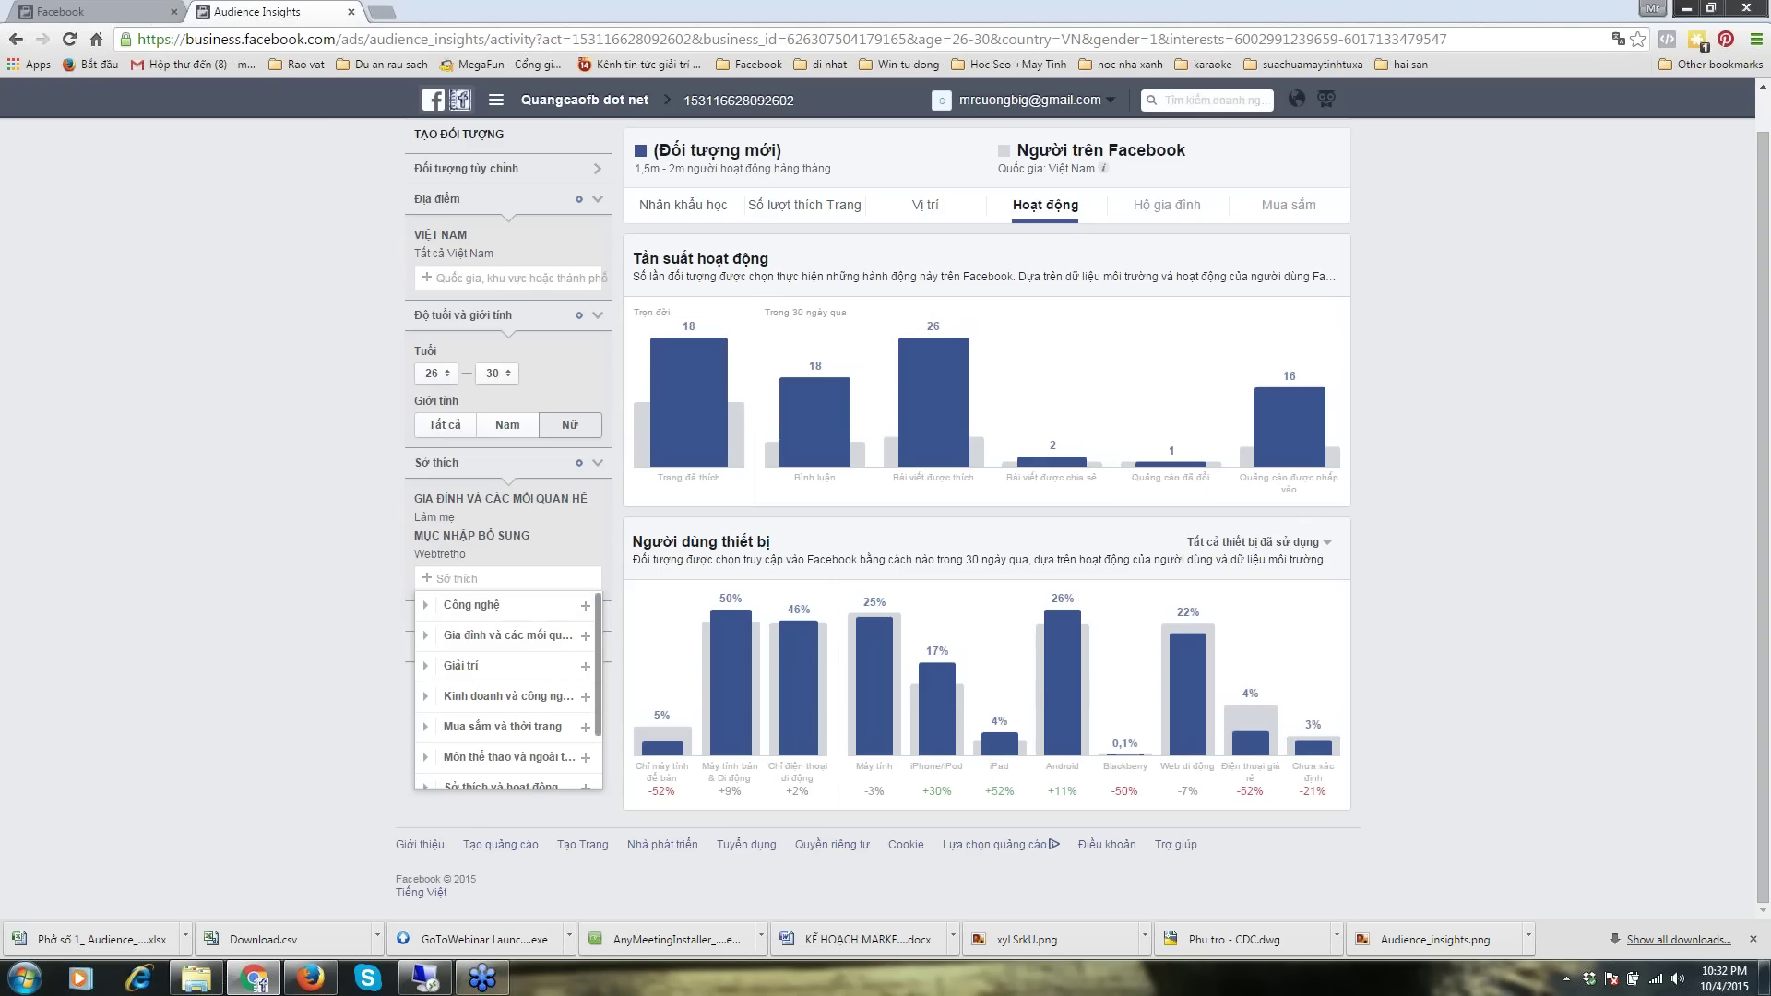
pyautogui.write('lam')
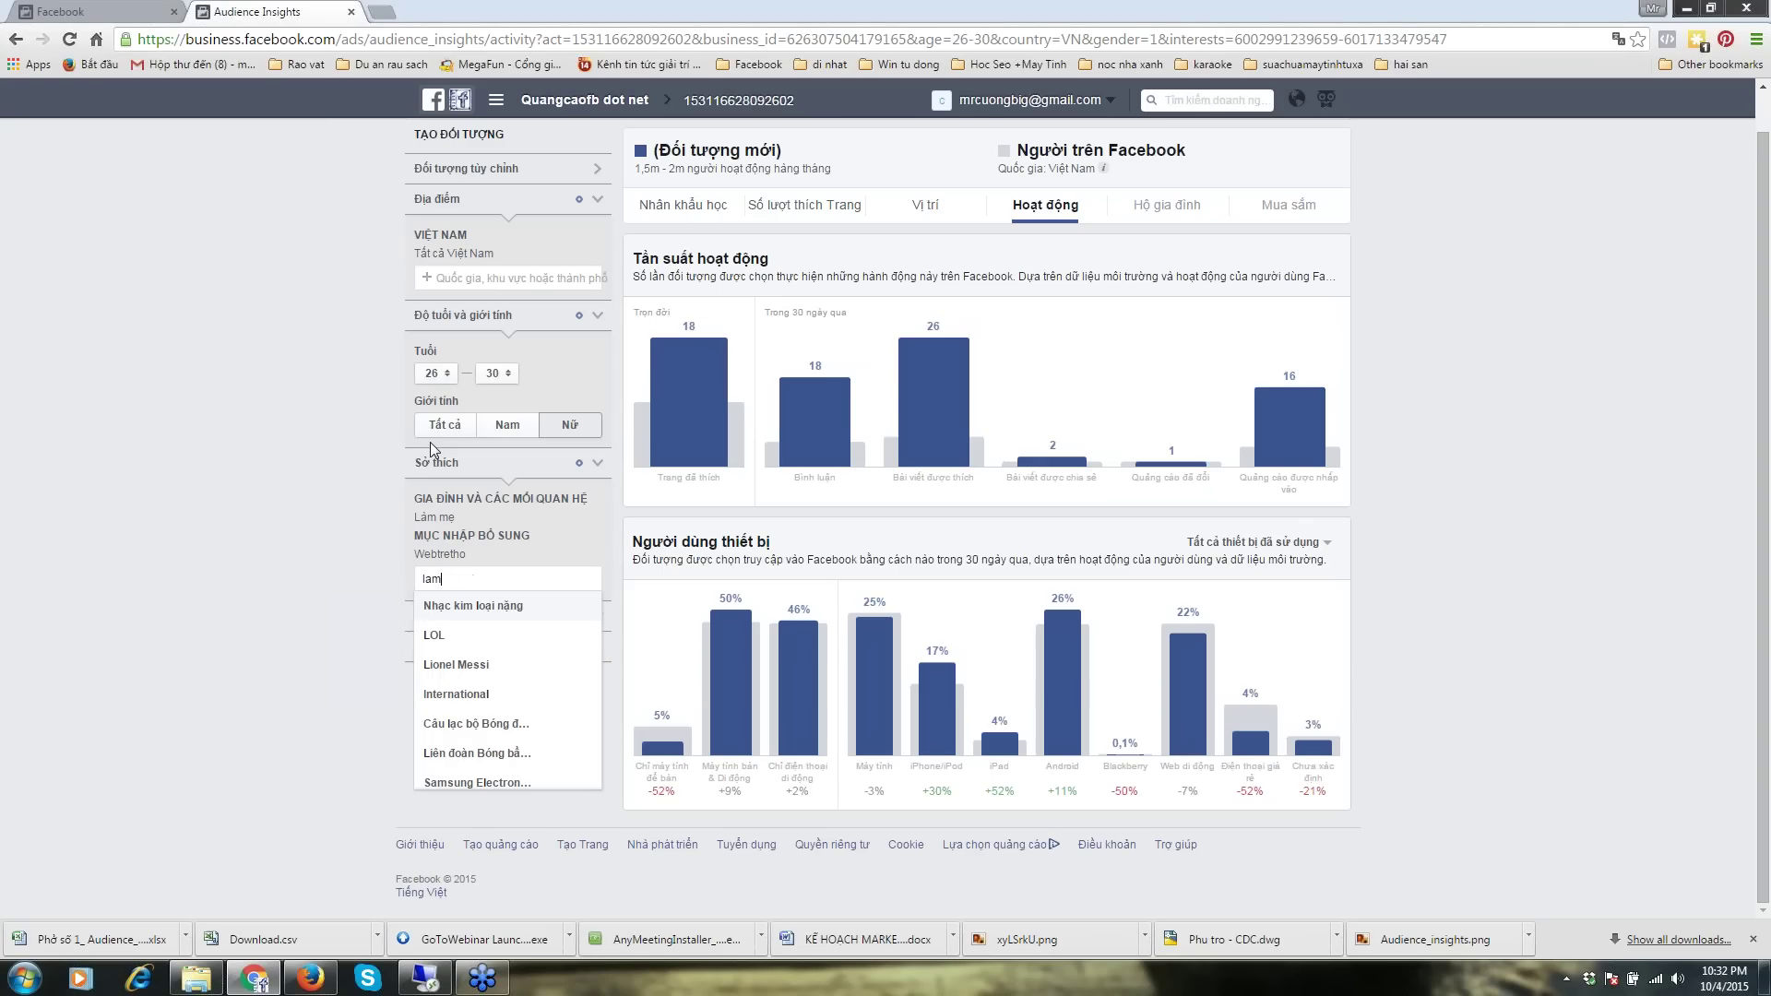
pyautogui.write('cha')
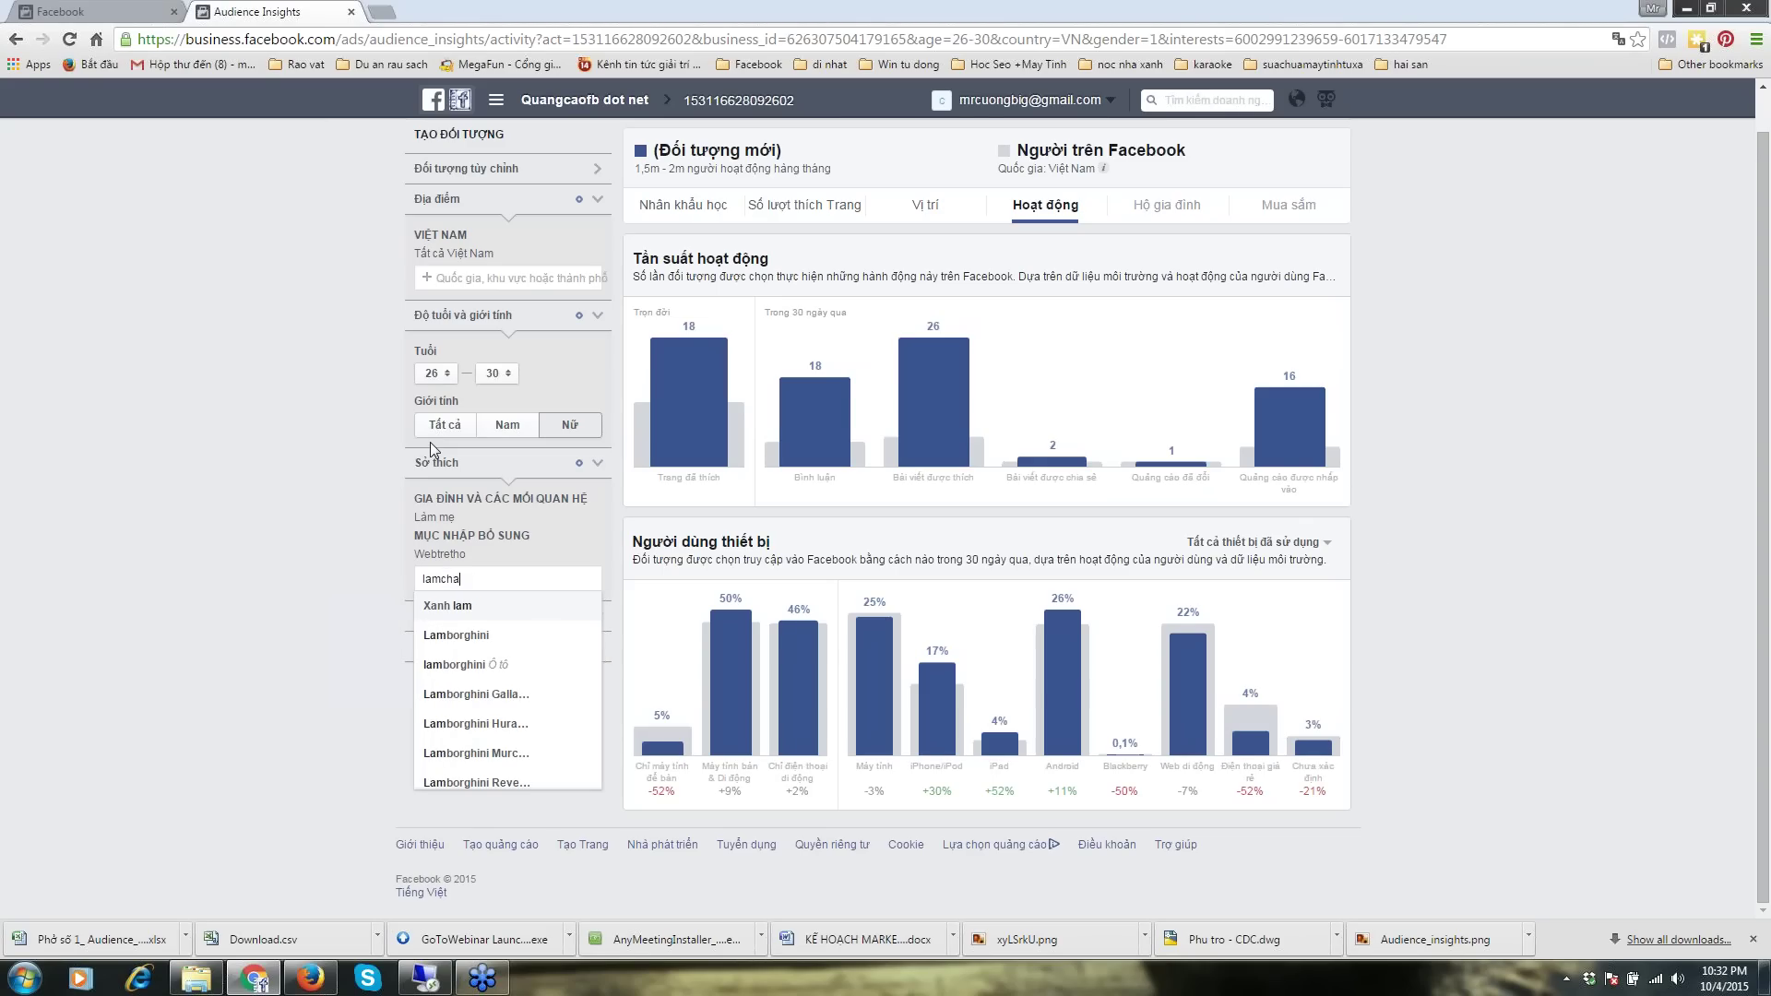
pyautogui.click(471, 607)
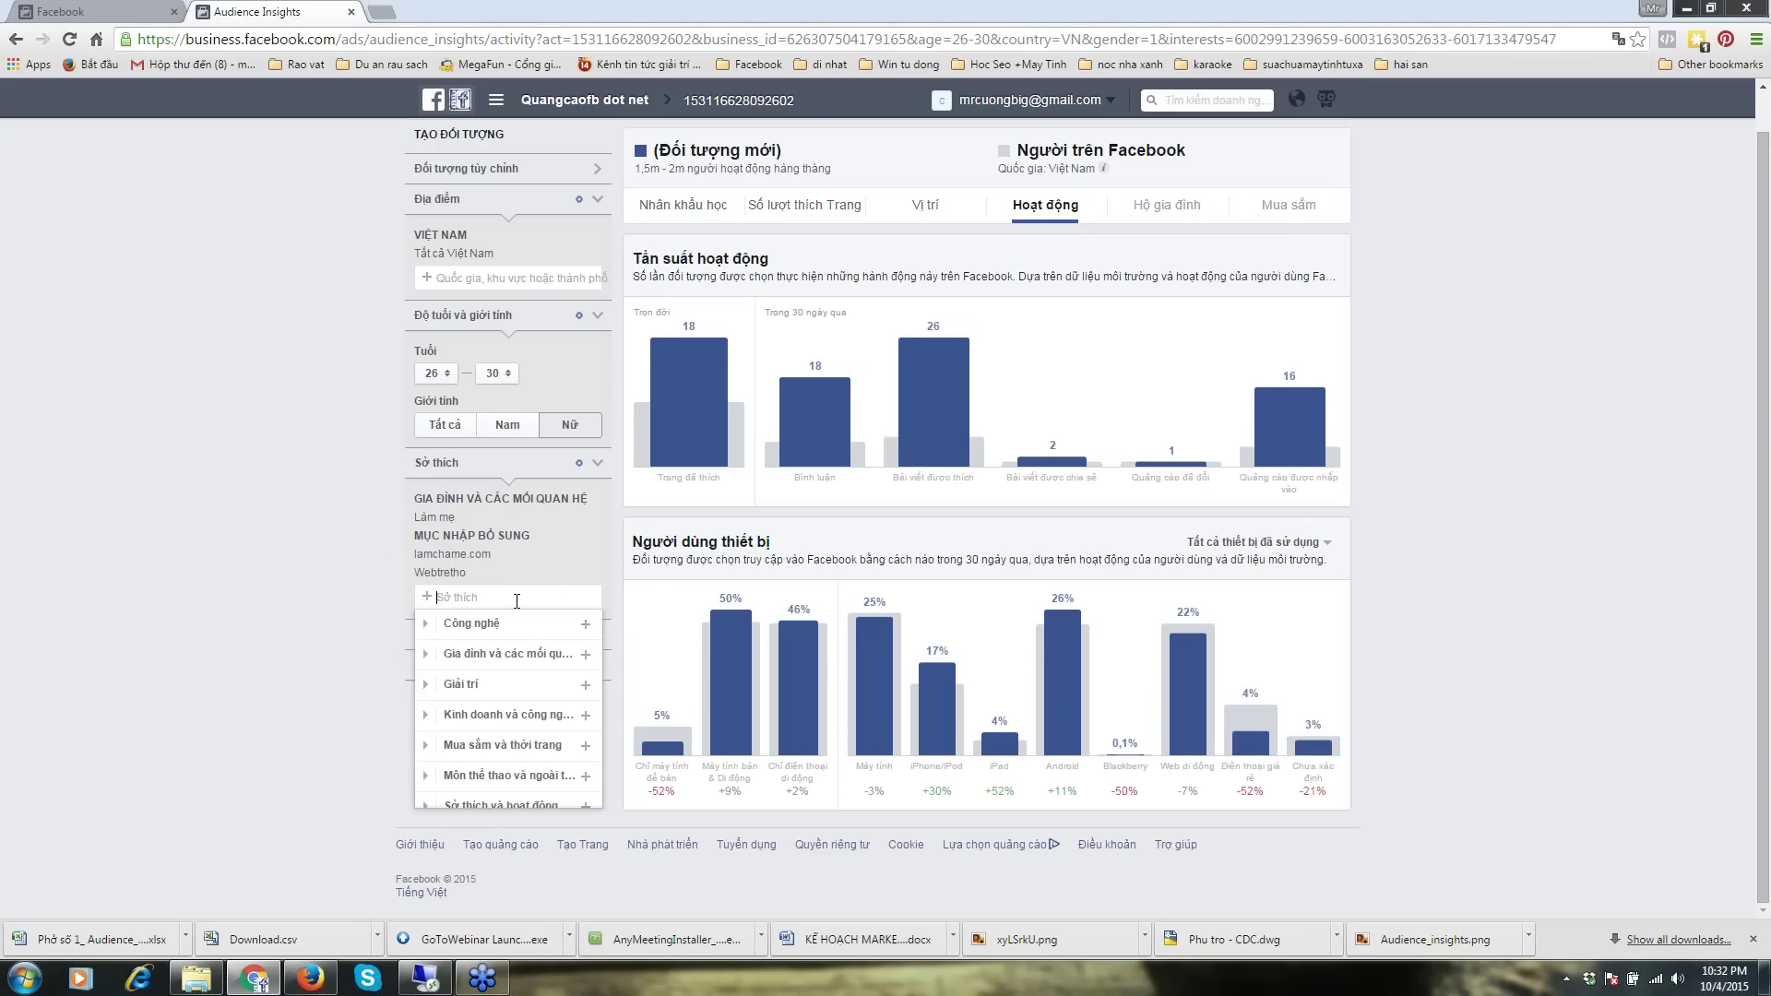
# Search the interests for "eva" and "eva.vn", and clear the search.
pyautogui.write('eva')
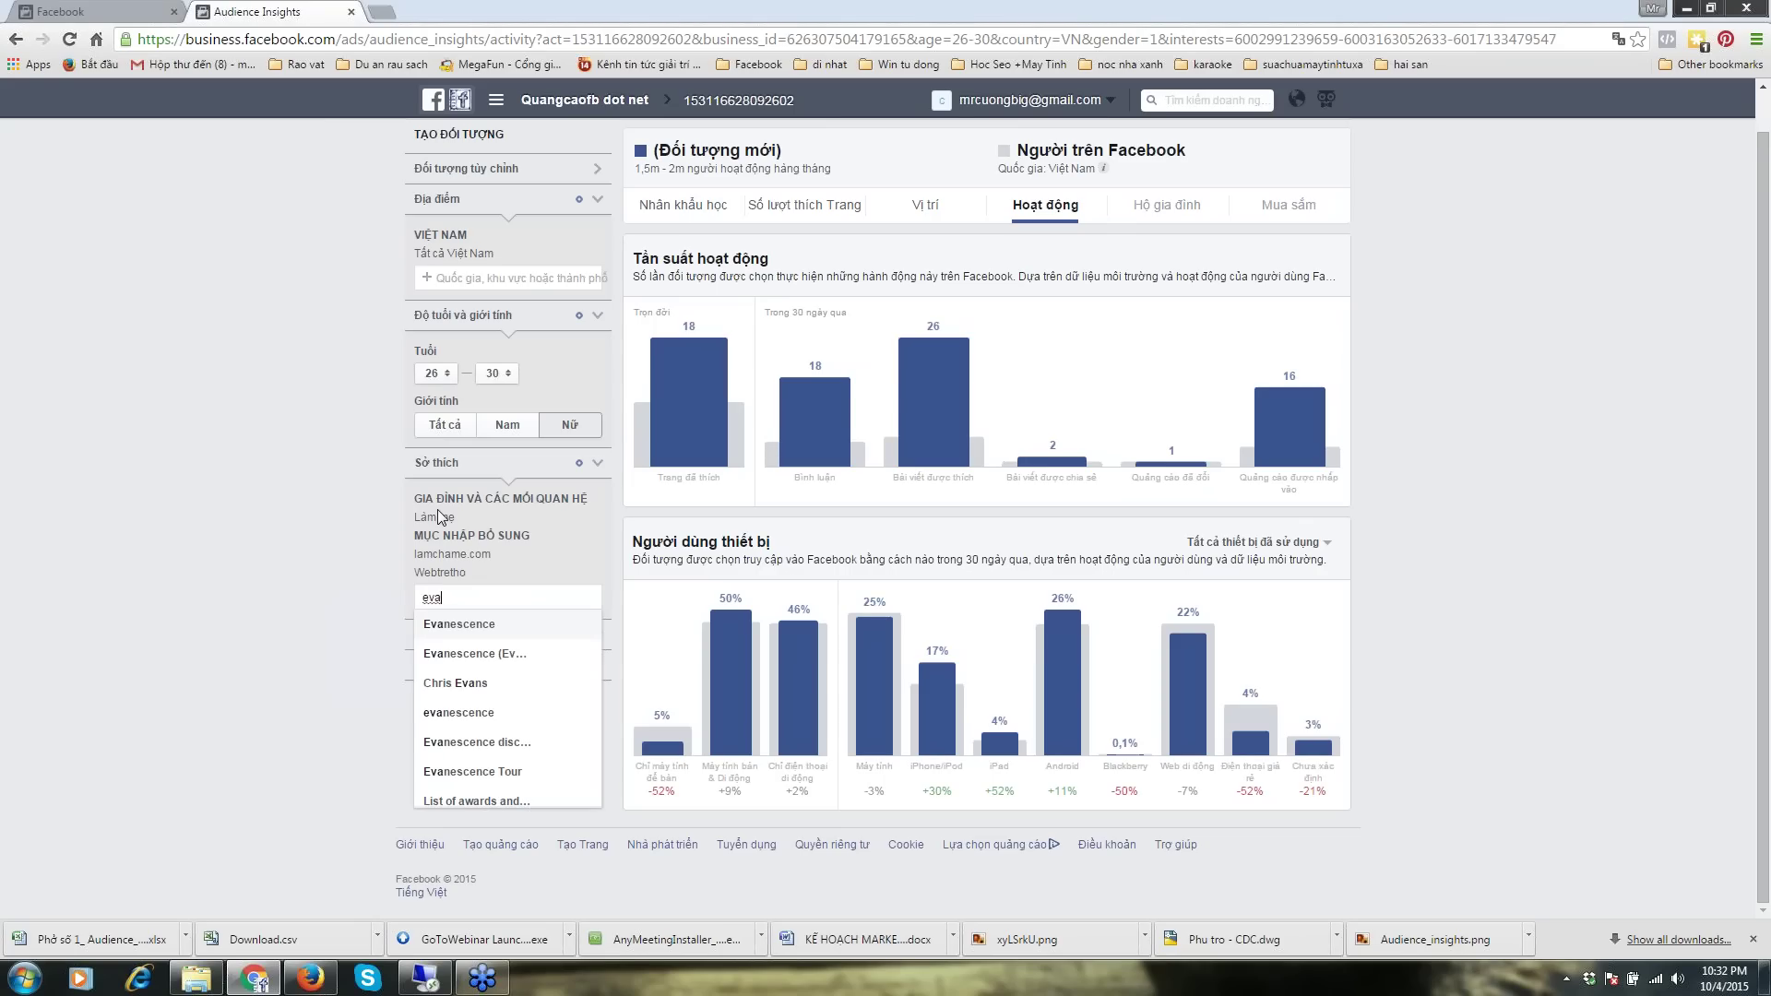
pyautogui.write(' v')
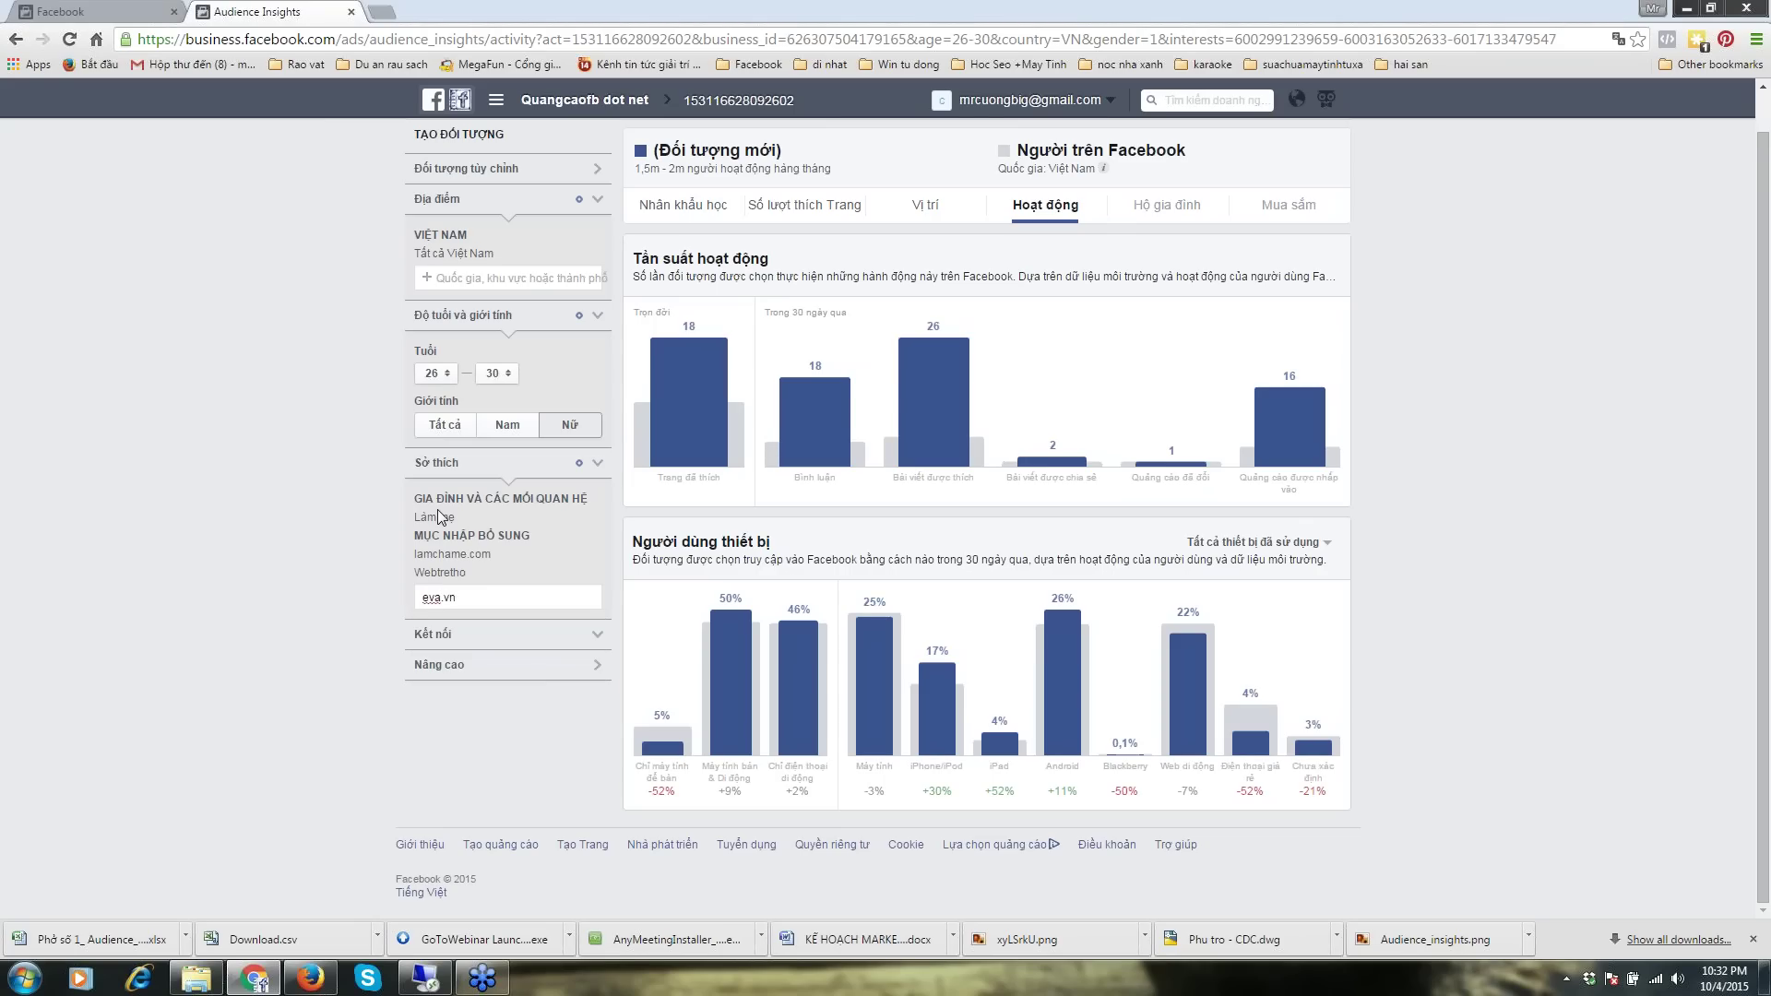
pyautogui.press('BackSpace')
pyautogui.press('BackSpace')
pyautogui.press('BackSpace')
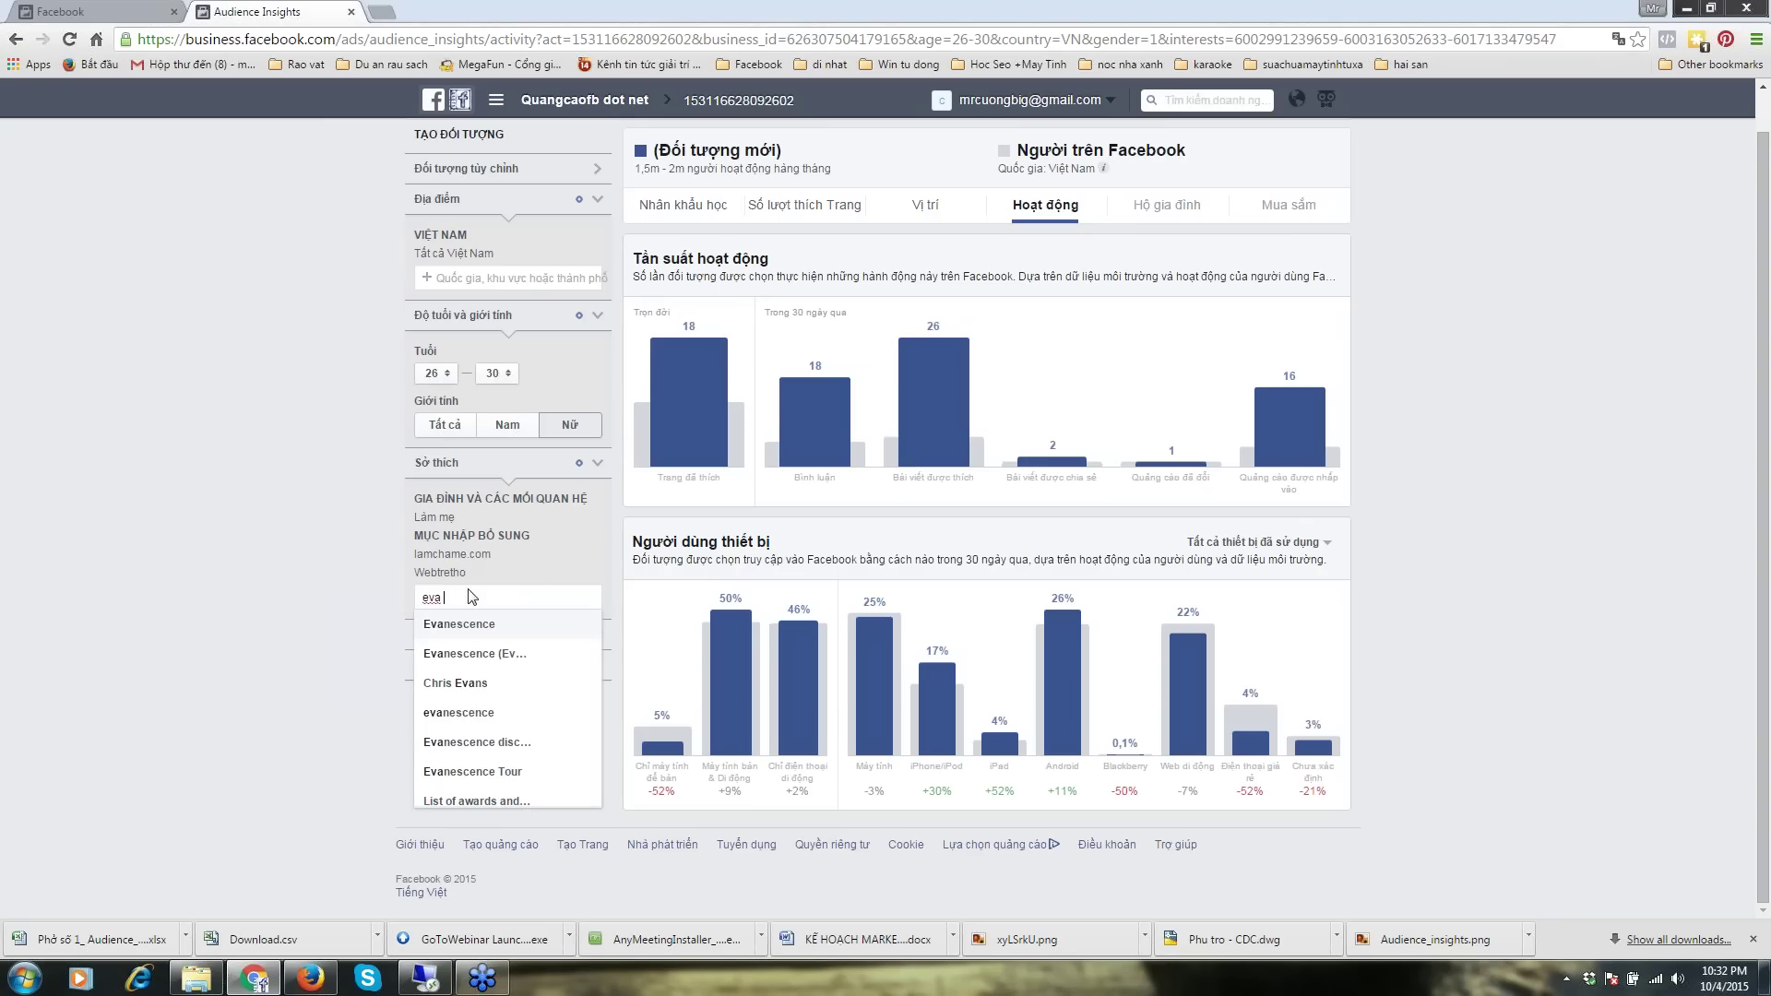
pyautogui.hotkey('ctrl', 'a')
pyautogui.press('BackSpace')
# Search the interests for "phunu" and add PhunuToday.vn to the audience.
pyautogui.write('p')
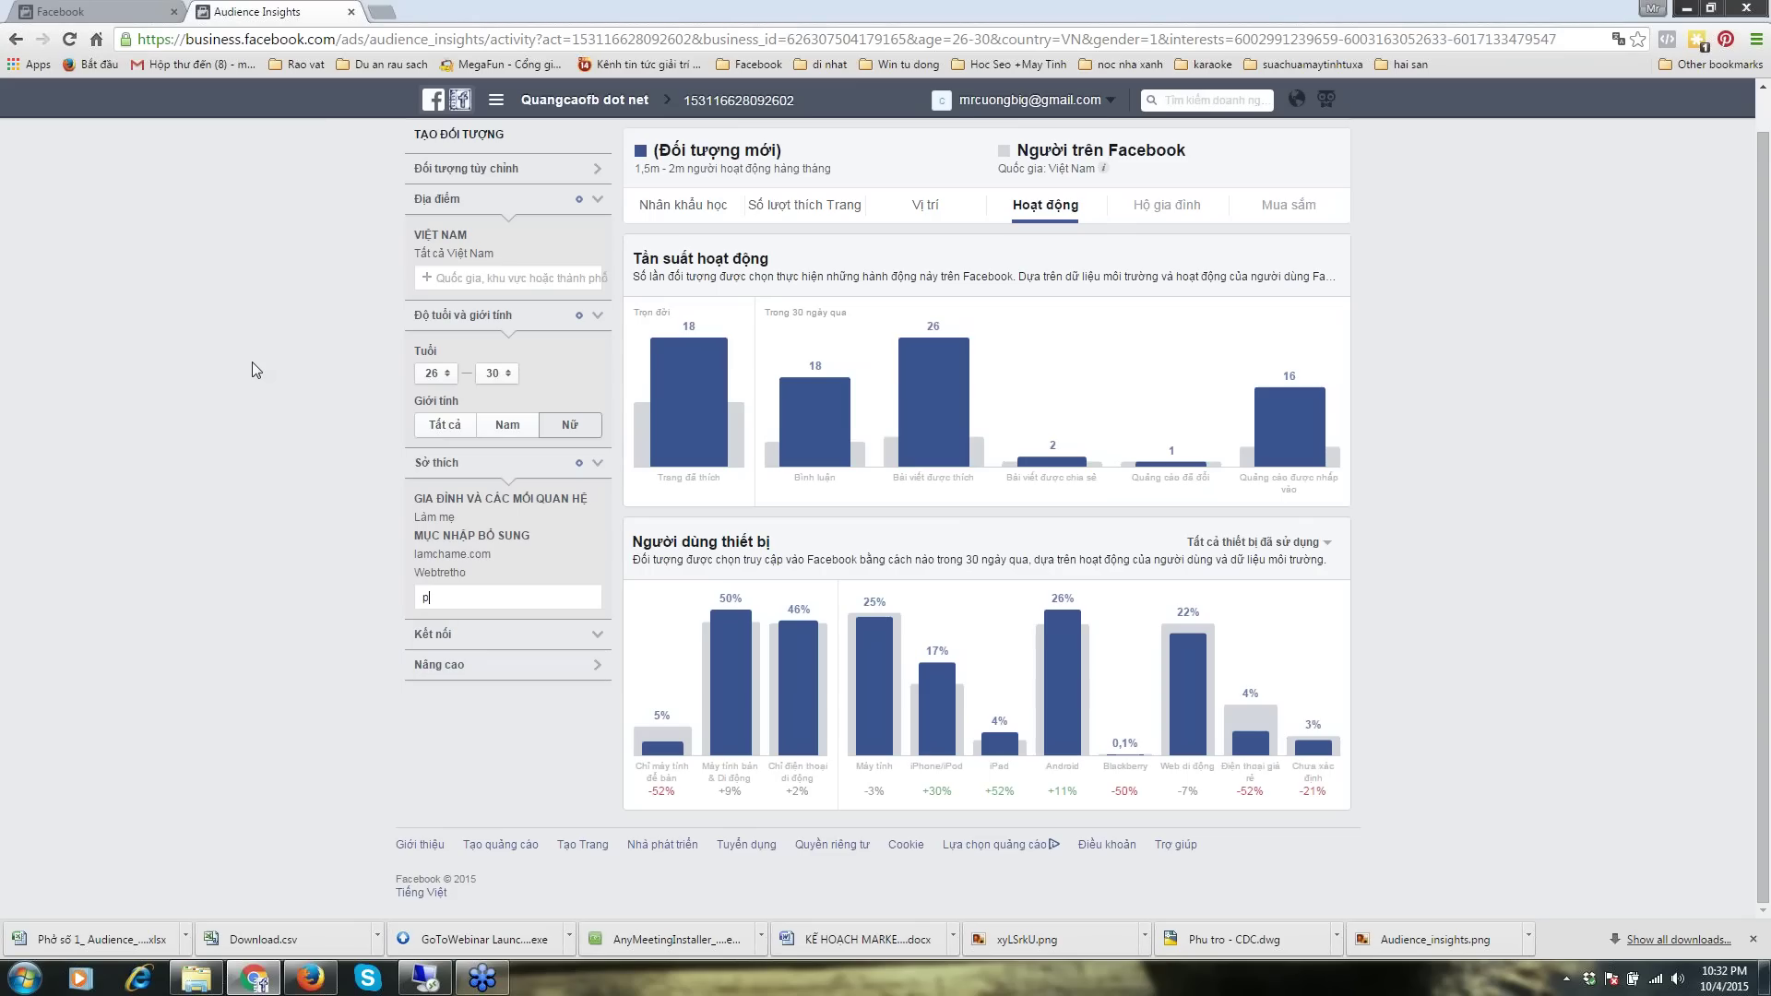
pyautogui.write('hunu')
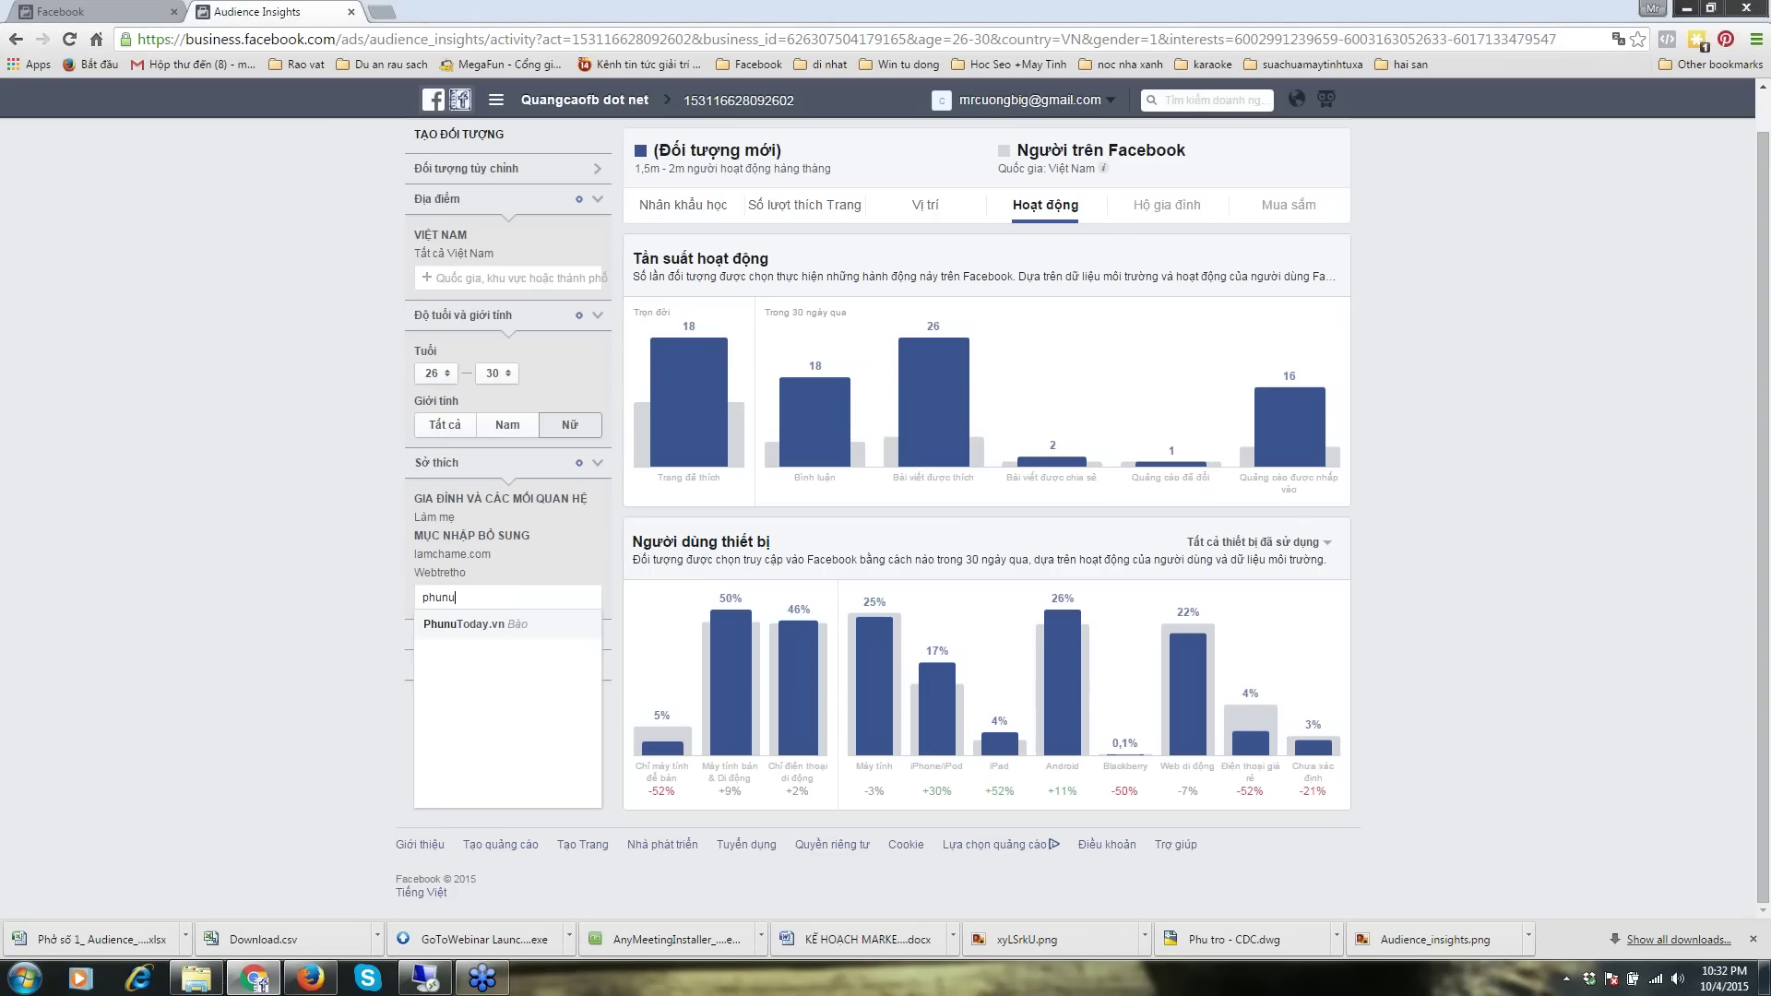
pyautogui.click(480, 624)
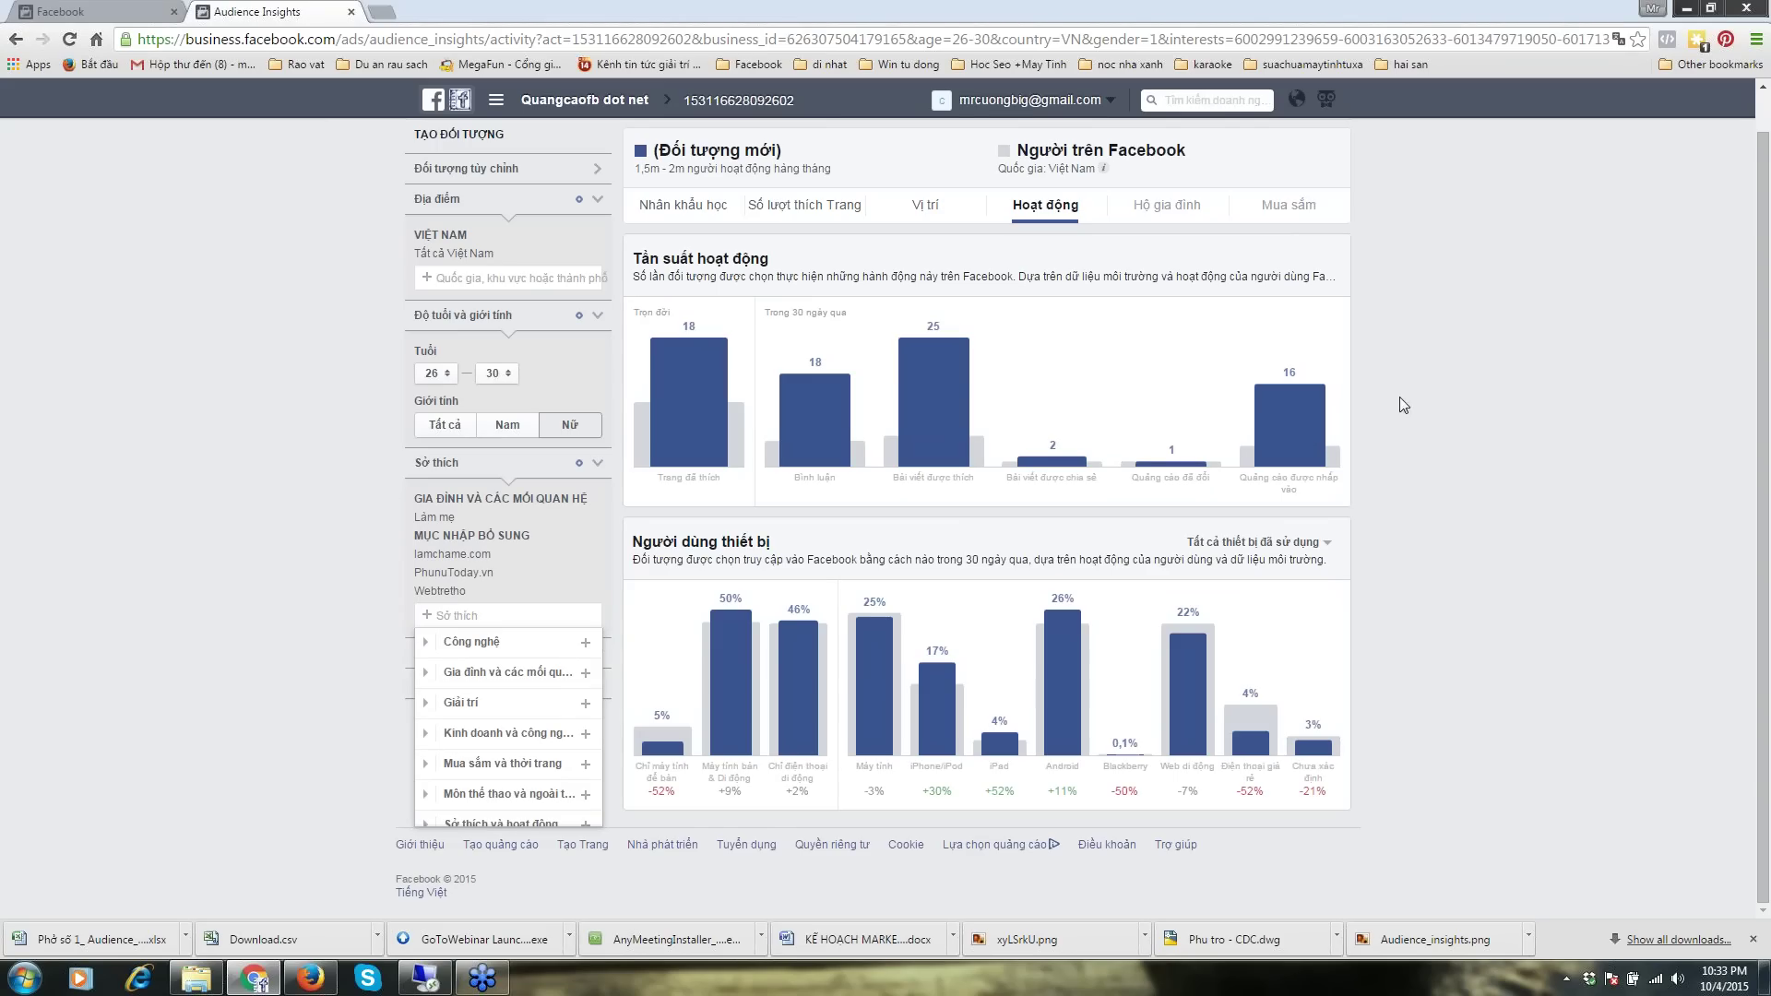
# Repeat the interest search for "eva.vn" and empty the search field.
pyautogui.moveTo(723, 625)
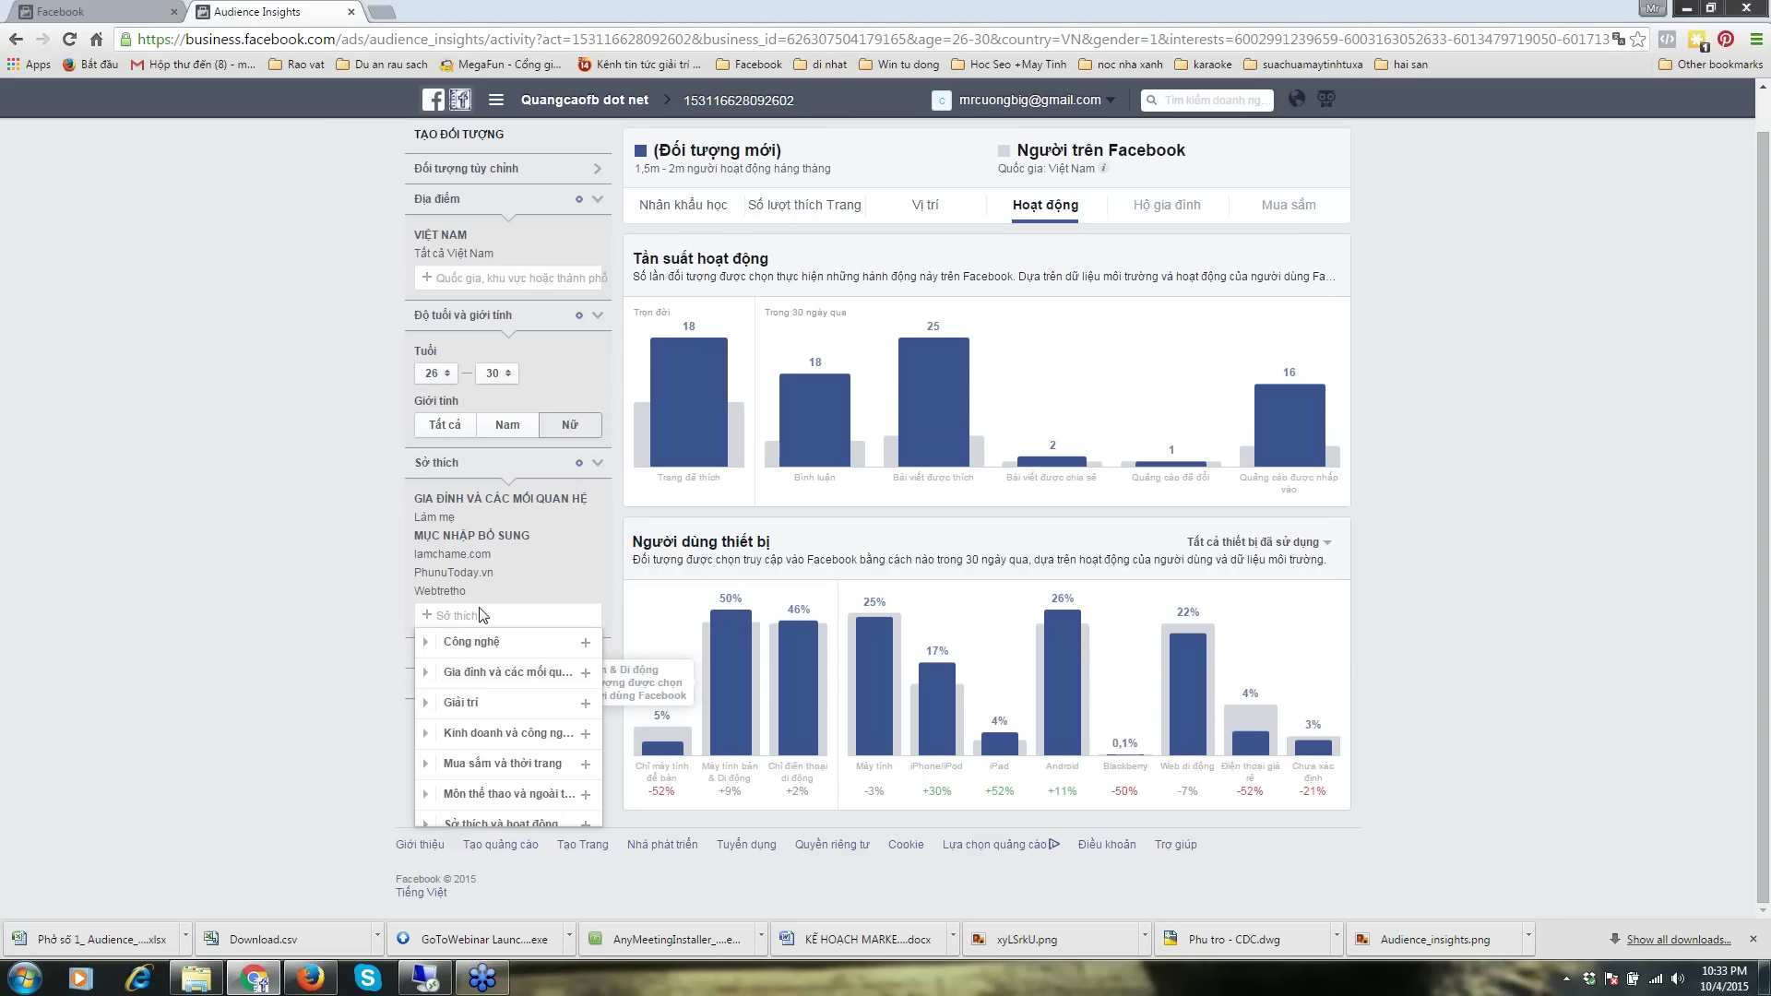
pyautogui.write('e')
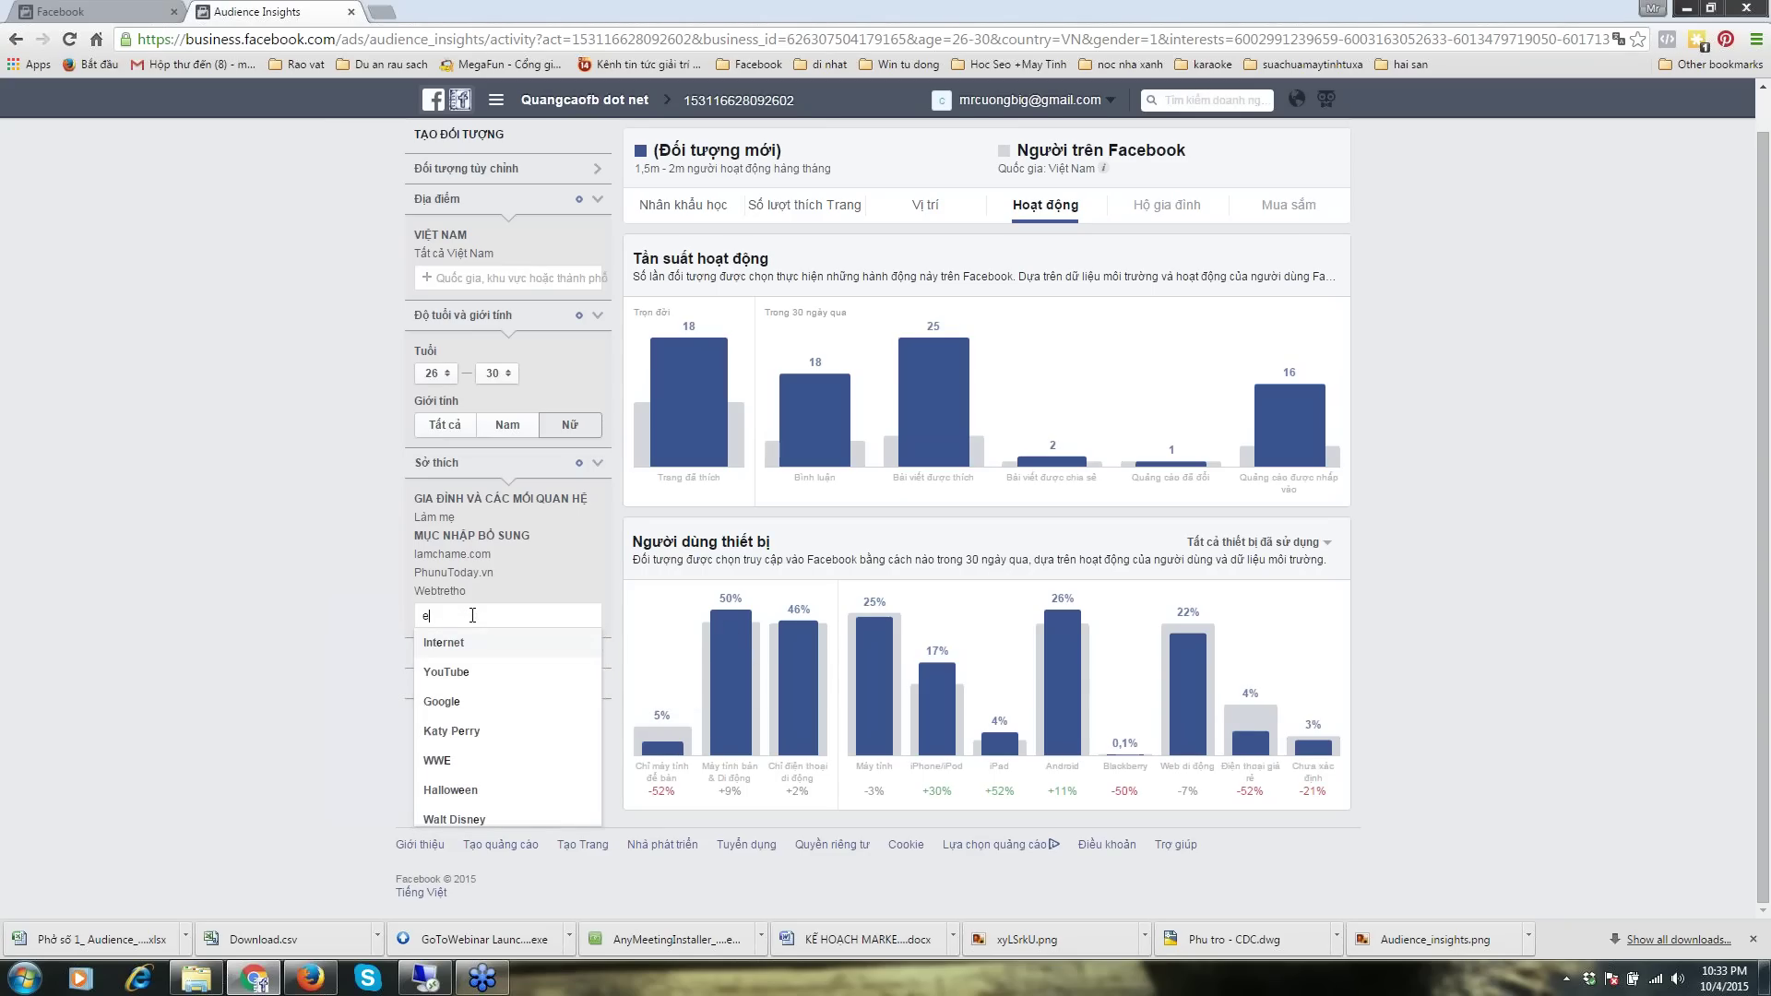
pyautogui.write('v')
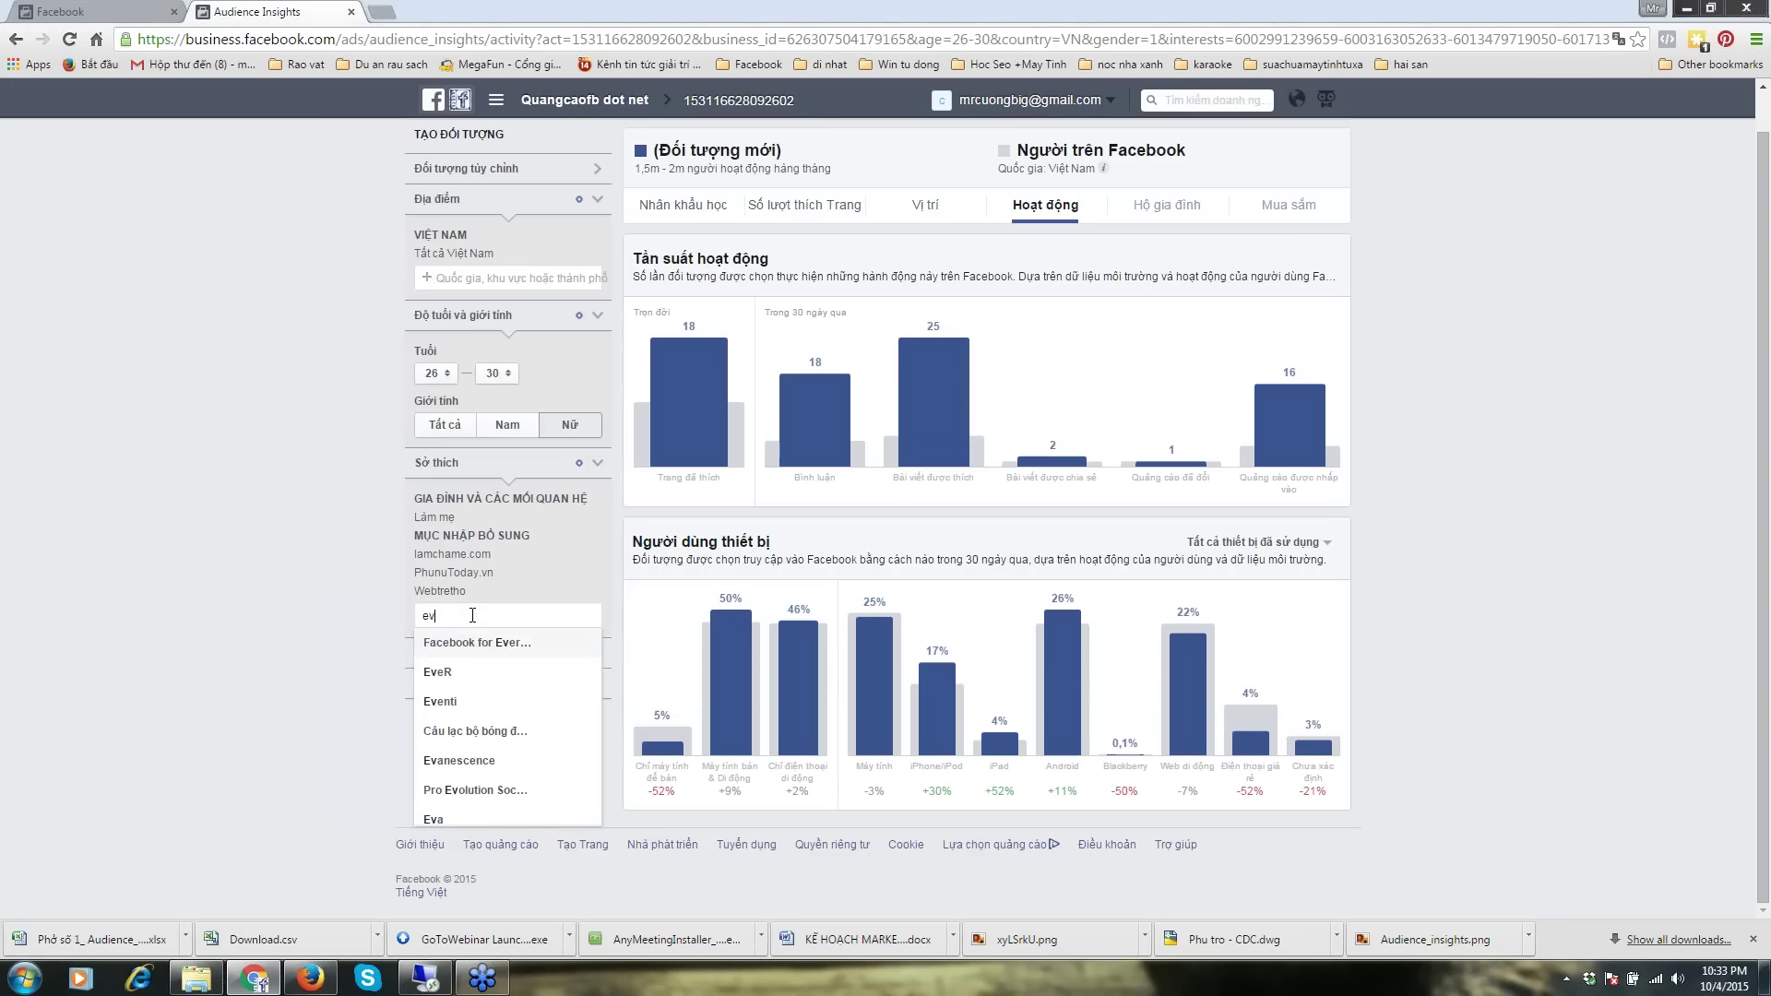
pyautogui.write('a')
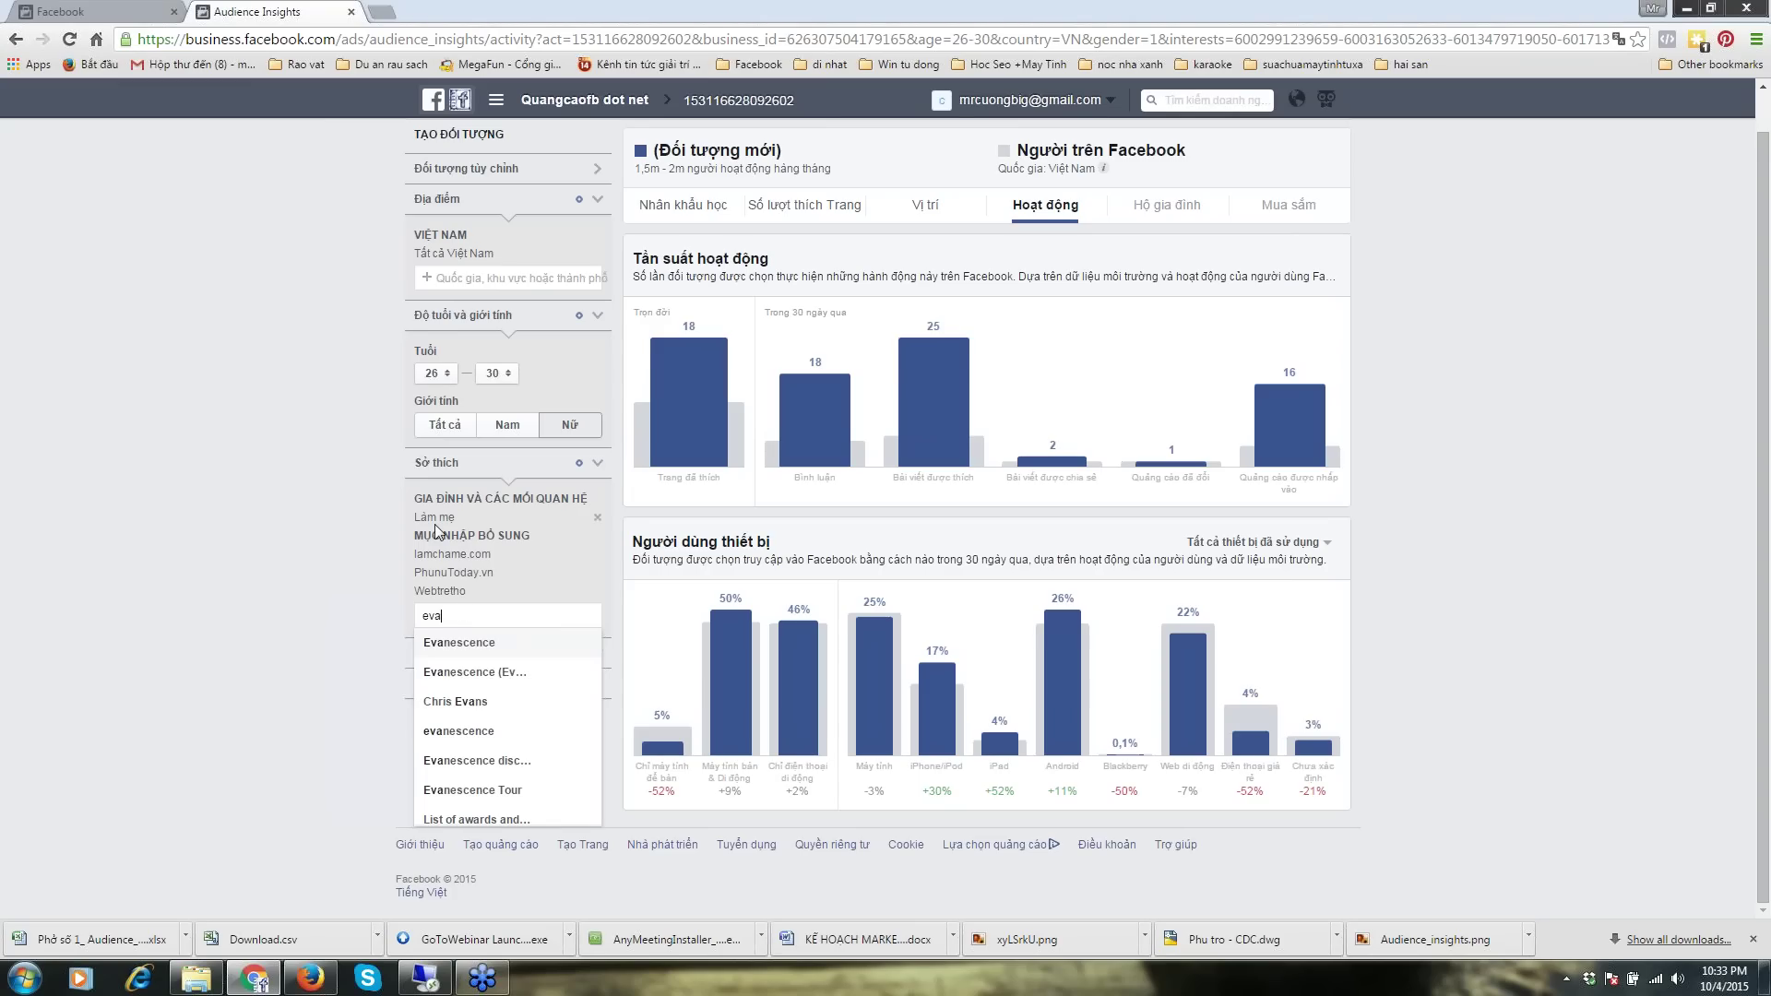
pyautogui.write('.')
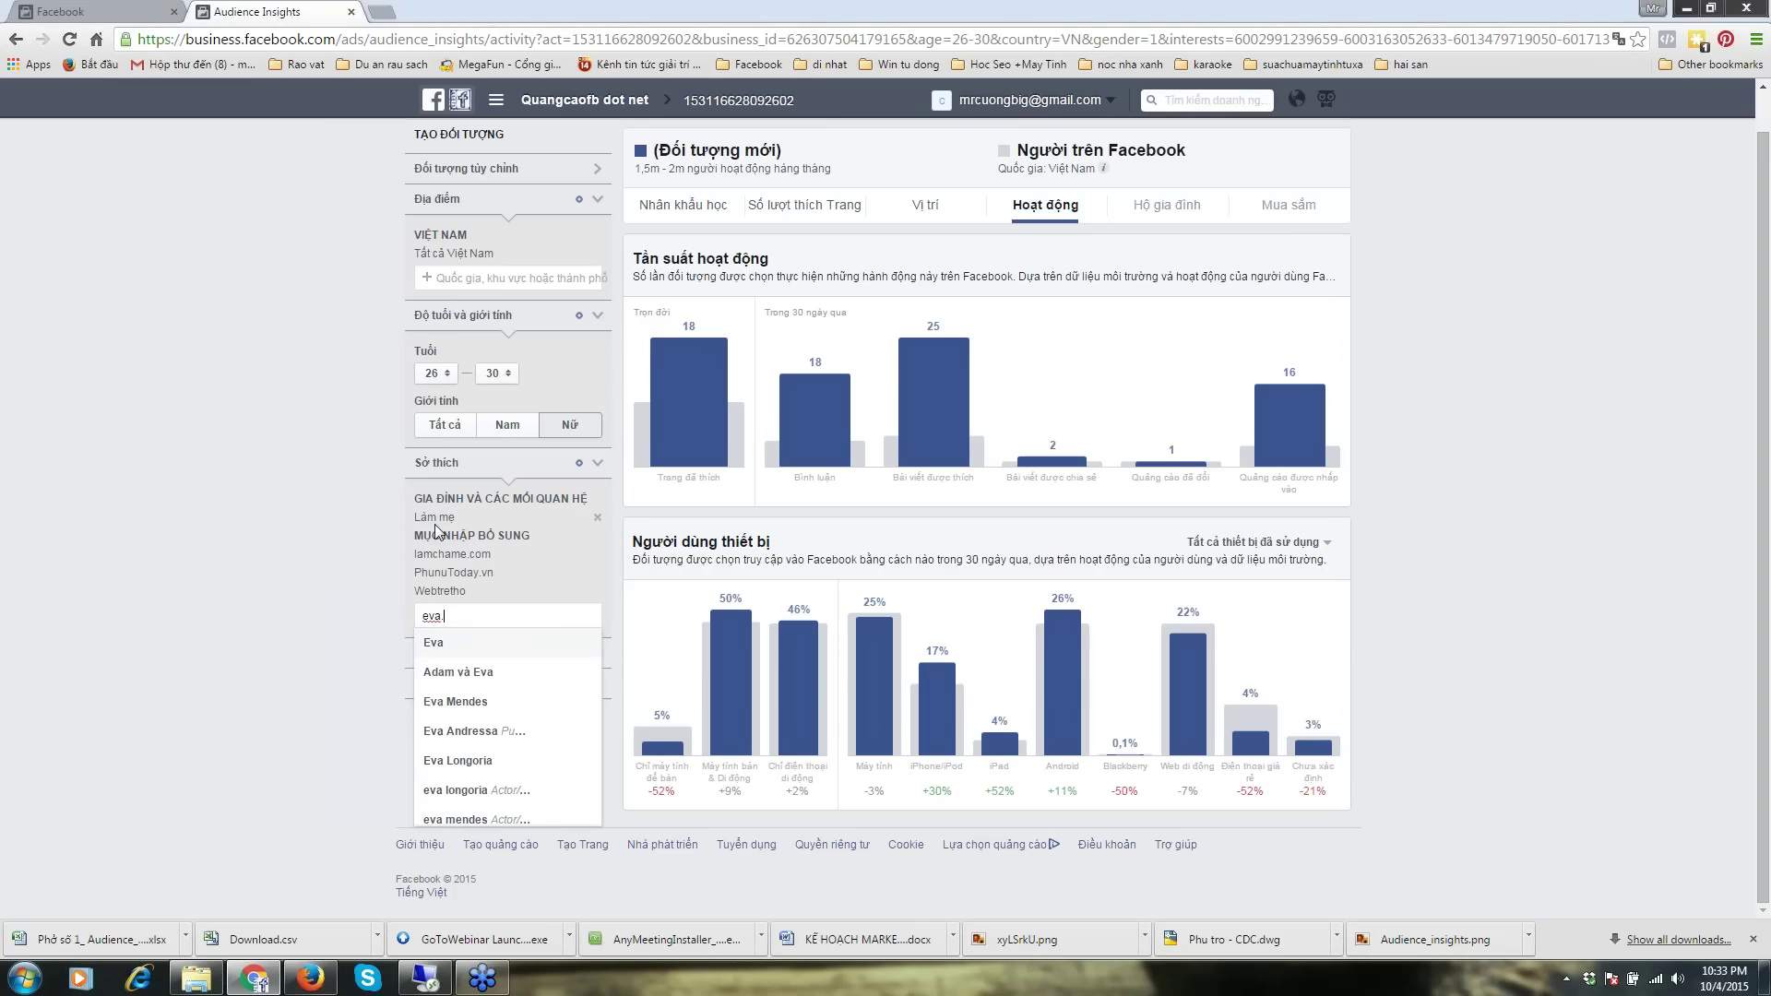
pyautogui.write('vn')
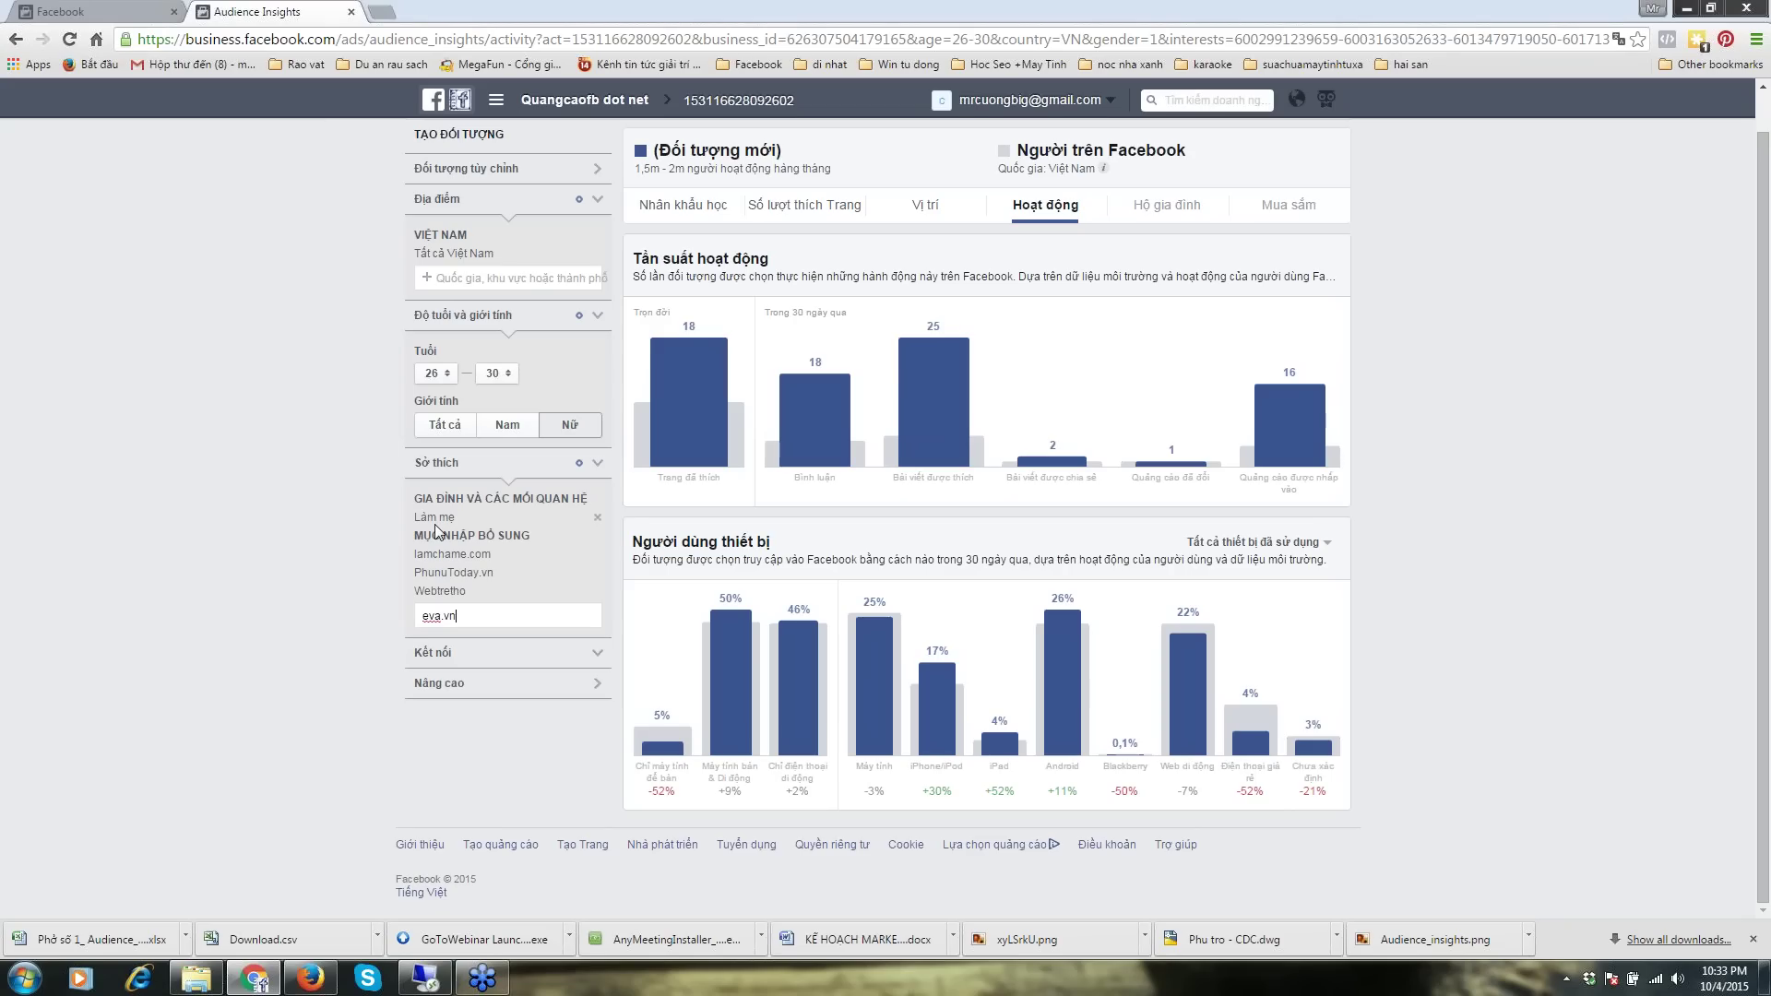
pyautogui.press('BackSpace')
pyautogui.press('BackSpace')
pyautogui.press('BackSpace')
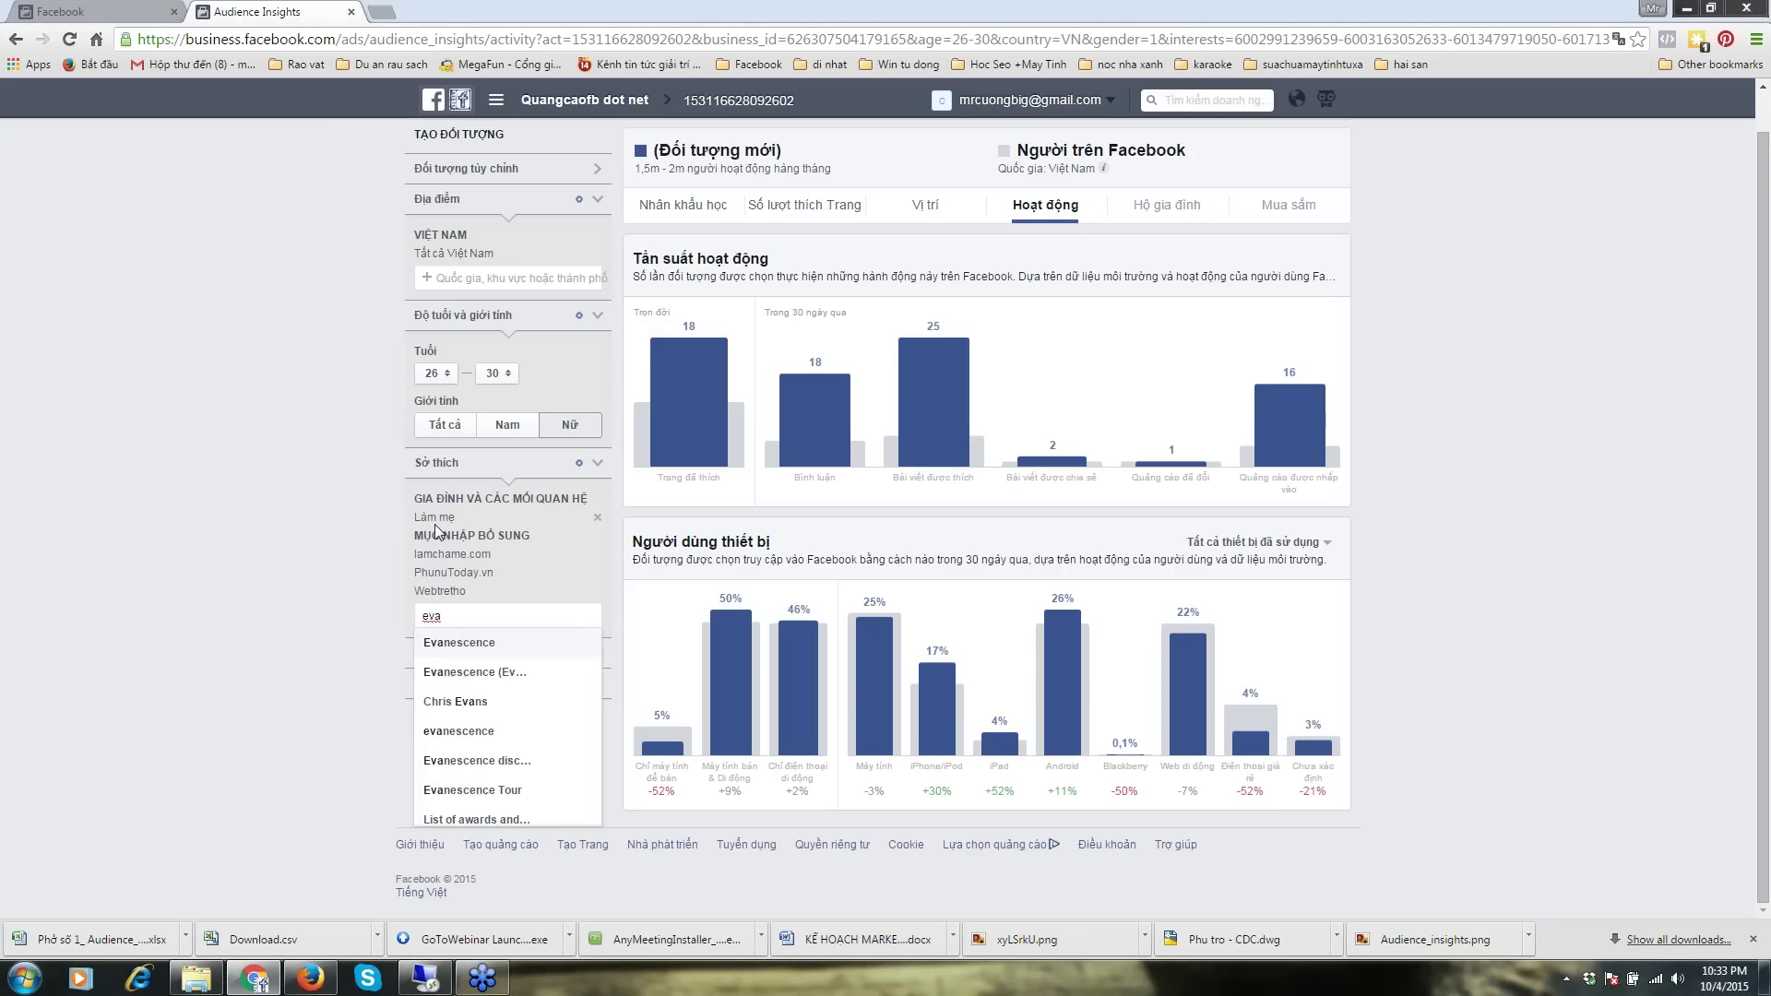
pyautogui.press('BackSpace')
pyautogui.press('BackSpace')
pyautogui.press('BackSpace')
# Search the interests for "phu" and clear the search.
pyautogui.write('phu')
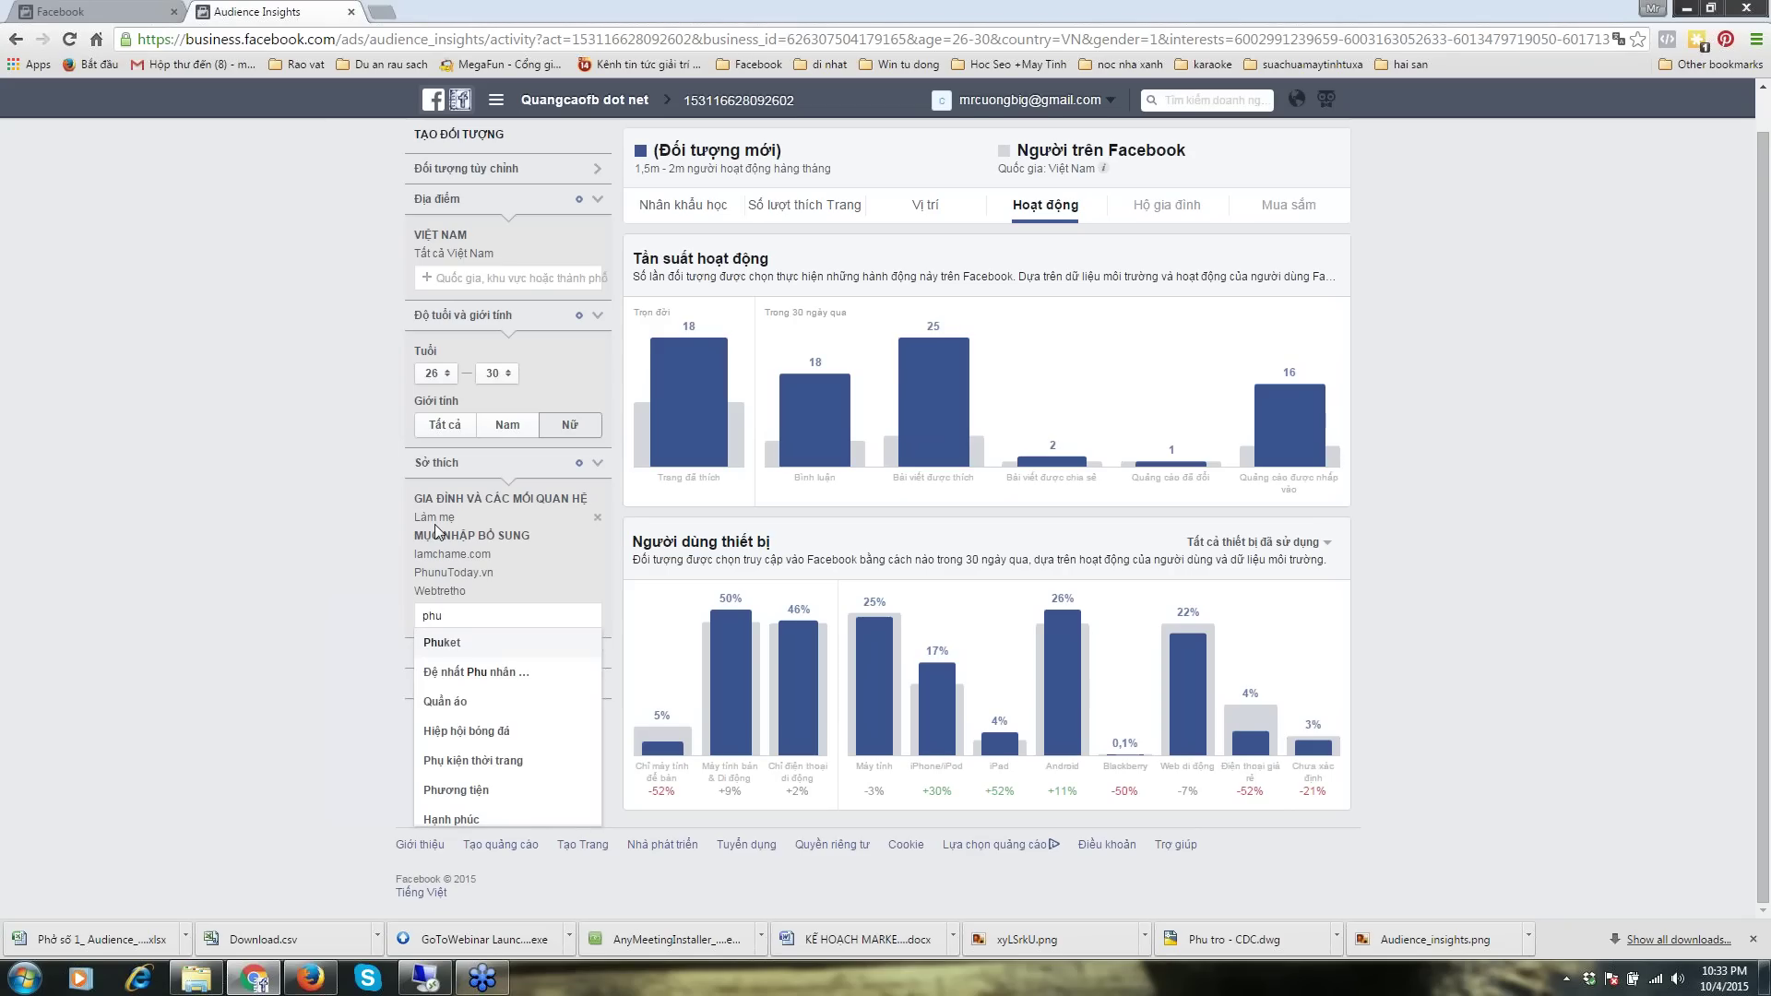
pyautogui.press('BackSpace')
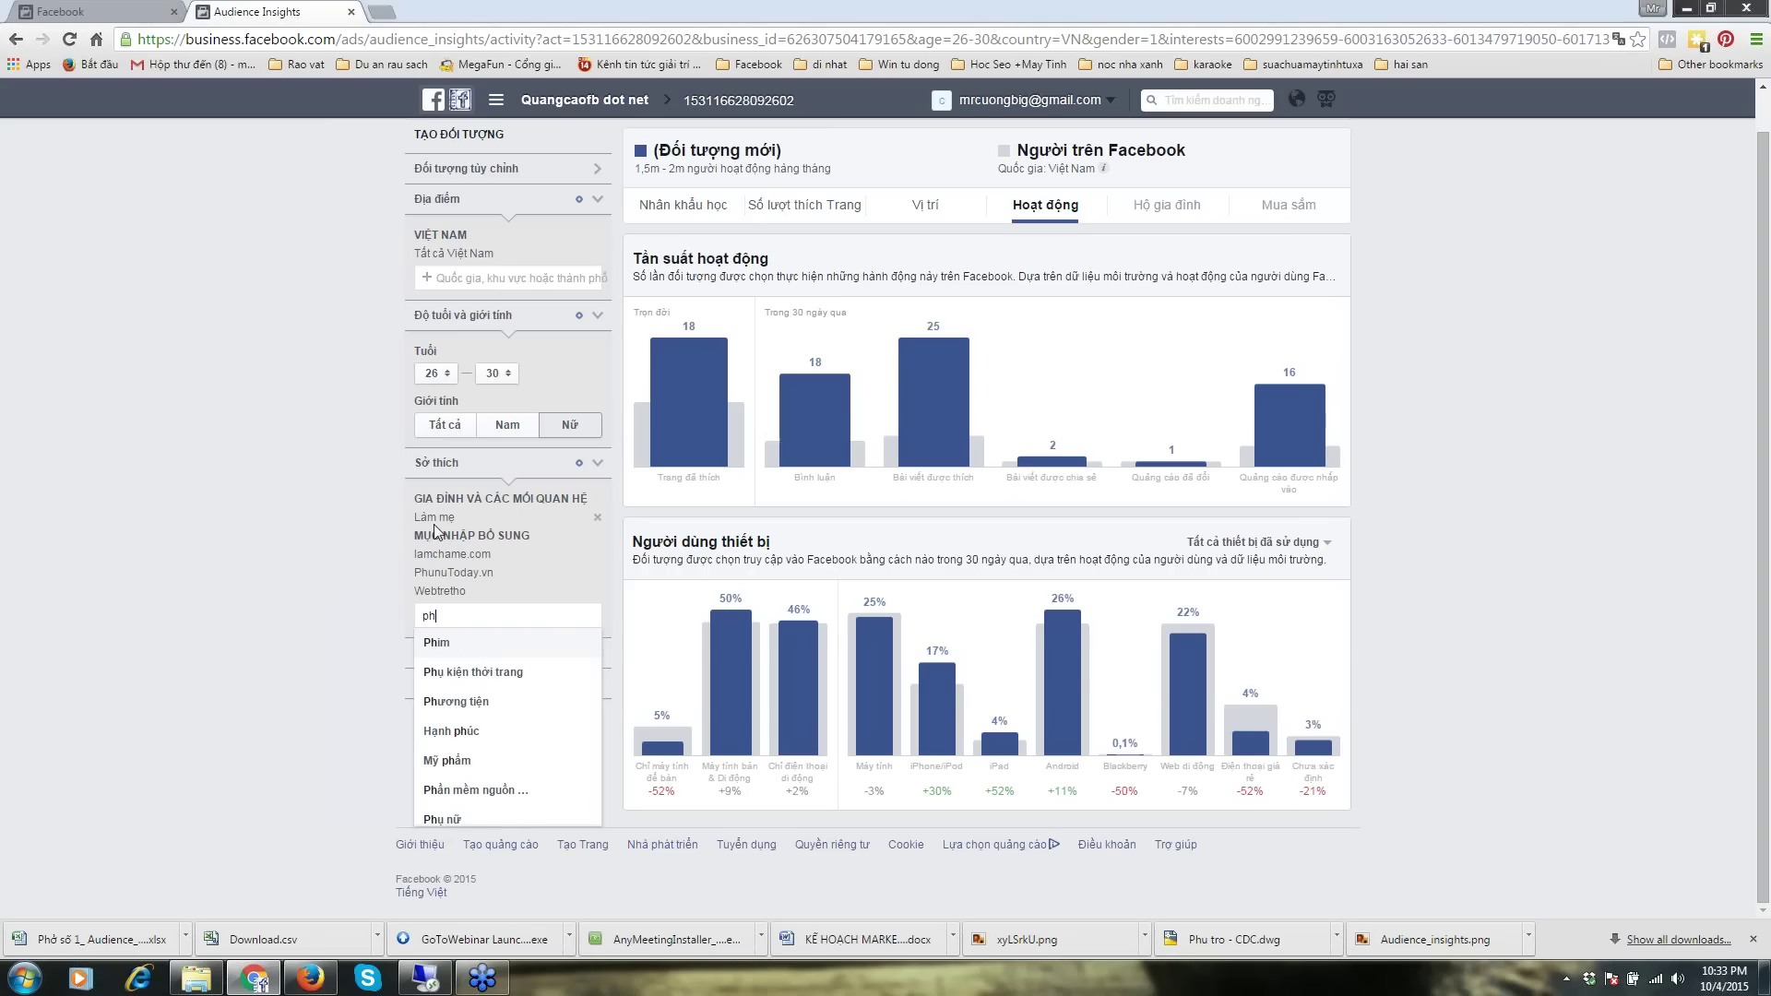
pyautogui.press('BackSpace')
pyautogui.press('BackSpace')
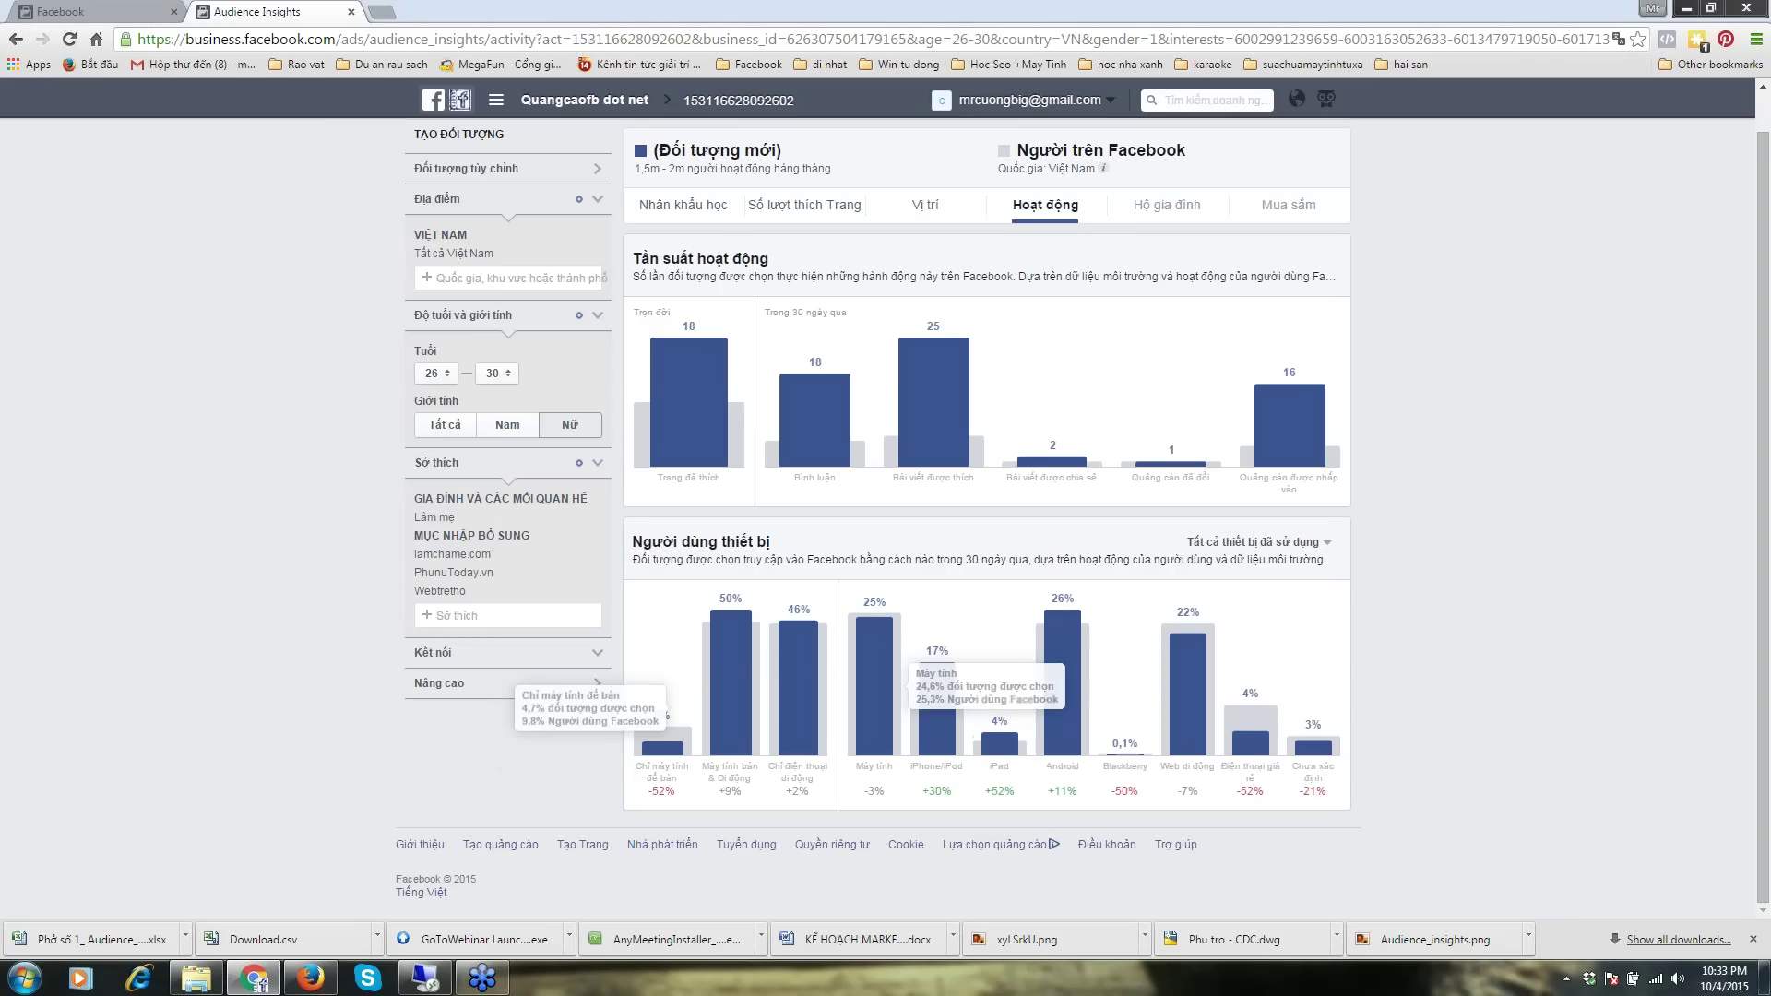
# Search the interests for "babi", look through the suggestions, and clear the search.
pyautogui.click(494, 616)
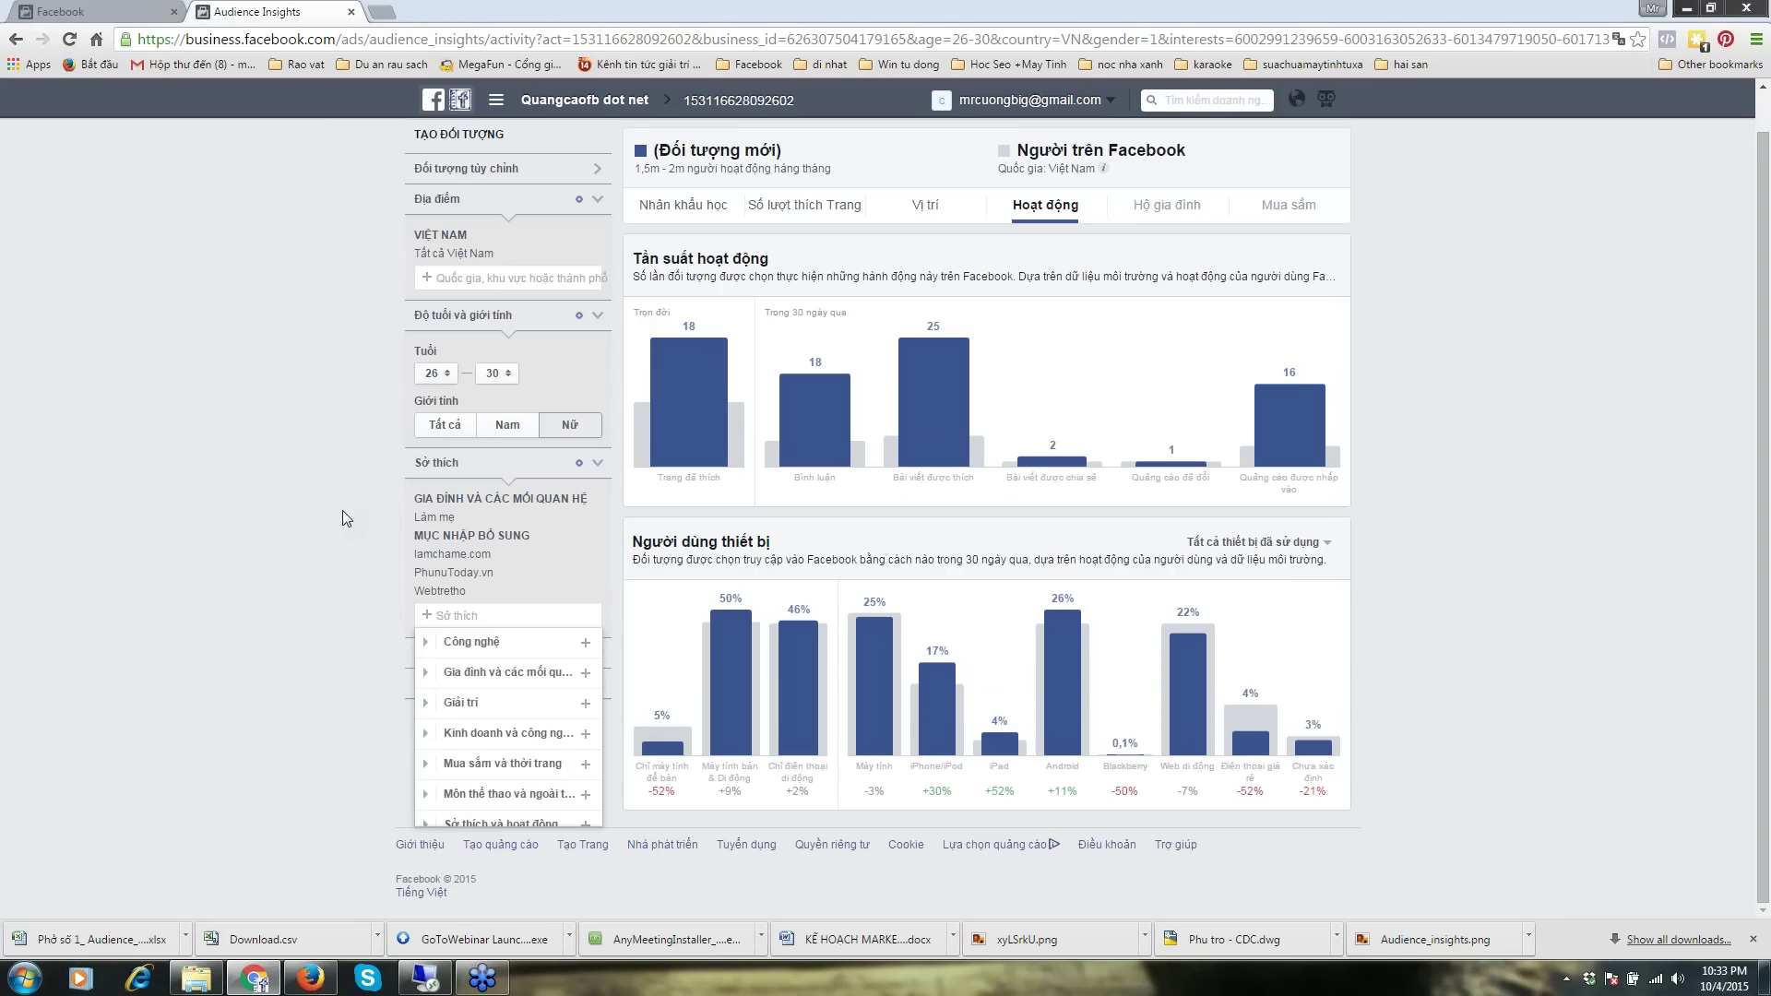
pyautogui.write('ba')
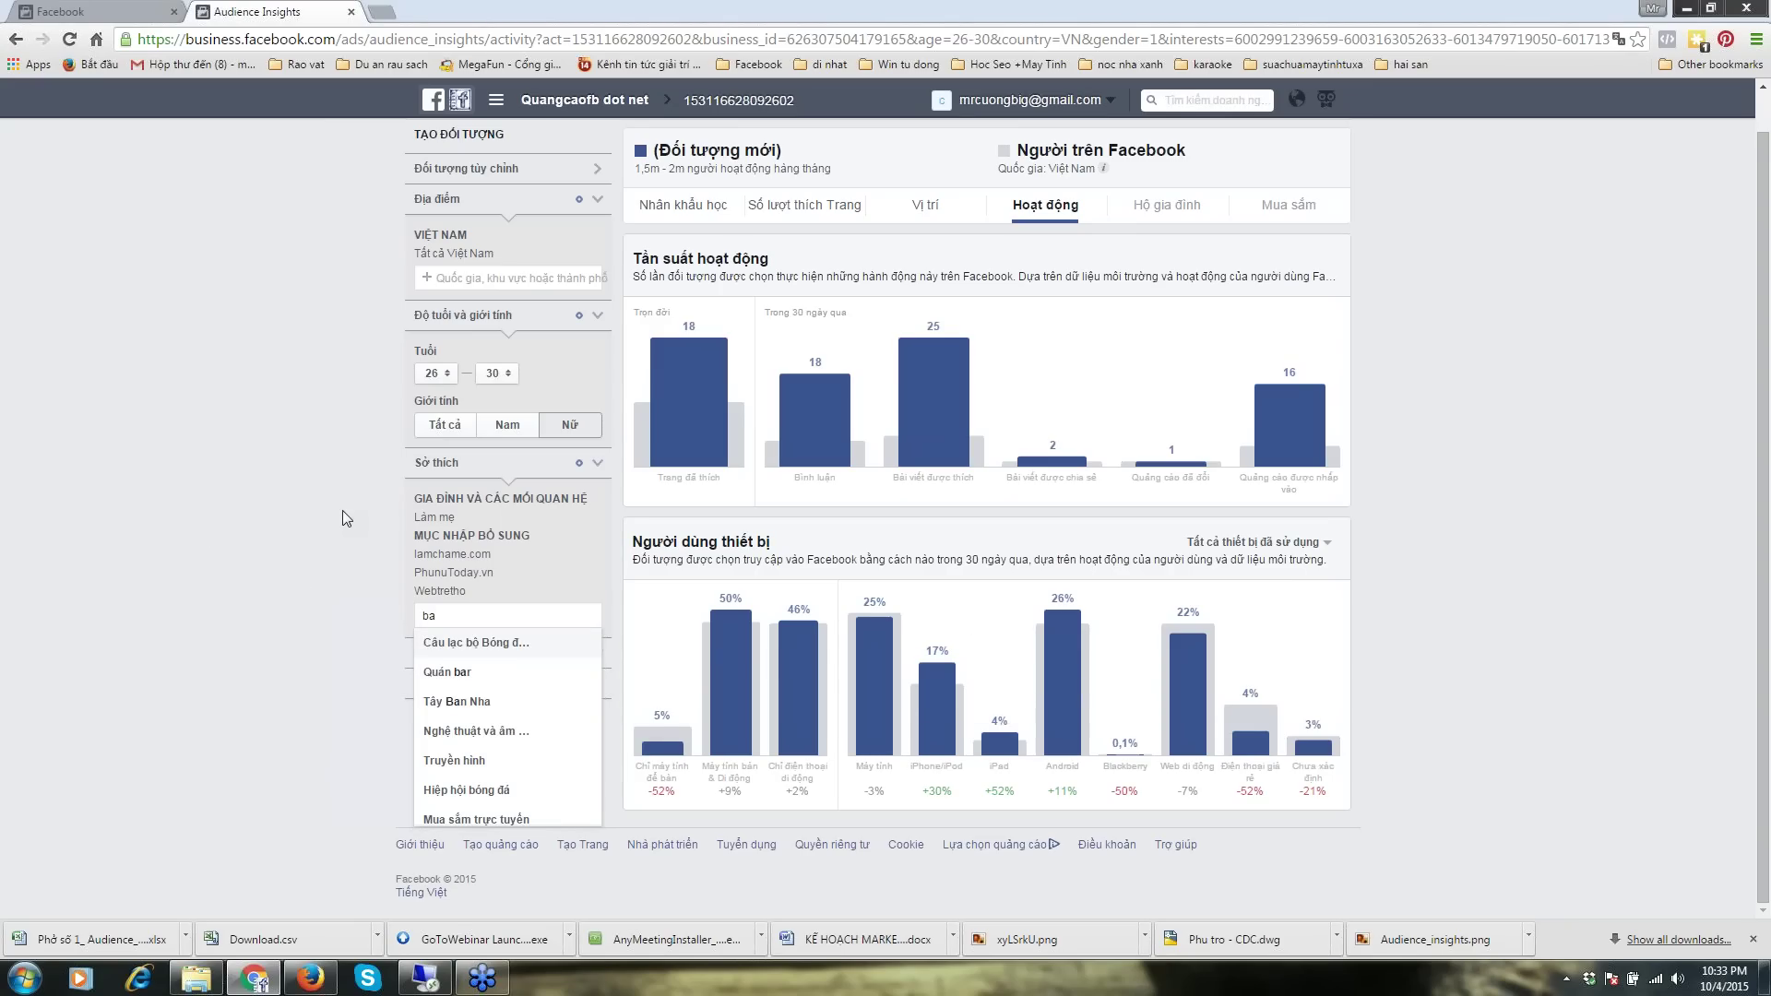
pyautogui.write('bi')
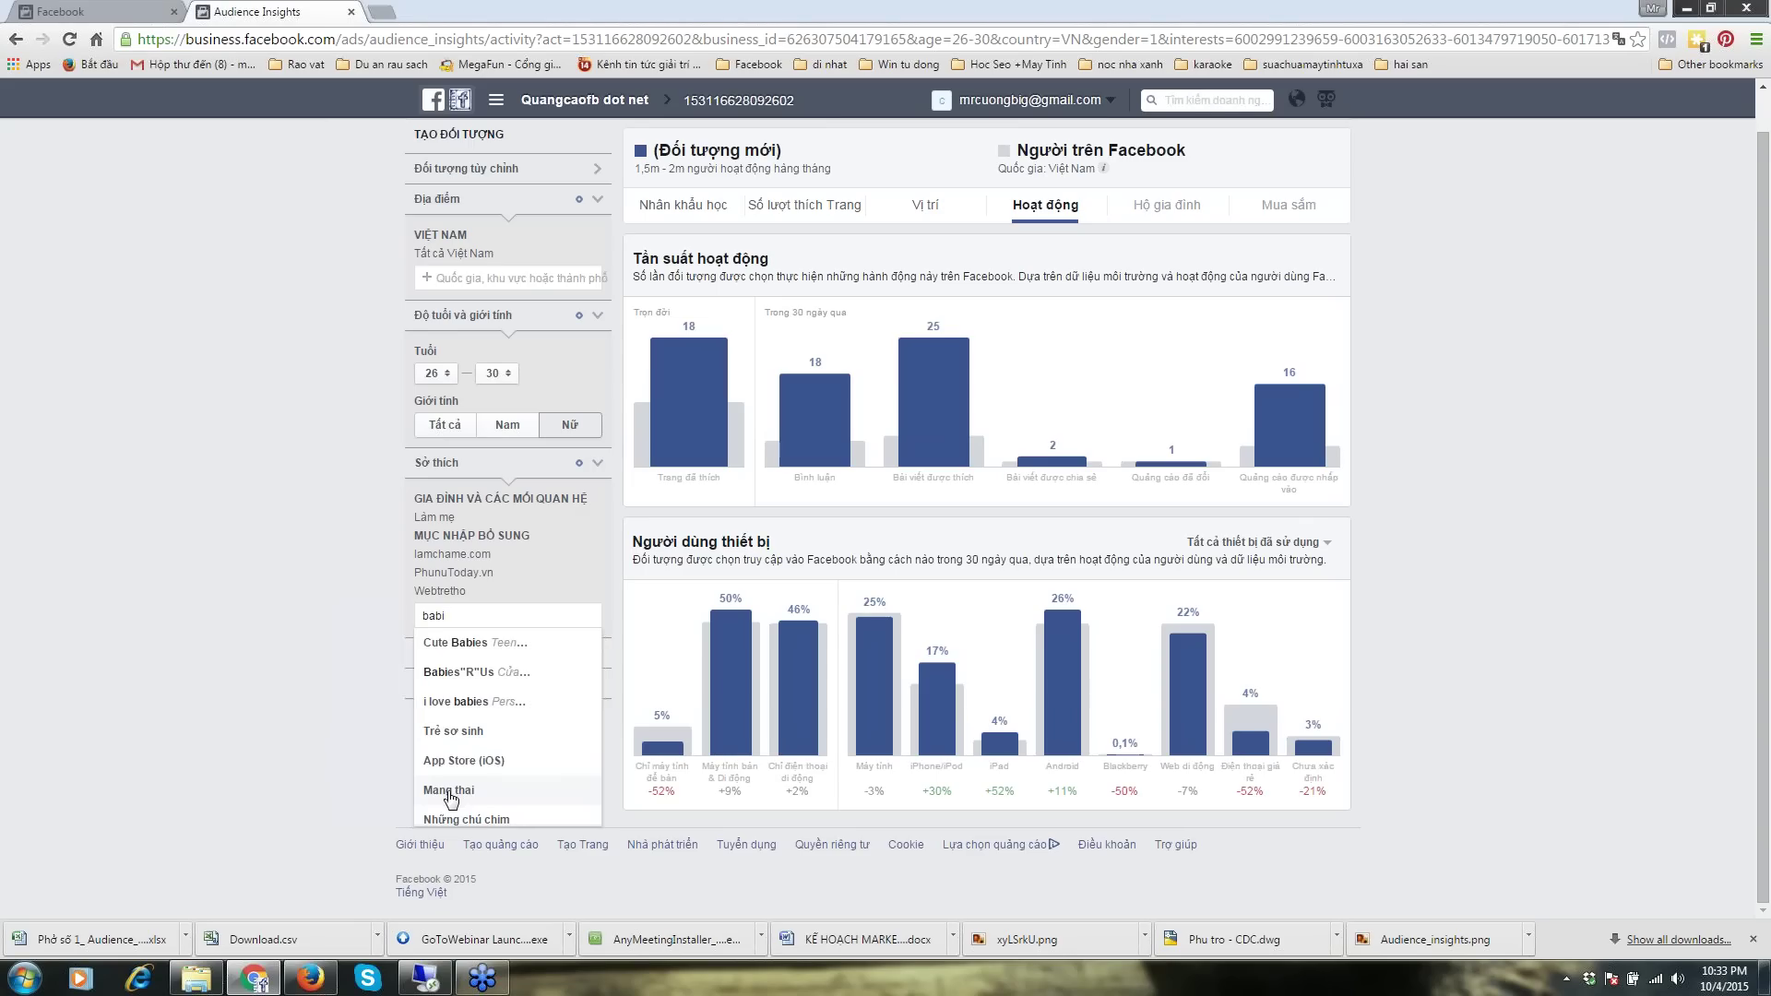
pyautogui.scroll(-1, 492, 753)
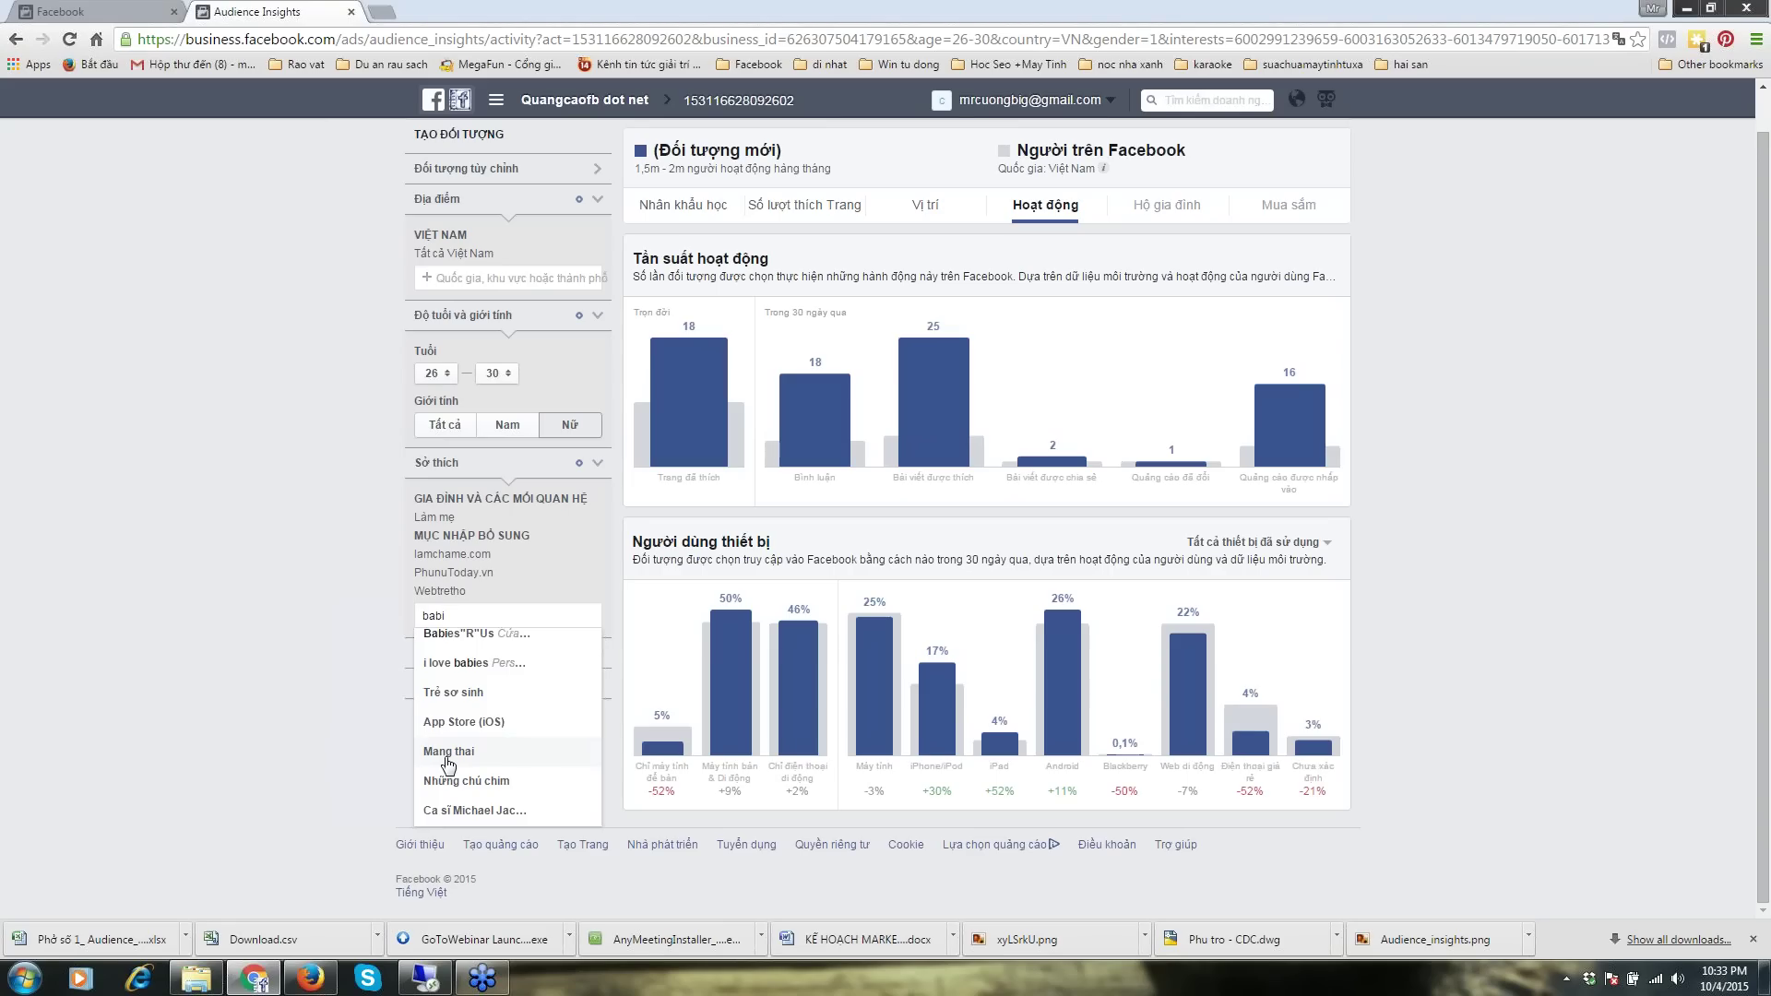
pyautogui.scroll(1, 459, 729)
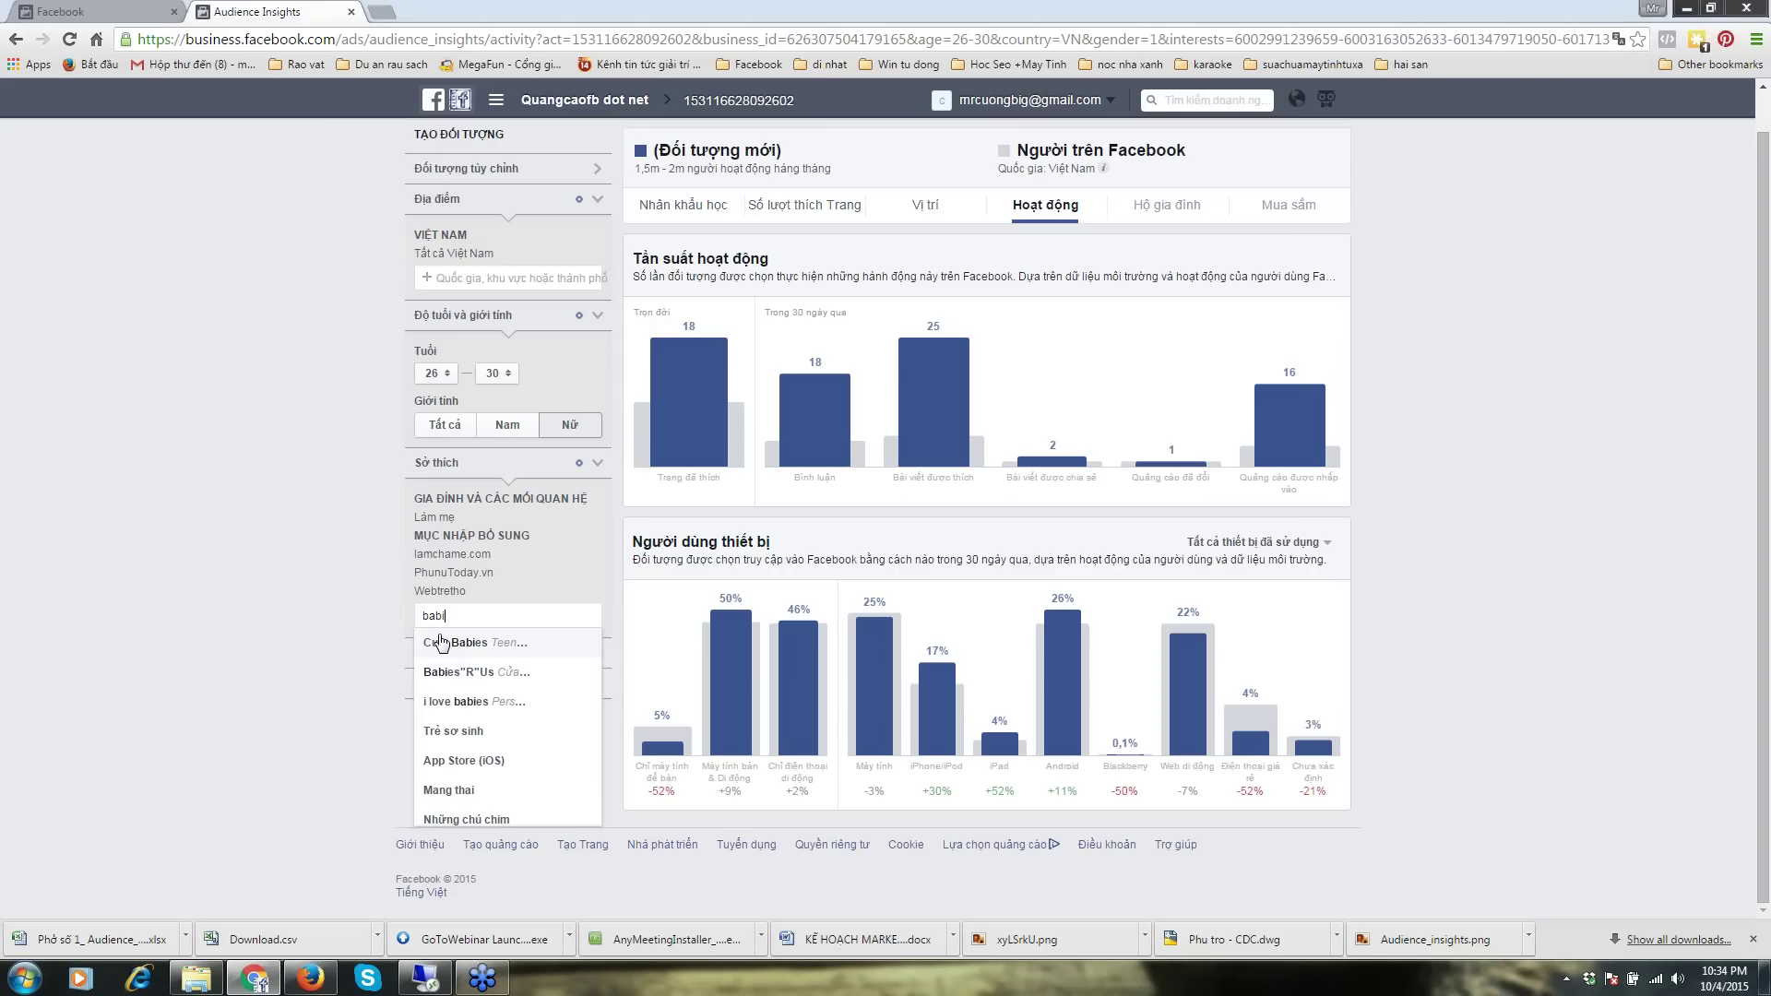
pyautogui.hotkey('ctrl', 'a')
pyautogui.press('BackSpace')
# Search the interests for "ngoisao.net" and select the search text for replacement.
pyautogui.click(458, 620)
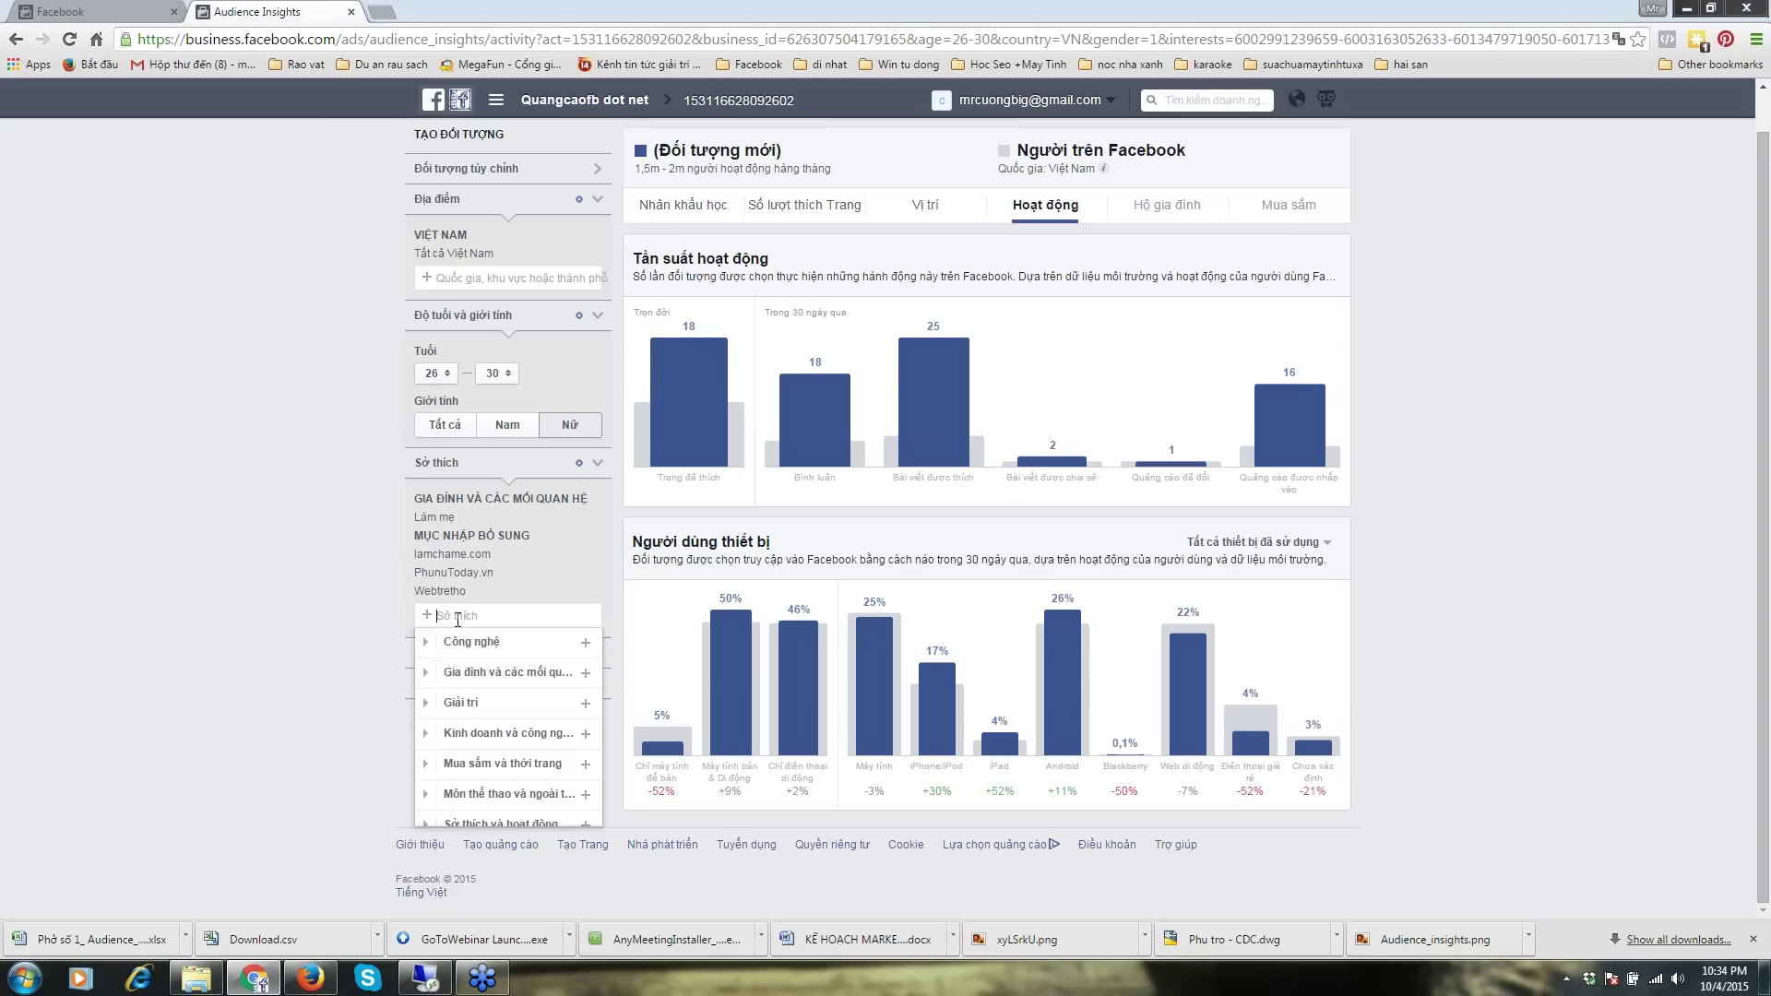
pyautogui.write('ngoi')
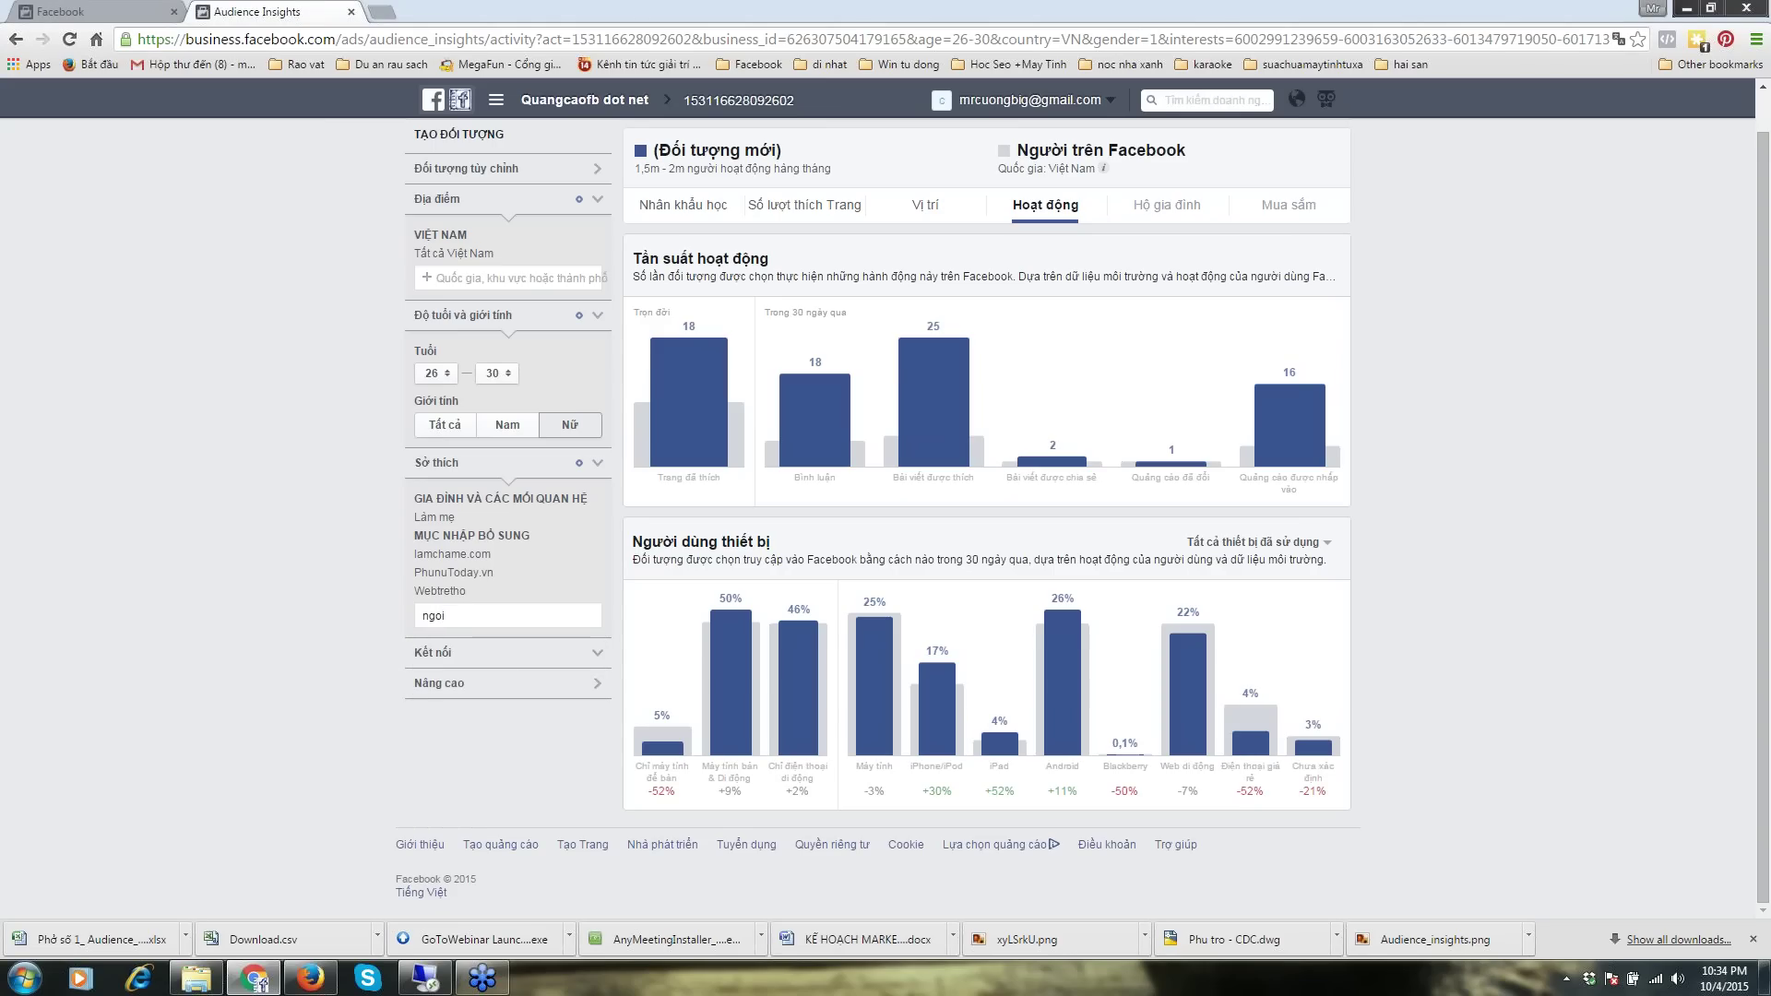
pyautogui.write('sao.net')
pyautogui.doubleClick(500, 615)
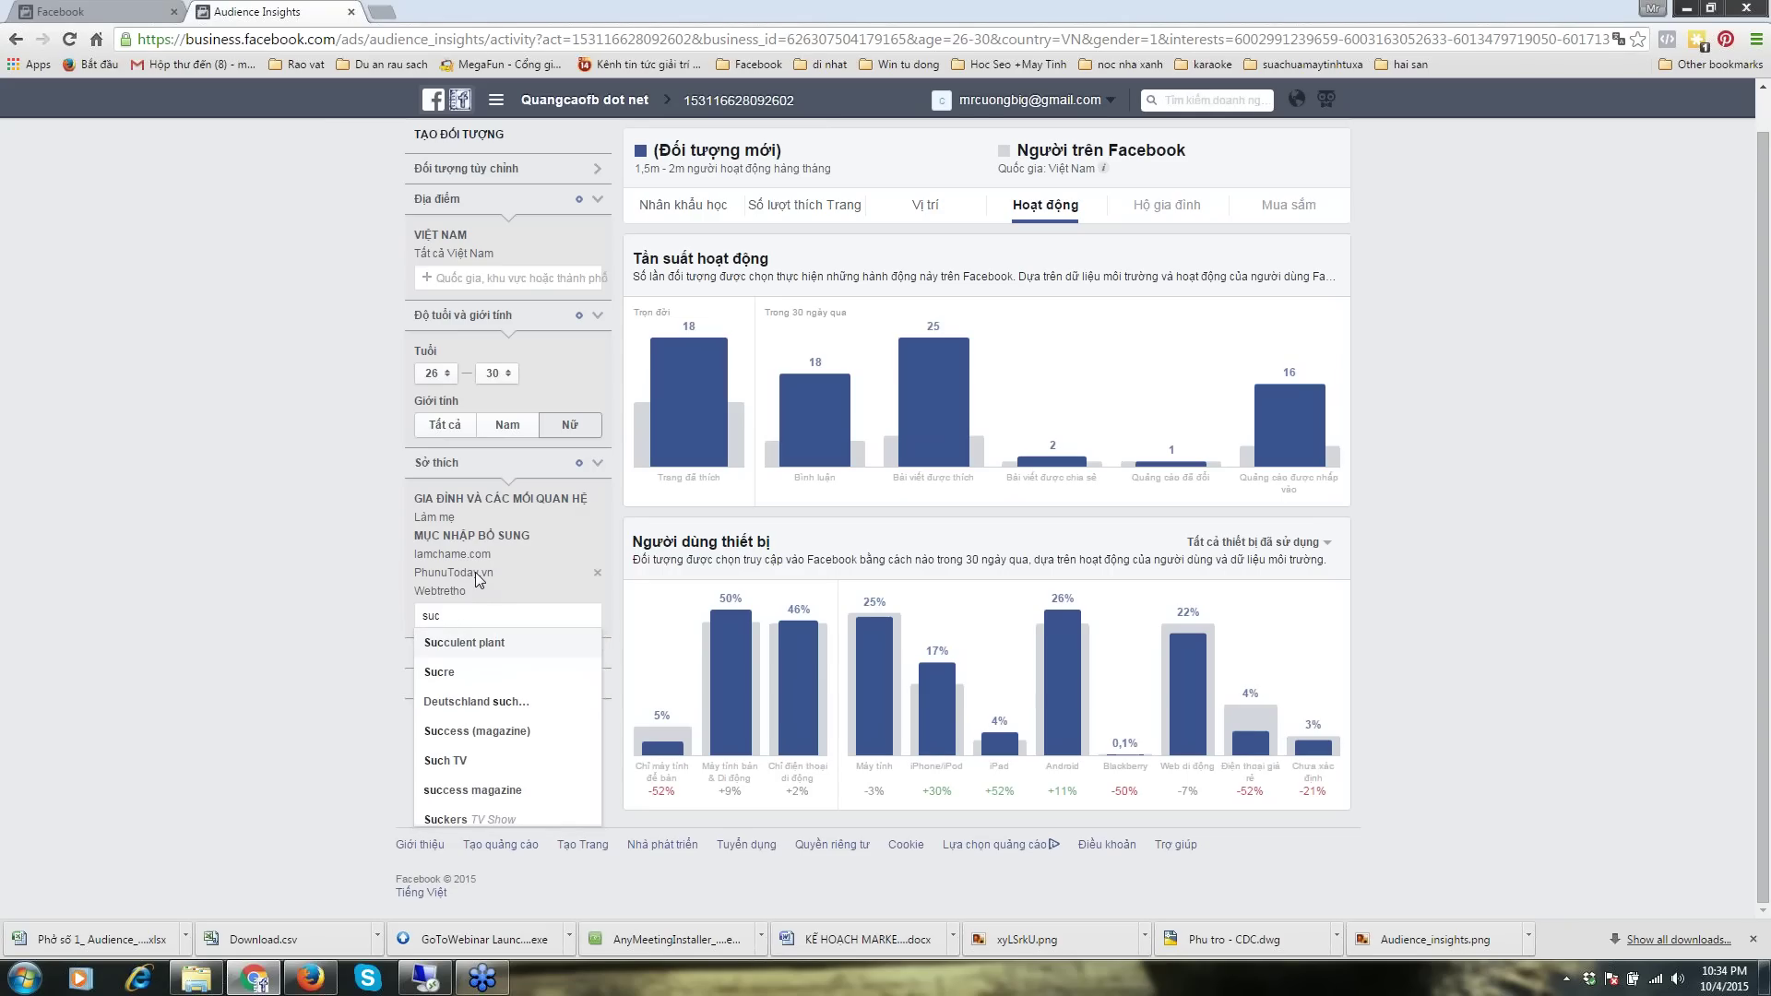
# Search the interests for "suckhoe" and clear the search.
pyautogui.write('e')
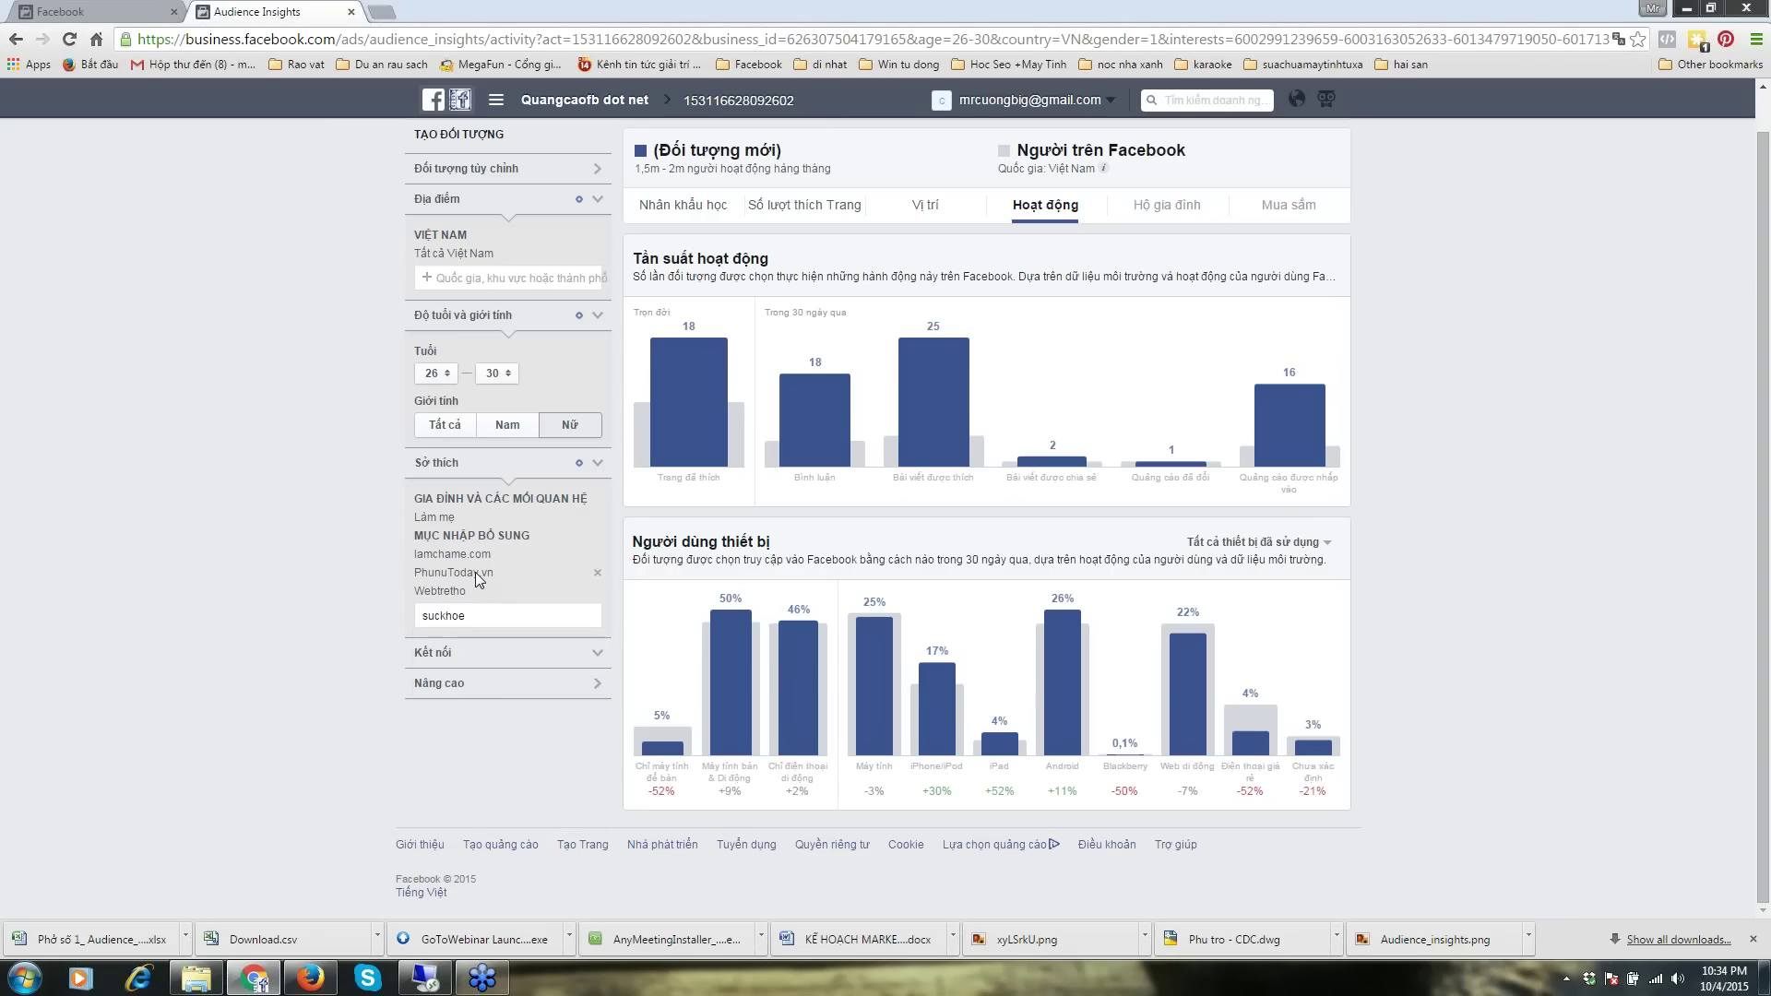
pyautogui.press('BackSpace')
pyautogui.press('BackSpace')
pyautogui.press('BackSpace')
pyautogui.press('BackSpace')
pyautogui.press('BackSpace')
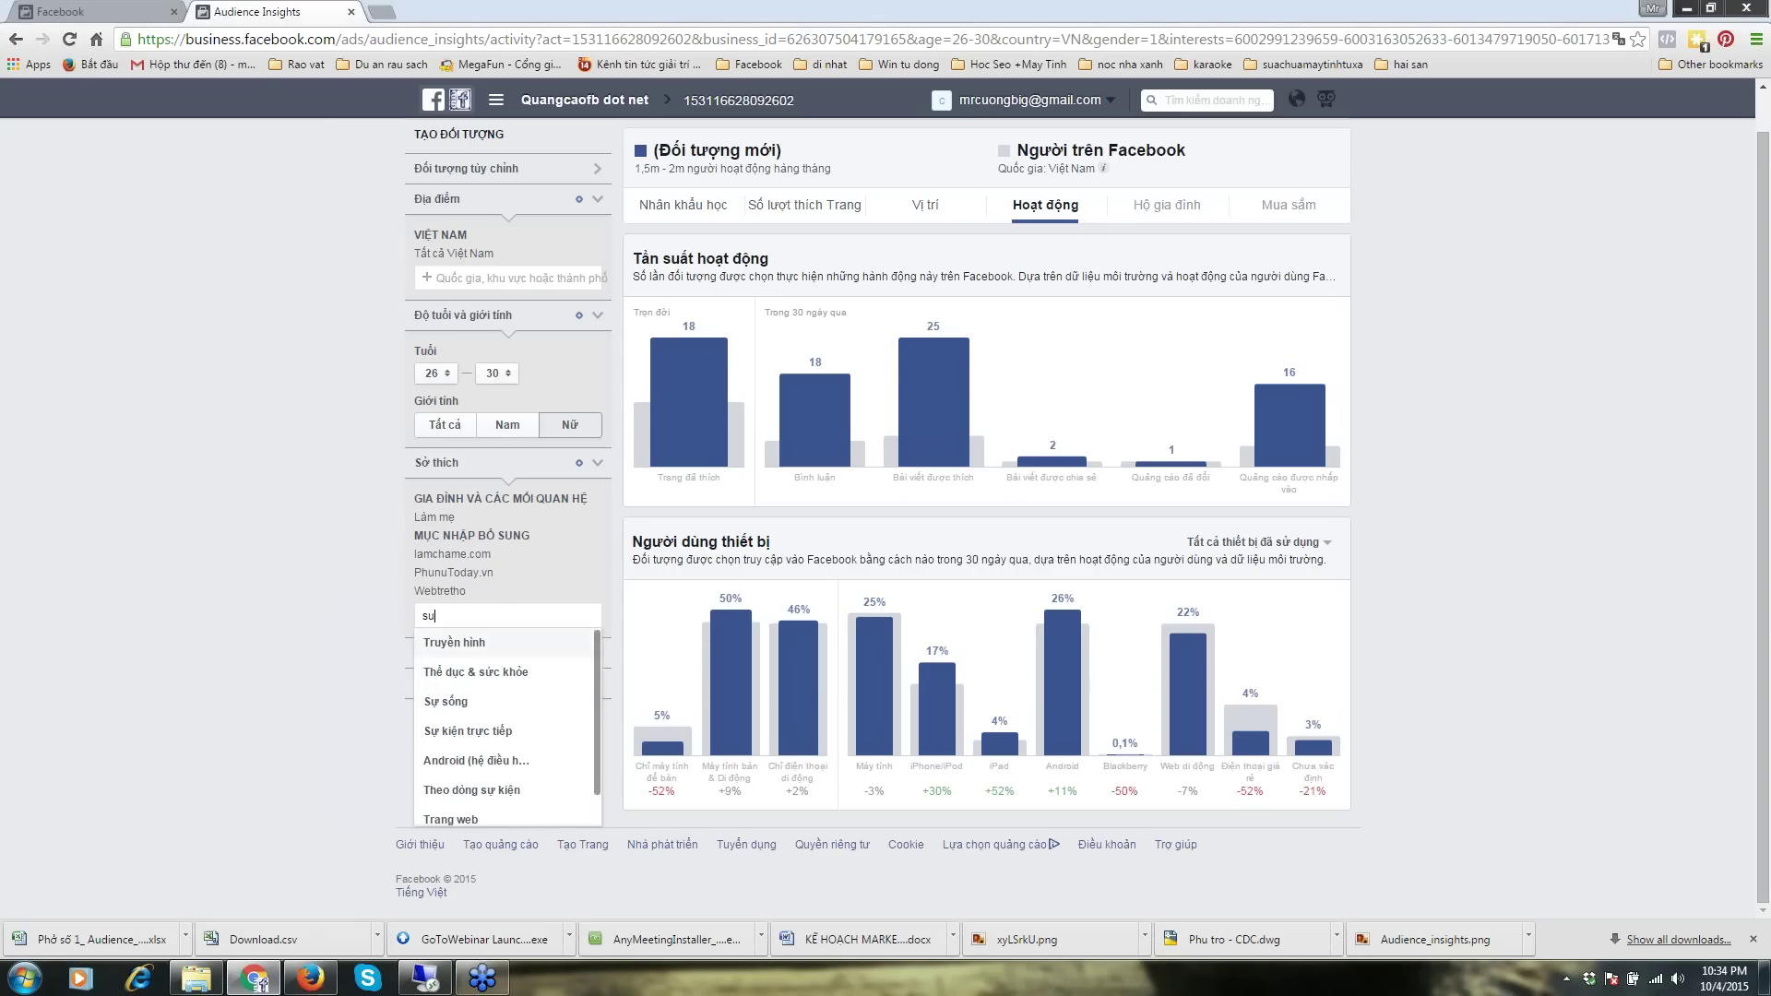
pyautogui.click(269, 601)
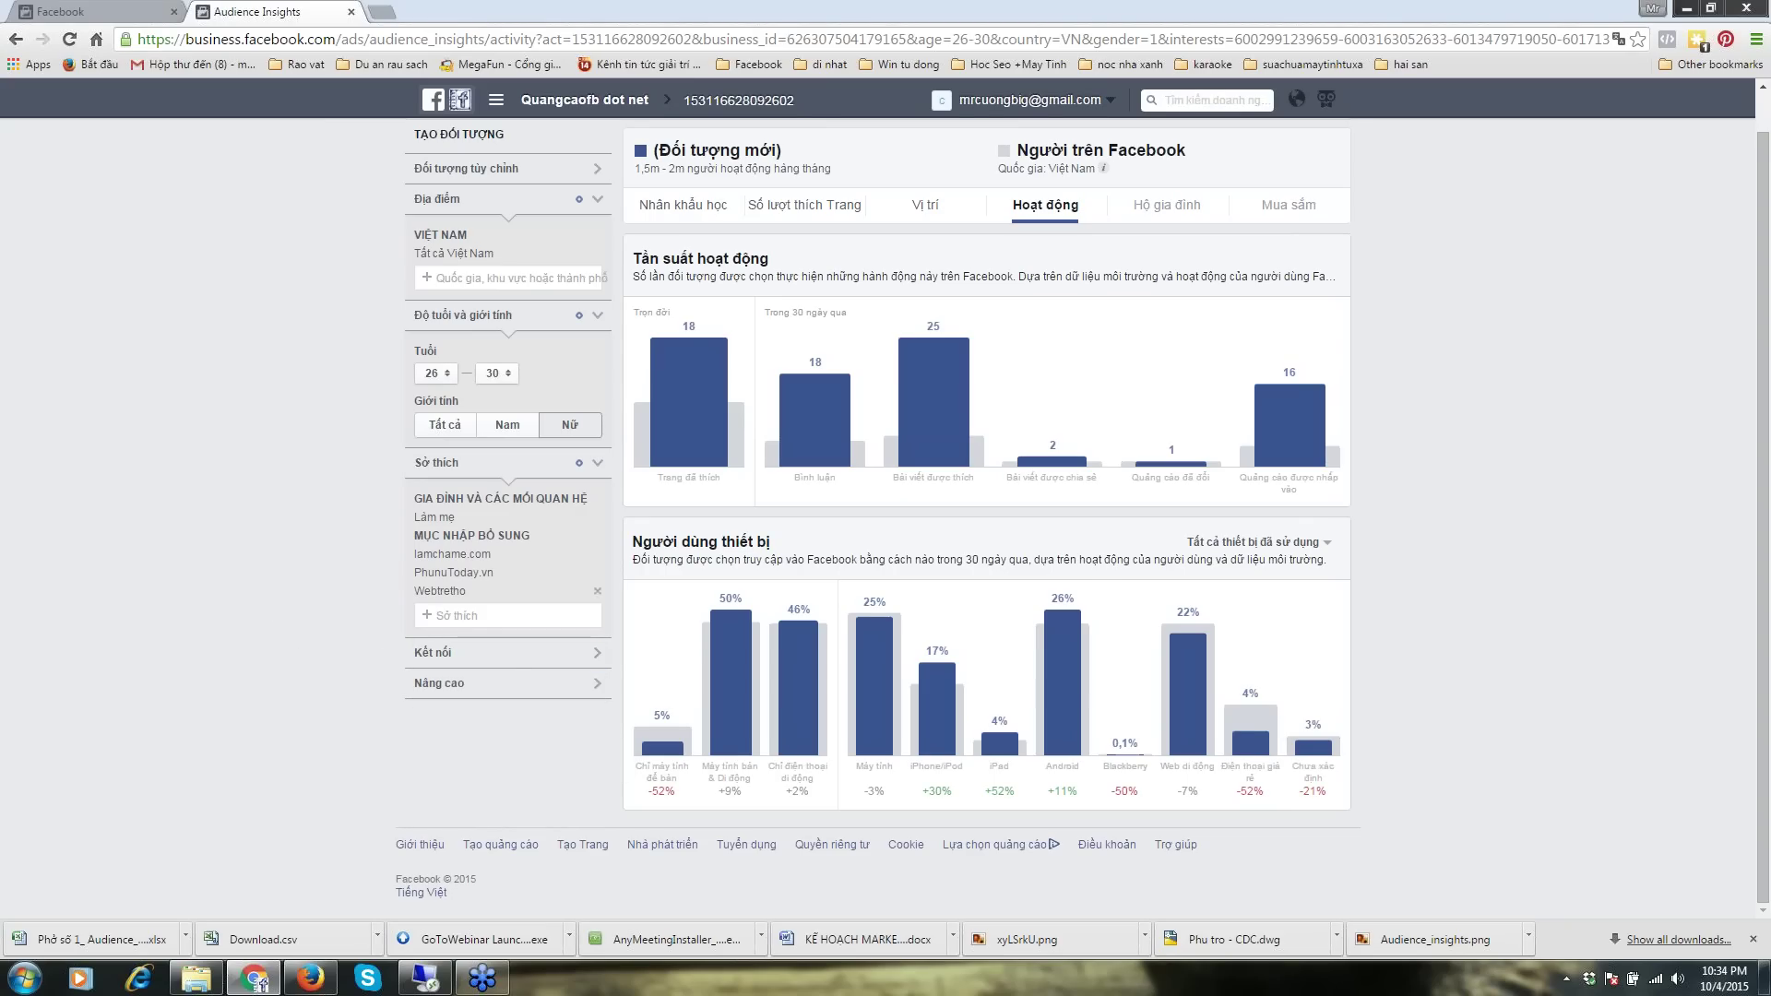
# Search the interests for "sữa" and add Nuôi con bằng sữa mẹ to the audience.
pyautogui.write('s')
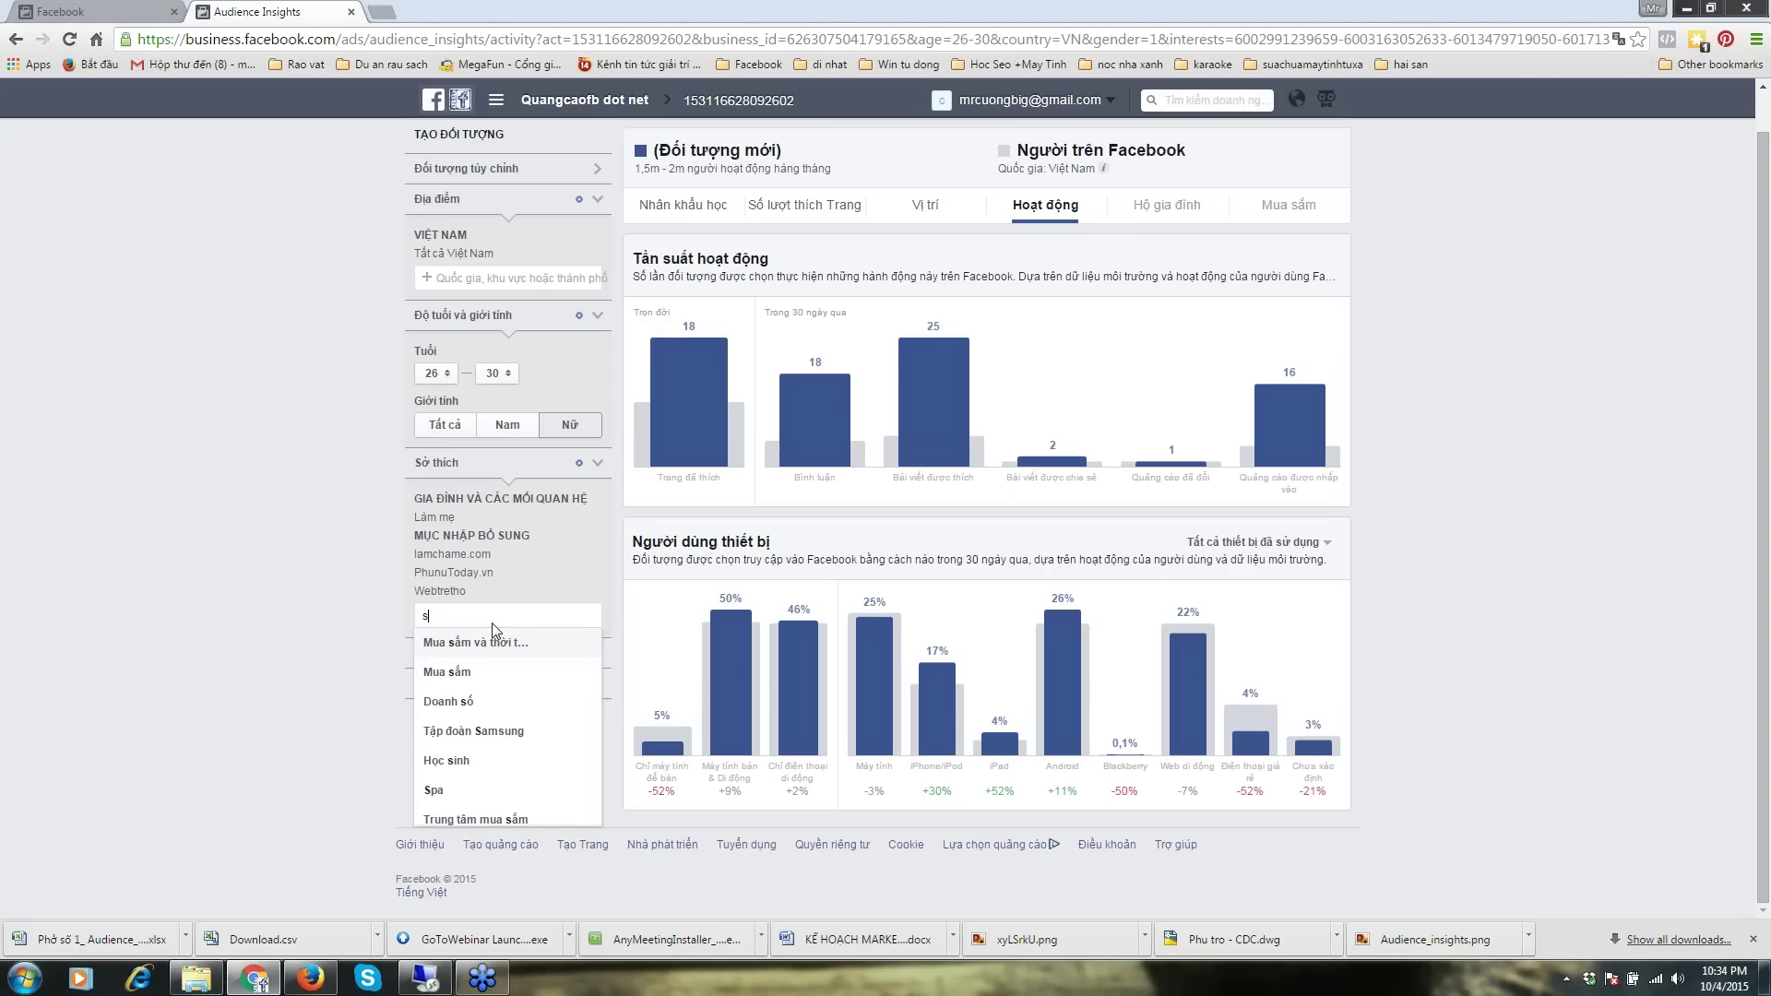
pyautogui.write('uữa')
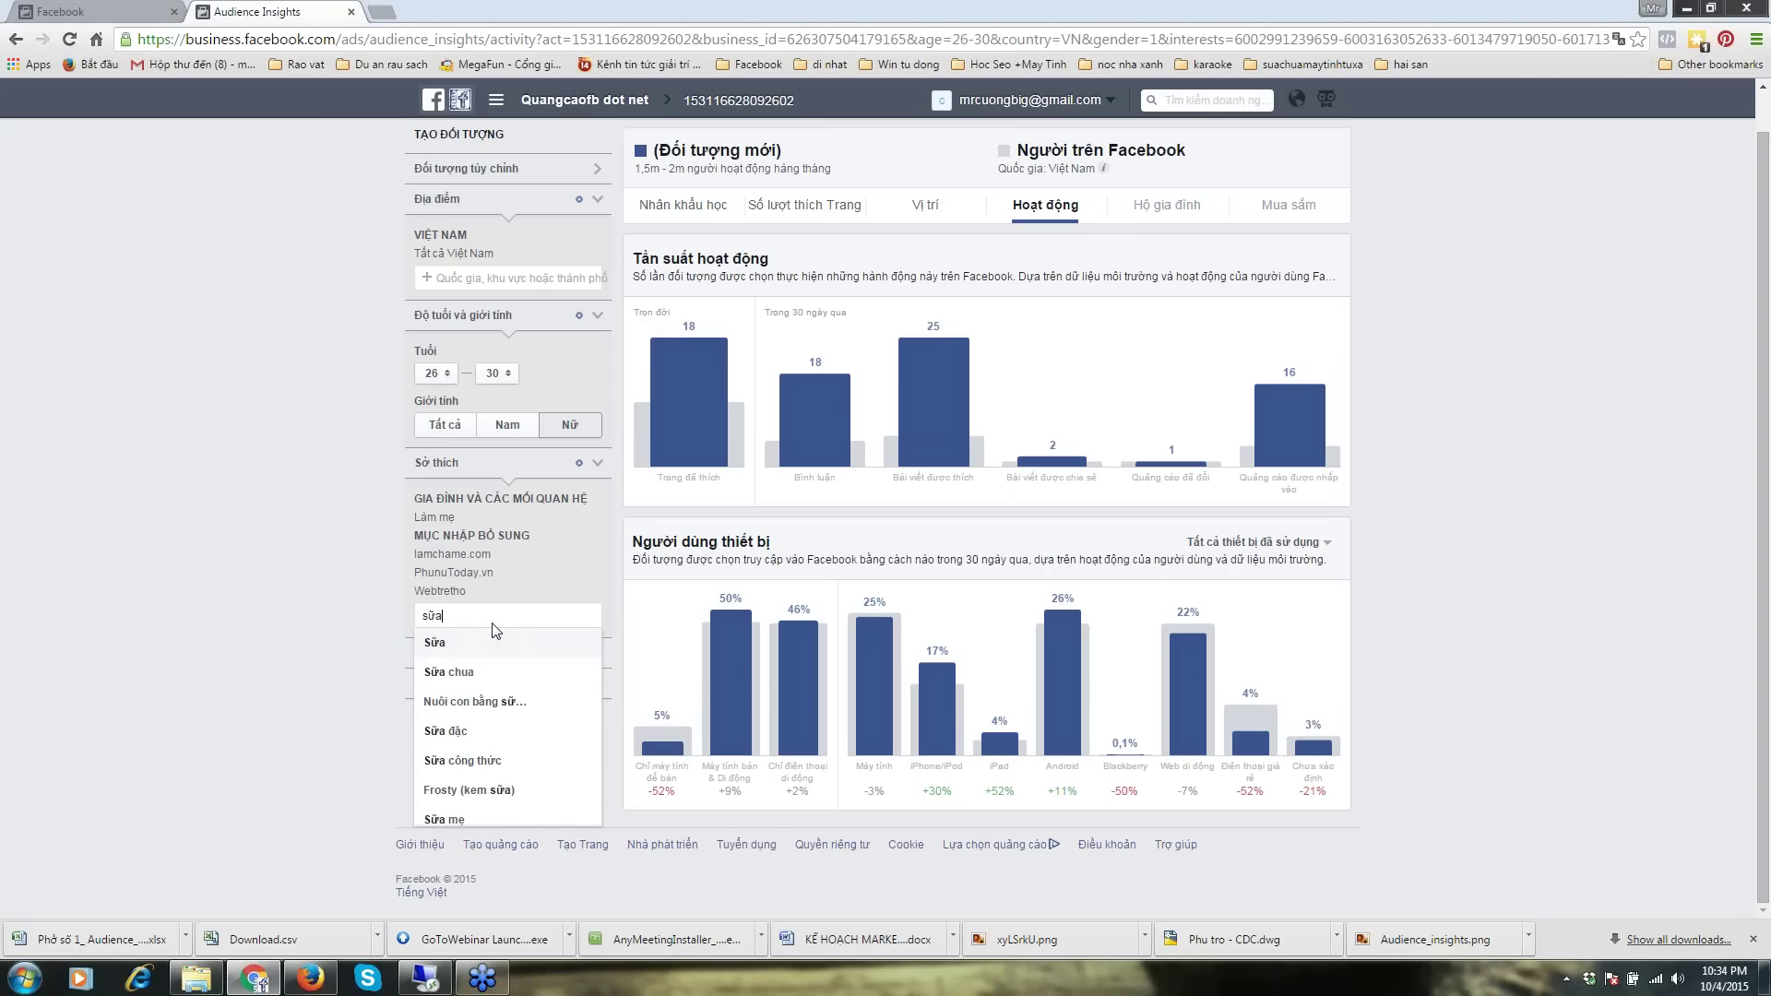
pyautogui.click(494, 705)
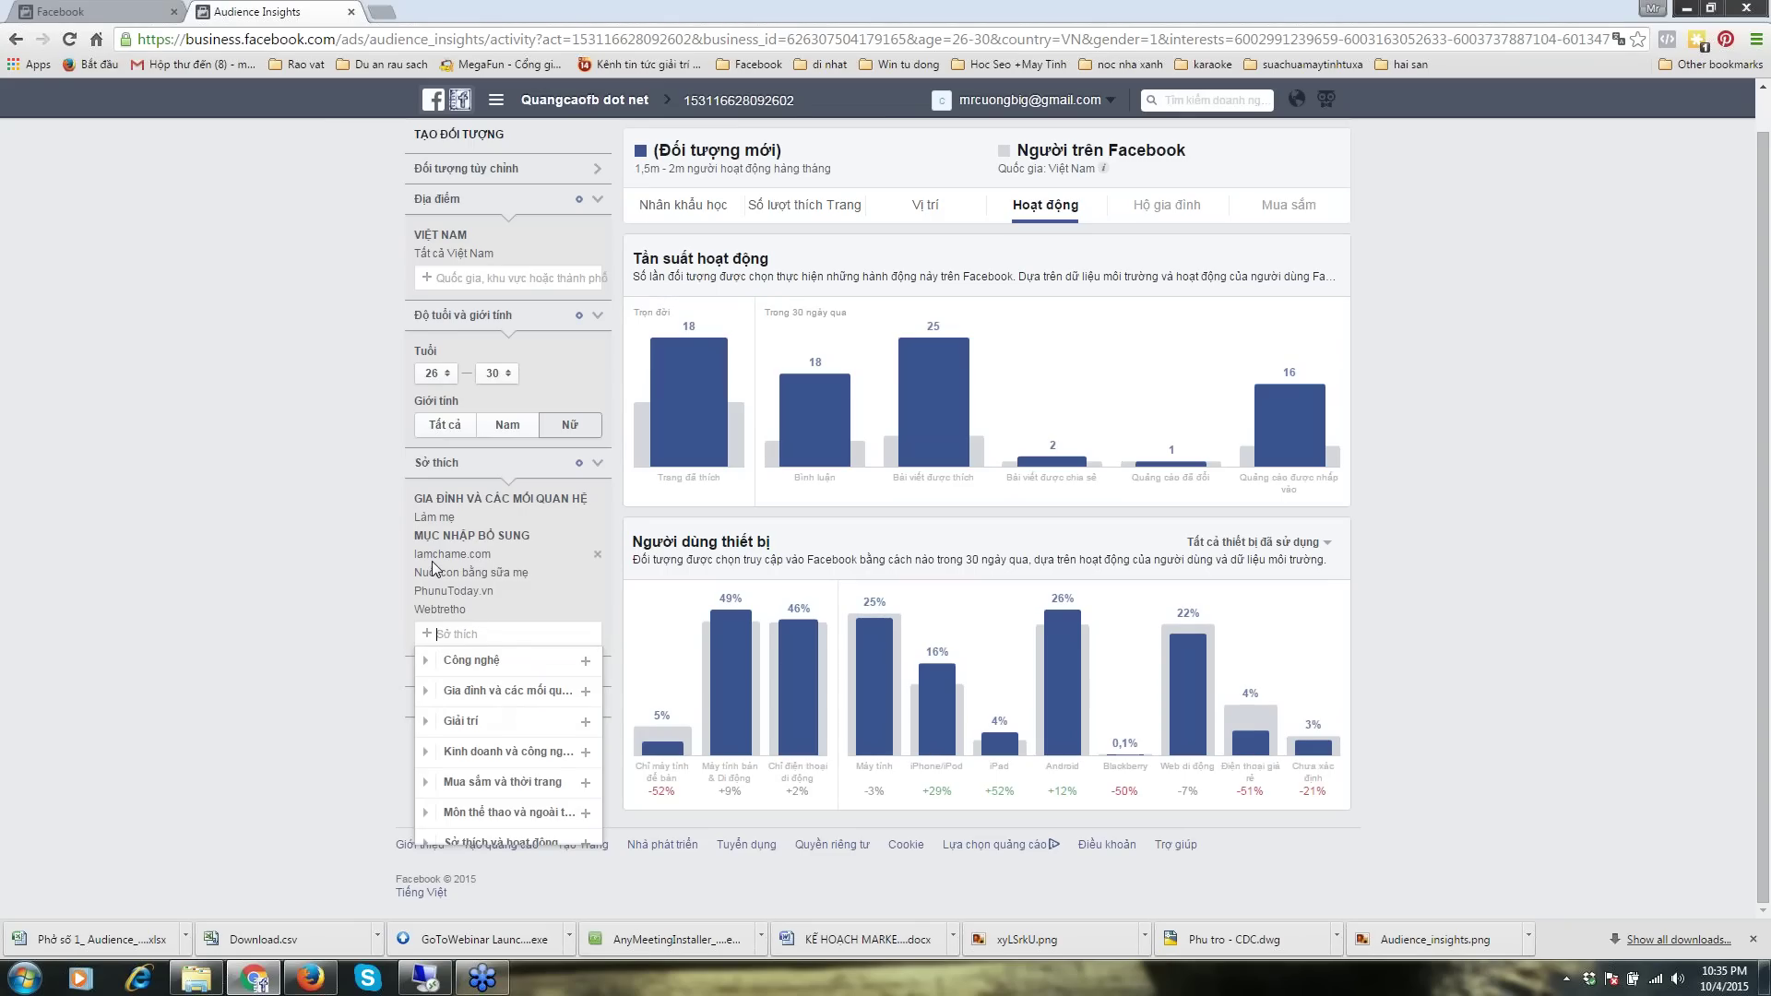
# Search the interests for "abort" and add Aborted to the audience.
pyautogui.write('a')
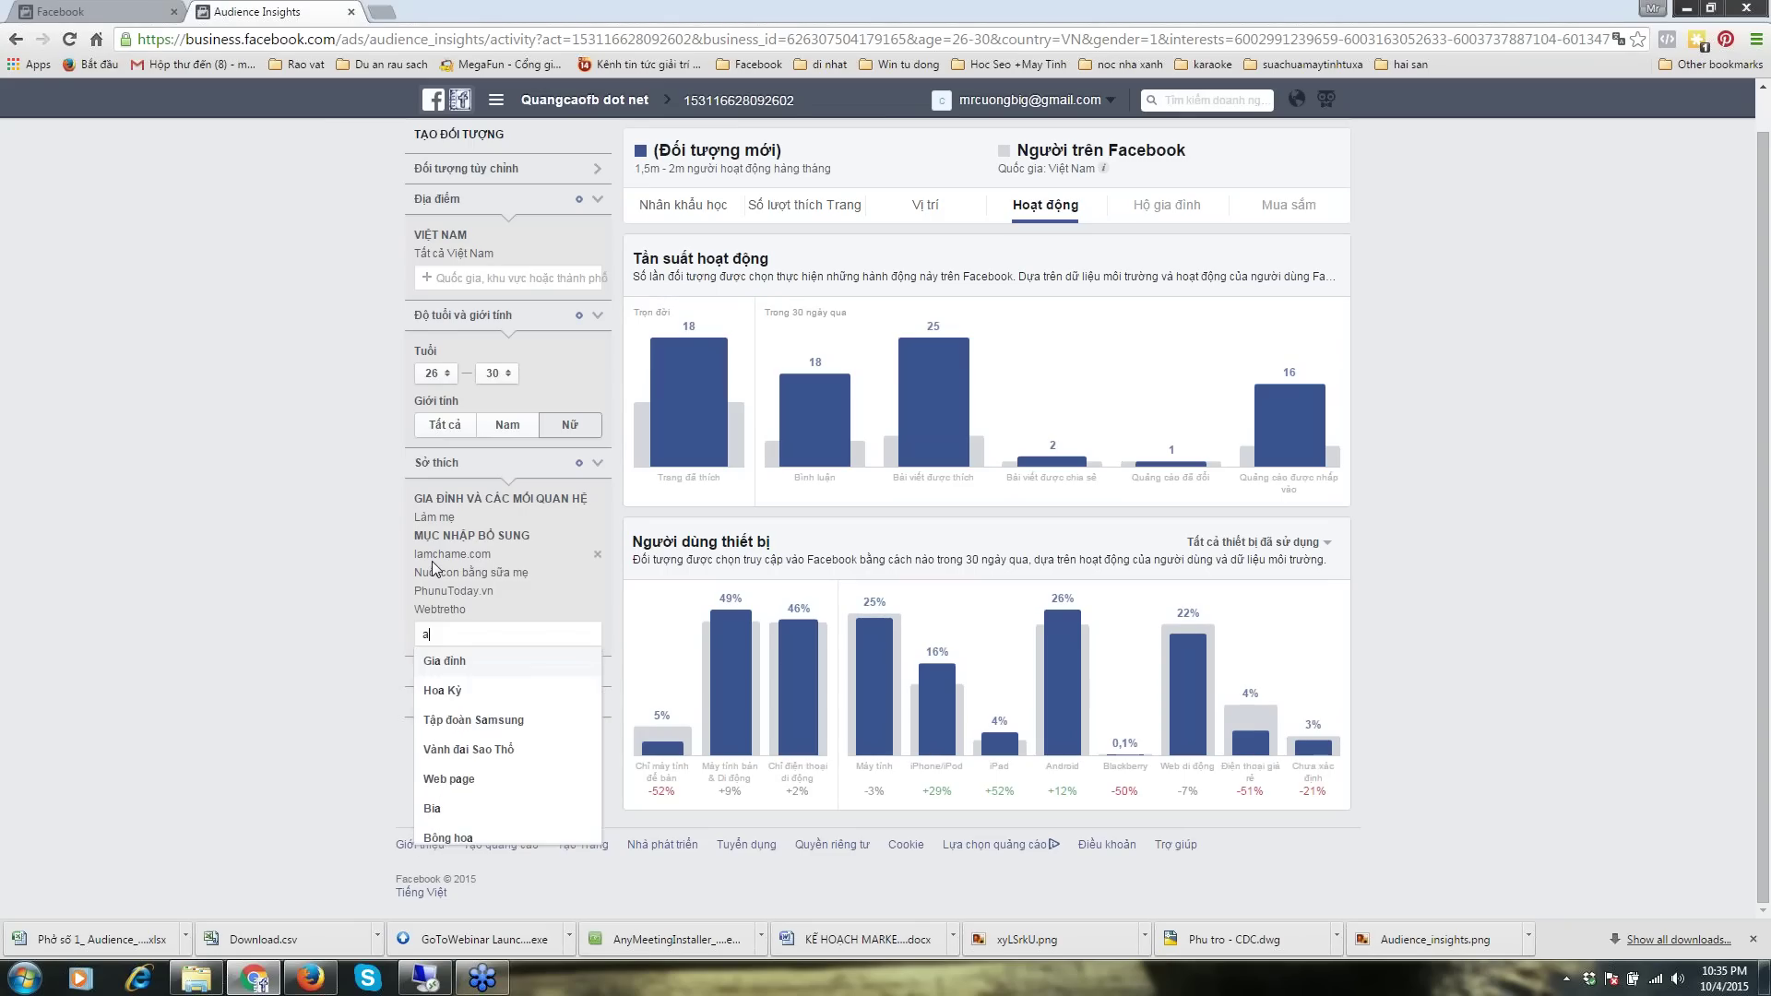
pyautogui.write('bort')
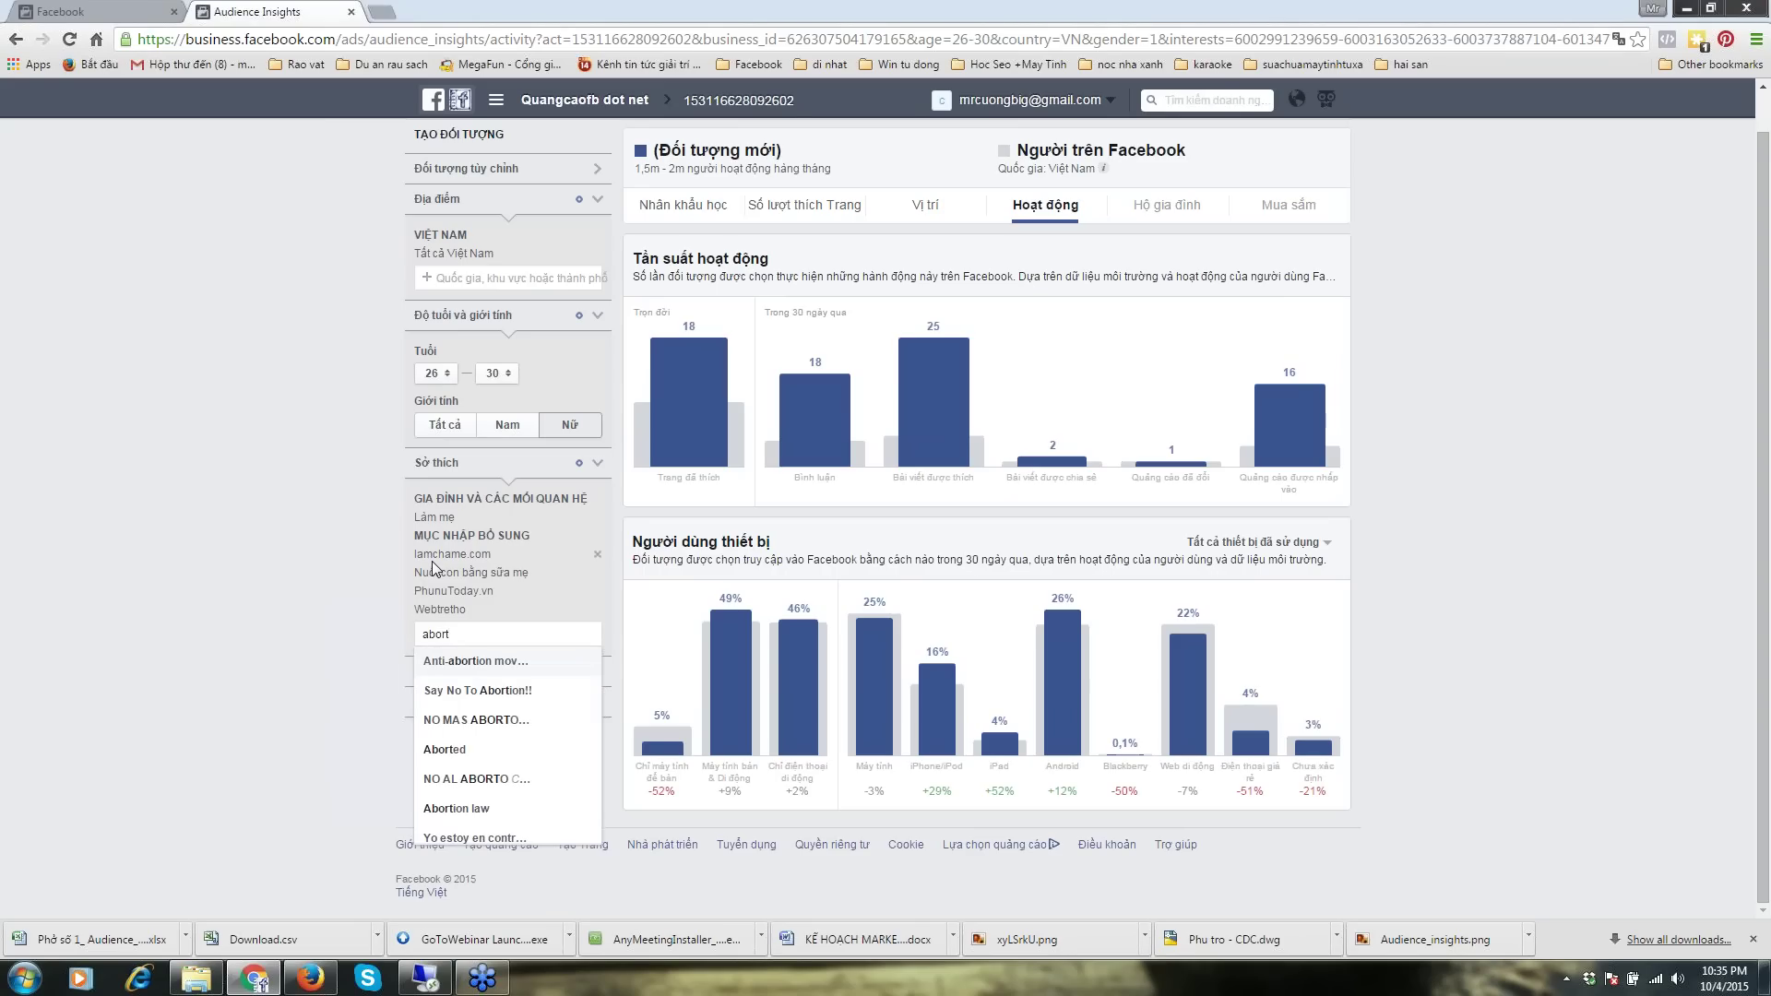
pyautogui.click(466, 754)
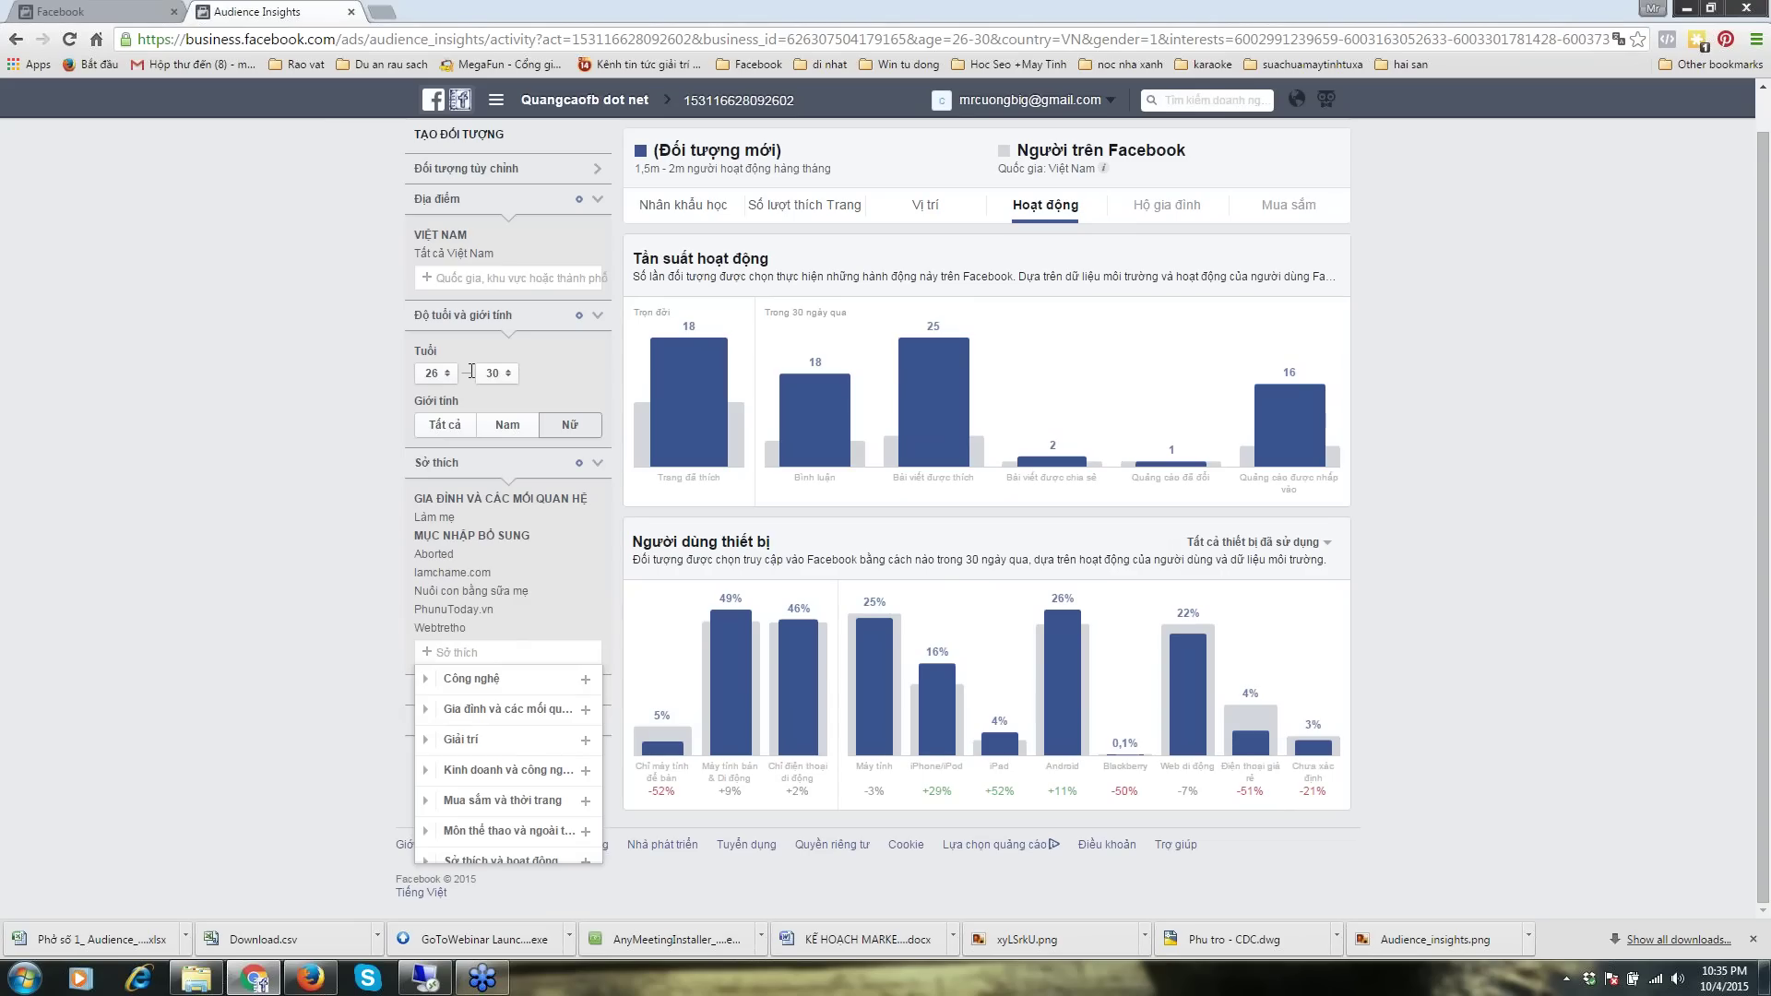
# Search the interests for "du" and for "grow", and clear the search.
pyautogui.moveTo(722, 622)
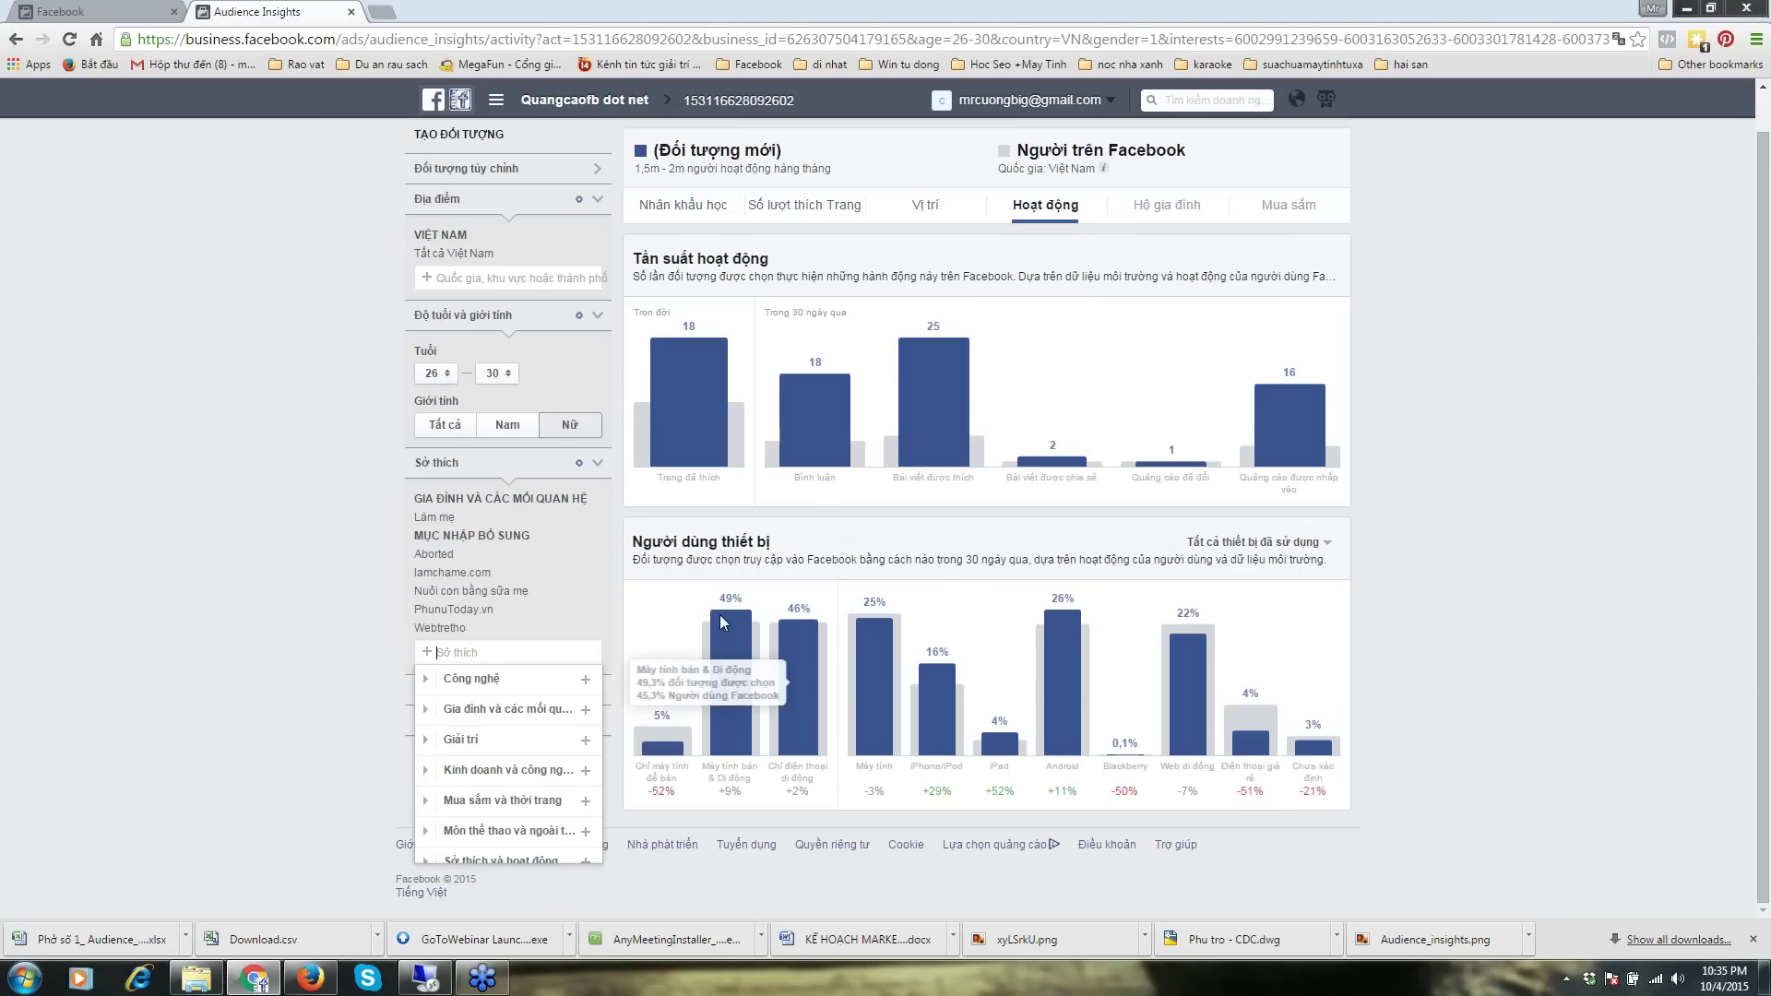
pyautogui.write('du')
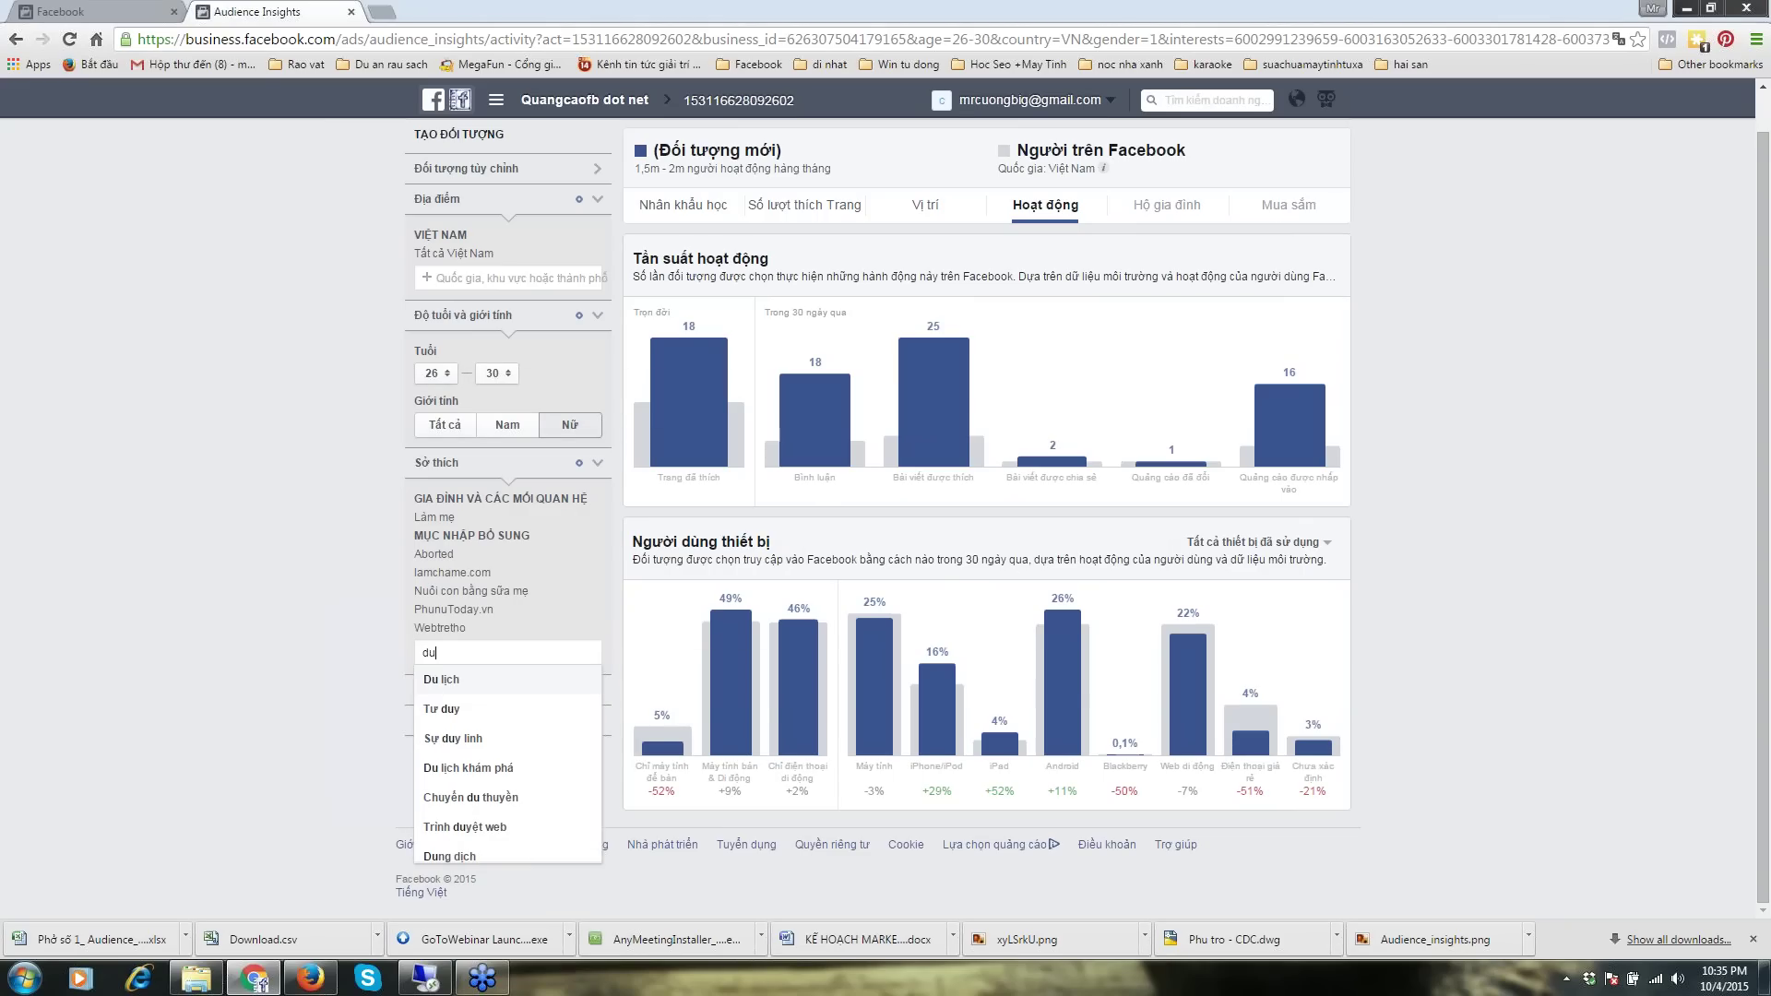
pyautogui.press('BackSpace')
pyautogui.press('BackSpace')
pyautogui.write('g')
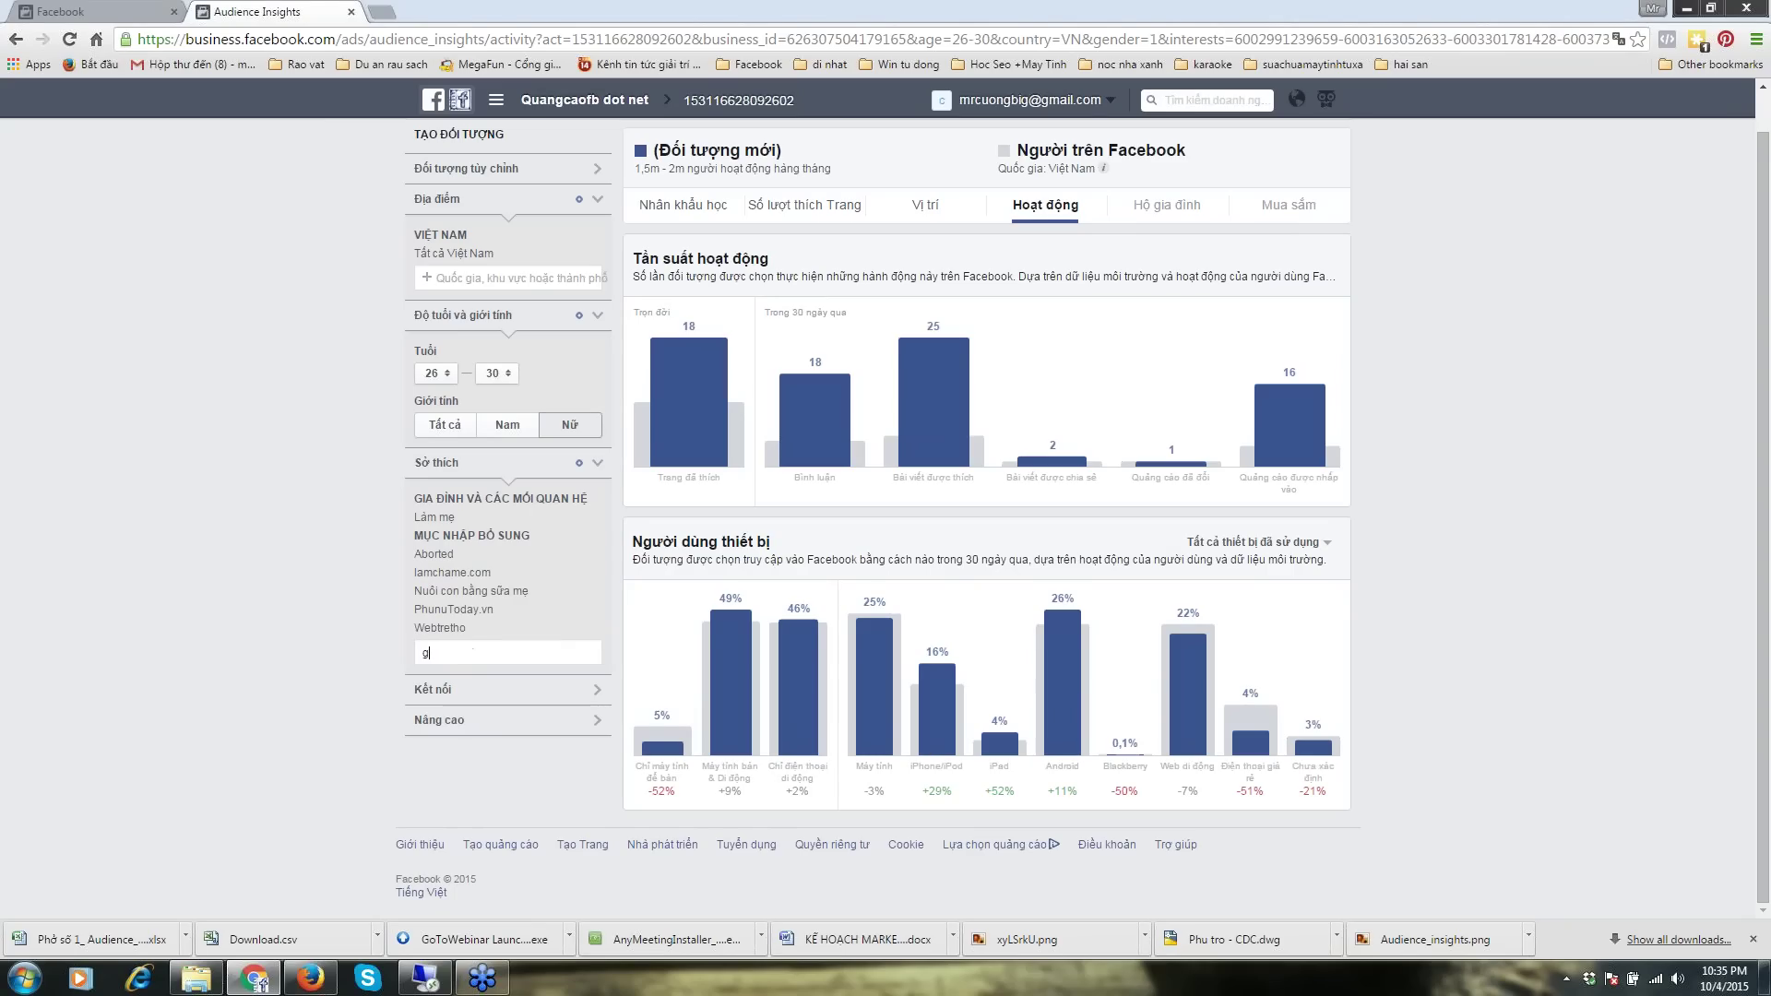
pyautogui.write('row')
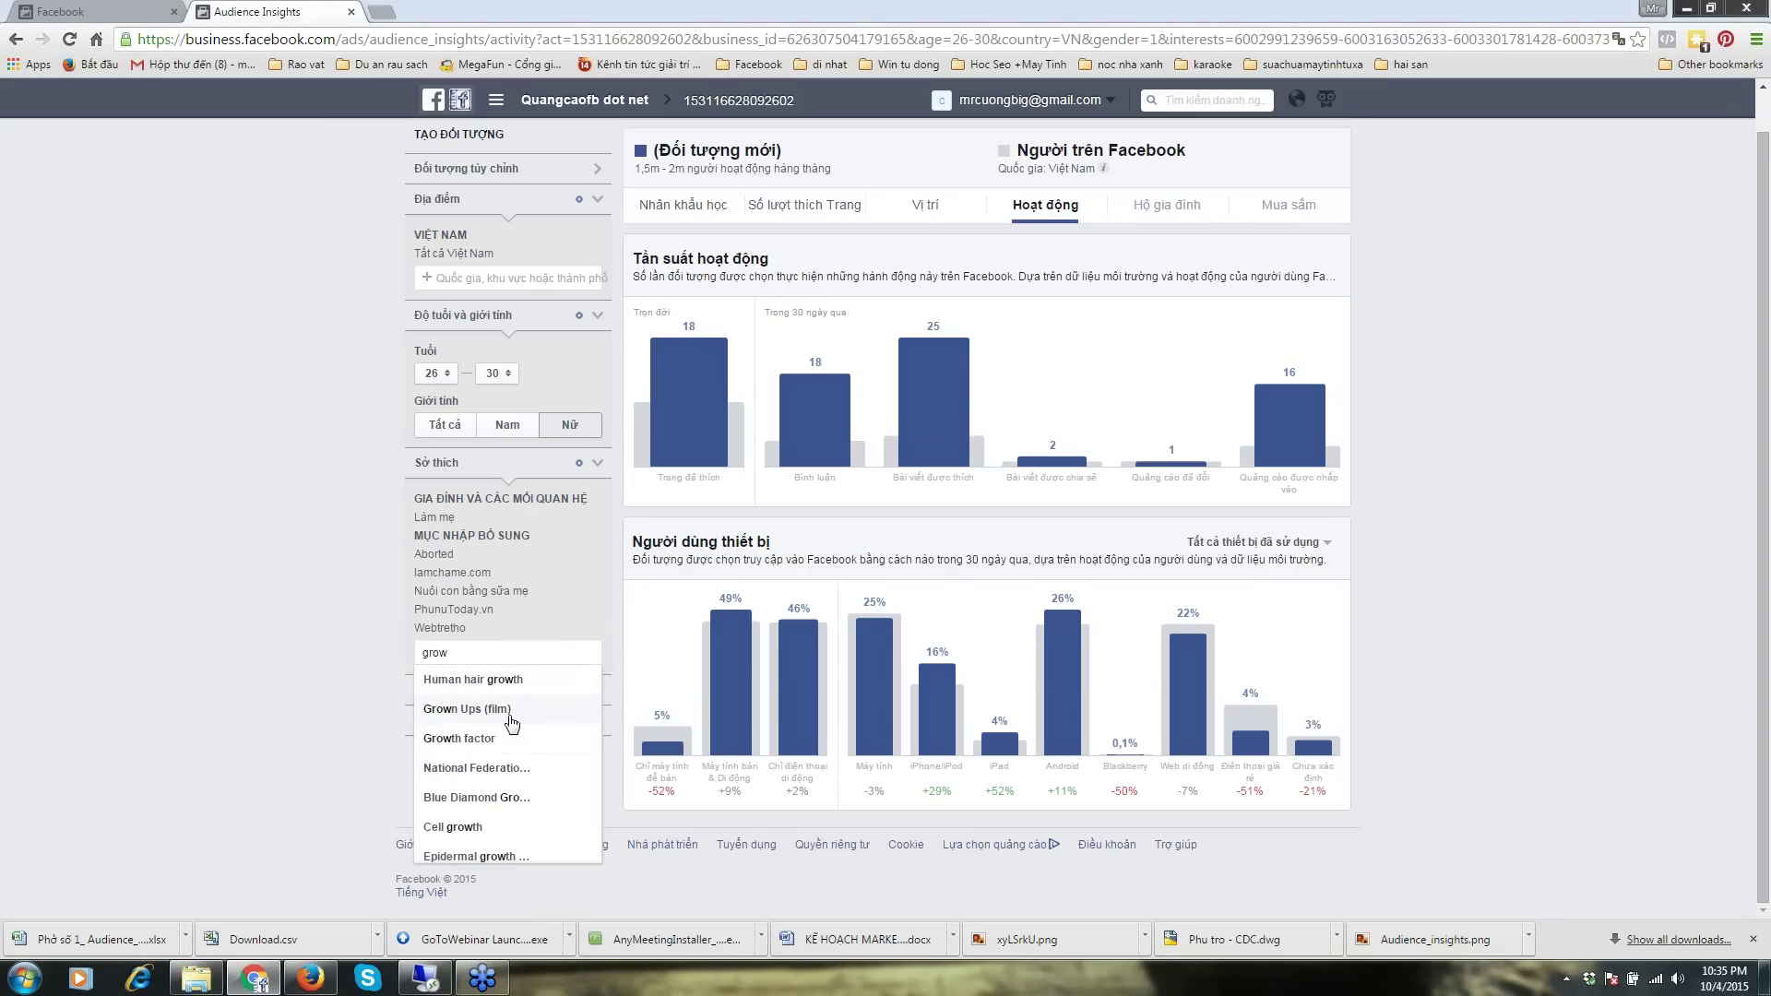
pyautogui.click(483, 653)
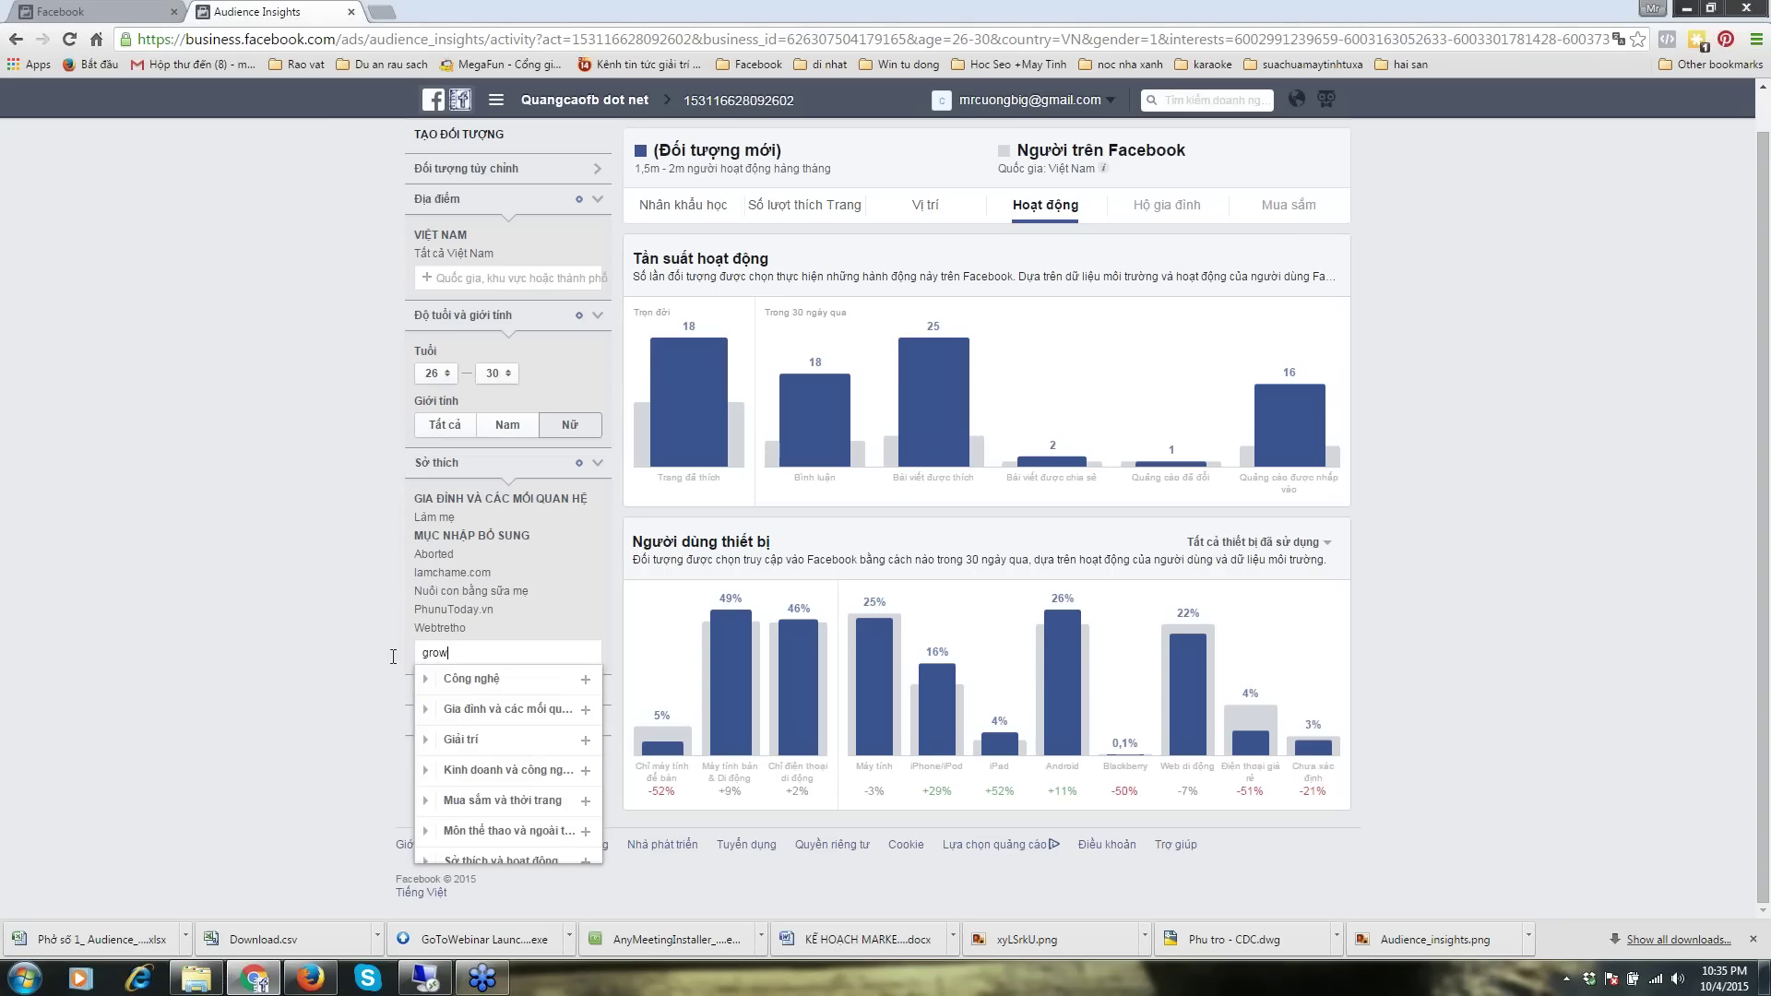
pyautogui.press('BackSpace')
pyautogui.press('BackSpace')
pyautogui.press('BackSpace')
pyautogui.press('BackSpace')
# Search the interests for "enfa", add Gia Đình Enfa A+ to the audience, and close the suggestions.
pyautogui.write('en')
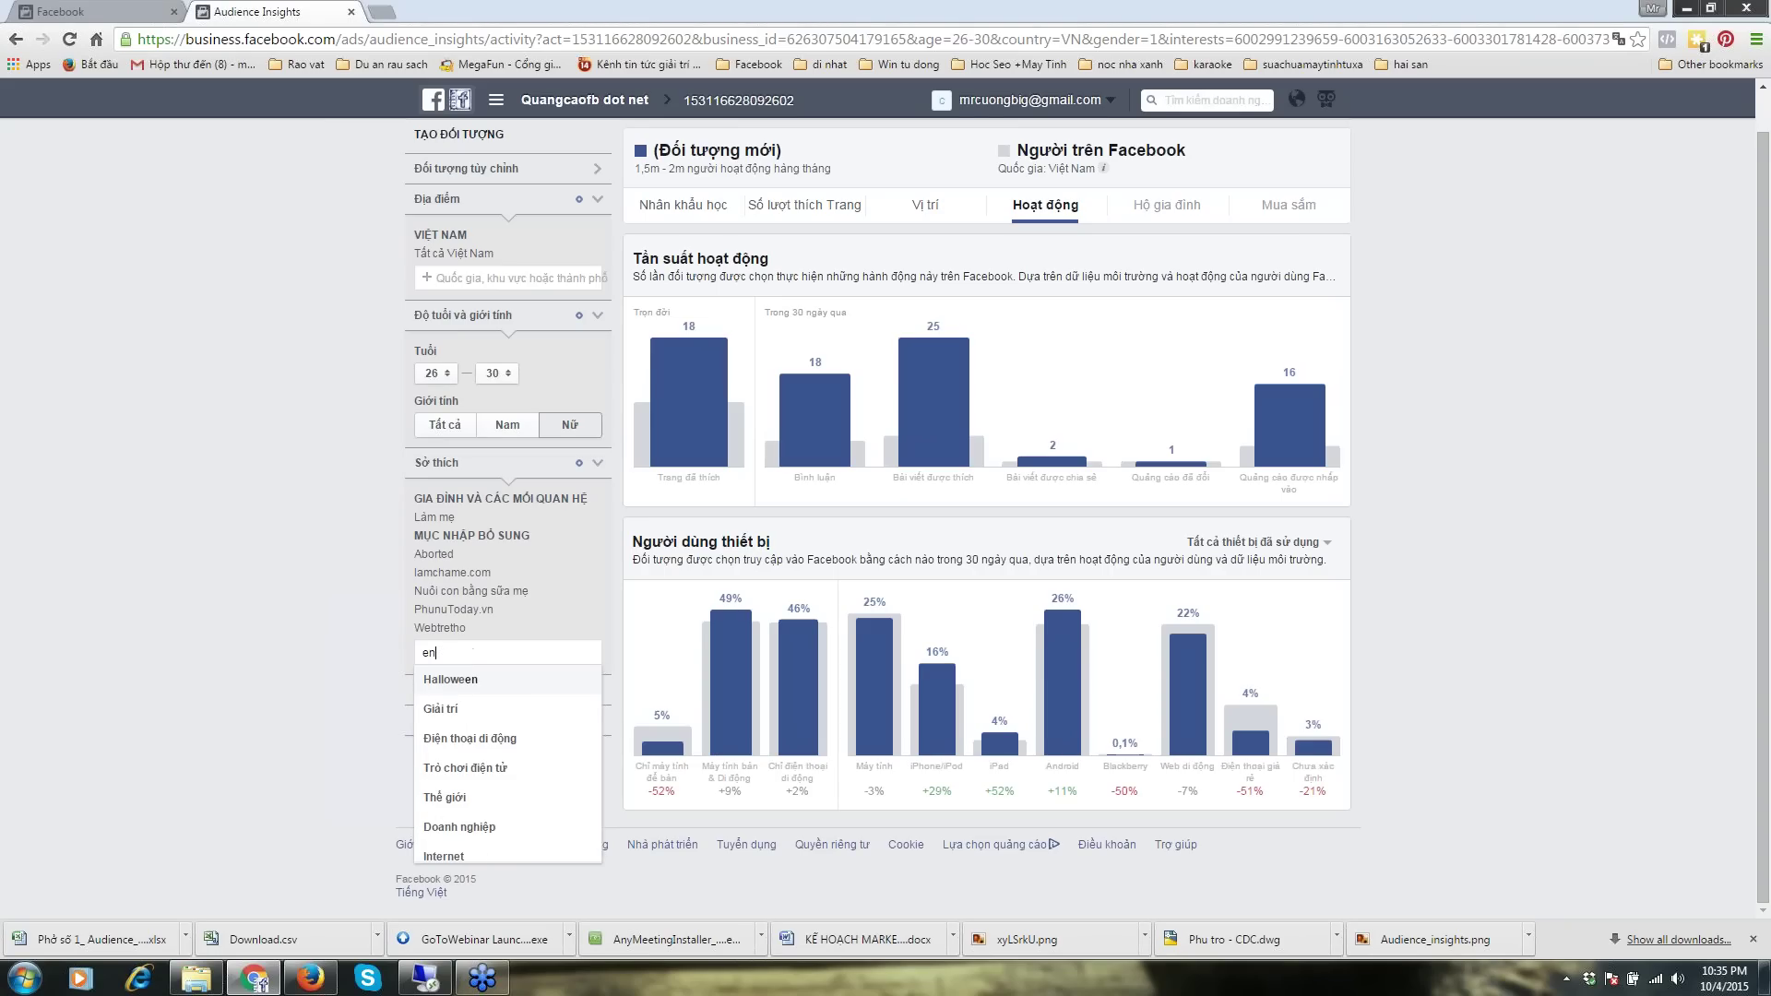
pyautogui.write('fa')
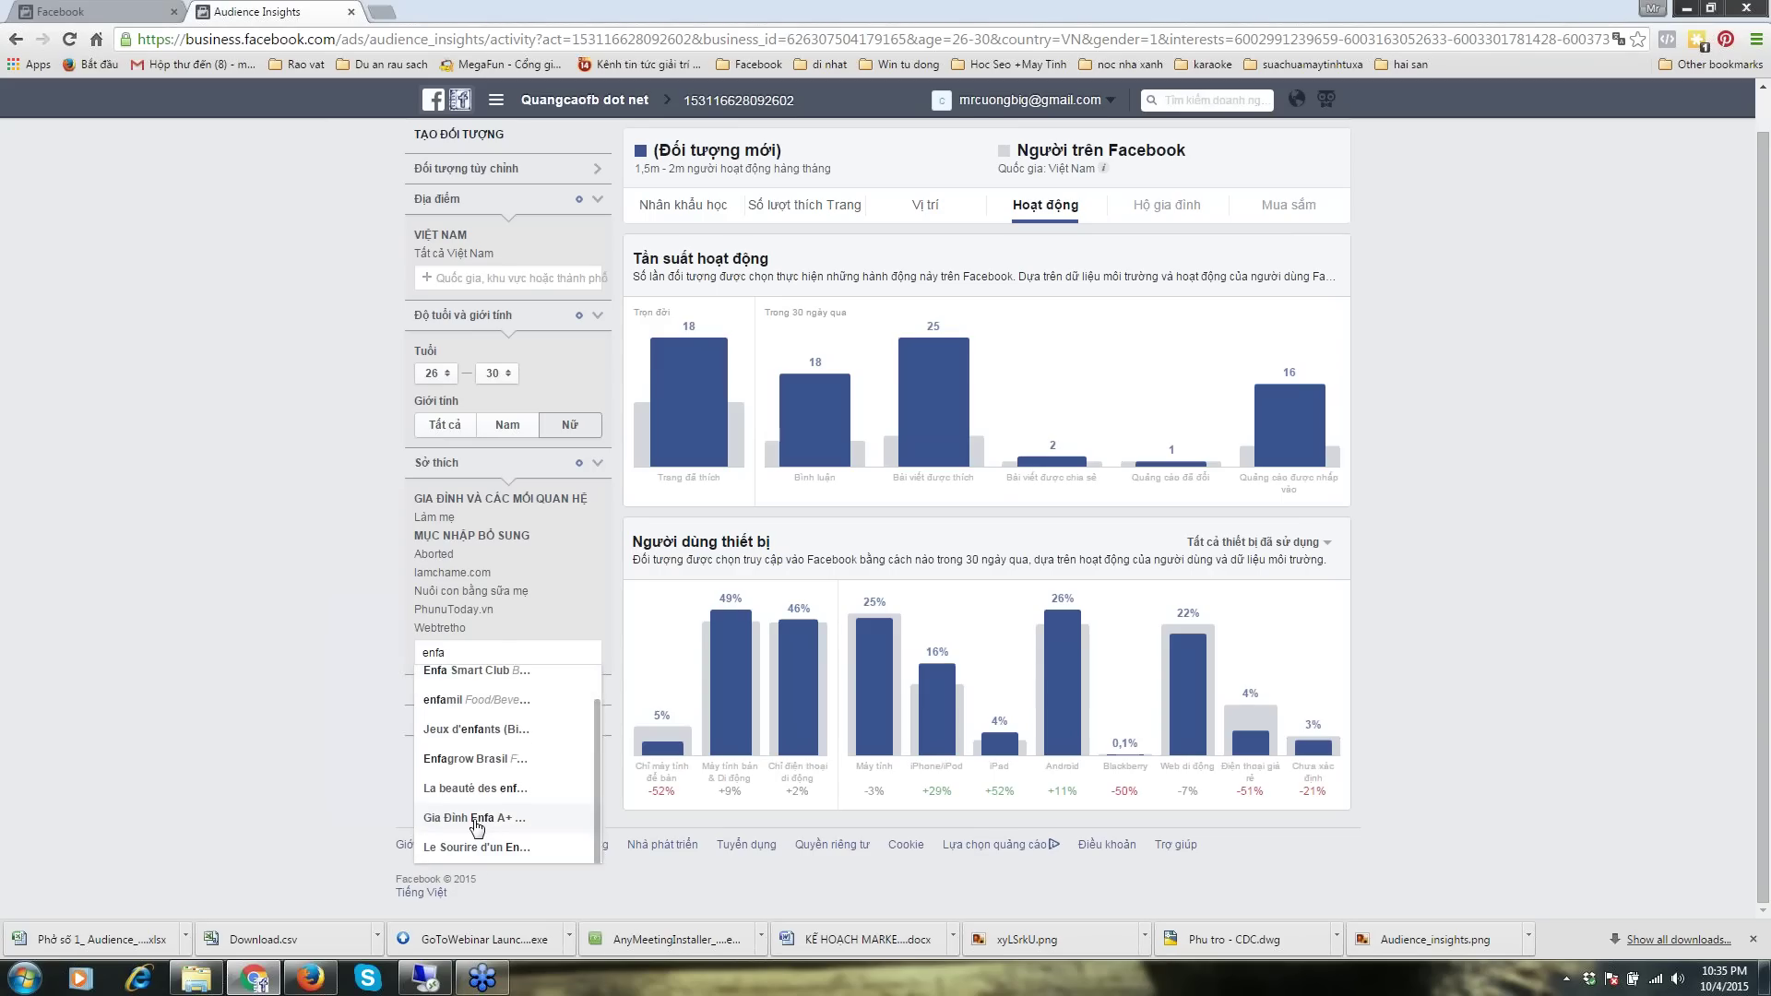
pyautogui.click(474, 860)
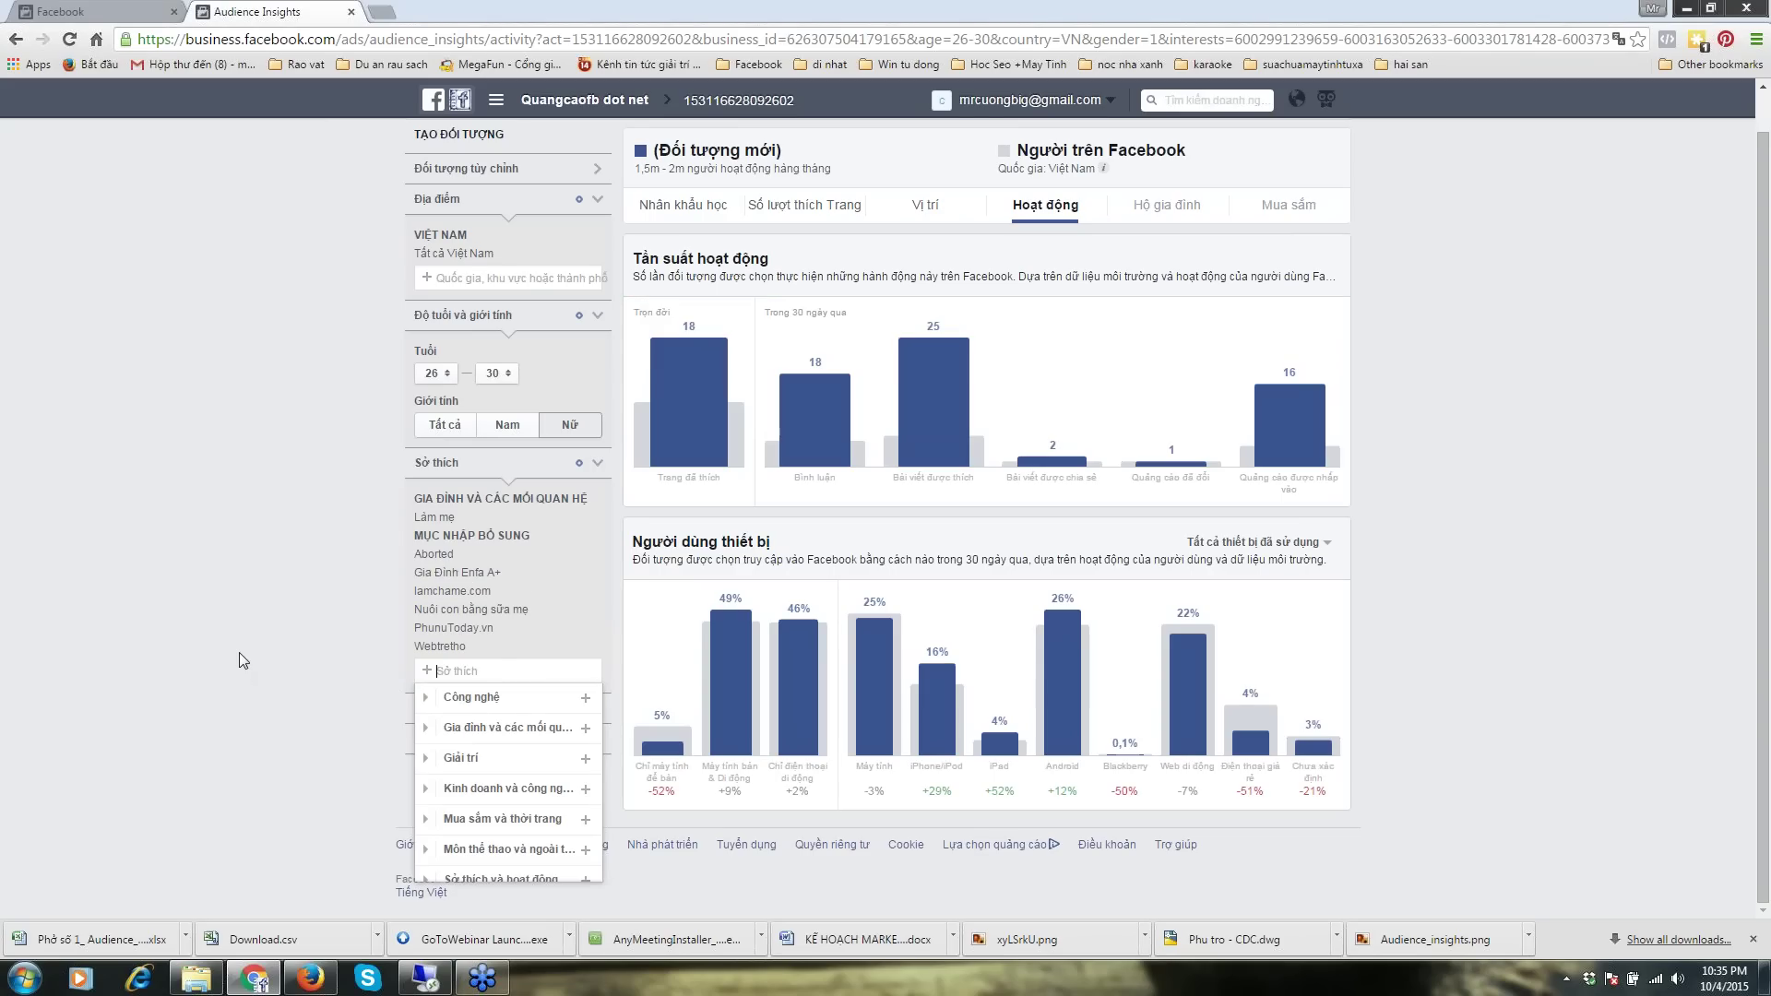
pyautogui.click(179, 613)
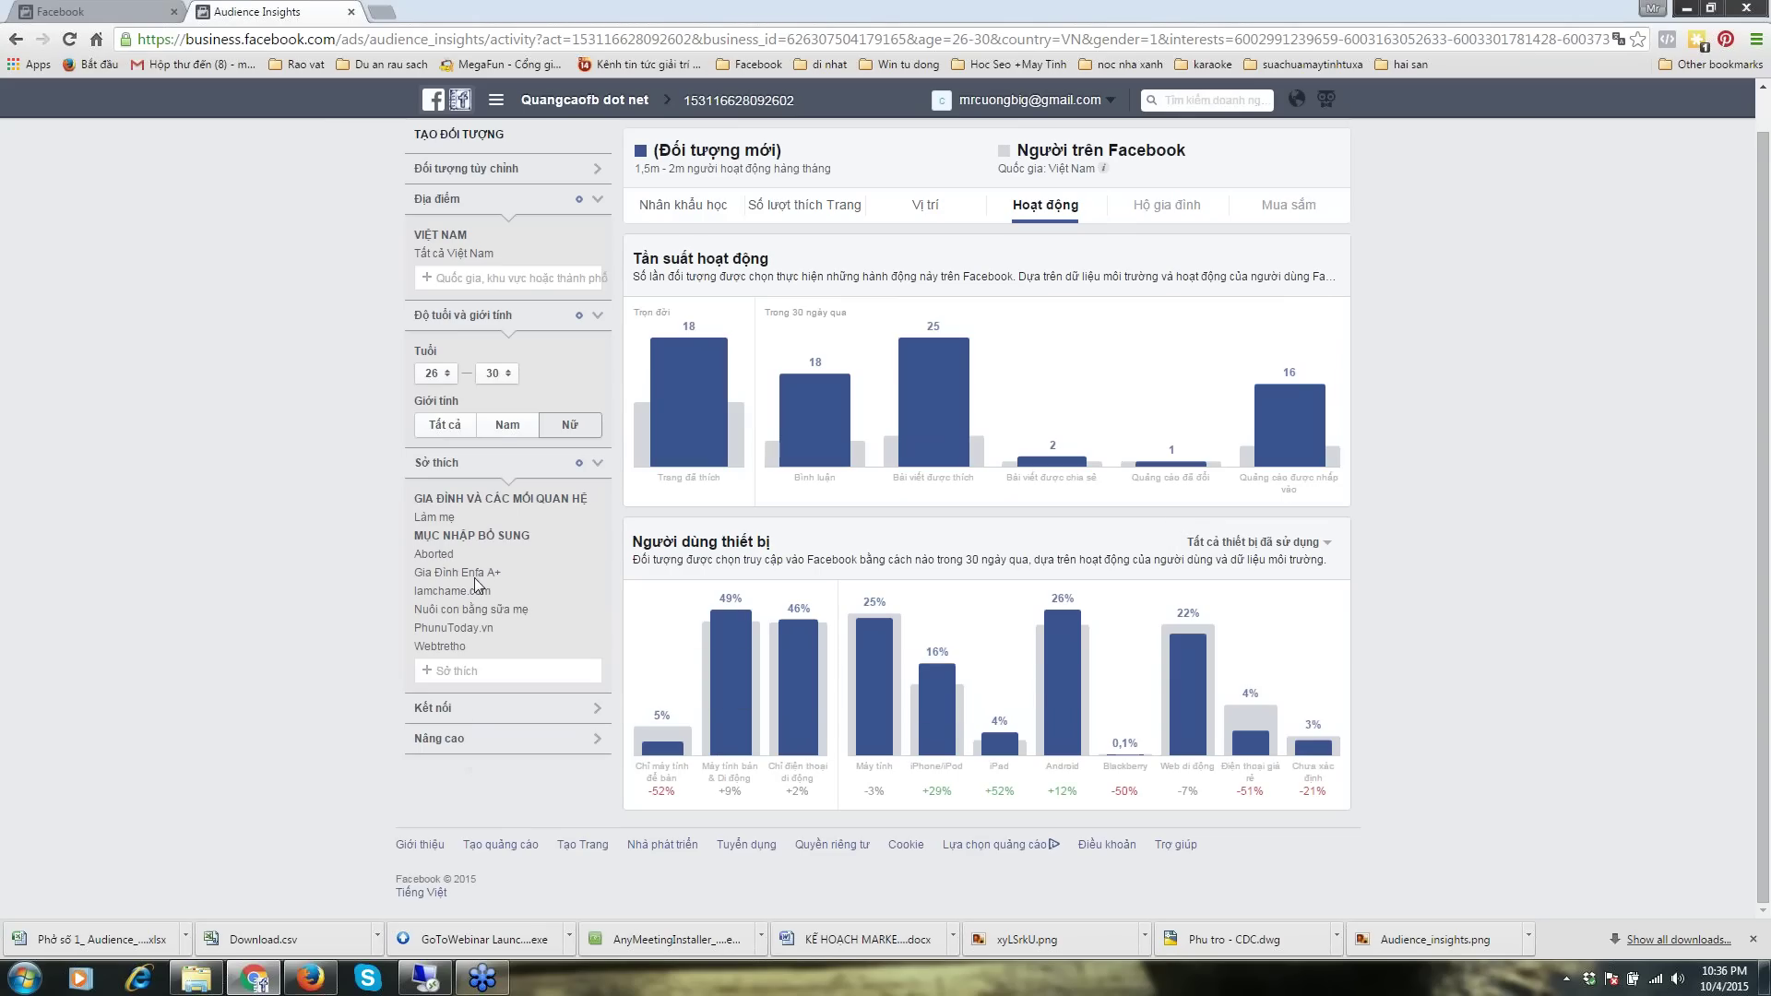
# Search the interests for "dutch" and clear the search.
pyautogui.moveTo(555, 560)
pyautogui.click(478, 677)
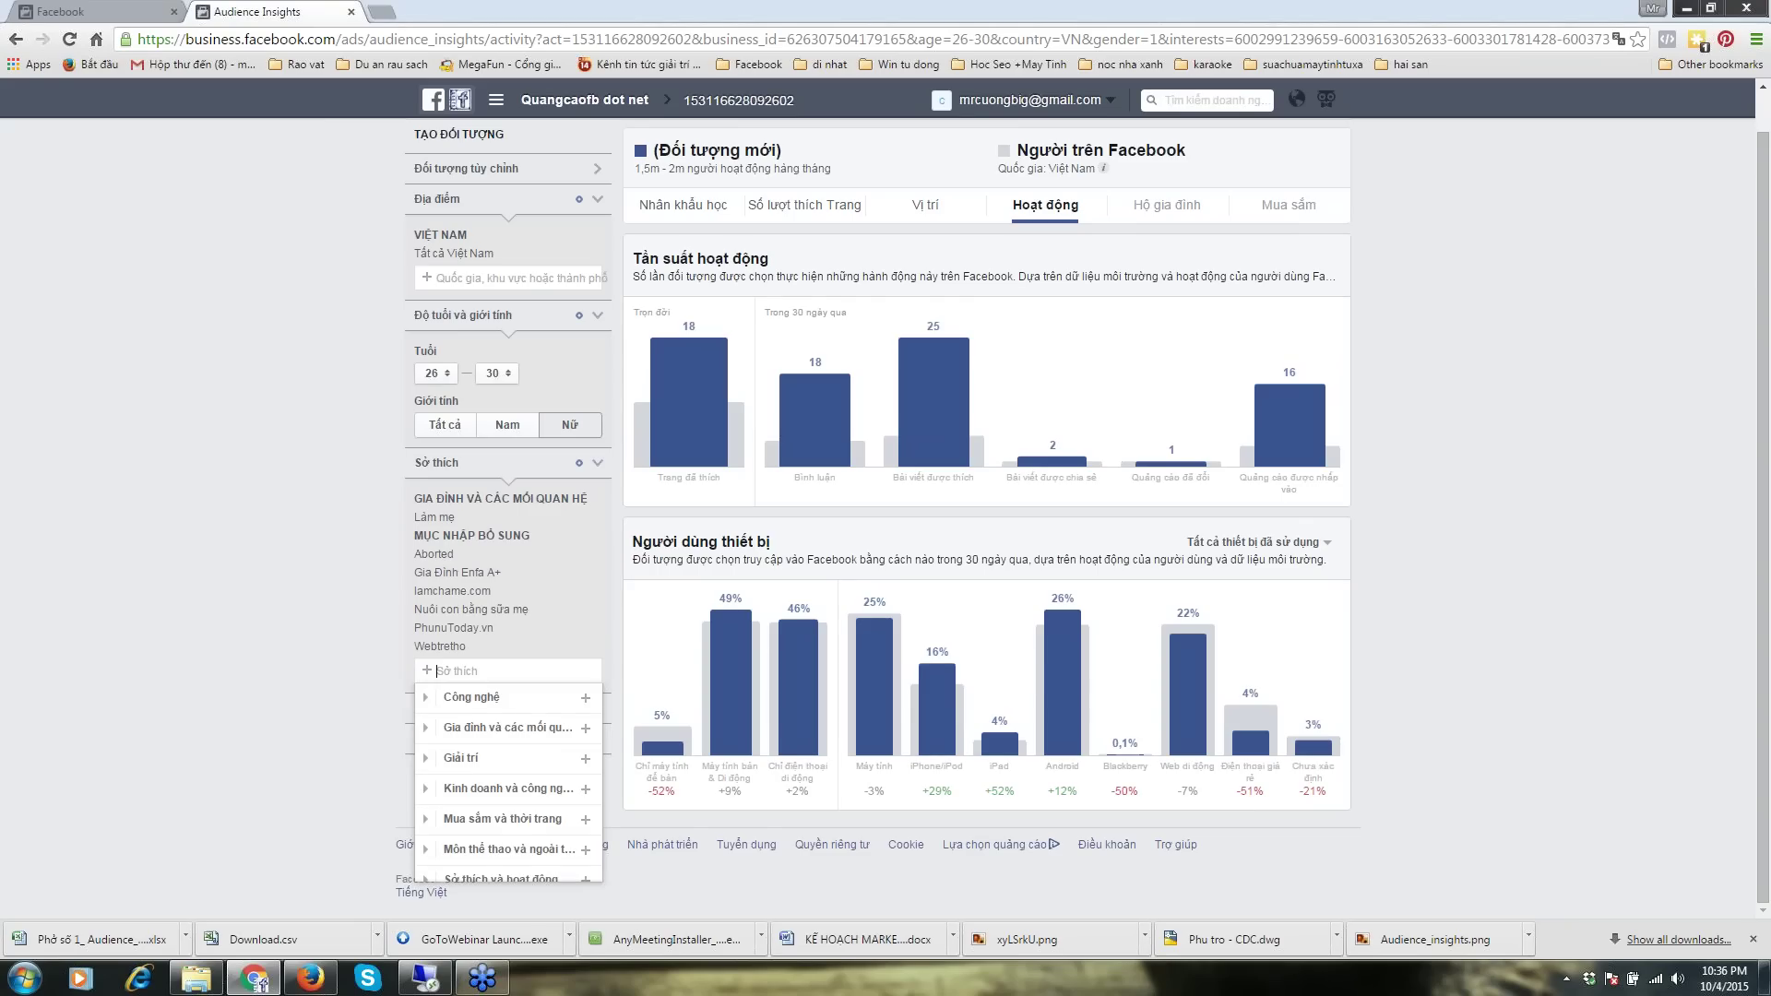
pyautogui.write('dut')
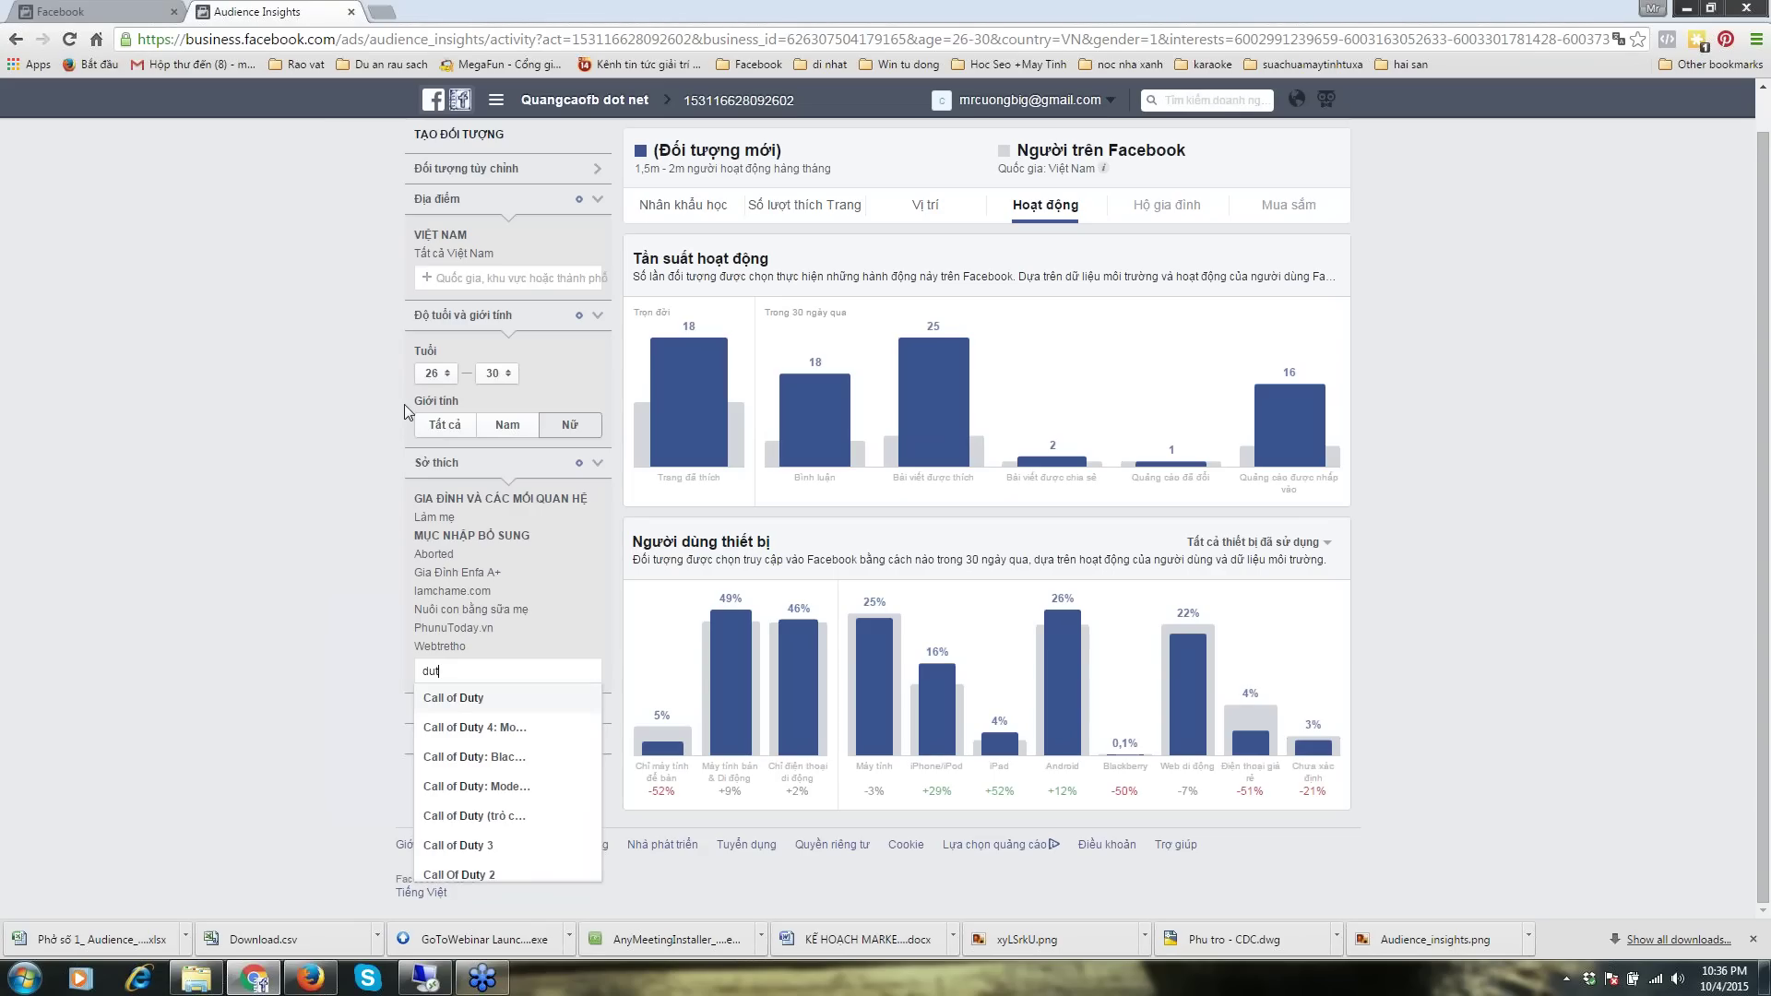
pyautogui.write('ch')
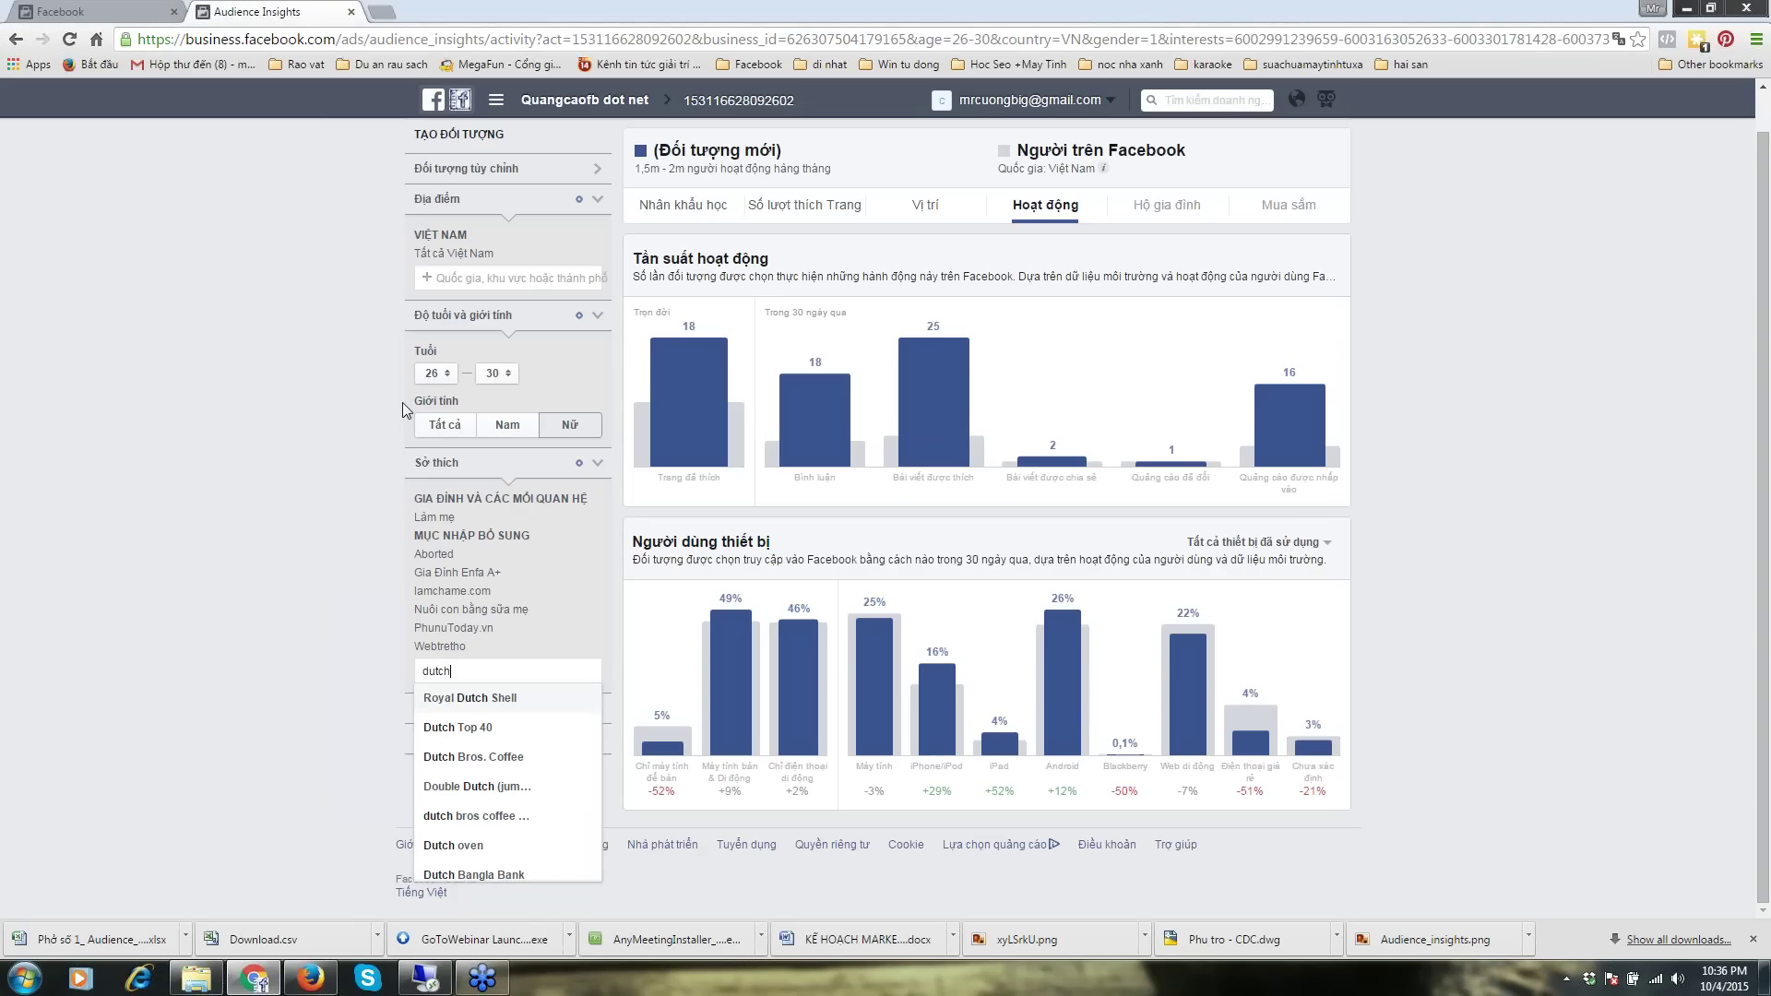
pyautogui.press('BackSpace')
pyautogui.press('BackSpace')
pyautogui.press('BackSpace')
pyautogui.press('BackSpace')
pyautogui.press('BackSpace')
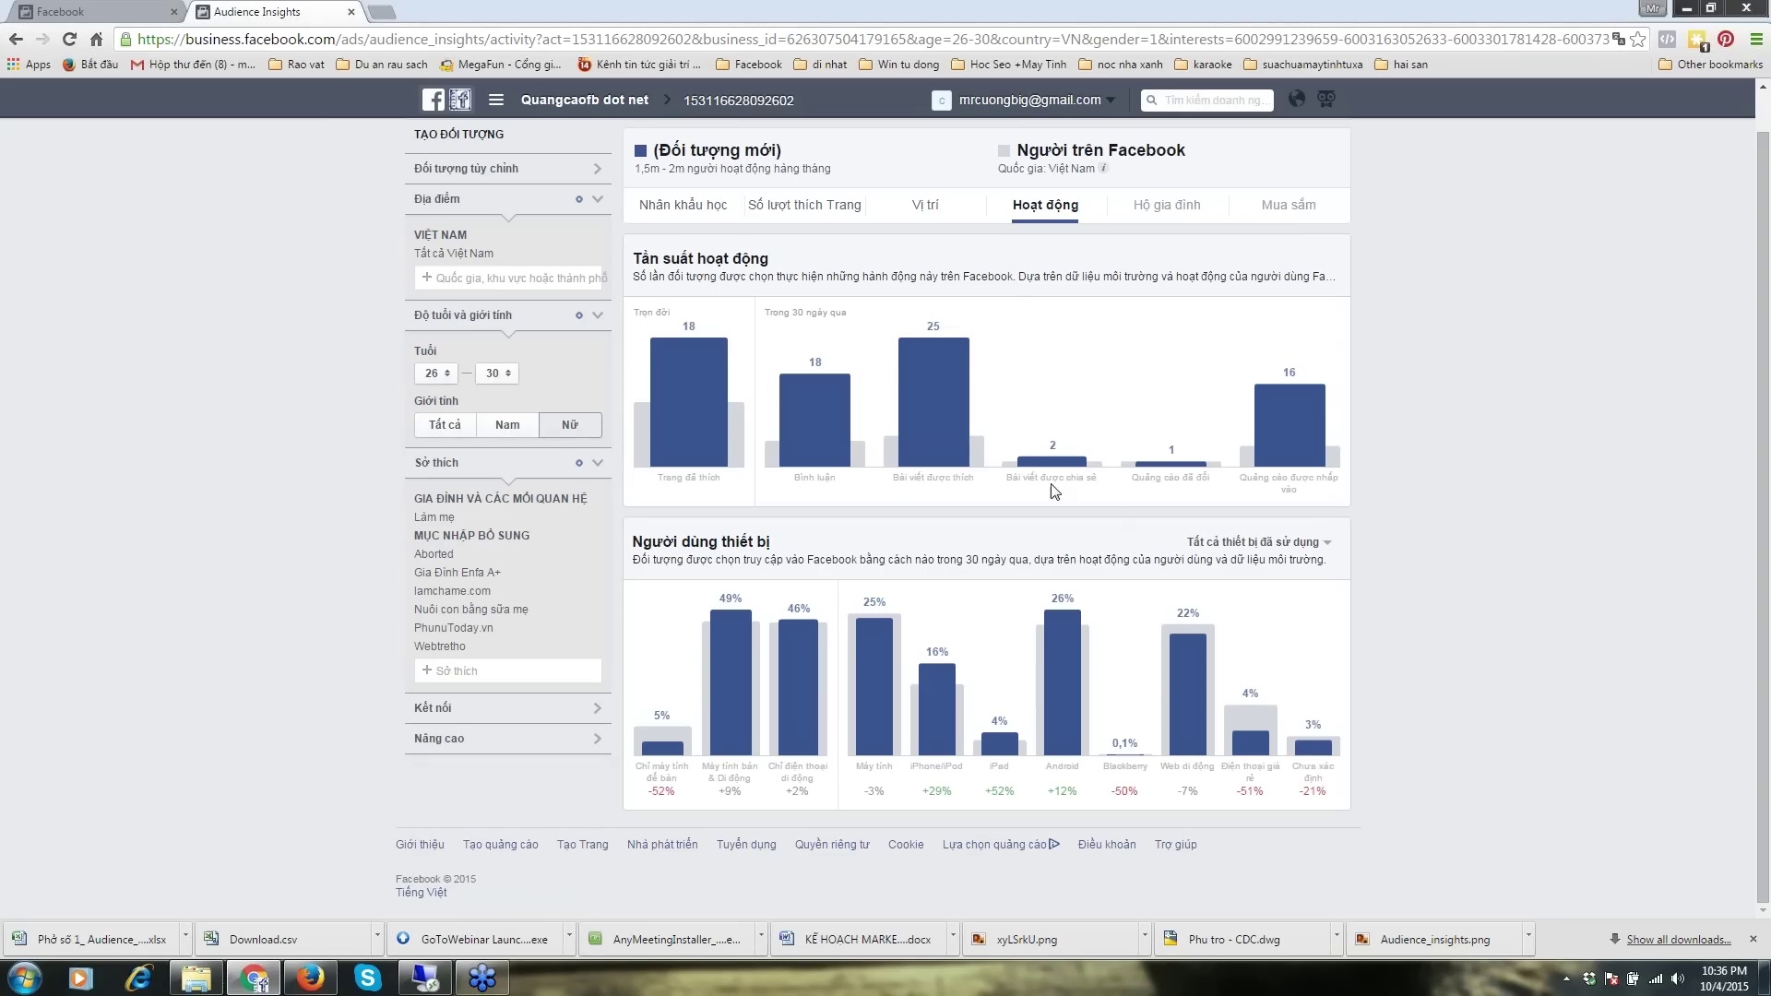
# Search the interests for "ta giay", correcting the mistyped search text.
pyautogui.moveTo(835, 433)
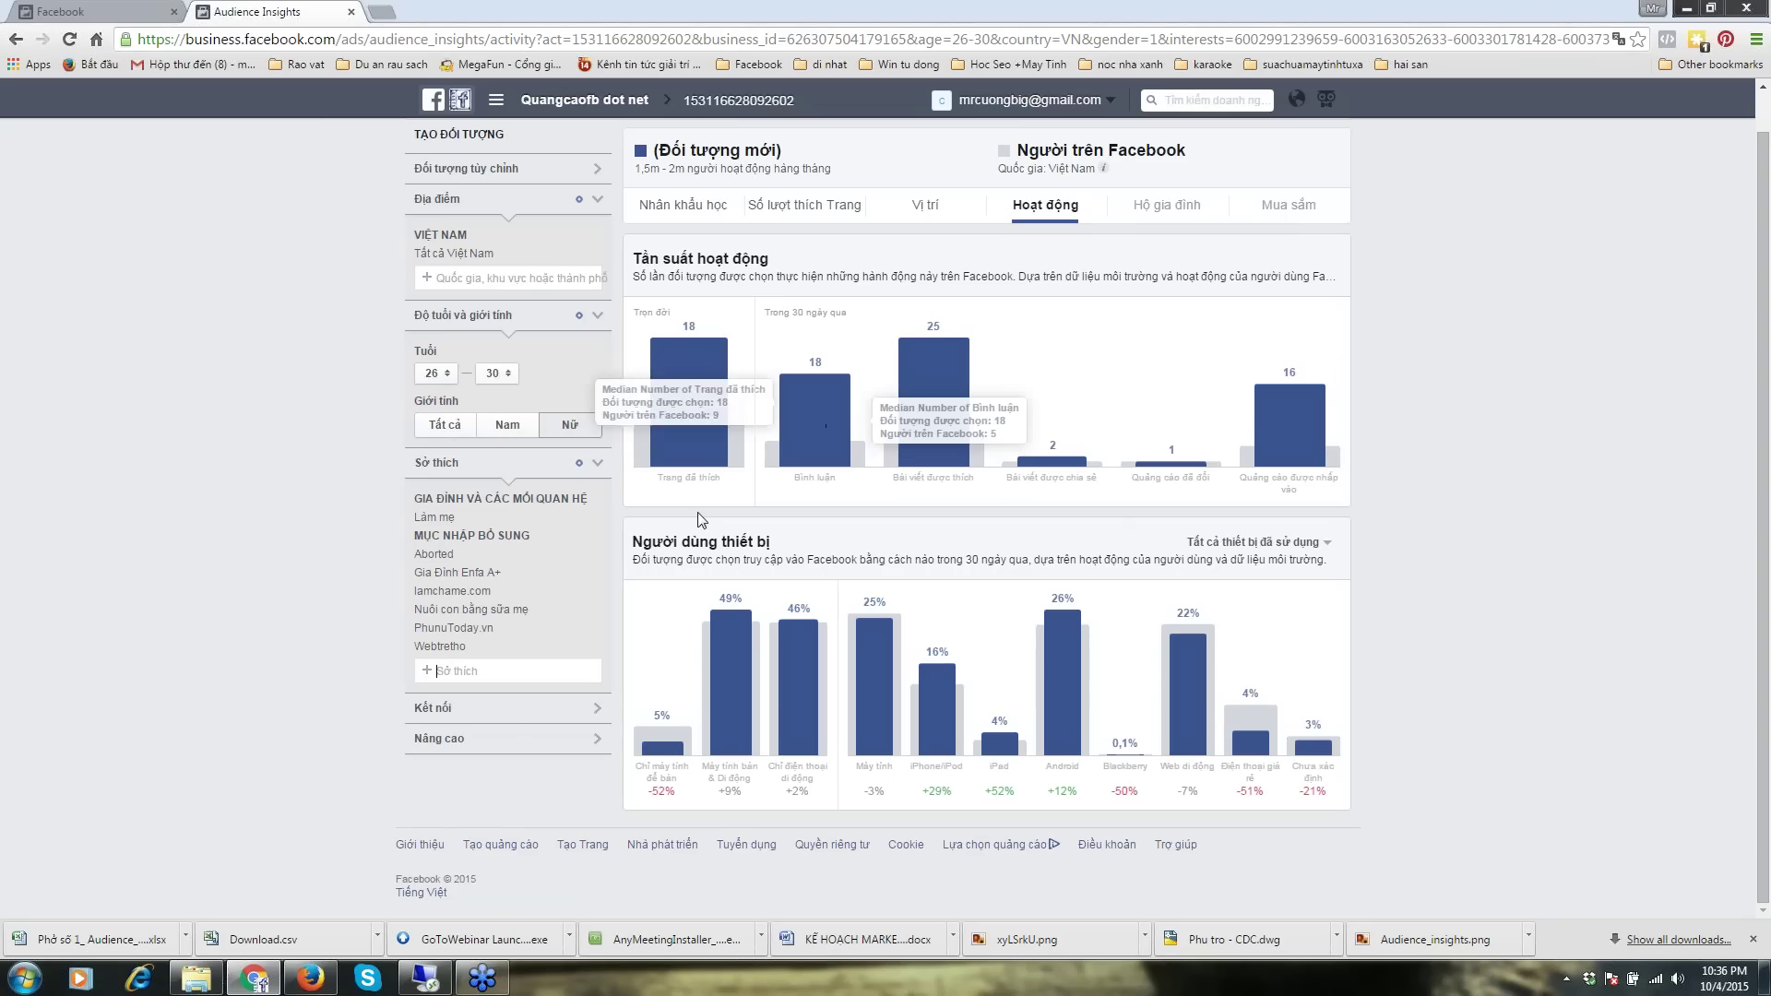
pyautogui.click(471, 670)
pyautogui.write('t')
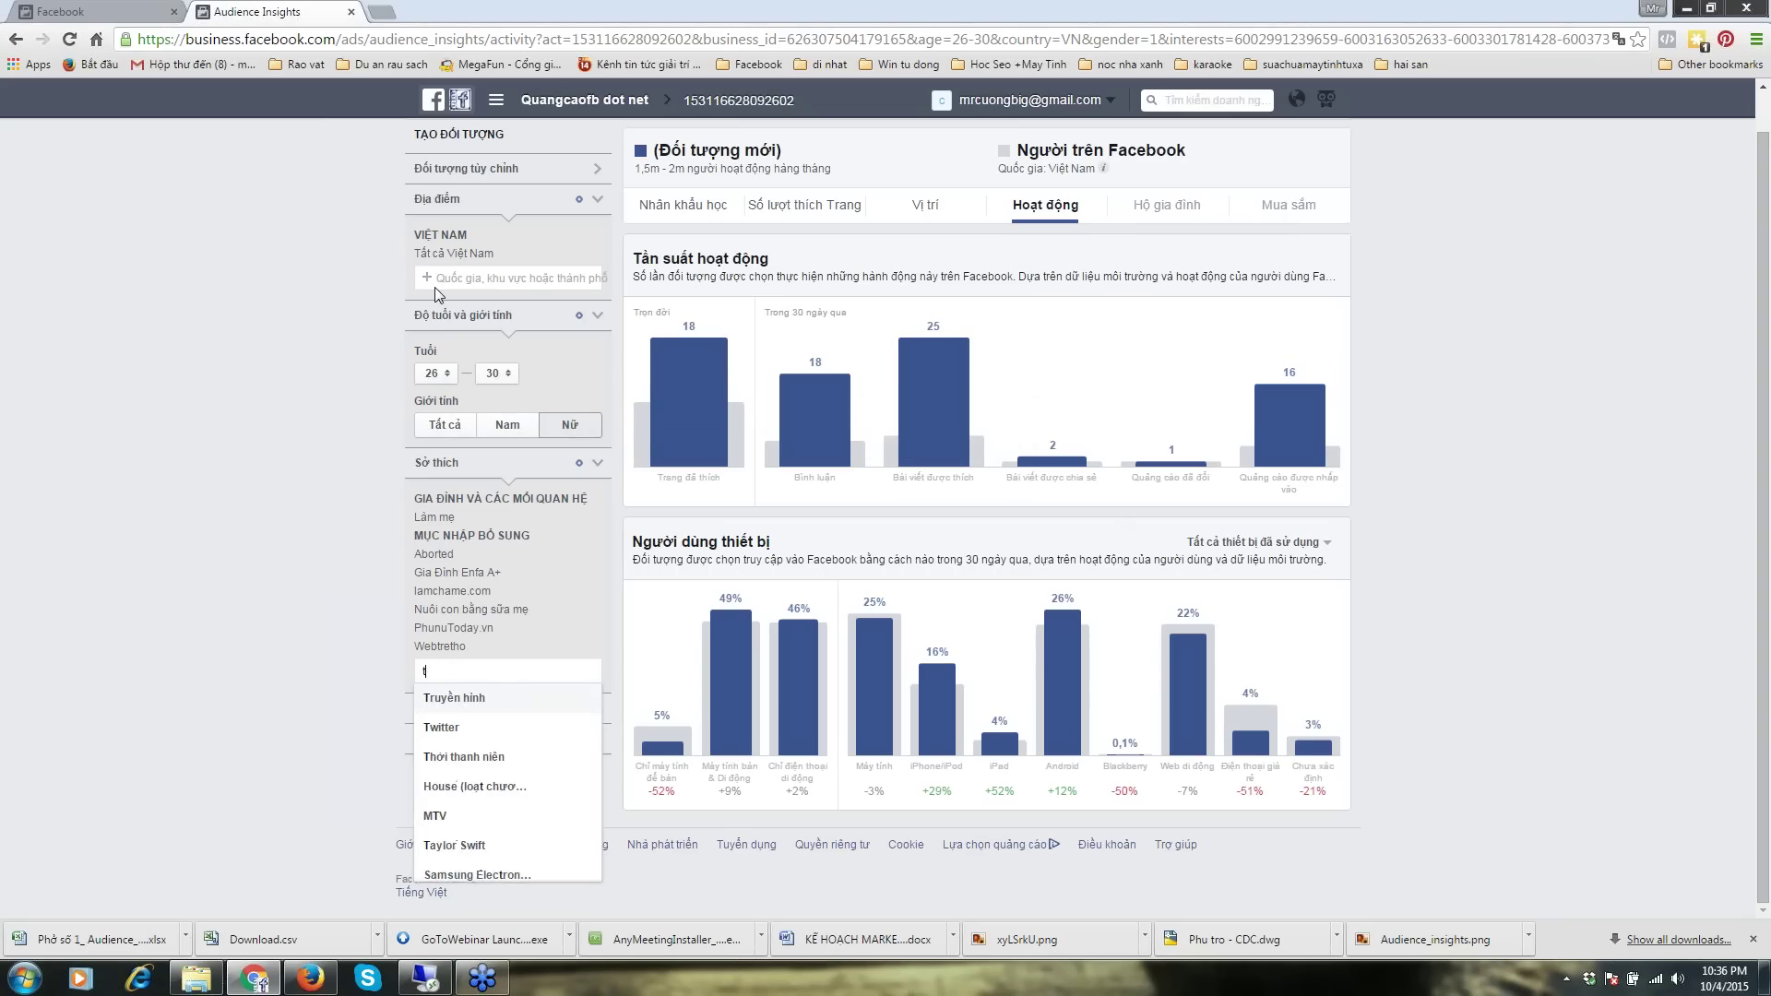
pyautogui.write('aaxabgreta giay')
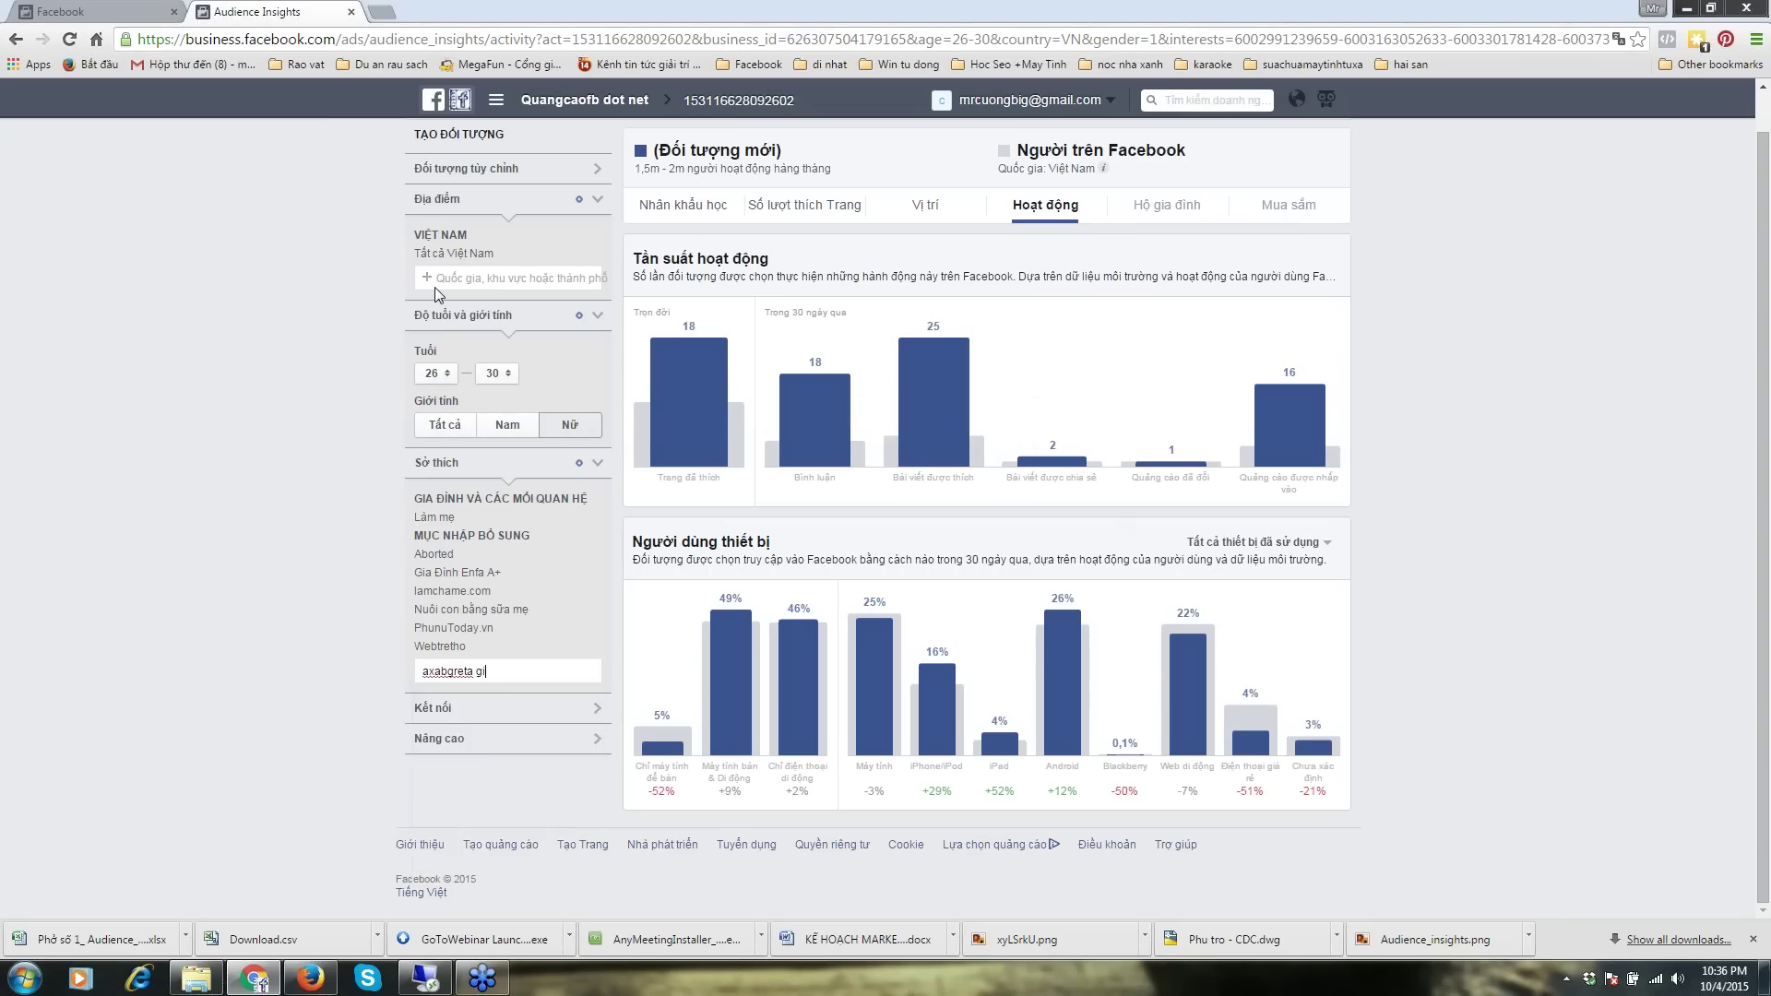
pyautogui.hotkey('ctrl', 'z')
pyautogui.hotkey('ctrl', 'z')
pyautogui.hotkey('ctrl', 'z')
pyautogui.write('gia')
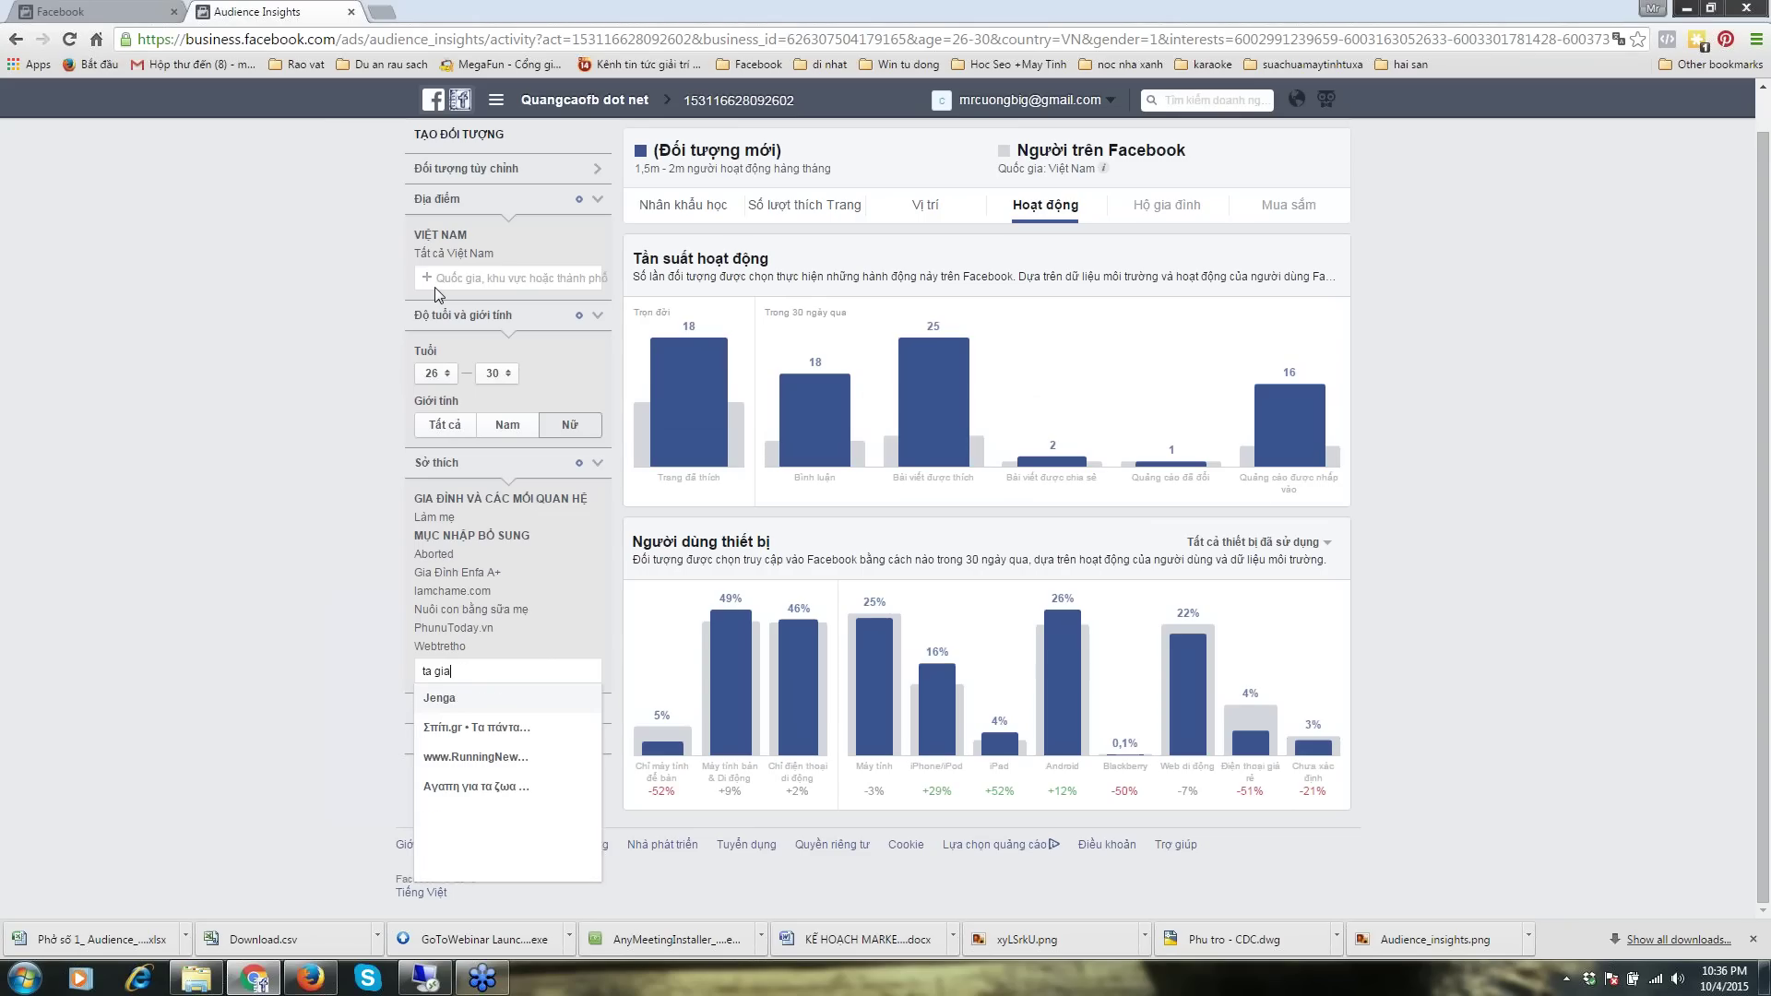
pyautogui.write('y')
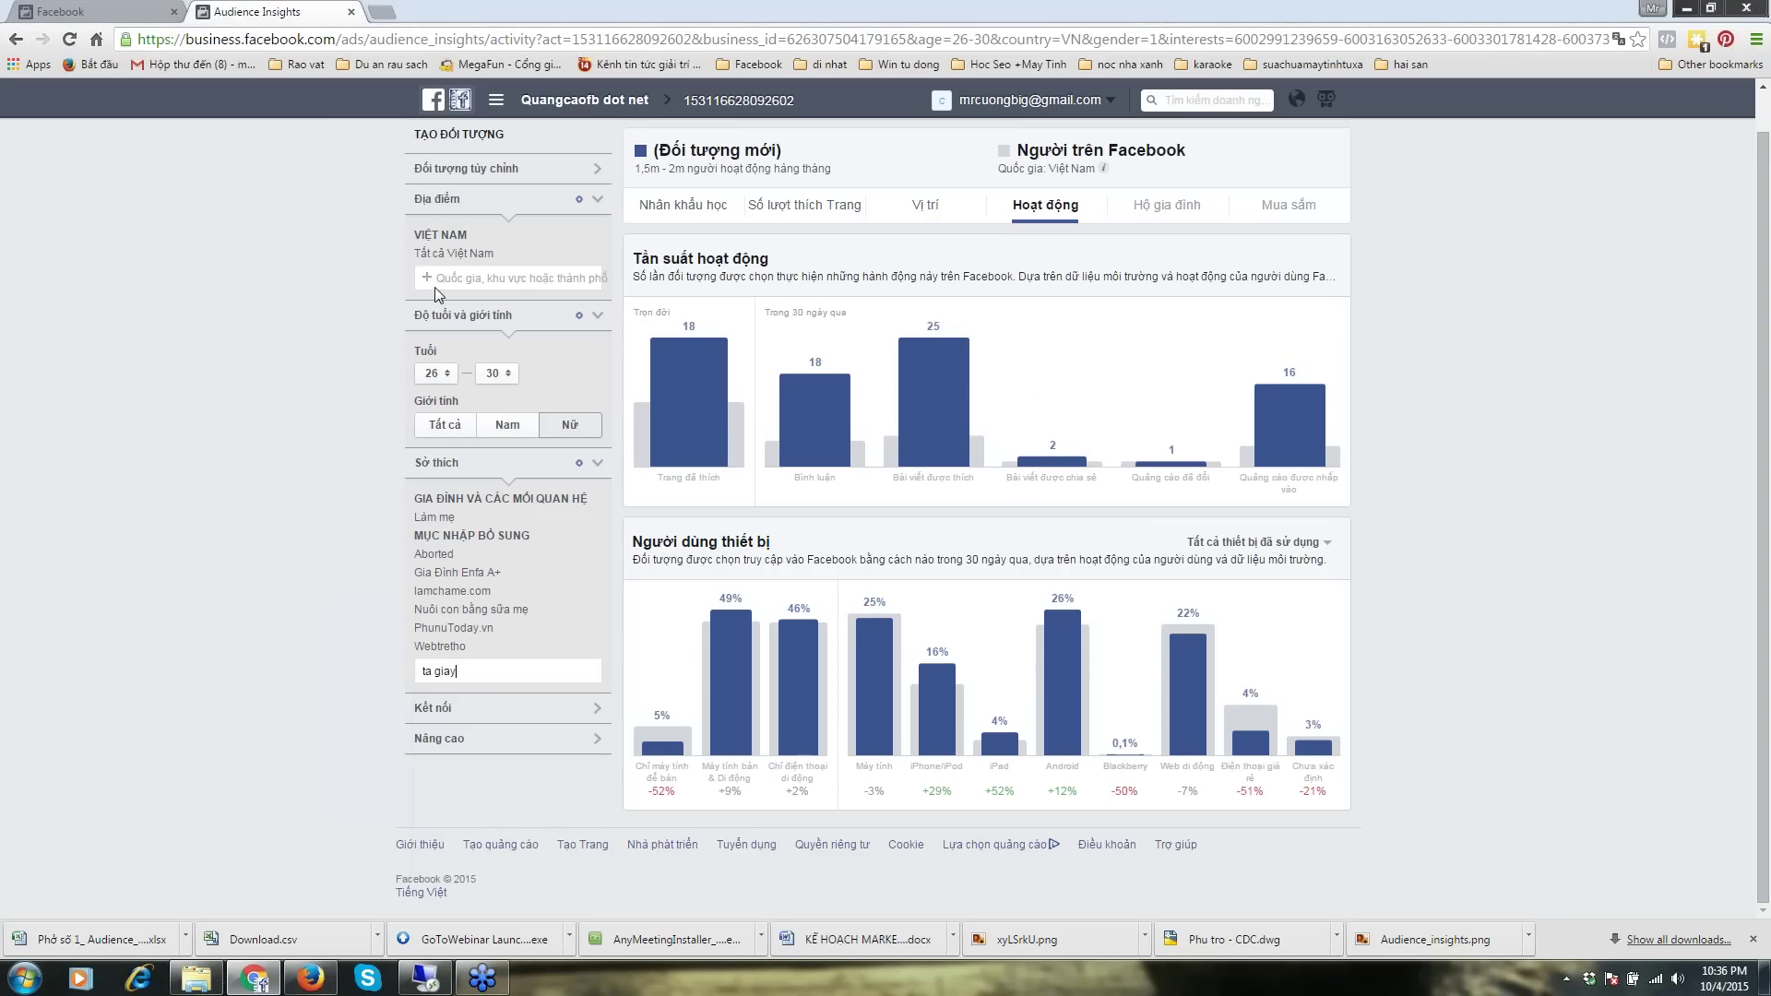
# Replace the interest search text with "bab", look through the baby-related suggestions, and close them without adding any.
pyautogui.hotkey('ctrl', 'z')
pyautogui.hotkey('ctrl', 'z')
pyautogui.write('bab')
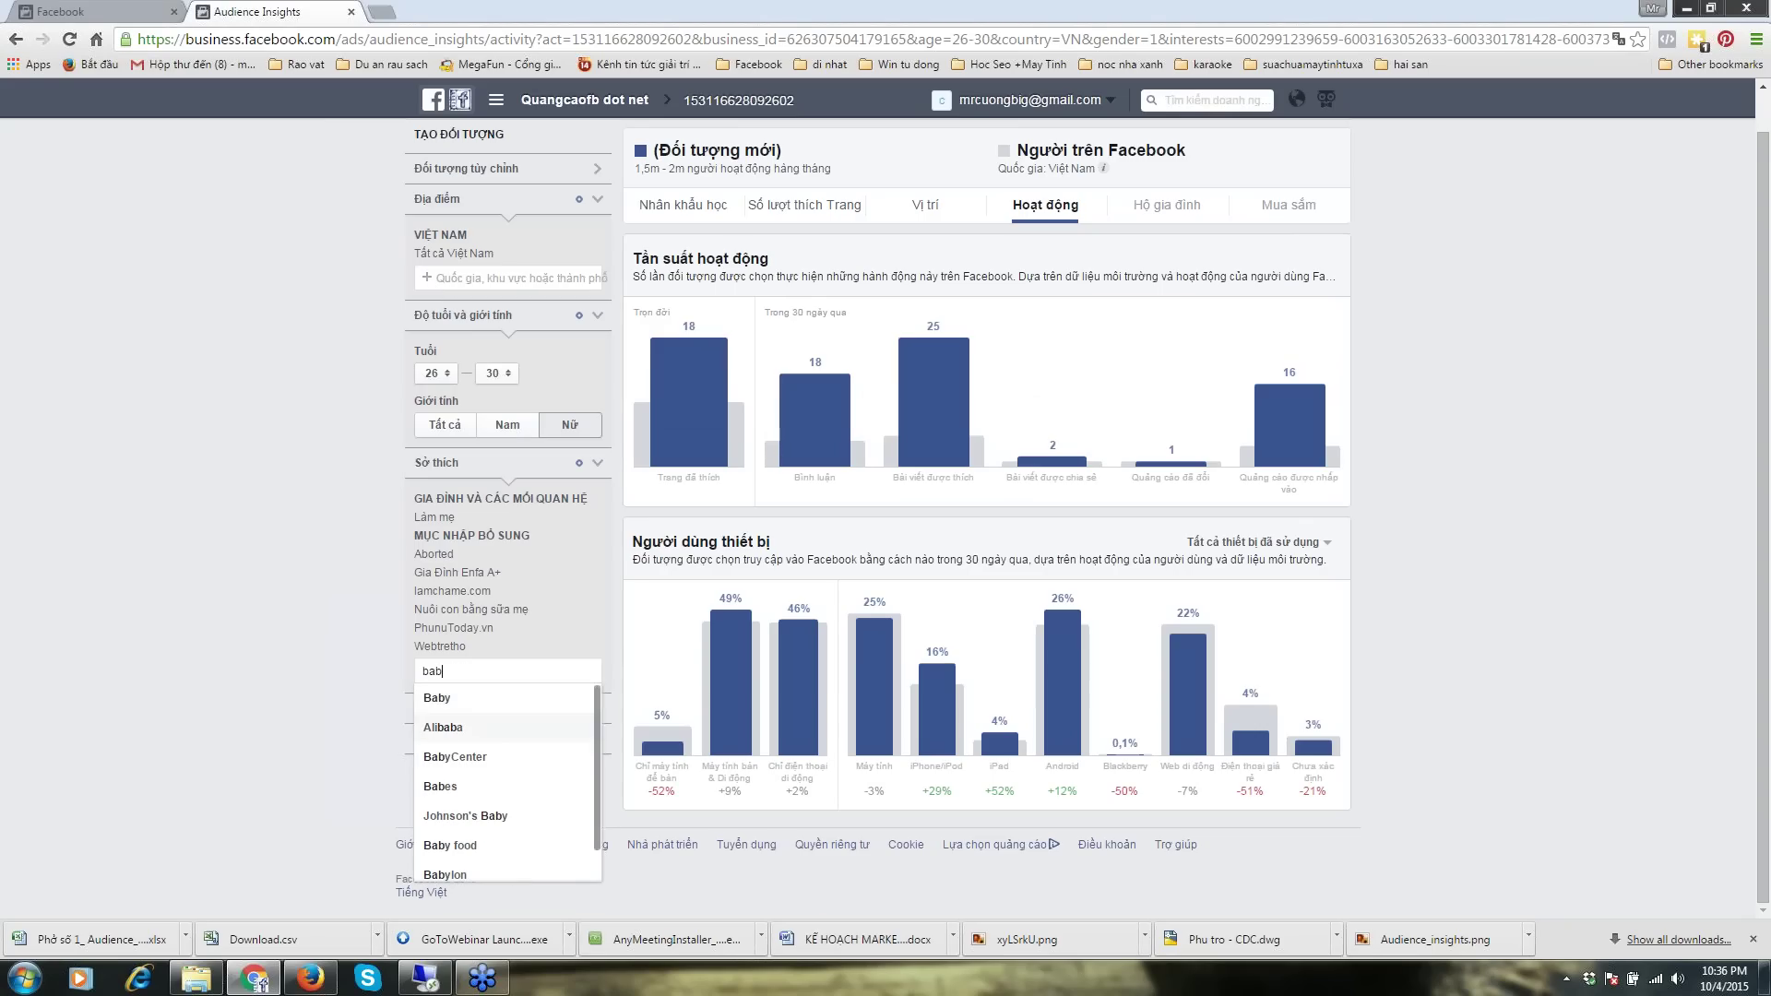
pyautogui.scroll(-1, 474, 842)
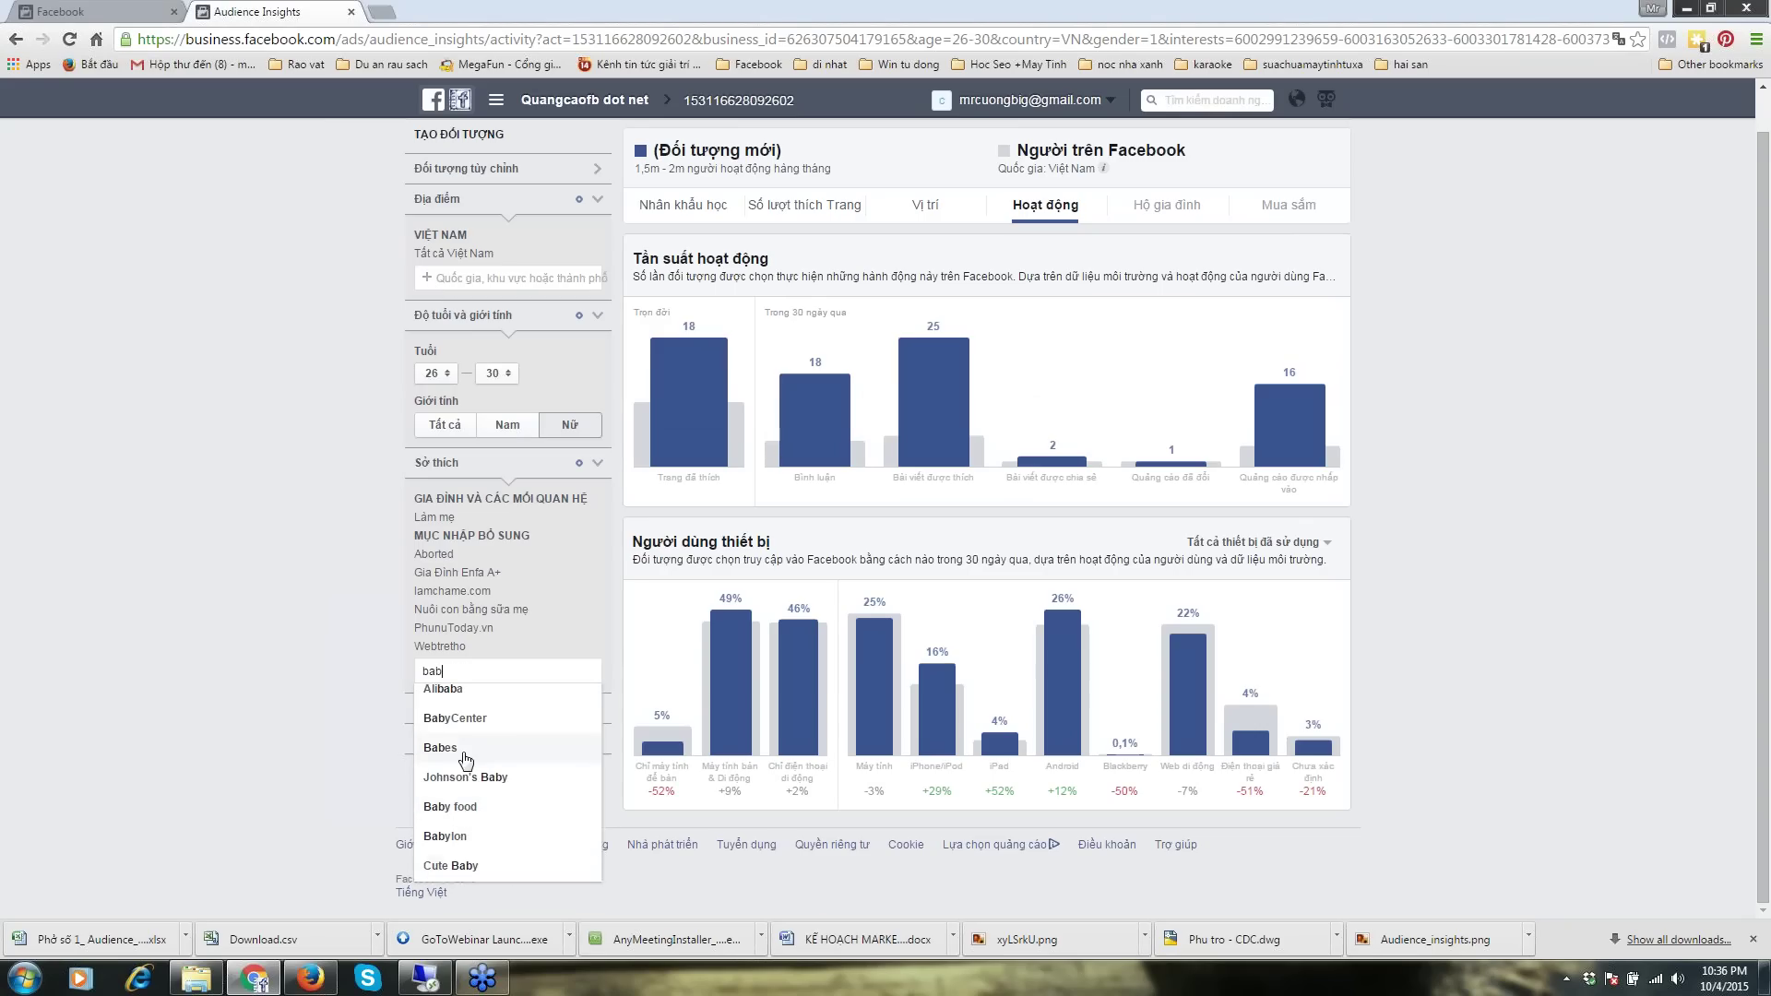
pyautogui.click(244, 650)
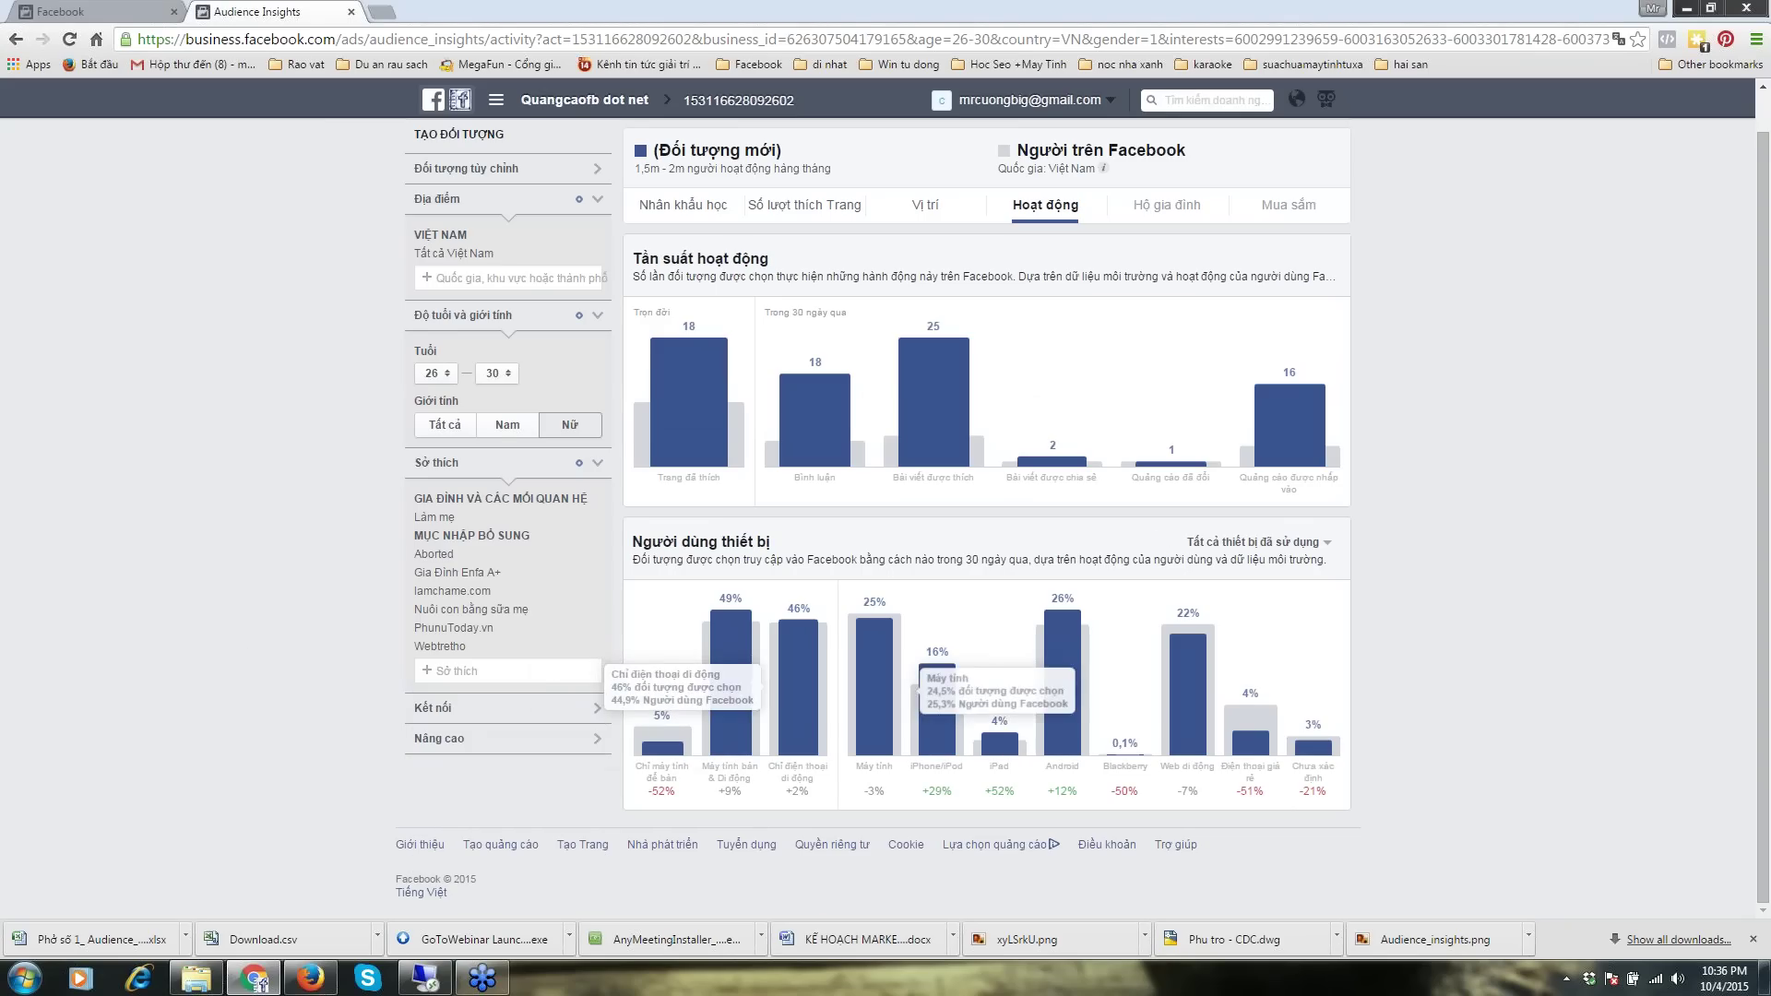
# Search the interests for "jonhso" and clear the search.
pyautogui.click(522, 673)
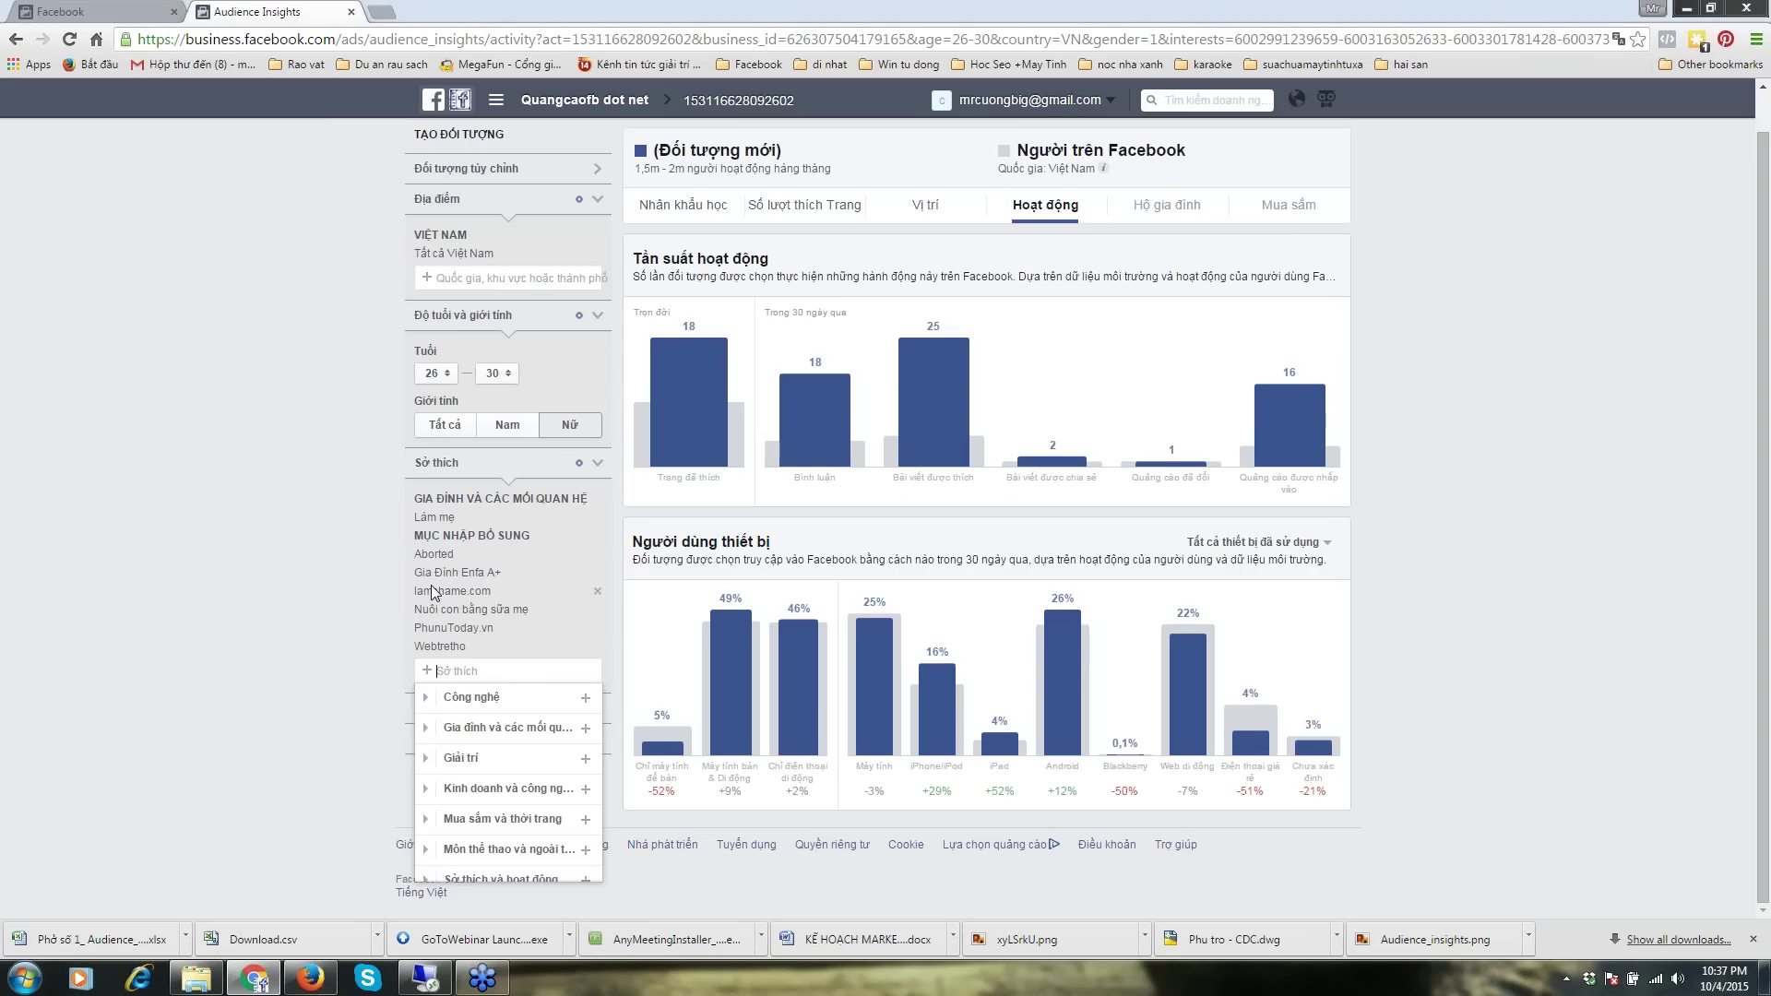
pyautogui.write('j')
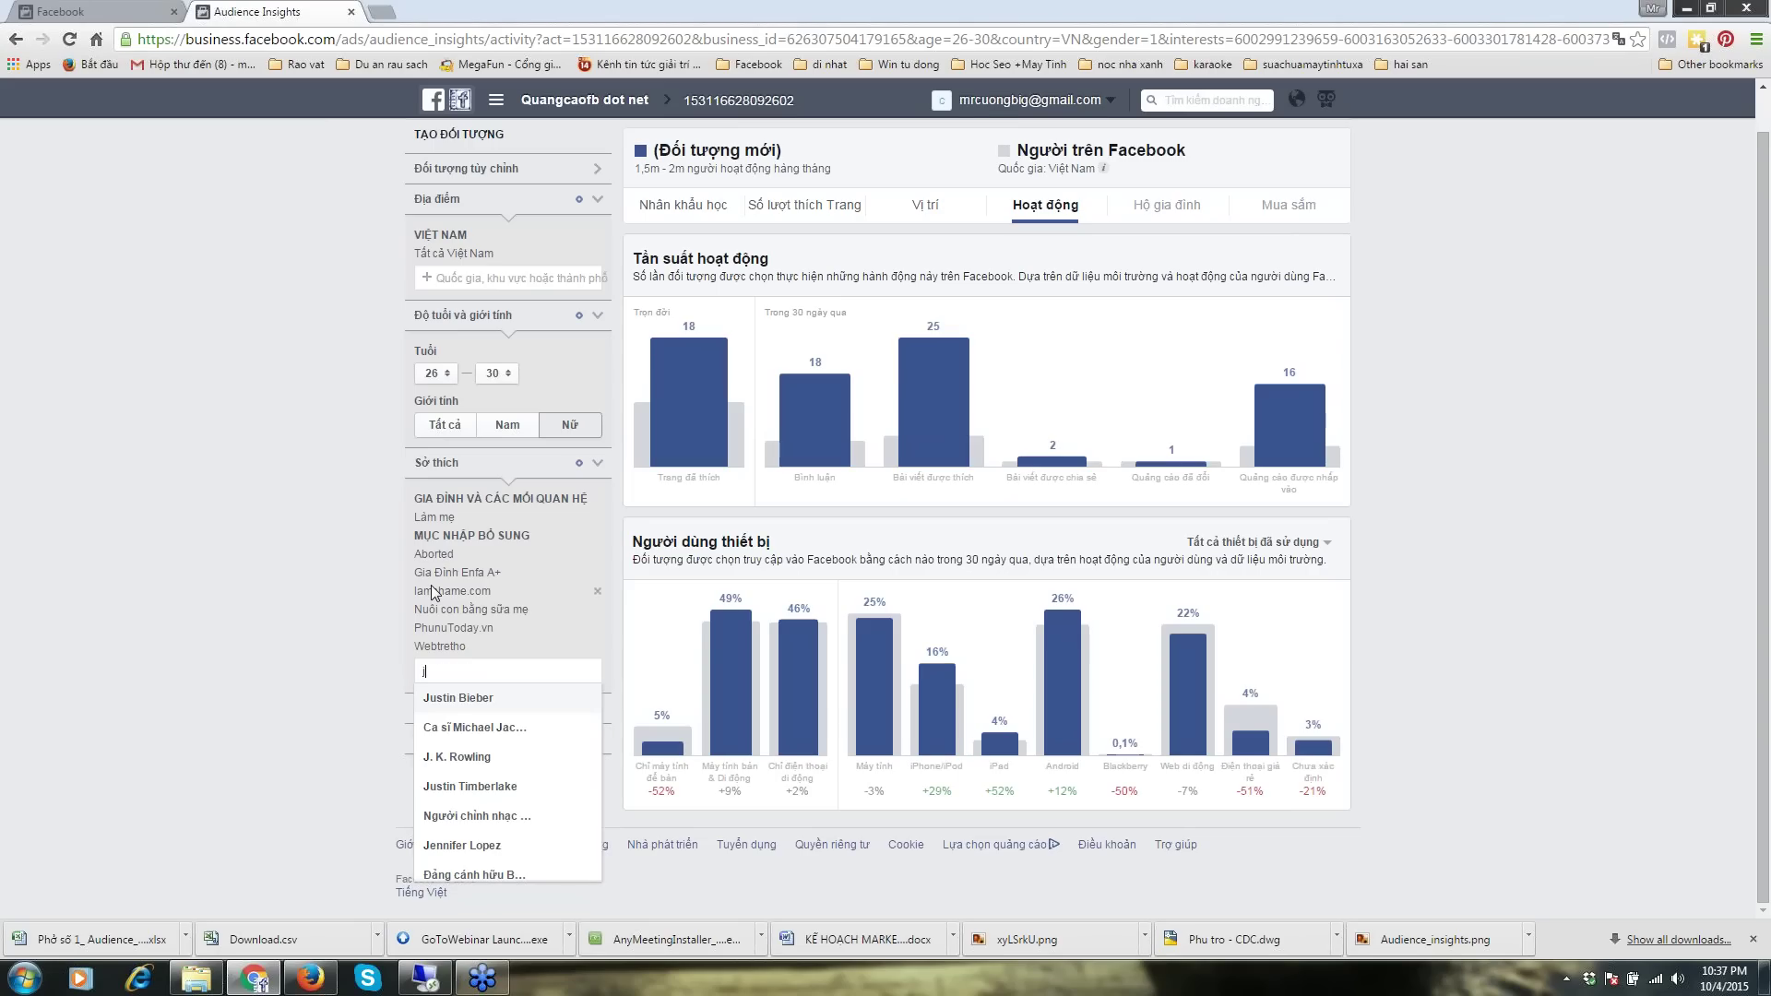
pyautogui.write('onhso')
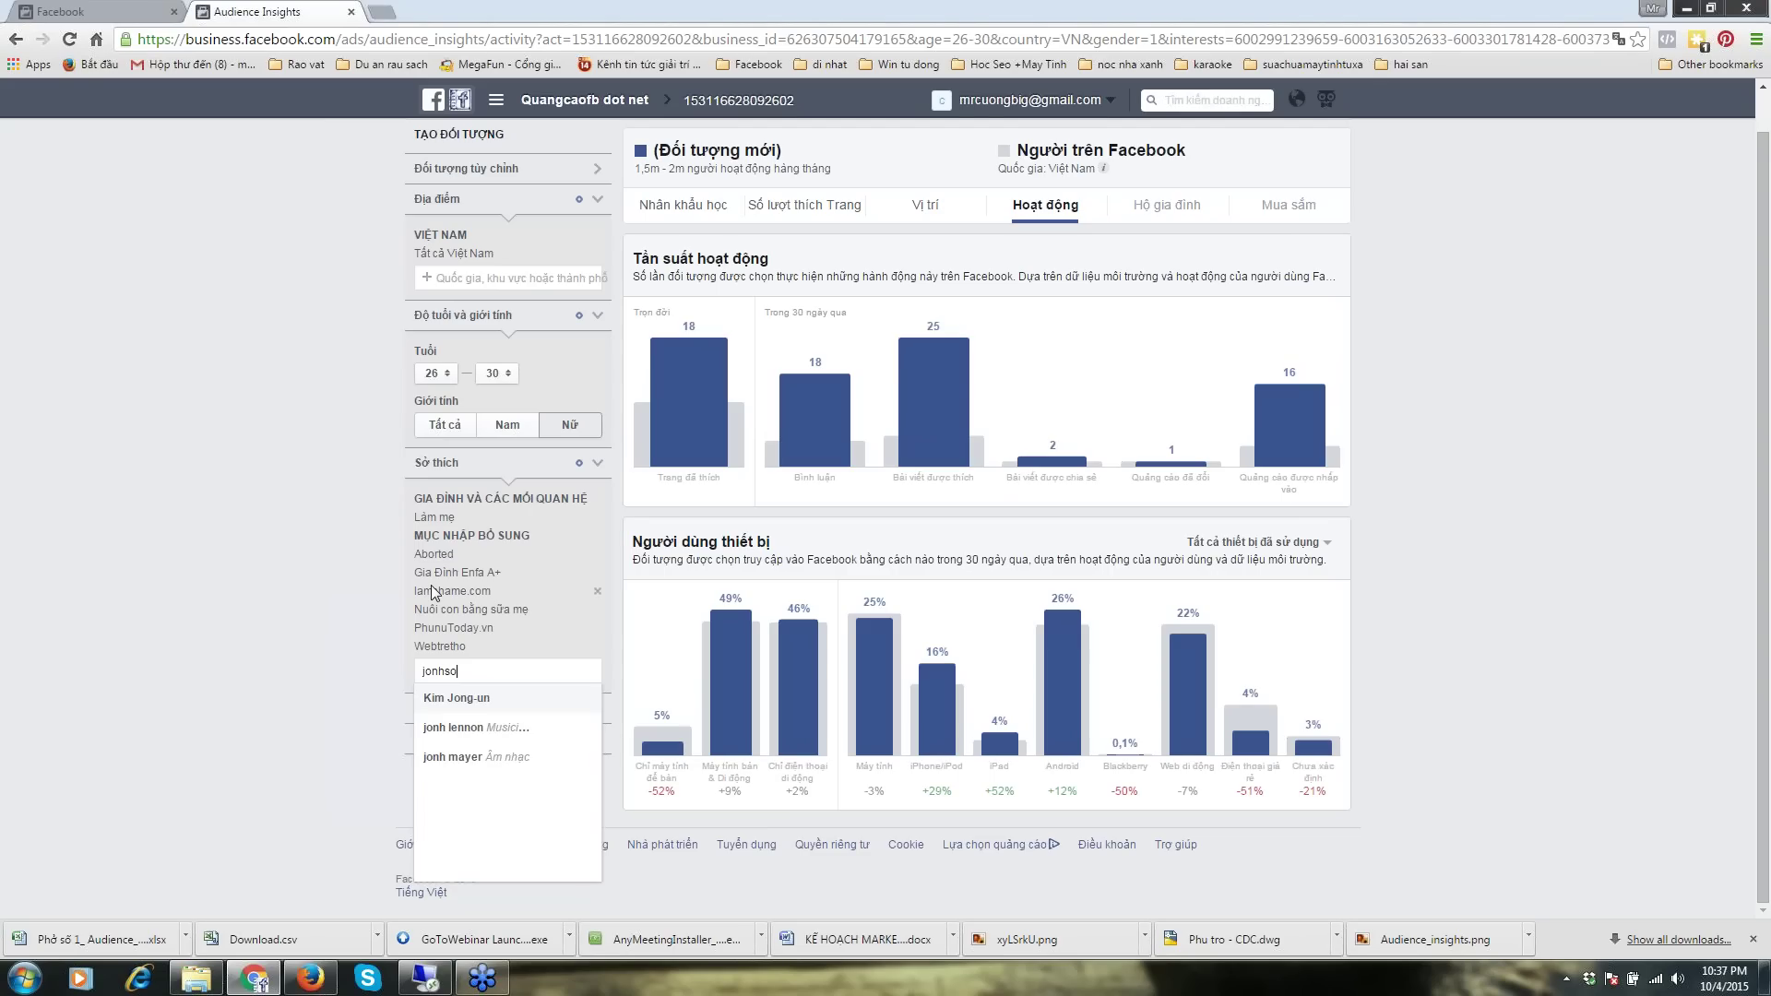
pyautogui.write('n')
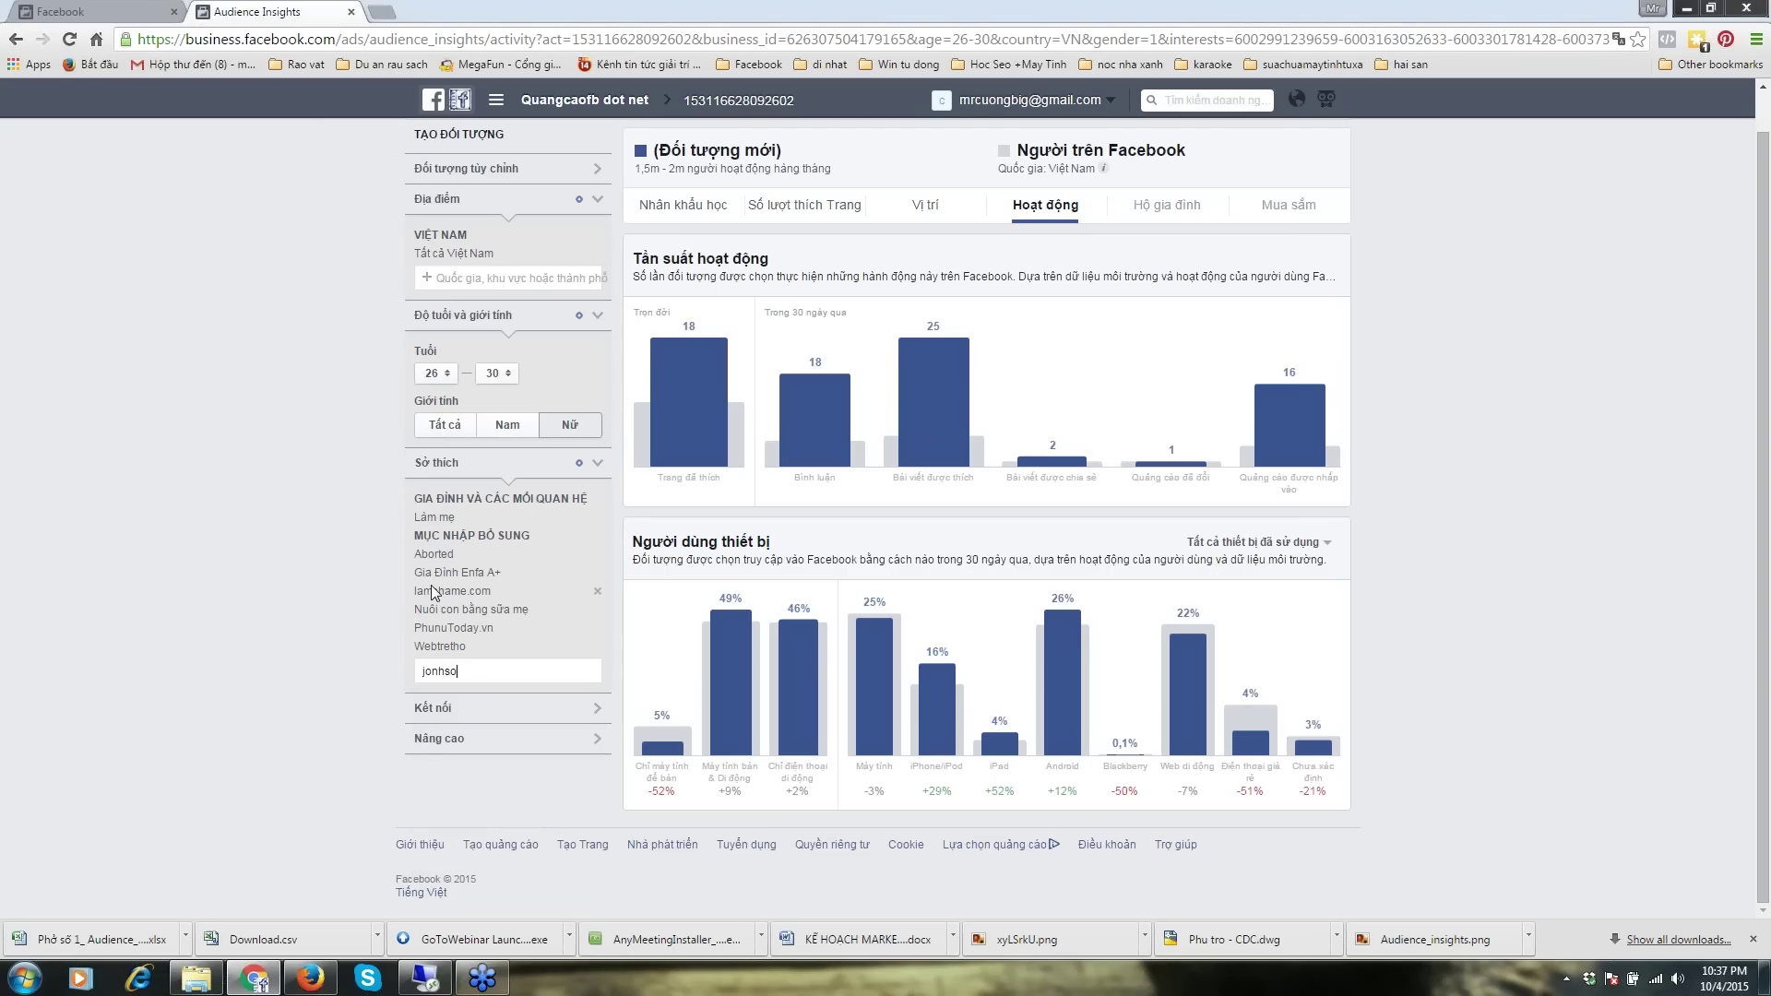
pyautogui.press('BackSpace')
pyautogui.press('BackSpace')
pyautogui.press('BackSpace')
pyautogui.press('BackSpace')
pyautogui.press('BackSpace')
pyautogui.press('BackSpace')
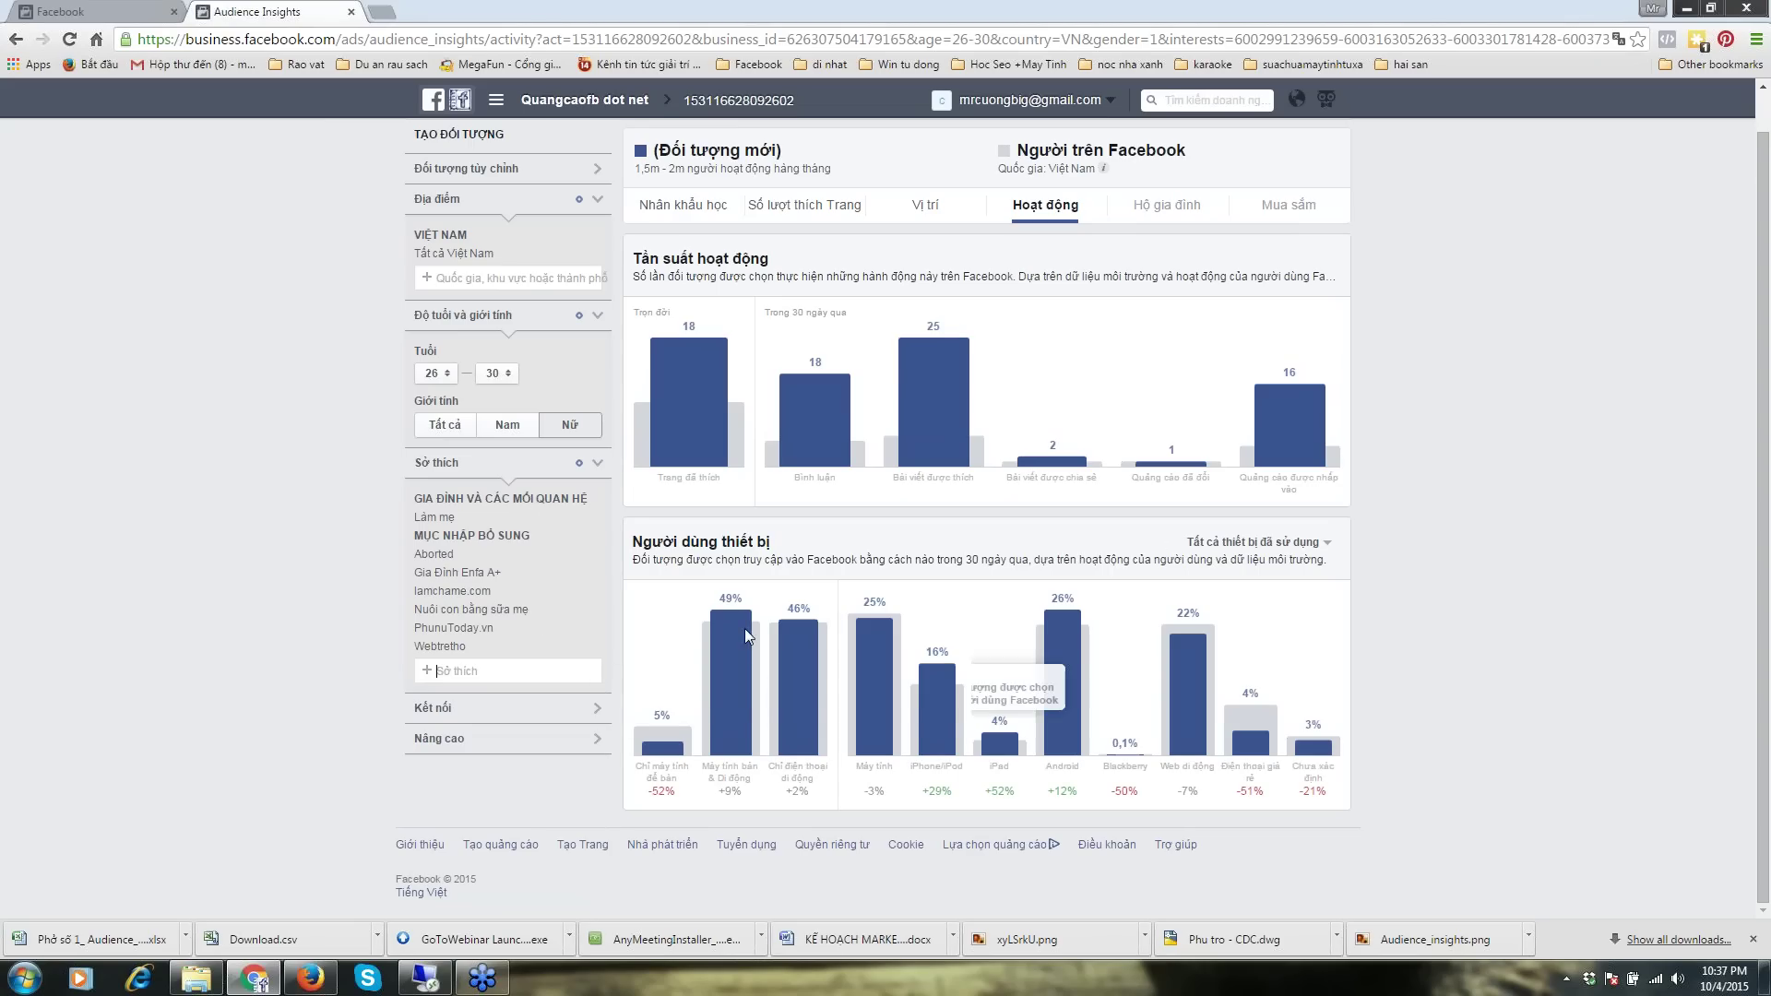
# Search the interests for "tã hug" and clear the search.
pyautogui.write('tà hu')
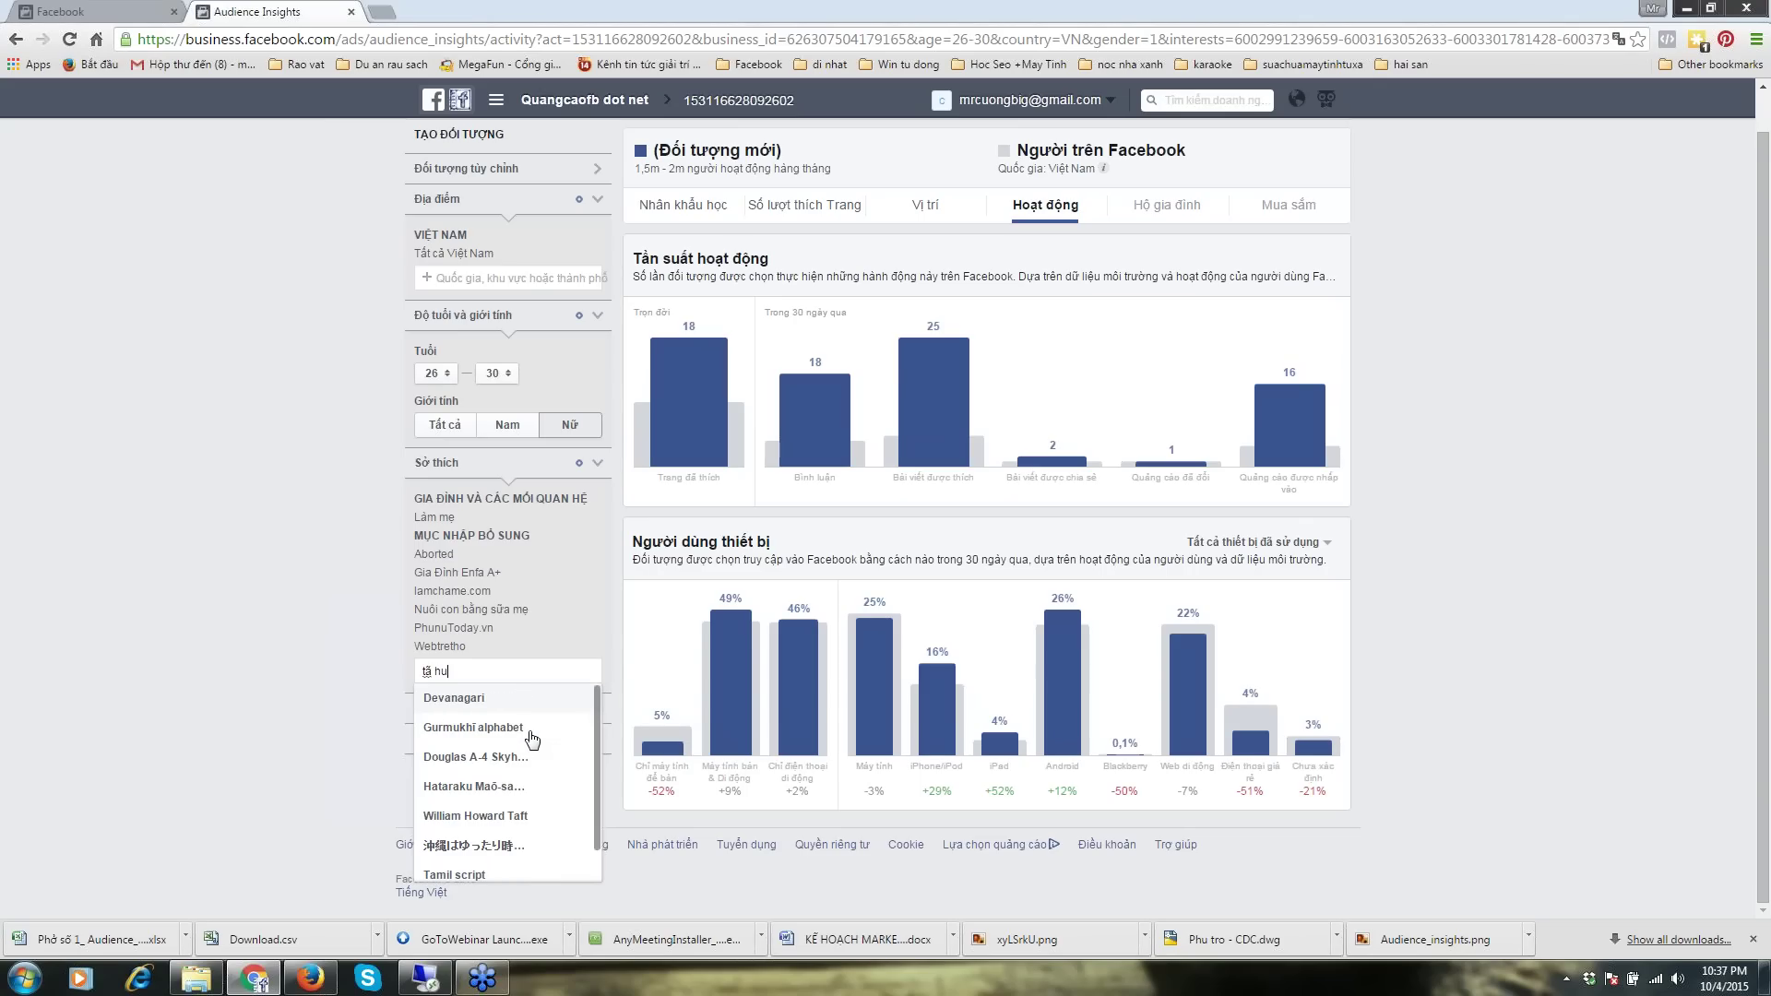
pyautogui.write('g')
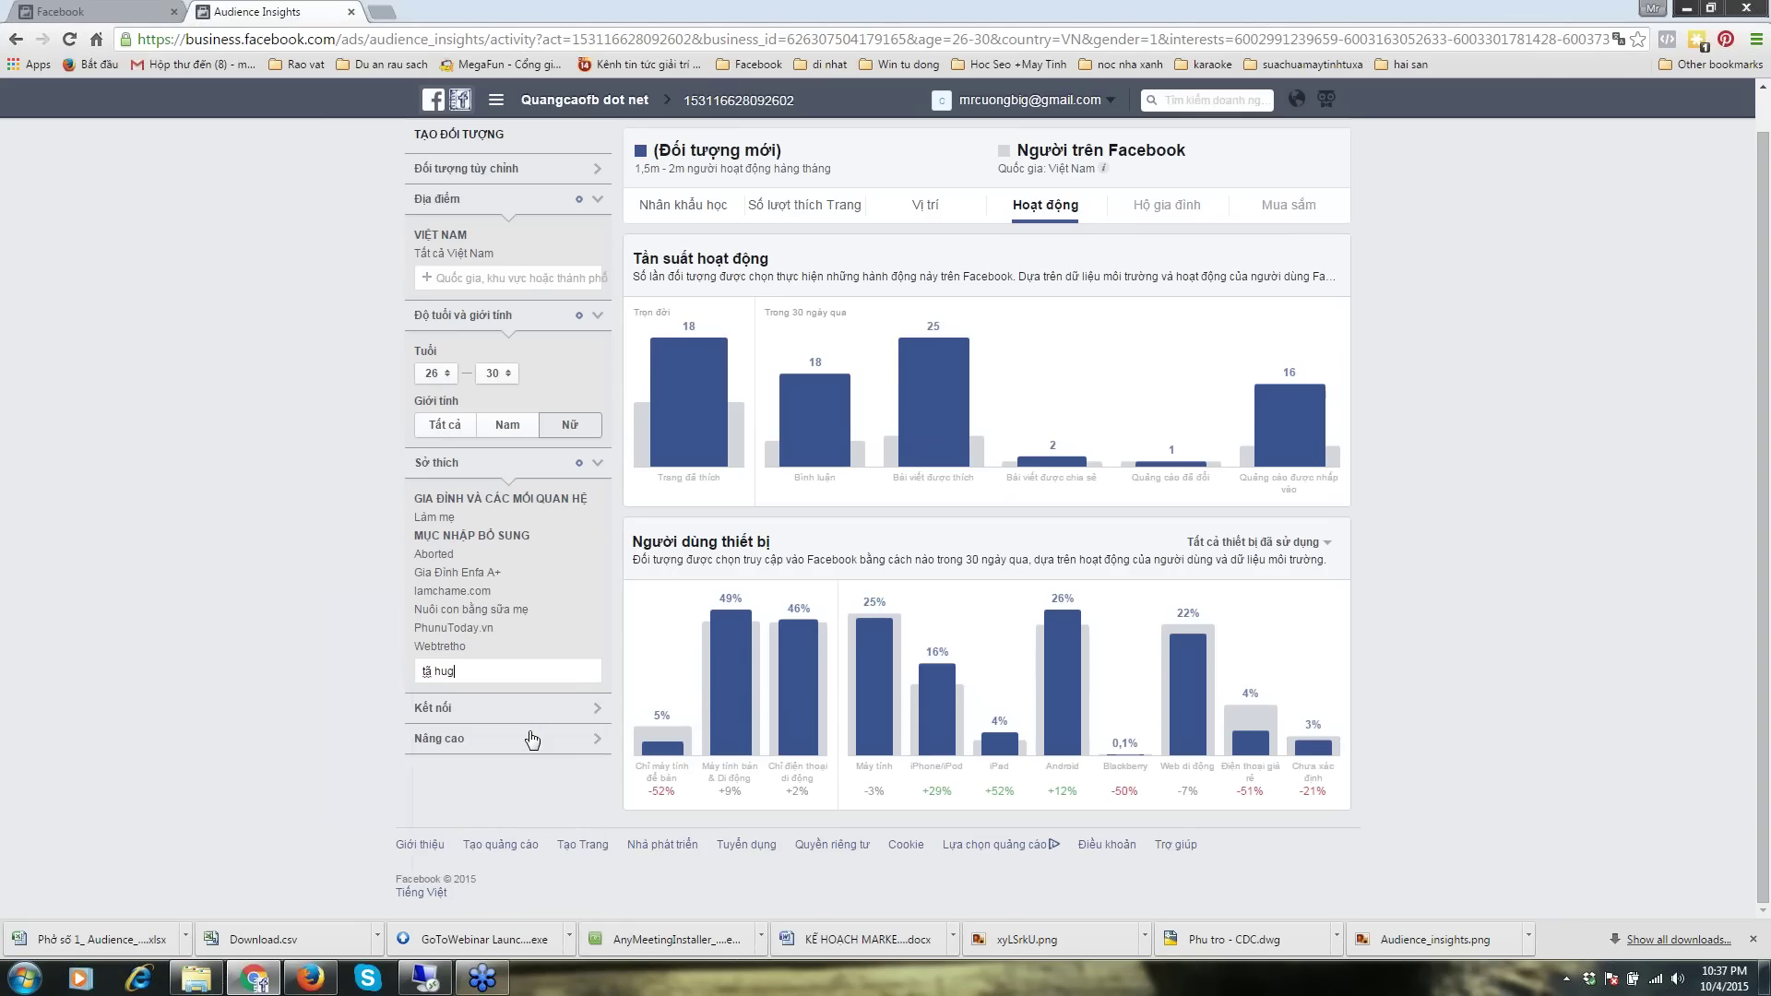
pyautogui.write('g')
pyautogui.press('BackSpace')
pyautogui.press('BackSpace')
pyautogui.press('BackSpace')
pyautogui.press('BackSpace')
pyautogui.press('BackSpace')
pyautogui.press('BackSpace')
pyautogui.press('BackSpace')
# Expand the Nâng cao audience options and examine the Tình trạng quan hệ choices, closing that list without selecting any.
pyautogui.click(547, 758)
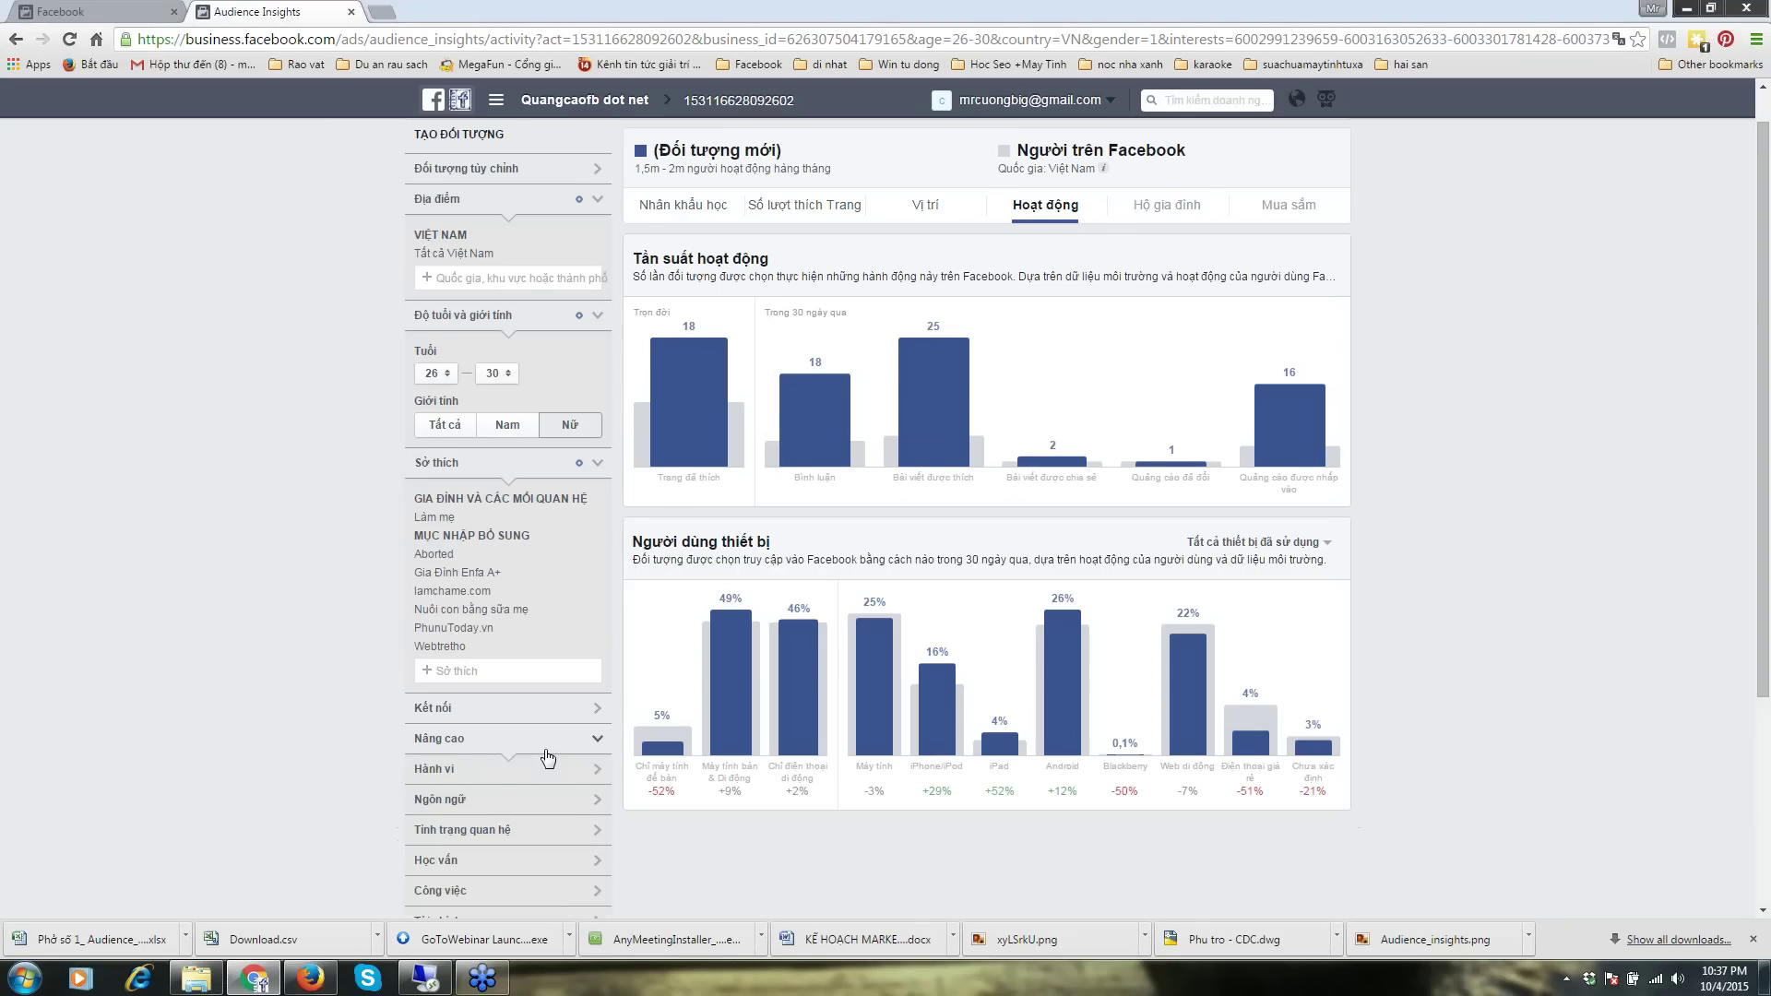
pyautogui.scroll(-3, 547, 756)
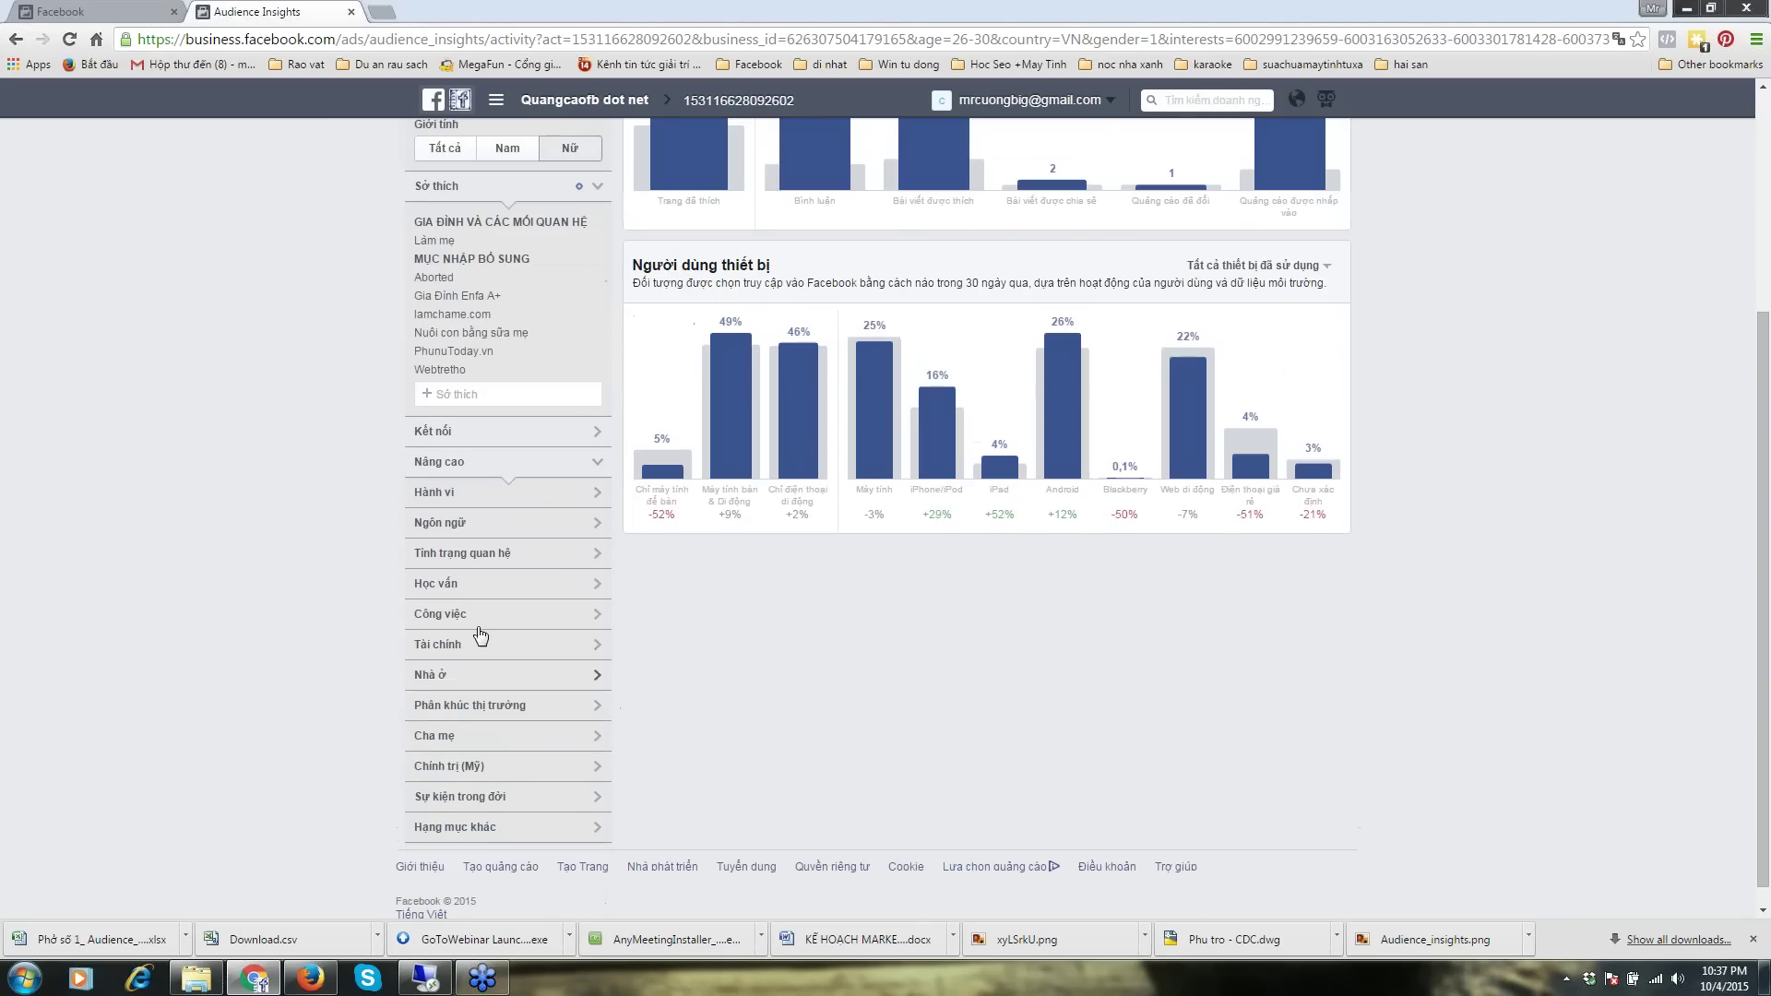
pyautogui.click(564, 556)
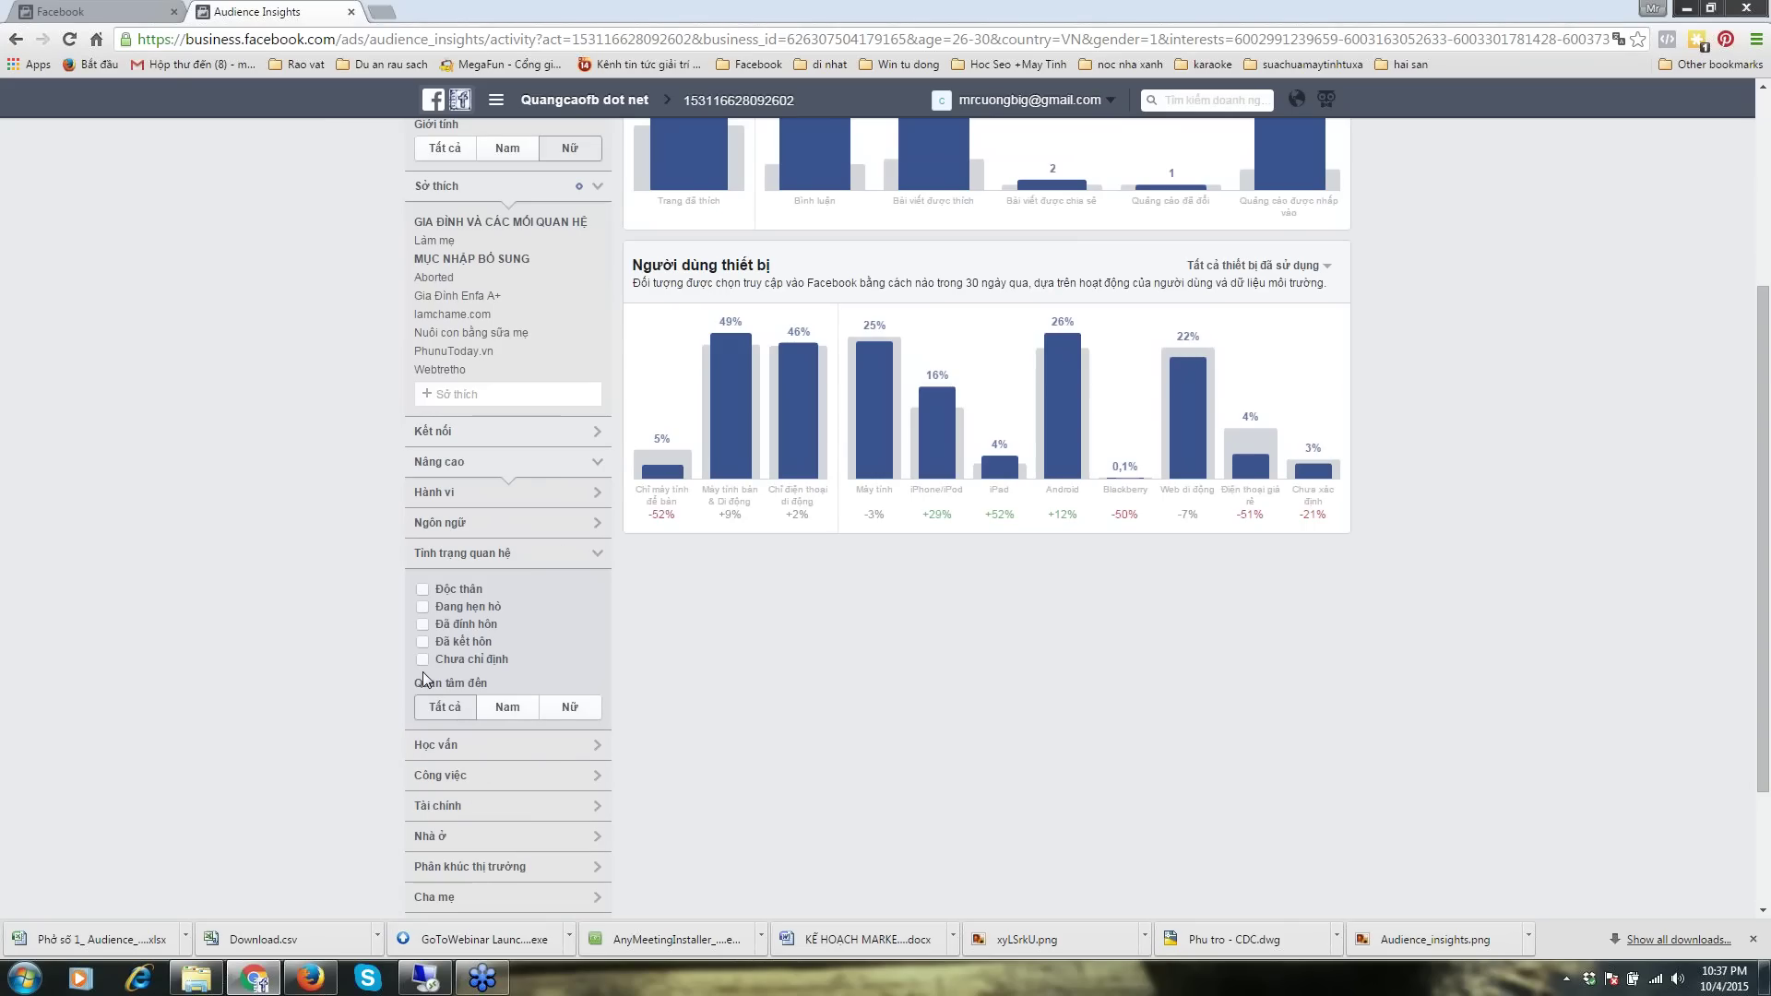
pyautogui.click(537, 522)
pyautogui.click(536, 522)
pyautogui.click(587, 559)
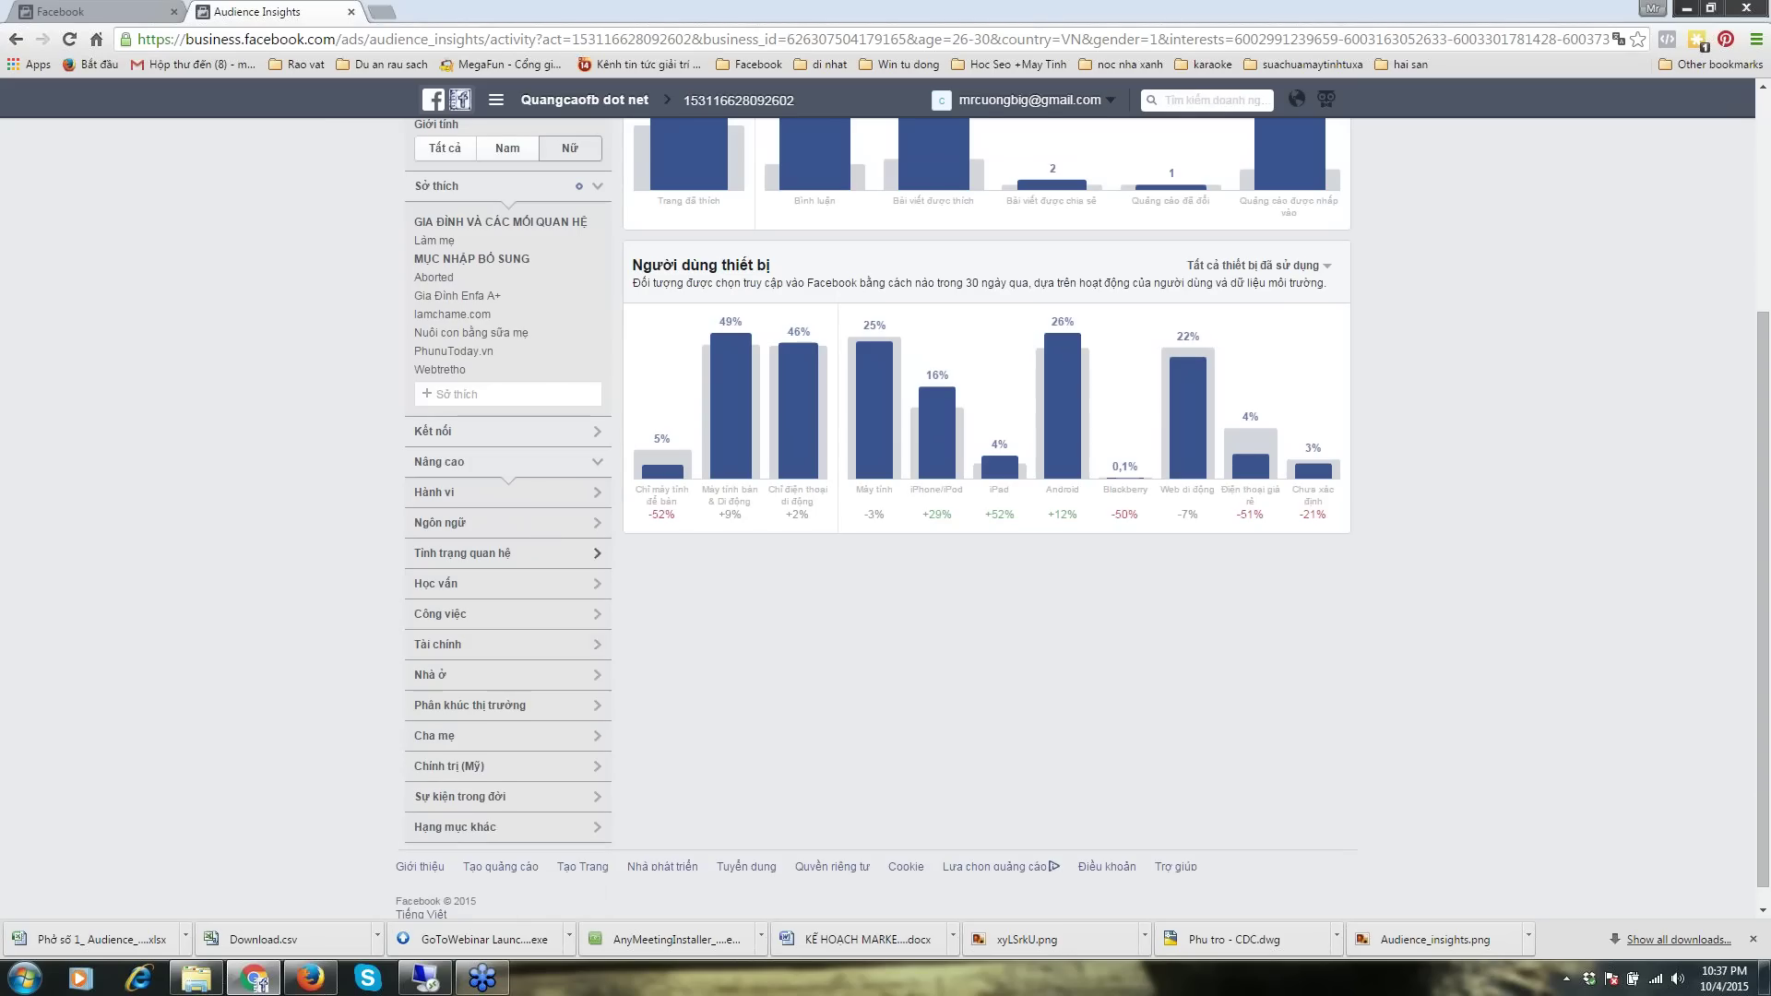
# Examine the Nhà ở options for home type, ownership and value, and close the list without selecting any.
pyautogui.click(499, 675)
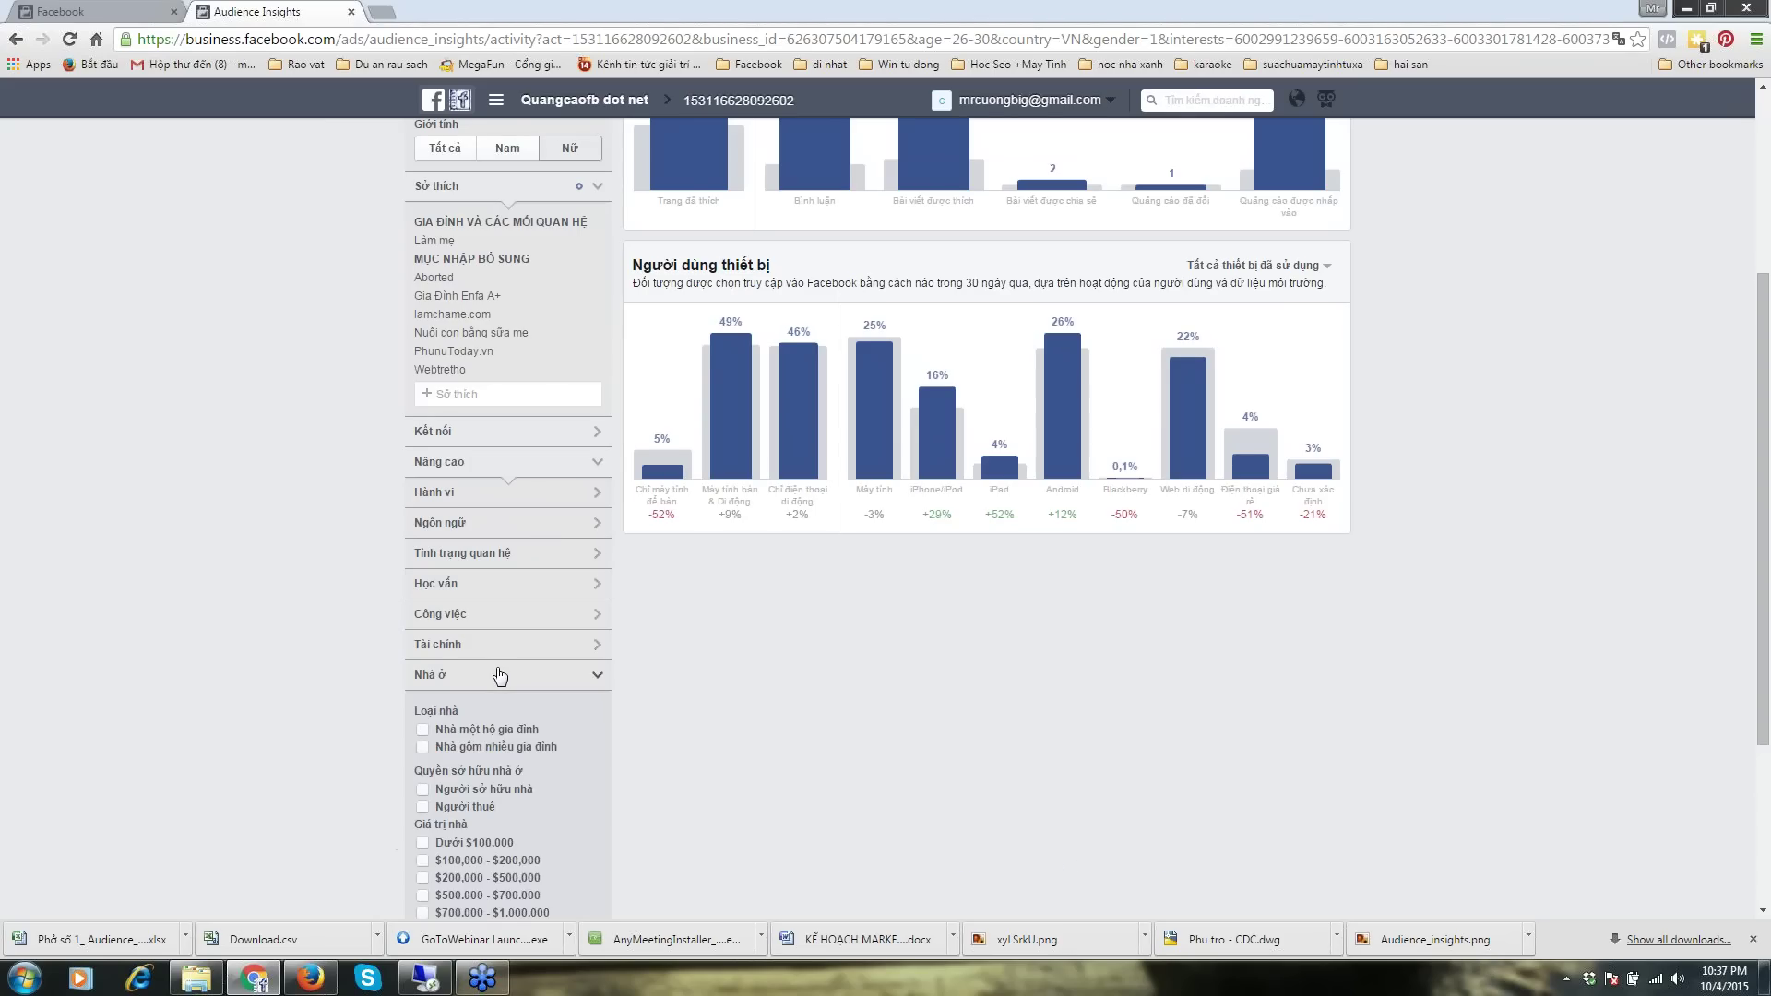
pyautogui.scroll(-2, 502, 678)
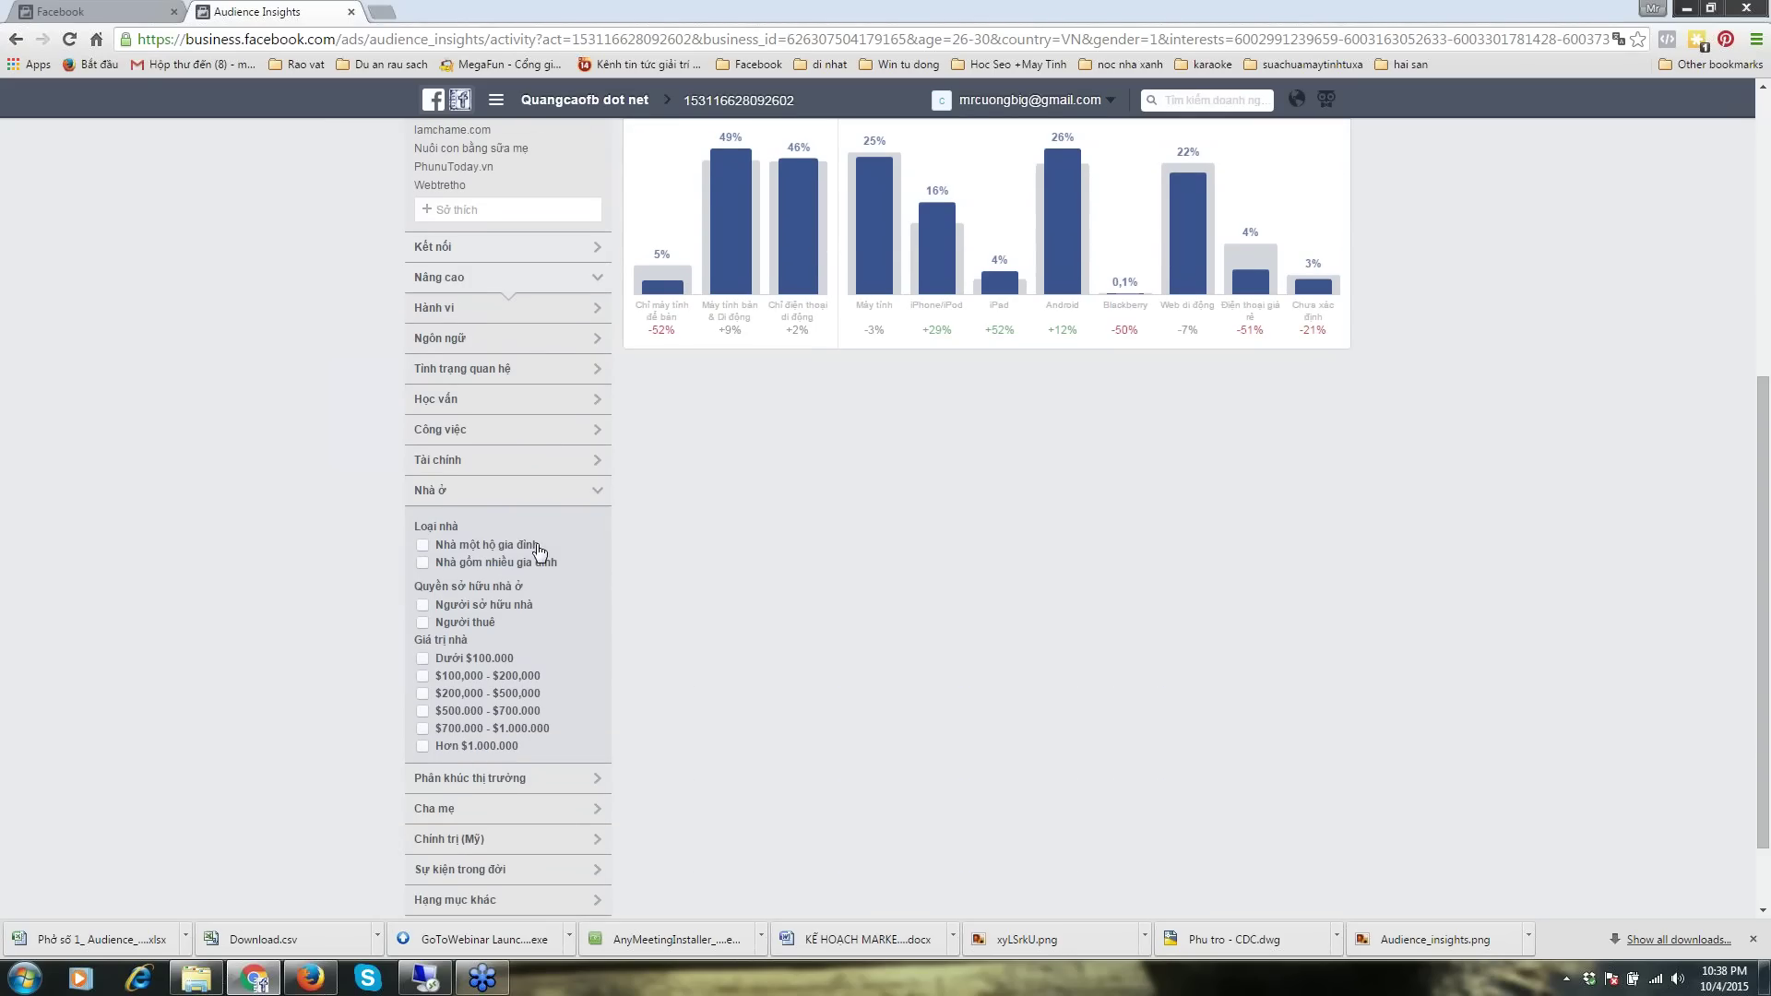
pyautogui.click(544, 496)
# Limit the audience to parents of children aged 0–3 by selecting Trẻ 0 - 3 tuổi under Cha mẹ.
pyautogui.click(459, 714)
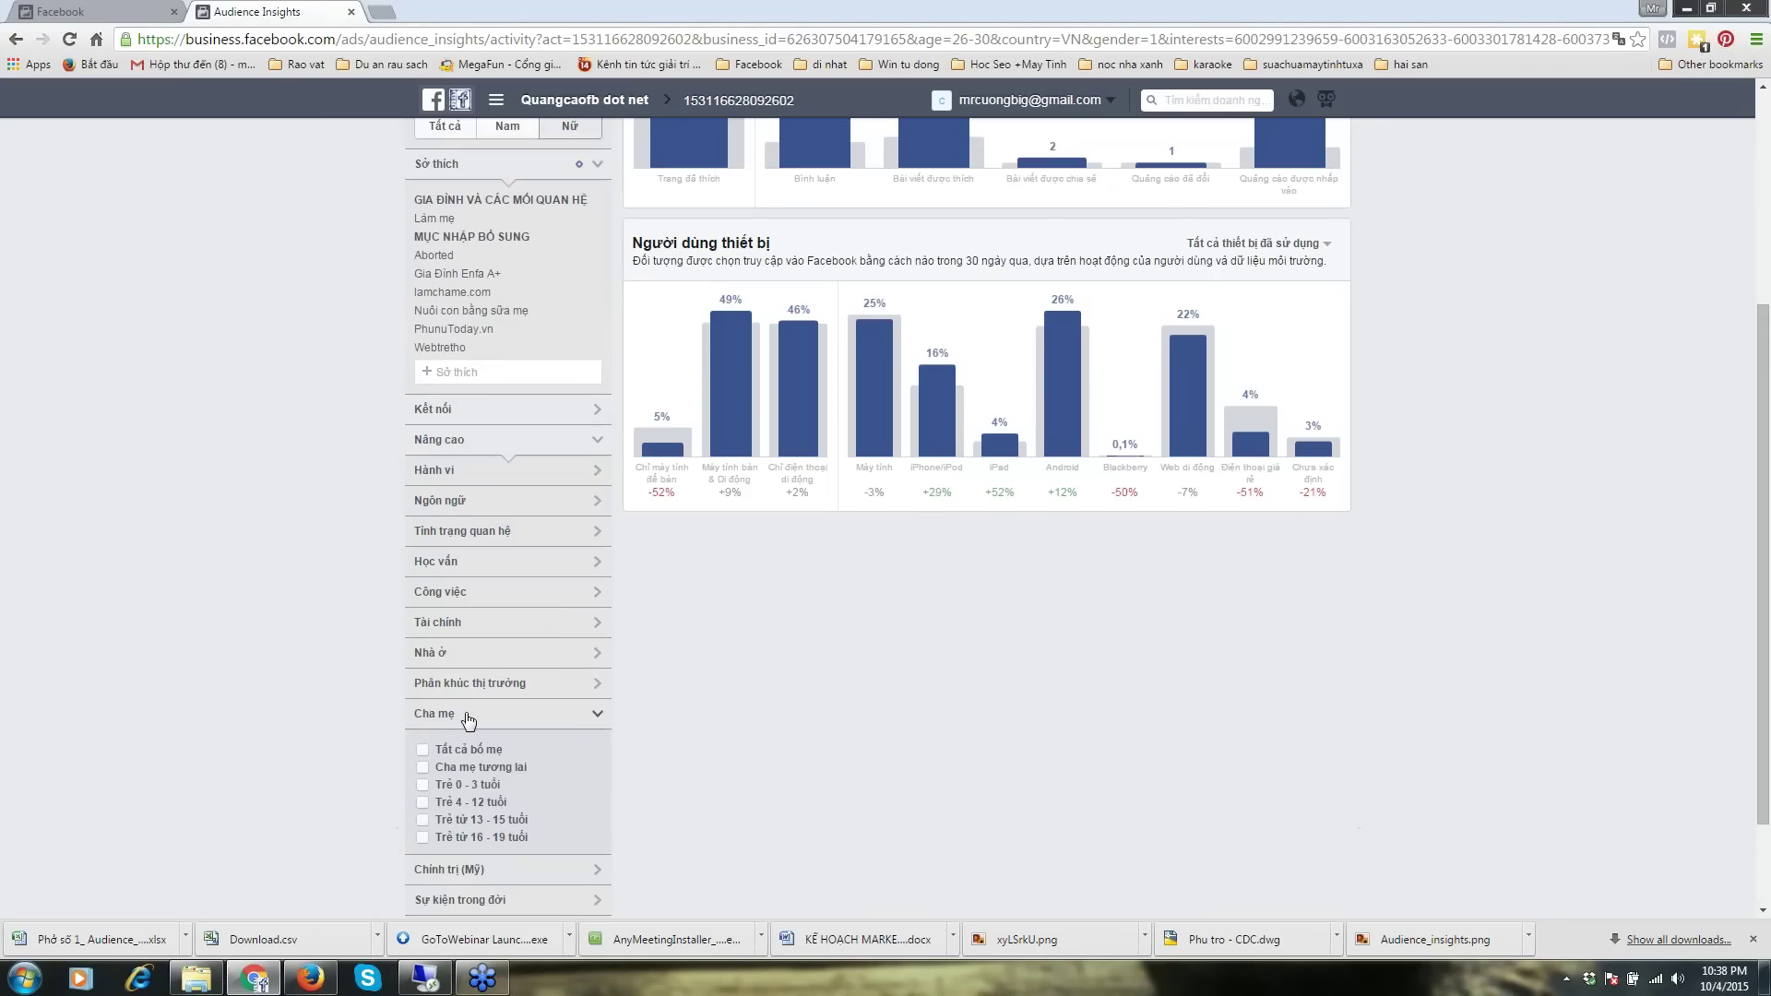
pyautogui.scroll(-2, 466, 719)
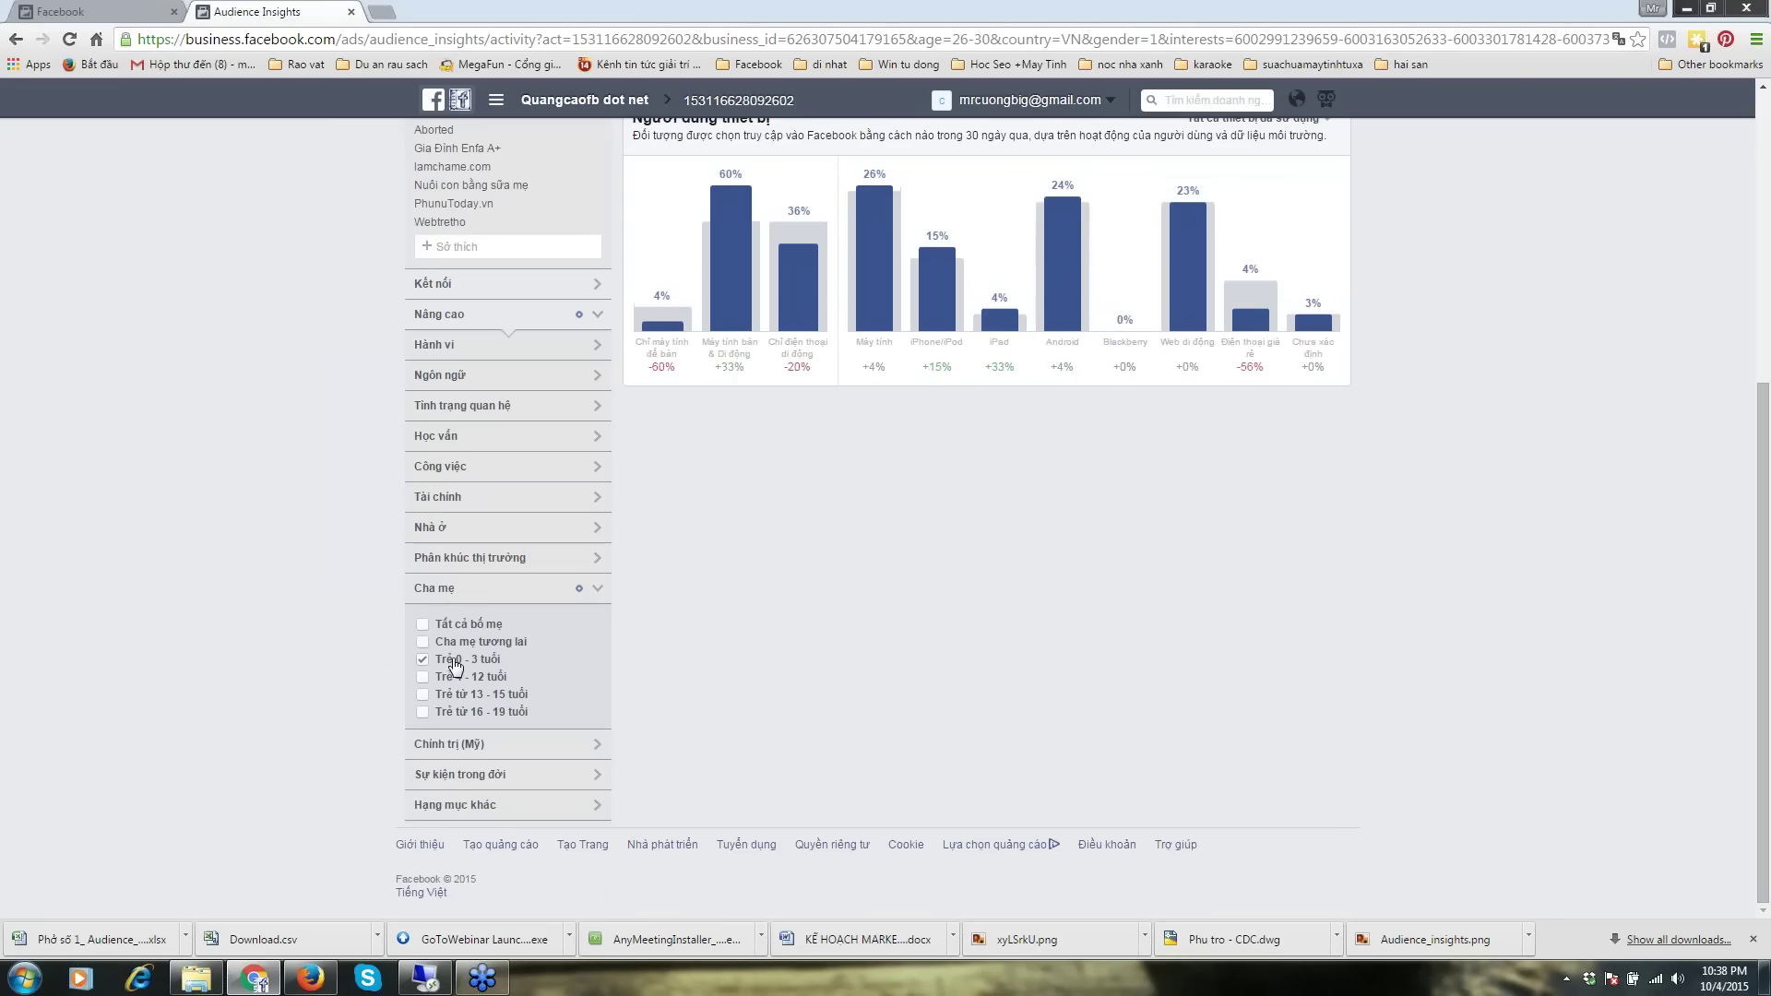
# Expand Sự kiện trong đời and examine its life-event options without selecting any.
pyautogui.click(533, 775)
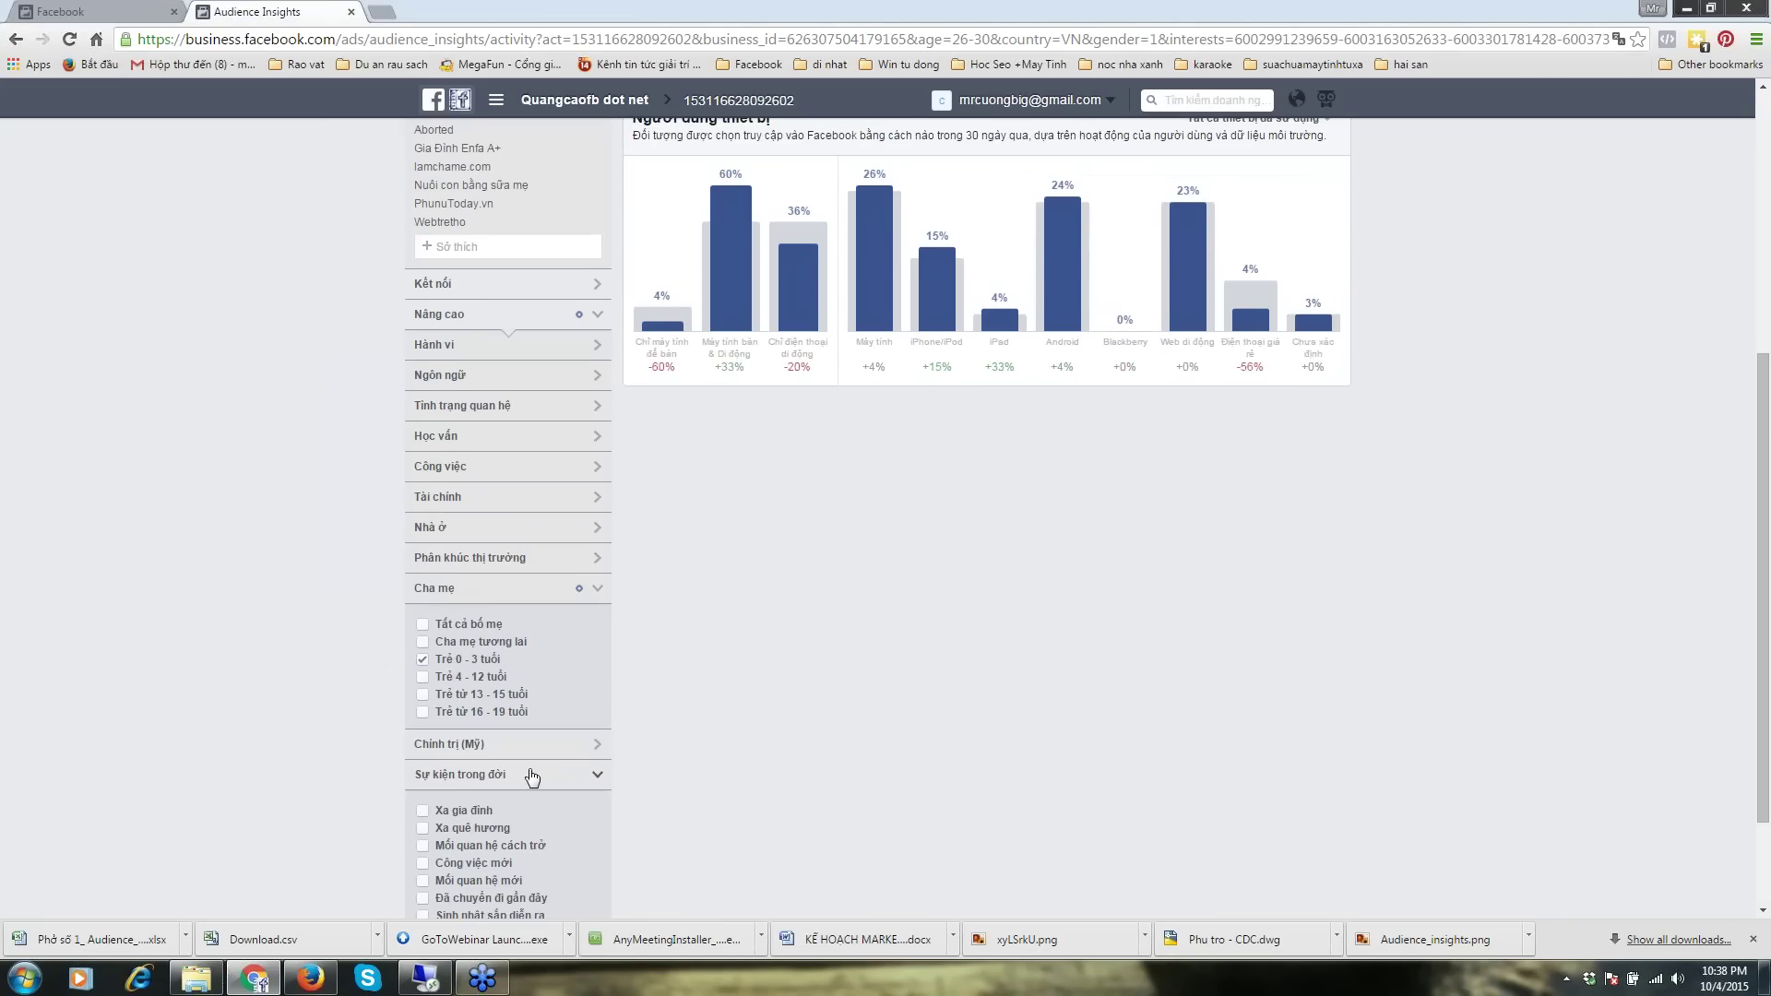
pyautogui.scroll(-3, 533, 775)
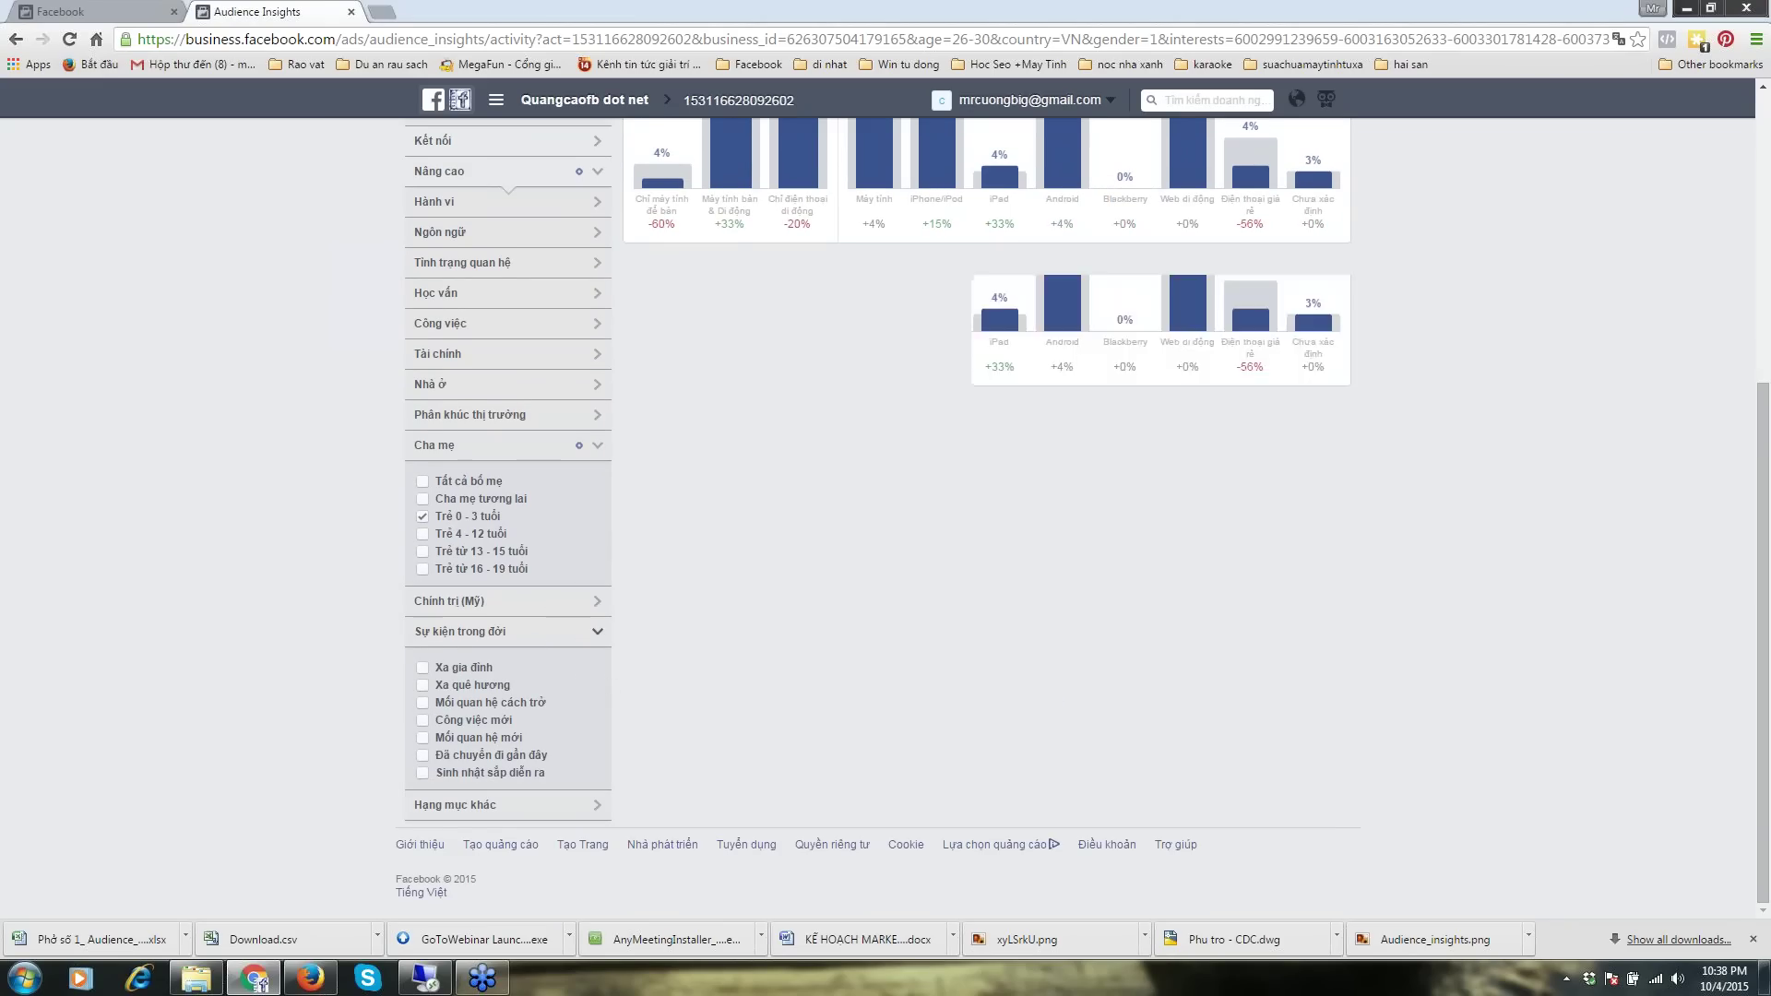
pyautogui.click(578, 631)
pyautogui.click(552, 778)
pyautogui.scroll(-3, 552, 786)
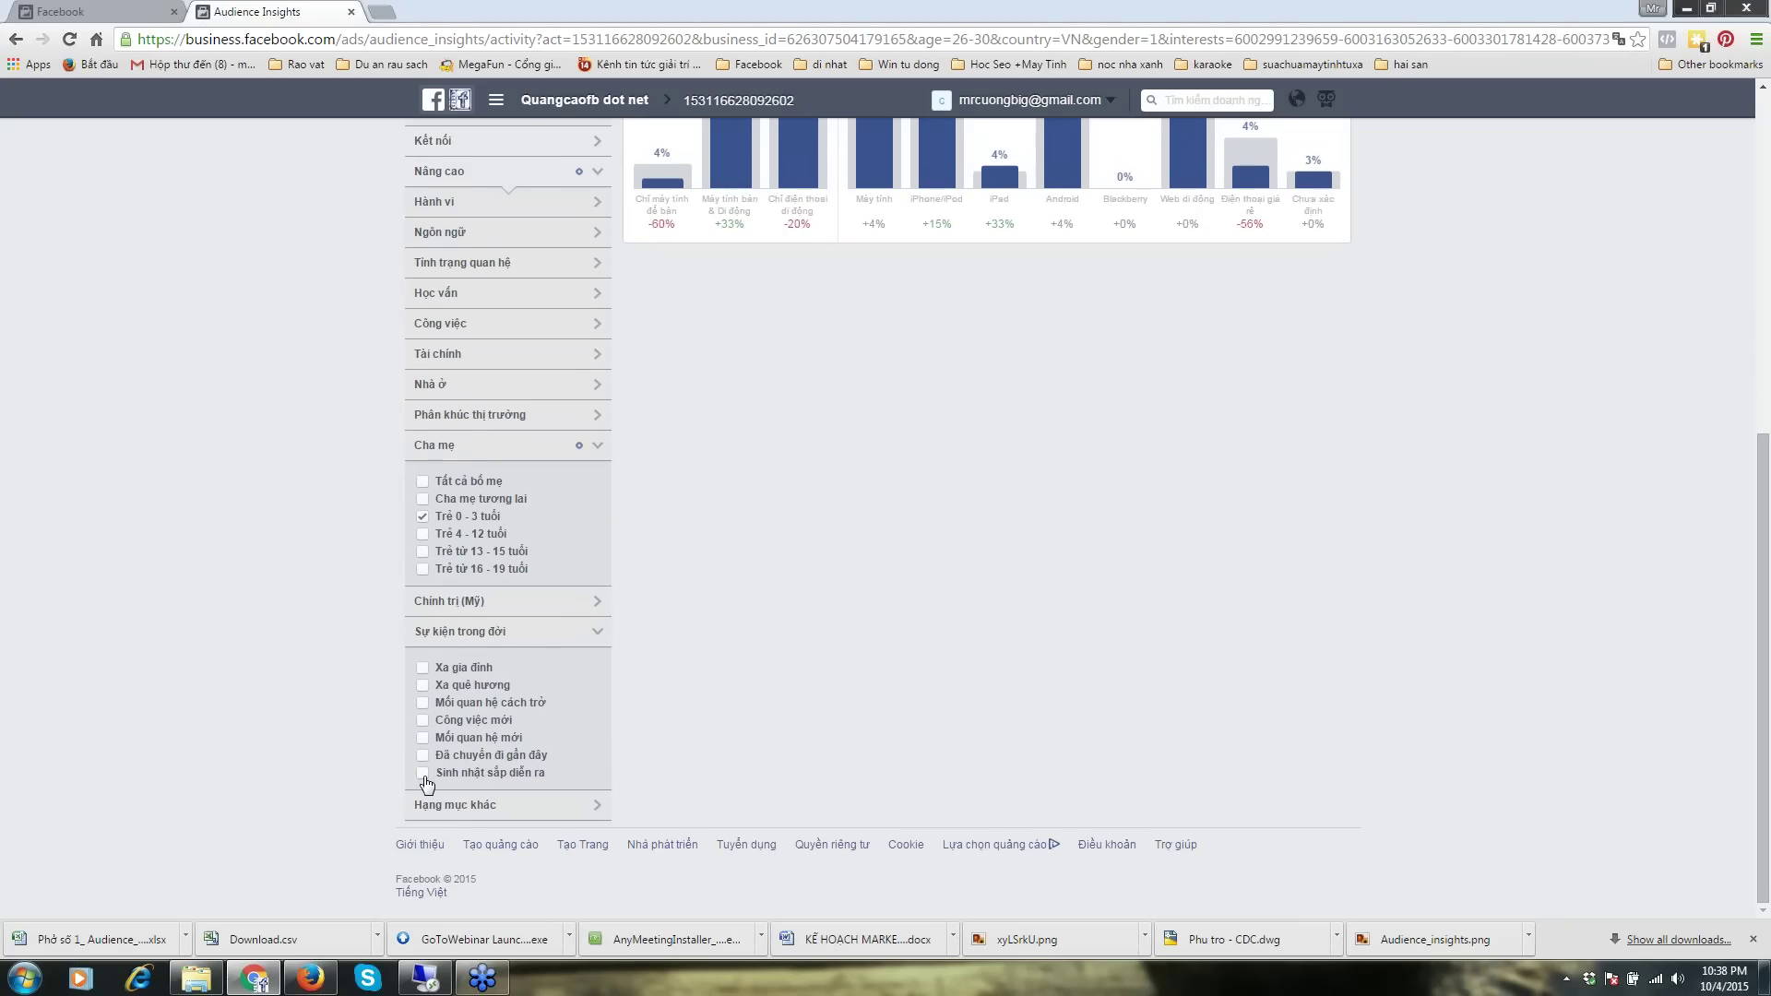
# Examine the categories offered under Hạng mục khác and close the section without adding any.
pyautogui.click(475, 806)
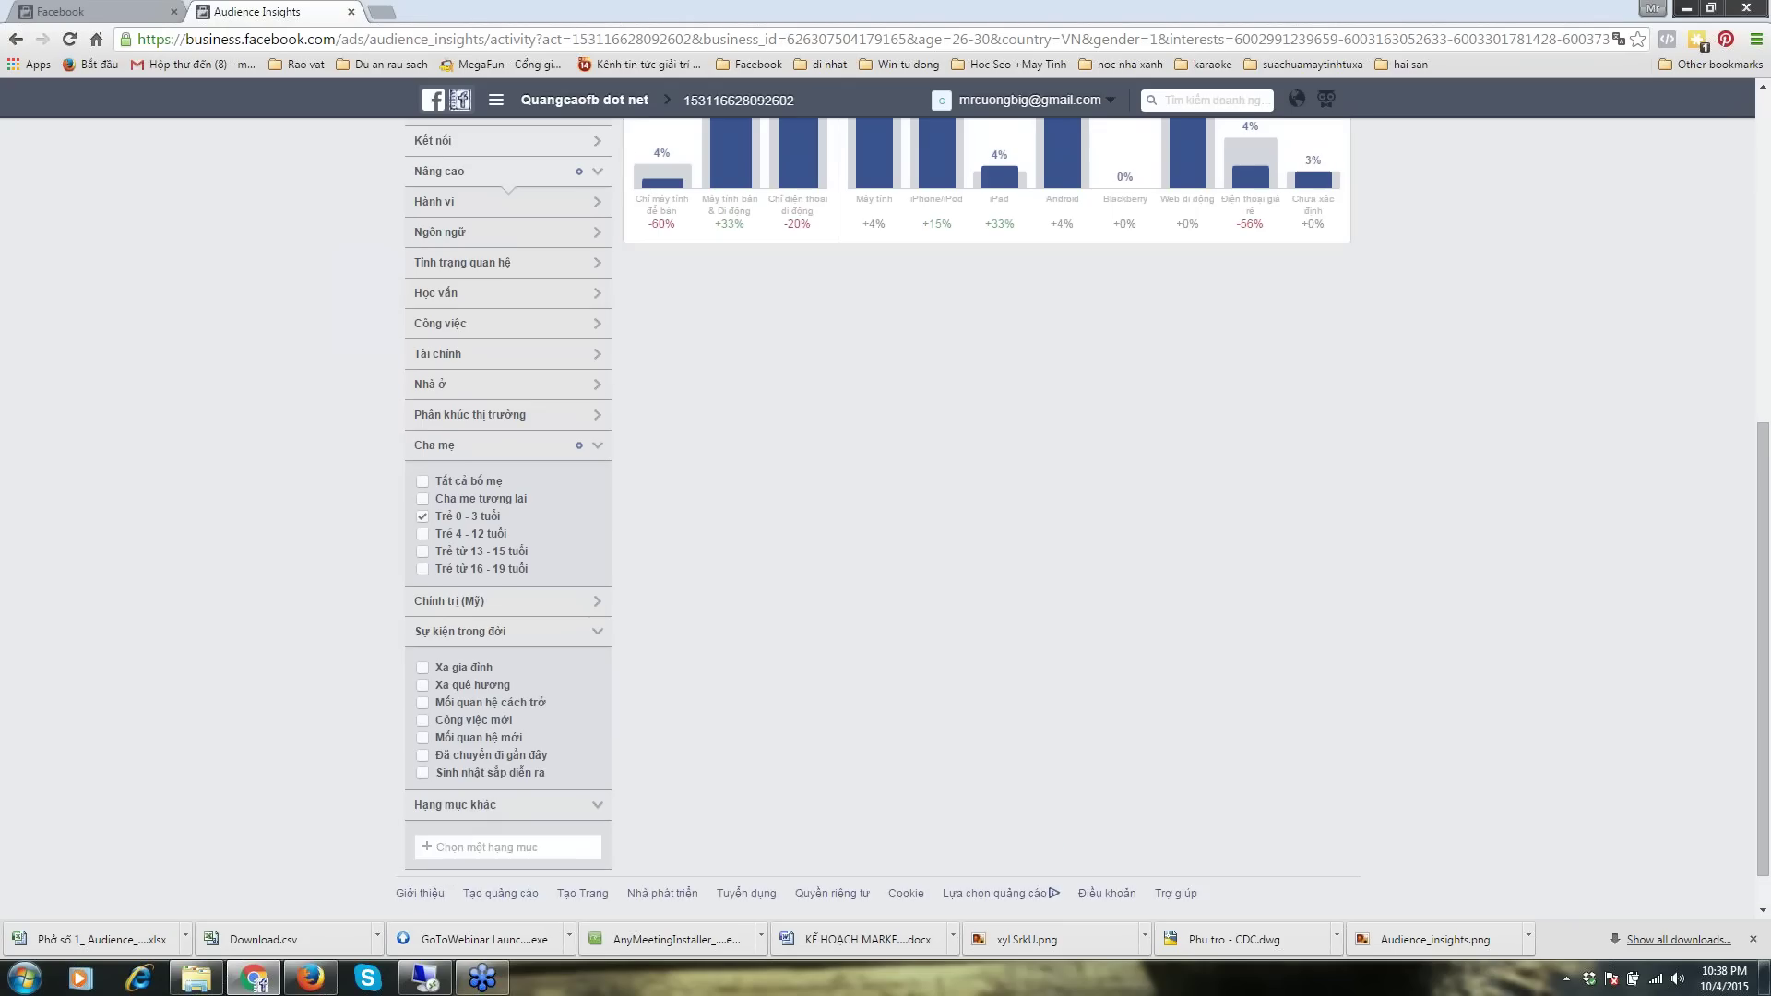
pyautogui.scroll(-1, 587, 748)
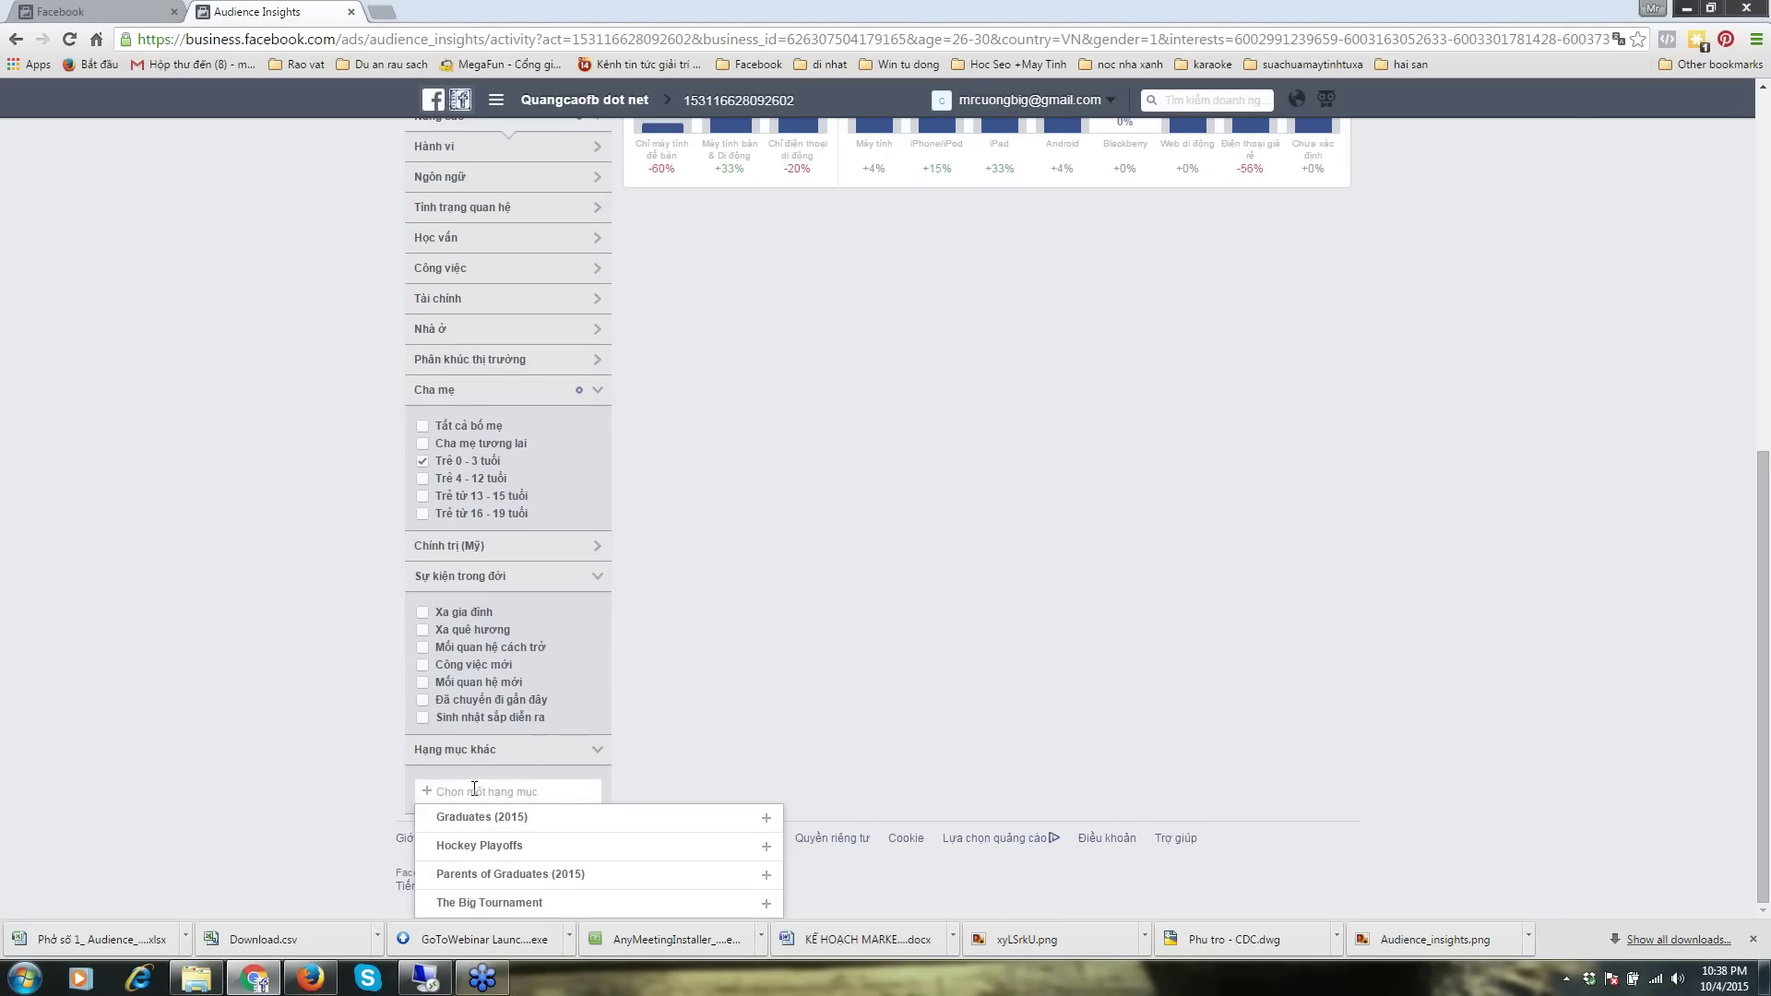
pyautogui.write('y')
pyautogui.click(292, 781)
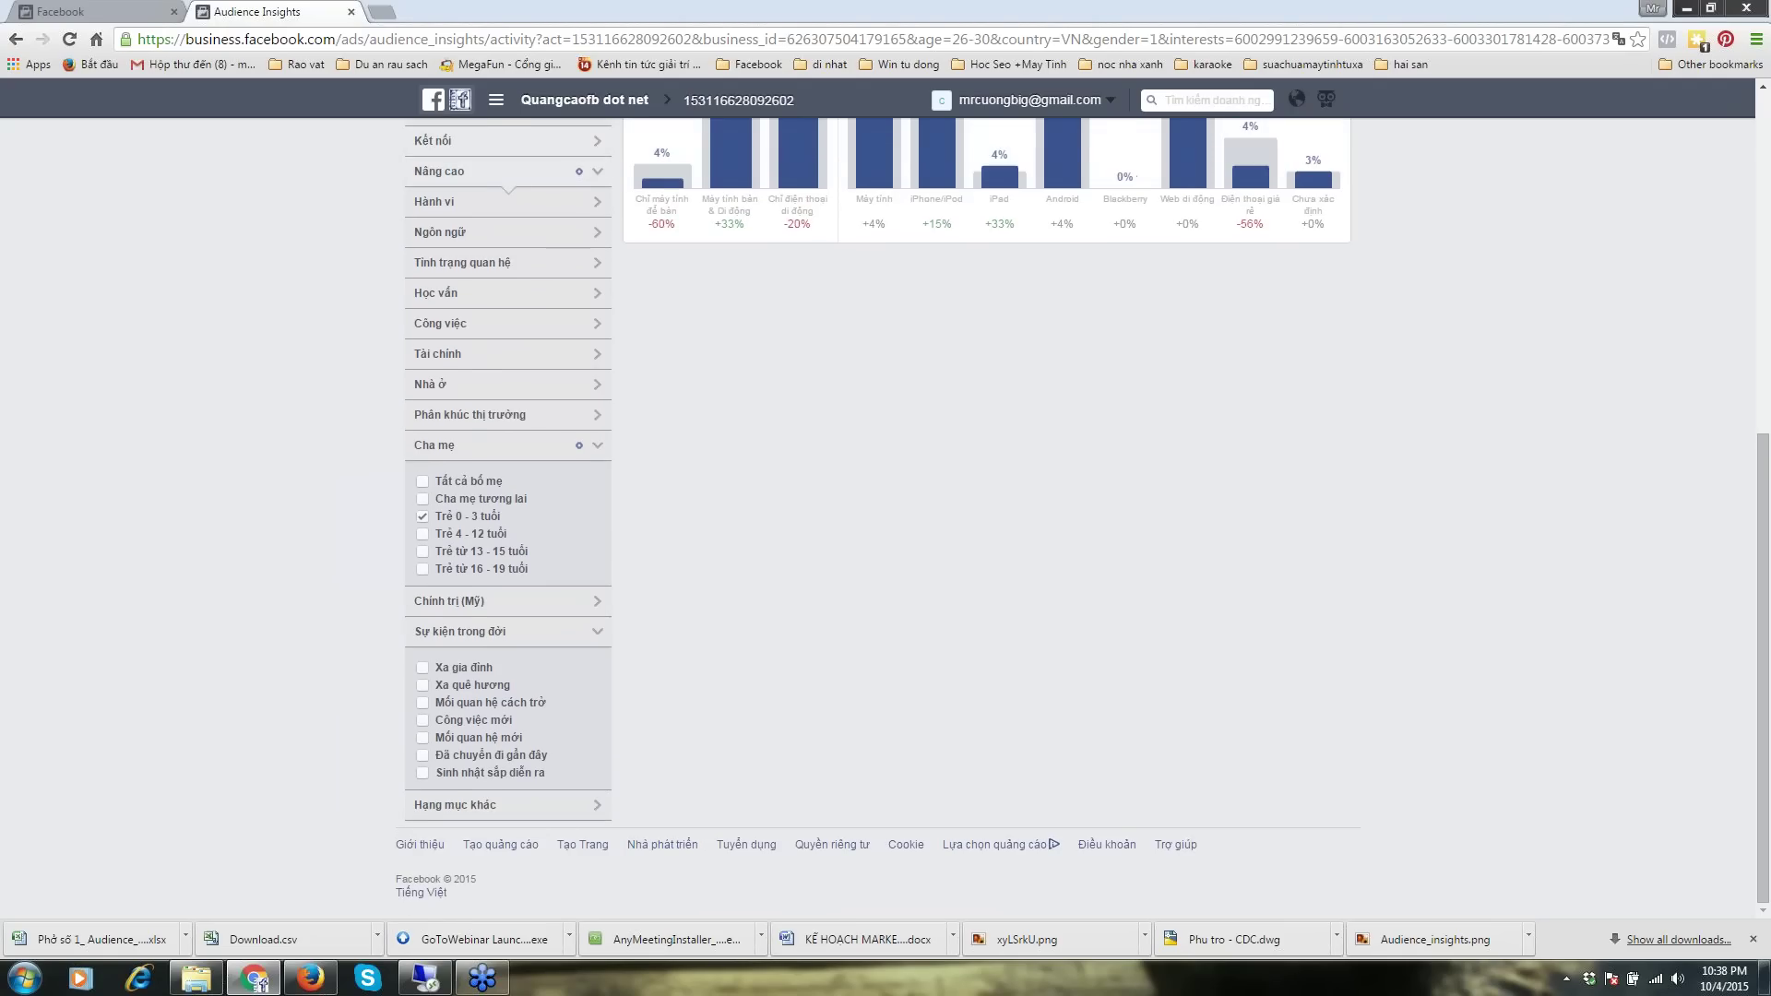
# Collapse the Nâng cao audience options.
pyautogui.scroll(5, 593, 761)
pyautogui.scroll(1, 498, 601)
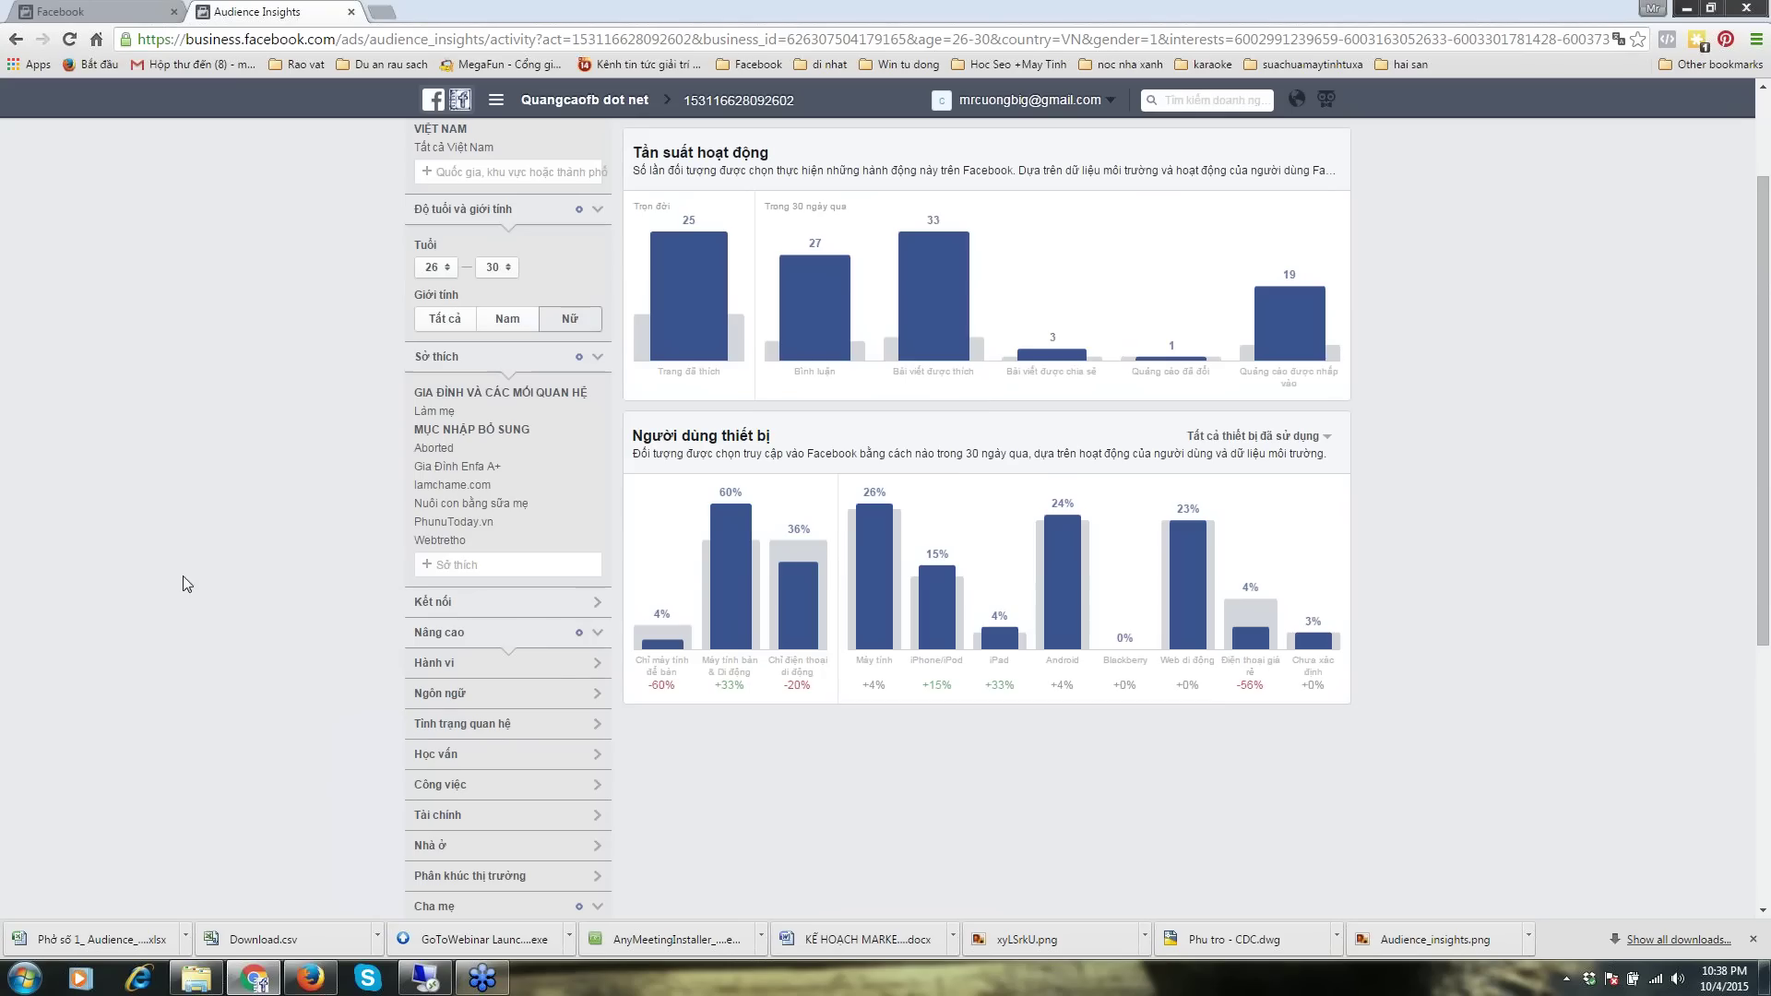
pyautogui.click(596, 632)
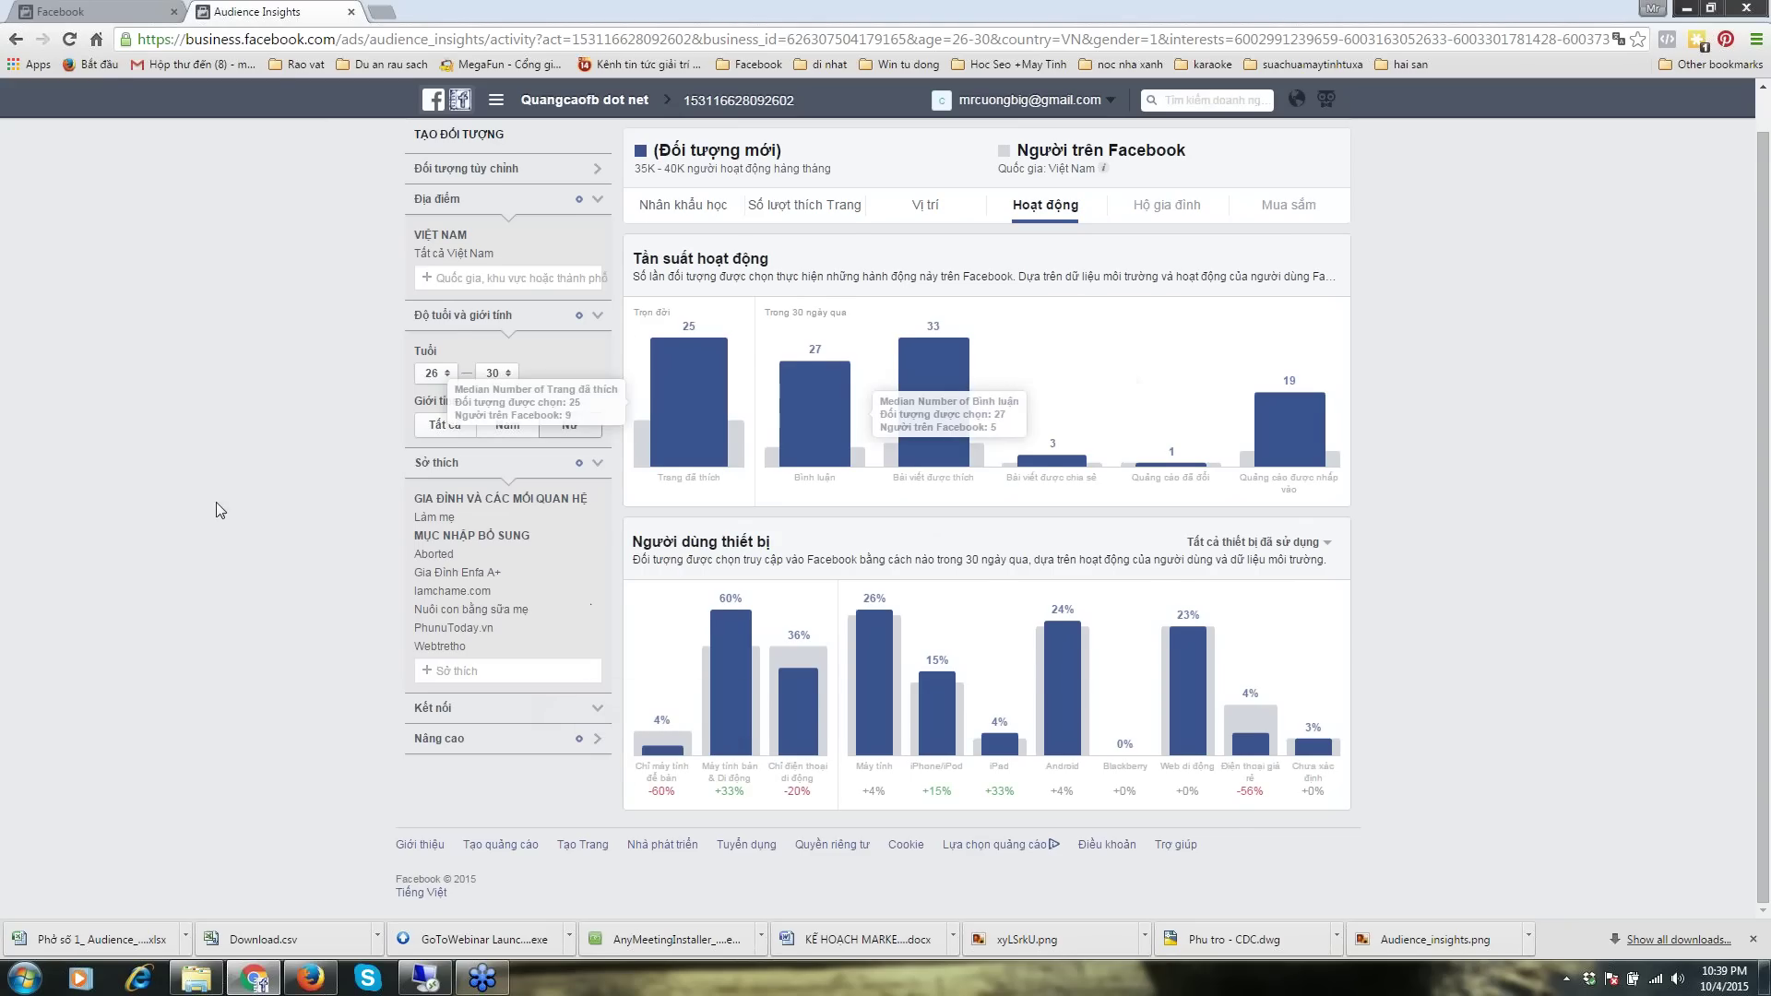
# Set the audience's age range to 18–60.
pyautogui.scroll(1, 553, 480)
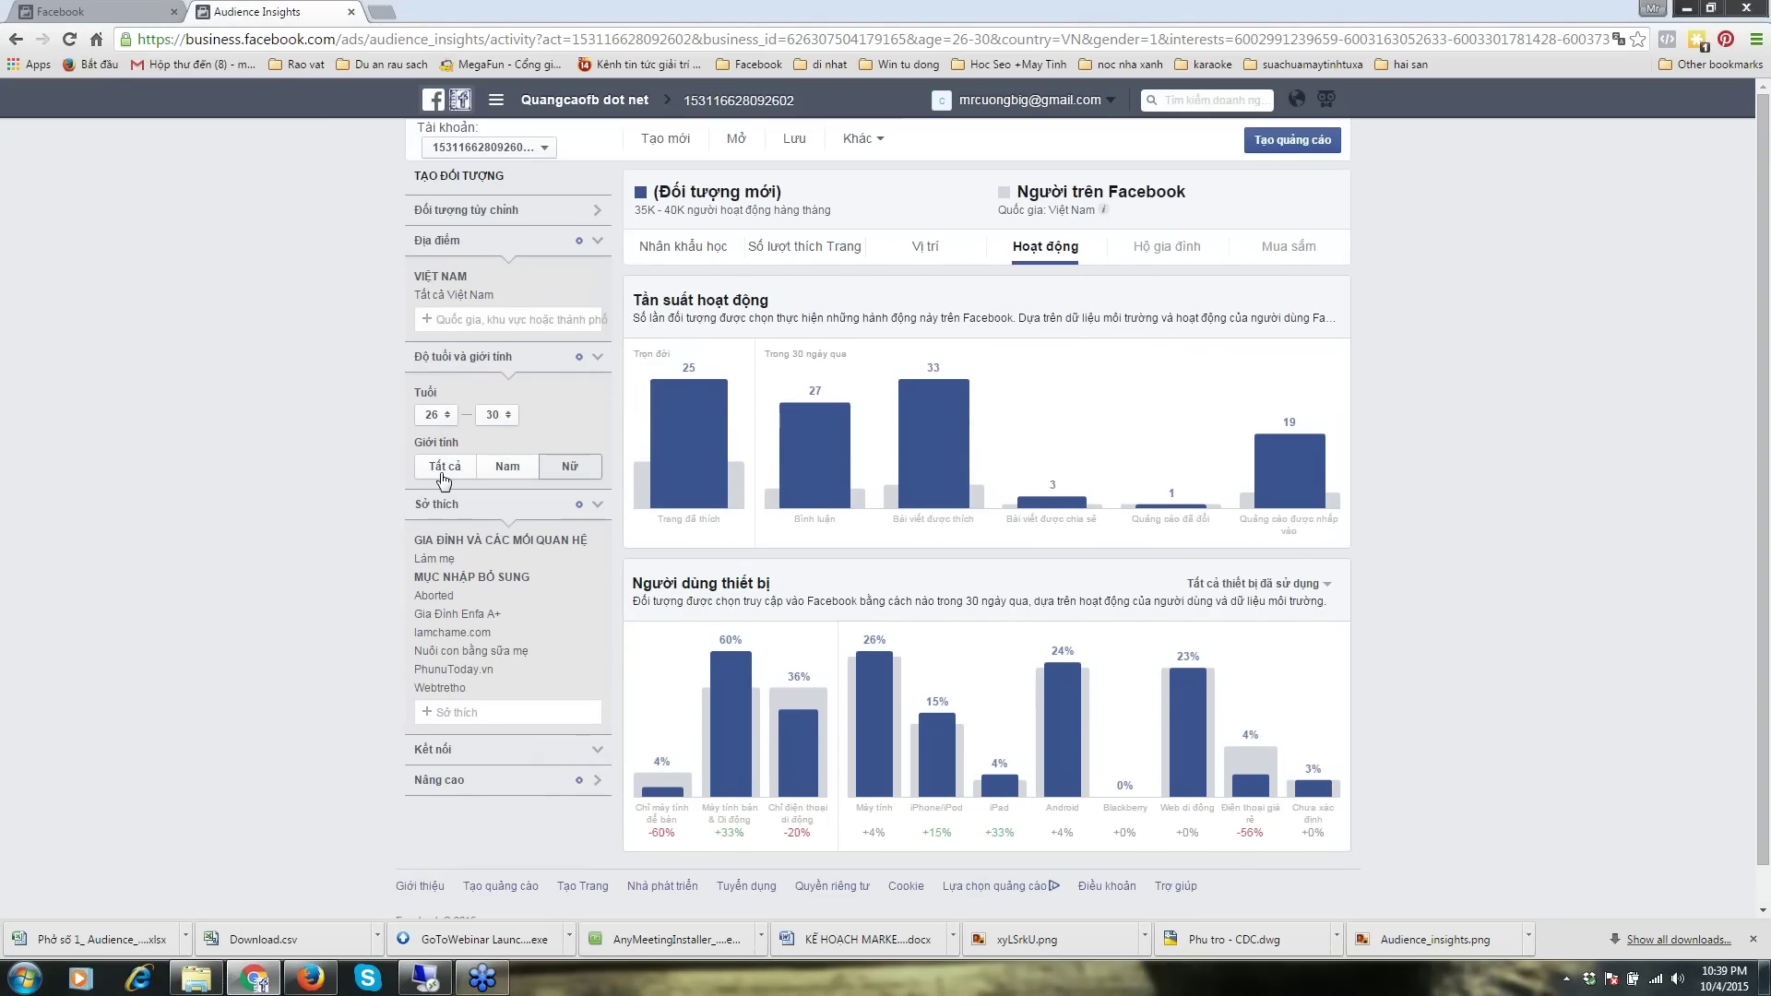
pyautogui.click(448, 417)
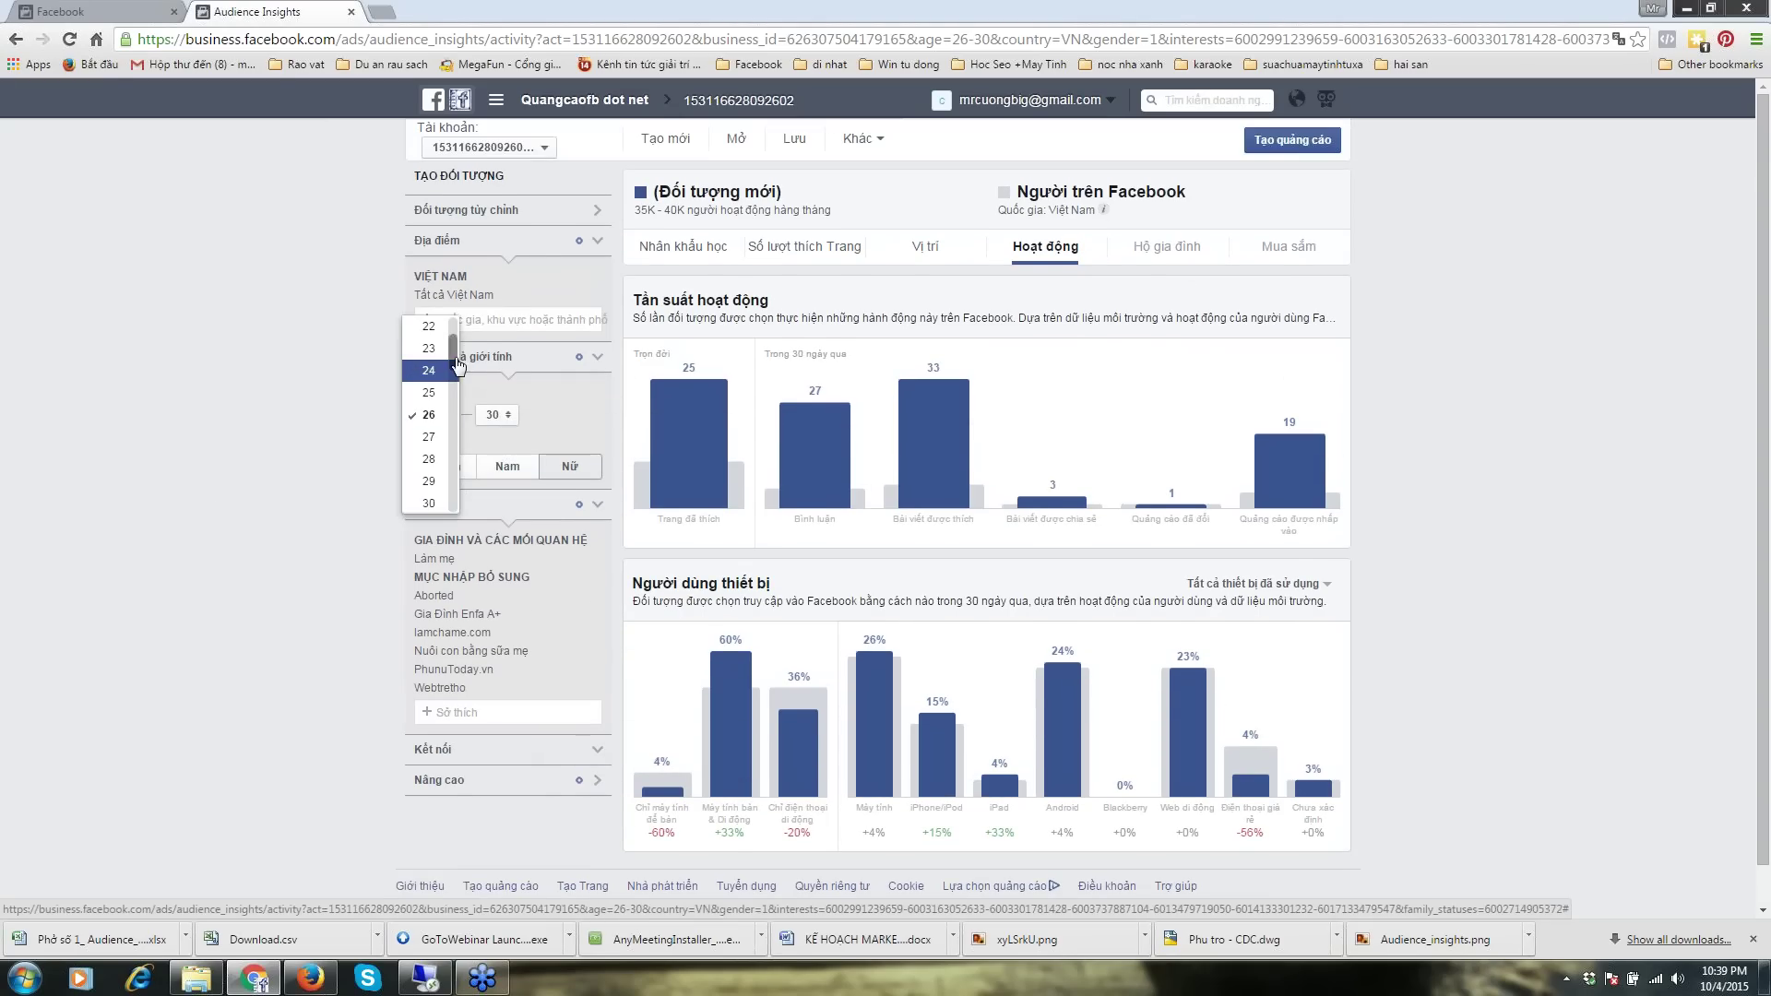
pyautogui.scroll(2, 456, 364)
pyautogui.click(433, 328)
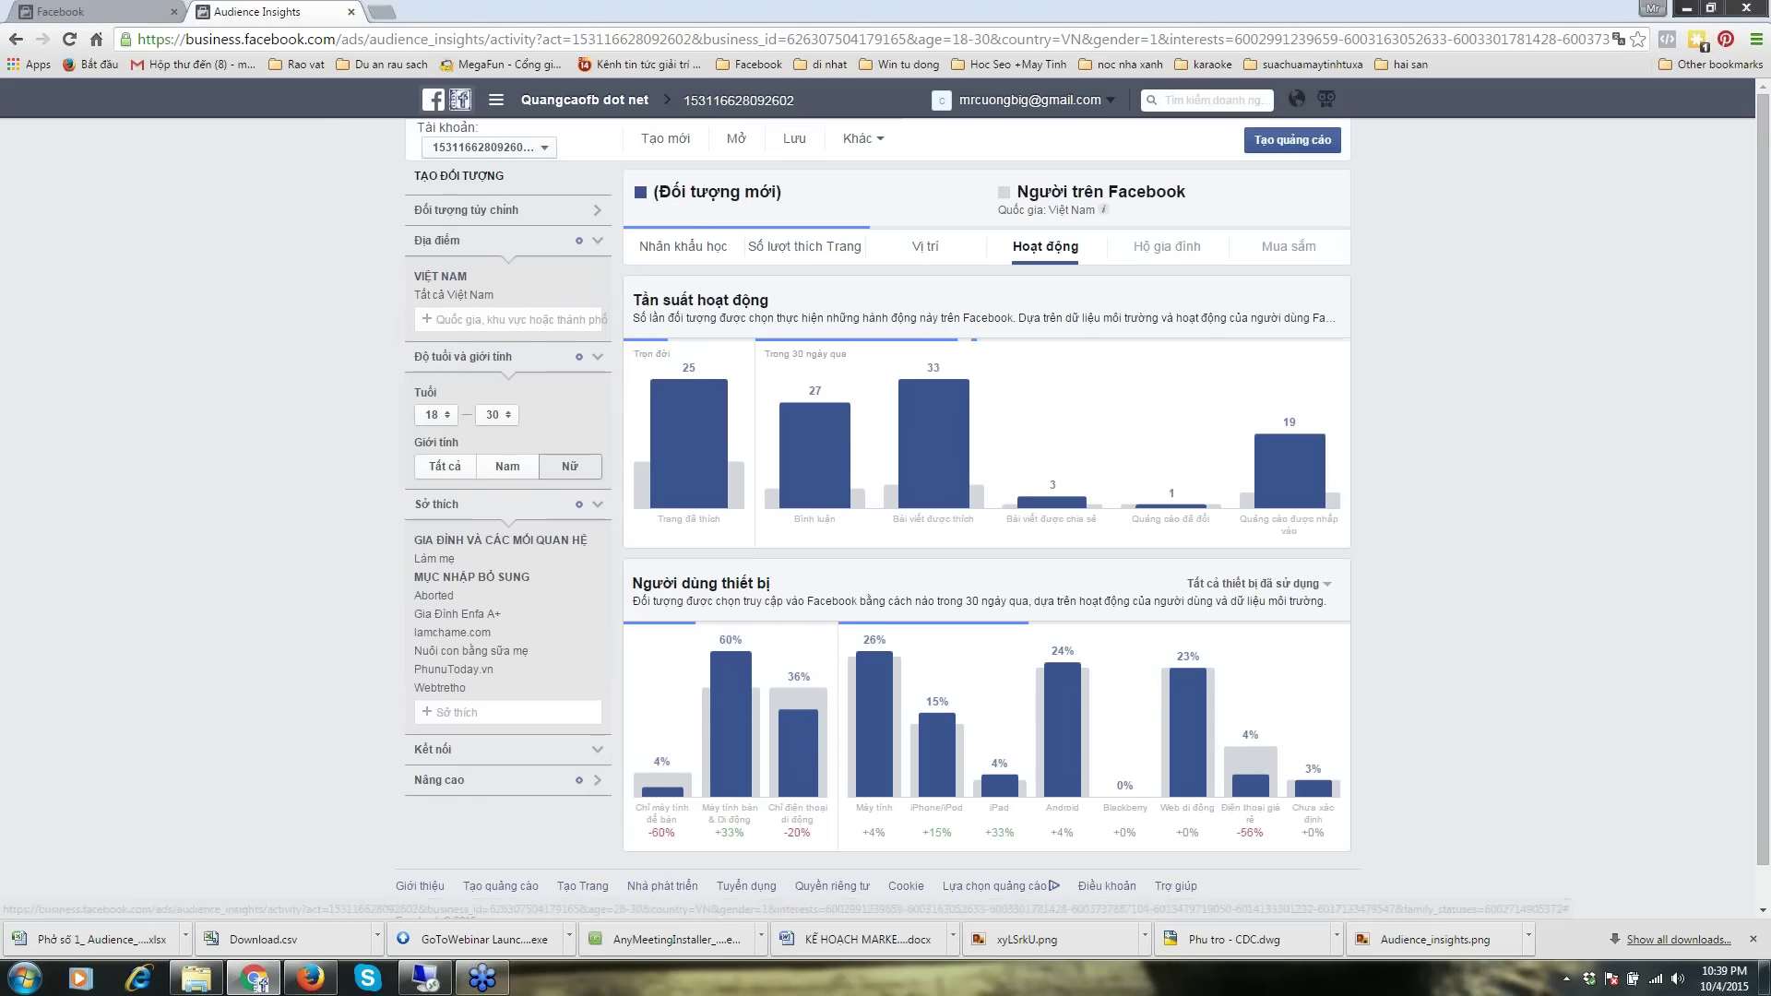
pyautogui.click(496, 415)
pyautogui.scroll(-8, 503, 424)
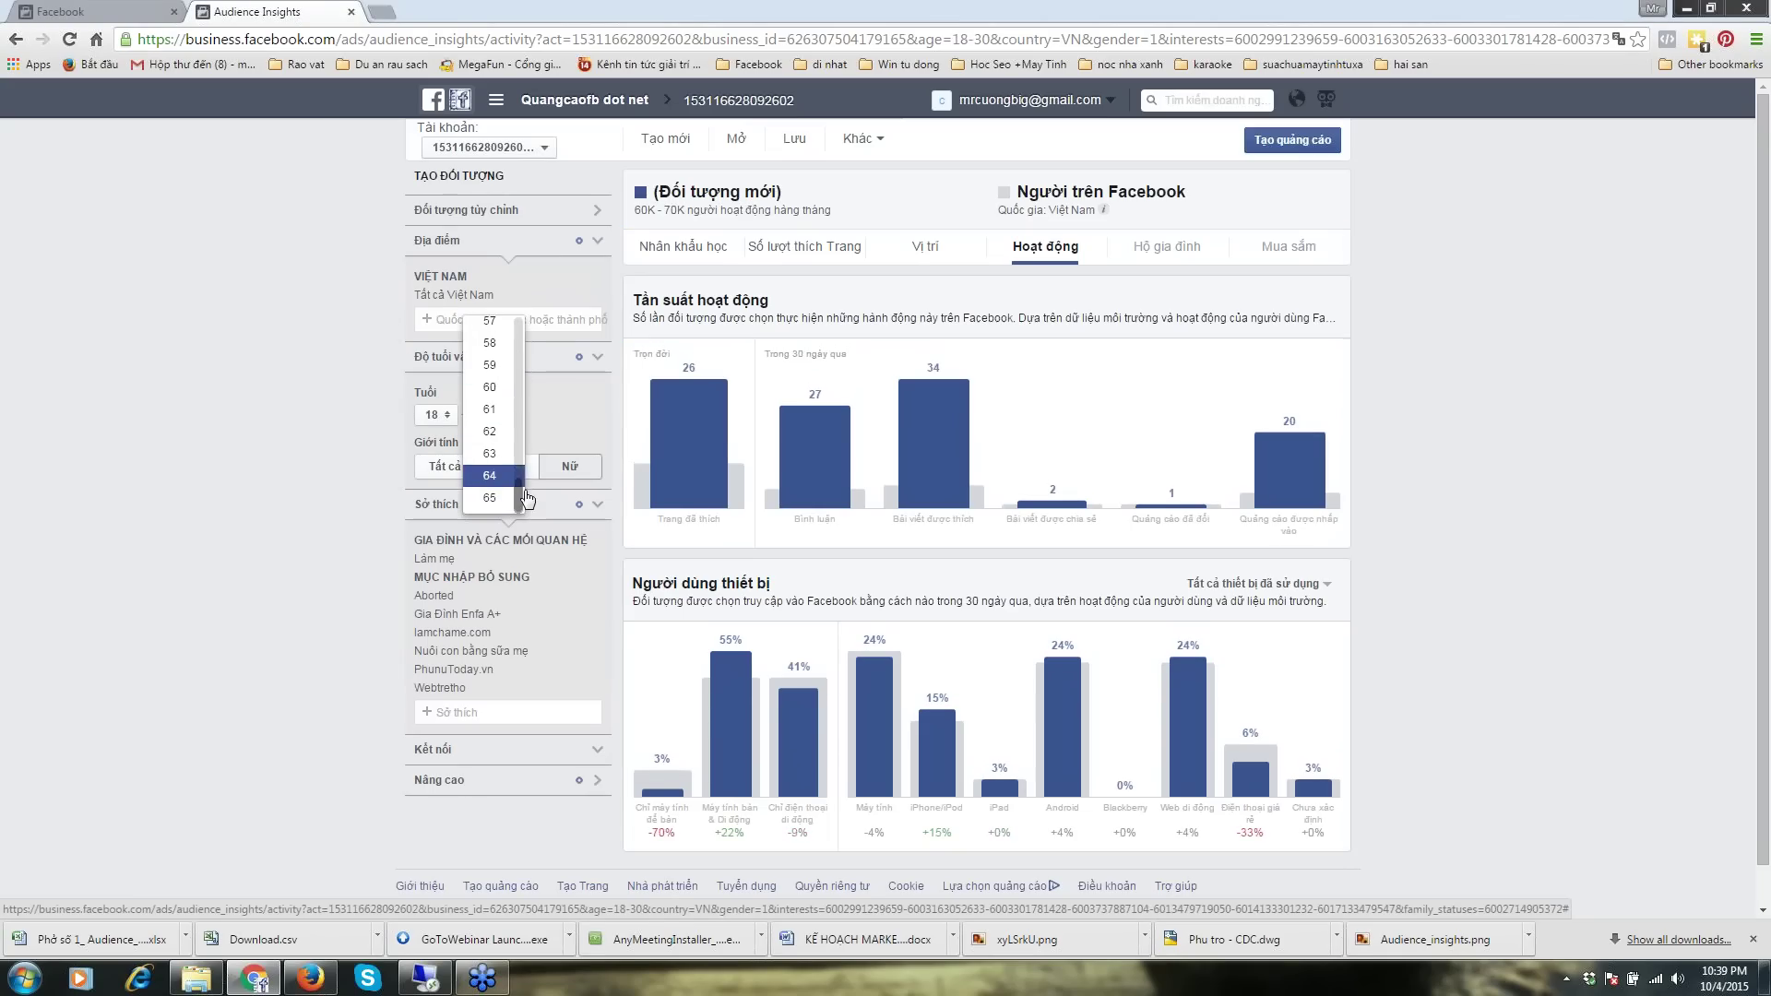
pyautogui.scroll(1, 494, 431)
pyautogui.click(493, 431)
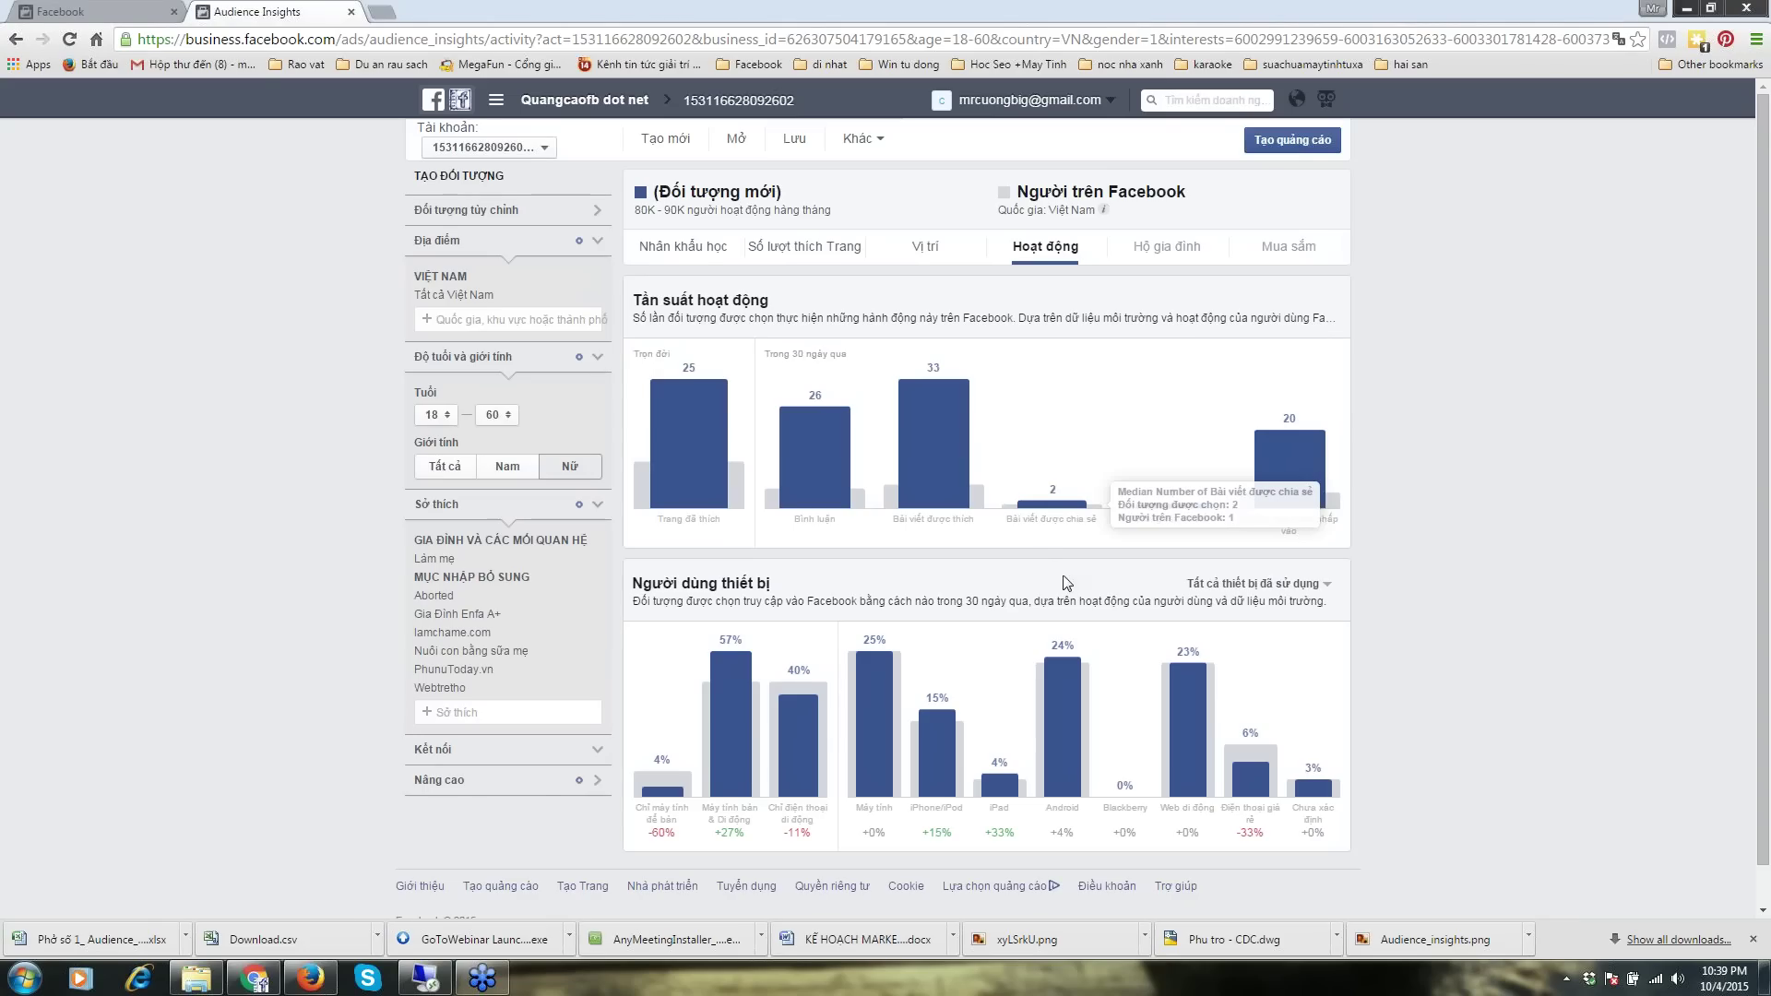
# Examine the audience's demographics, covering age and gender, relationship status, education level and job titles.
pyautogui.click(719, 250)
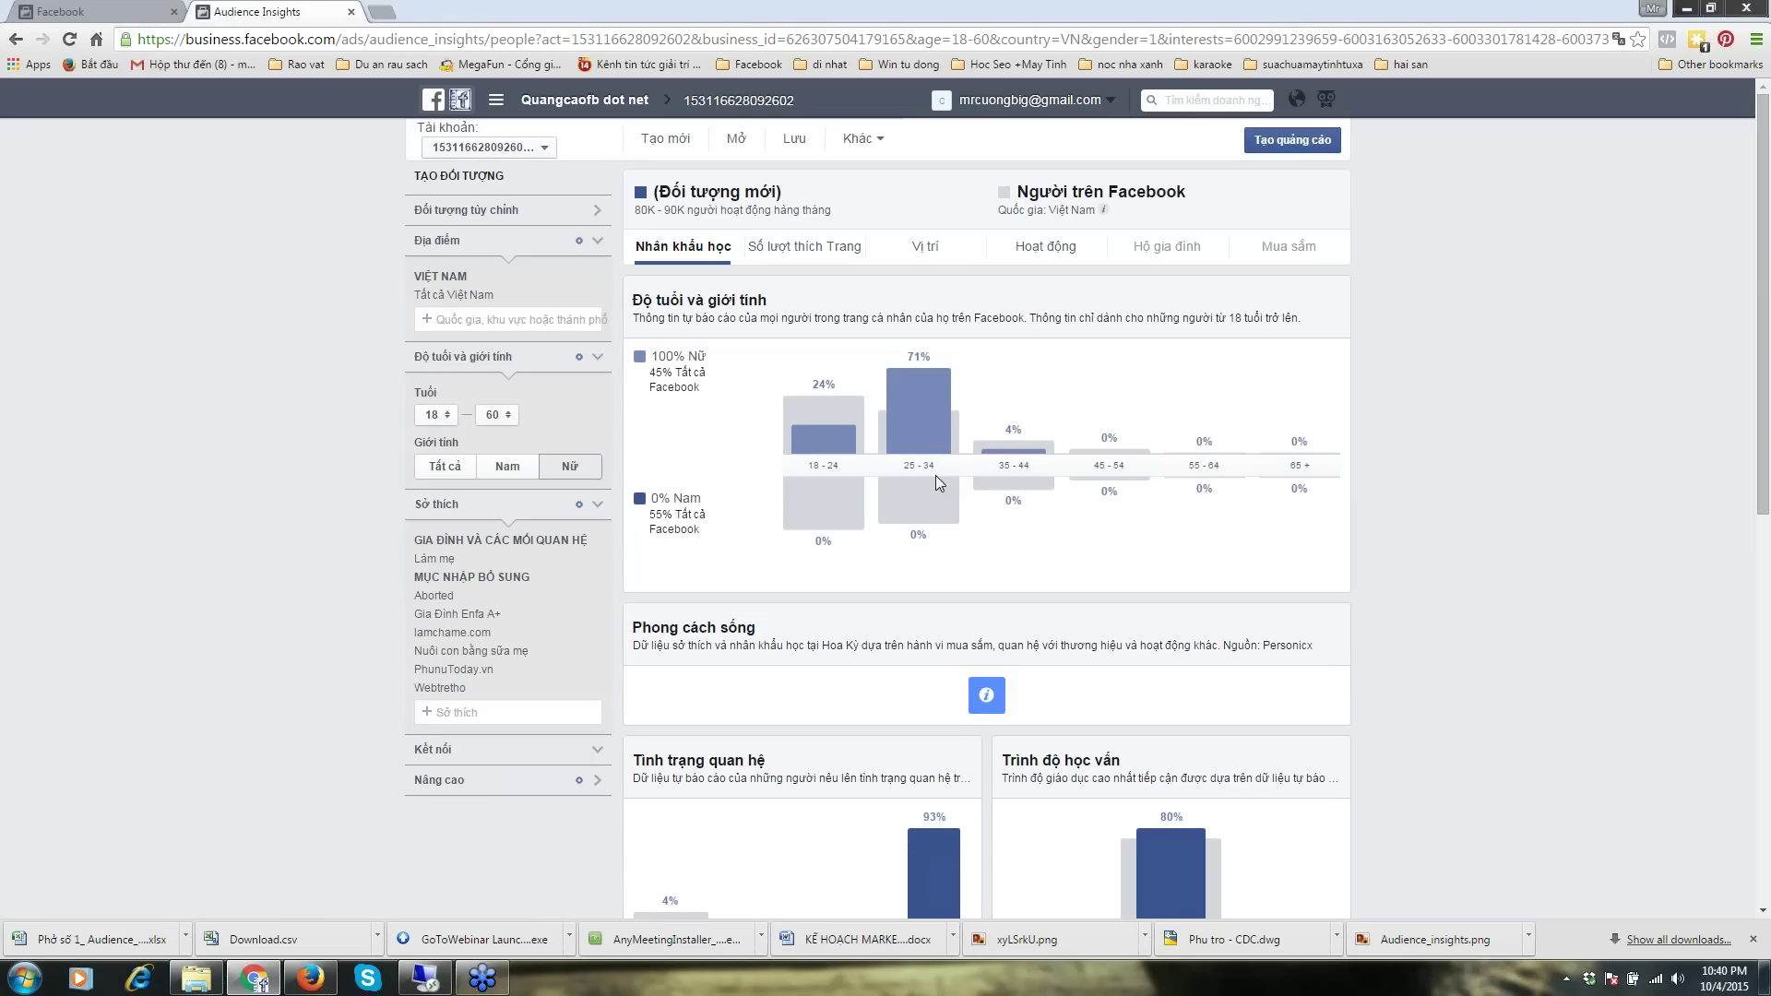
pyautogui.scroll(-4, 932, 461)
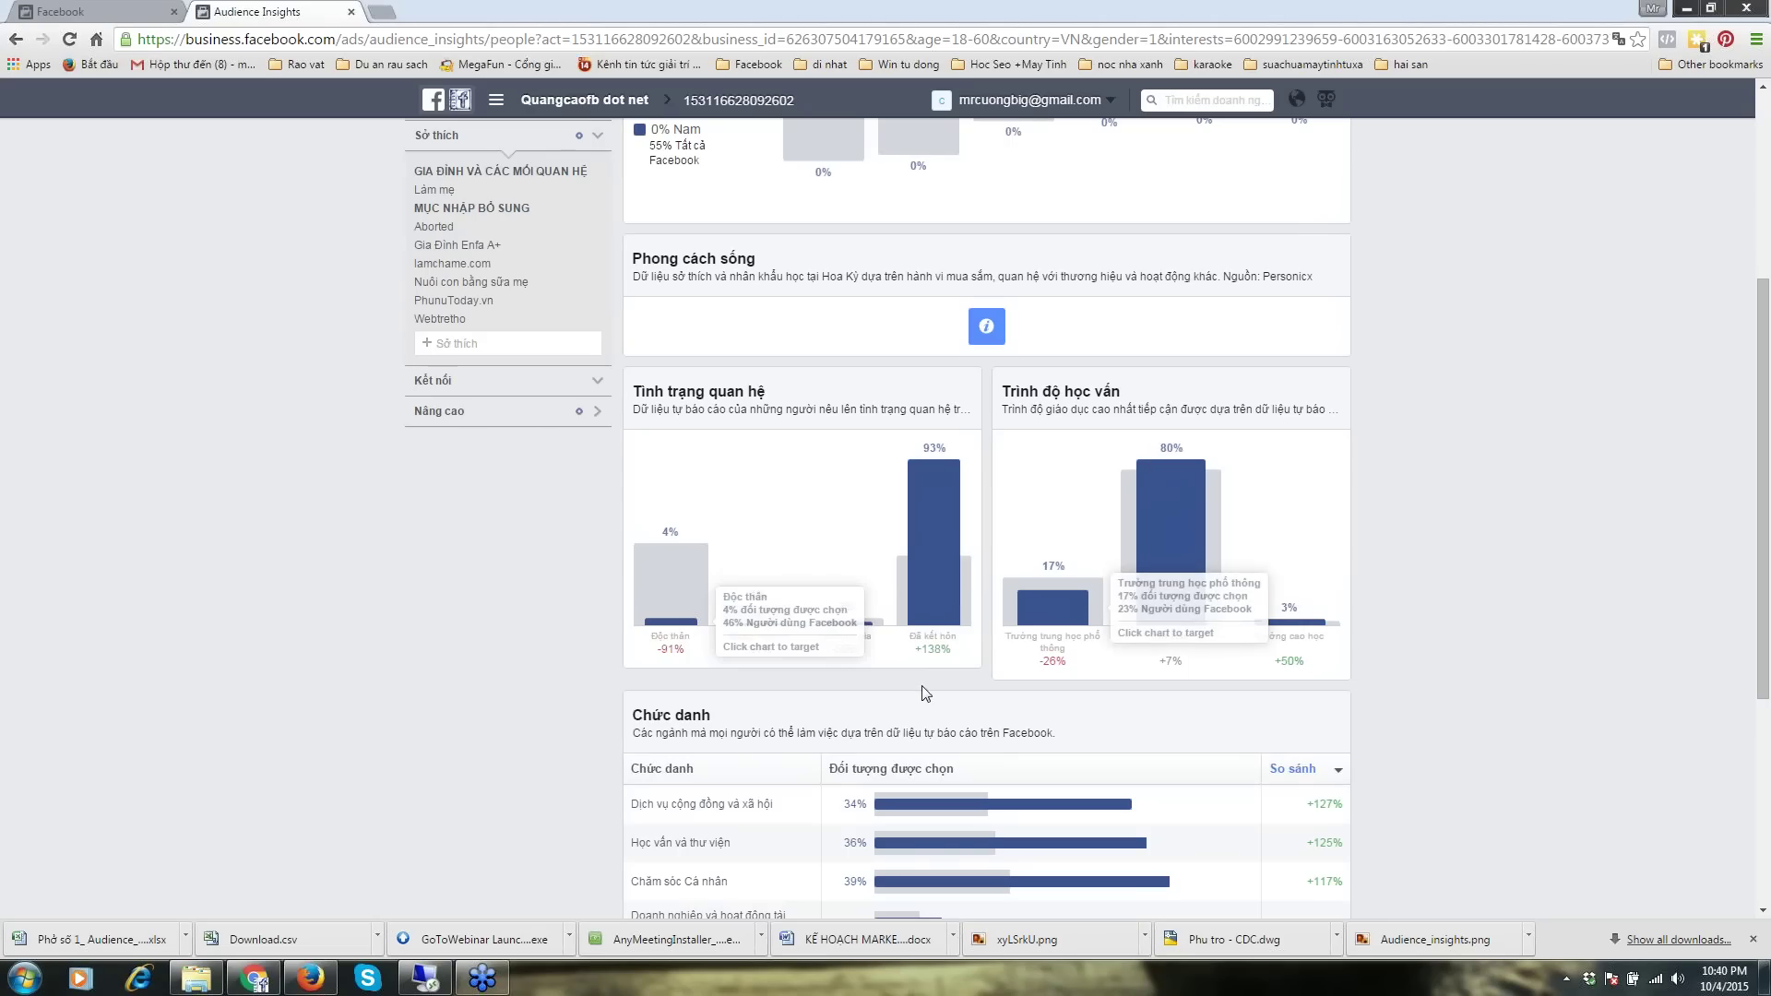
pyautogui.scroll(-5, 328, 638)
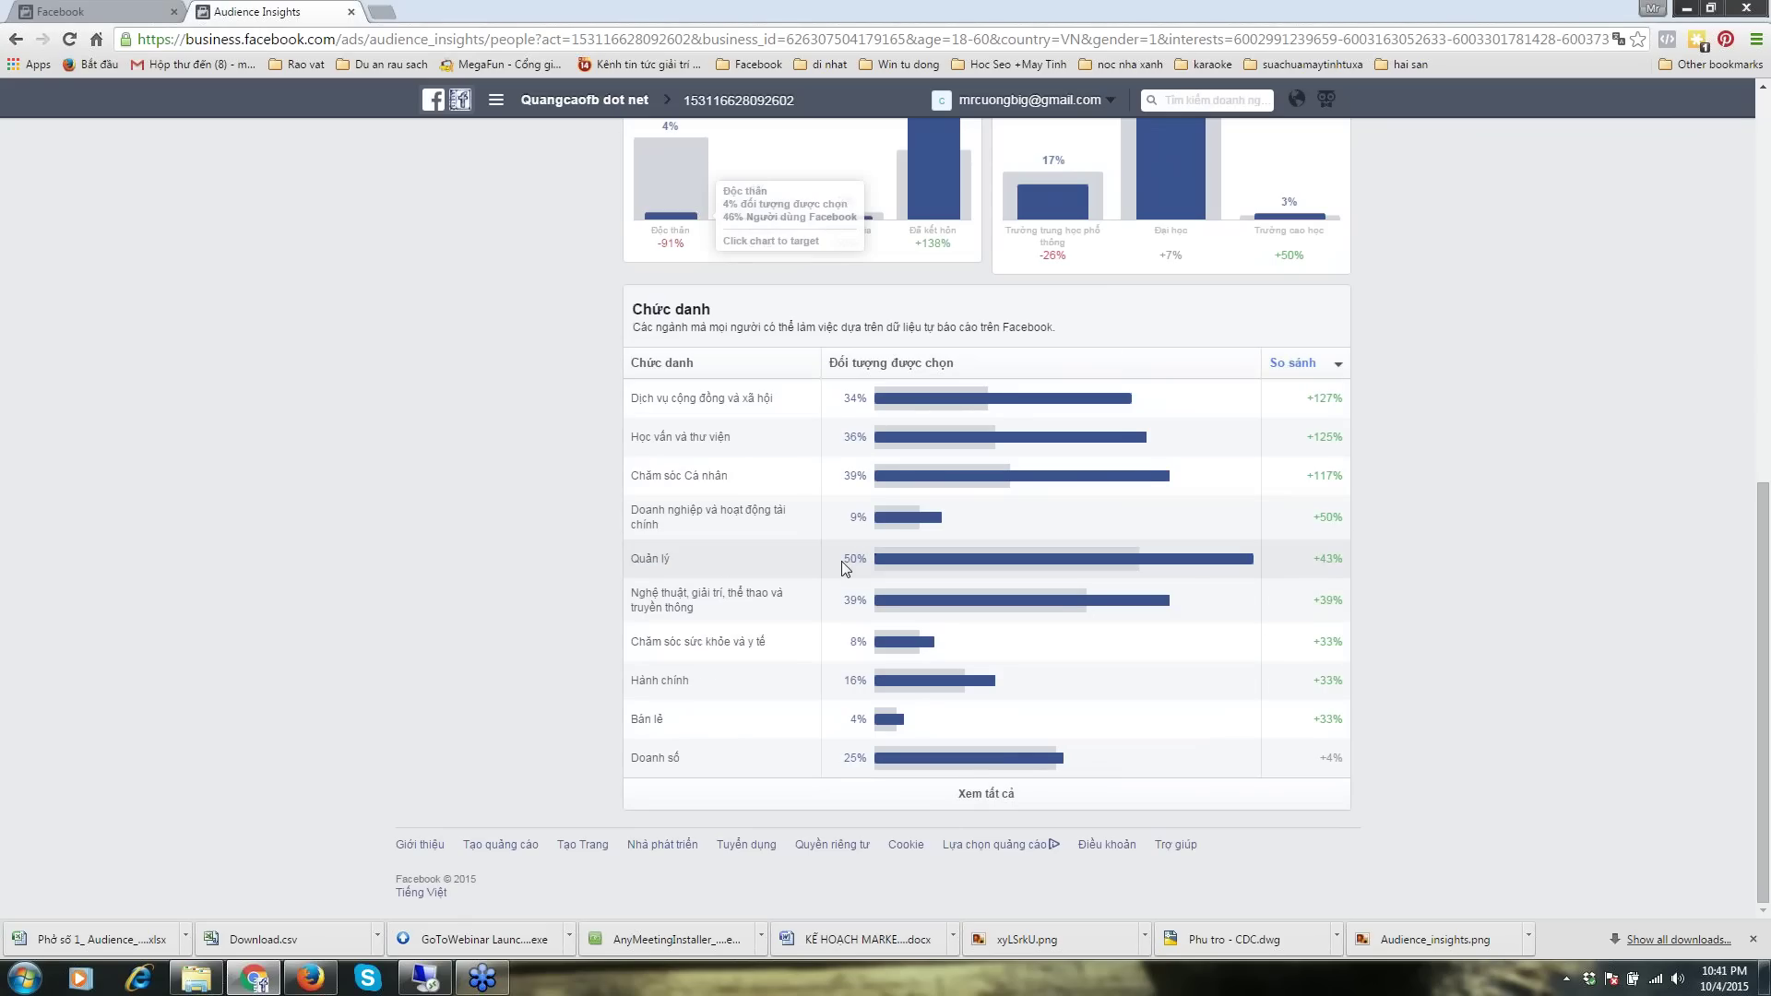
pyautogui.moveTo(1232, 570)
pyautogui.moveTo(918, 609)
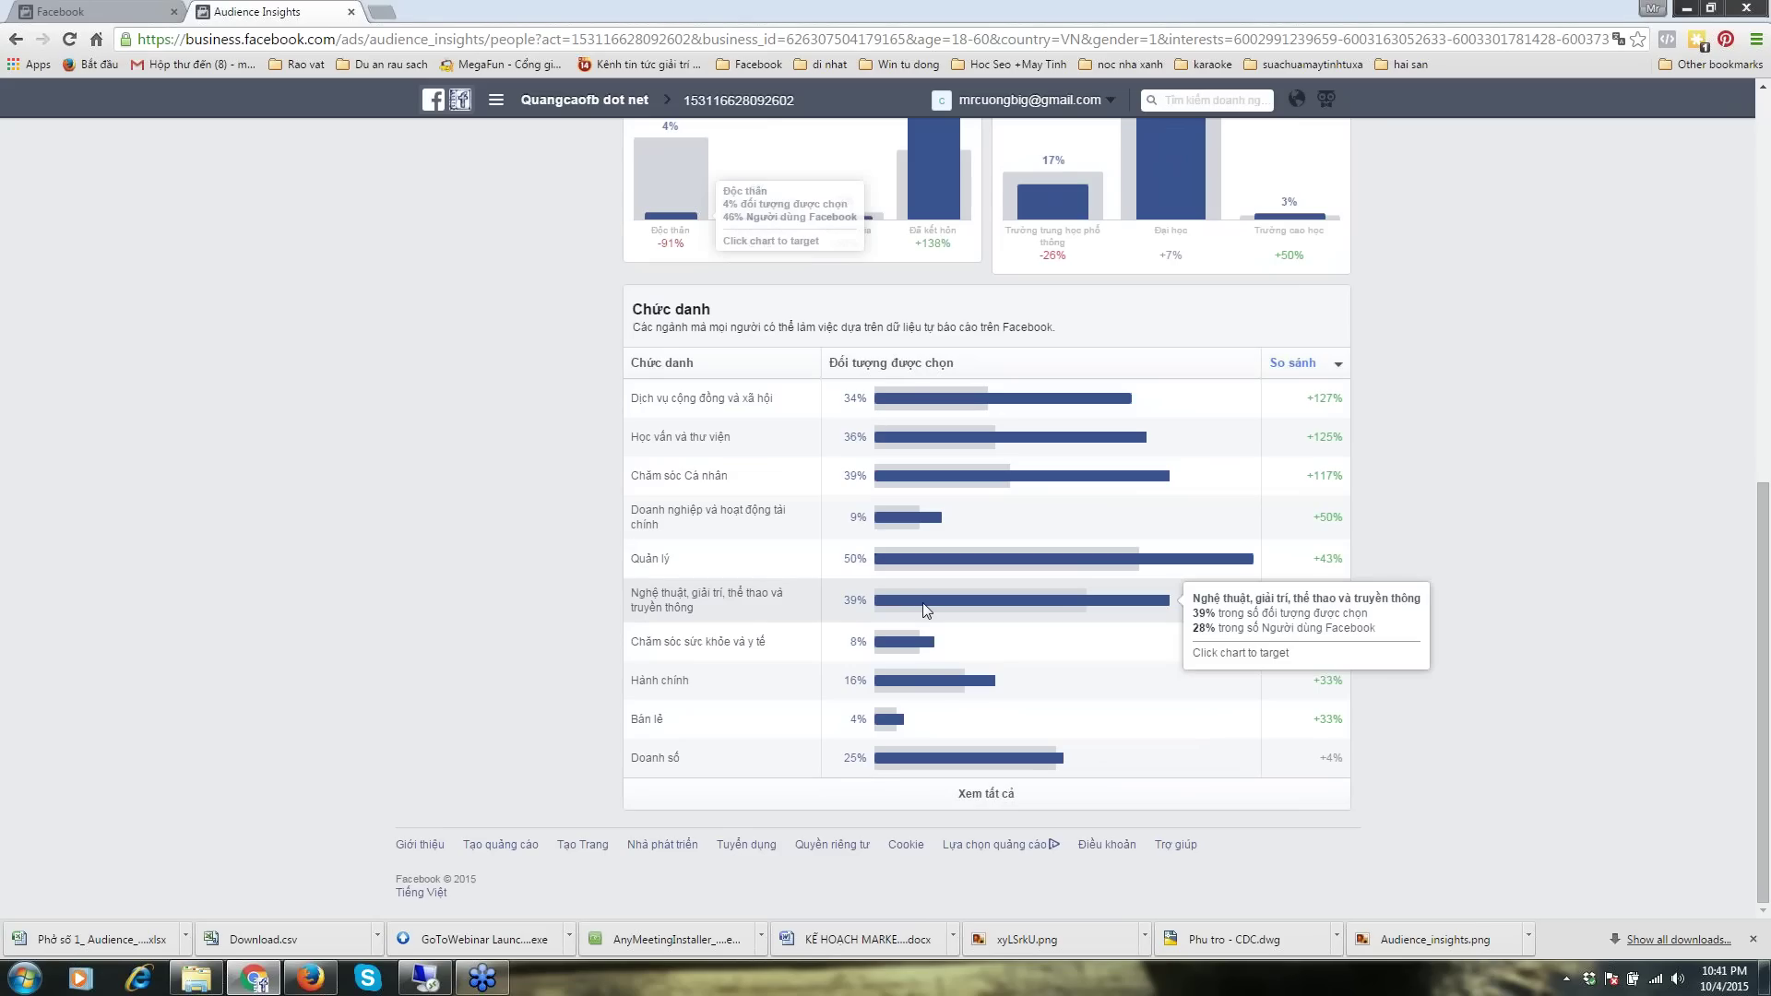
# Examine how the audience's job titles under Chức danh compare with Facebook users overall.
pyautogui.moveTo(904, 694)
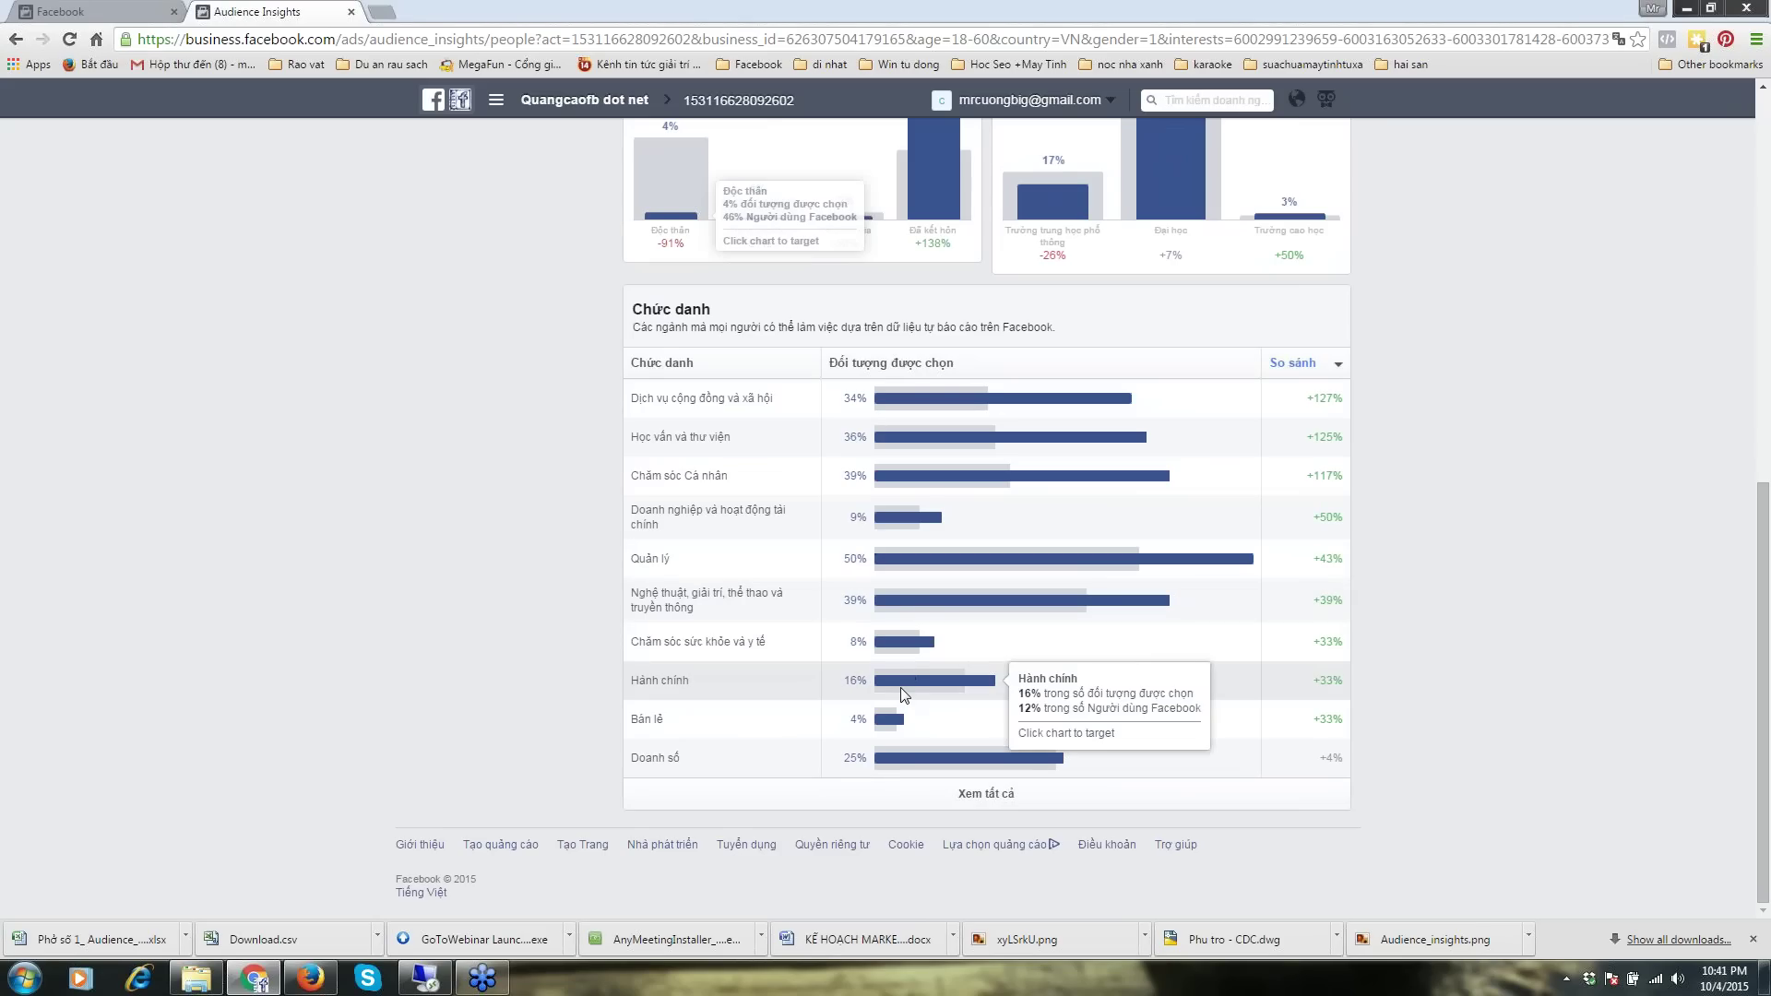
pyautogui.moveTo(892, 552)
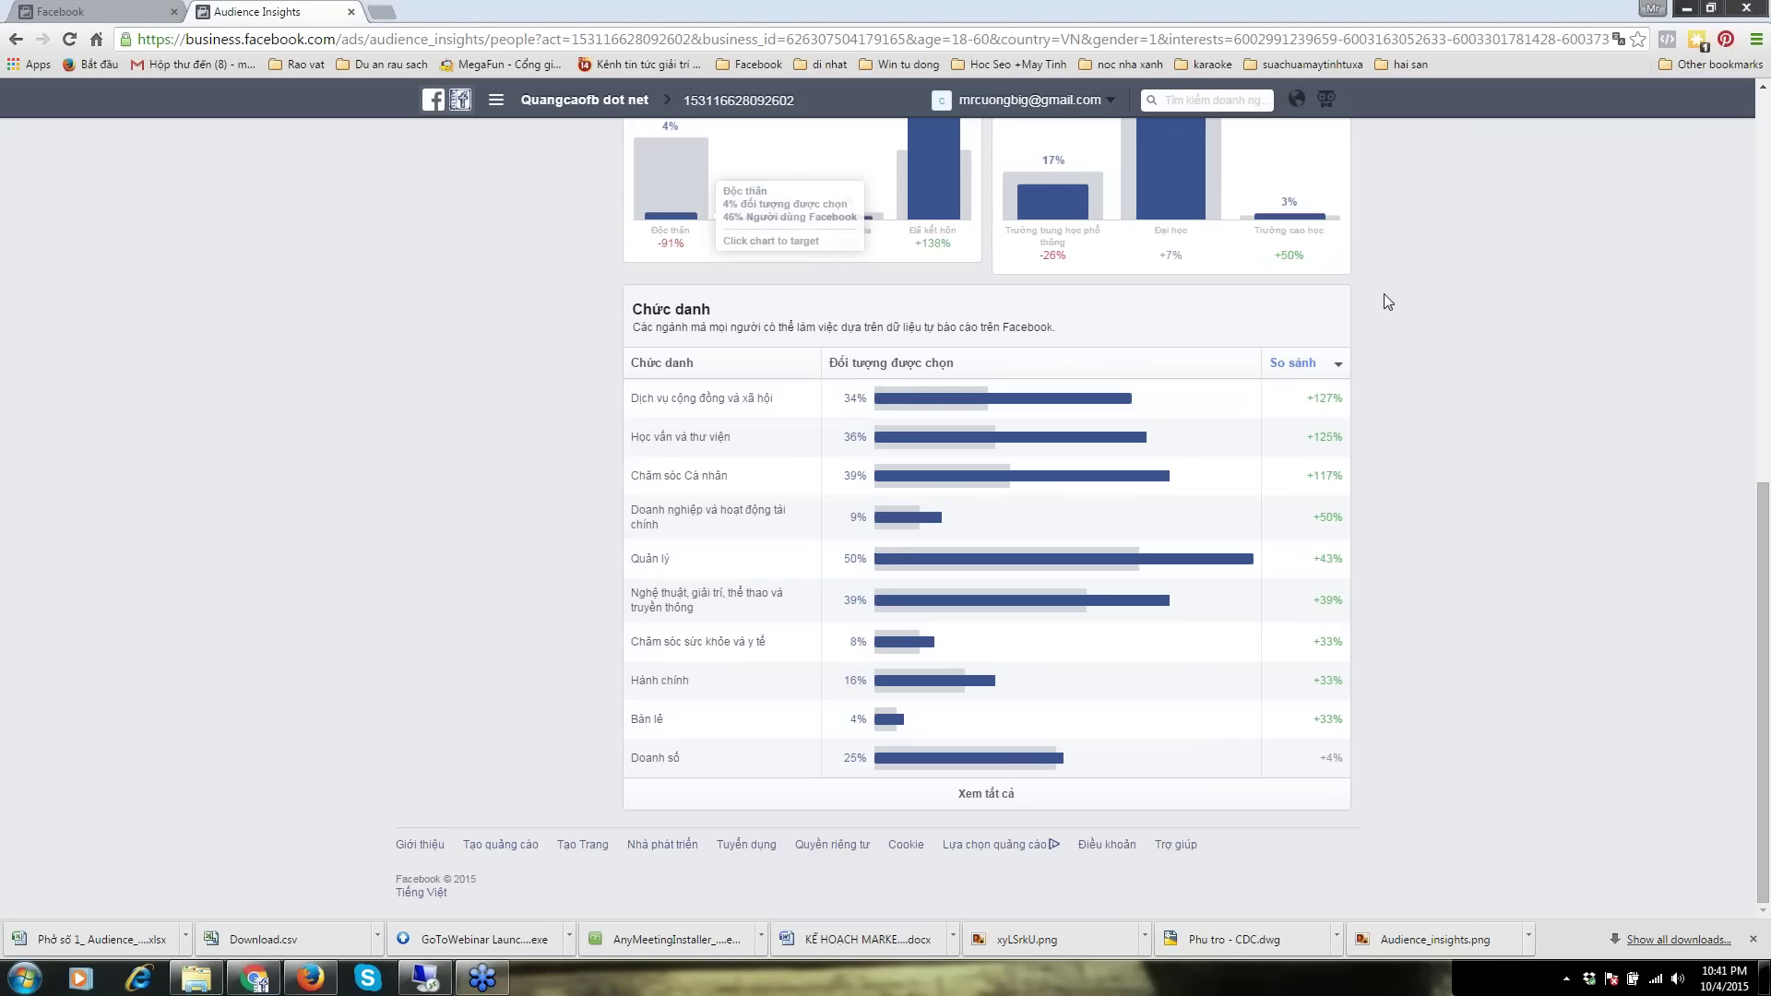
pyautogui.scroll(4, 1365, 369)
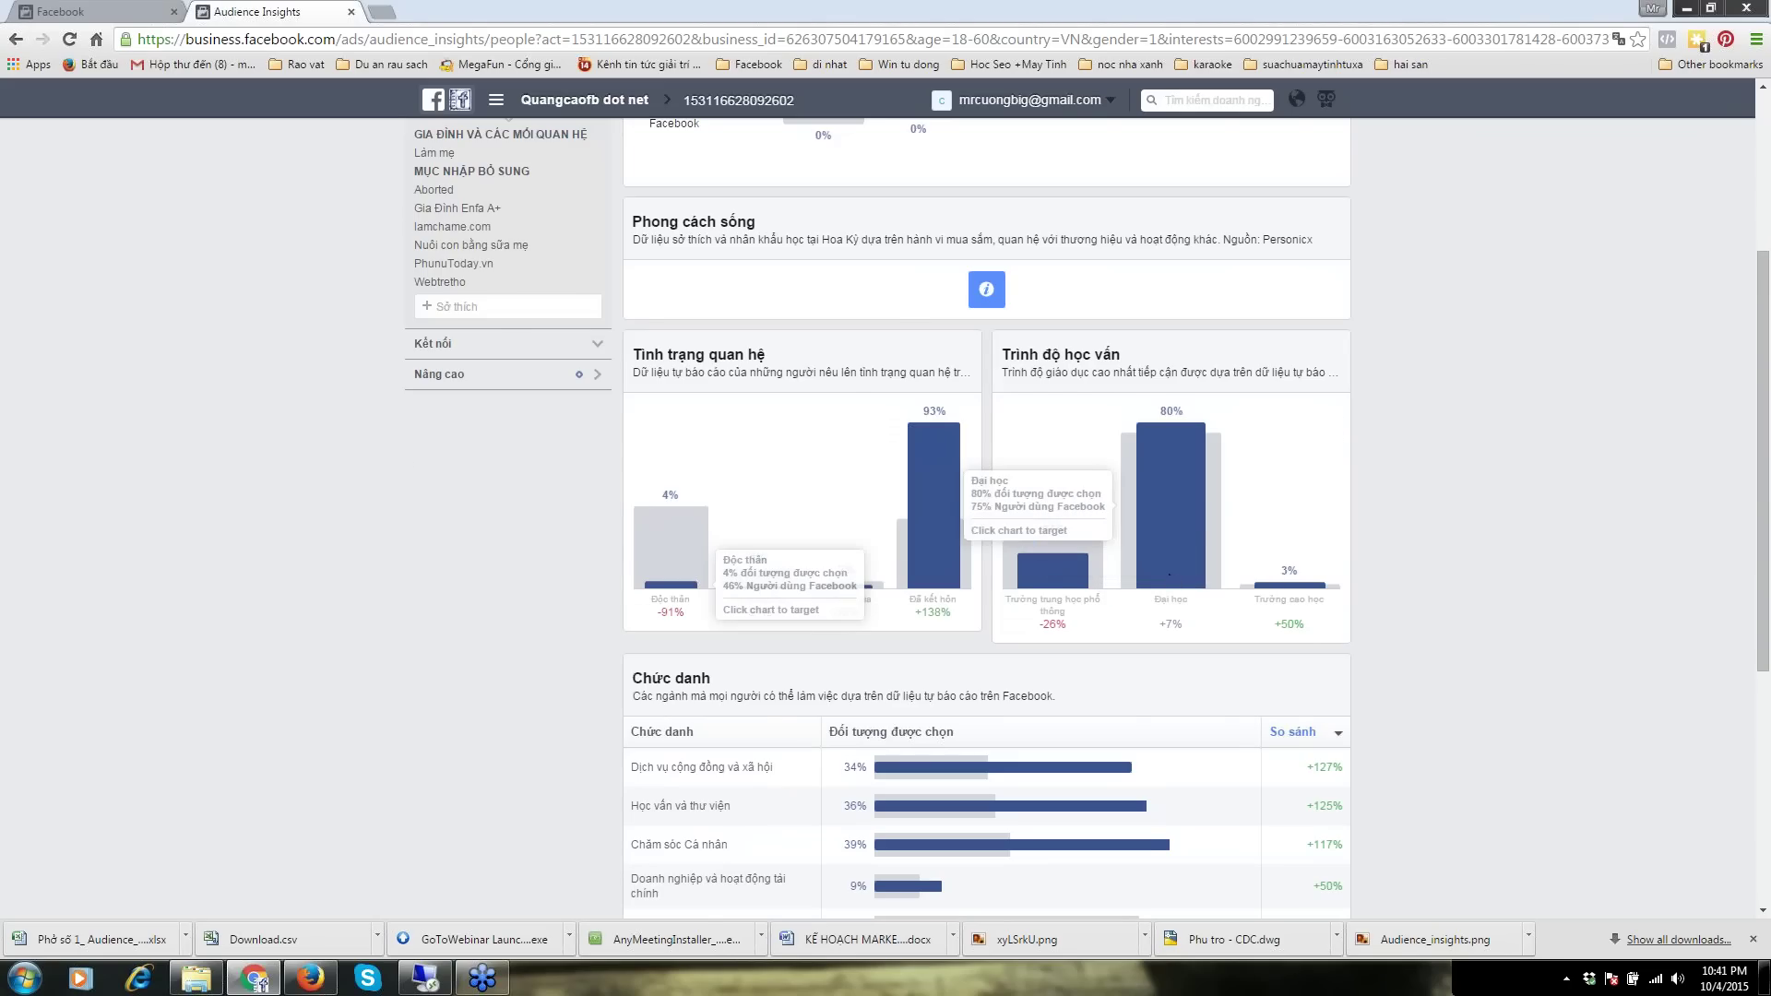
# Examine the audience's Số lượt thích Trang data, covering the top page categories and the relevance and affinity of individual pages.
pyautogui.scroll(4, 1179, 543)
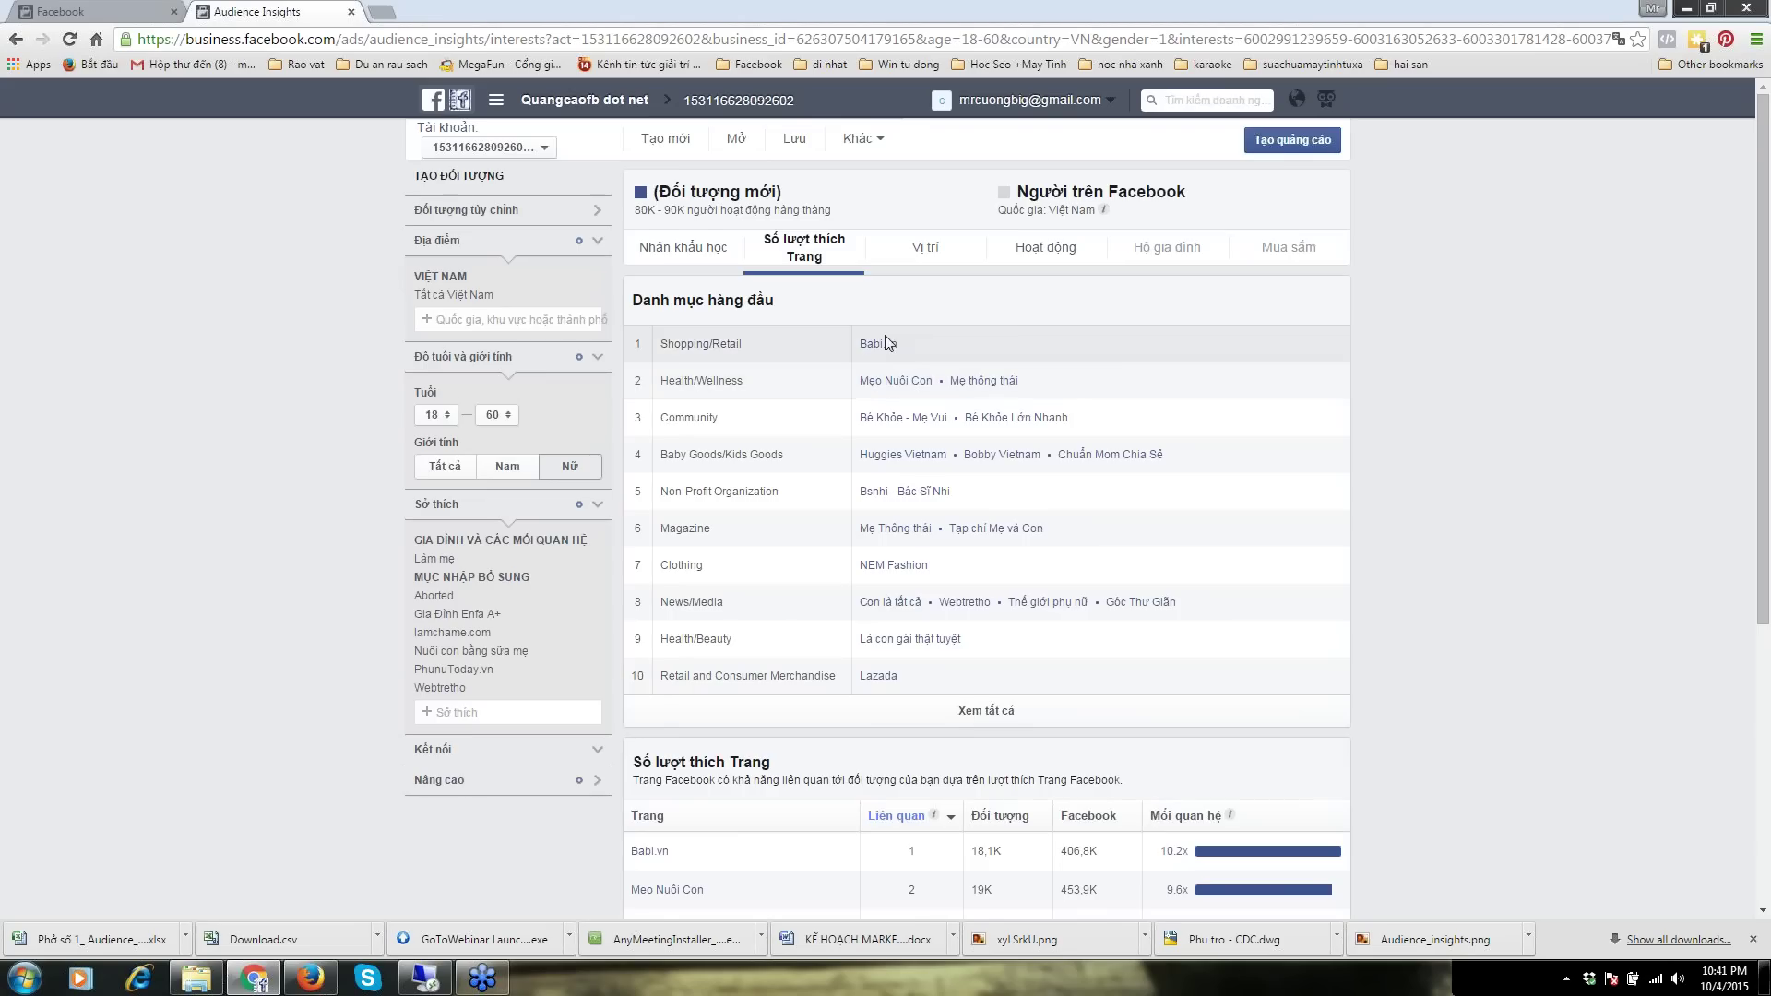
pyautogui.scroll(-1, 884, 335)
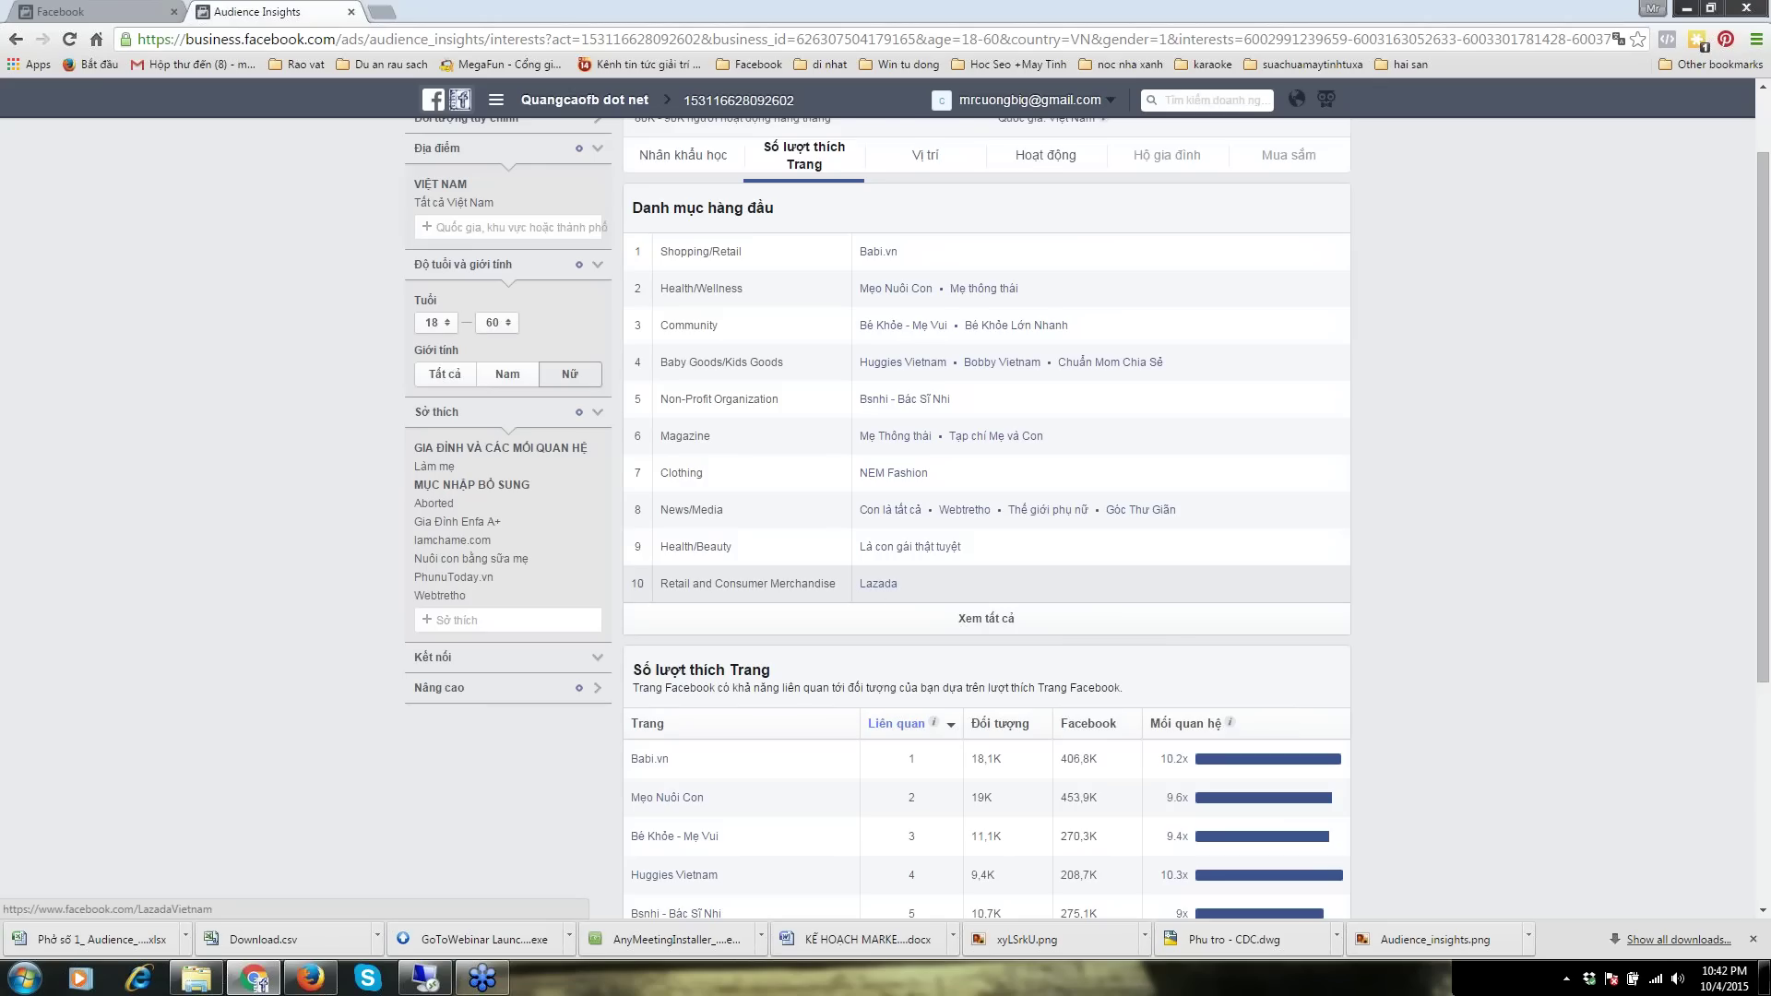
pyautogui.scroll(-4, 937, 563)
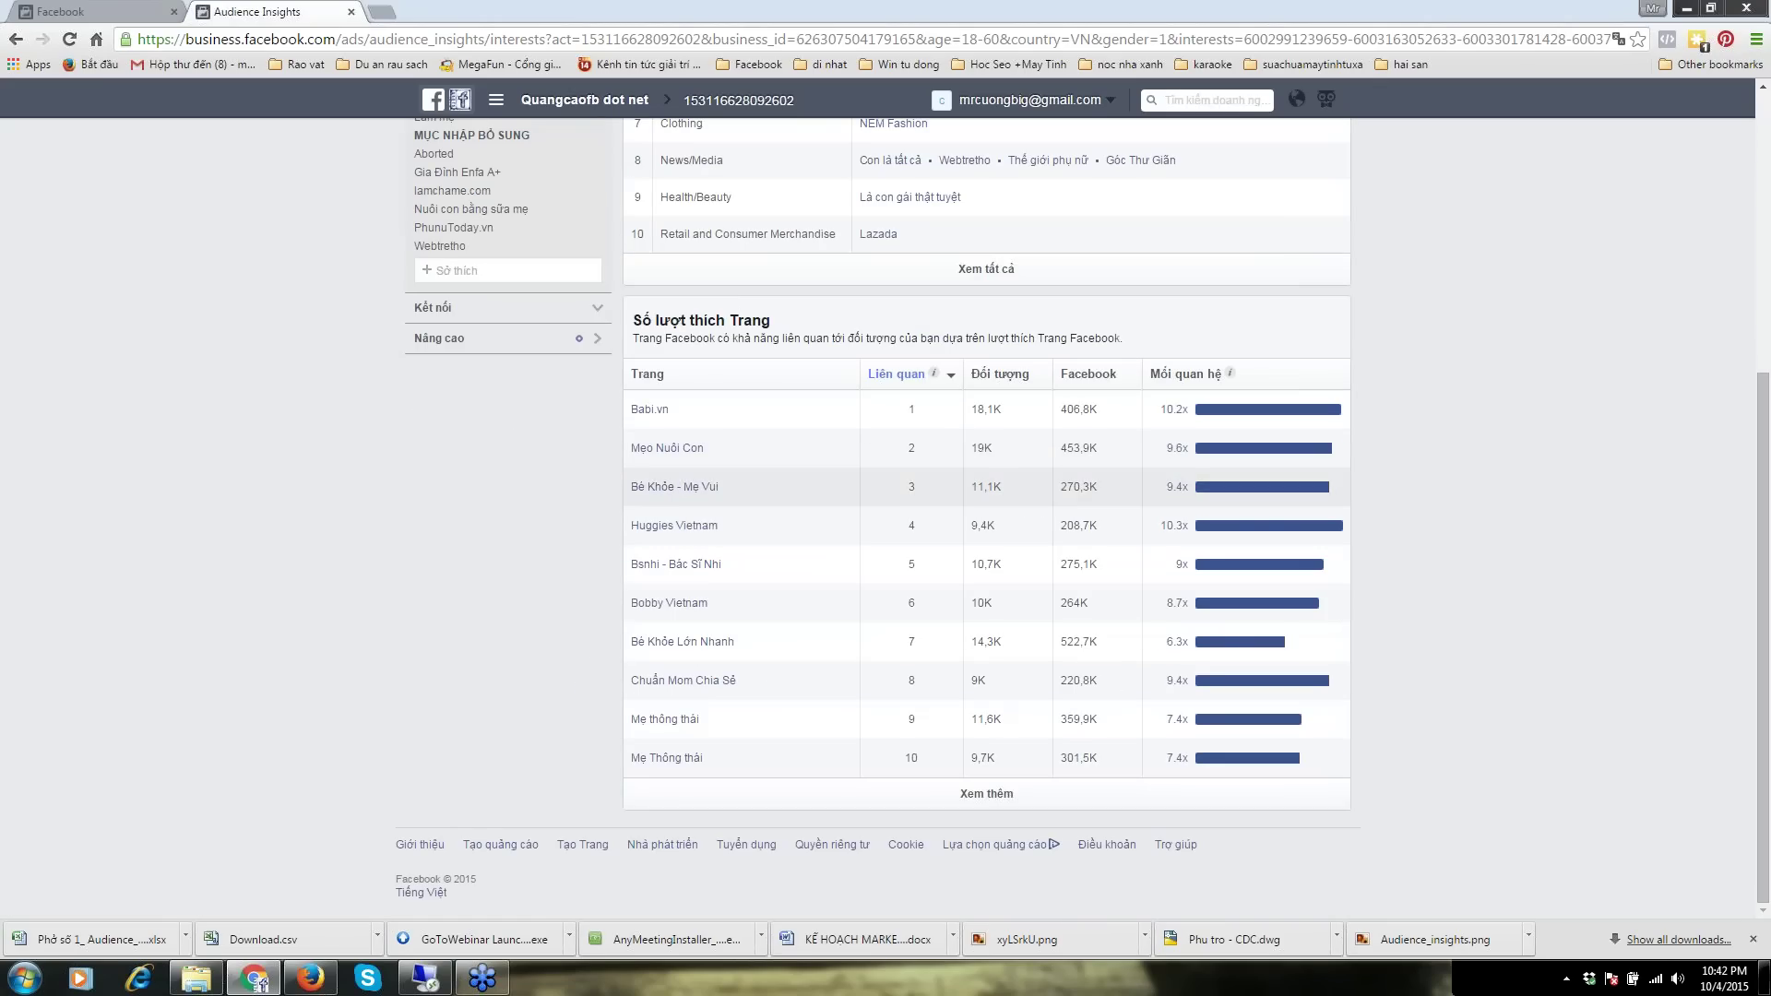
pyautogui.moveTo(688, 642)
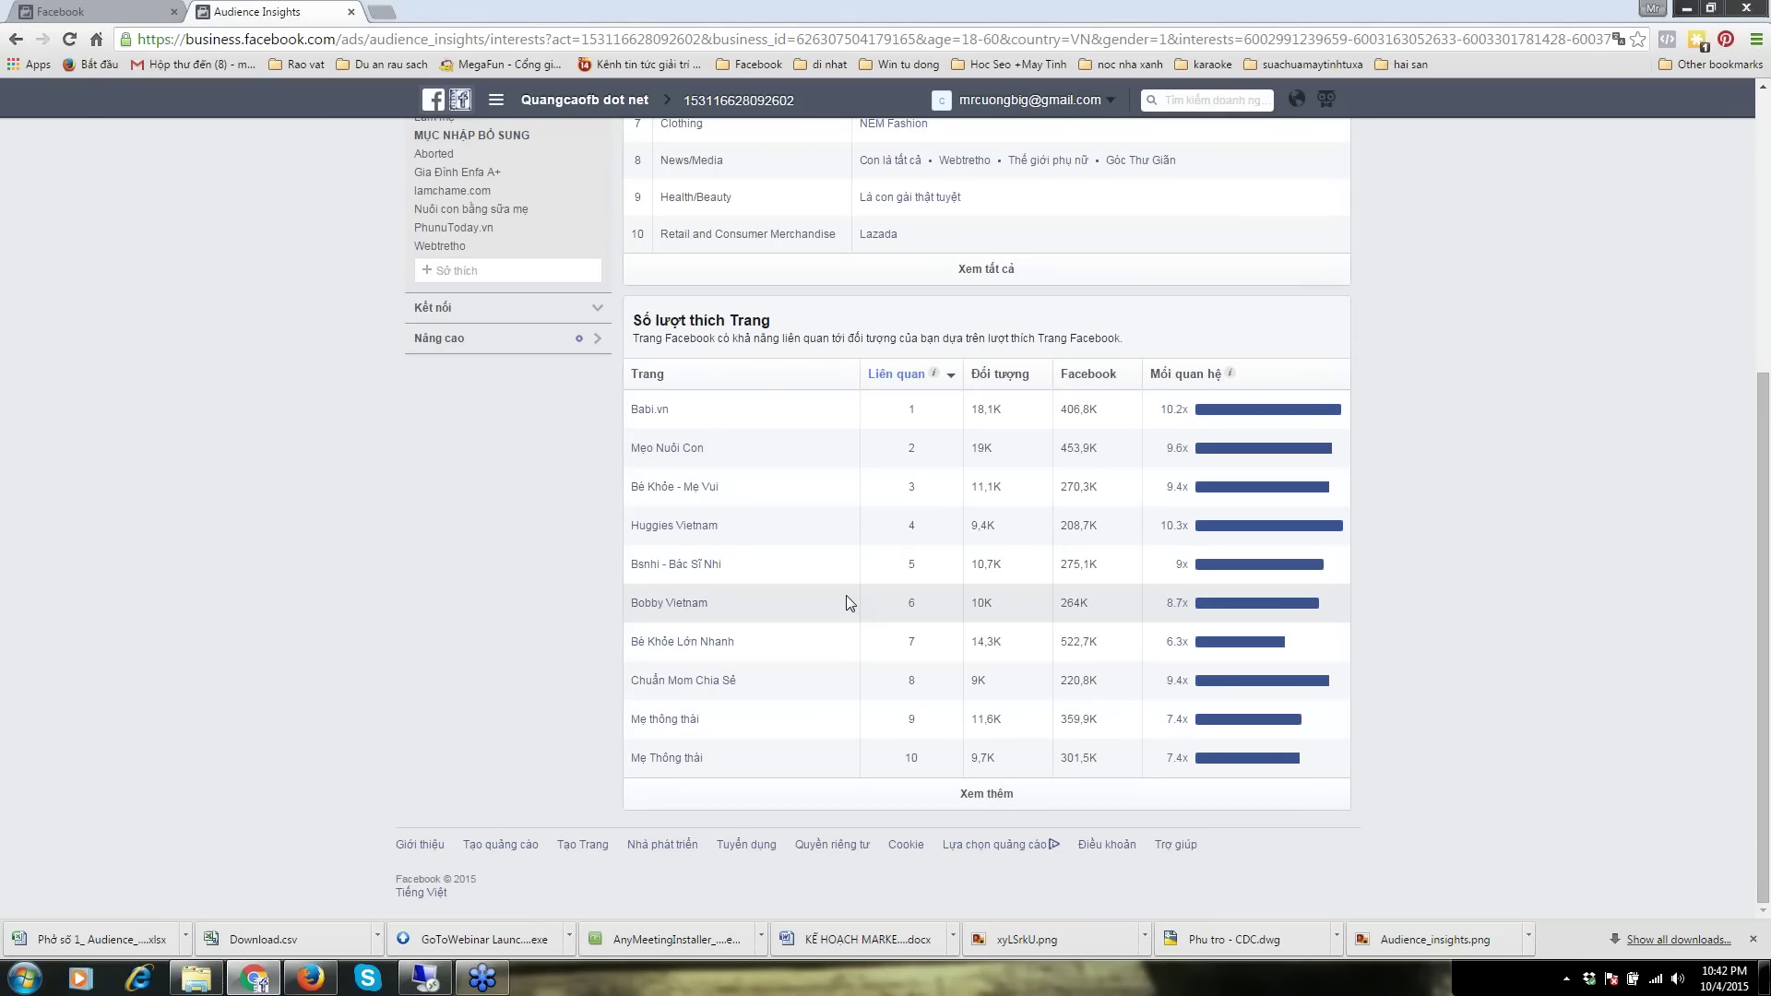
pyautogui.scroll(1, 669, 507)
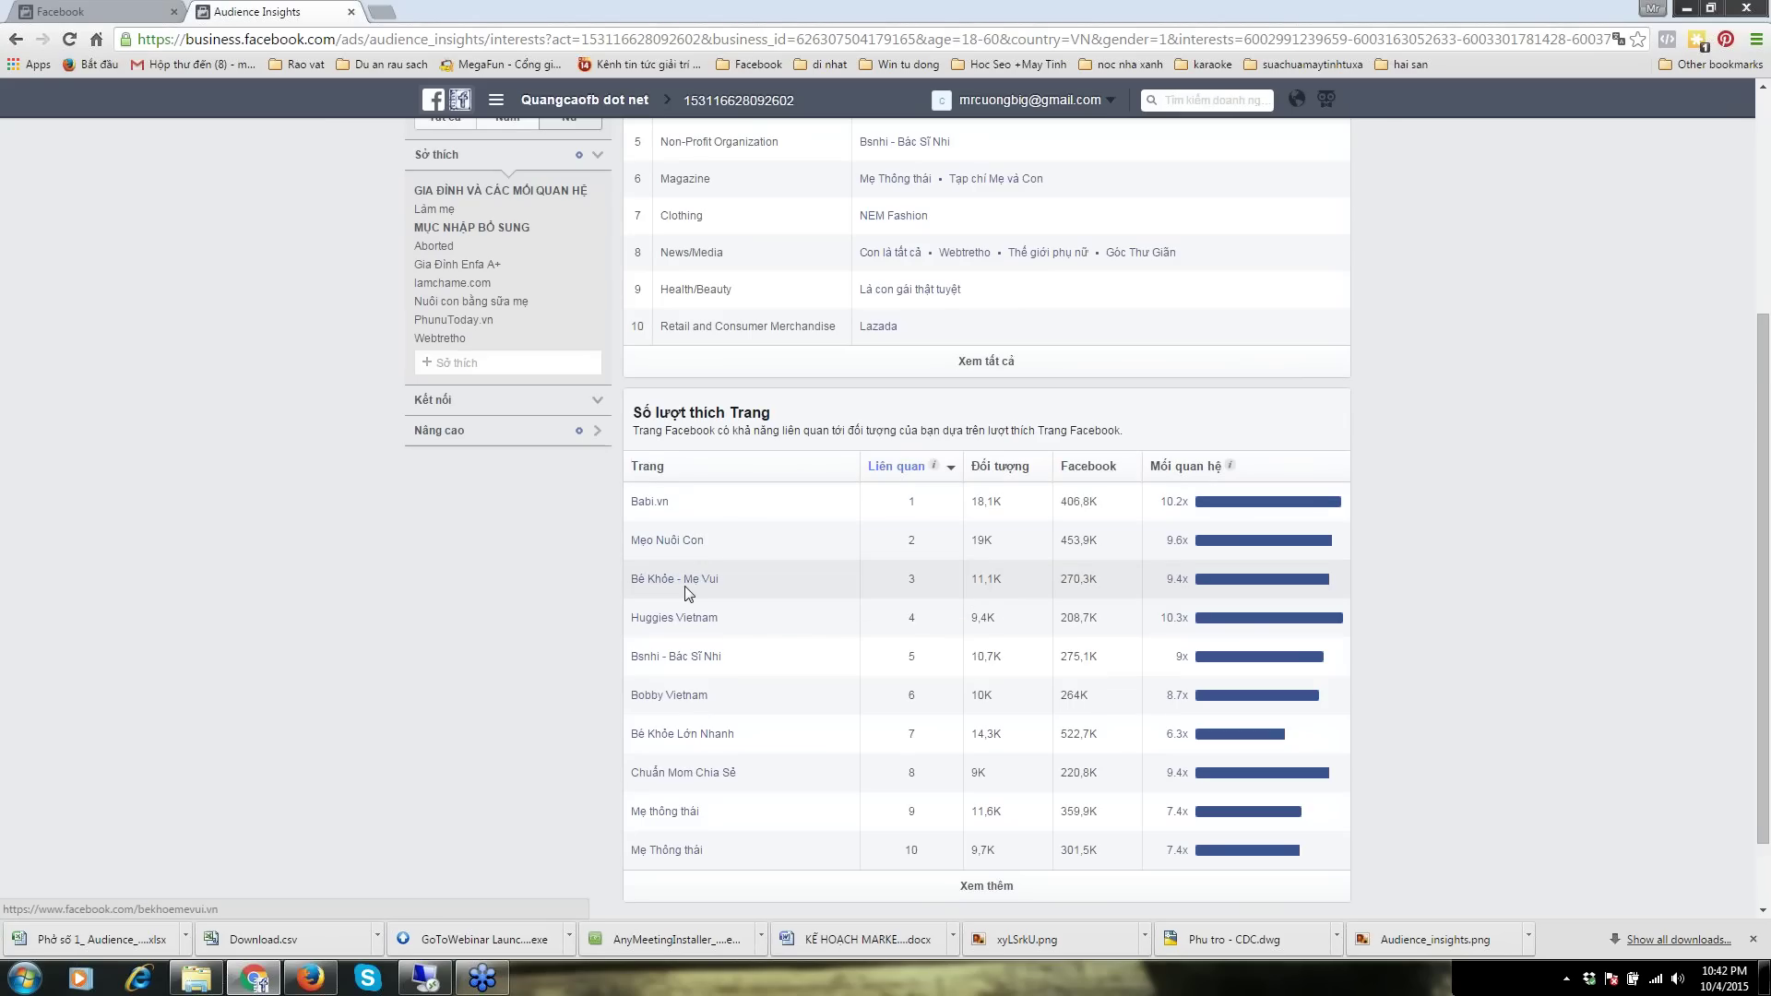
pyautogui.moveTo(691, 583)
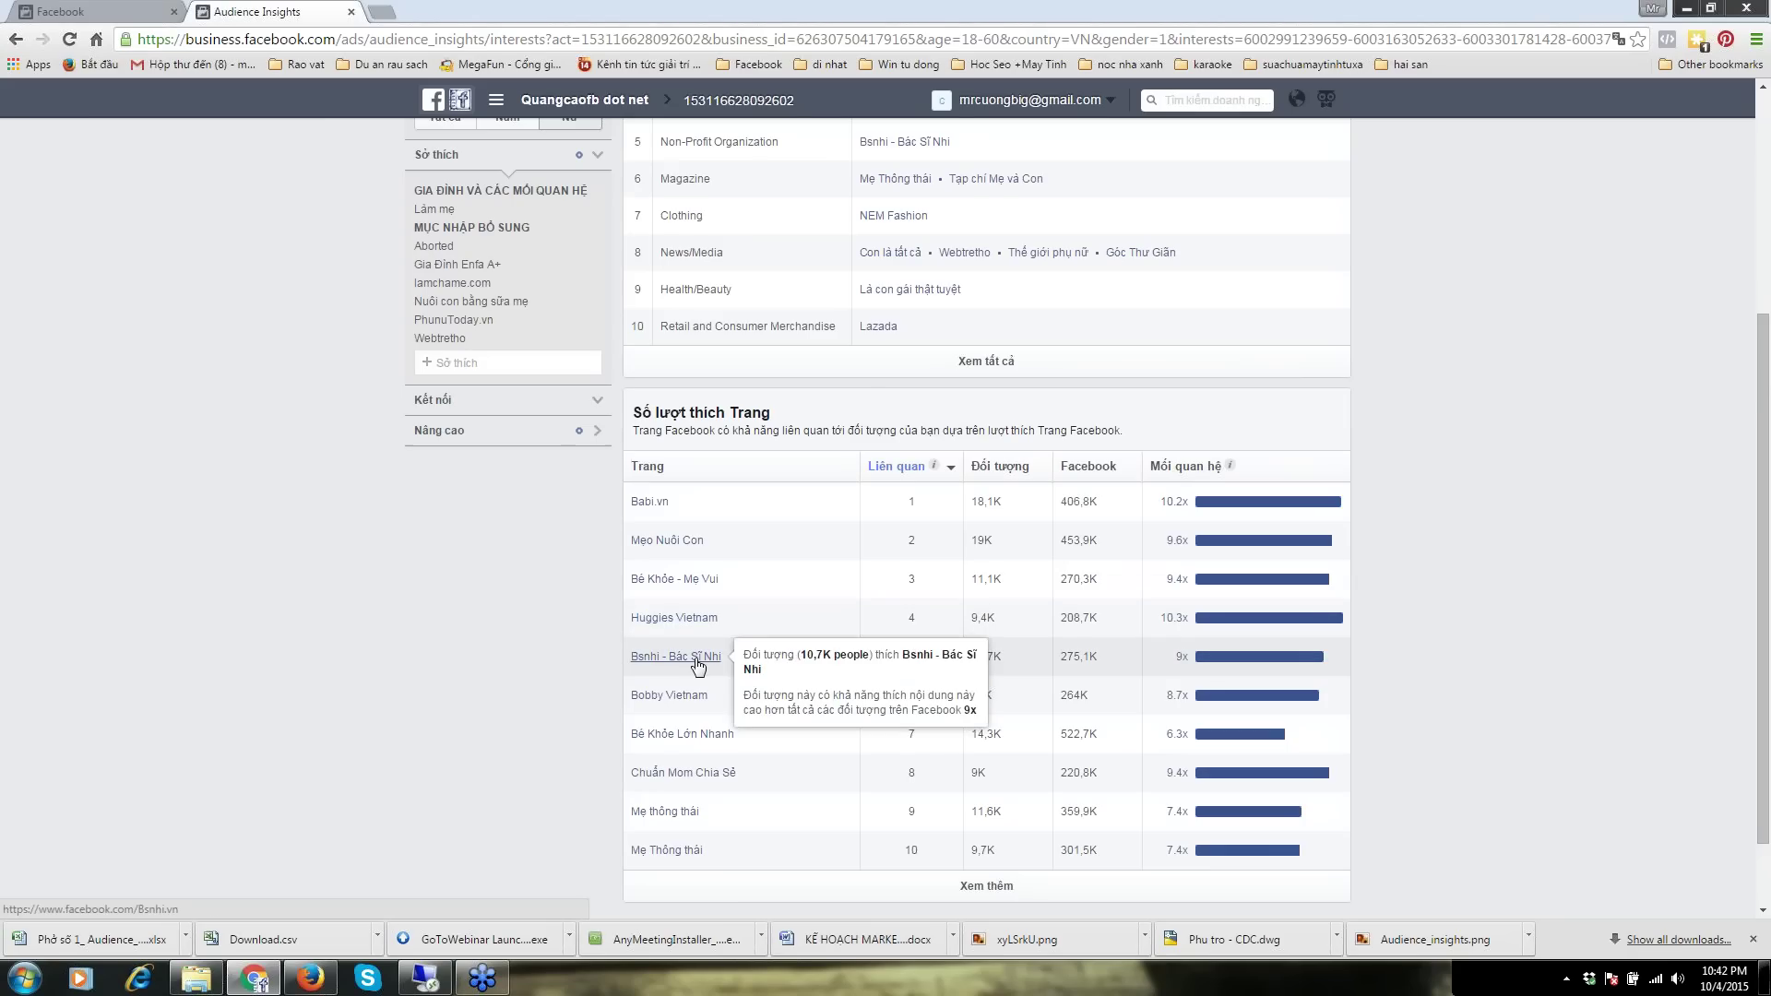
pyautogui.scroll(-2, 609, 696)
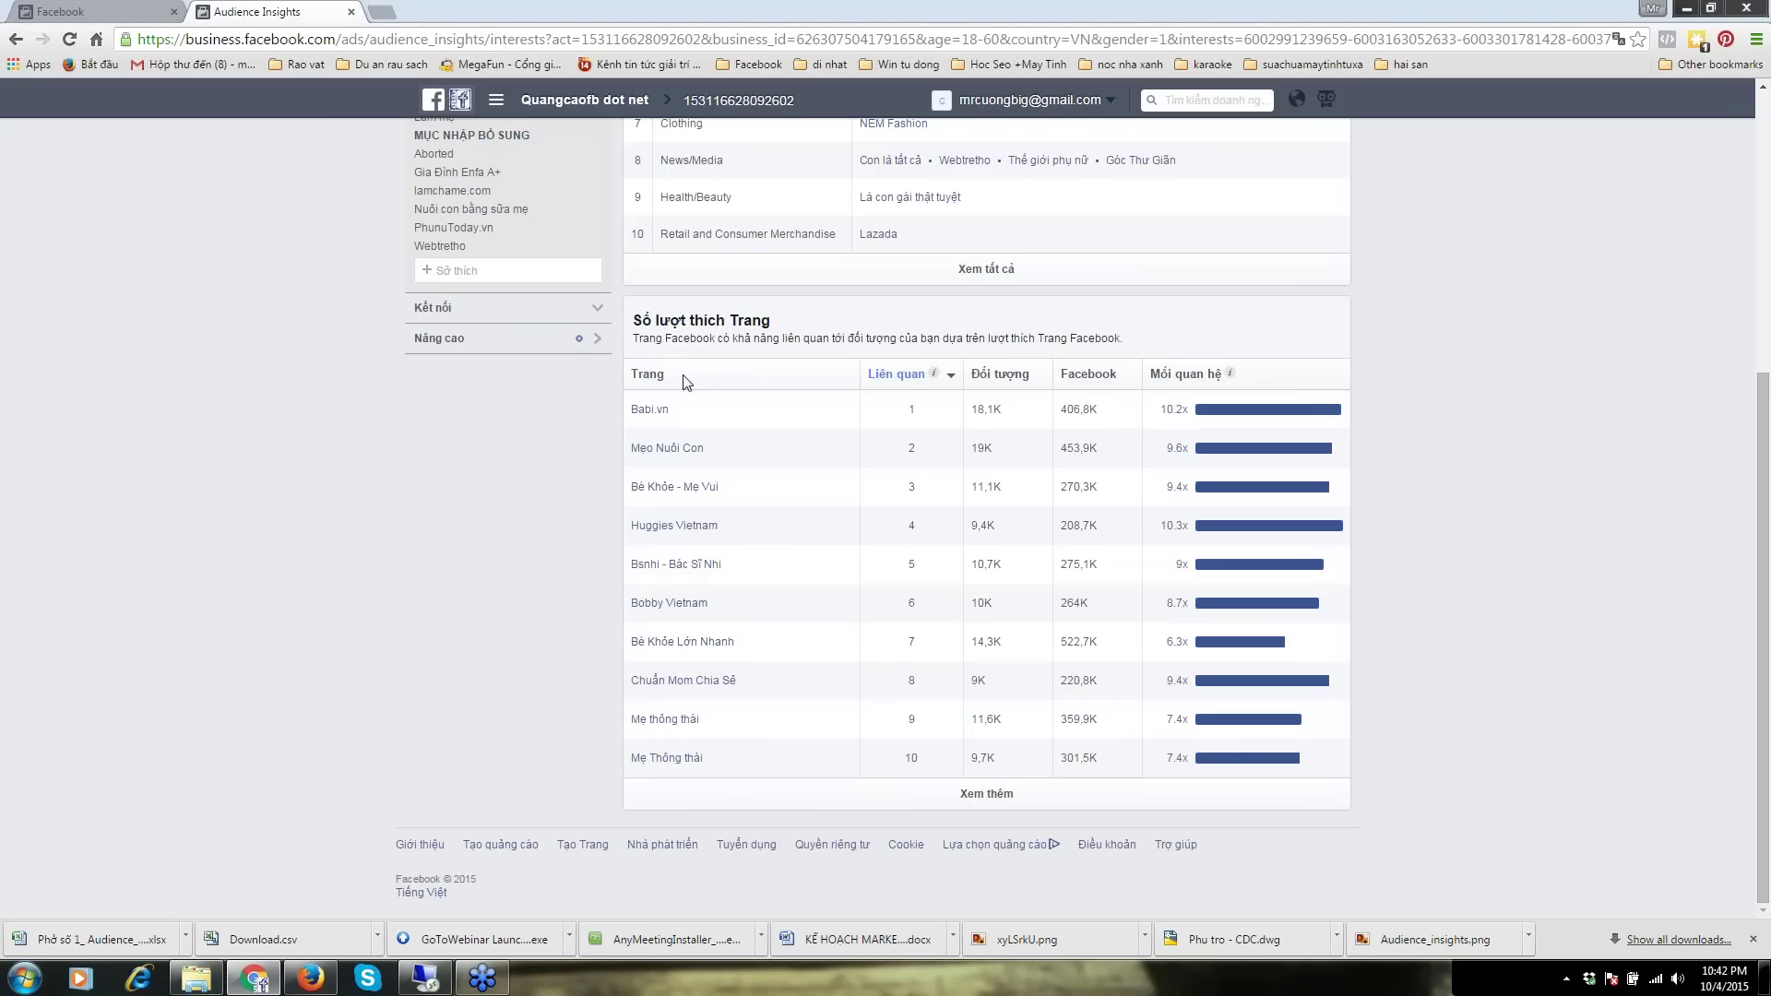
pyautogui.scroll(3, 703, 646)
pyautogui.scroll(-3, 703, 599)
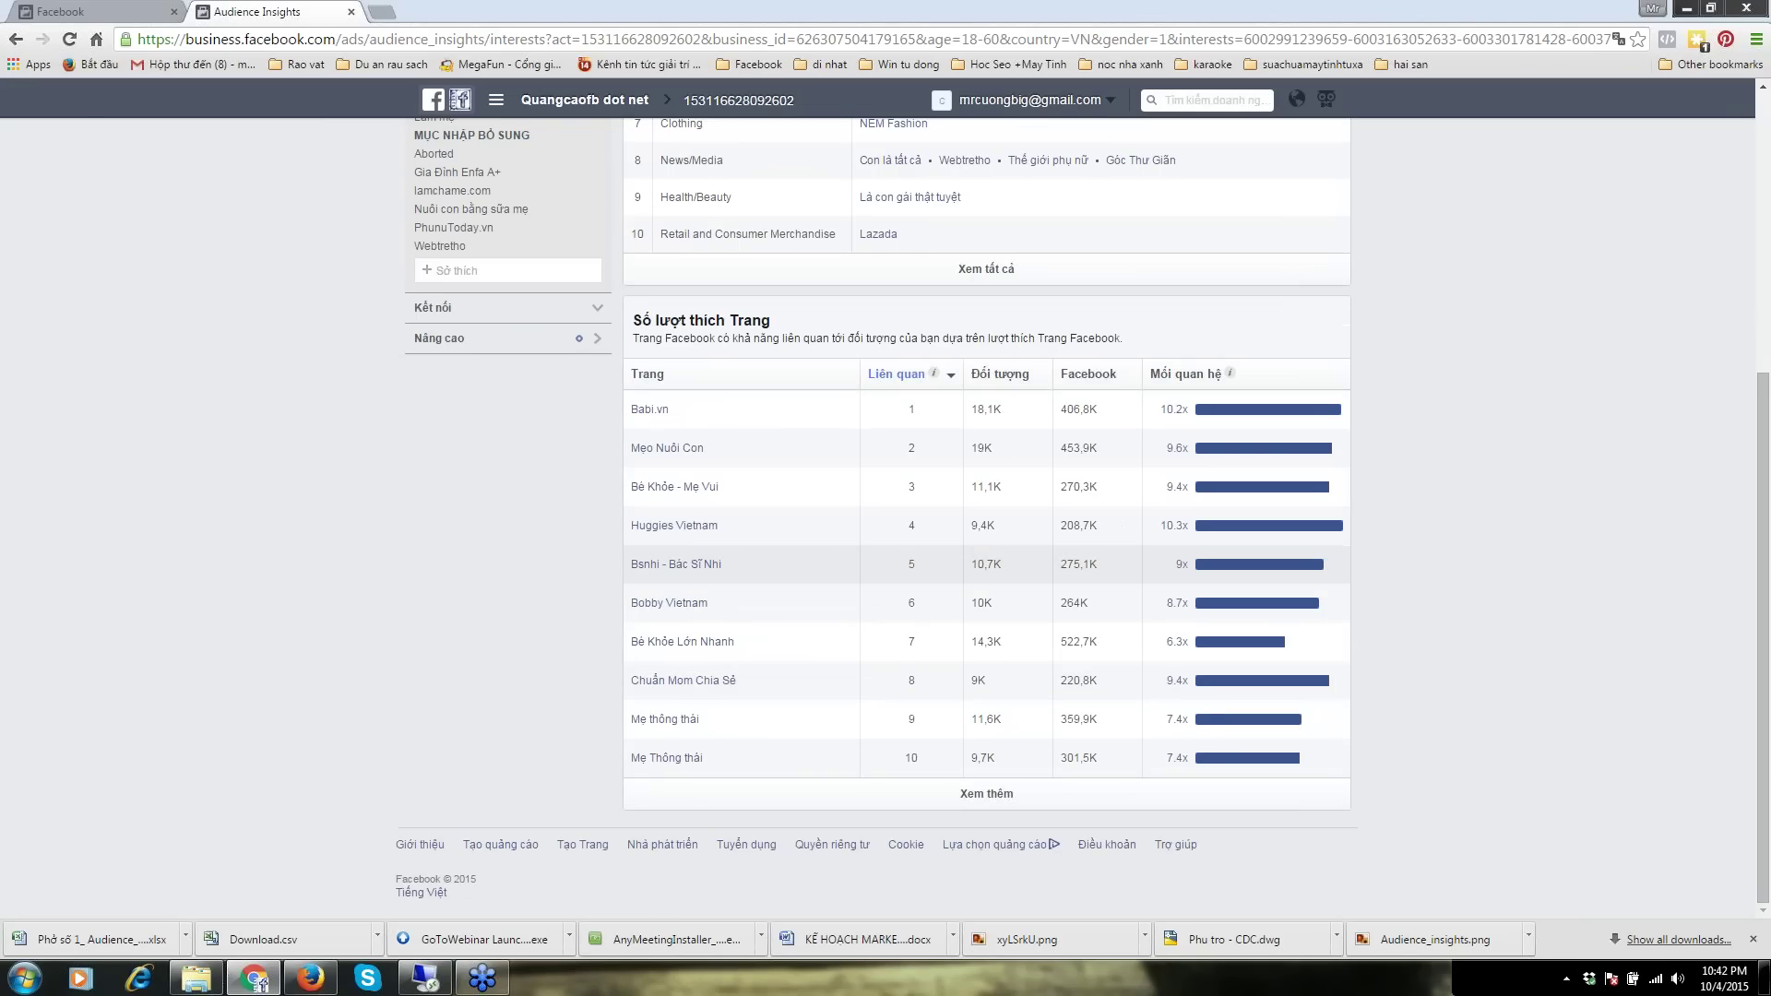
pyautogui.scroll(5, 775, 748)
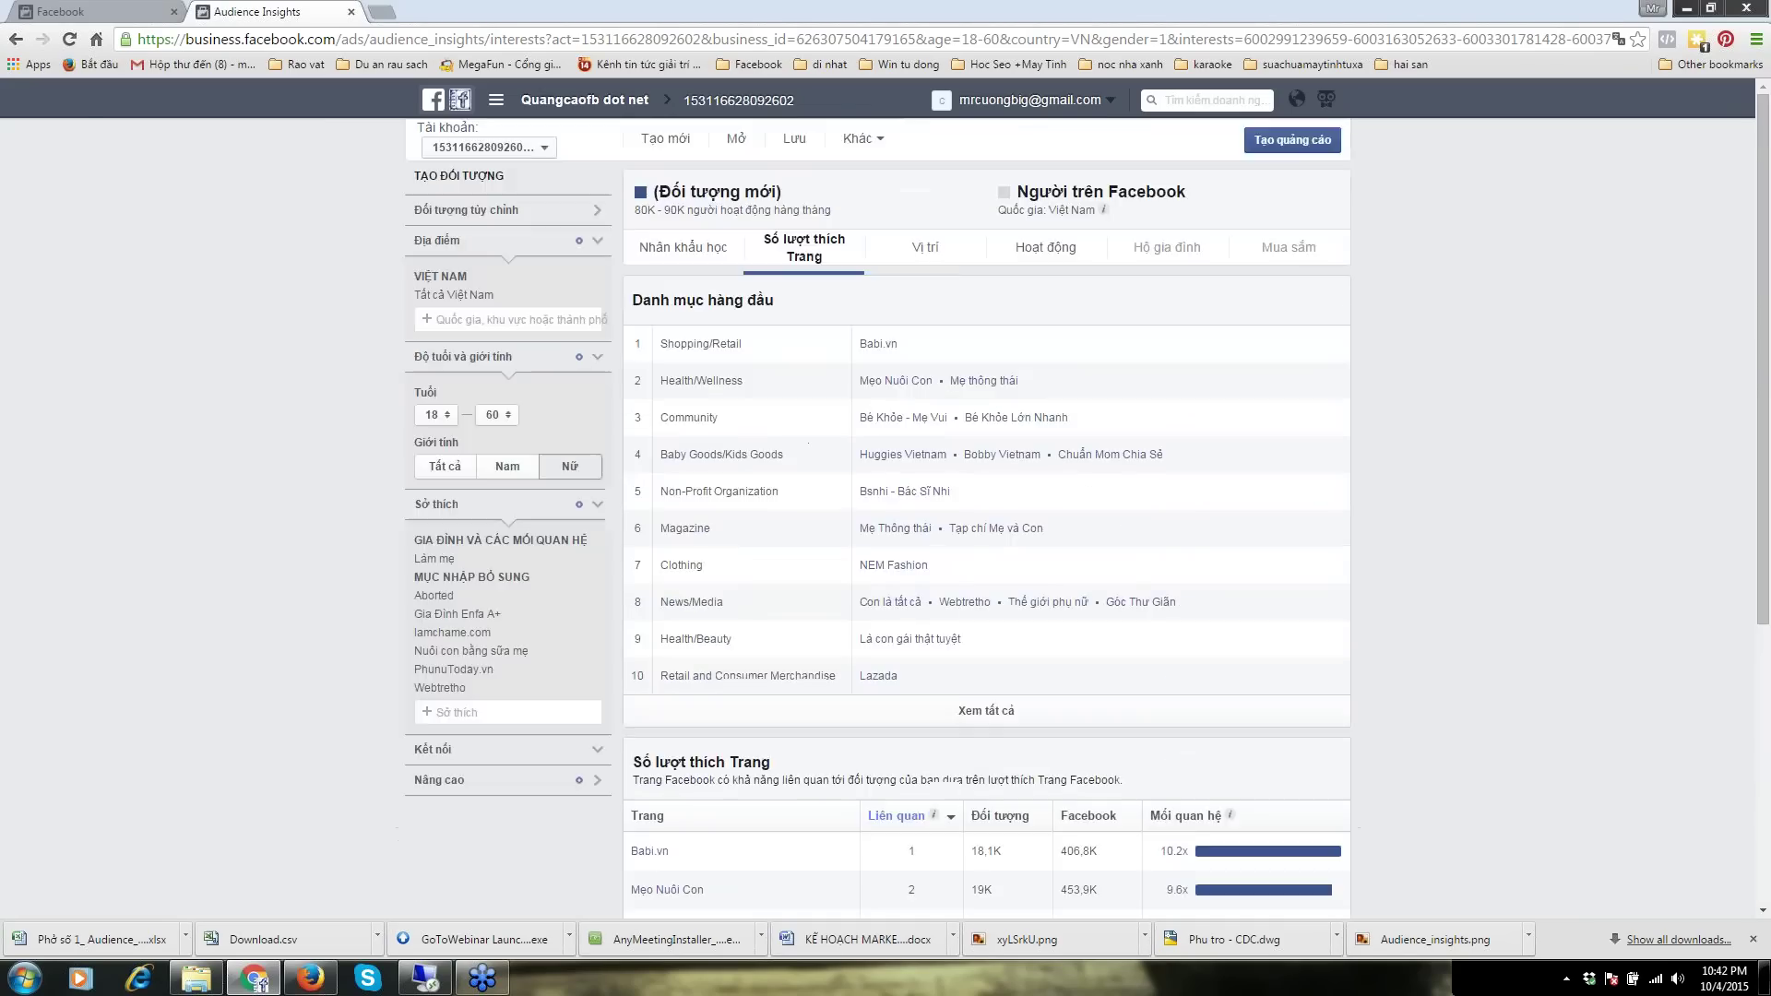
# Show the audience's Vị trí breakdown with the complete list of cities under Thành phố đứng đầu.
pyautogui.click(925, 247)
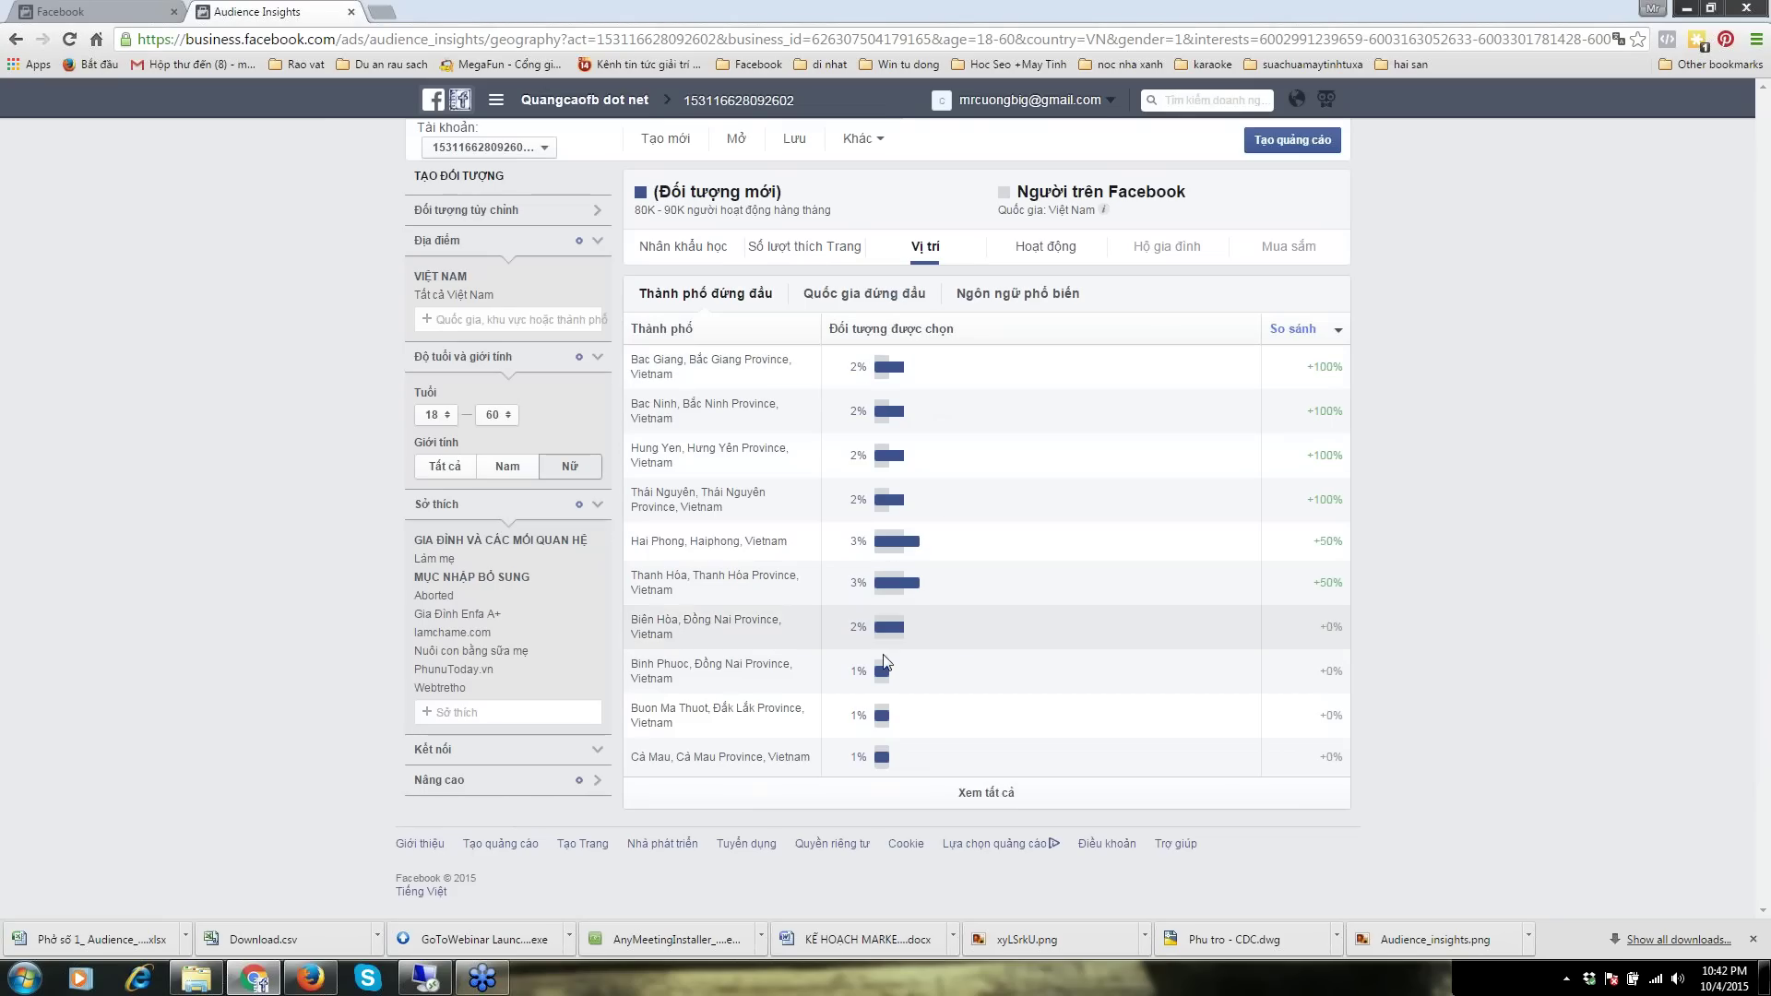
pyautogui.click(984, 791)
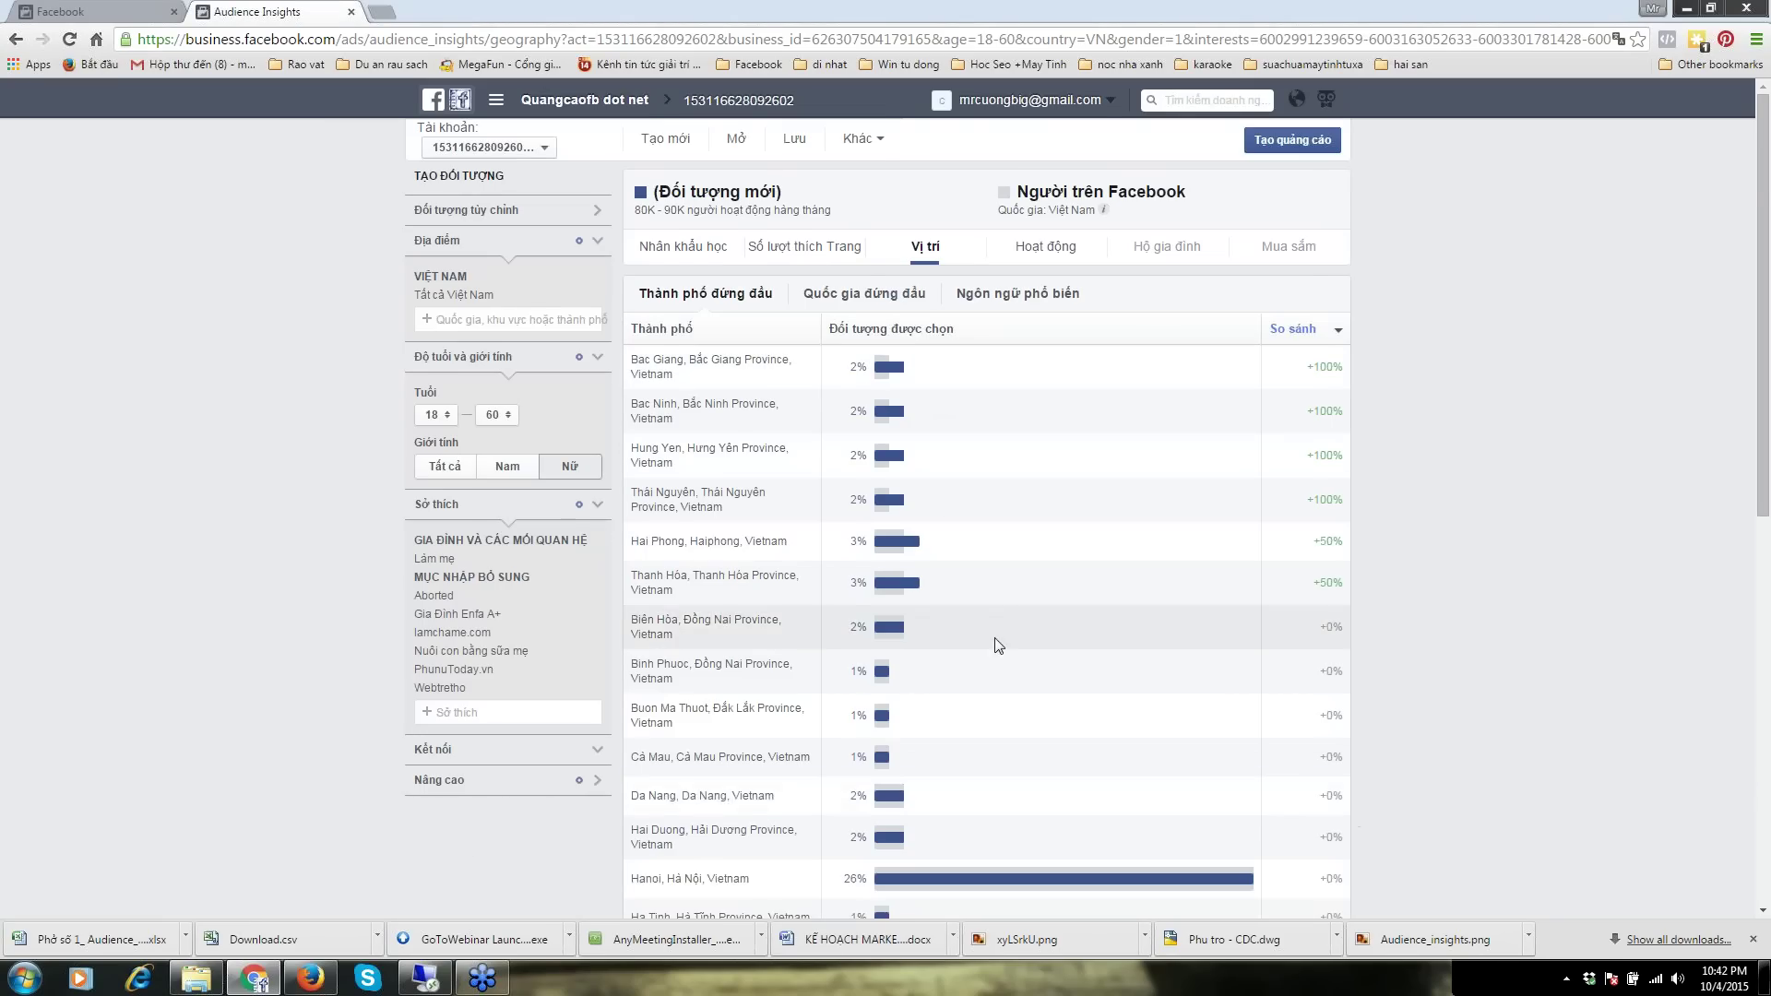
pyautogui.scroll(-2, 1010, 600)
pyautogui.scroll(-2, 1000, 554)
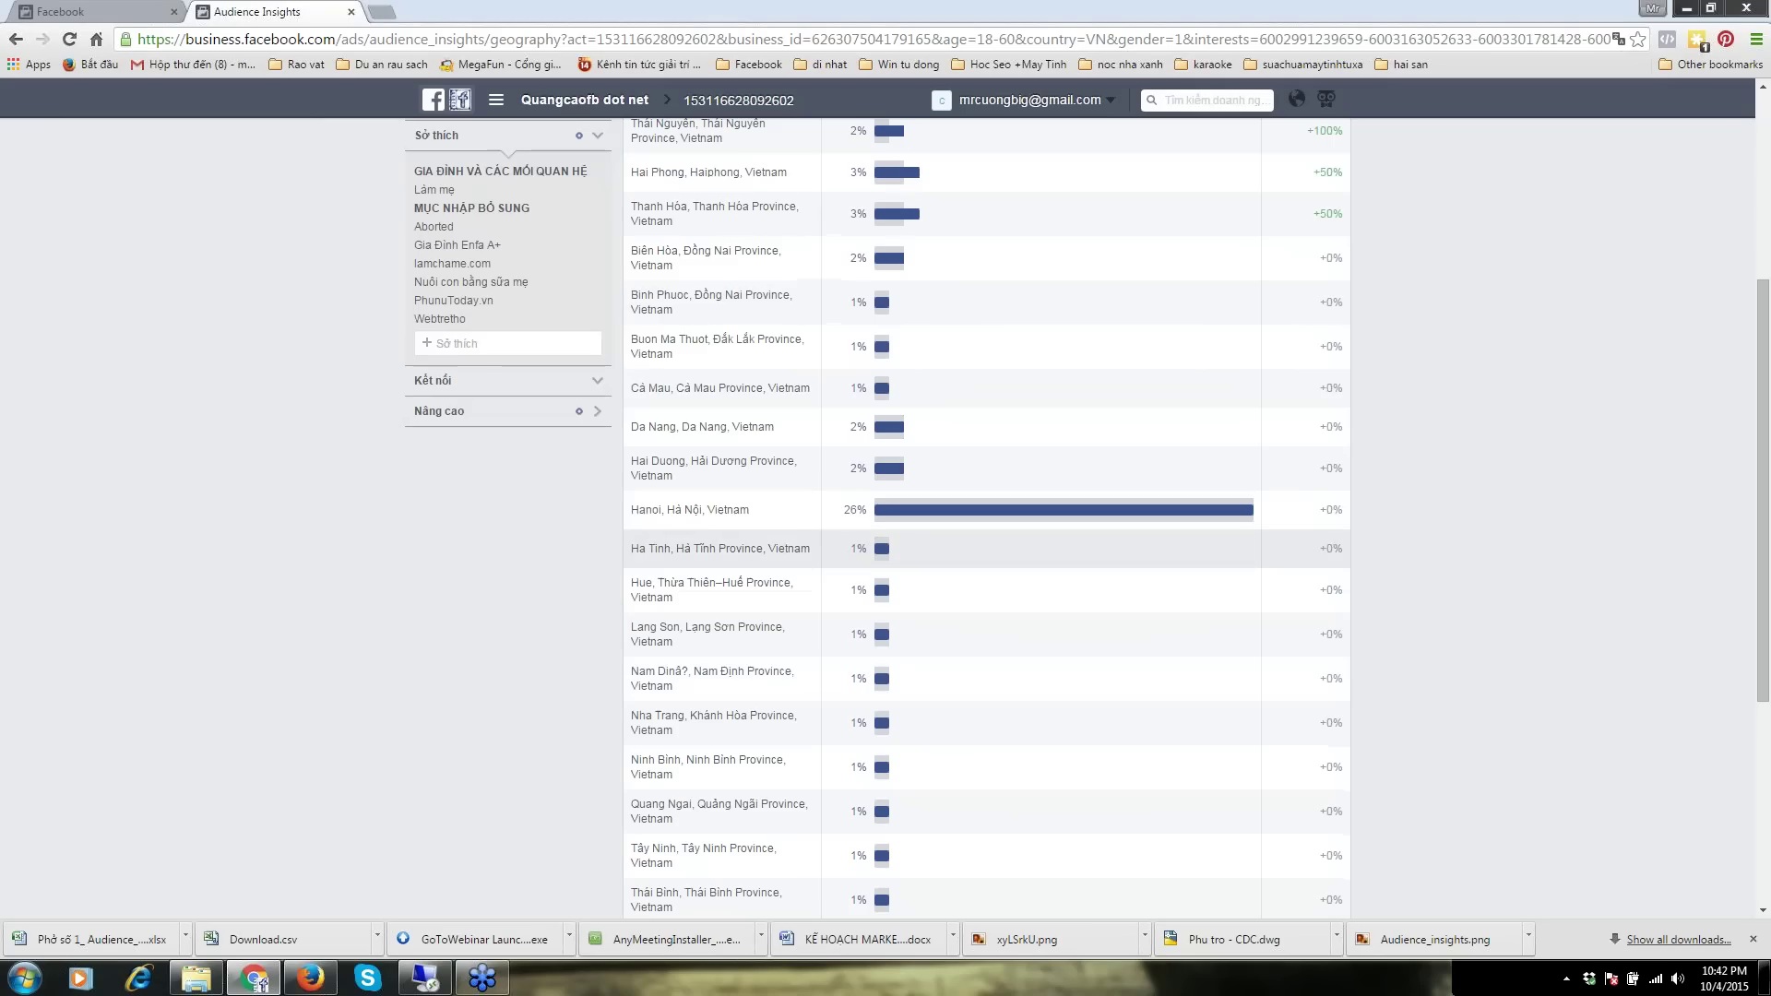
pyautogui.scroll(-4, 762, 510)
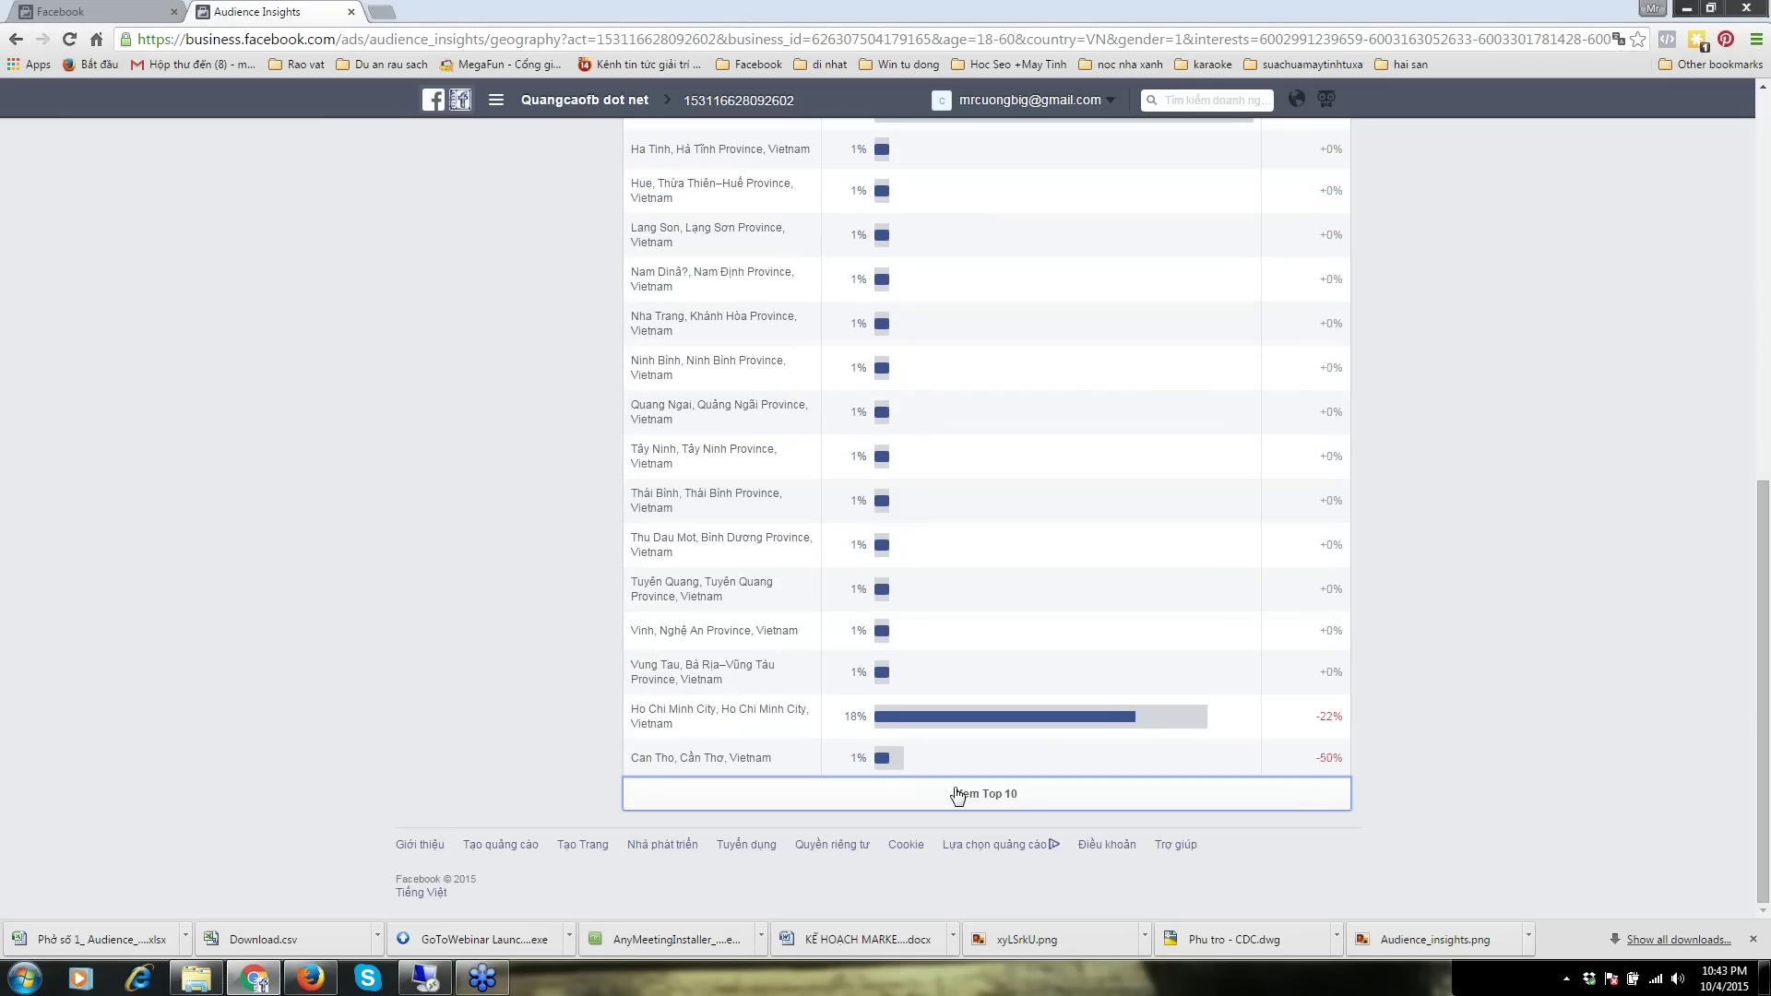
# Examine the expanded city list, comparing each city's share of the audience, including Hanoi and Ho Chi Minh City, with Facebook users overall.
pyautogui.scroll(8, 877, 710)
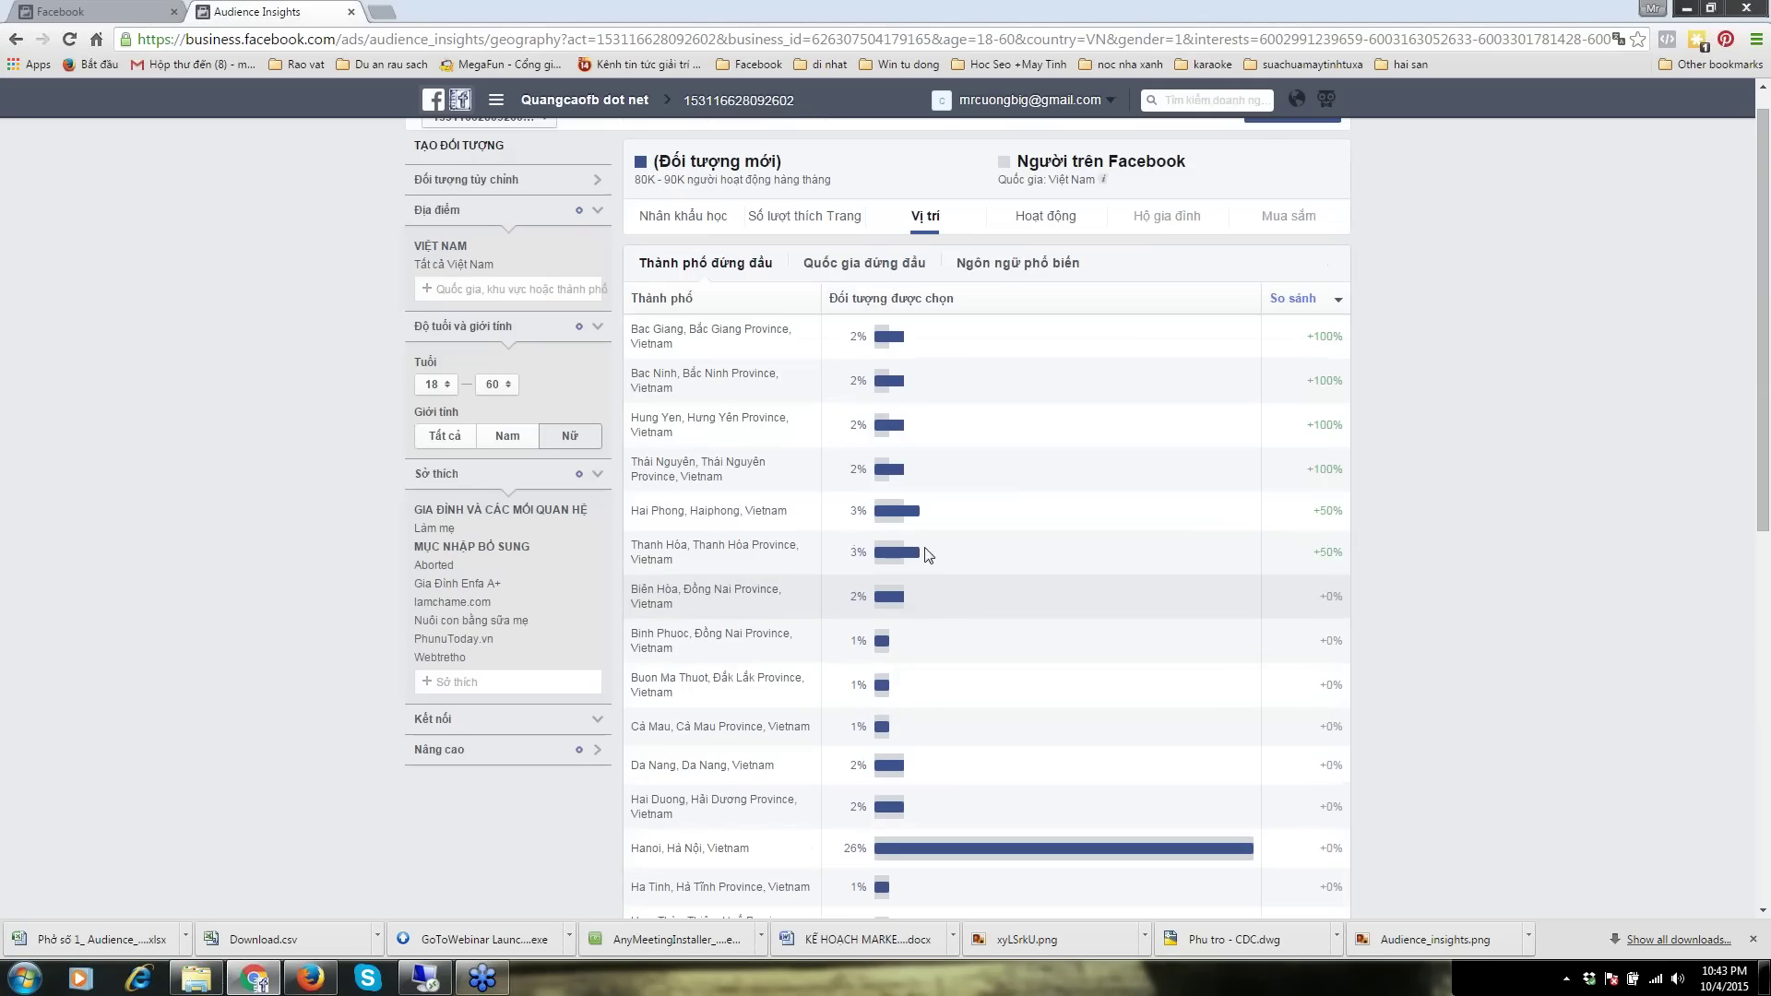
pyautogui.scroll(-3, 908, 662)
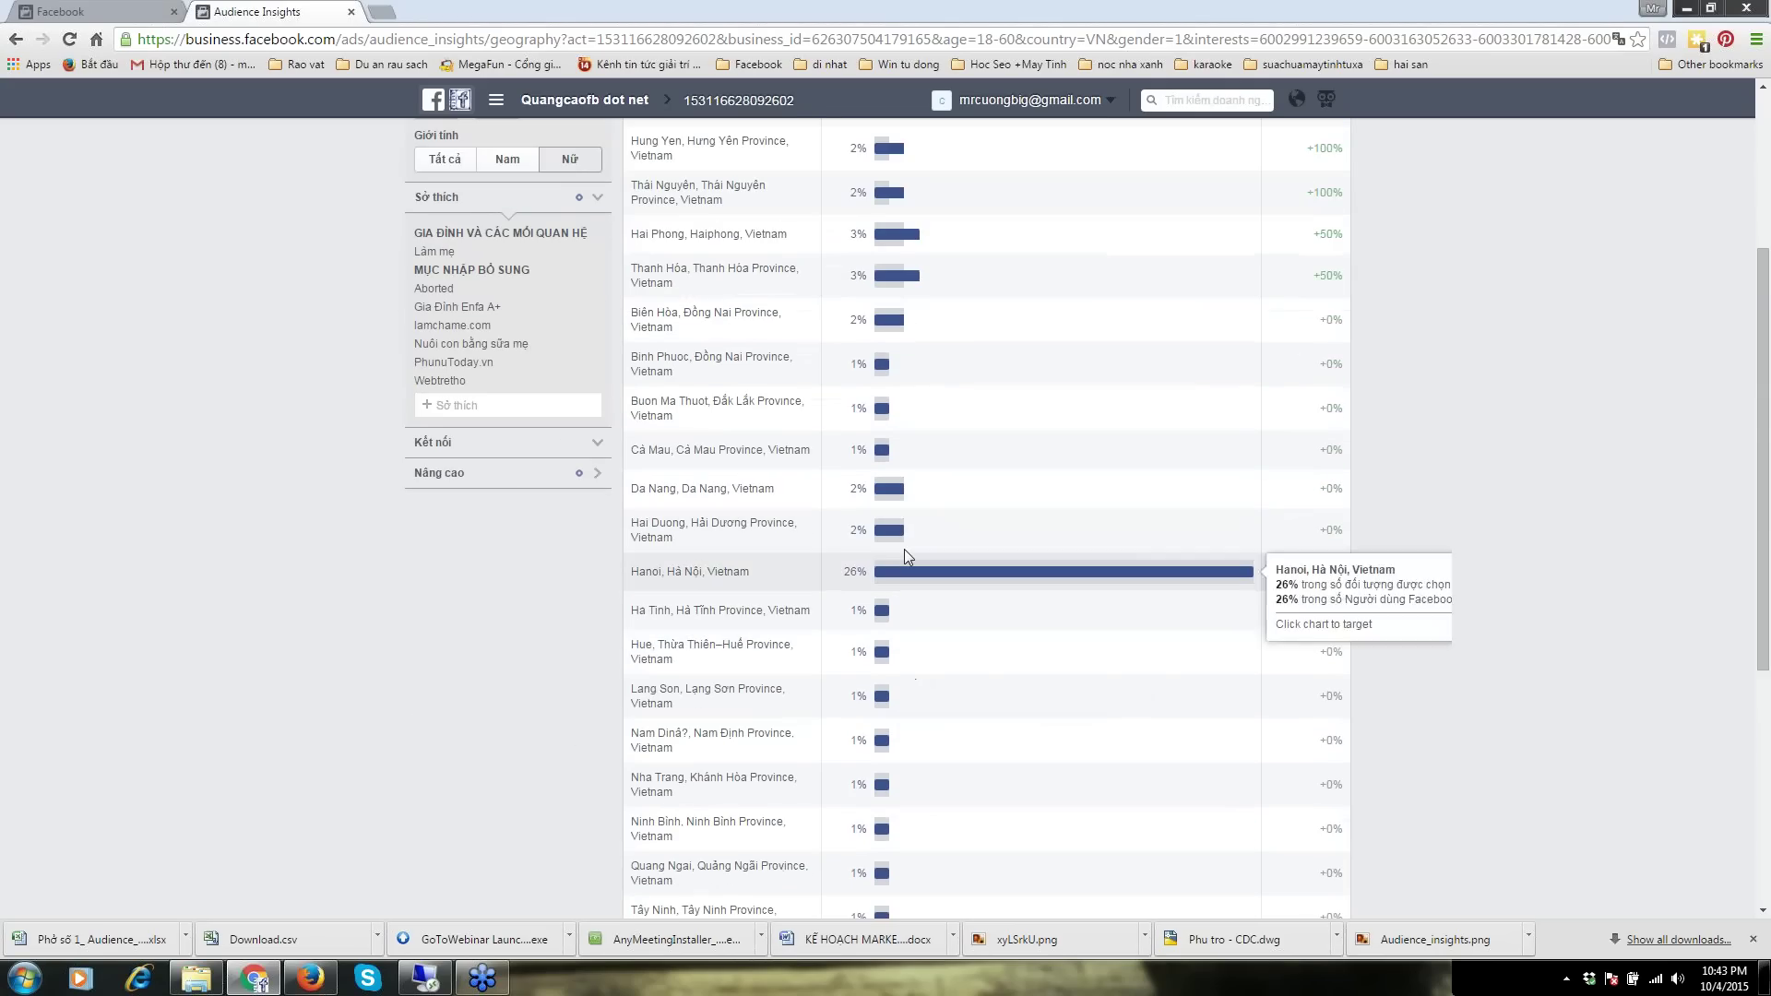
pyautogui.scroll(-4, 760, 564)
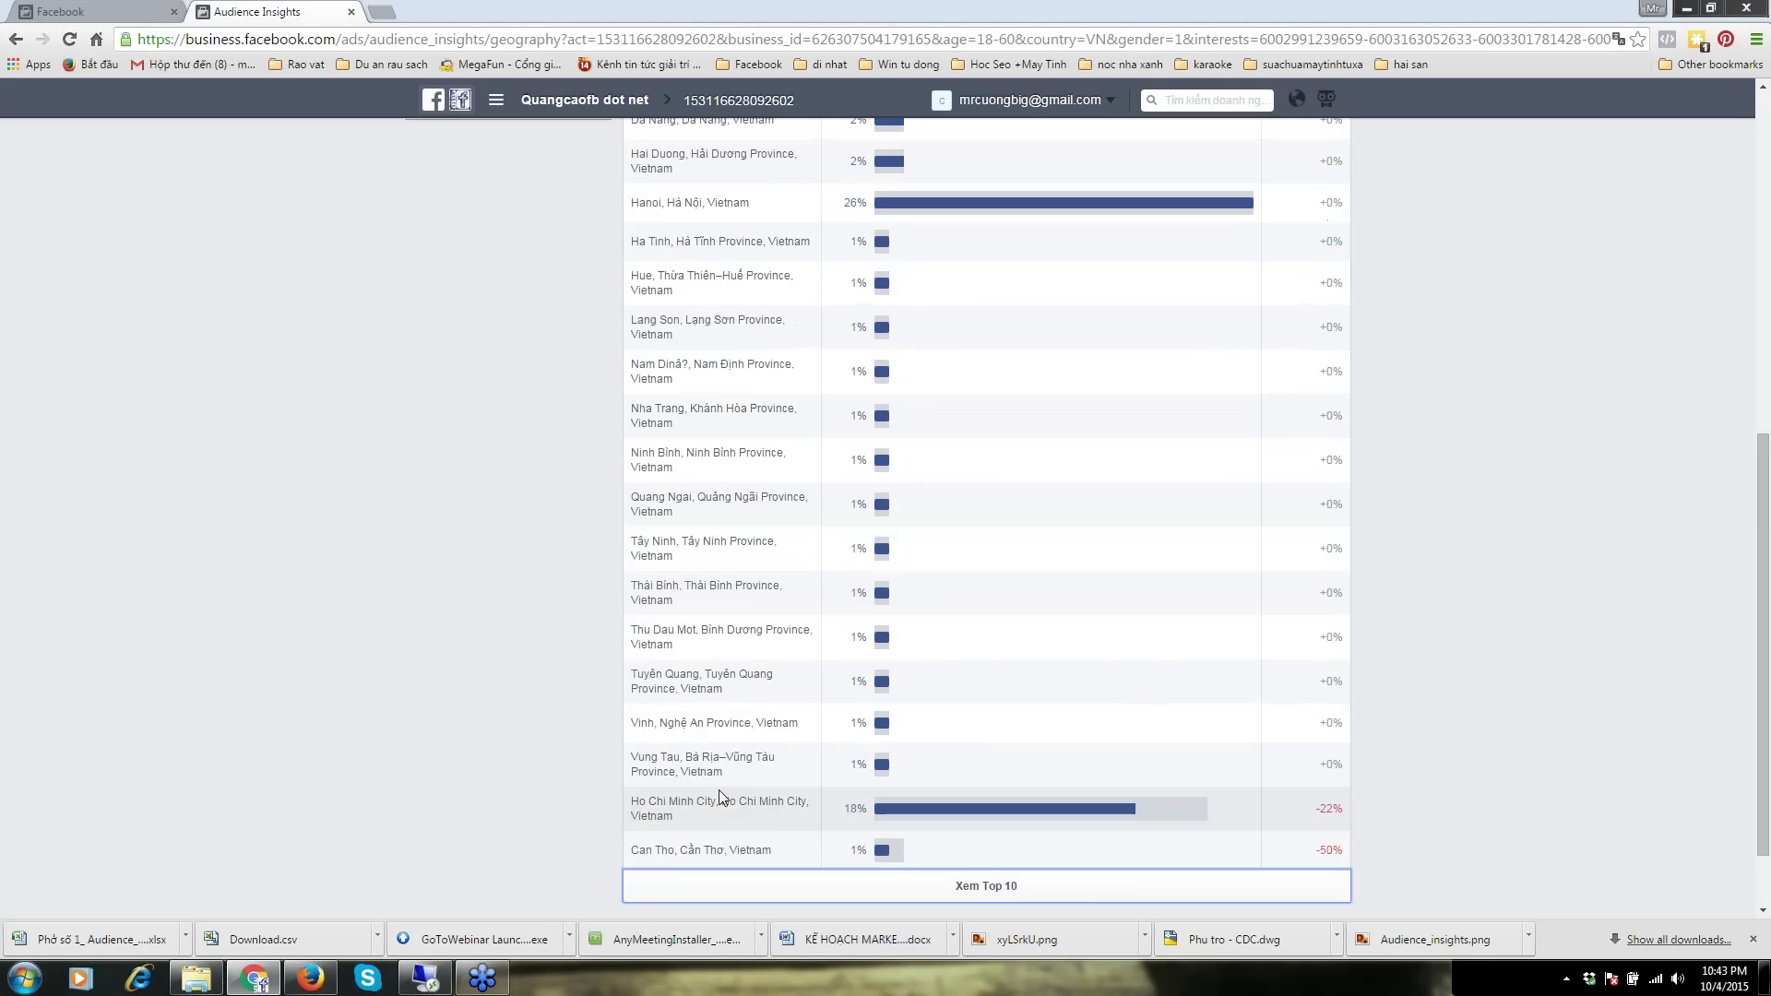
pyautogui.scroll(5, 789, 738)
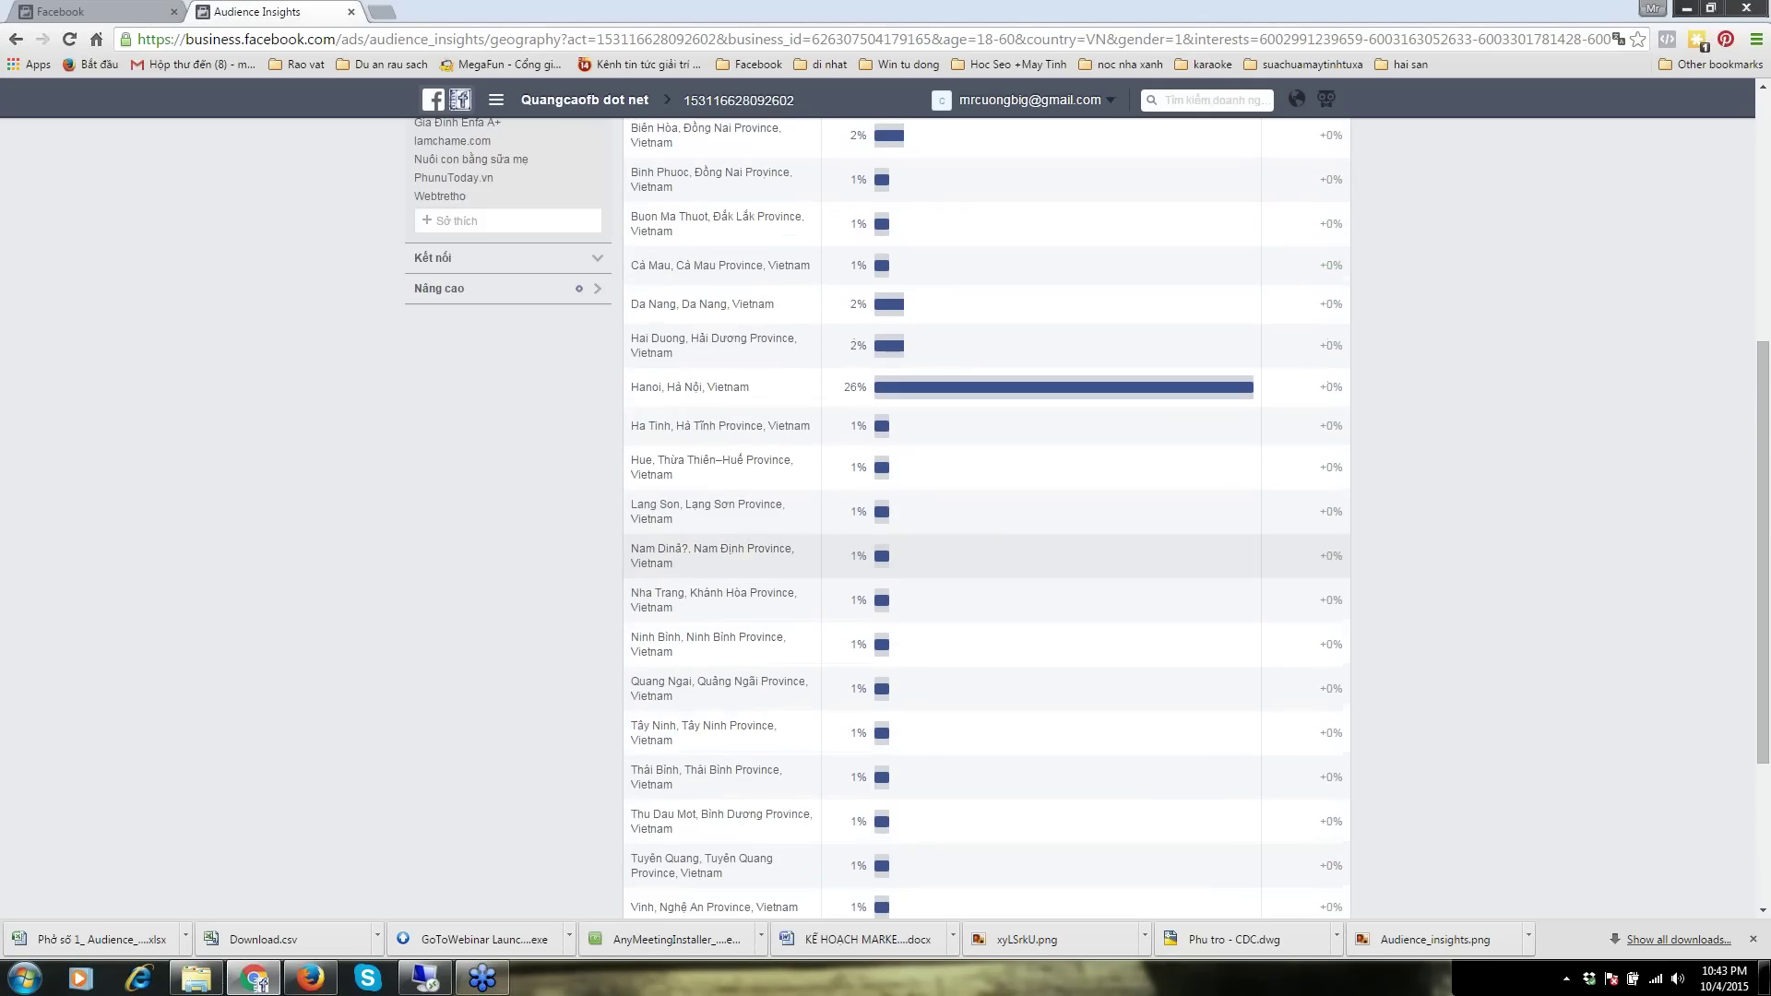
pyautogui.scroll(5, 880, 620)
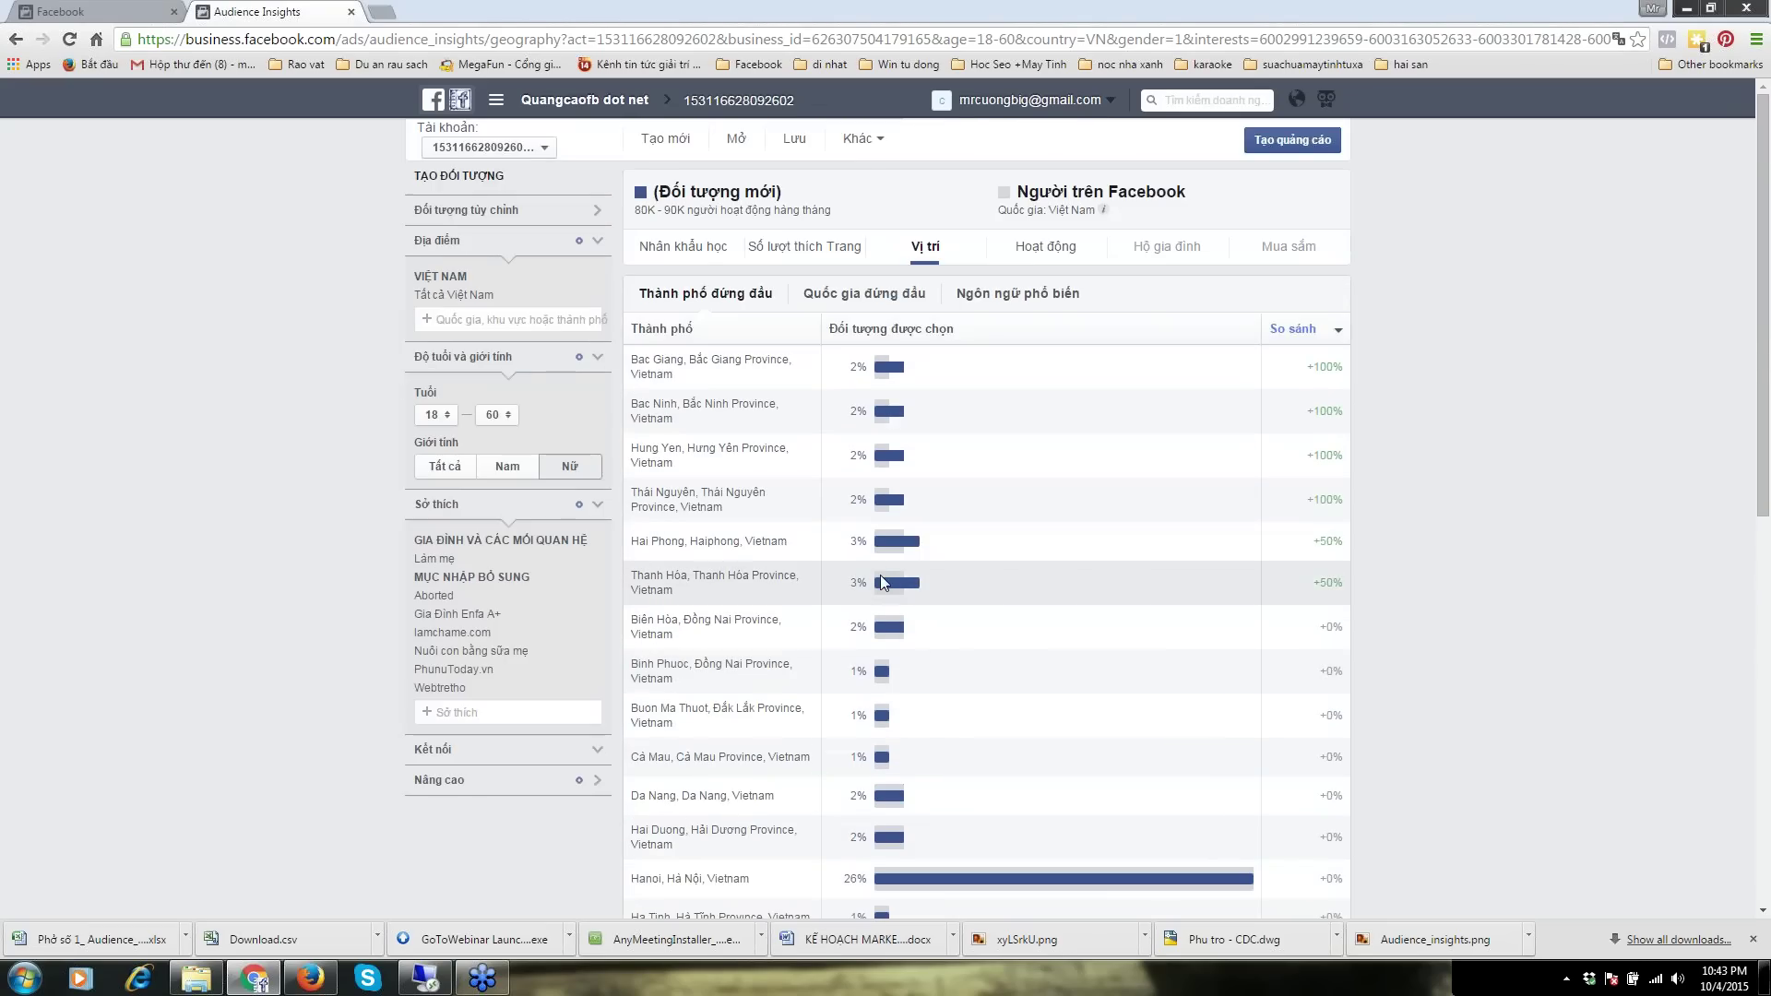
pyautogui.scroll(-8, 908, 599)
pyautogui.scroll(-2, 911, 604)
pyautogui.scroll(1, 1061, 690)
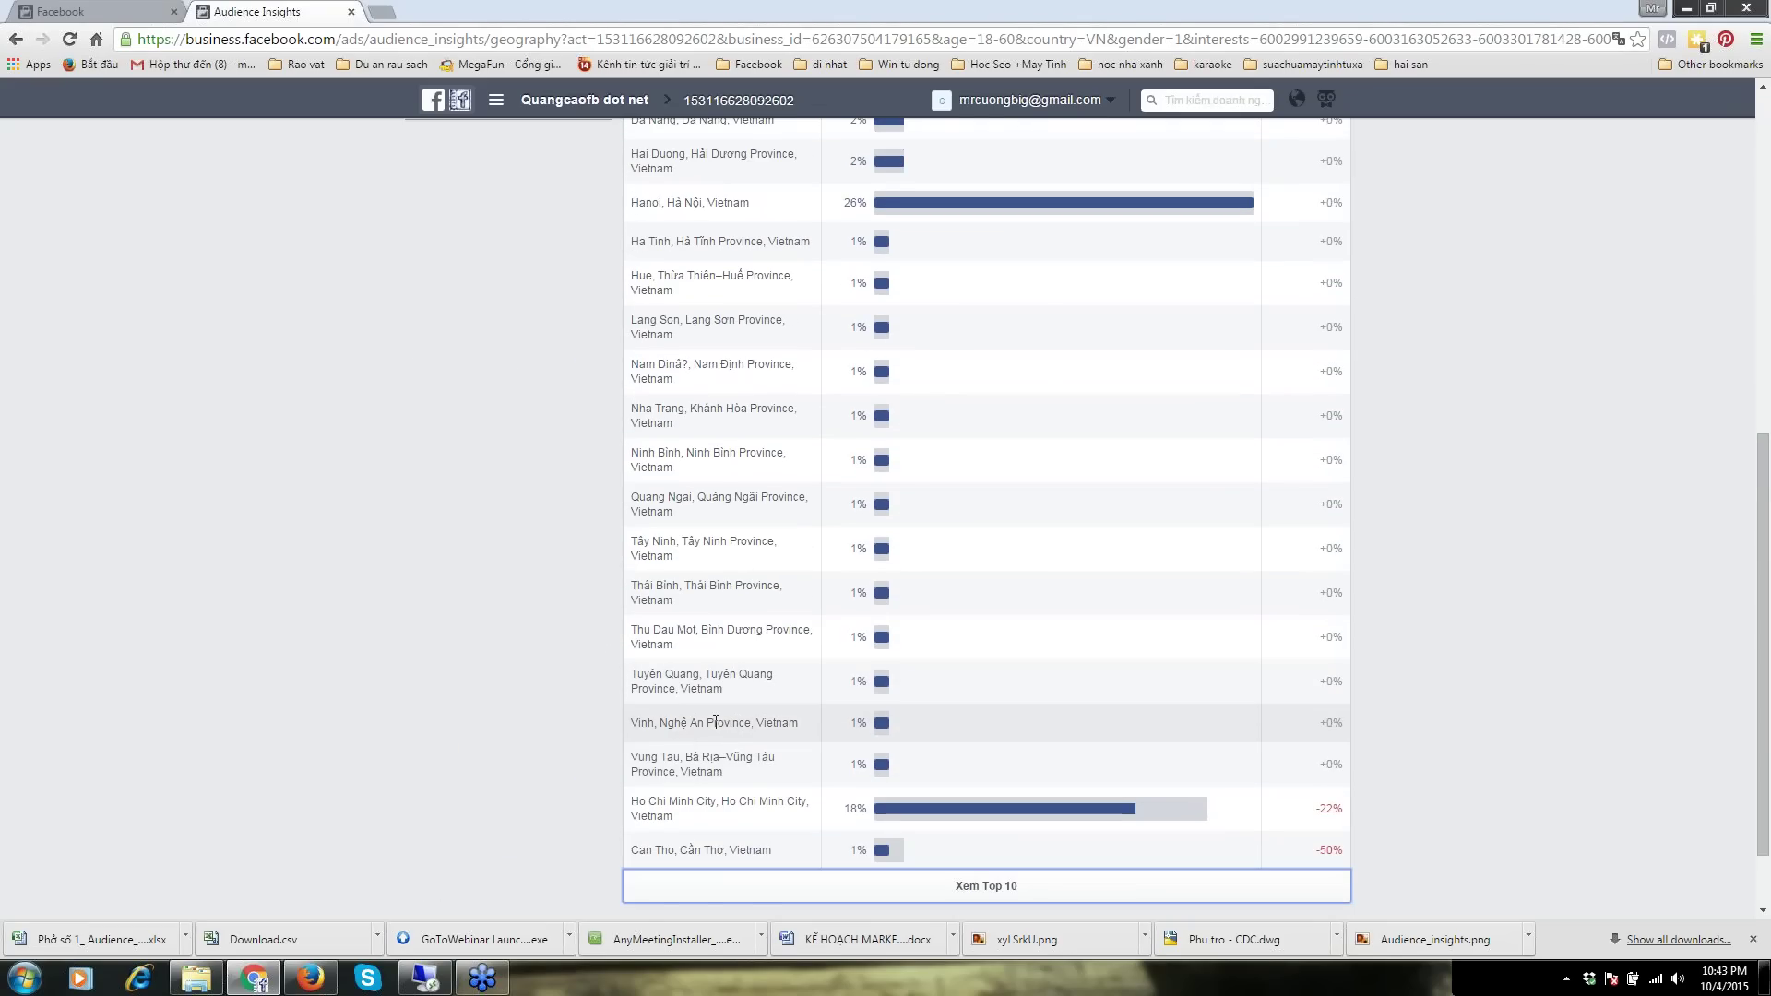
pyautogui.scroll(7, 880, 678)
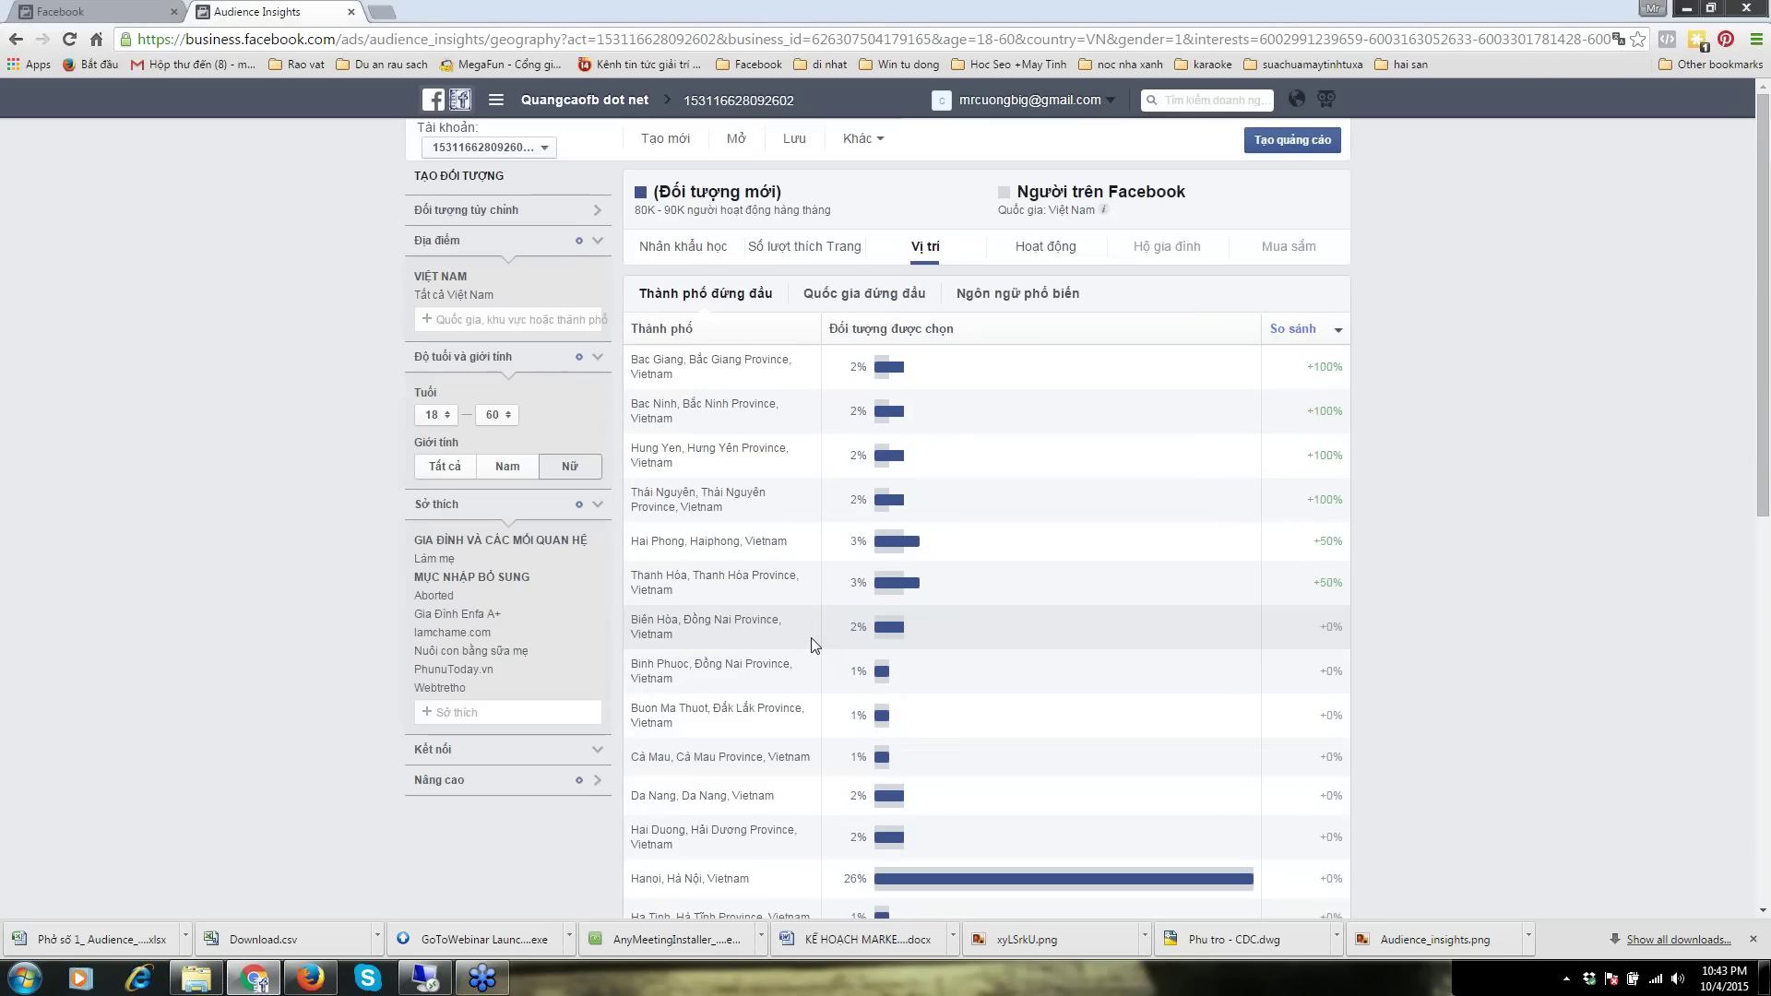
pyautogui.scroll(-4, 967, 617)
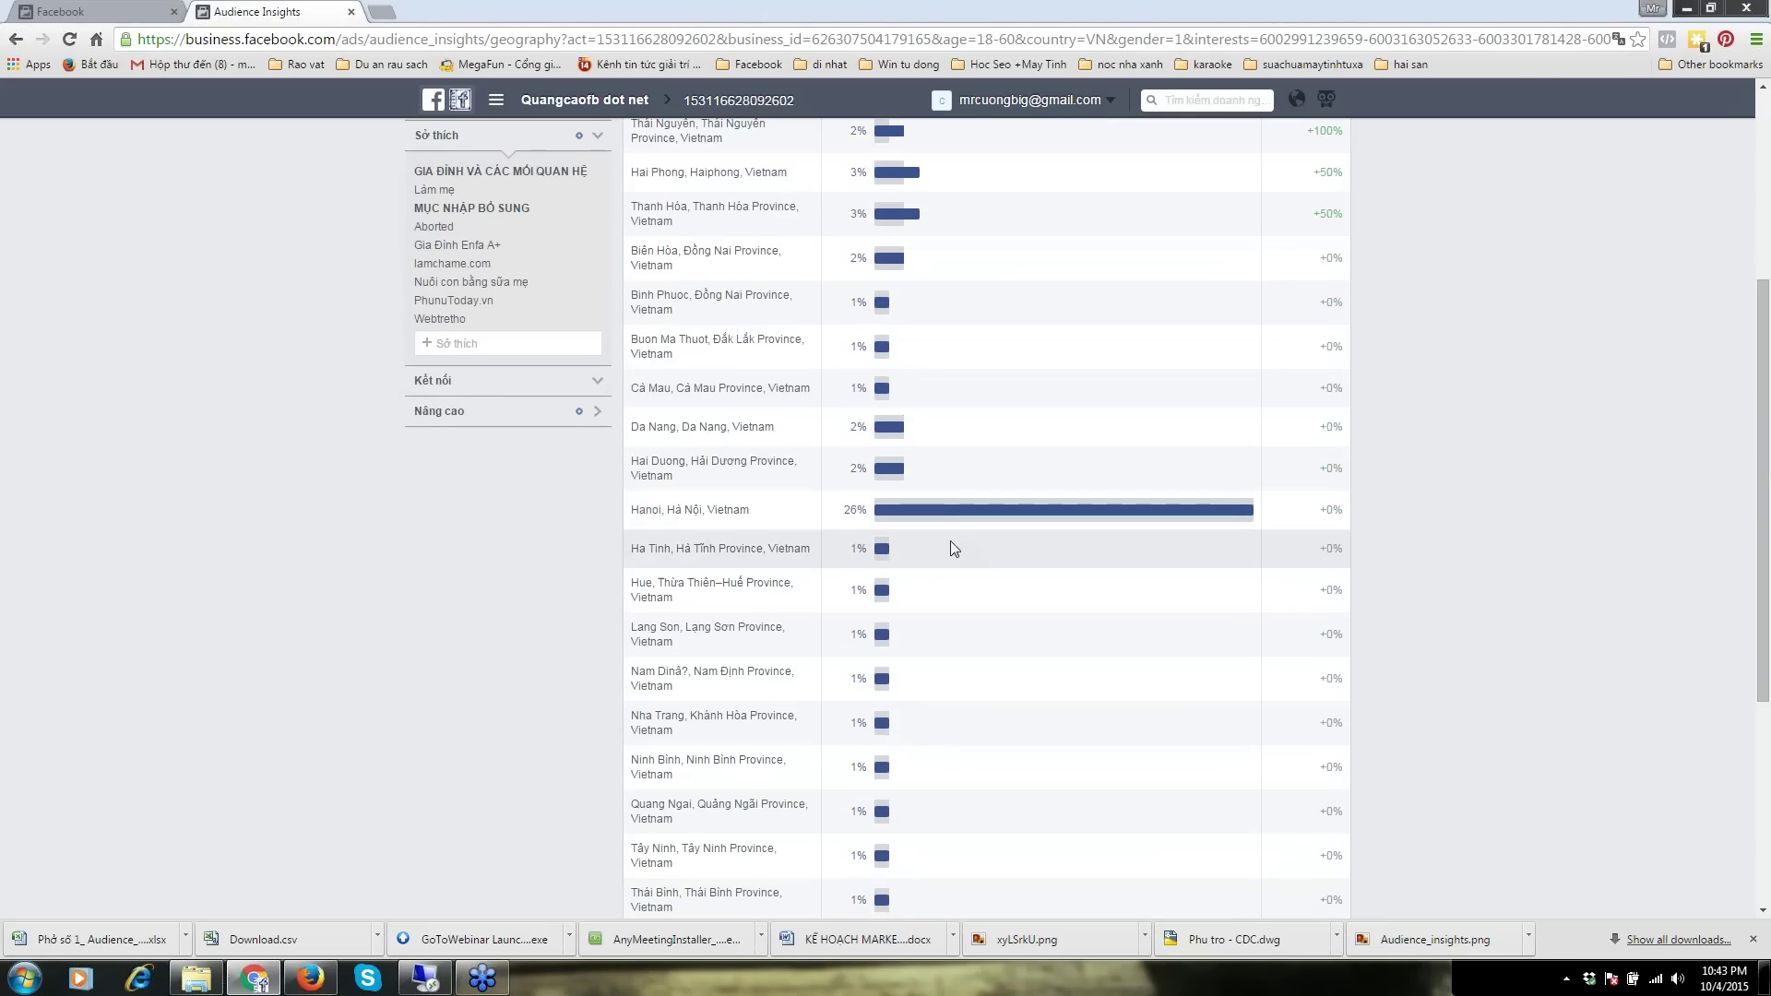
pyautogui.scroll(4, 950, 541)
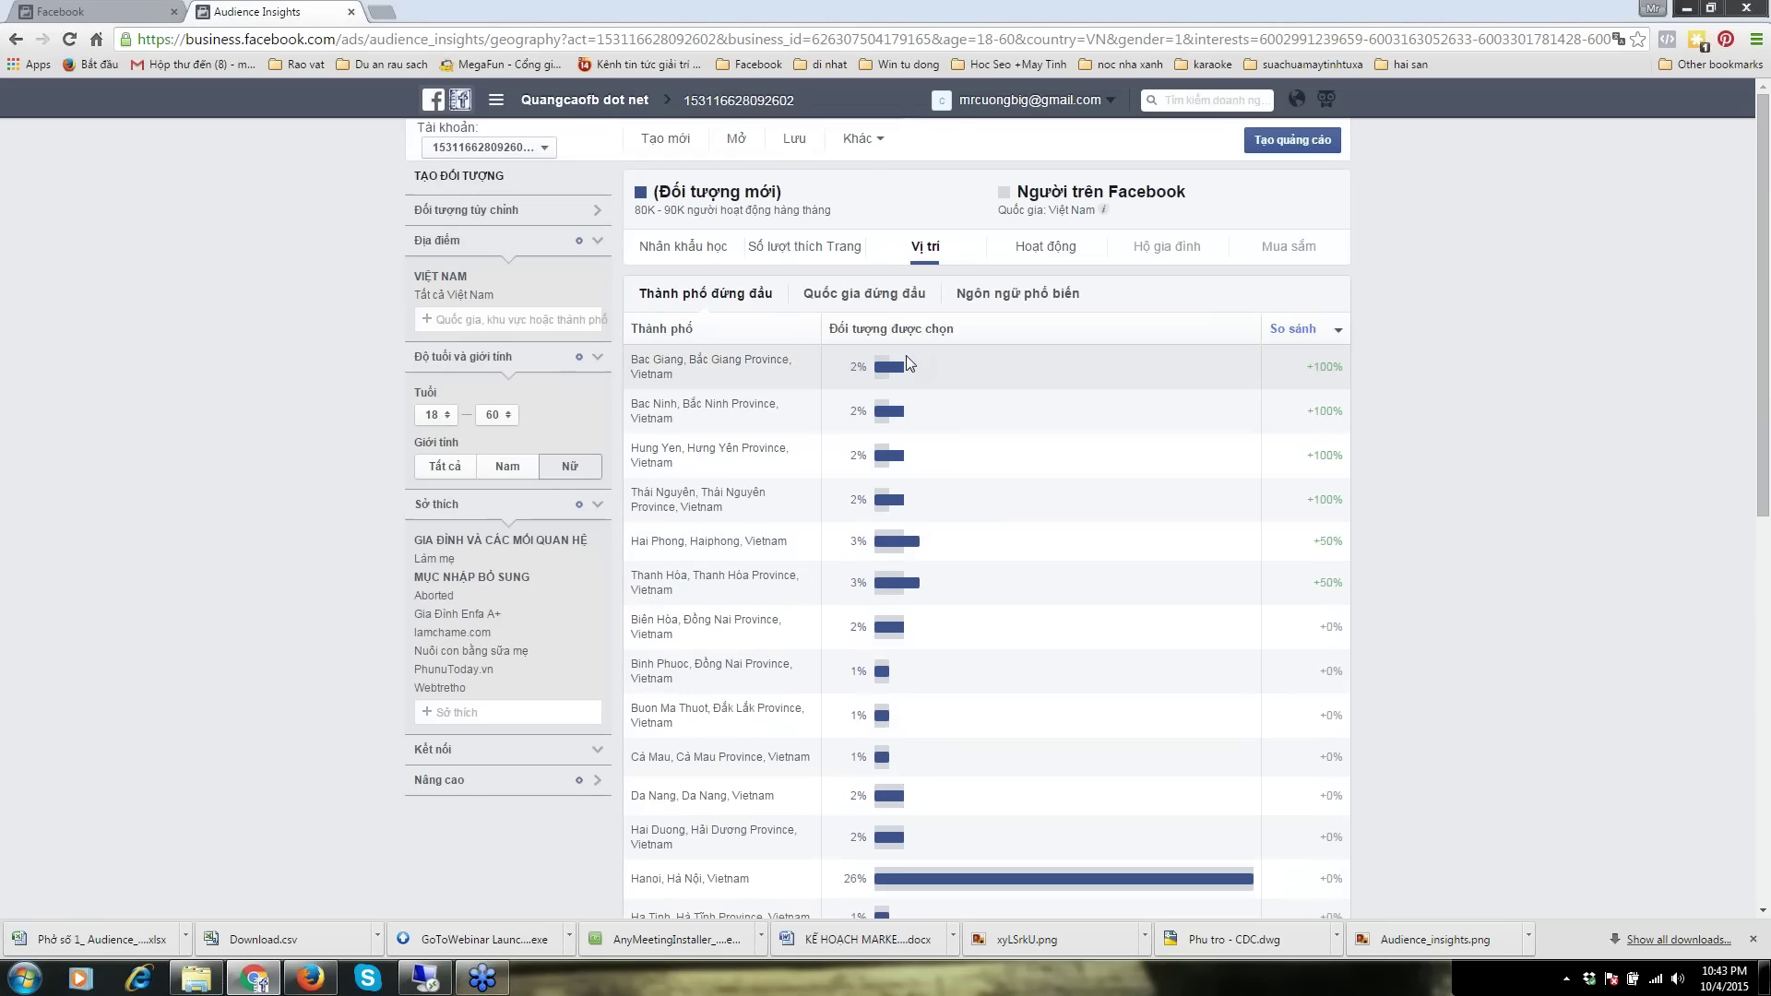
pyautogui.scroll(-5, 977, 566)
pyautogui.scroll(5, 973, 652)
# Examine the audience's Hoạt động data, covering activity frequency and the devices used to access Facebook.
pyautogui.click(1045, 246)
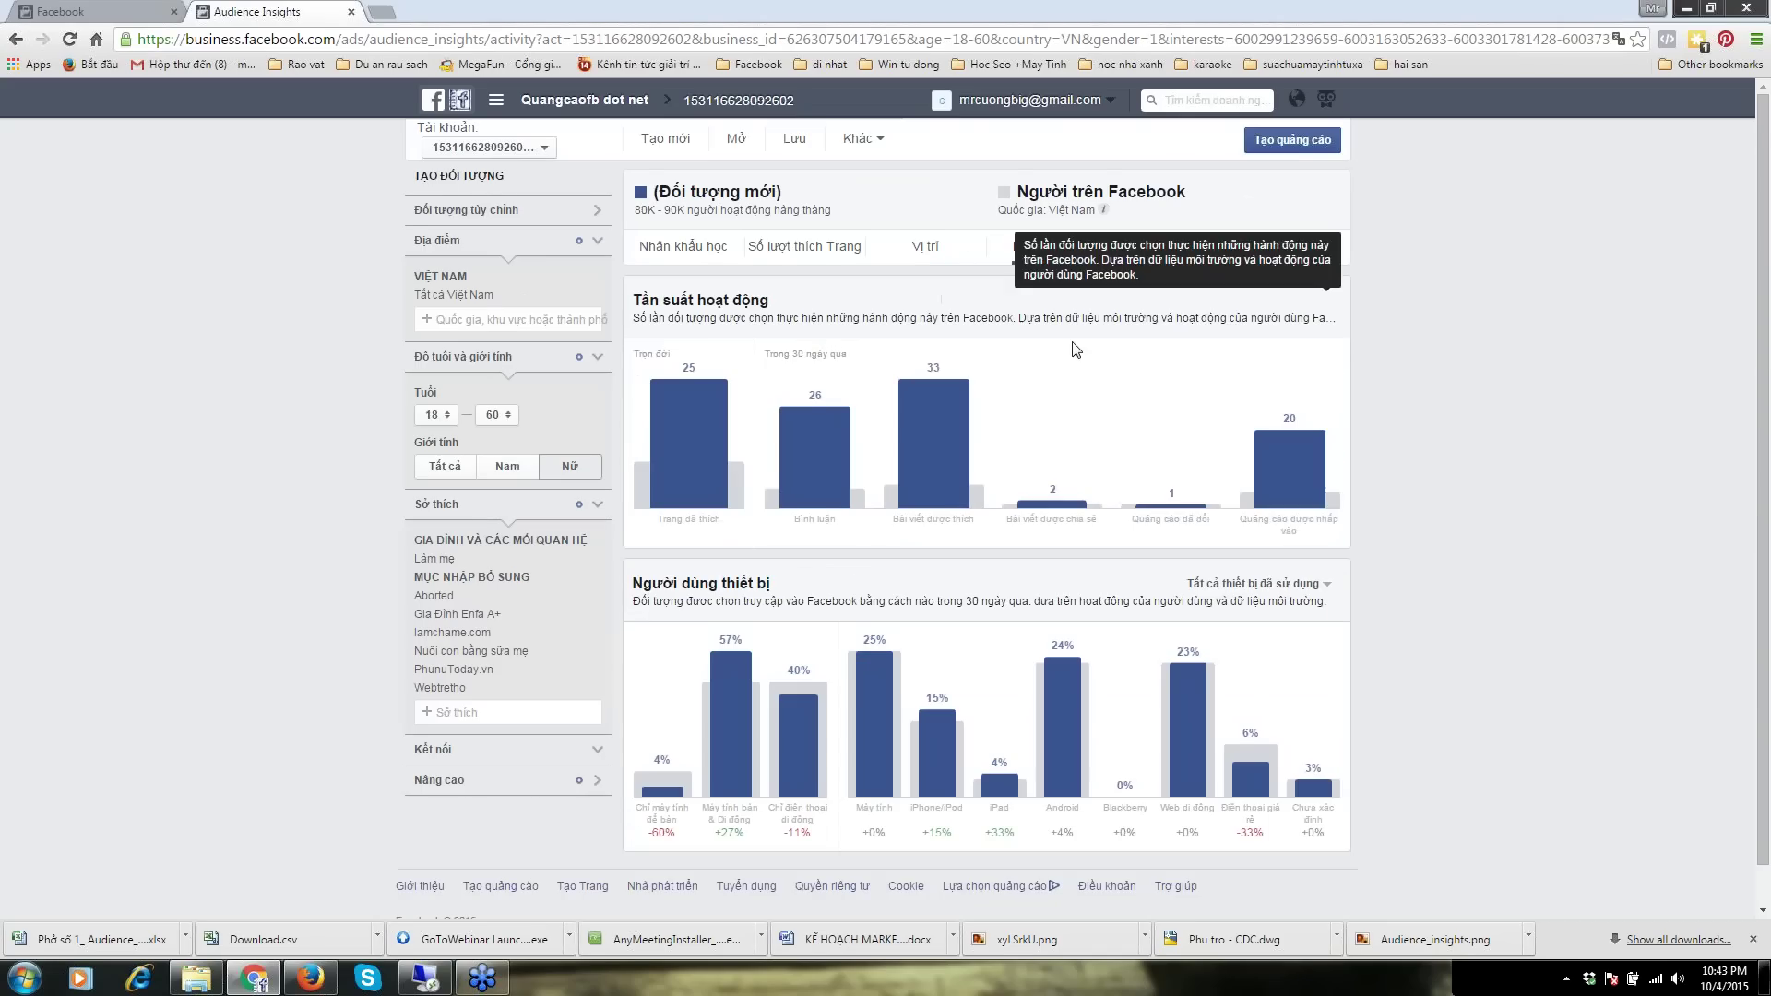
pyautogui.scroll(-1, 997, 434)
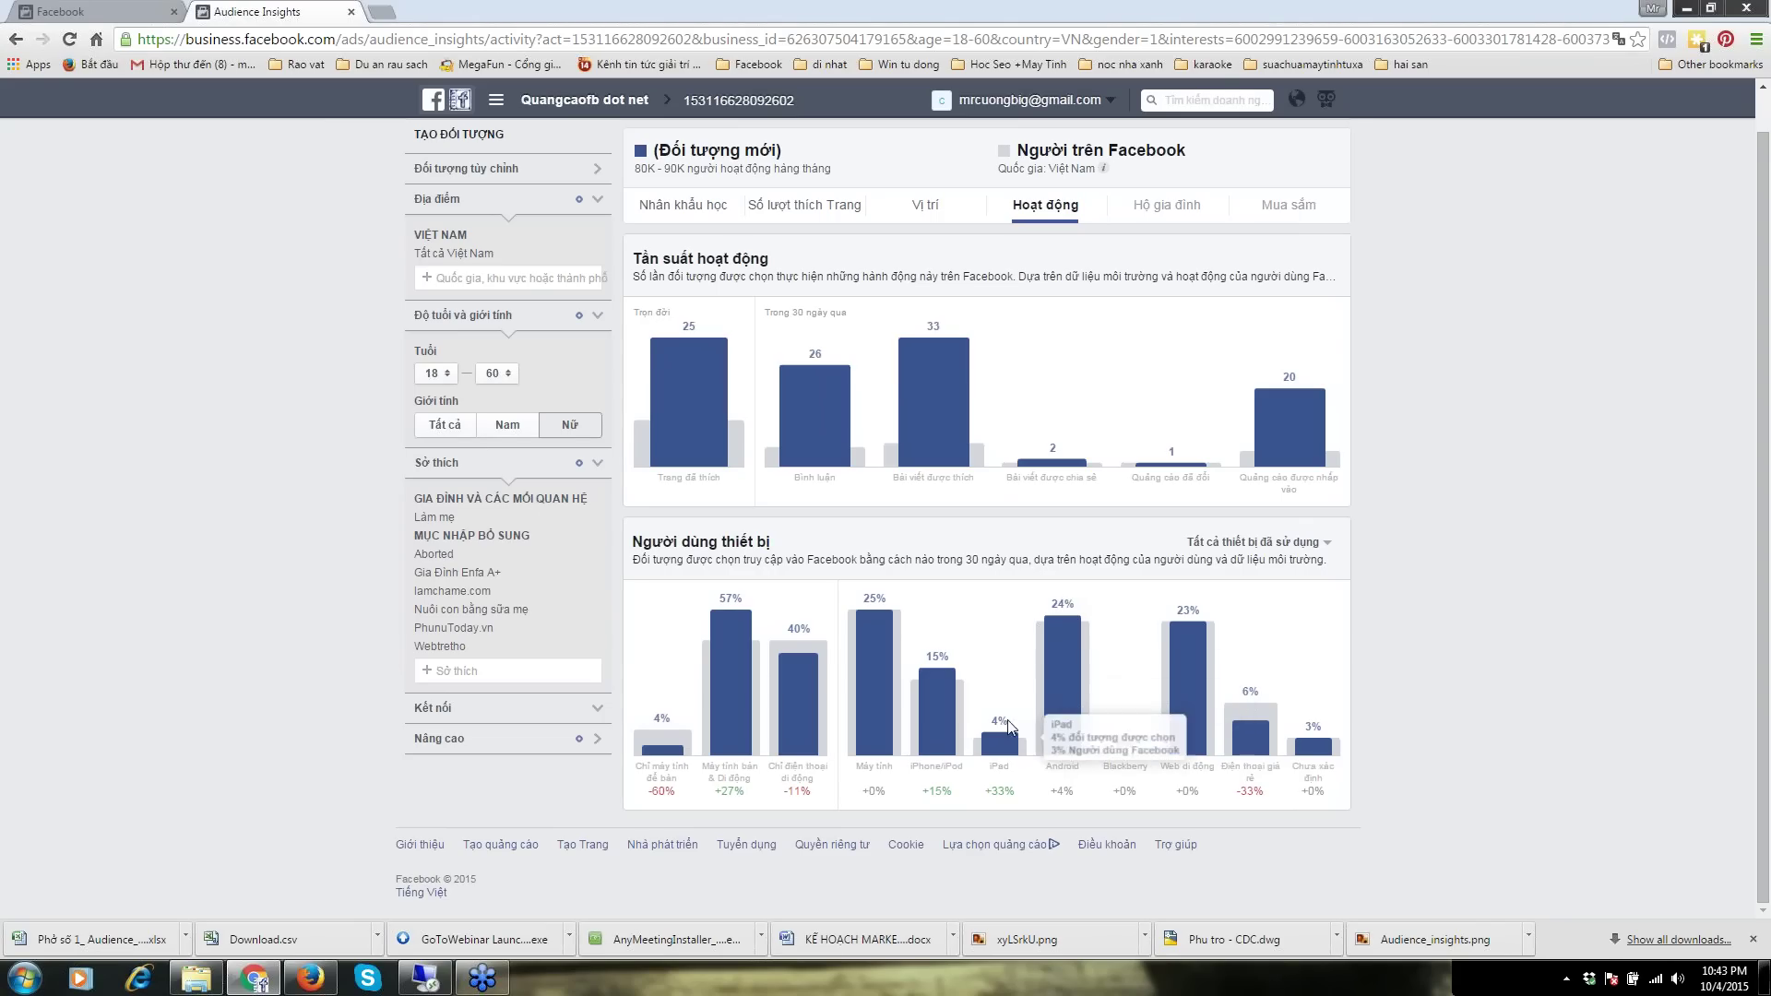
pyautogui.moveTo(996, 752)
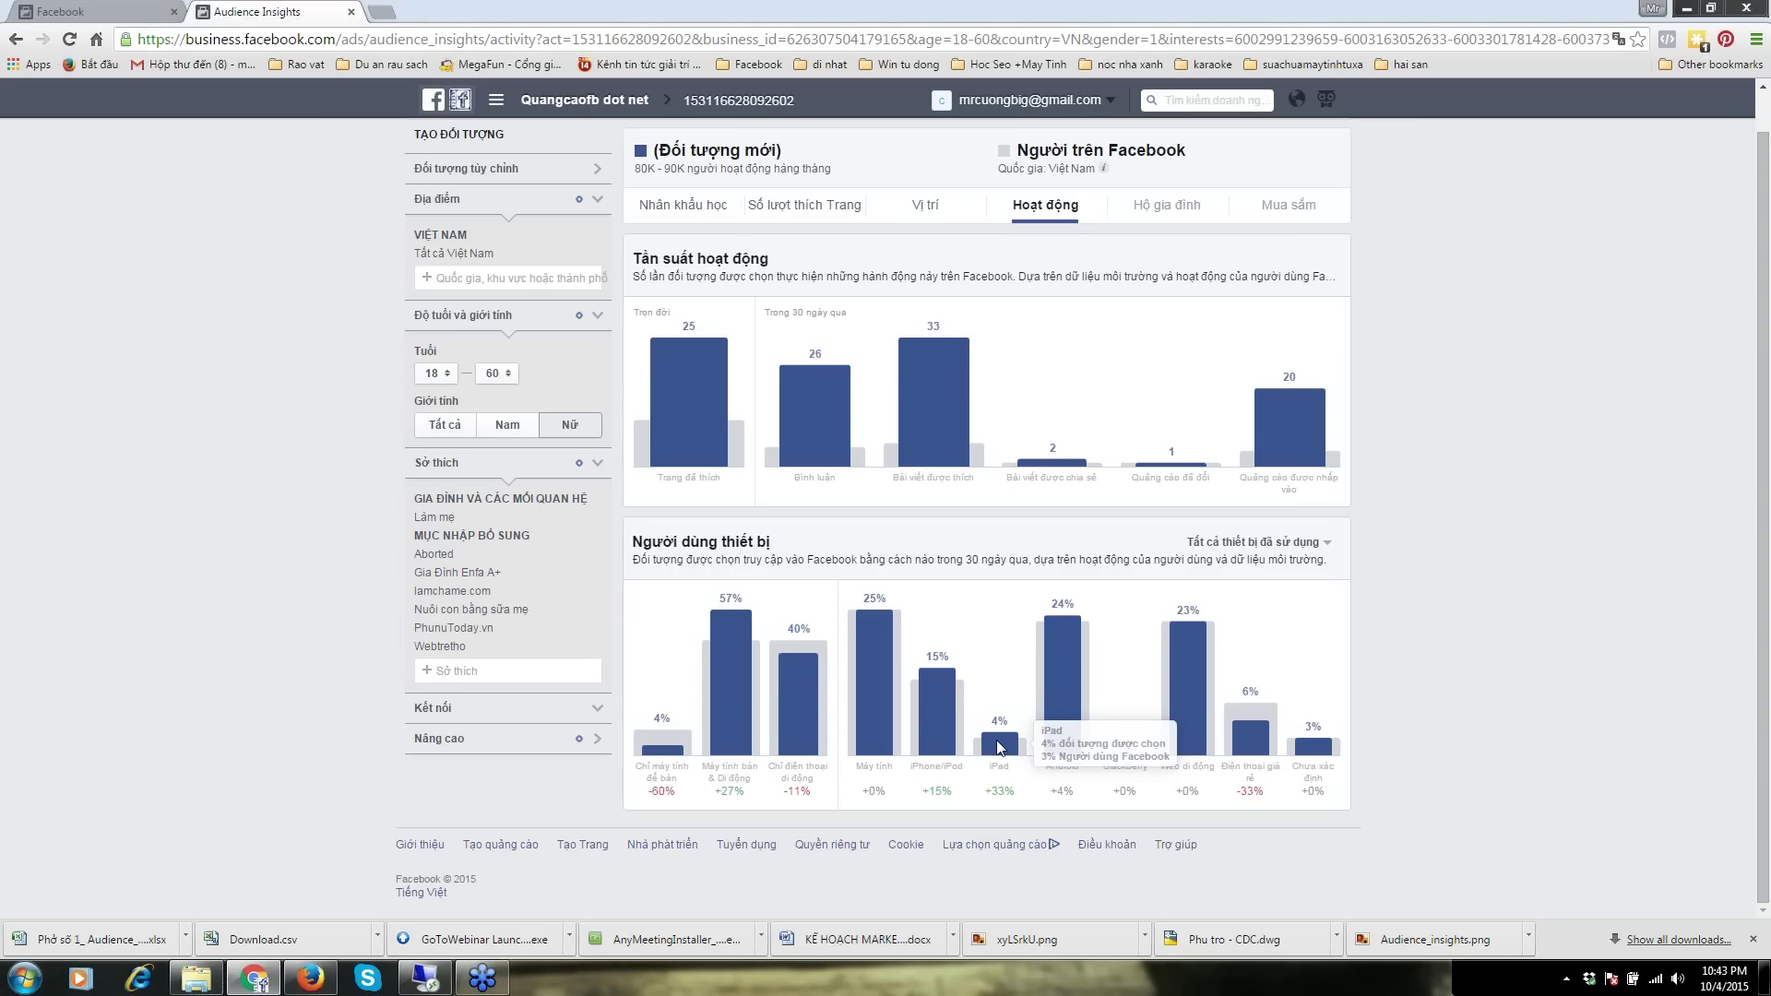
pyautogui.moveTo(924, 725)
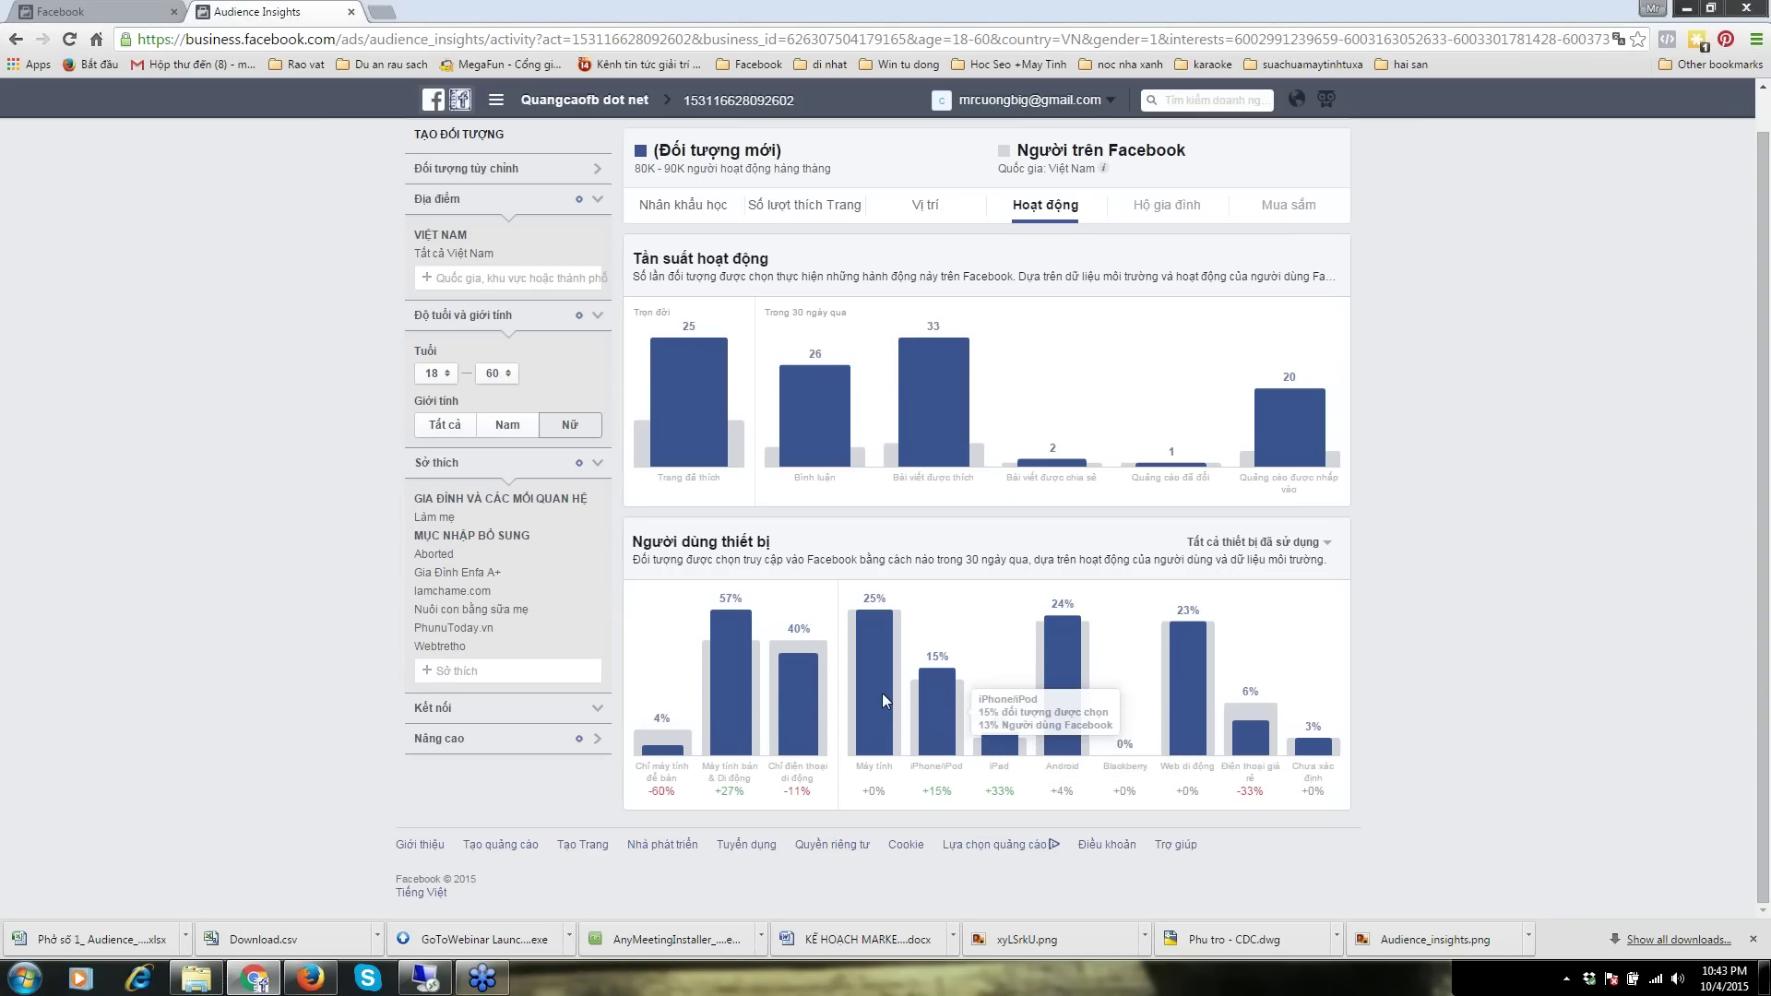
pyautogui.moveTo(747, 683)
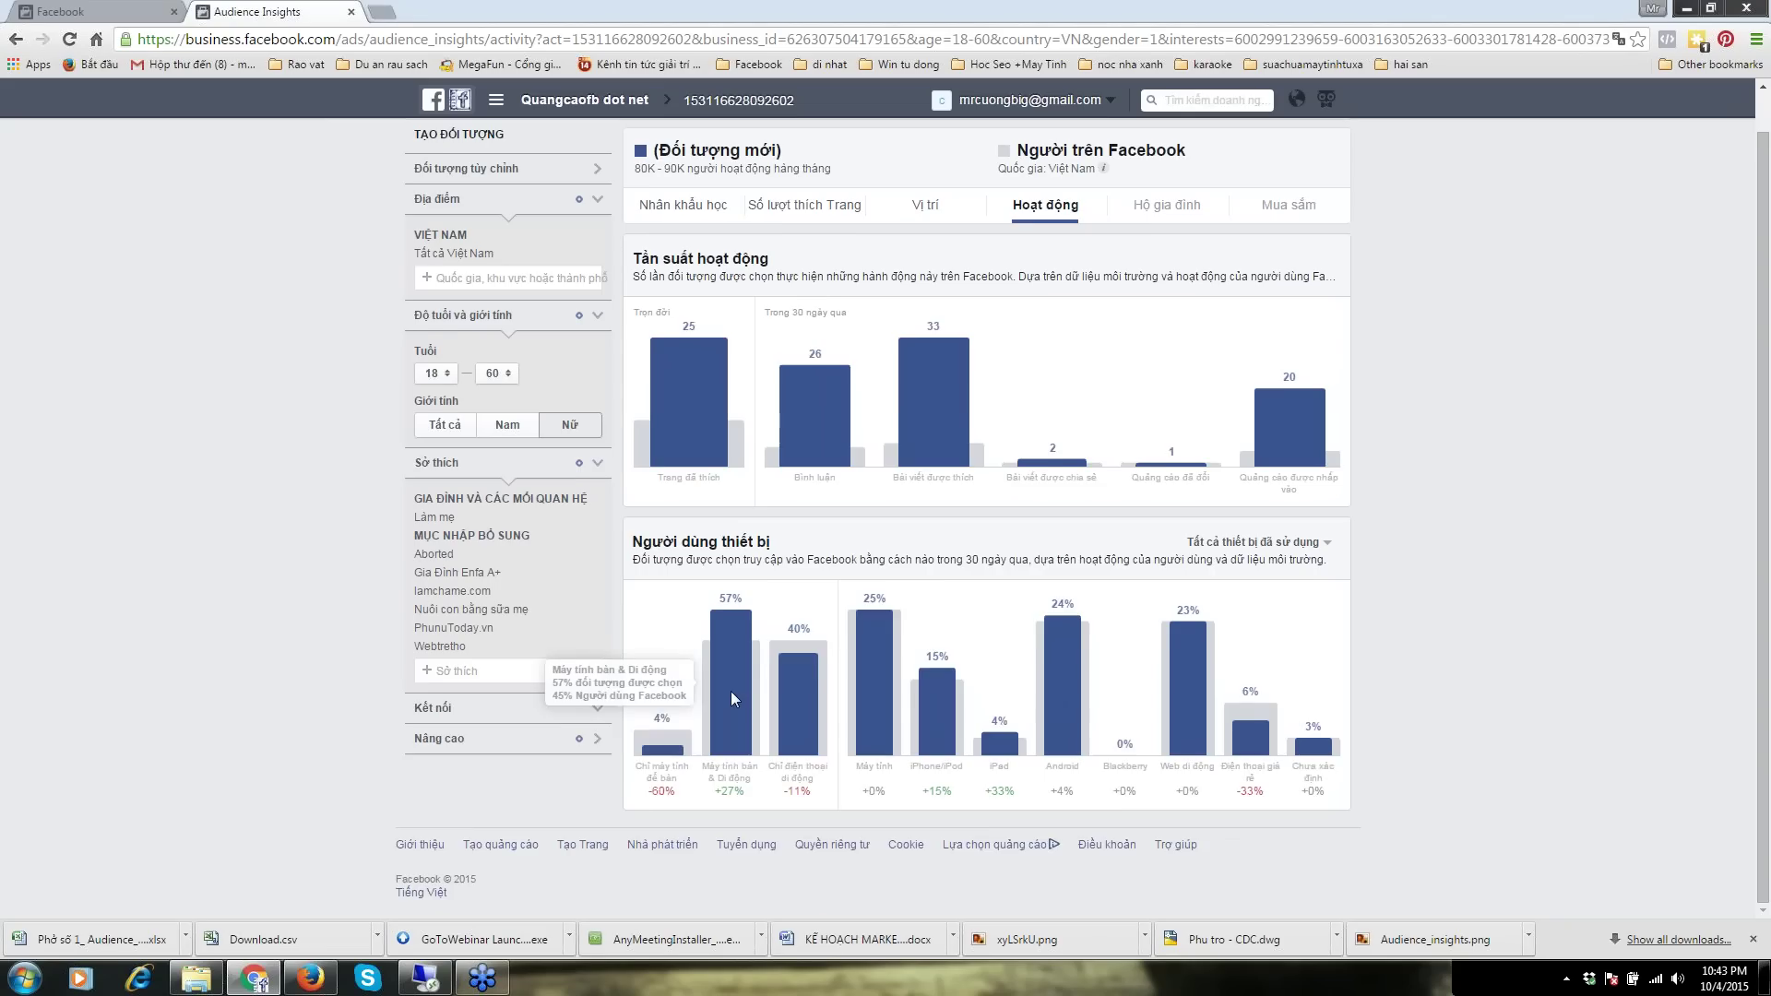
pyautogui.scroll(1, 730, 690)
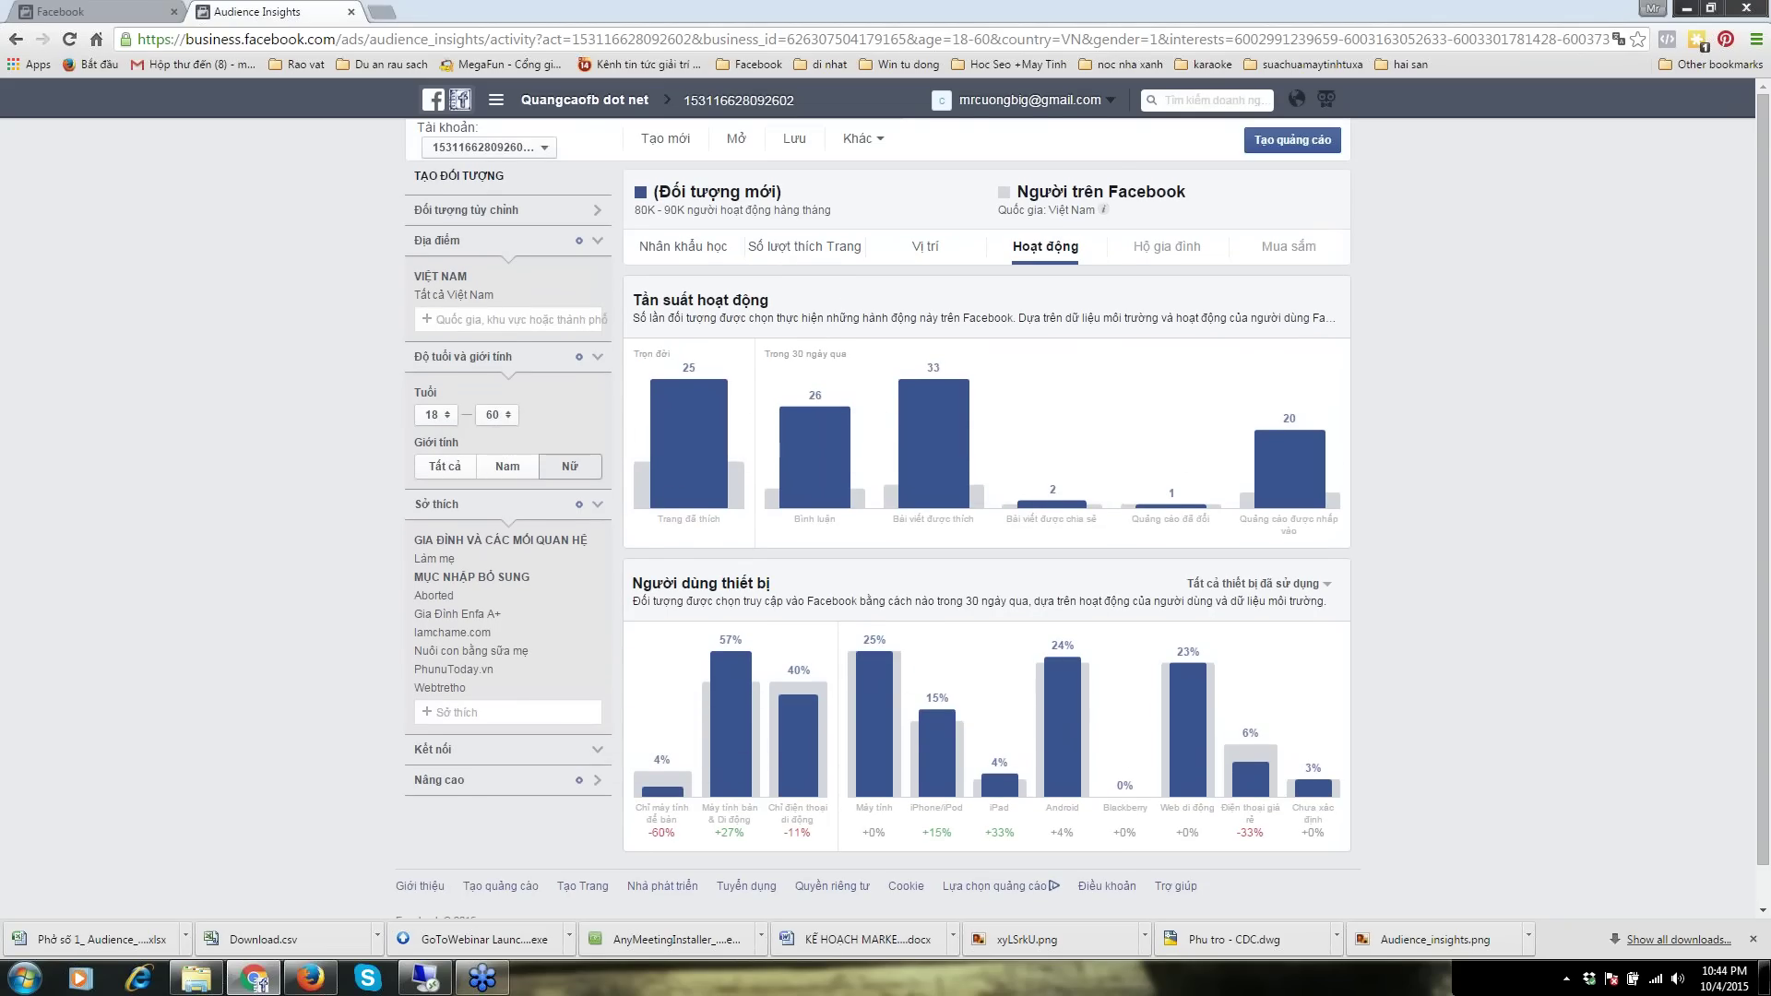
# Remove the Trẻ 0 - 3 tuổi parent filter from the Nâng cao options and collapse the Cha mẹ section.
pyautogui.scroll(-1, 406, 651)
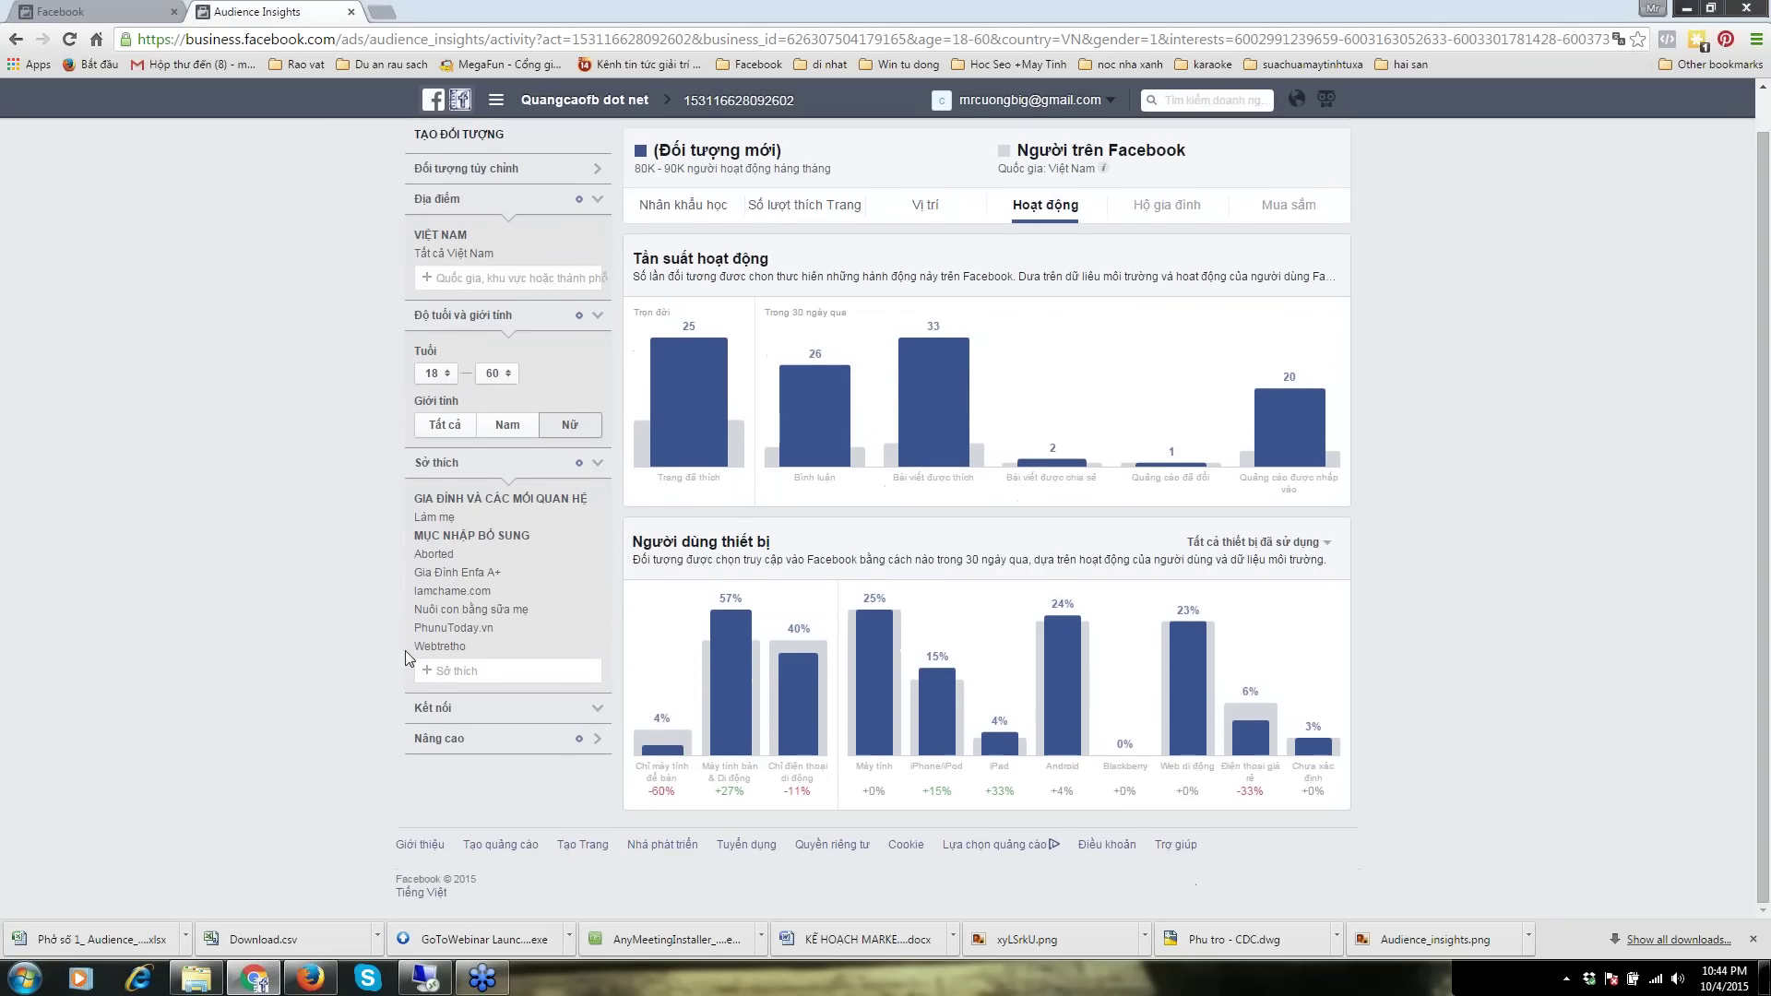
pyautogui.click(507, 741)
pyautogui.scroll(-3, 535, 688)
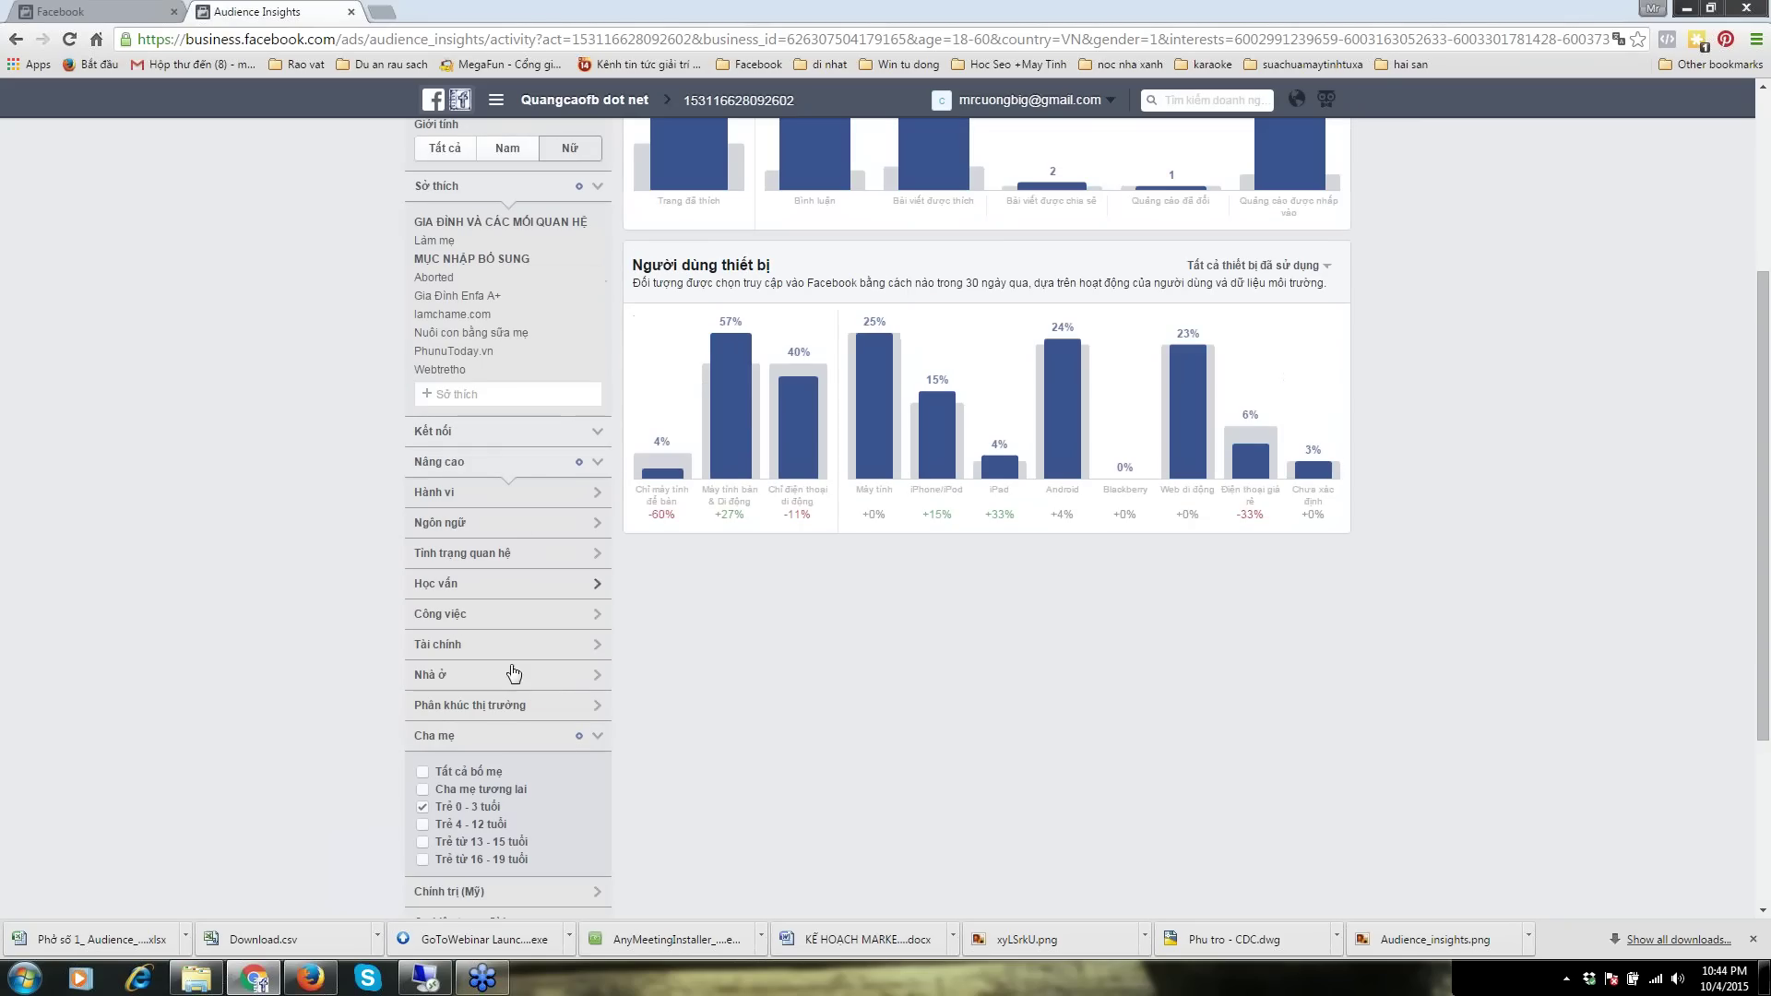
pyautogui.click(423, 810)
pyautogui.scroll(1, 518, 849)
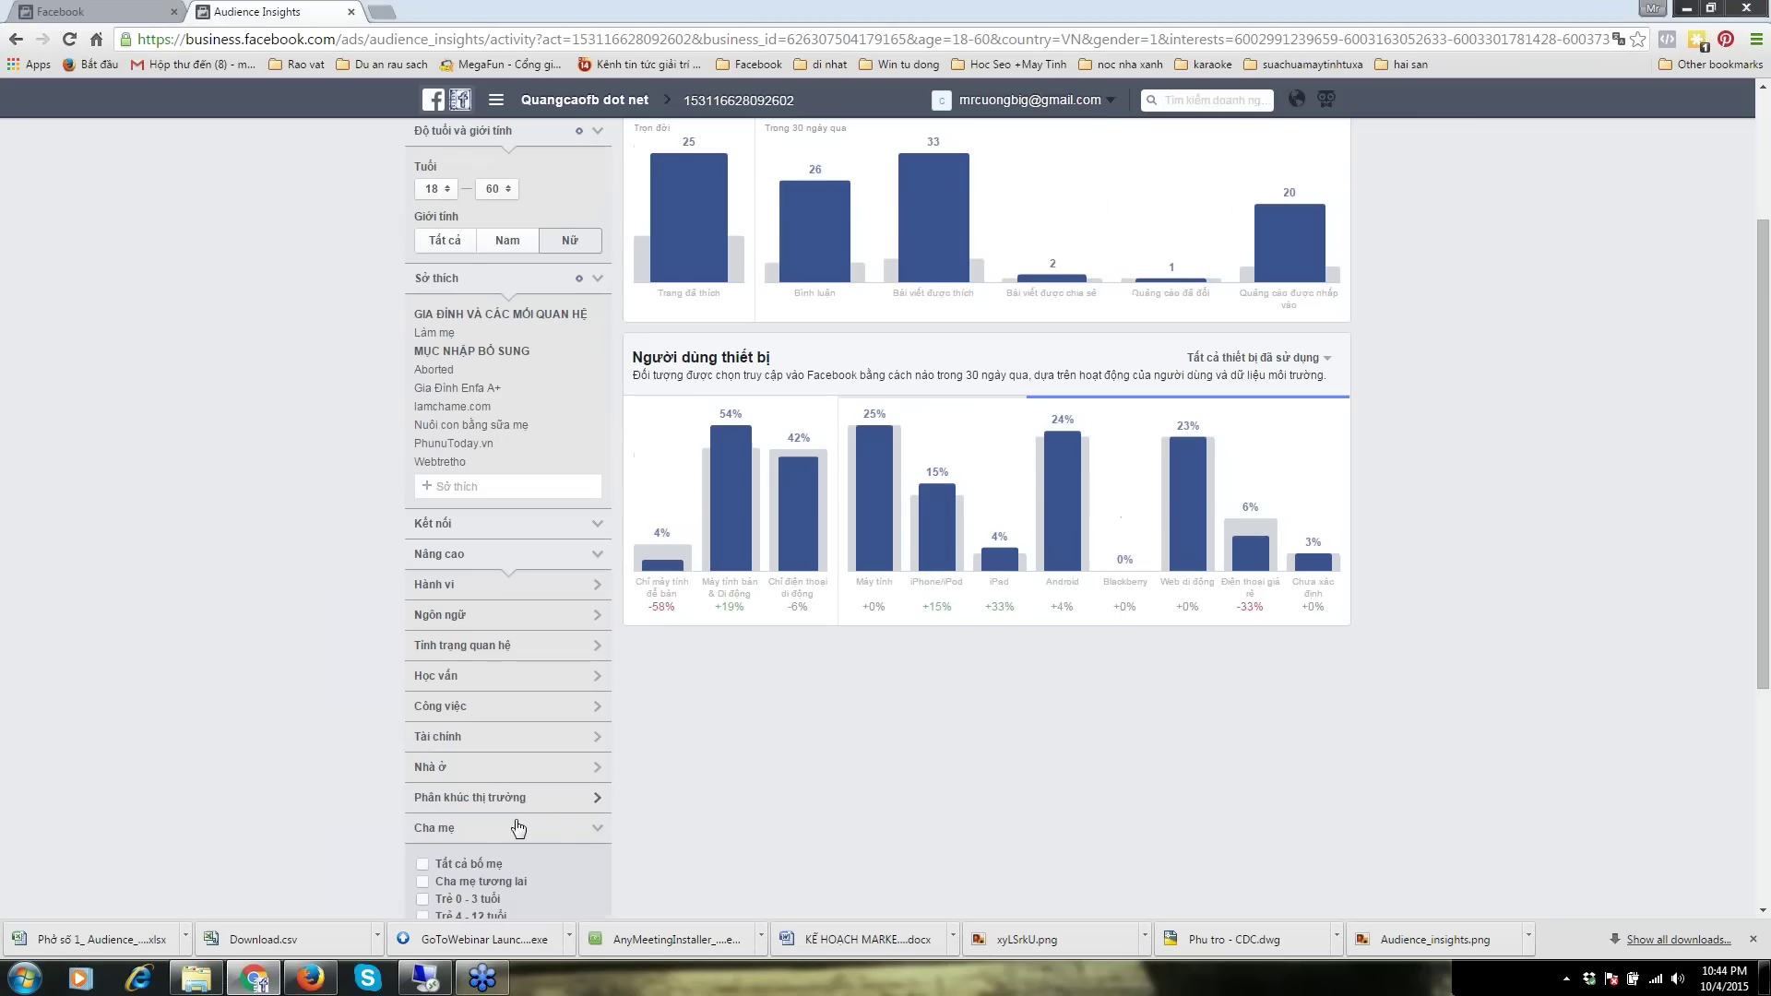
pyautogui.click(583, 827)
pyautogui.scroll(3, 514, 777)
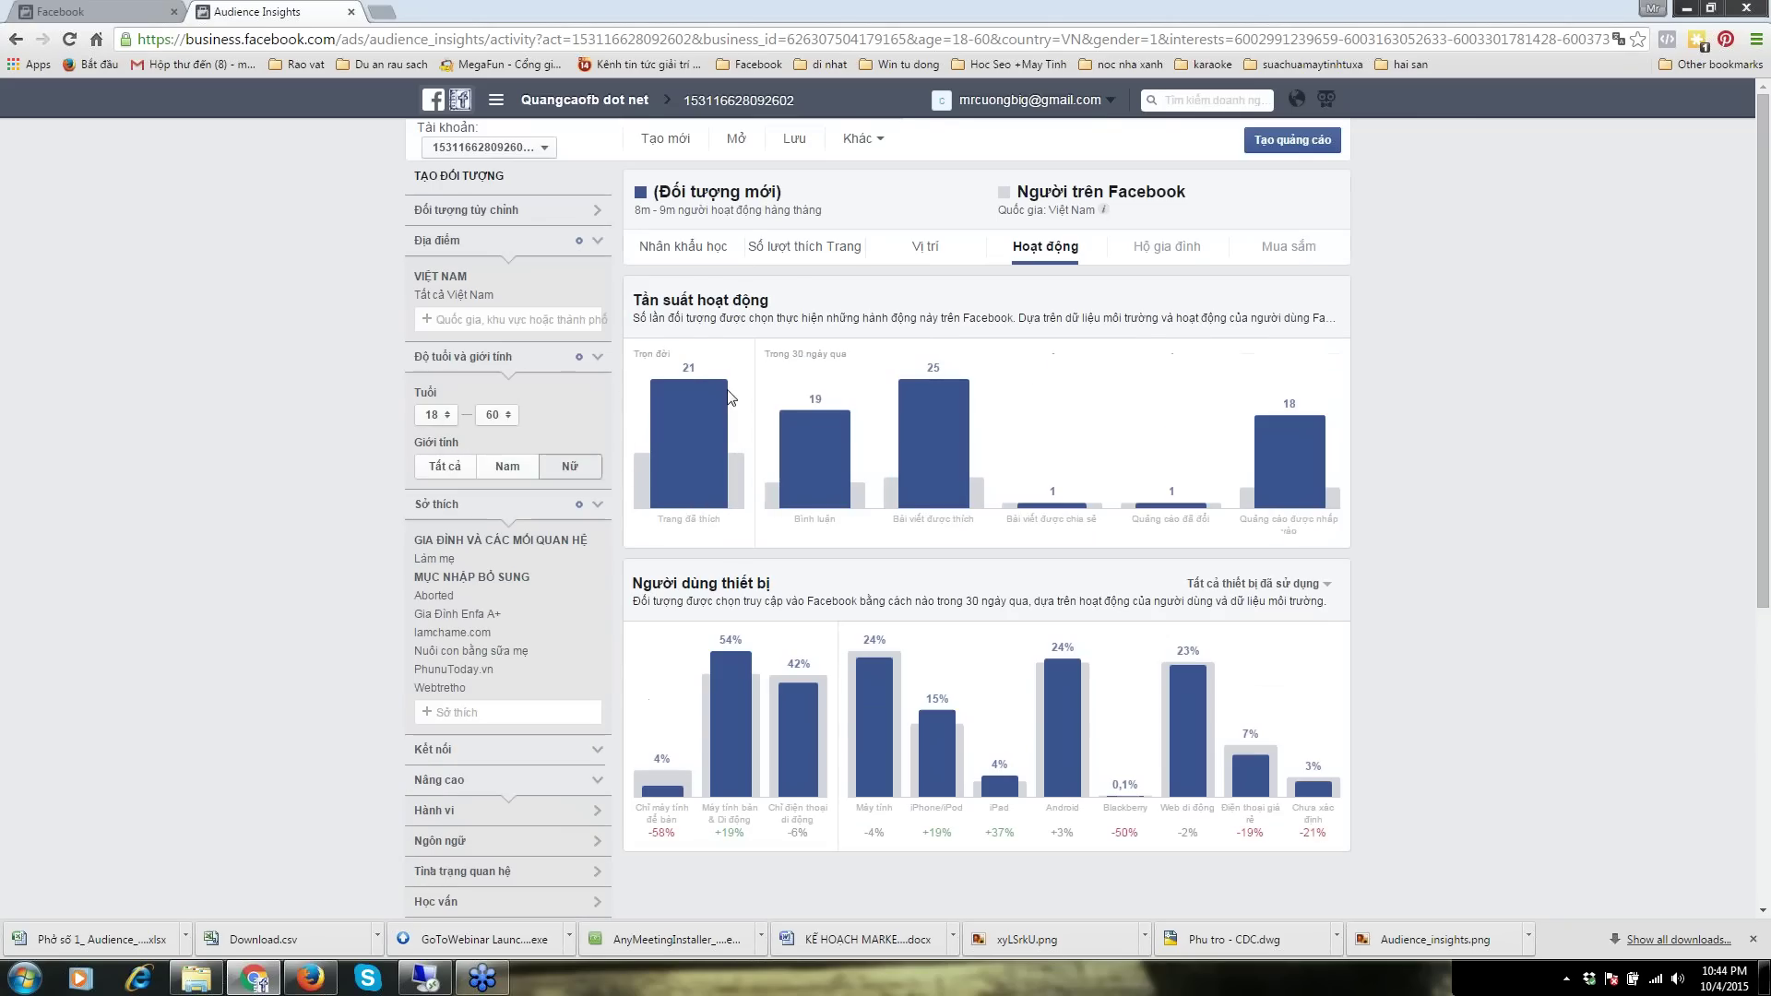
# Examine the audience's Số lượt thích Trang data, covering the top categories and the most relevant Pages.
pyautogui.click(812, 247)
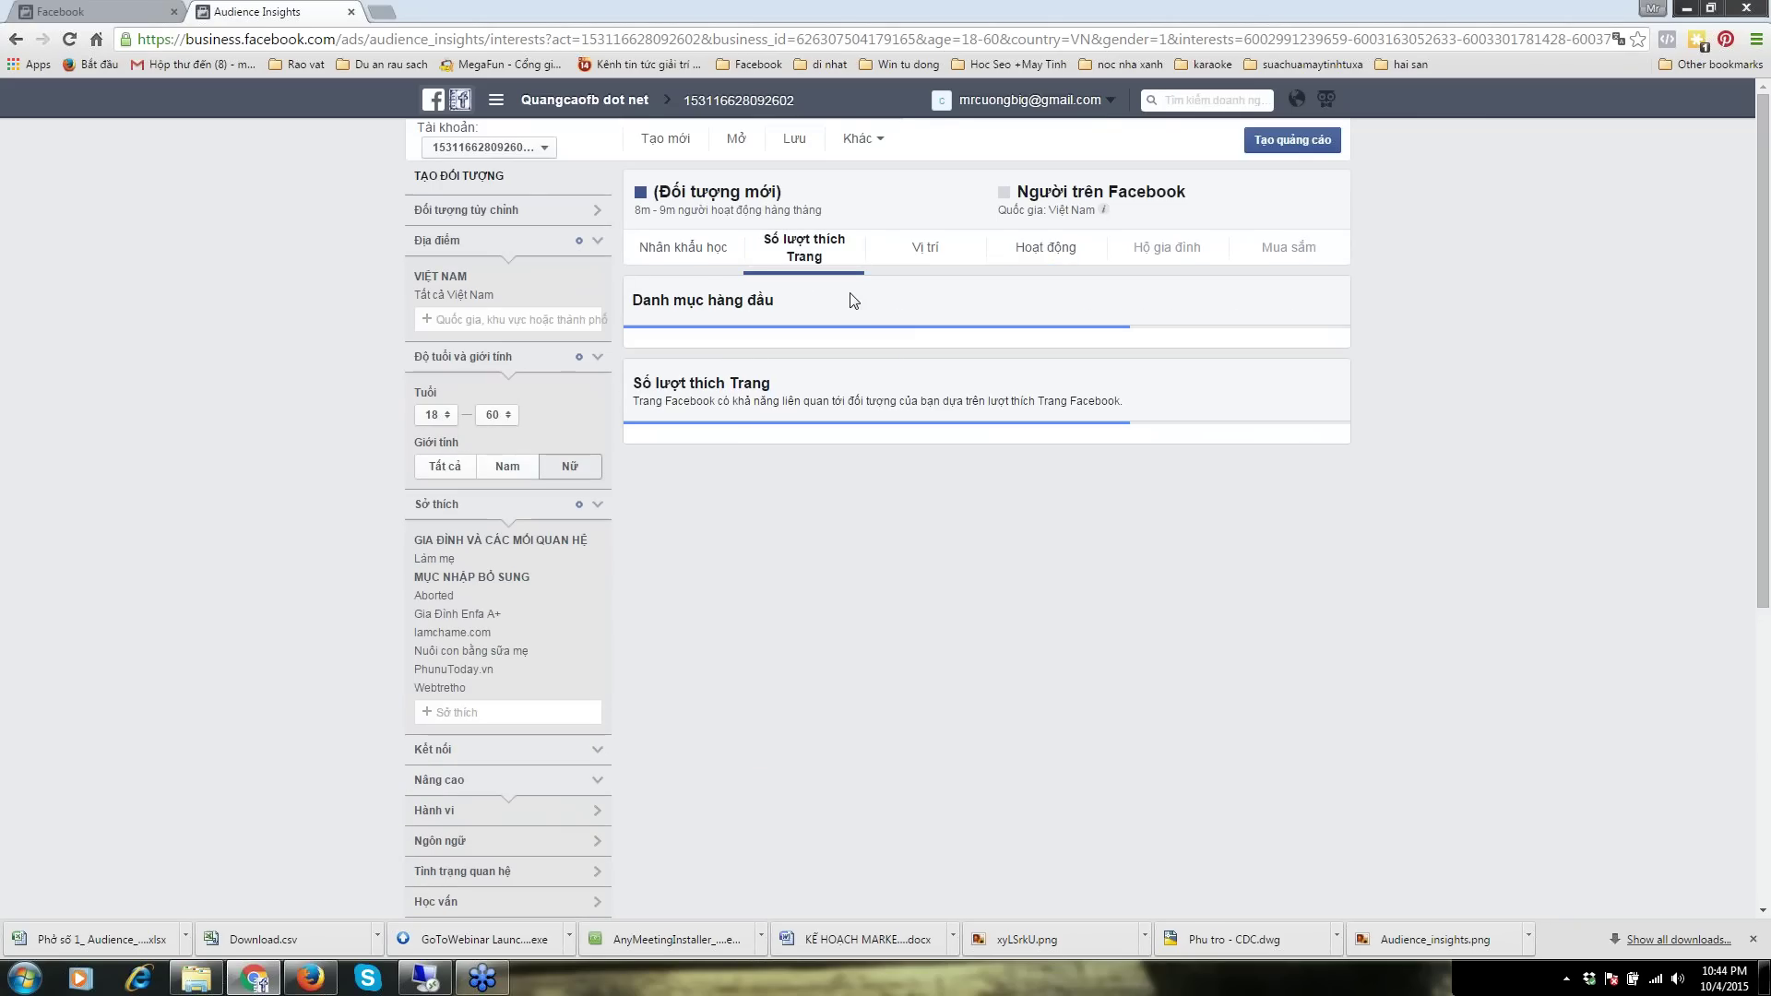
pyautogui.scroll(-1, 971, 467)
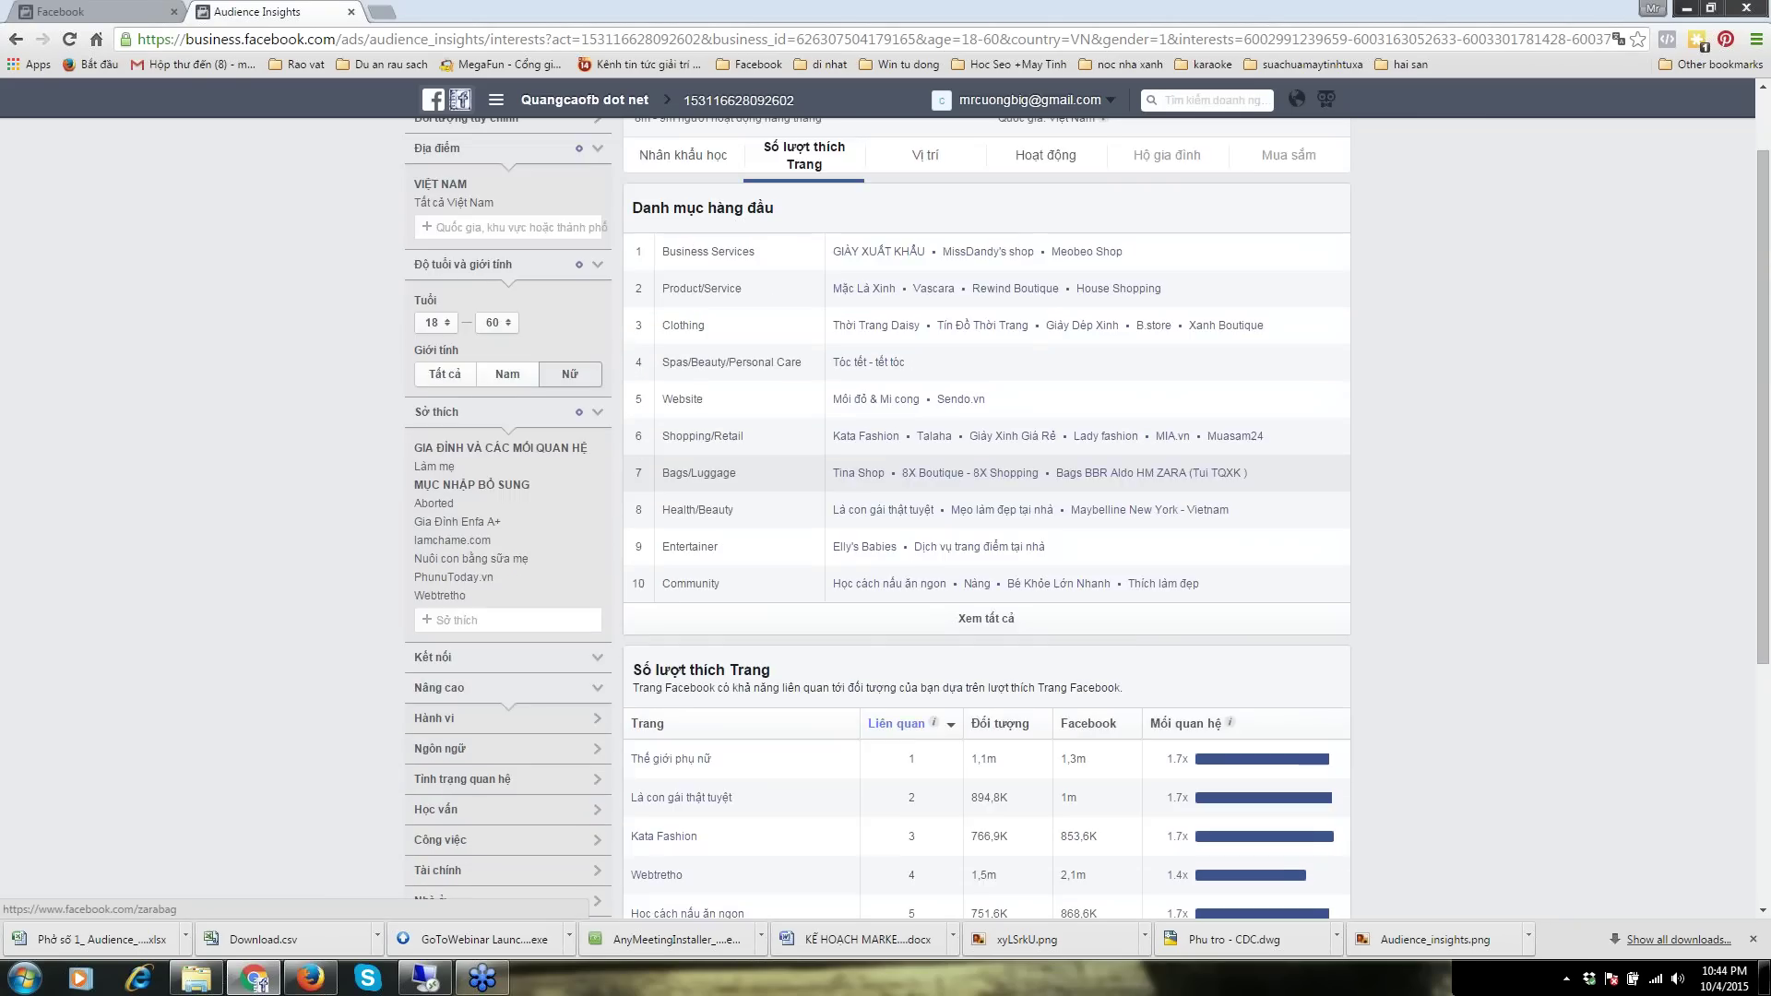
pyautogui.scroll(-4, 972, 468)
pyautogui.scroll(5, 1192, 595)
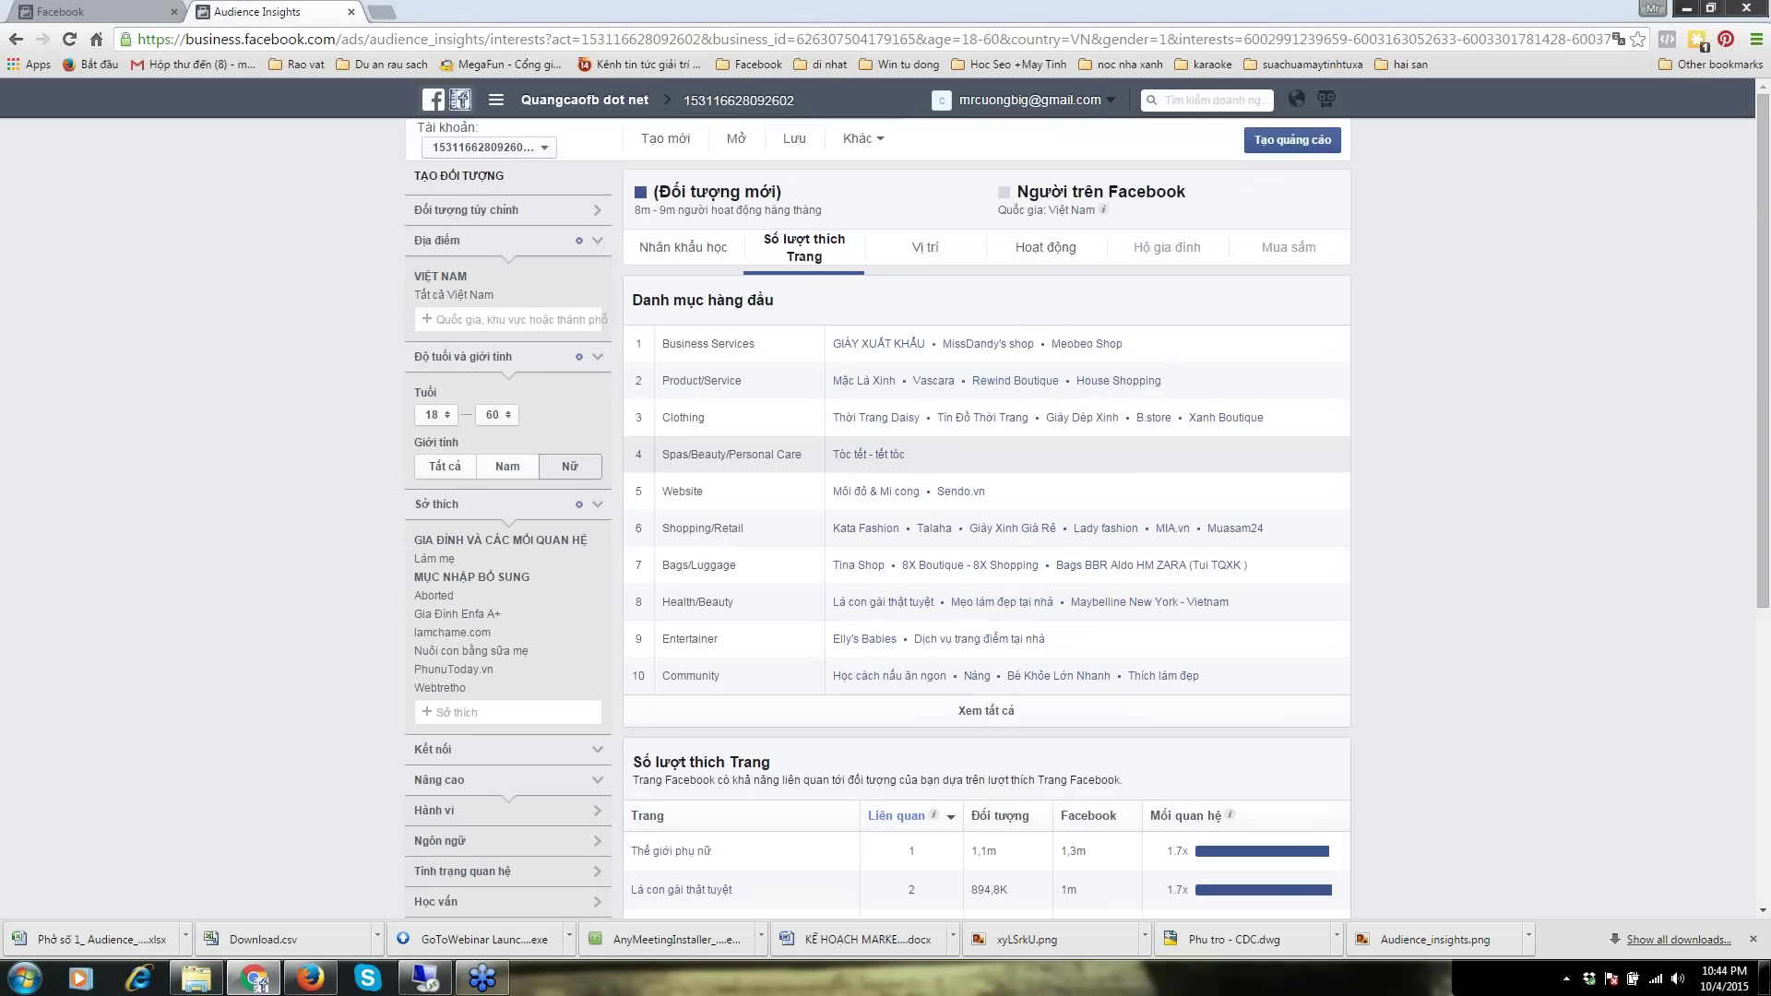
# Filter the audience to Cha mẹ with Trẻ 0 - 3 tuổi and review the updated top categories and Page likes.
pyautogui.scroll(-2, 923, 454)
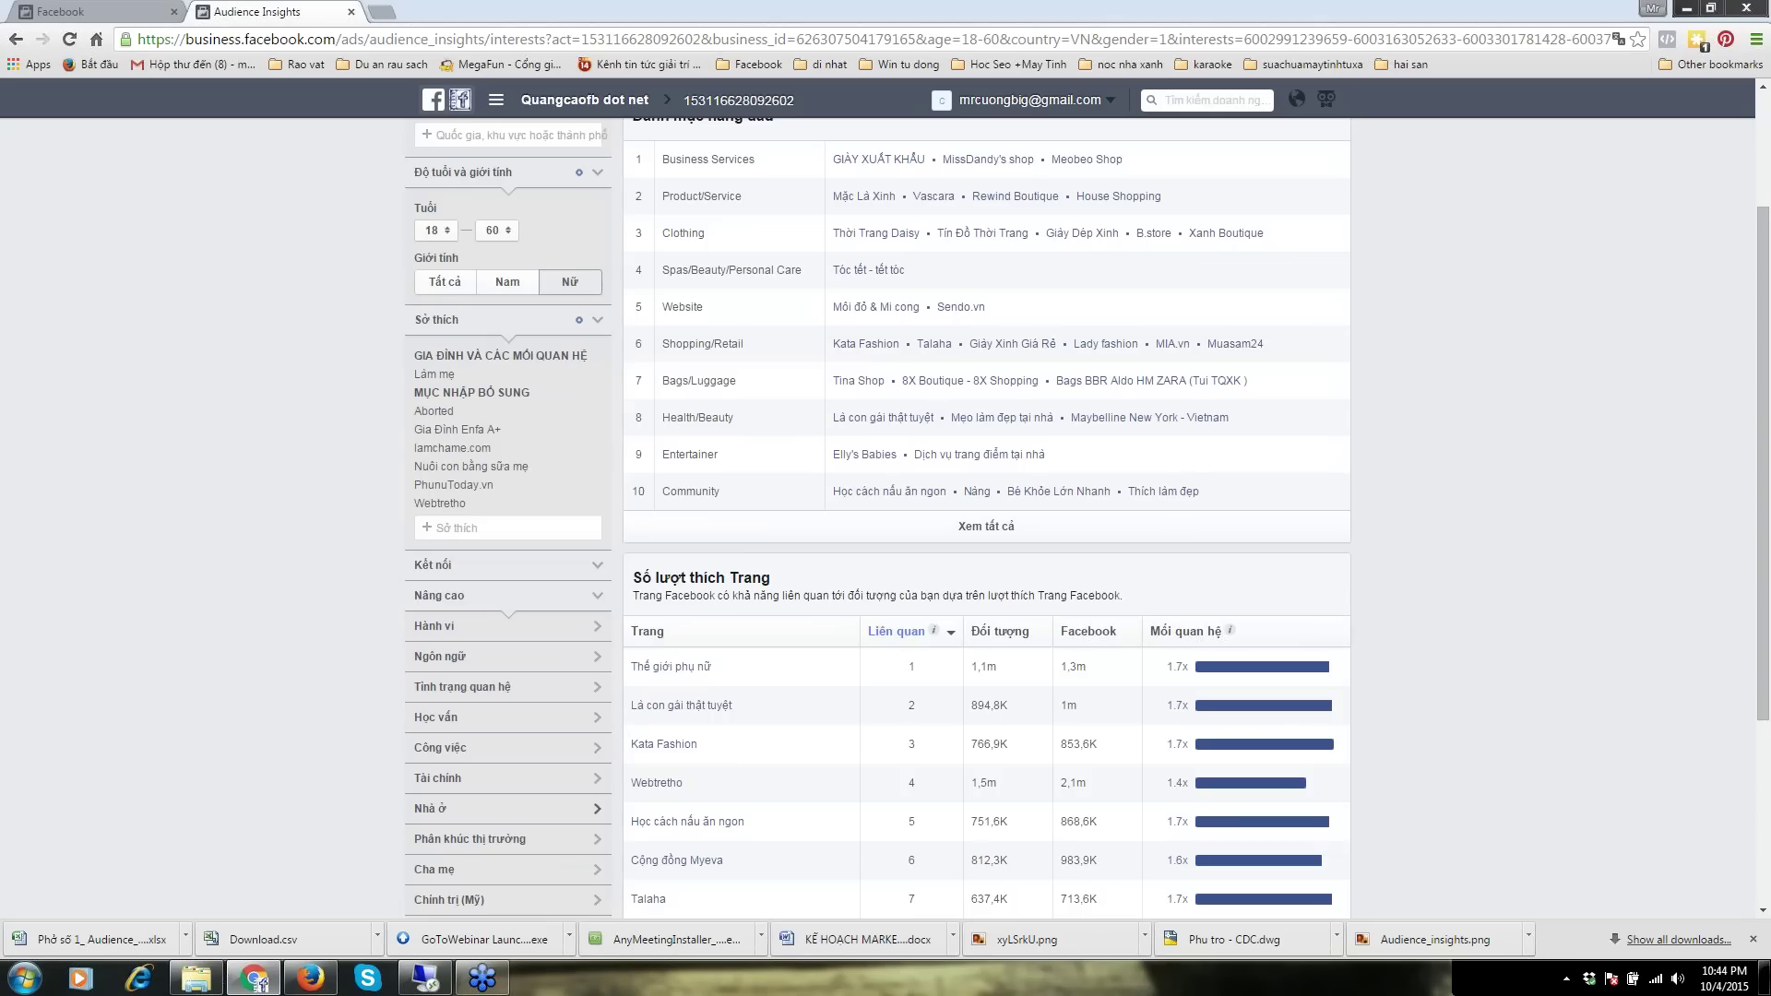
pyautogui.click(558, 868)
pyautogui.scroll(-2, 541, 755)
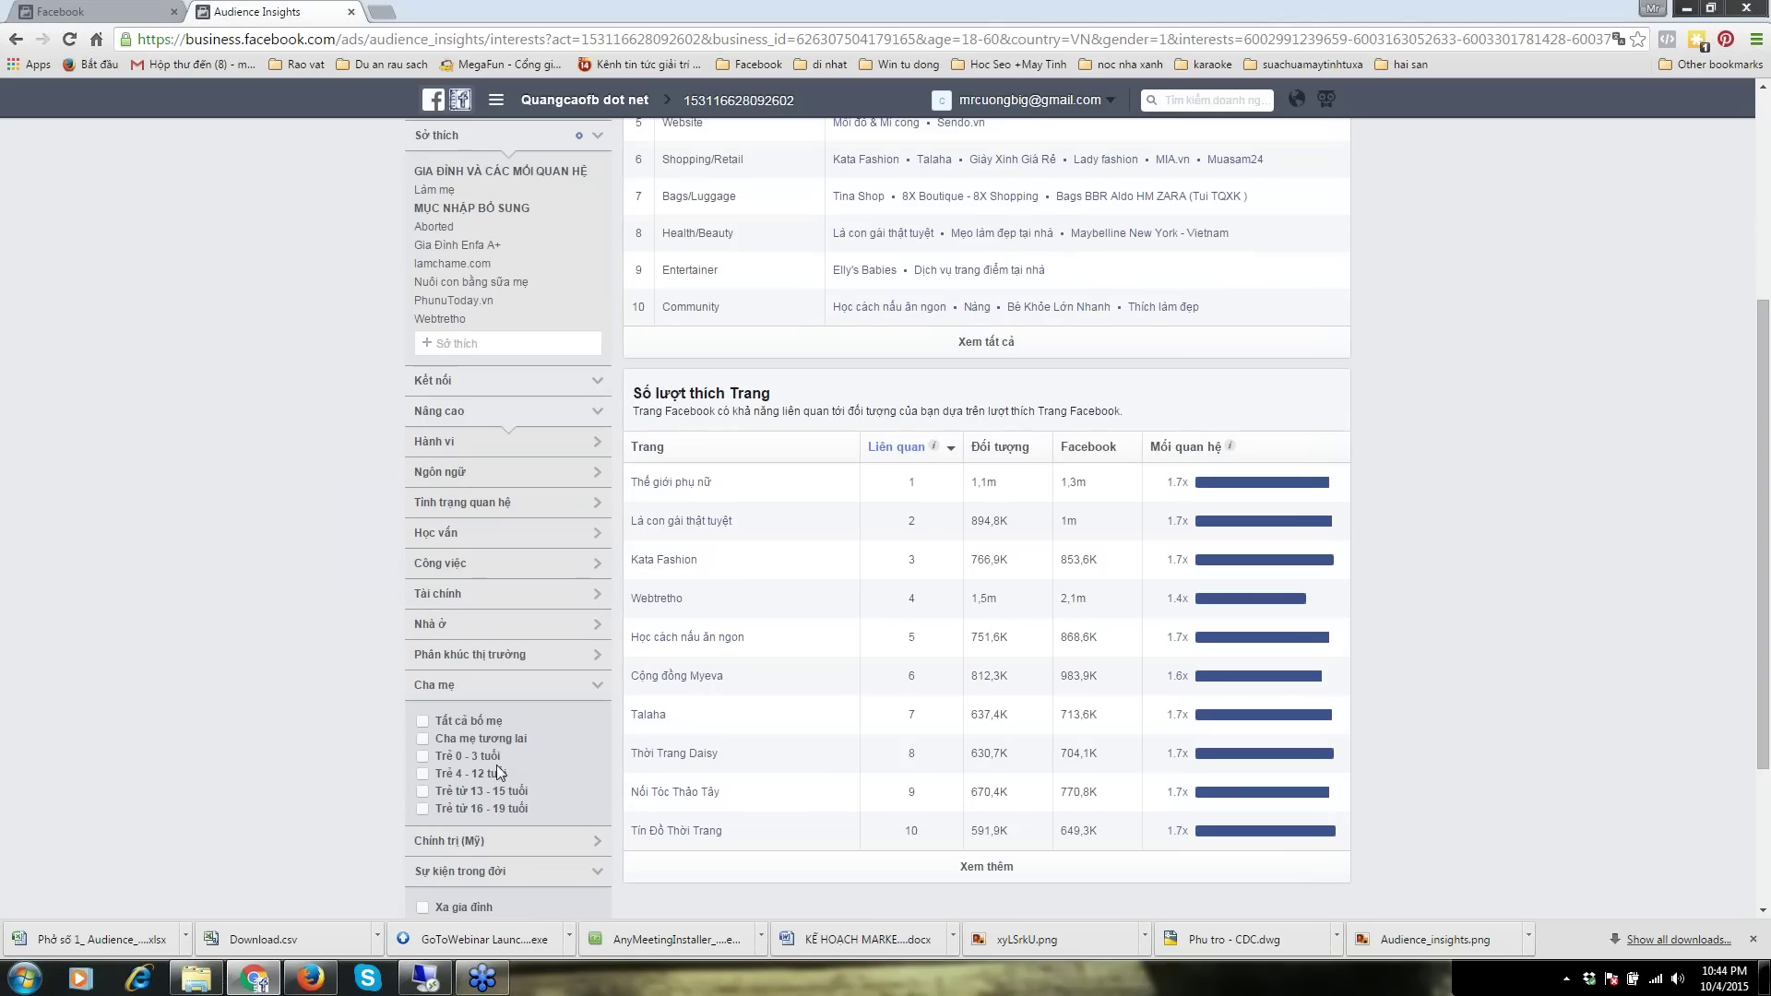
pyautogui.click(422, 755)
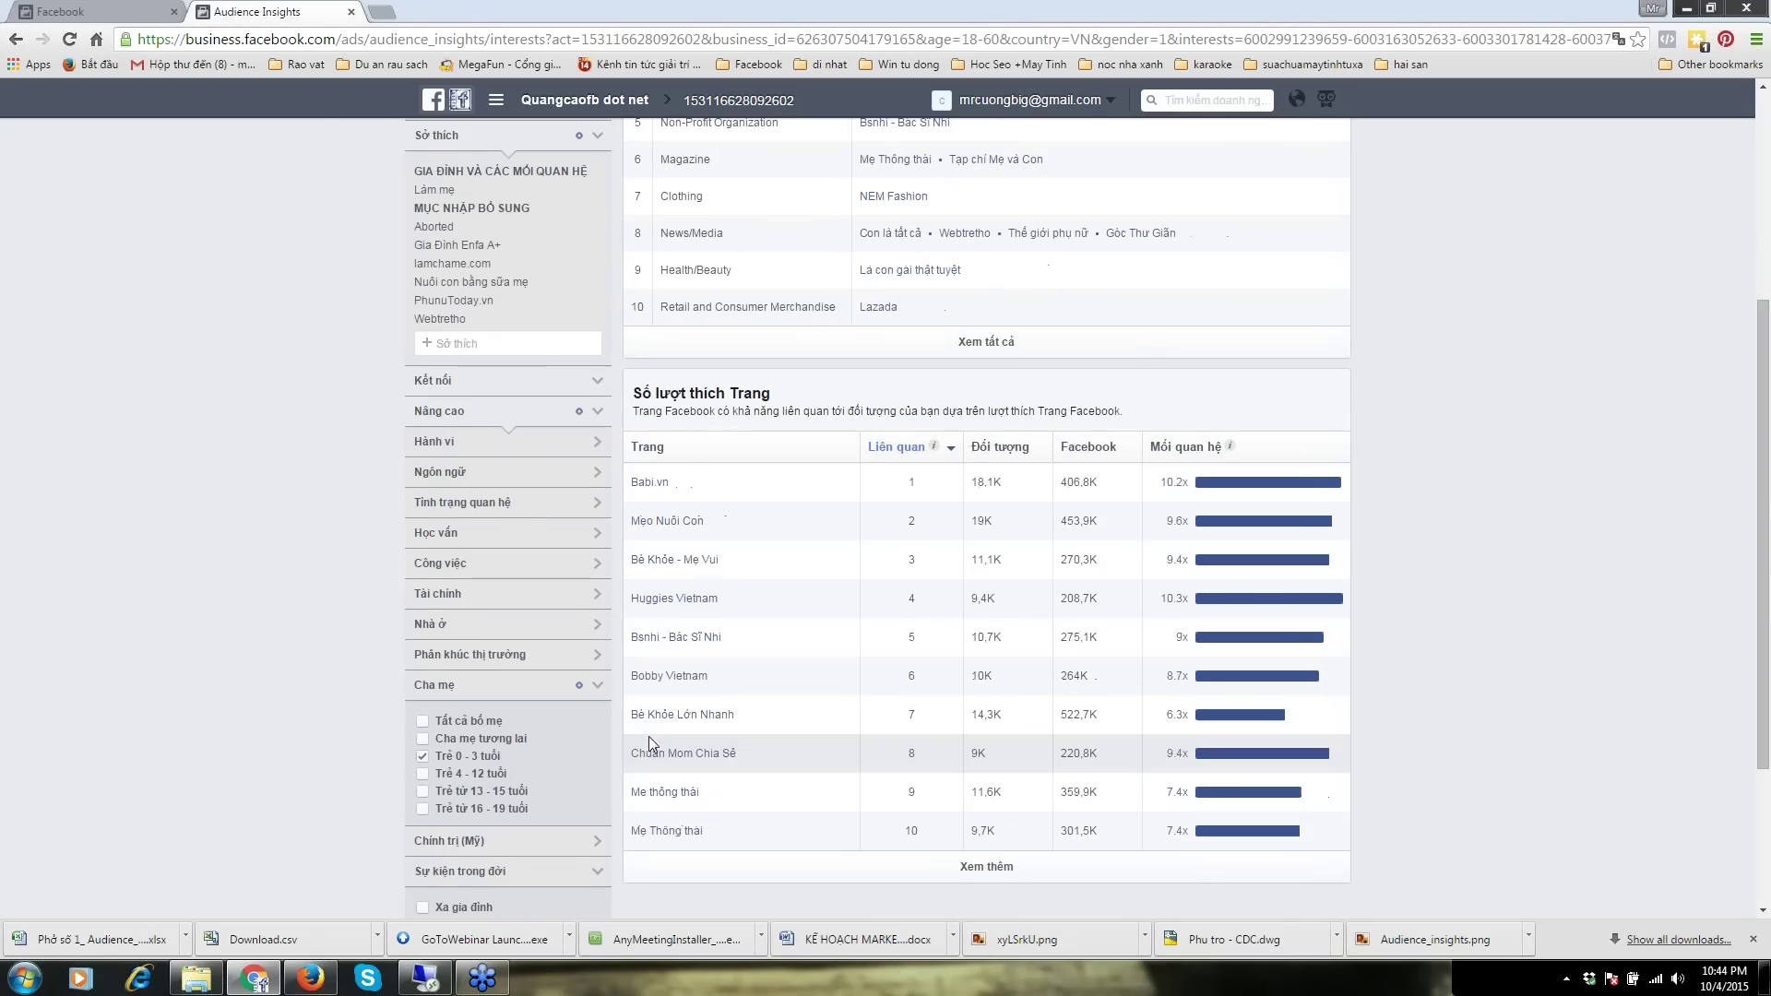
pyautogui.scroll(4, 585, 747)
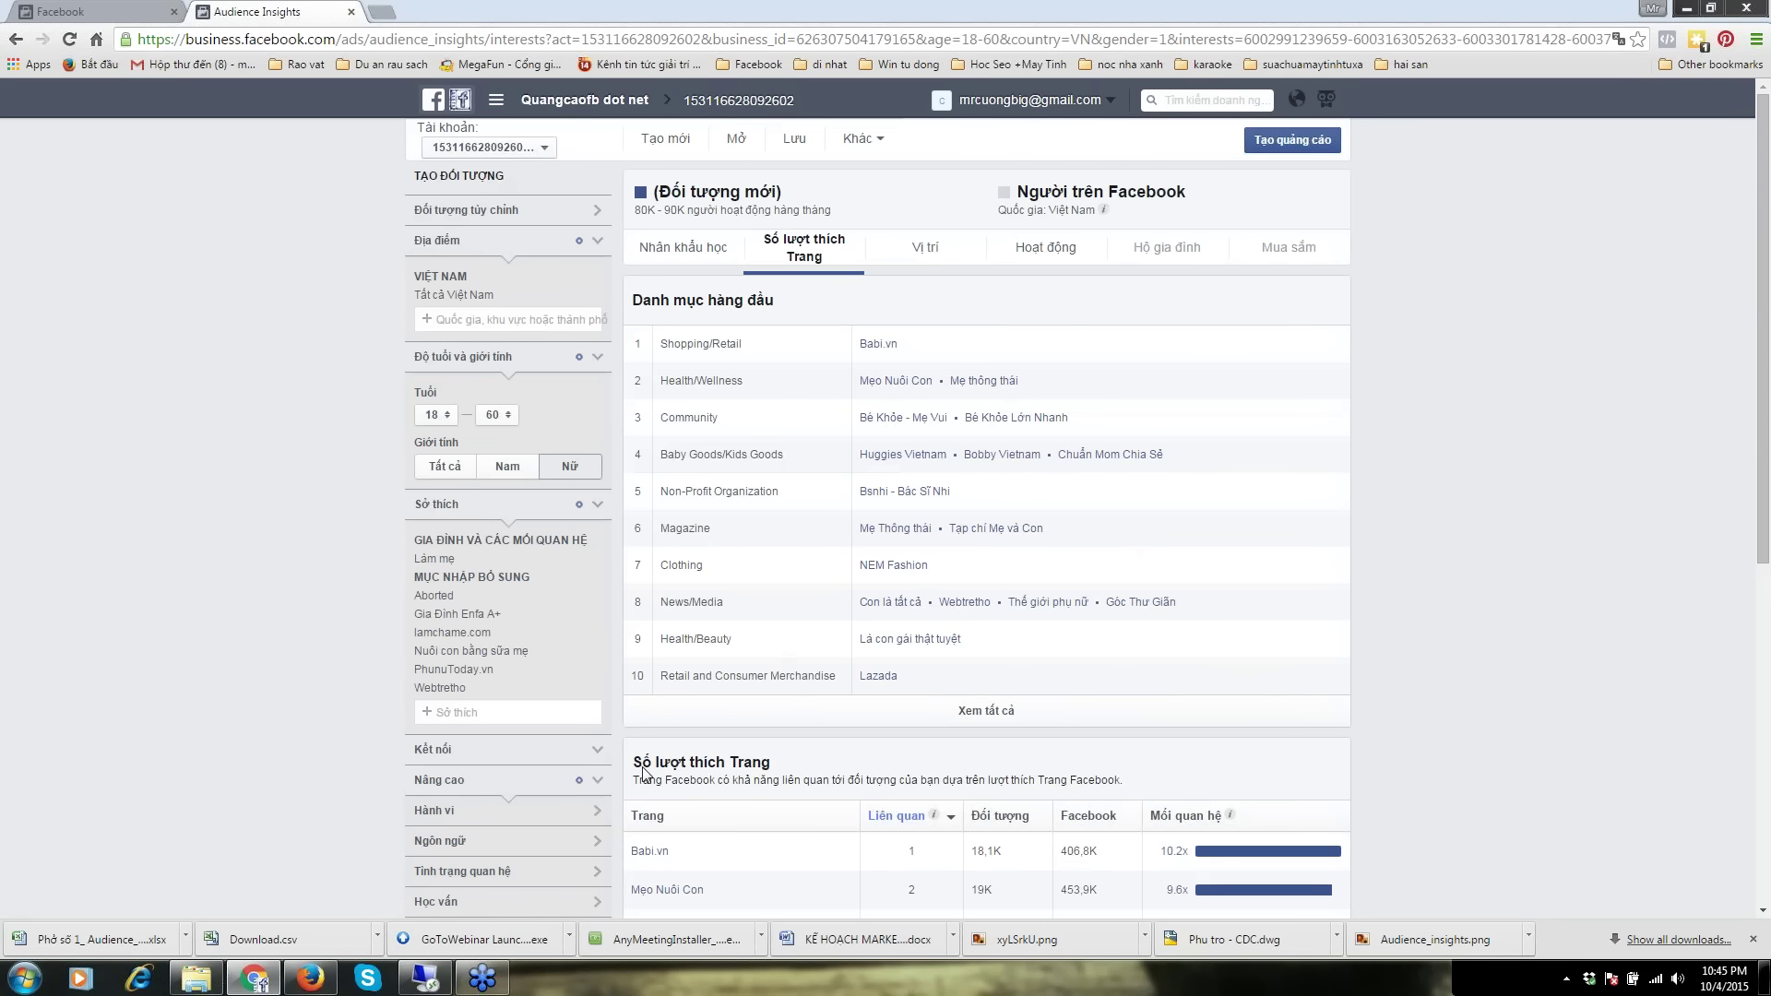
pyautogui.scroll(-5, 644, 773)
pyautogui.scroll(-2, 489, 747)
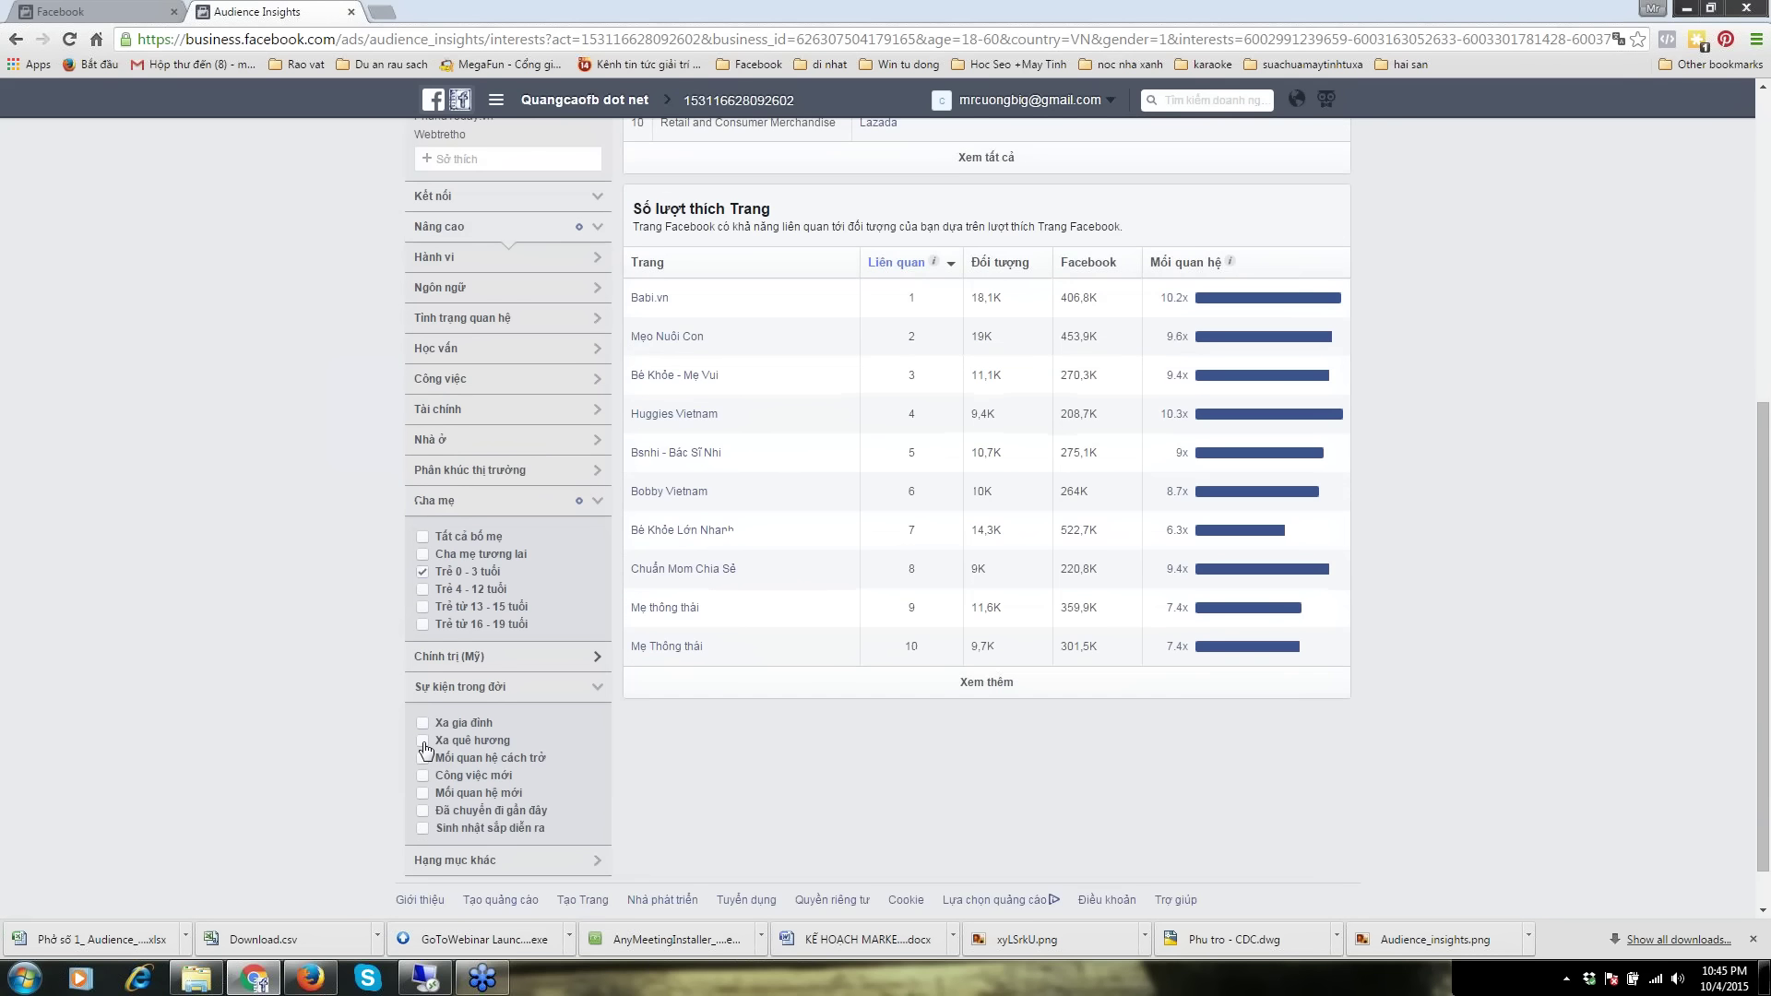
# Add Lego Toy Story to the audience's Sở thích.
pyautogui.scroll(7, 504, 738)
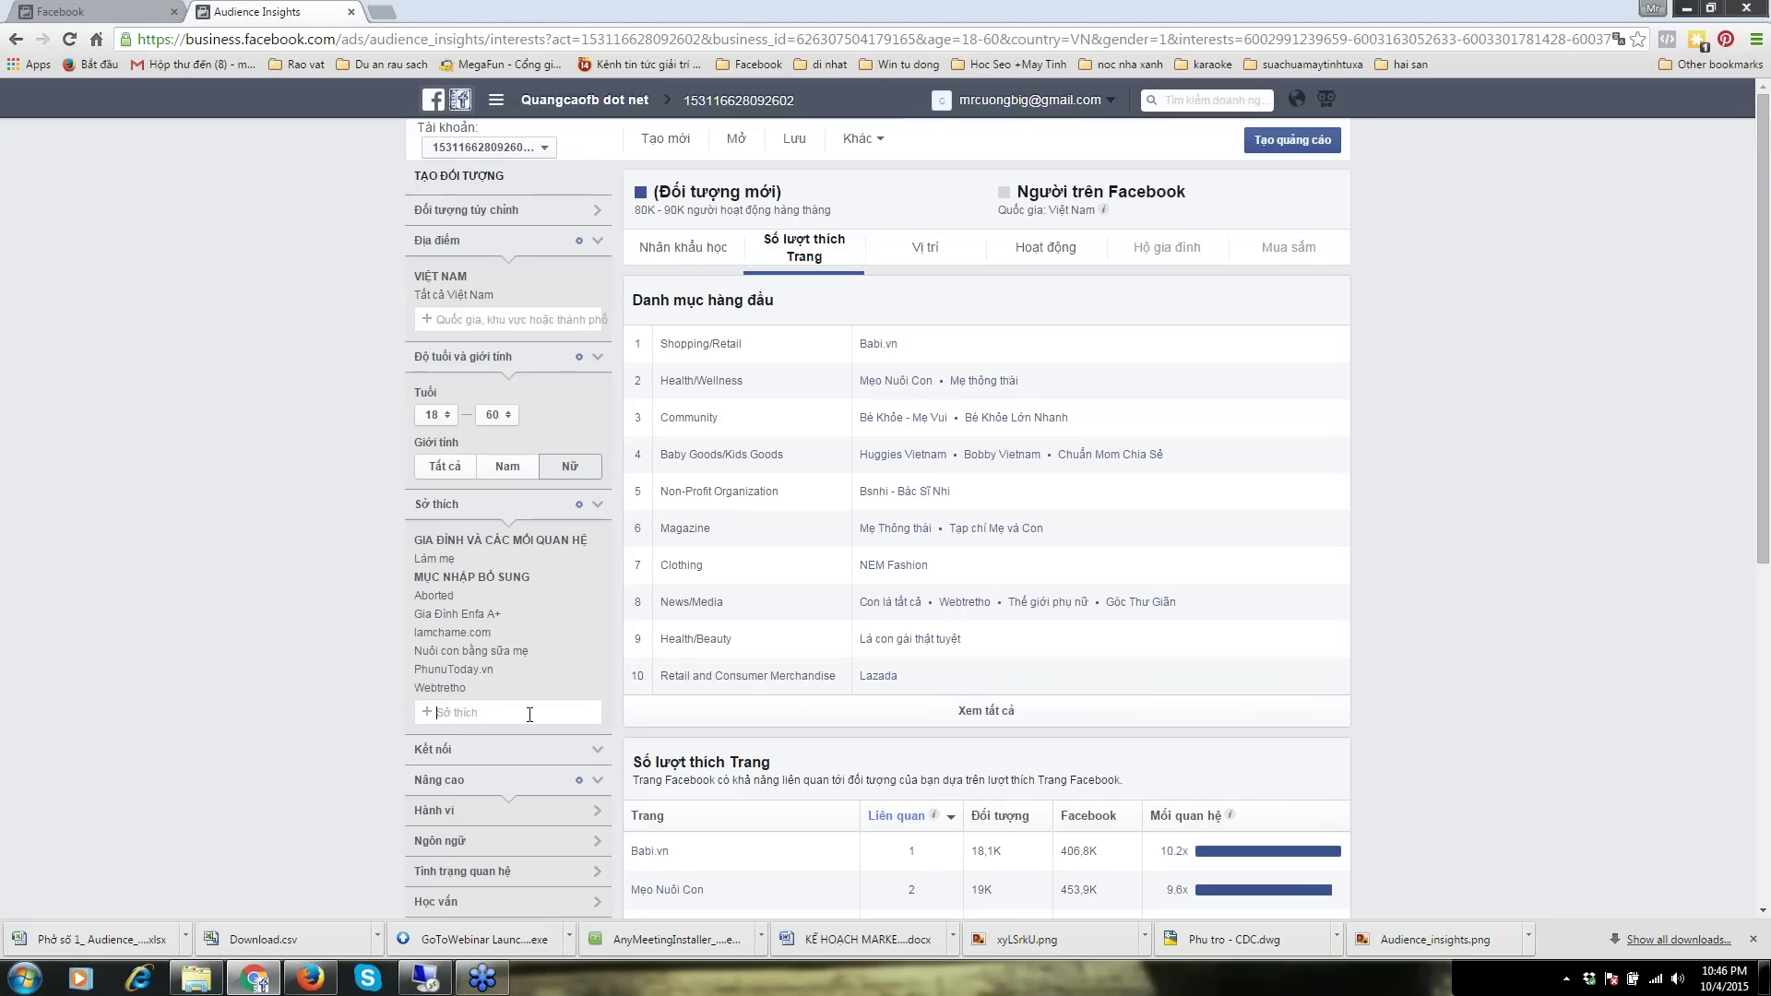
pyautogui.write('lego')
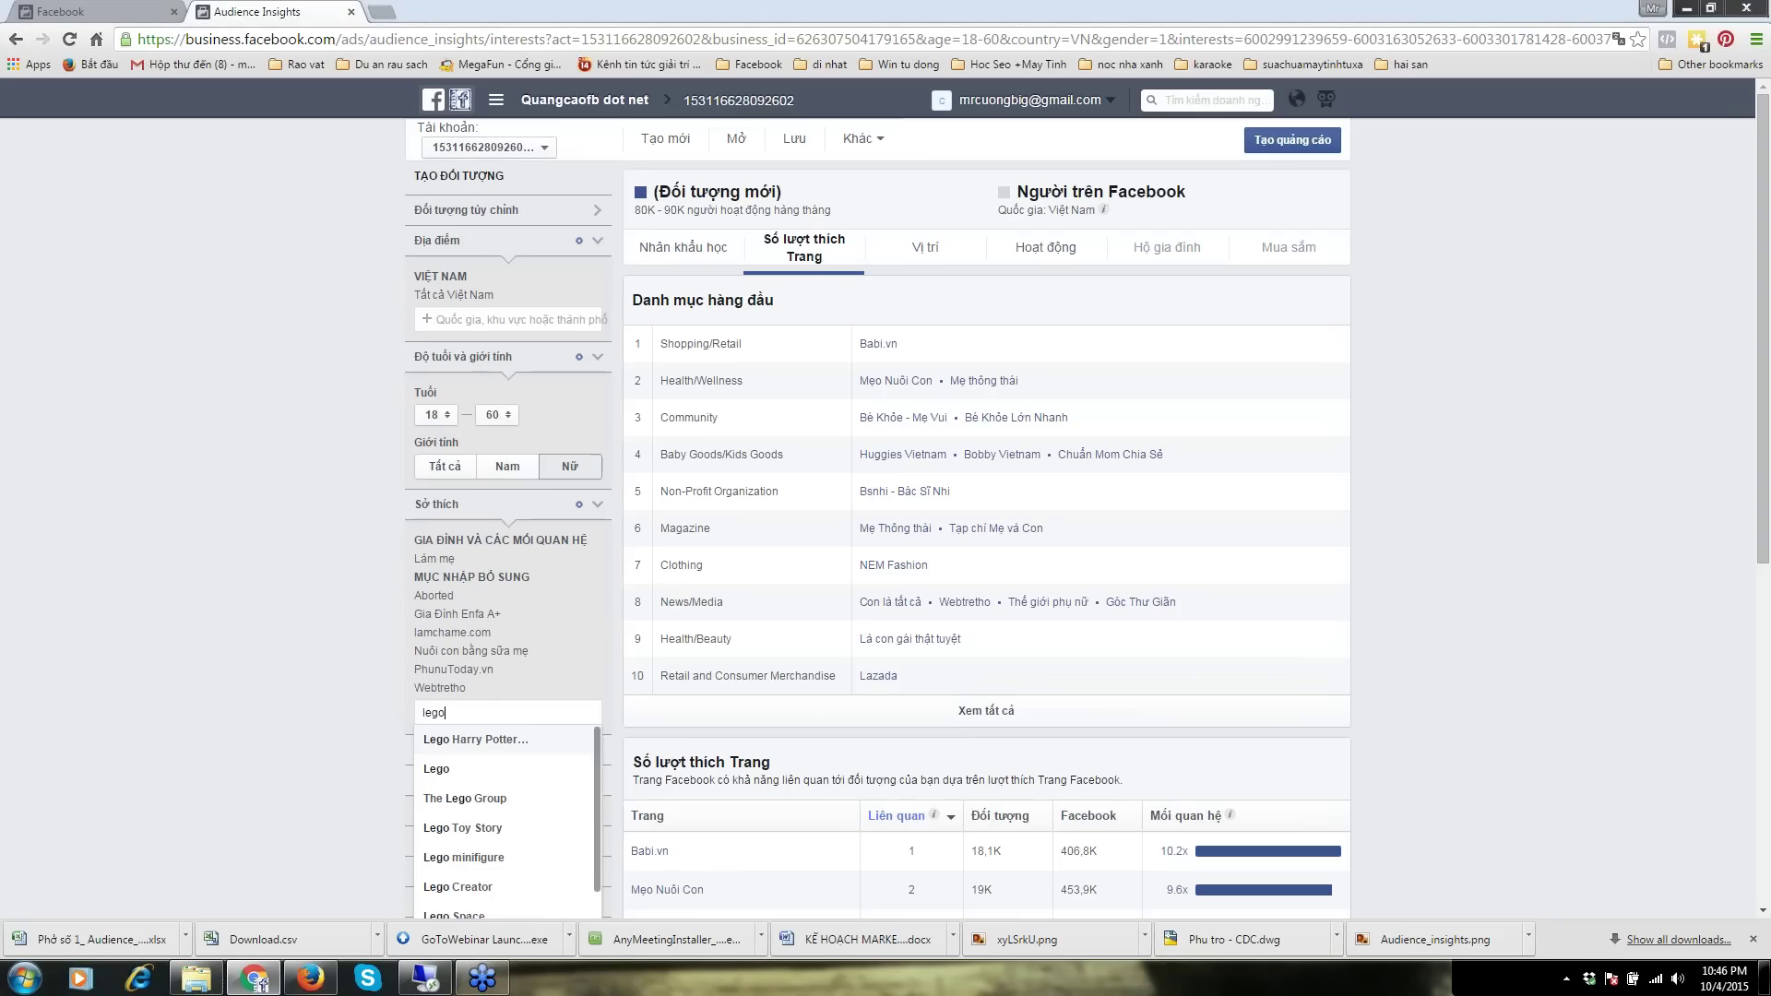
pyautogui.click(480, 828)
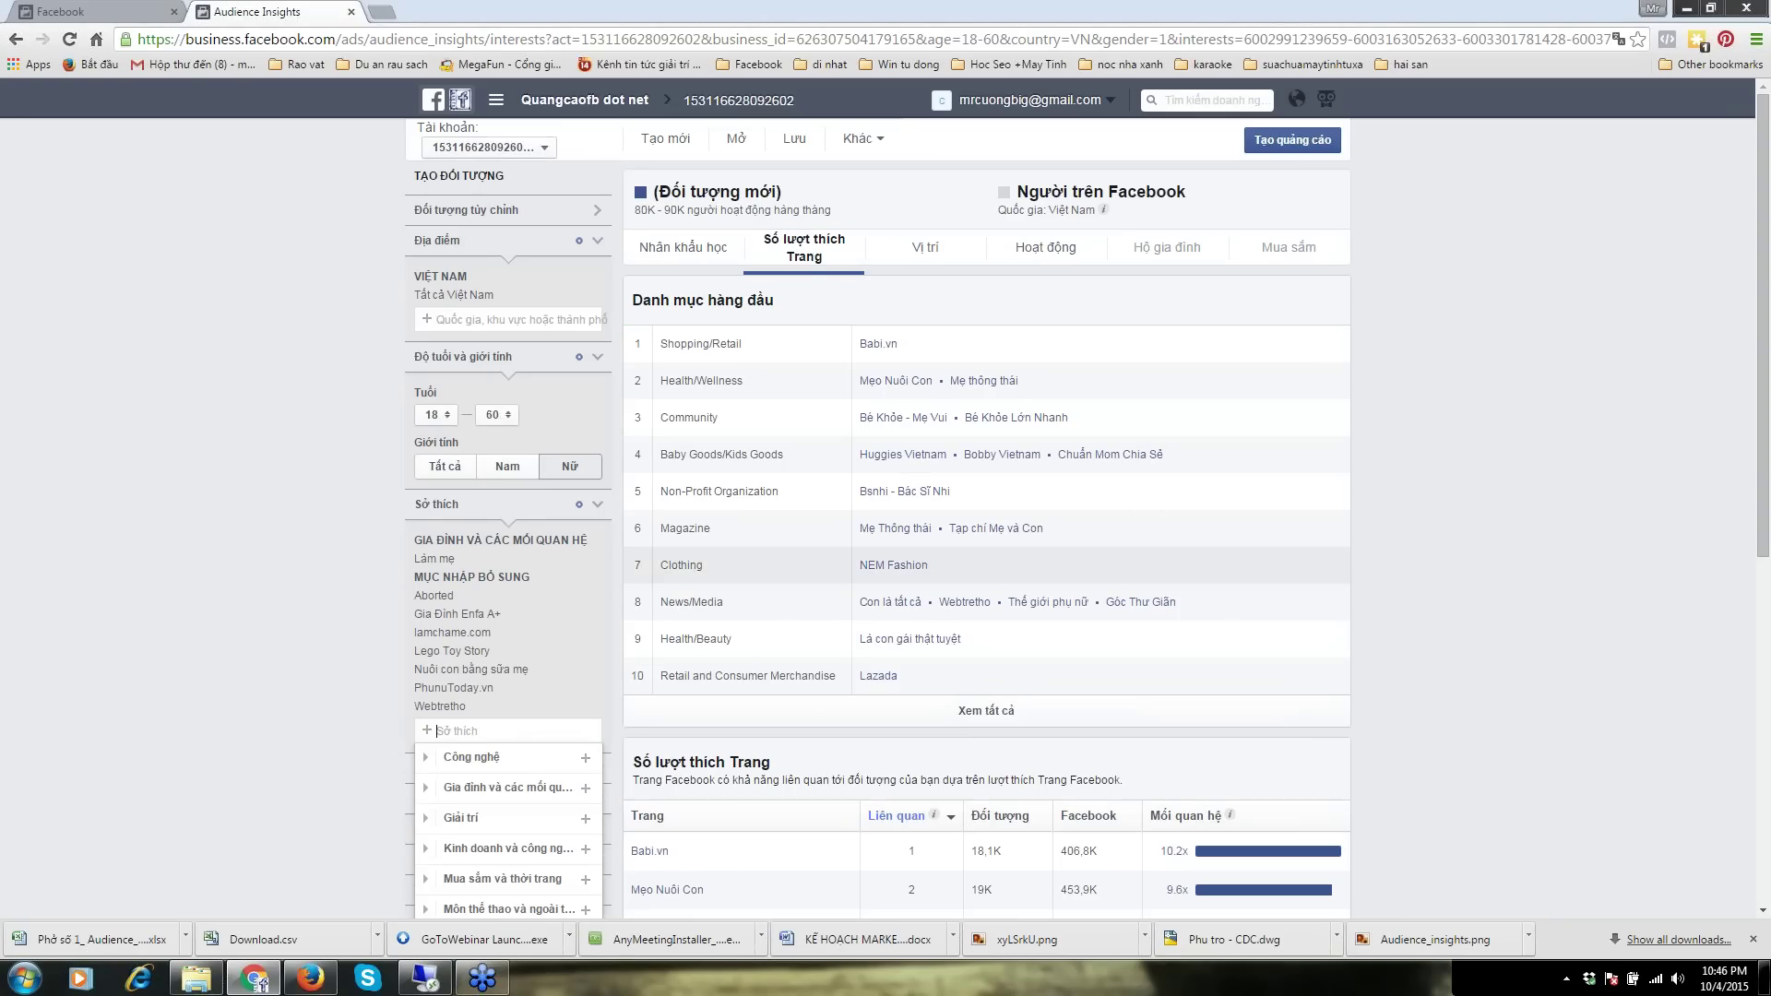
pyautogui.click(226, 648)
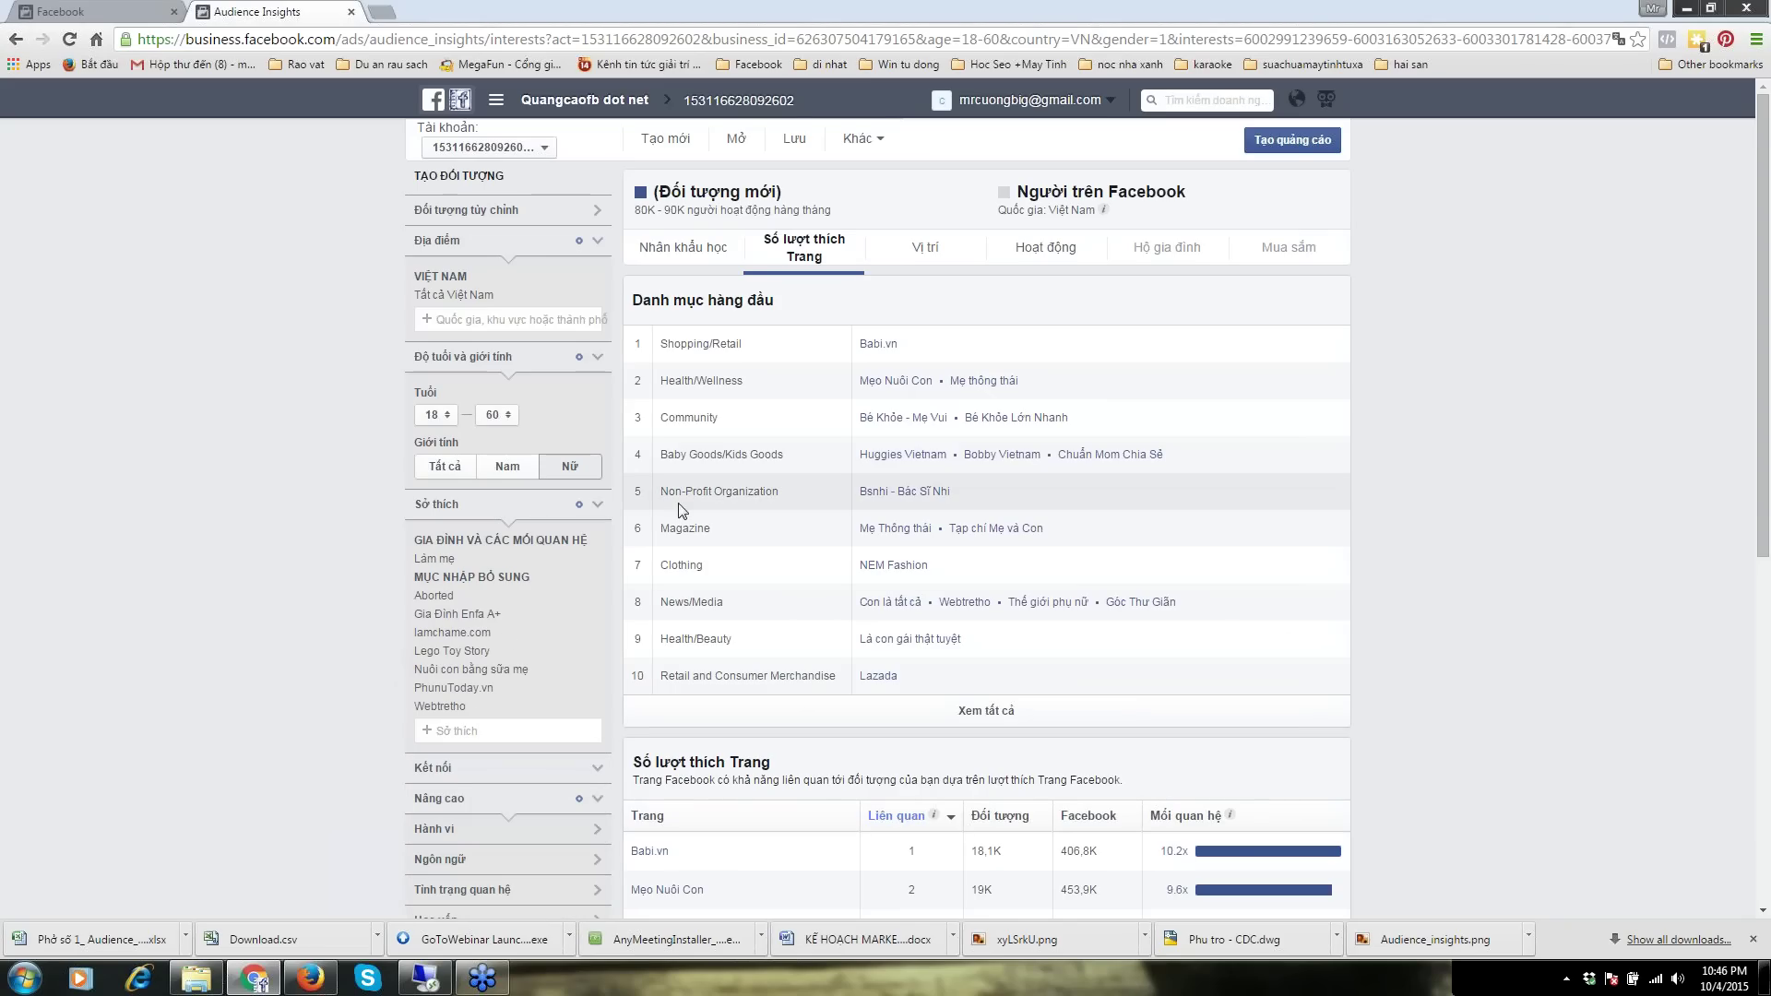
# Show the Nhân khẩu học data and set the audience's age range to 24–34.
pyautogui.click(684, 247)
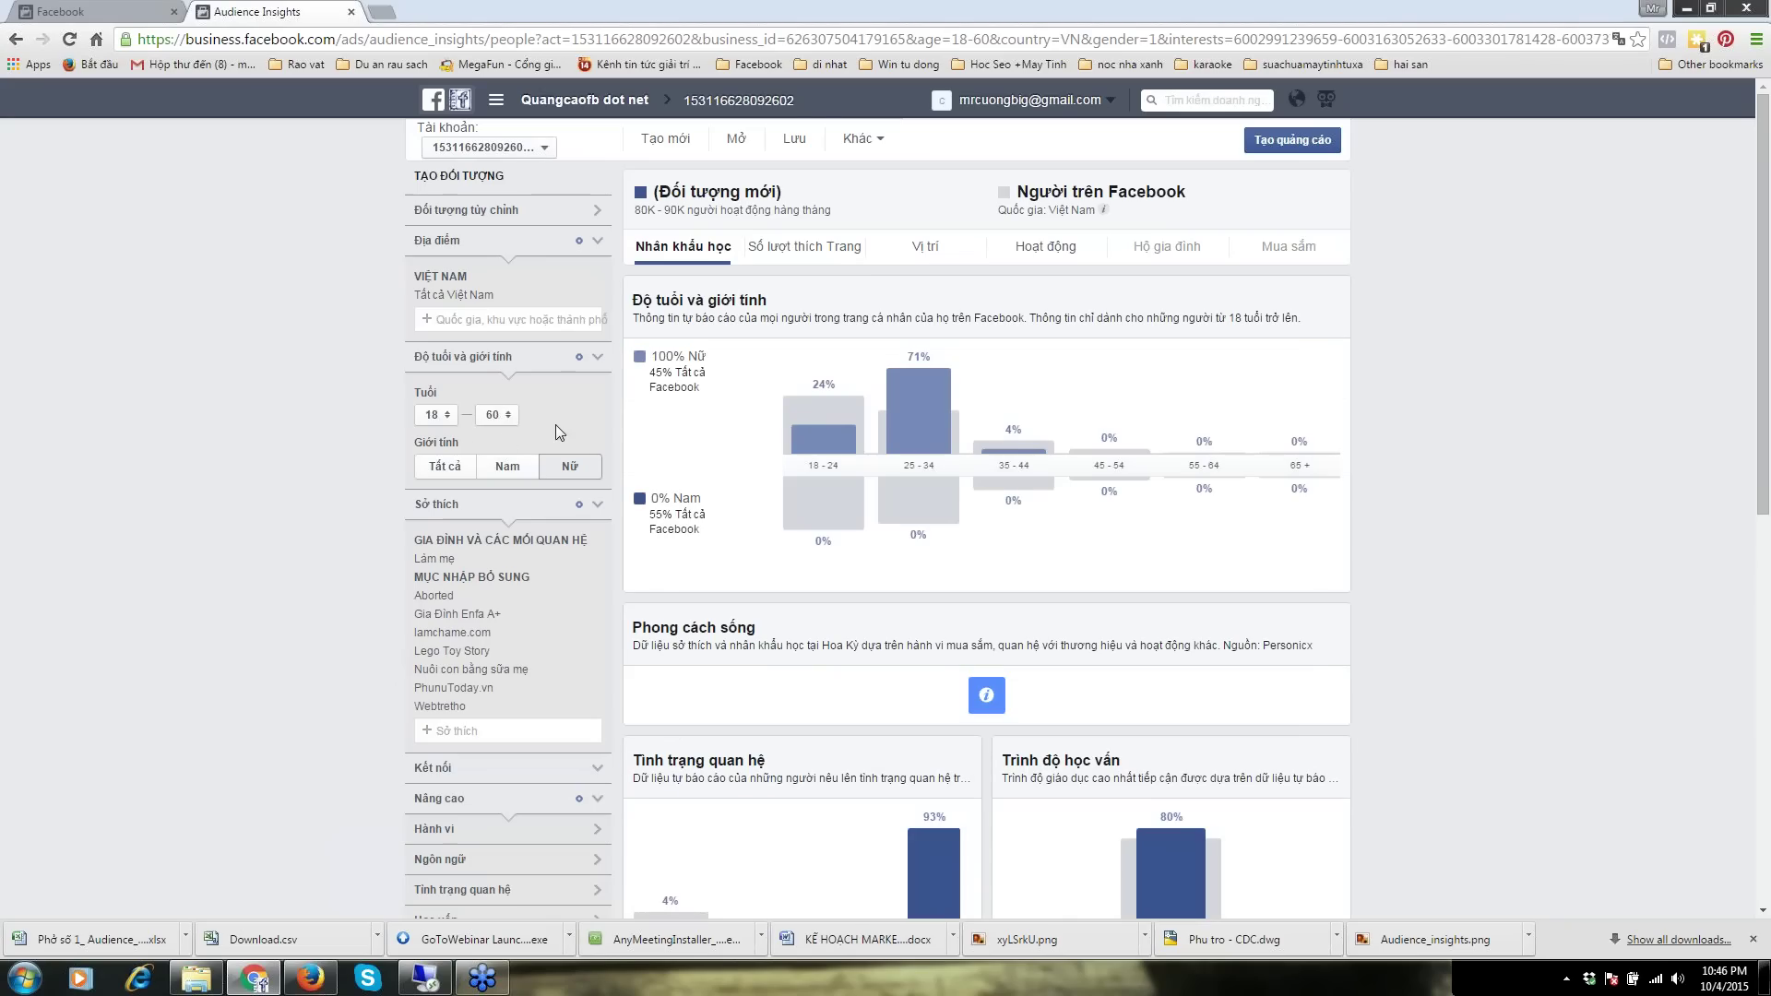
pyautogui.click(445, 416)
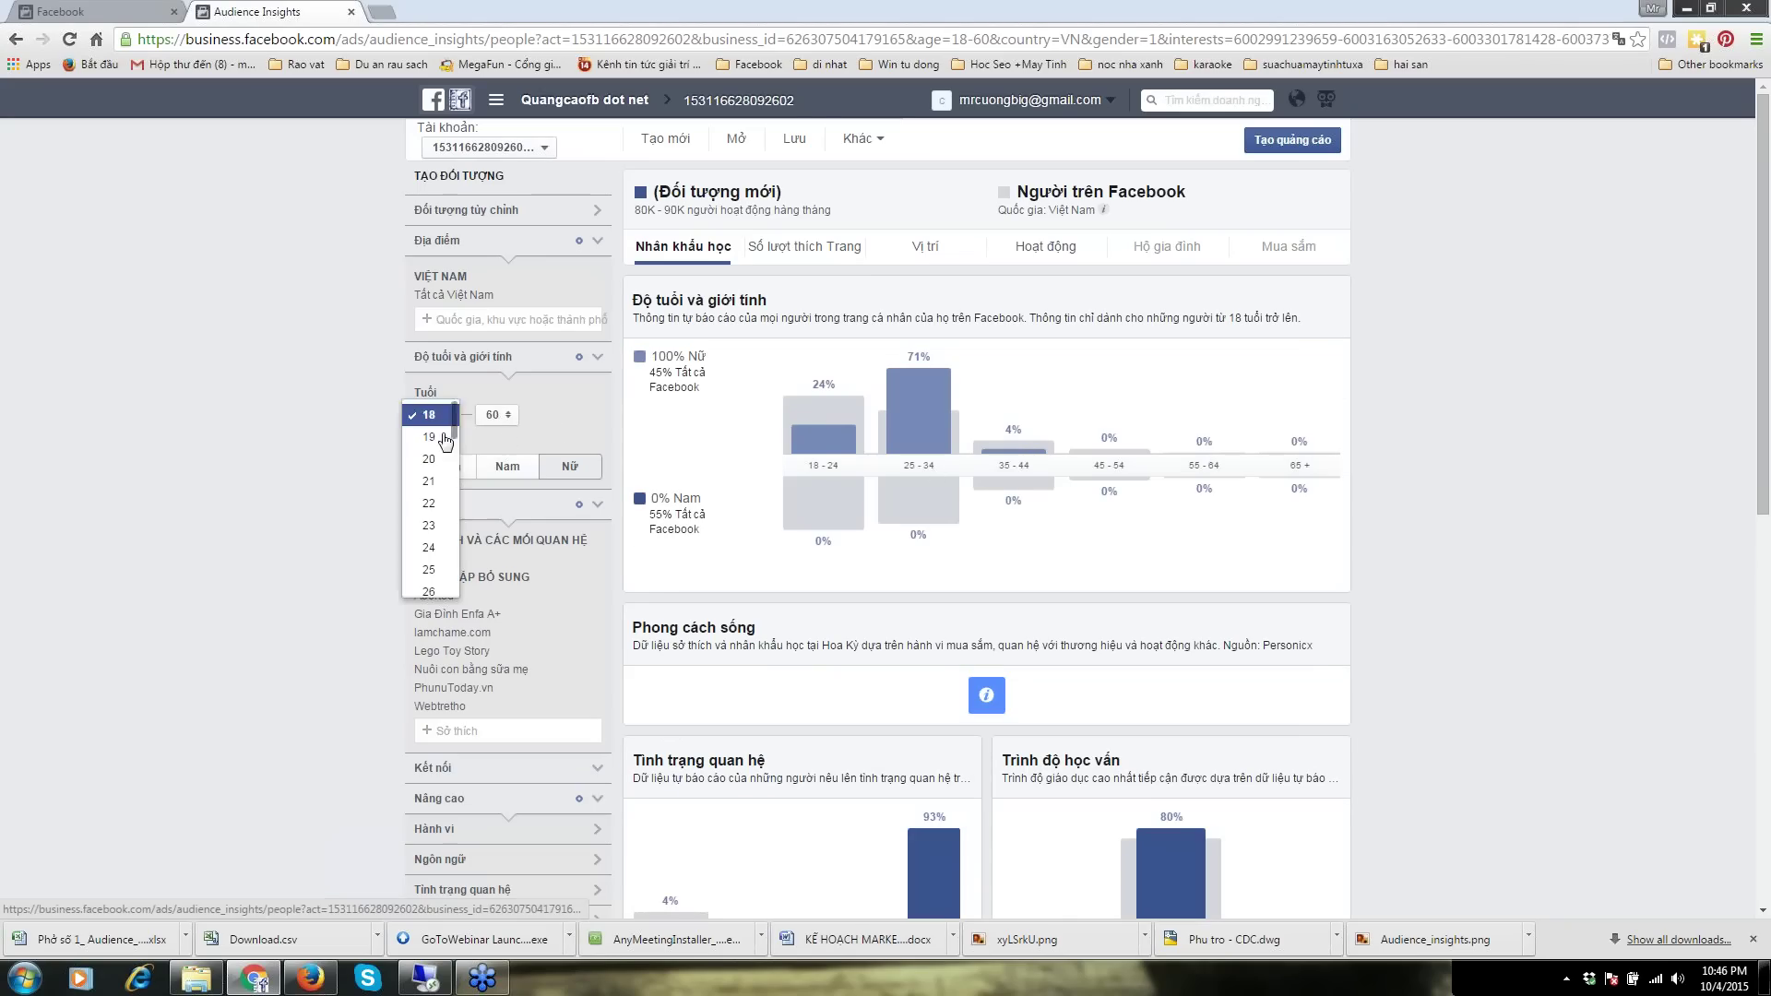
pyautogui.click(437, 552)
pyautogui.click(497, 415)
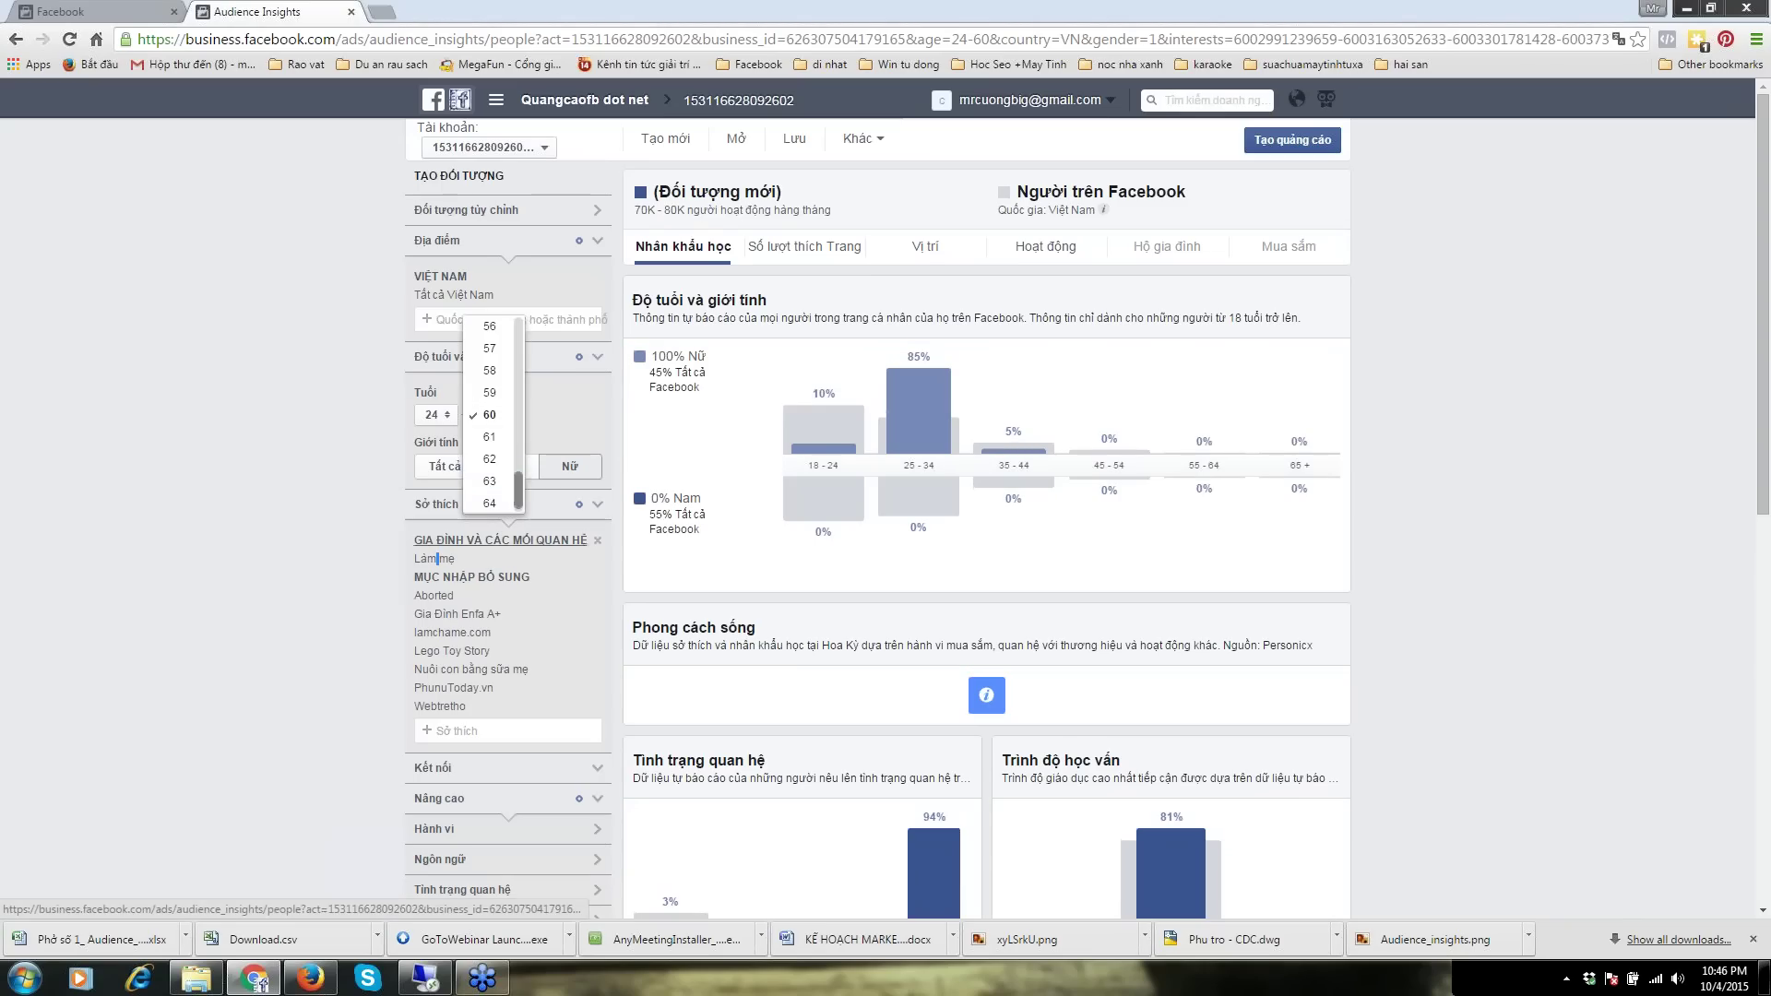
pyautogui.moveTo(521, 489); pyautogui.dragTo(498, 398)
pyautogui.click(498, 400)
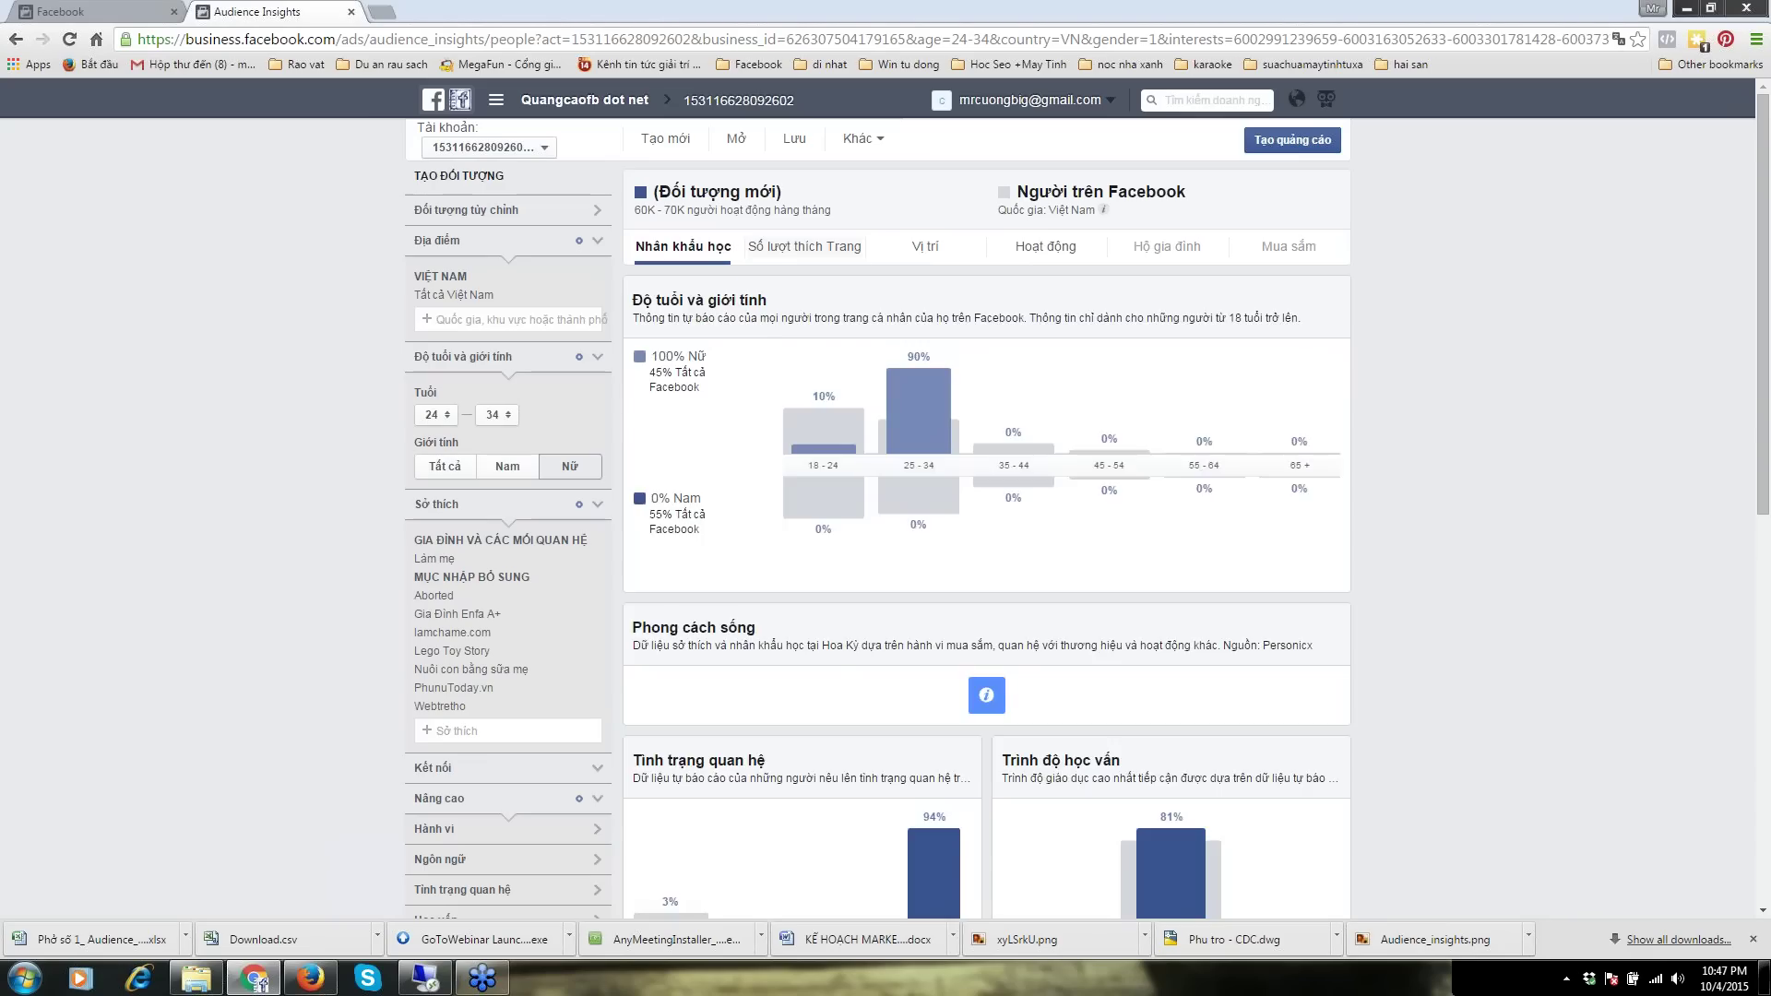
# Examine which Pages the 24–34 audience likes, comparing their relevance and affinity under Số lượt thích Trang.
pyautogui.click(805, 246)
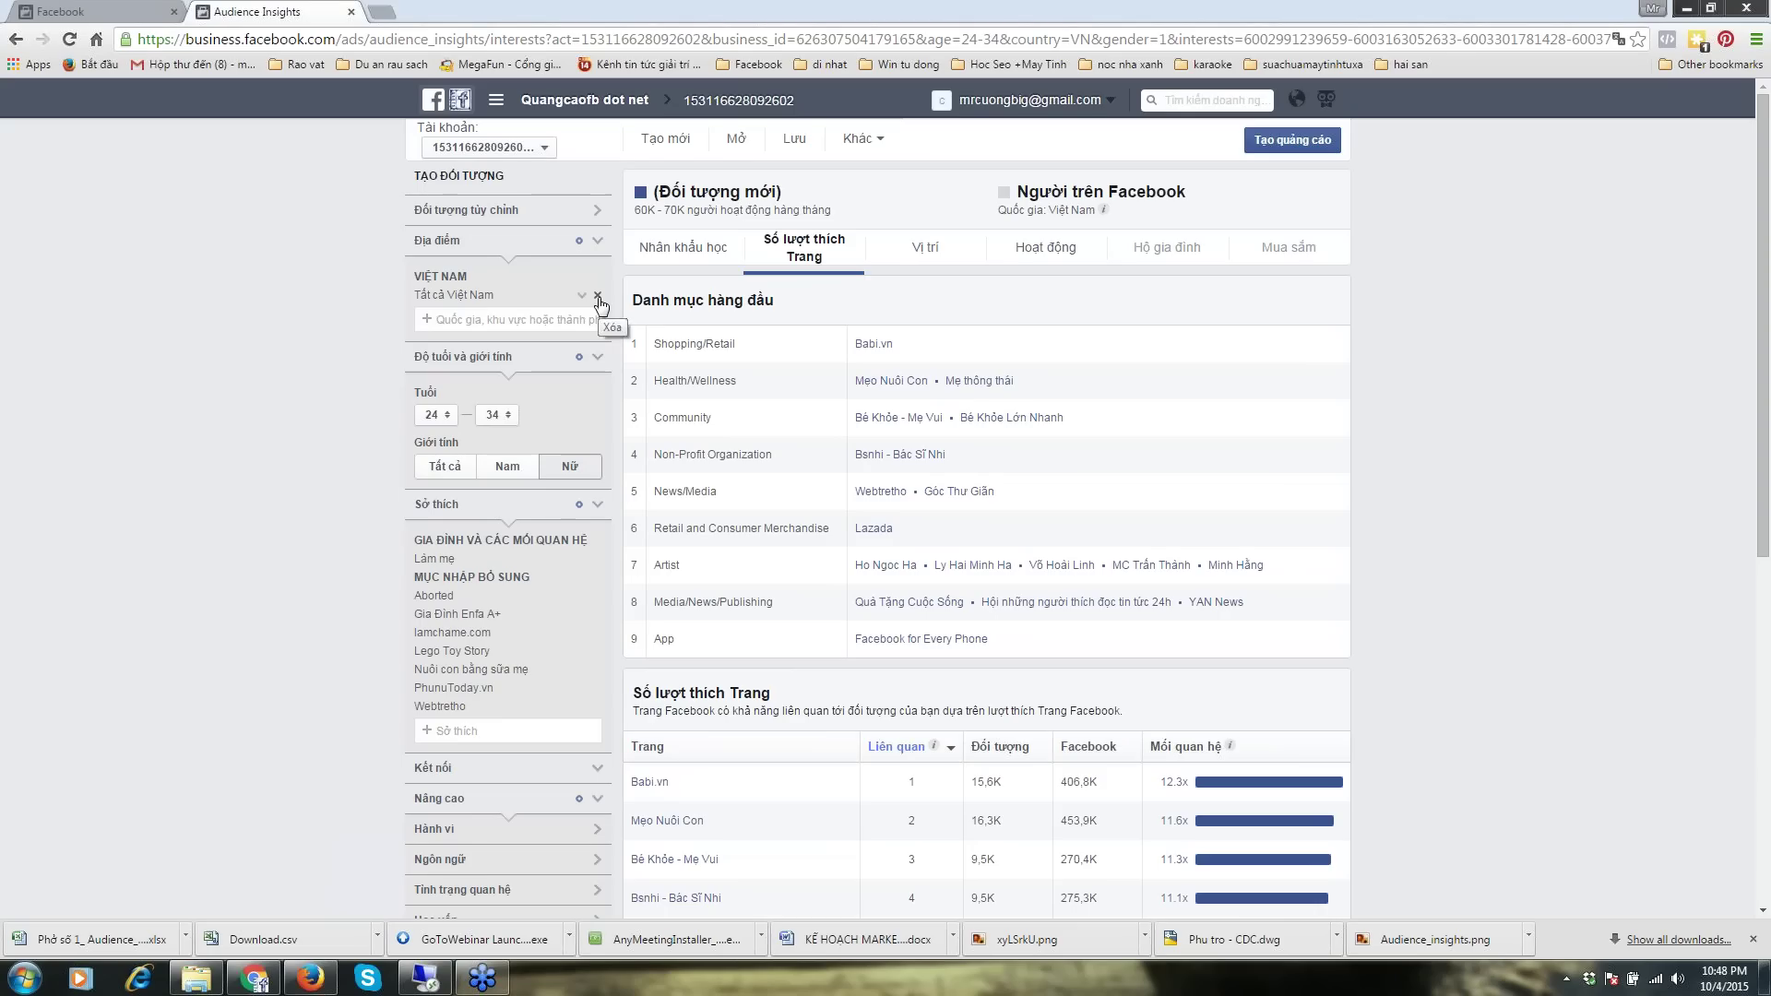
pyautogui.click(562, 316)
pyautogui.scroll(-1, 600, 609)
pyautogui.scroll(-5, 950, 683)
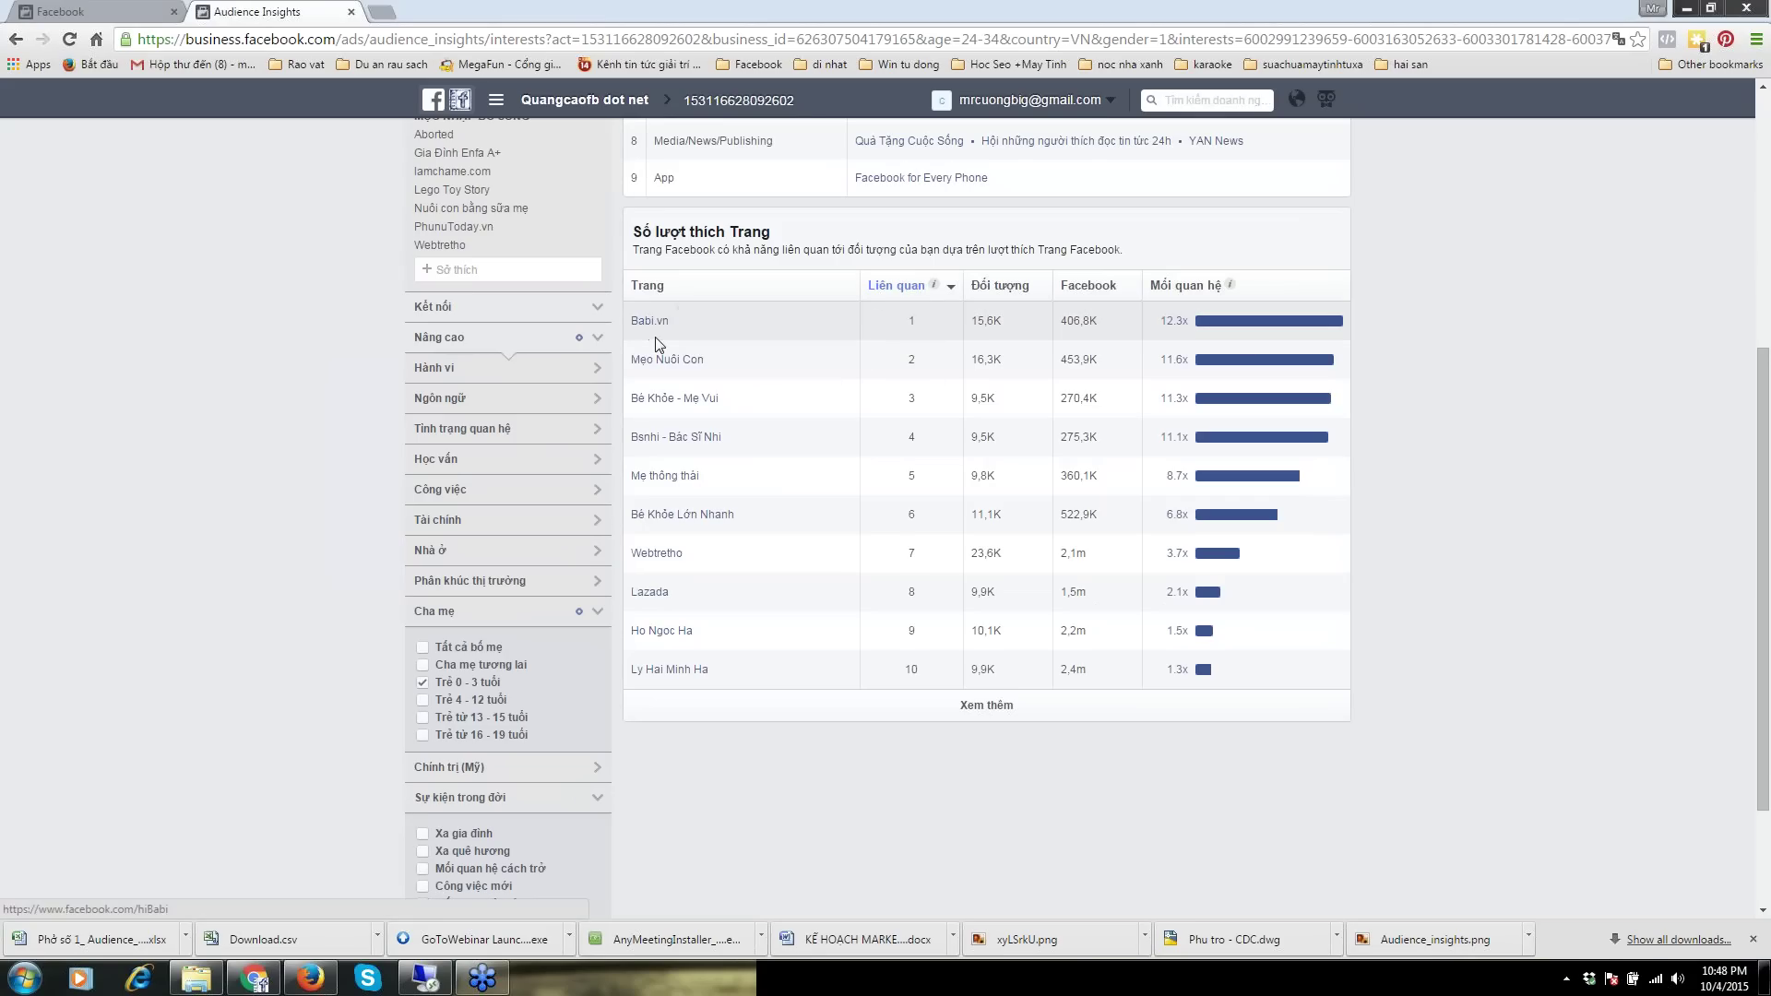
pyautogui.moveTo(666, 360)
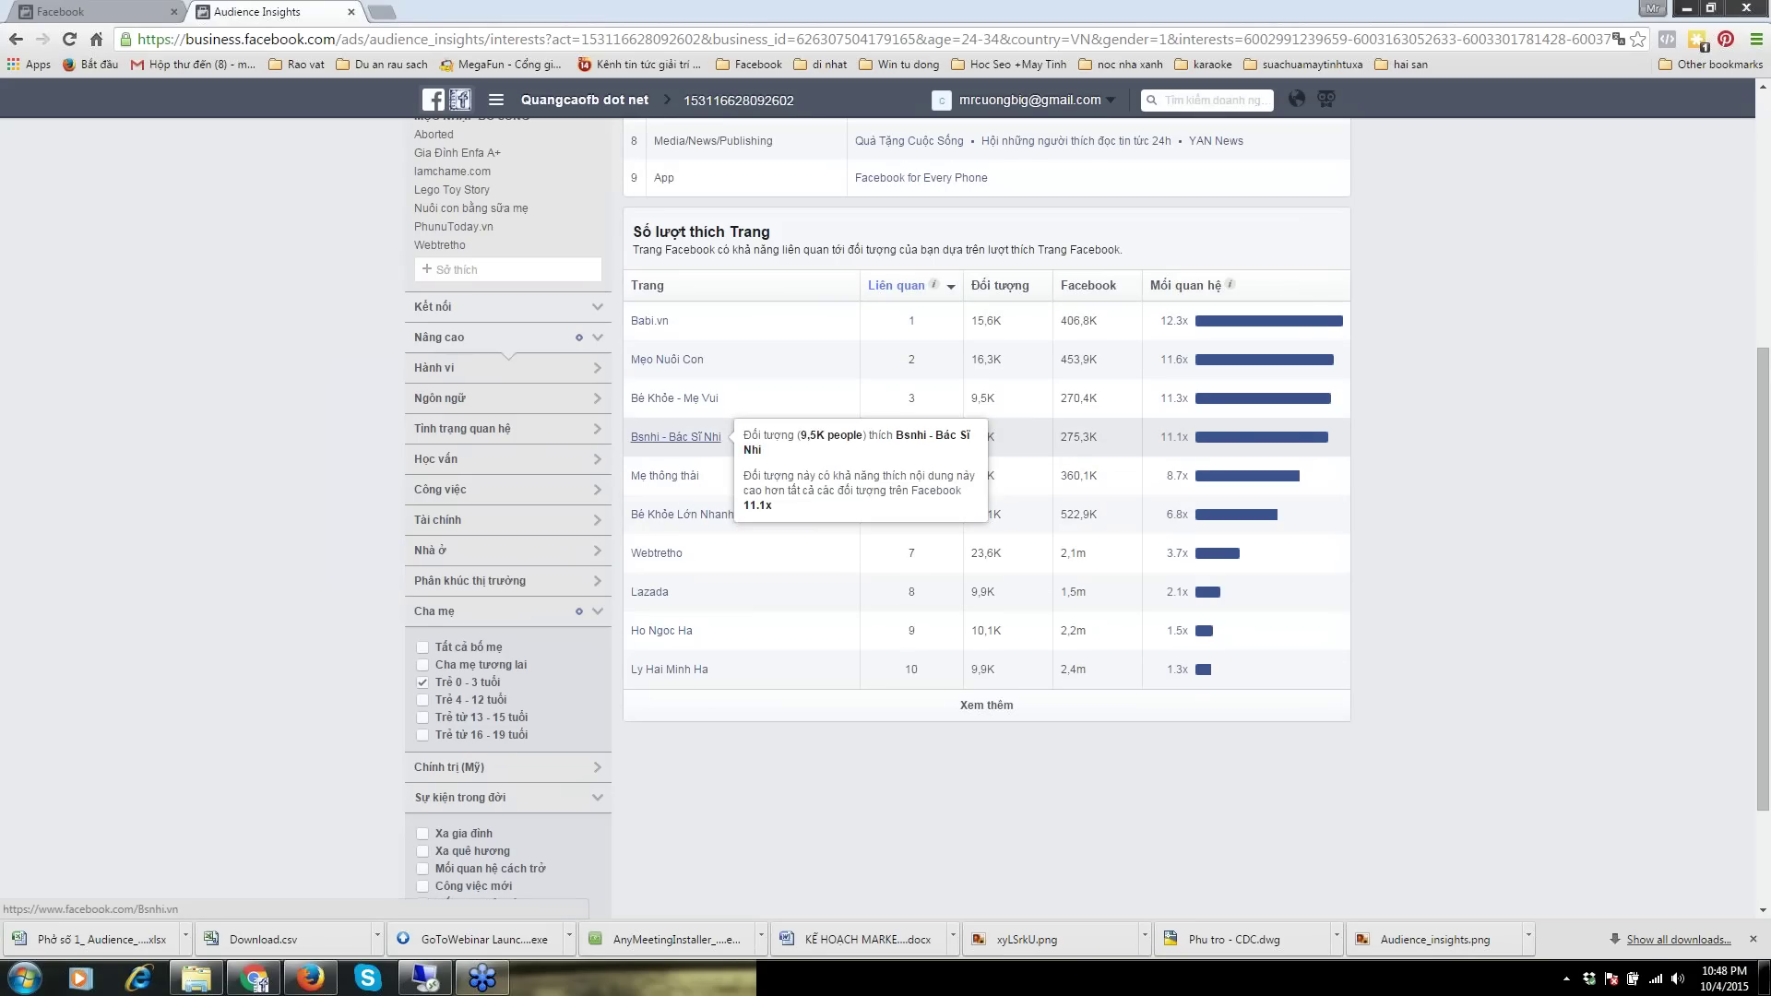
pyautogui.moveTo(679, 406)
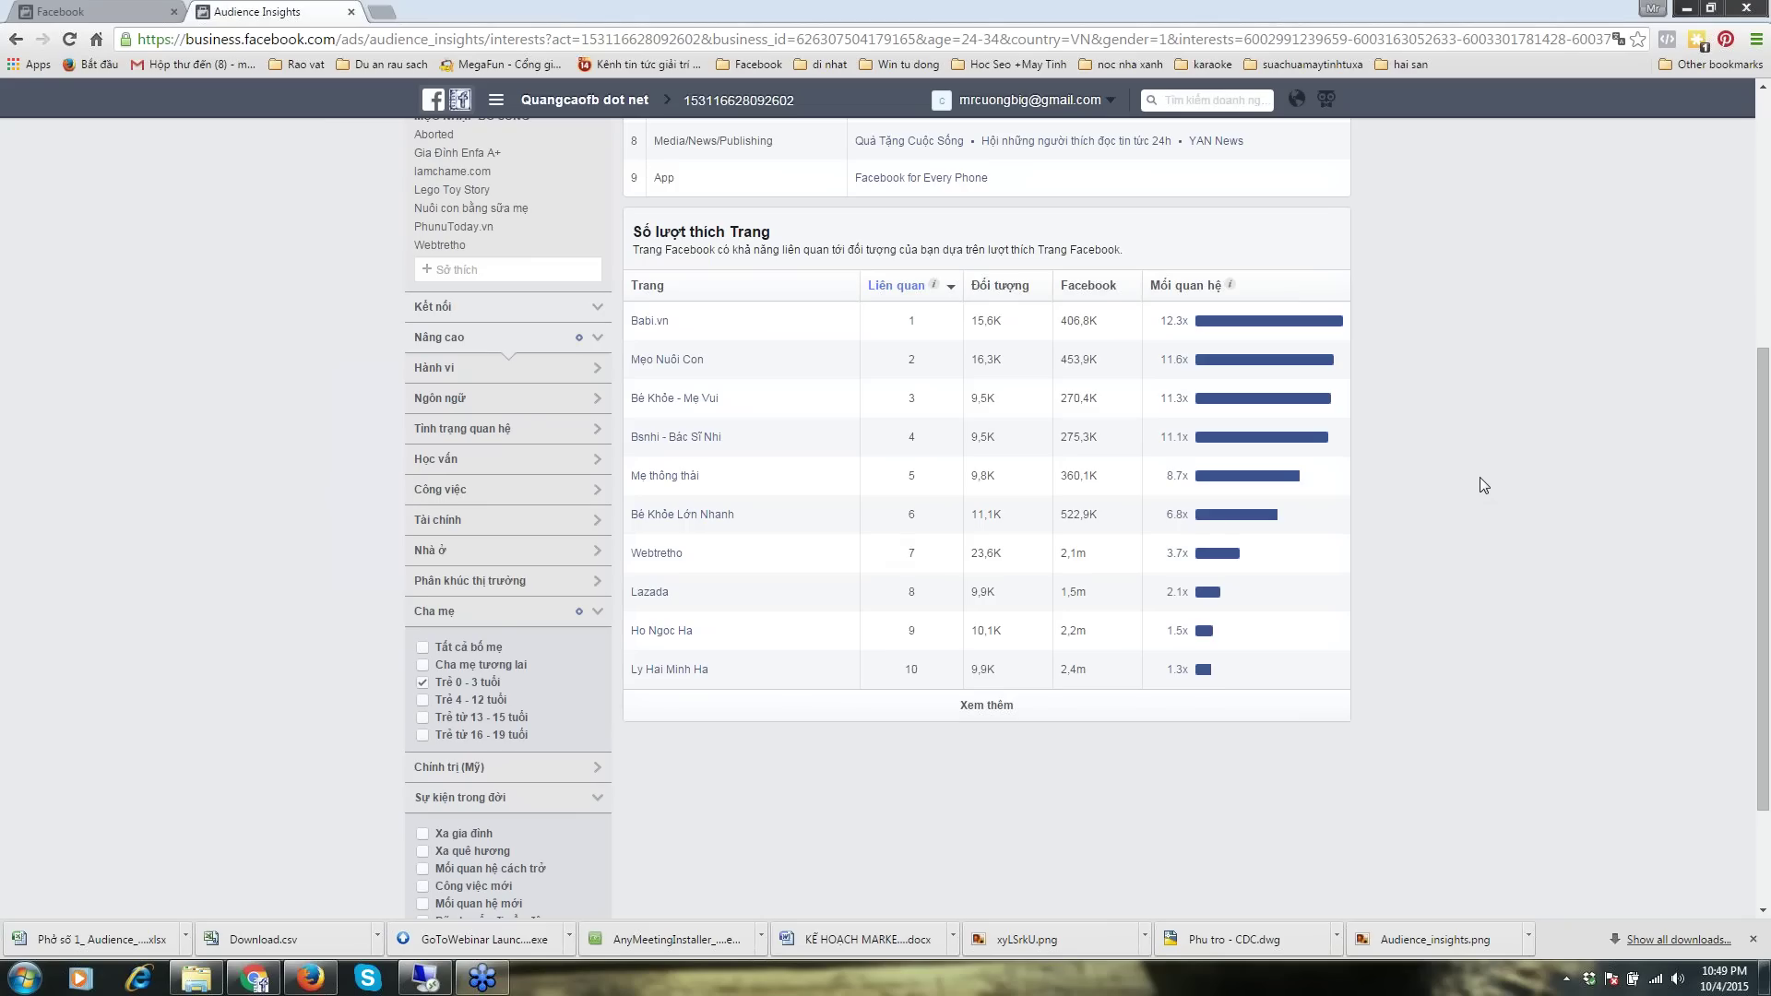
pyautogui.scroll(5, 402, 406)
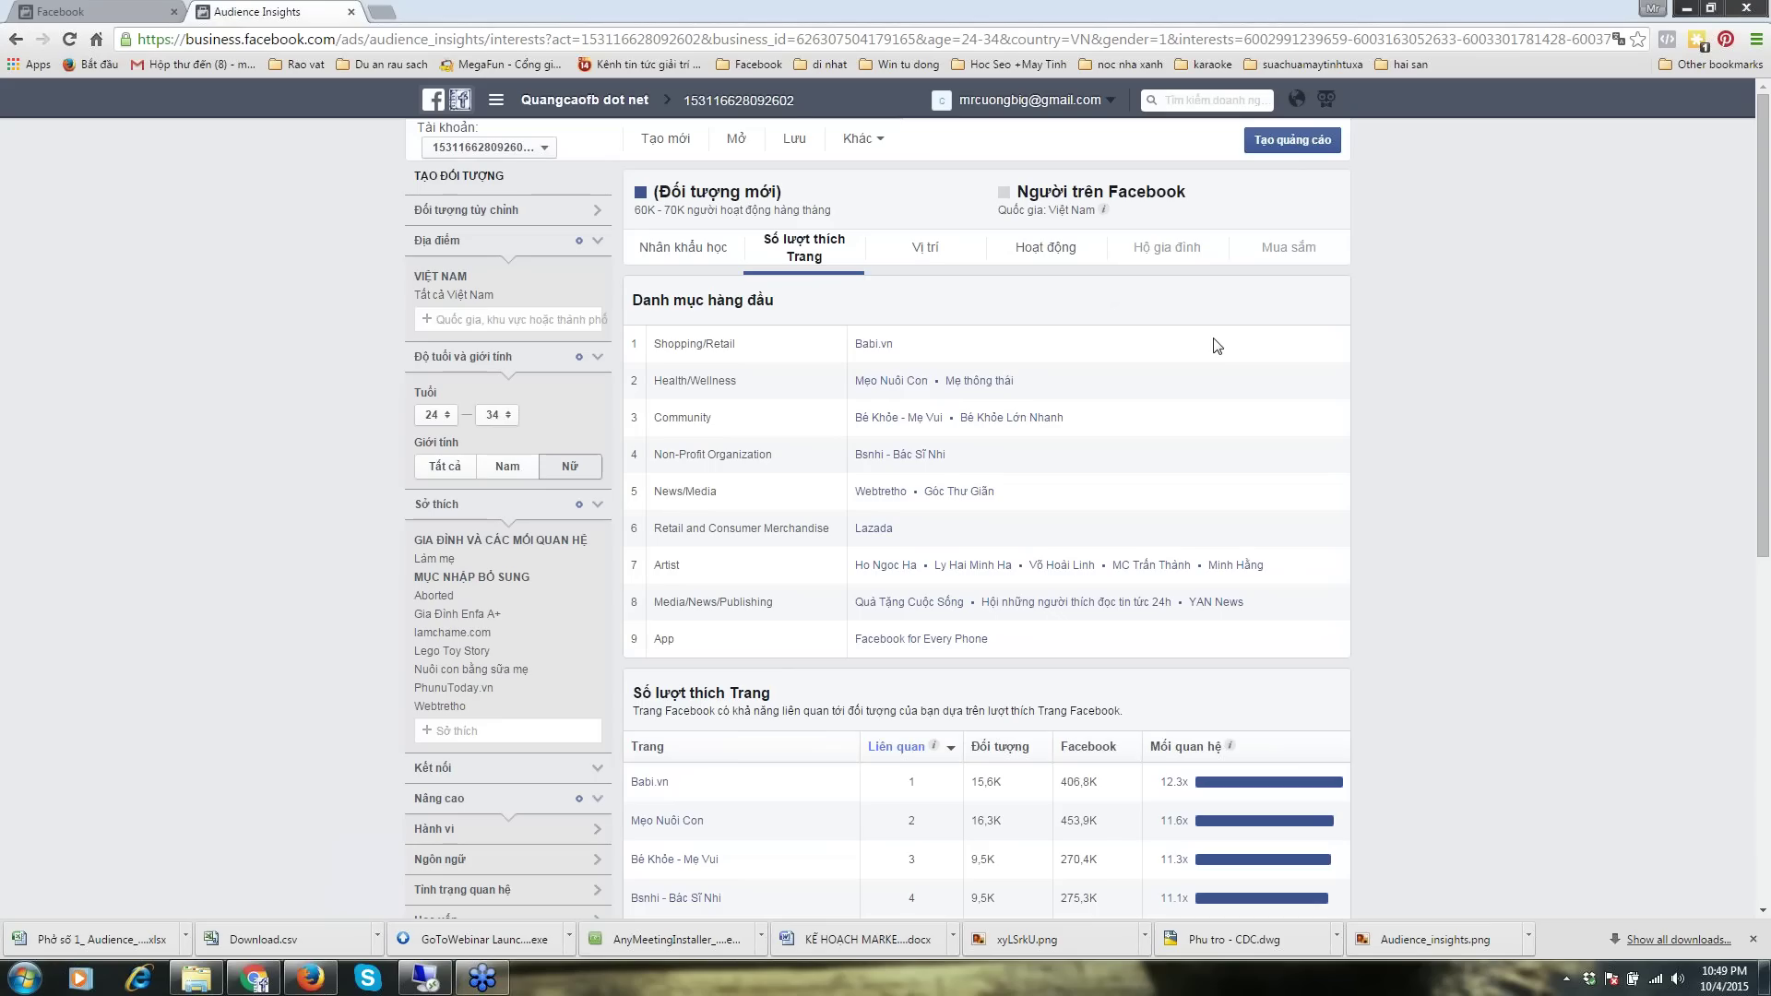
# Review the 24–34 audience's demographics, covering age, relationship status, education and job titles.
pyautogui.click(683, 249)
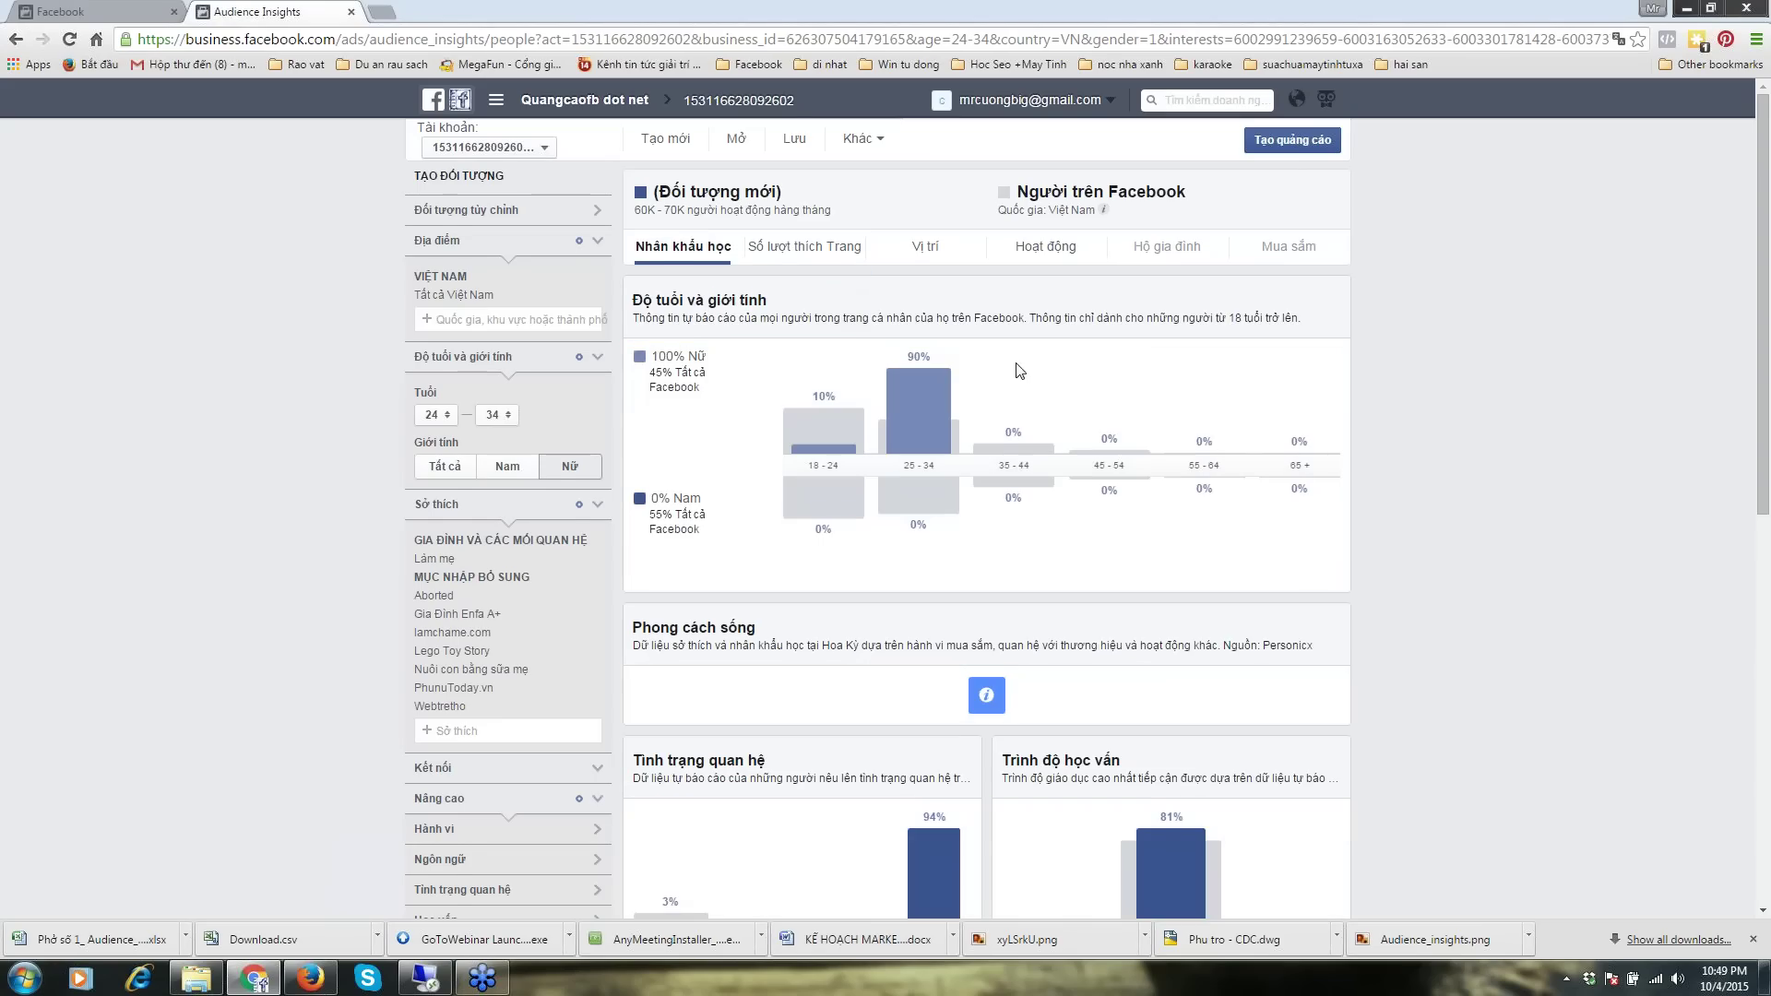
pyautogui.scroll(-8, 1033, 423)
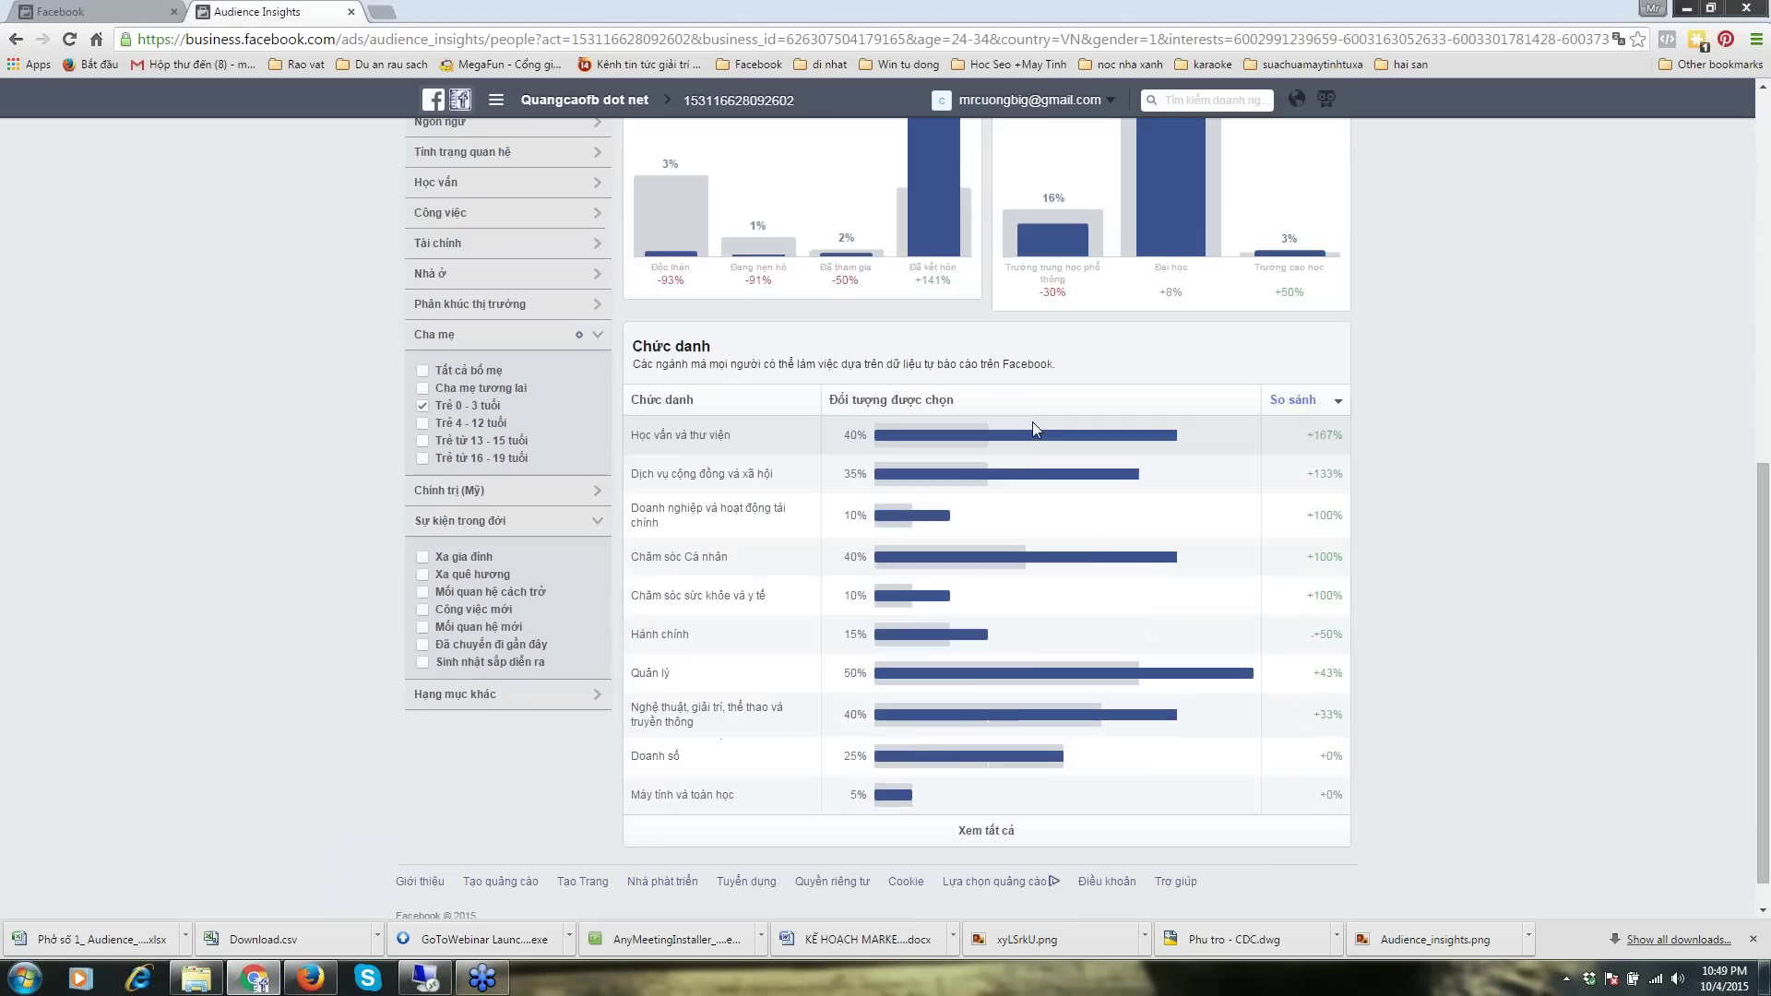
pyautogui.scroll(5, 1032, 422)
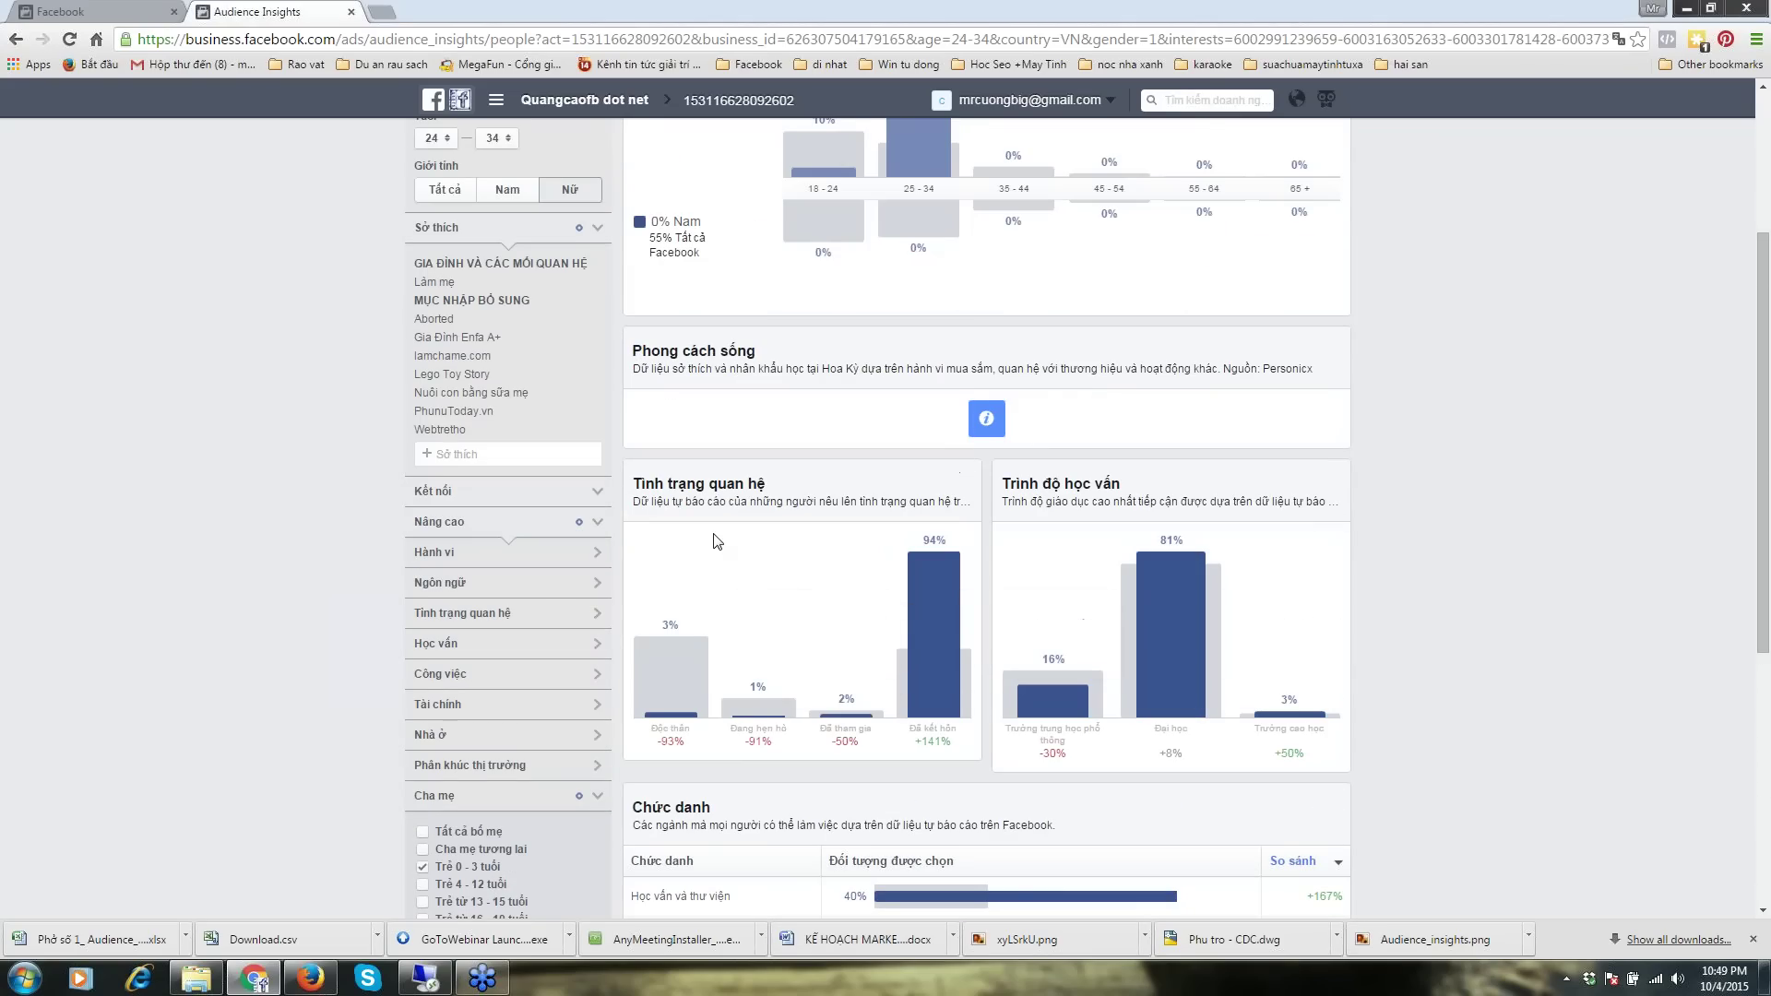
pyautogui.scroll(3, 900, 477)
# Return to the Số lượt thích Trang data and reexamine the ranked Pages and their audience affinity.
pyautogui.click(806, 248)
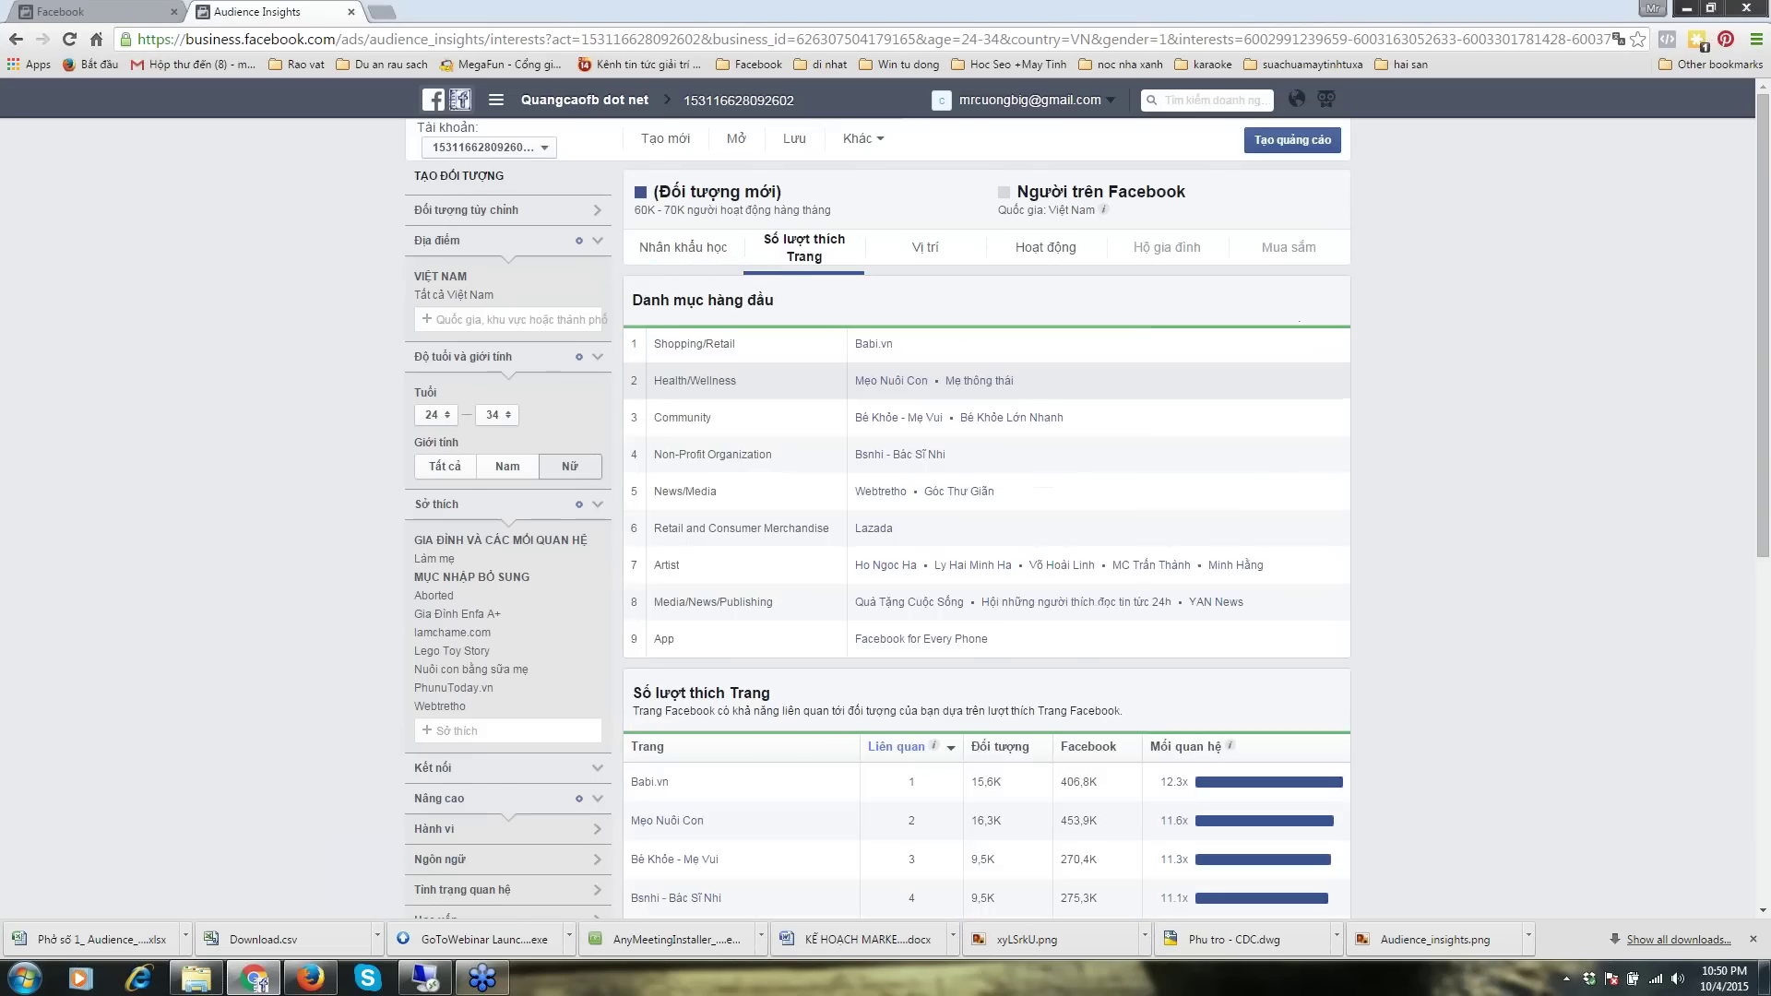
pyautogui.scroll(-5, 805, 369)
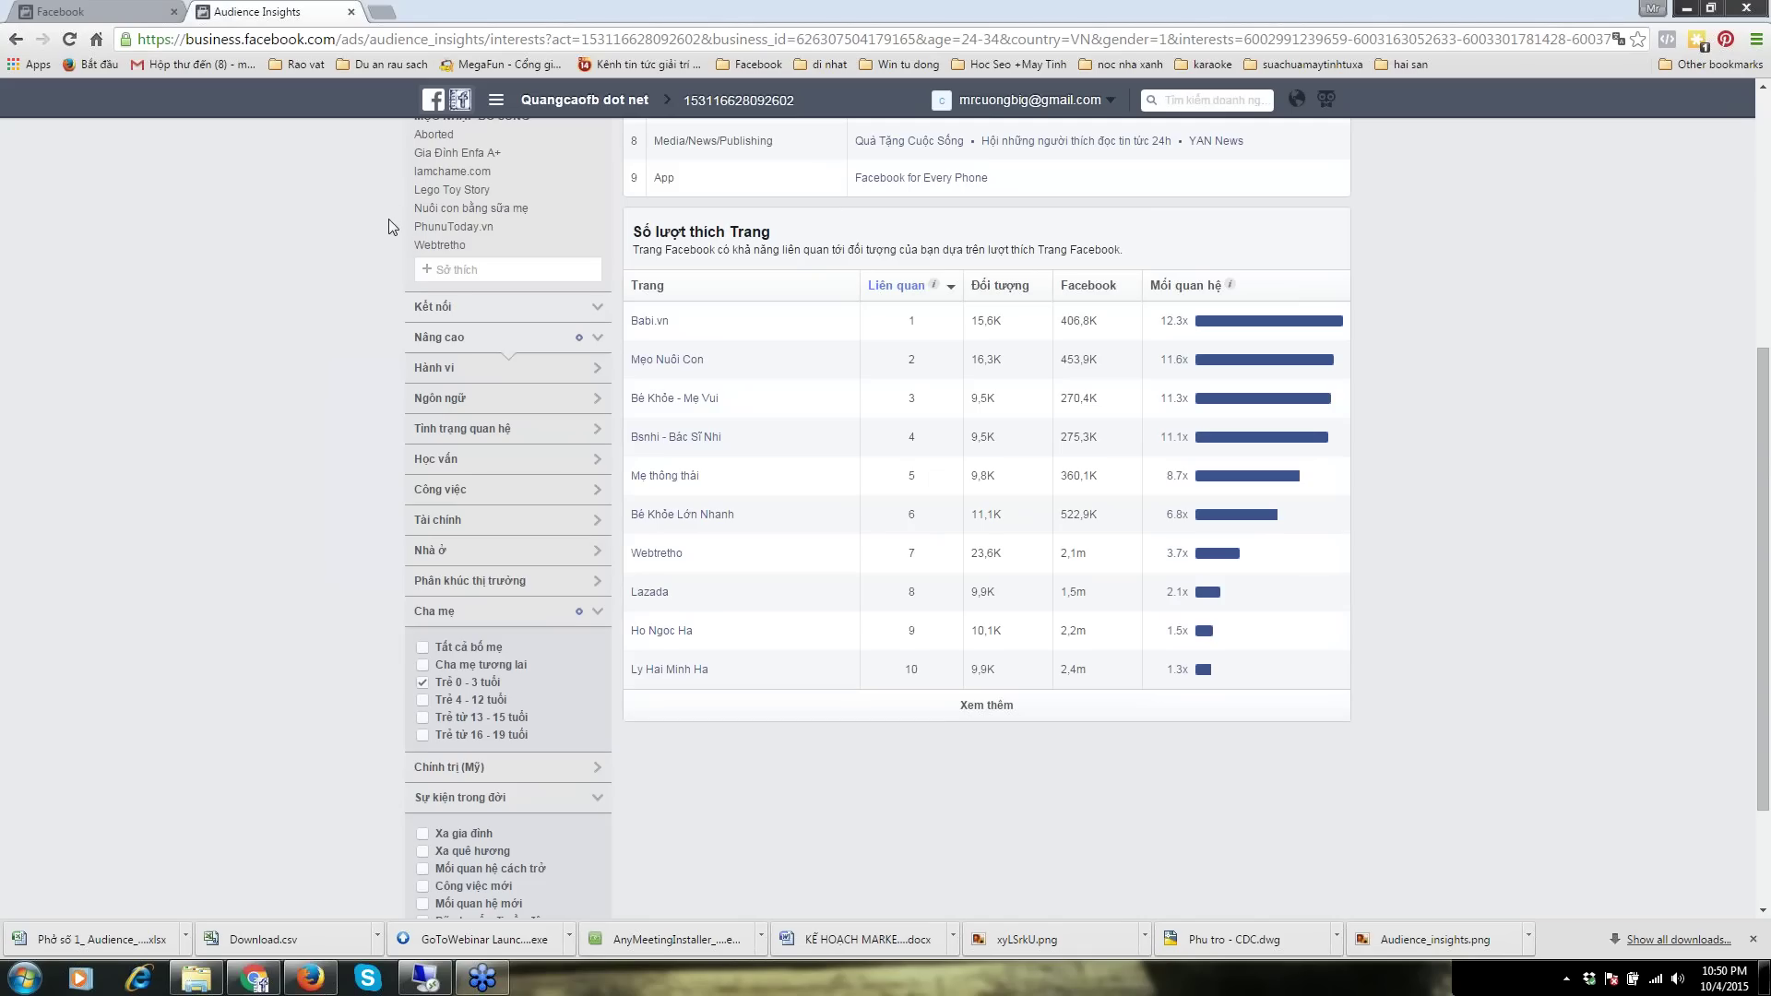
pyautogui.moveTo(1153, 321)
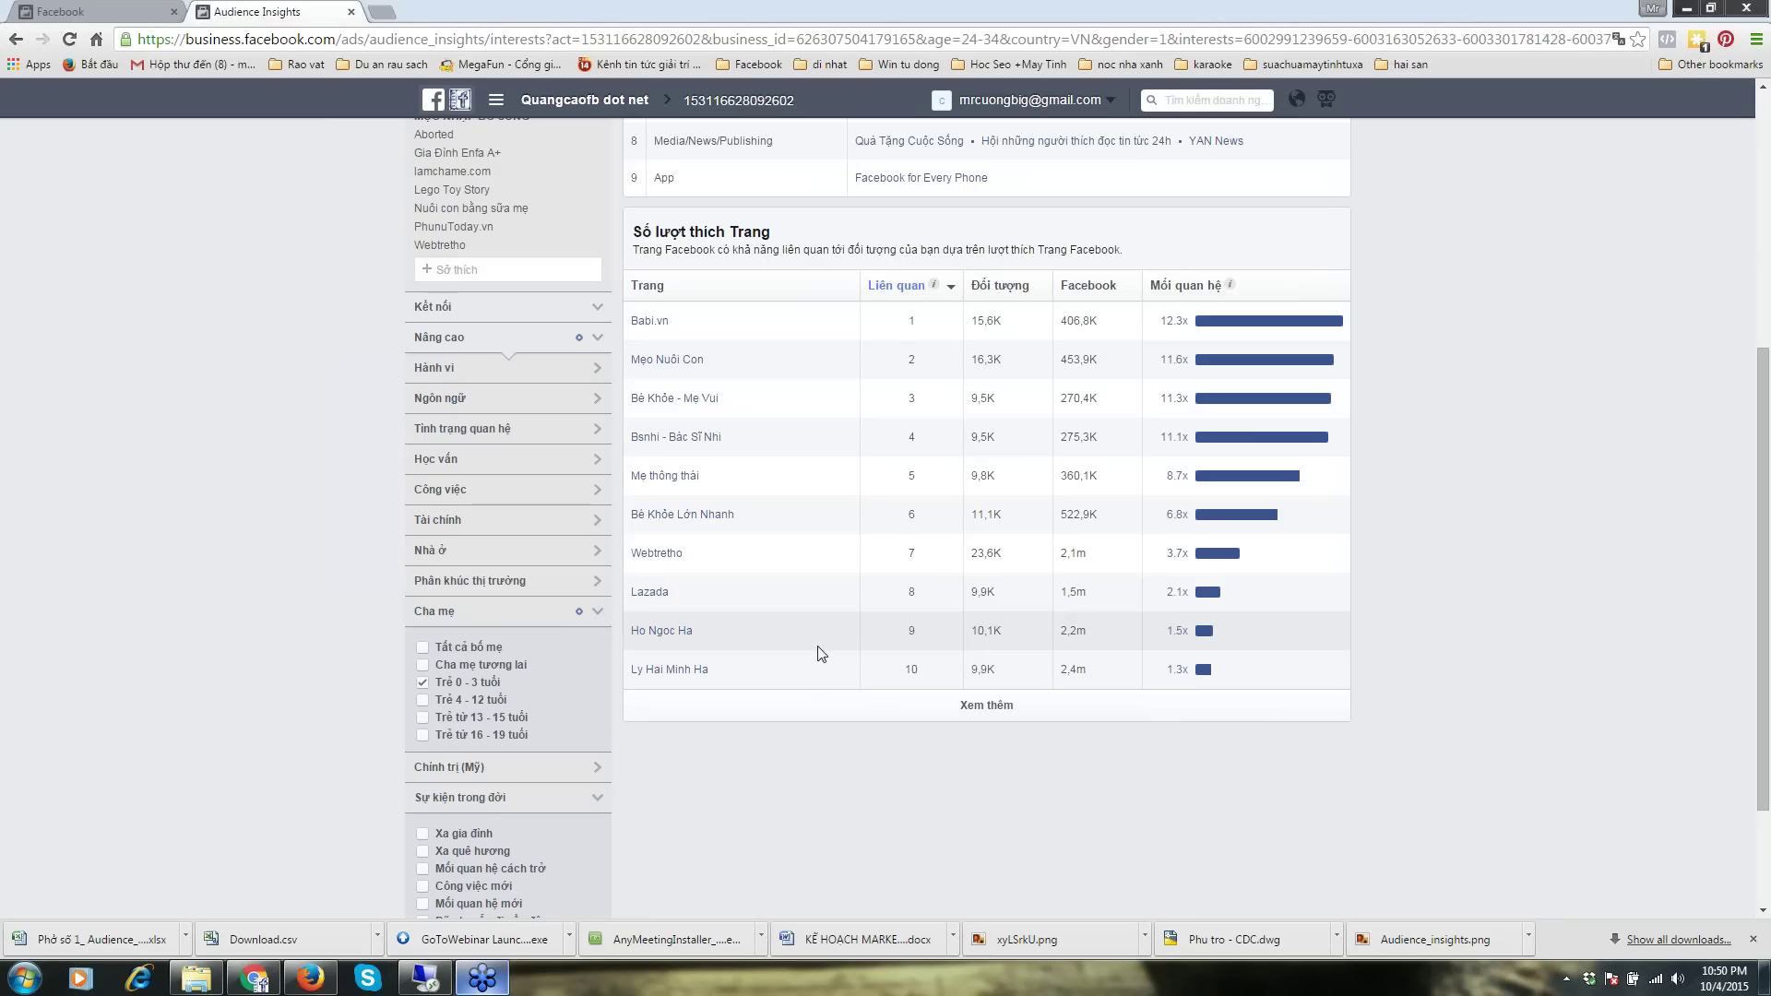
pyautogui.scroll(5, 214, 417)
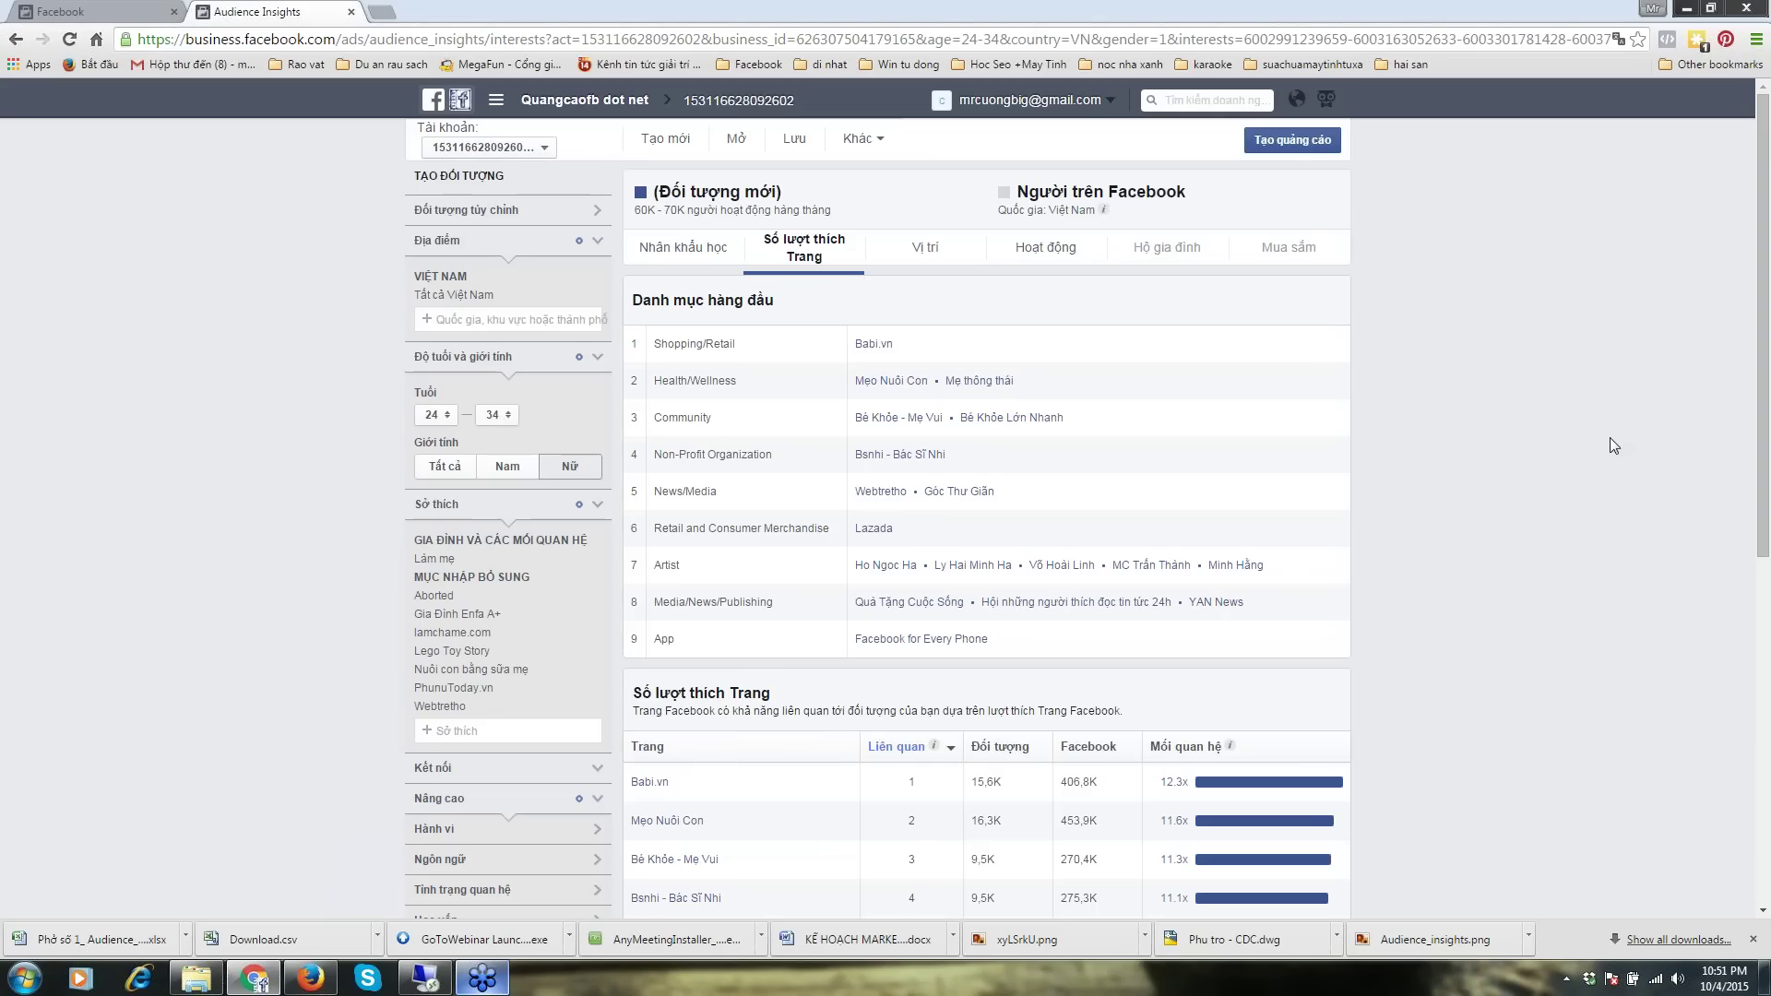
pyautogui.moveTo(1207, 791)
pyautogui.click(539, 734)
pyautogui.write('nh')
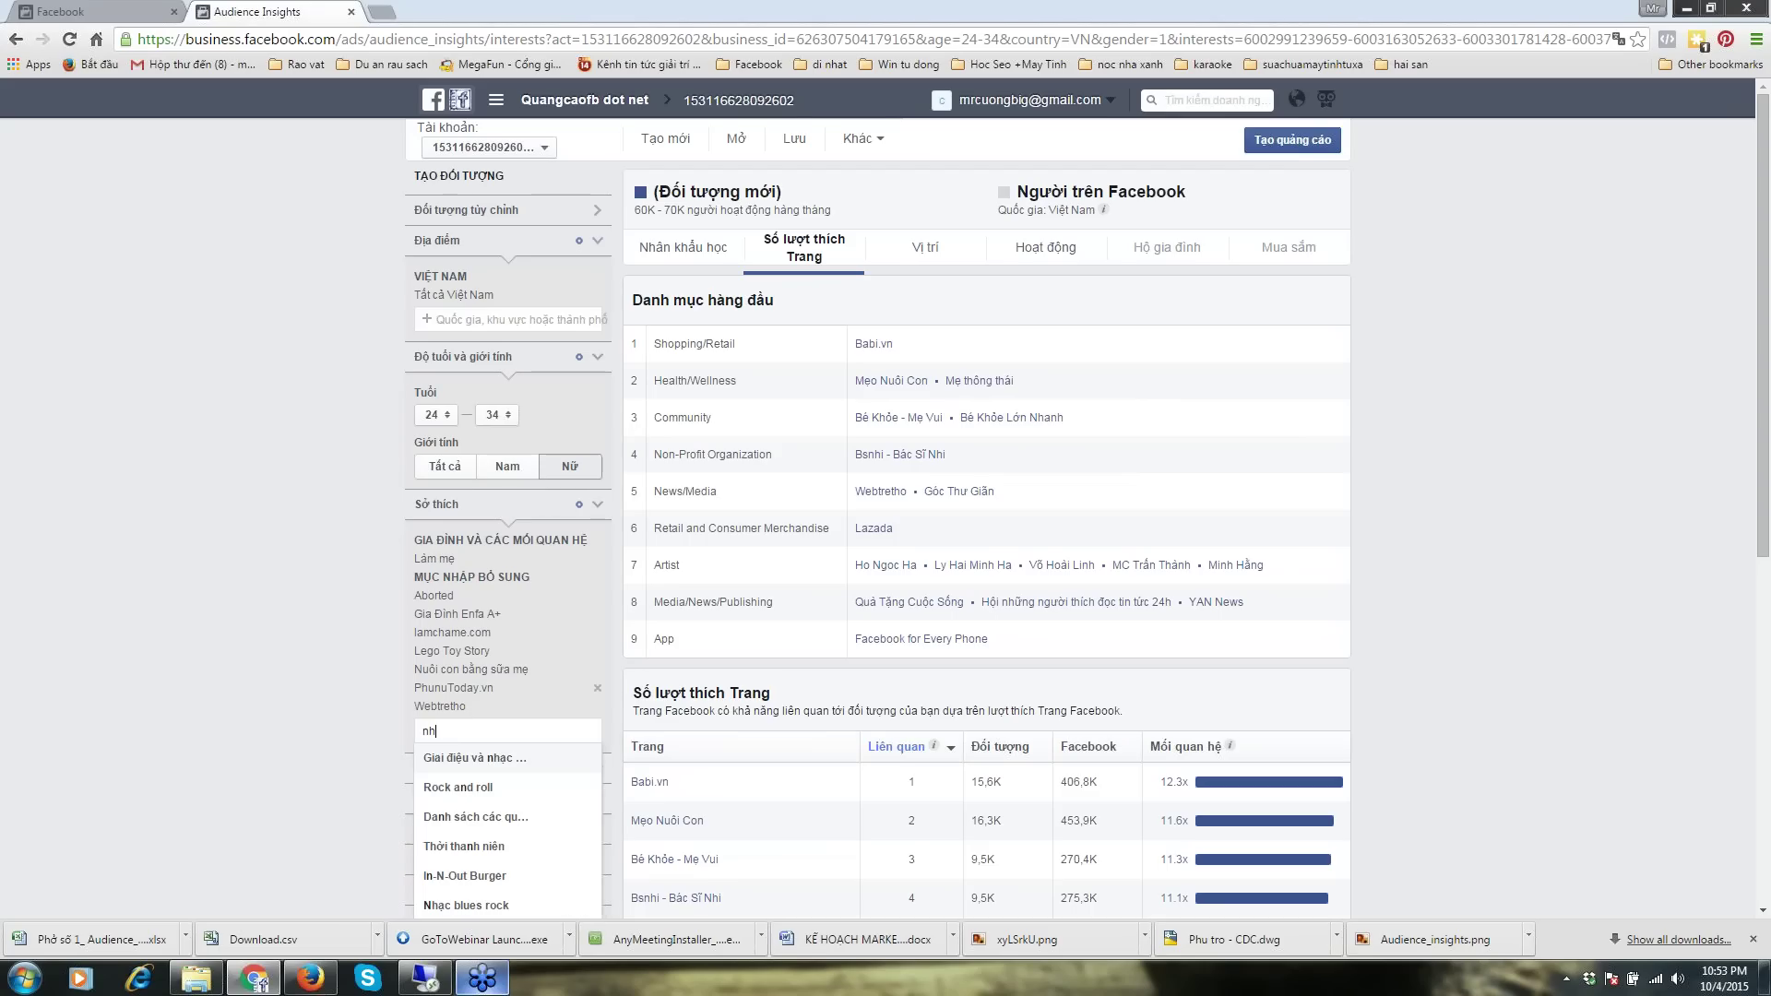
pyautogui.write('i')
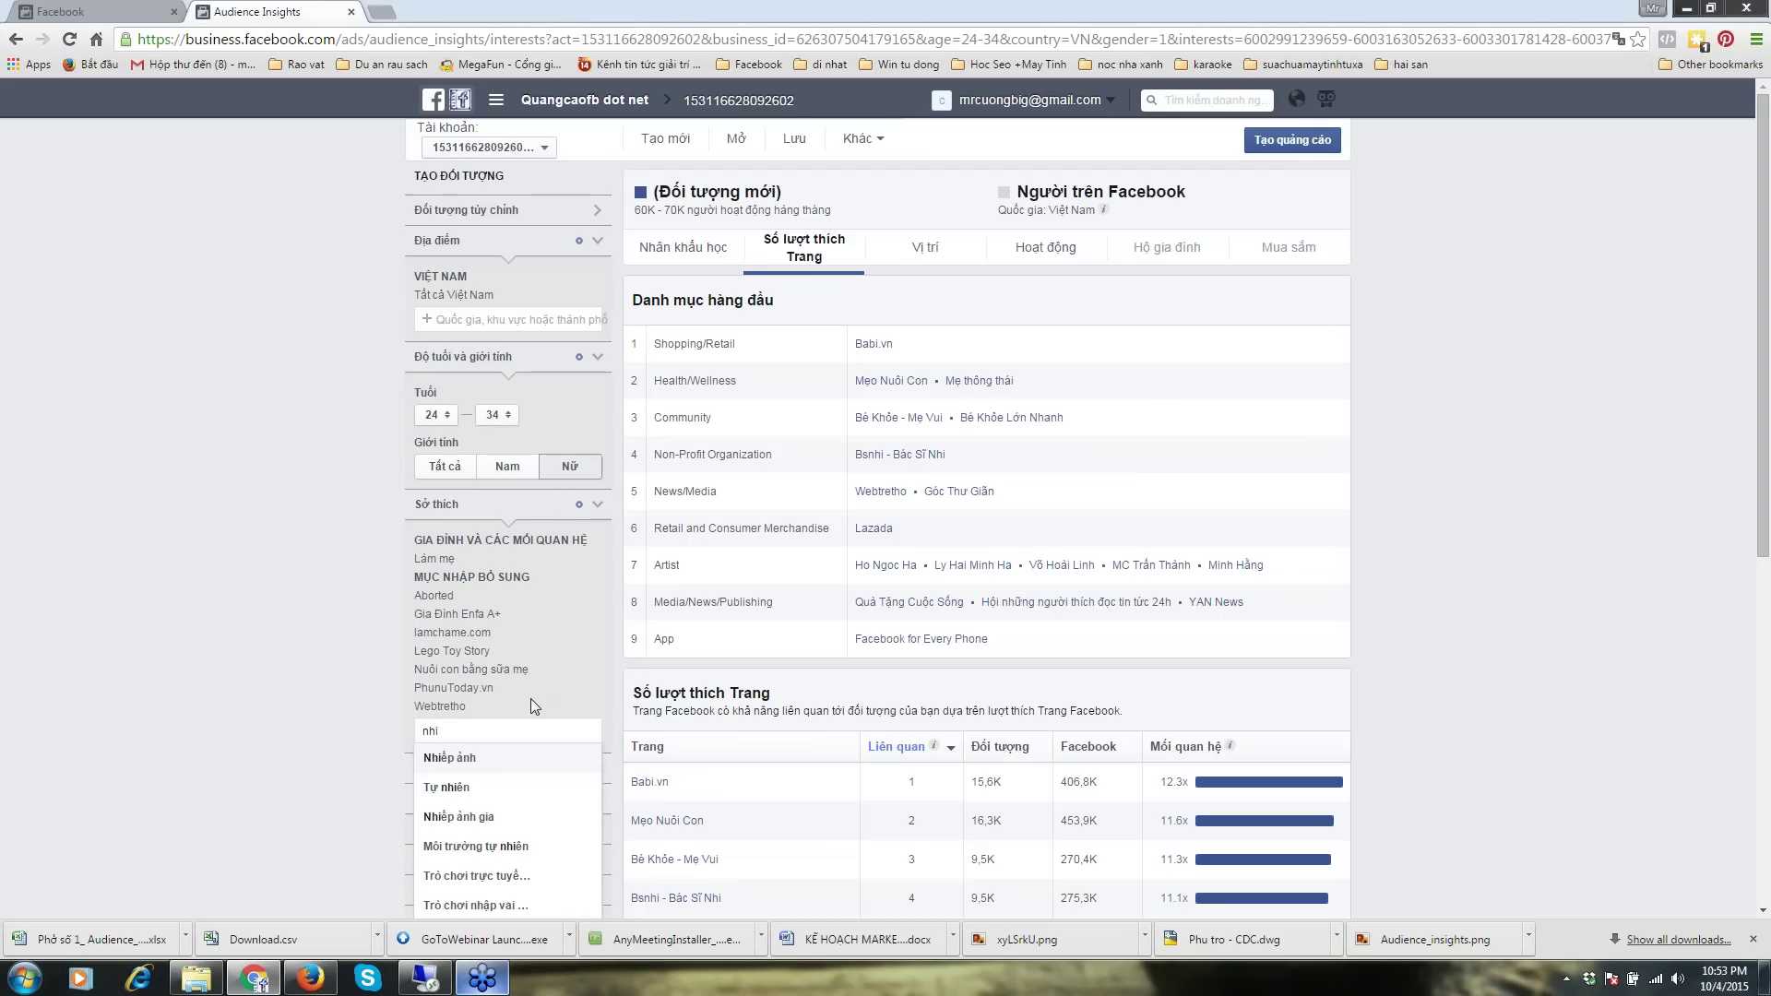
pyautogui.scroll(-2, 514, 798)
pyautogui.click(517, 803)
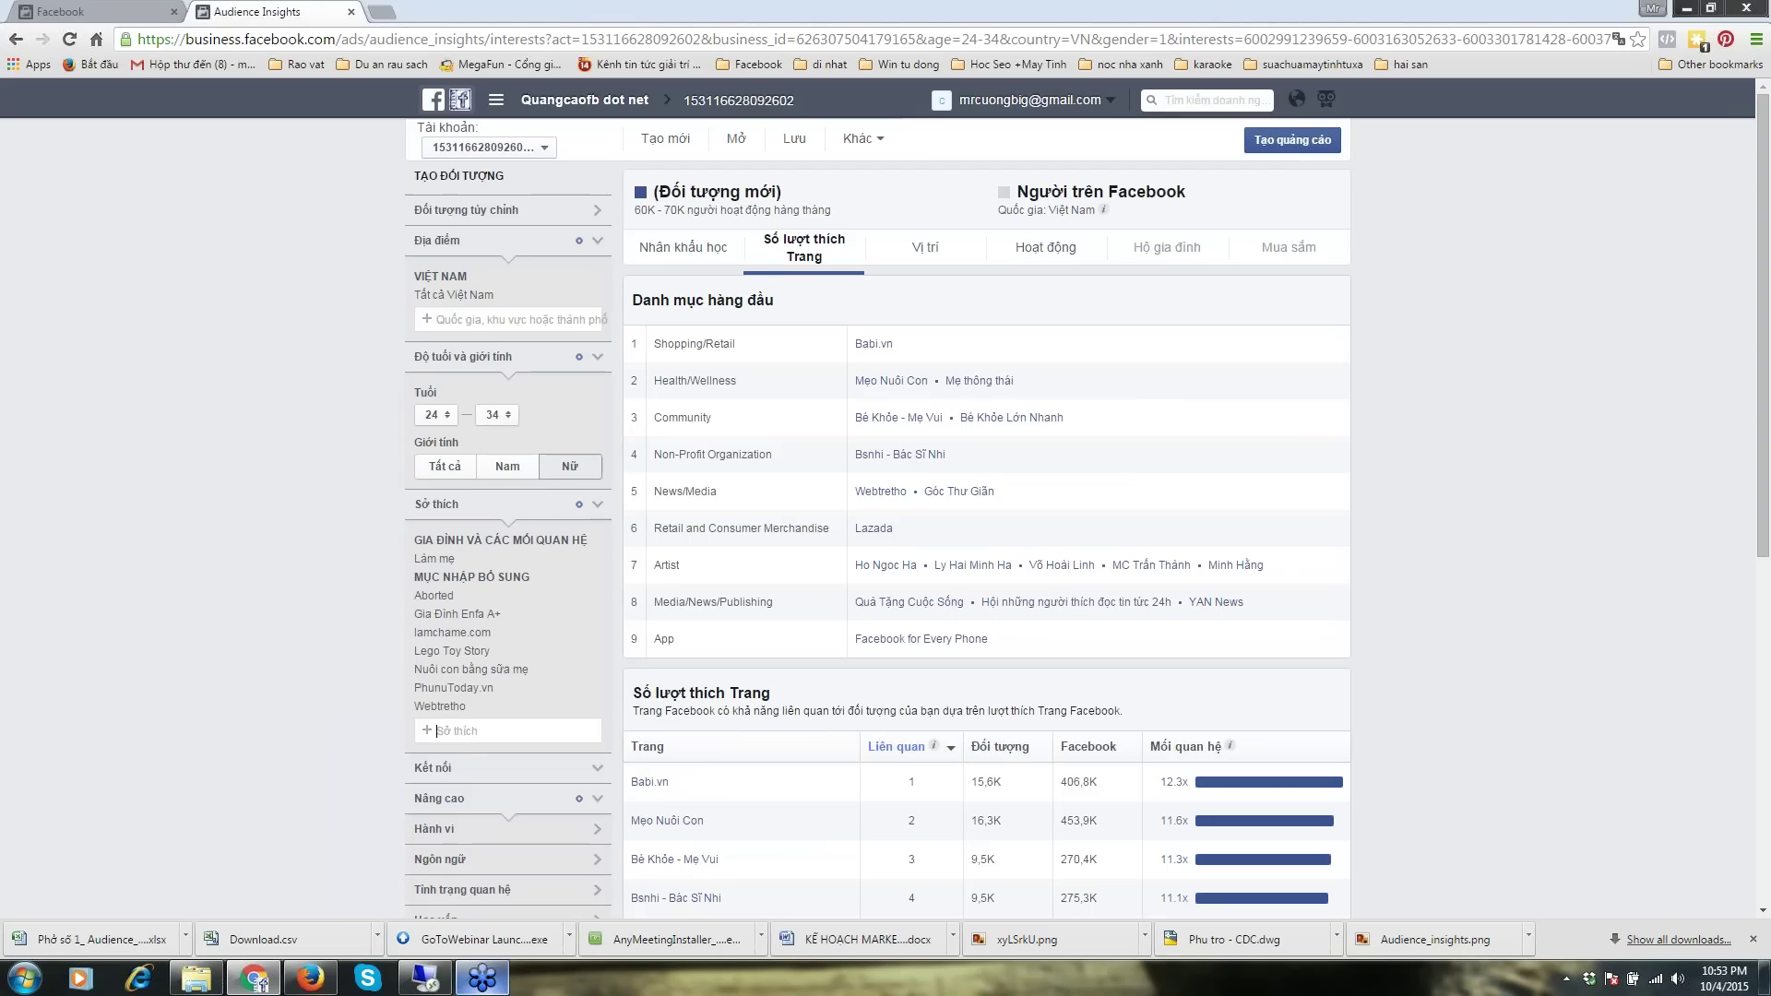
# Search the interests for "benh vien" and add Bệnh viện Nhi đồng Gesù to the audience's Sở thích.
pyautogui.write('b')
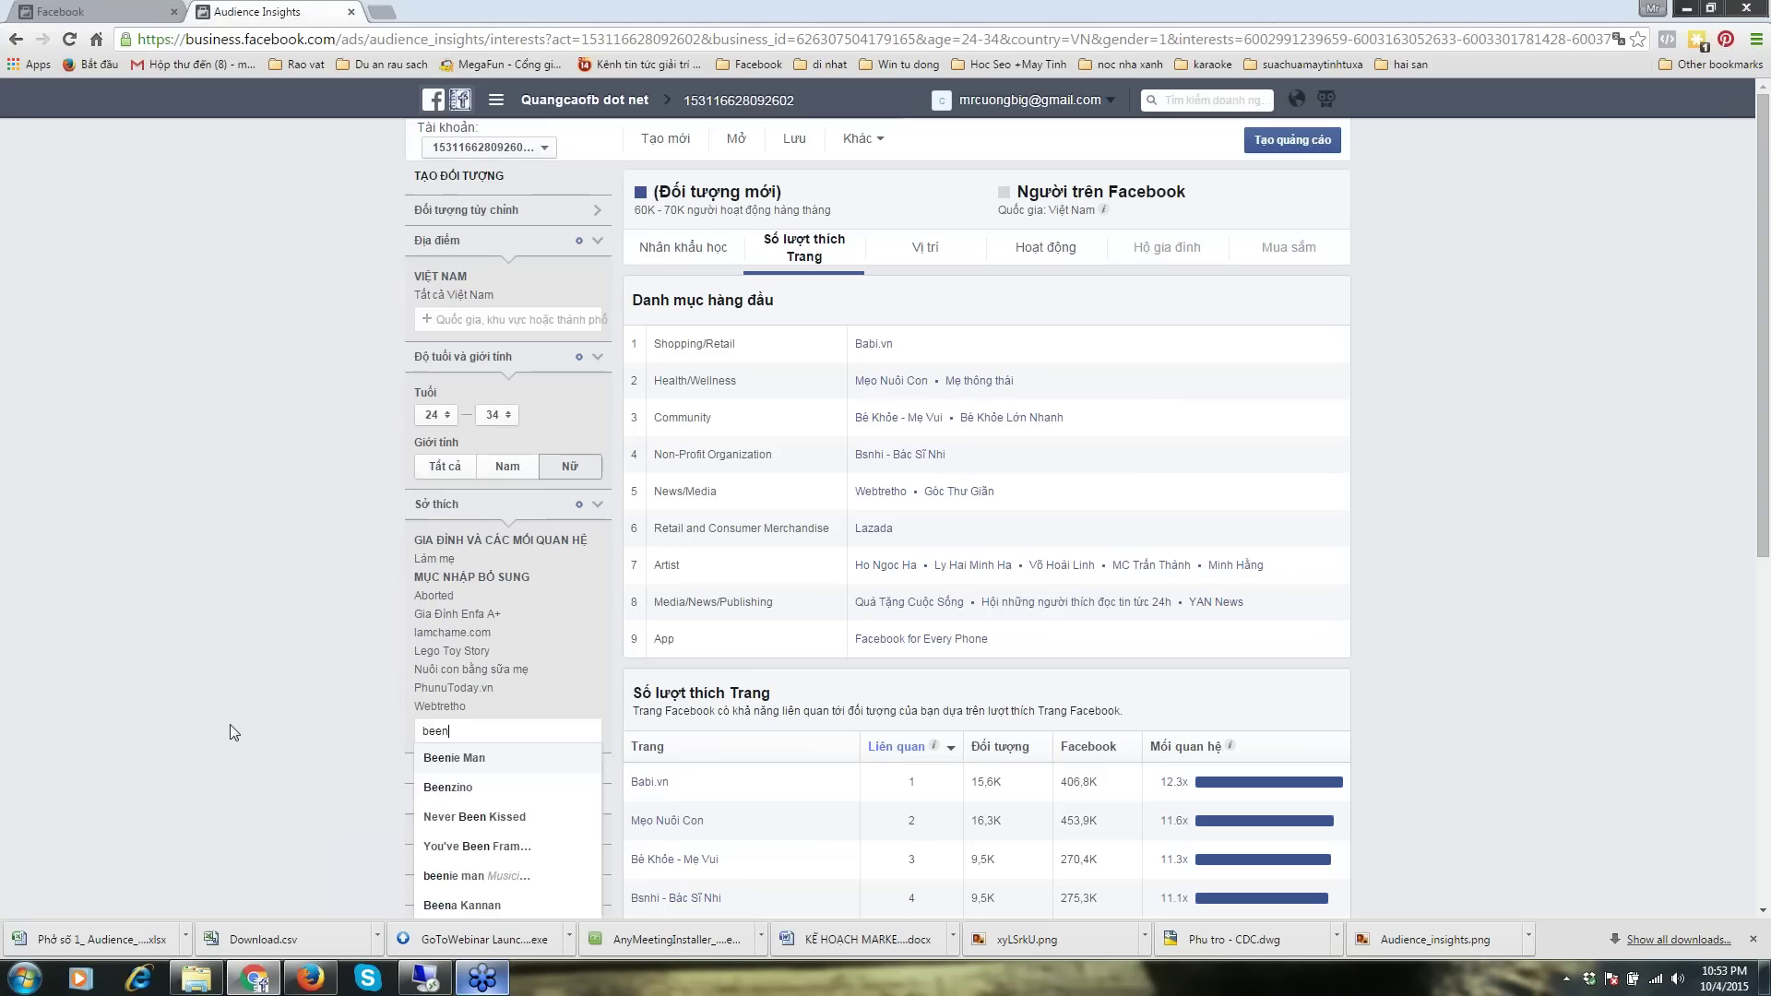
pyautogui.press('BackSpace')
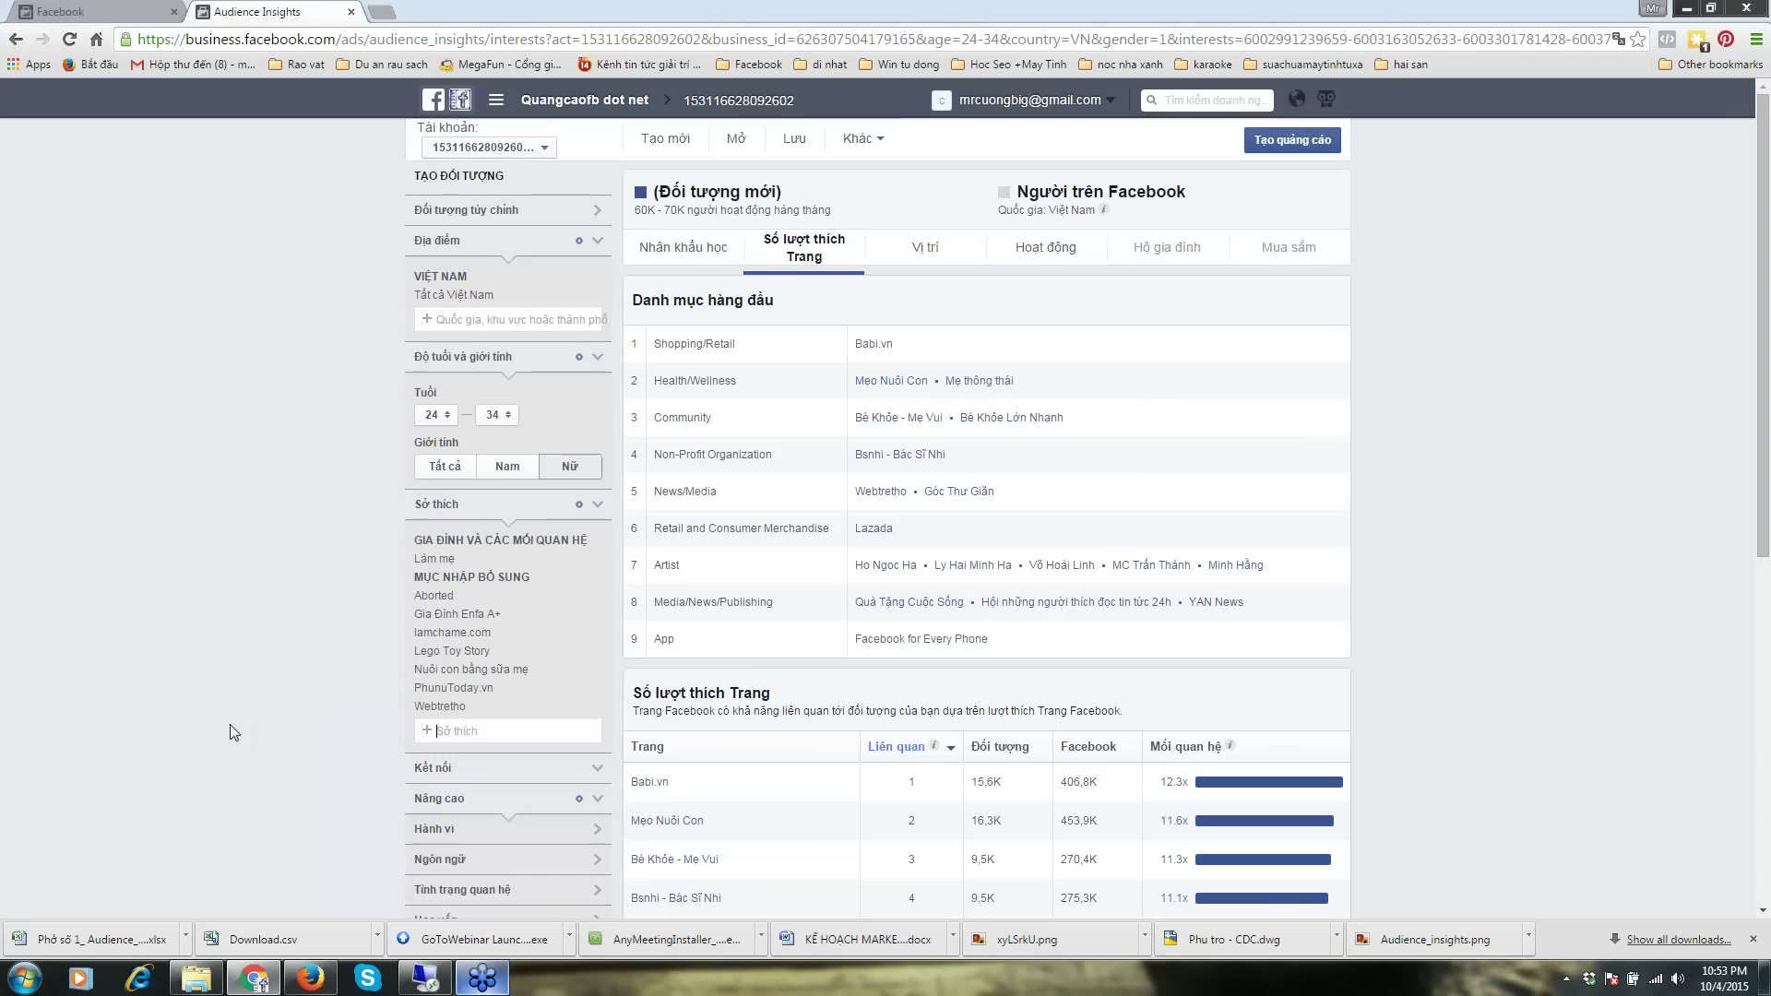
pyautogui.write('e')
pyautogui.press('BackSpace')
pyautogui.write('benh vien')
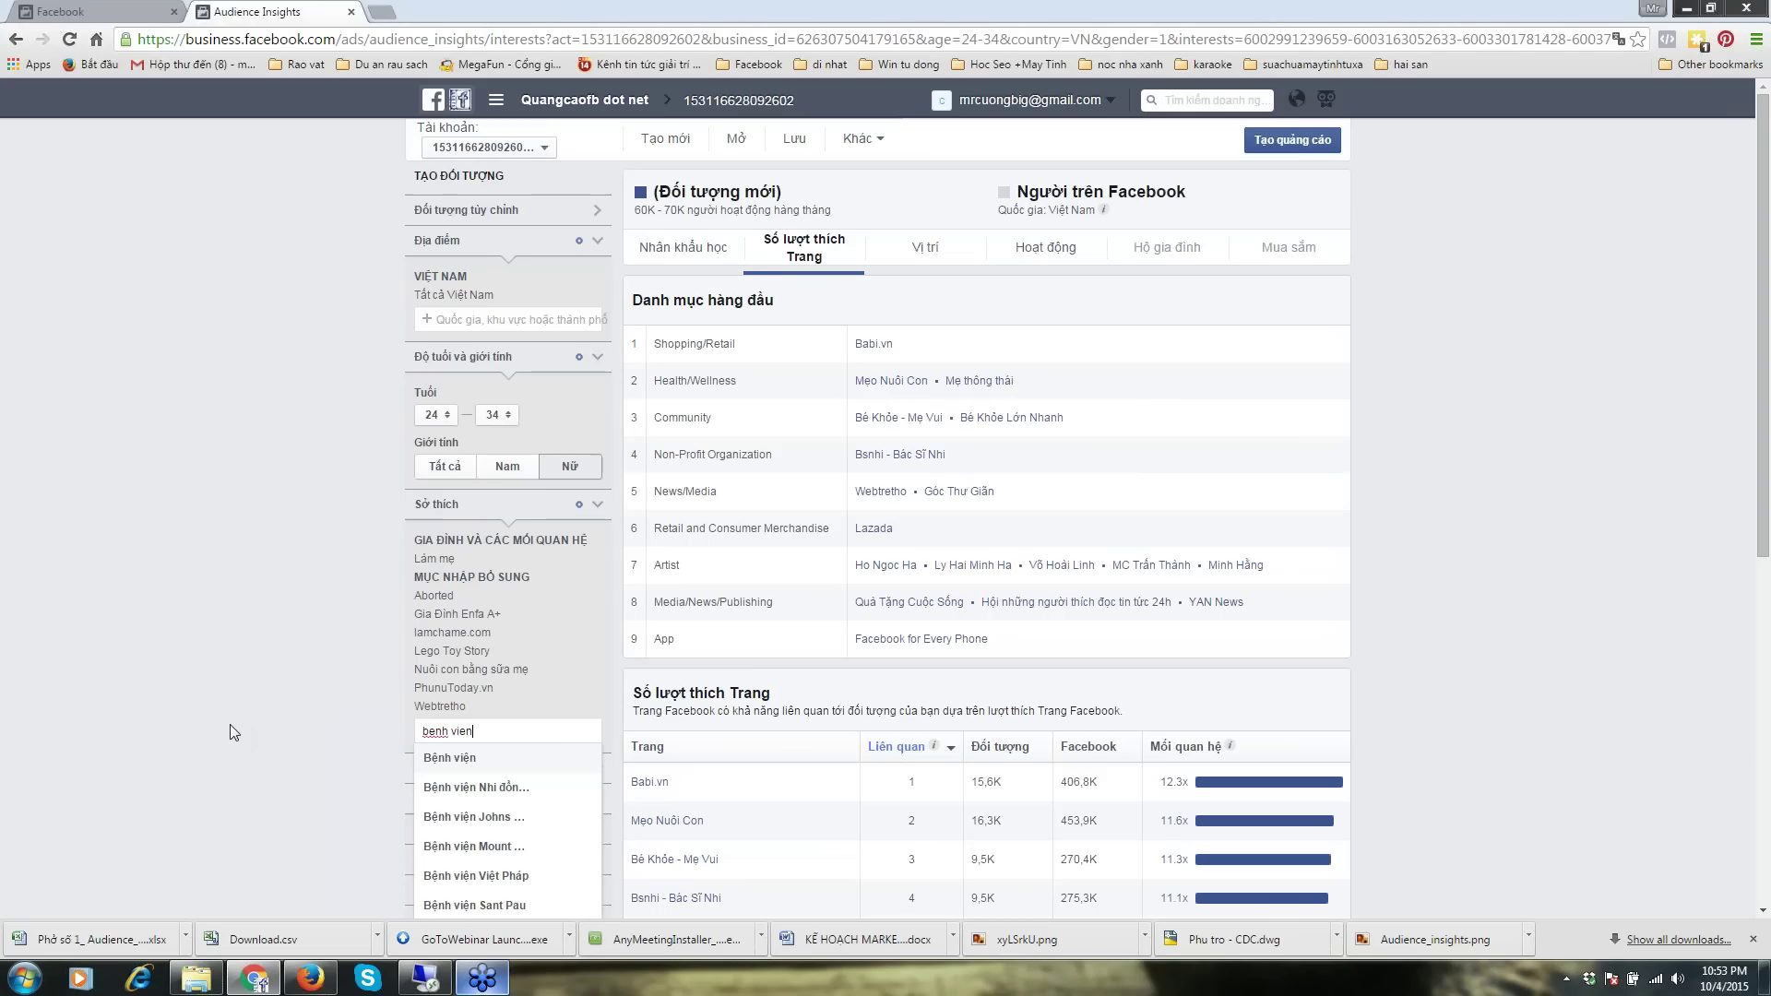
pyautogui.click(484, 787)
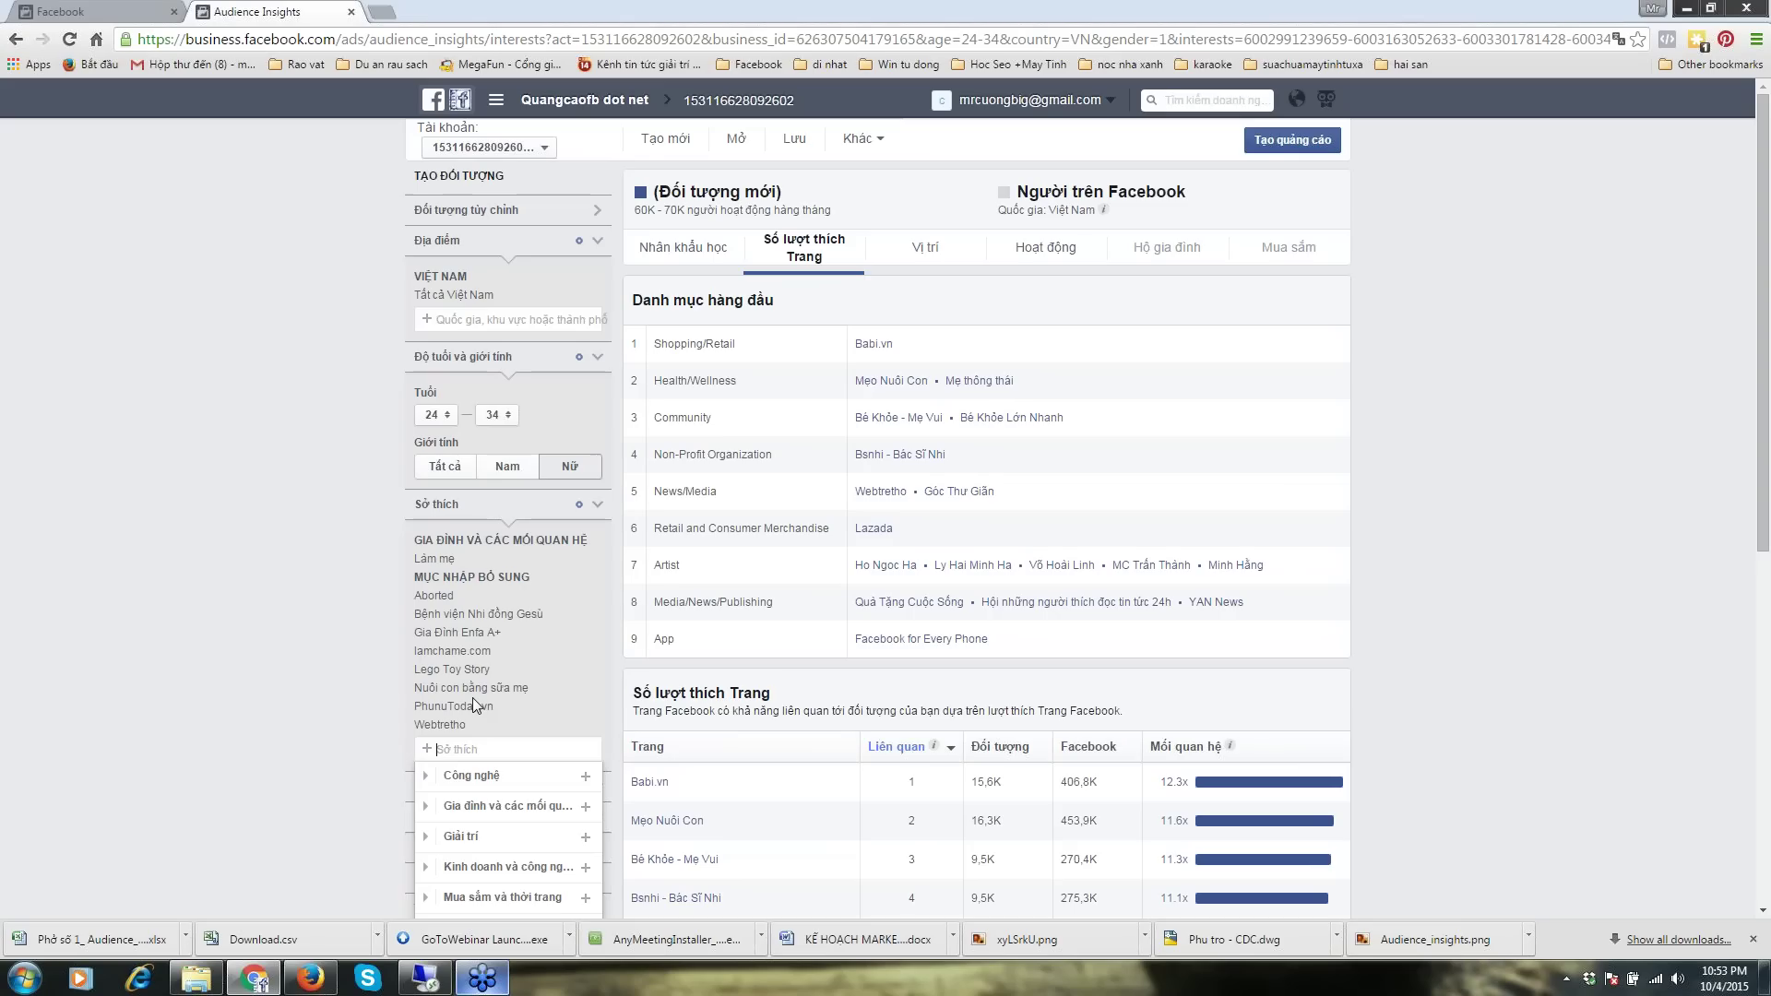
# Search the audience's interests for "tudu" and for "benh vien tu zu".
pyautogui.write('tudu')
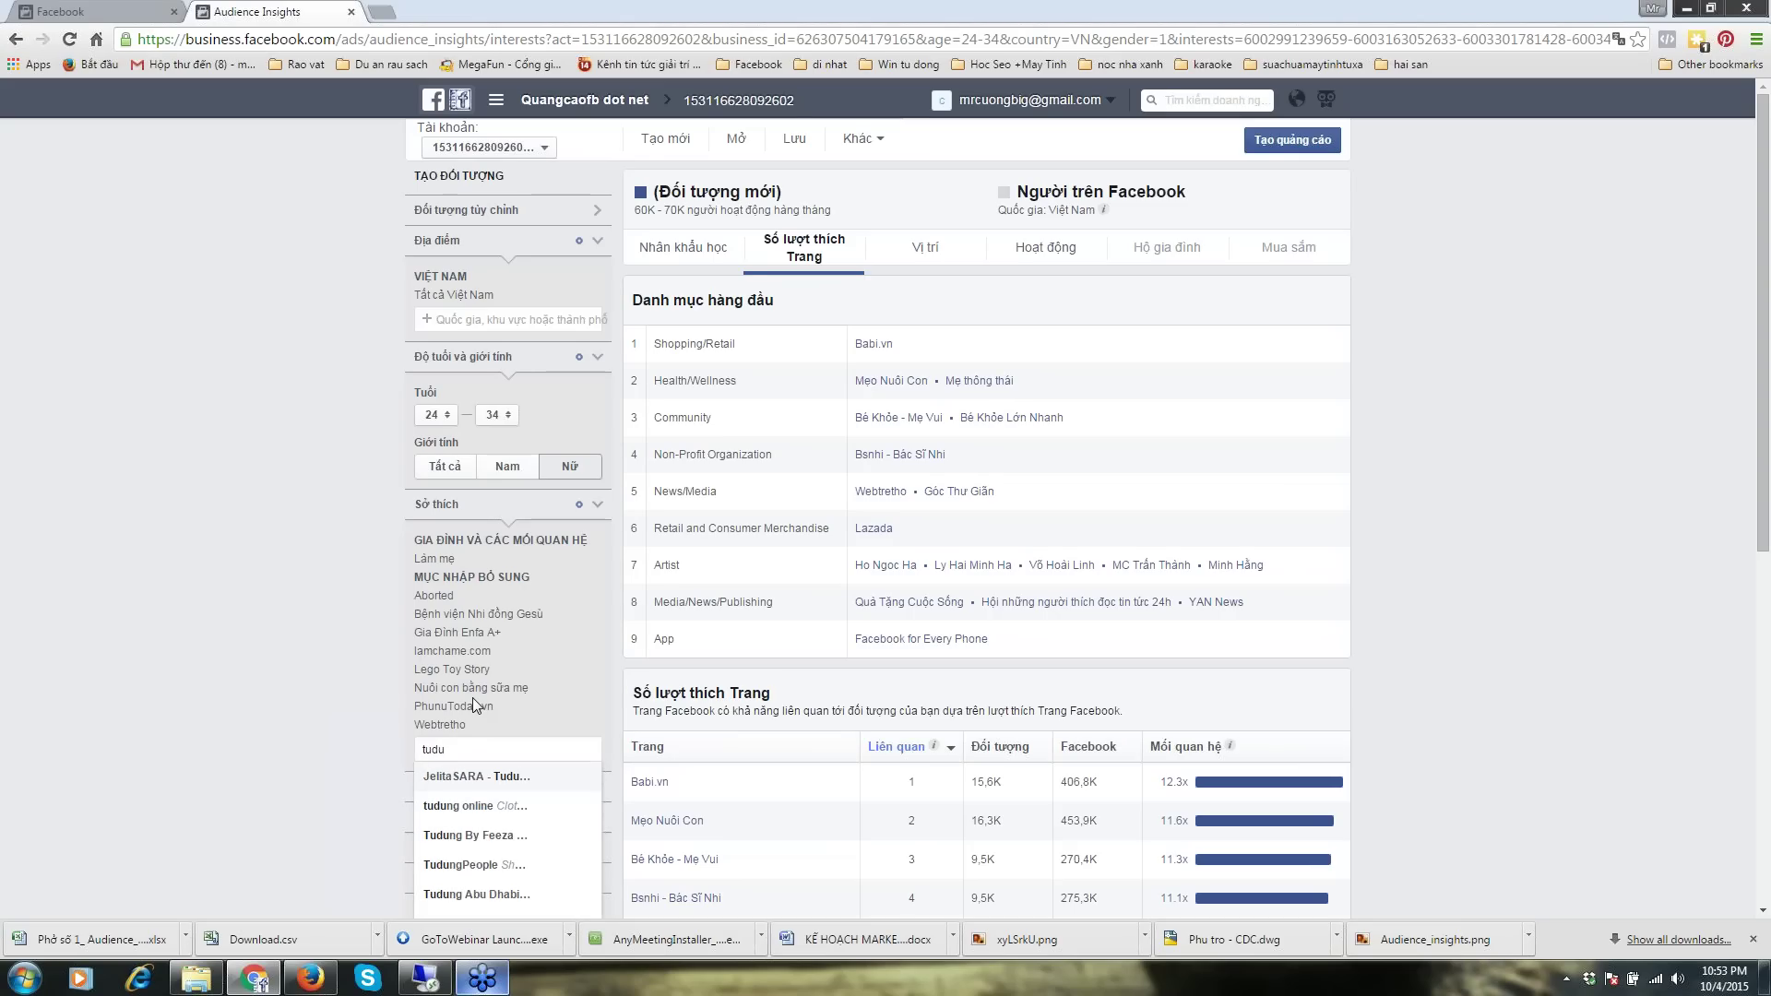
pyautogui.press('BackSpace')
pyautogui.press('BackSpace')
pyautogui.press('BackSpace')
pyautogui.press('BackSpace')
pyautogui.write('be')
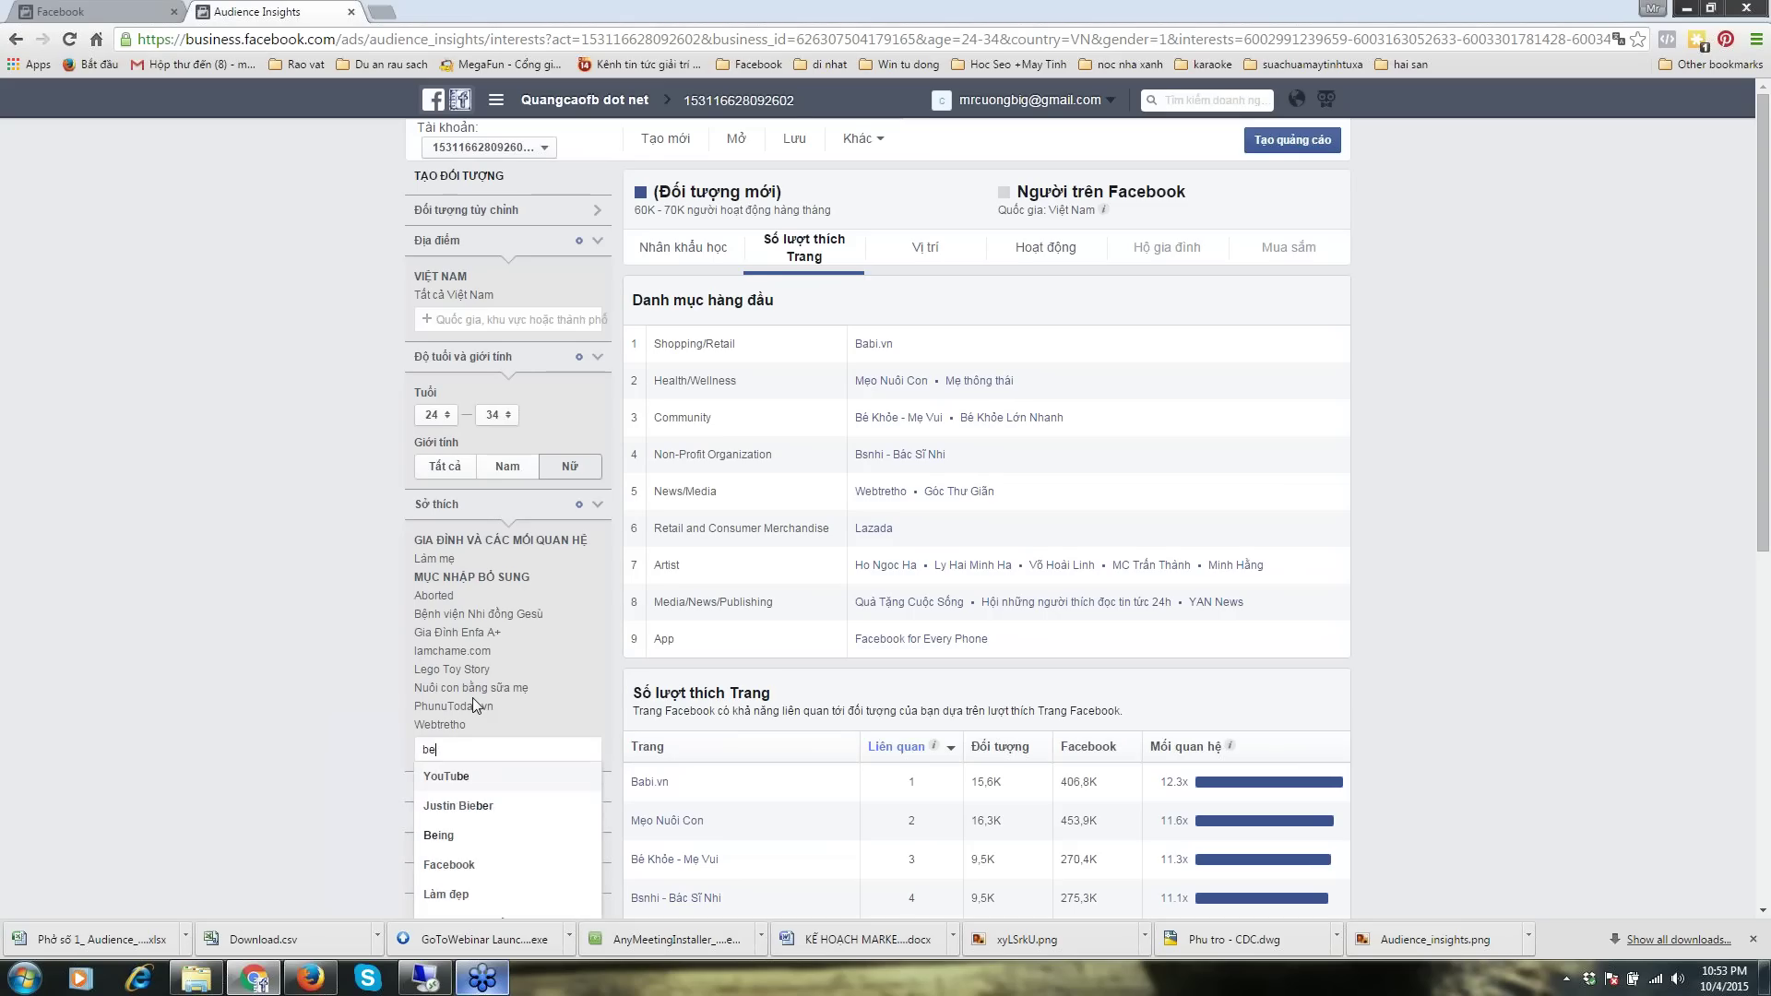
pyautogui.write('nh vien tu zu')
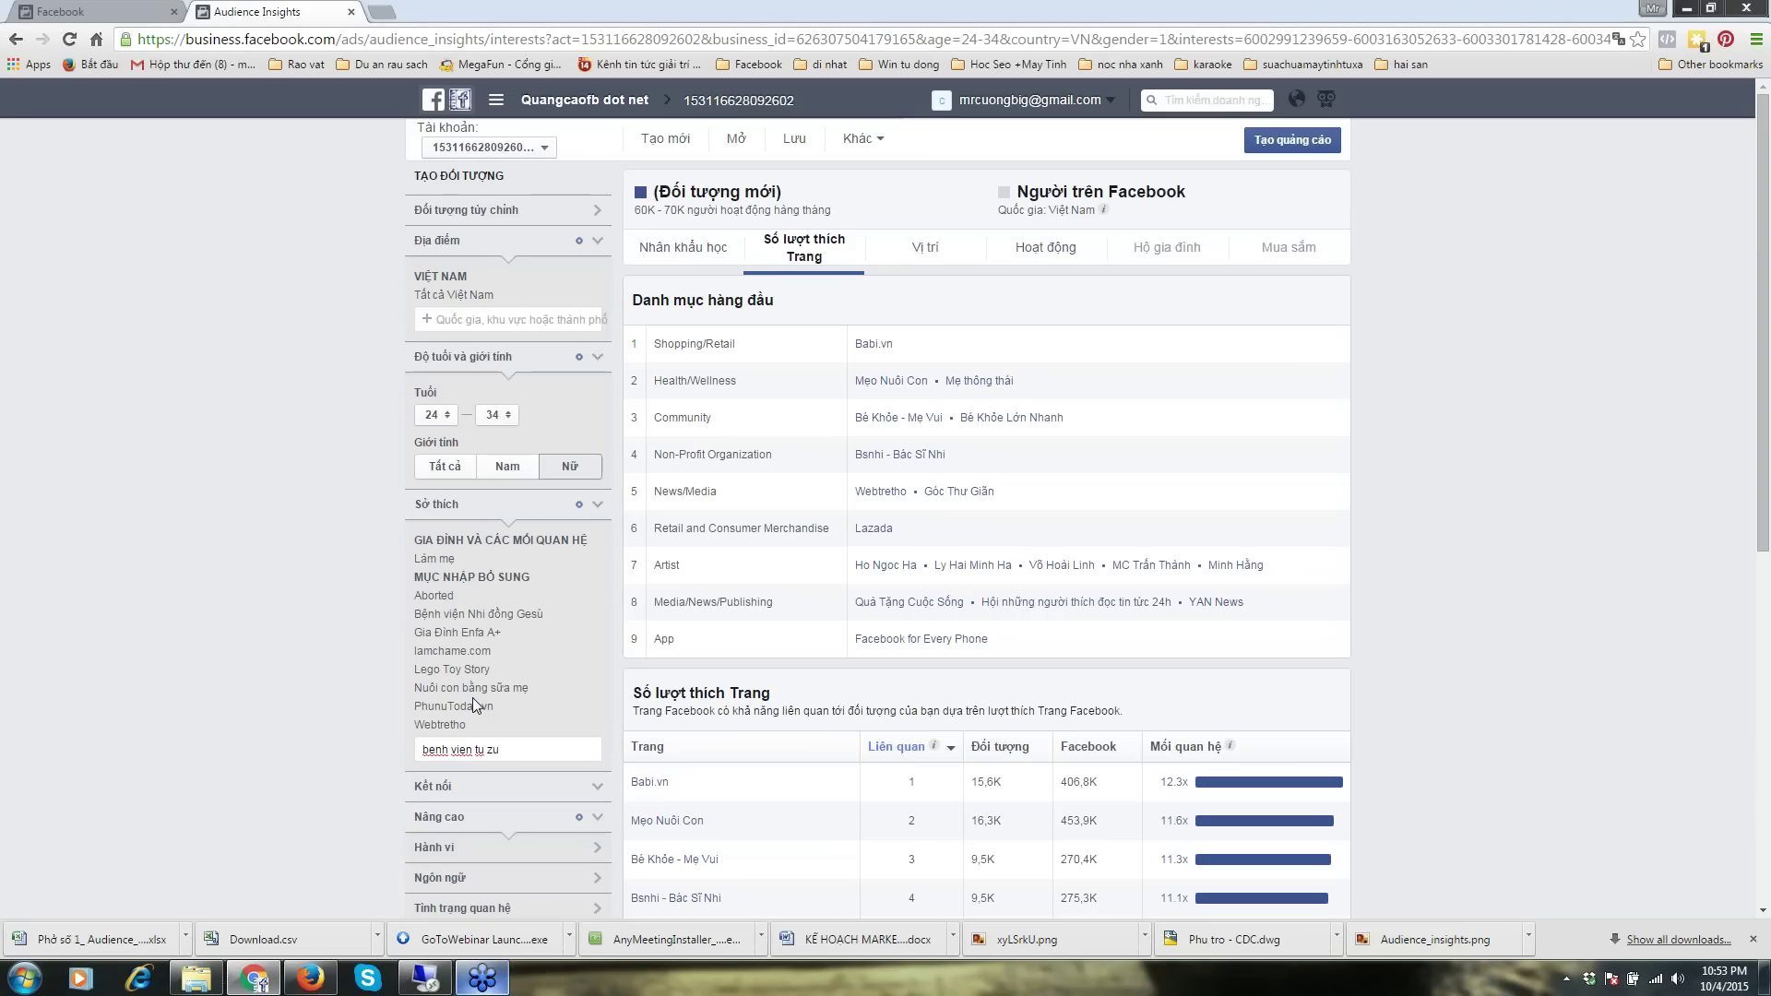
# Shorten the interest search to "benh vien" and look through the suggested hospitals.
pyautogui.press('BackSpace')
pyautogui.press('BackSpace')
pyautogui.write('d')
pyautogui.press('BackSpace')
pyautogui.press('BackSpace')
pyautogui.press('BackSpace')
pyautogui.press('BackSpace')
pyautogui.press('BackSpace')
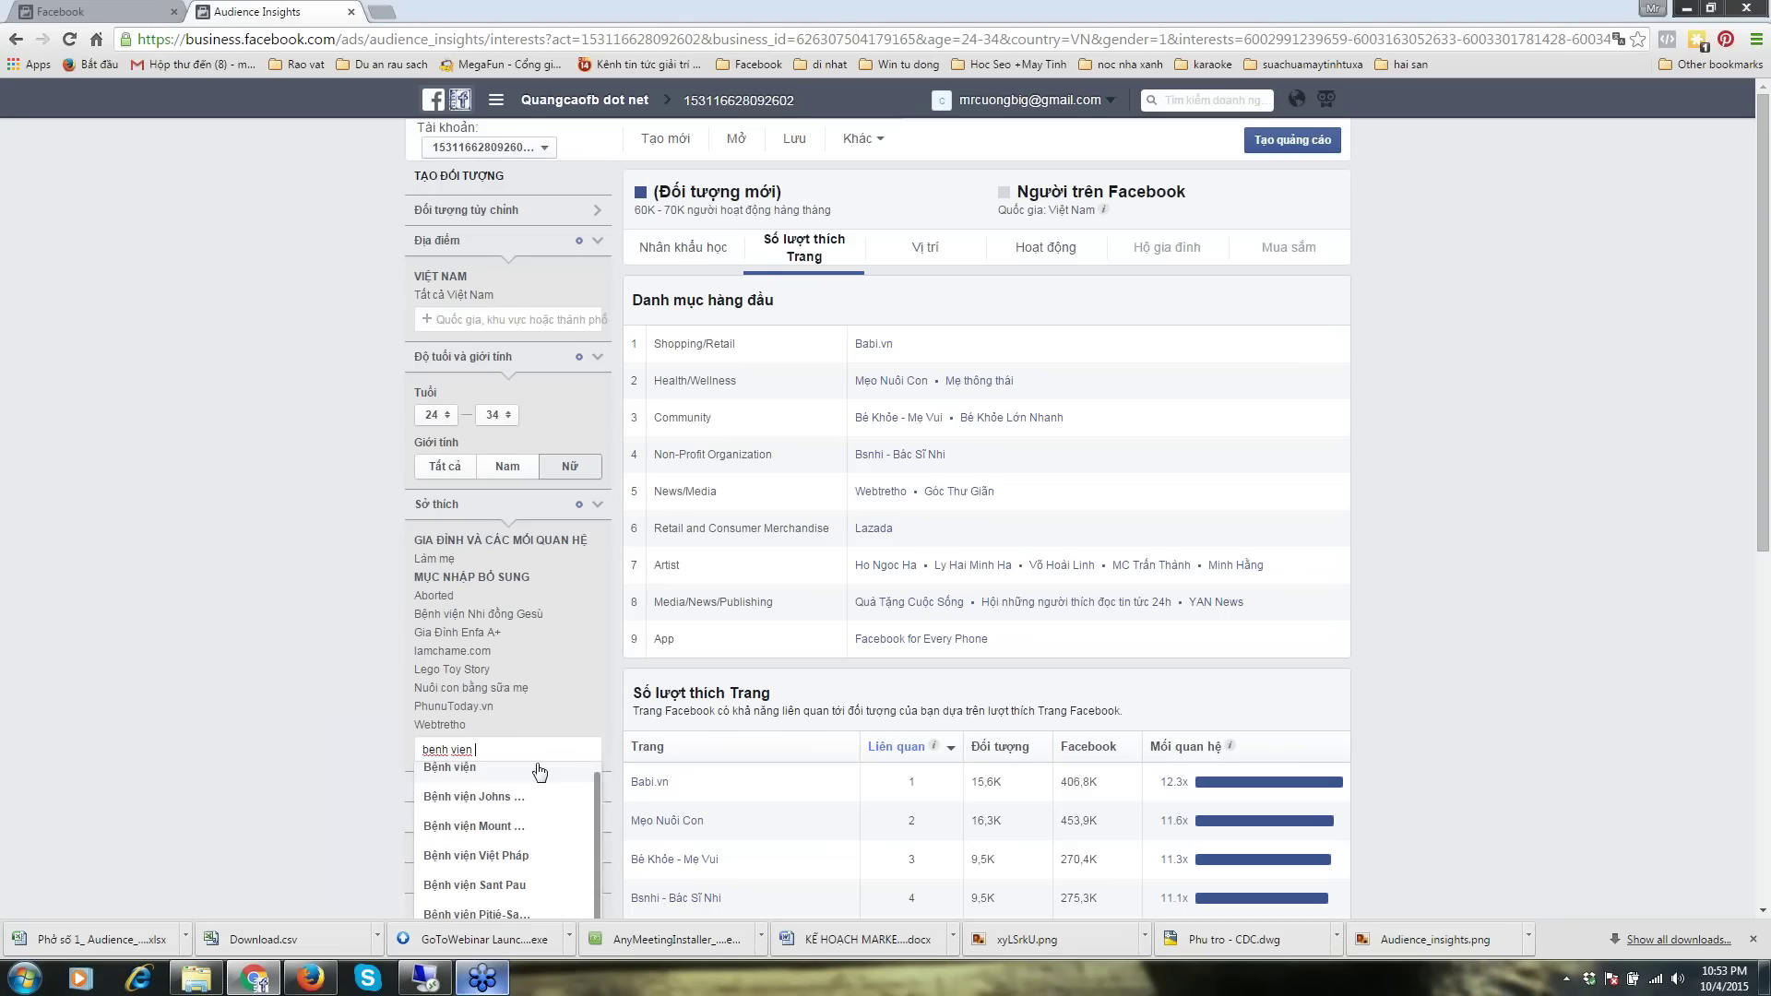
pyautogui.scroll(-1, 480, 909)
pyautogui.scroll(1, 481, 908)
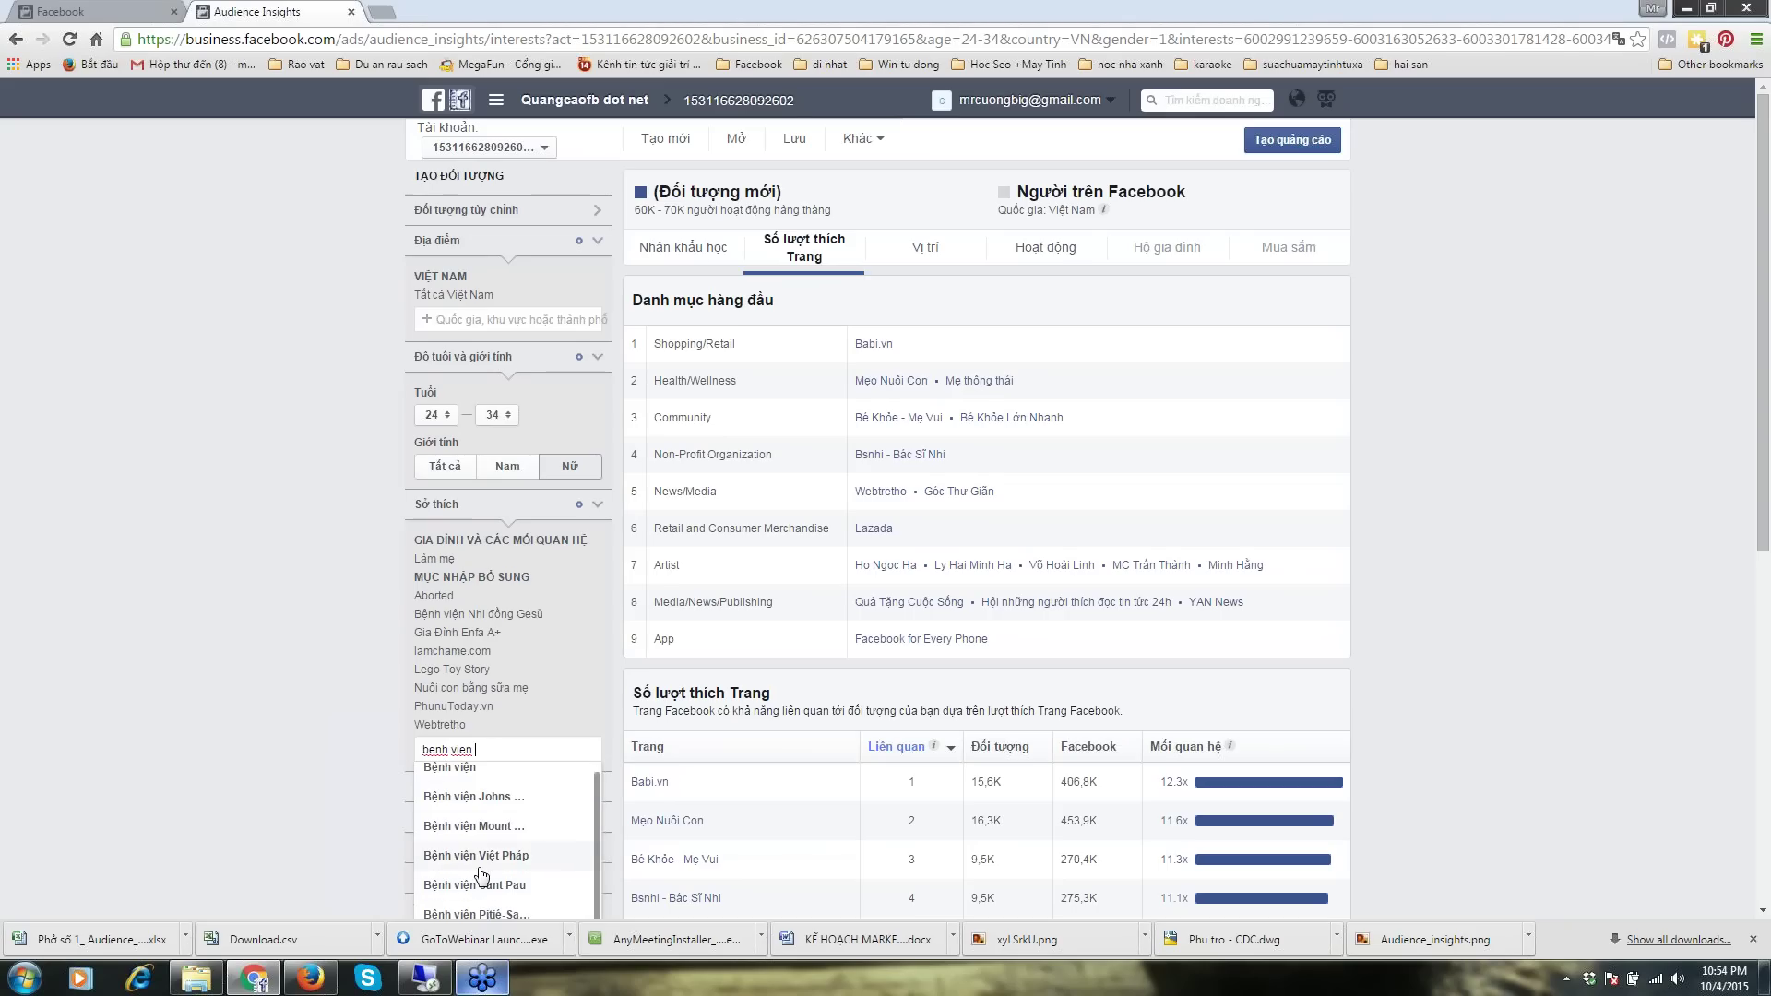
# Search the interests for "benh vien sản" and clear the search without adding anything.
pyautogui.write('sa')
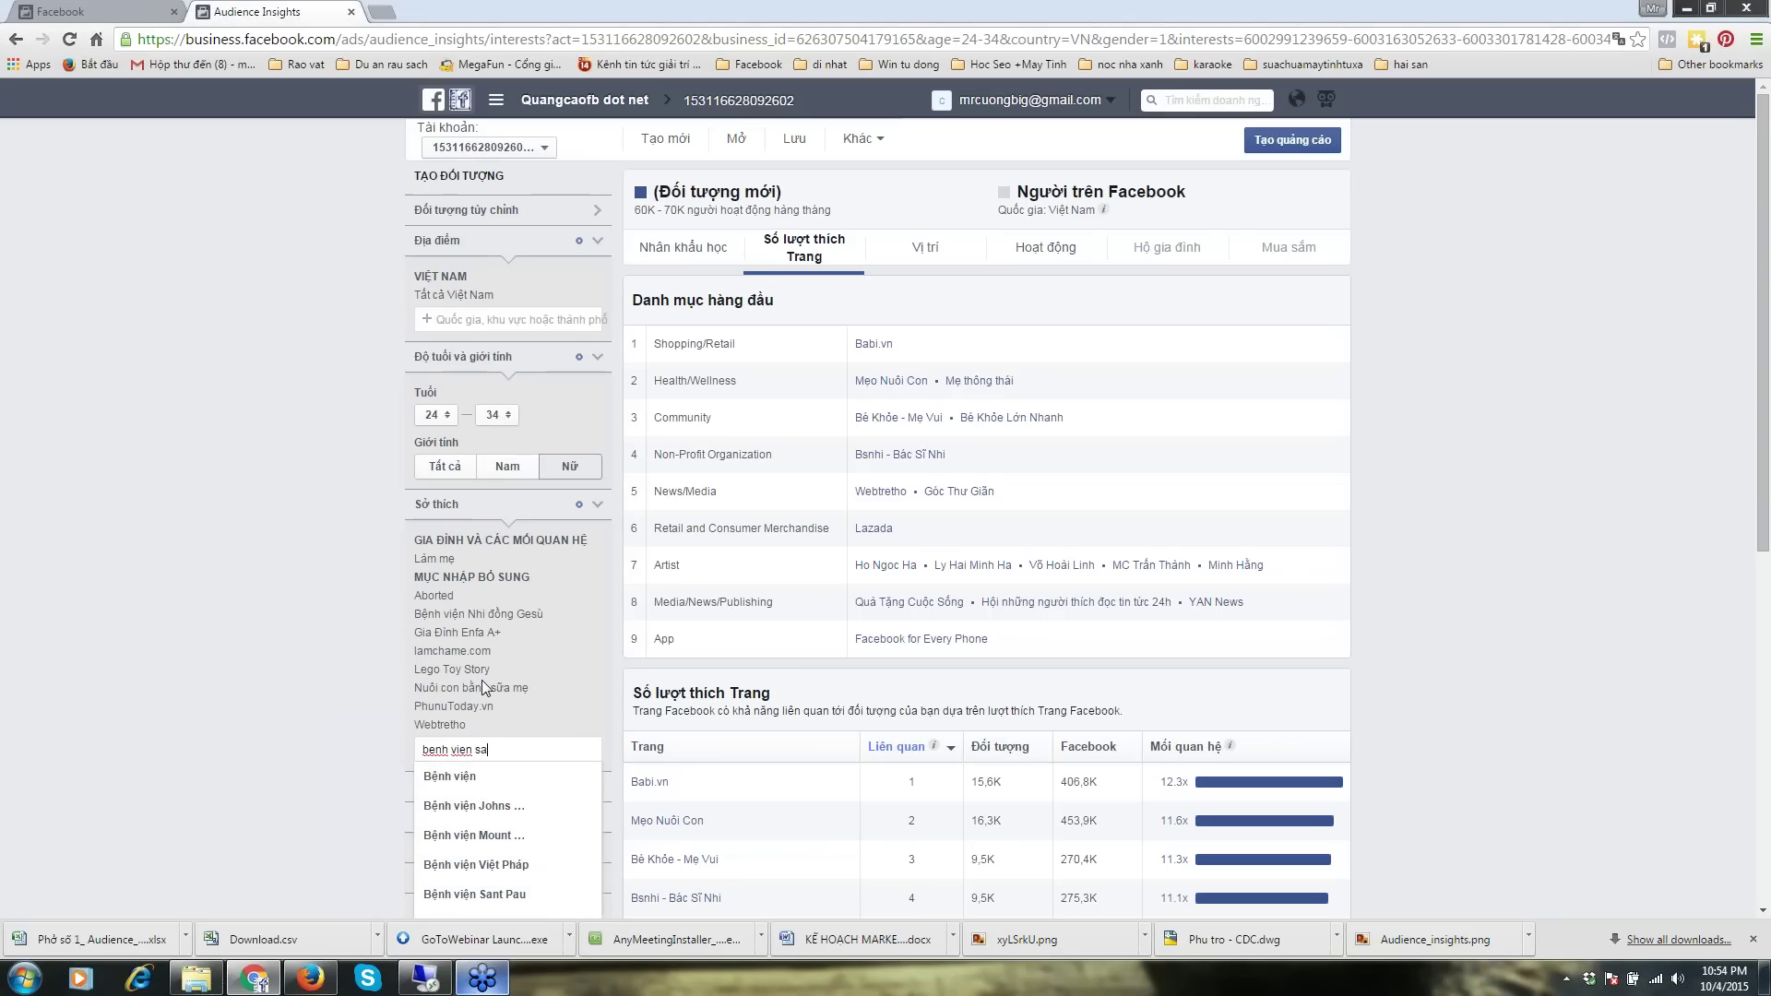
pyautogui.press('BackSpace')
pyautogui.write('ản')
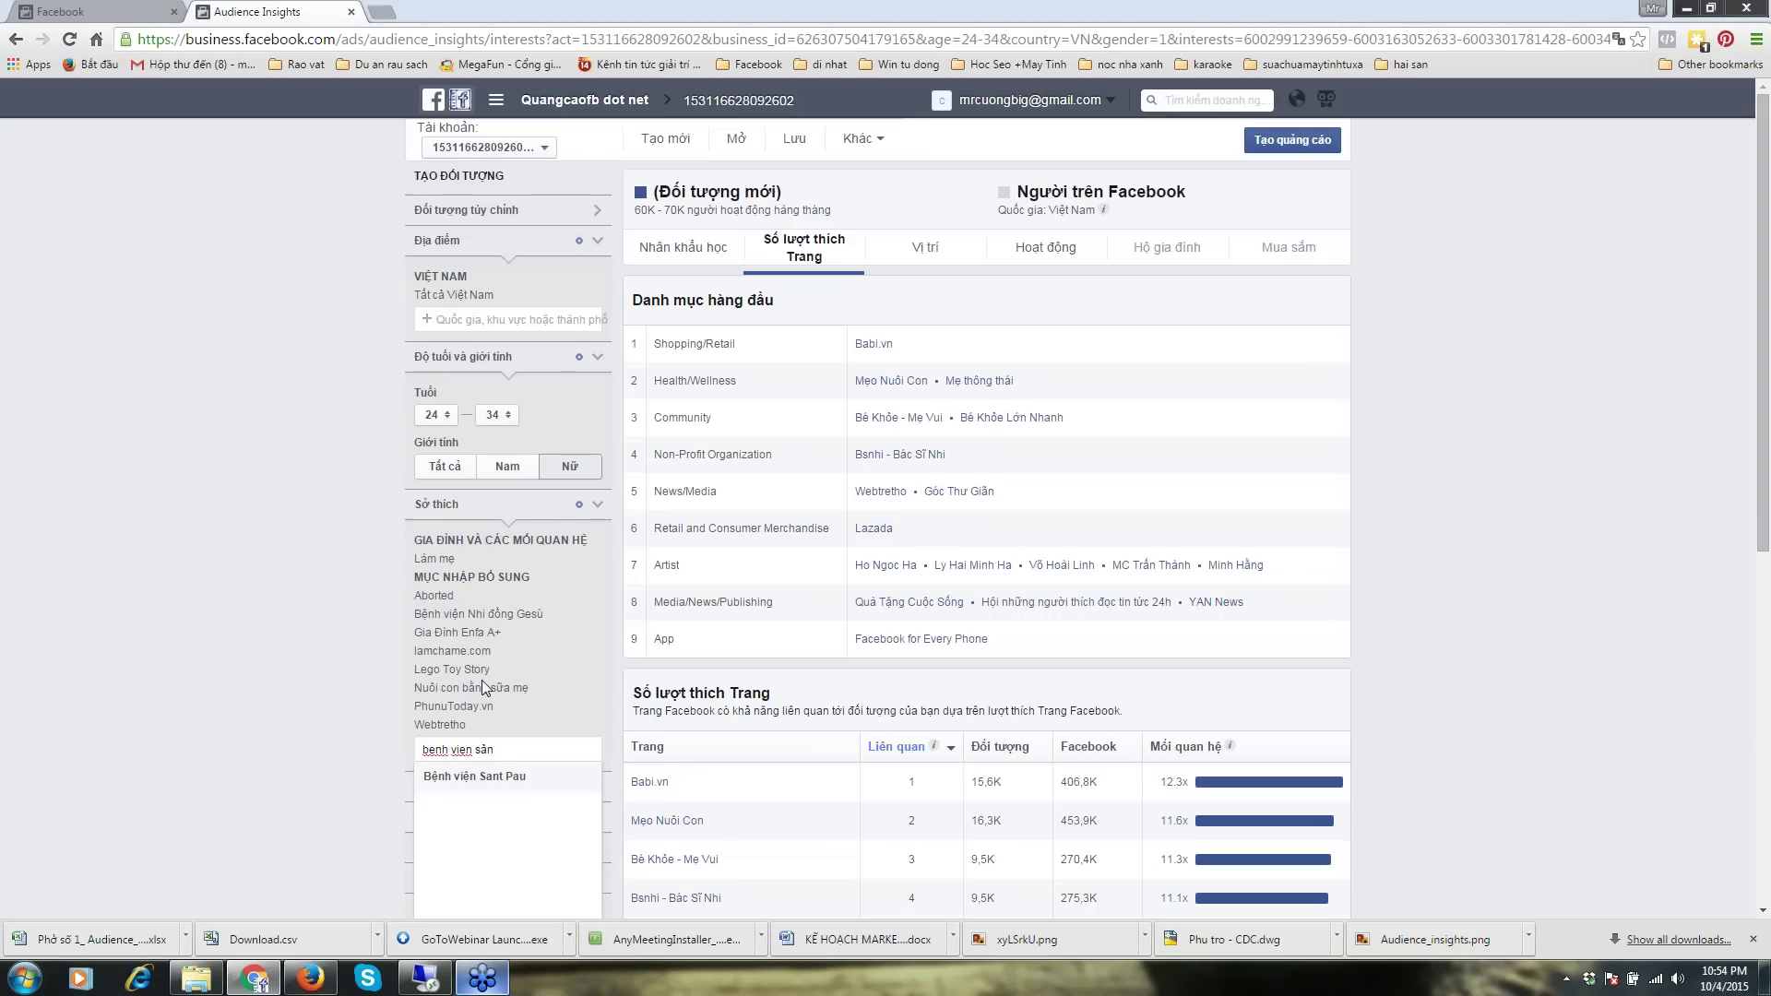
pyautogui.moveTo(514, 748); pyautogui.dragTo(422, 749)
pyautogui.press('BackSpace')
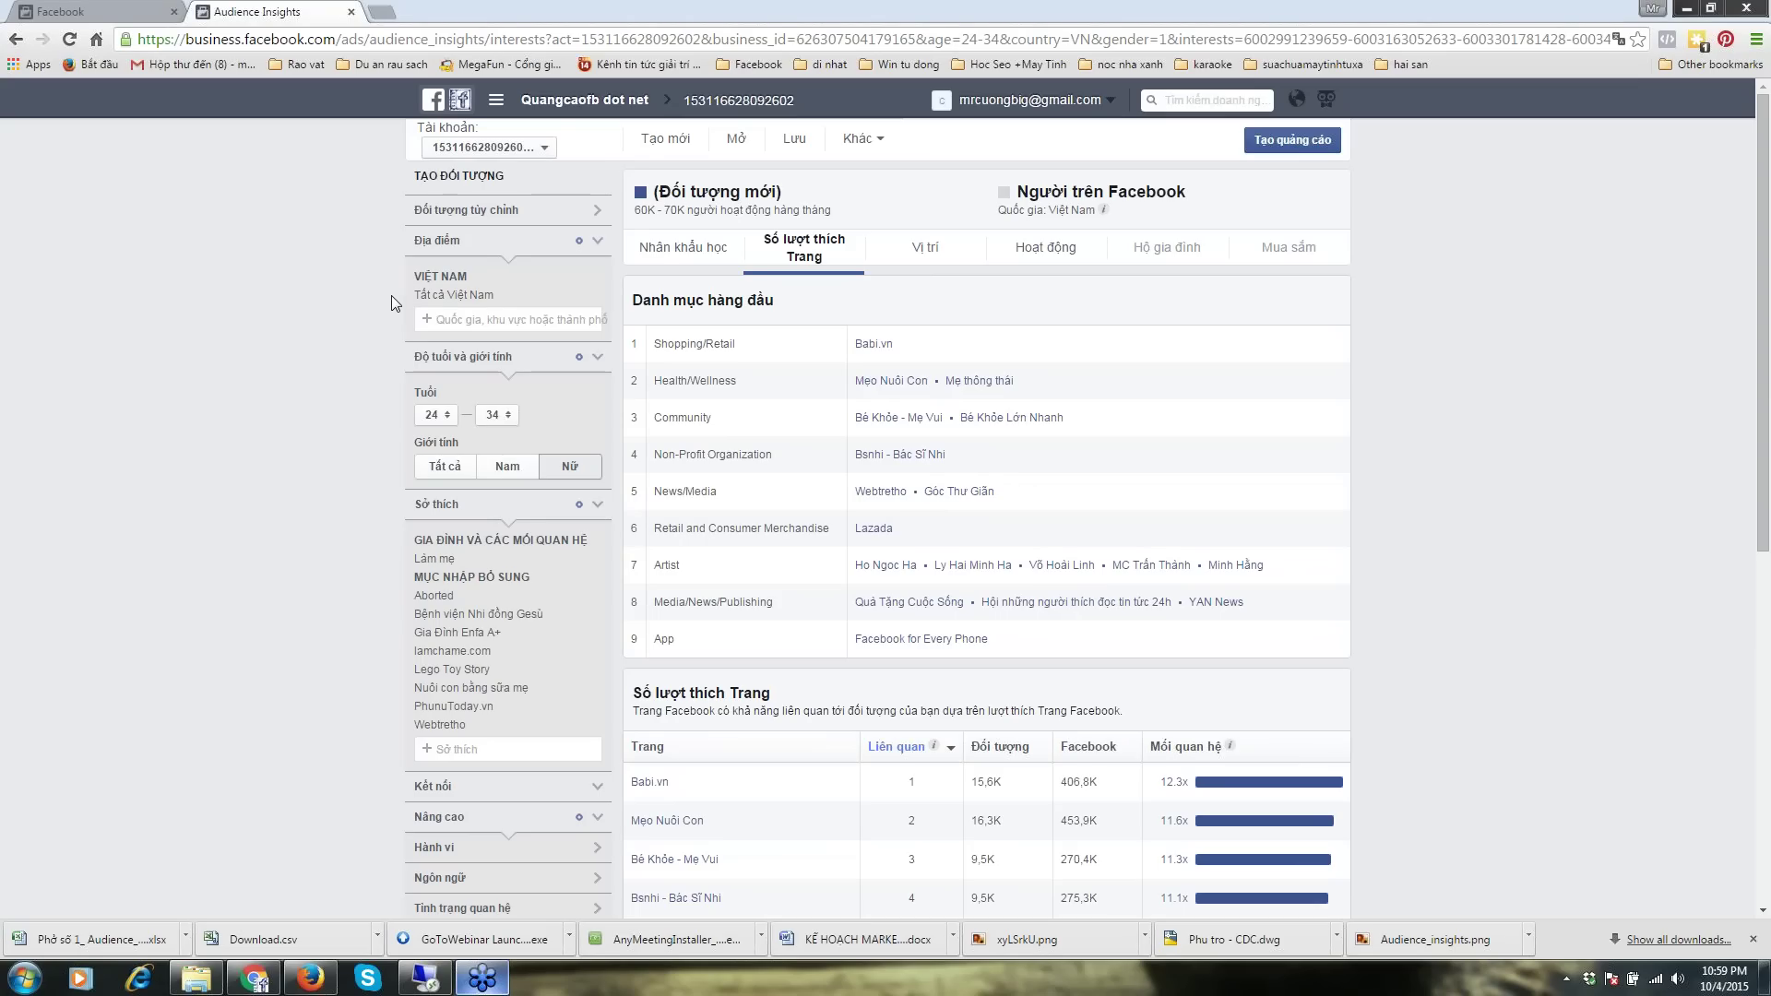
# Open quangcaofb.net/auto in a new browser tab and show the Facebook Campaigner dashboard.
pyautogui.click(382, 12)
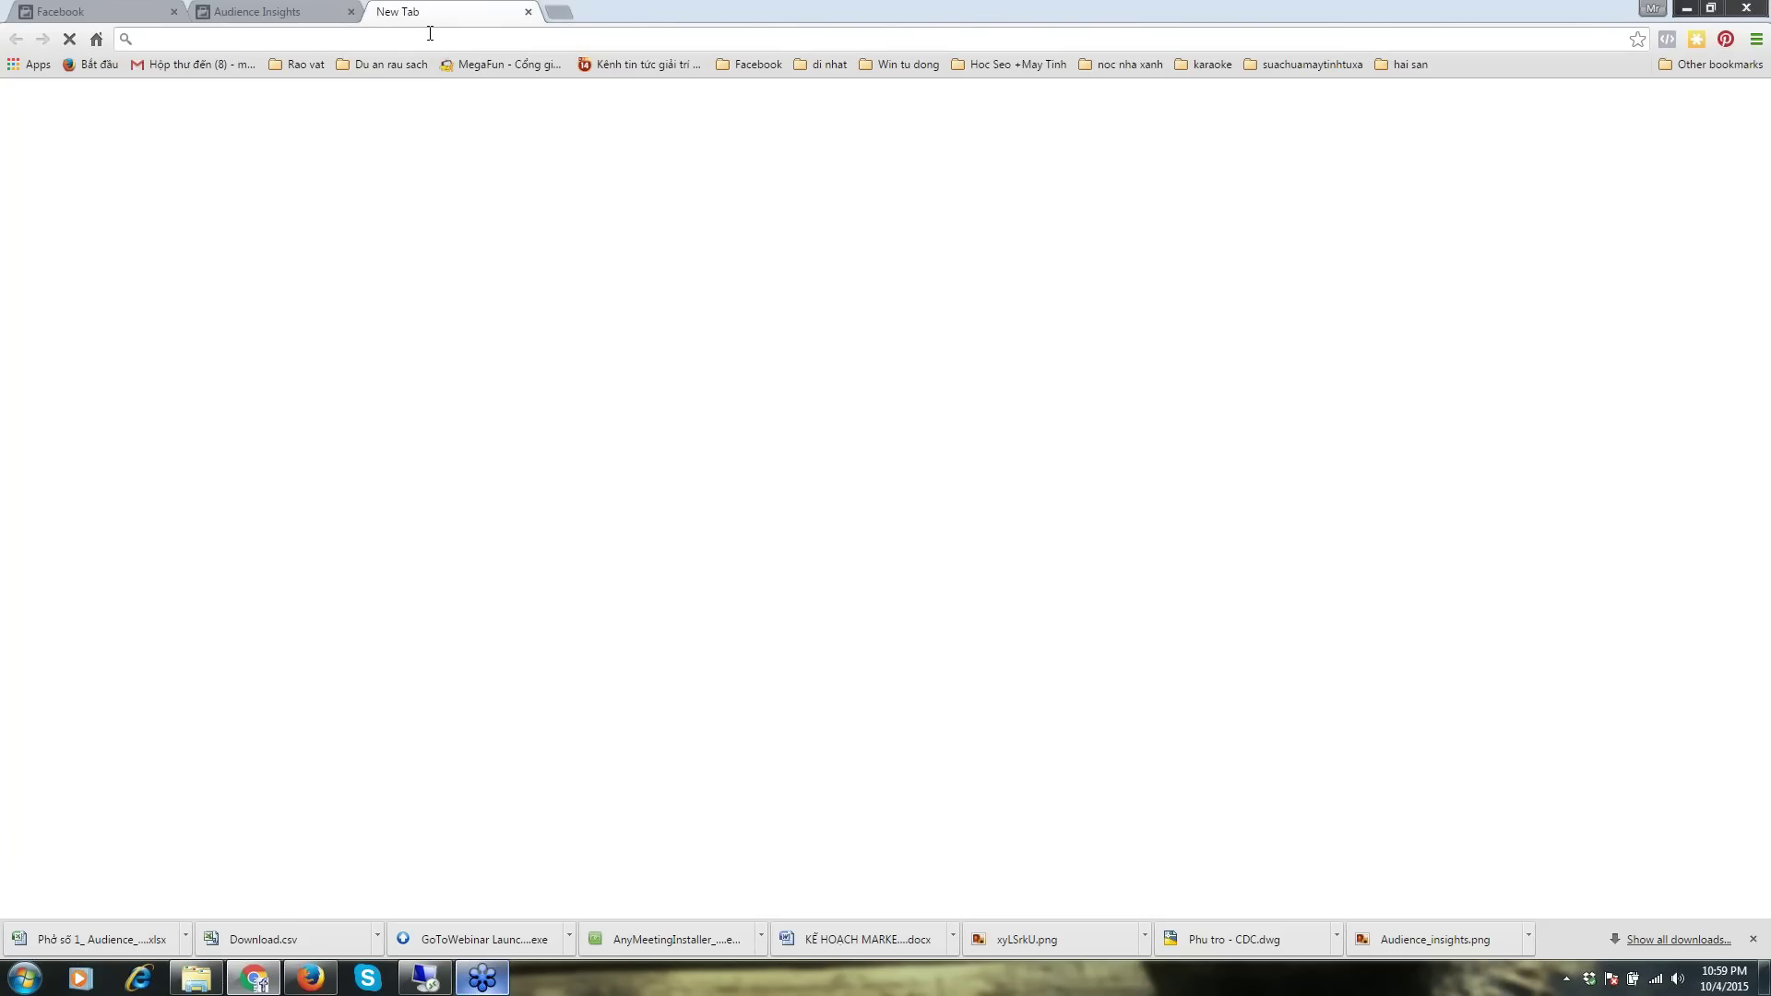
pyautogui.write('qua')
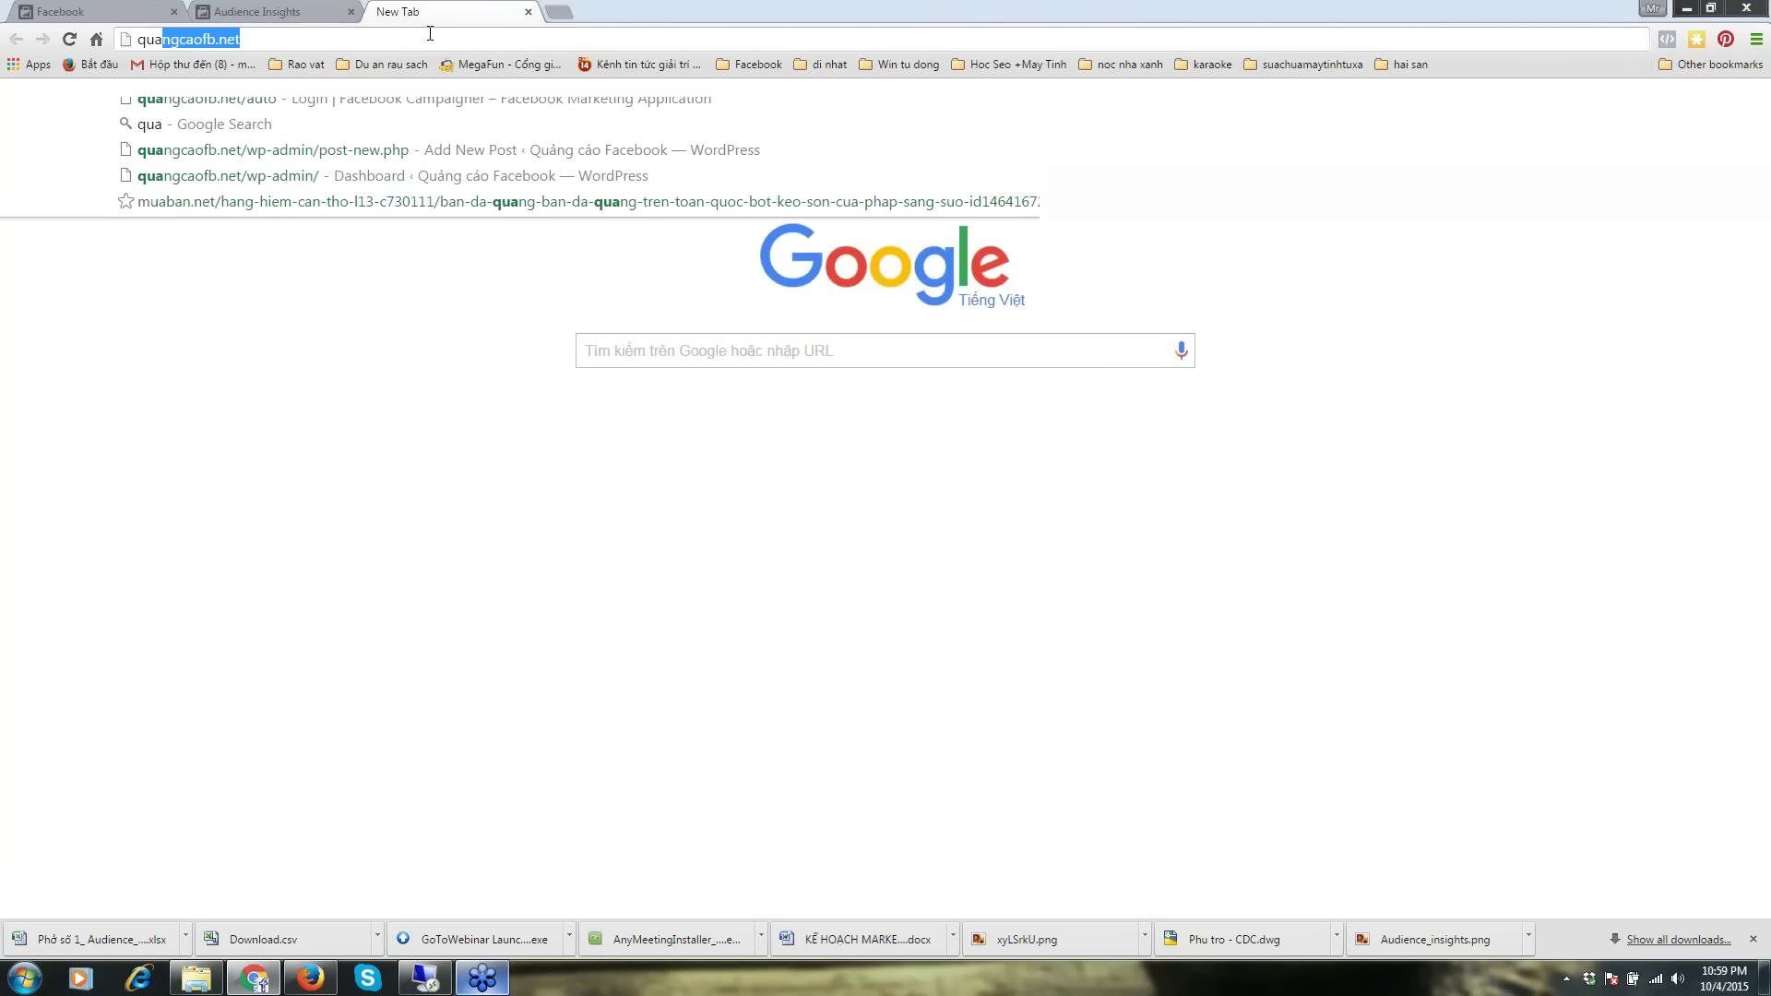
pyautogui.write('ngcaofb.ne')
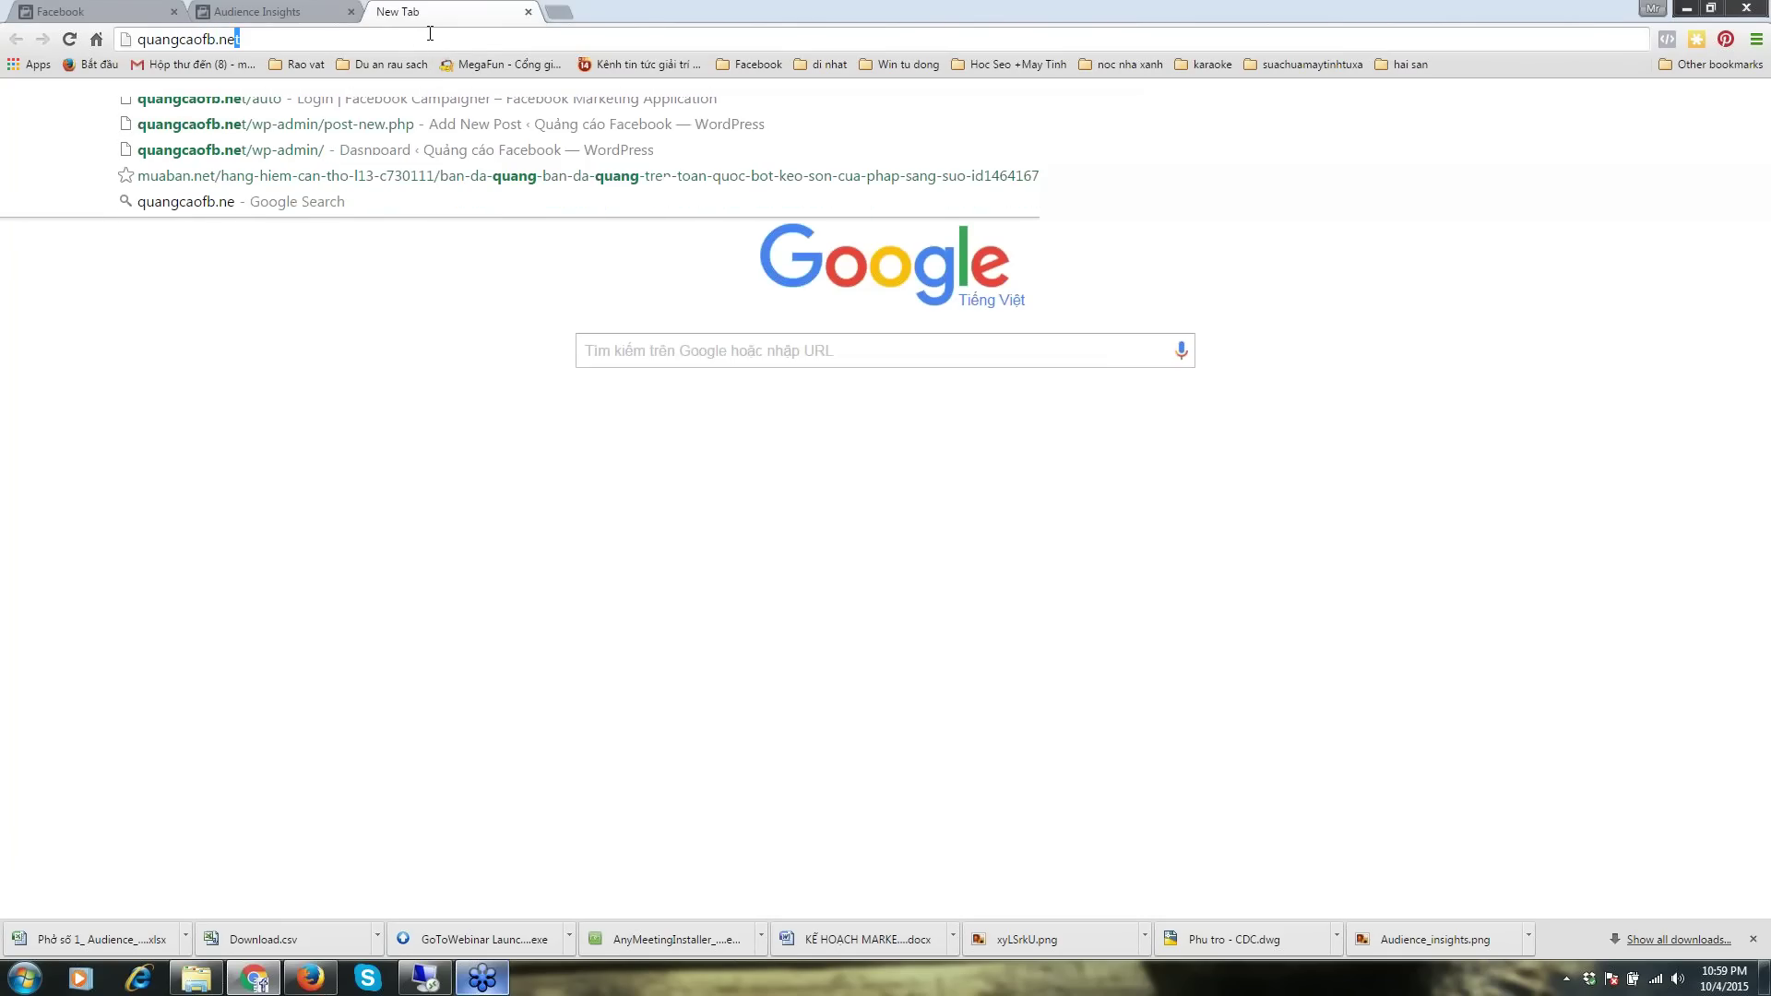
pyautogui.write('t/a')
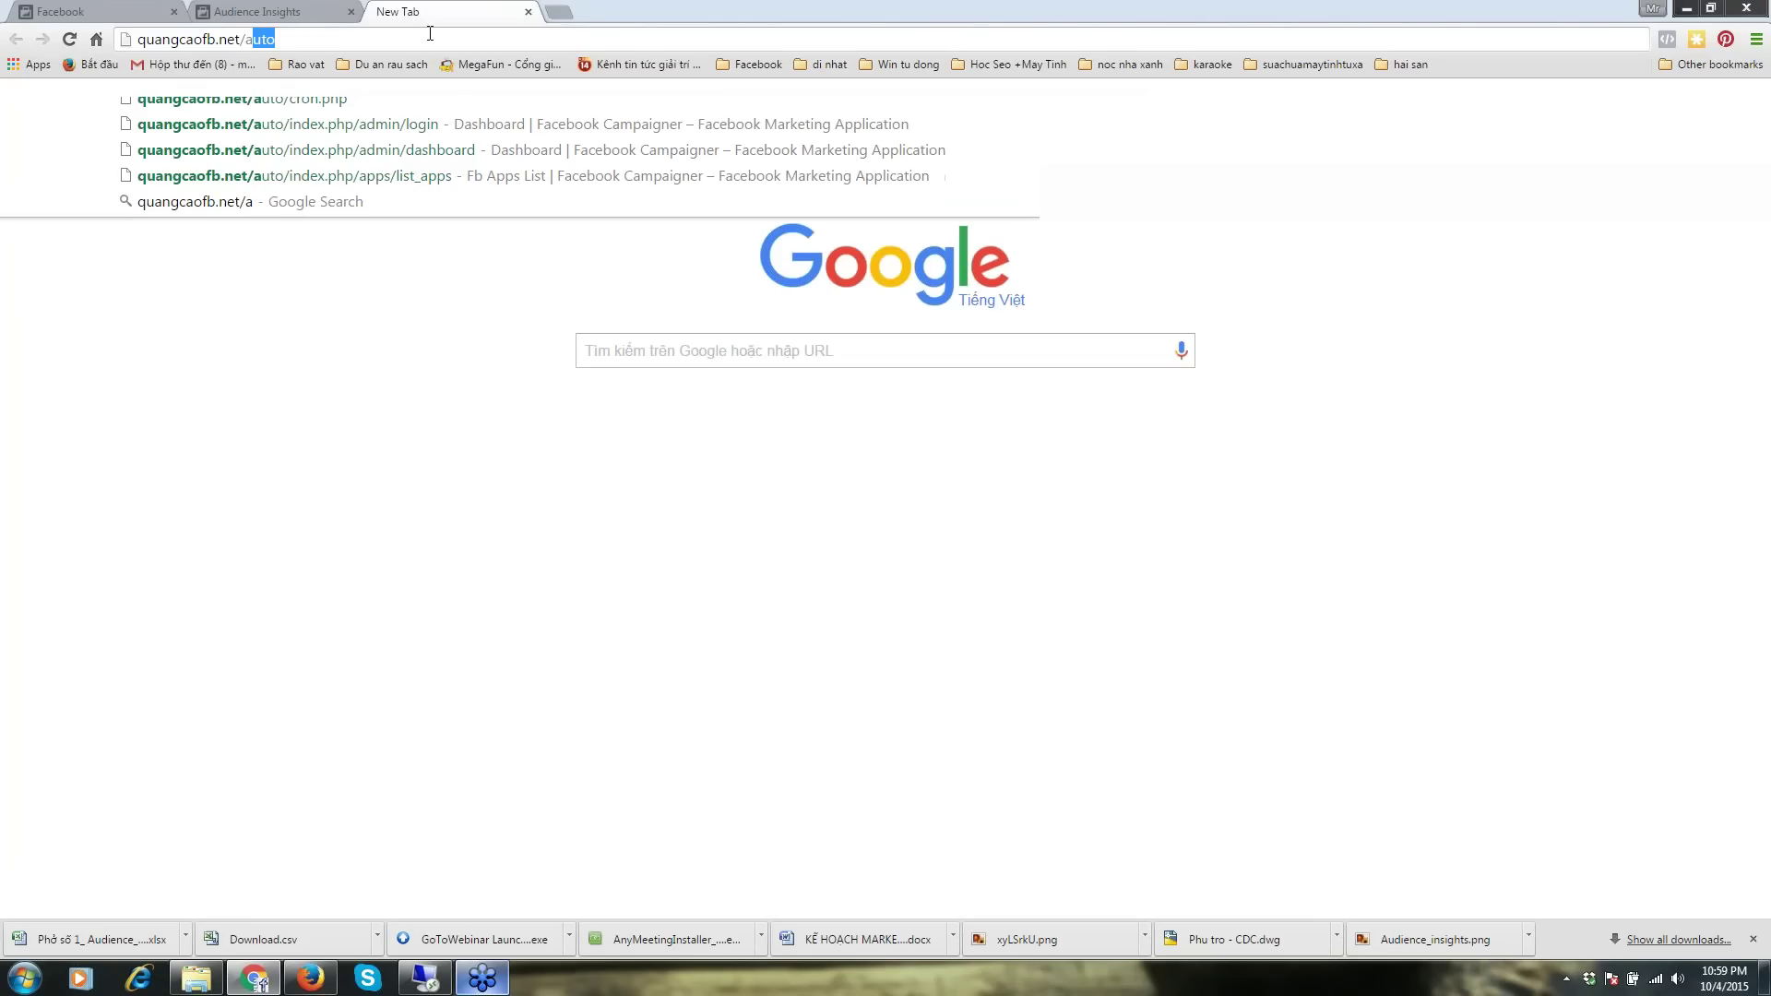
pyautogui.press('Return')
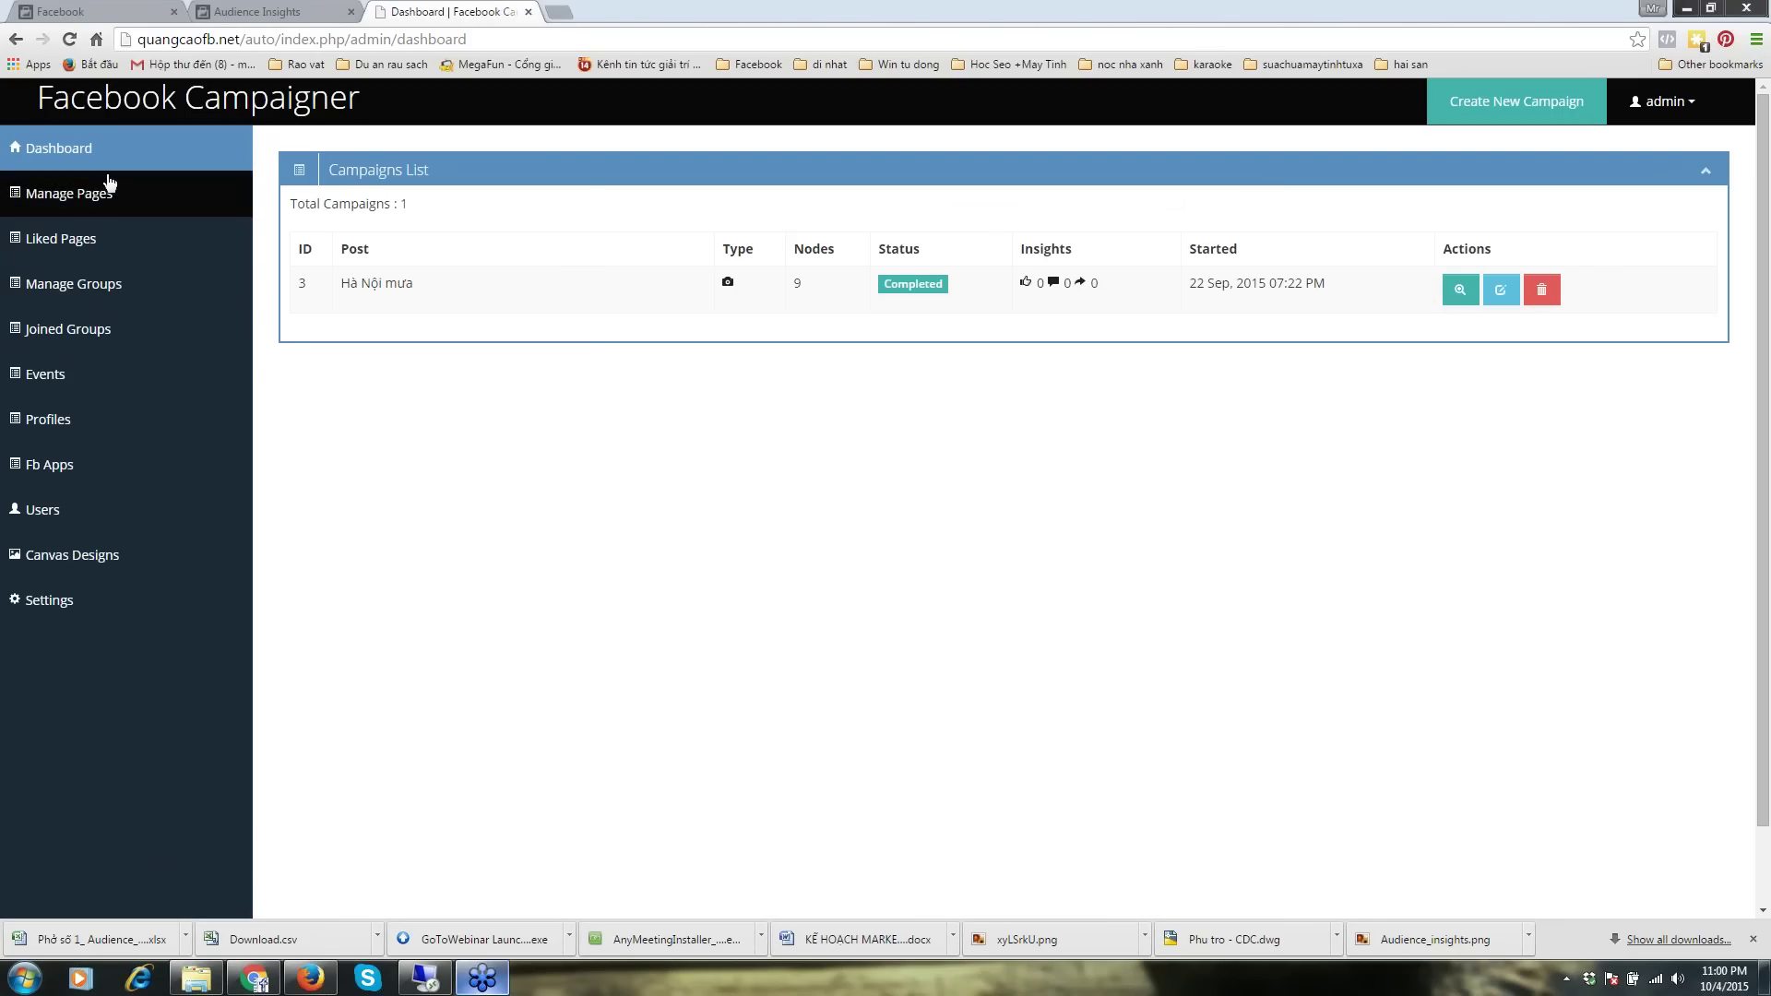
pyautogui.click(82, 148)
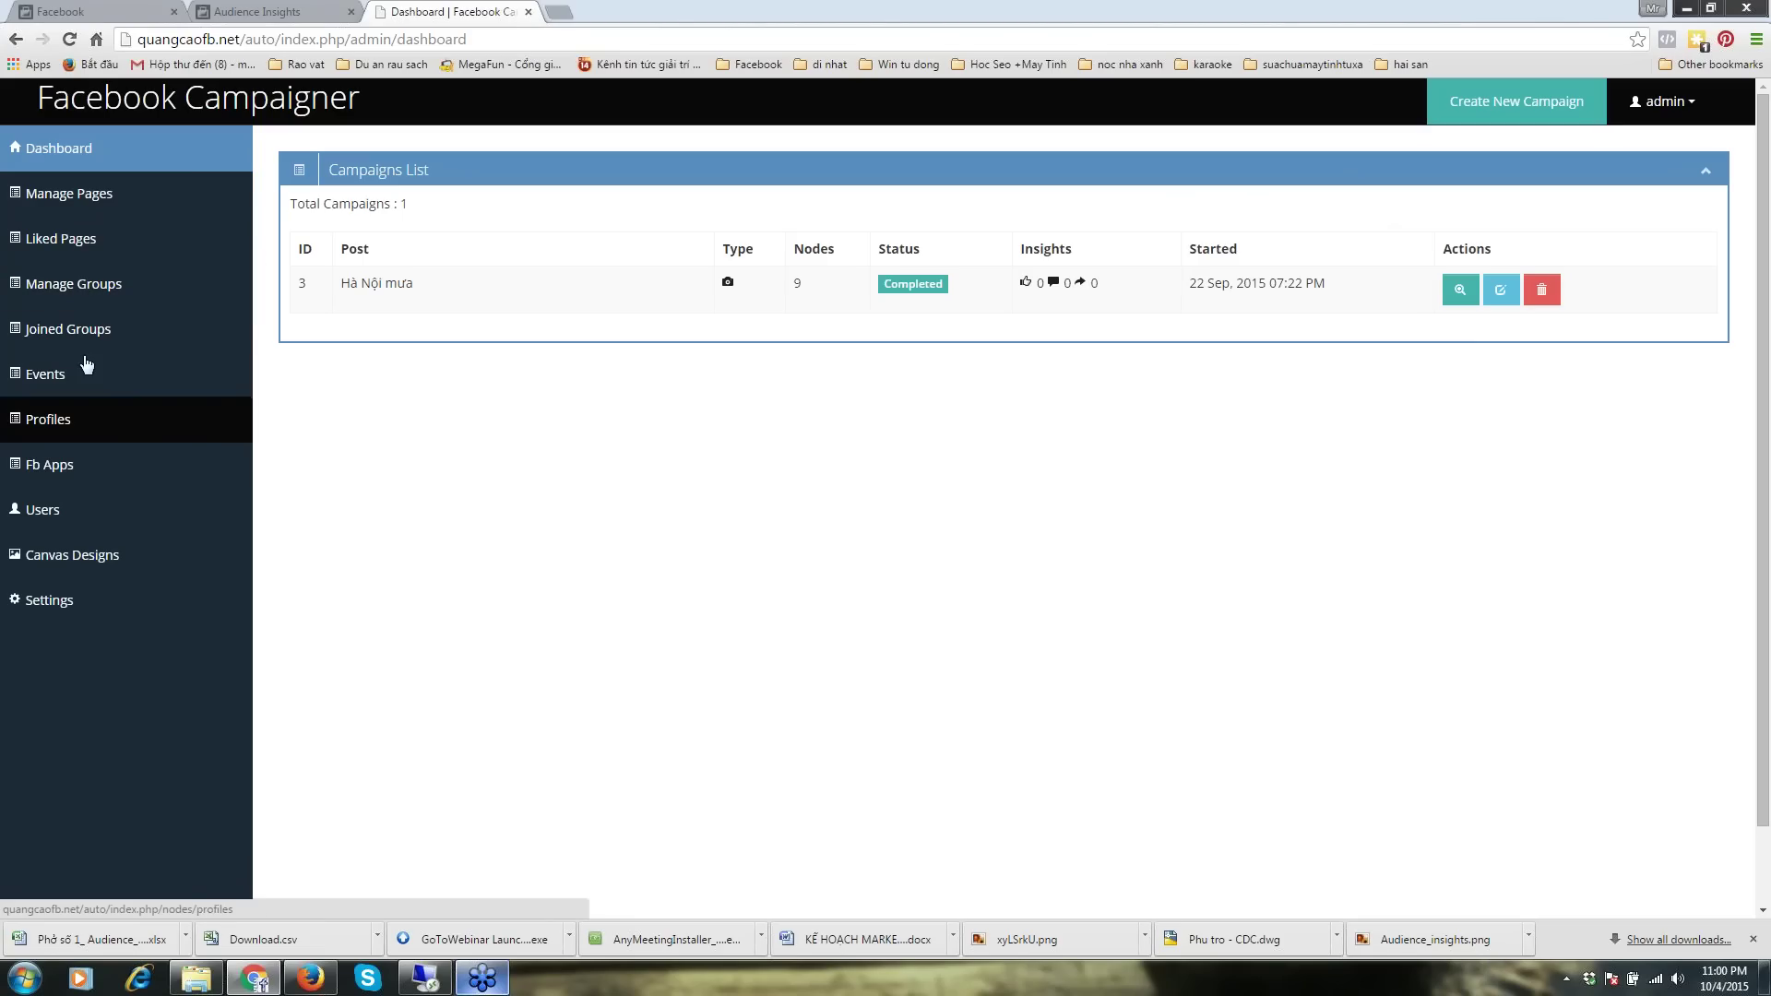
# Start a new campaign and look through the profiles, pages and groups offered under Choose Nodes.
pyautogui.click(1454, 105)
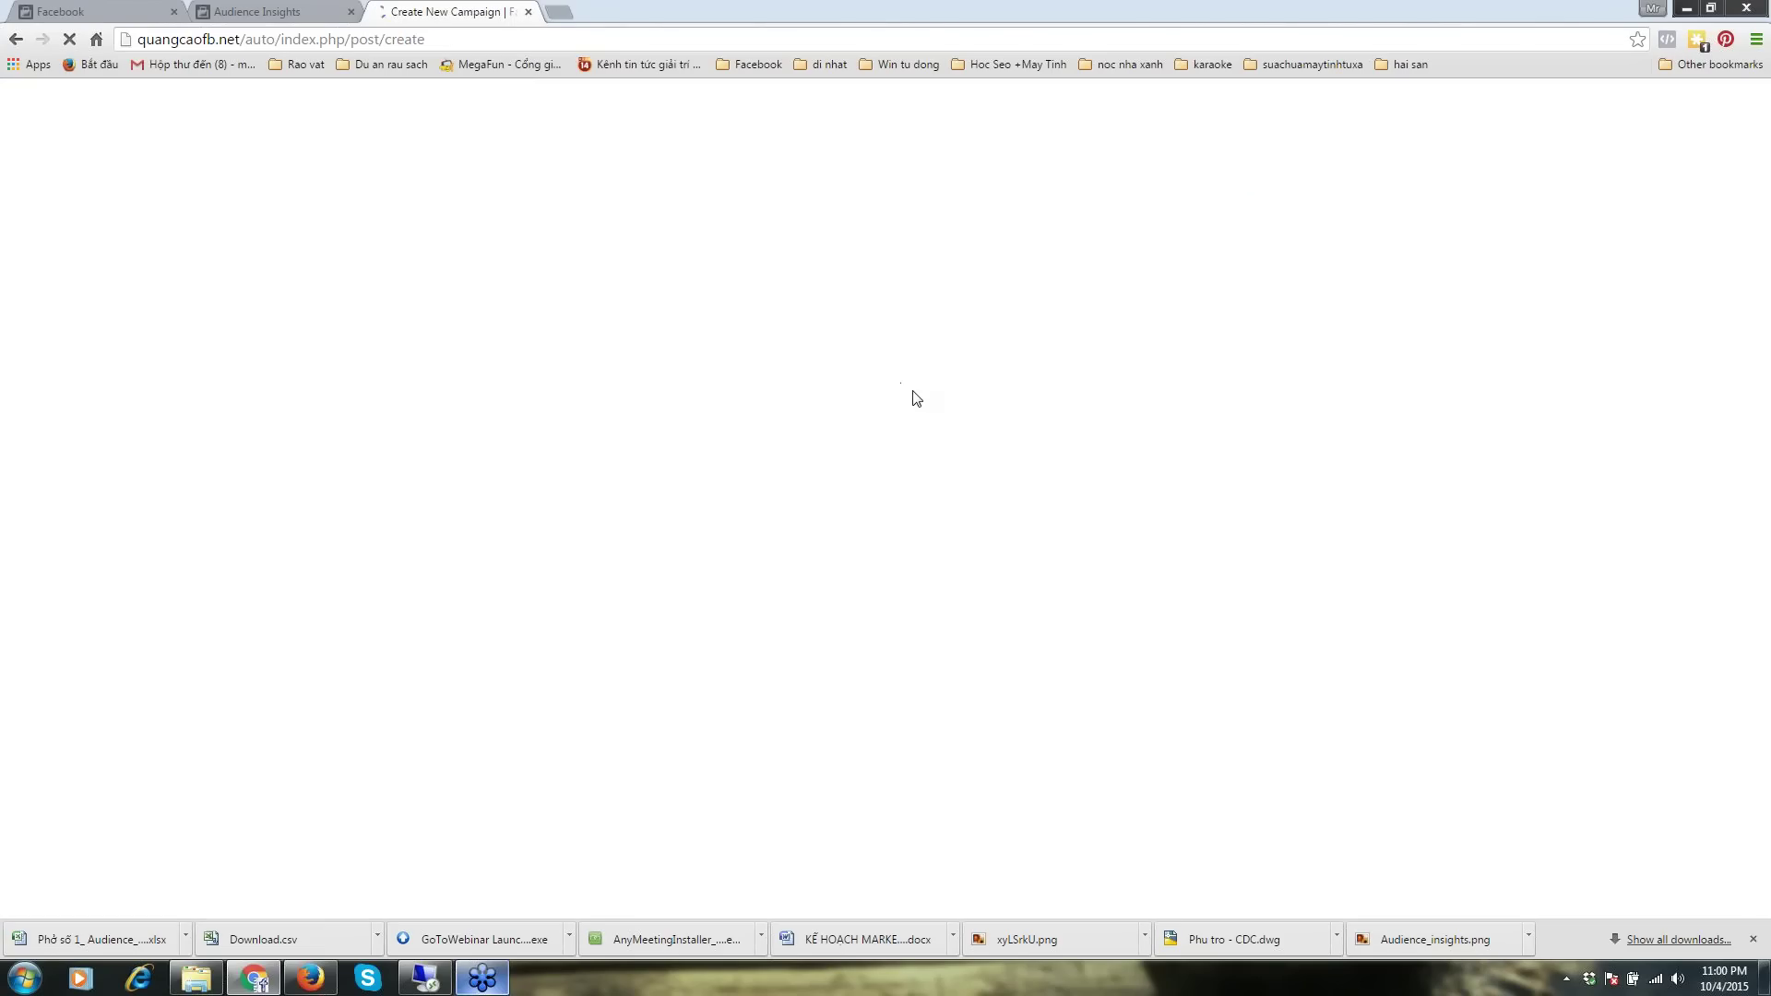
pyautogui.scroll(-6, 1435, 557)
pyautogui.scroll(-1, 1742, 489)
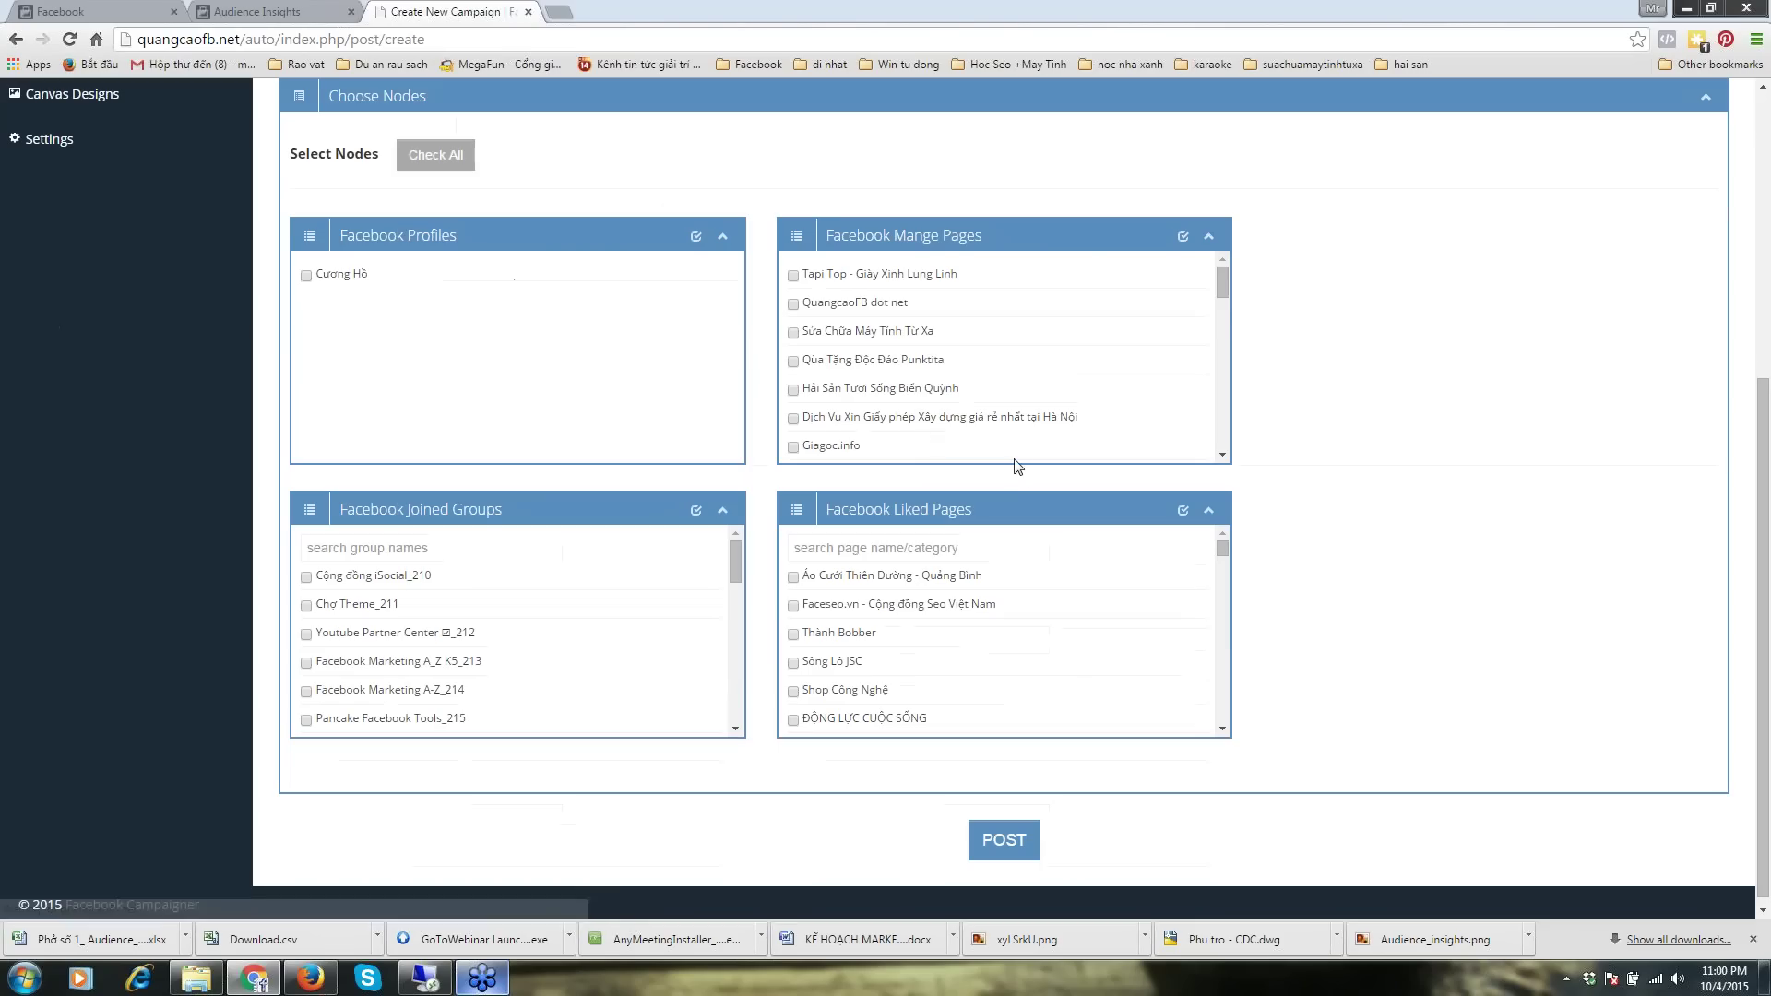
pyautogui.scroll(-3, 1227, 363)
pyautogui.moveTo(1223, 332); pyautogui.dragTo(1222, 276)
pyautogui.scroll(3, 1027, 392)
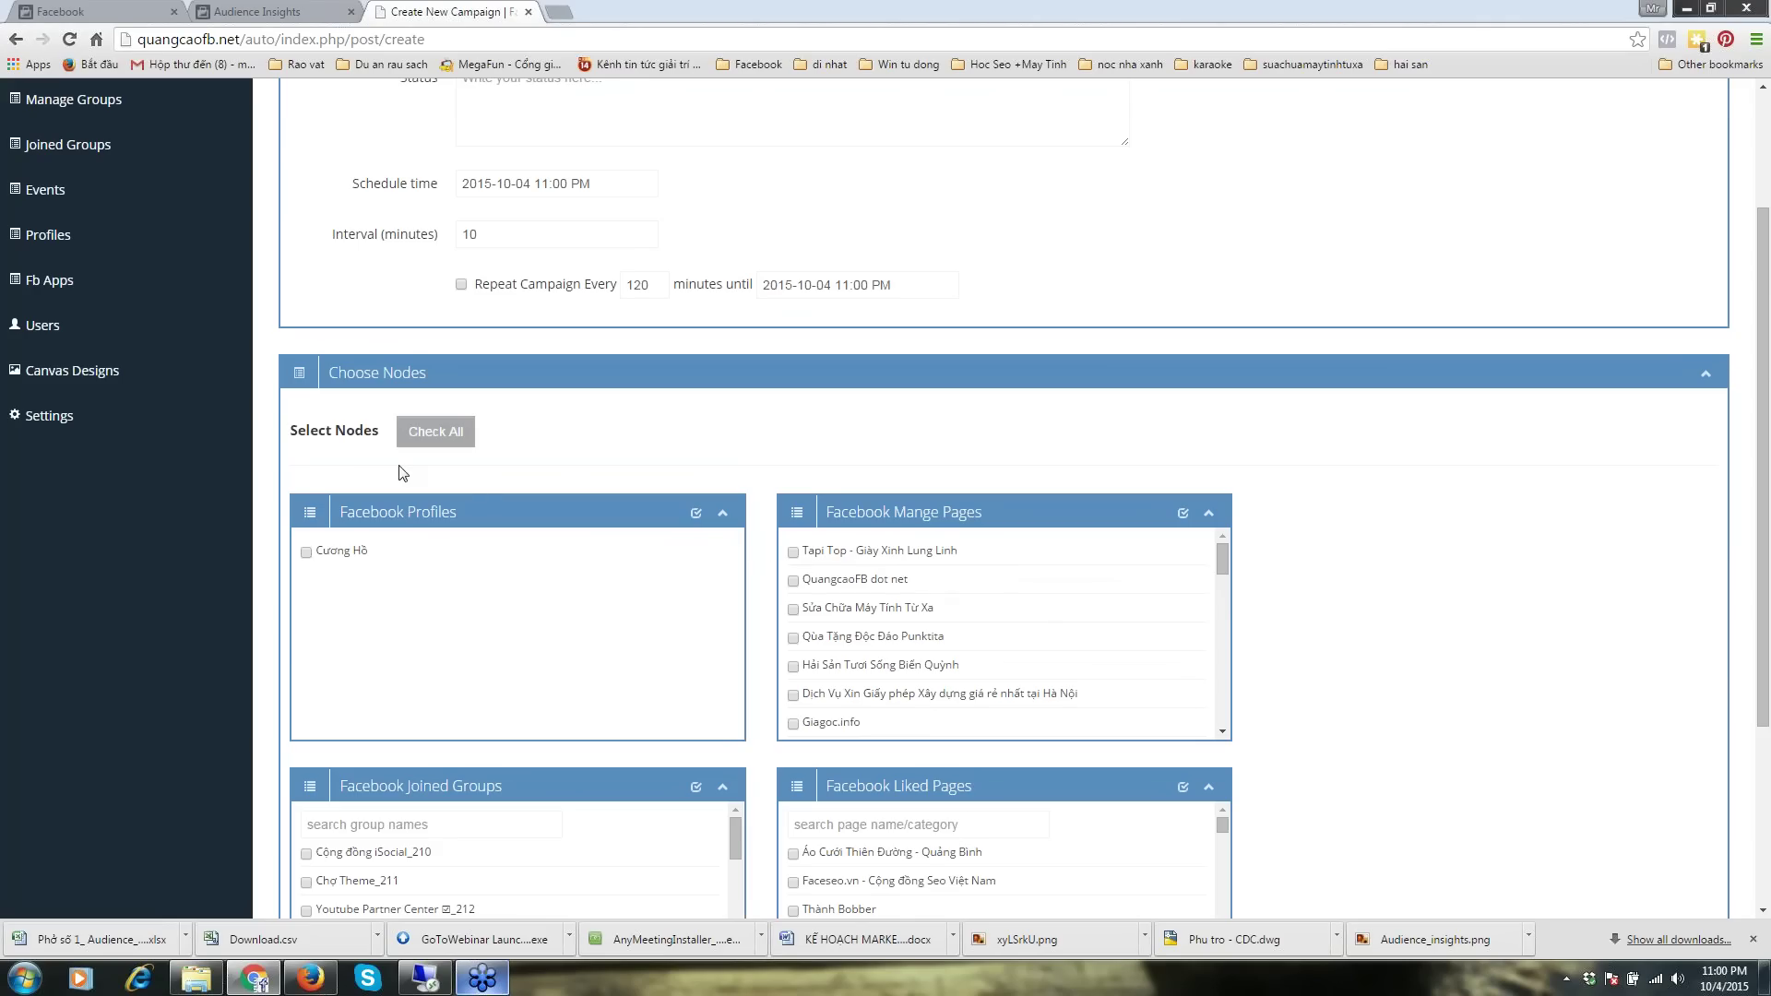
# Select all nodes for the campaign and look through the liked pages and joined groups lists.
pyautogui.click(435, 432)
pyautogui.scroll(-3, 633, 514)
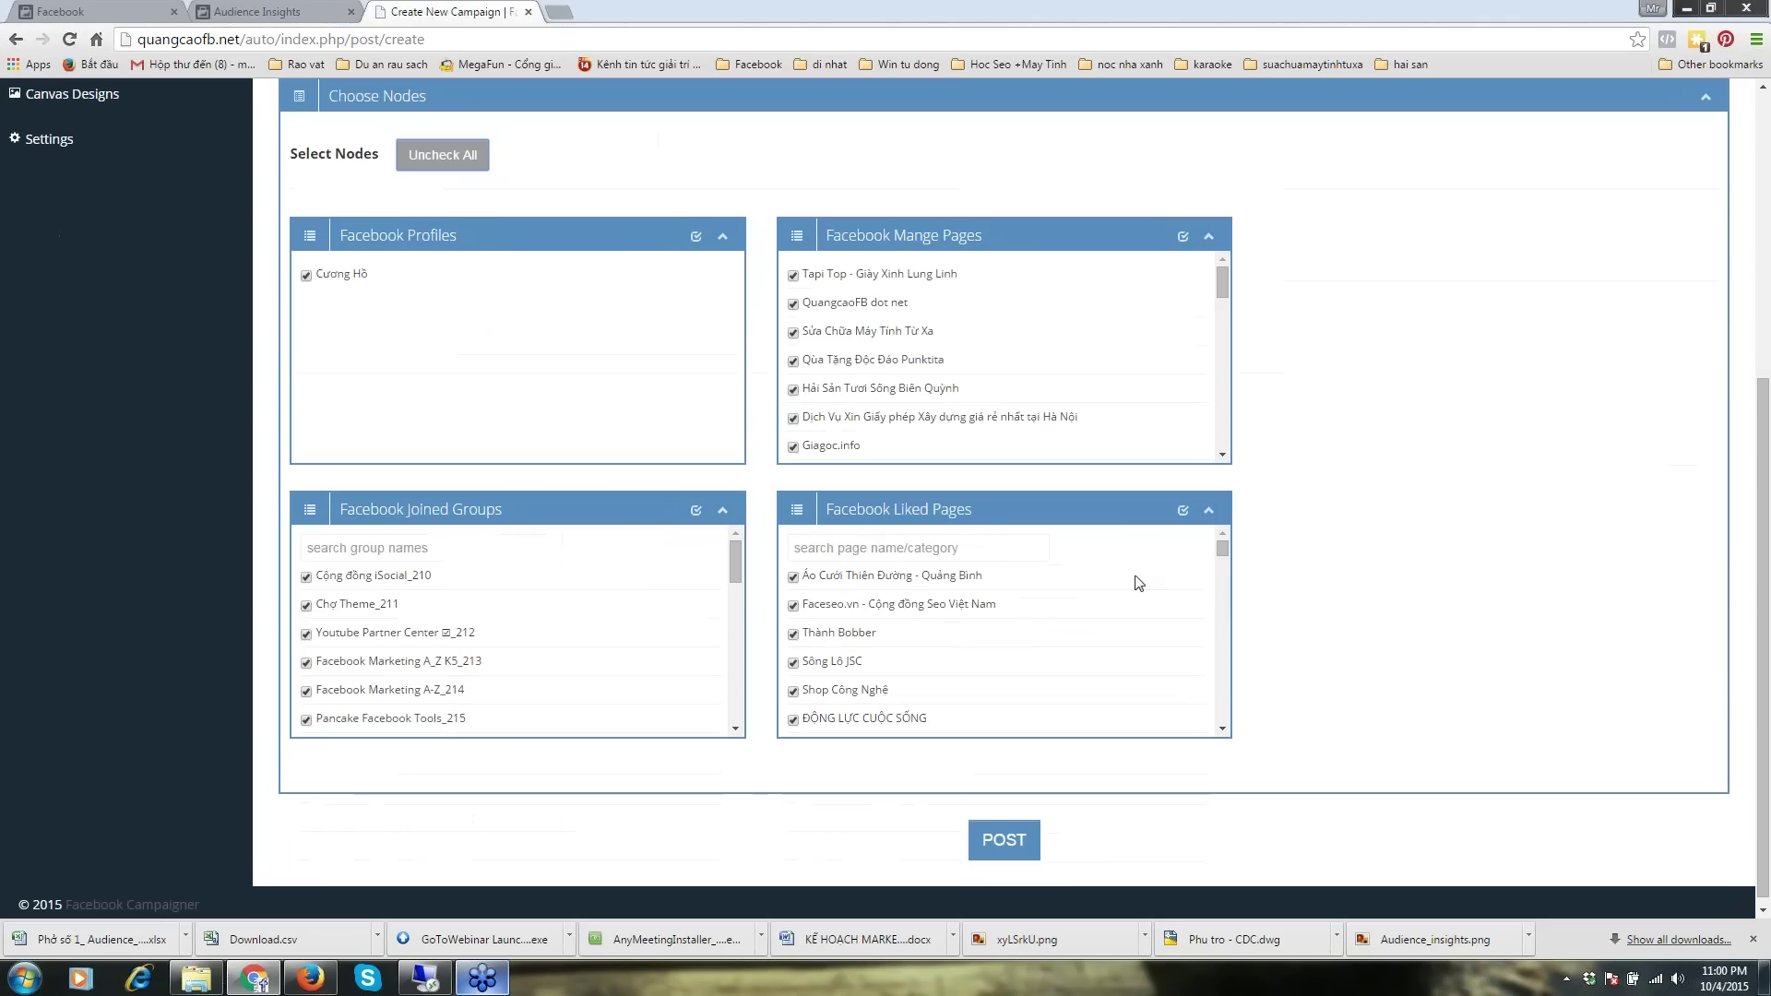
pyautogui.moveTo(1224, 546); pyautogui.dragTo(1214, 651)
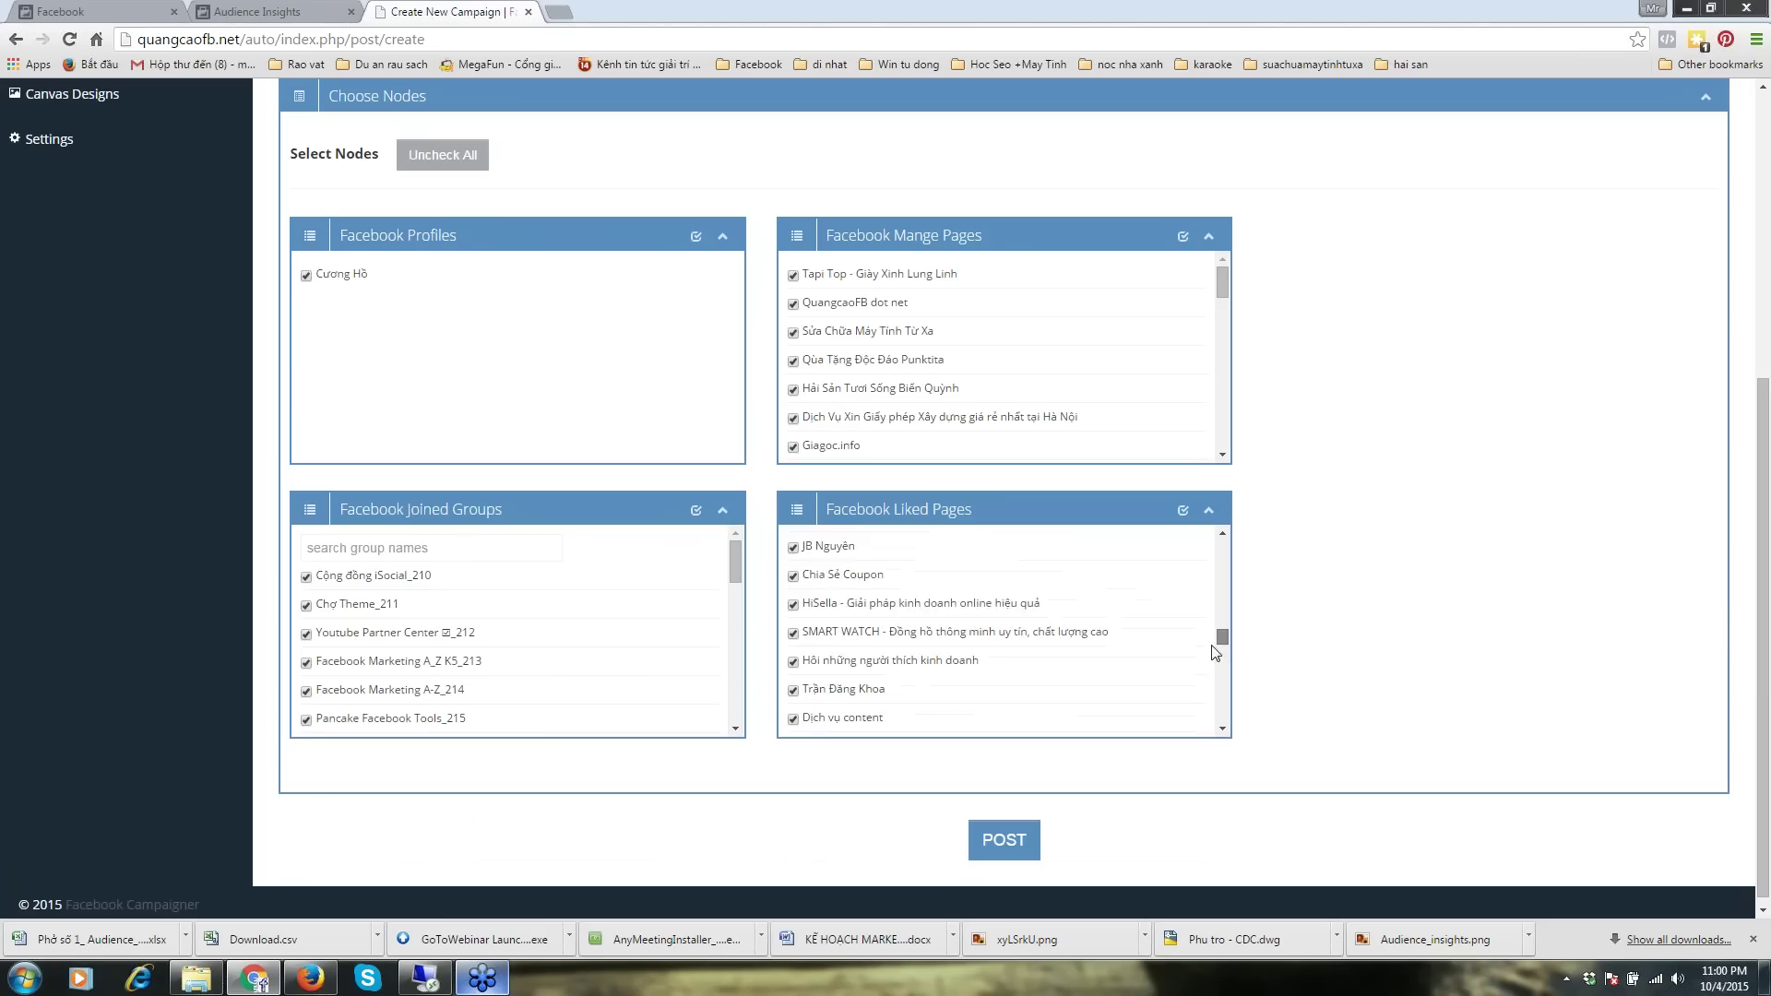
pyautogui.scroll(10, 1209, 683)
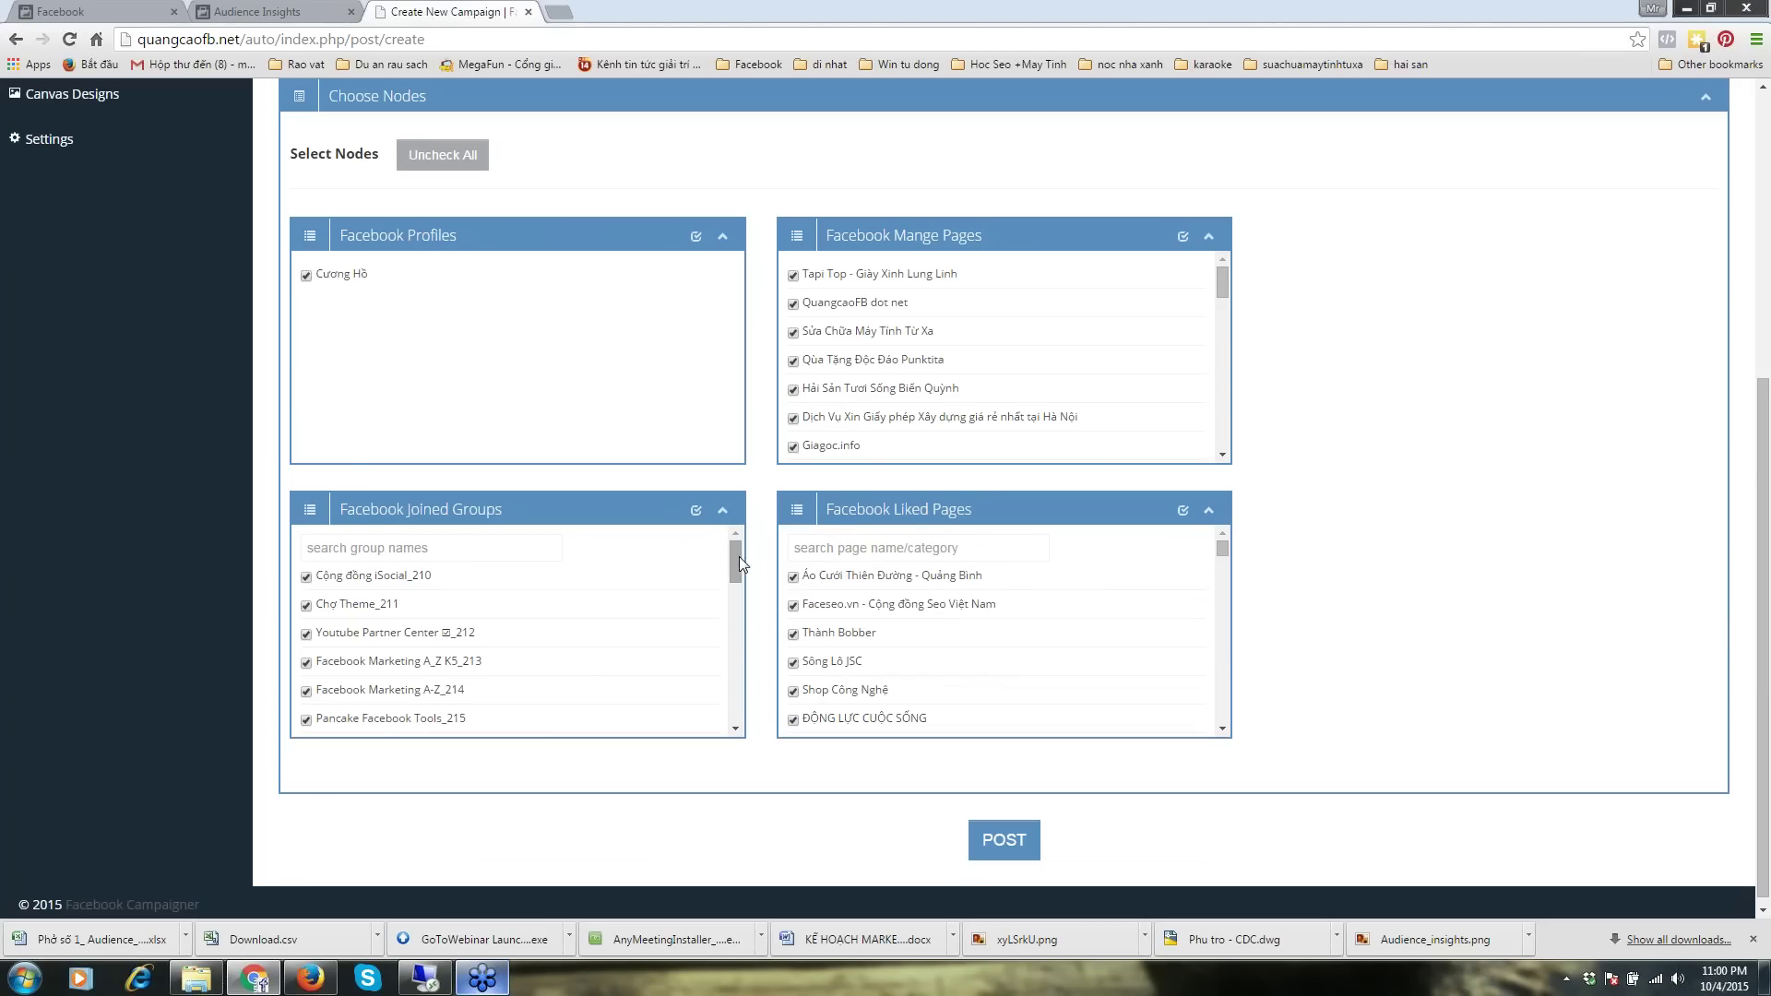
pyautogui.moveTo(739, 556); pyautogui.dragTo(741, 754)
# Review the Link, Photo and video post forms of the new campaign.
pyautogui.press('F5')
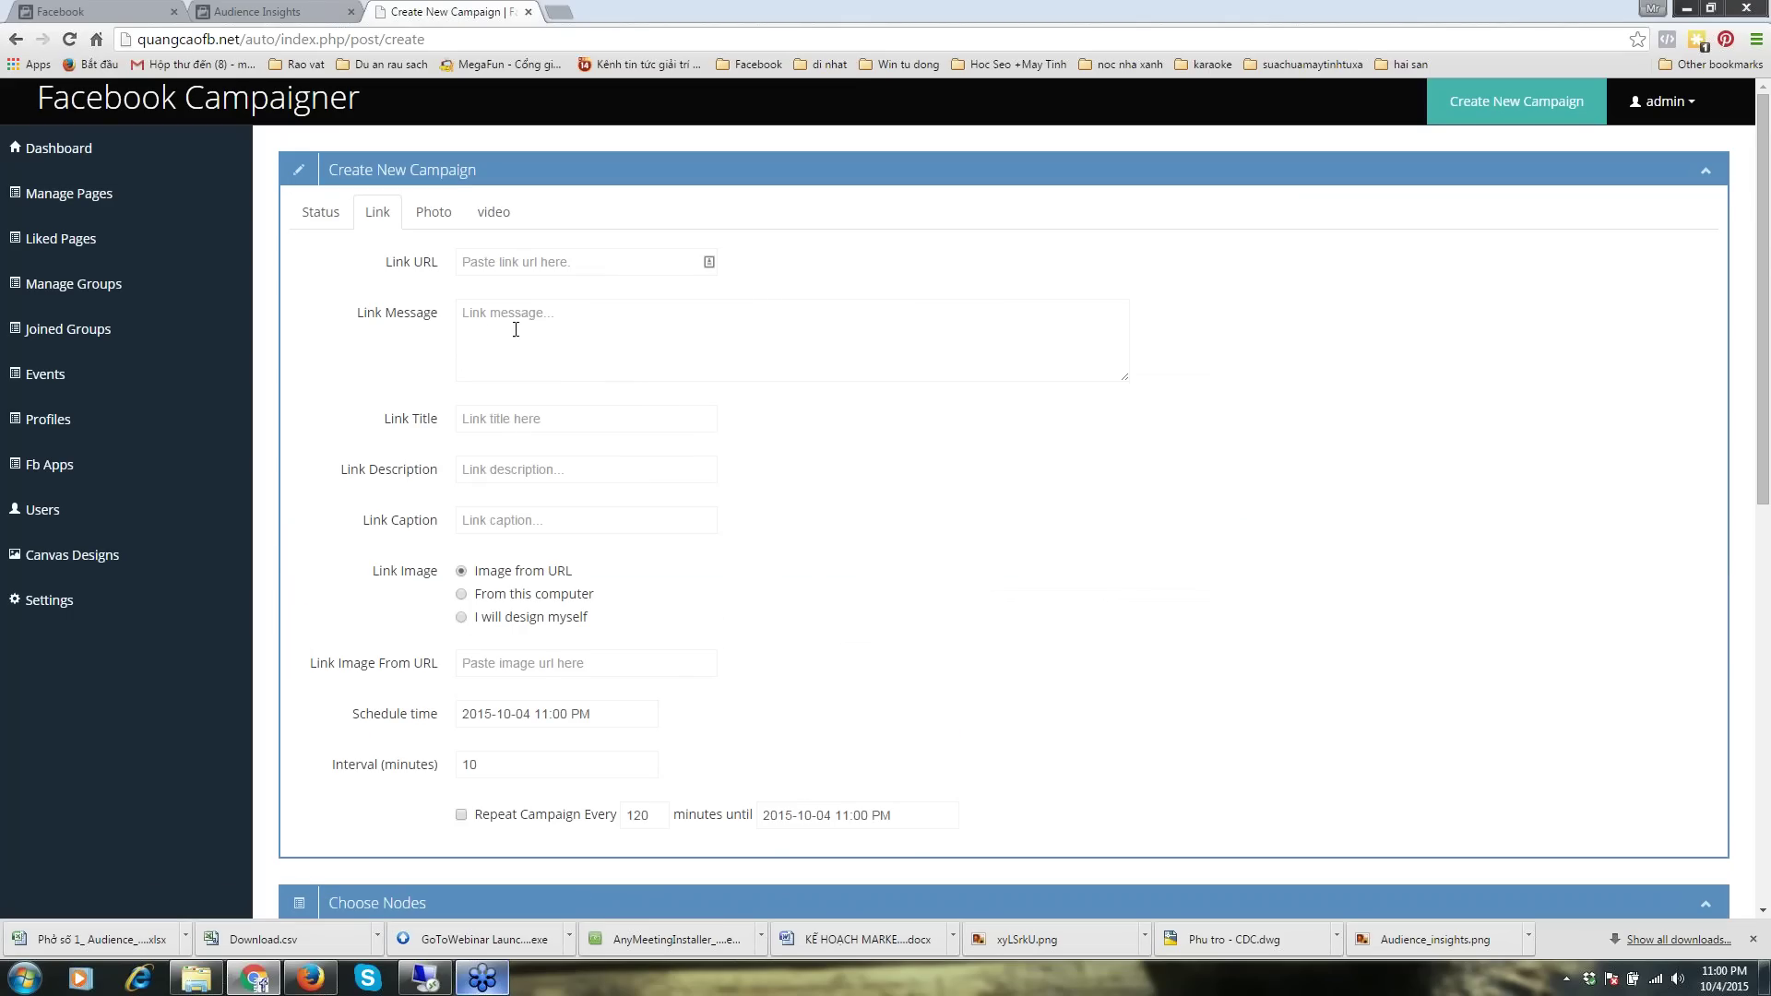
pyautogui.click(512, 465)
pyautogui.click(433, 213)
pyautogui.click(494, 211)
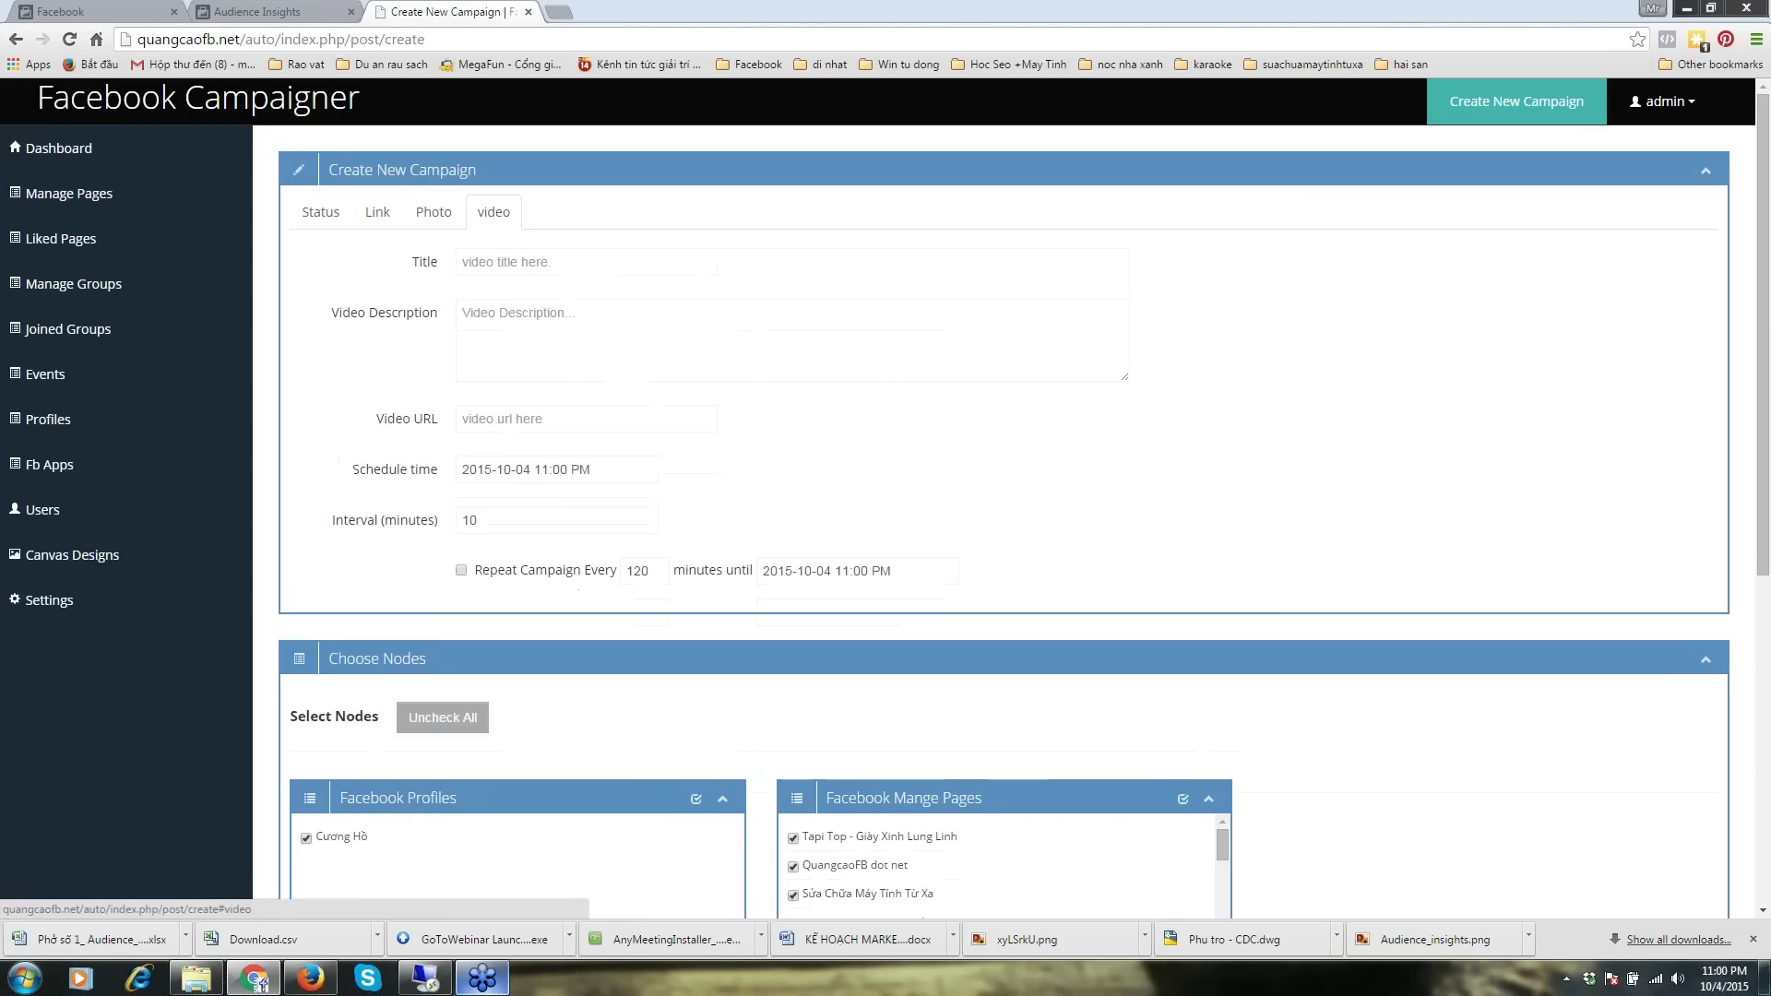
pyautogui.click(434, 211)
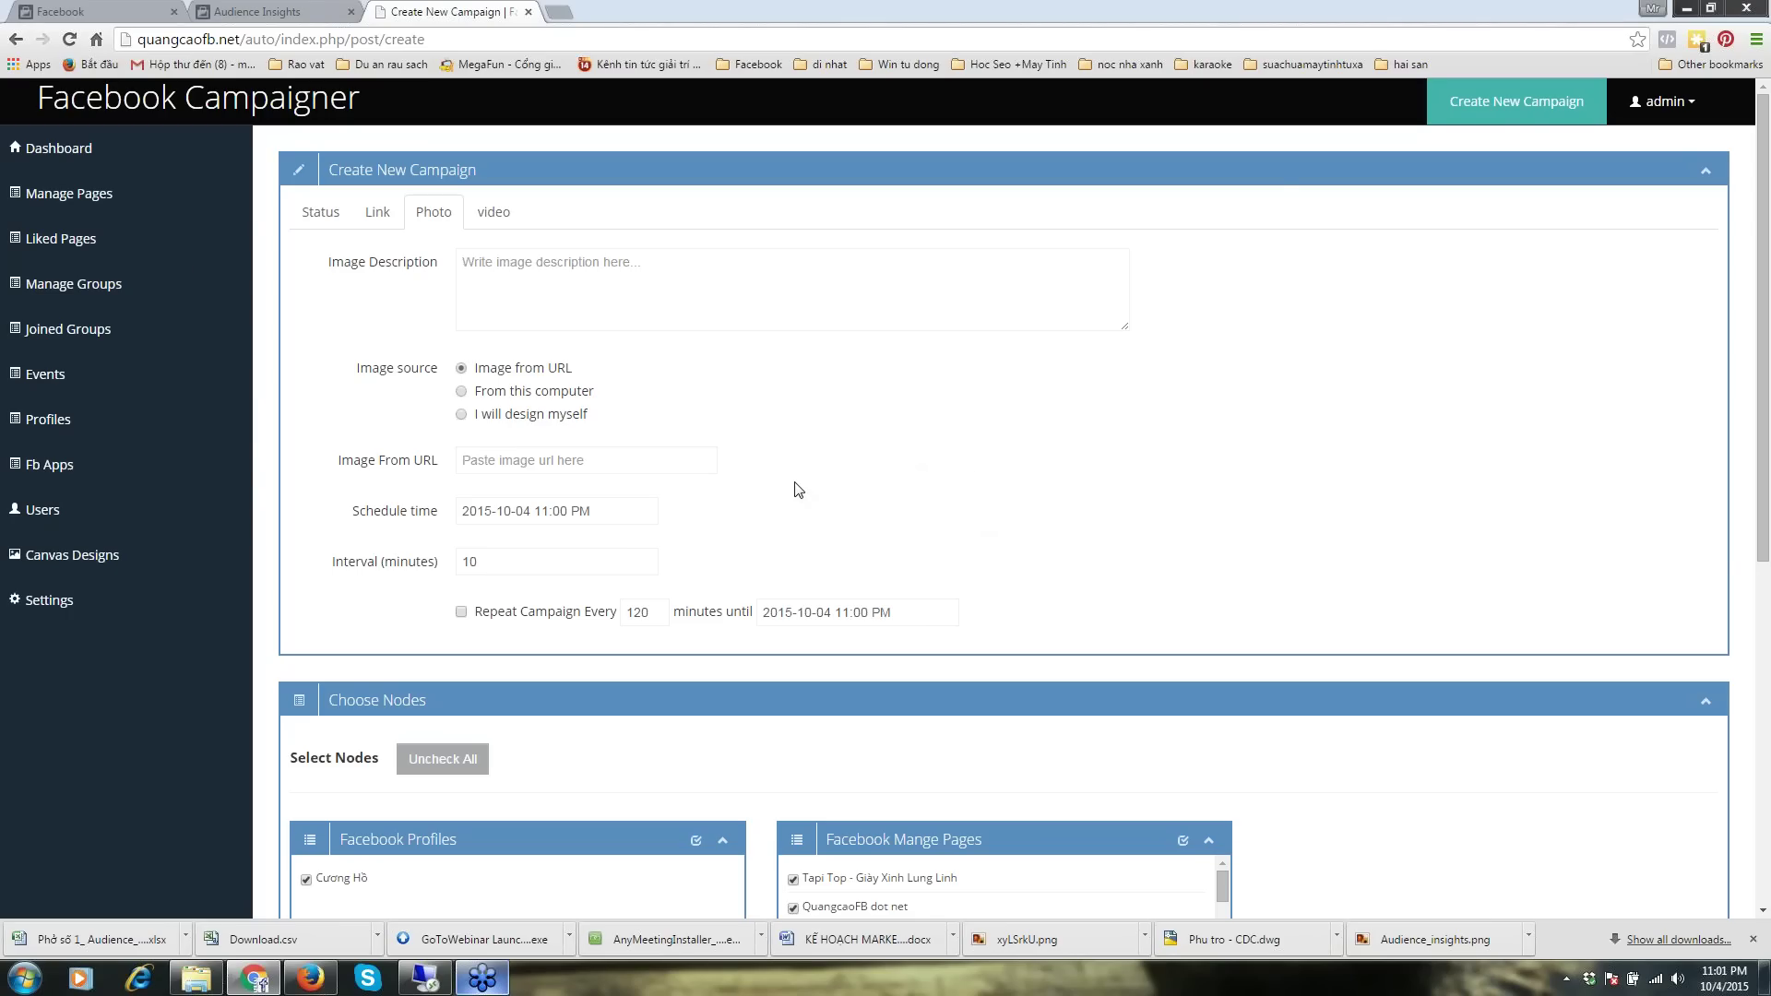
# Load the Facebook home page in the Audience Insights tab and open the account settings.
pyautogui.click(247, 10)
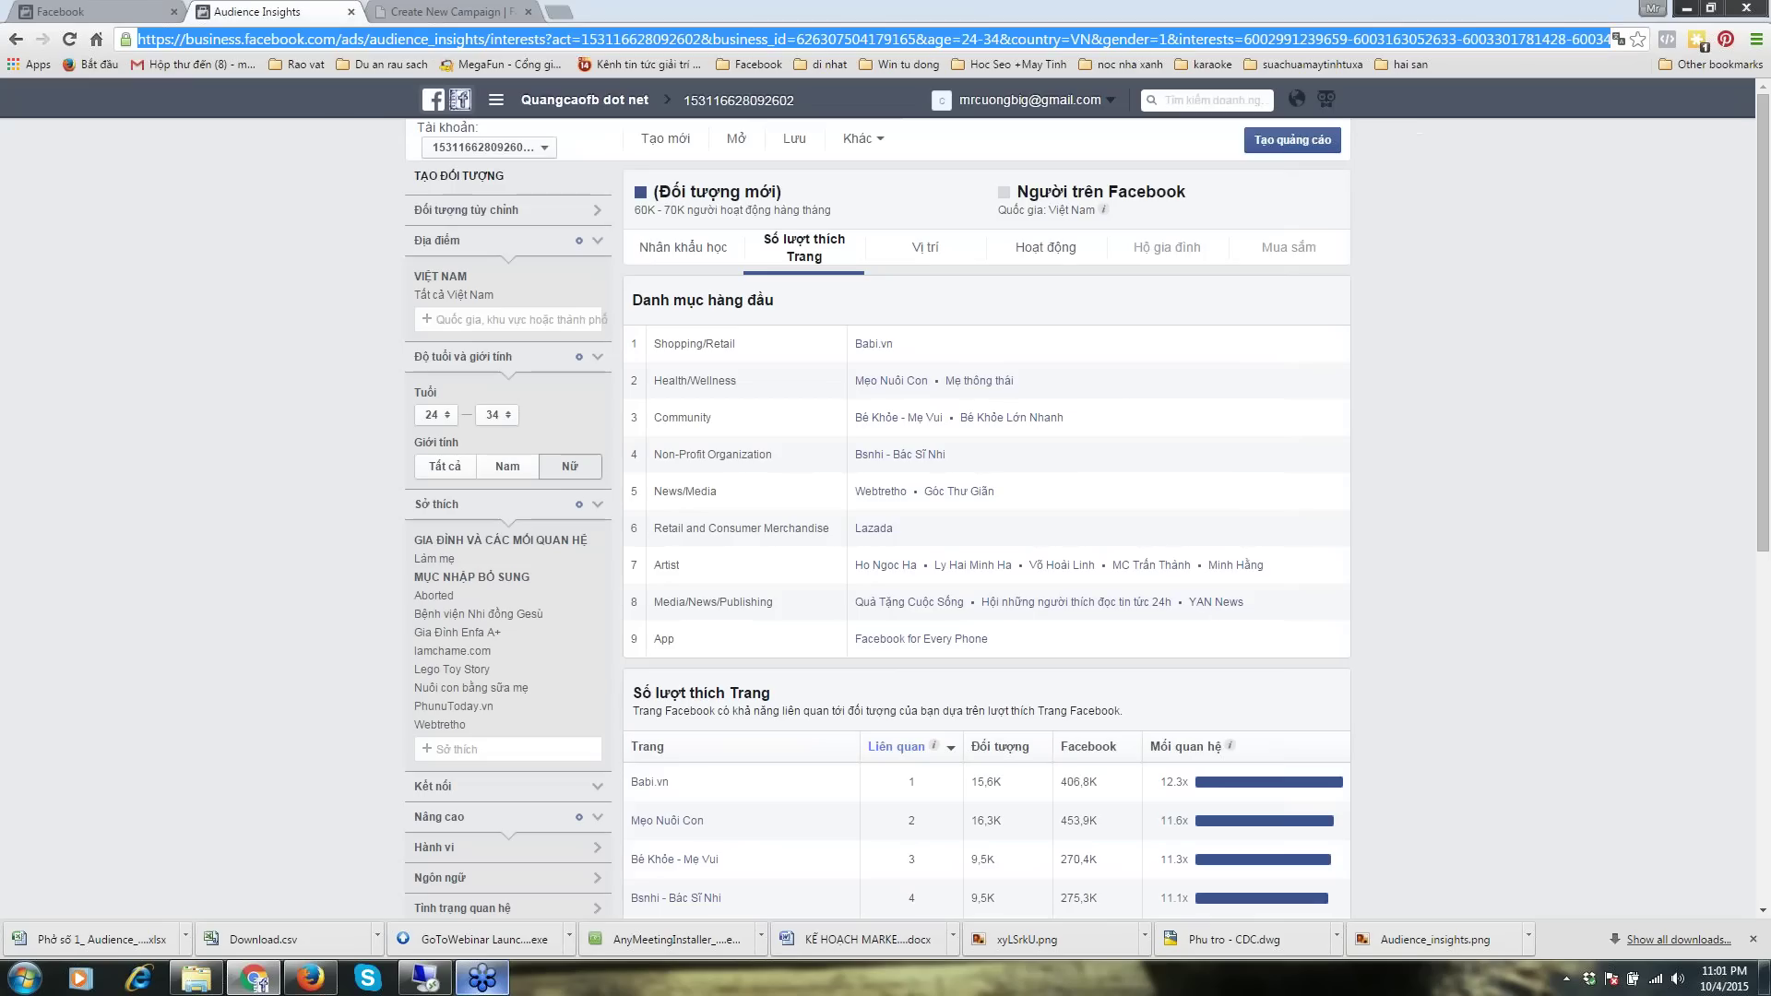
pyautogui.write('face')
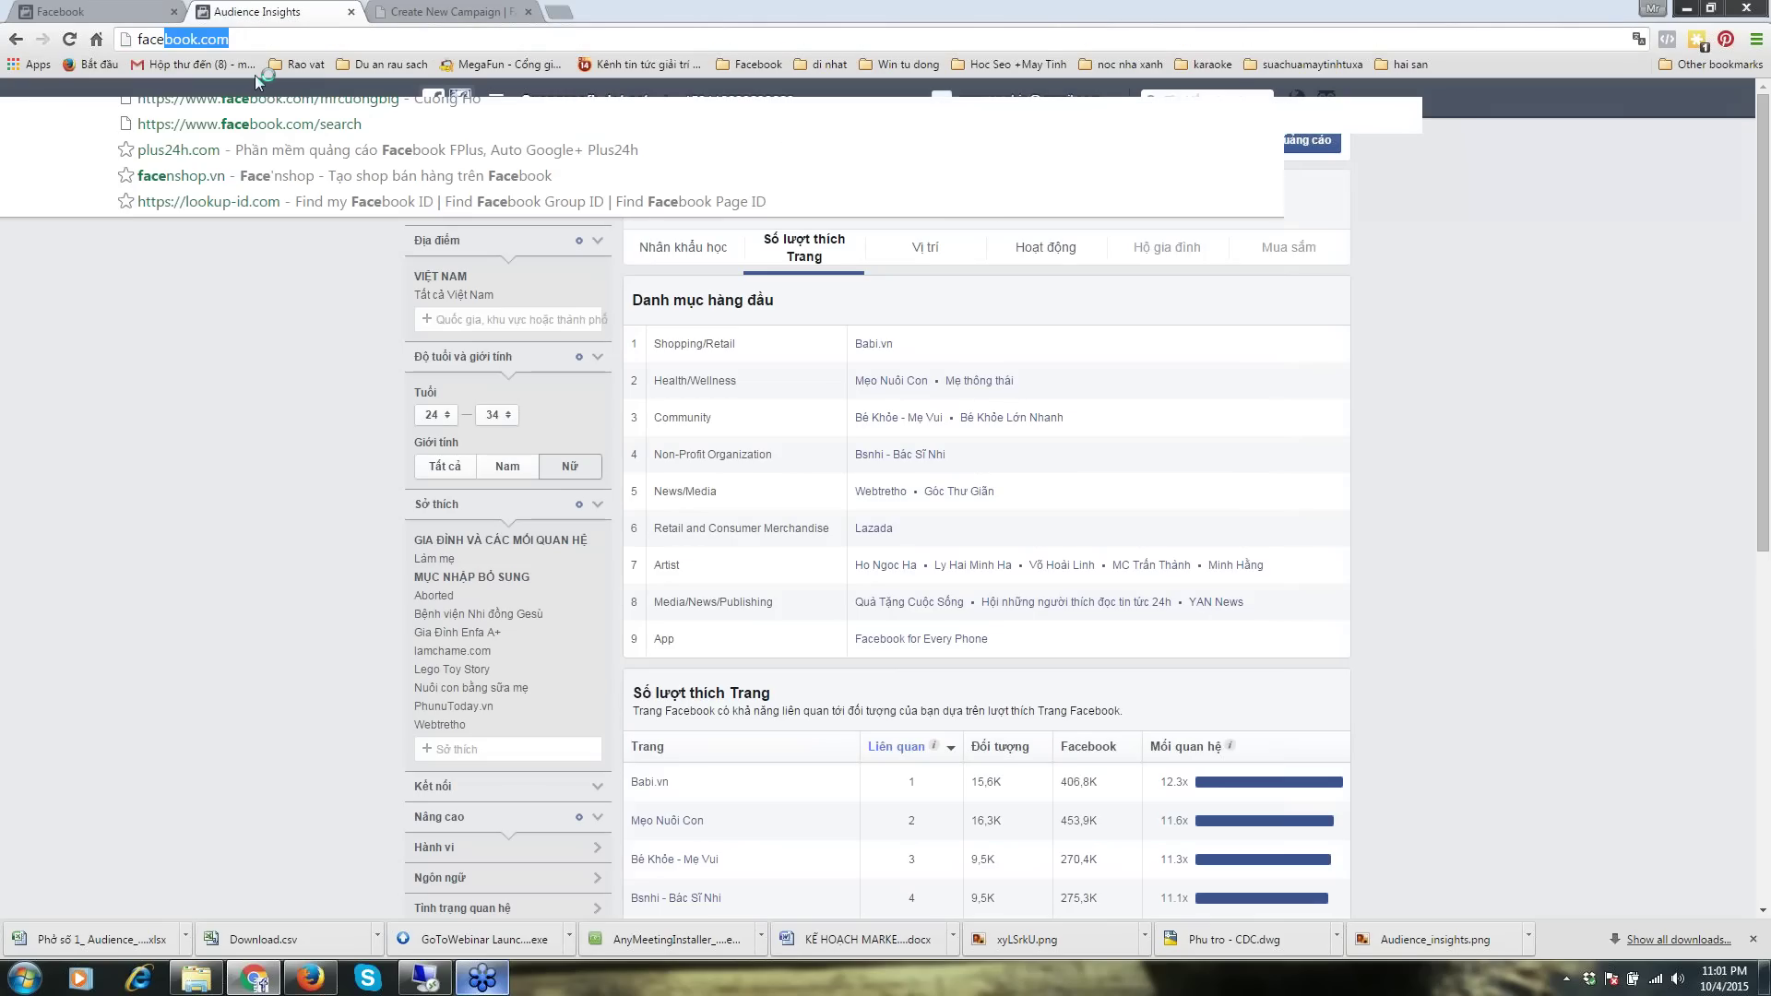
pyautogui.press('Return')
pyautogui.click(841, 187)
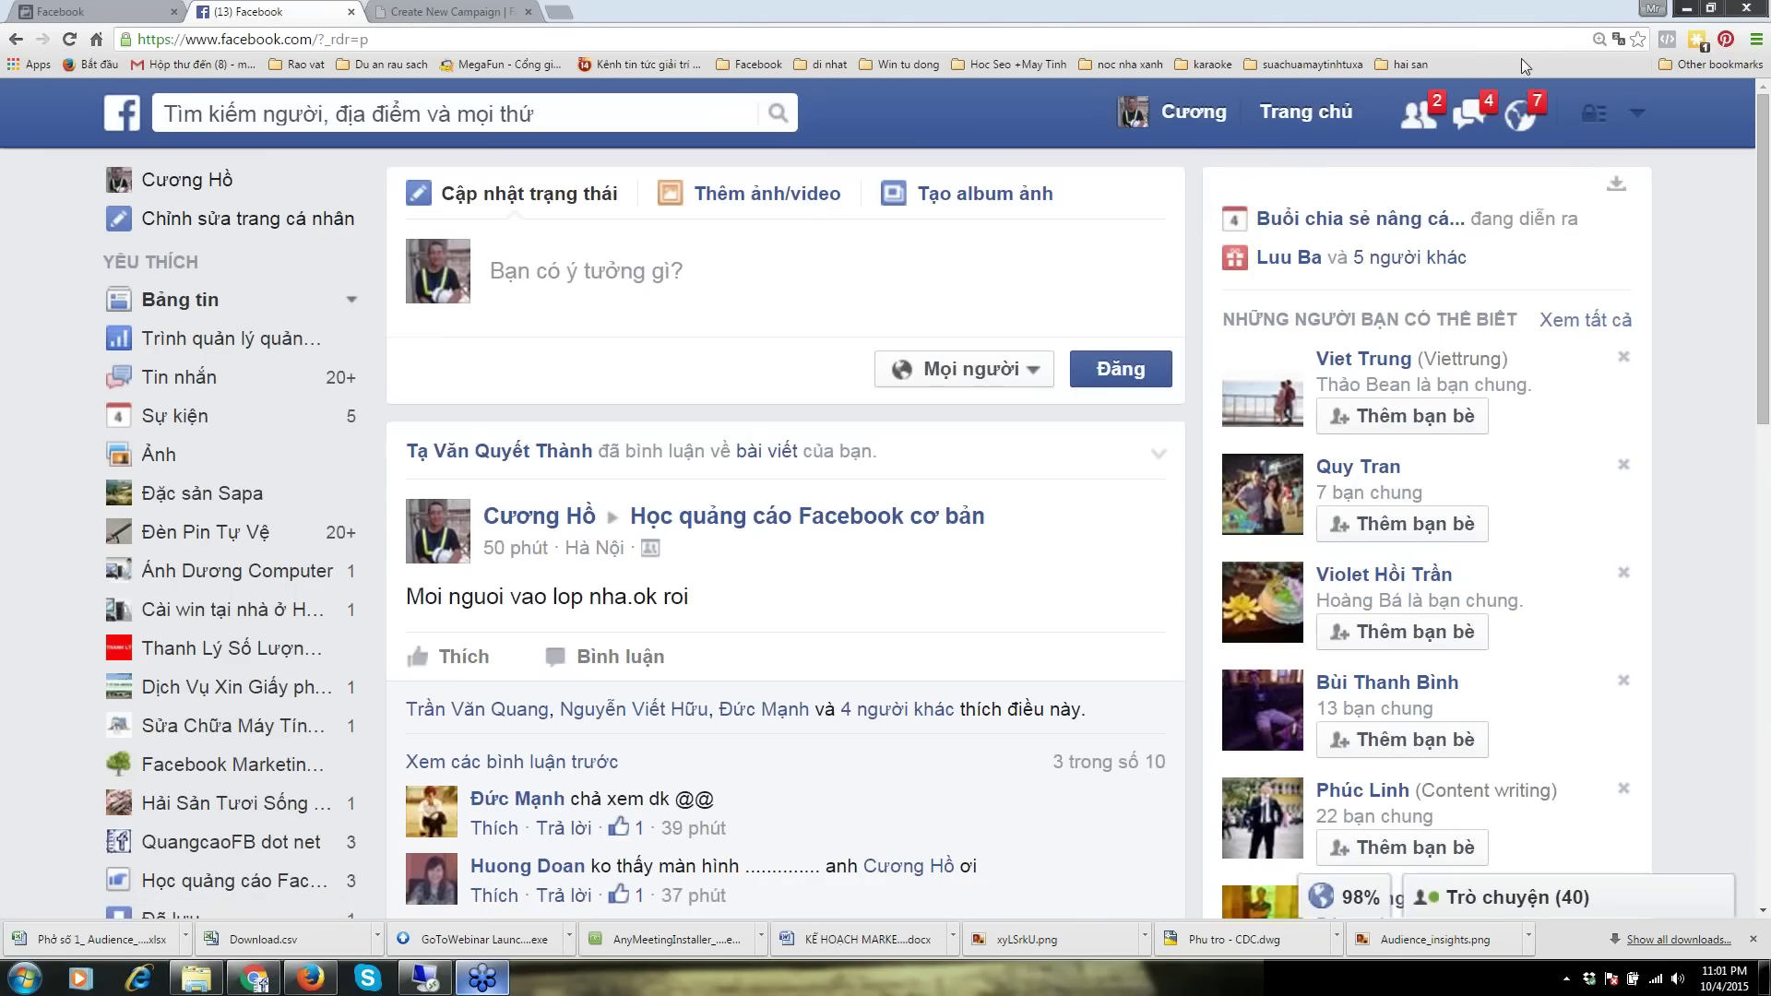
pyautogui.click(1639, 115)
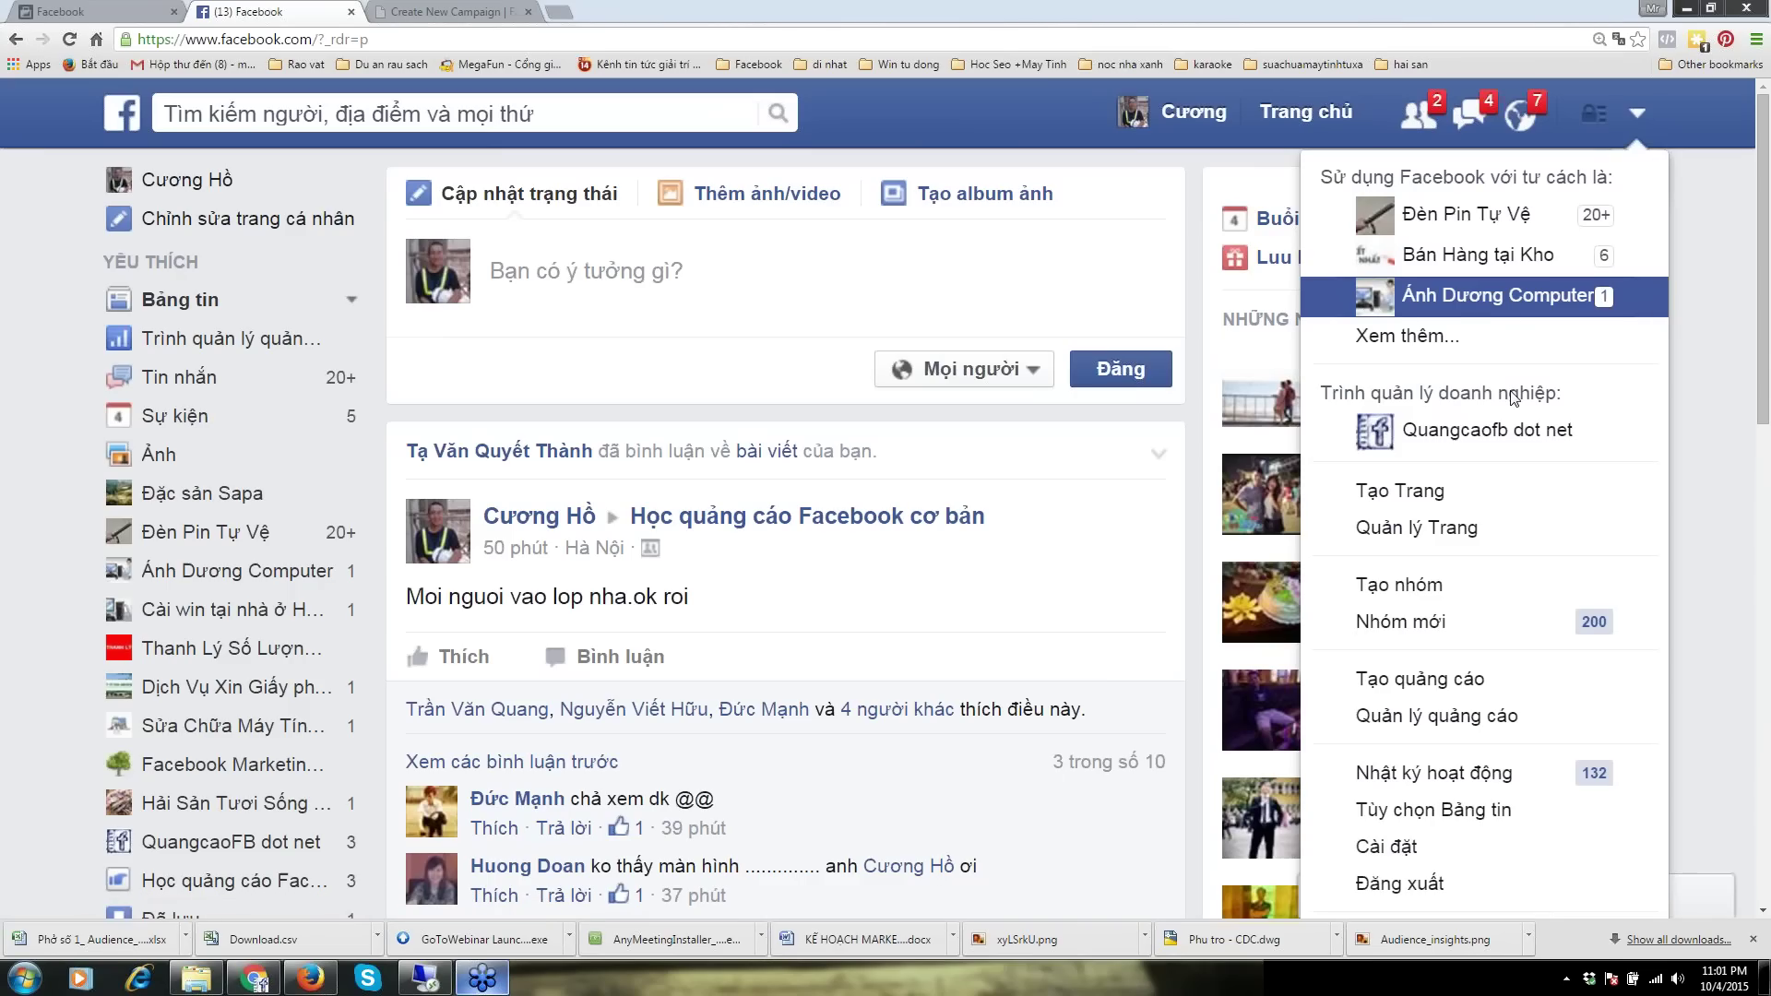
pyautogui.click(1425, 844)
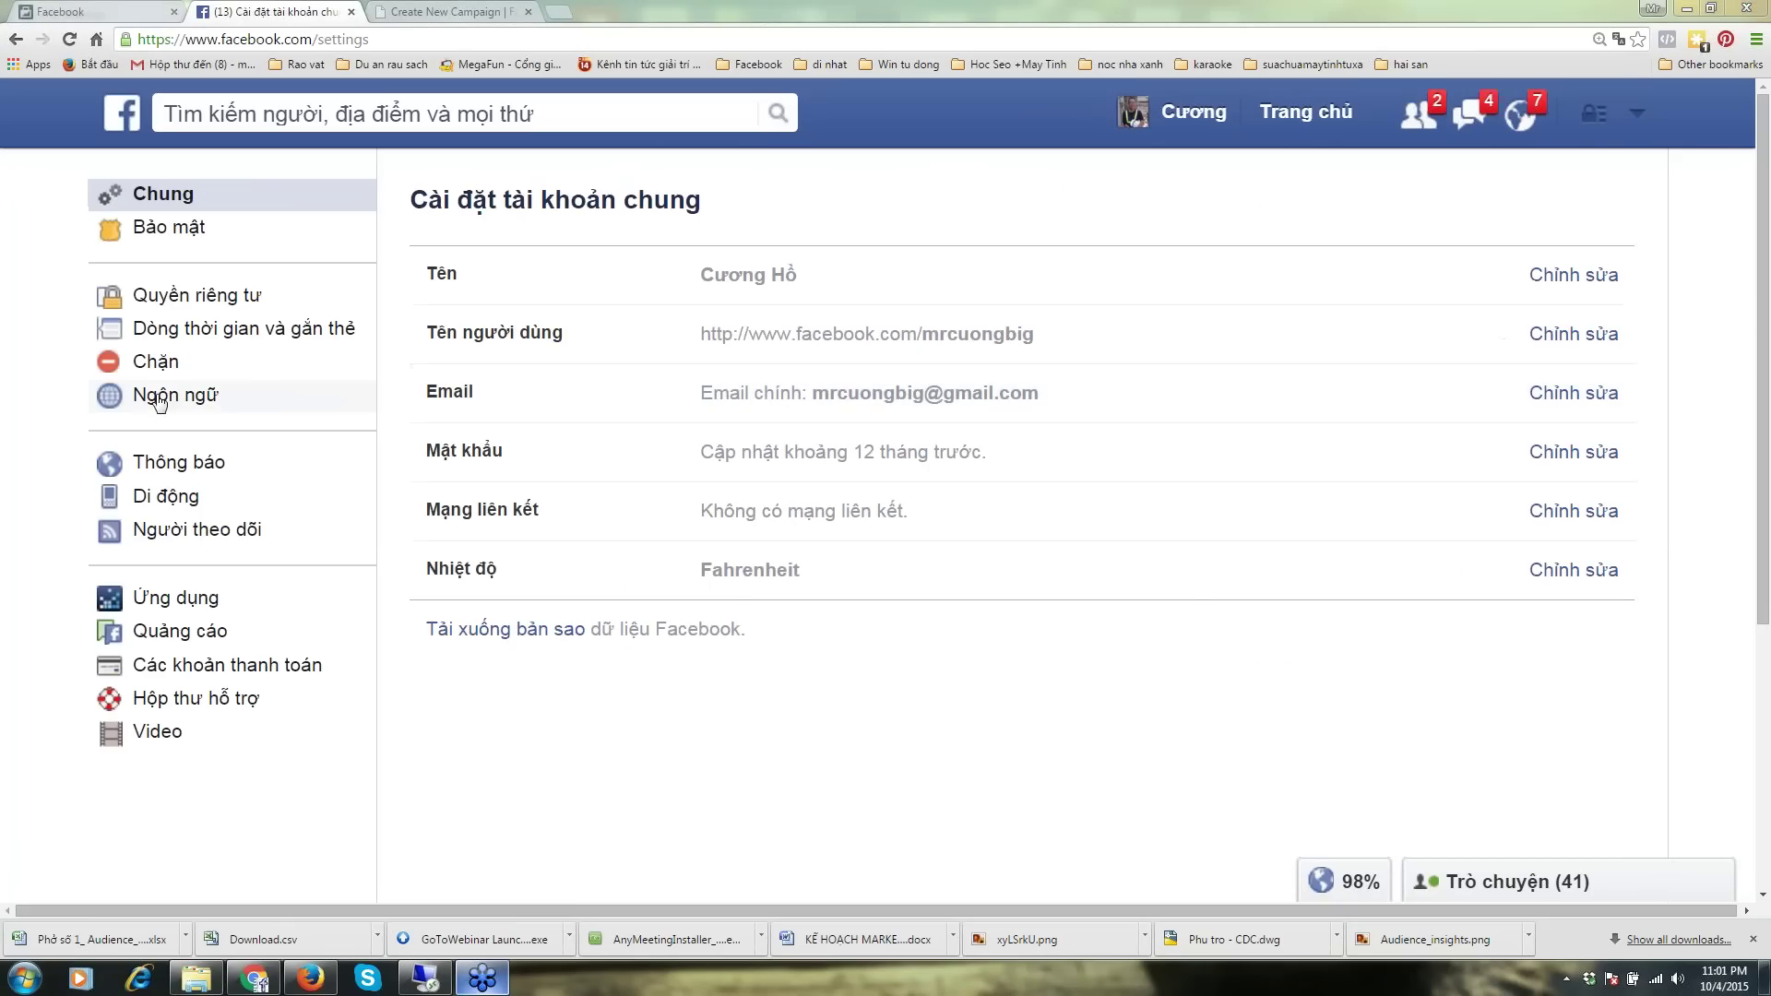
# Set Facebook's main language to English (US) in the language settings and save the change.
pyautogui.click(272, 395)
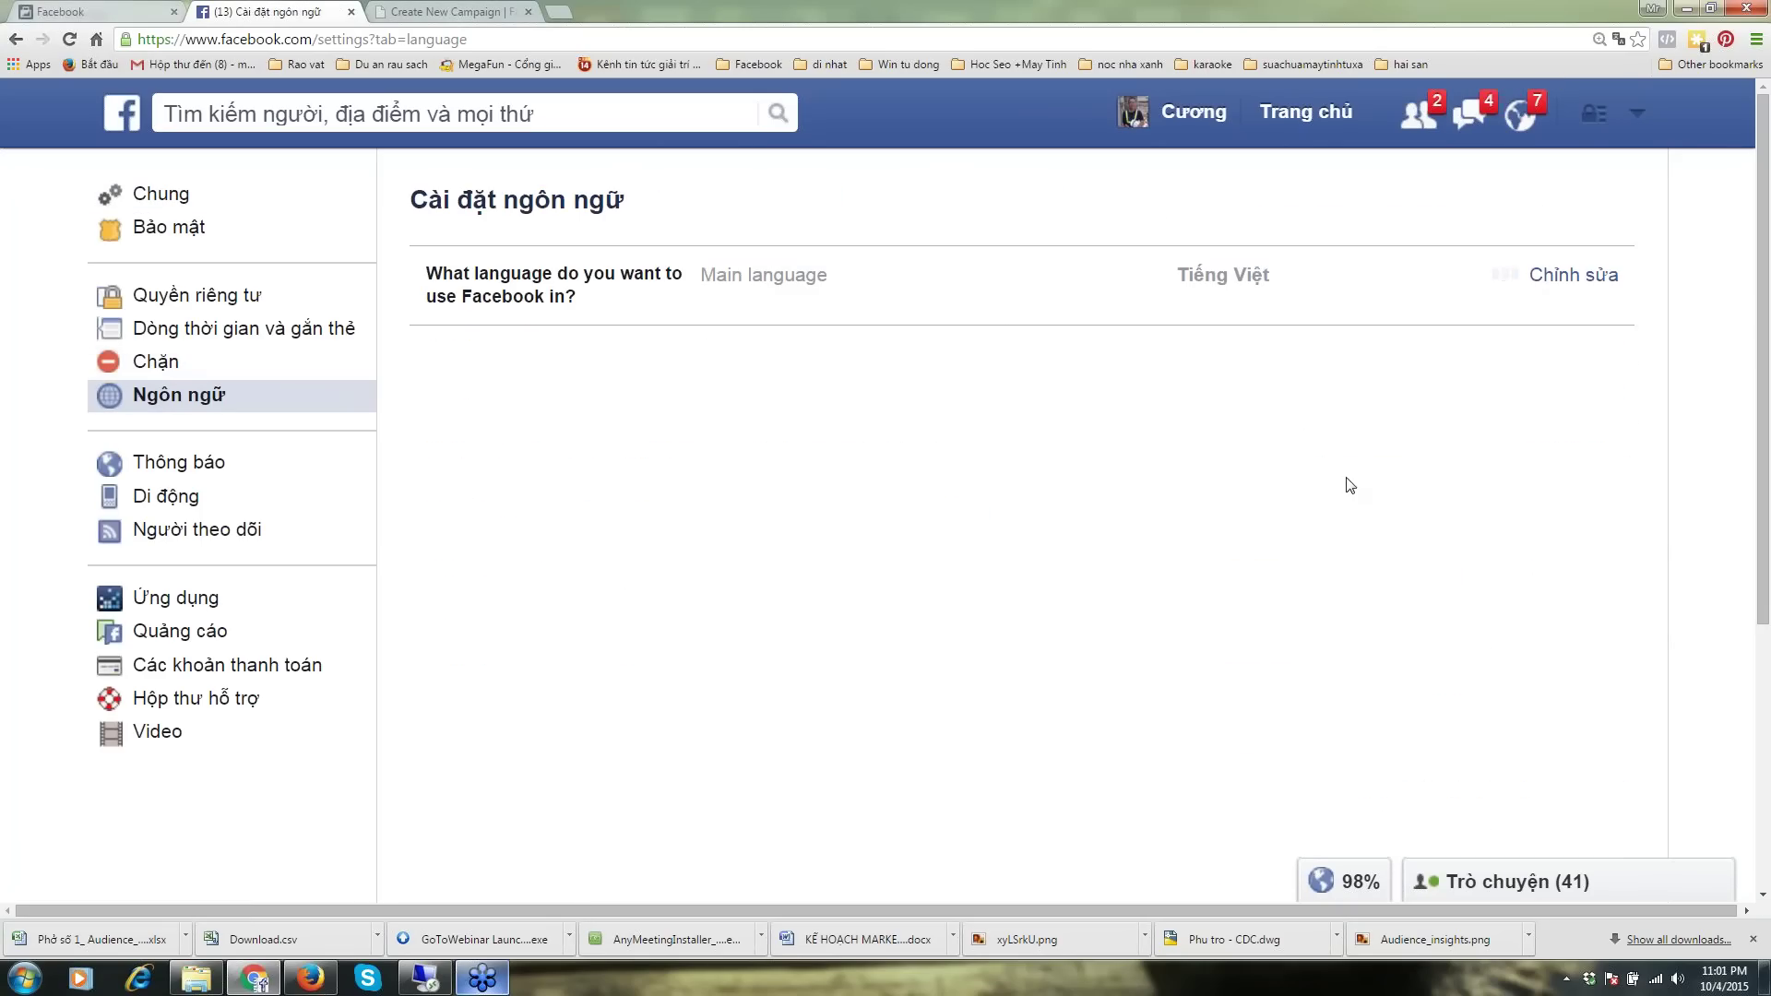
pyautogui.click(860, 334)
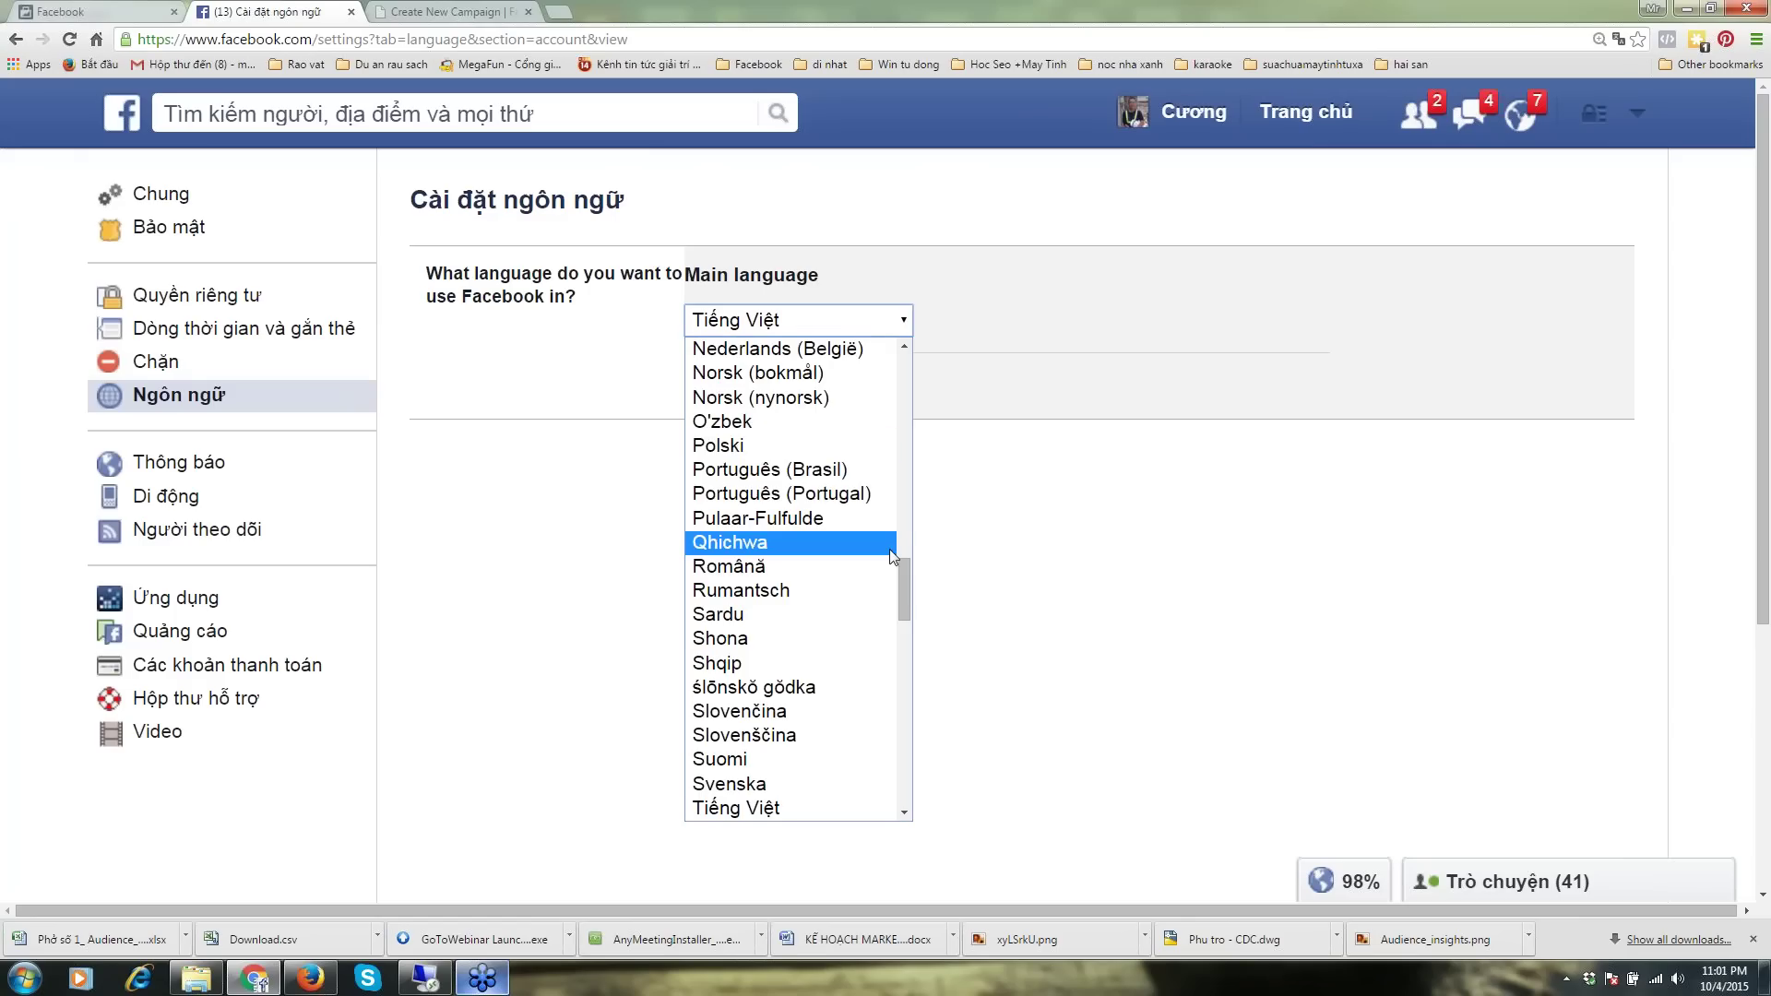
pyautogui.moveTo(899, 595); pyautogui.dragTo(915, 452)
pyautogui.click(817, 514)
pyautogui.click(761, 398)
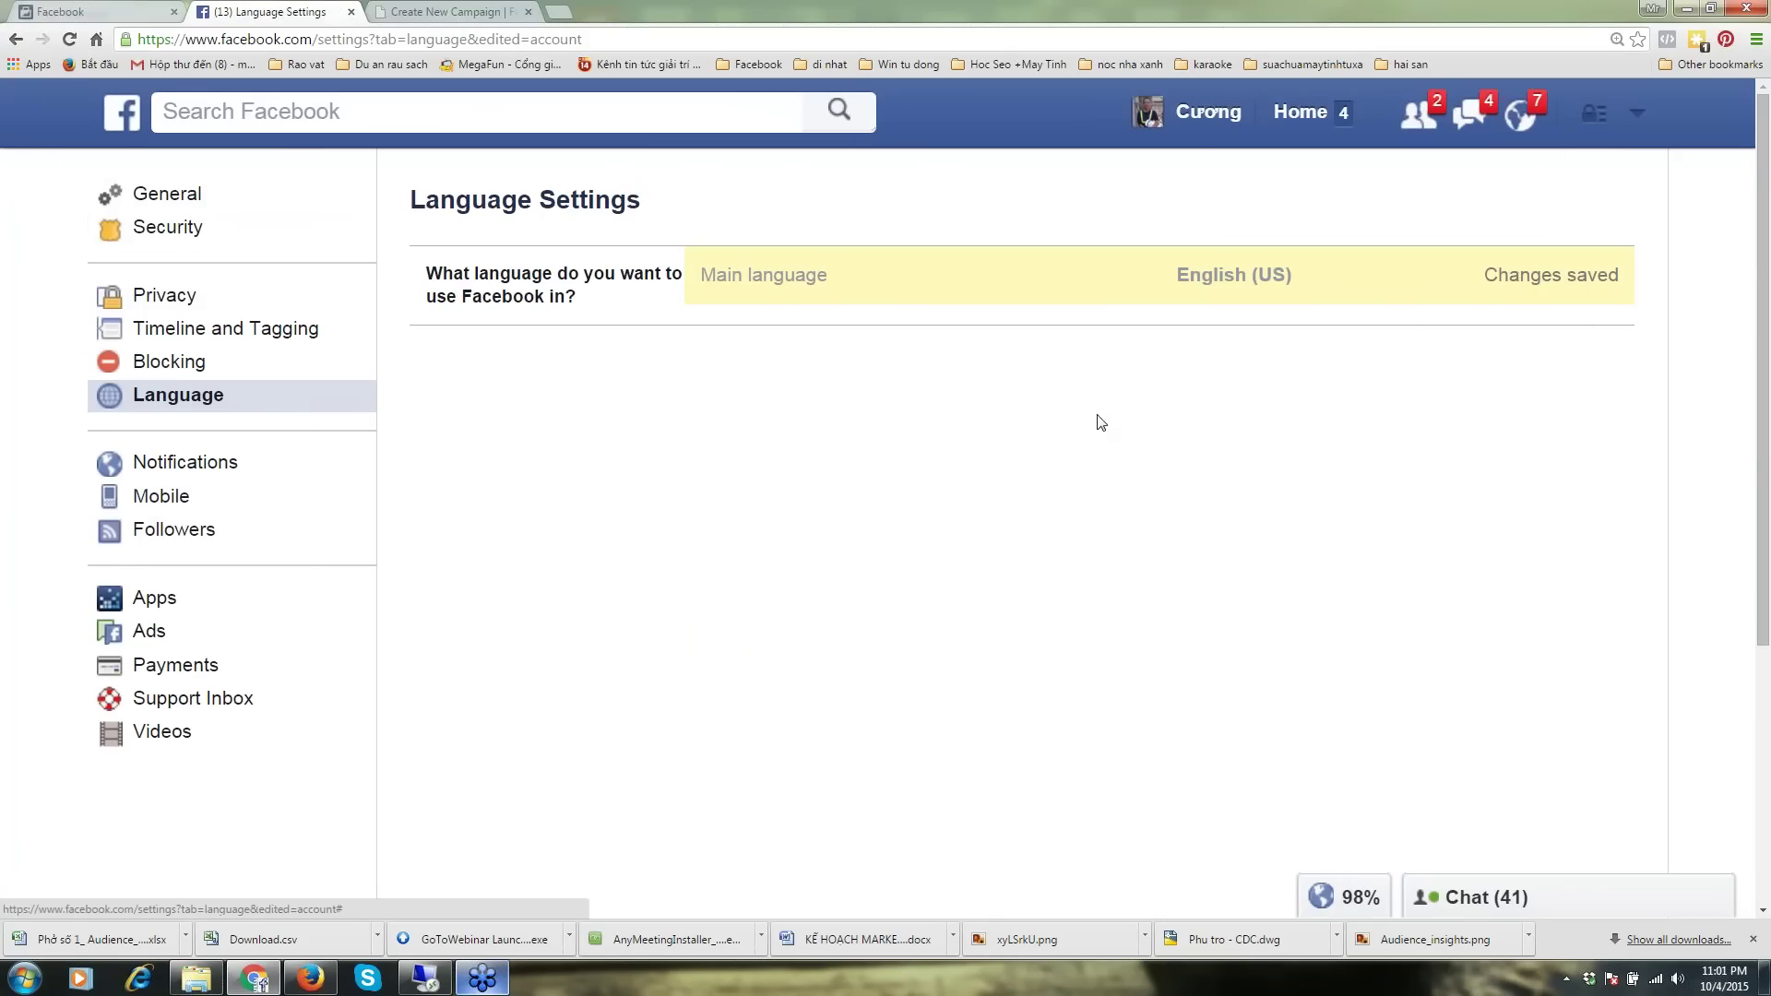
# Check the account's friend requests, inbox messages and notifications.
pyautogui.click(1417, 114)
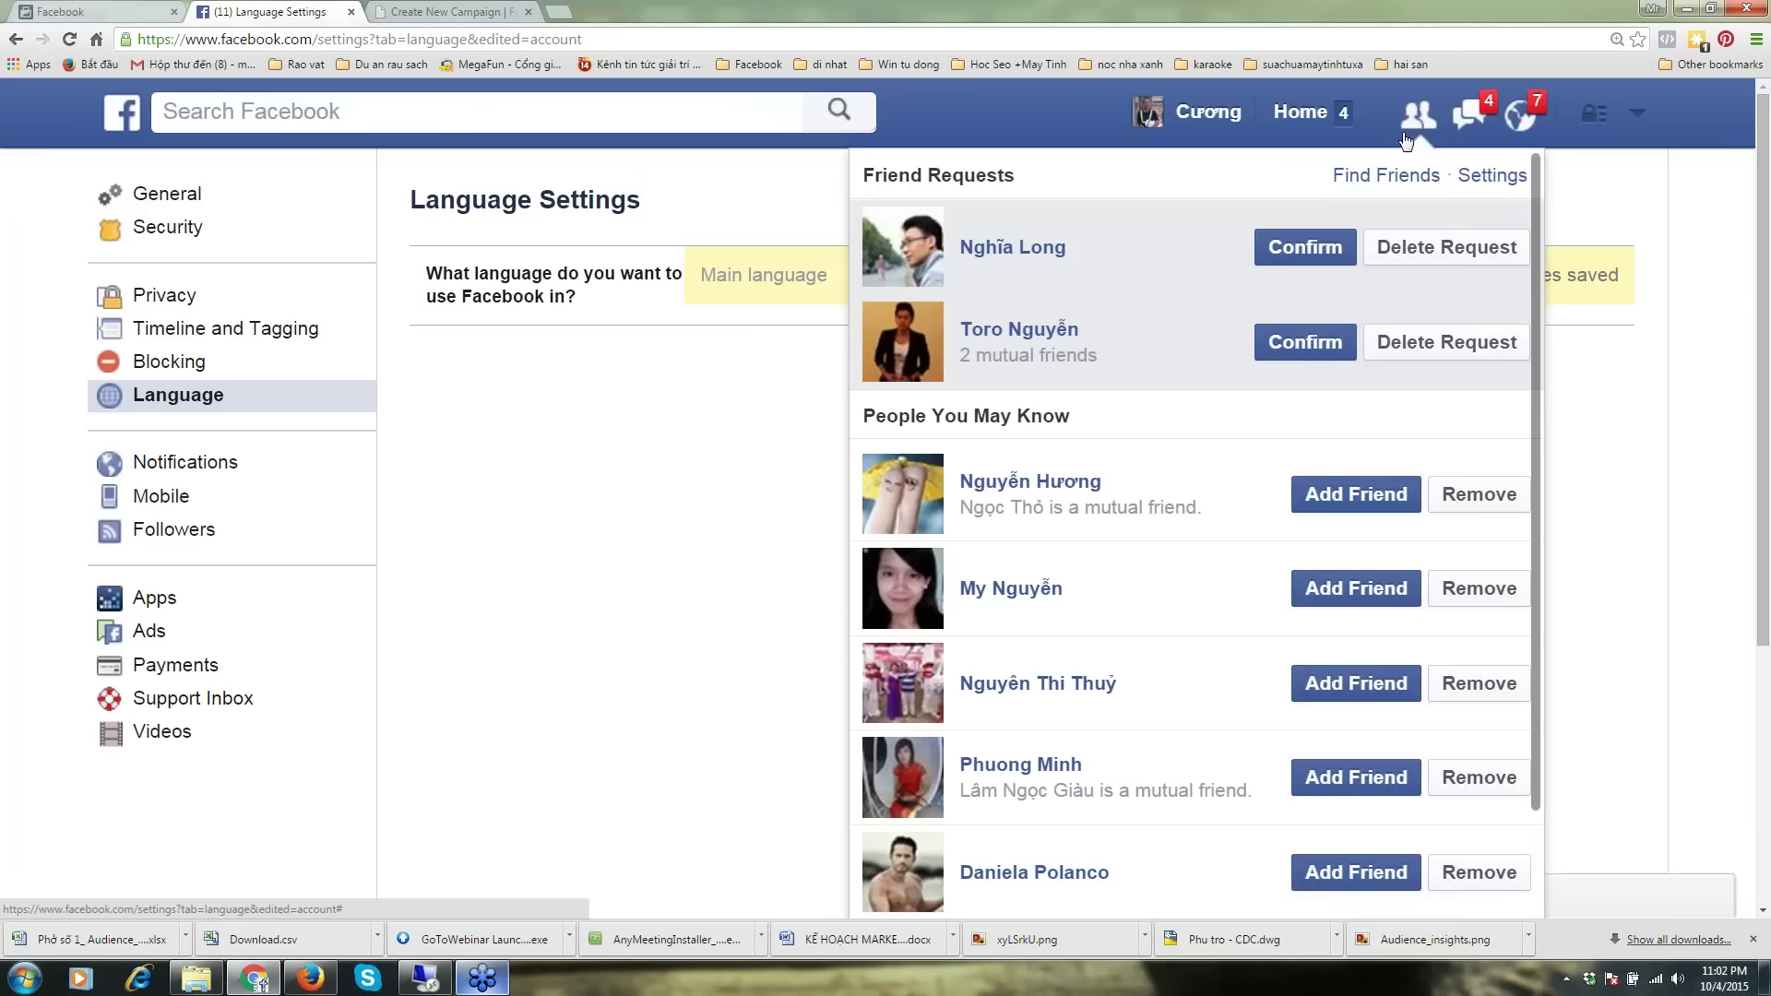
pyautogui.click(1476, 106)
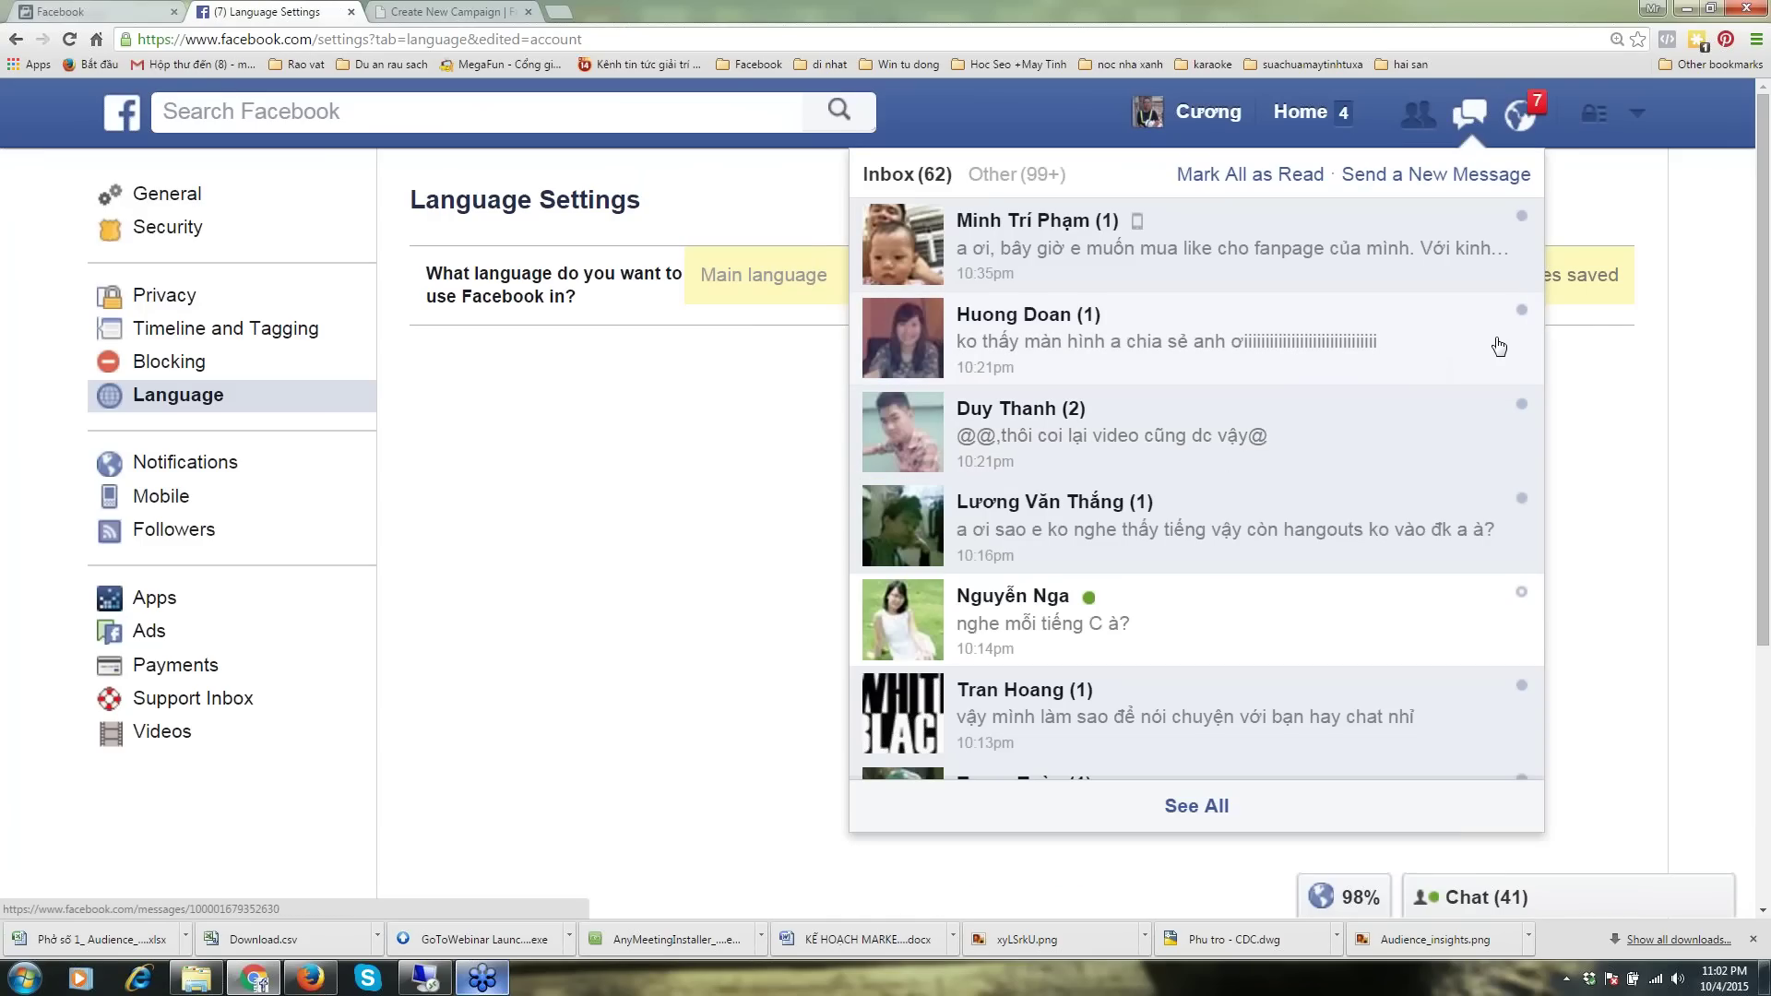
pyautogui.click(646, 467)
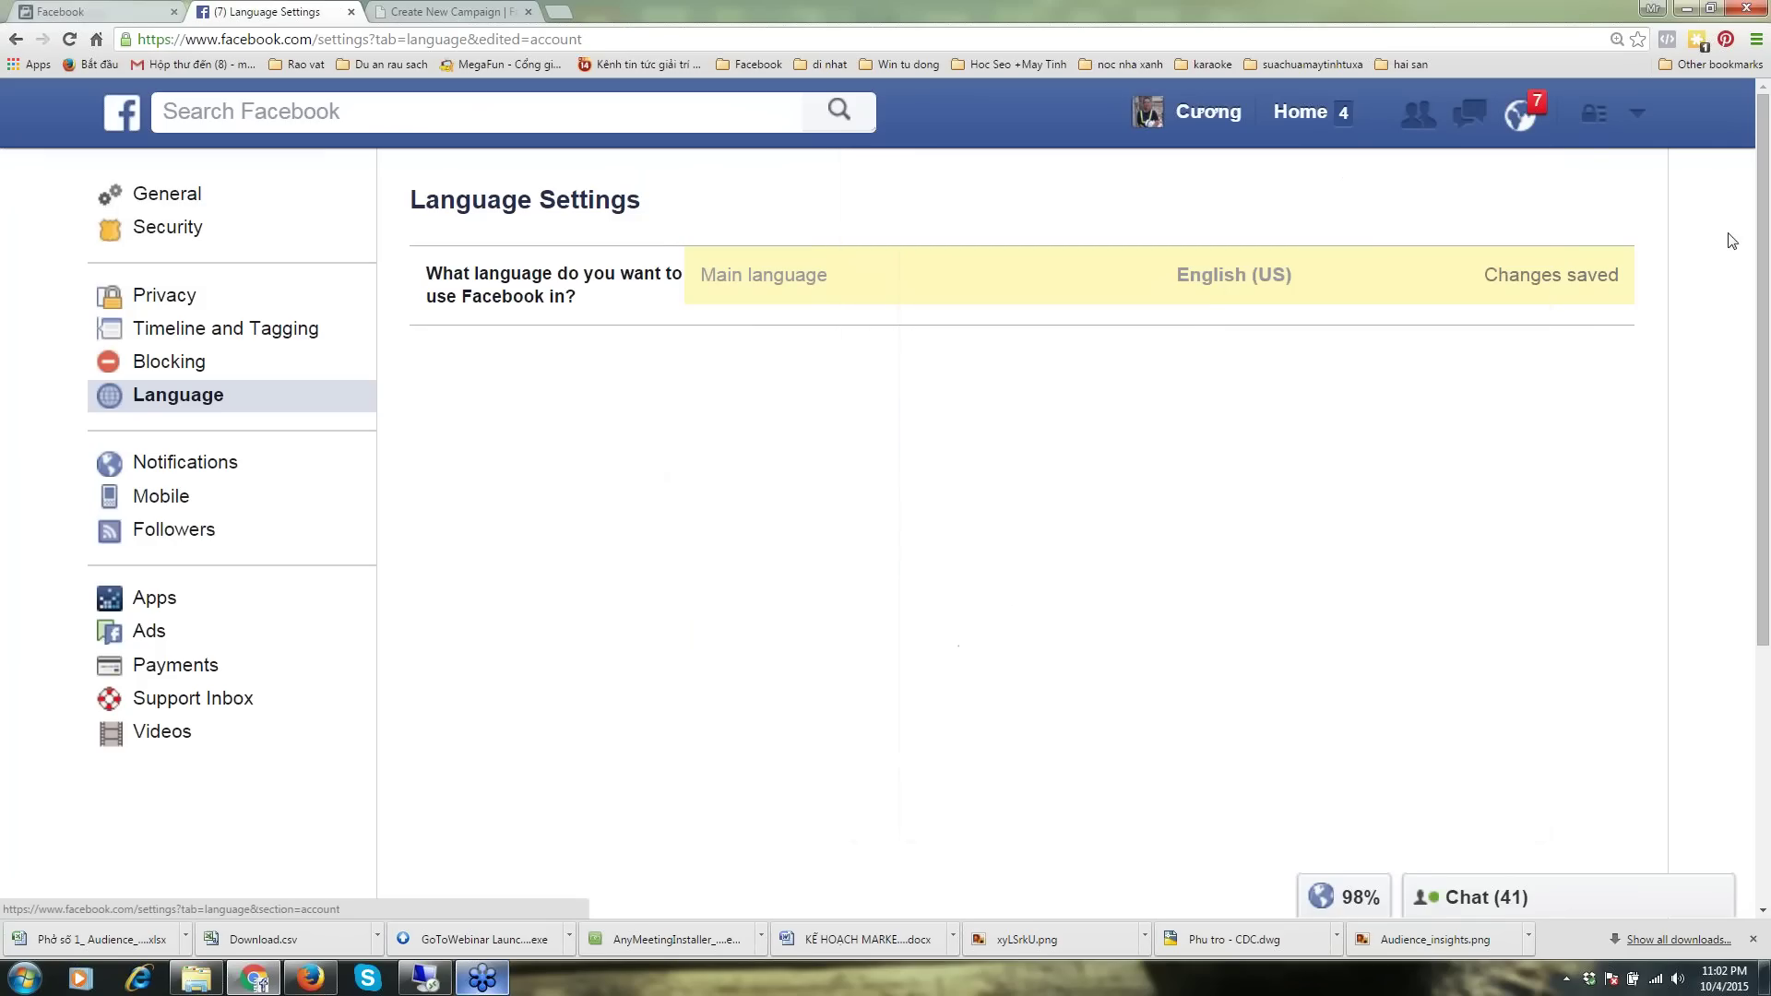
pyautogui.click(1521, 115)
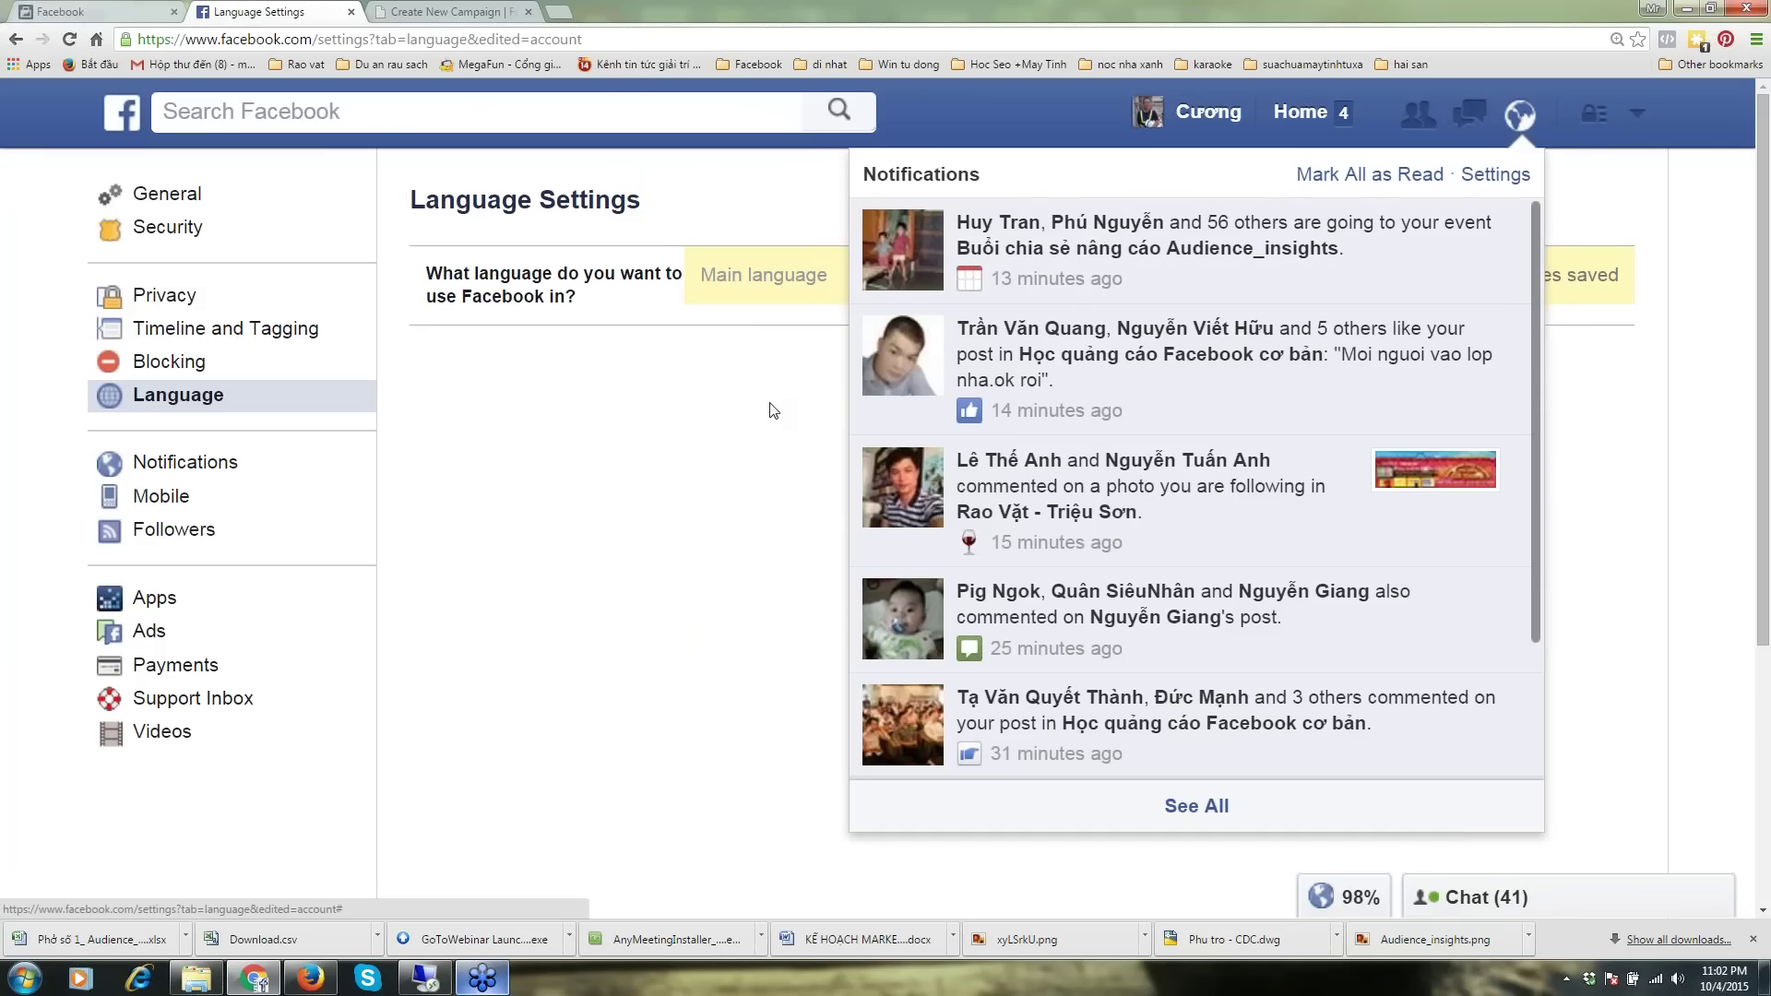
# Dismiss the notifications list and close the Create New Campaign browser tab.
pyautogui.click(724, 421)
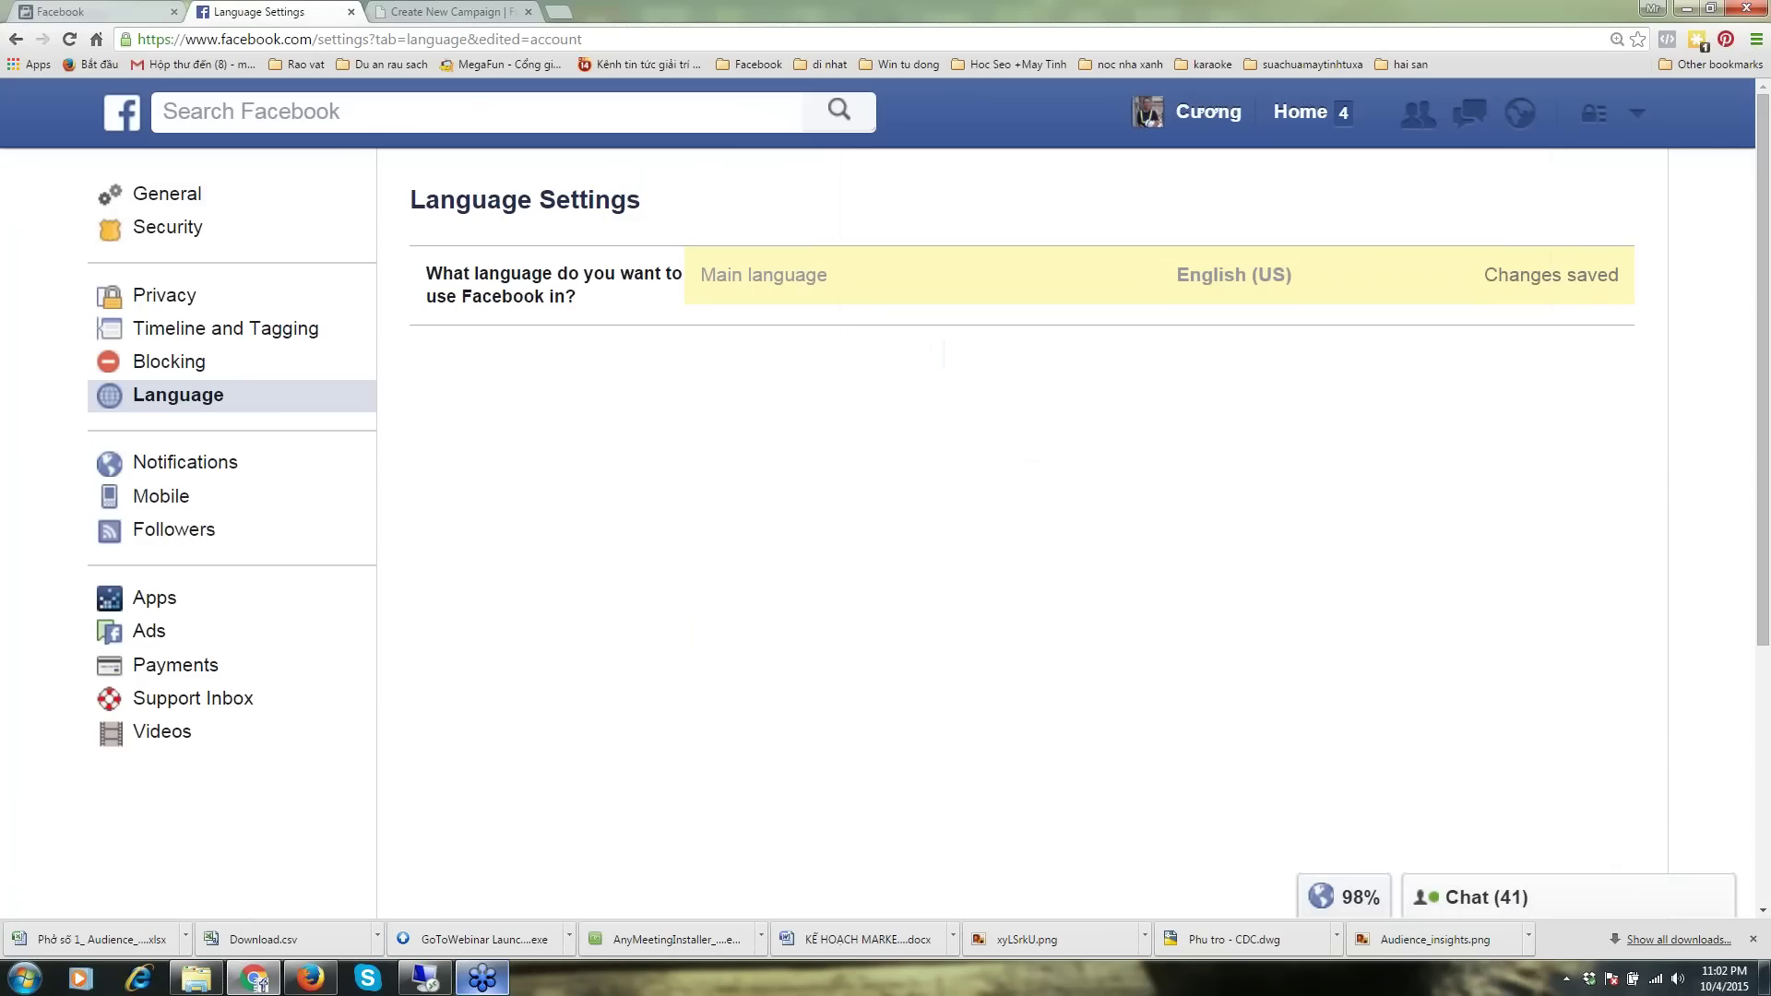
pyautogui.click(421, 9)
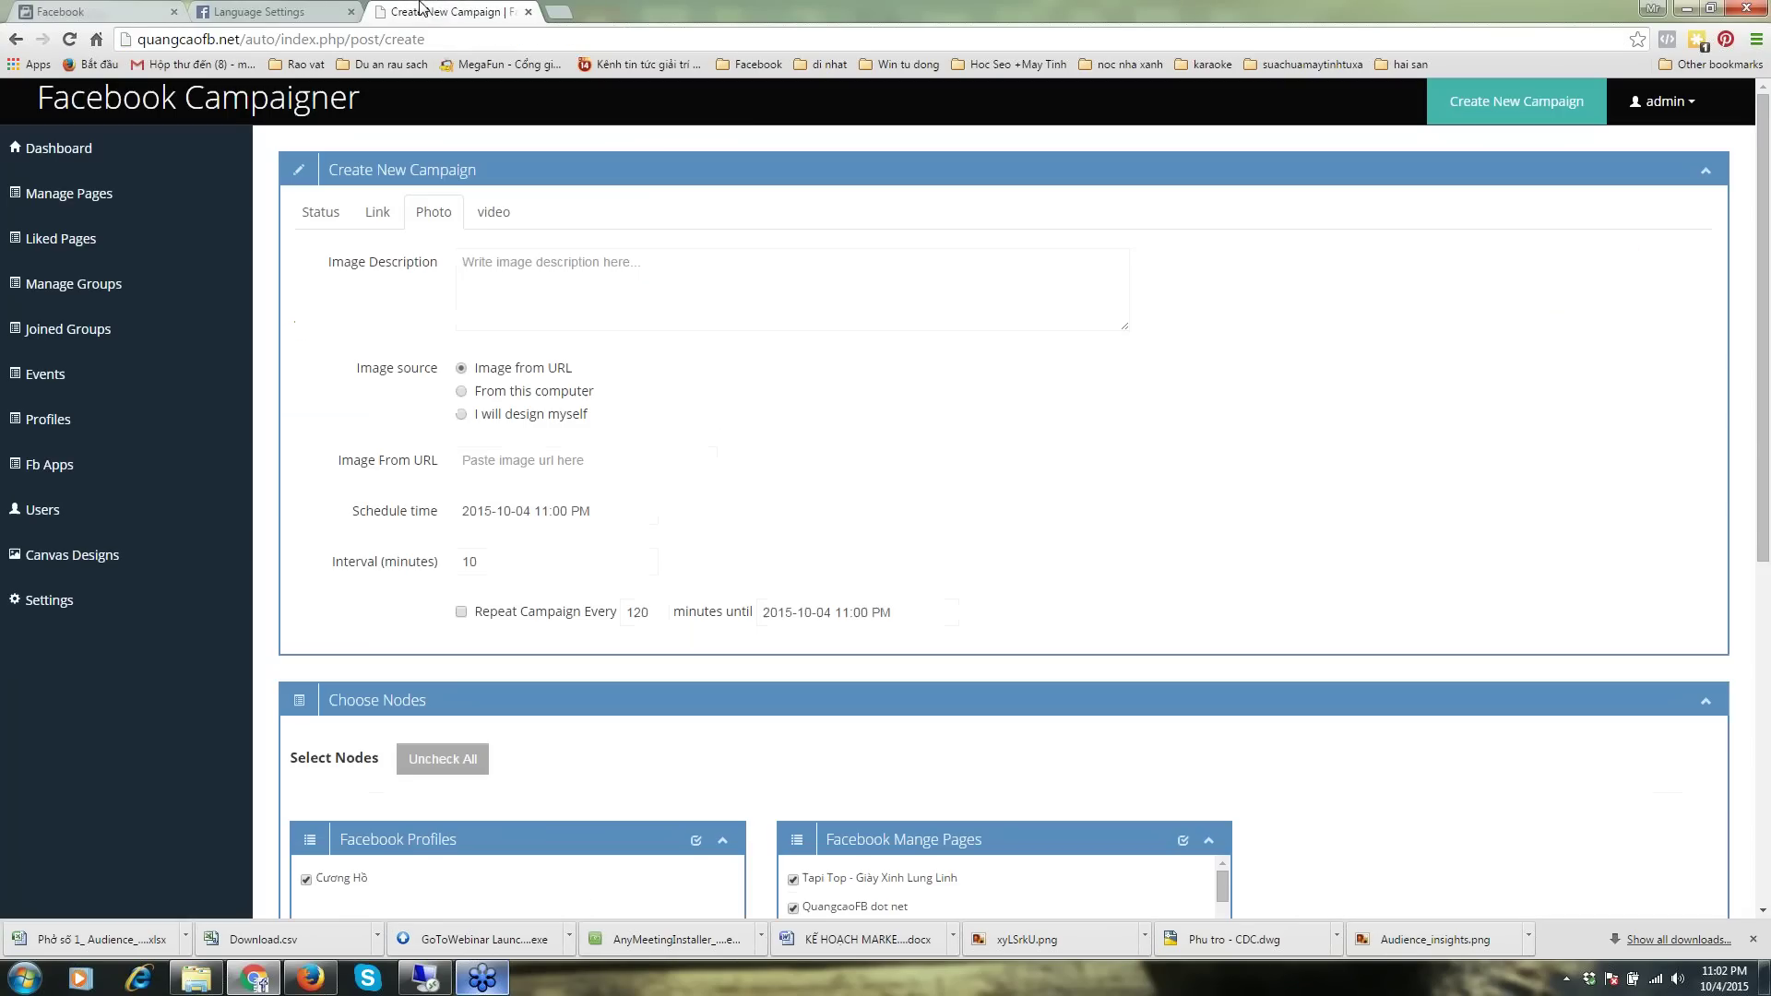
pyautogui.click(528, 11)
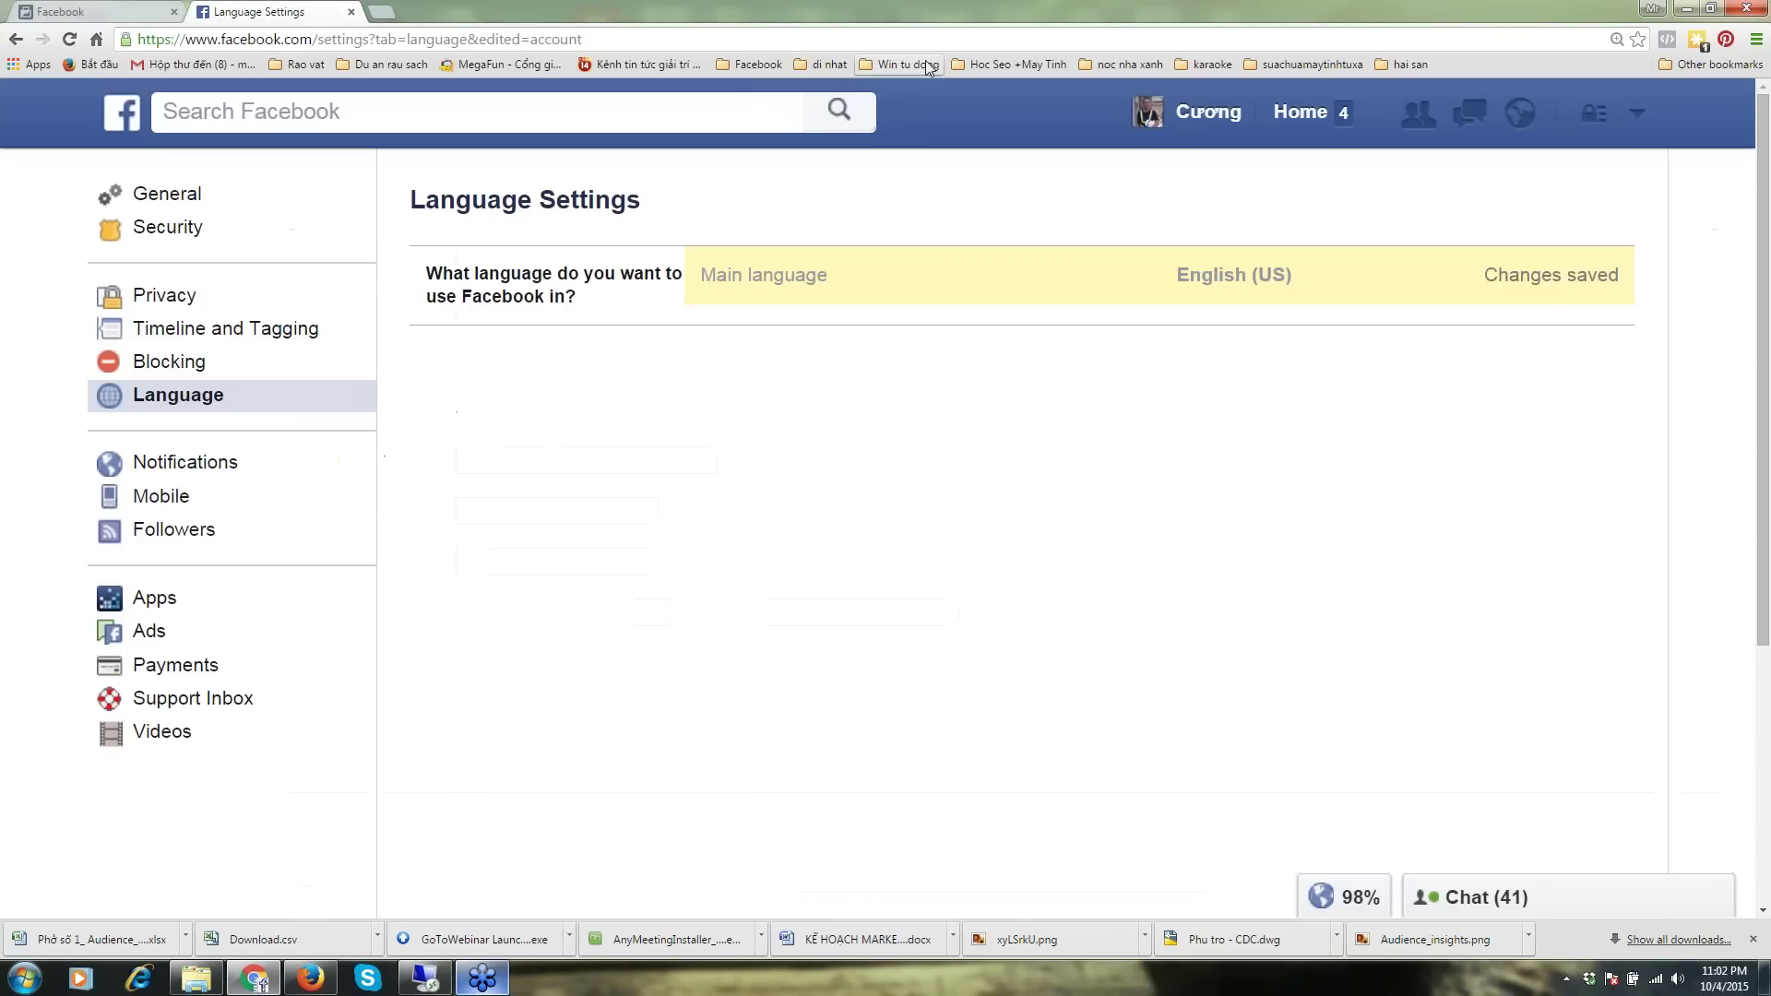
# Copy the address of the "Find my Facebook" bookmark stored in the Facebook bookmarks folder.
pyautogui.click(749, 64)
pyautogui.rightClick(861, 270)
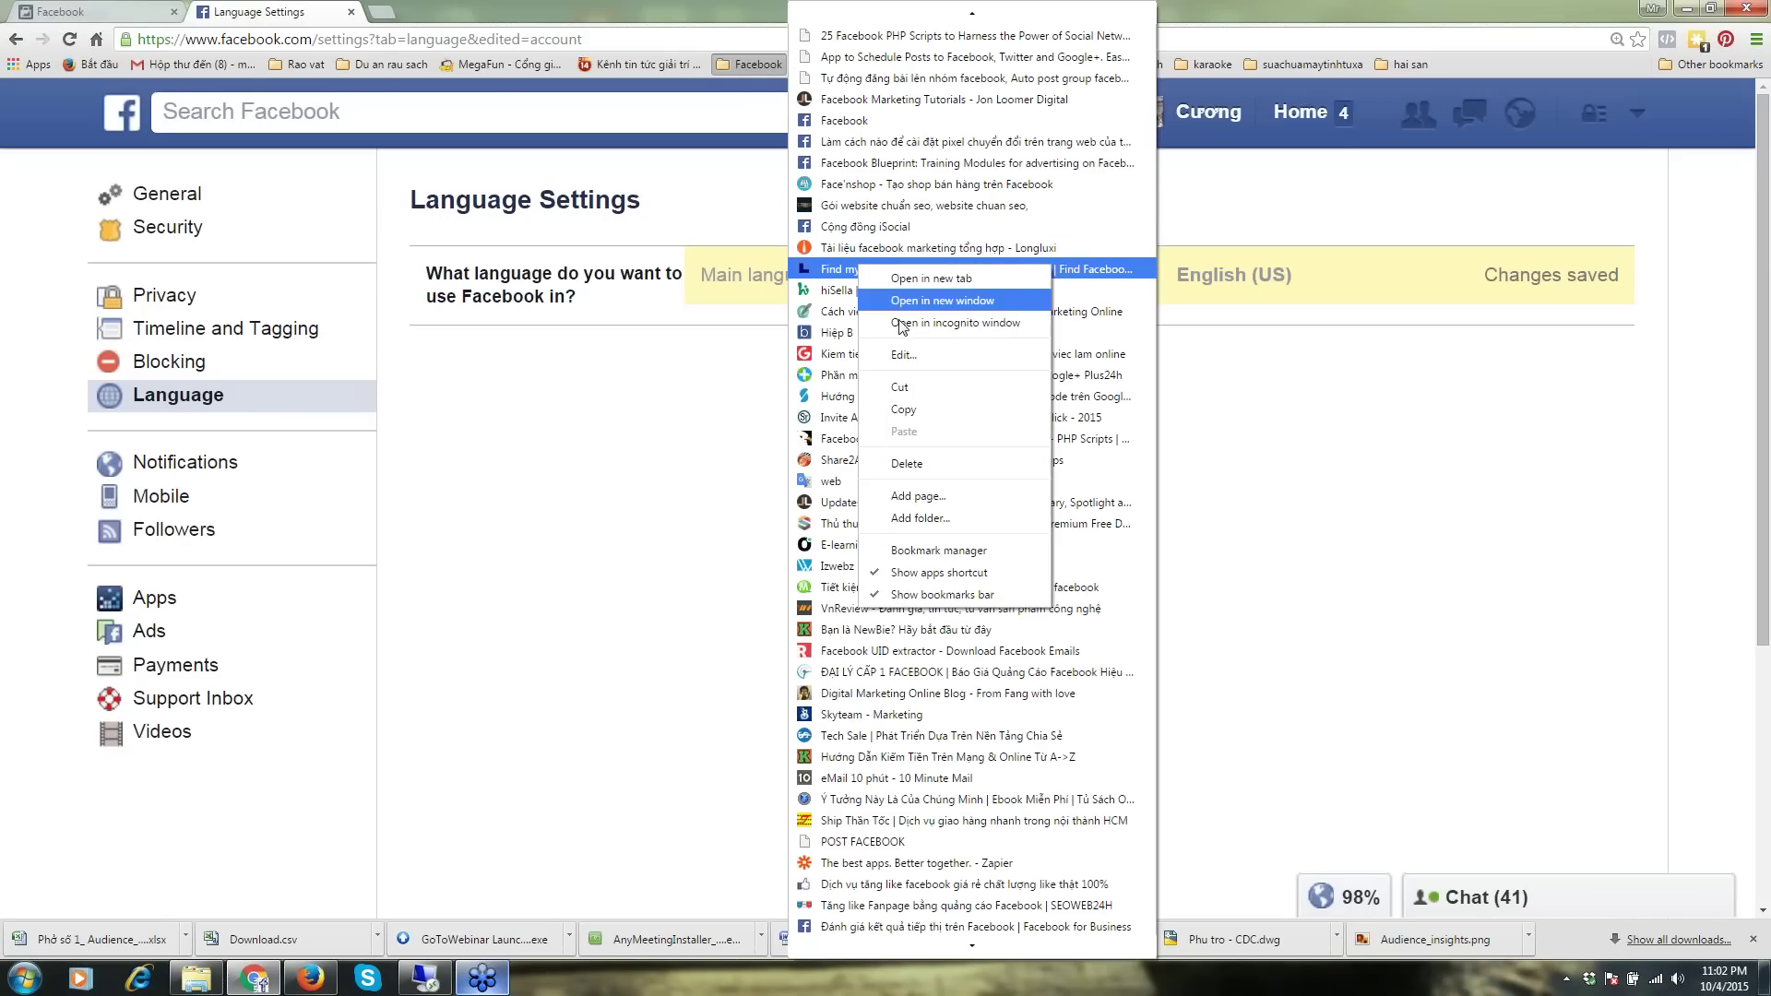
pyautogui.click(905, 407)
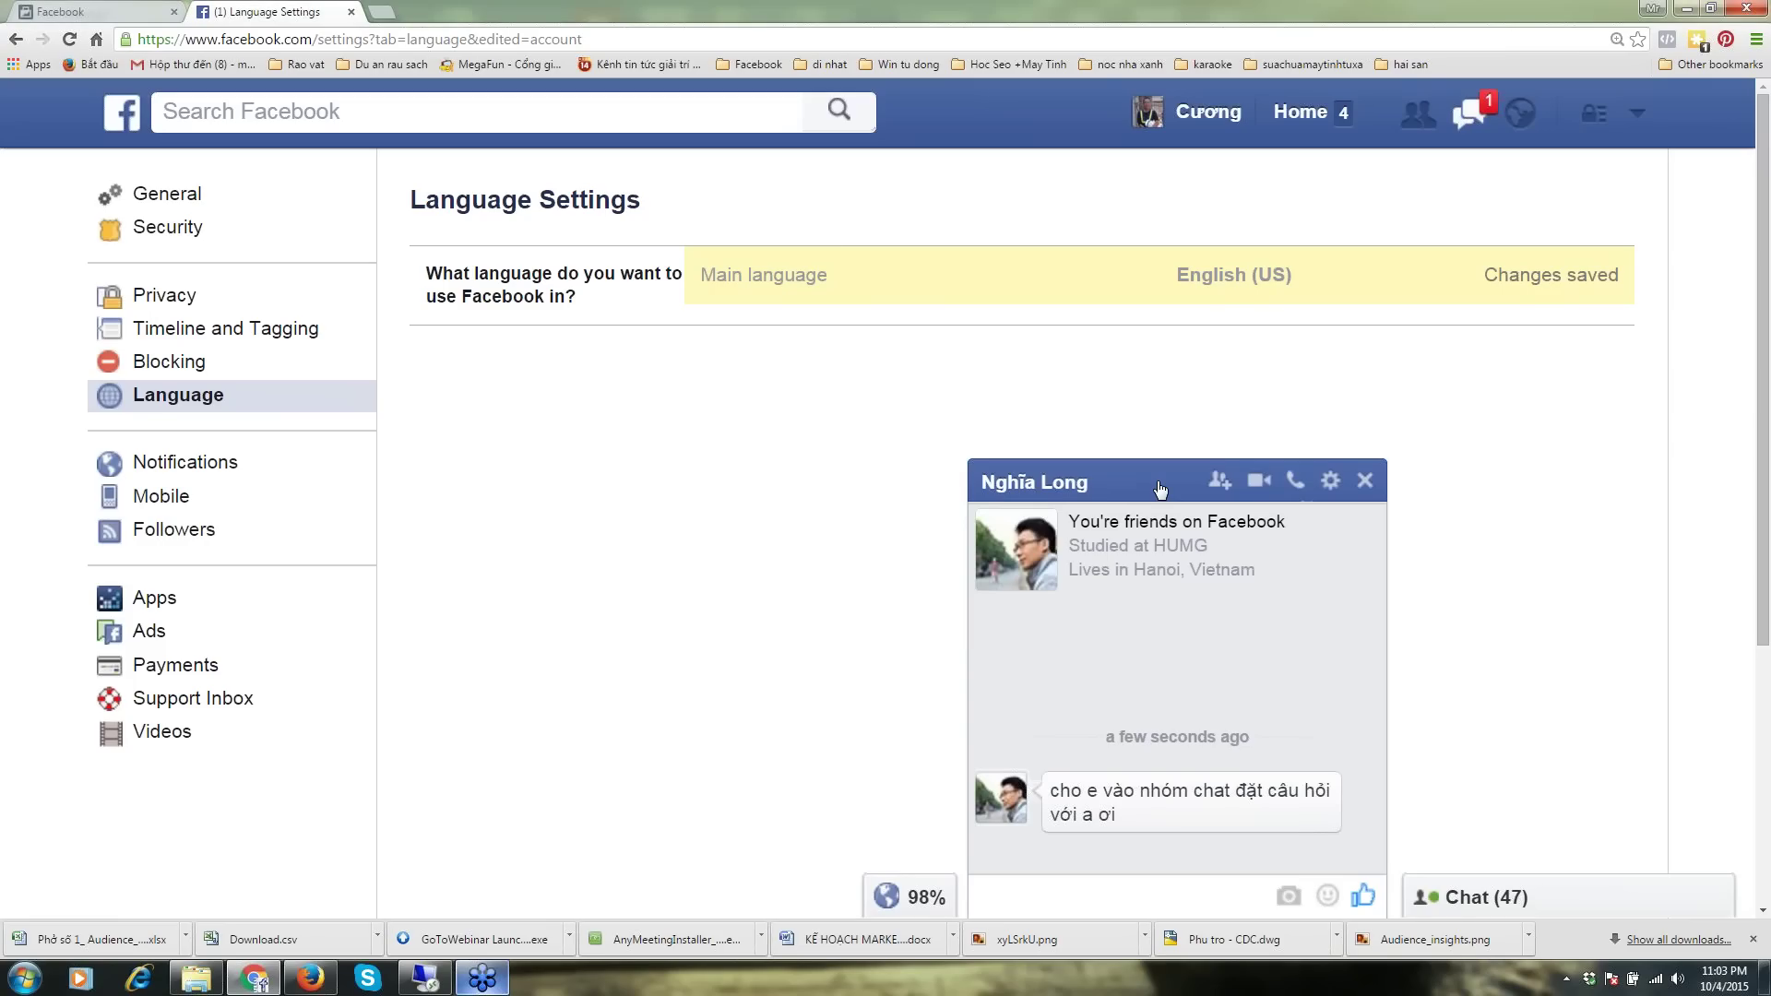
# Collapse the chat window and rerun the recent search Papge about "Ha Noi", expanding its results to all matching pages.
pyautogui.click(1161, 483)
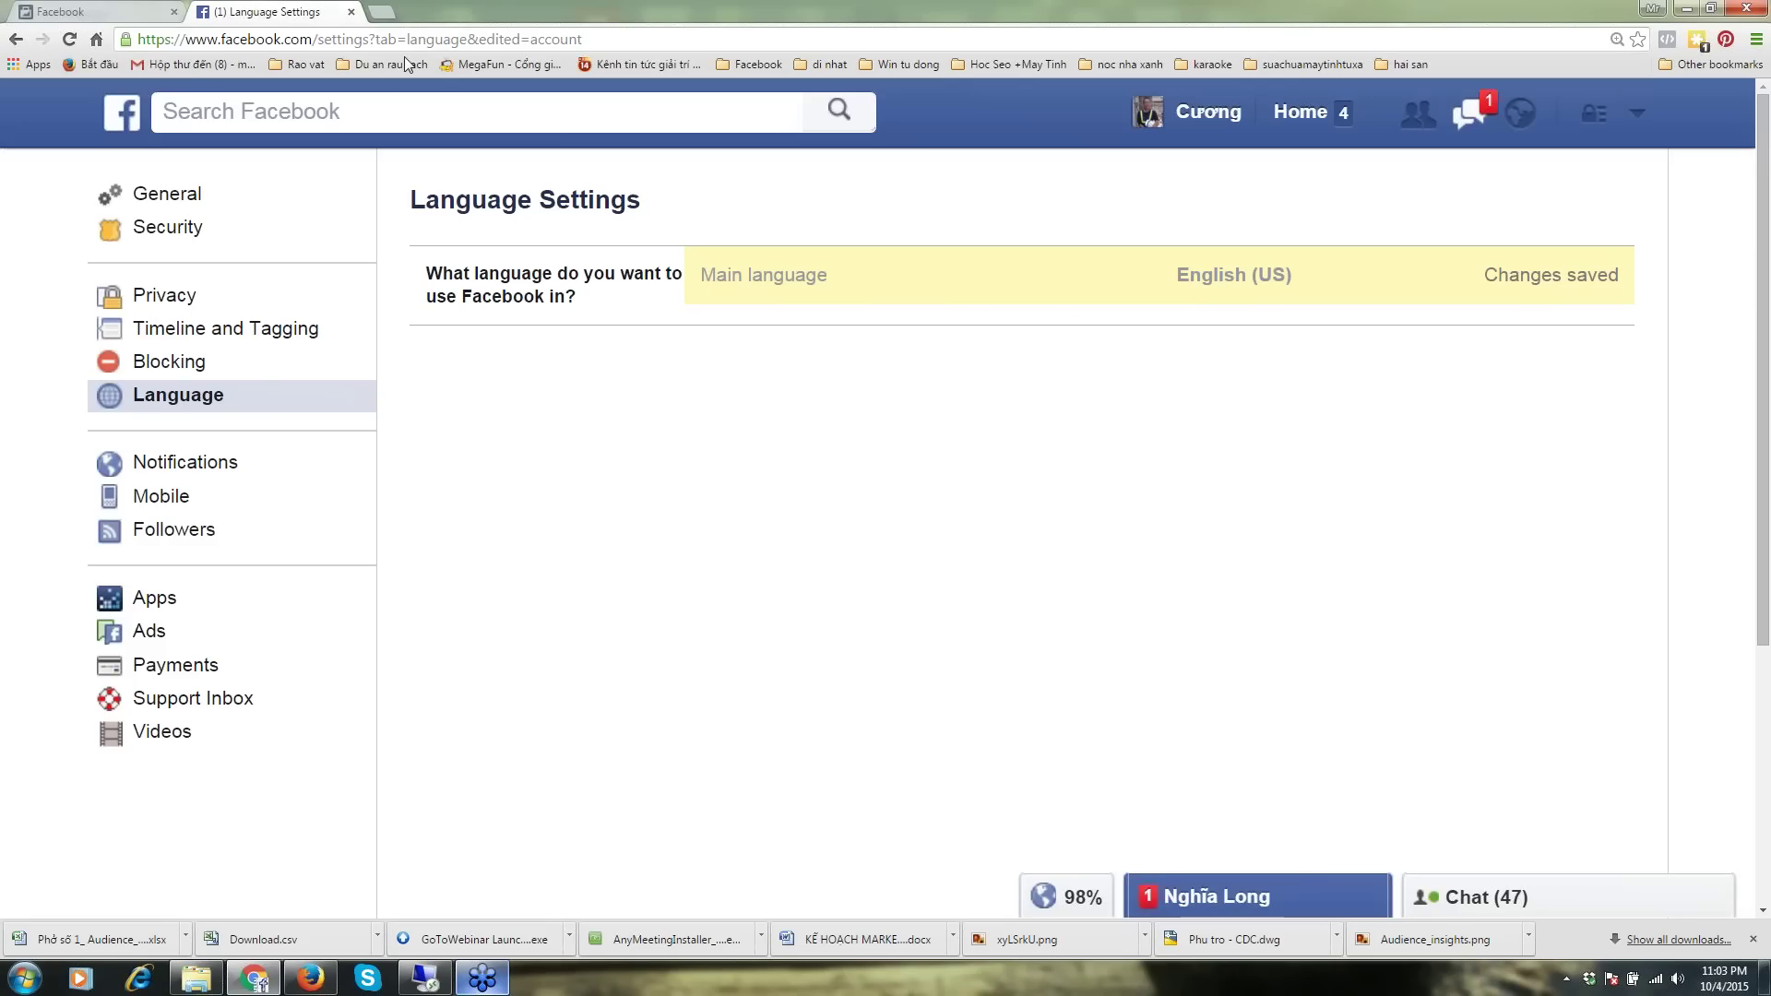
pyautogui.click(356, 113)
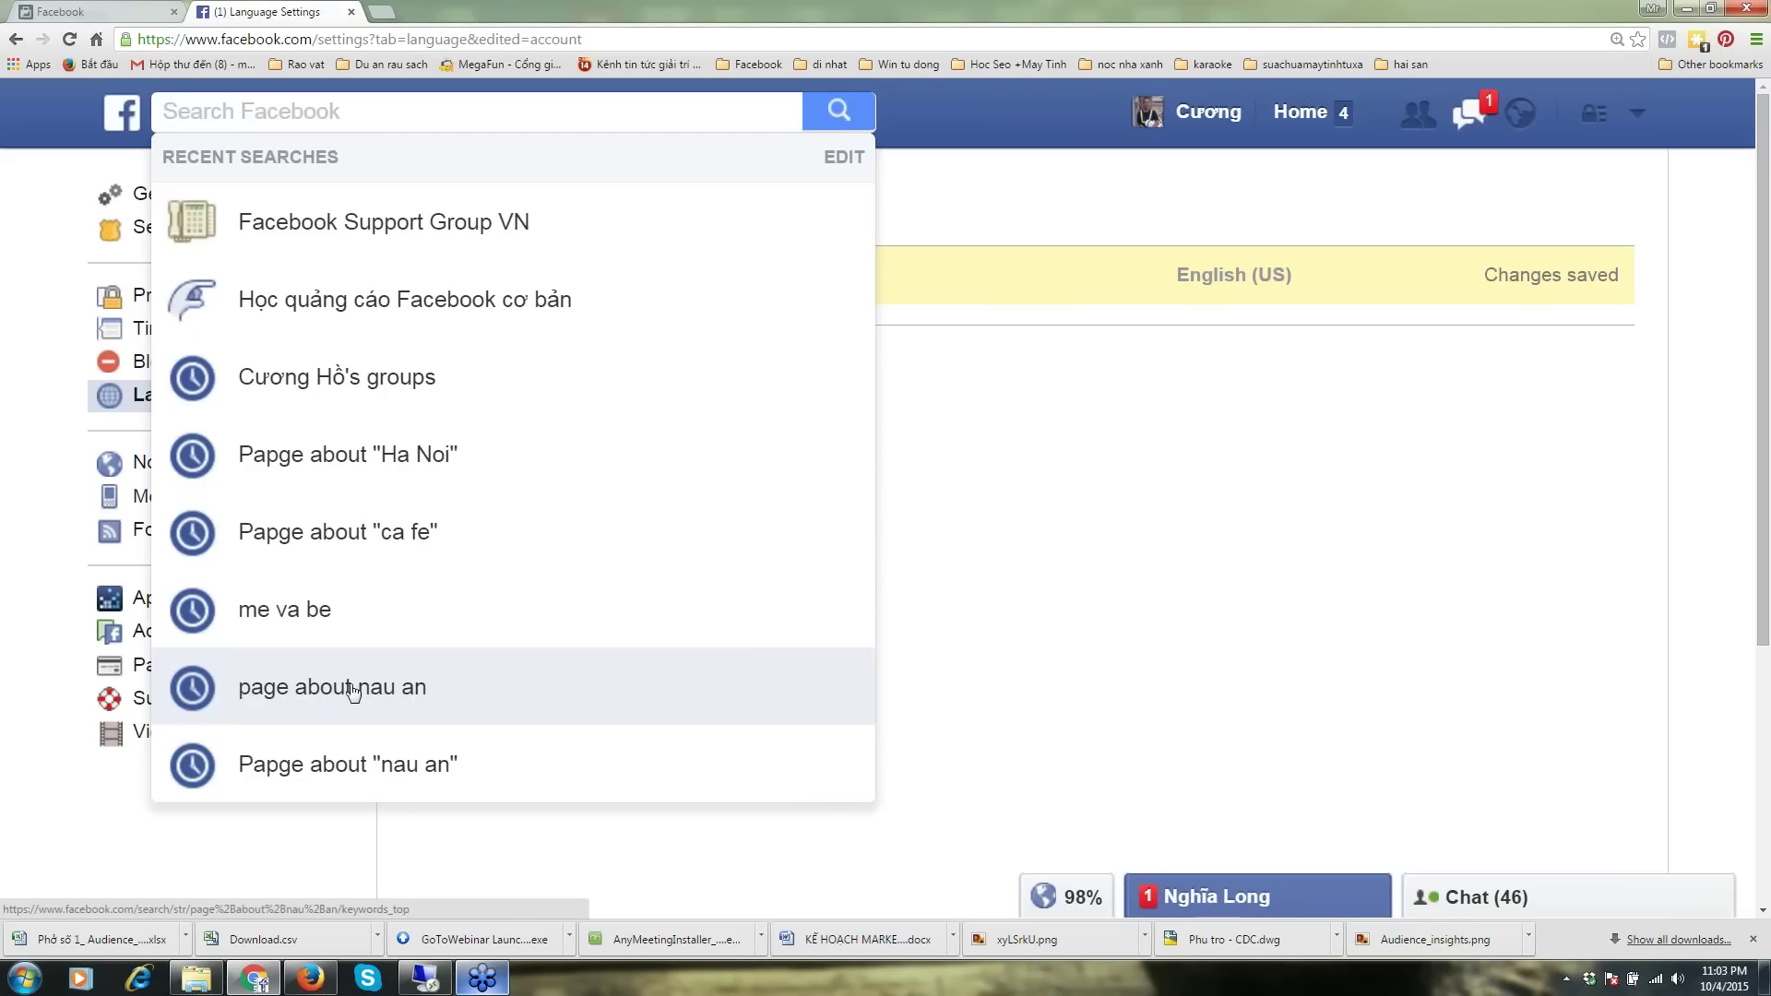
pyautogui.click(310, 466)
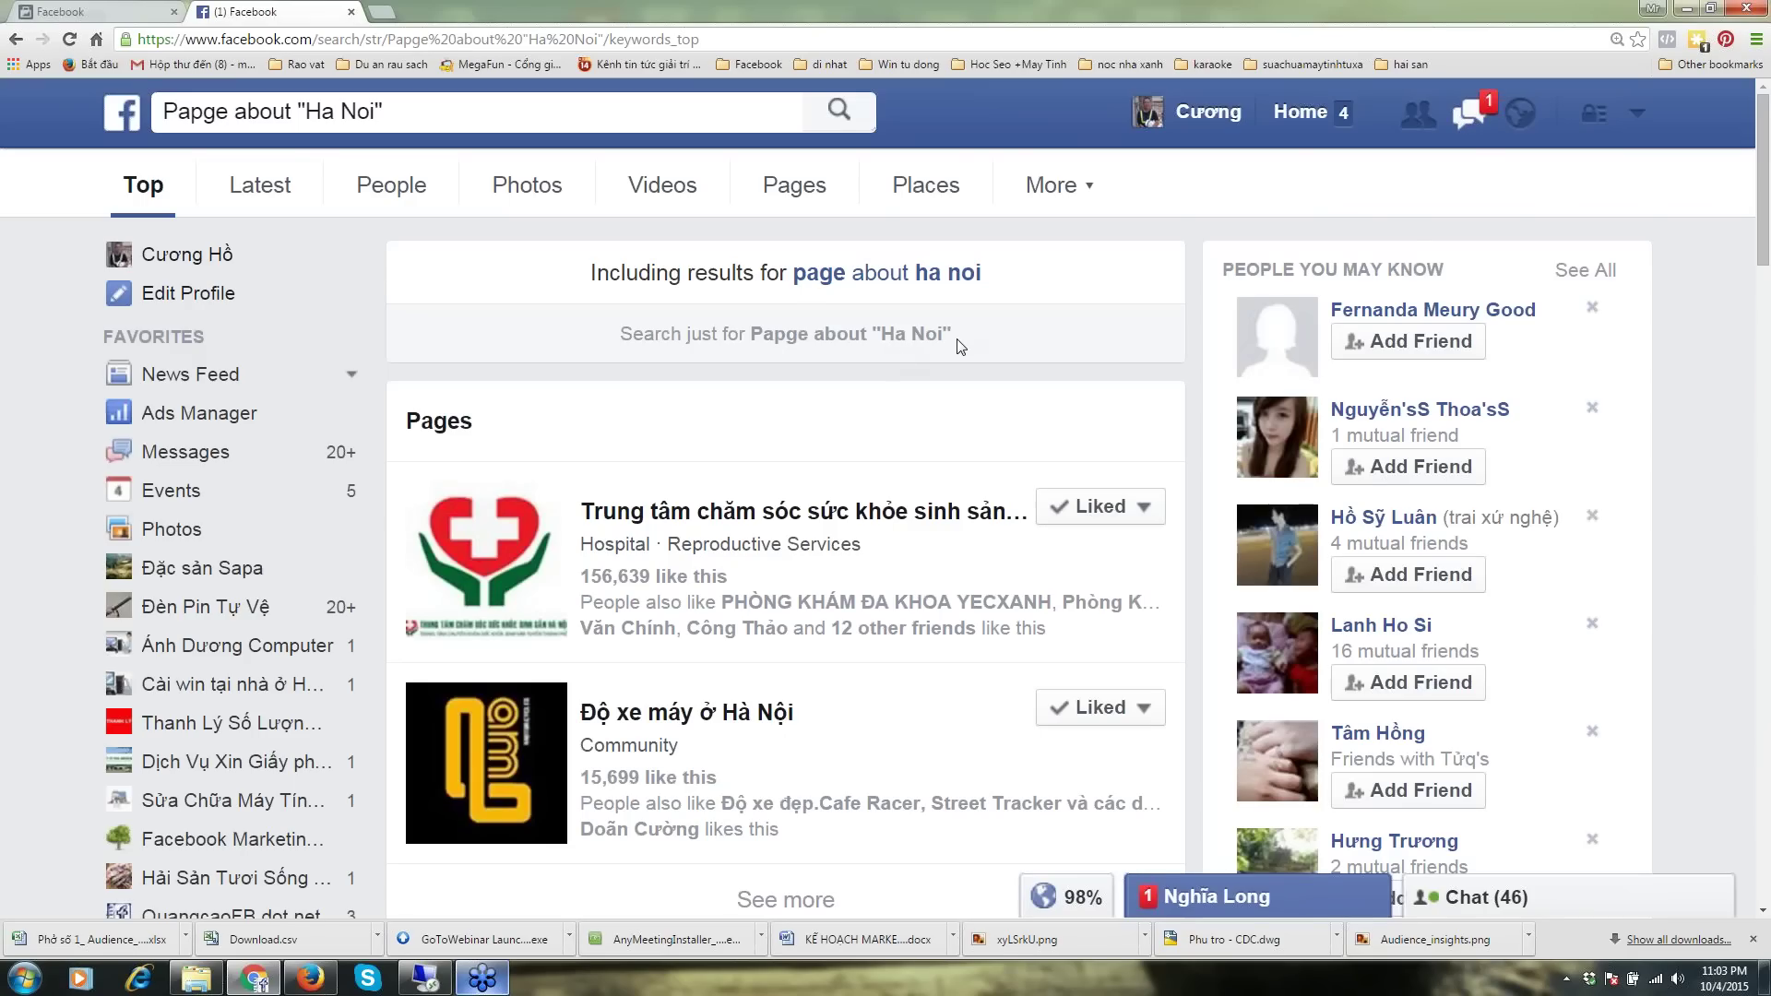
pyautogui.scroll(-1, 851, 443)
pyautogui.scroll(-5, 850, 443)
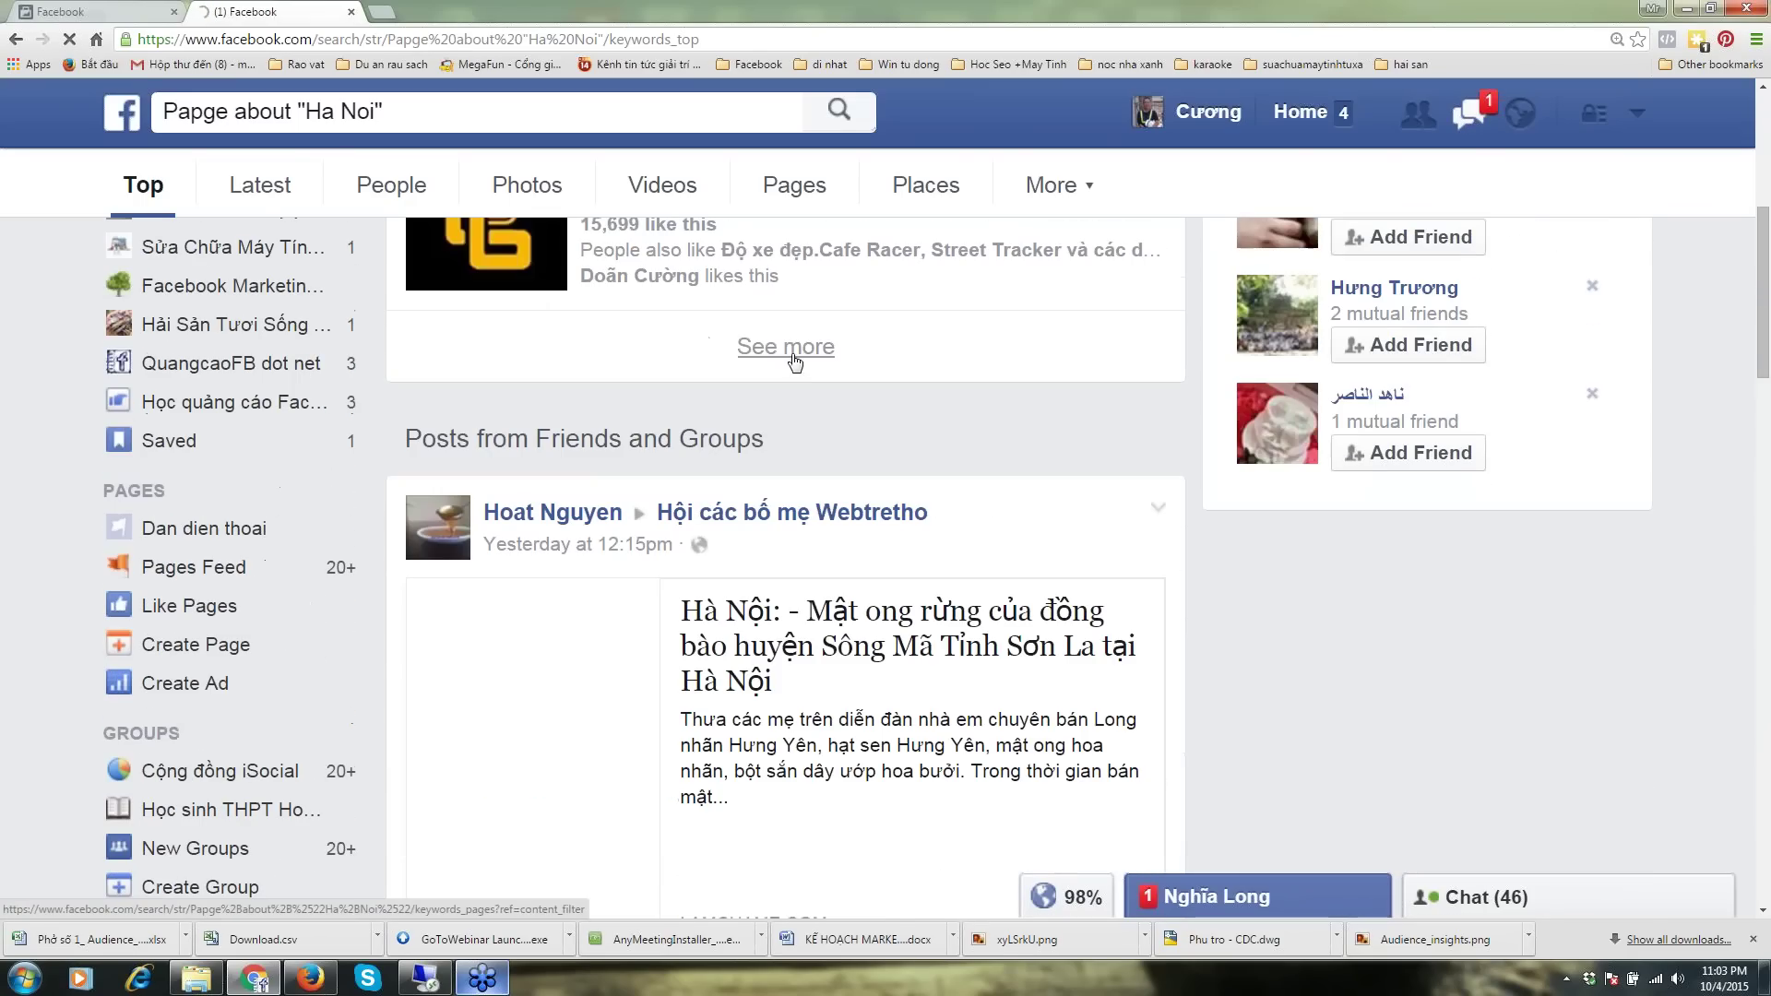
pyautogui.click(787, 346)
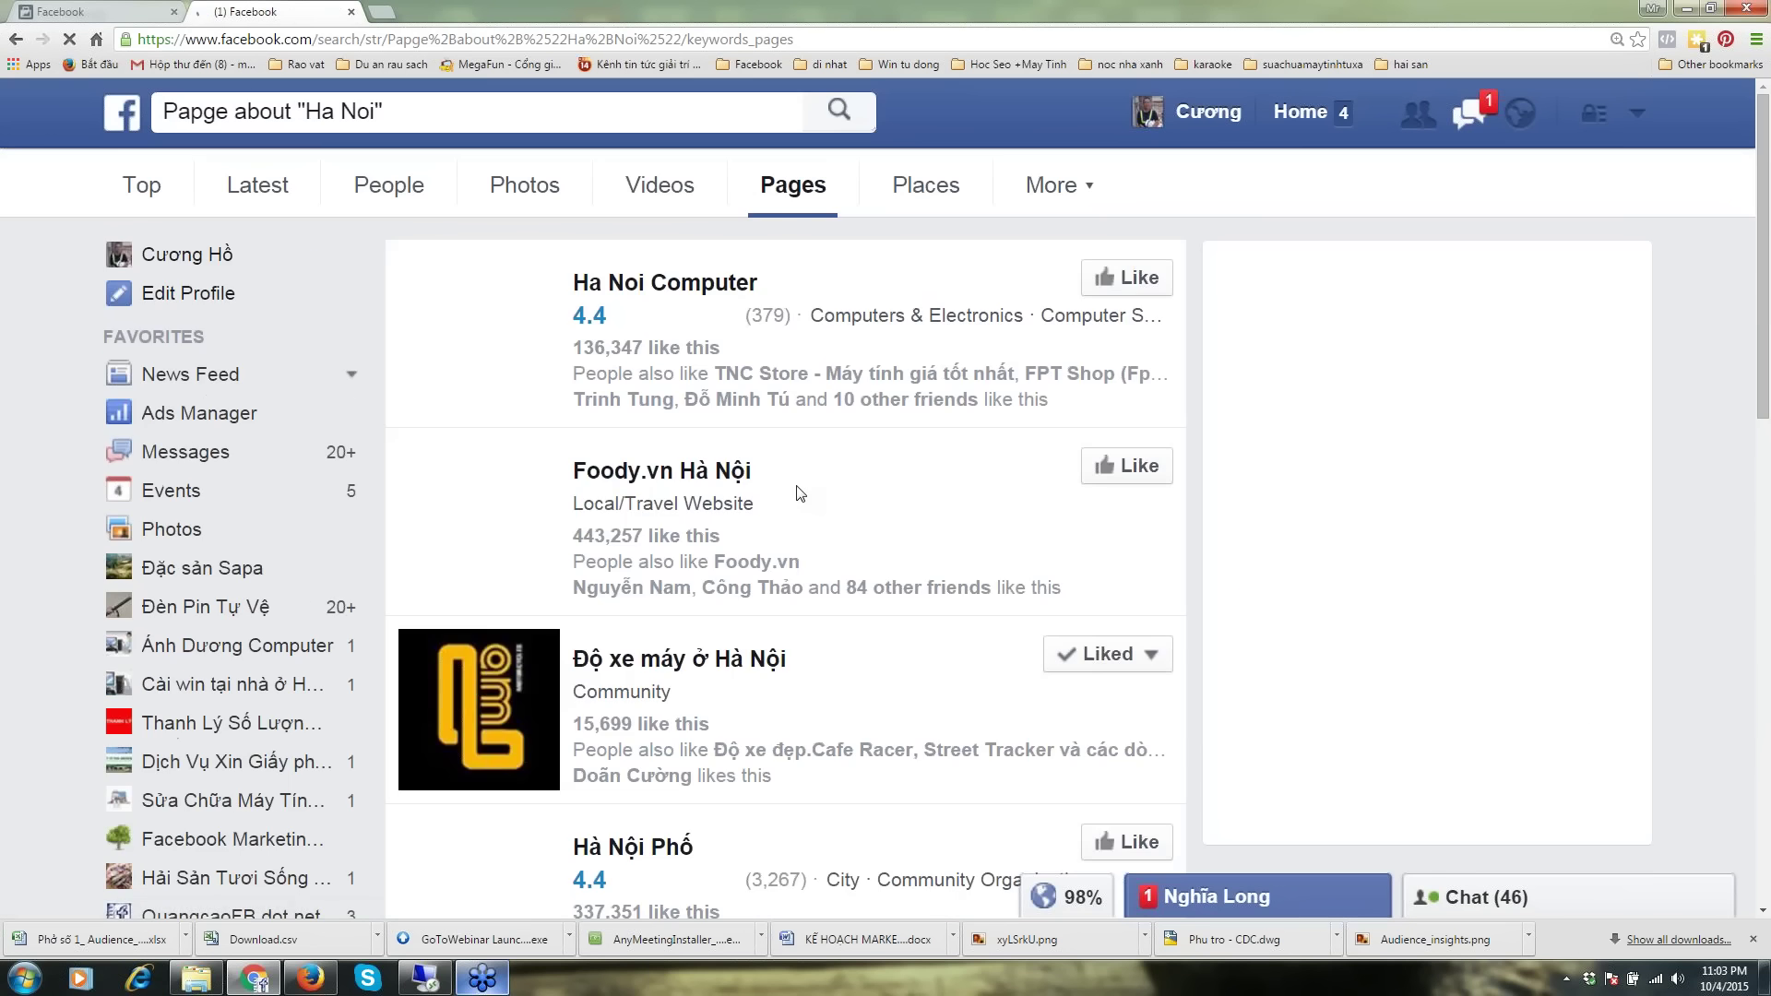
# Look through the Hanoi page results, examining each page's category and like count.
pyautogui.scroll(-2, 867, 553)
pyautogui.scroll(-3, 868, 553)
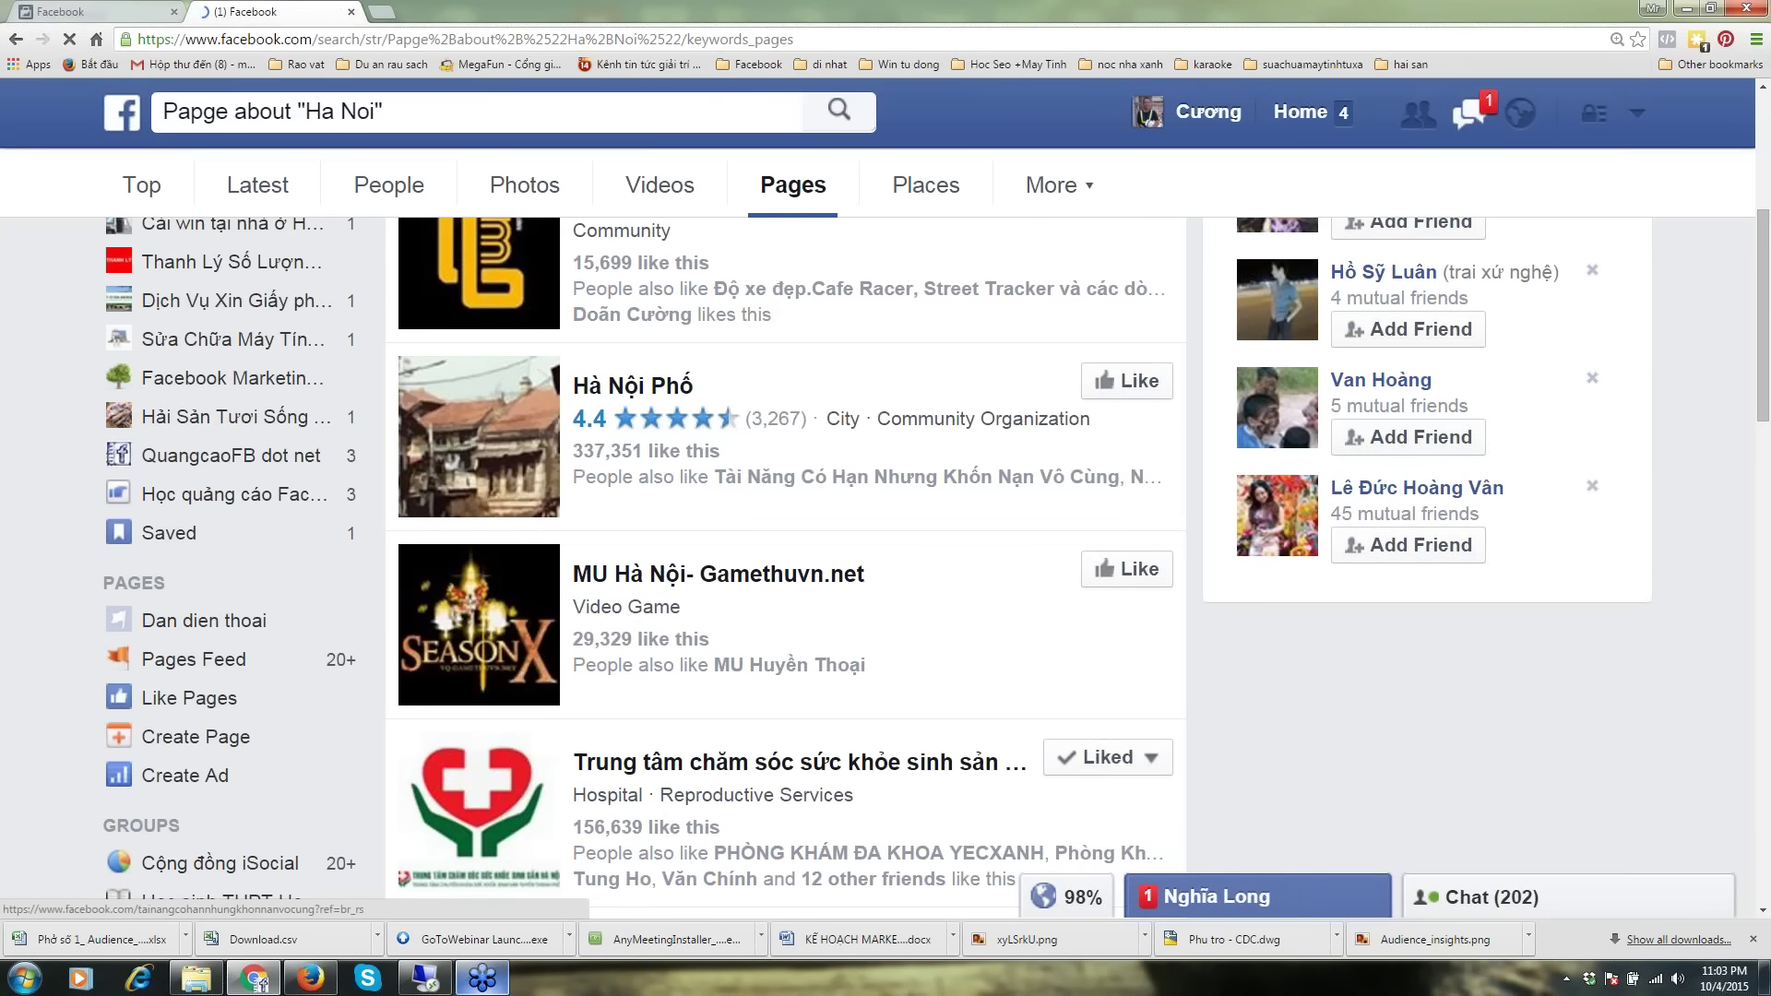
pyautogui.scroll(4, 867, 553)
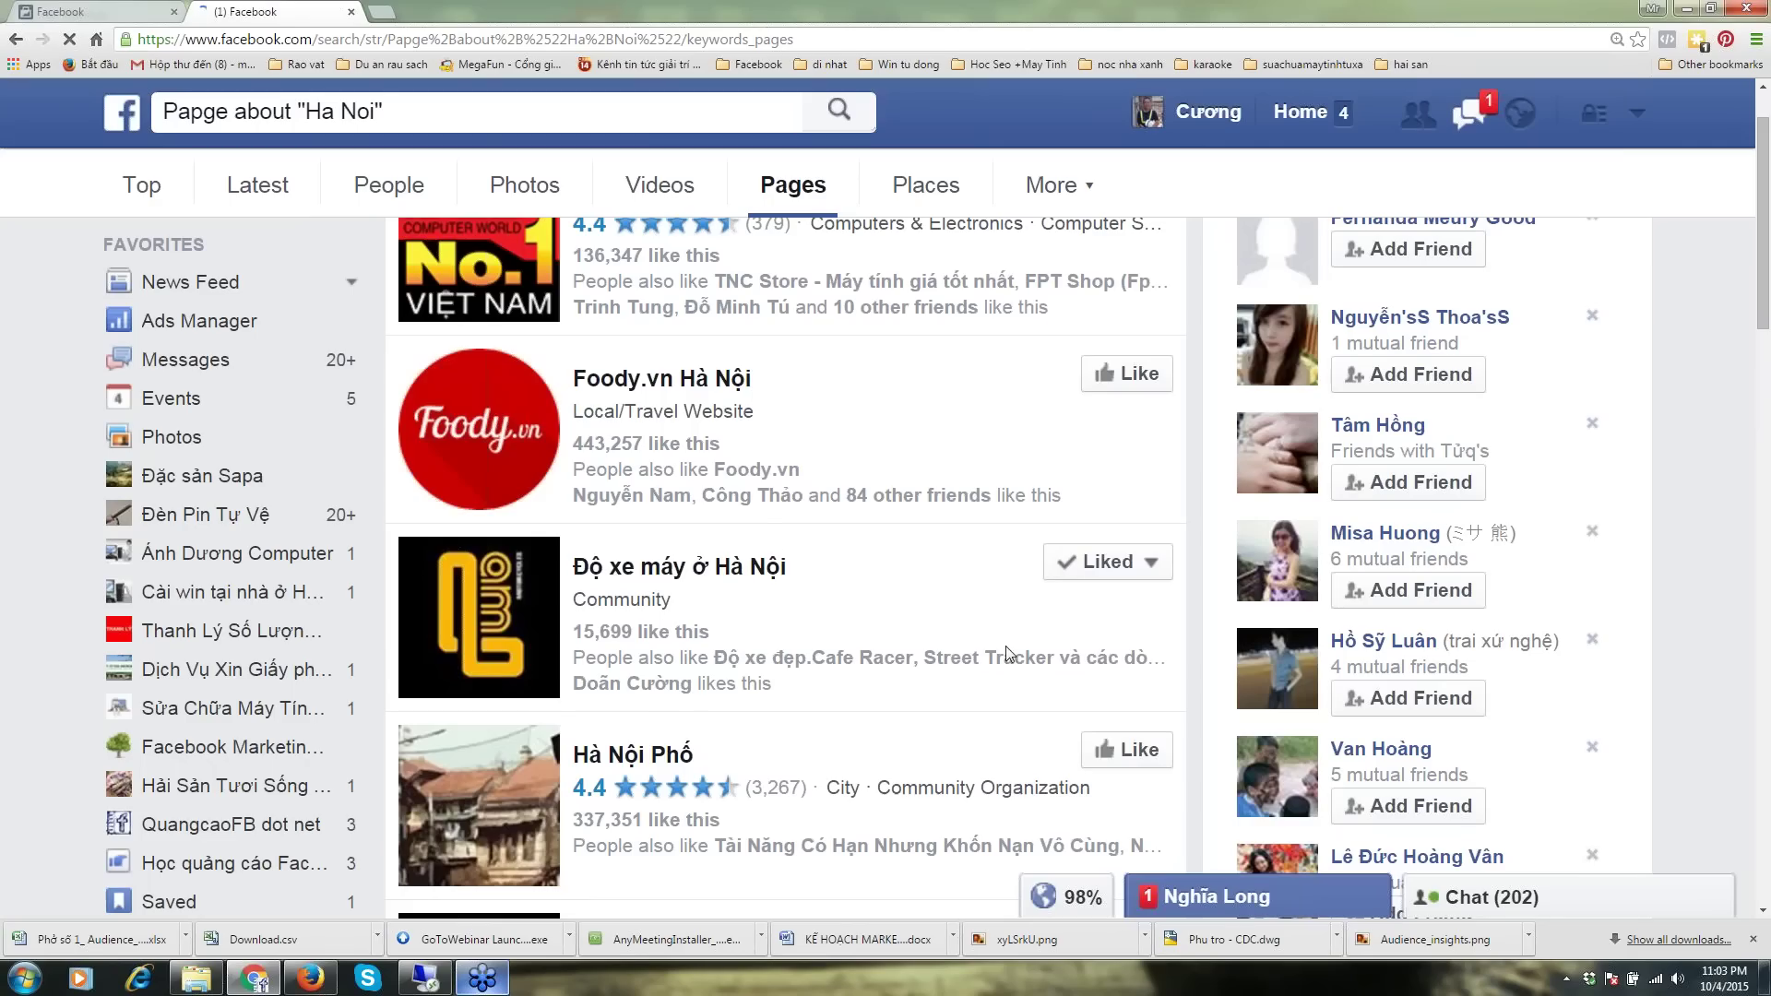
pyautogui.scroll(-10, 955, 661)
pyautogui.scroll(-4, 909, 593)
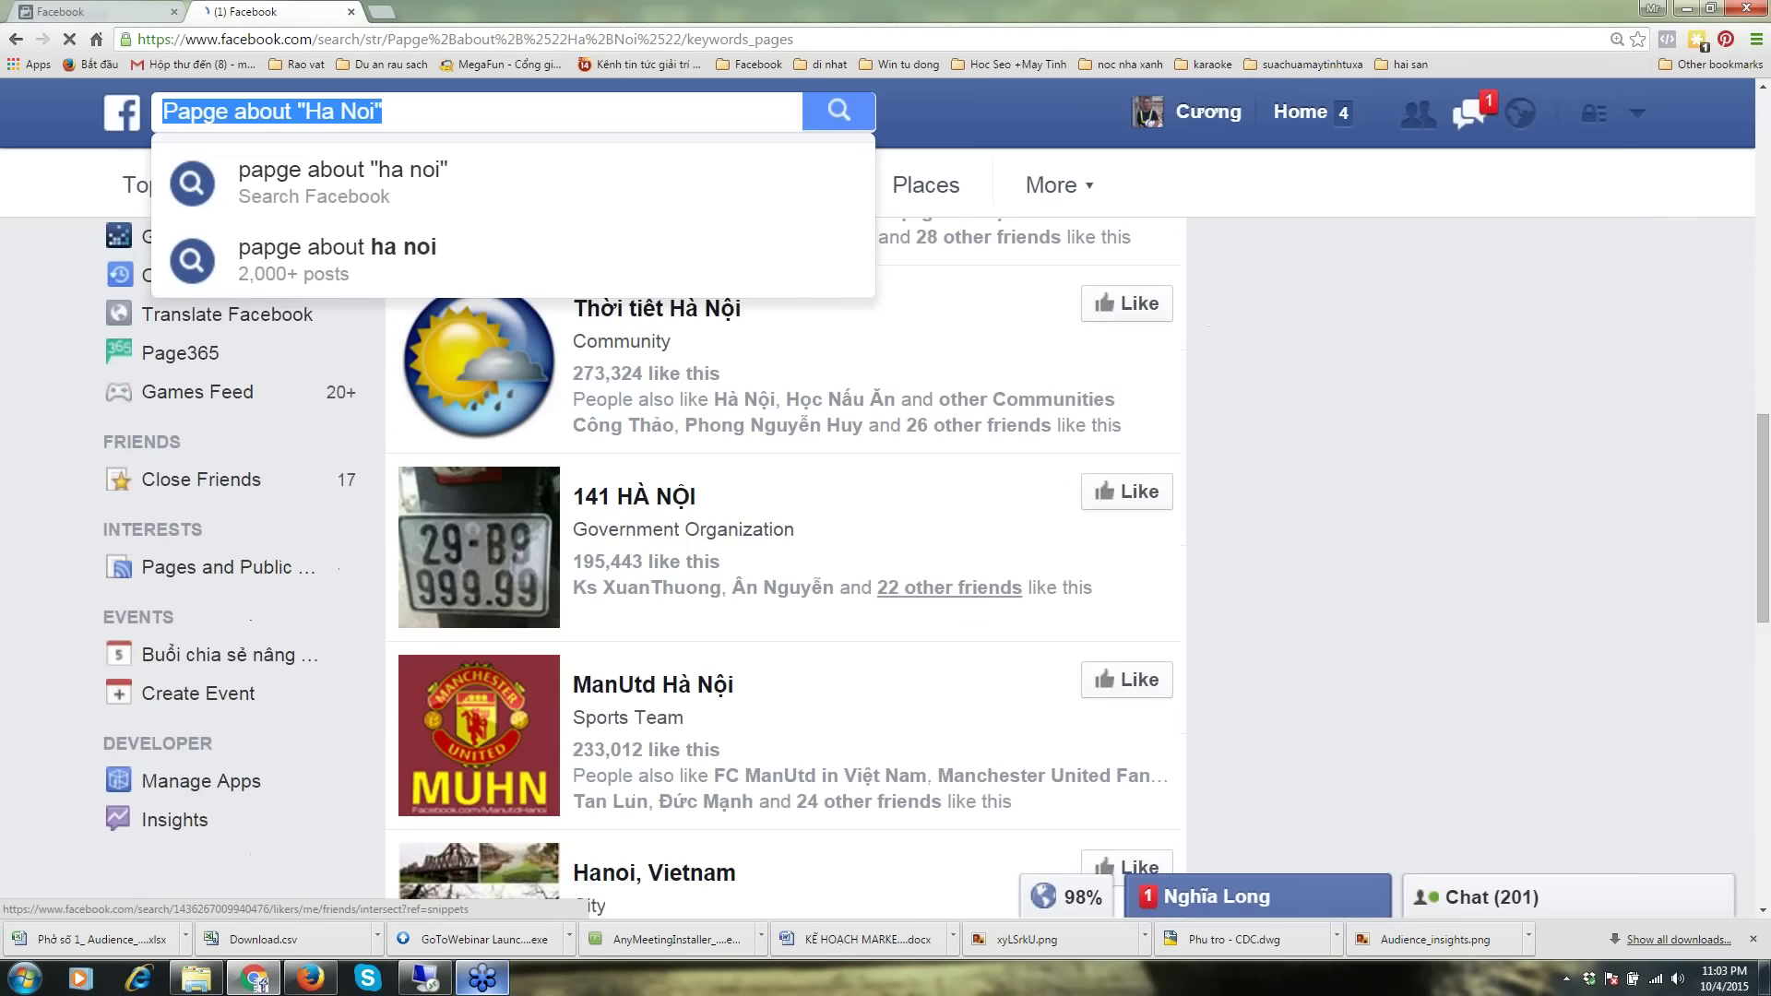
pyautogui.scroll(-2, 909, 593)
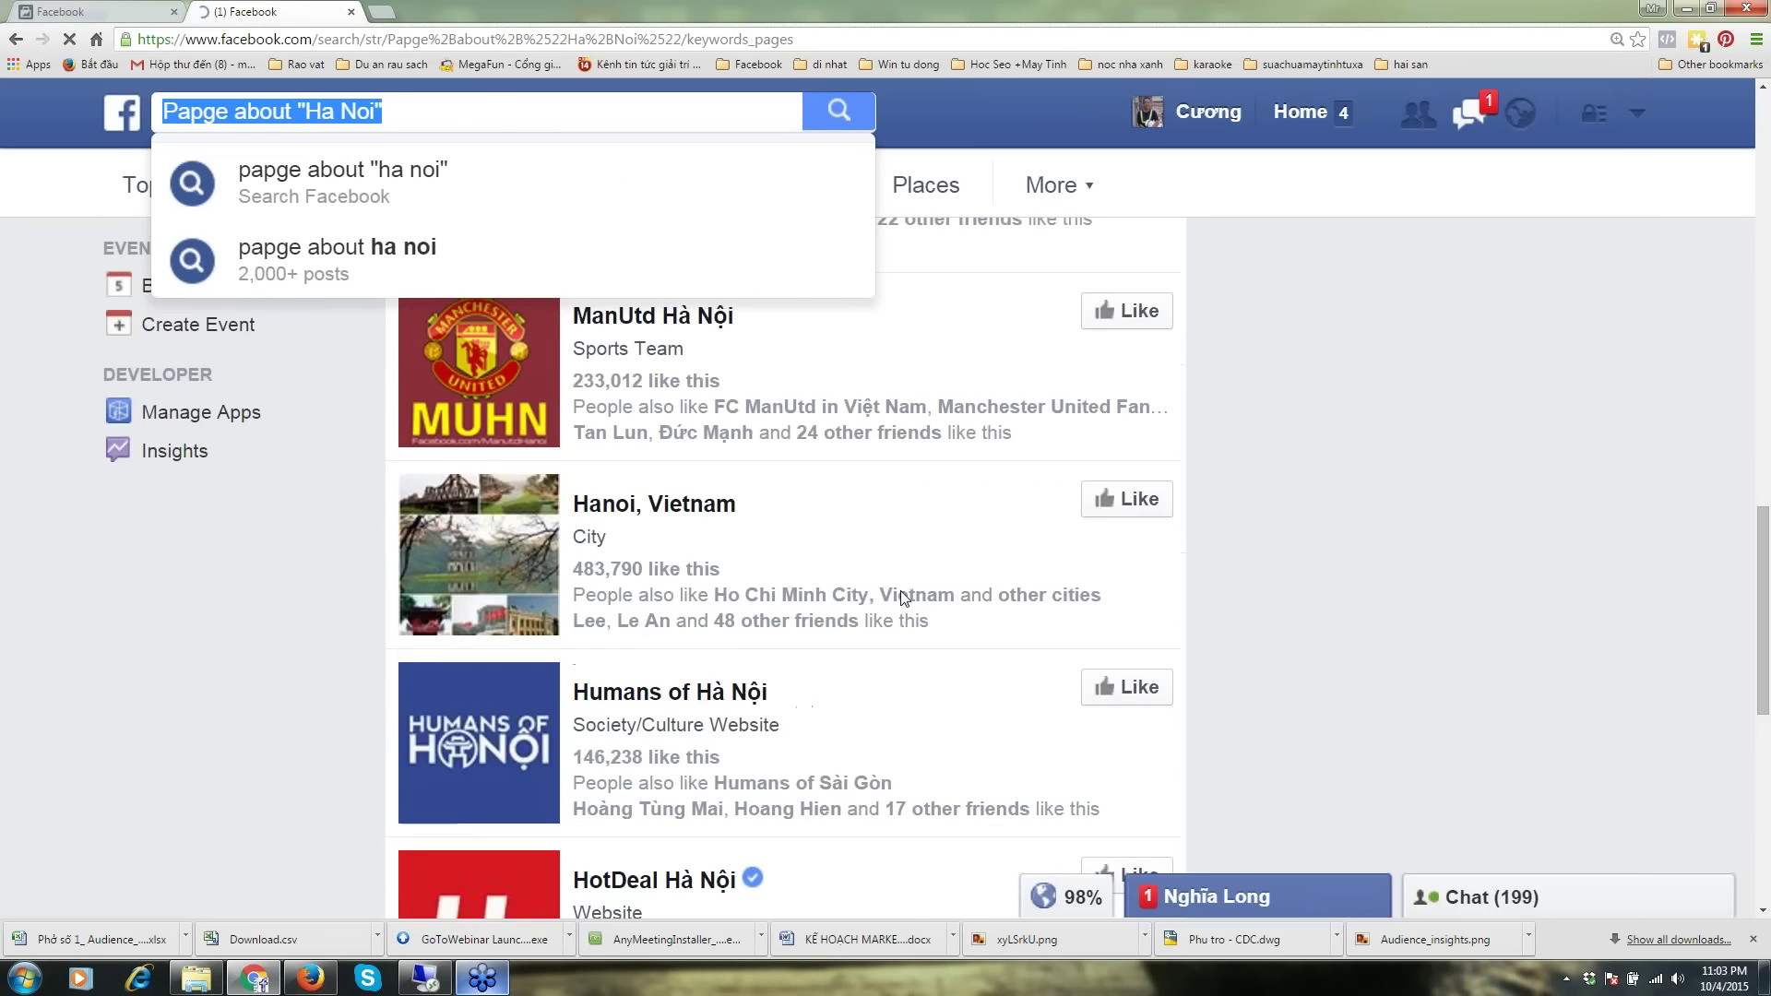
pyautogui.click(222, 623)
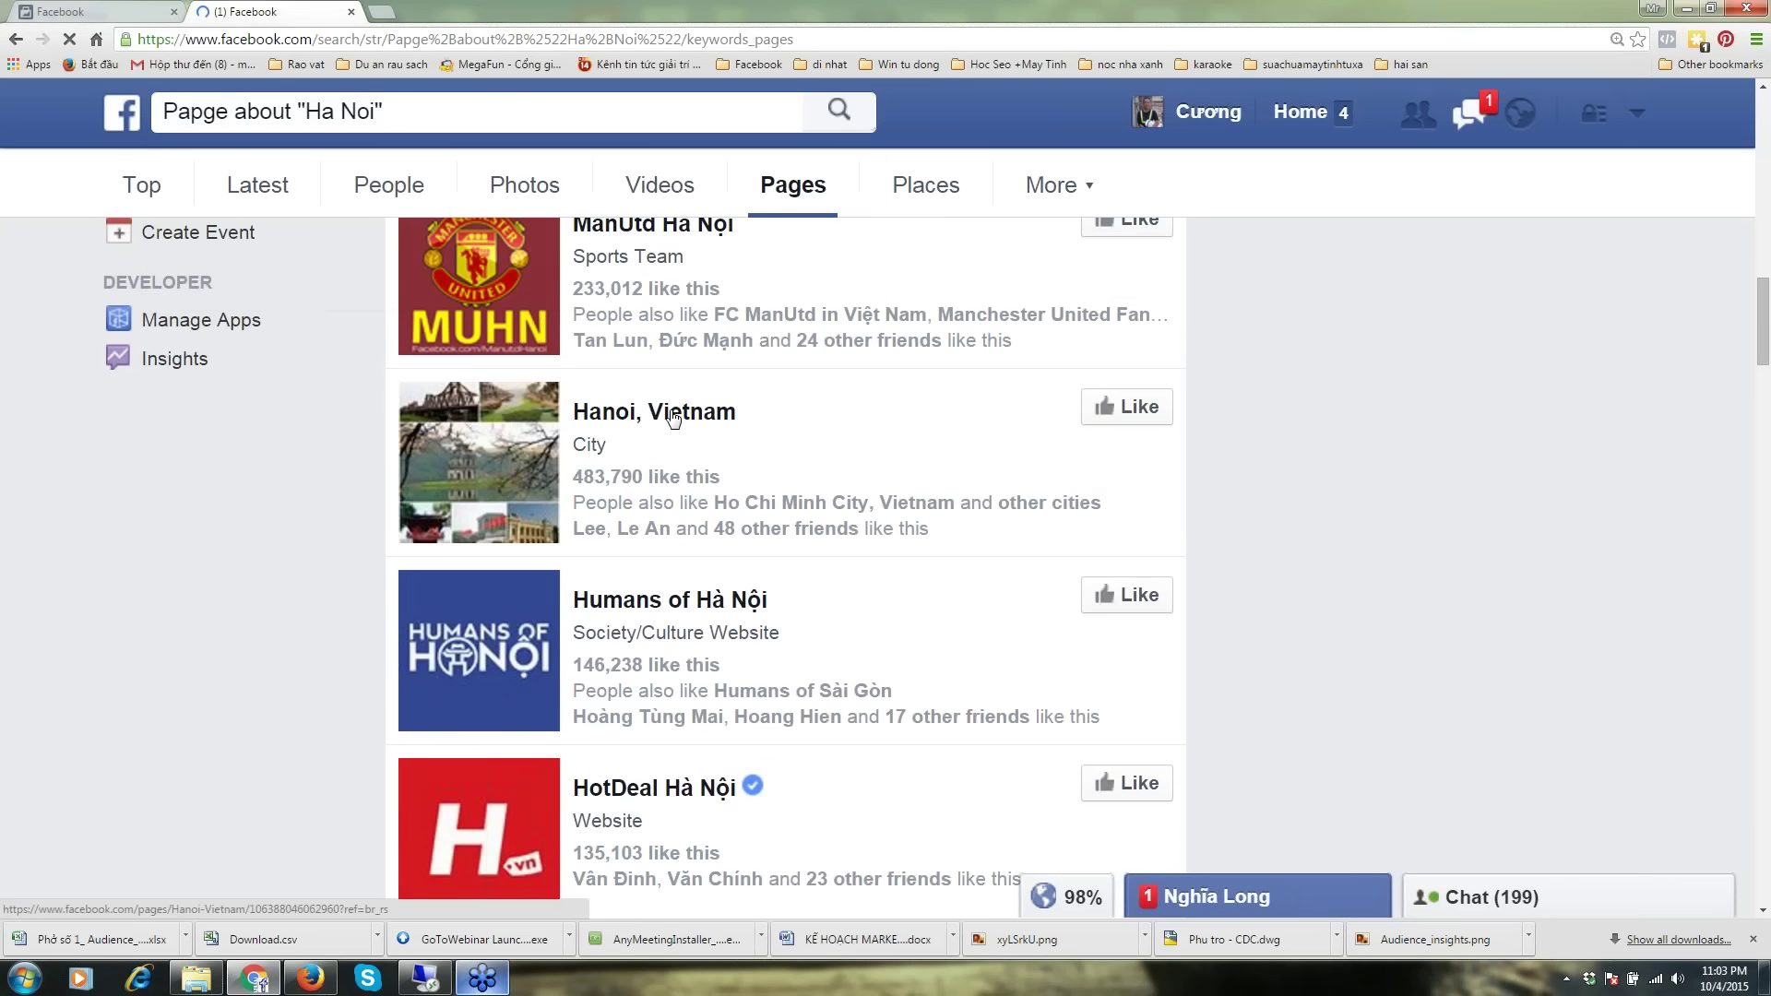
pyautogui.scroll(-1, 785, 452)
pyautogui.scroll(-3, 847, 560)
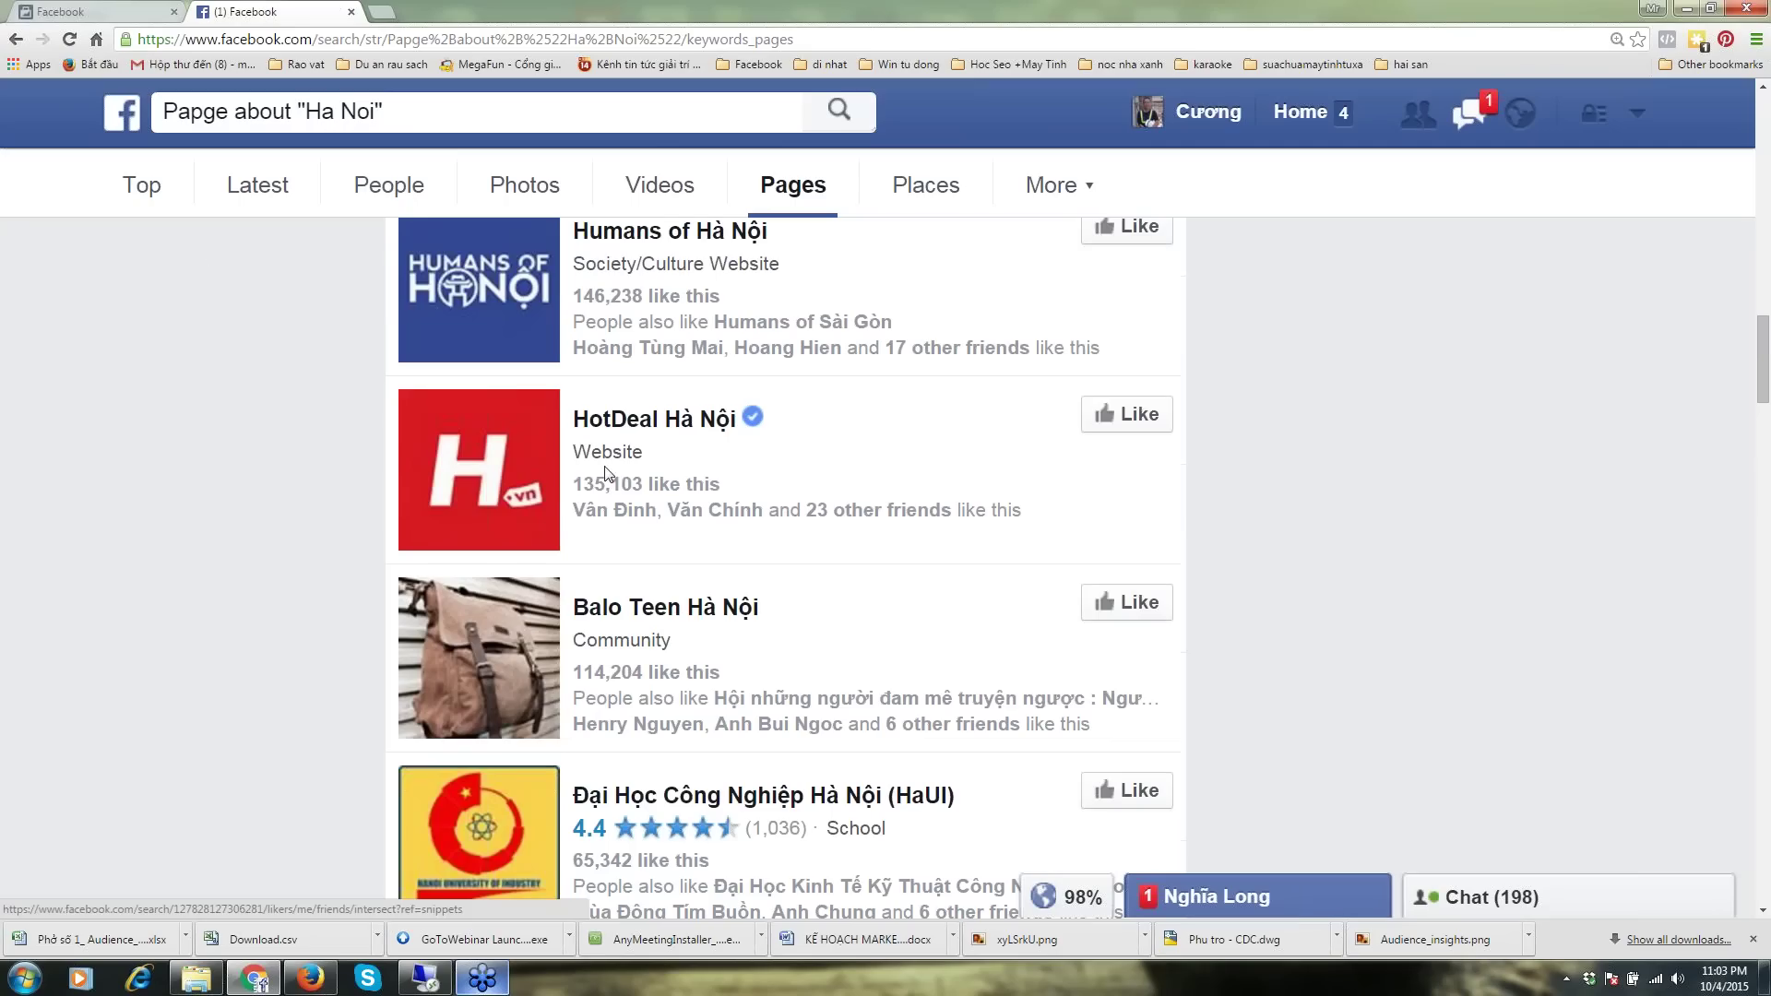
pyautogui.scroll(-1, 692, 423)
pyautogui.scroll(-1, 736, 483)
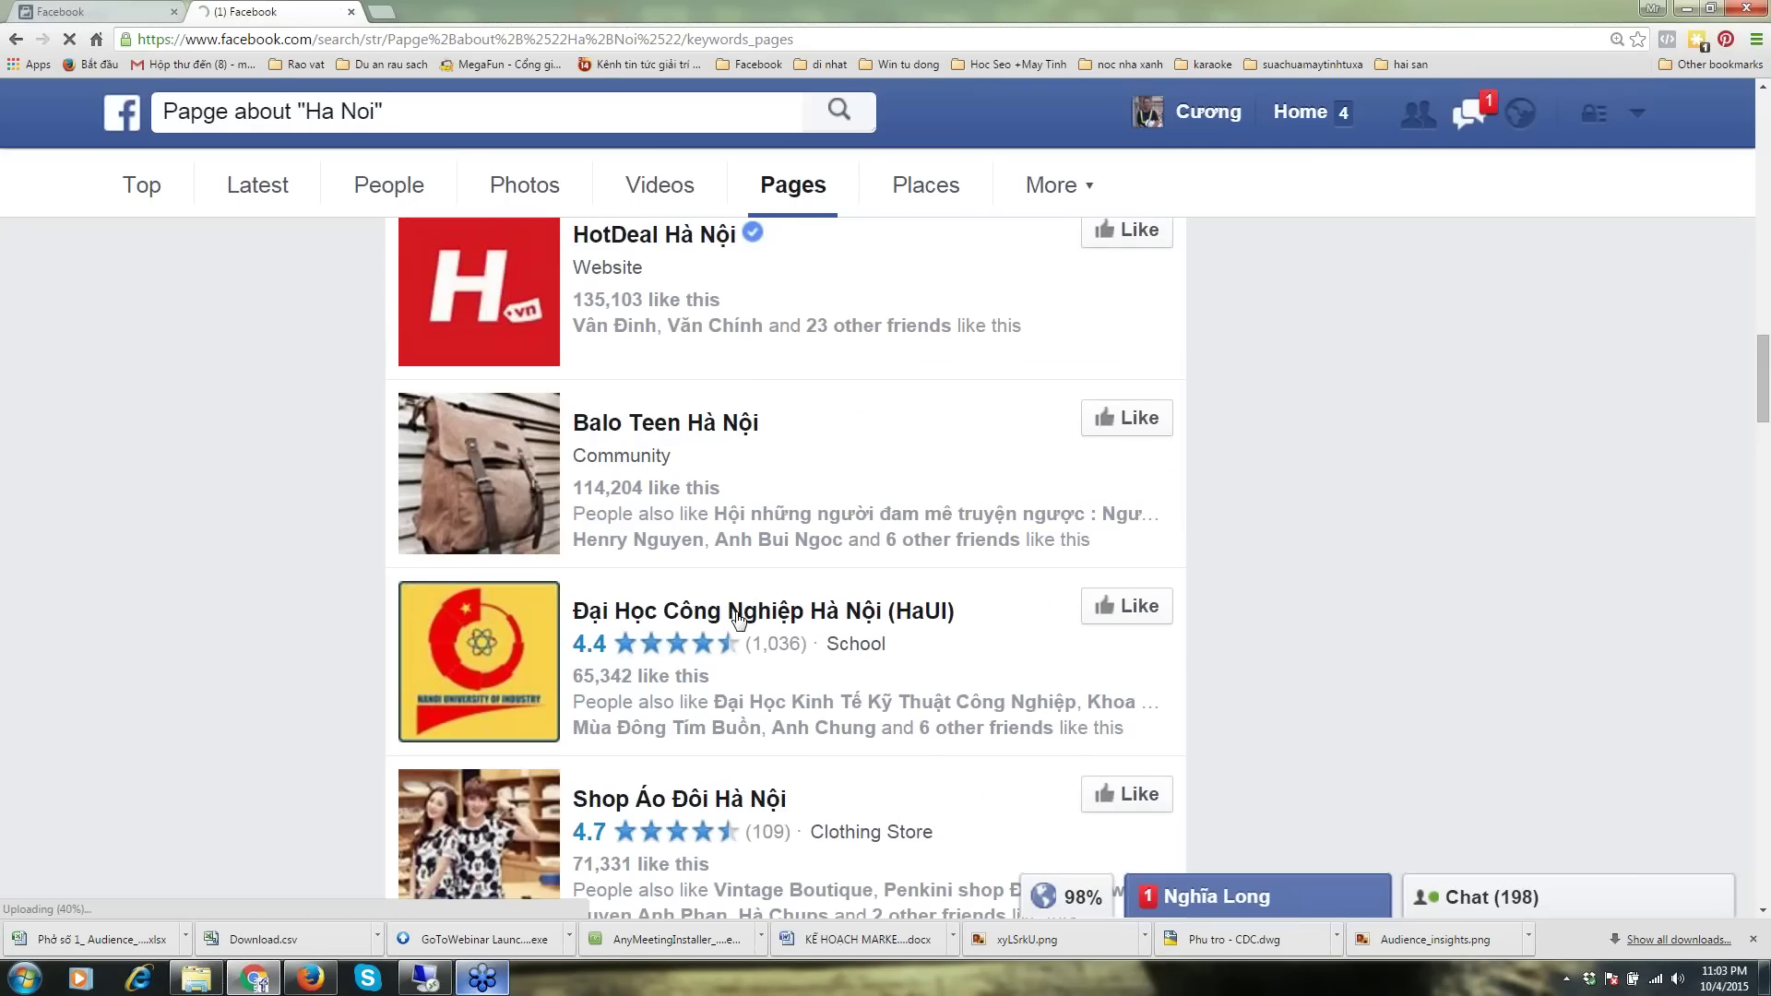
pyautogui.scroll(-2, 742, 618)
pyautogui.click(746, 618)
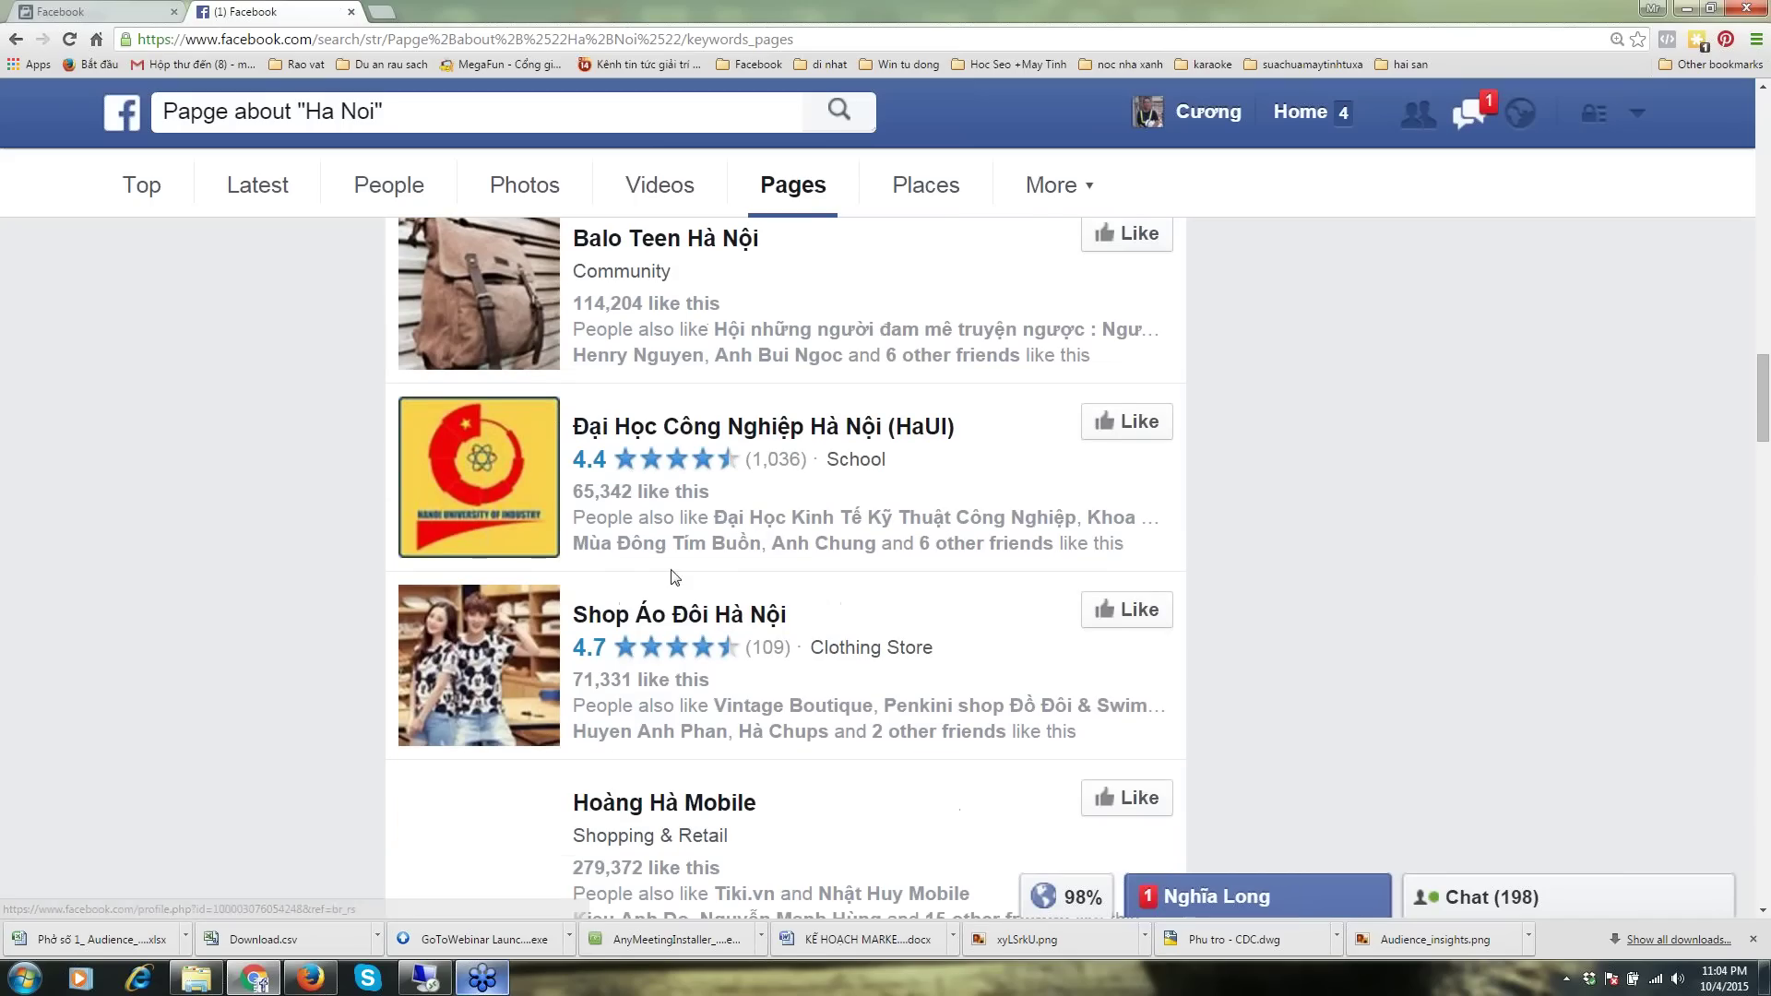
pyautogui.scroll(-2, 842, 463)
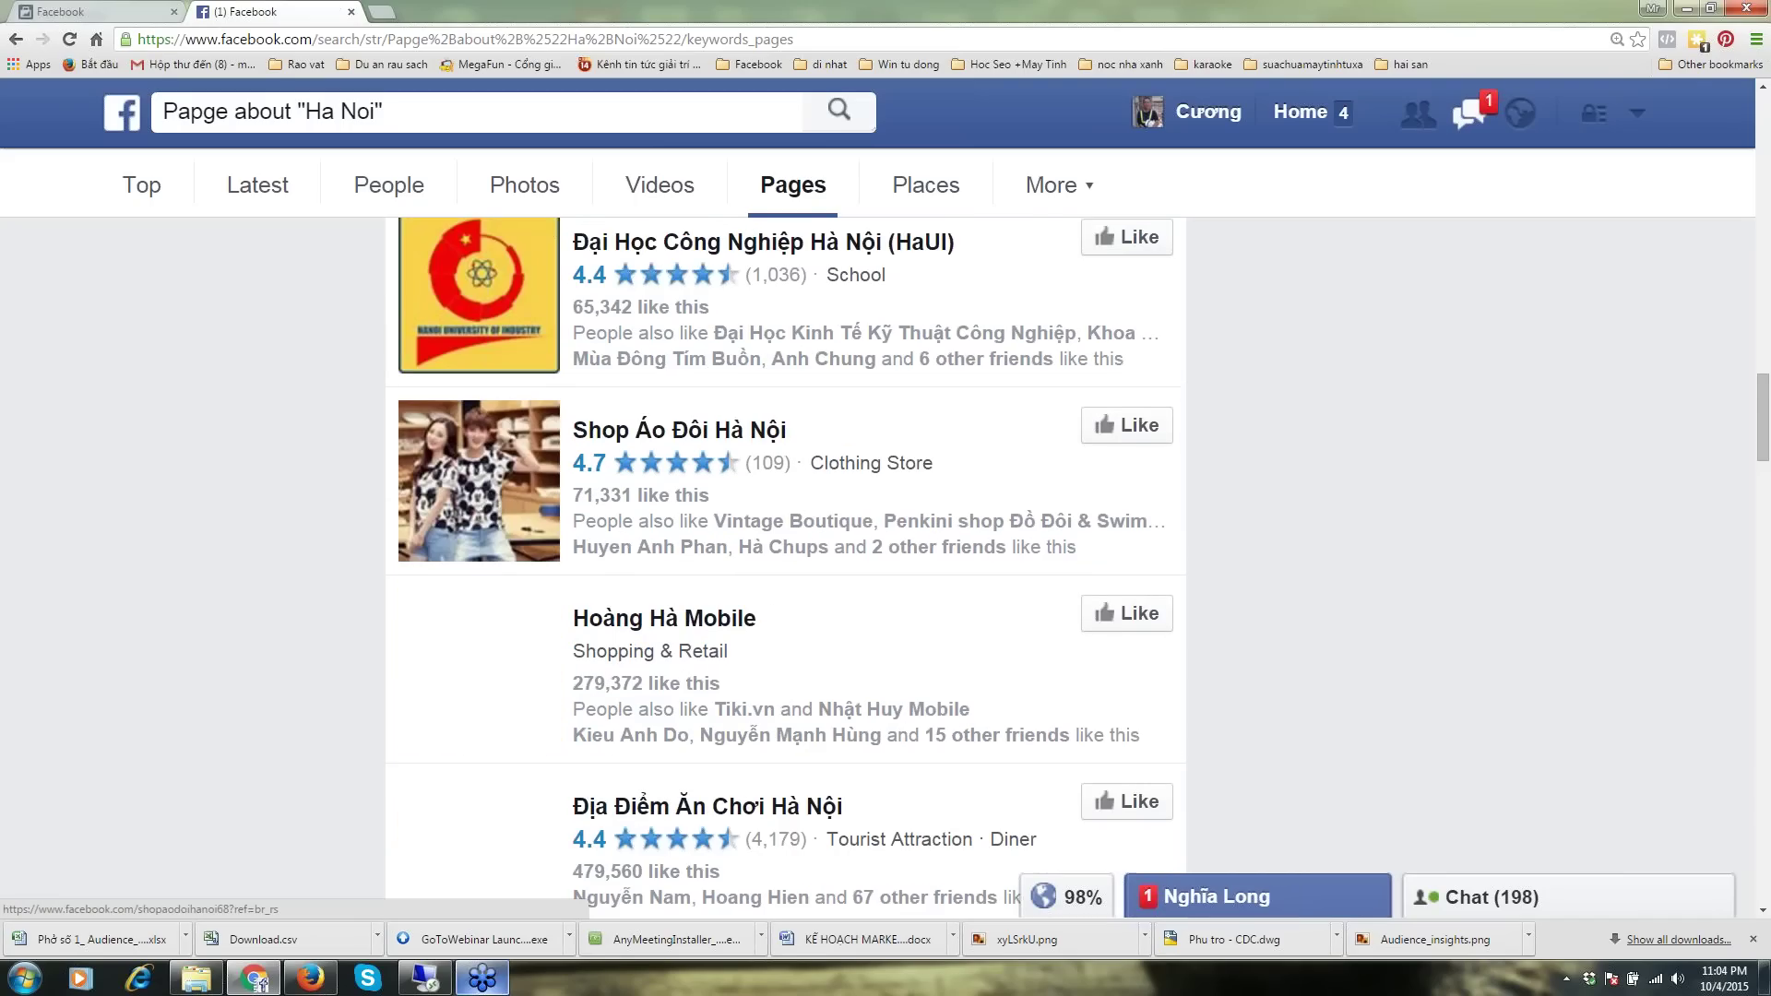
pyautogui.scroll(-1, 785, 528)
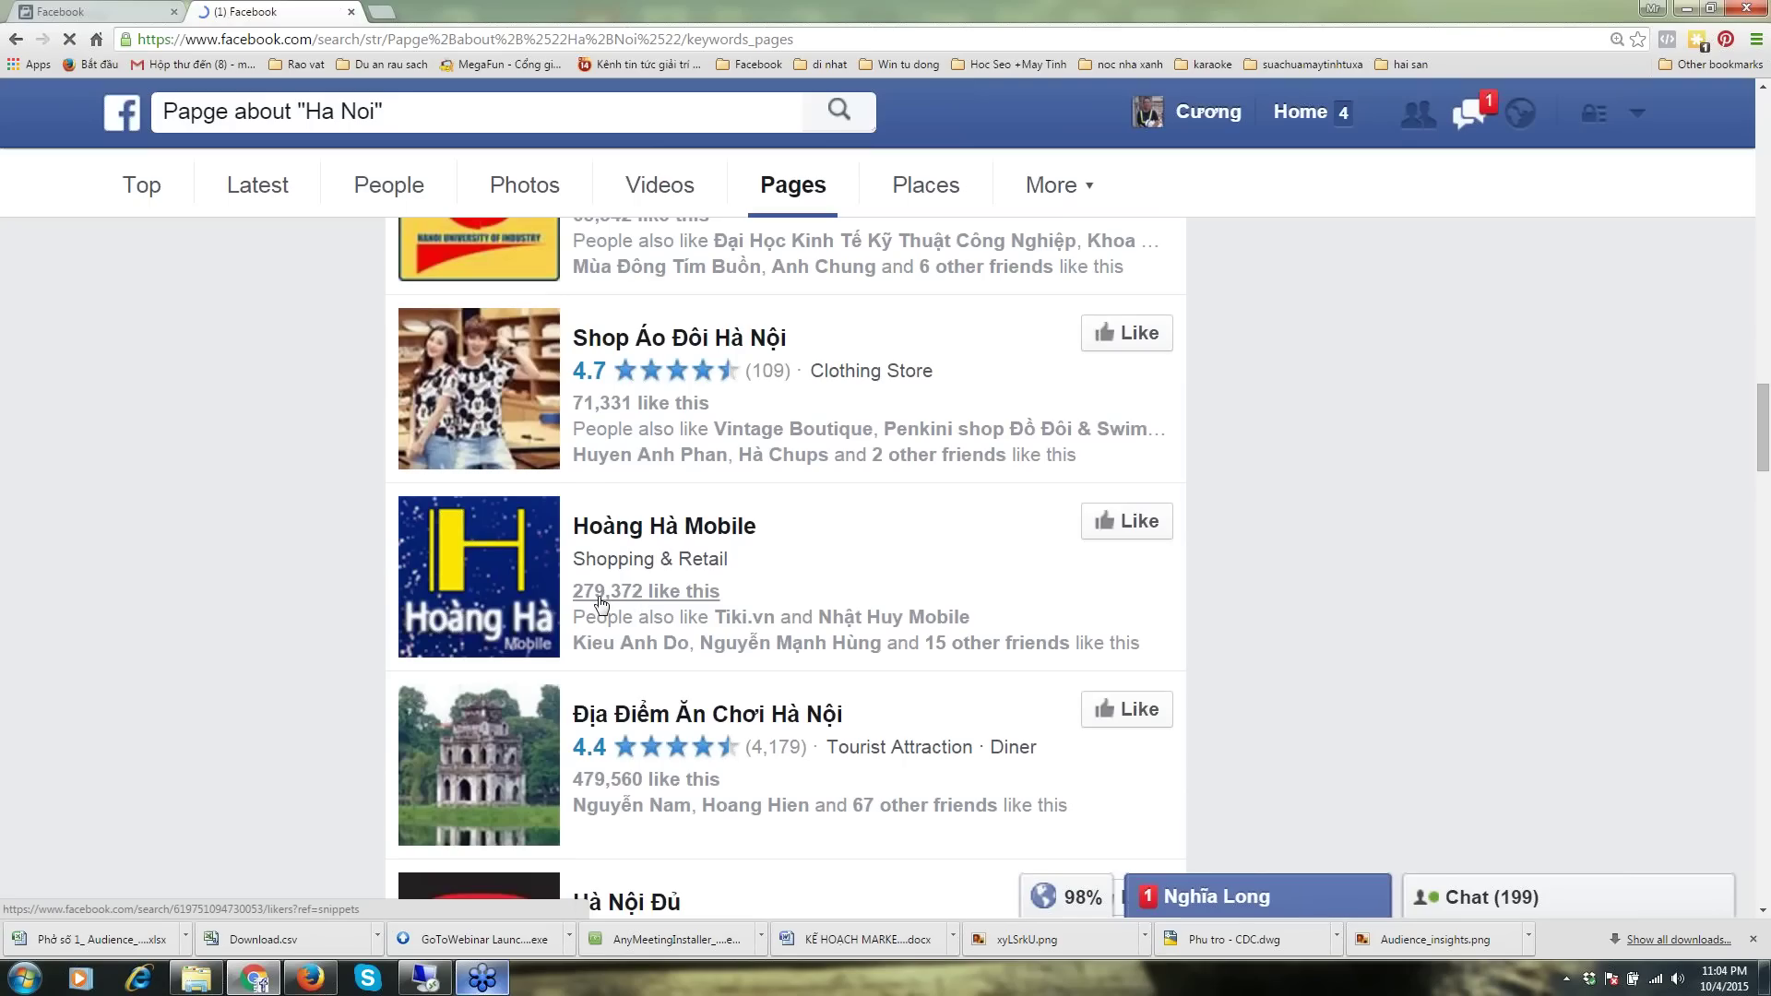
pyautogui.scroll(-3, 785, 595)
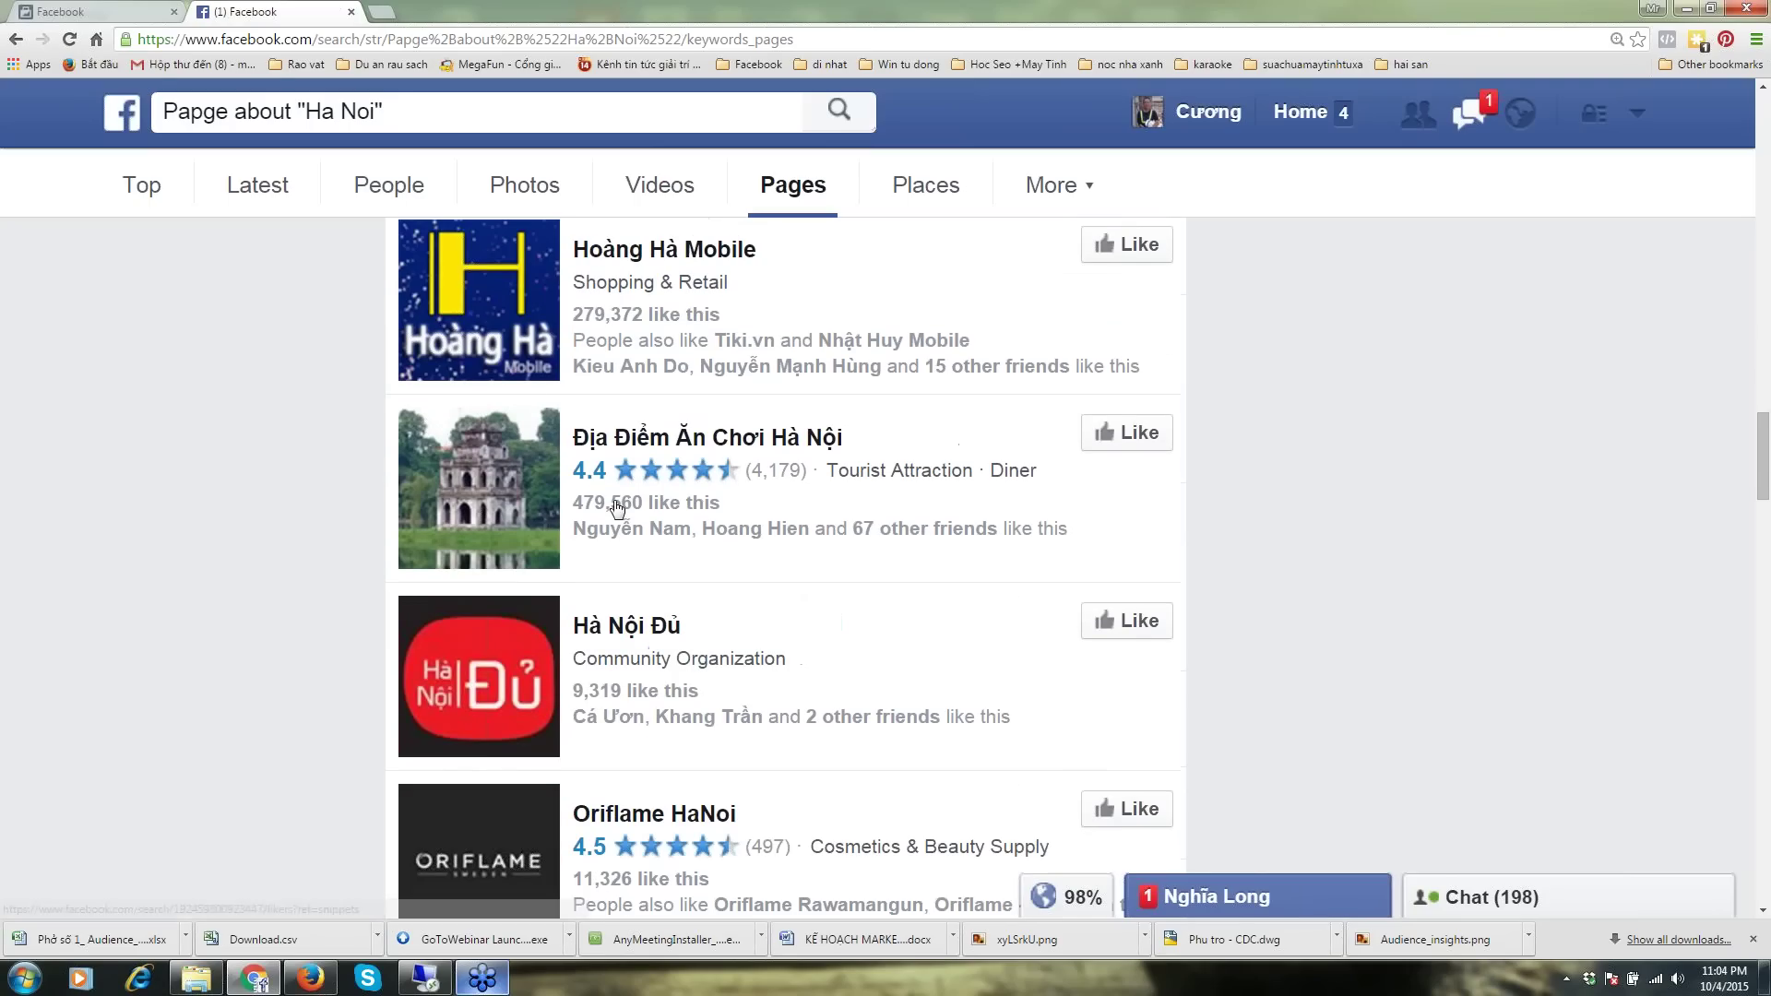
pyautogui.scroll(1, 646, 503)
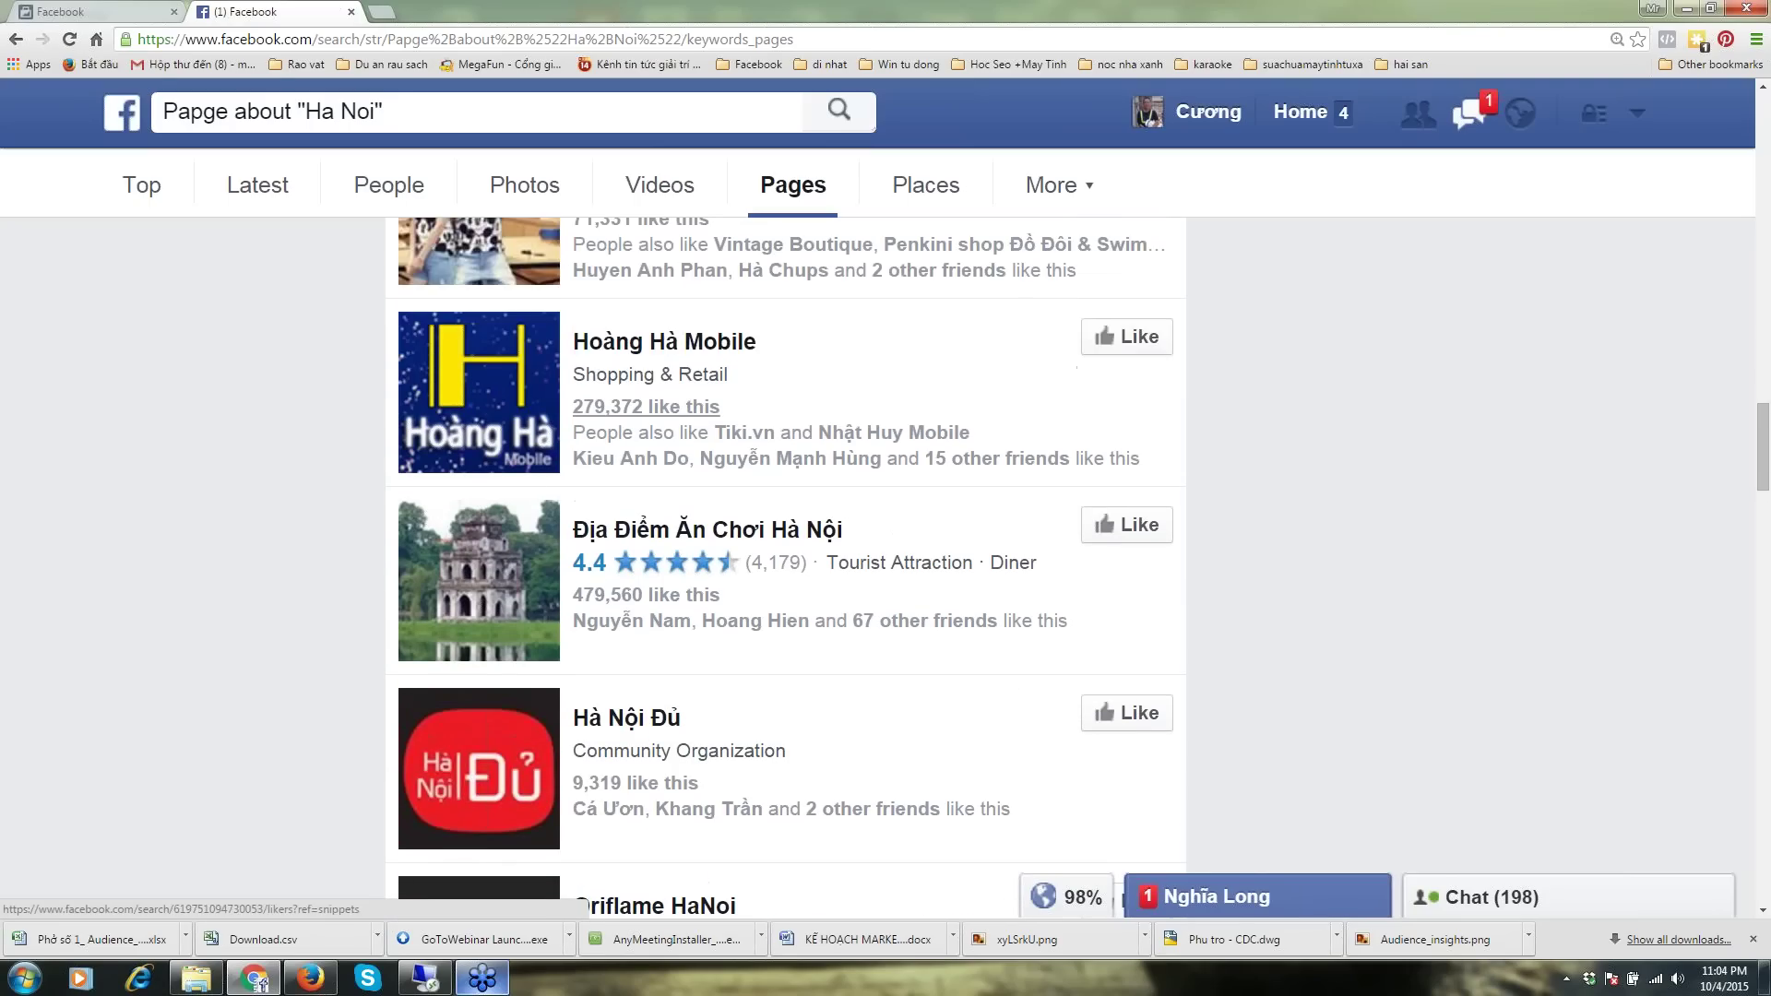
pyautogui.scroll(-2, 669, 558)
pyautogui.scroll(-2, 659, 595)
pyautogui.scroll(-5, 659, 600)
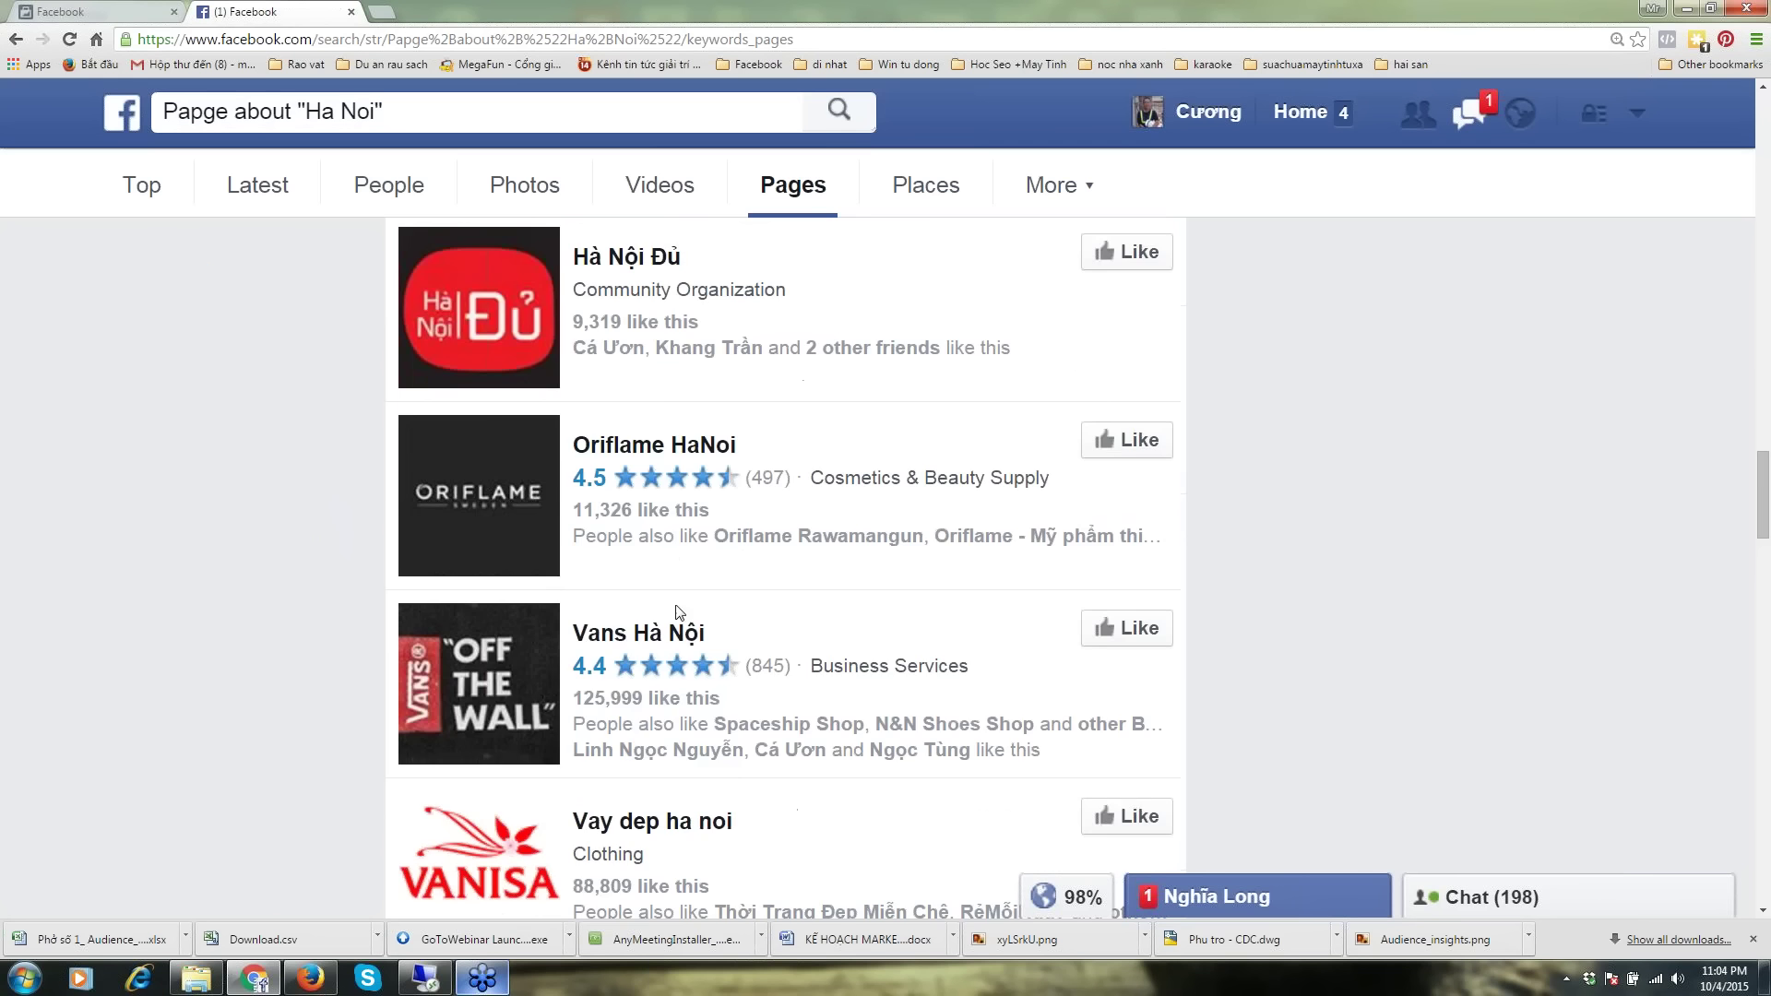
pyautogui.scroll(12, 658, 600)
pyautogui.scroll(15, 842, 455)
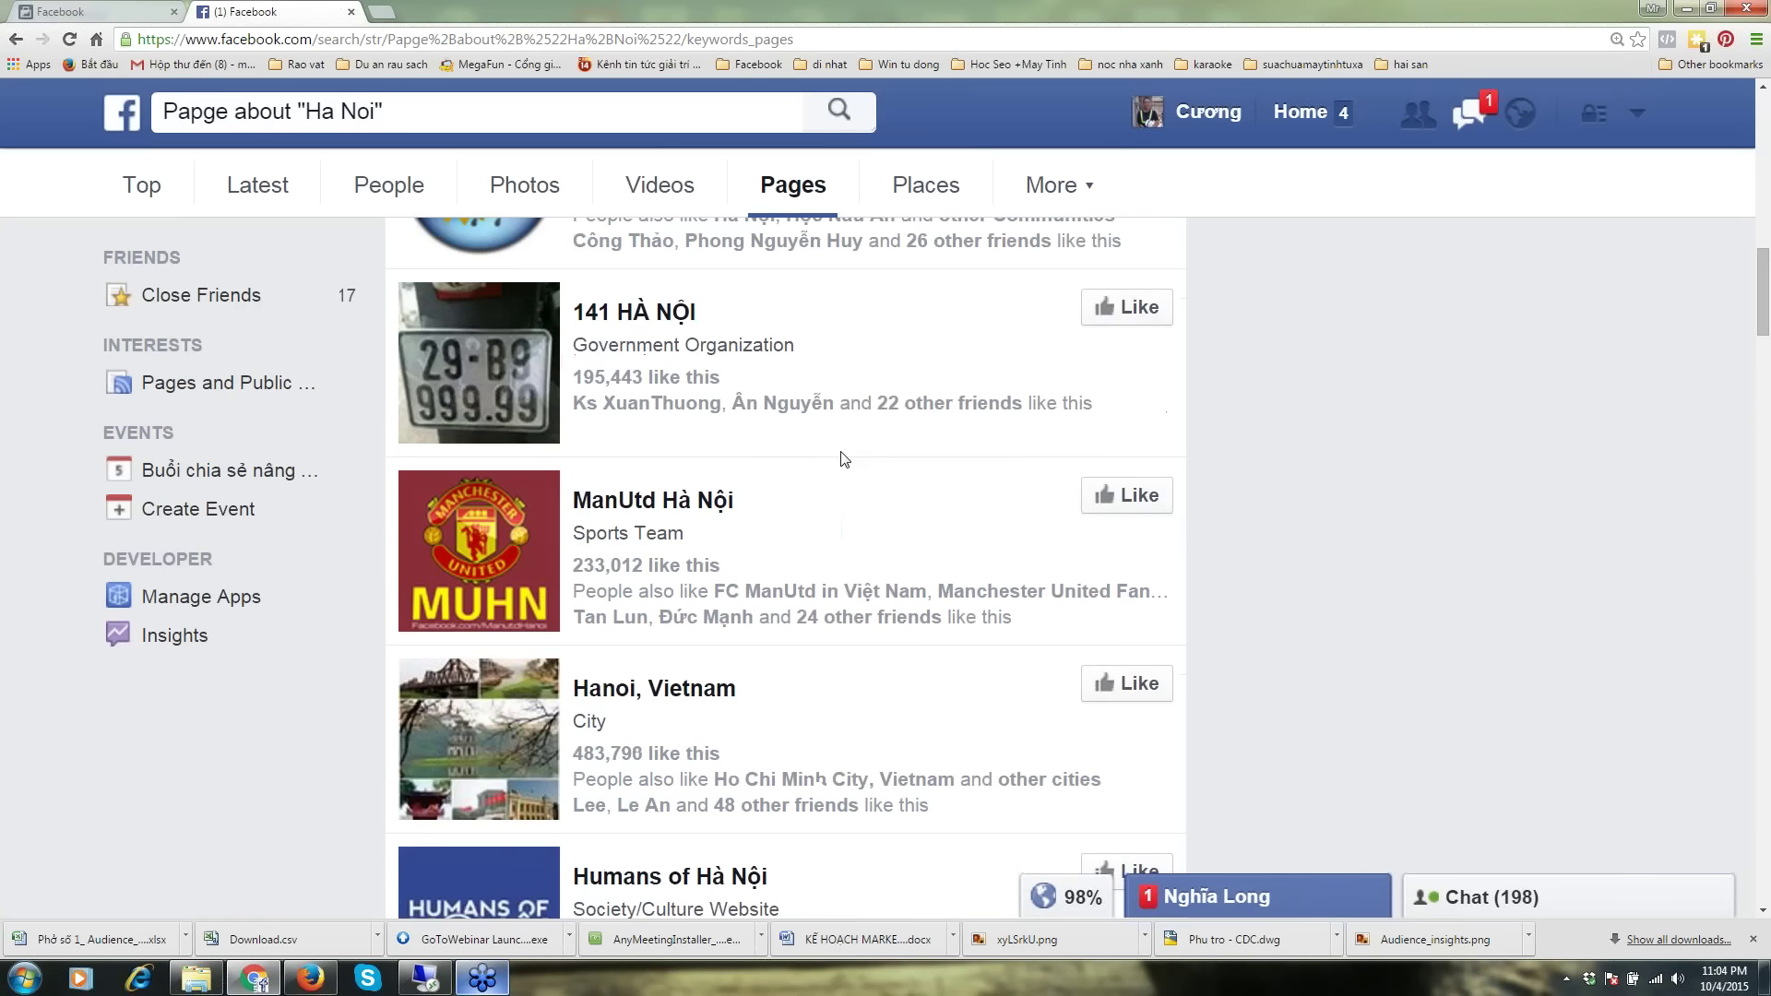
# Filter the Hanoi search to groups and rerun it with the query Gorup about "Ha Noi".
pyautogui.click(1079, 189)
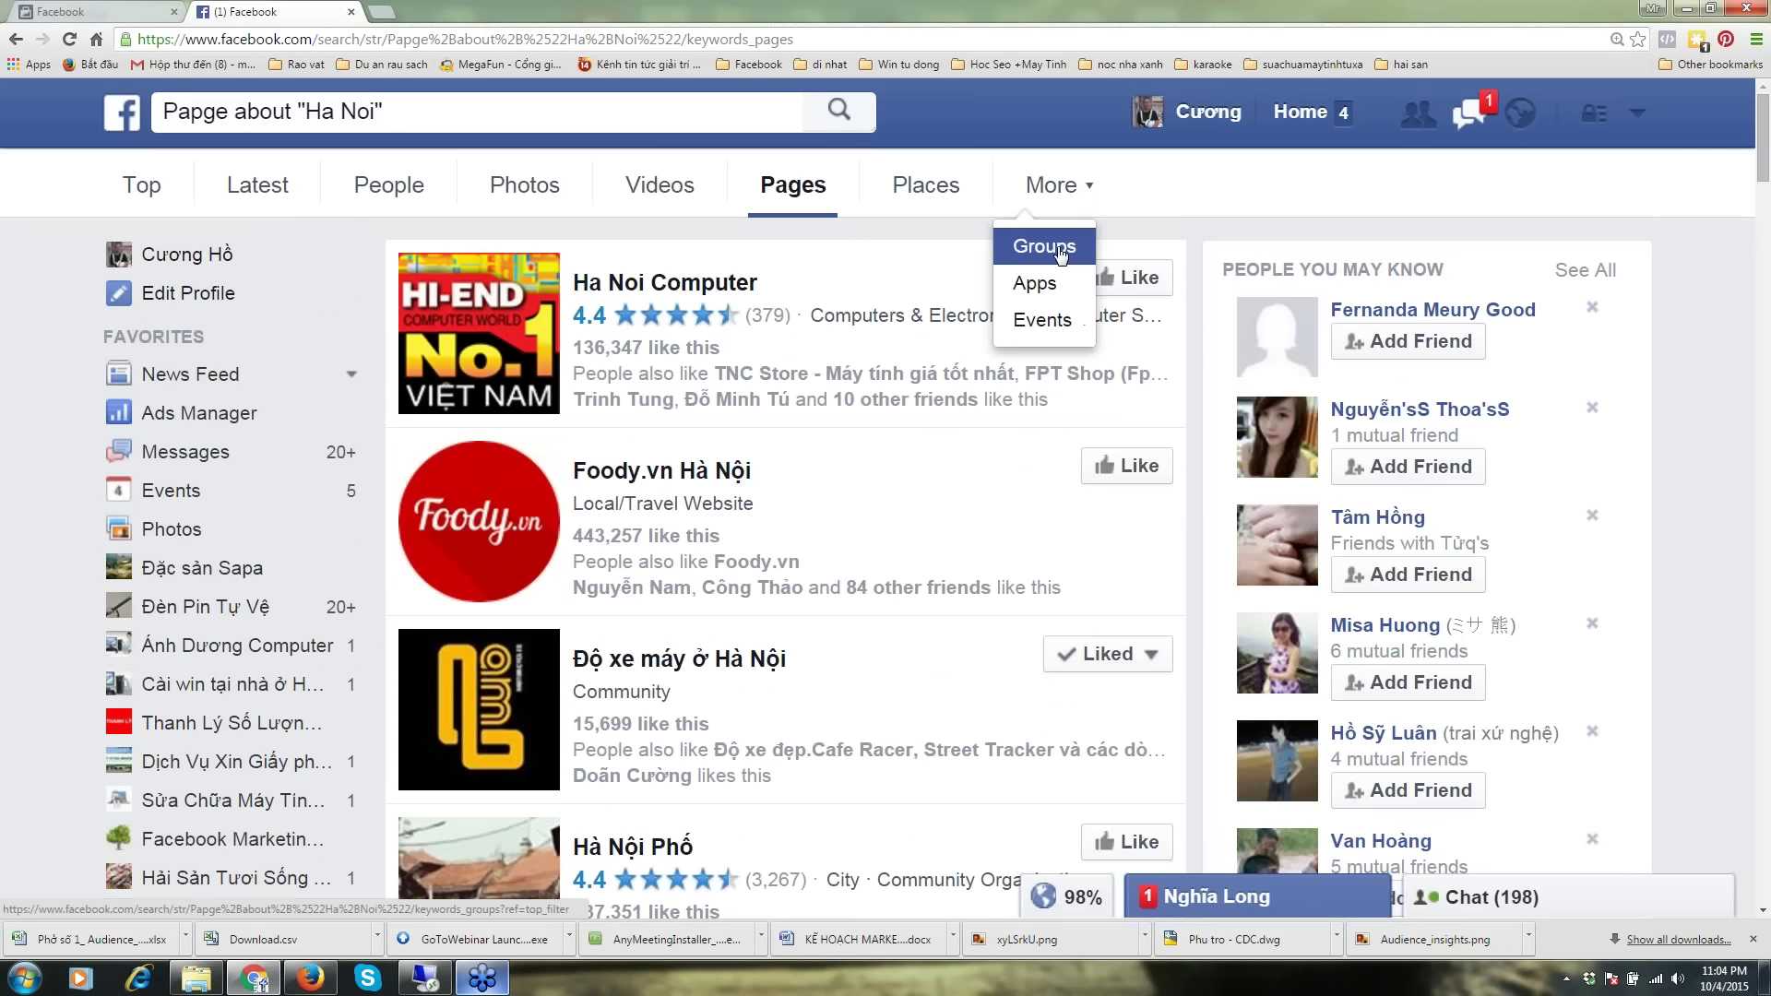
pyautogui.click(1052, 242)
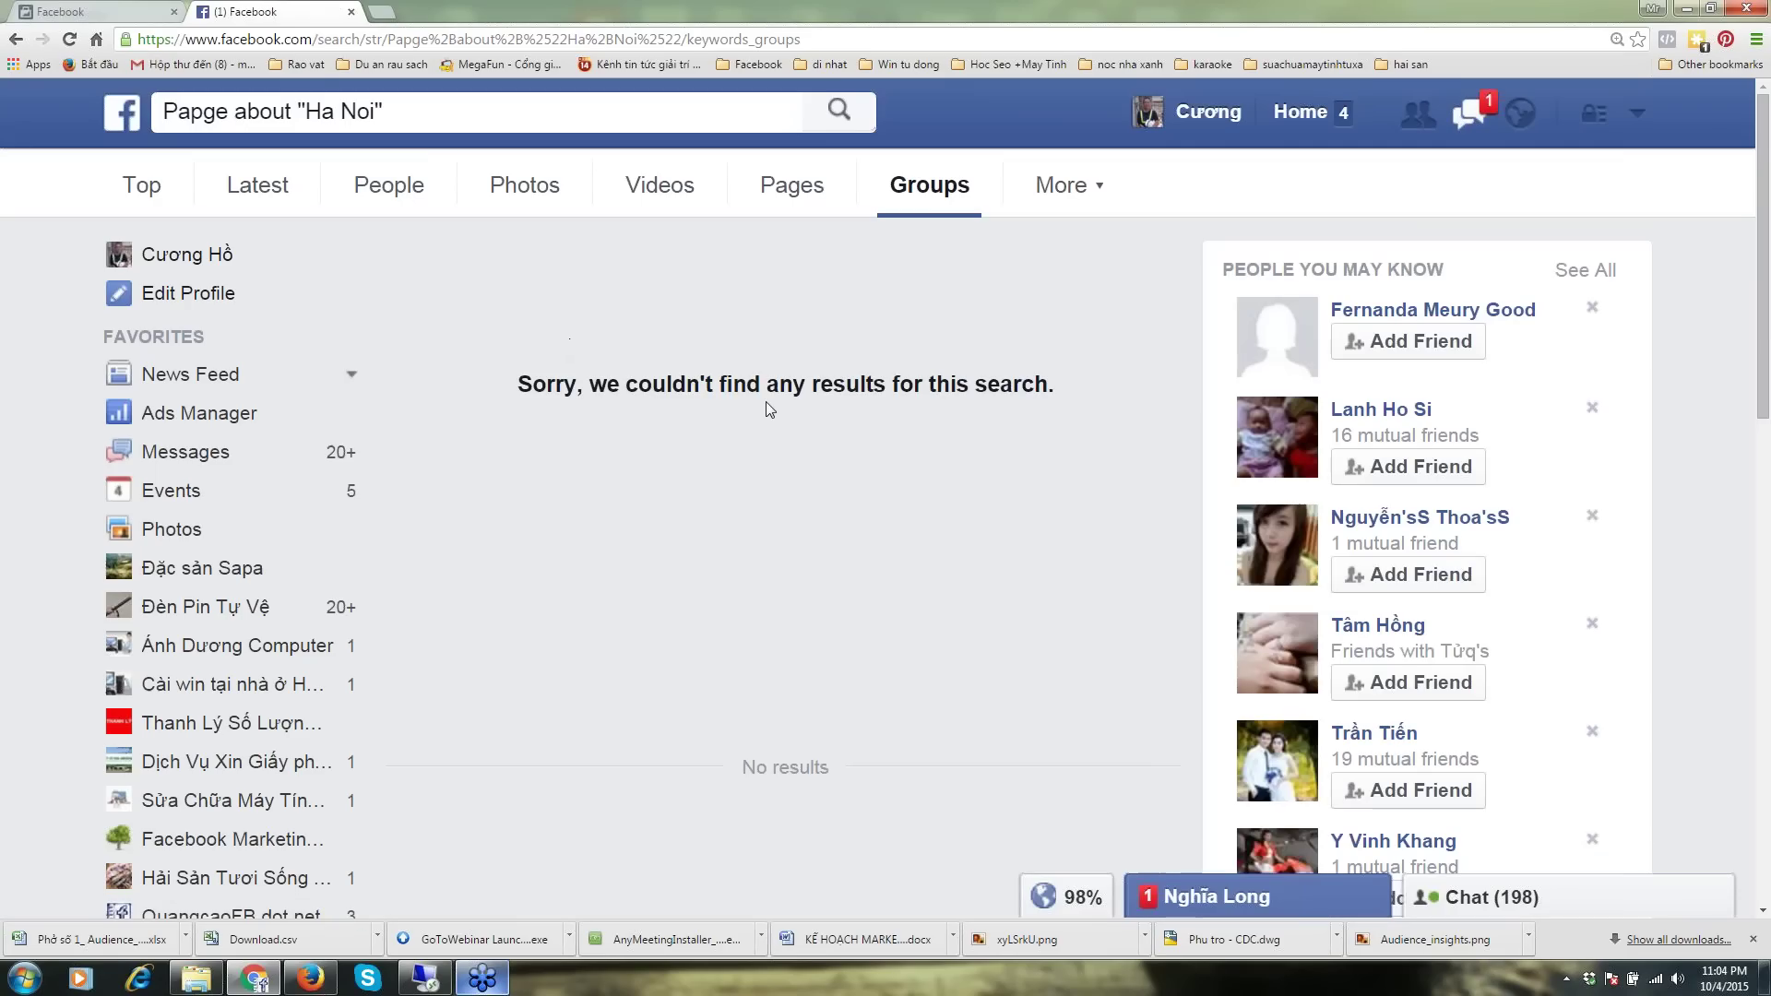
pyautogui.click(221, 120)
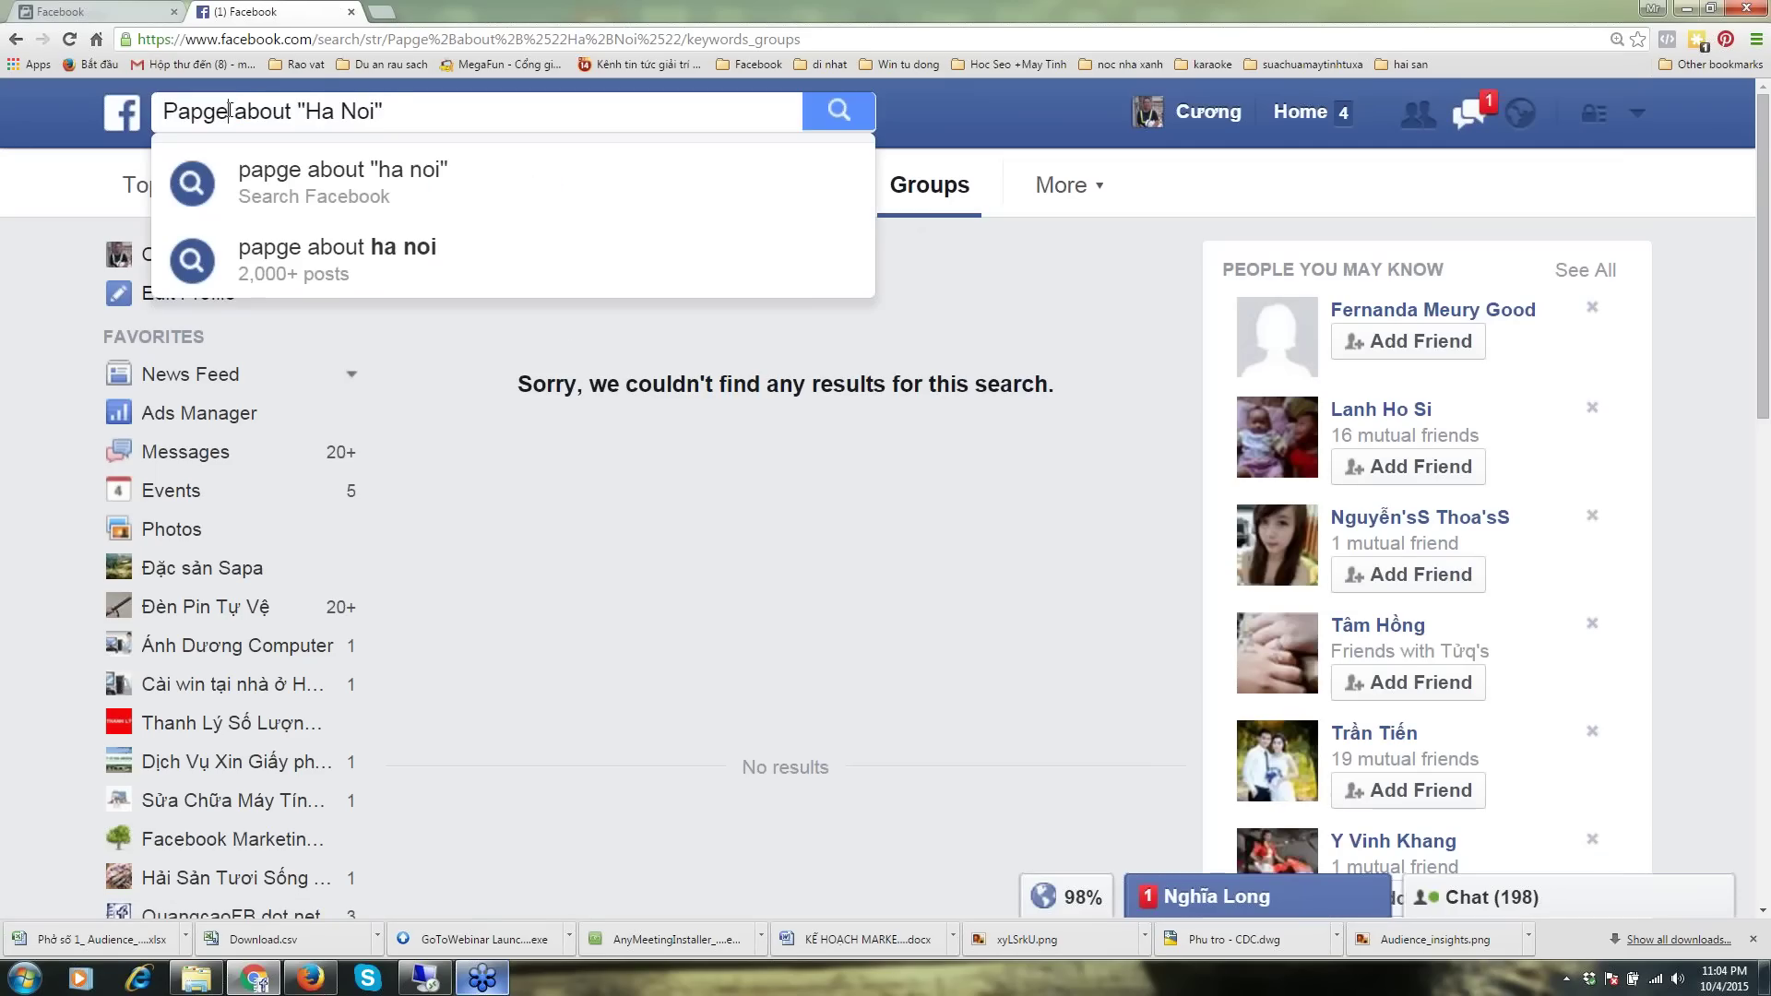
pyautogui.moveTo(228, 112); pyautogui.dragTo(137, 116)
pyautogui.write('Go')
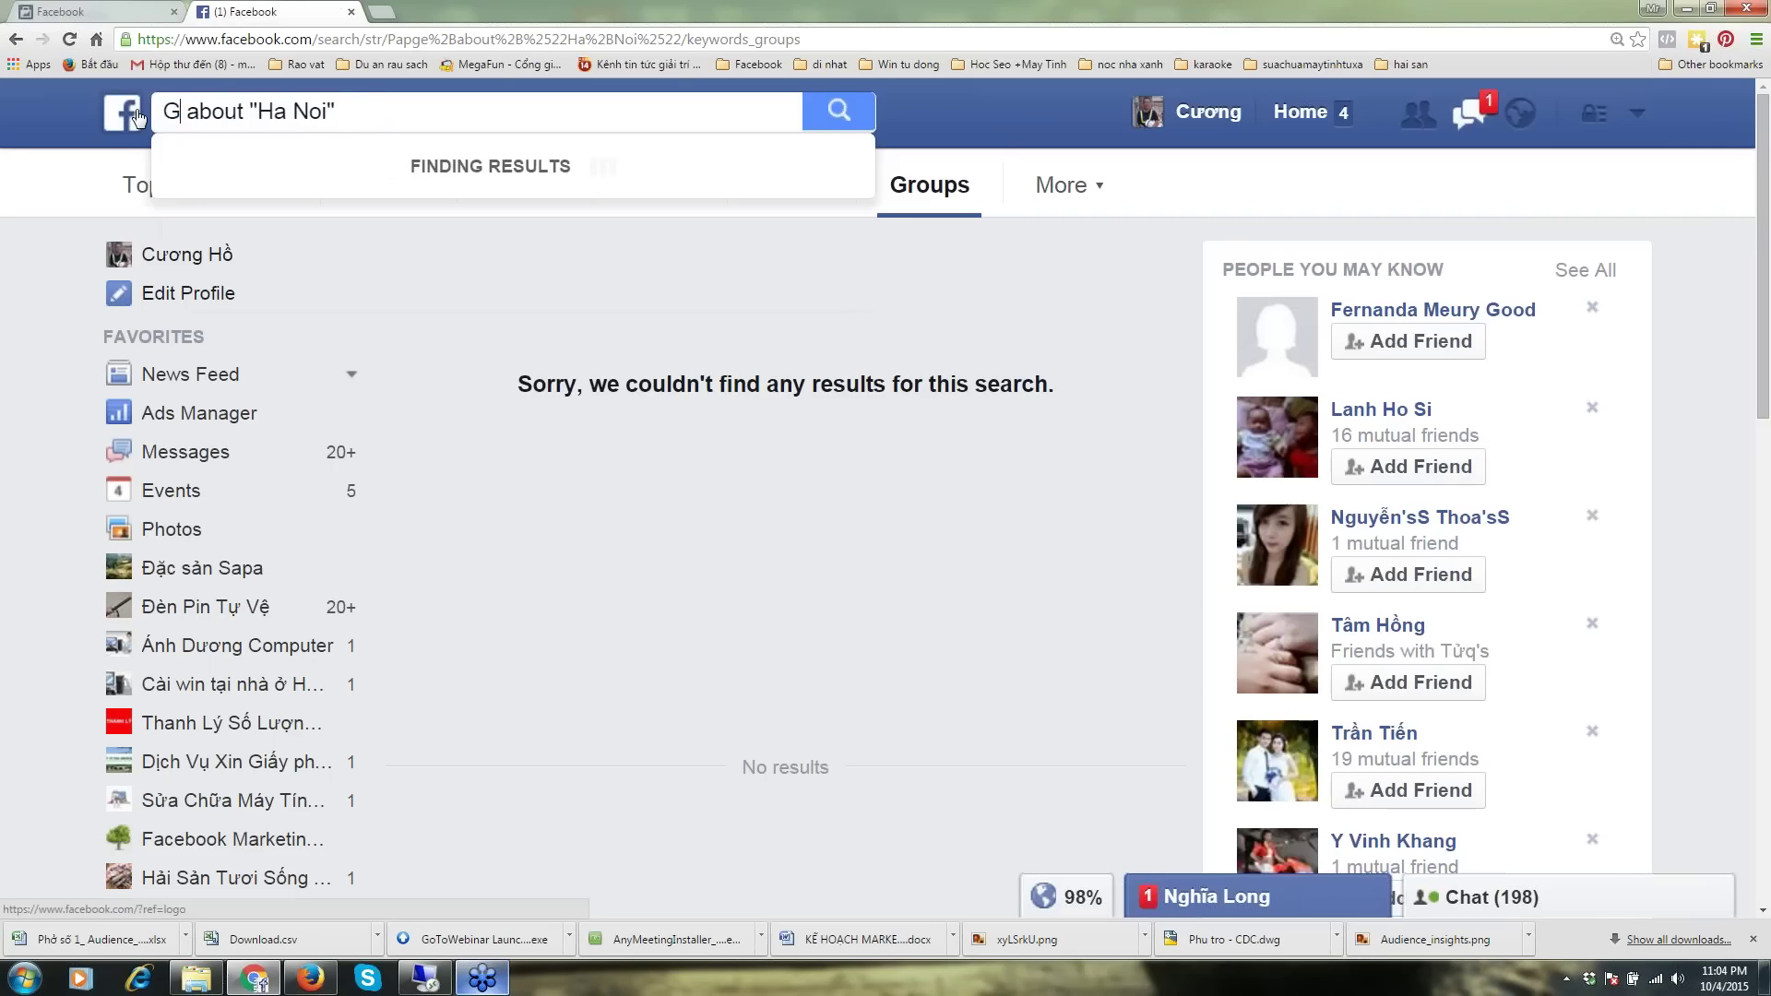
pyautogui.write('rup')
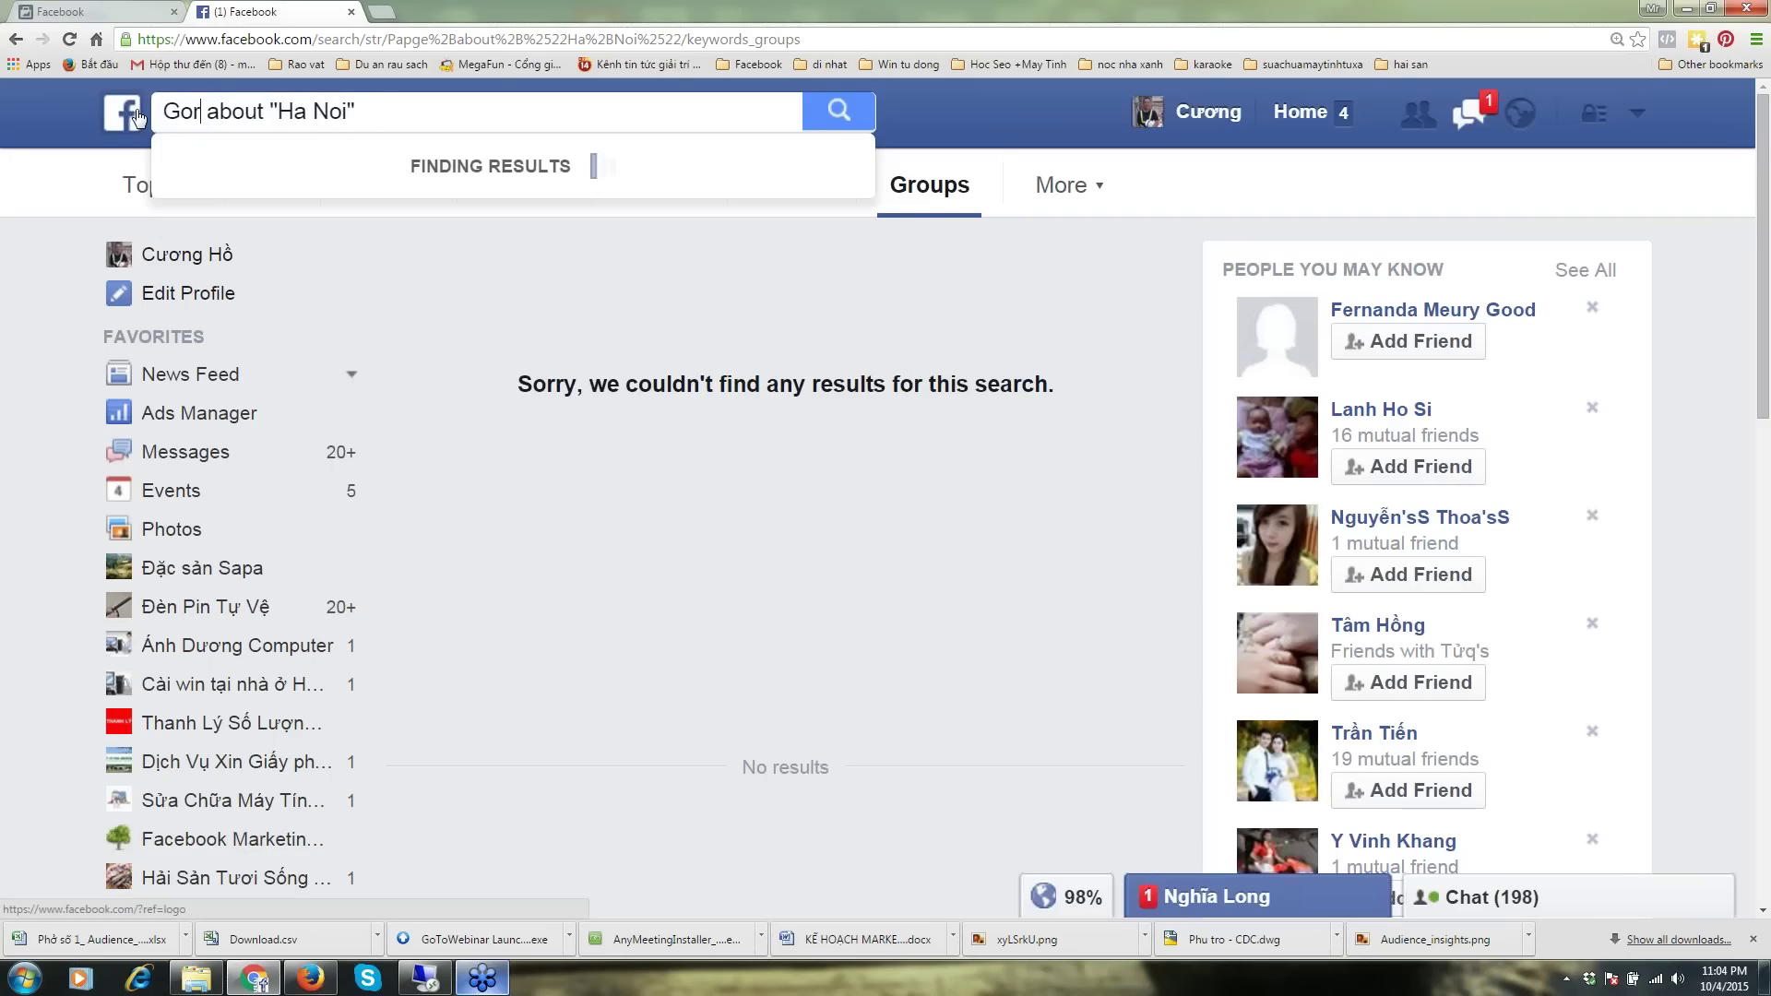
pyautogui.press('Return')
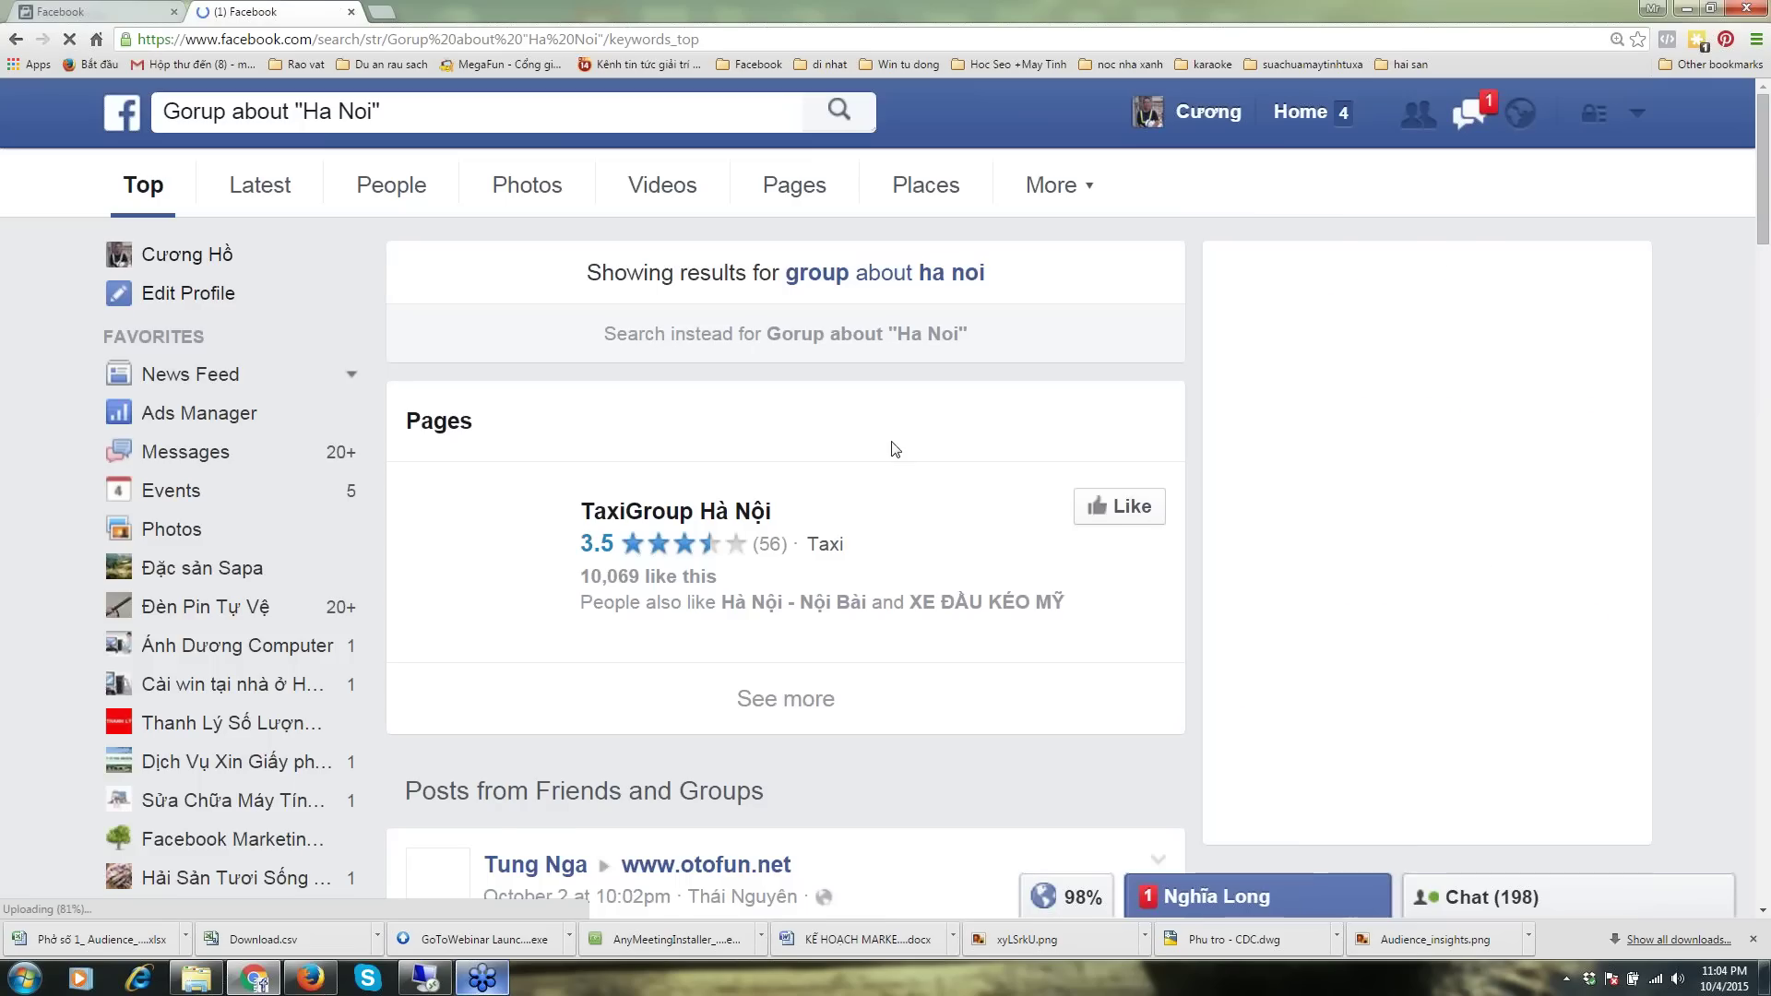
# Expand the page results of the new search and browse the listed companies and services.
pyautogui.scroll(-1, 887, 445)
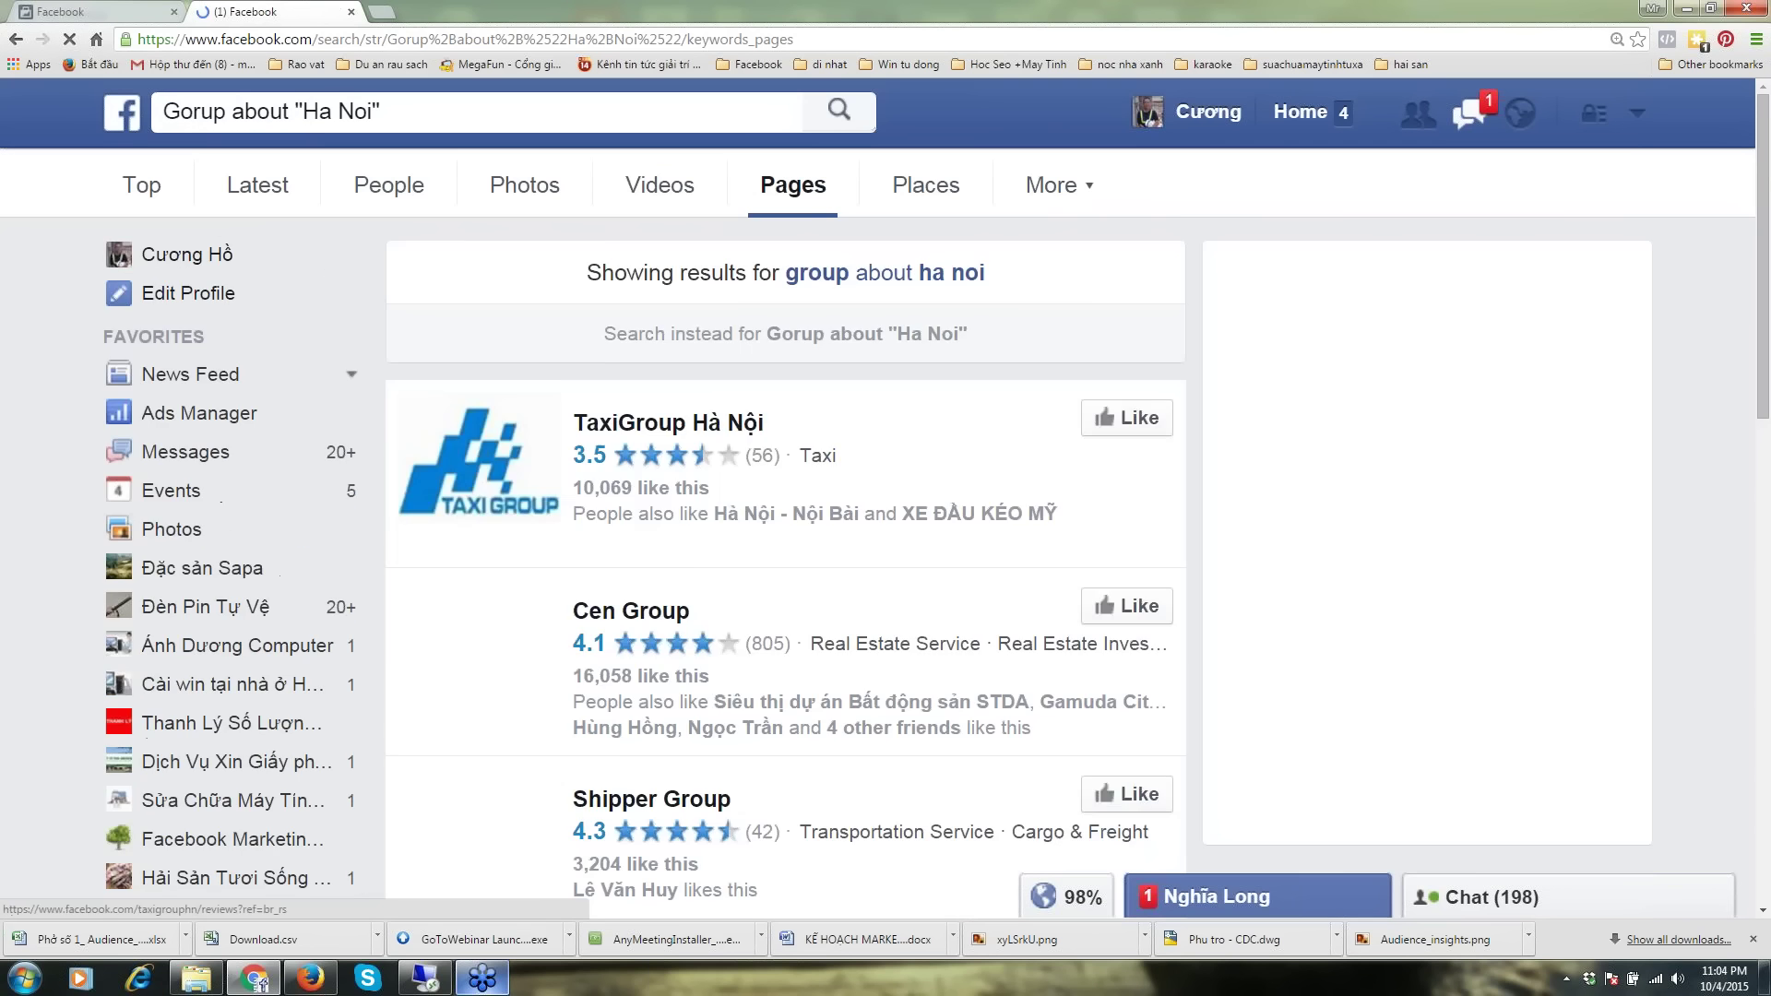
pyautogui.scroll(-7, 748, 497)
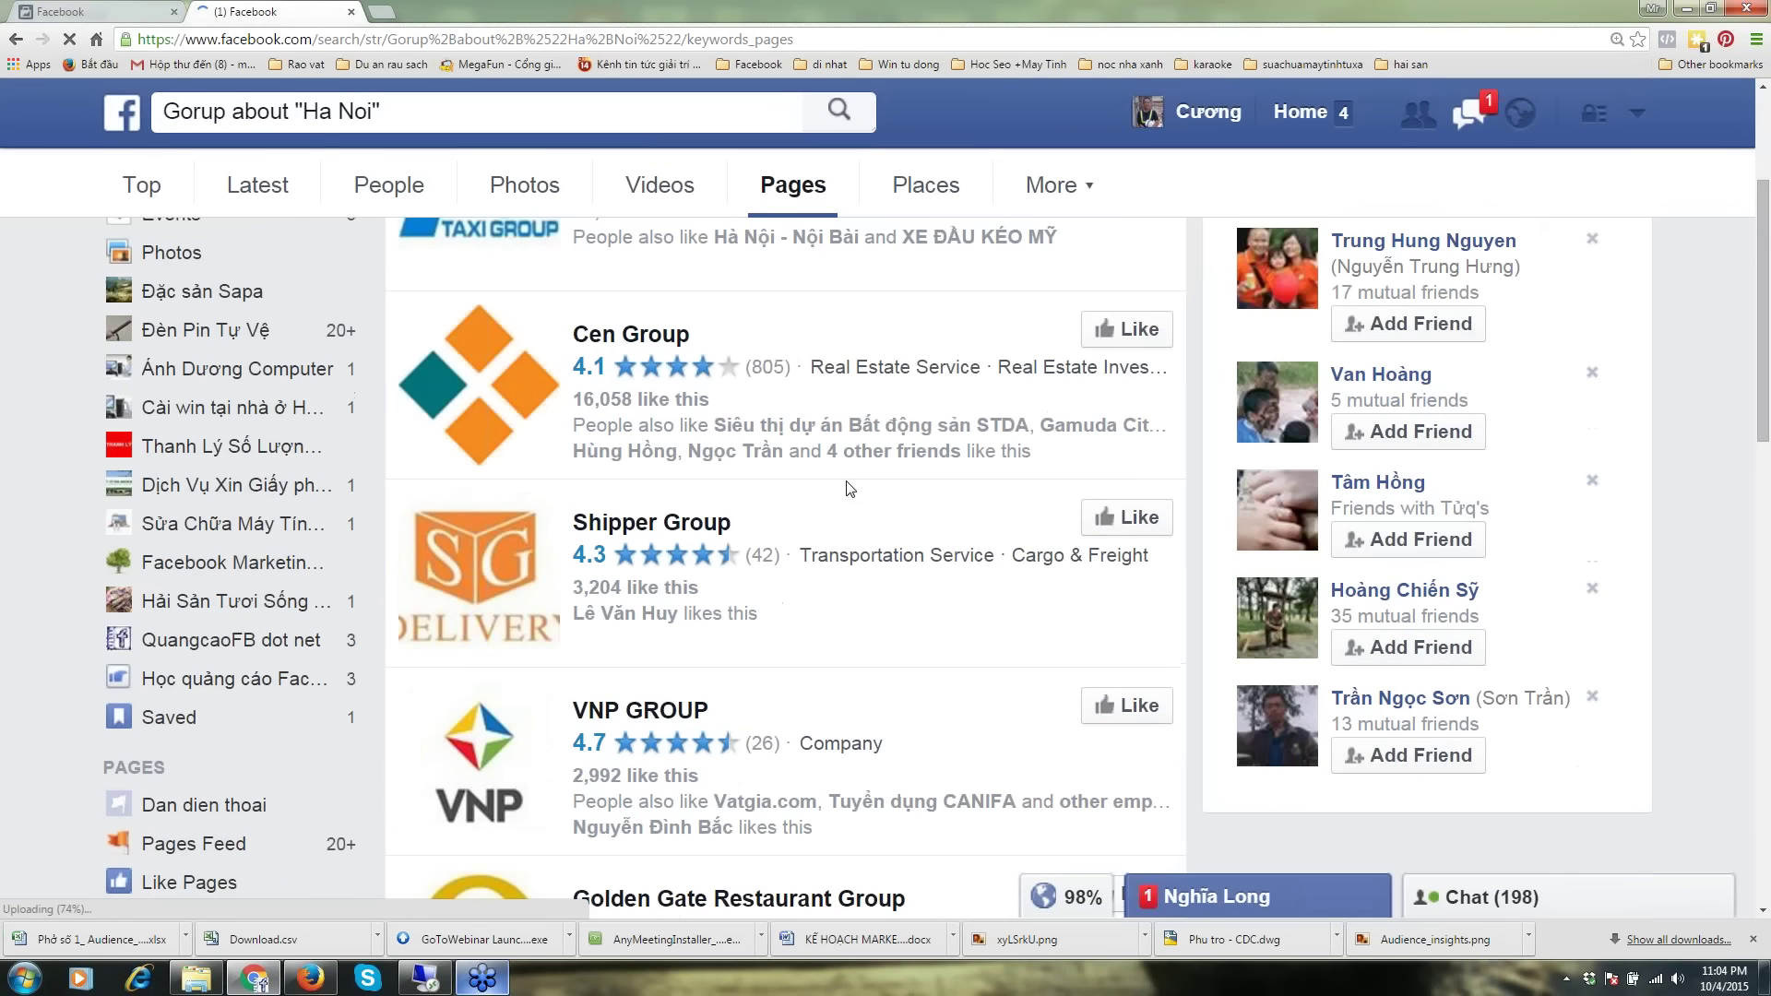
pyautogui.scroll(-17, 850, 495)
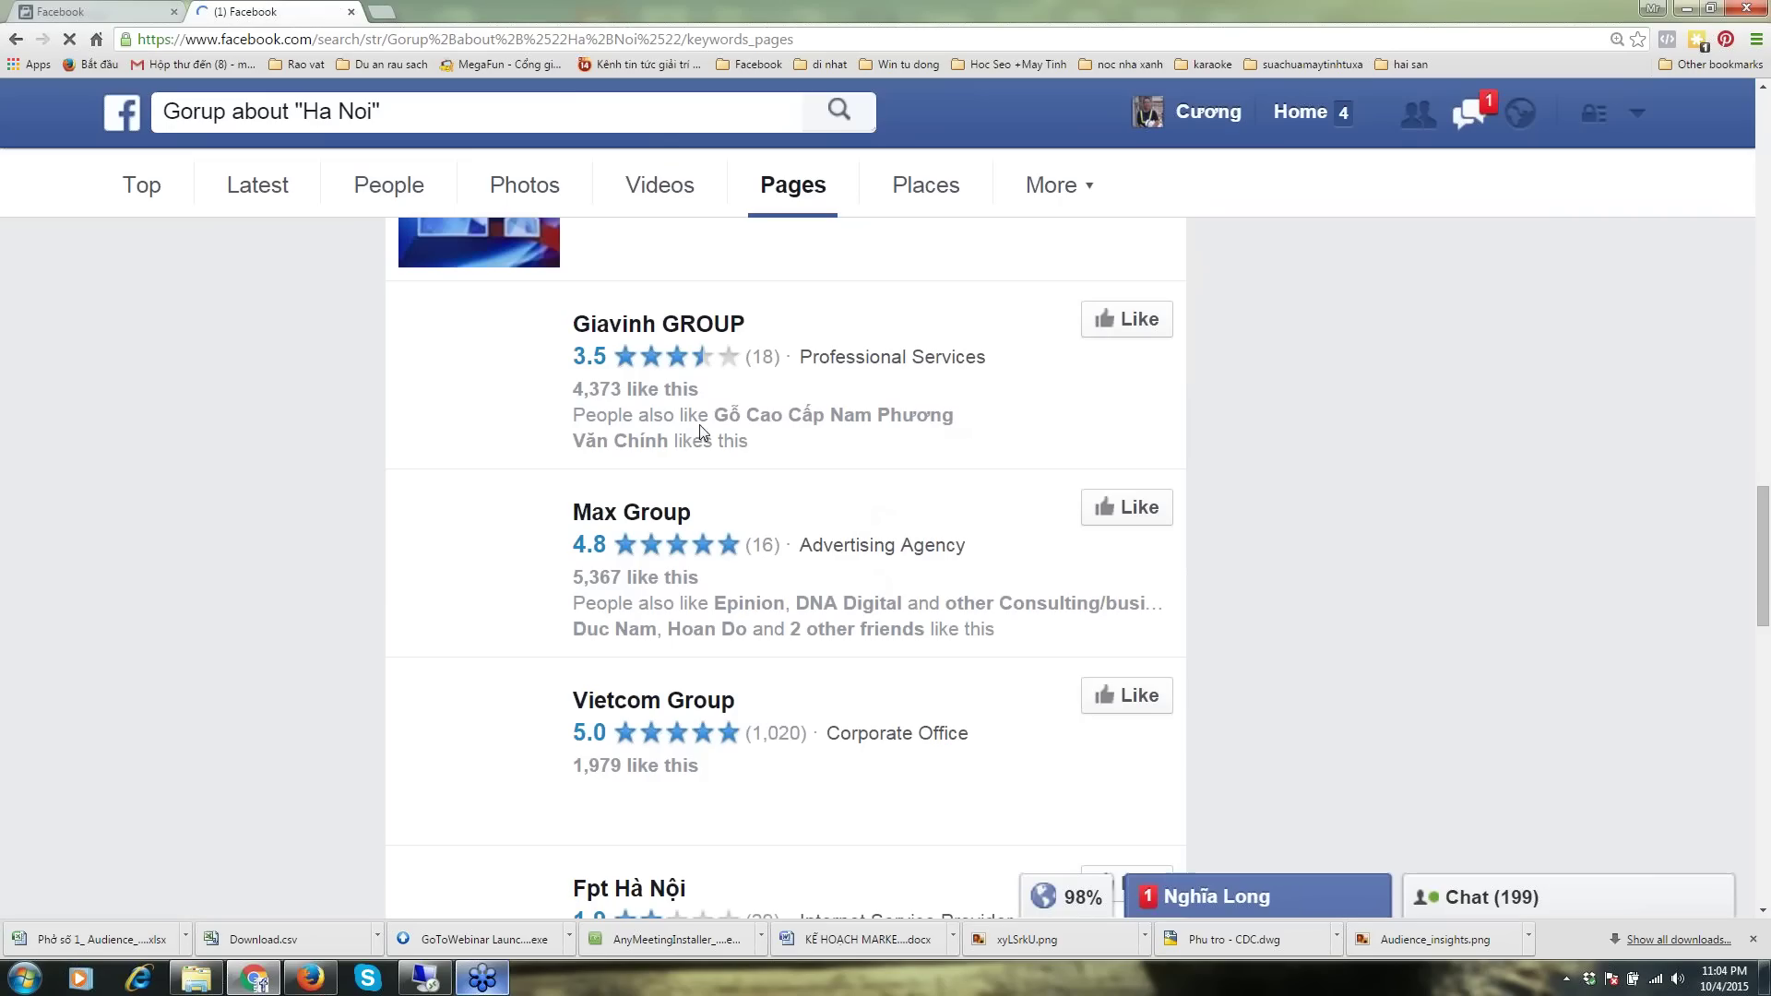
pyautogui.click(381, 12)
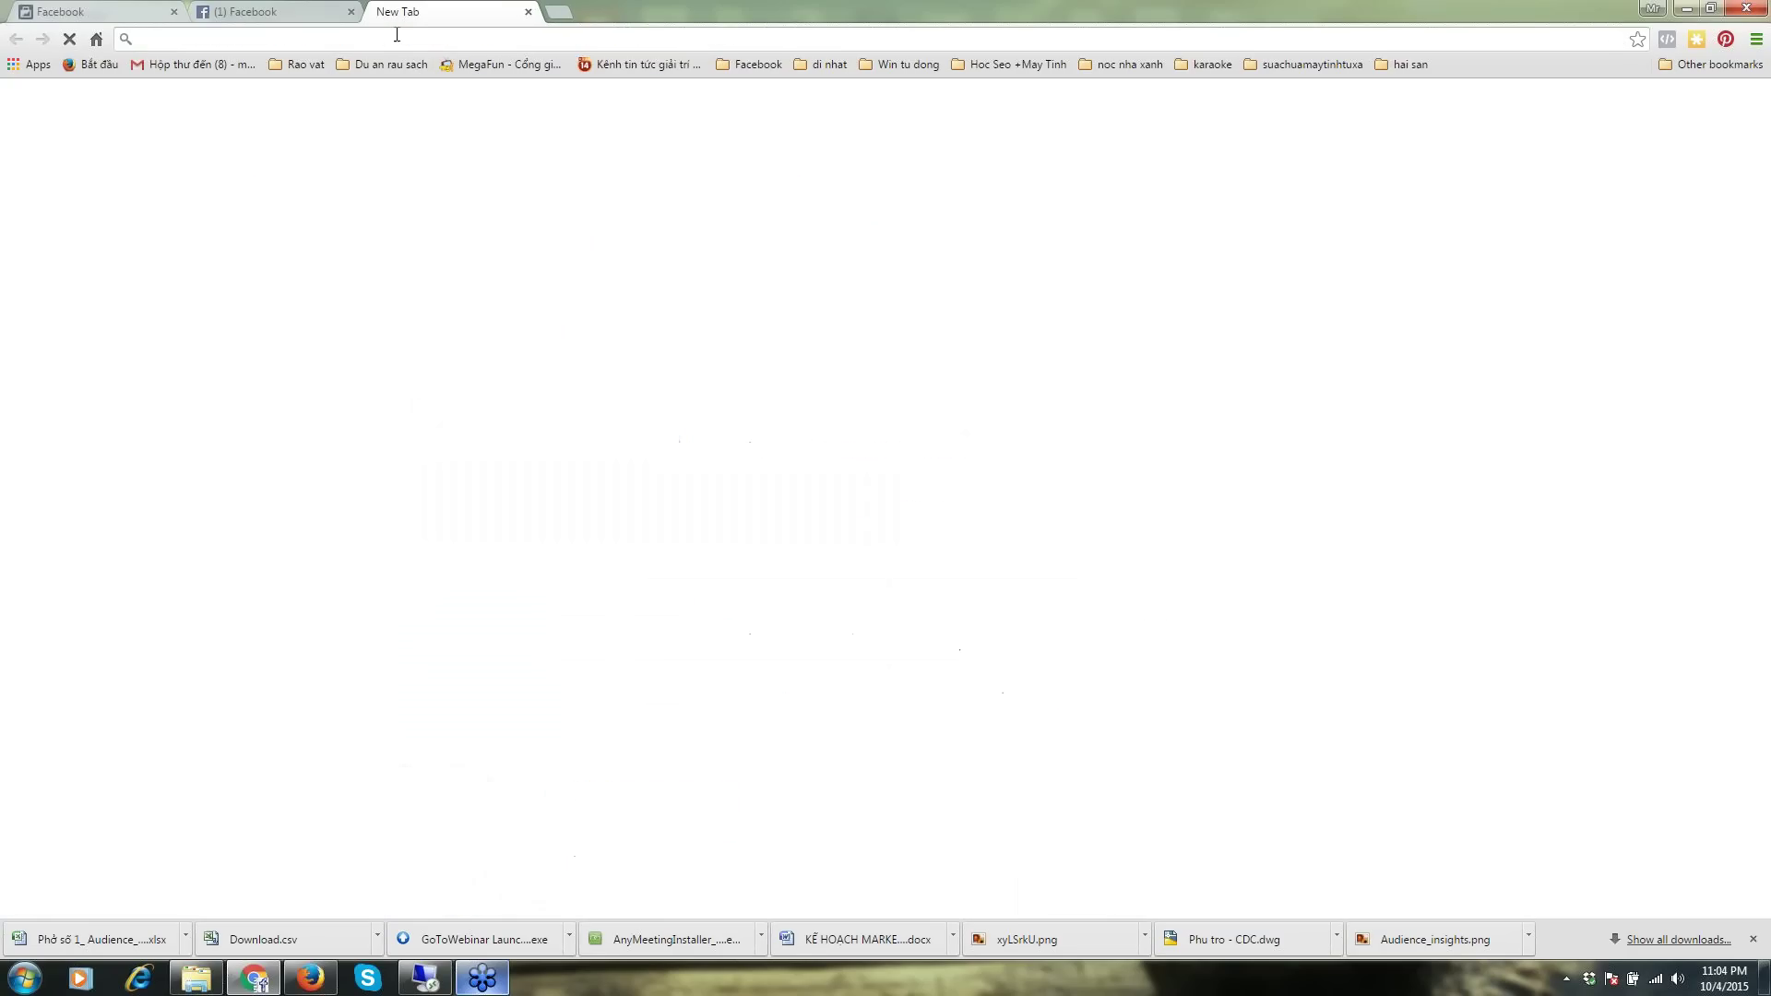
pyautogui.write('https://lookup-id.com/')
pyautogui.press('Return')
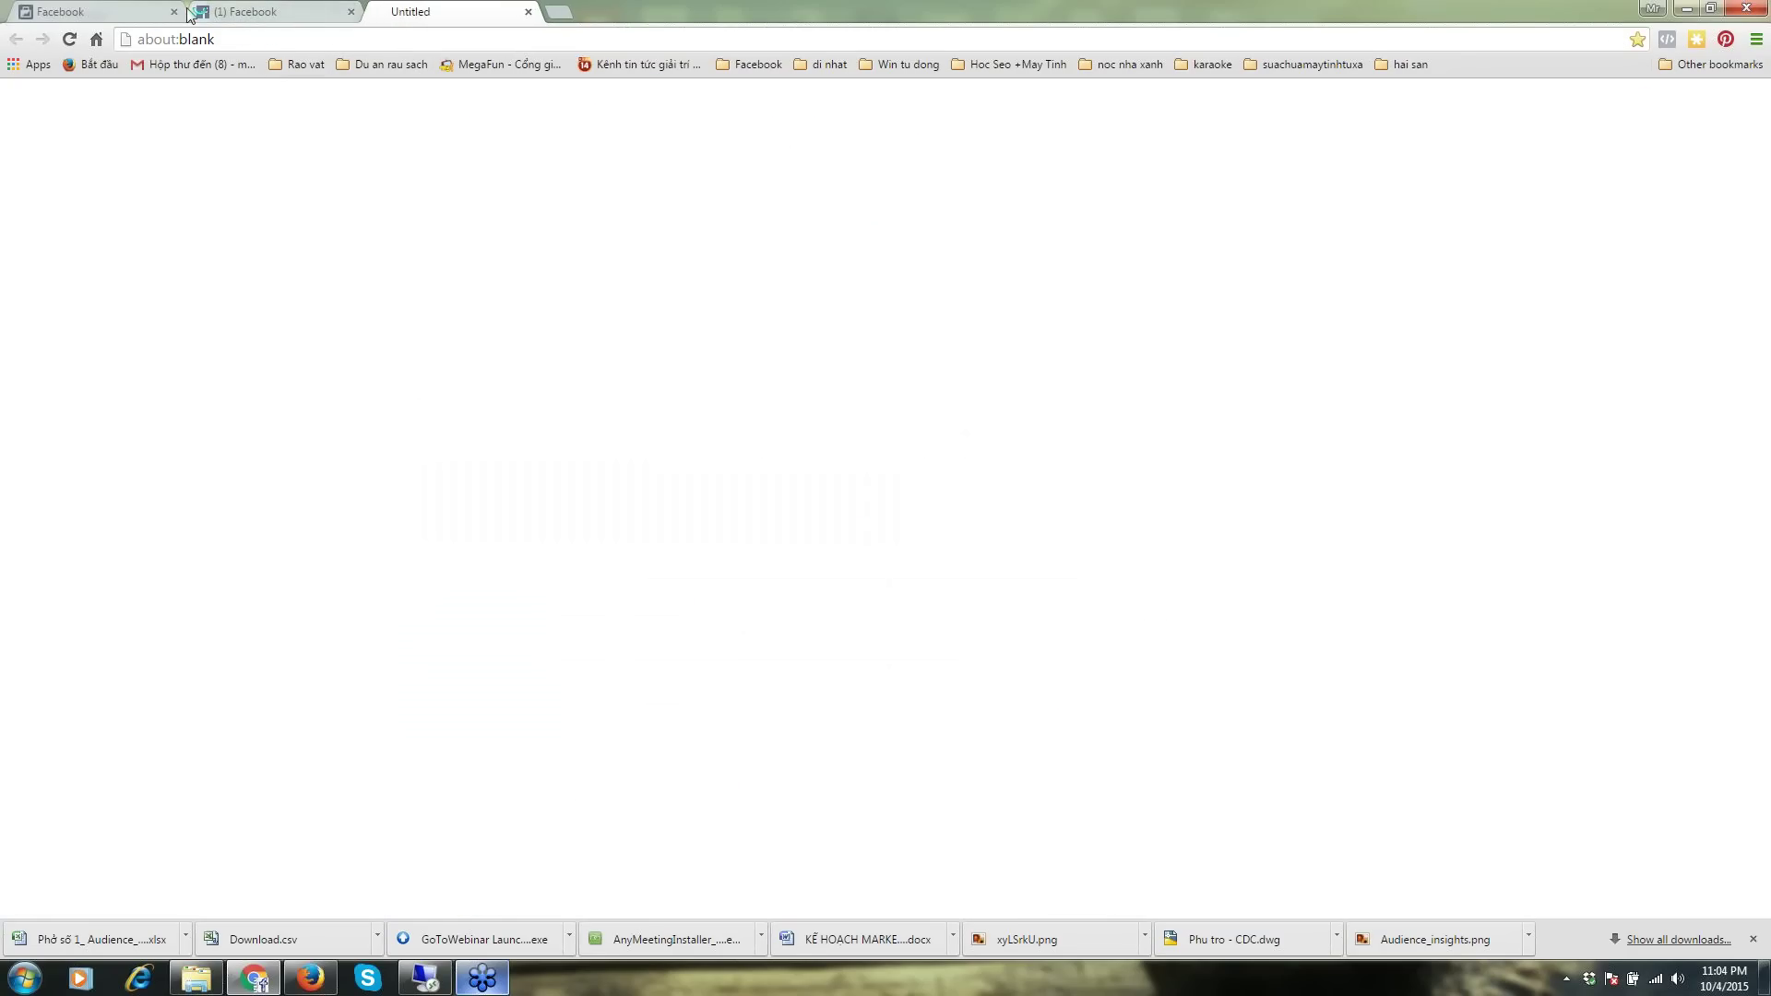
# Look up the numeric Facebook ID for the previously used personal profile URL on Lookup-ID.com.
pyautogui.click(272, 13)
pyautogui.click(475, 13)
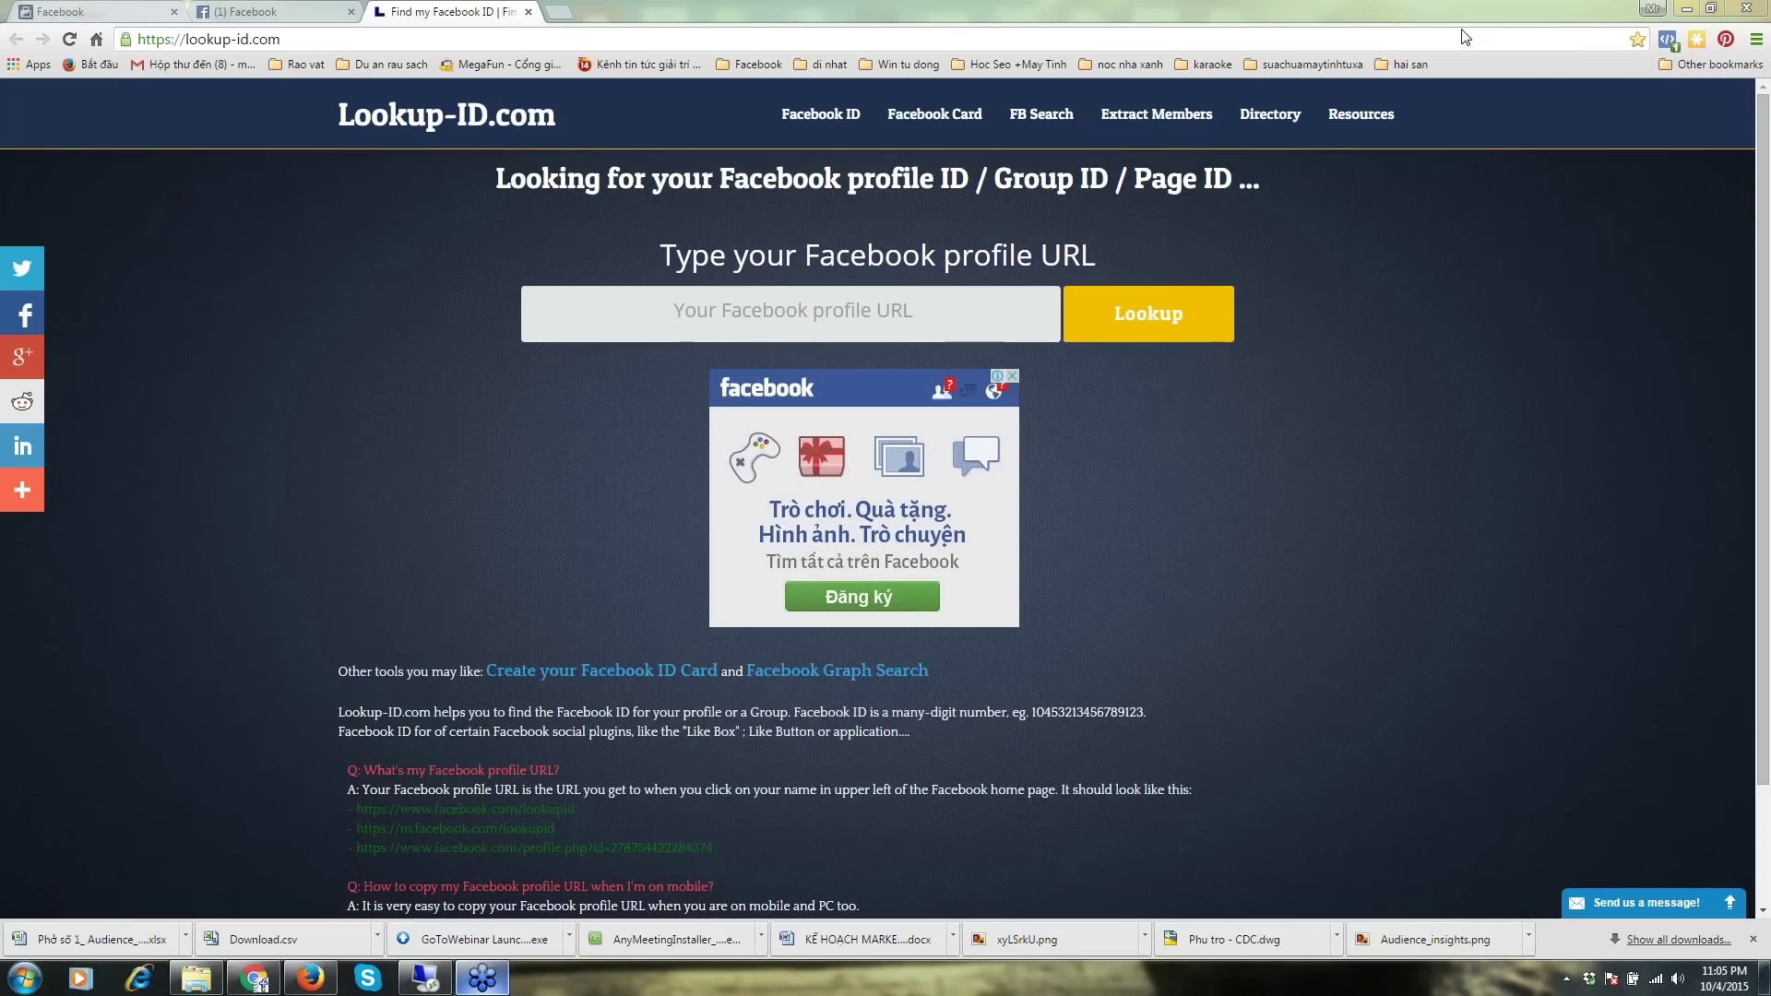
pyautogui.click(791, 314)
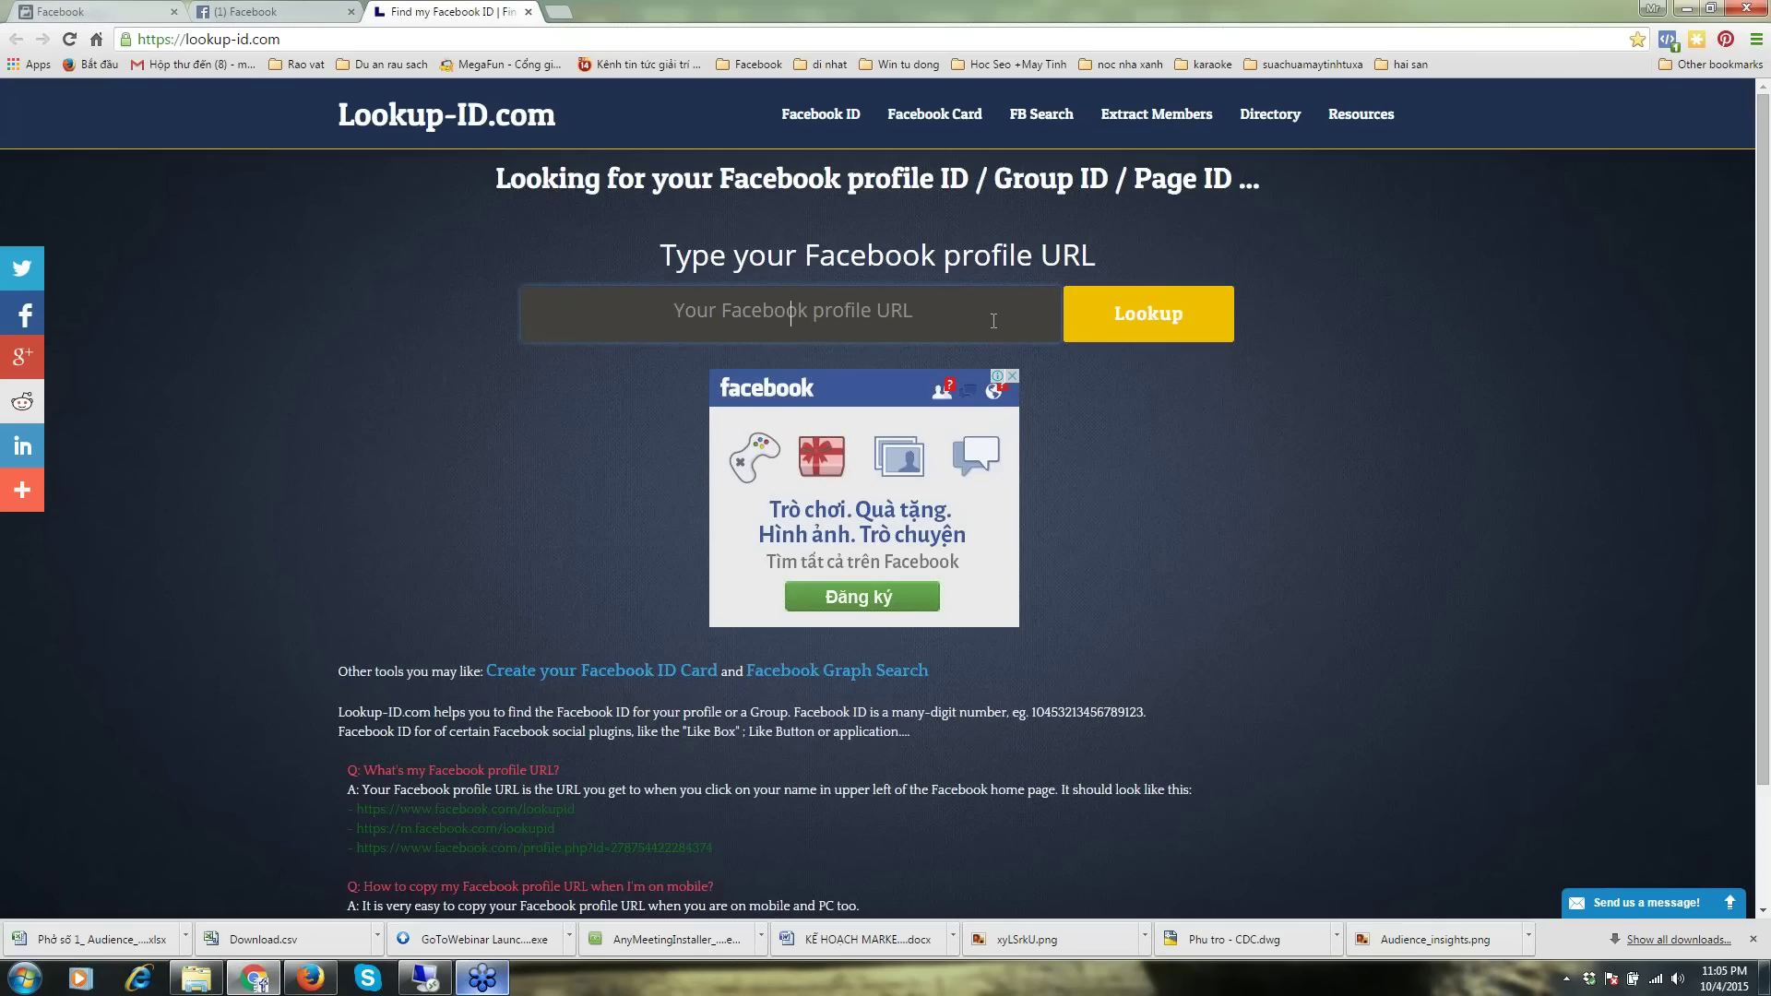
pyautogui.click(959, 321)
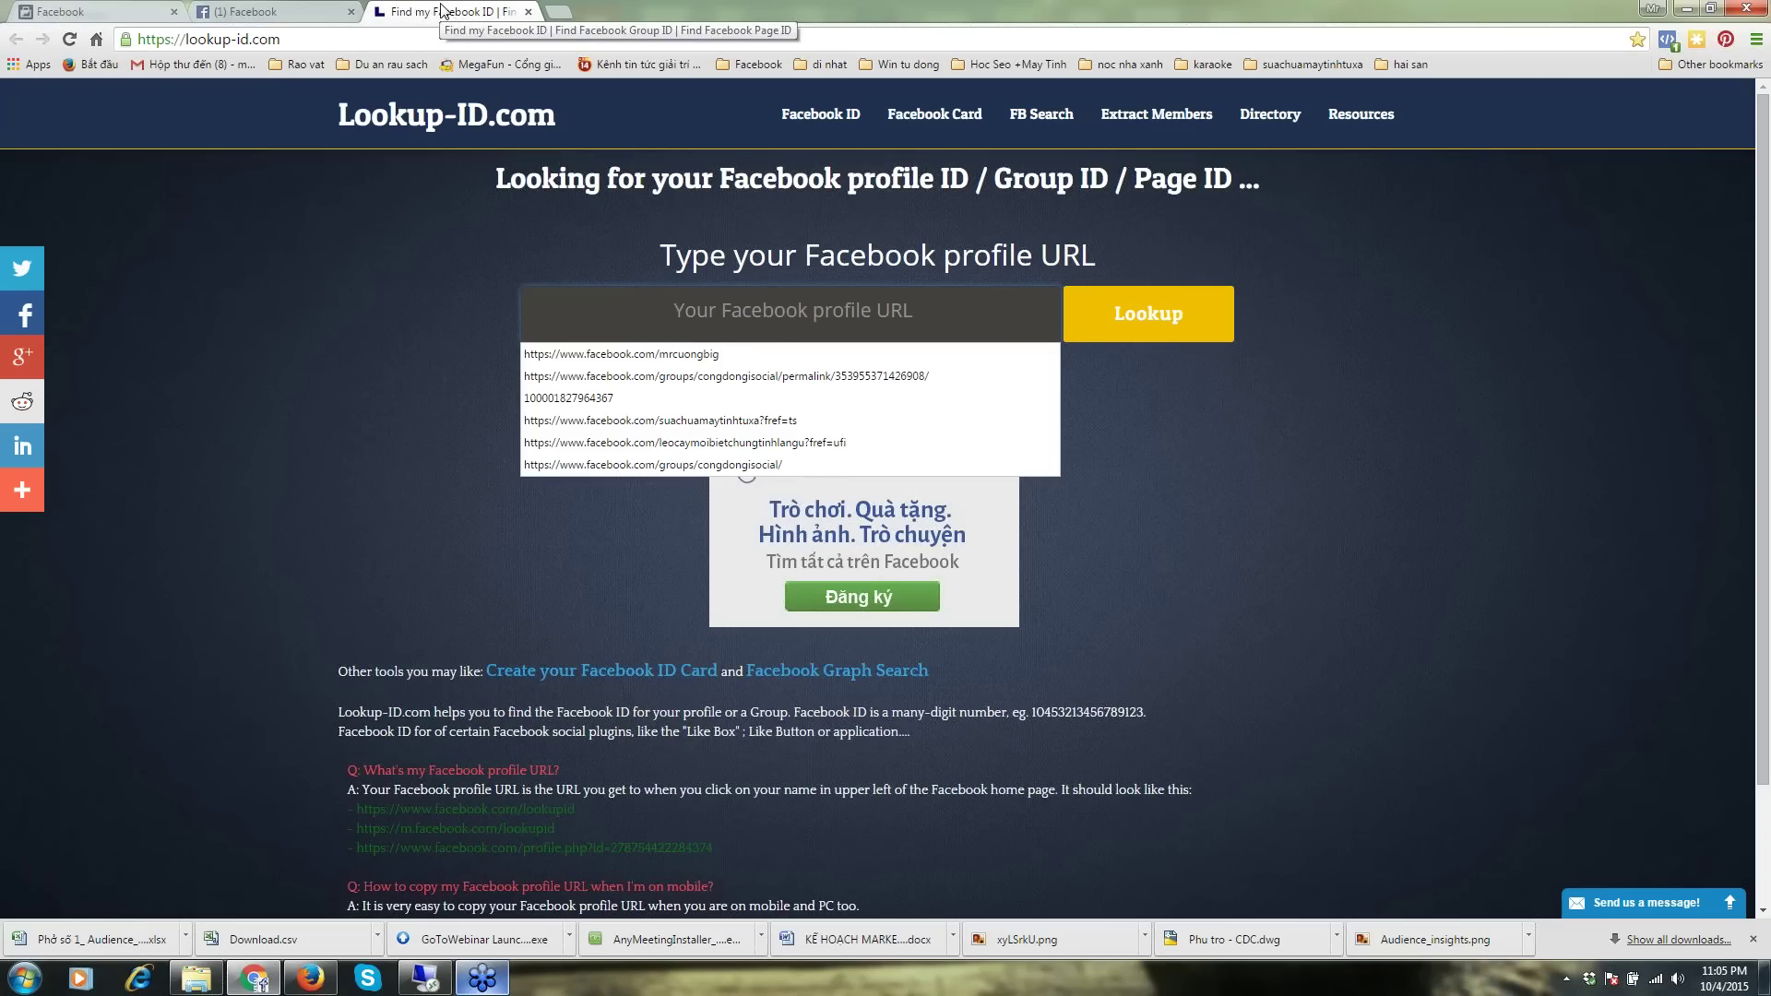
pyautogui.click(504, 252)
pyautogui.click(801, 313)
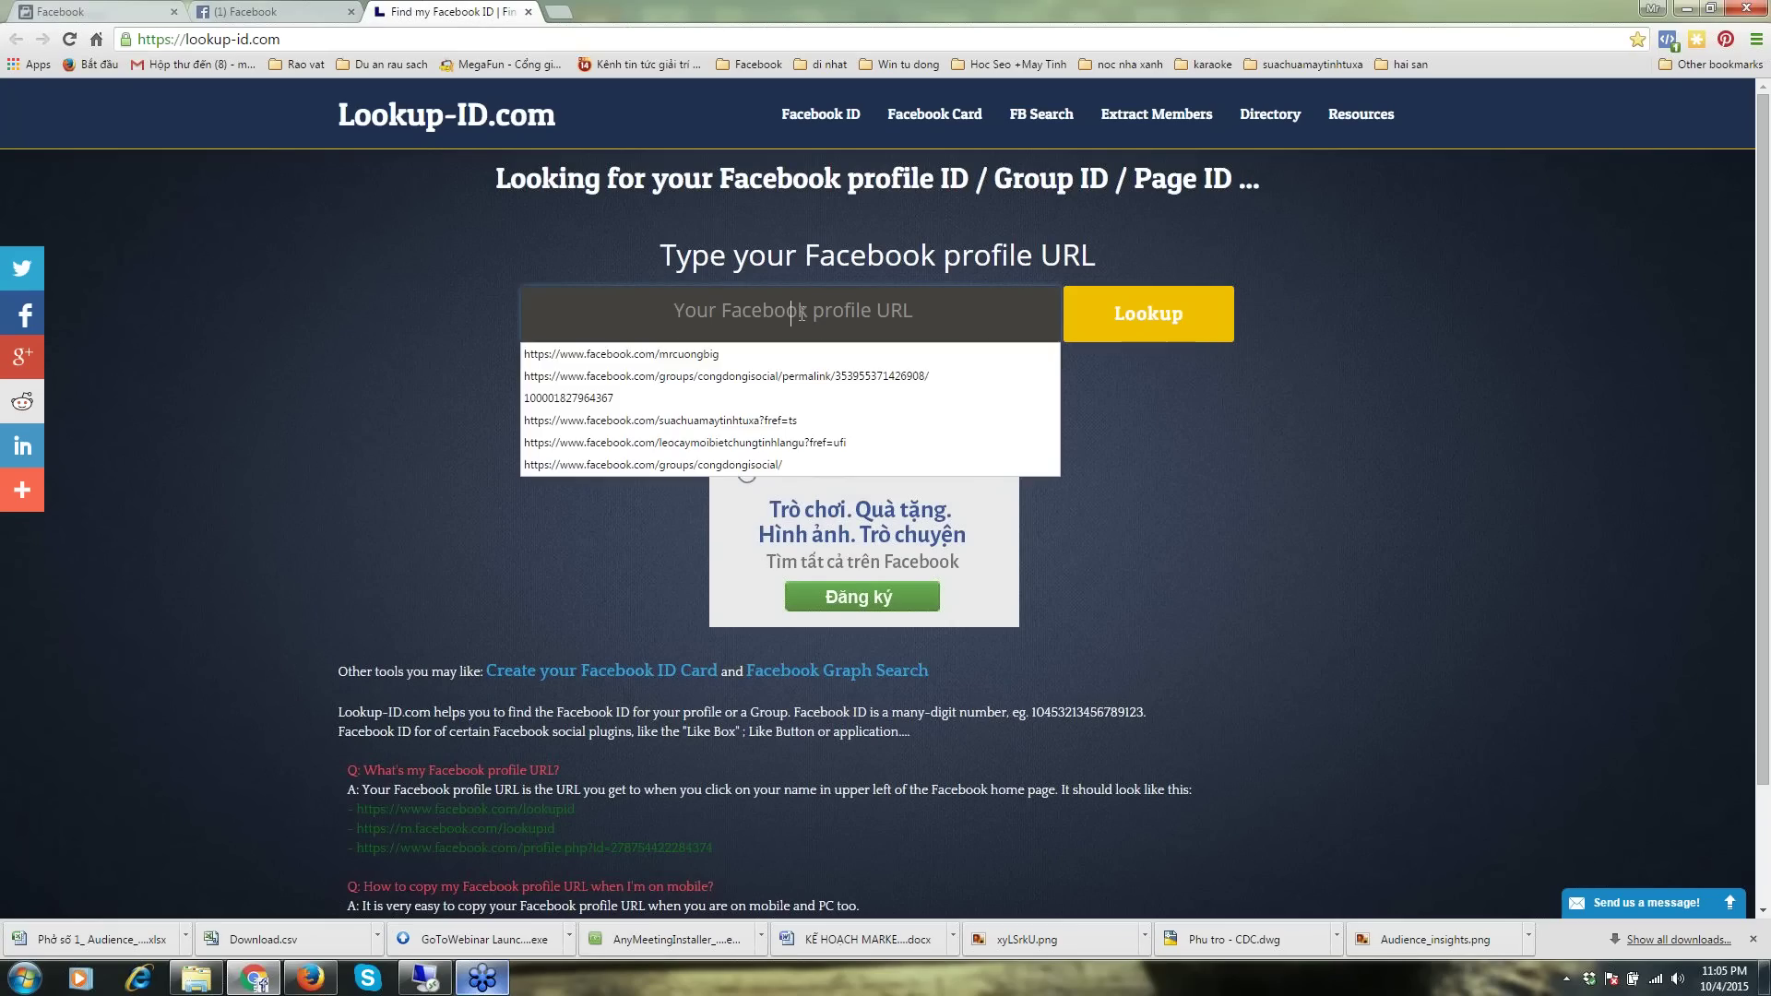
pyautogui.click(744, 353)
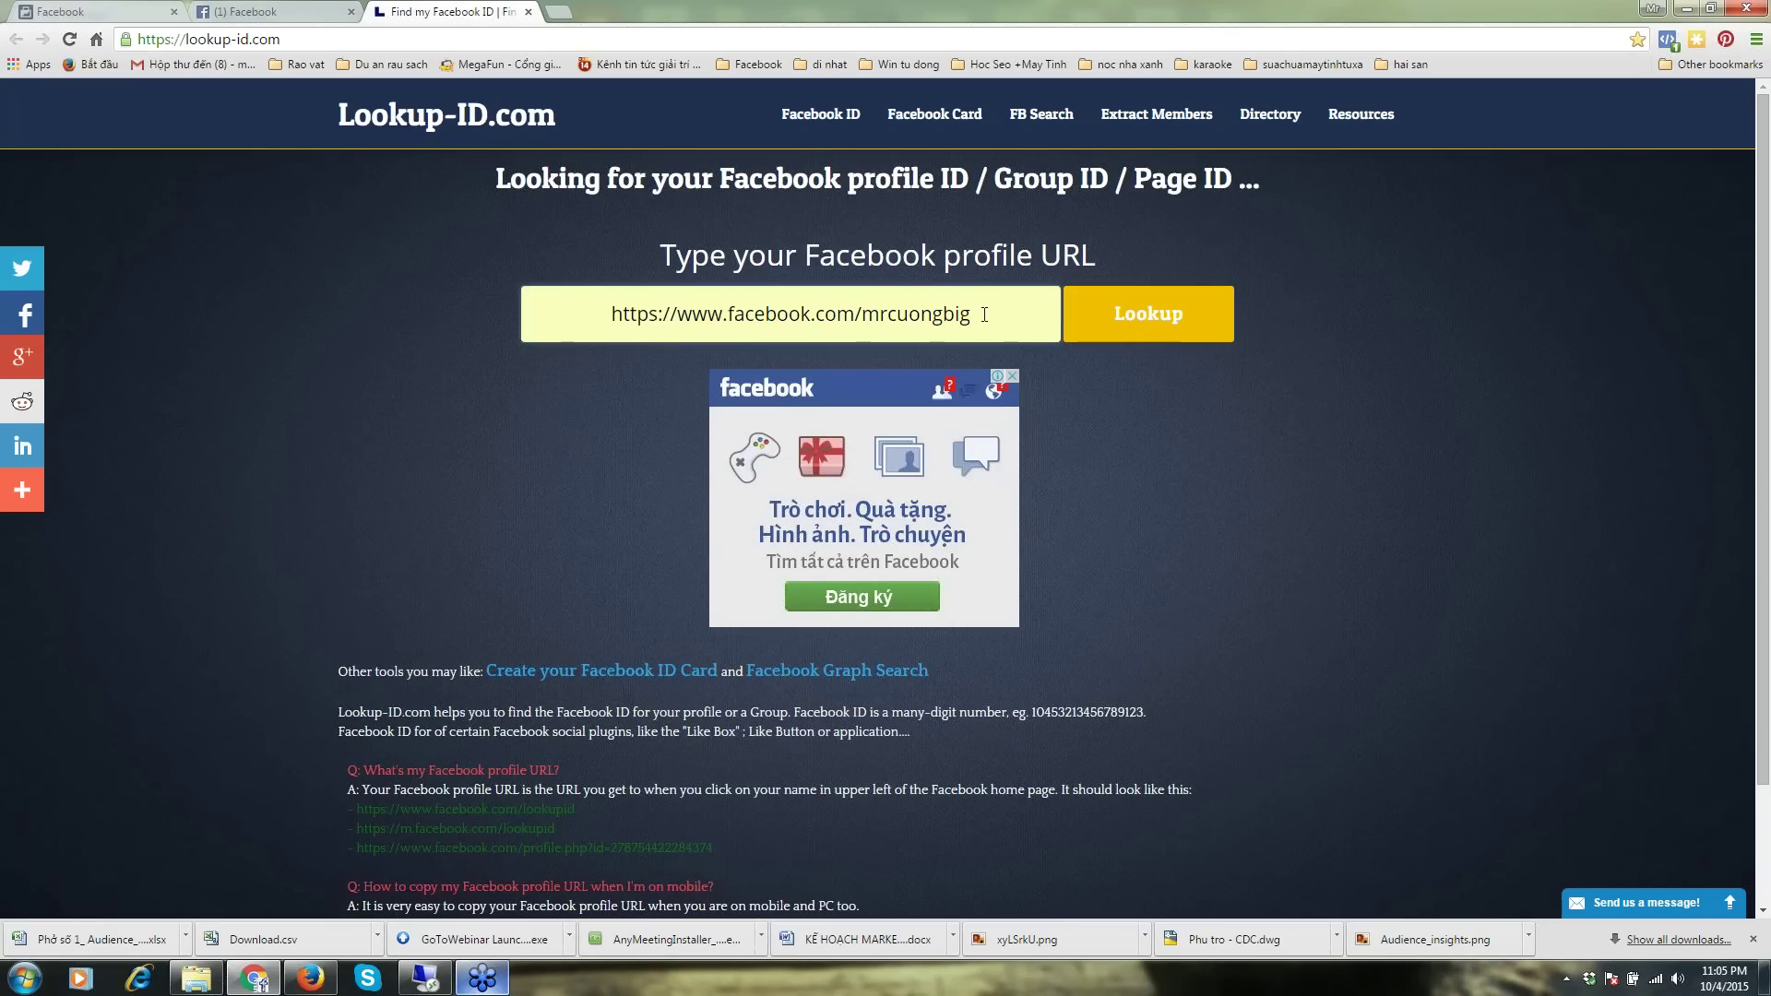
pyautogui.click(1148, 313)
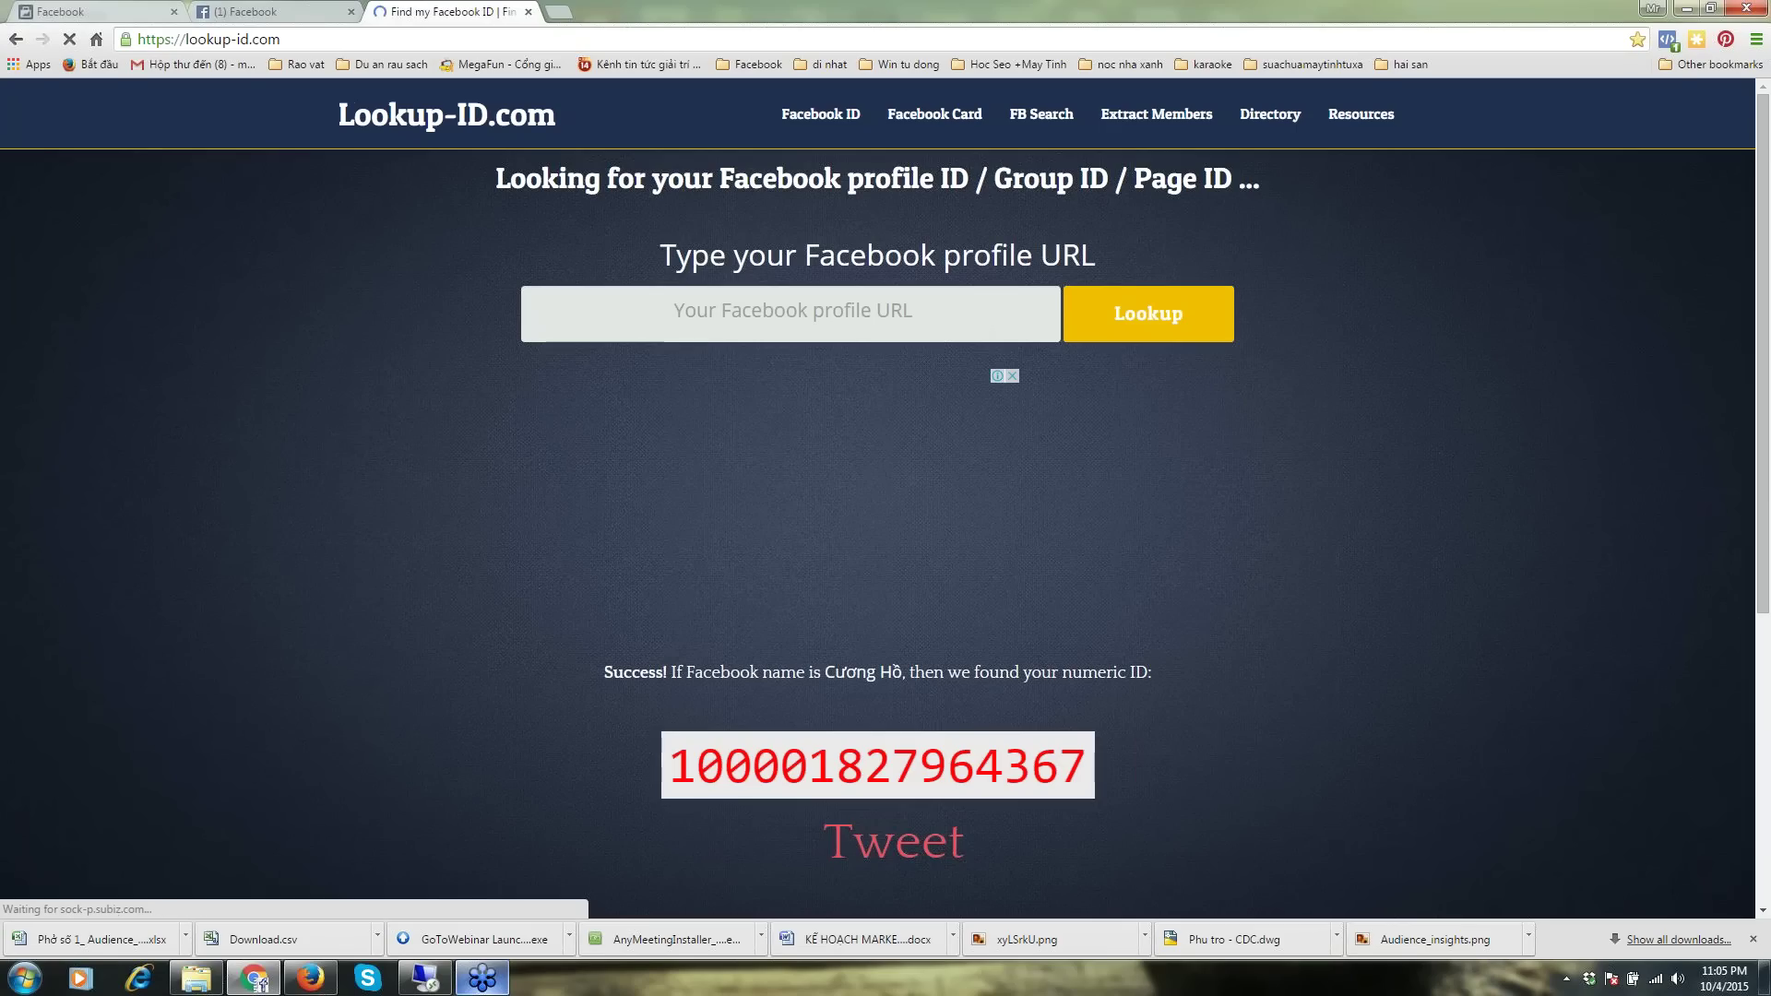
# Copy the numeric Facebook ID returned by the profile lookup.
pyautogui.scroll(-2, 877, 517)
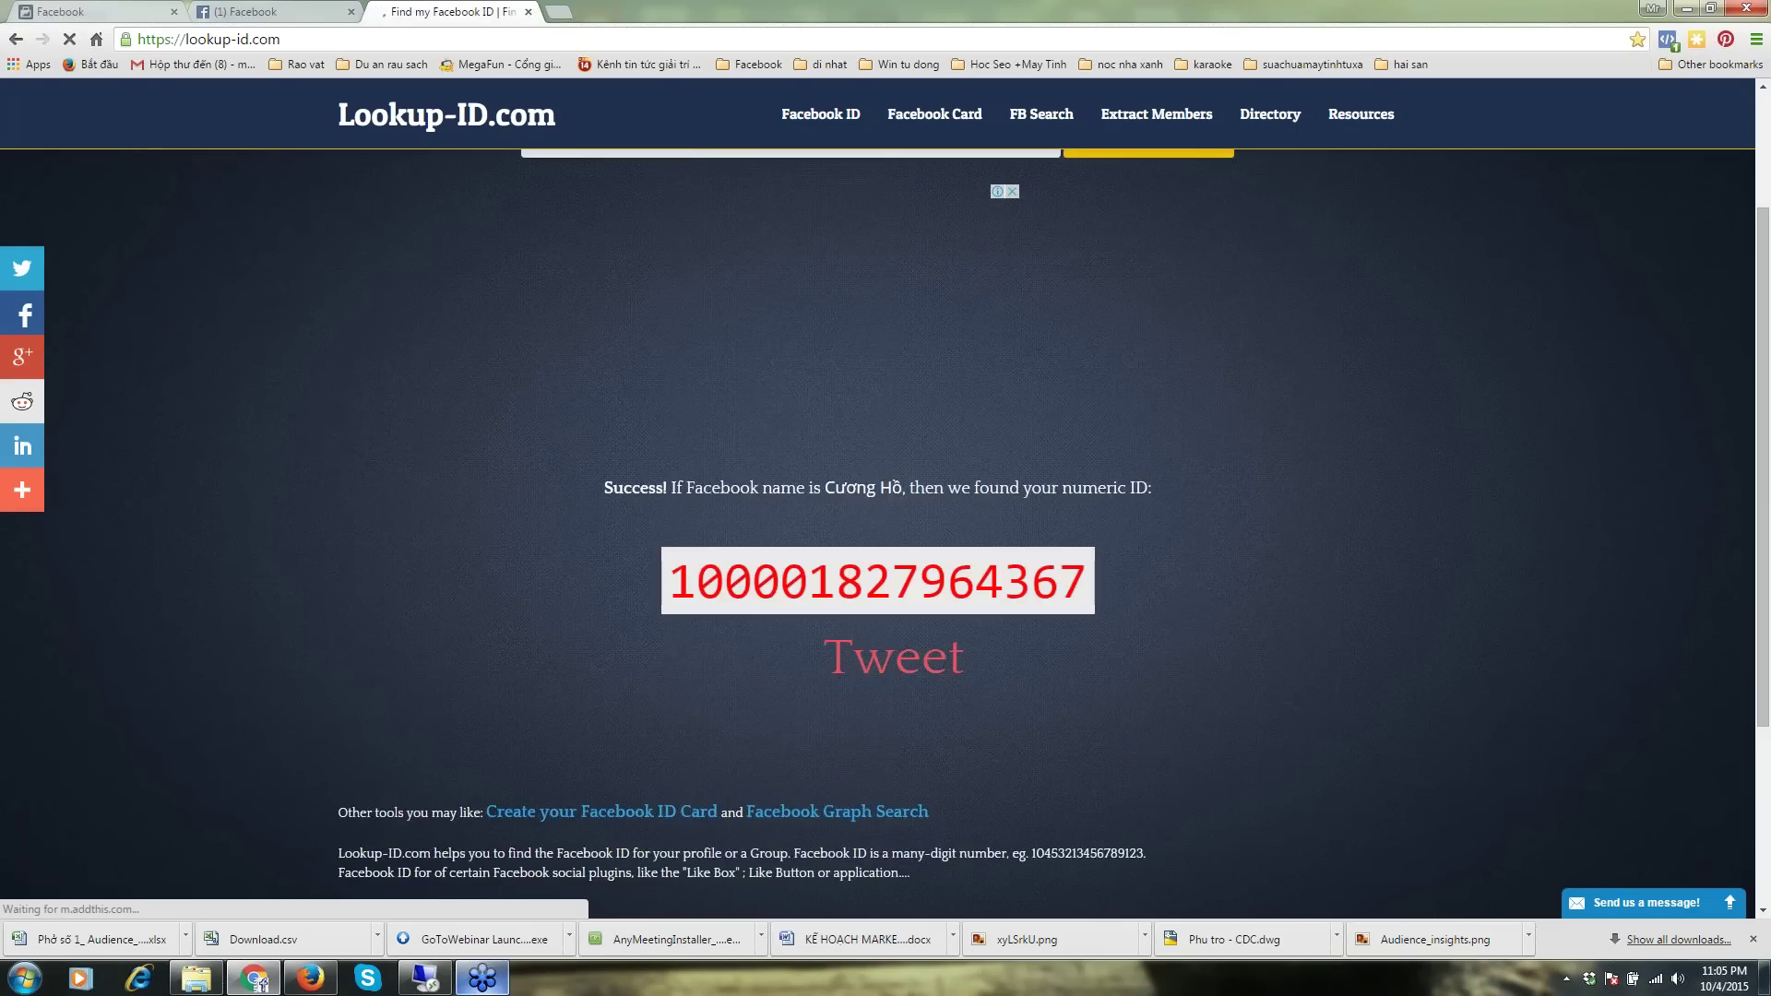
pyautogui.scroll(-3, 909, 452)
pyautogui.moveTo(668, 304); pyautogui.dragTo(1088, 305)
pyautogui.rightClick(995, 302)
pyautogui.click(1024, 310)
pyautogui.scroll(4, 1018, 452)
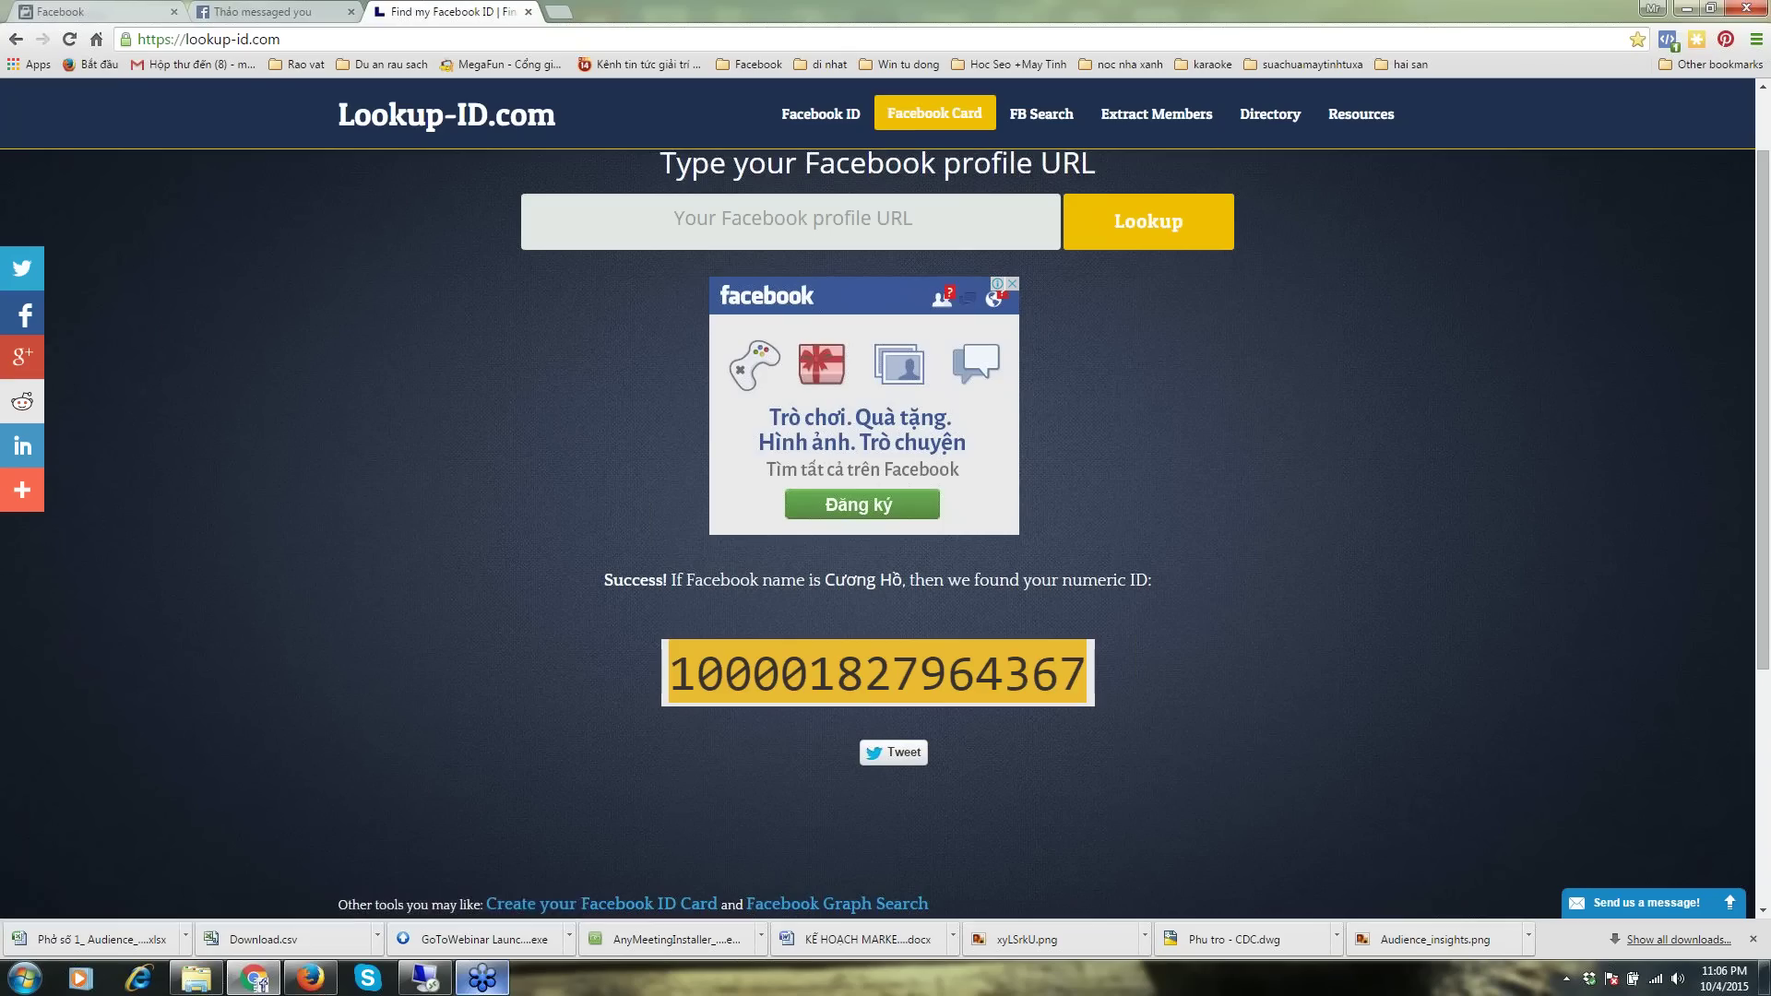
# Open the Facebook Card tool on Lookup-ID.com, and copy the URL of the account's own Facebook profile.
pyautogui.click(959, 120)
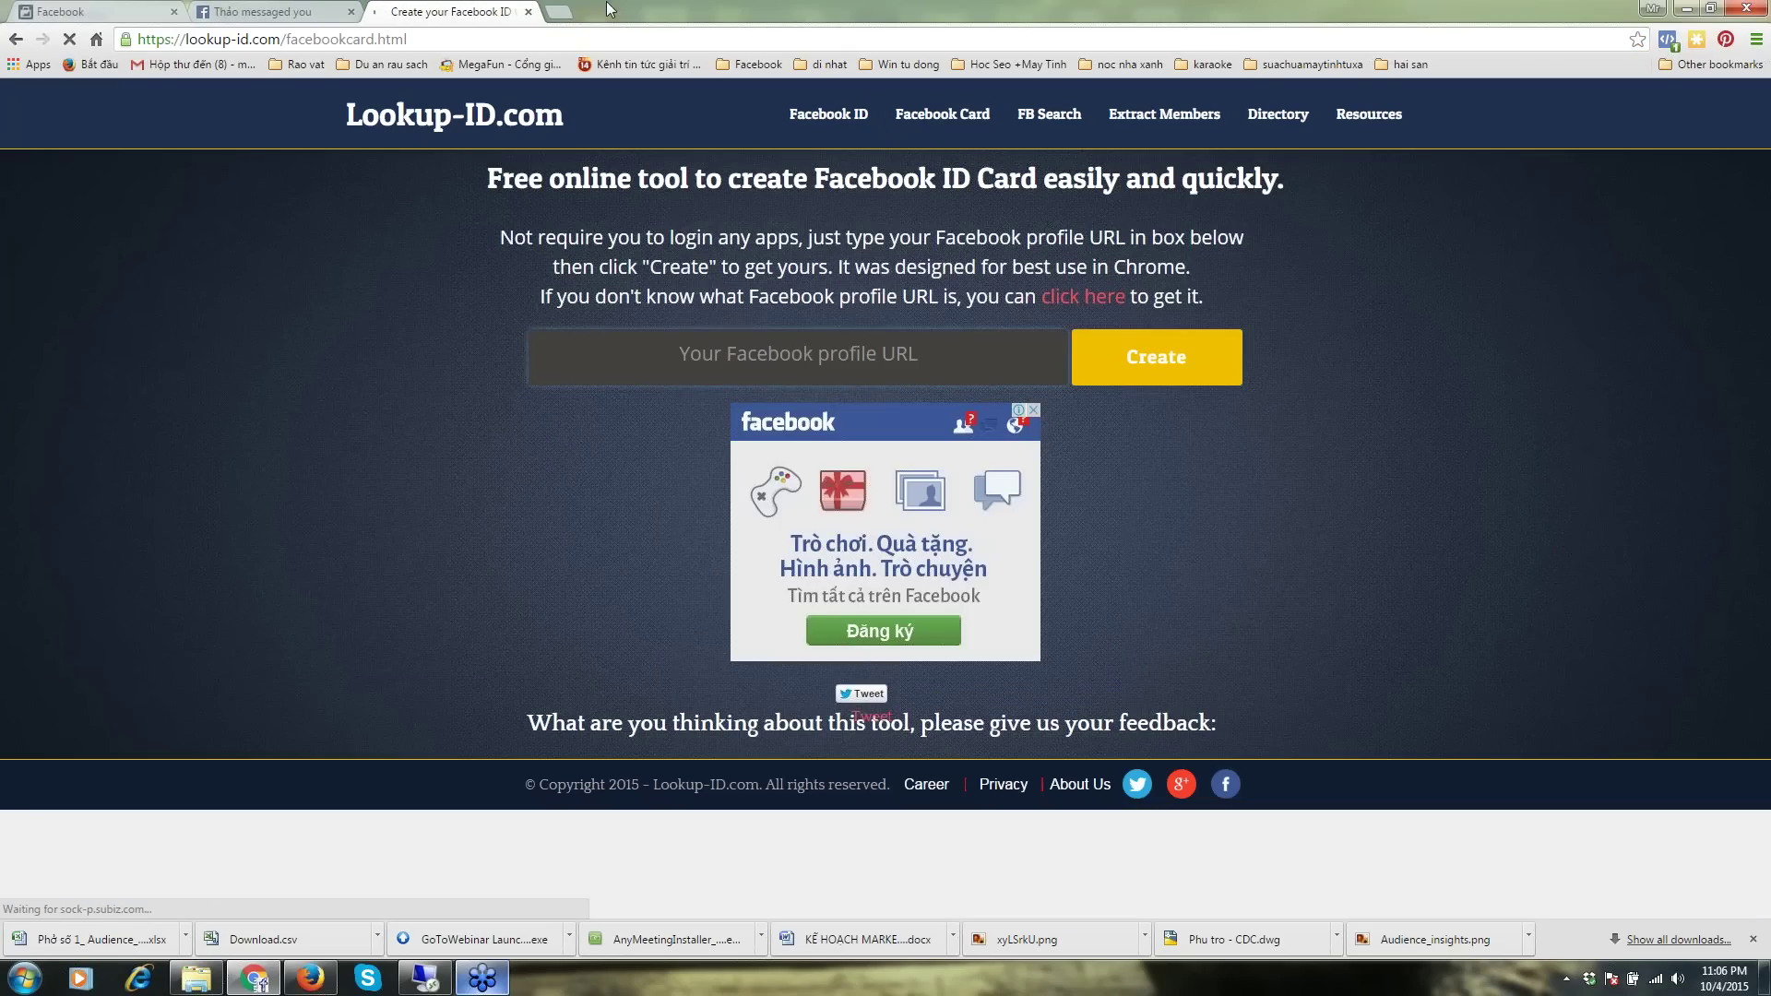
pyautogui.hotkey('ctrl', 't')
pyautogui.hotkey('ctrl', 'v')
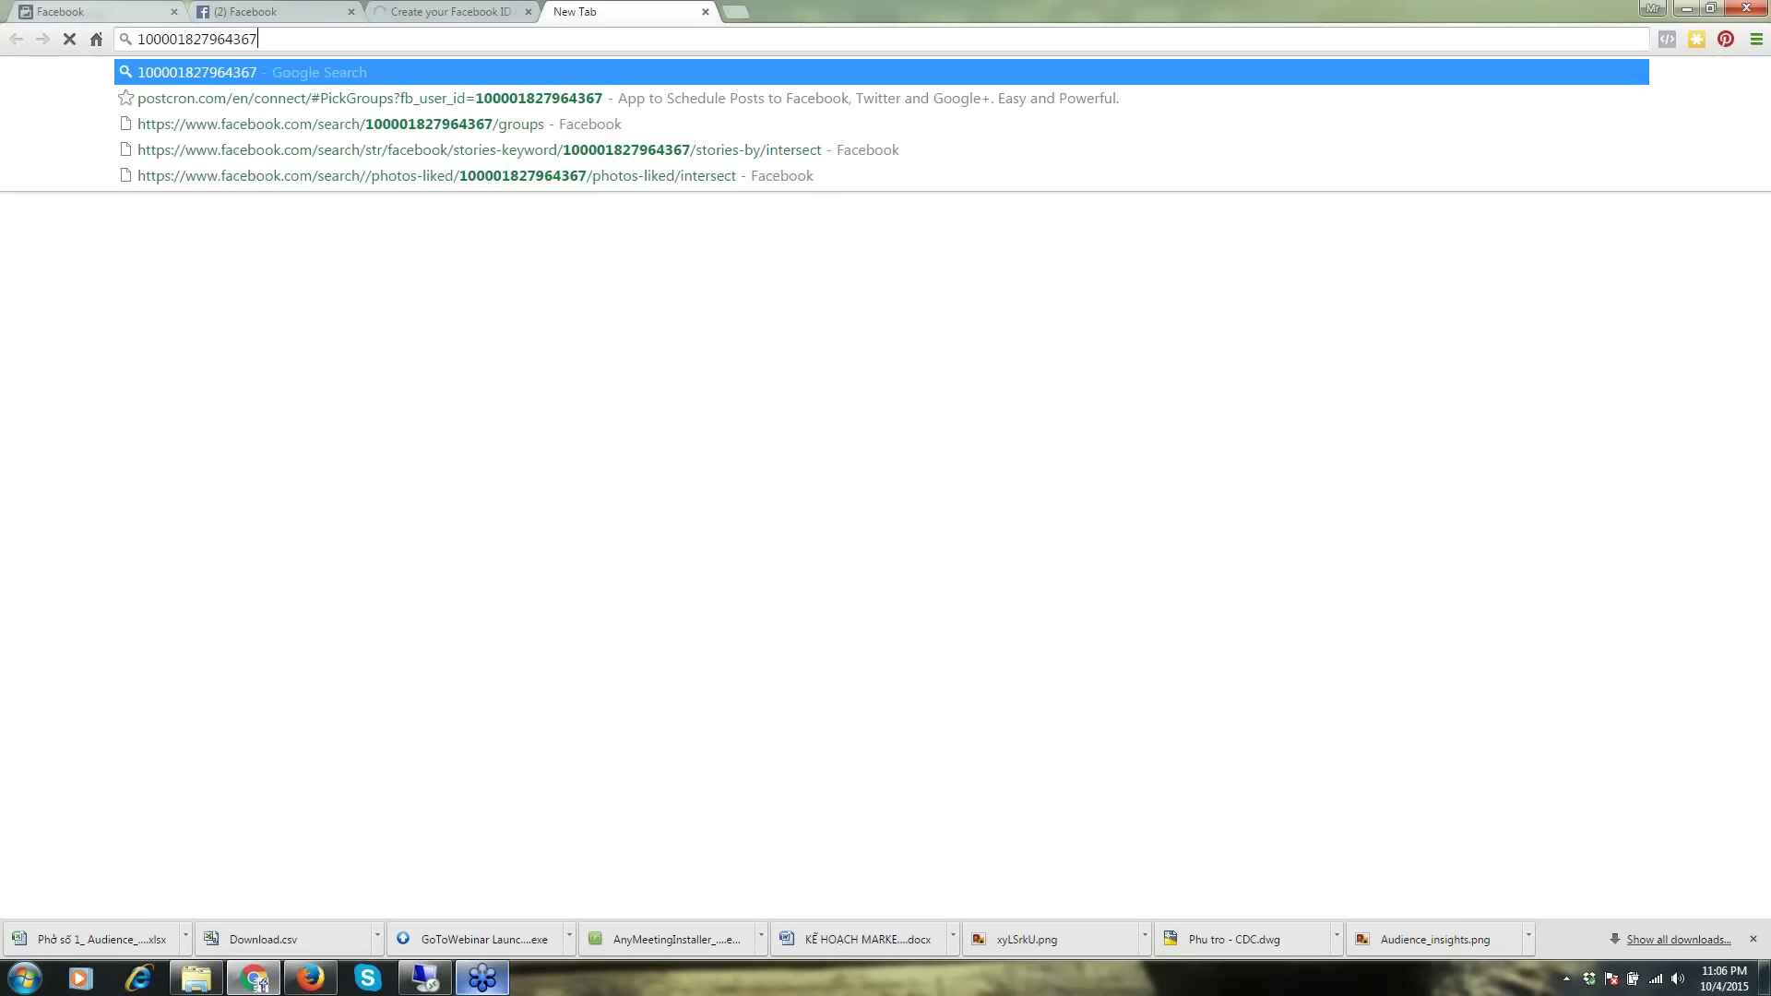
pyautogui.hotkey('ctrl', 'shift', 'Tab')
pyautogui.hotkey('ctrl', 'shift', 'Tab')
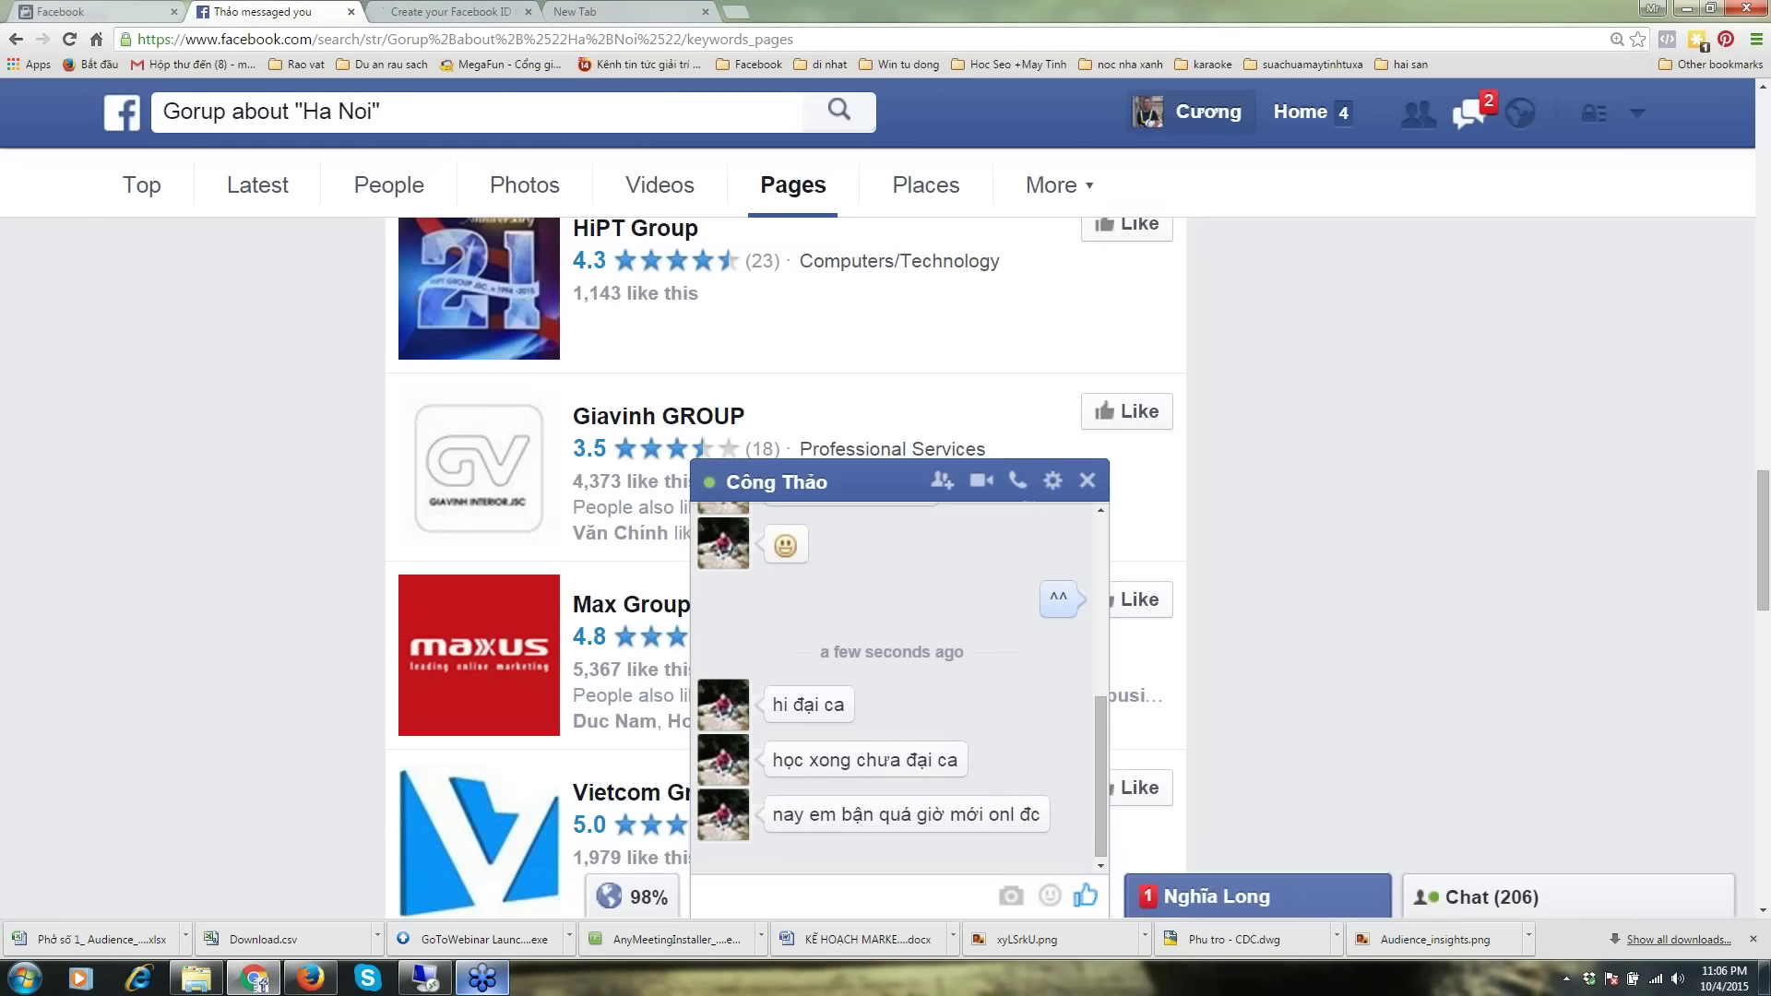
pyautogui.click(1208, 111)
pyautogui.click(424, 33)
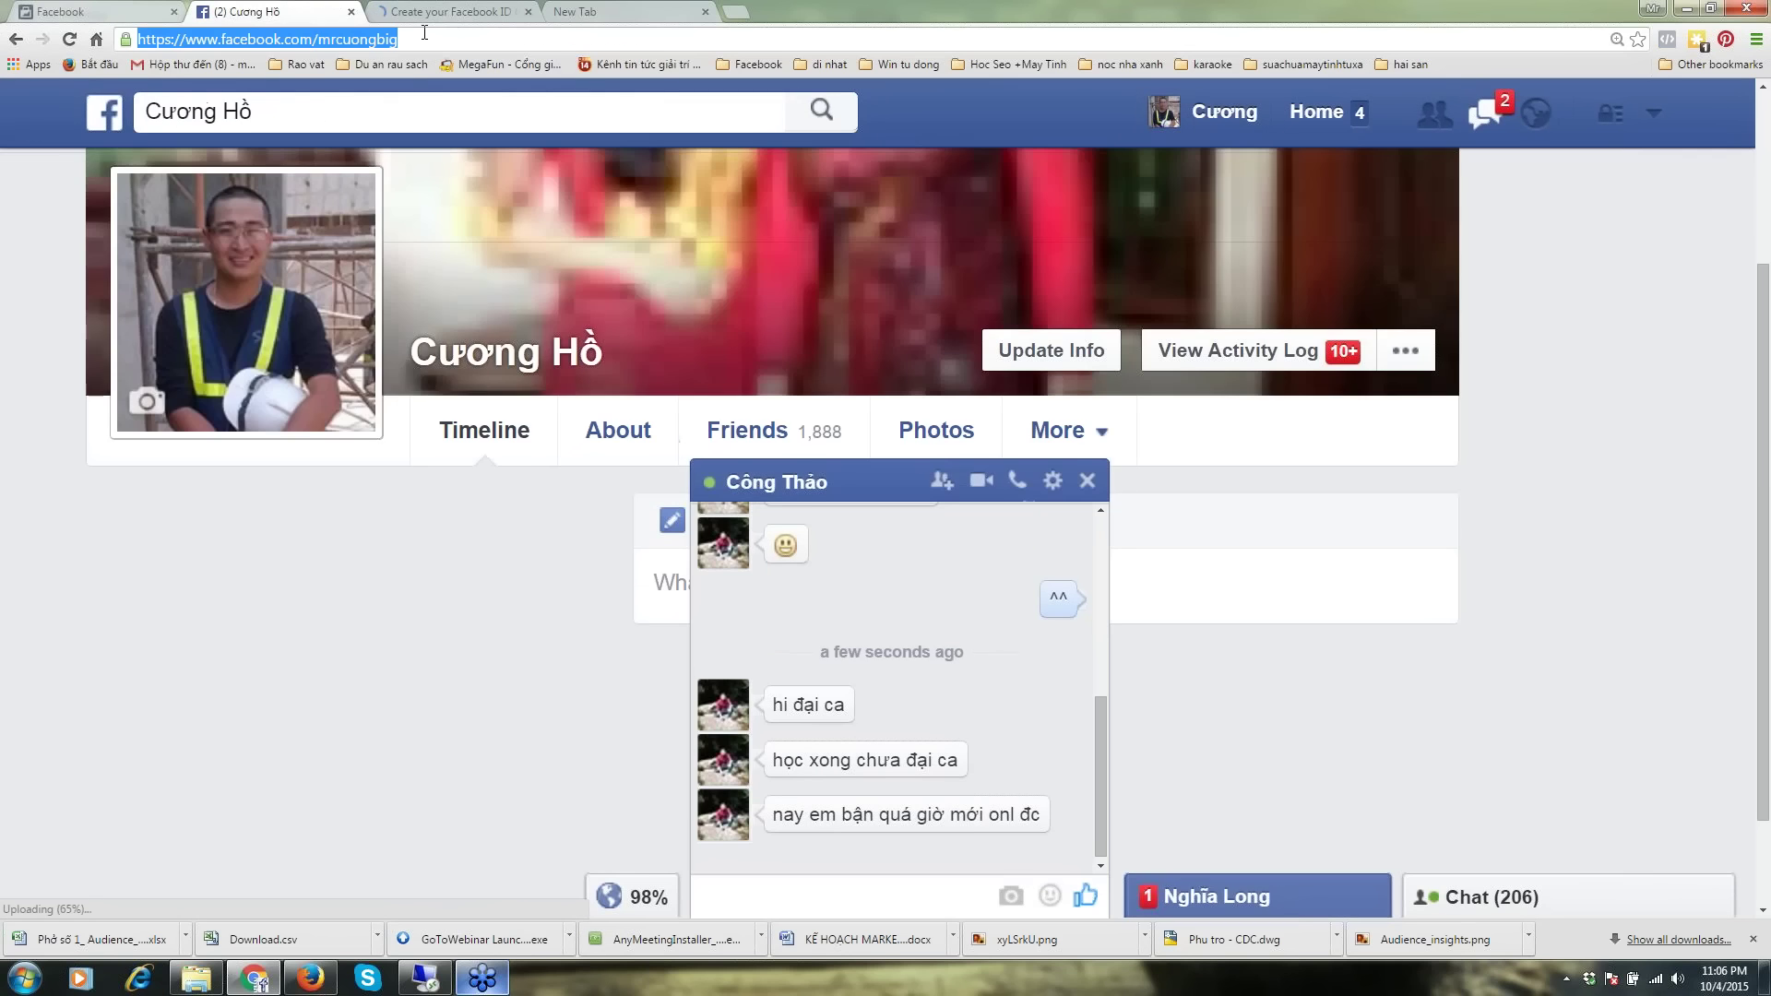
# Create a Facebook ID card from the copied profile URL and view the generated card.
pyautogui.hotkey('ctrl', 'Tab')
pyautogui.click(881, 362)
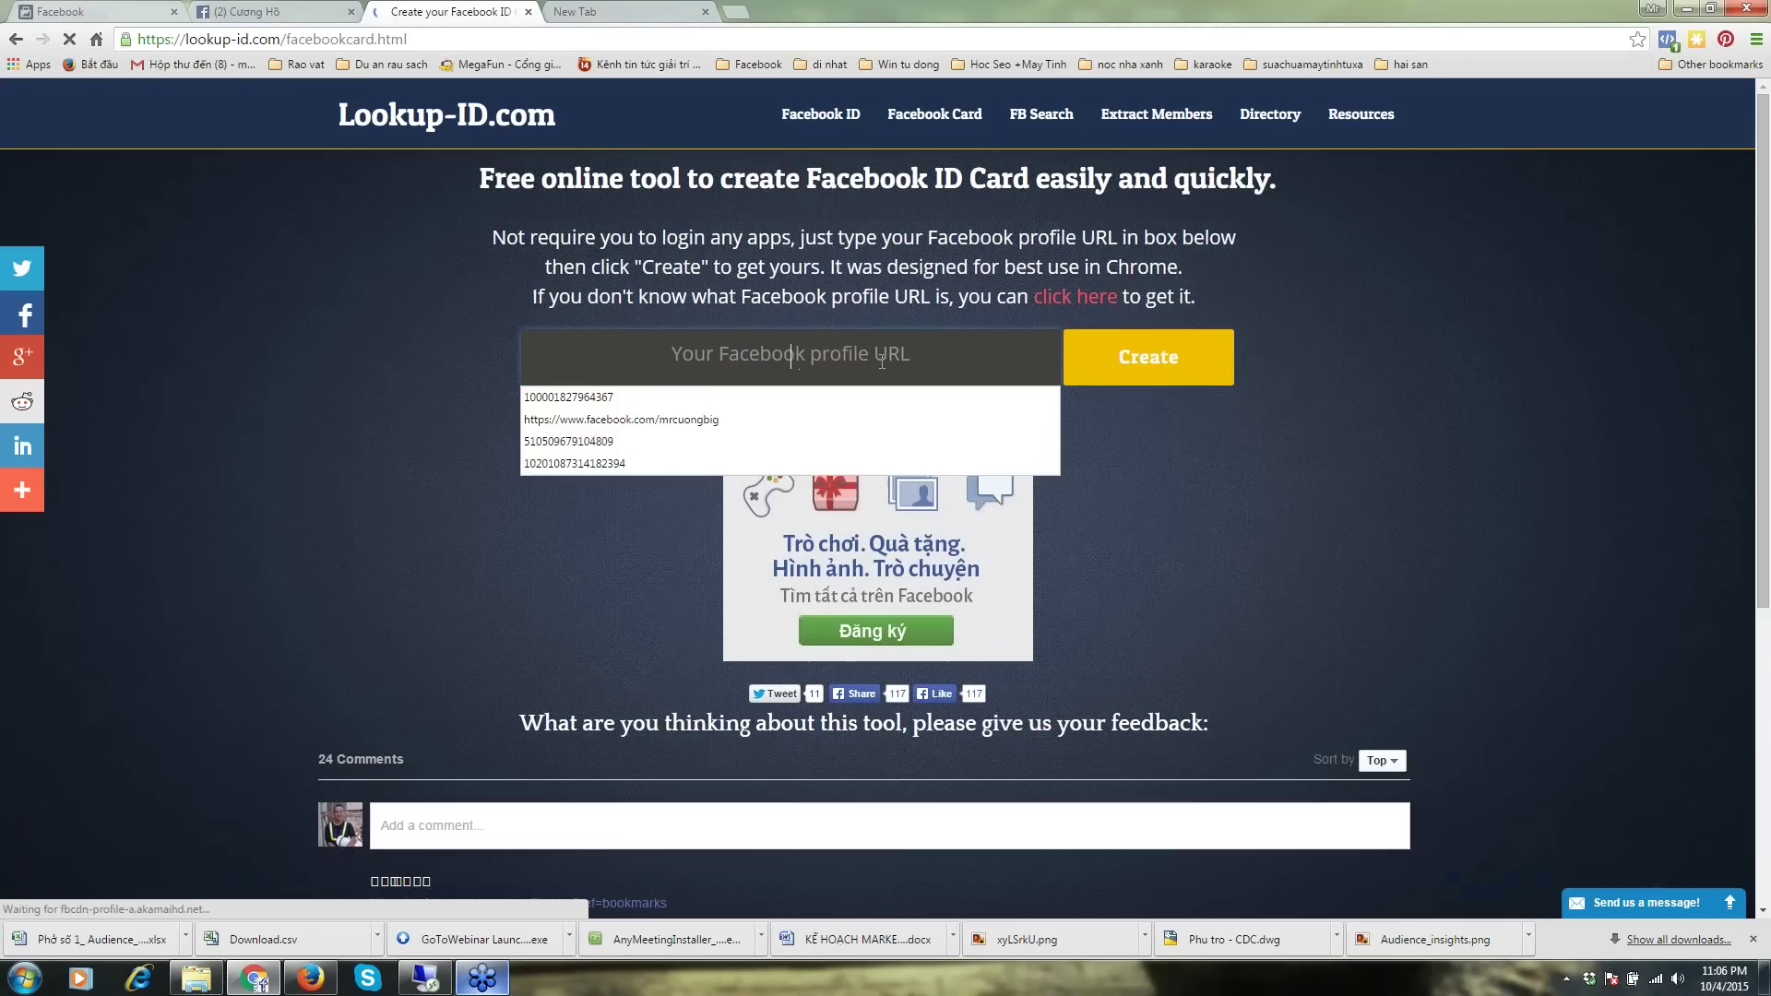
pyautogui.hotkey('ctrl', 'v')
pyautogui.click(1161, 452)
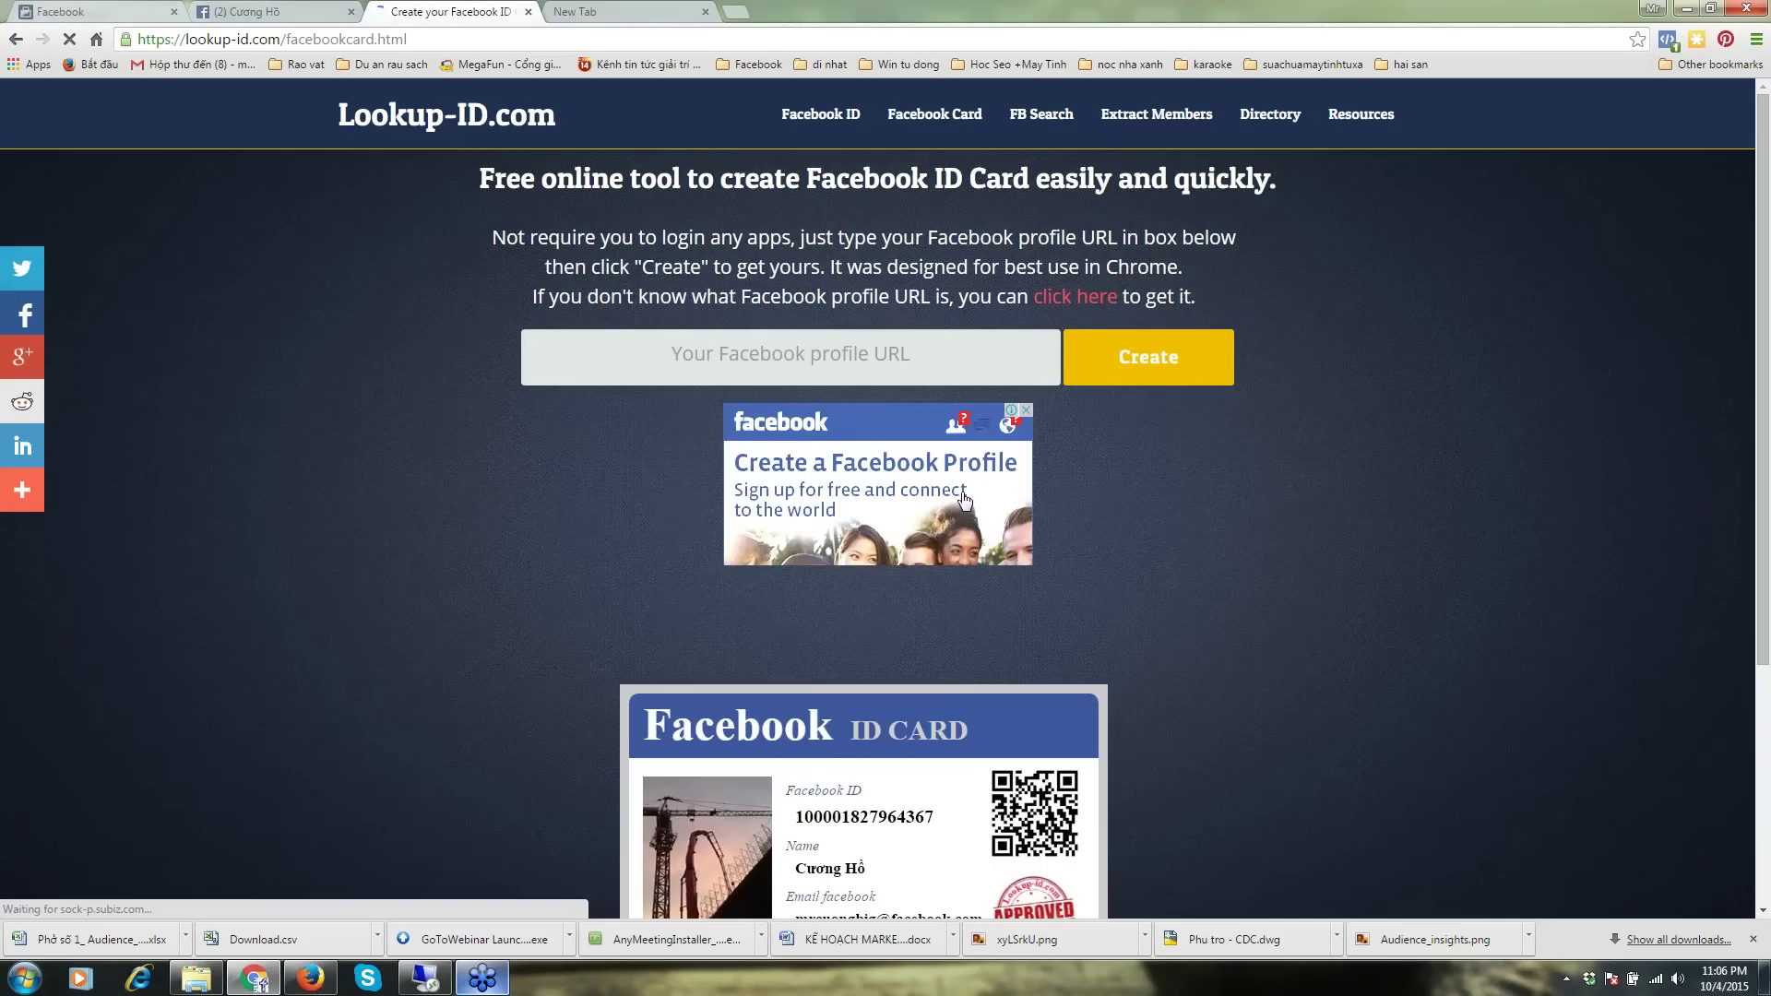
pyautogui.scroll(-4, 965, 500)
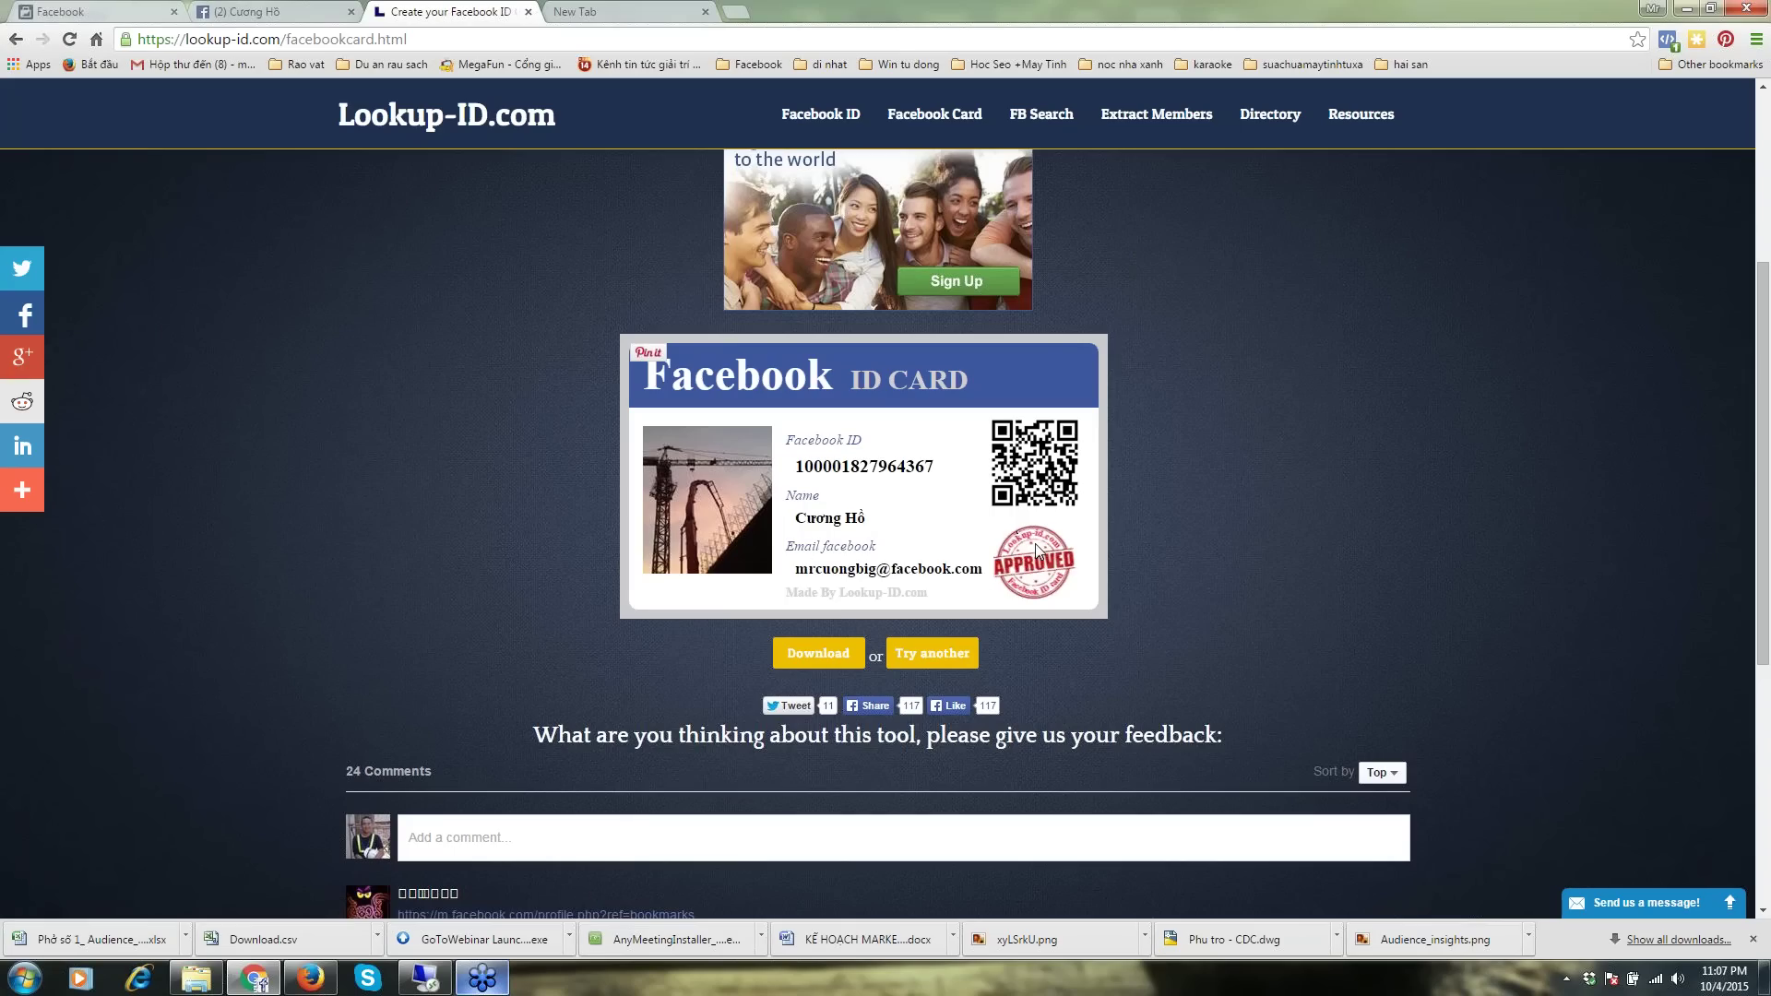
pyautogui.scroll(1, 897, 531)
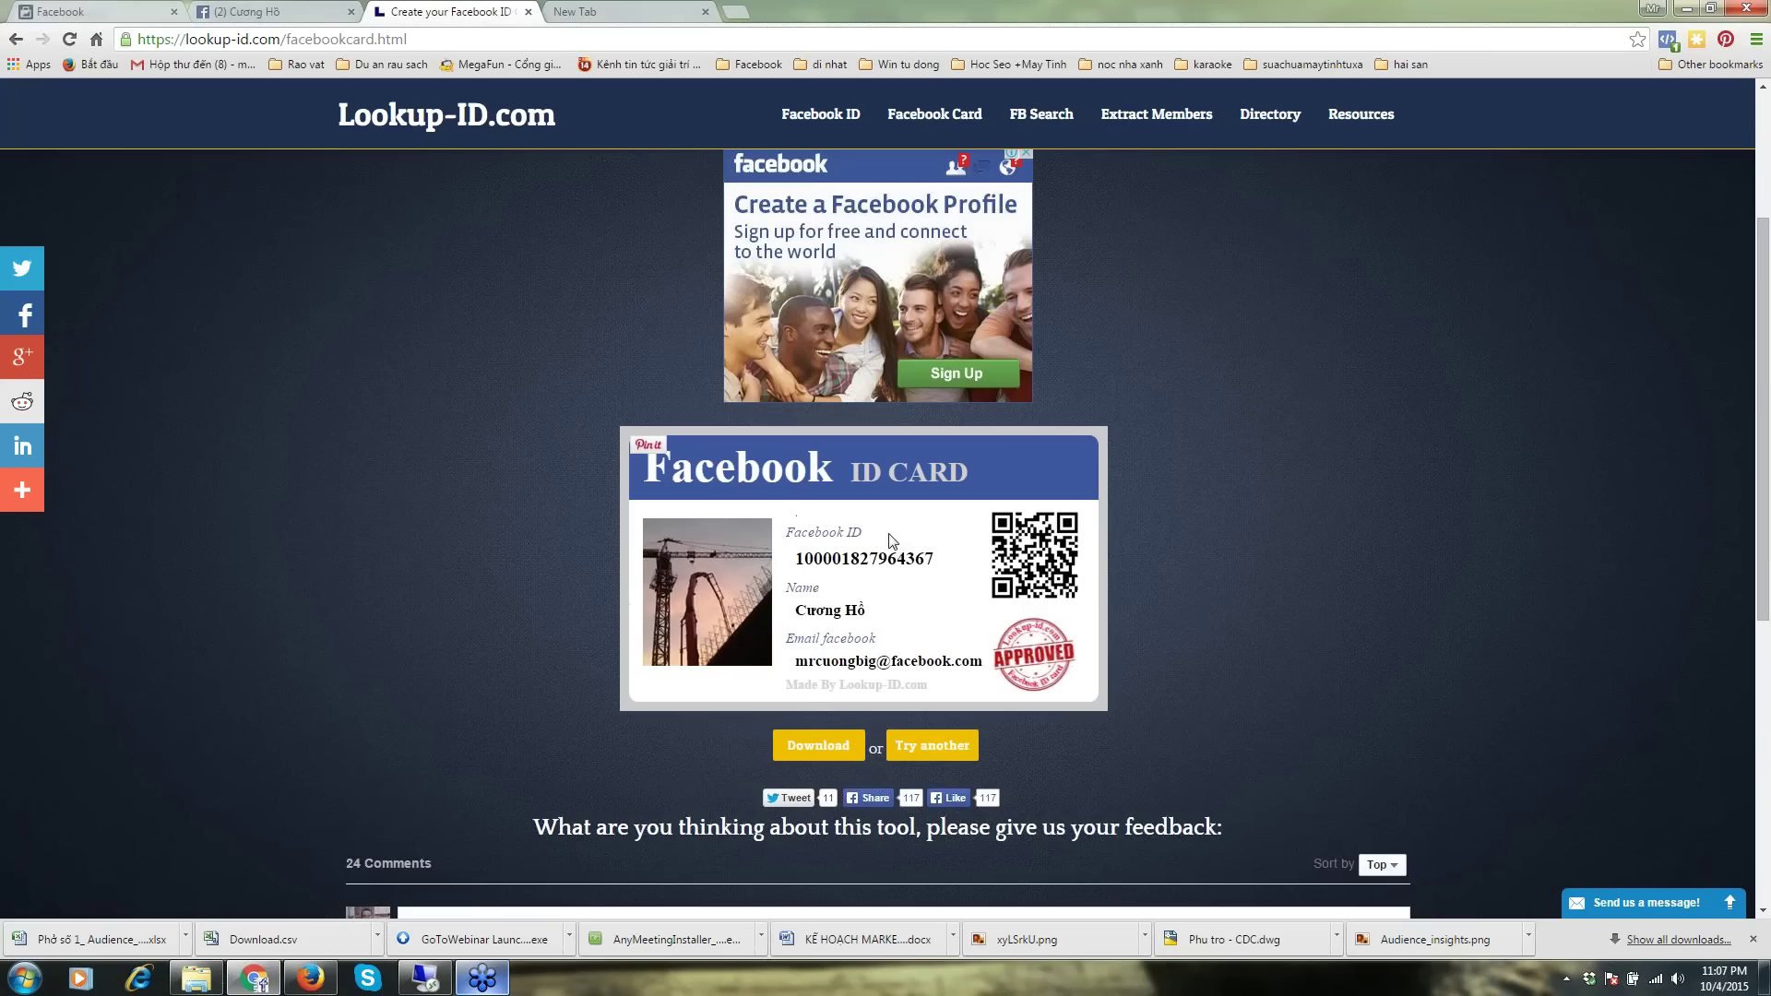
# Open the FB Search tool to browse its search fields, and minimize the chat window covering the Facebook profile.
pyautogui.click(1063, 128)
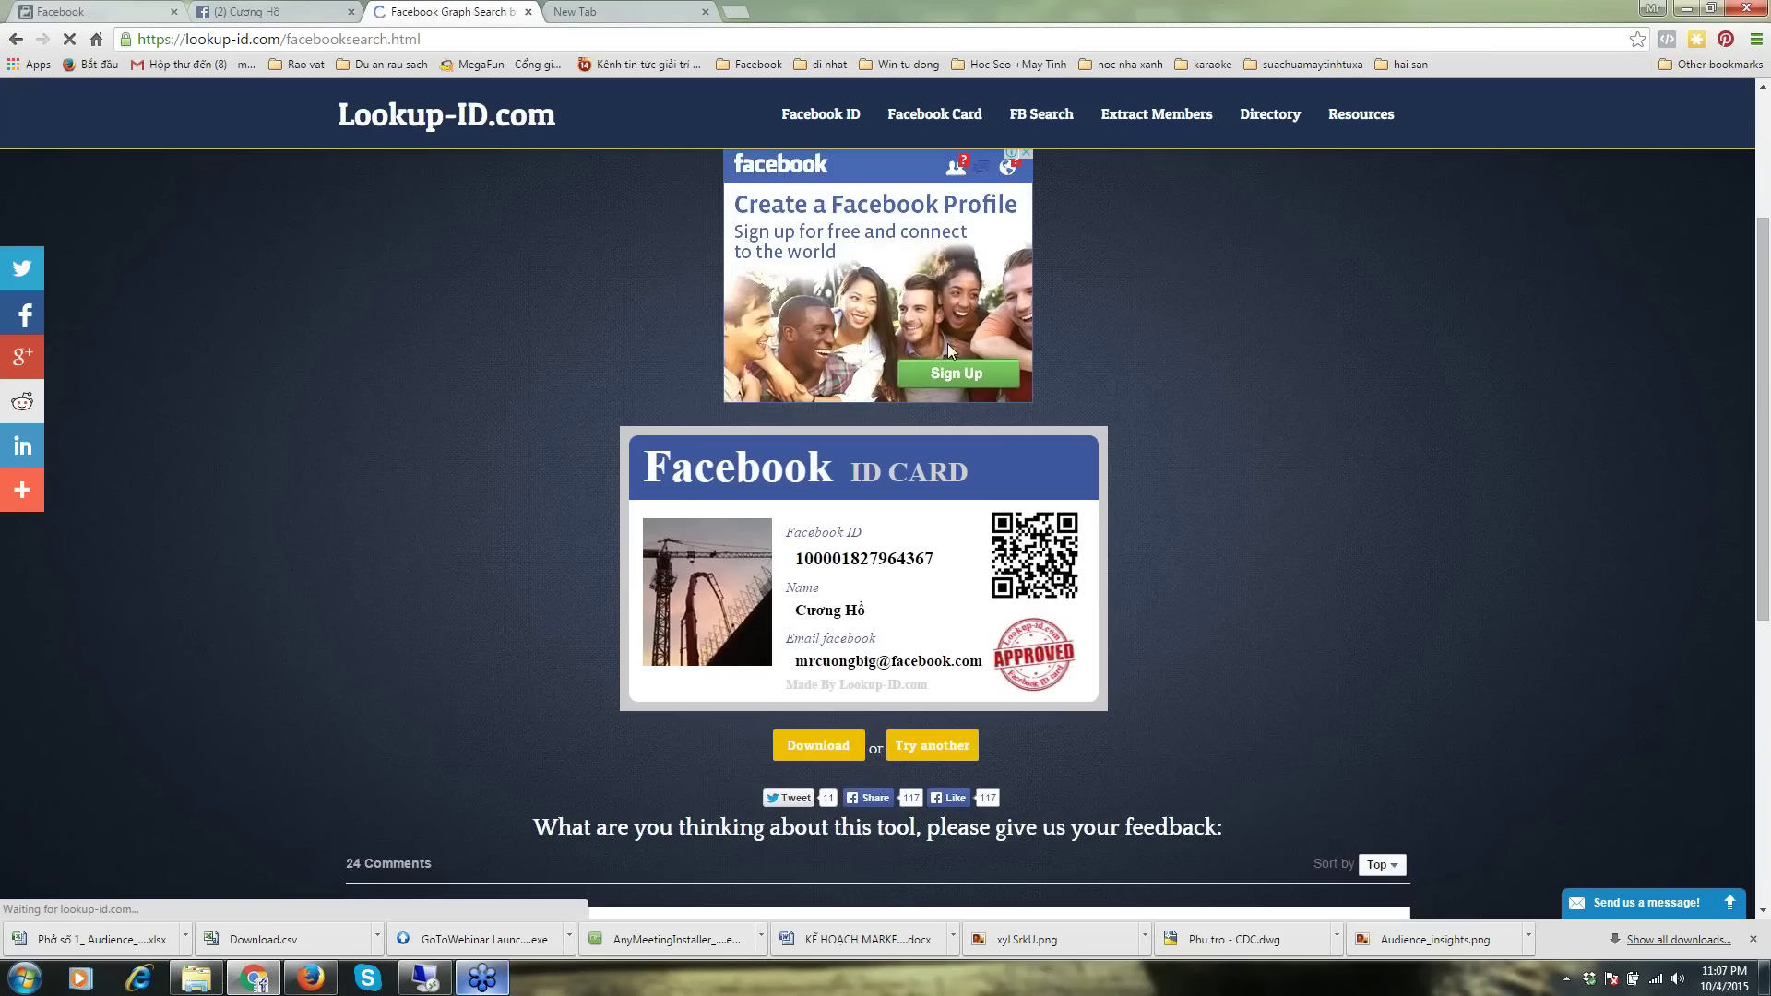
pyautogui.scroll(-1, 822, 461)
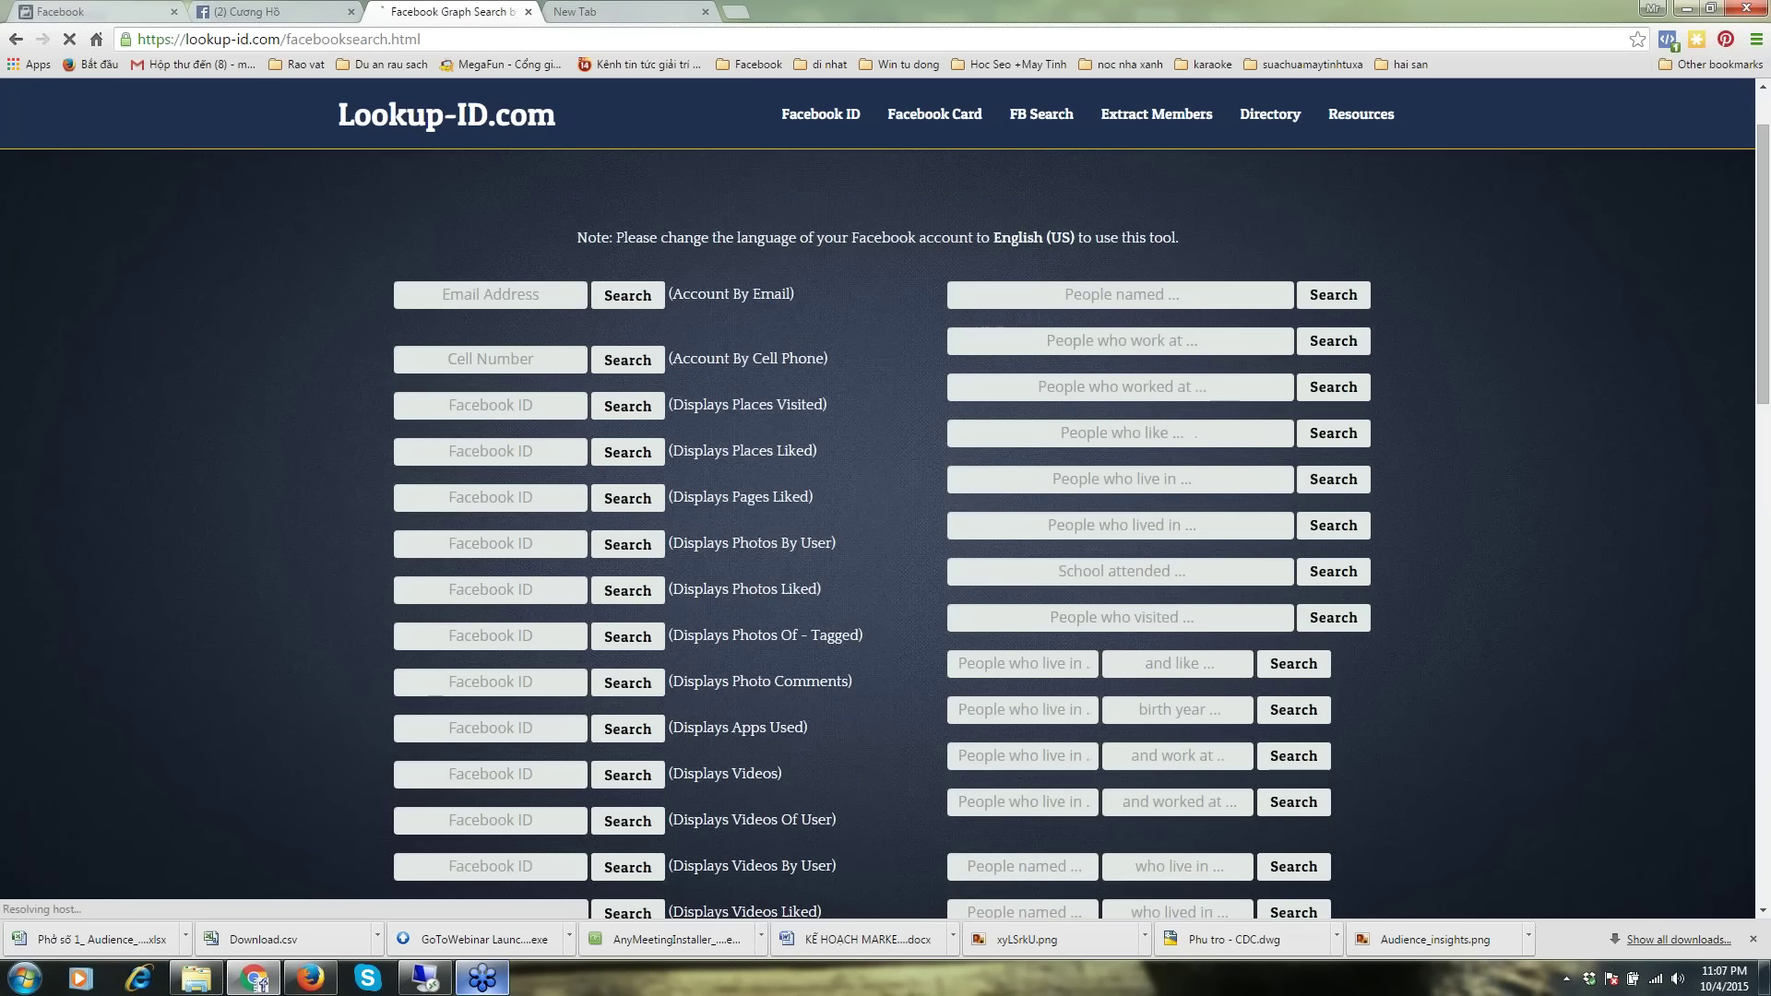
pyautogui.hotkey('ctrl', 'shift', 'Tab')
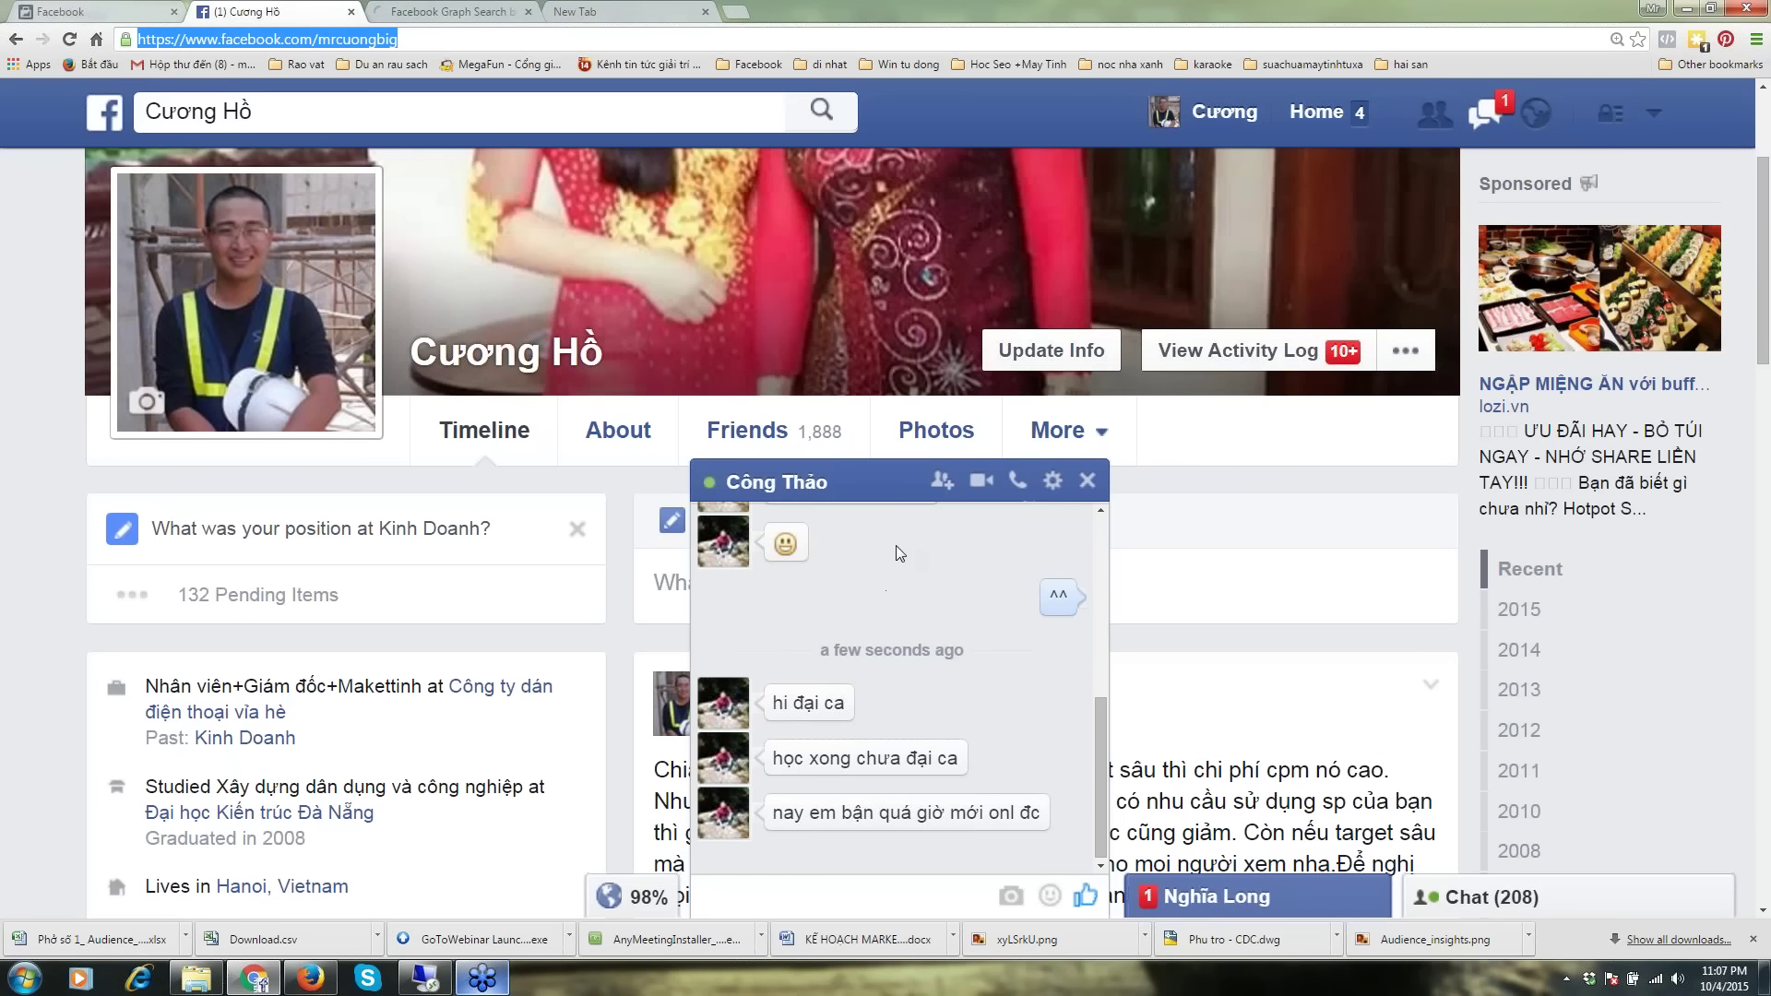
pyautogui.click(886, 489)
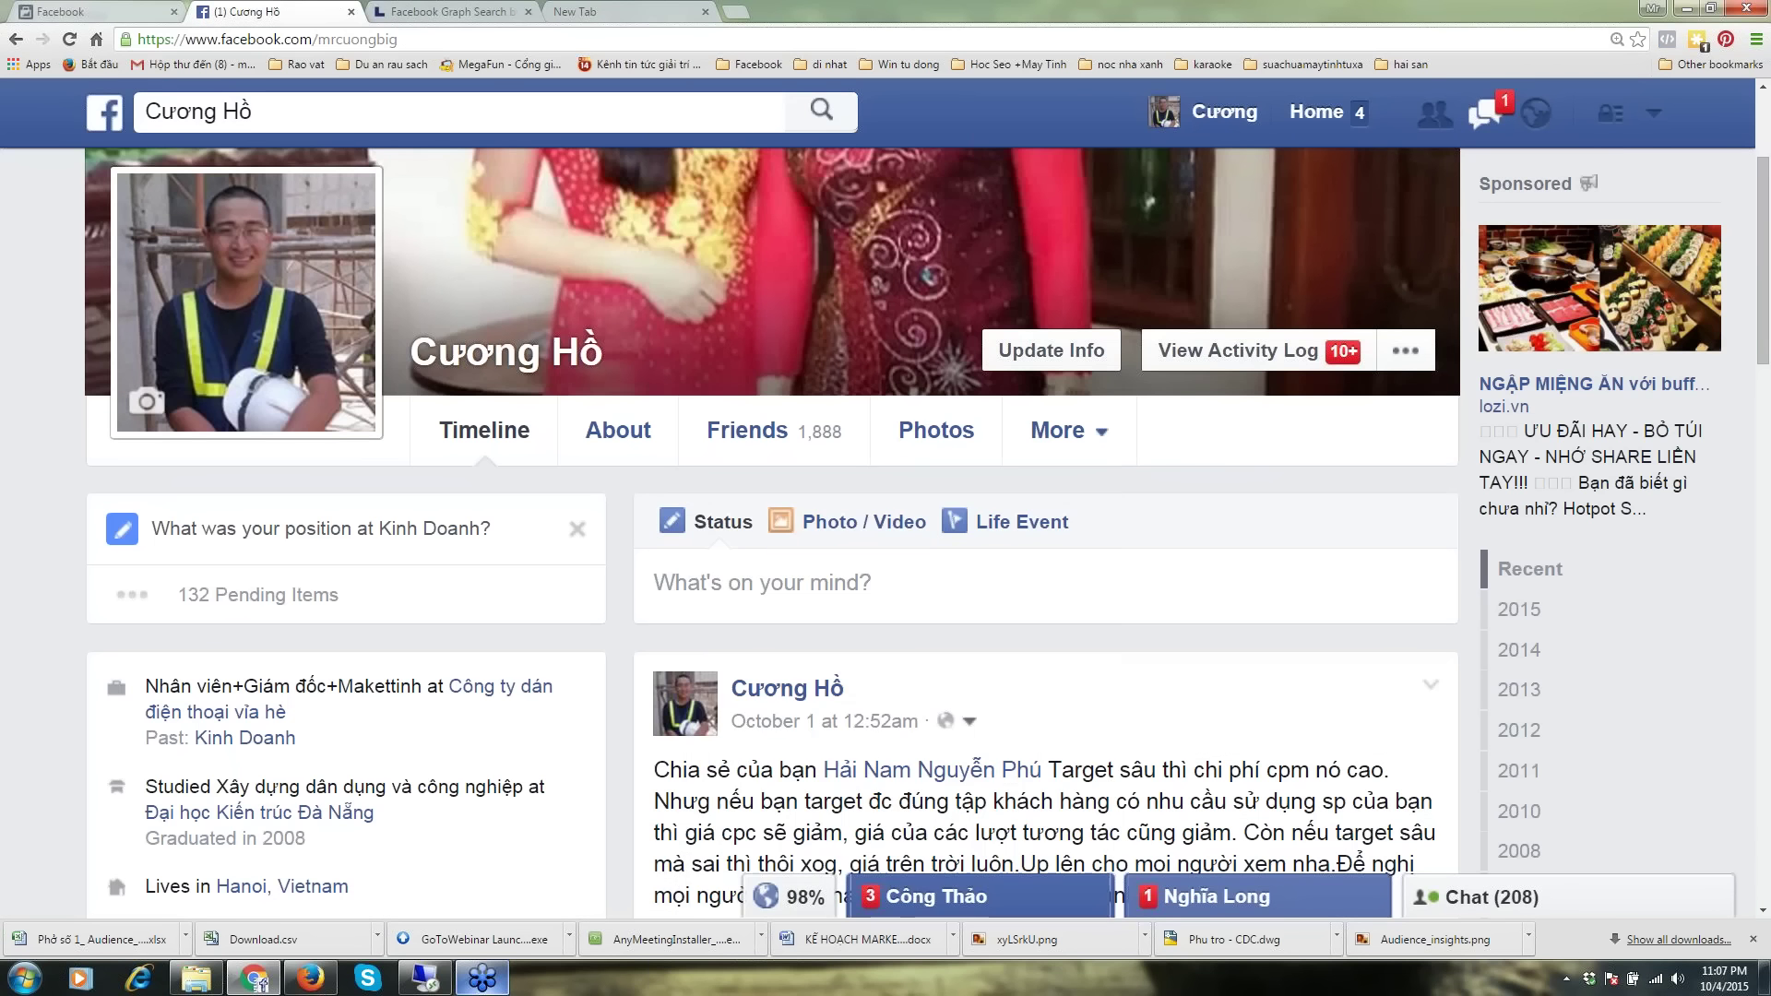
pyautogui.hotkey('ctrl', 'Tab')
pyautogui.scroll(-1, 785, 627)
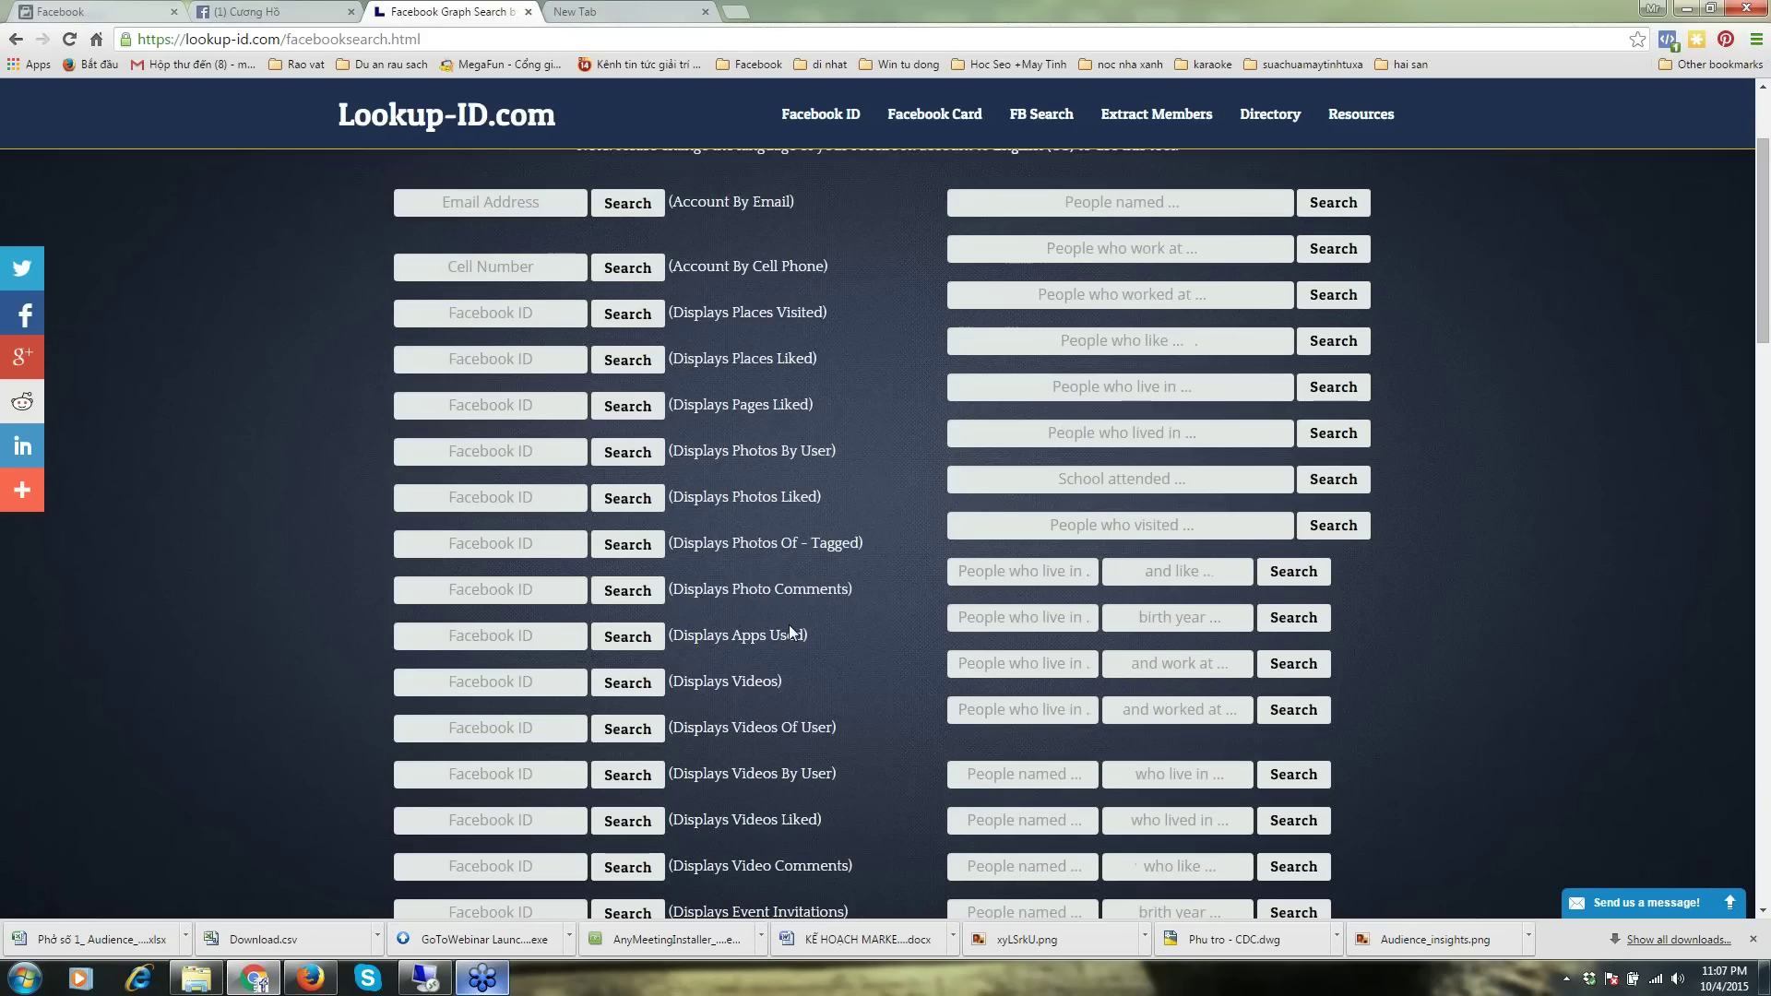
pyautogui.scroll(1, 817, 616)
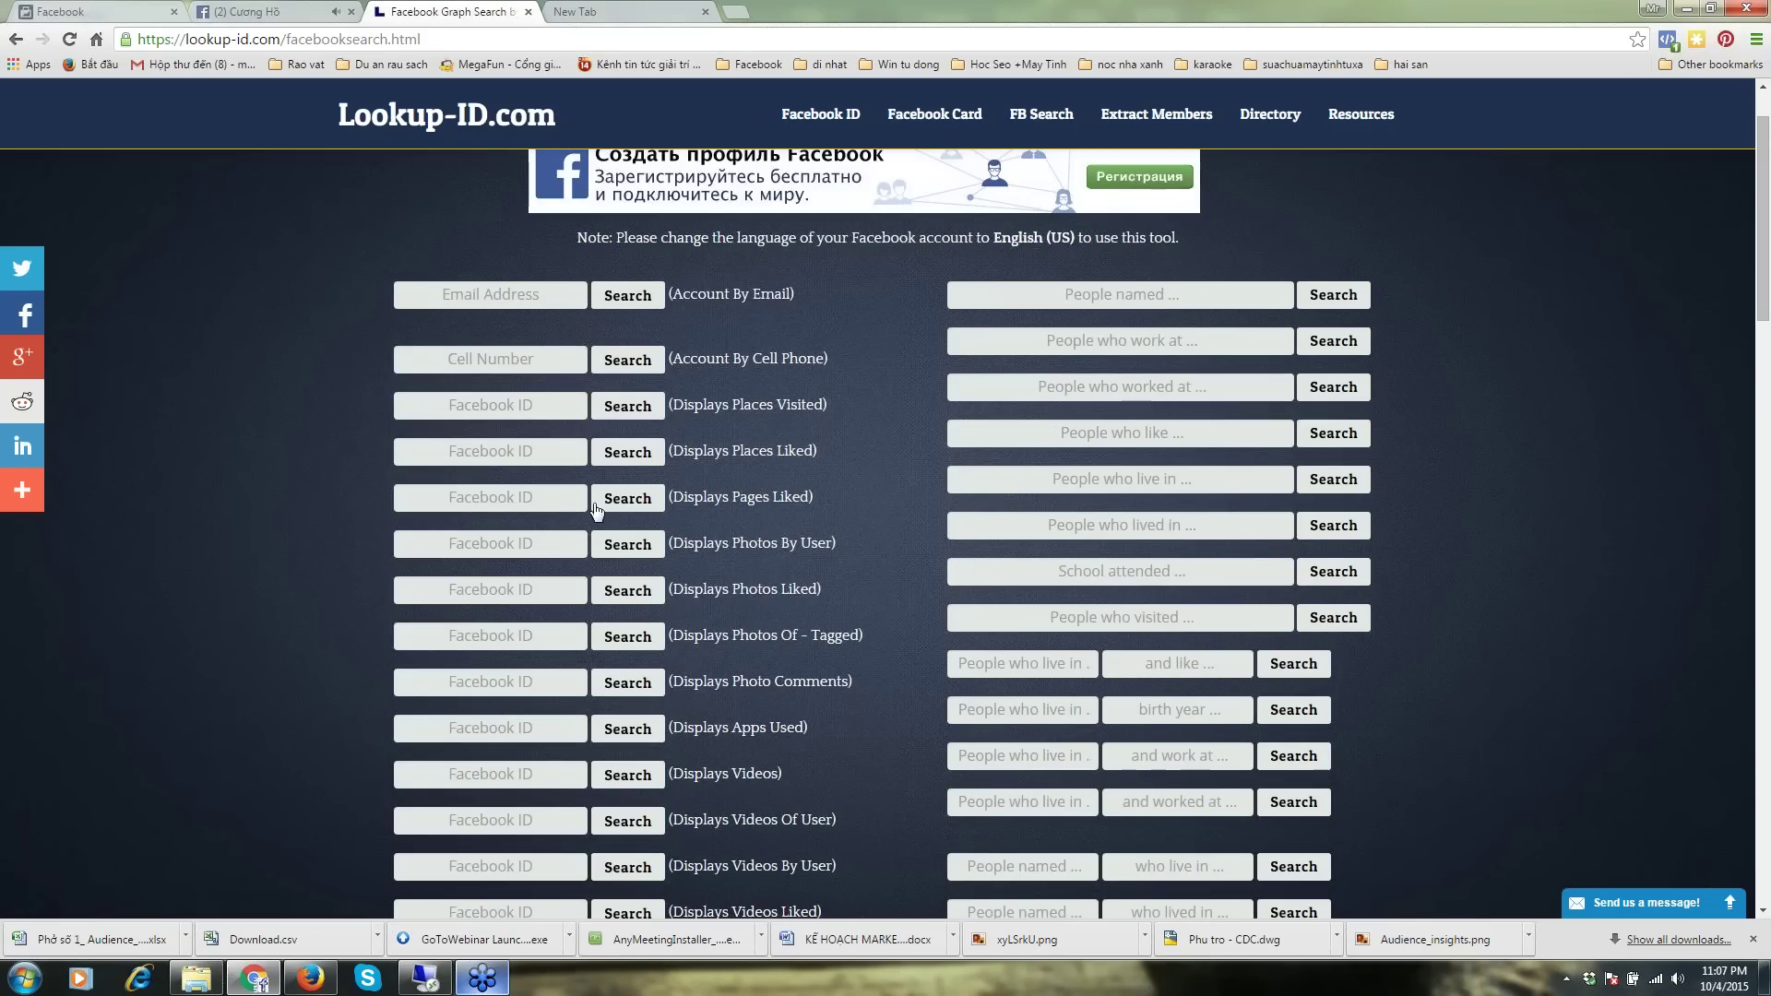
pyautogui.click(541, 495)
pyautogui.hotkey('ctrl', 'v')
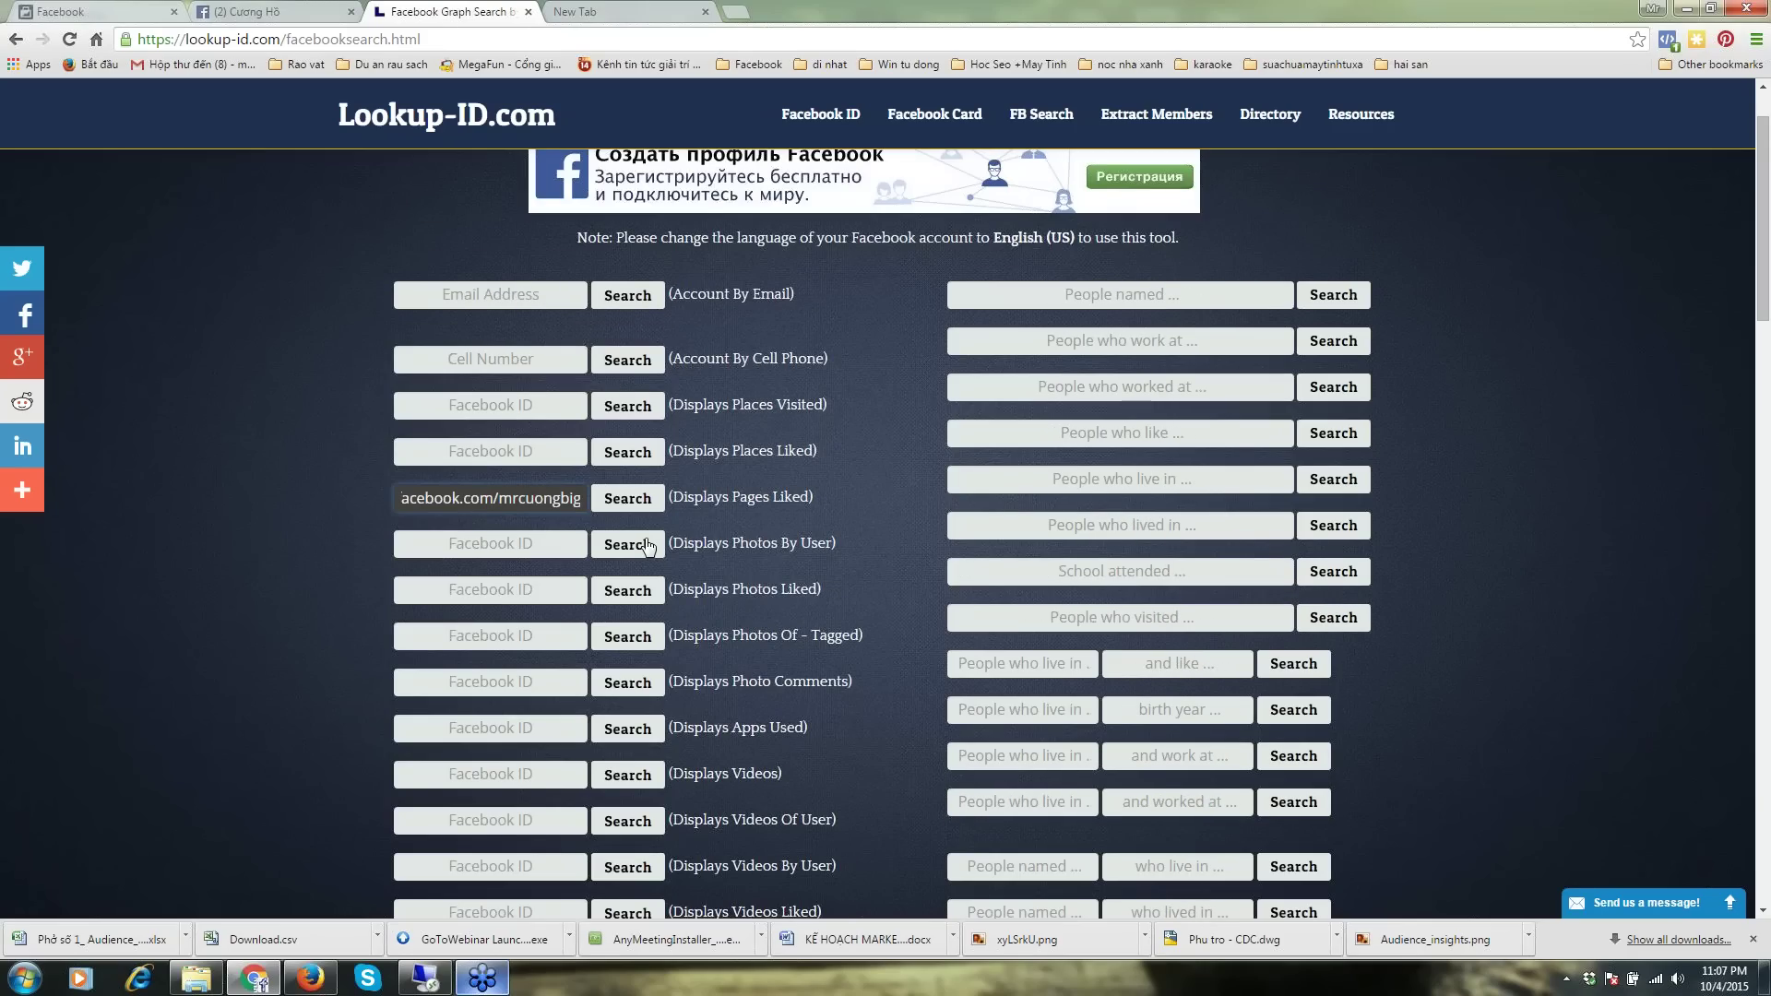
pyautogui.hotkey('ctrl', 'a')
pyautogui.press('BackSpace')
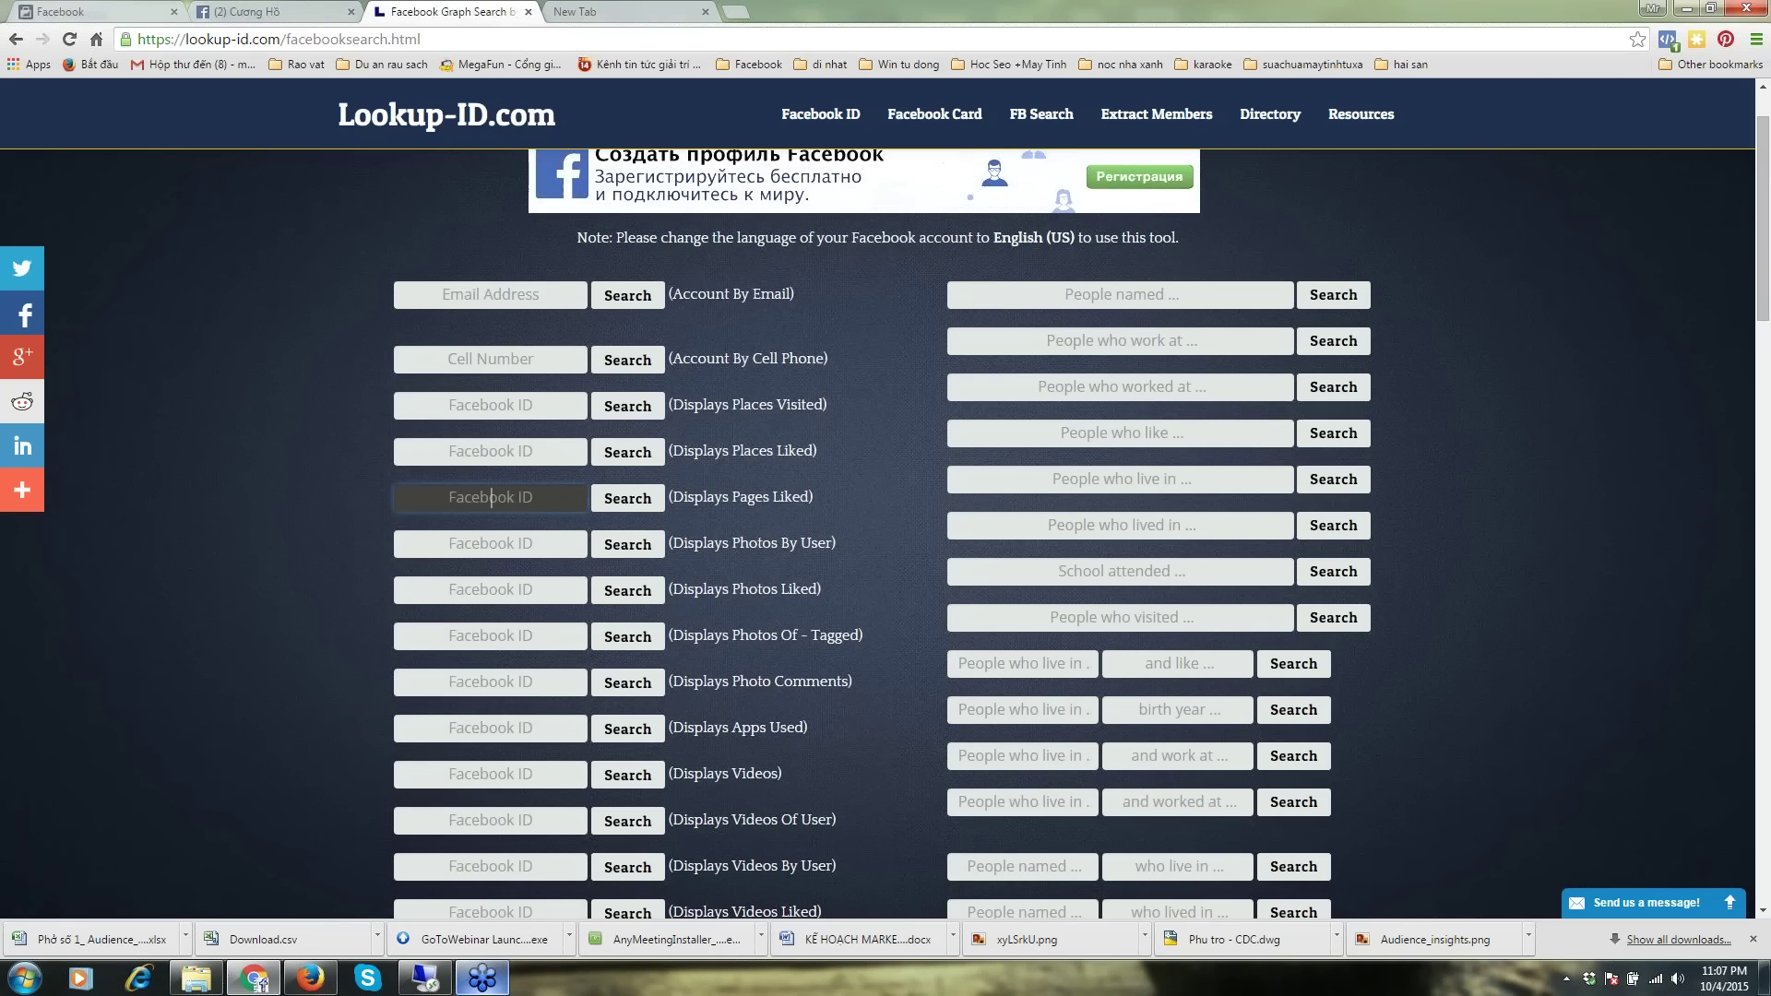
pyautogui.hotkey('ctrl', 'Tab')
pyautogui.hotkey('ctrl', 'shift', 'Tab')
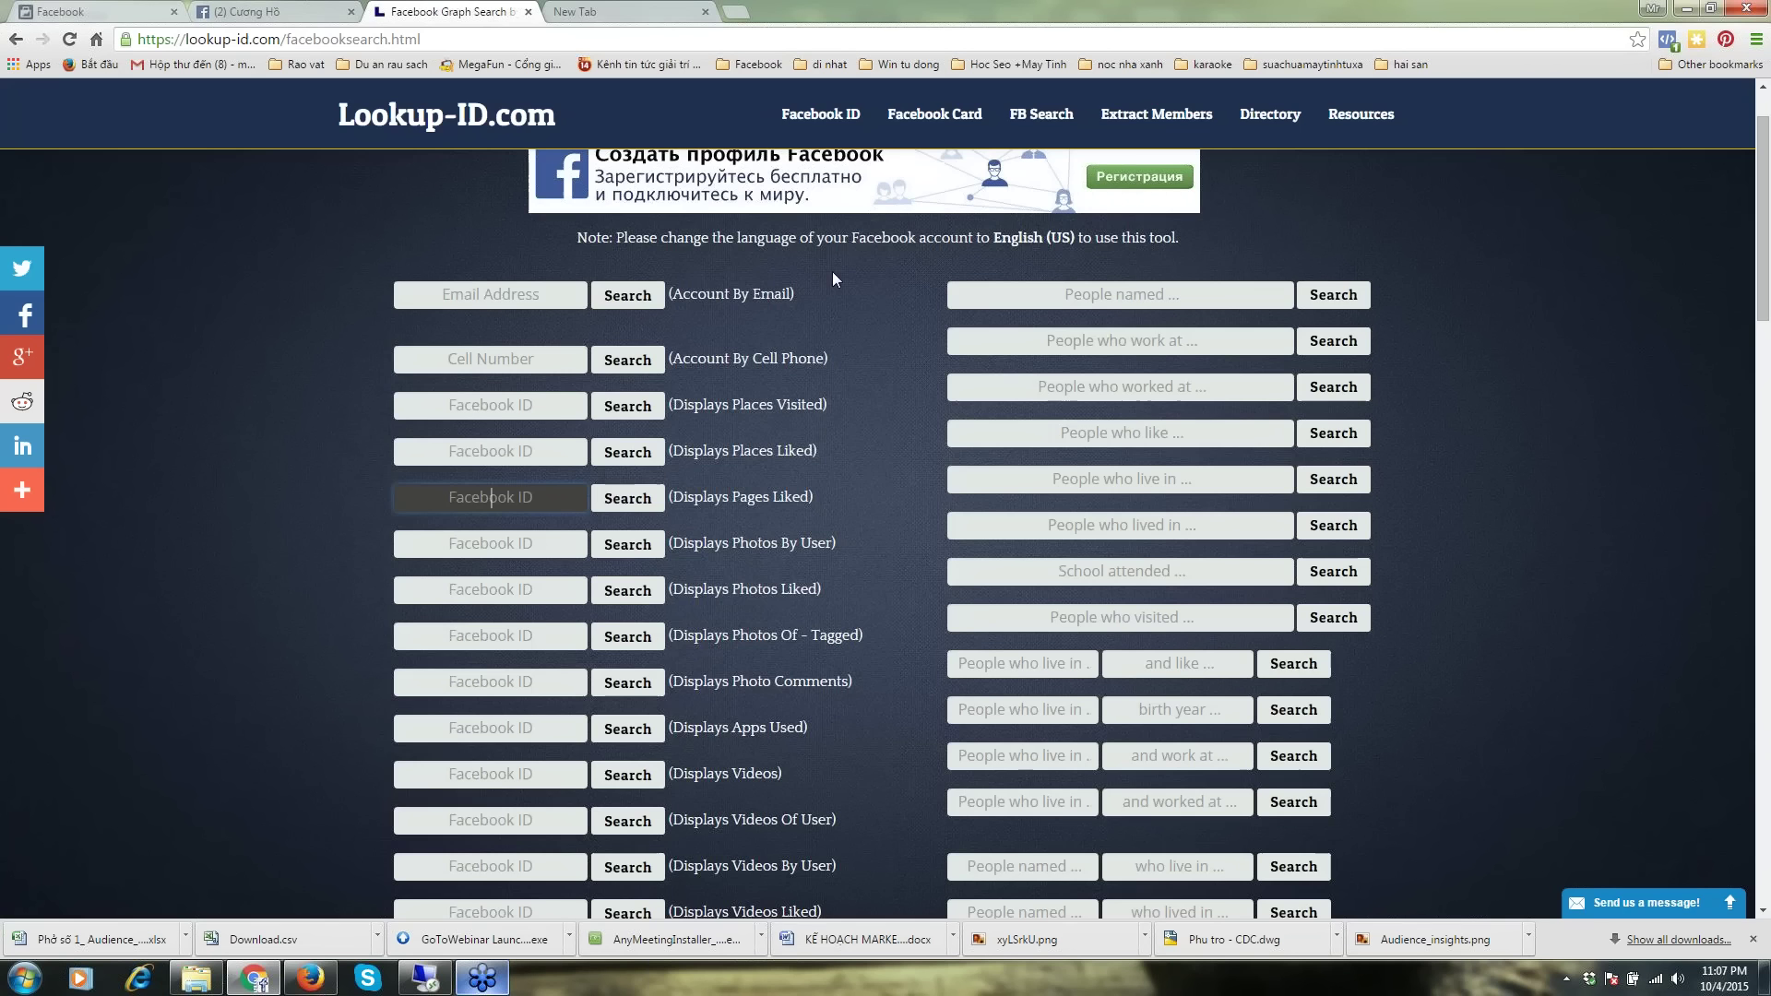
# Look up the copied profile URL in a separate Lookup-ID.com tab and select the numeric ID it returns.
pyautogui.click(738, 12)
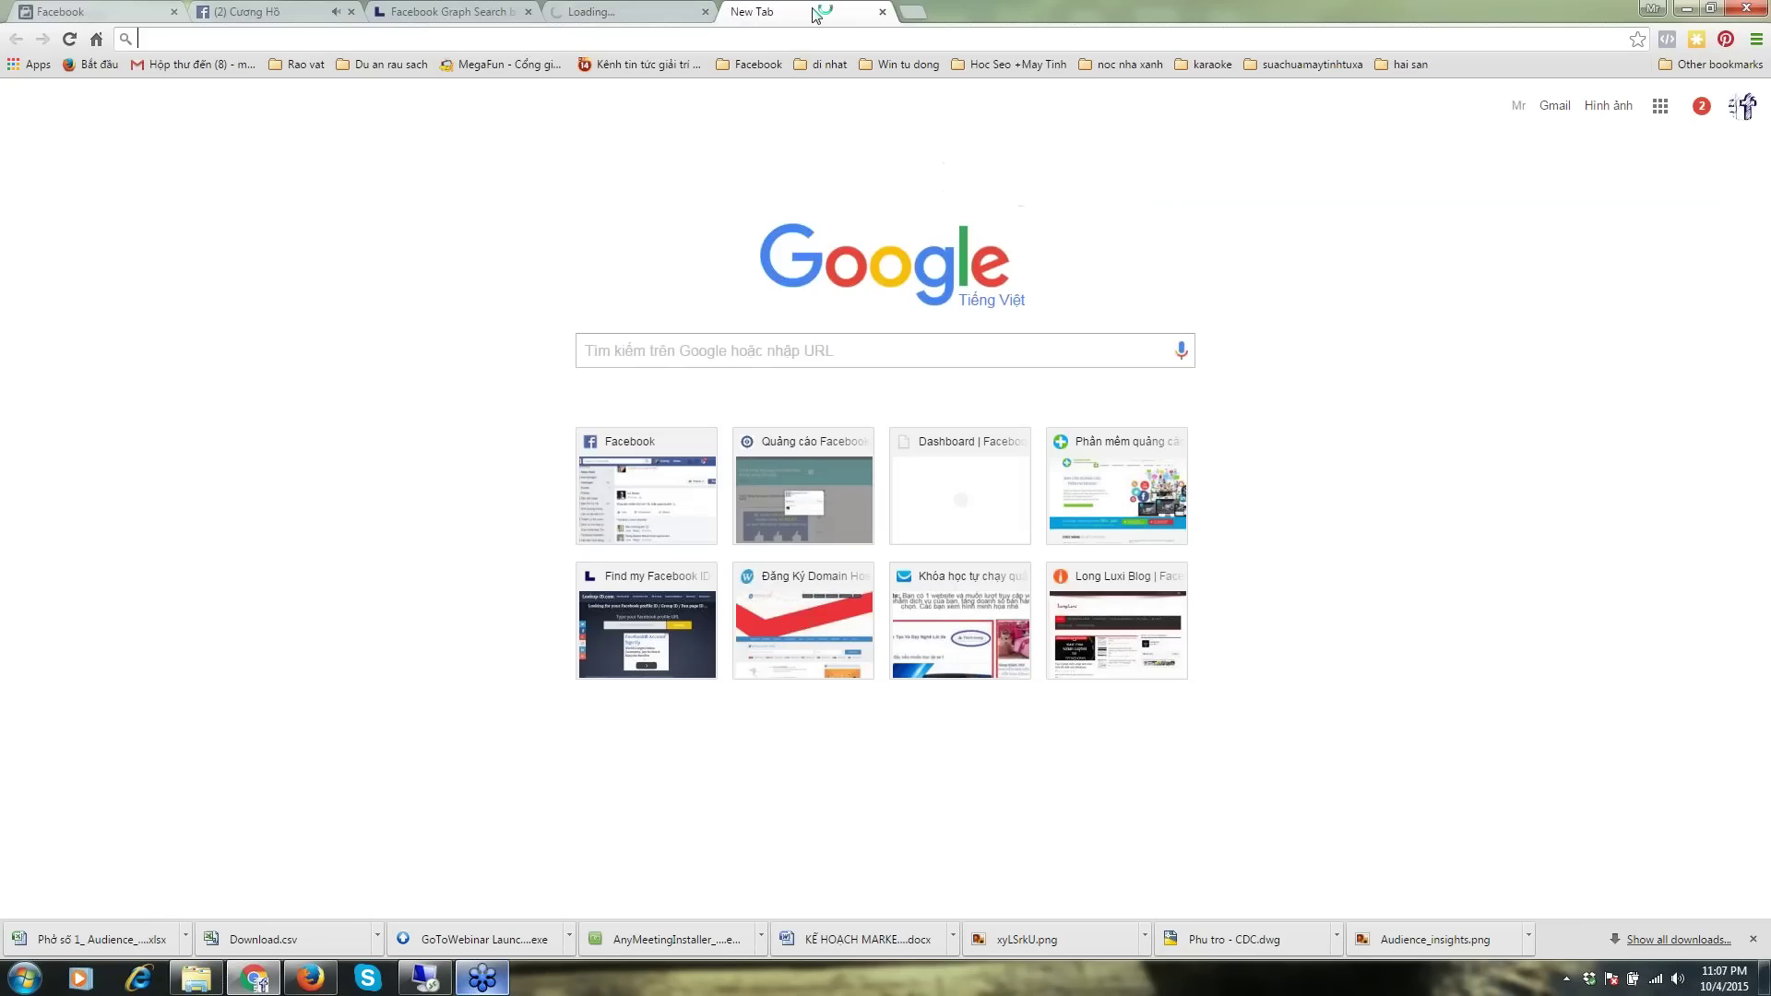
pyautogui.click(882, 11)
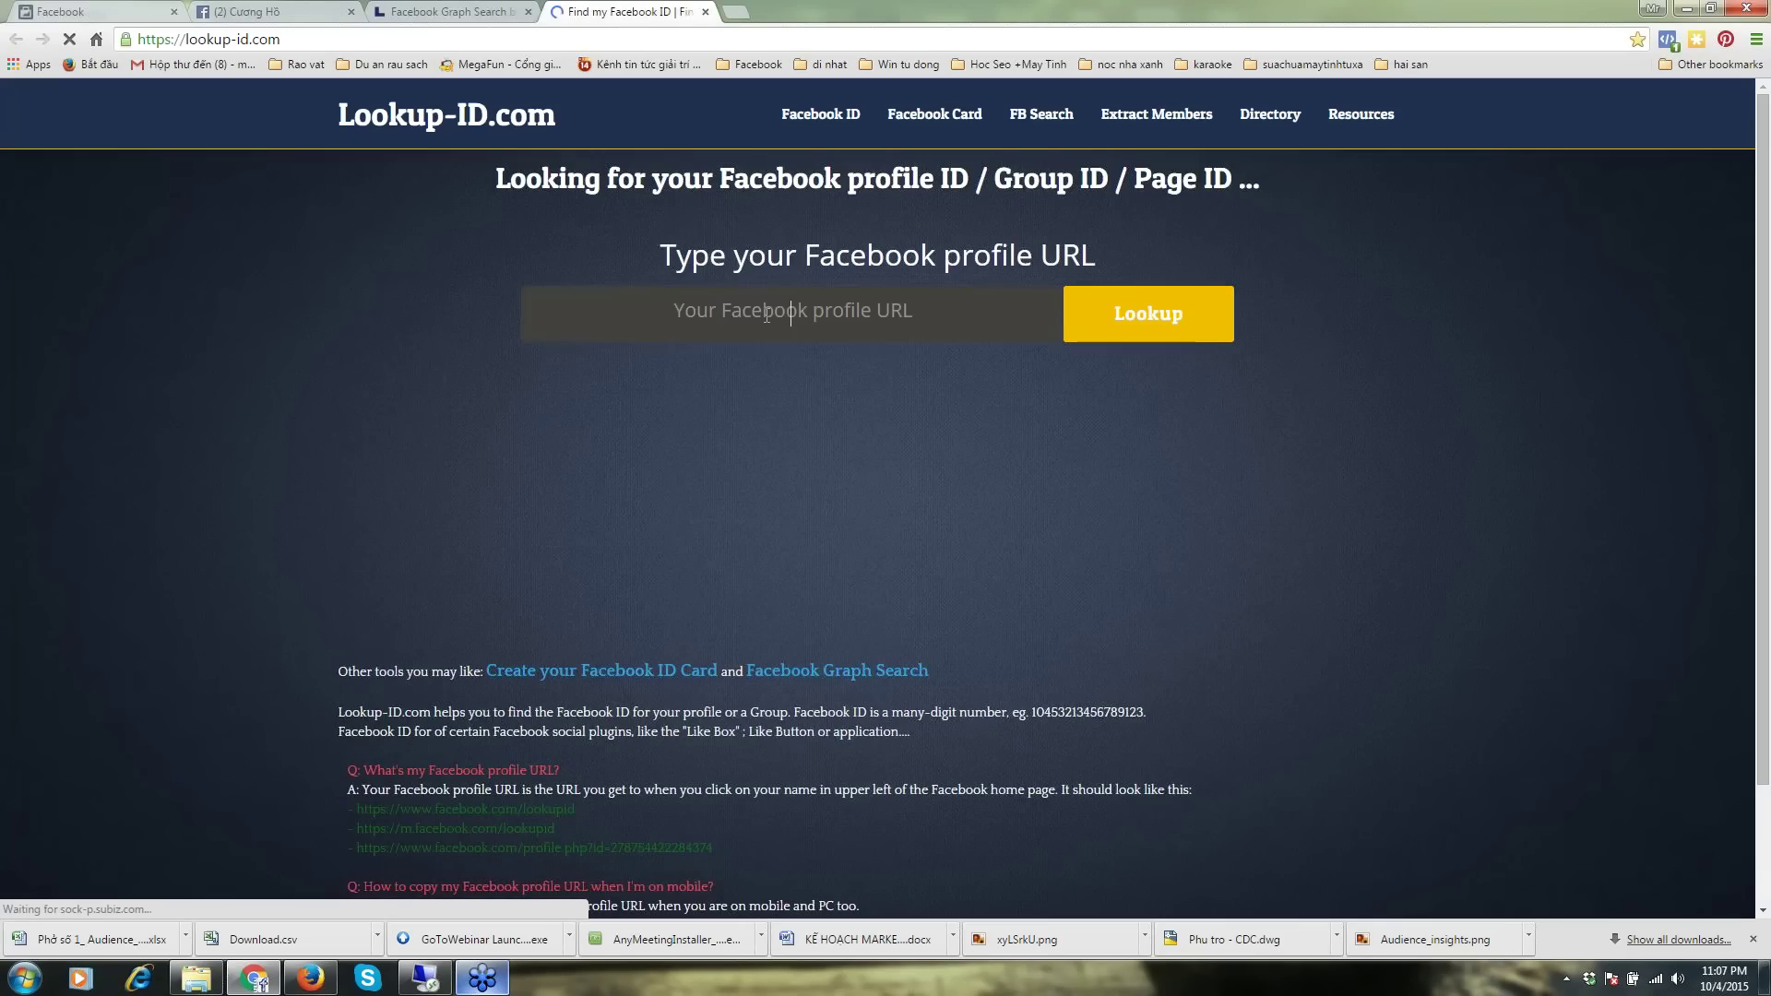
pyautogui.click(767, 314)
pyautogui.hotkey('ctrl', 'v')
pyautogui.click(1153, 326)
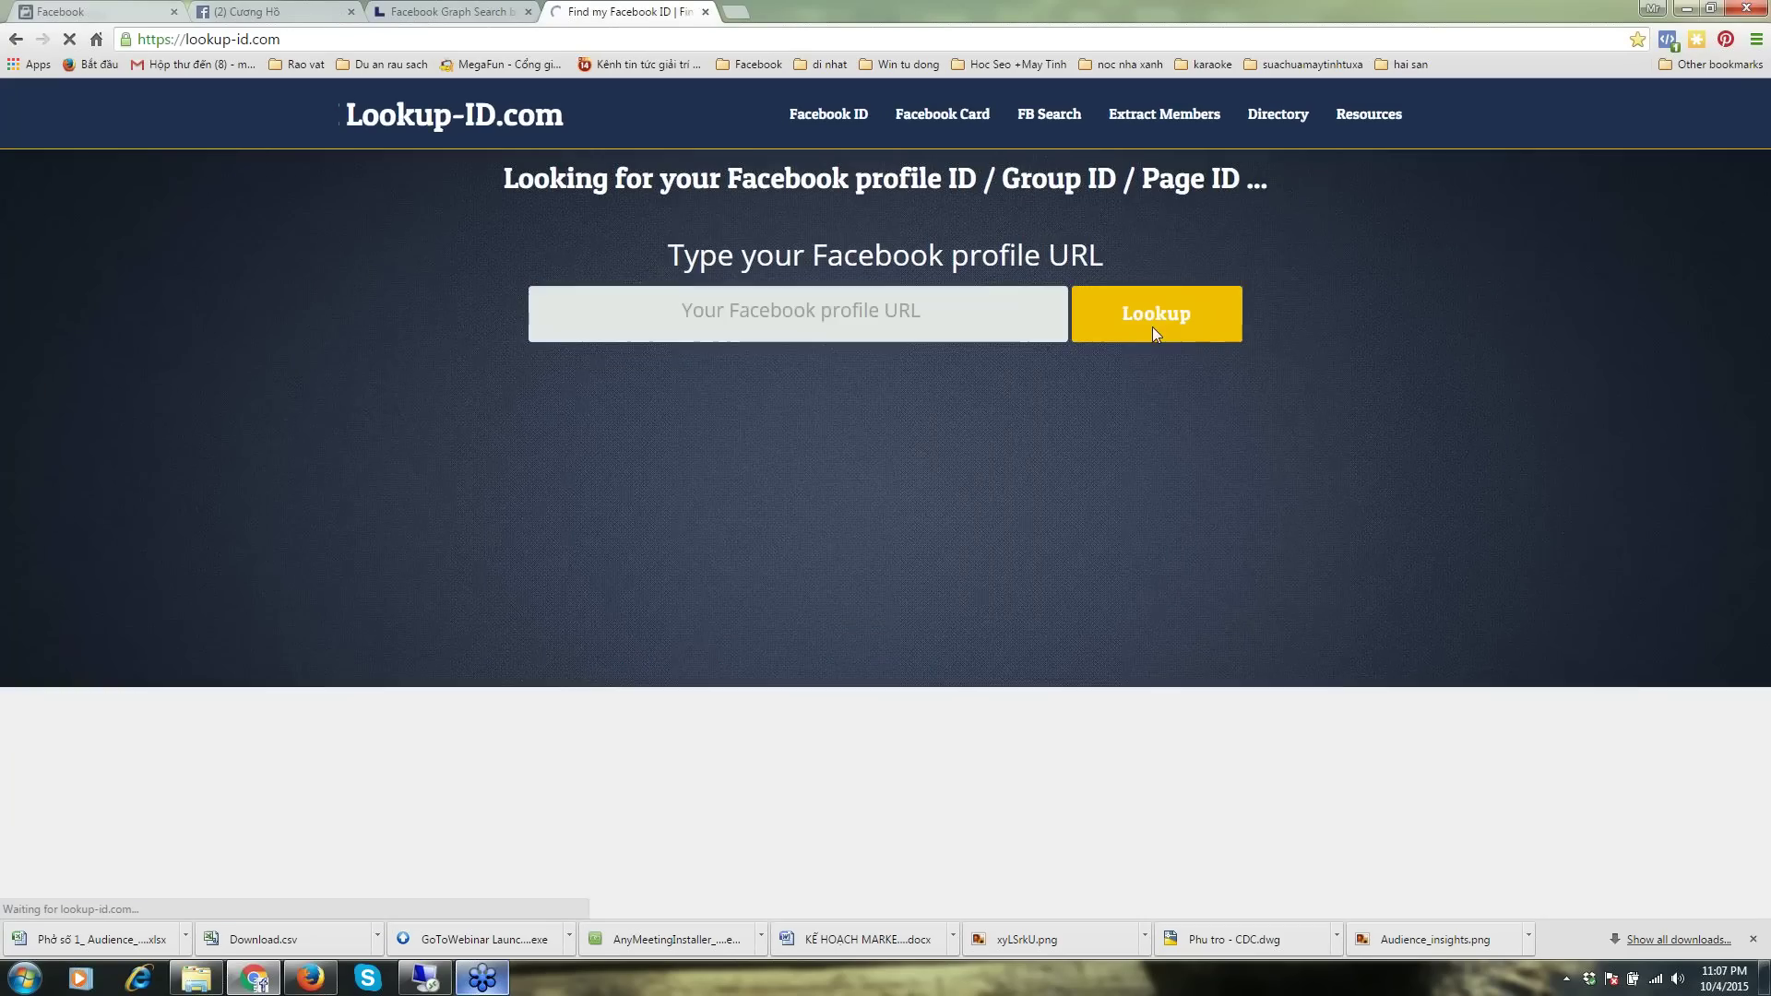
pyautogui.scroll(-2, 817, 578)
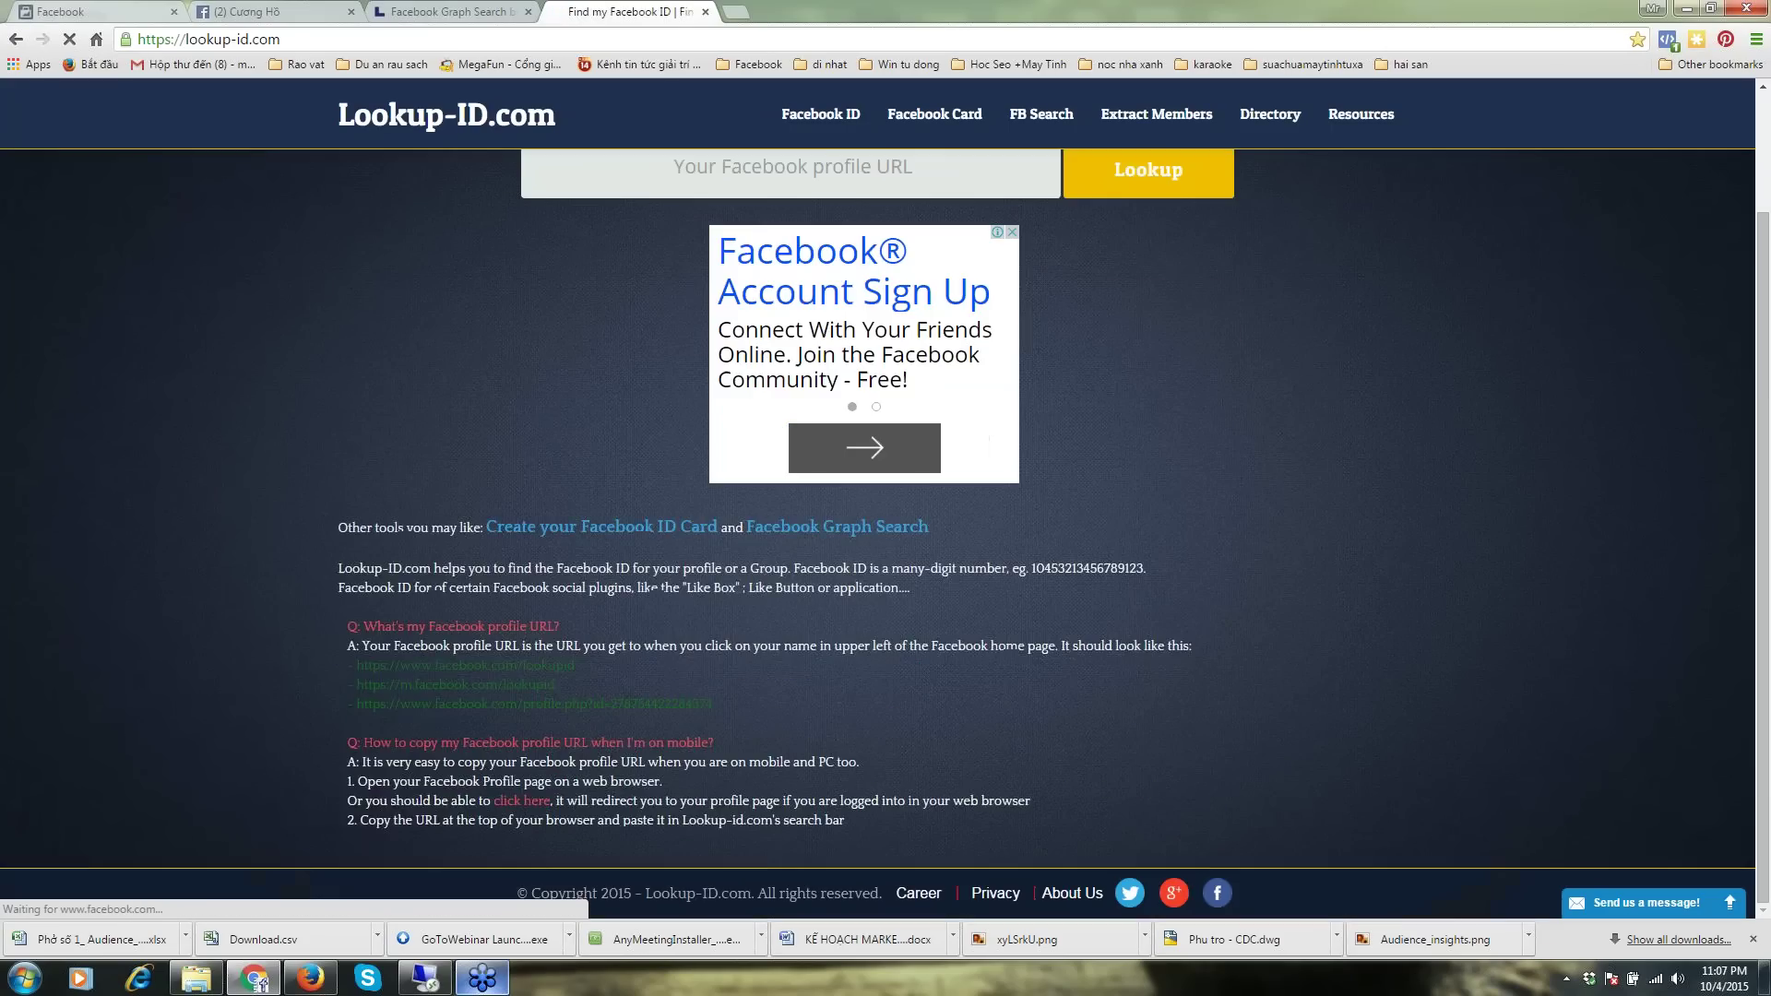
pyautogui.scroll(2, 826, 444)
pyautogui.click(791, 309)
pyautogui.hotkey('ctrl', 'v')
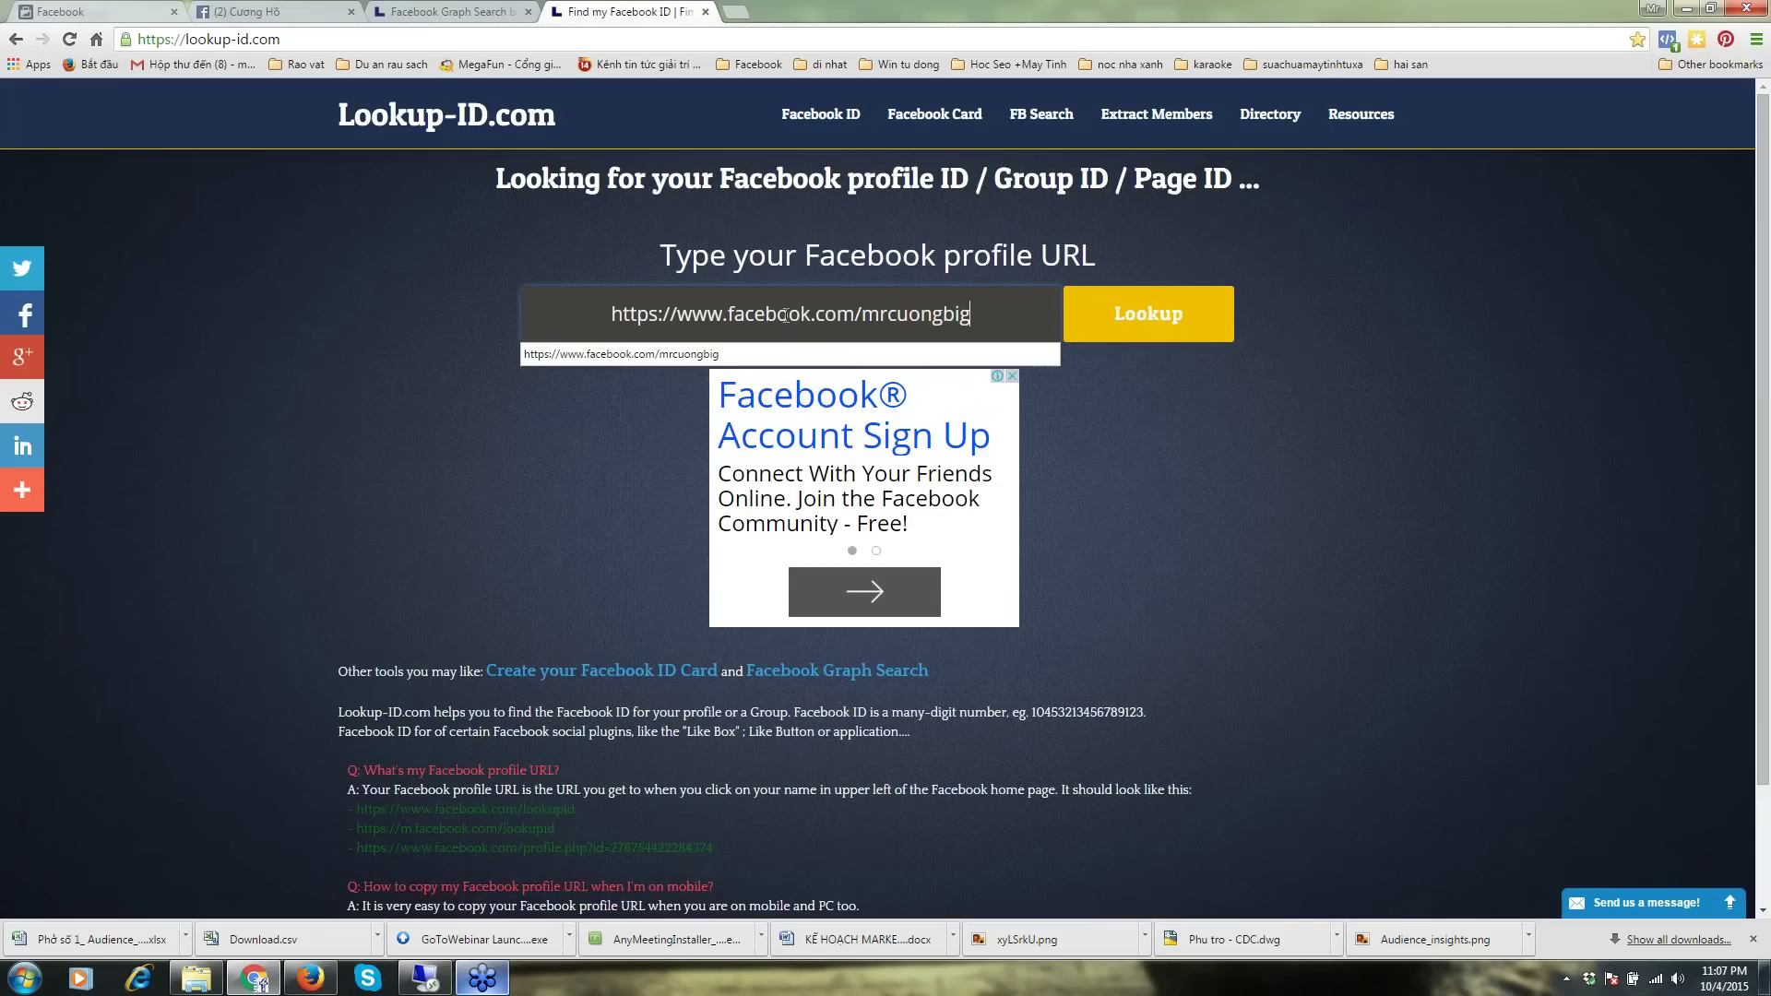
pyautogui.press('Return')
pyautogui.scroll(-1, 928, 425)
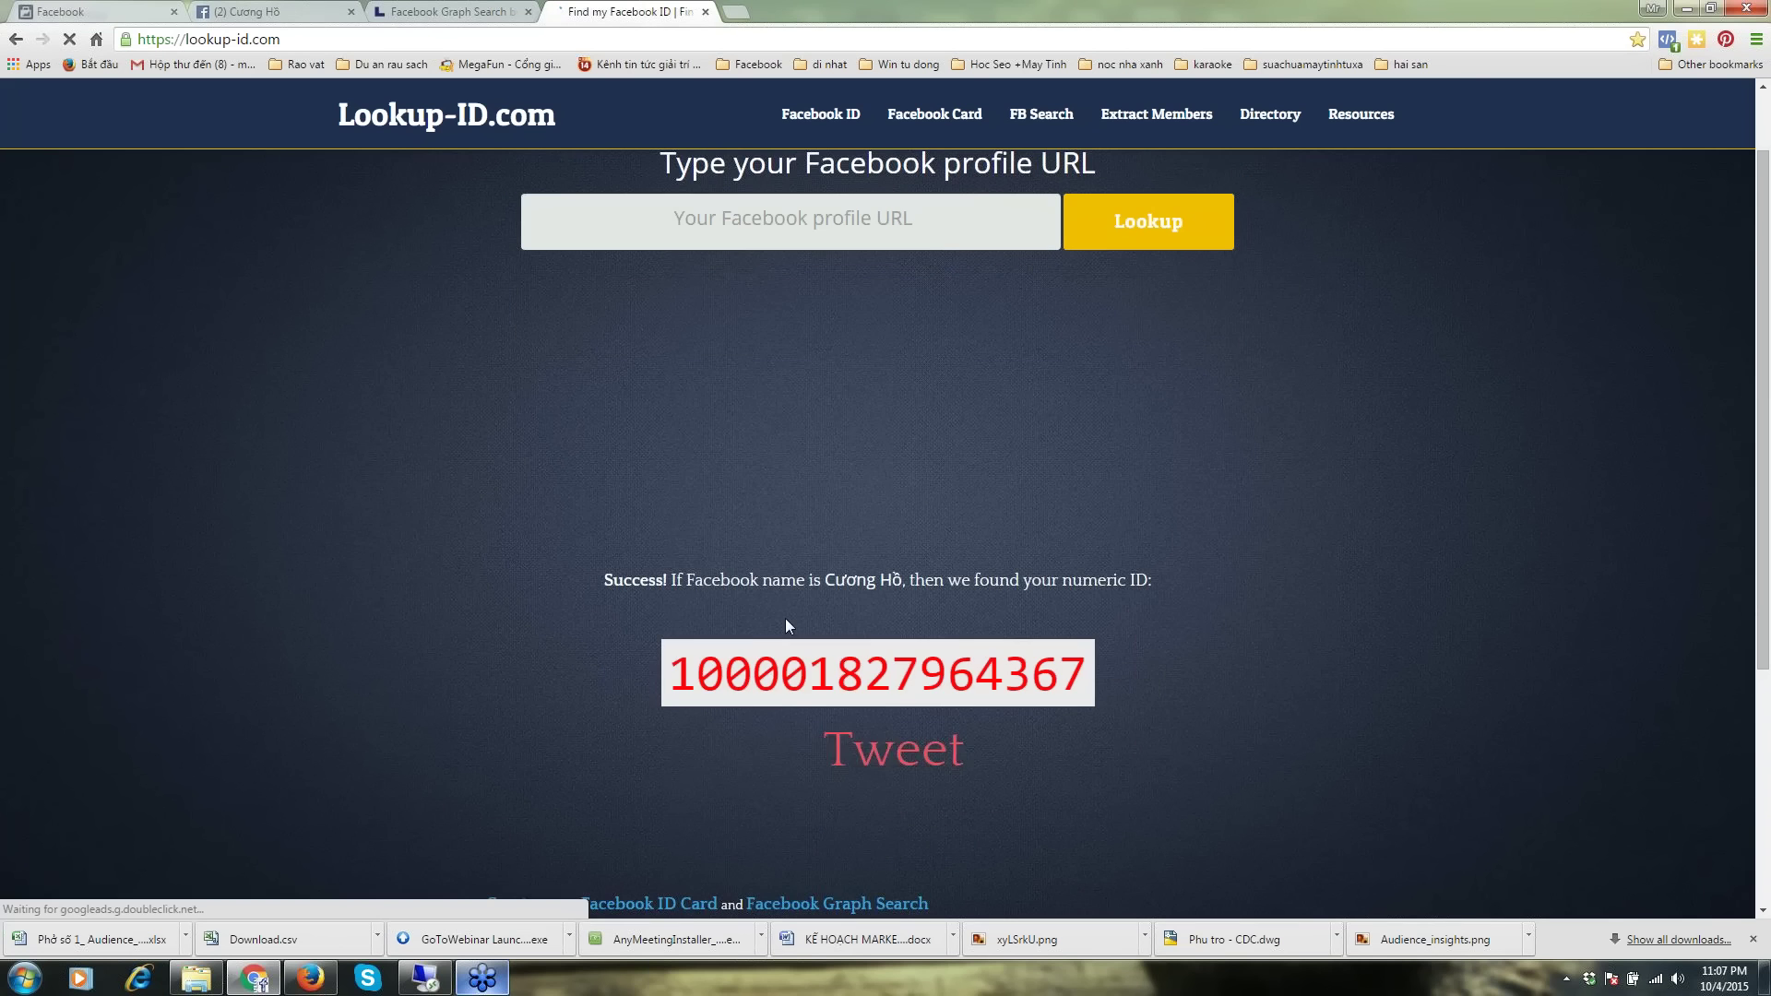
pyautogui.moveTo(676, 666); pyautogui.dragTo(1111, 649)
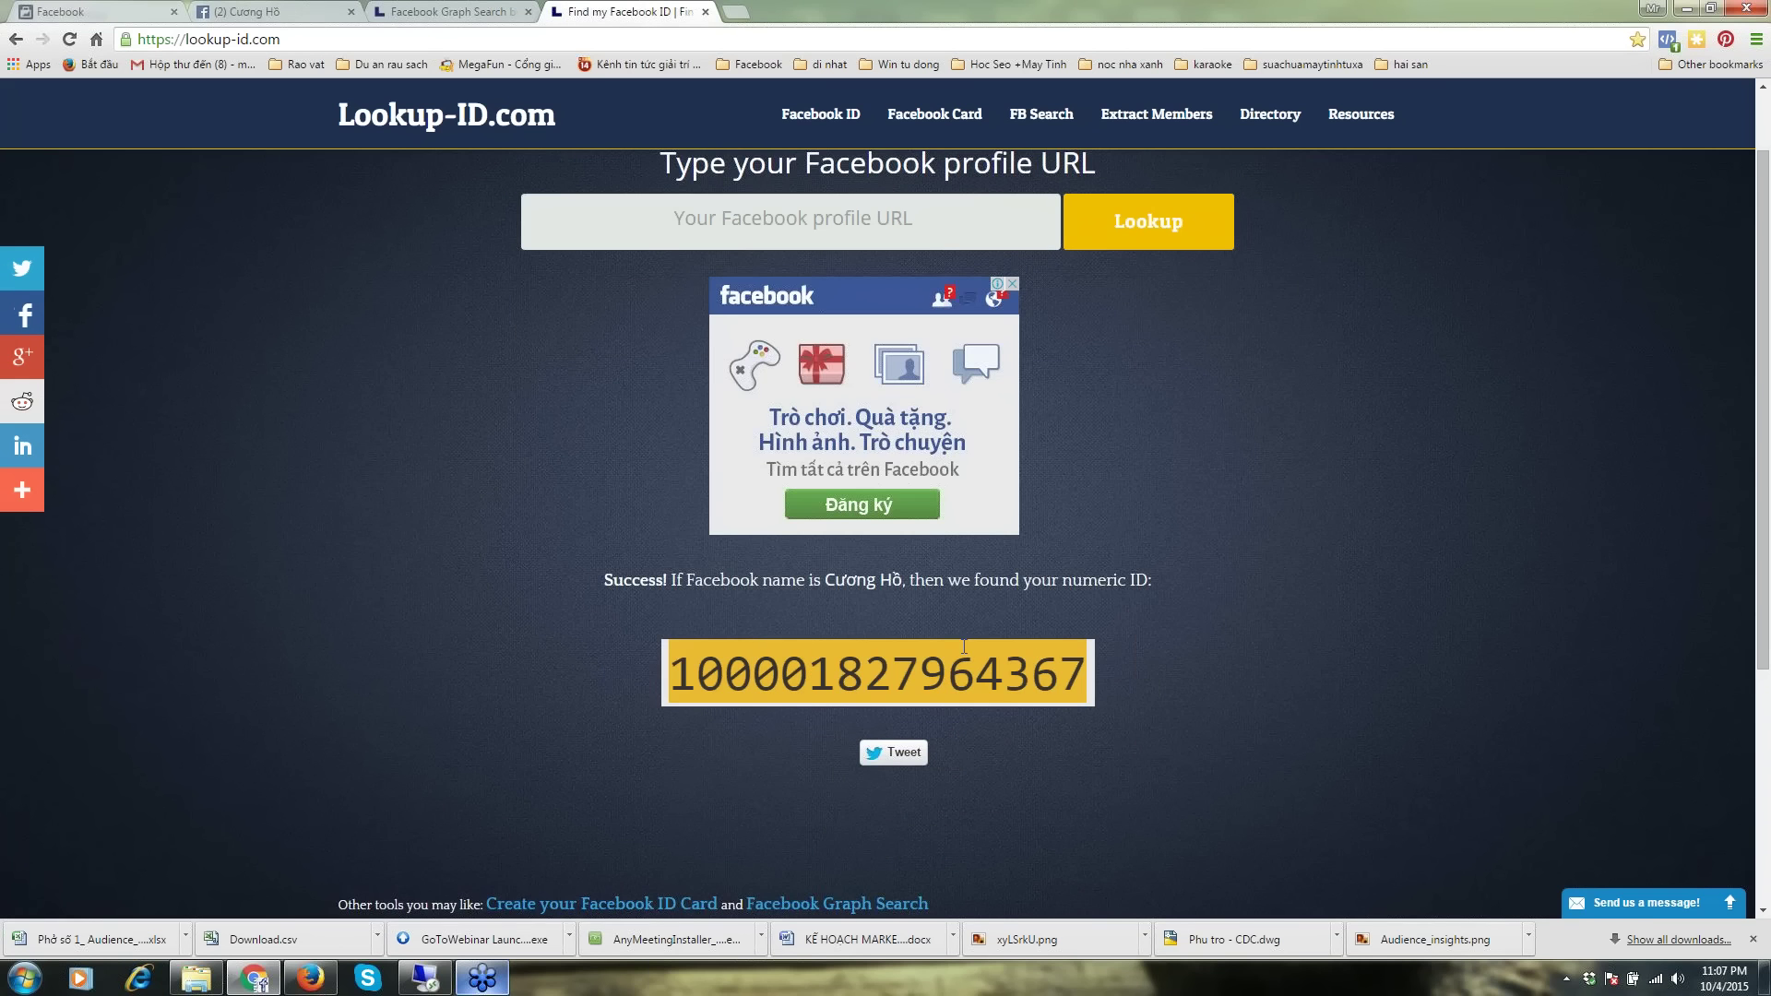
# Open the profile picture on the Facebook profile, copy the numeric user ID from the photo's address, and return to the profile.
pyautogui.click(276, 11)
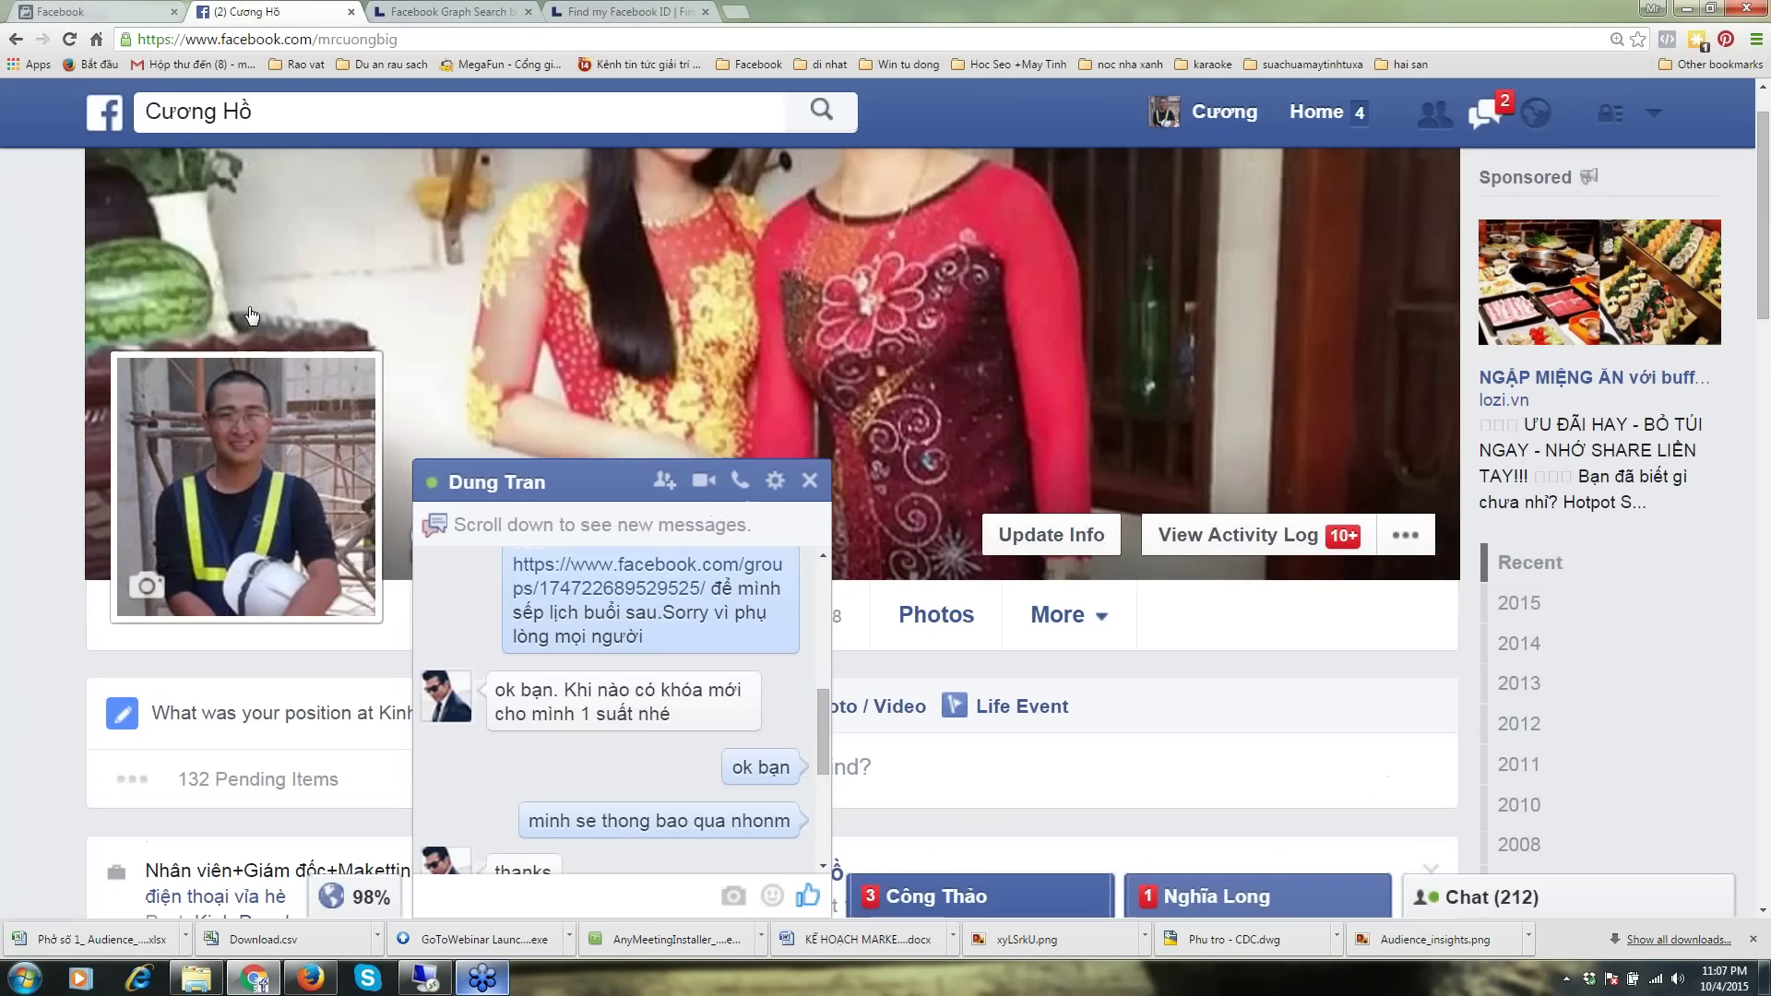
pyautogui.click(670, 390)
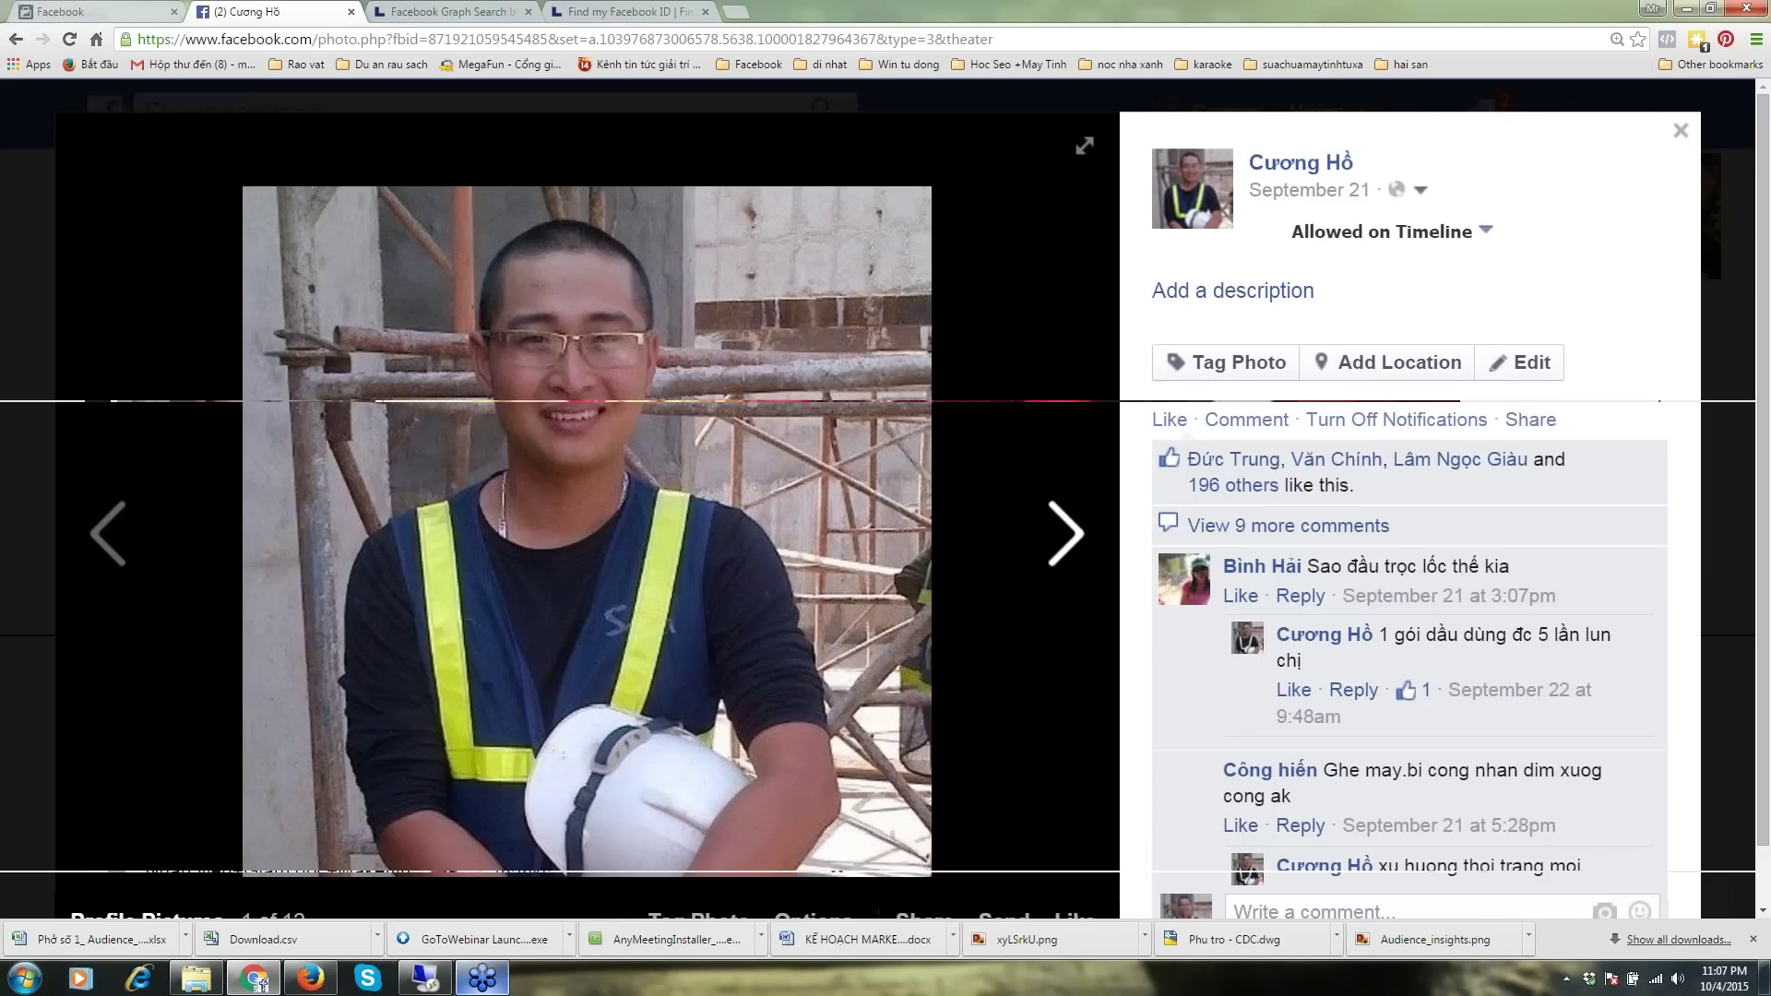
pyautogui.moveTo(996, 37); pyautogui.dragTo(761, 24)
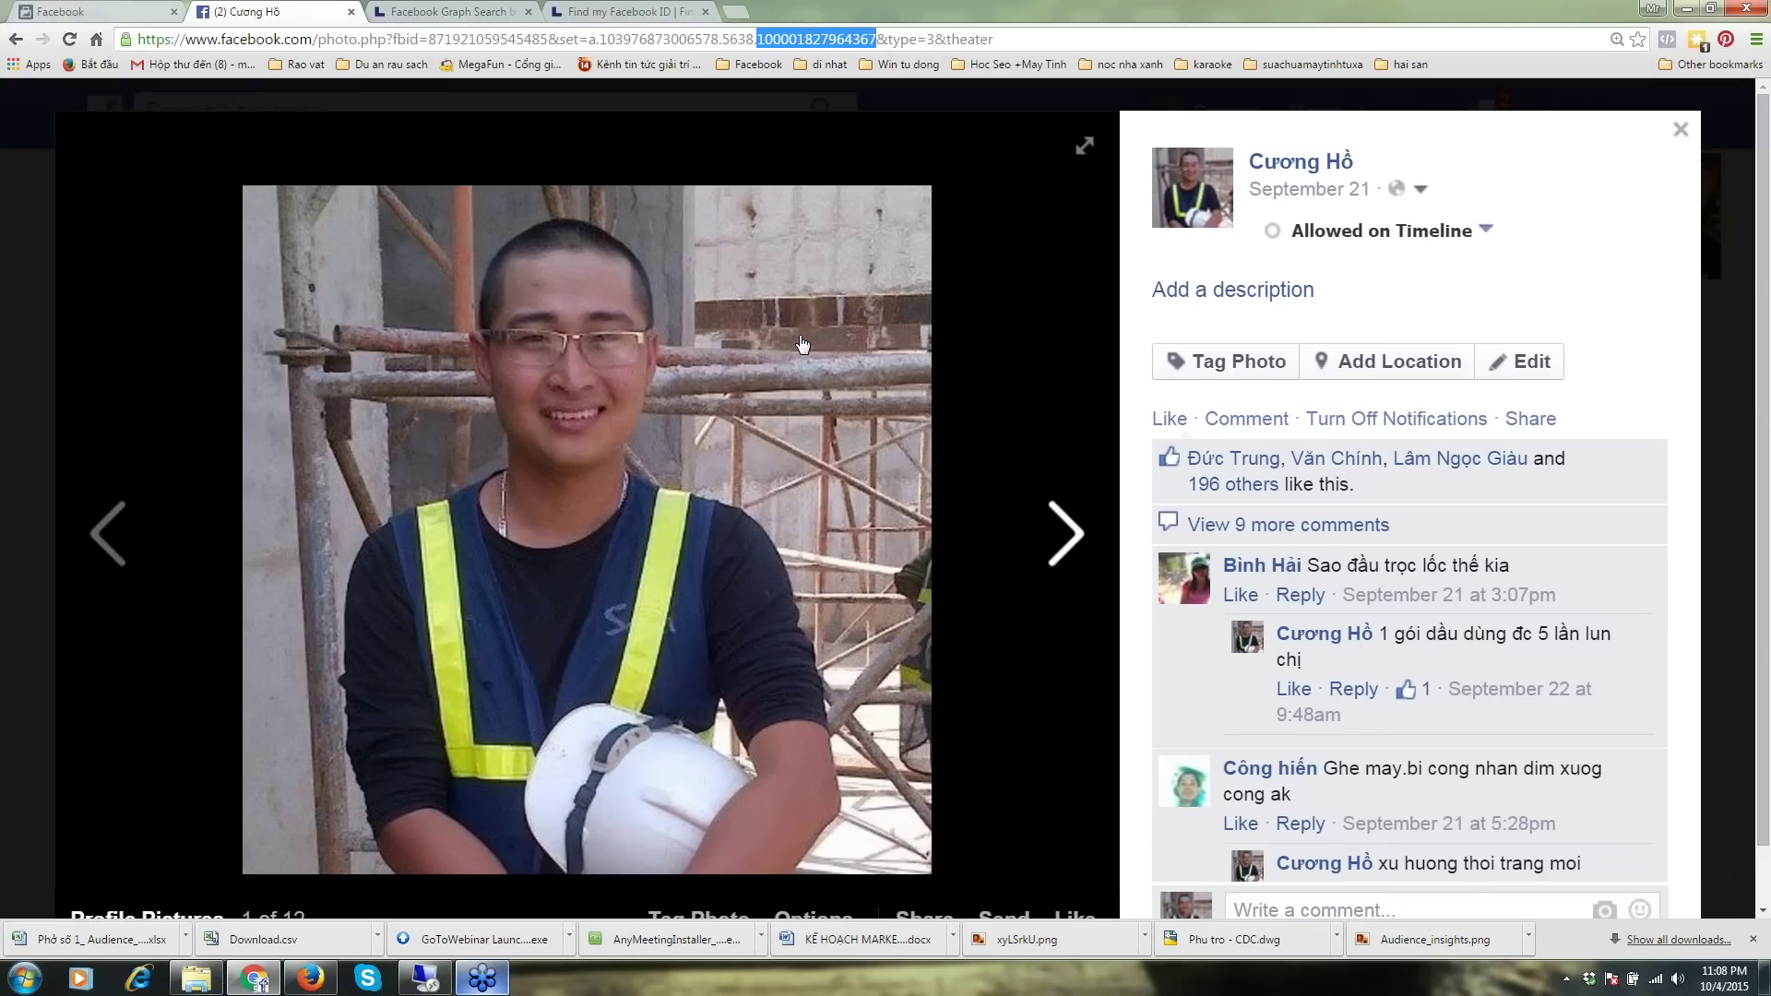
pyautogui.rightClick(832, 35)
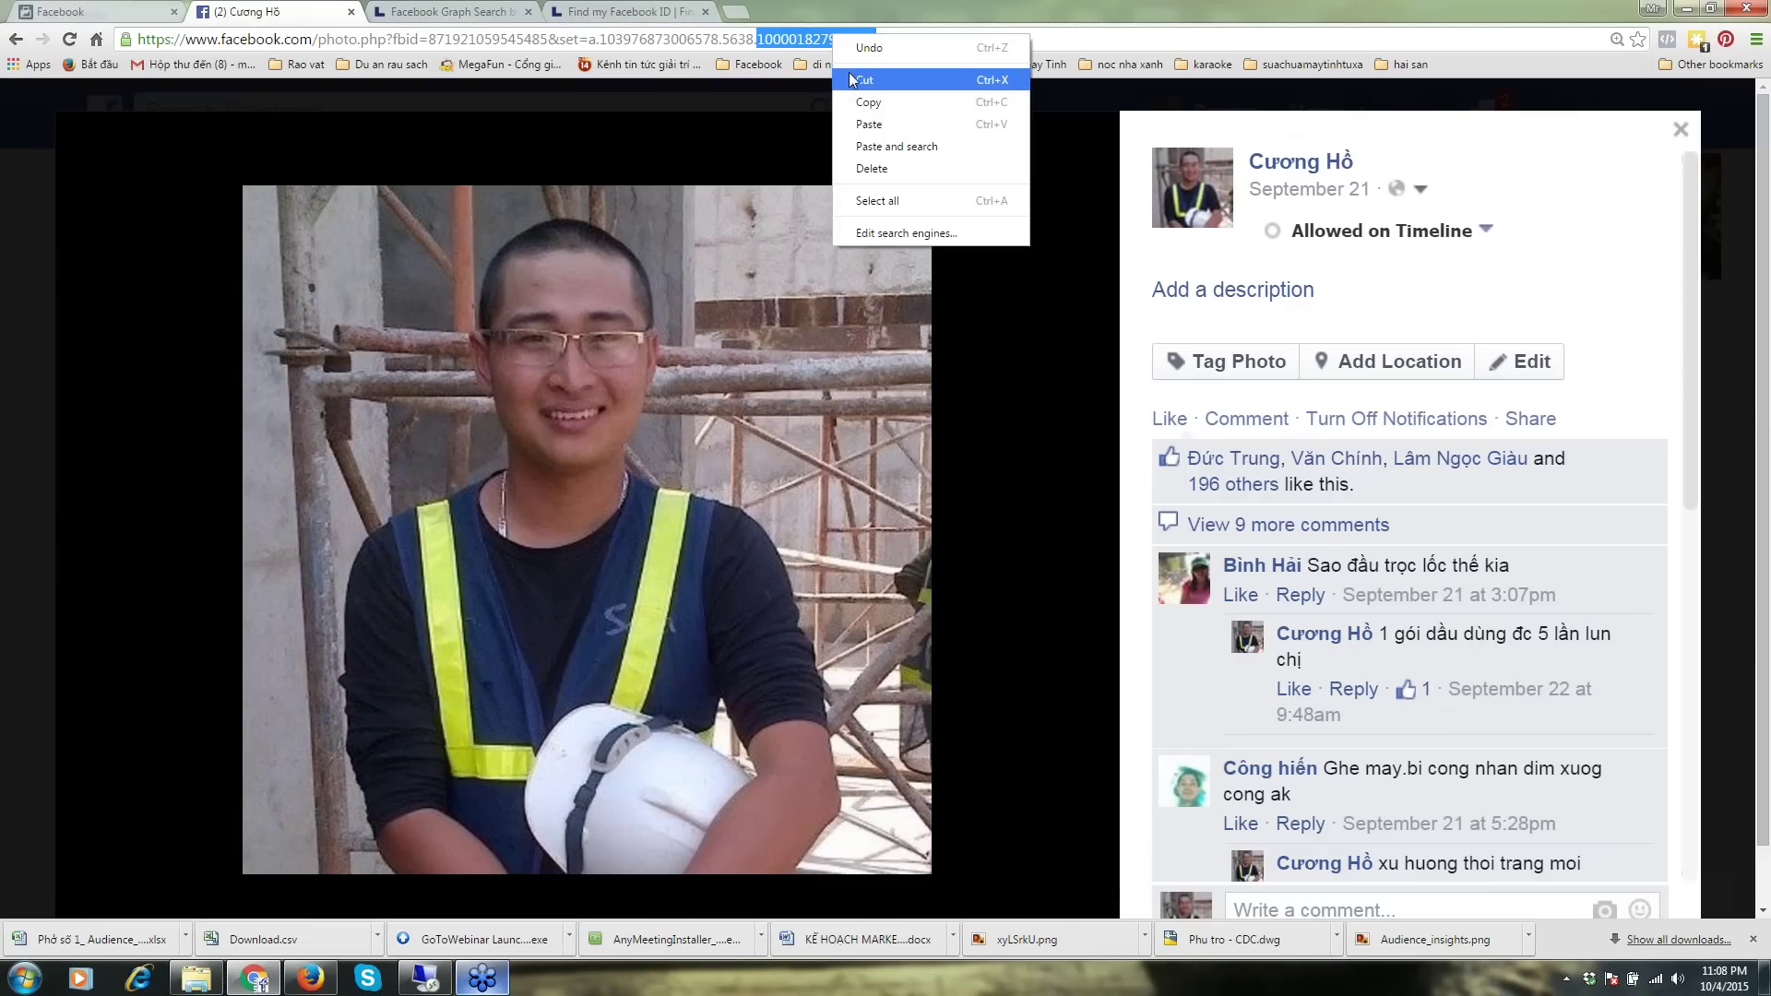
pyautogui.click(868, 101)
pyautogui.click(1301, 162)
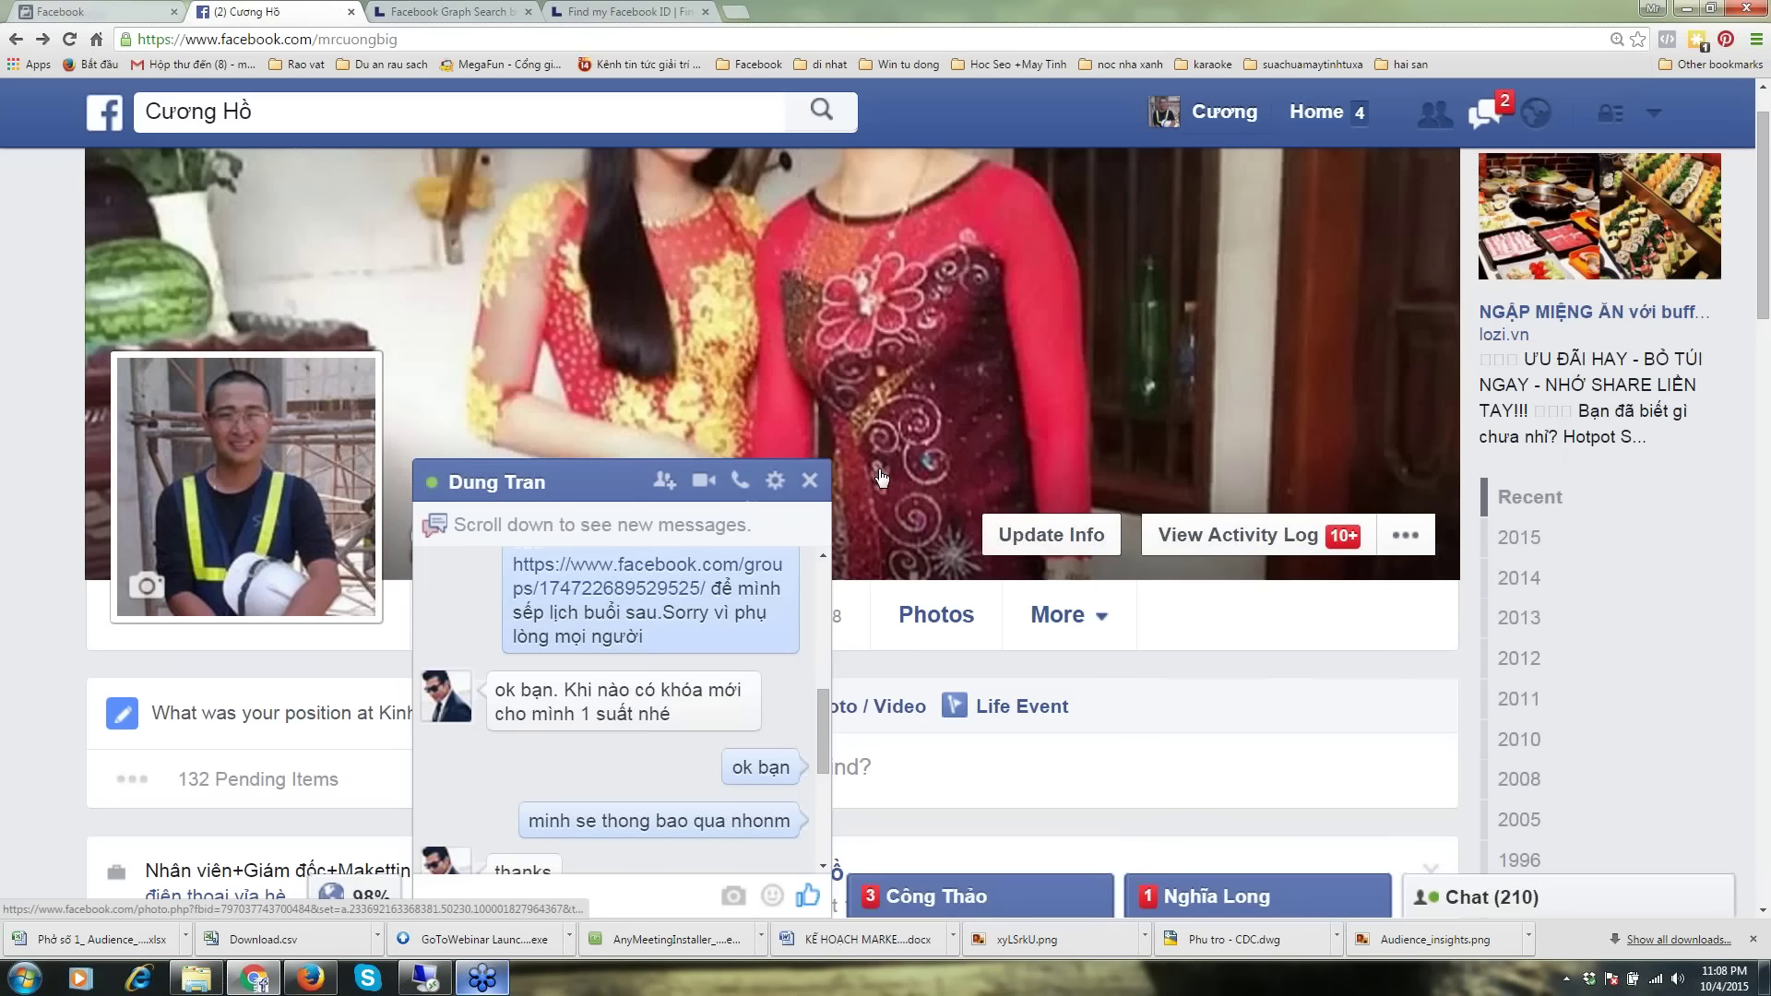
# Open the unread Facebook chats, read their messages and close the first two conversations.
pyautogui.click(1015, 896)
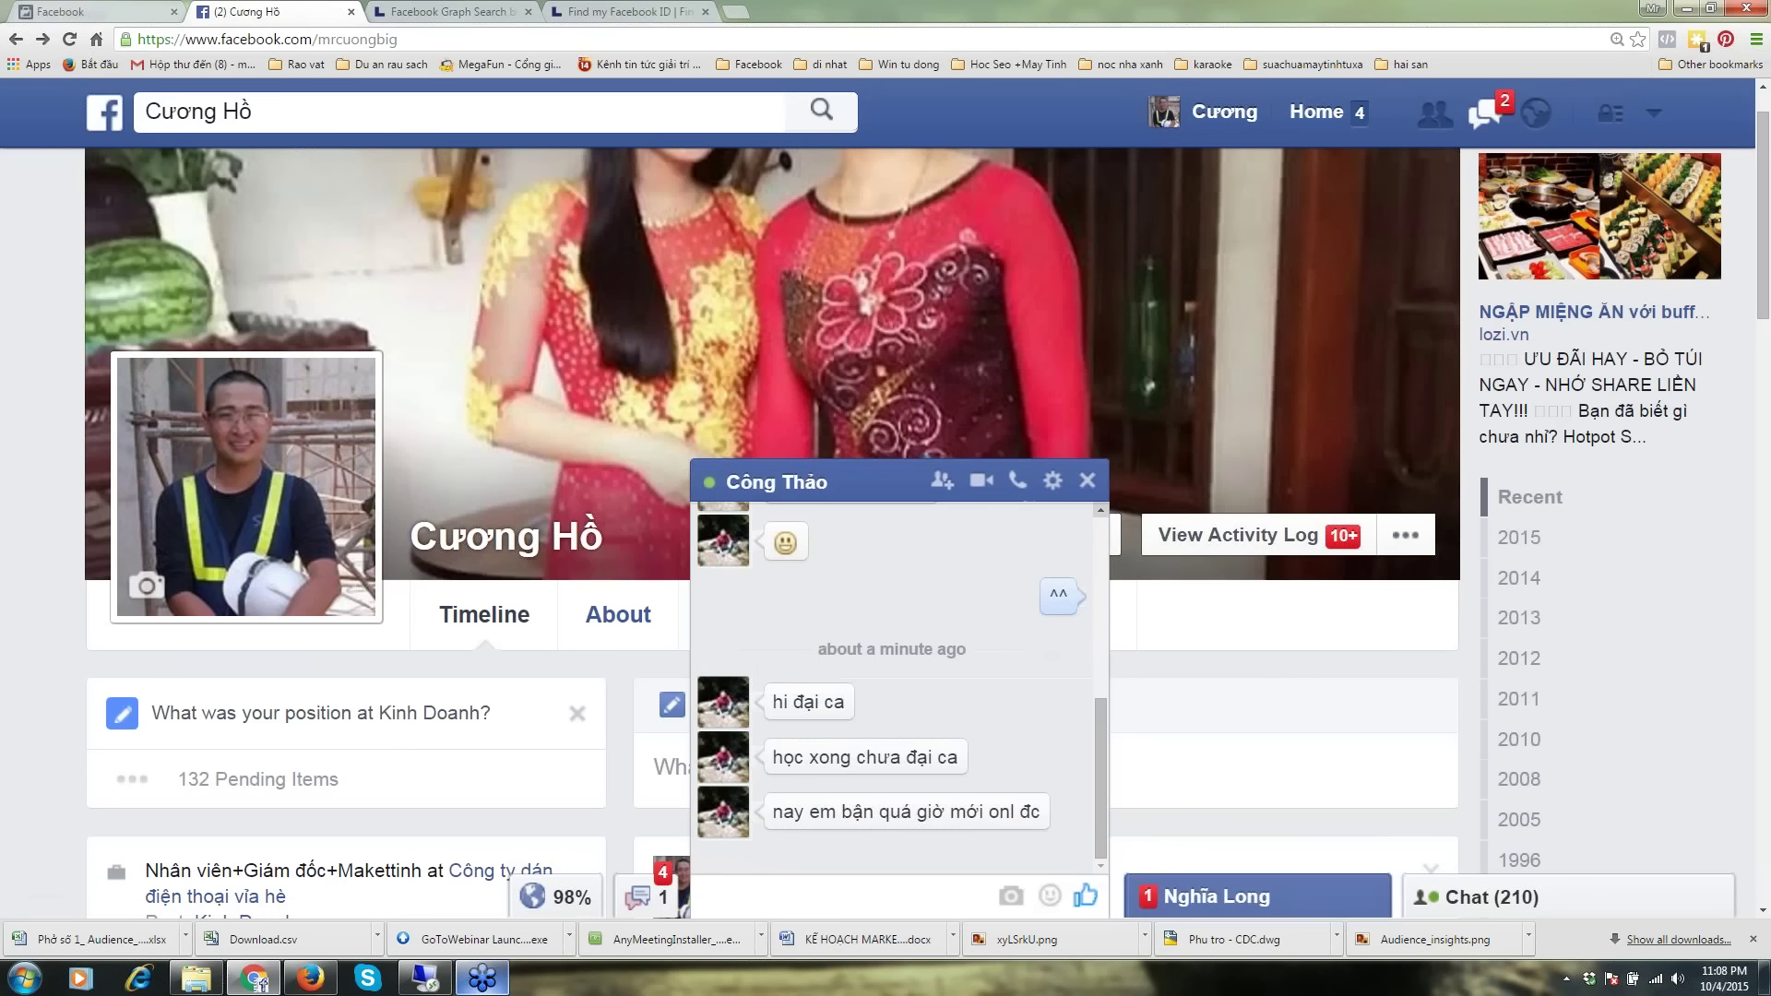
pyautogui.click(1088, 480)
pyautogui.click(1217, 895)
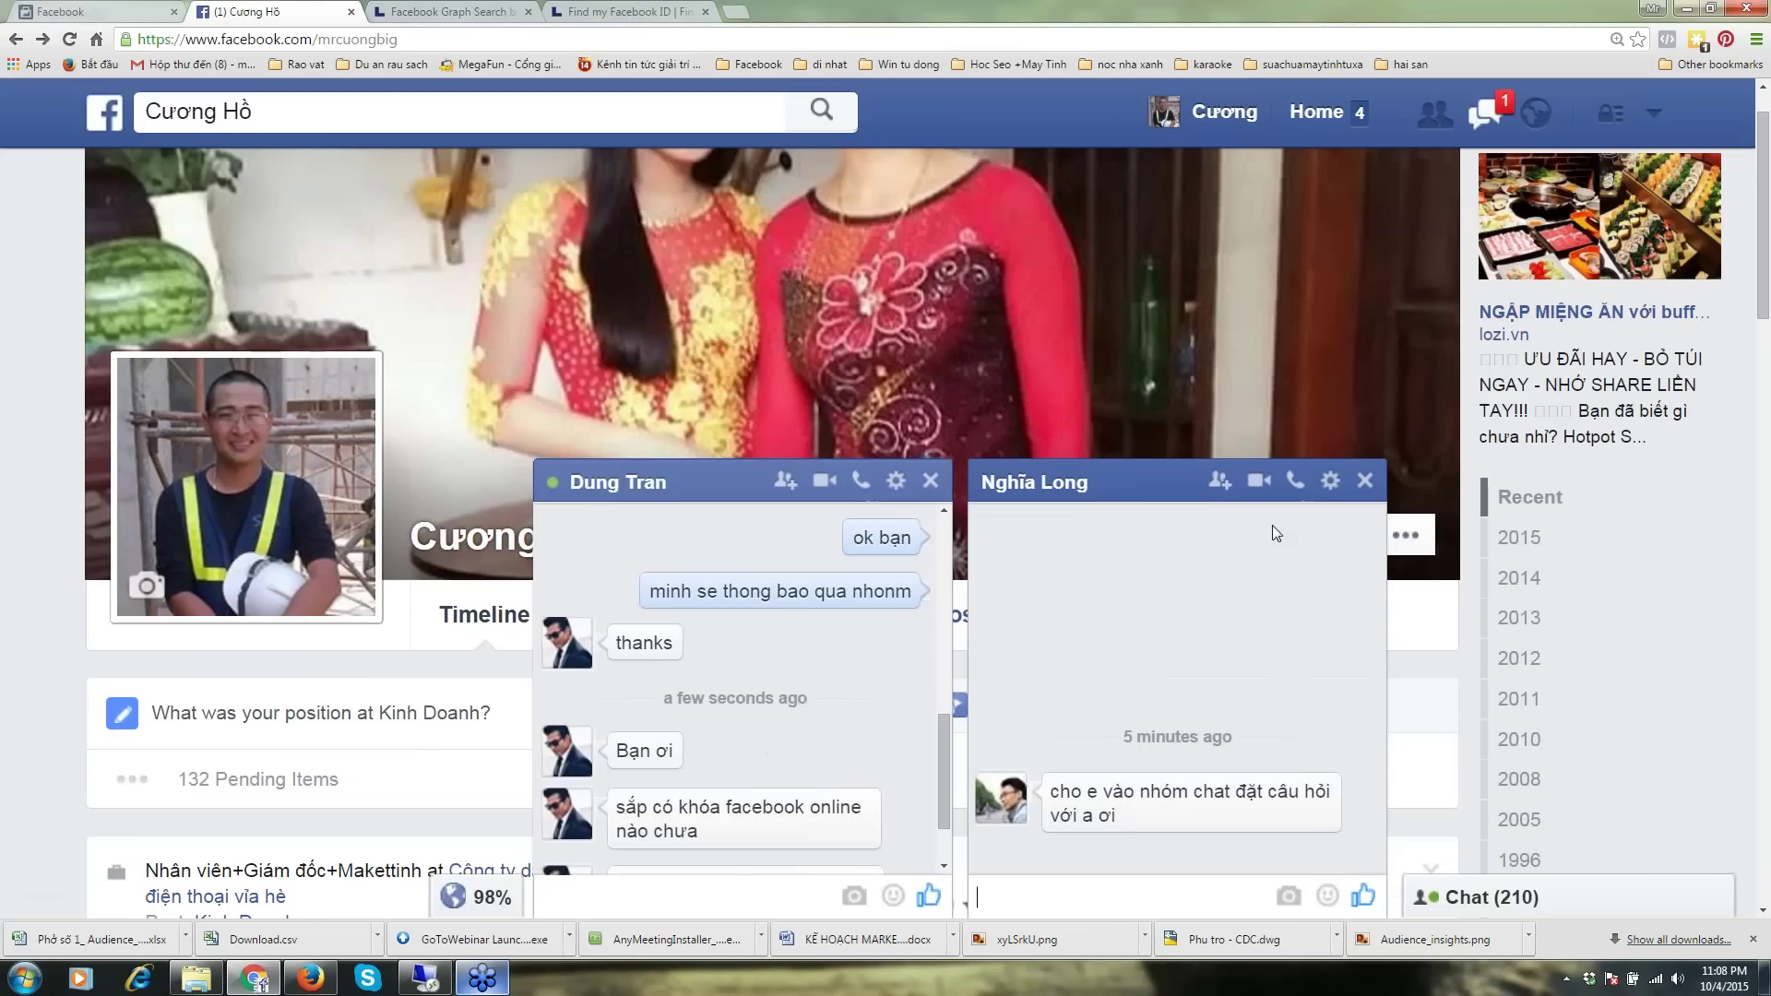
pyautogui.scroll(-1, 749, 780)
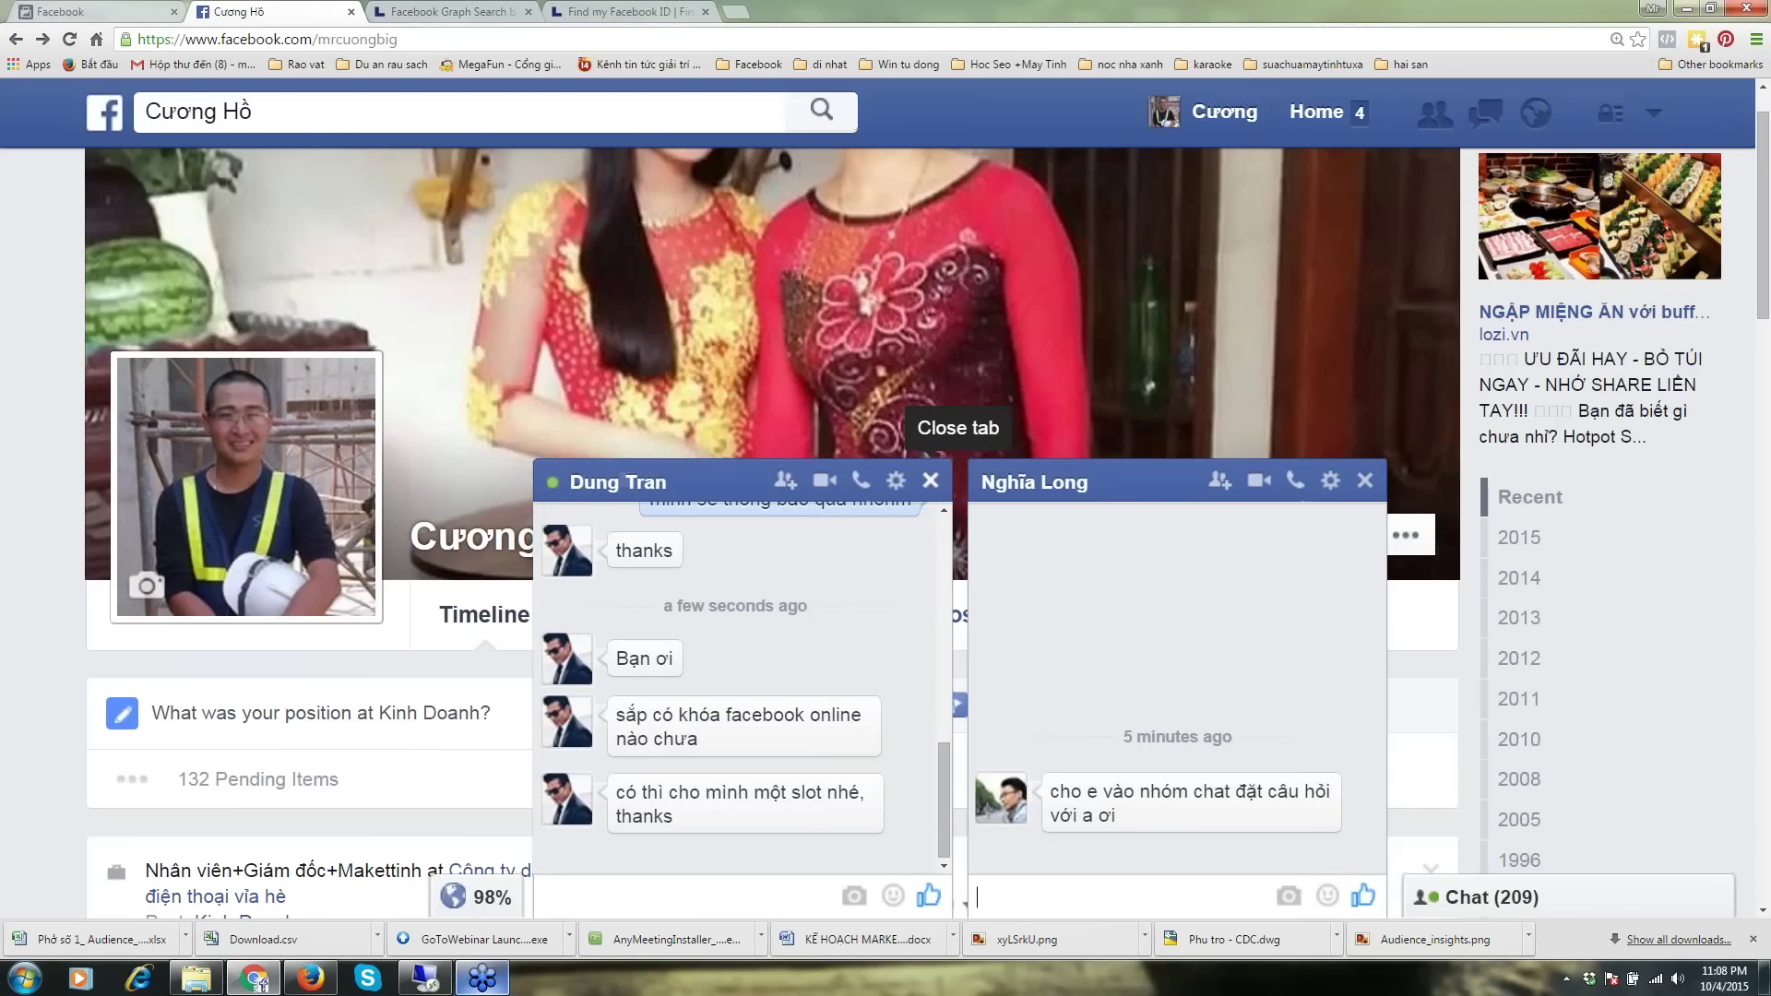
pyautogui.click(931, 482)
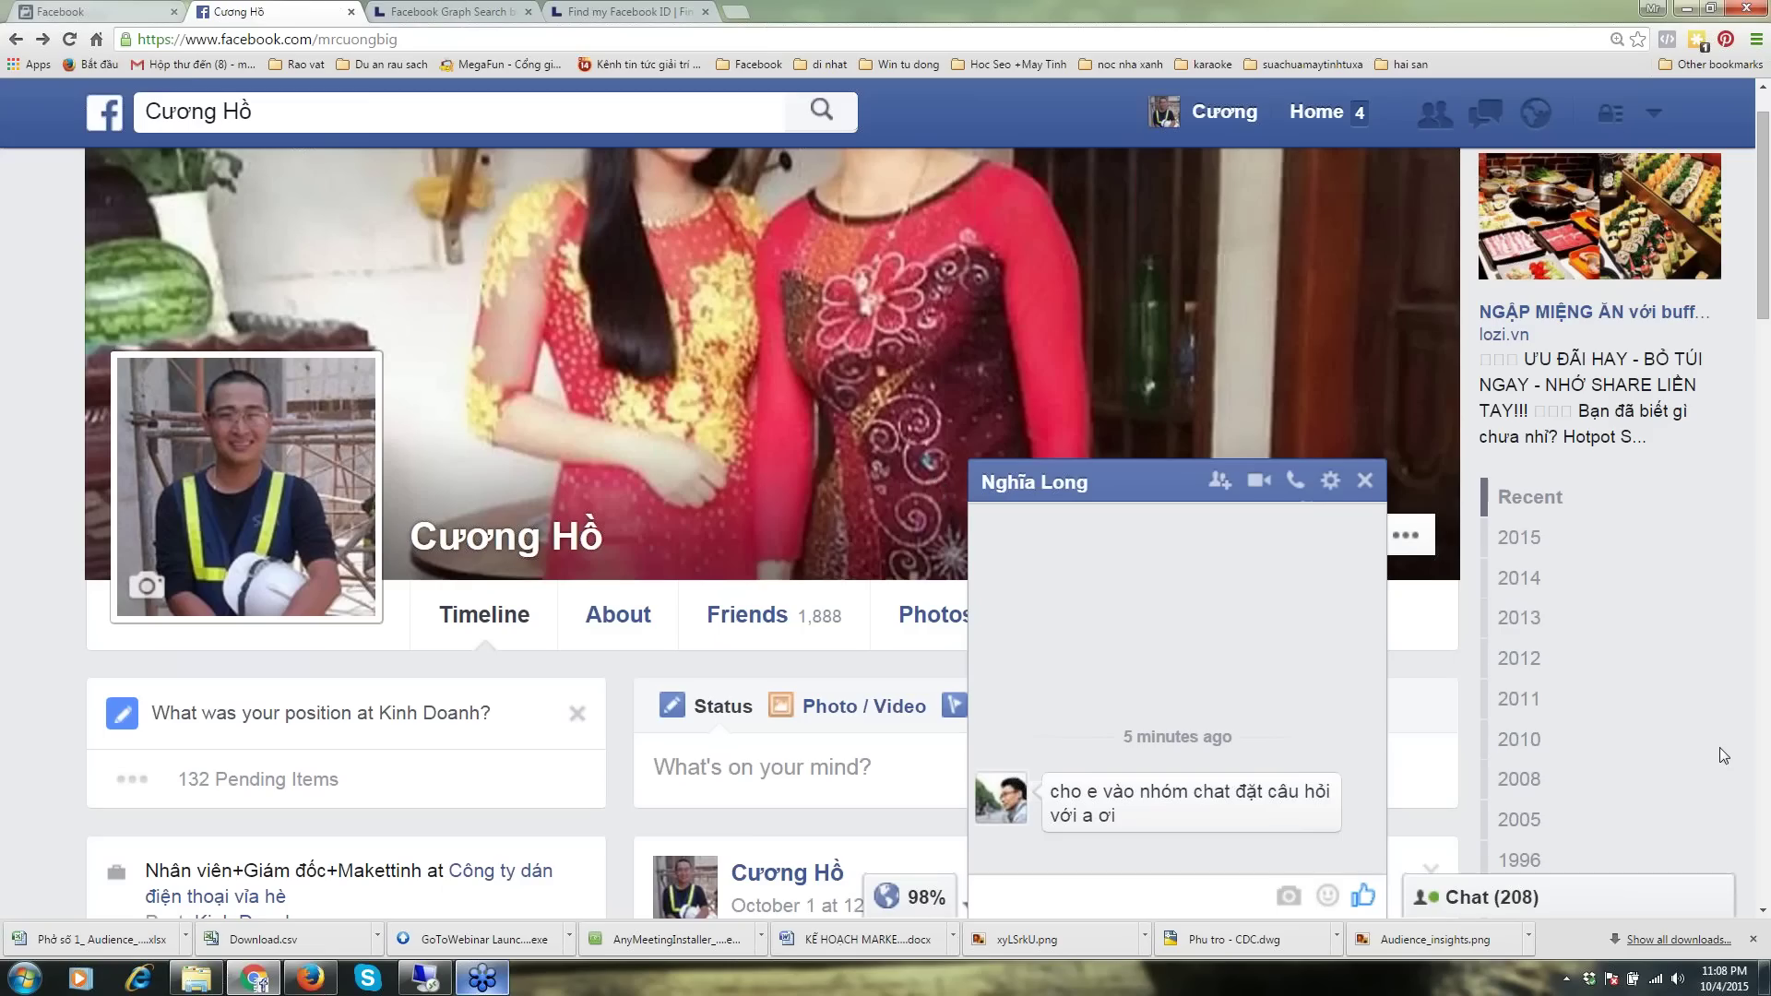
# Show the Lookup-ID.com profile URL lookup page, then close its tab to return to the Facebook search tools.
pyautogui.click(448, 11)
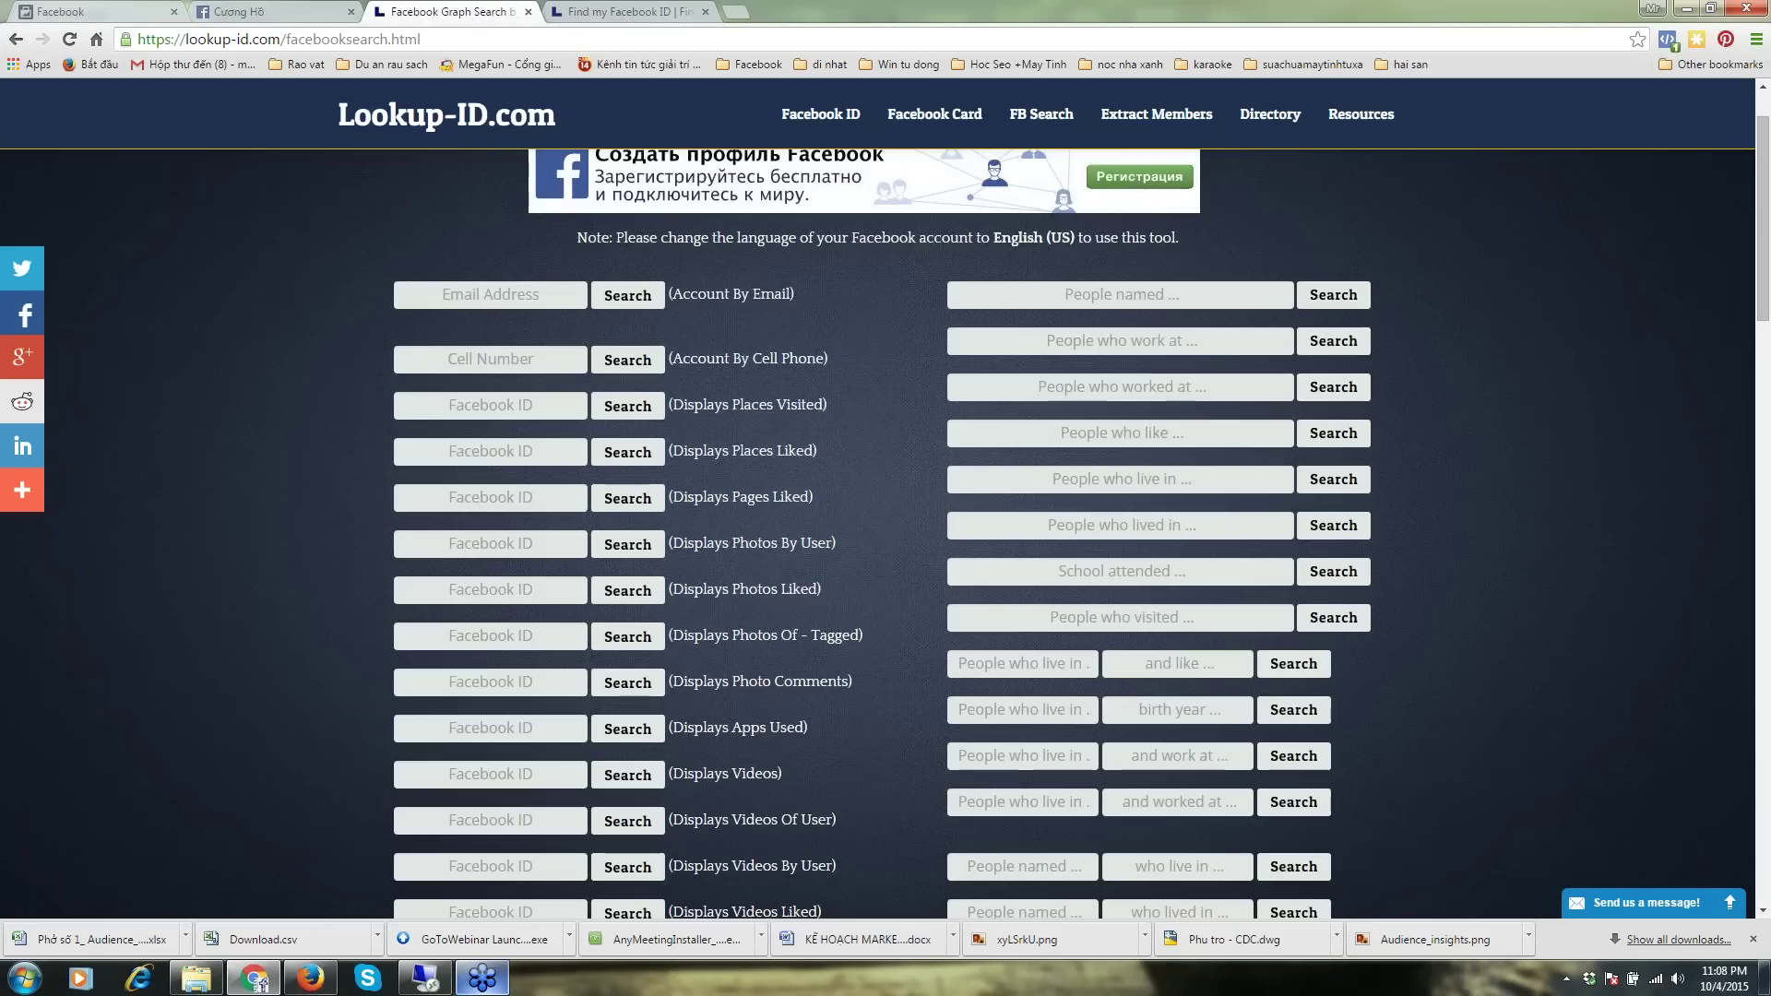
pyautogui.click(613, 11)
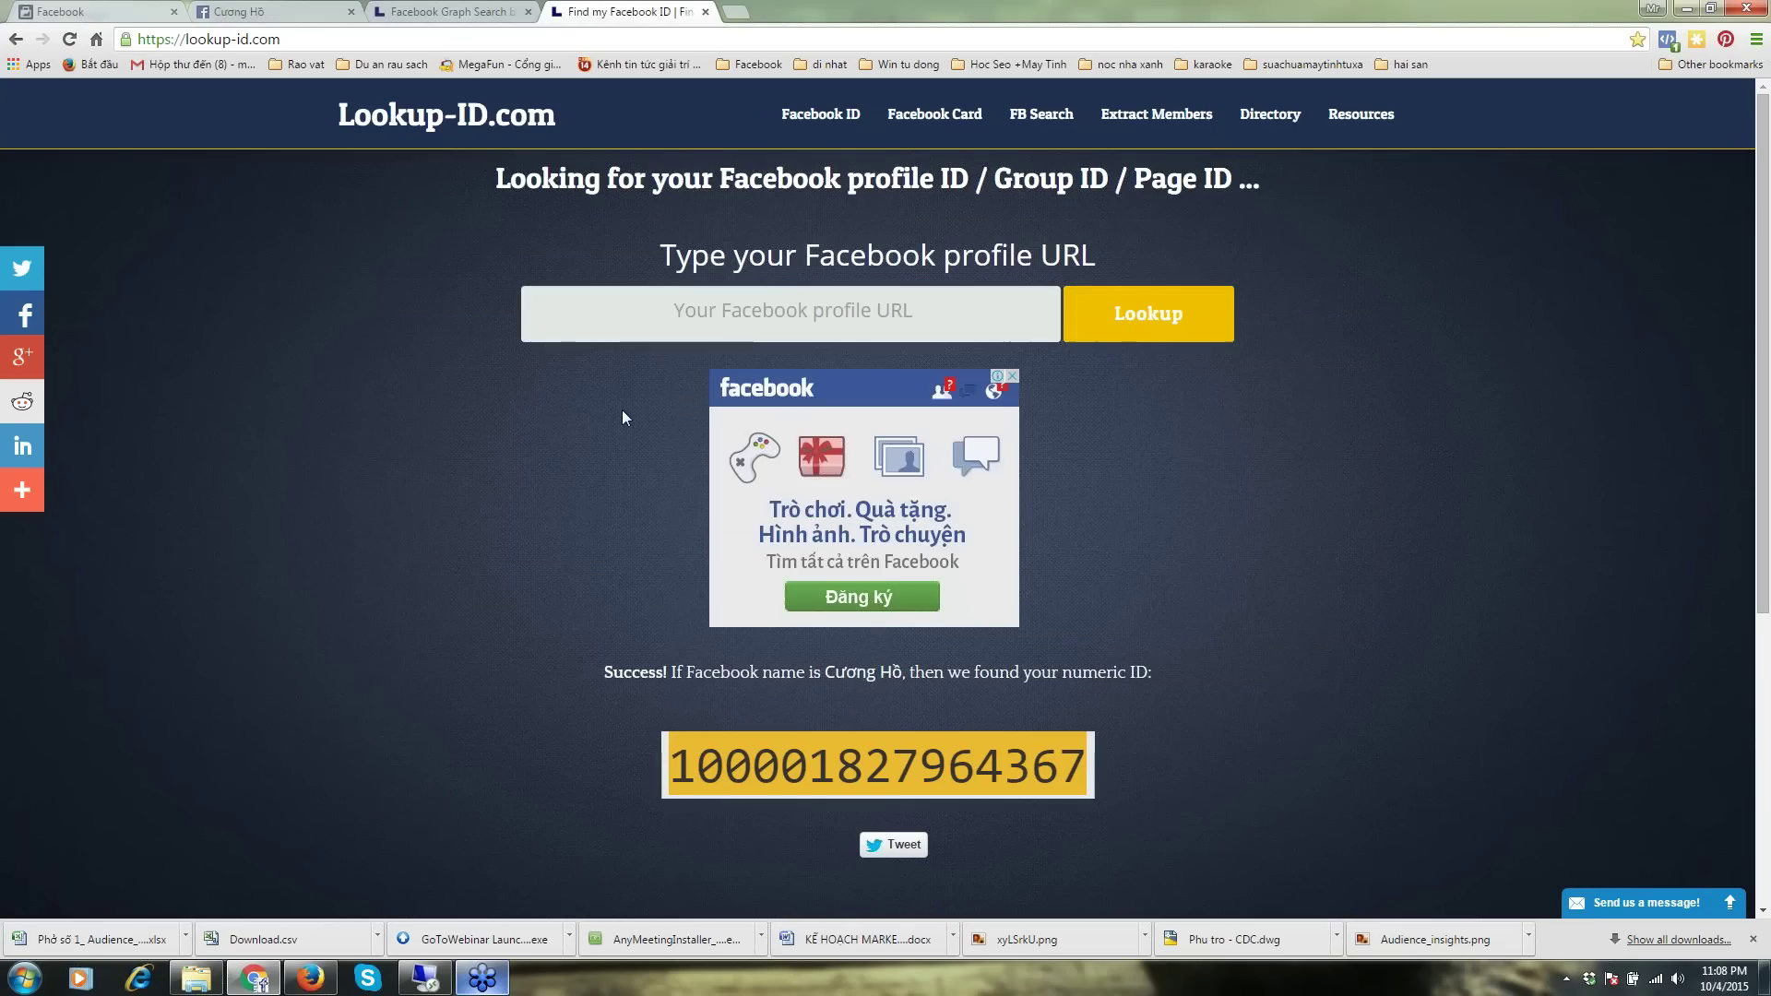
pyautogui.click(708, 311)
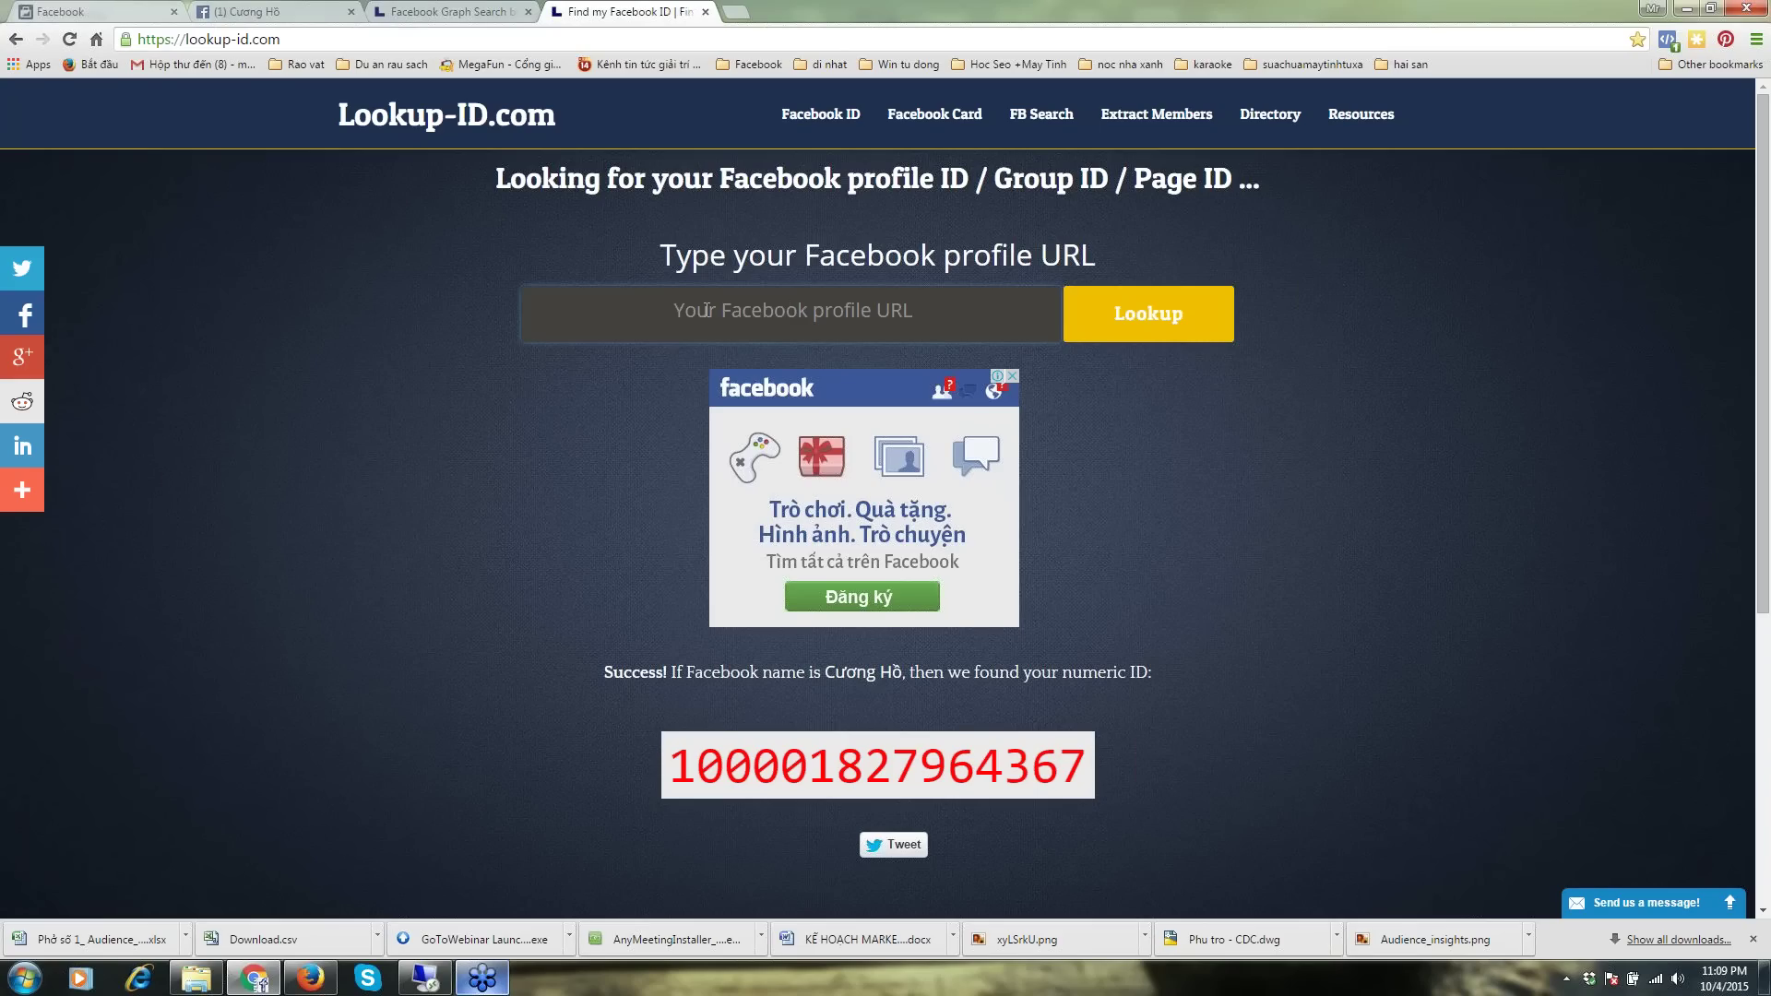
pyautogui.click(705, 311)
pyautogui.click(1328, 789)
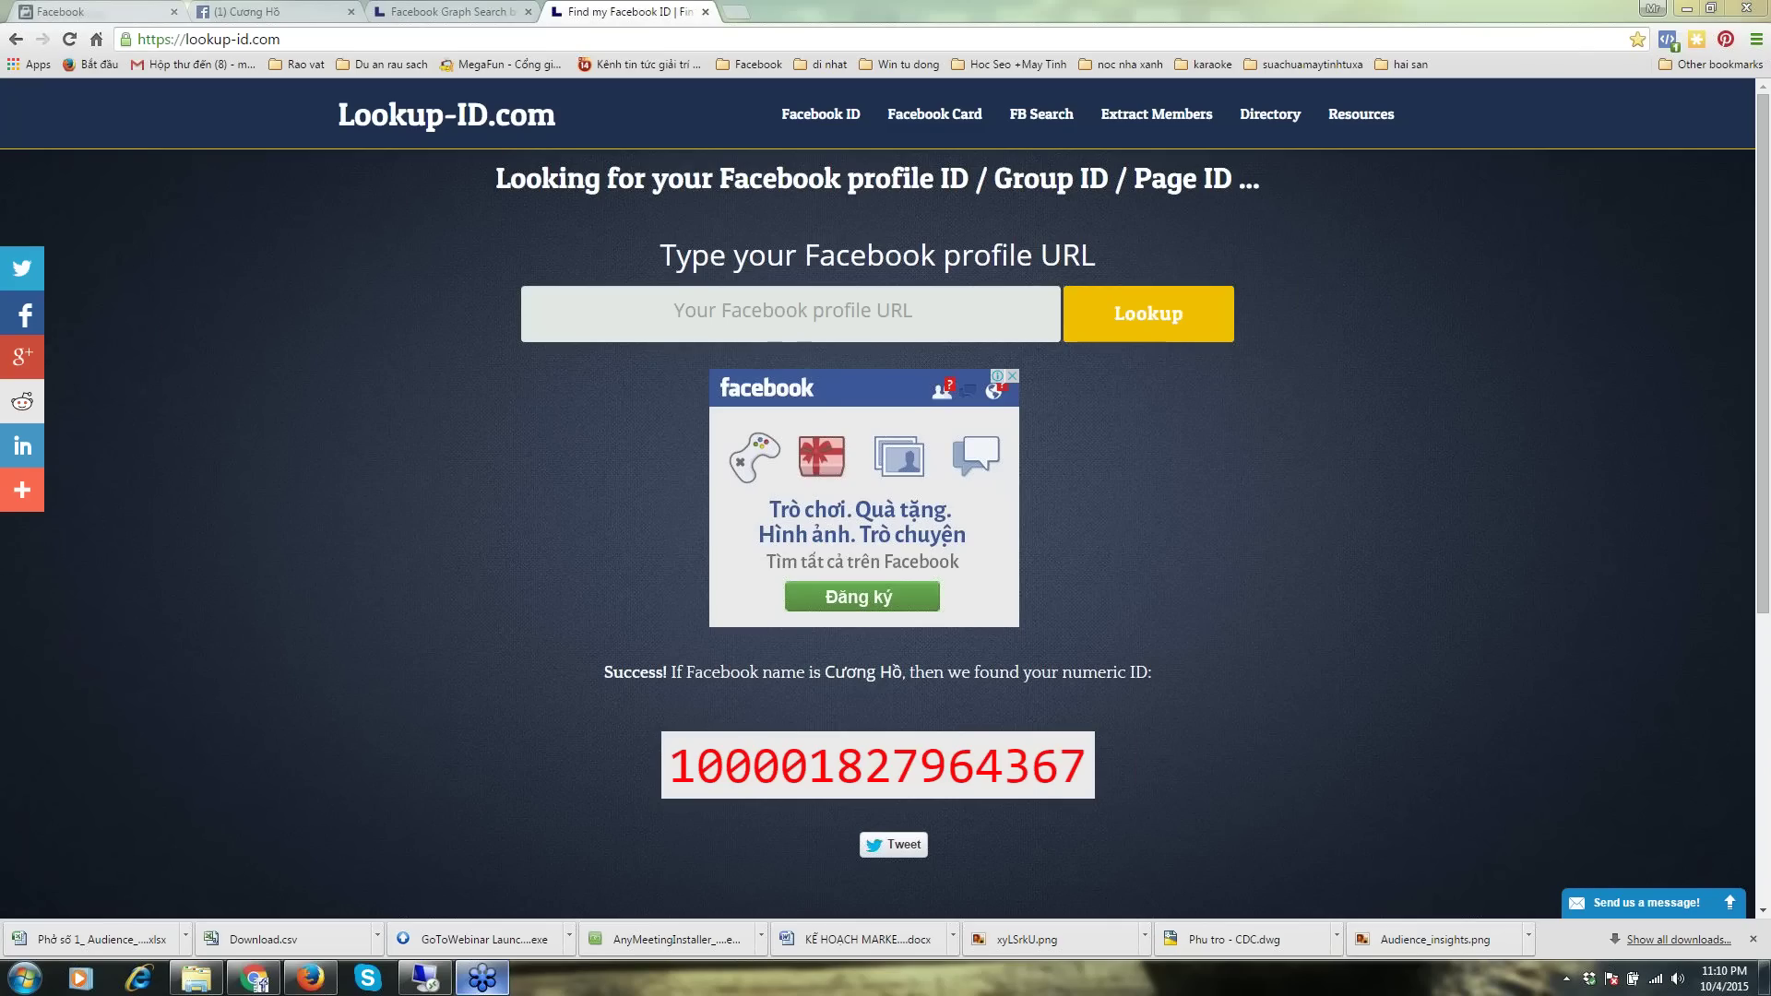
pyautogui.click(659, 14)
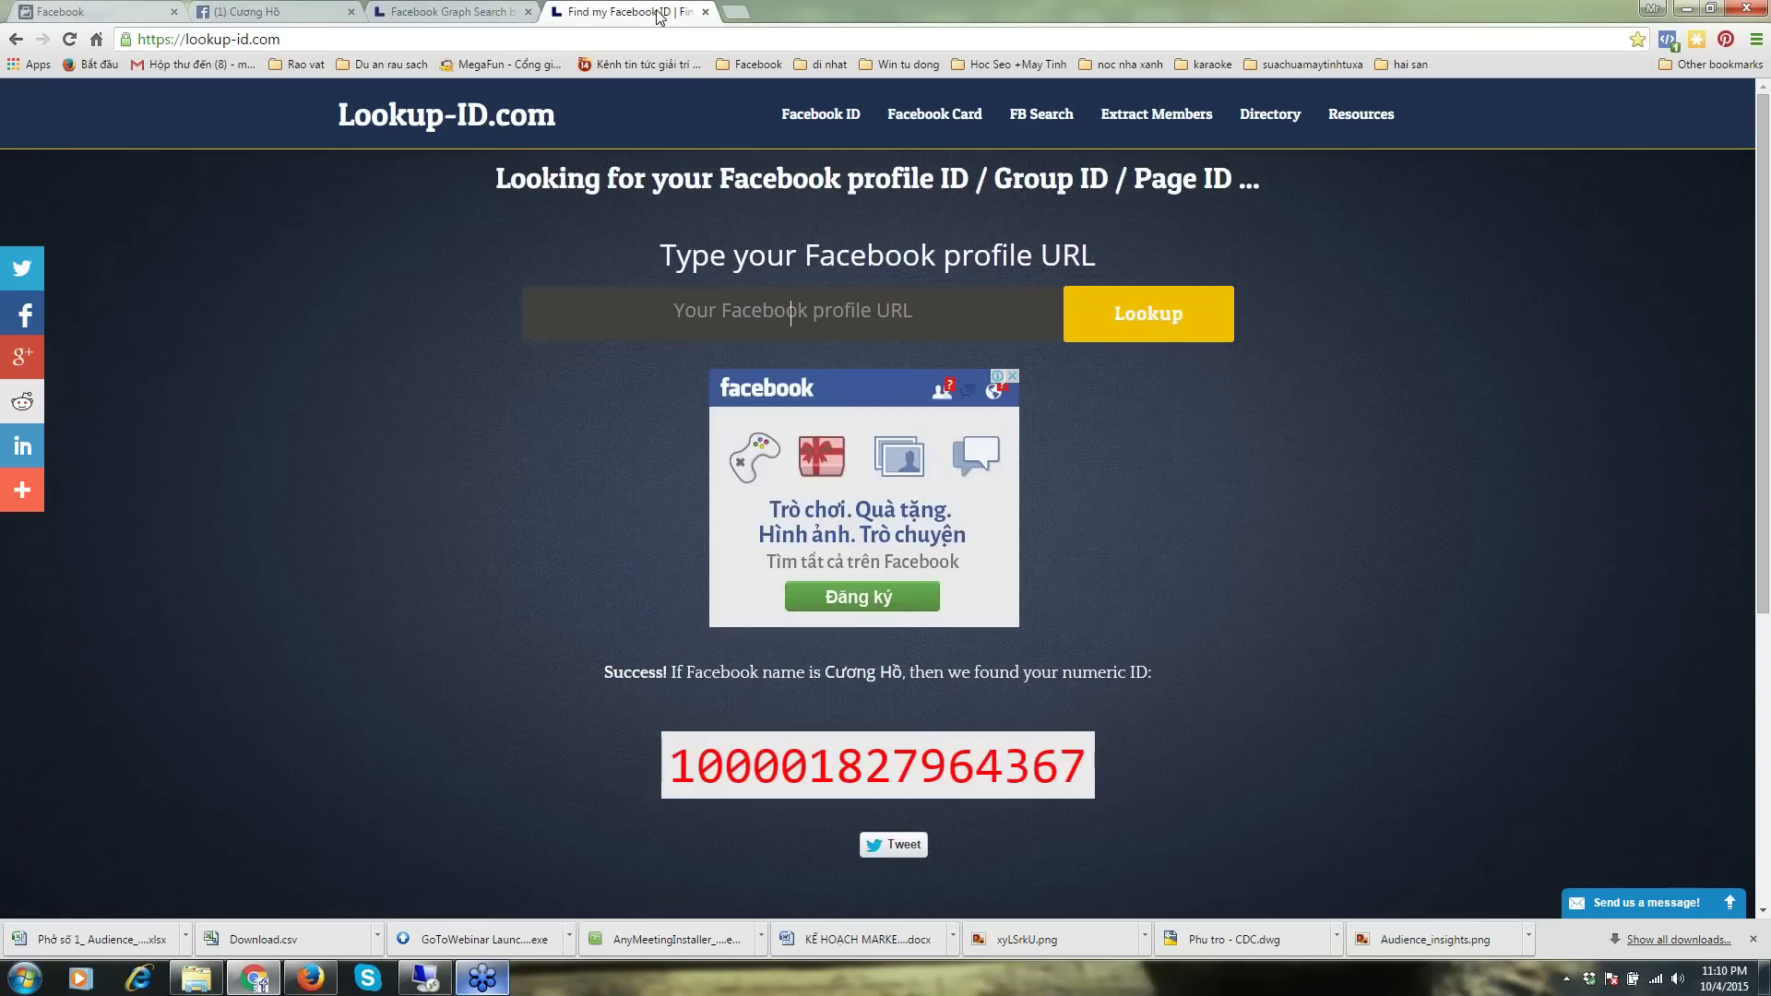
pyautogui.click(705, 12)
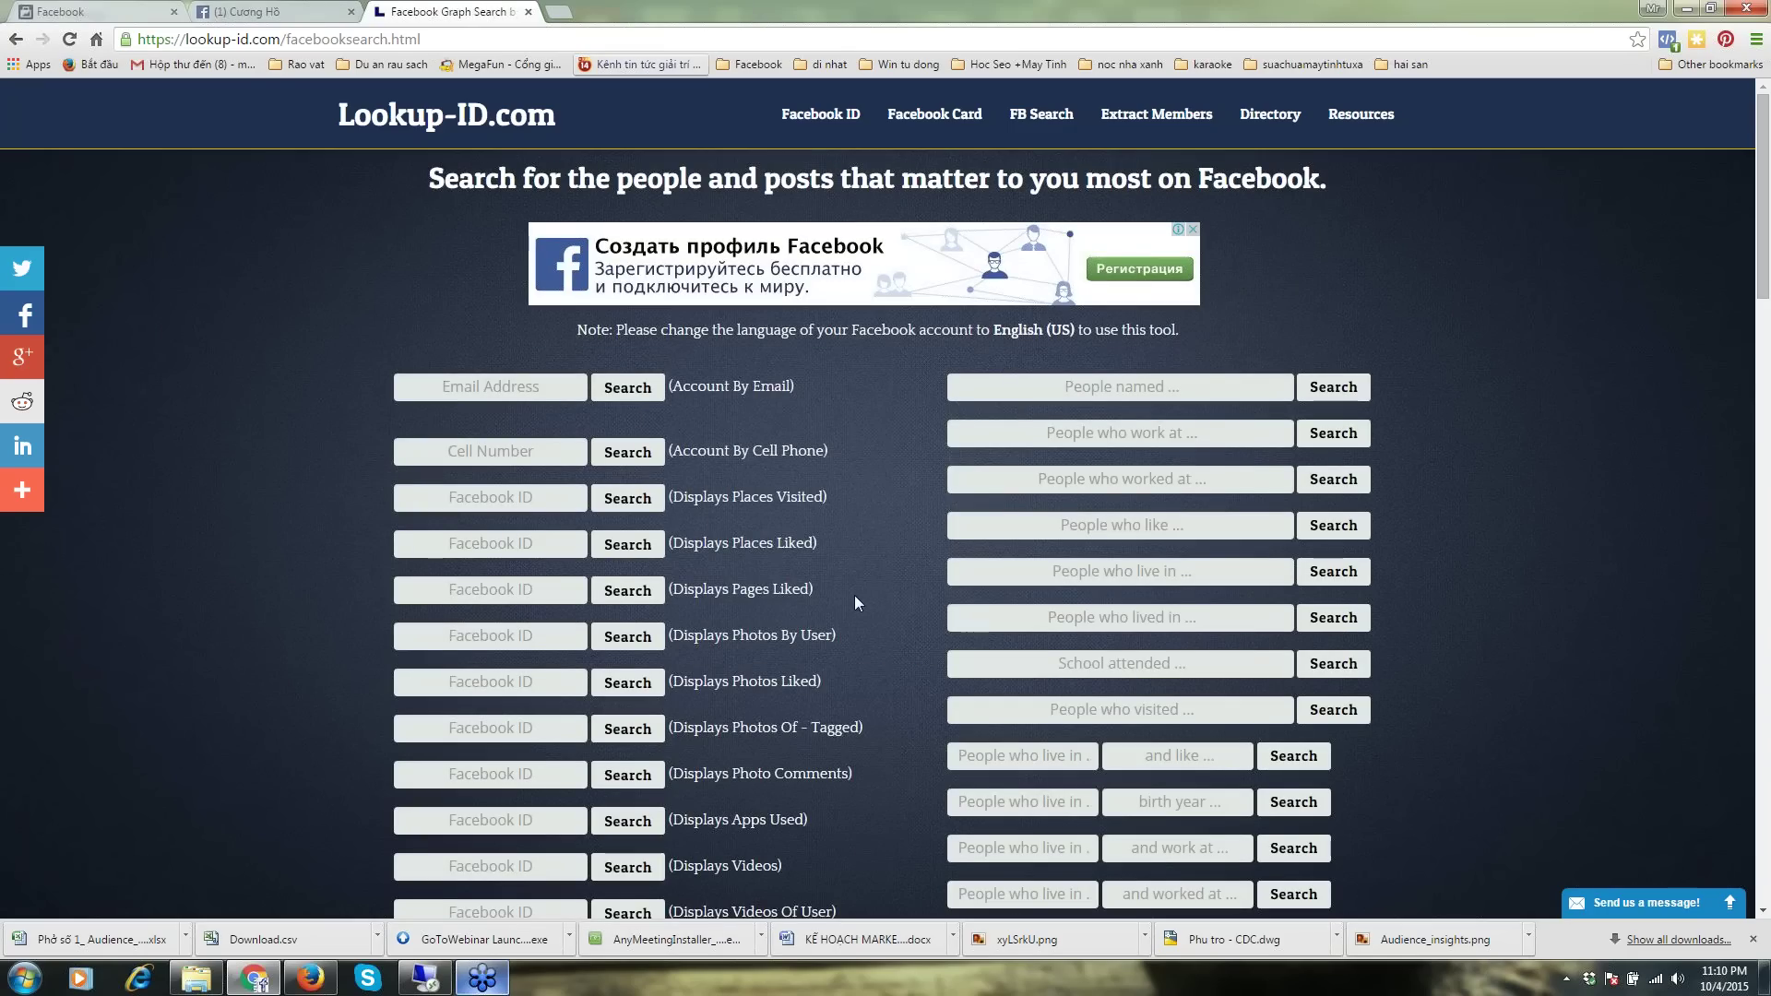
# Search for the places liked by the copied Facebook ID with the Lookup-ID.com search tools.
pyautogui.scroll(-1, 850, 600)
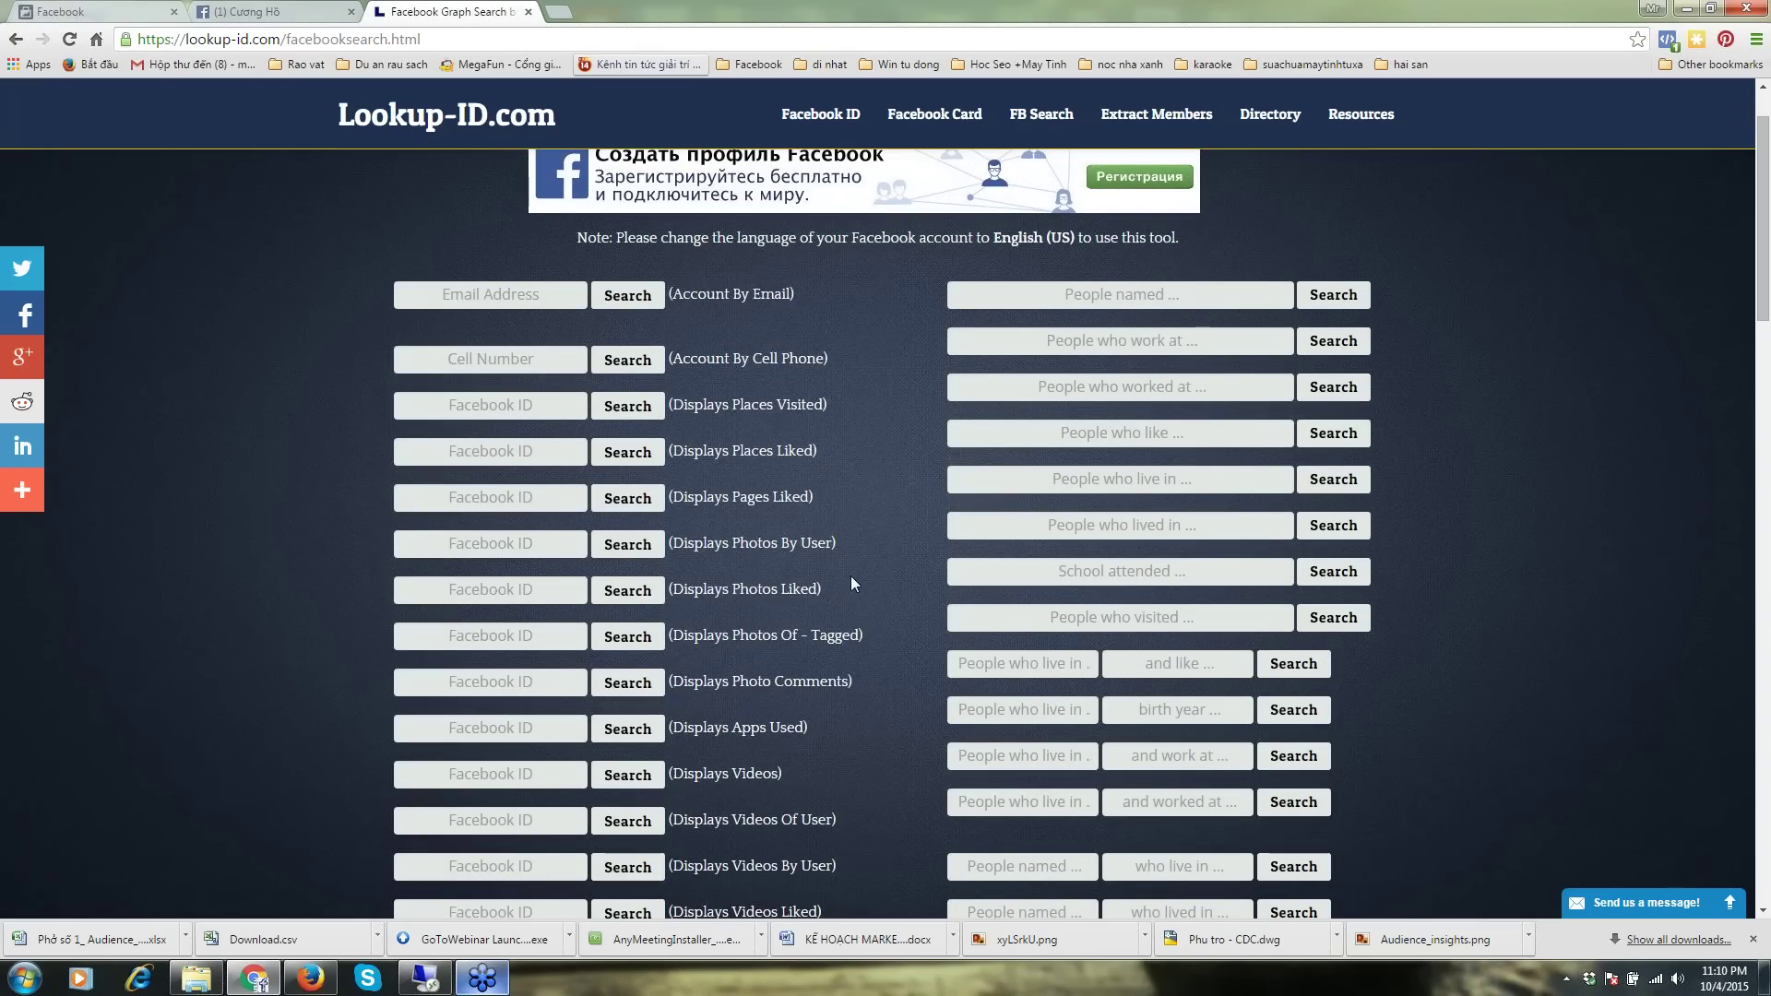
pyautogui.scroll(1, 859, 562)
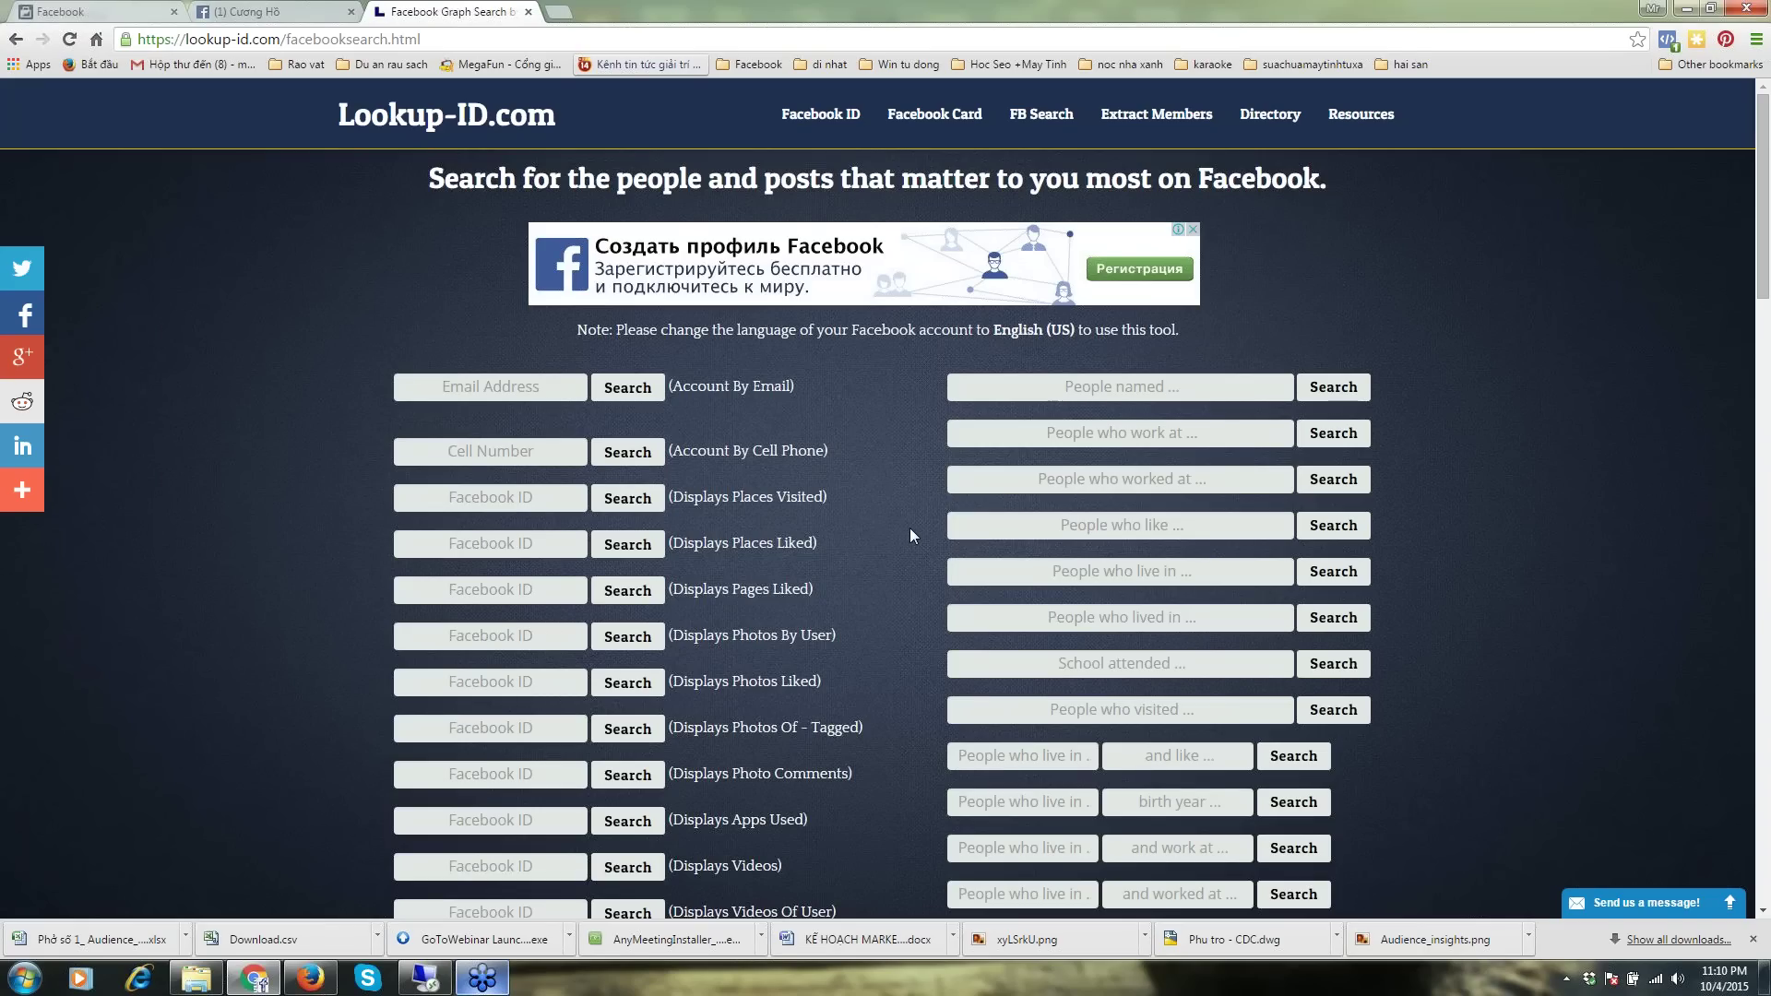
pyautogui.click(524, 545)
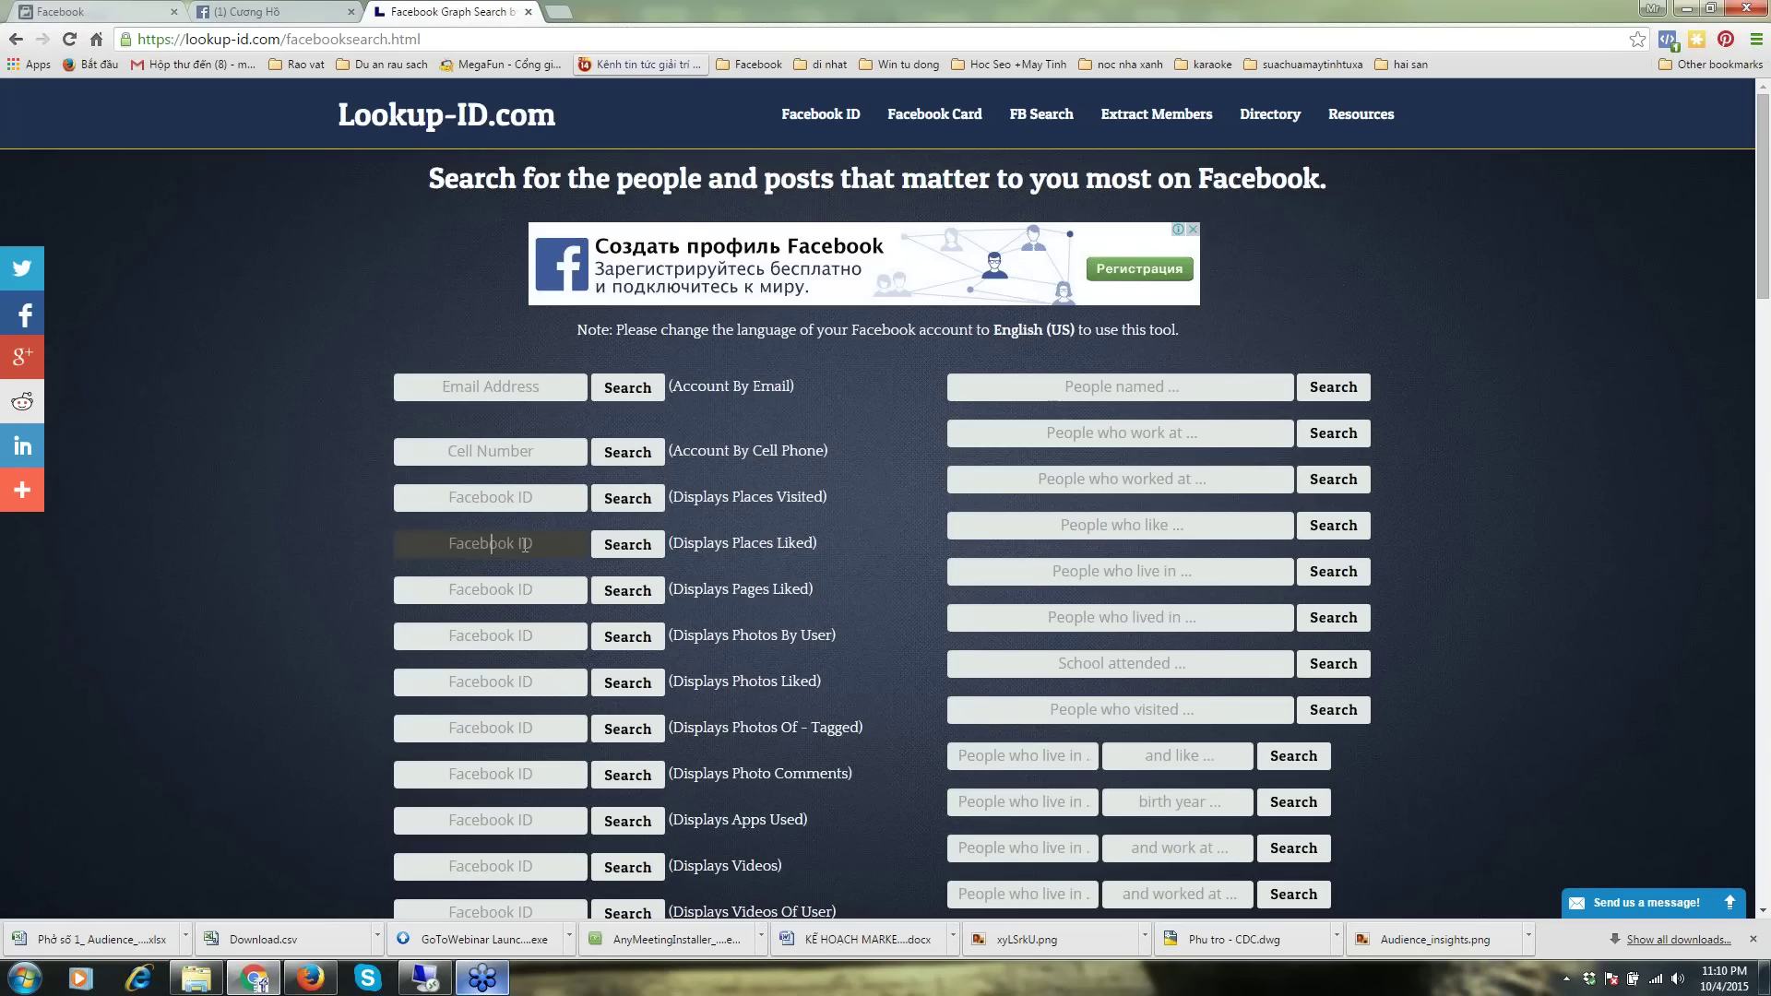
pyautogui.hotkey('ctrl', 'v')
pyautogui.click(628, 544)
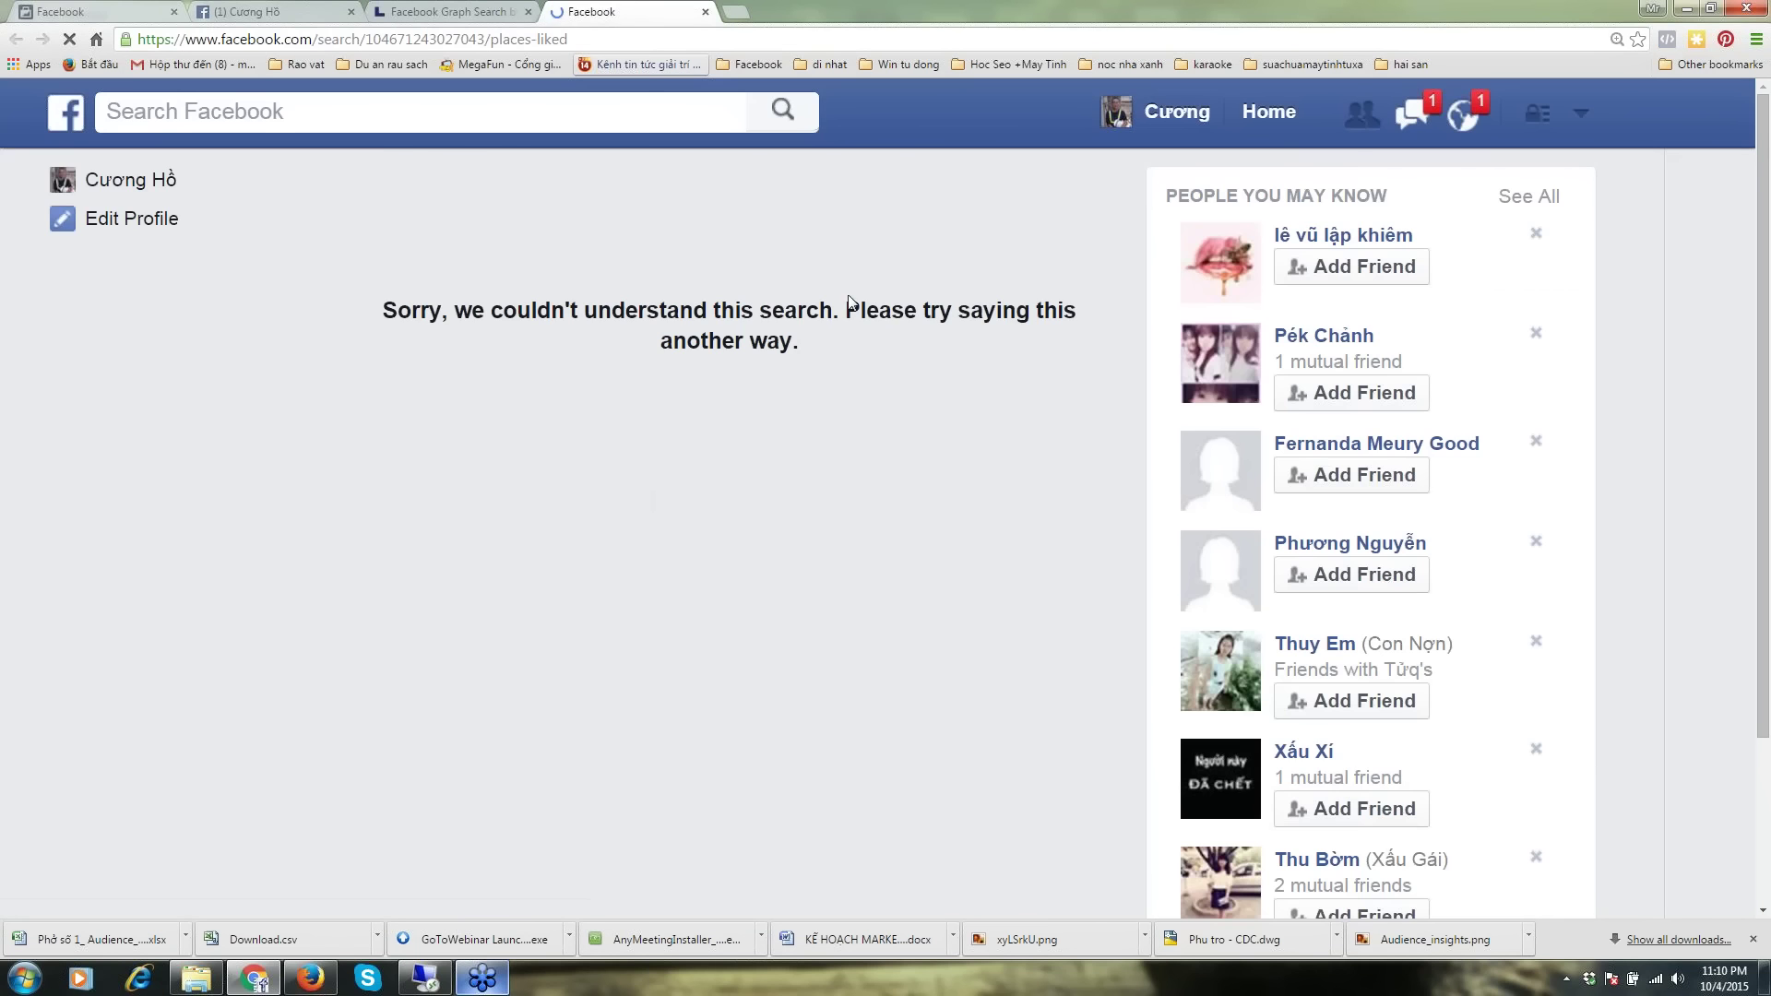
# Clear the Places Liked ID, search for photos by another pasted Facebook ID, and close the old places-liked results.
pyautogui.click(441, 11)
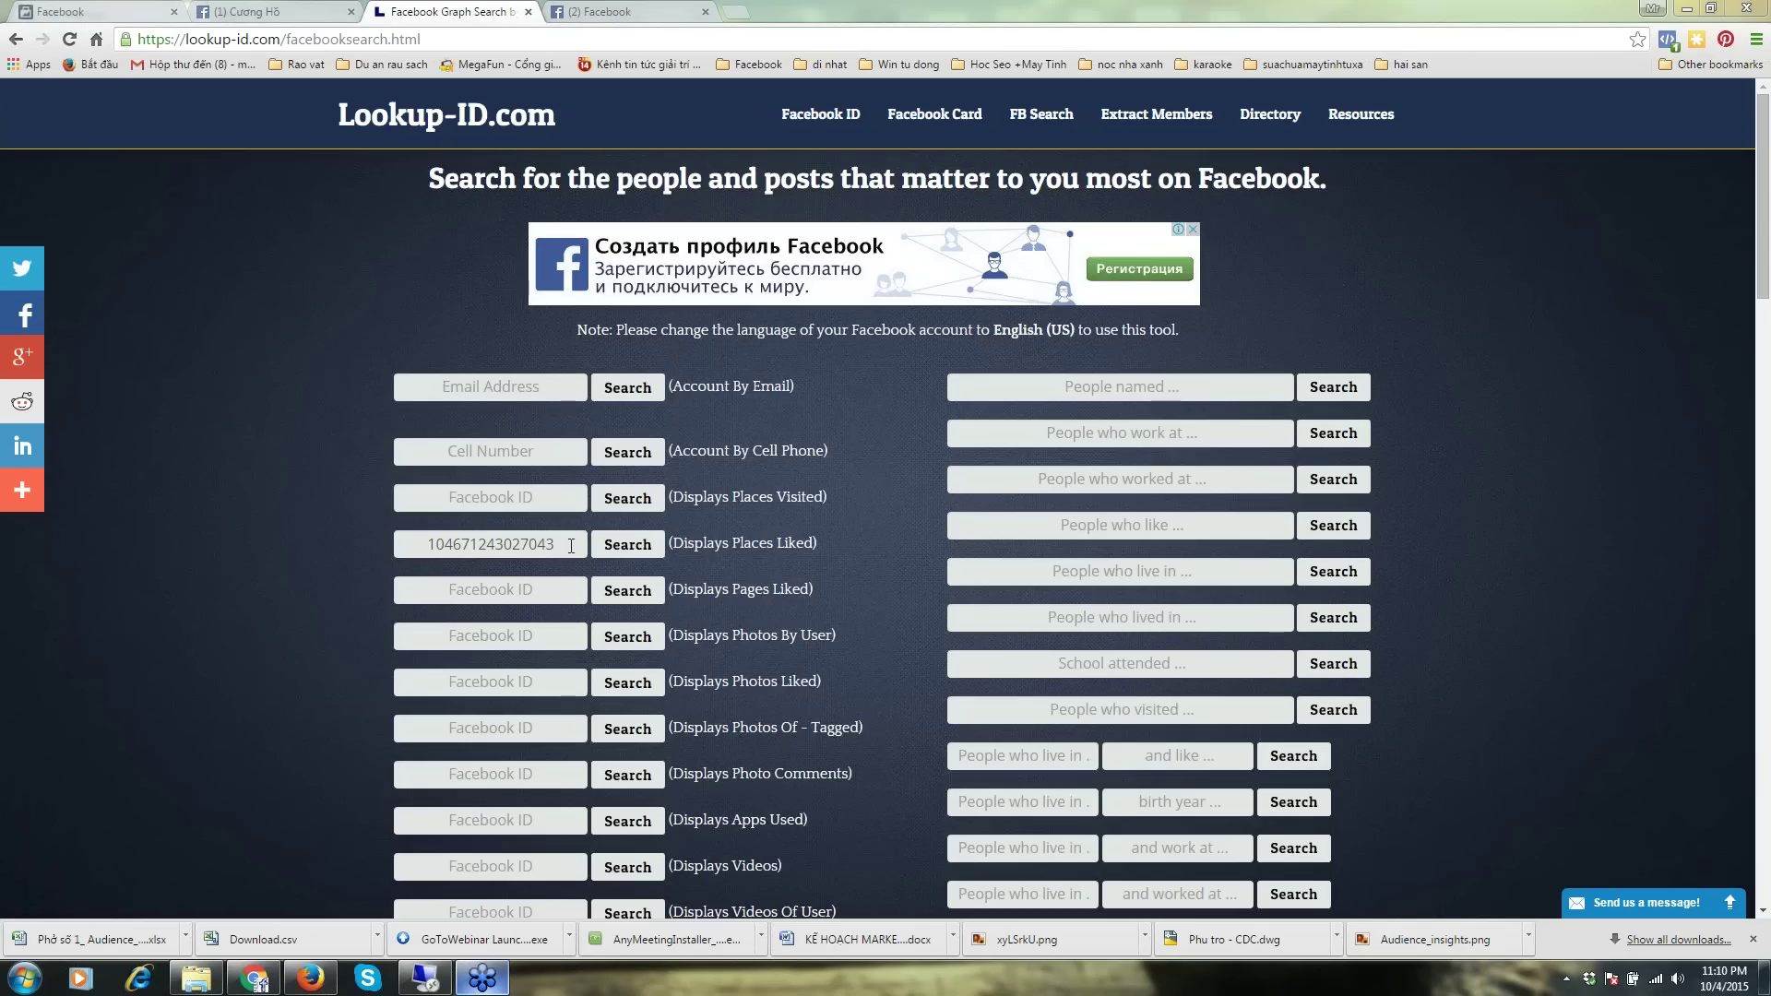
pyautogui.moveTo(577, 542); pyautogui.dragTo(383, 542)
pyautogui.press('BackSpace')
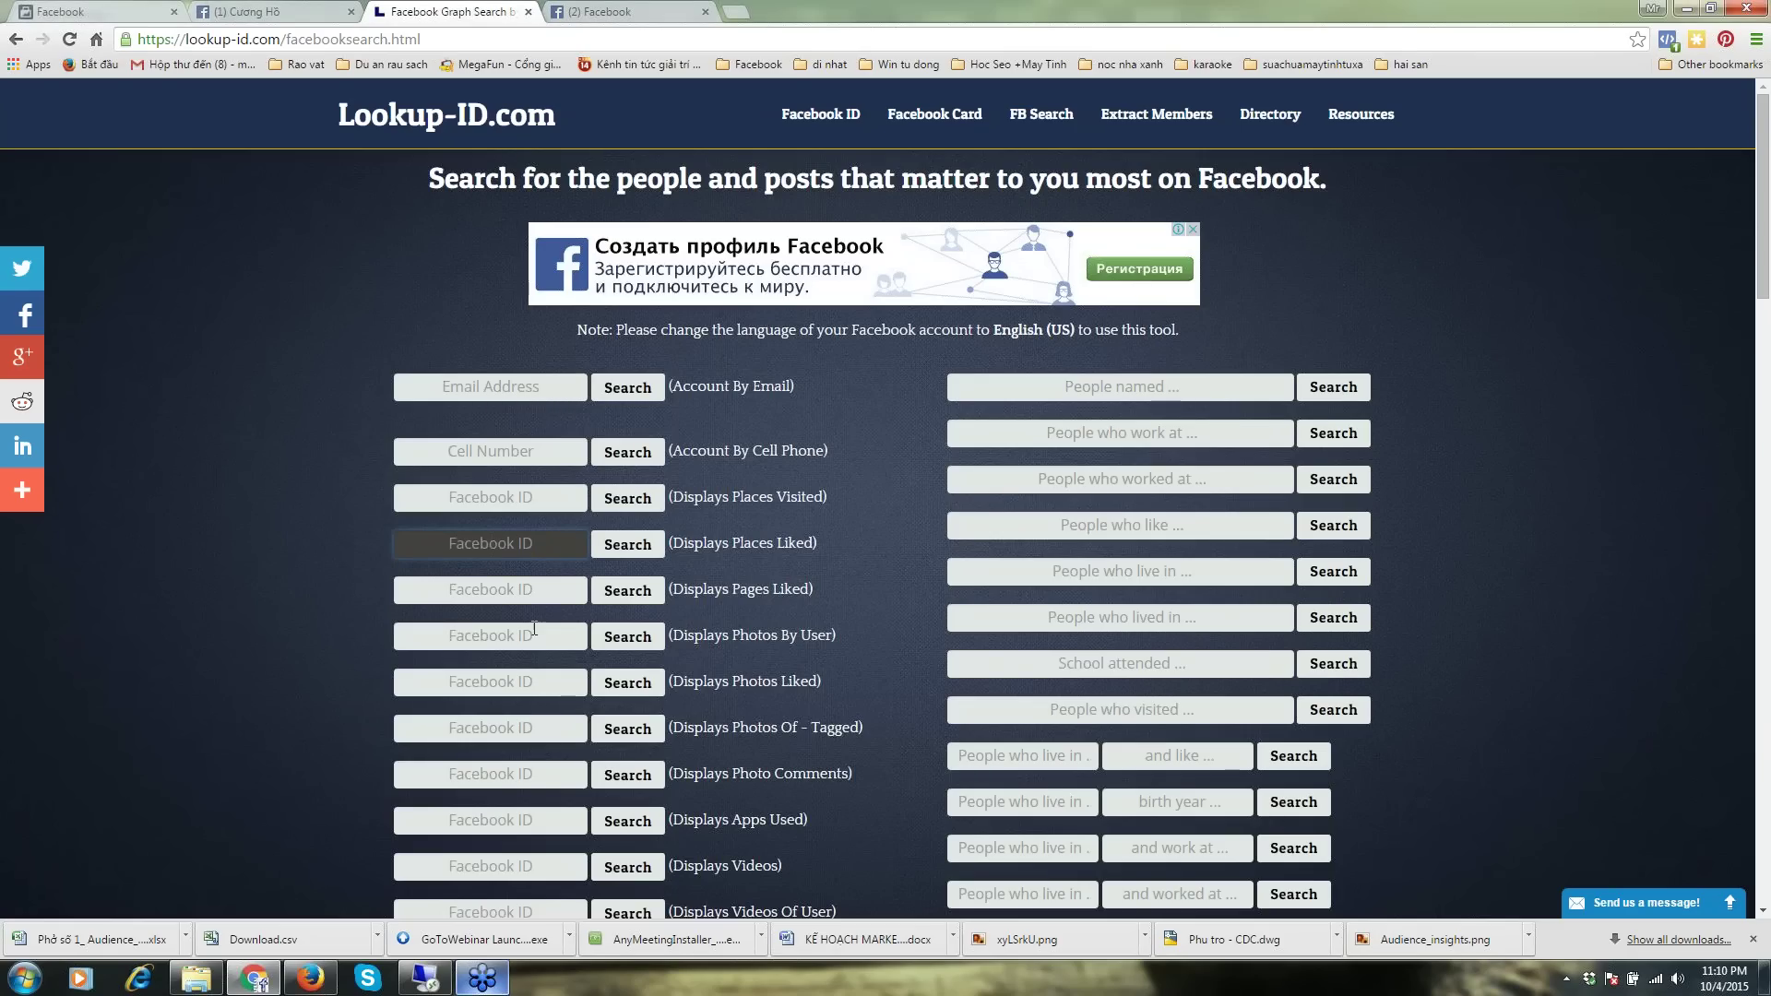
pyautogui.hotkey('ctrl', 'v')
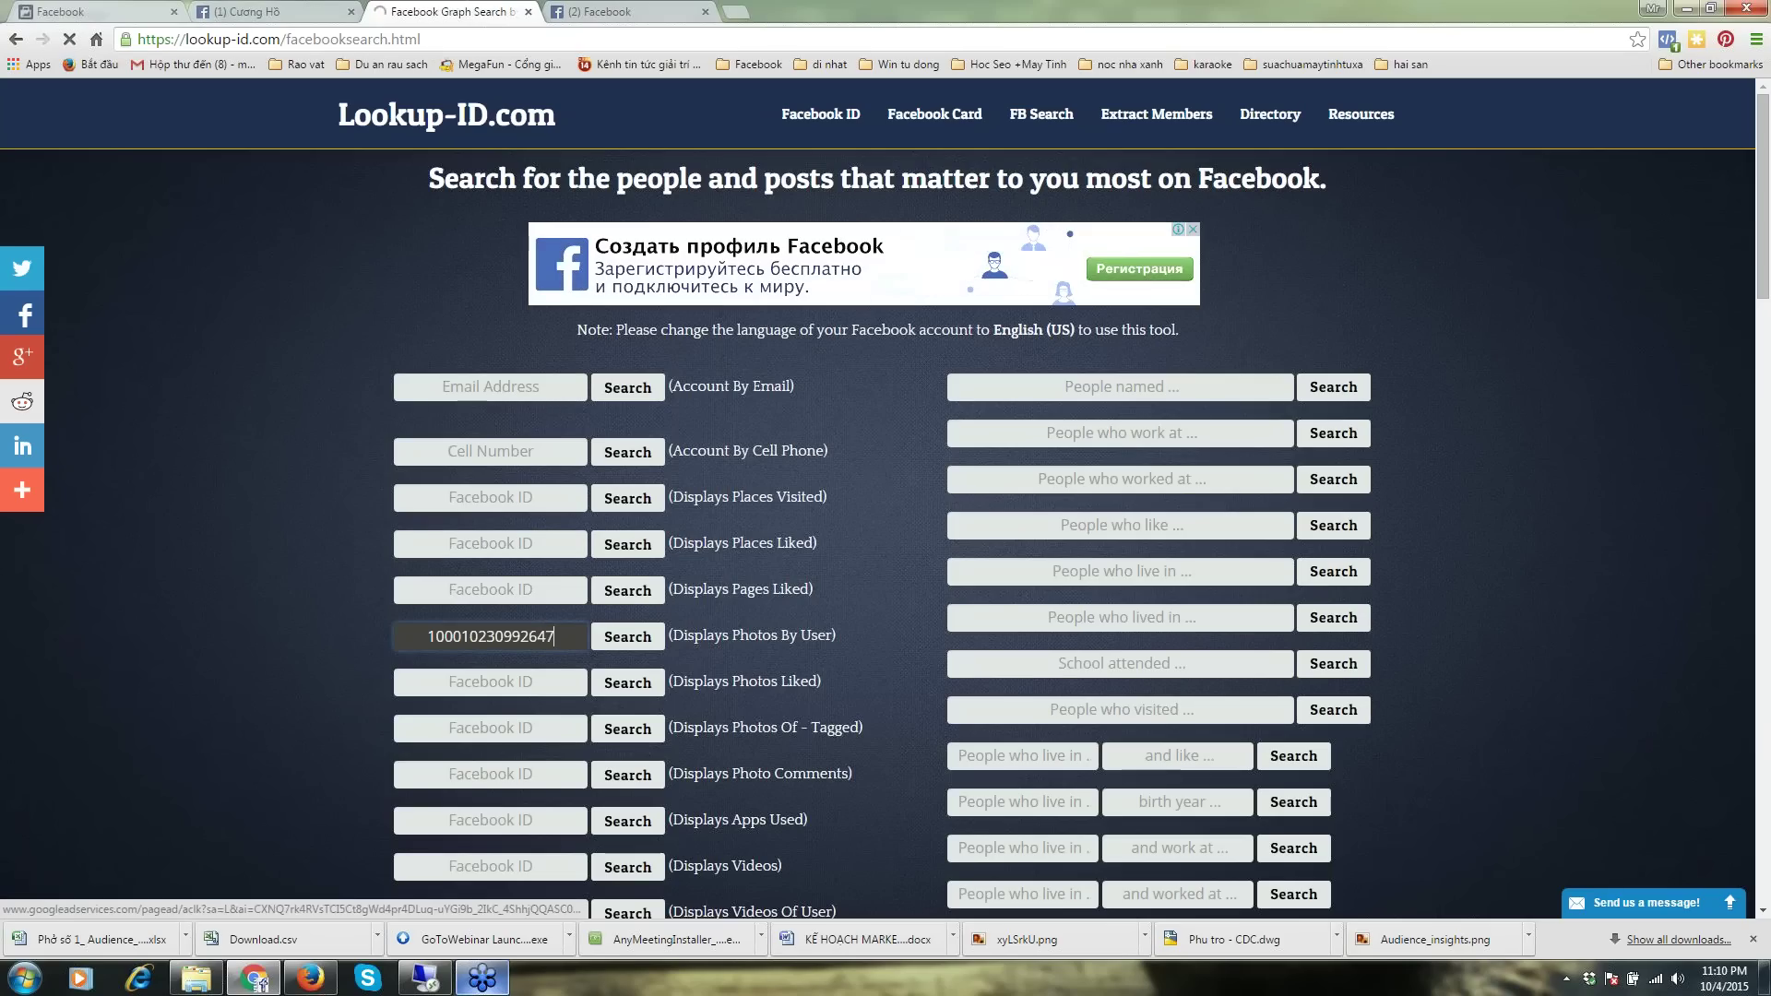
pyautogui.click(630, 639)
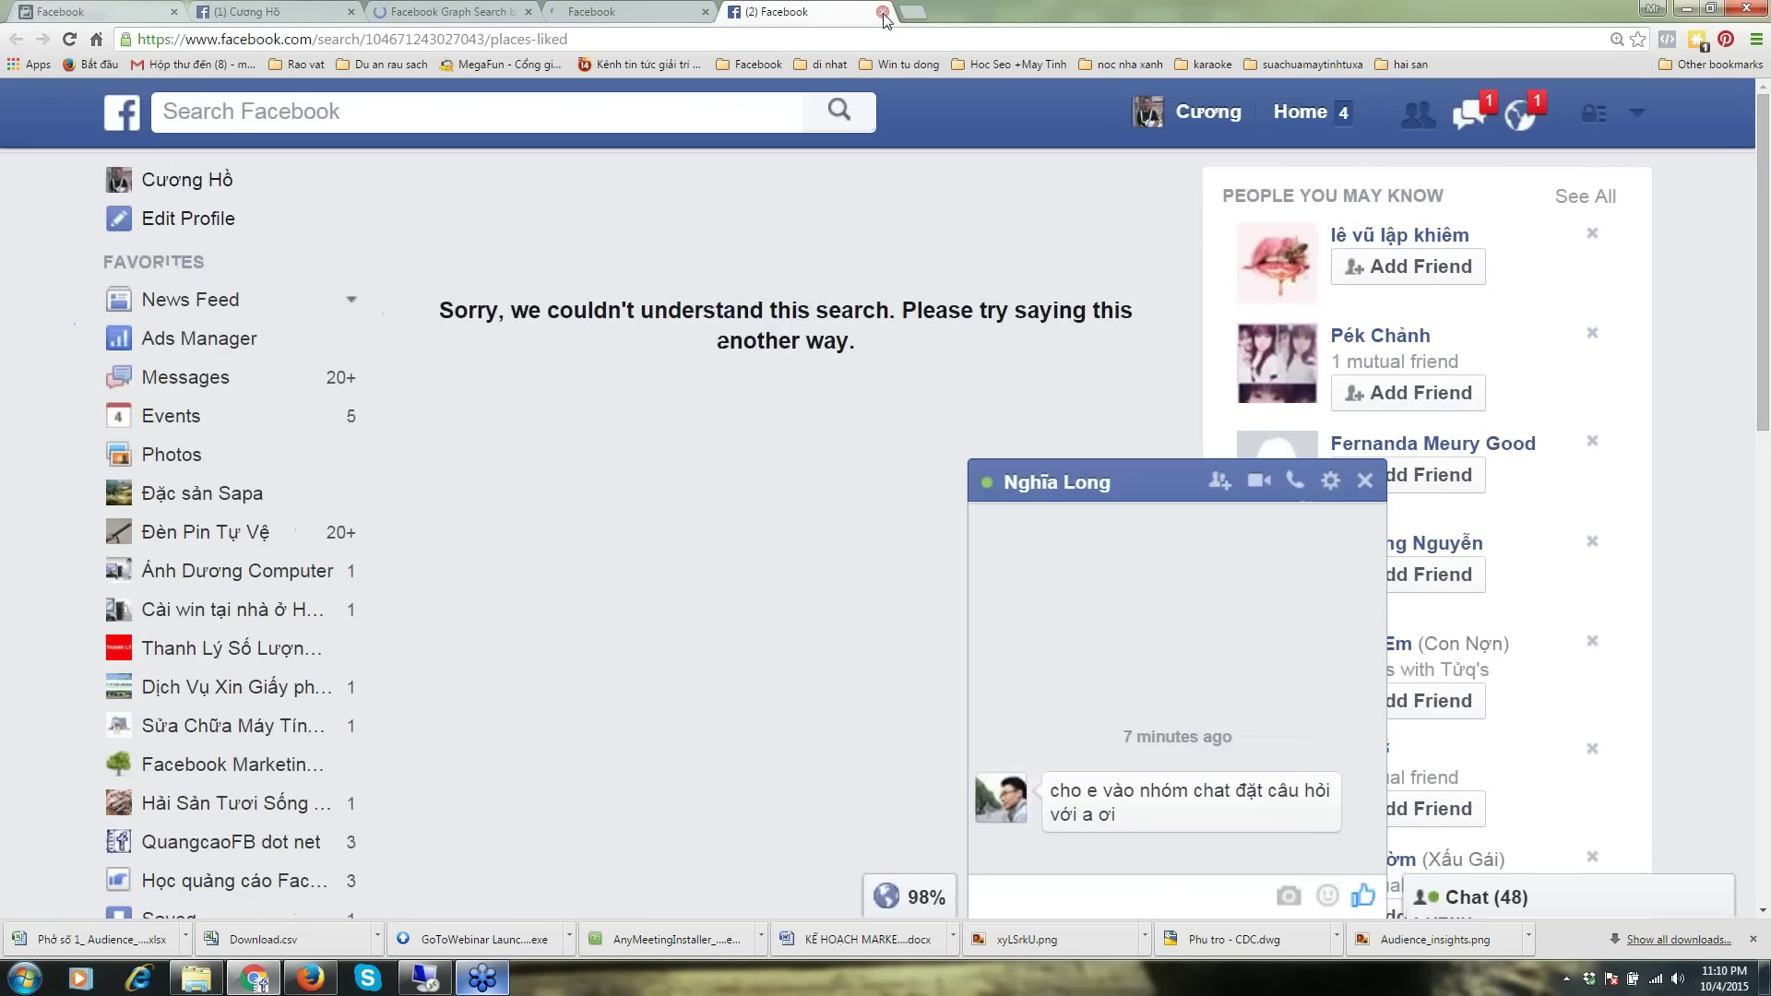
pyautogui.click(883, 13)
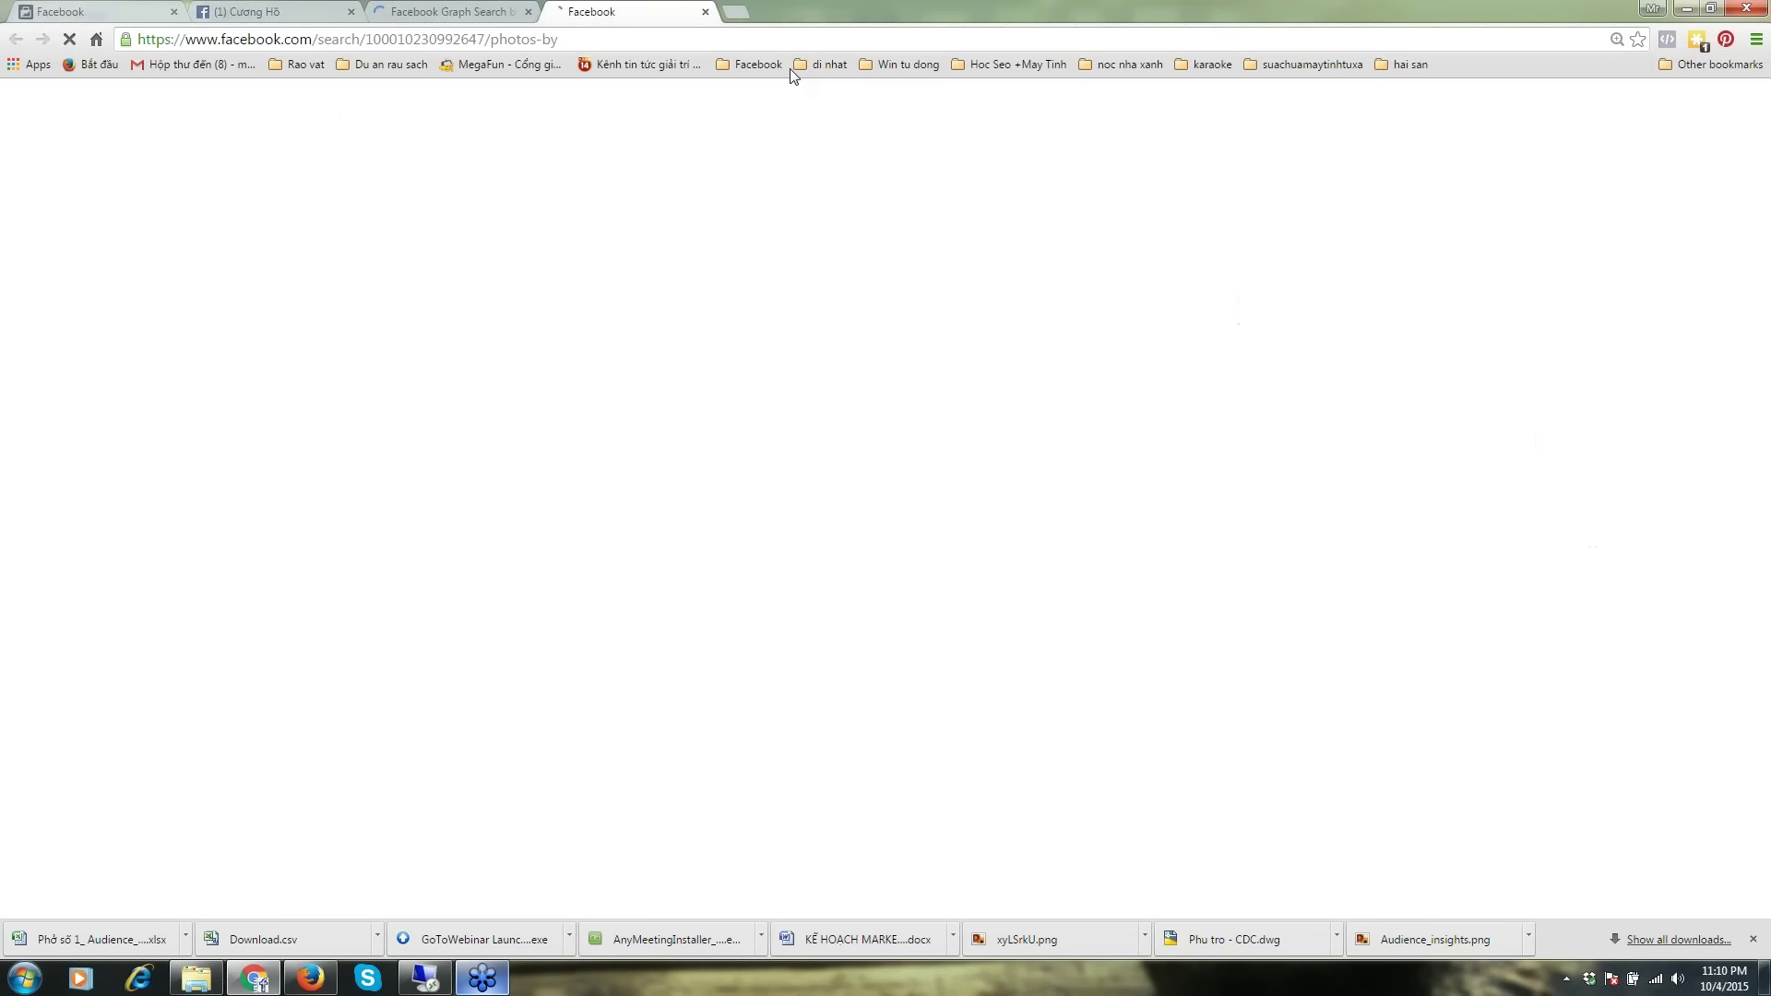
pyautogui.click(452, 12)
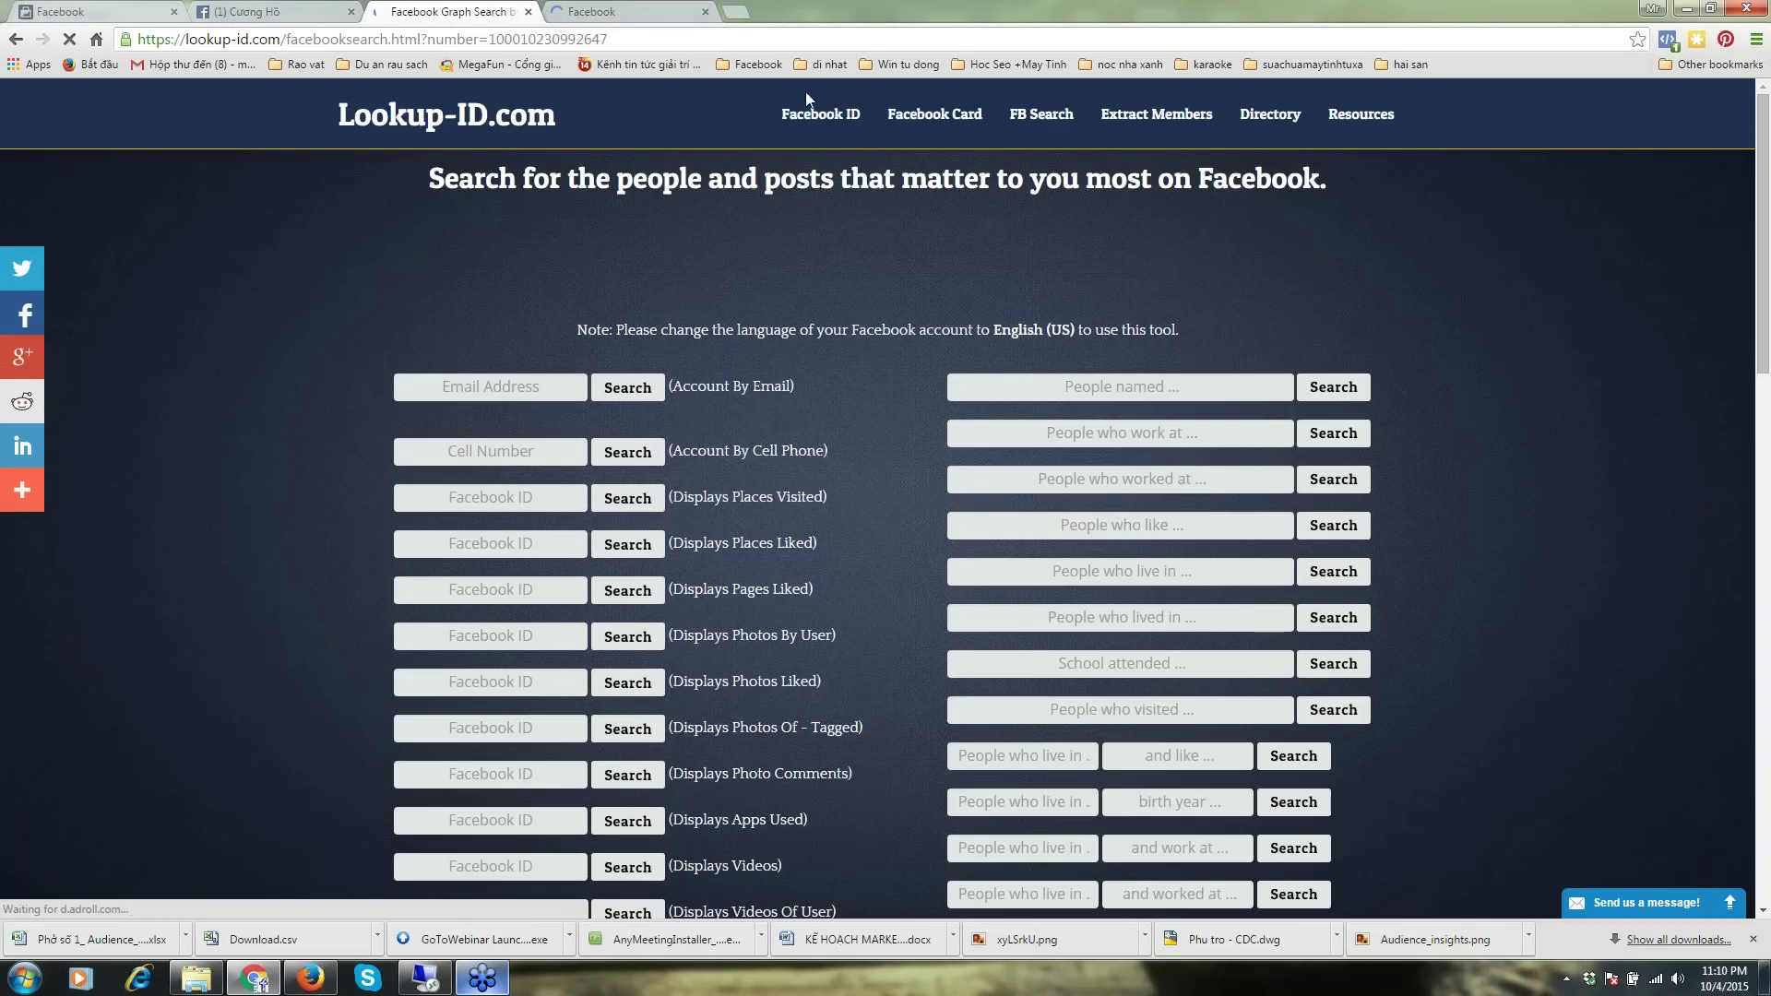
pyautogui.click(628, 11)
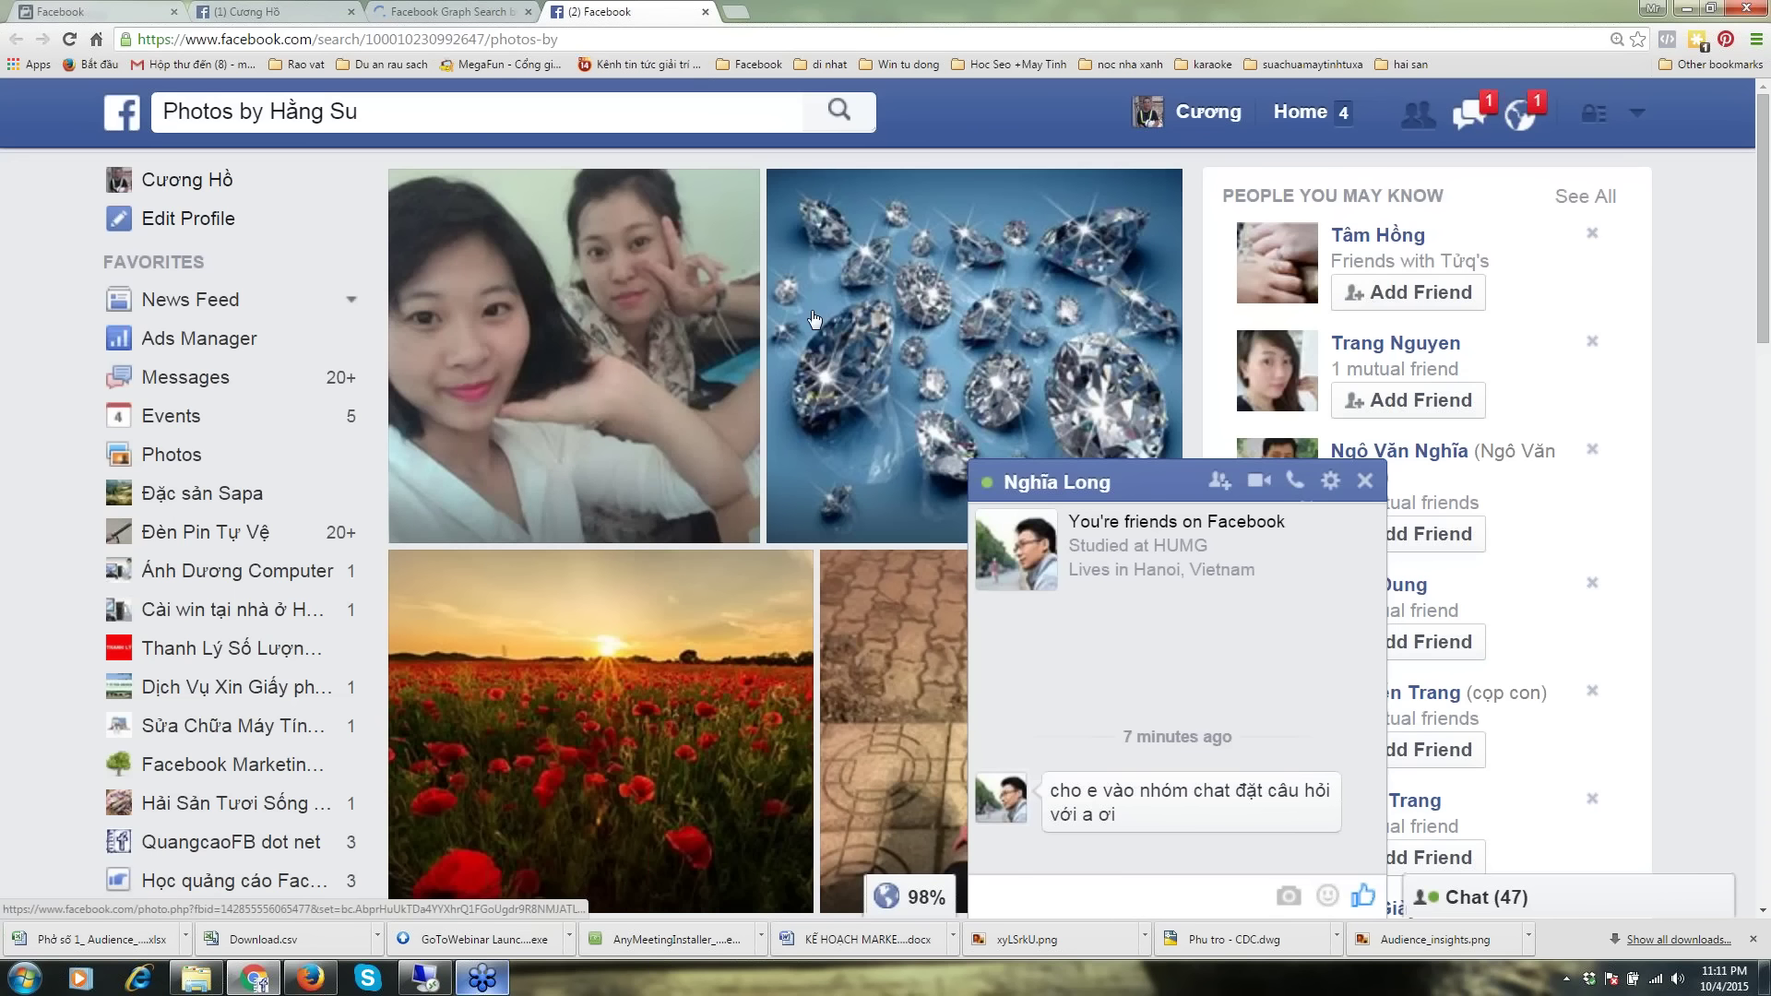
# Minimize the open chat and examine the photos by the searched profile through to the end of the results.
pyautogui.click(1117, 483)
pyautogui.scroll(-15, 1117, 489)
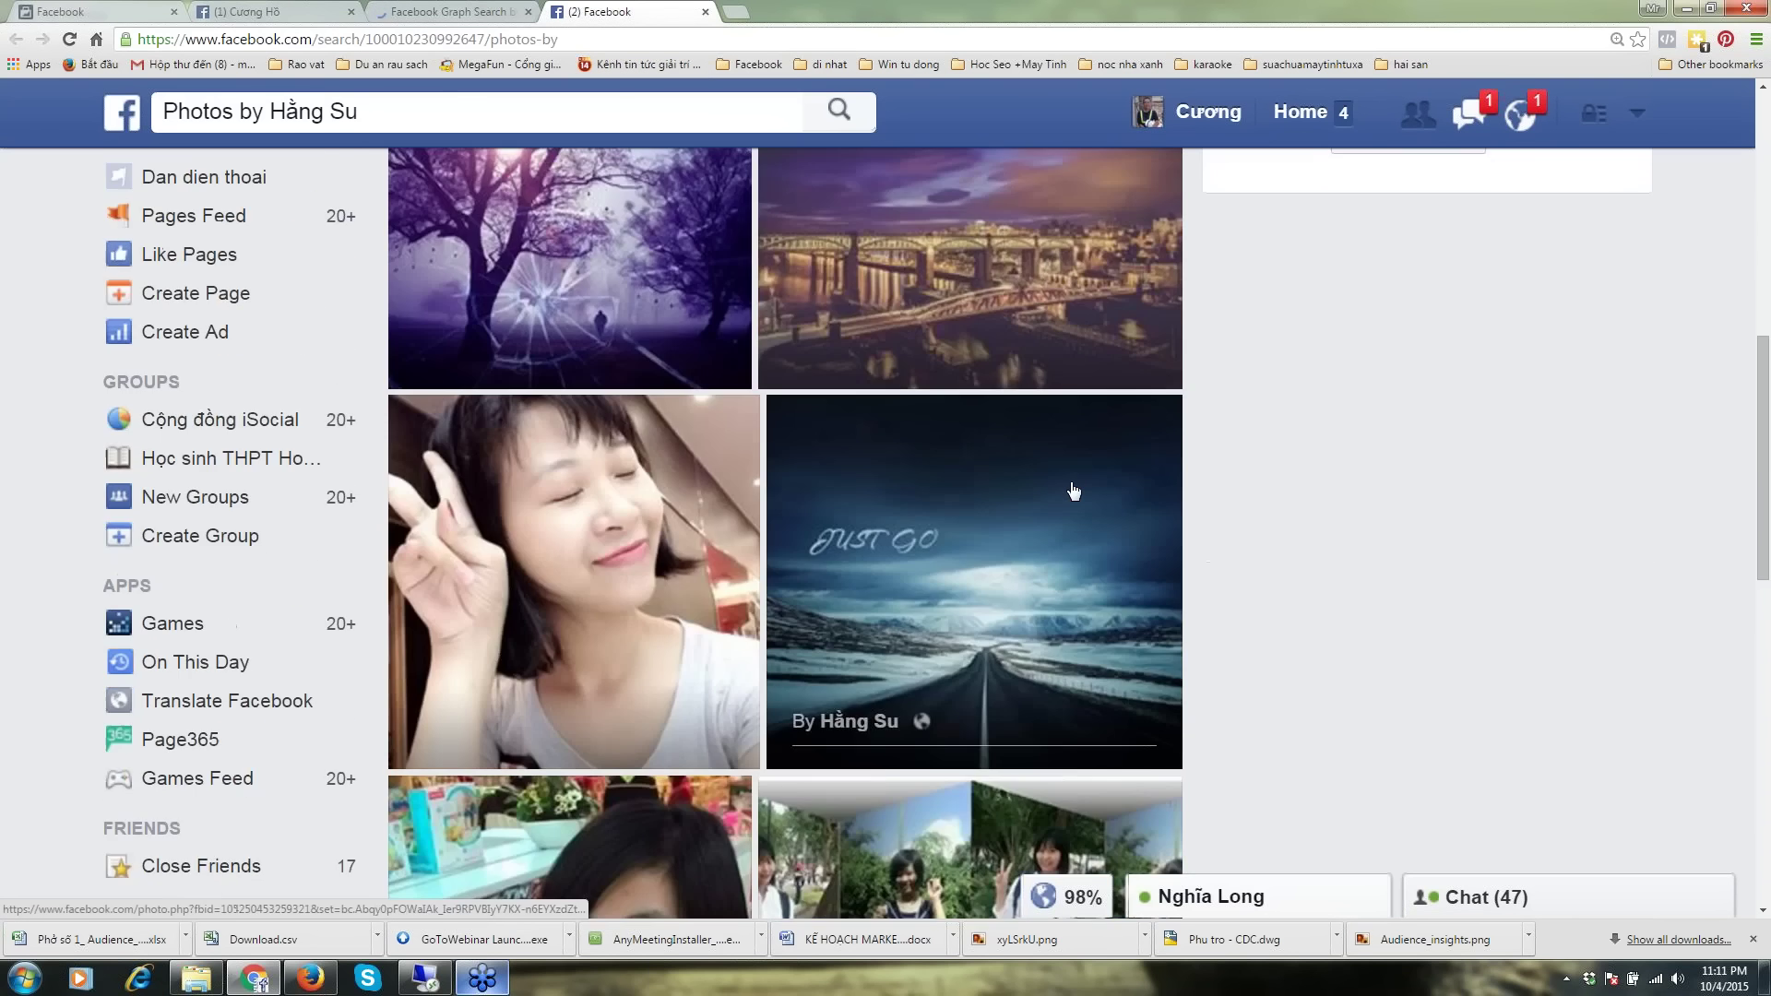
pyautogui.scroll(-10, 1070, 480)
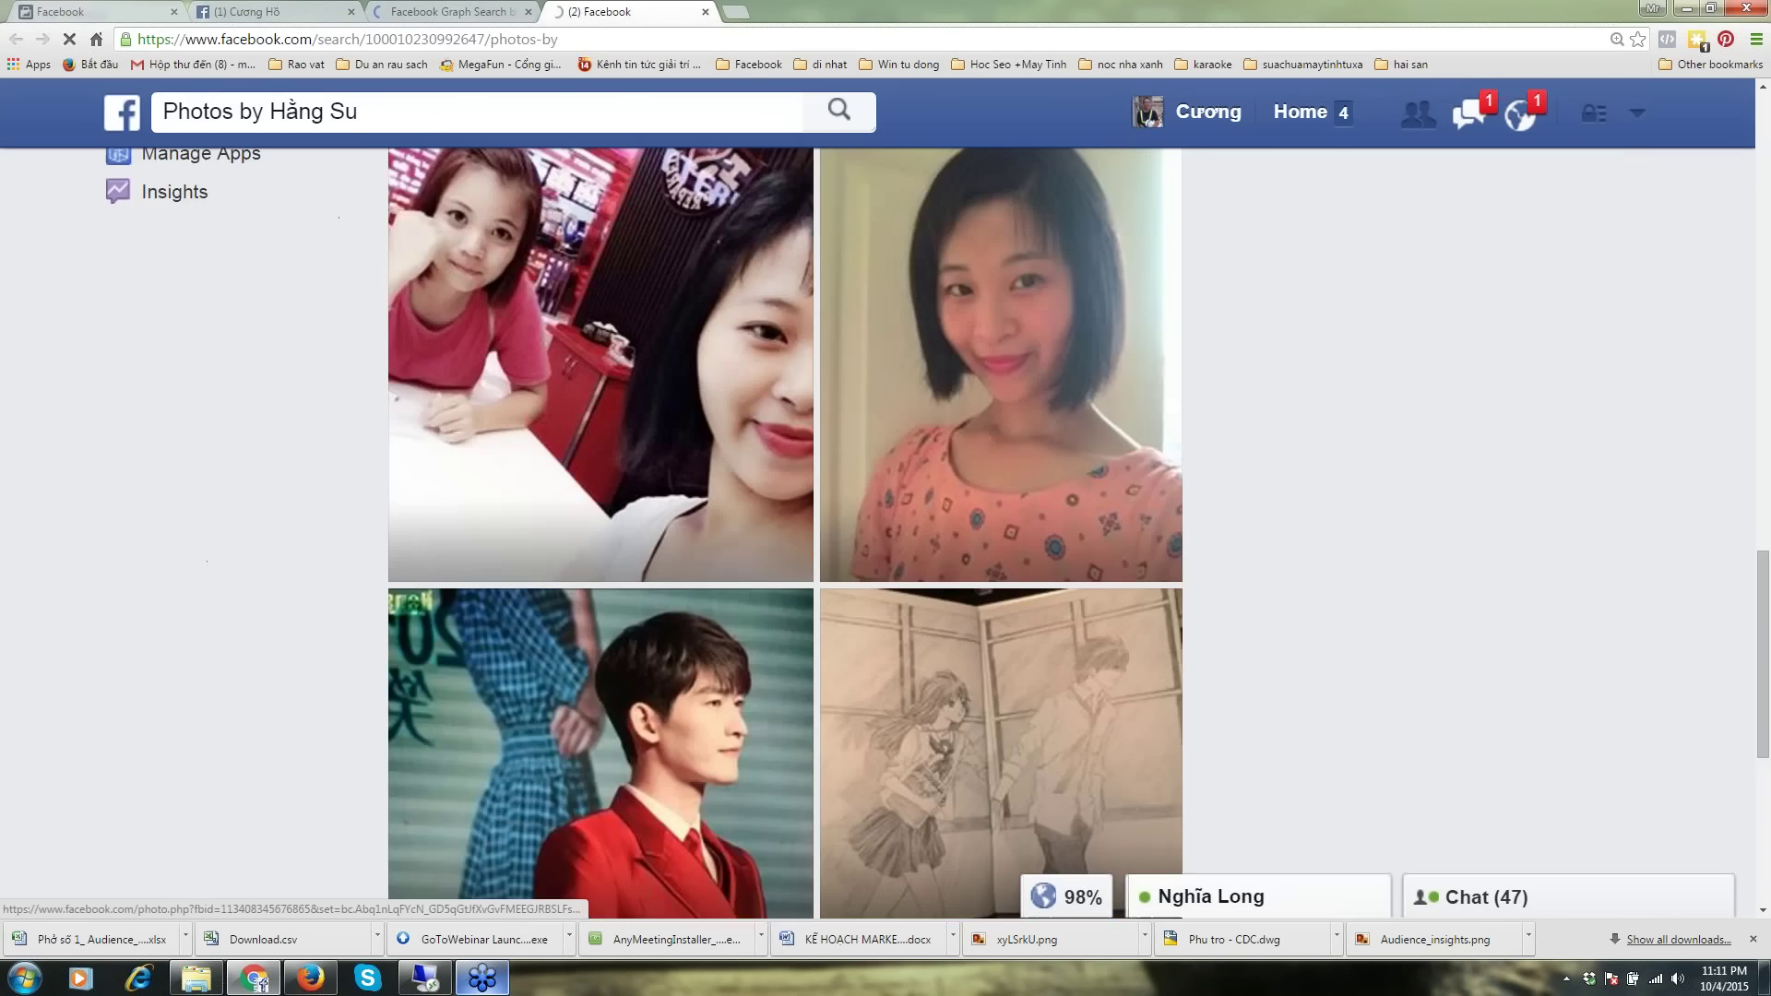
pyautogui.scroll(2, 1067, 483)
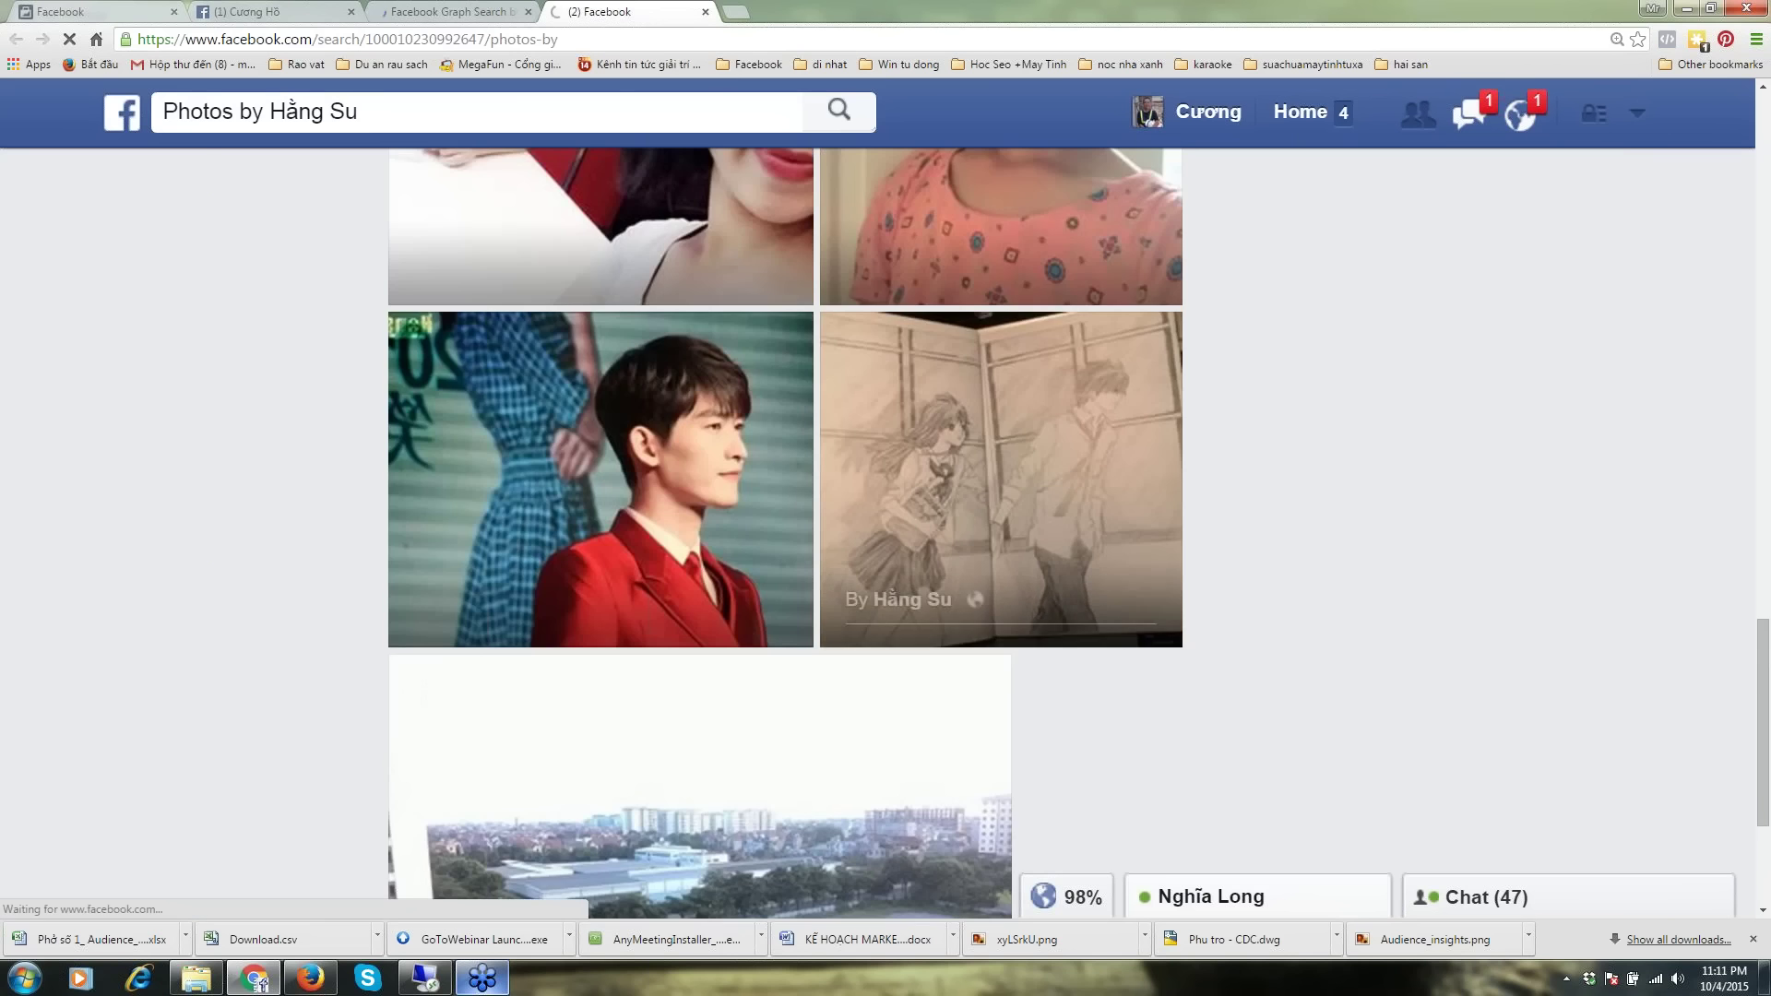
pyautogui.scroll(-3, 1049, 483)
pyautogui.scroll(6, 1014, 487)
pyautogui.scroll(15, 978, 491)
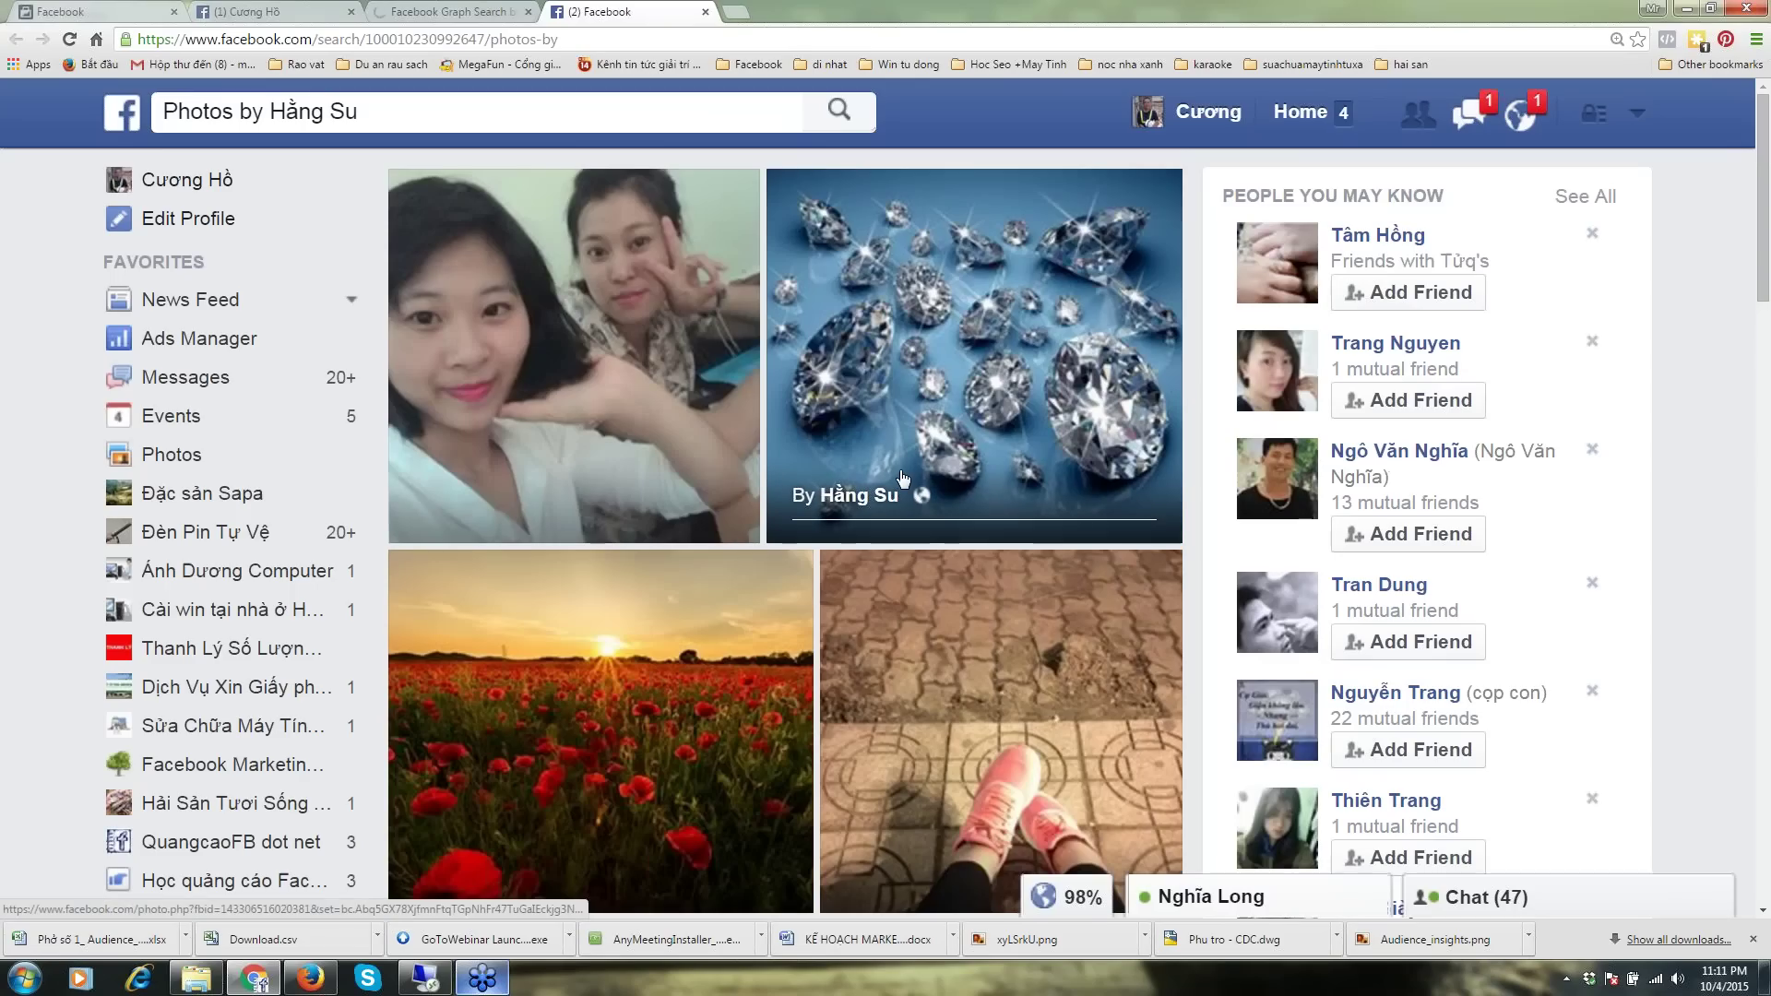
pyautogui.click(904, 479)
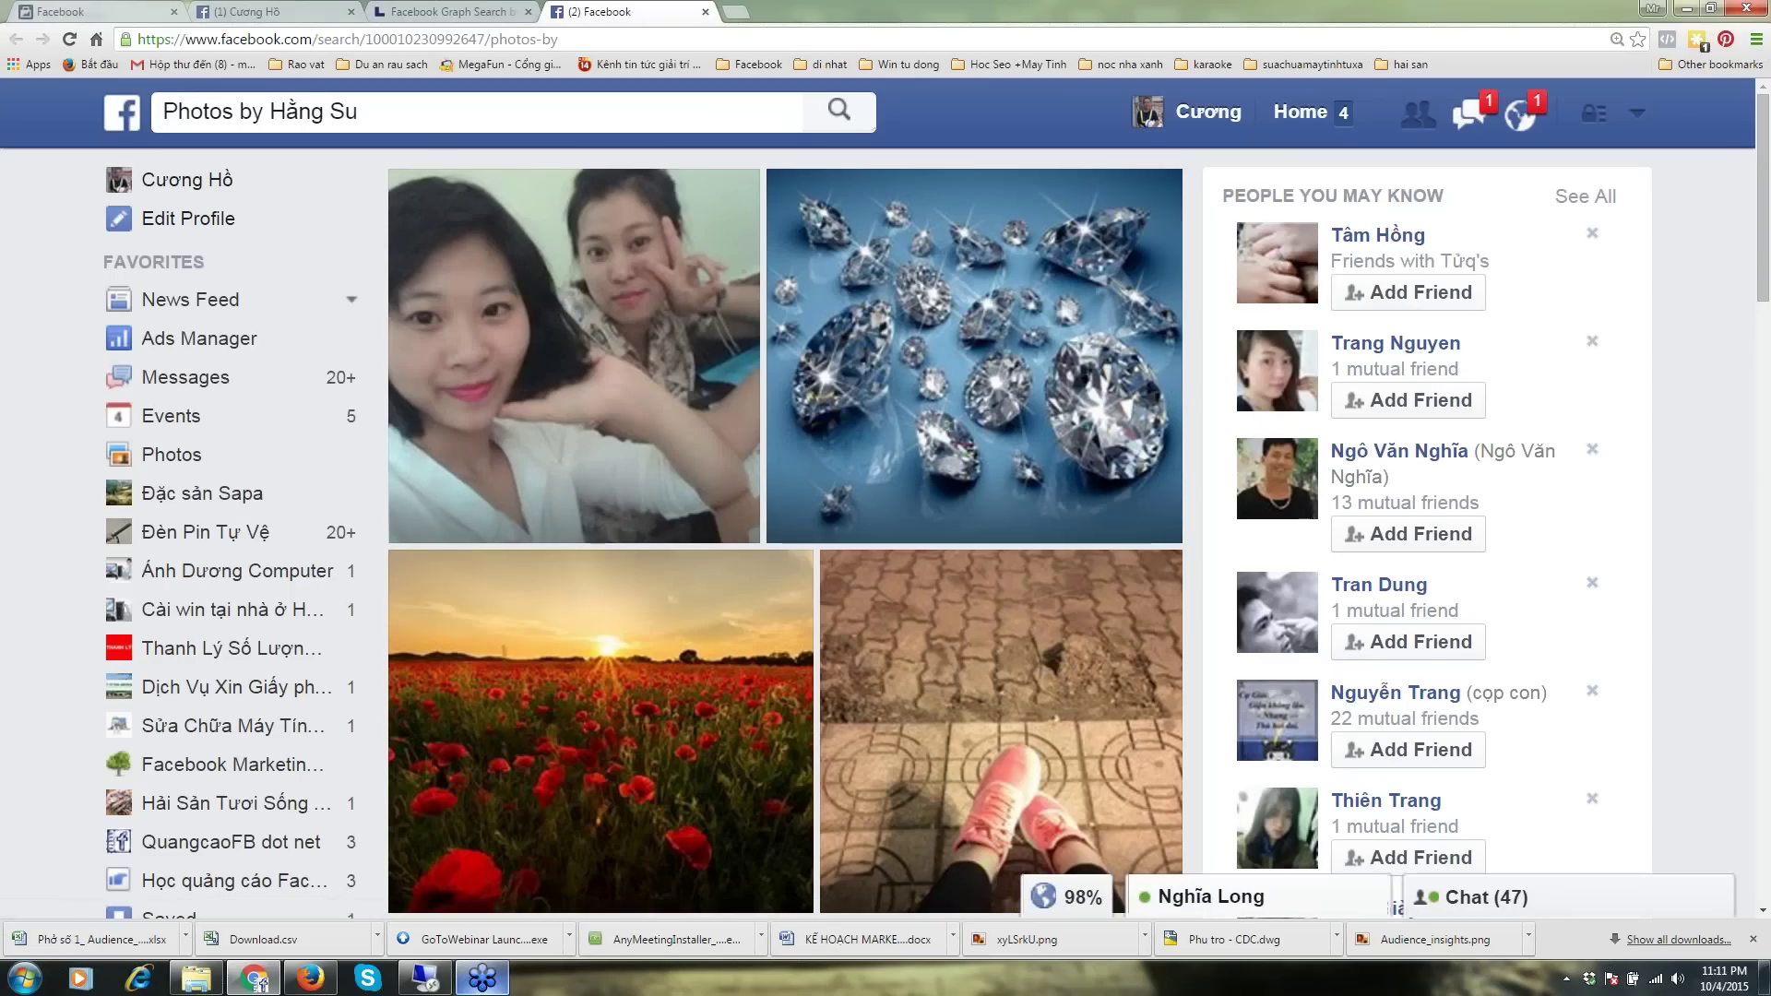
pyautogui.scroll(-10, 885, 466)
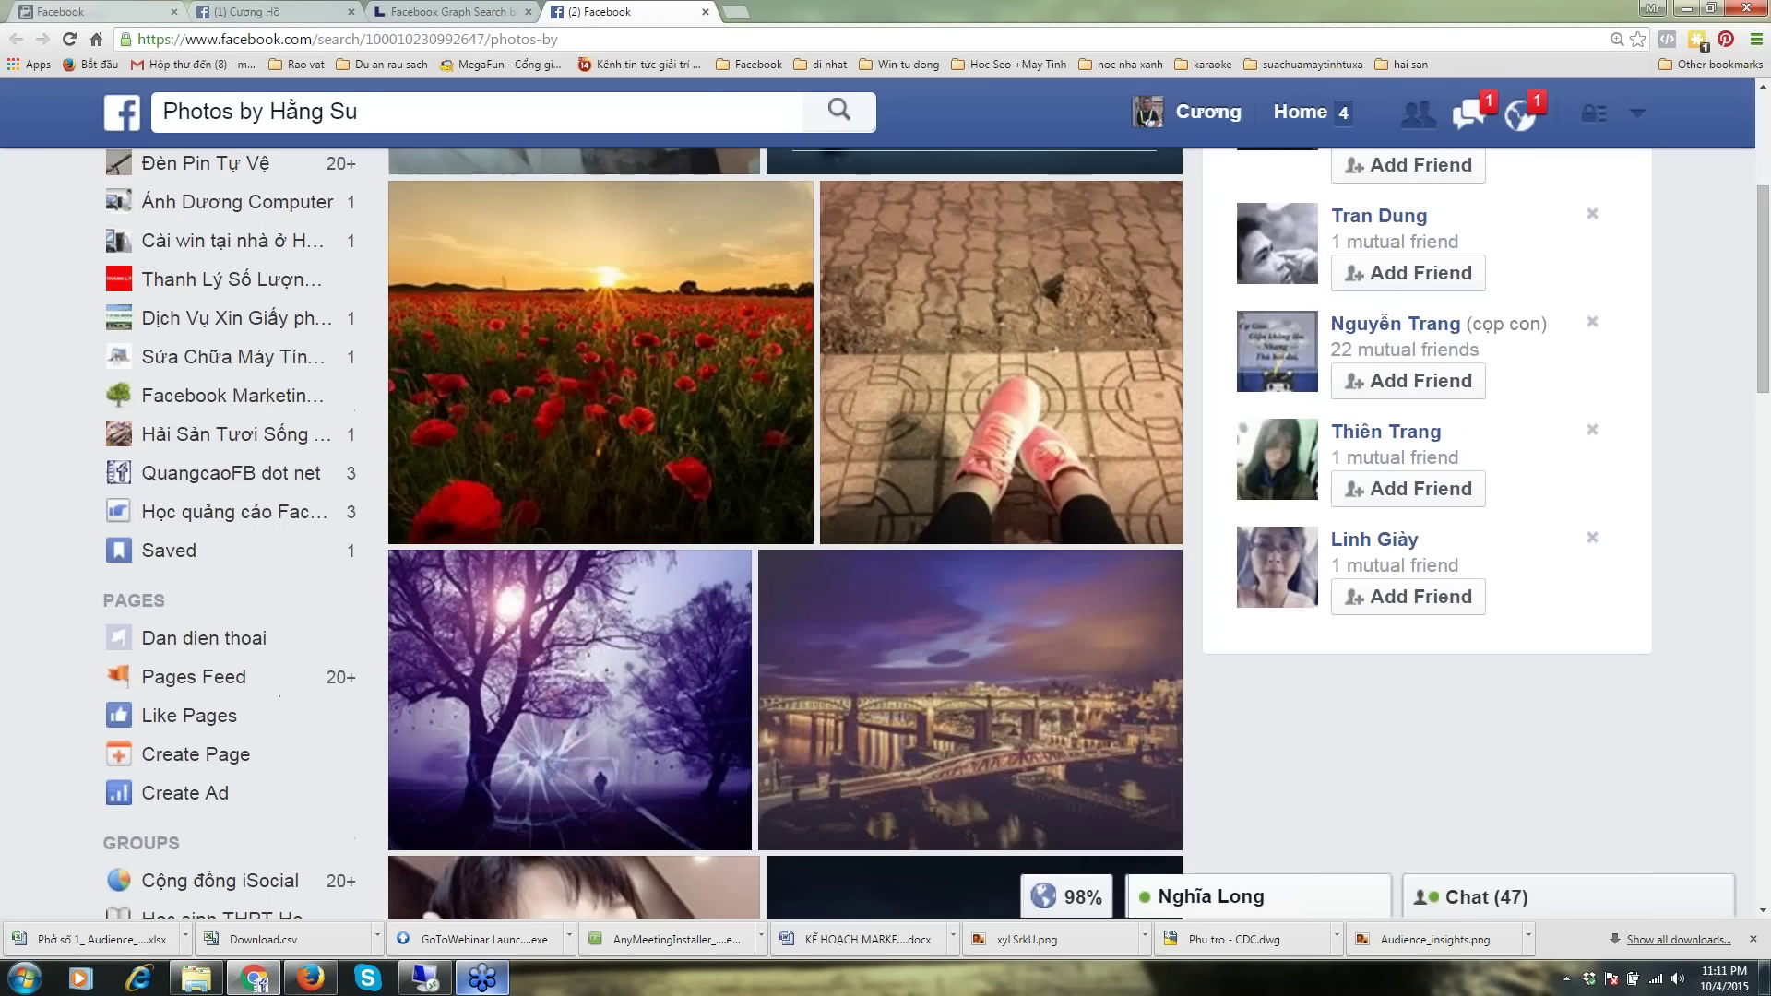
pyautogui.scroll(-10, 881, 463)
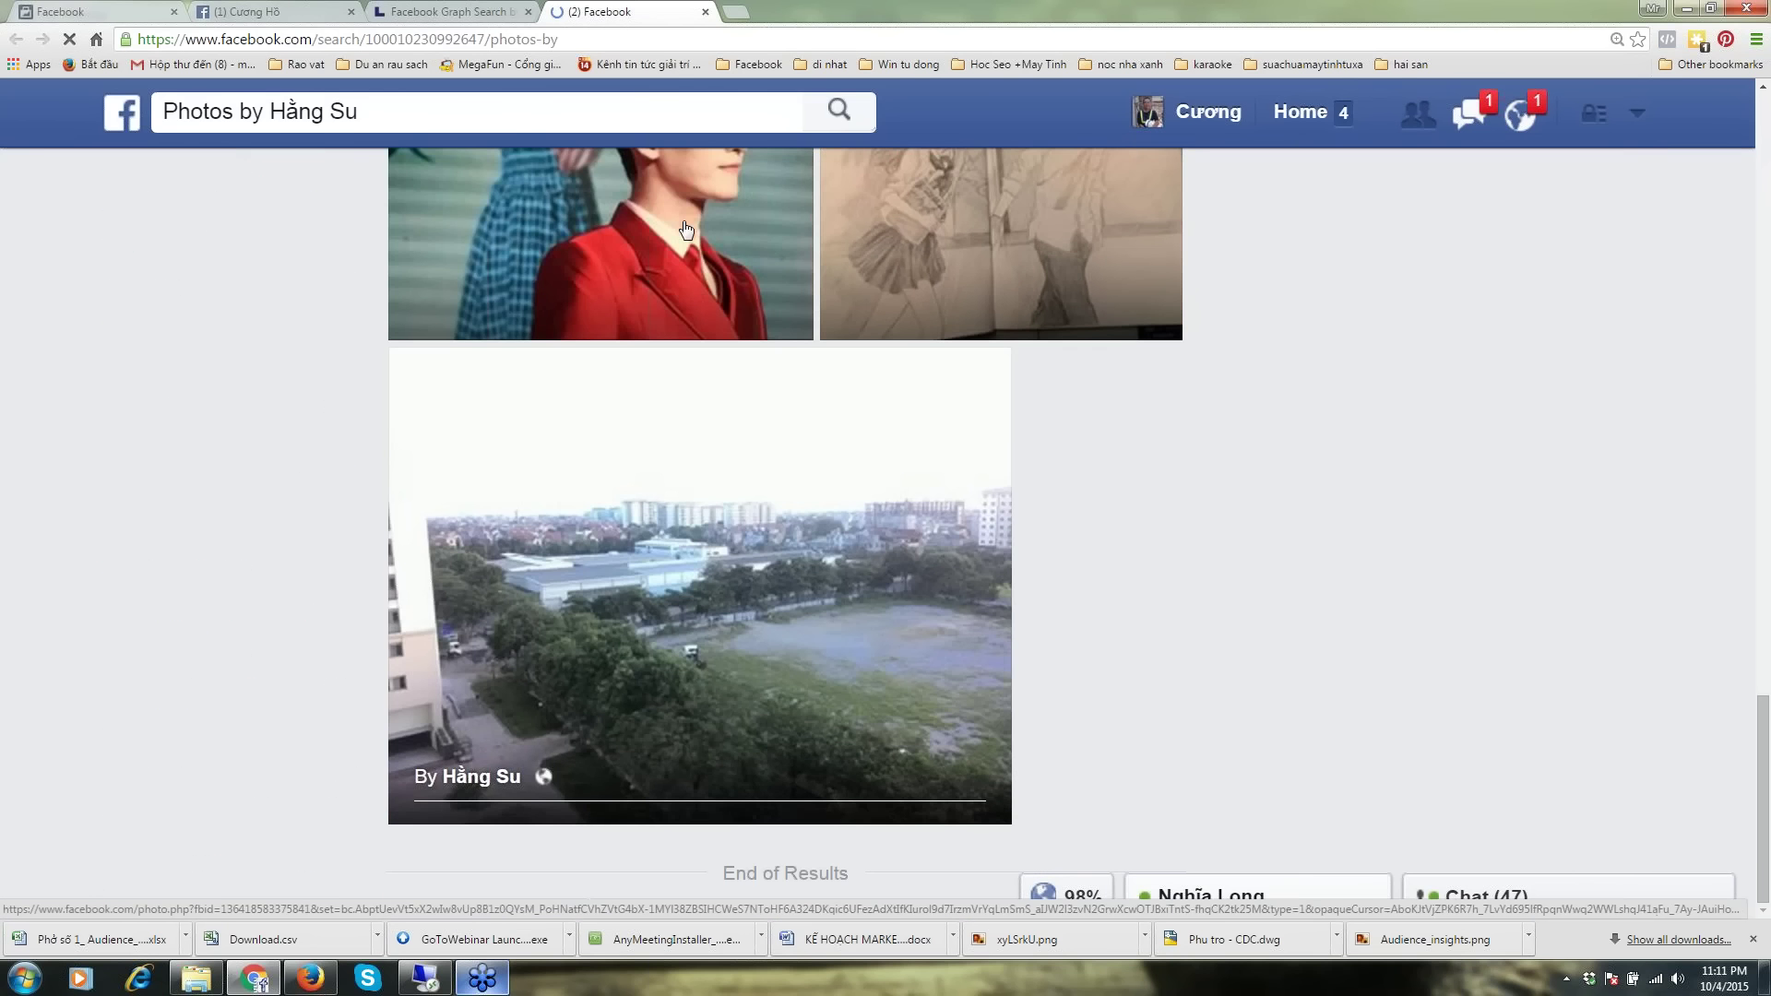
# Search Lookup-ID.com for the pages liked by the same Facebook ID and look through the resulting pages.
pyautogui.click(449, 11)
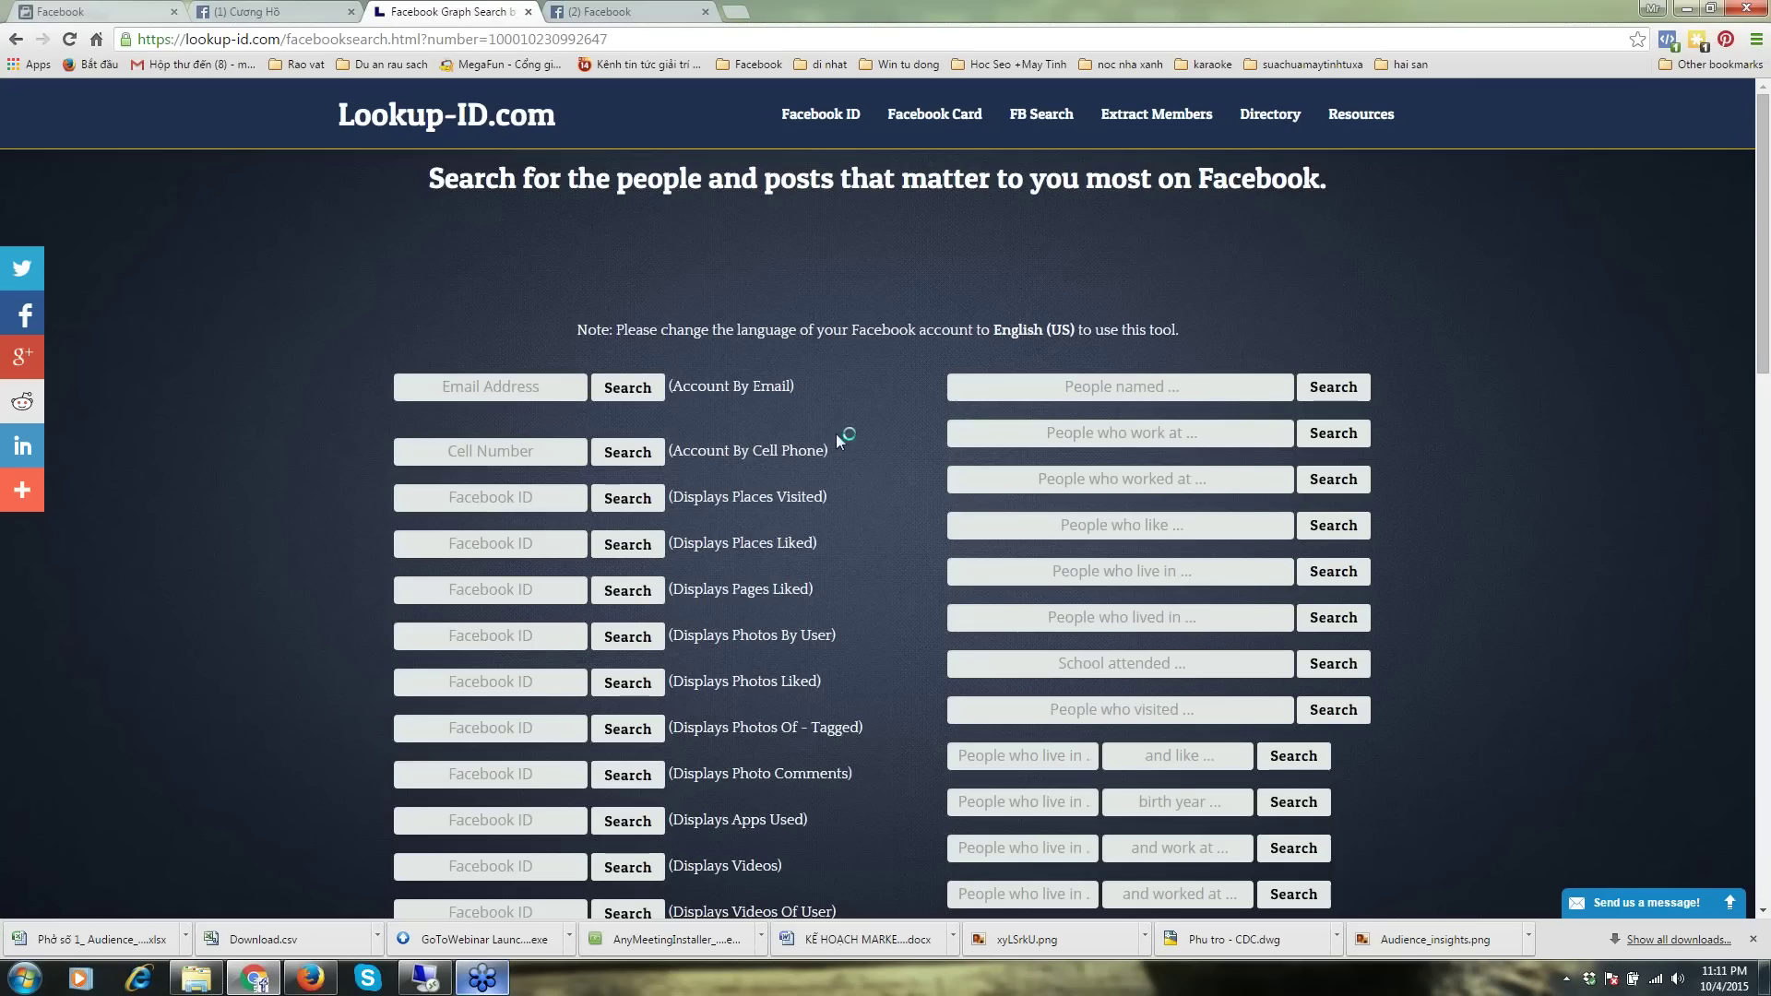
pyautogui.scroll(-3, 810, 480)
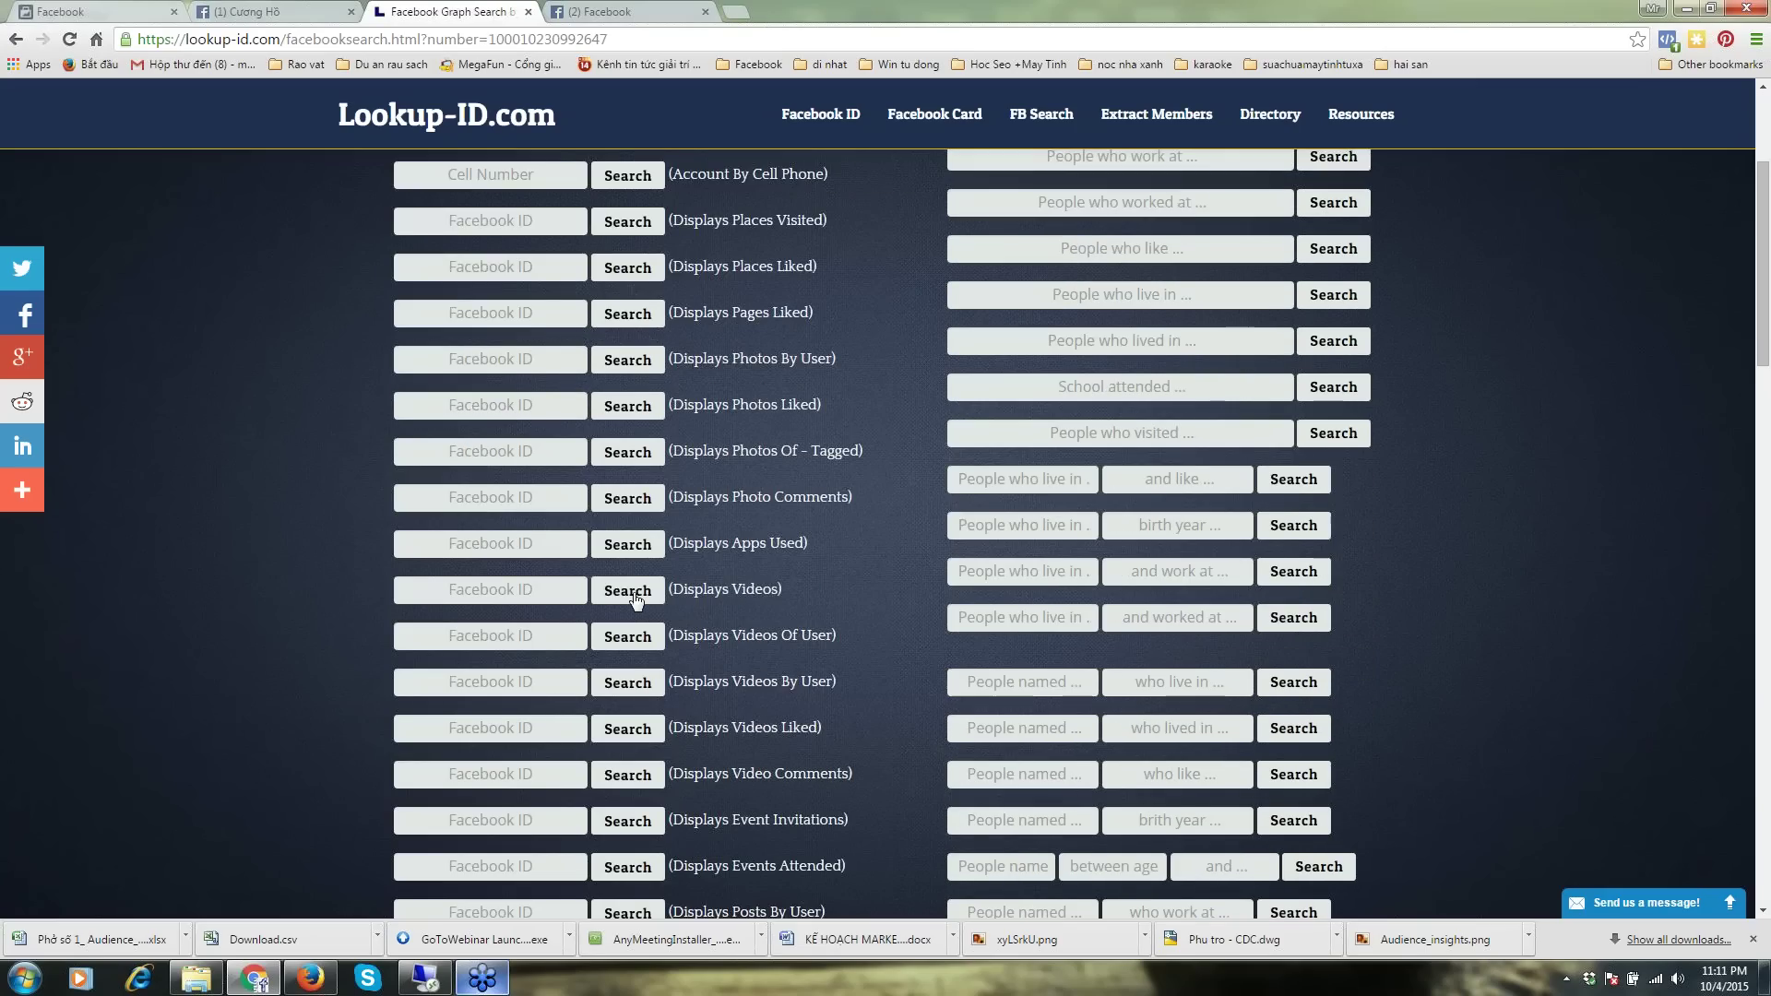
pyautogui.scroll(2, 683, 428)
pyautogui.click(582, 454)
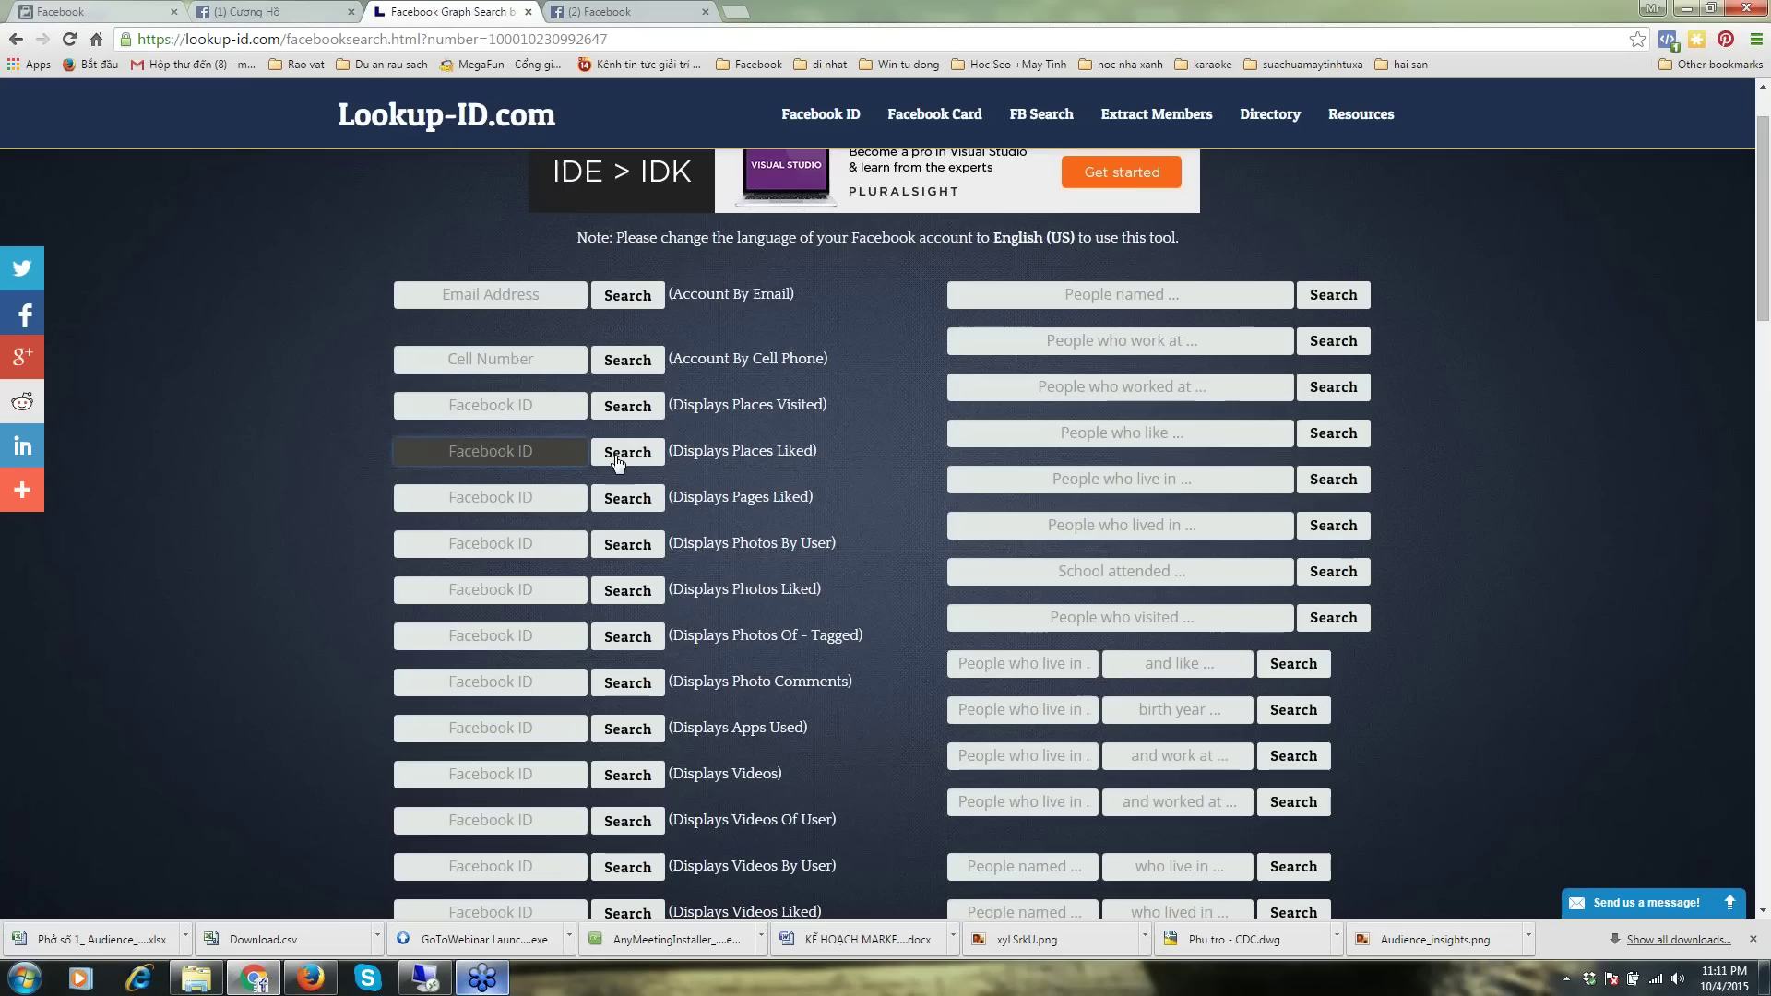
pyautogui.click(586, 499)
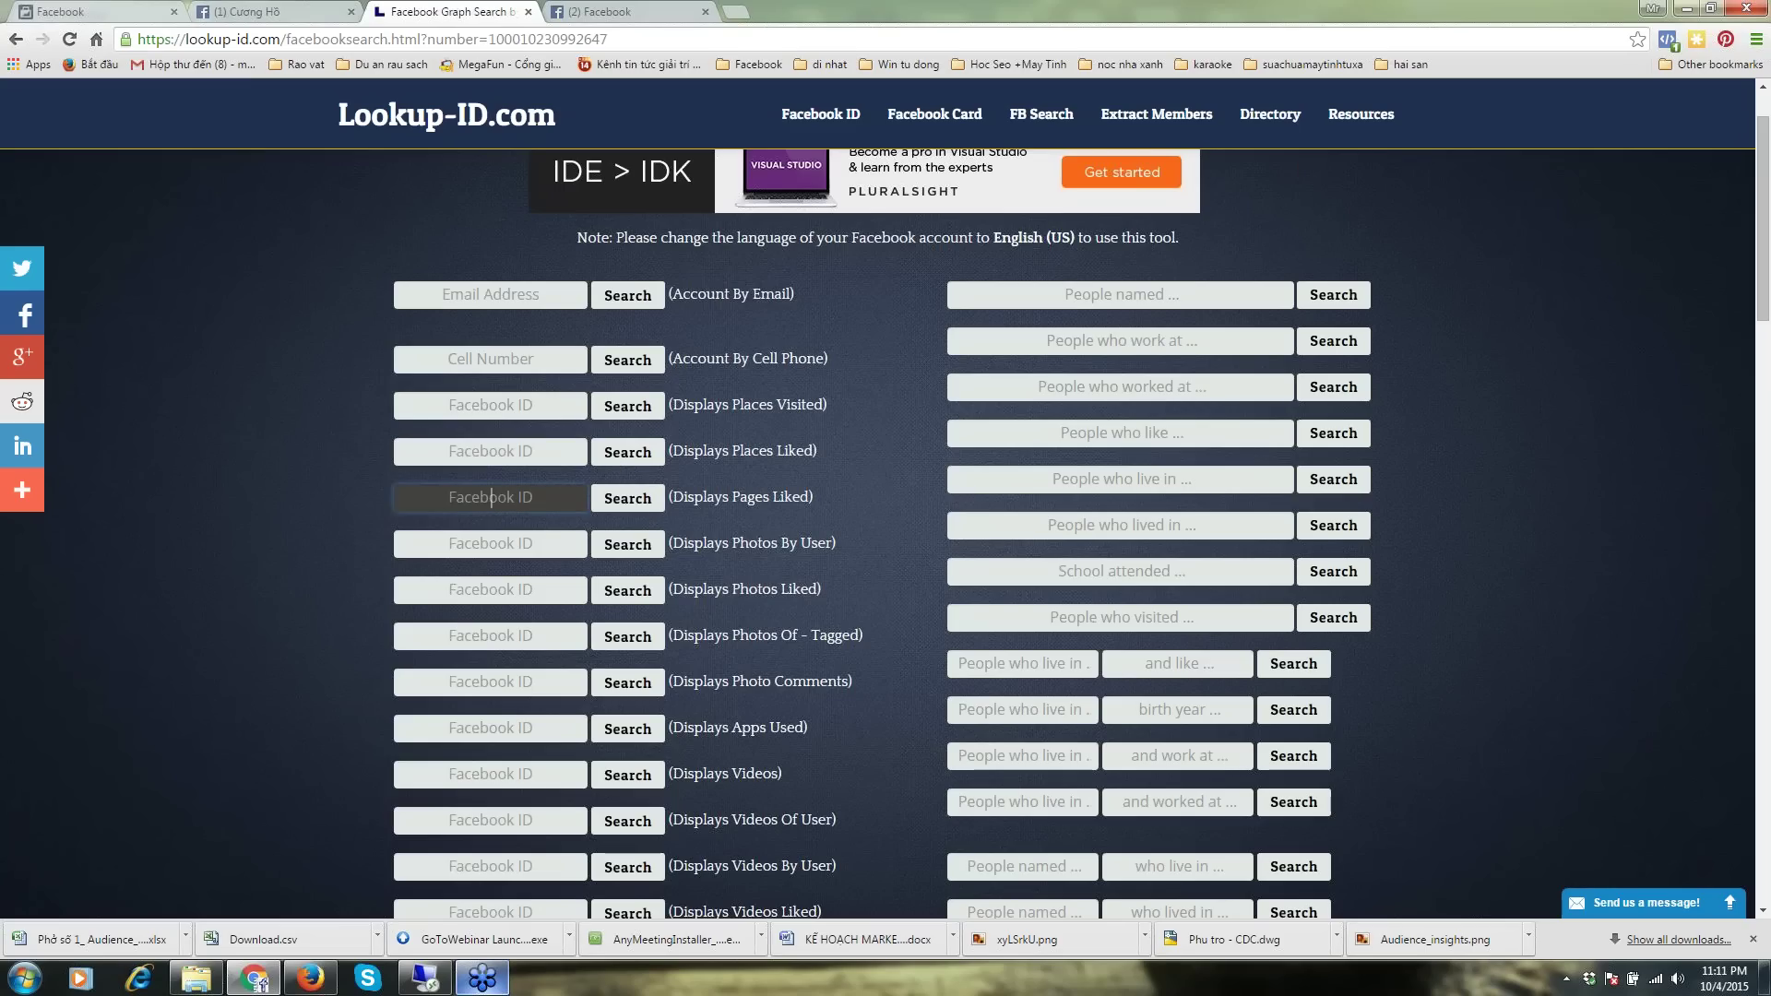
pyautogui.hotkey('ctrl', 'v')
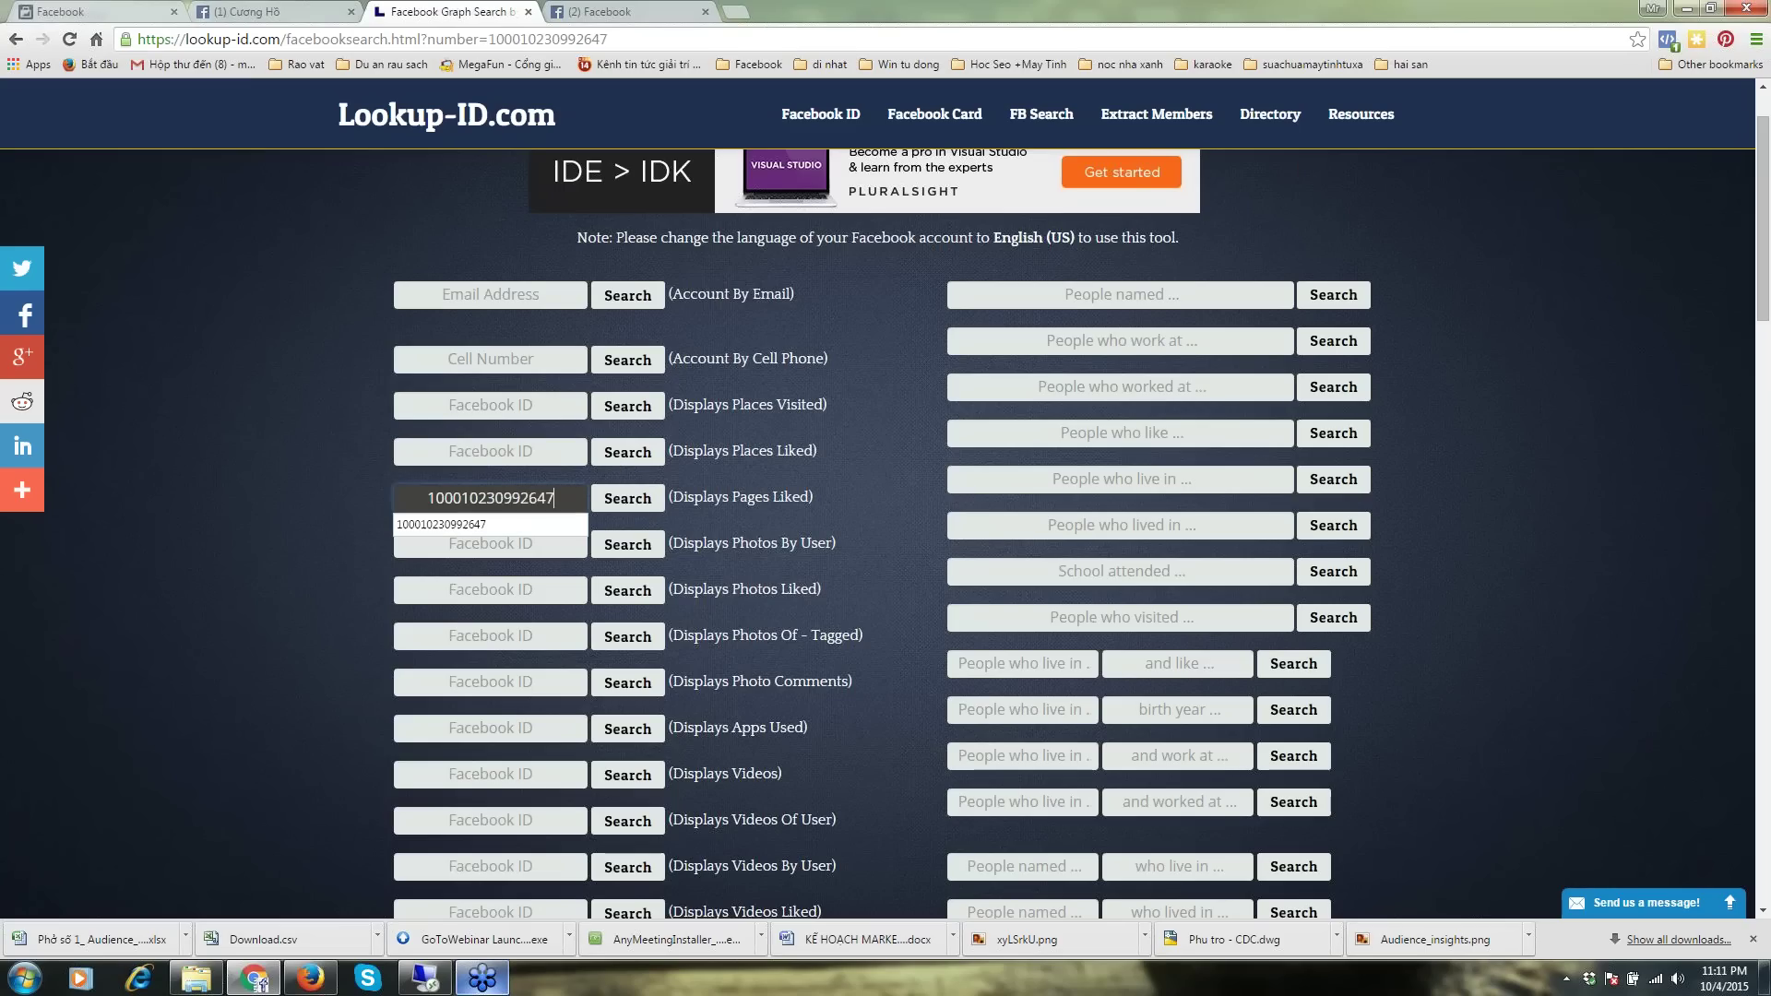
pyautogui.click(649, 503)
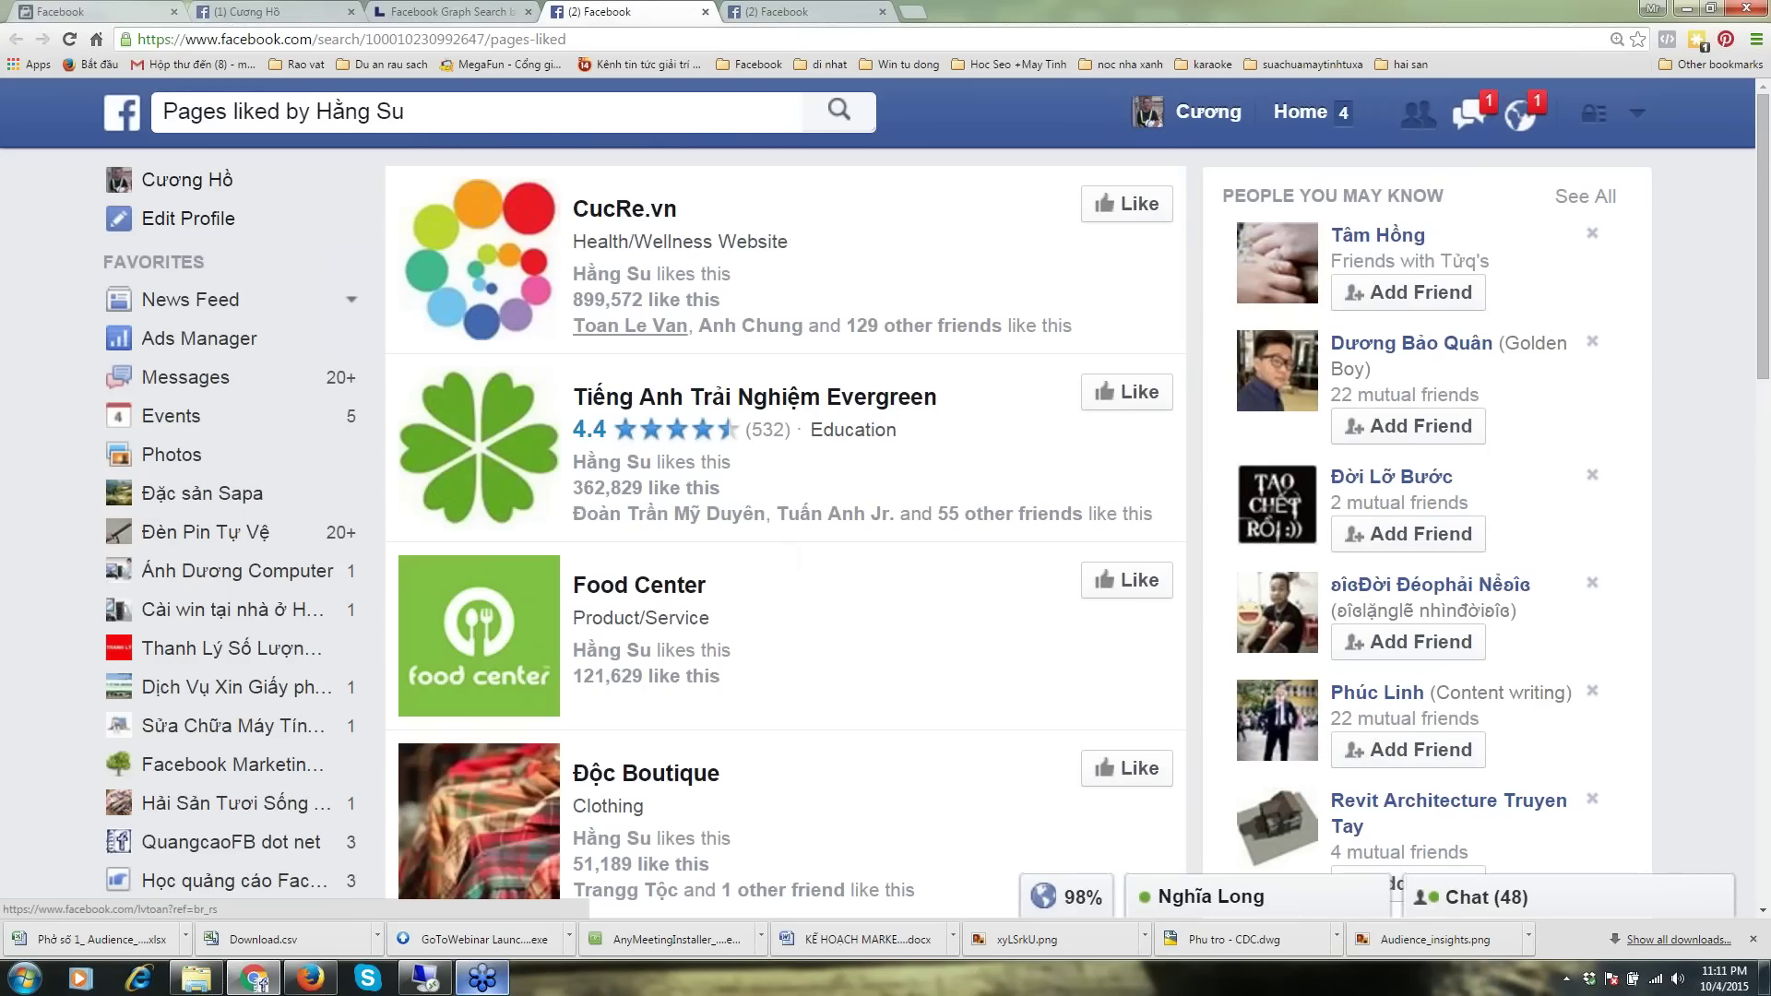
pyautogui.moveTo(630, 326)
pyautogui.scroll(-1, 970, 314)
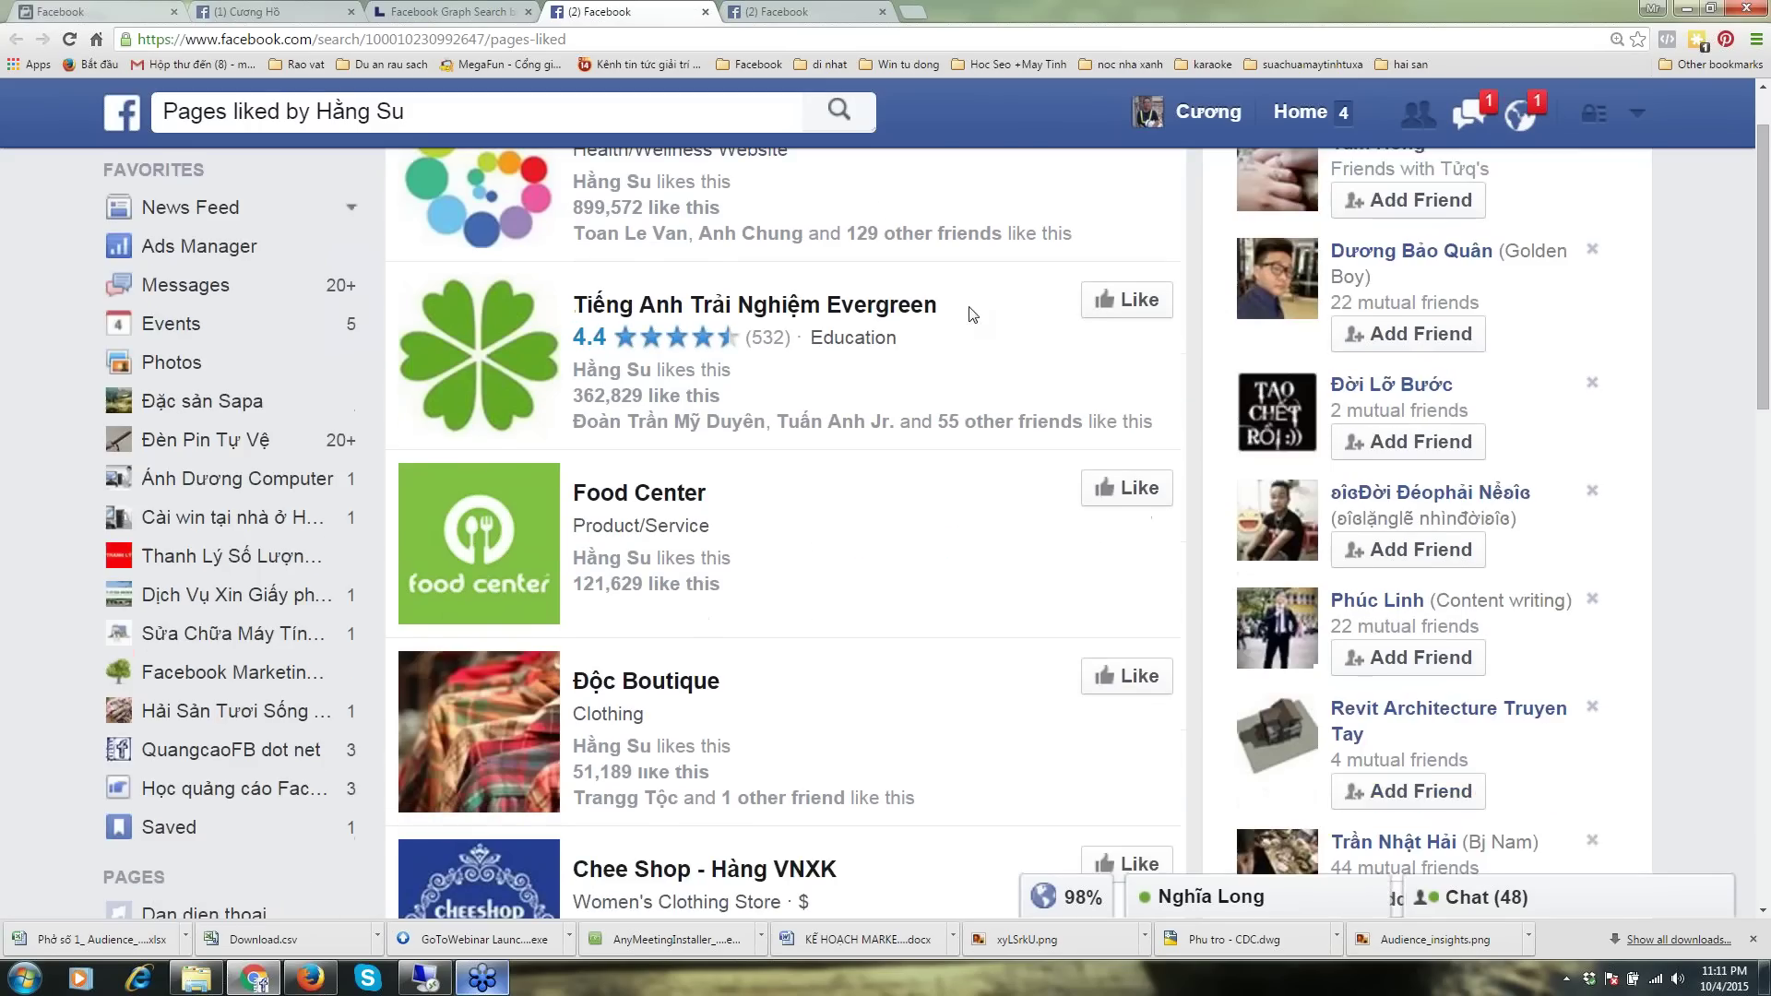
# Examine the pages liked by the searched profile, going far down the results and back to the first page listed.
pyautogui.scroll(1, 954, 355)
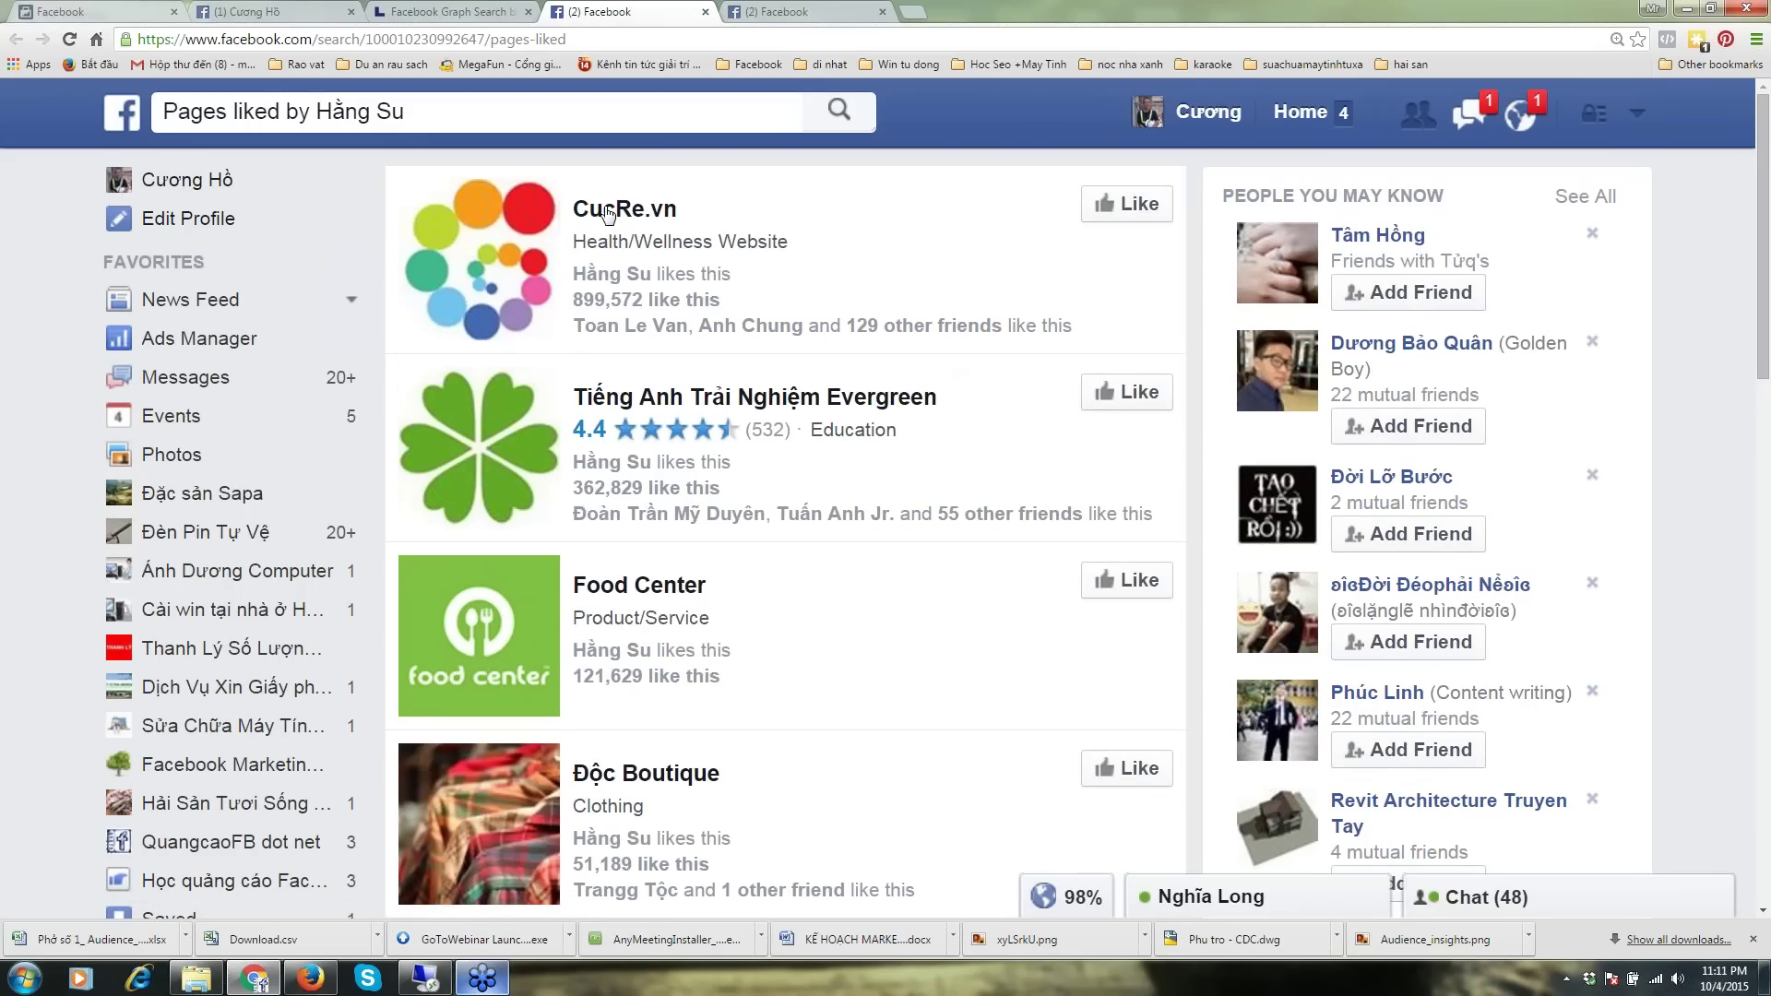
pyautogui.scroll(-2, 705, 404)
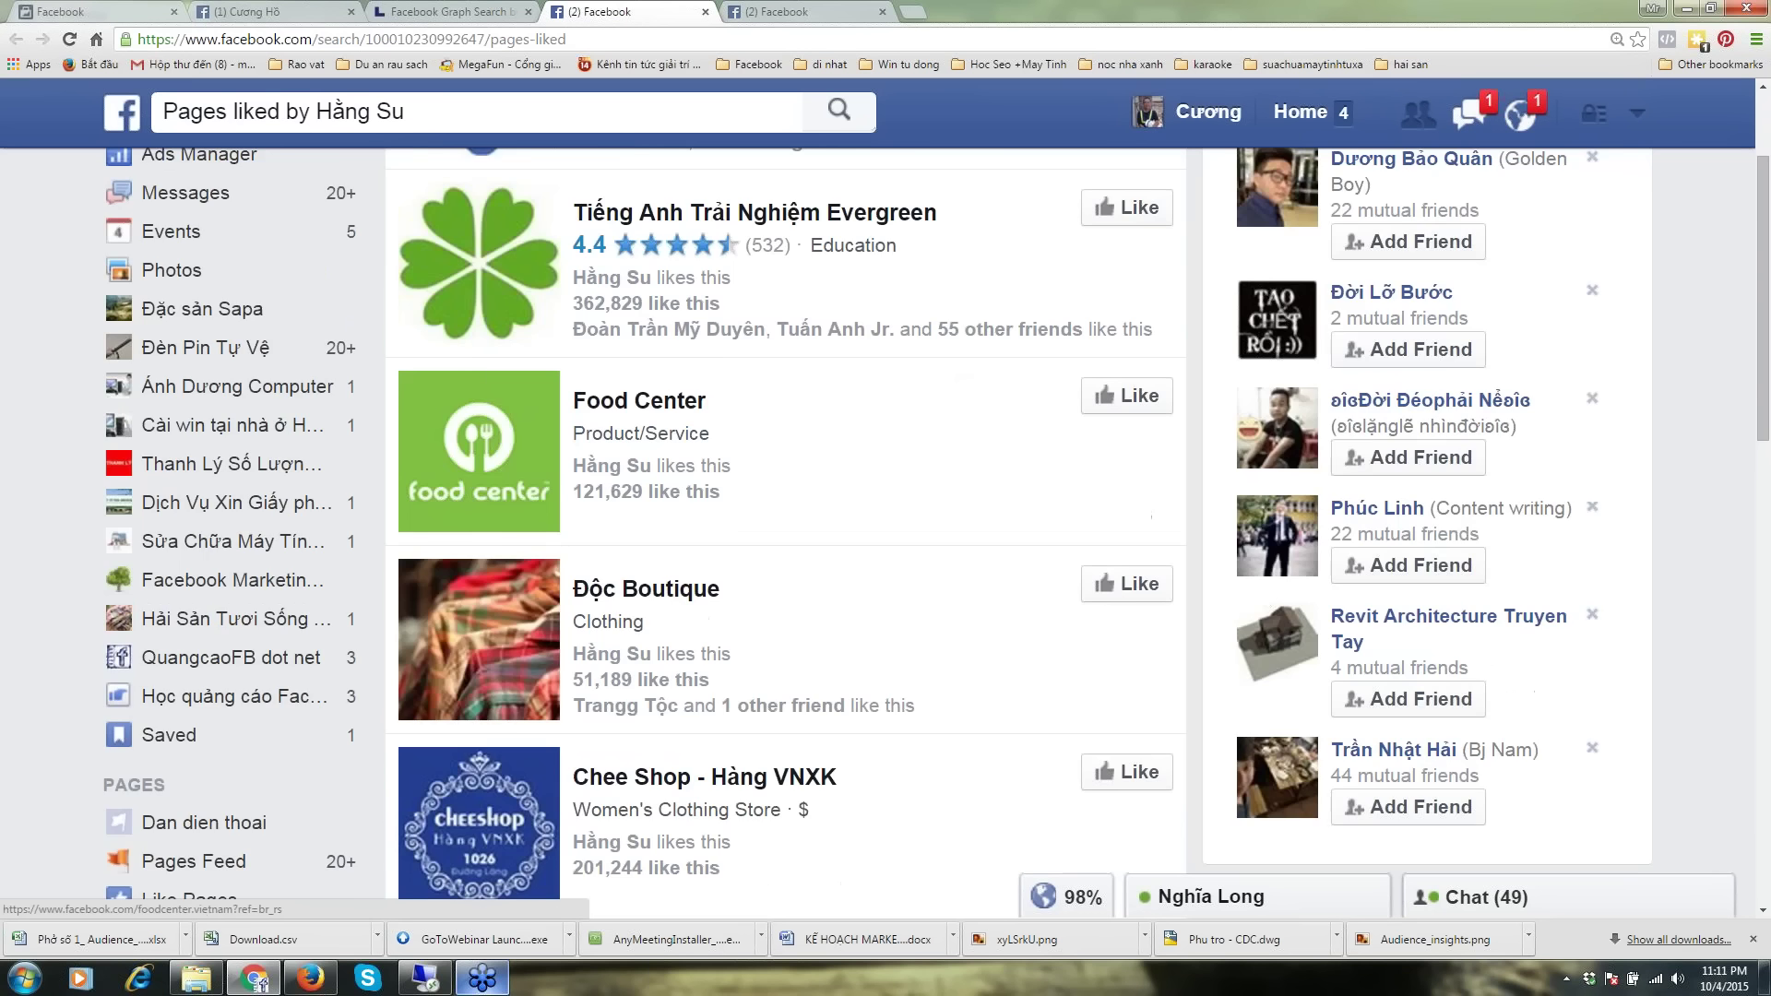
pyautogui.scroll(-2, 710, 403)
pyautogui.scroll(1, 711, 403)
pyautogui.scroll(-2, 710, 403)
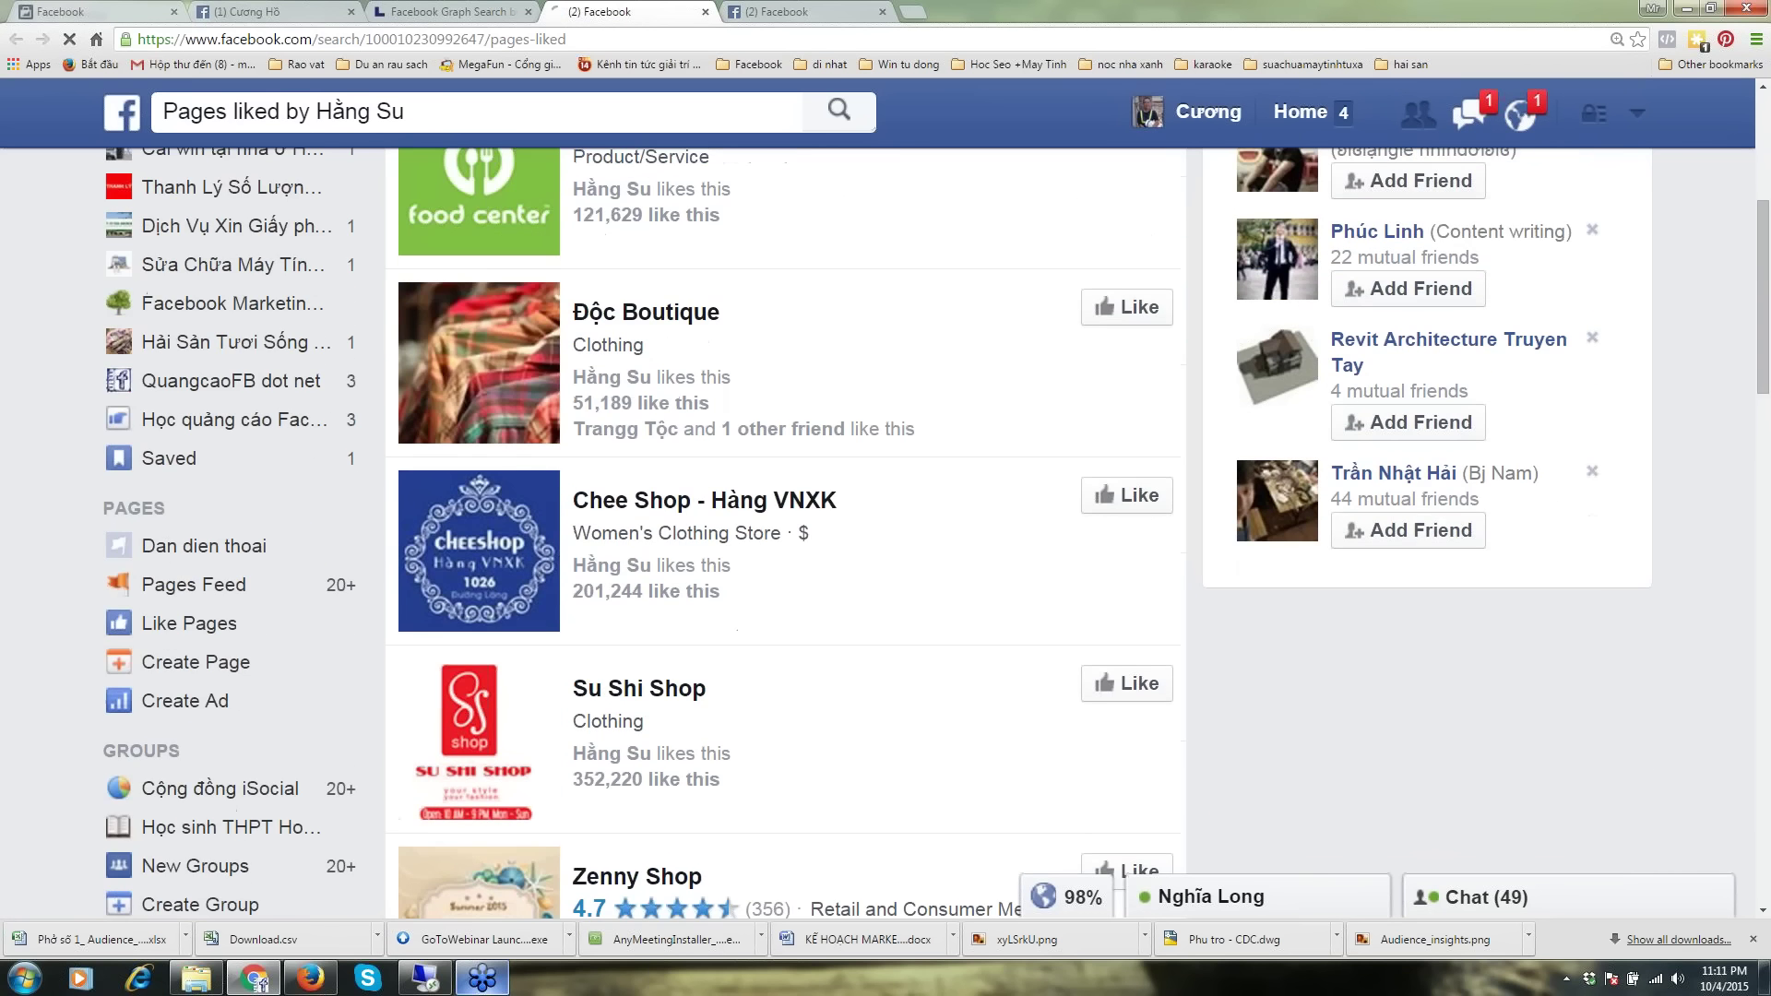
pyautogui.scroll(-11, 710, 406)
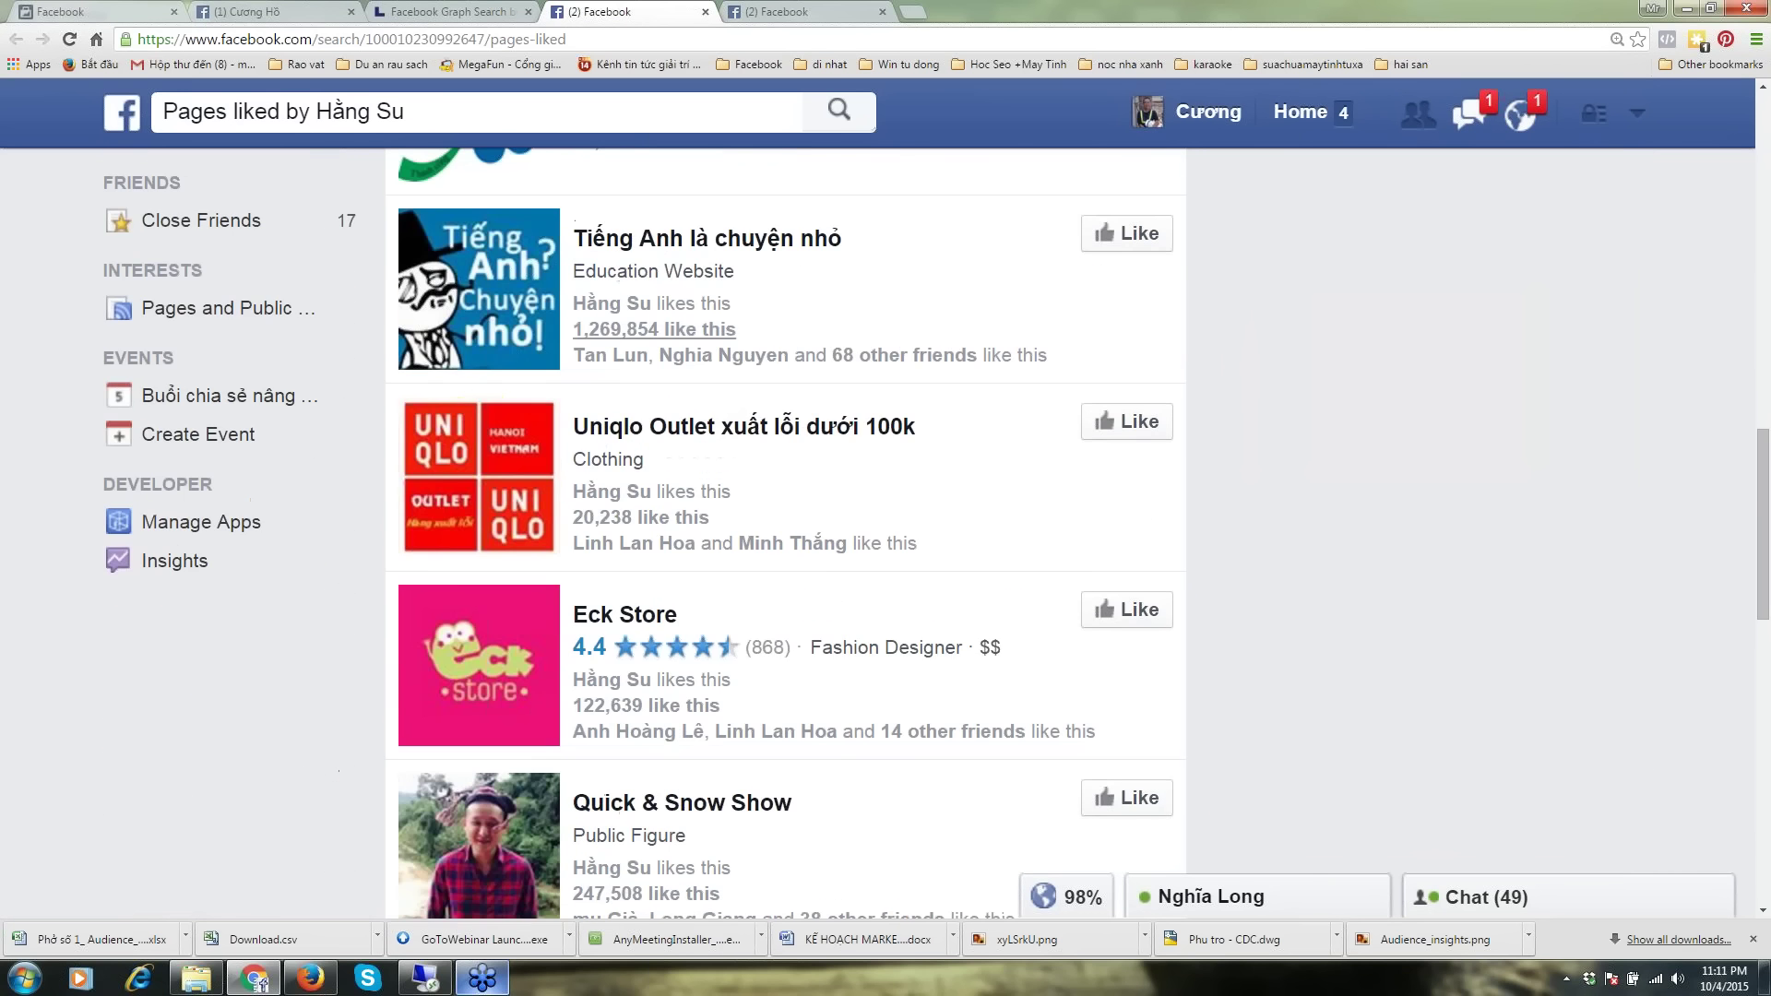
pyautogui.scroll(-4, 772, 427)
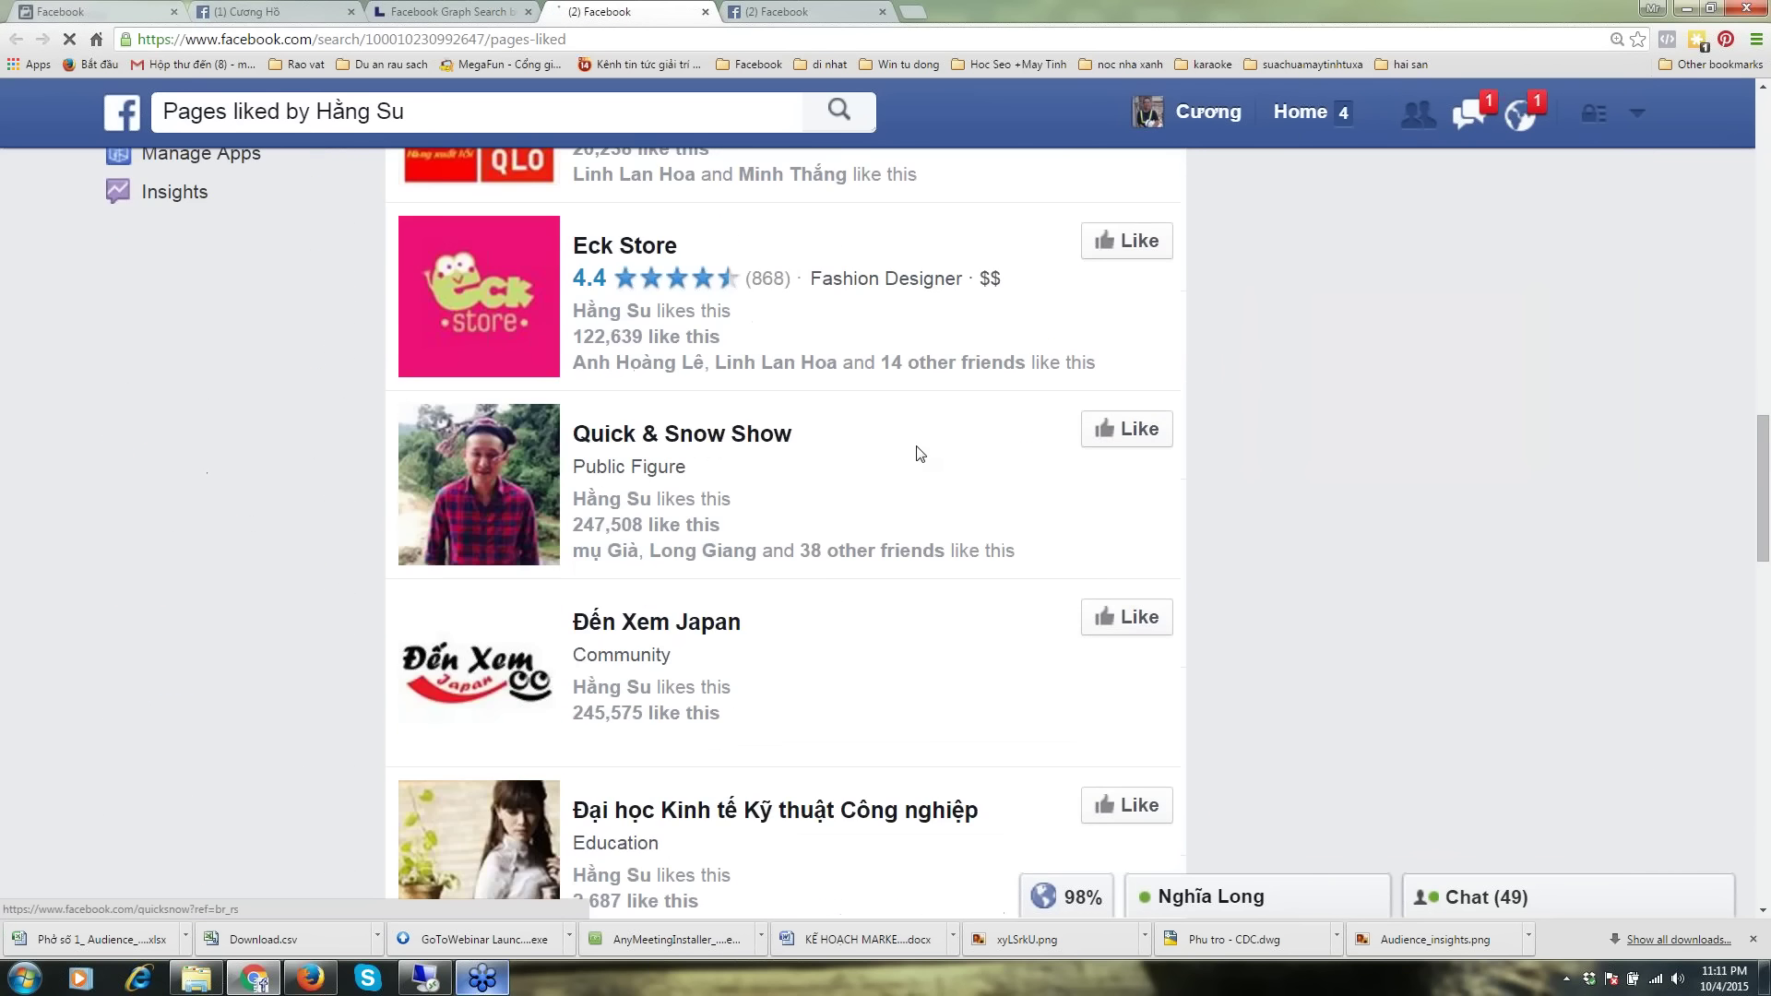
pyautogui.scroll(18, 901, 428)
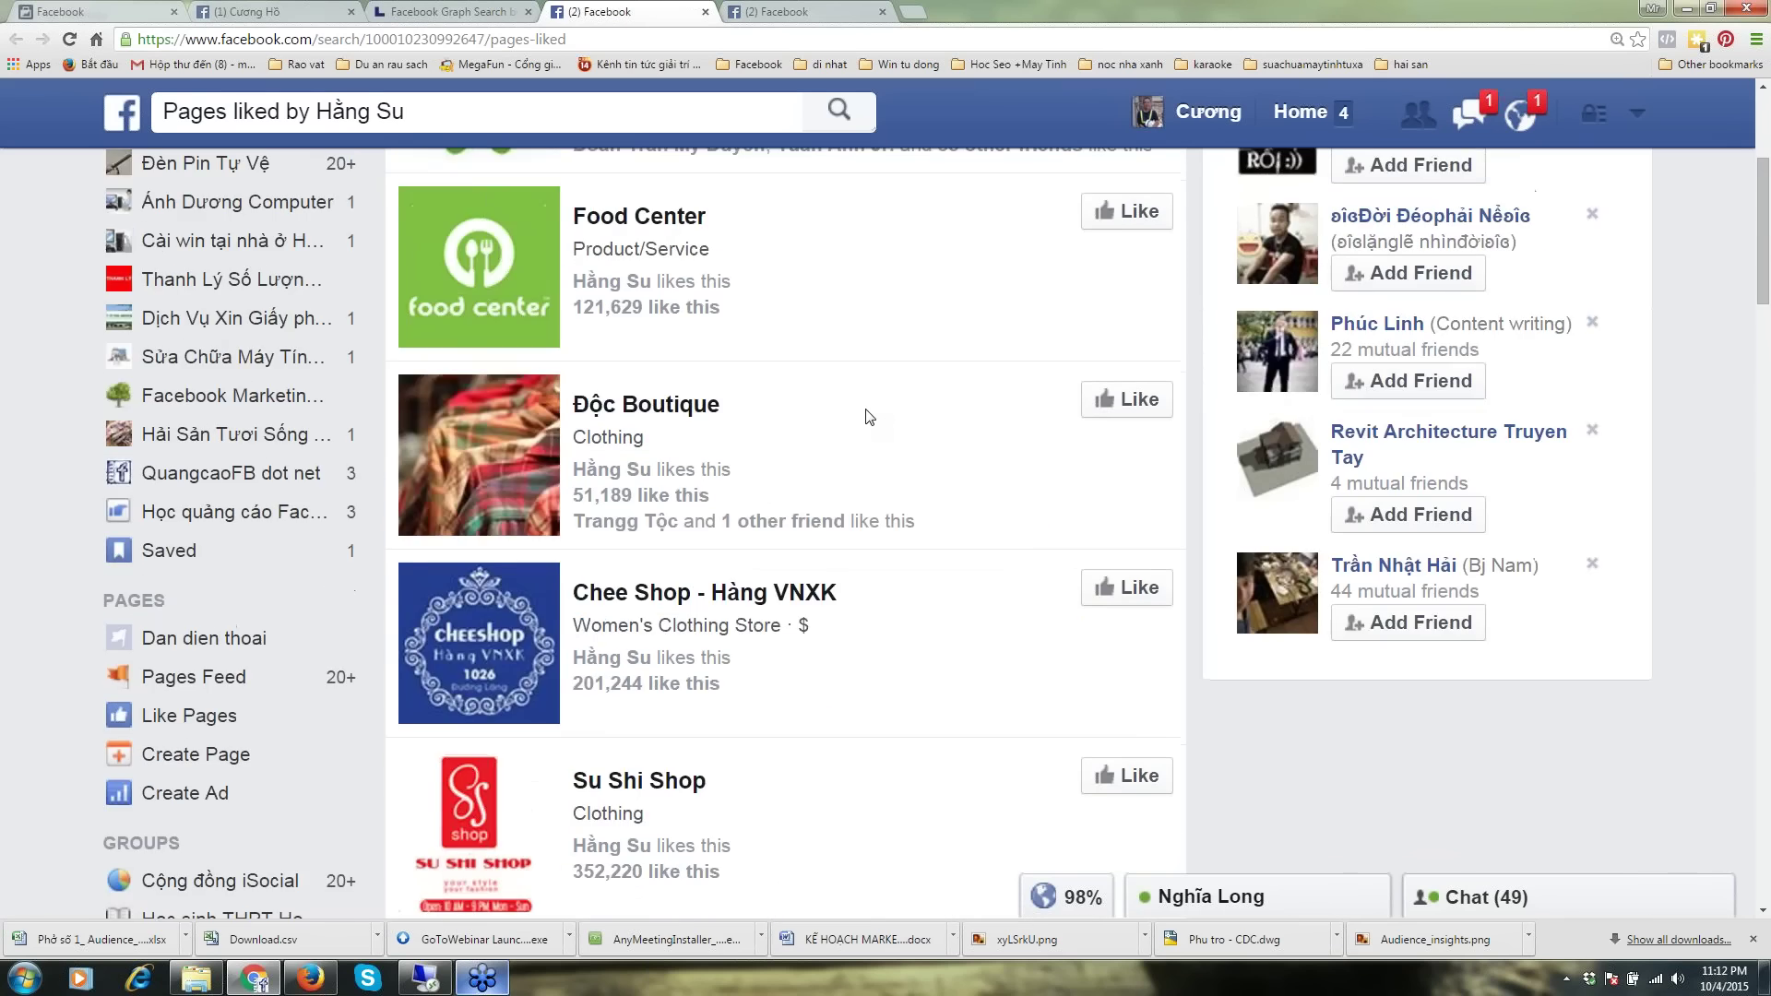
pyautogui.scroll(3, 867, 417)
pyautogui.scroll(-5, 701, 355)
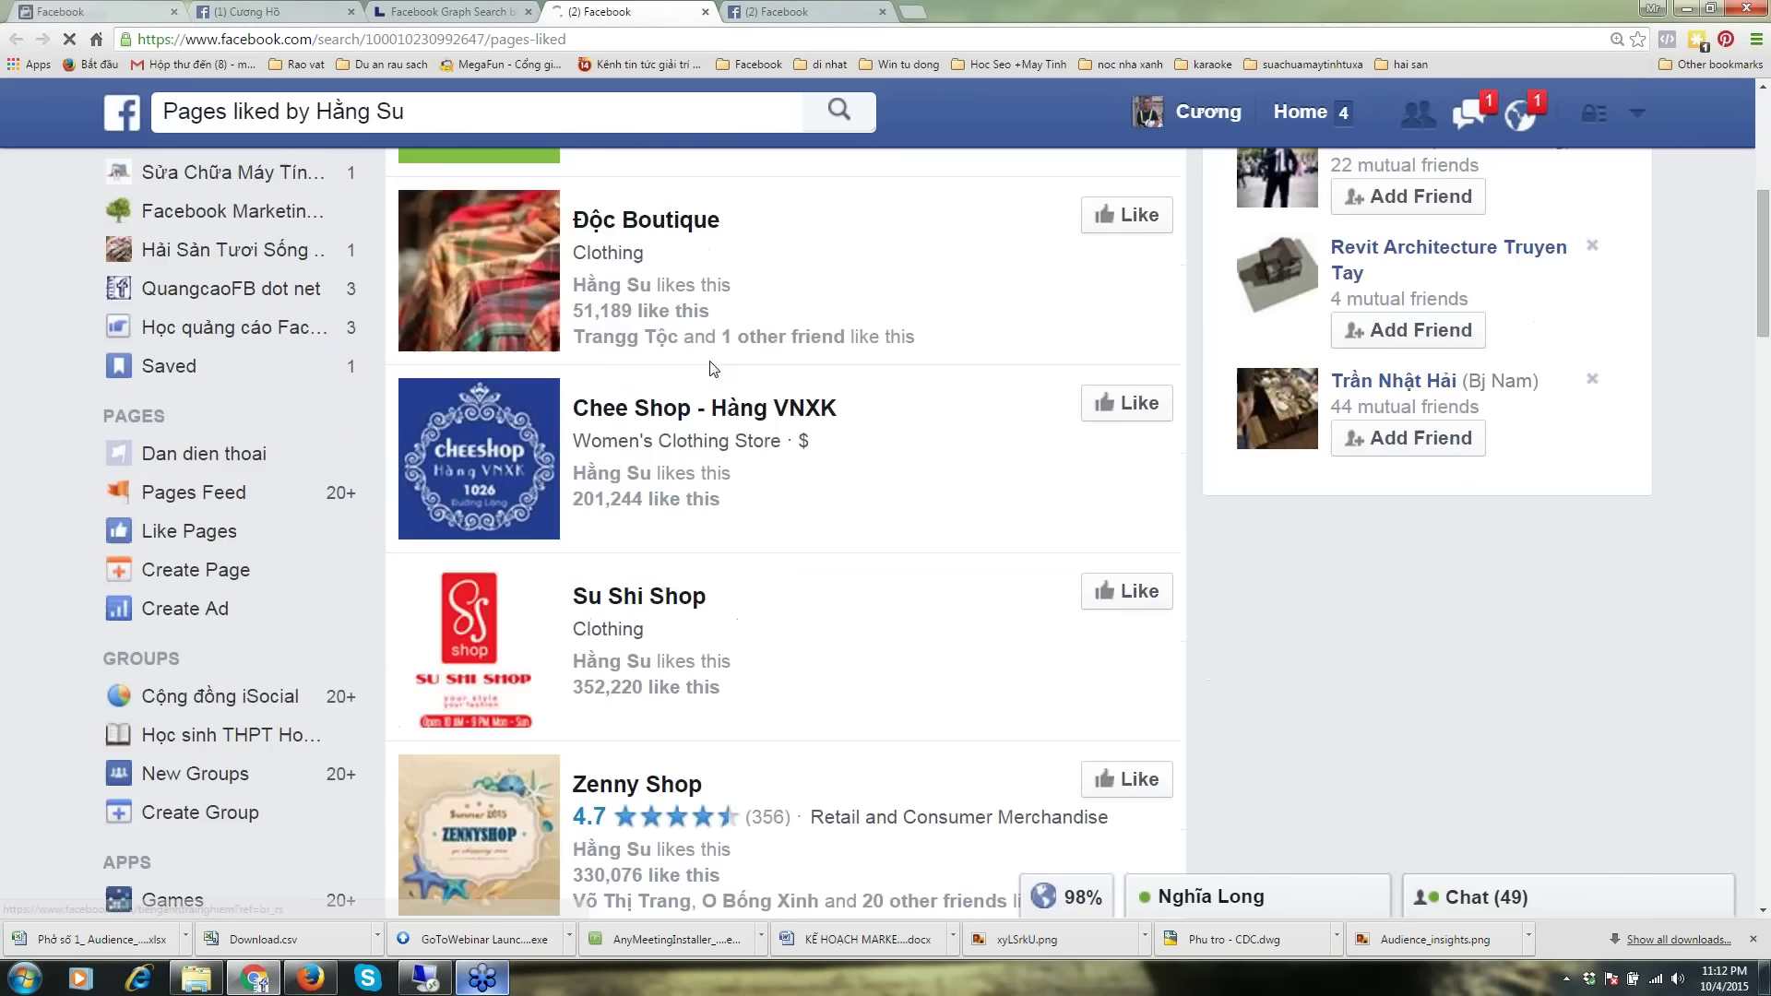
pyautogui.scroll(-6, 713, 369)
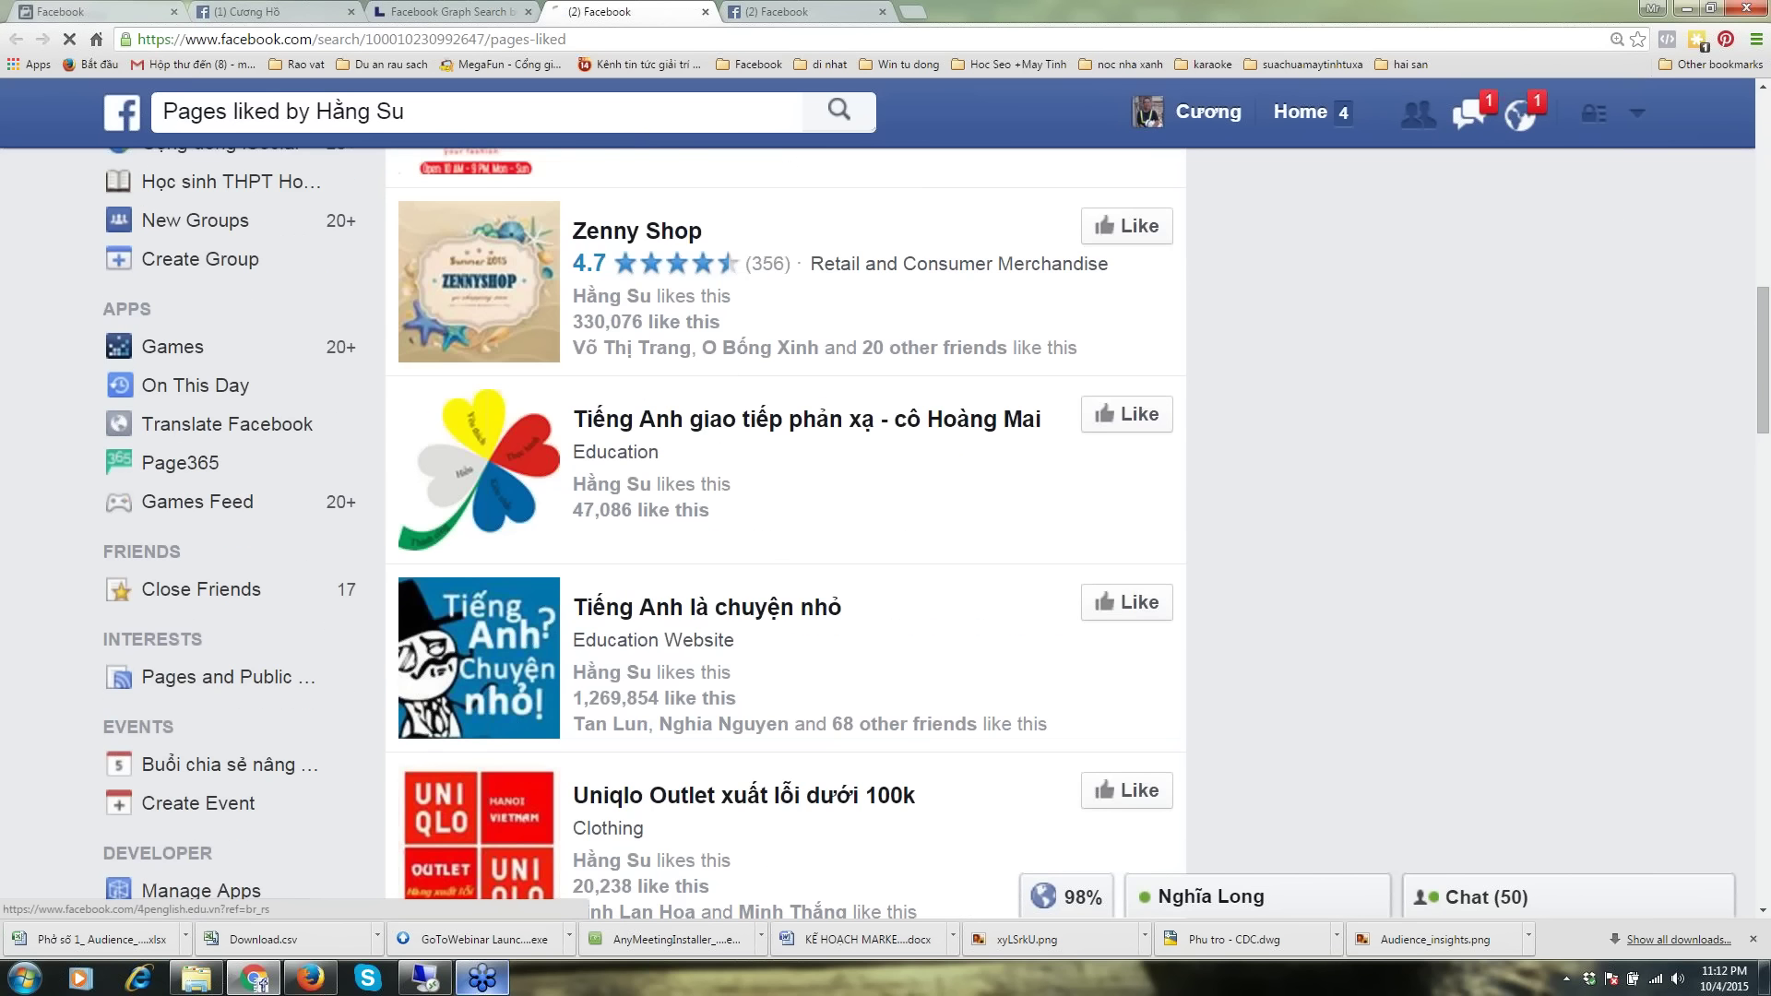
pyautogui.scroll(-15, 791, 413)
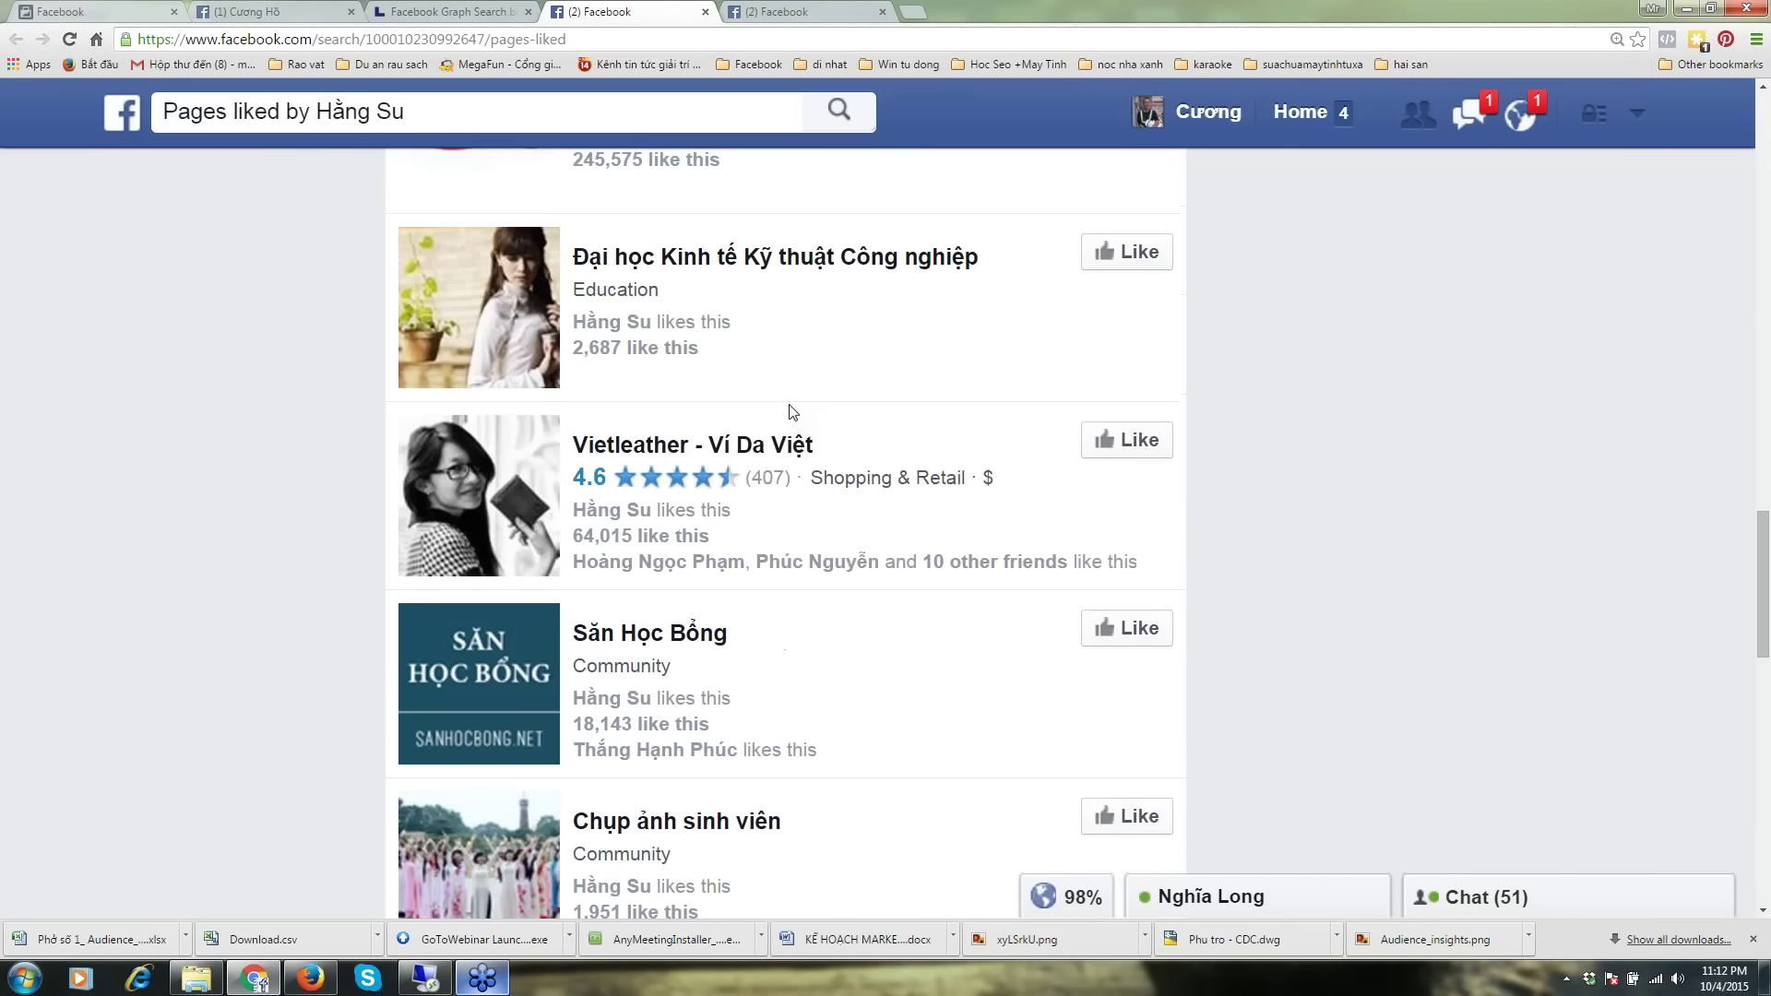
pyautogui.scroll(-2, 833, 371)
pyautogui.scroll(-3, 754, 386)
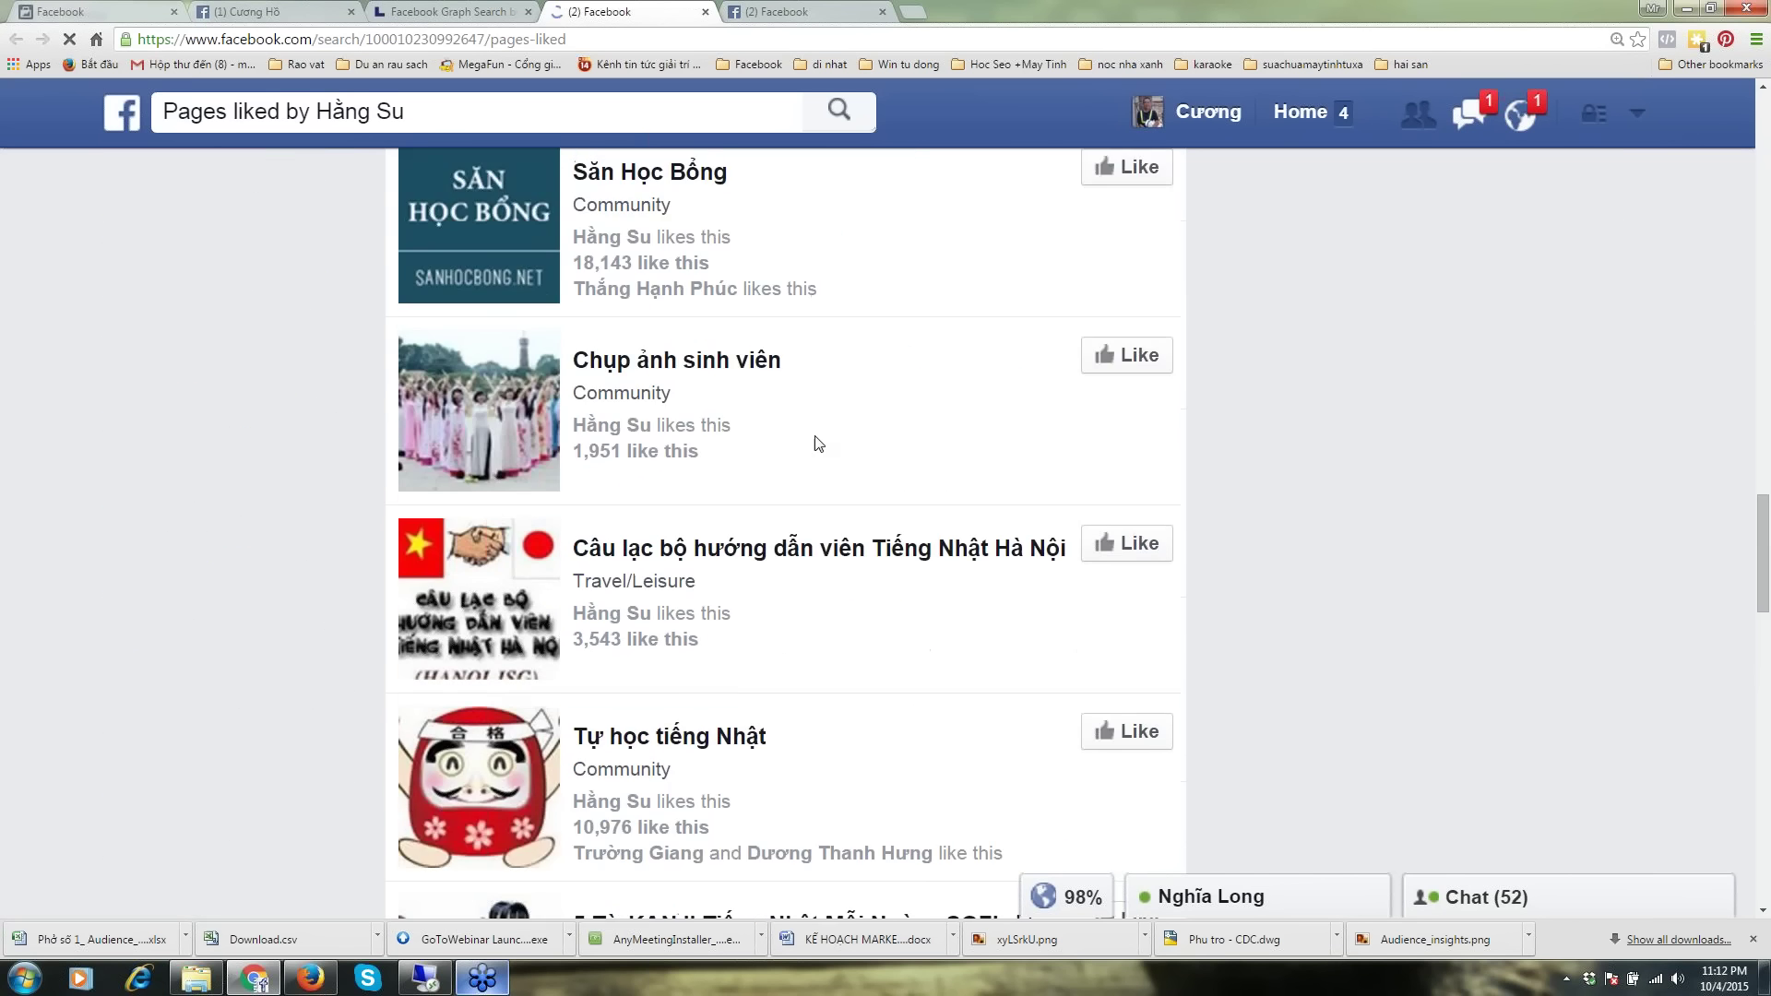
pyautogui.scroll(1, 754, 385)
pyautogui.scroll(-7, 753, 386)
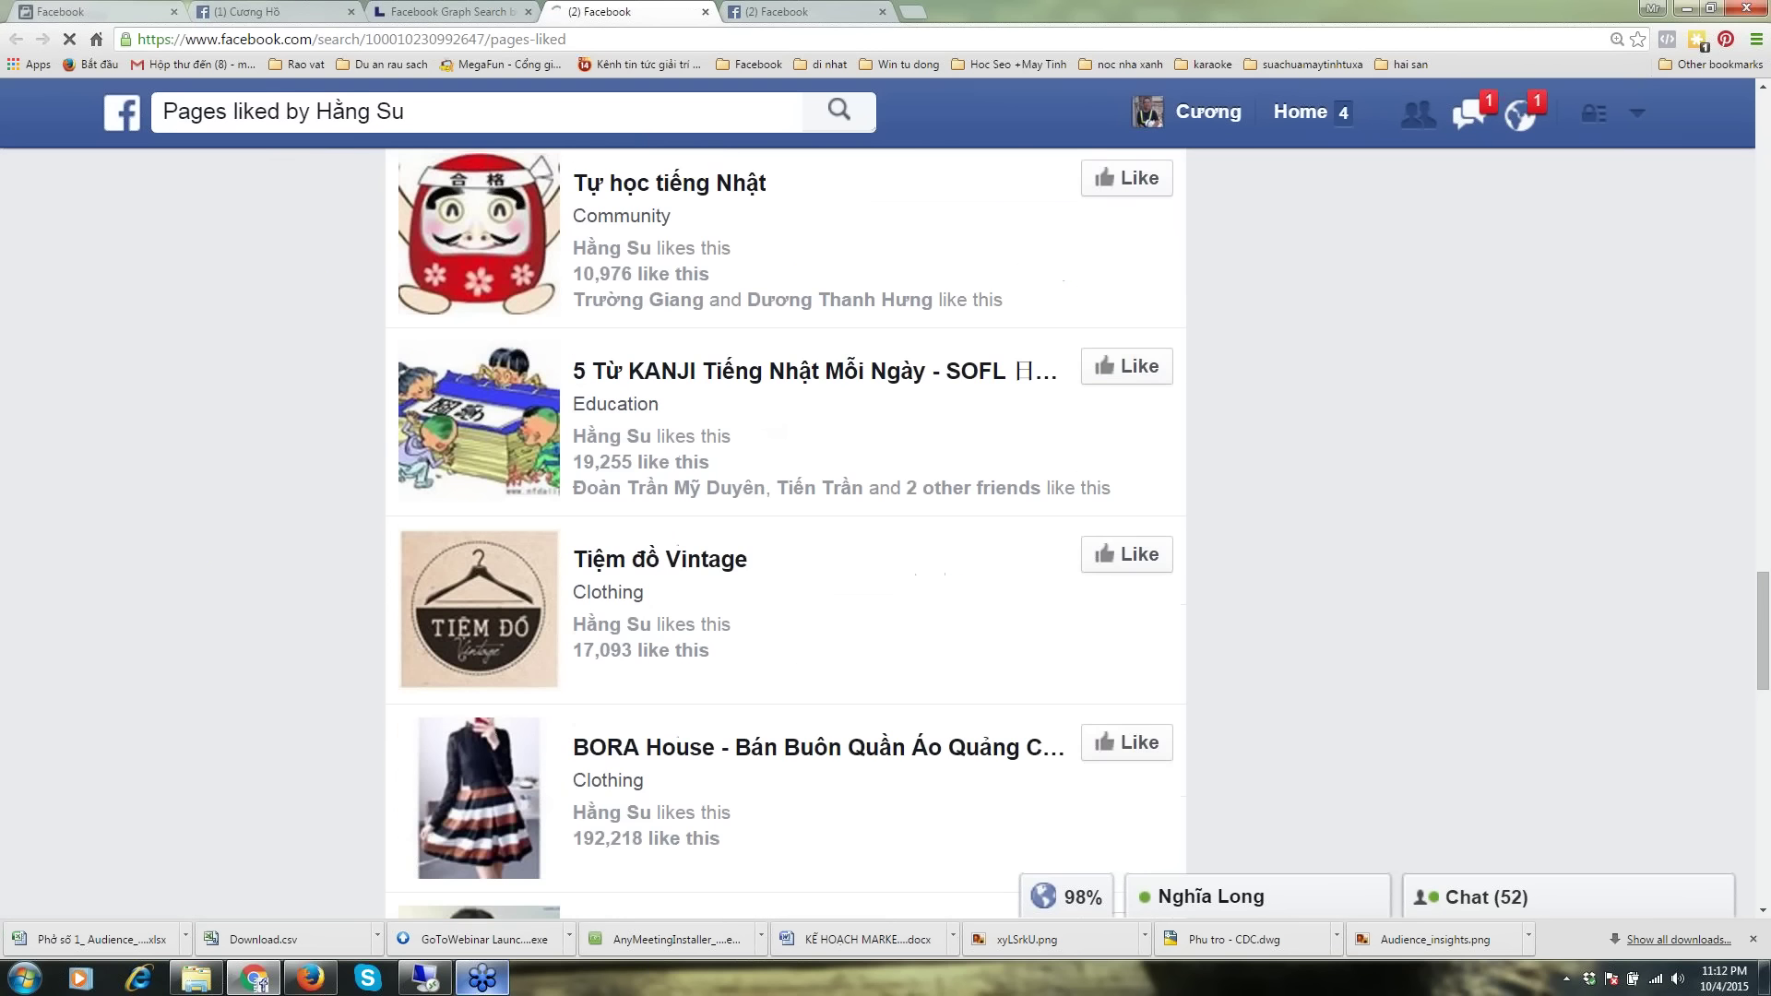
pyautogui.scroll(-3, 818, 386)
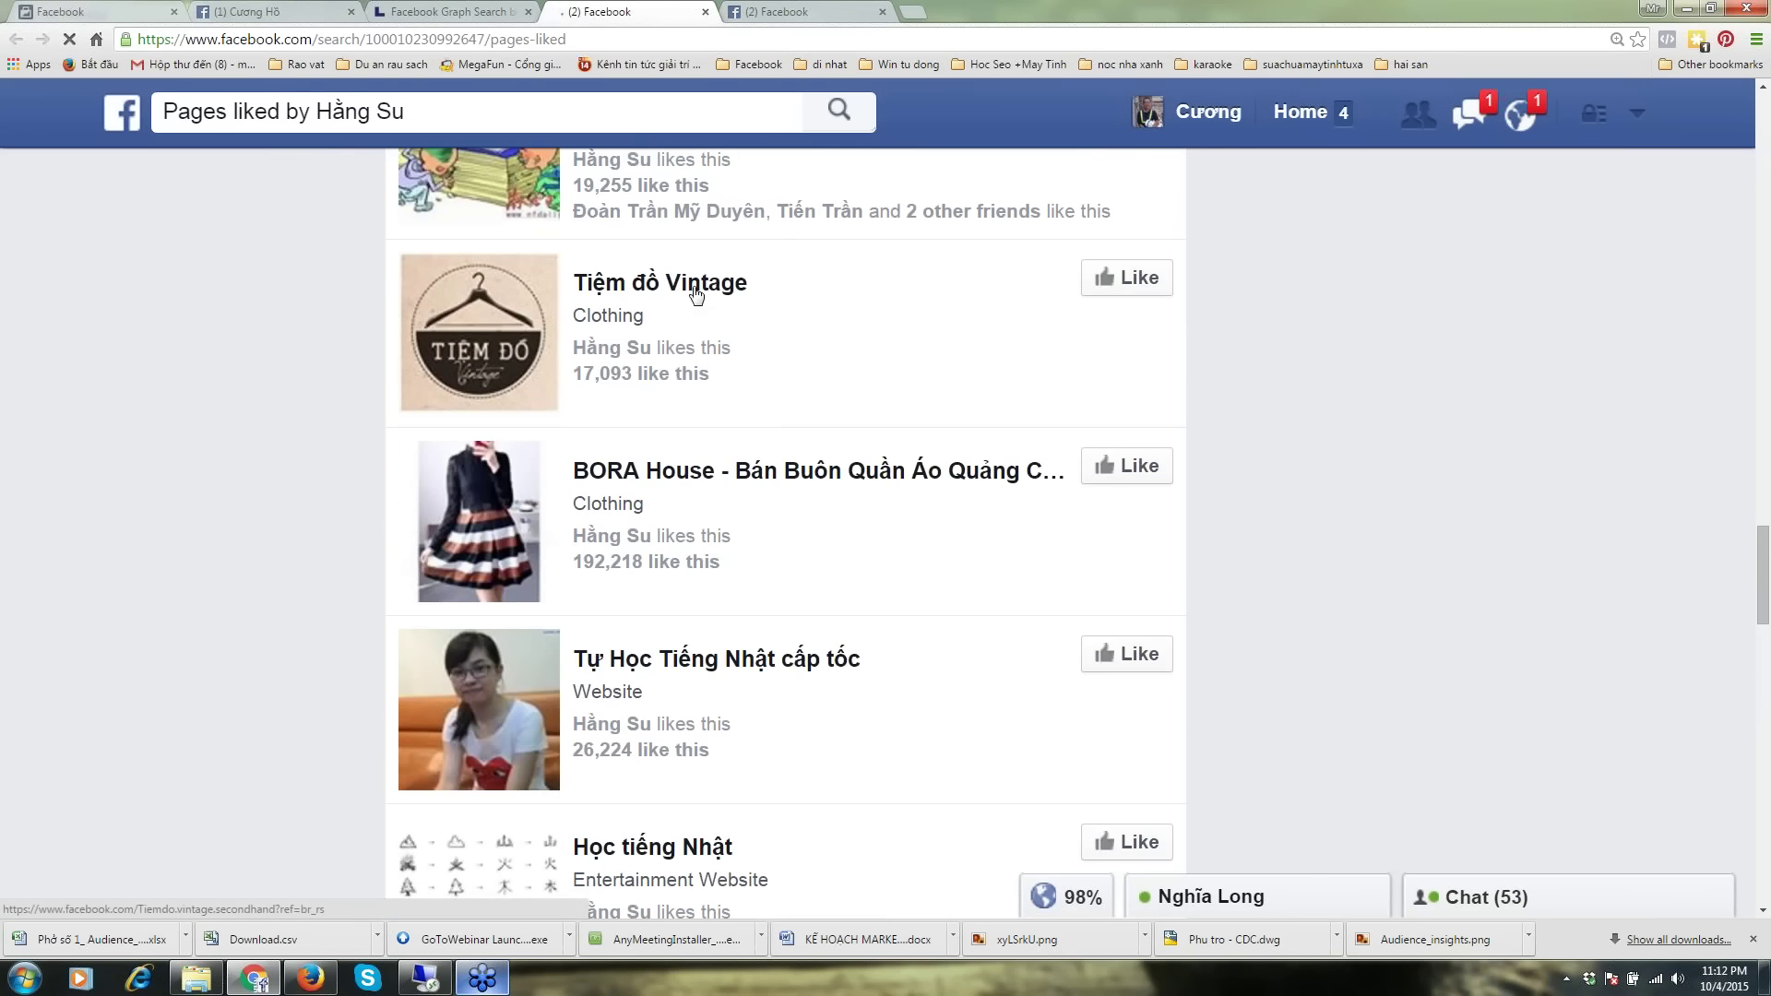
pyautogui.scroll(-2, 697, 297)
pyautogui.scroll(-3, 785, 534)
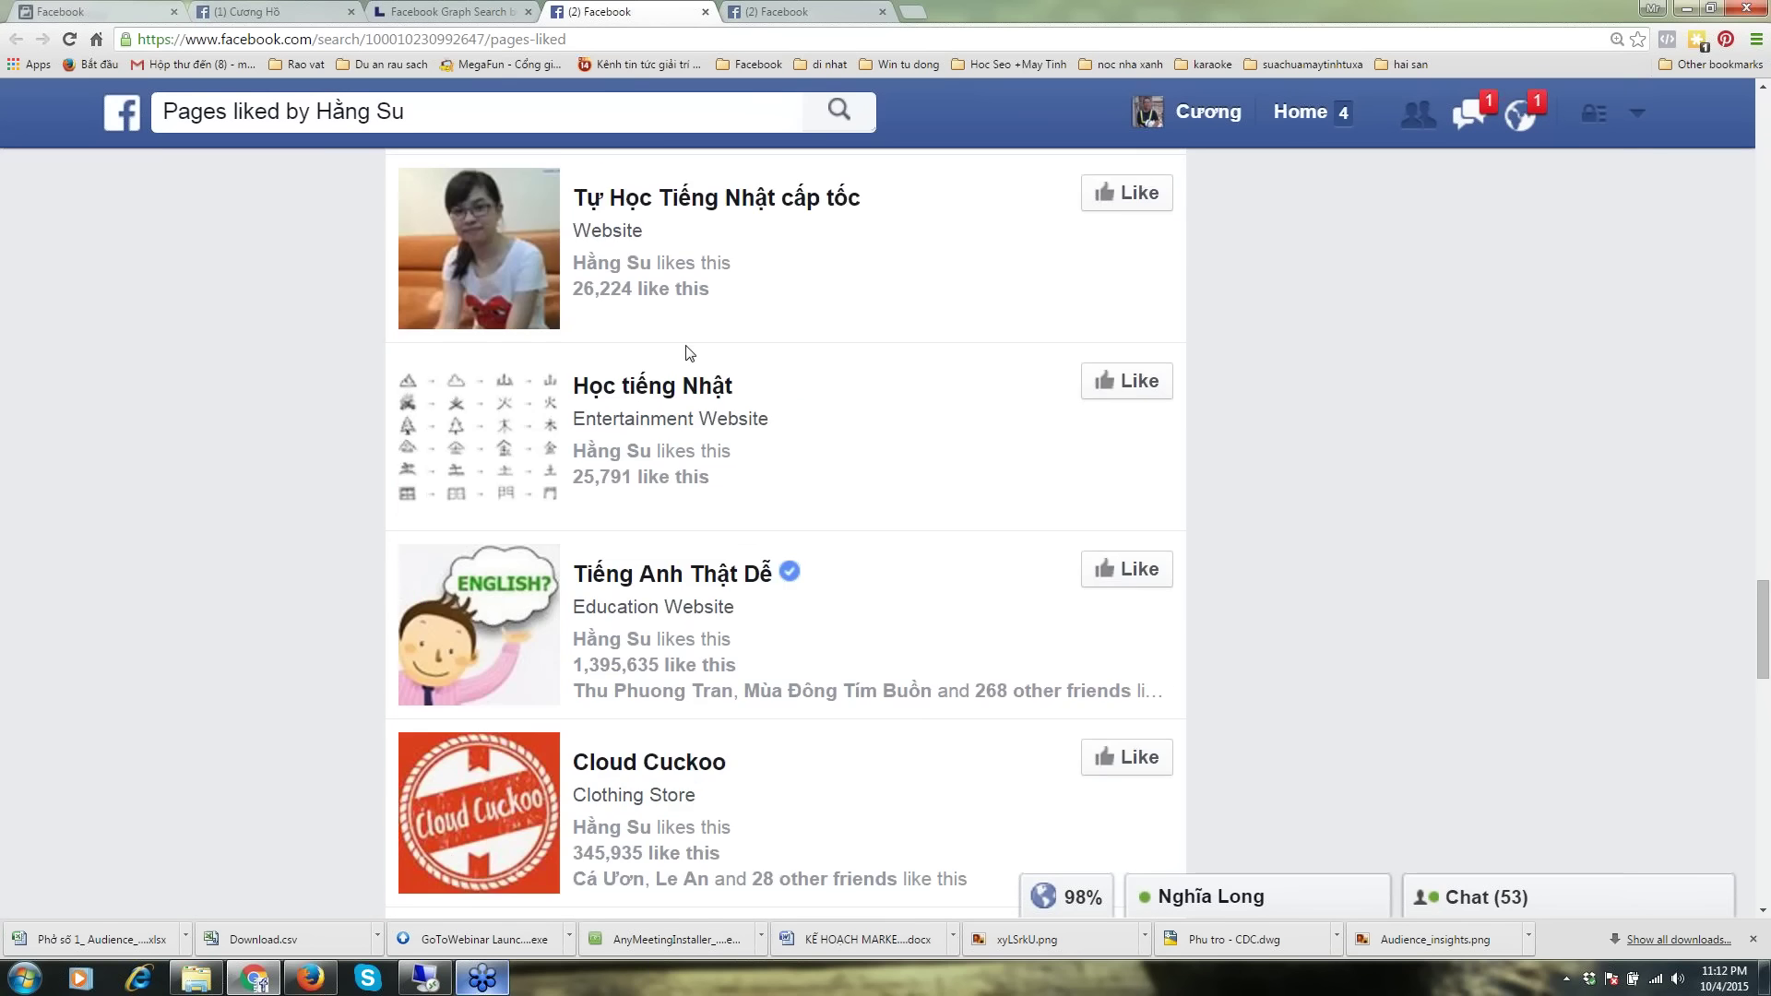
pyautogui.scroll(-13, 687, 353)
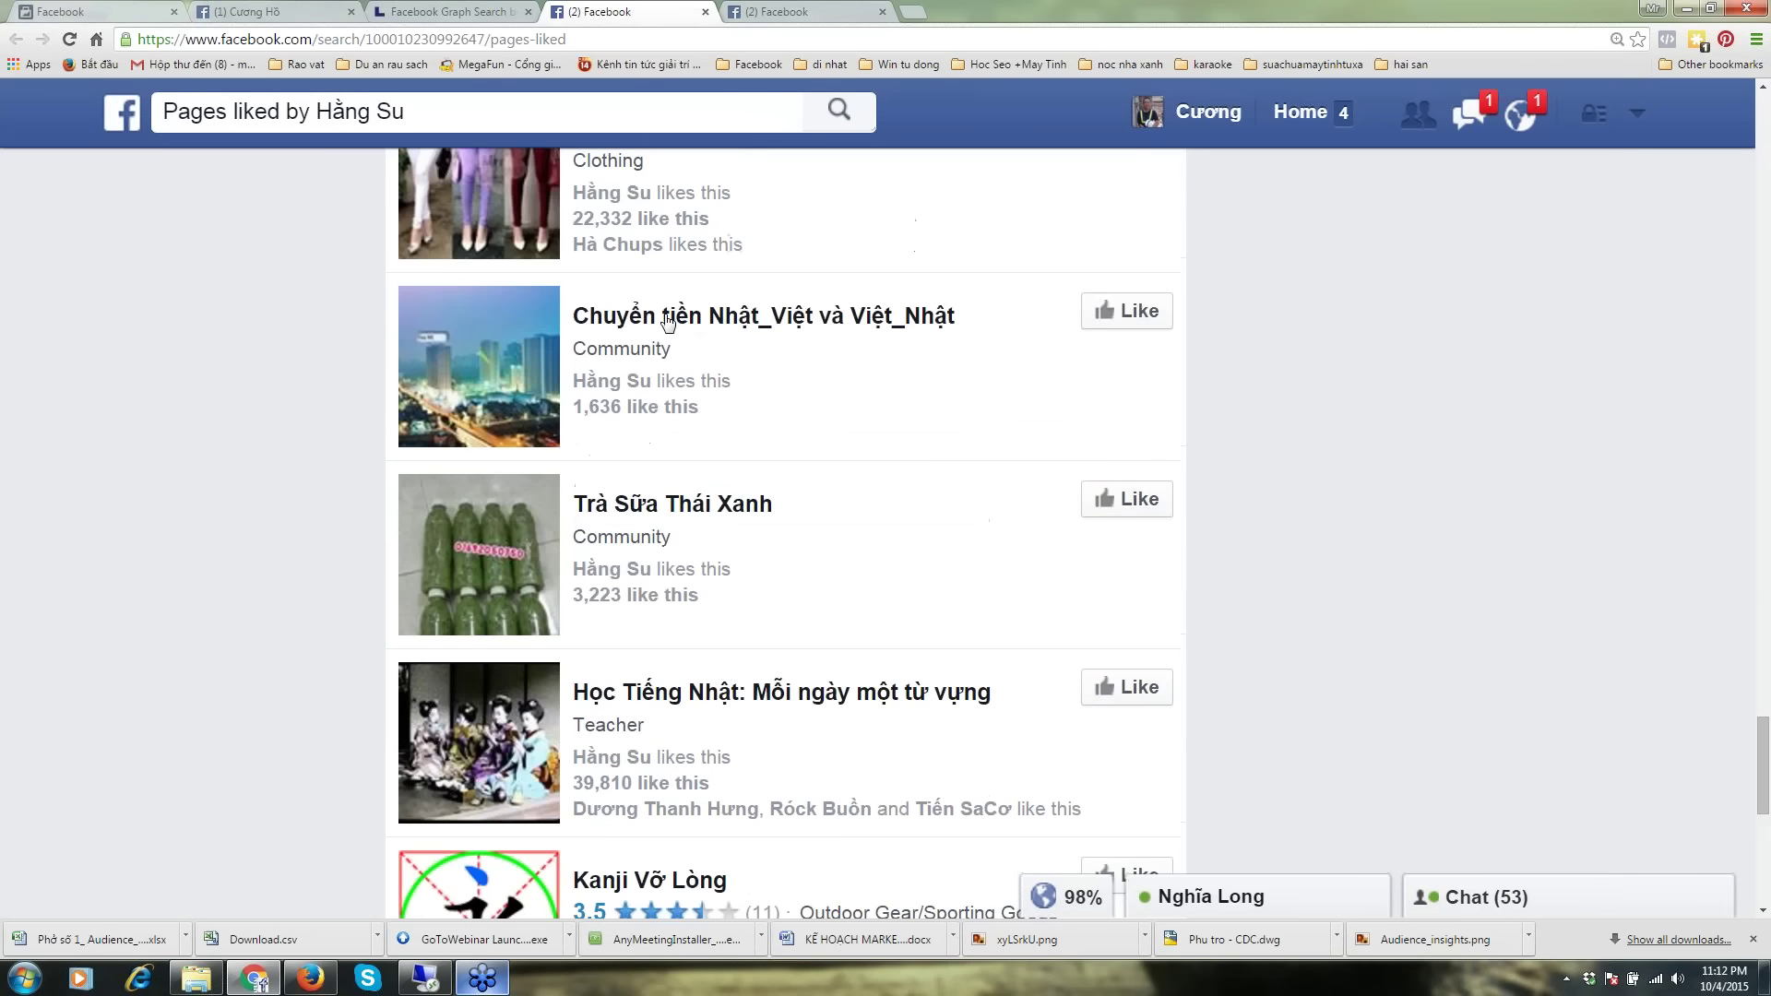
pyautogui.scroll(-5, 706, 351)
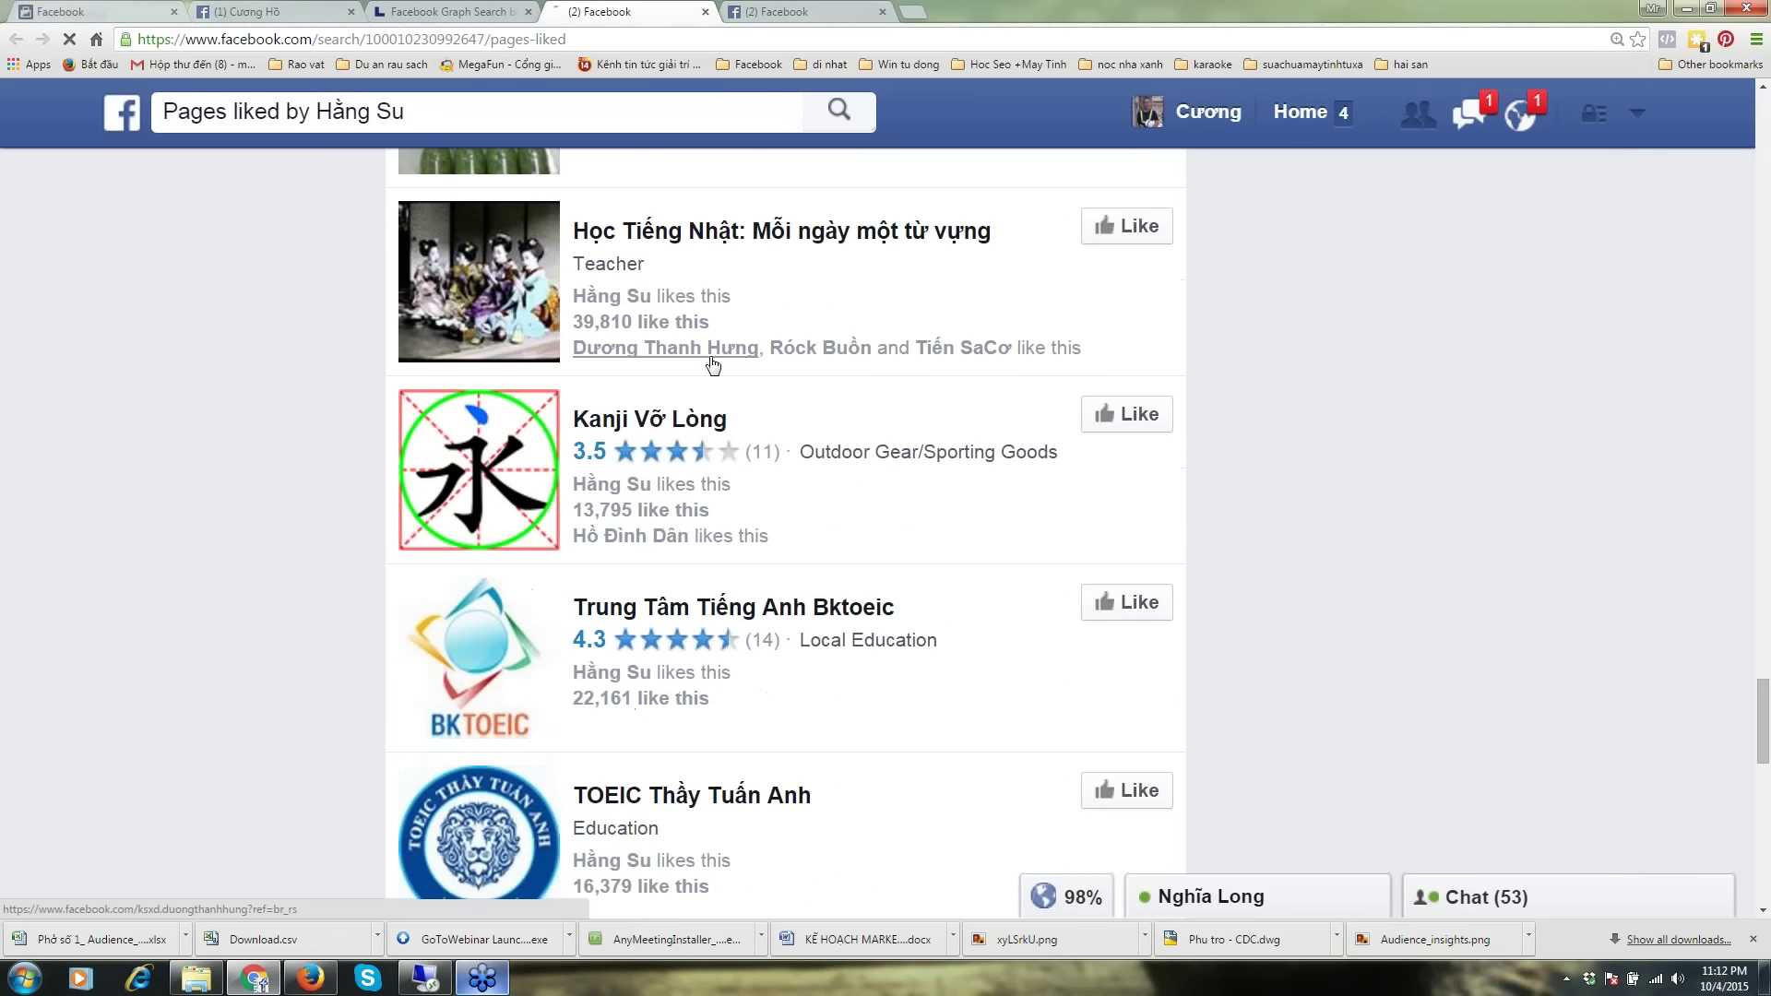
pyautogui.scroll(20, 1167, 602)
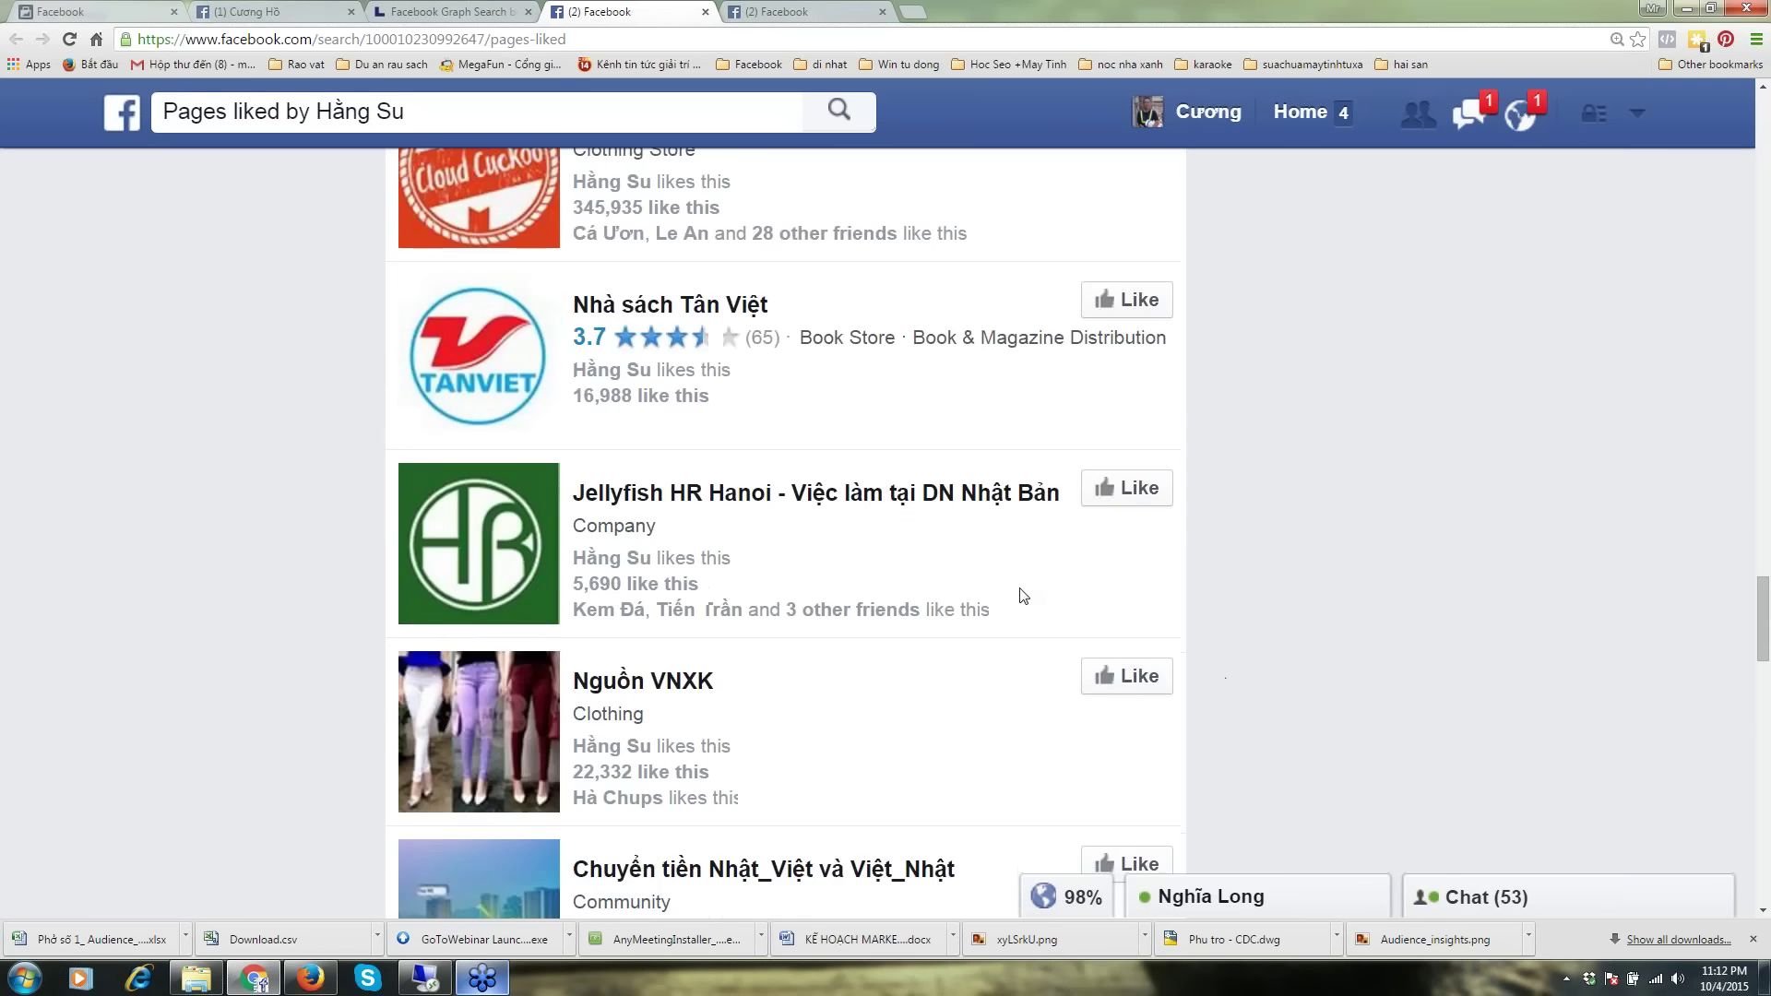
pyautogui.scroll(15, 830, 553)
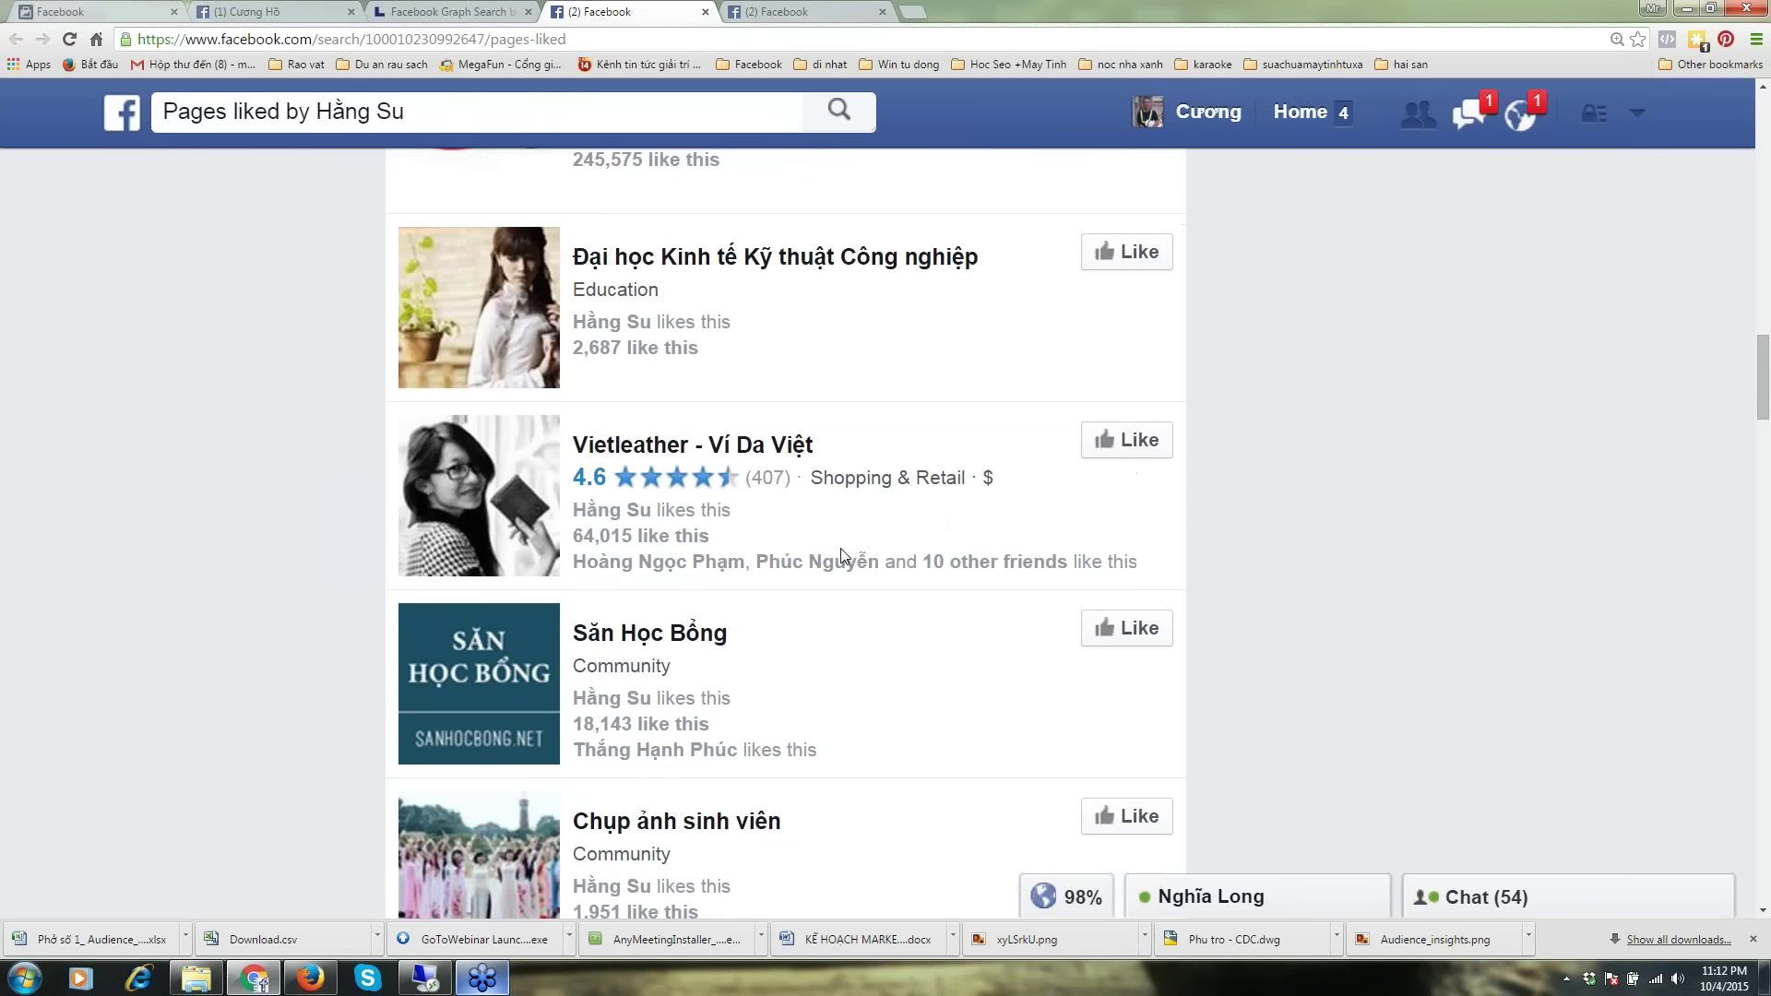
pyautogui.scroll(7, 846, 572)
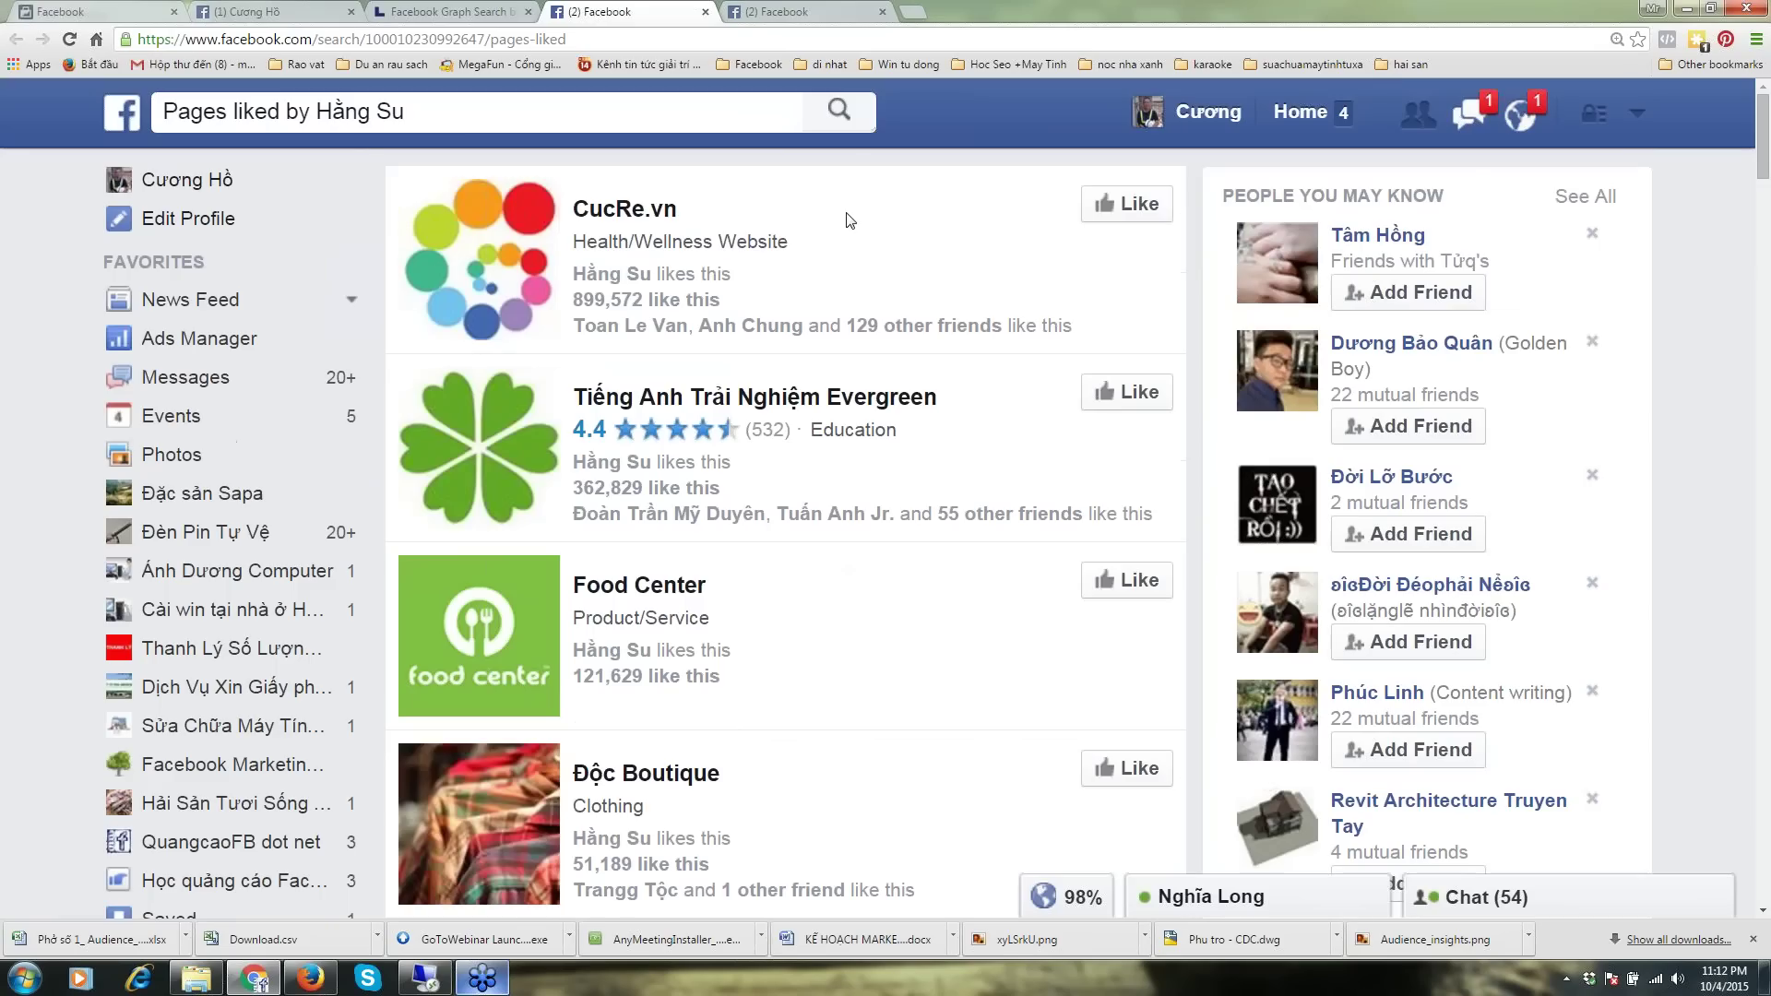
# Enter the copied Facebook ID in the Lookup-ID.com search for tagged photos.
pyautogui.click(503, 9)
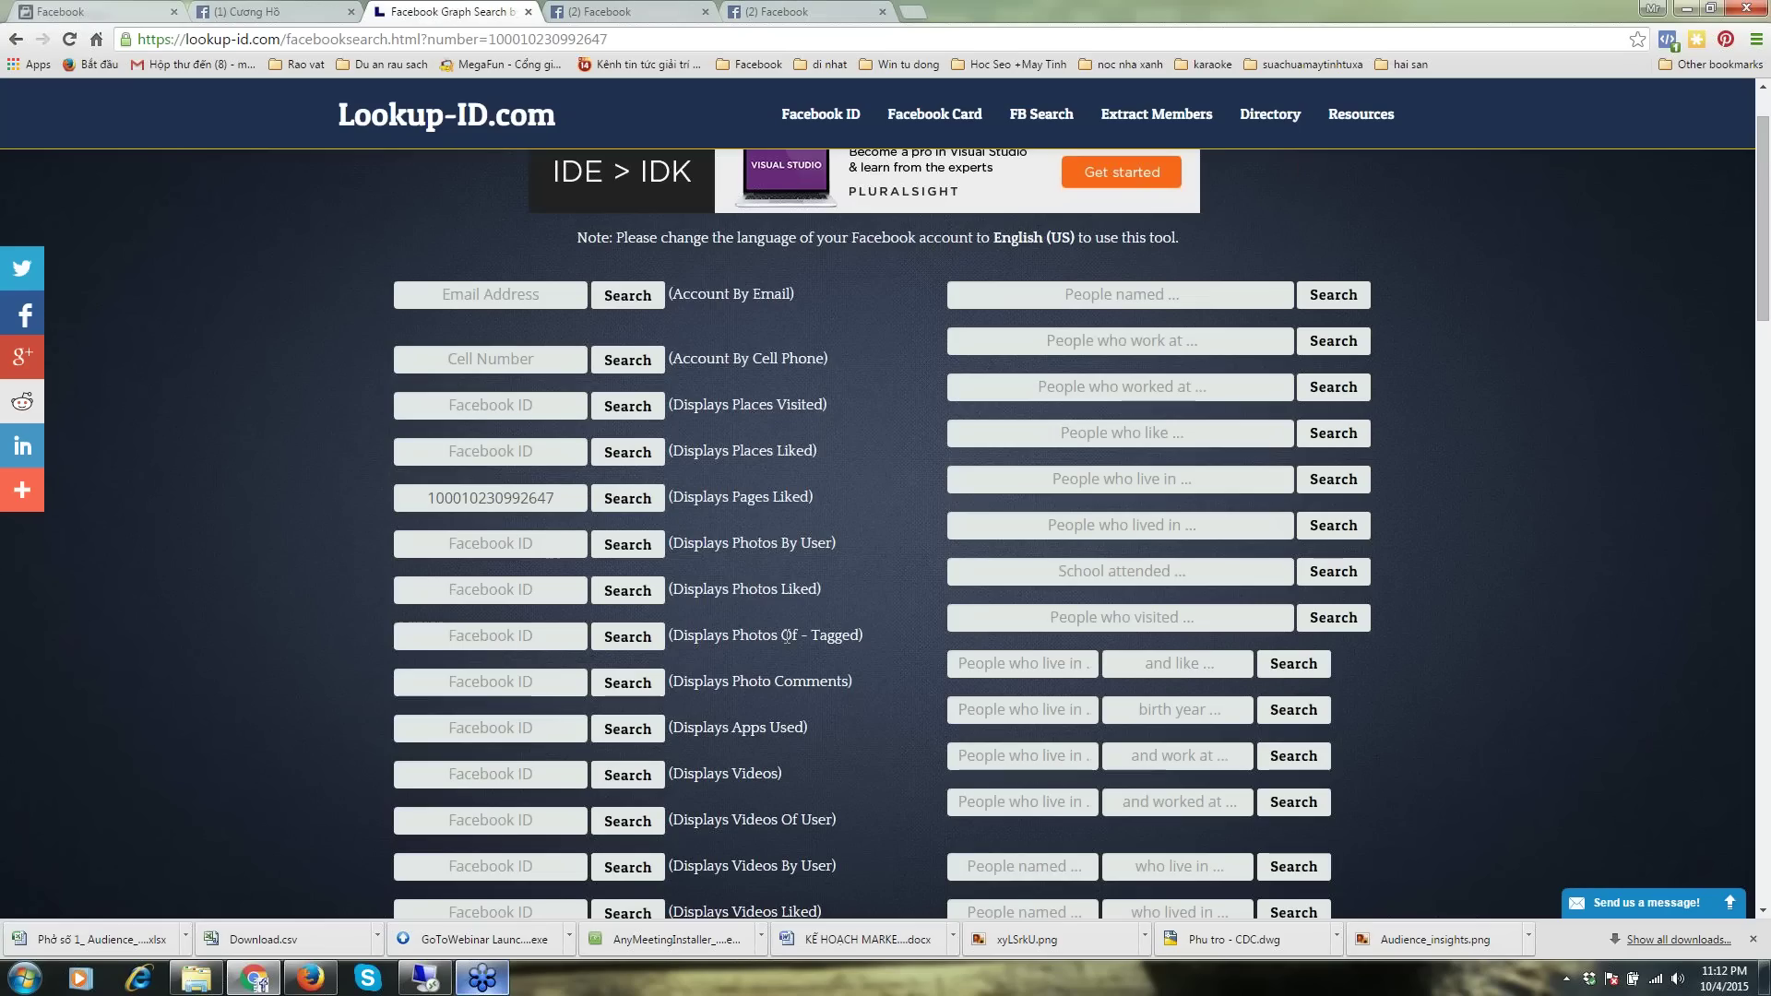
pyautogui.click(552, 634)
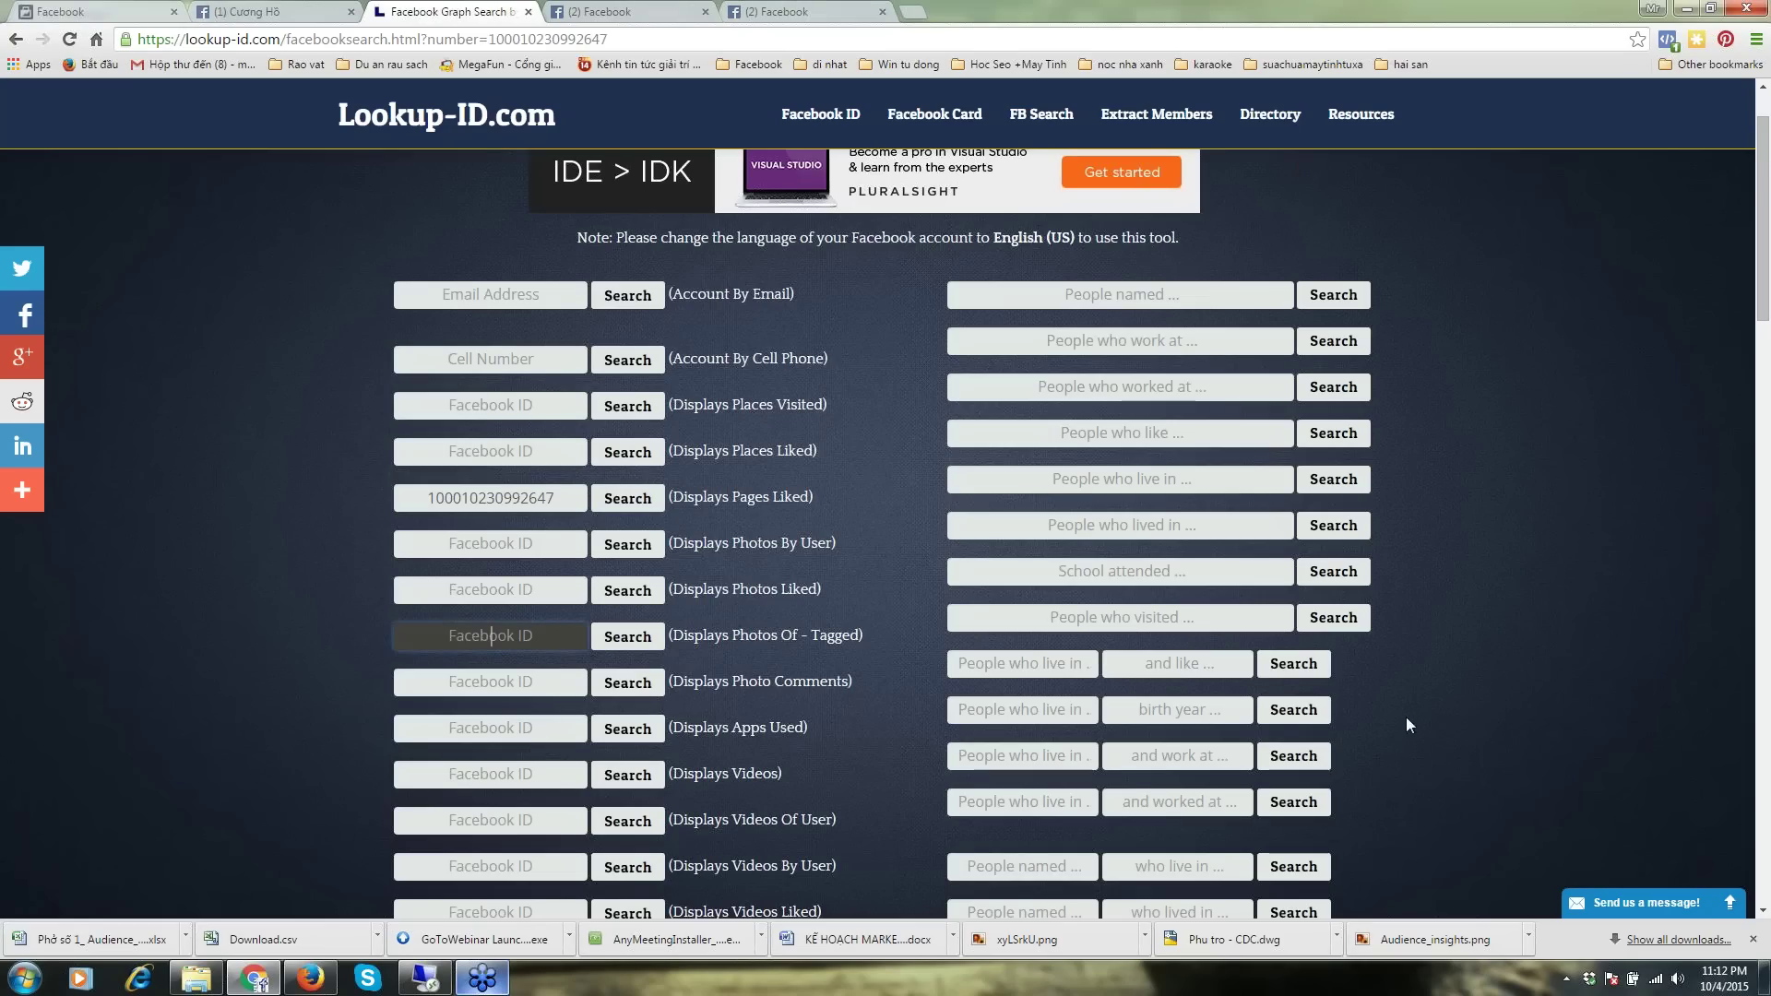
pyautogui.hotkey('ctrl', 'v')
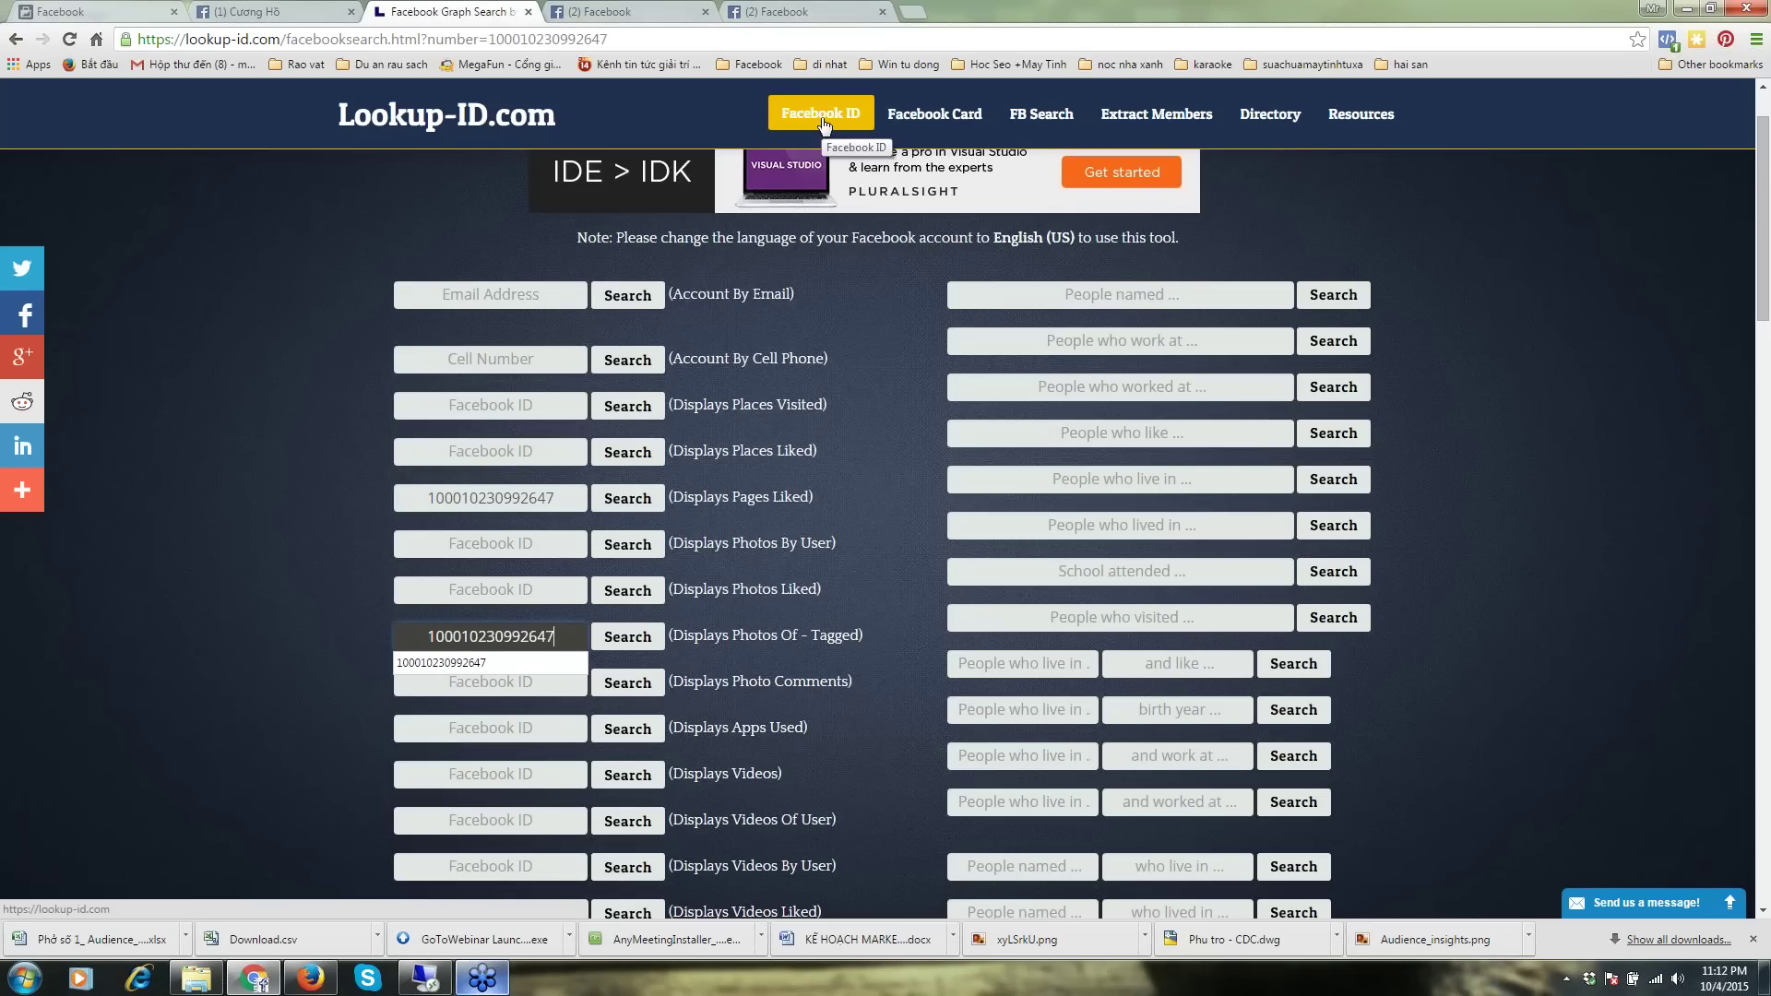
# Open the Lookup-ID.com Facebook ID finder in a separate tab and close the old photos-by results.
pyautogui.middleClick(824, 115)
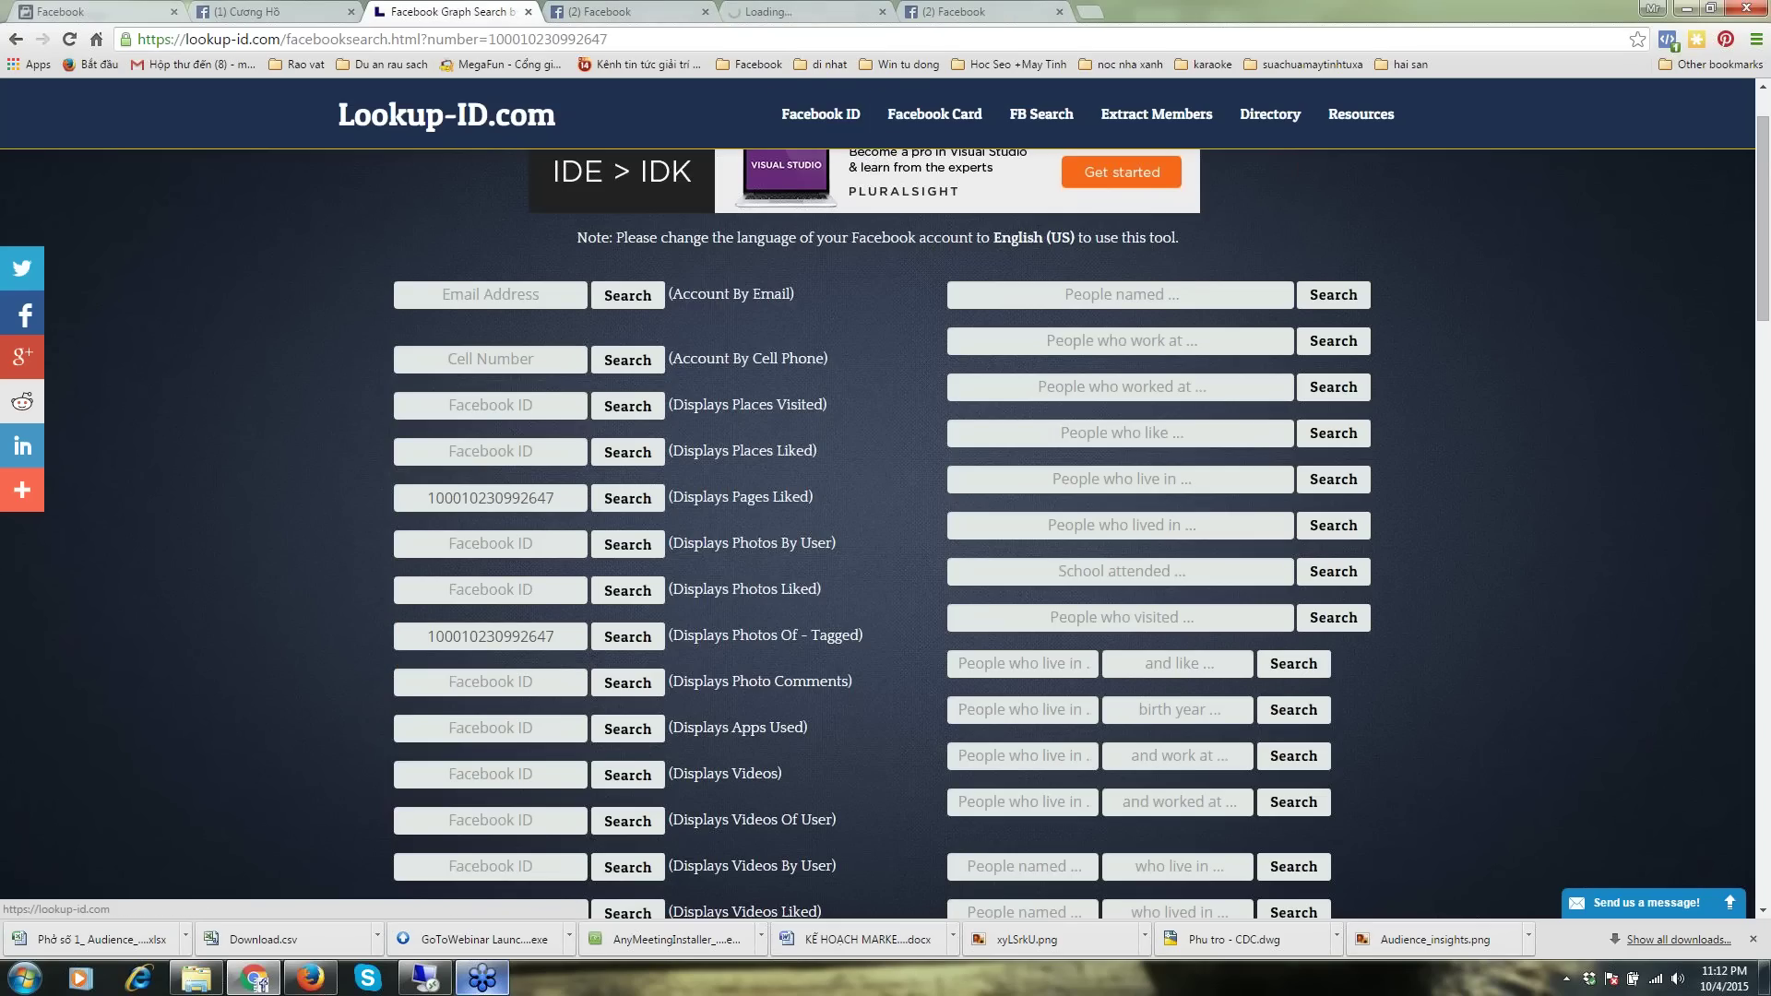
pyautogui.click(833, 13)
pyautogui.click(978, 11)
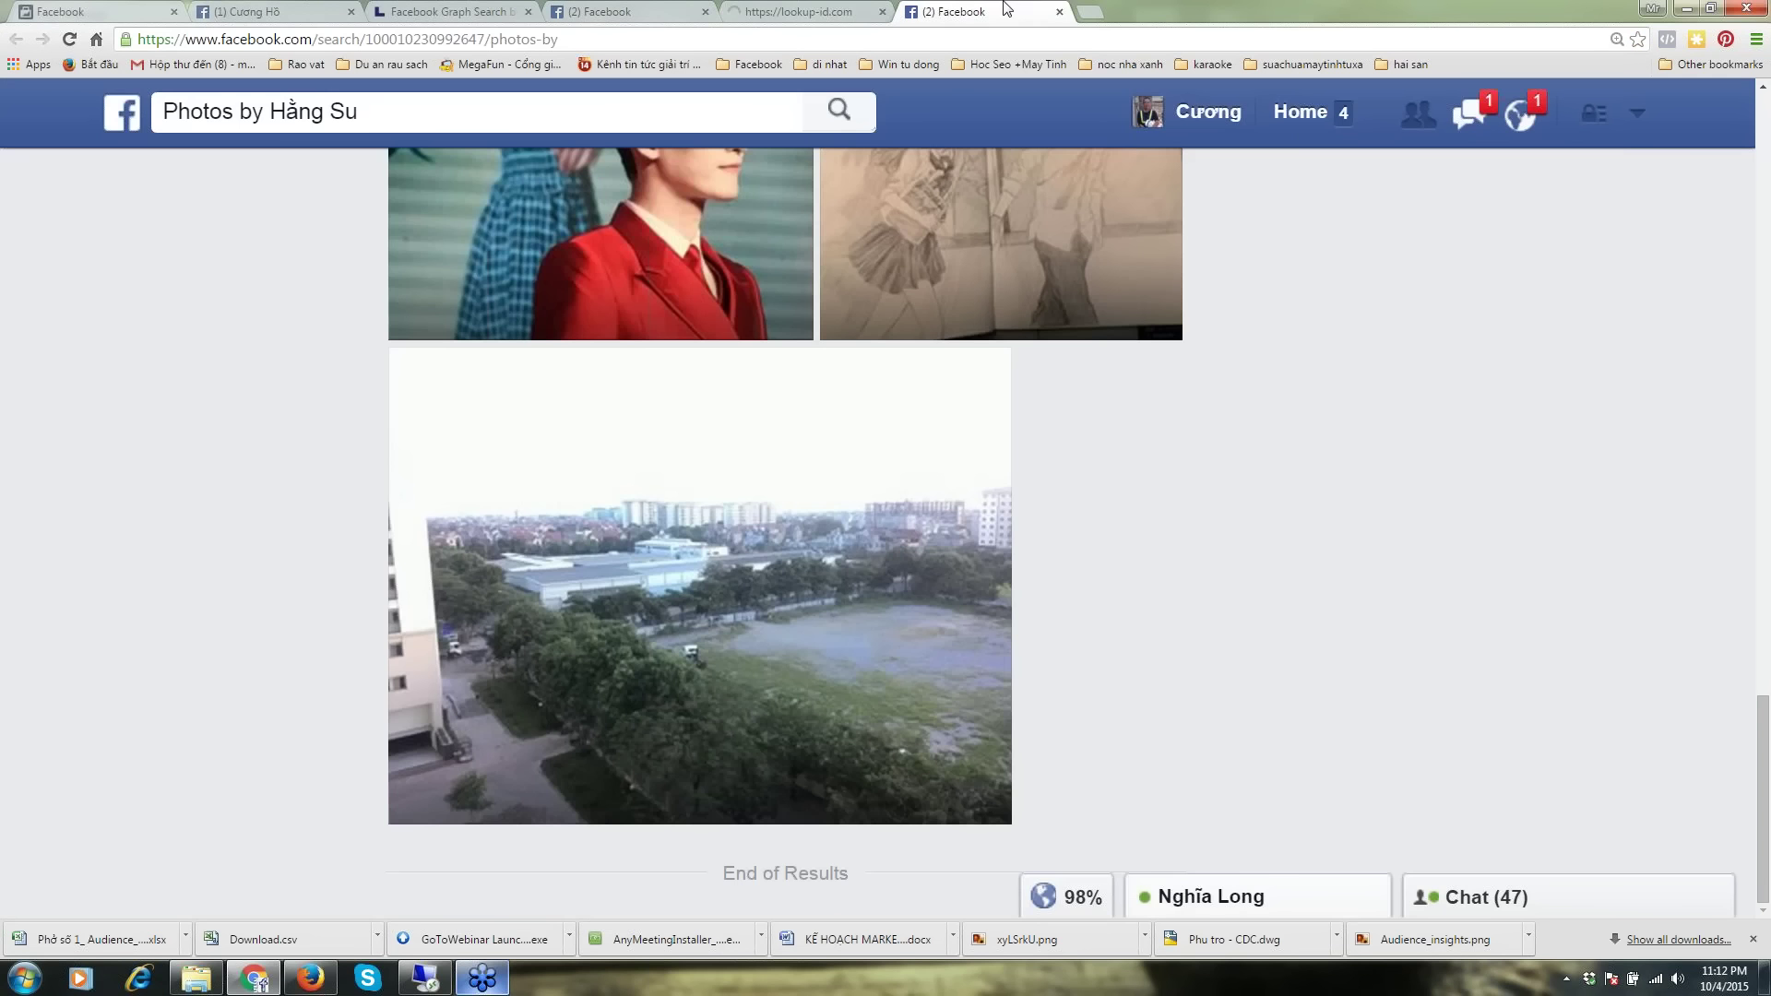
pyautogui.click(1059, 11)
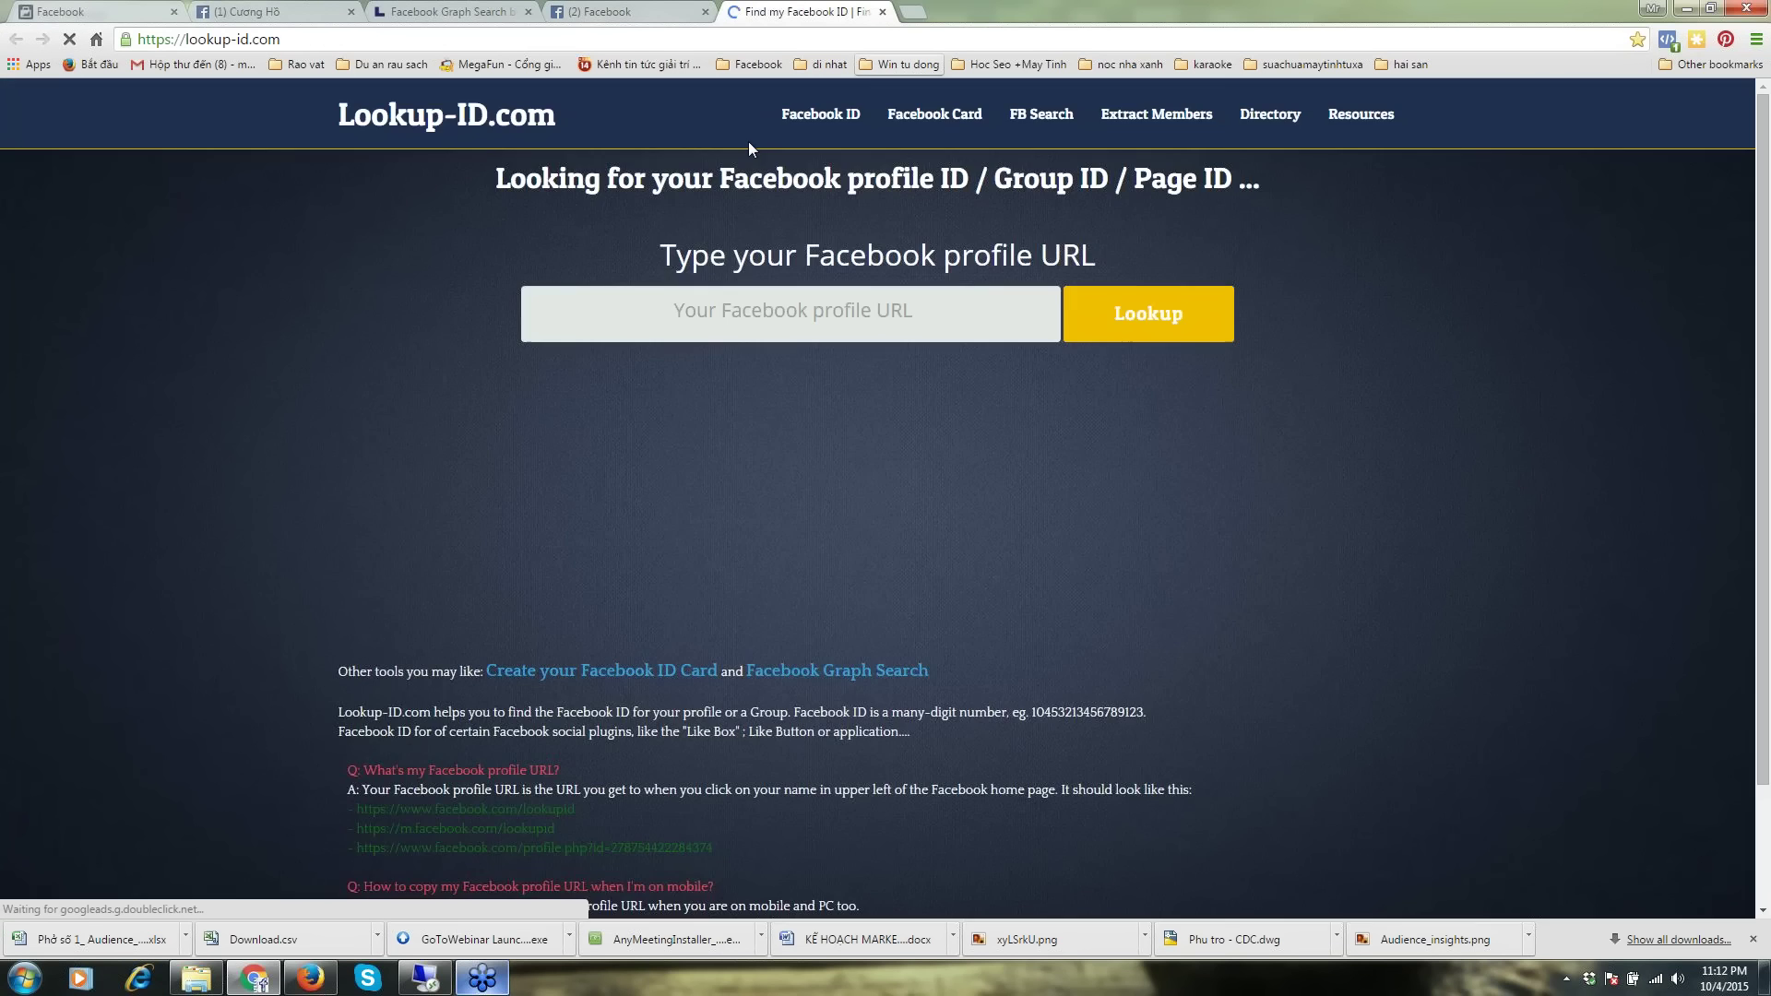
pyautogui.click(734, 316)
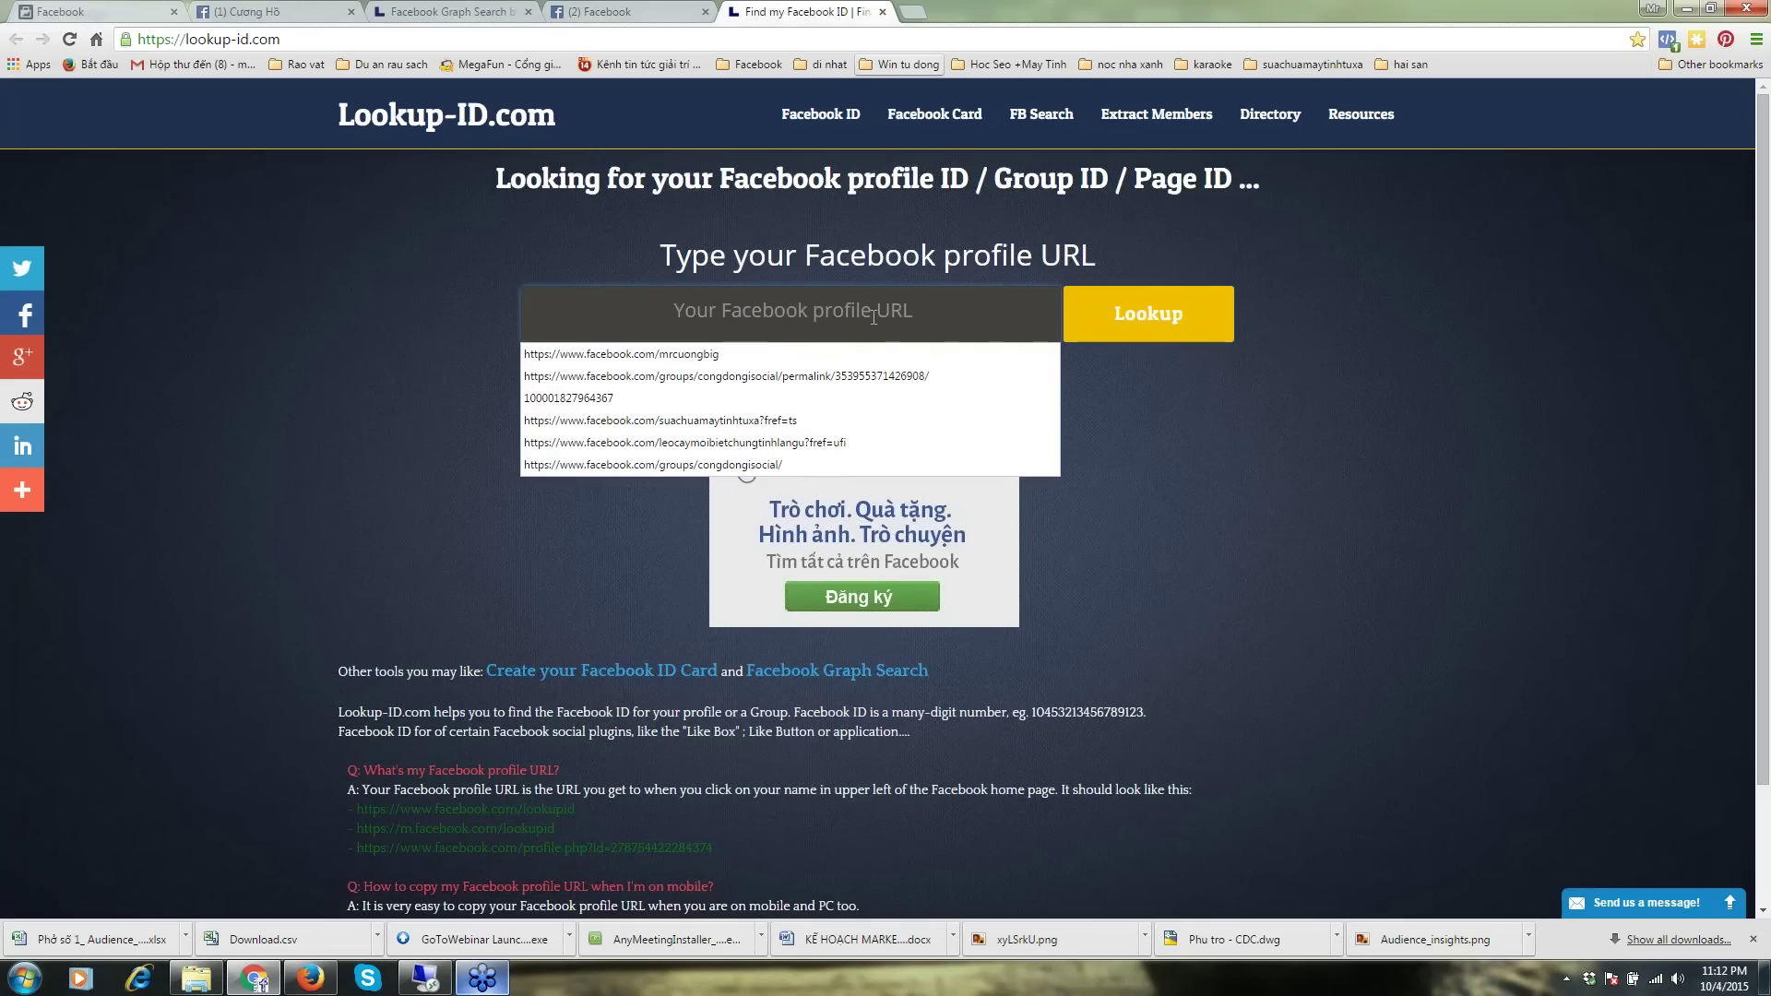
pyautogui.click(1225, 428)
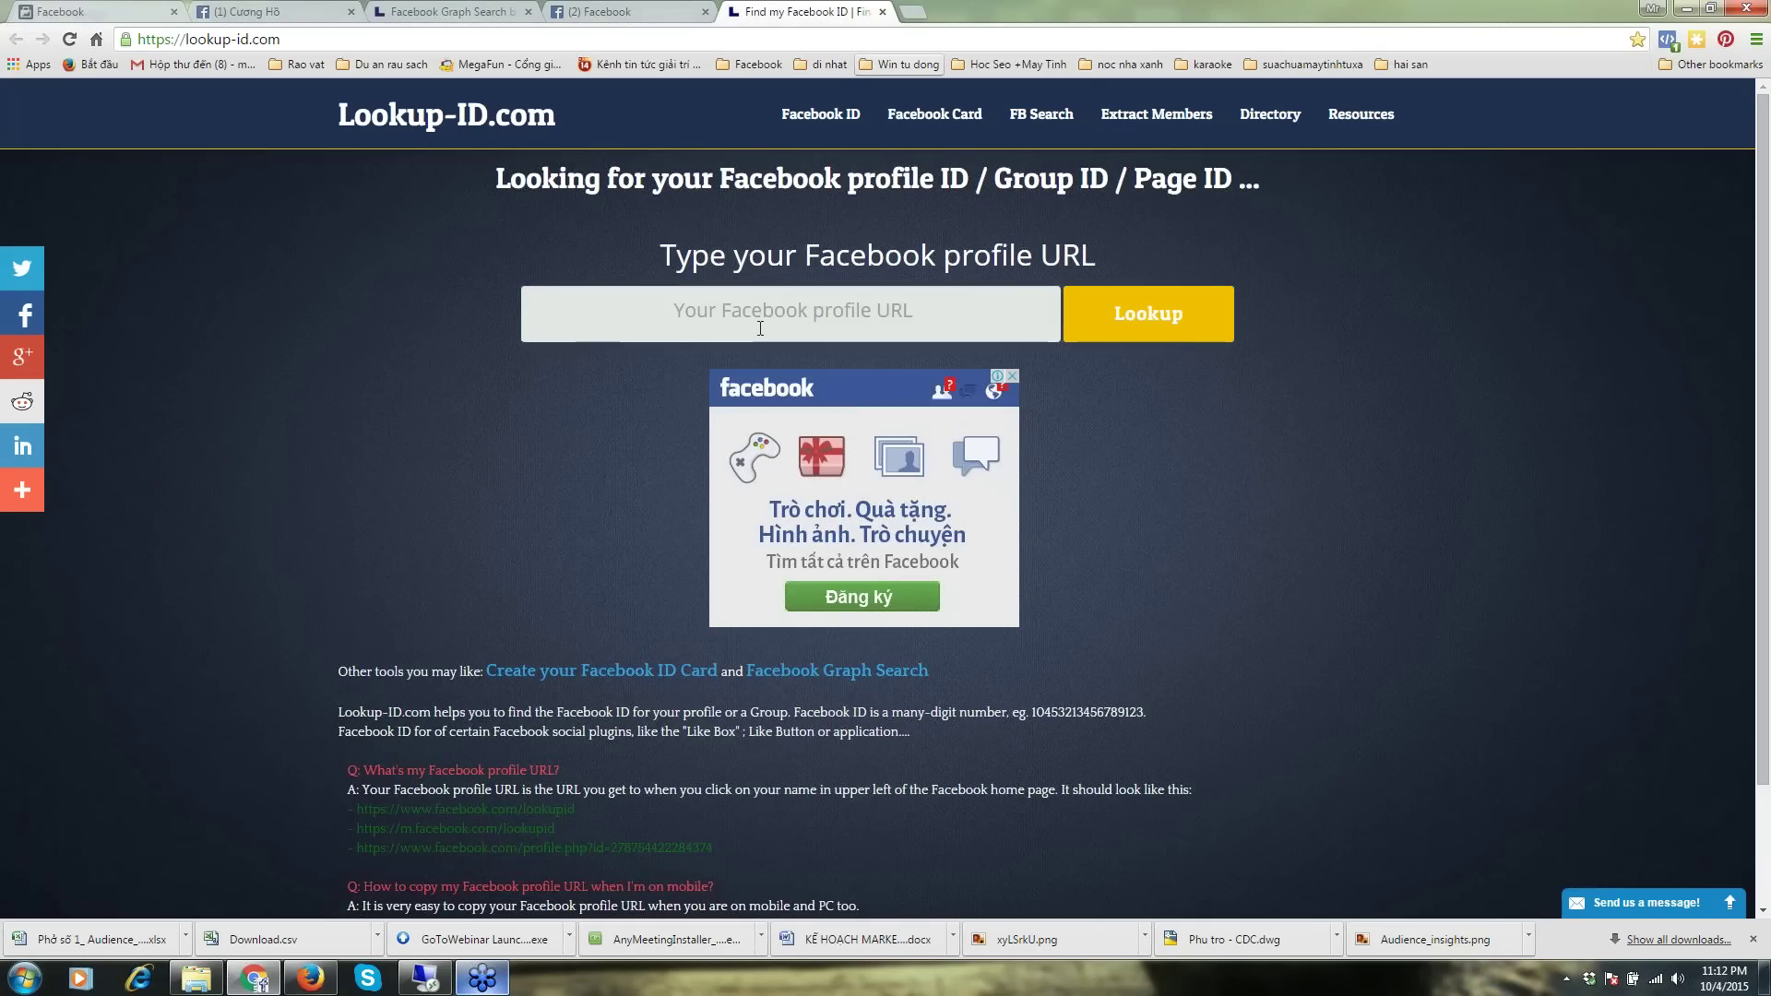
pyautogui.click(605, 7)
pyautogui.click(830, 12)
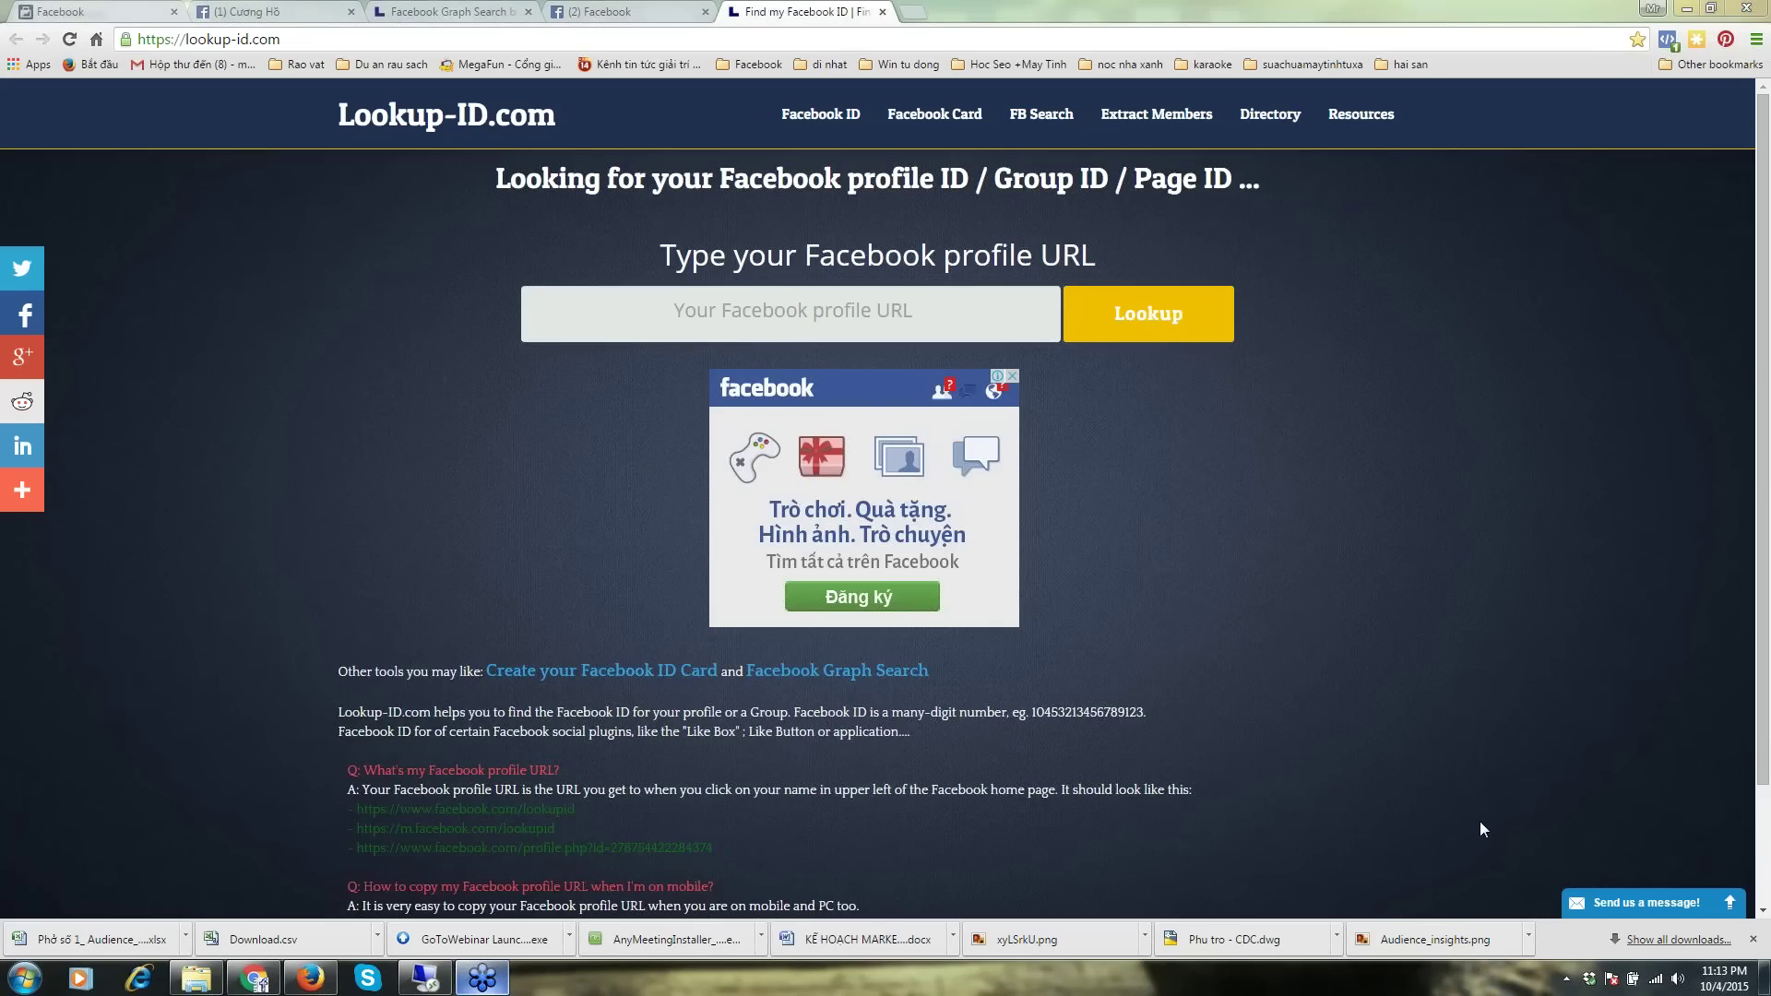
# Look up the numeric Facebook ID for another person's profile URL and copy the resulting ID.
pyautogui.click(794, 314)
pyautogui.click(702, 349)
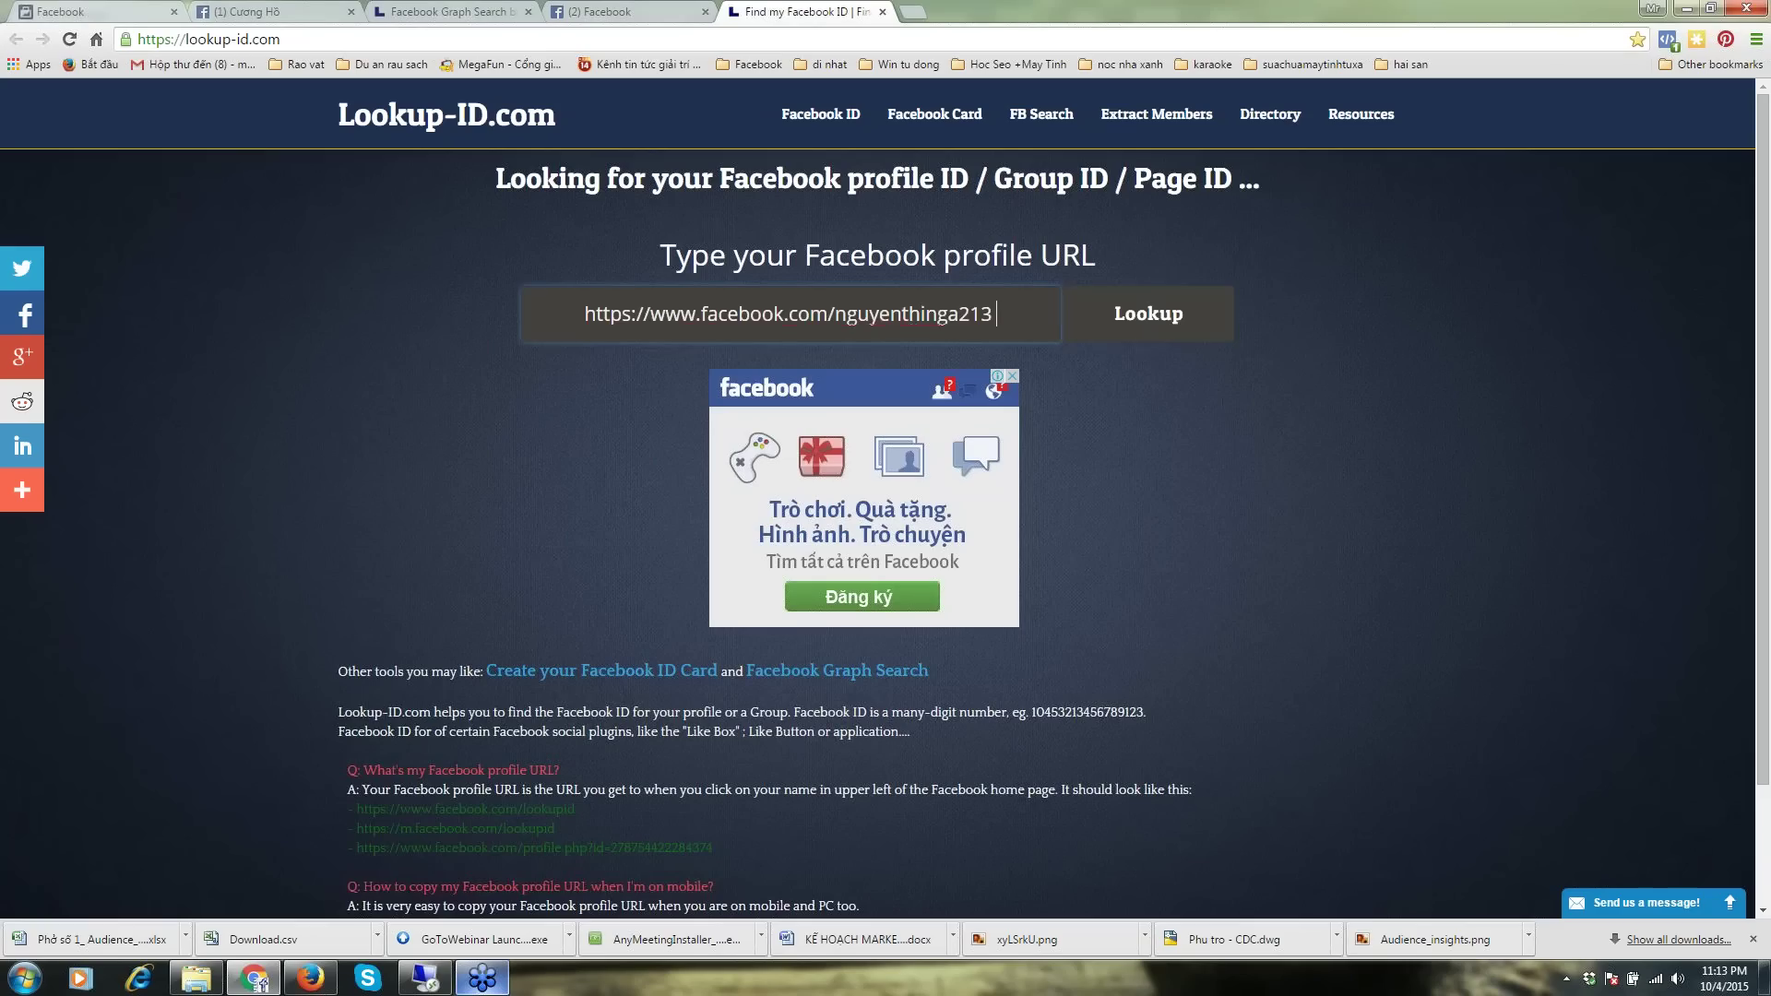
pyautogui.click(1147, 314)
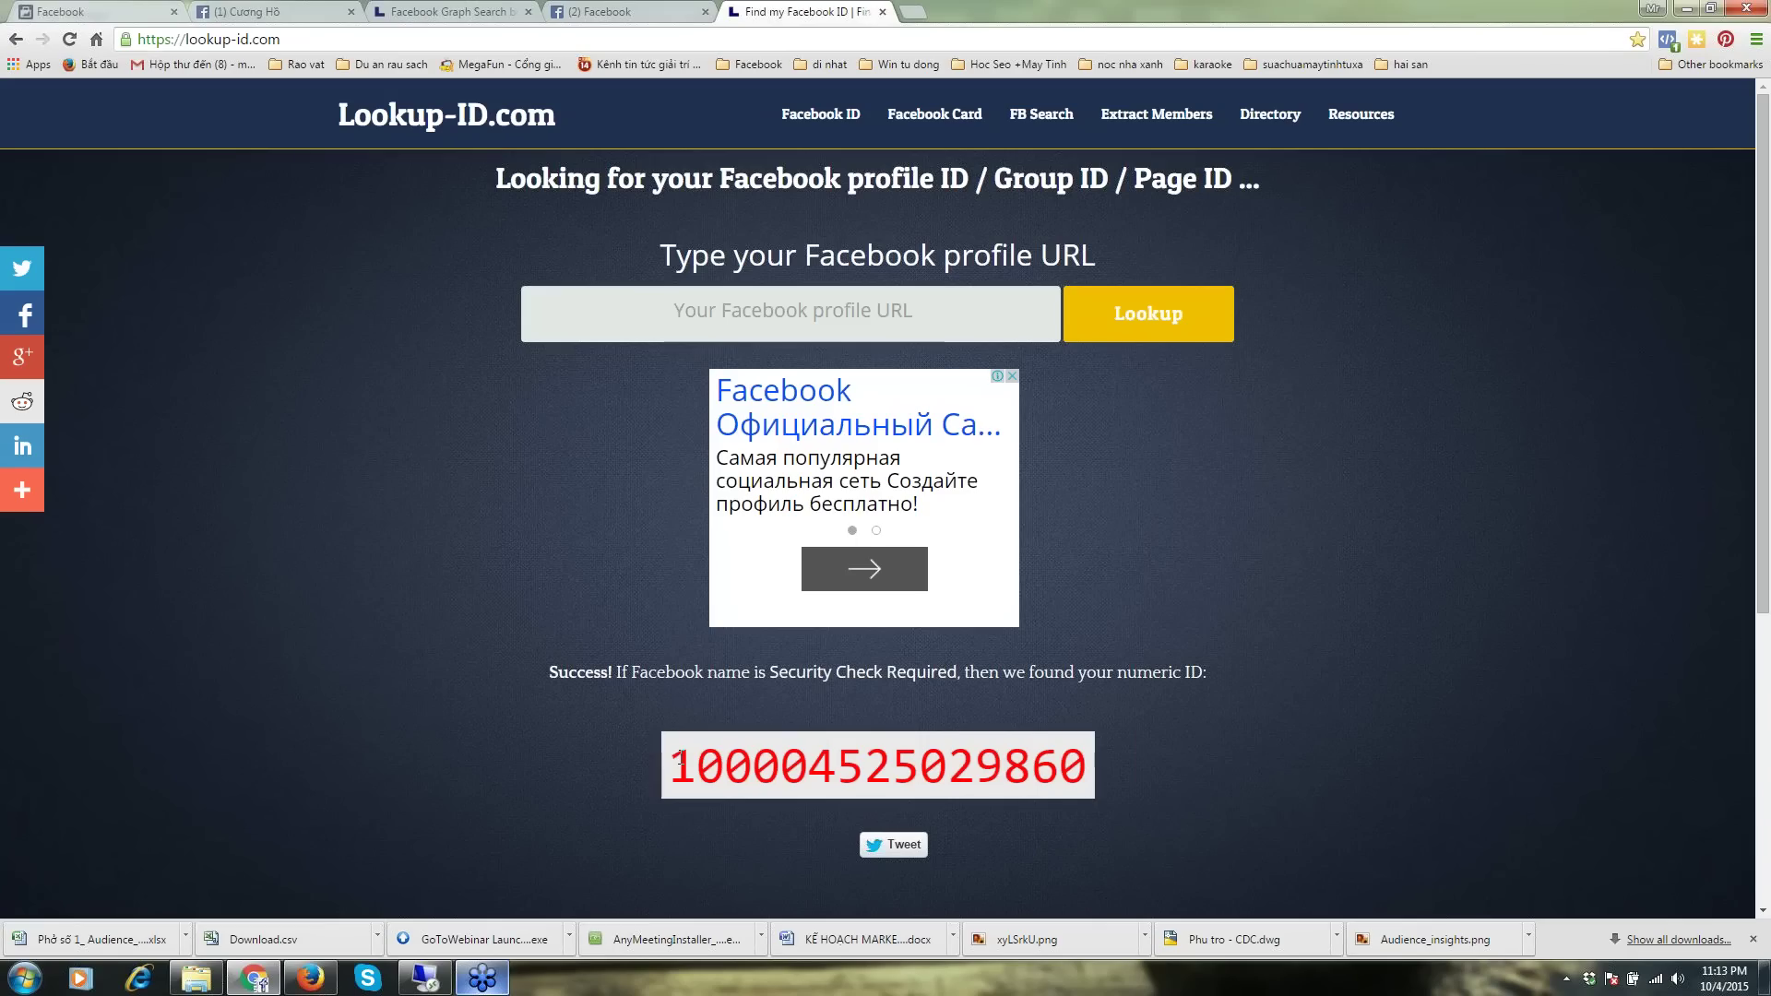
pyautogui.moveTo(678, 758); pyautogui.dragTo(1096, 785)
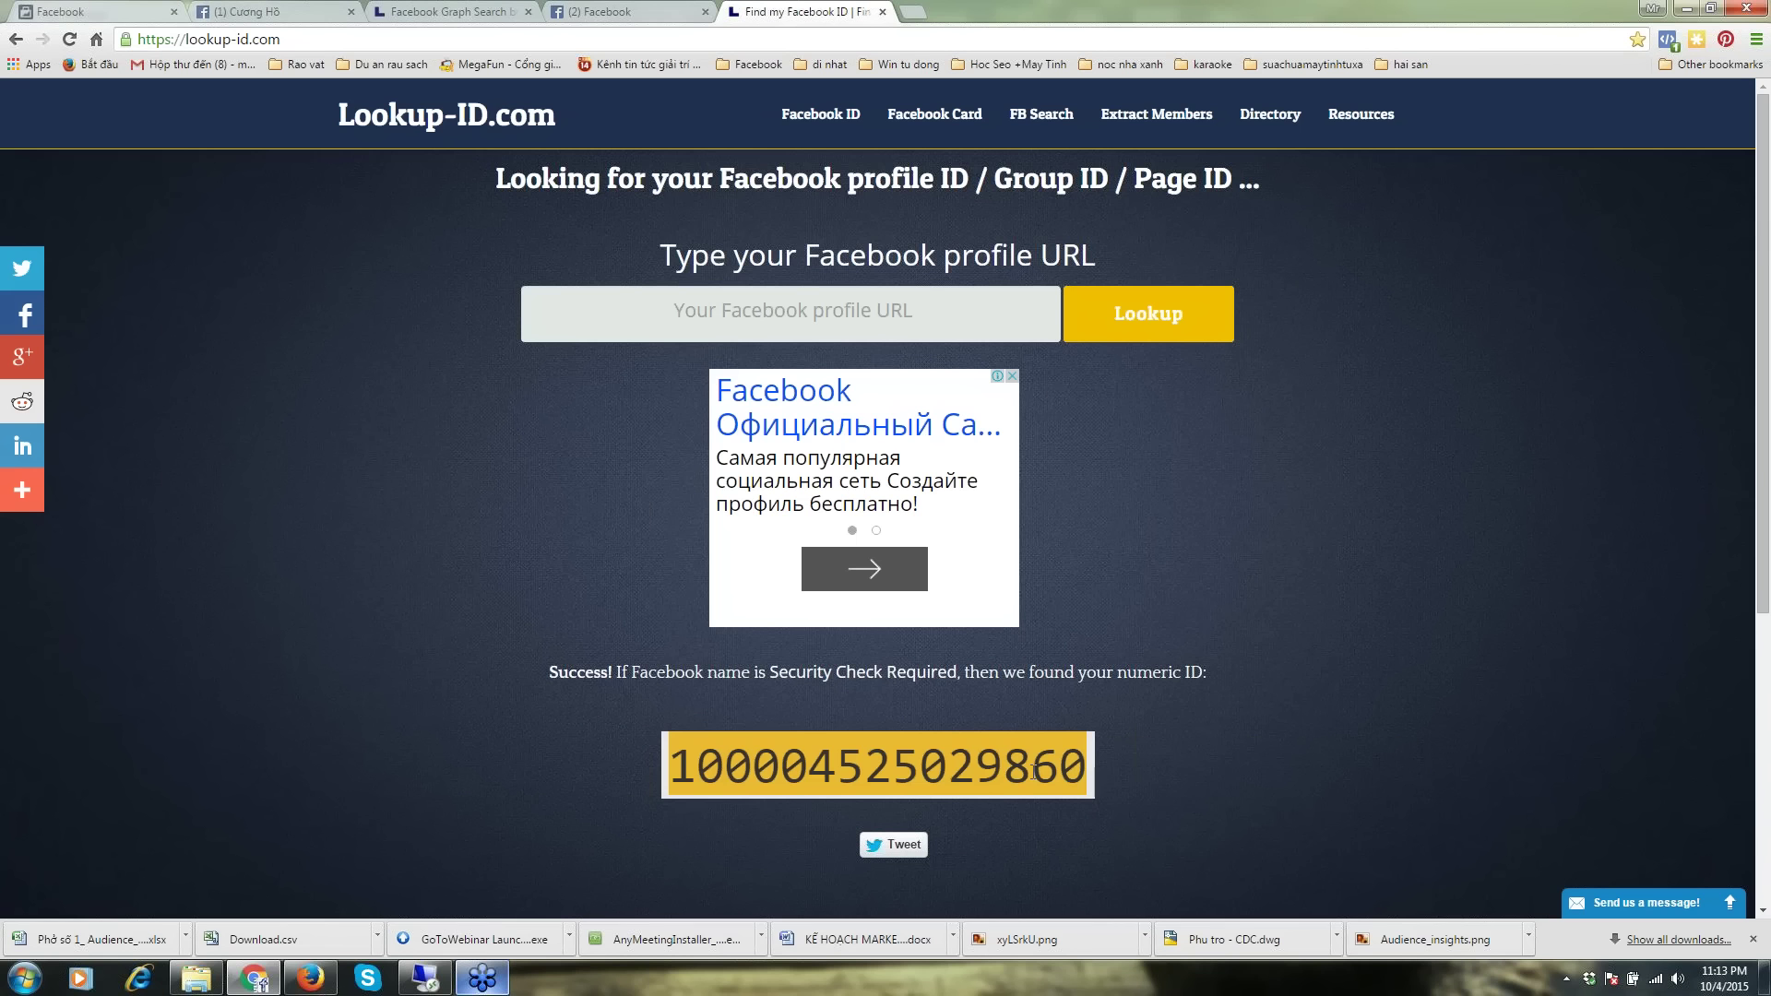
pyautogui.rightClick(1034, 771)
pyautogui.click(1077, 784)
# Search Lookup-ID.com for the photos posted by the newly copied Facebook ID and look through the resulting photos.
pyautogui.hotkey('ctrl', 'shift', 'Tab')
pyautogui.hotkey('ctrl', 'shift', 'Tab')
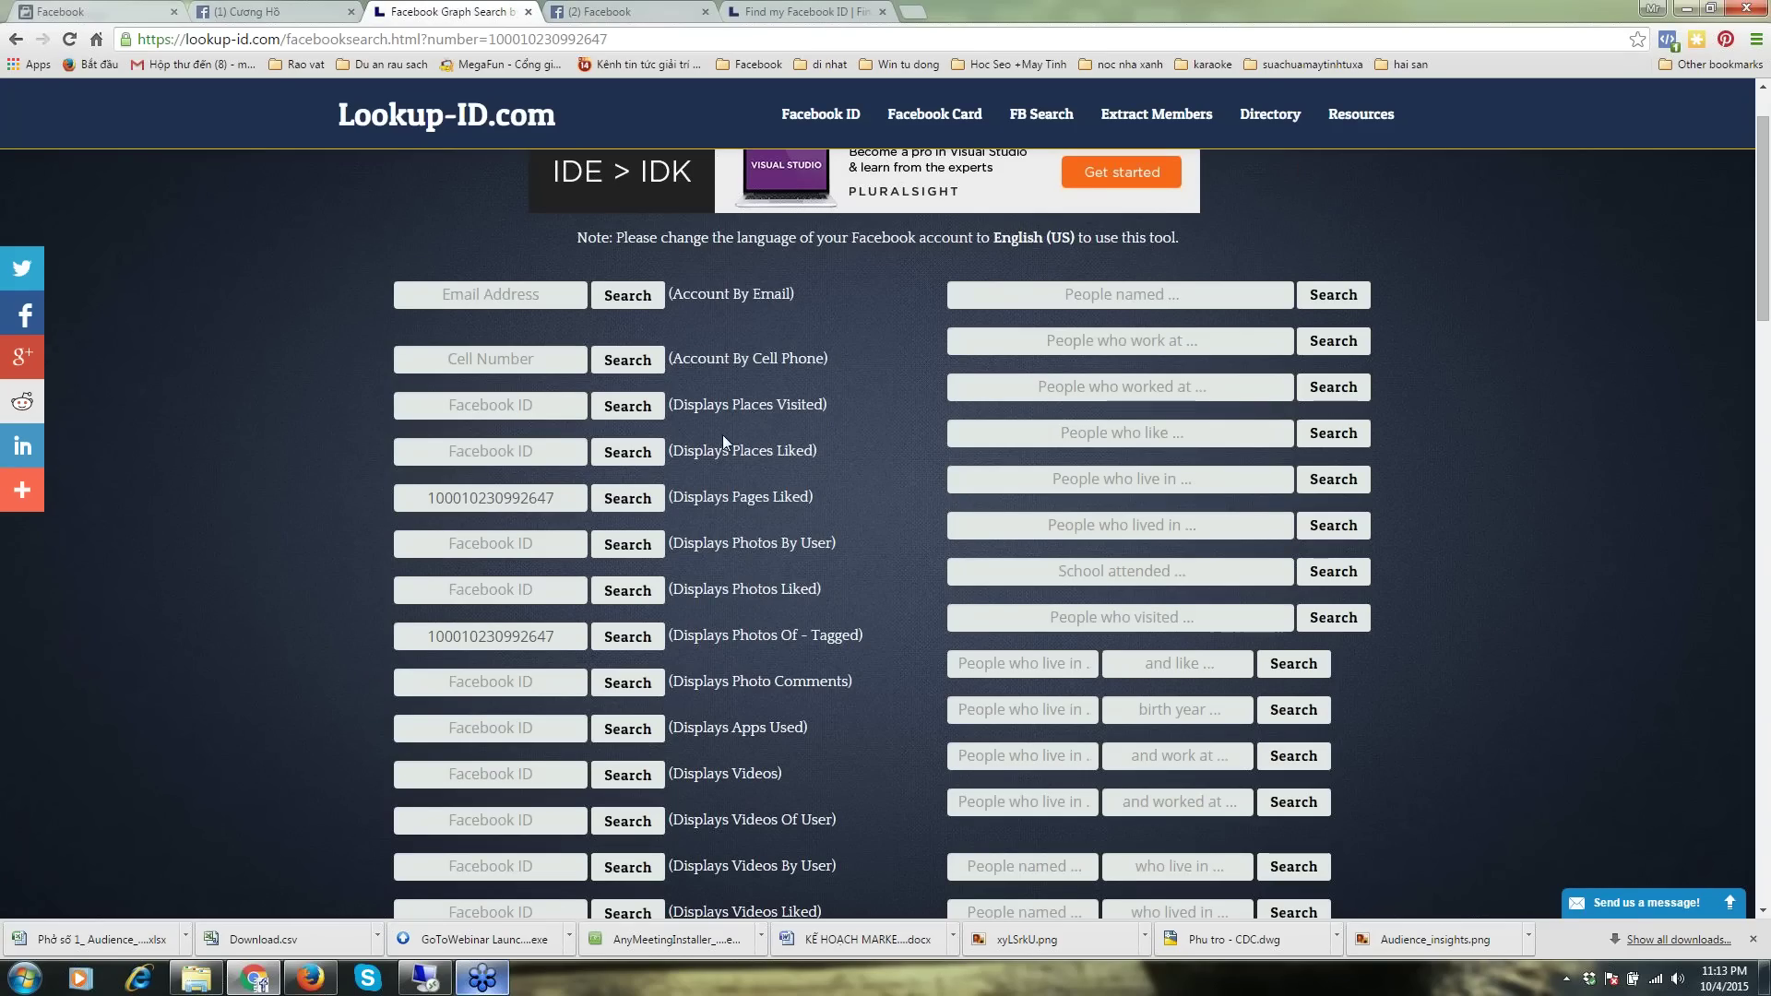
pyautogui.click(549, 550)
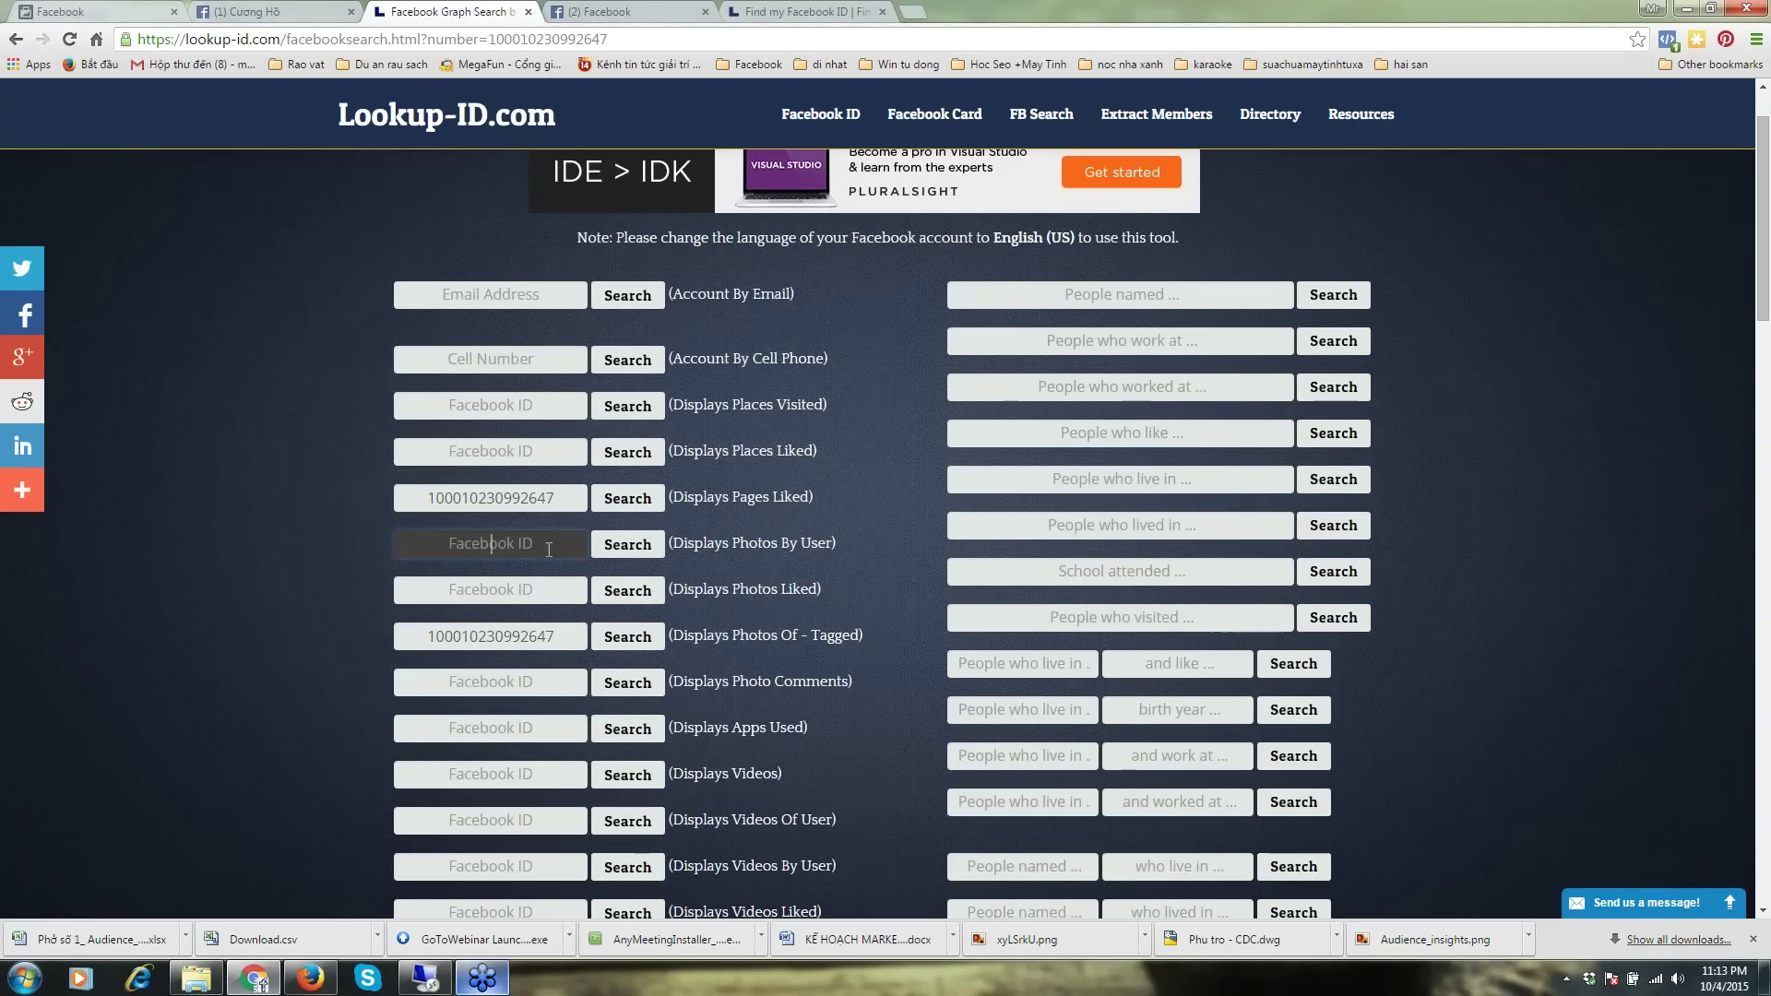
pyautogui.hotkey('ctrl', 'v')
pyautogui.press('Return')
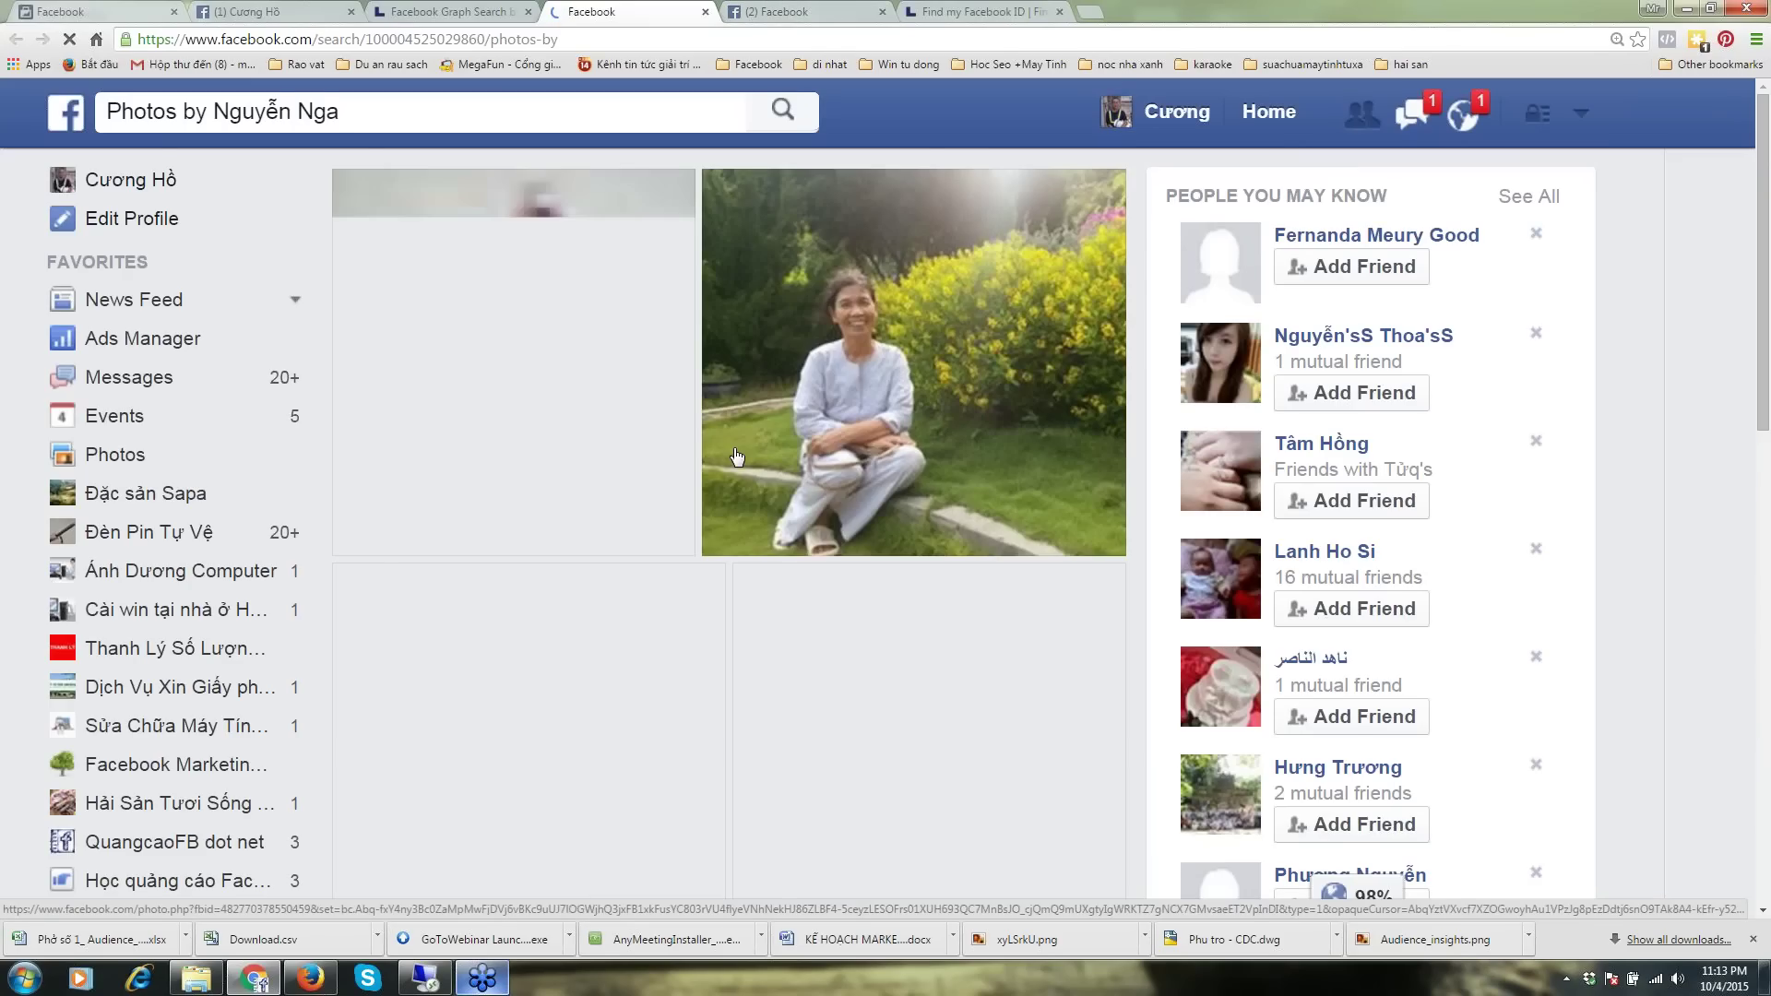
pyautogui.scroll(-1, 1015, 406)
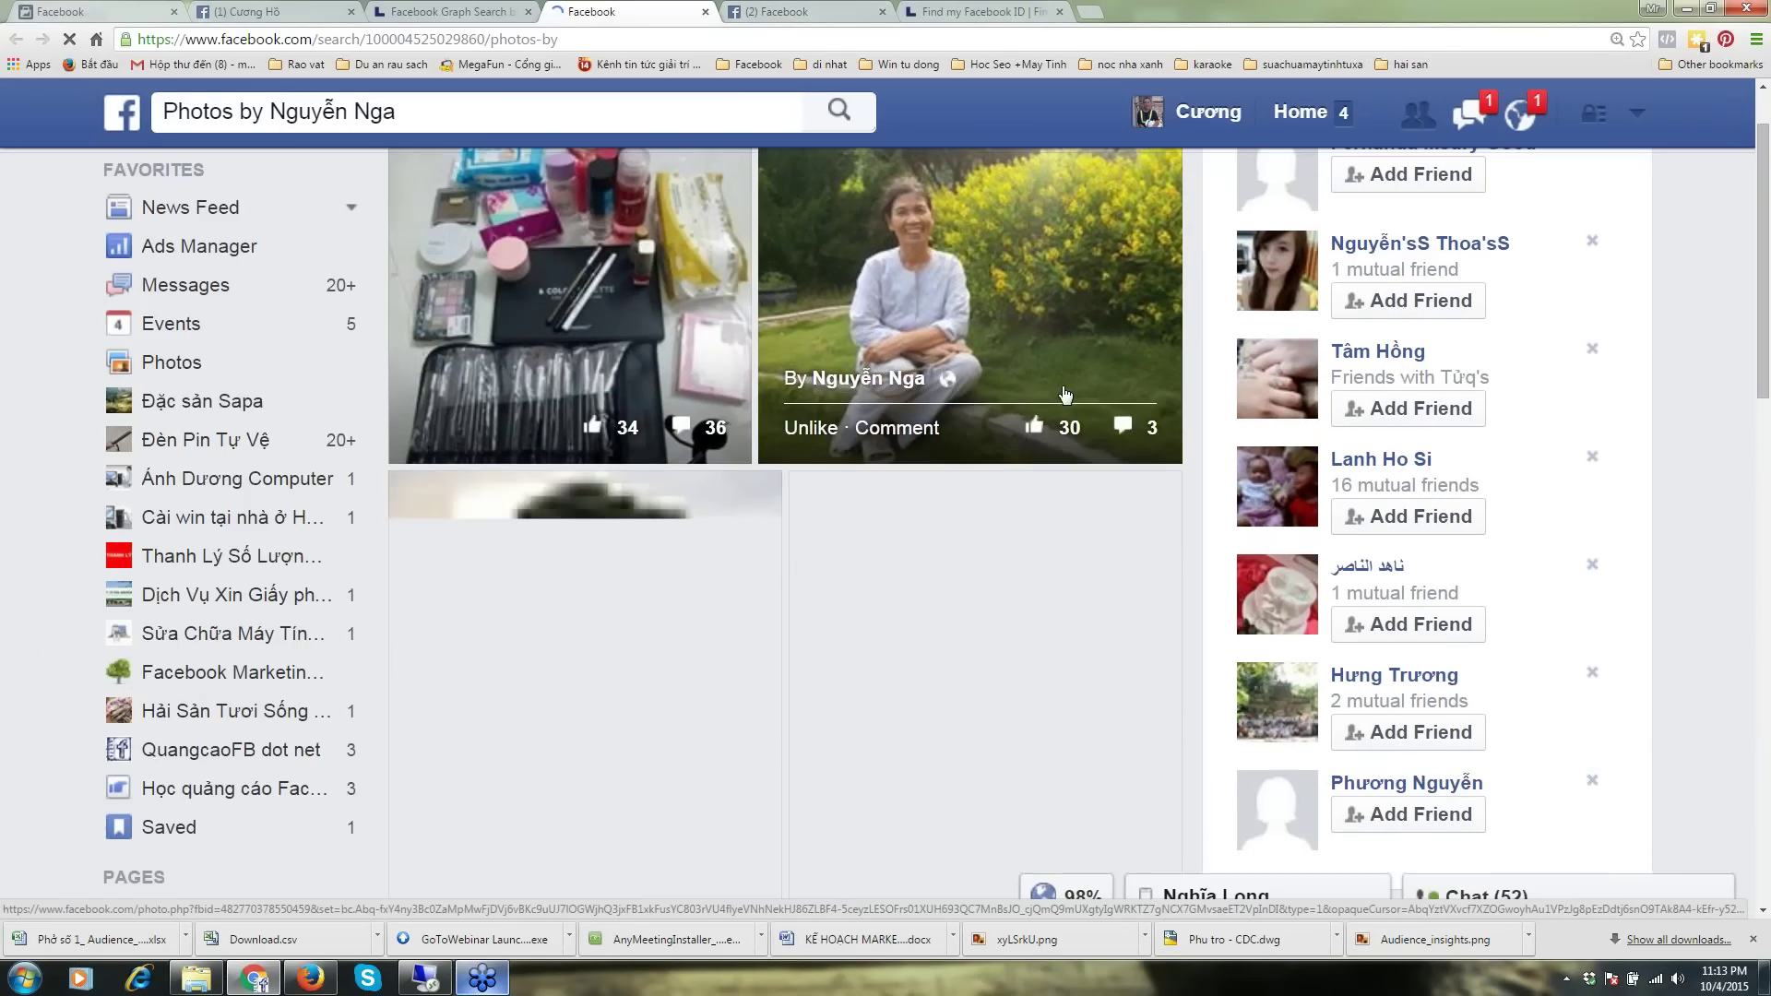
pyautogui.scroll(-4, 1065, 395)
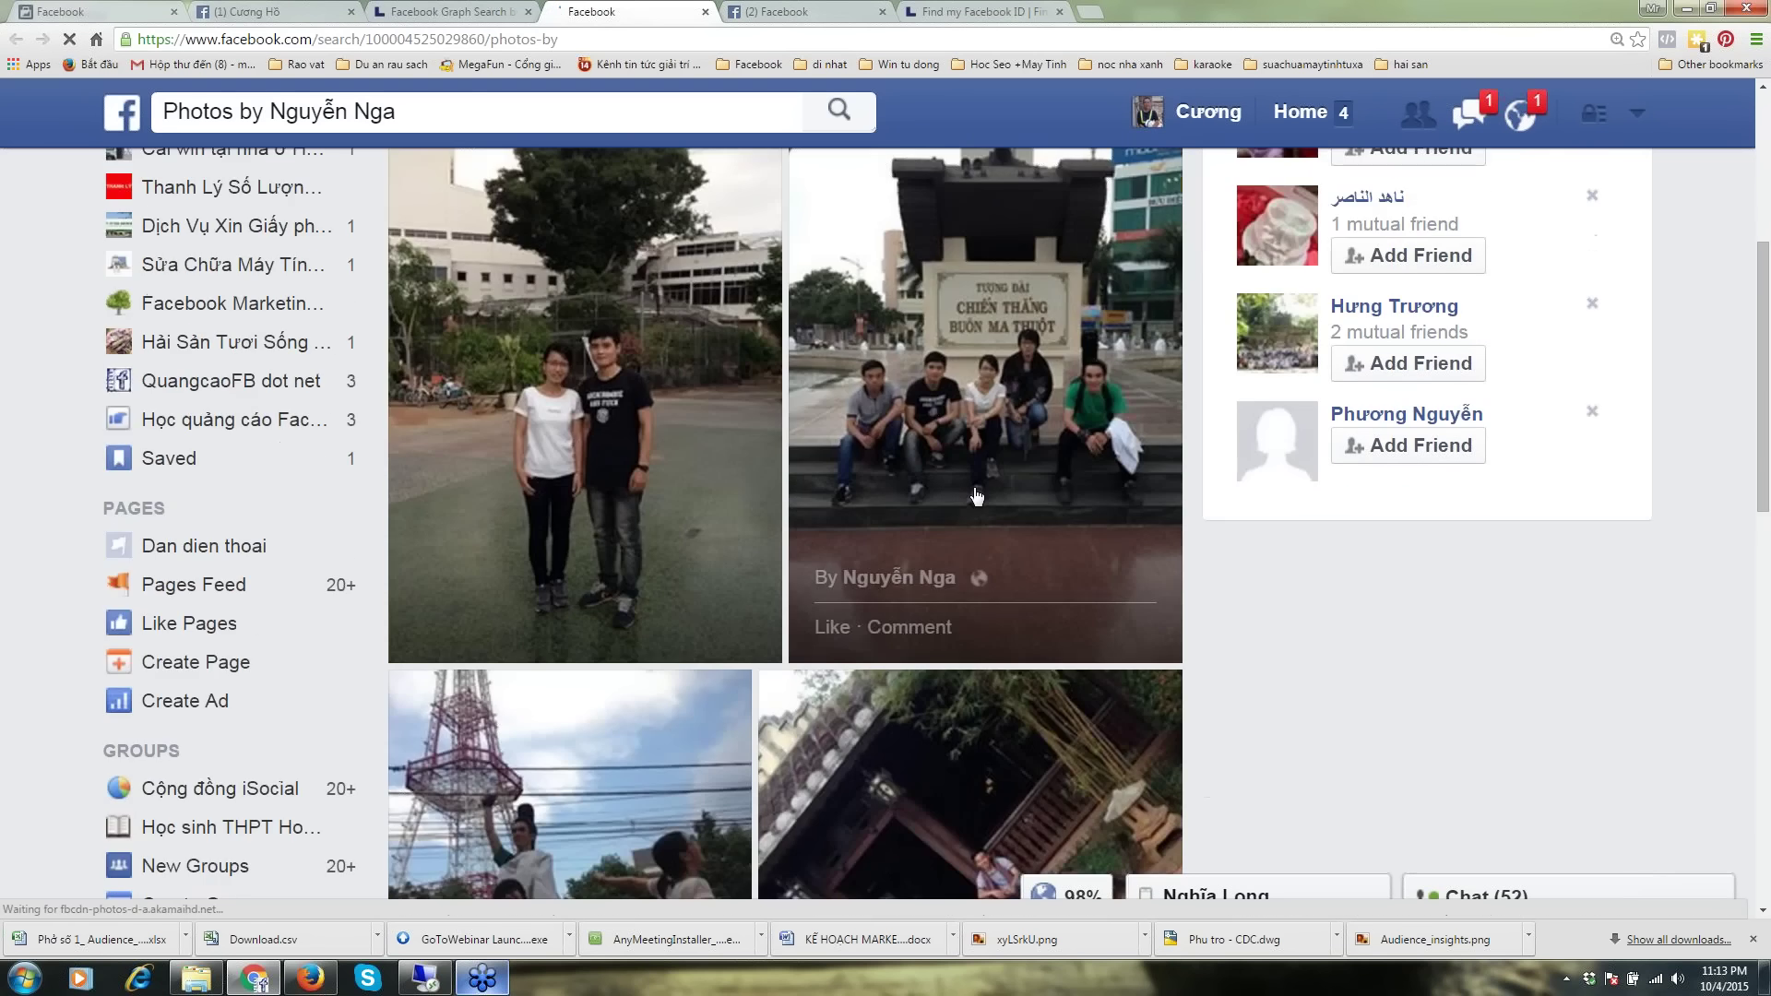
# Browse further through the photos posted by the searched Facebook profile, and close the results.
pyautogui.scroll(-10, 977, 497)
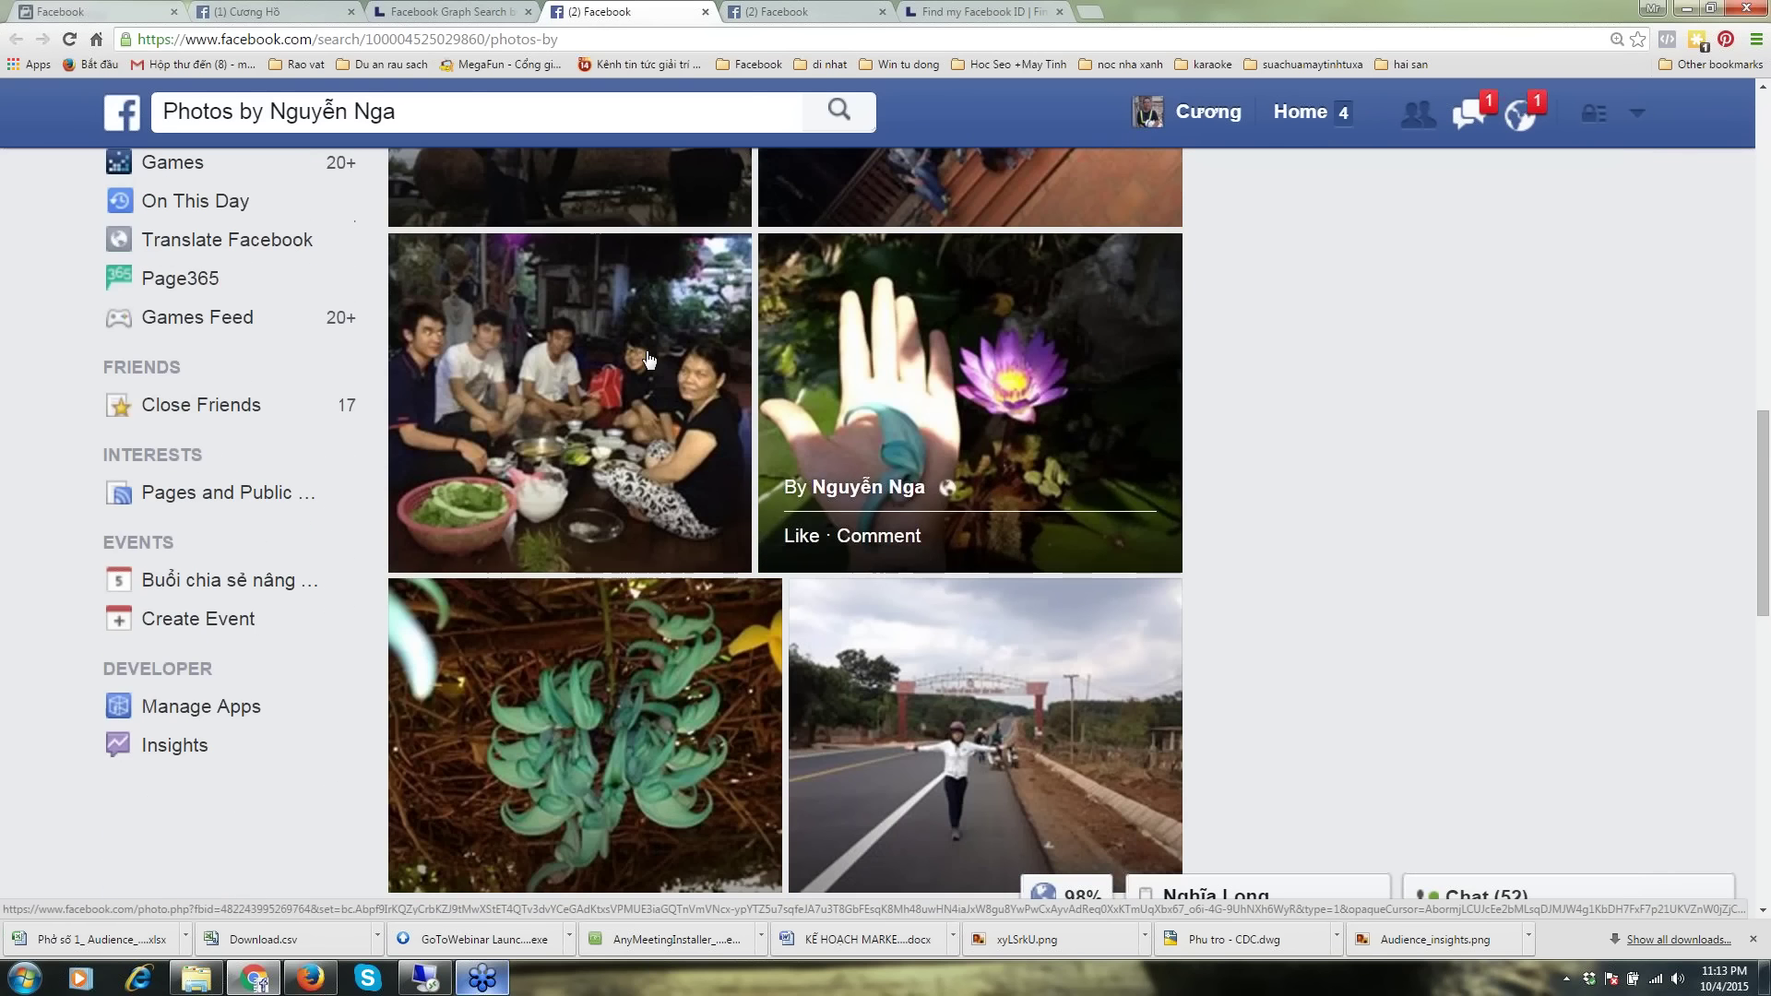
pyautogui.scroll(-4, 558, 374)
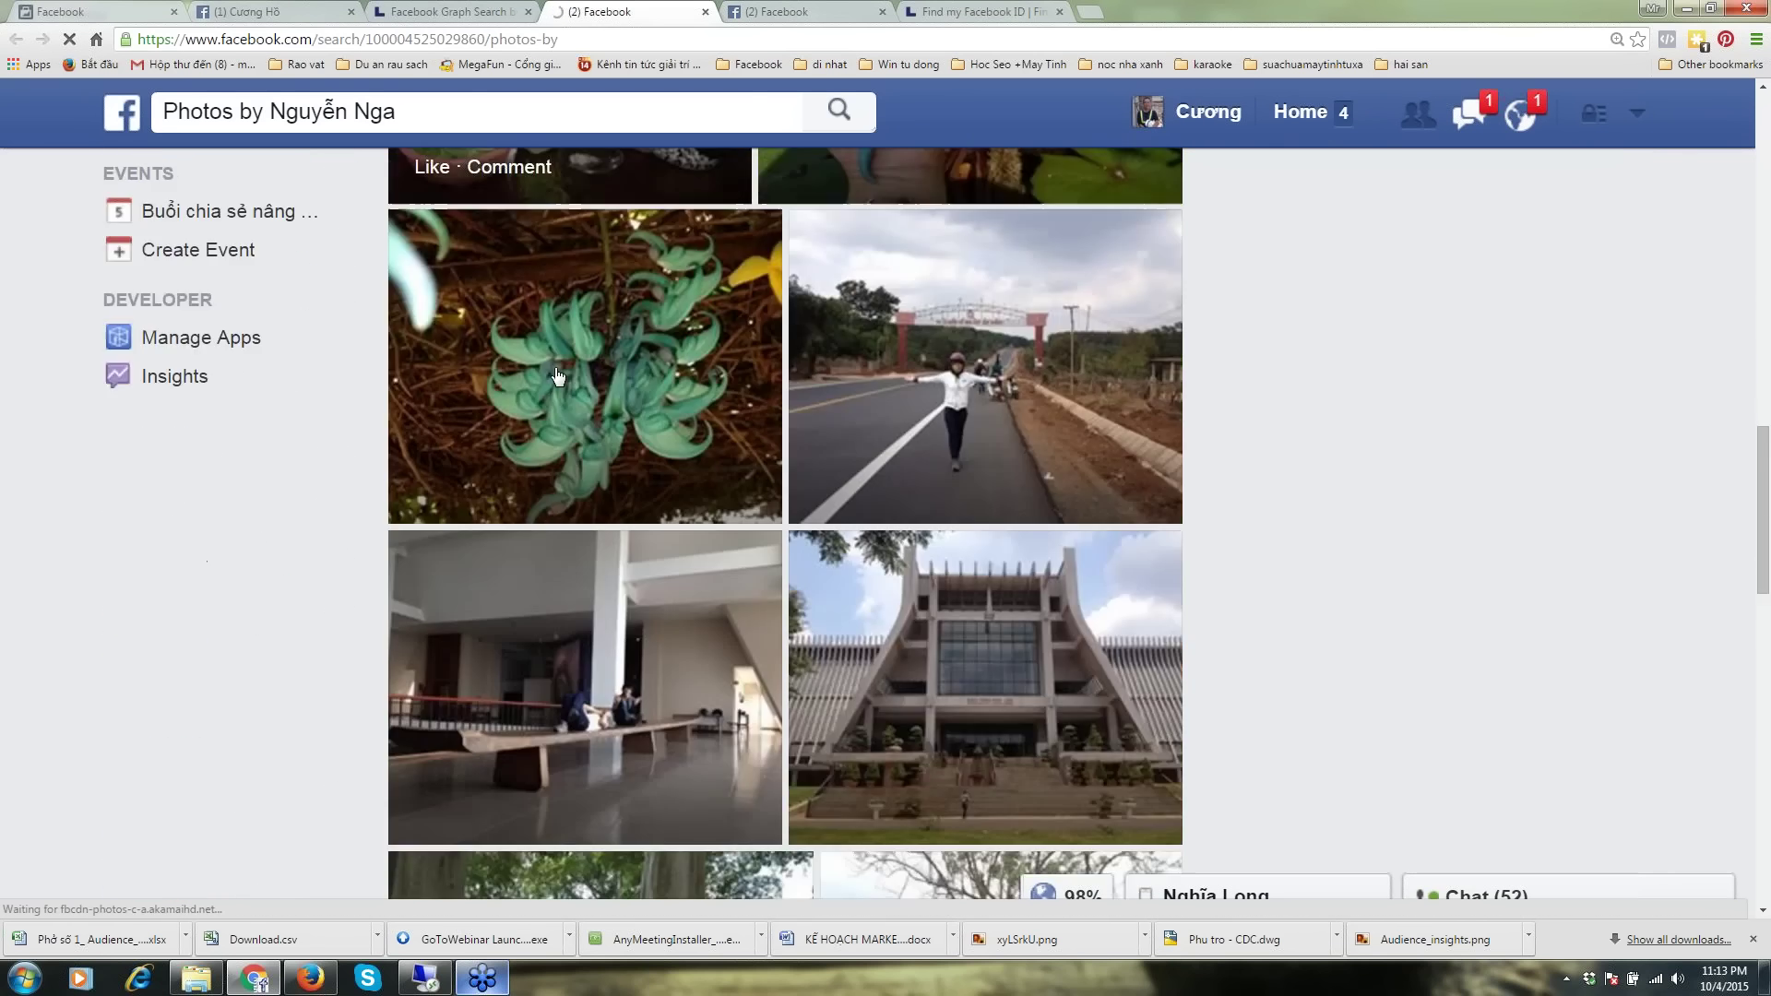
pyautogui.scroll(-11, 558, 374)
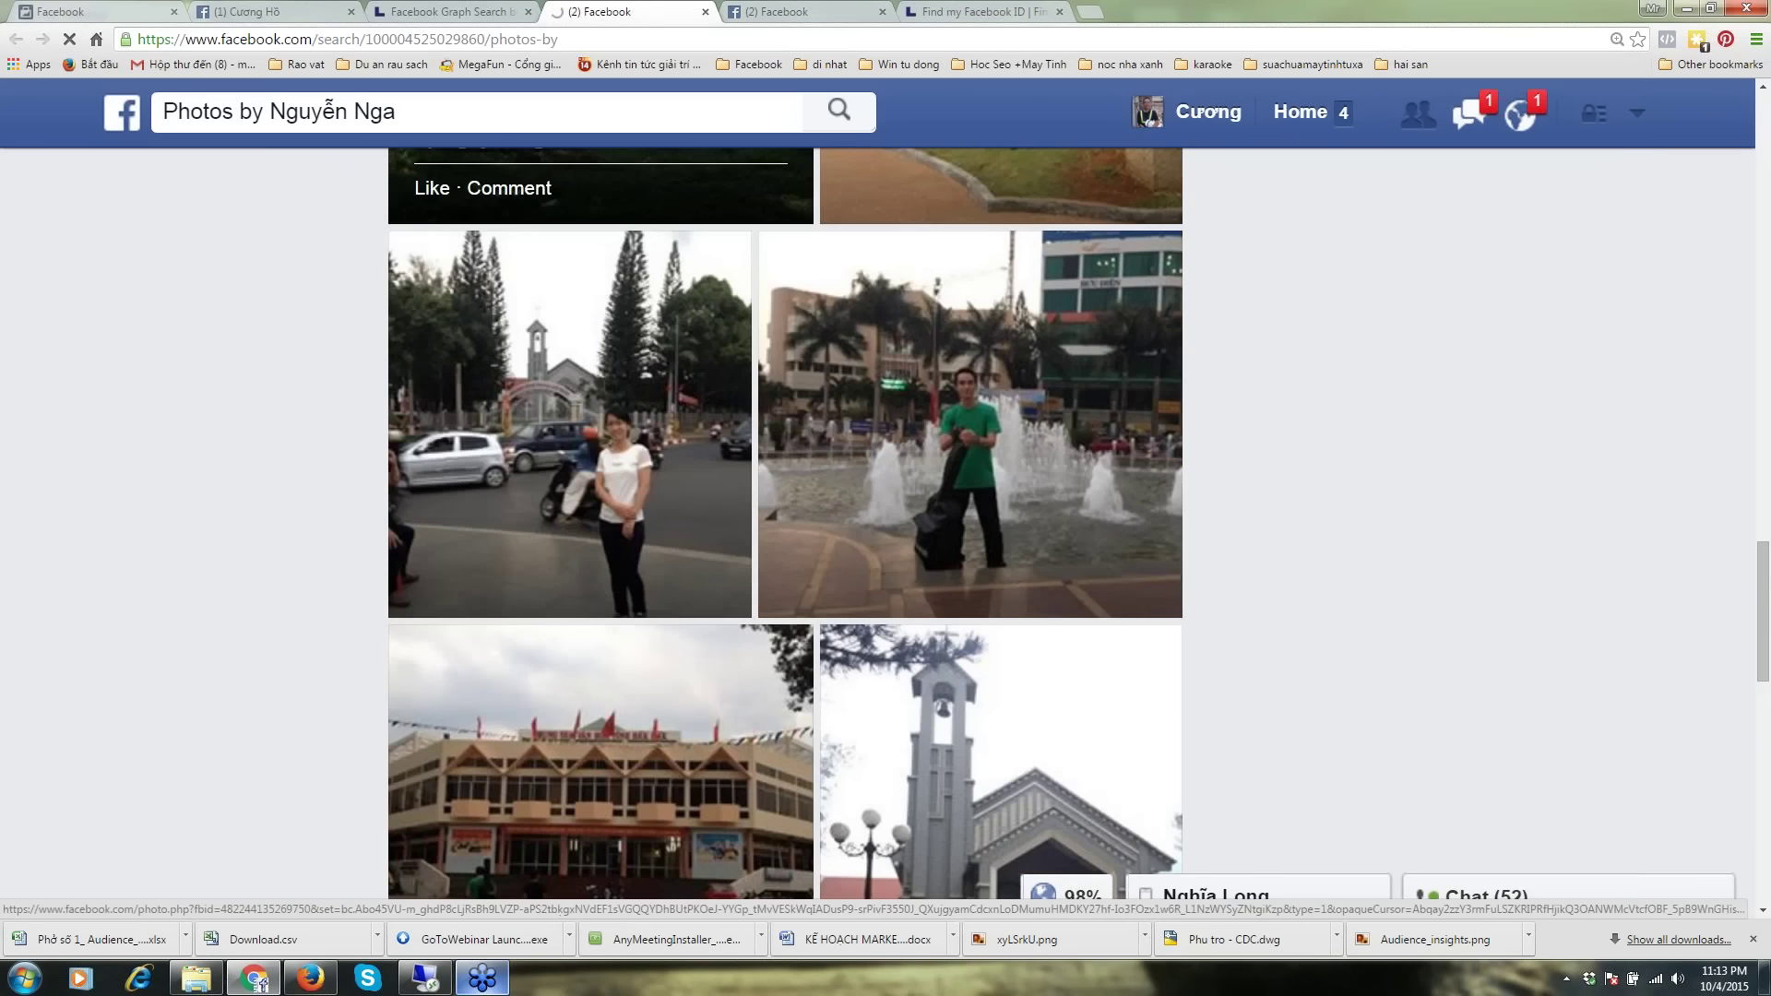
pyautogui.scroll(-15, 745, 474)
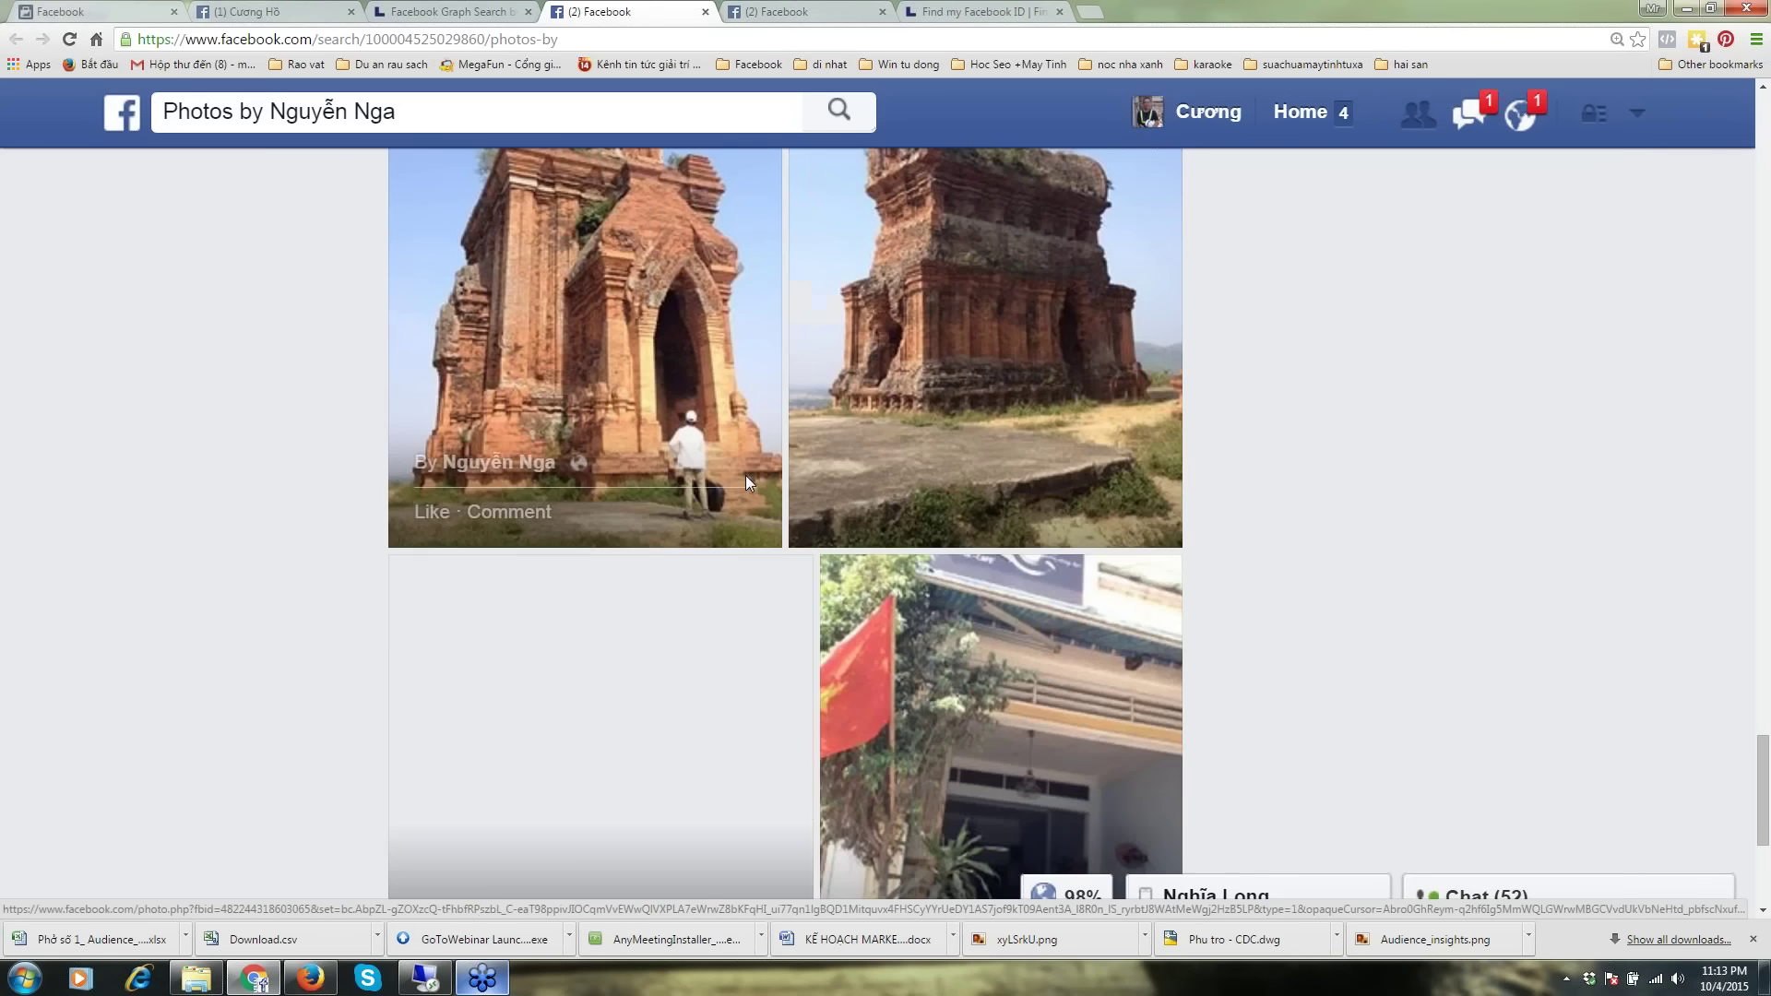
pyautogui.scroll(-15, 746, 475)
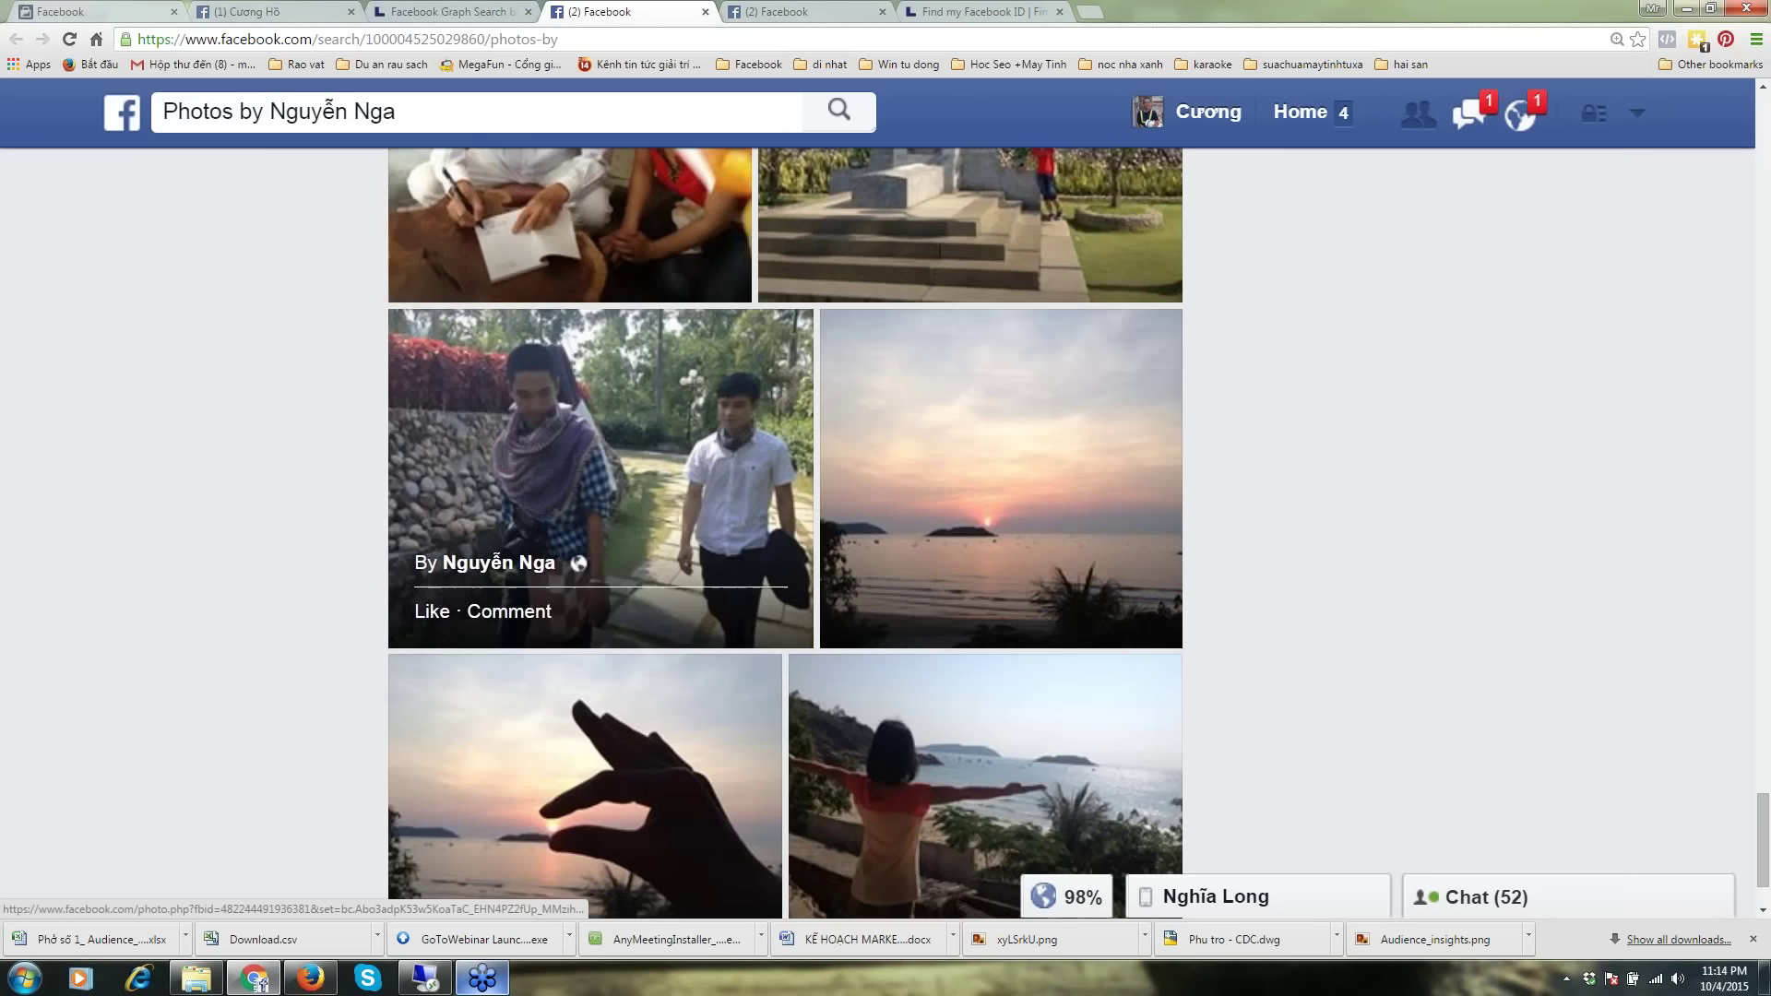
pyautogui.scroll(-8, 746, 475)
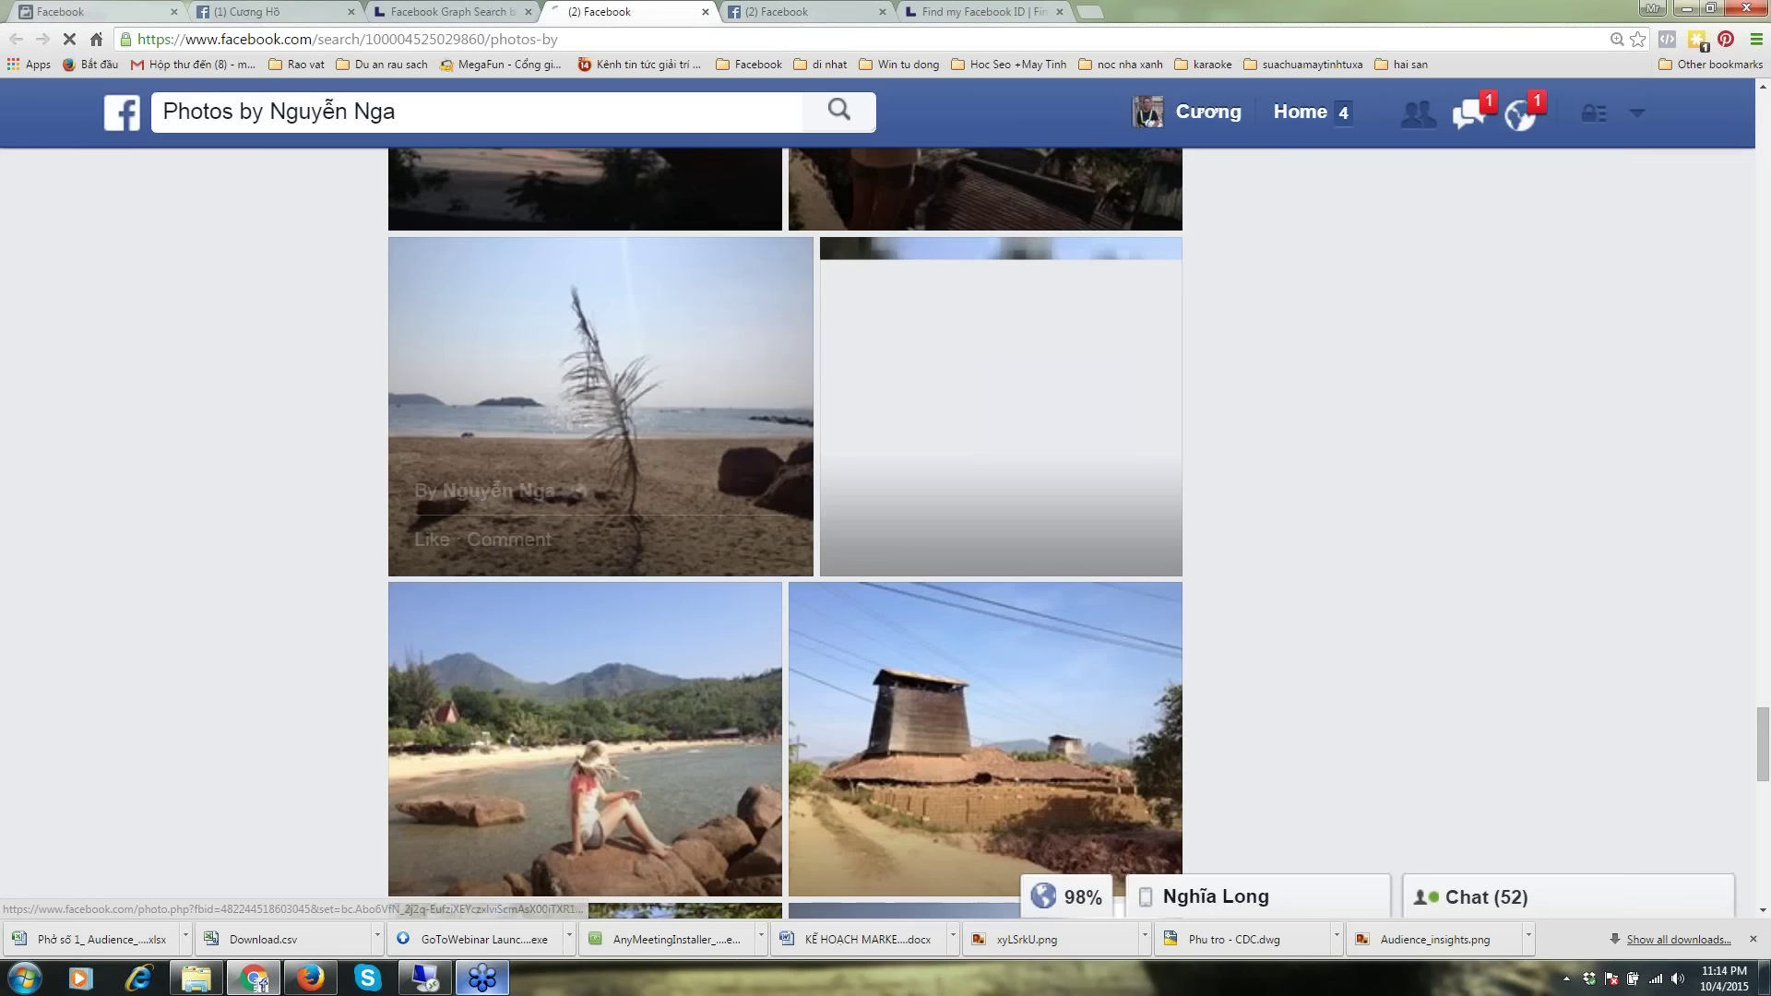
pyautogui.scroll(-4, 739, 498)
pyautogui.scroll(-4, 739, 497)
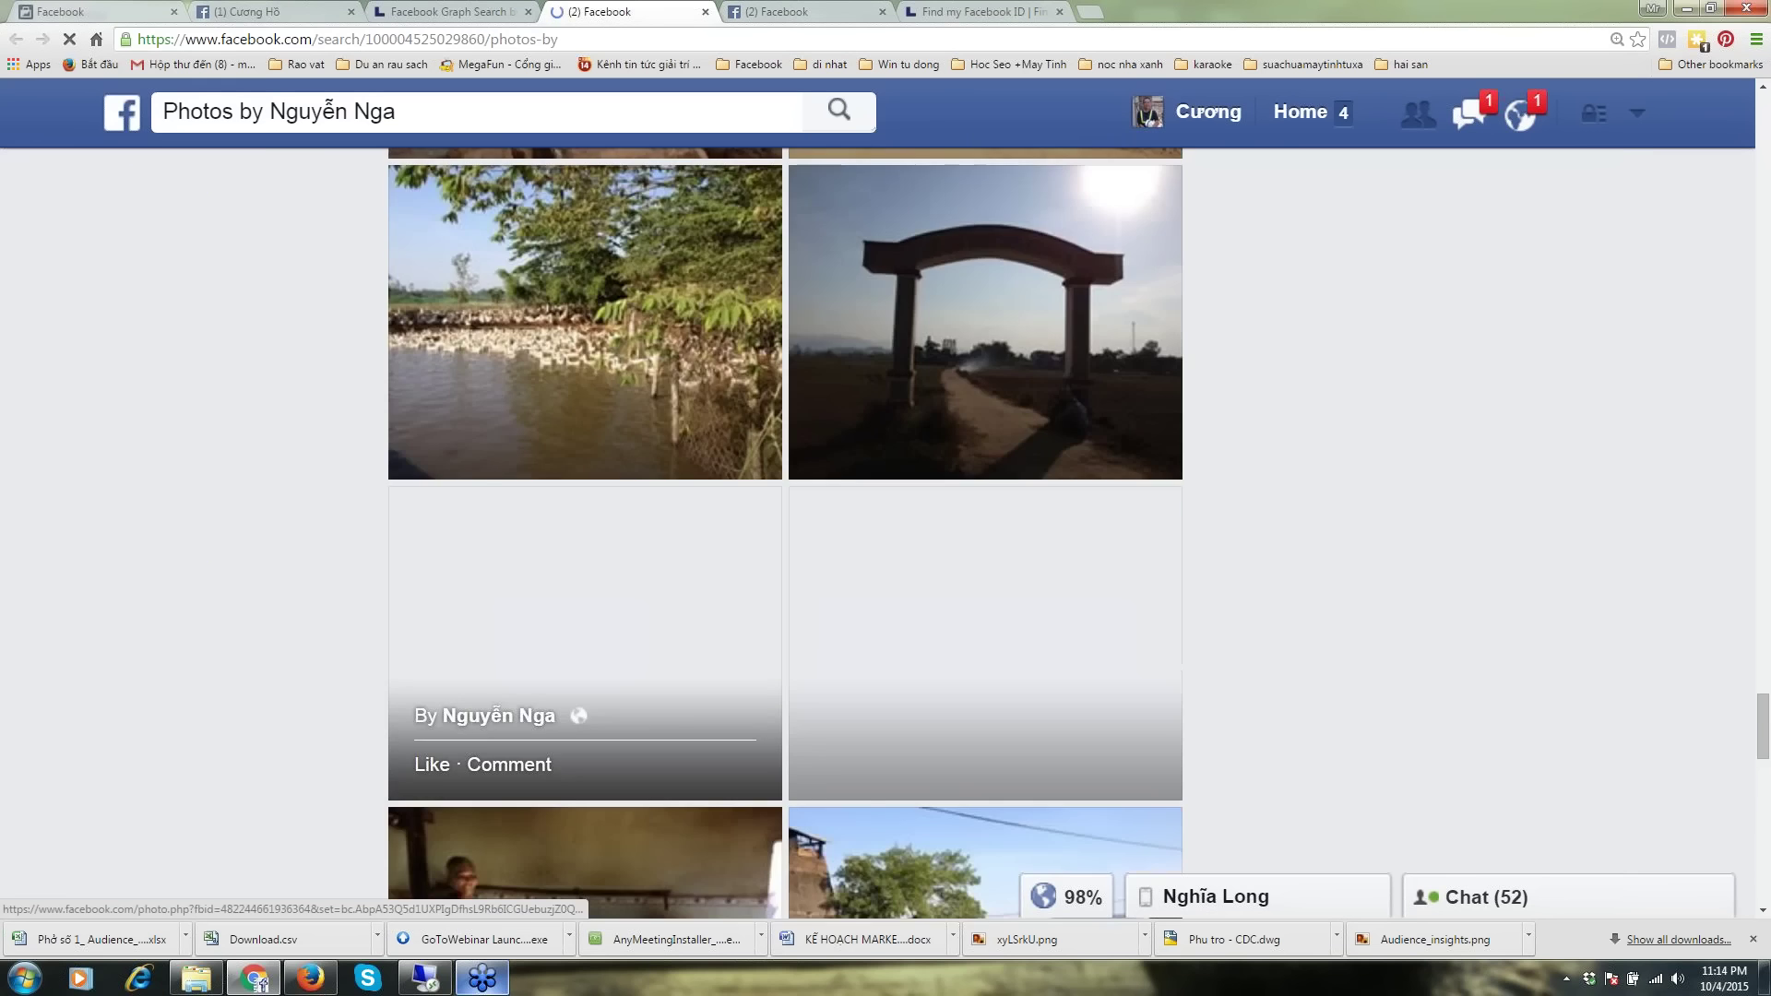
pyautogui.scroll(-8, 739, 499)
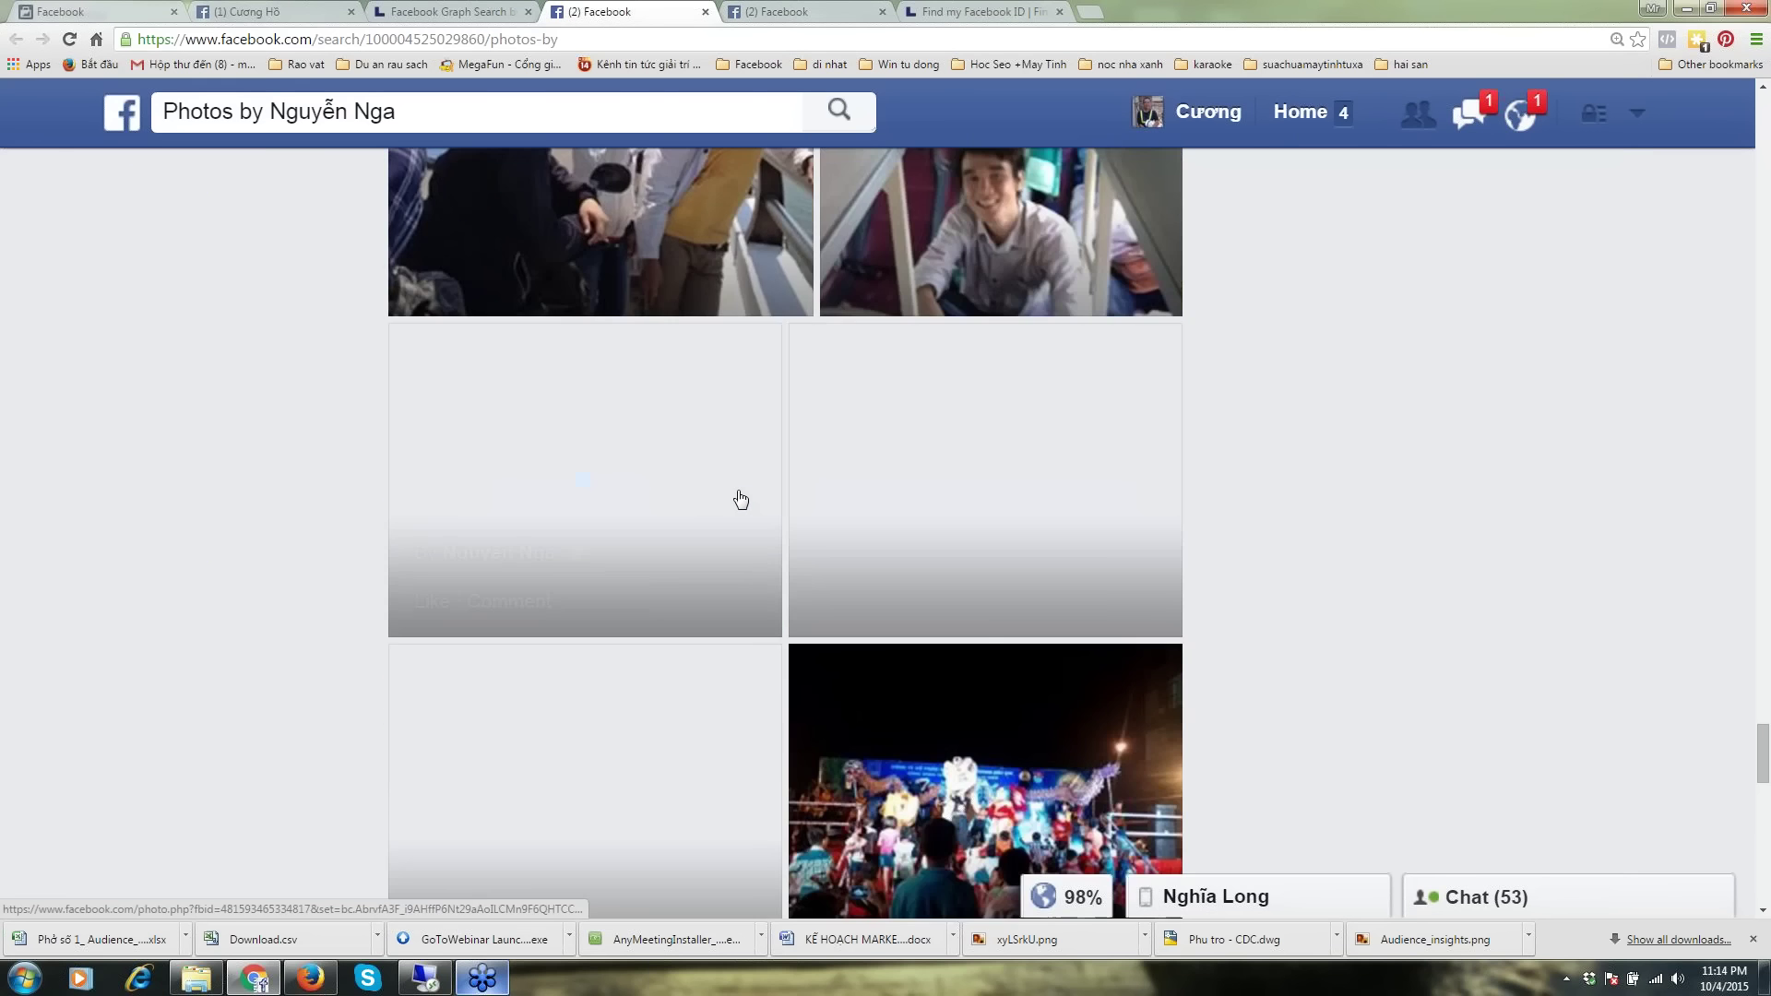
pyautogui.scroll(-12, 740, 499)
pyautogui.scroll(-15, 838, 550)
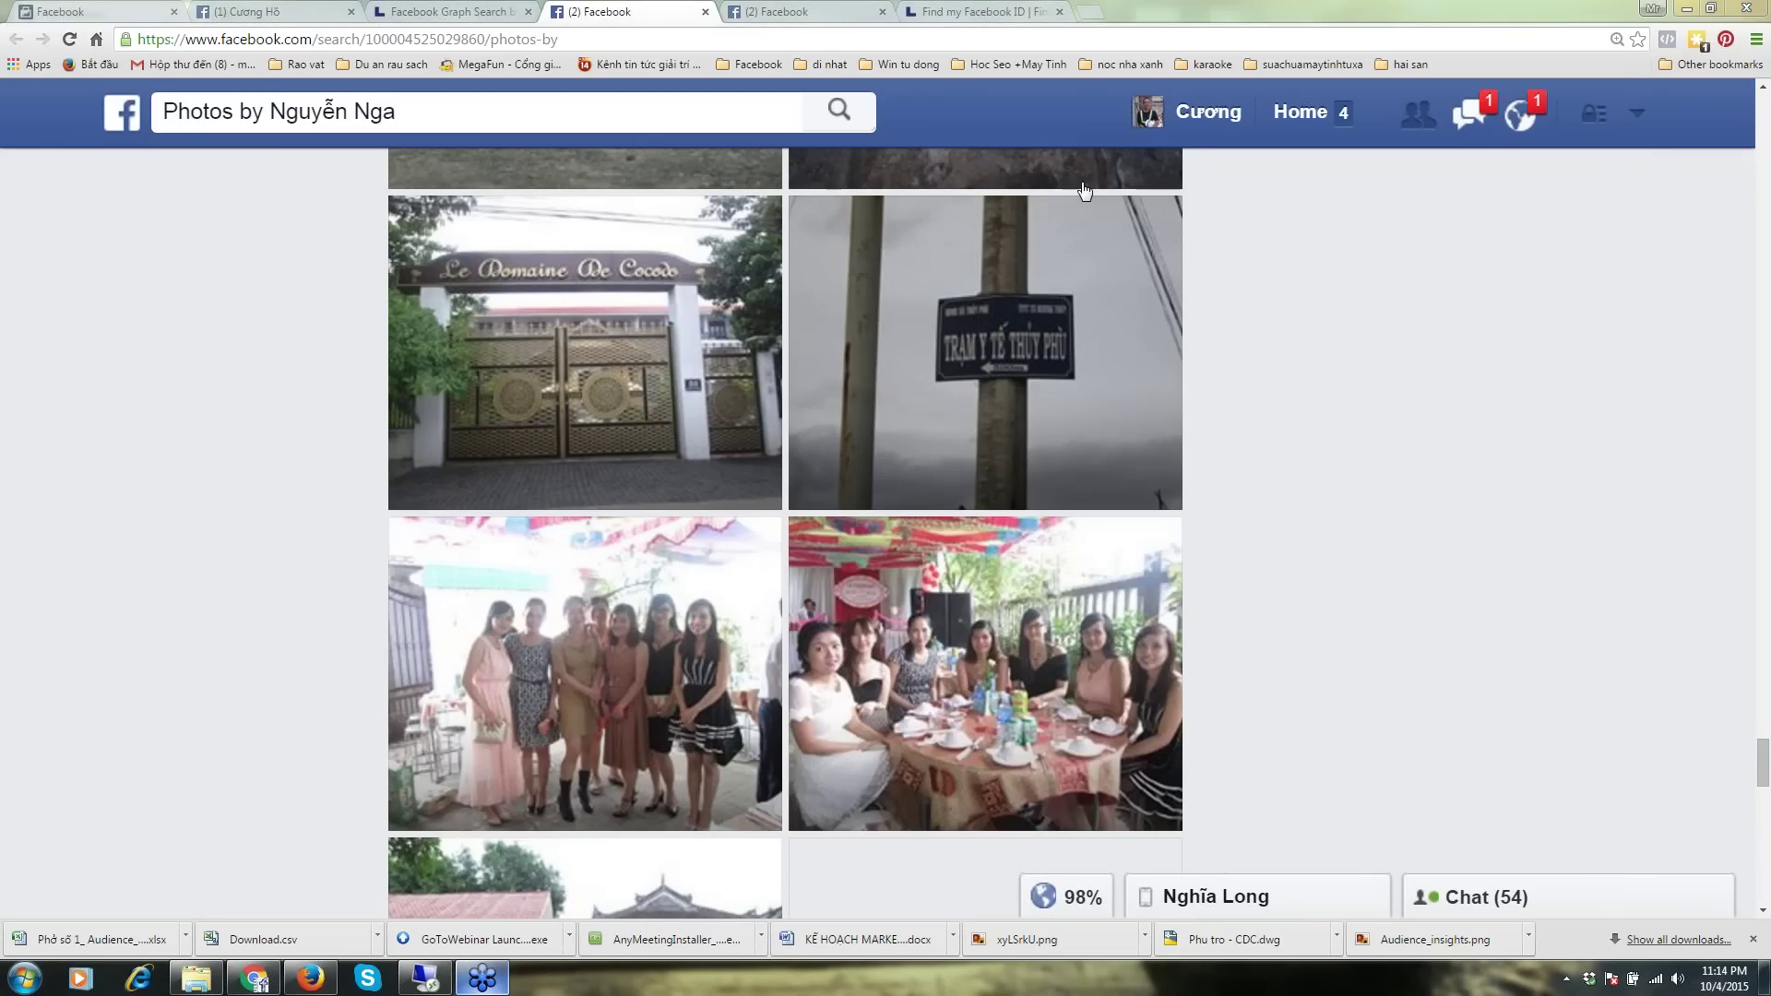
pyautogui.click(705, 12)
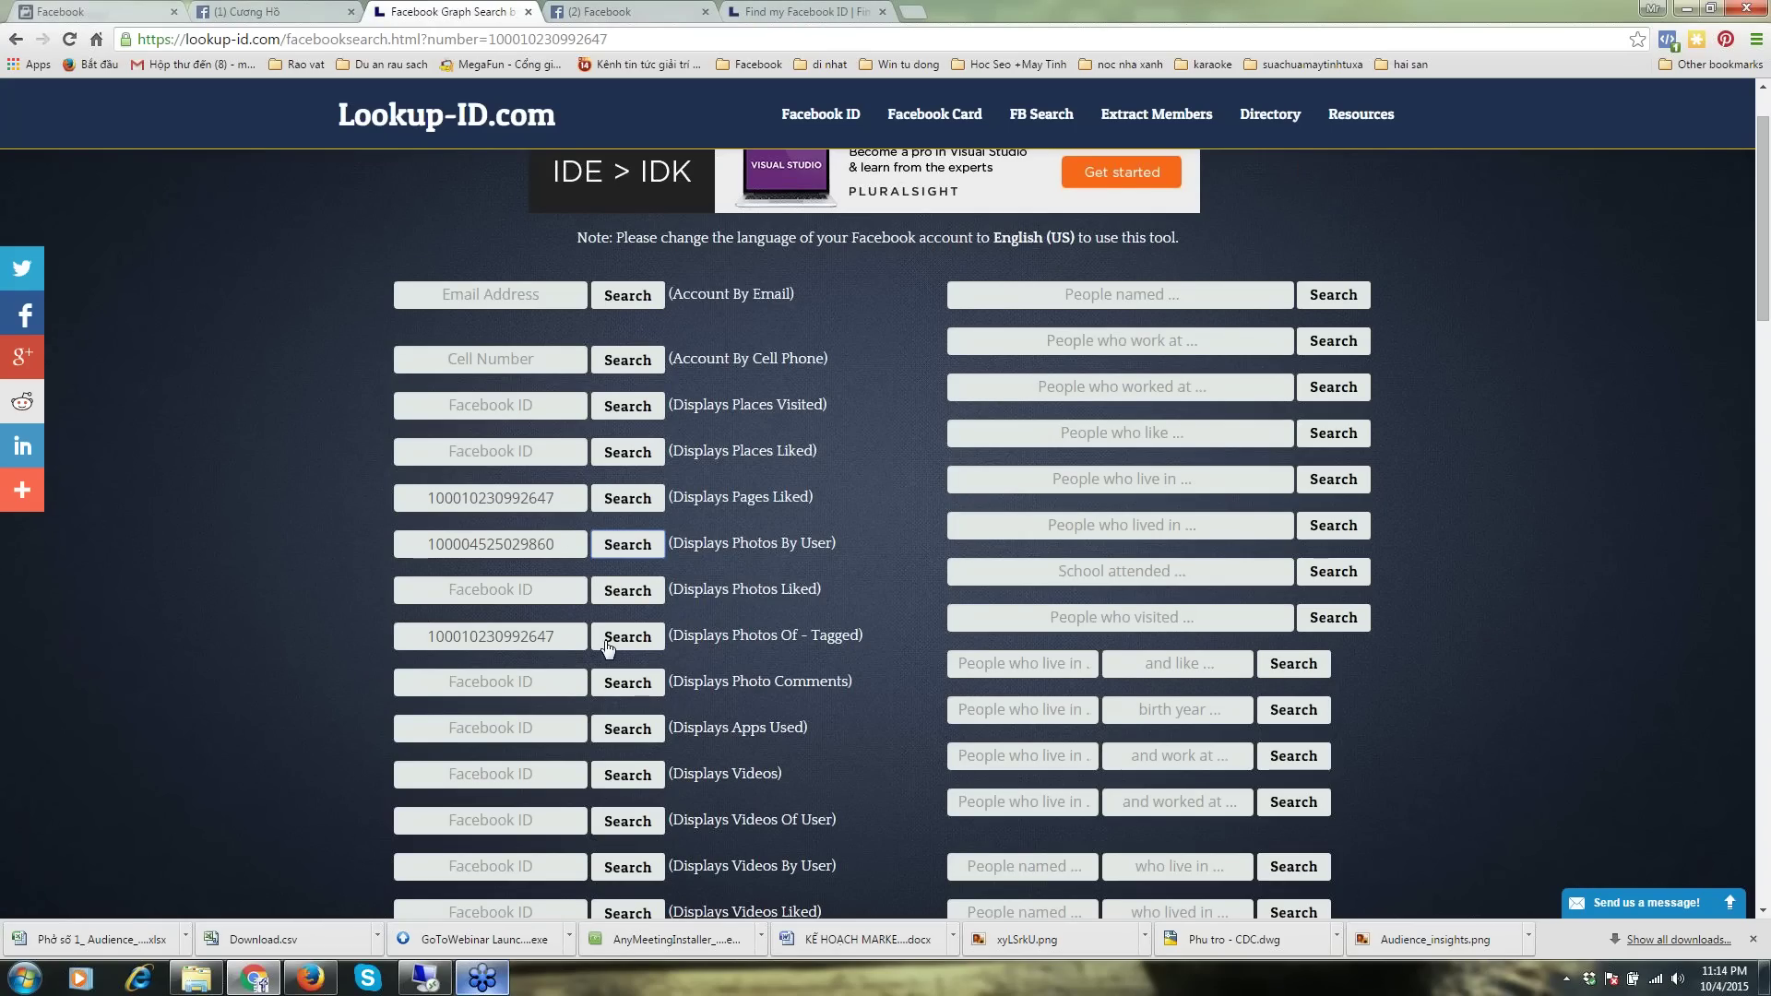
# Search for tagged photos with the copied Facebook ID, and close the leftover Facebook and ID finder tabs.
pyautogui.doubleClick(491, 636)
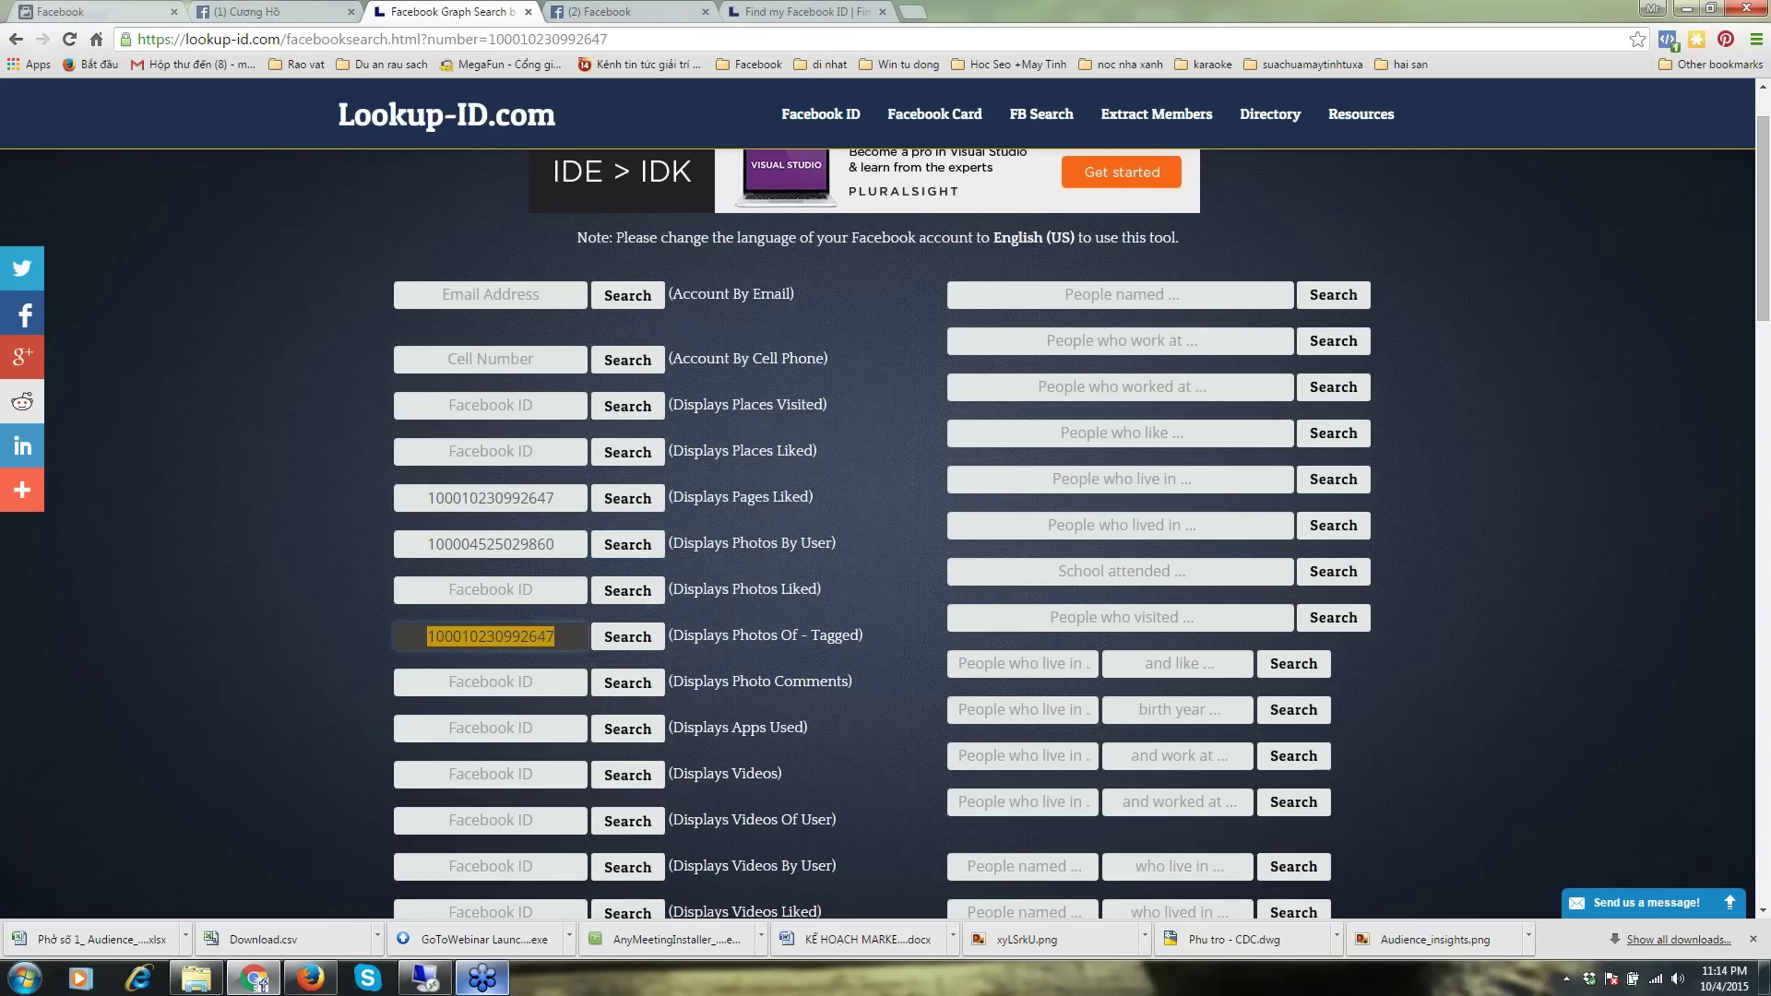
pyautogui.hotkey('ctrl', 'v')
pyautogui.click(627, 638)
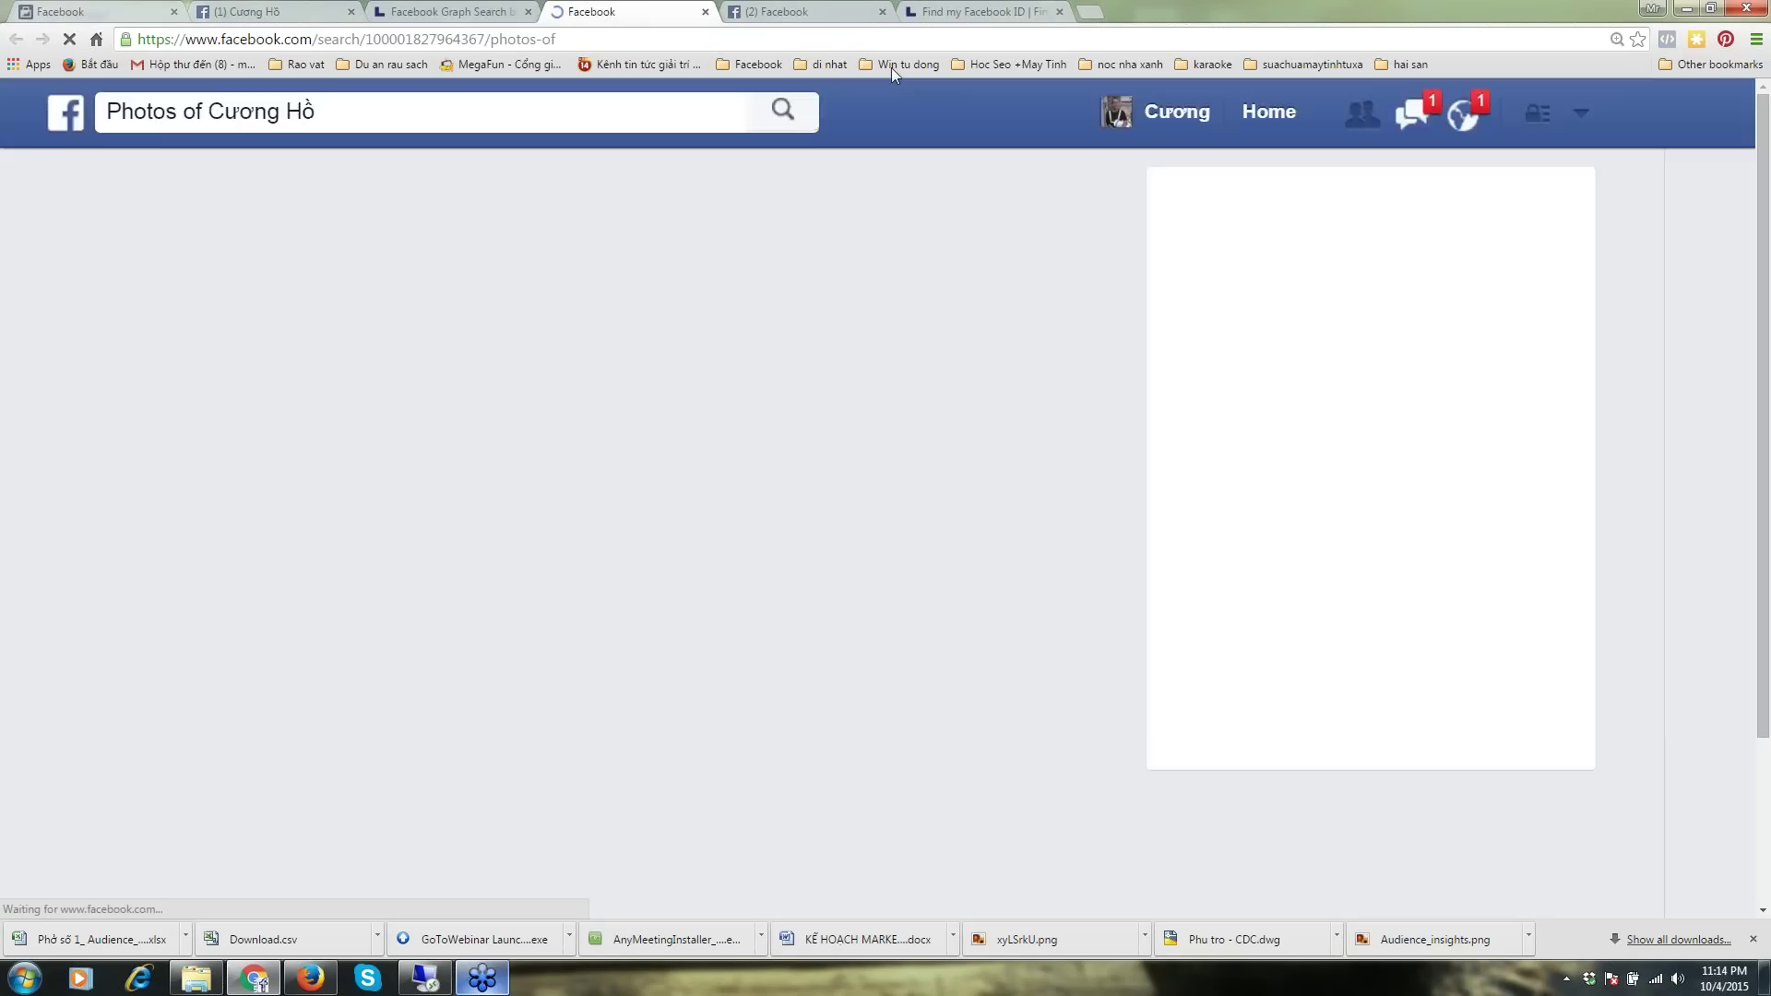
pyautogui.click(883, 12)
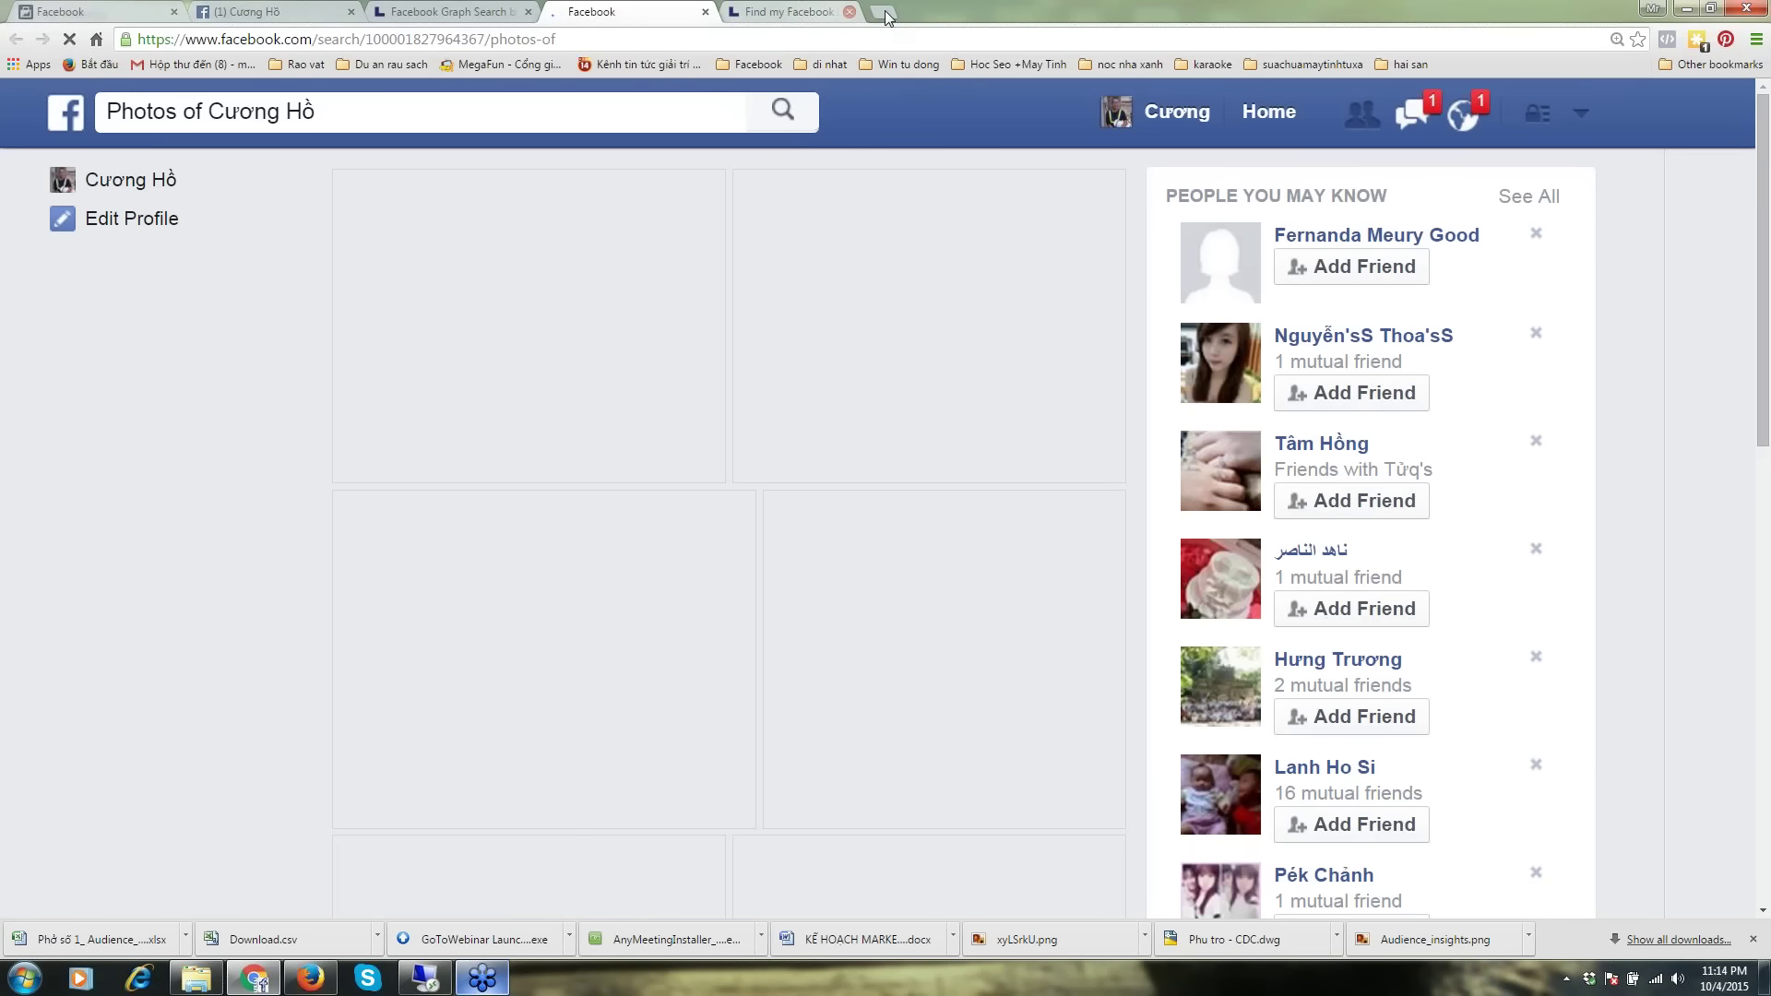
pyautogui.click(882, 12)
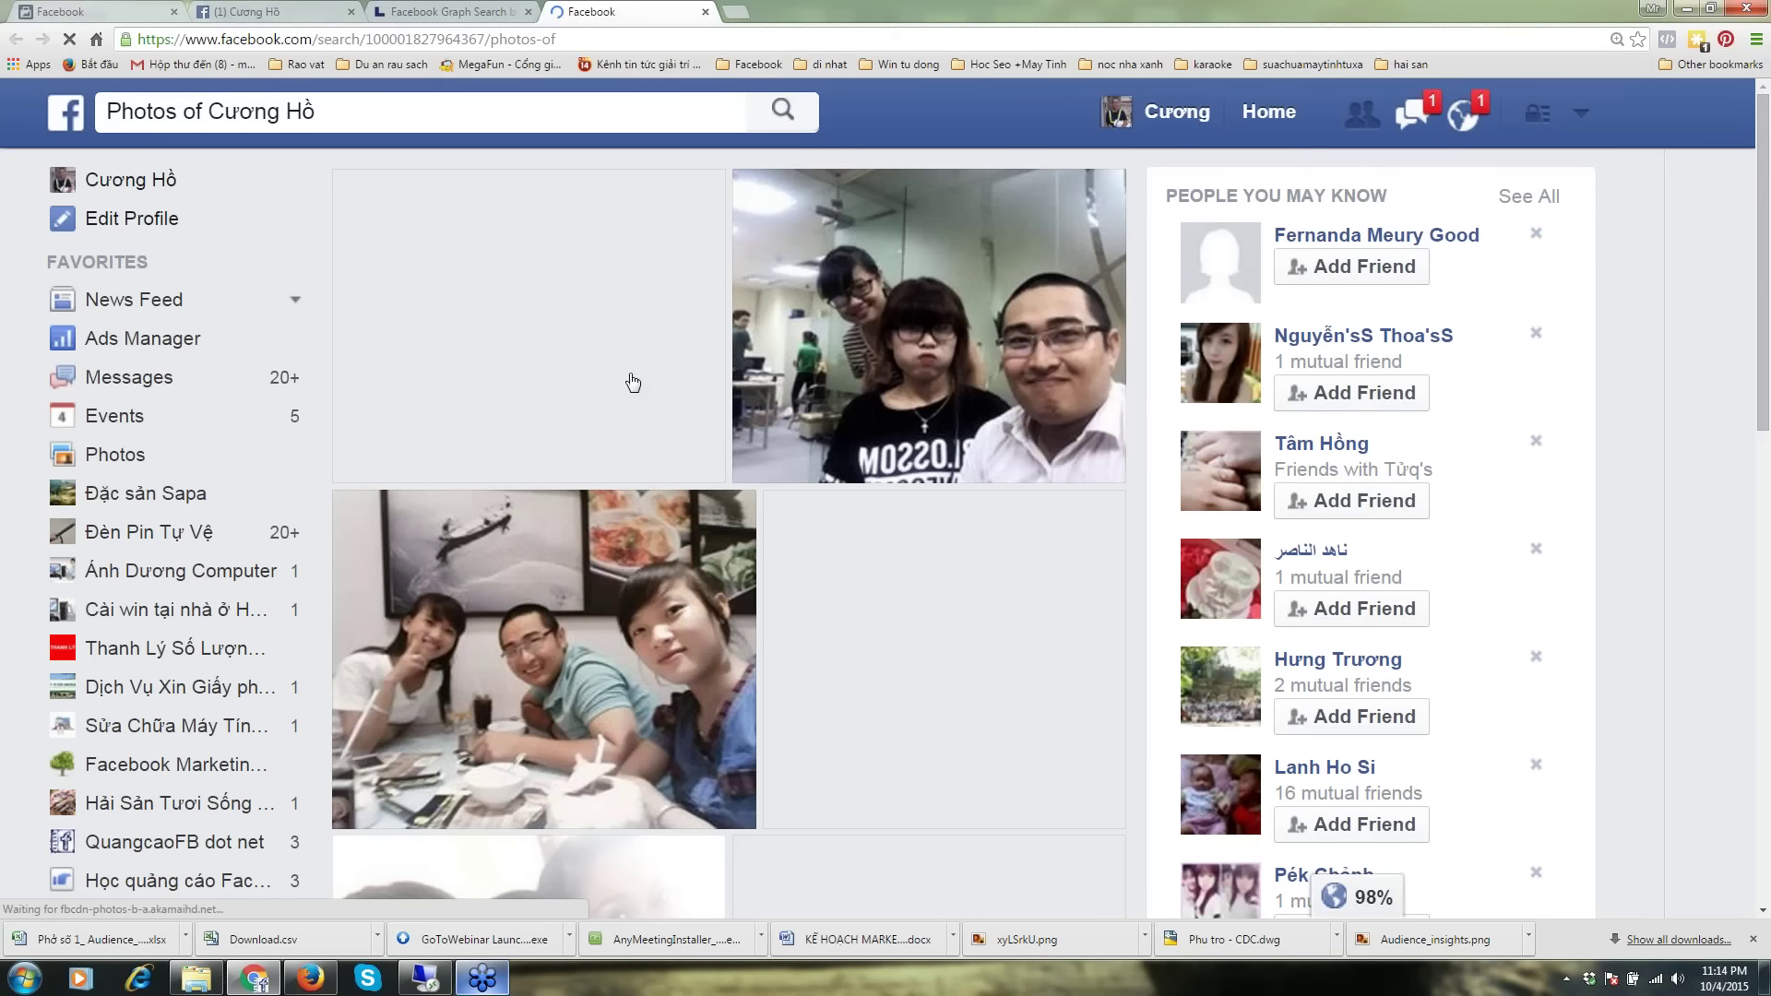
# Look through the tagged photos of the searched profile and close the results.
pyautogui.scroll(-5, 637, 387)
pyautogui.scroll(-6, 639, 391)
pyautogui.scroll(6, 639, 391)
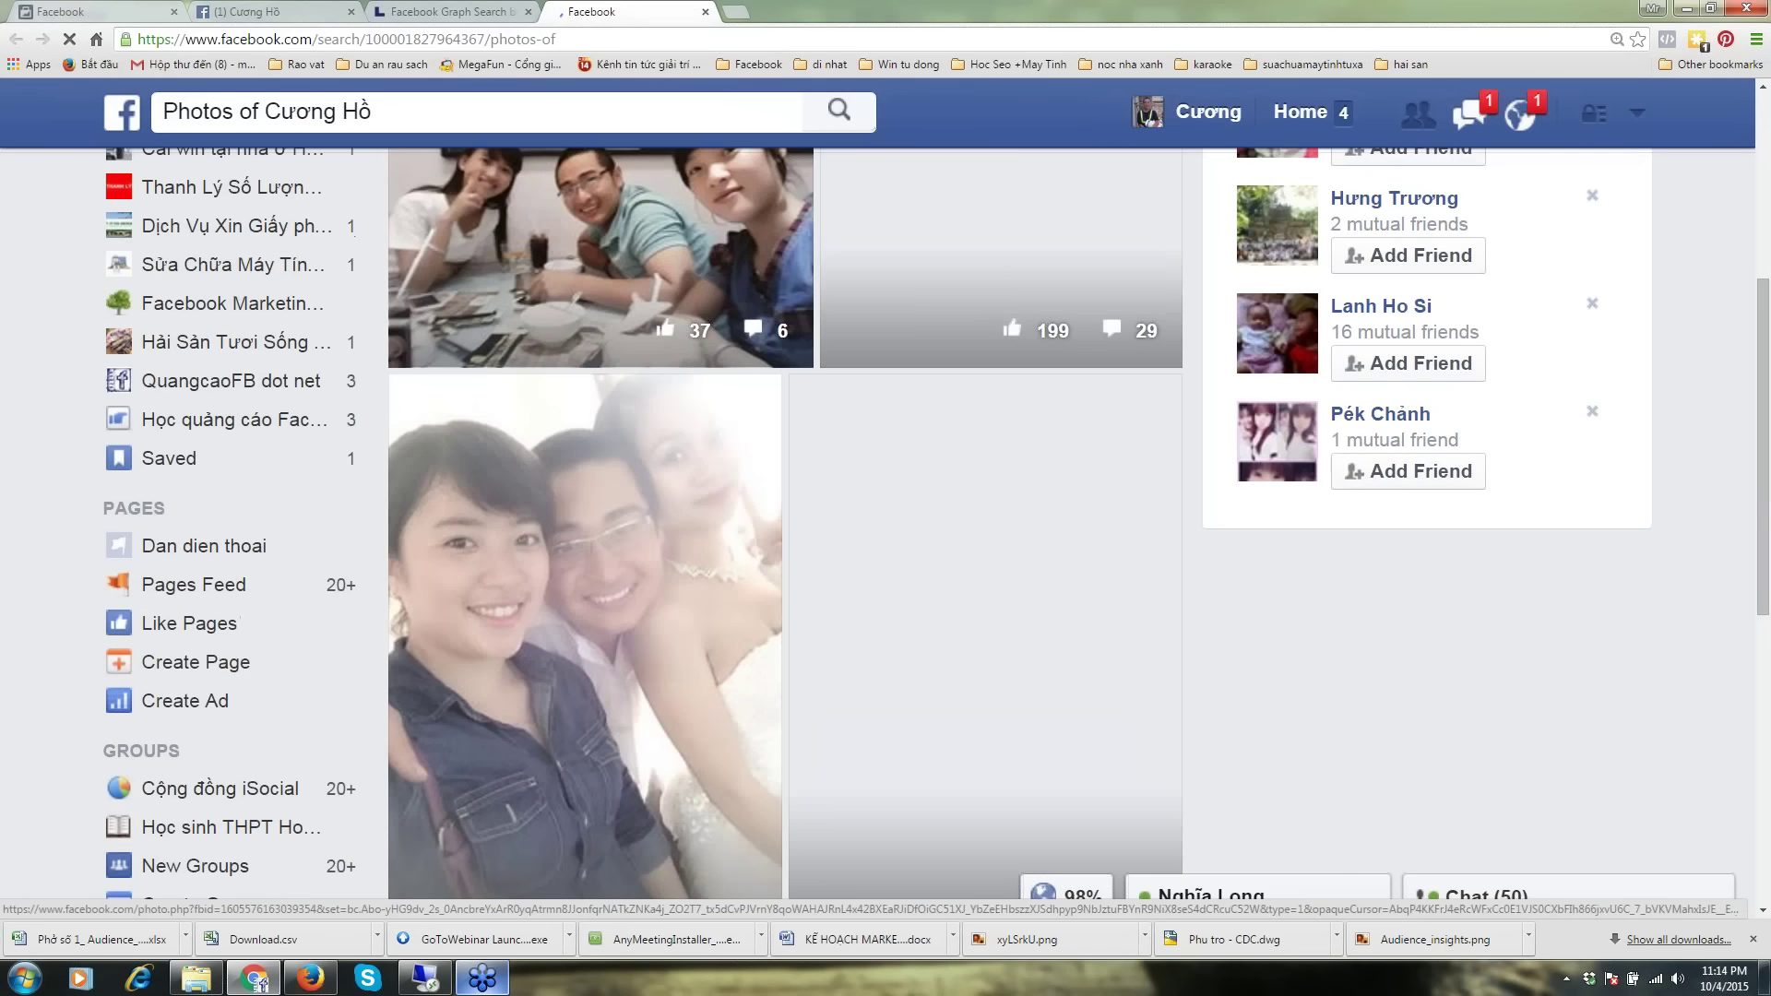
pyautogui.click(705, 12)
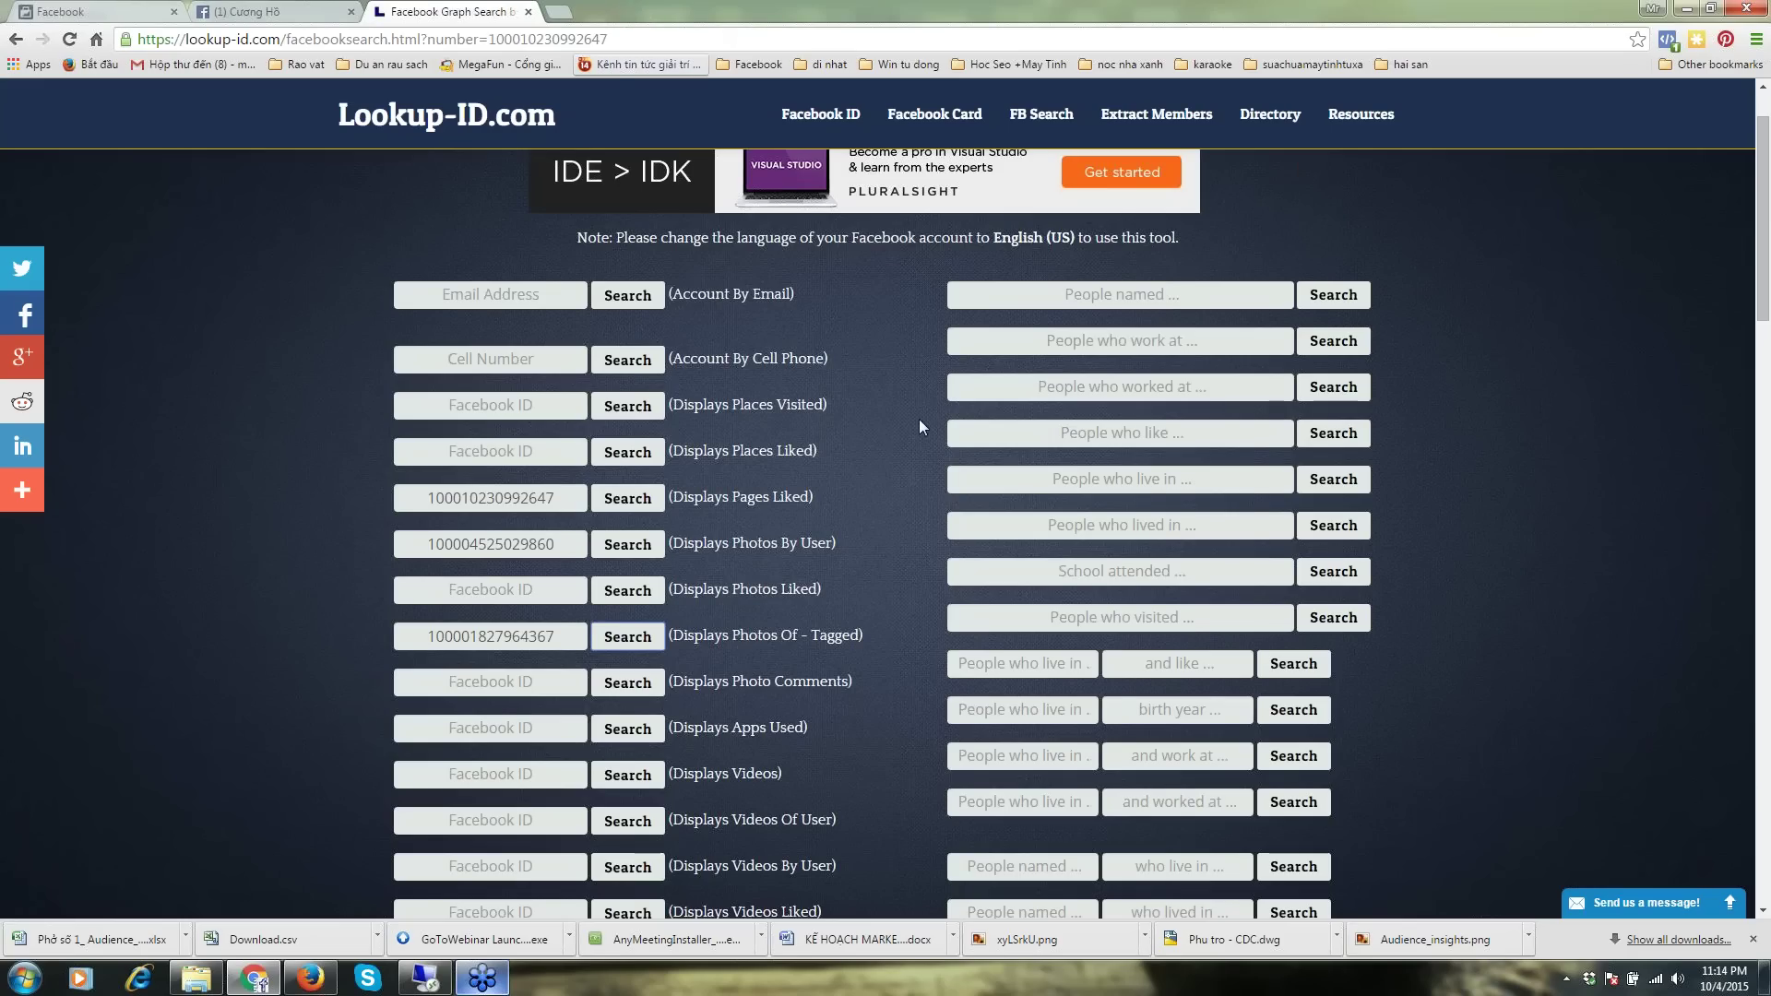
# Review the remaining Facebook ID search options, from apps used, videos and video comments down to events, posts, friends and groups.
pyautogui.scroll(-3, 684, 556)
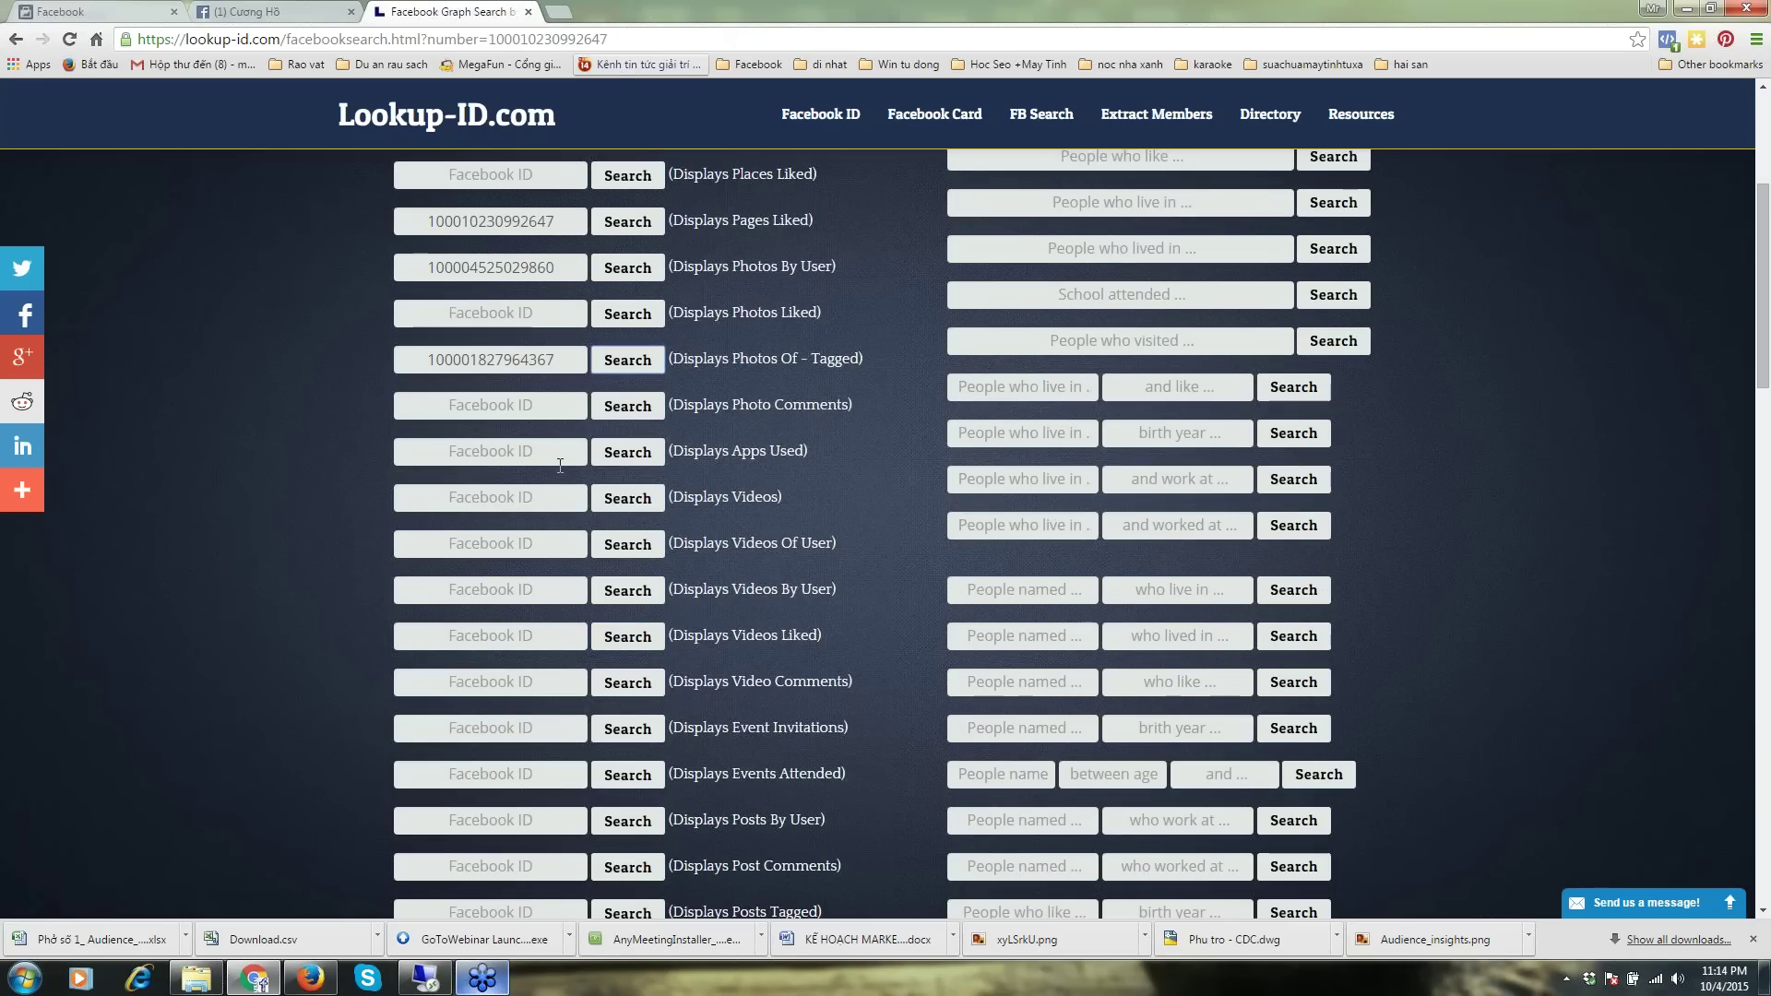
pyautogui.click(491, 451)
pyautogui.click(539, 499)
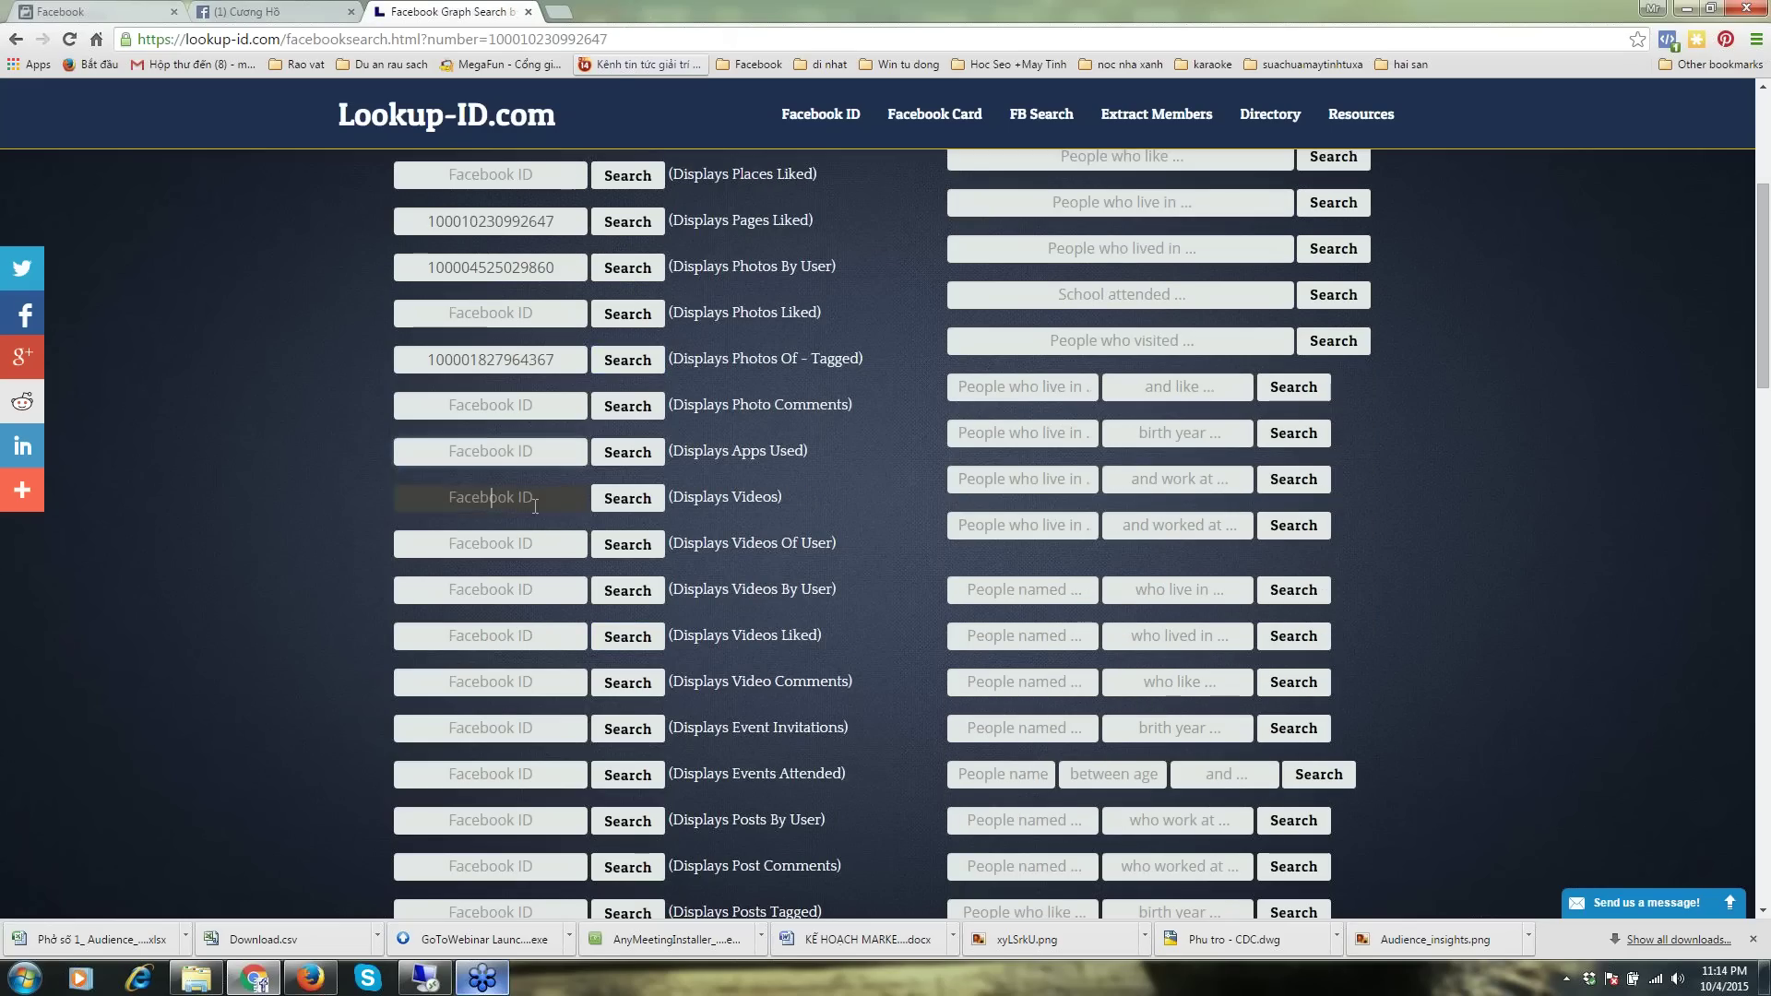
pyautogui.click(538, 544)
pyautogui.click(536, 601)
pyautogui.click(534, 641)
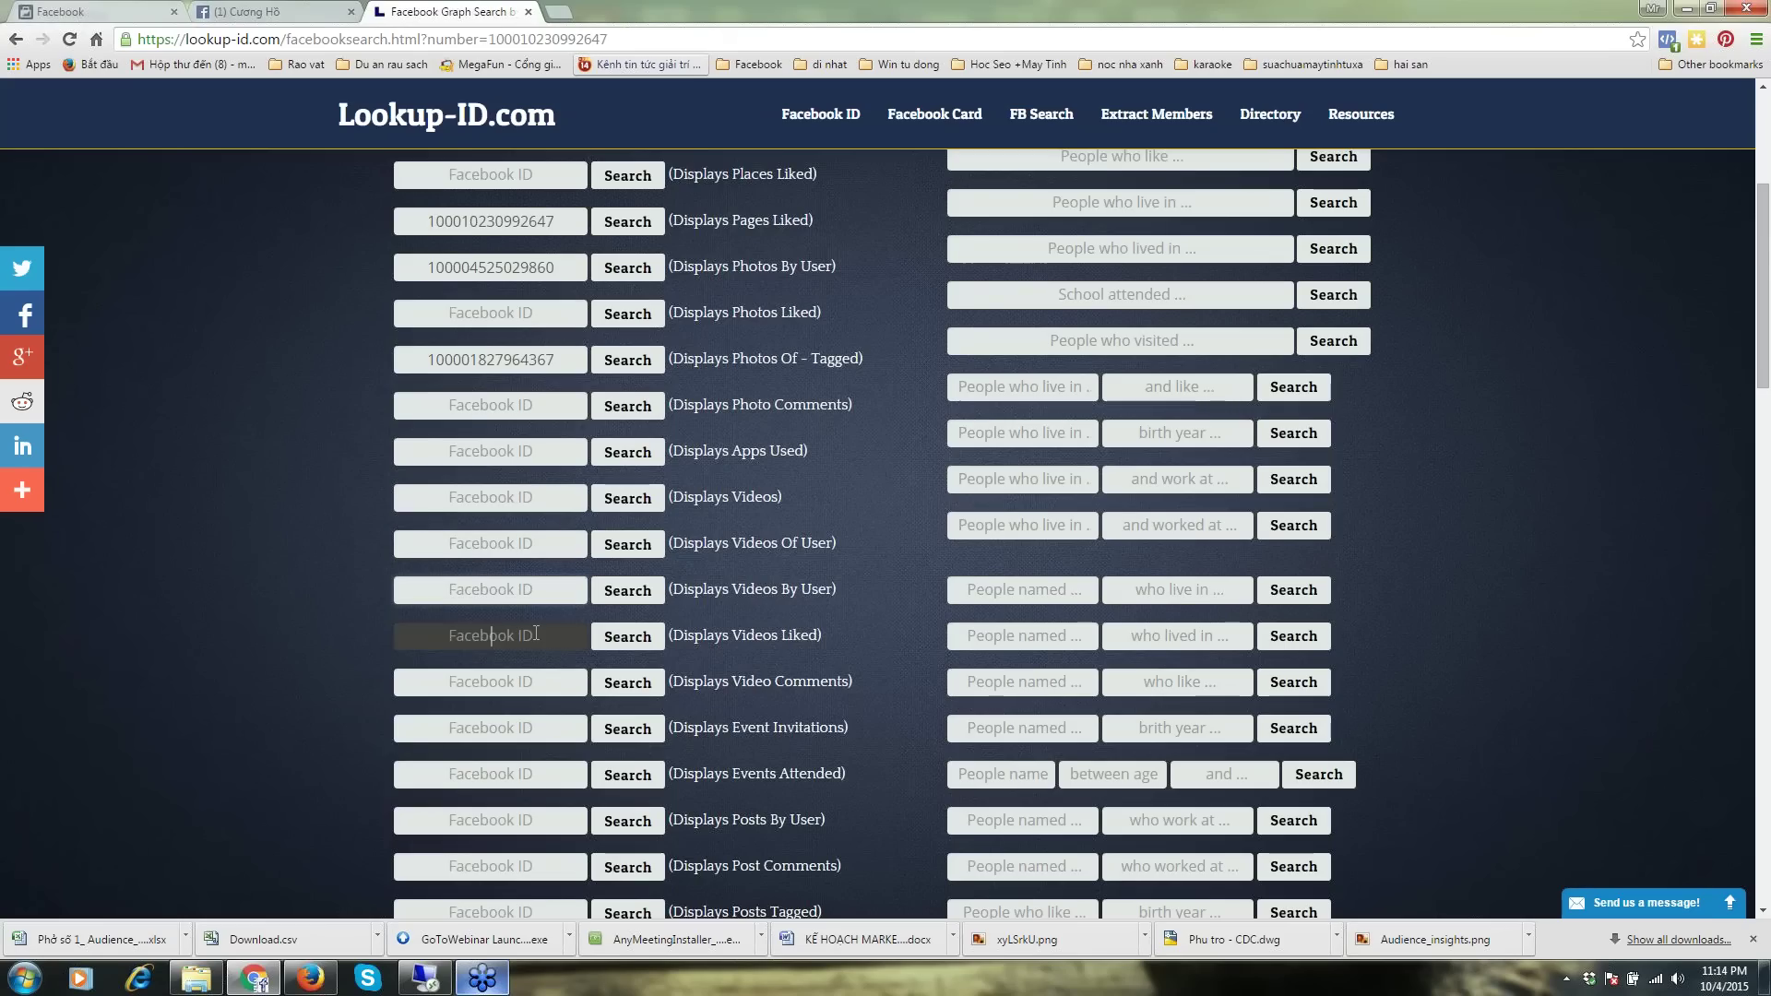
pyautogui.click(532, 686)
pyautogui.scroll(-3, 526, 650)
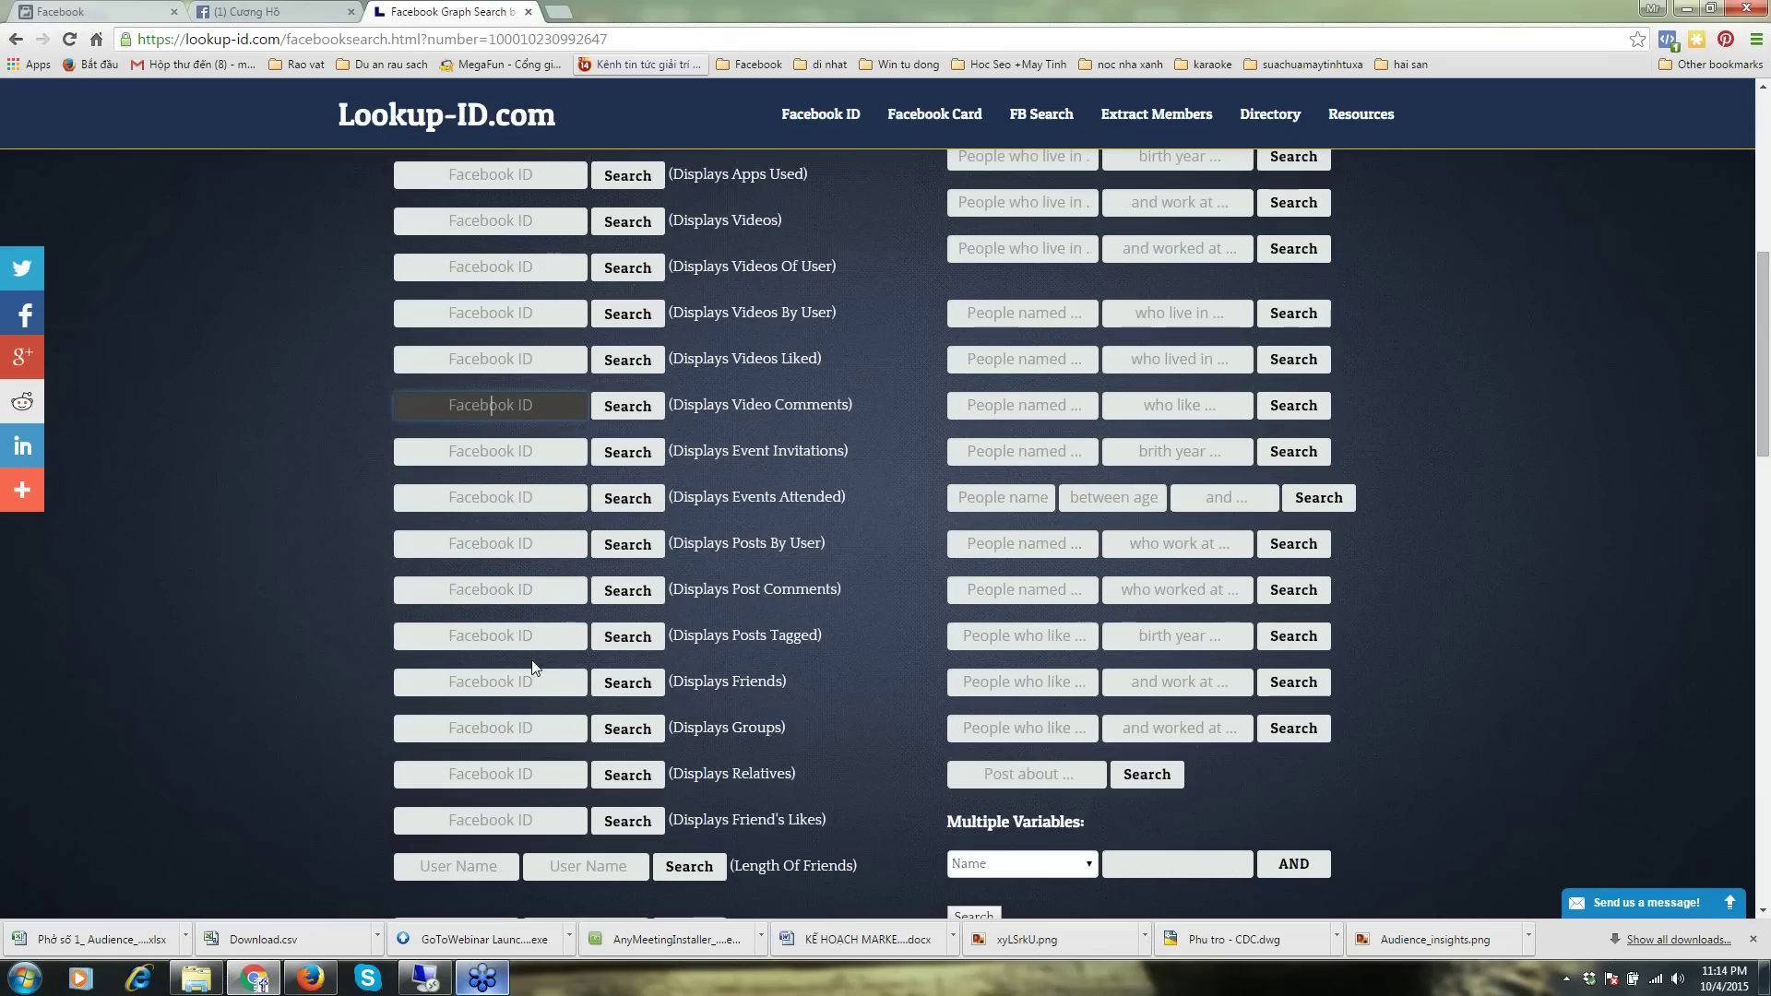
pyautogui.scroll(-3, 530, 655)
pyautogui.scroll(10, 544, 553)
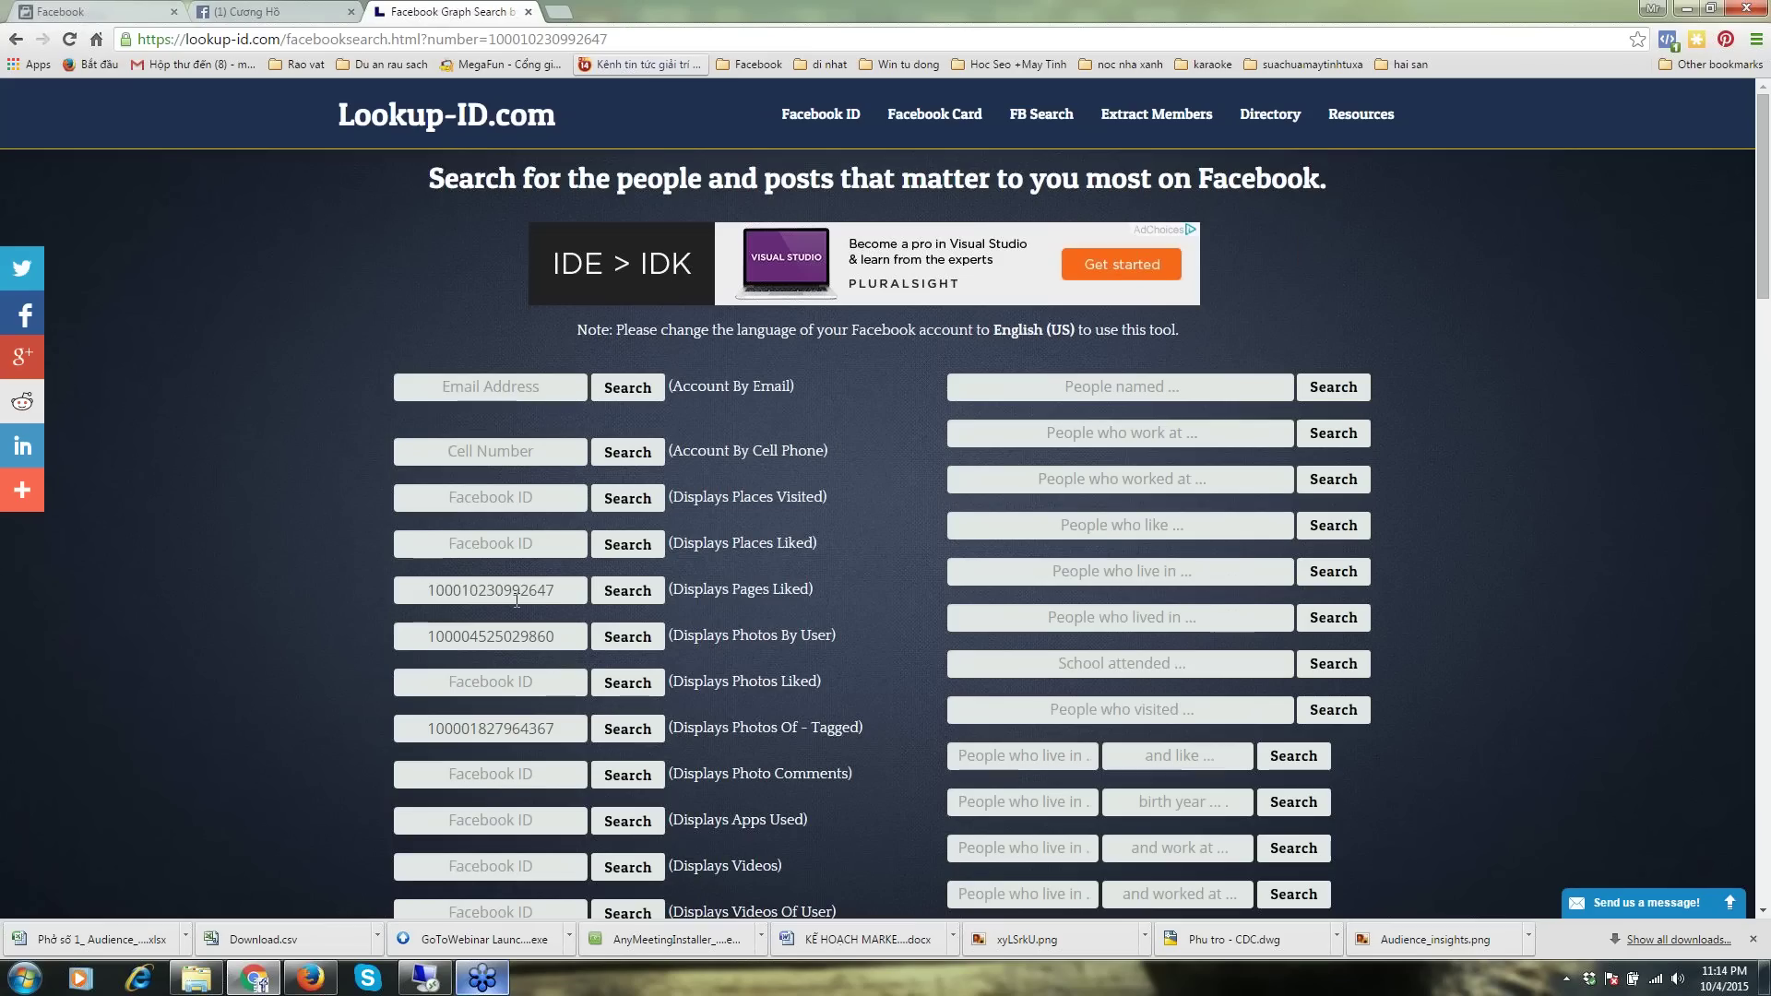
pyautogui.click(516, 601)
# Search for a Facebook account by a previously entered cell phone number, view the match and close the results.
pyautogui.click(548, 452)
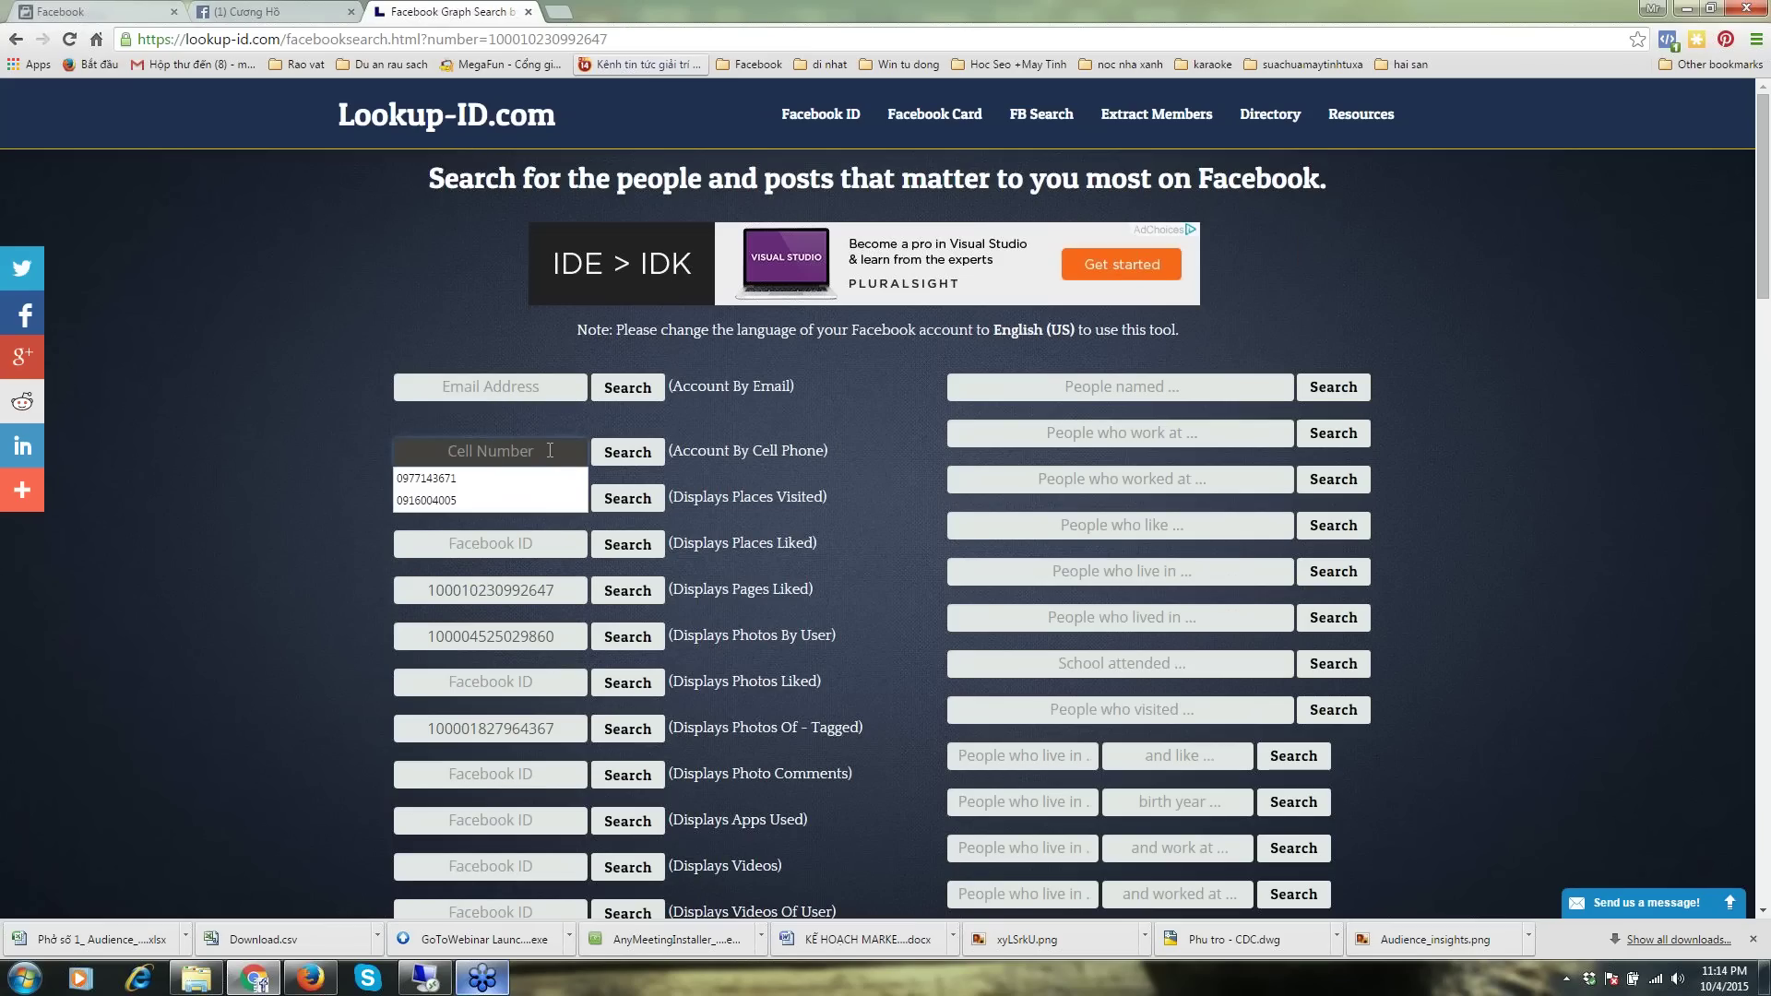
pyautogui.click(456, 500)
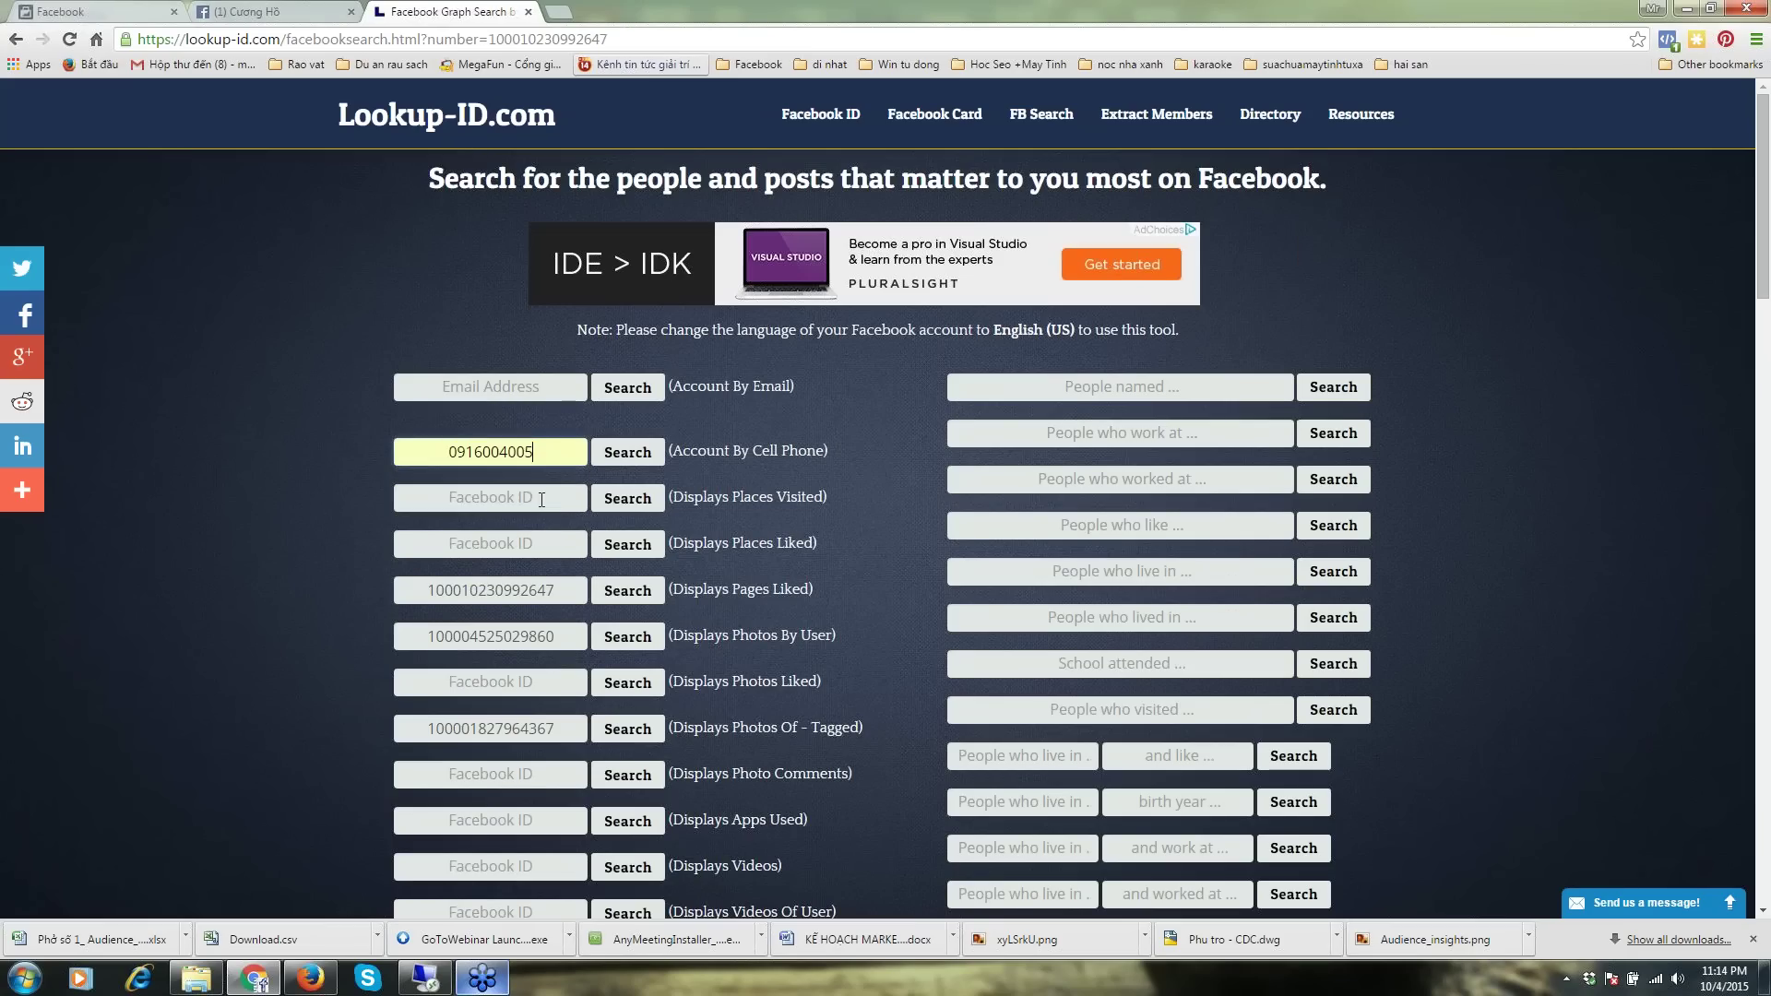
pyautogui.click(657, 452)
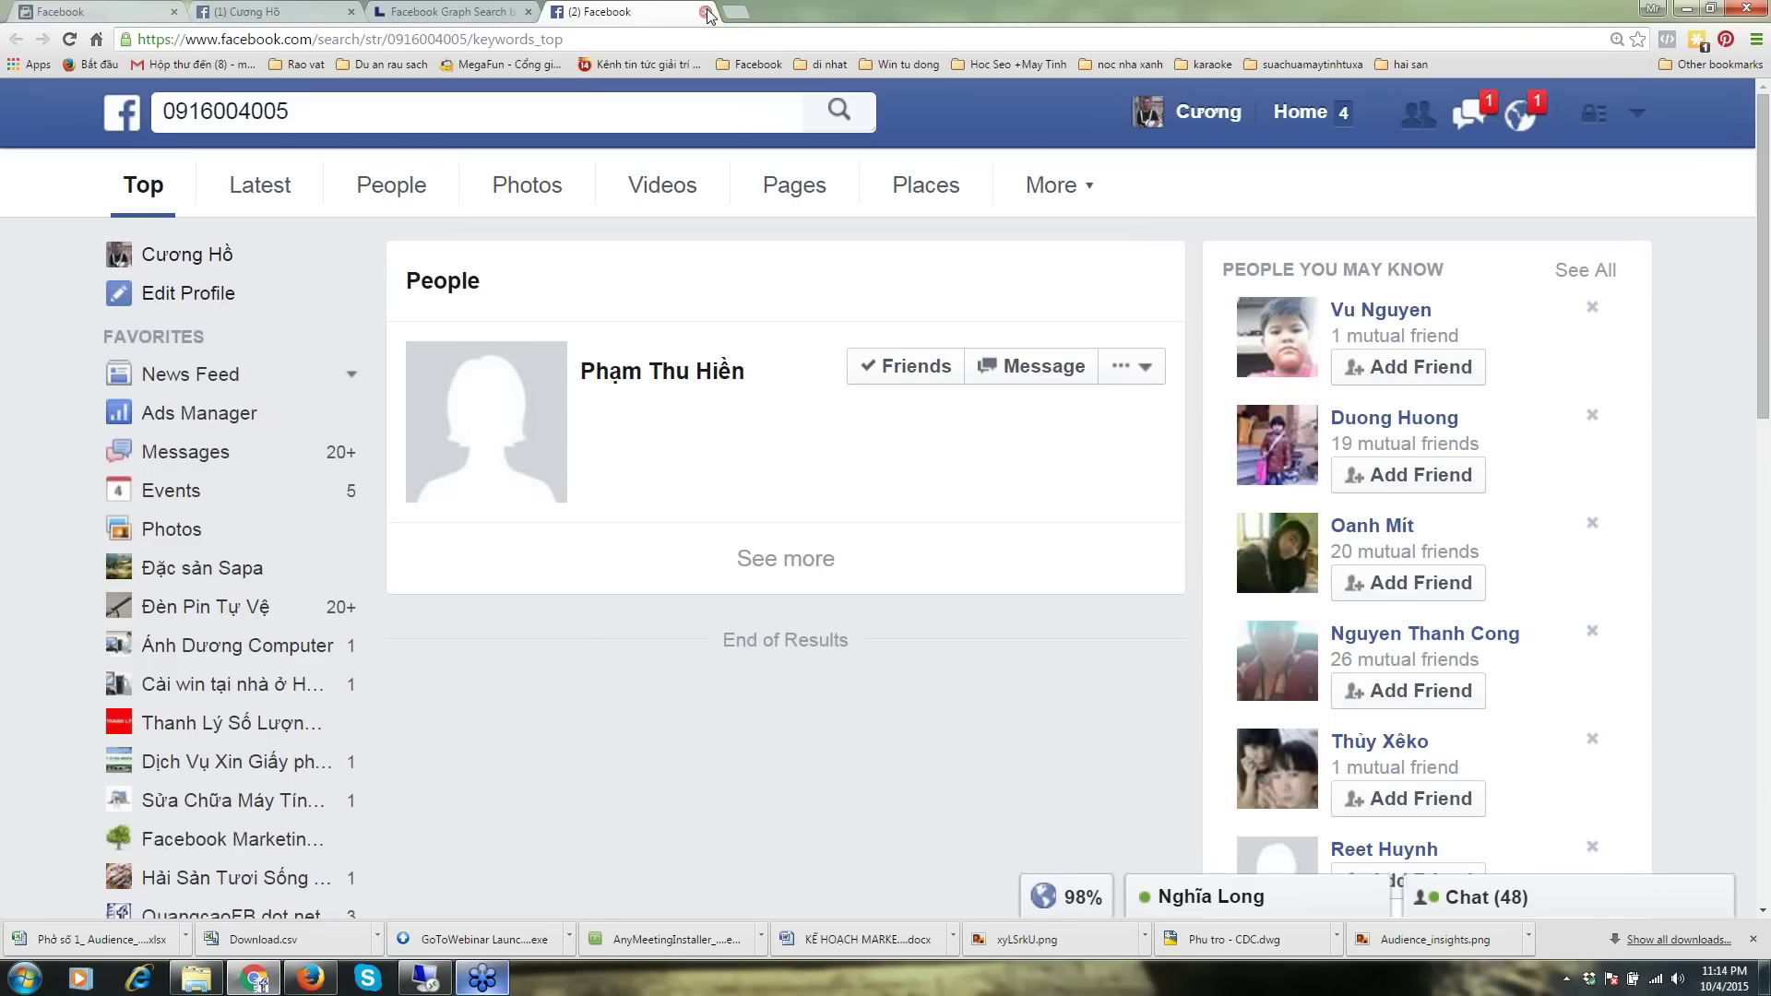
pyautogui.click(707, 12)
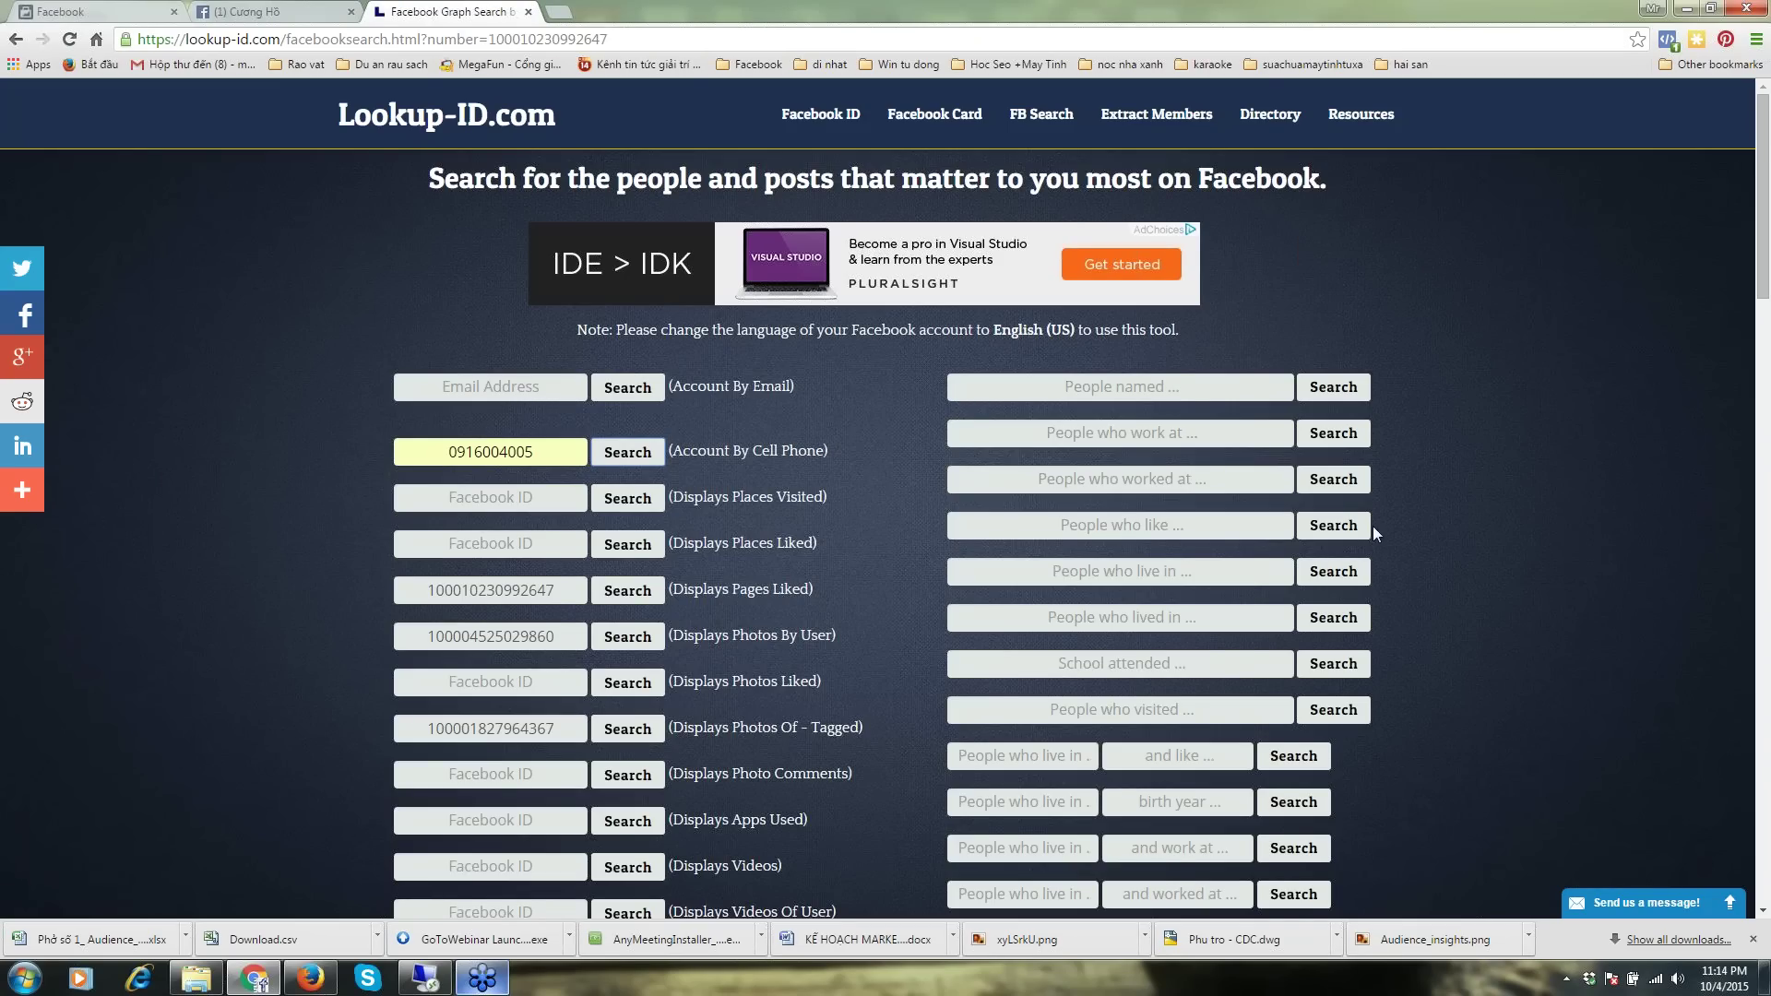
pyautogui.scroll(-2, 1373, 527)
pyautogui.click(1156, 198)
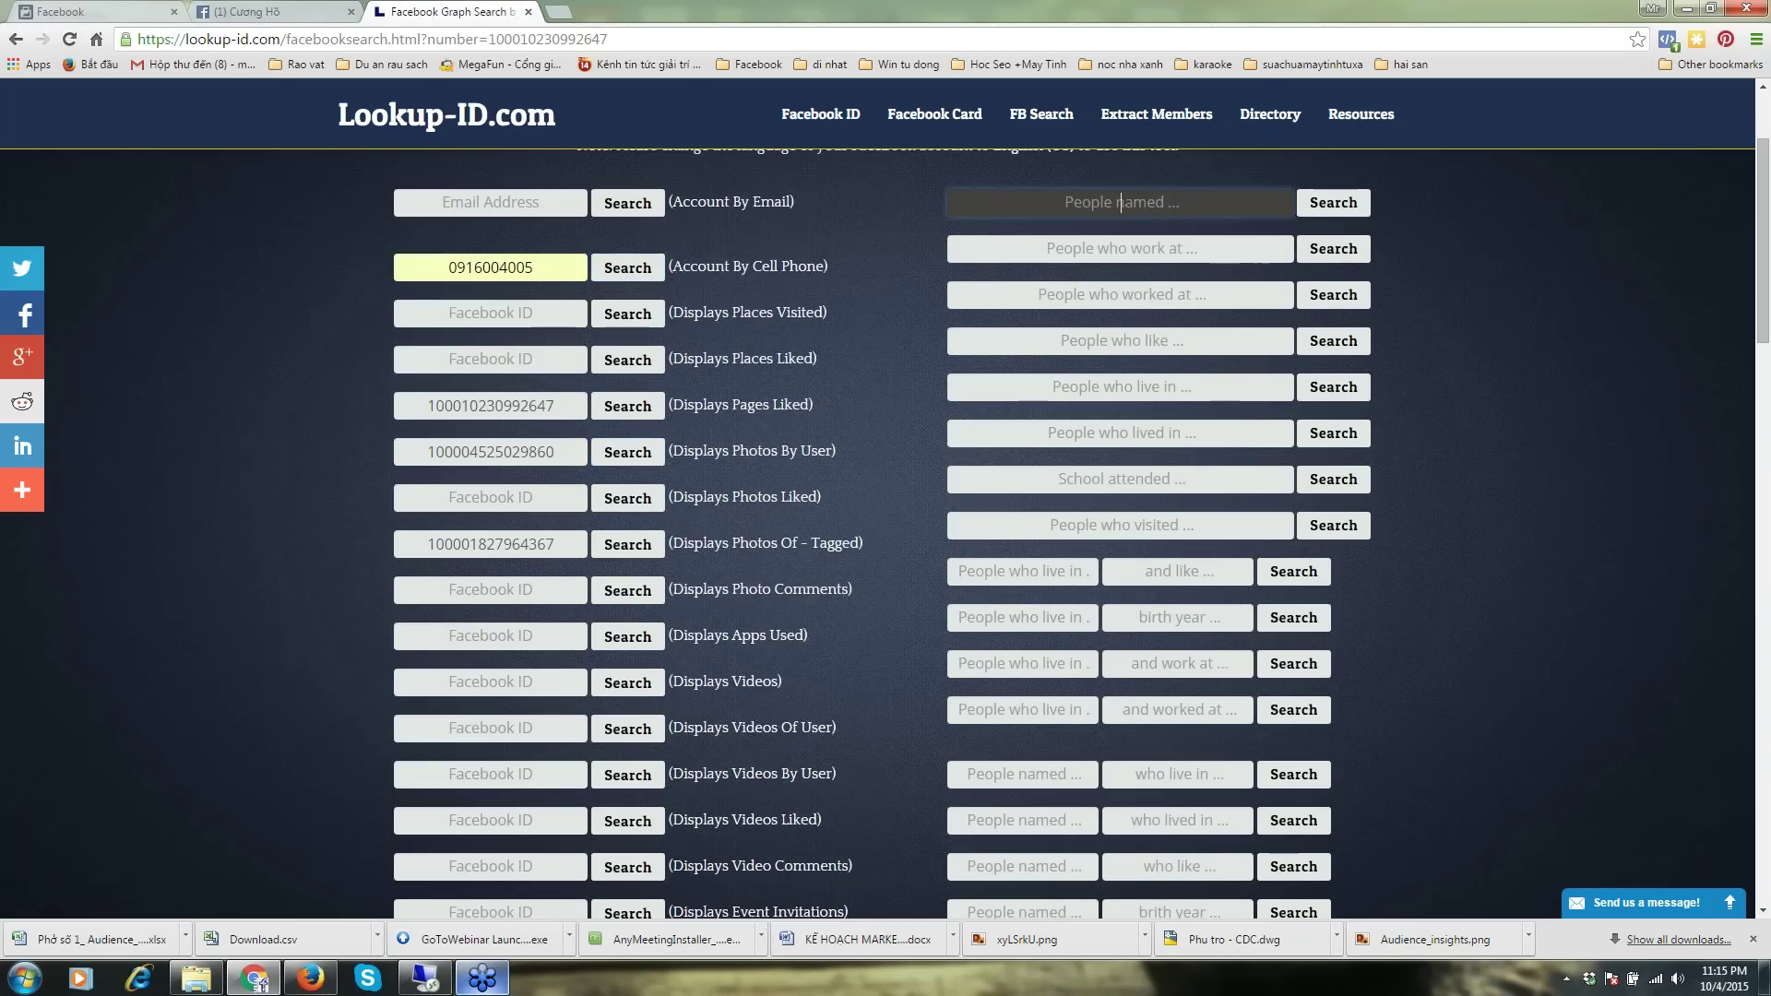
pyautogui.scroll(2, 1125, 359)
pyautogui.click(1138, 395)
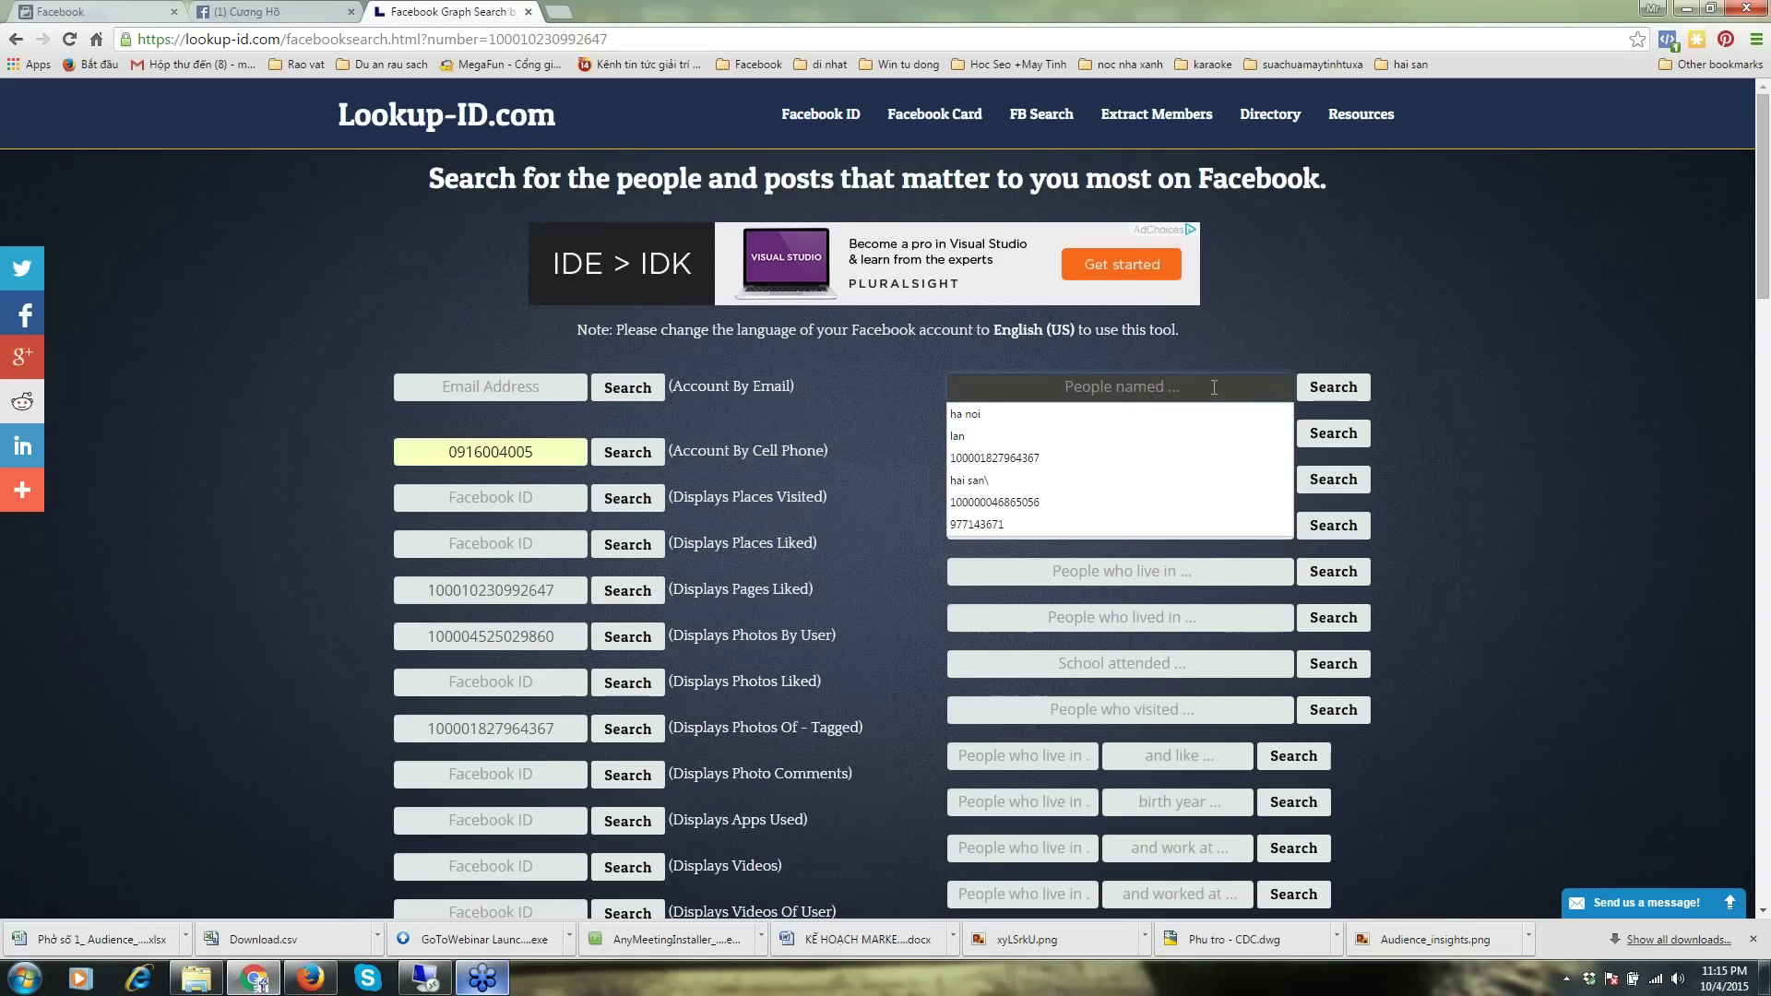
pyautogui.write('La')
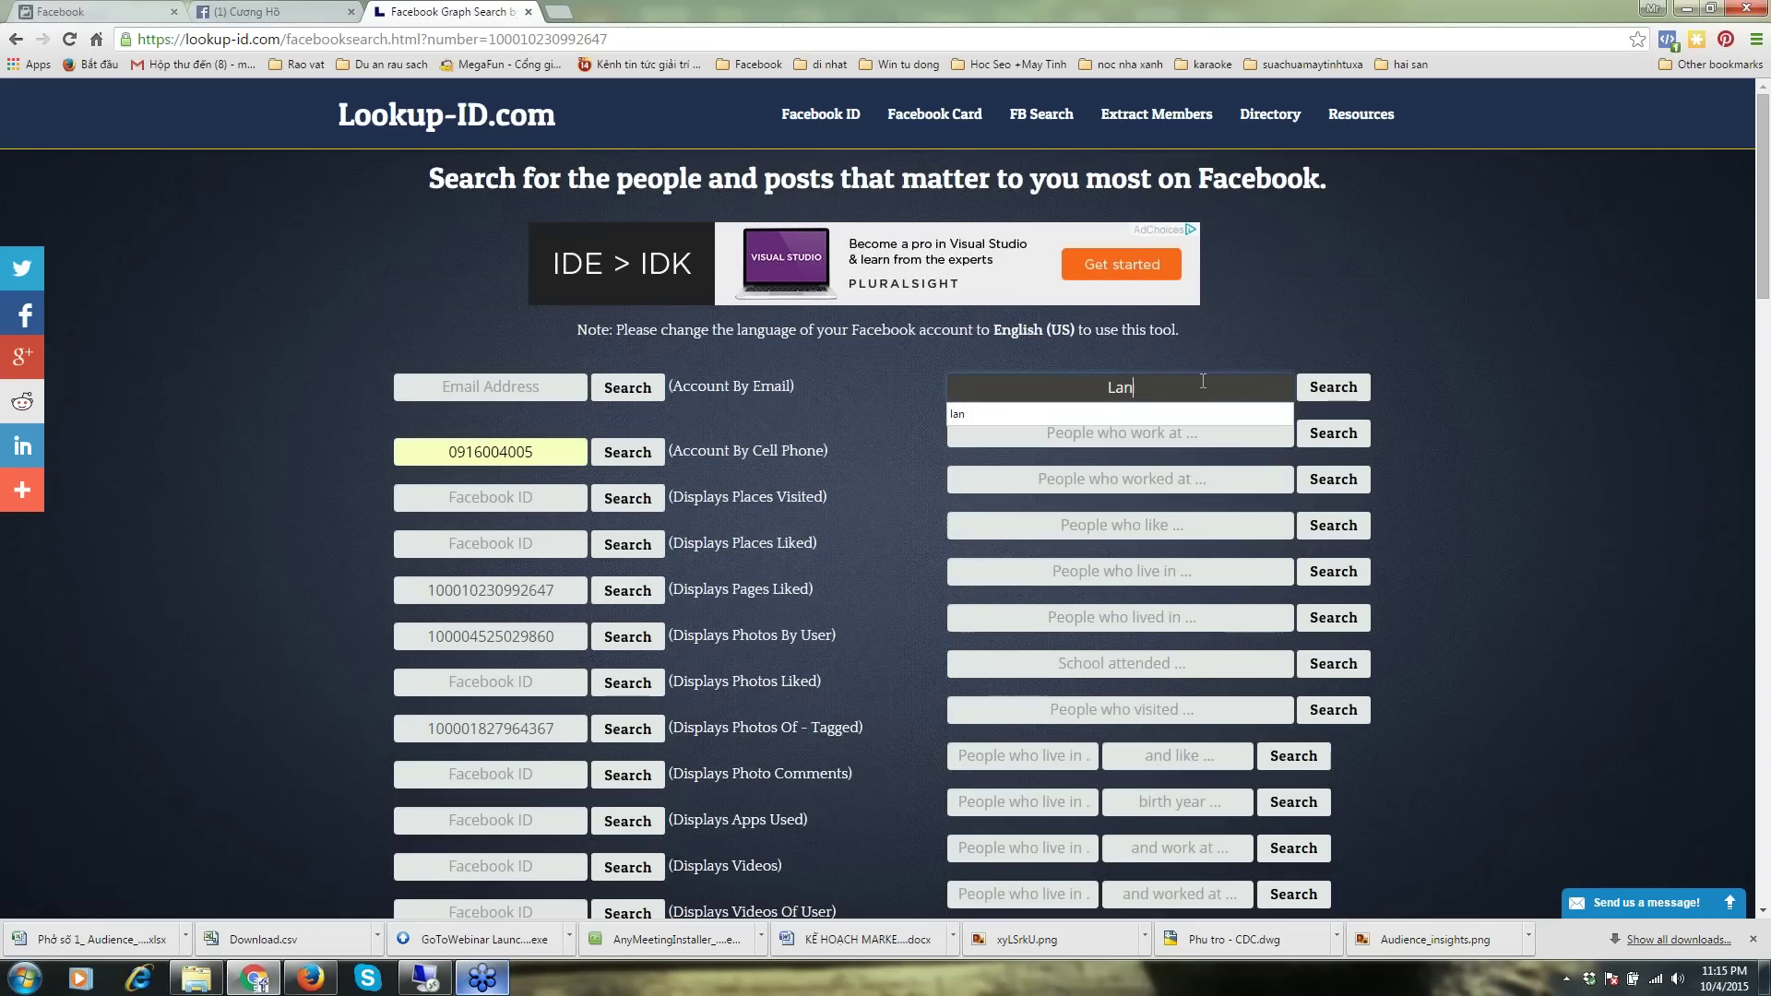
pyautogui.write('n')
pyautogui.press('BackSpace')
pyautogui.press('BackSpace')
pyautogui.press('BackSpace')
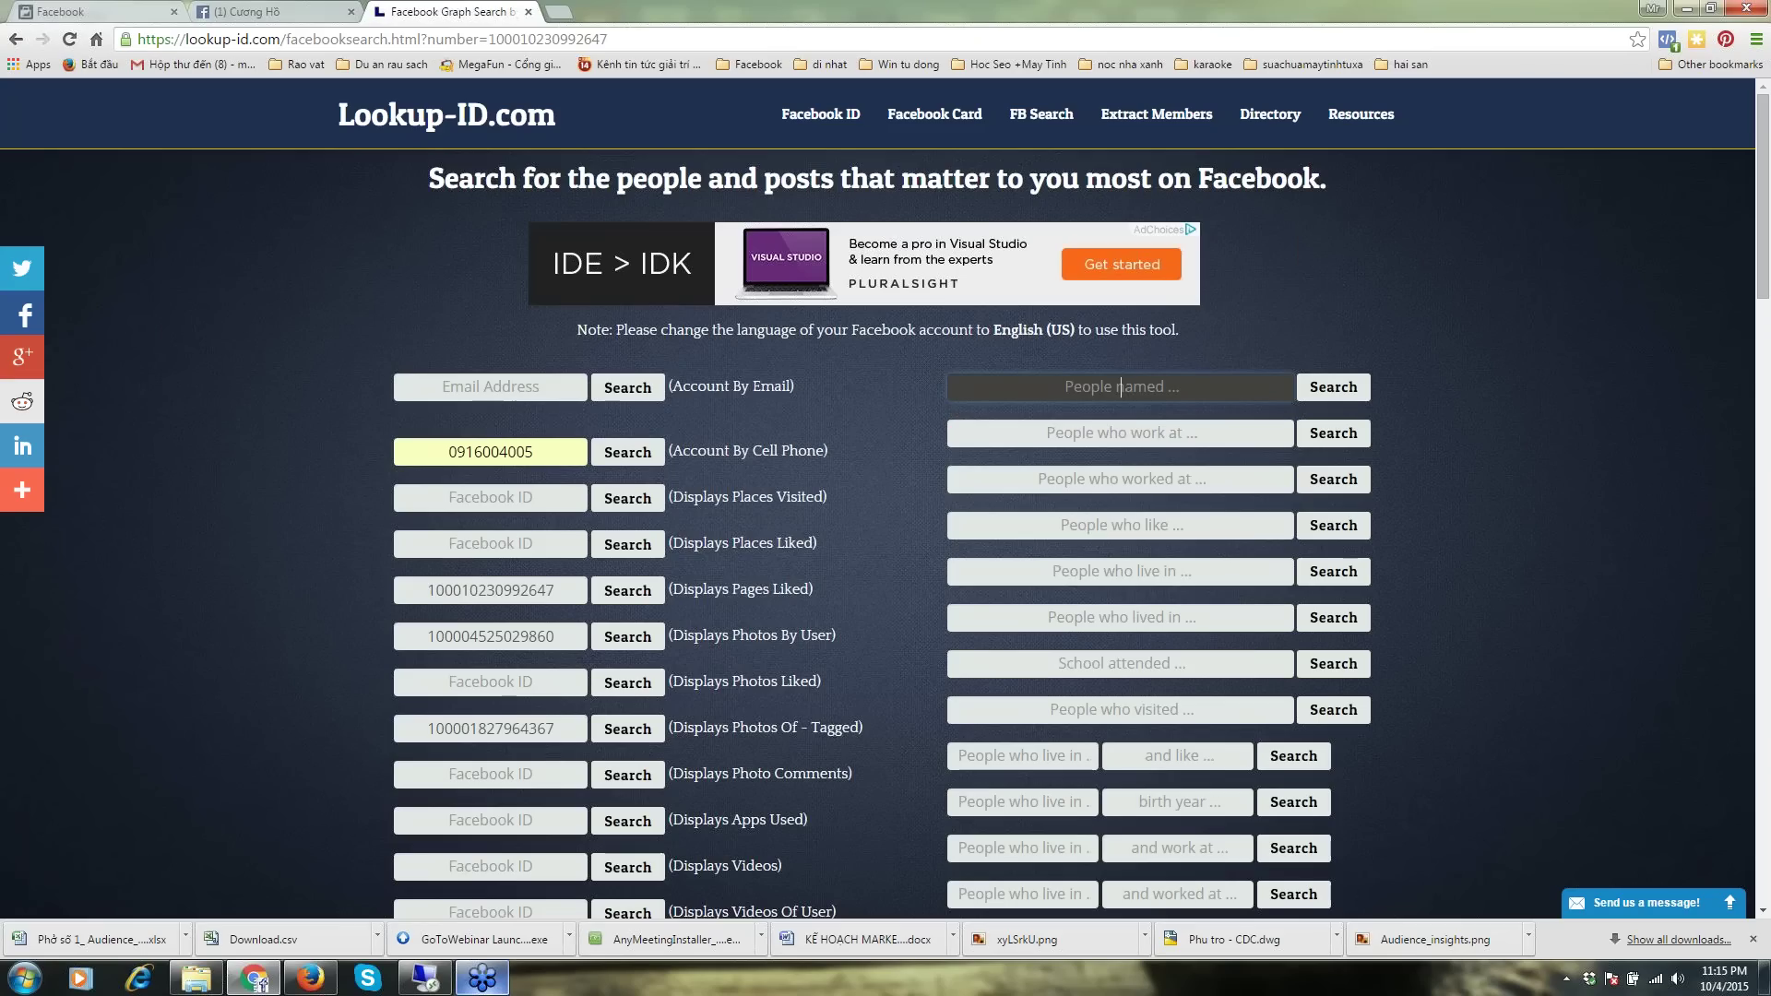
# Search for people by a given name and look through the matching Facebook profiles.
pyautogui.write('Trâm')
pyautogui.click(1430, 423)
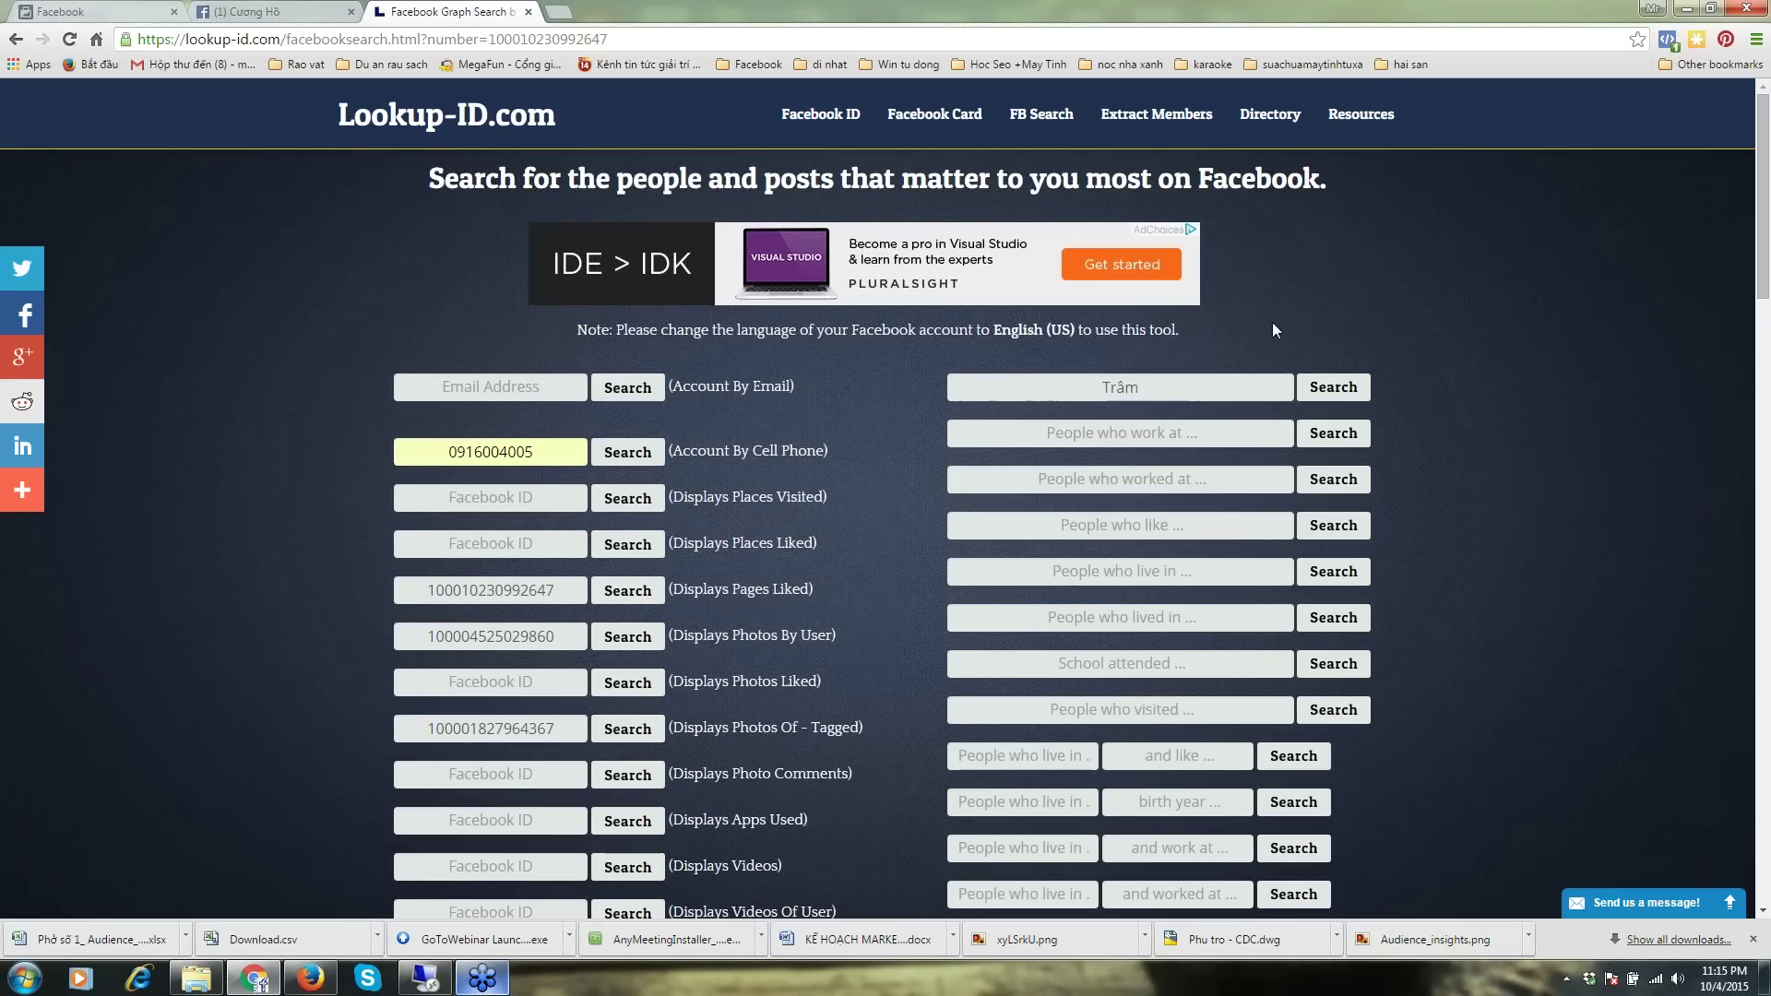
pyautogui.click(1338, 387)
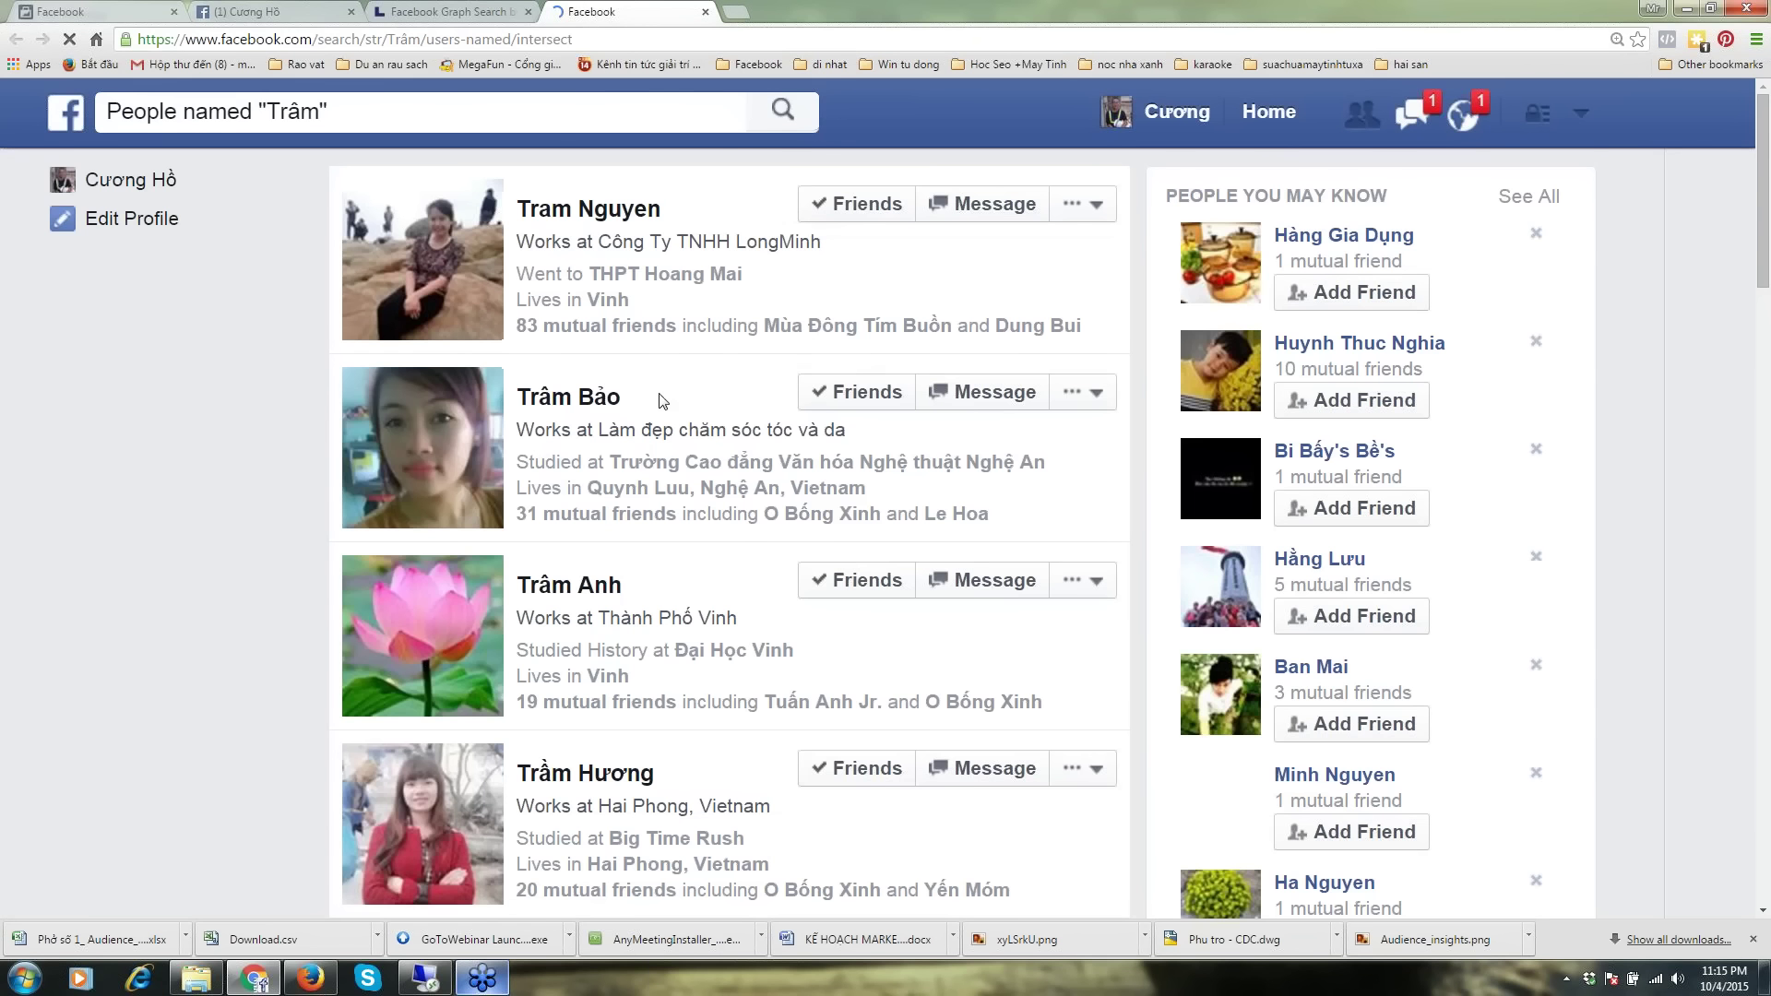
pyautogui.scroll(-9, 471, 339)
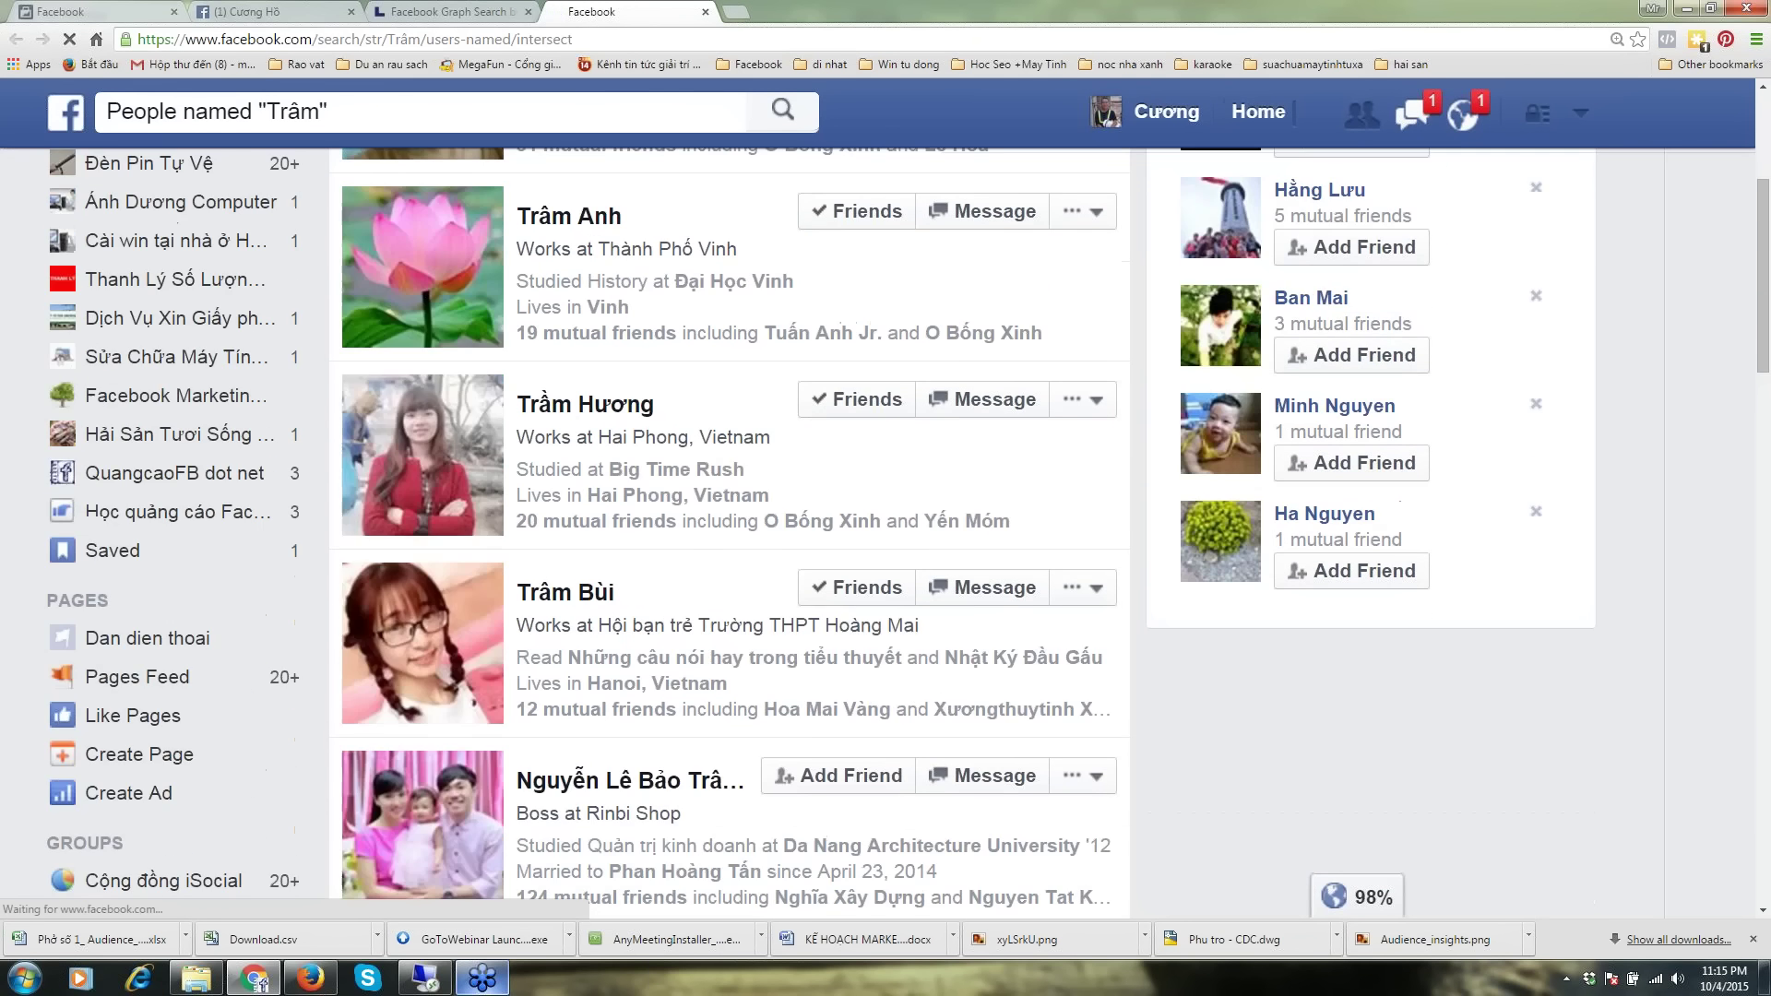
pyautogui.scroll(-5, 517, 415)
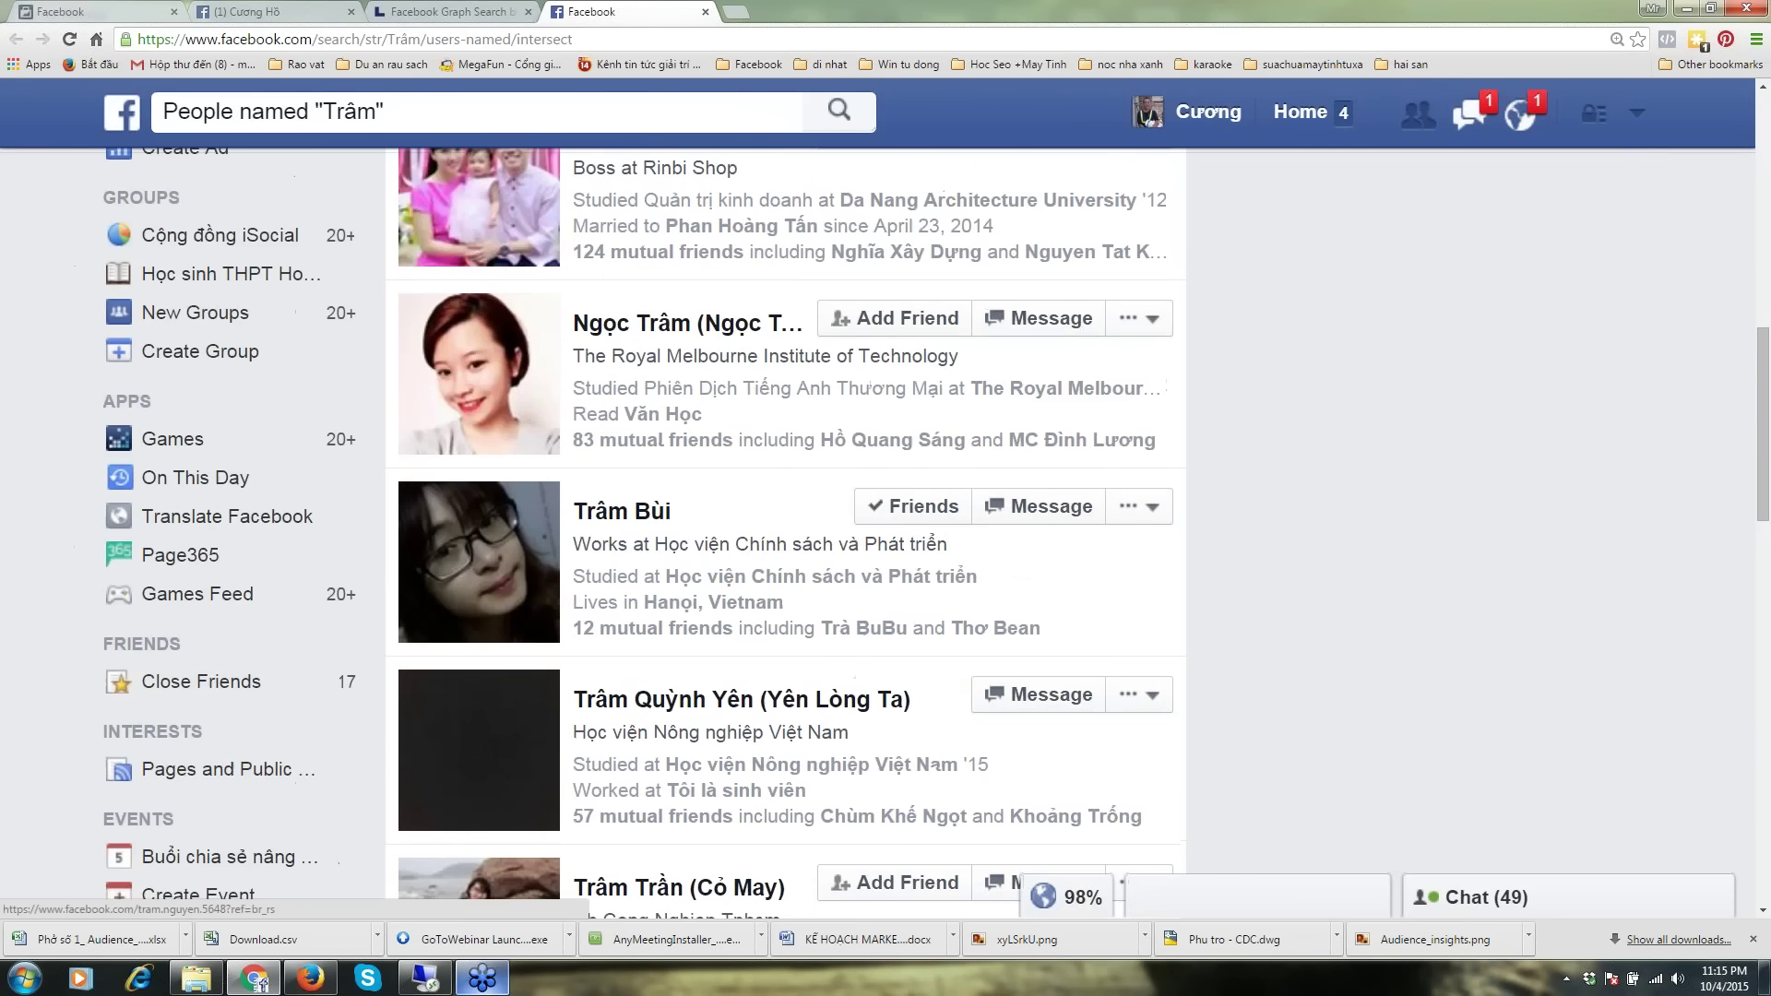
pyautogui.scroll(-14, 616, 414)
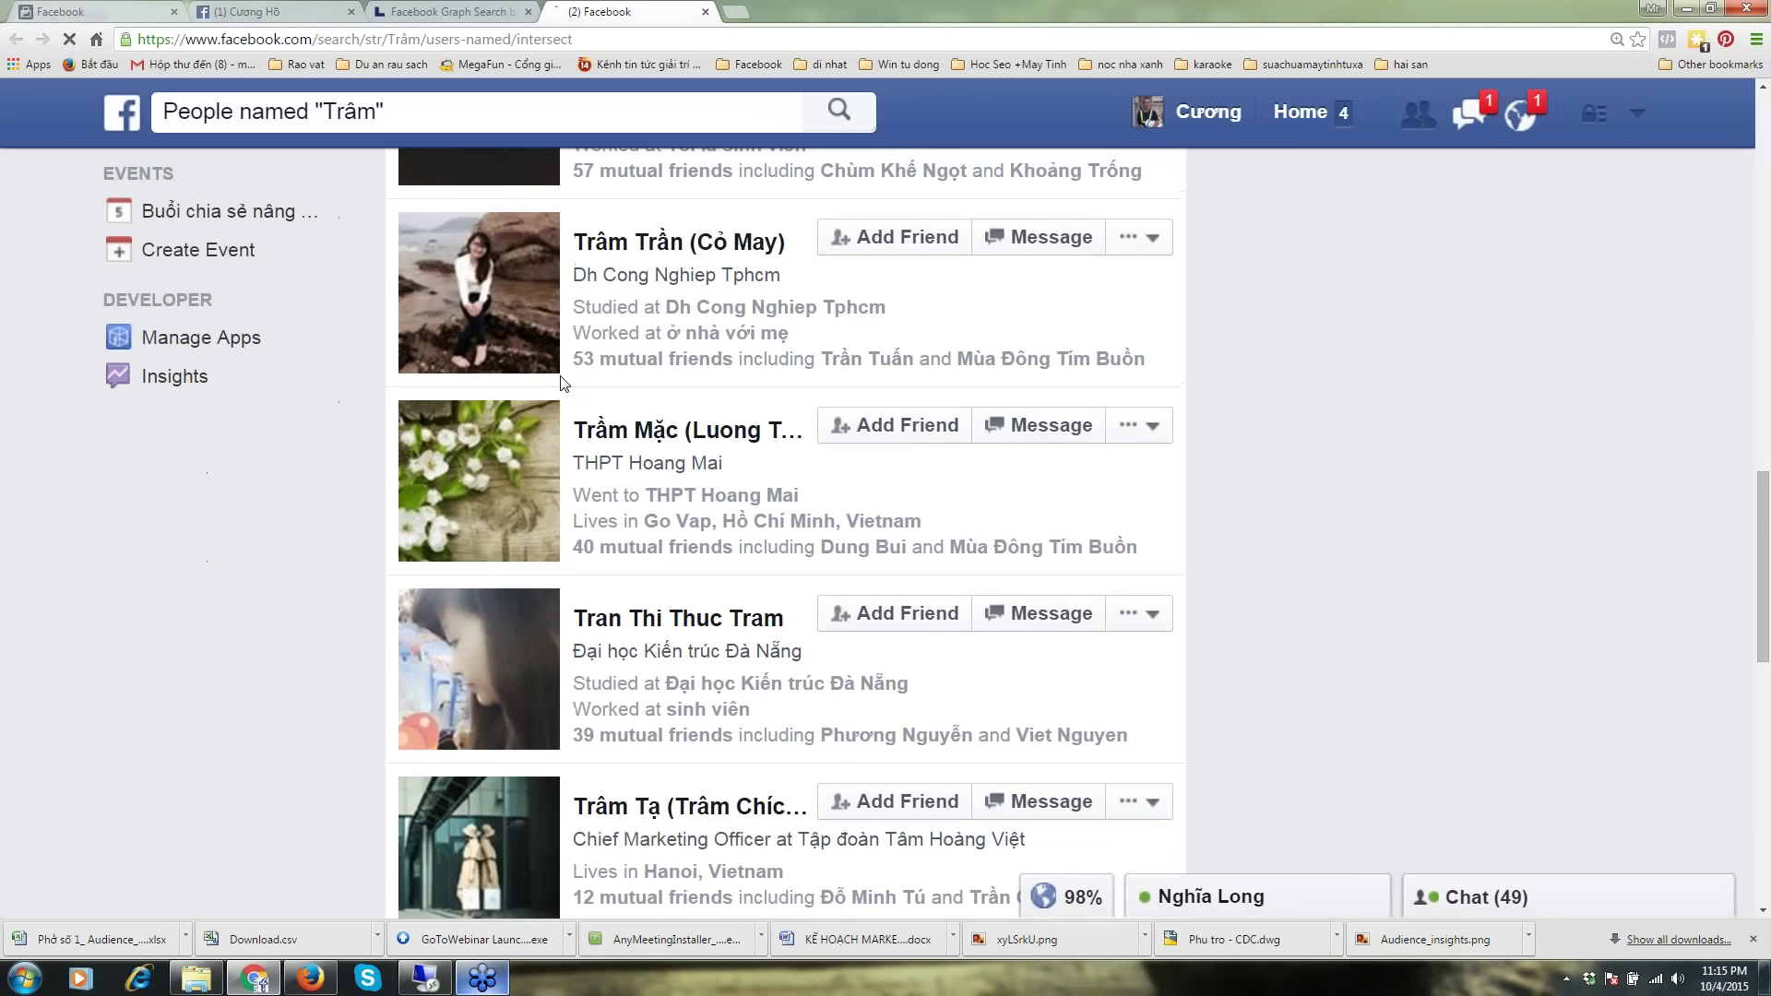
pyautogui.scroll(-5, 616, 415)
pyautogui.scroll(18, 616, 414)
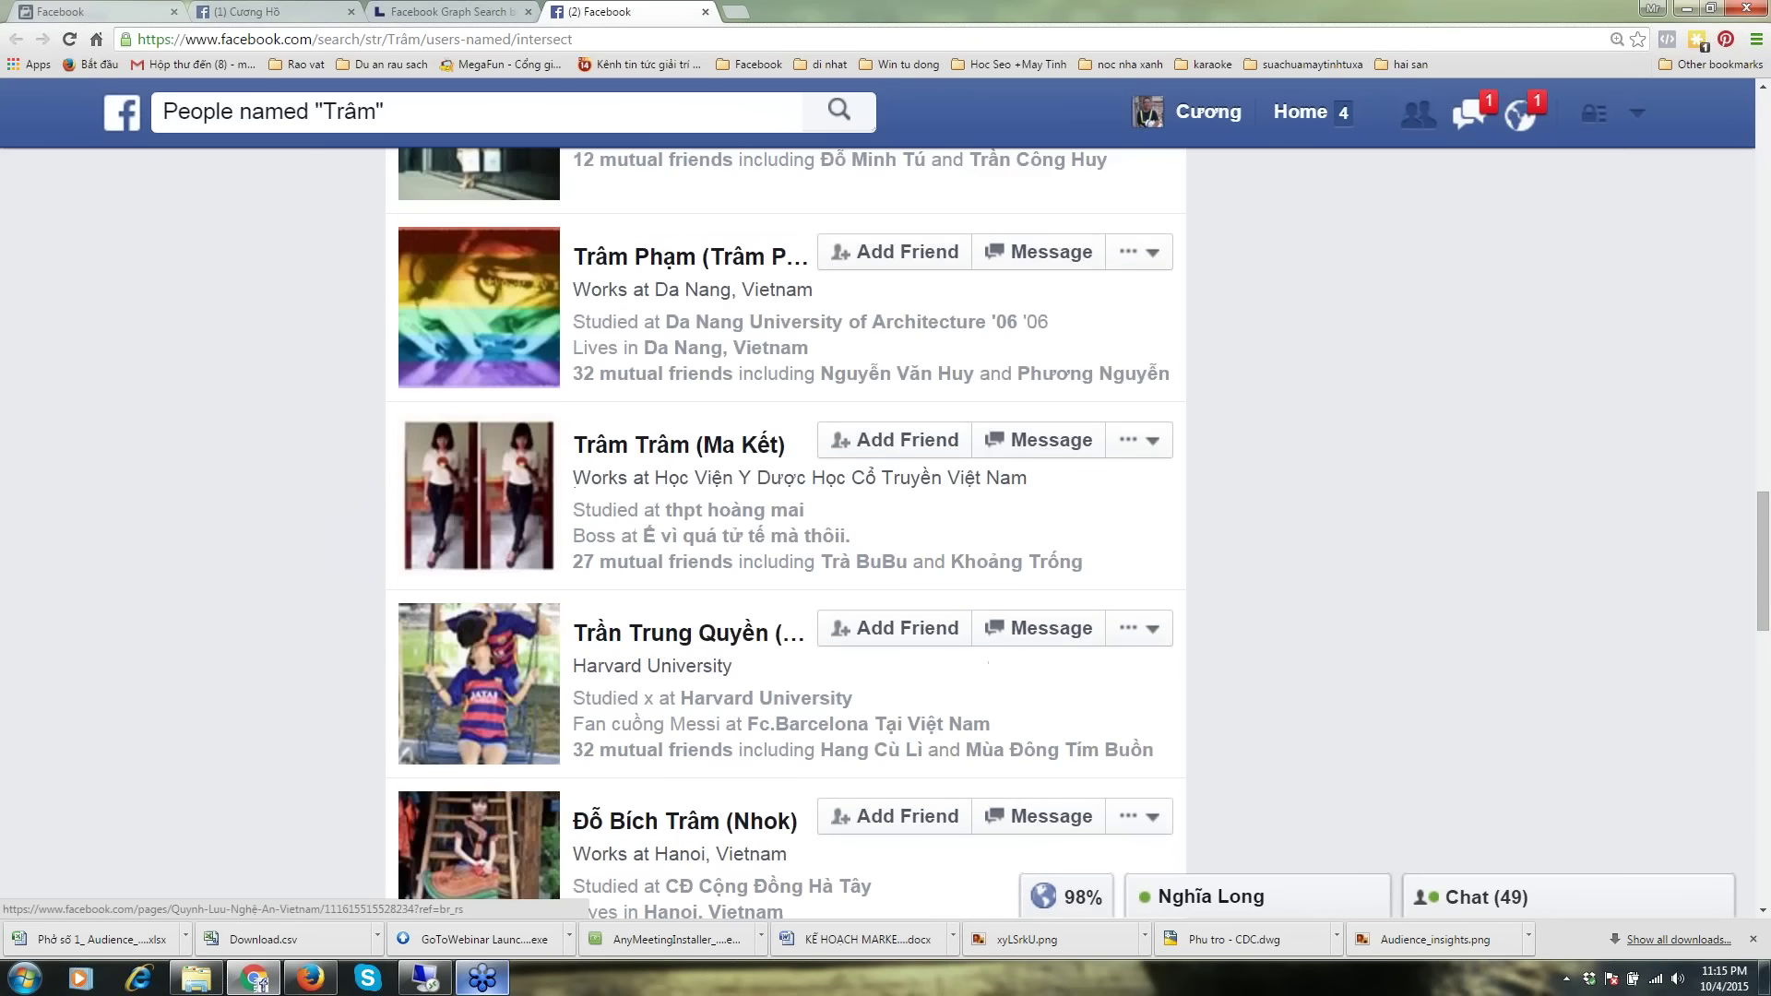
# Look through more of the Facebook profiles found for the searched given name.
pyautogui.click(355, 39)
pyautogui.scroll(-17, 784, 533)
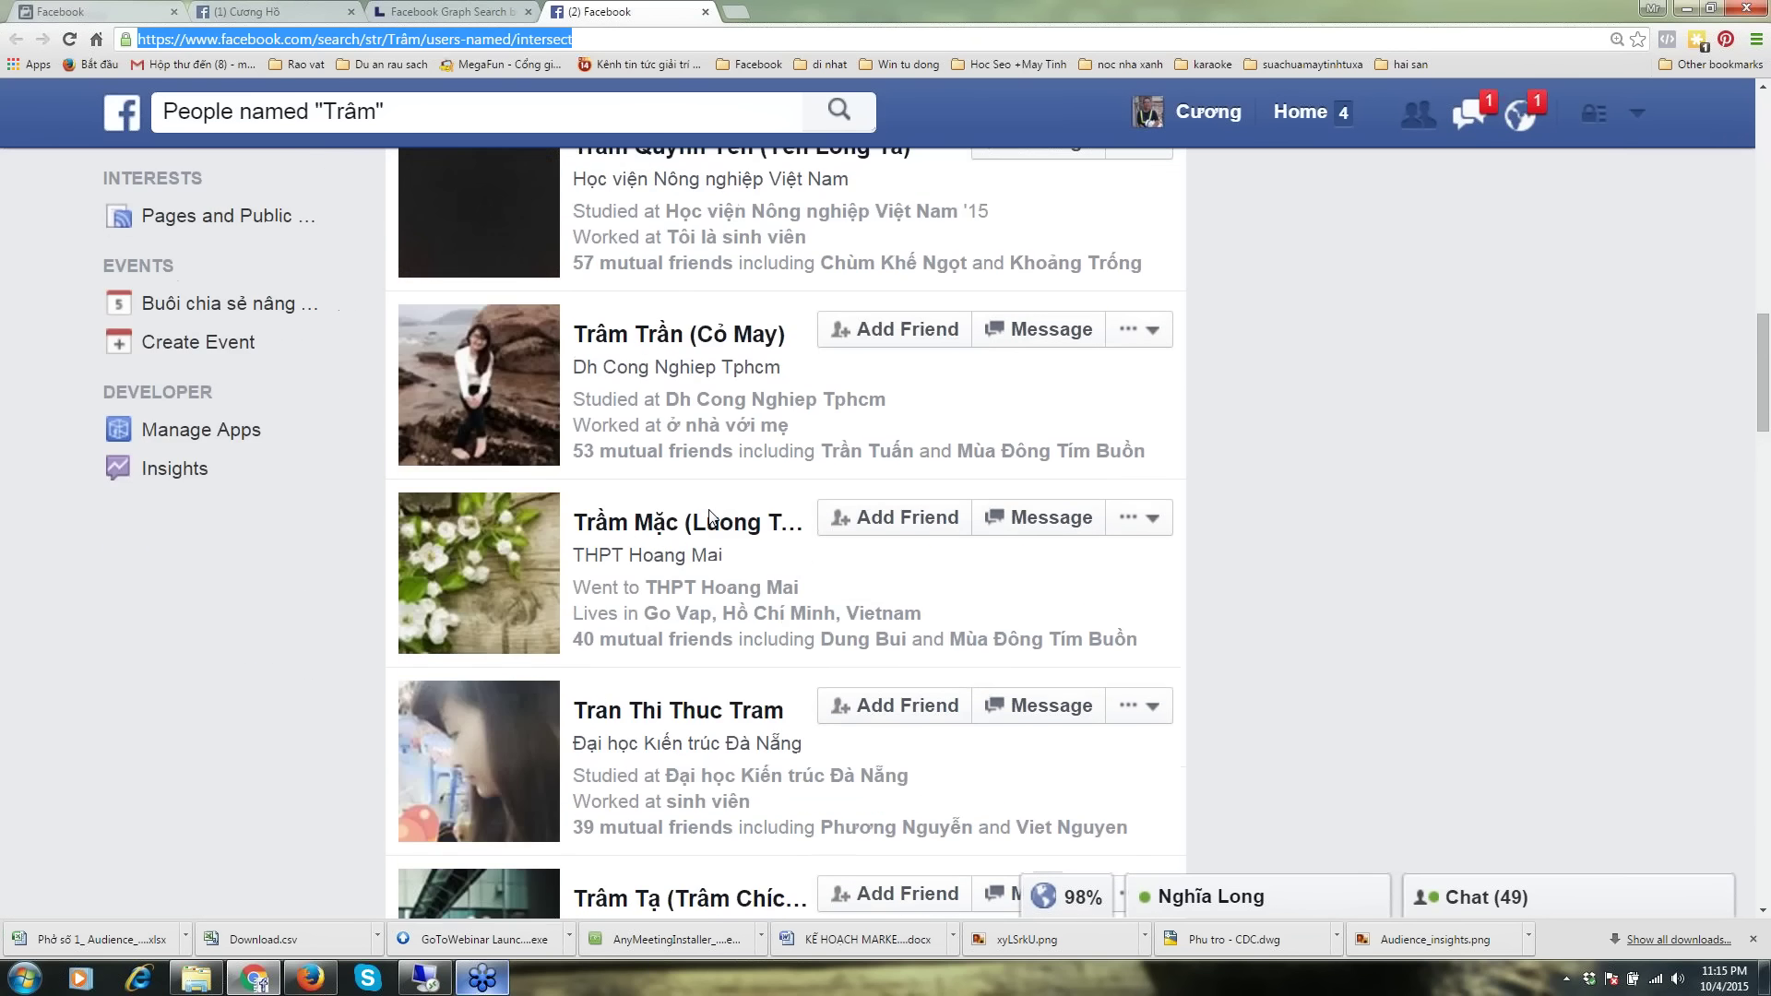
pyautogui.scroll(-19, 674, 533)
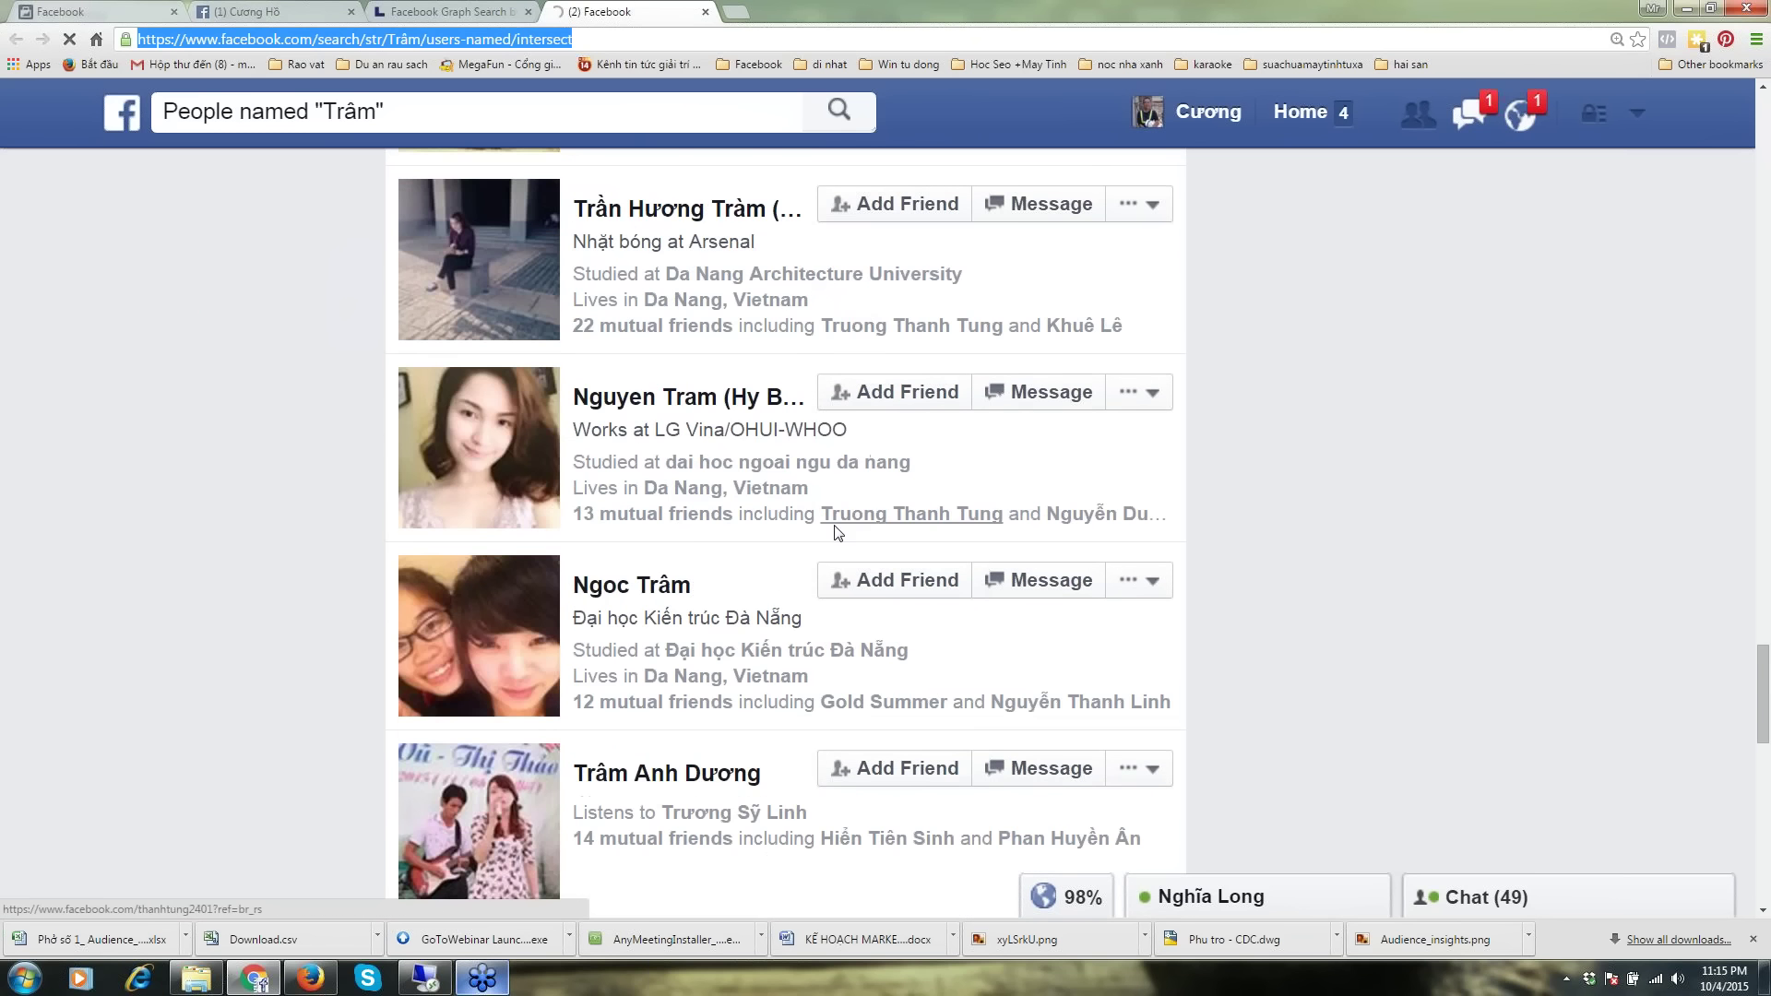
pyautogui.scroll(-6, 876, 530)
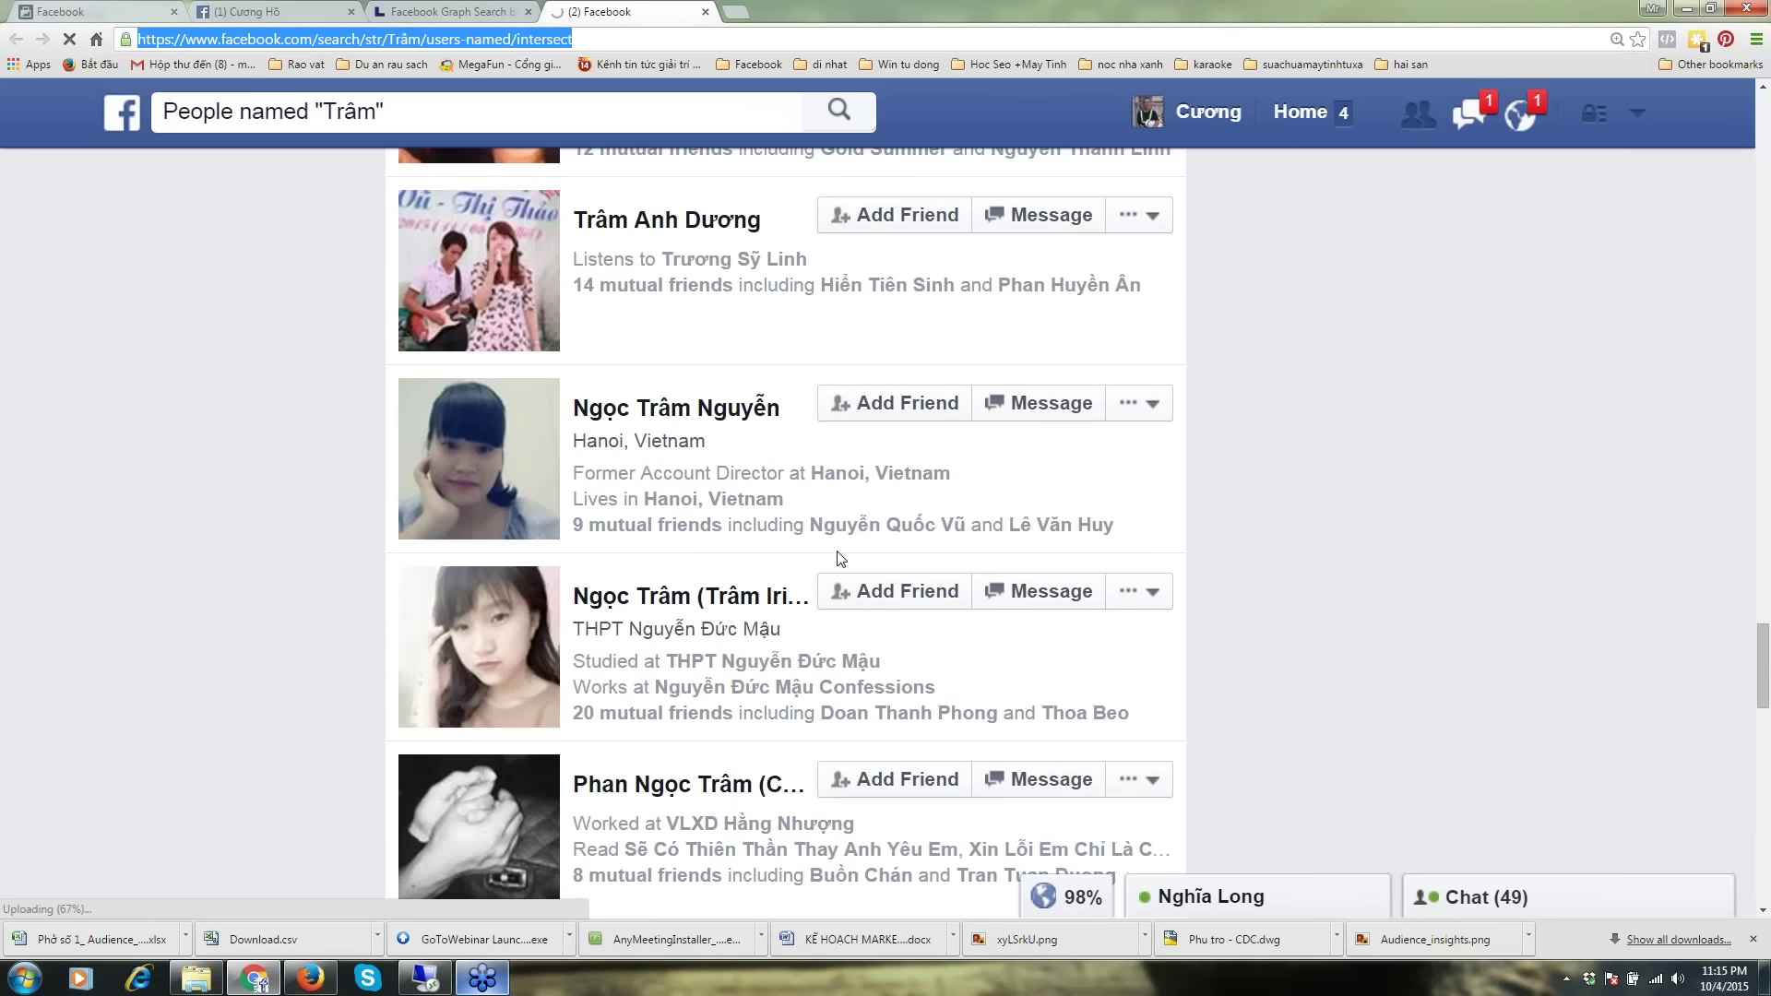
pyautogui.scroll(-19, 839, 558)
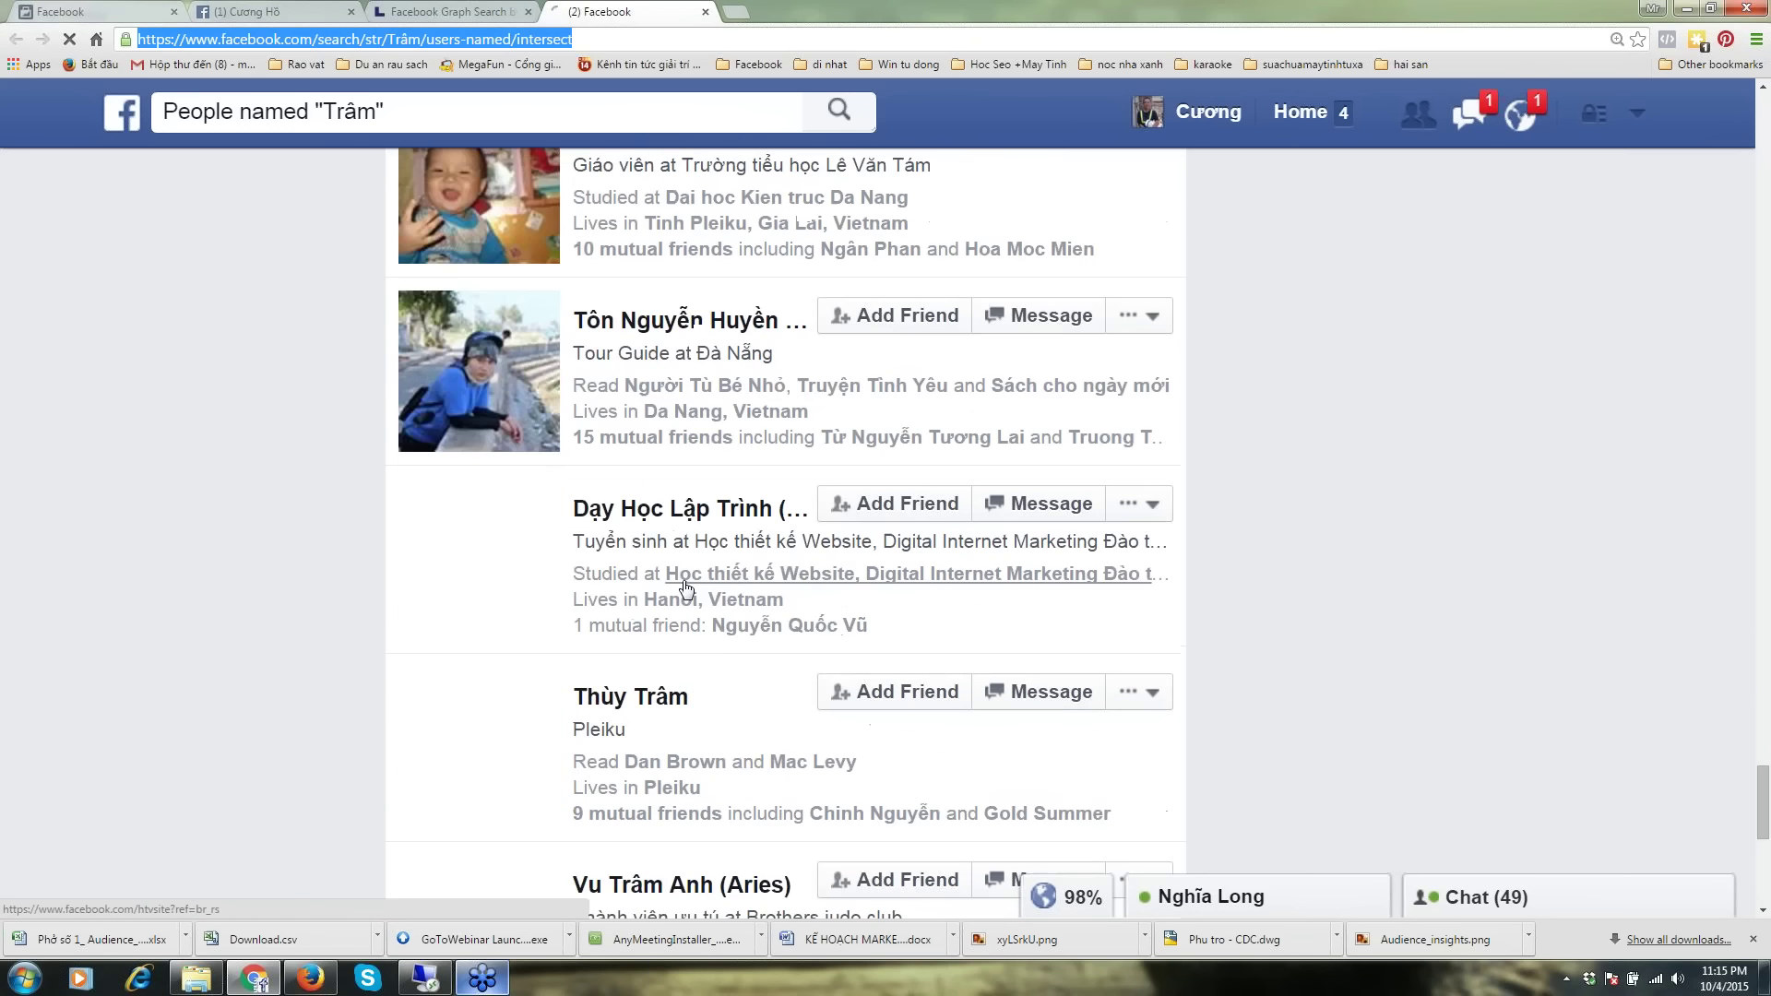
pyautogui.scroll(-5, 710, 587)
pyautogui.scroll(6, 757, 579)
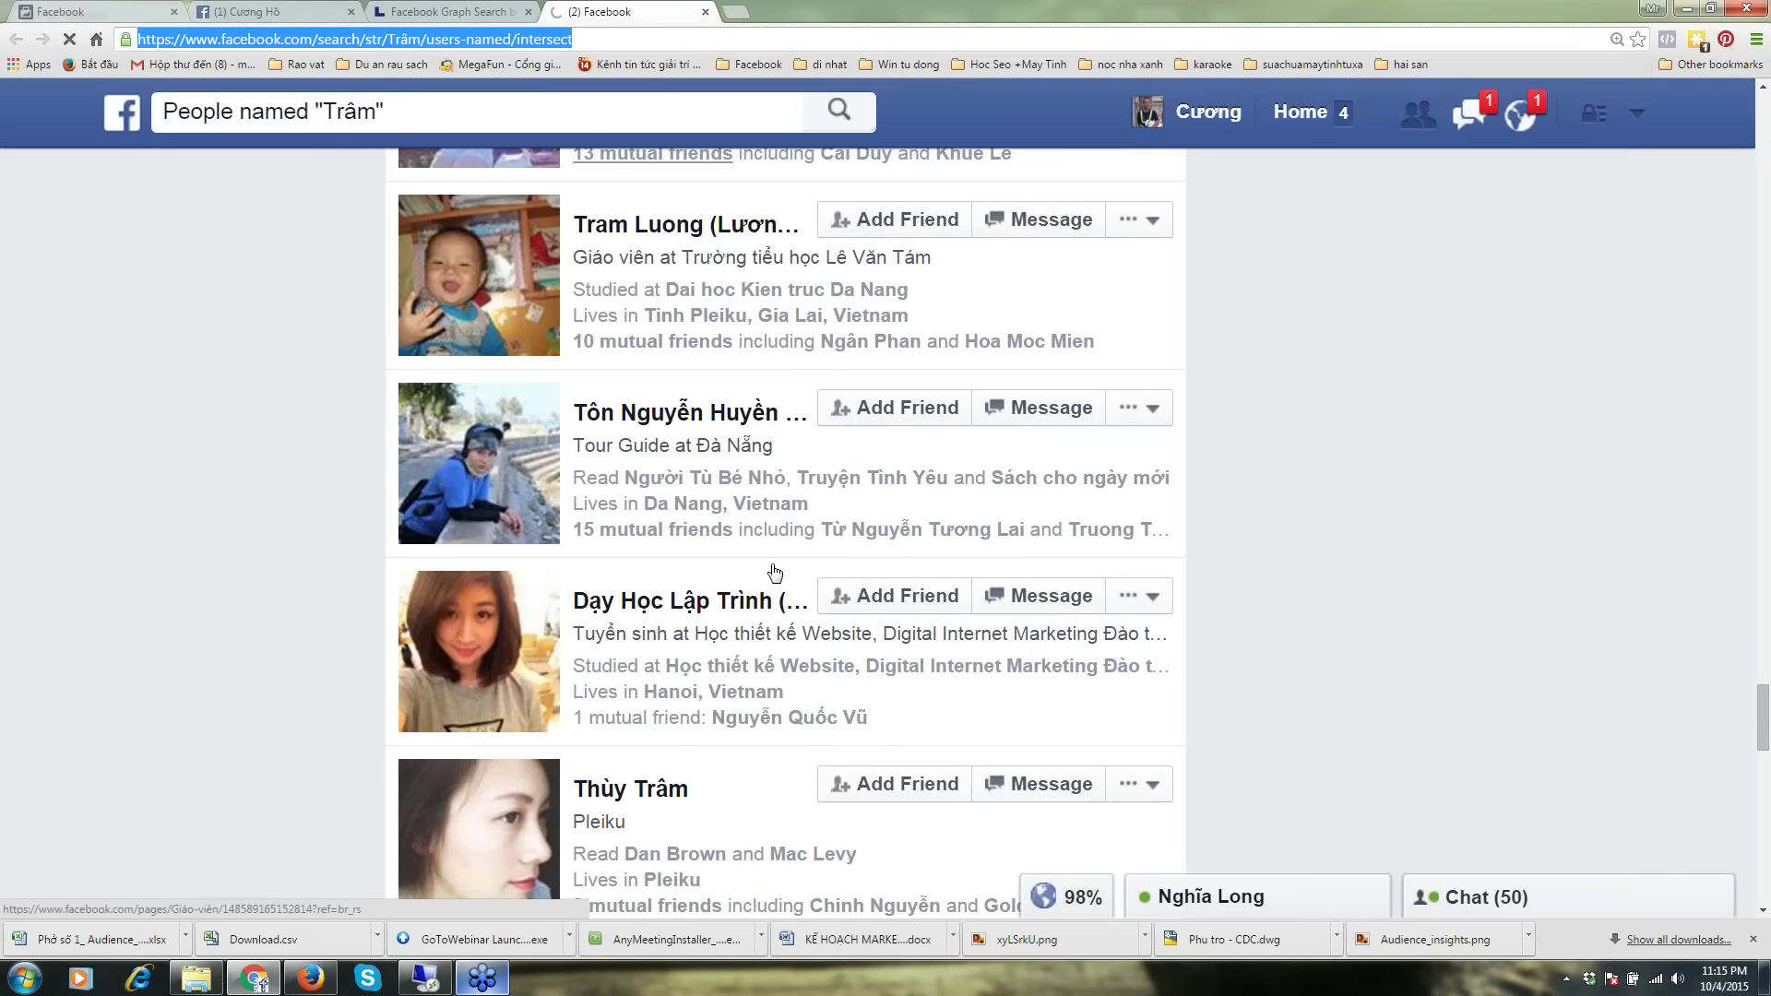
pyautogui.scroll(-16, 774, 573)
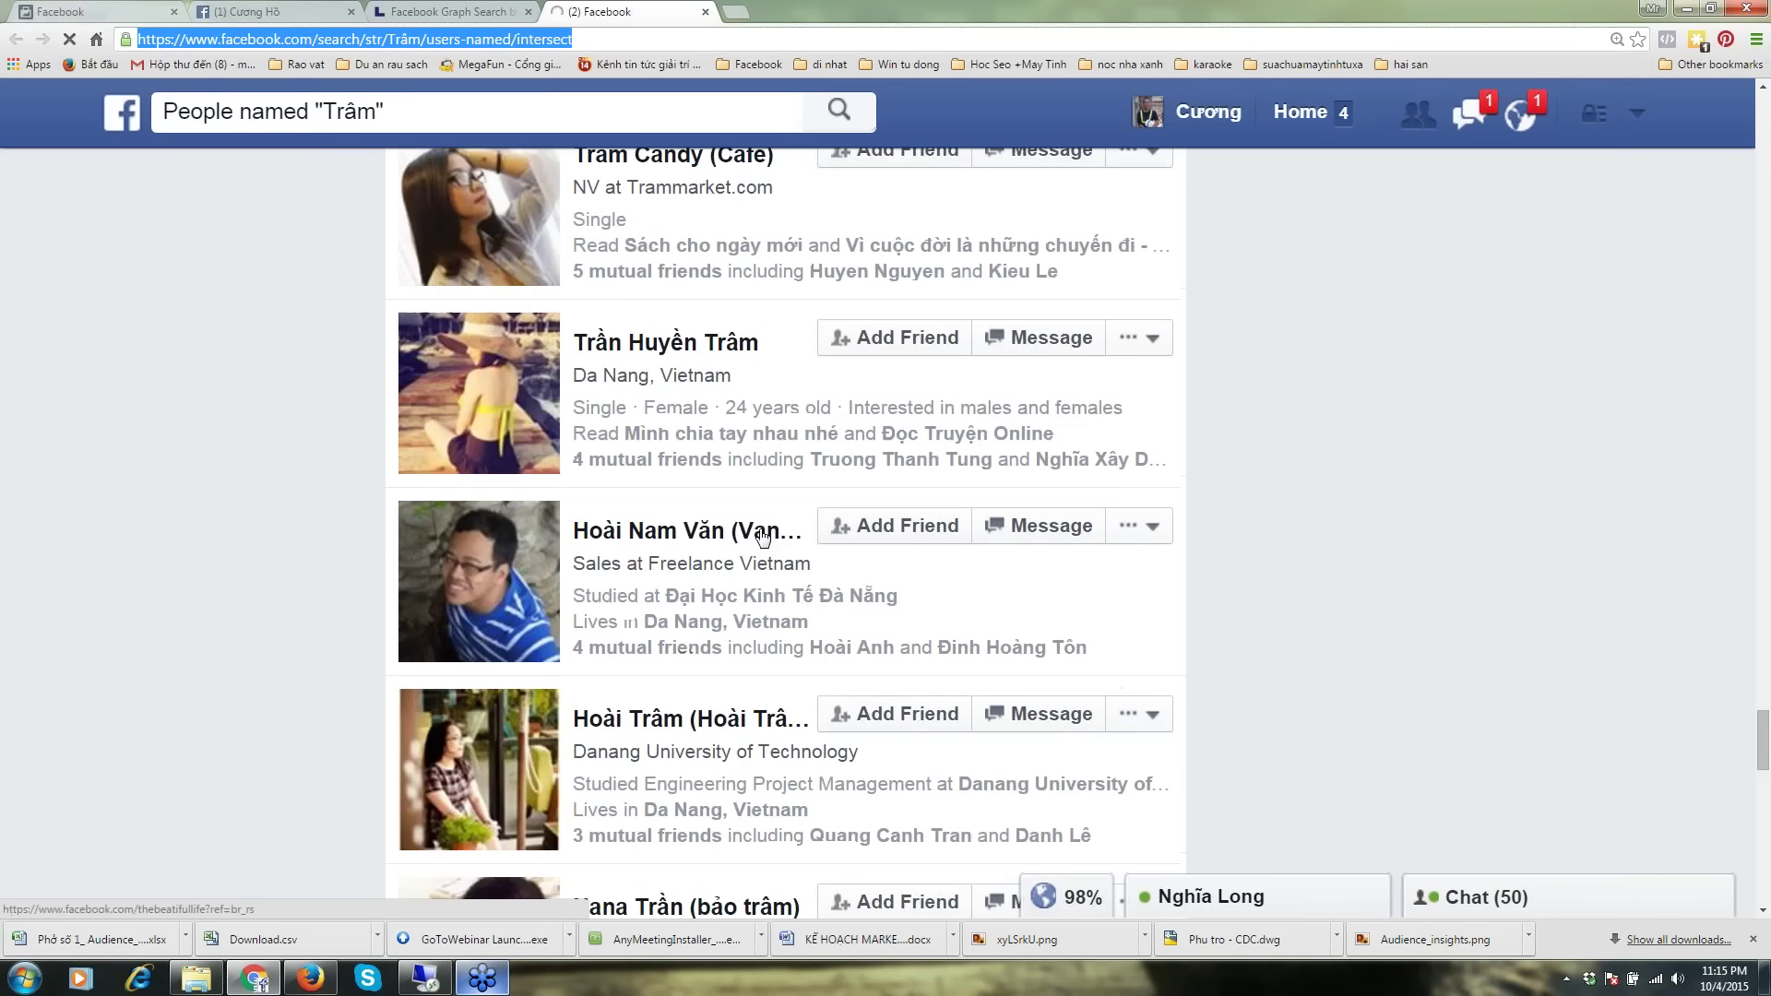
pyautogui.scroll(5, 762, 537)
pyautogui.scroll(-11, 673, 554)
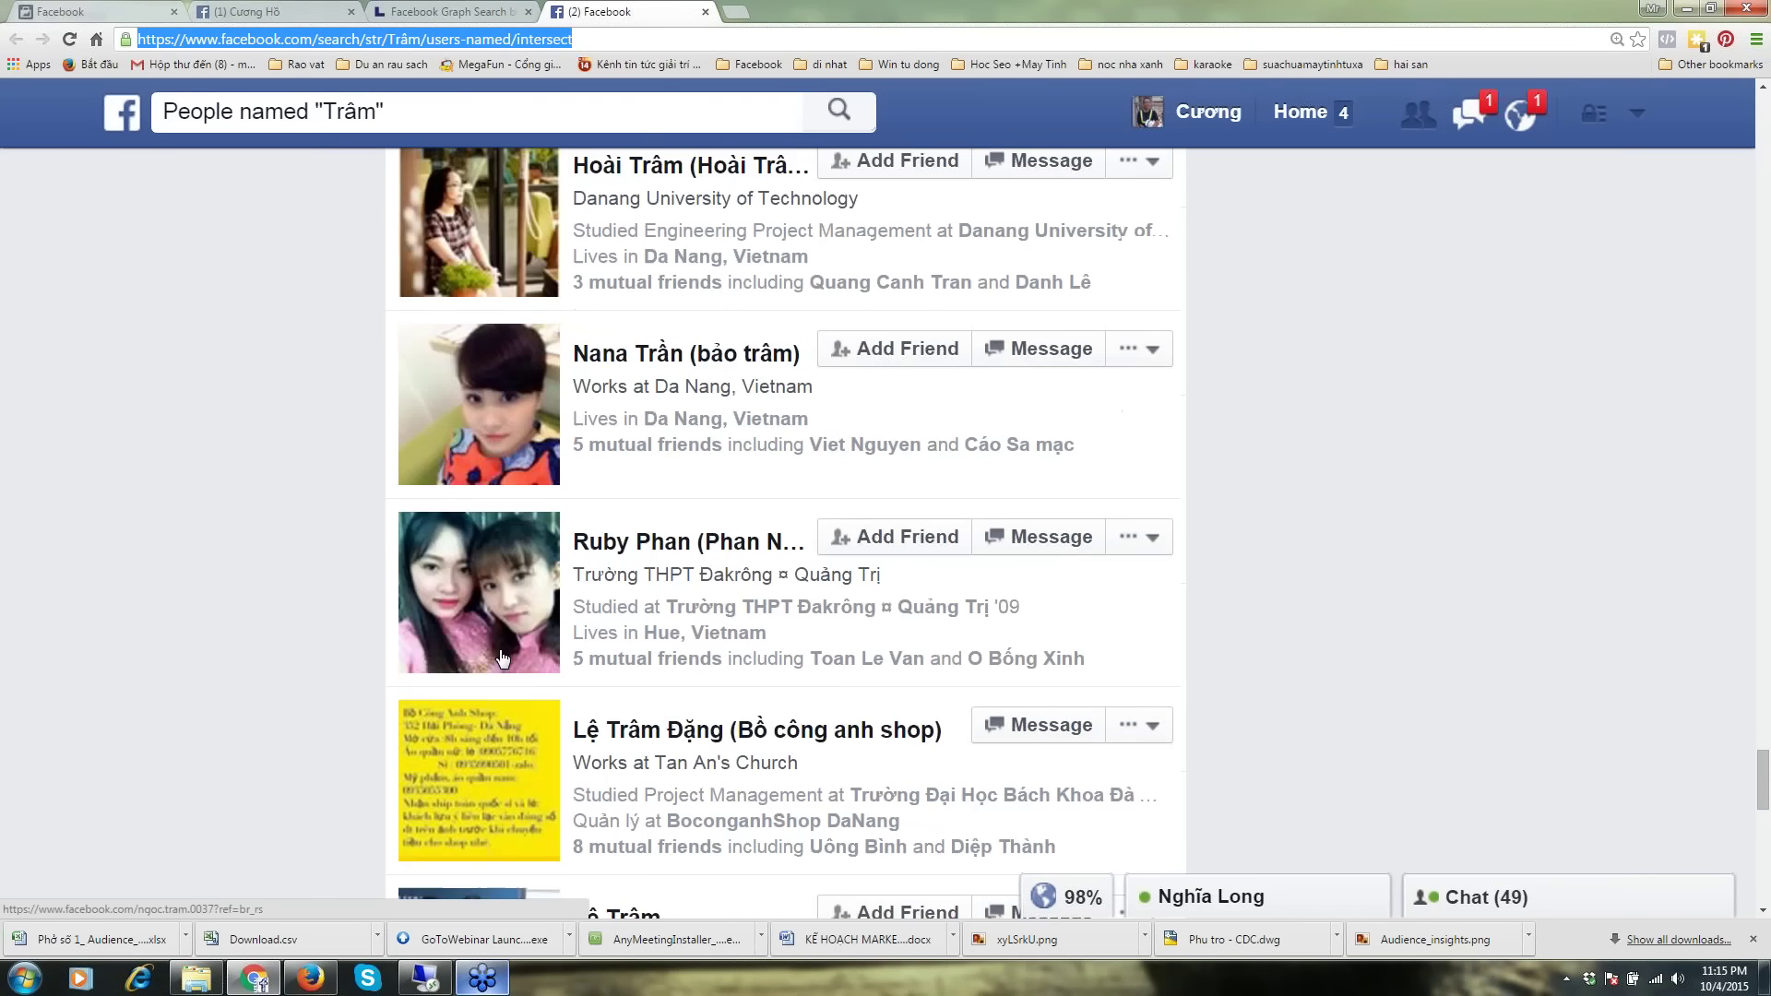
pyautogui.scroll(-5, 503, 657)
# Return to the Lookup-ID search page and search for people who like pages named "nau an".
pyautogui.click(448, 11)
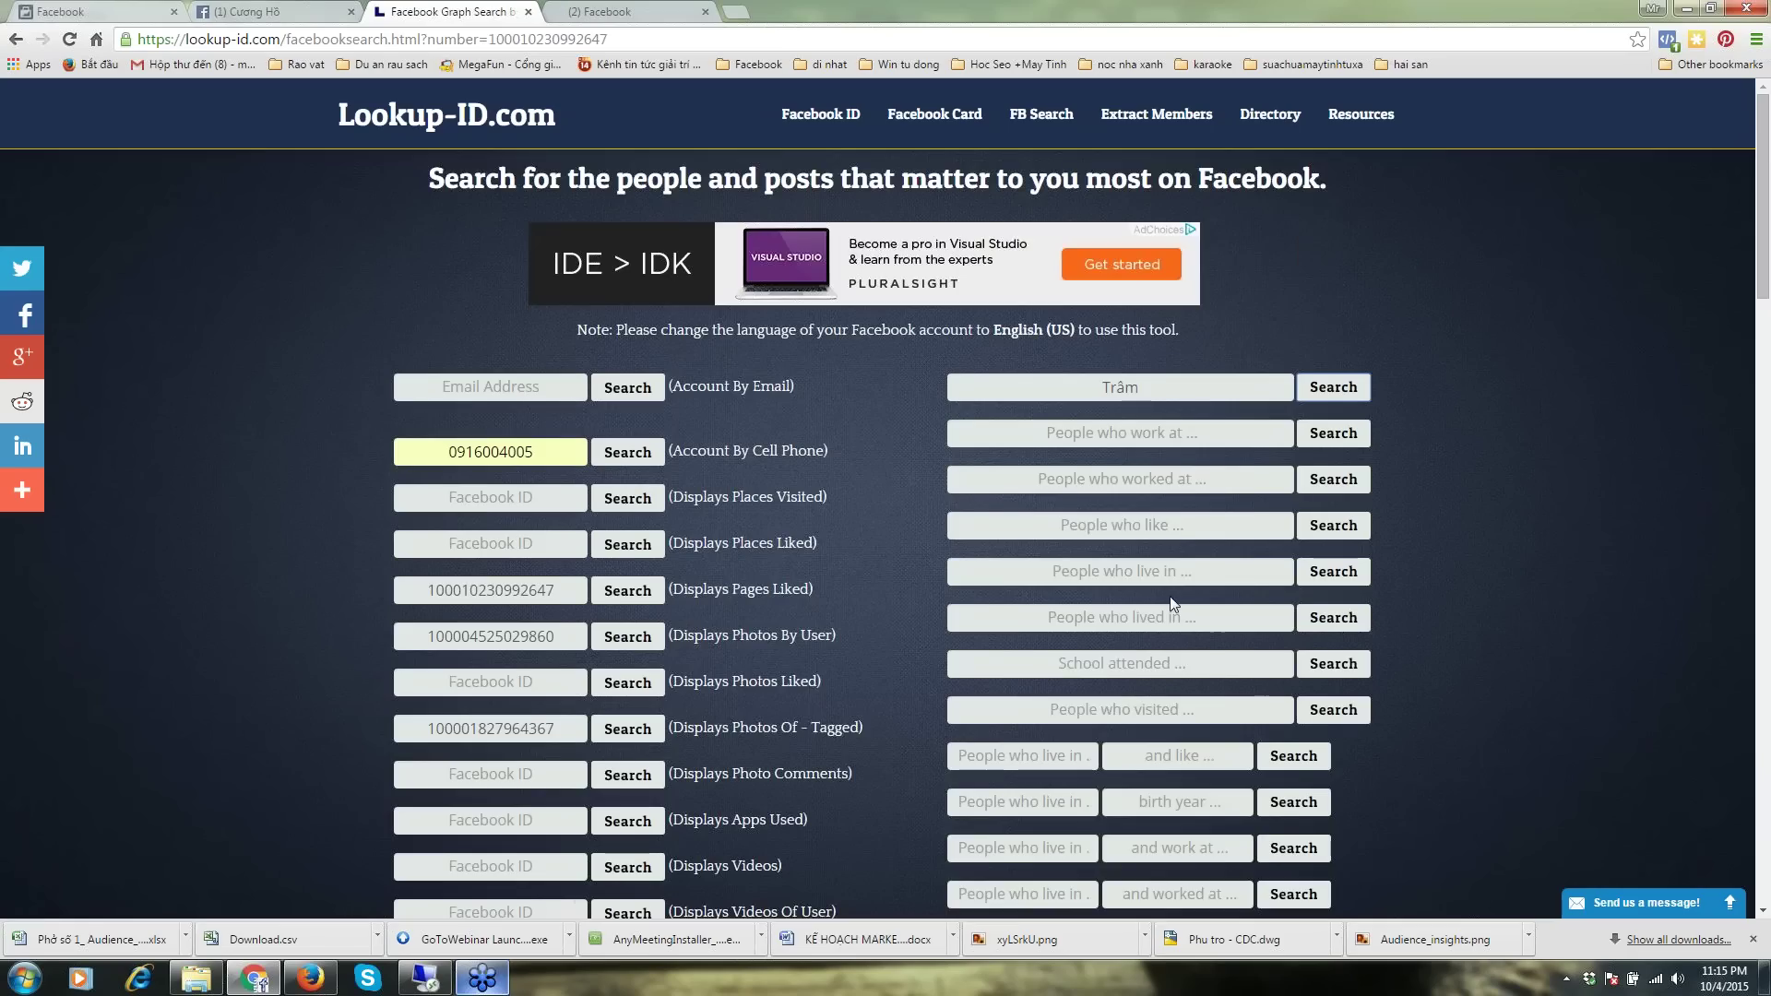
pyautogui.scroll(-3, 1172, 603)
pyautogui.scroll(2, 1172, 603)
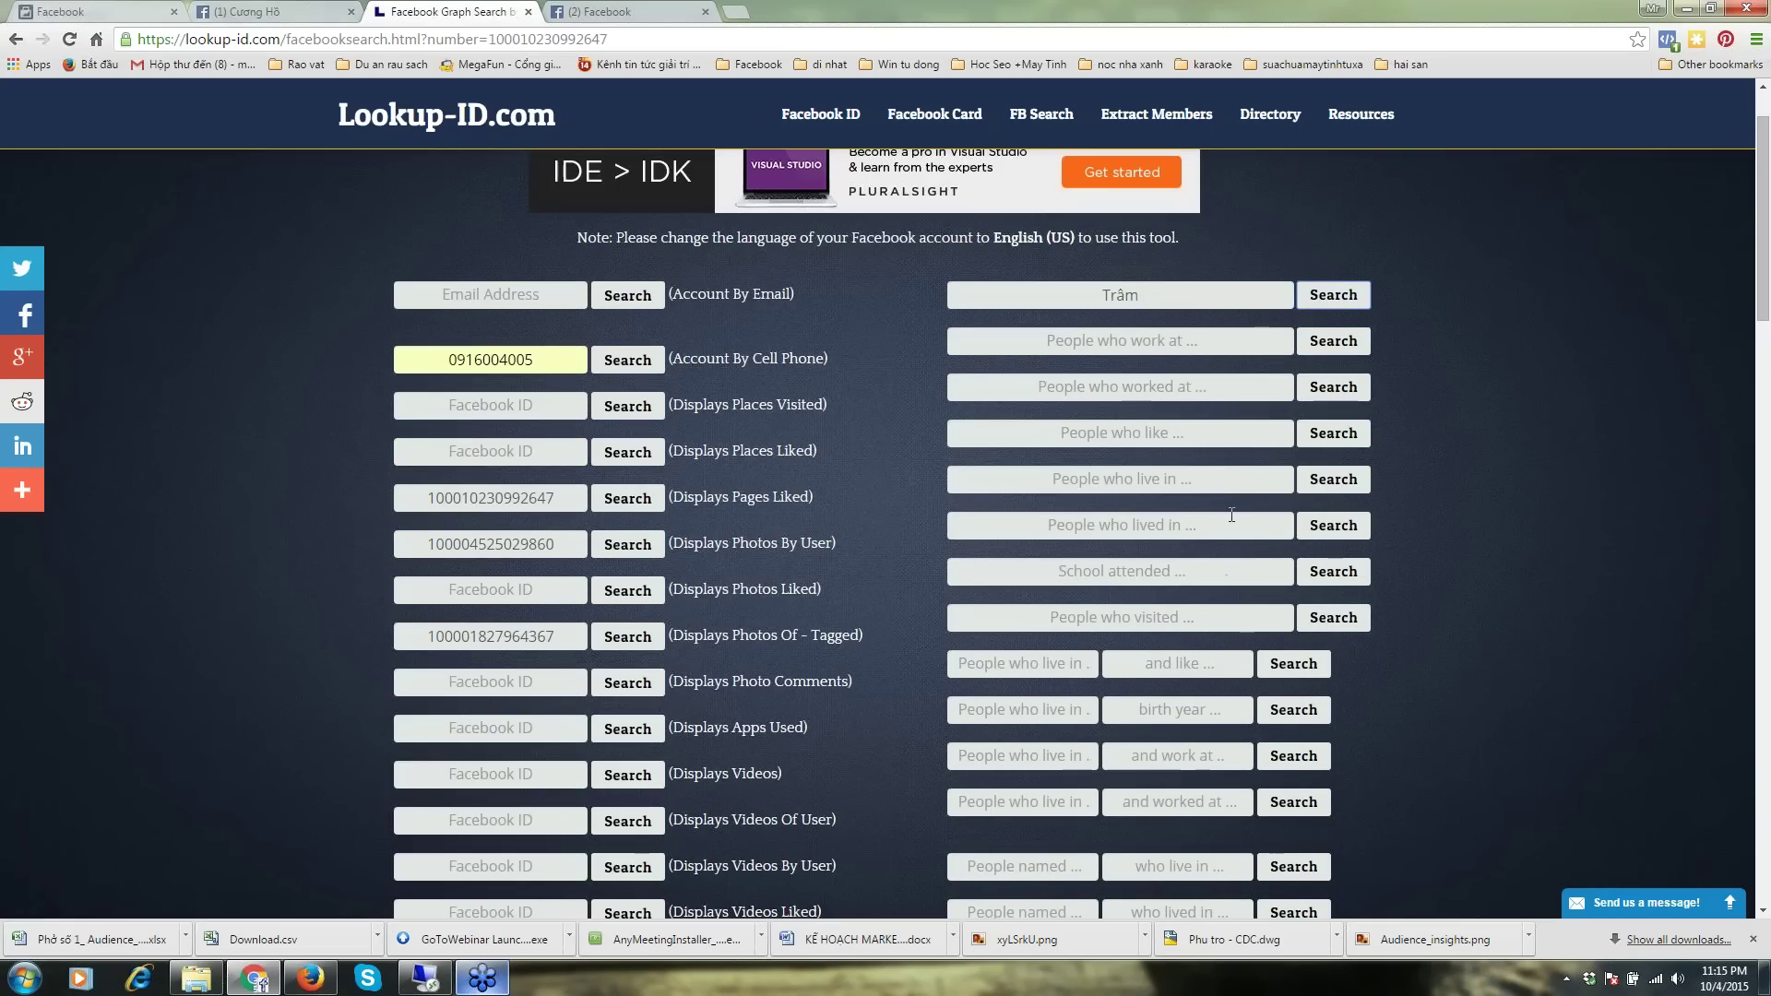
pyautogui.click(1150, 330)
pyautogui.click(1154, 386)
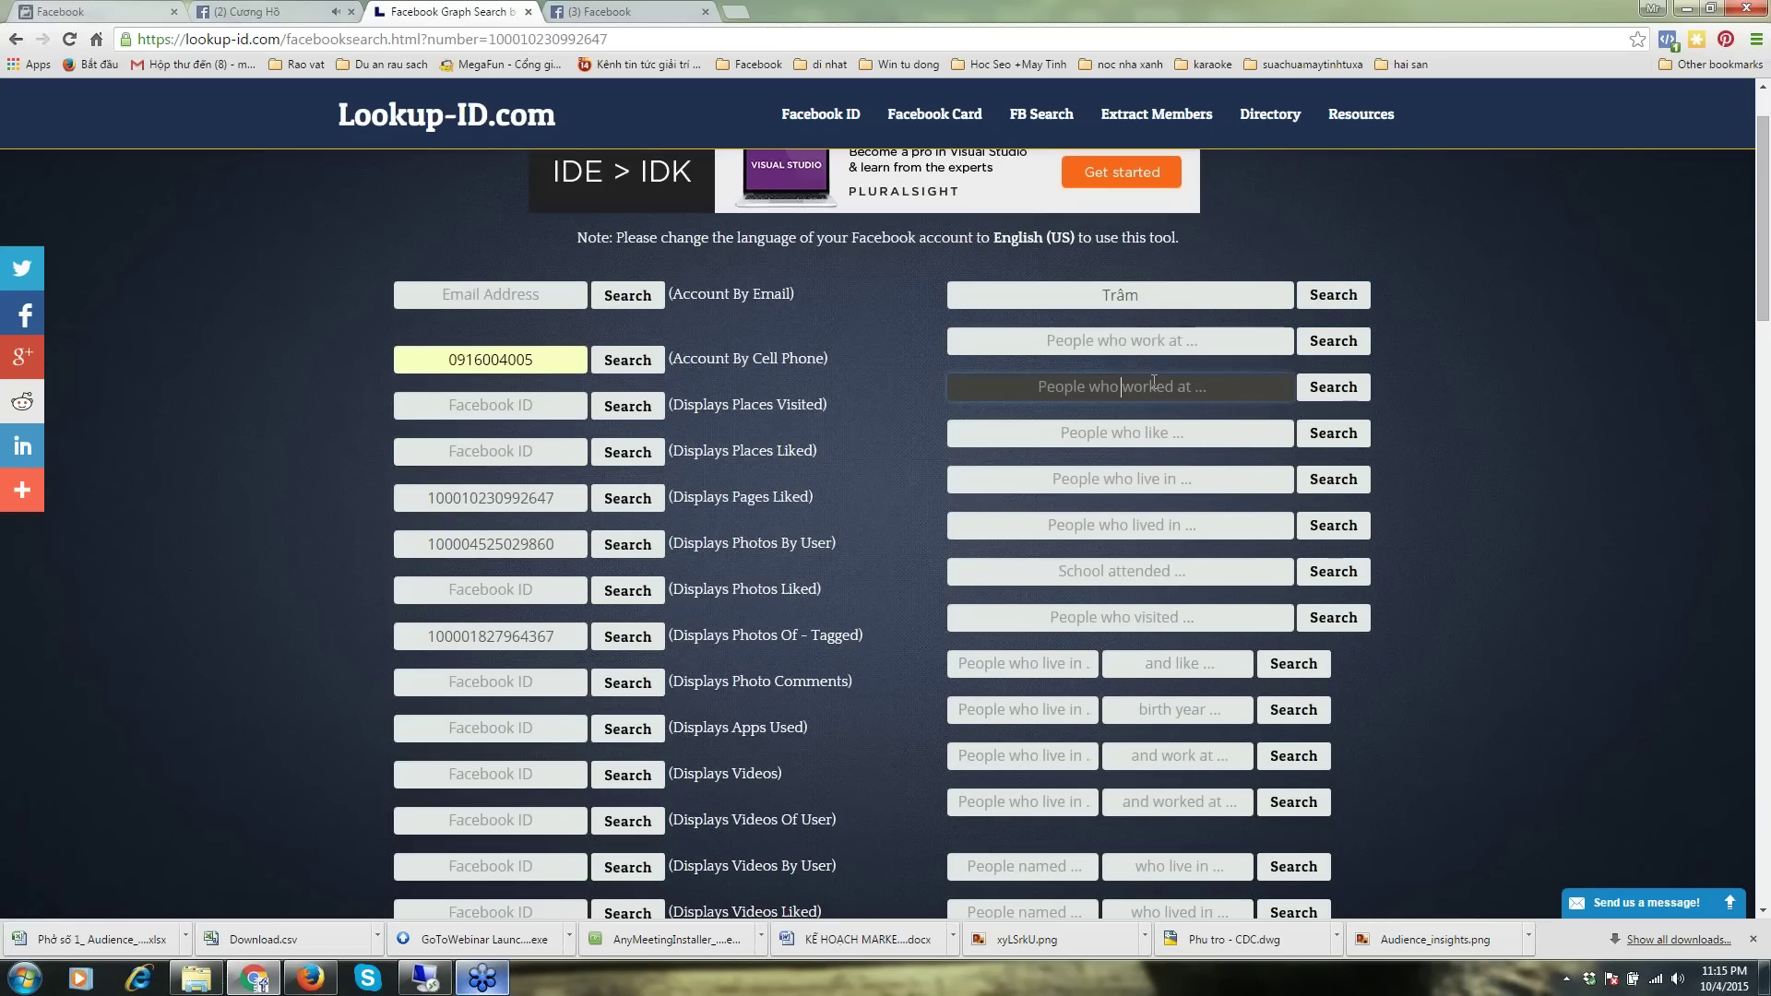
pyautogui.click(1149, 438)
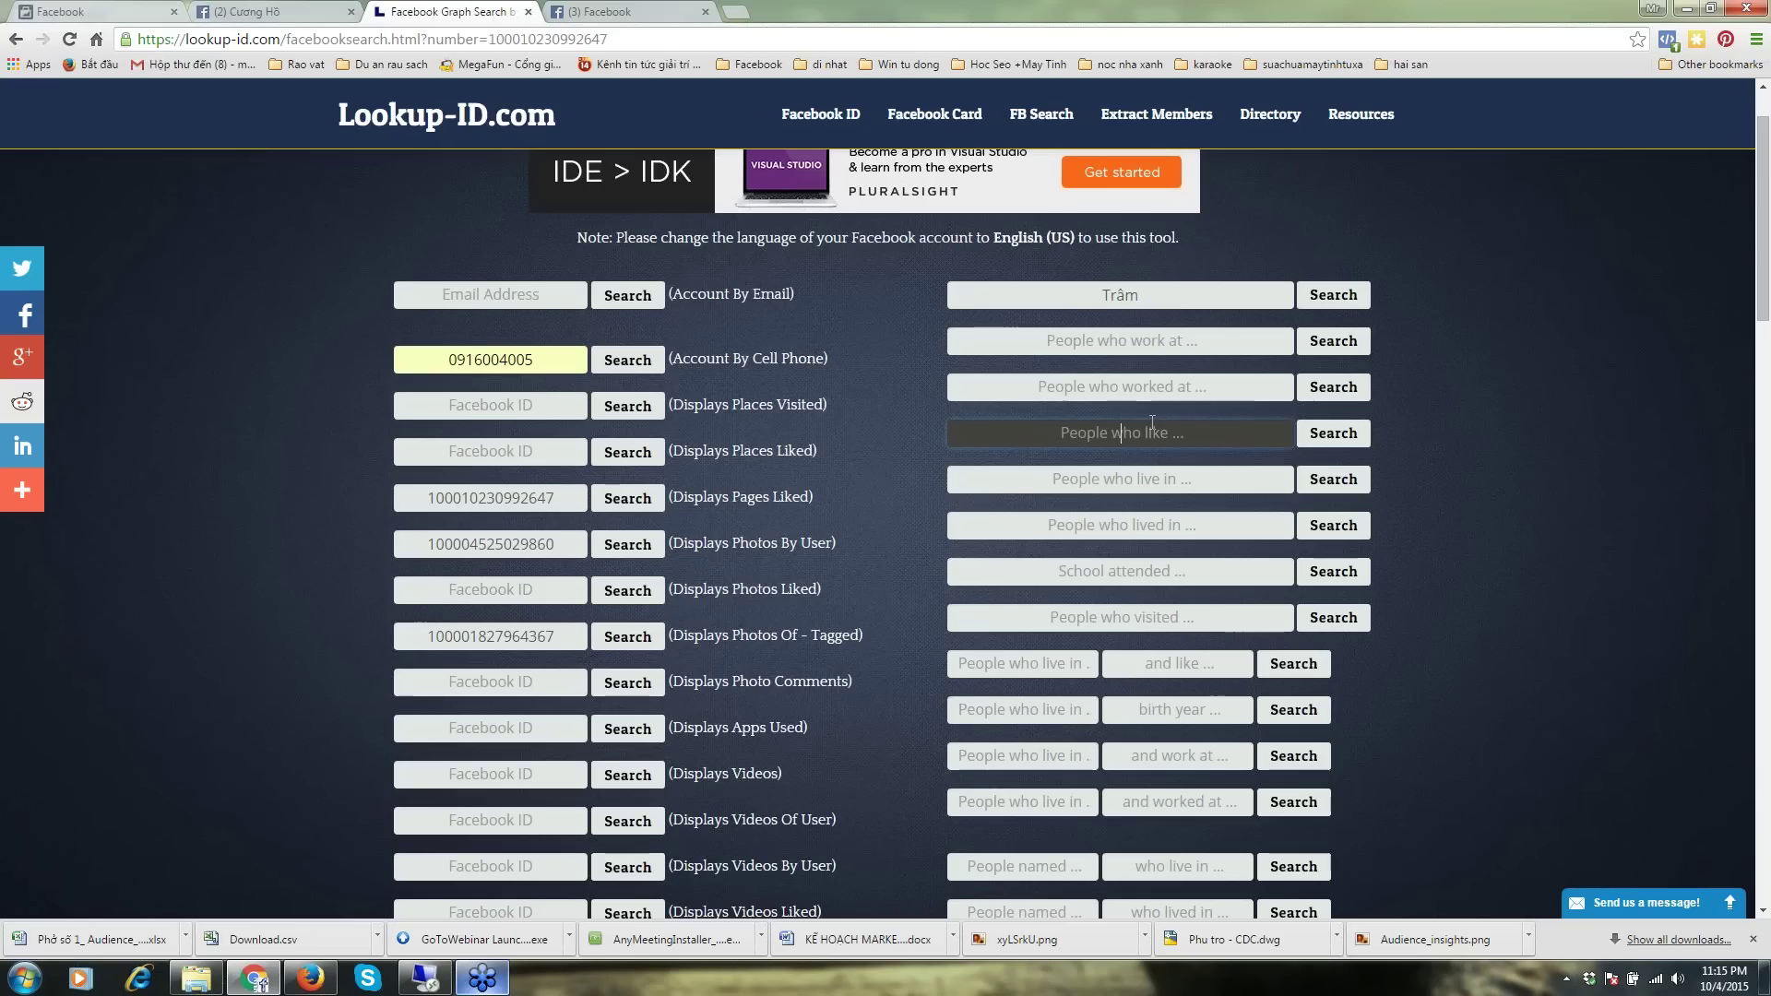
pyautogui.write('nau an')
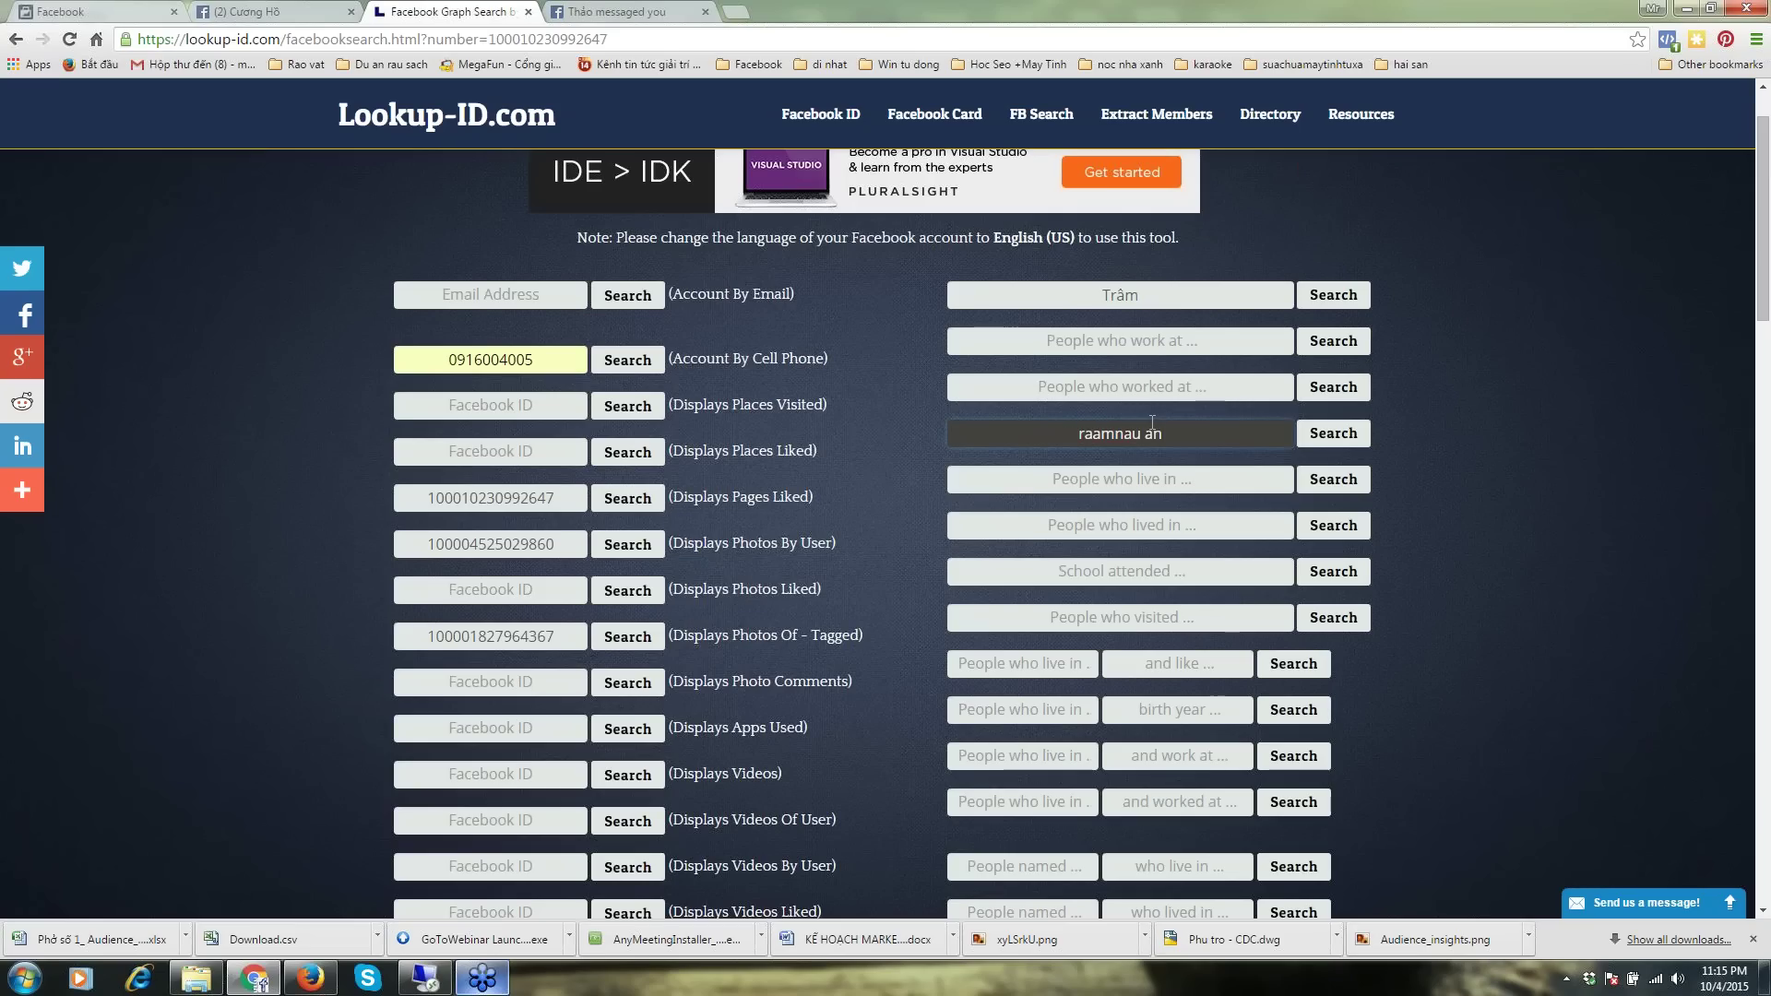
pyautogui.press('BackSpace')
pyautogui.press('BackSpace')
pyautogui.press('BackSpace')
pyautogui.press('BackSpace')
pyautogui.press('BackSpace')
pyautogui.press('BackSpace')
pyautogui.press('BackSpace')
pyautogui.press('BackSpace')
pyautogui.press('BackSpace')
pyautogui.press('BackSpace')
pyautogui.write('nau an')
pyautogui.click(1331, 434)
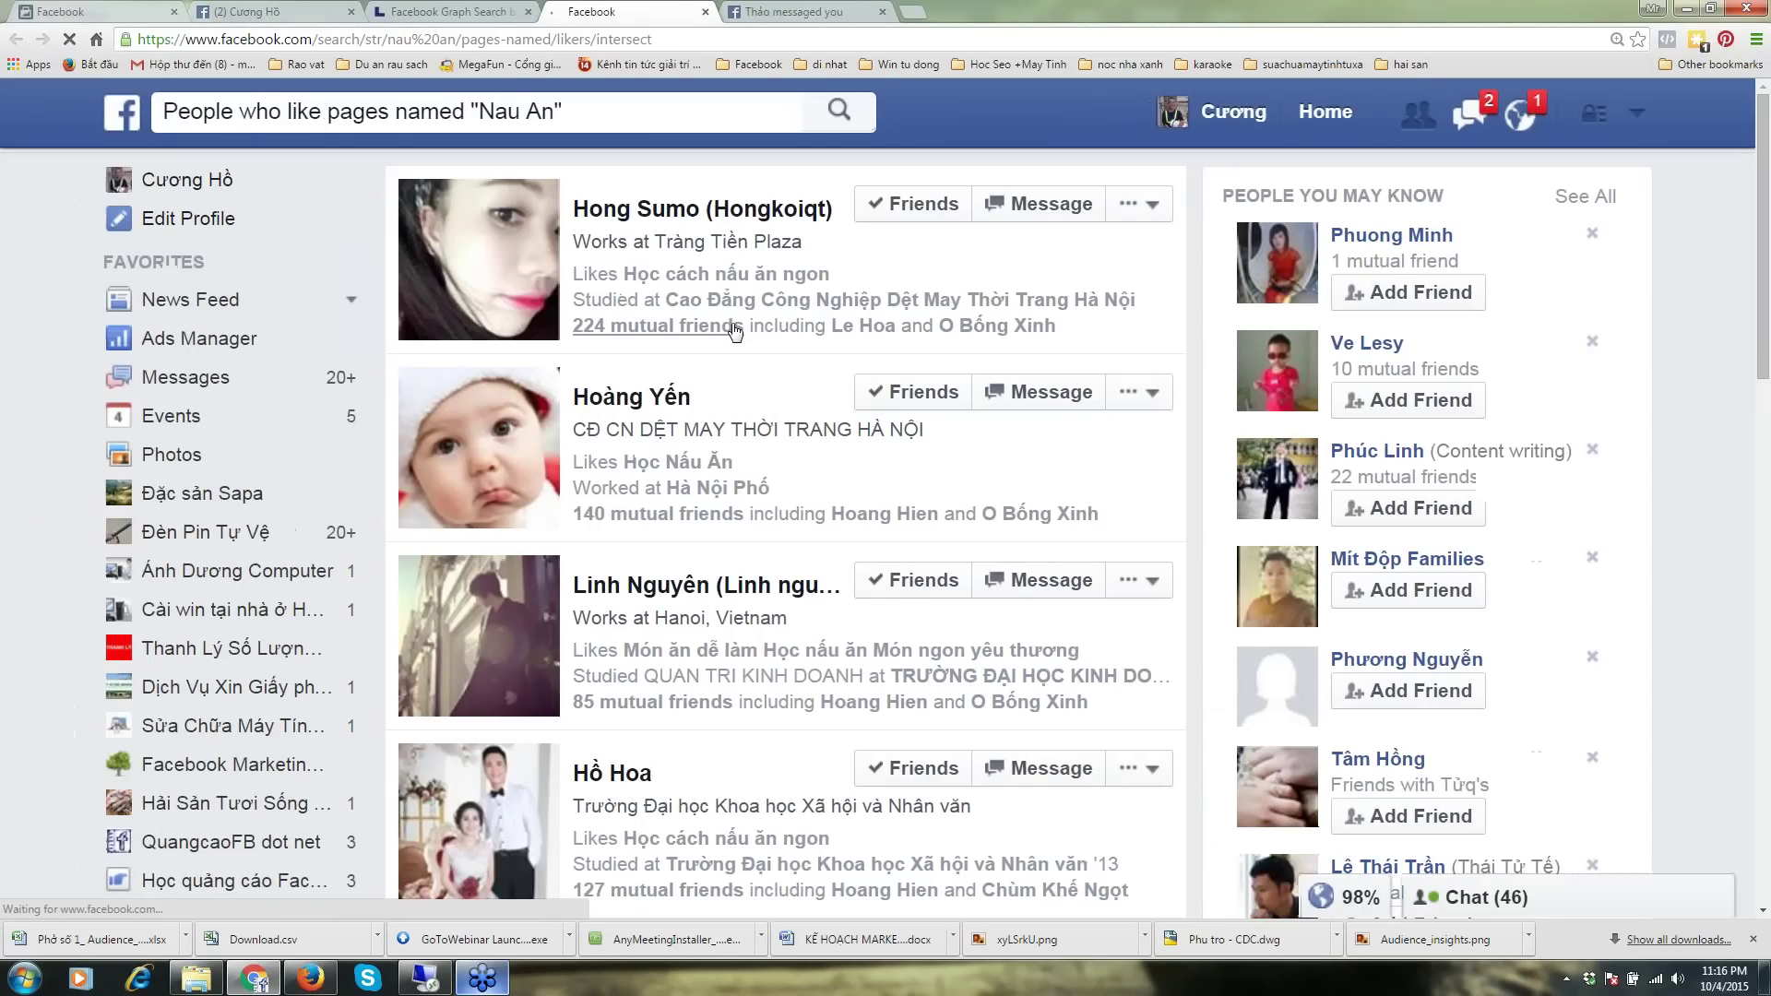
# Minimize the chat pop-up and check which cooking pages the first people in the results like, previewing "Học cách nấu ăn ngon".
pyautogui.scroll(-1, 735, 333)
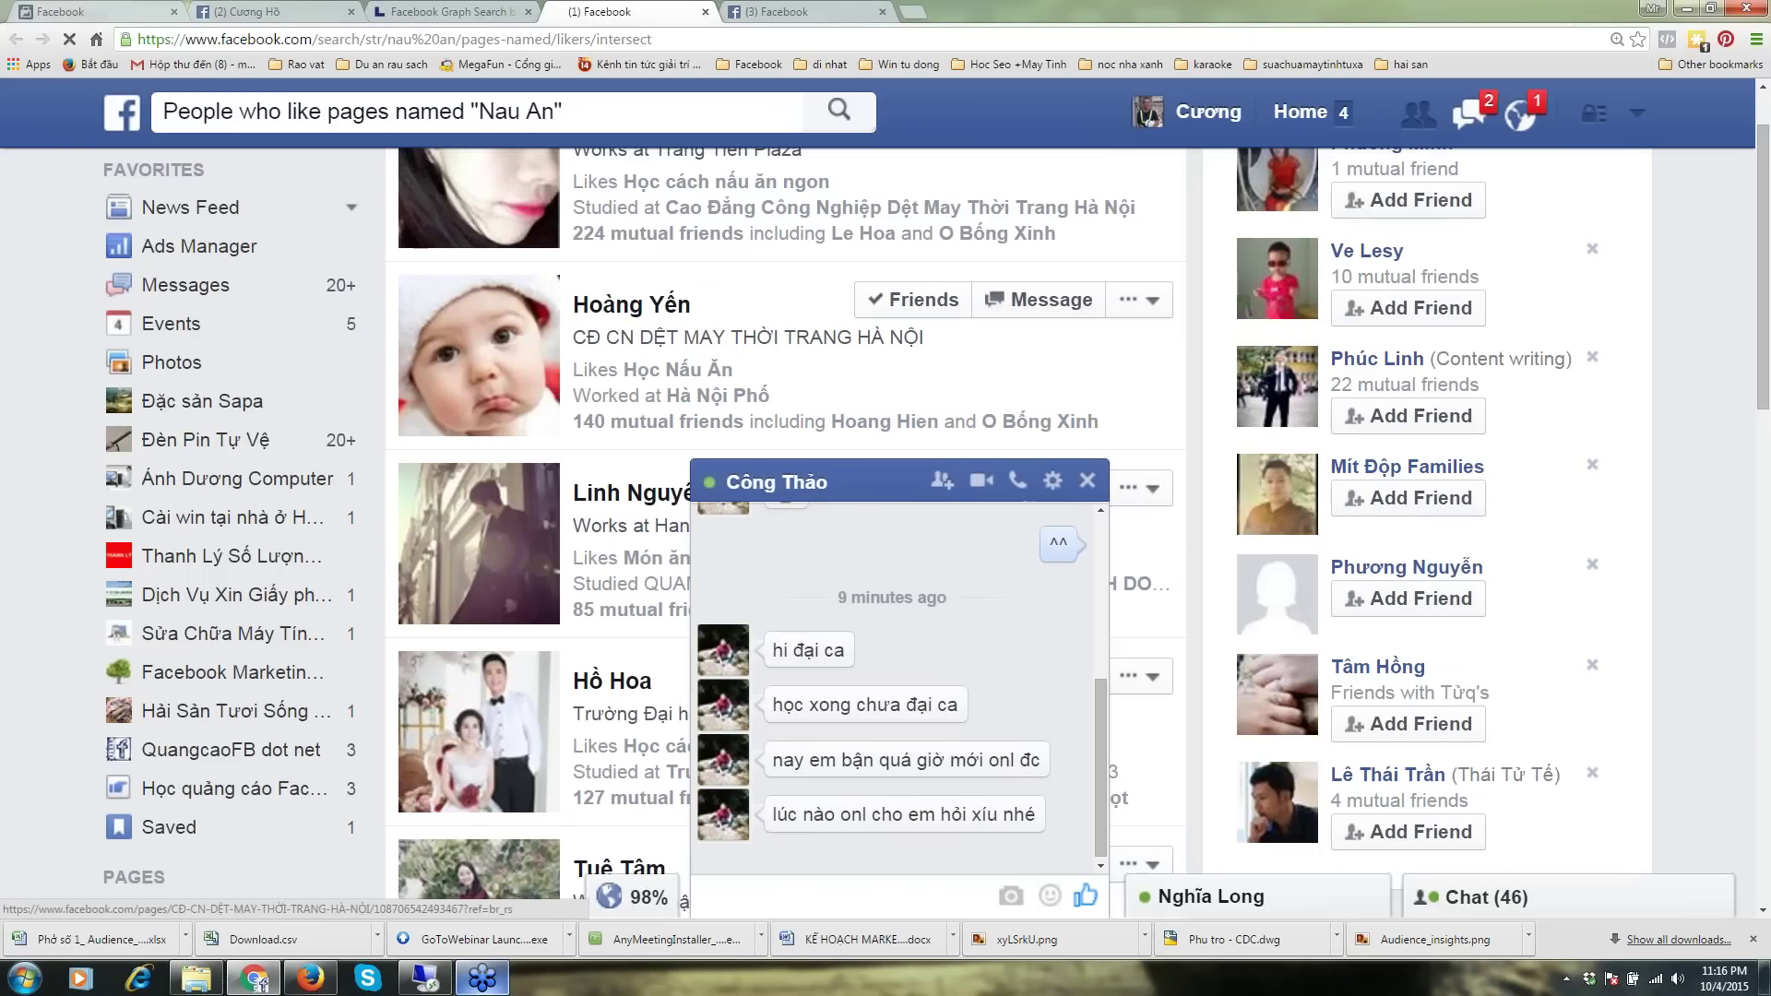
pyautogui.click(812, 481)
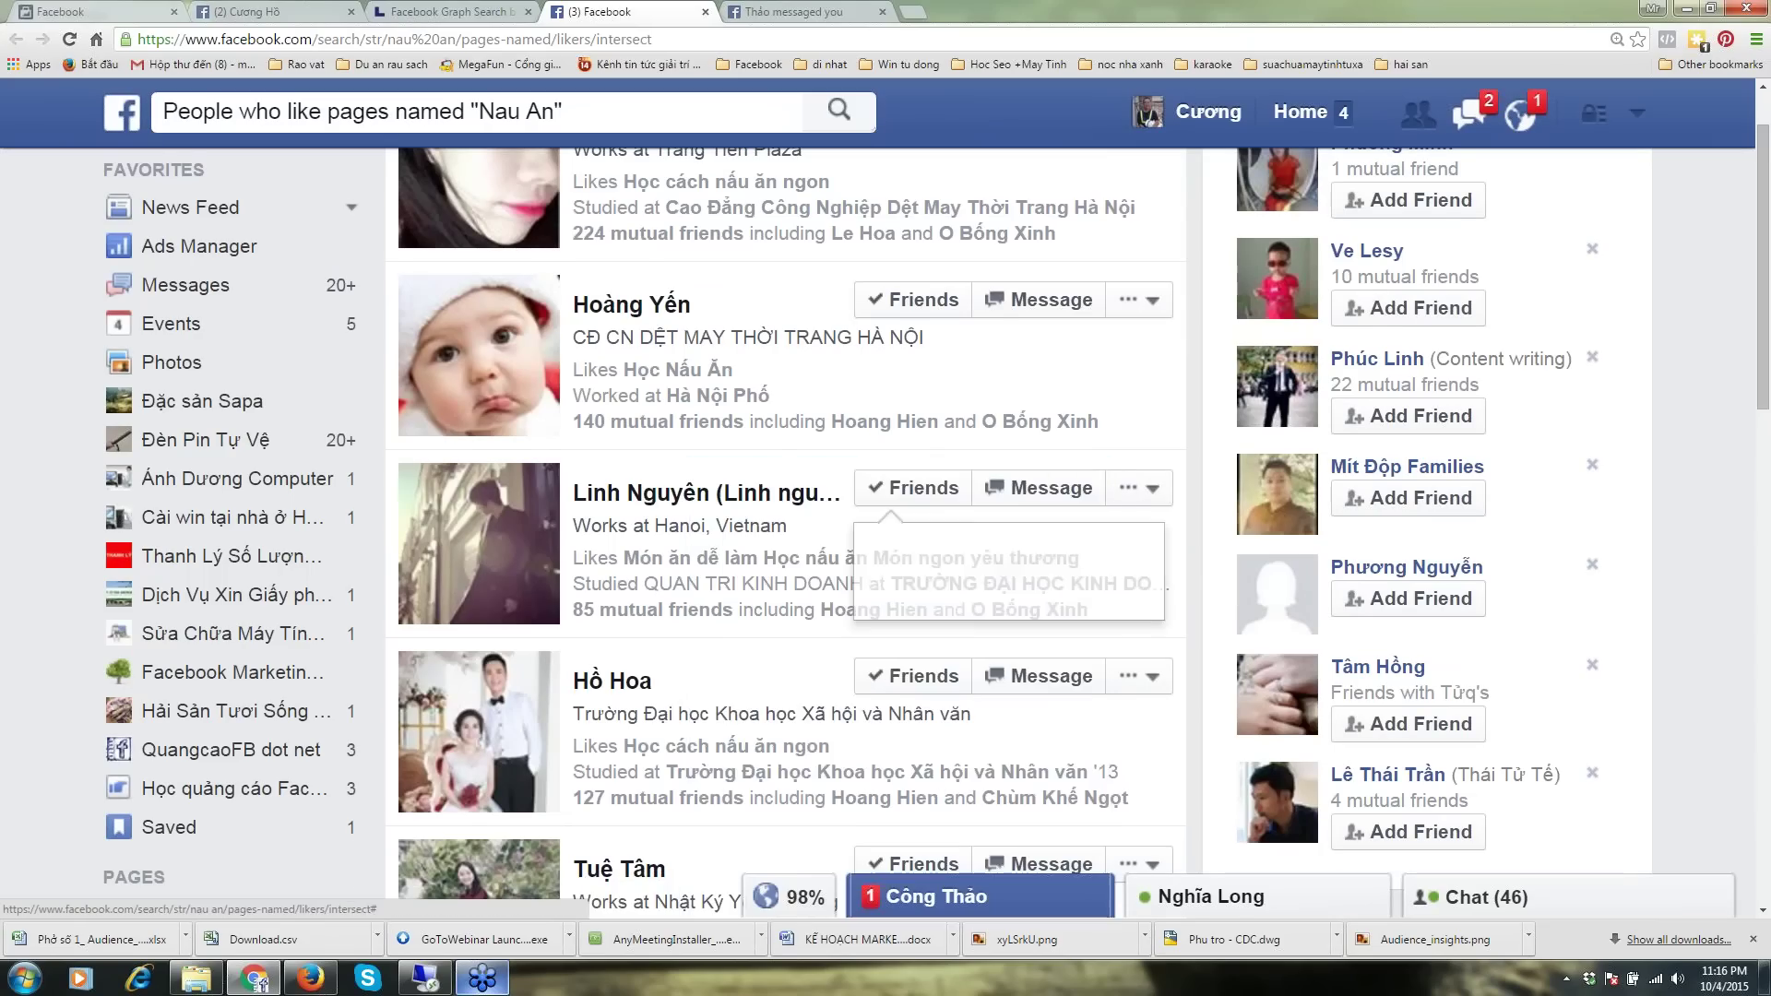
pyautogui.scroll(1, 727, 449)
pyautogui.scroll(-3, 728, 448)
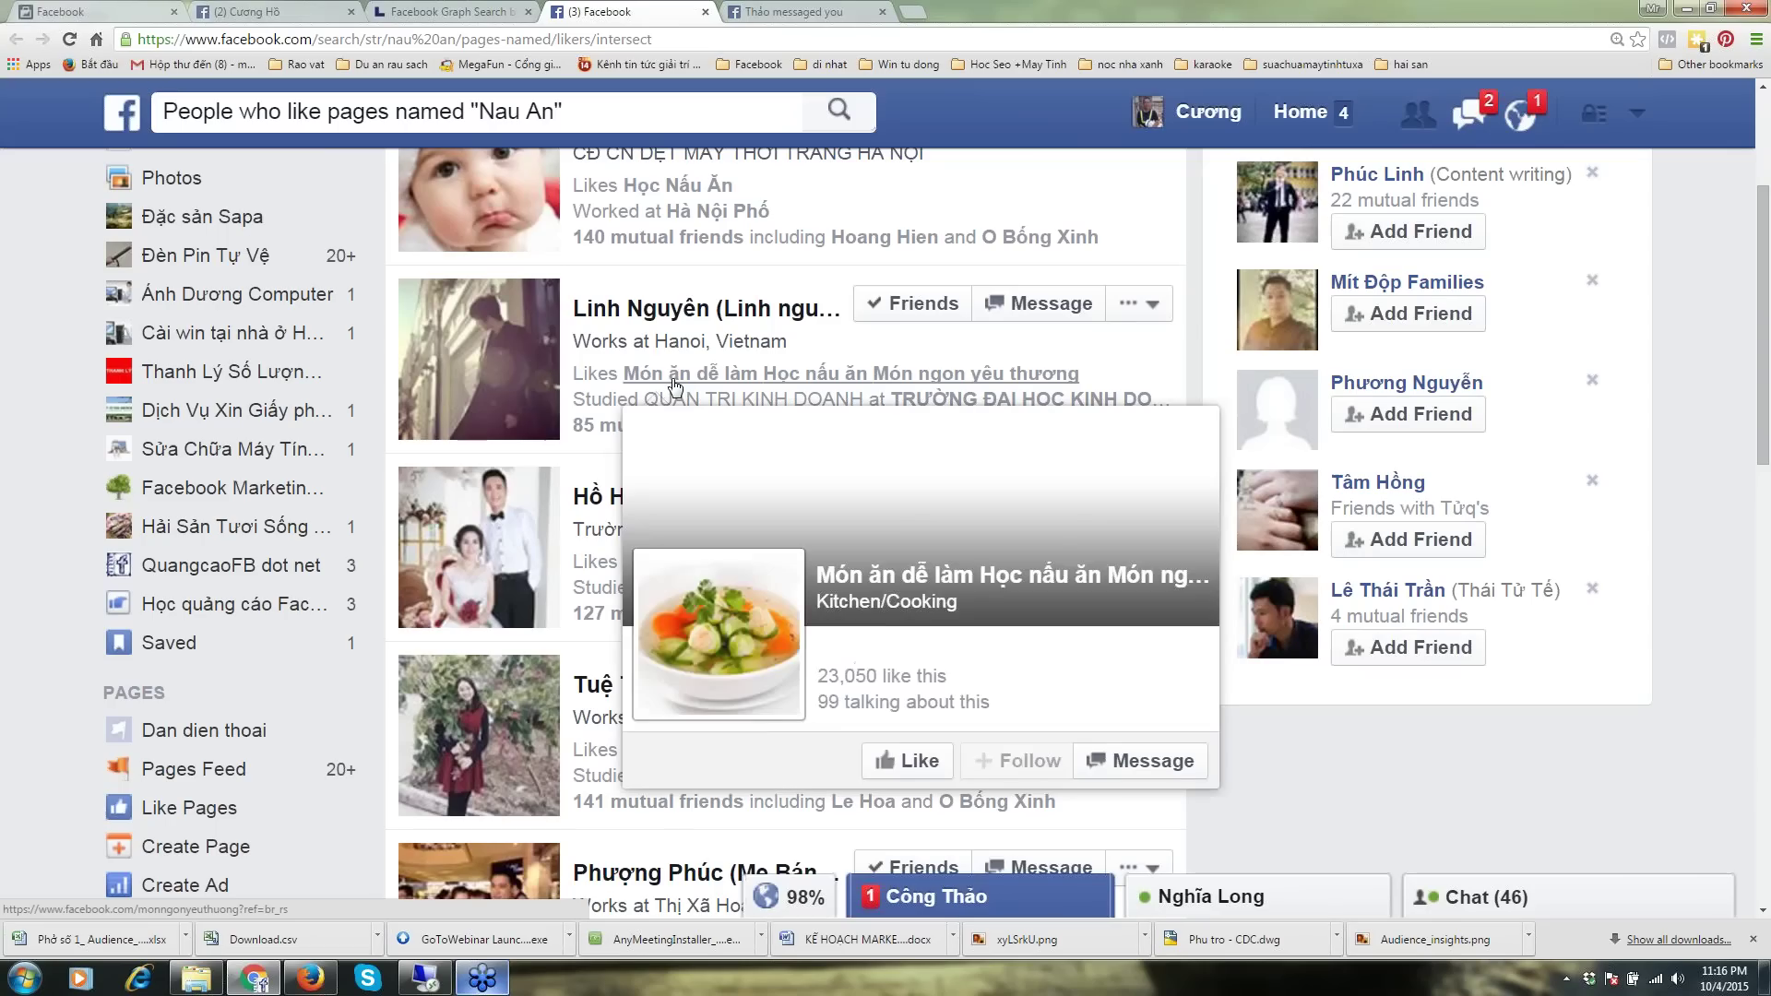
pyautogui.click(116, 218)
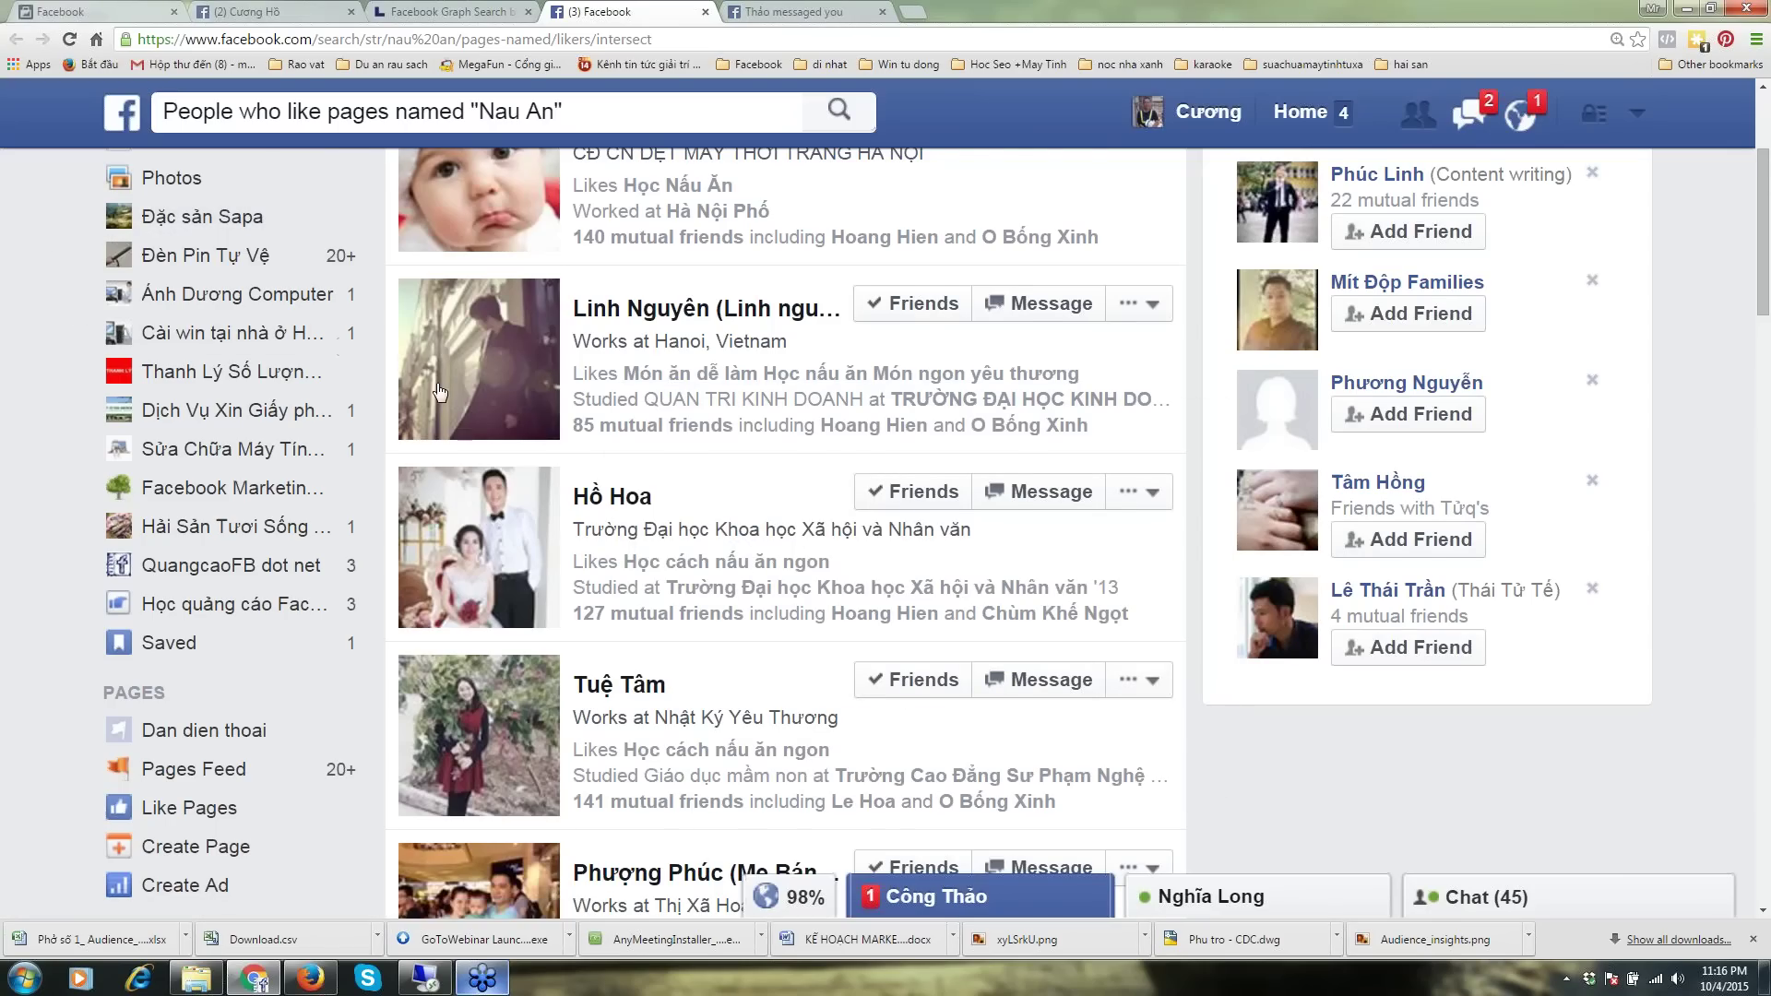
pyautogui.scroll(-3, 439, 392)
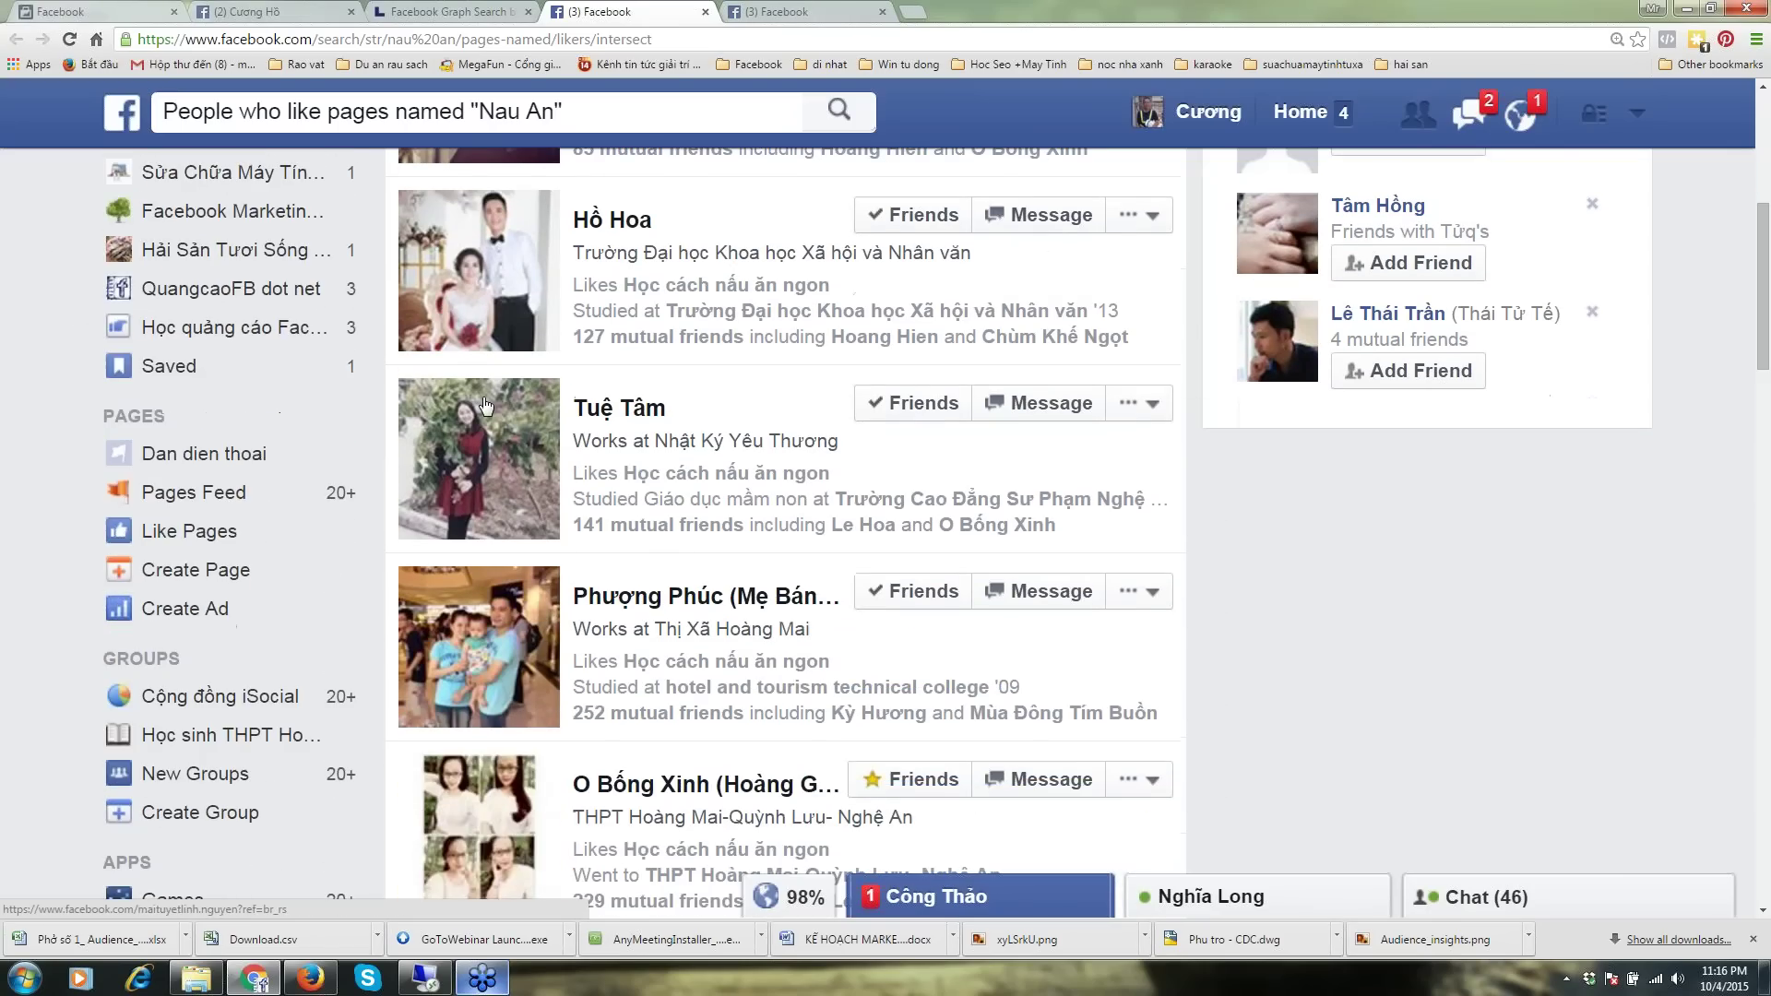
pyautogui.moveTo(655, 664)
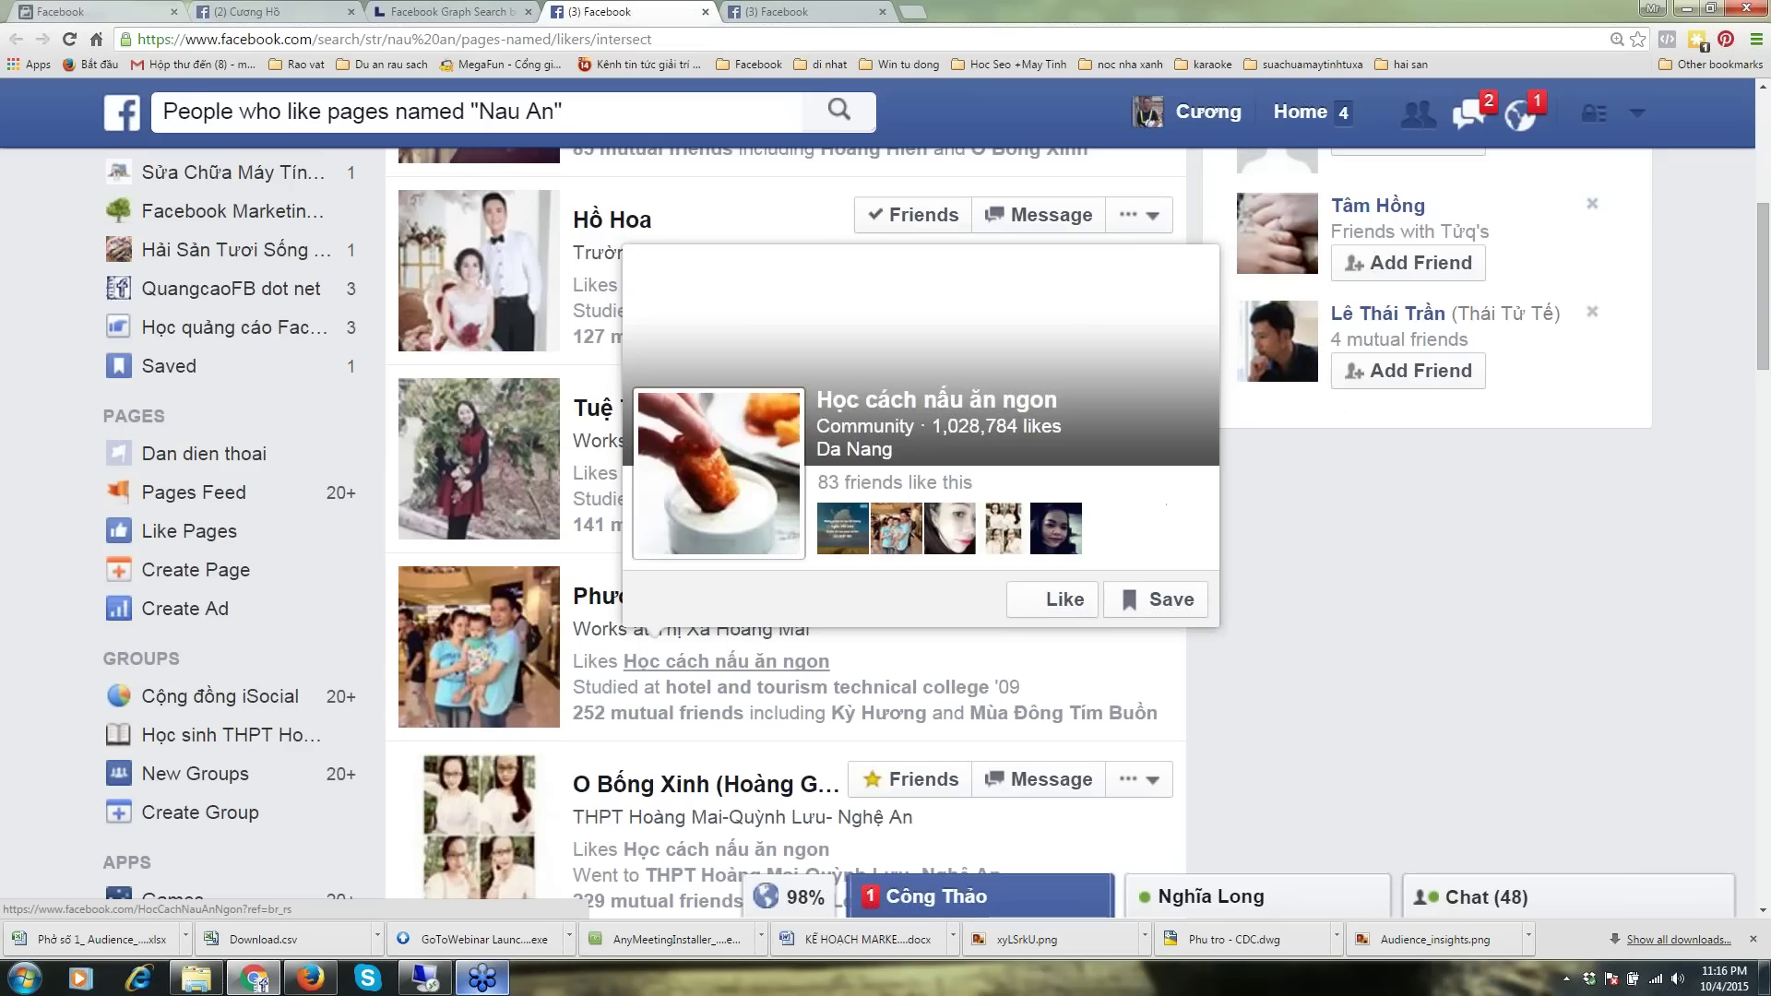
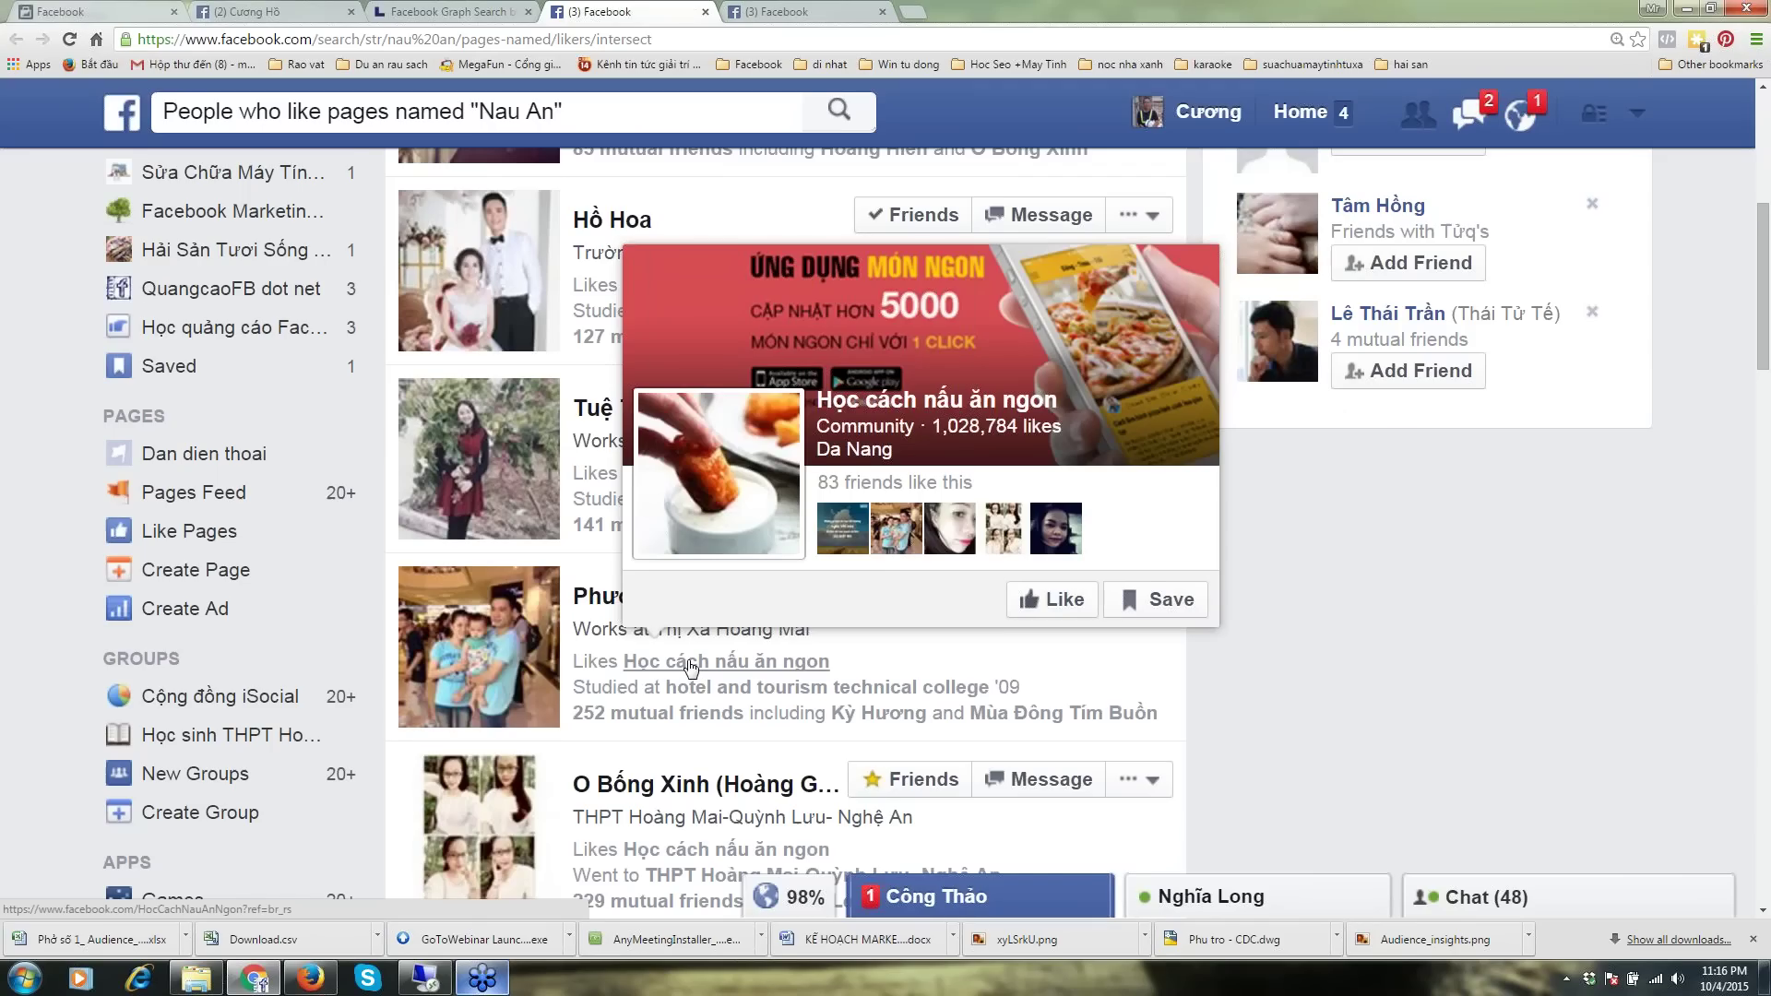
# Look through further matching people and preview liked cooking pages such as "Món ngon mỗi ngày và công thức nấu ăn ÂU Á" and "Học nấu ăn".
pyautogui.scroll(-5, 694, 664)
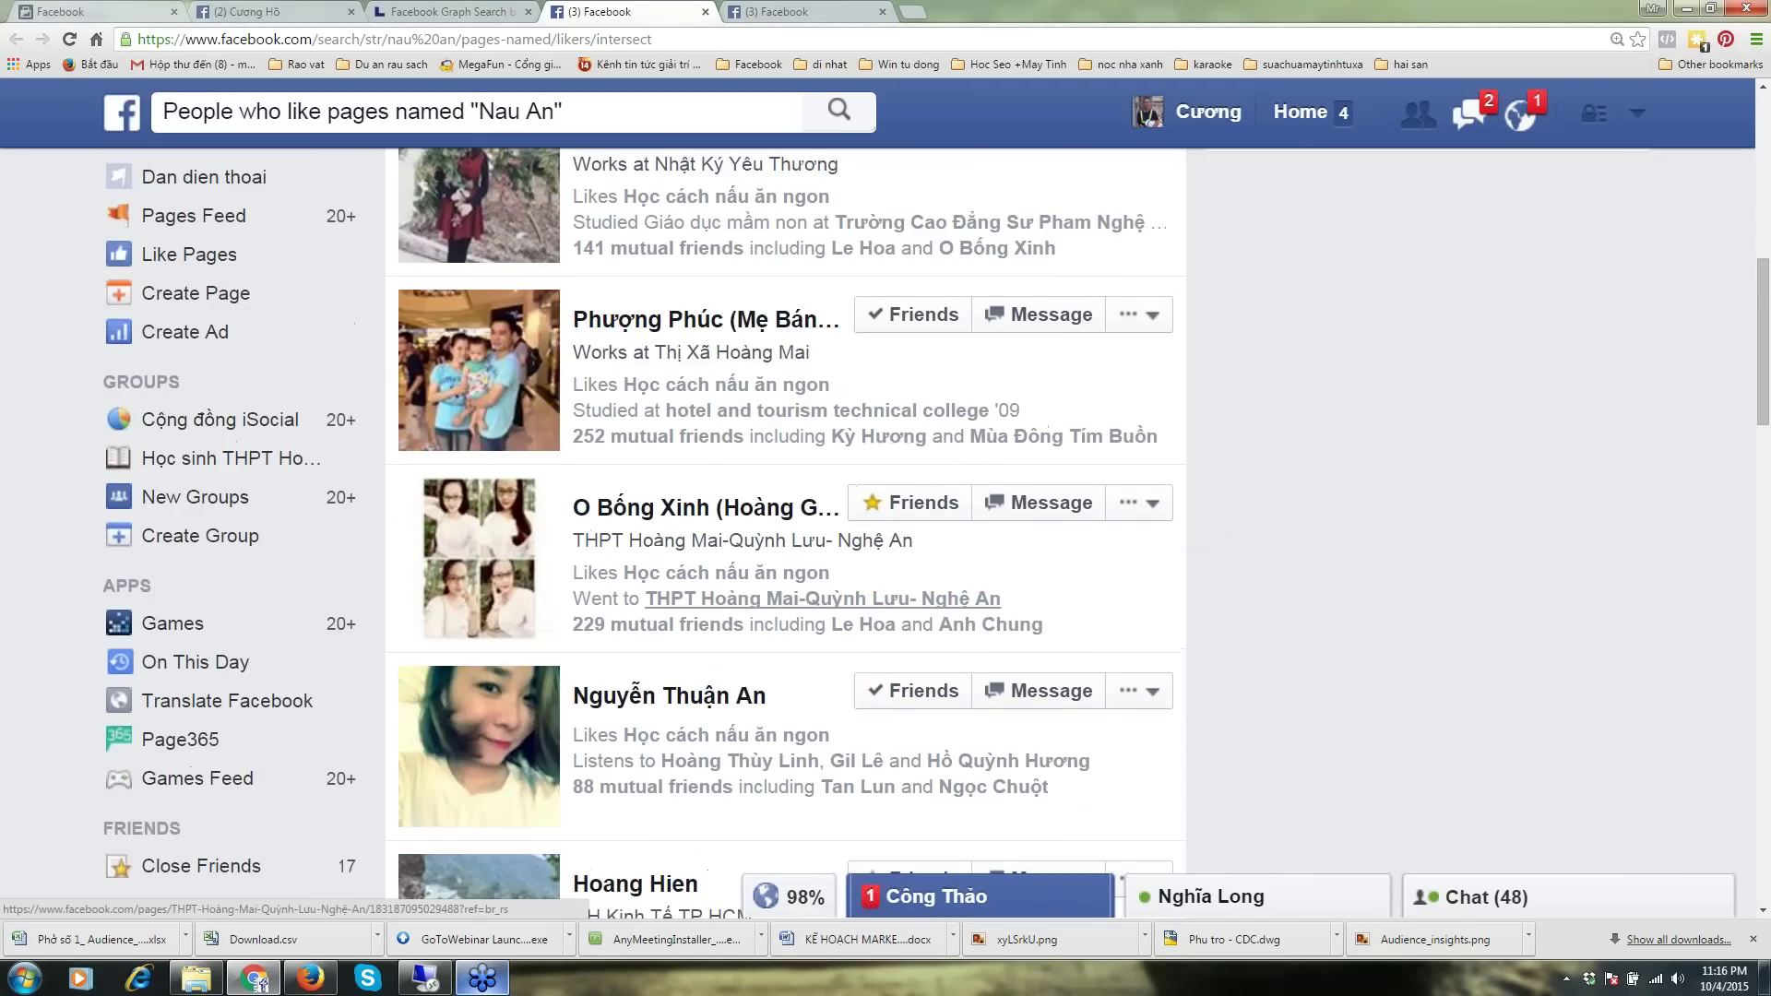
pyautogui.scroll(-1, 738, 590)
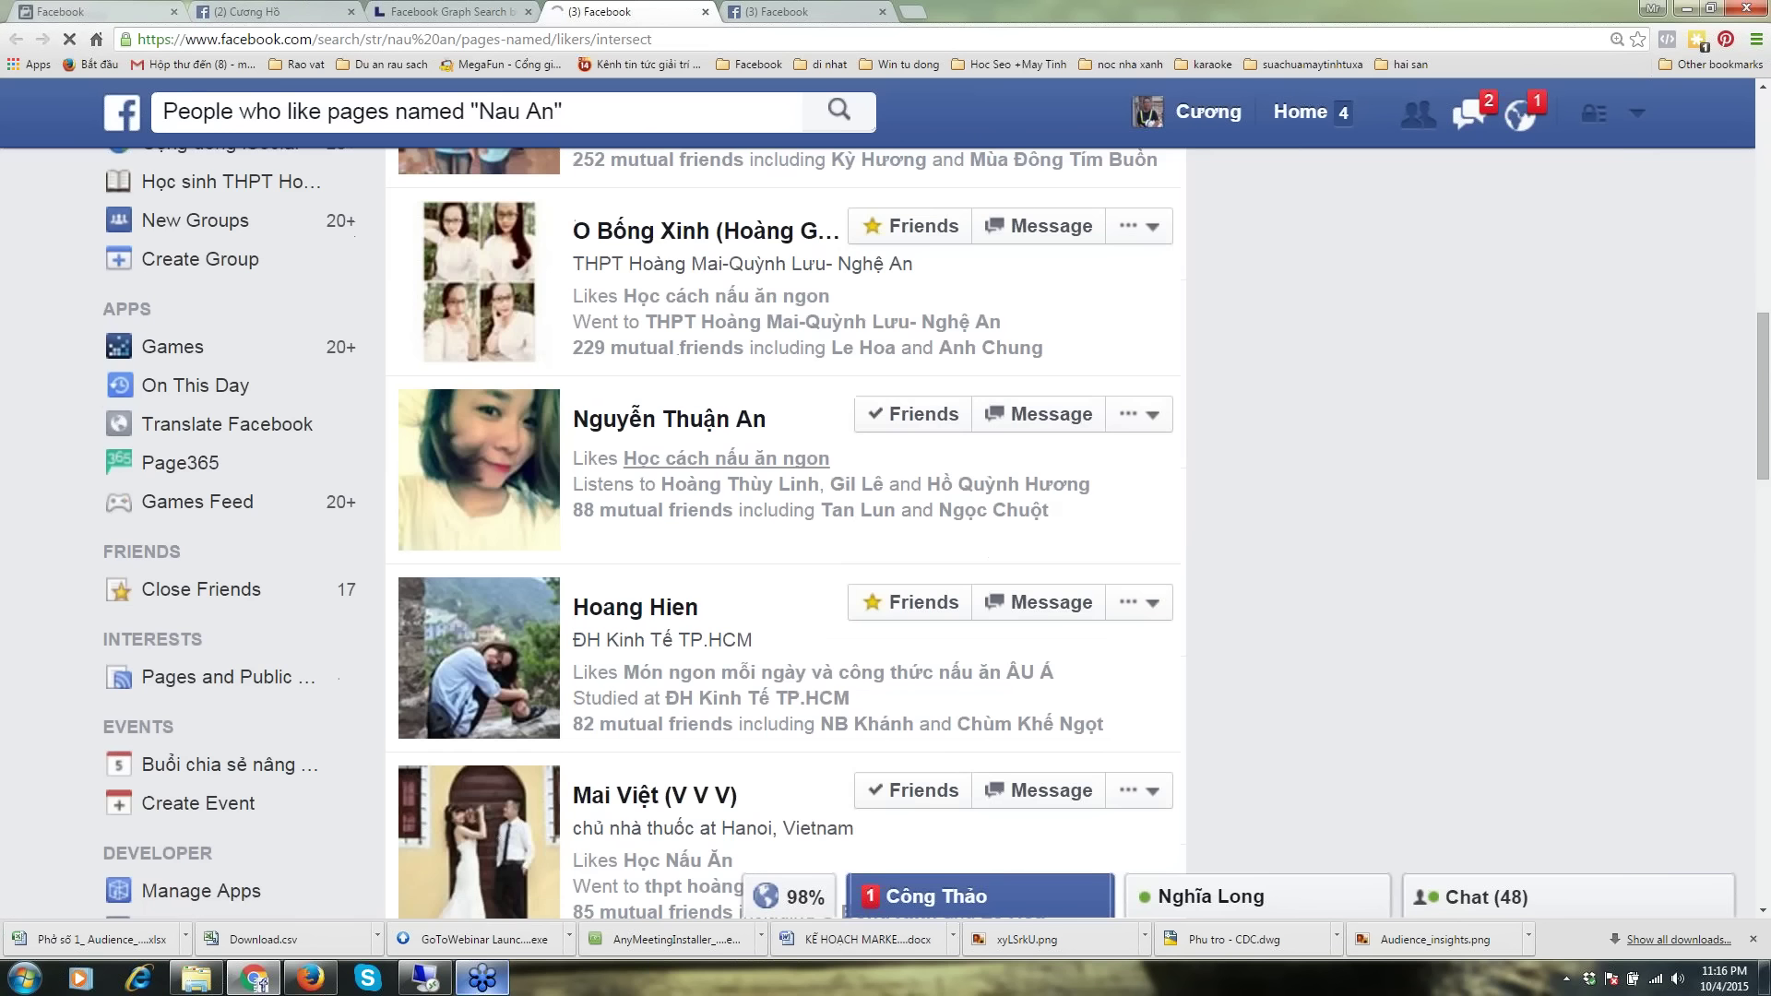
pyautogui.click(770, 489)
pyautogui.scroll(-2, 771, 489)
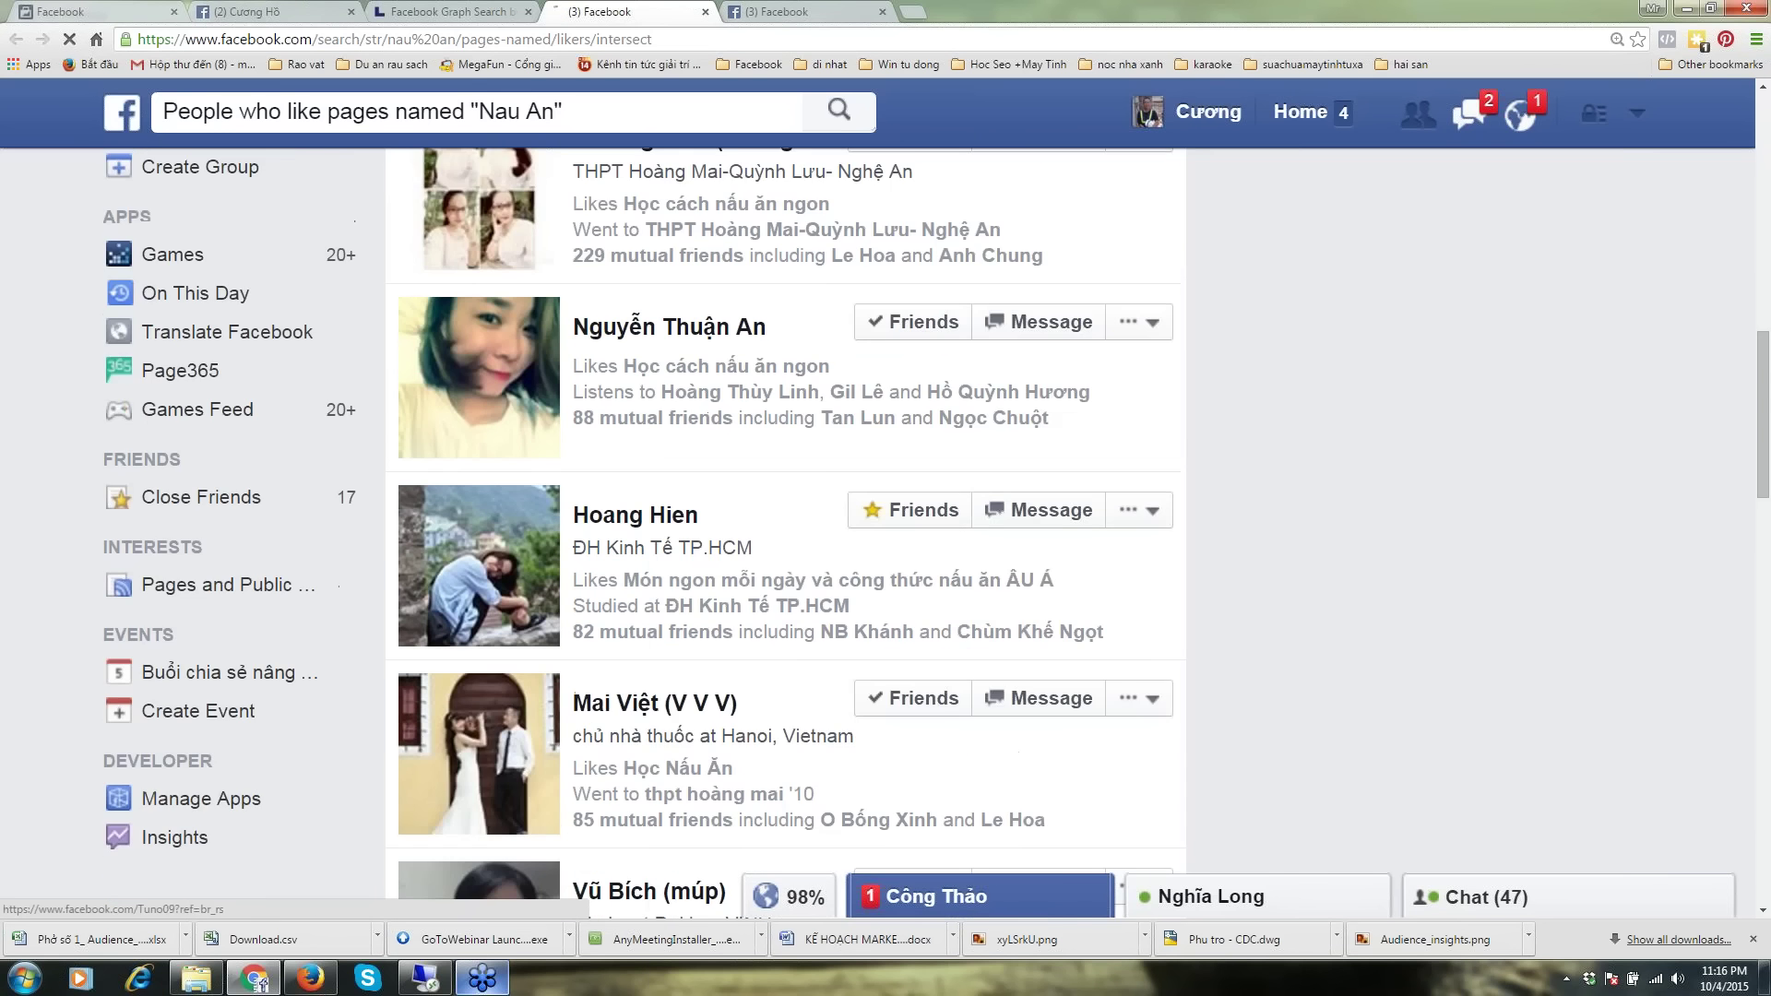
pyautogui.moveTo(711, 494)
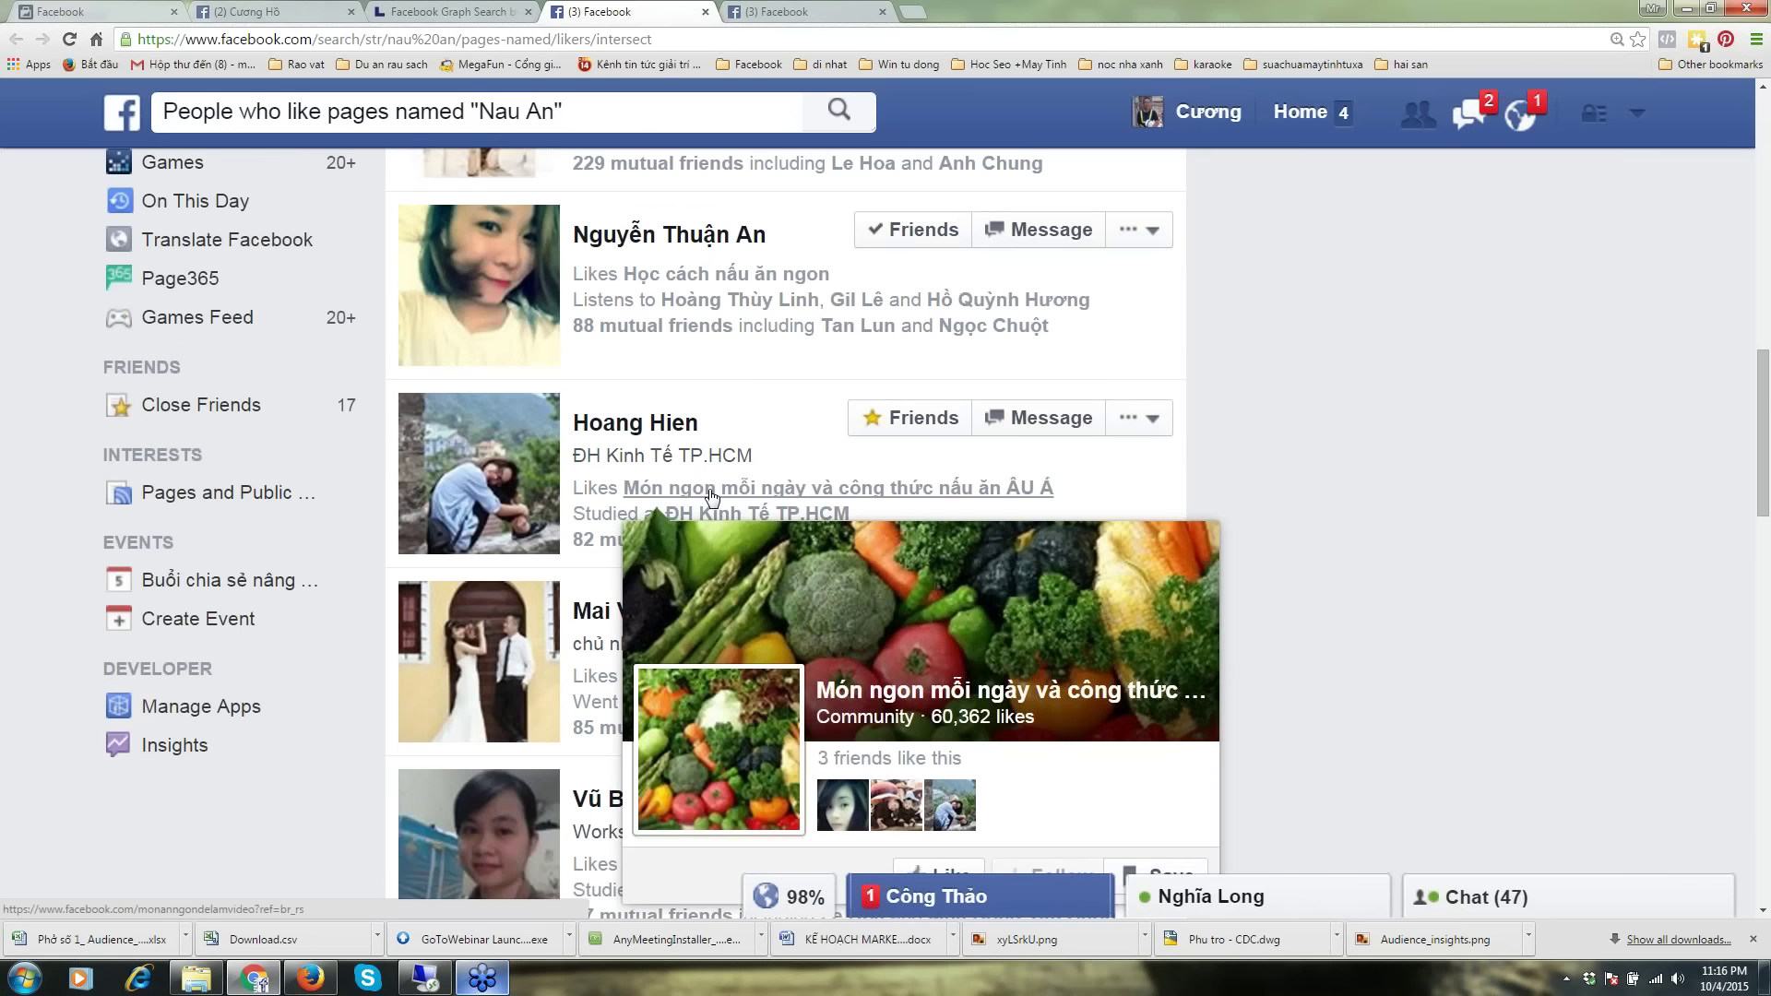
pyautogui.scroll(-5, 711, 498)
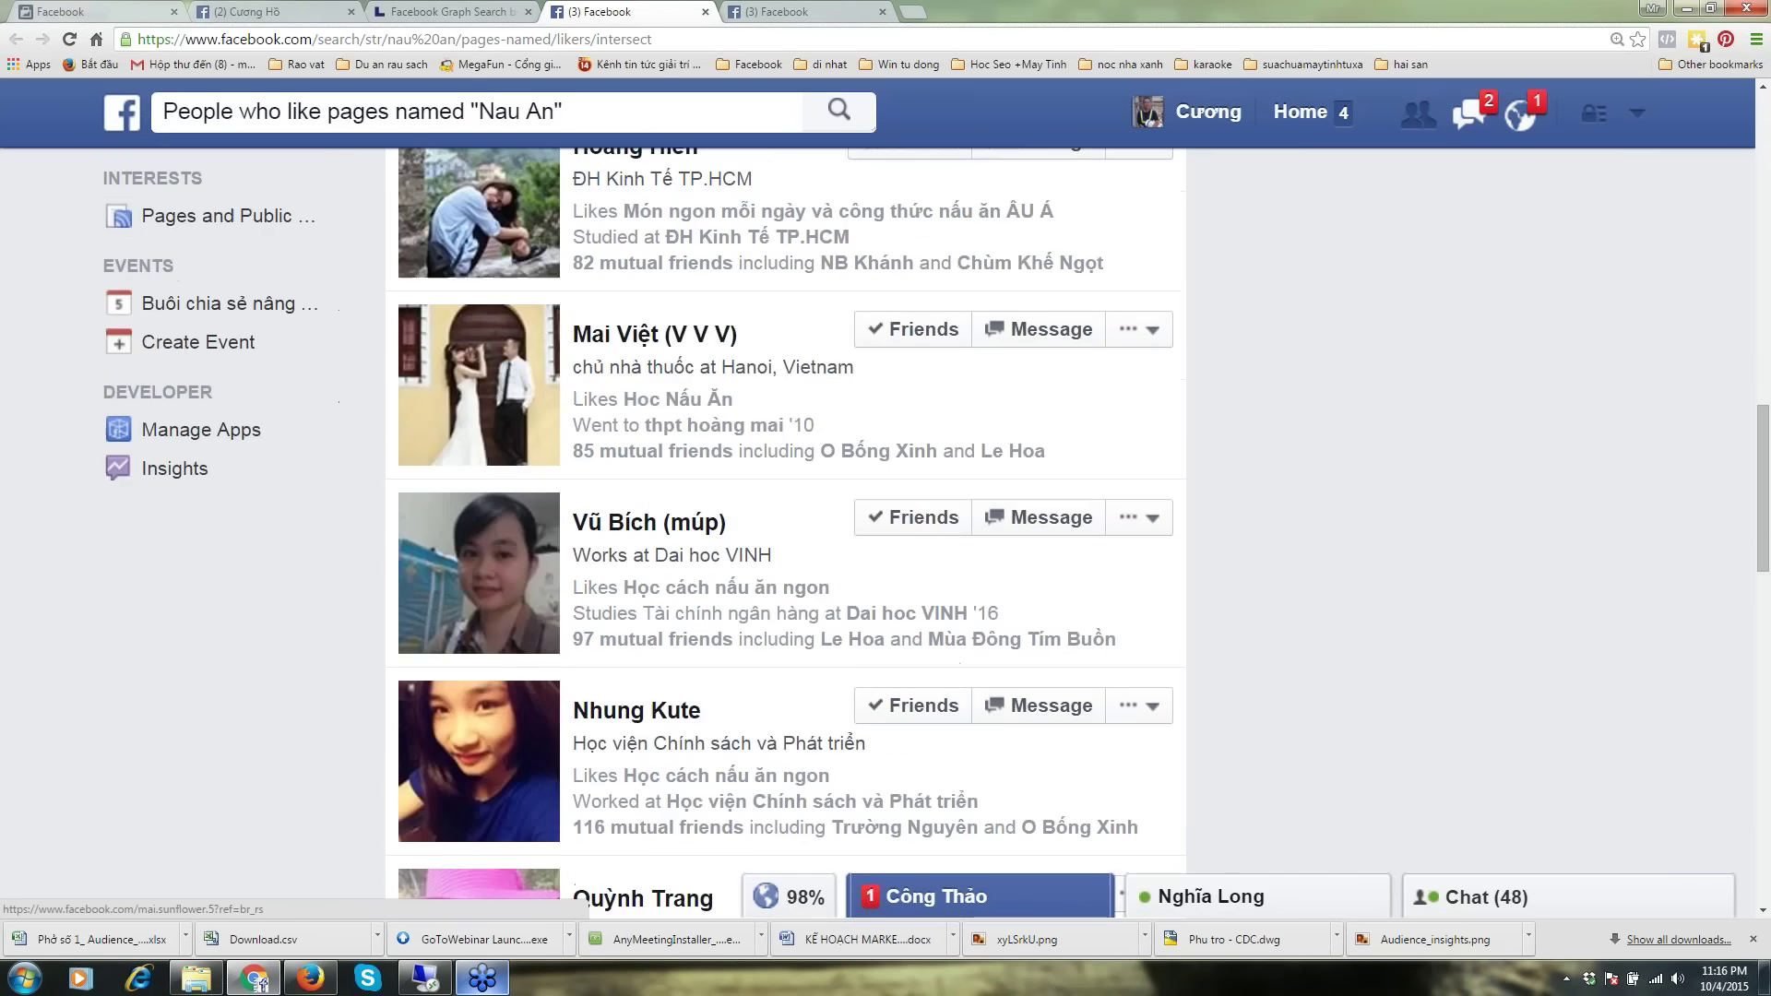
pyautogui.scroll(-3, 423, 452)
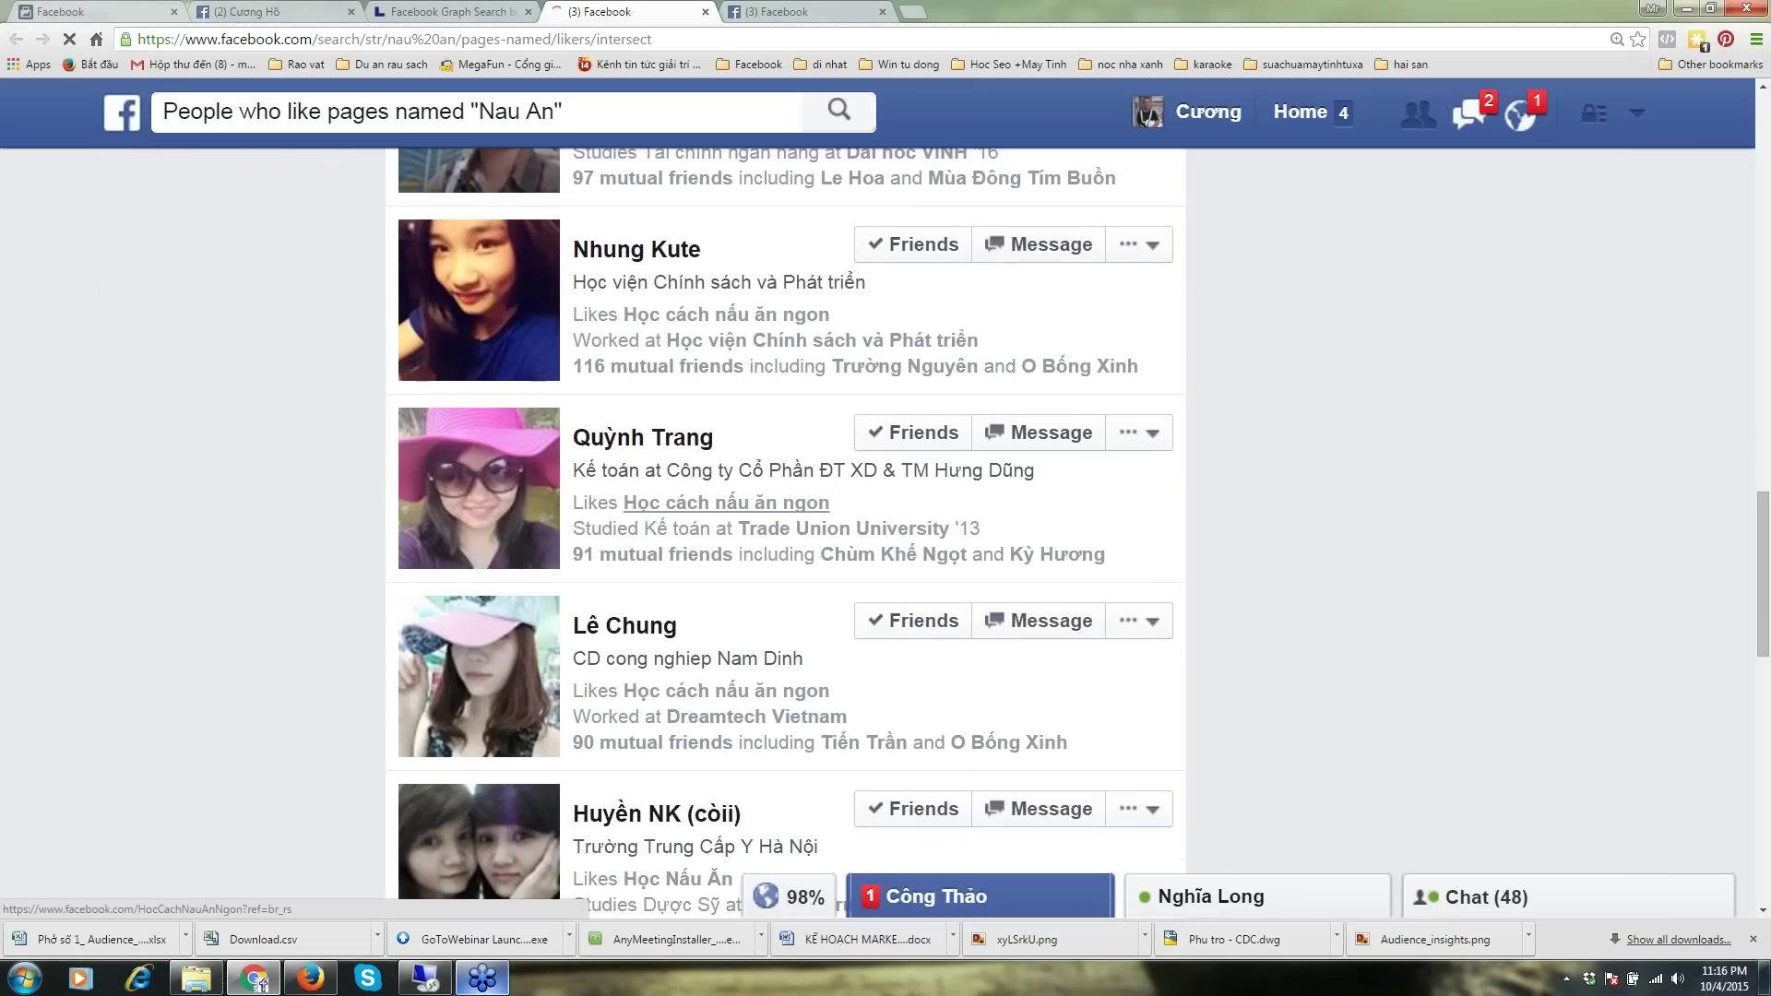
pyautogui.moveTo(656, 509)
pyautogui.scroll(-8, 657, 509)
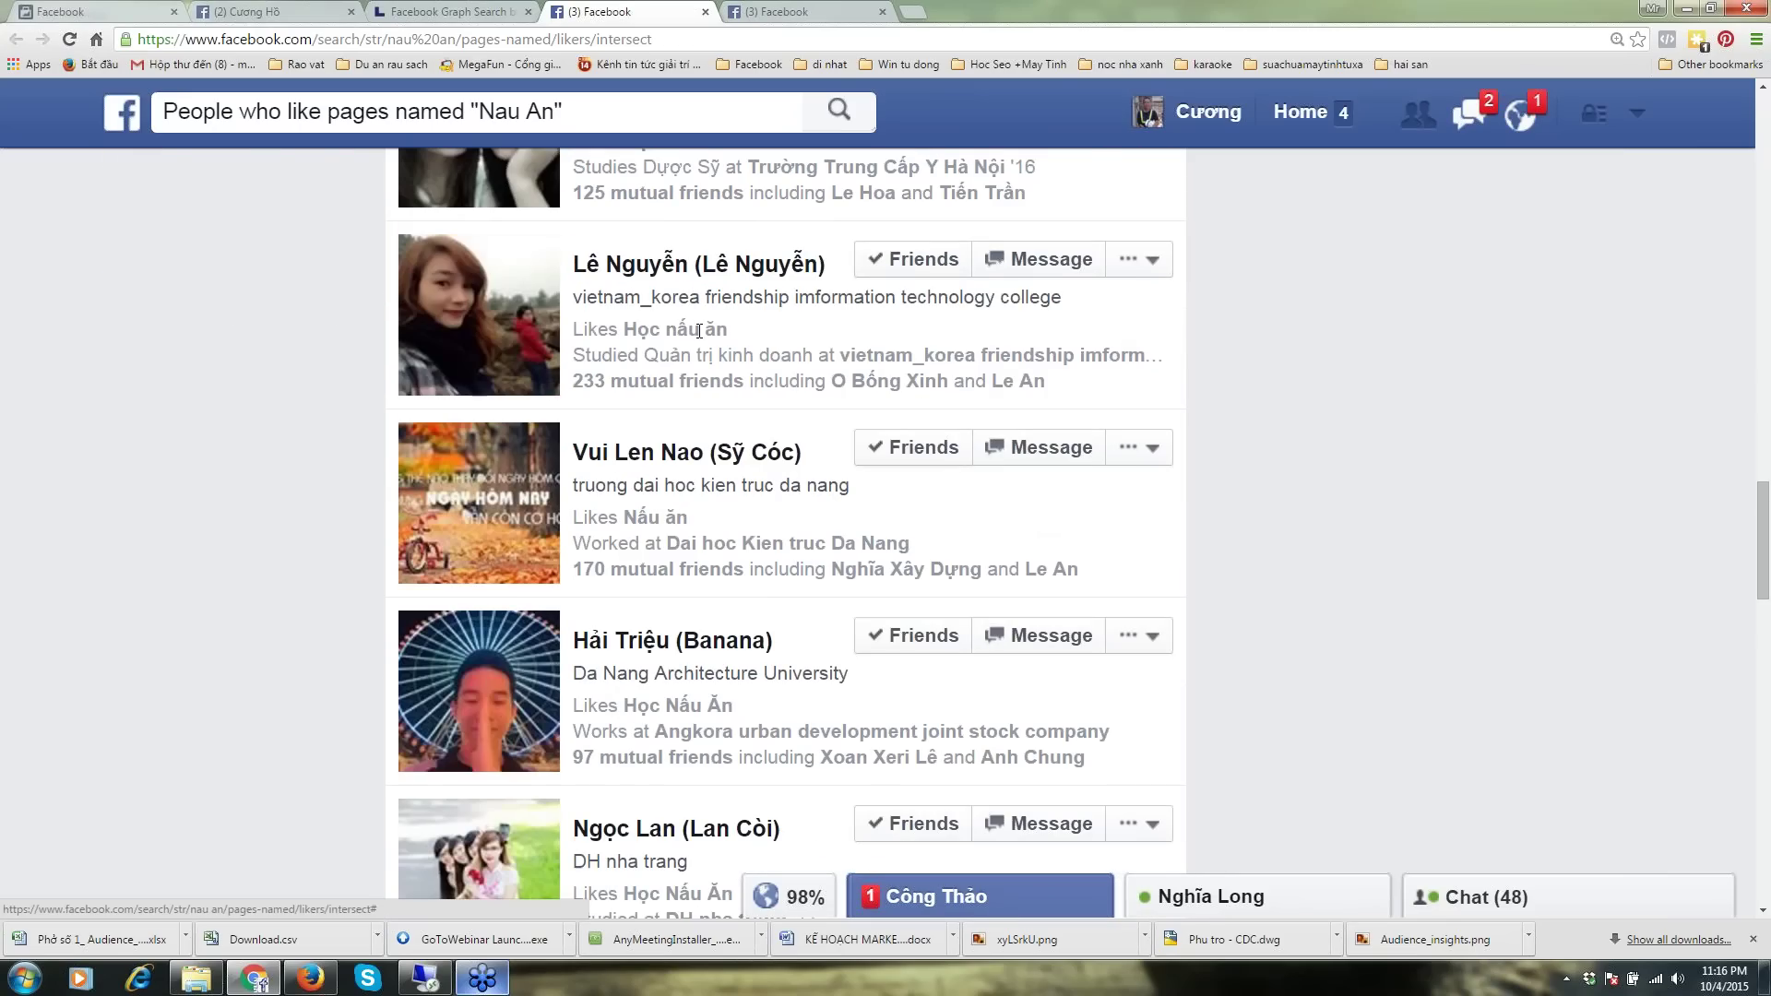
pyautogui.click(646, 332)
pyautogui.moveTo(646, 335)
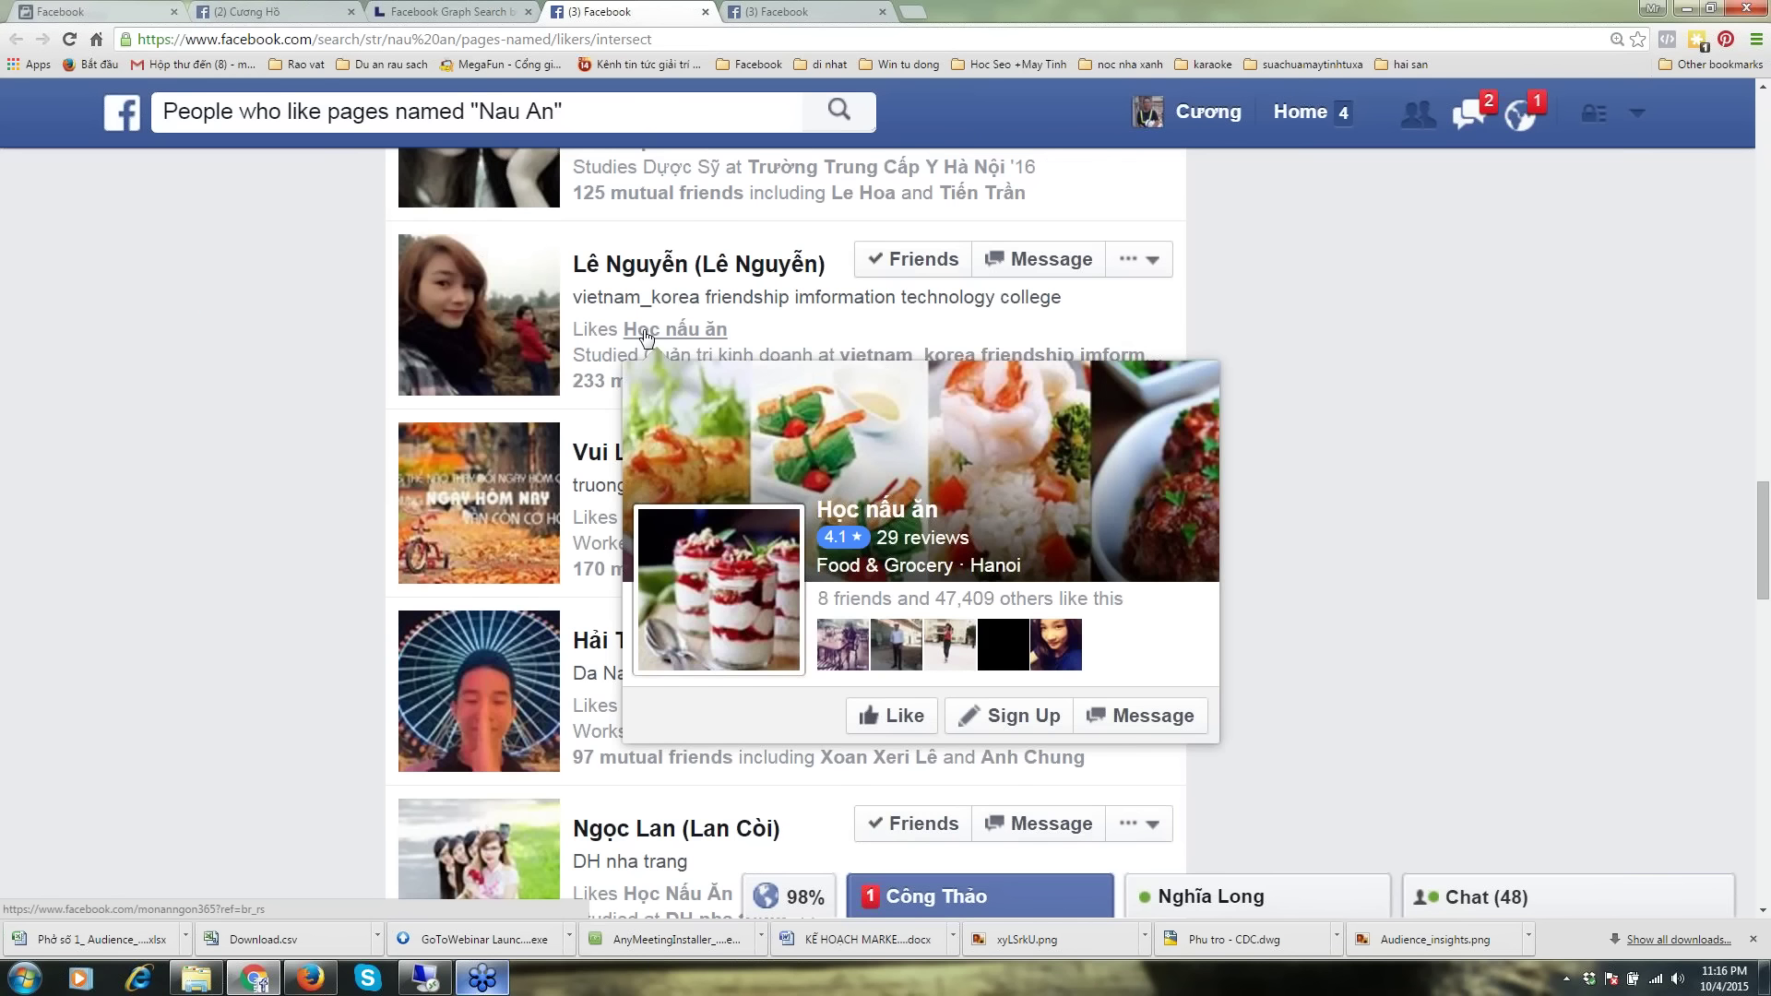
pyautogui.scroll(-7, 396, 443)
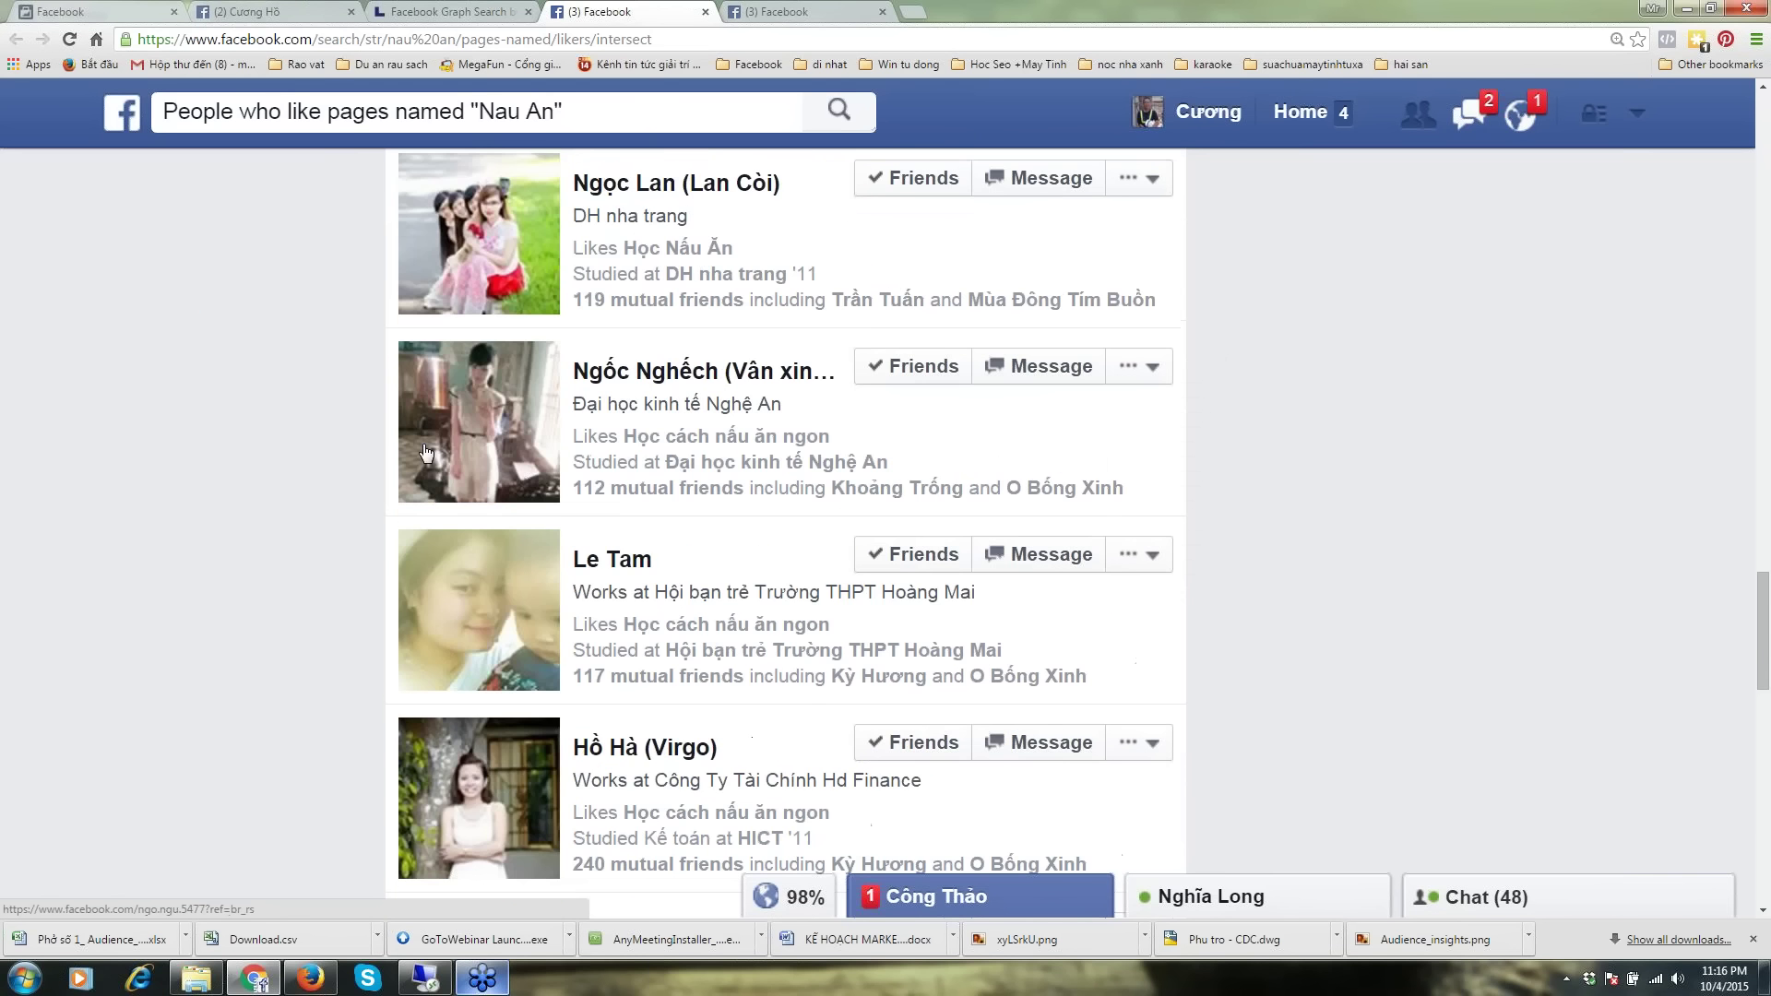
pyautogui.scroll(8, 426, 452)
# Return to the Lookup-ID search page and search for people who live in "da nang".
pyautogui.click(449, 11)
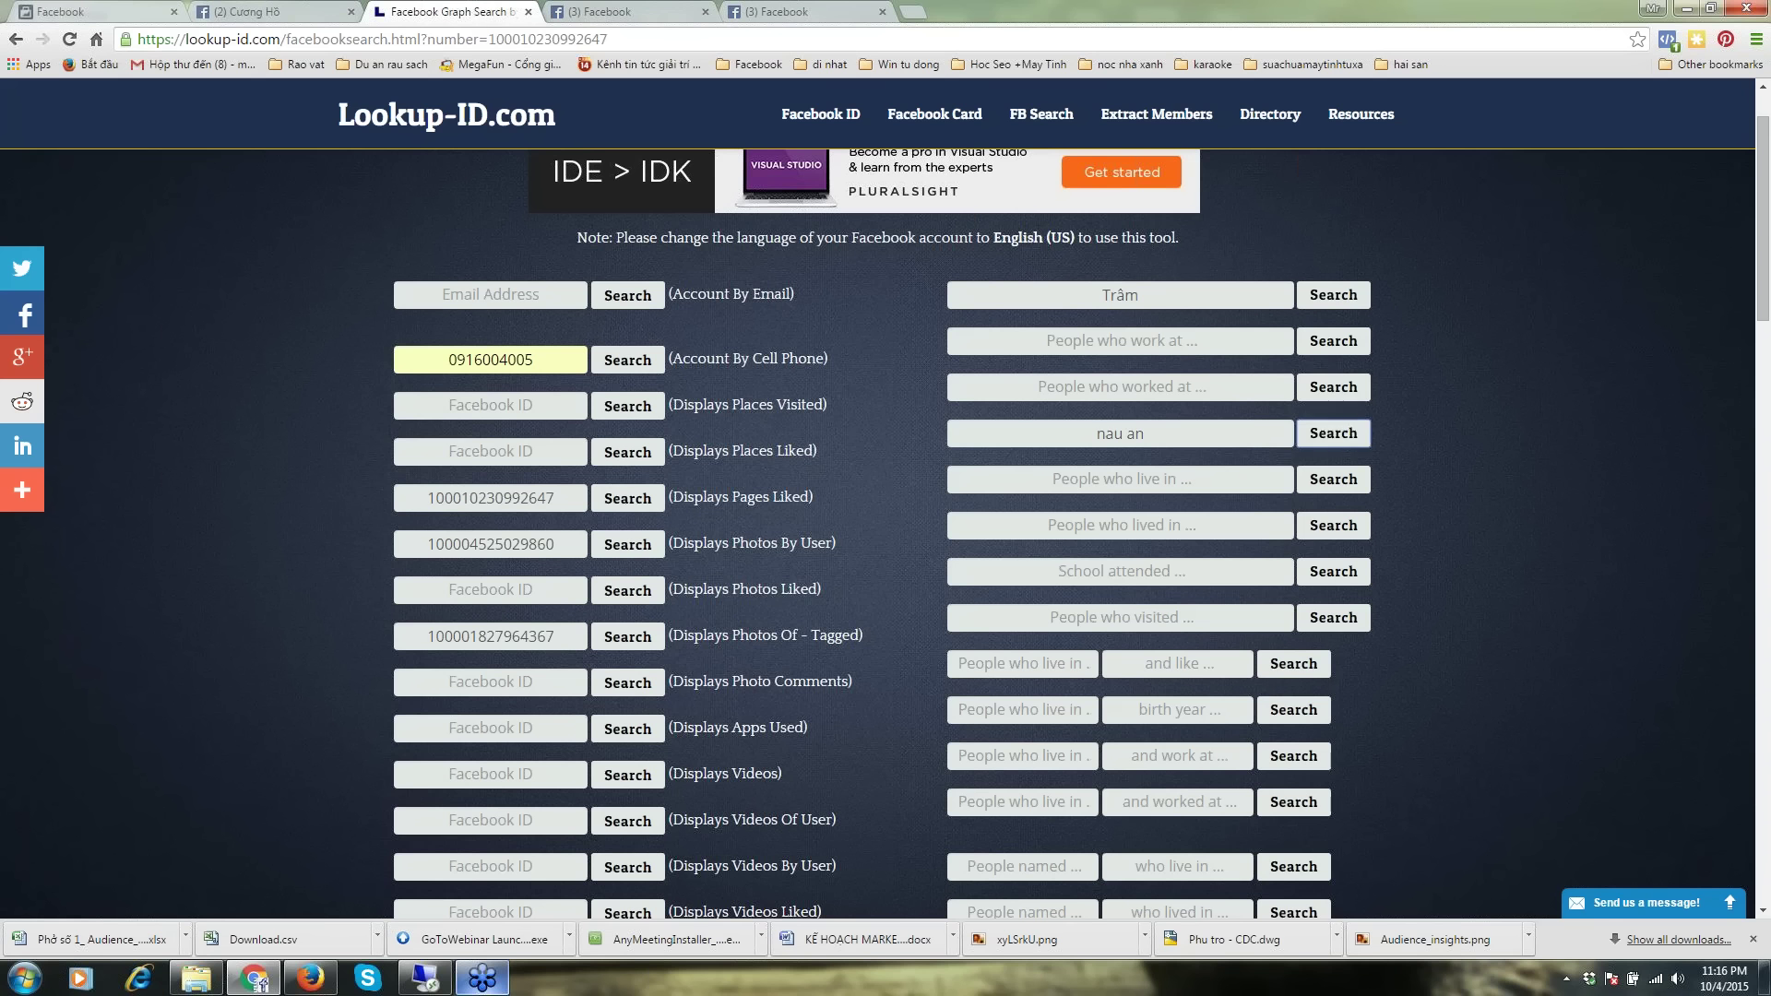
pyautogui.scroll(-1, 1125, 390)
pyautogui.click(1124, 388)
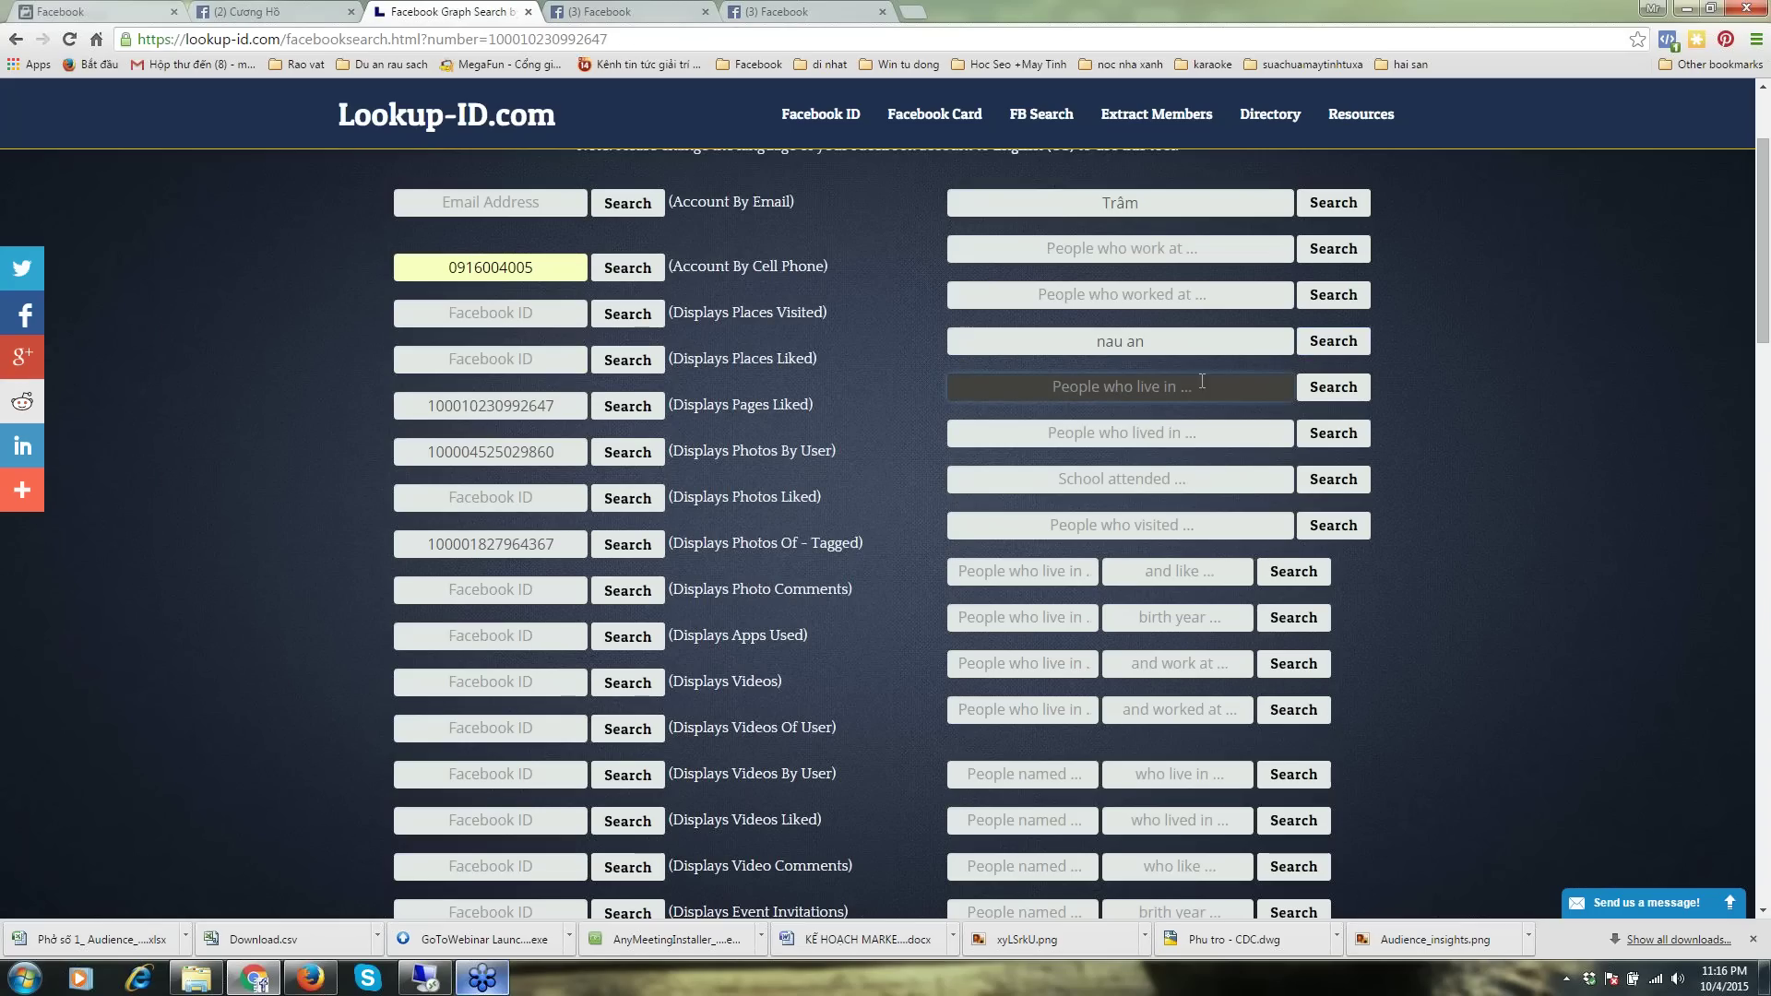
pyautogui.write('da nang')
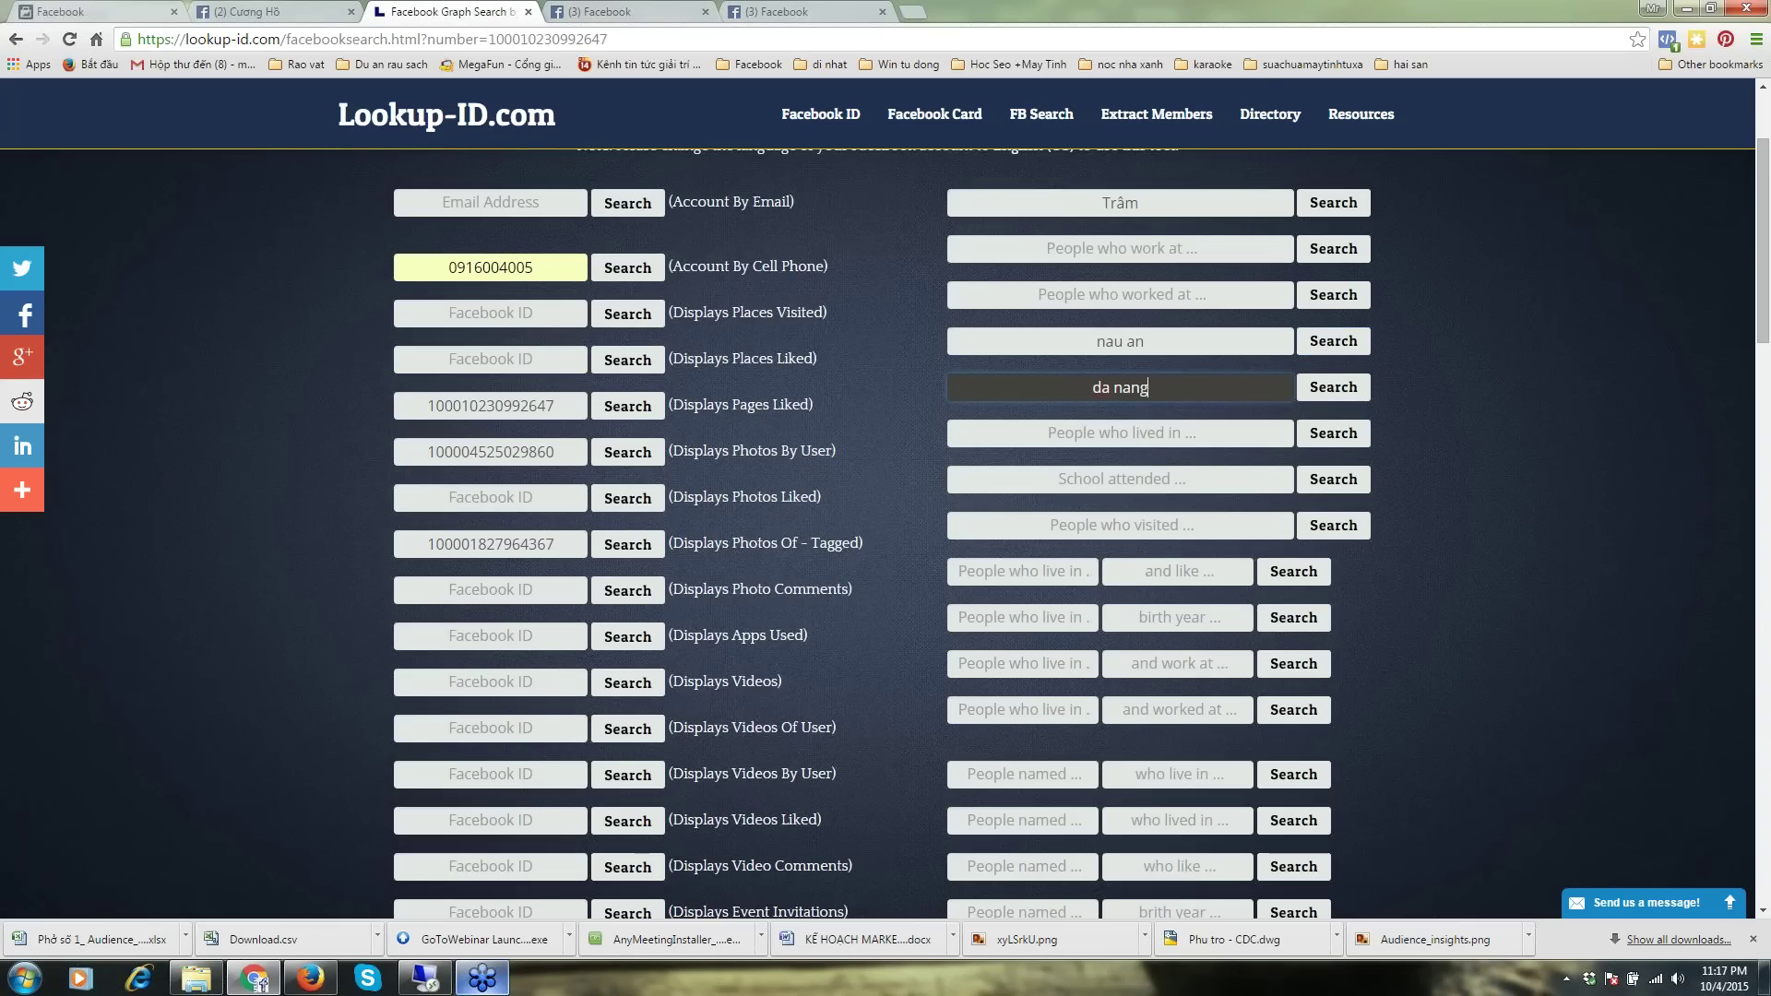
pyautogui.click(1333, 387)
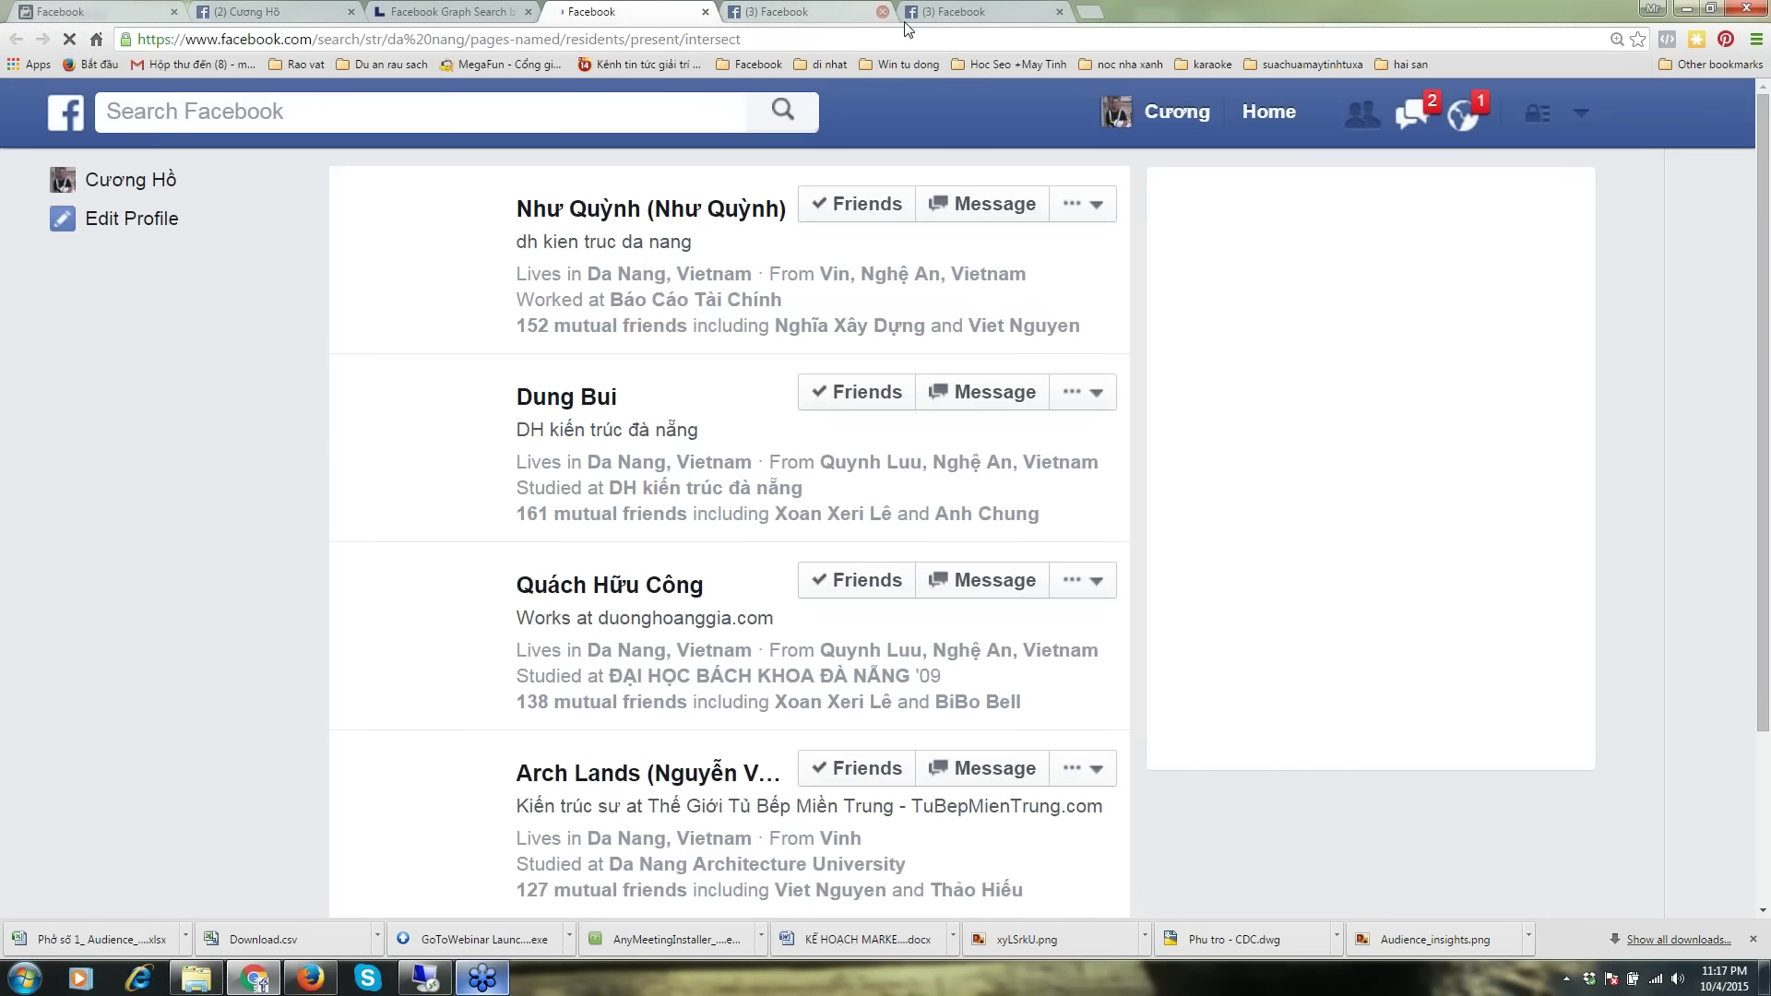
# Close the two older Facebook result tabs and look through the people listed as living in Da Nang.
pyautogui.click(883, 11)
pyautogui.click(883, 12)
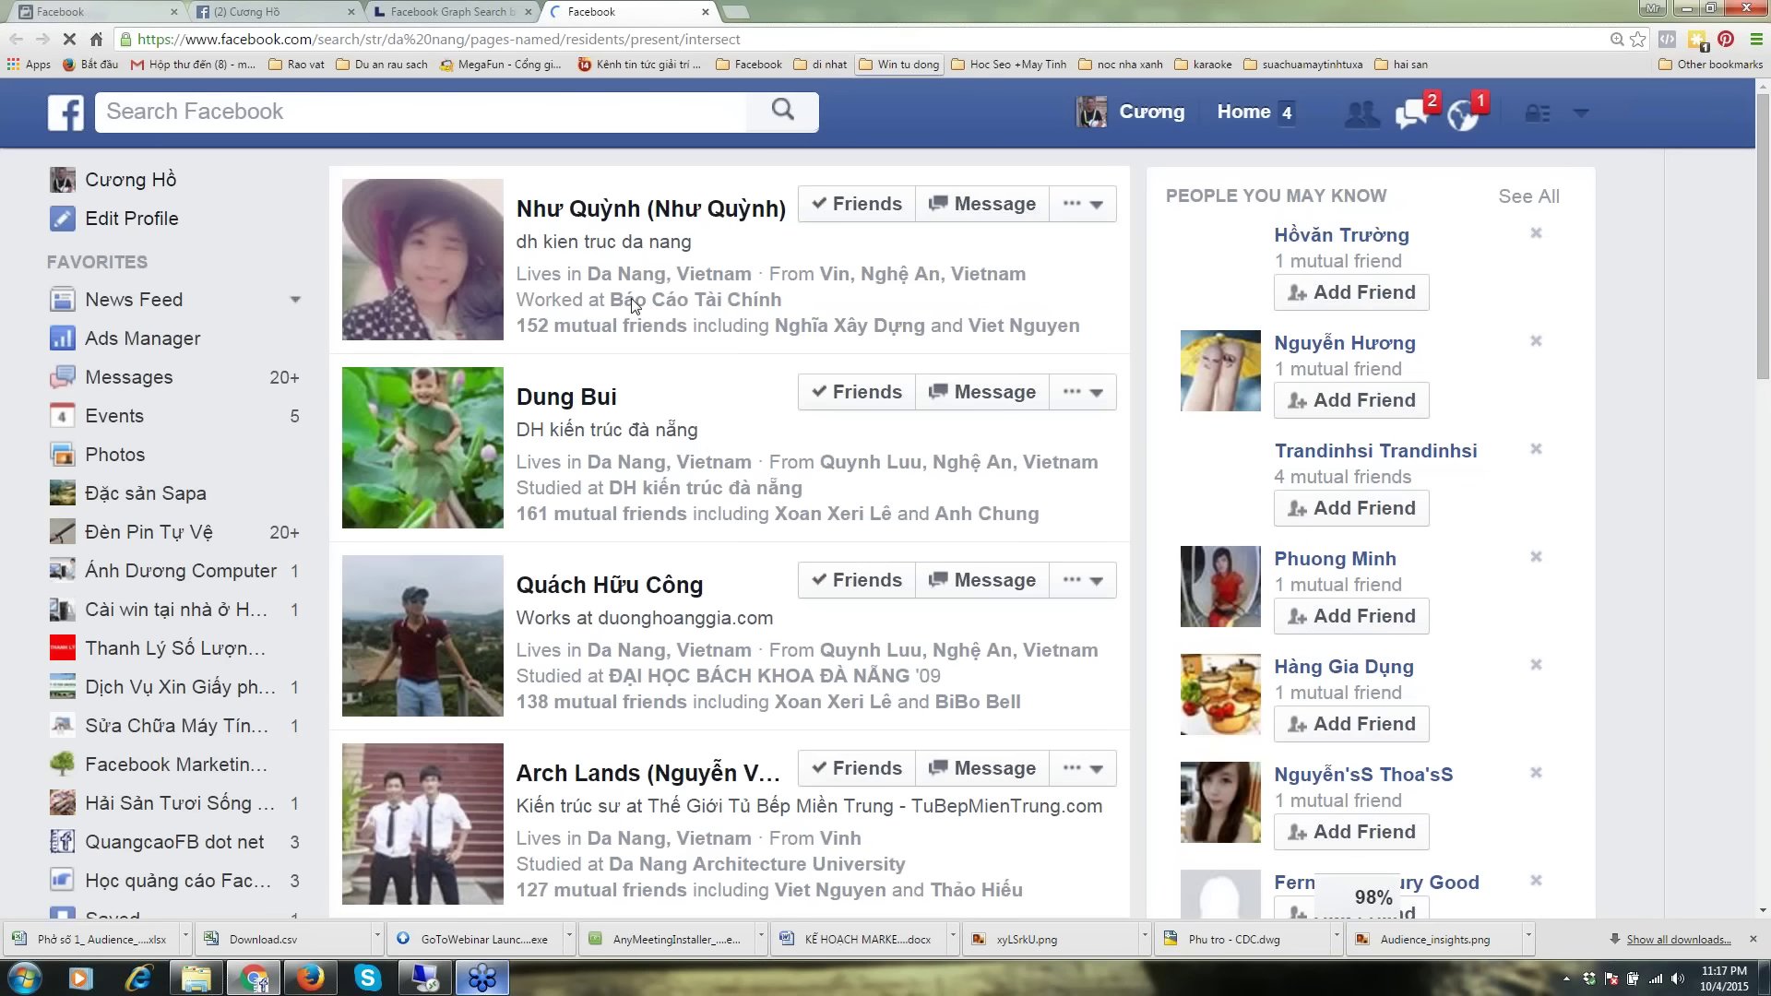
pyautogui.scroll(-1, 618, 406)
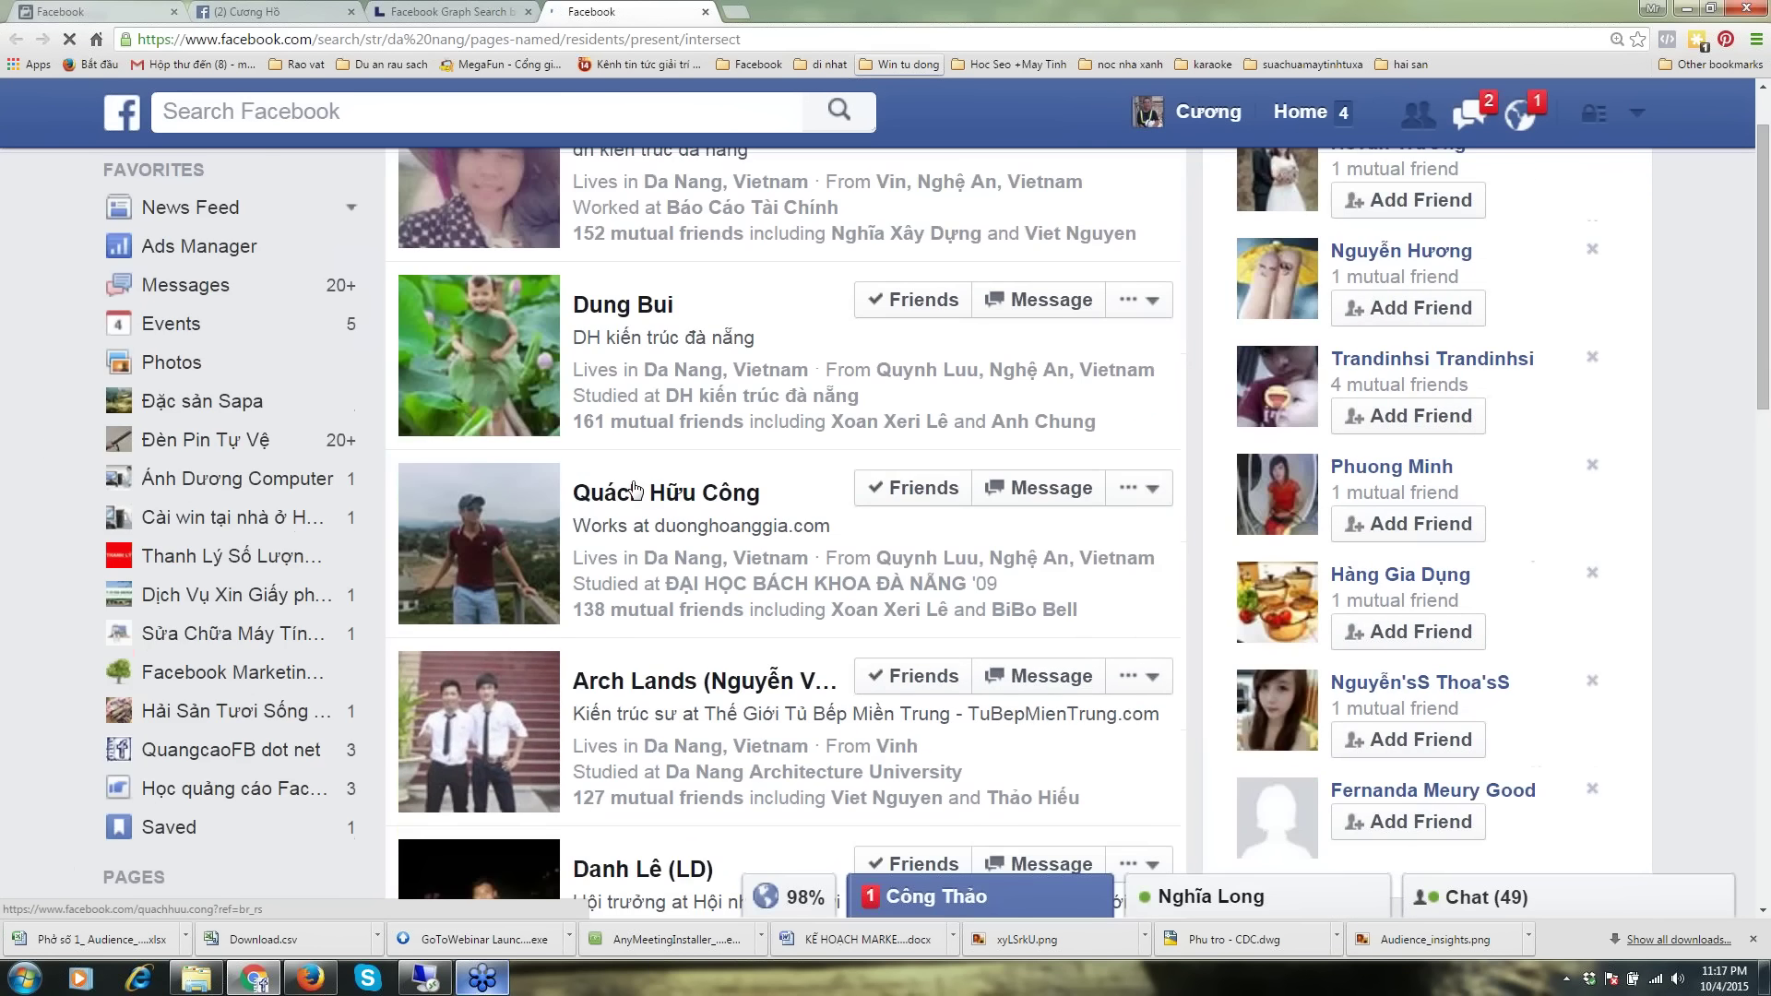
pyautogui.scroll(-6, 635, 489)
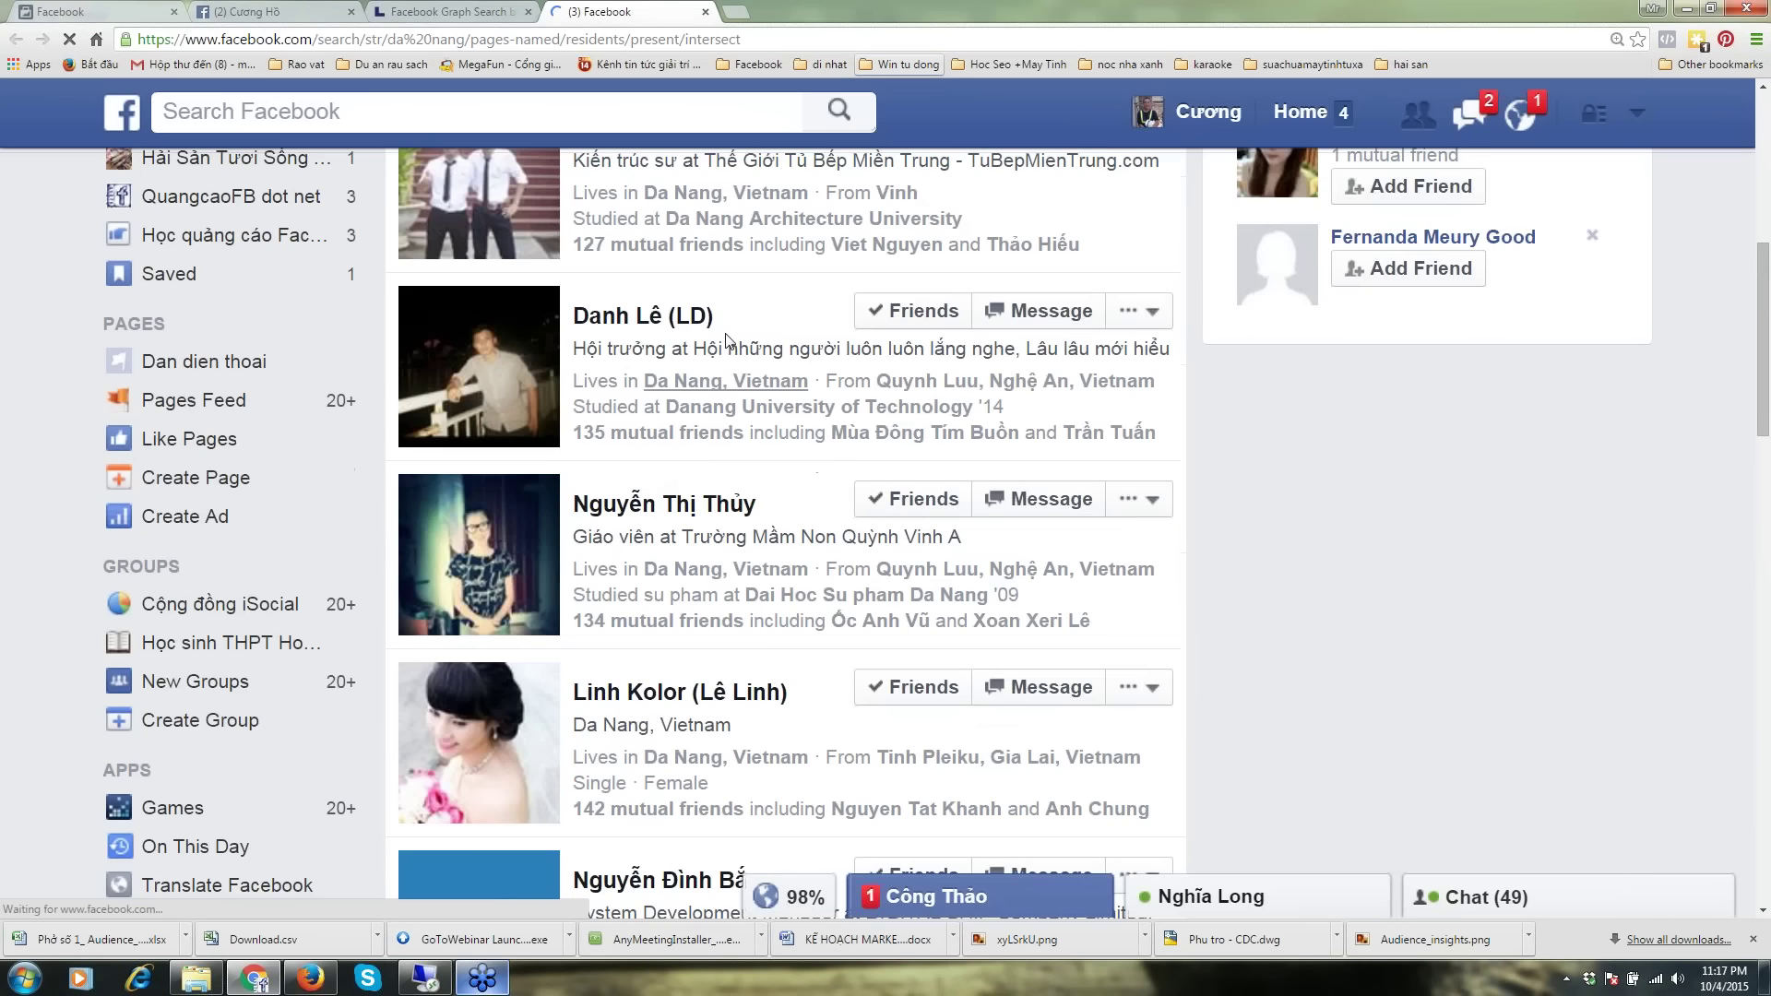
pyautogui.scroll(-20, 726, 342)
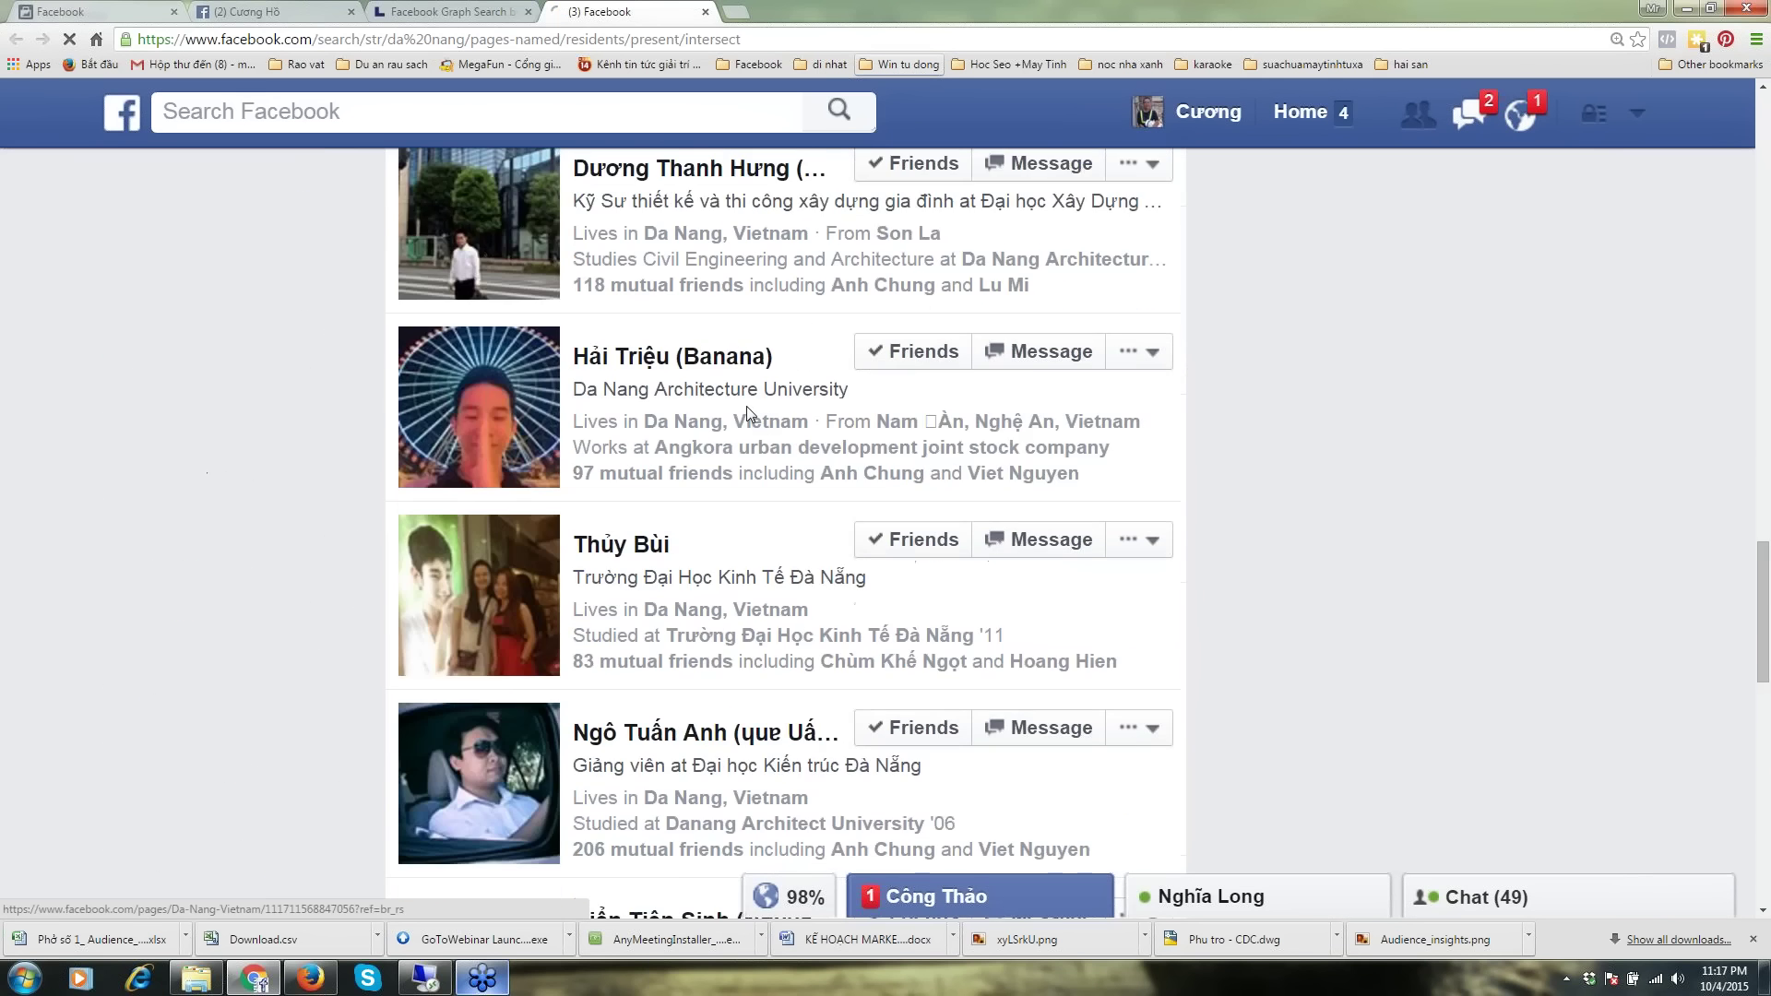
pyautogui.scroll(-13, 745, 406)
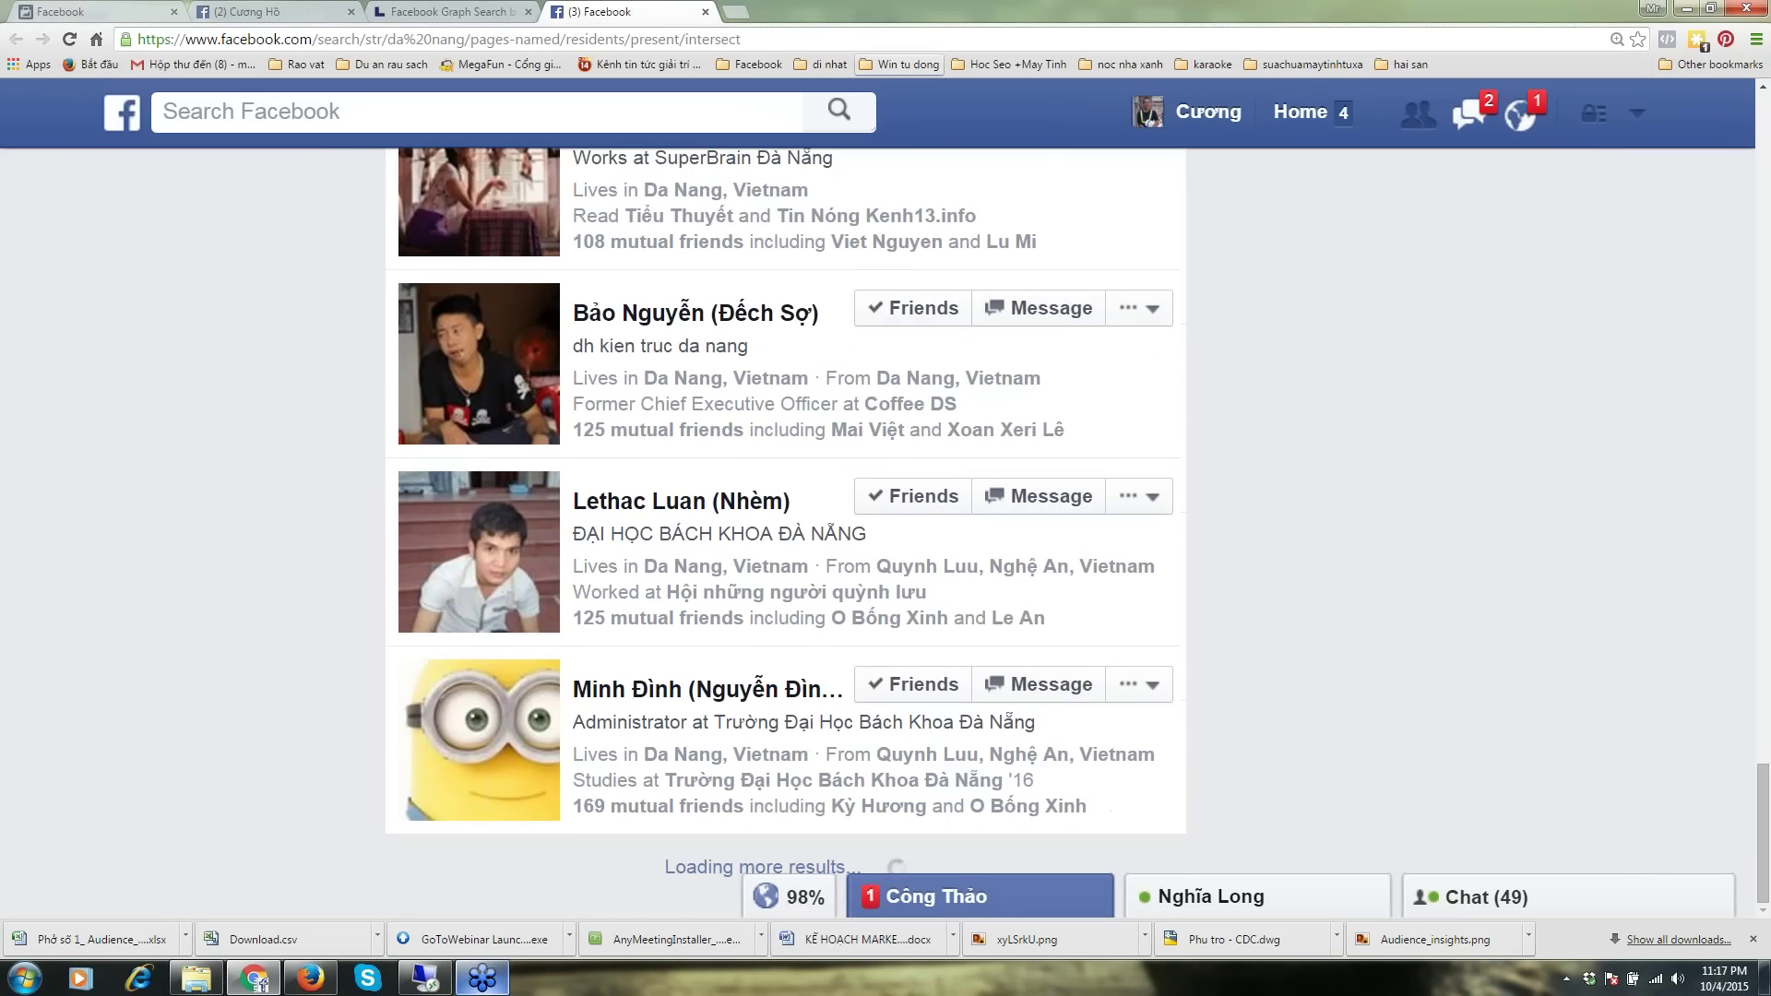
pyautogui.scroll(-10, 677, 419)
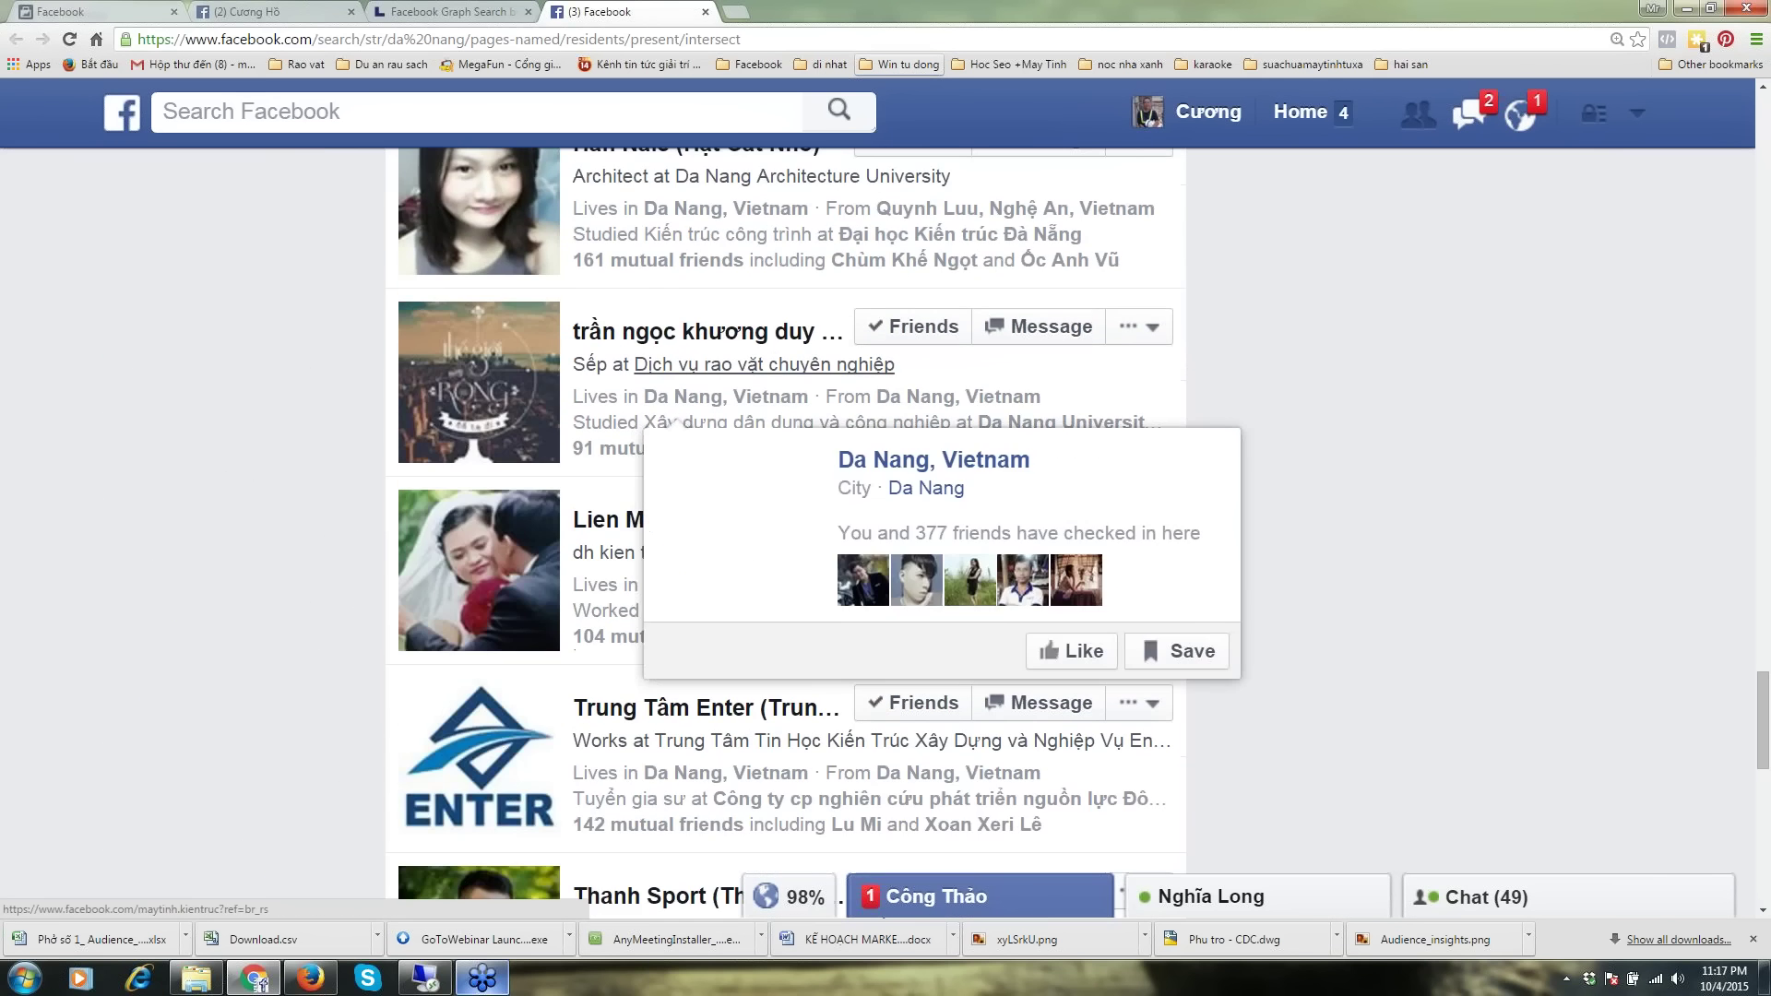
# Return to the Lookup-ID search page and search for people who live in "ha noi" and like "nghe nhac".
pyautogui.click(443, 11)
pyautogui.click(1020, 578)
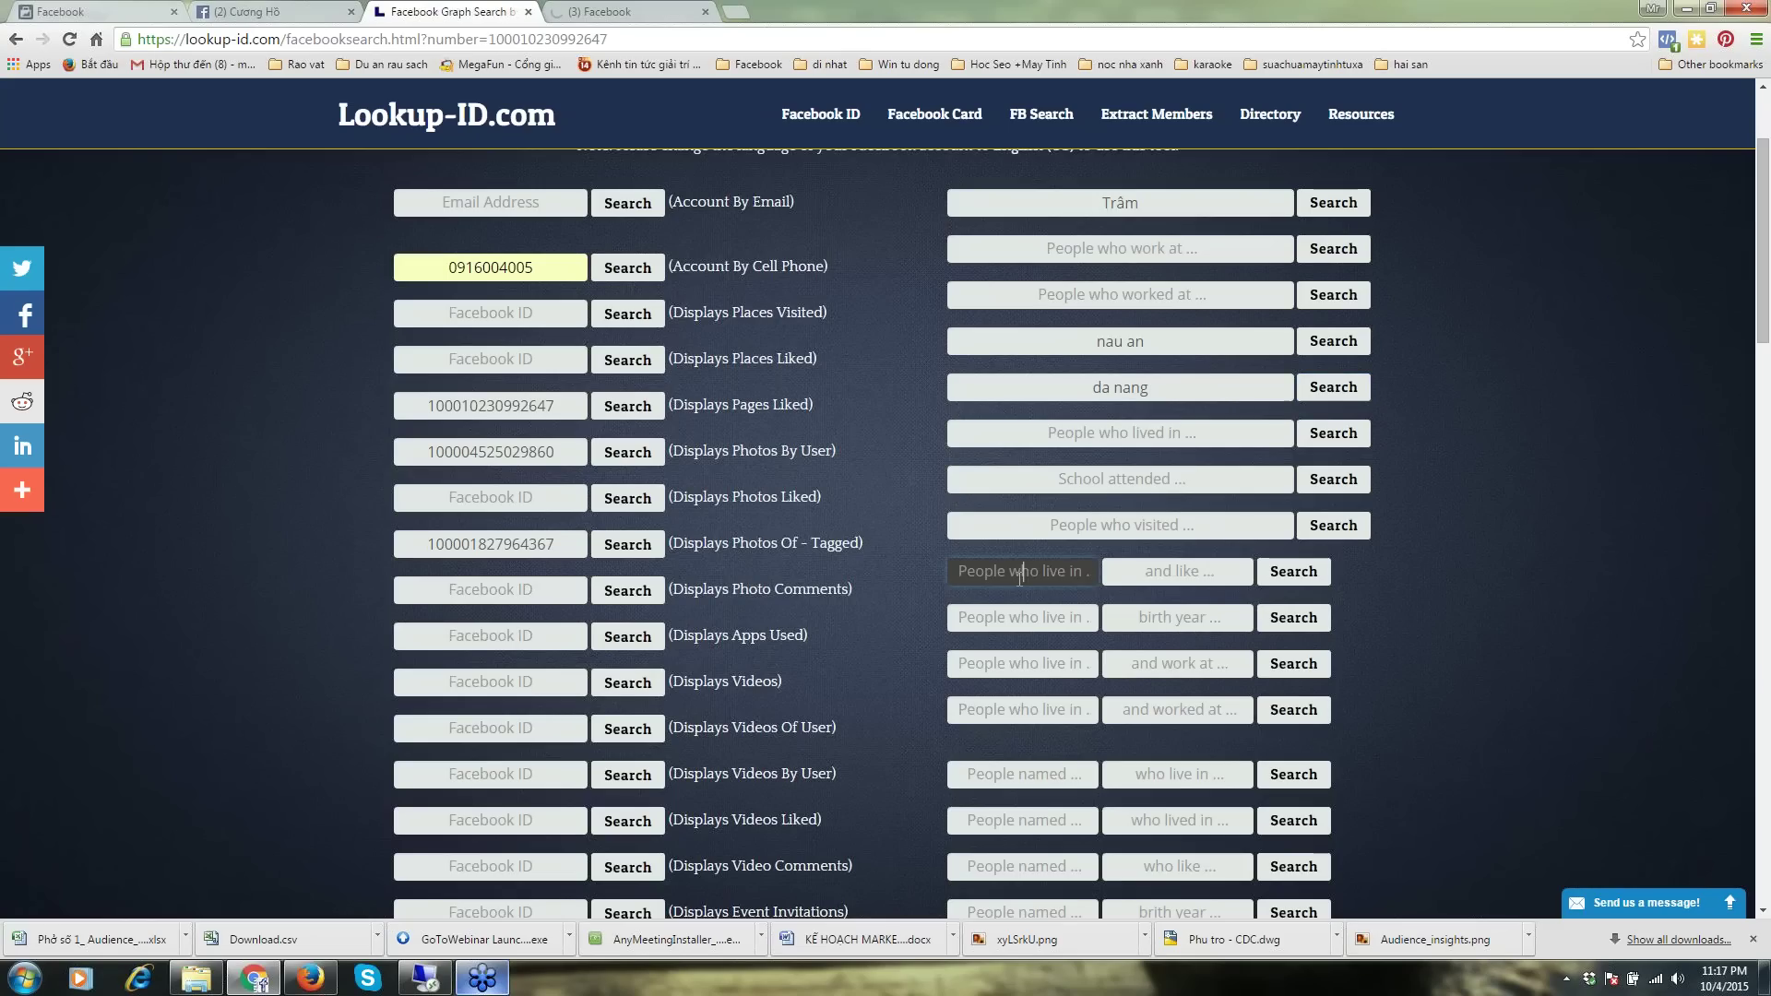
pyautogui.write('ha noi')
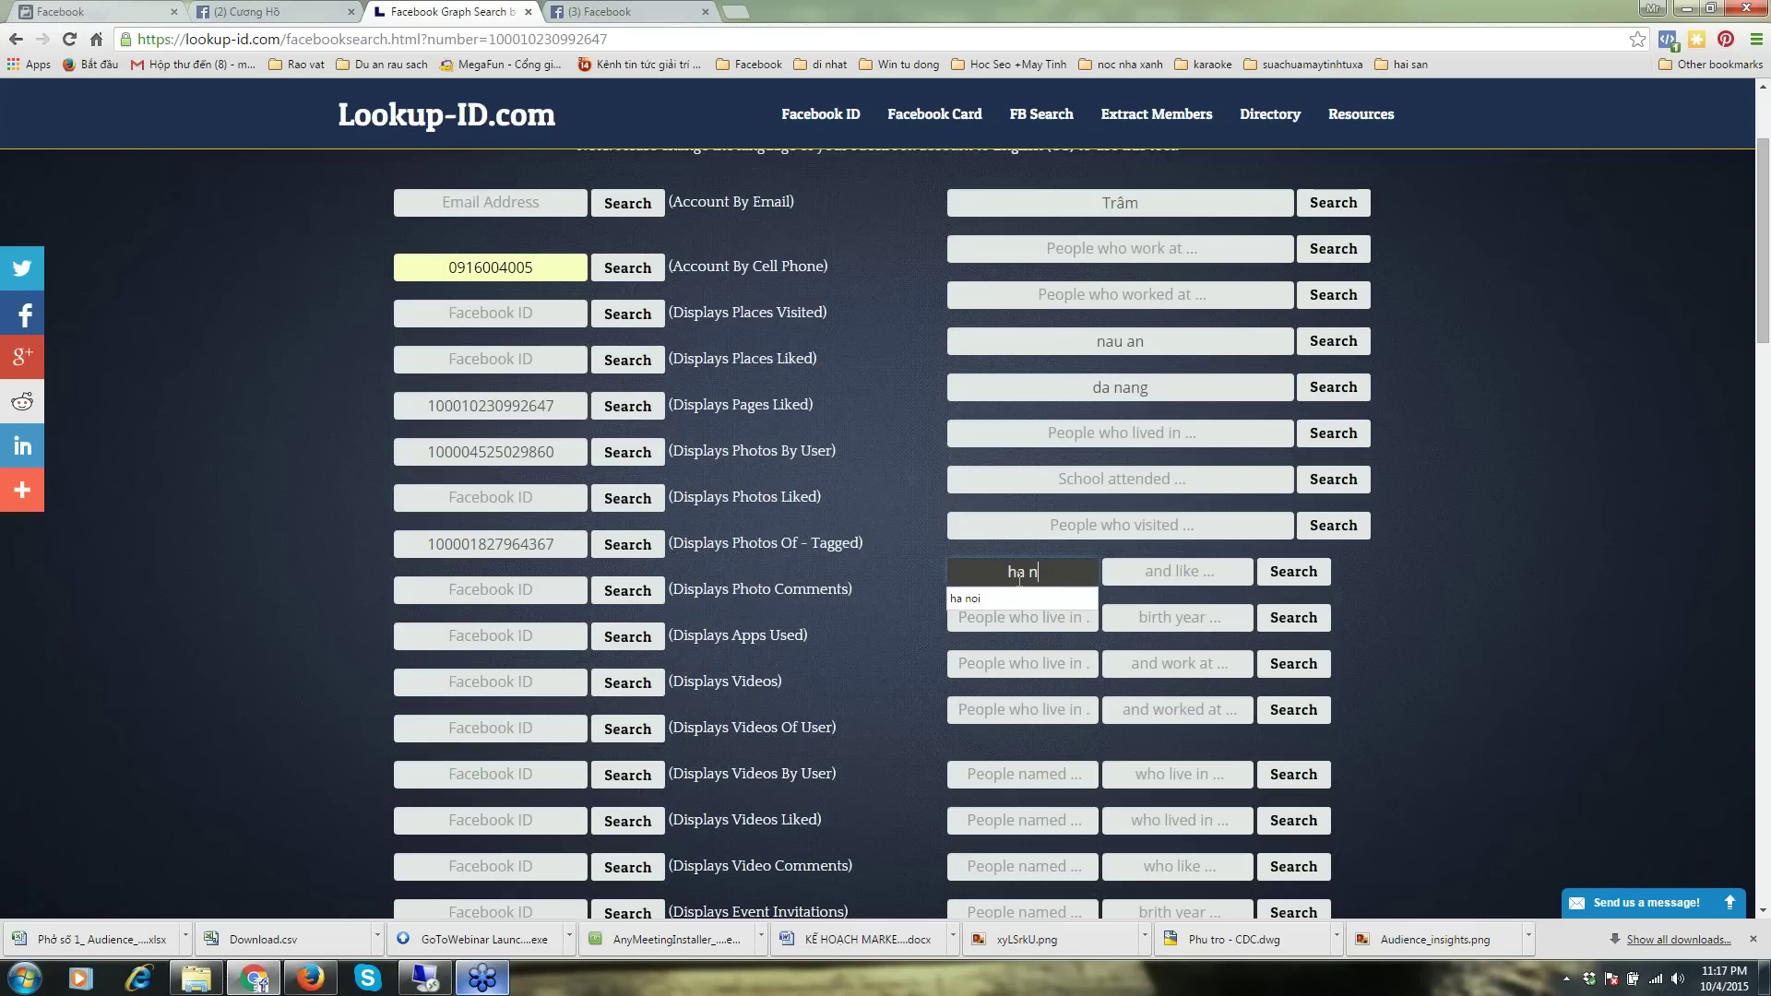
pyautogui.click(1151, 581)
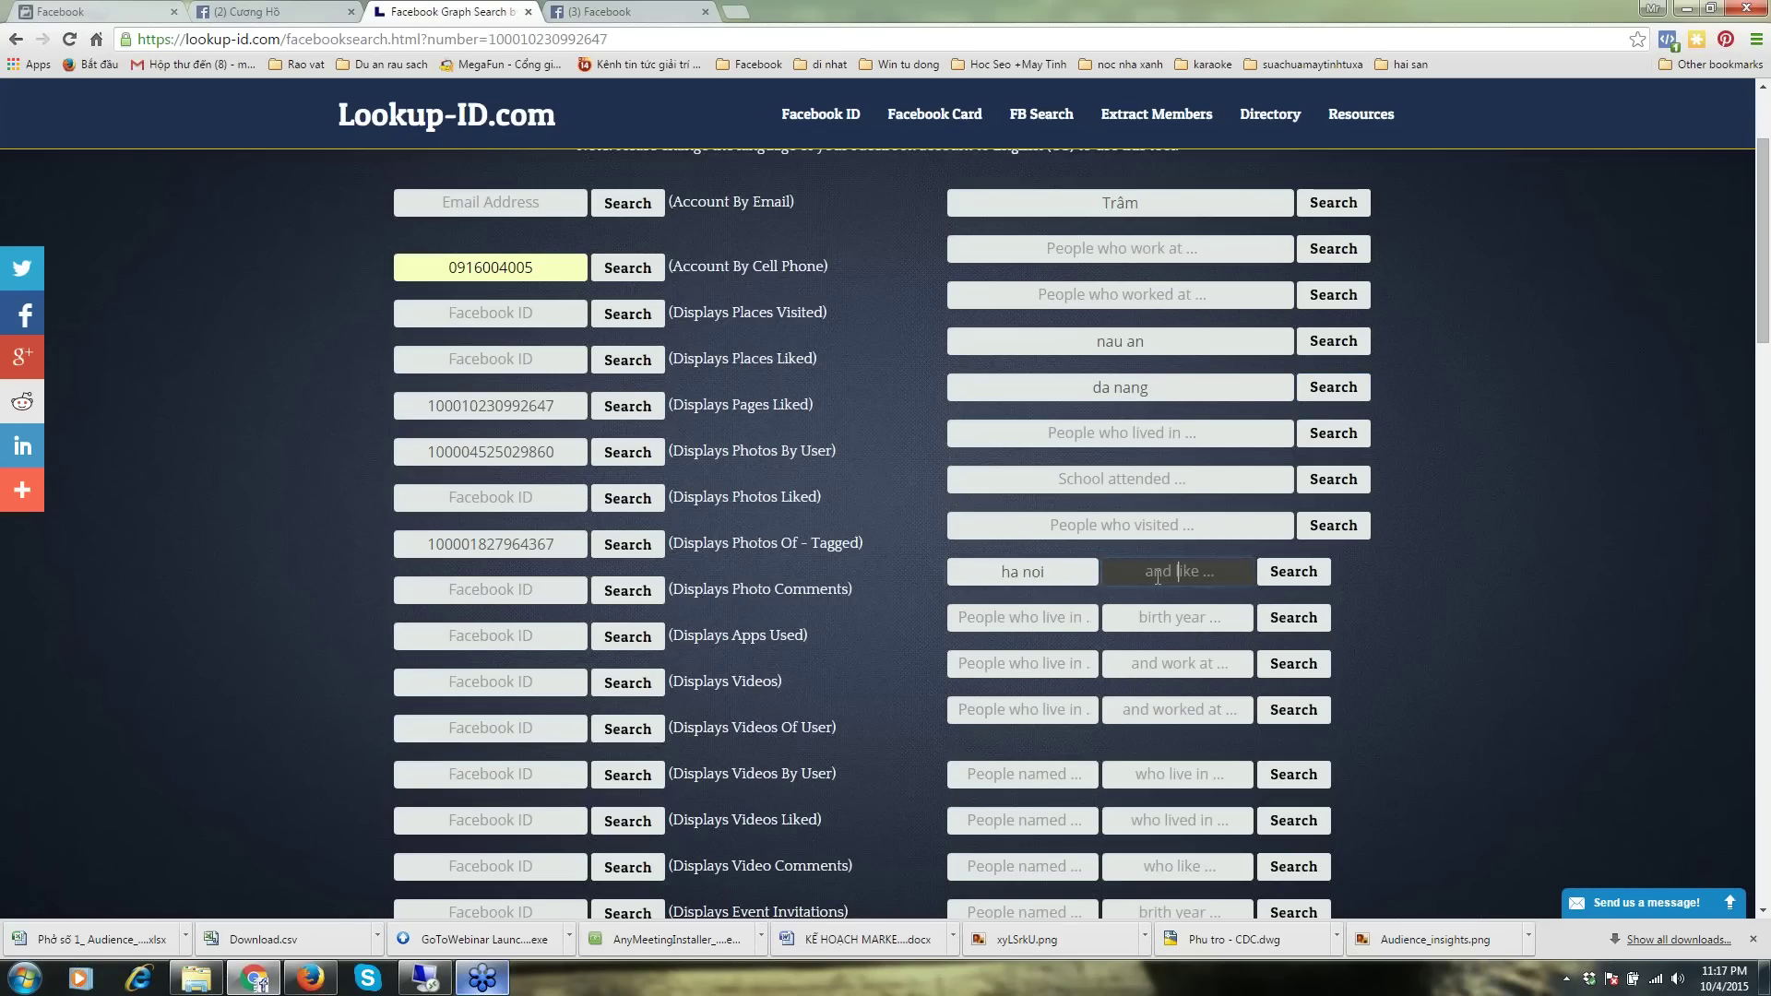
pyautogui.write('ghe nhac')
pyautogui.click(1284, 574)
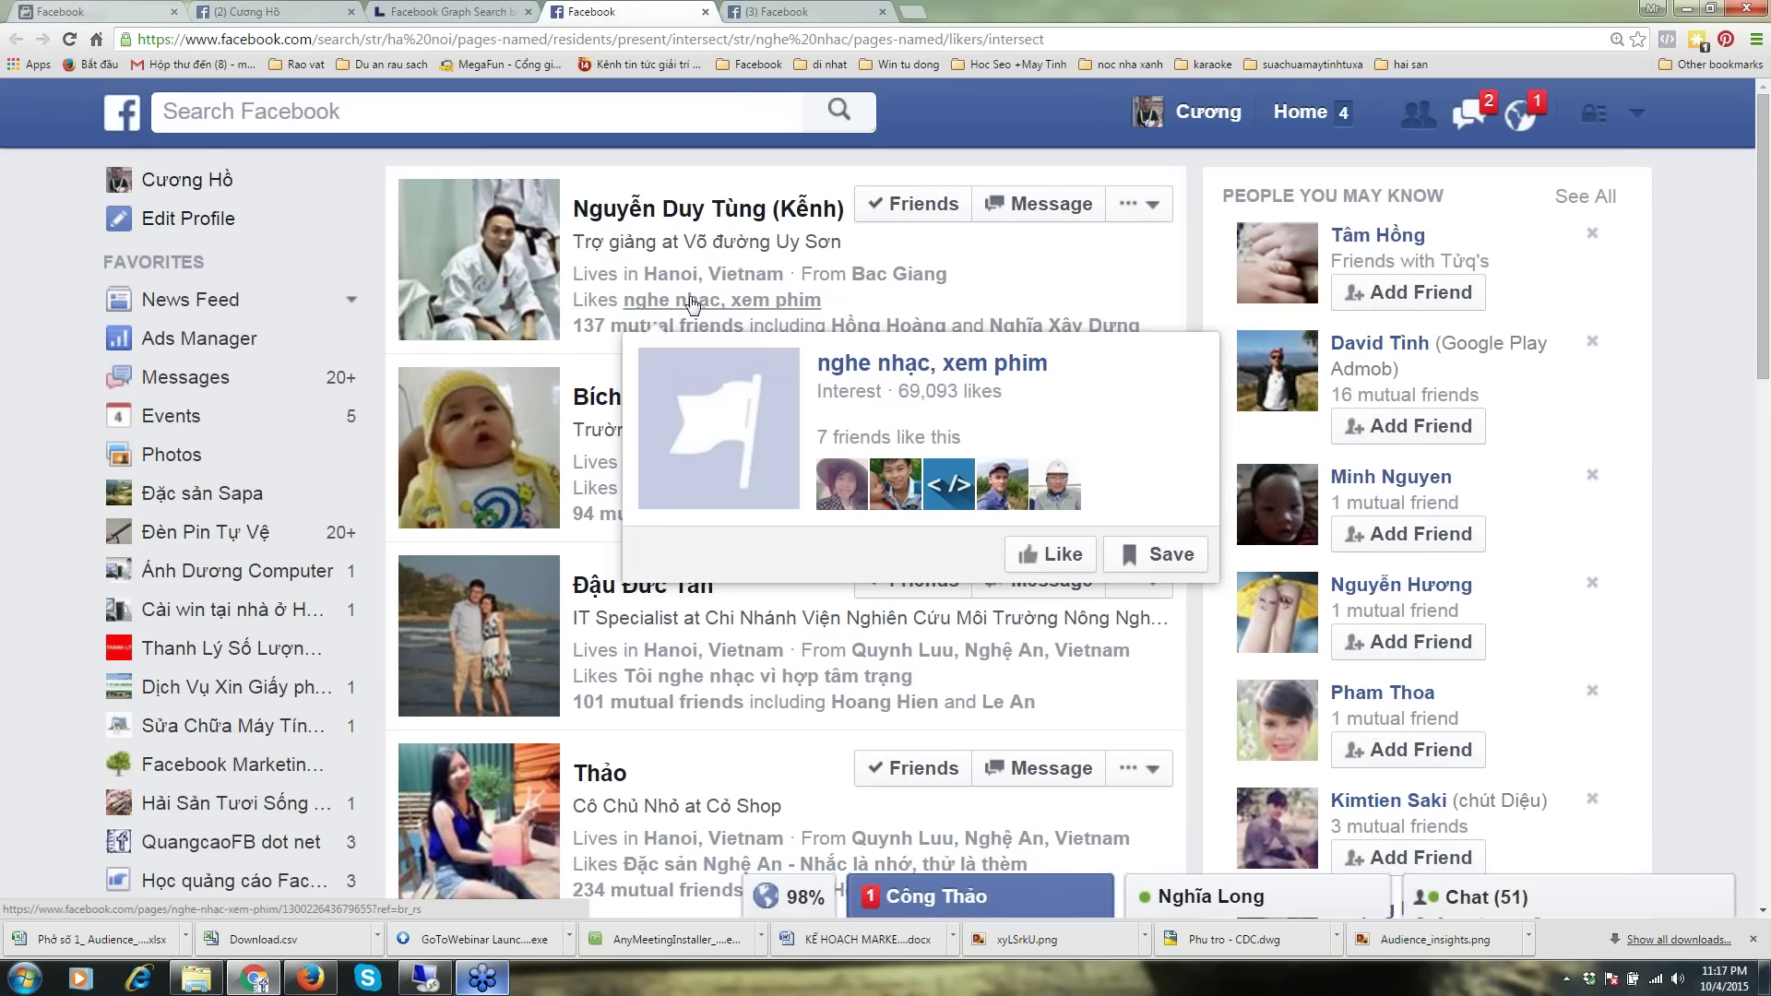
# Preview the liked page "nghe nhạc, xem phim" and look through the music pages liked by the first Hanoi residents.
pyautogui.click(693, 302)
pyautogui.scroll(-4, 786, 456)
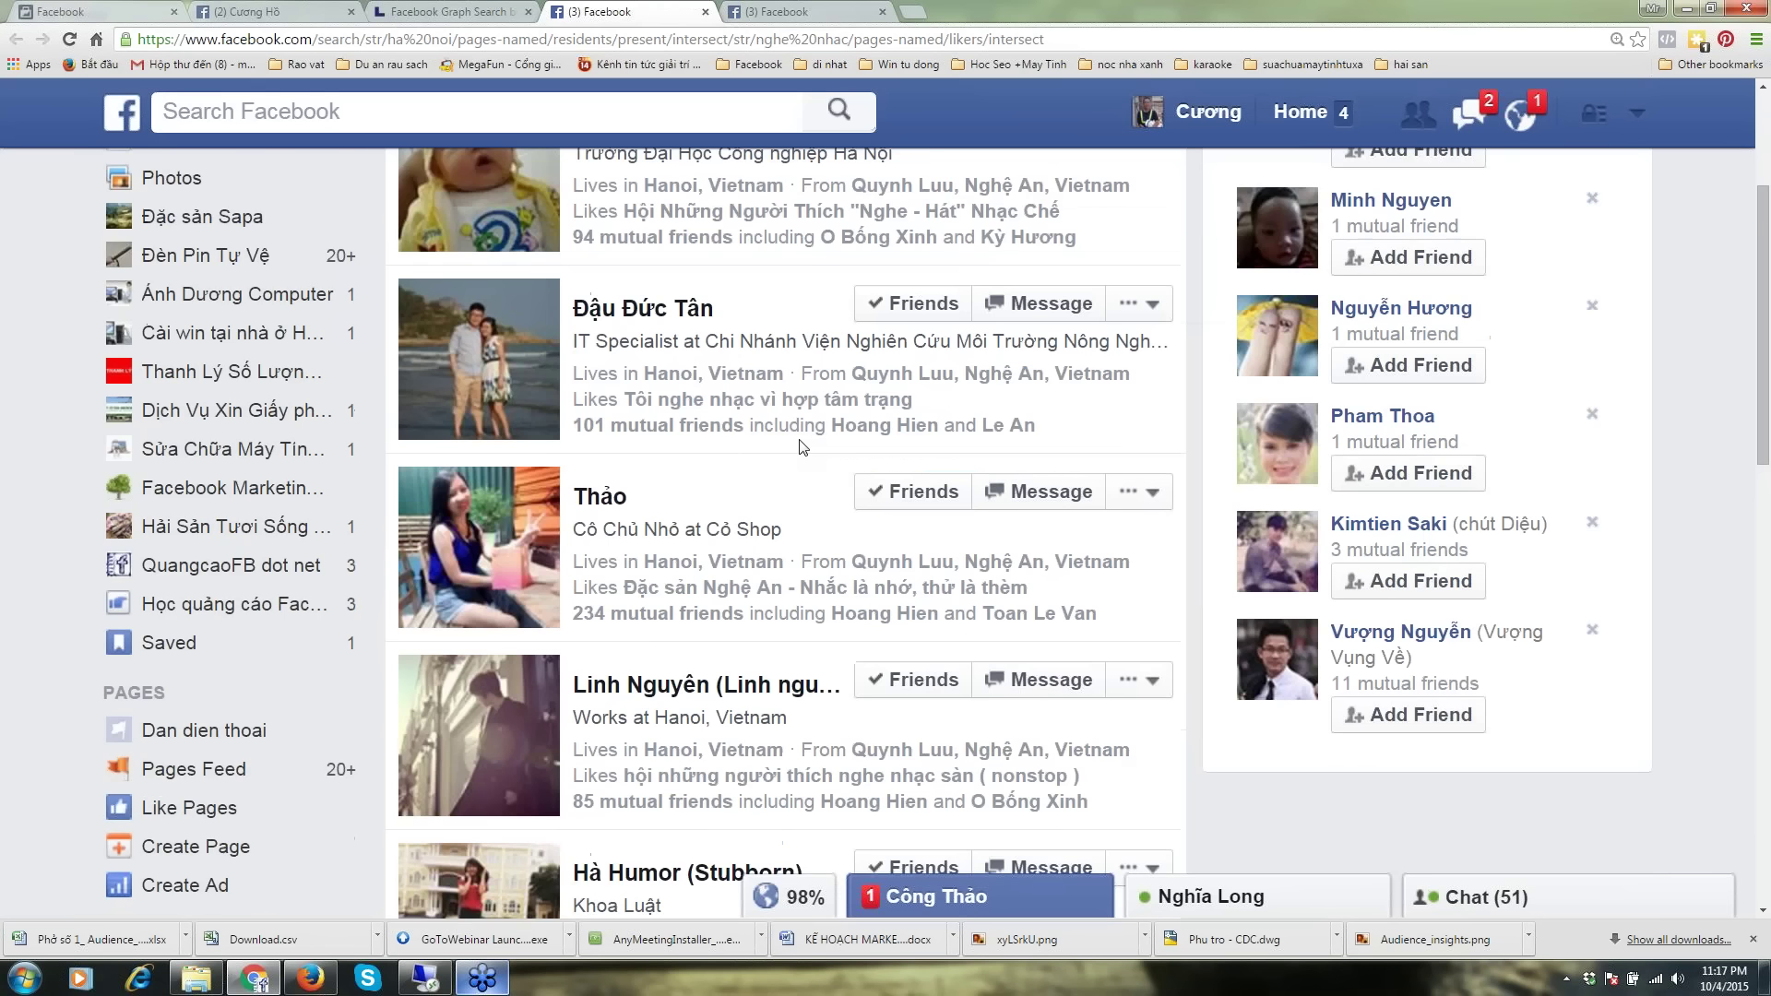
pyautogui.scroll(-3, 747, 472)
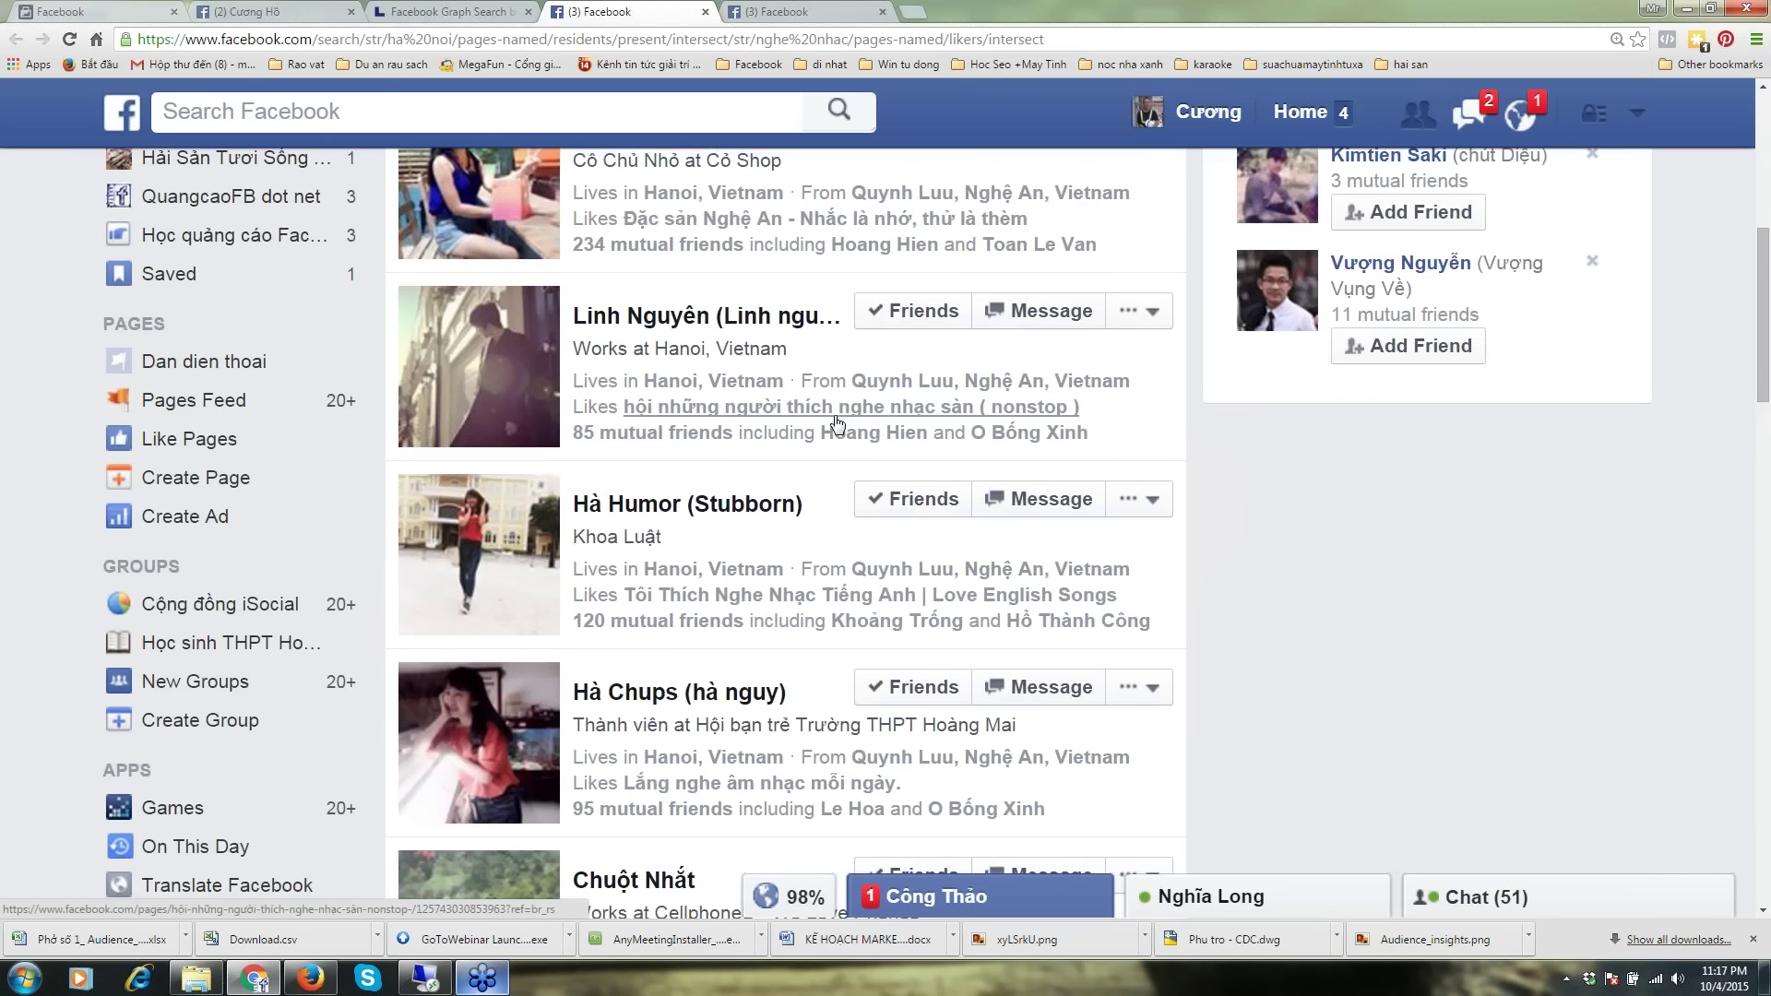
pyautogui.scroll(-2, 828, 434)
pyautogui.scroll(-12, 825, 446)
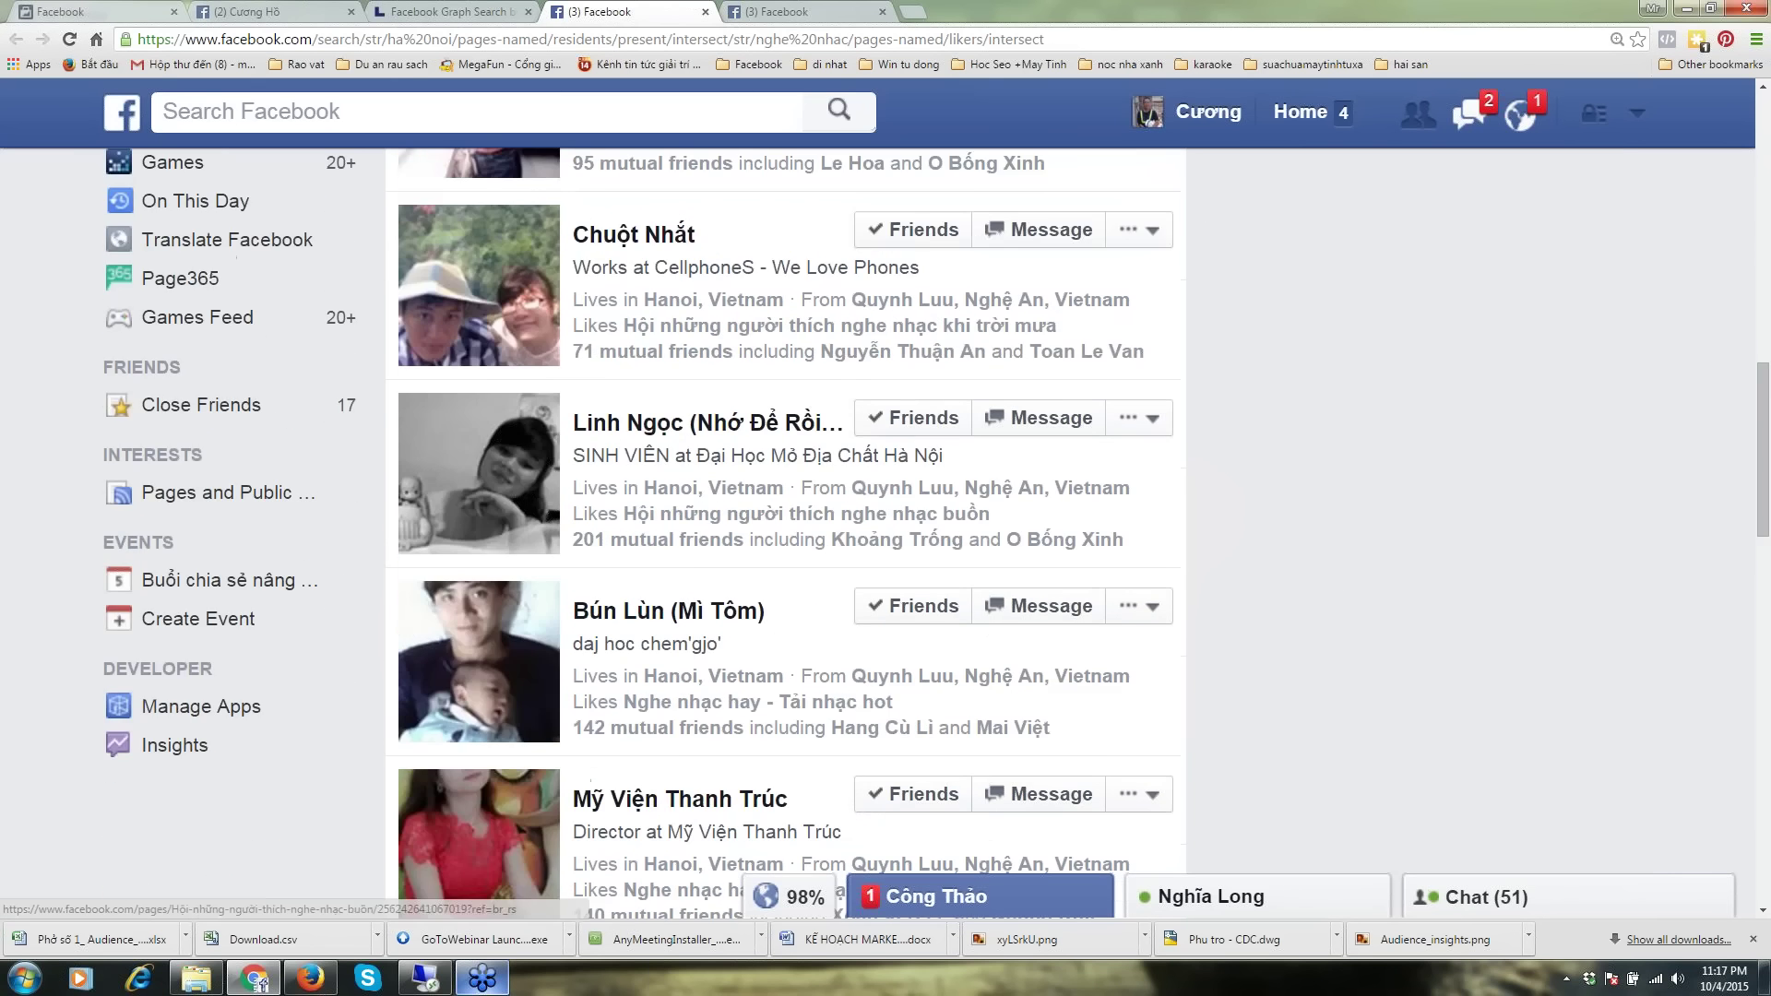
pyautogui.scroll(-2, 733, 435)
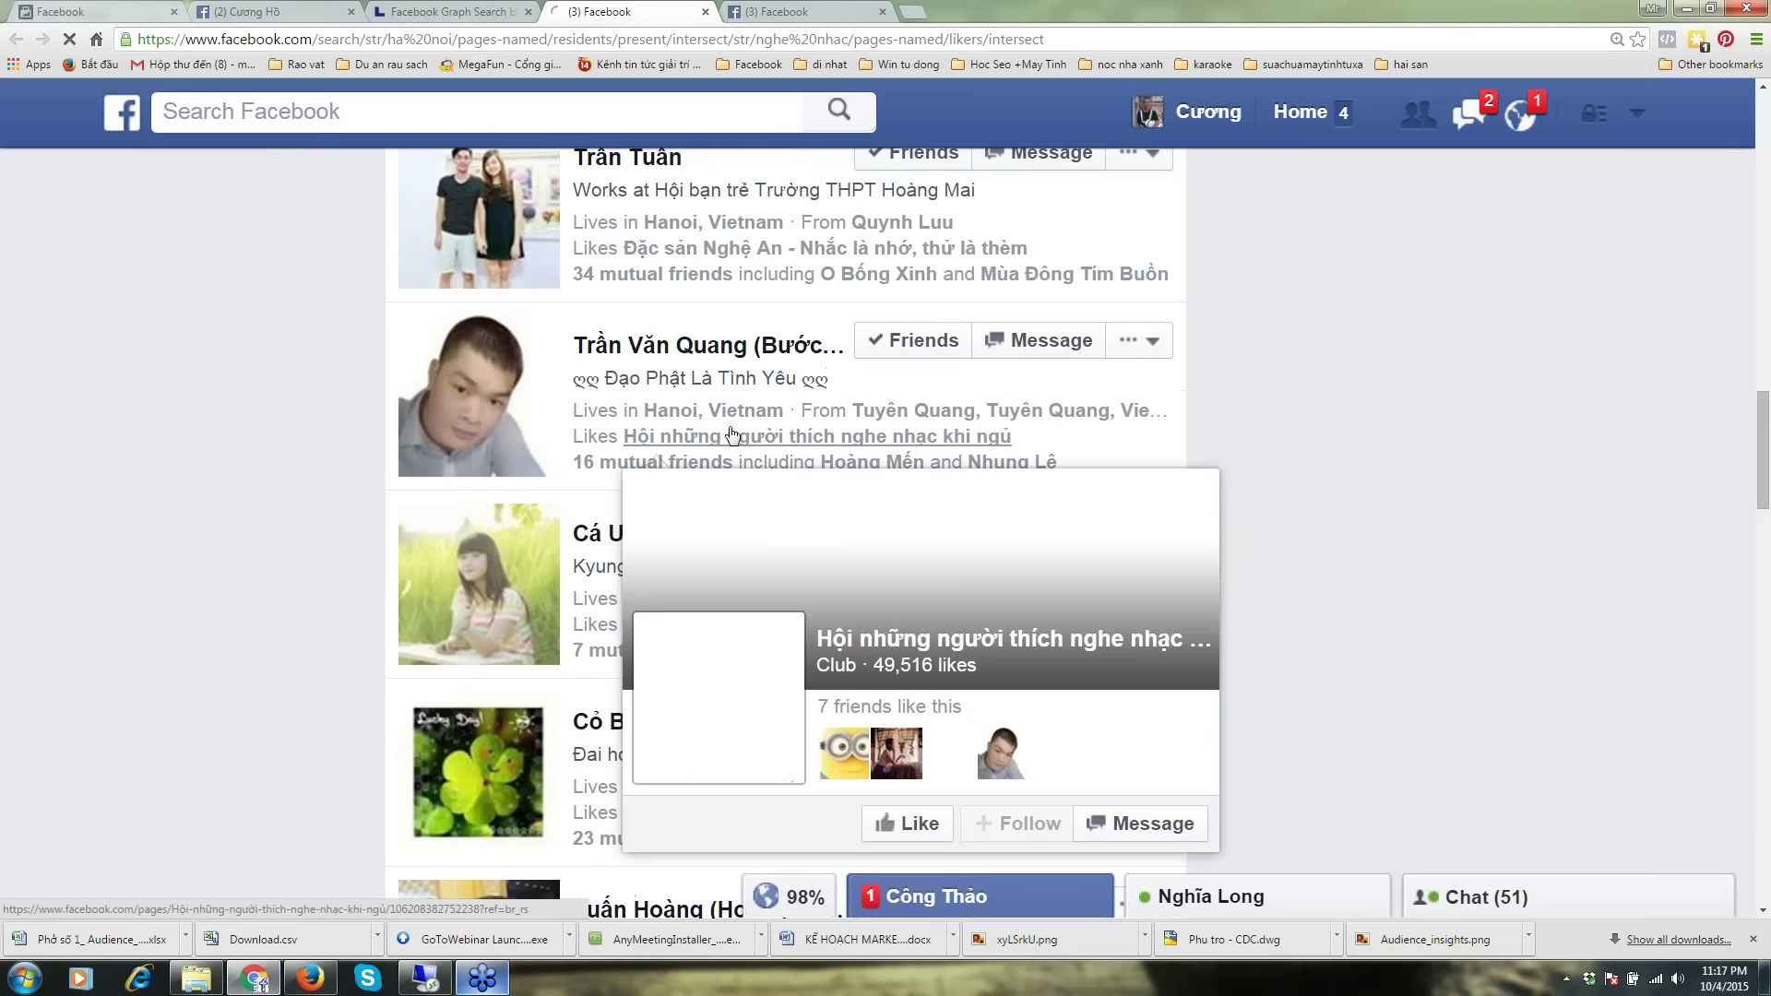
# Preview liked pages further down the results, including "Hội những người thích nghe nhạc khi ngủ" and "DJ Hay FC - Hội Những Người Thích Nghe Nhạc DJ".
pyautogui.click(734, 436)
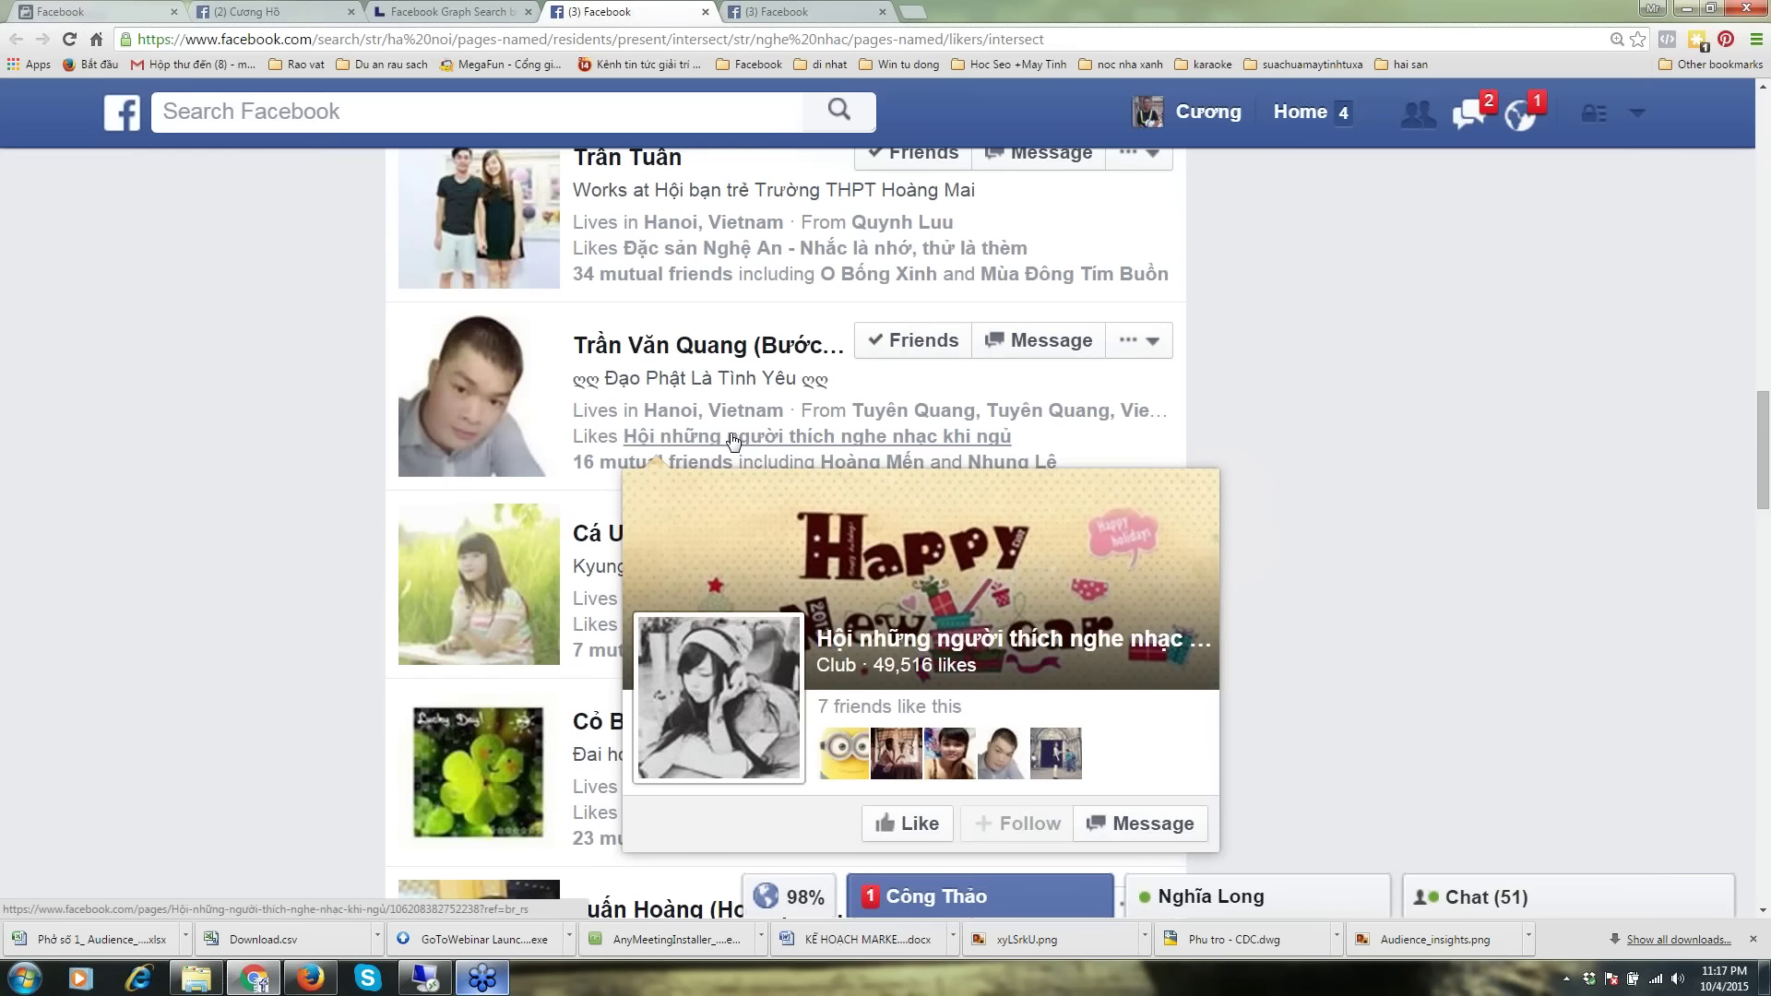
pyautogui.scroll(-3, 743, 445)
pyautogui.scroll(-4, 747, 448)
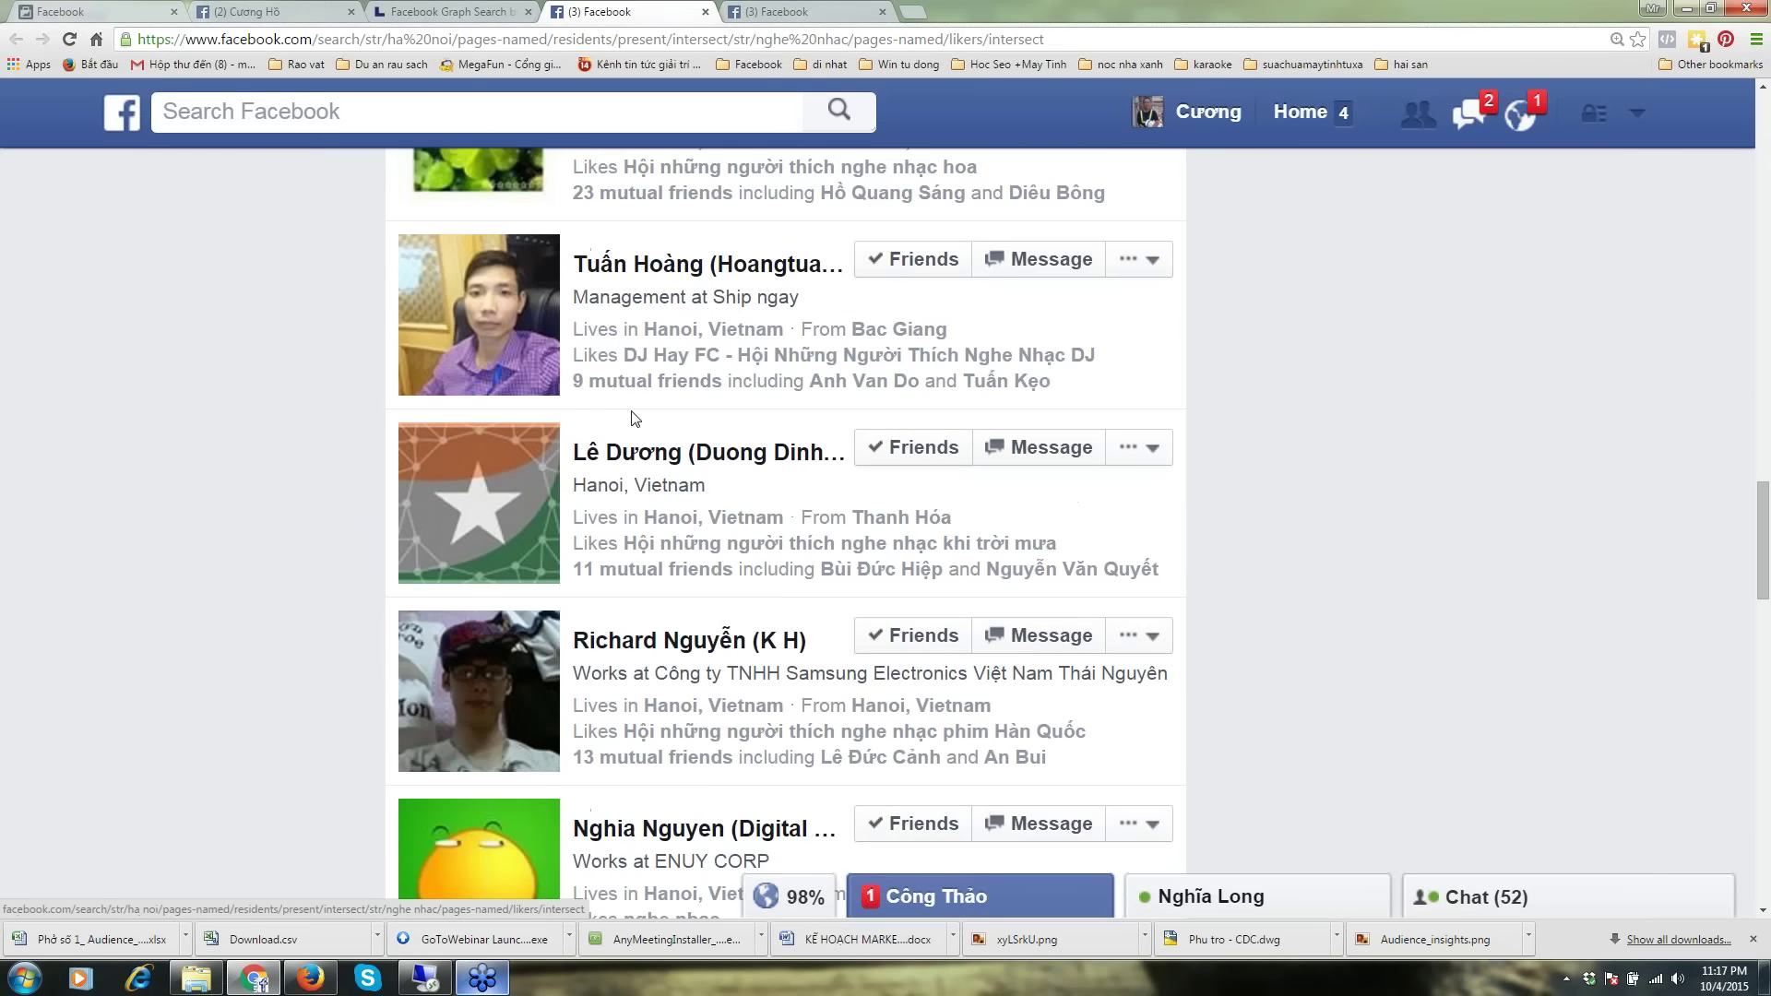
pyautogui.click(721, 360)
pyautogui.moveTo(720, 360)
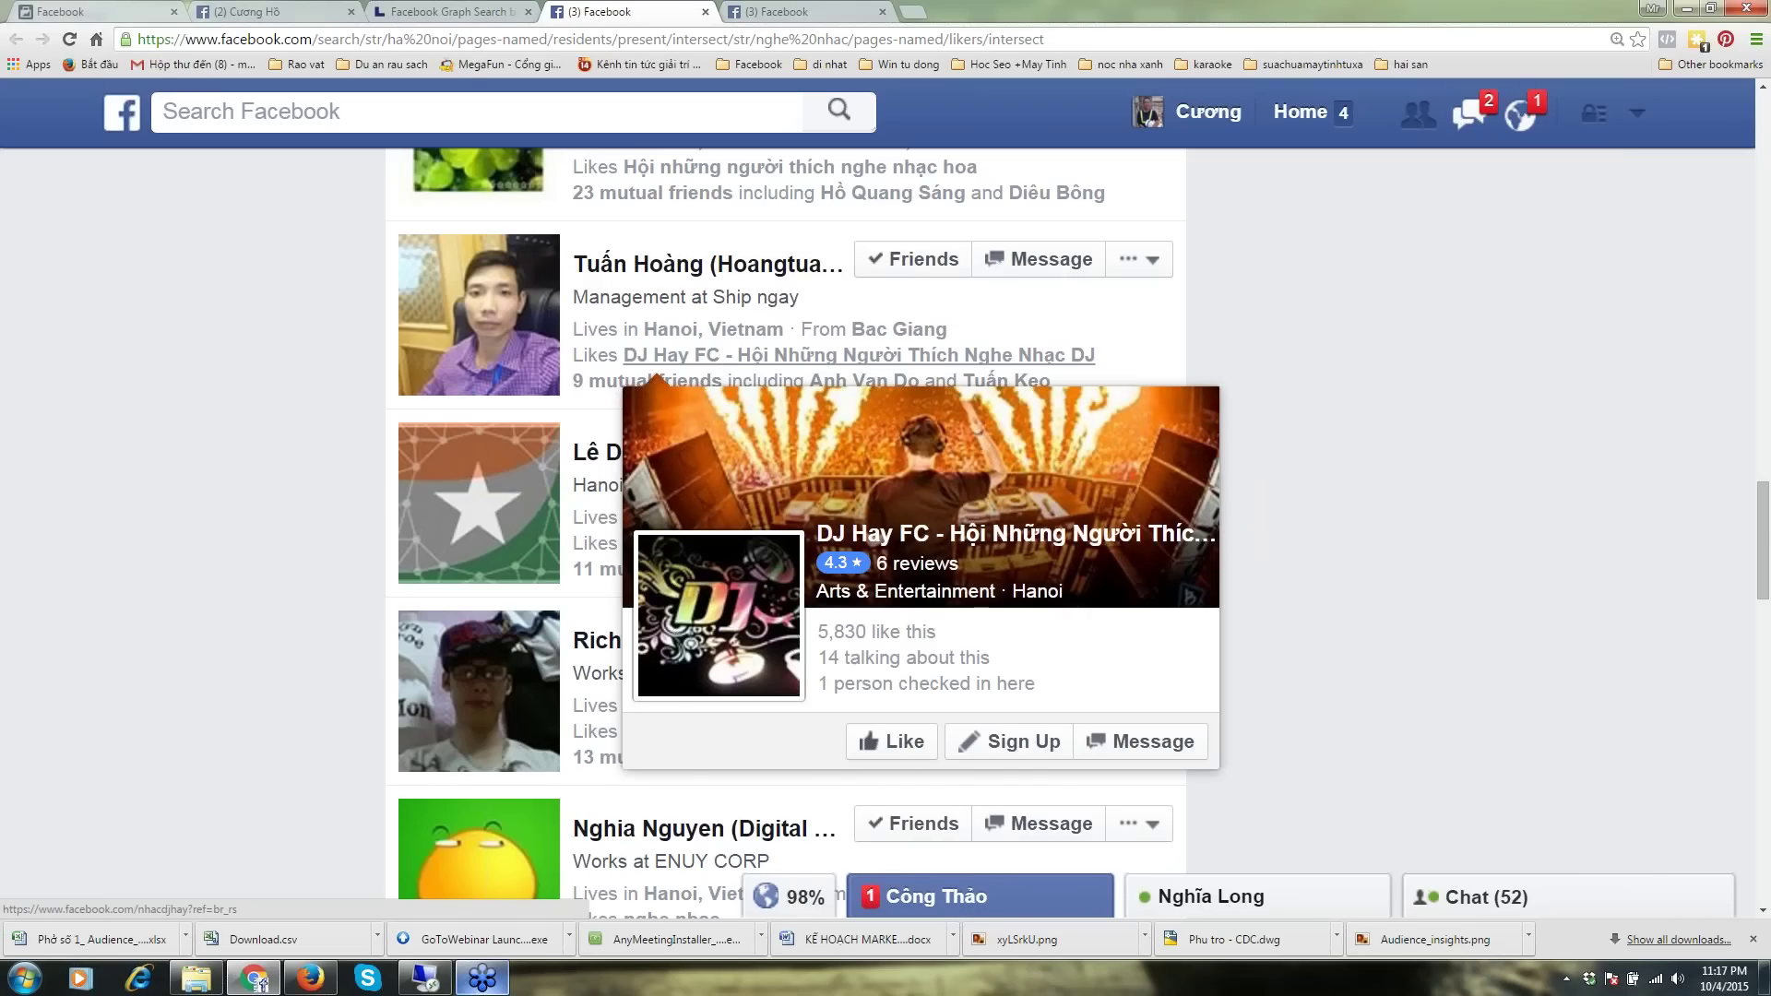
pyautogui.scroll(-4, 699, 390)
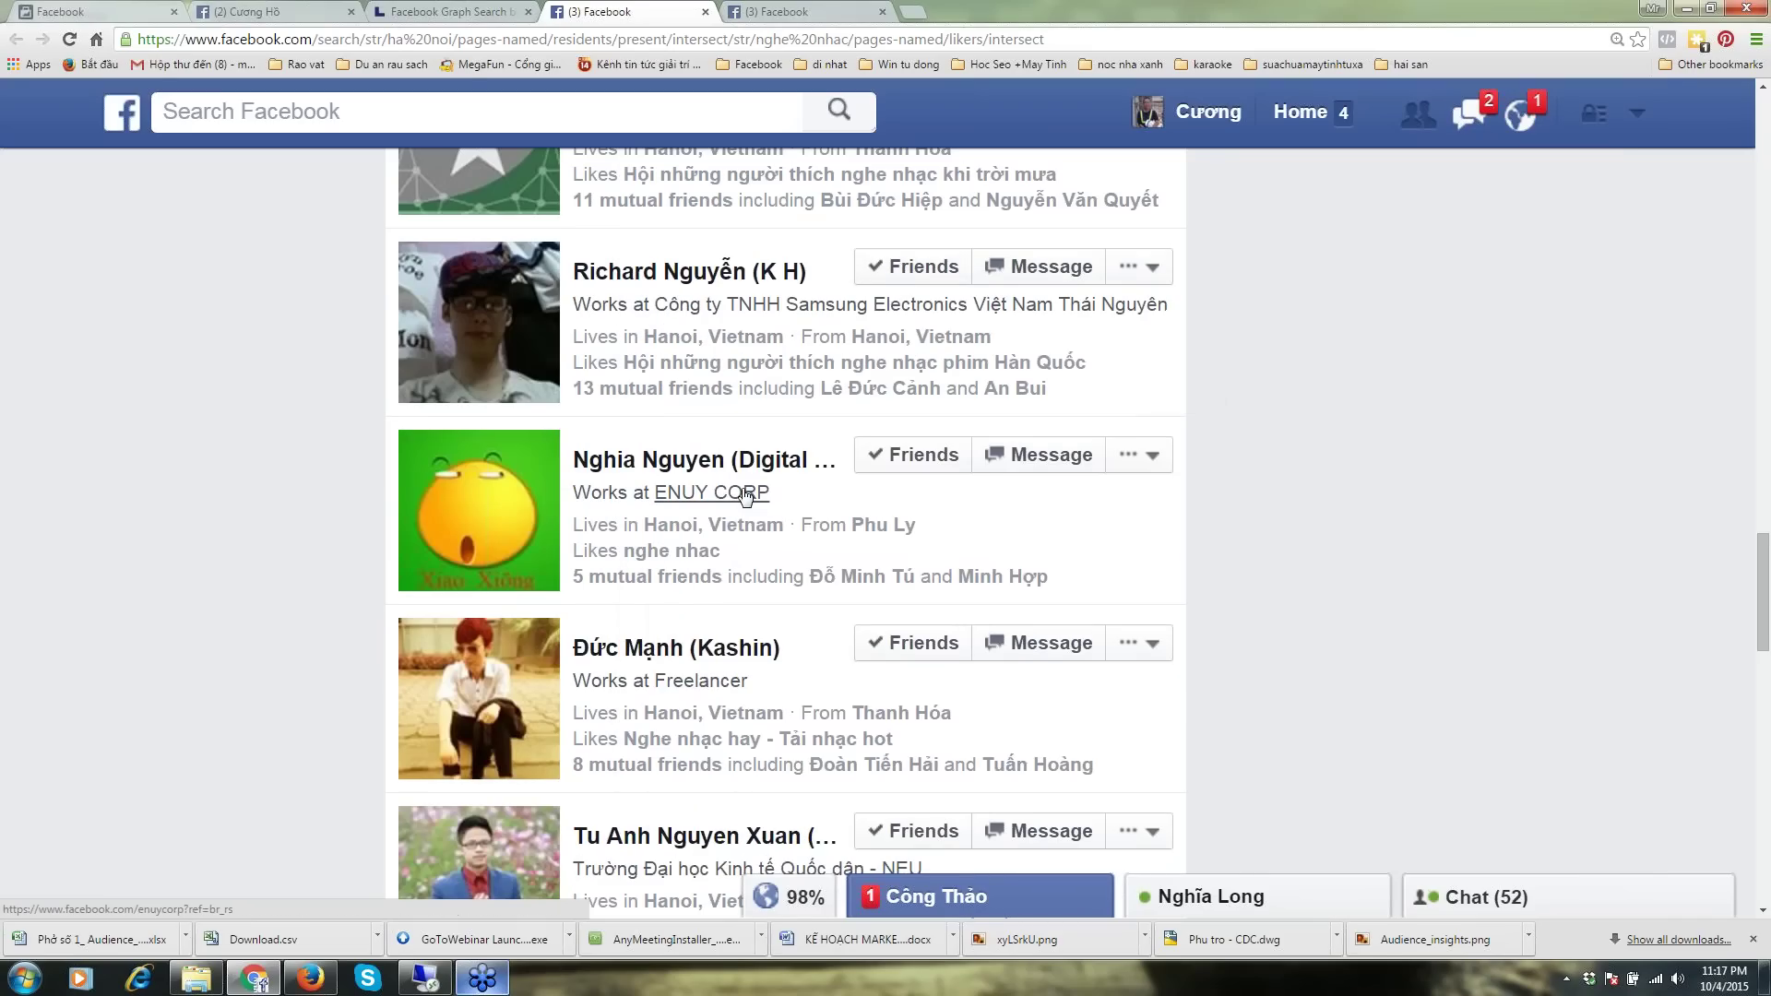
# Review the Hanoi music-page likers again back to the first result, dismissing the friend options that open.
pyautogui.scroll(4, 1181, 484)
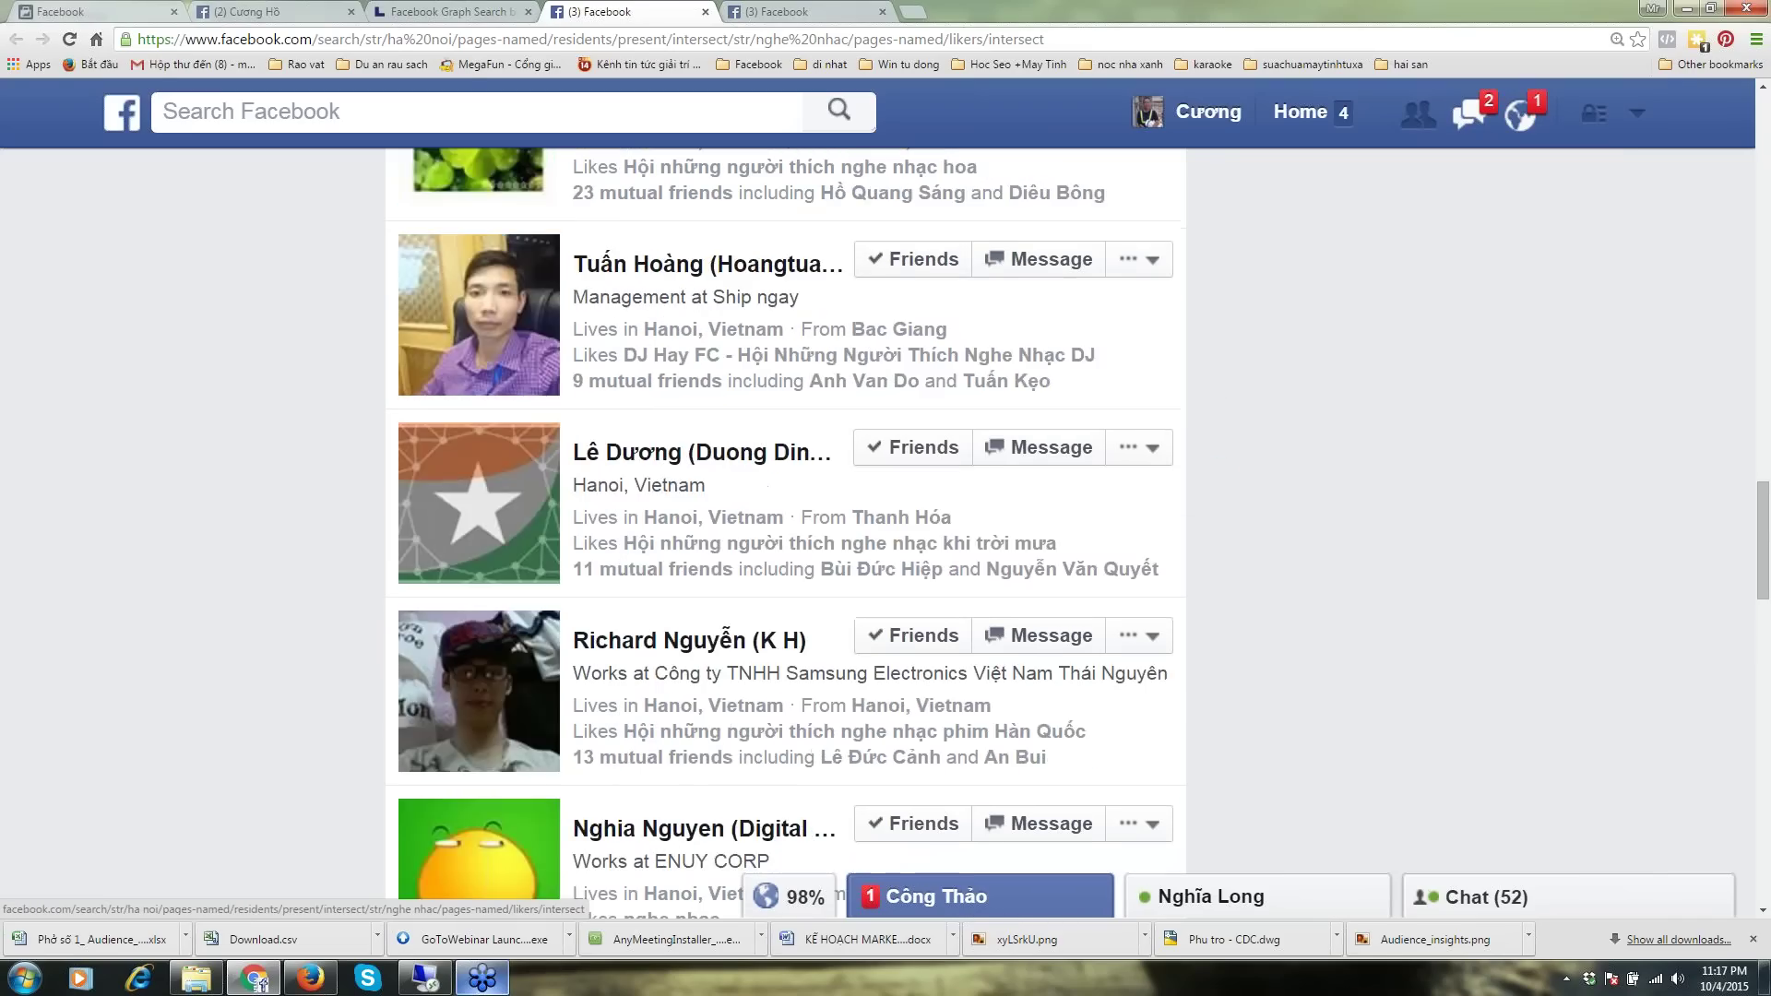
pyautogui.scroll(7, 465, 427)
pyautogui.scroll(13, 913, 519)
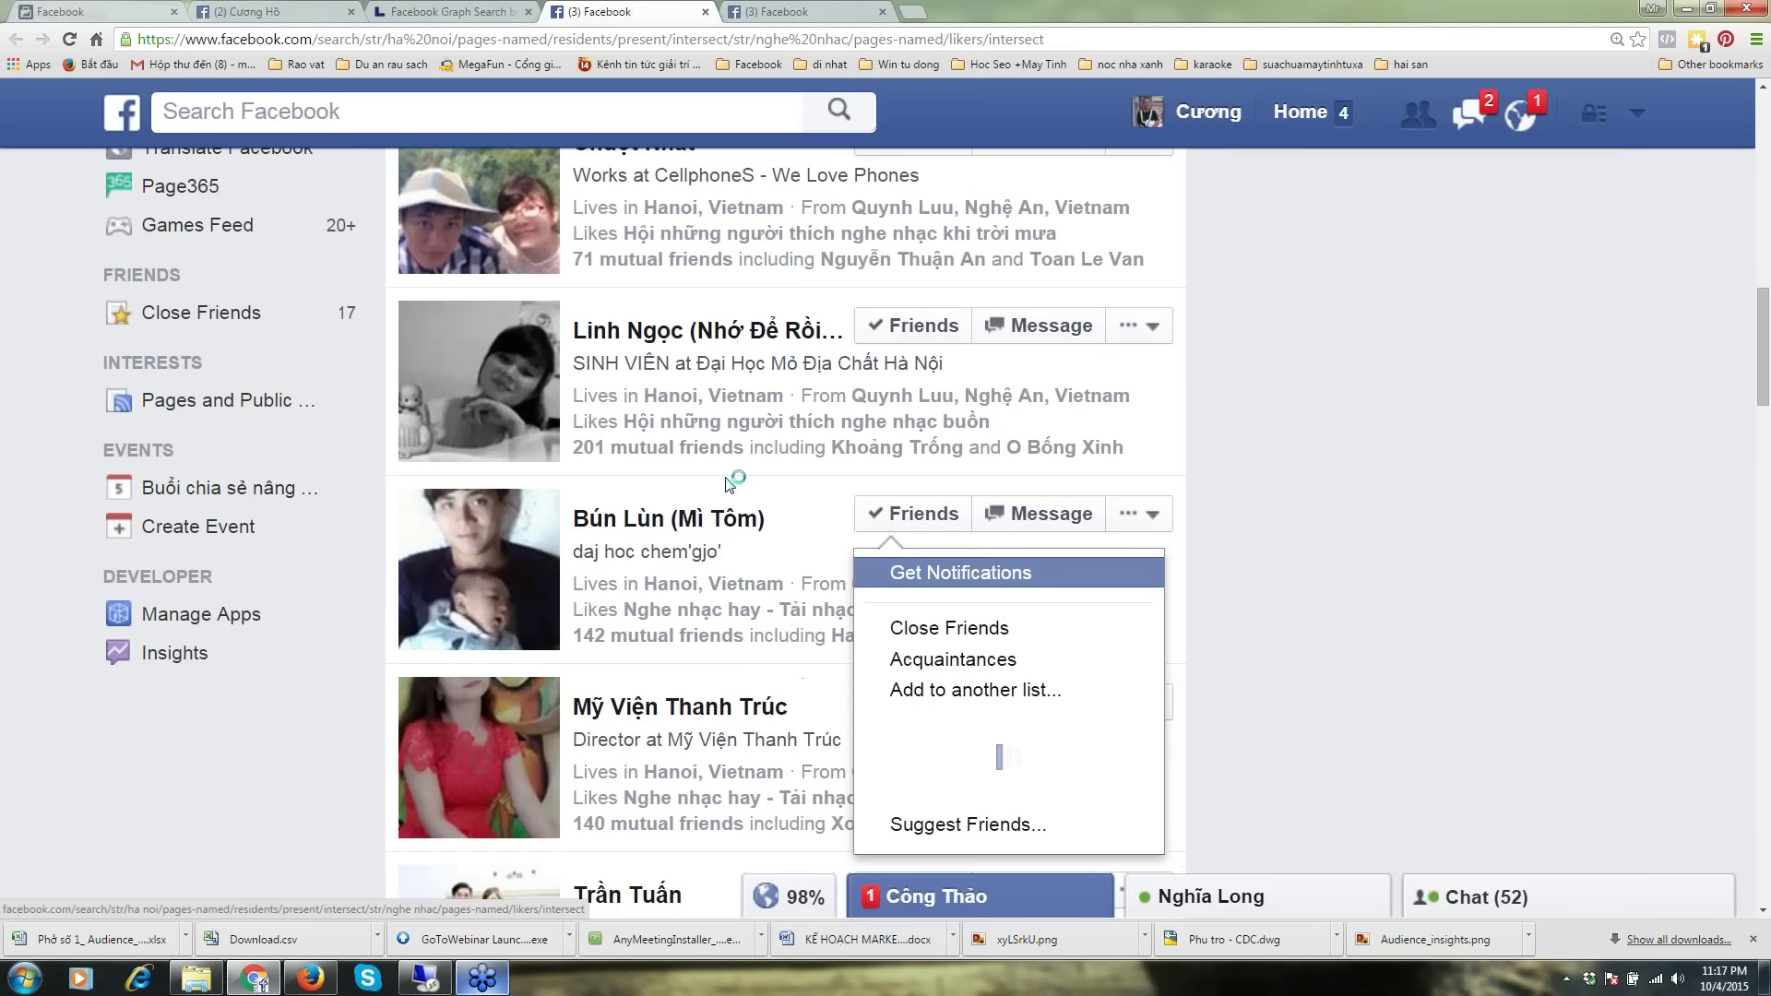
pyautogui.click(718, 480)
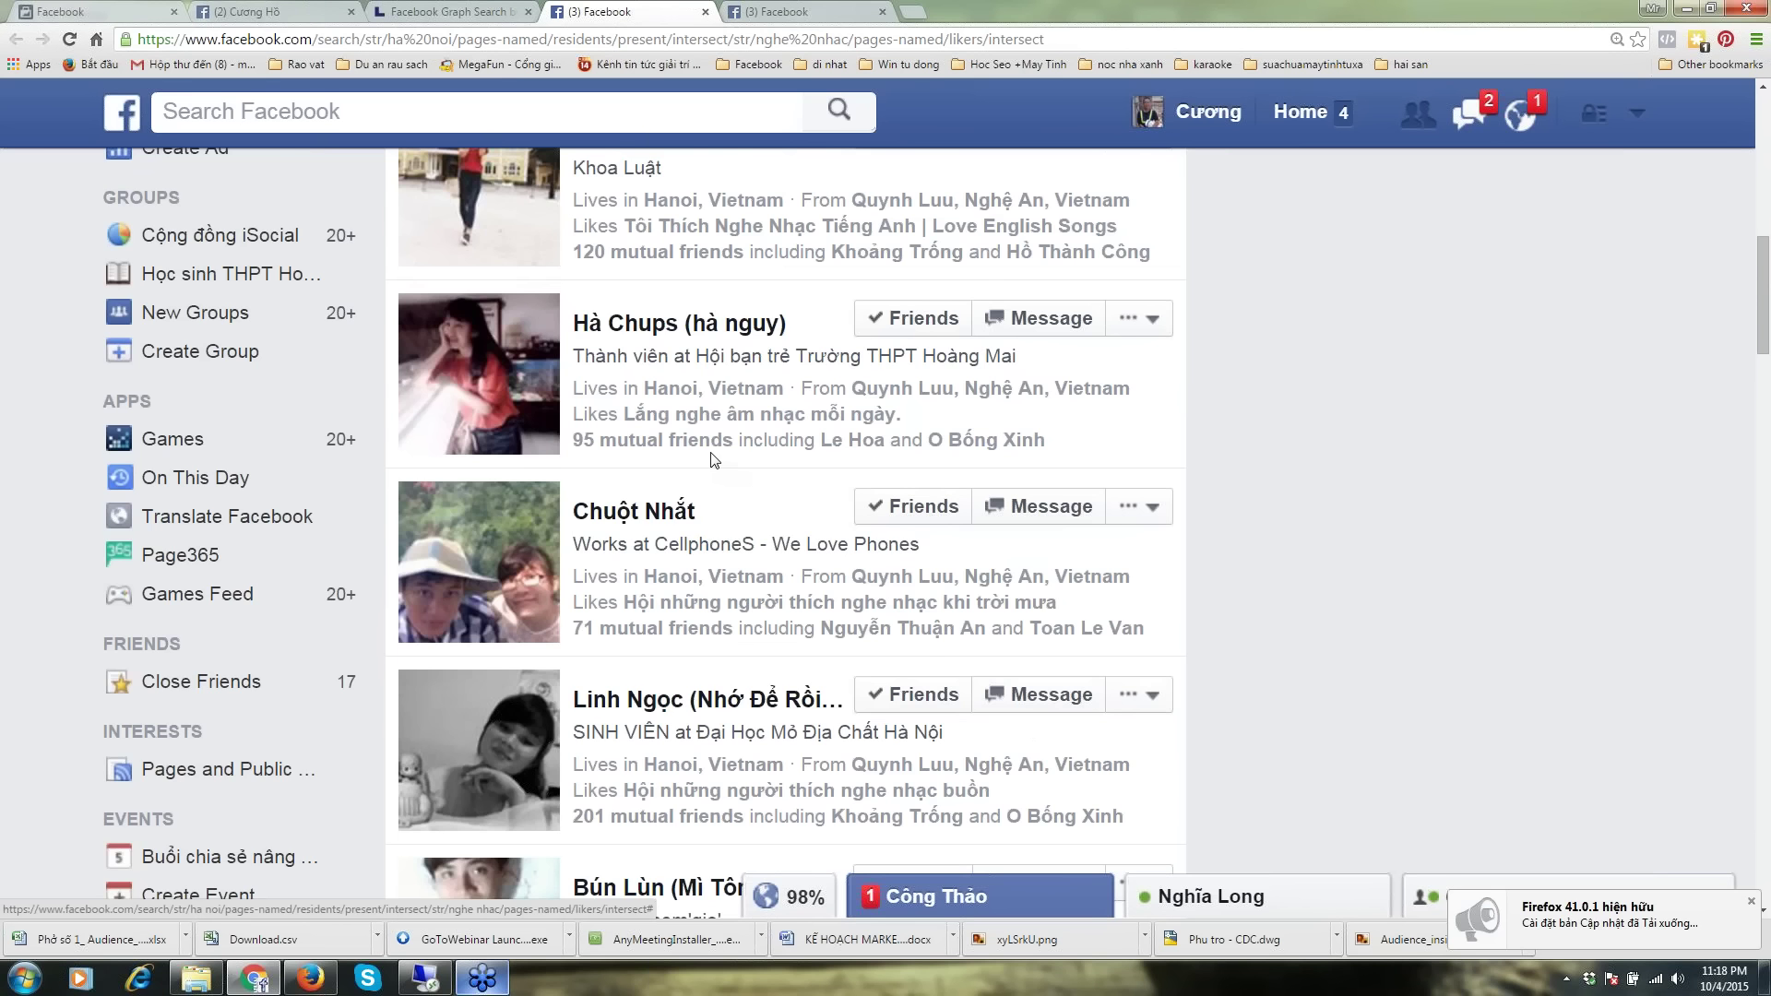
pyautogui.scroll(-10, 711, 458)
pyautogui.scroll(2, 791, 556)
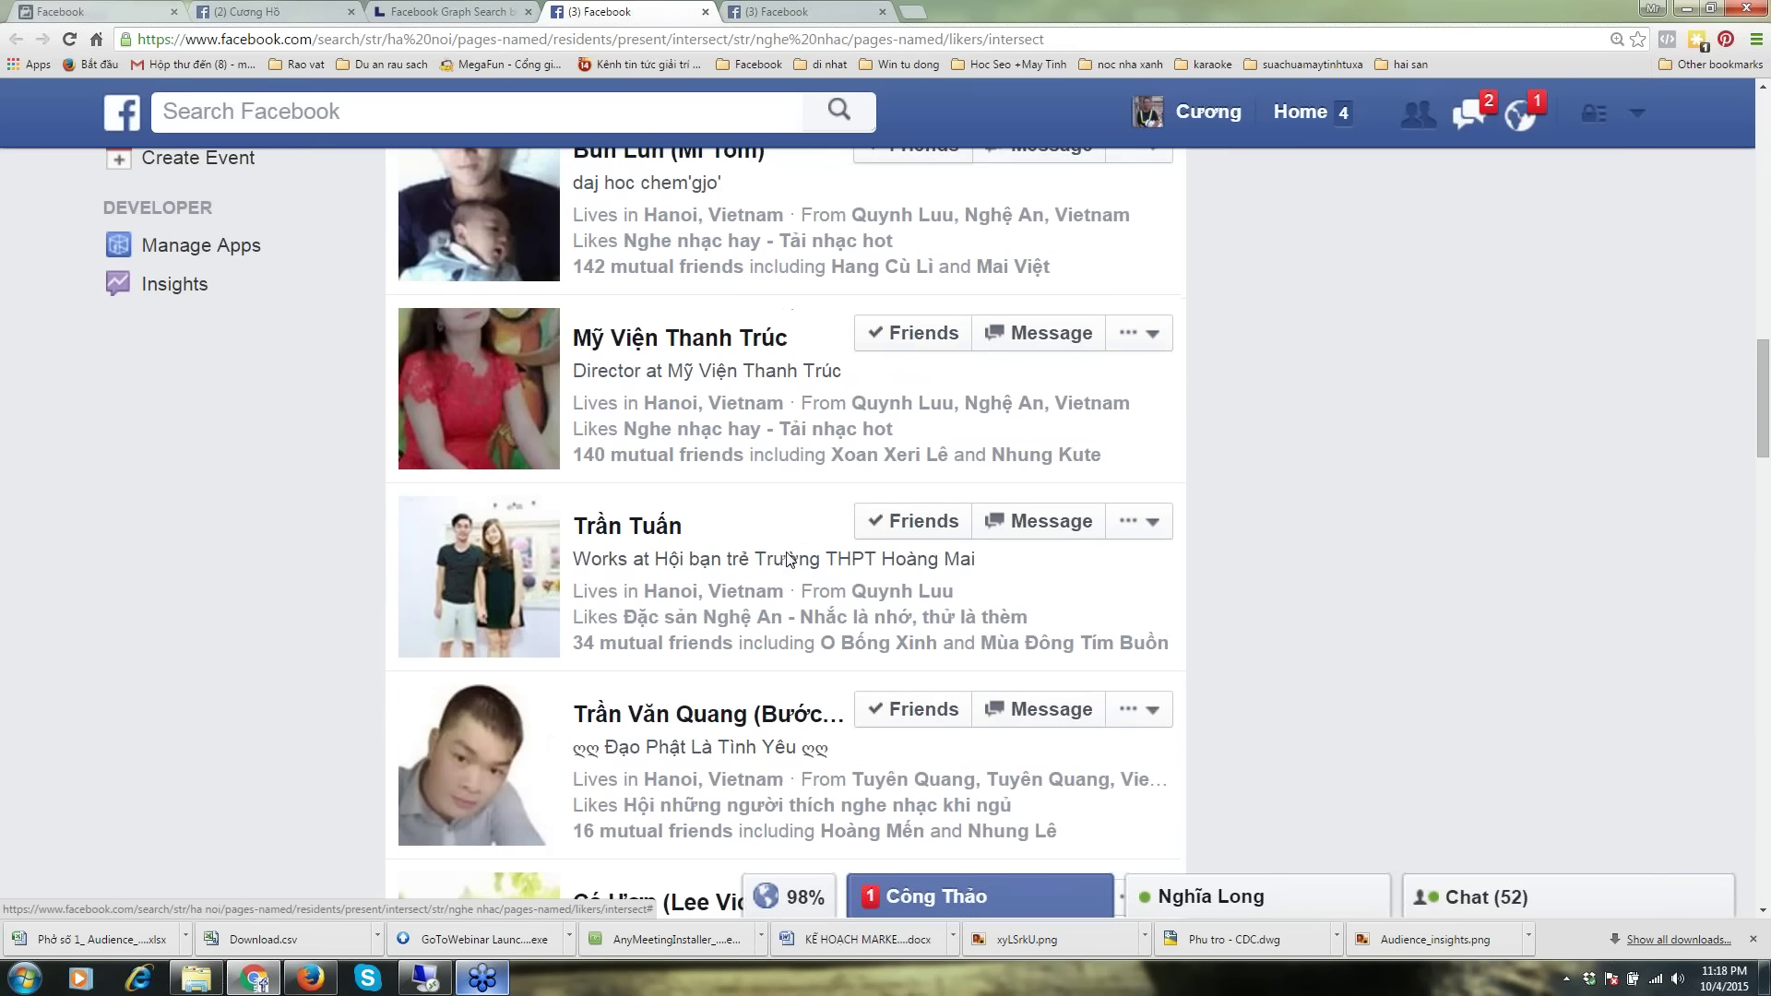
pyautogui.scroll(-4, 783, 572)
pyautogui.scroll(7, 770, 517)
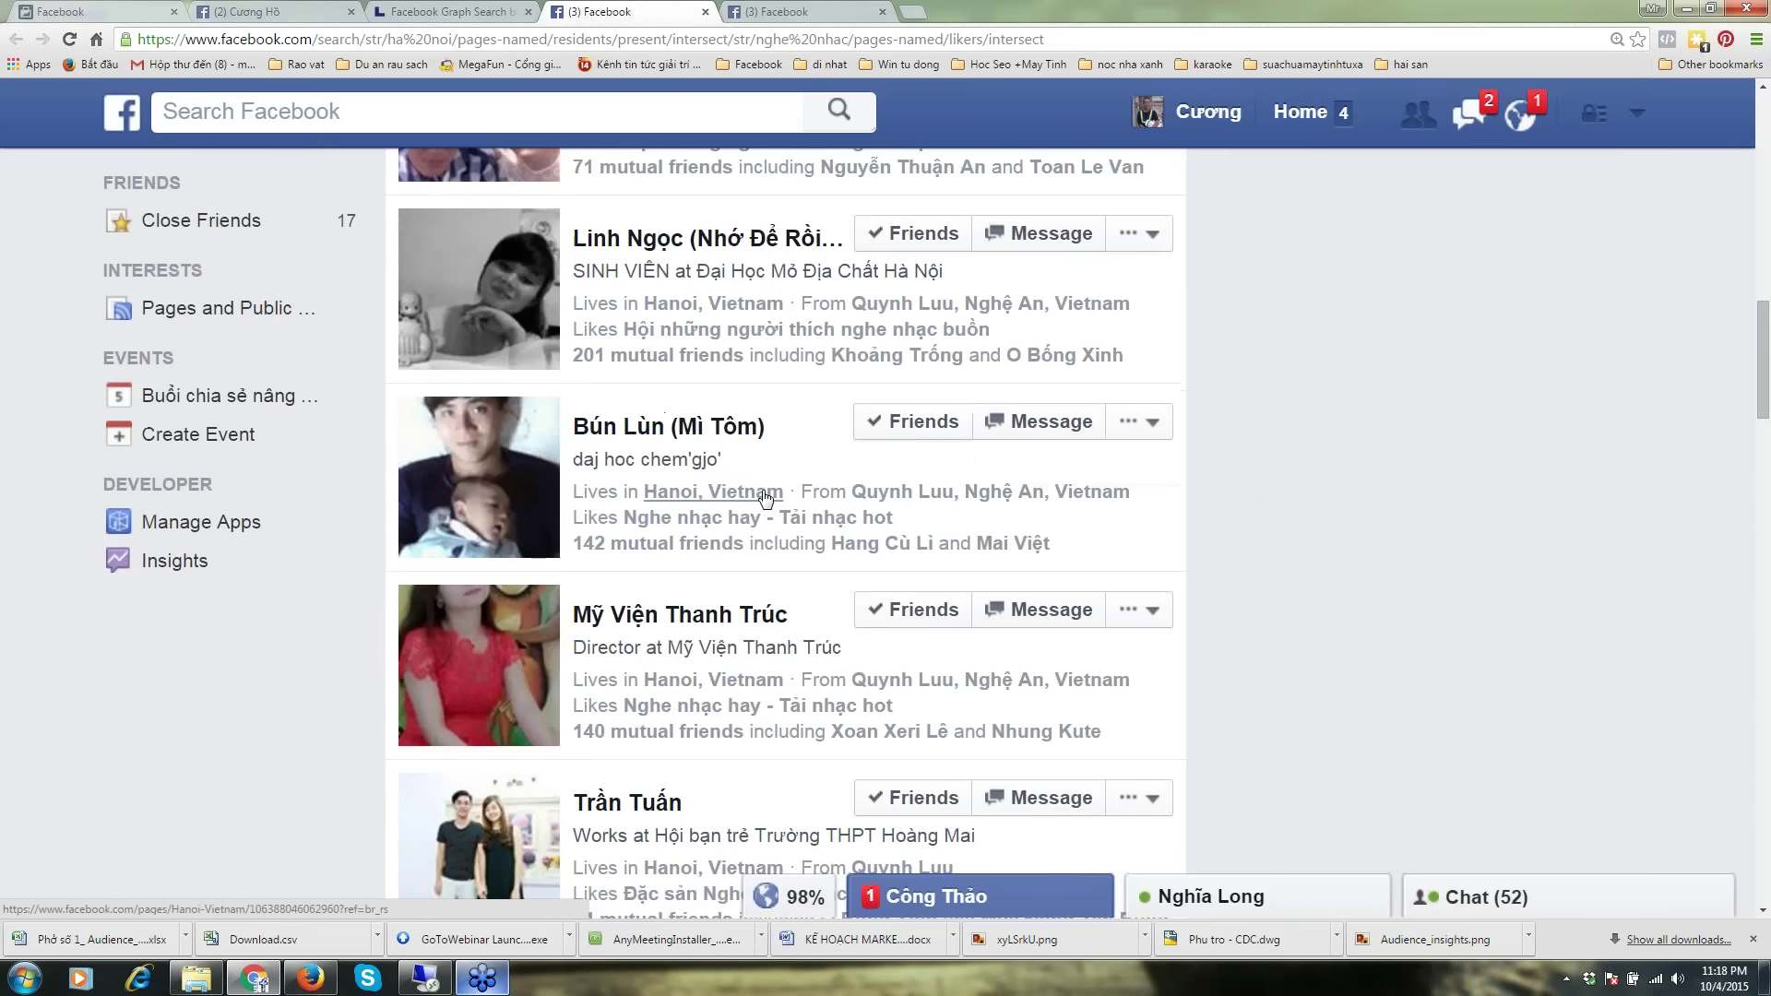
pyautogui.scroll(15, 764, 499)
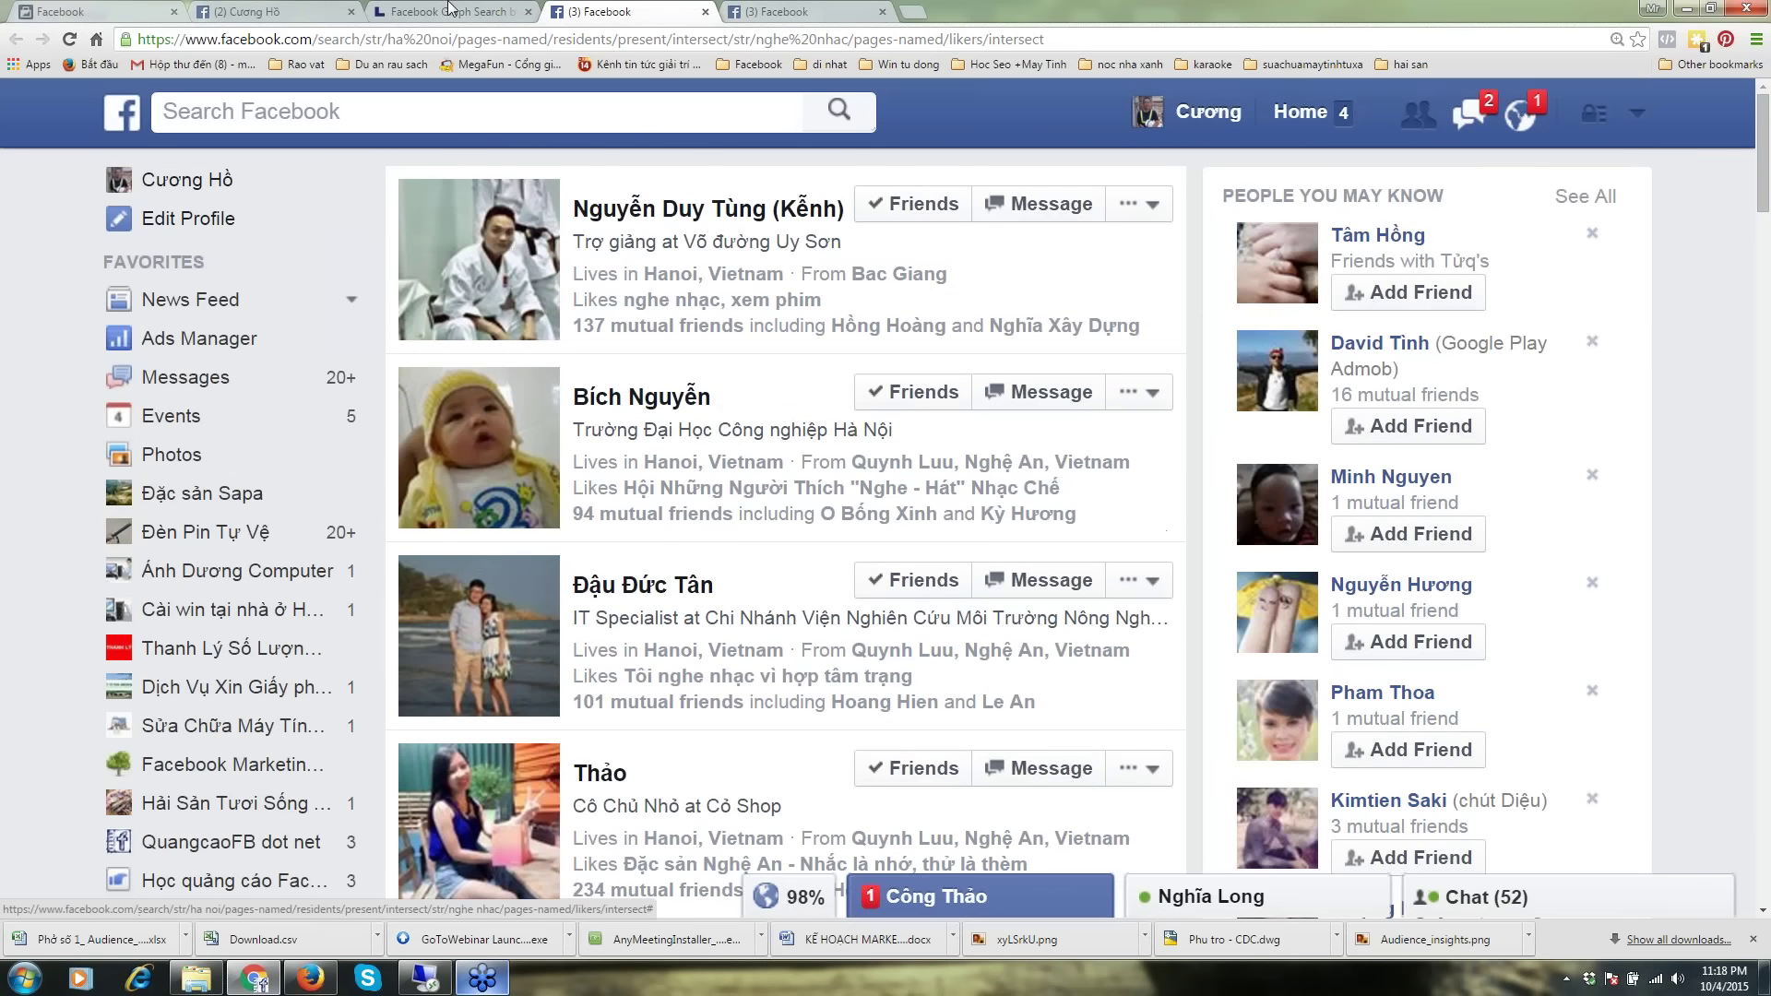
# Close the Da Nang and Hanoi result tabs to return to the Lookup-ID search page.
pyautogui.click(775, 11)
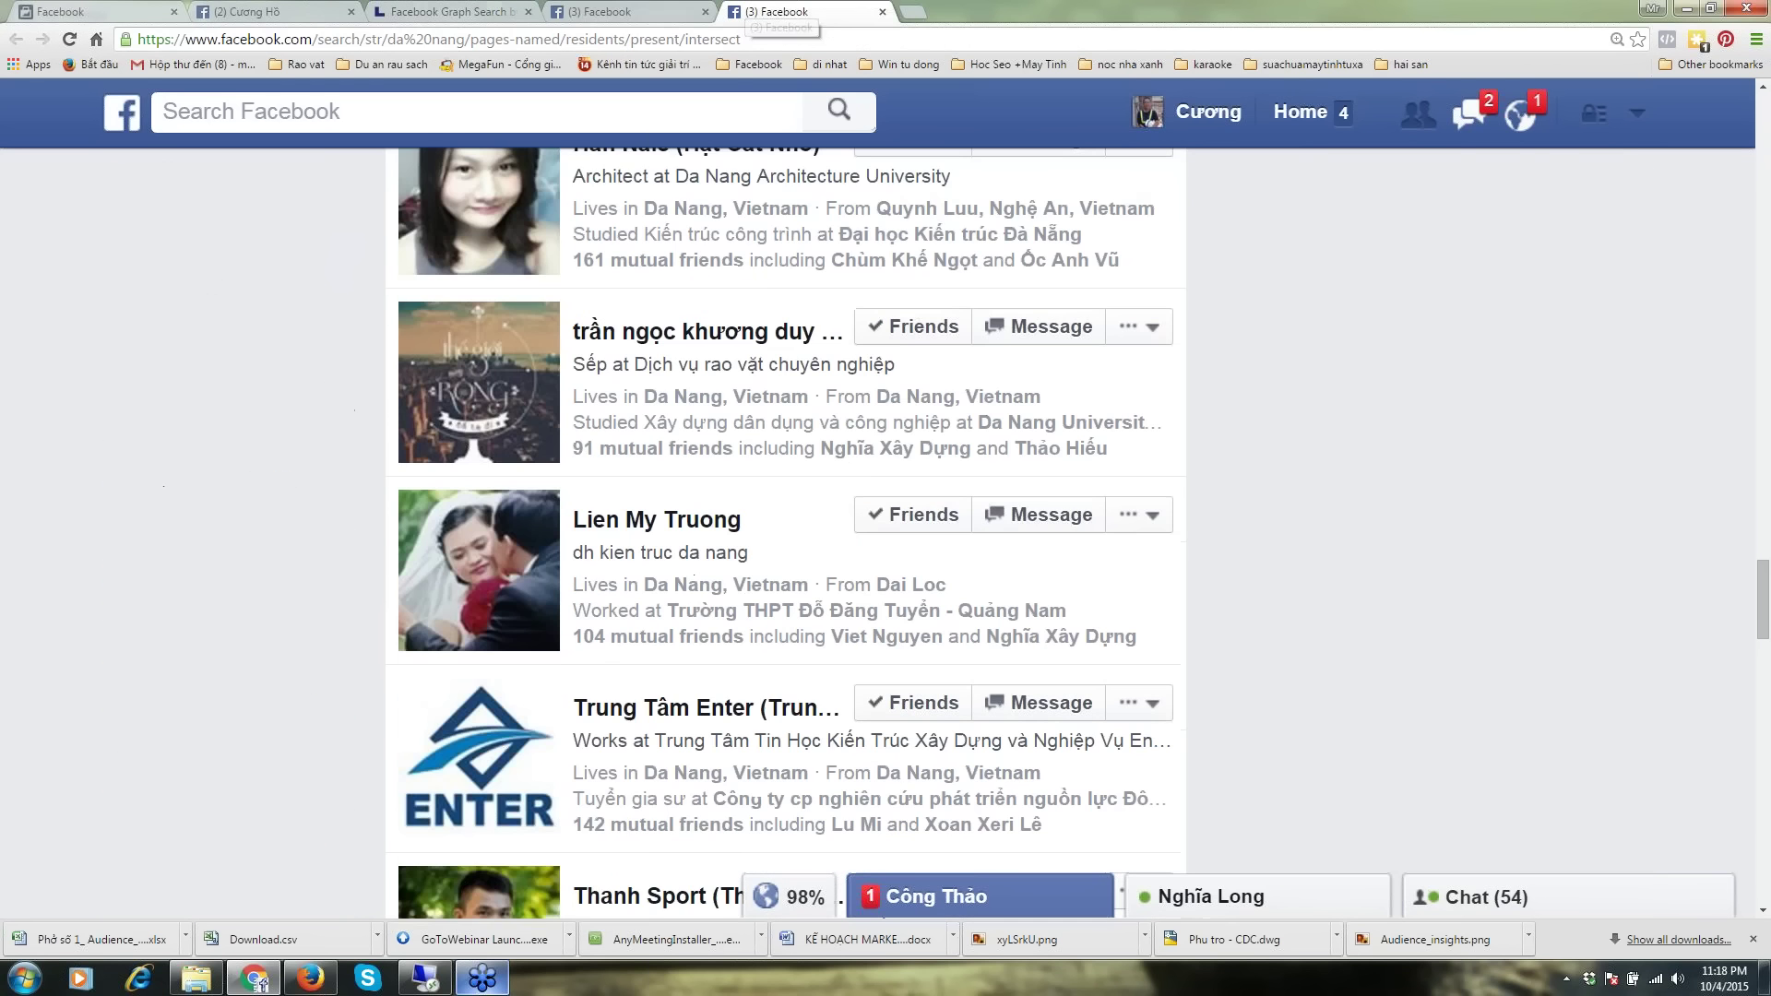
pyautogui.click(883, 11)
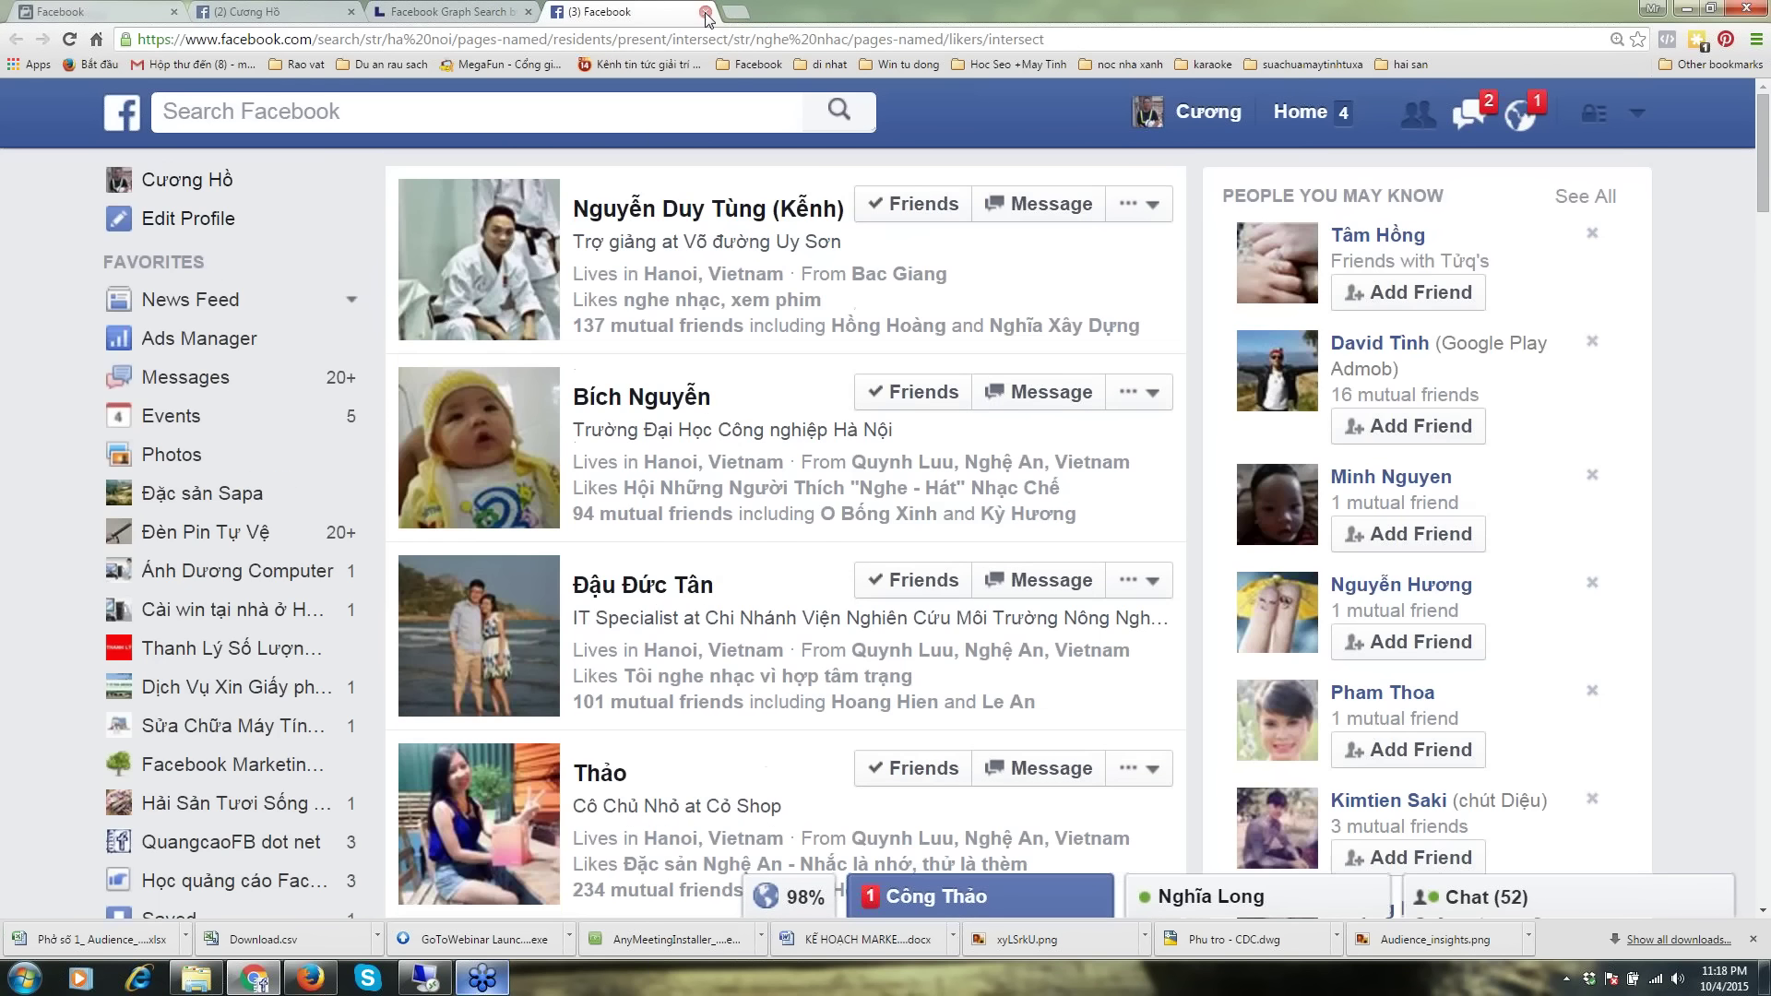
pyautogui.click(707, 12)
# Examine the combined searches for people by name with current or former residence, liked pages and birth year.
pyautogui.scroll(-3, 1043, 515)
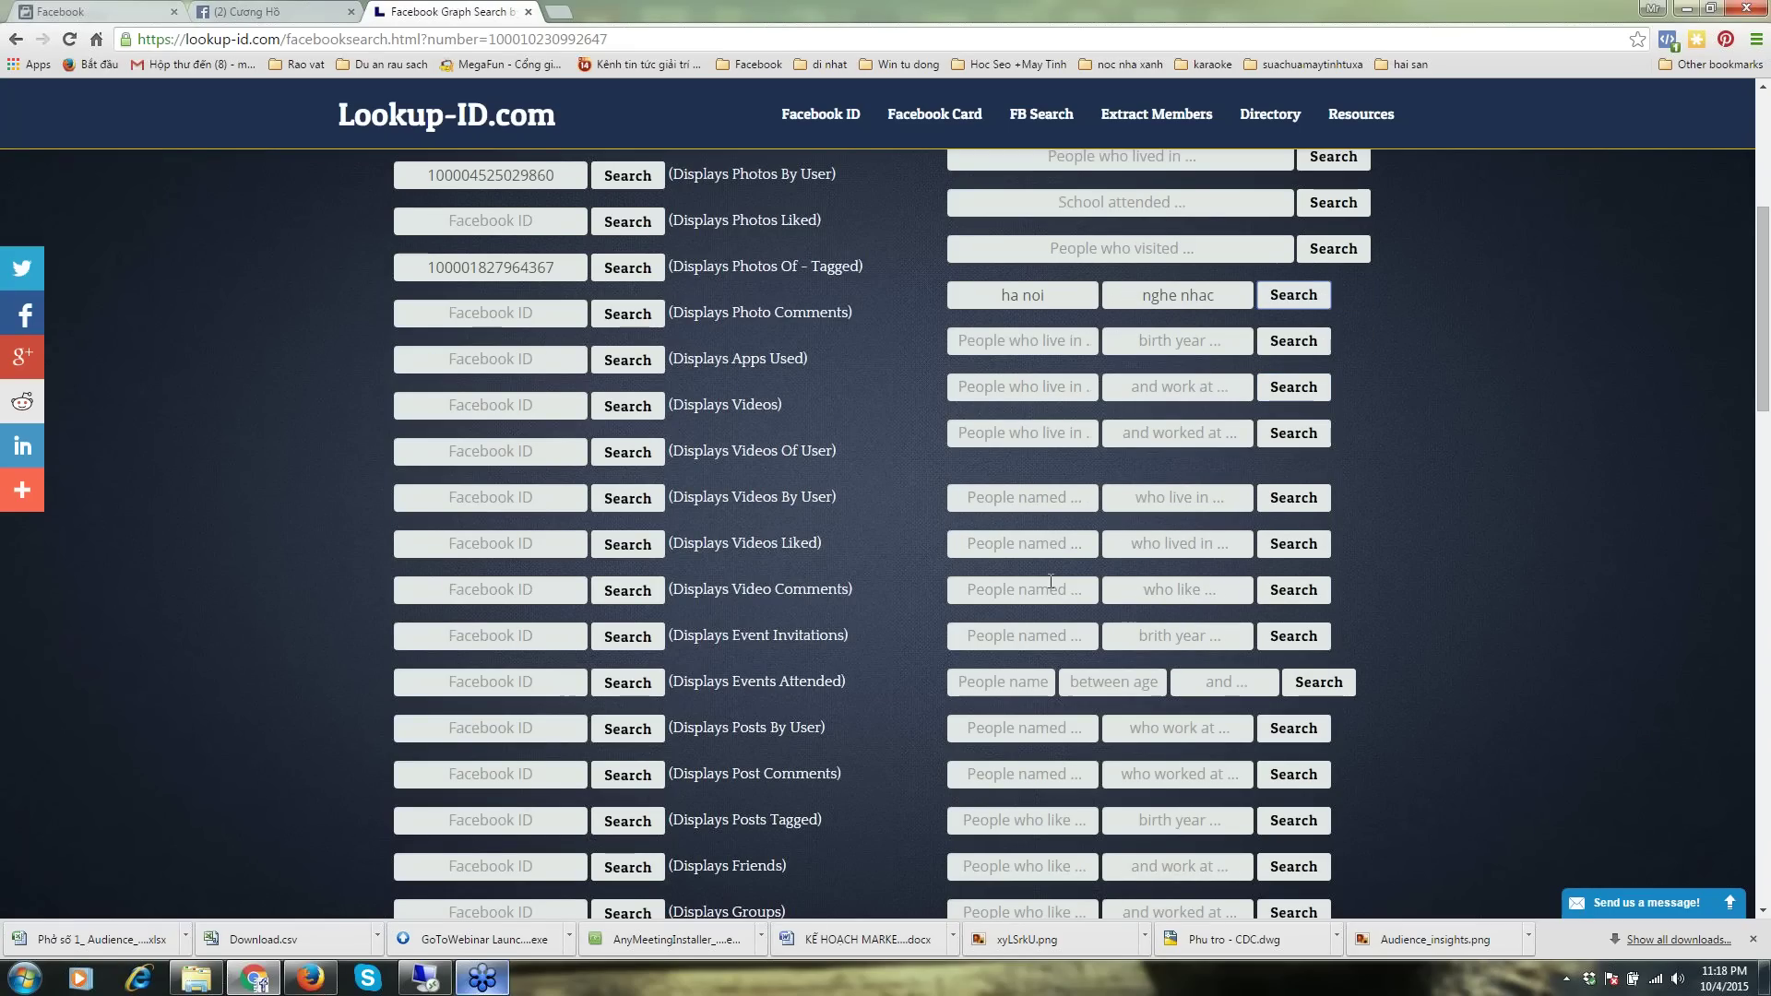
pyautogui.scroll(-1, 1005, 627)
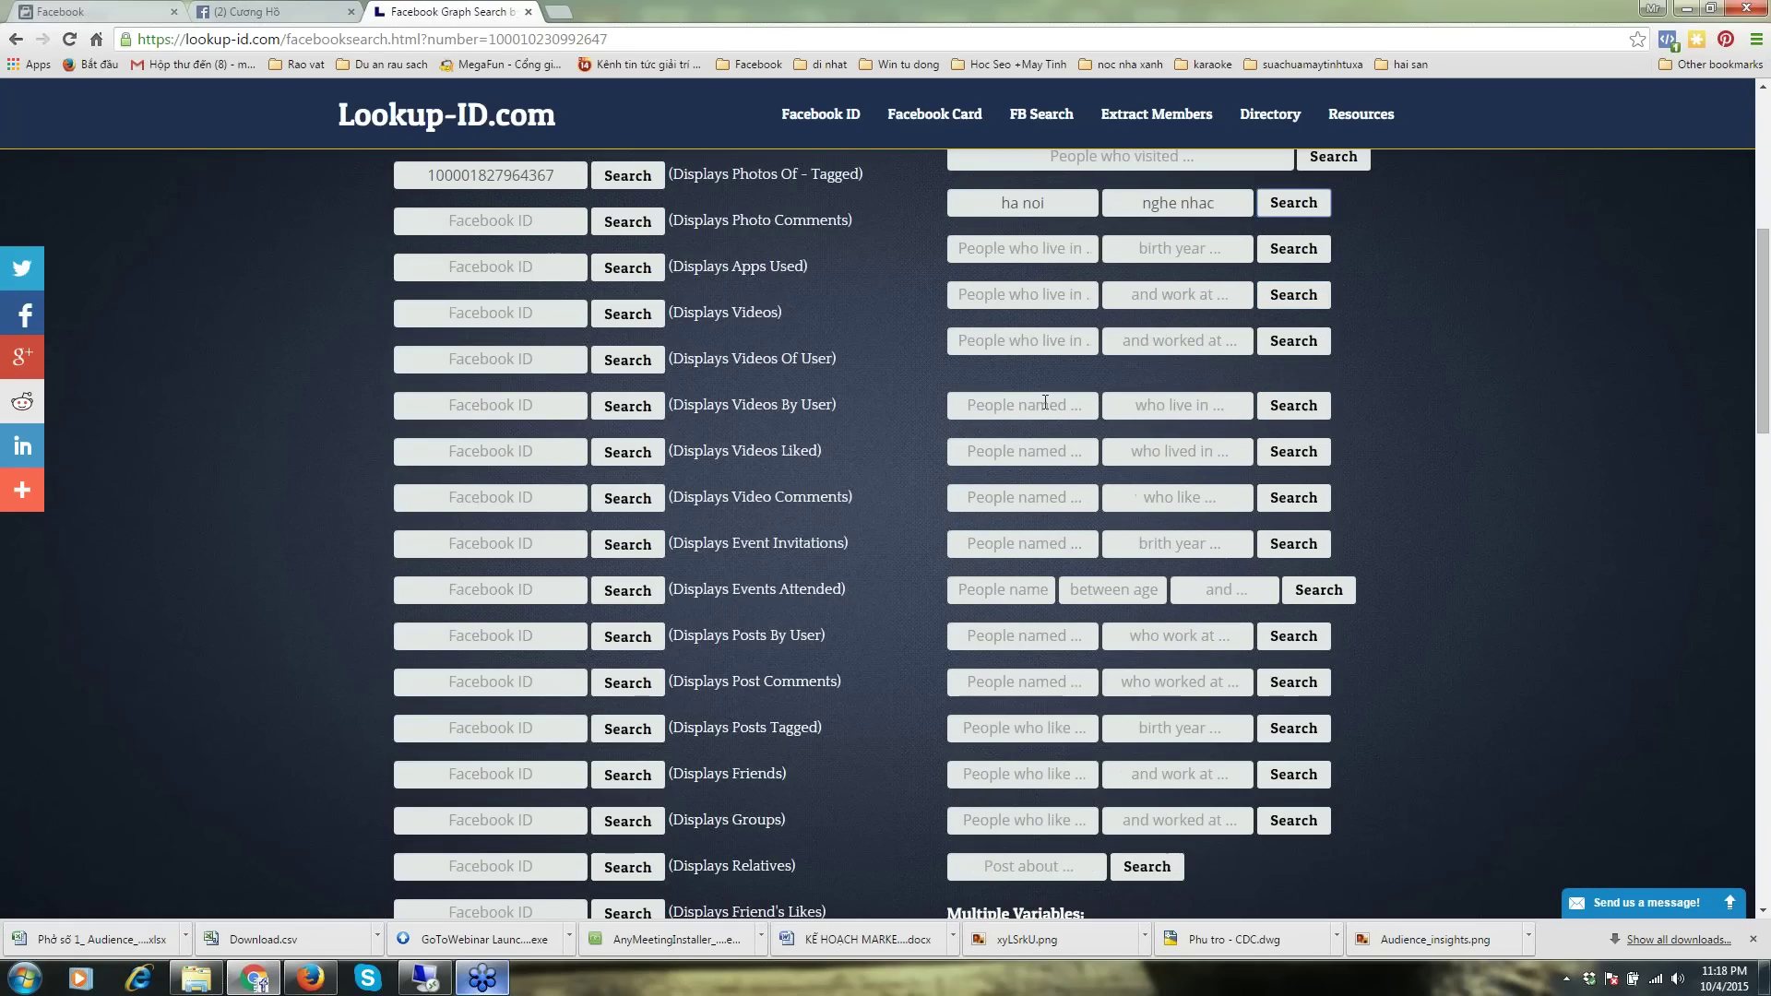
pyautogui.scroll(4, 1027, 390)
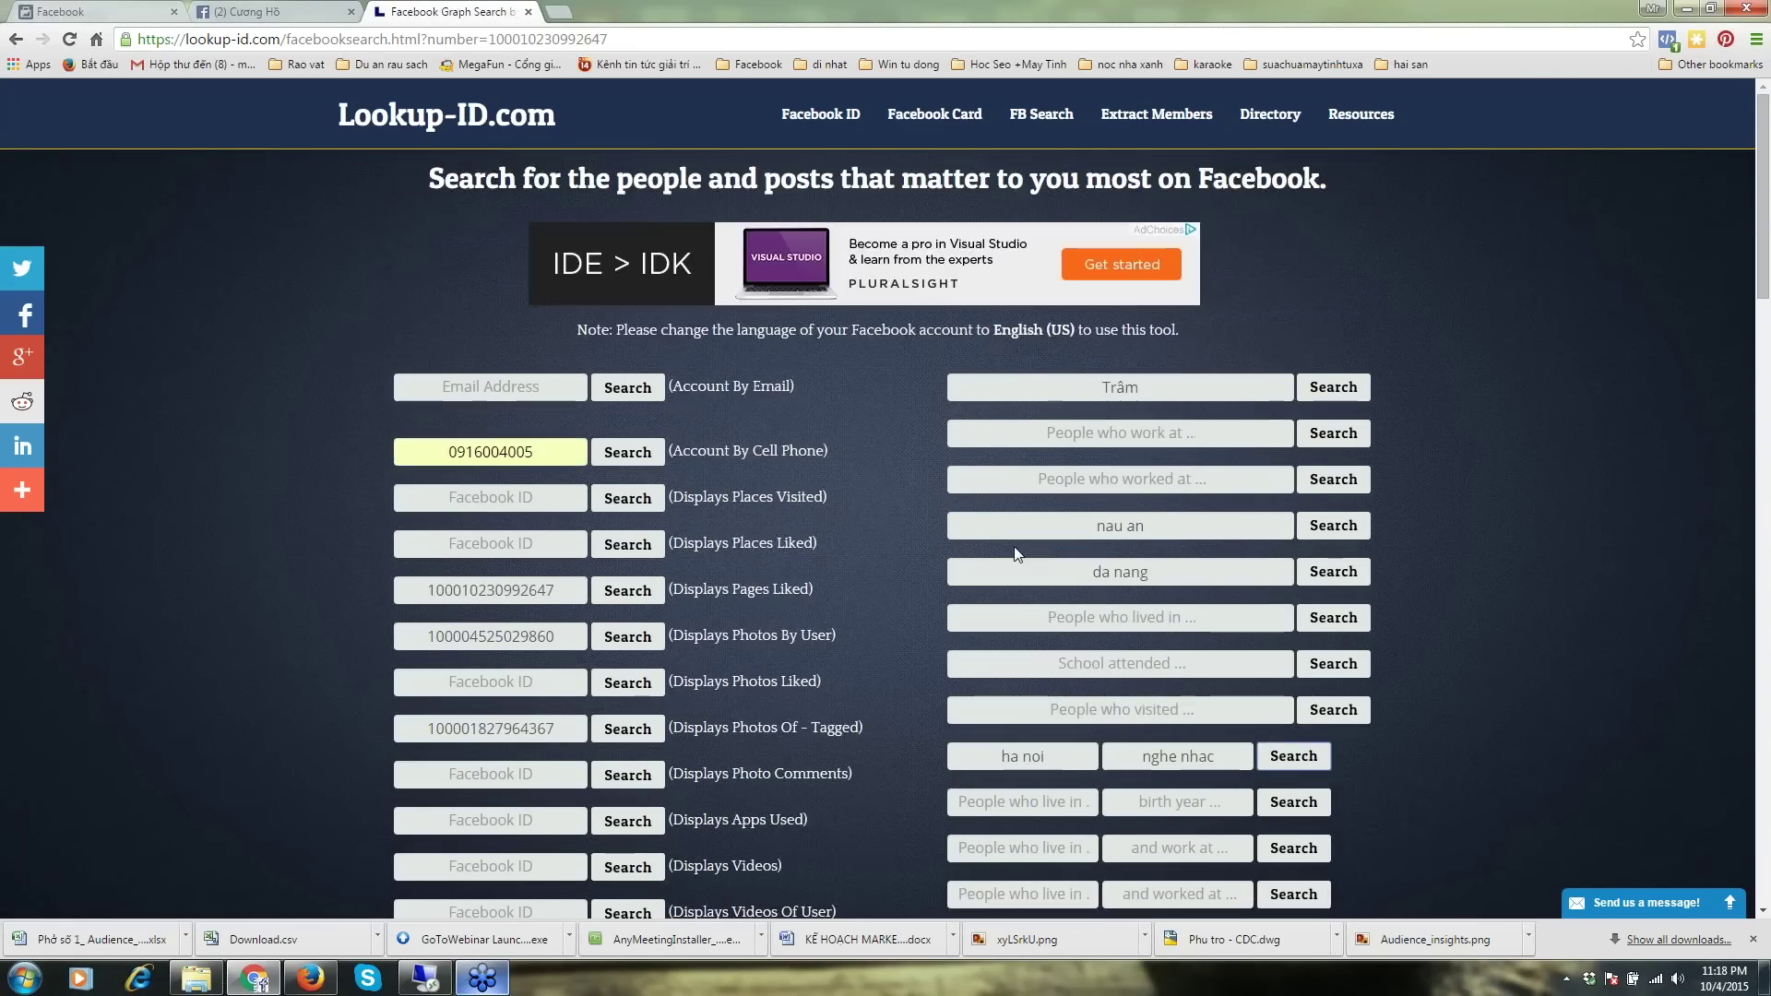
pyautogui.scroll(-4, 1028, 389)
pyautogui.scroll(-1, 886, 530)
pyautogui.click(1049, 313)
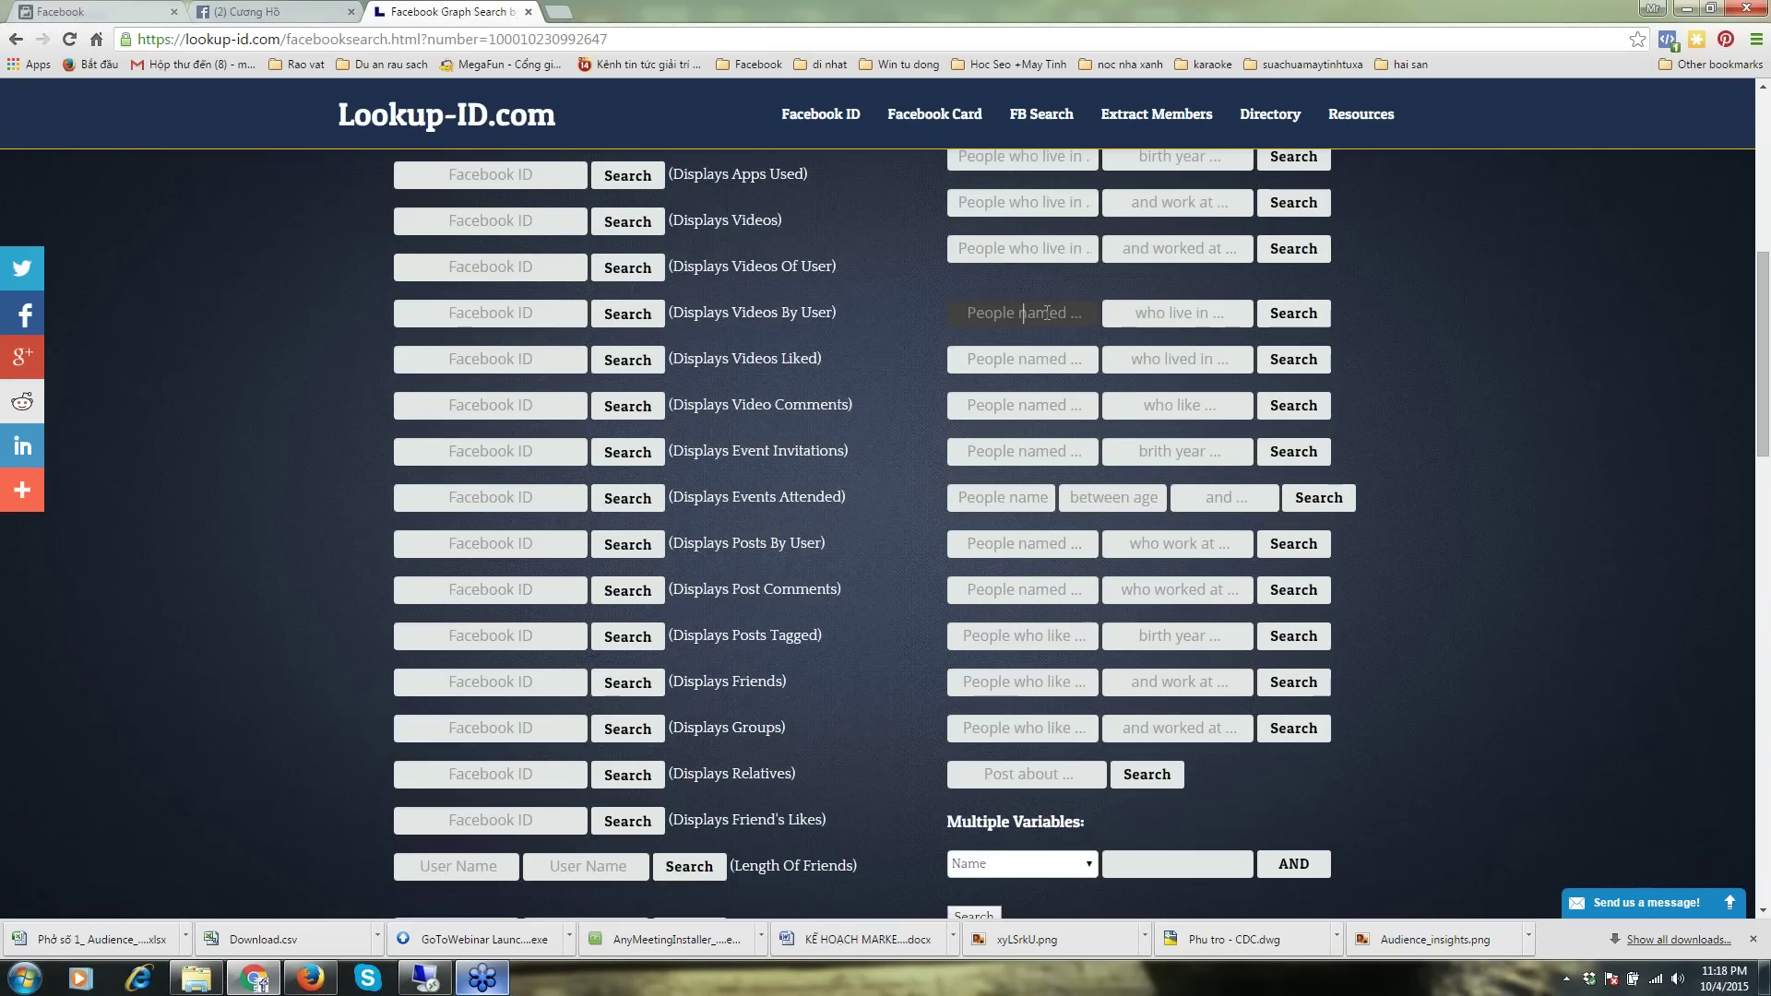
pyautogui.click(1049, 313)
pyautogui.click(1214, 321)
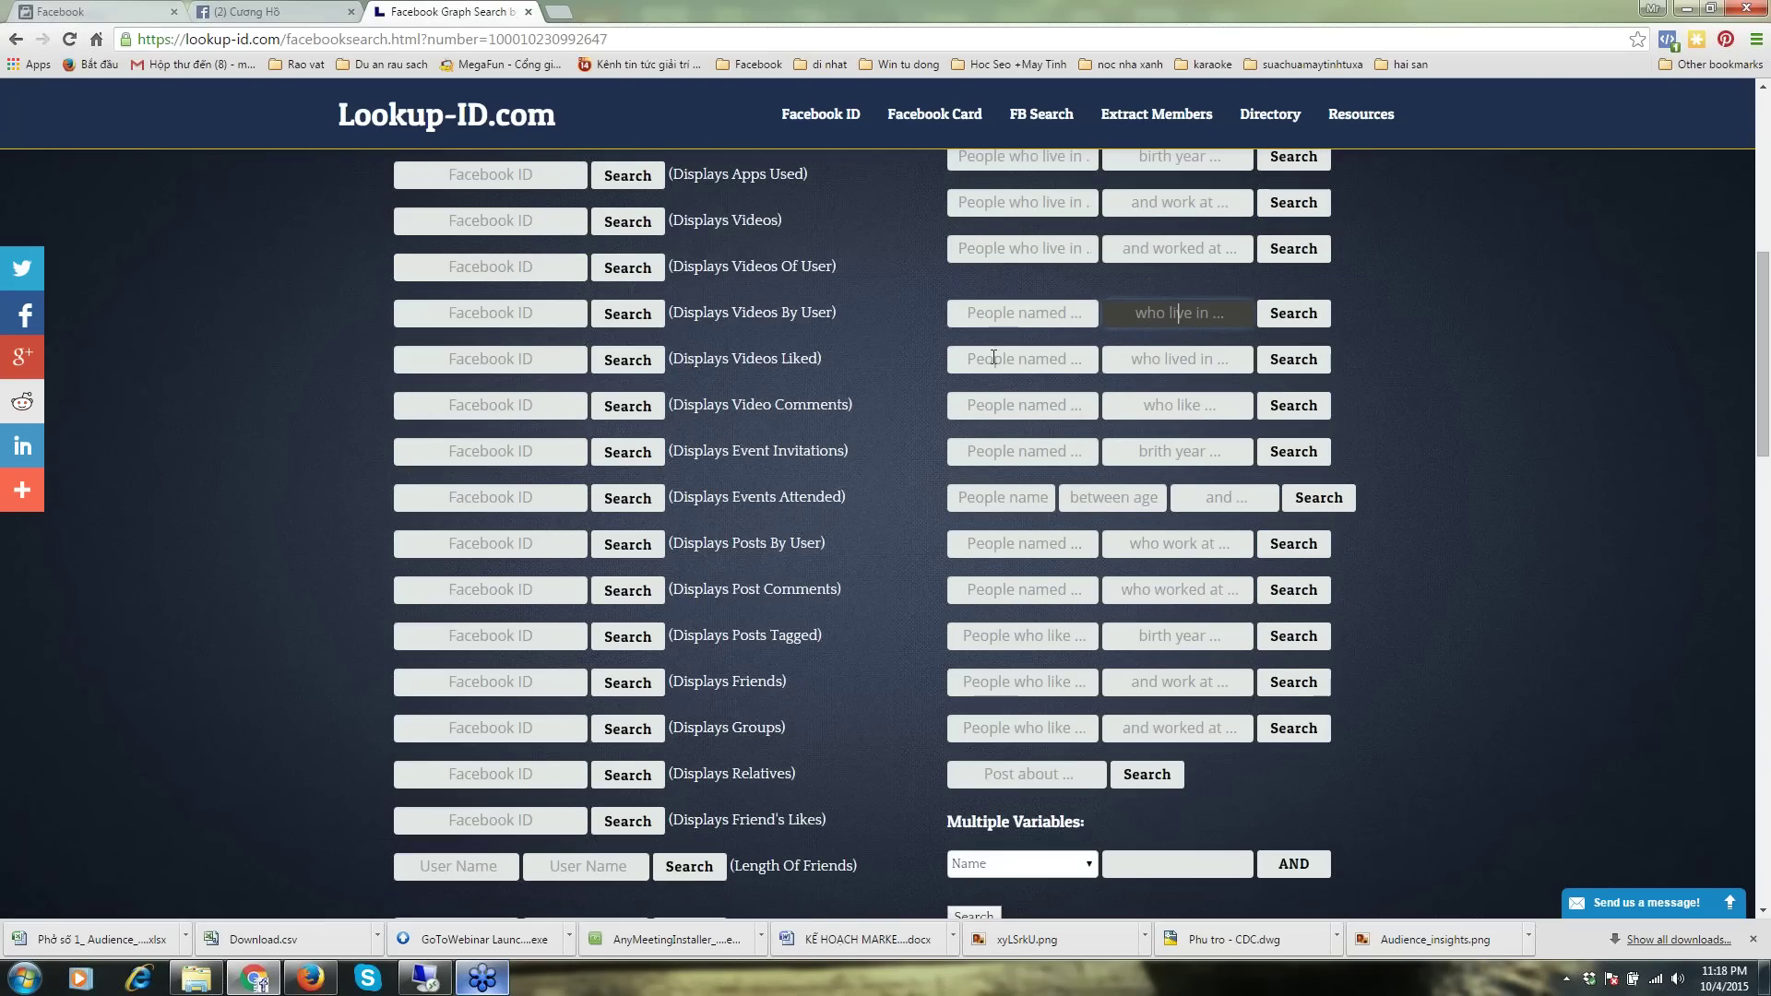
pyautogui.click(1023, 362)
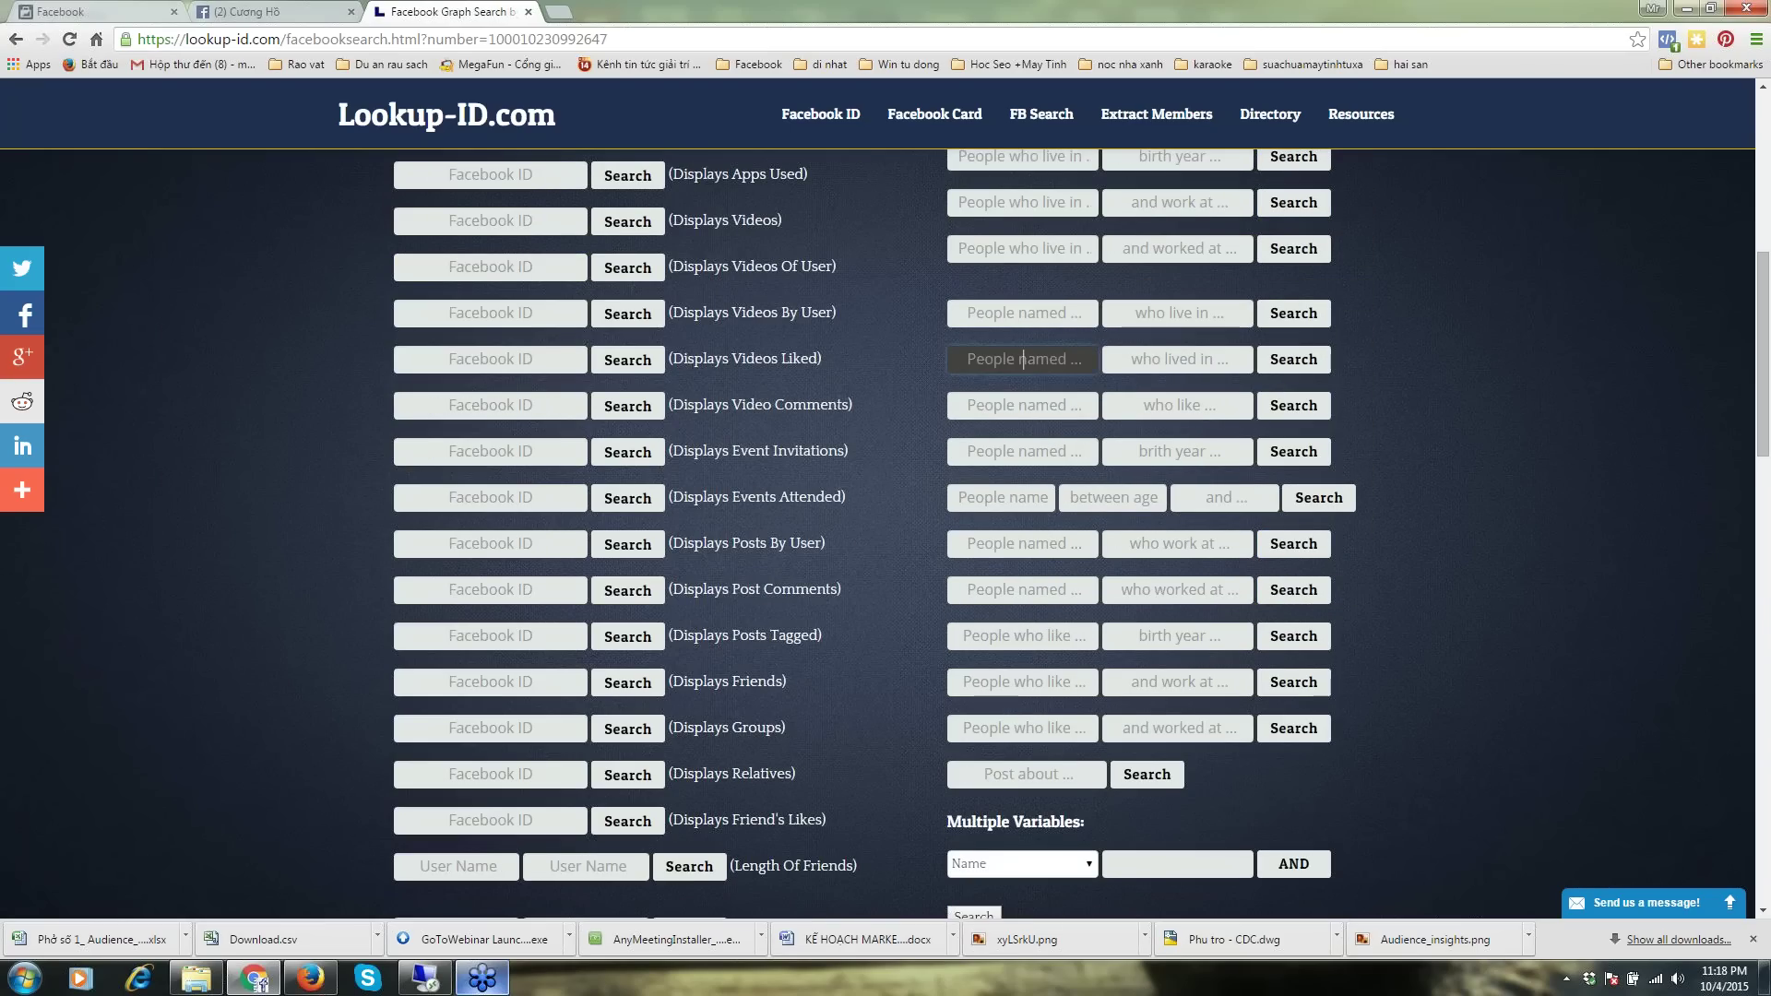
pyautogui.click(1024, 407)
pyautogui.click(1187, 411)
pyautogui.click(1062, 451)
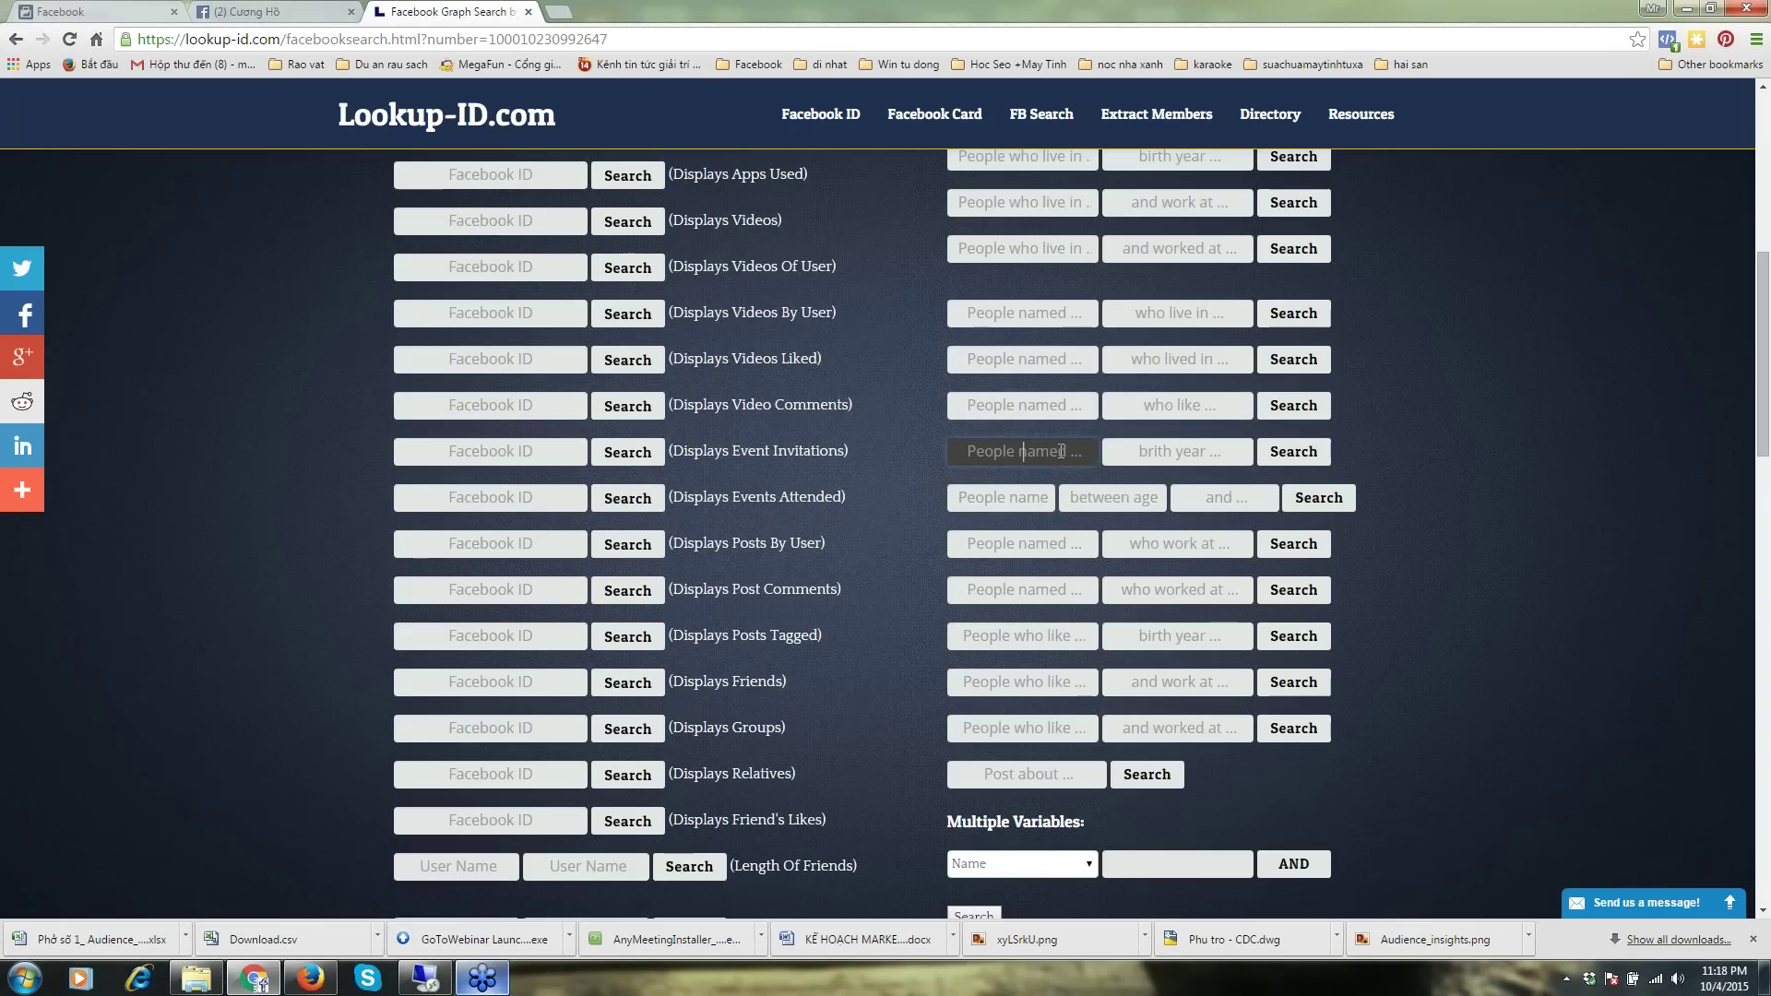
# Search for people by given name who are between 15 and 16 years old.
pyautogui.click(1004, 499)
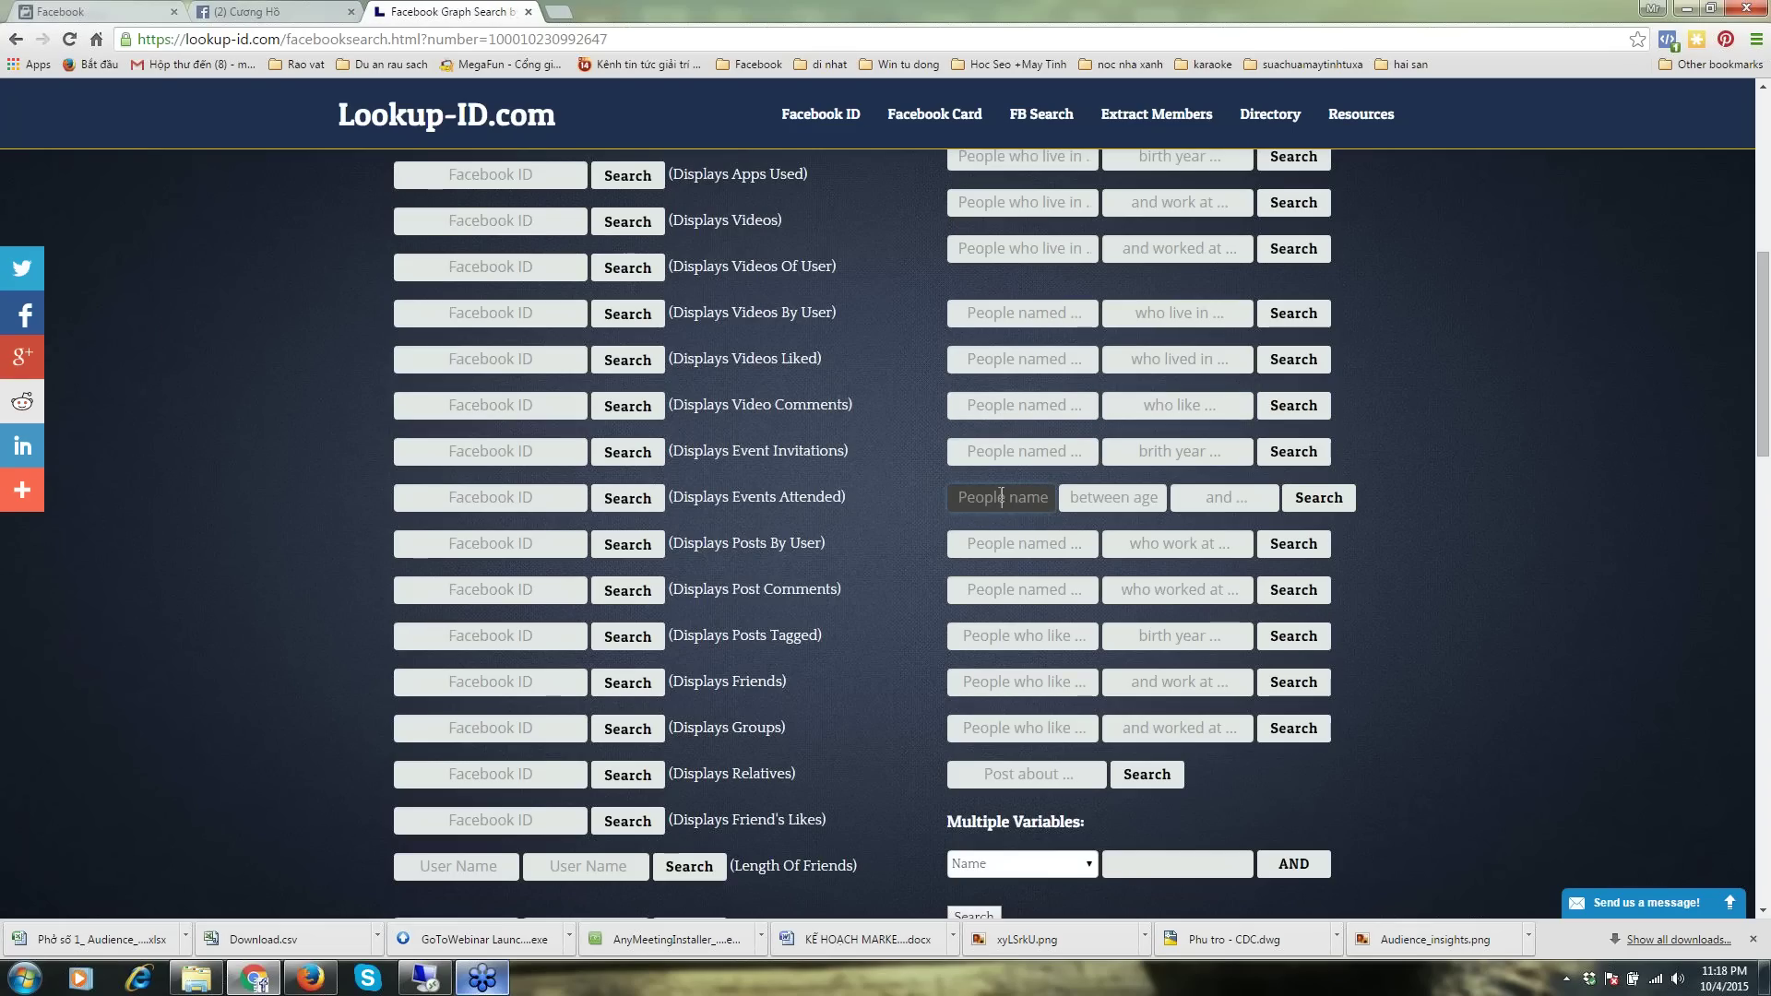
pyautogui.write('mai')
pyautogui.click(1112, 496)
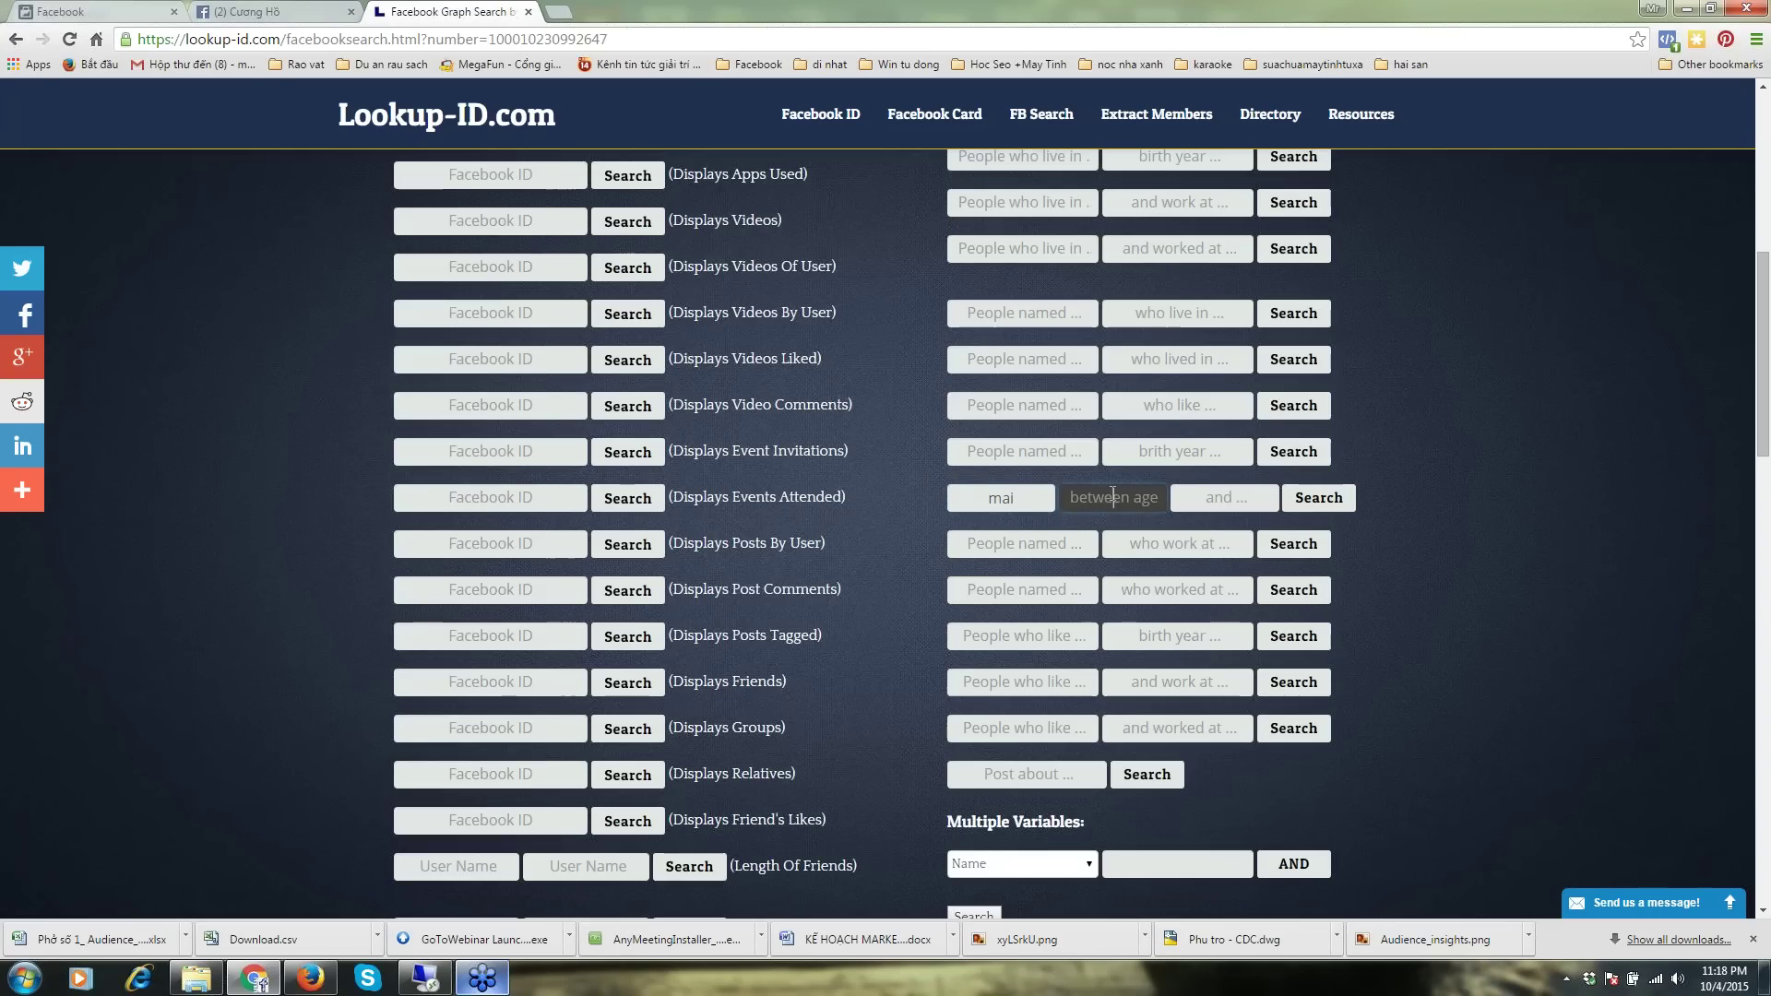
pyautogui.write('15')
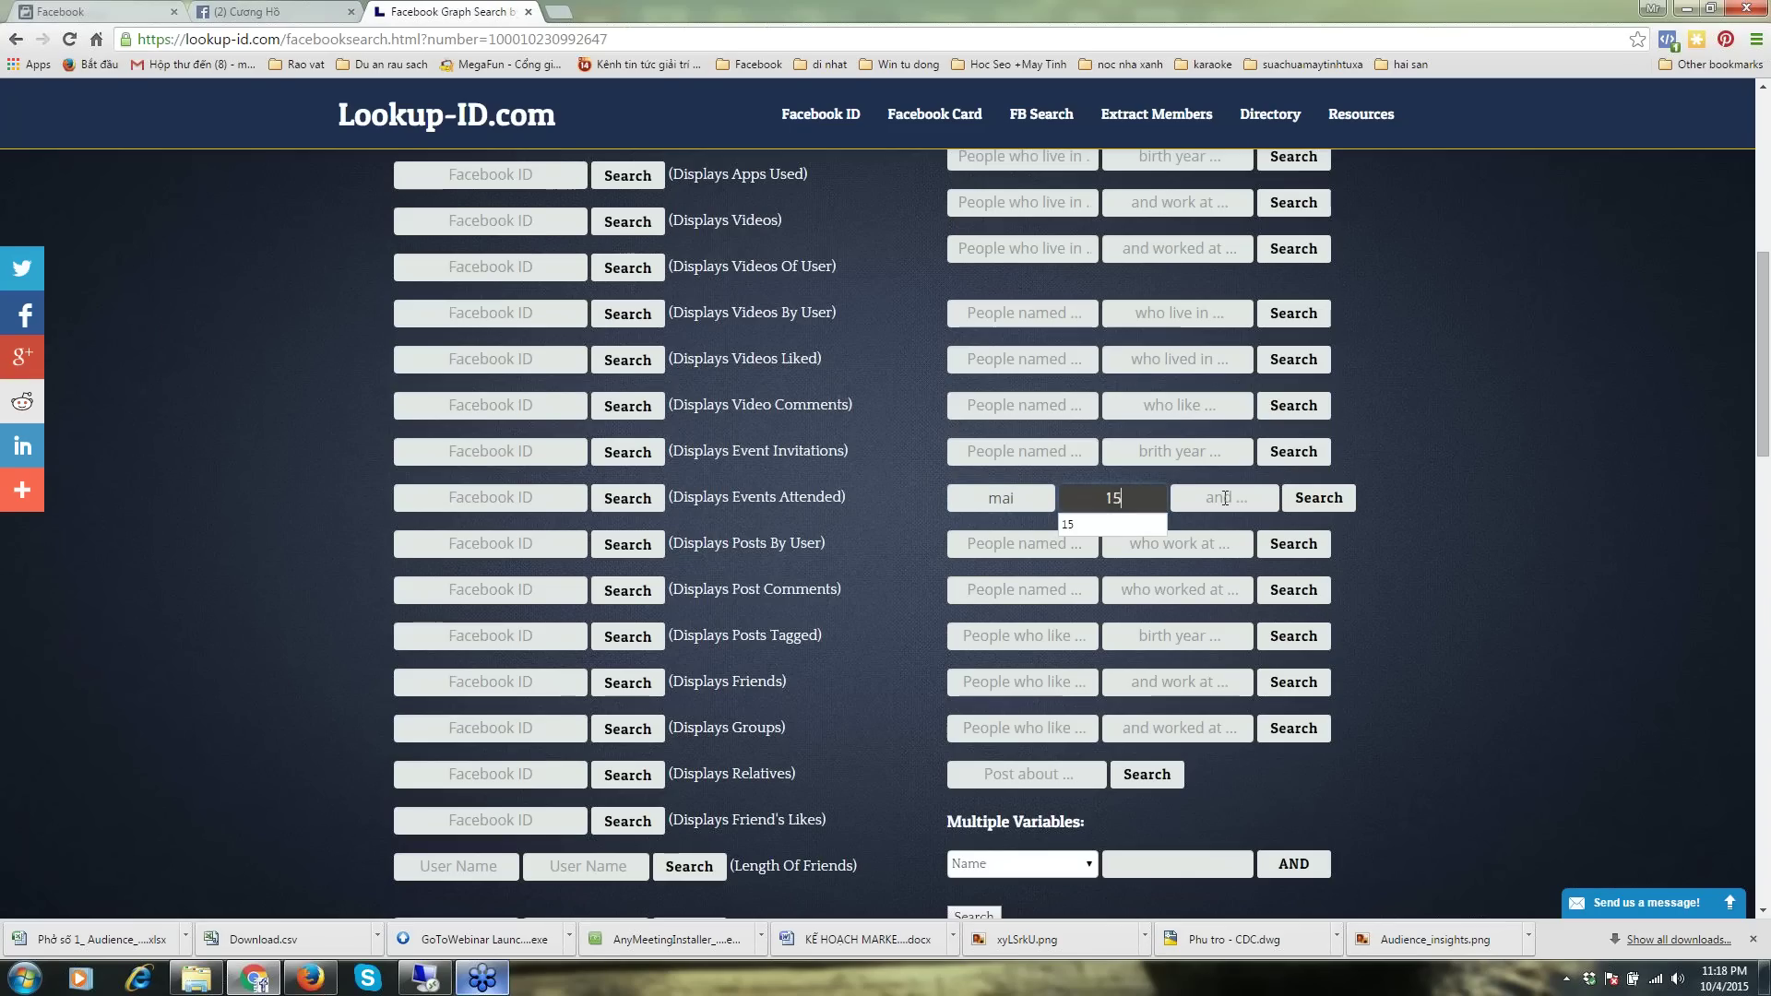
pyautogui.click(1225, 498)
pyautogui.write('16')
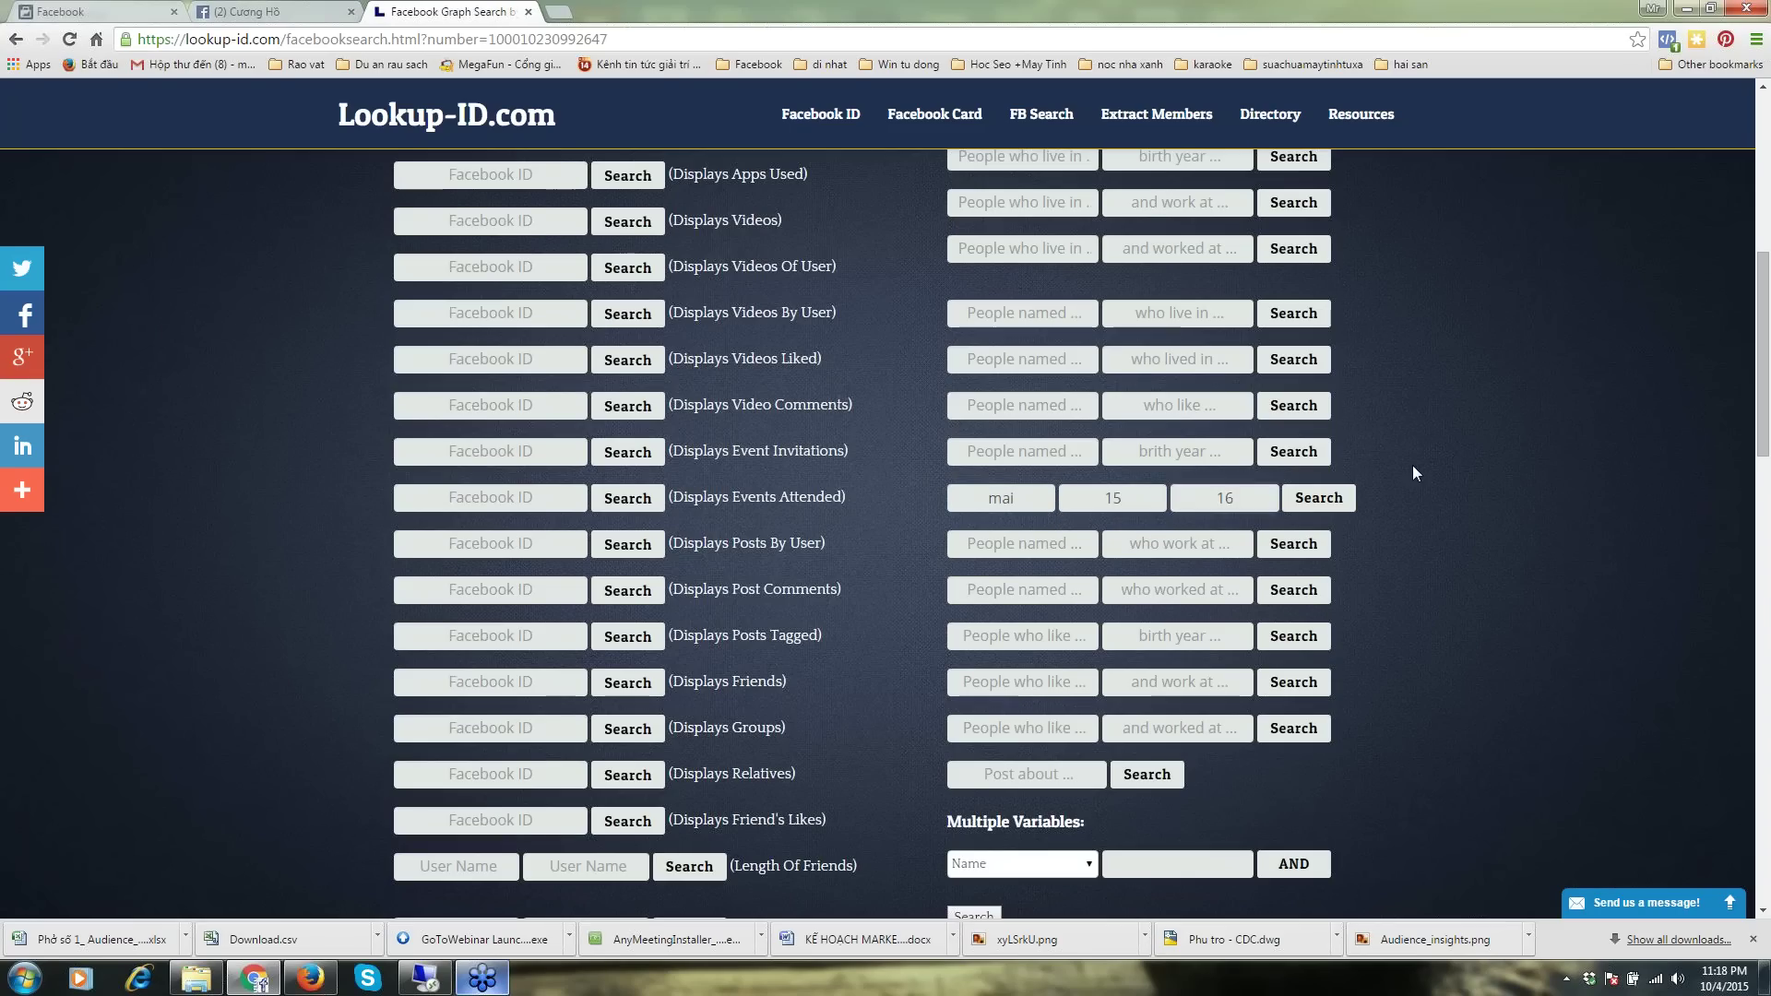
pyautogui.click(1342, 503)
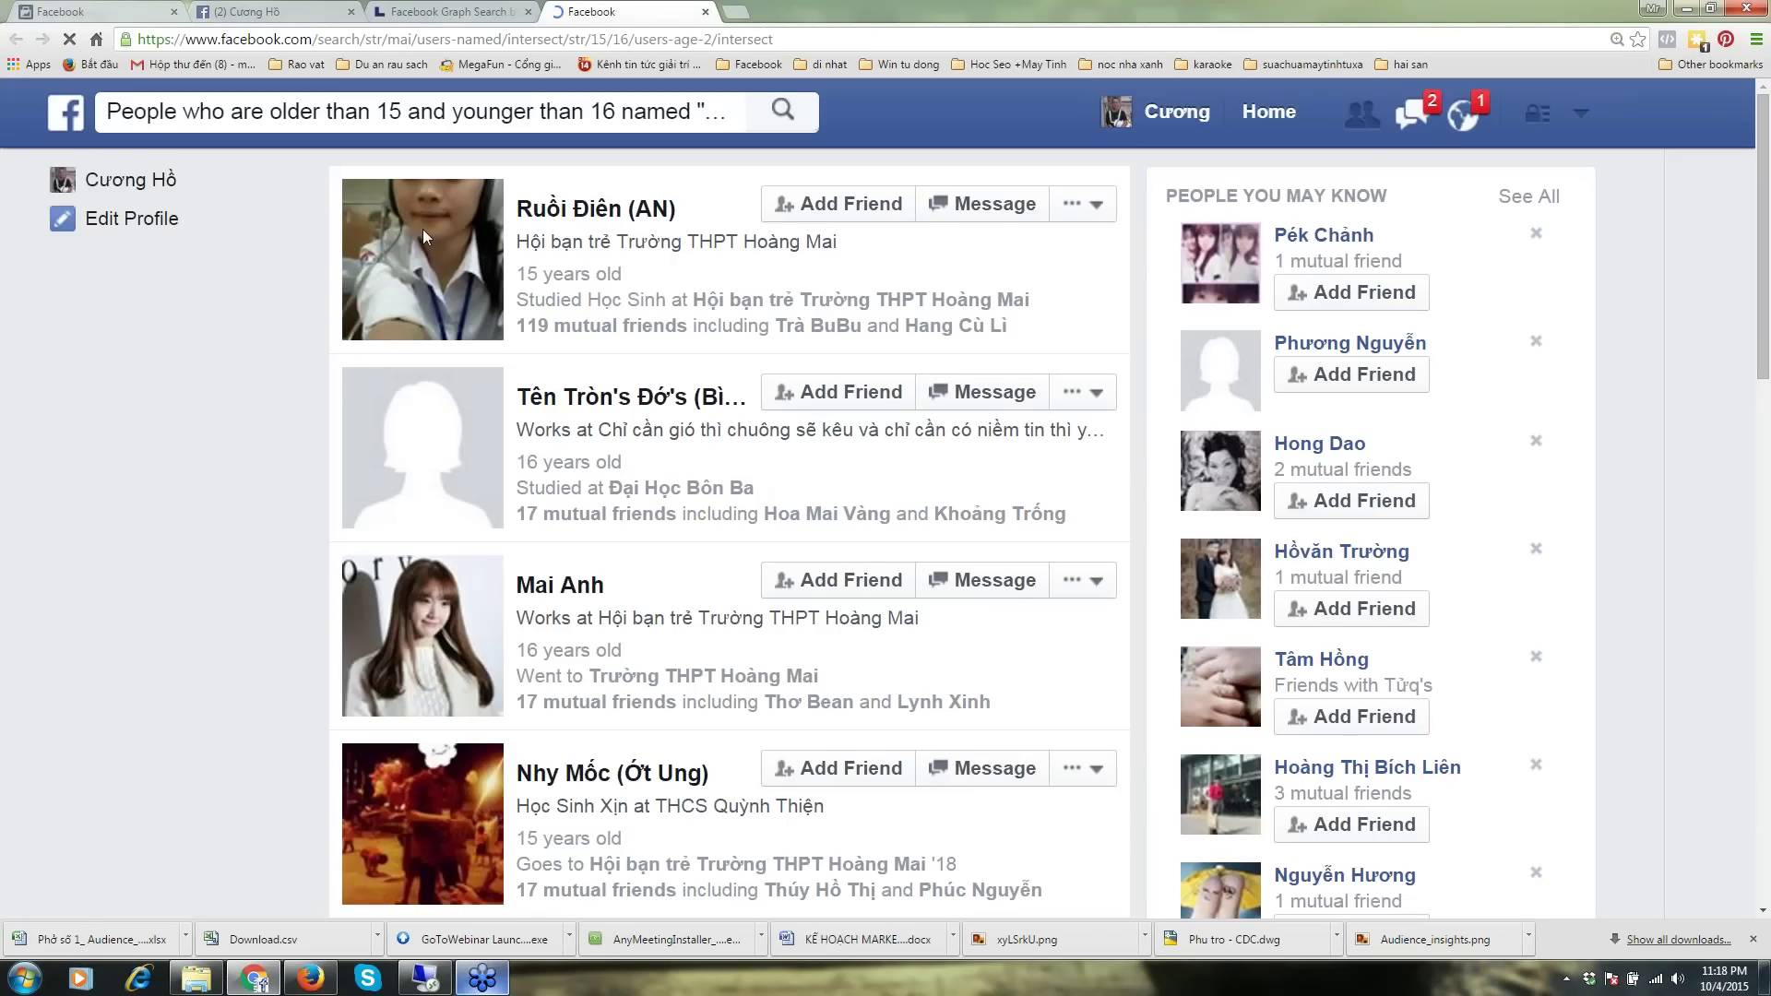
# Review the results of the name and age search, checking the ages and details listed under each profile.
pyautogui.scroll(-2, 423, 228)
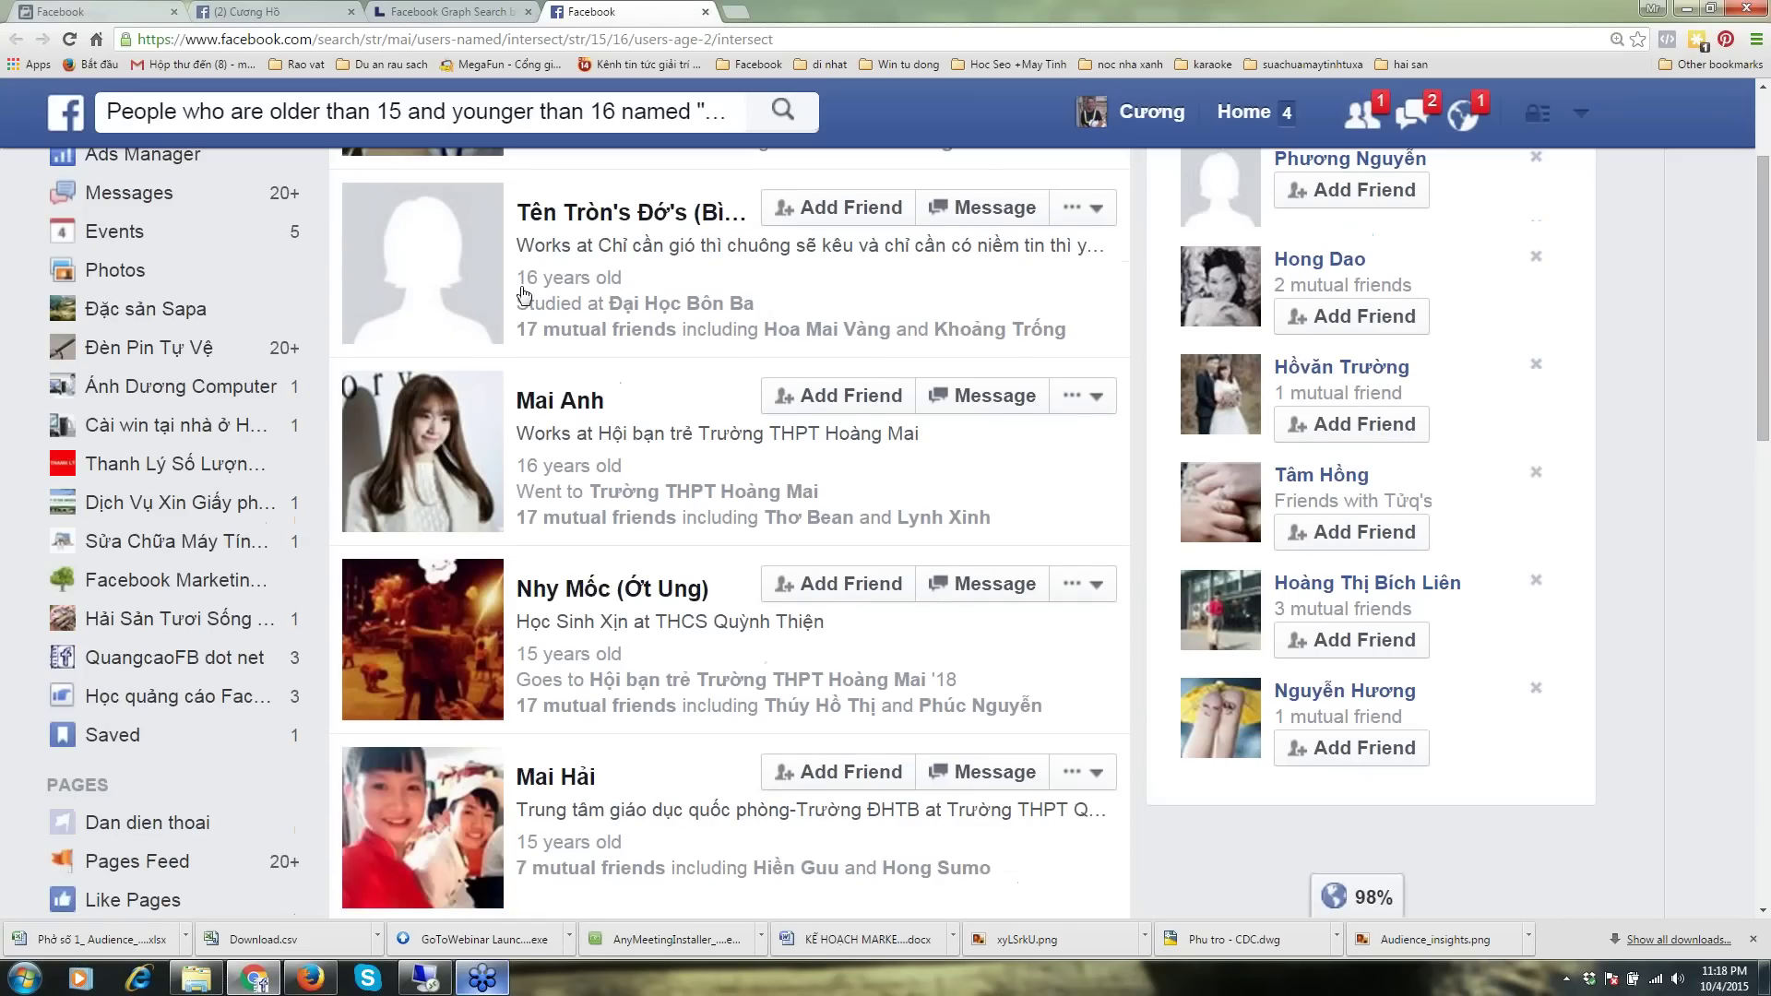
pyautogui.scroll(-4, 523, 295)
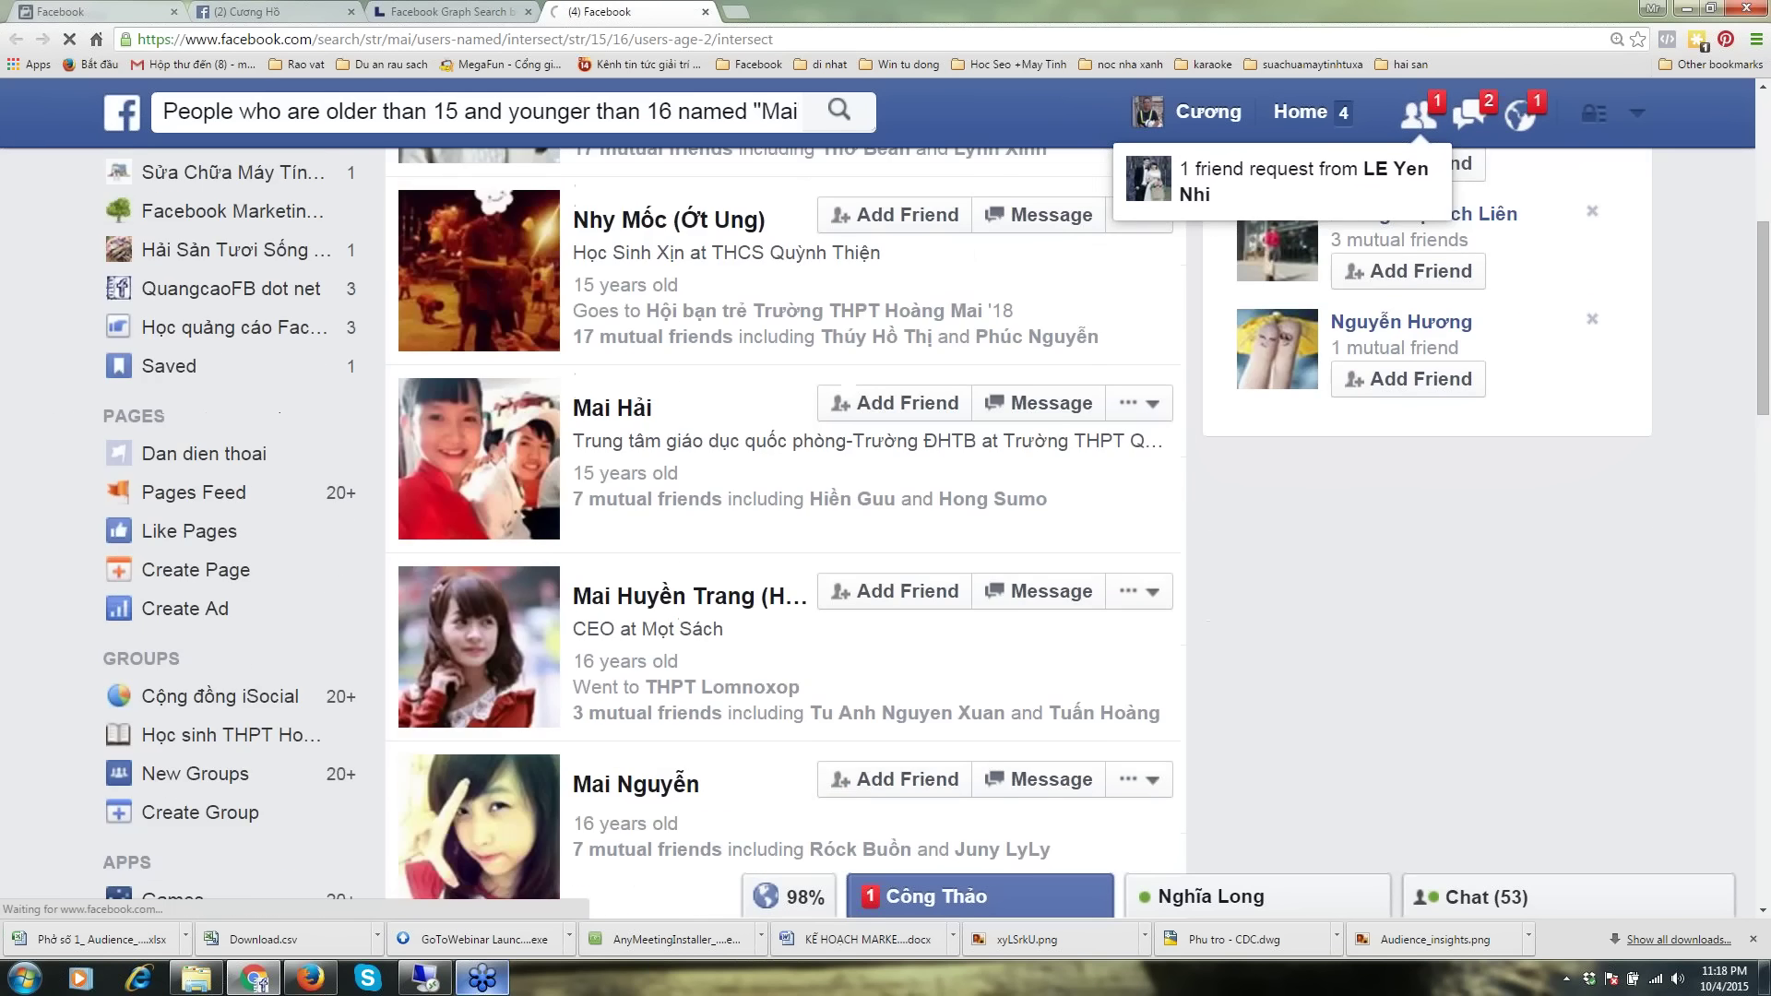
pyautogui.scroll(-3, 784, 526)
pyautogui.scroll(-4, 598, 403)
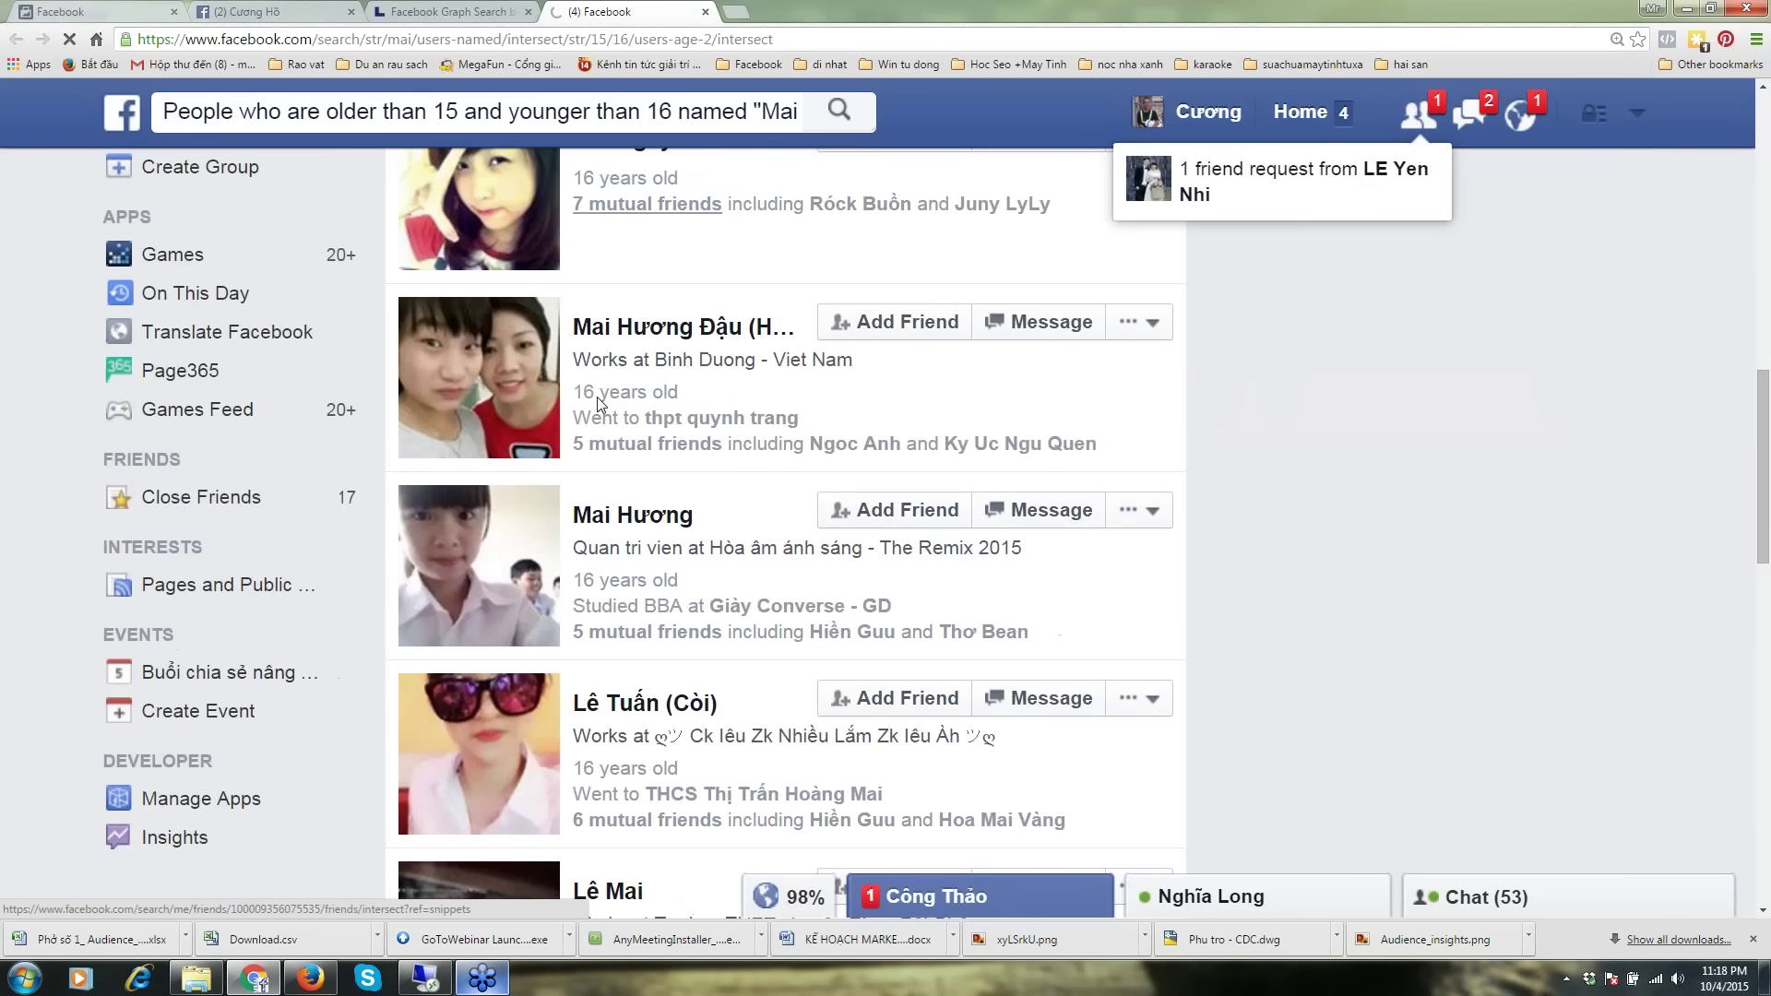
pyautogui.scroll(-15, 598, 404)
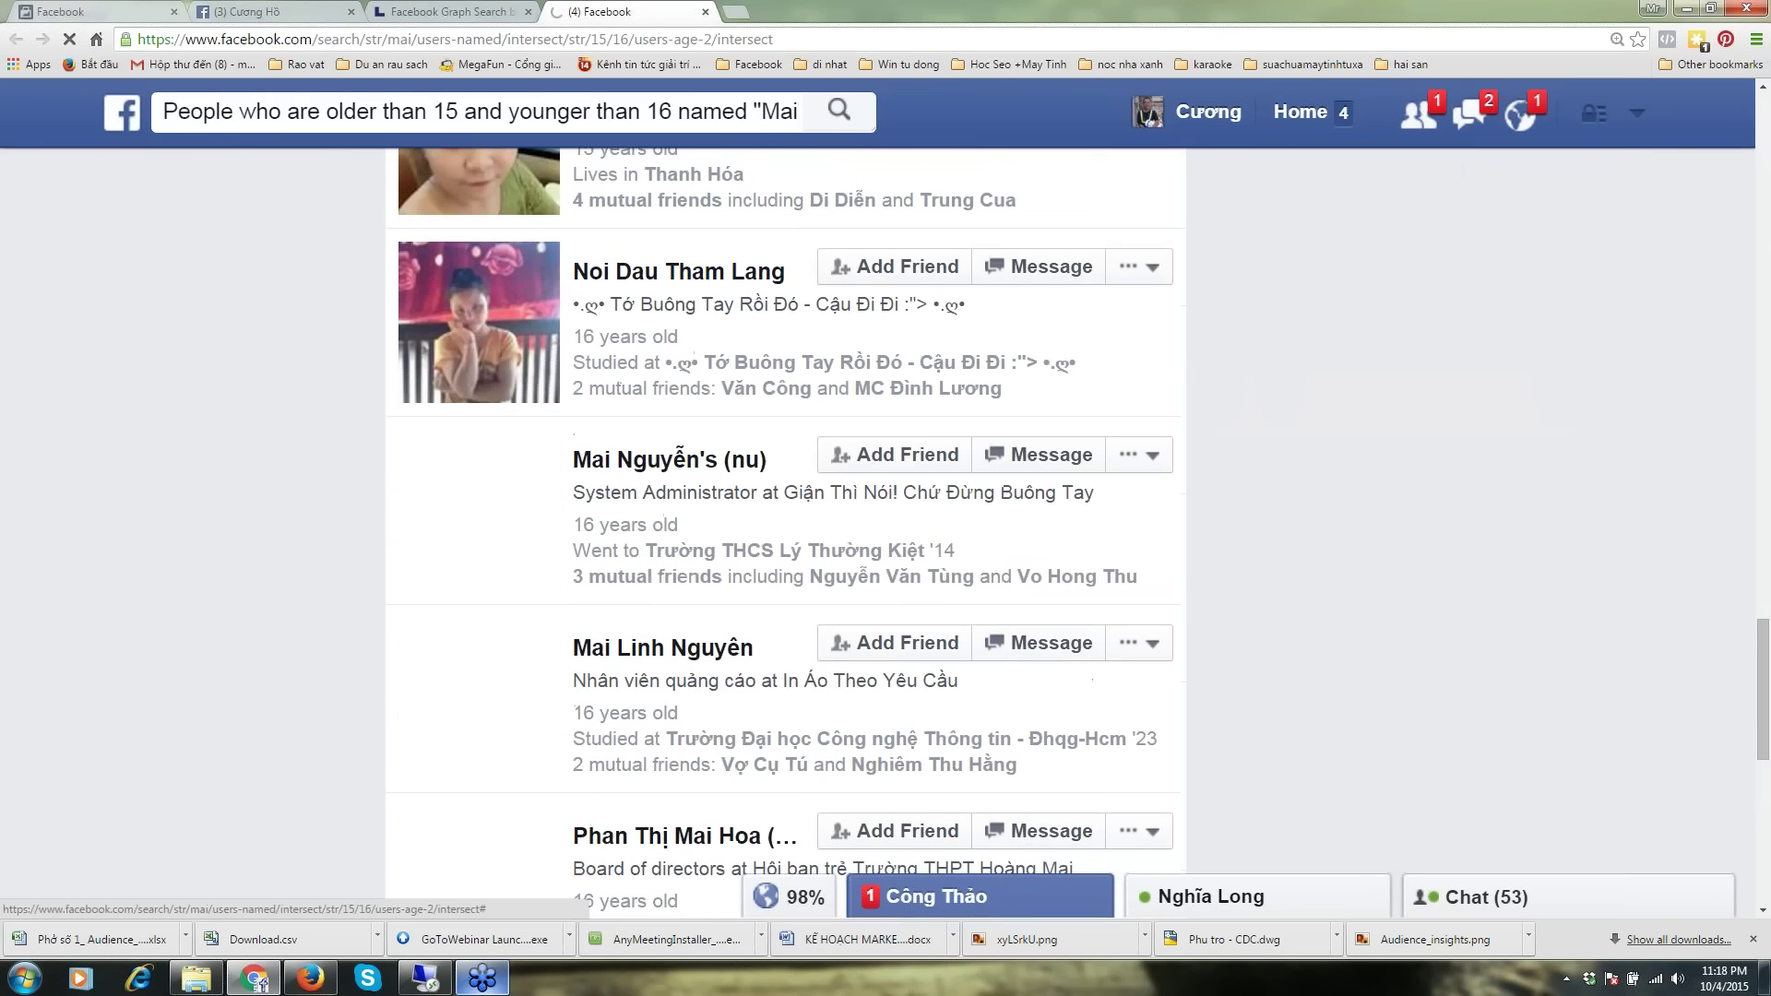
pyautogui.scroll(-9, 599, 403)
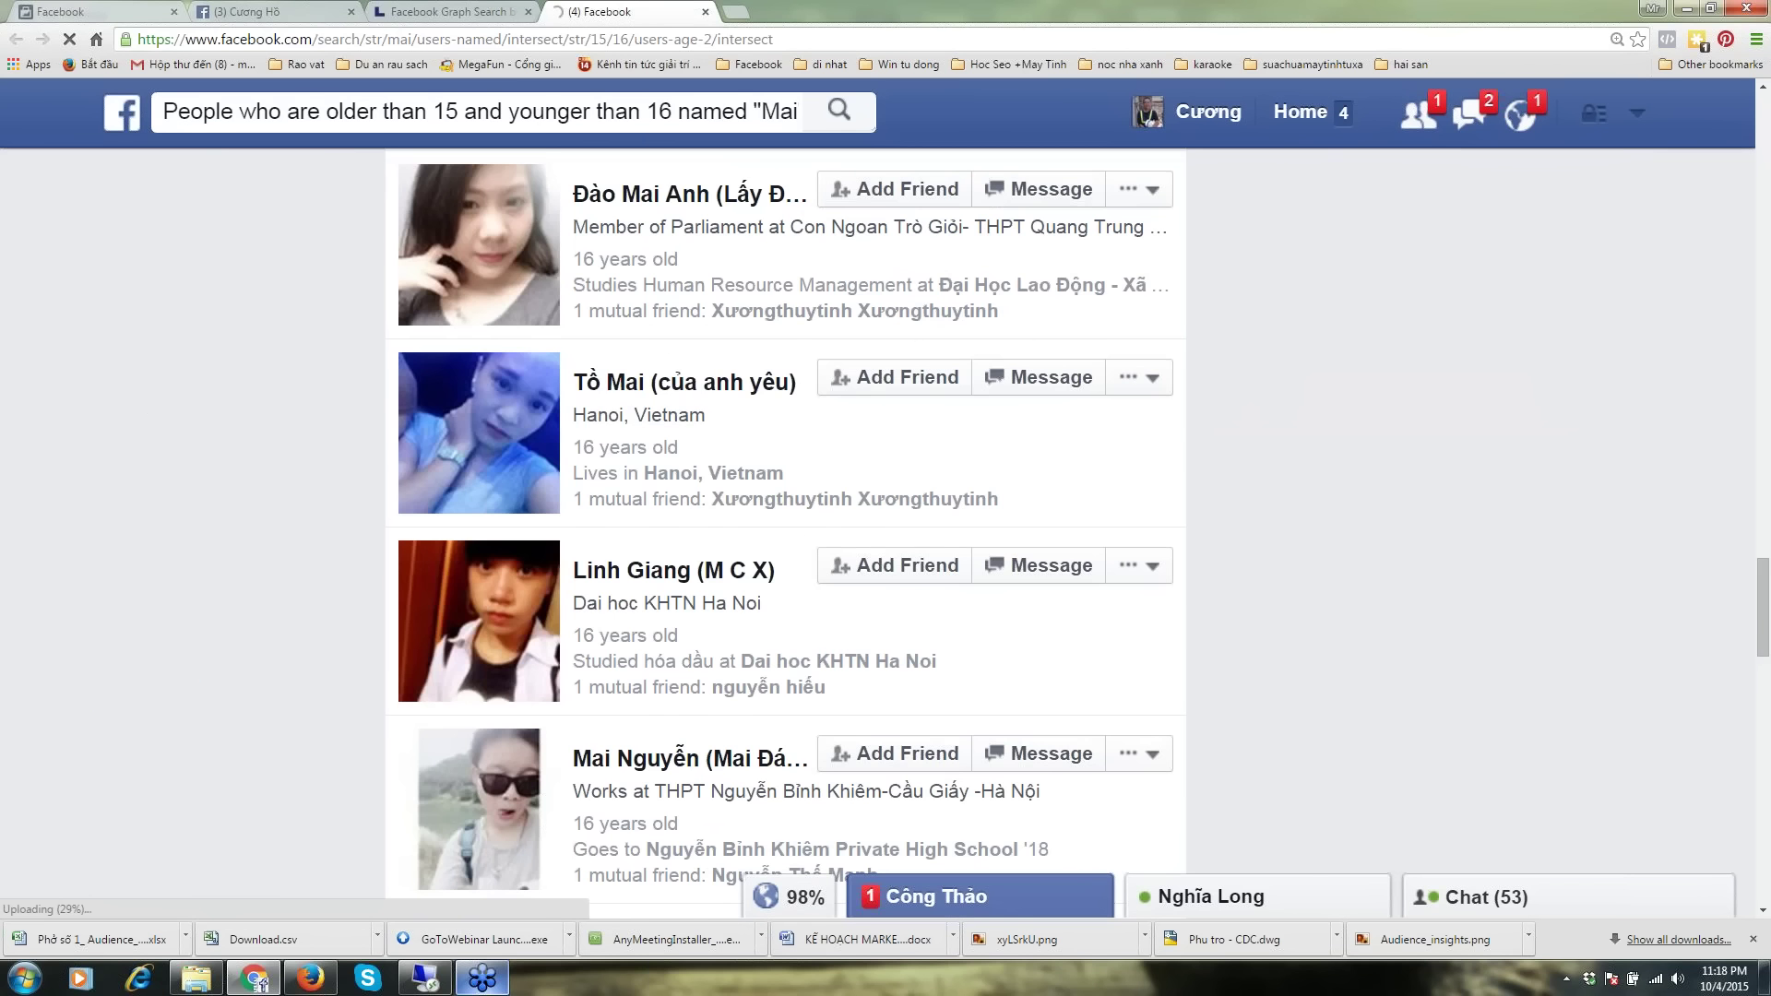
pyautogui.scroll(-5, 791, 450)
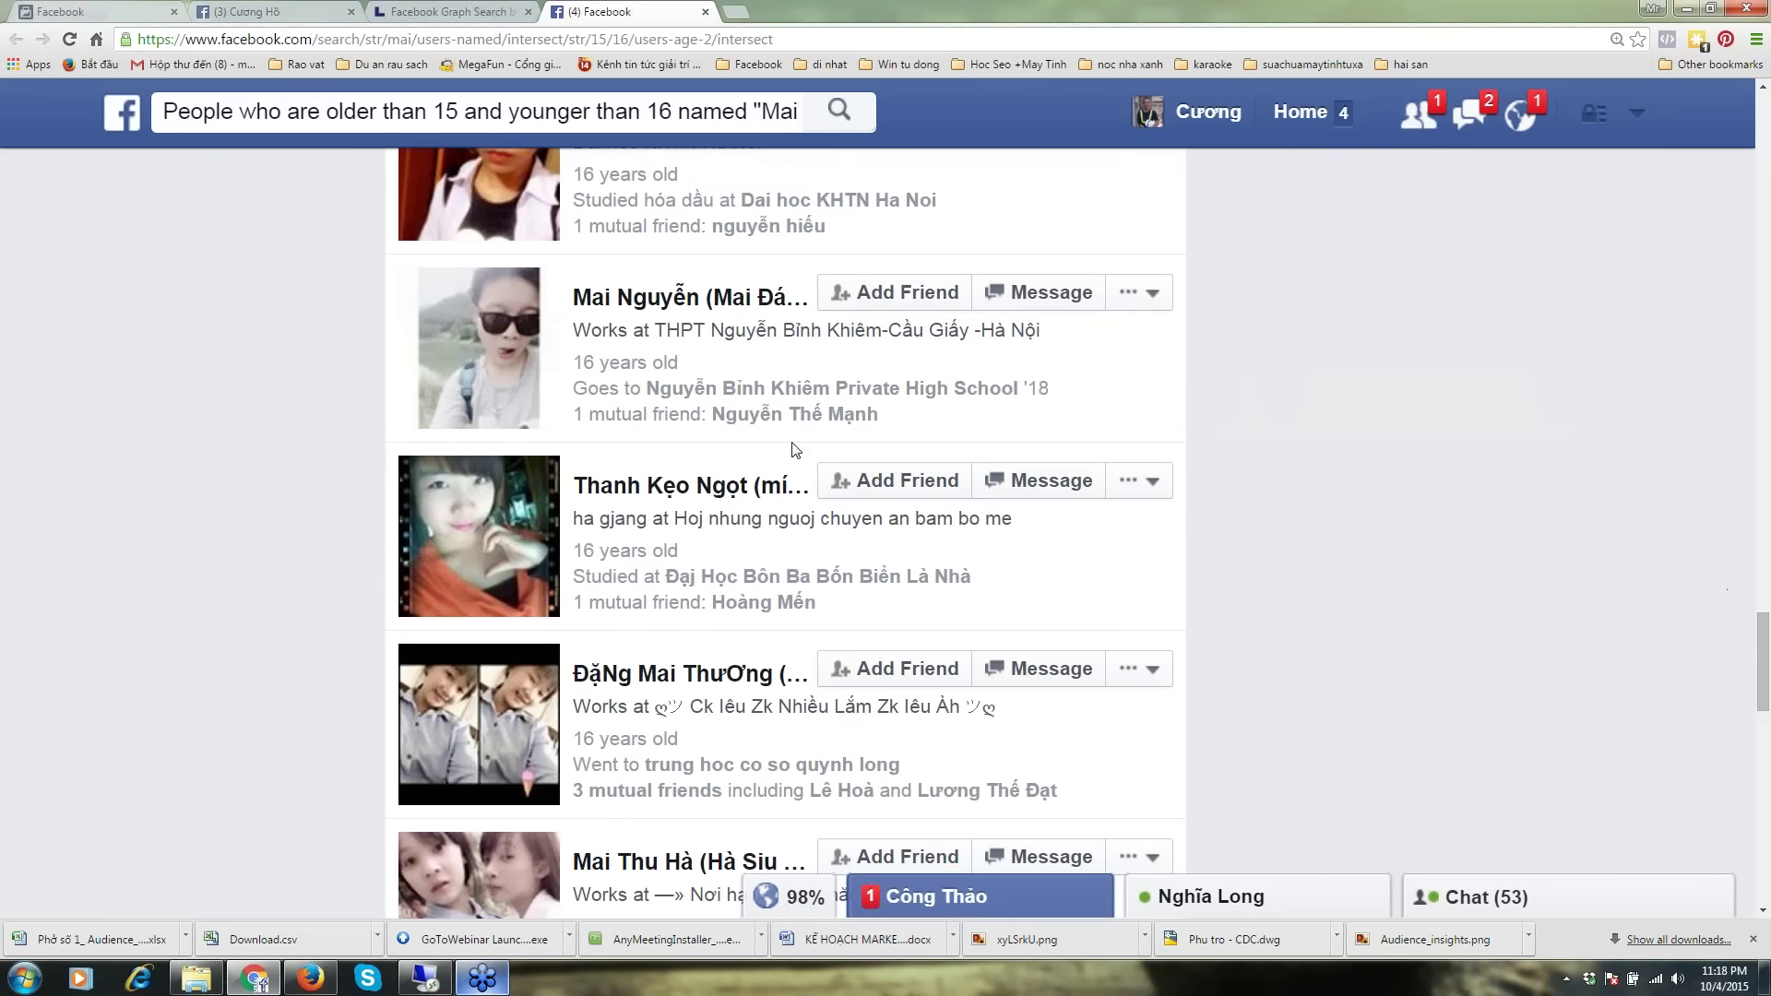
pyautogui.scroll(-16, 791, 449)
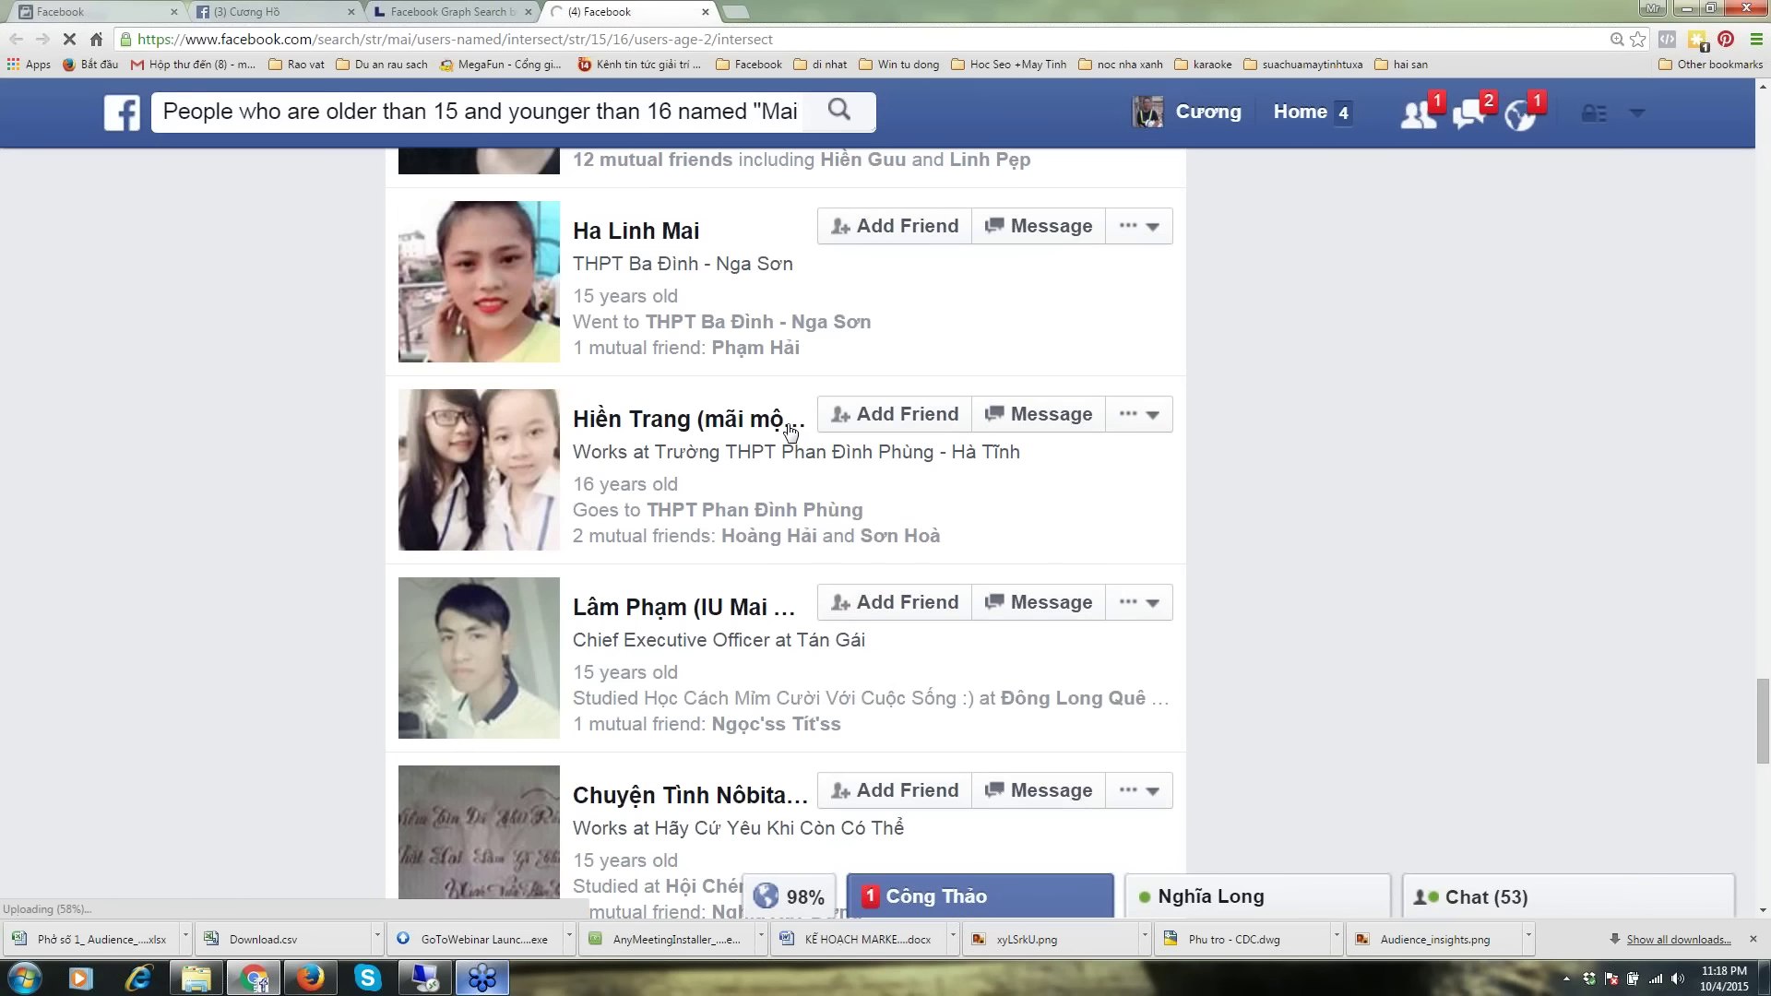
pyautogui.scroll(-11, 790, 432)
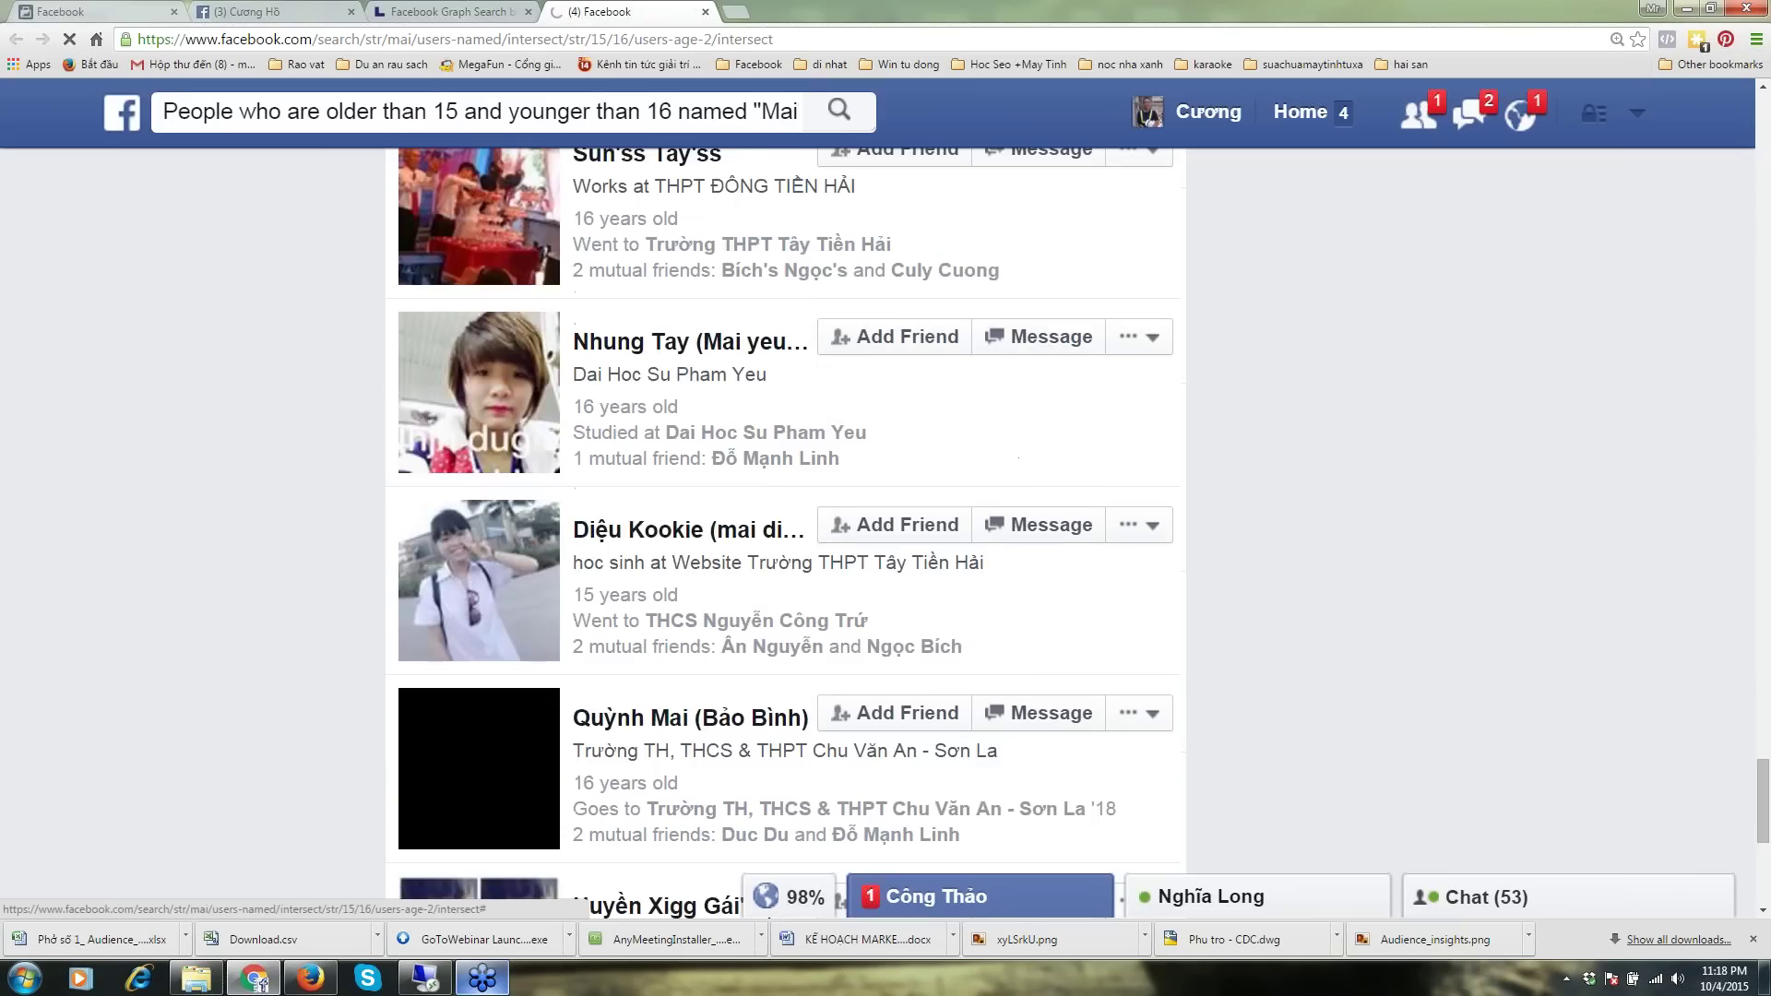
pyautogui.scroll(-4, 692, 450)
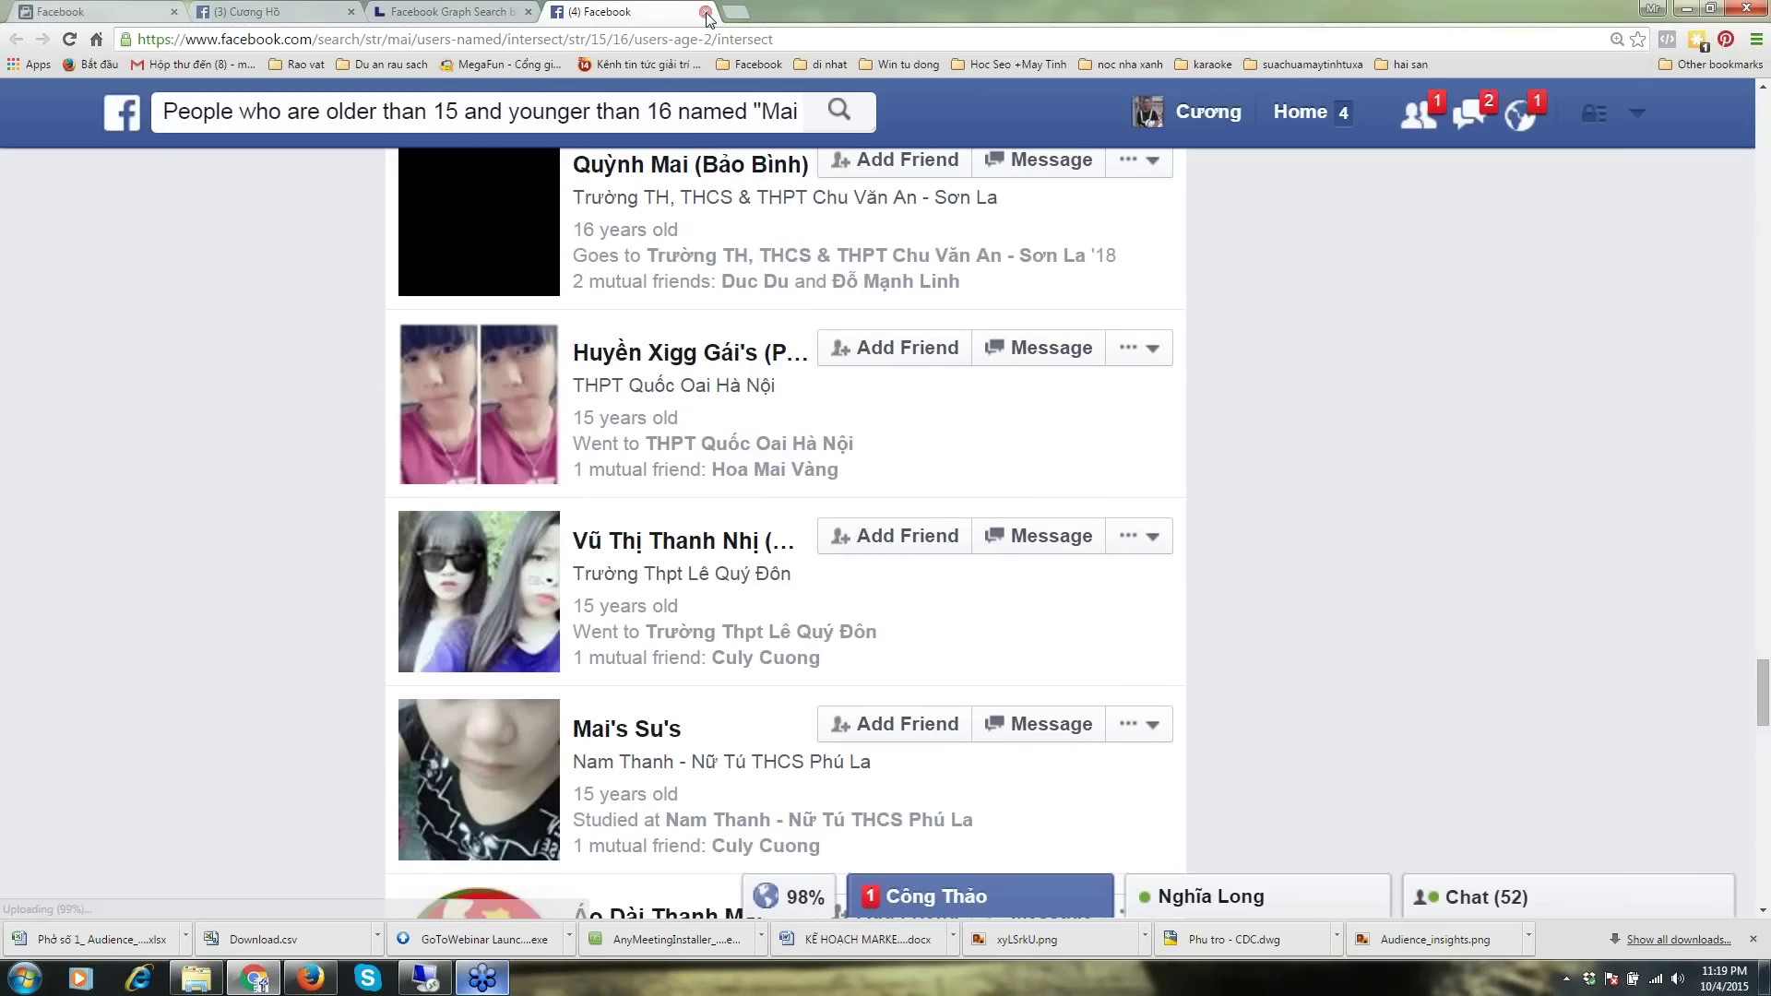
# Return to the Lookup-ID search page and set the Multiple Variables search to Liked with the value "nau an".
pyautogui.click(452, 12)
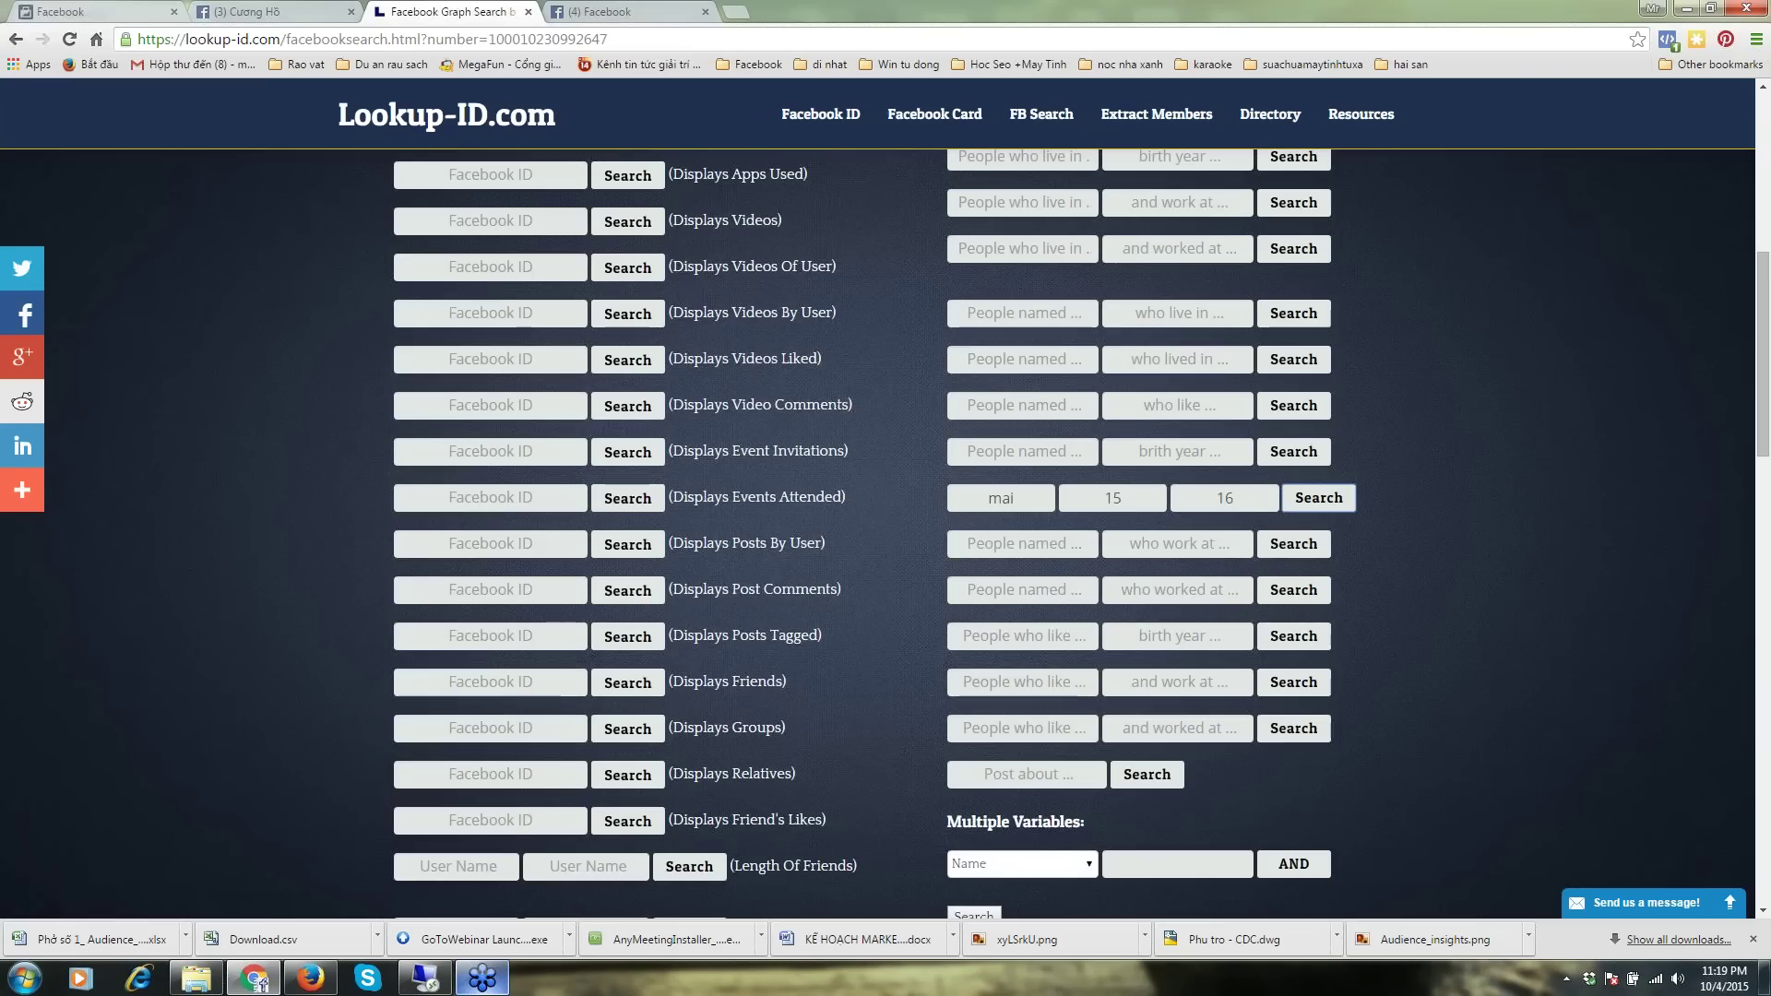
pyautogui.click(1062, 551)
pyautogui.scroll(-2, 1074, 578)
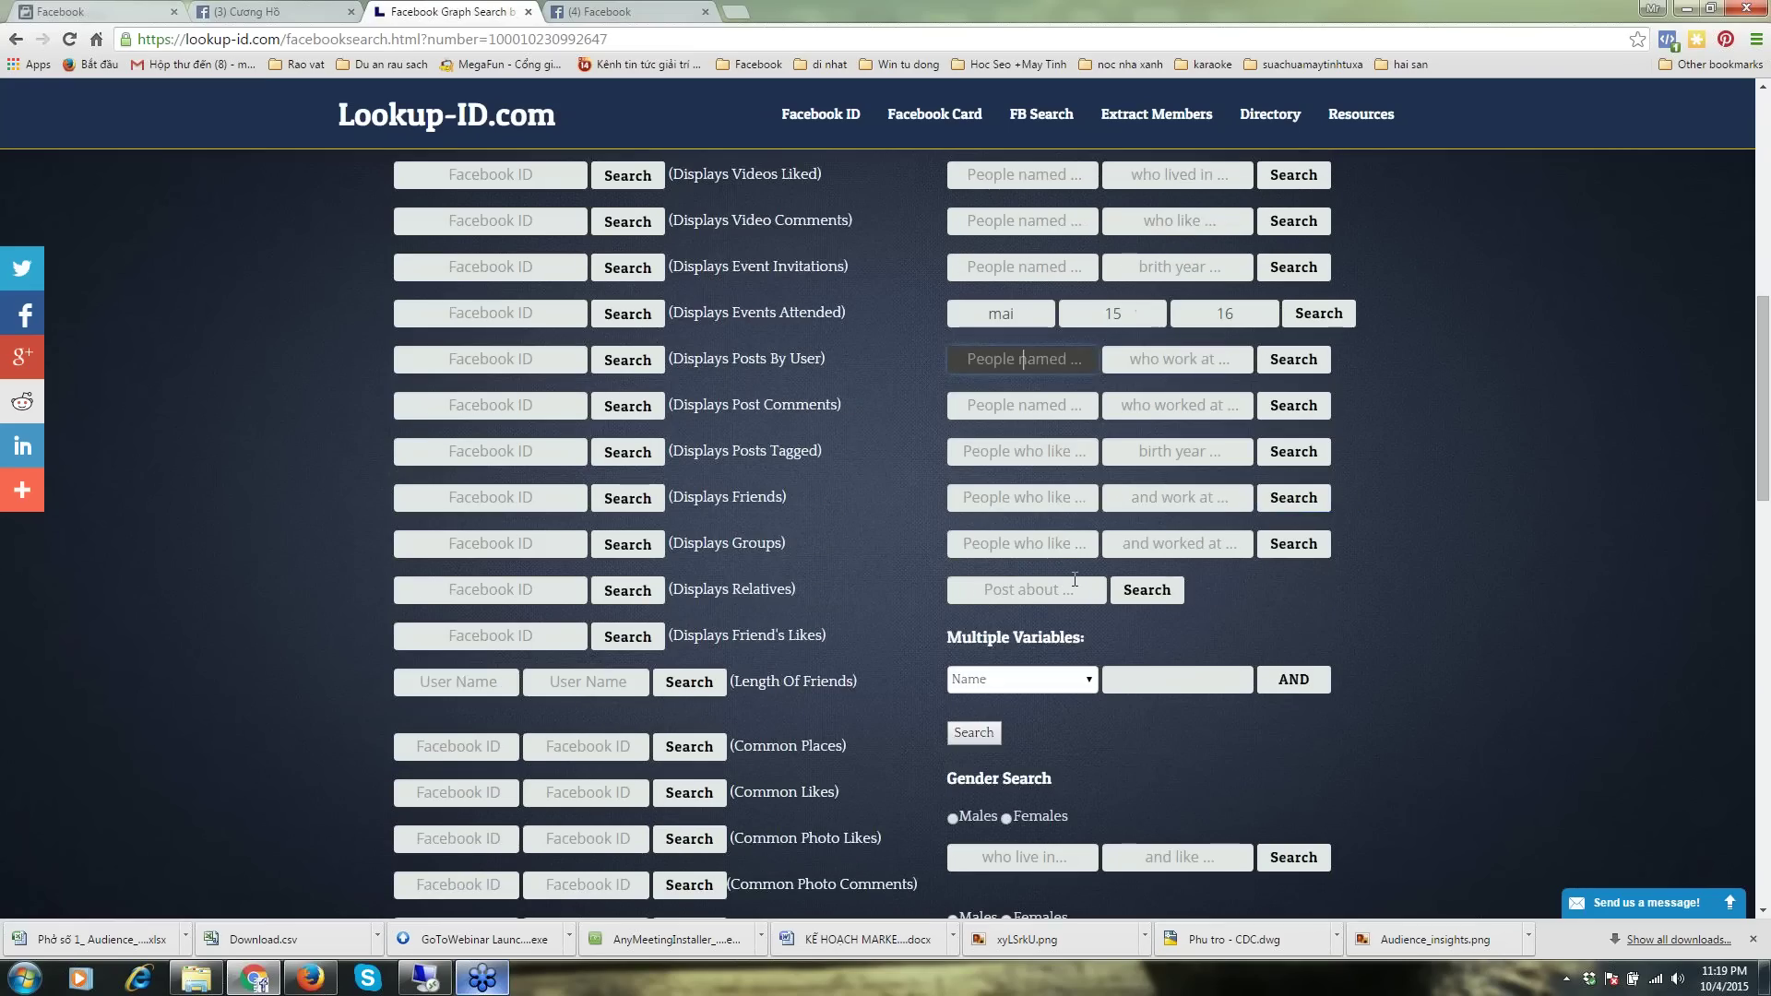
pyautogui.scroll(-3, 1077, 498)
pyautogui.click(1083, 402)
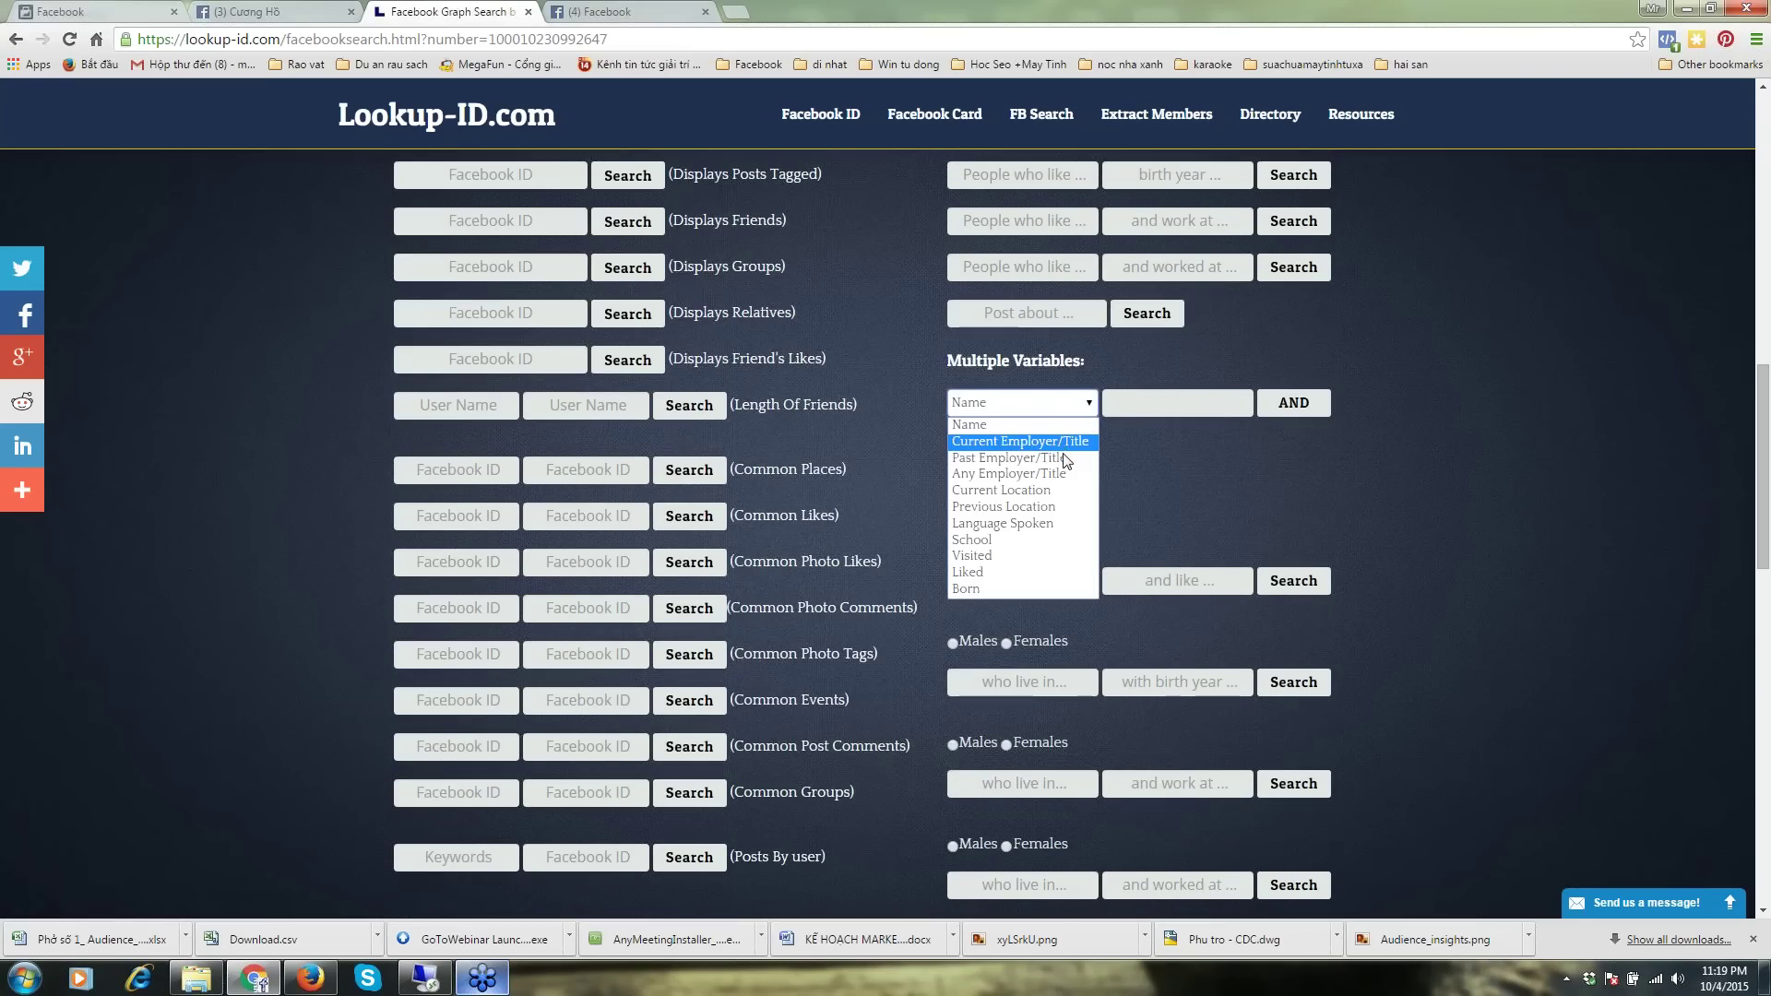
pyautogui.click(1021, 571)
pyautogui.click(1168, 409)
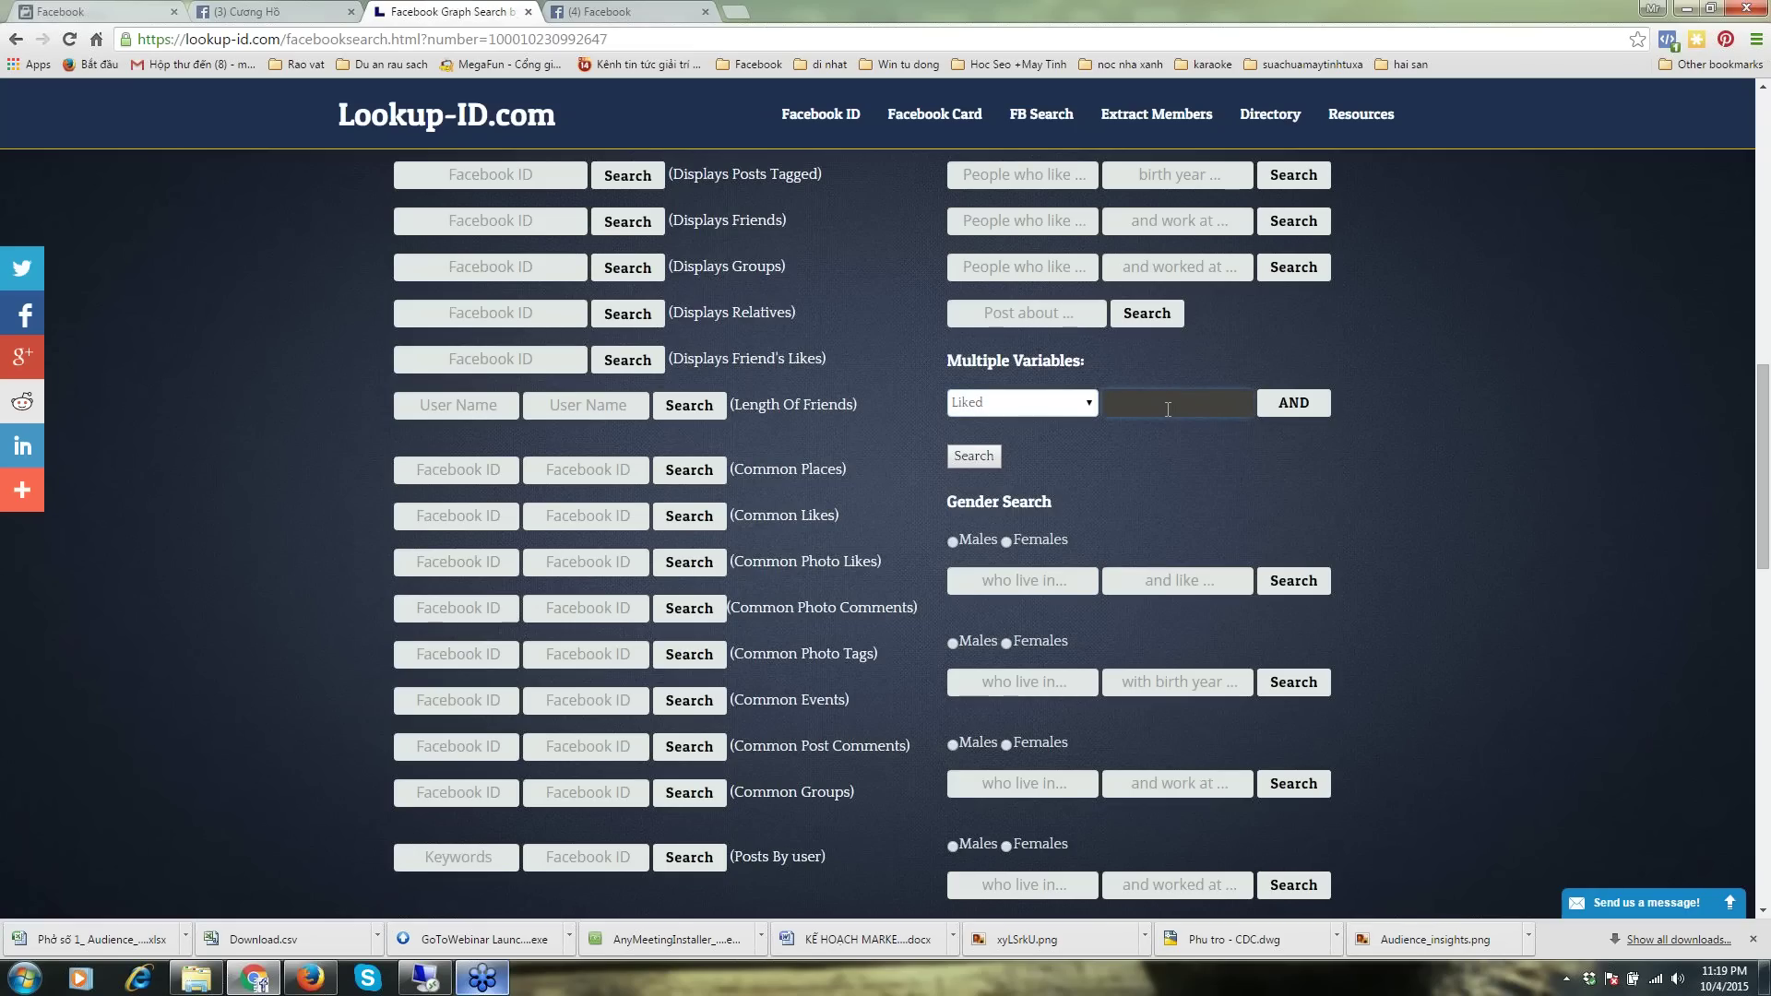
pyautogui.write('nau an')
# Set the first Gender Search to males who live in "ha noi".
pyautogui.click(966, 542)
pyautogui.click(1020, 580)
pyautogui.write('h')
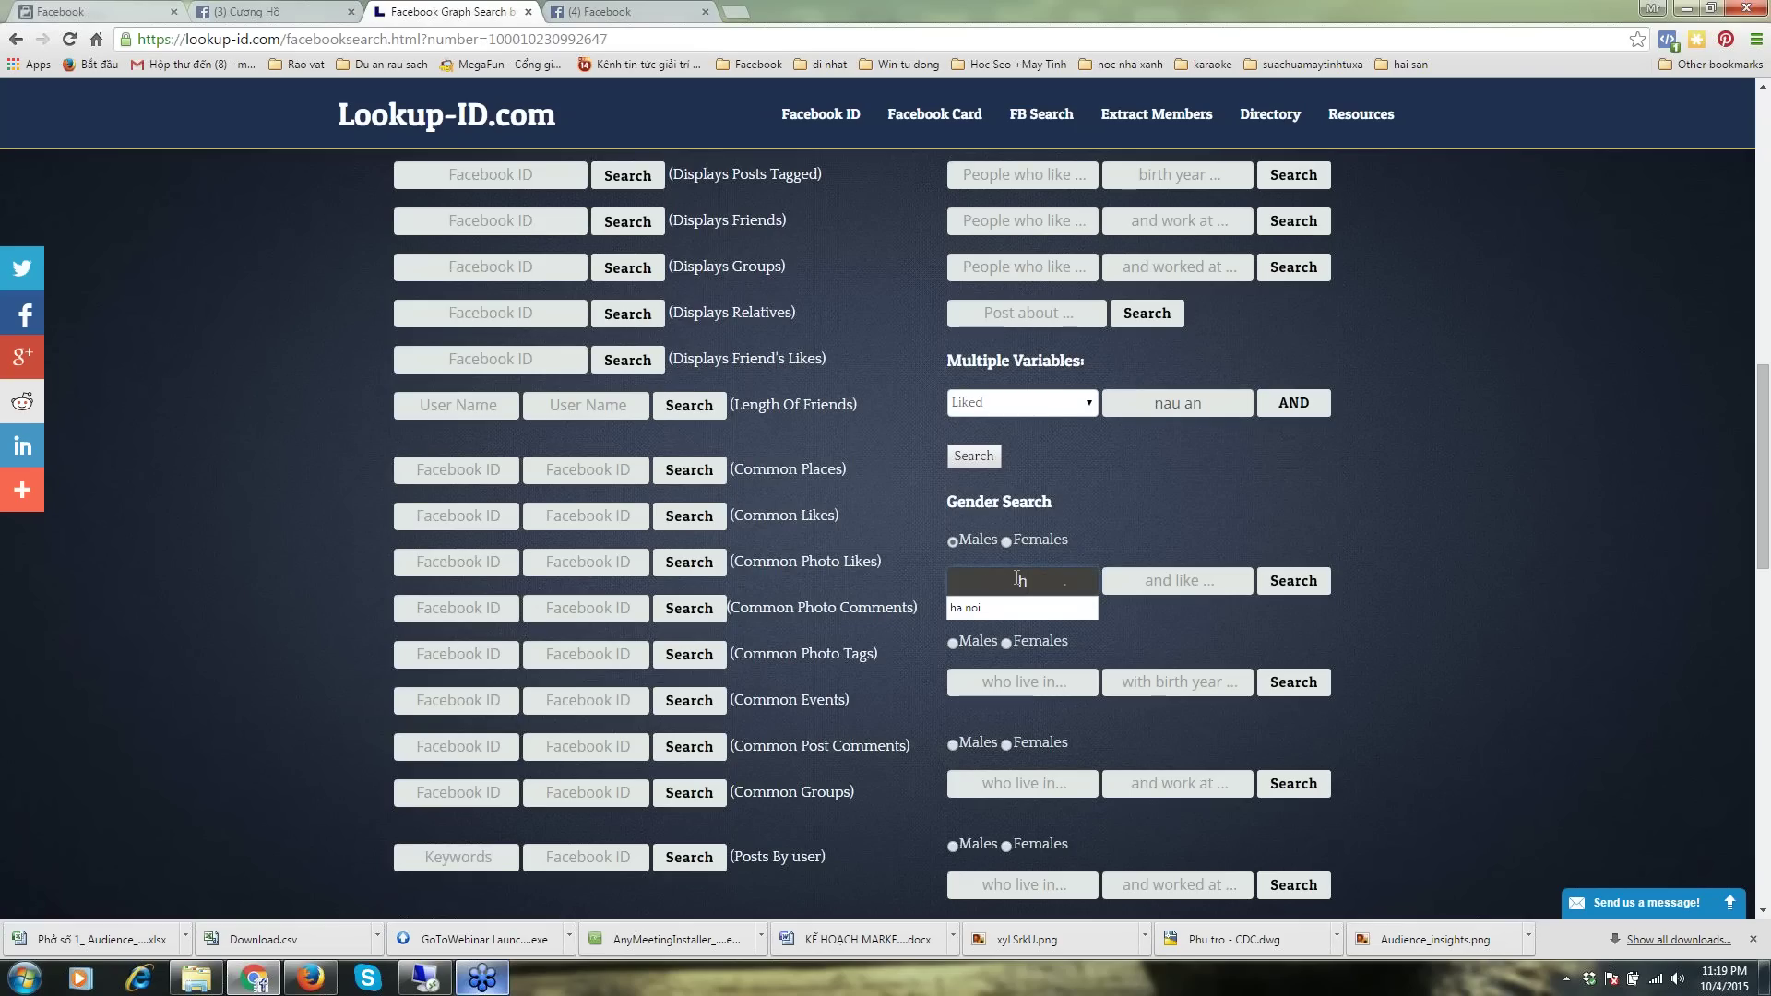
pyautogui.write('a noi')
pyautogui.press('Tab')
pyautogui.scroll(-2, 1204, 530)
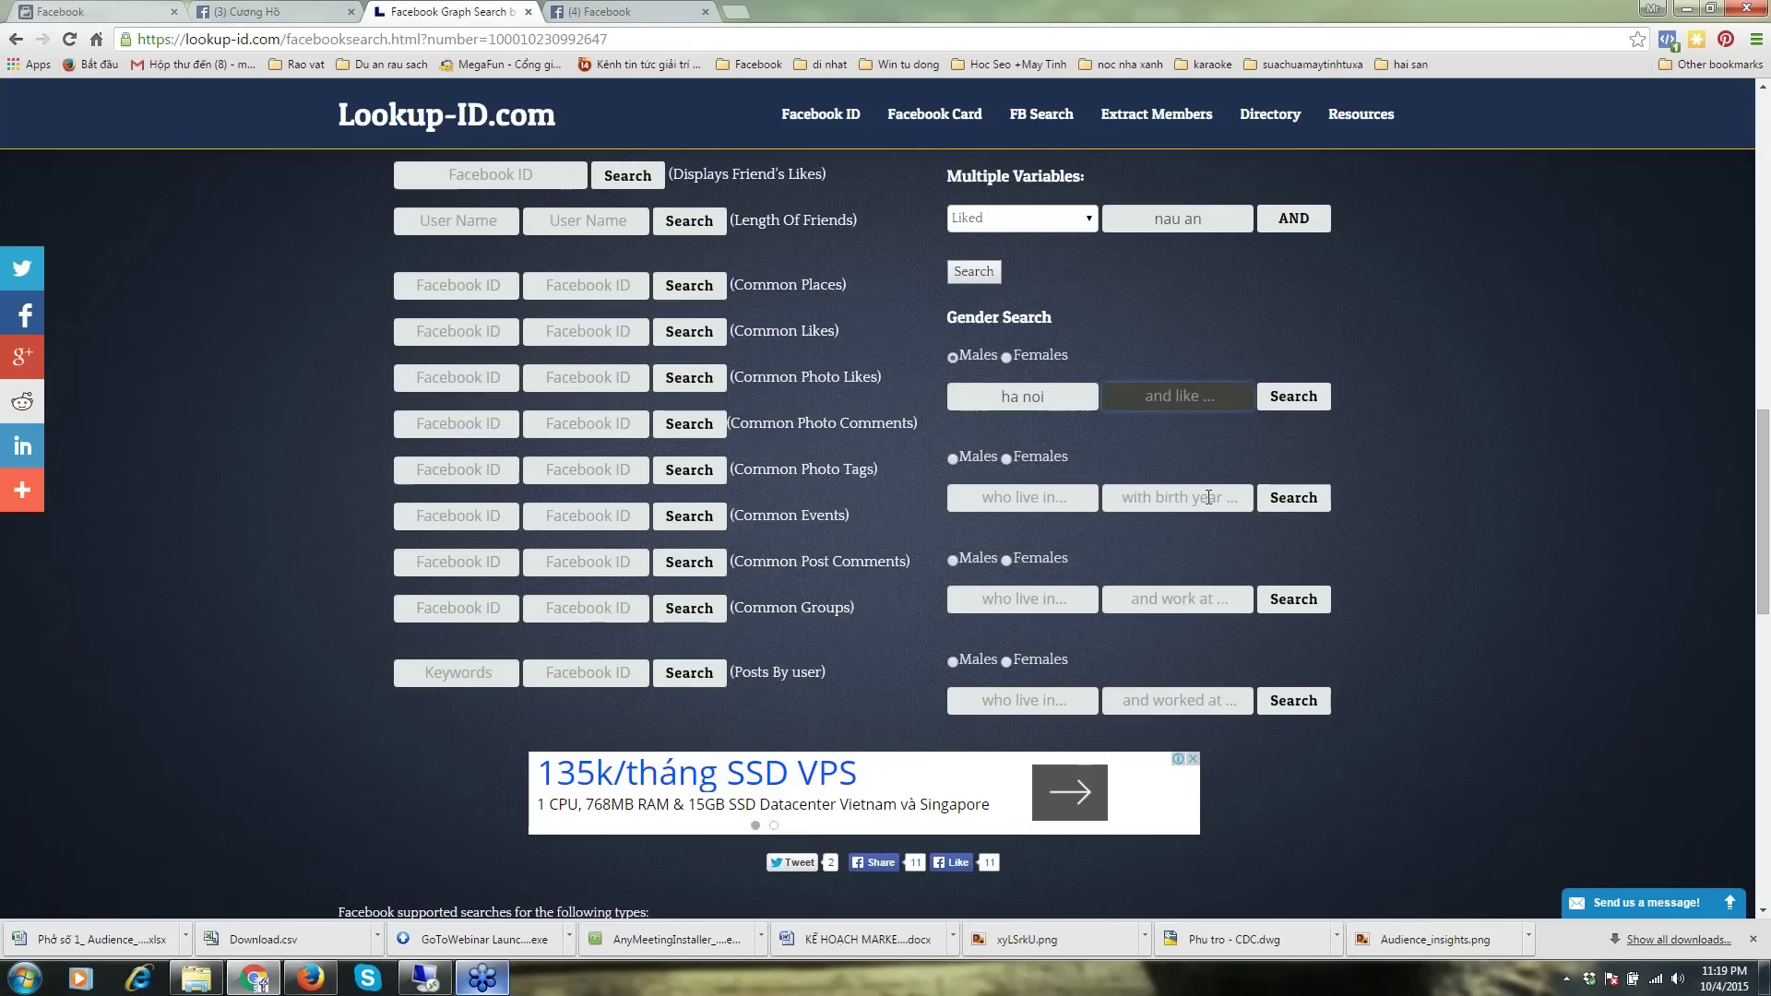
pyautogui.scroll(2, 1208, 507)
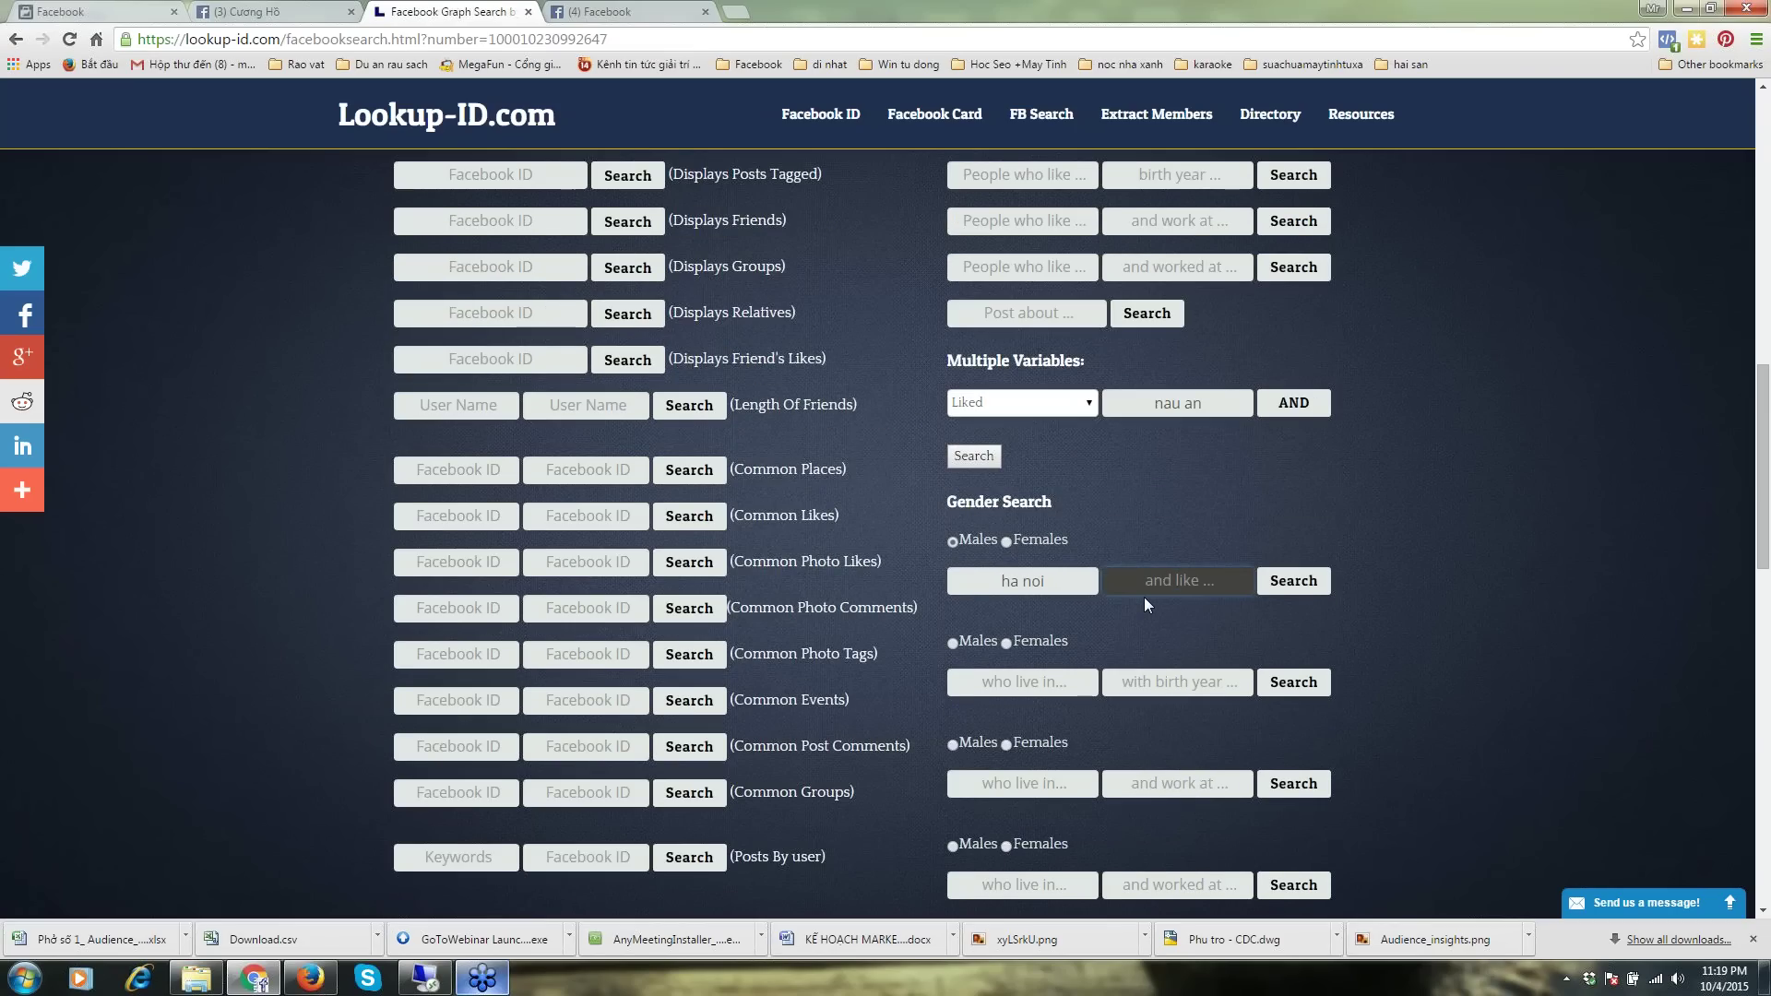
# Enter "xe do" as the liked topic and run the Gender Search.
pyautogui.write('noixe do')
pyautogui.press('BackSpace')
pyautogui.press('BackSpace')
pyautogui.press('BackSpace')
pyautogui.write('duaũ')
pyautogui.press('BackSpace')
pyautogui.press('BackSpace')
pyautogui.write('xe')
pyautogui.click(1293, 581)
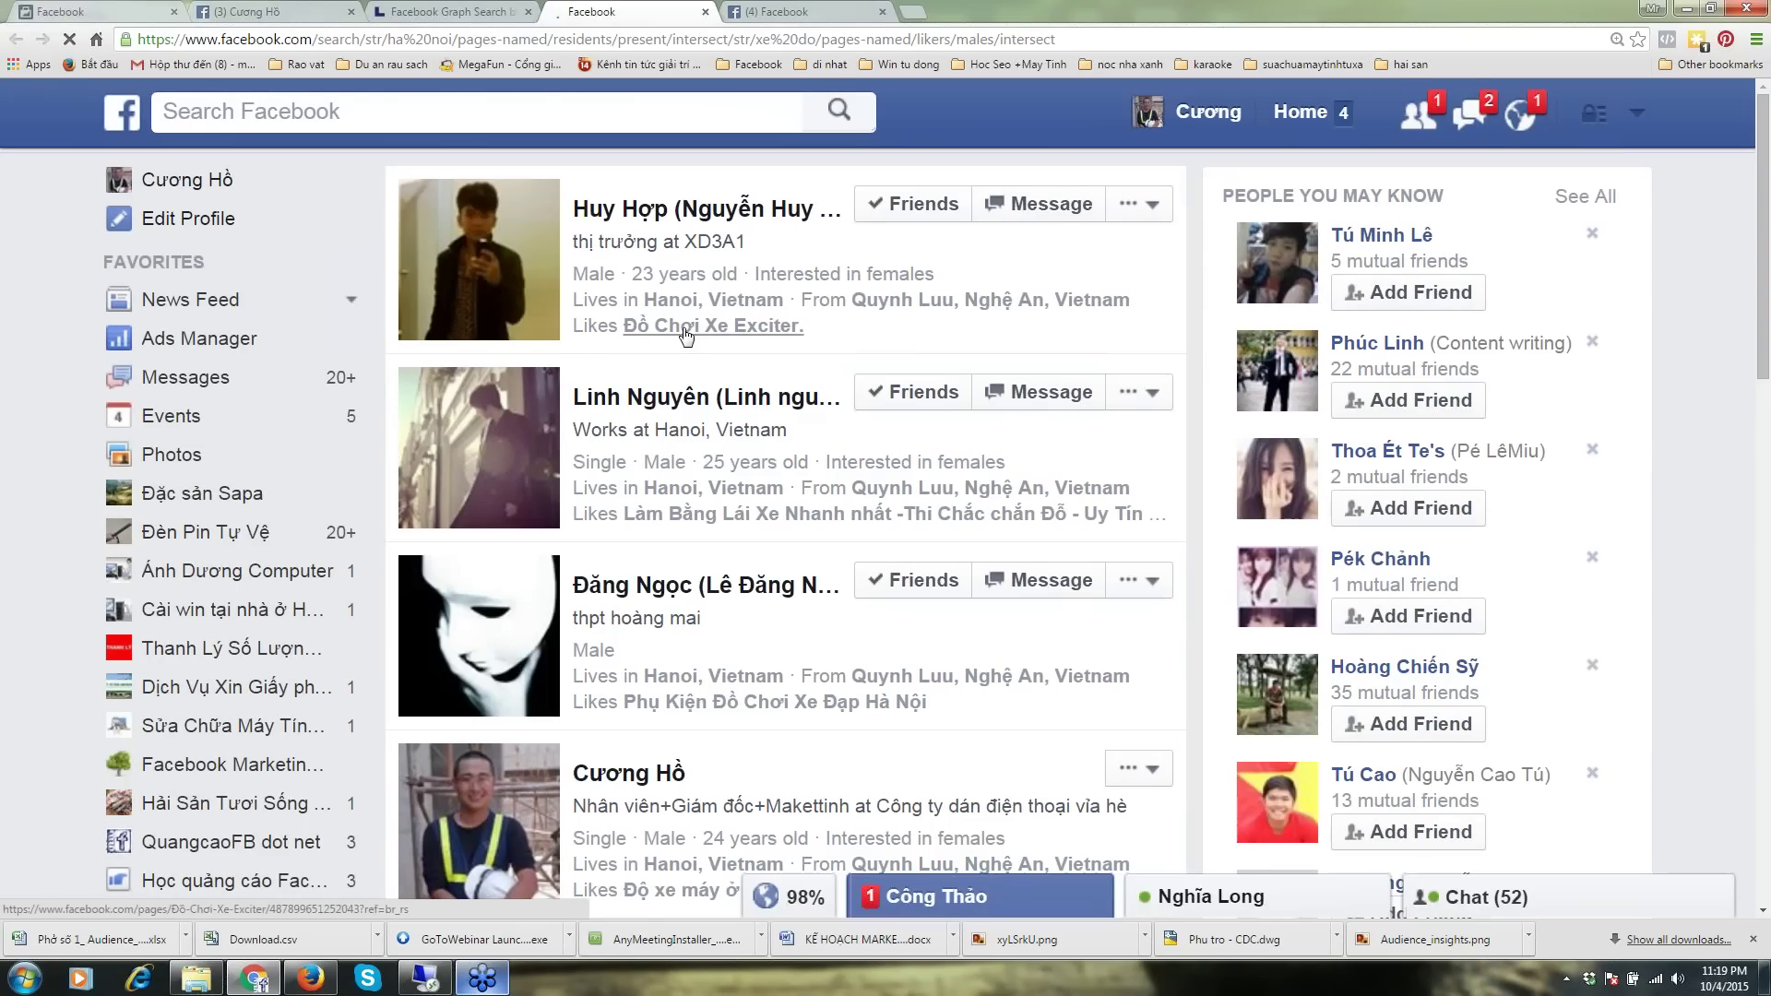
# Review the male Hanoi profiles found by the gender search and the vehicle pages they like.
pyautogui.moveTo(681, 327)
pyautogui.scroll(-1, 681, 327)
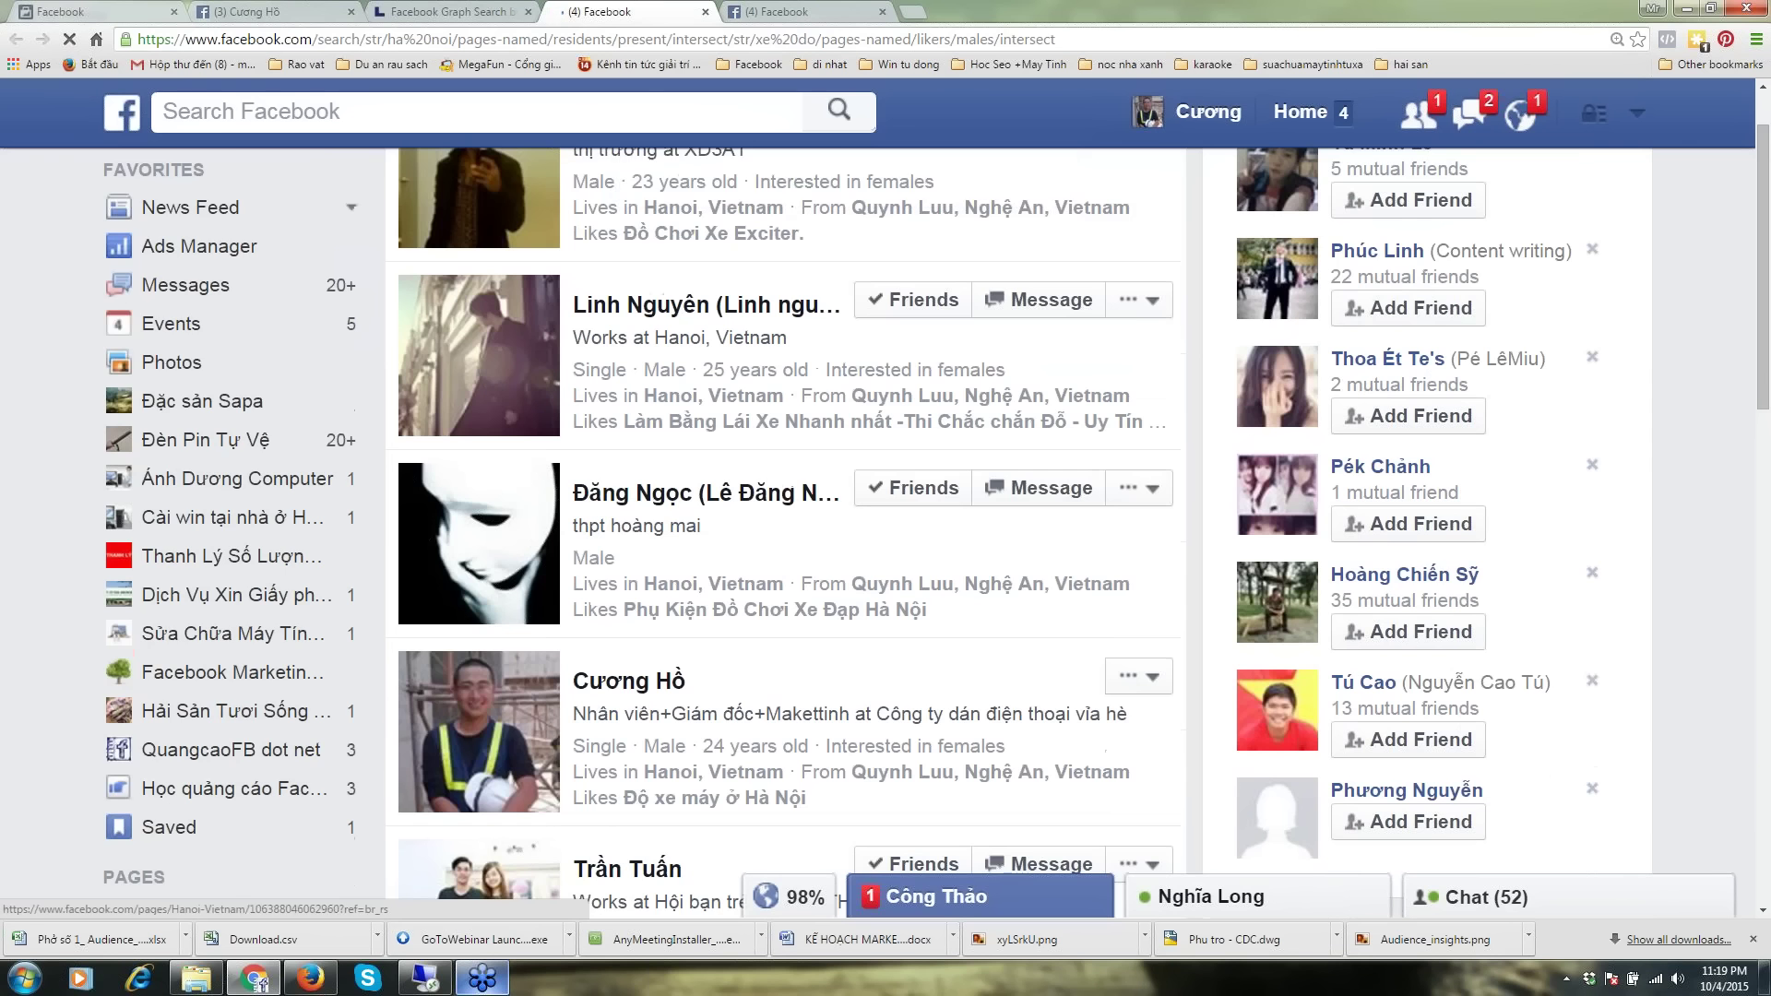
pyautogui.scroll(-4, 787, 625)
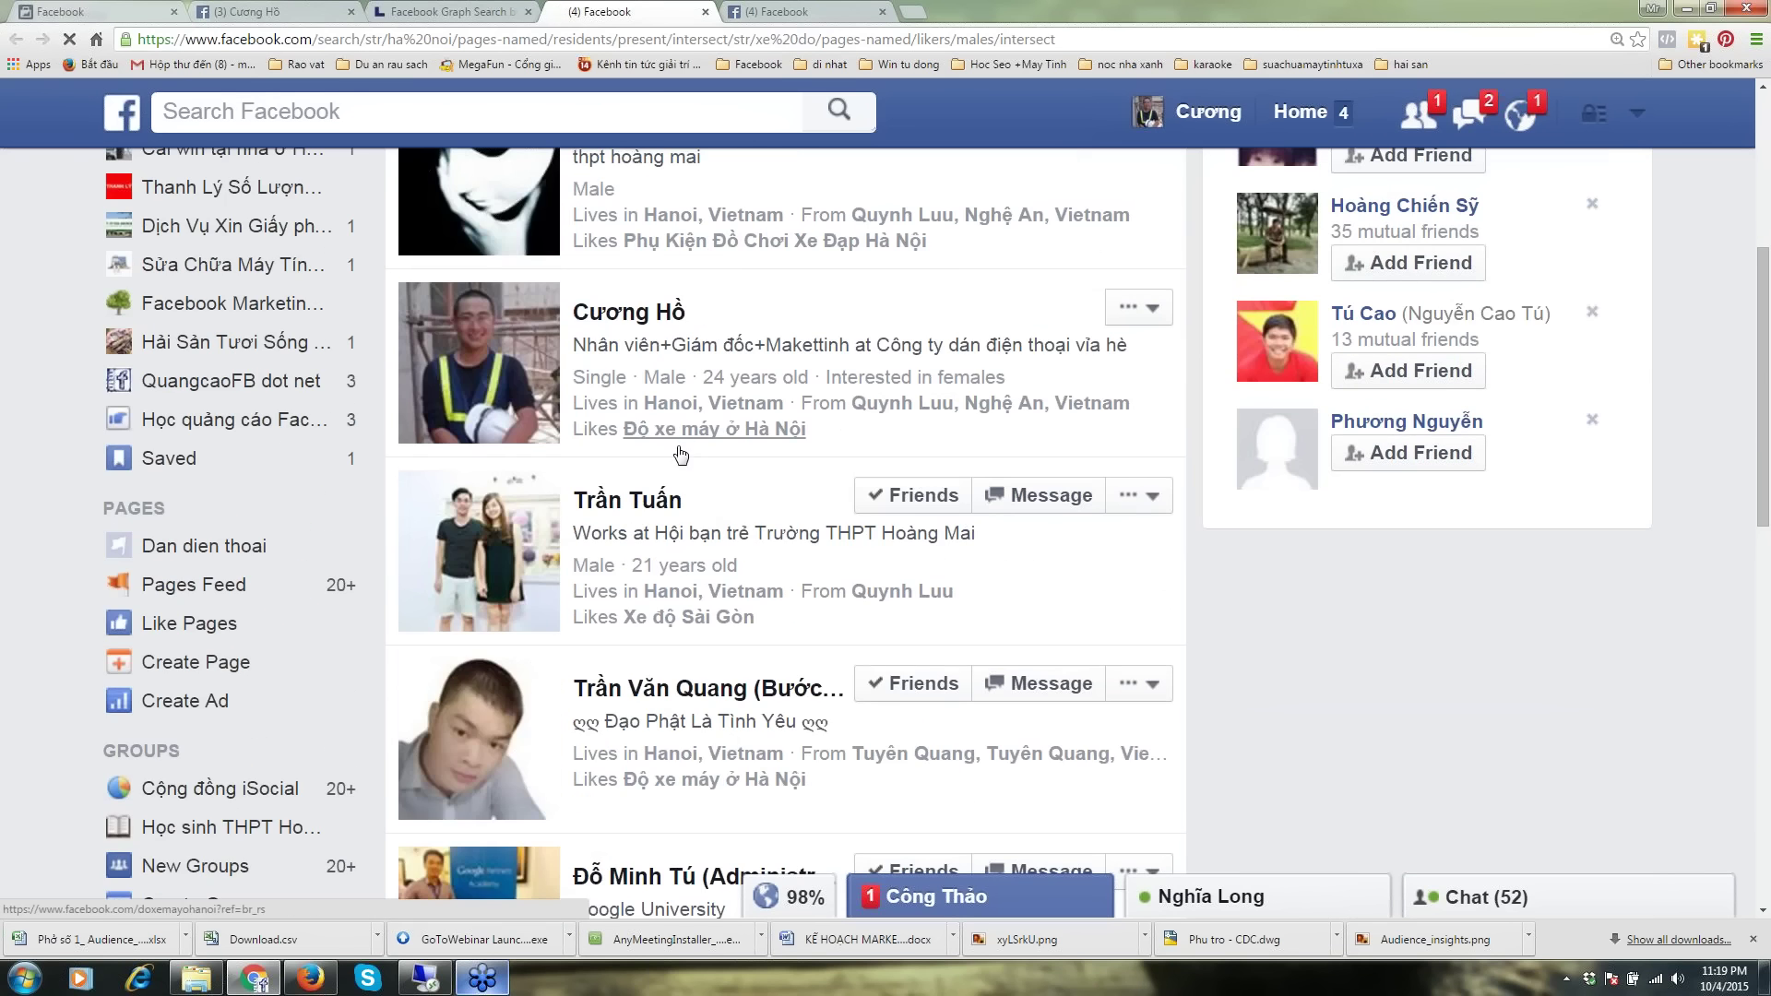
pyautogui.scroll(-3, 676, 461)
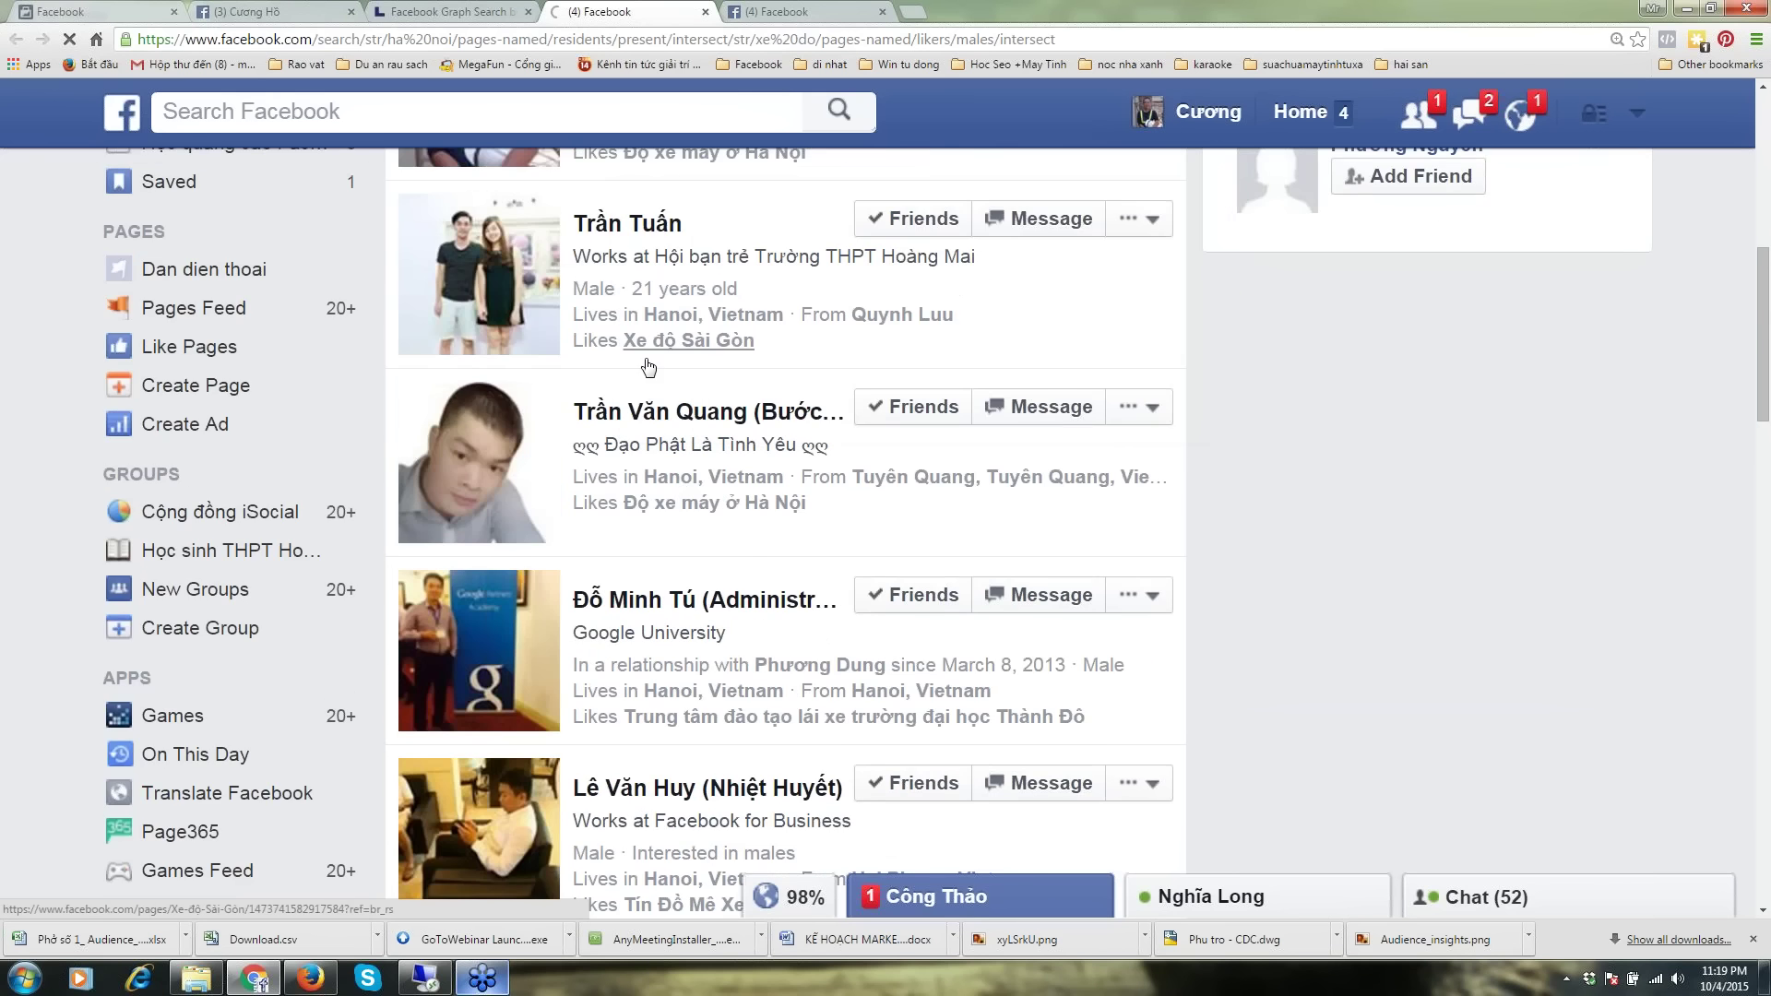
pyautogui.scroll(-3, 767, 489)
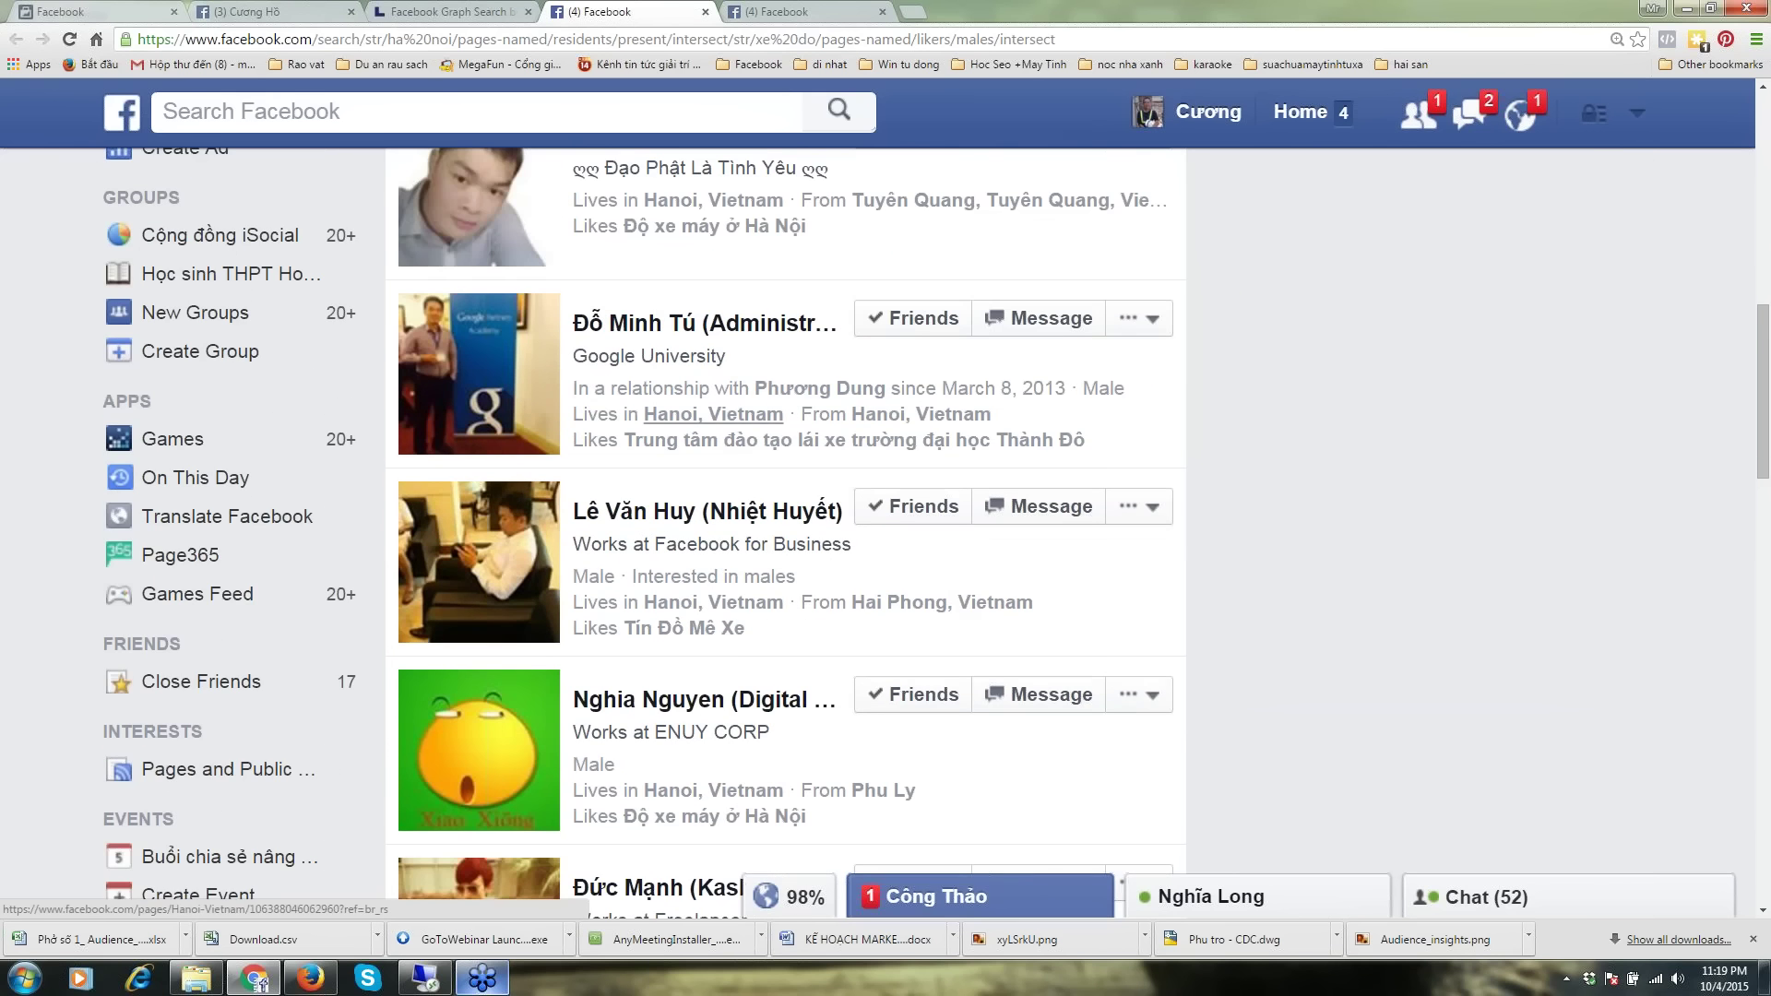
pyautogui.moveTo(802, 441)
pyautogui.scroll(-1, 805, 452)
pyautogui.scroll(-1, 701, 452)
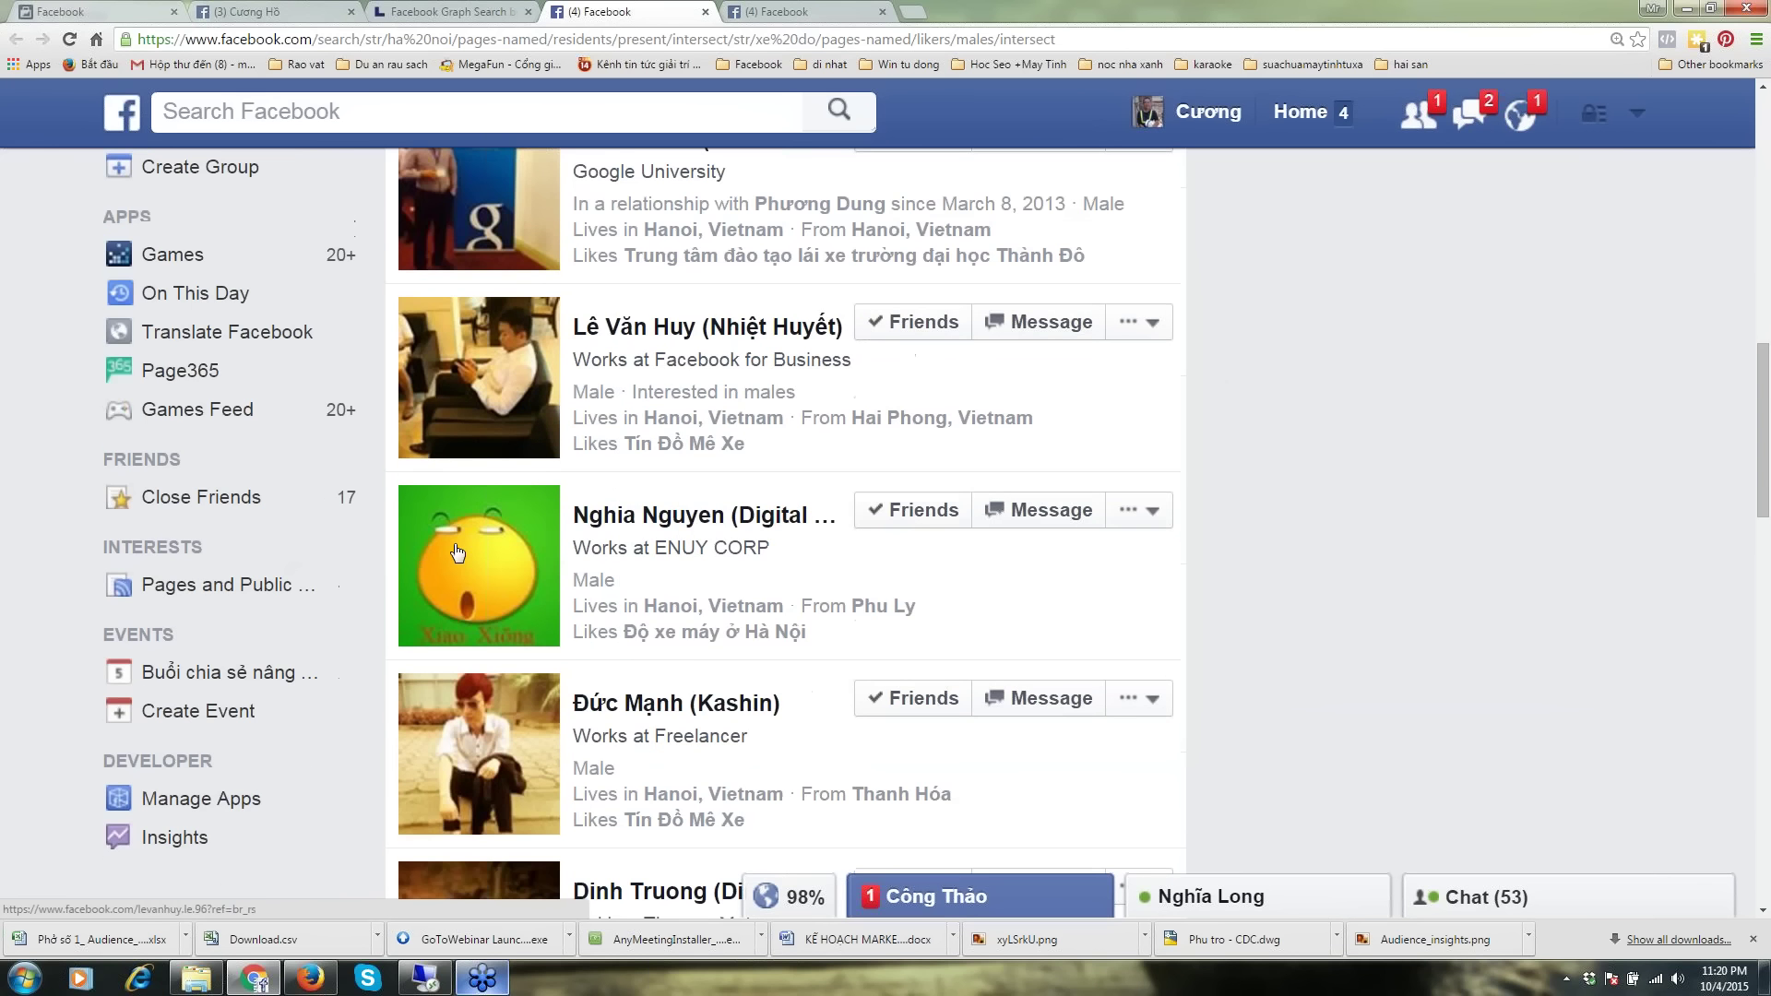
pyautogui.scroll(-7, 701, 452)
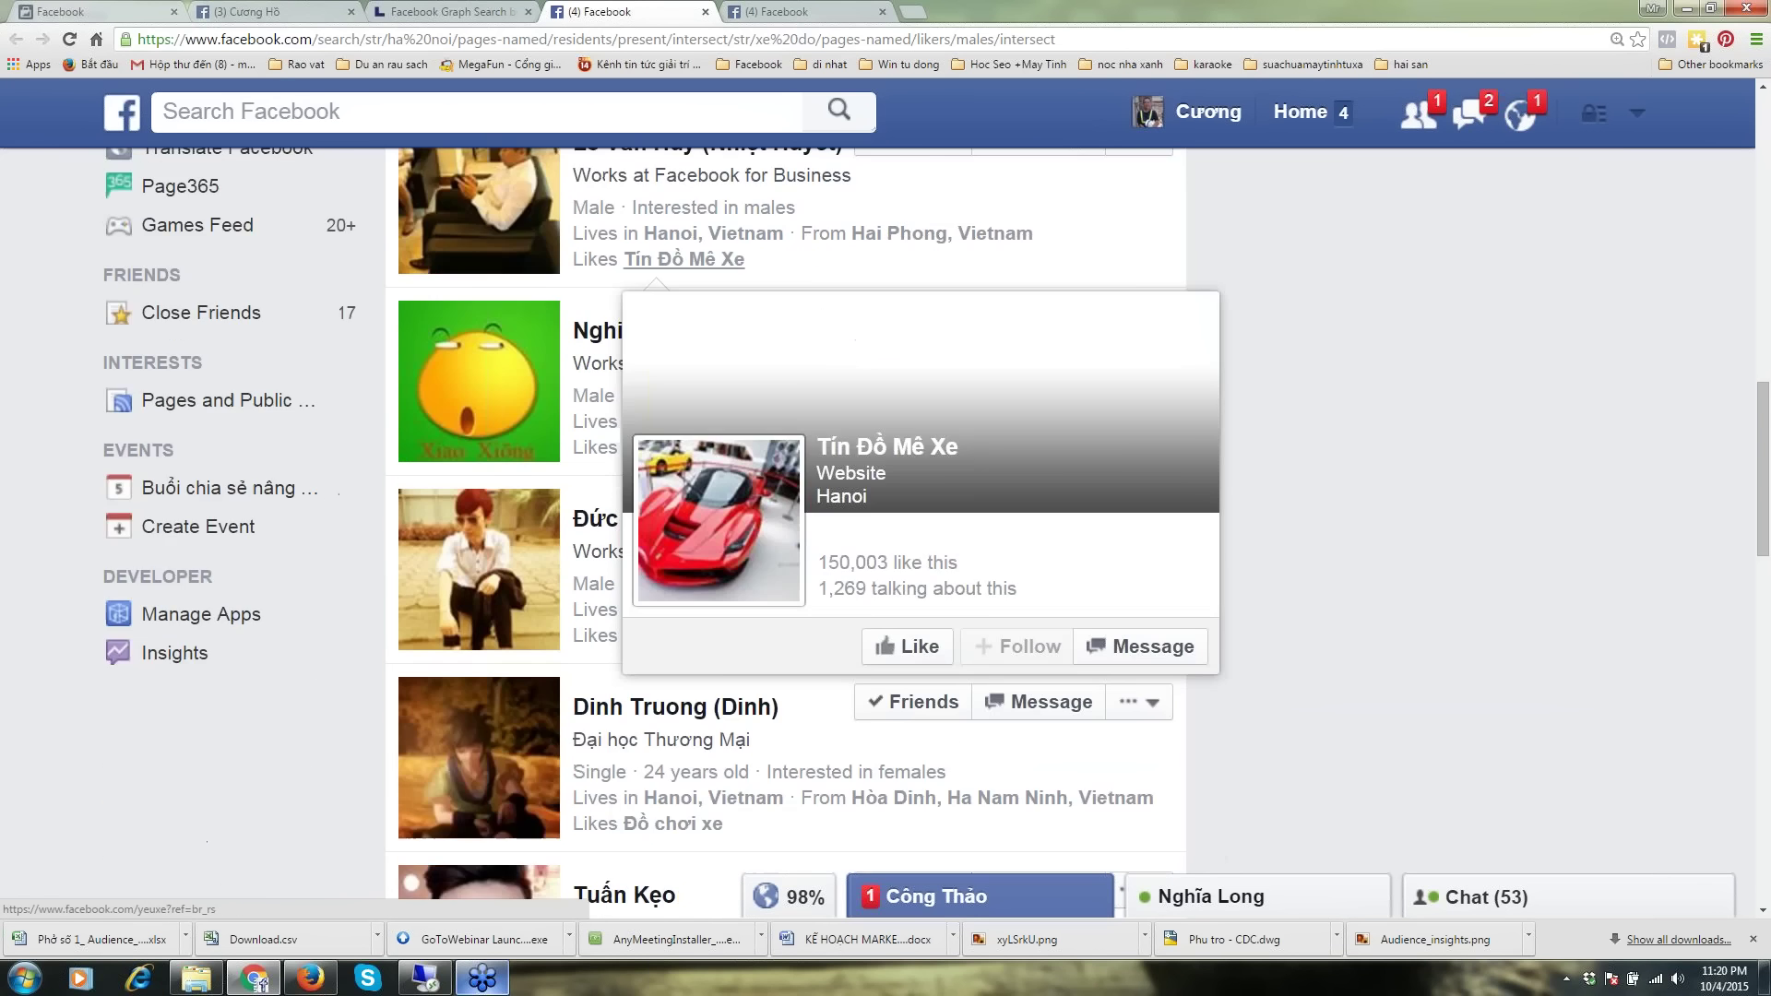
pyautogui.scroll(-1, 738, 494)
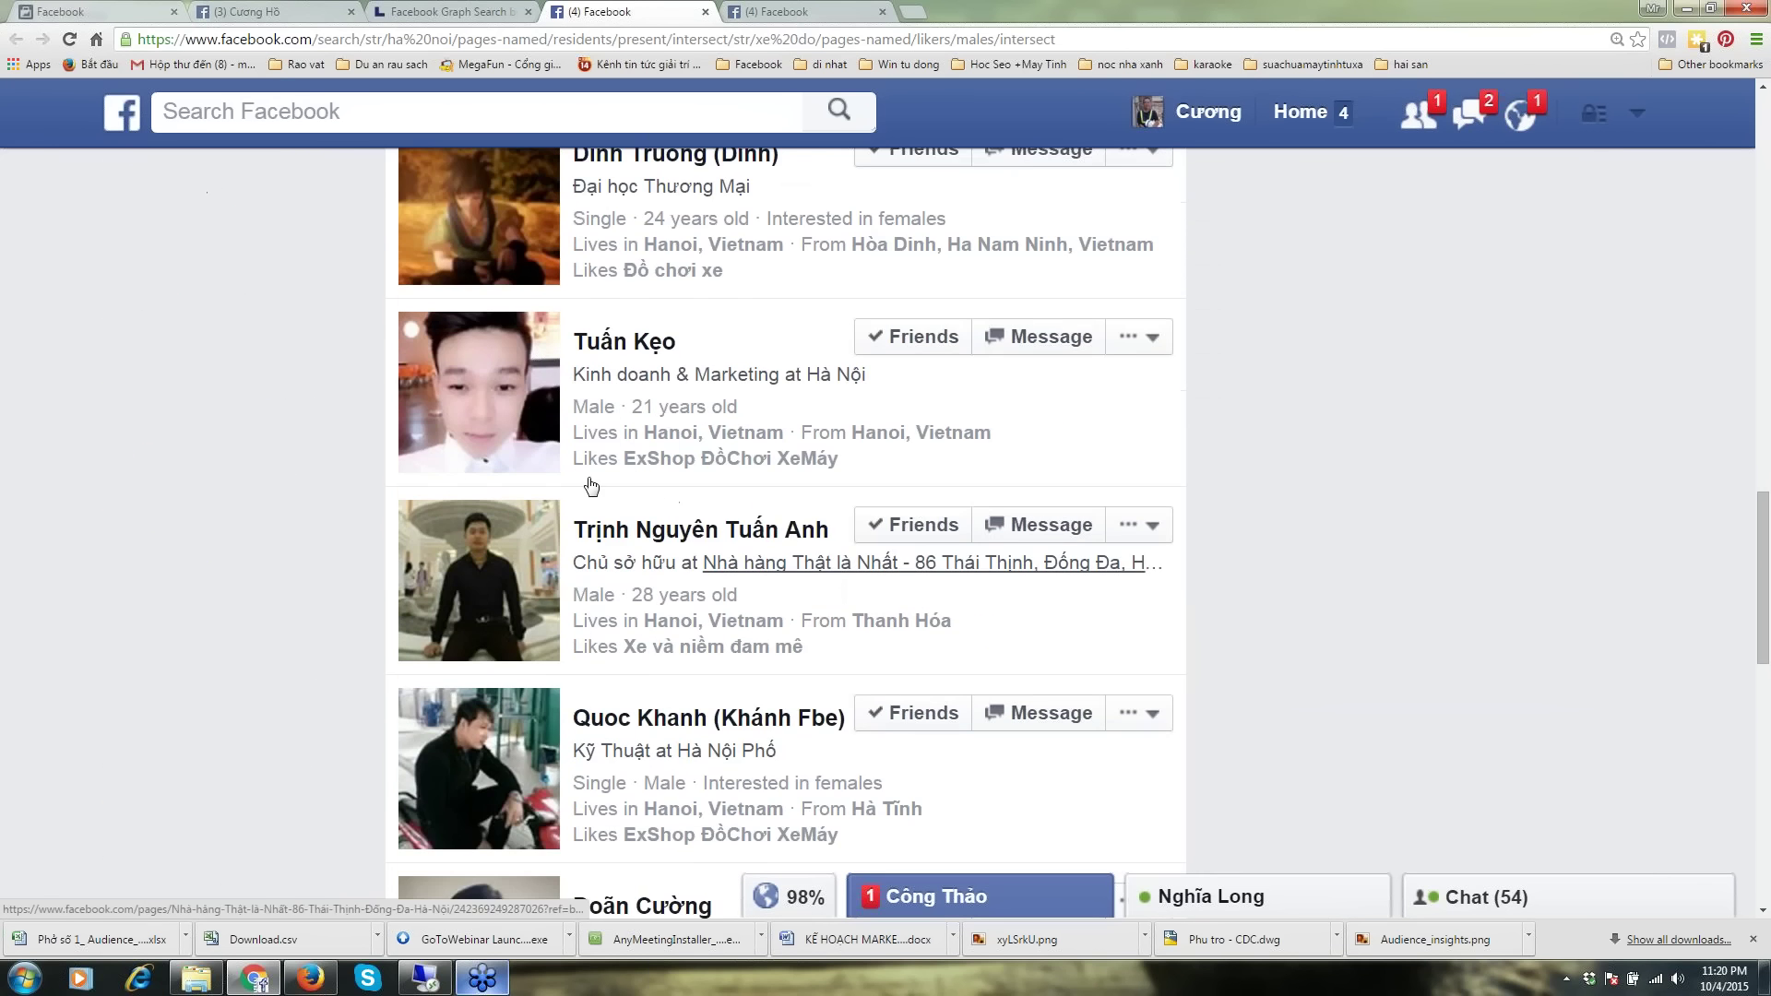
pyautogui.scroll(-5, 738, 498)
pyautogui.scroll(-12, 731, 511)
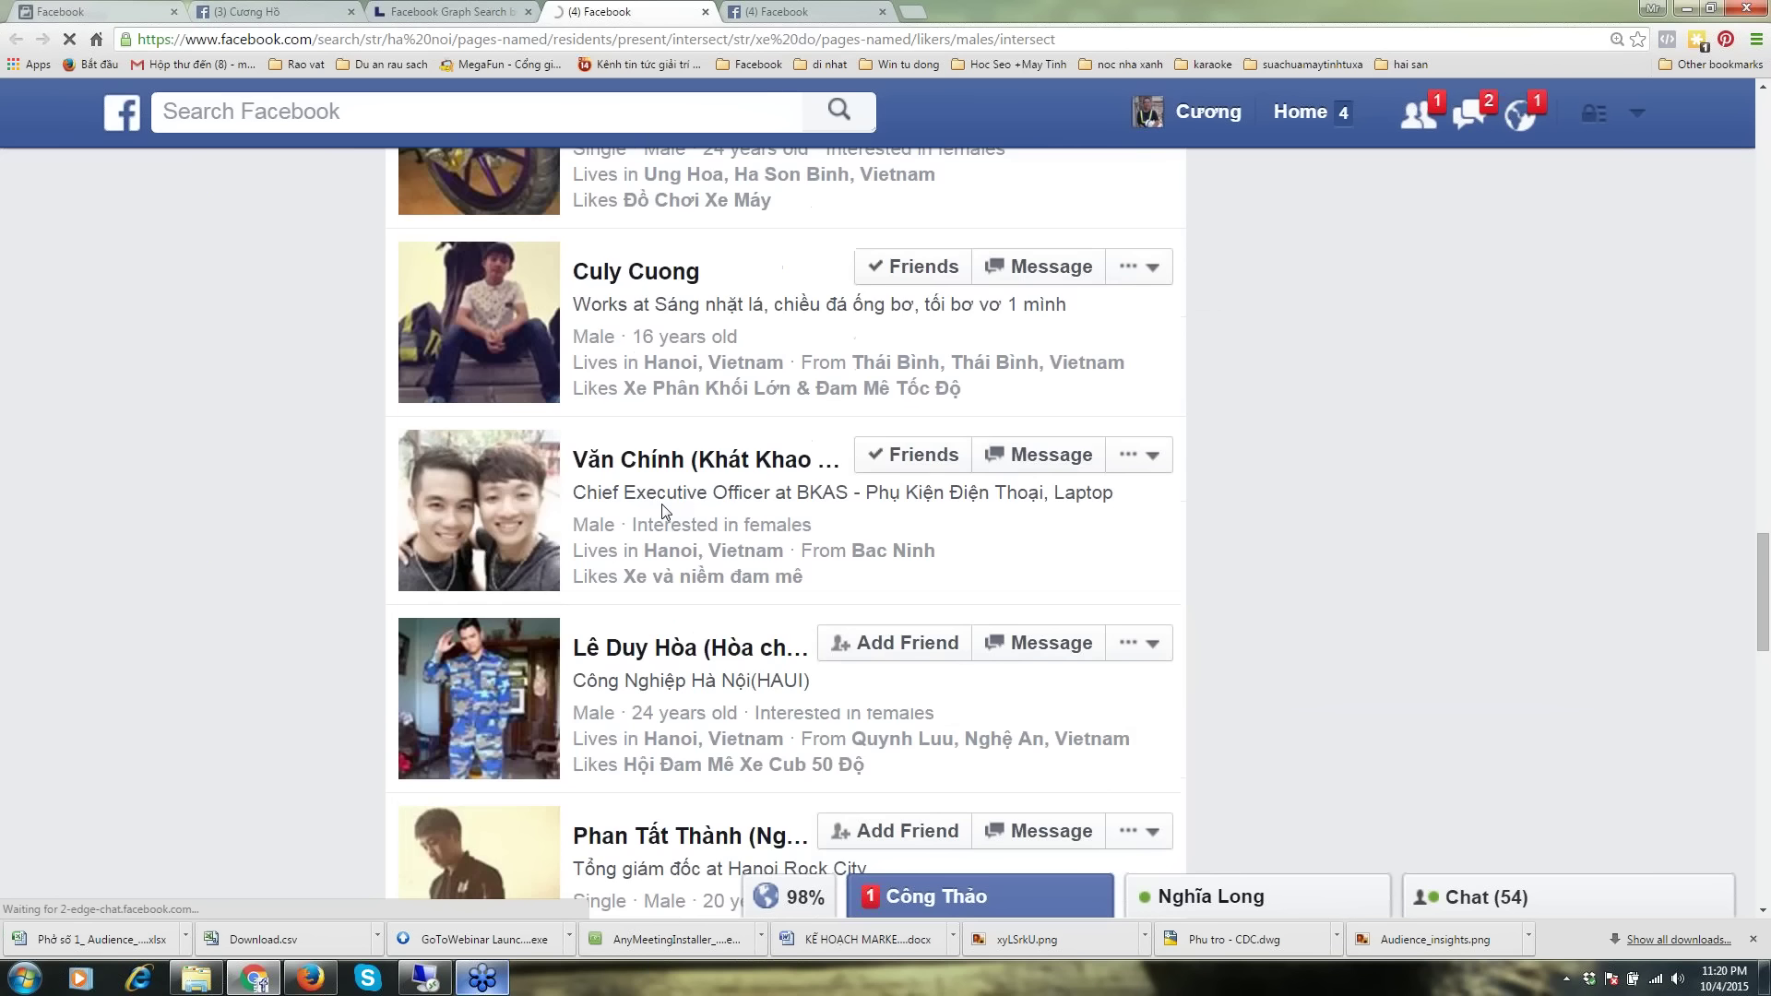
pyautogui.scroll(-5, 637, 452)
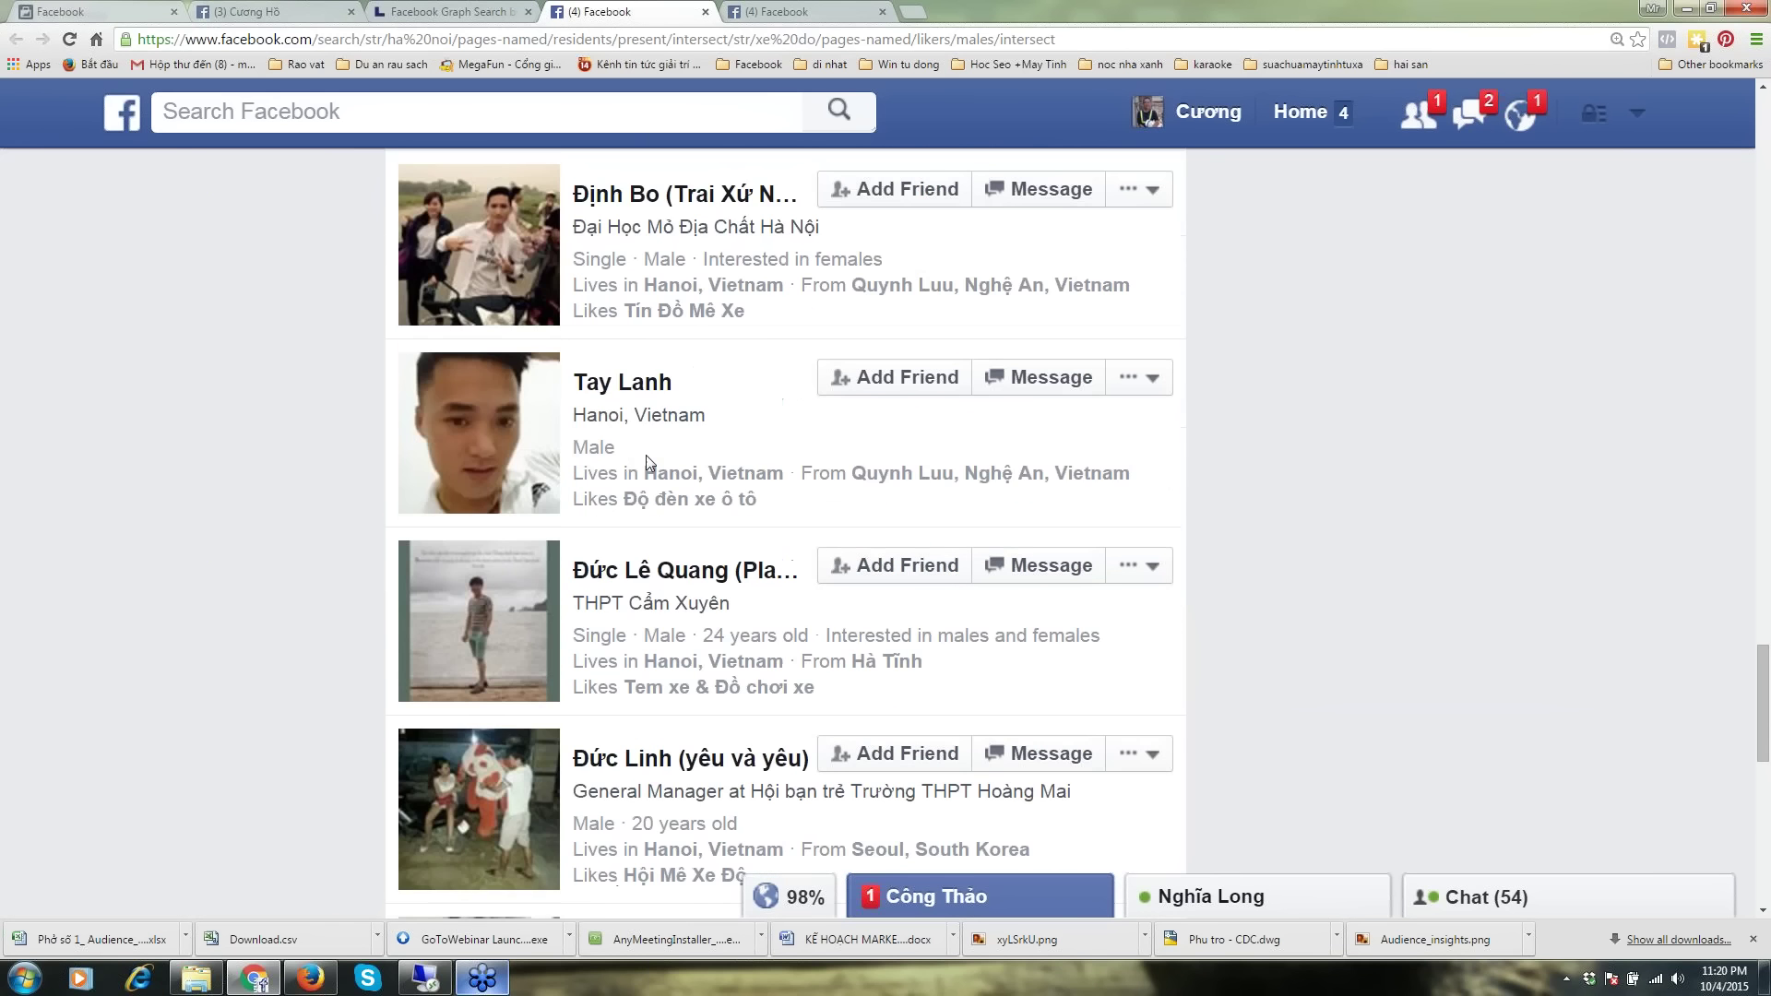
pyautogui.scroll(-6, 645, 456)
pyautogui.scroll(-10, 602, 513)
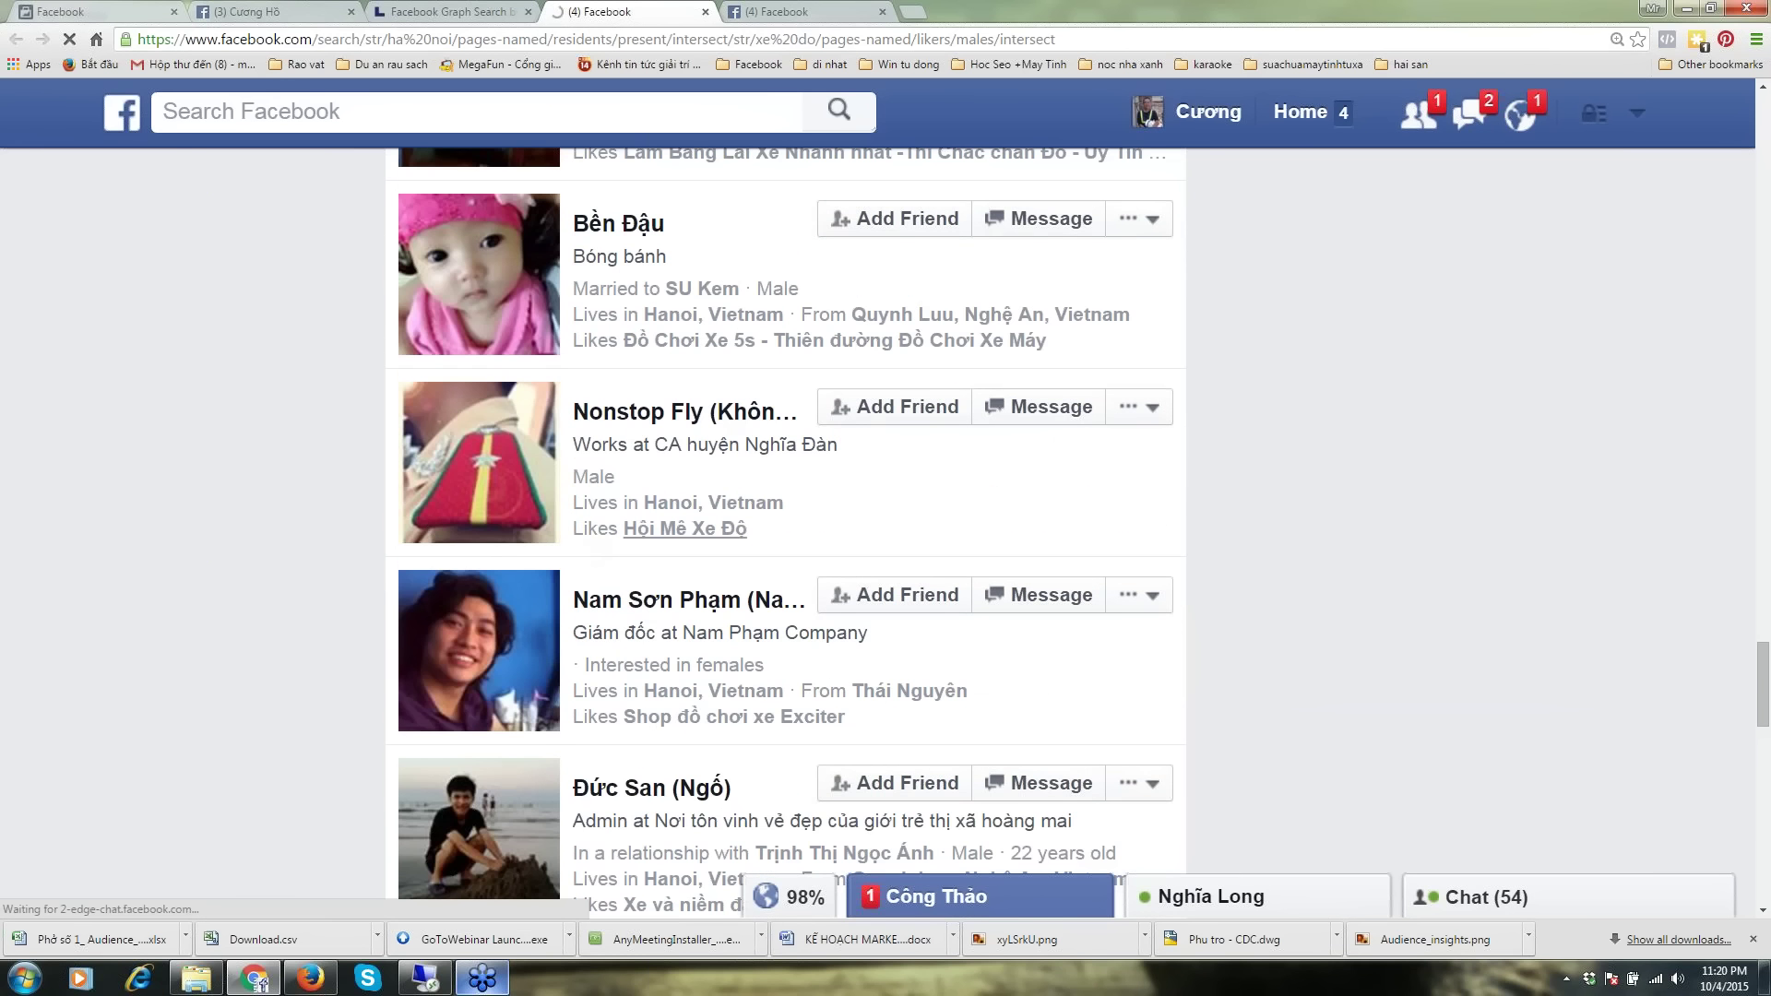
# Open the liked page "Hội Mê Xe Độ" from the results and look through its posts and photos.
pyautogui.click(727, 530)
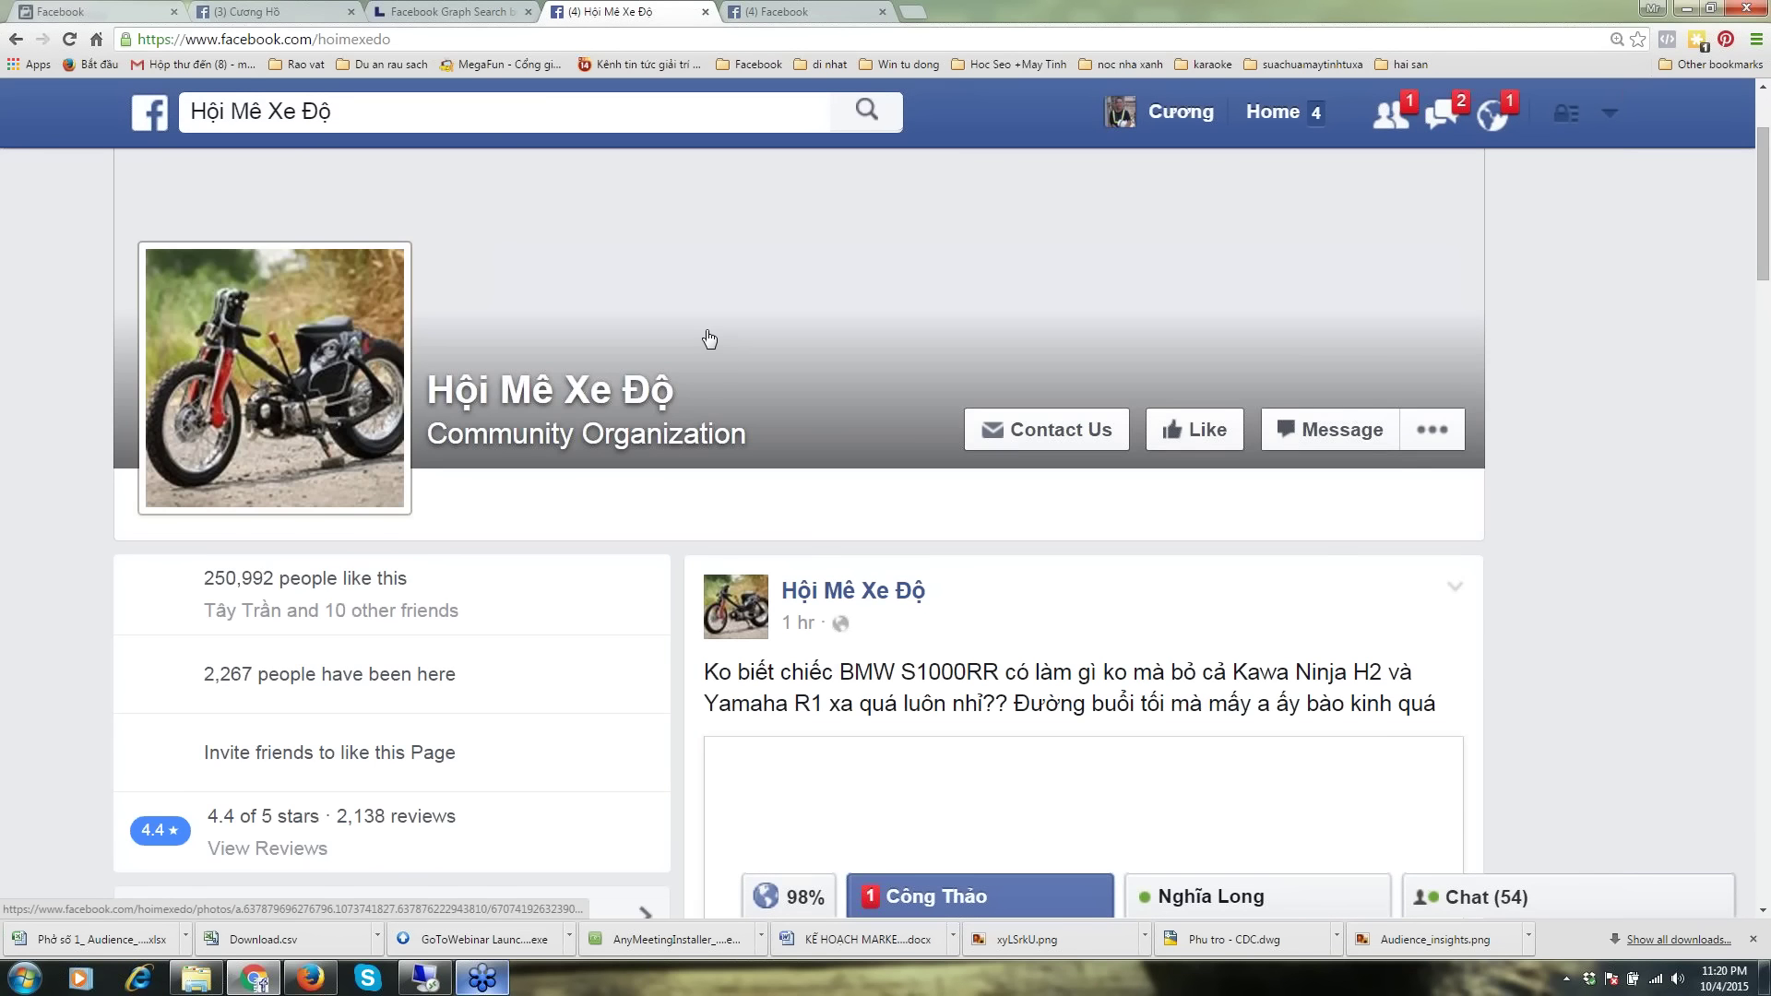
pyautogui.scroll(-4, 709, 339)
pyautogui.scroll(-10, 710, 339)
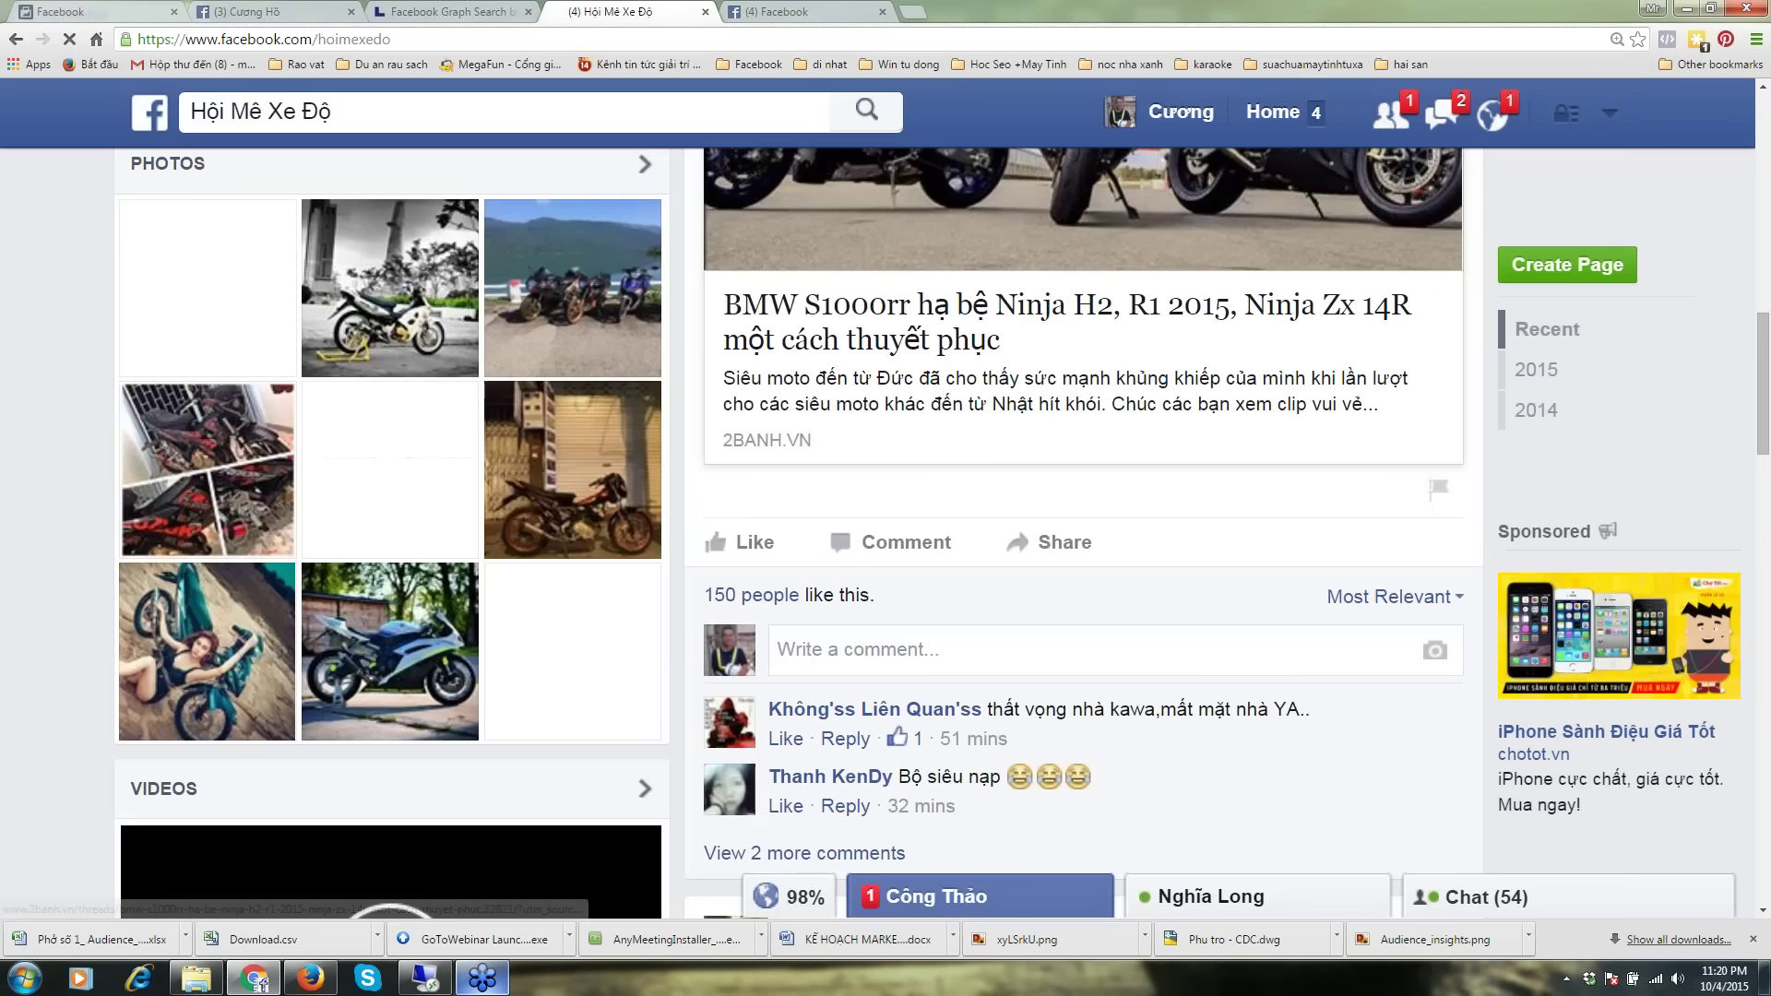
pyautogui.scroll(5, 1083, 530)
pyautogui.scroll(4, 961, 375)
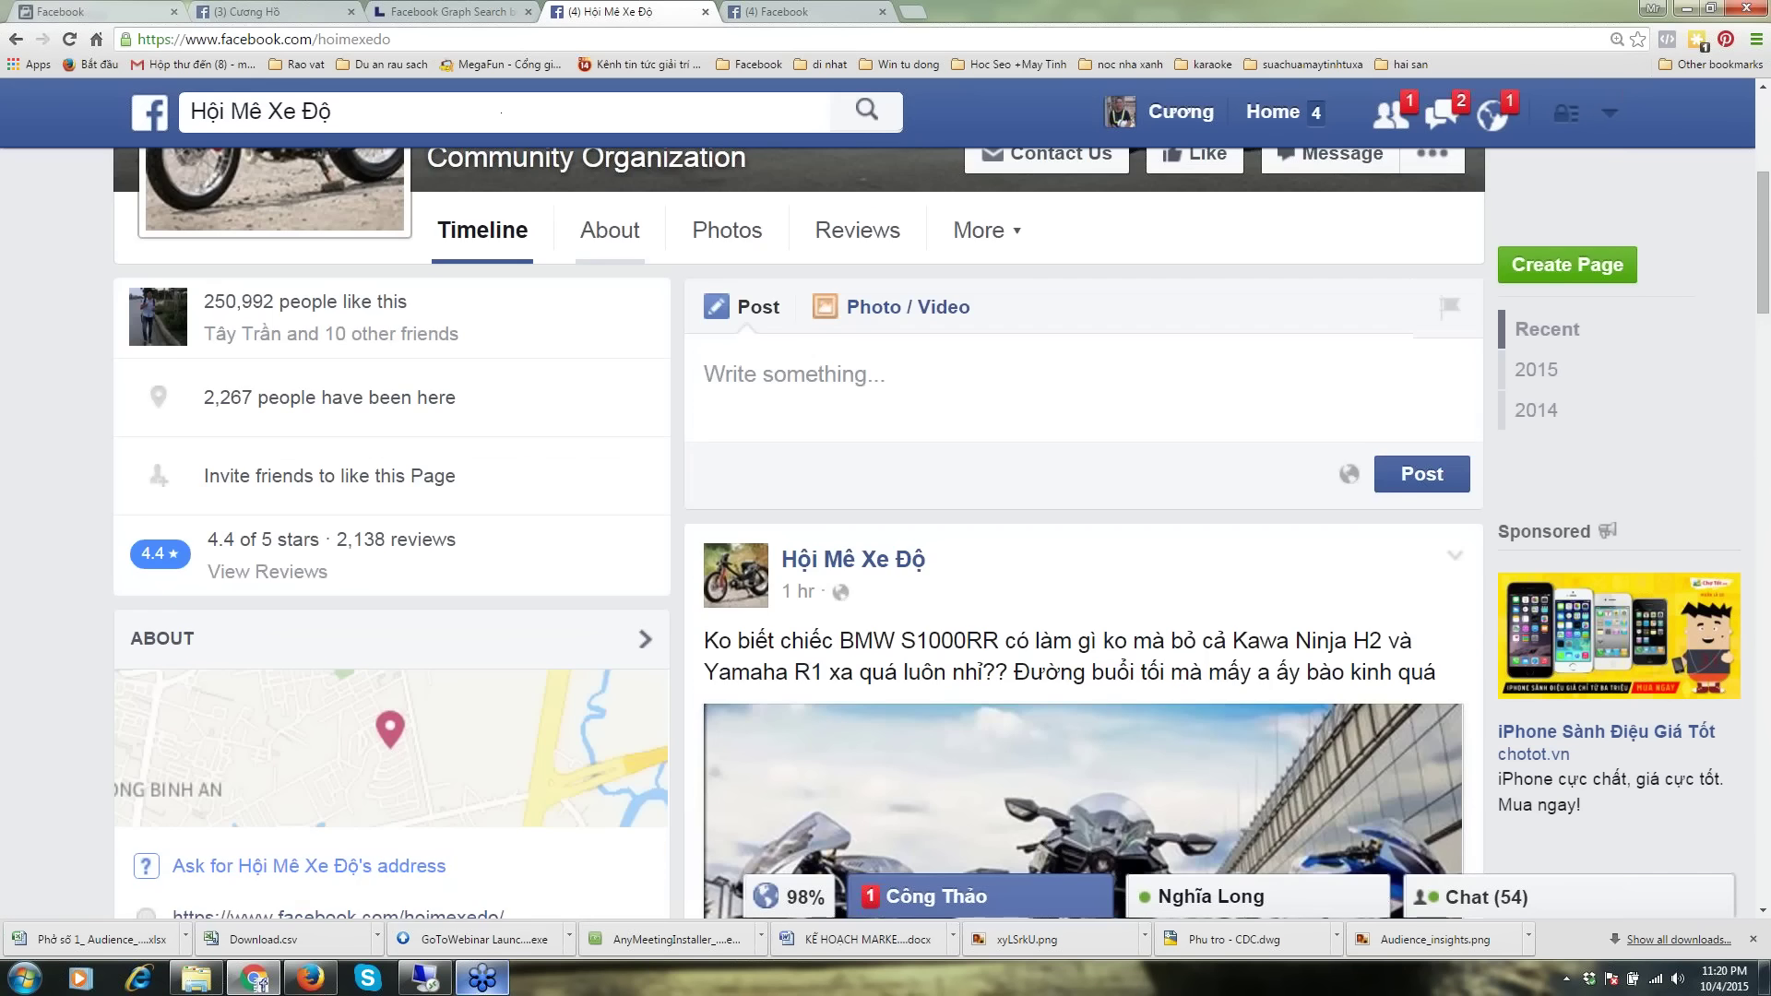
# Examine the motorcycle posts, visitor posts and reviews further down the "Hội Mê Xe Độ" page.
pyautogui.scroll(-11, 546, 384)
pyautogui.scroll(-6, 701, 426)
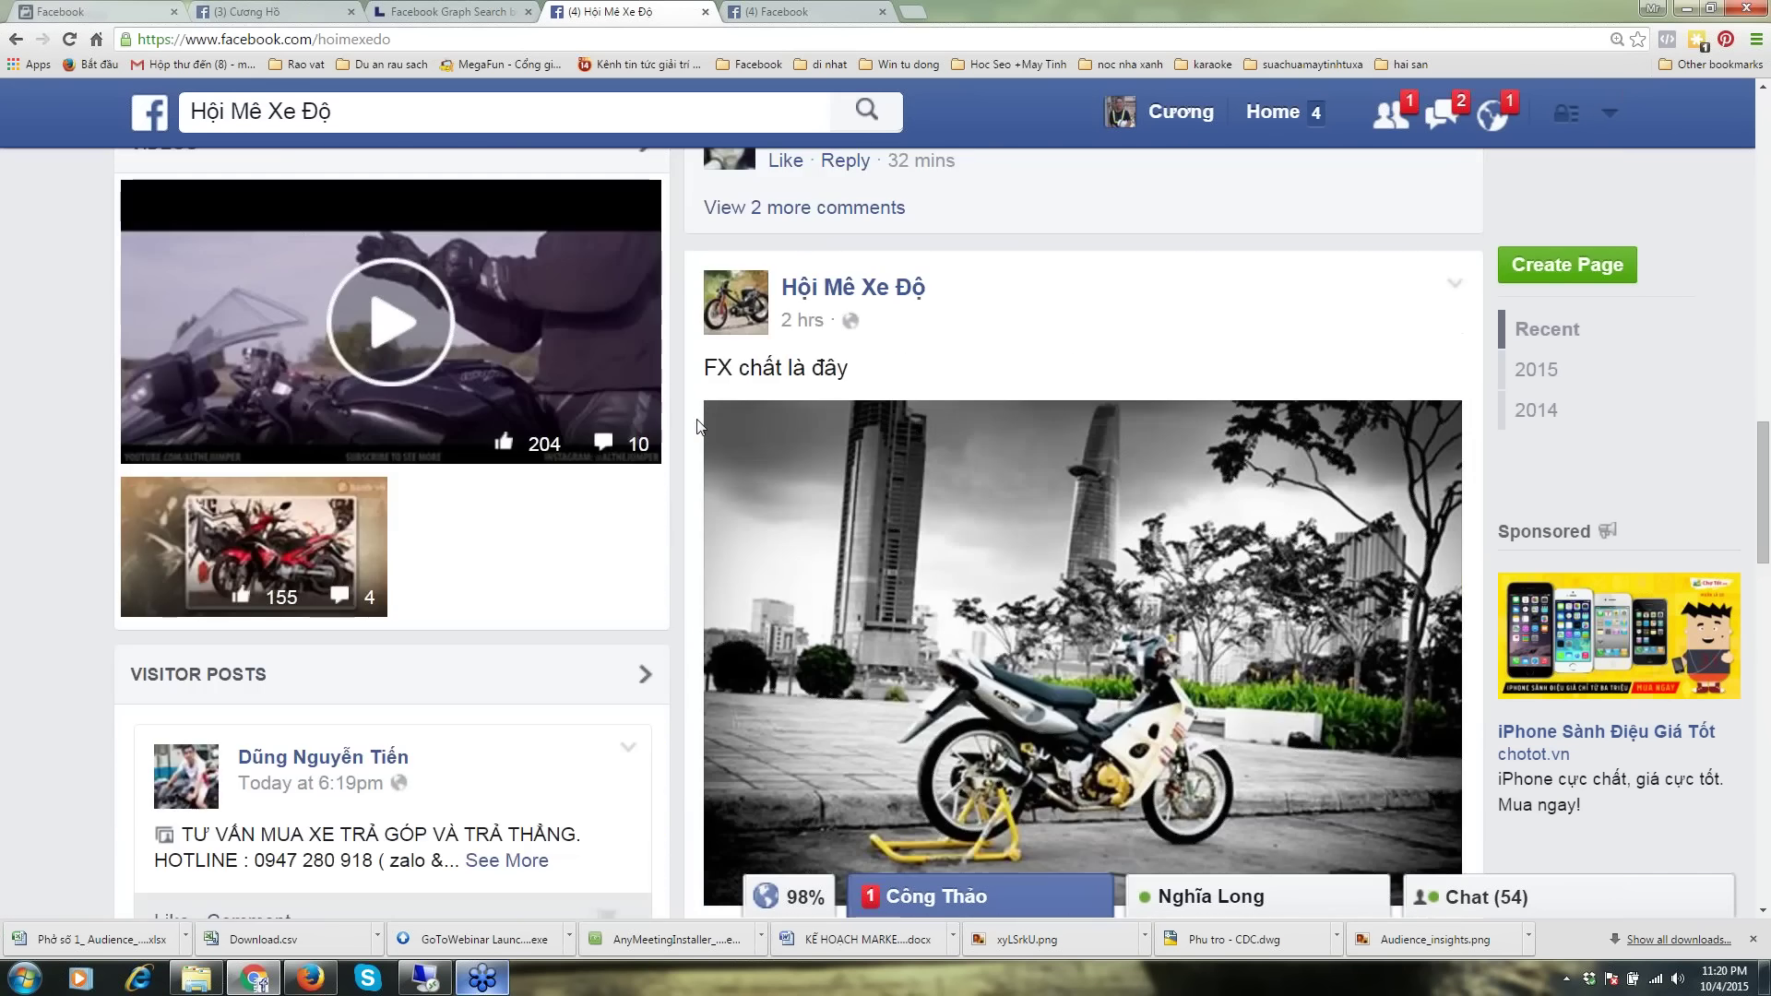
pyautogui.scroll(17, 702, 426)
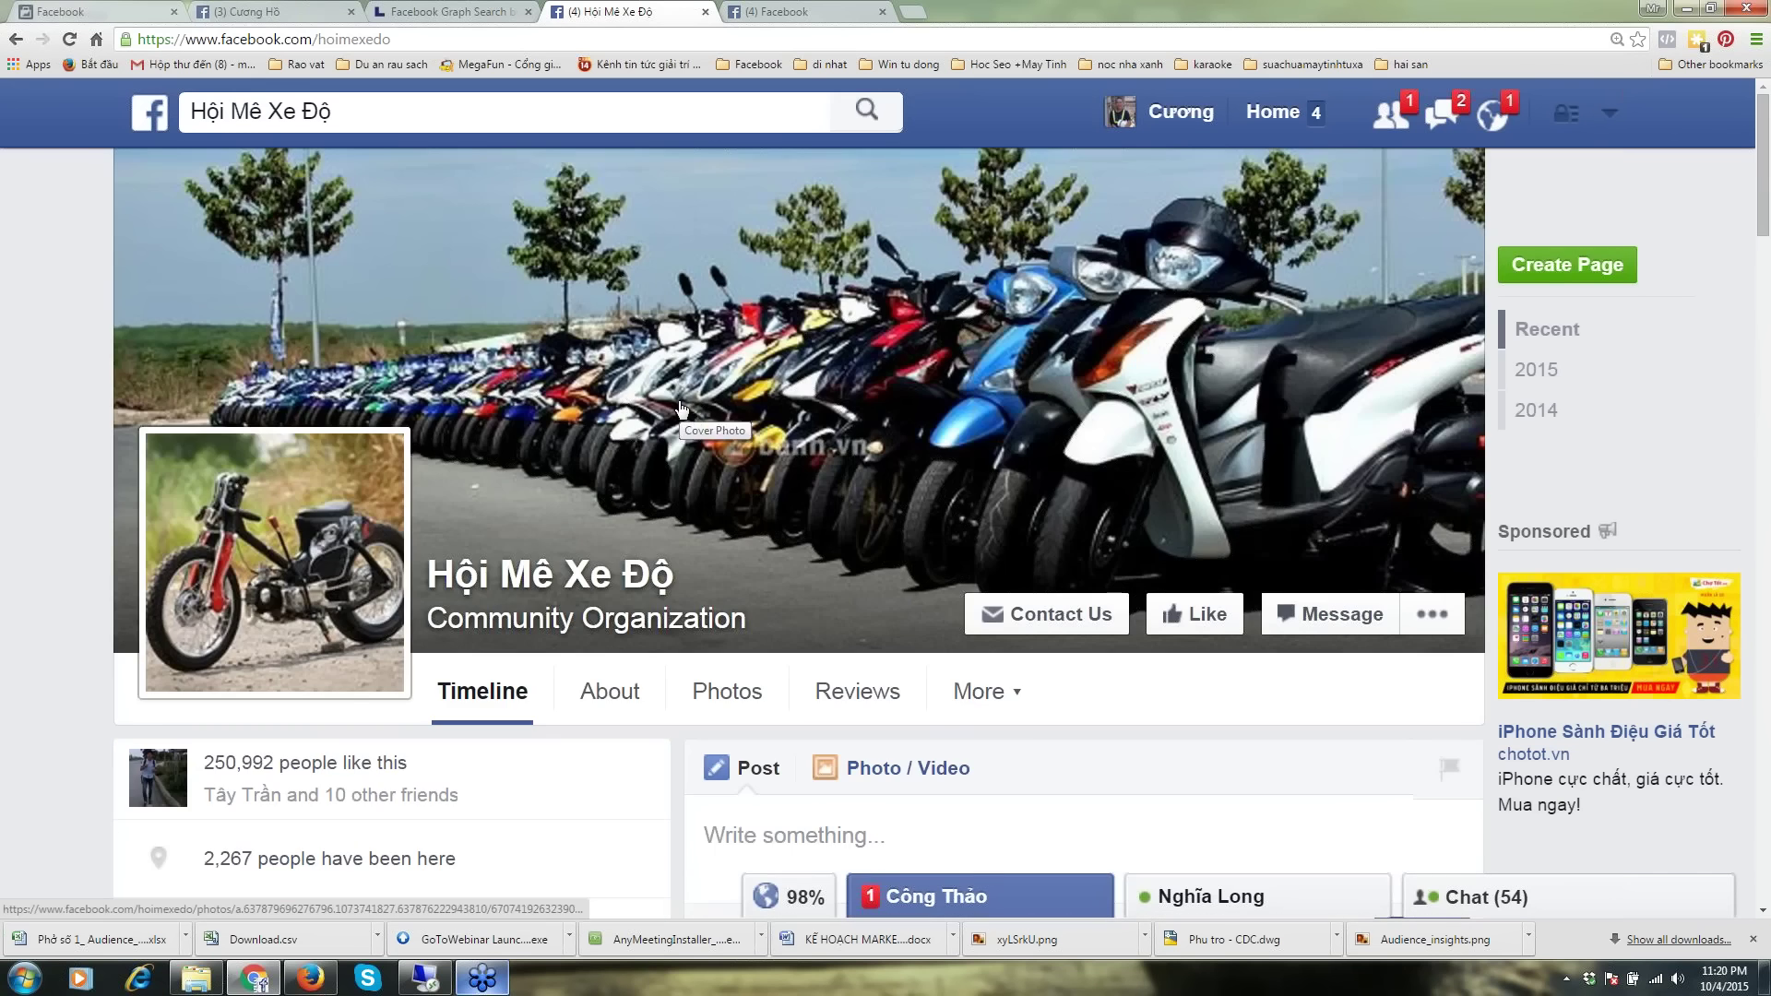
pyautogui.scroll(-10, 874, 439)
pyautogui.scroll(-14, 873, 439)
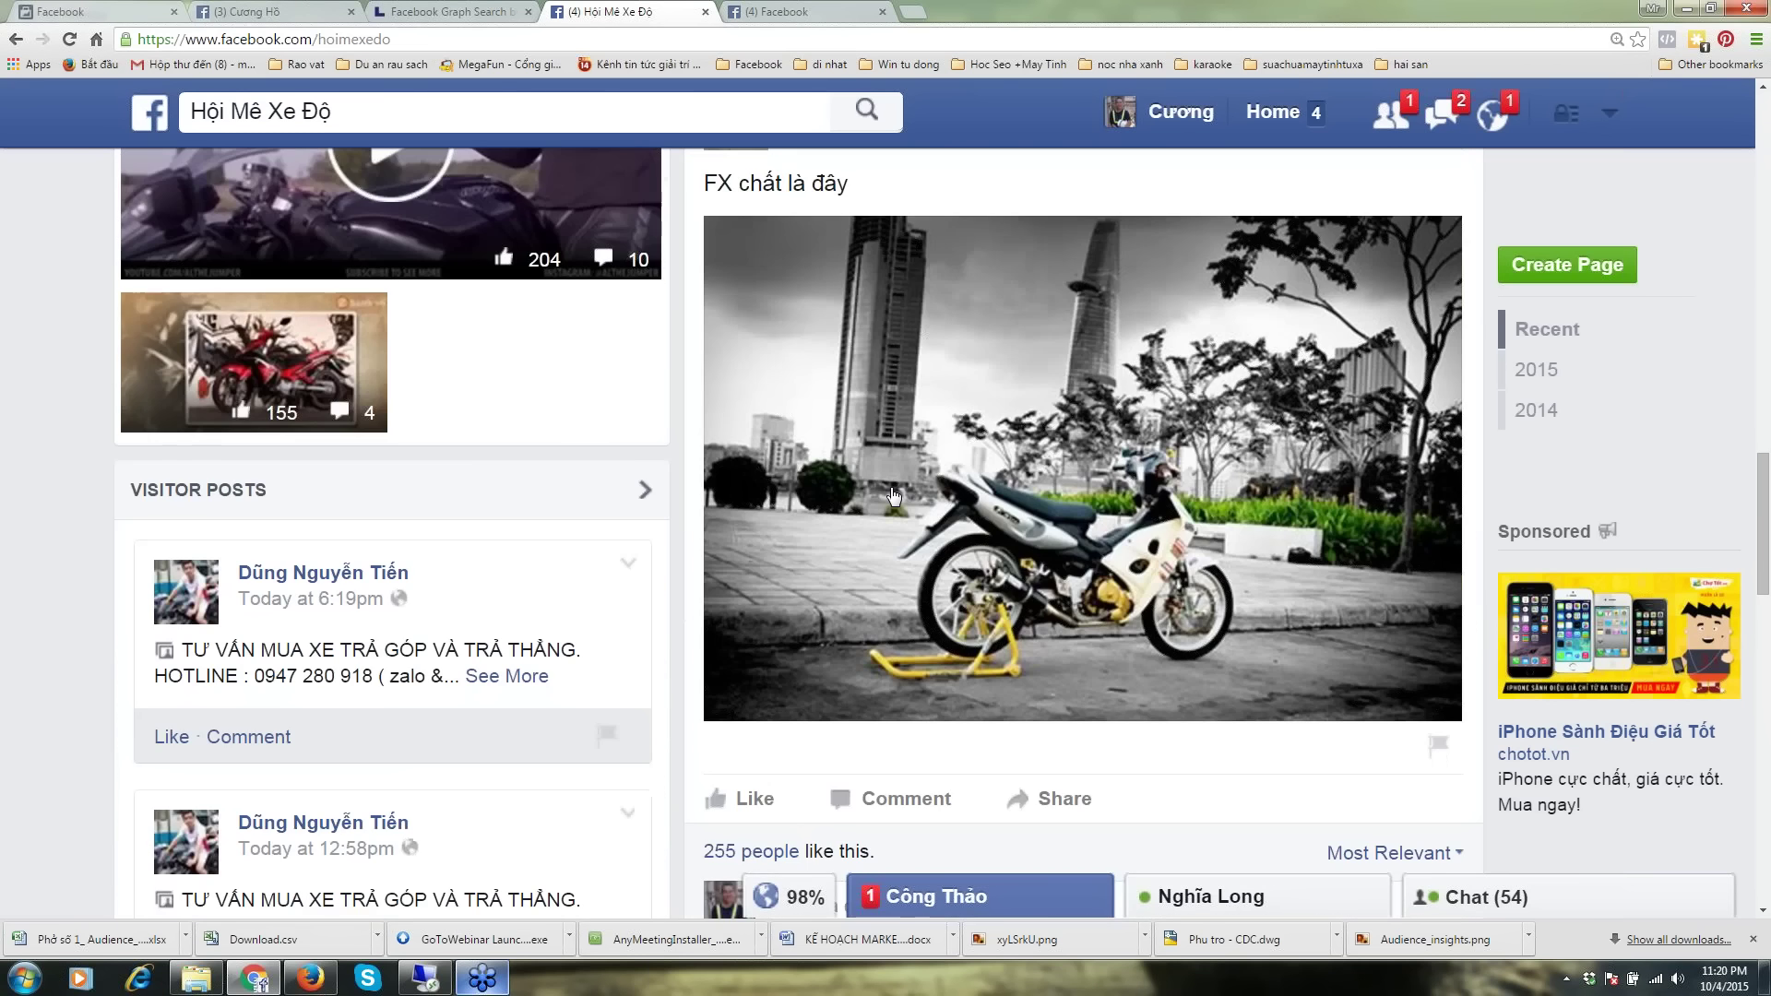
pyautogui.scroll(-5, 916, 507)
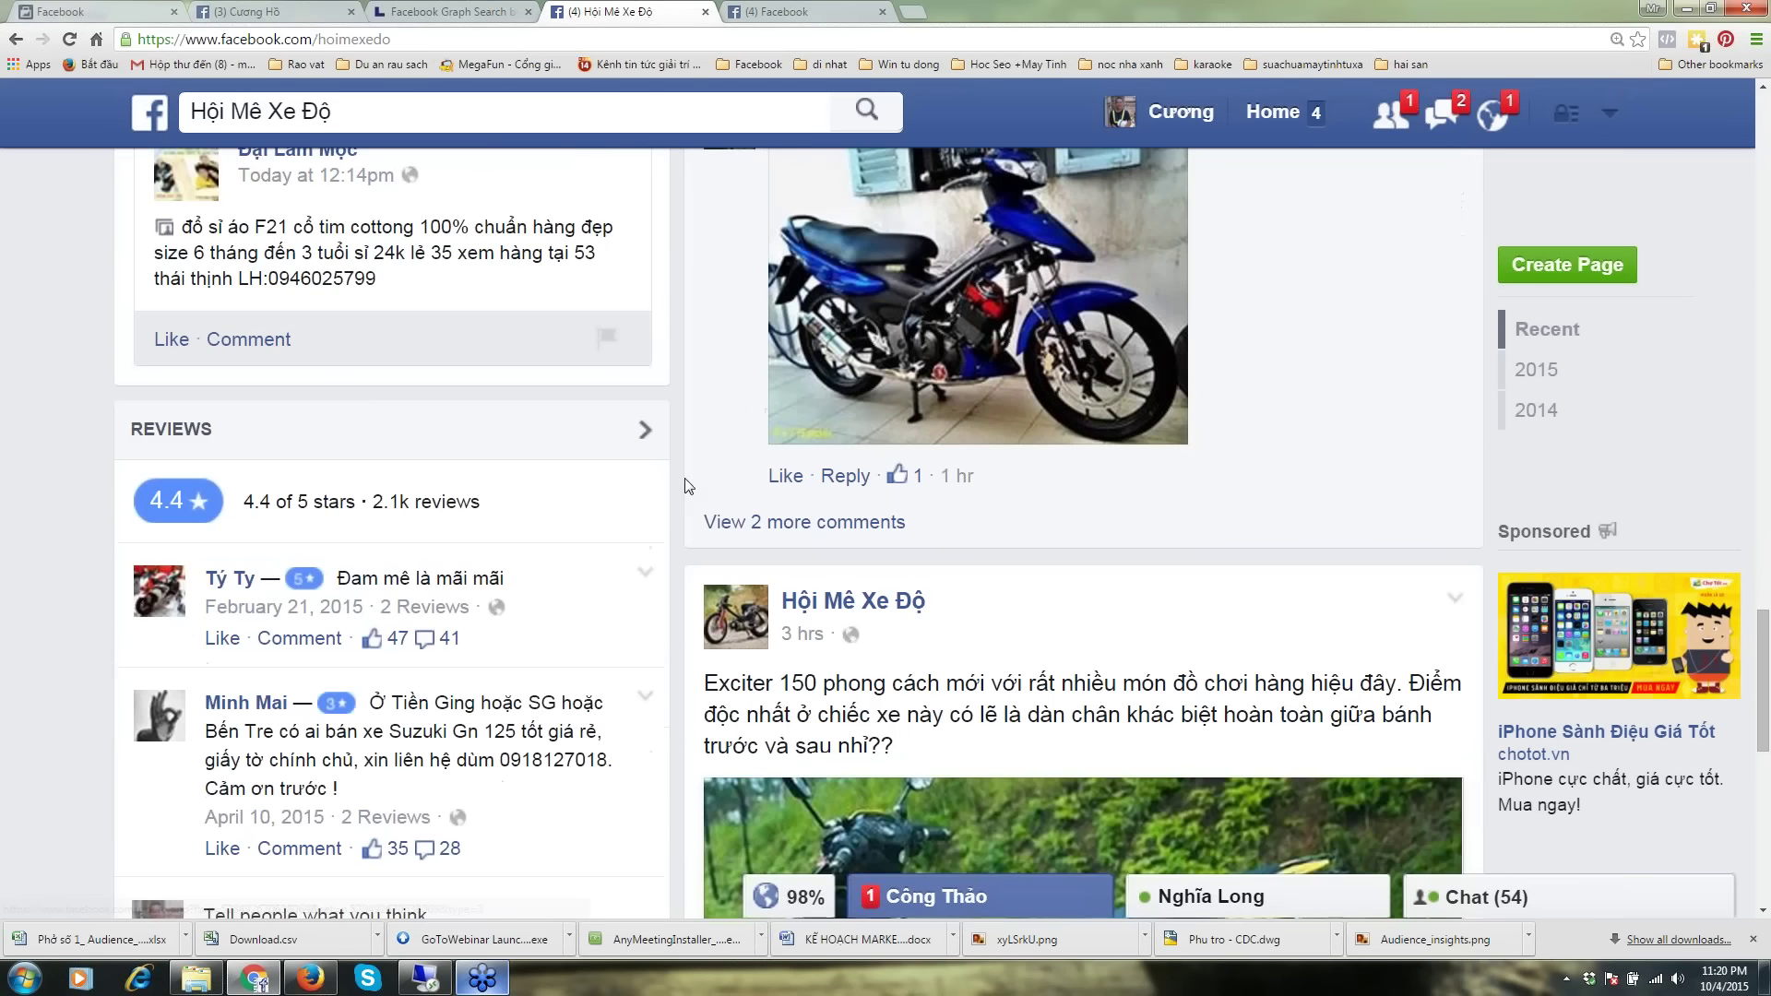
pyautogui.scroll(-3, 996, 724)
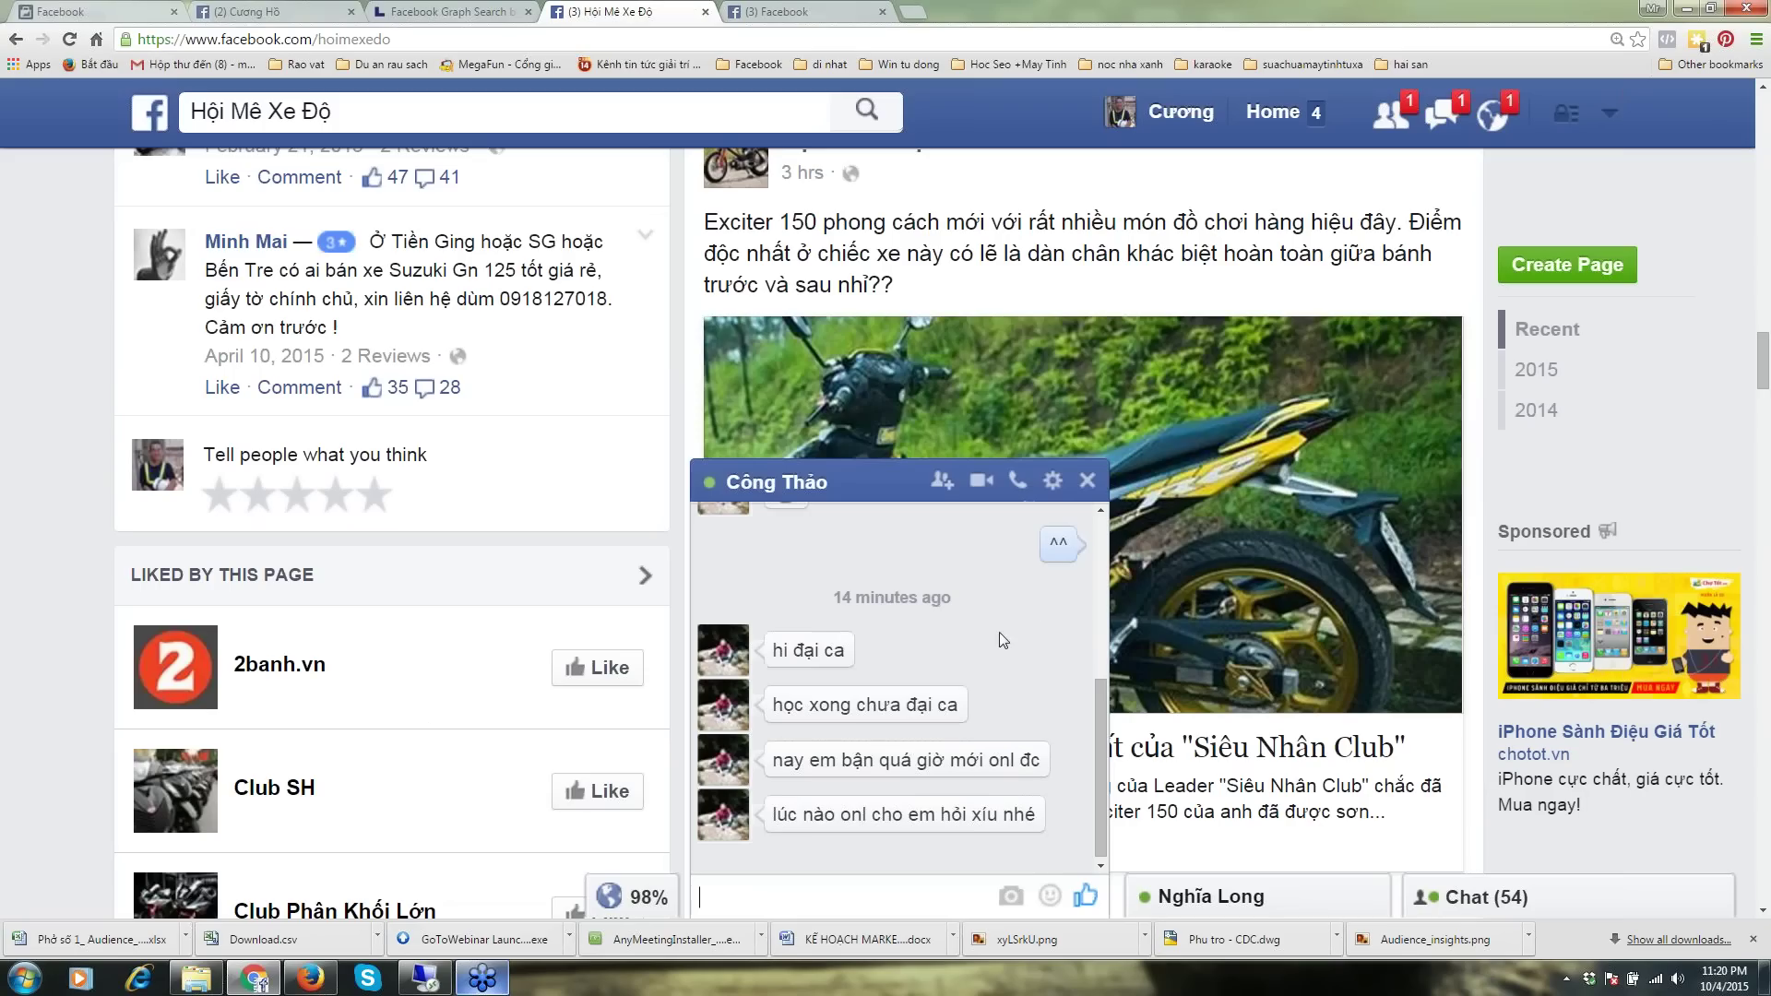
# Collapse the open chat conversation and accept the pending friend request.
pyautogui.click(886, 481)
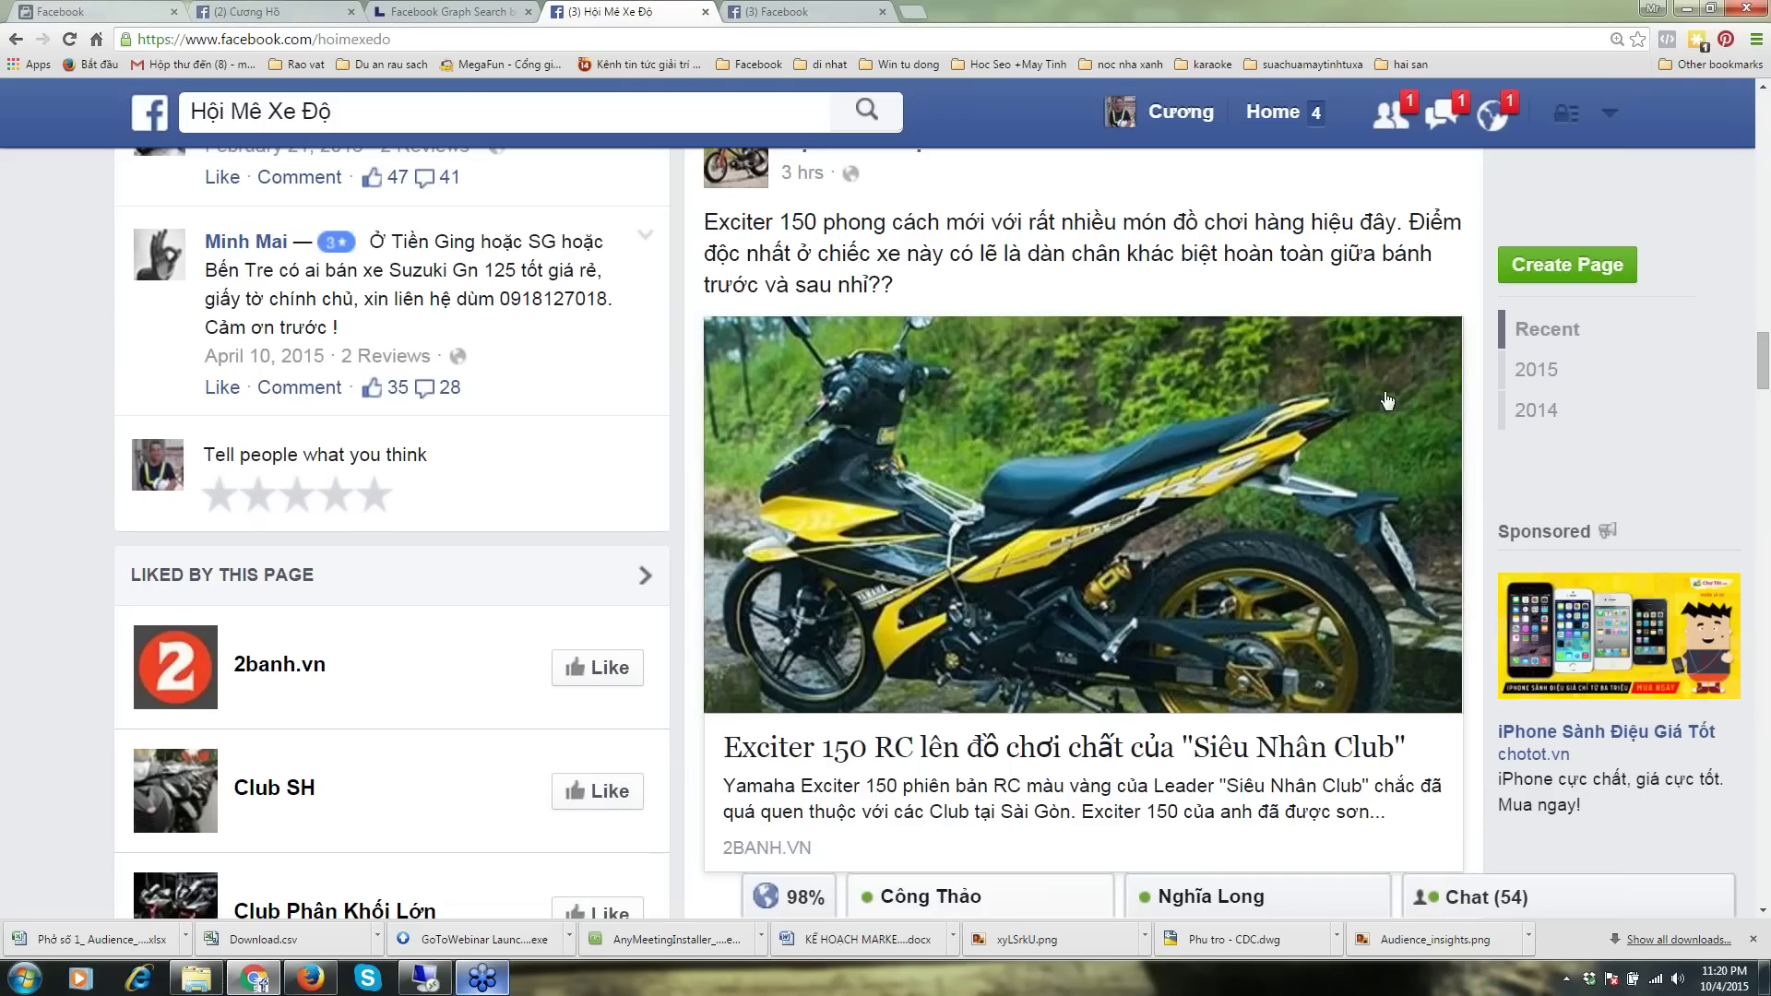
pyautogui.click(1390, 129)
pyautogui.click(1278, 246)
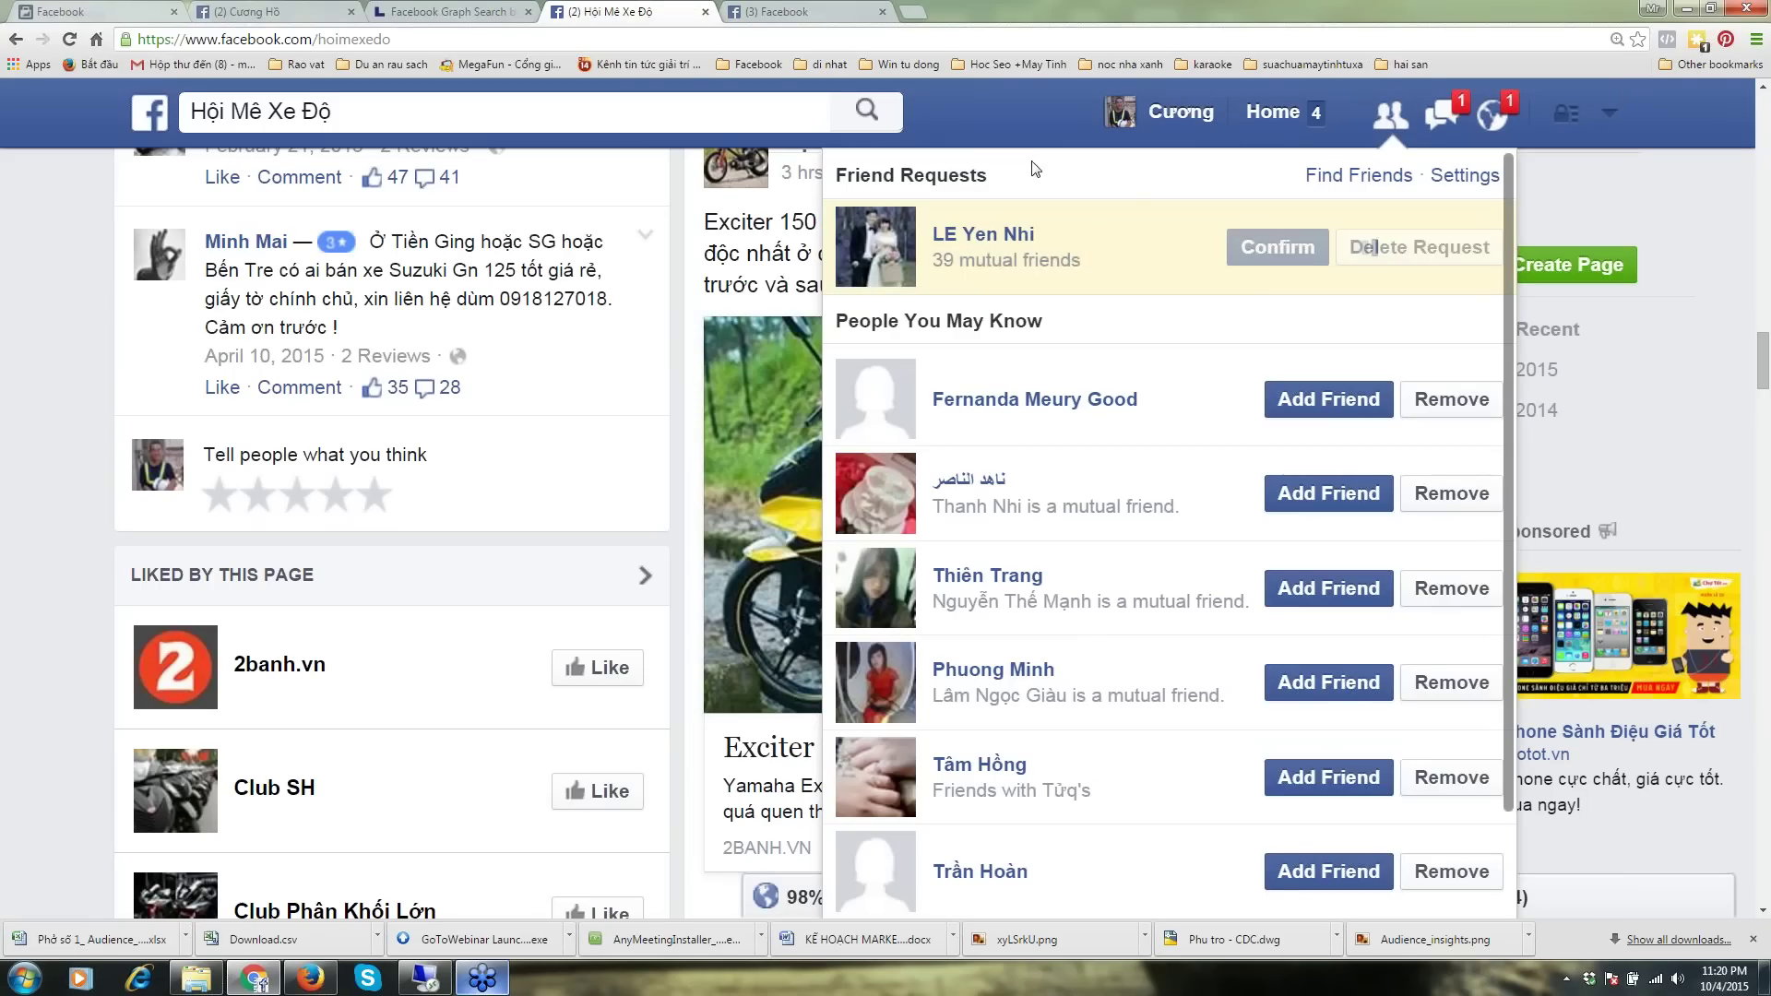
pyautogui.click(706, 374)
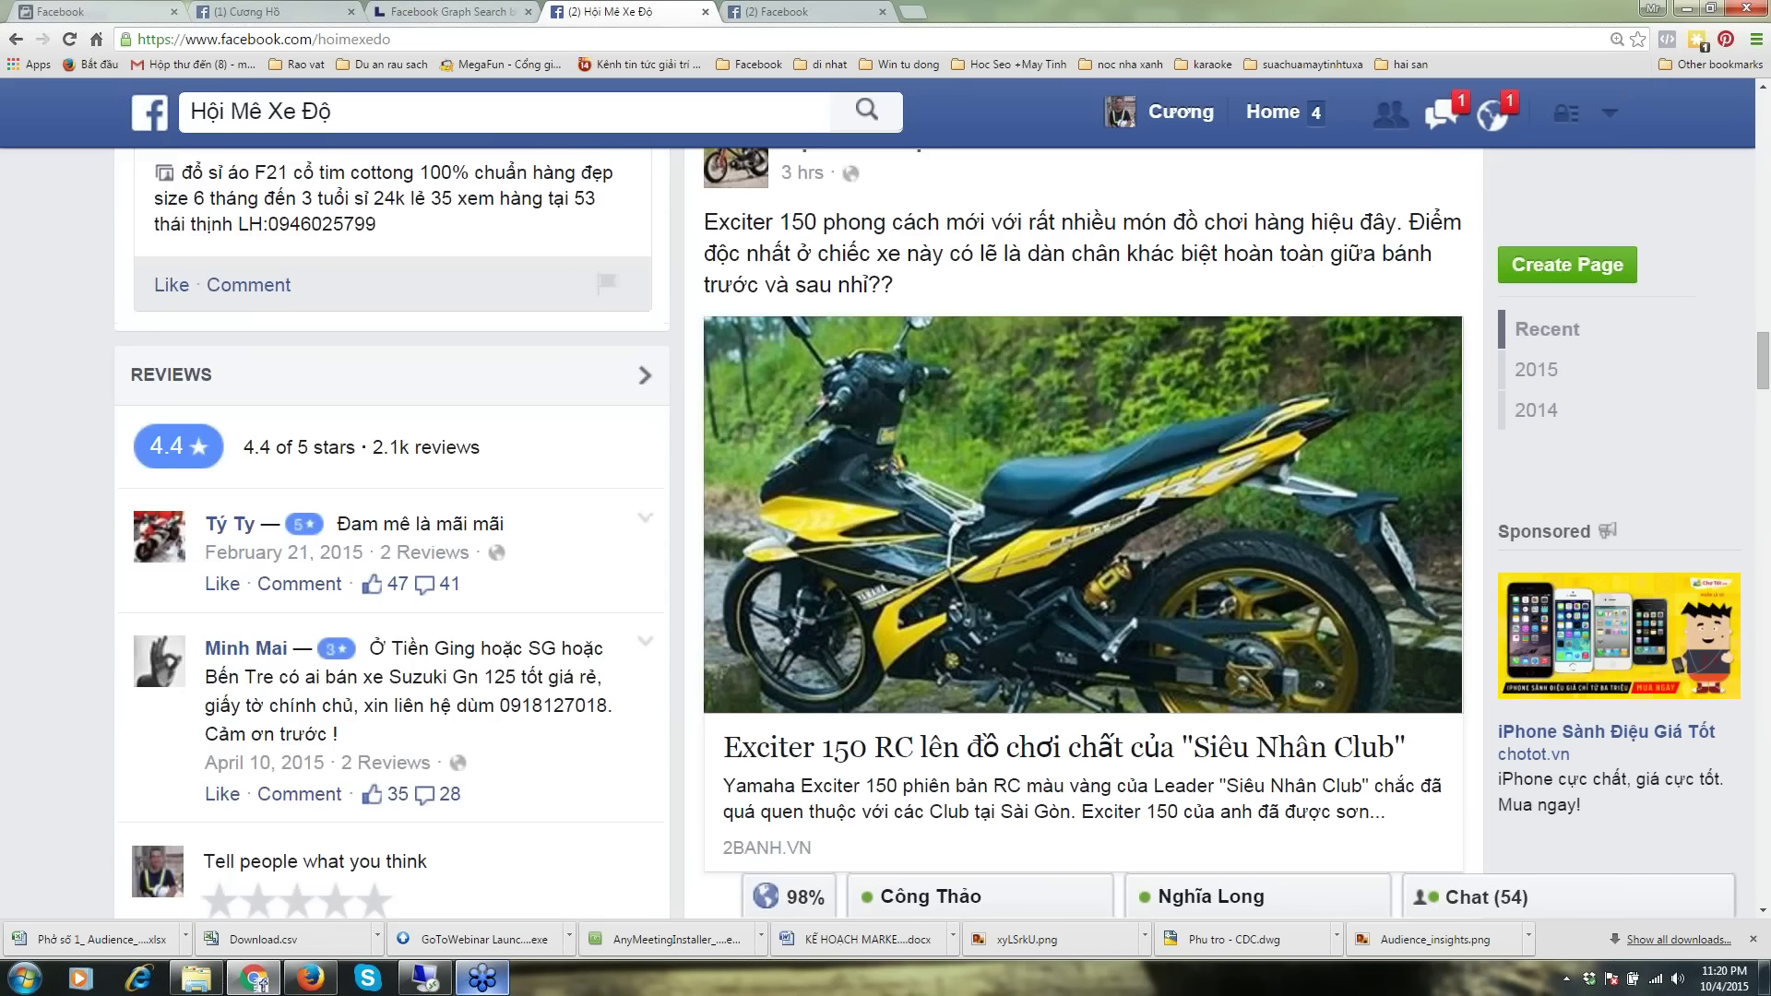
# Return to the Lookup-ID.com search page and run a search for posts about "vay dep".
pyautogui.hotkey('ctrl', 'shift', 'Tab')
pyautogui.scroll(5, 886, 498)
pyautogui.scroll(-2, 885, 498)
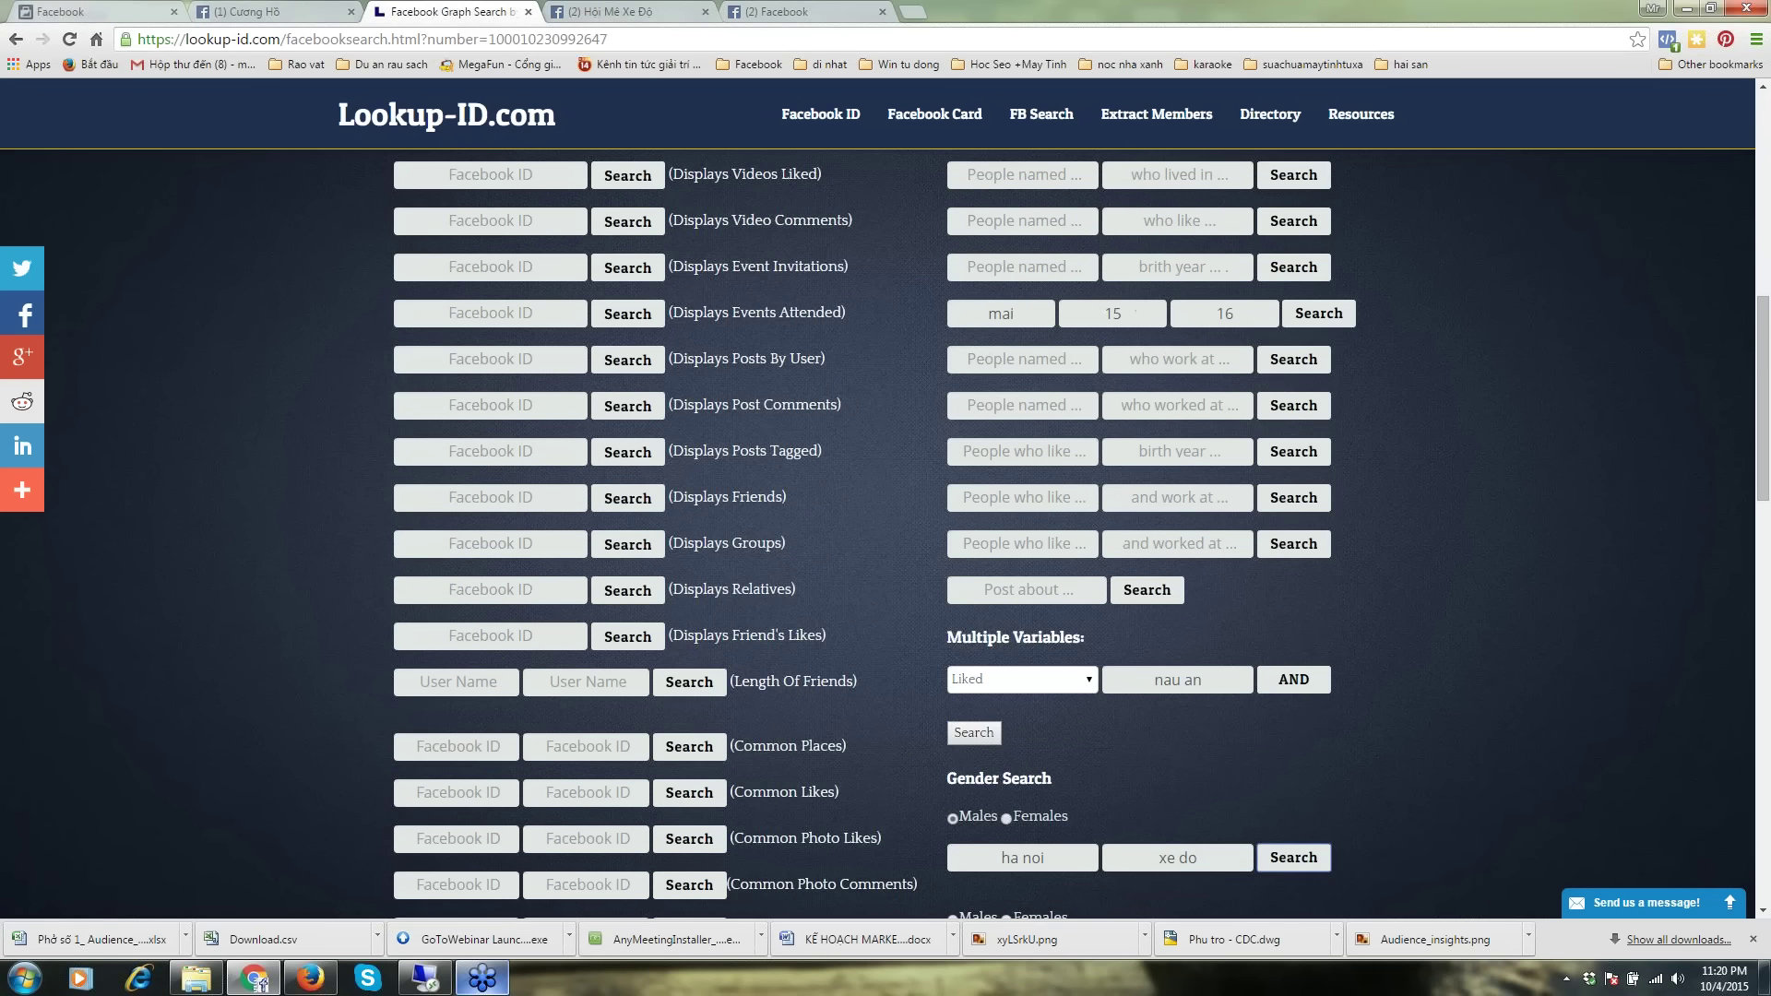
pyautogui.click(1047, 595)
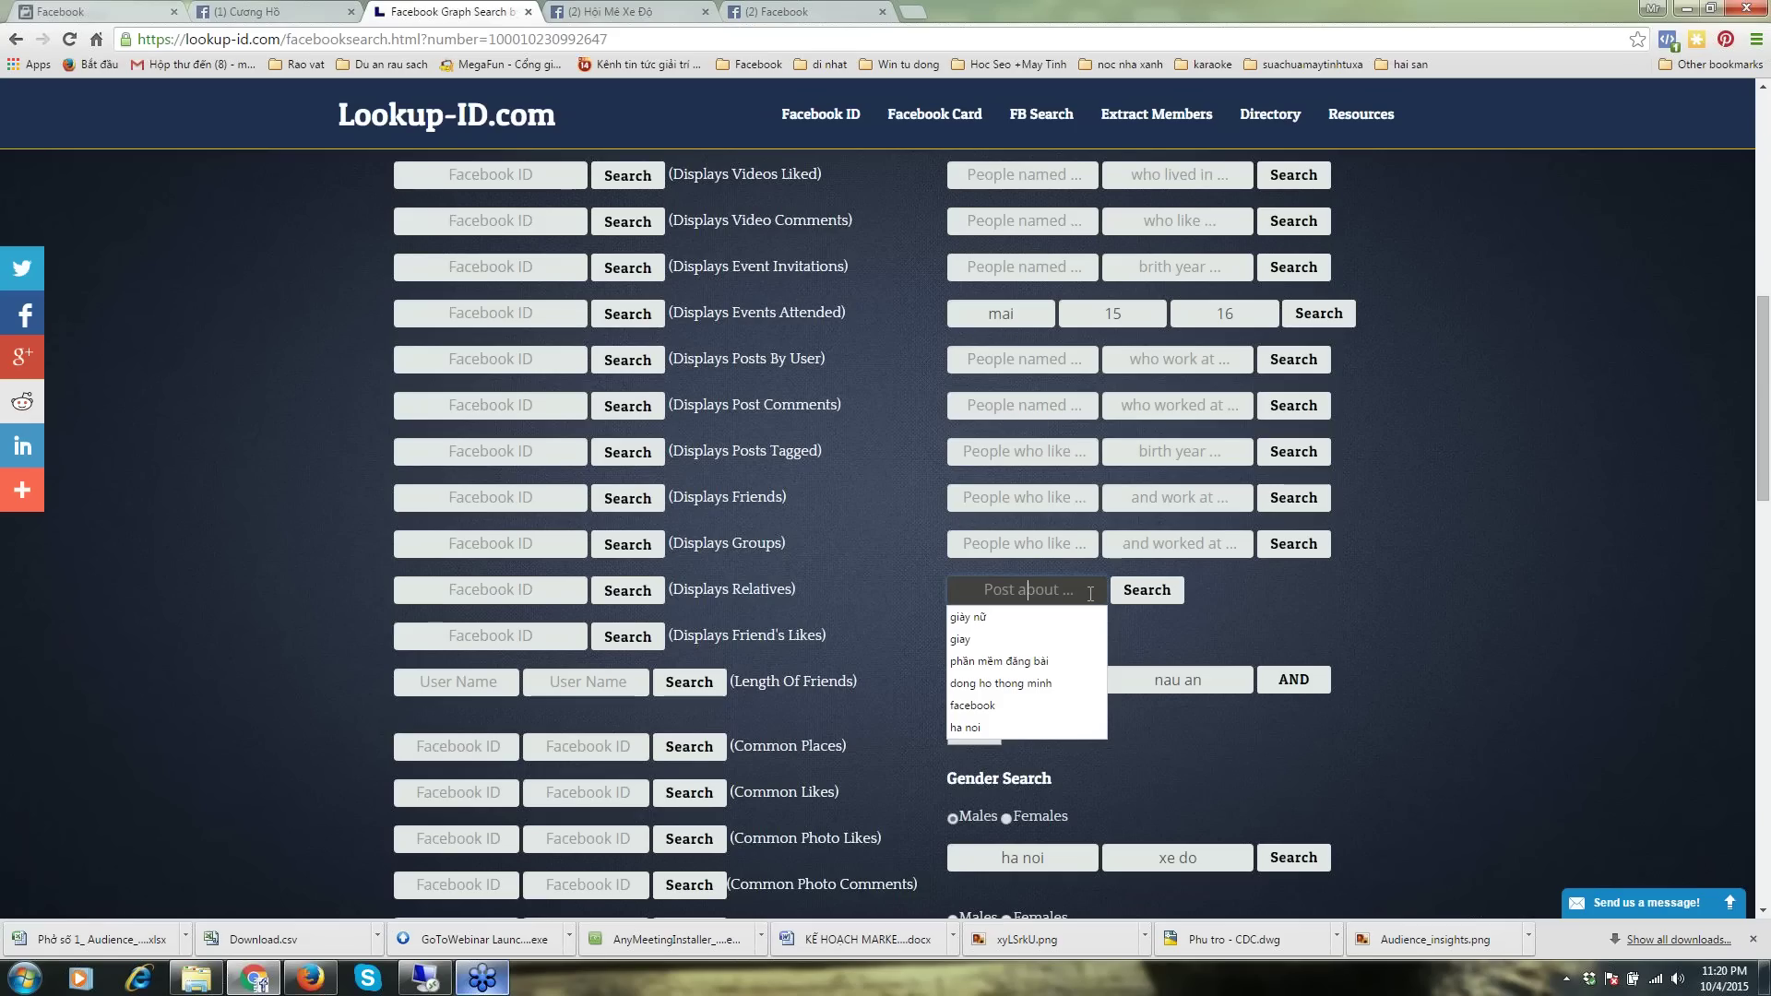
pyautogui.write('vay dep')
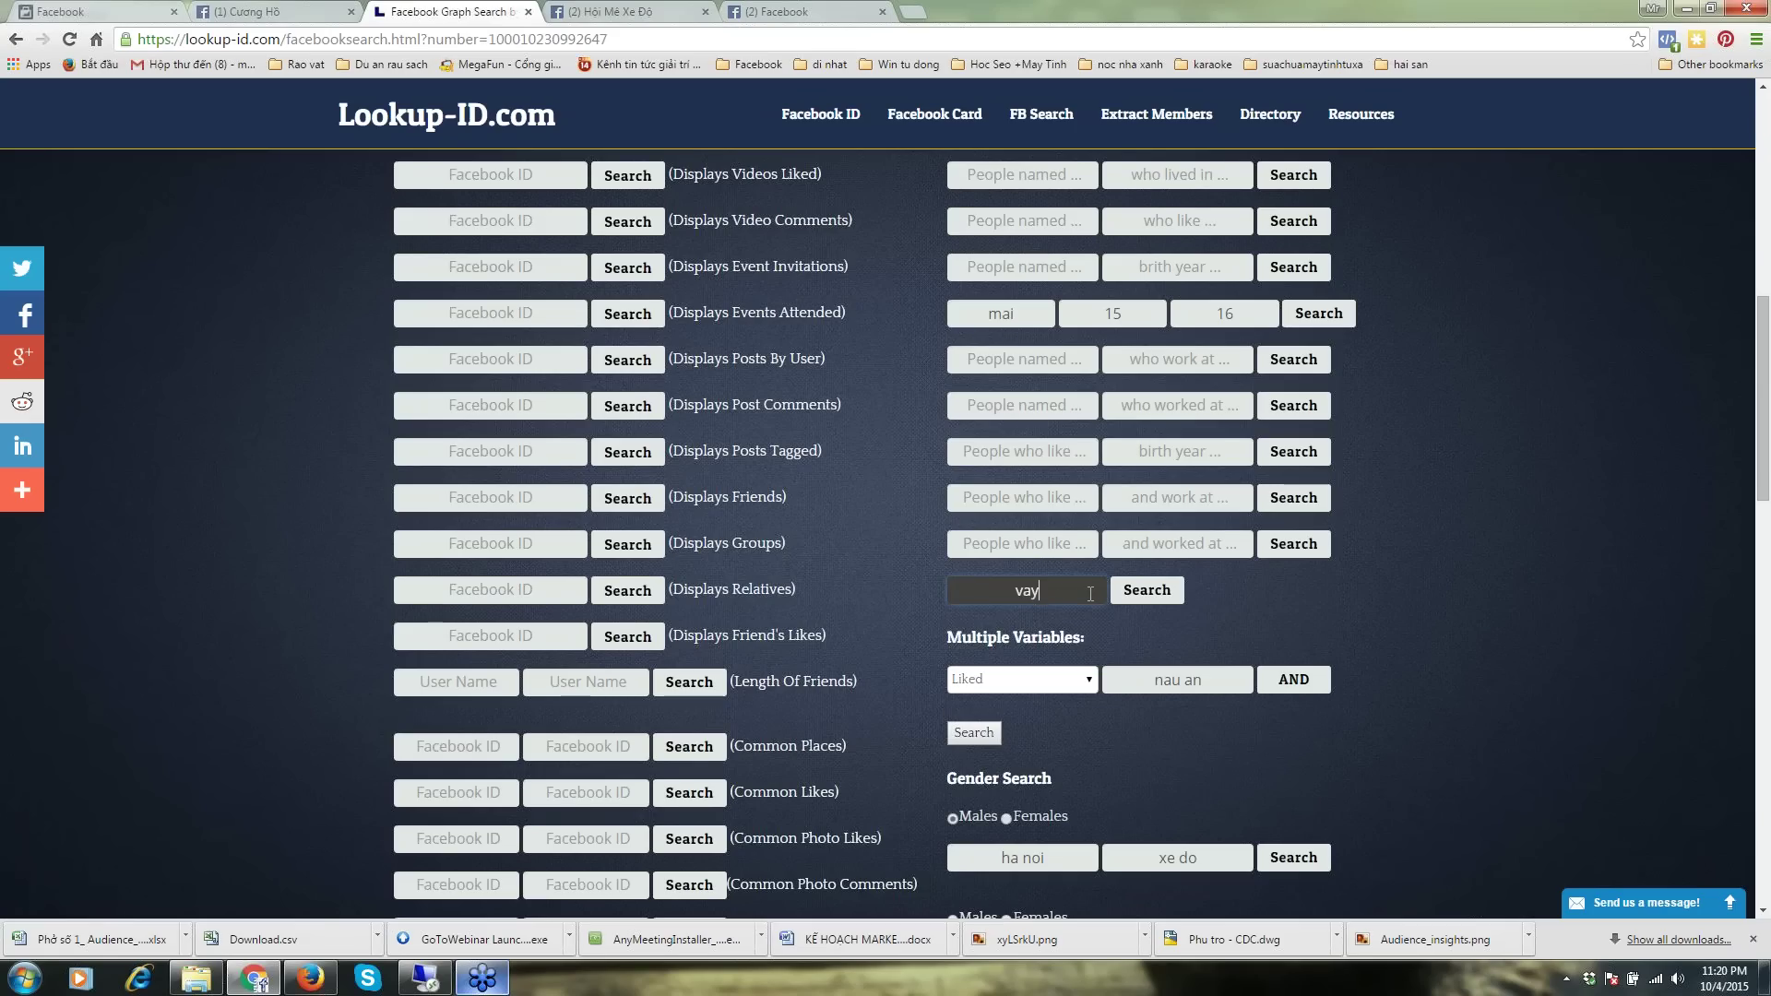
pyautogui.click(1142, 591)
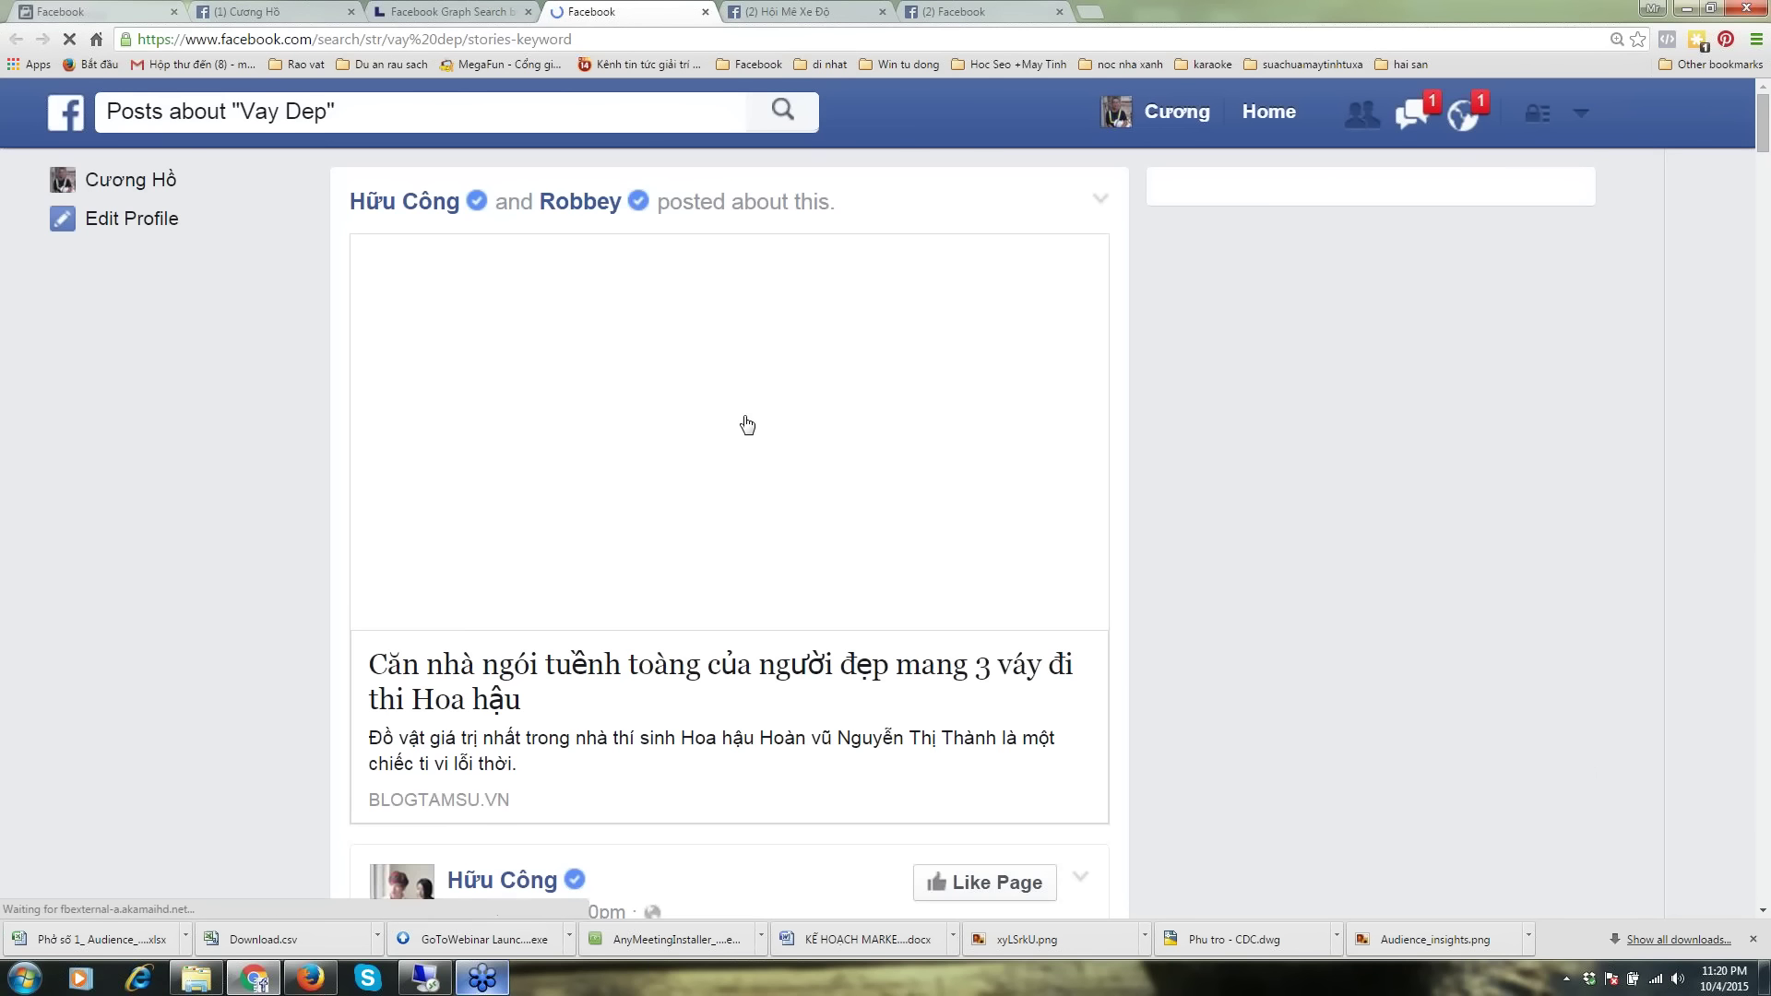
# Look through the Facebook posts matching "vay dep", checking who published them and which ones offer dresses for sale.
pyautogui.scroll(-1, 741, 423)
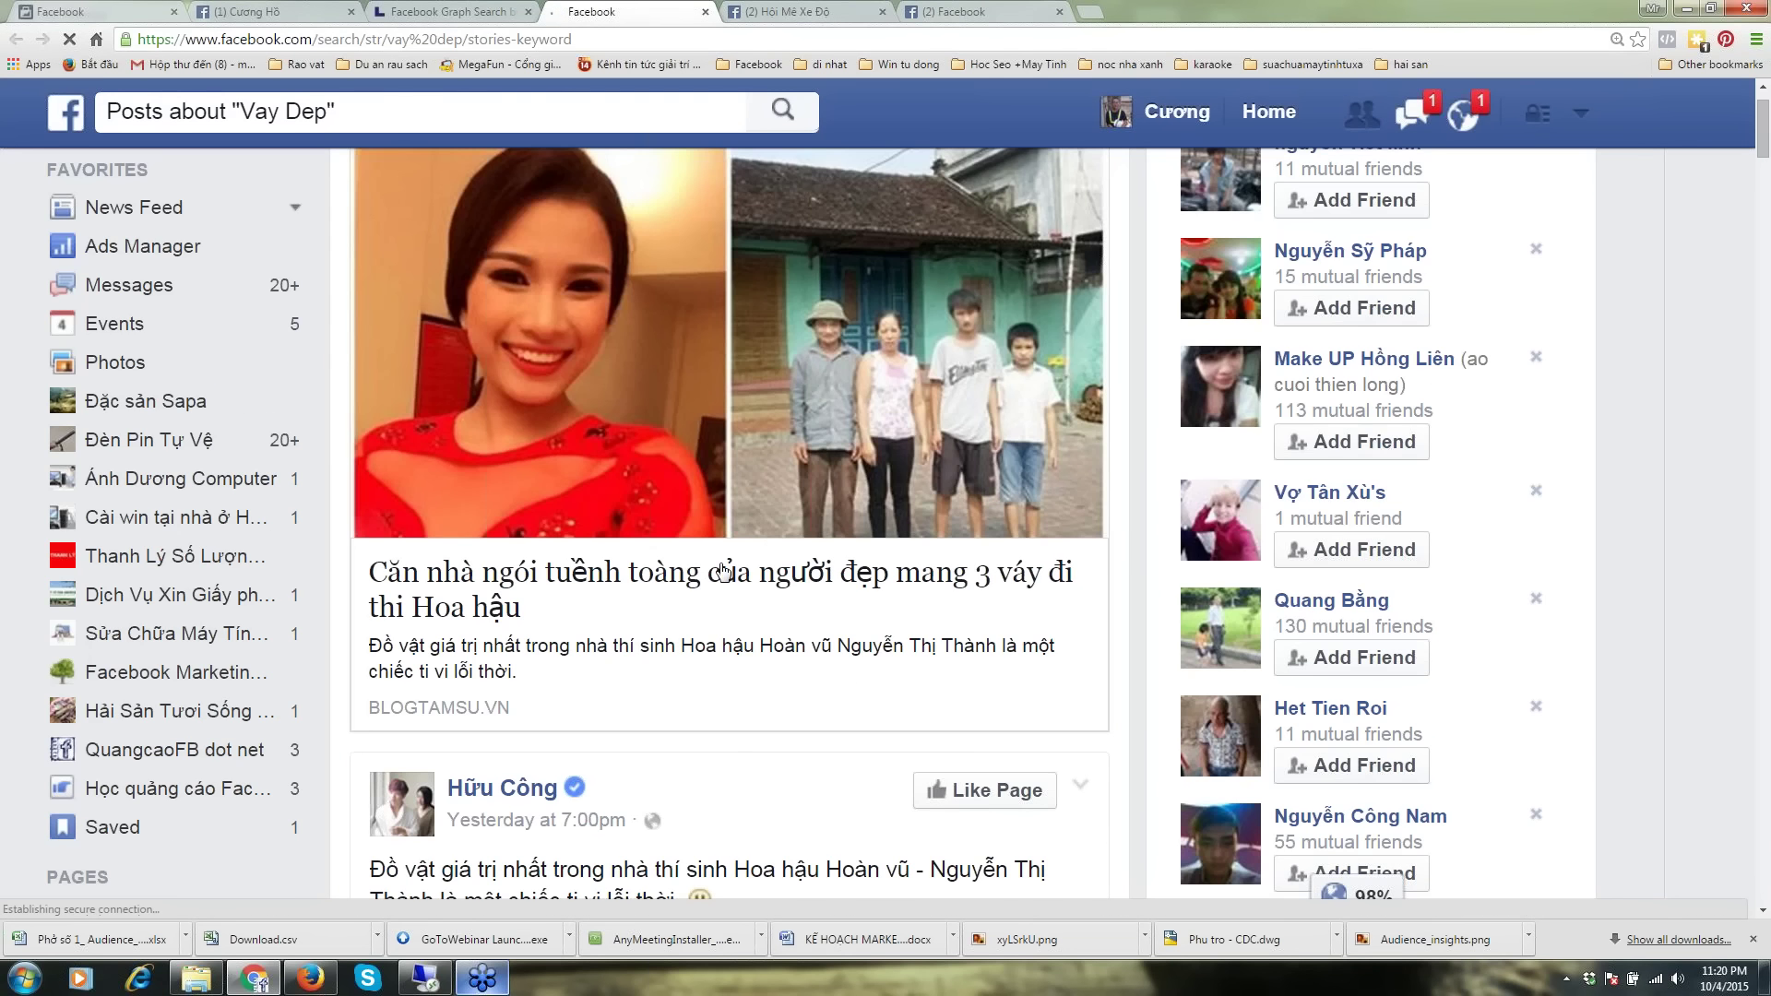
pyautogui.scroll(-8, 738, 498)
pyautogui.scroll(-14, 728, 517)
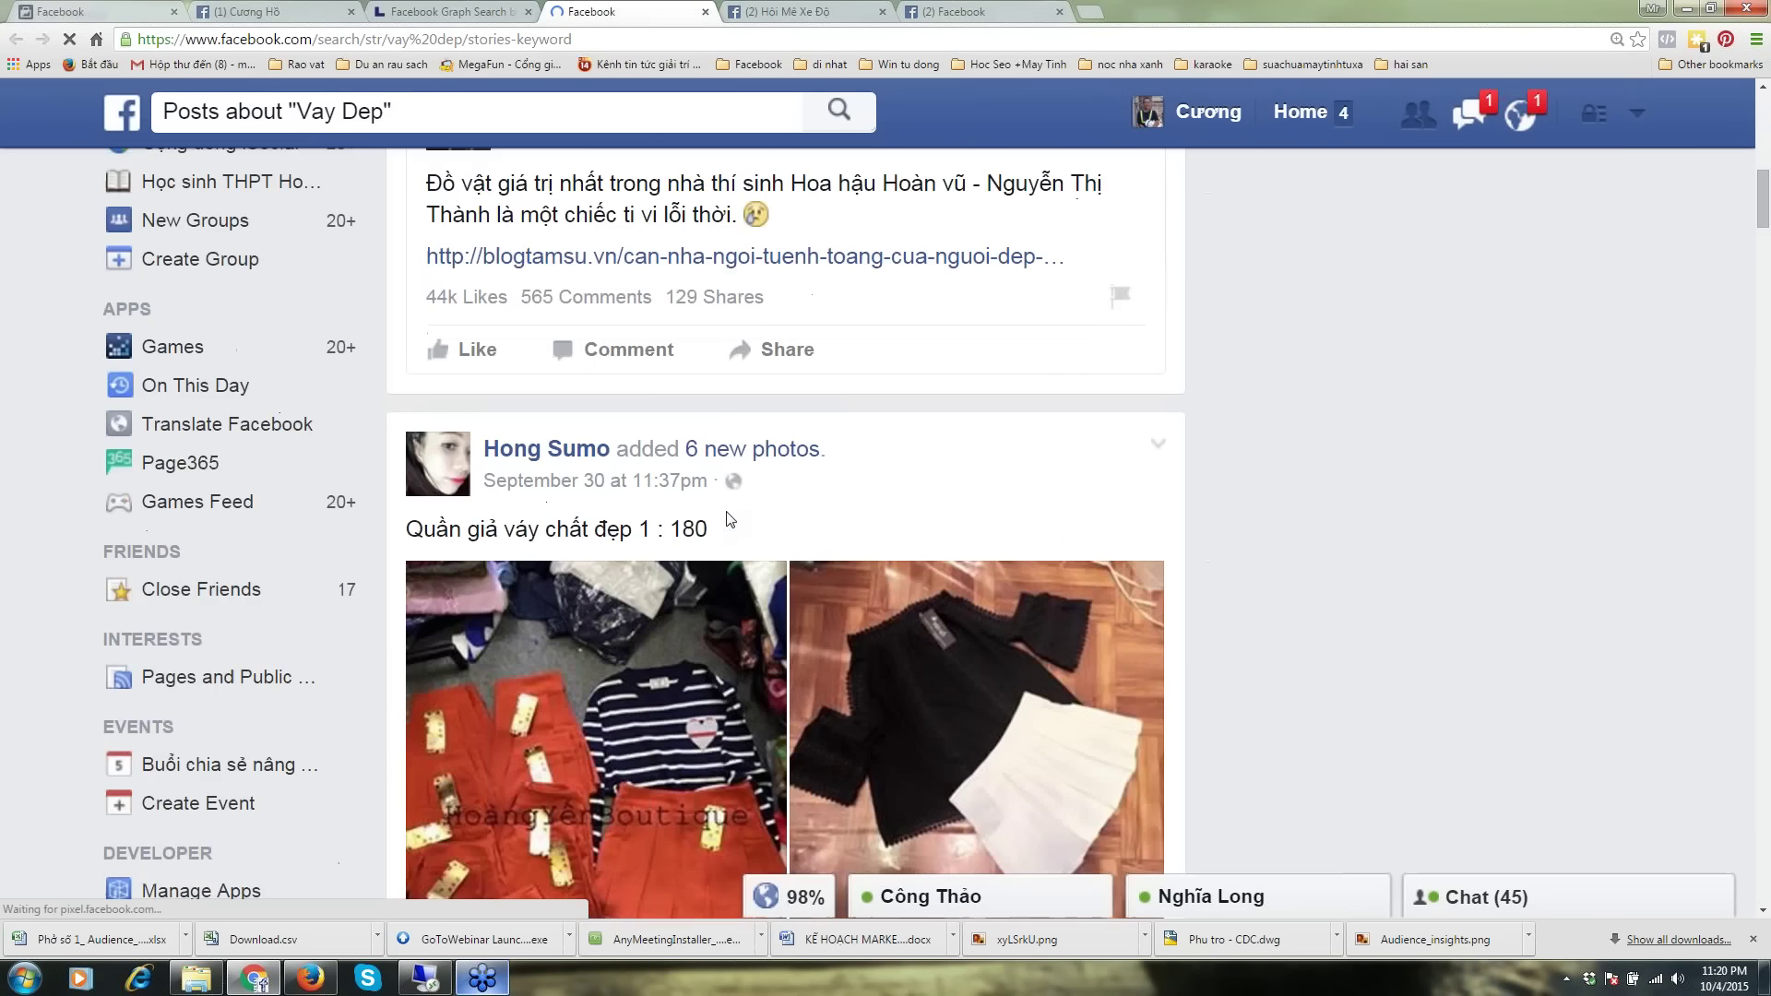
pyautogui.scroll(-11, 734, 513)
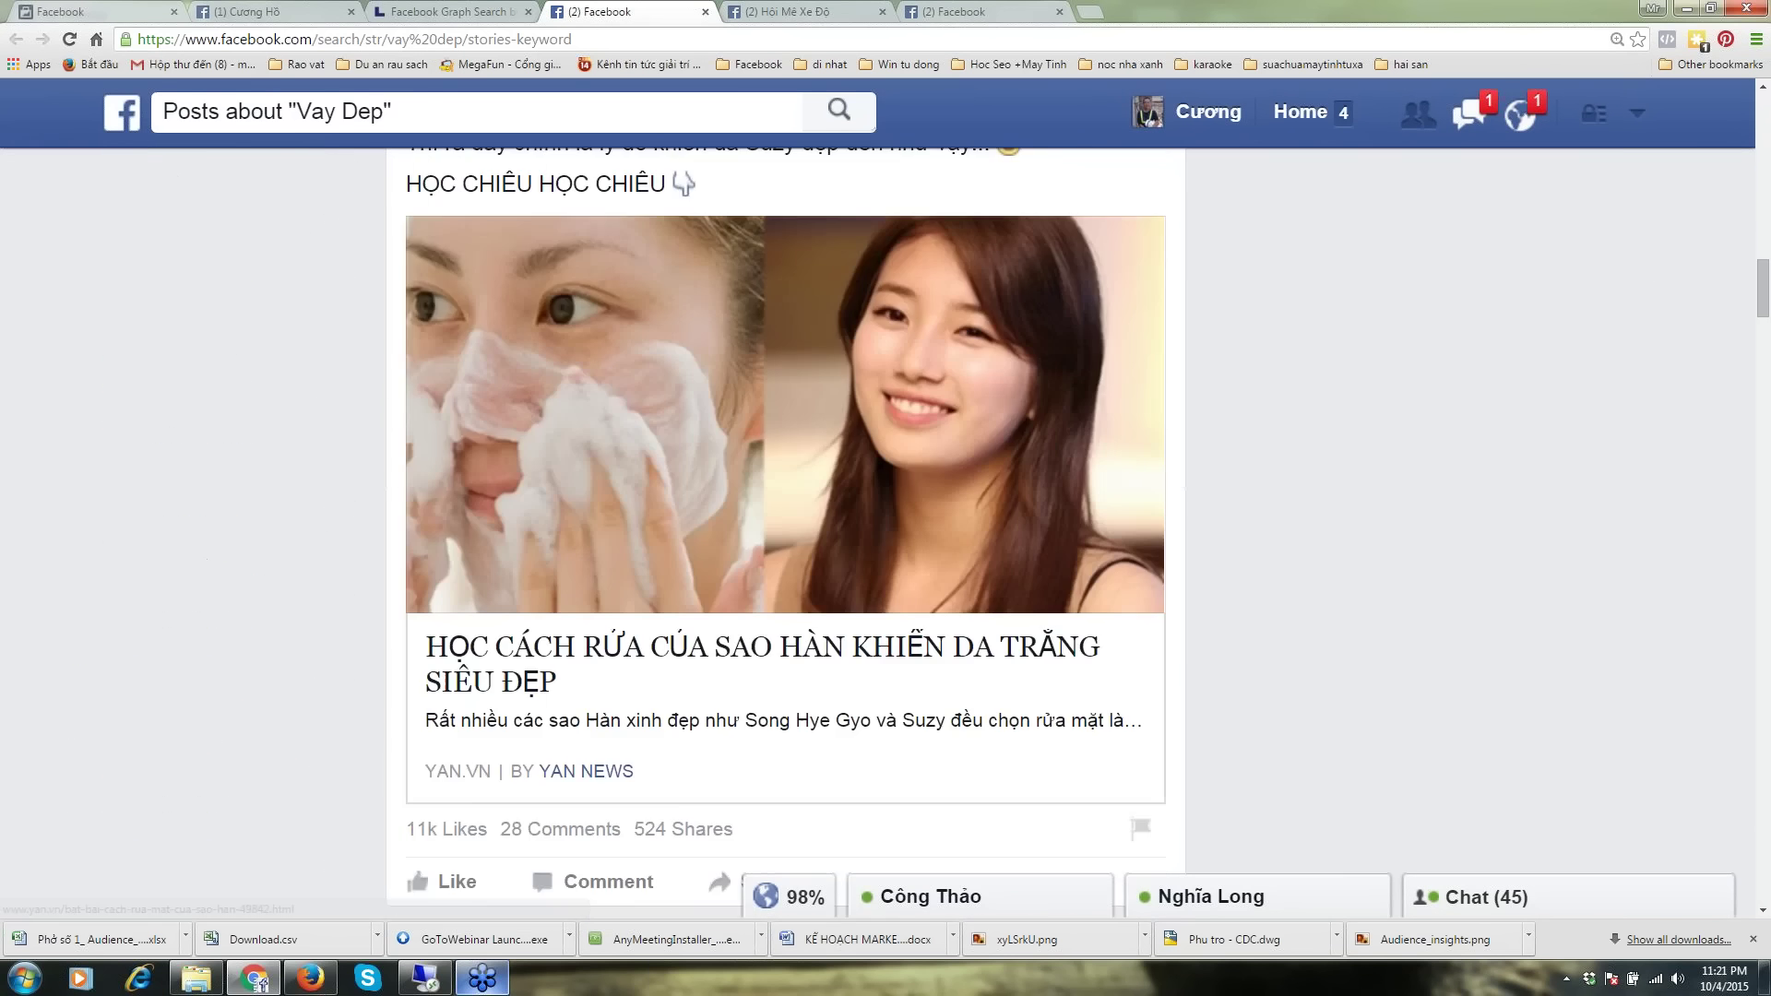
pyautogui.scroll(-15, 826, 517)
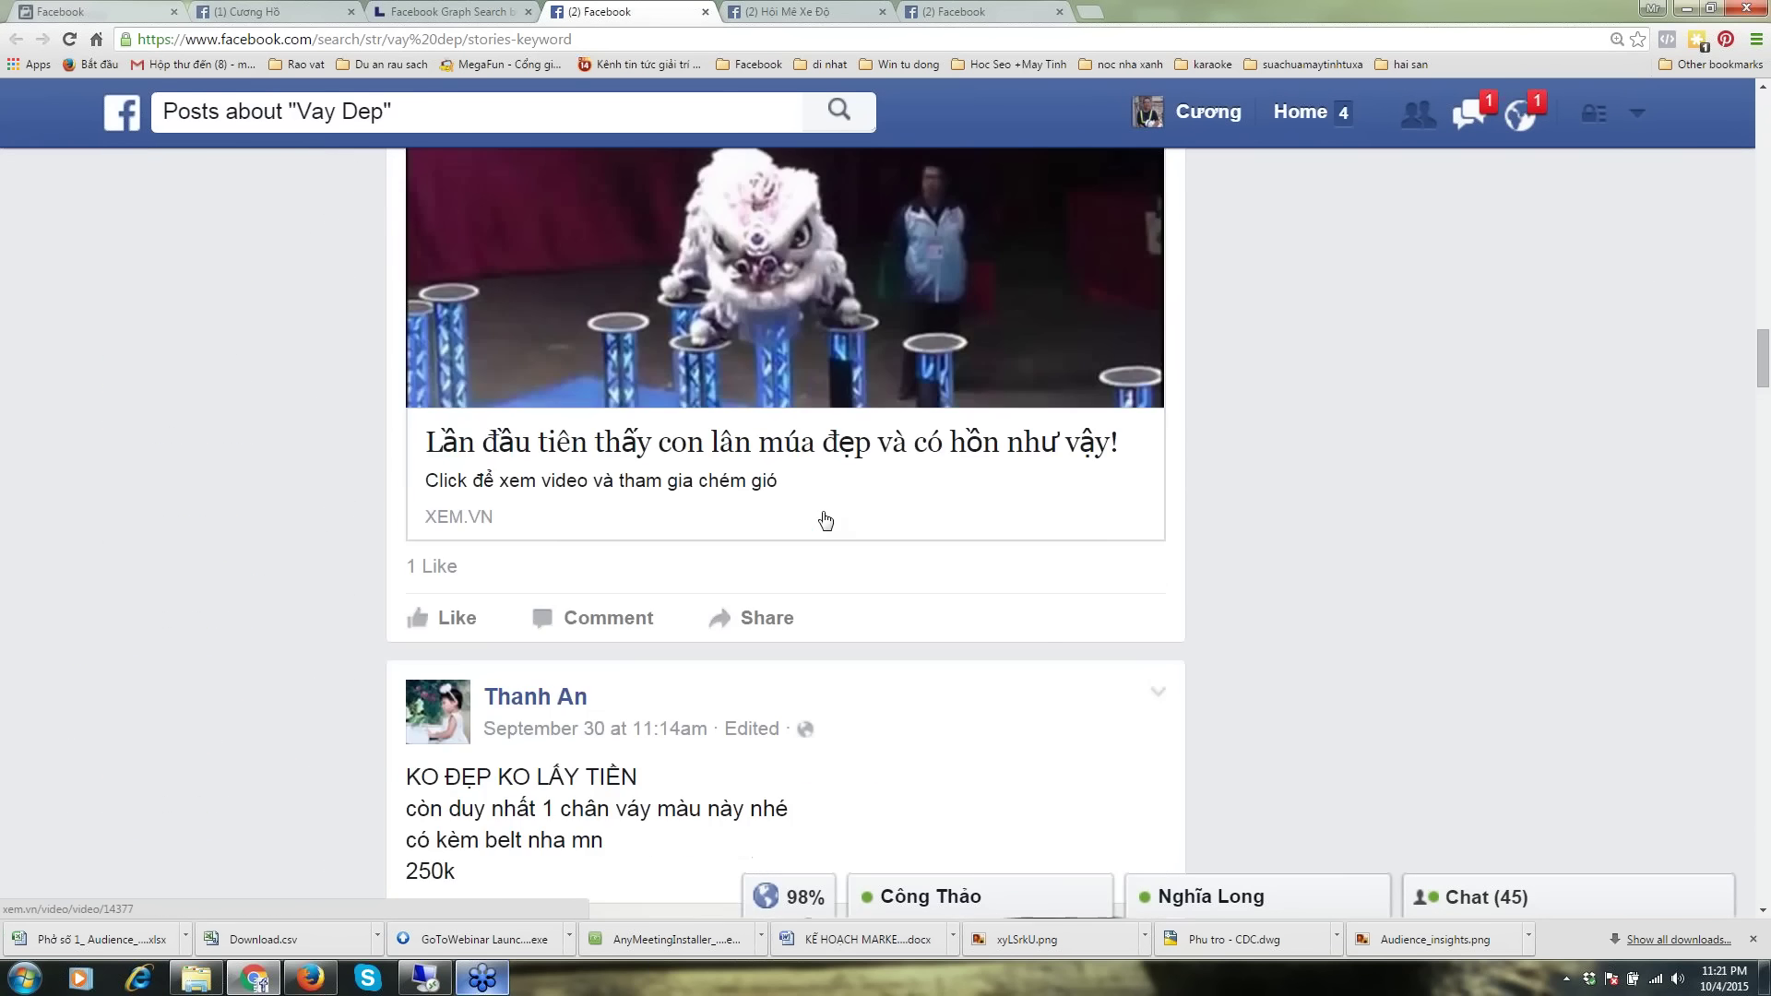
pyautogui.scroll(-6, 828, 526)
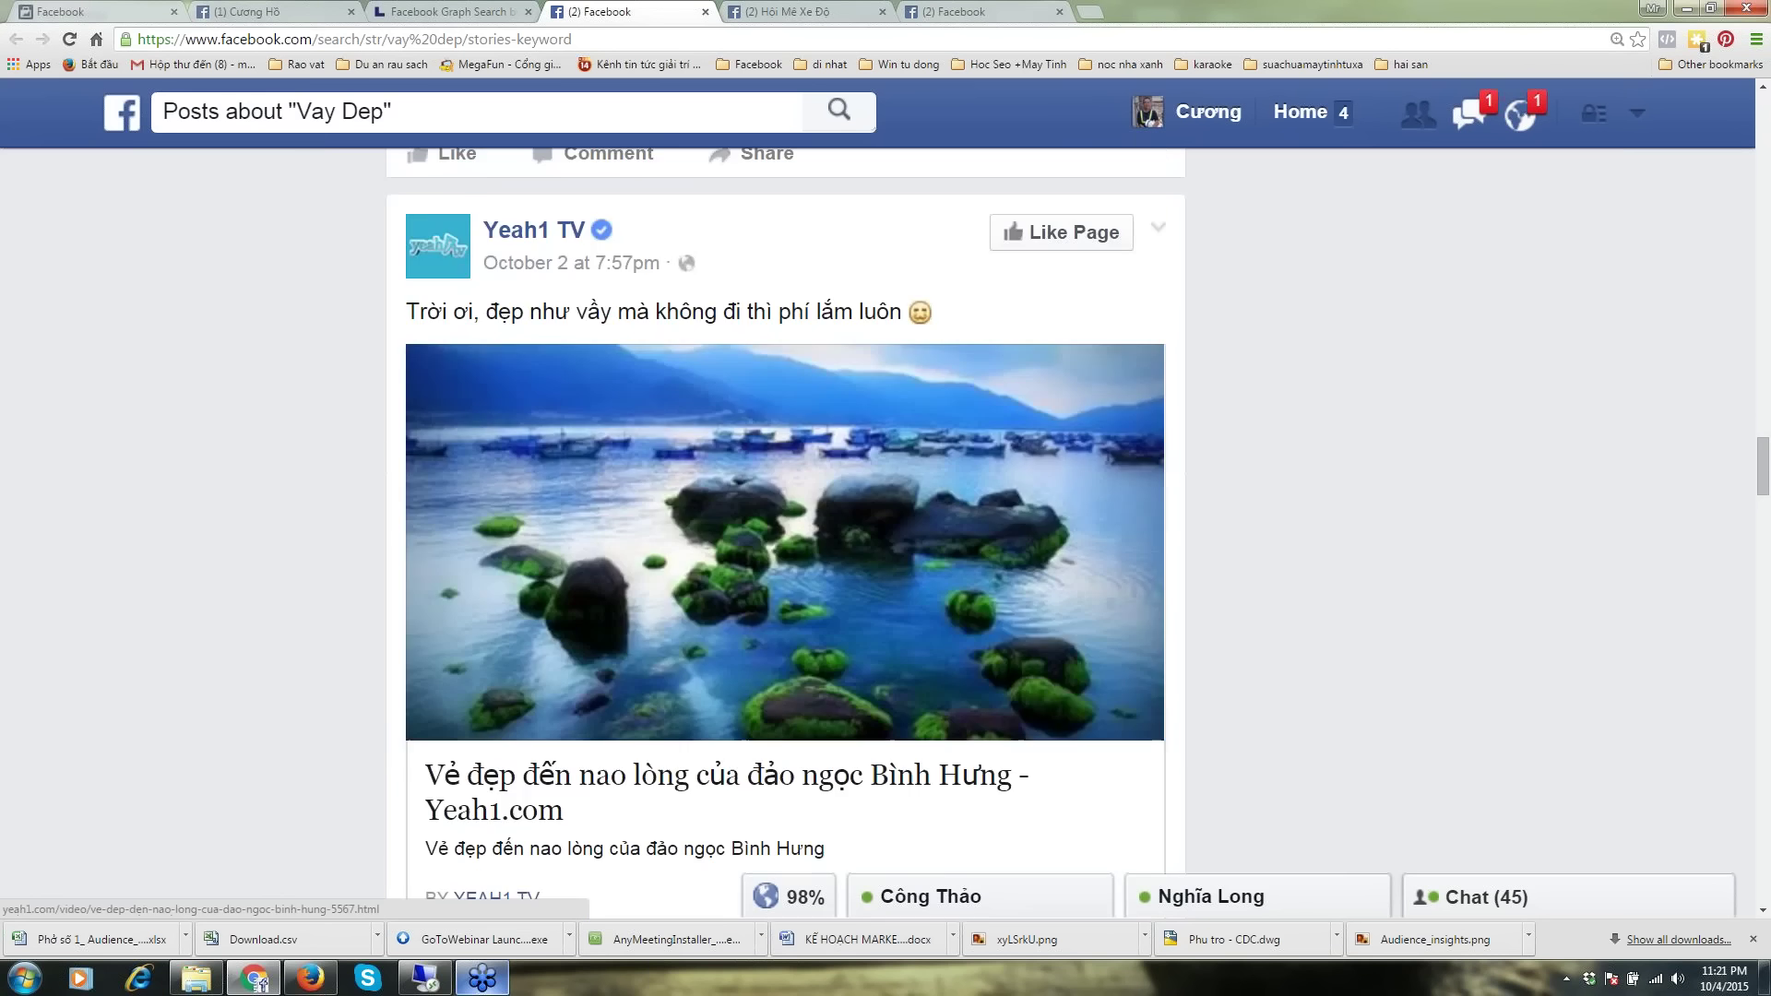
pyautogui.scroll(13, 828, 526)
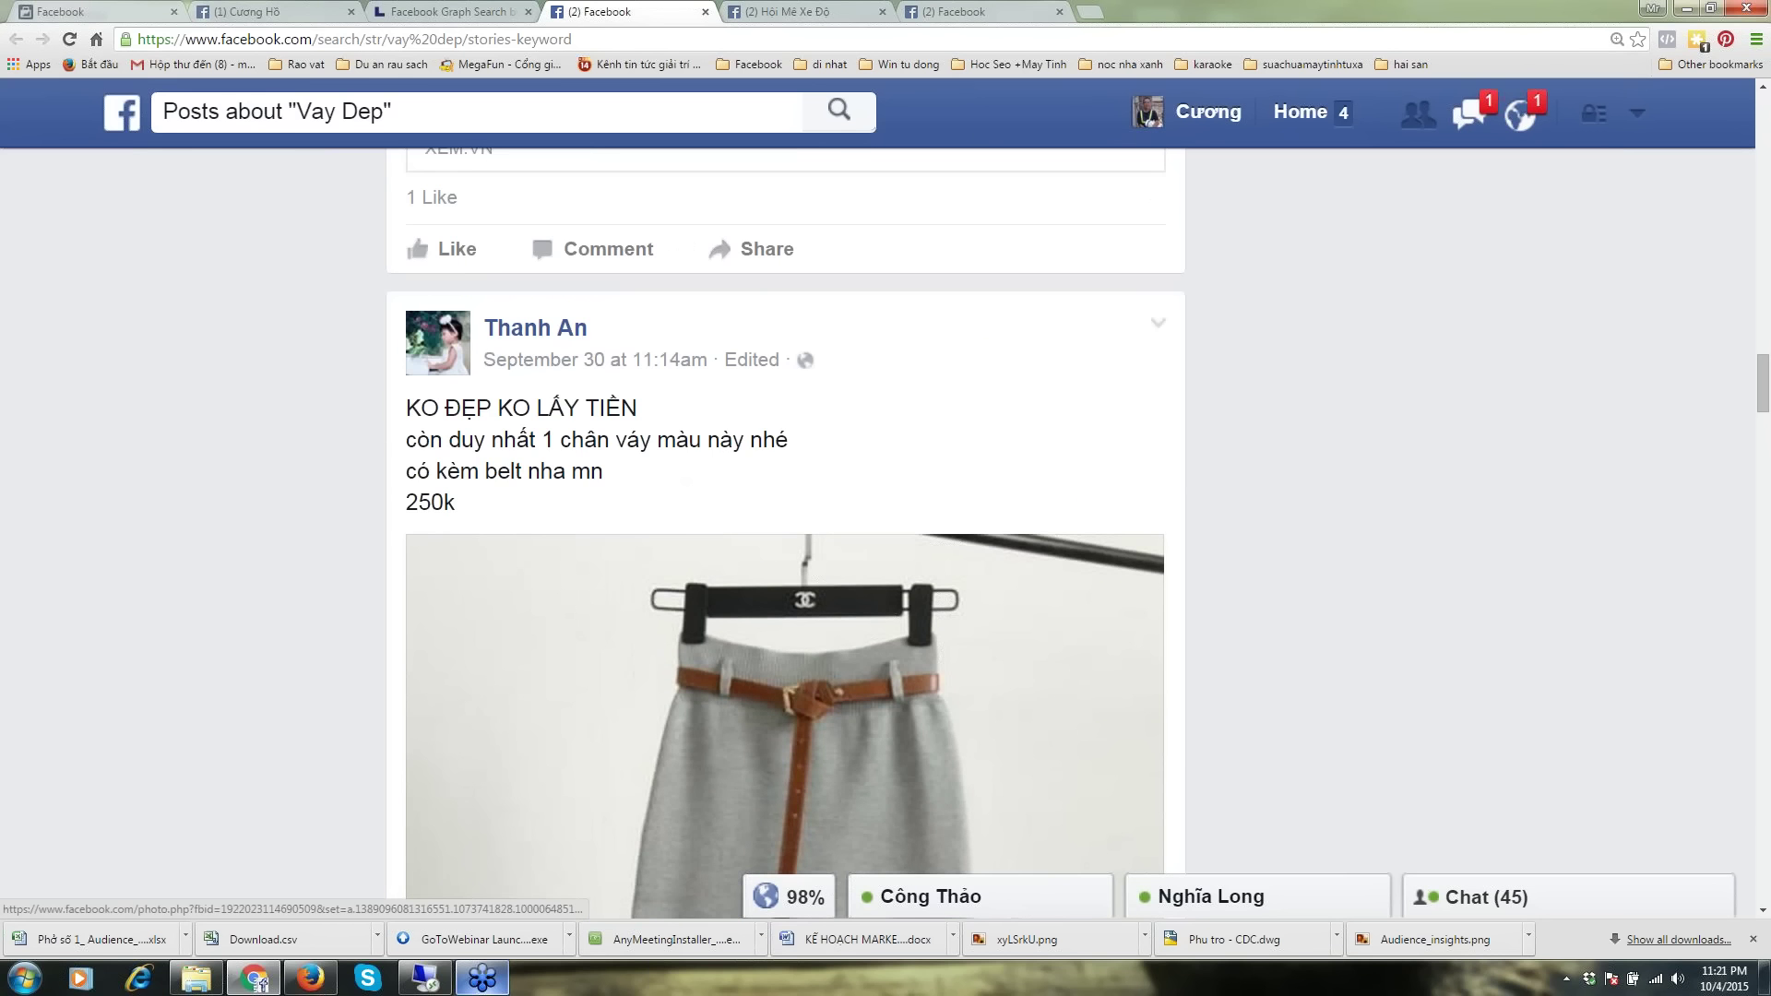
pyautogui.scroll(-6, 763, 443)
pyautogui.scroll(-20, 763, 442)
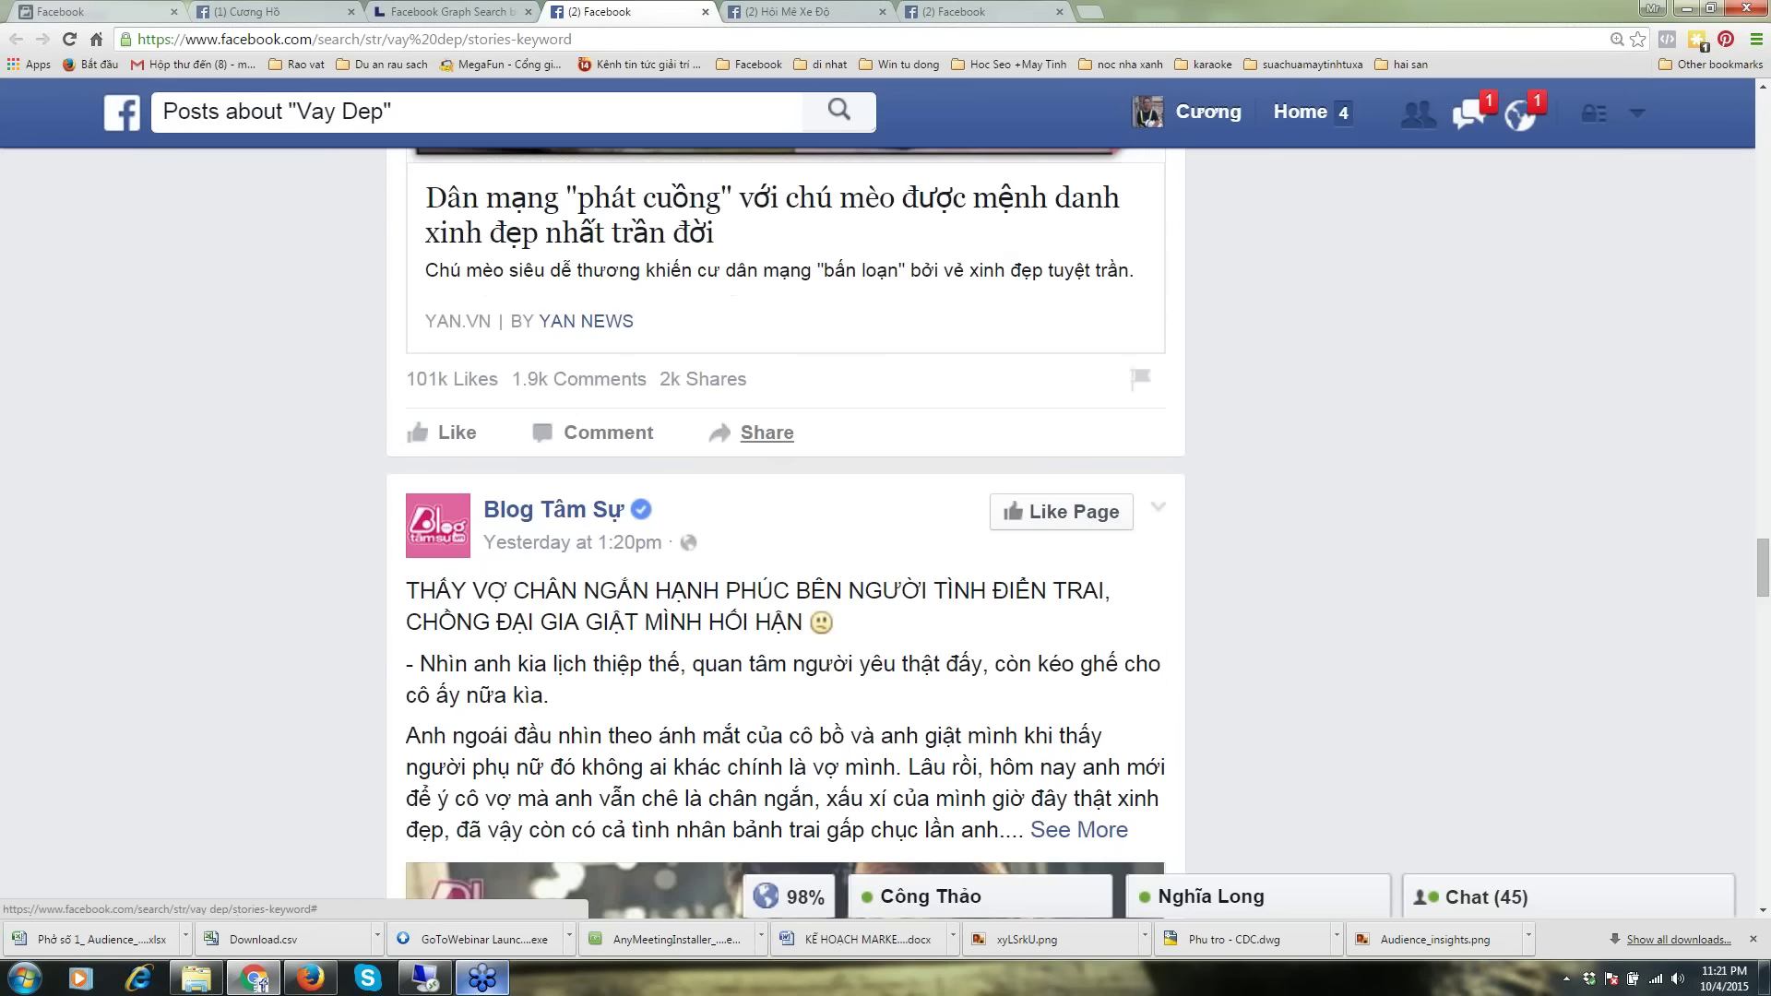
pyautogui.scroll(-20, 772, 443)
pyautogui.scroll(-8, 771, 428)
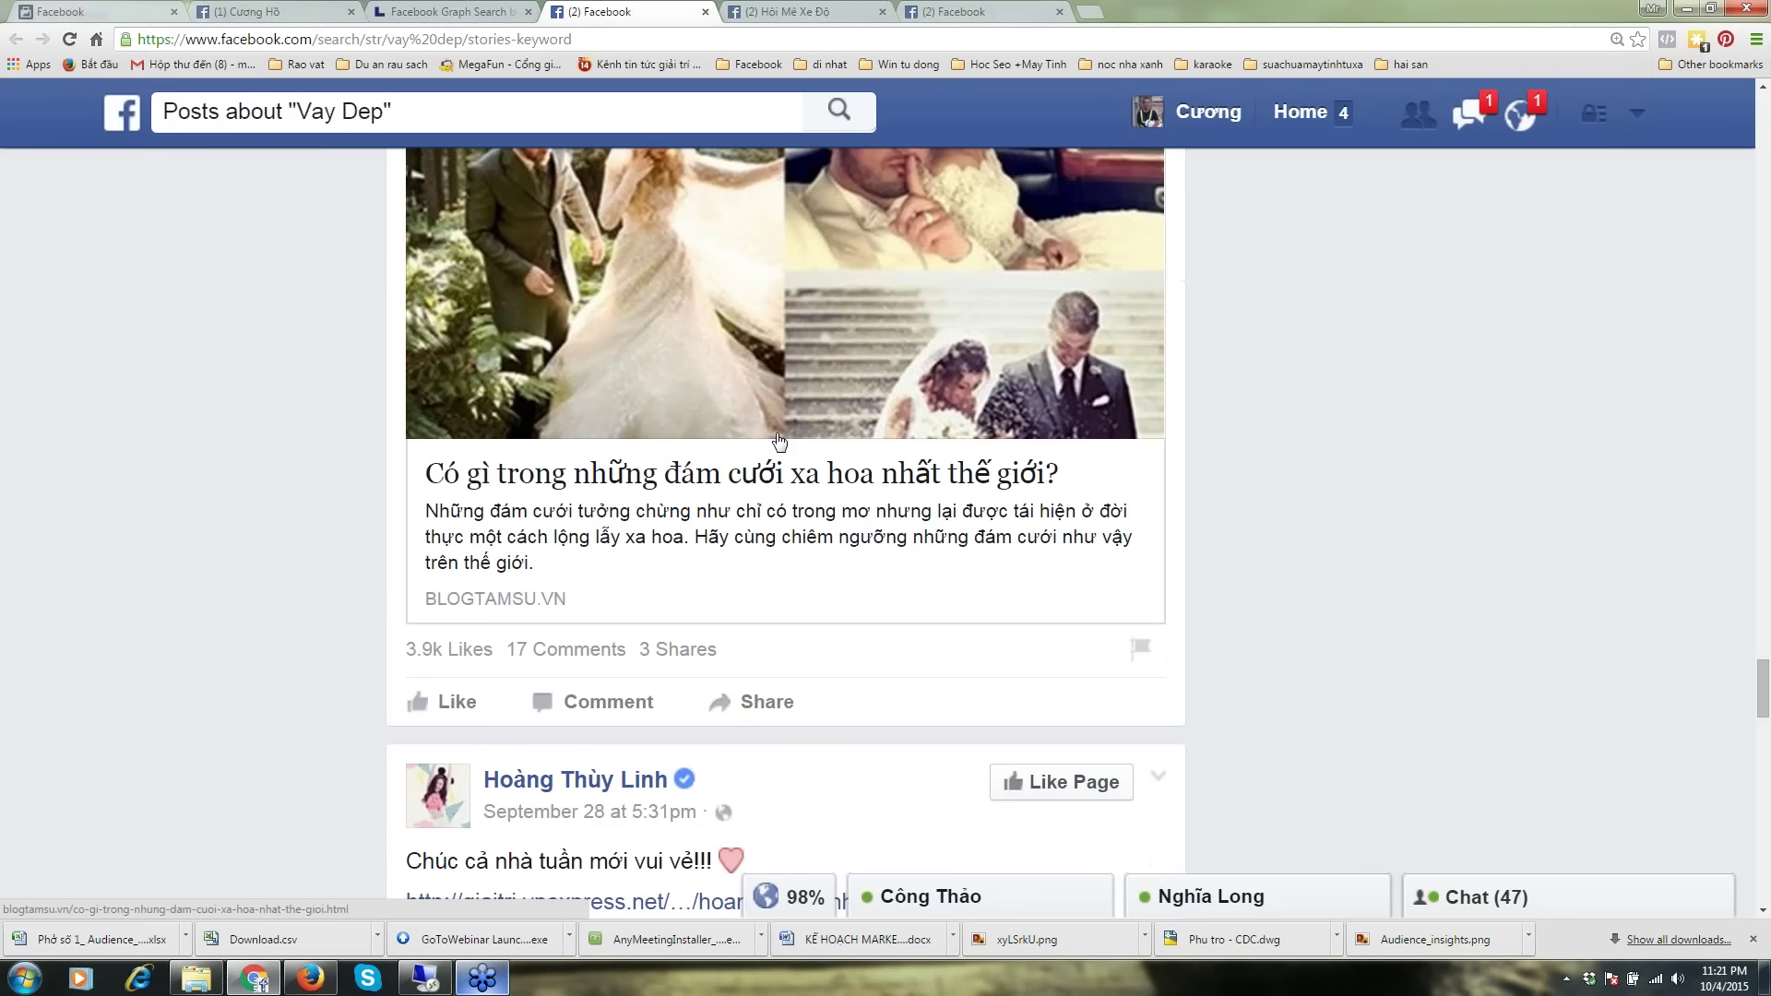
pyautogui.scroll(-10, 783, 452)
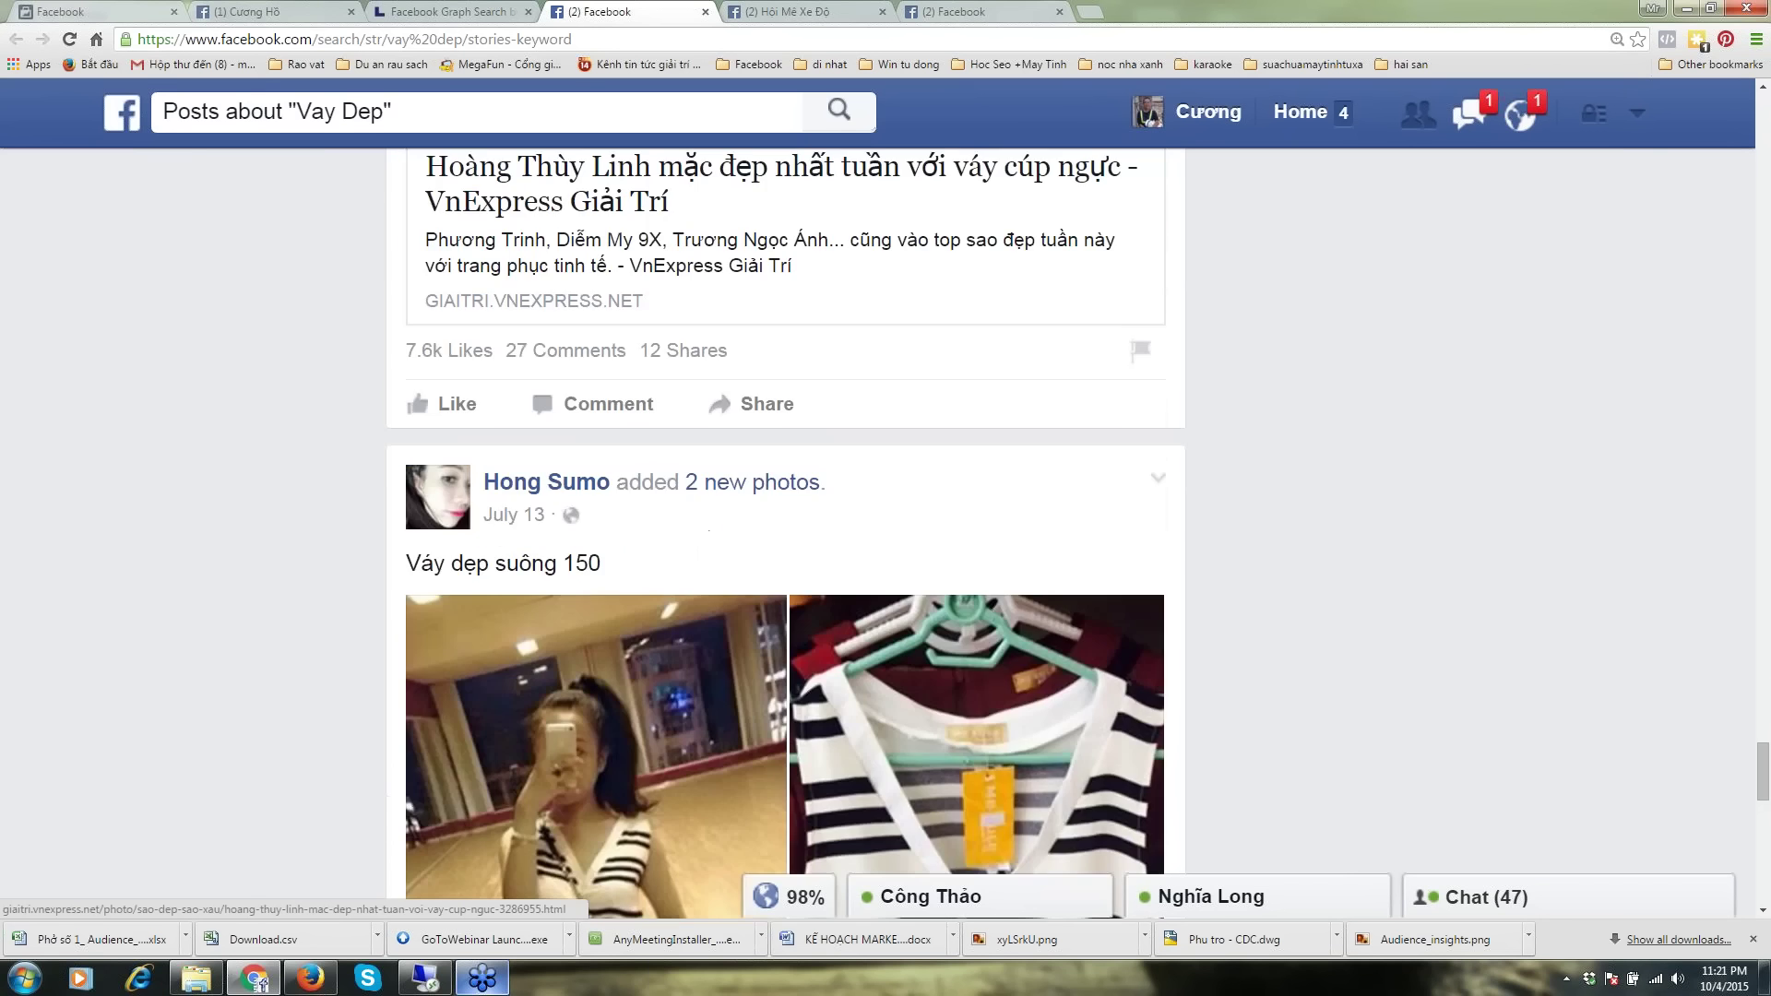
pyautogui.scroll(3, 782, 452)
pyautogui.scroll(-8, 784, 454)
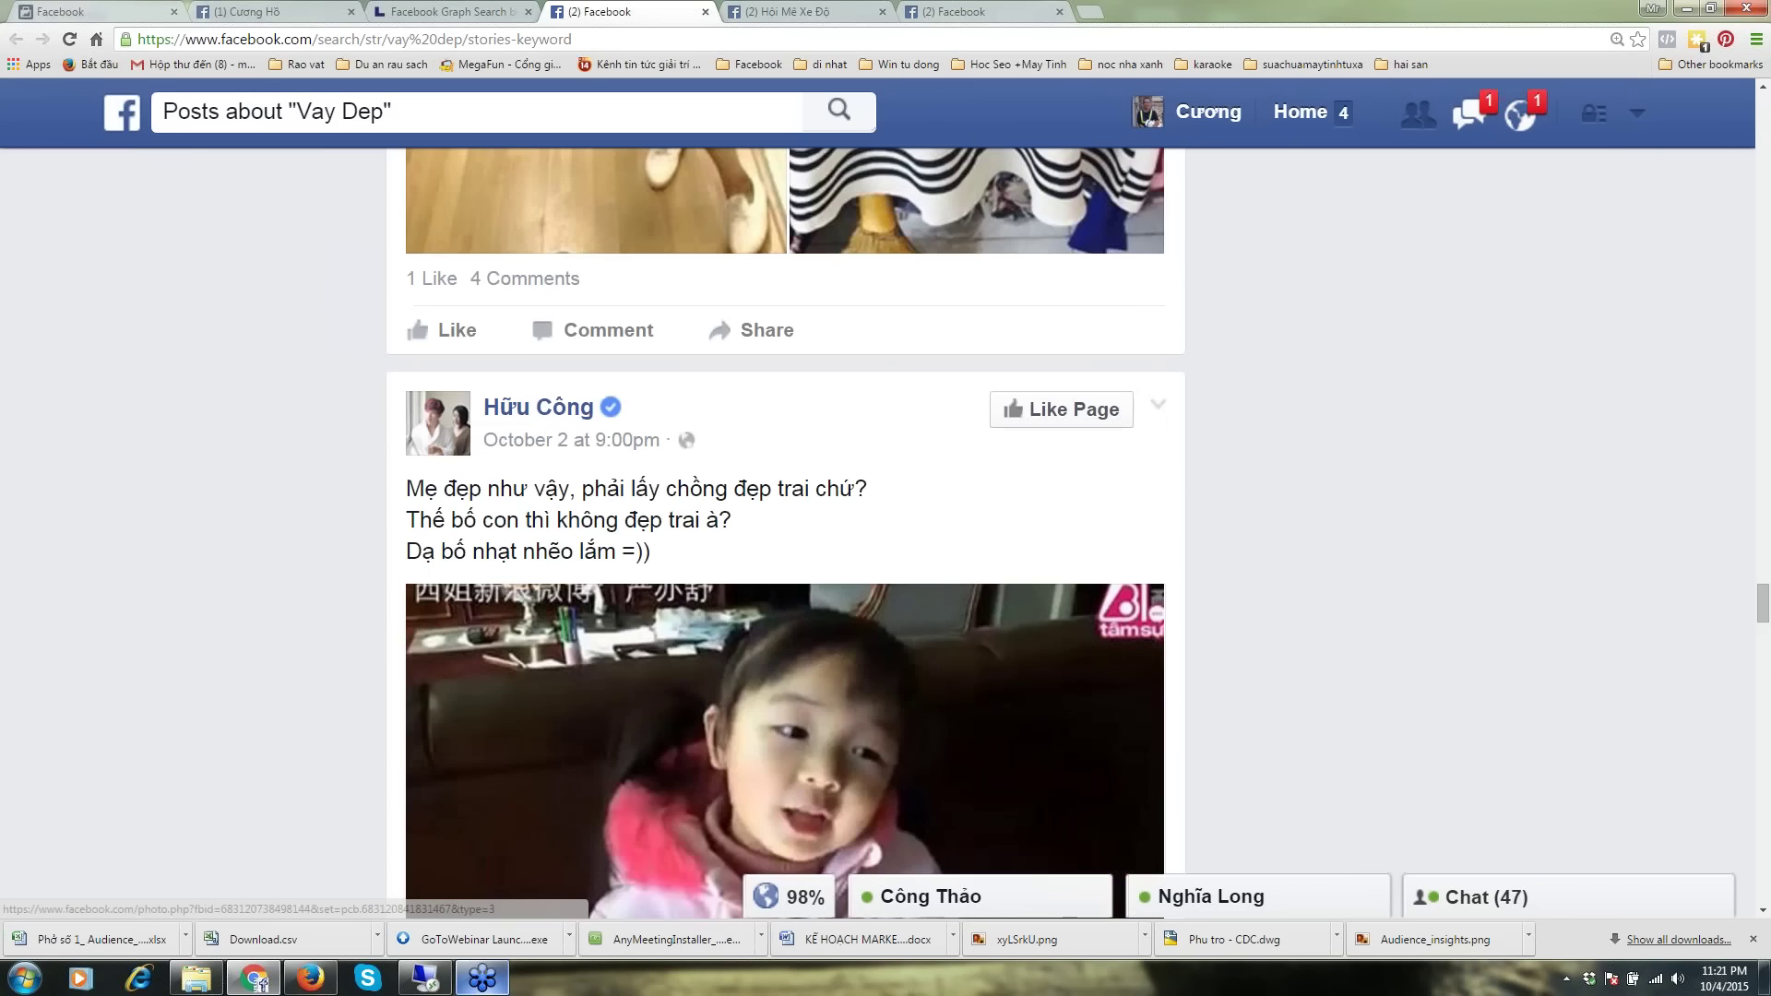
pyautogui.scroll(4, 784, 454)
pyautogui.scroll(3, 723, 440)
pyautogui.scroll(-7, 729, 443)
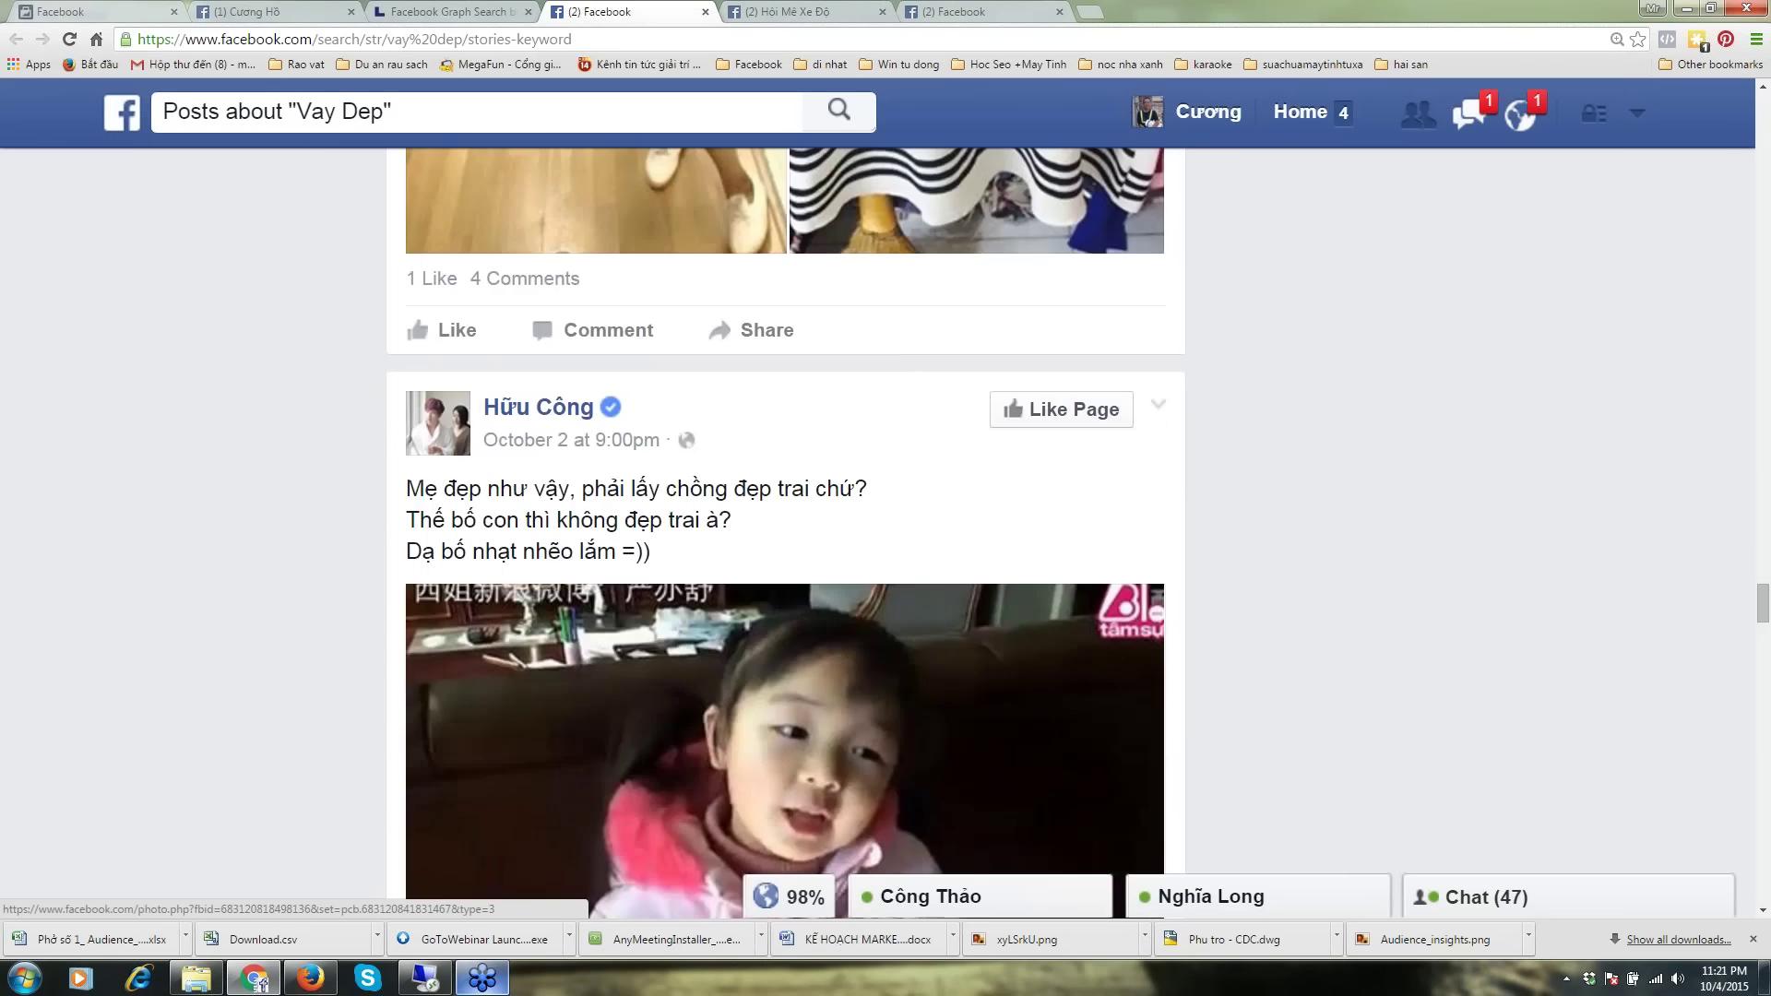
pyautogui.scroll(7, 729, 442)
pyautogui.scroll(-6, 733, 445)
pyautogui.scroll(-17, 734, 445)
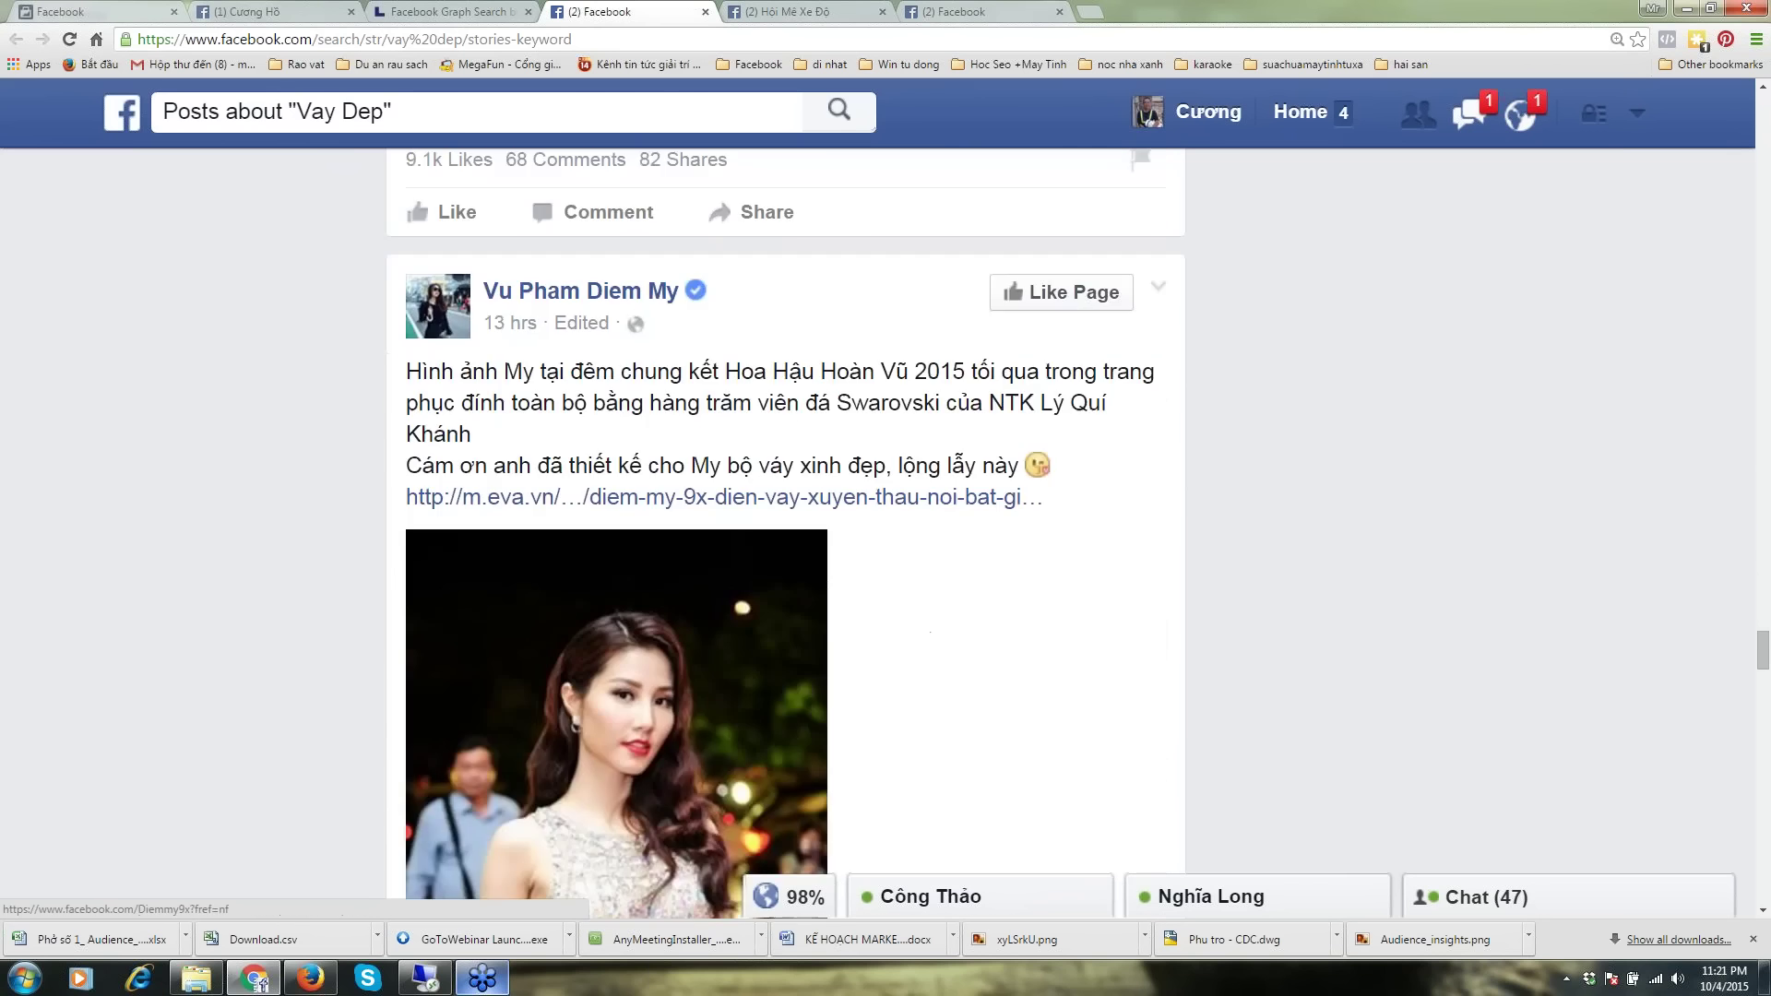
pyautogui.scroll(4, 734, 444)
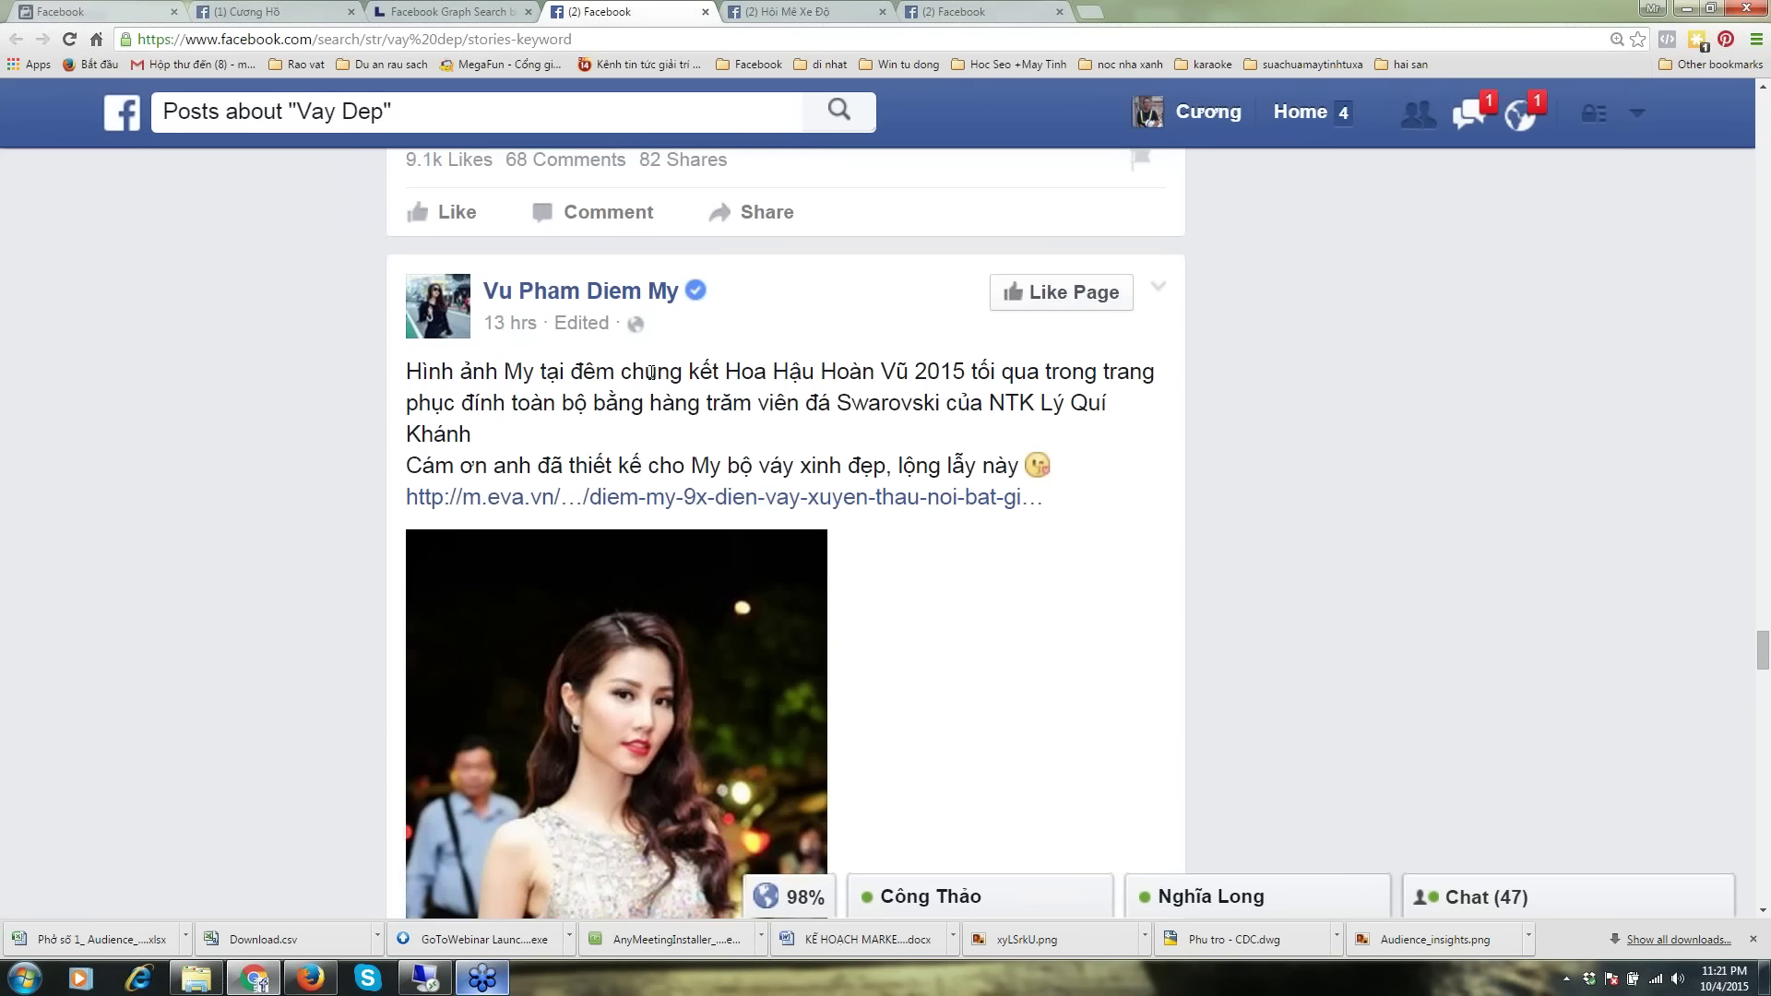
pyautogui.scroll(-1, 743, 314)
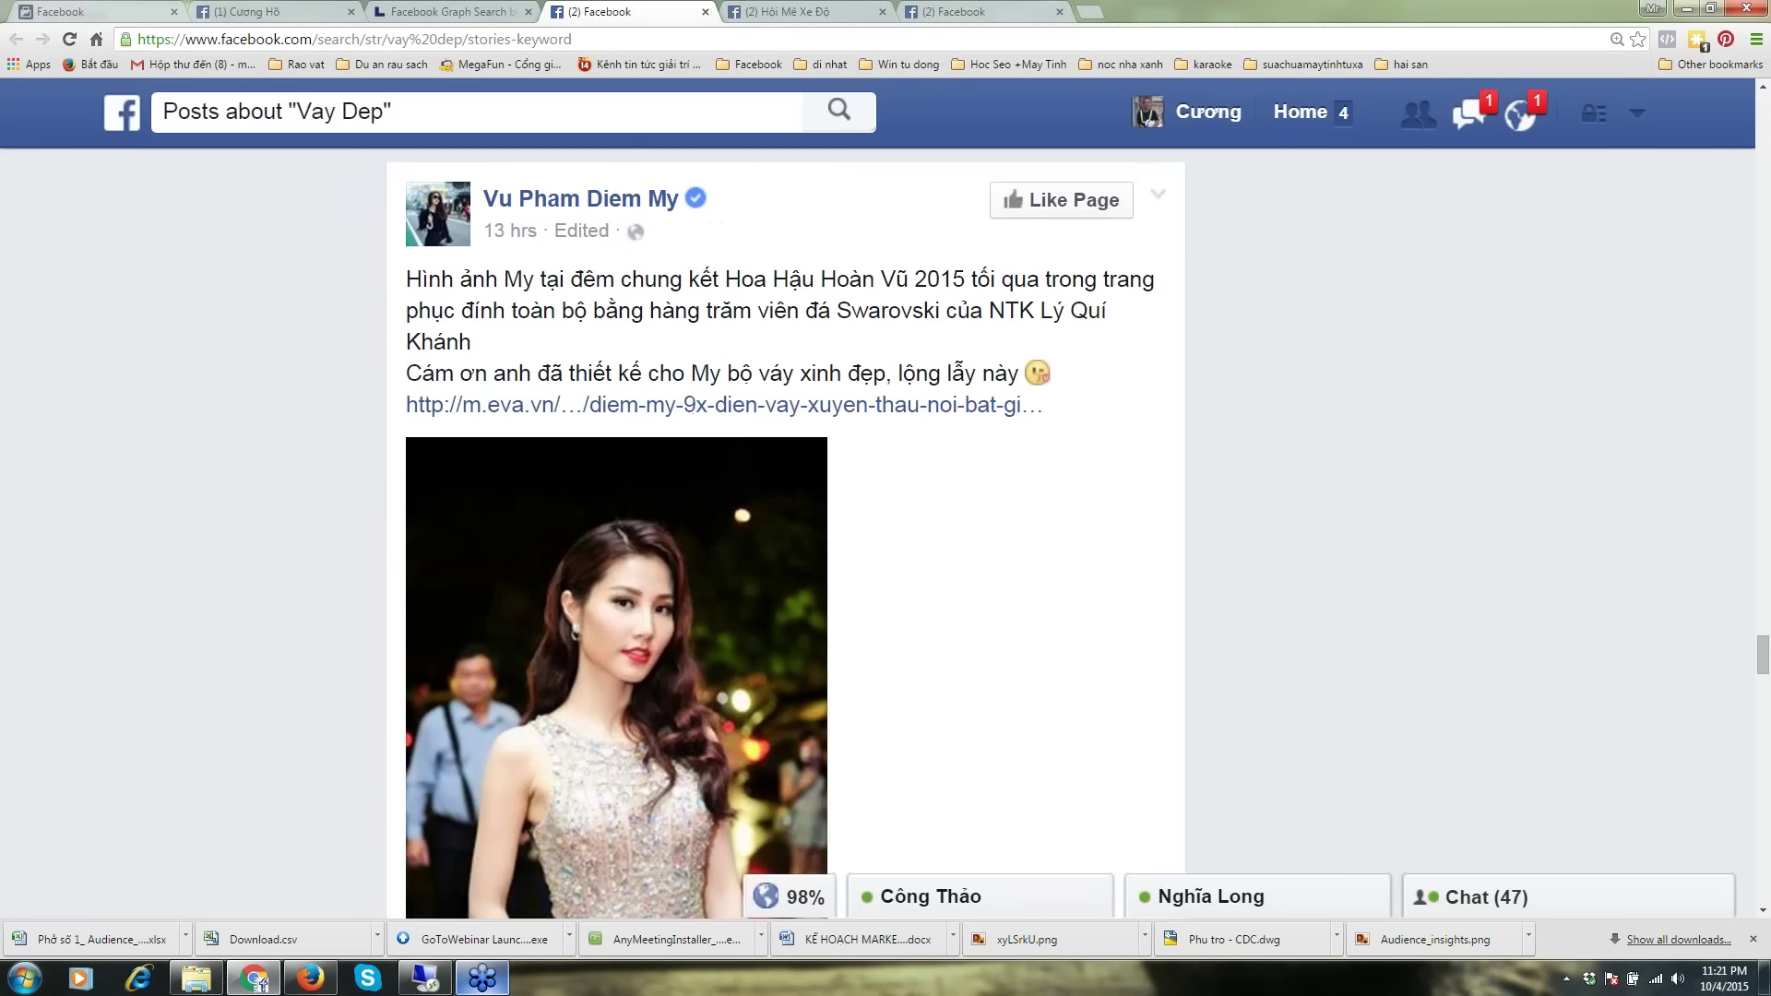
pyautogui.scroll(-10, 843, 415)
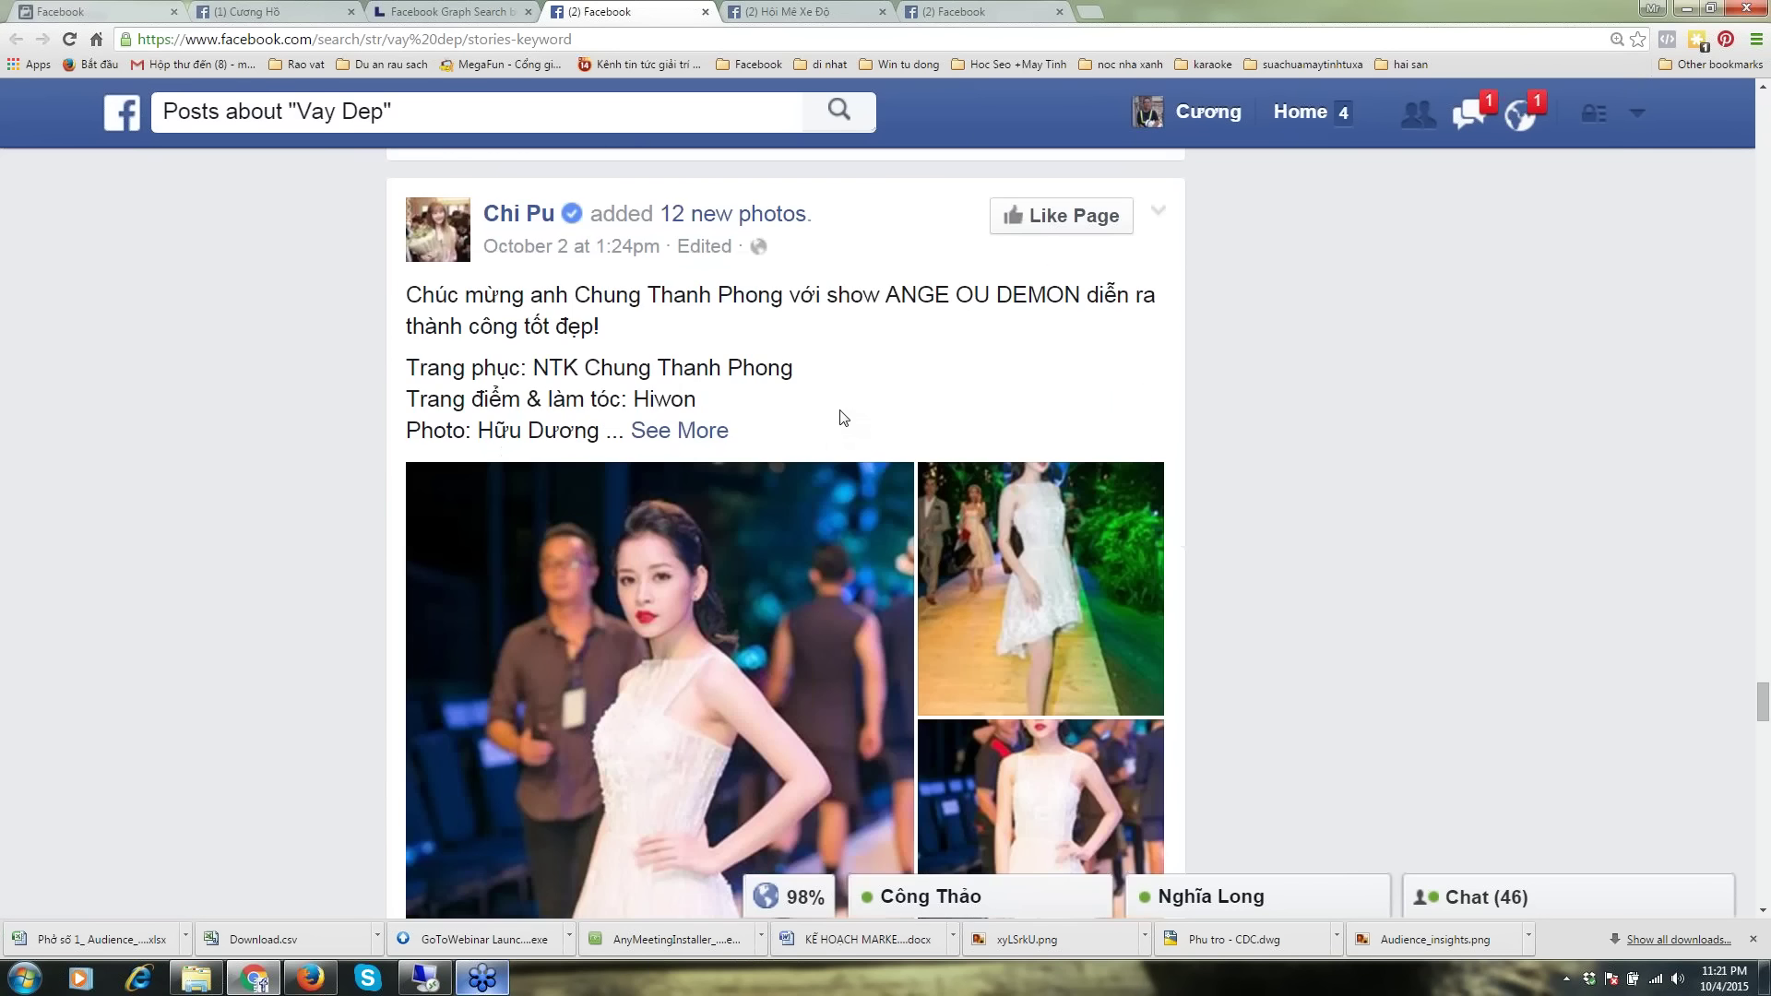
pyautogui.scroll(-13, 731, 358)
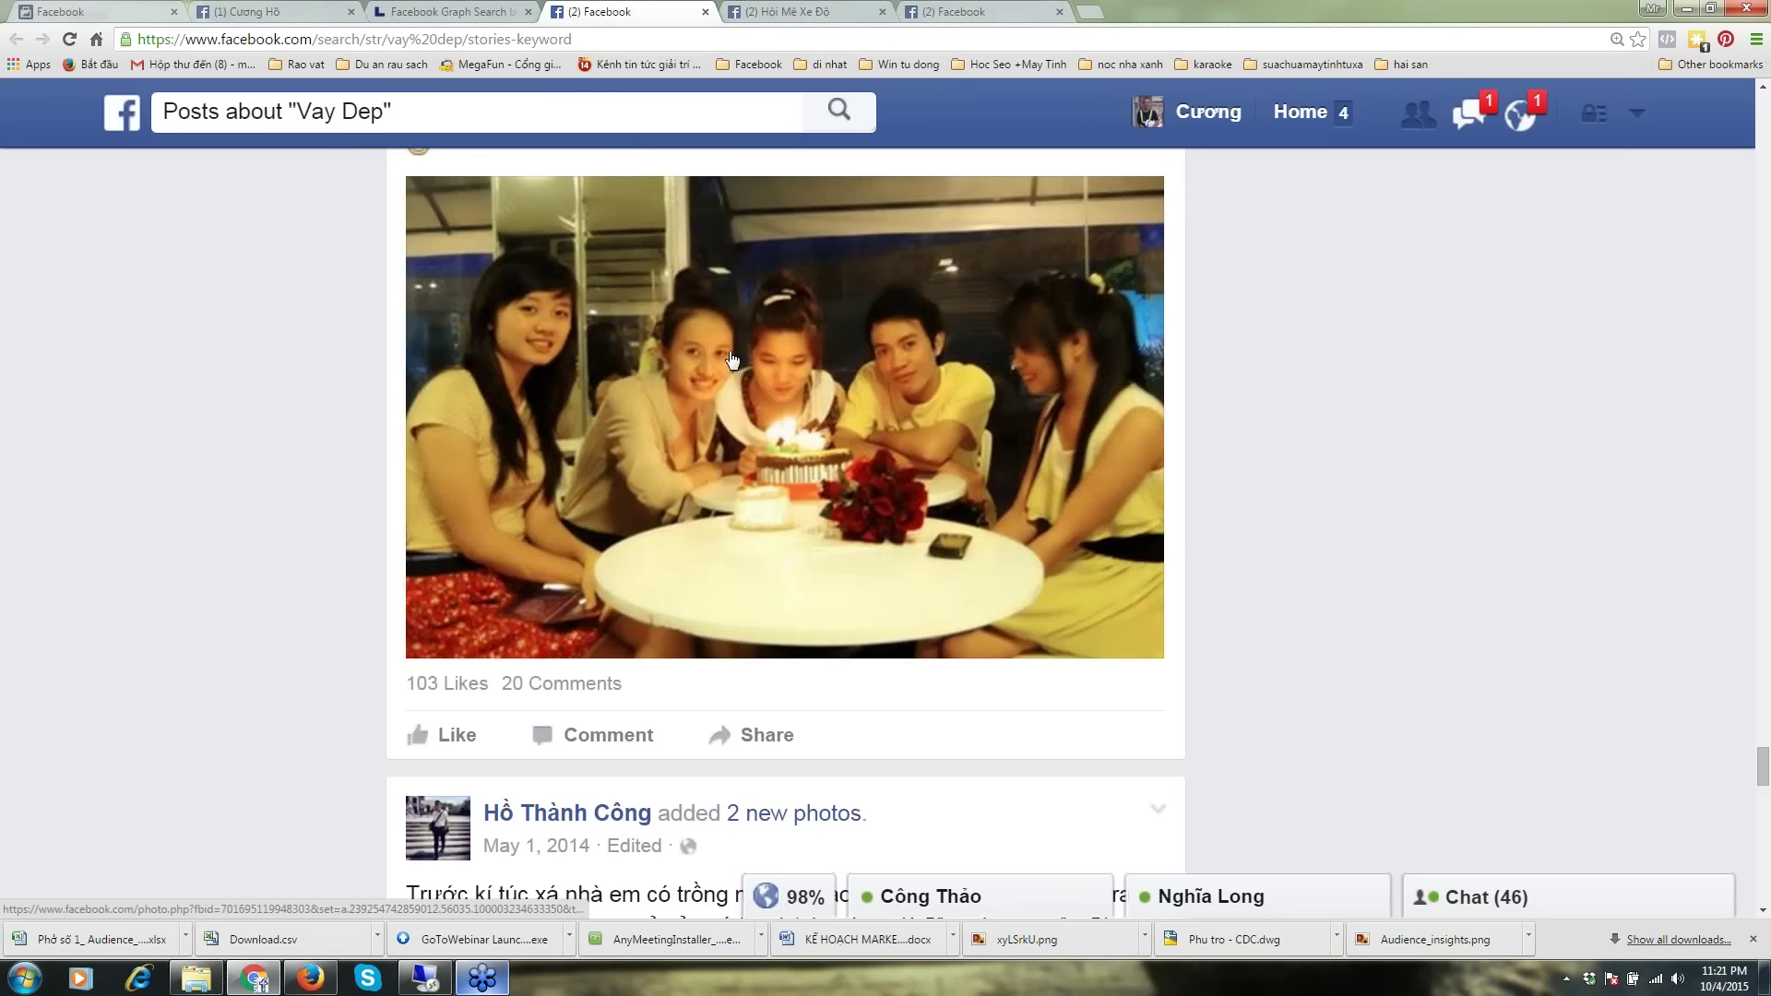
pyautogui.scroll(-17, 732, 358)
pyautogui.scroll(1, 731, 358)
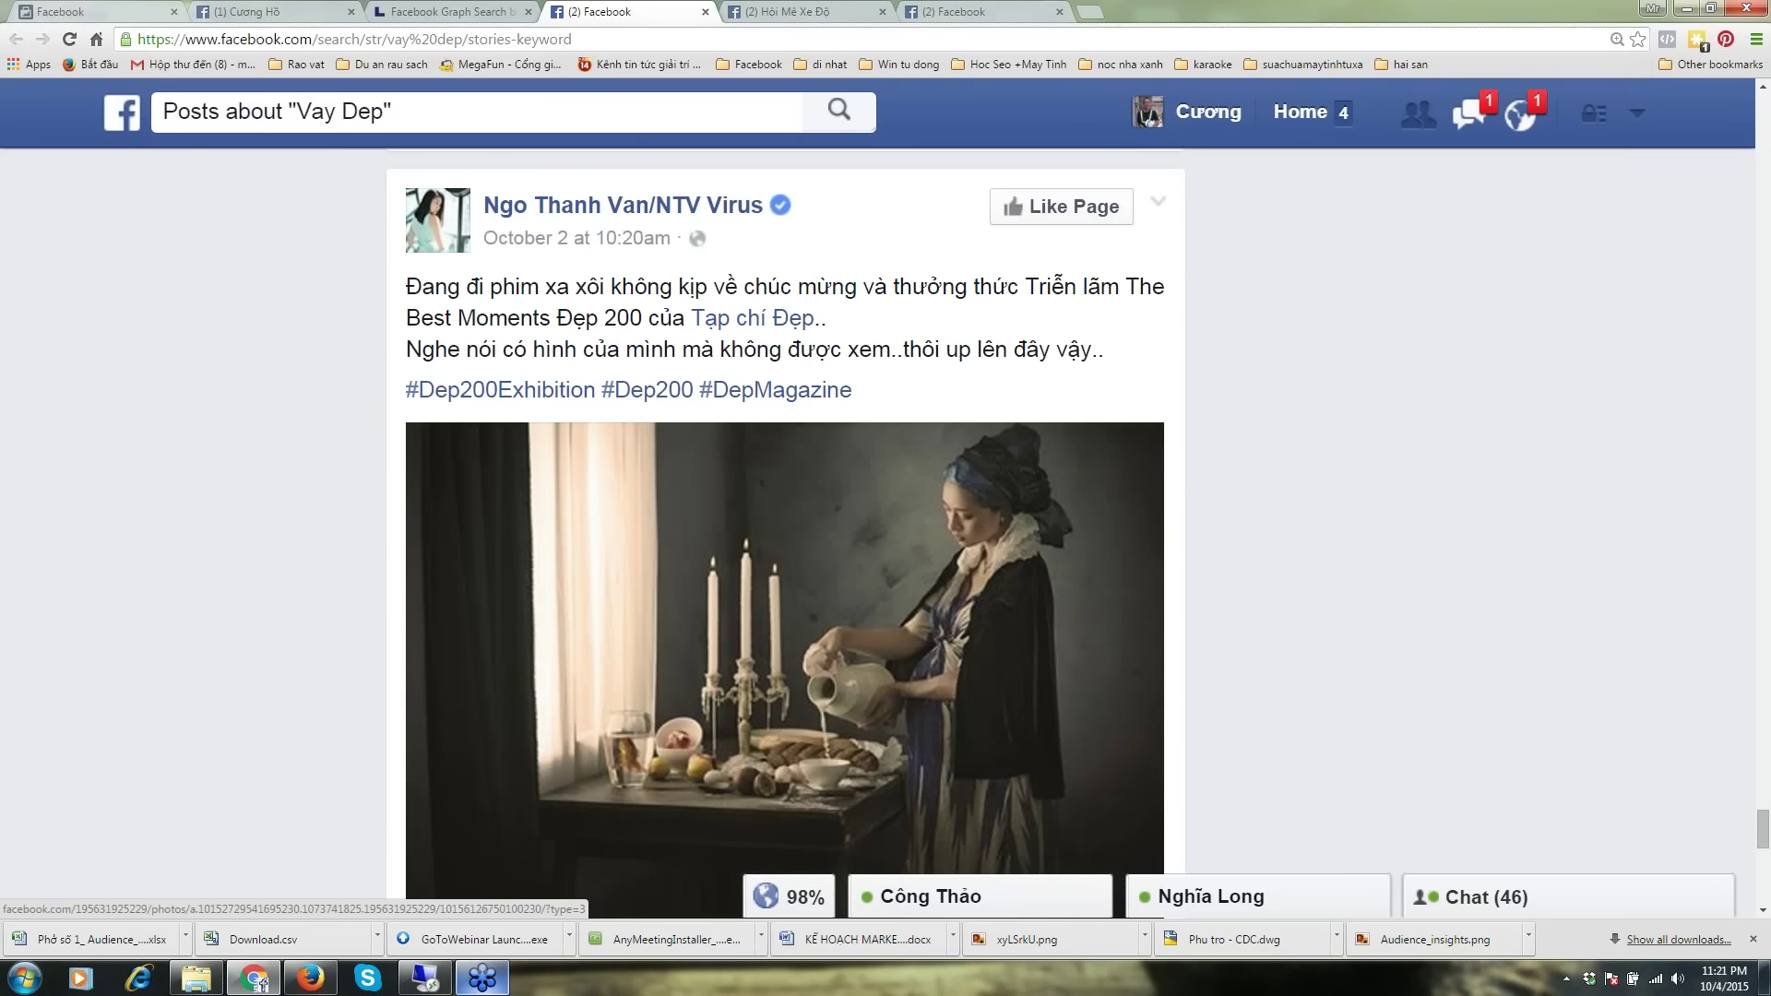
pyautogui.scroll(1, 589, 501)
pyautogui.scroll(-2, 588, 501)
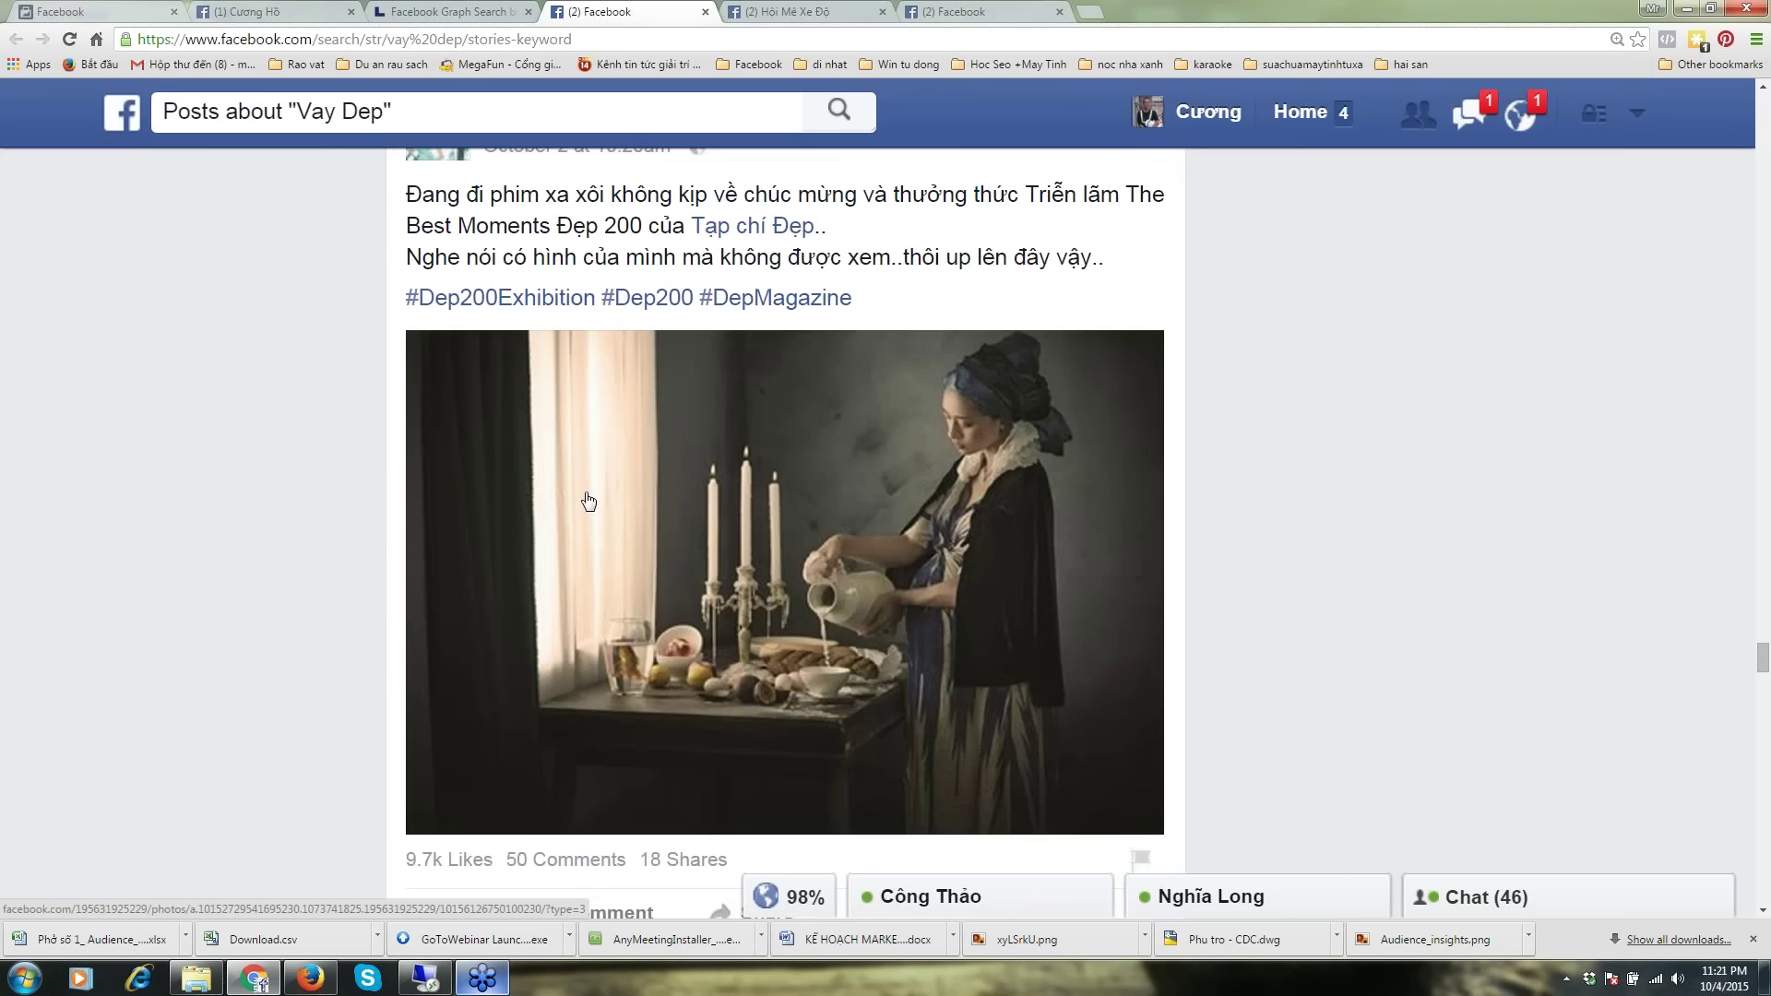
pyautogui.scroll(-18, 589, 501)
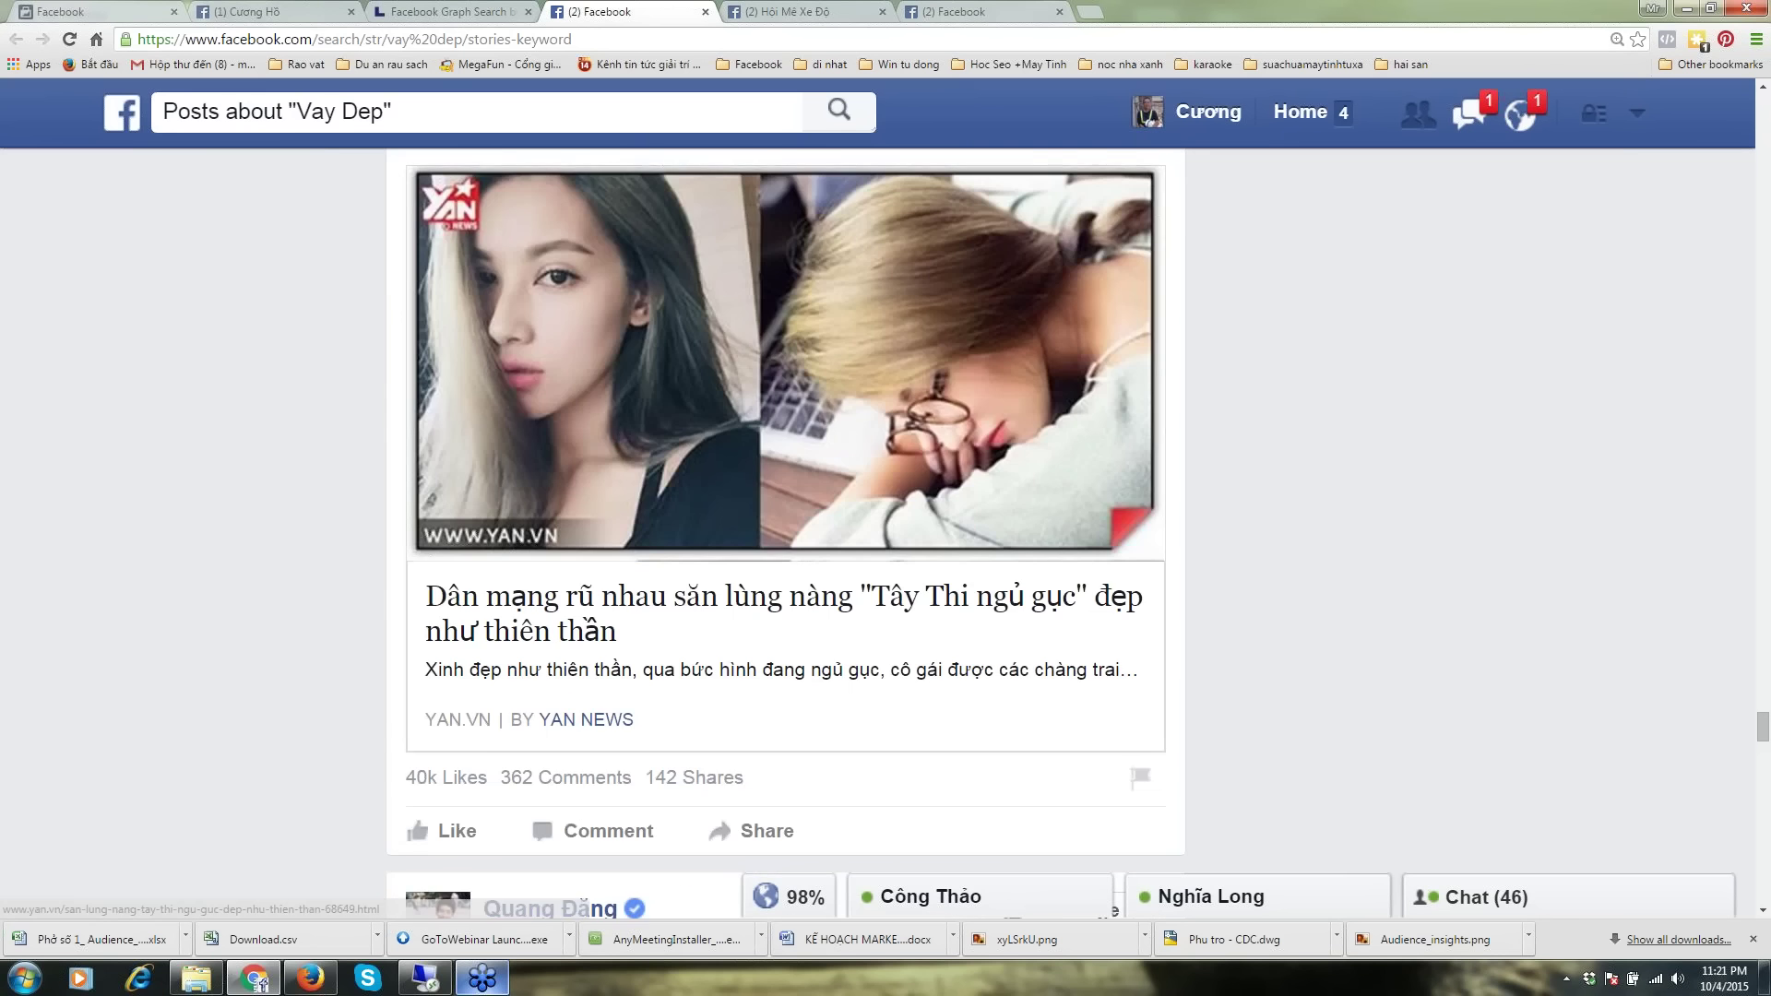
pyautogui.scroll(-20, 617, 429)
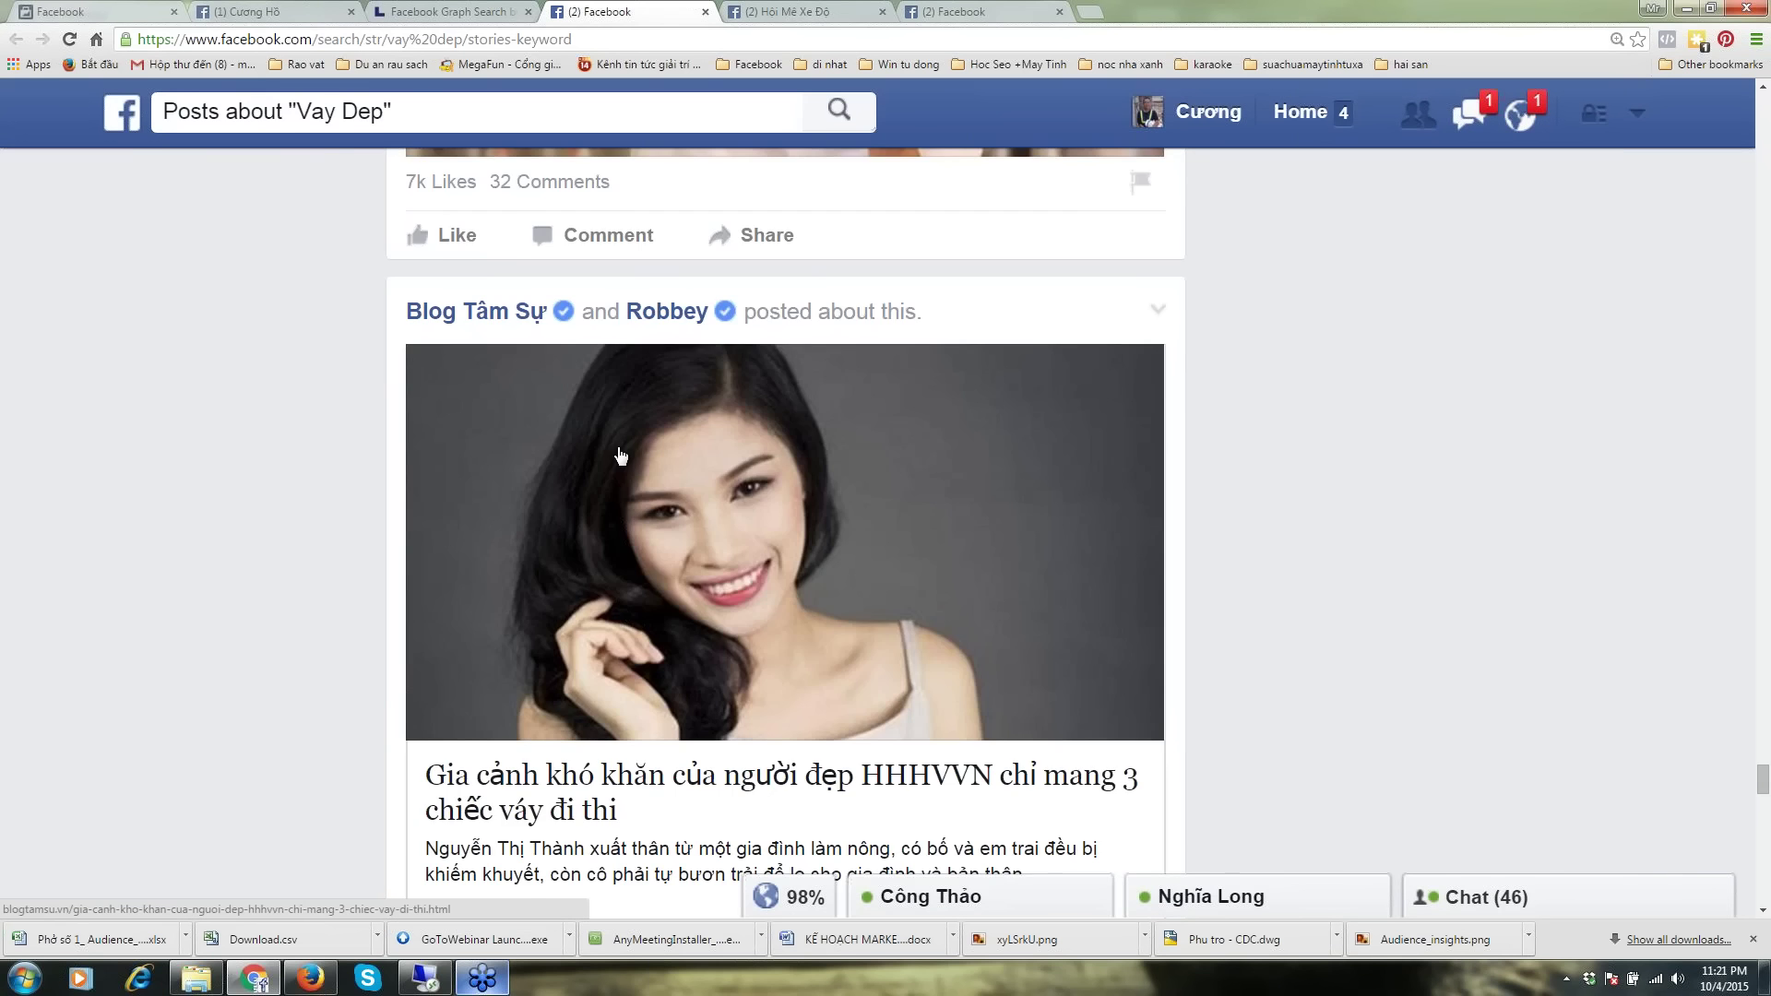
pyautogui.scroll(-20, 621, 456)
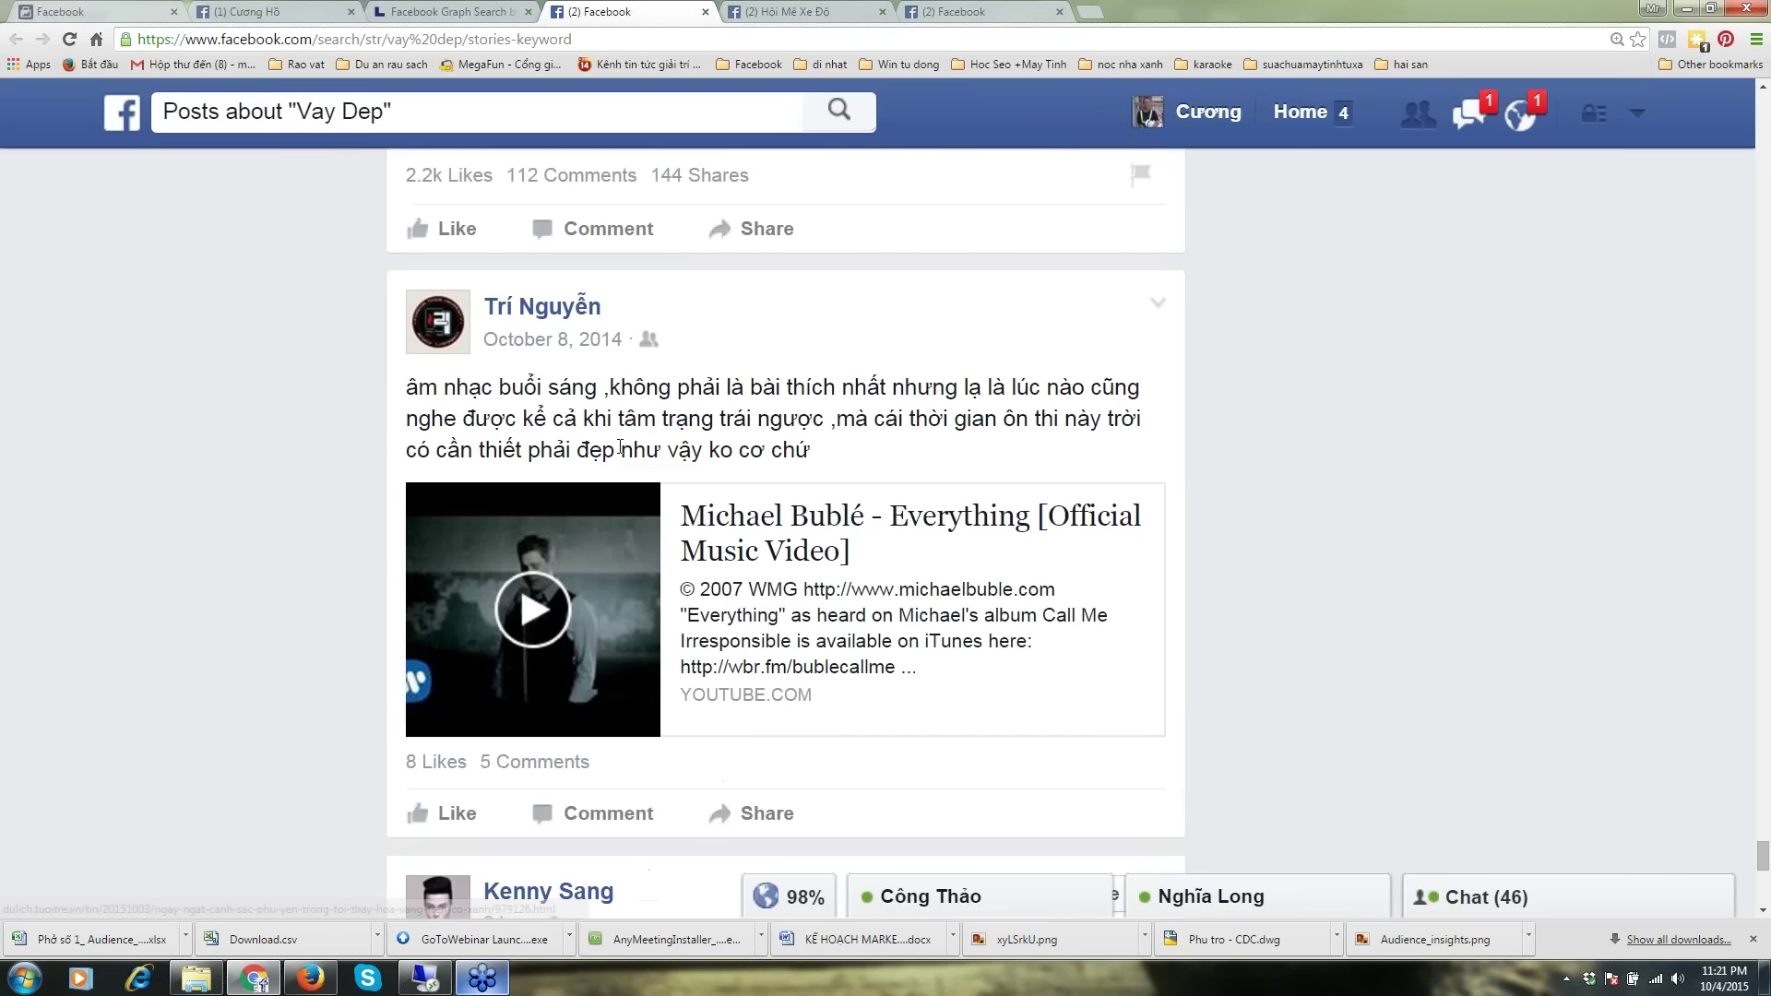
pyautogui.scroll(-6, 621, 449)
pyautogui.scroll(4, 368, 224)
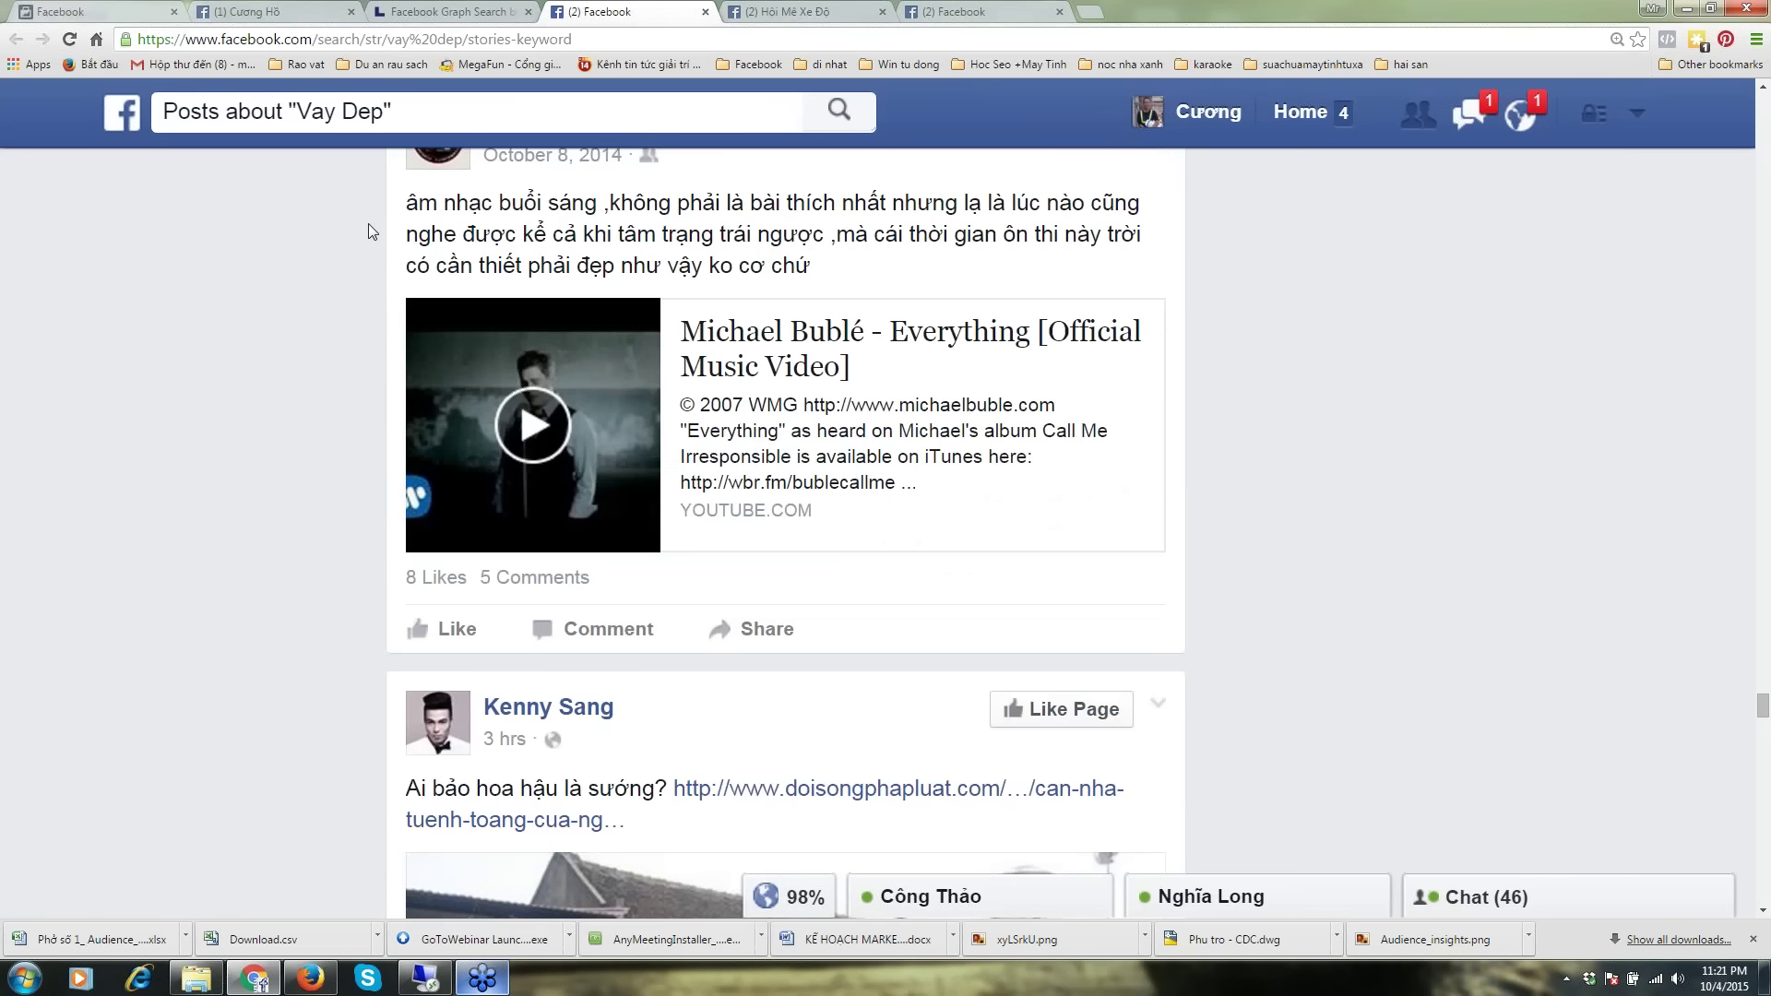
pyautogui.scroll(10, 368, 230)
pyautogui.scroll(5, 307, 185)
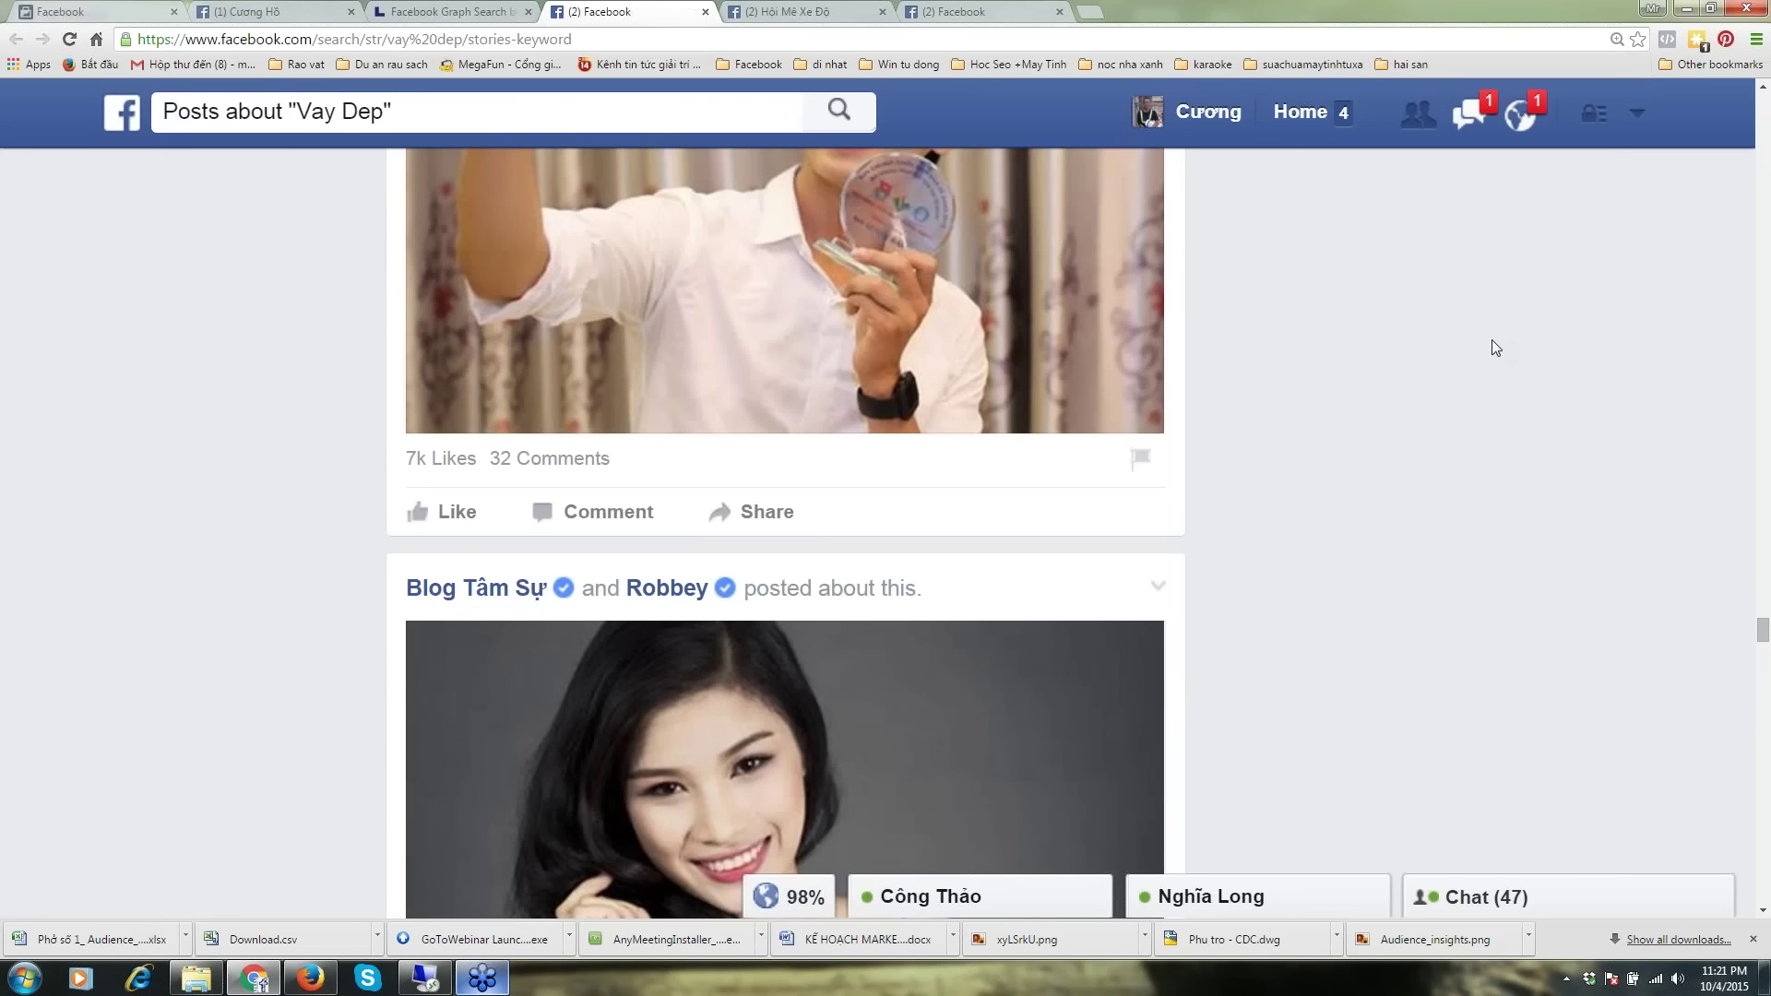
# Close the Facebook tabs holding the 15-to-16 age people search and the "Hội Mê Xe Độ" page.
pyautogui.scroll(9, 1496, 346)
pyautogui.scroll(-11, 1444, 680)
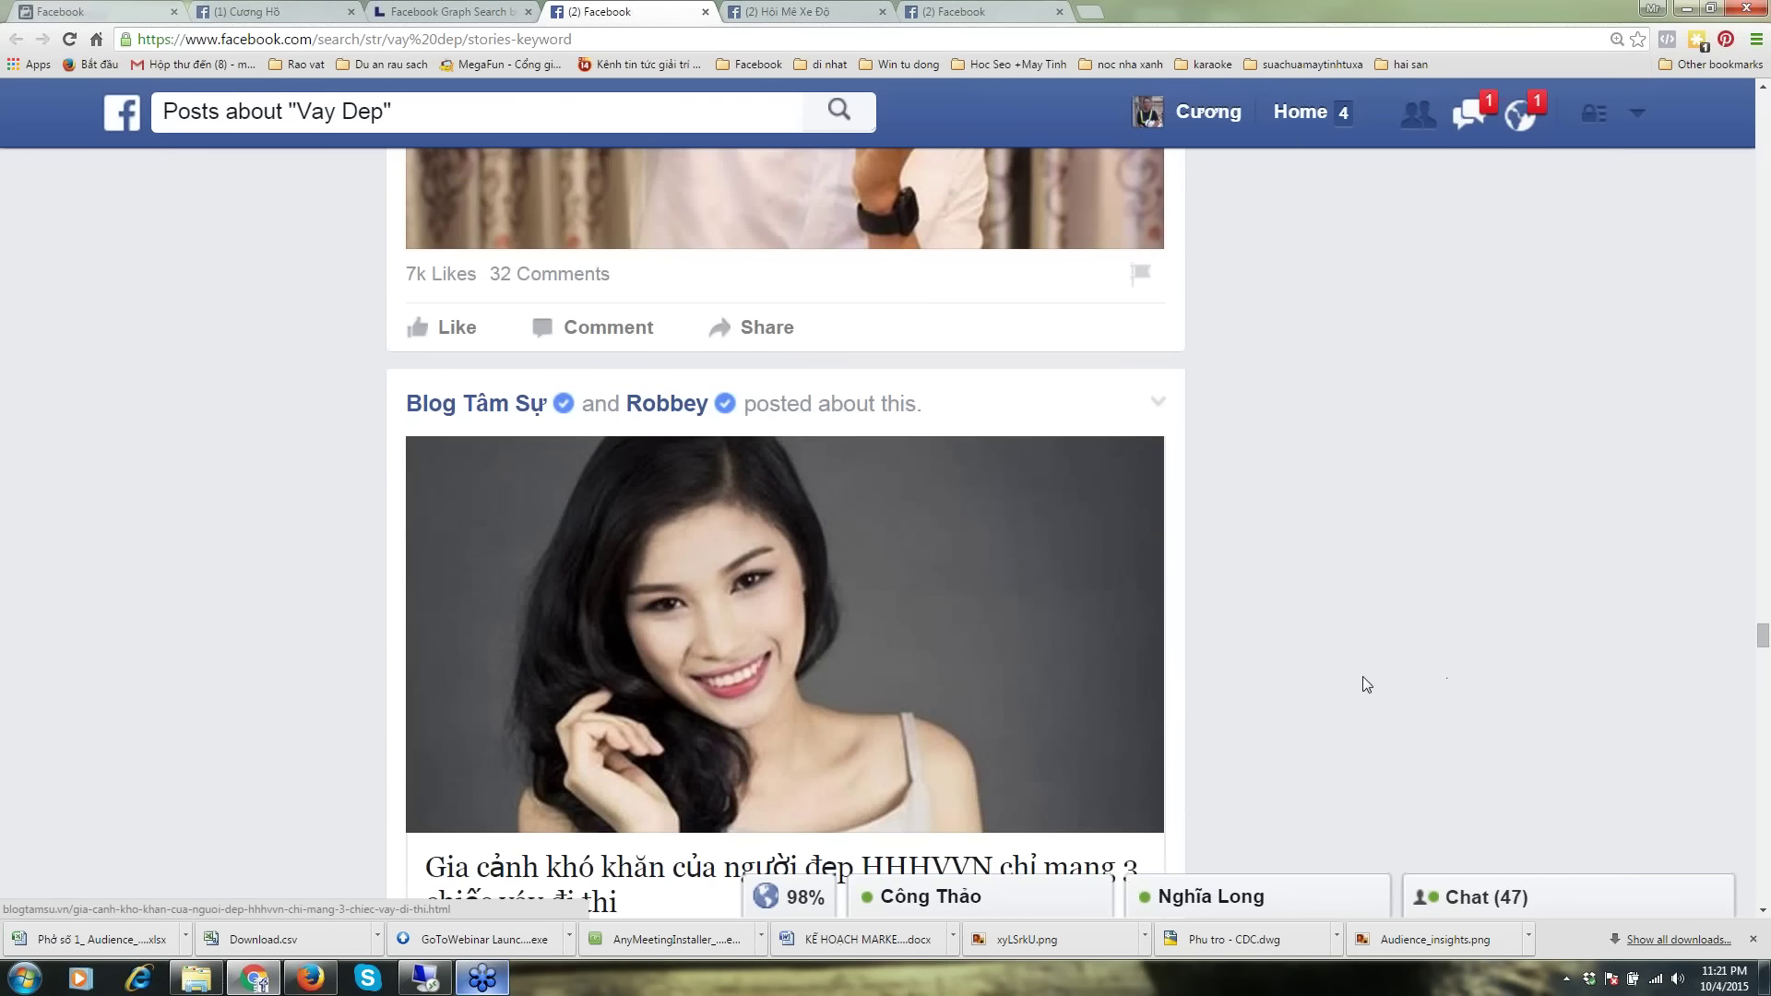
pyautogui.scroll(-4, 1366, 683)
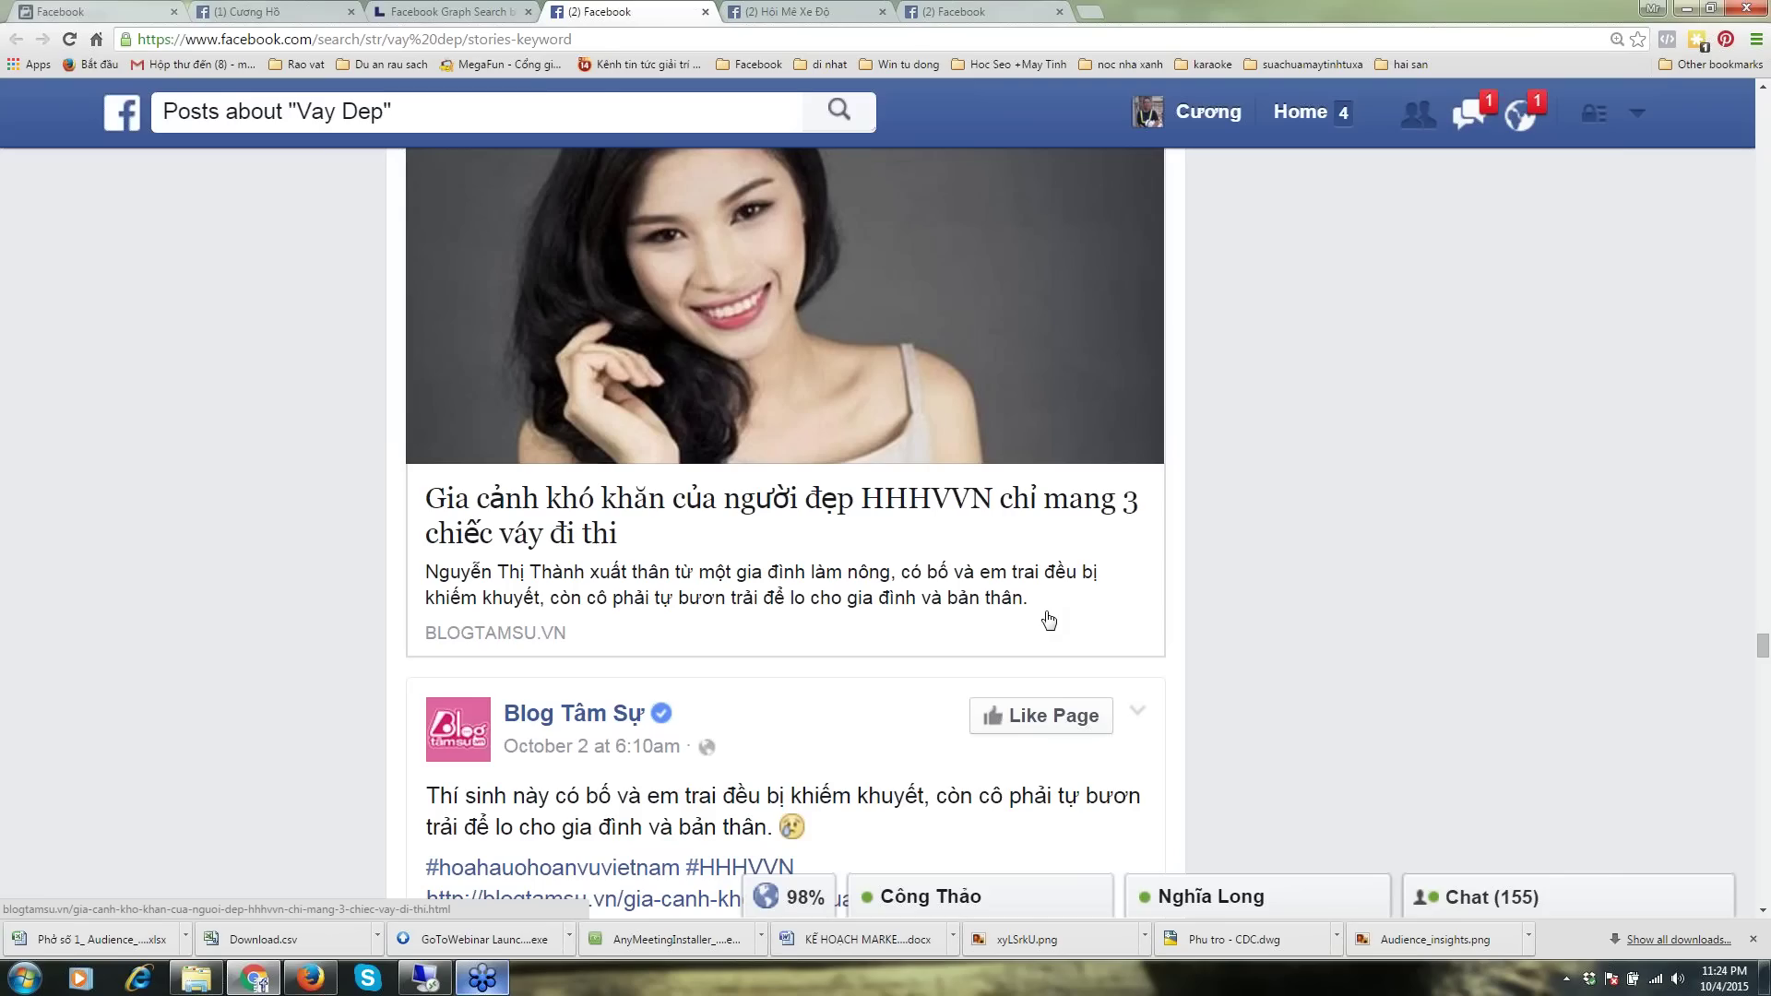
pyautogui.click(1070, 12)
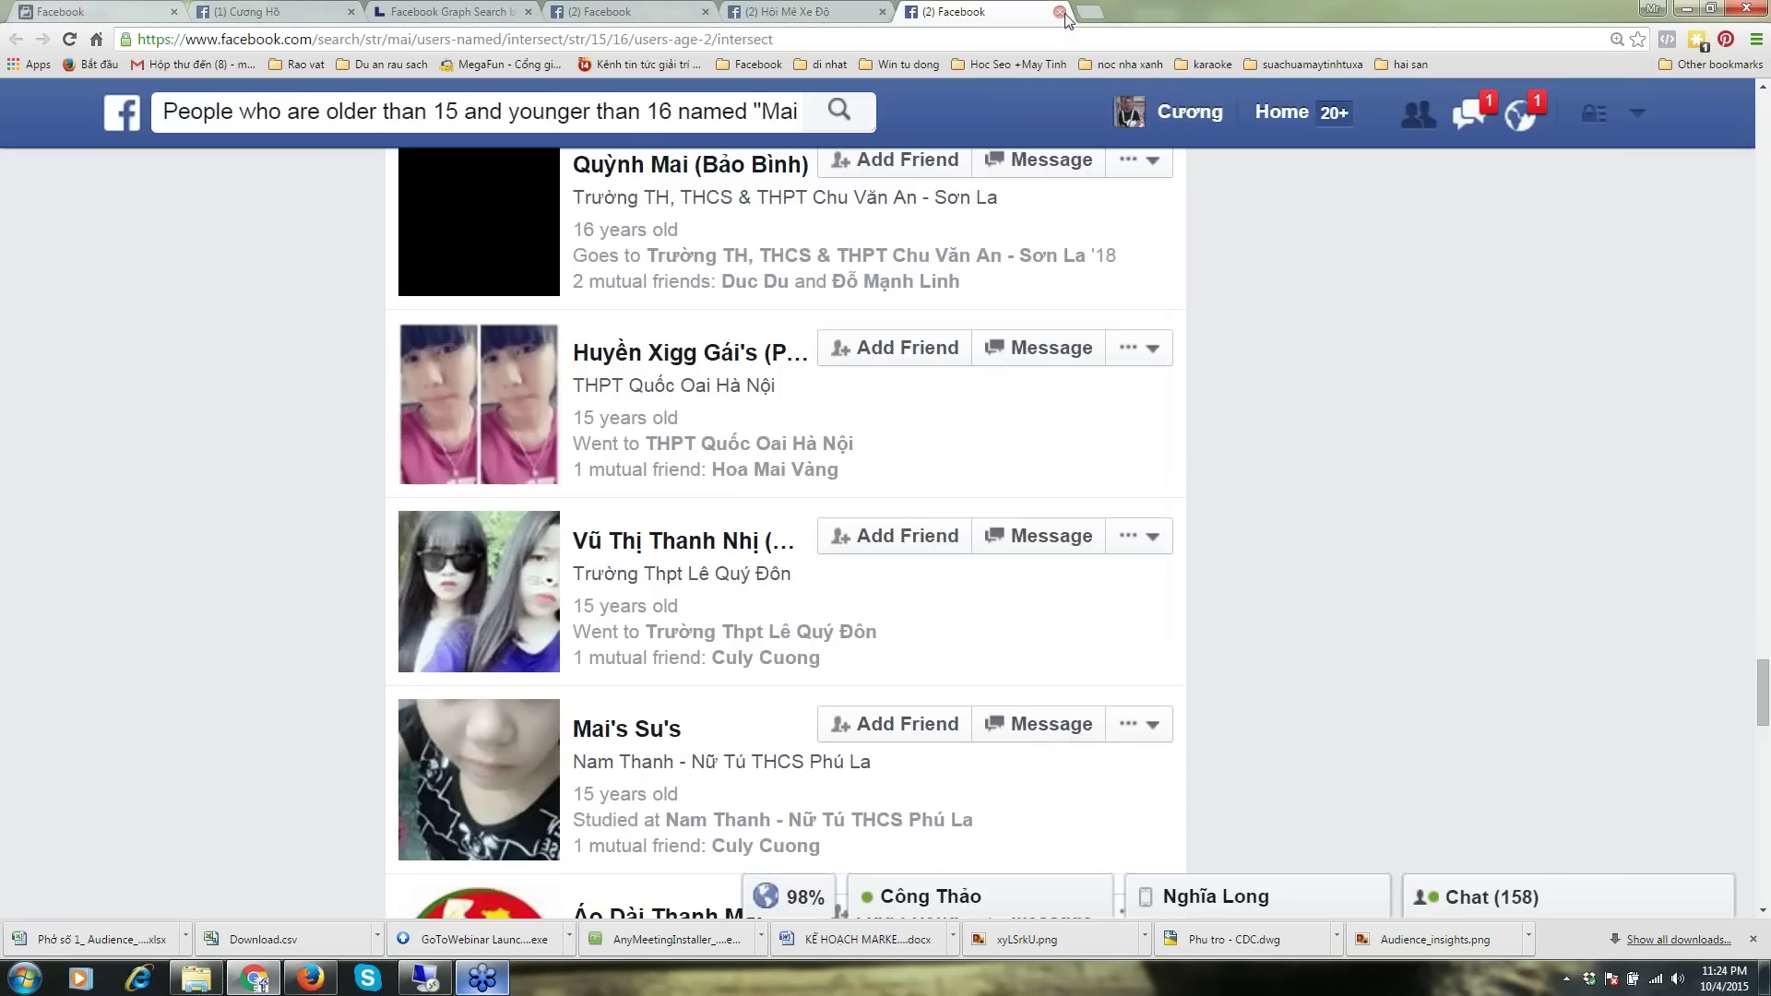
pyautogui.click(1060, 12)
pyautogui.click(881, 12)
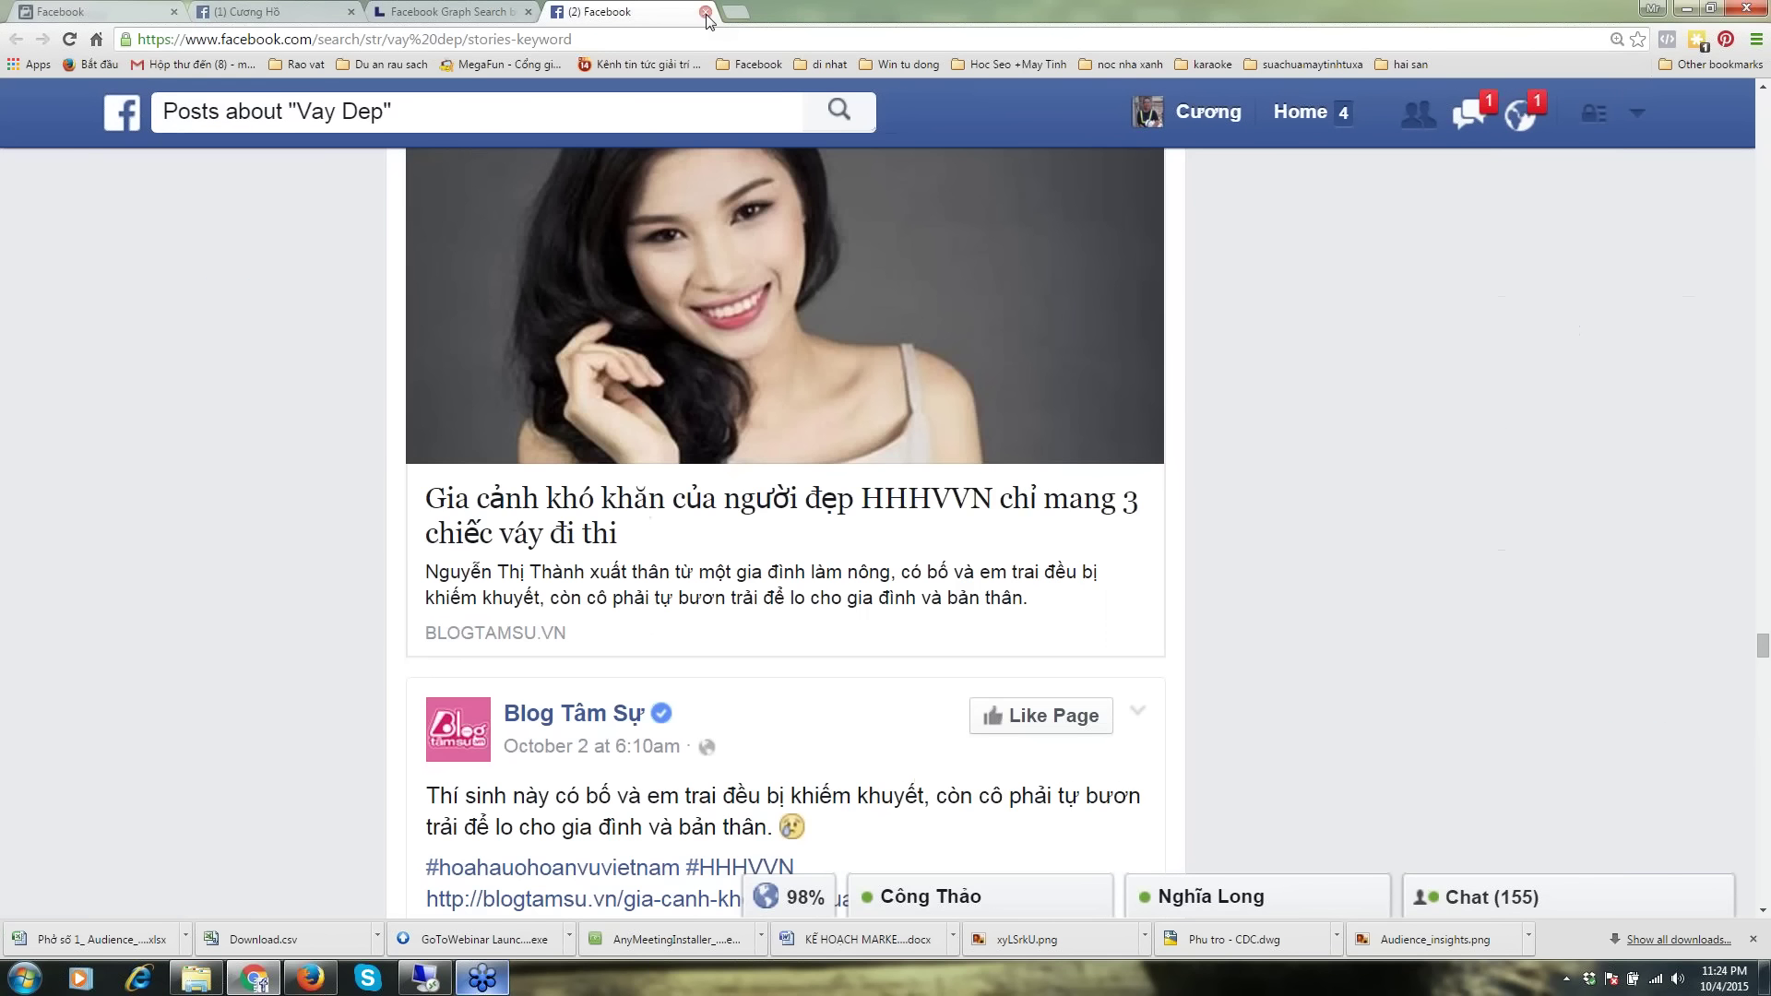
# Skim further through the Facebook posts about "Vay Dep" and close their results tab.
pyautogui.scroll(-12, 706, 405)
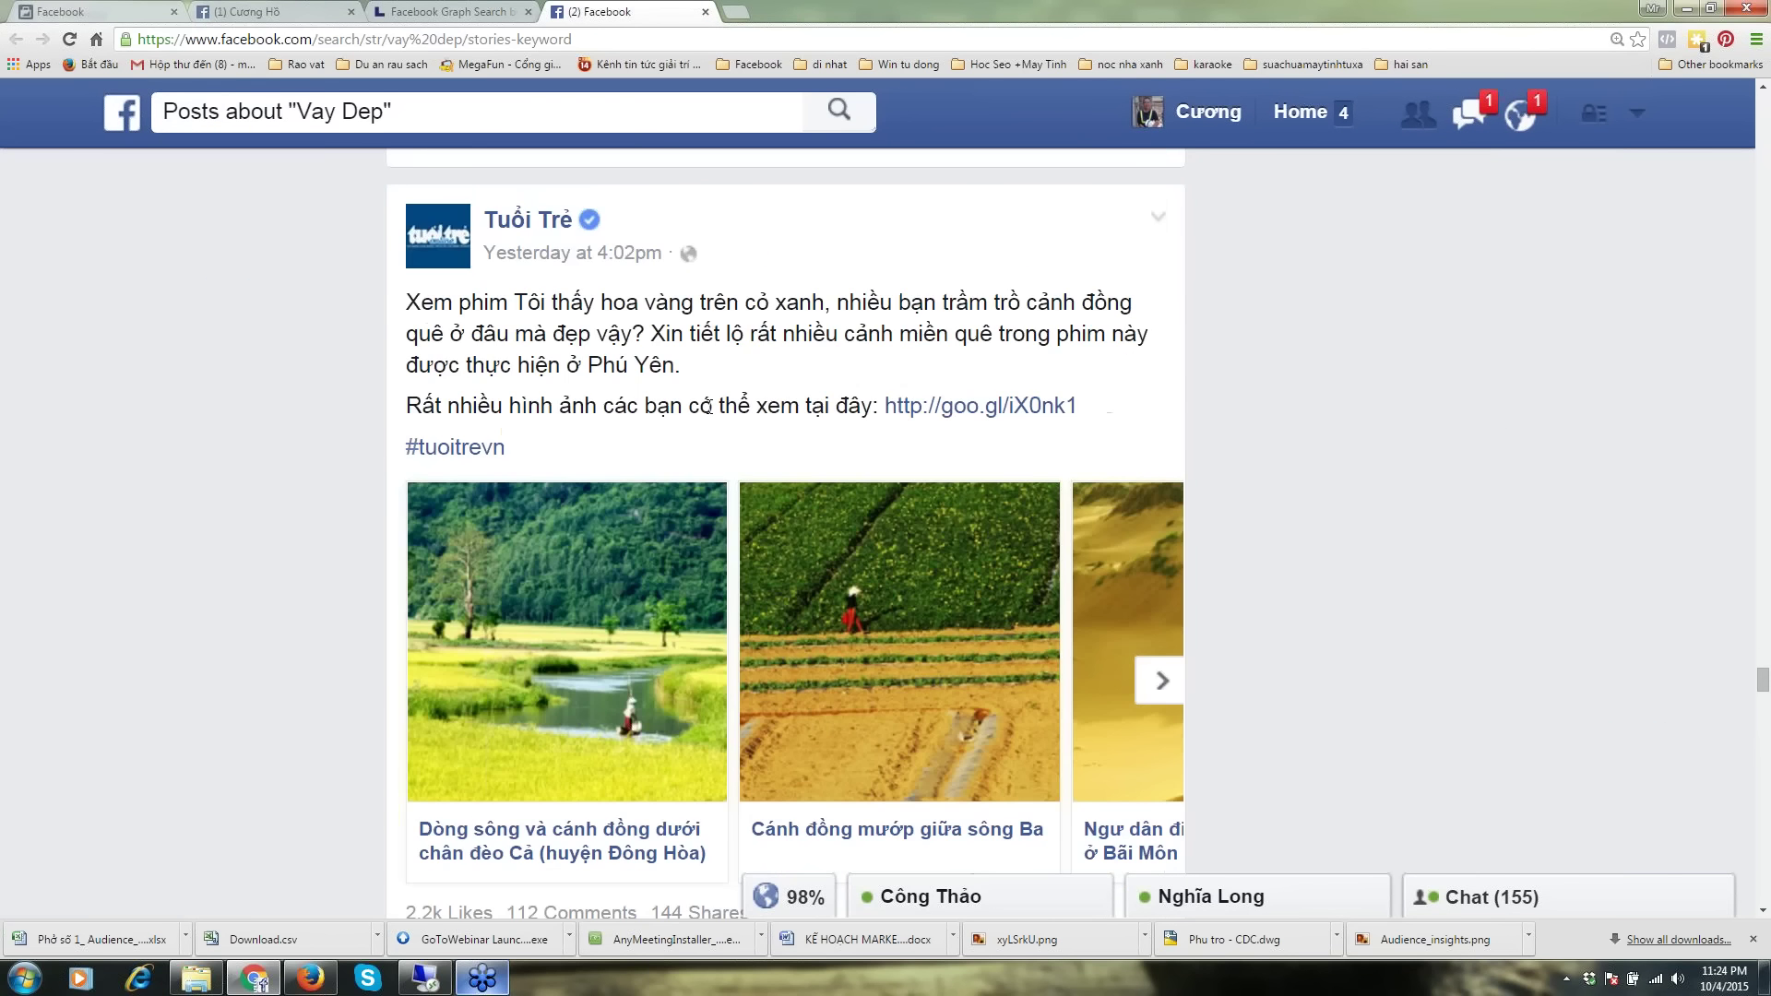
pyautogui.scroll(-20, 713, 431)
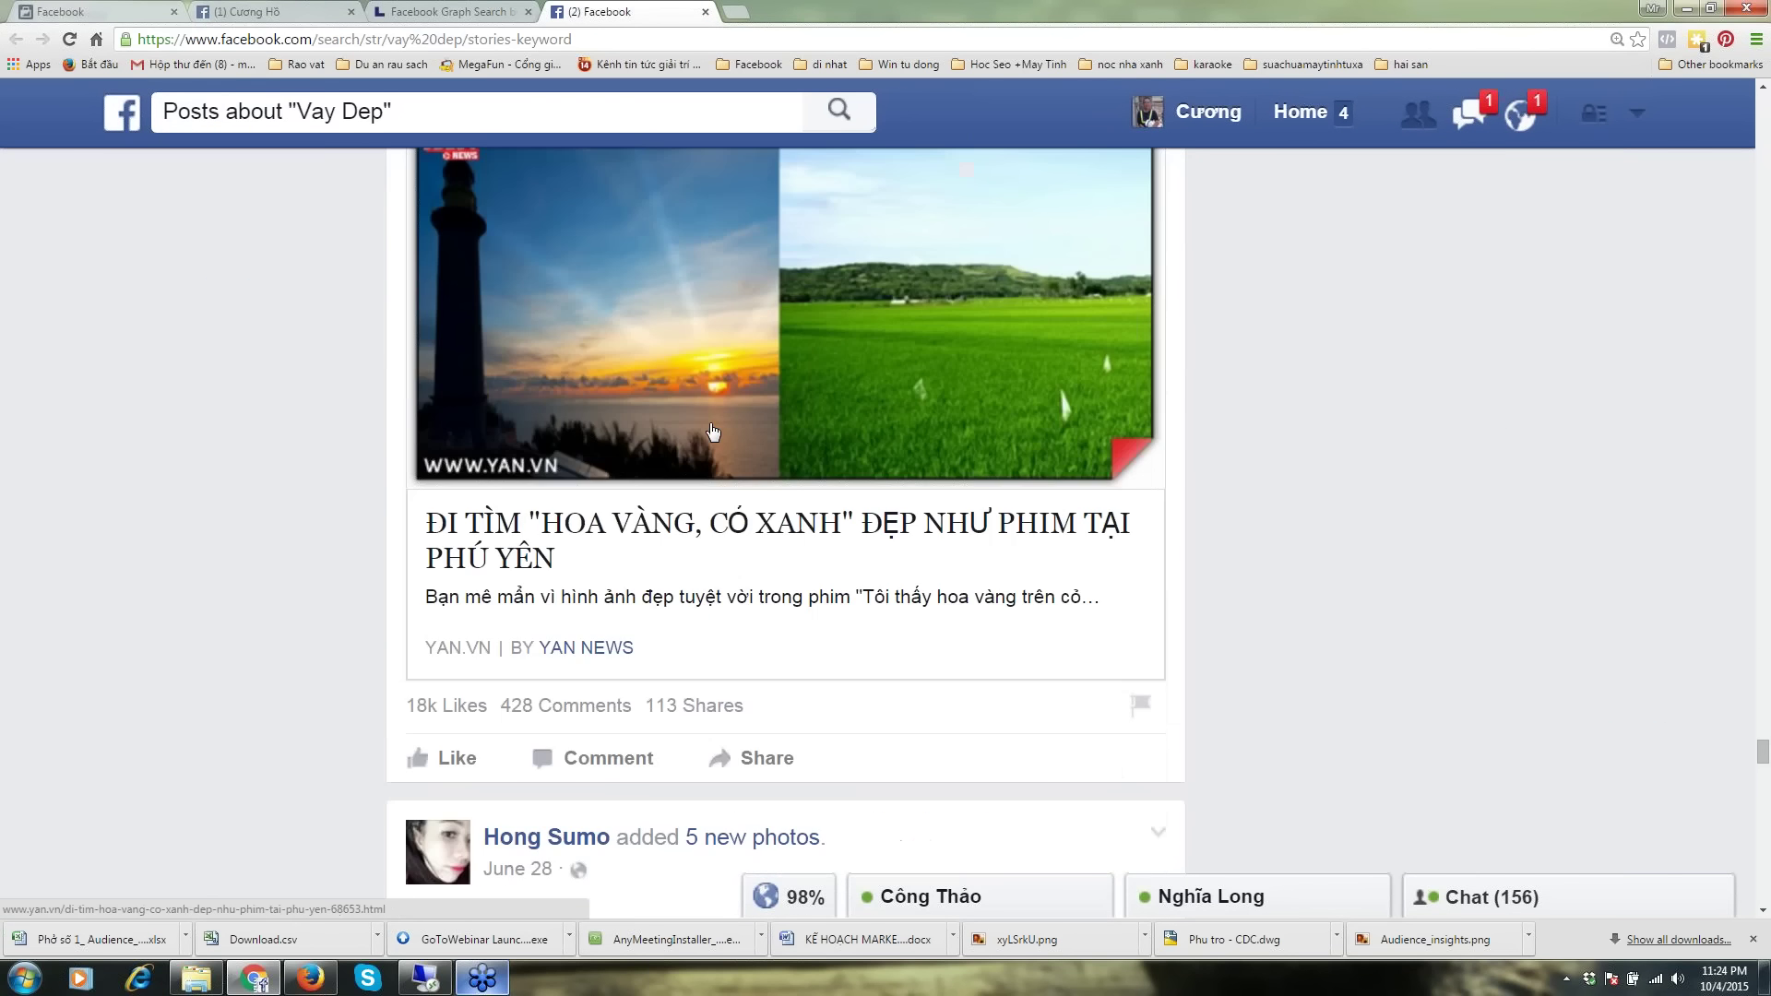
pyautogui.scroll(-10, 714, 430)
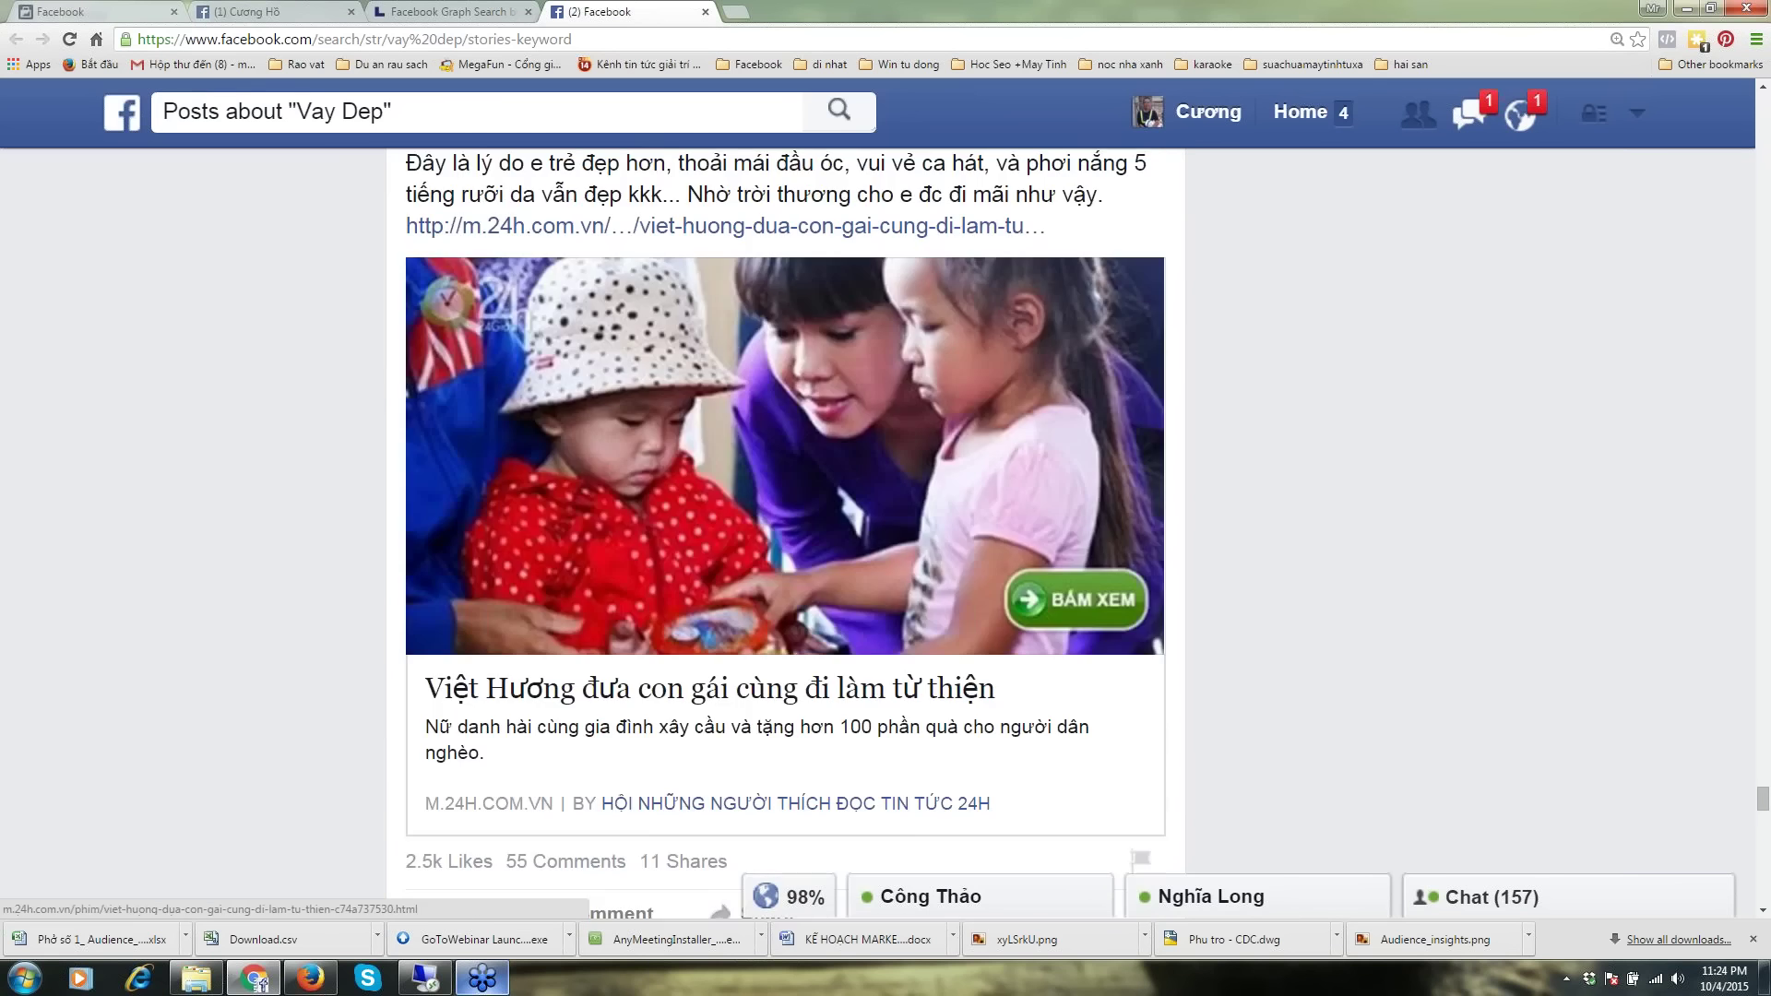
pyautogui.scroll(-10, 694, 475)
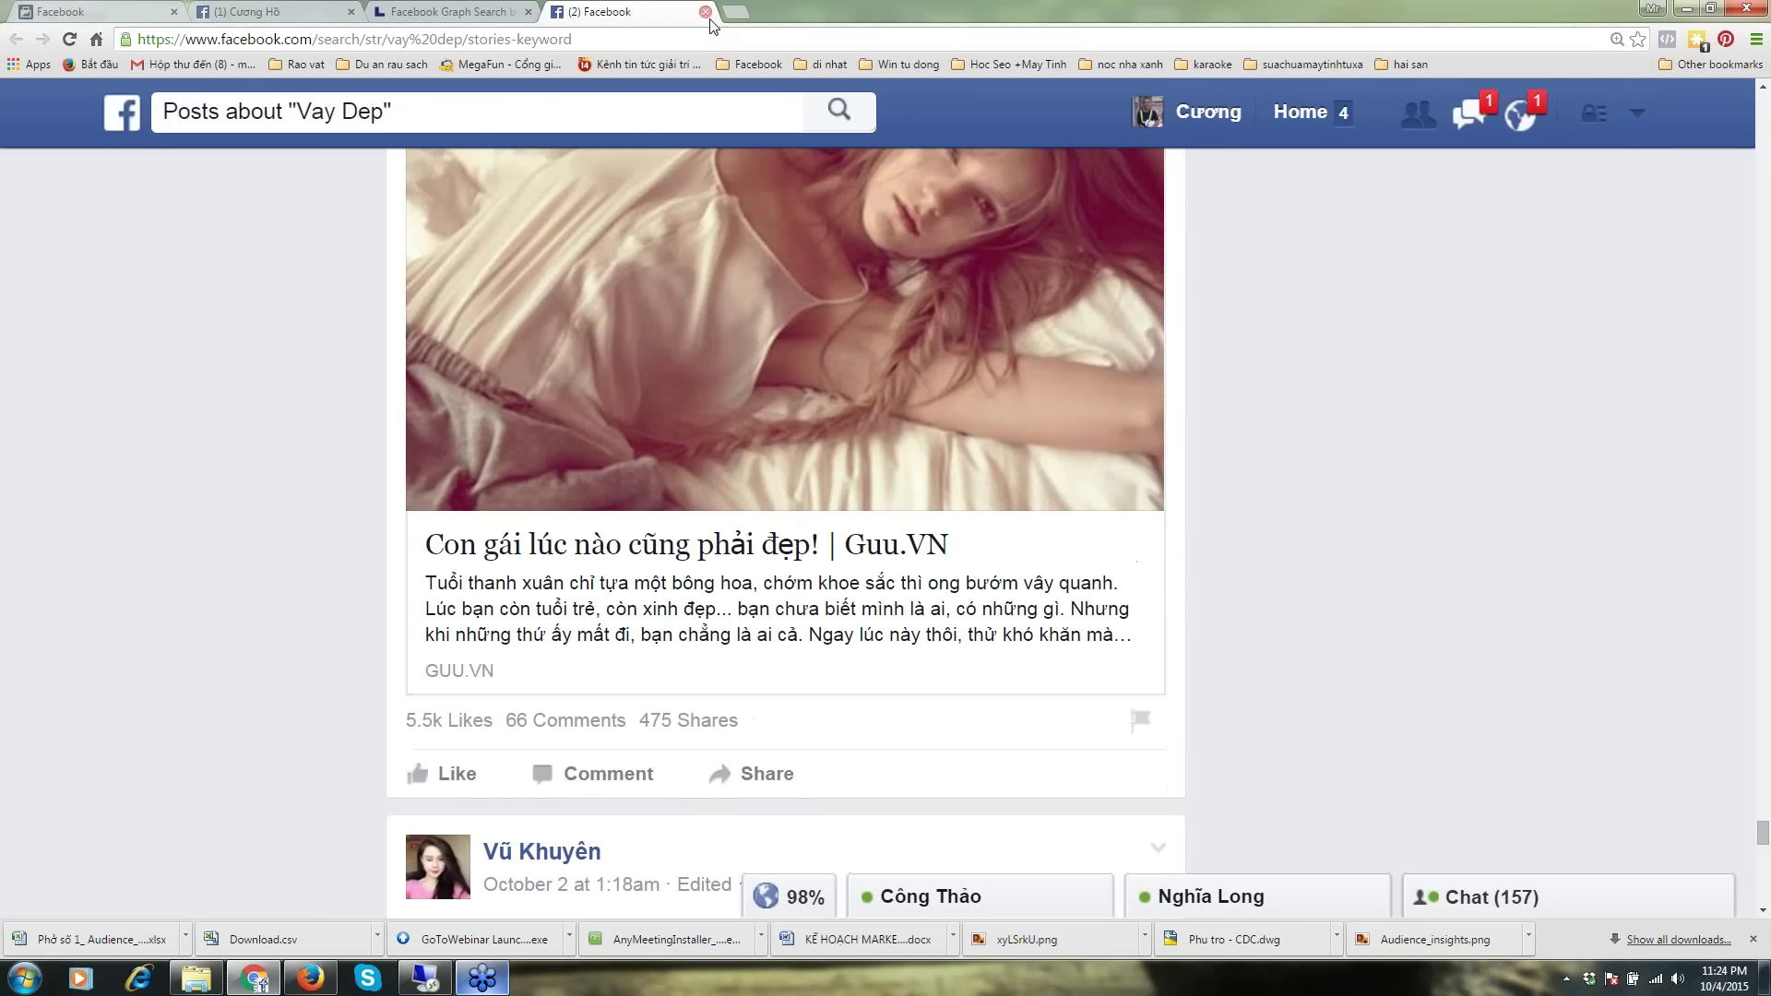
pyautogui.click(707, 12)
# Review the Lookup-ID.com search fields for finding people by name, likes, birth year and current or former workplace.
pyautogui.scroll(-5, 789, 515)
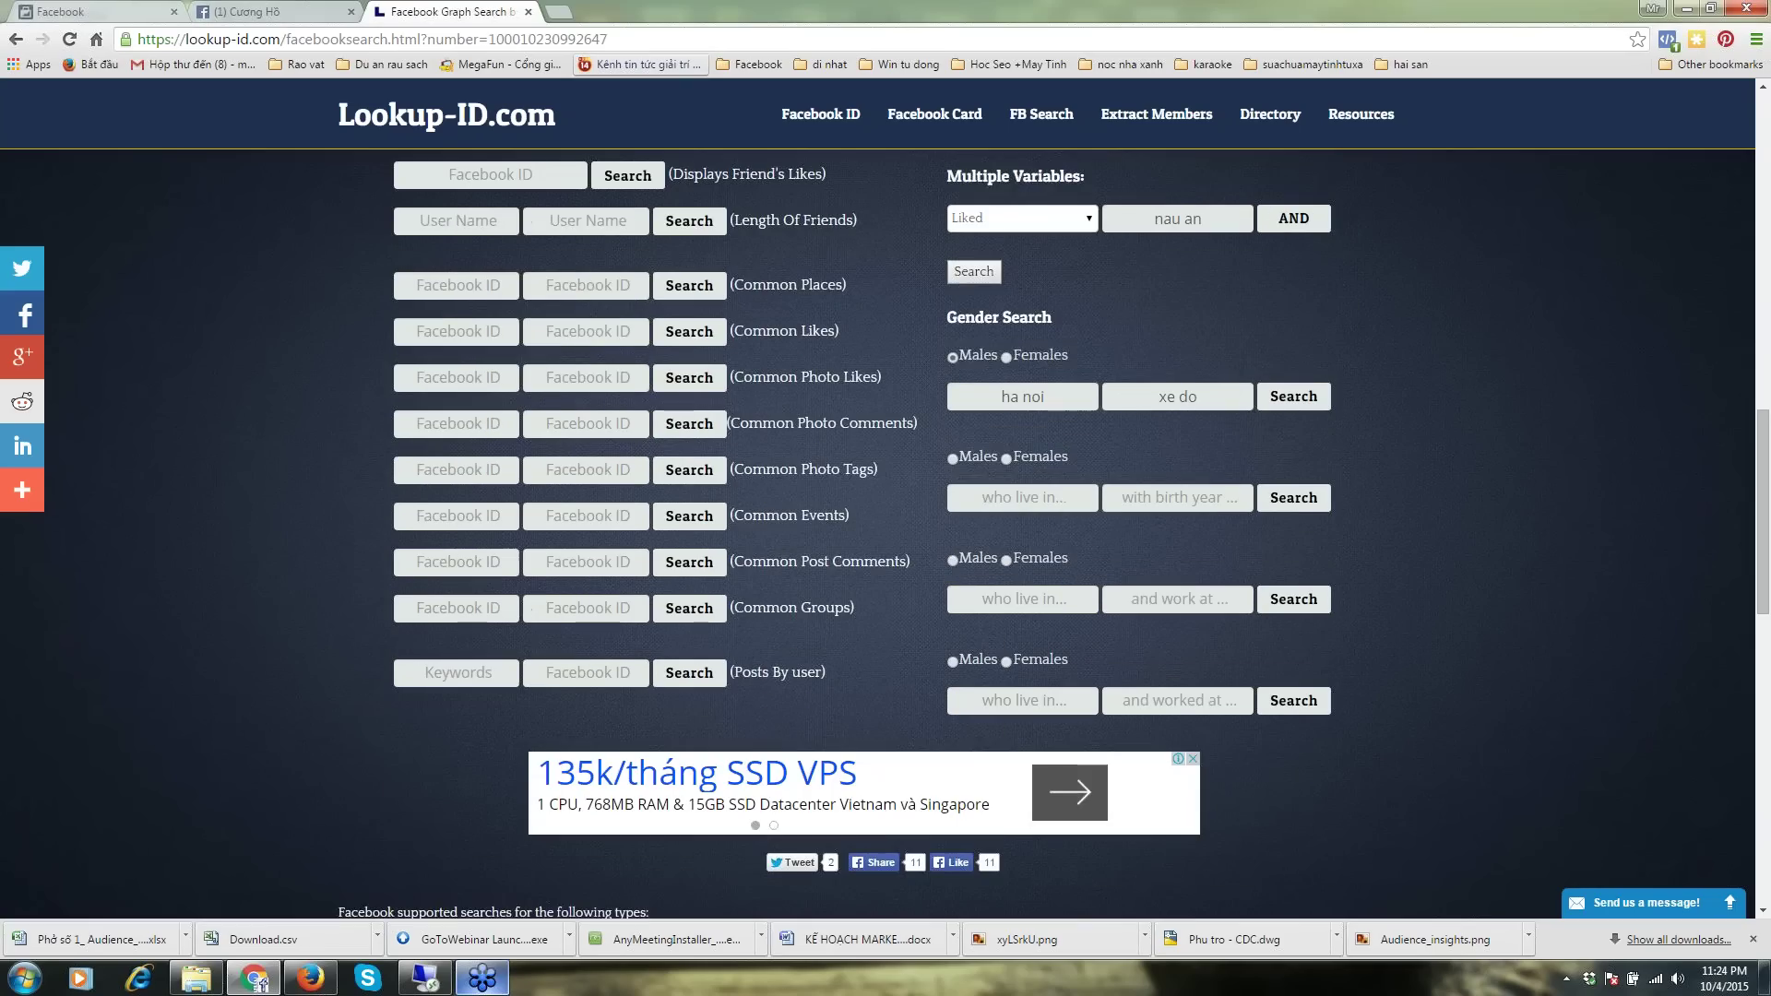
pyautogui.scroll(4, 812, 523)
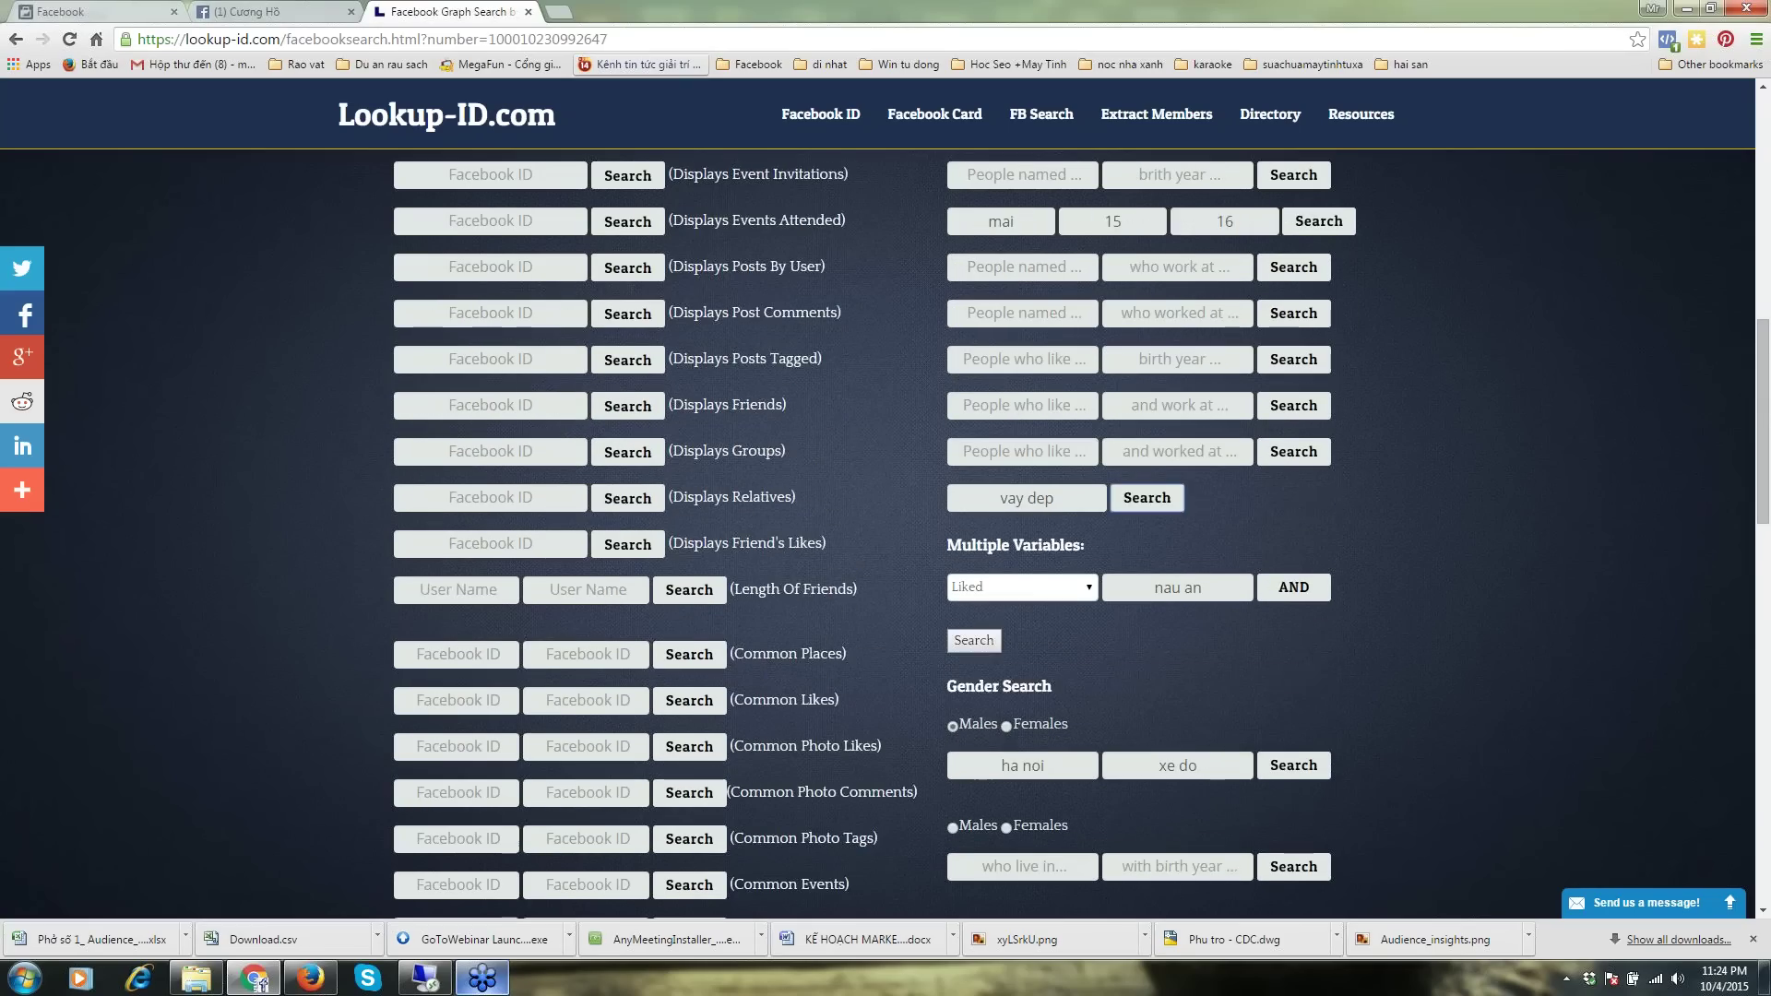
pyautogui.scroll(1, 1165, 559)
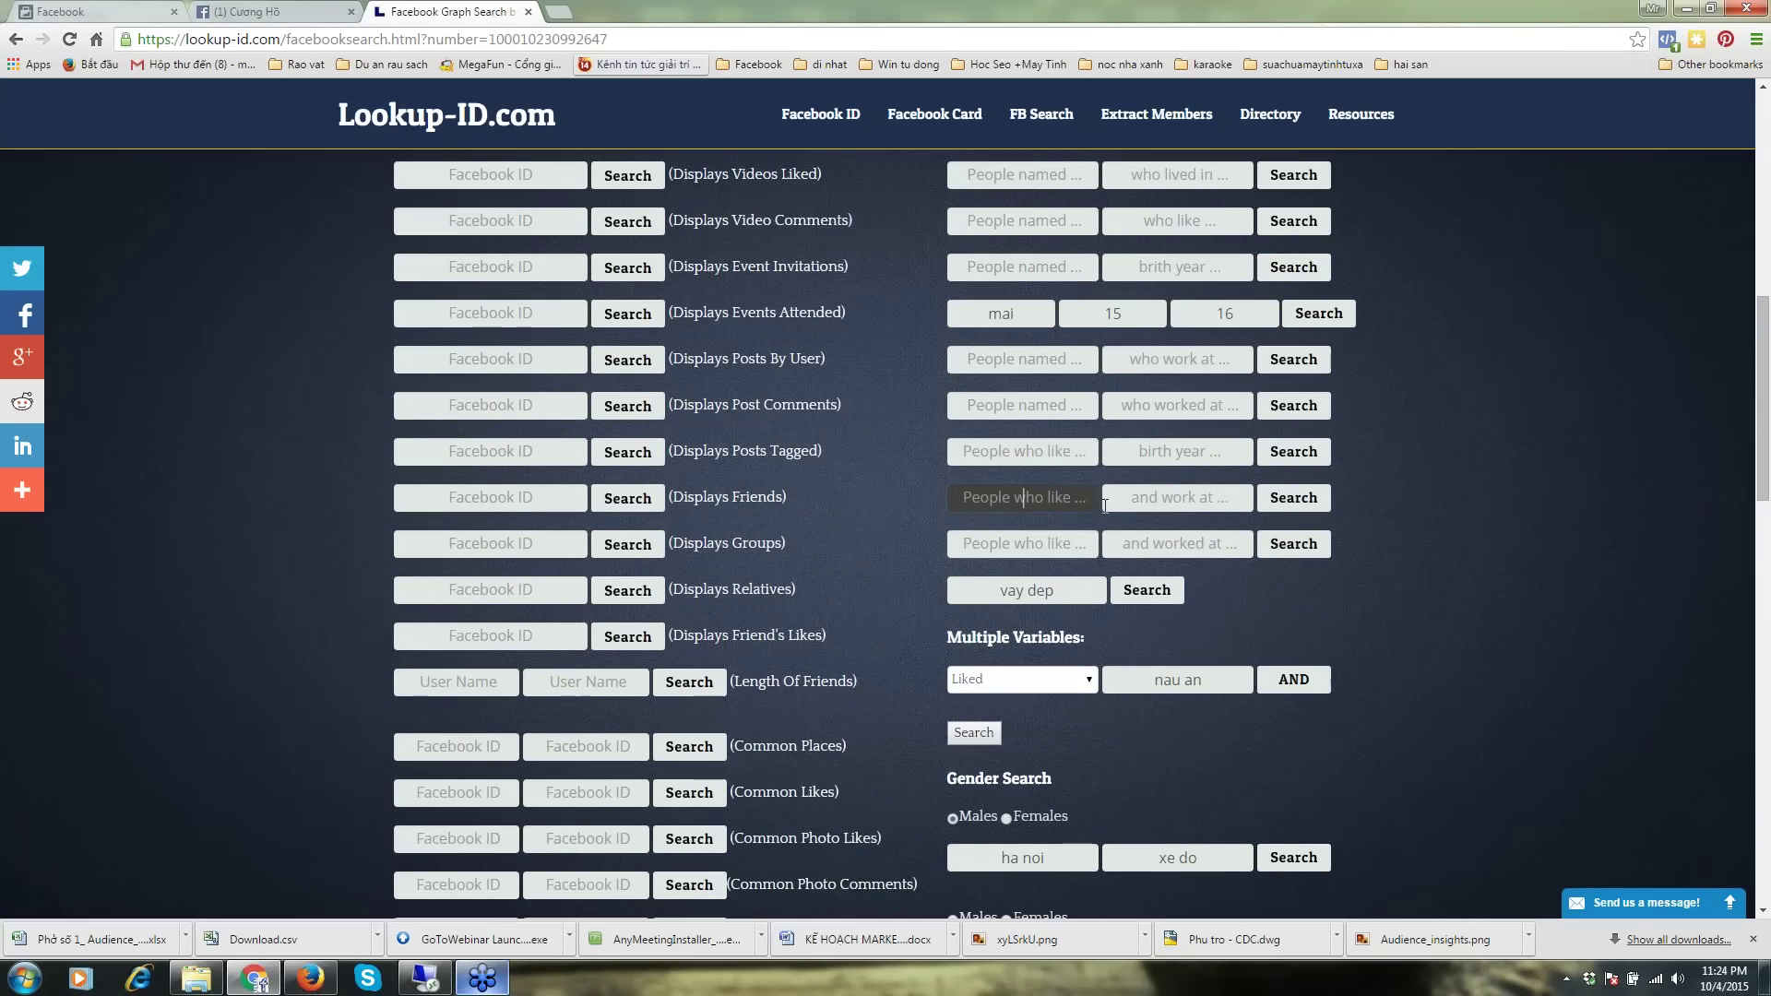
pyautogui.click(1178, 406)
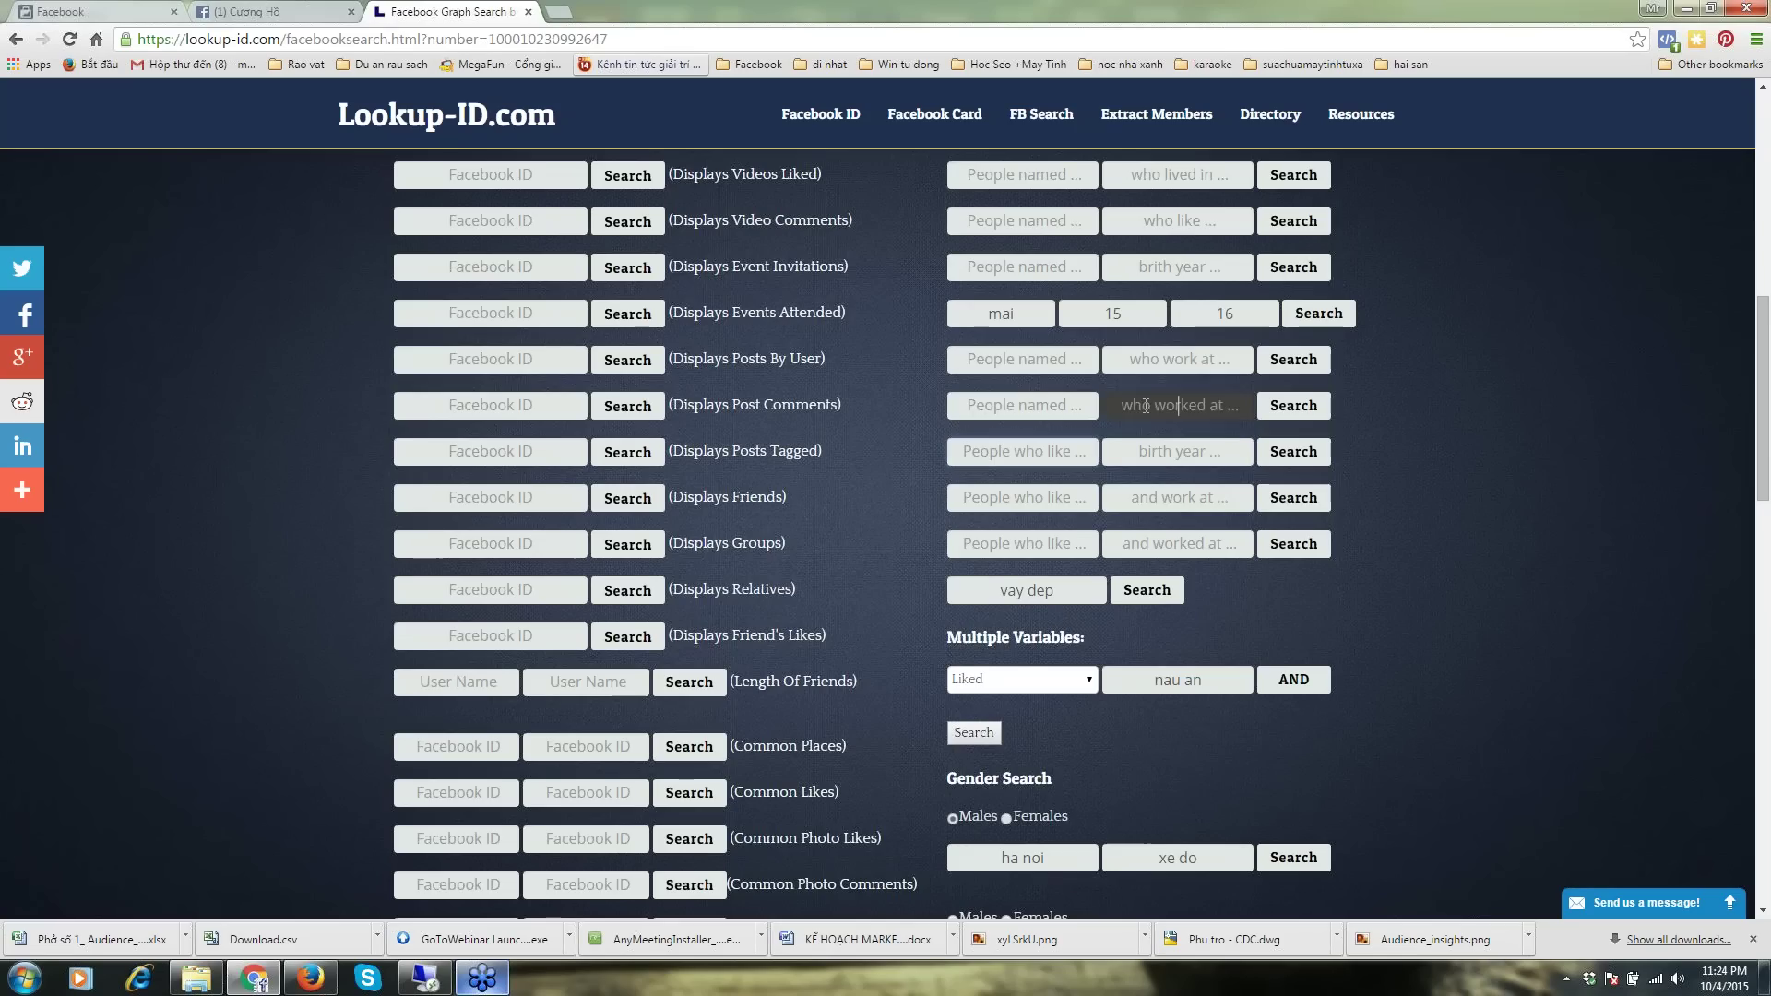
pyautogui.click(1067, 368)
pyautogui.press('Tab')
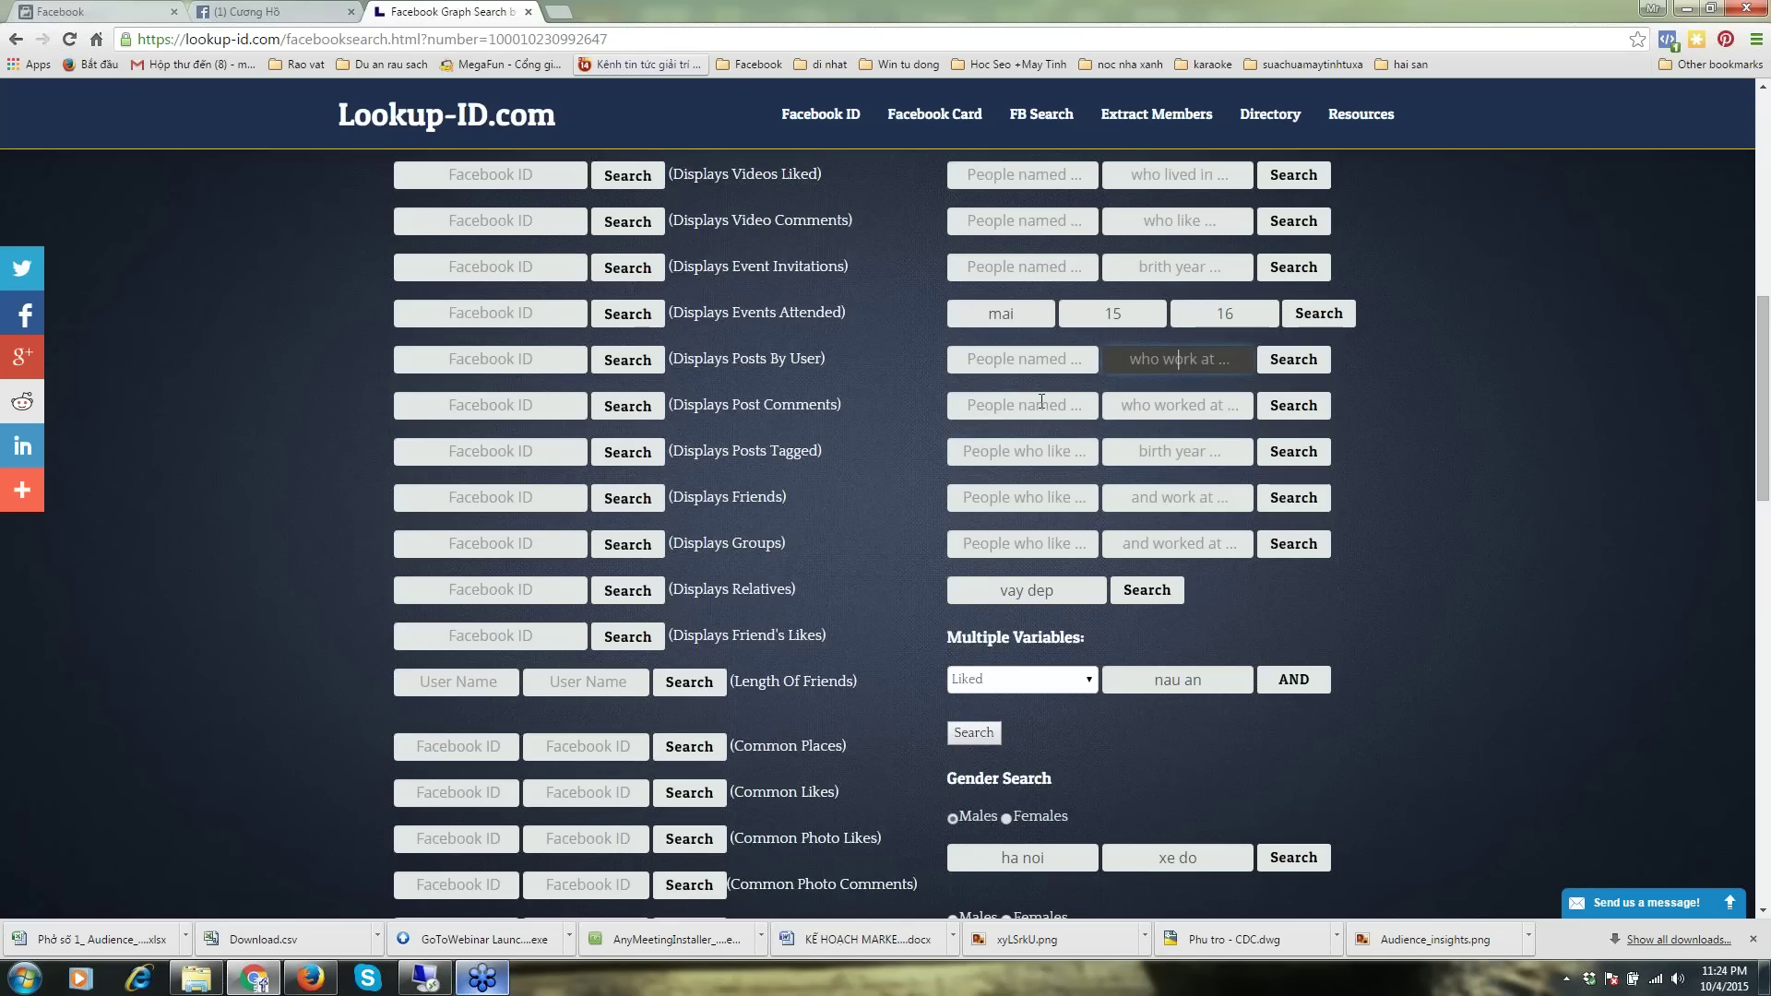
pyautogui.click(1024, 361)
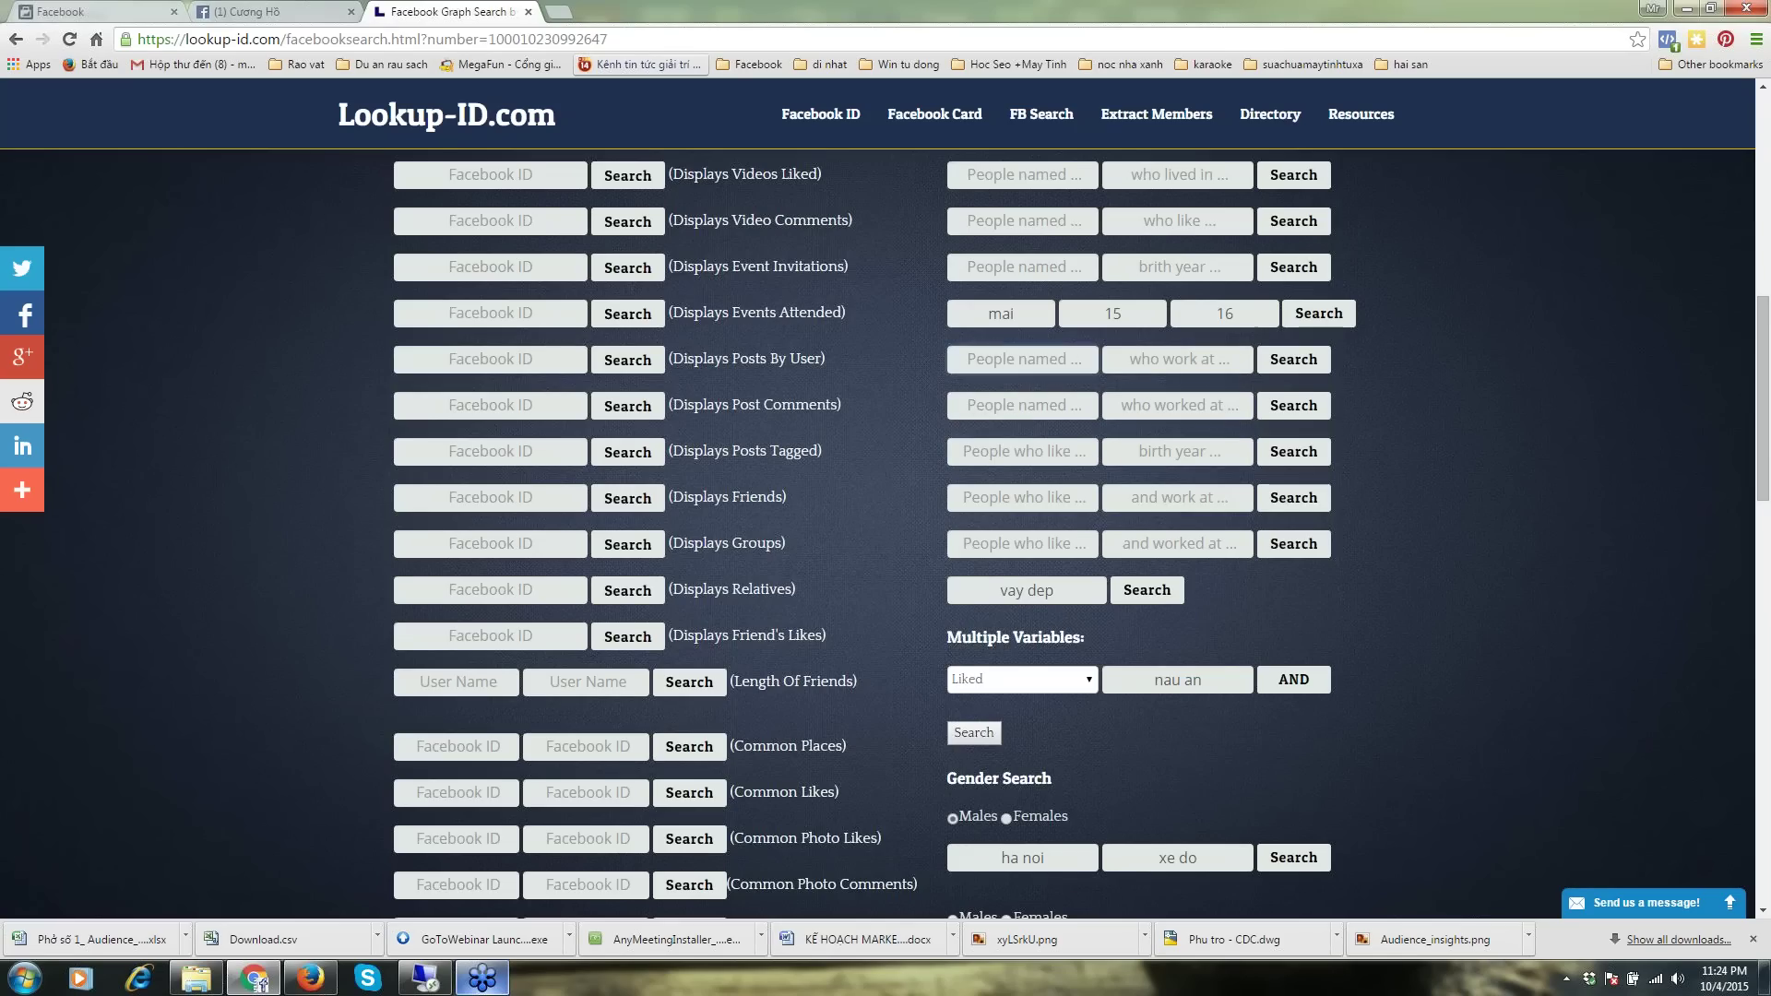
pyautogui.scroll(1, 1150, 612)
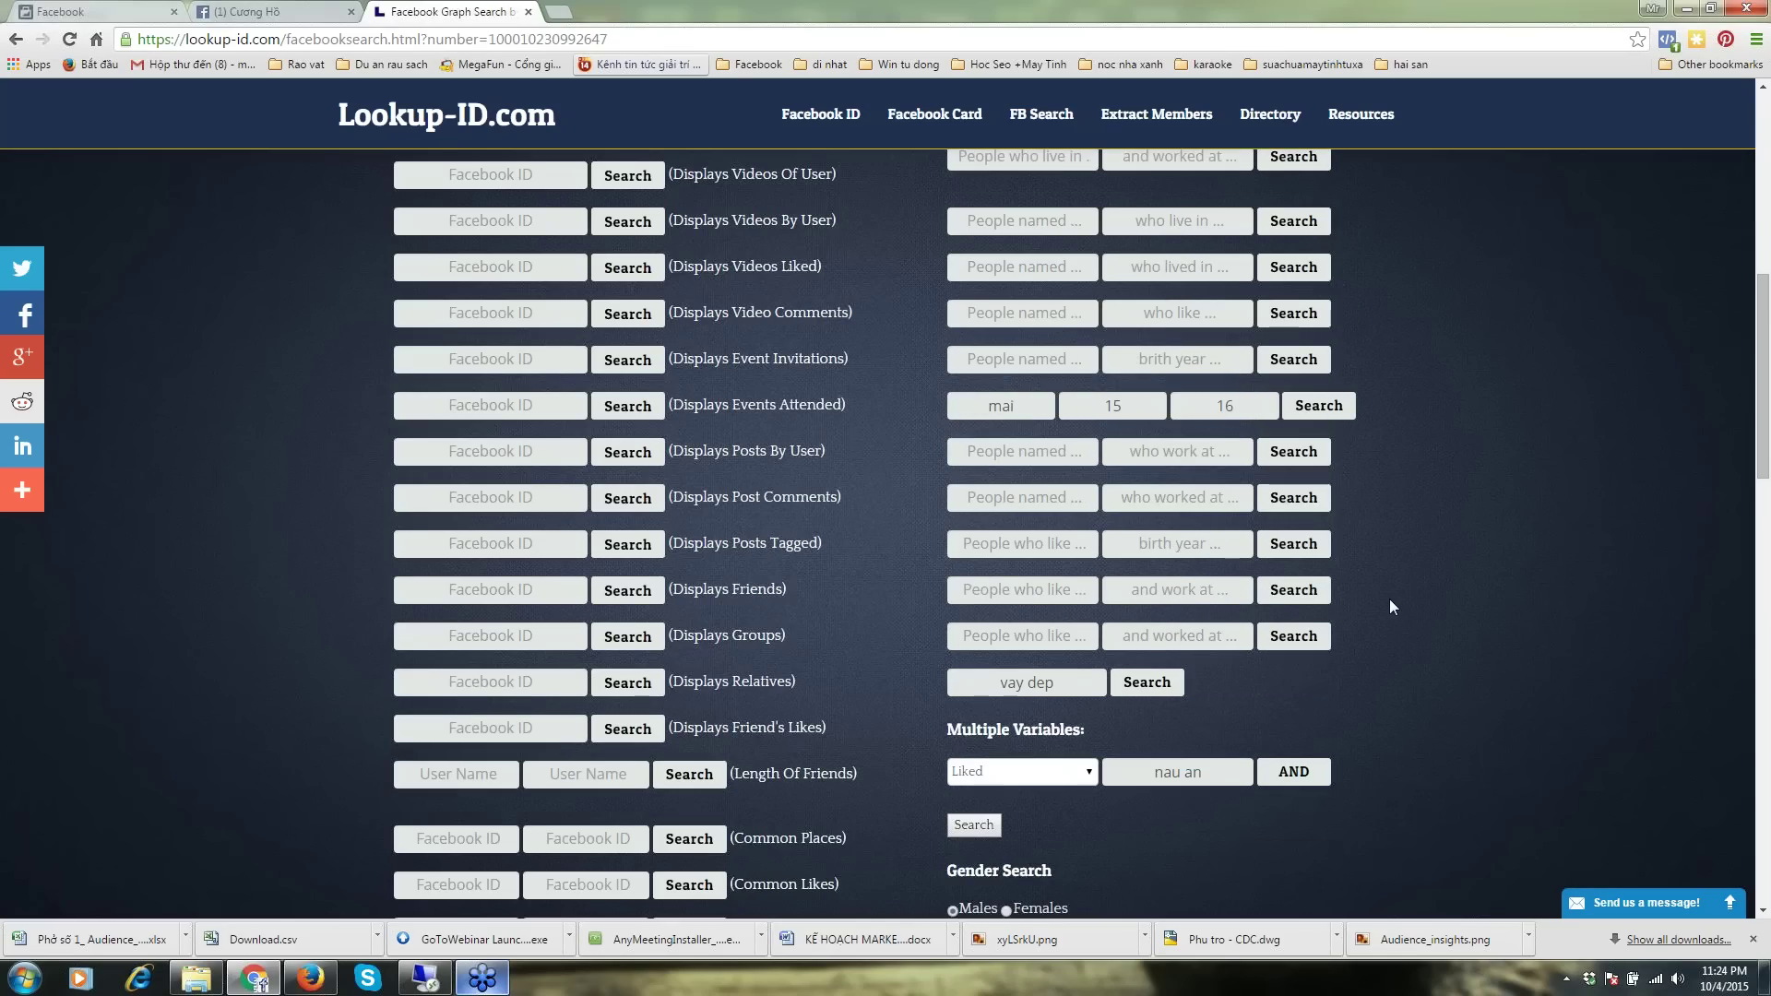
pyautogui.click(1294, 590)
# Search for people by a different first name who are older than 18 and younger than 20.
pyautogui.doubleClick(946, 409)
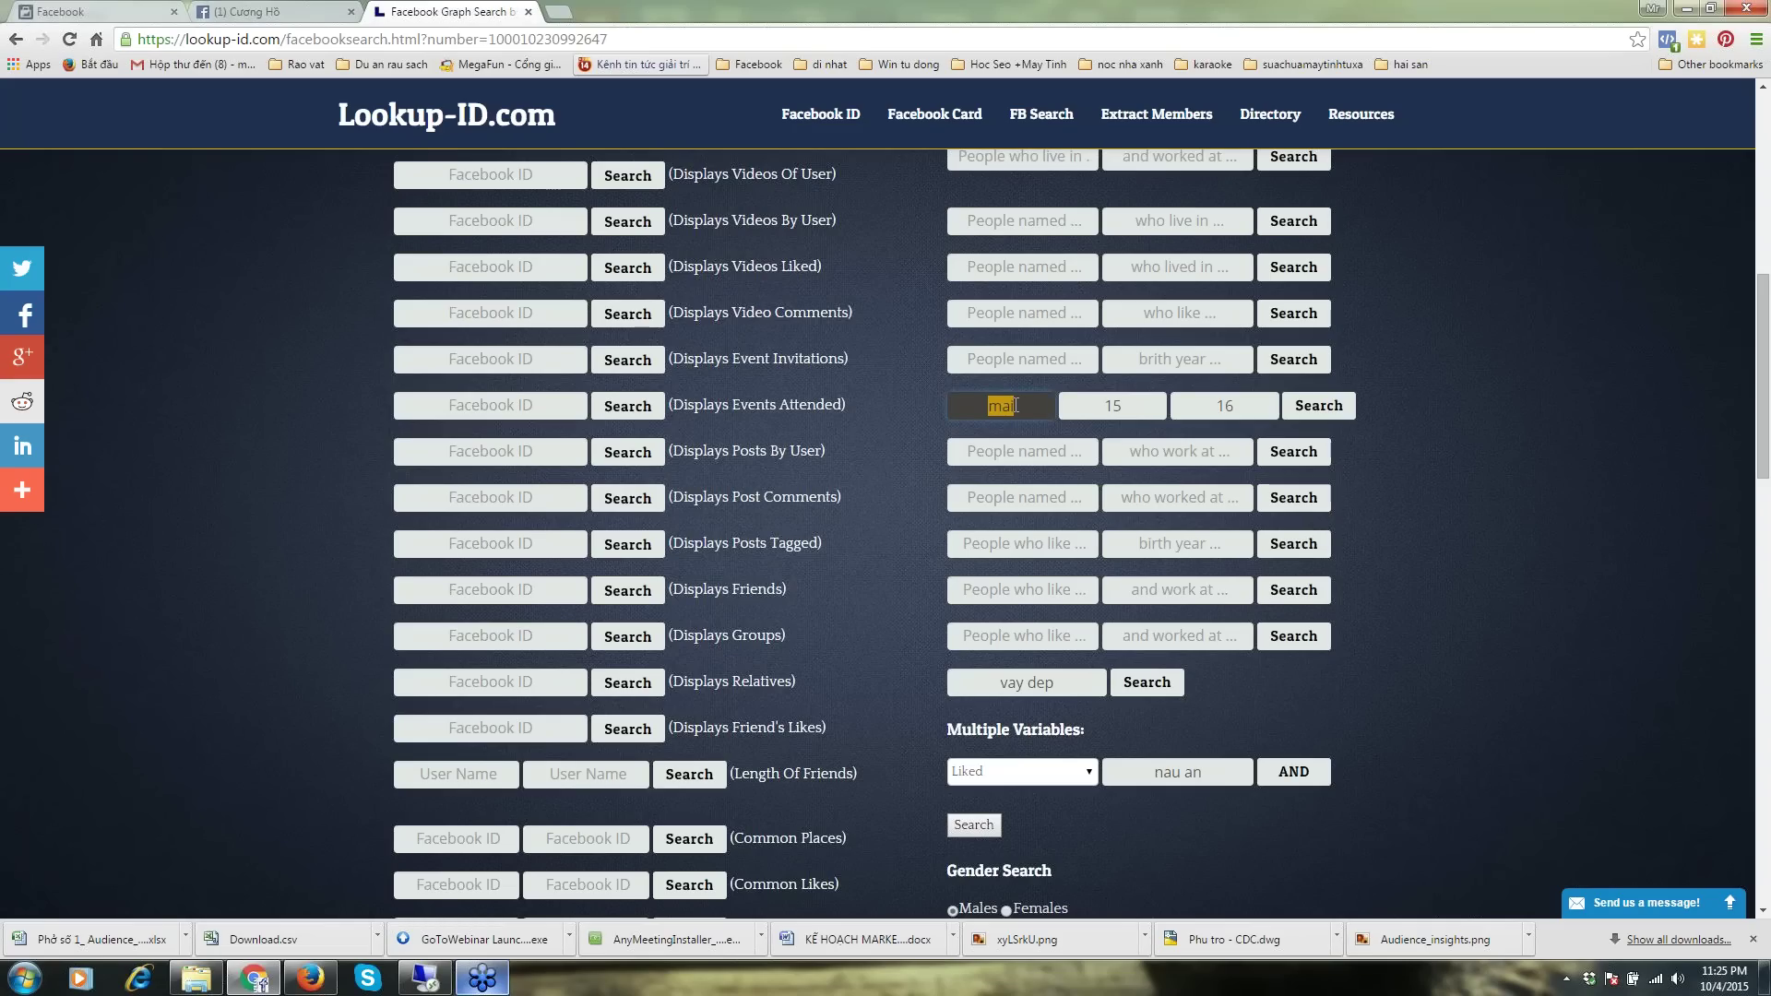
pyautogui.write('Hoa')
pyautogui.doubleClick(1120, 416)
pyautogui.write('18')
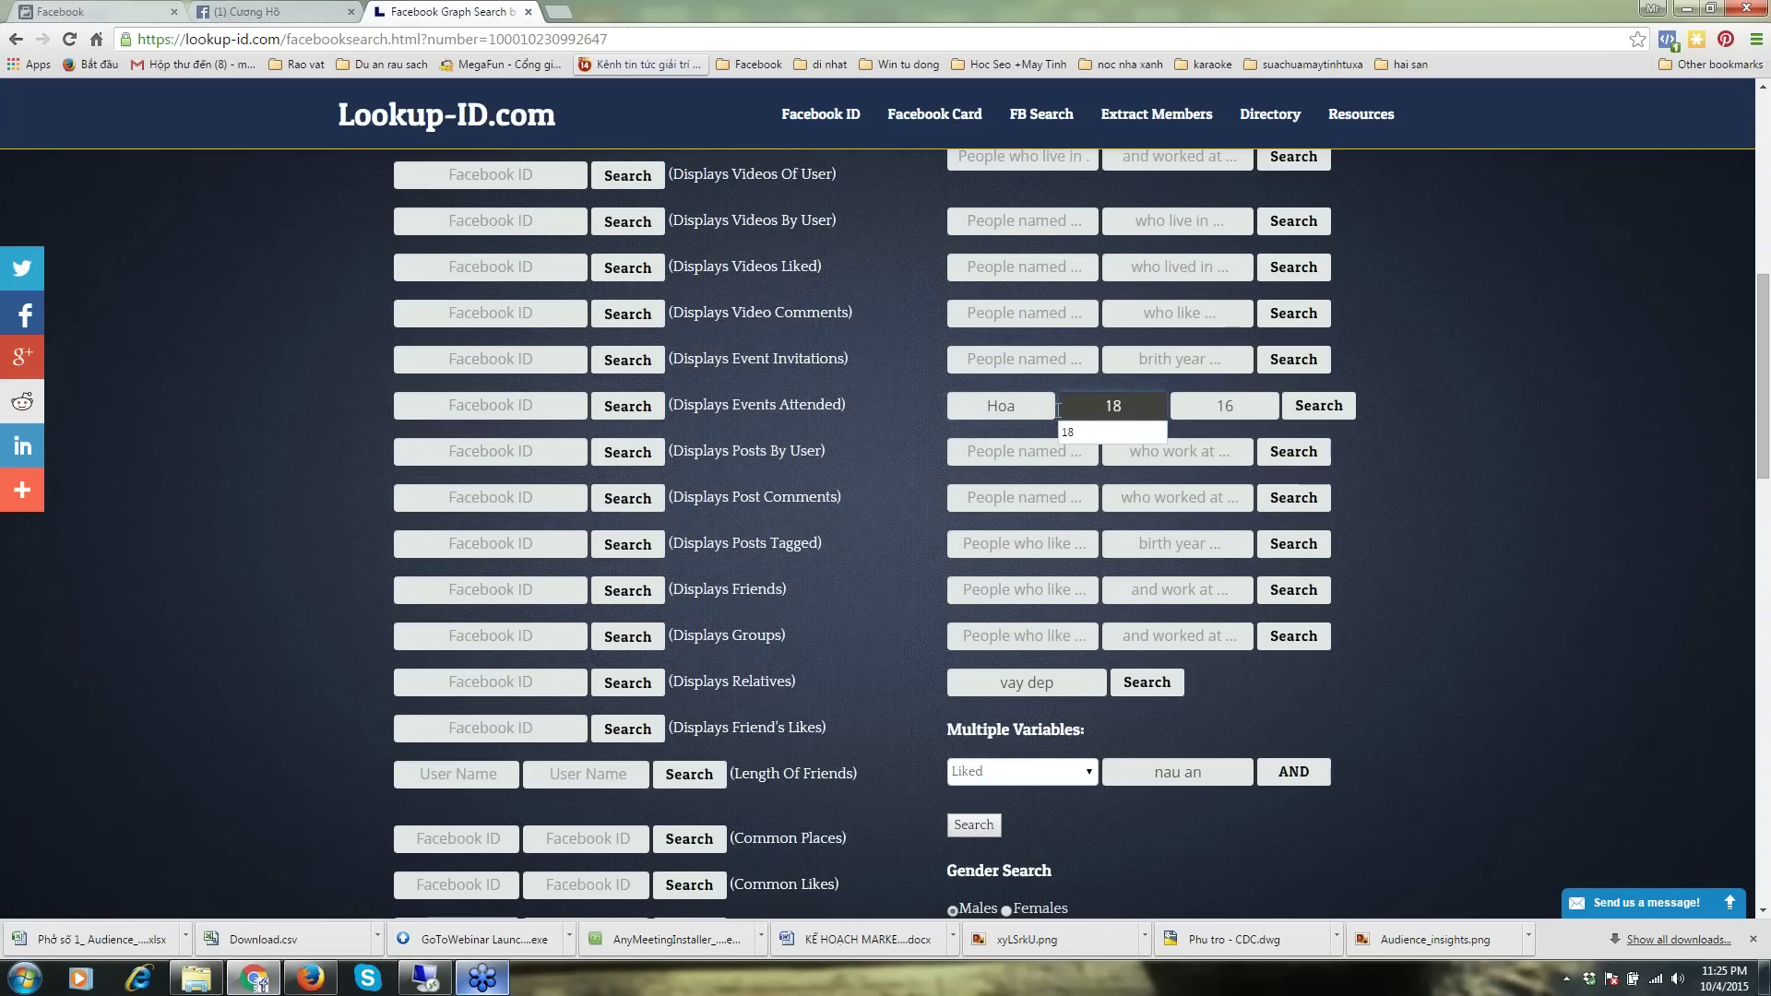
pyautogui.click(1259, 409)
pyautogui.doubleClick(1259, 408)
pyautogui.write('2')
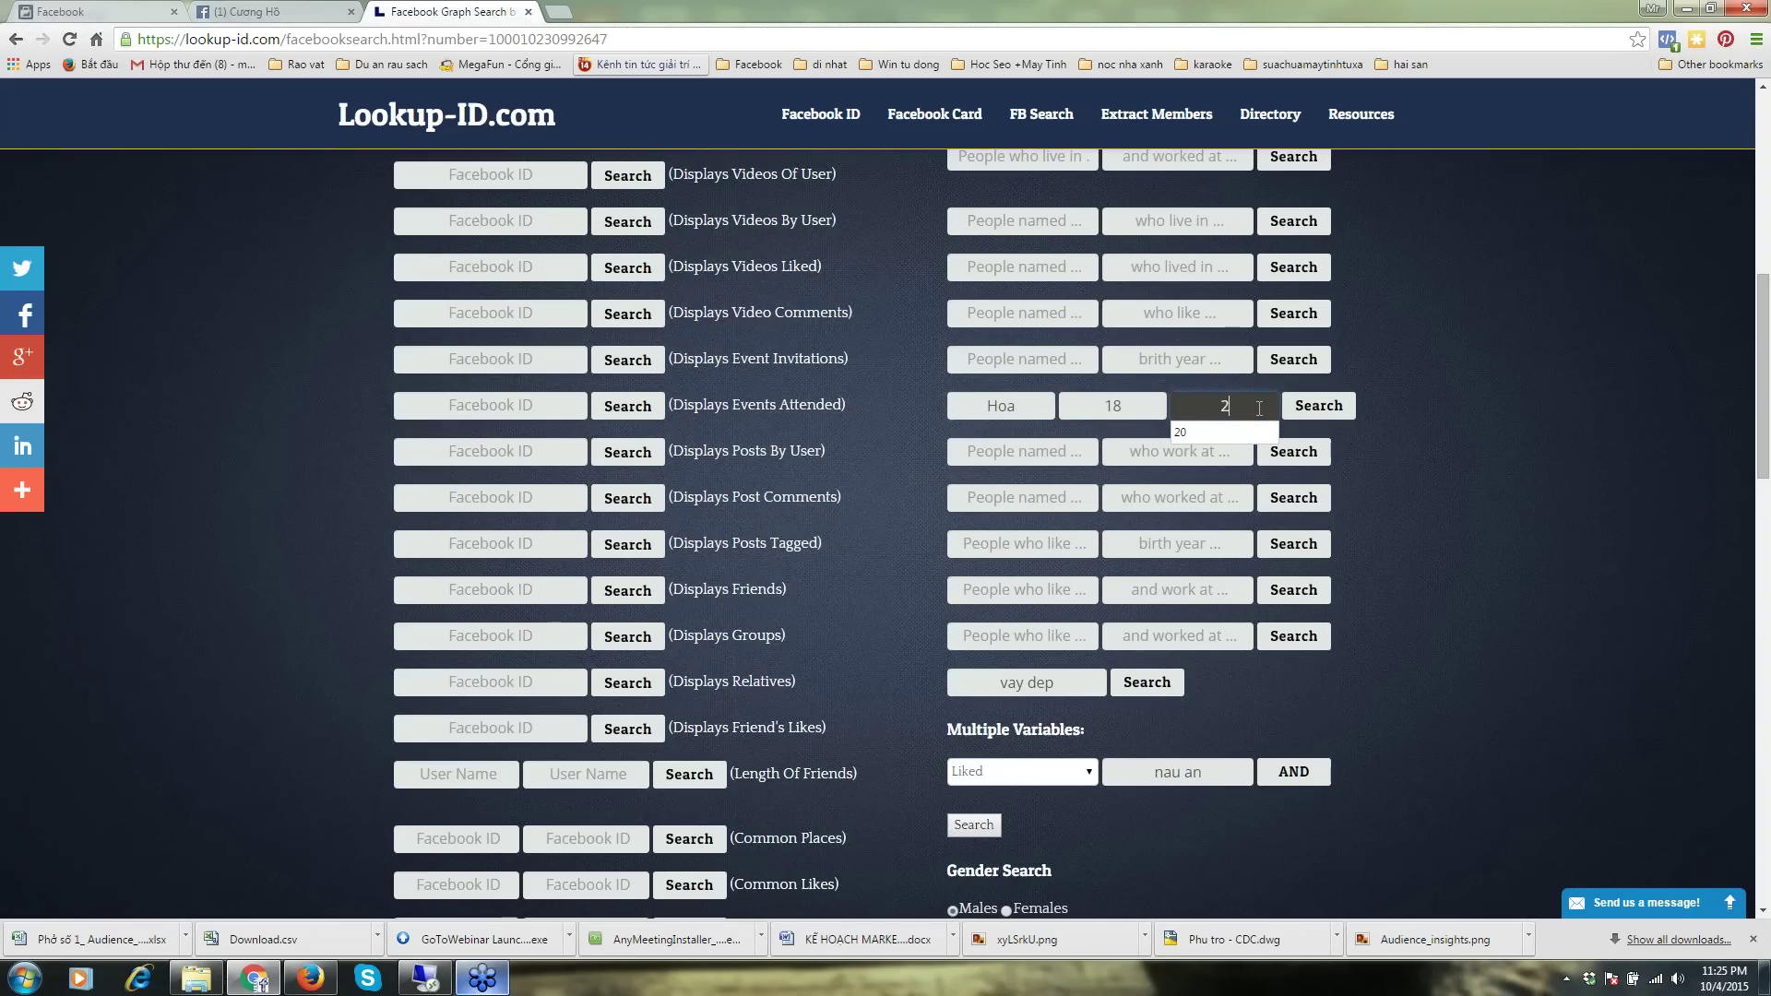
pyautogui.write('0')
pyautogui.click(1319, 406)
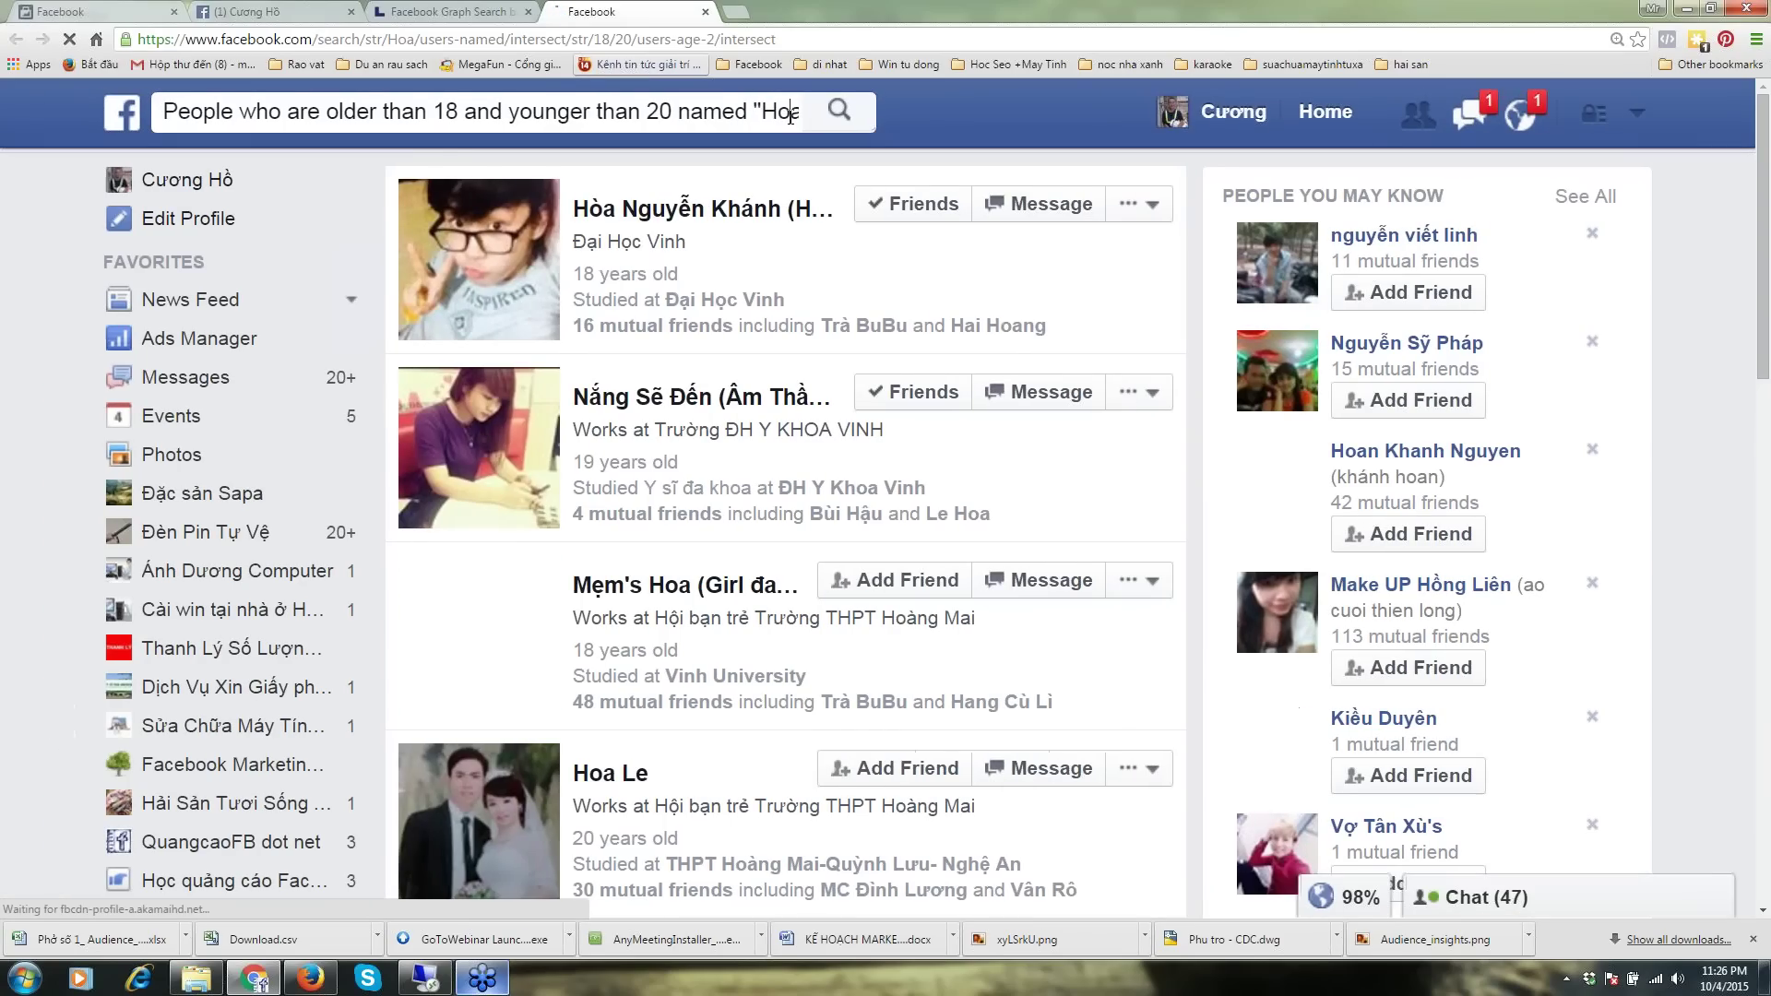
# Rerun the name and age query in Facebook's own search and open the full list of matching people.
pyautogui.press('Return')
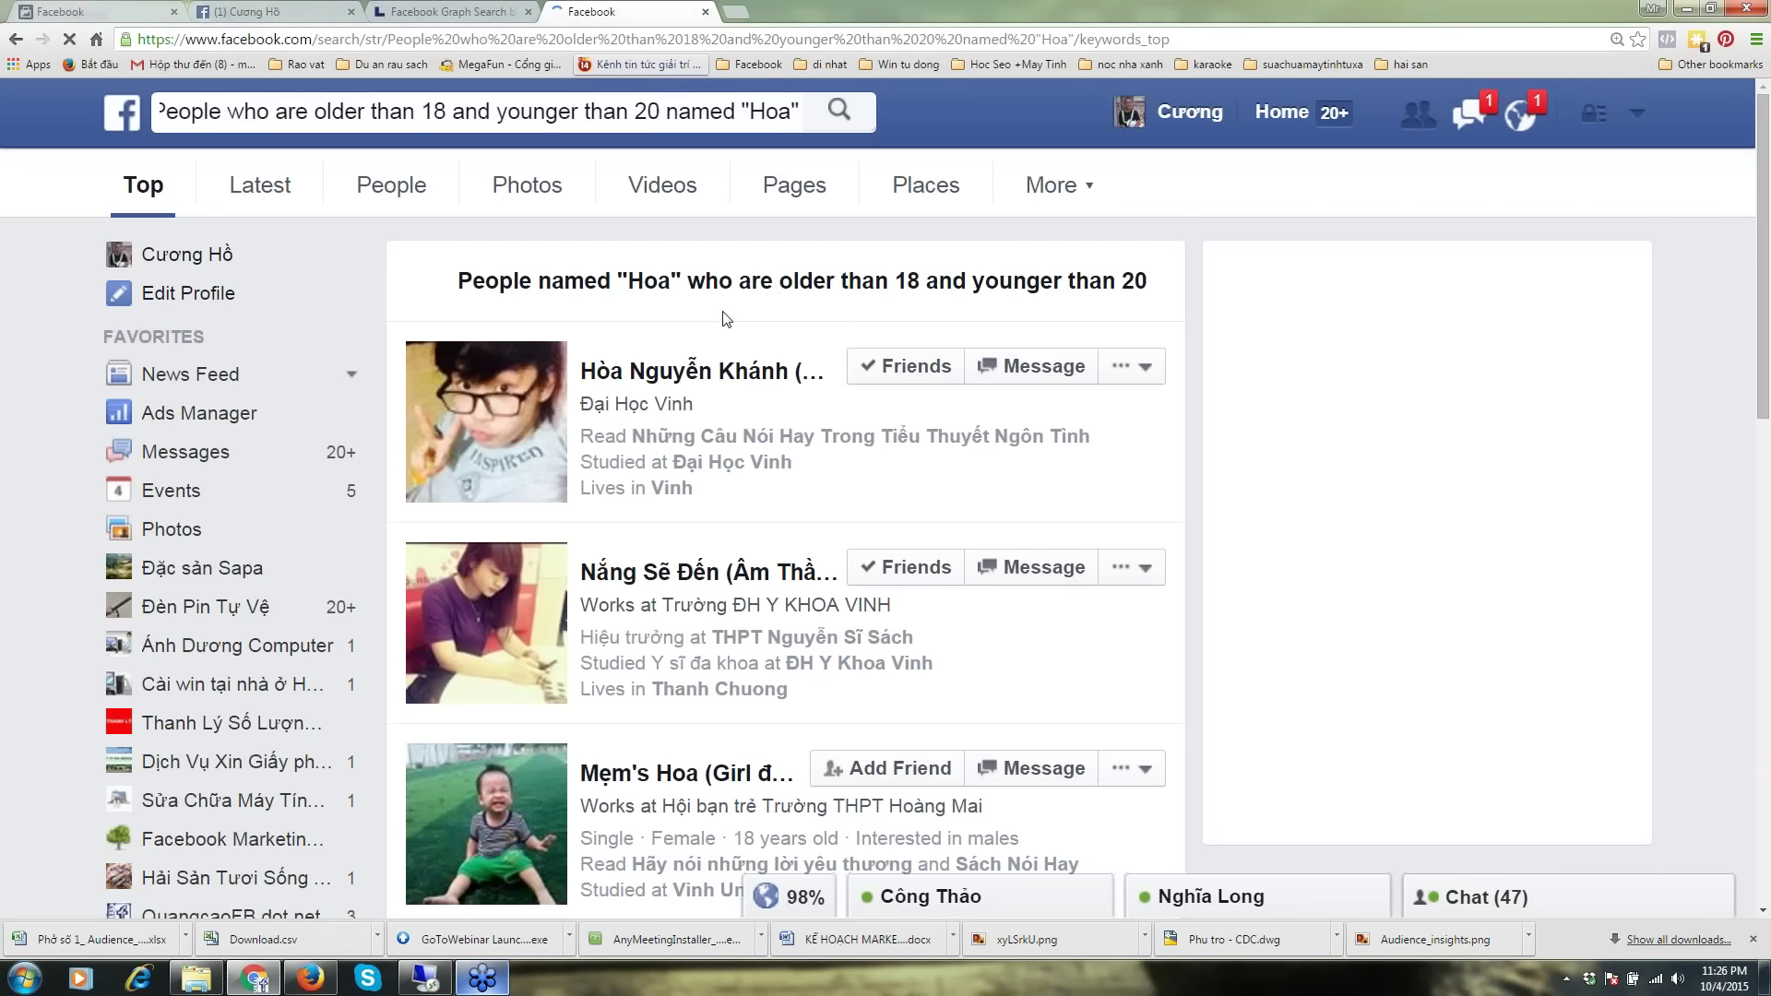
pyautogui.scroll(-3, 710, 359)
pyautogui.scroll(3, 701, 388)
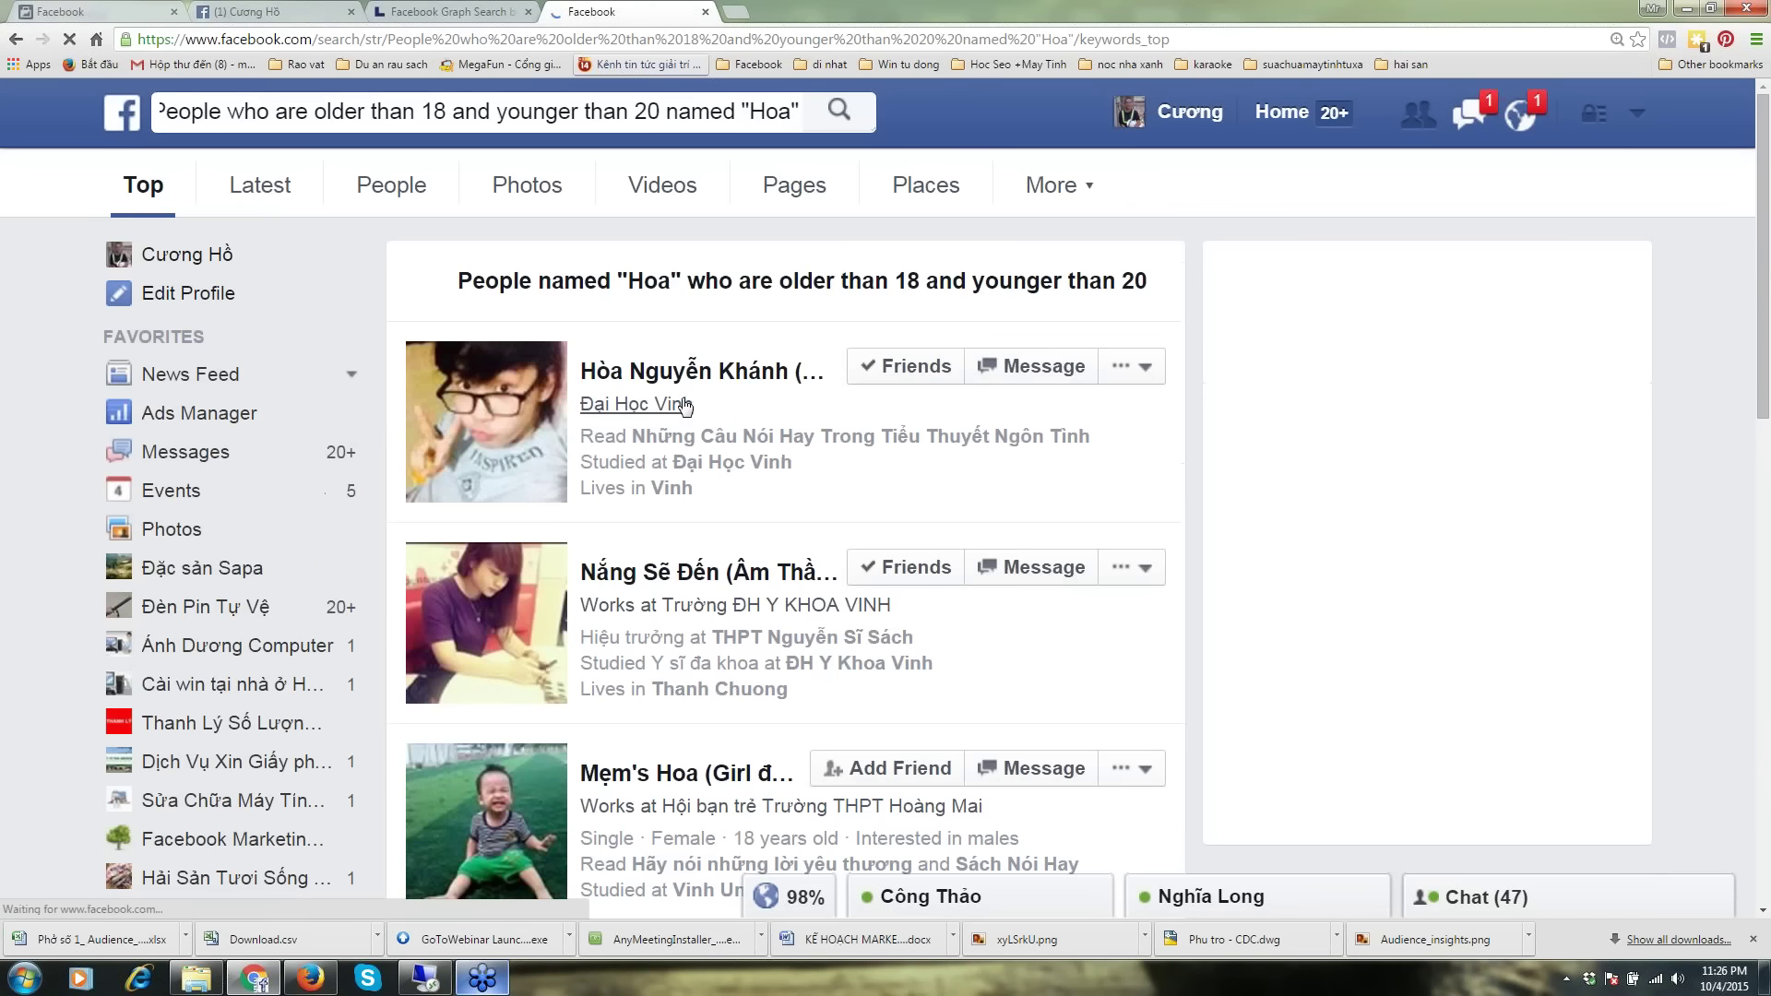
pyautogui.scroll(-6, 685, 406)
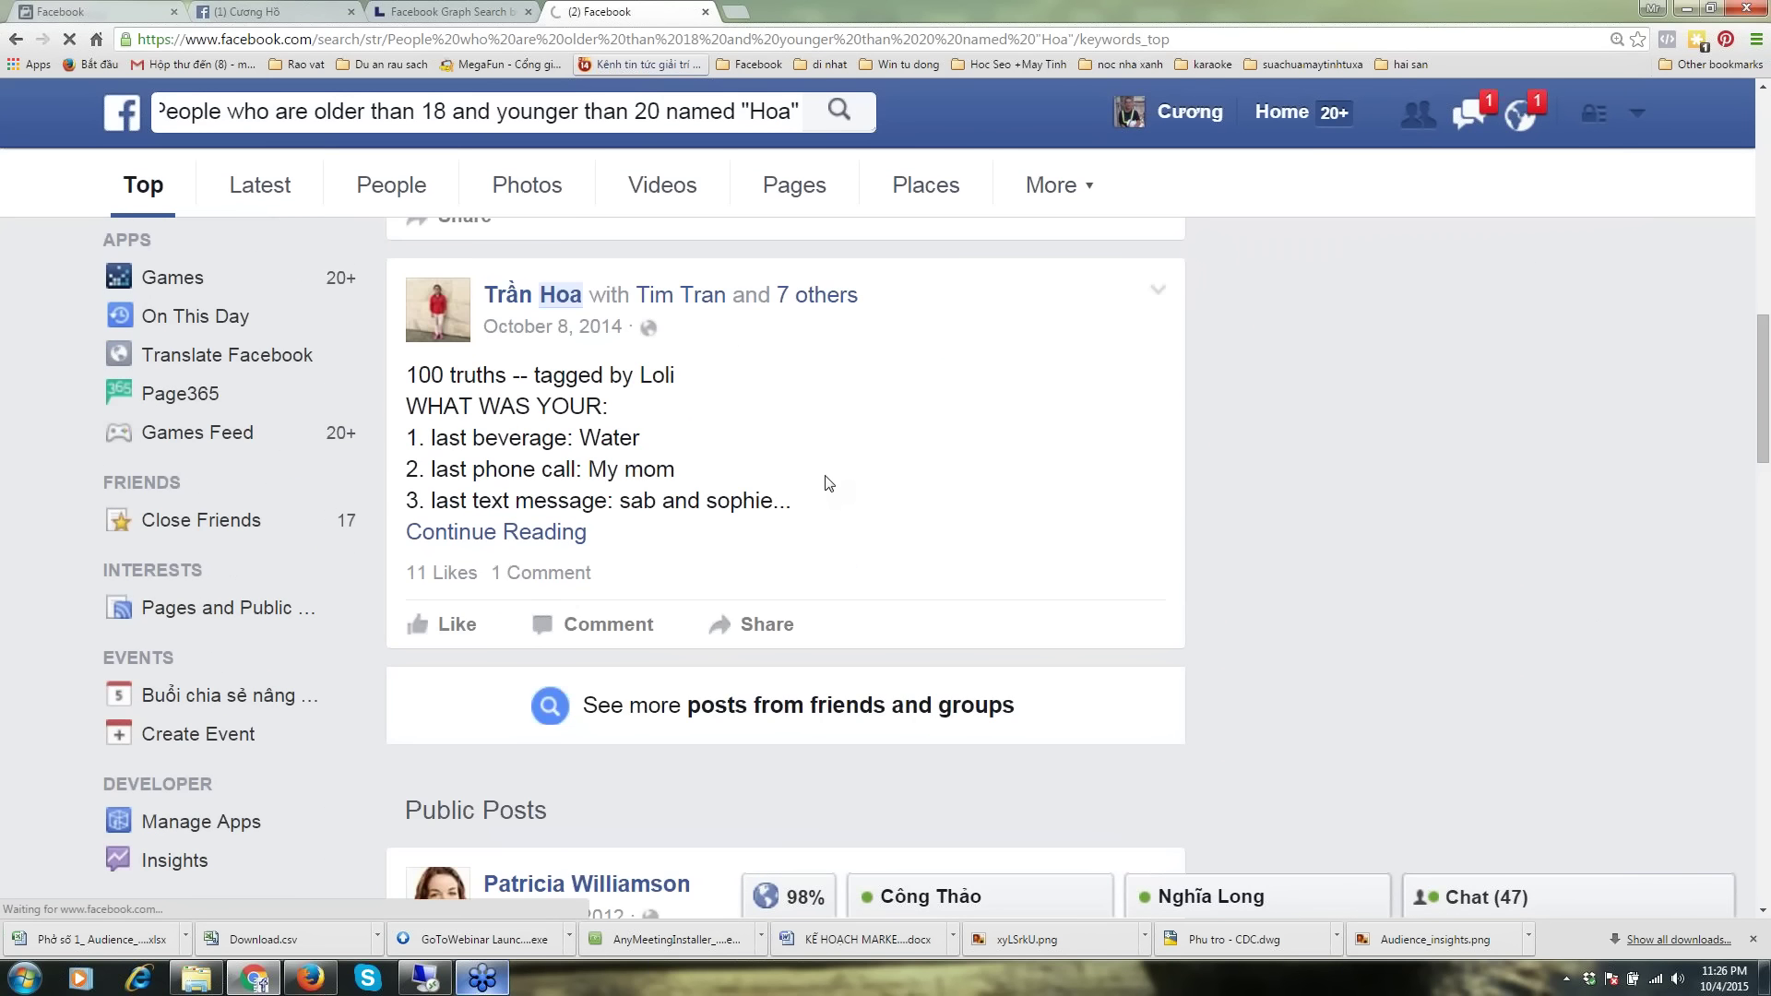
pyautogui.scroll(-3, 824, 474)
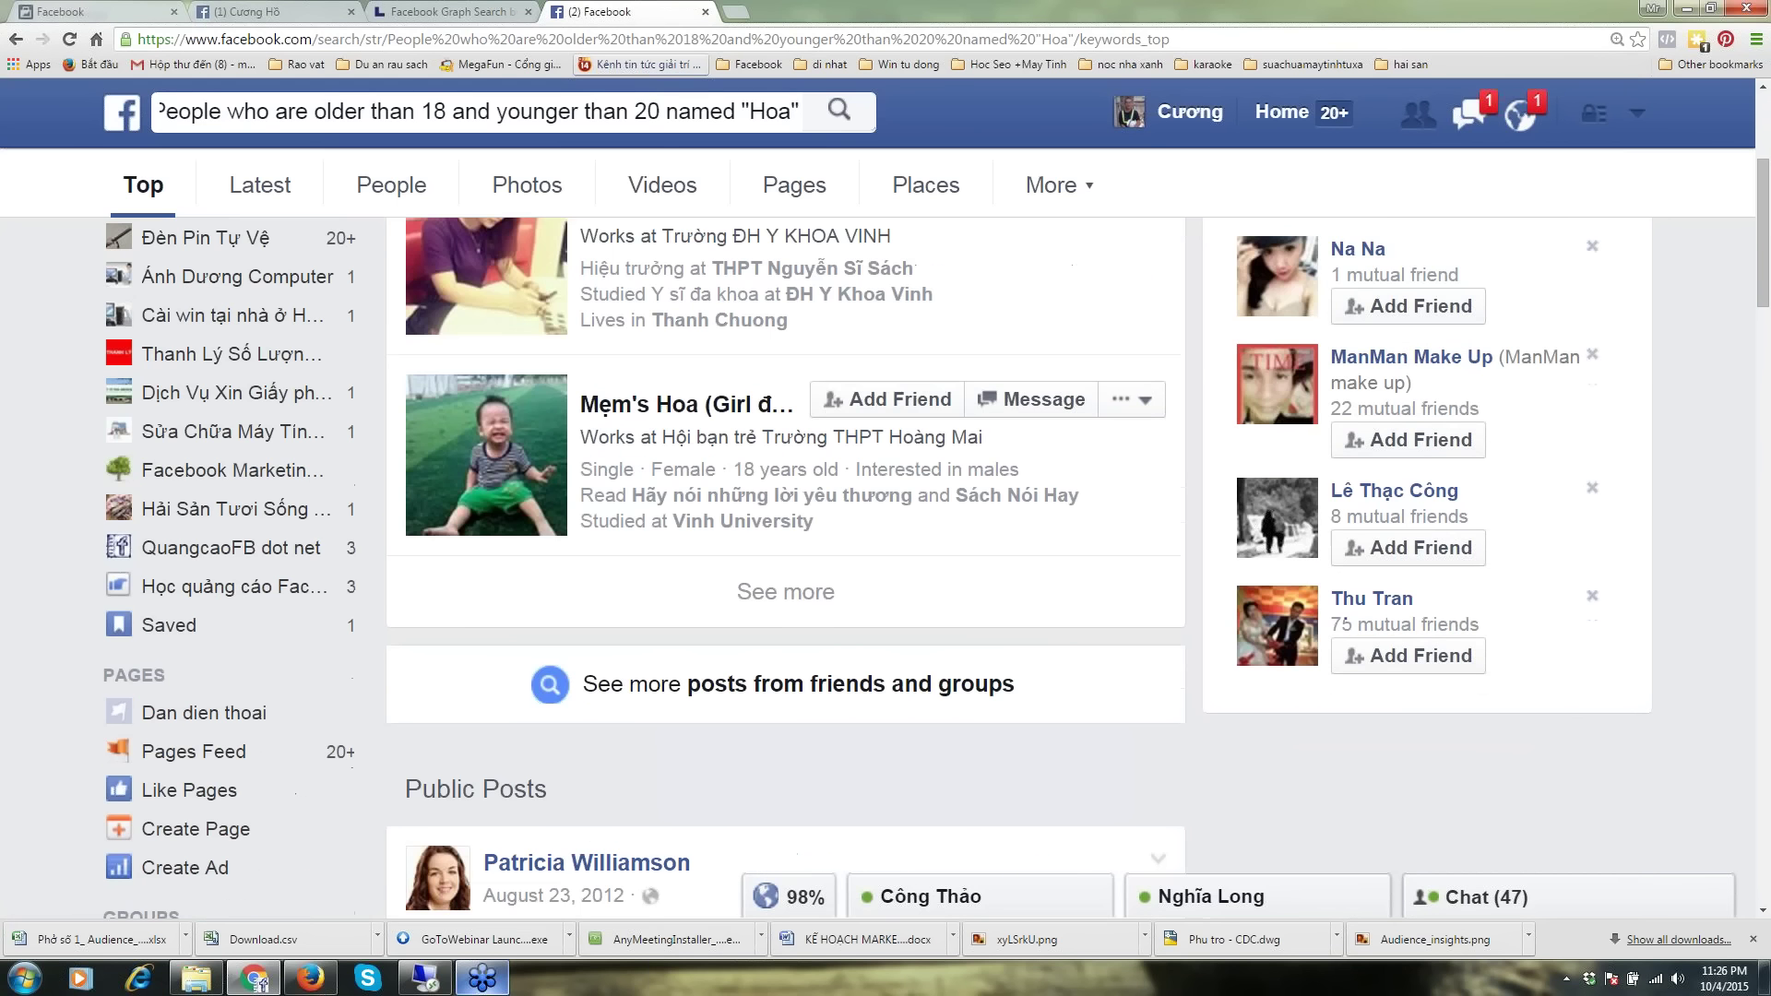
pyautogui.click(786, 592)
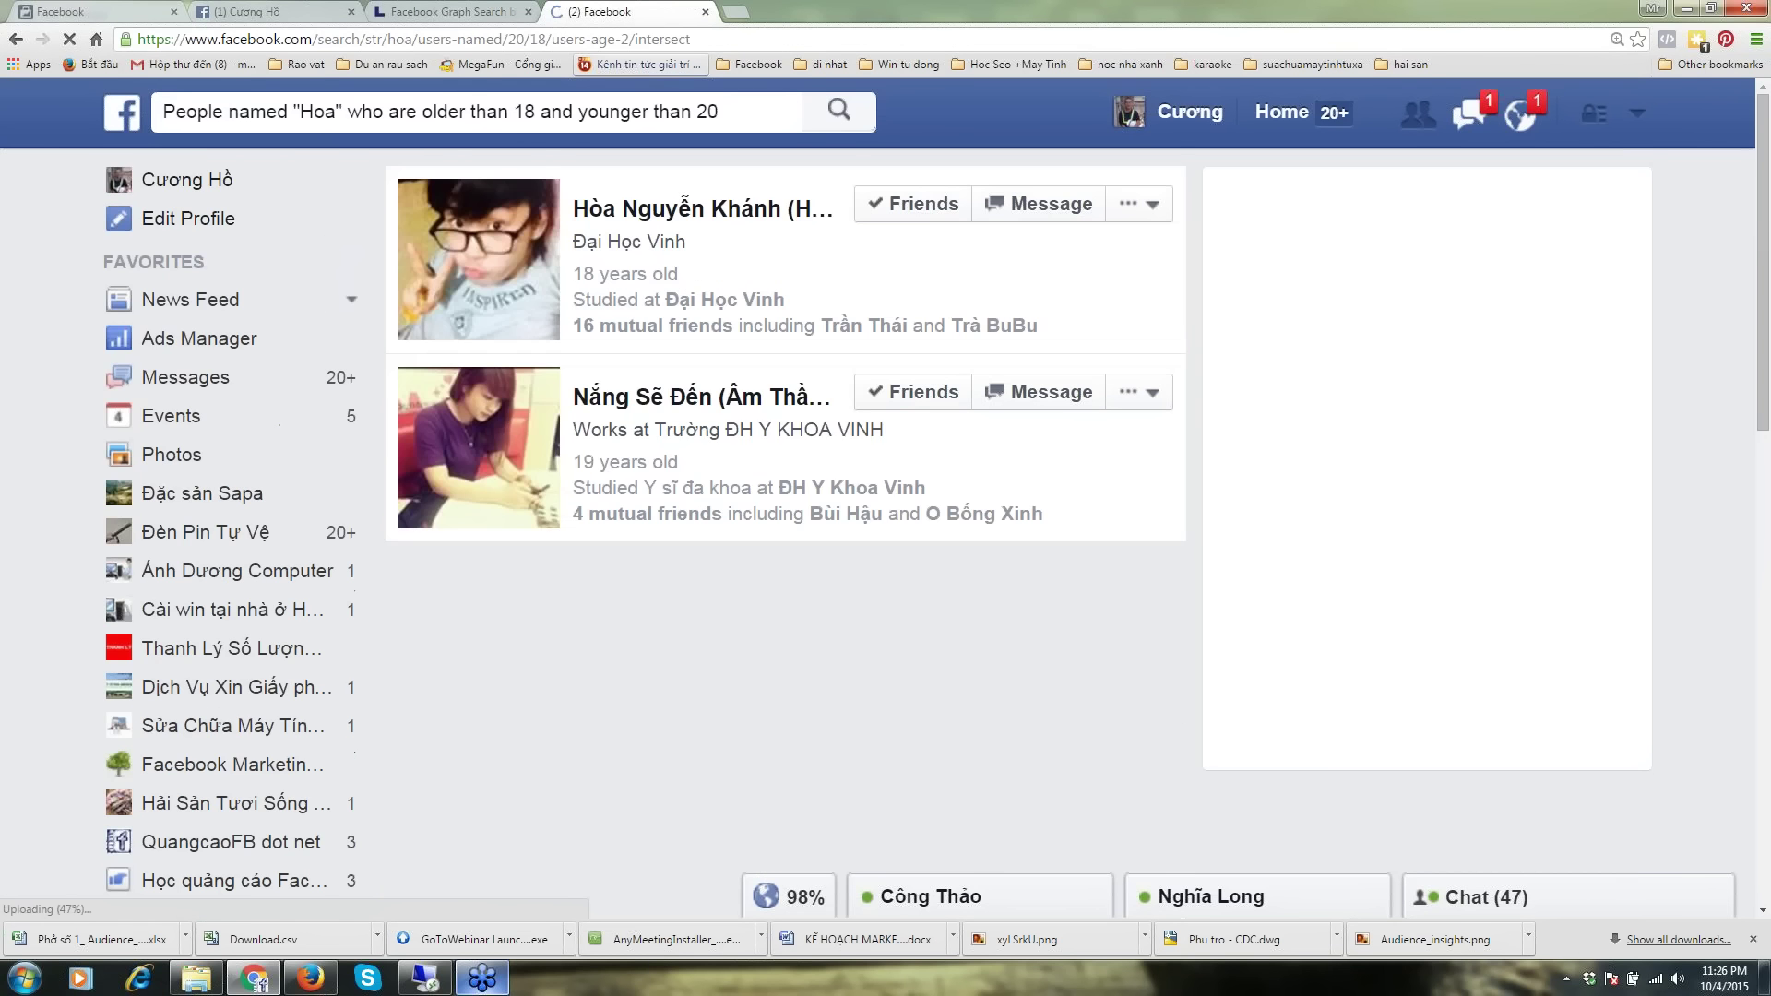
# Look through the people aged 18 to 20 matching the name, checking their ages, schools, workplaces and mutual friends.
pyautogui.scroll(-4, 667, 473)
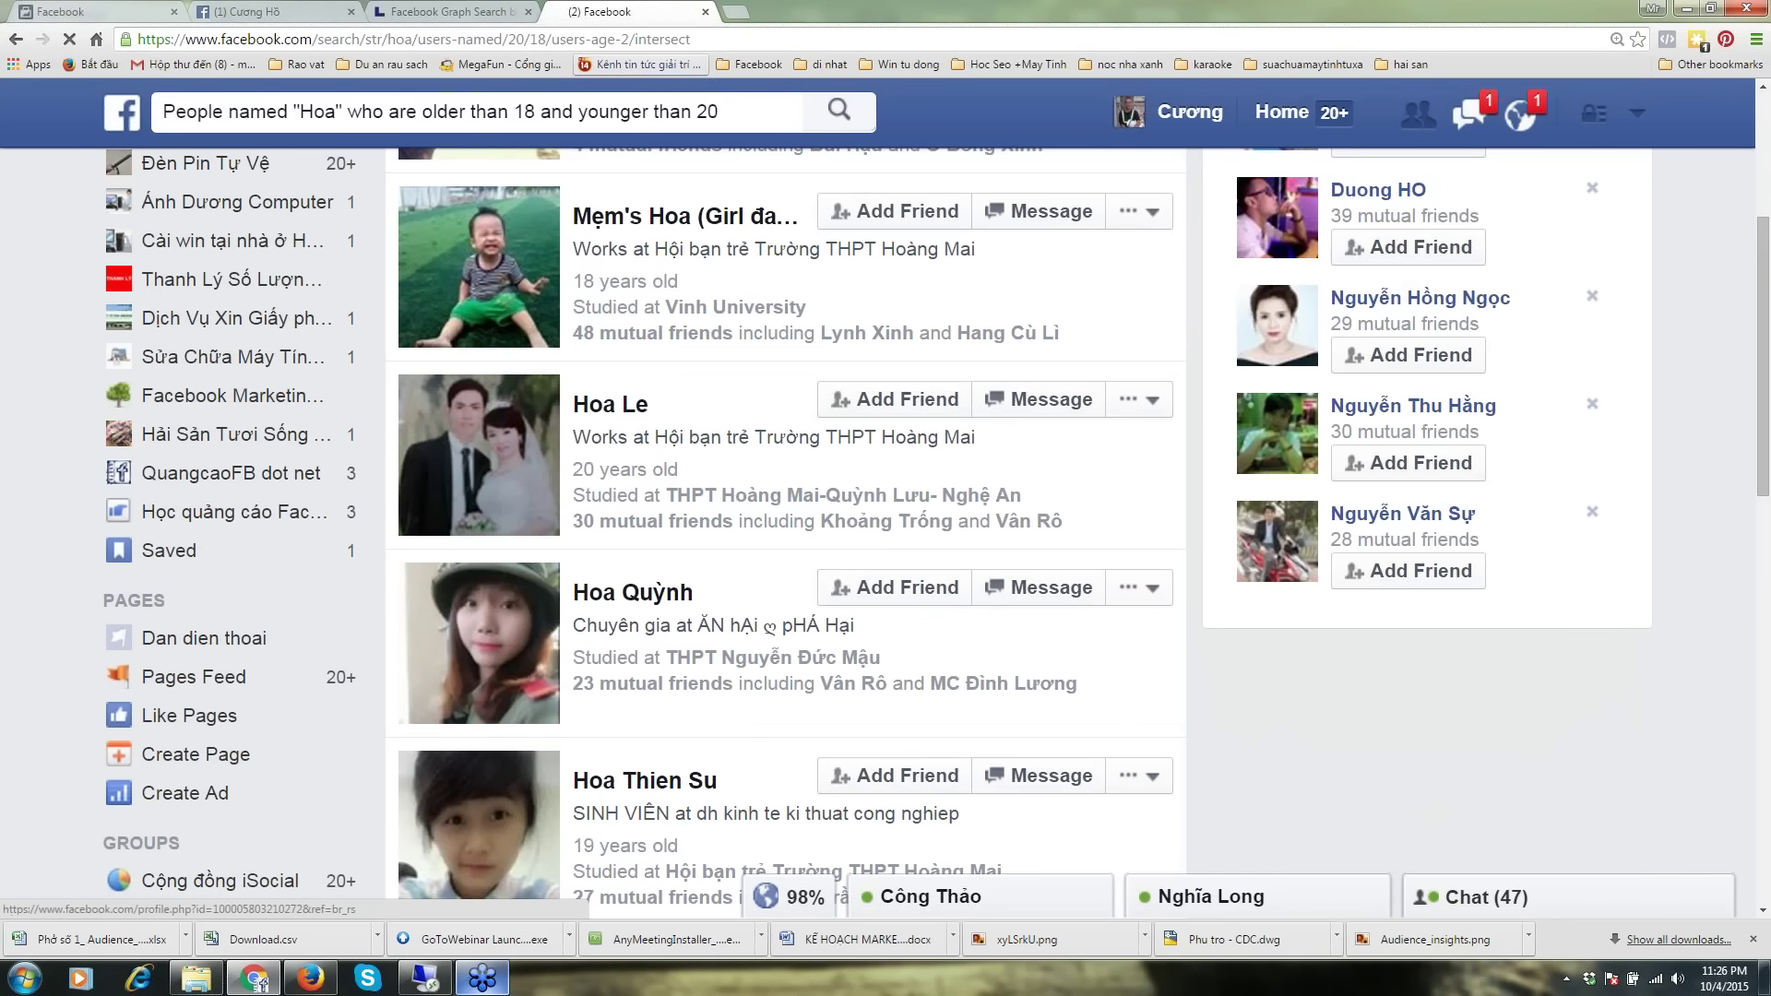
pyautogui.scroll(-3, 627, 442)
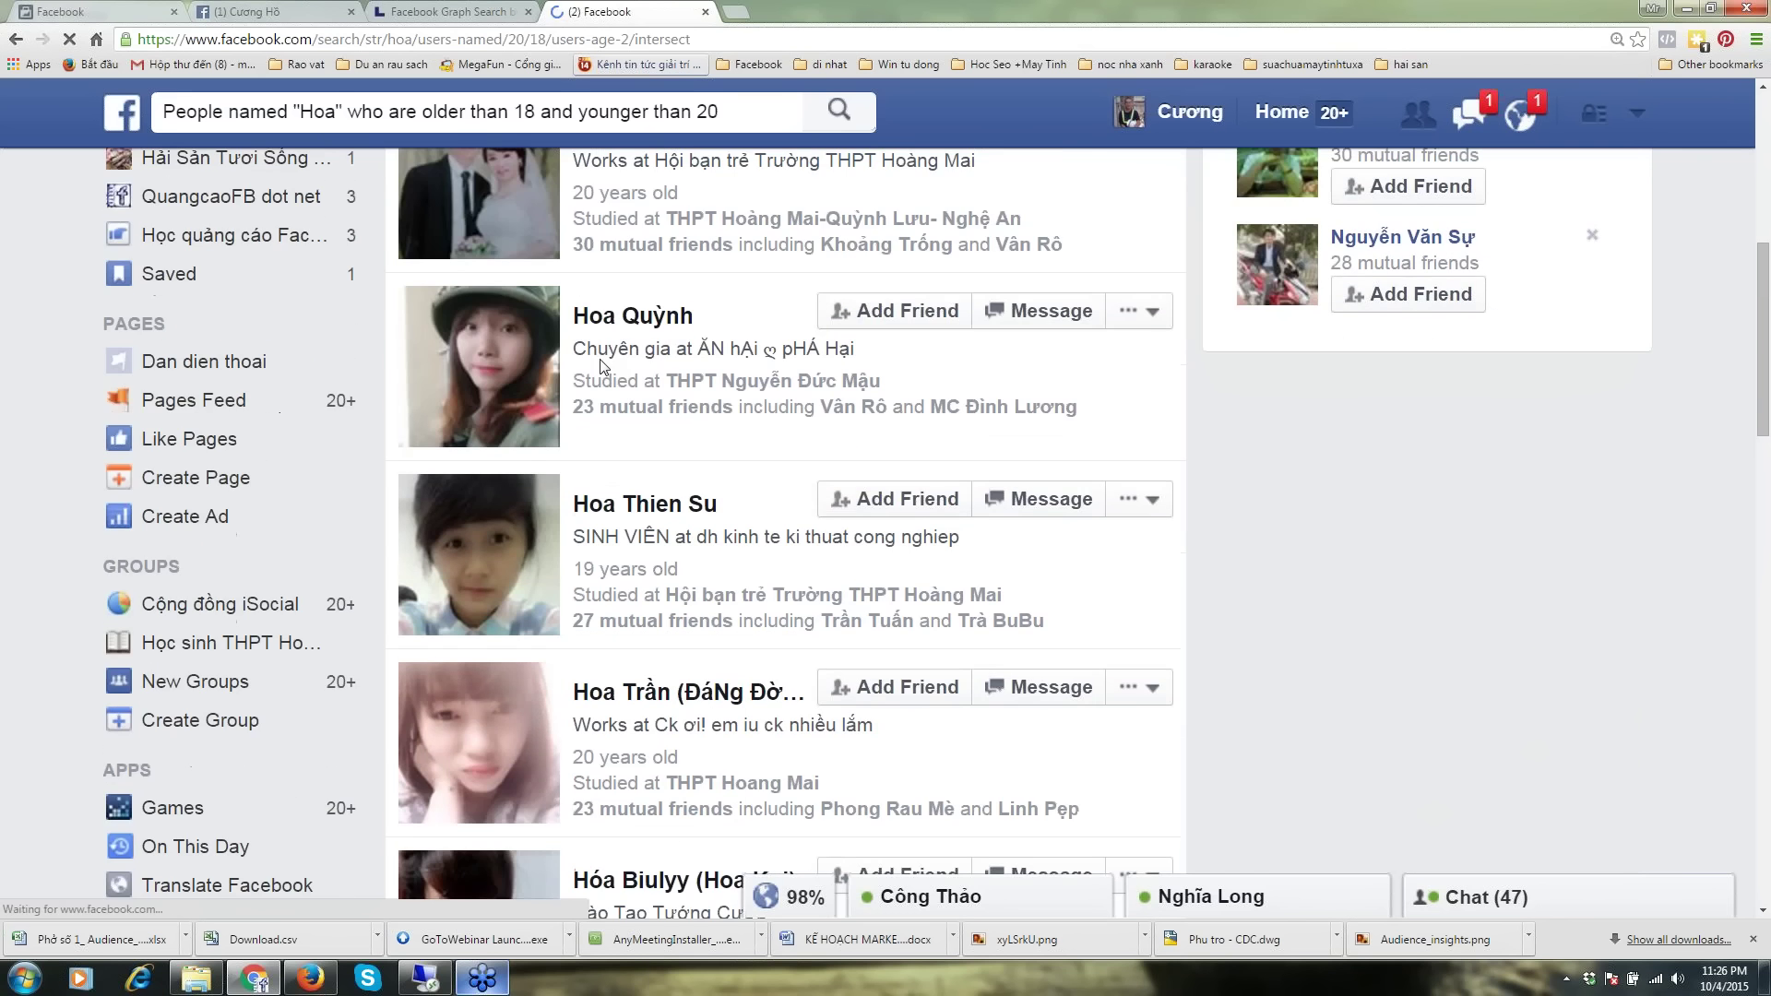
pyautogui.scroll(-1, 775, 360)
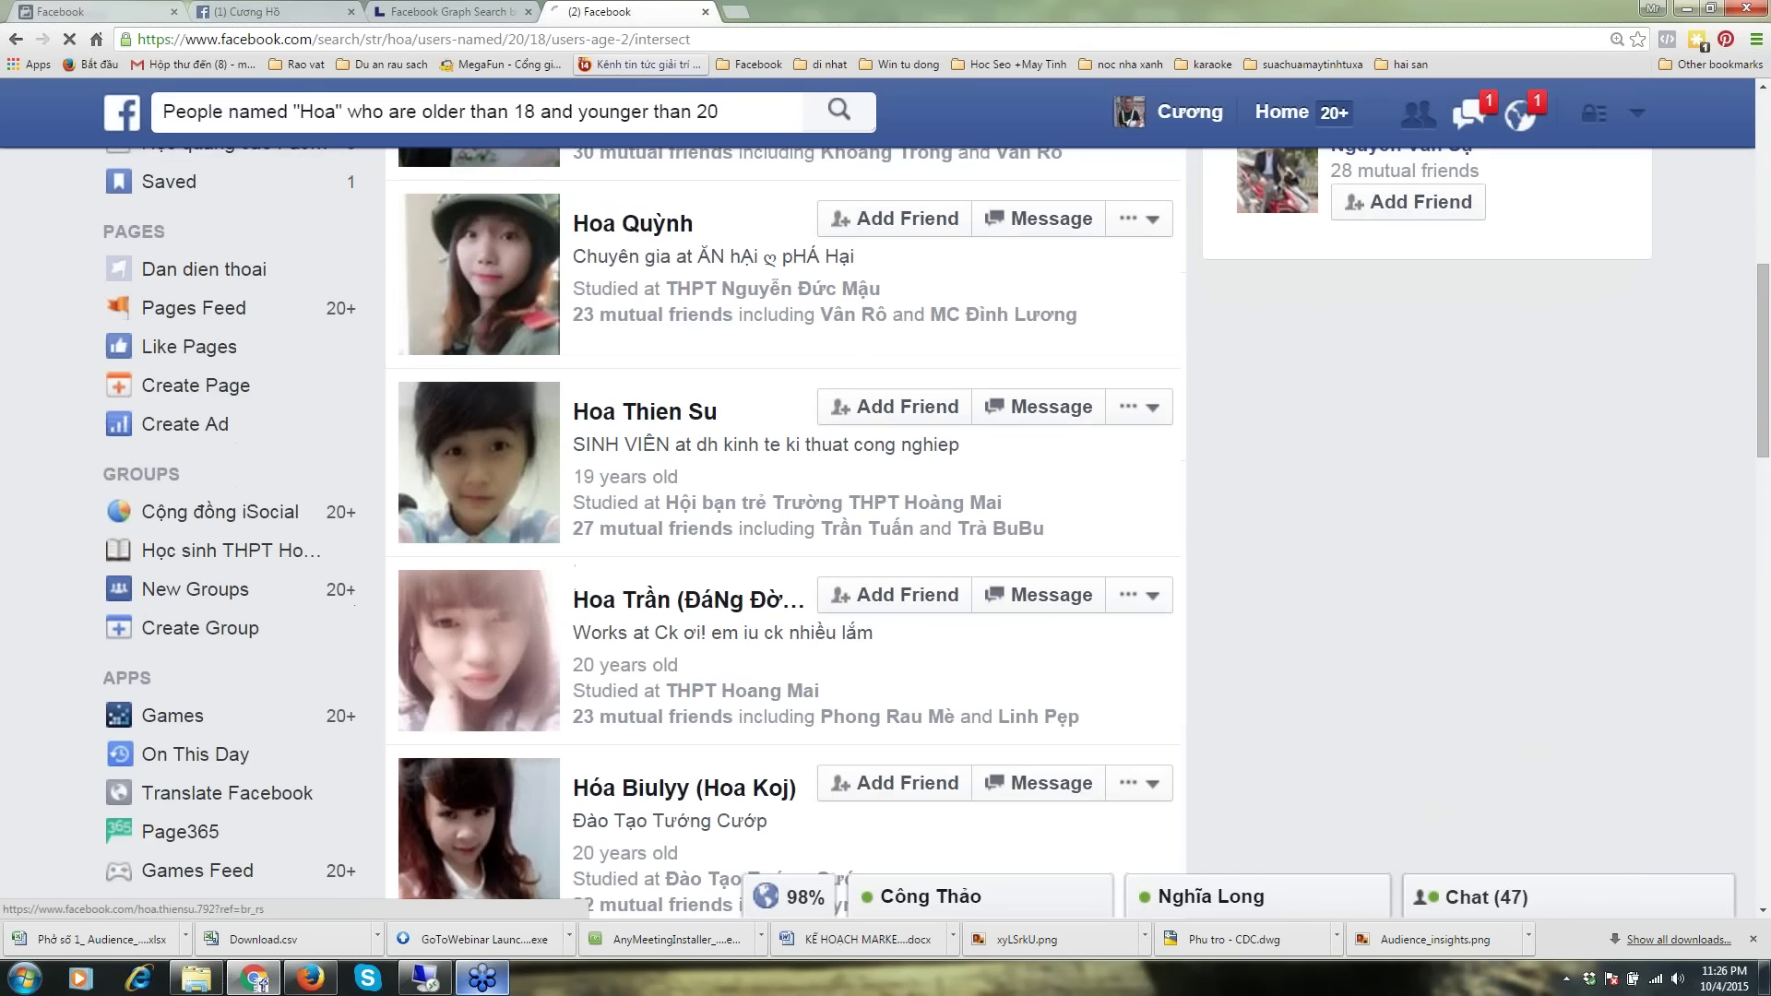
pyautogui.scroll(-3, 551, 437)
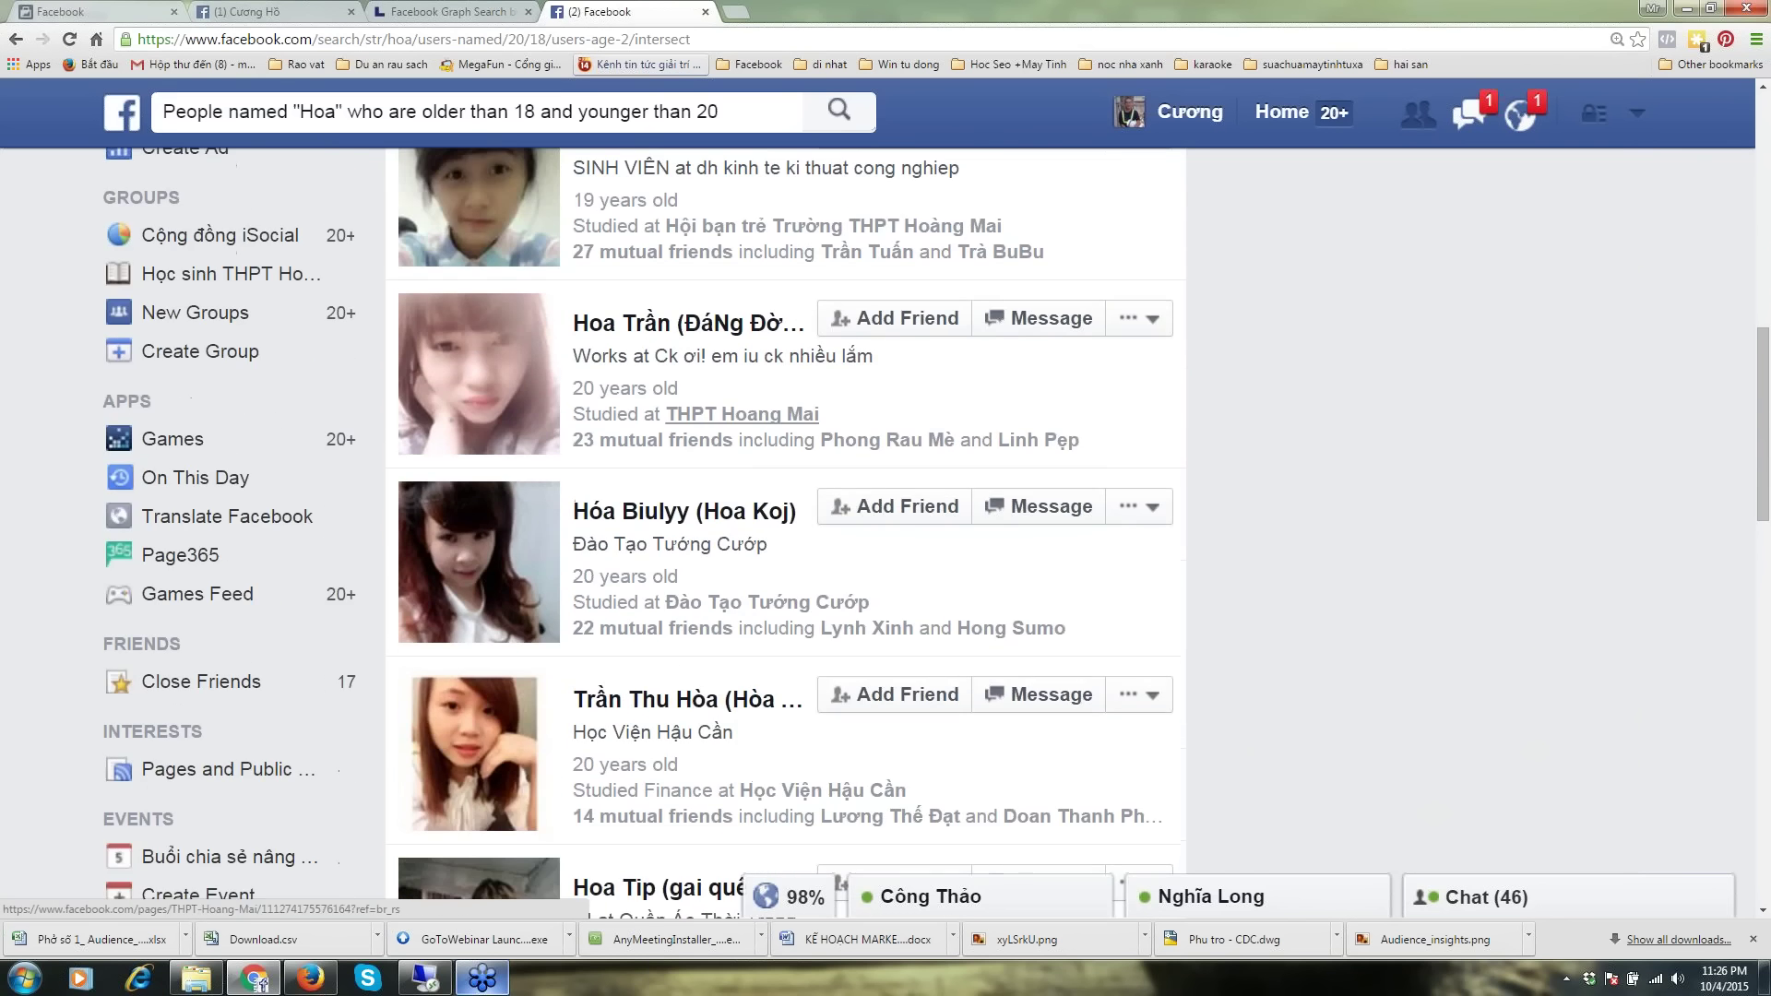
pyautogui.scroll(-13, 692, 424)
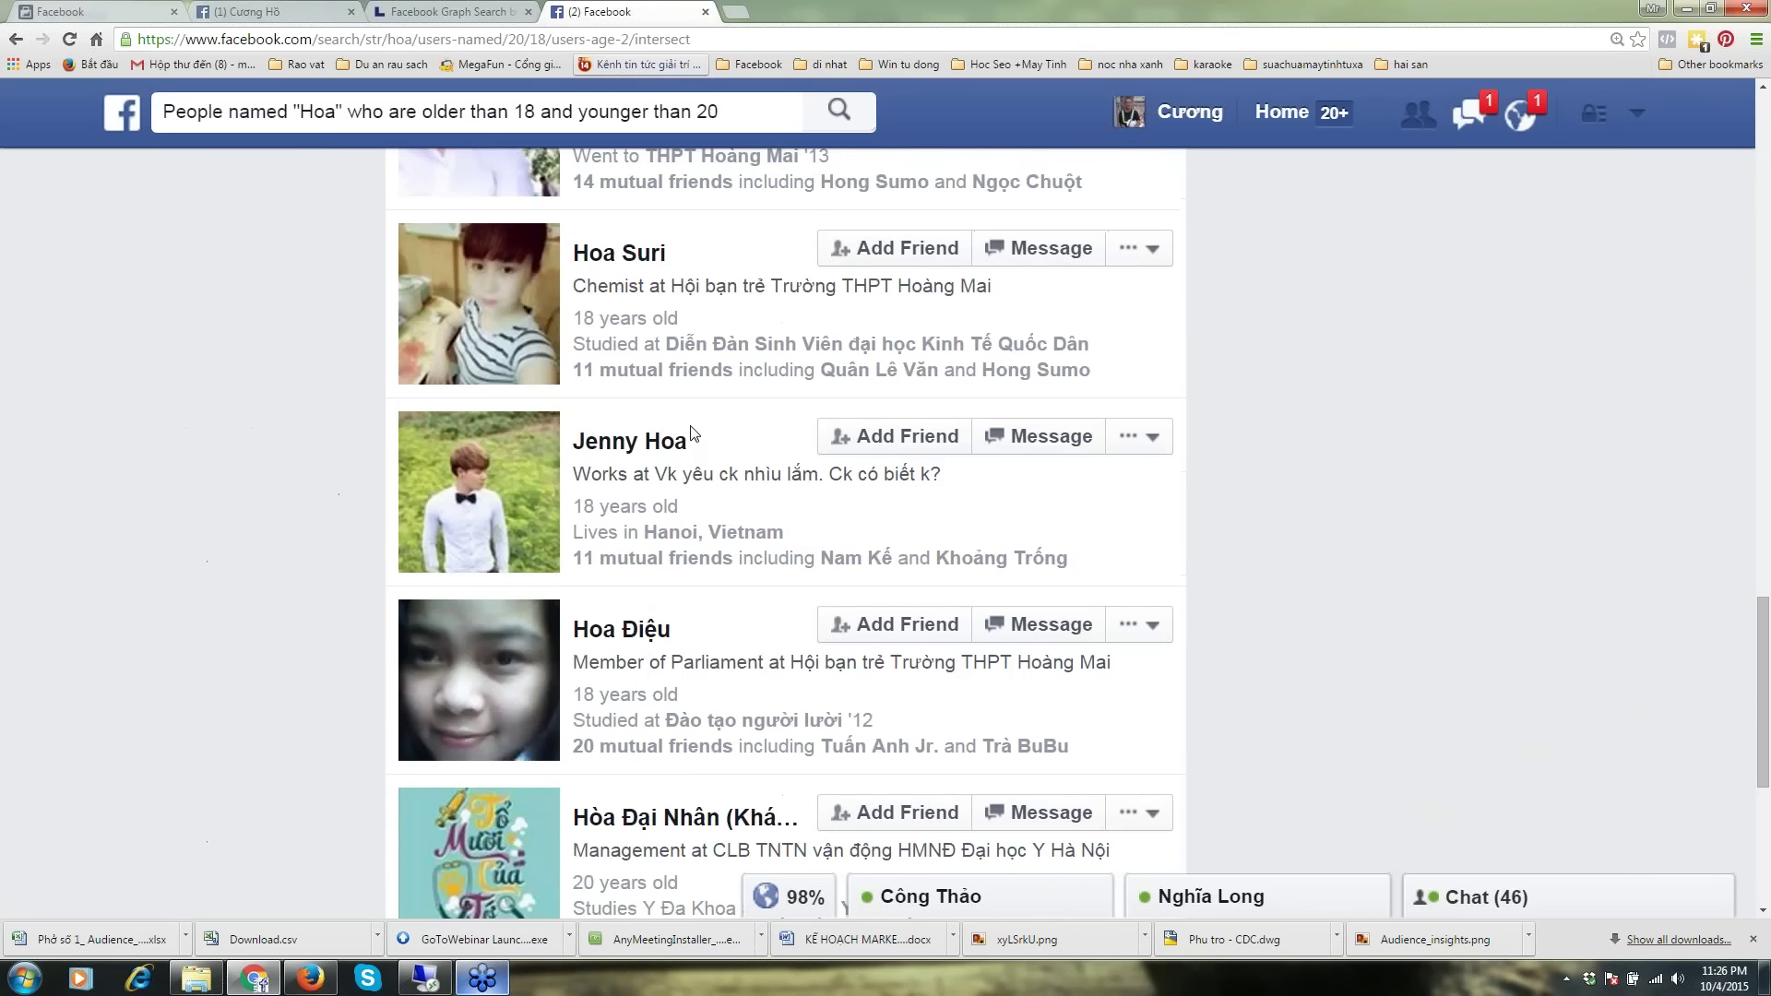
pyautogui.scroll(-5, 692, 433)
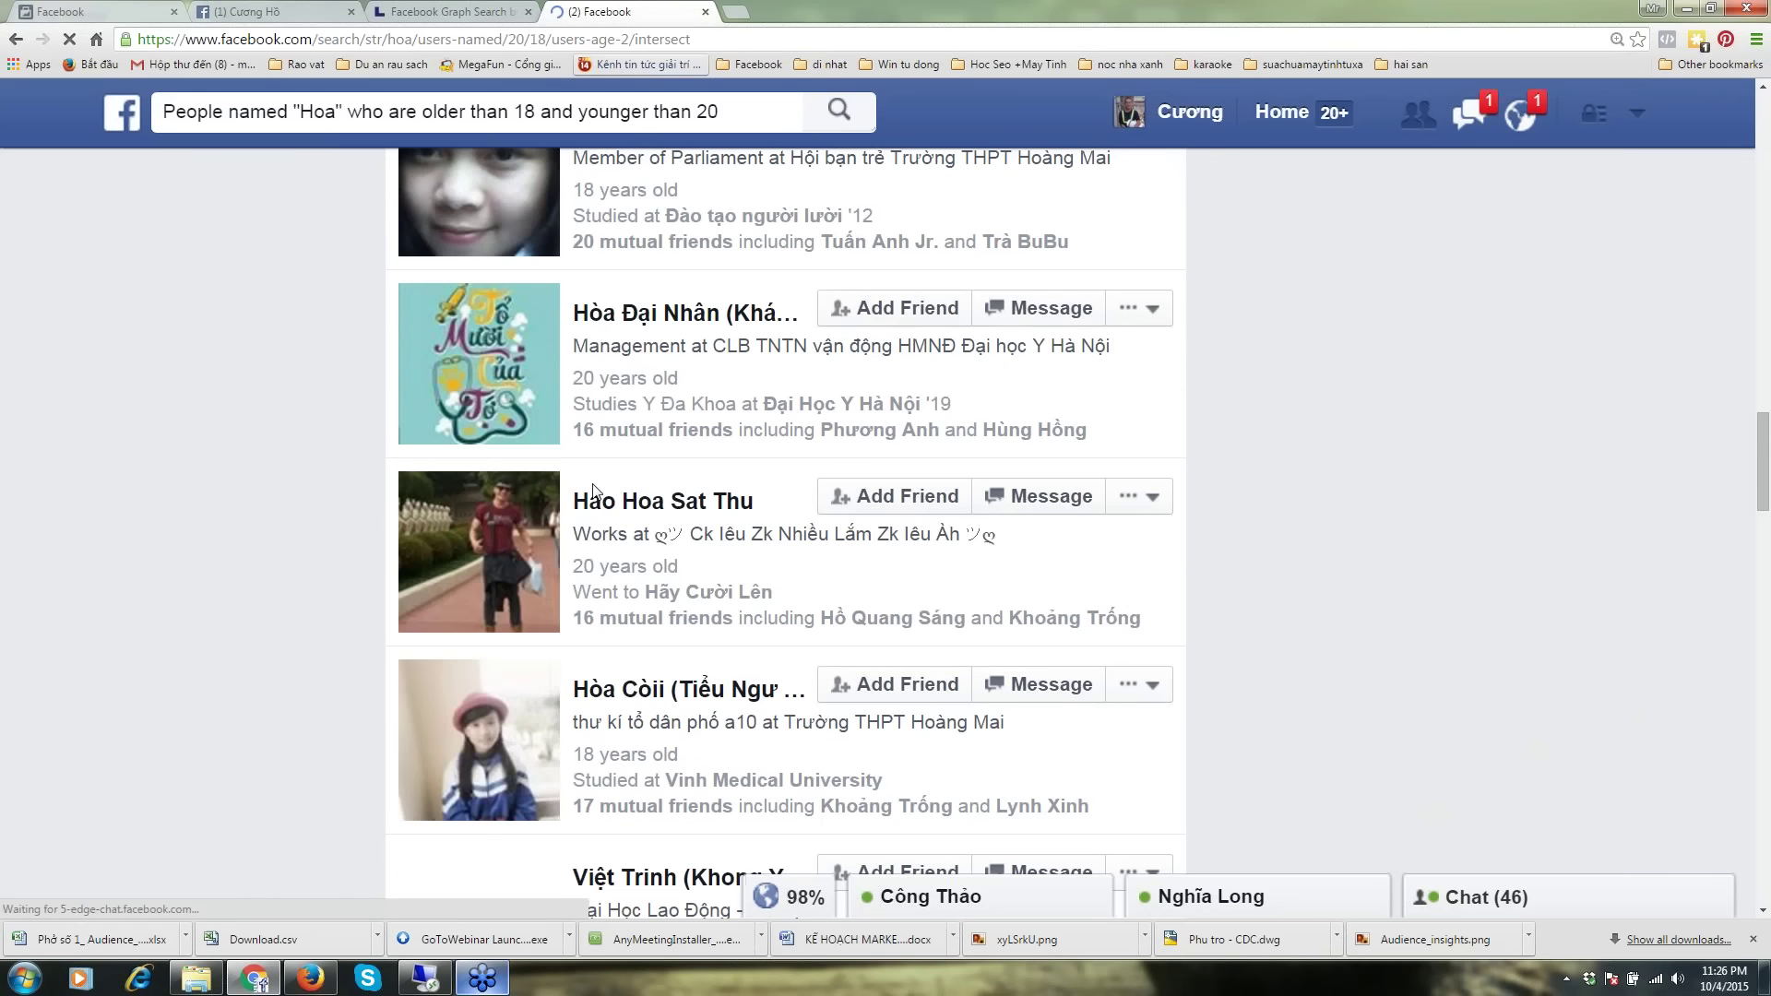
pyautogui.scroll(-4, 678, 516)
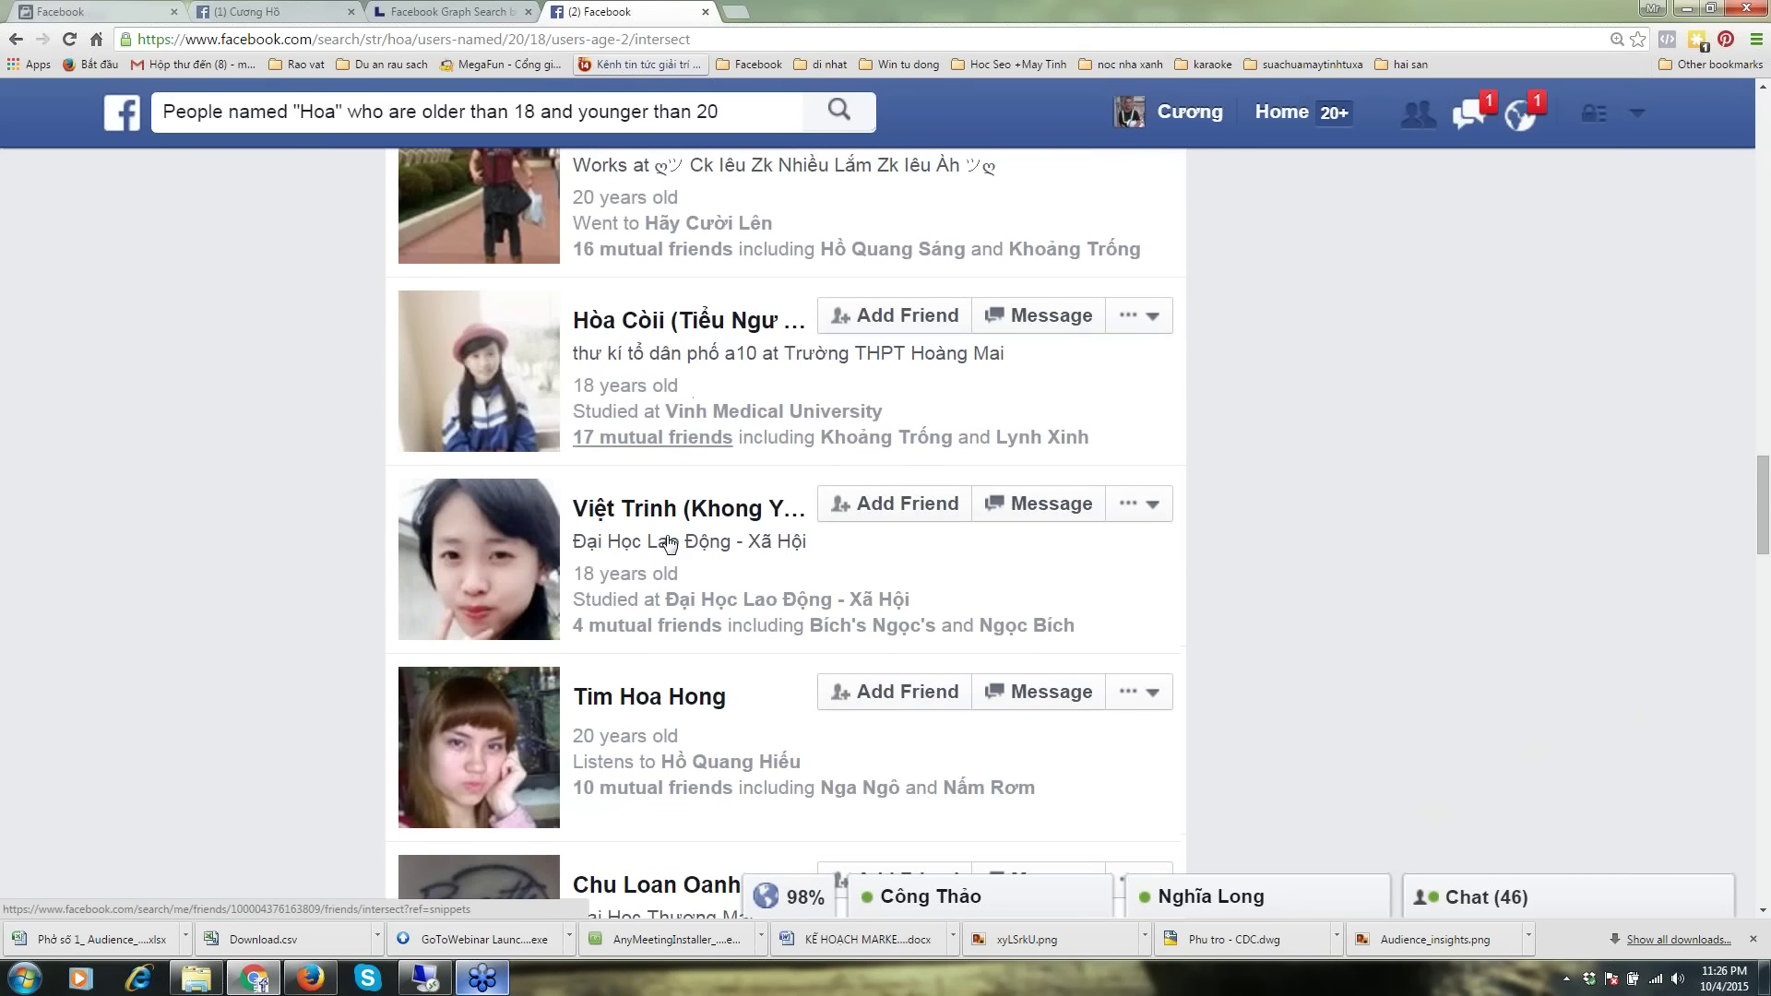
pyautogui.scroll(-4, 628, 544)
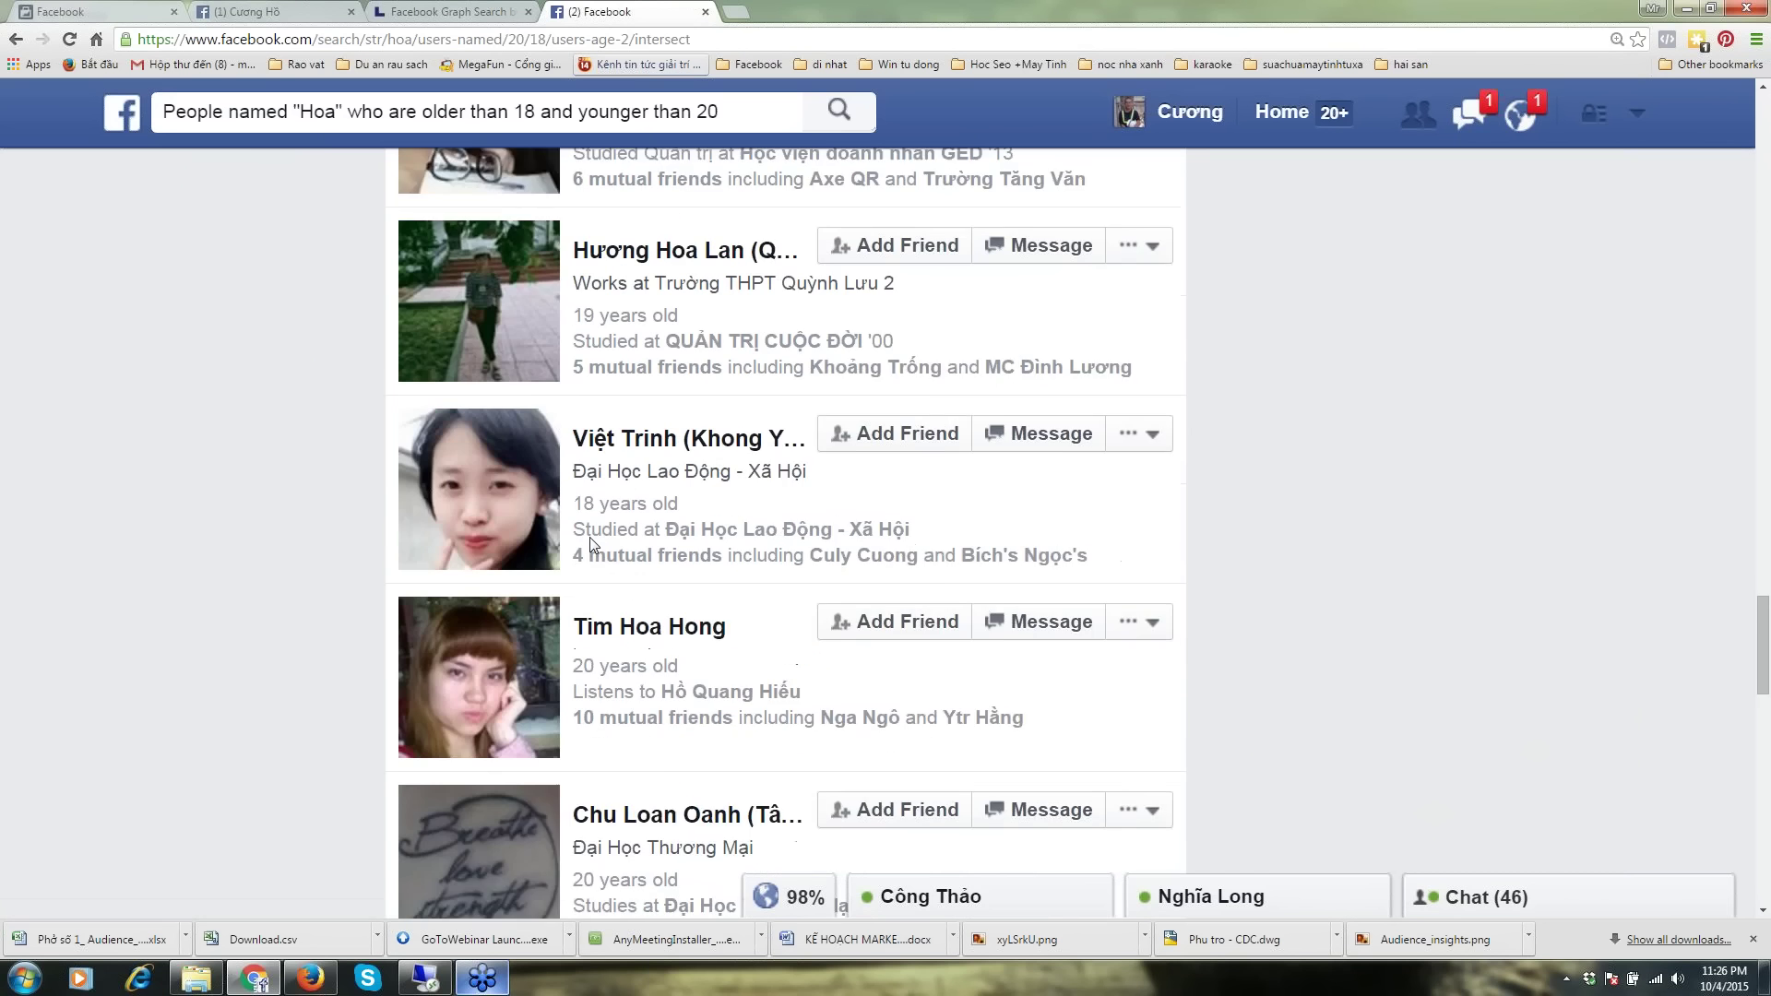
pyautogui.scroll(-1, 590, 544)
pyautogui.scroll(-2, 685, 358)
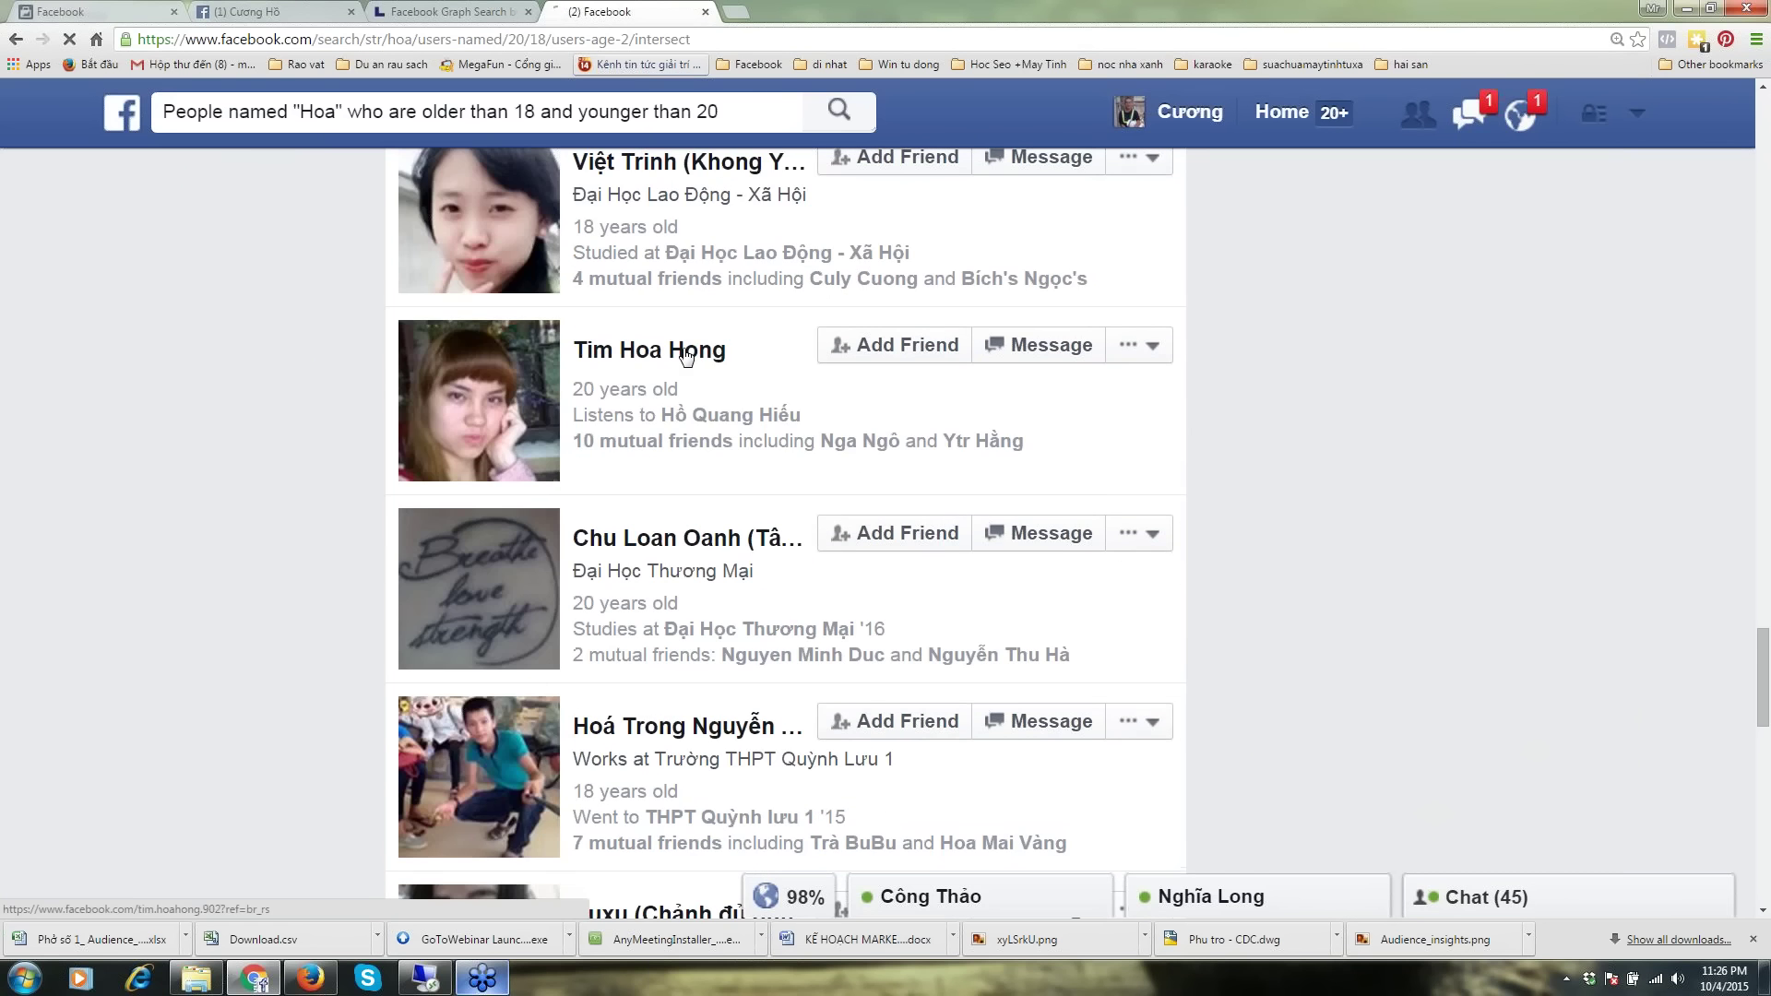
pyautogui.scroll(-2, 499, 458)
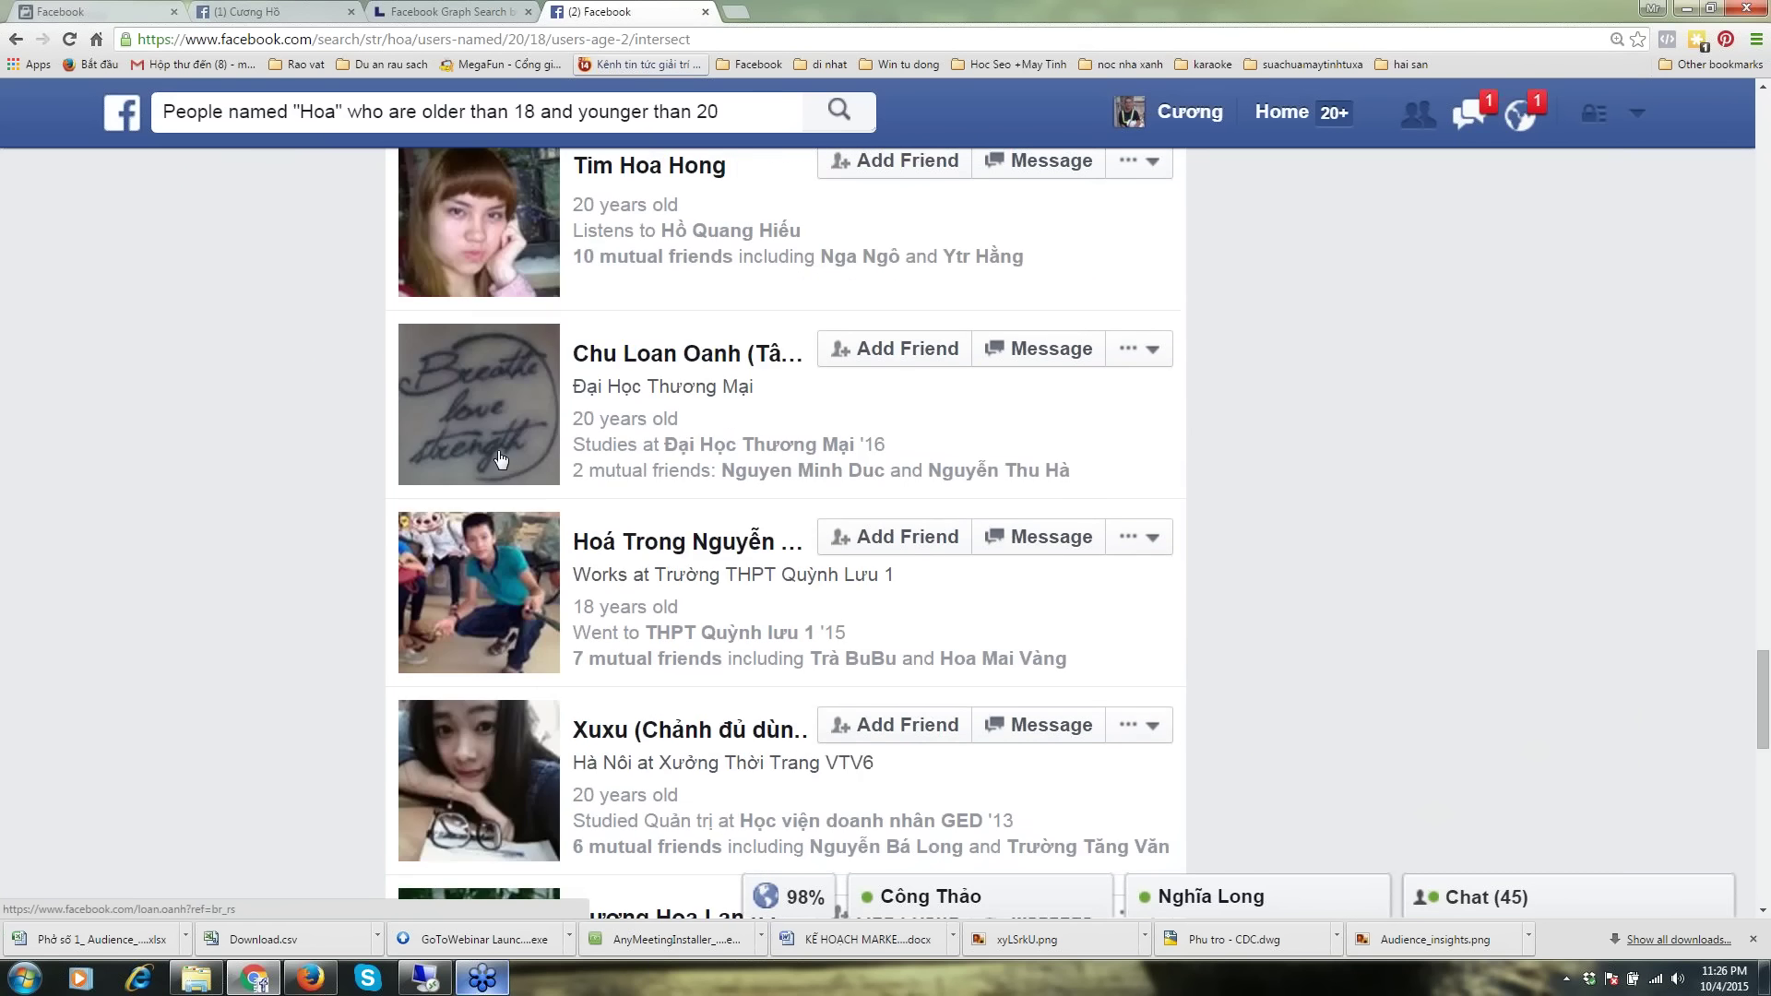
pyautogui.scroll(-4, 499, 459)
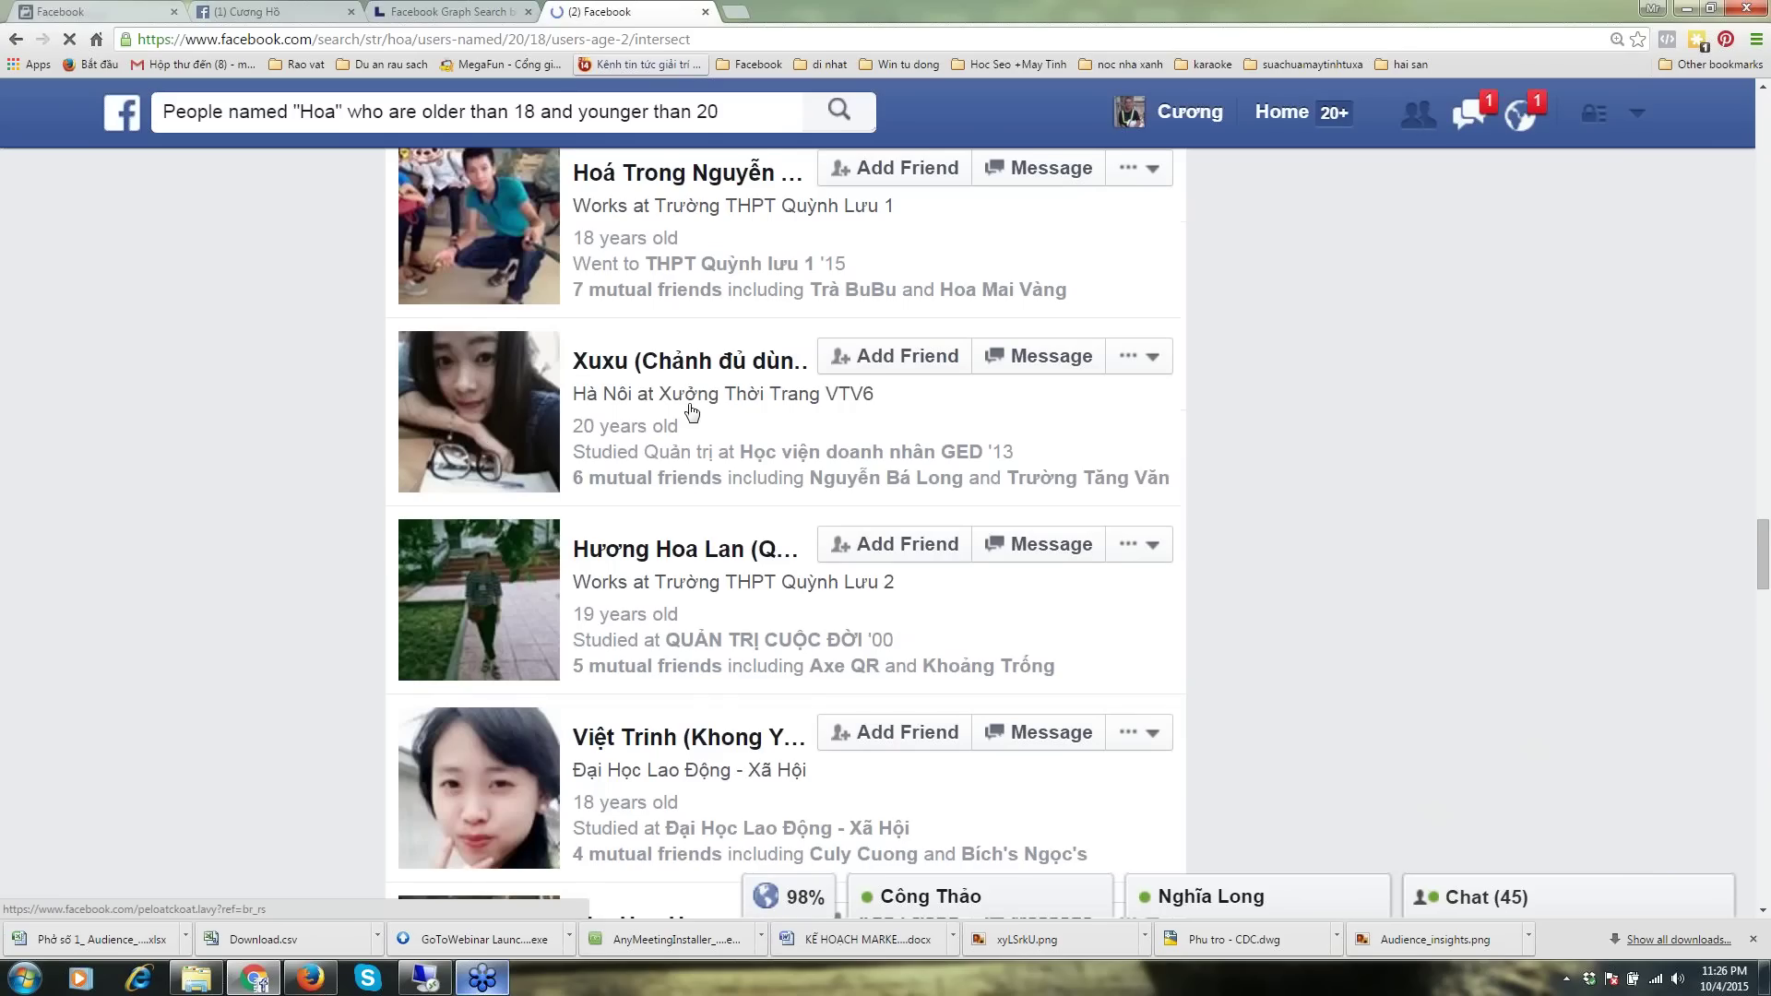
# Browse further down the list of people matching the name and age search, examining more profiles' ages, workplaces and schools.
pyautogui.scroll(-1, 750, 435)
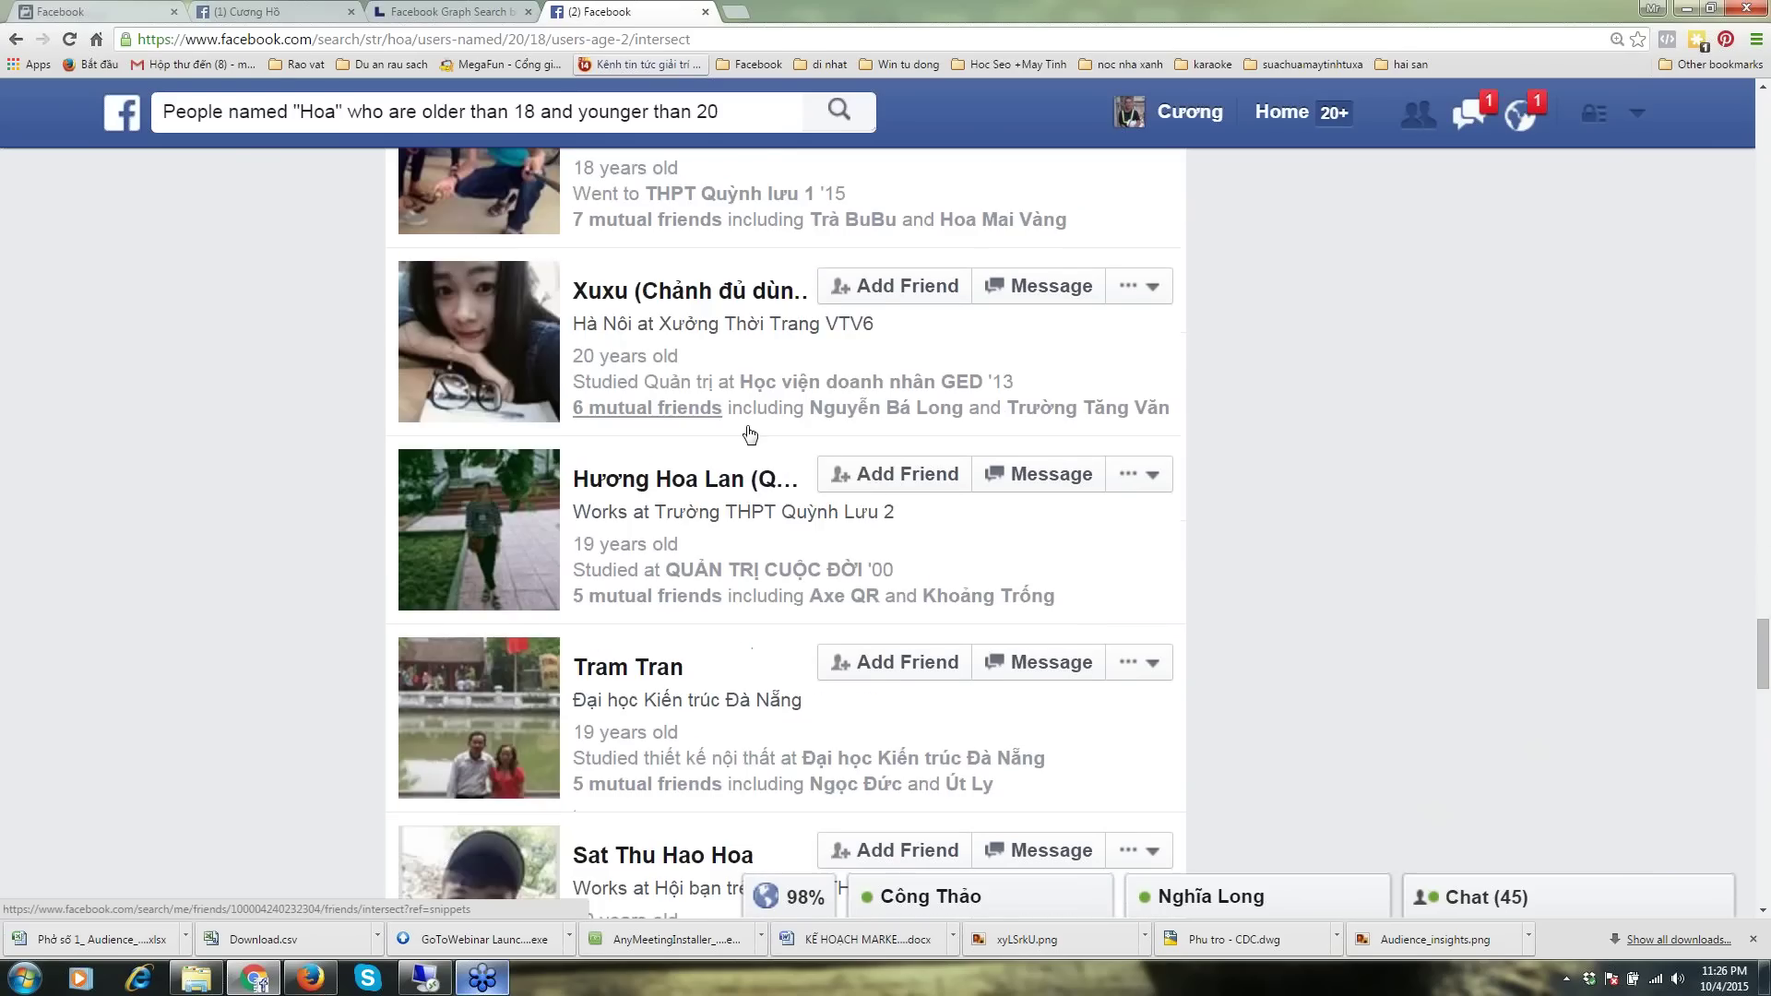
pyautogui.scroll(-5, 750, 435)
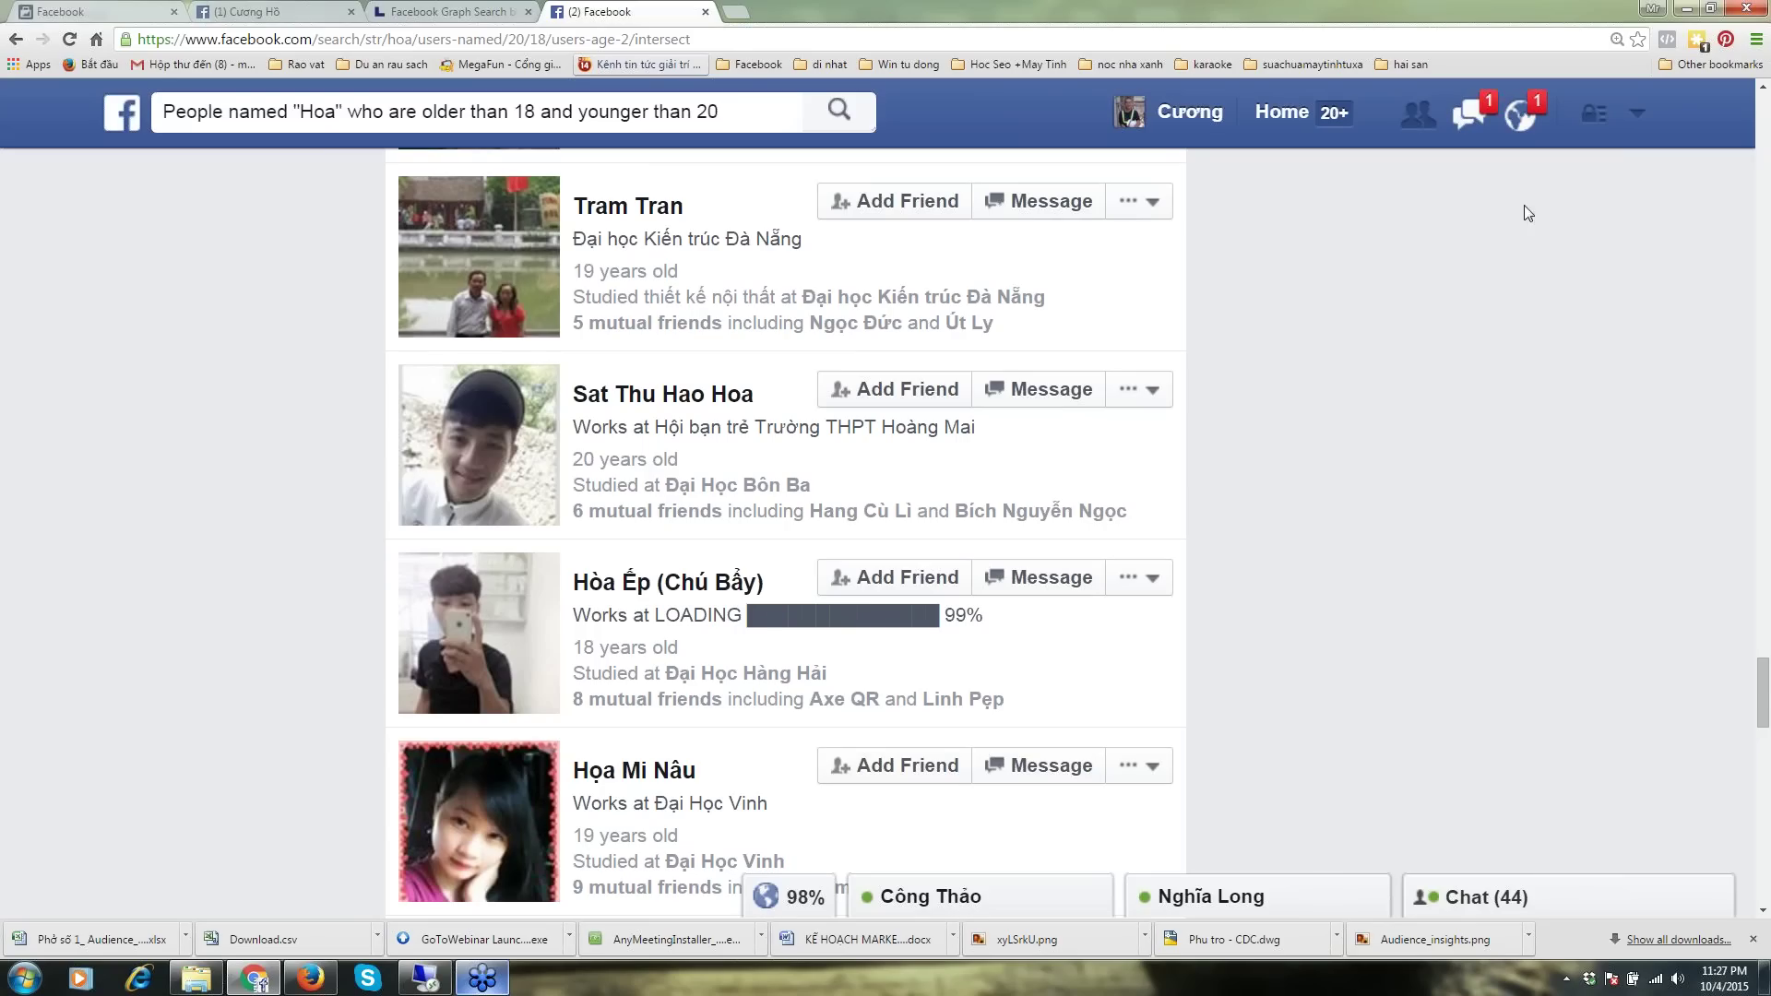
pyautogui.scroll(-5, 1028, 443)
pyautogui.scroll(-5, 993, 463)
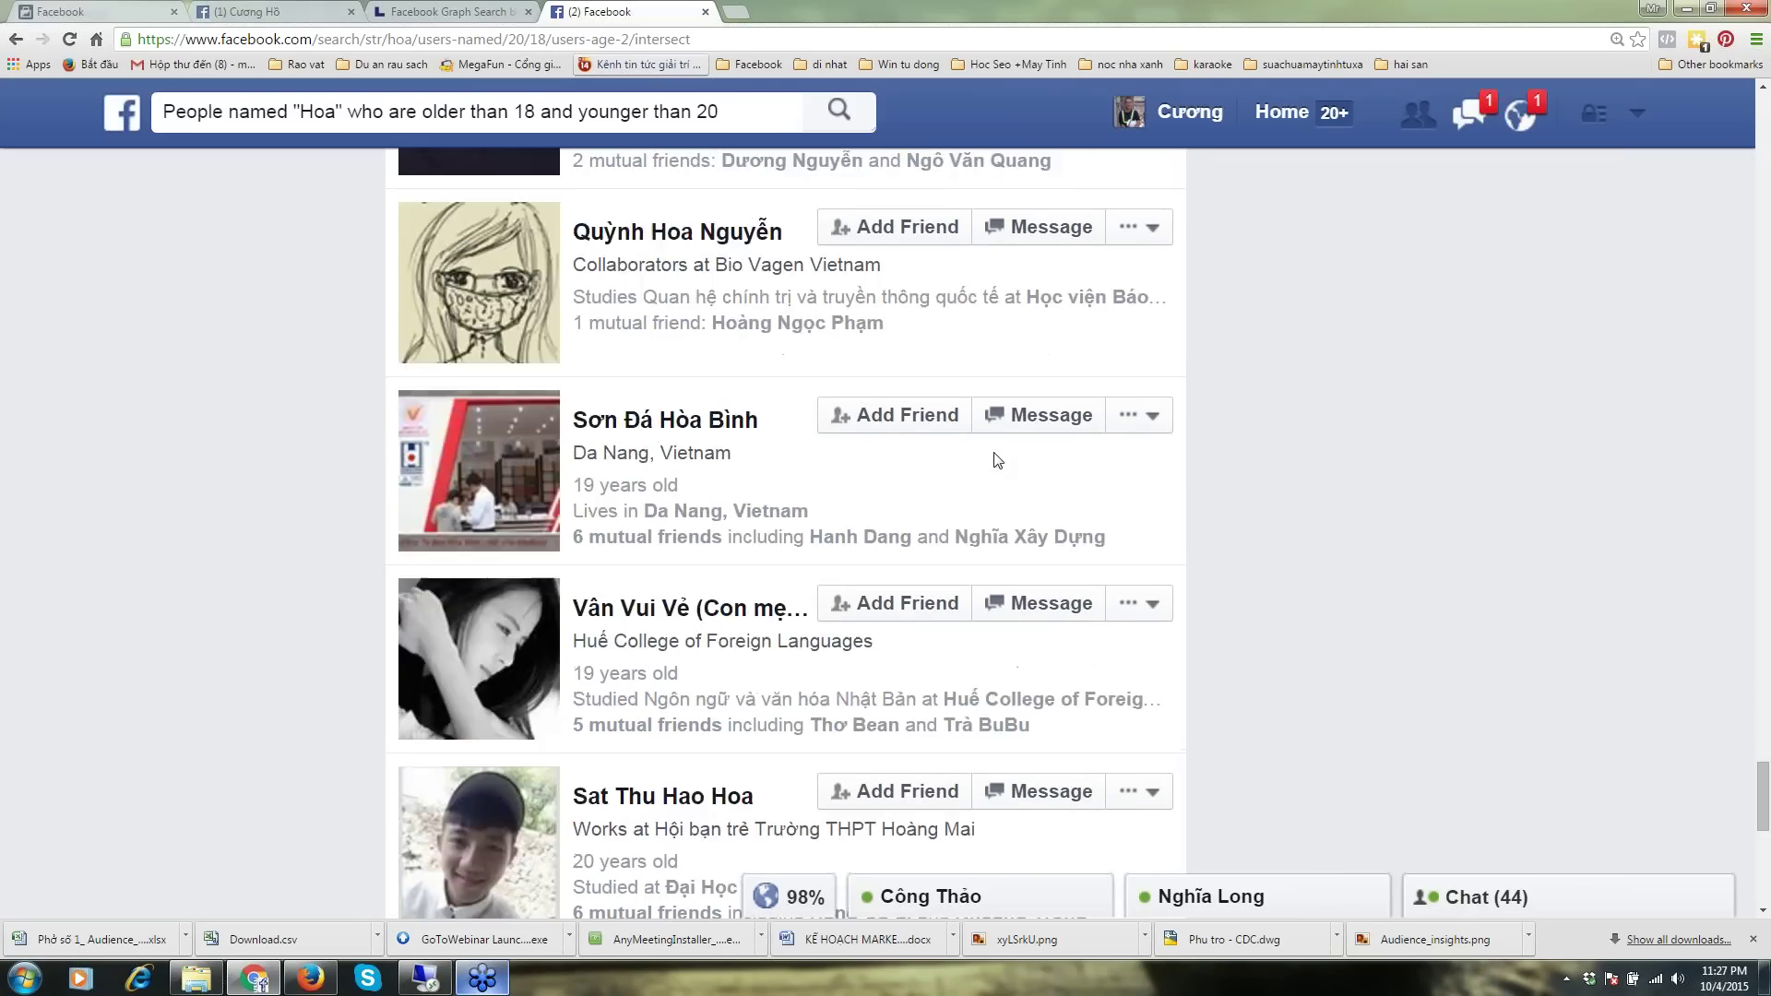
pyautogui.scroll(-5, 998, 459)
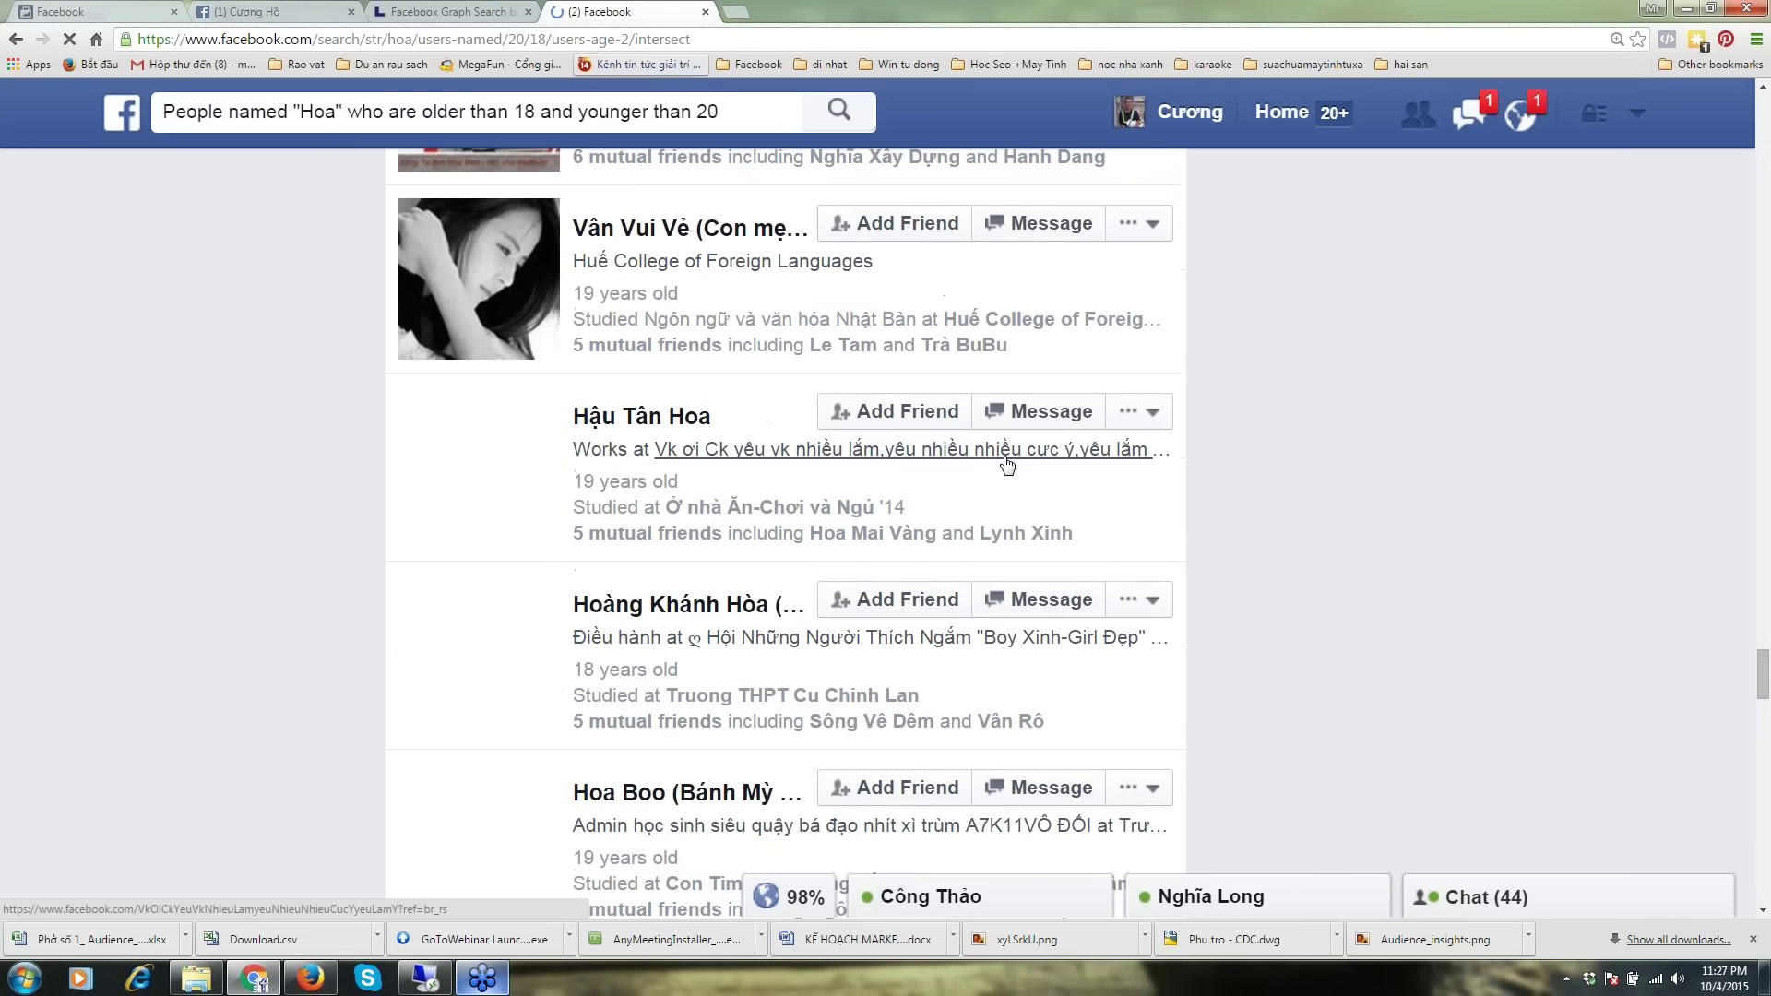
pyautogui.scroll(-6, 1007, 464)
pyautogui.scroll(9, 1005, 457)
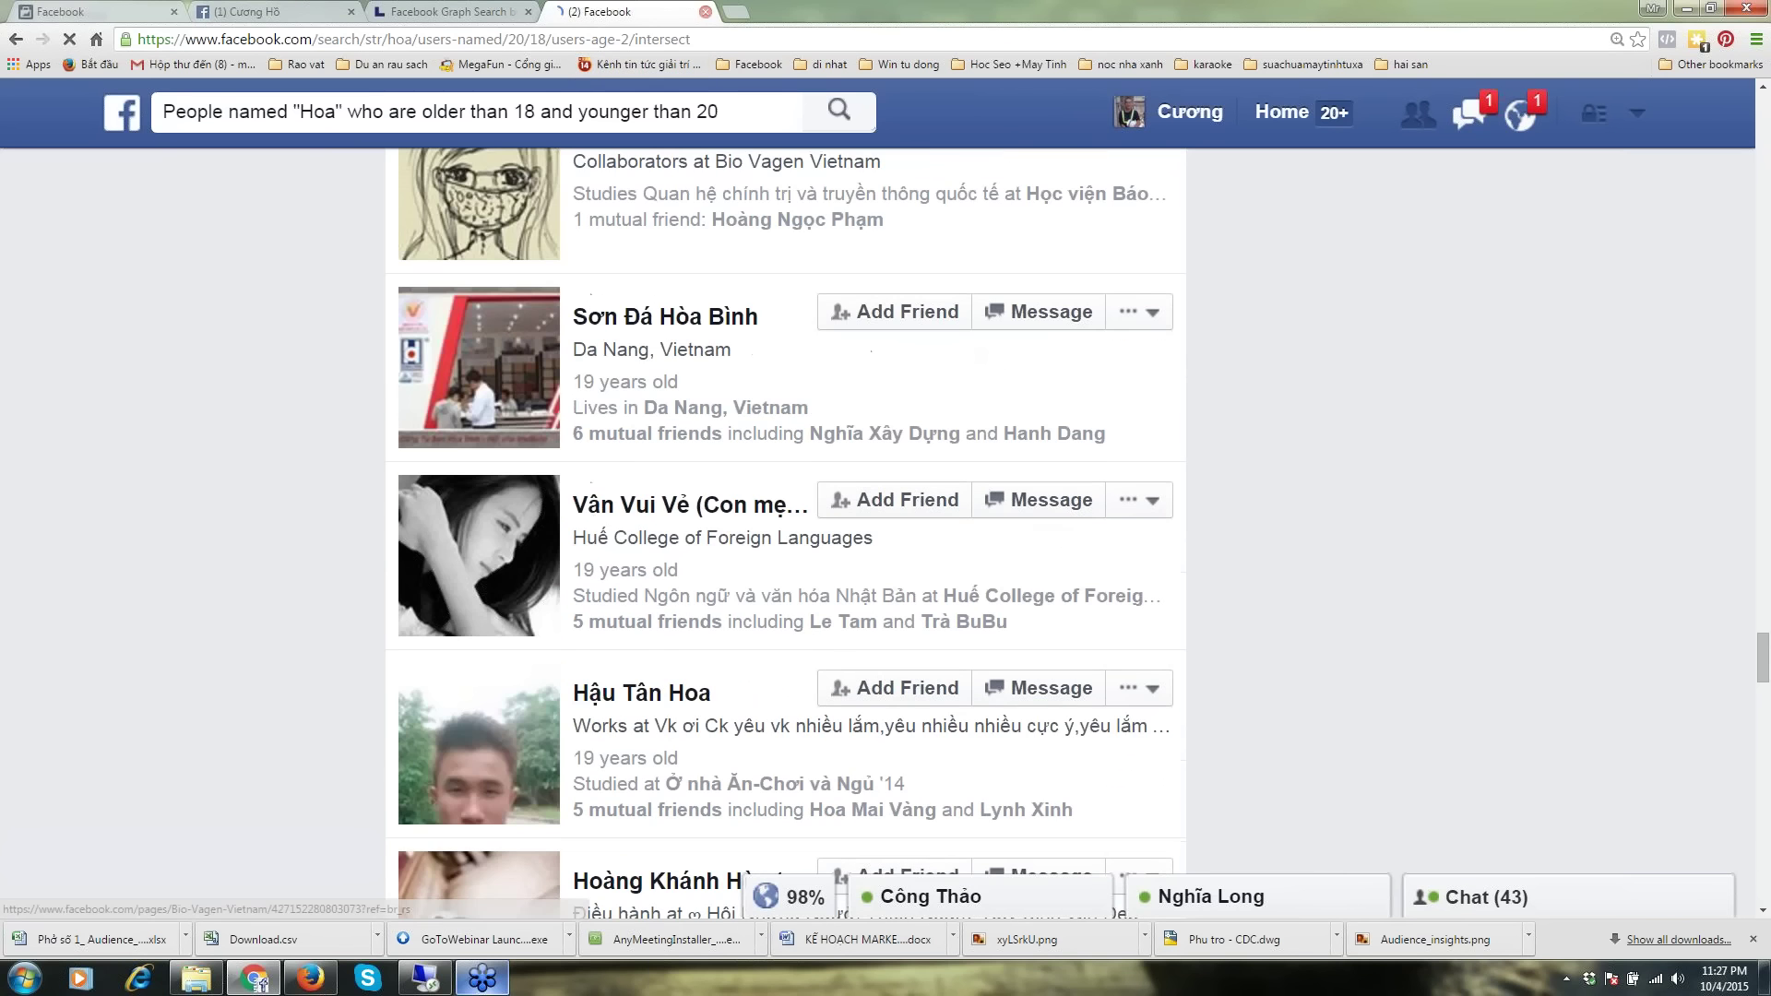
# Close the Facebook people results and return to the start of the Lookup-ID.com search form.
pyautogui.hotkey('ctrl', 'w')
pyautogui.scroll(-3, 884, 548)
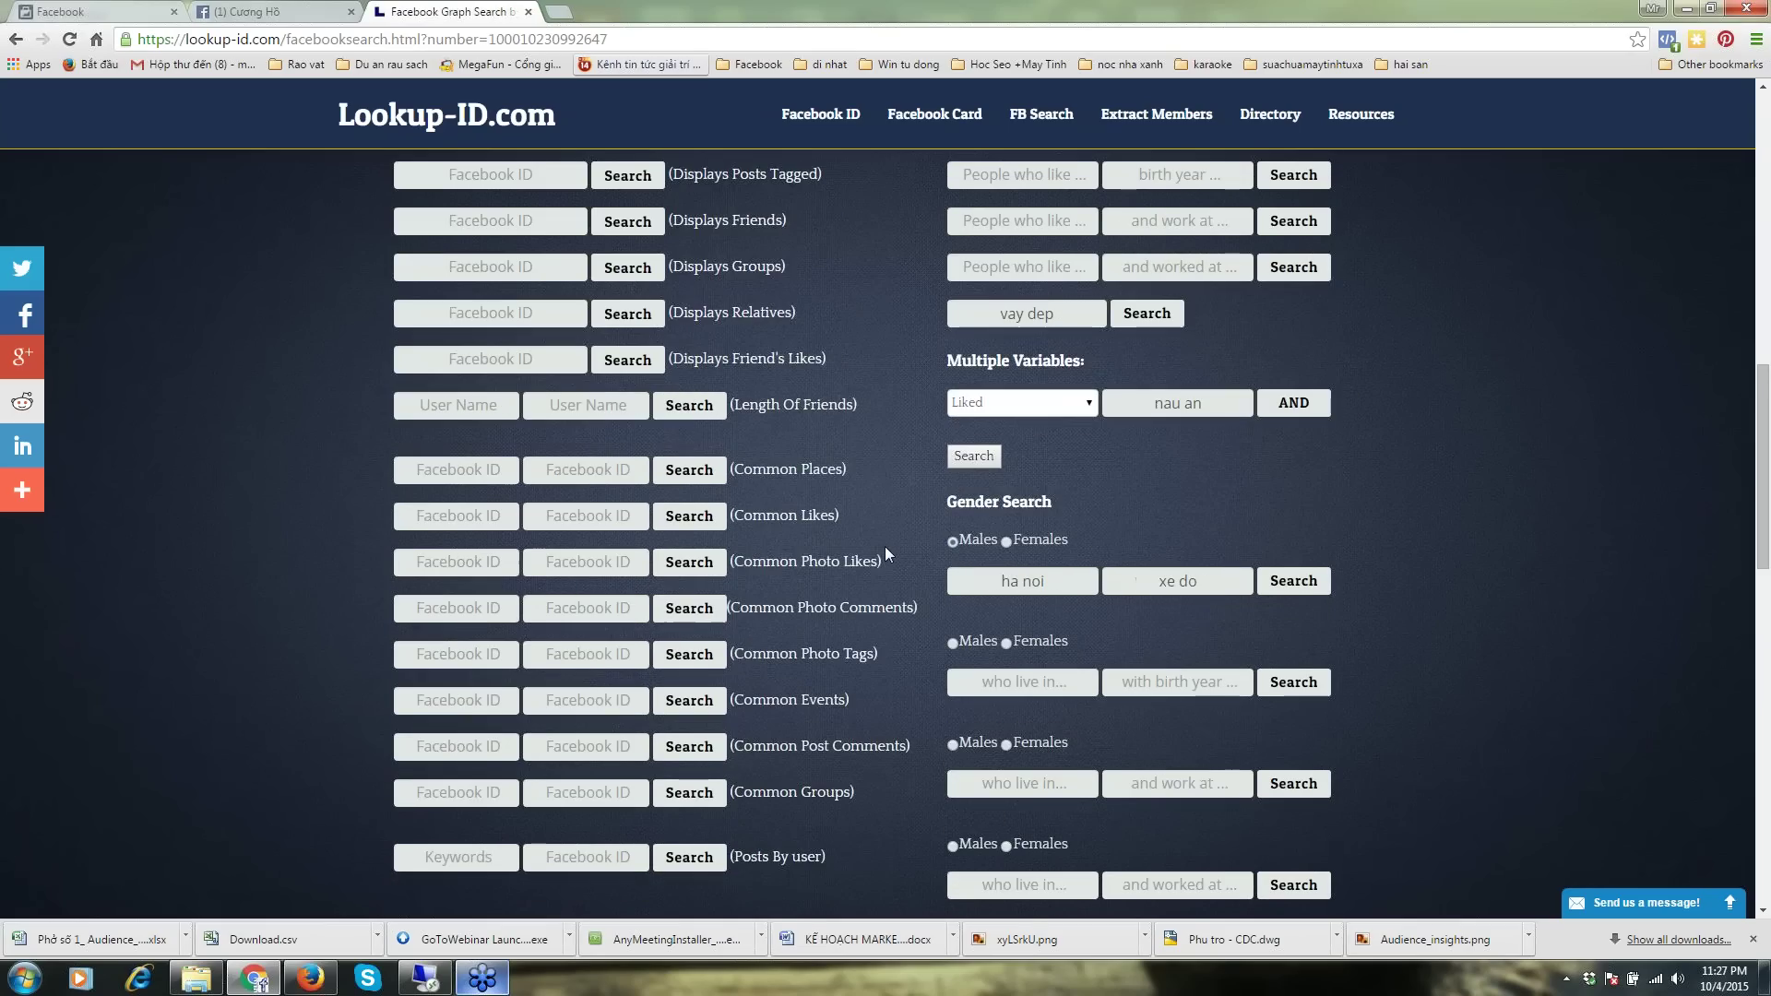
pyautogui.scroll(15, 884, 543)
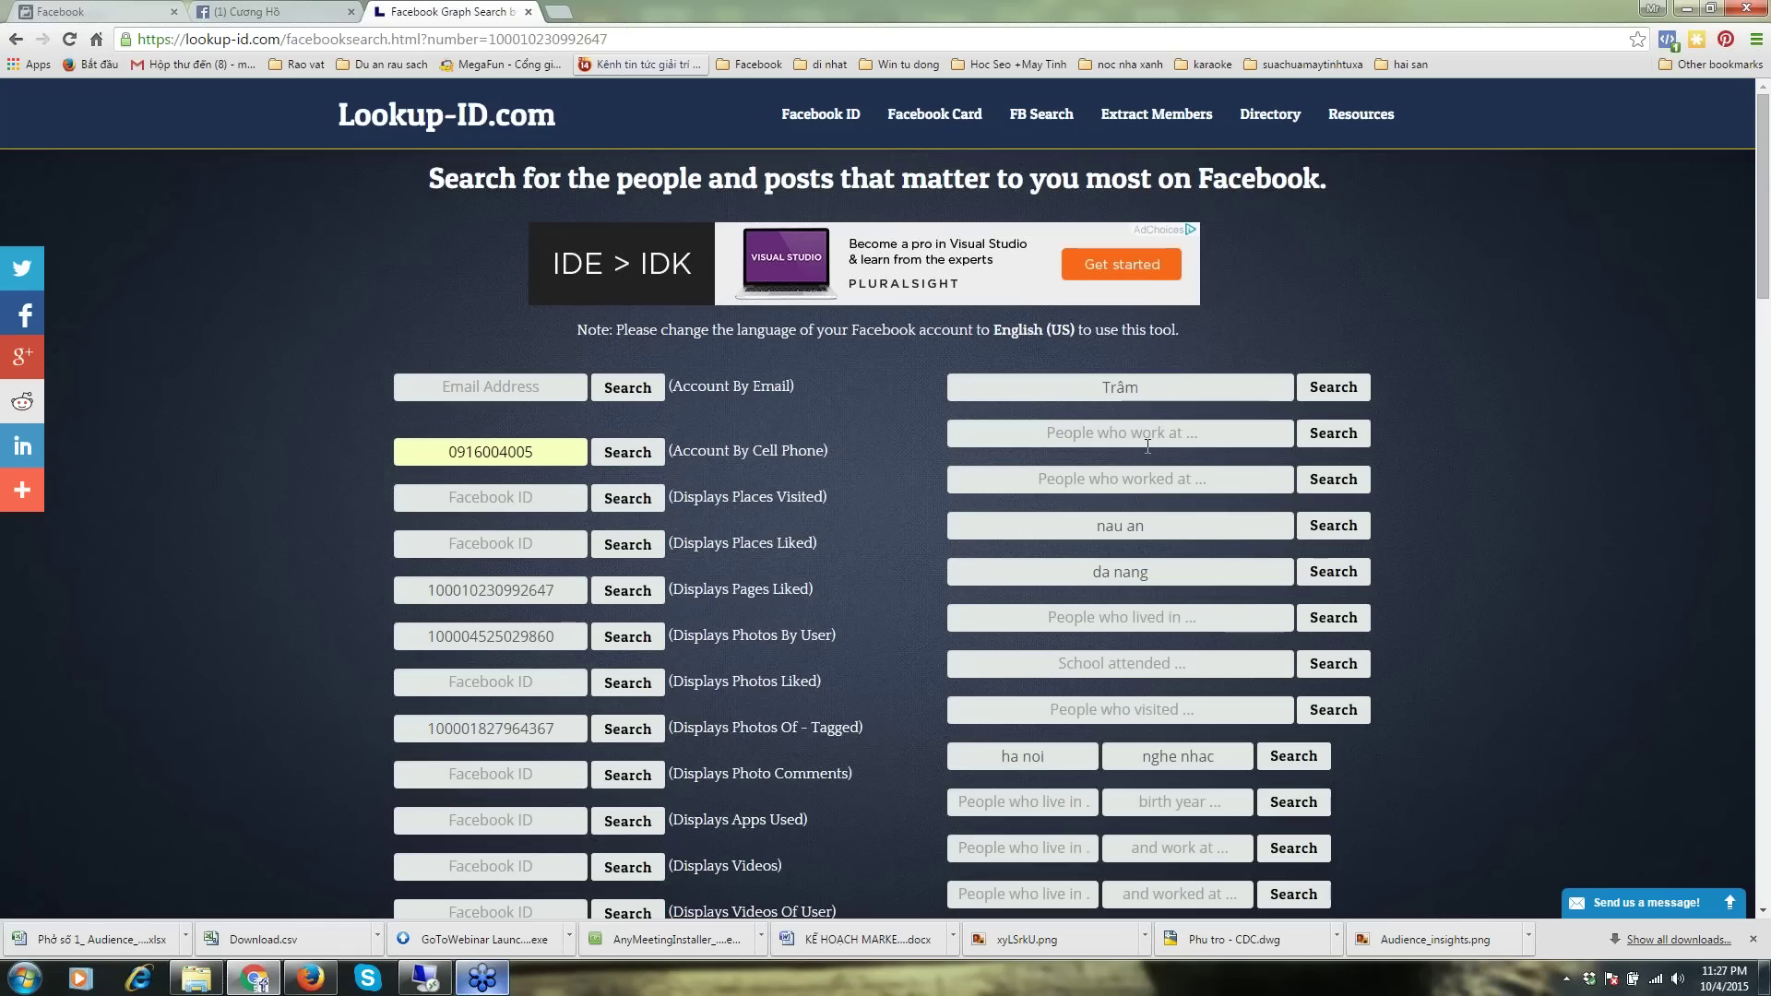
pyautogui.click(1685, 9)
pyautogui.click(1685, 11)
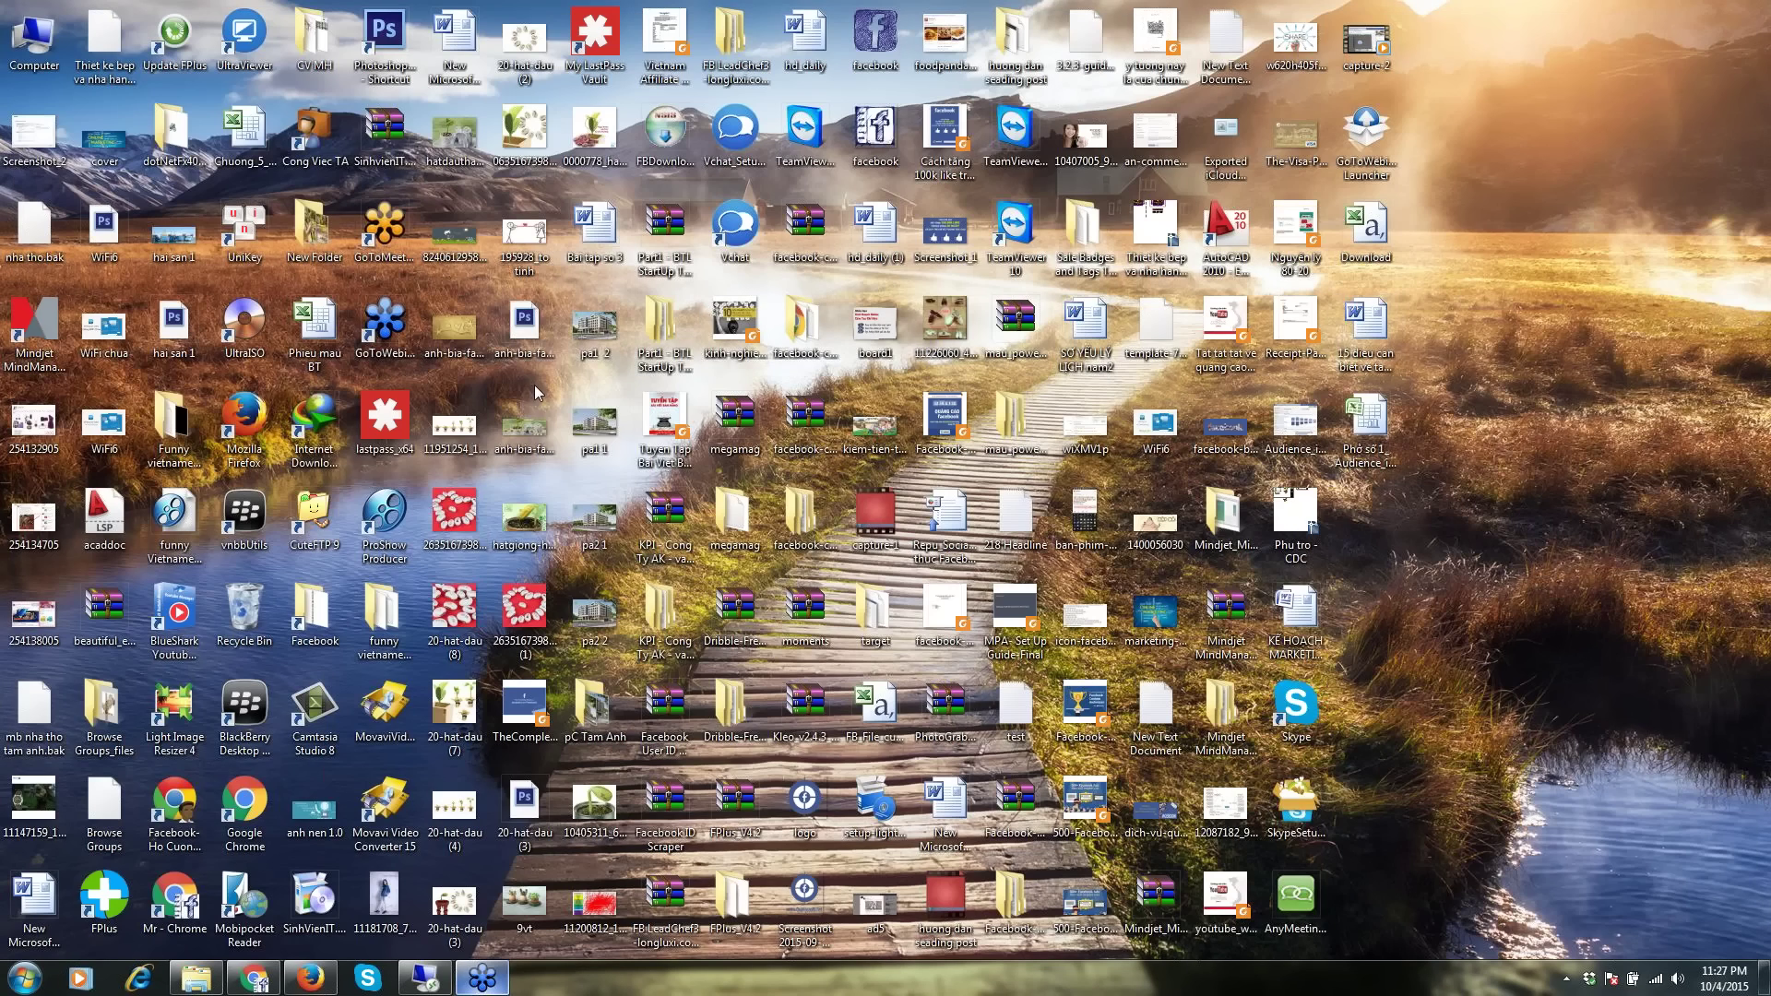
pyautogui.click(318, 962)
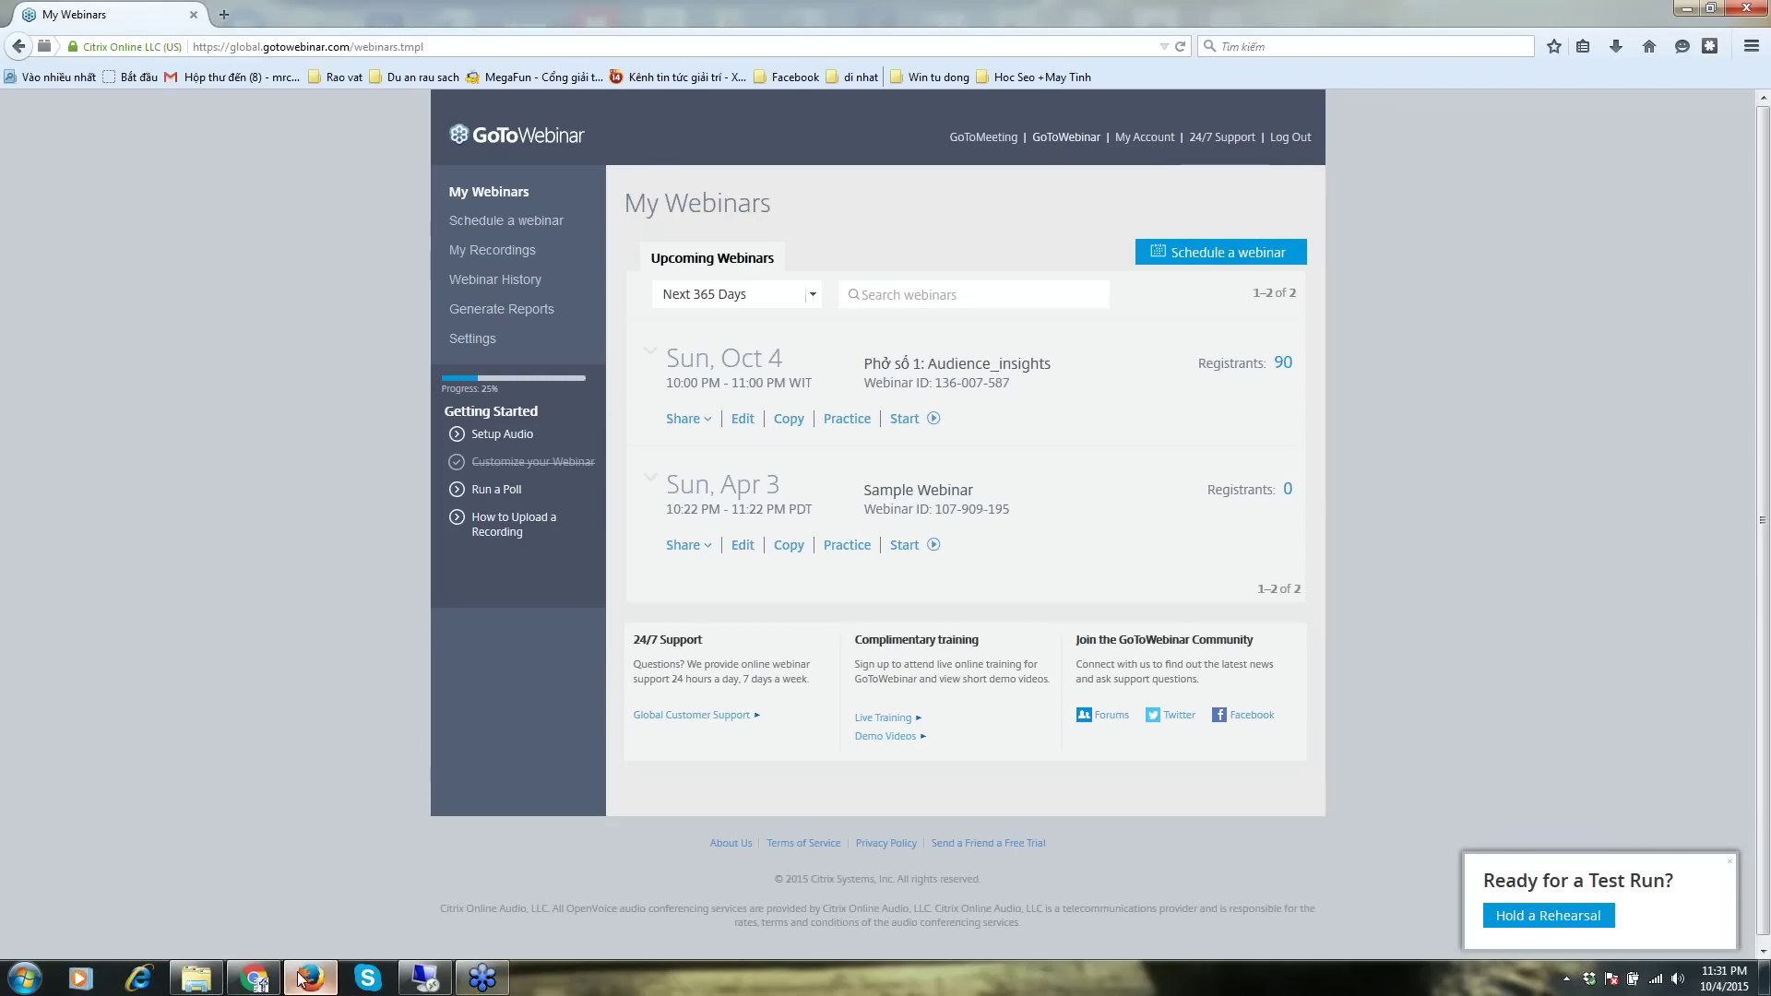
pyautogui.click(253, 978)
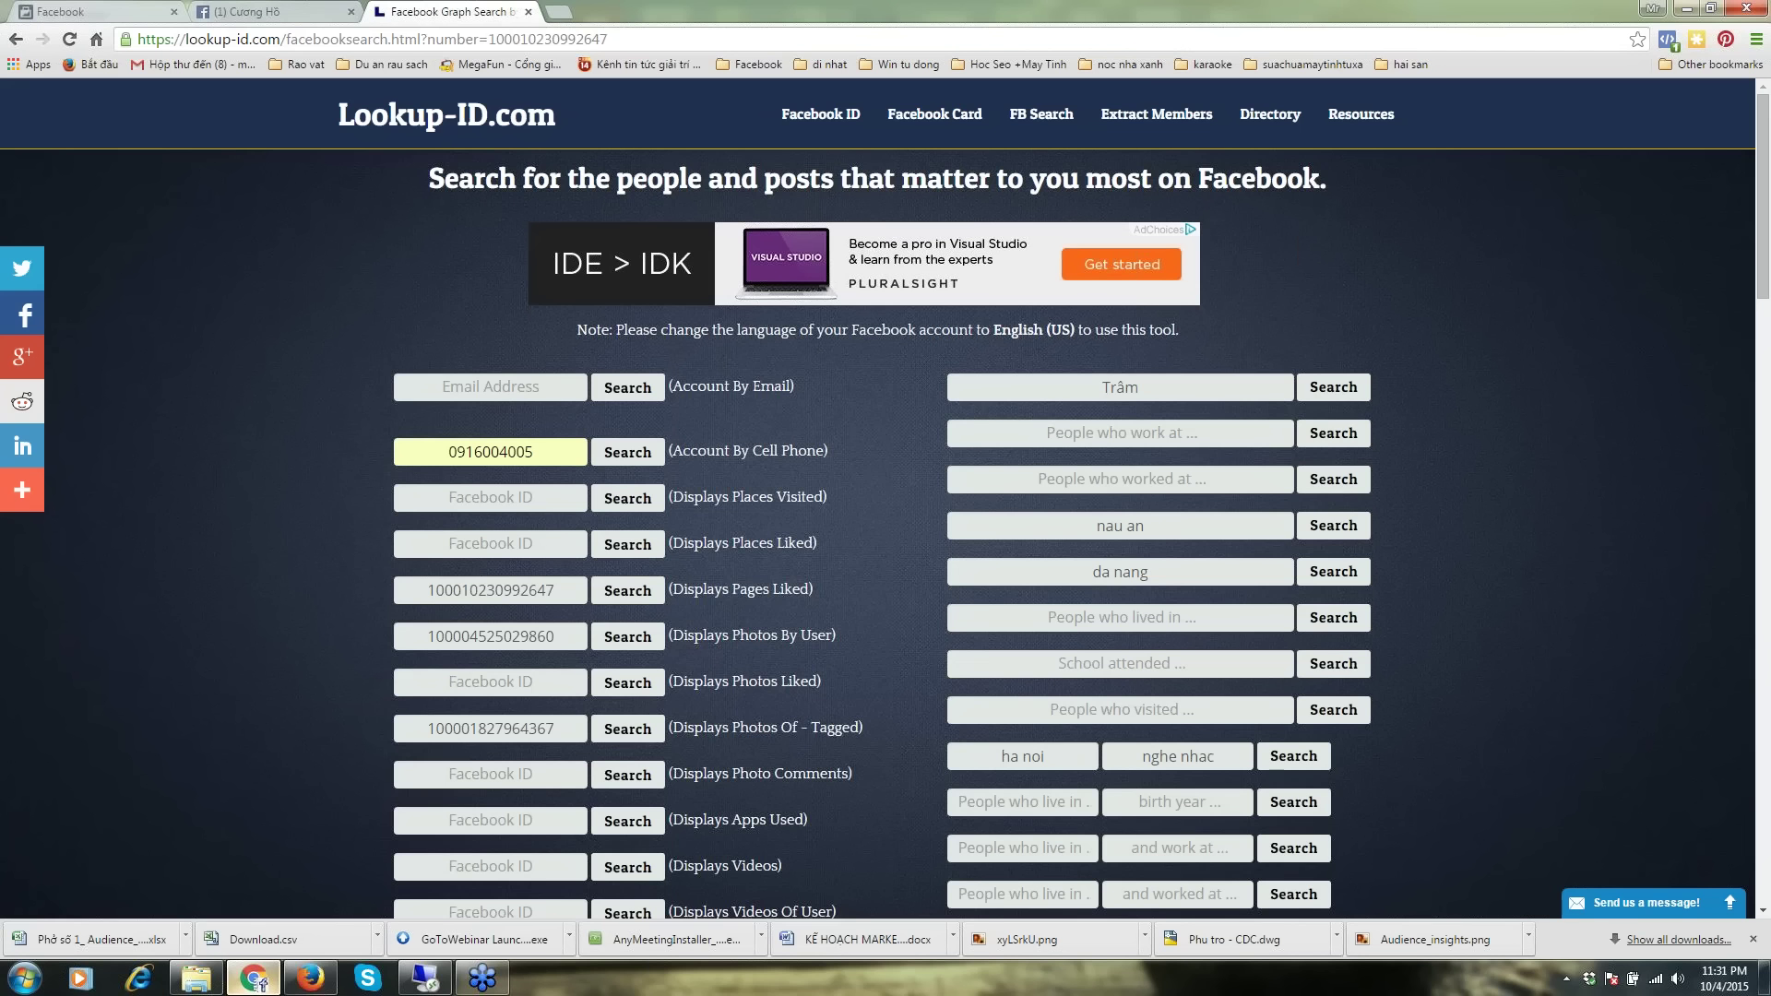
# Close the Lookup-ID.com page and open the Quangcaofb dot net business in Business Manager.
pyautogui.click(529, 12)
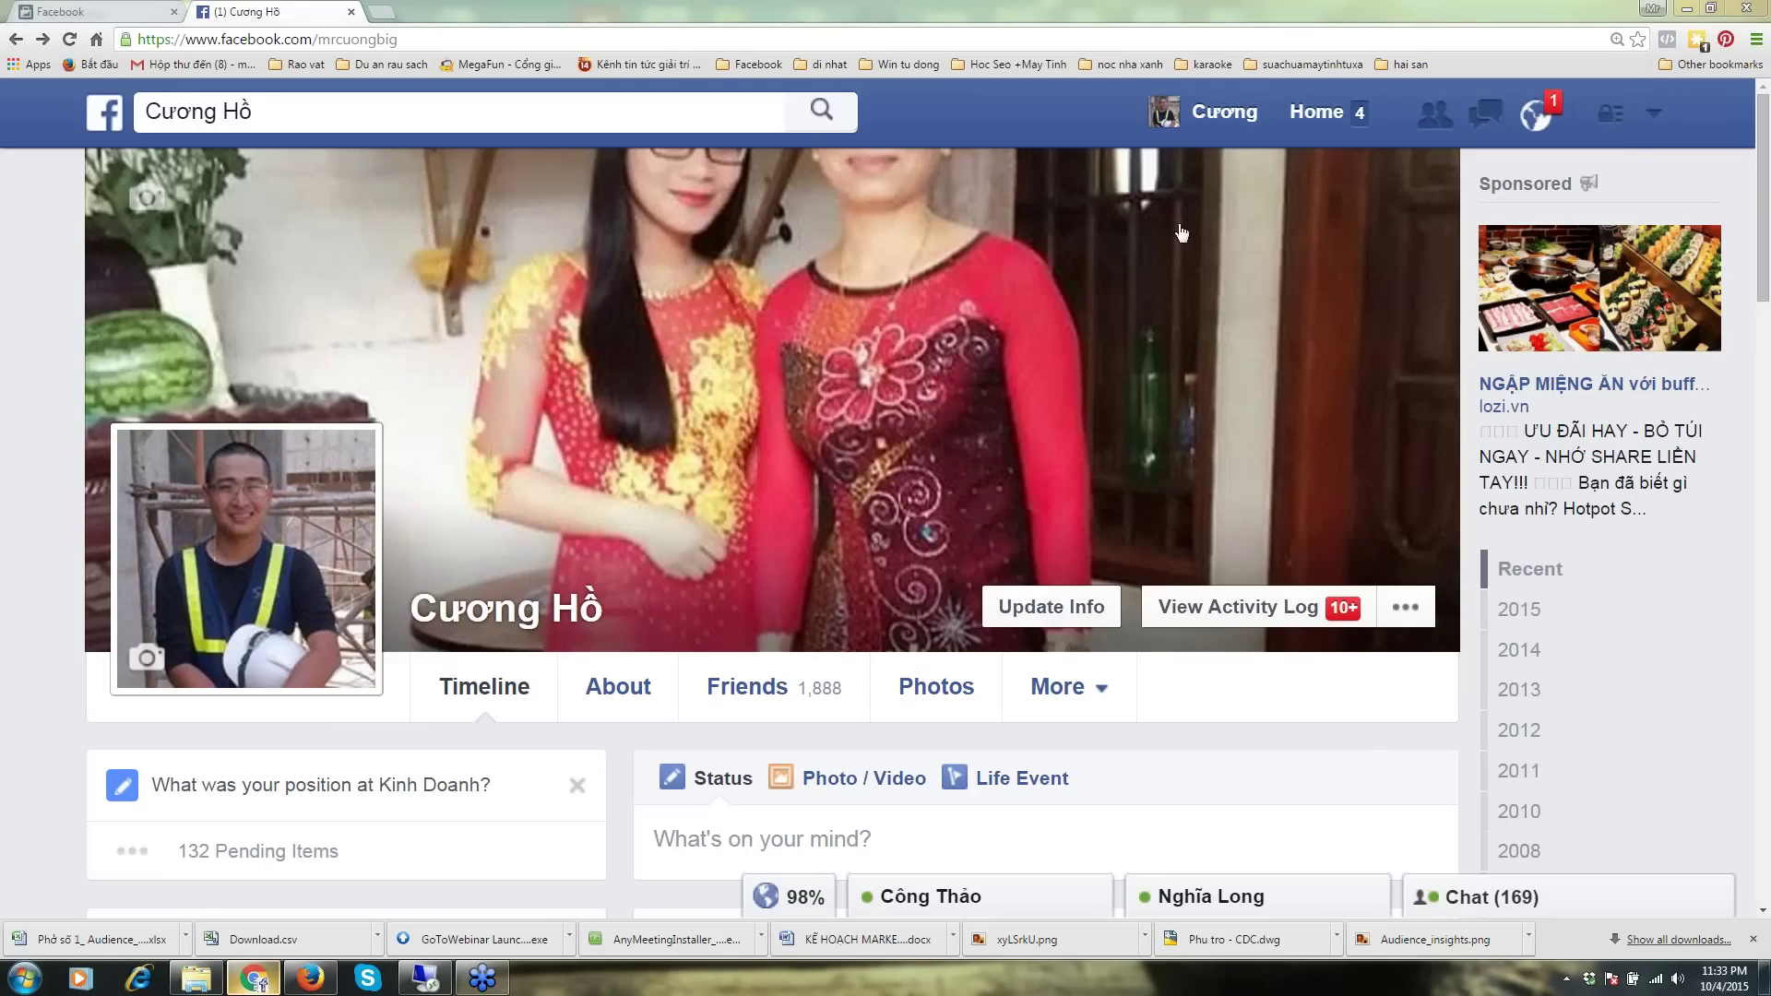
pyautogui.click(1652, 128)
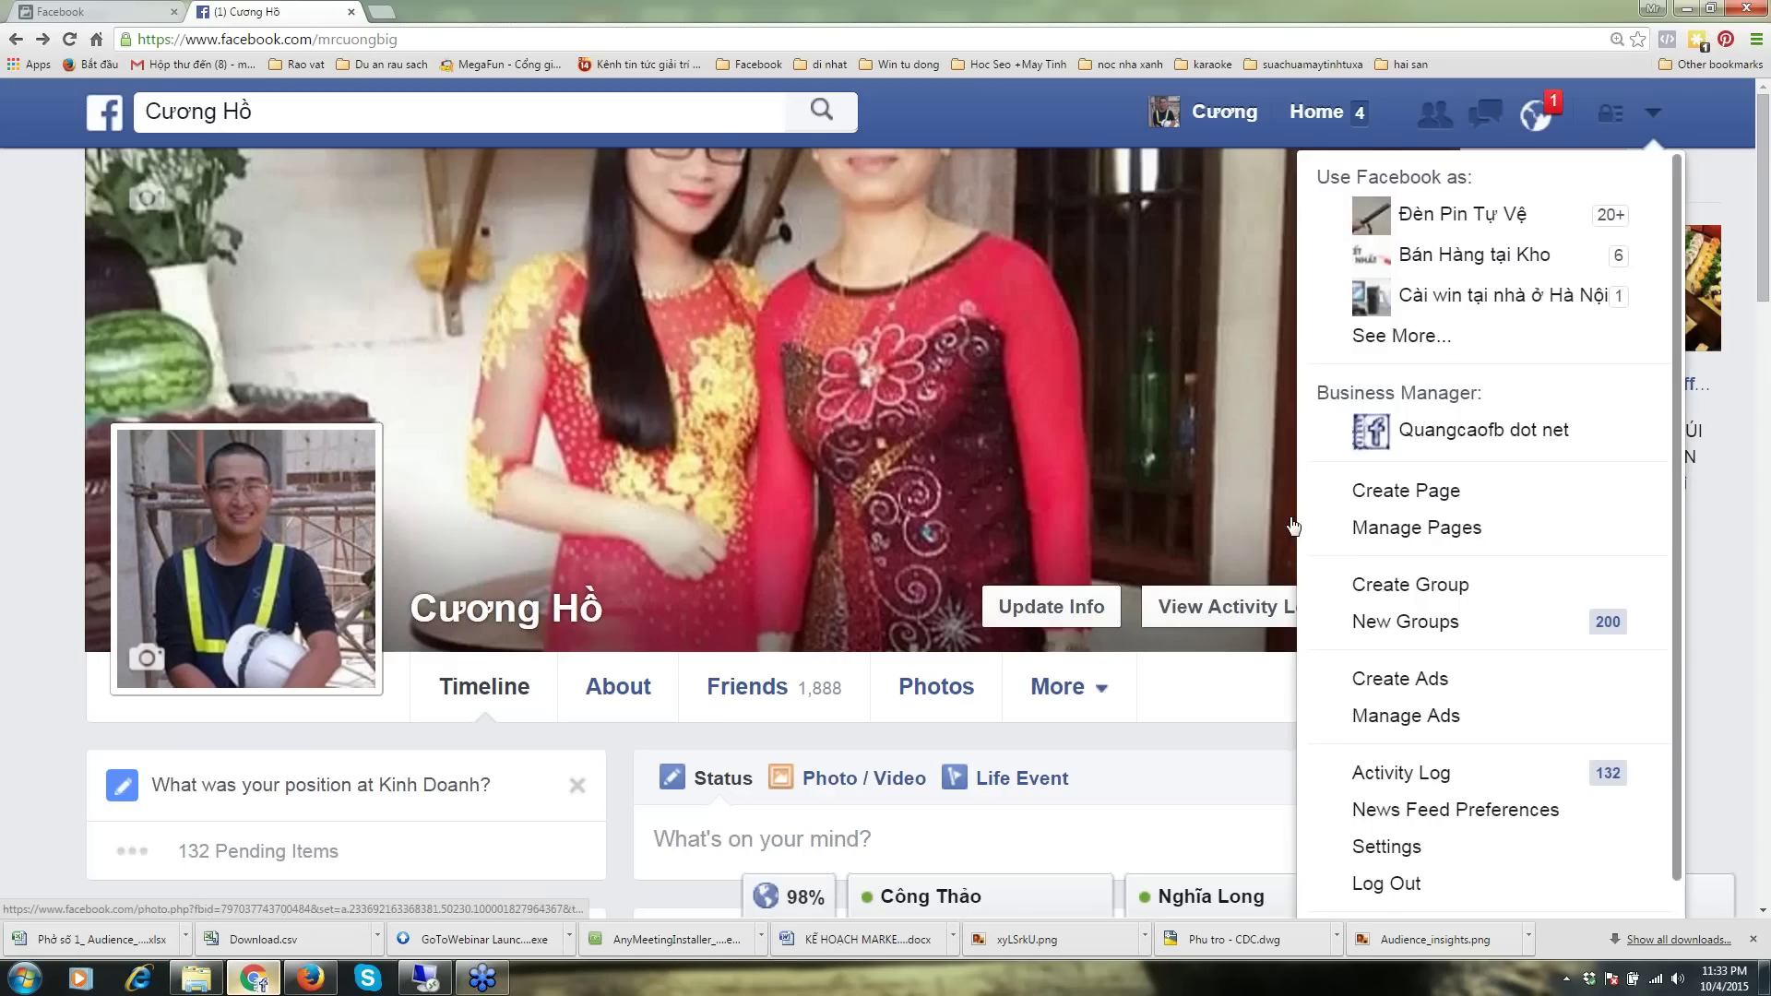
pyautogui.click(1400, 439)
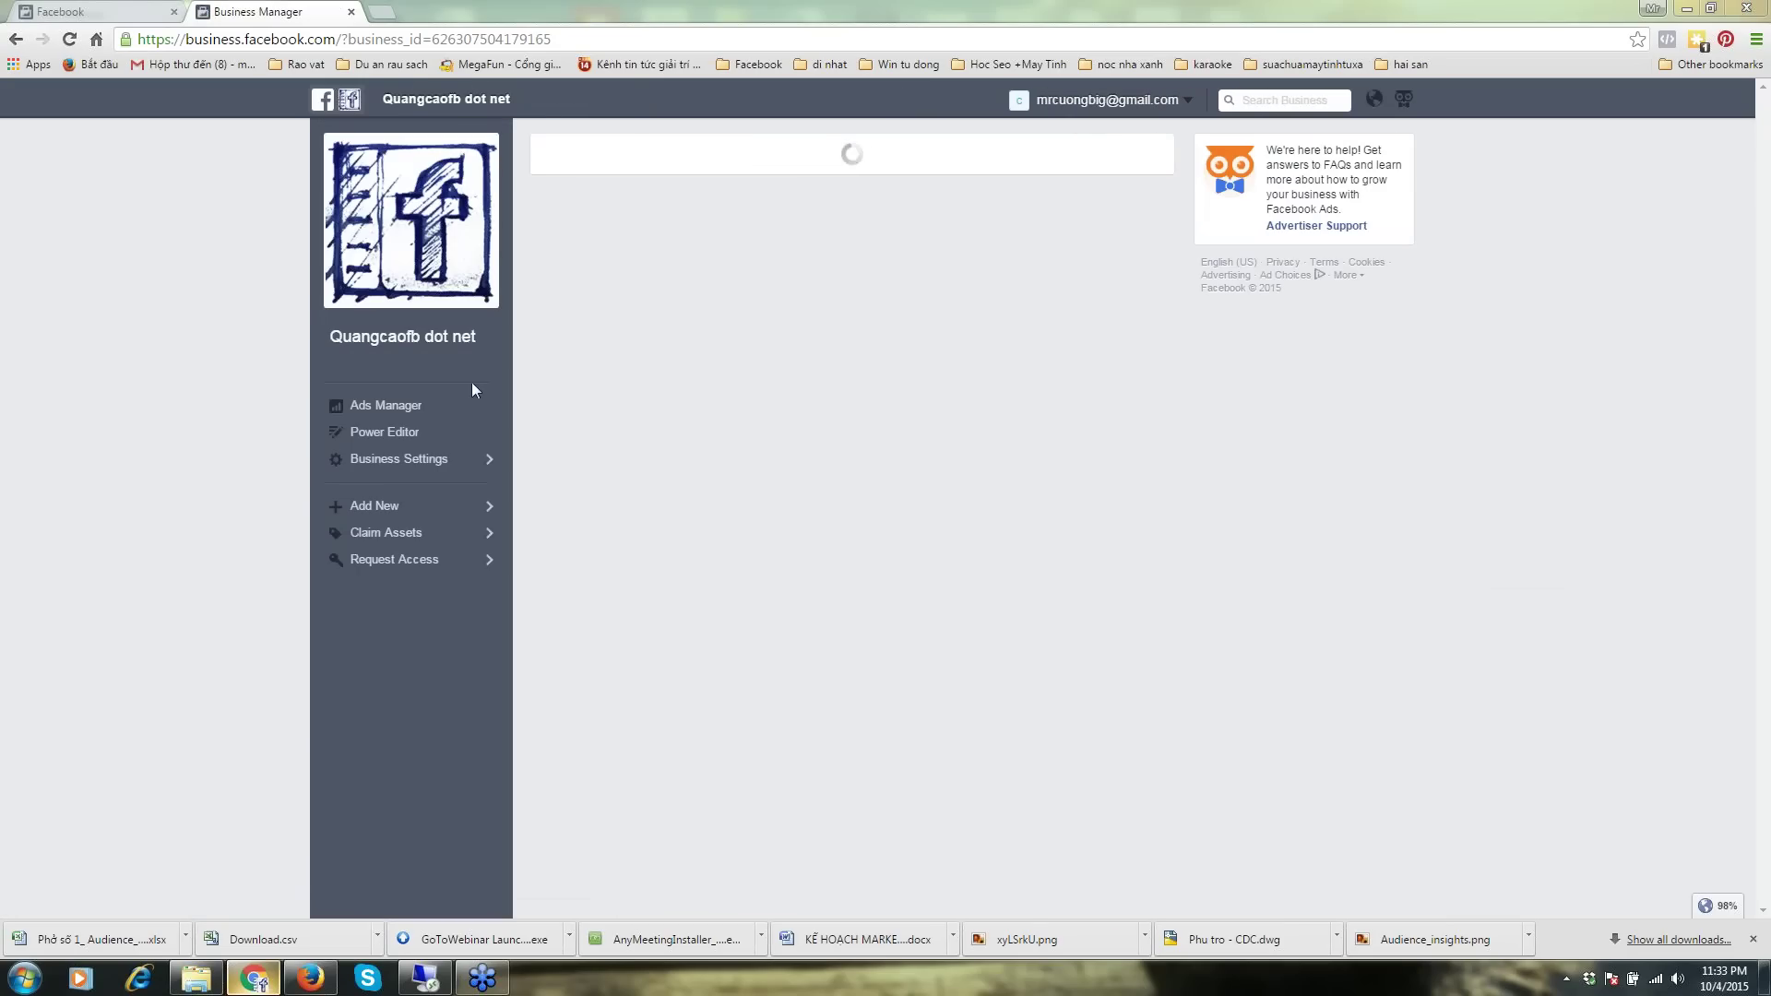
# Go to Ads Manager and open the ad account's Audiences list.
pyautogui.click(413, 407)
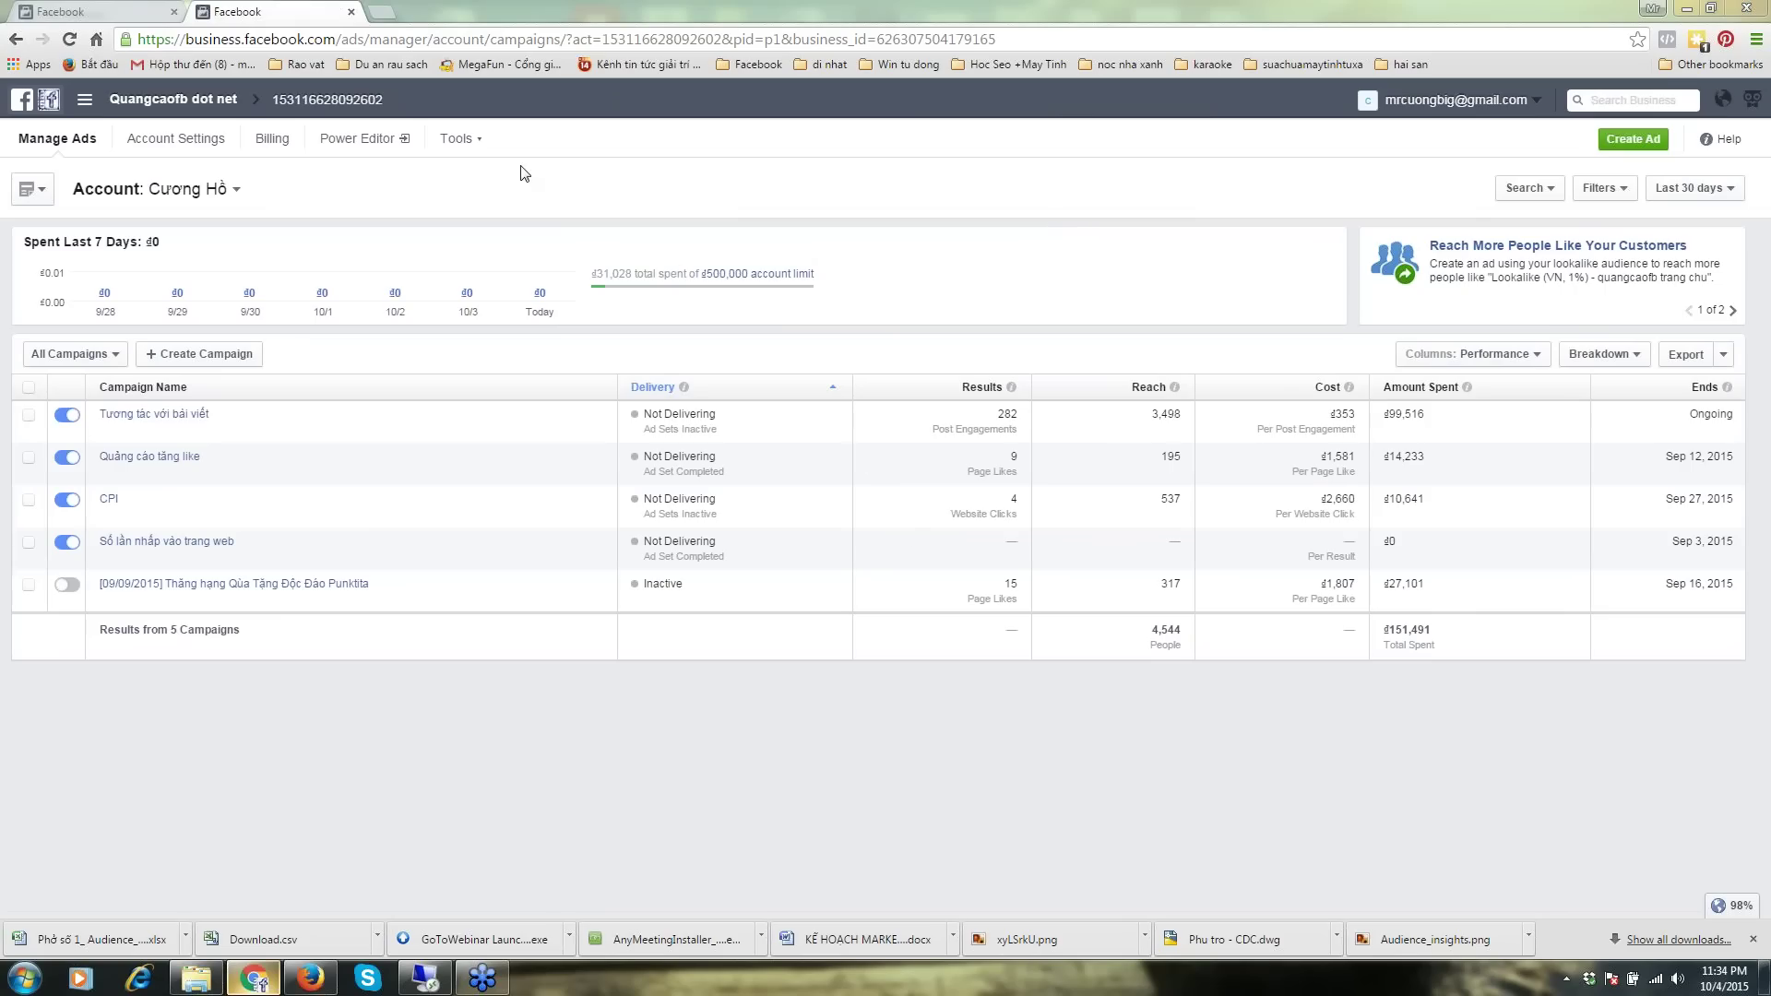
pyautogui.click(456, 138)
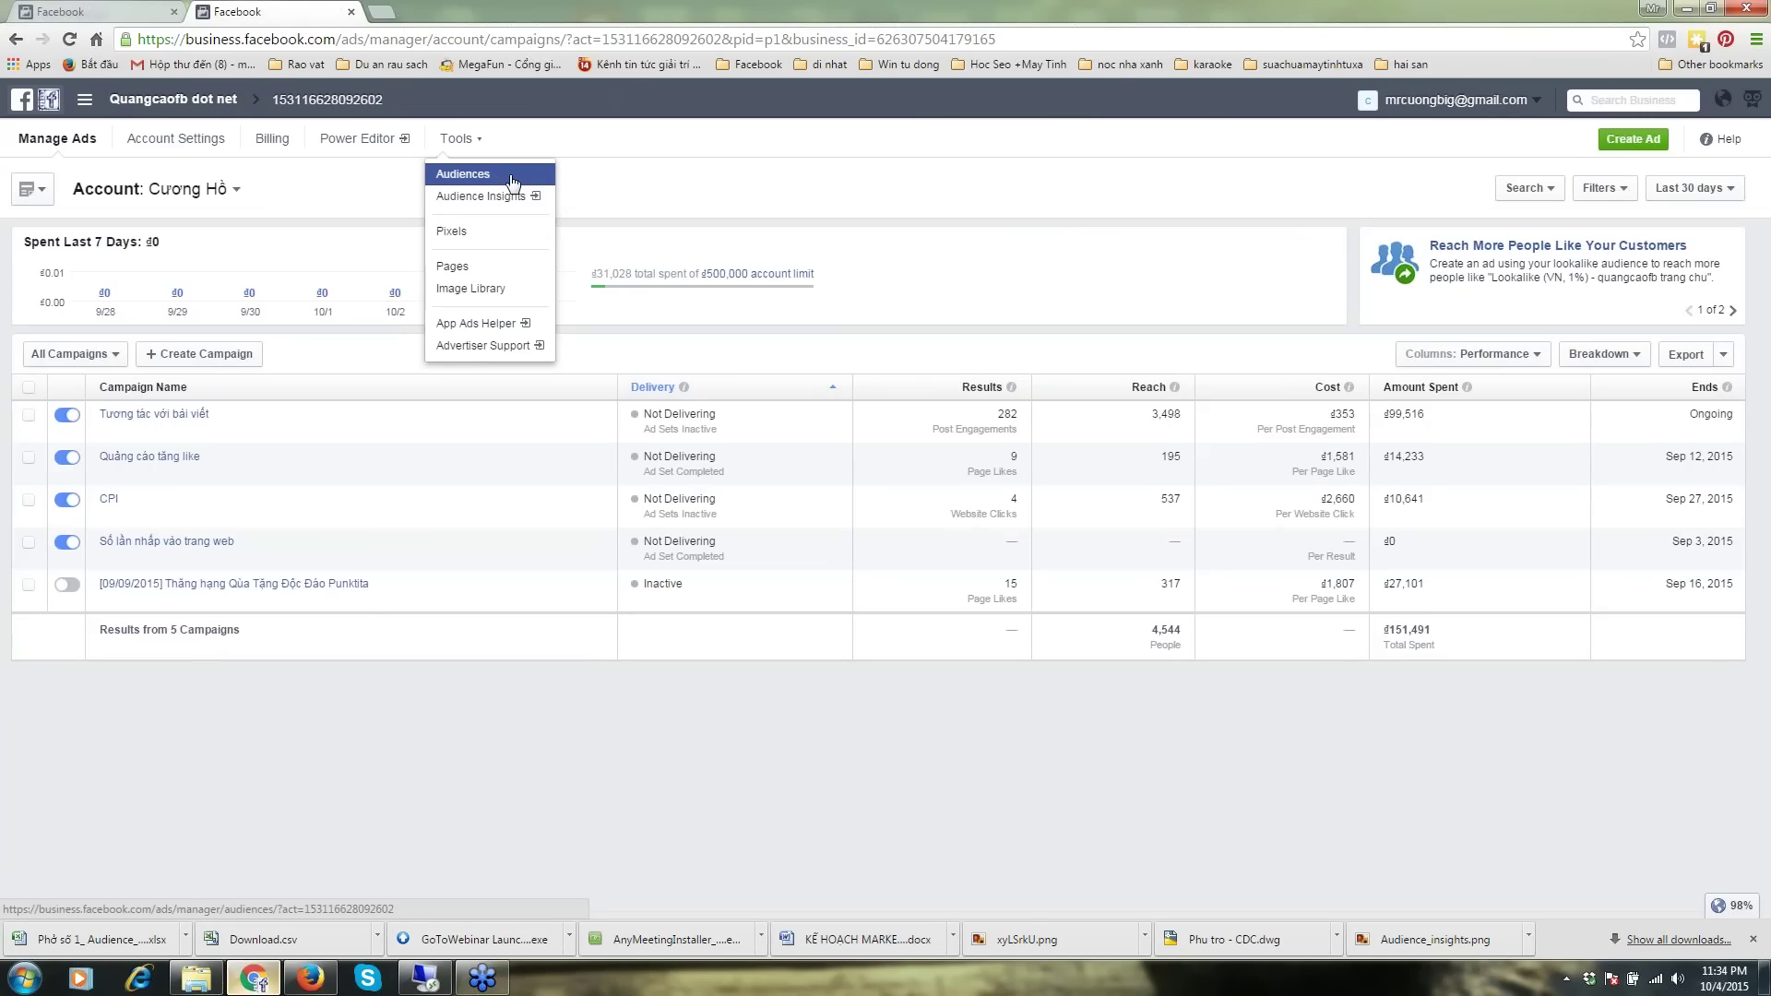
pyautogui.click(513, 182)
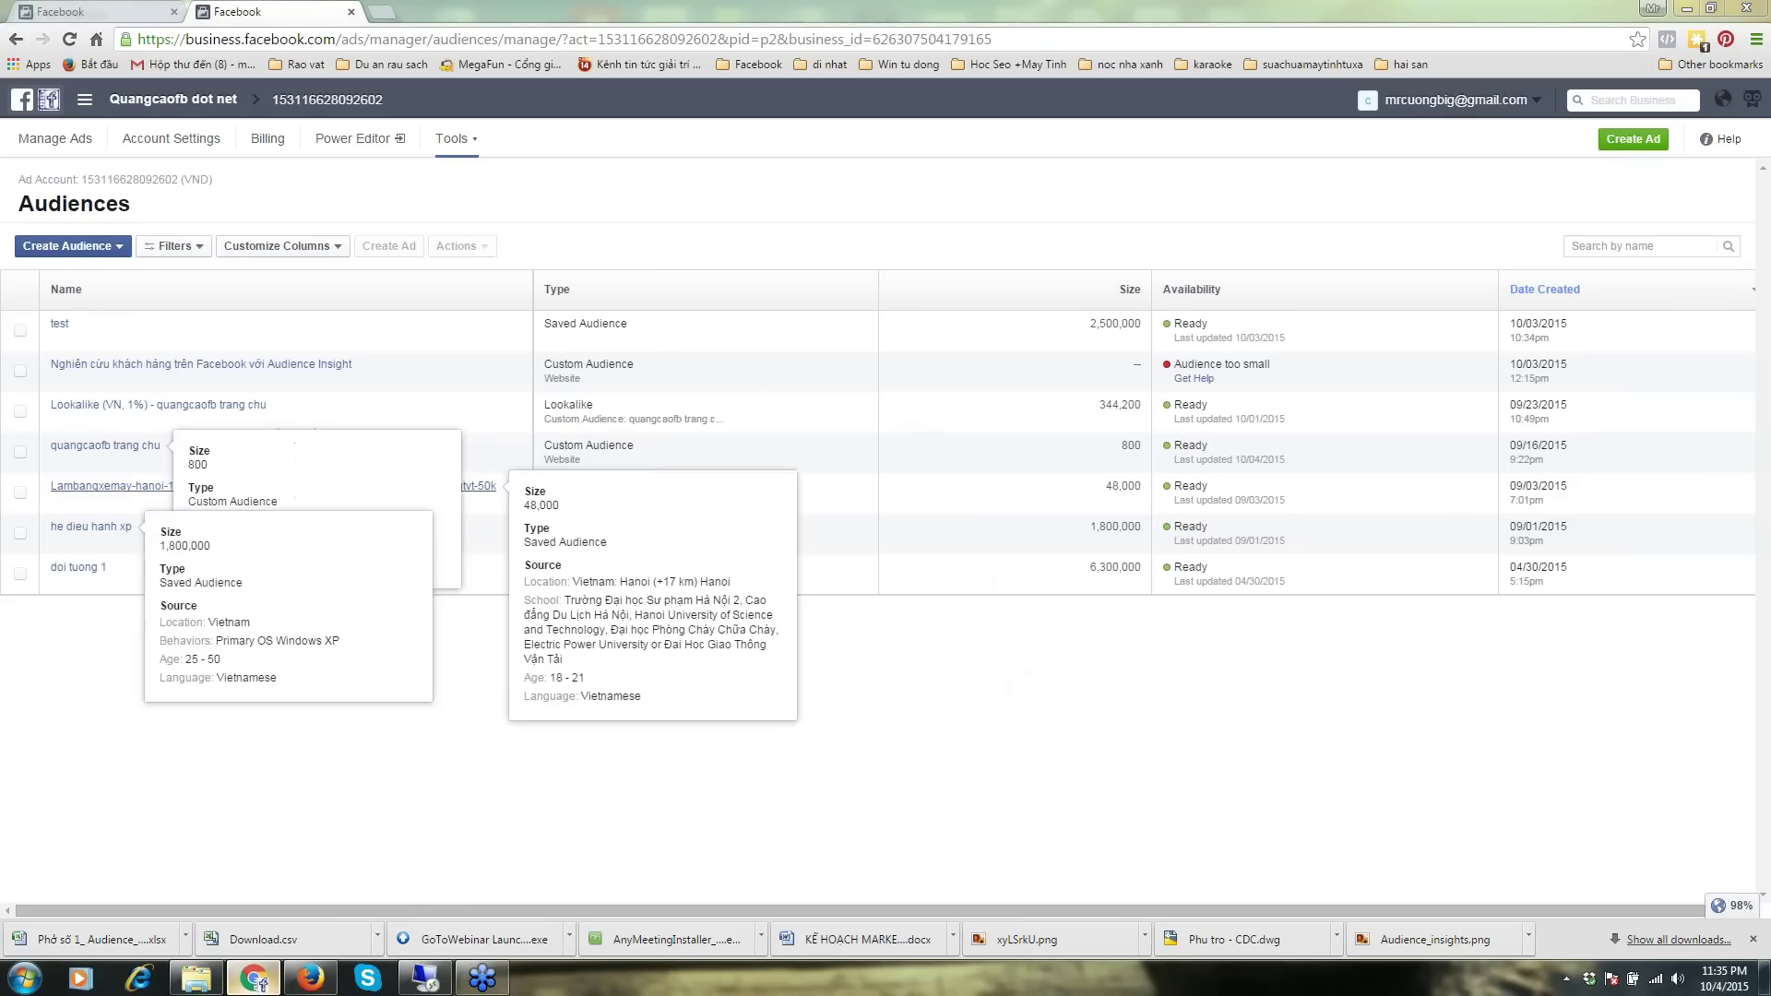
# Start creating a new Lookalike Audience from the Audiences list.
pyautogui.click(107, 249)
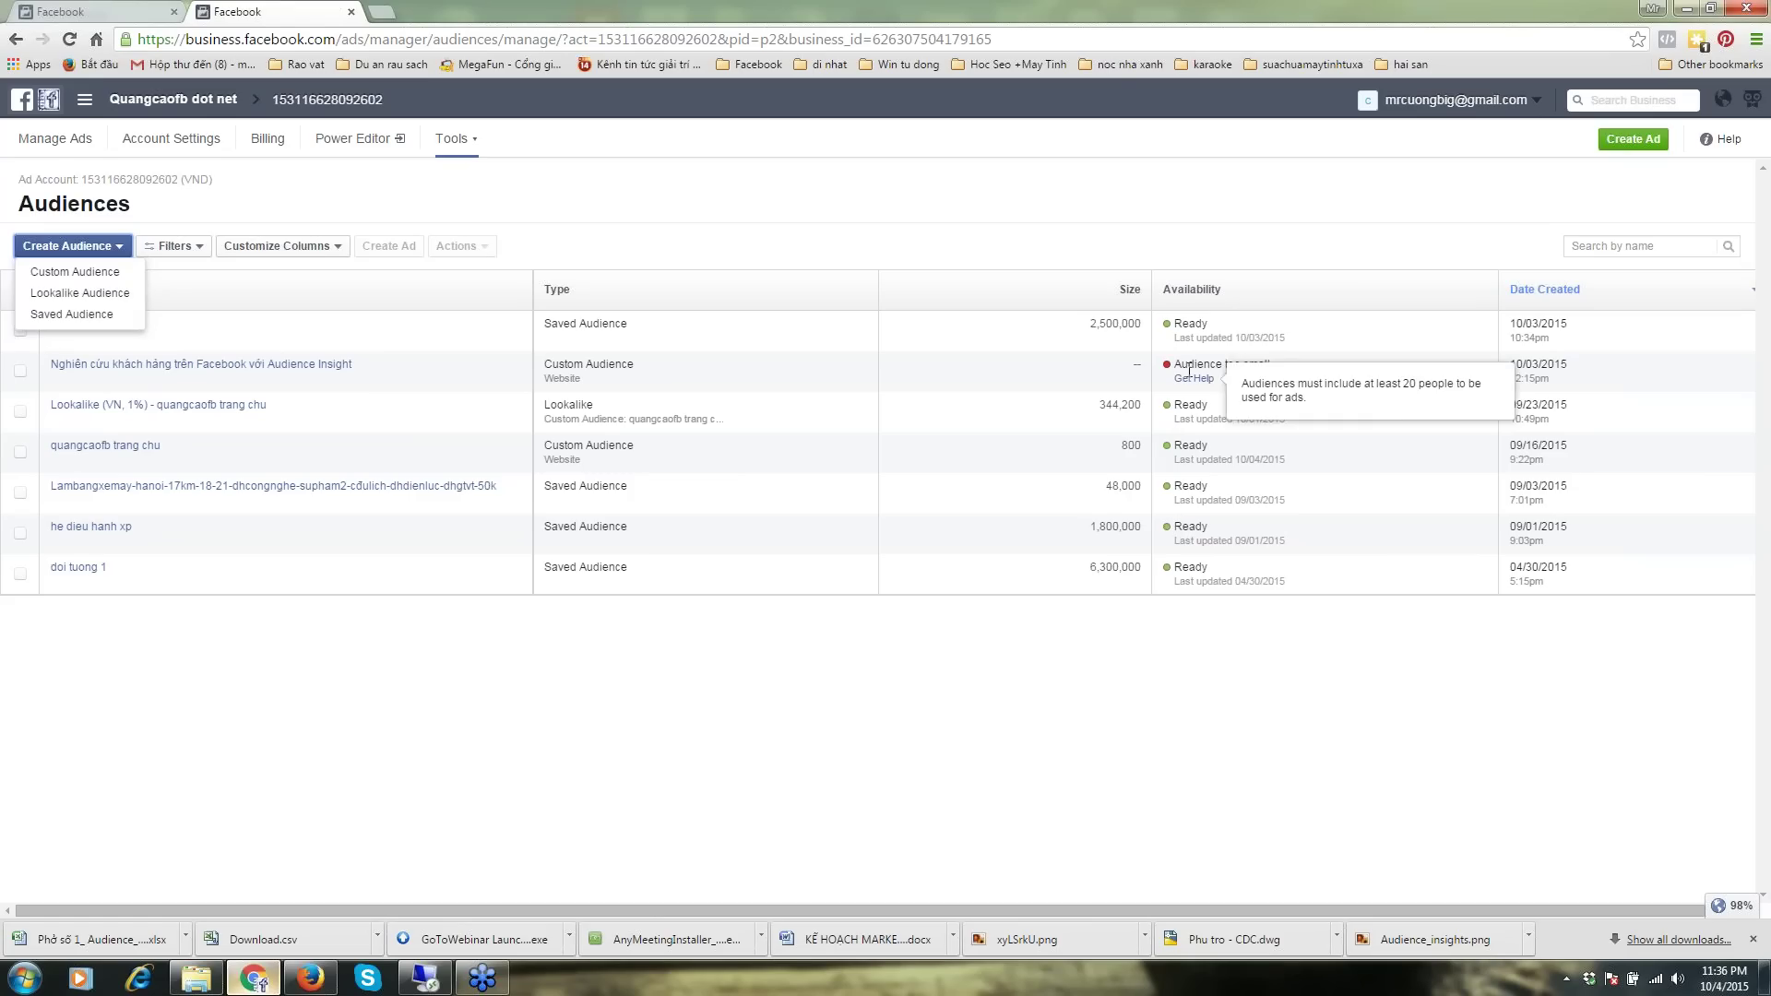
pyautogui.moveTo(1210, 368)
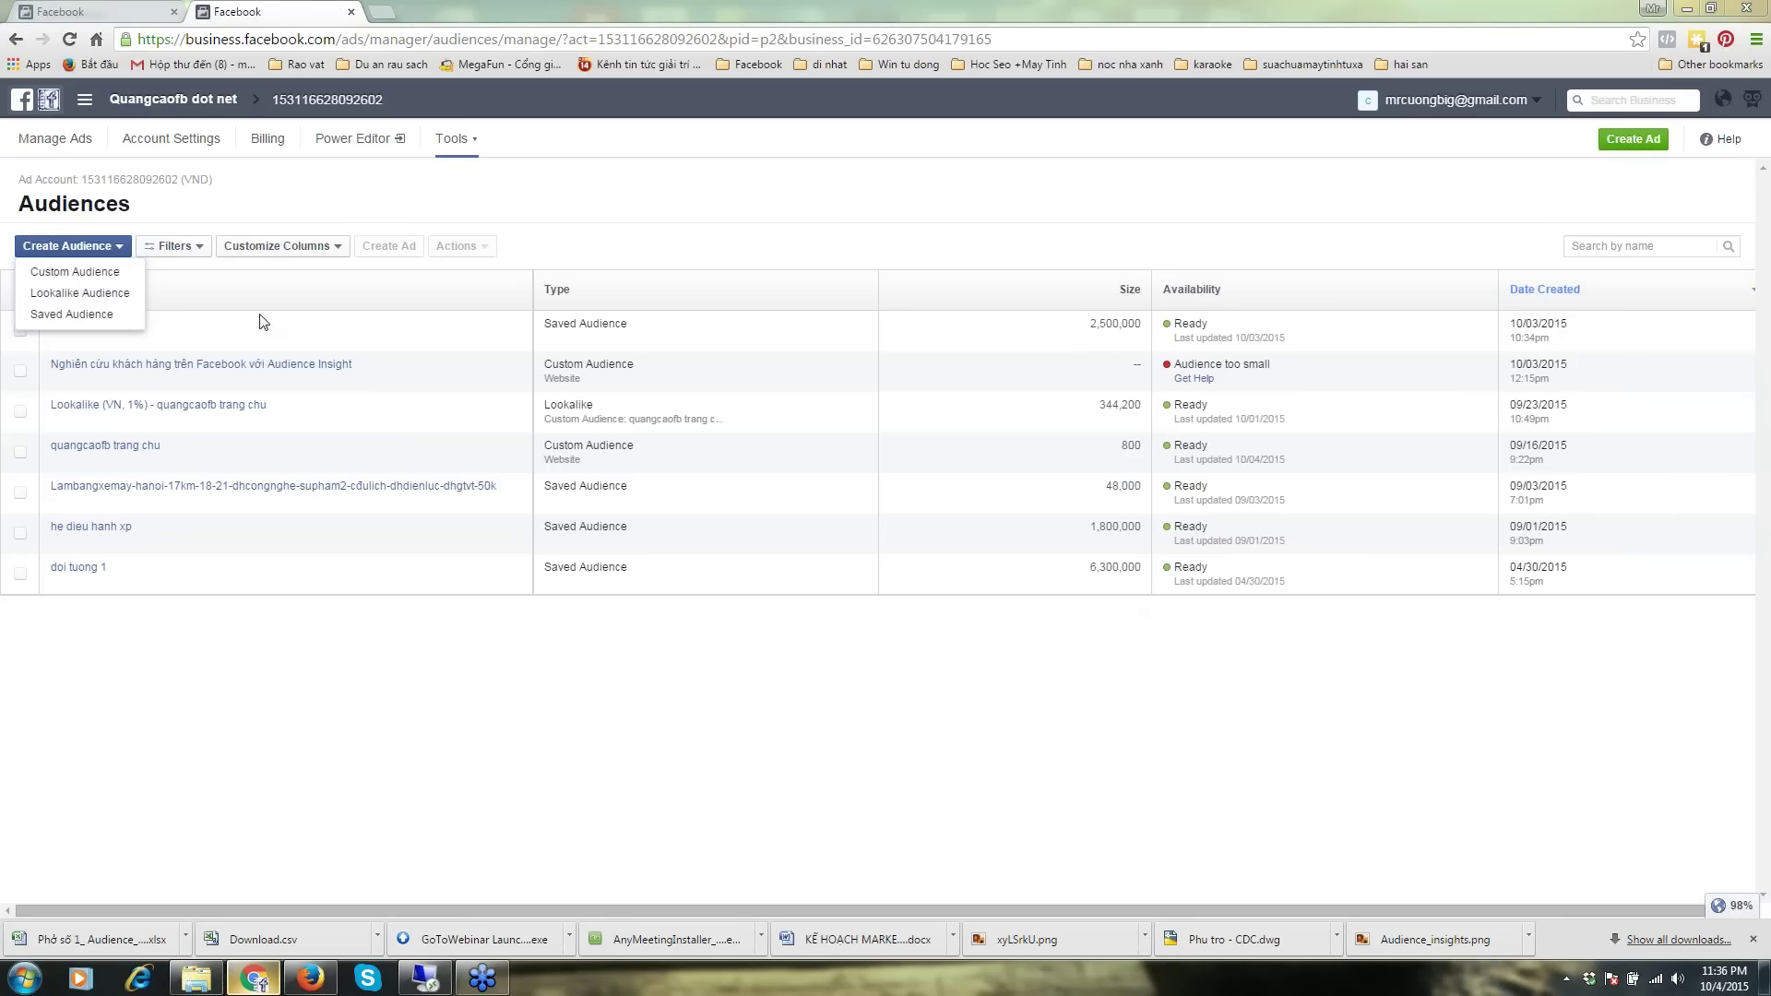
pyautogui.click(104, 297)
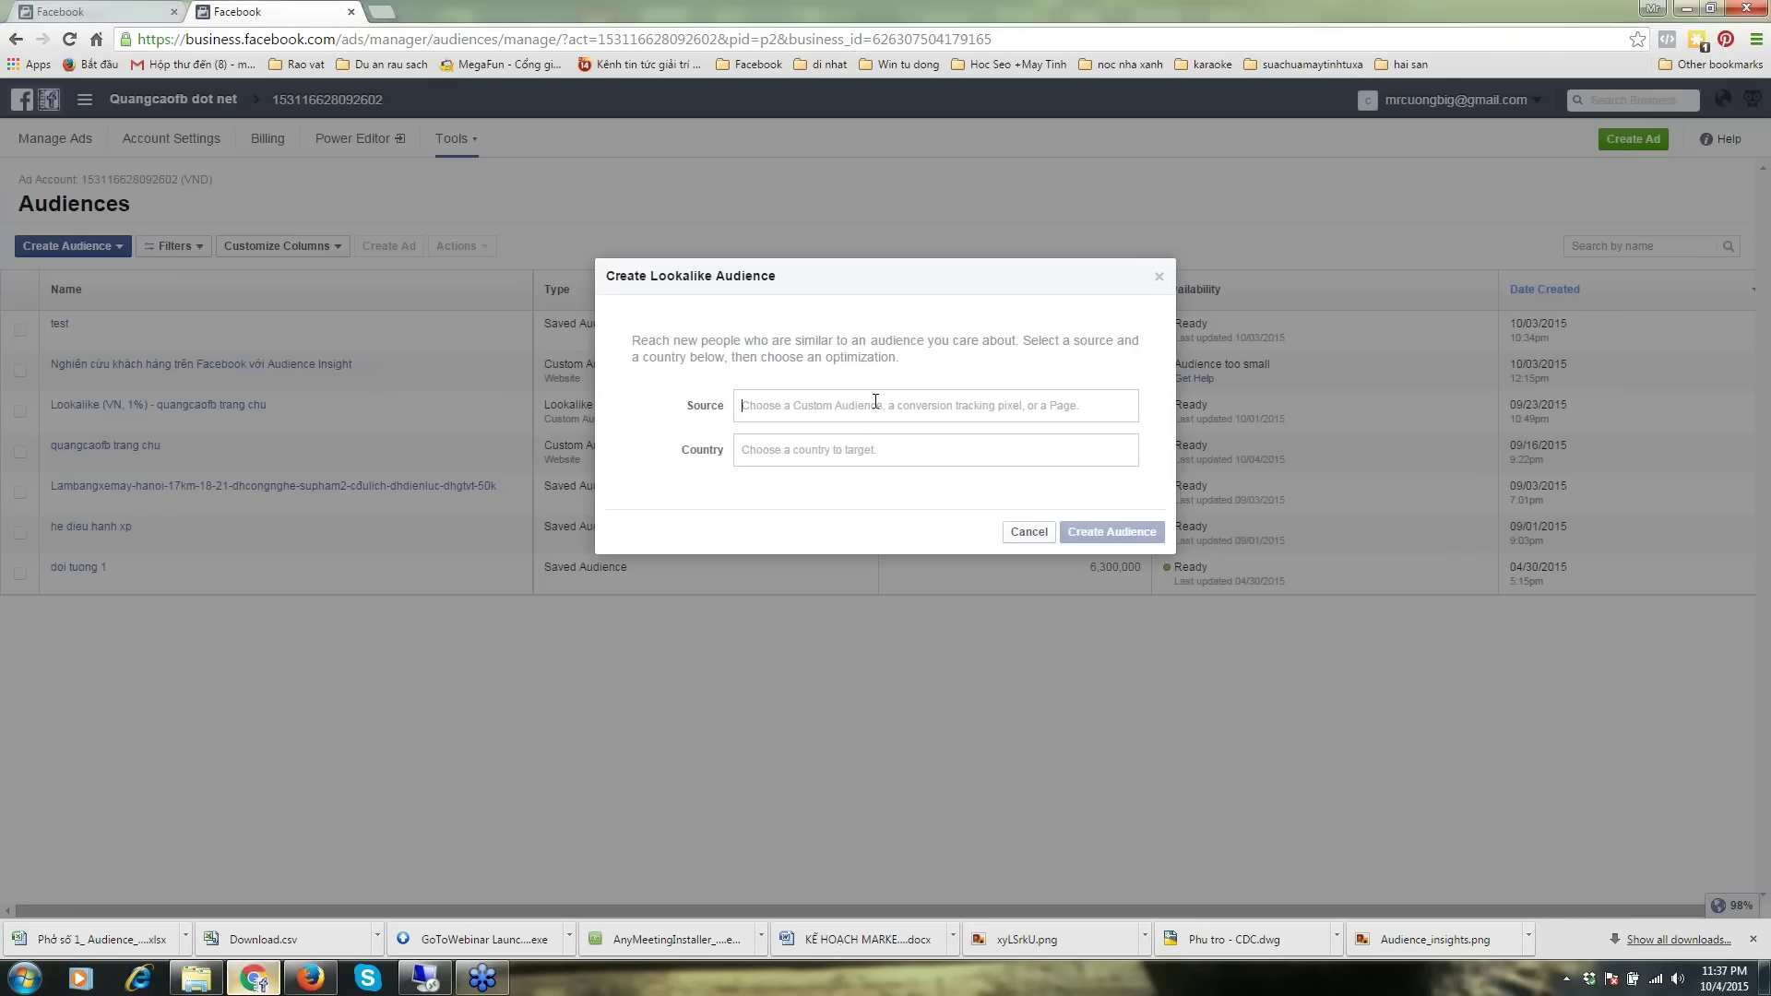
# Choose the page Bán Hàng tại Kho as the lookalike audience's source, with Vietnam (VN) as the country.
pyautogui.click(875, 403)
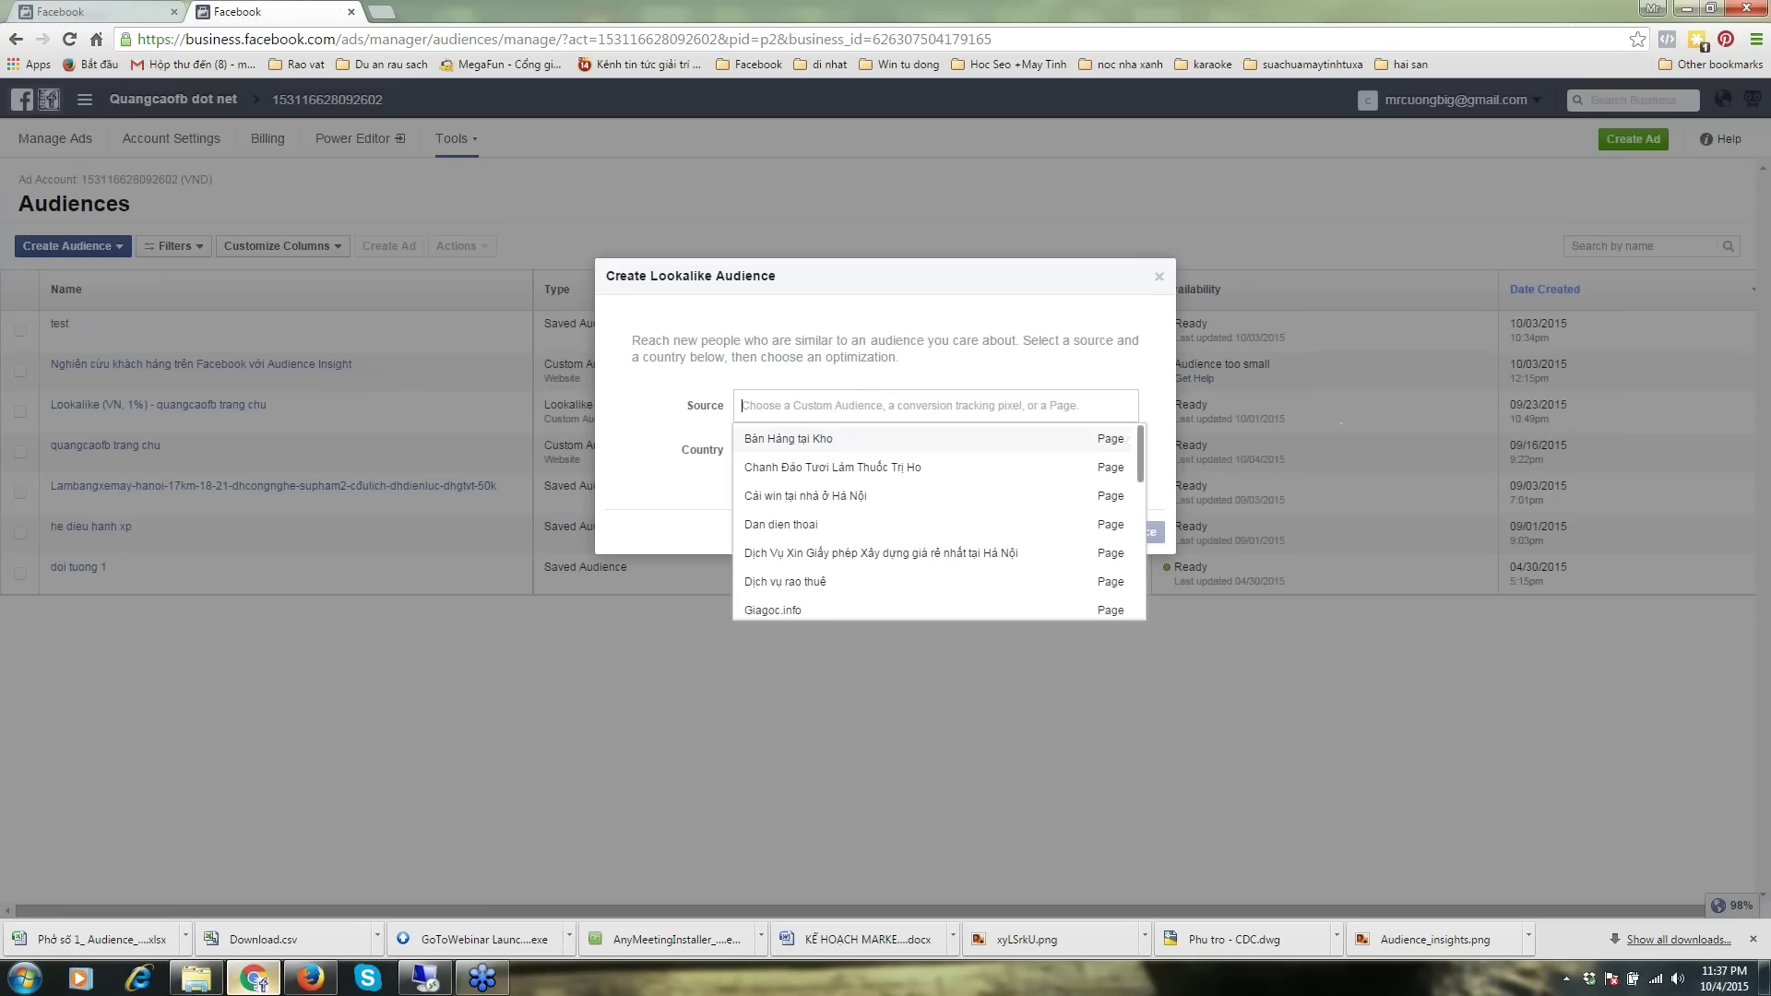
pyautogui.scroll(-4, 842, 538)
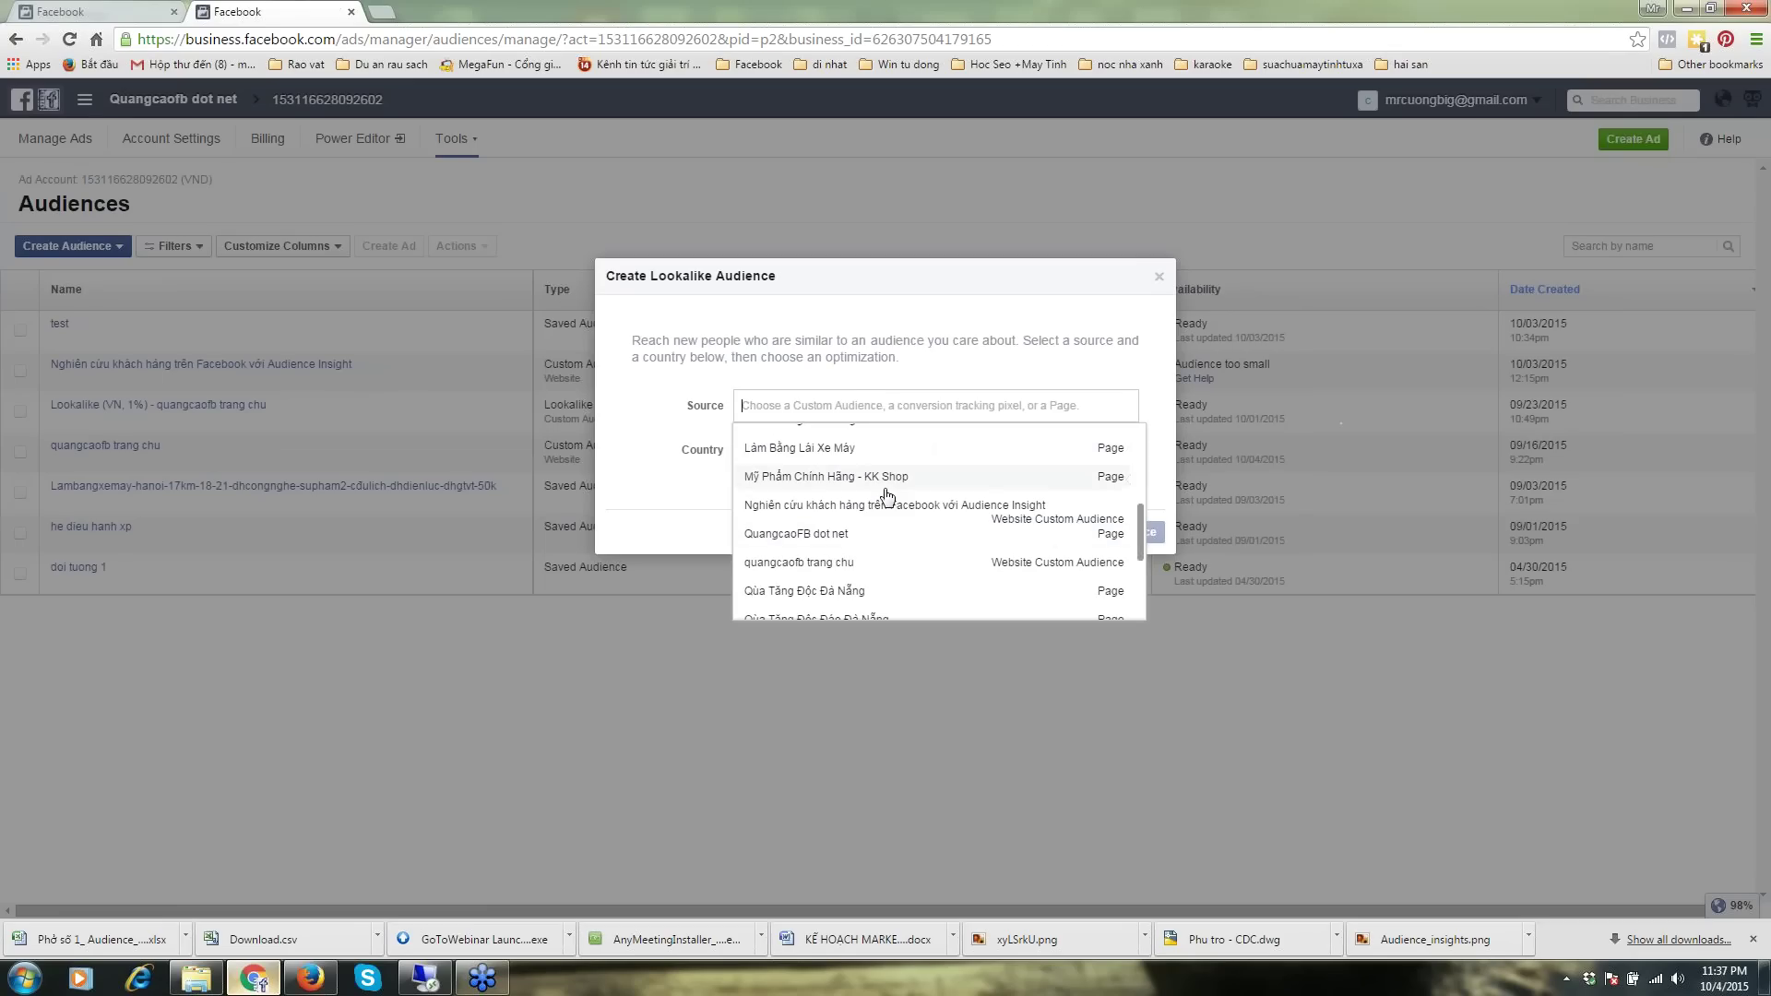
pyautogui.scroll(4, 879, 507)
pyautogui.scroll(-5, 881, 504)
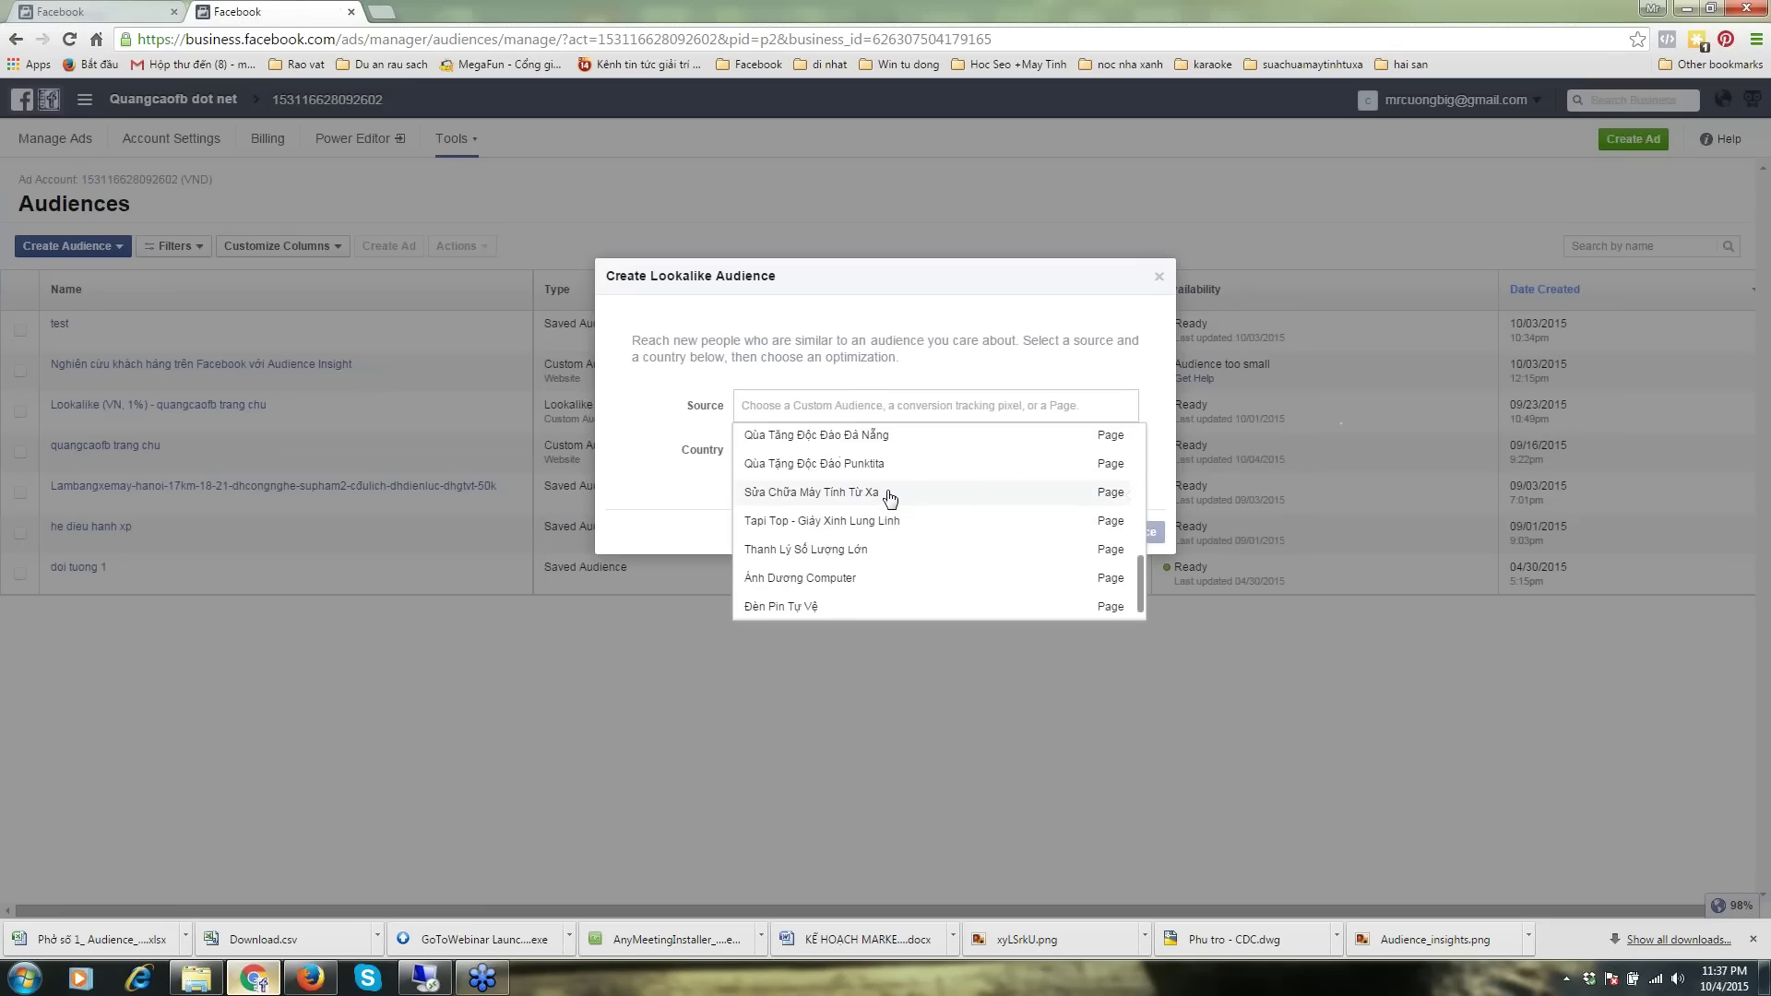
pyautogui.scroll(3, 886, 489)
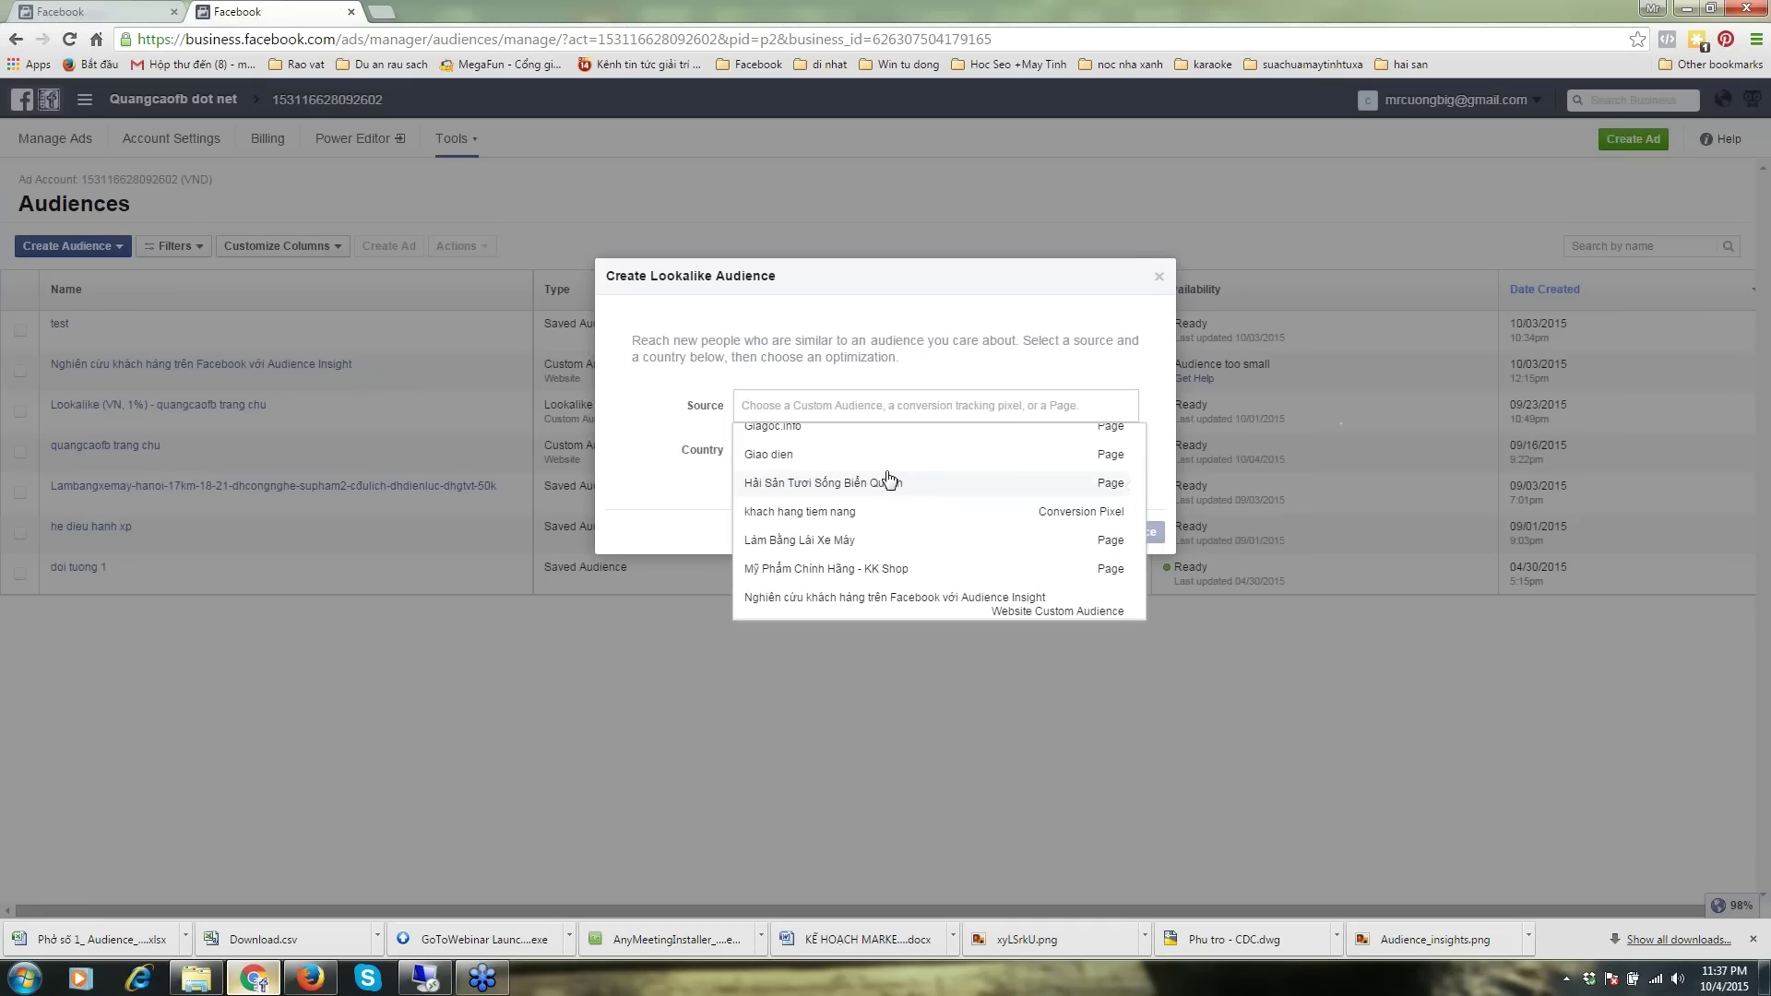
pyautogui.scroll(-3, 899, 489)
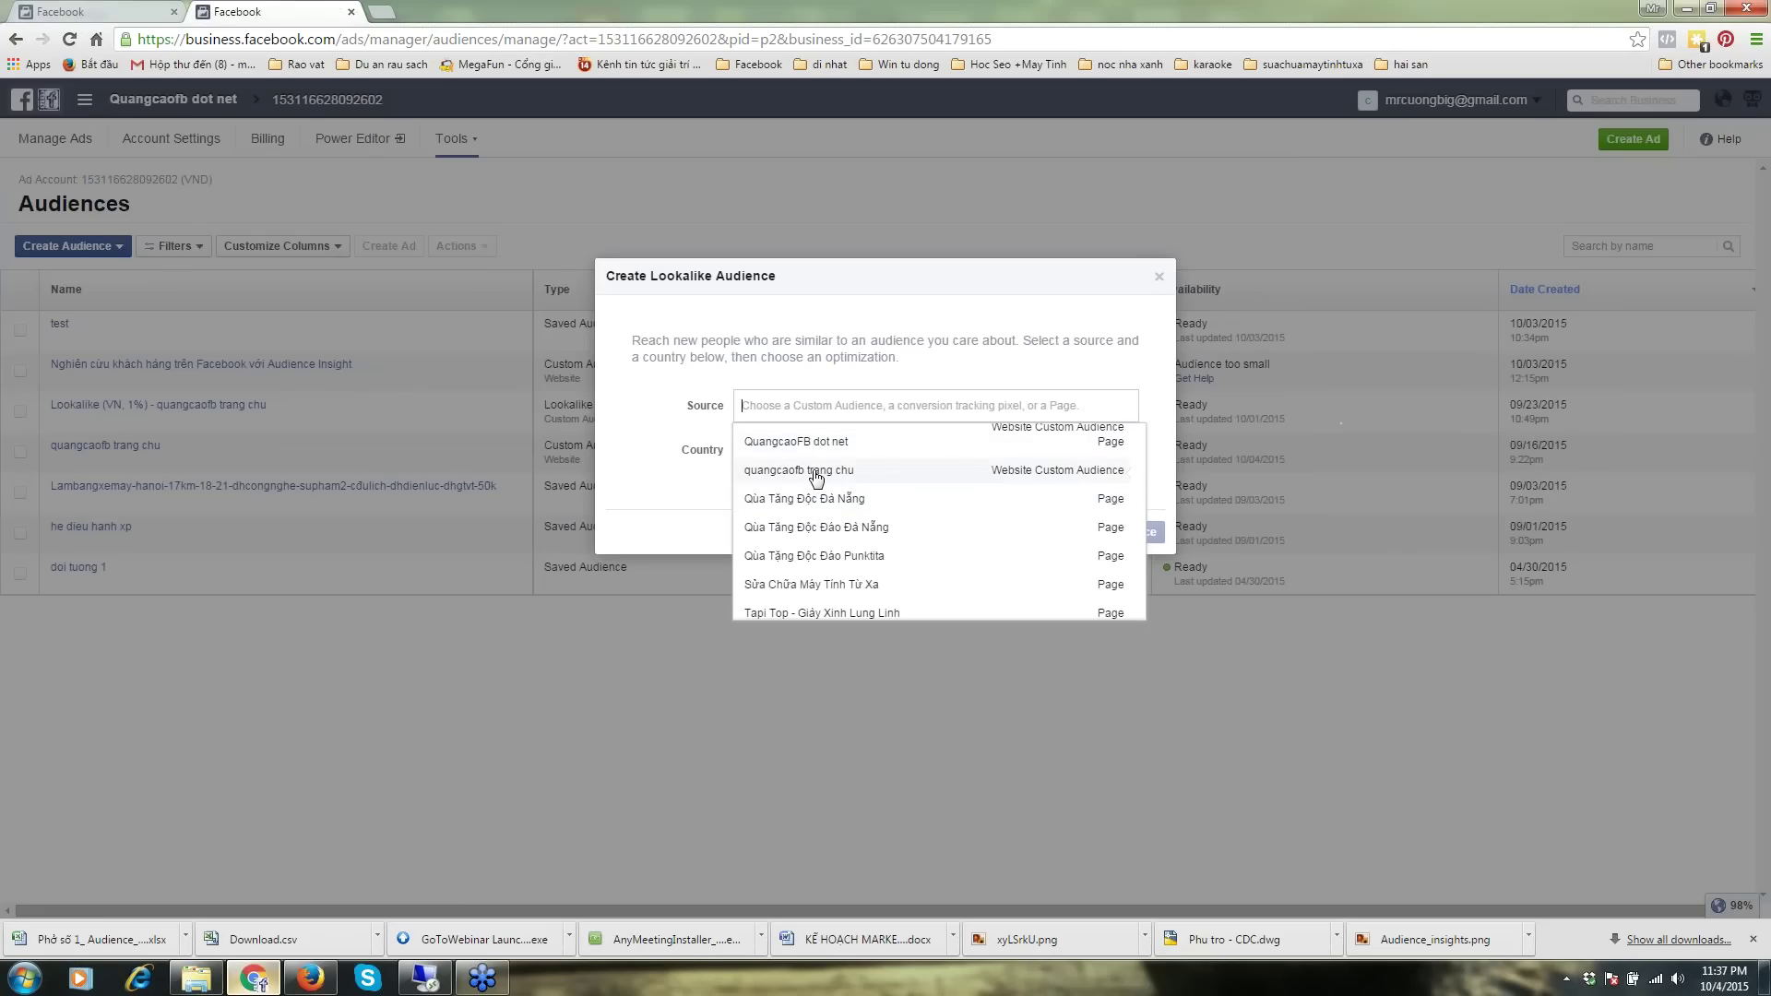
pyautogui.scroll(3, 874, 503)
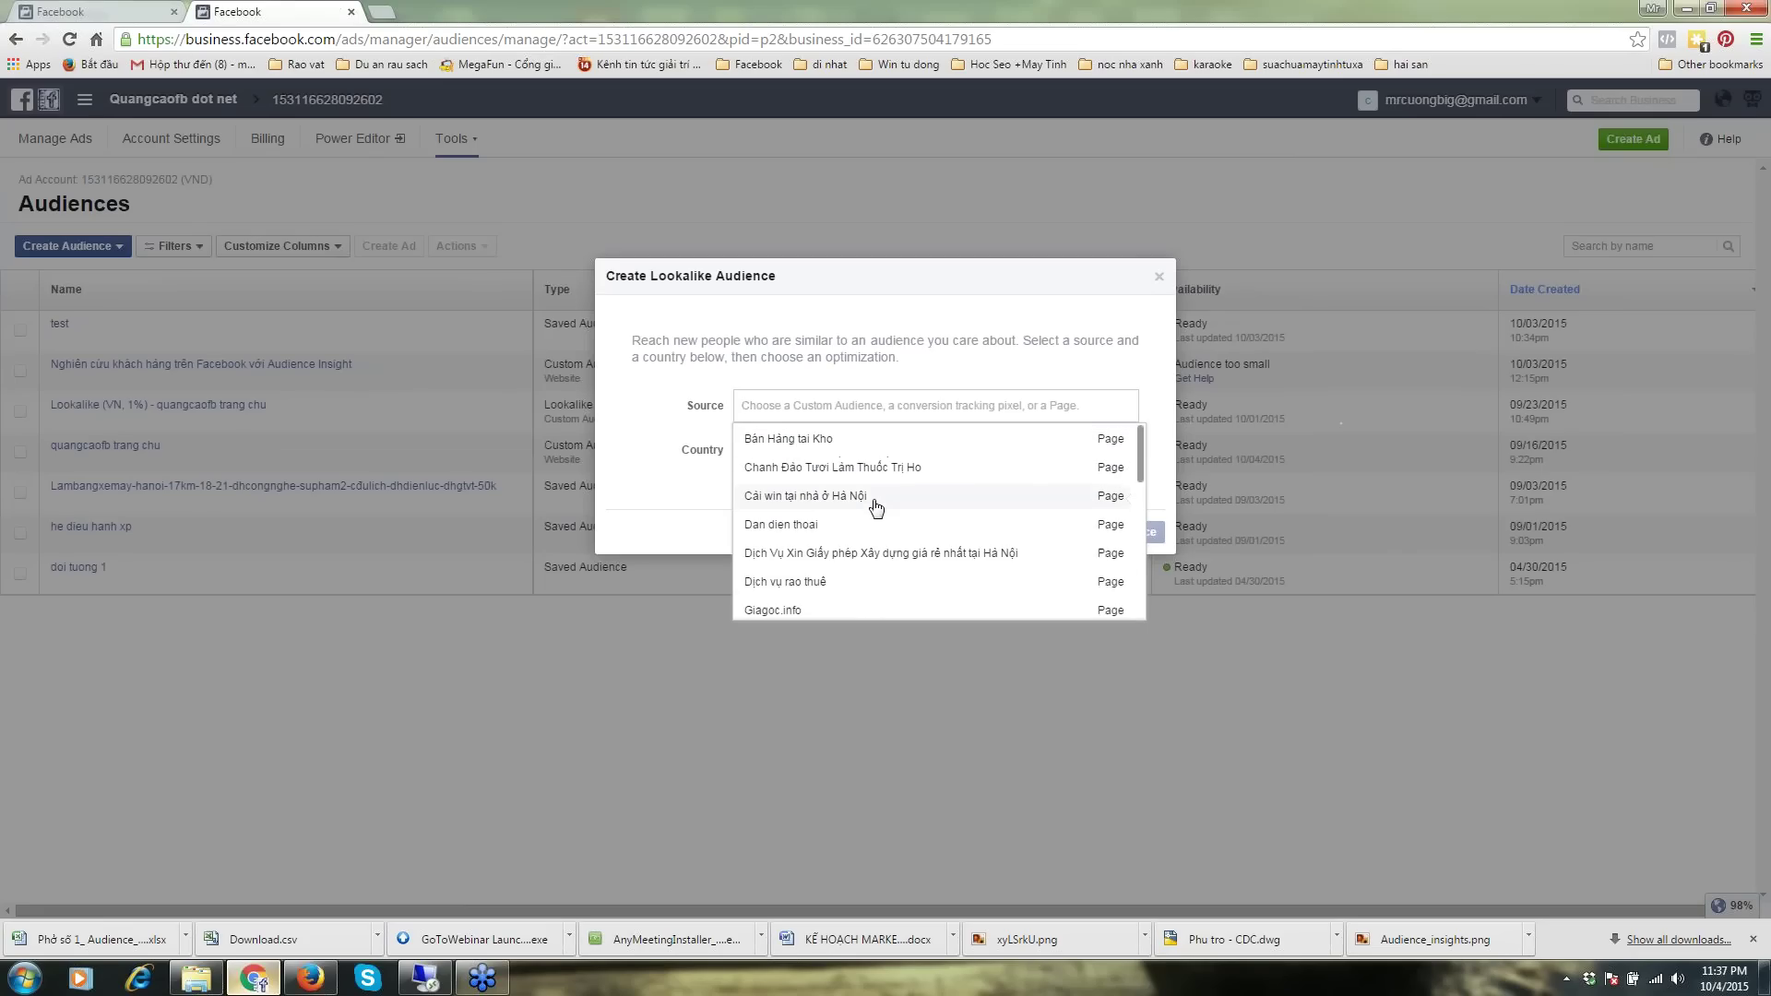
pyautogui.click(858, 441)
pyautogui.press('Down')
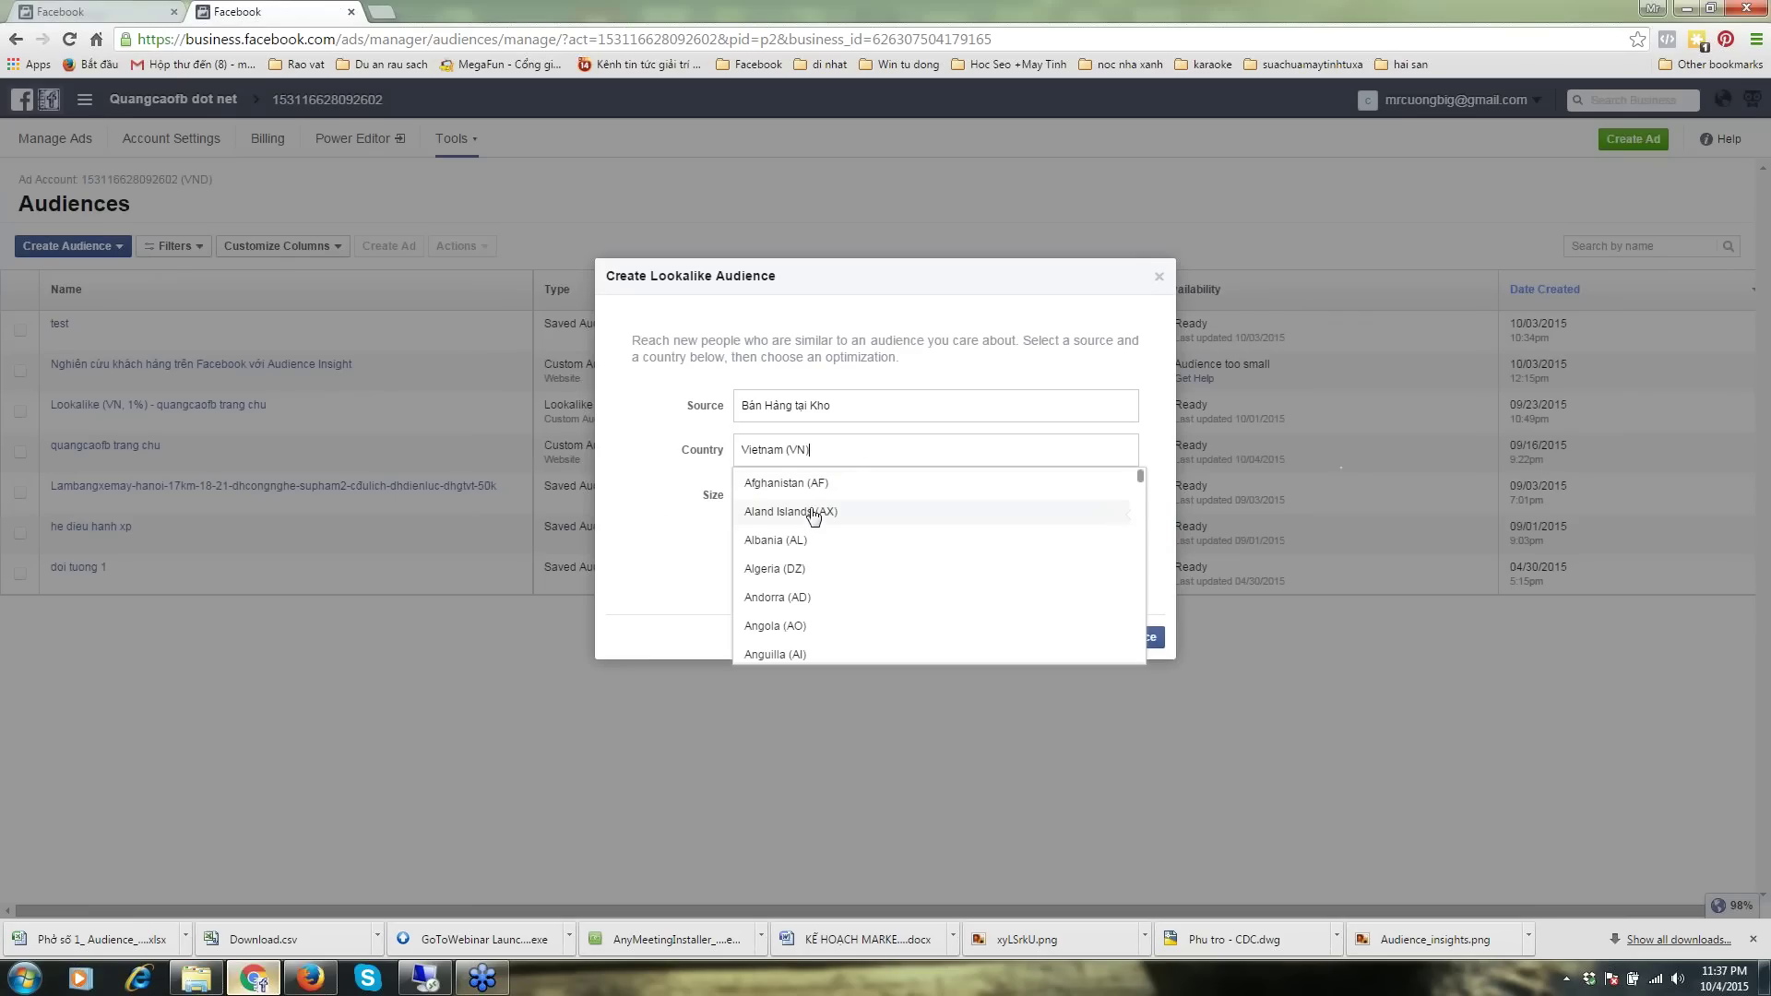
pyautogui.click(683, 519)
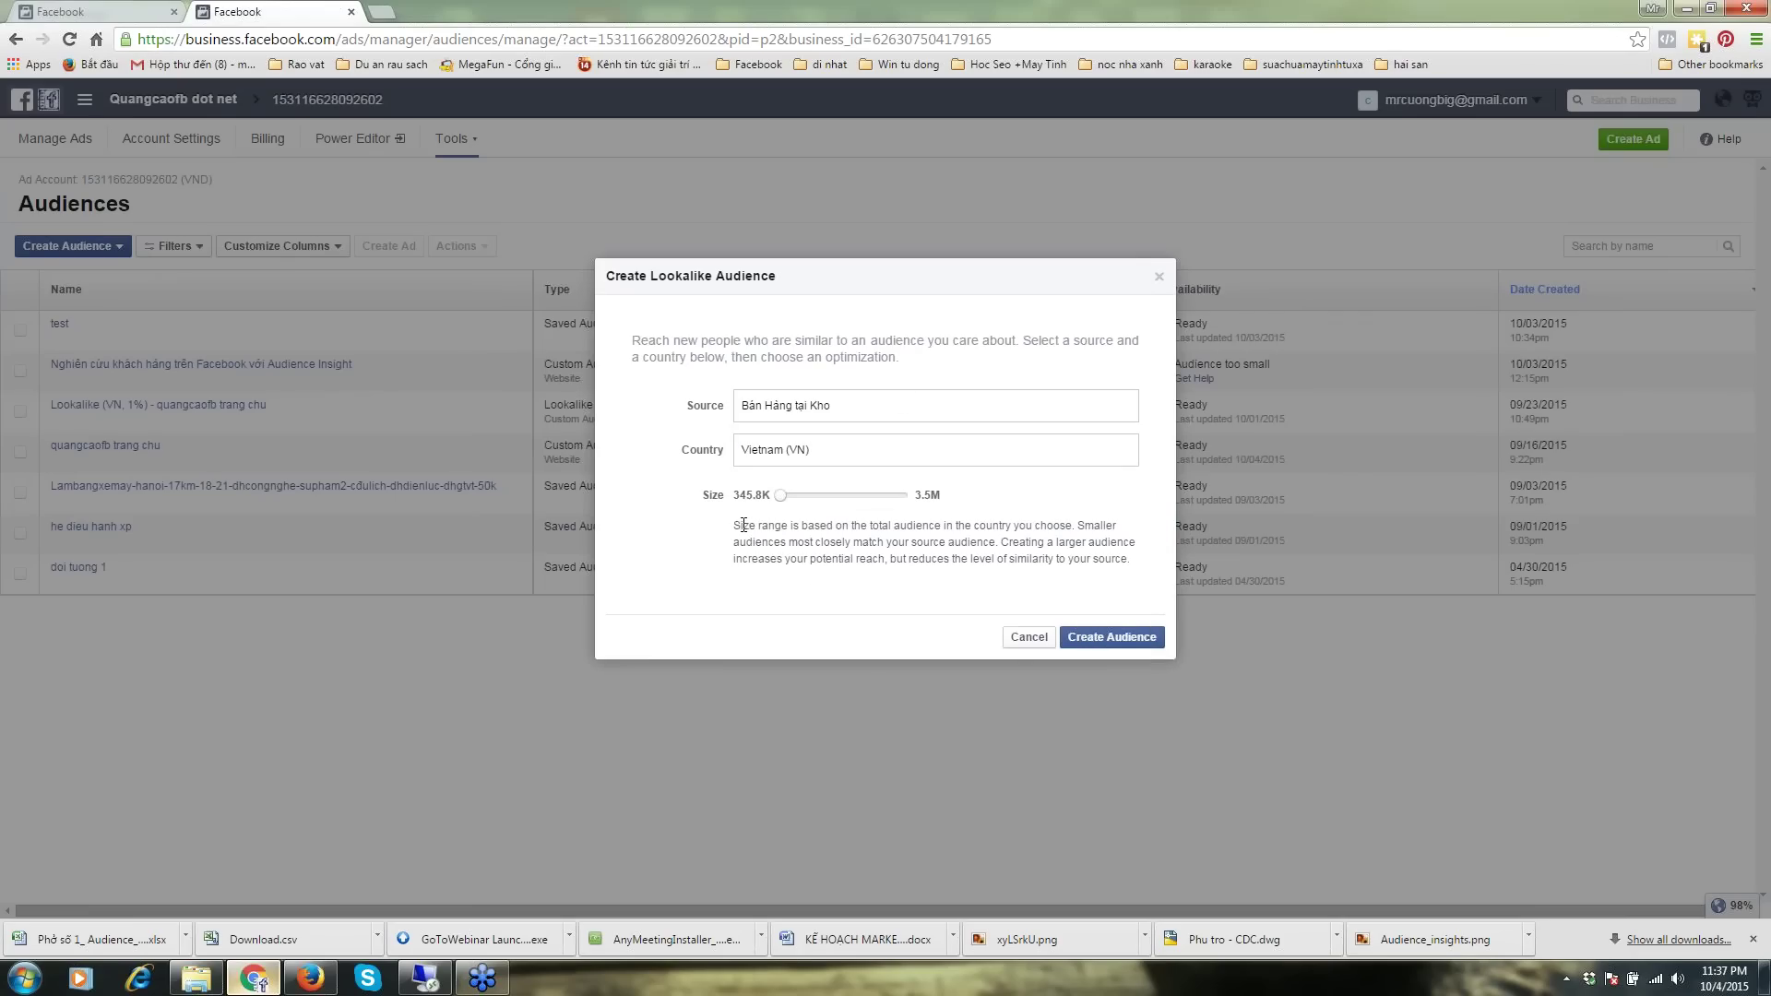
# Reselect the Bán Hàng tại Kho page as the source and raise the audience size to the 3.5M maximum.
pyautogui.click(865, 407)
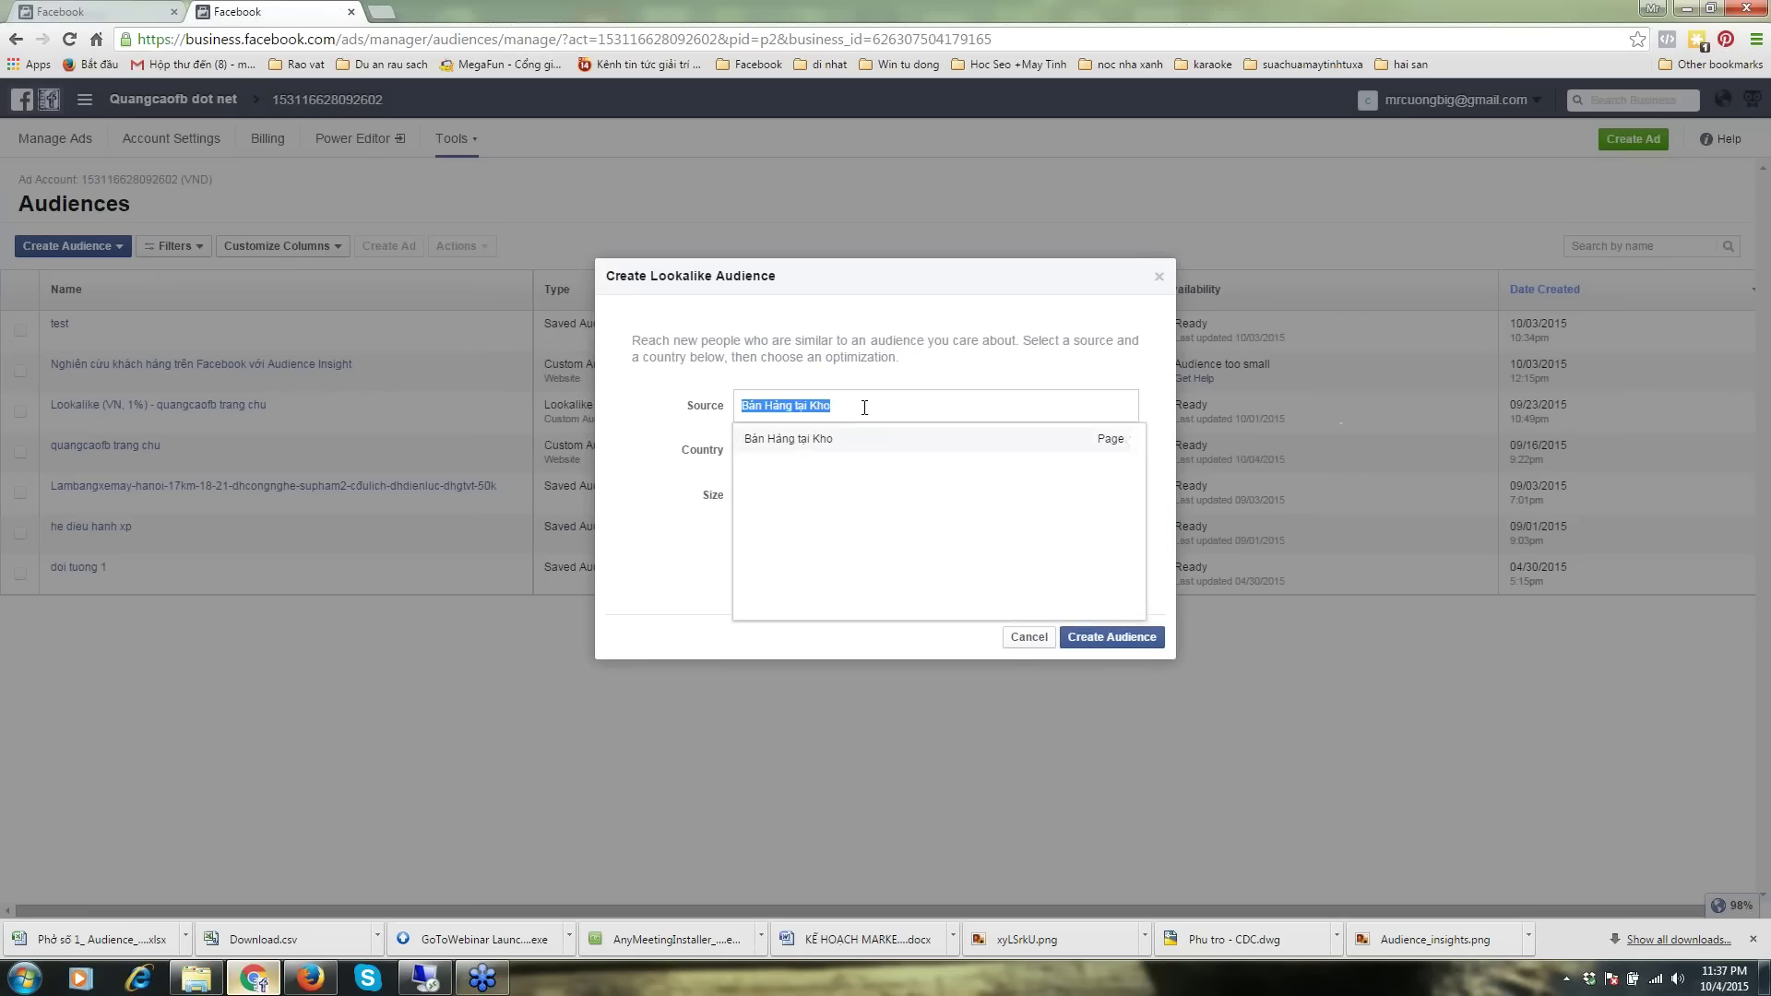
pyautogui.click(775, 440)
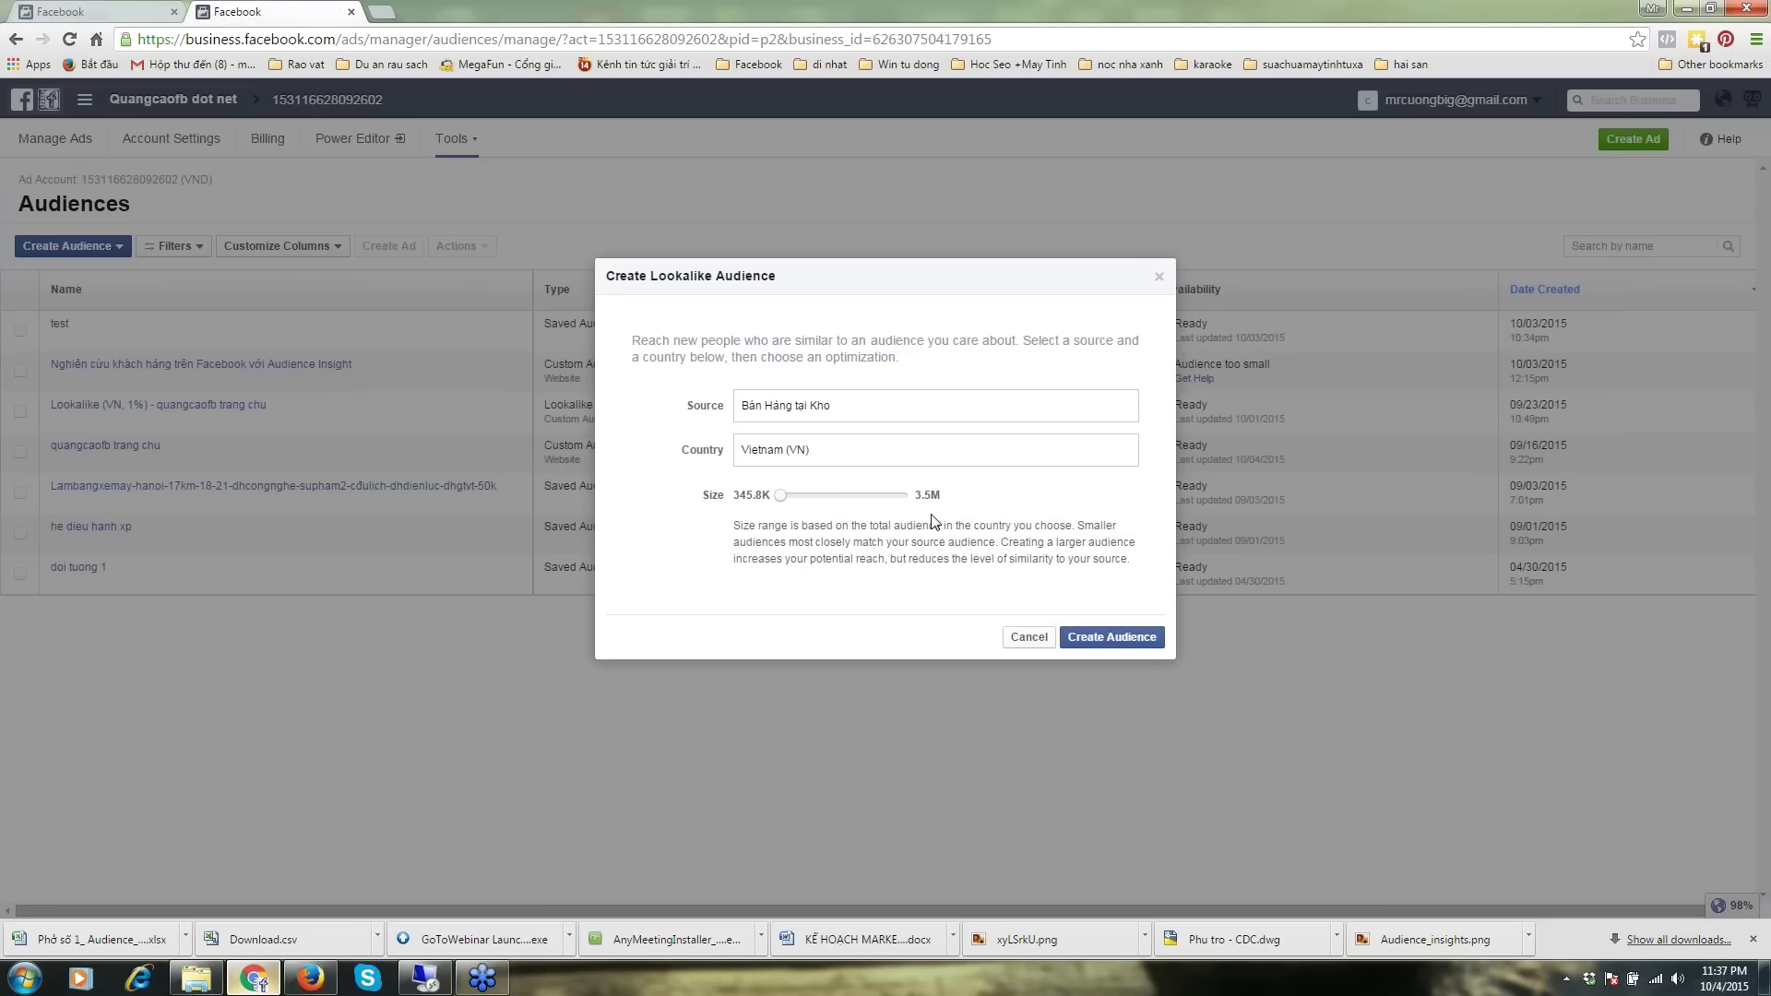
pyautogui.moveTo(784, 501)
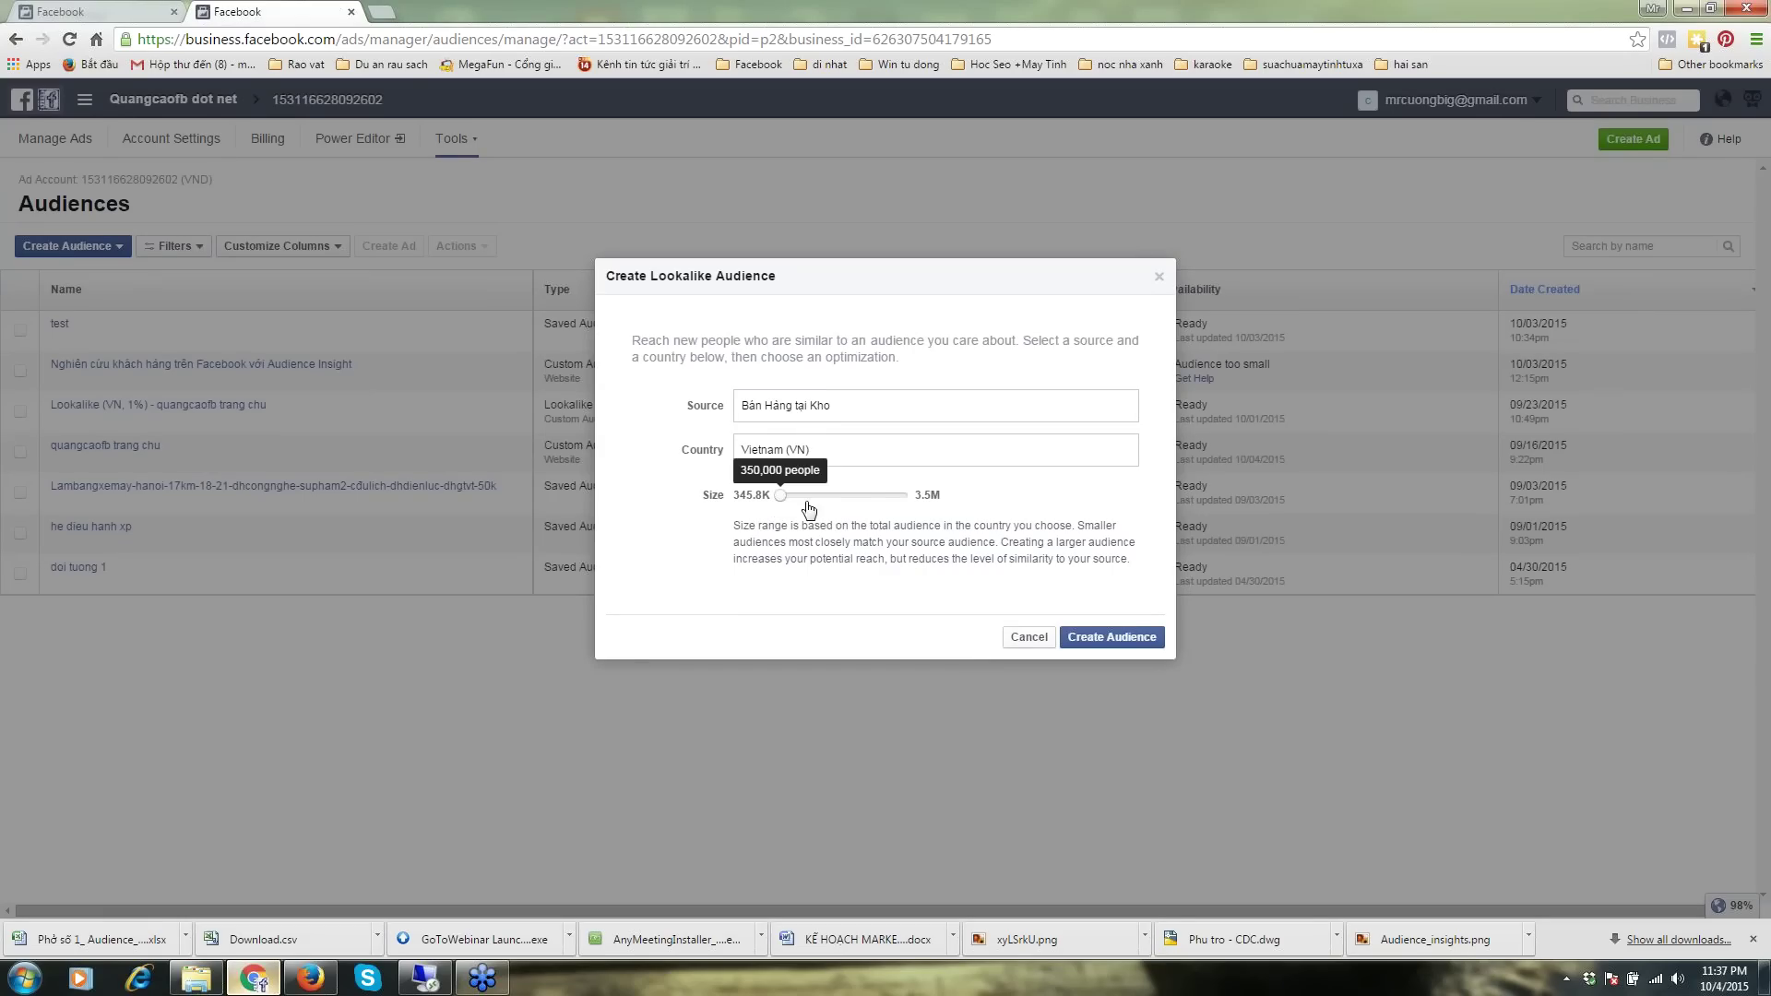
pyautogui.moveTo(779, 499); pyautogui.dragTo(904, 469)
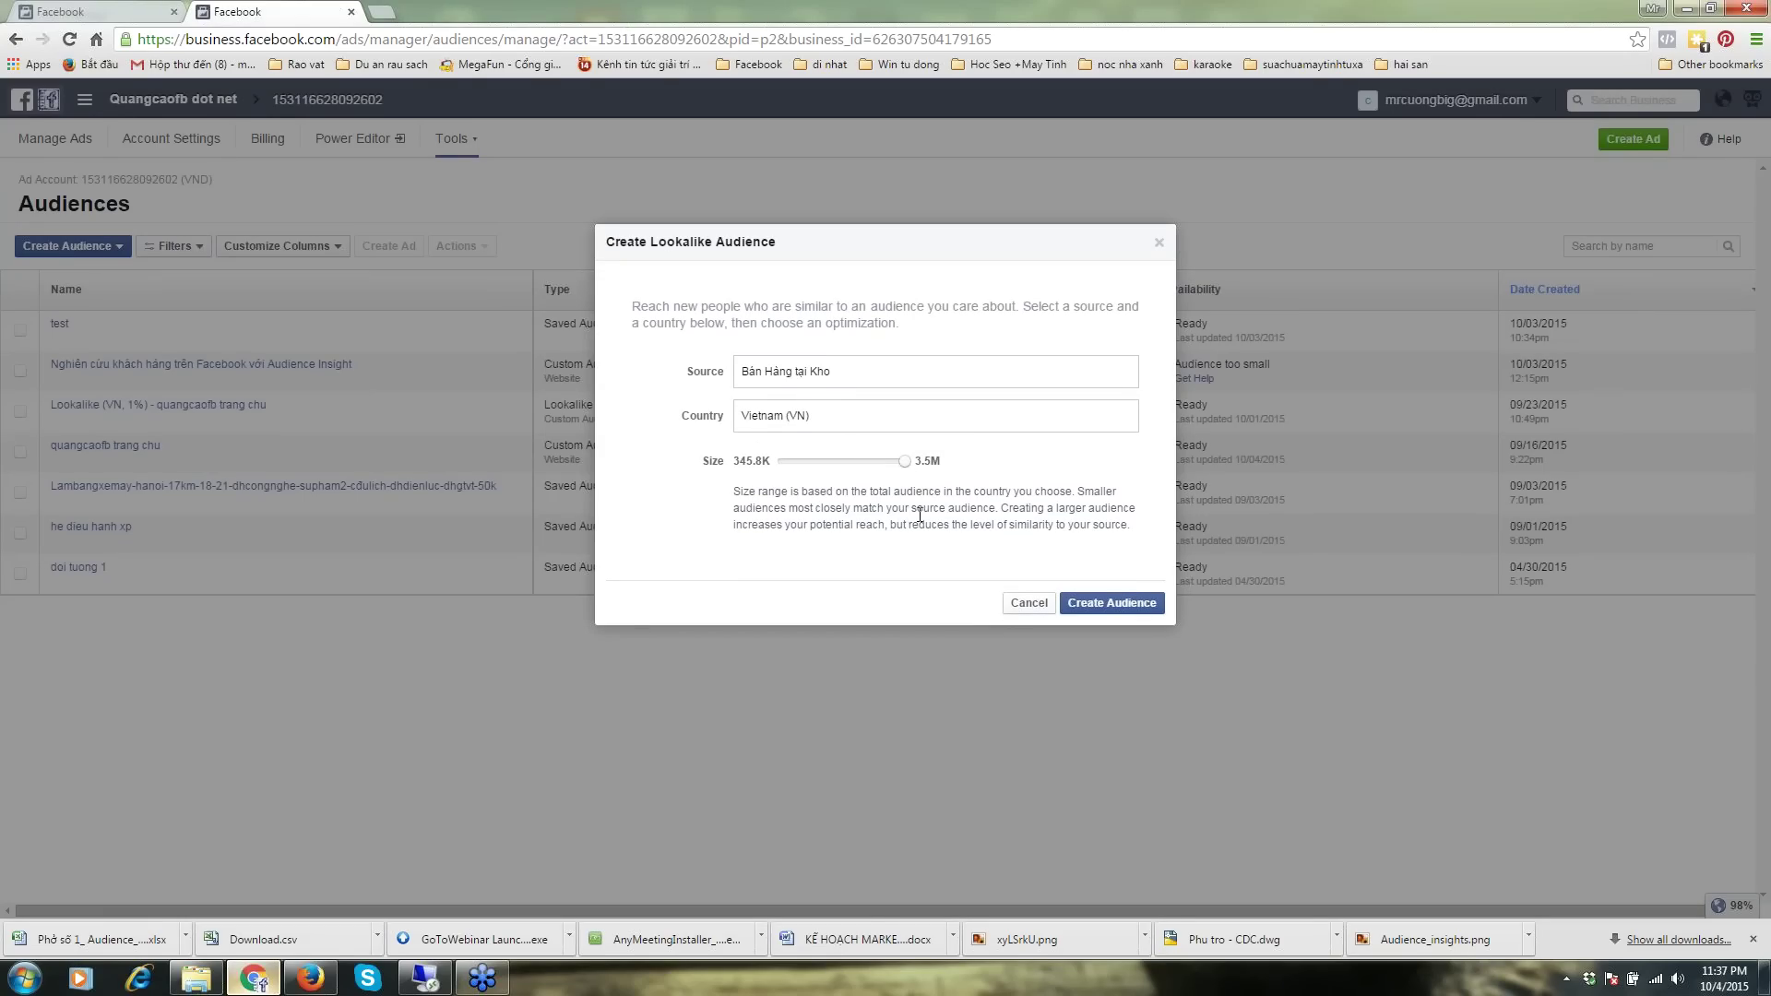
# Replace the lookalike audience's source with the website custom audience quangcaofb trang chu.
pyautogui.click(862, 371)
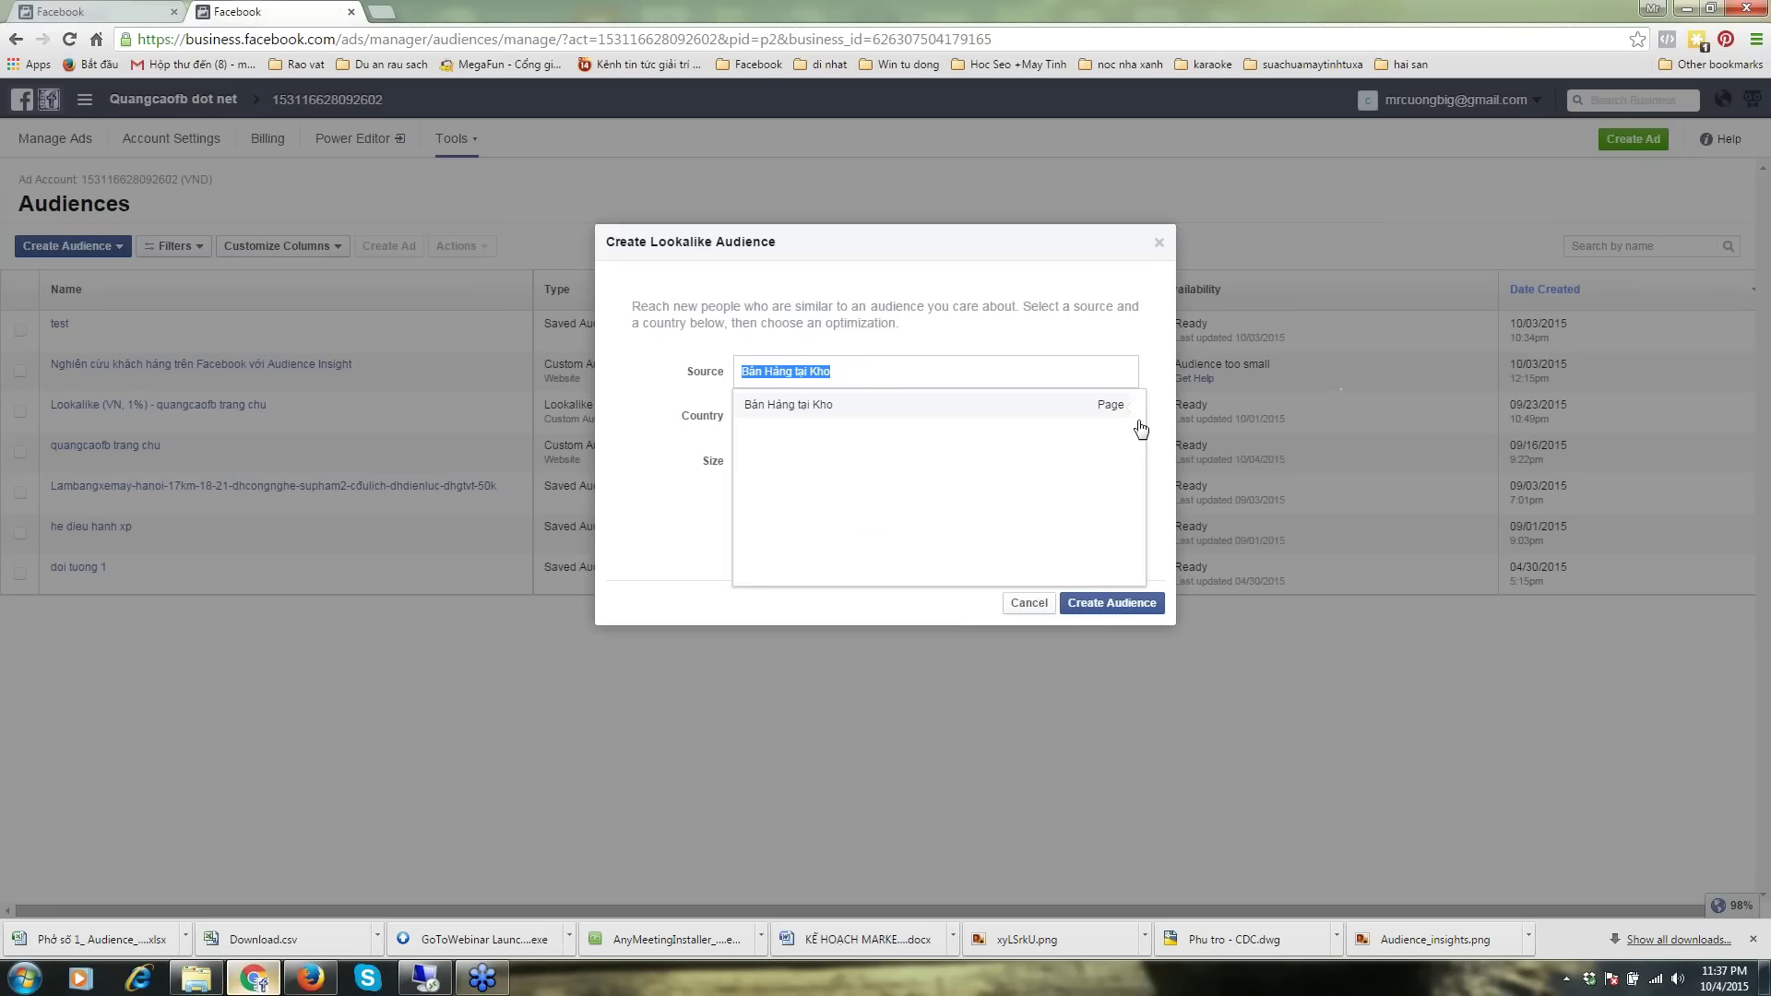
pyautogui.click(888, 380)
pyautogui.hotkey('ctrl', 'a')
pyautogui.press('BackSpace')
pyautogui.scroll(-1, 830, 529)
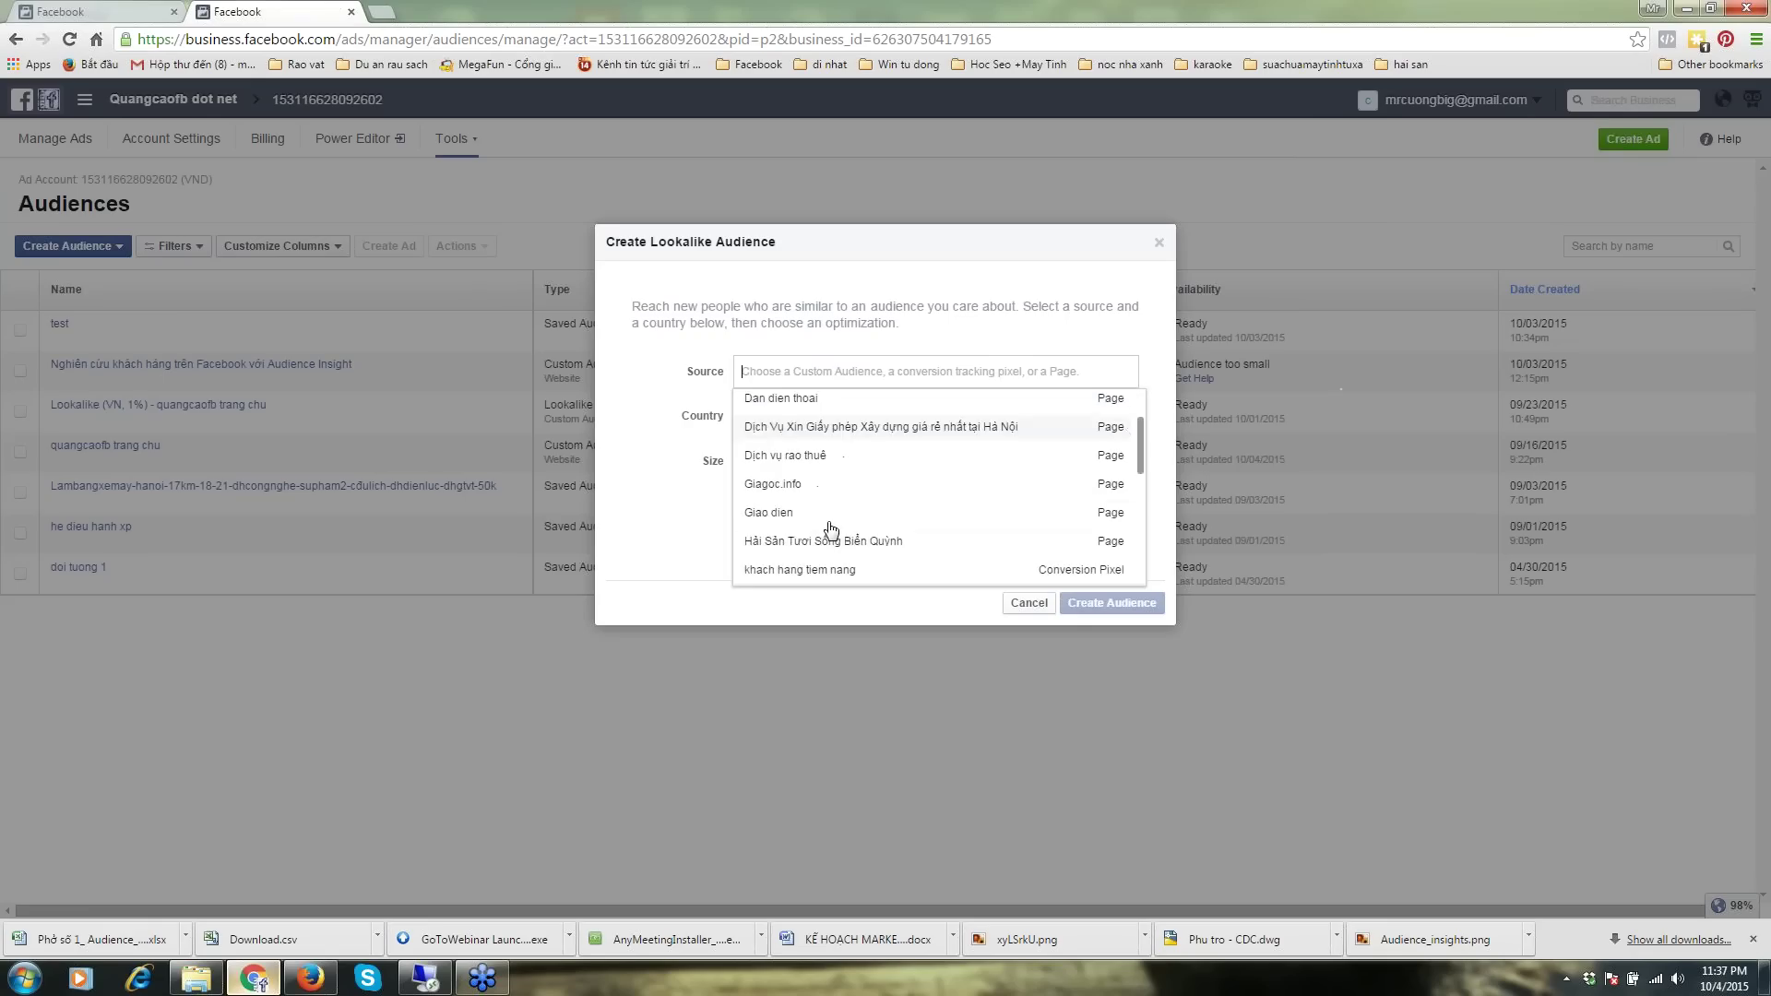
pyautogui.scroll(-3, 831, 528)
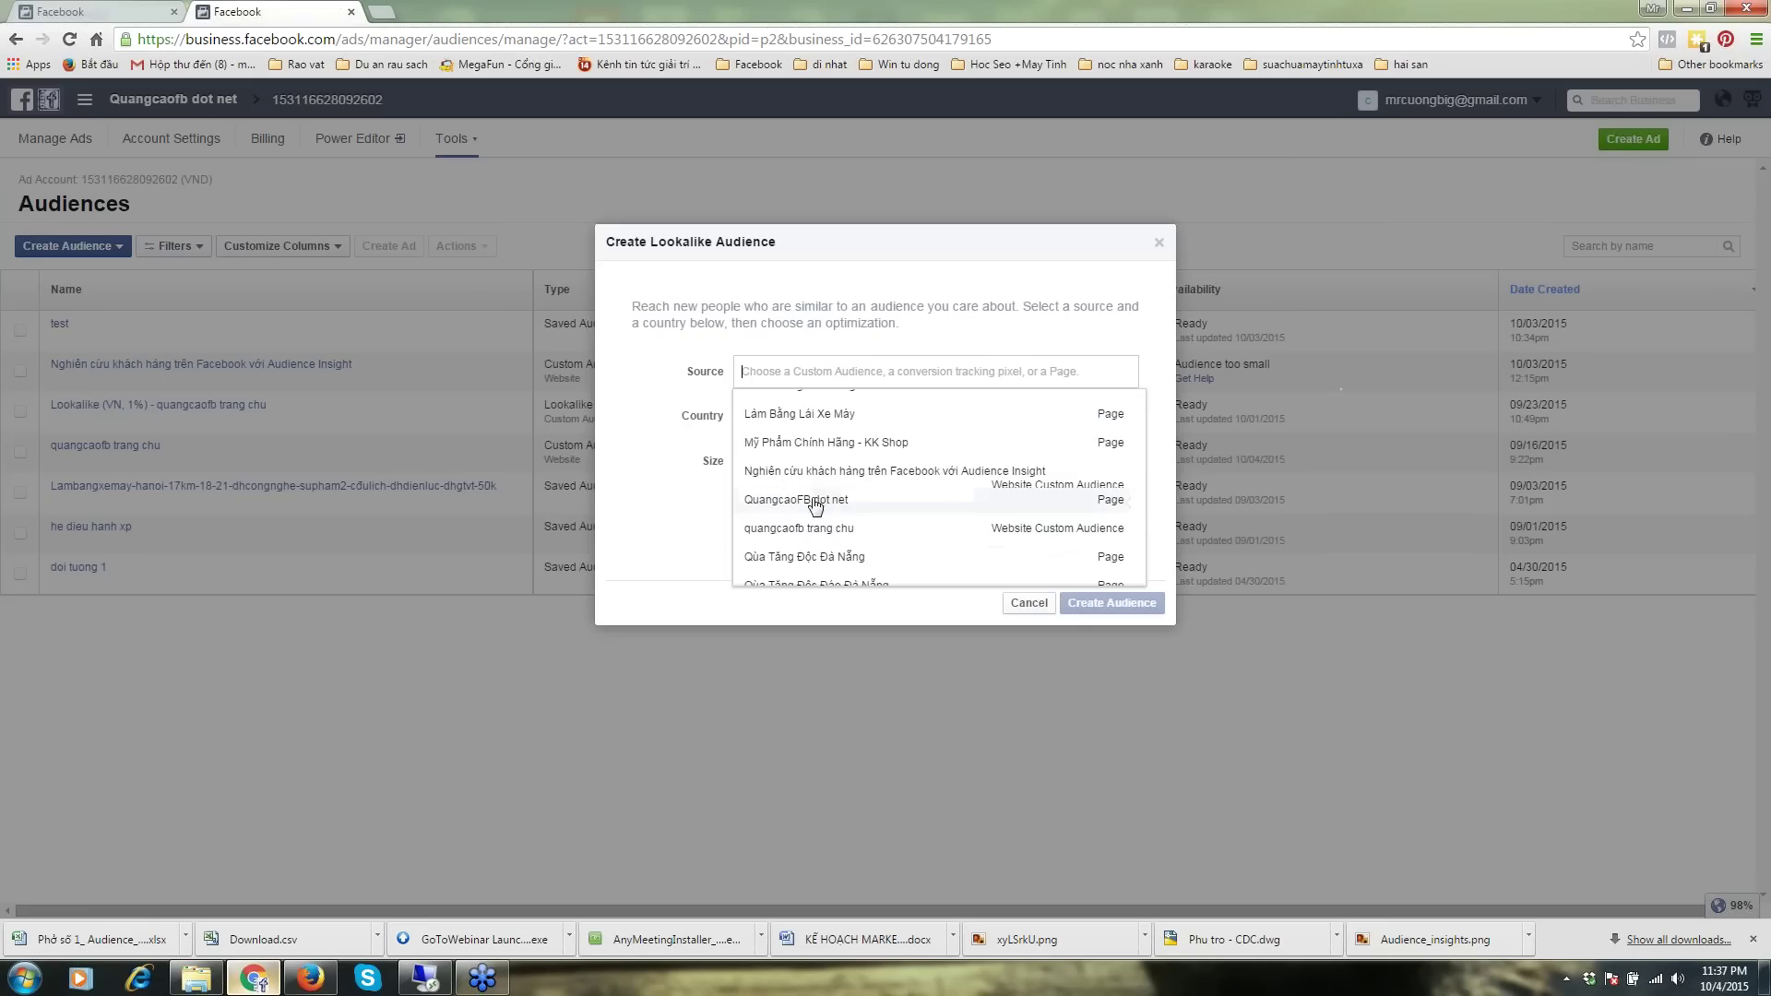
pyautogui.click(803, 529)
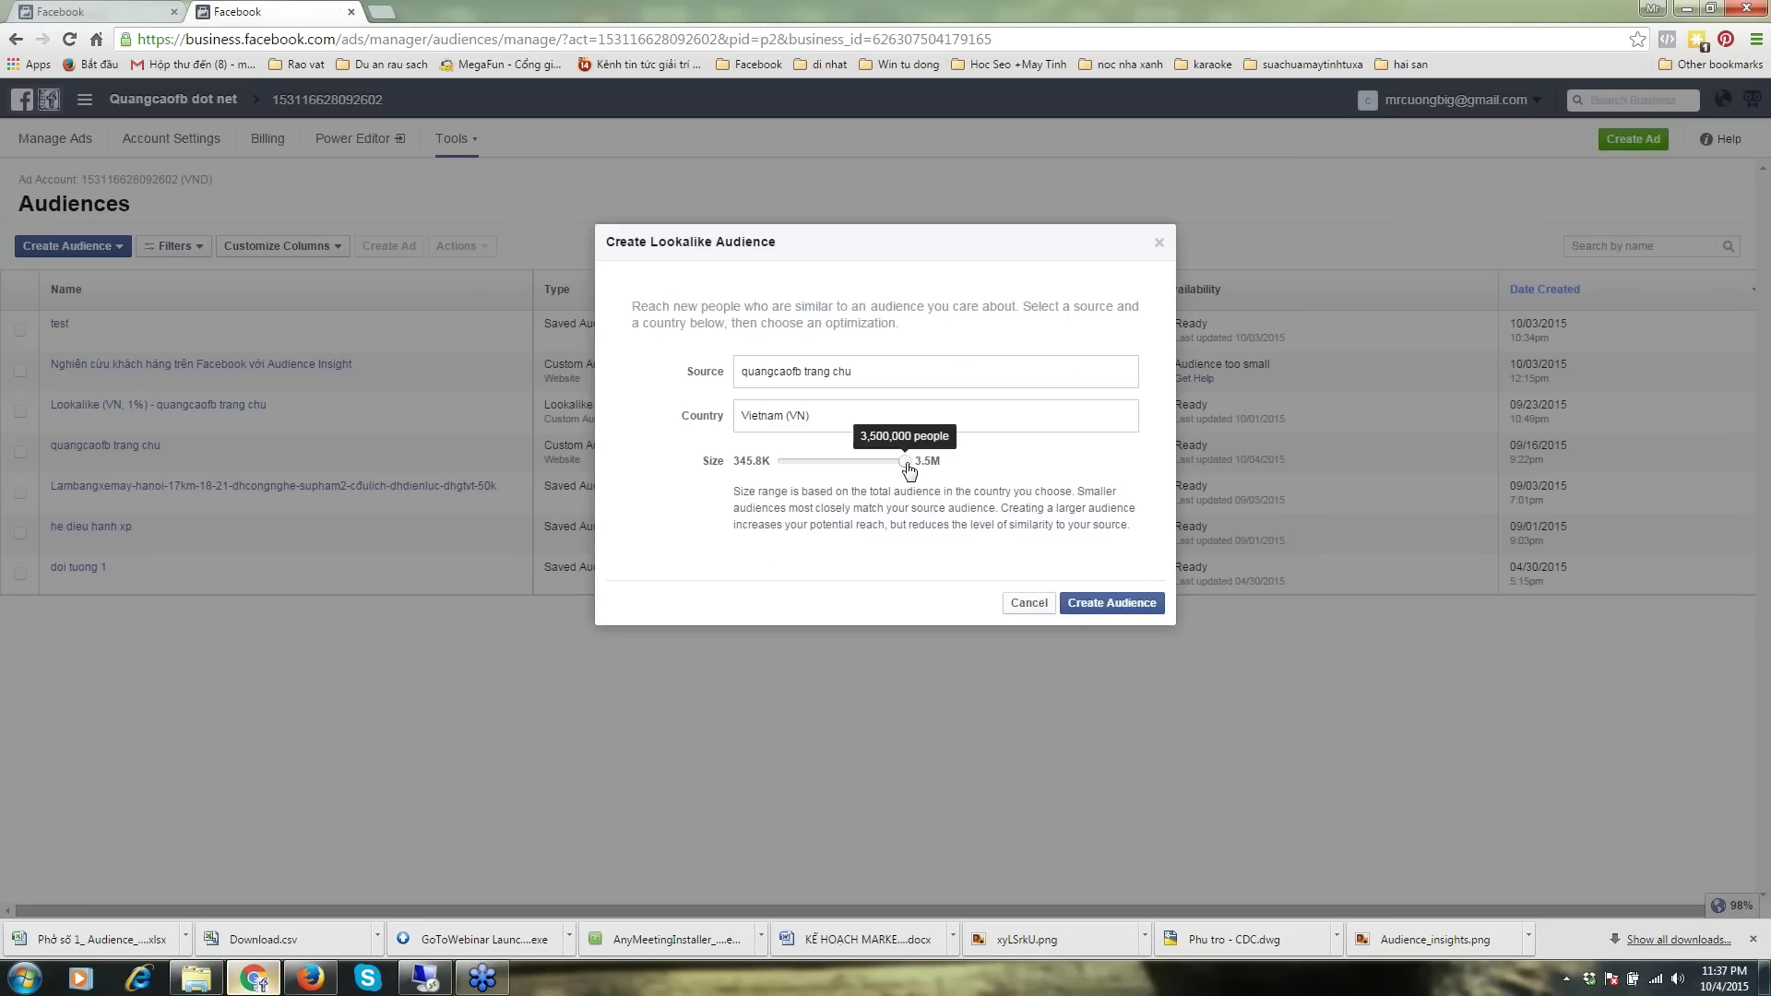
# Discard the lookalike audience draft and compare the sizes of the quangcaofb trang chu audience and its existing lookalike.
pyautogui.moveTo(904, 462); pyautogui.dragTo(808, 466)
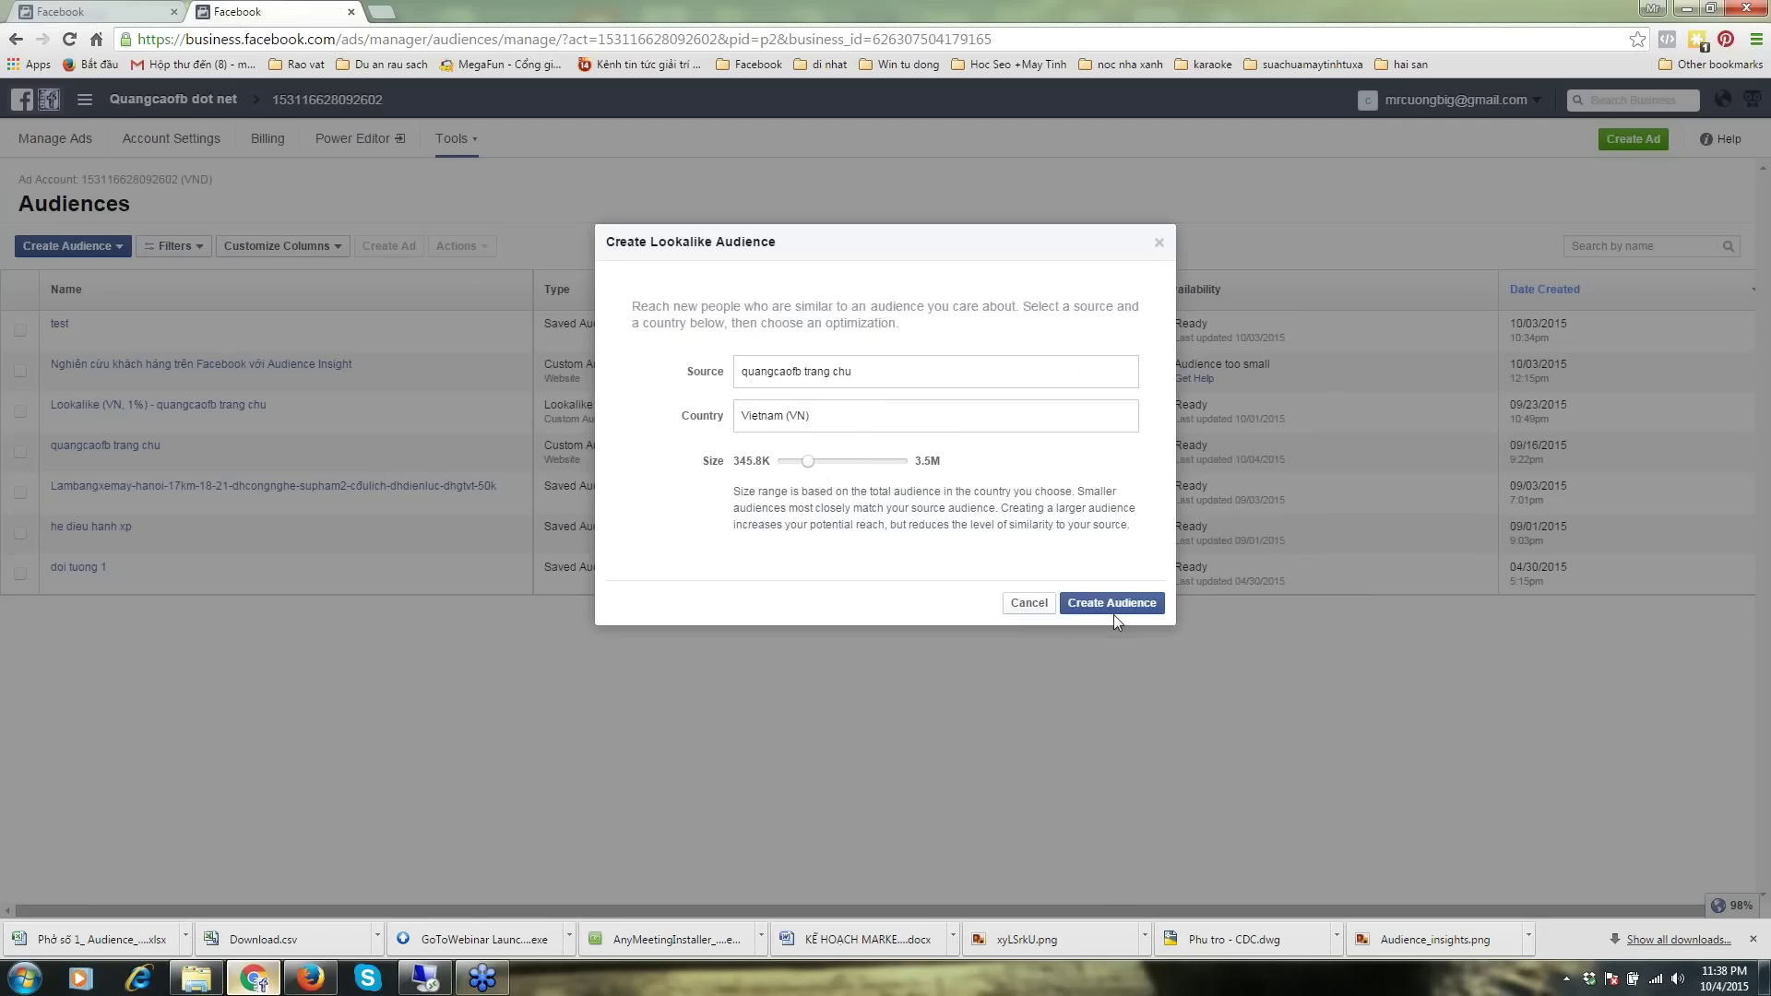
pyautogui.click(1031, 604)
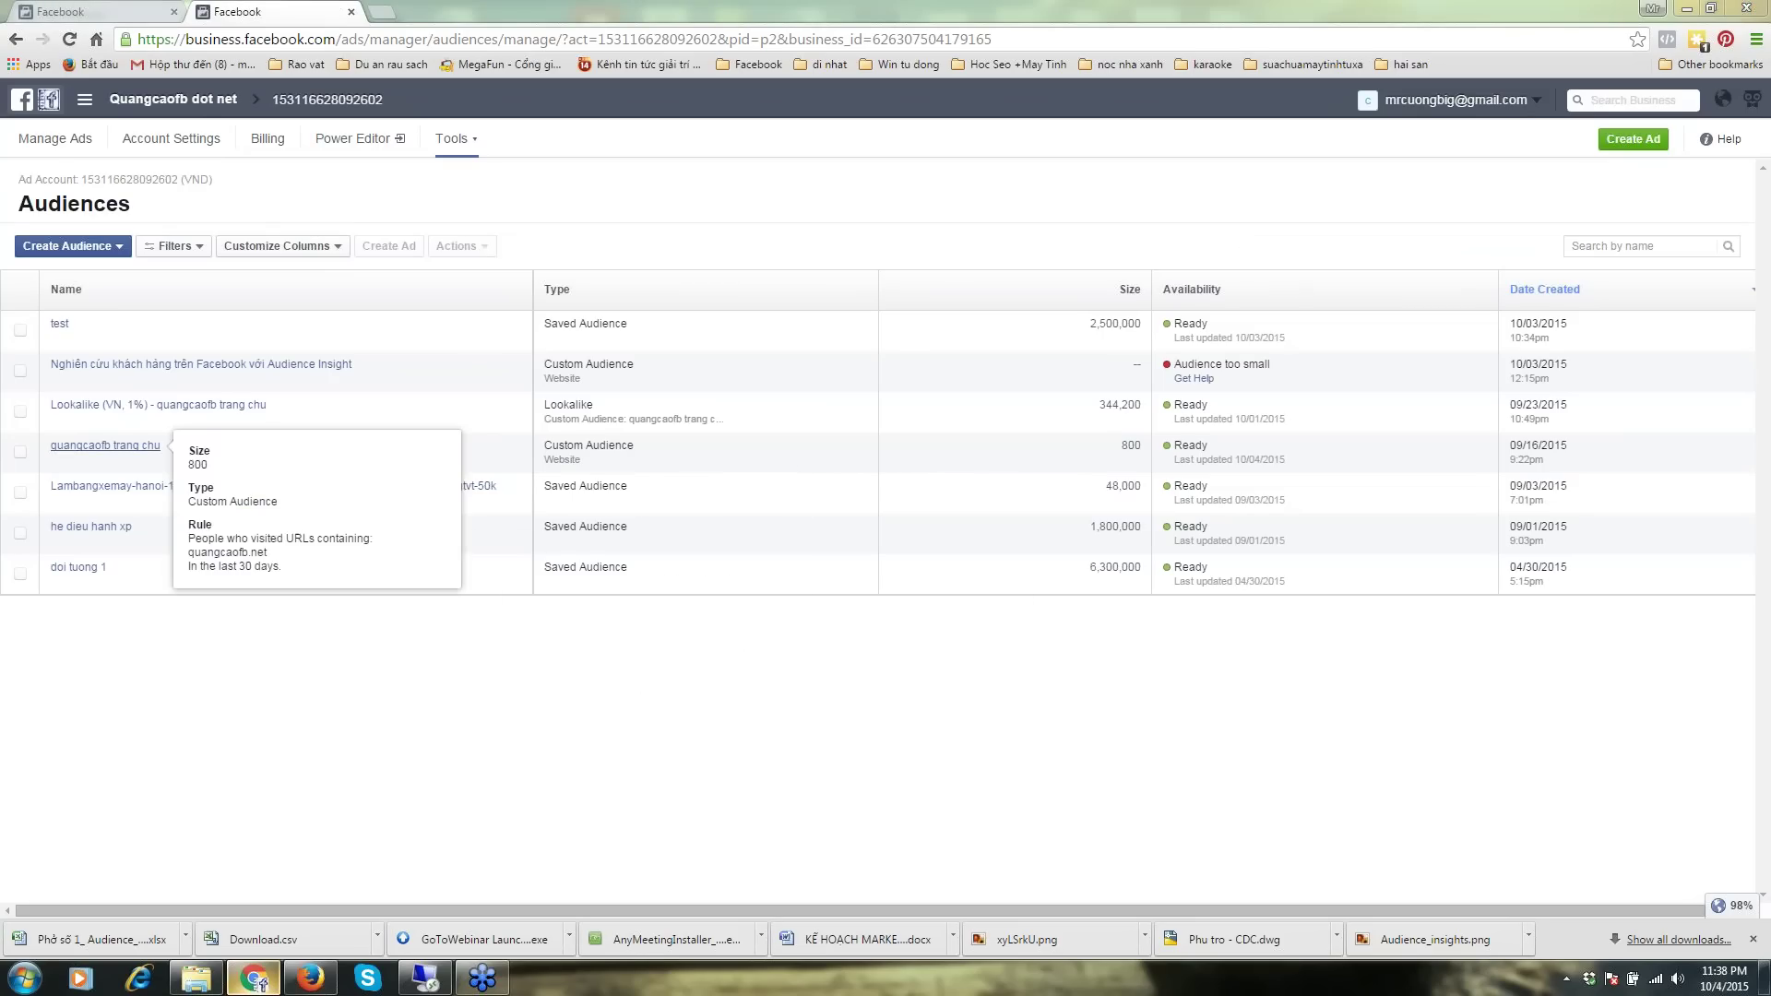
pyautogui.moveTo(1110, 448); pyautogui.dragTo(1146, 446)
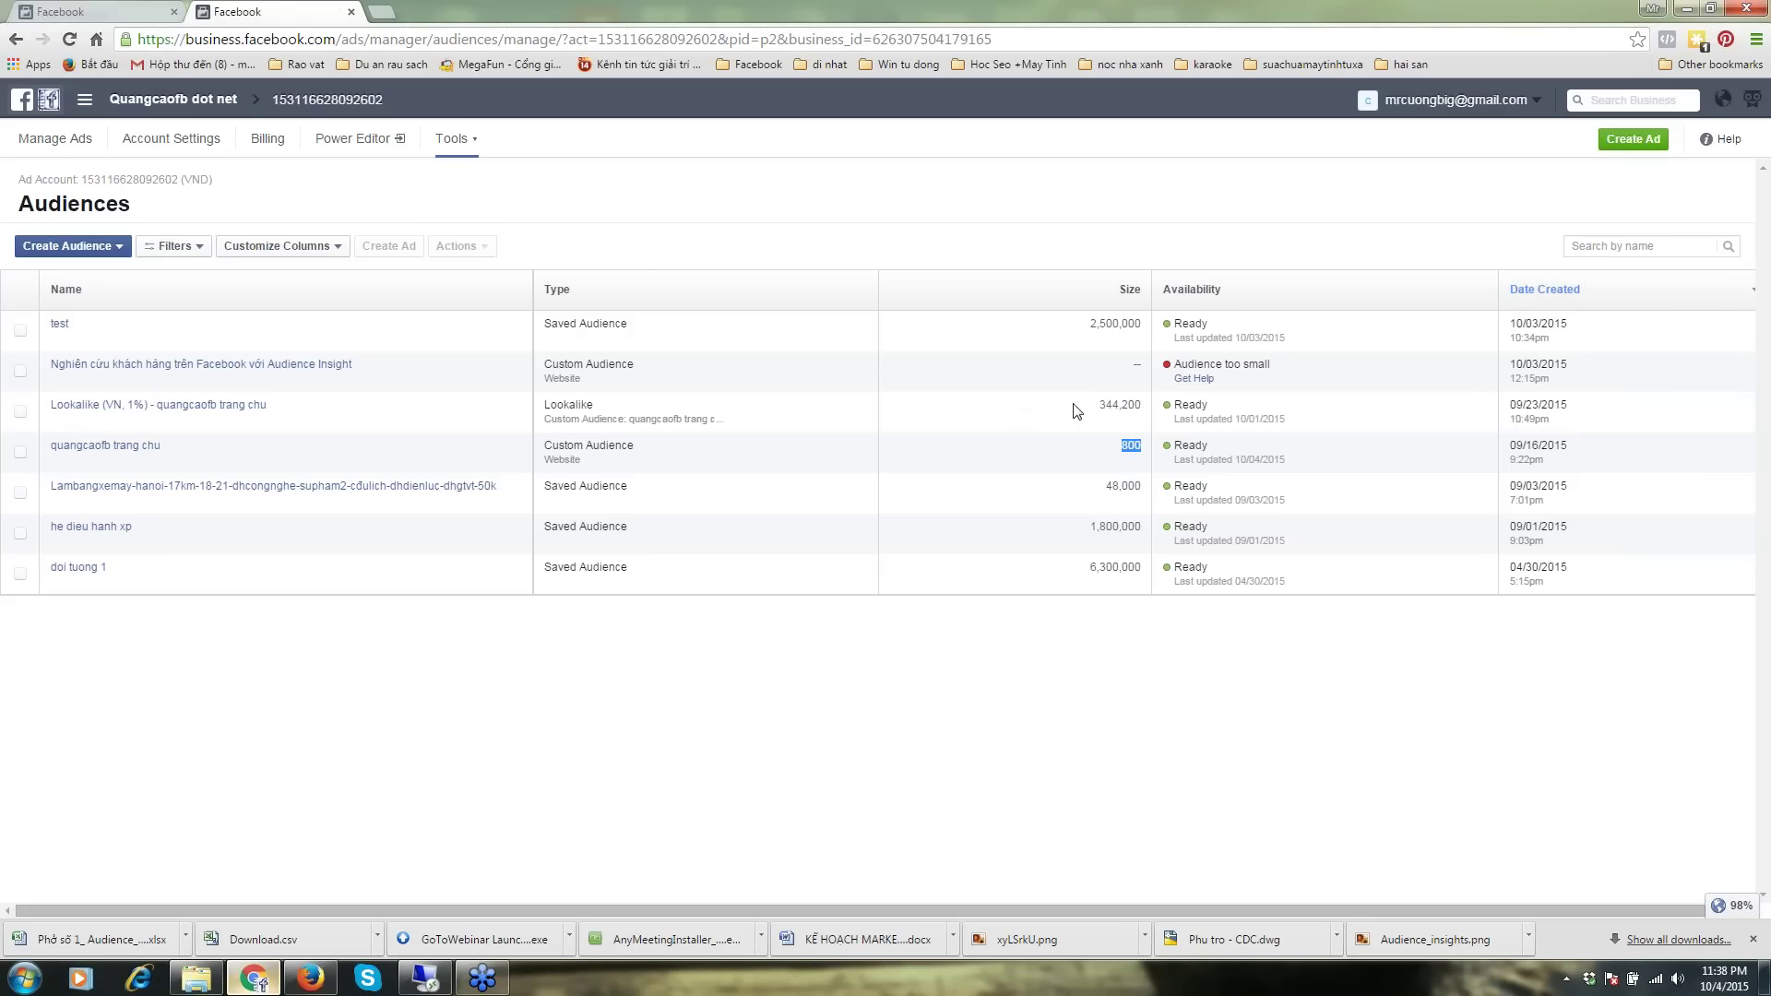
pyautogui.moveTo(1097, 406); pyautogui.dragTo(1150, 400)
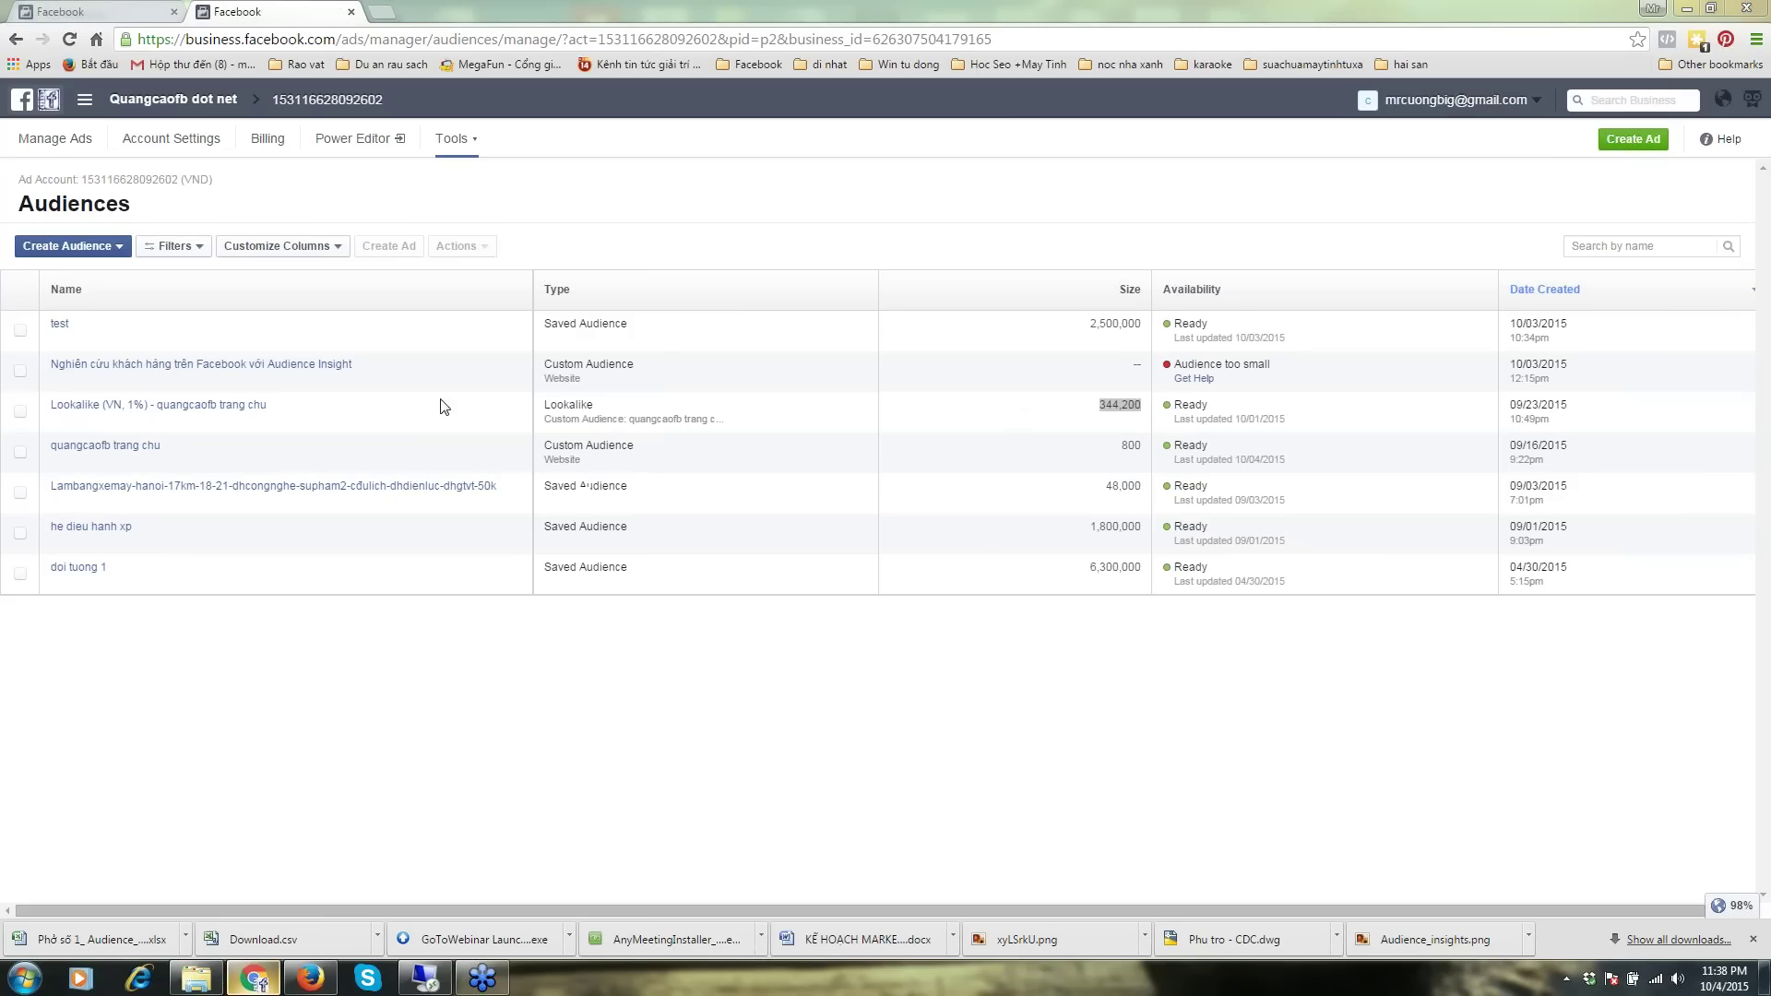
# Start a new ad with the Send people to your website objective and try a banhangtaikho.net fashion product URL as its destination.
pyautogui.click(1629, 141)
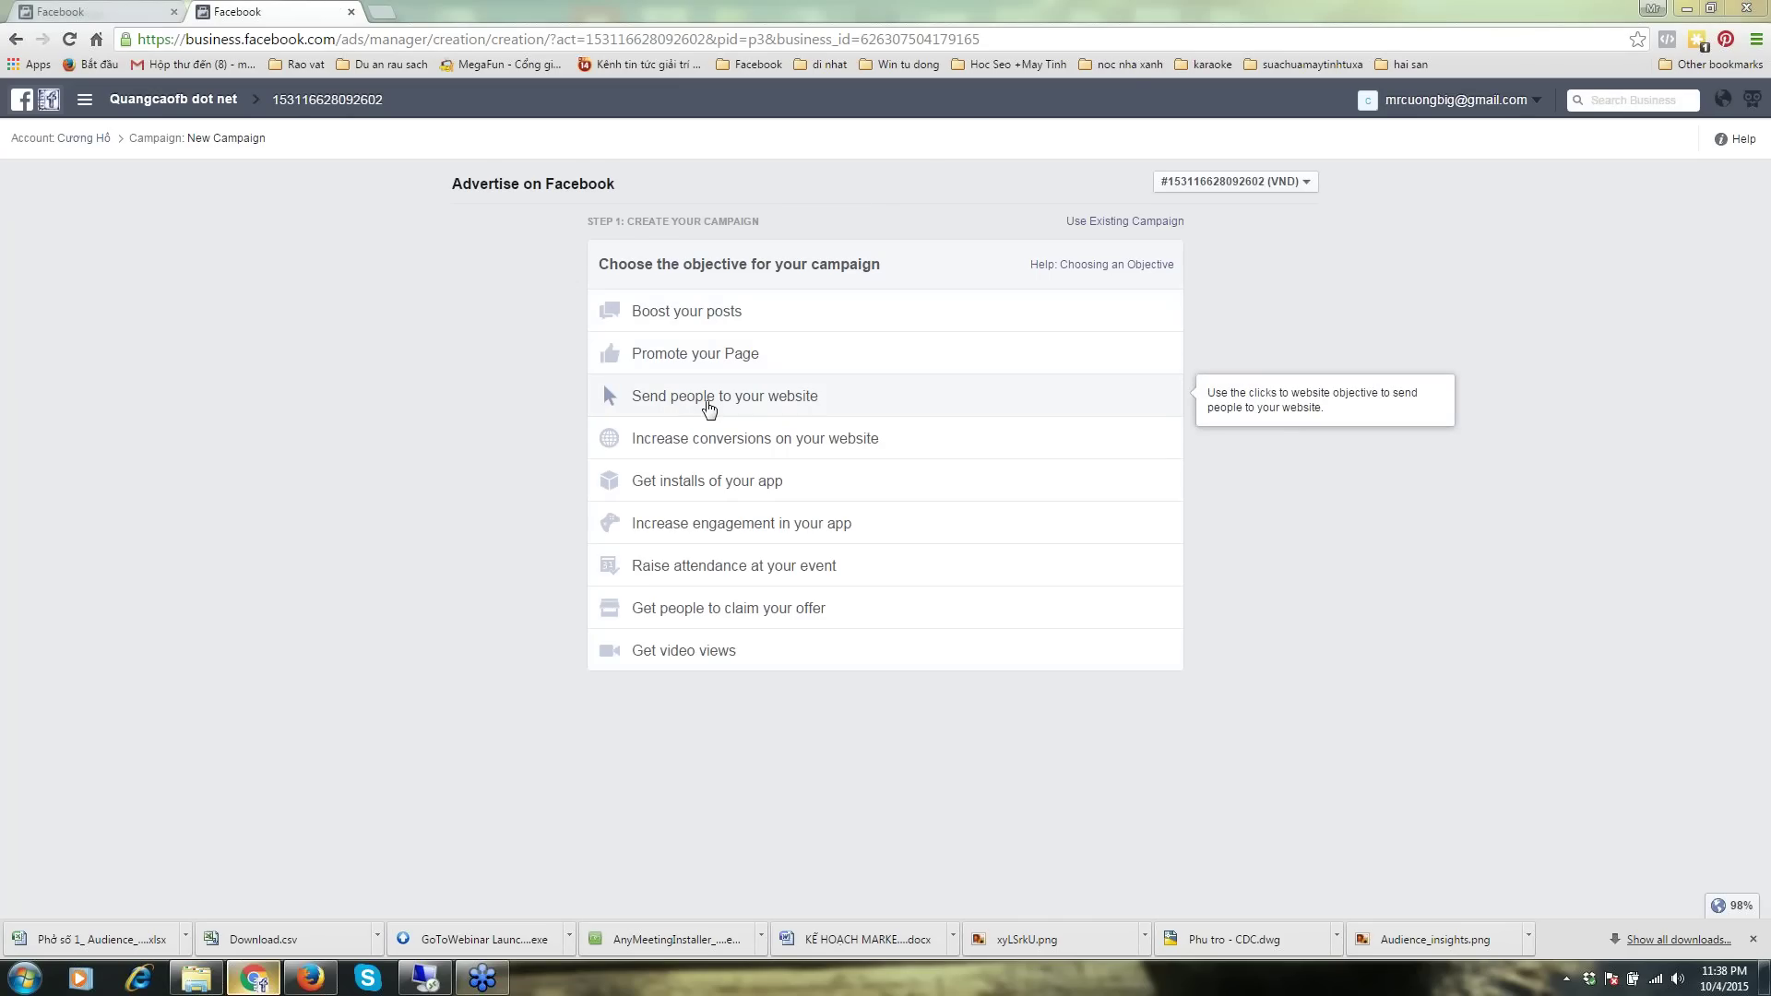
pyautogui.click(708, 409)
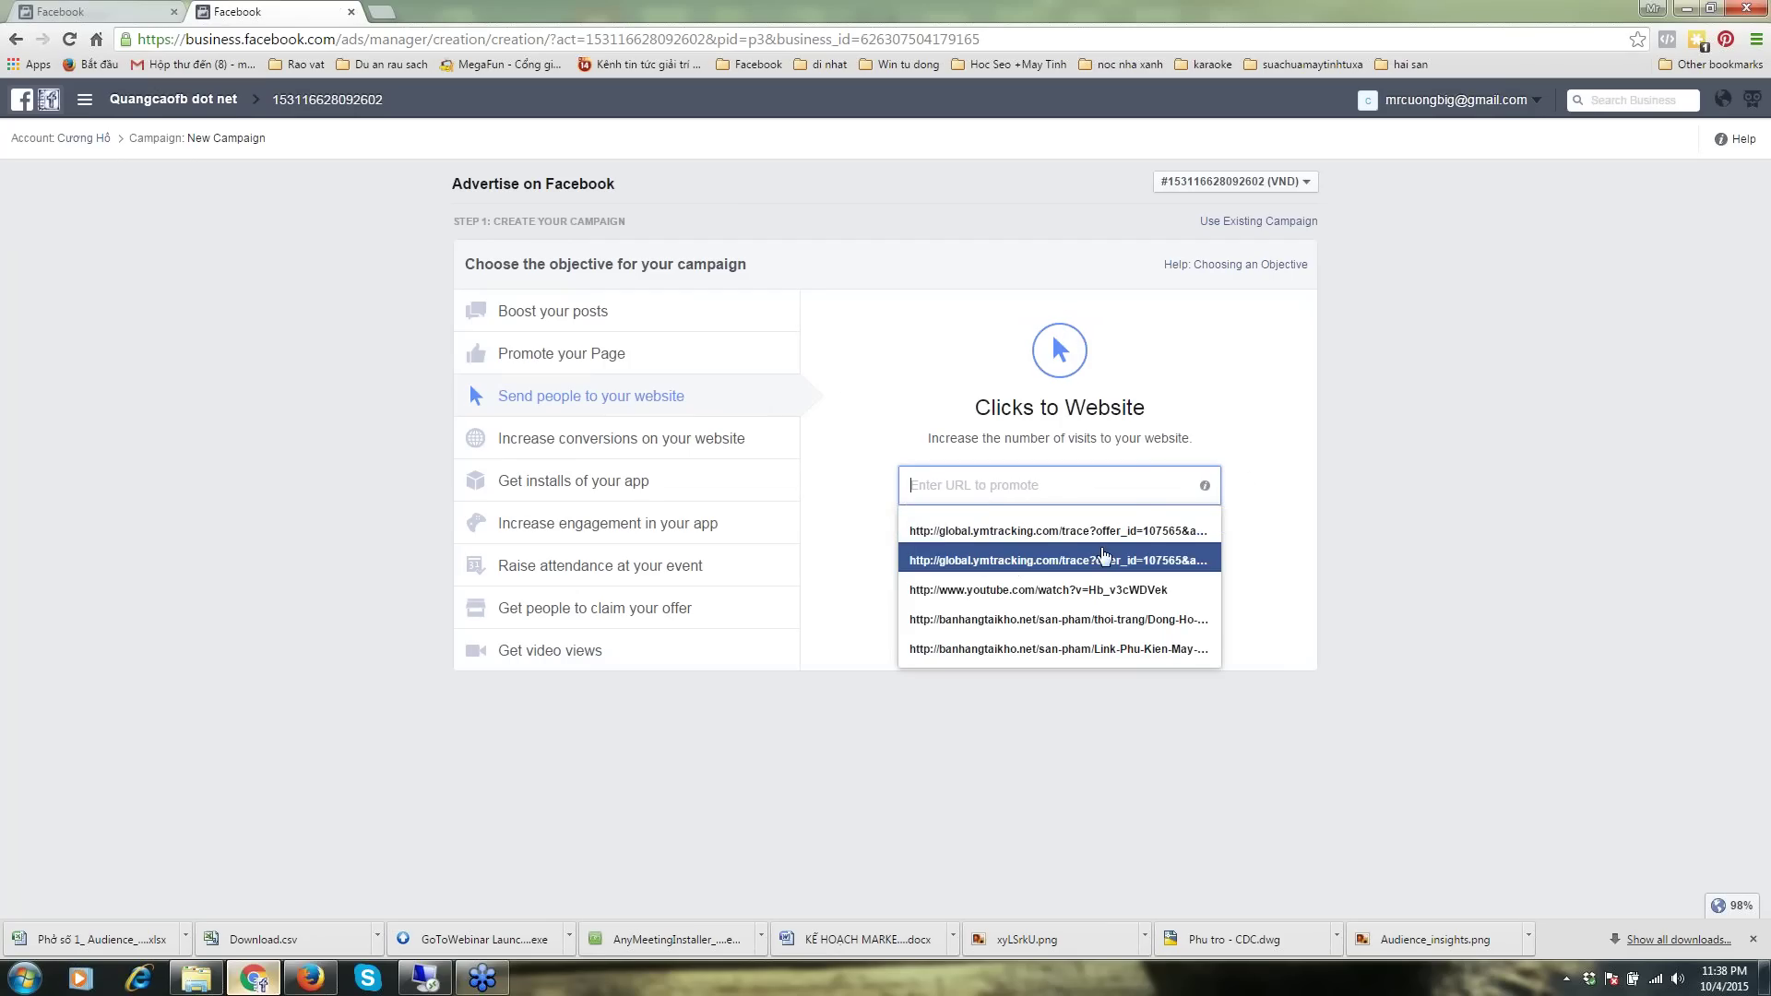
pyautogui.click(992, 635)
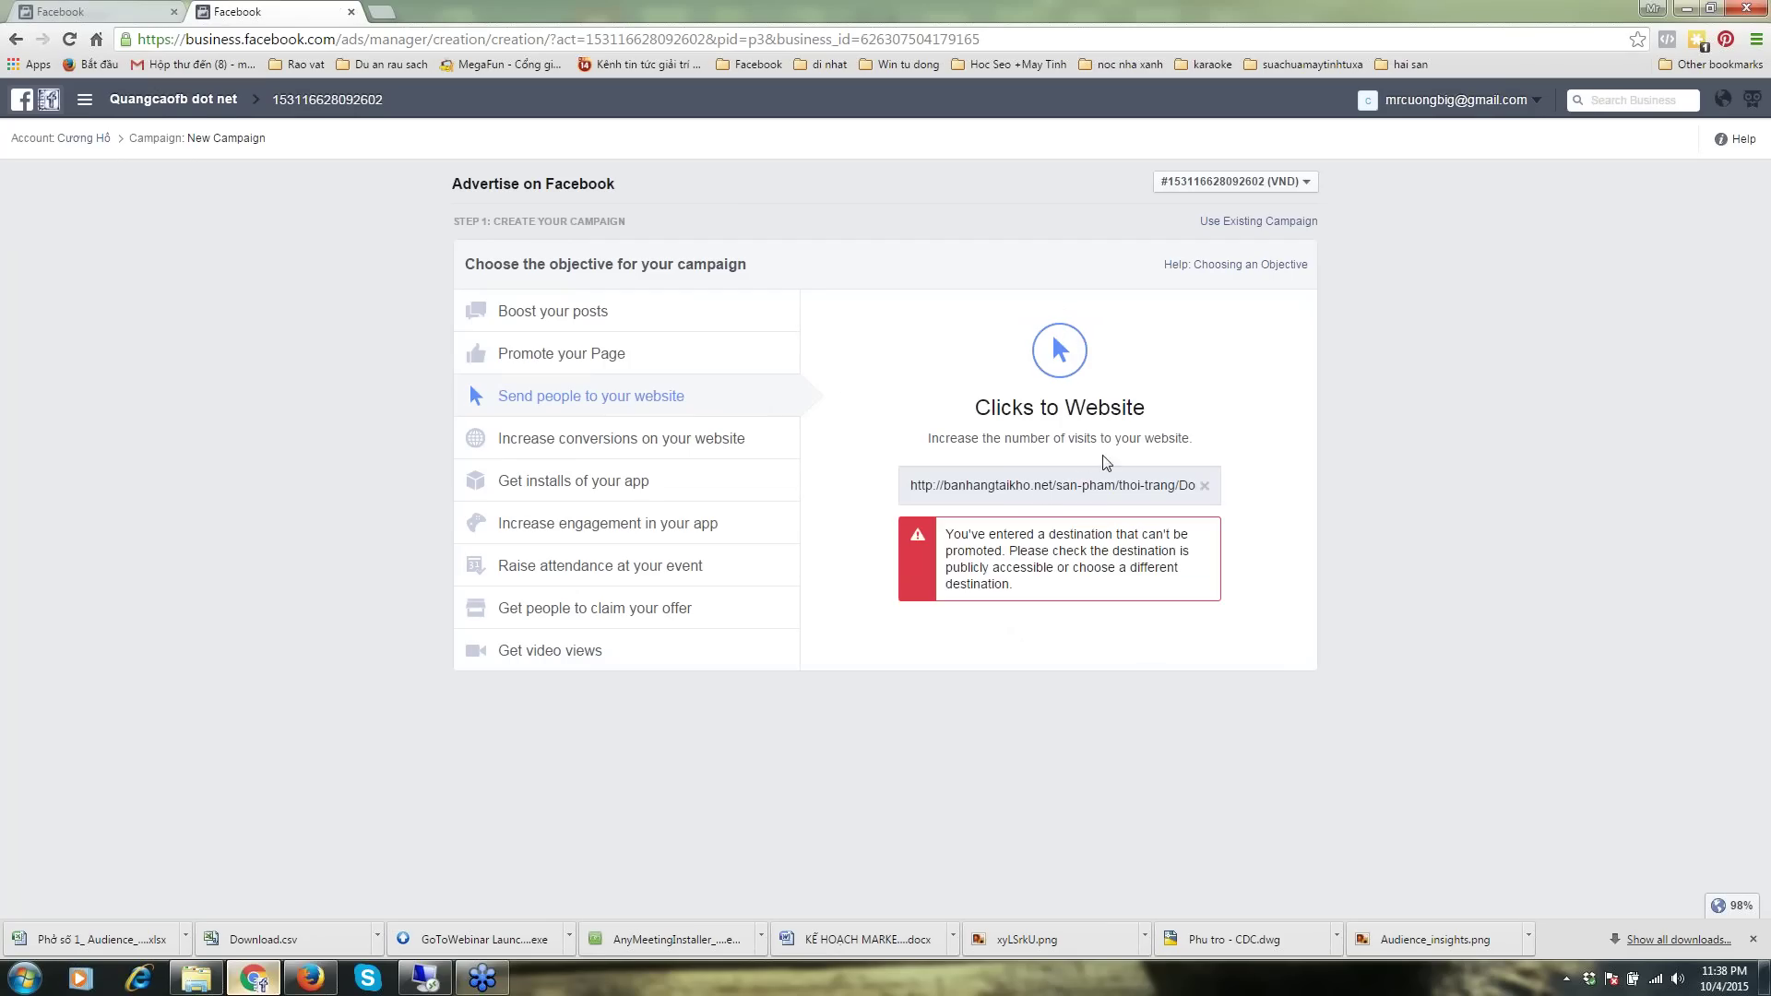
pyautogui.tripleClick(1051, 483)
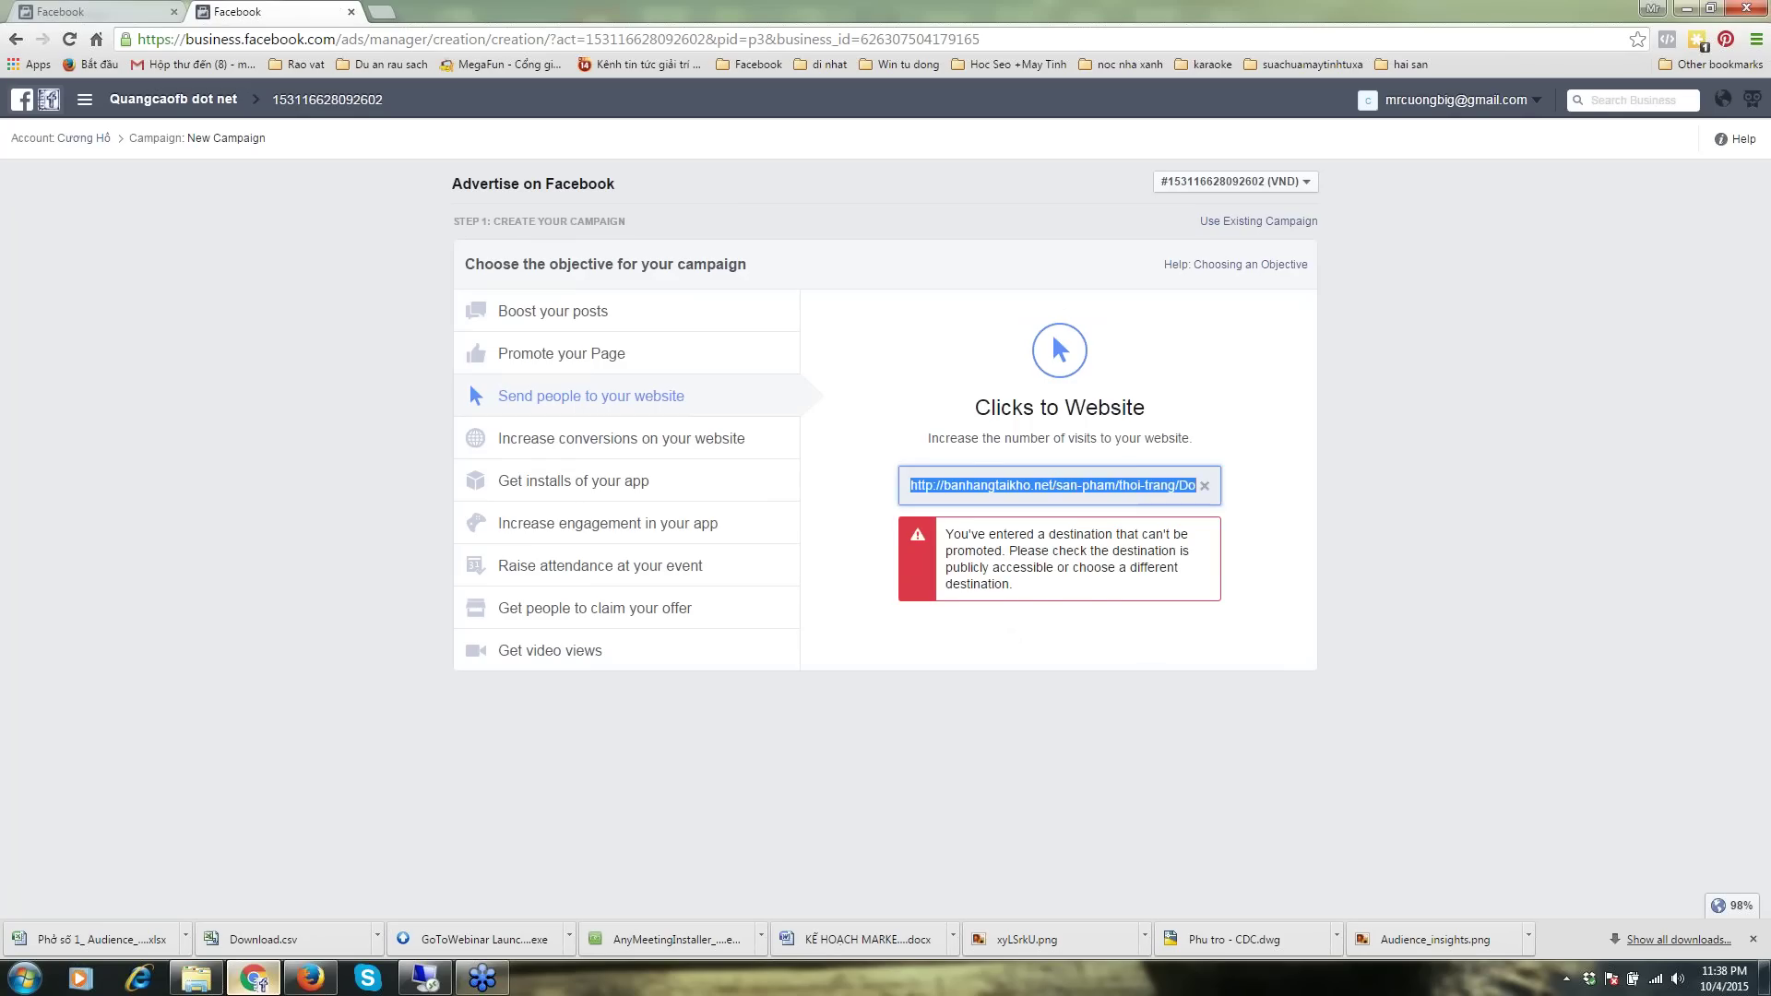
pyautogui.press('BackSpace')
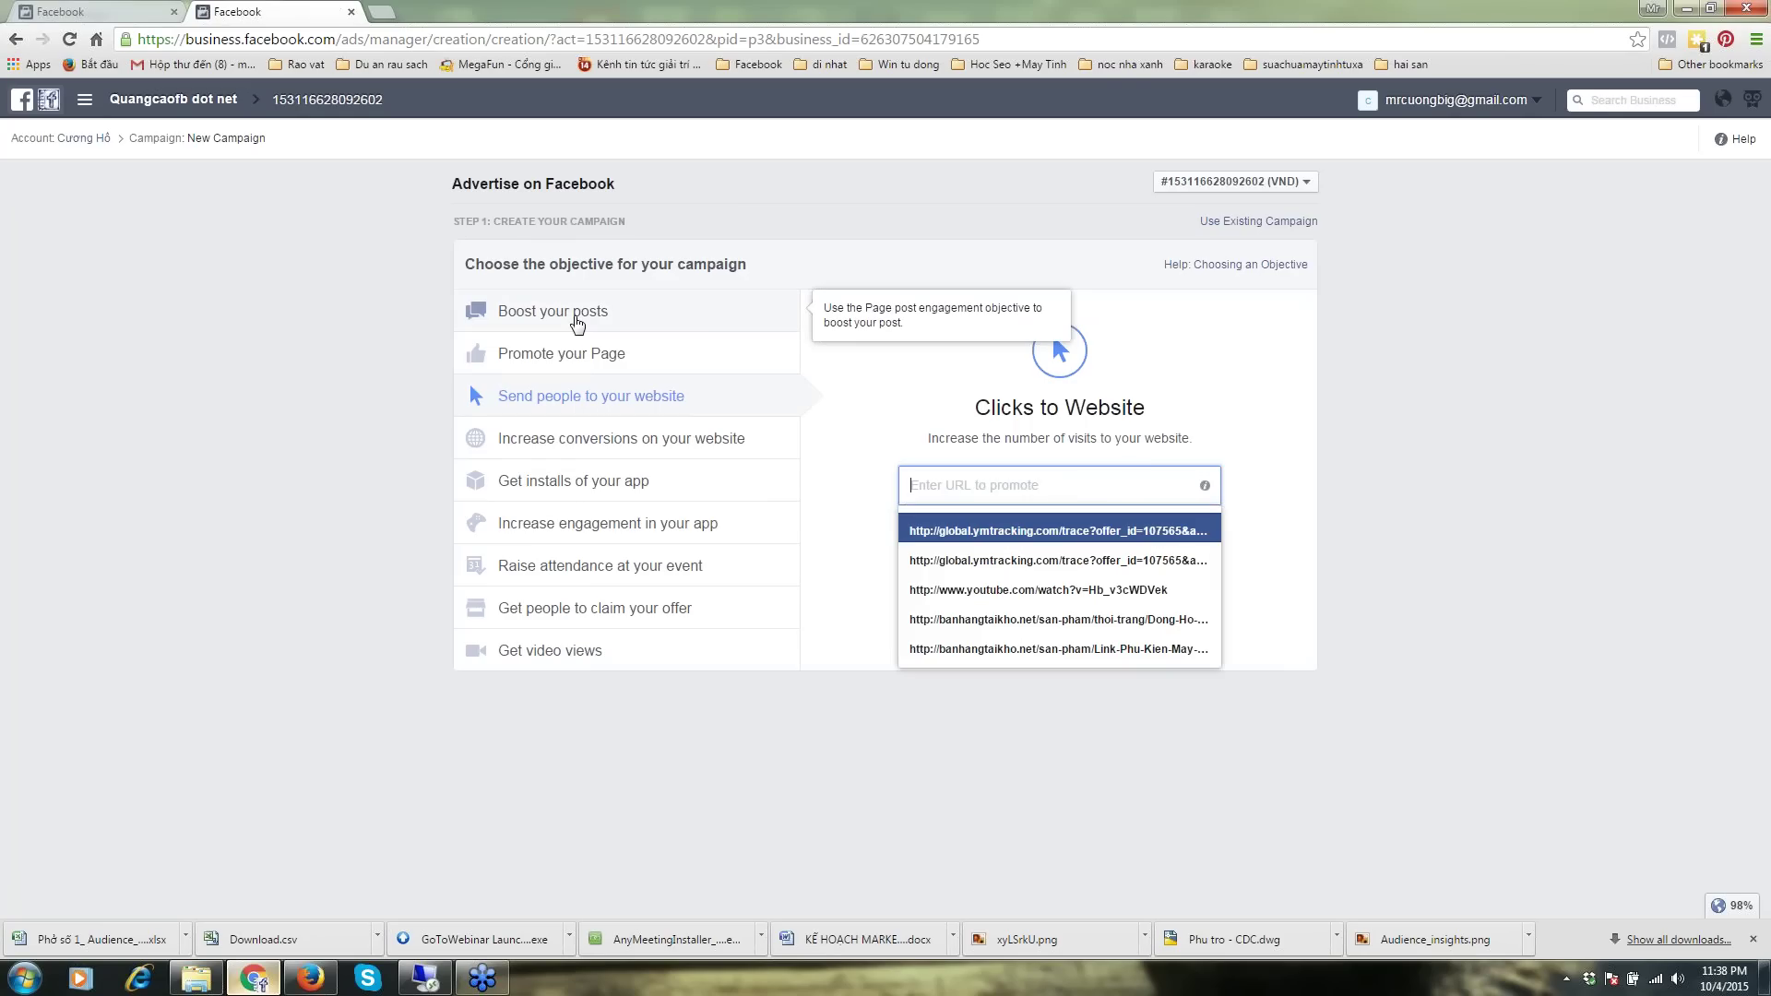
# Switch the campaign objective to Boost your posts, using a Timeline Photos post from the page Qùa Tặng Độc Đáo Punktita.
pyautogui.click(577, 323)
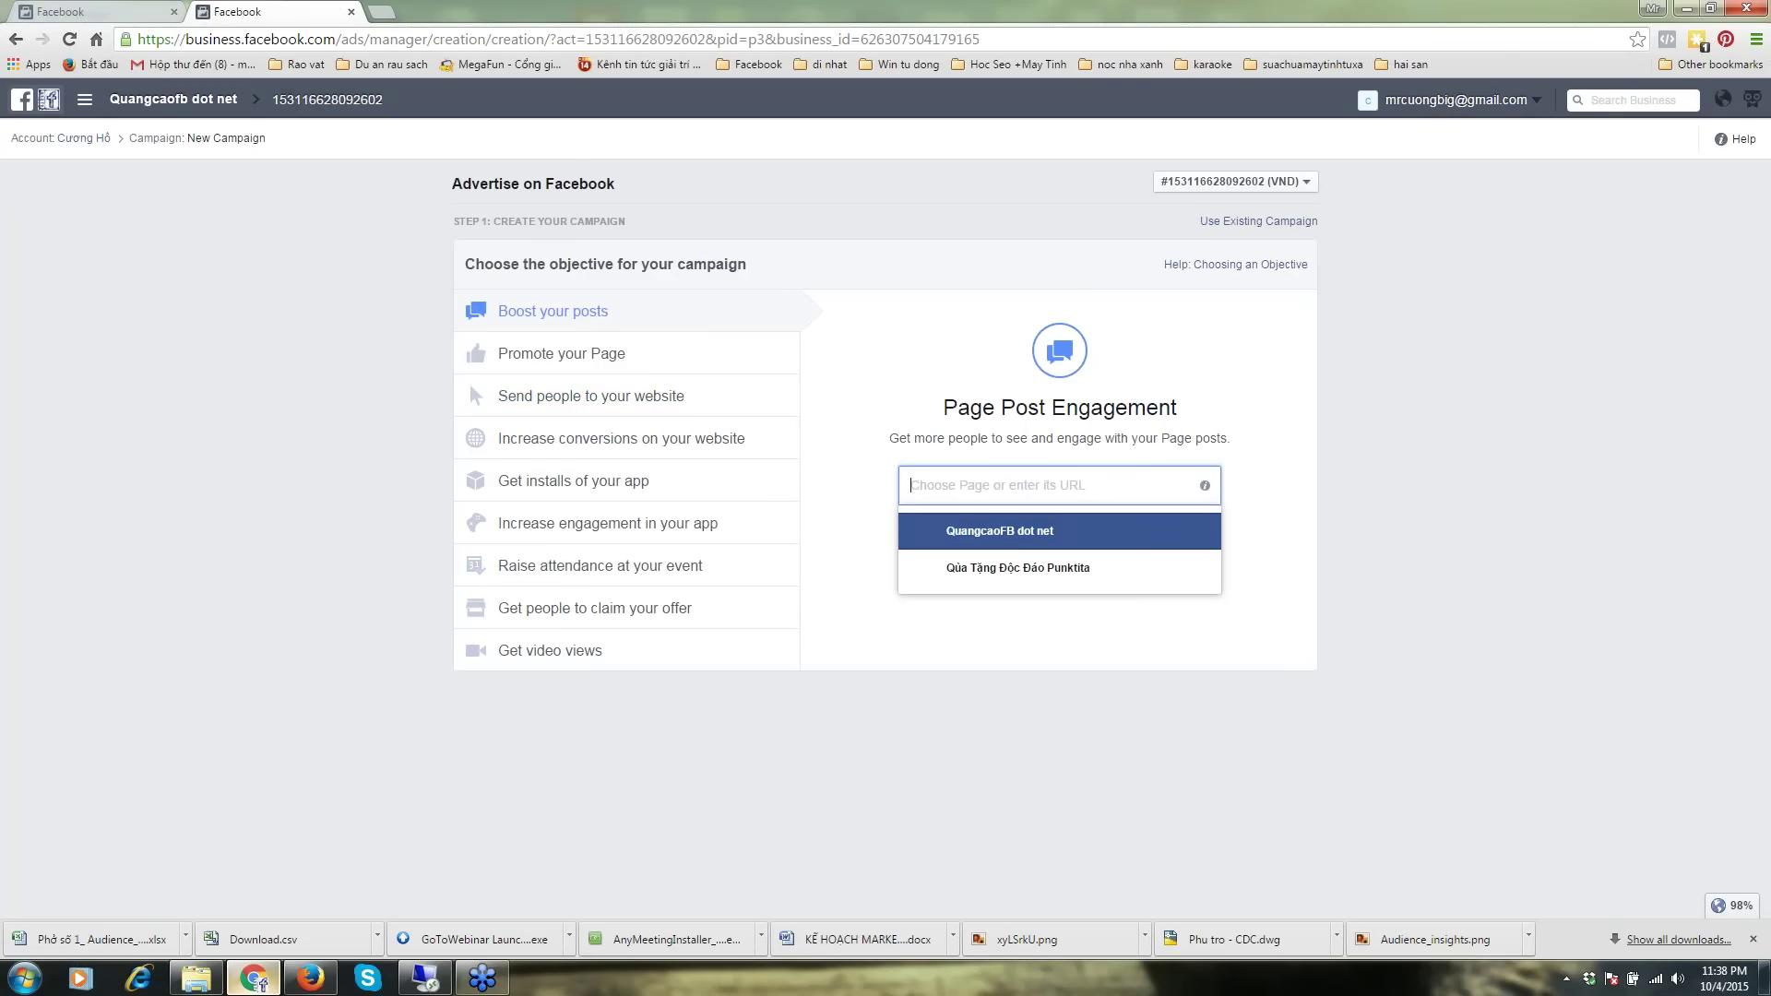
pyautogui.click(957, 572)
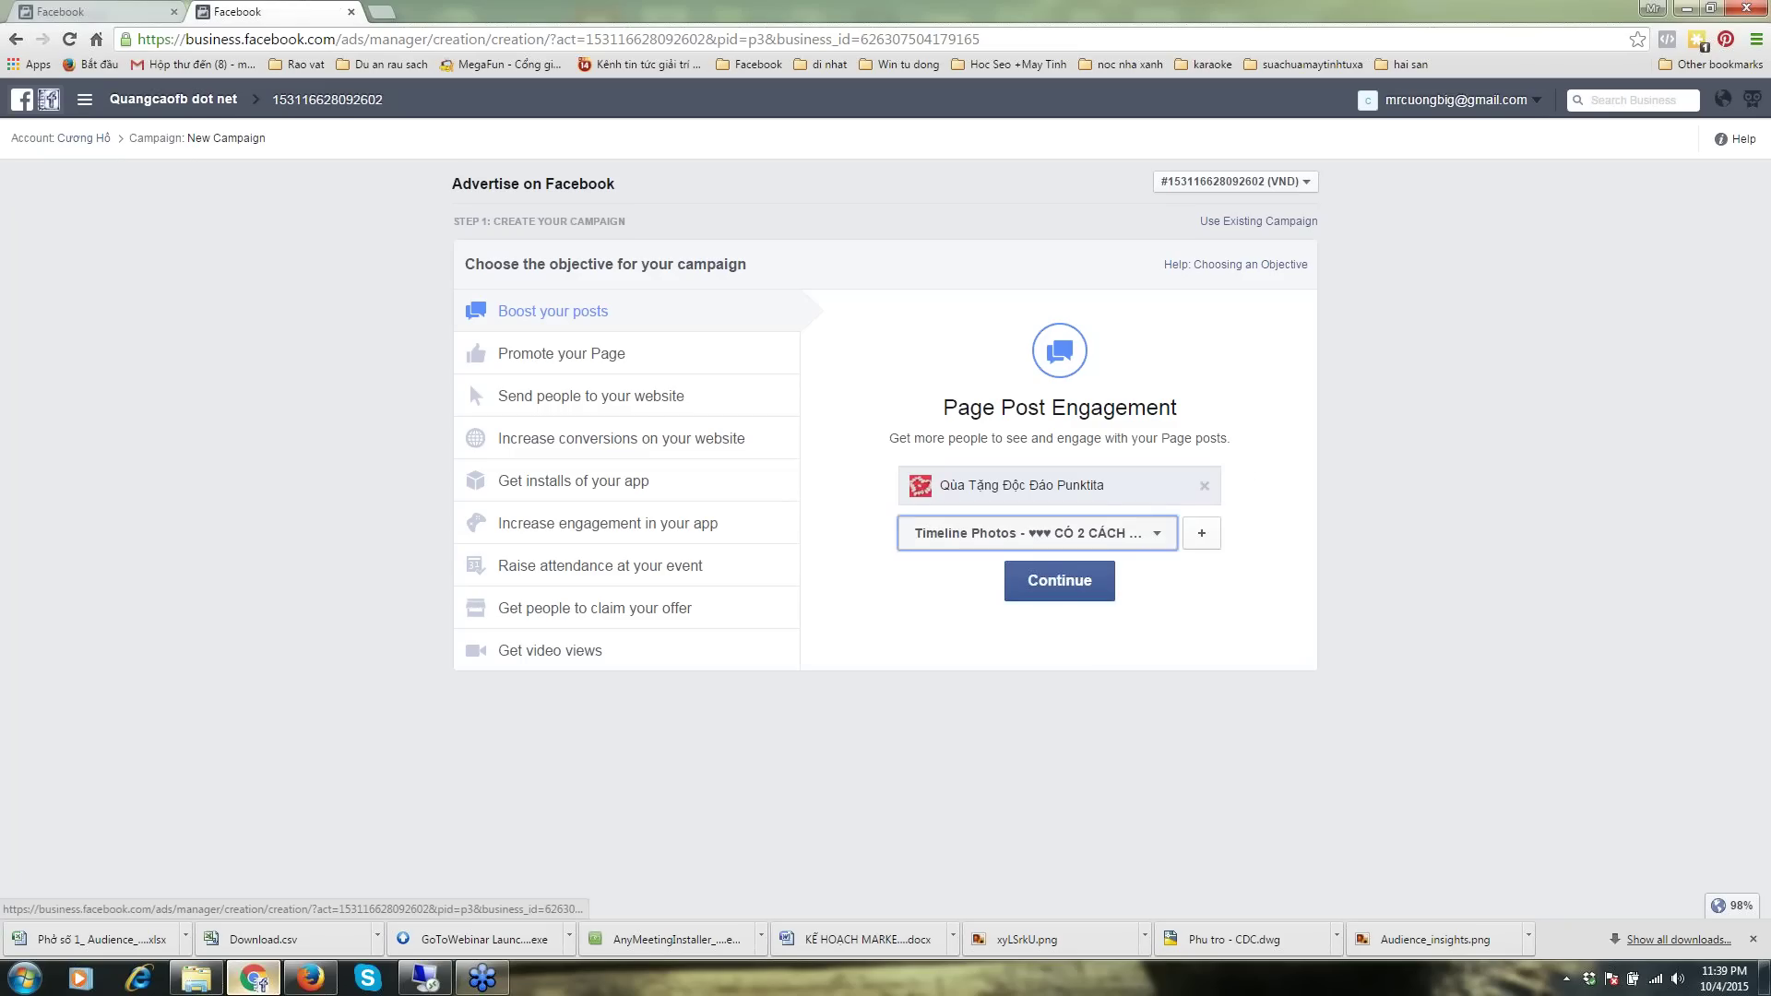
pyautogui.click(1037, 533)
pyautogui.click(967, 604)
pyautogui.click(1060, 580)
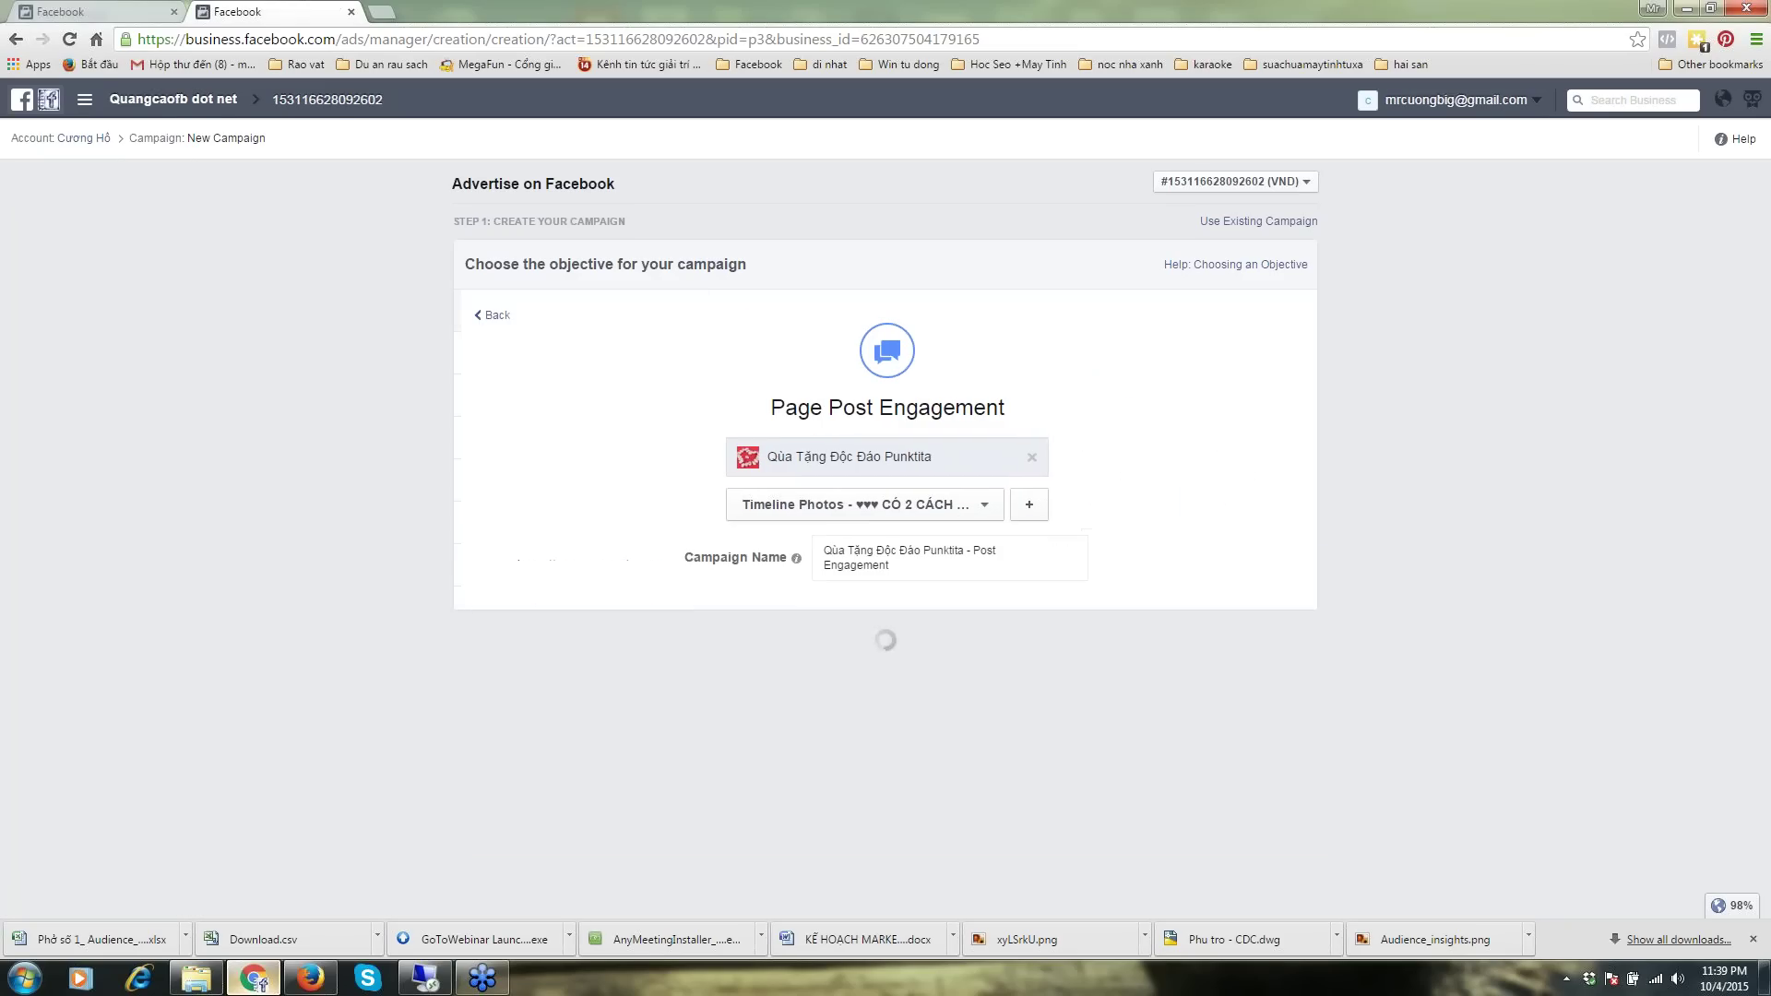
# Include the custom audience Lookalike (VN, 1%) - quangcaofb trang chu in the ad set's targeting.
pyautogui.scroll(-3, 1060, 399)
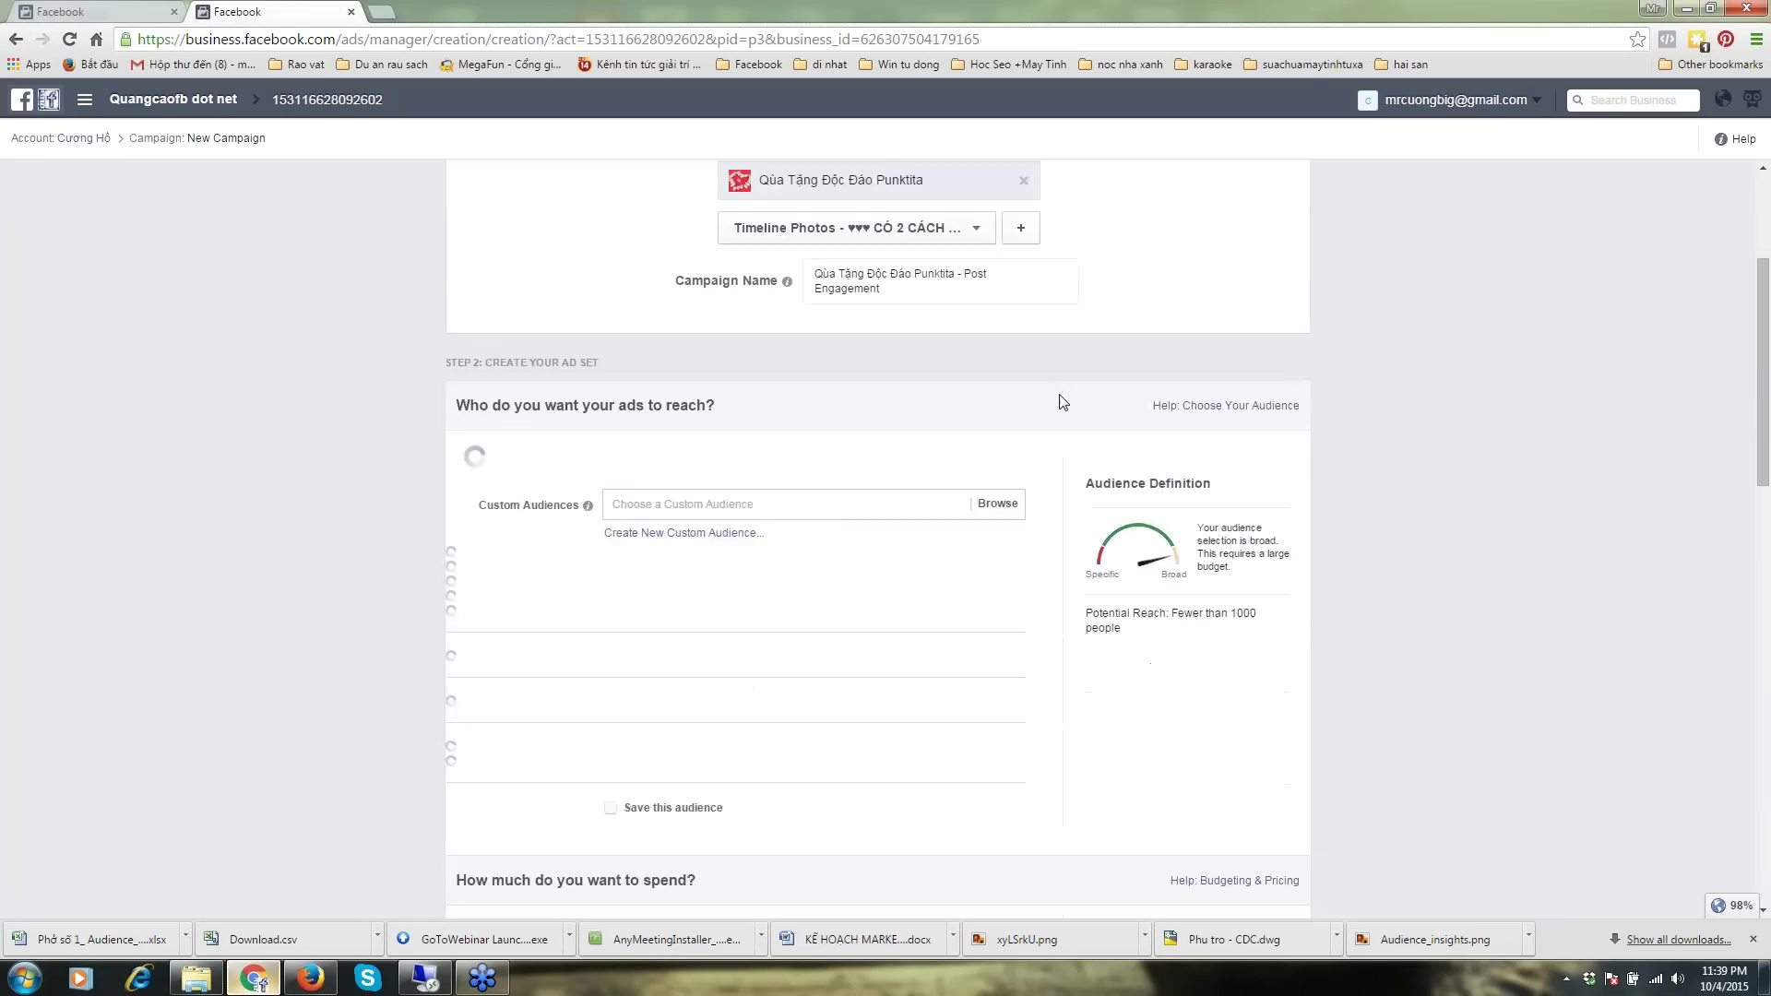
pyautogui.click(757, 504)
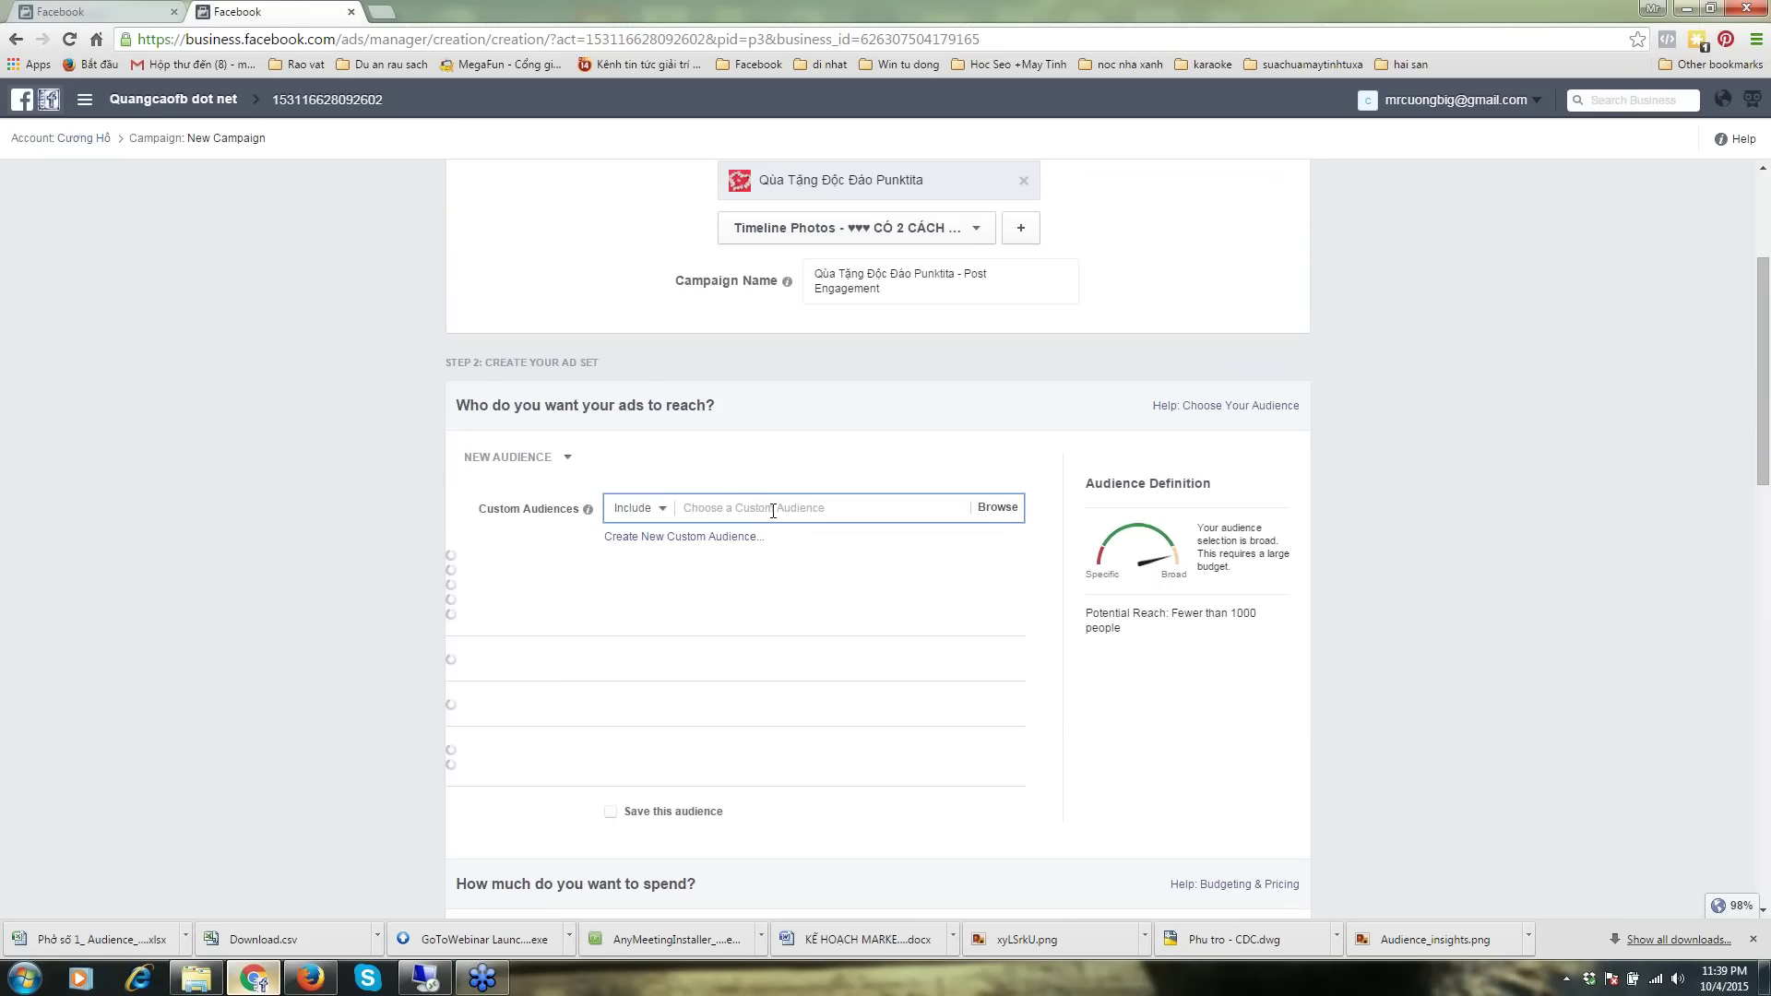
pyautogui.click(835, 458)
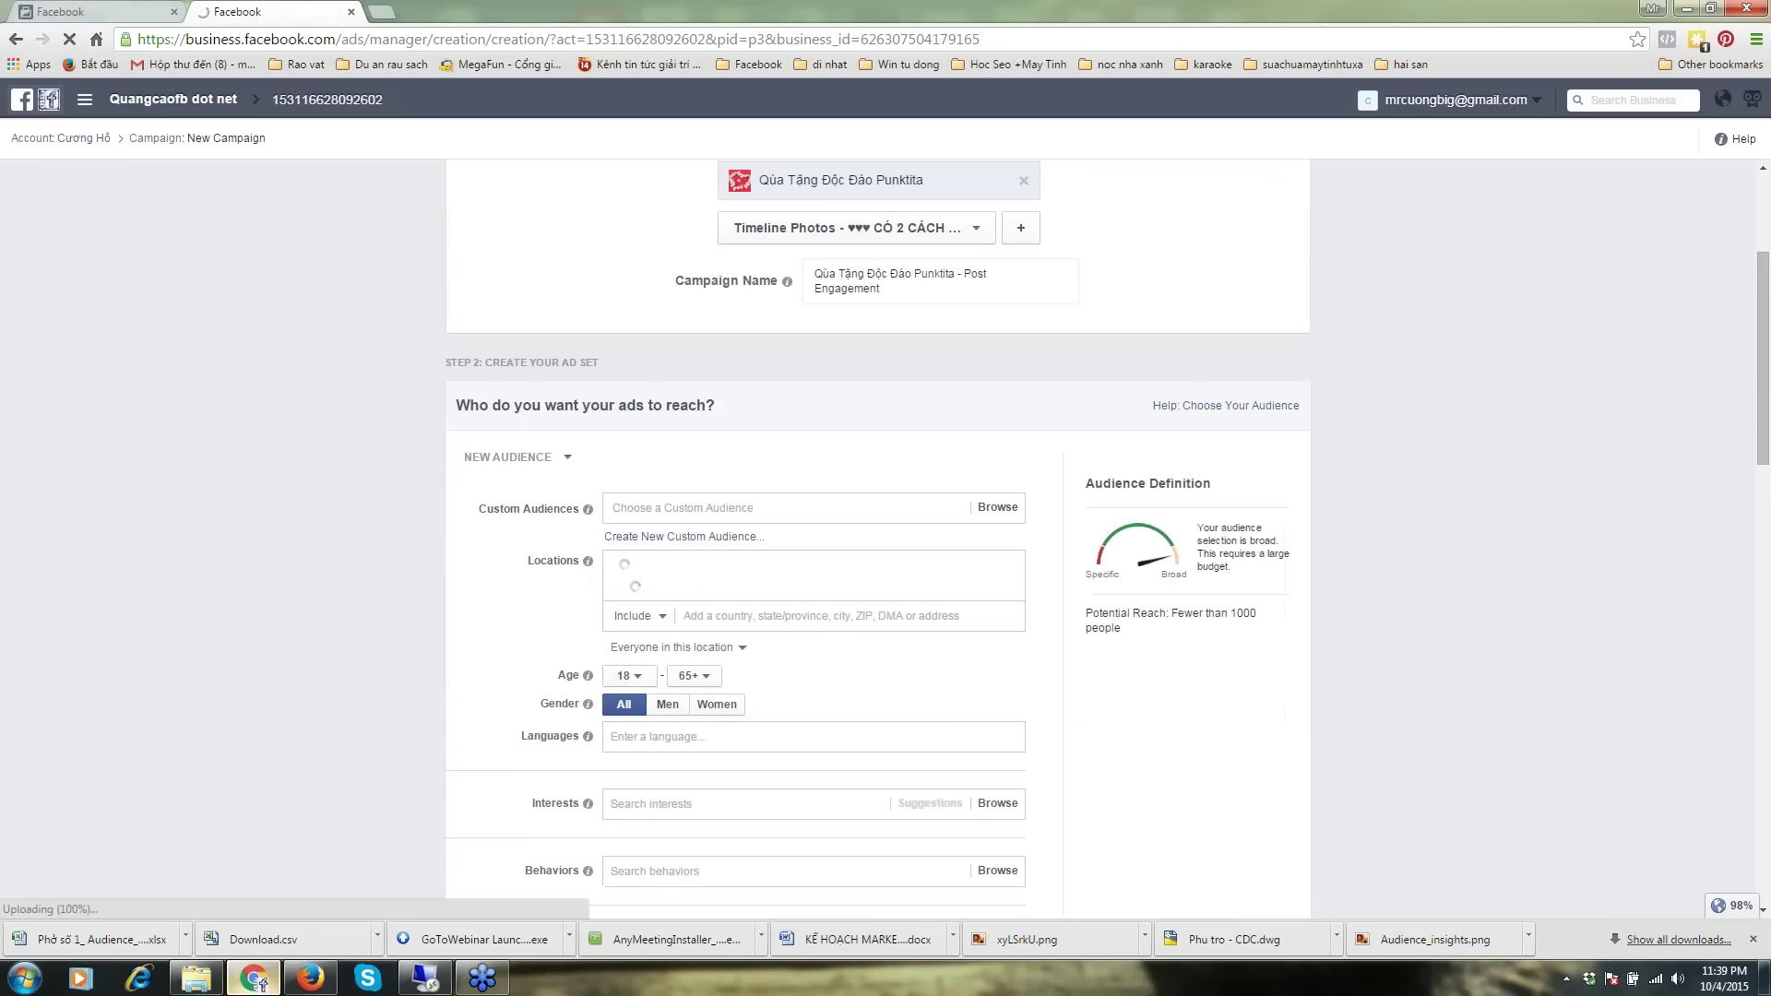
pyautogui.click(758, 508)
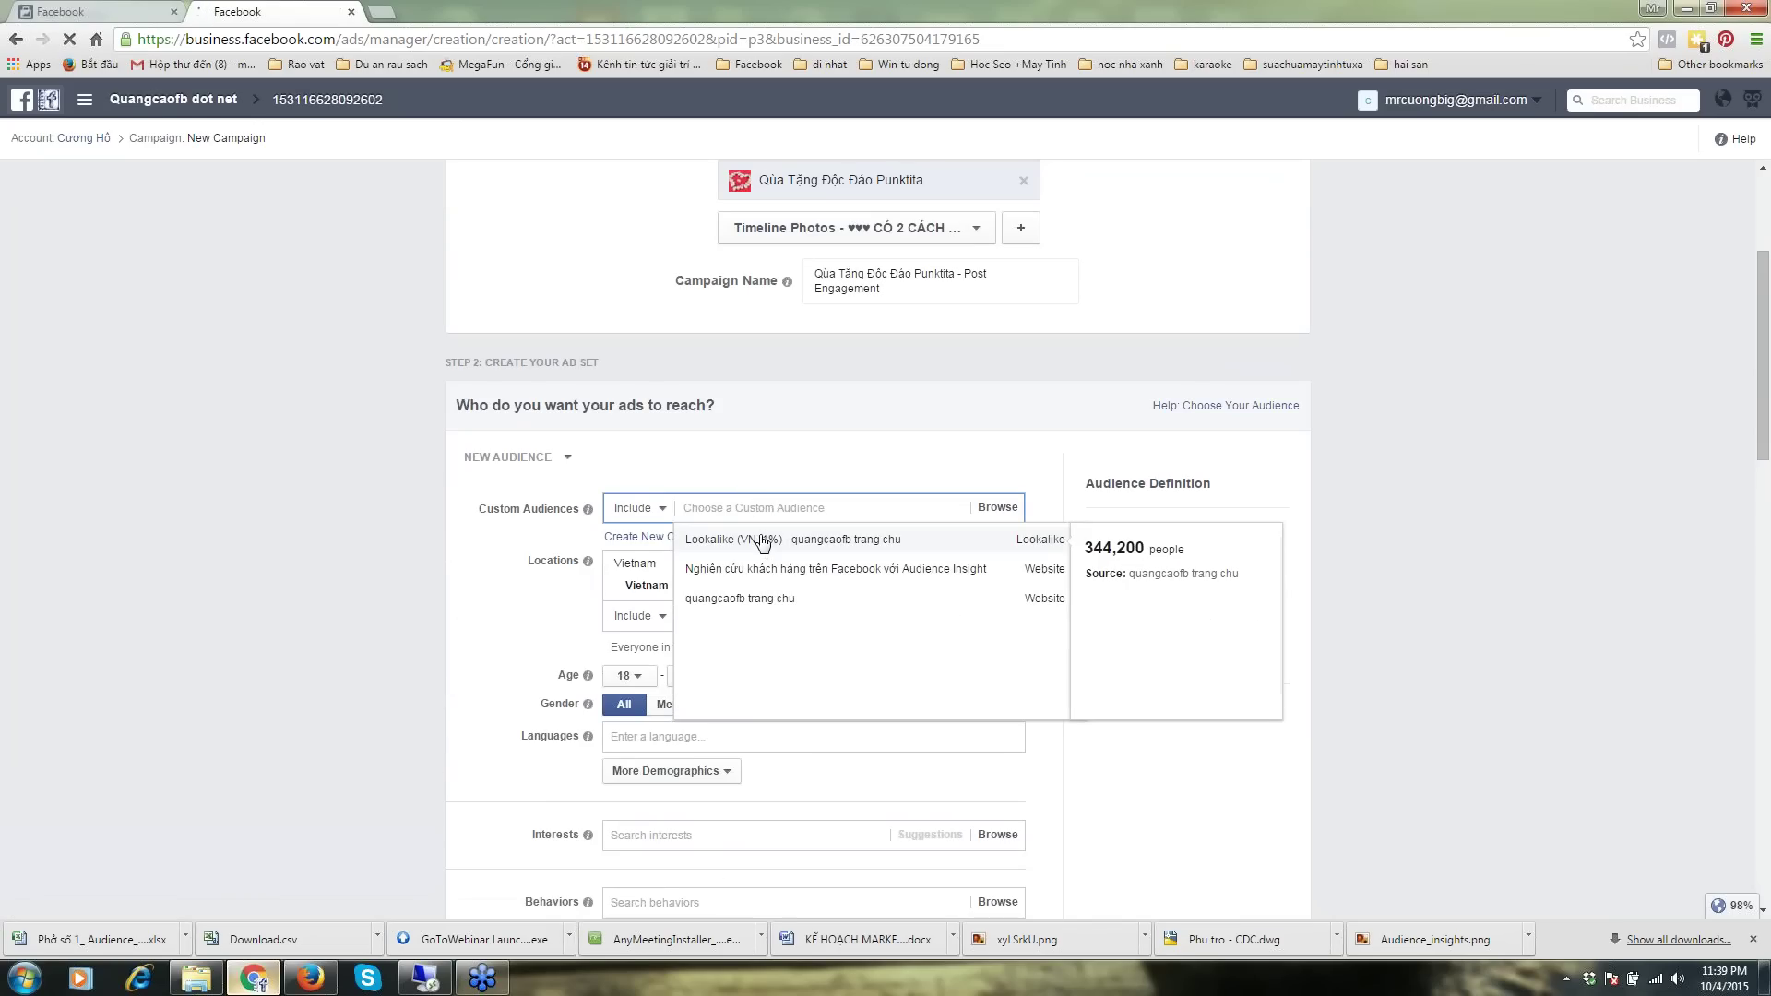
pyautogui.click(761, 541)
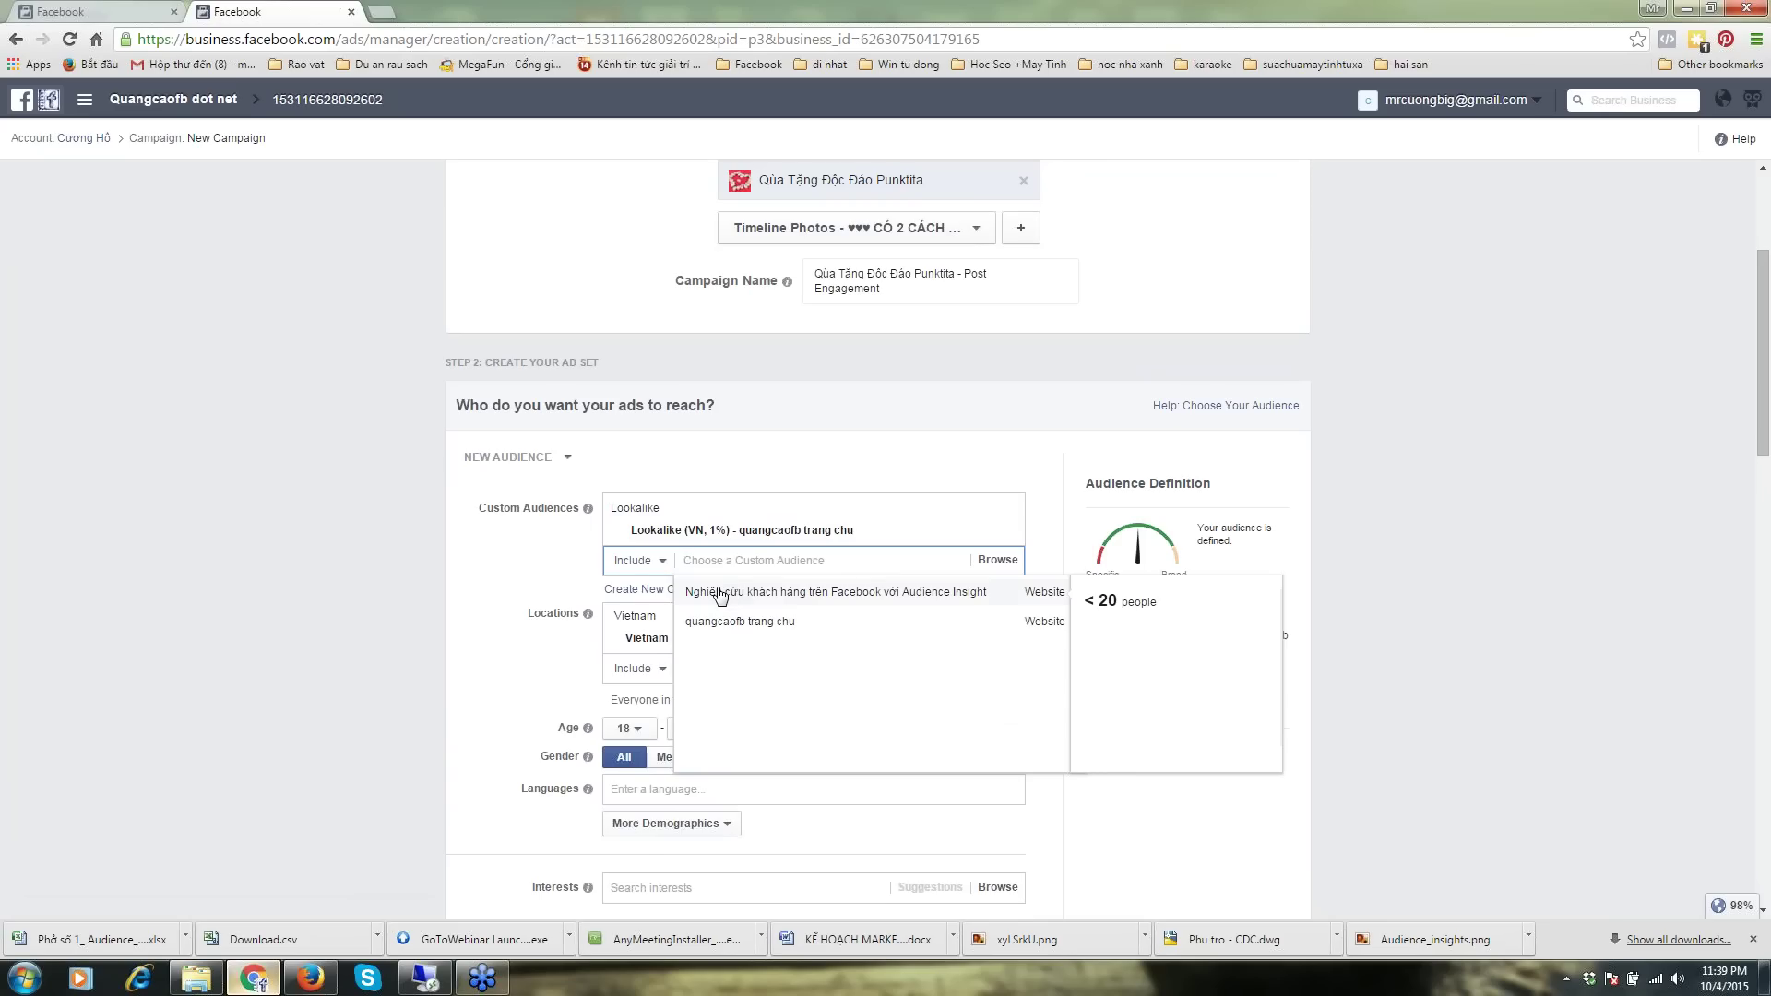
# Add the website audience Nghiên cứu khách hàng trên Facebook với Audience Insight to the targeting and review the audience definition.
pyautogui.click(721, 596)
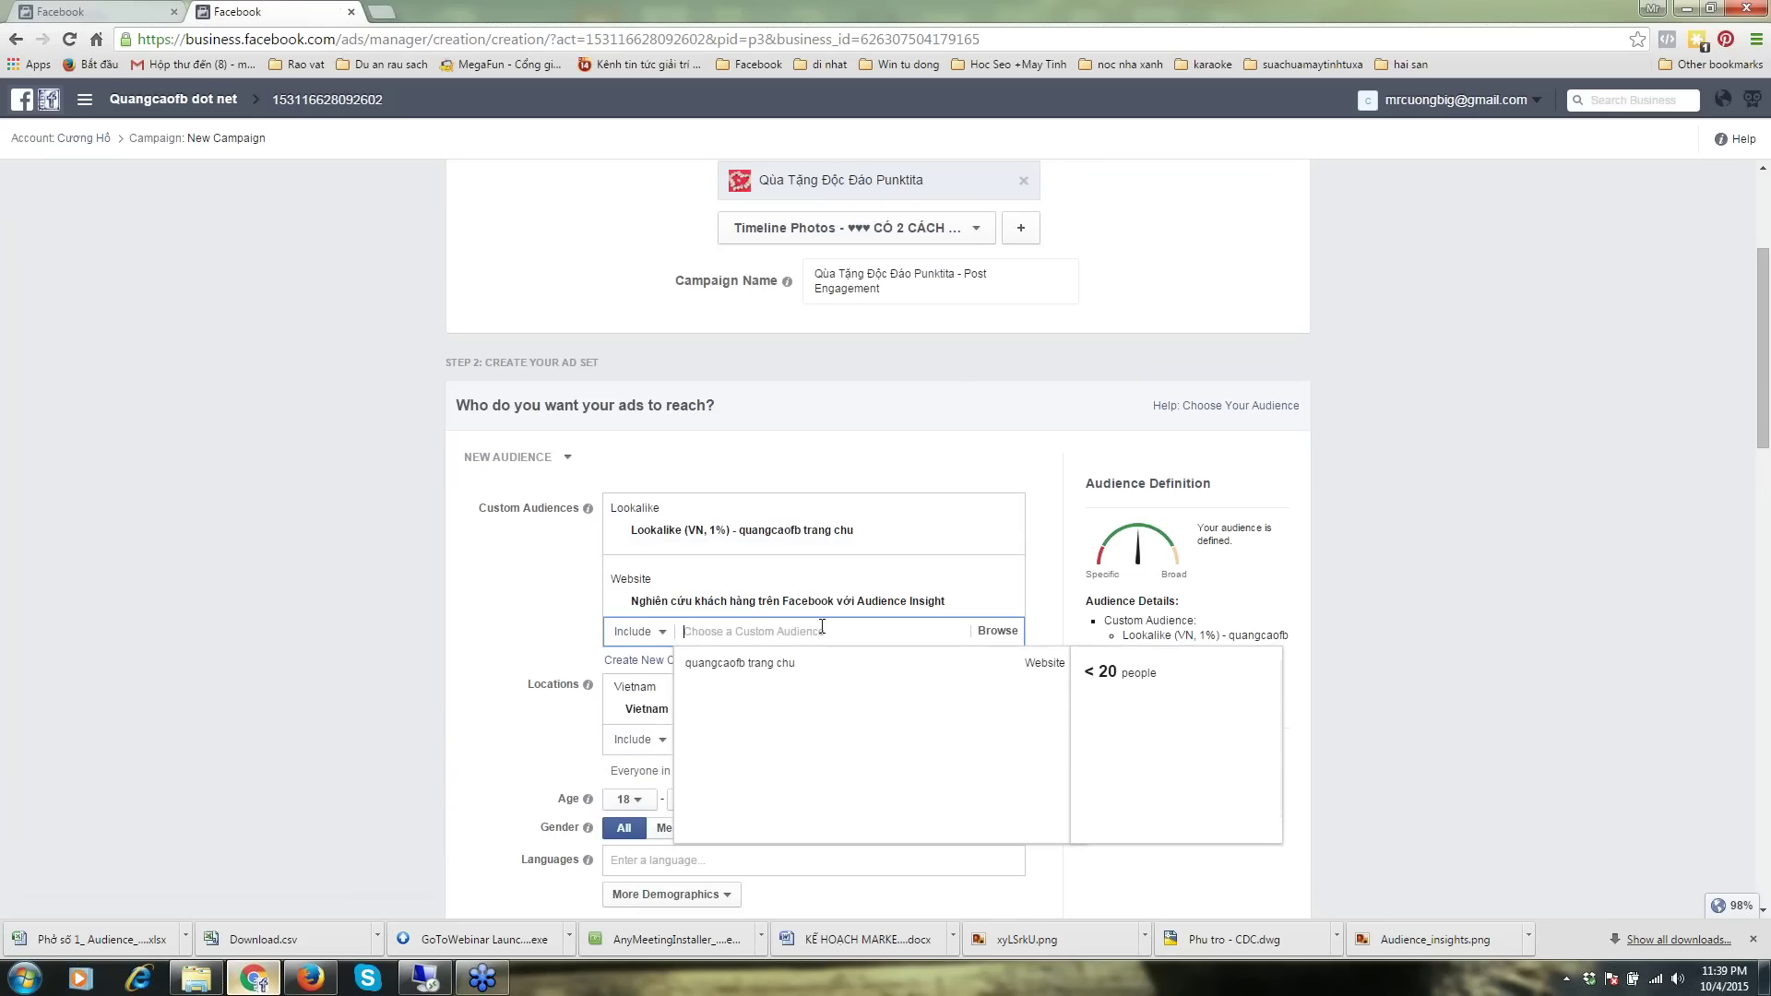
pyautogui.click(965, 400)
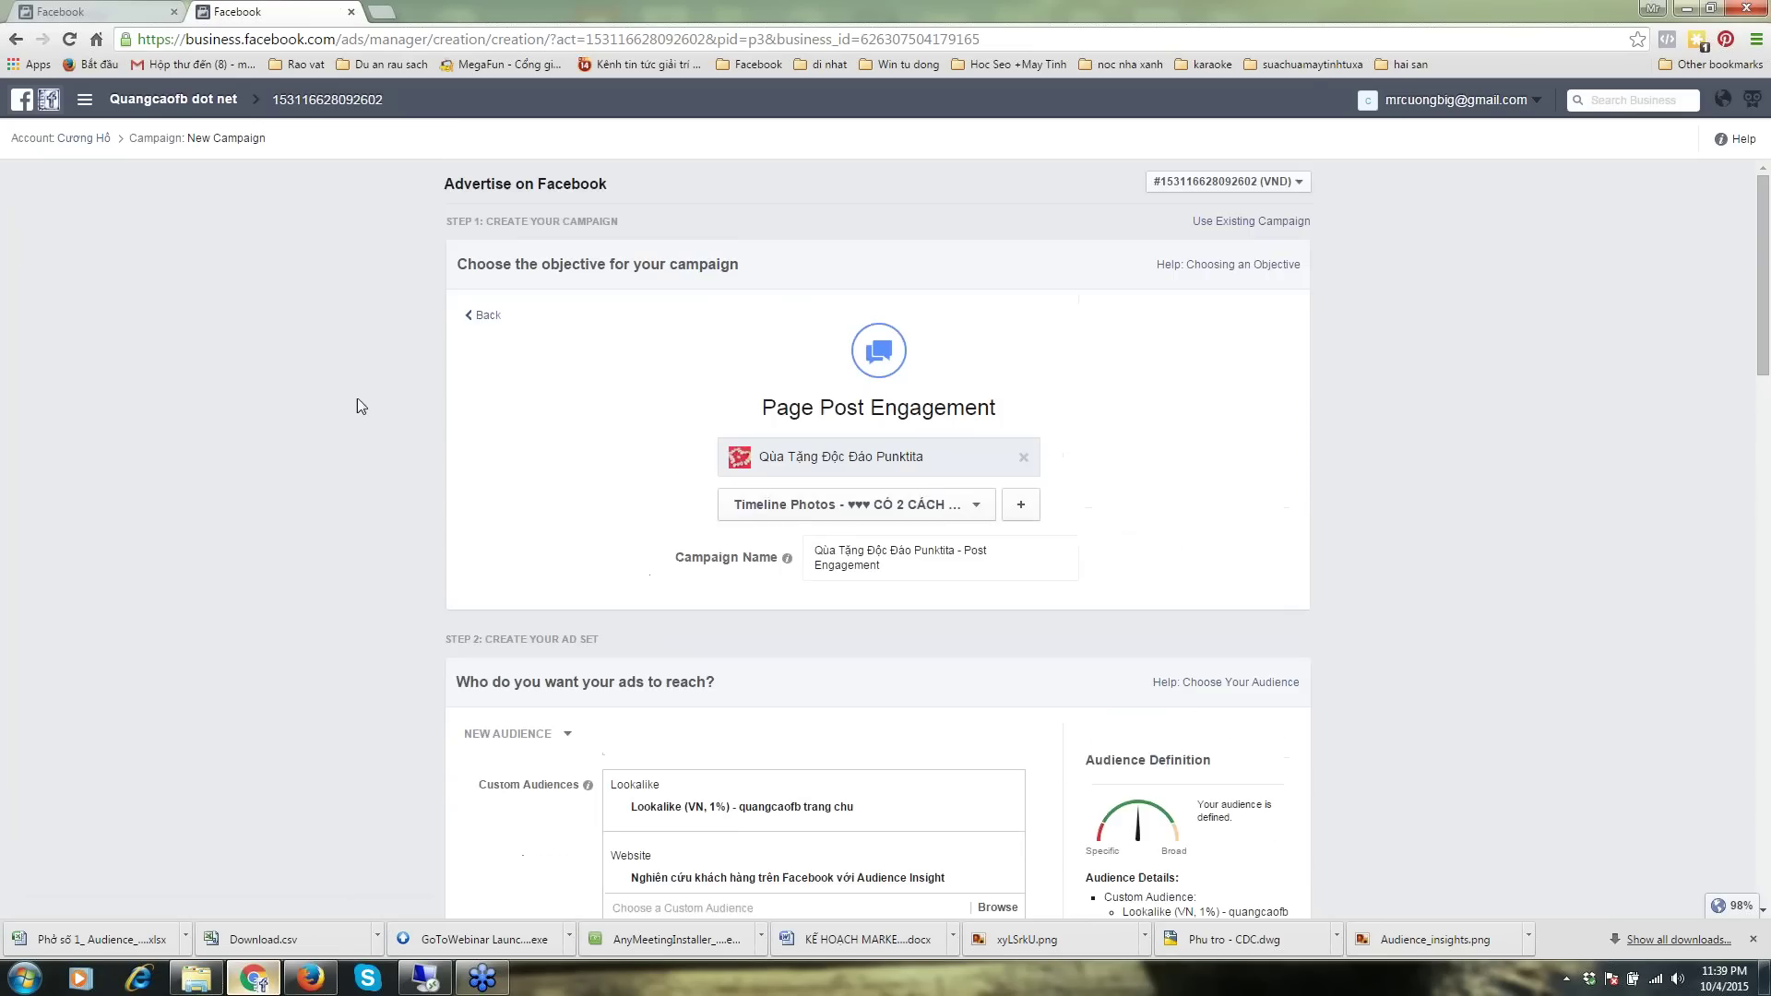
pyautogui.scroll(-3, 604, 486)
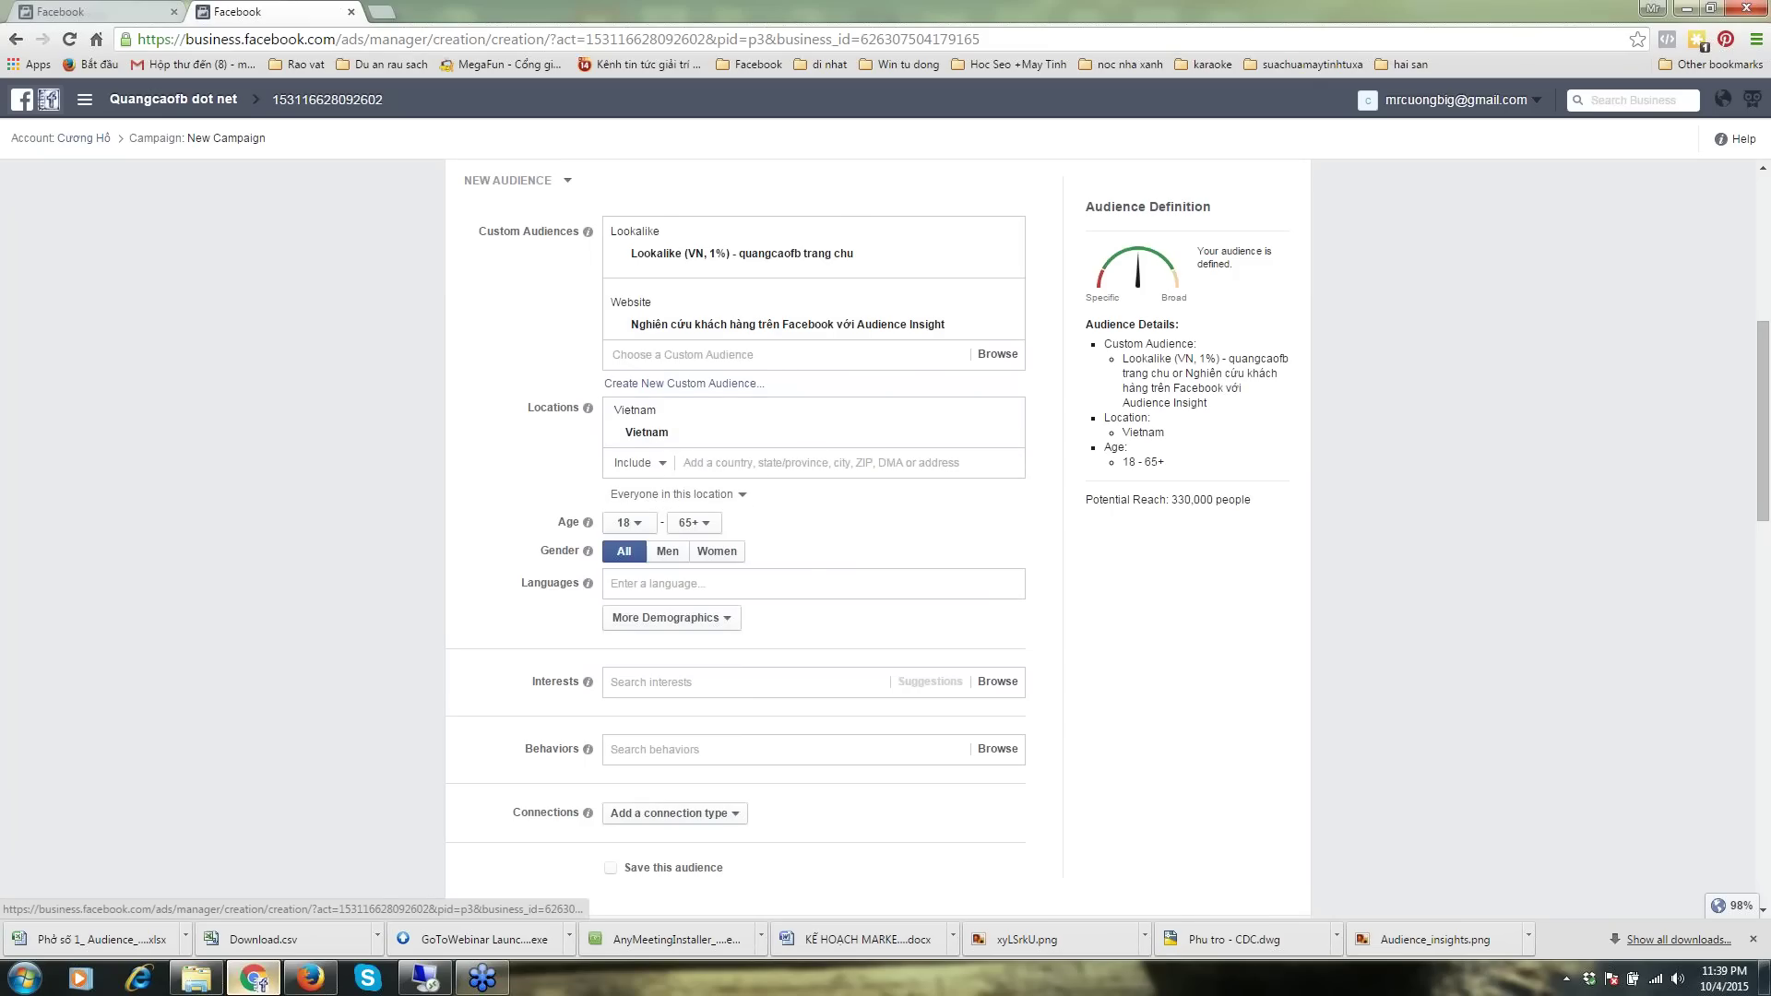
pyautogui.scroll(6, 398, 395)
# Open the Audiences (Đối tượng) list from the campaign overview and close the ad draft, discarding its unsaved changes.
pyautogui.click(93, 12)
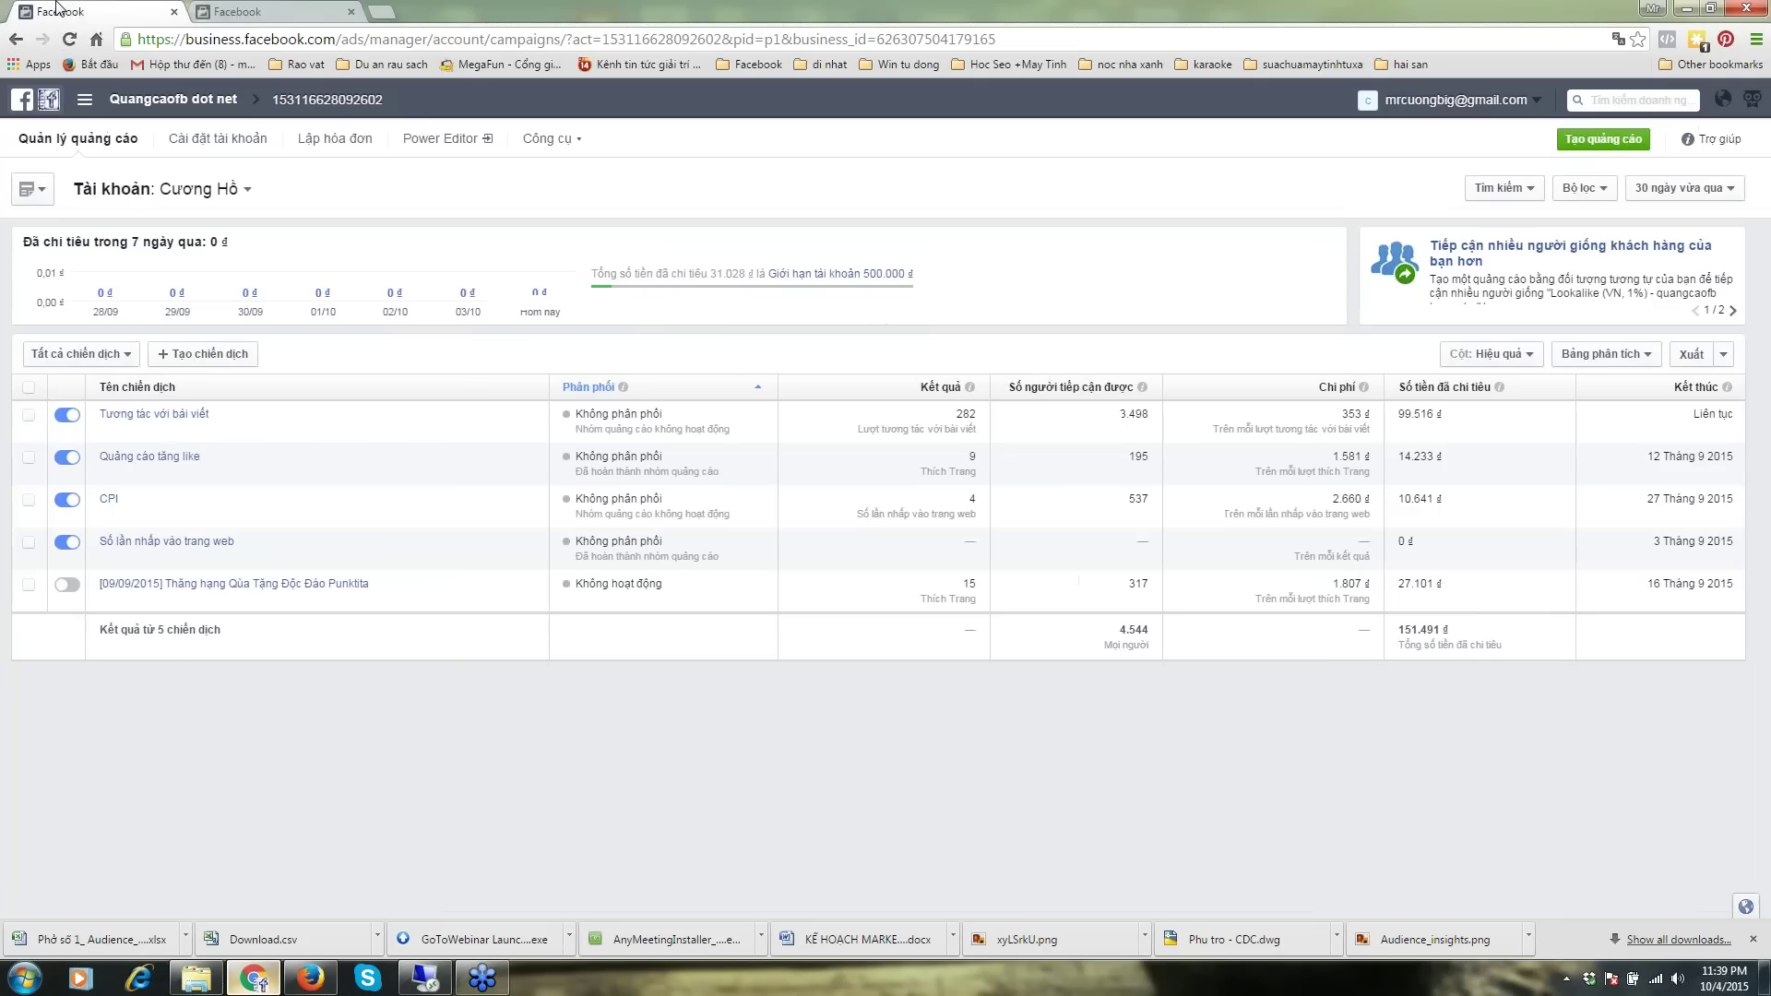
pyautogui.click(551, 138)
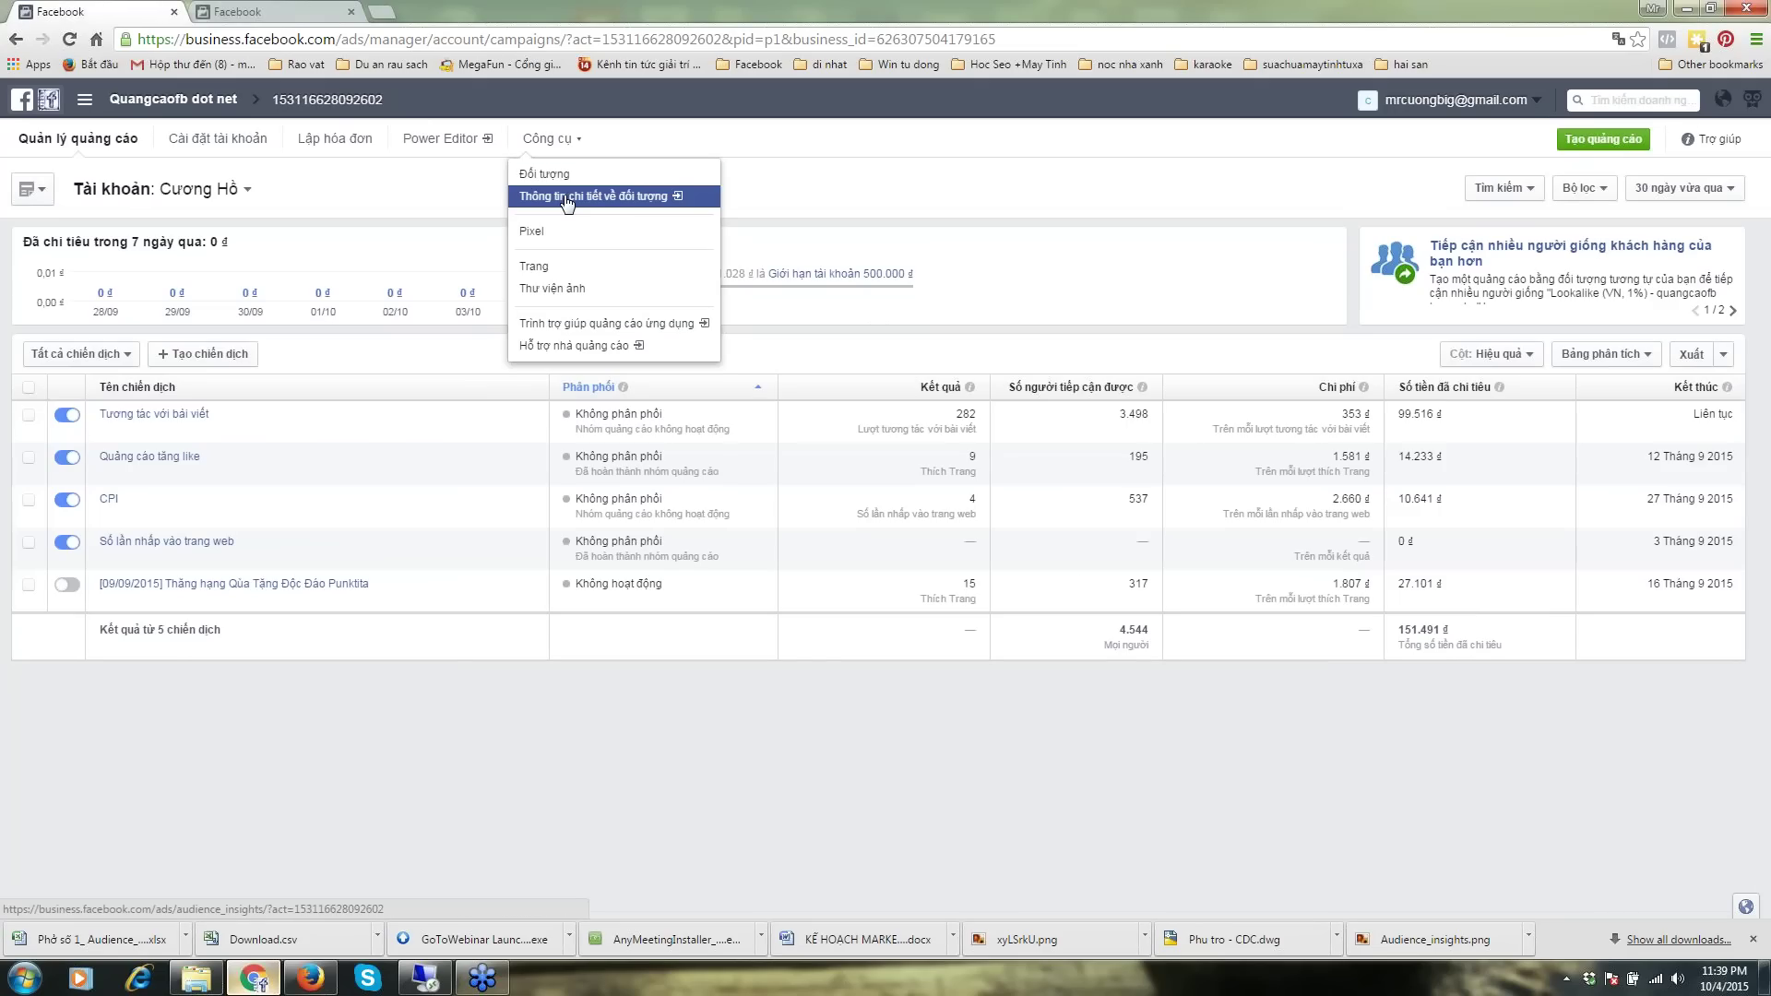
pyautogui.click(544, 173)
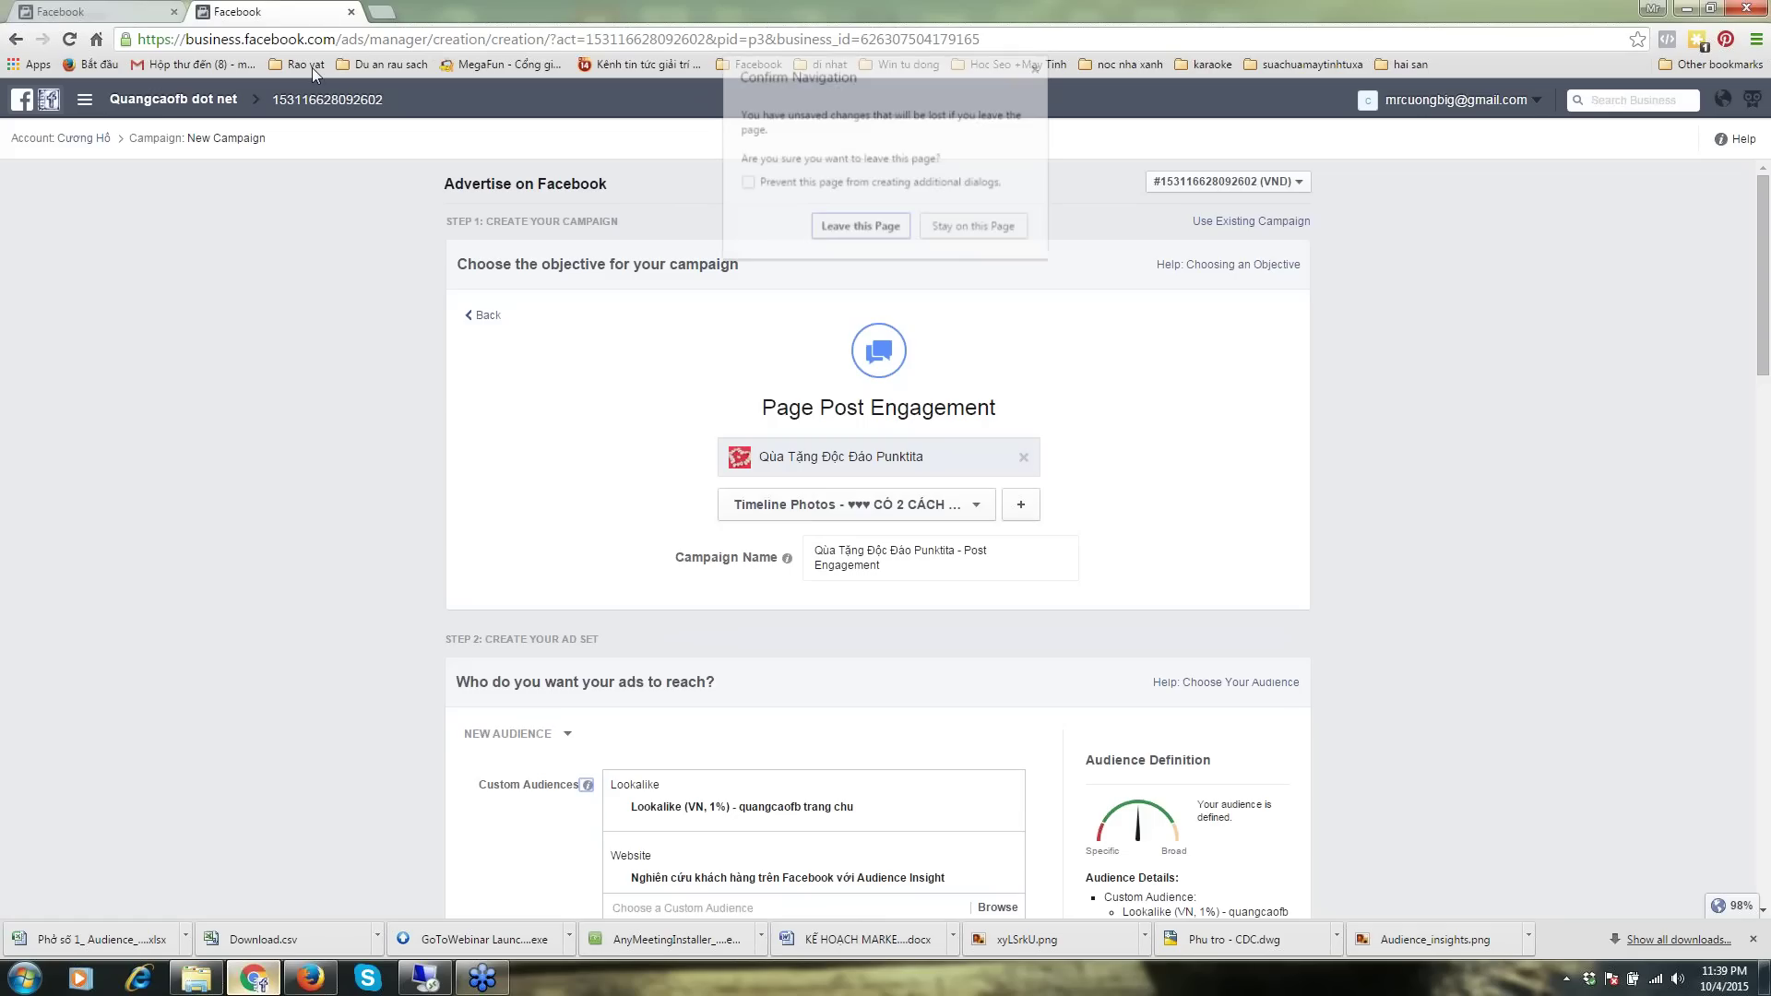
pyautogui.click(872, 226)
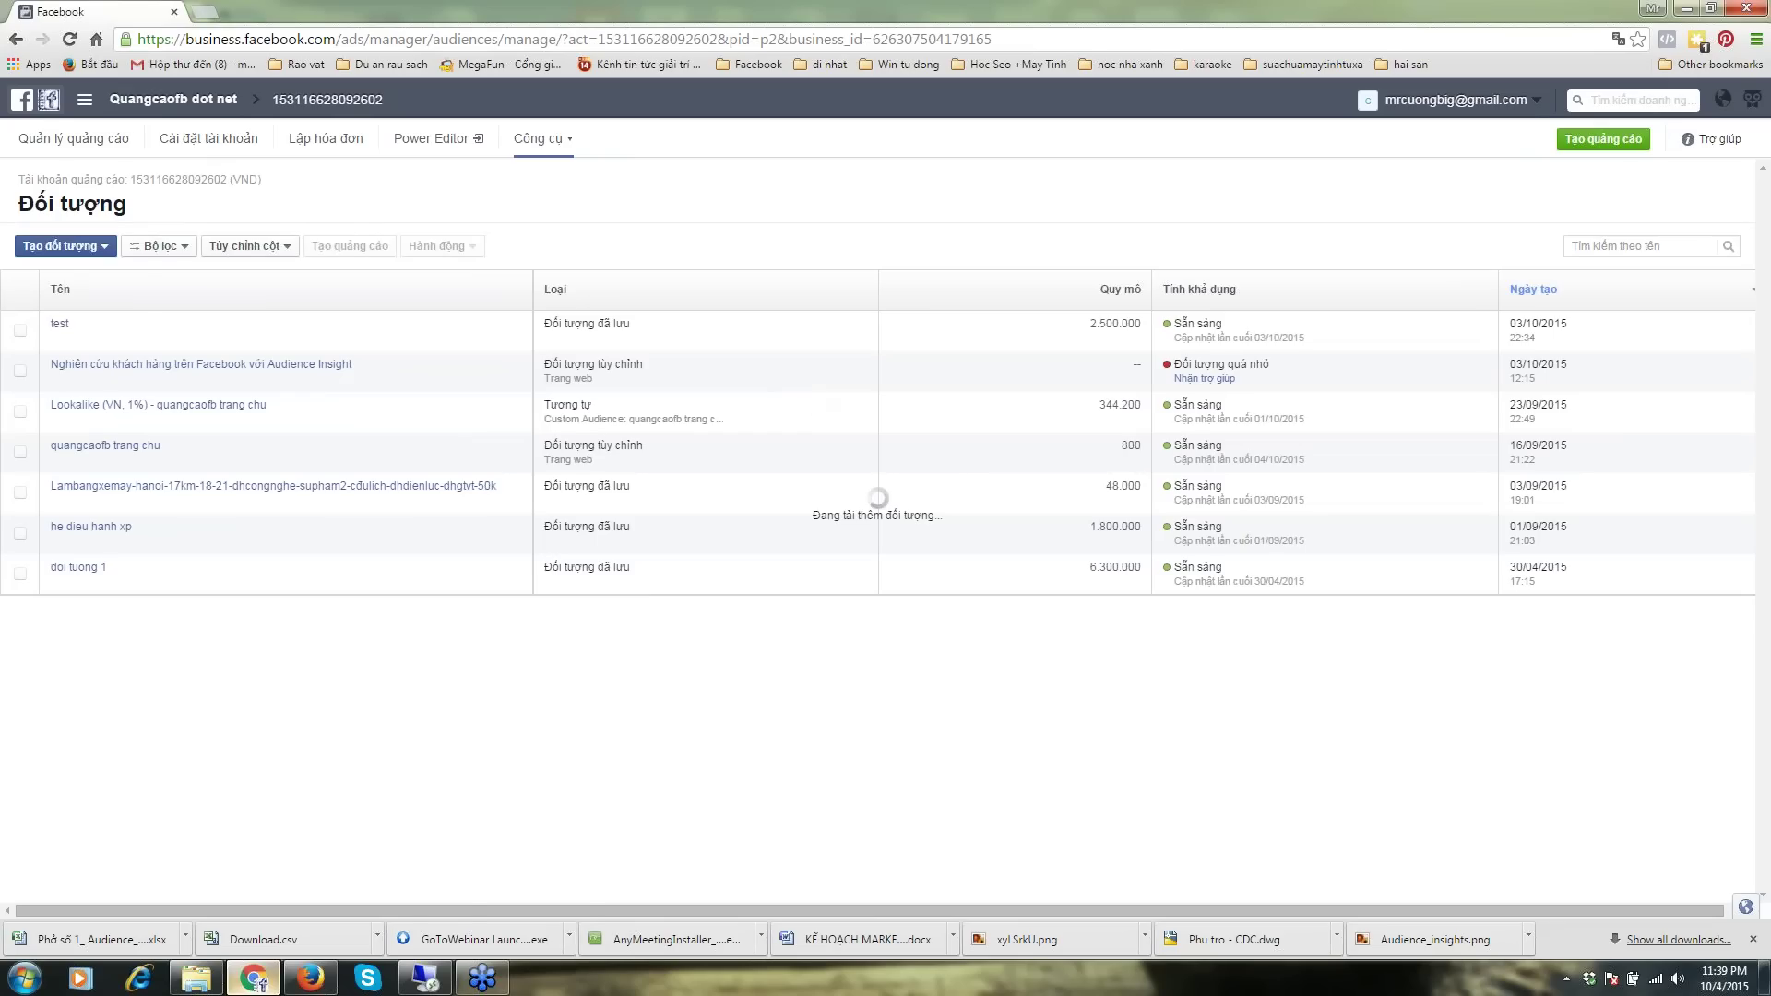
# Start a custom audience from a customer list and examine the copy-and-paste option before returning to the source choices.
pyautogui.click(89, 246)
pyautogui.click(55, 294)
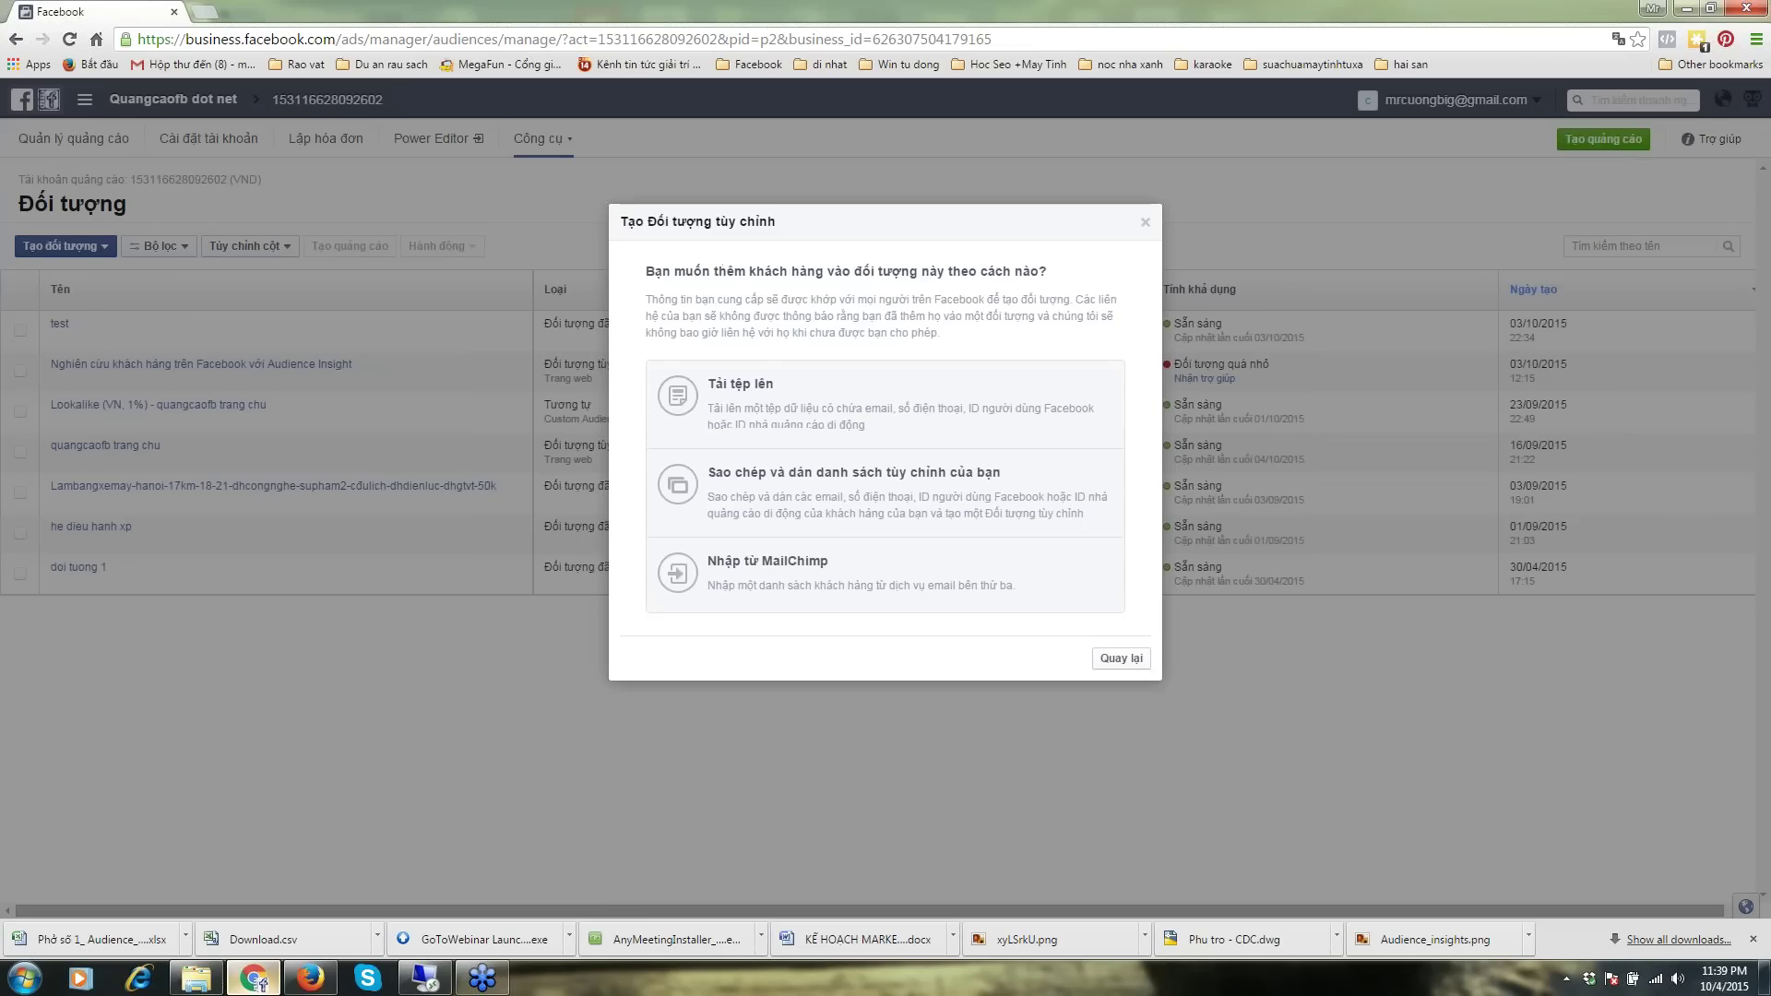
pyautogui.click(773, 499)
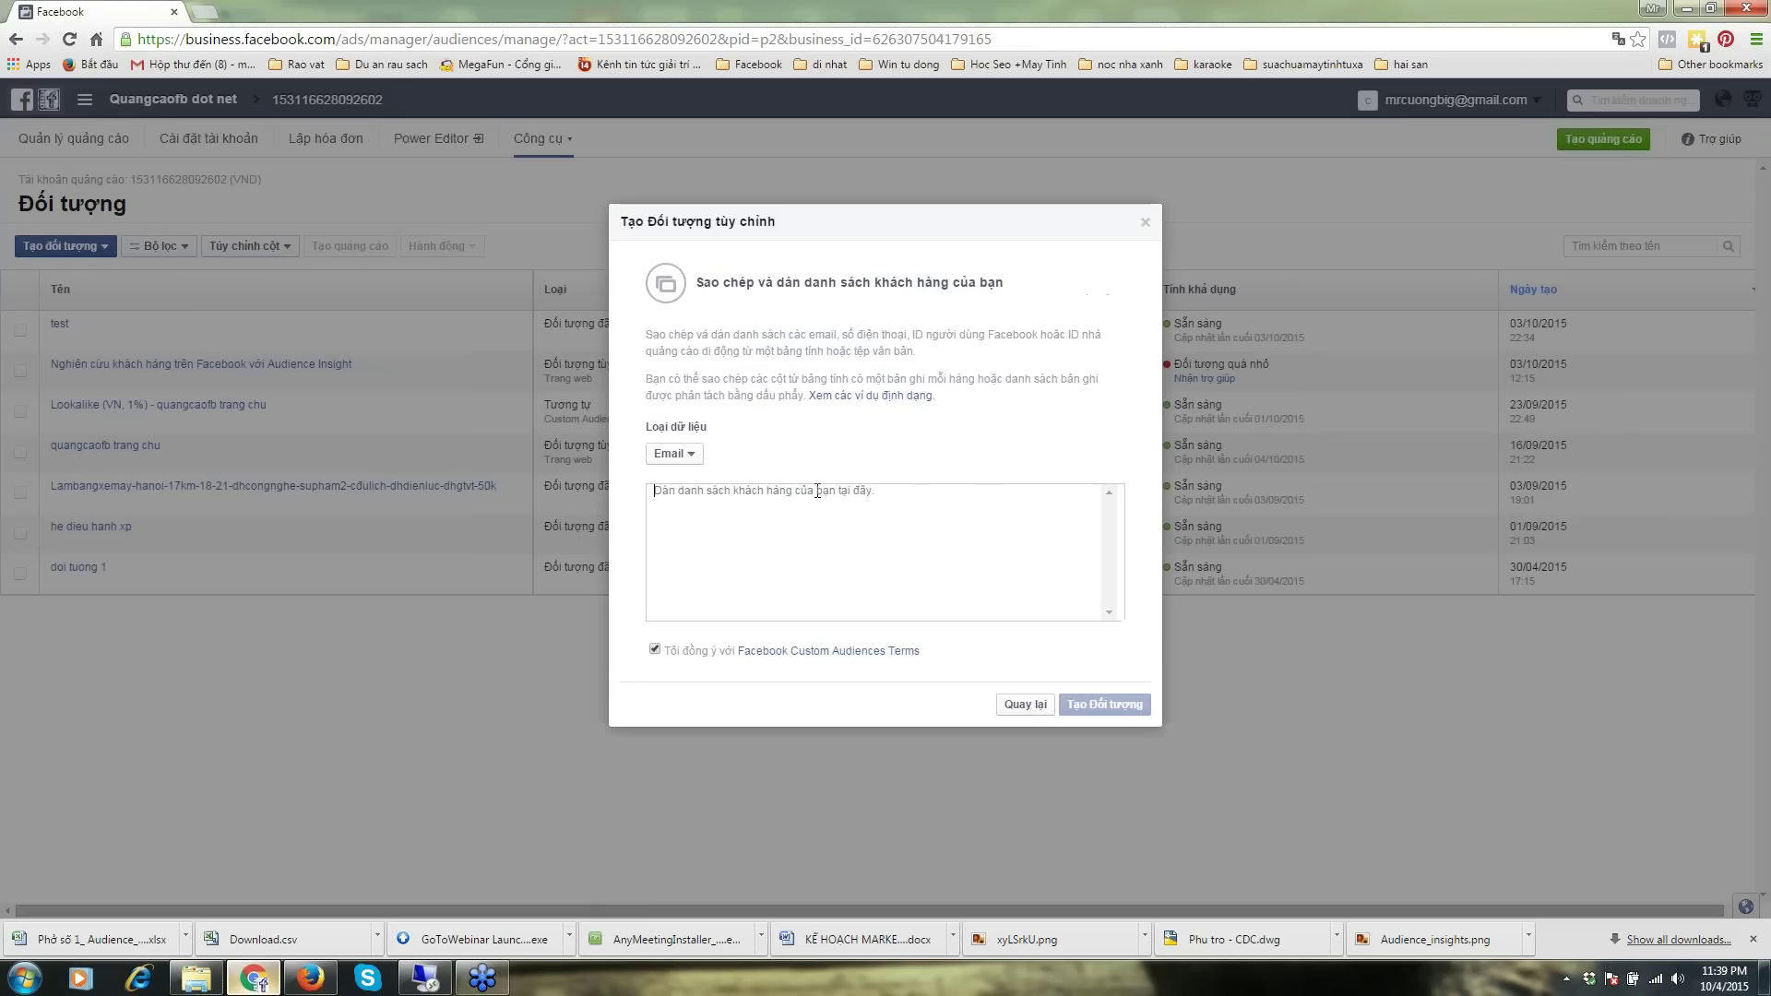
pyautogui.click(841, 524)
pyautogui.click(1024, 705)
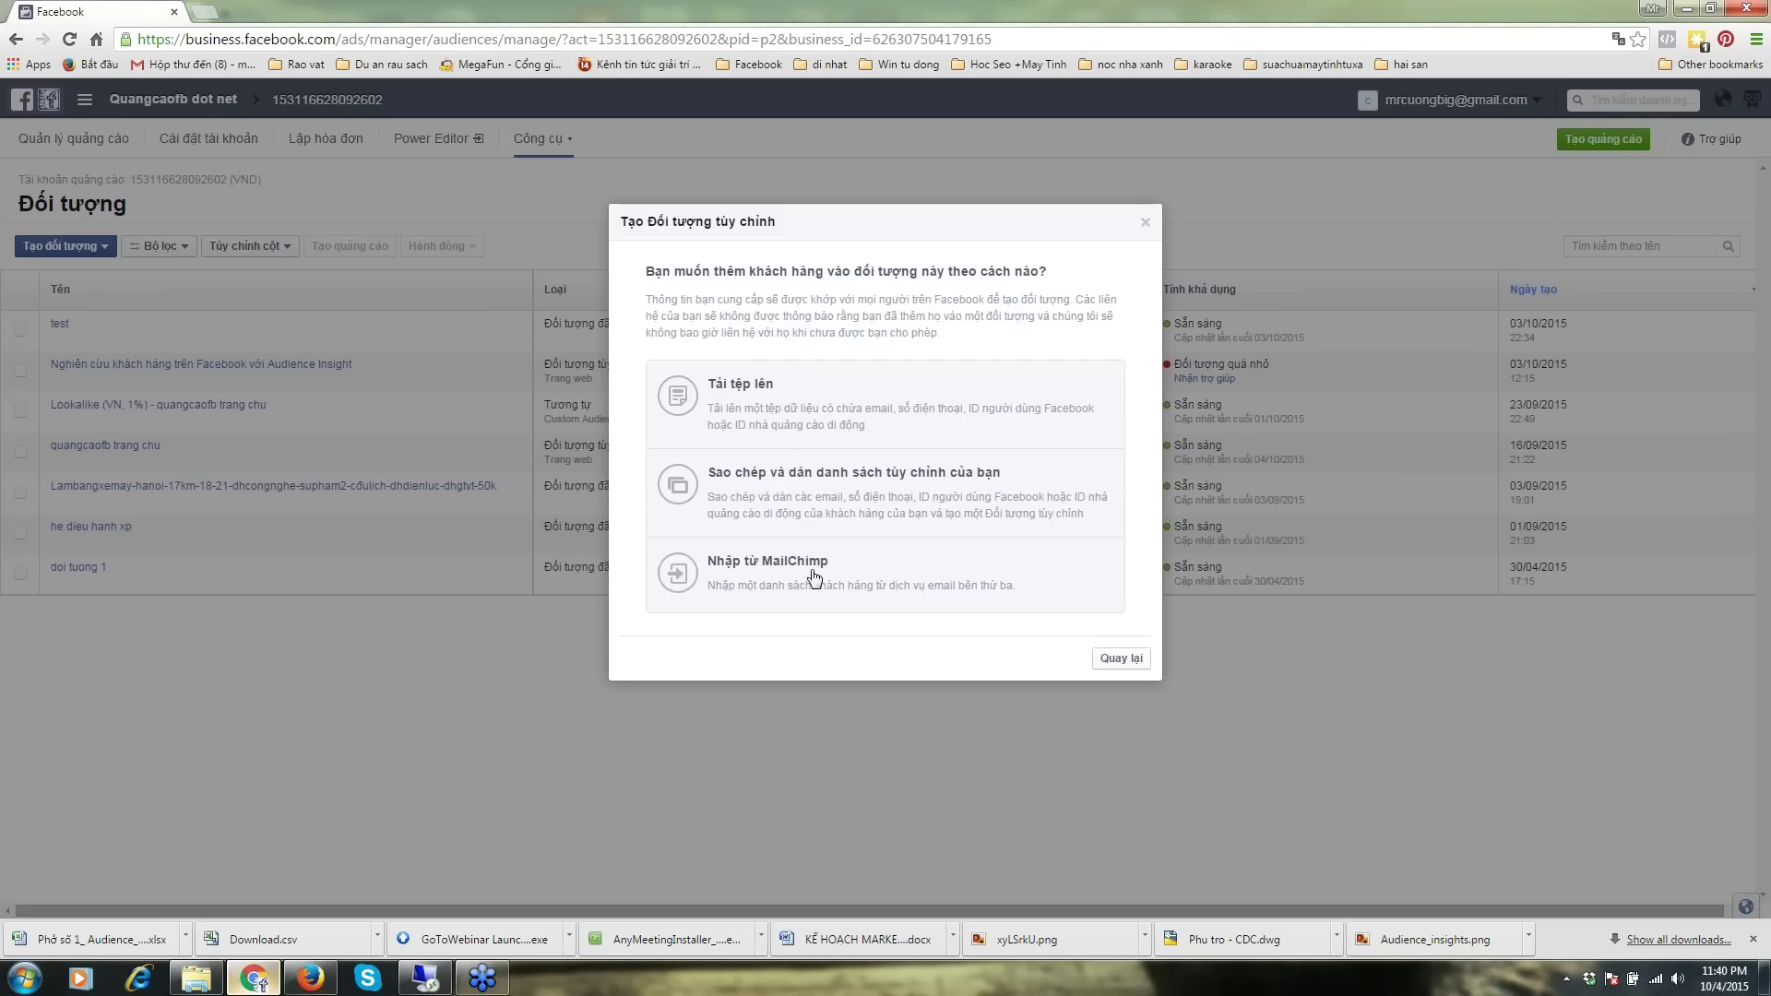
# Examine the email format examples for uploading a customer file, and close the custom audience dialog without creating anything.
pyautogui.click(812, 402)
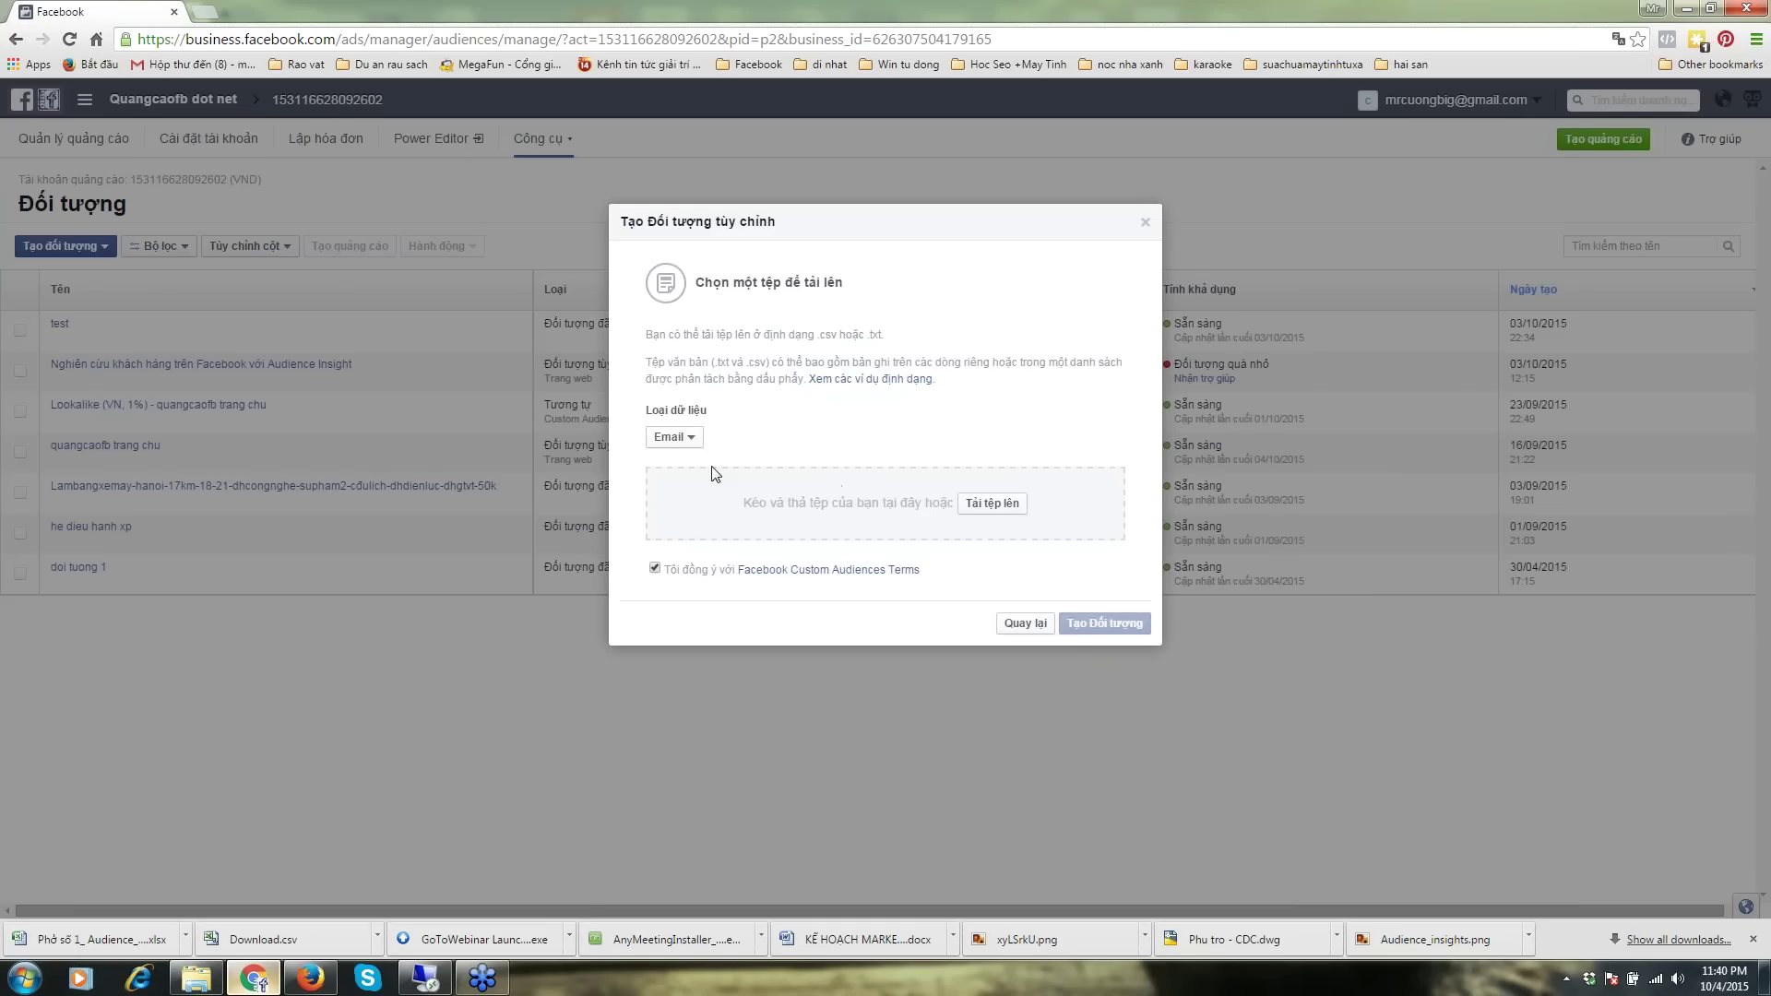
pyautogui.click(871, 381)
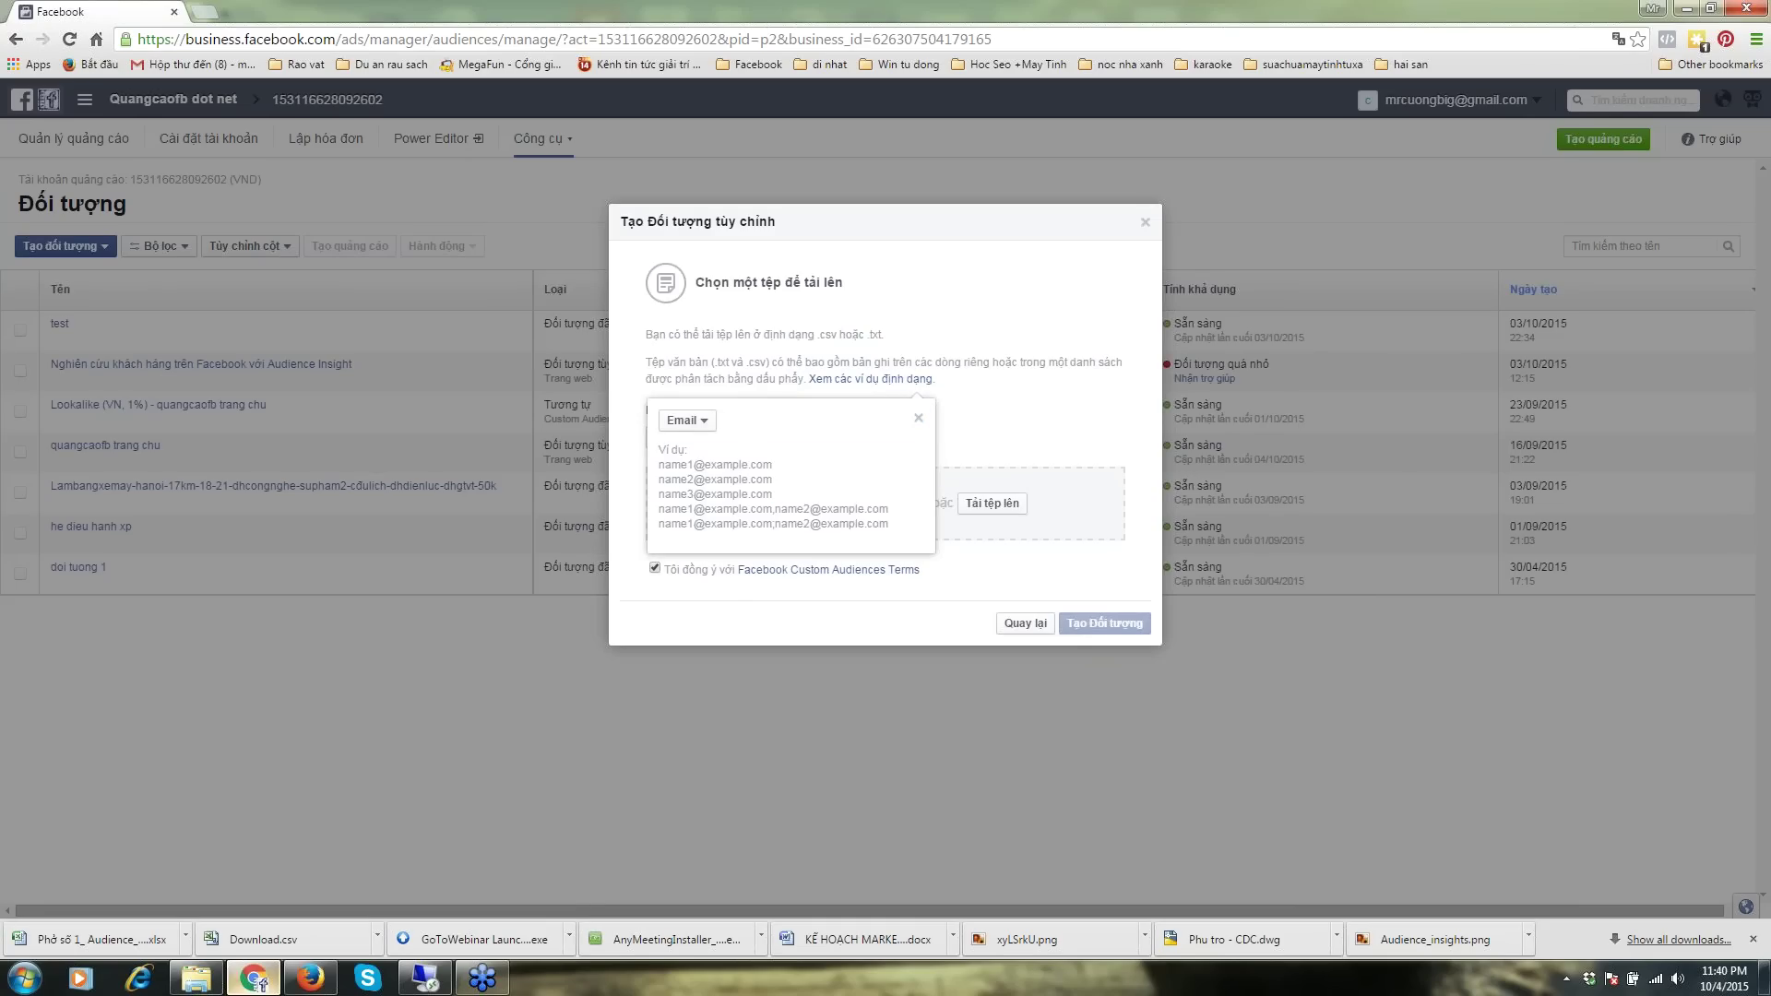
pyautogui.moveTo(891, 528)
pyautogui.mouseDown()
pyautogui.moveTo(658, 466)
pyautogui.moveTo(651, 406)
pyautogui.moveTo(670, 454)
pyautogui.moveTo(927, 503)
pyautogui.moveTo(904, 543)
pyautogui.mouseUp()
pyautogui.click(653, 458)
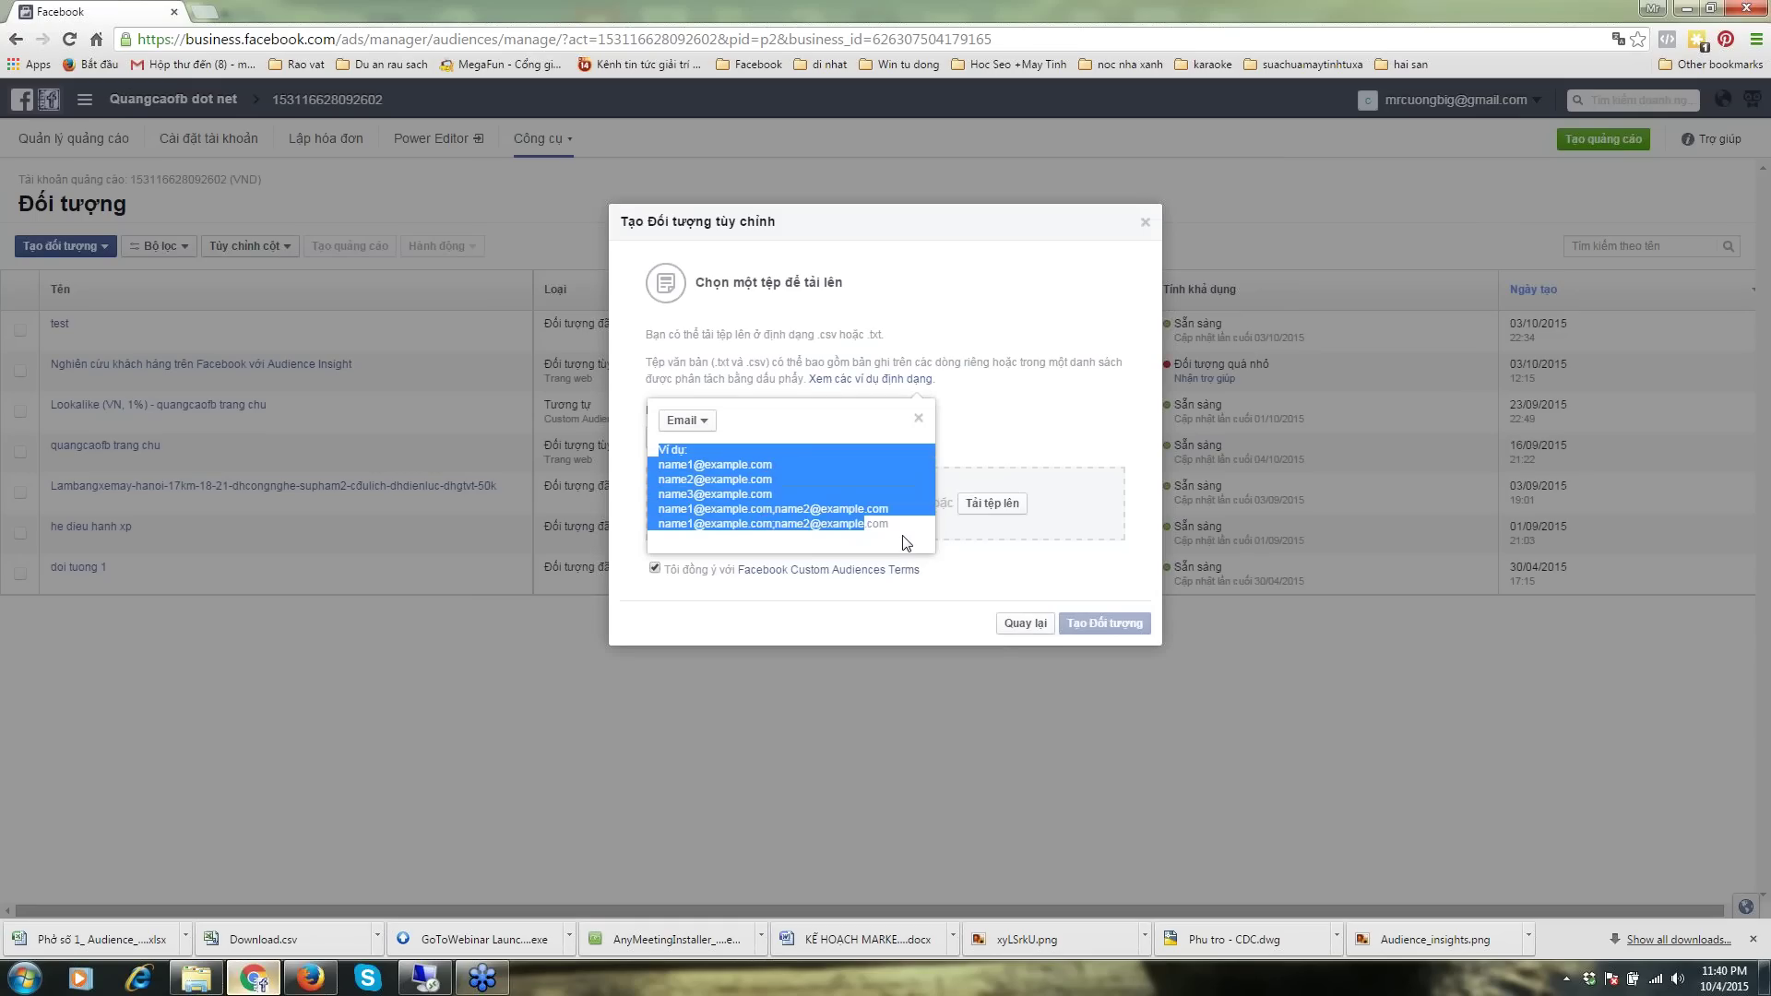
pyautogui.click(904, 542)
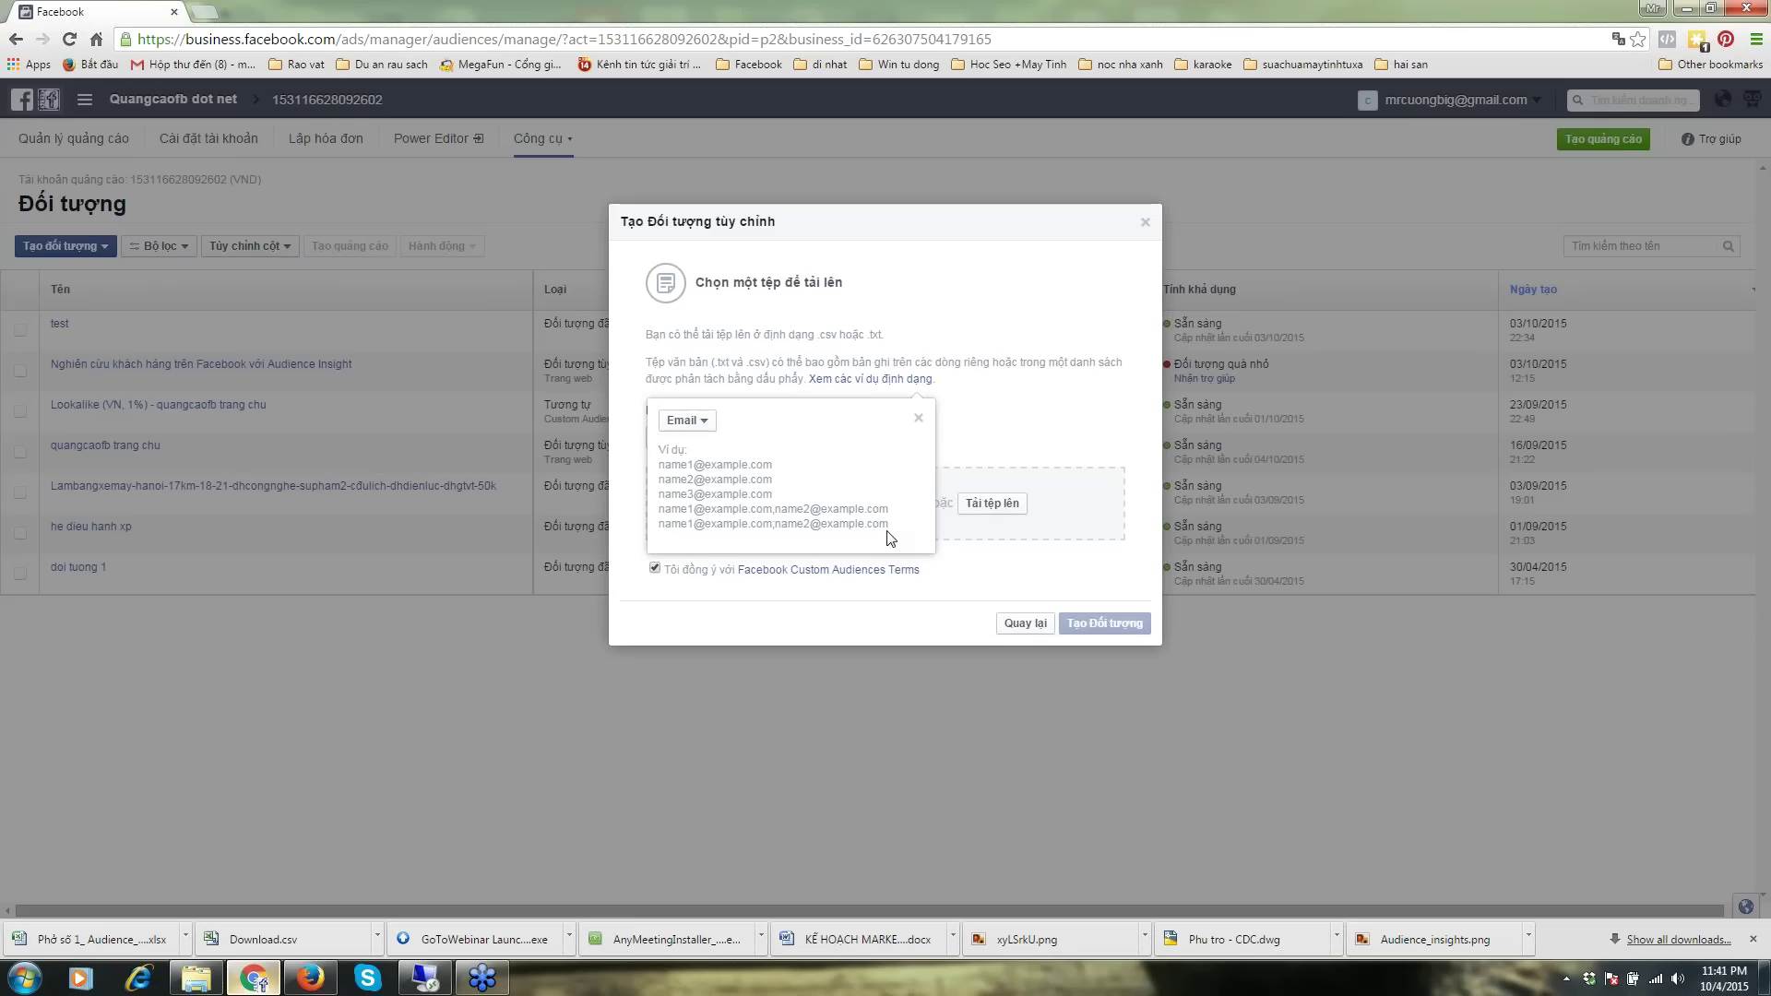
pyautogui.click(1145, 223)
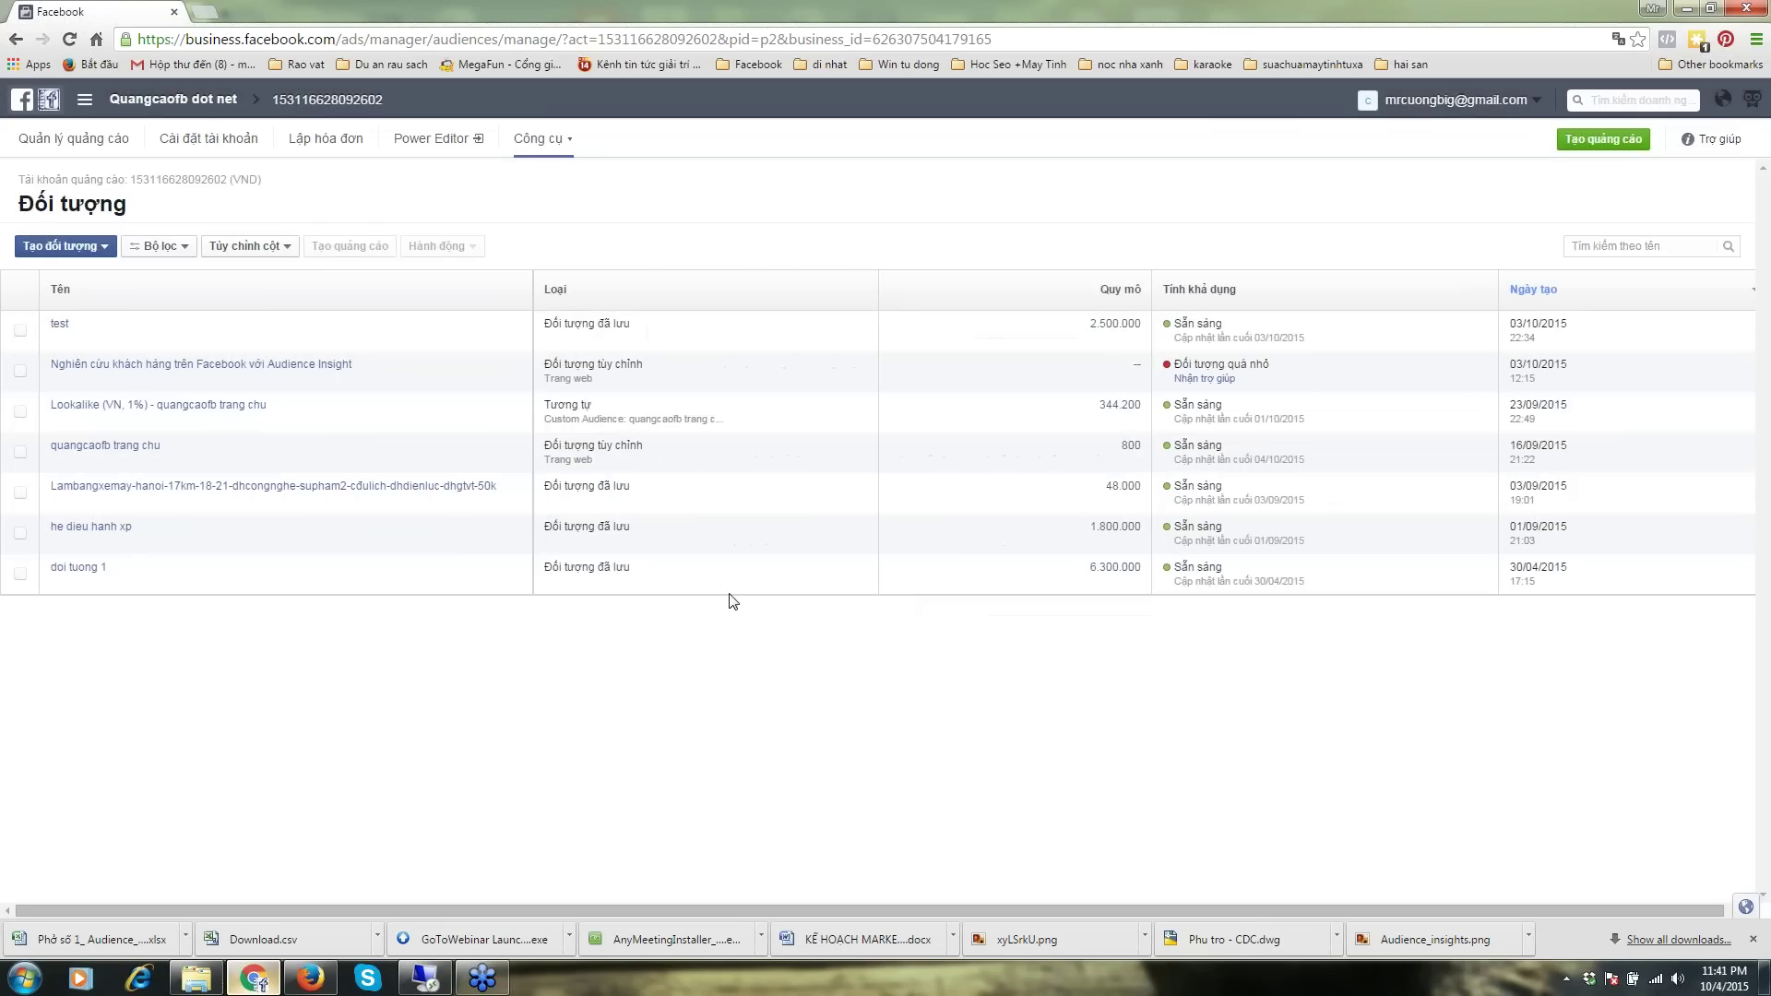